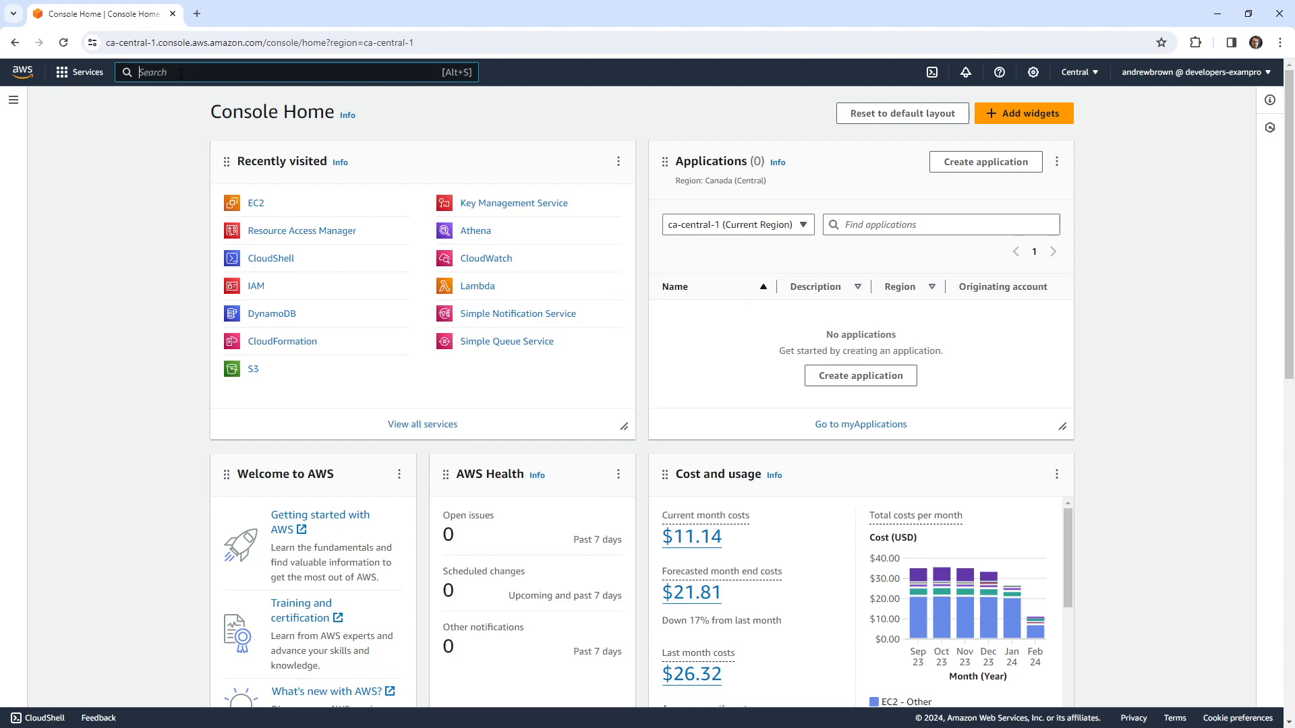
Step: Search the AWS services for vpc and open the VPC dashboard
{"action": "type", "text": "vpc"}
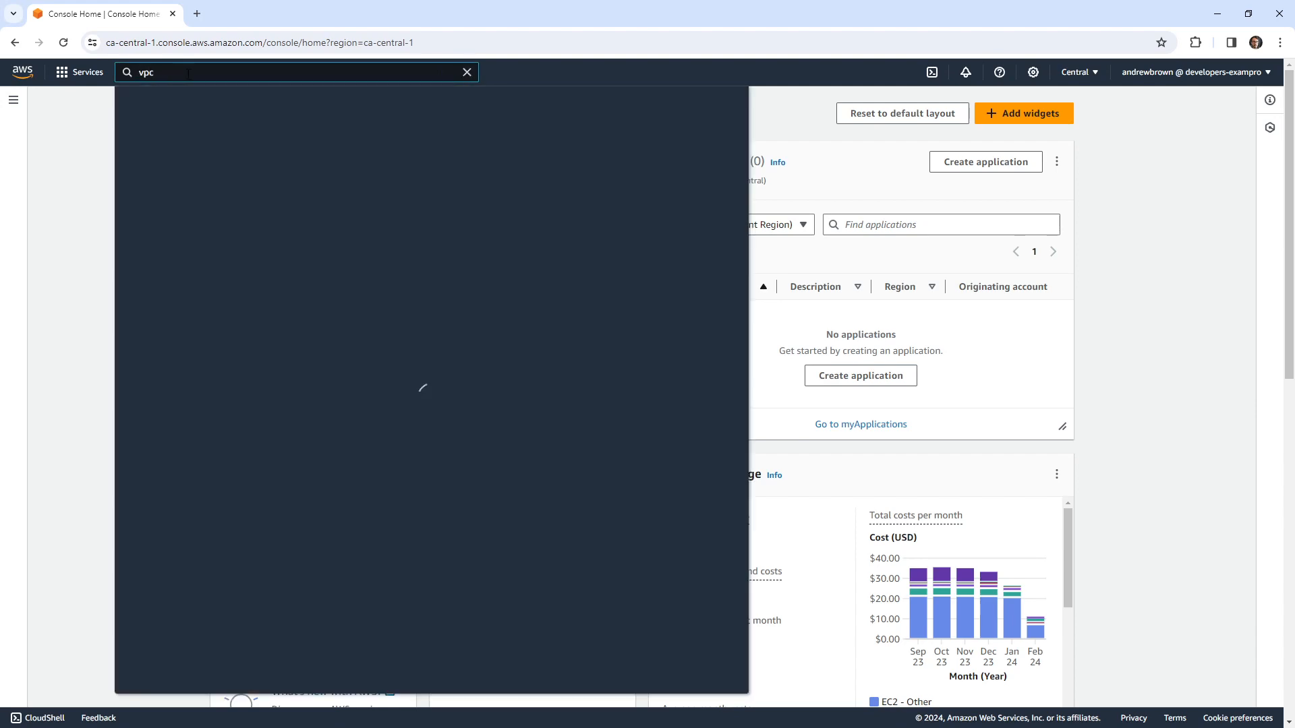
{"action": "left_click", "coordinate": [369, 172]}
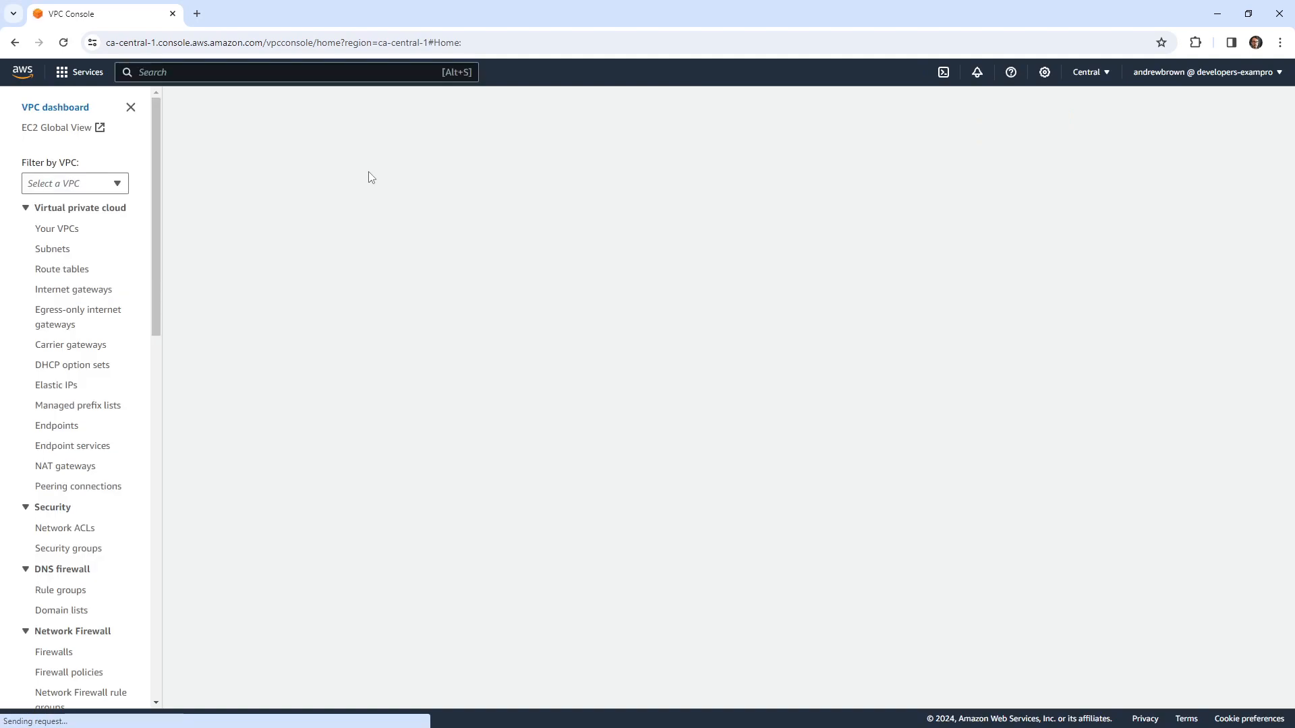
Step: Look through the VPC navigation categories, open the Cloud WAN page to review it, and close its tab
{"action": "scroll", "coordinate": [89, 257], "scroll_direction": "down", "scroll_amount": 6}
{"action": "scroll", "coordinate": [90, 270], "scroll_direction": "up", "scroll_amount": 6}
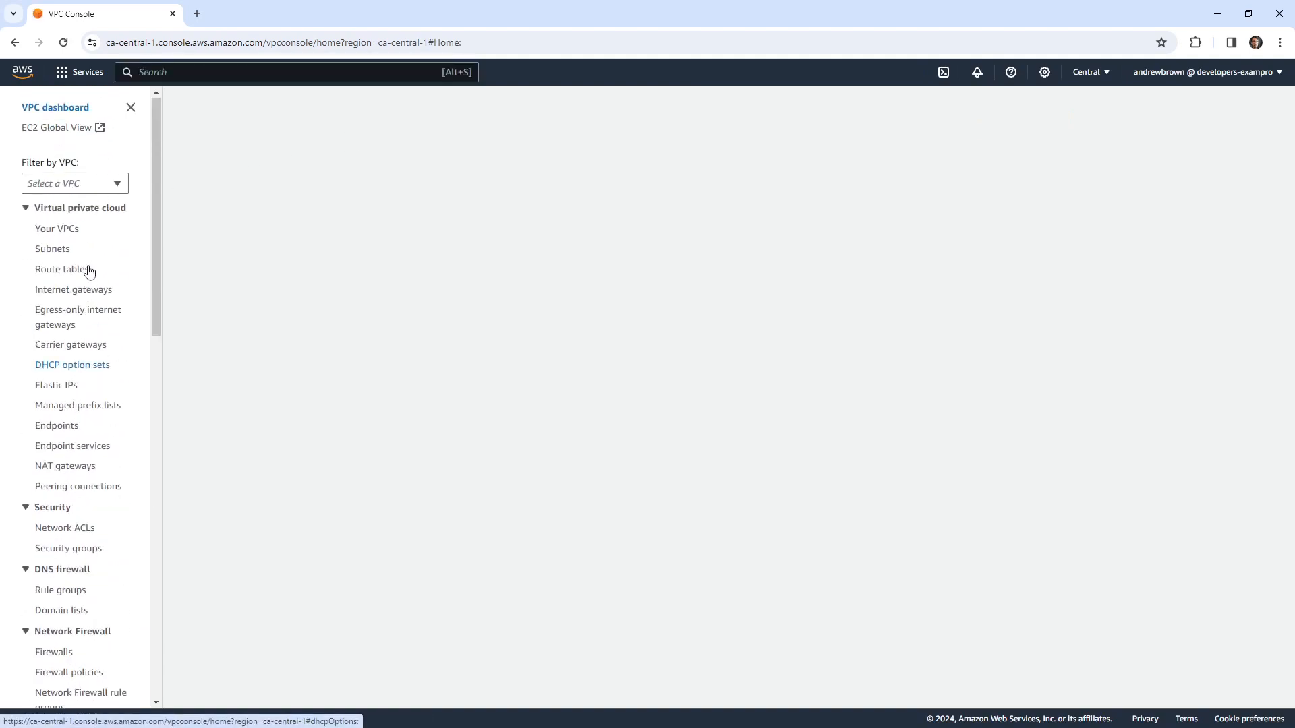
{"action": "scroll", "coordinate": [89, 270], "scroll_direction": "down", "scroll_amount": 10}
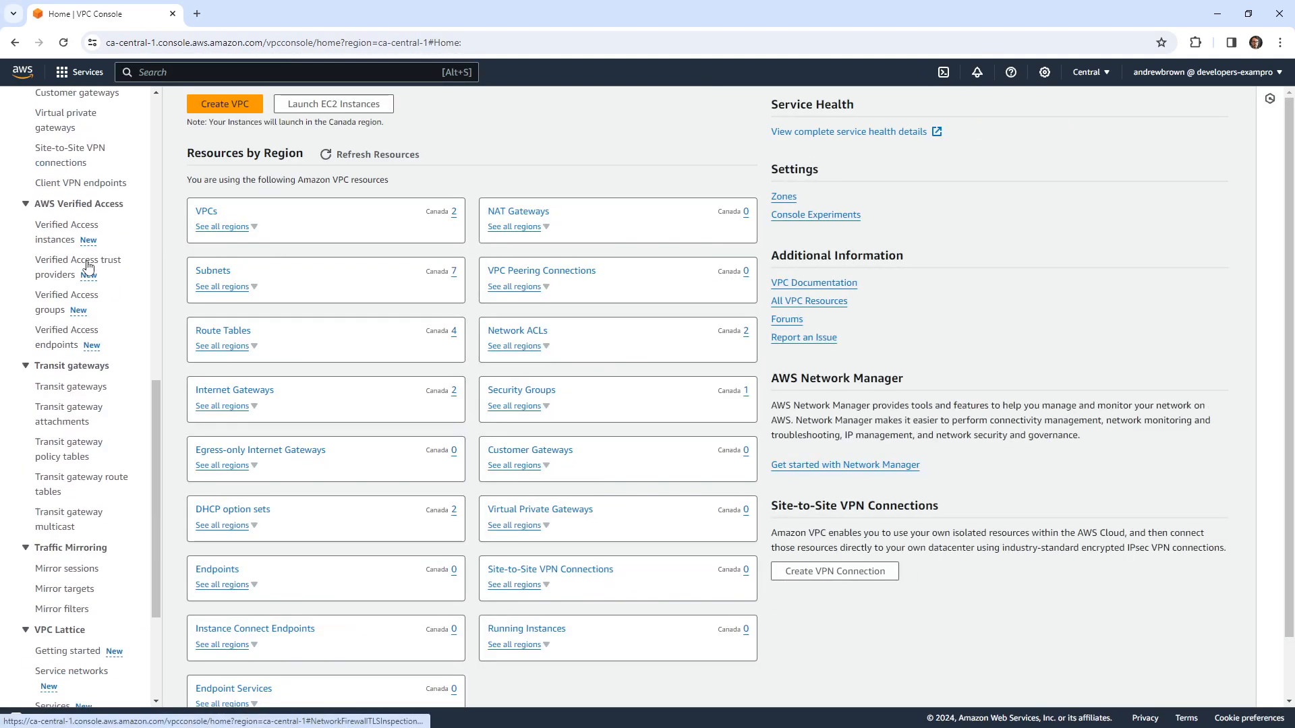
{"action": "scroll", "coordinate": [88, 263], "scroll_direction": "up", "scroll_amount": 11}
{"action": "left_click_drag", "start_coordinate": [156, 159], "coordinate": [159, 415]}
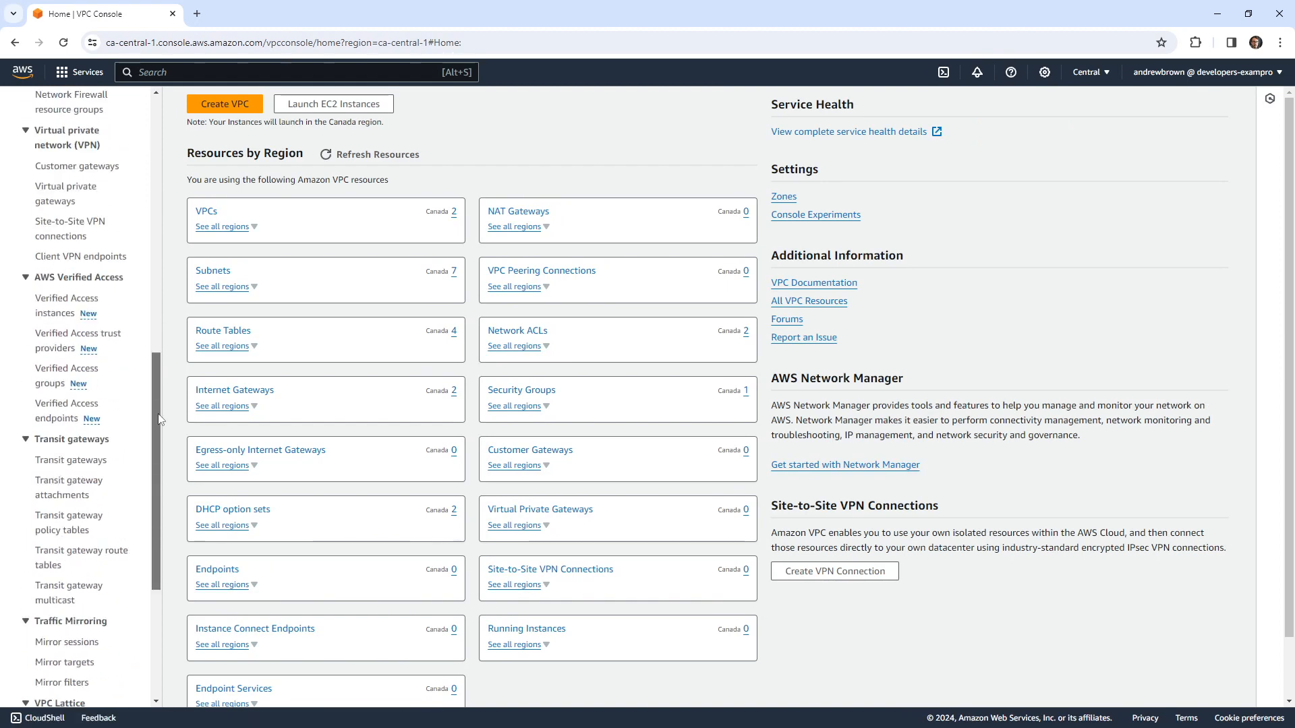
{"action": "scroll", "coordinate": [160, 418], "scroll_direction": "down", "scroll_amount": 4}
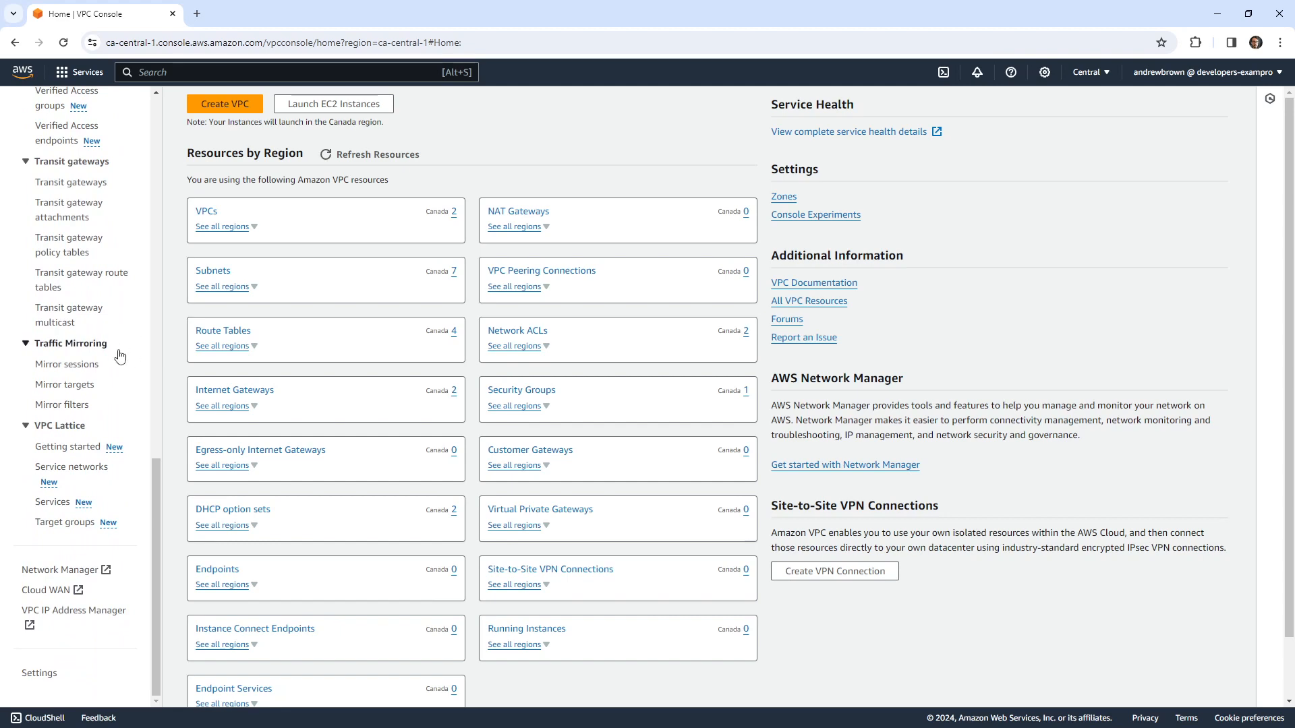
{"action": "mouse_move", "coordinate": [152, 487]}
{"action": "left_mouse_down"}
{"action": "mouse_move", "coordinate": [155, 348]}
{"action": "mouse_move", "coordinate": [155, 484]}
{"action": "left_mouse_up"}
{"action": "left_click", "coordinate": [55, 590]}
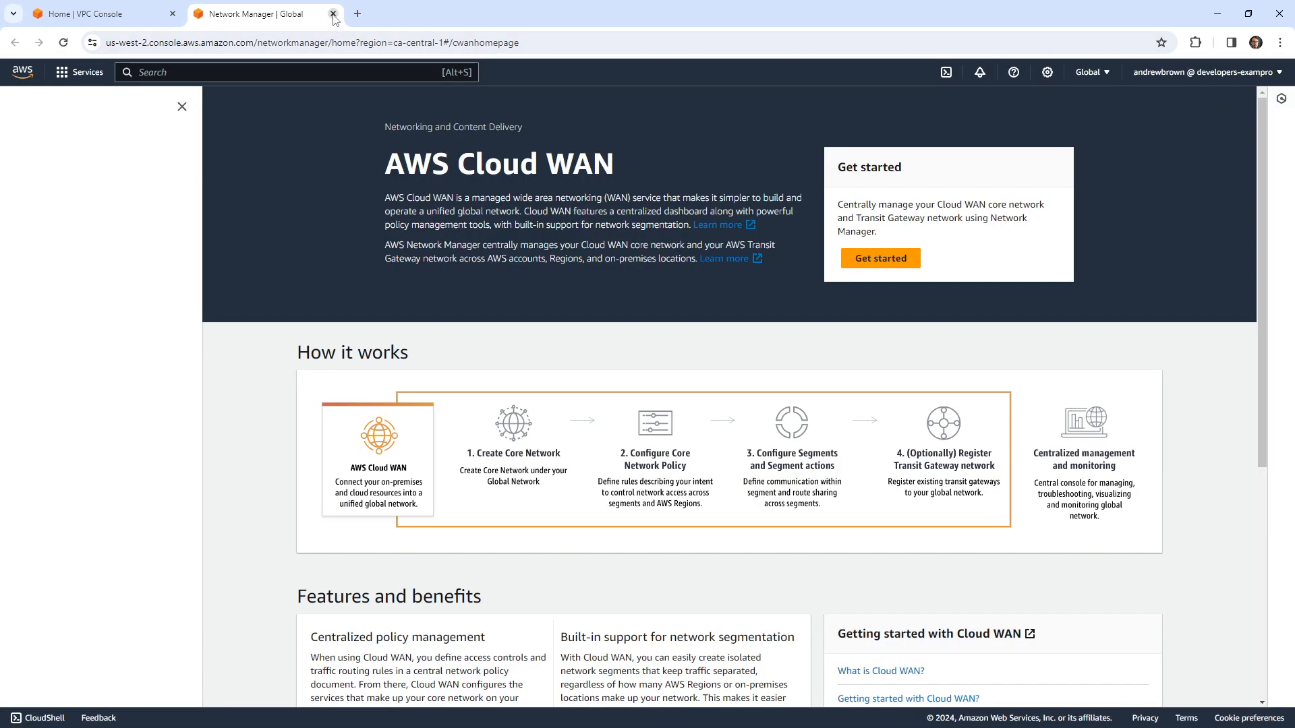
{"action": "left_click", "coordinate": [333, 13]}
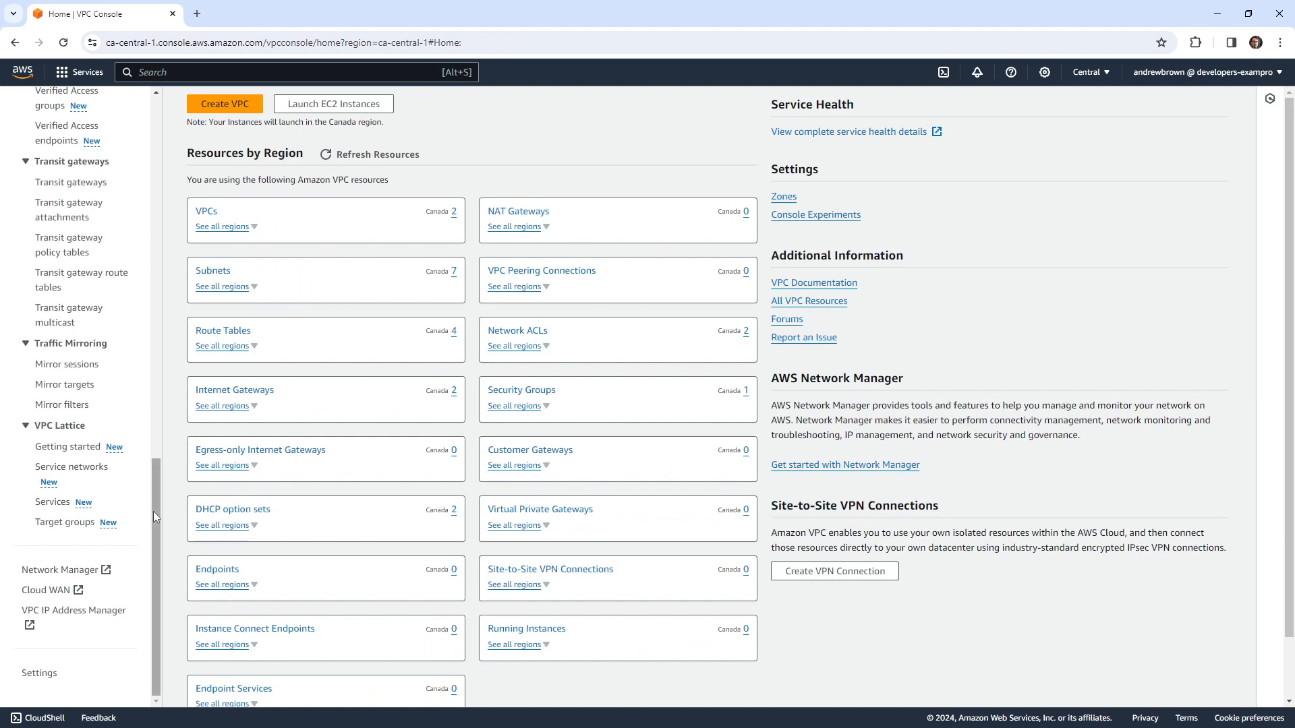
Step: Open the DNS firewall Rule groups page in a new tab, review it, and close the tab
{"action": "left_click_drag", "start_coordinate": [152, 512], "coordinate": [168, 297]}
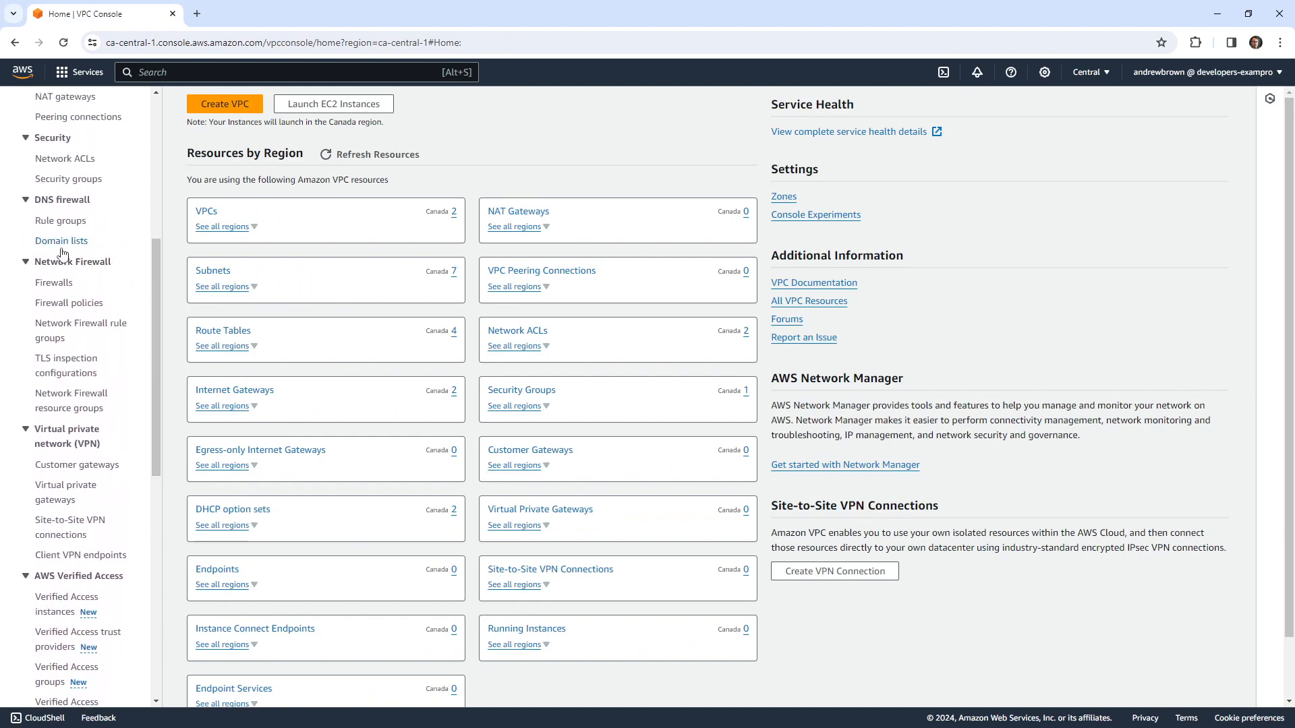
{"action": "right_click", "coordinate": [60, 221]}
{"action": "left_click", "coordinate": [91, 232]}
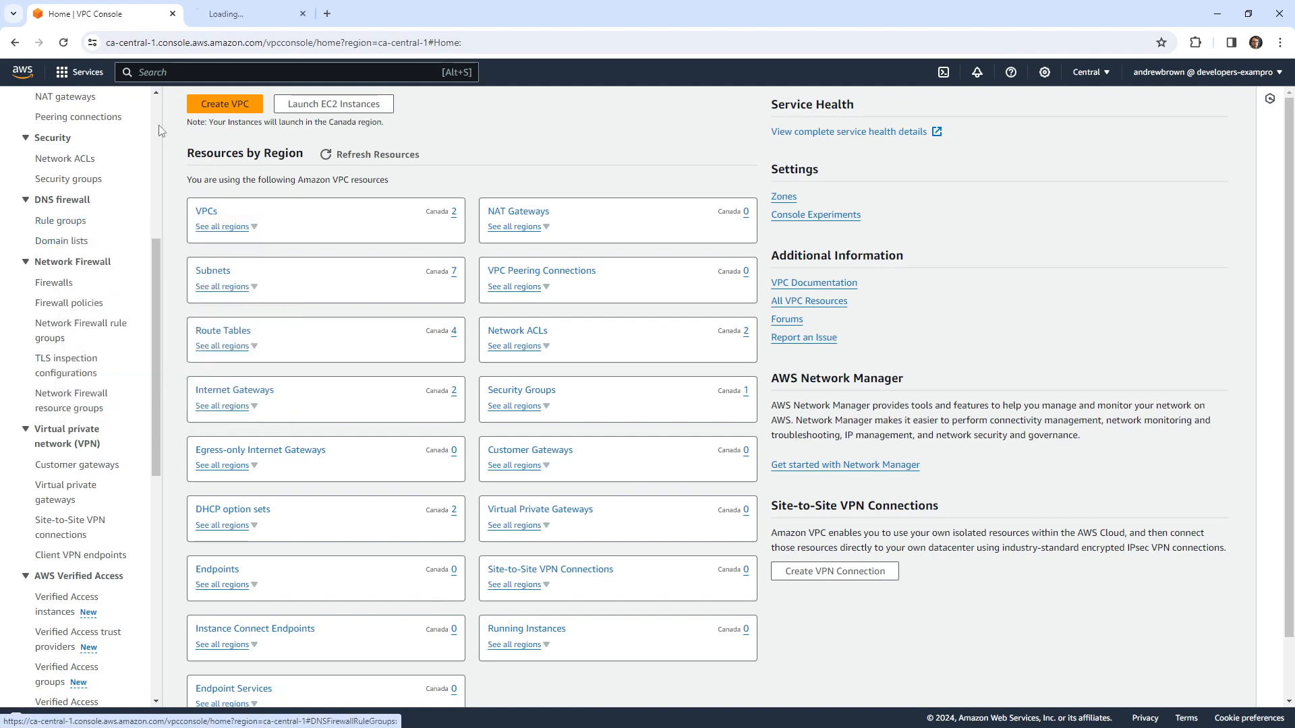
{"action": "left_click", "coordinate": [257, 15]}
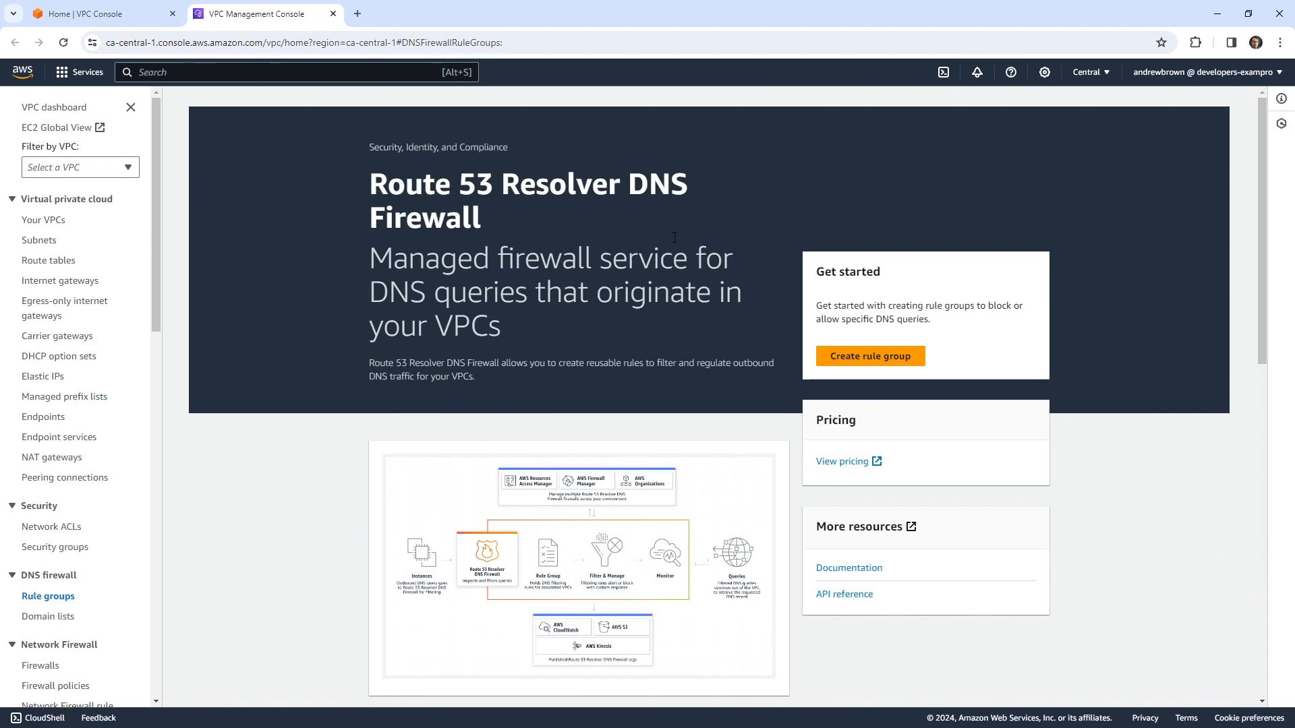
{"action": "left_click", "coordinate": [333, 14]}
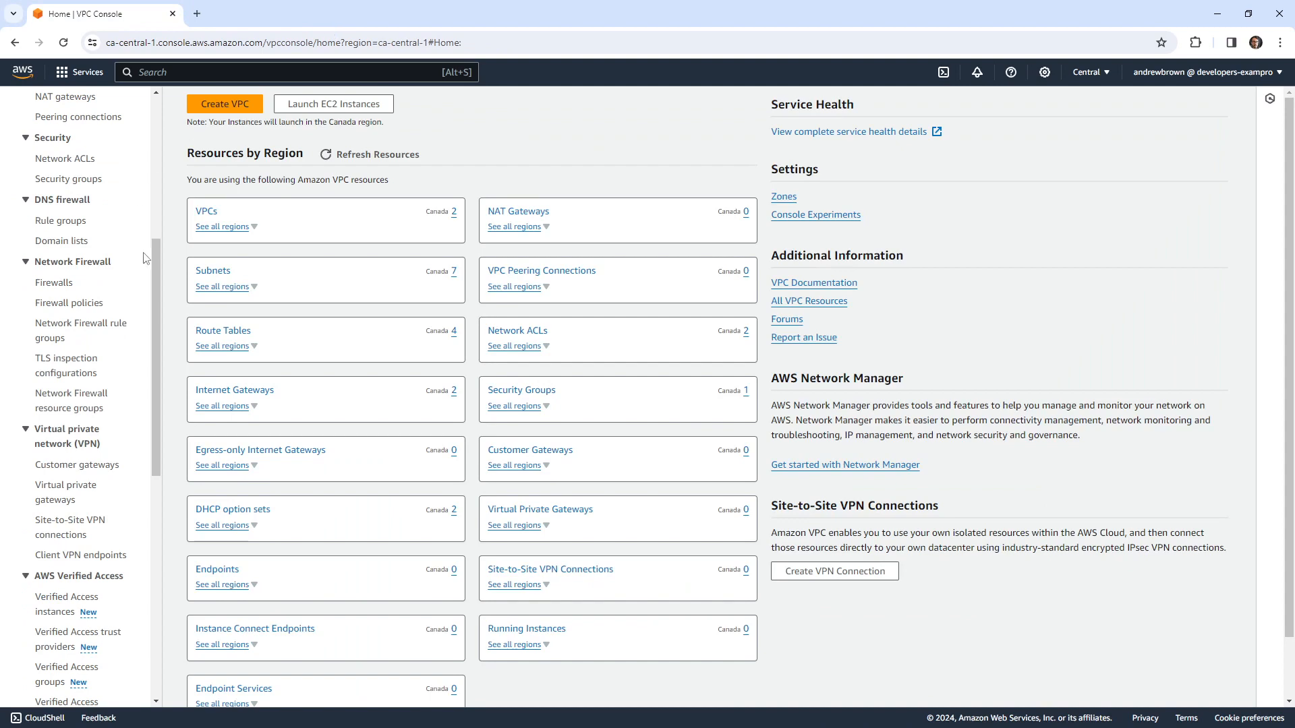
Step: Open the list of your VPCs and examine the default VPC's IPv4 CIDR
{"action": "left_click_drag", "start_coordinate": [155, 289], "coordinate": [196, 122]}
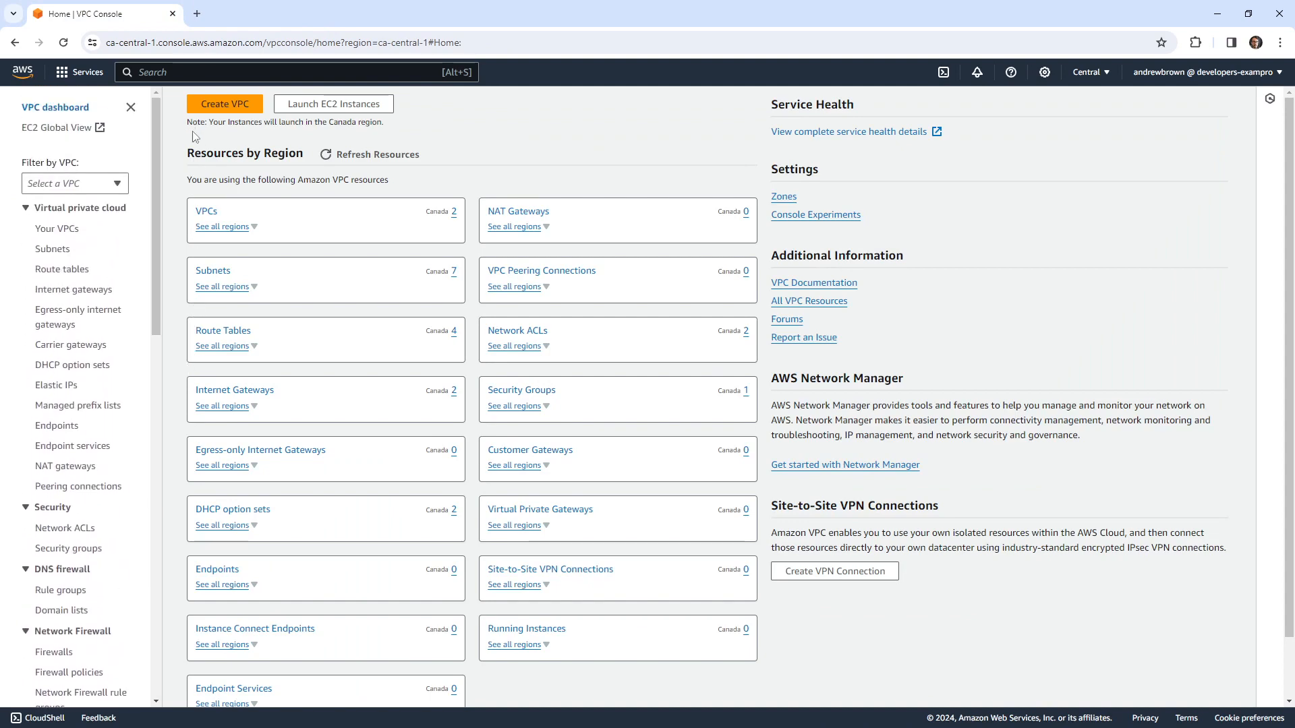
{"action": "left_click", "coordinate": [75, 230]}
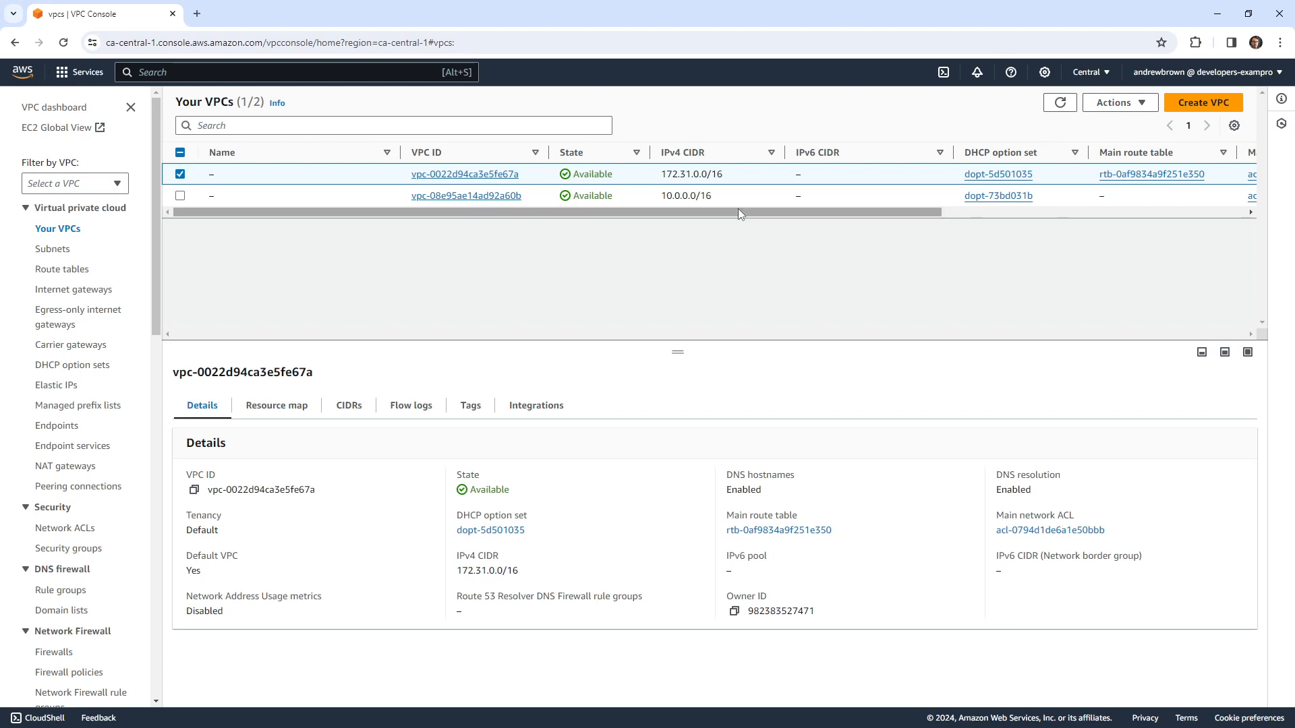
{"action": "left_click_drag", "start_coordinate": [738, 211], "coordinate": [711, 215]}
{"action": "left_click_drag", "start_coordinate": [658, 175], "coordinate": [766, 181]}
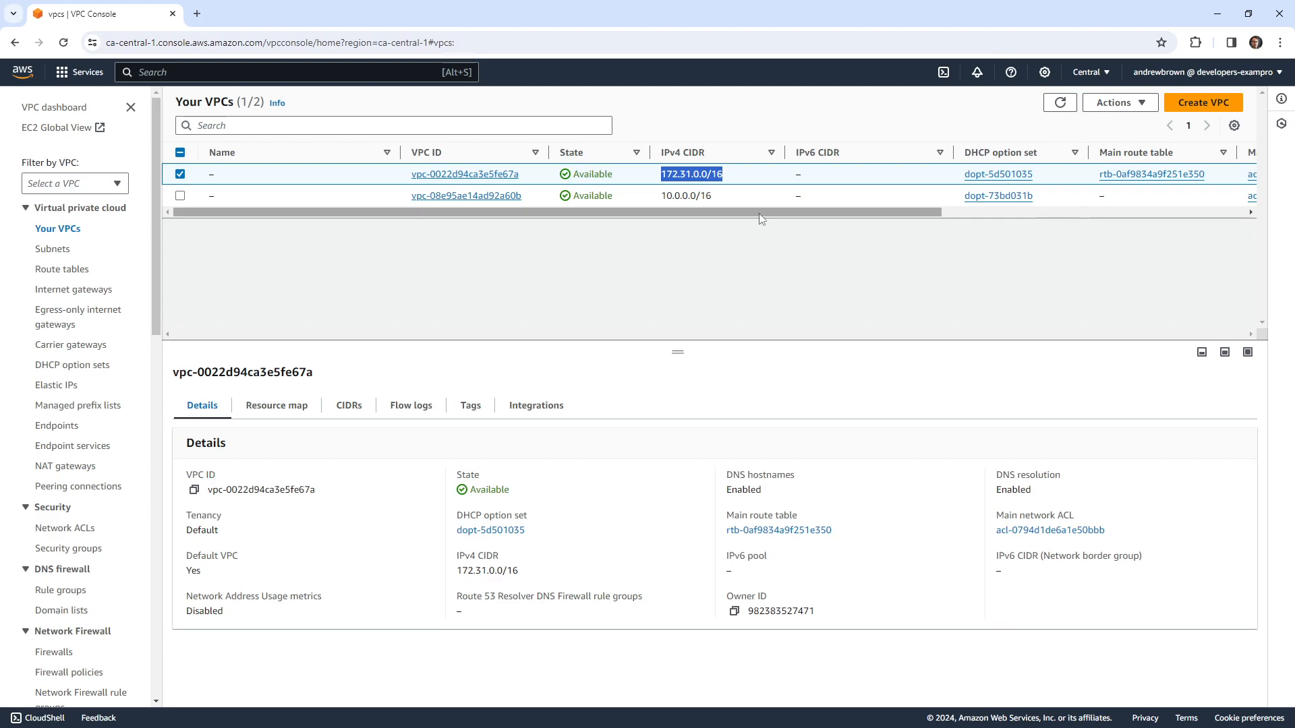
{"action": "left_click_drag", "start_coordinate": [760, 213], "coordinate": [672, 207]}
Step: Select only the 10.0.0.0/16 VPC, check its available actions and owner details, and deselect it
{"action": "left_click", "coordinate": [180, 174]}
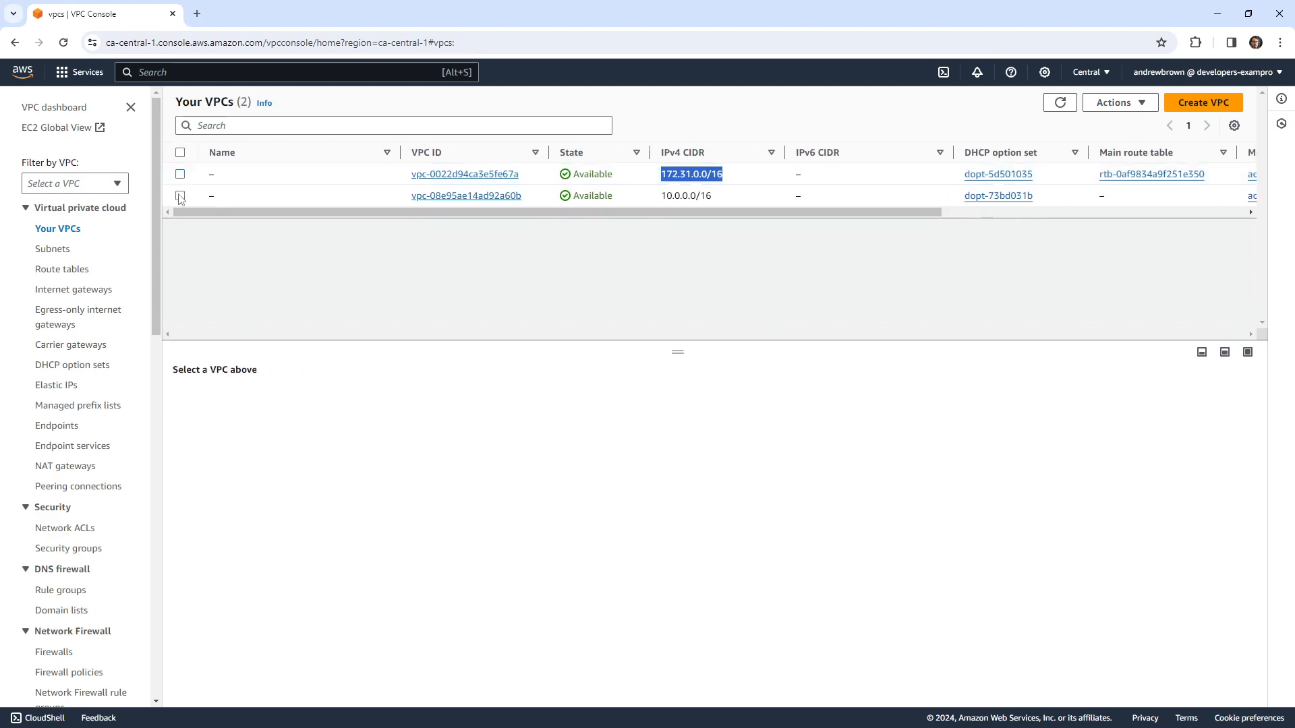
{"action": "left_click", "coordinate": [180, 196]}
{"action": "left_click", "coordinate": [1105, 112]}
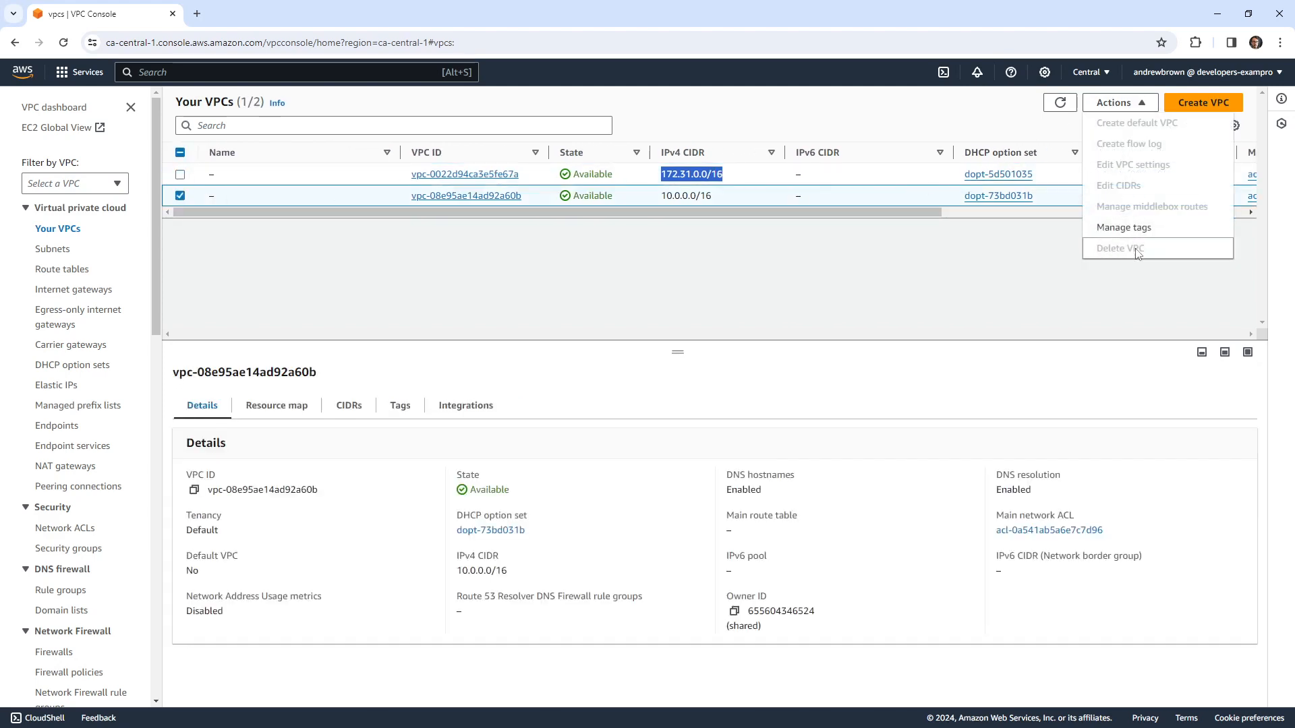
{"action": "left_click", "coordinate": [1114, 103]}
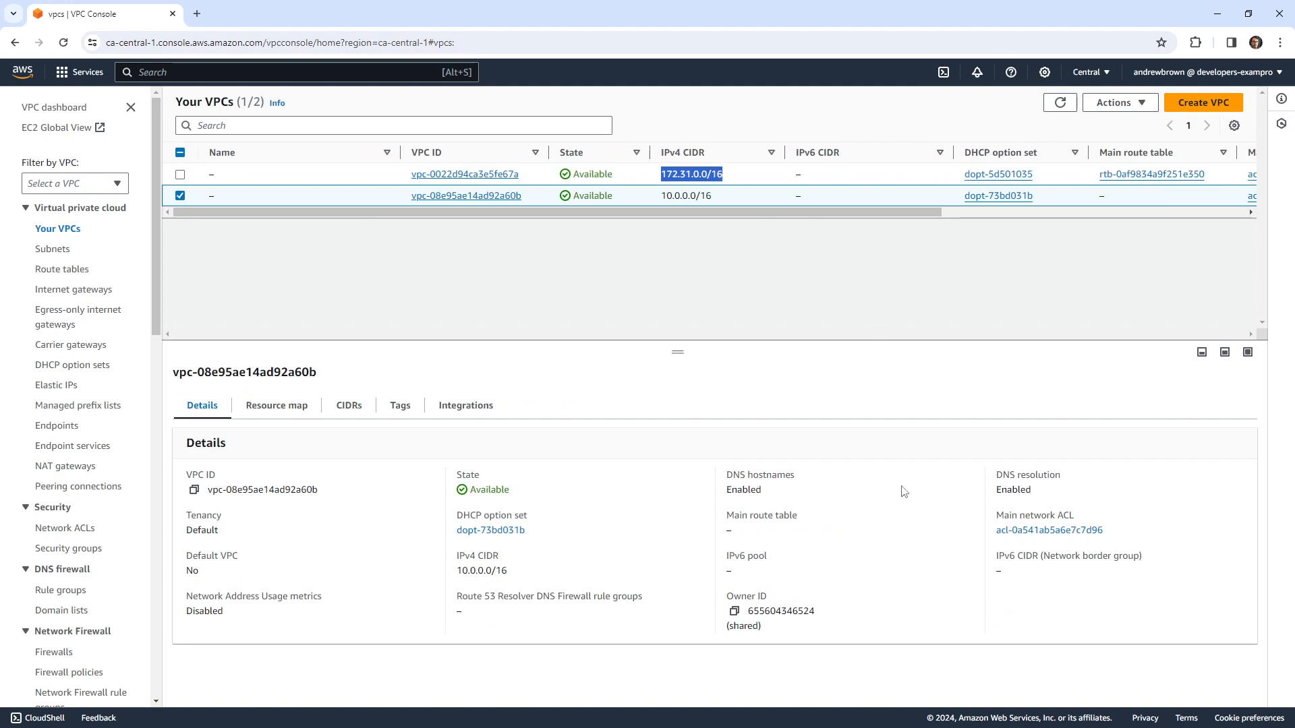
{"action": "left_click_drag", "start_coordinate": [726, 594], "coordinate": [854, 617]}
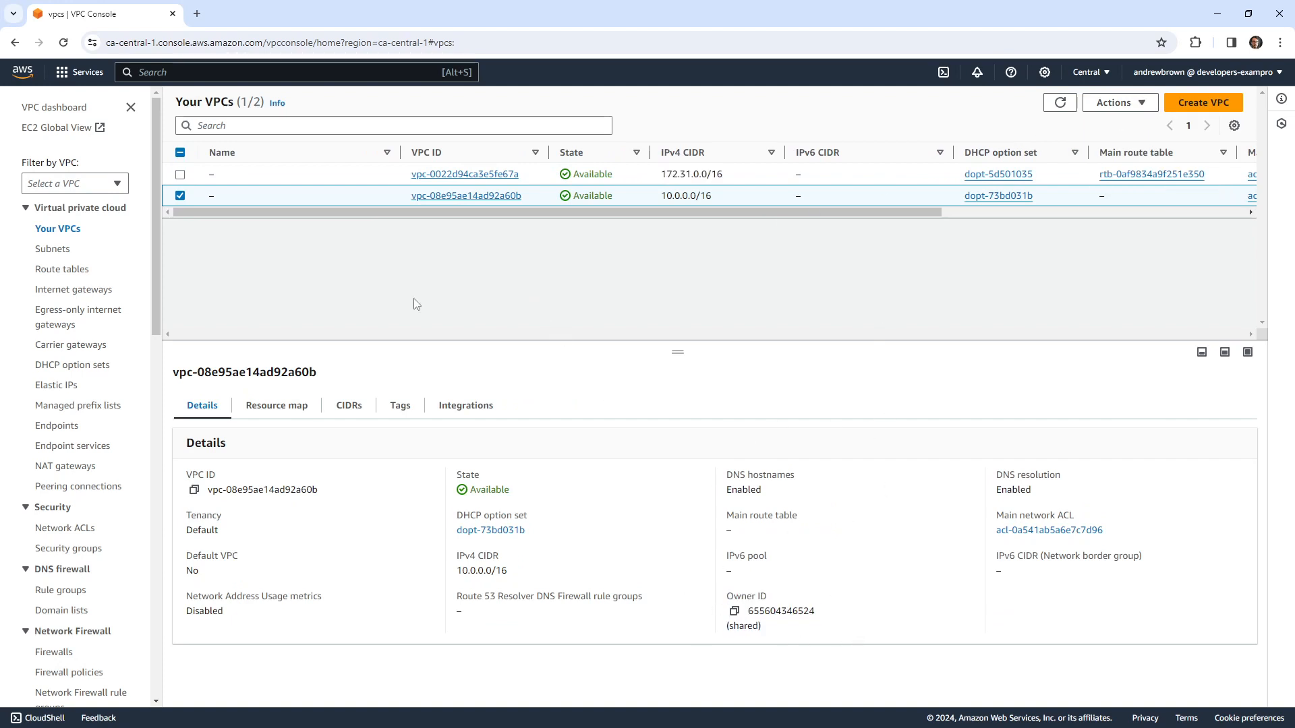
{"action": "left_click", "coordinate": [180, 196]}
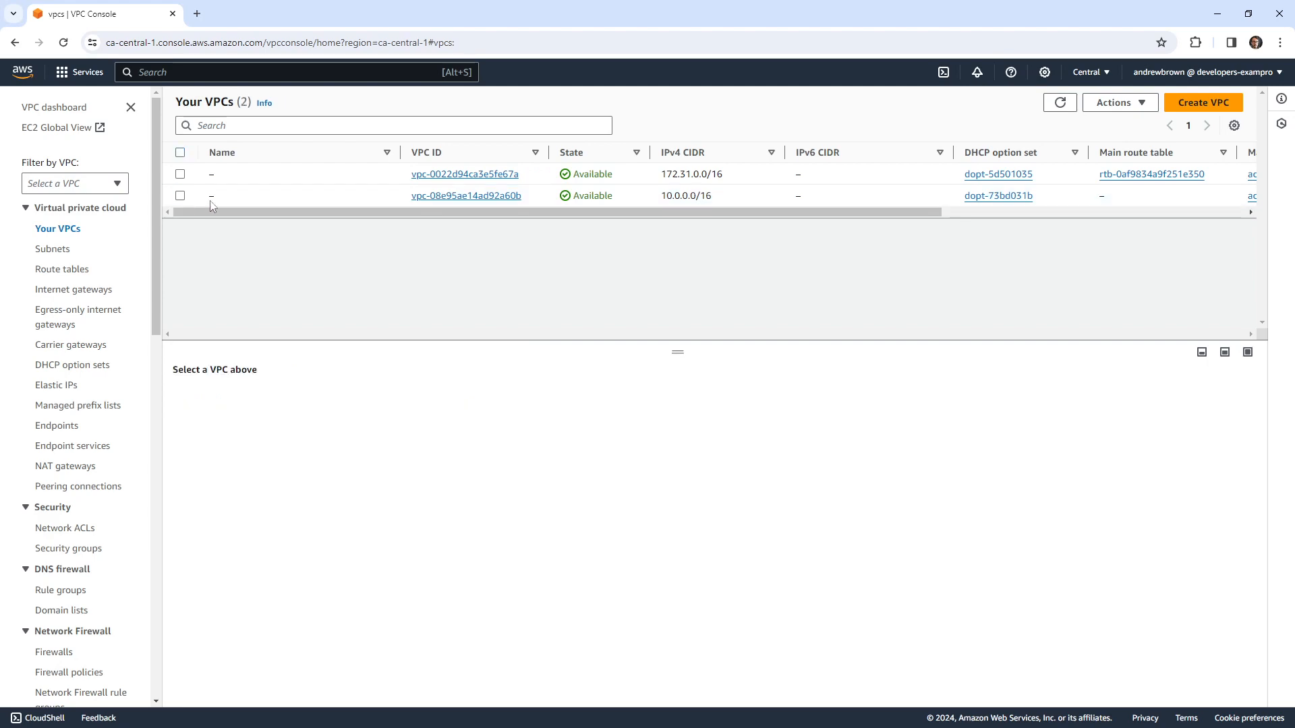
Step: Switch the region to Europe (Frankfurt) and examine the IPv4 CIDR of its VPC
{"action": "left_click", "coordinate": [1087, 73]}
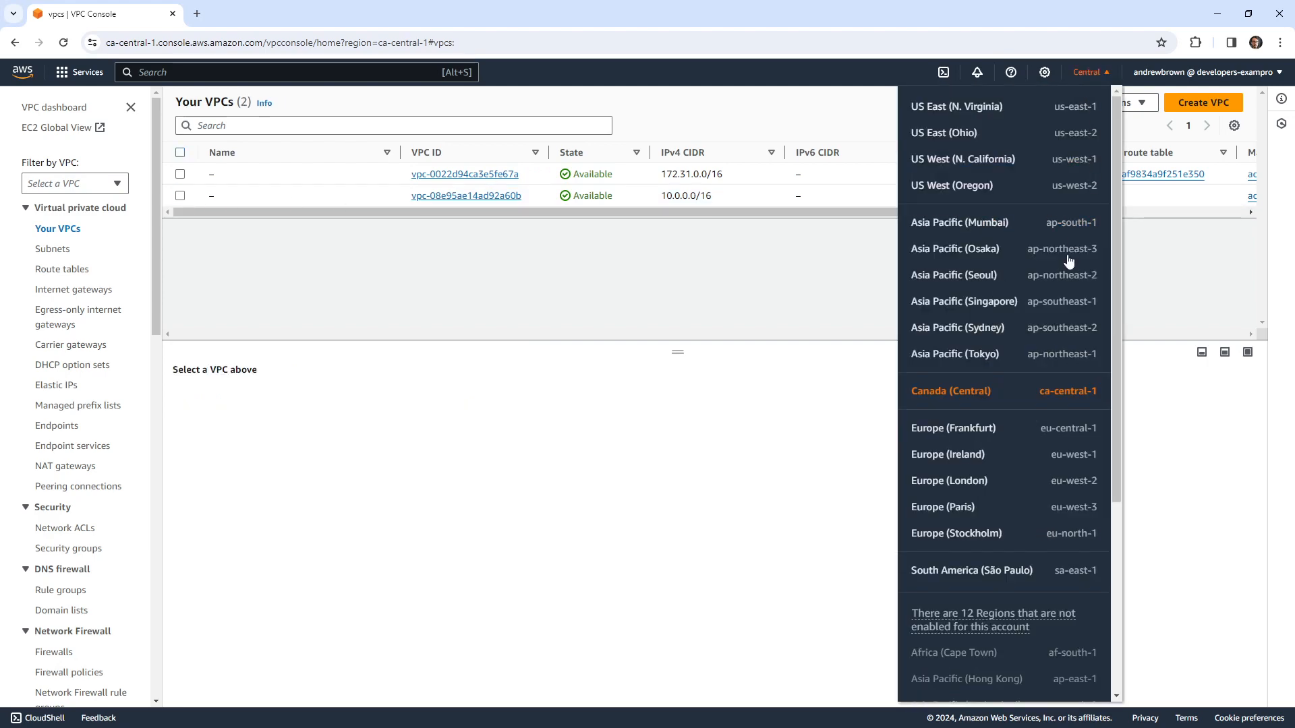
{"action": "left_click", "coordinate": [1047, 433]}
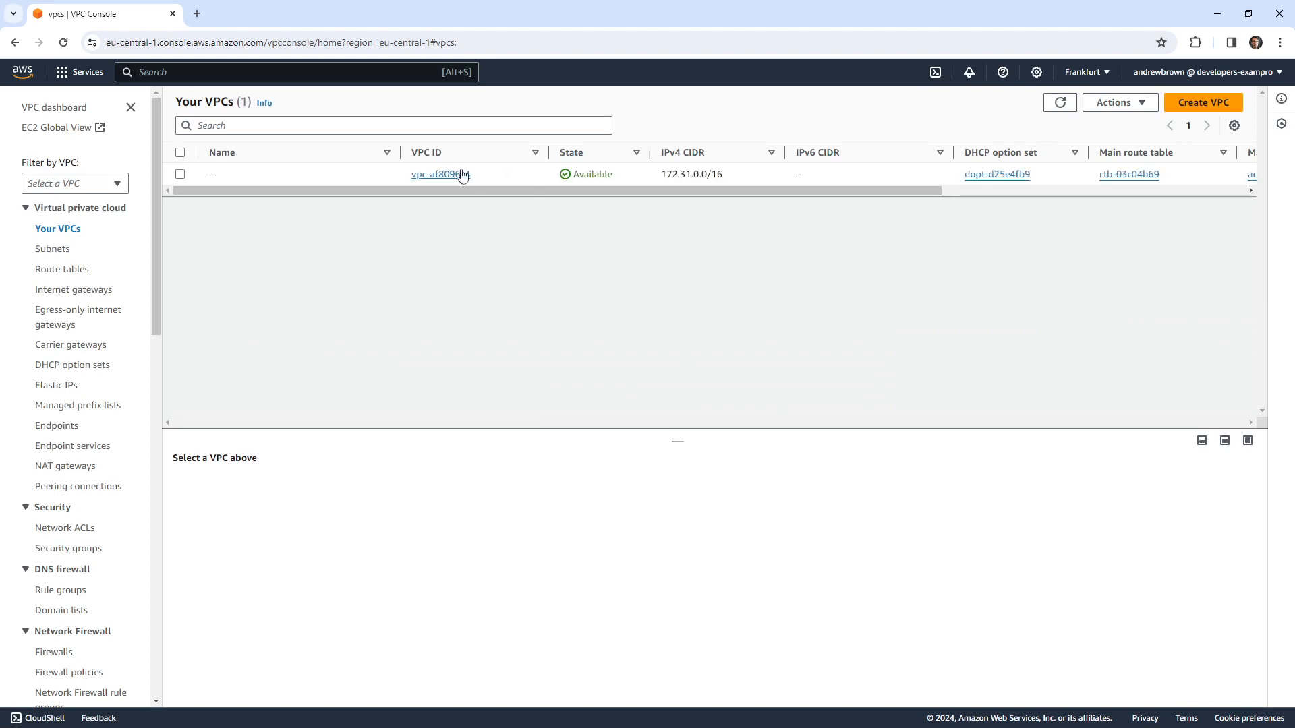
{"action": "left_click_drag", "start_coordinate": [666, 174], "coordinate": [767, 184]}
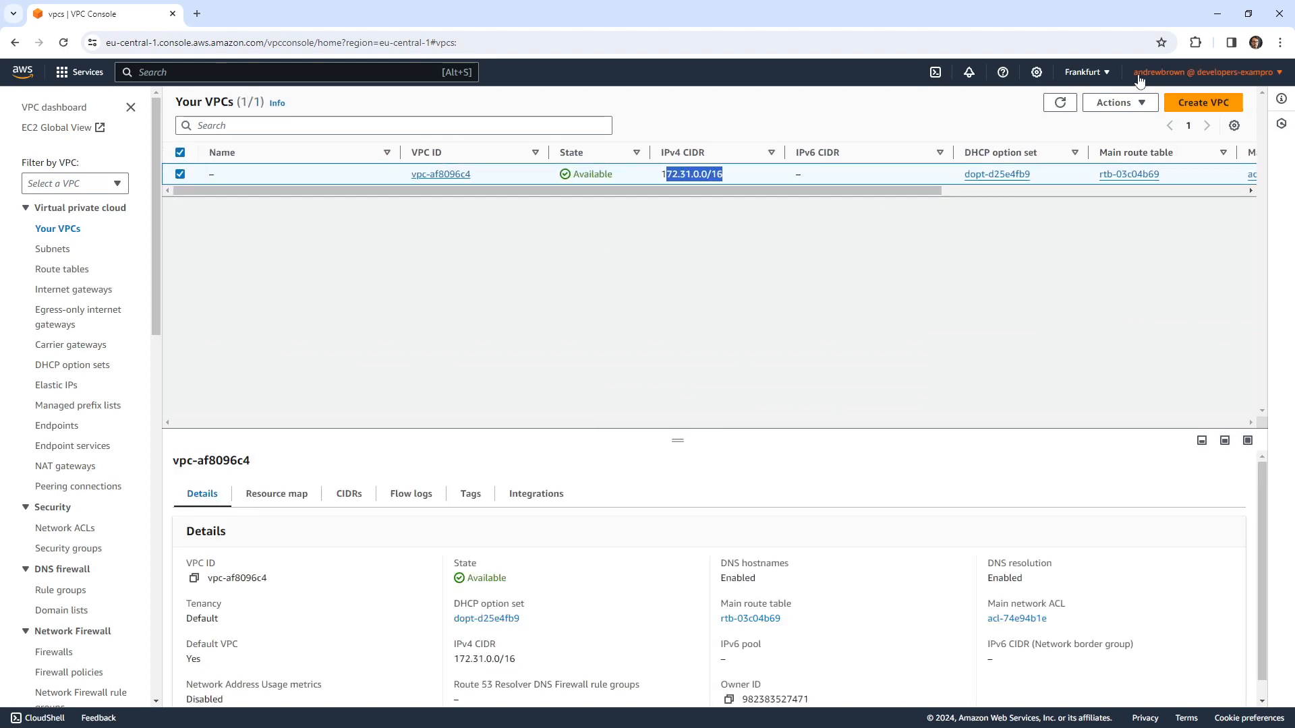
Step: Switch the region back to Canada (Central) and start creating a new VPC
{"action": "left_click", "coordinate": [1104, 75]}
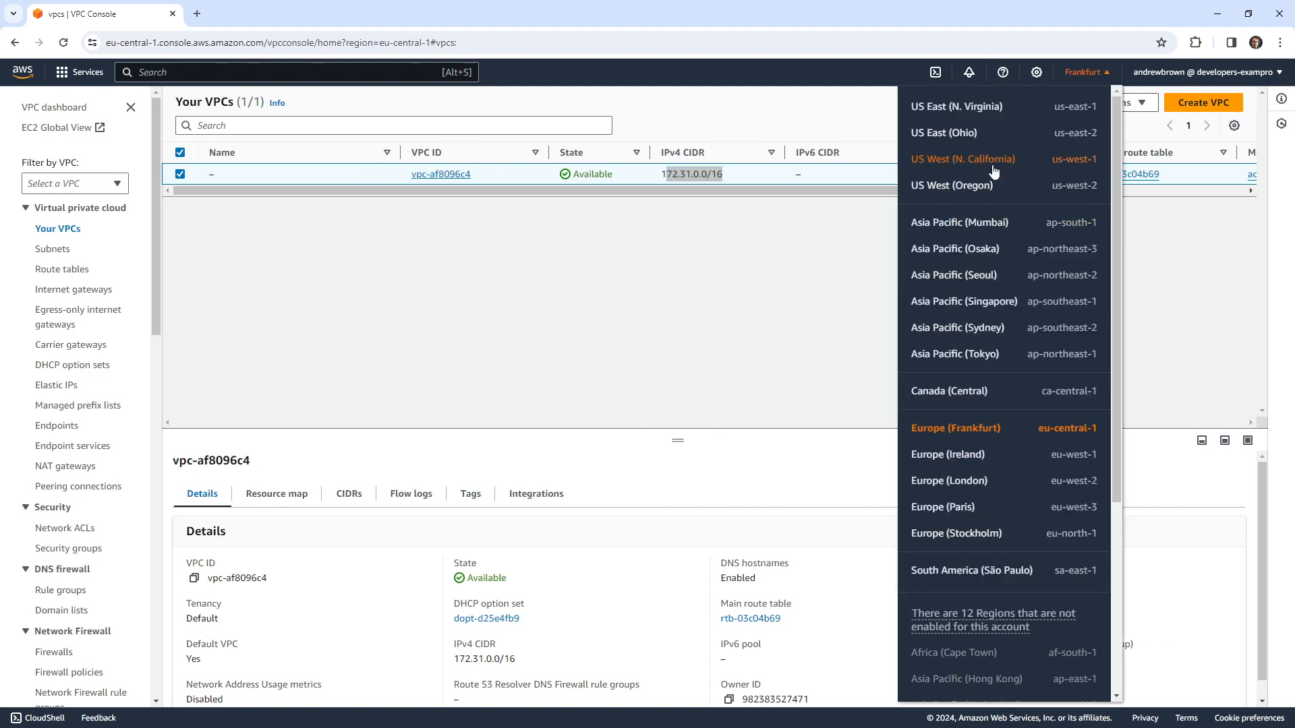
{"action": "left_click", "coordinate": [987, 381]}
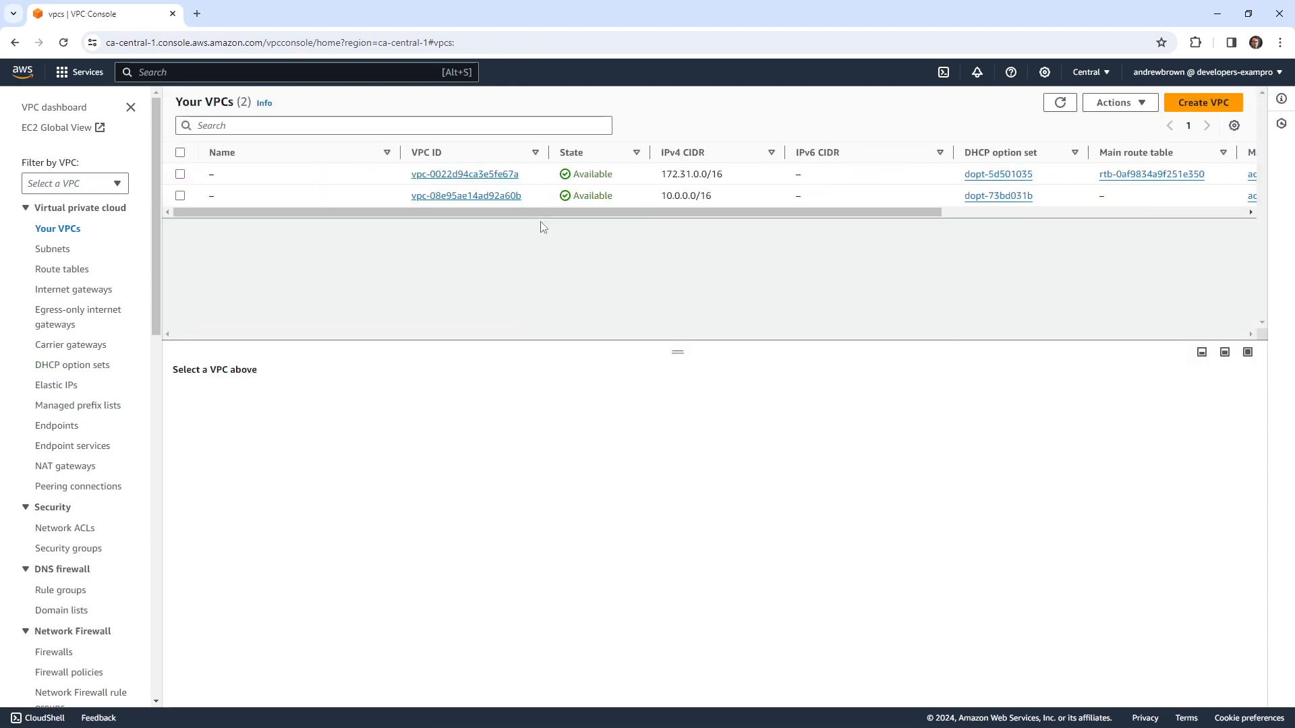
{"action": "left_click", "coordinate": [1118, 103]}
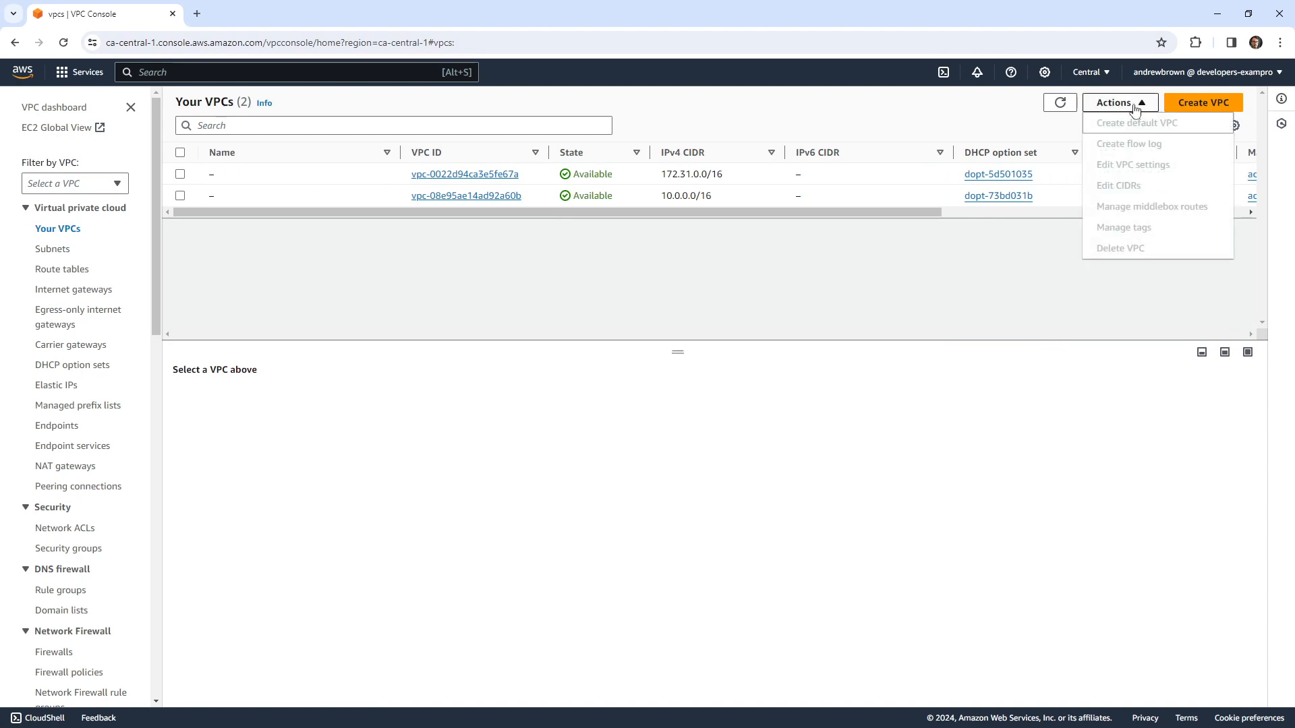
{"action": "left_click", "coordinate": [1200, 108]}
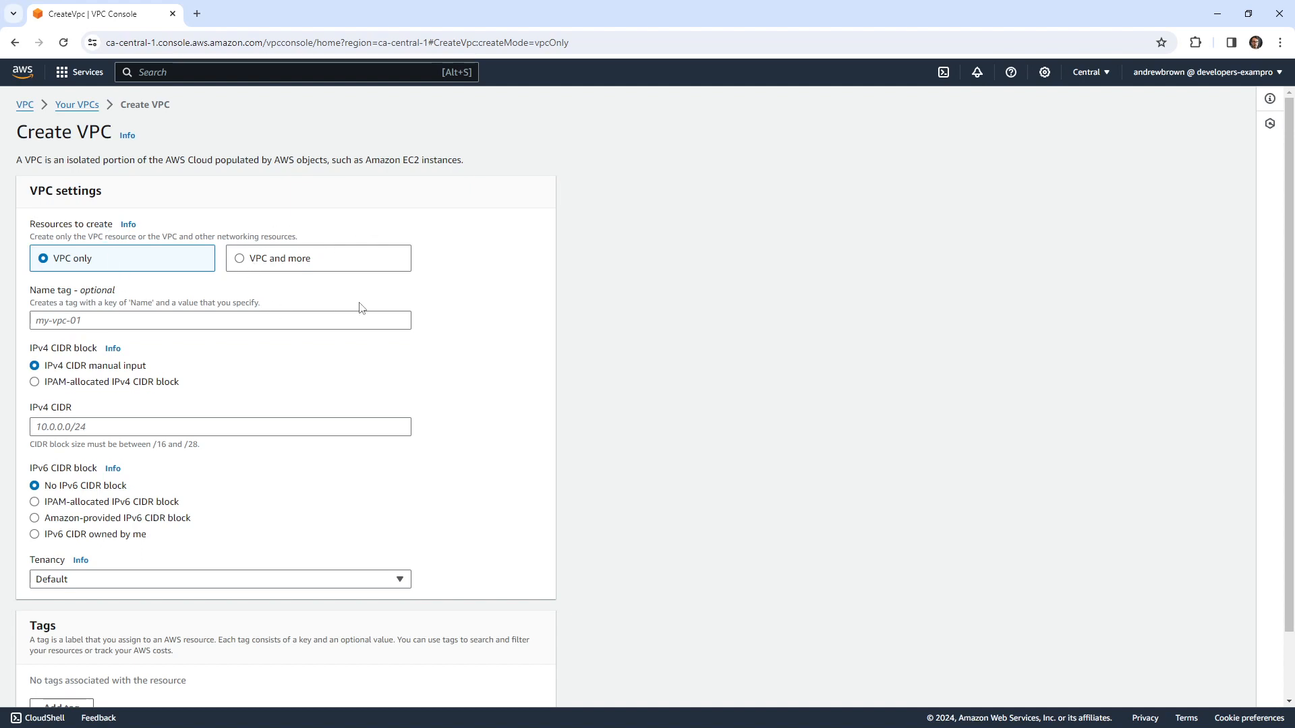
Step: Set the resources to create to VPC and more, and set VPC endpoints to None
{"action": "left_click", "coordinate": [250, 263]}
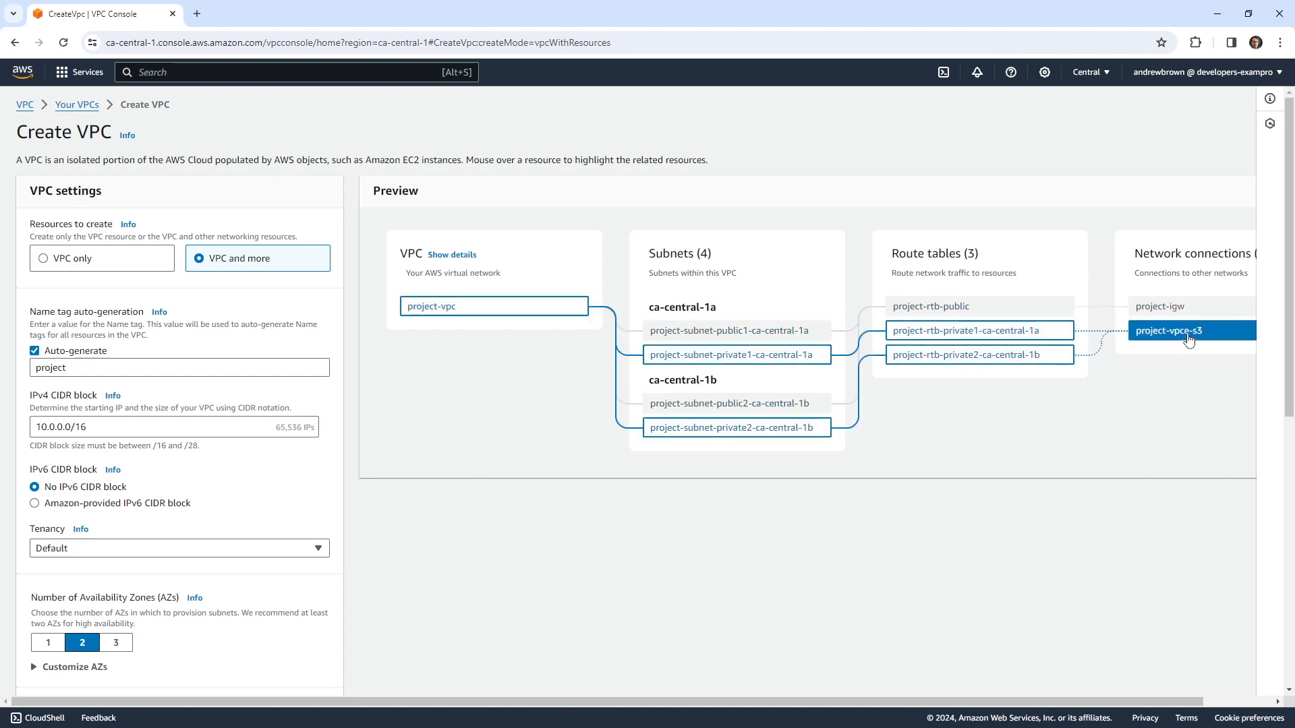
{"action": "scroll", "coordinate": [607, 404], "scroll_direction": "down", "scroll_amount": 8}
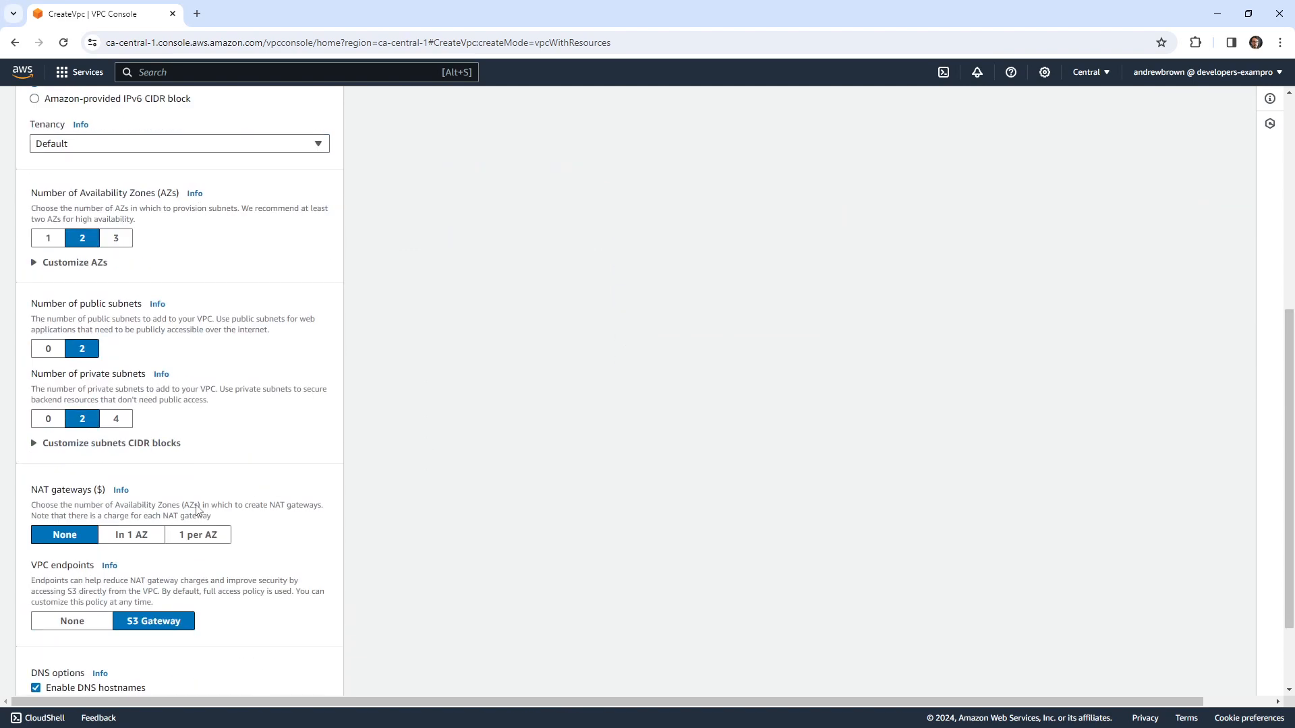
{"action": "left_click", "coordinate": [94, 523]}
{"action": "scroll", "coordinate": [584, 515], "scroll_direction": "up", "scroll_amount": 8}
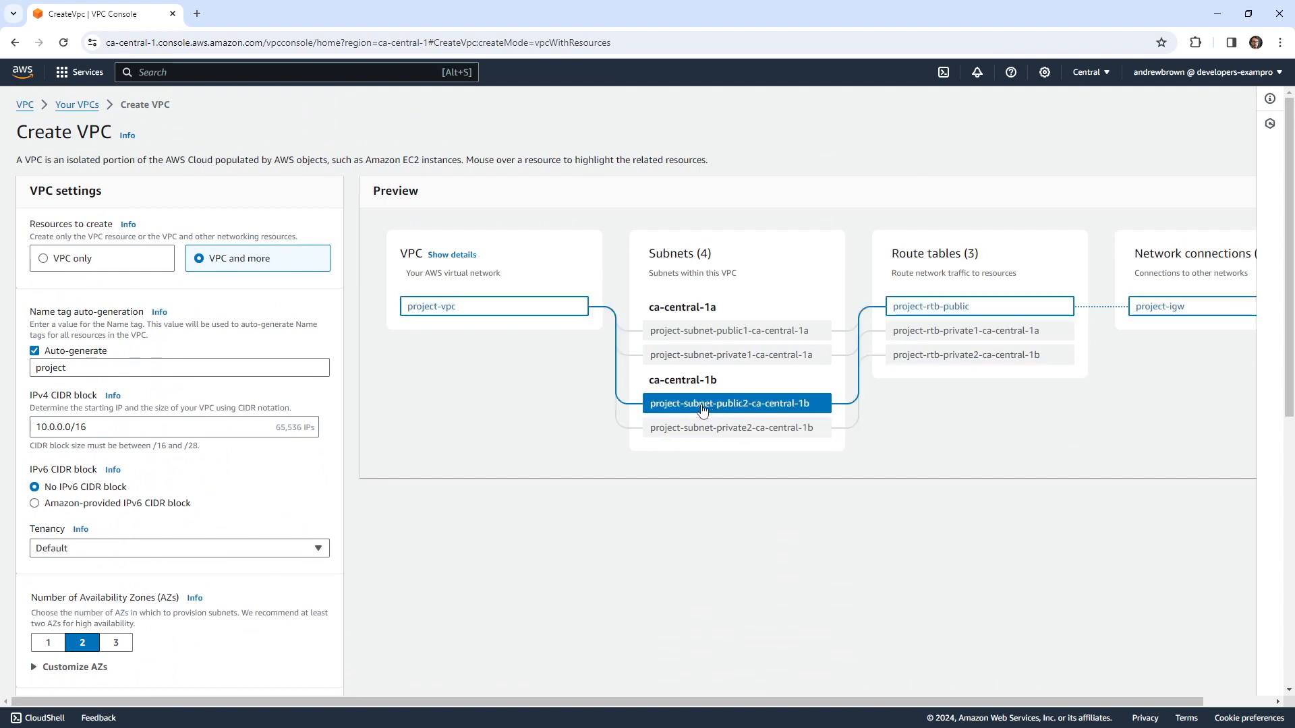
Step: Open the list of your VPCs in a new tab and copy the default VPC's IPv4 CIDR, 172.31.0.0/16
{"action": "left_click_drag", "start_coordinate": [87, 427], "coordinate": [40, 427]}
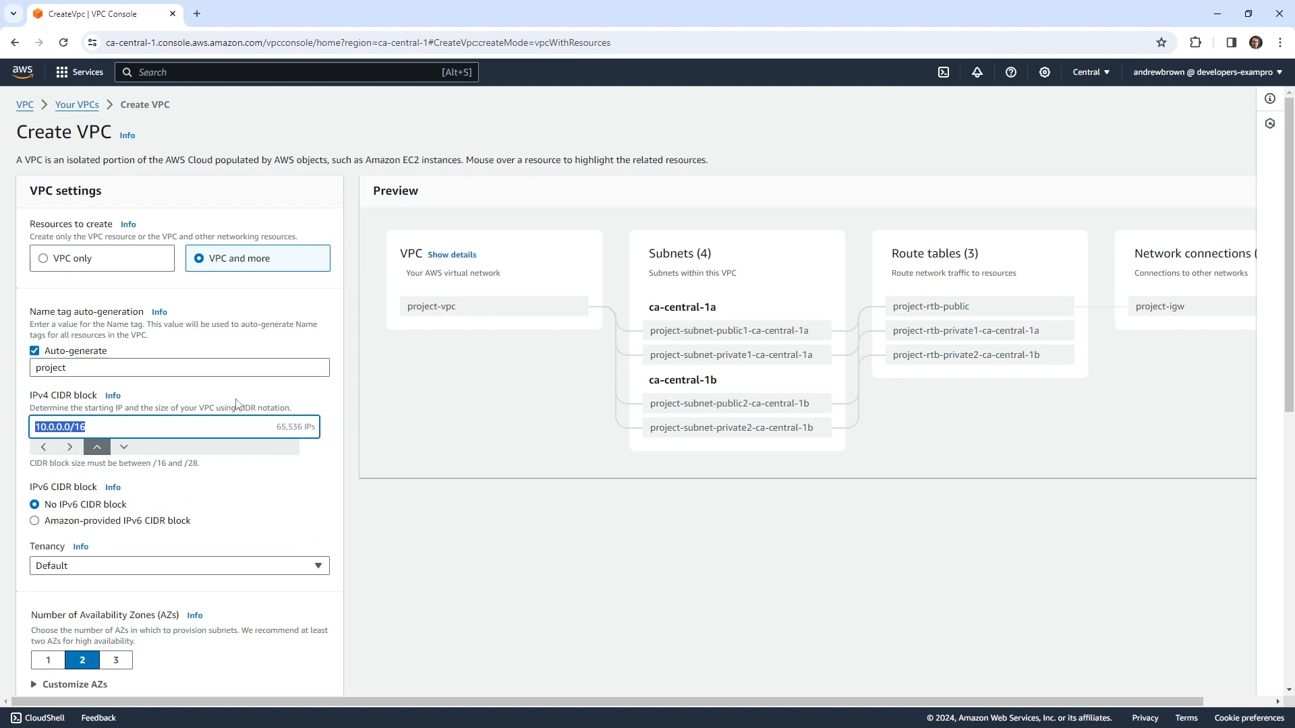
{"action": "right_click", "coordinate": [77, 104]}
{"action": "left_click", "coordinate": [223, 116]}
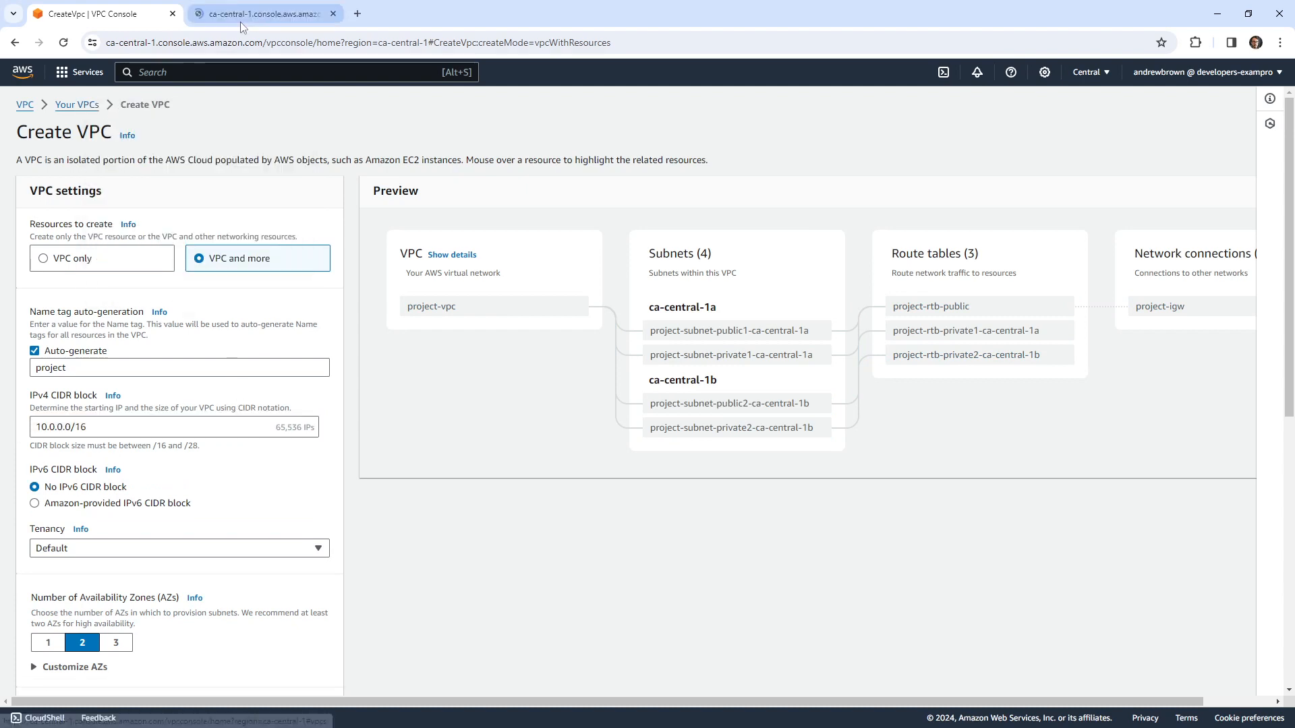
{"action": "left_click", "coordinate": [263, 14]}
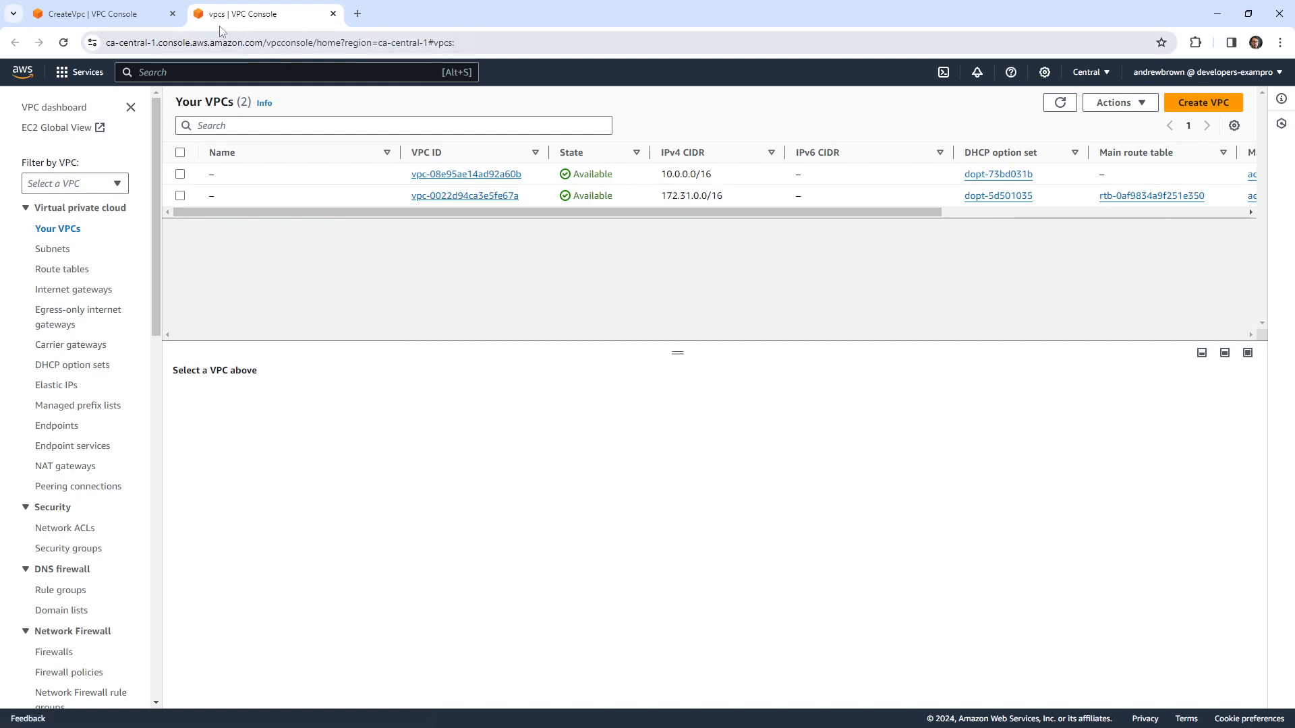
{"action": "left_click", "coordinate": [159, 14]}
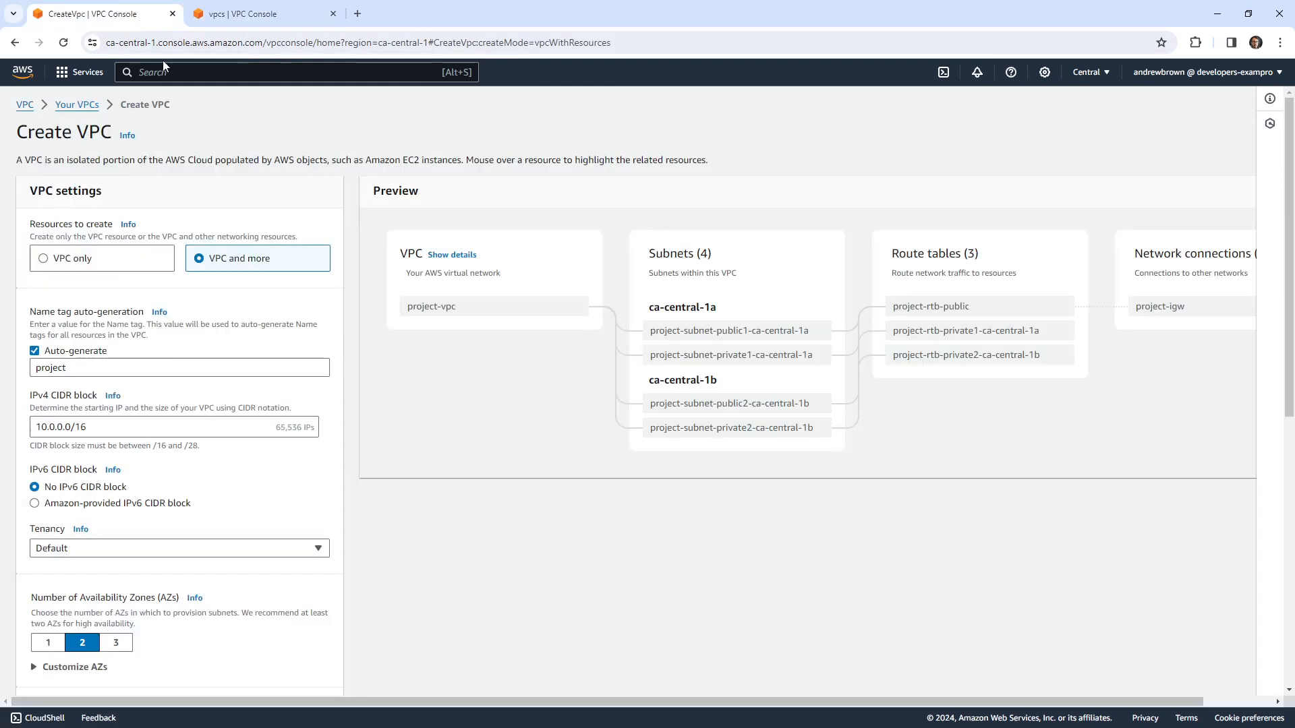
{"action": "left_click", "coordinate": [237, 21]}
{"action": "left_click_drag", "start_coordinate": [733, 198], "coordinate": [657, 197]}
{"action": "key", "text": "ctrl+c"}
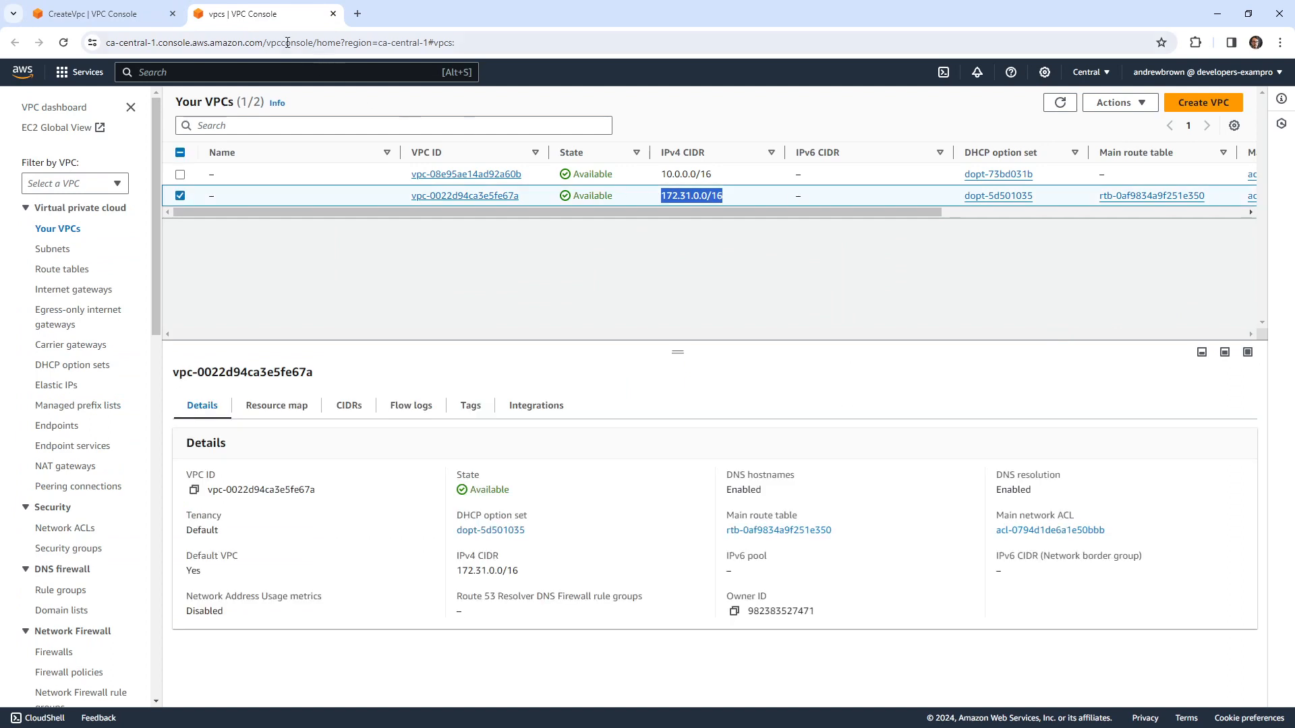
Step: Return to the VPC creation form and replace the IPv4 CIDR block with the copied 172.31.0.0/16
{"action": "left_click", "coordinate": [126, 13]}
{"action": "left_click", "coordinate": [132, 427]}
{"action": "key", "text": "ctrl+a"}
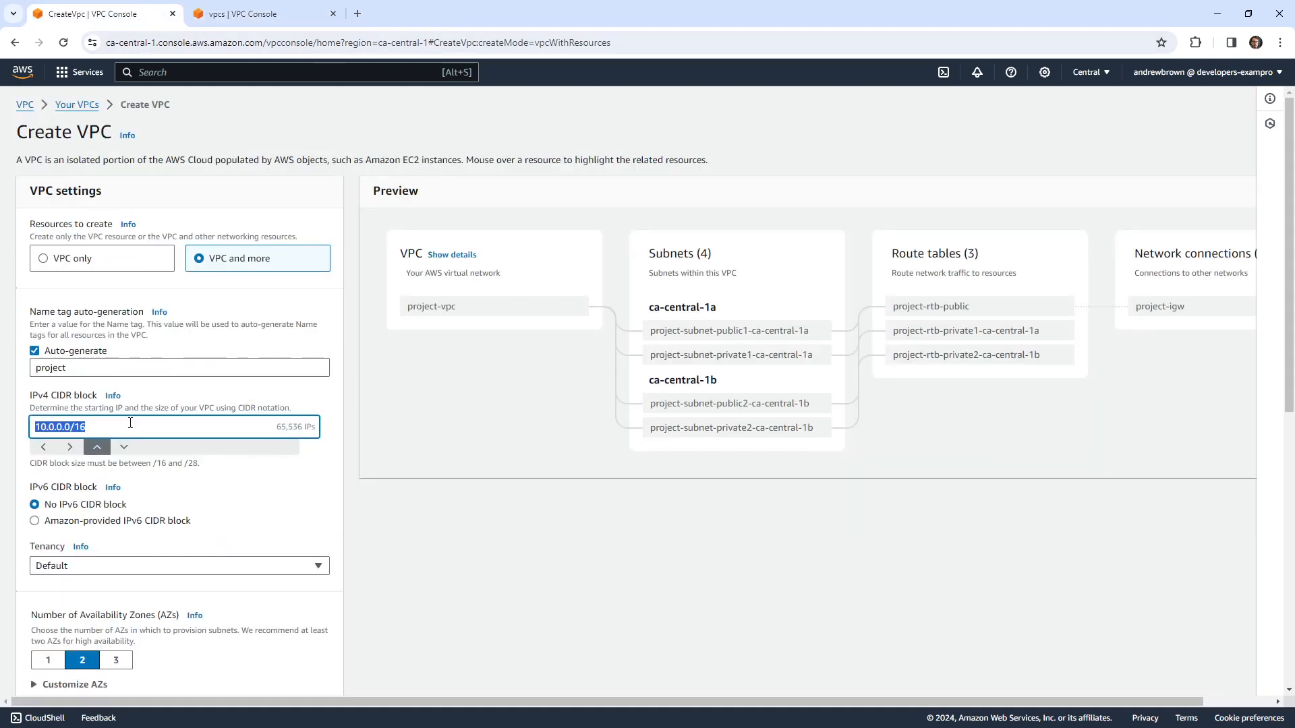
{"action": "key", "text": "ctrl+v"}
{"action": "left_click", "coordinate": [375, 547]}
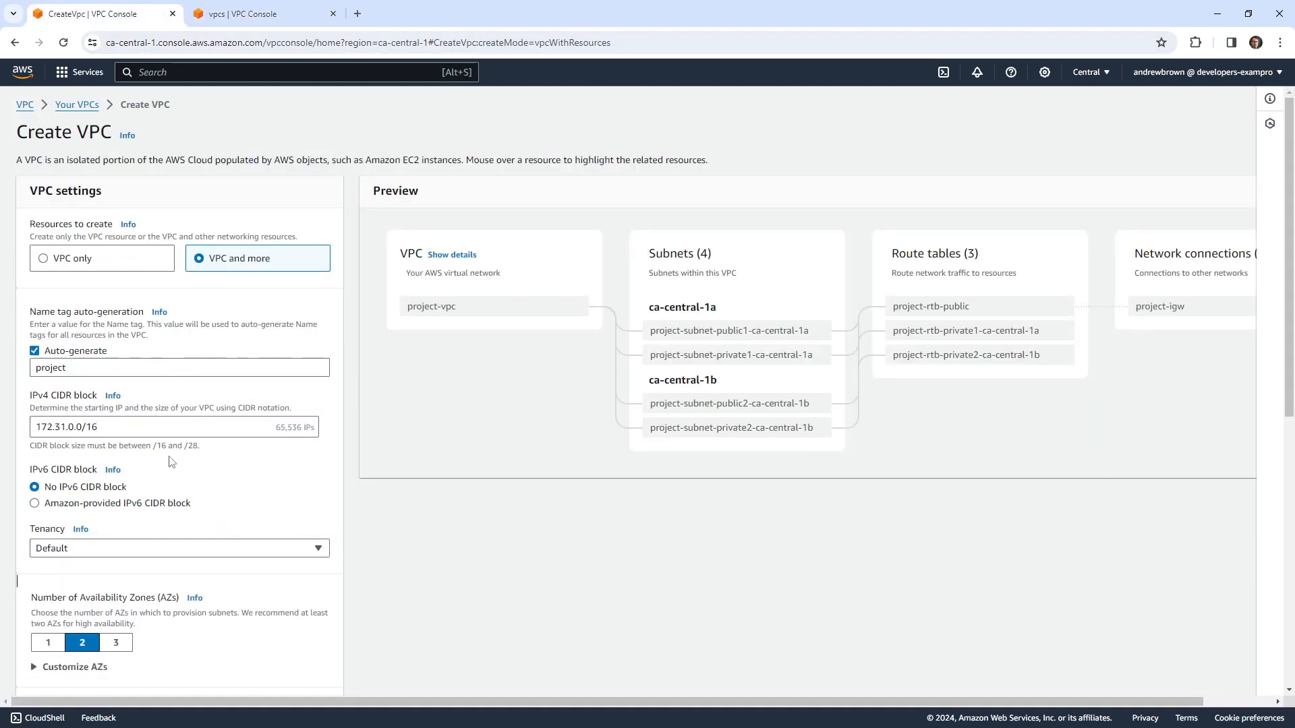
Step: Set the number of Availability Zones to 1 and the number of private subnets to 0
{"action": "scroll", "coordinate": [191, 475], "scroll_direction": "down", "scroll_amount": 7}
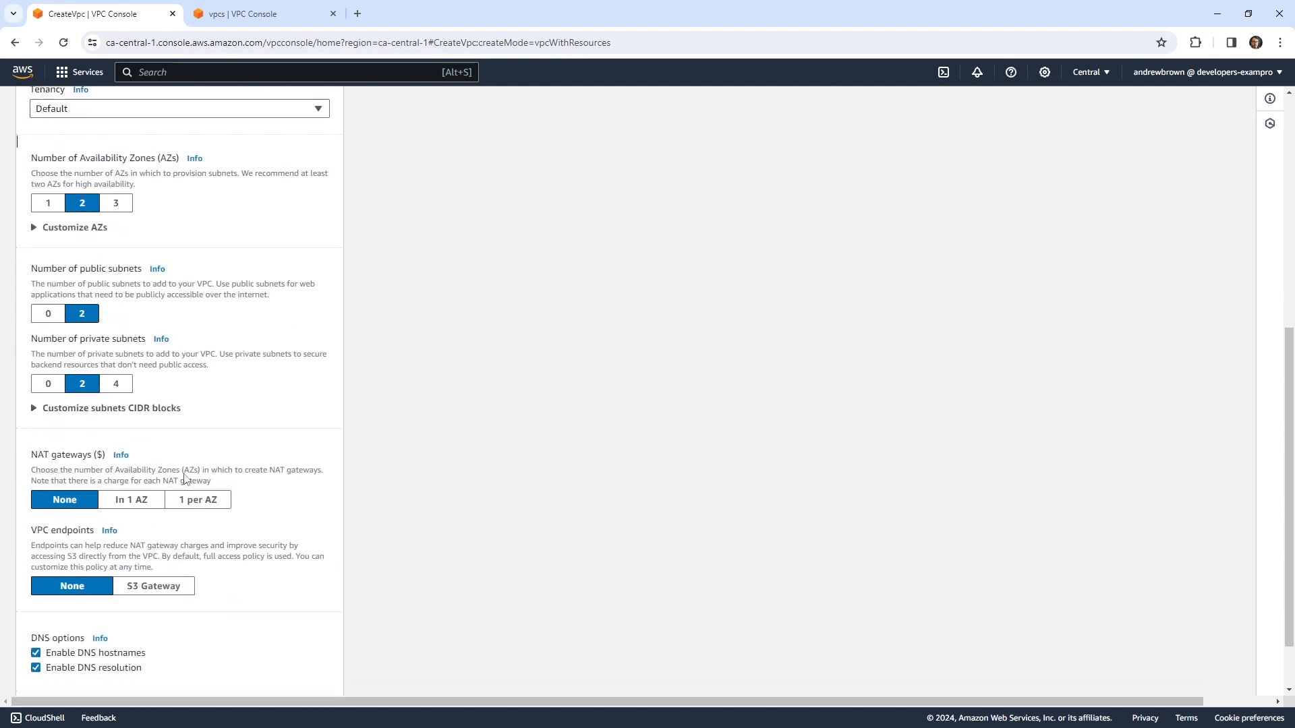
{"action": "scroll", "coordinate": [175, 477], "scroll_direction": "up", "scroll_amount": 5}
{"action": "scroll", "coordinate": [173, 497], "scroll_direction": "down", "scroll_amount": 1}
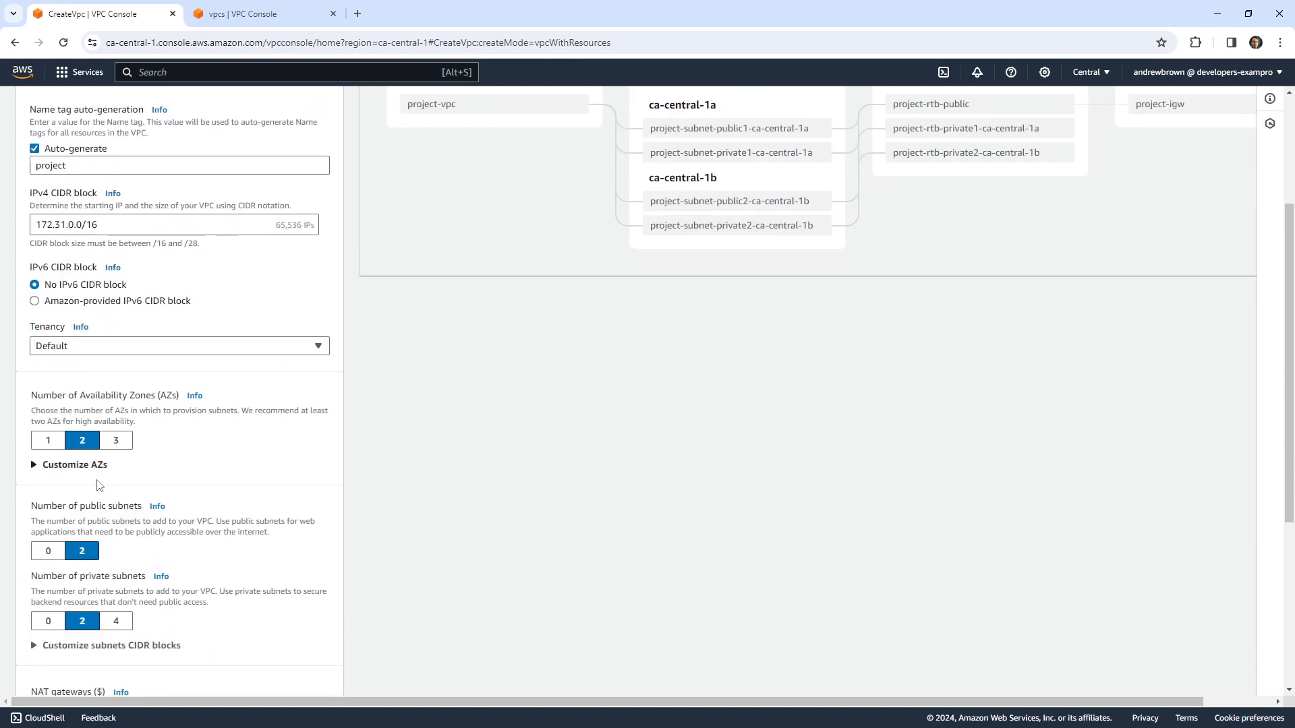
{"action": "left_click", "coordinate": [116, 442]}
{"action": "left_click", "coordinate": [48, 441]}
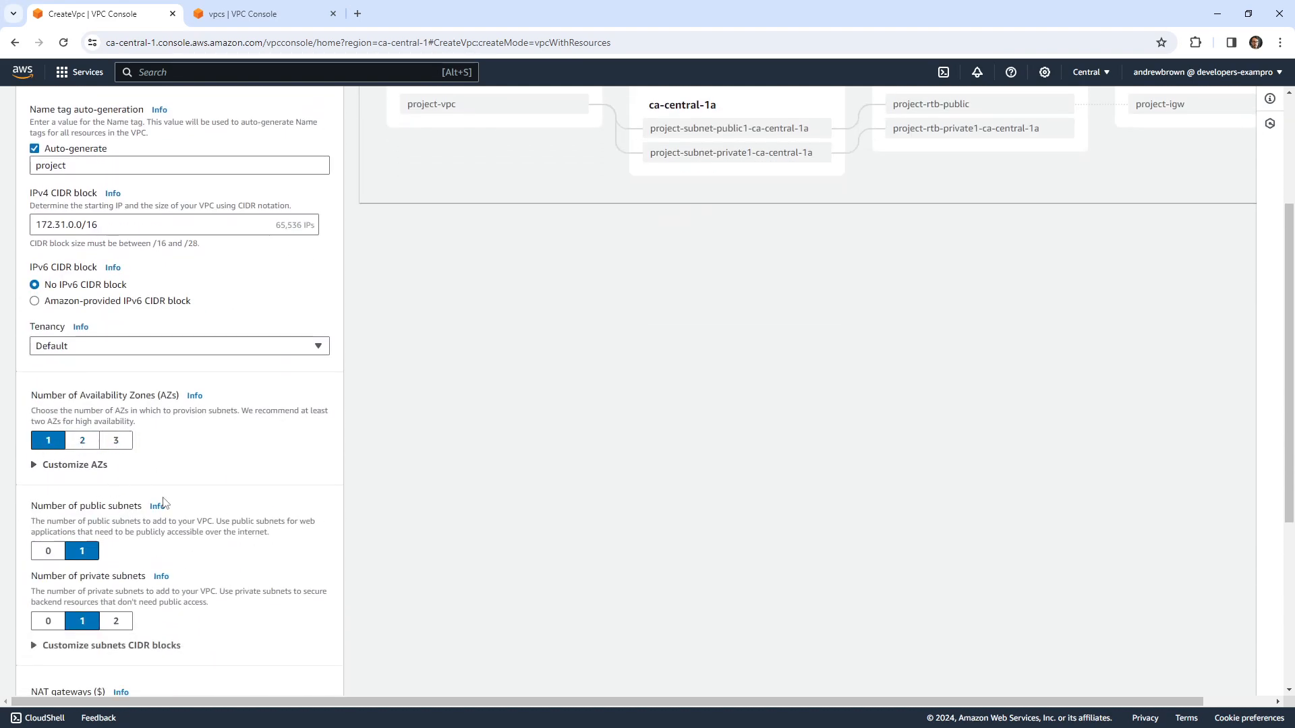
{"action": "scroll", "coordinate": [162, 505], "scroll_direction": "up", "scroll_amount": 2}
{"action": "scroll", "coordinate": [81, 530], "scroll_direction": "down", "scroll_amount": 2}
{"action": "left_click", "coordinate": [63, 622]}
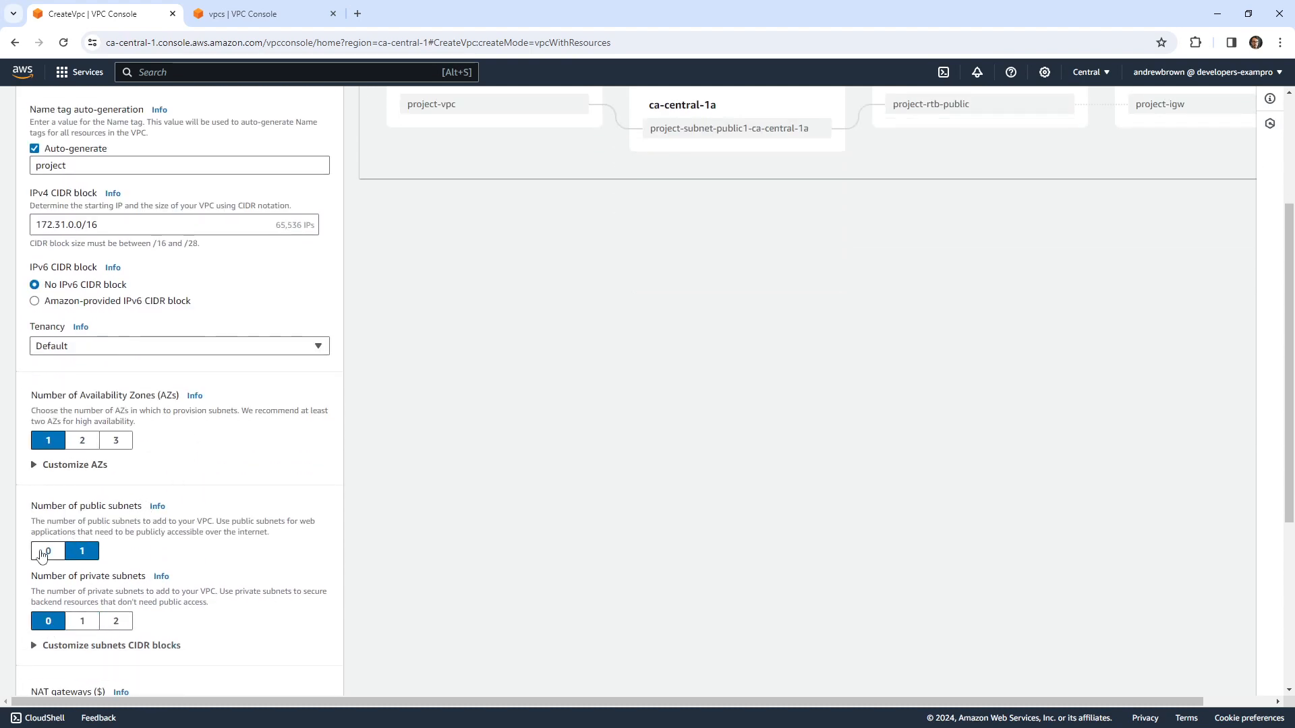
Step: Create the VPC with its resources, view its details and return to the list of your VPCs
{"action": "scroll", "coordinate": [222, 330], "scroll_direction": "down", "scroll_amount": 5}
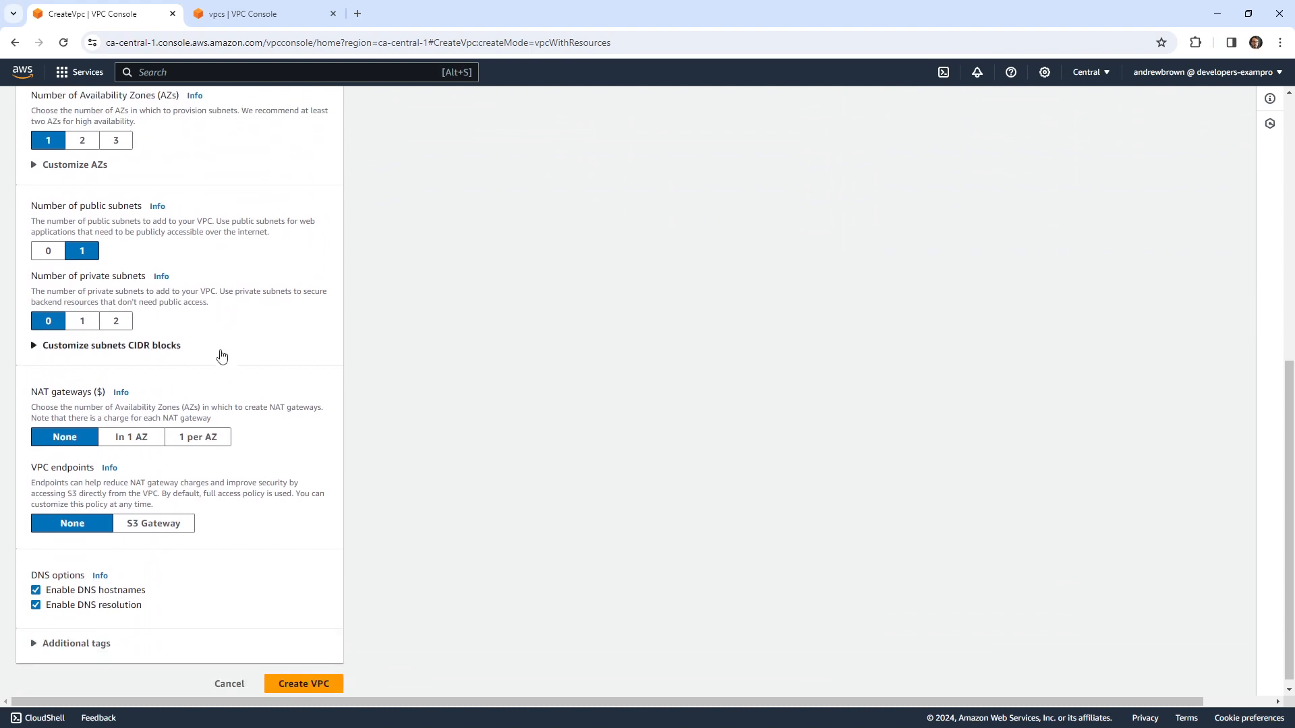
{"action": "left_click", "coordinate": [327, 686]}
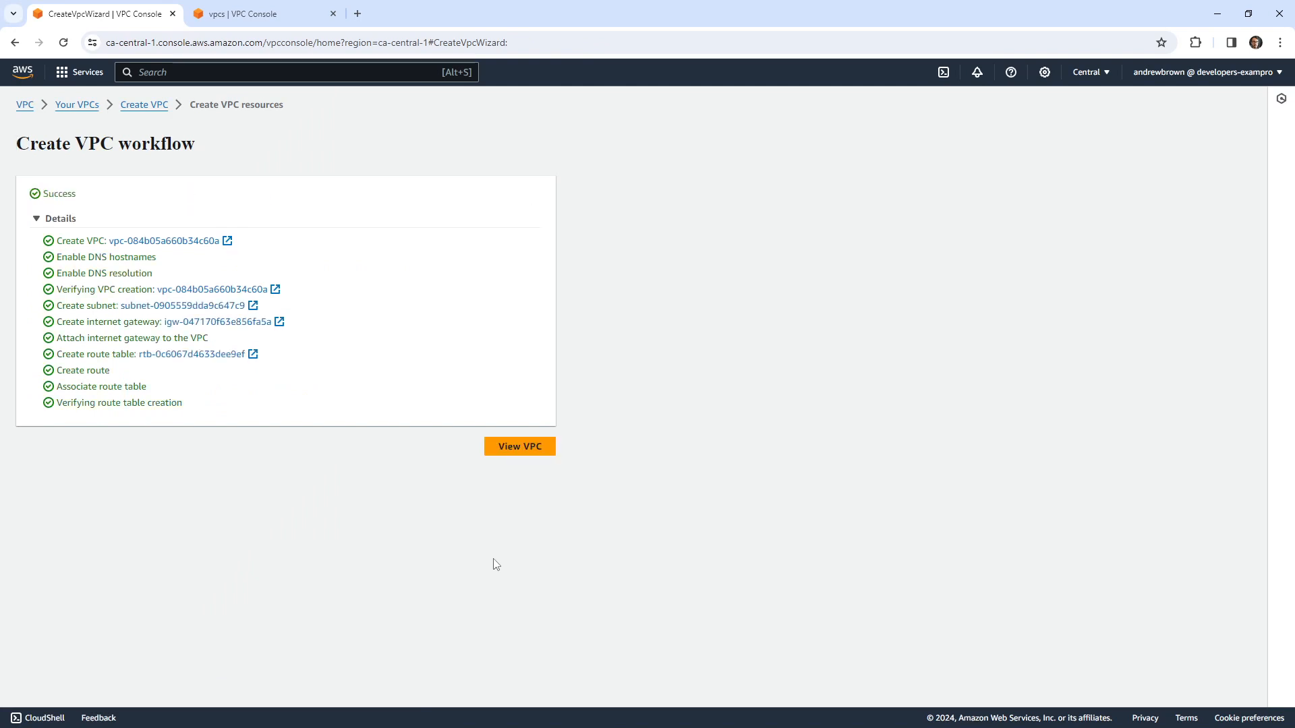
{"action": "left_click", "coordinate": [515, 447]}
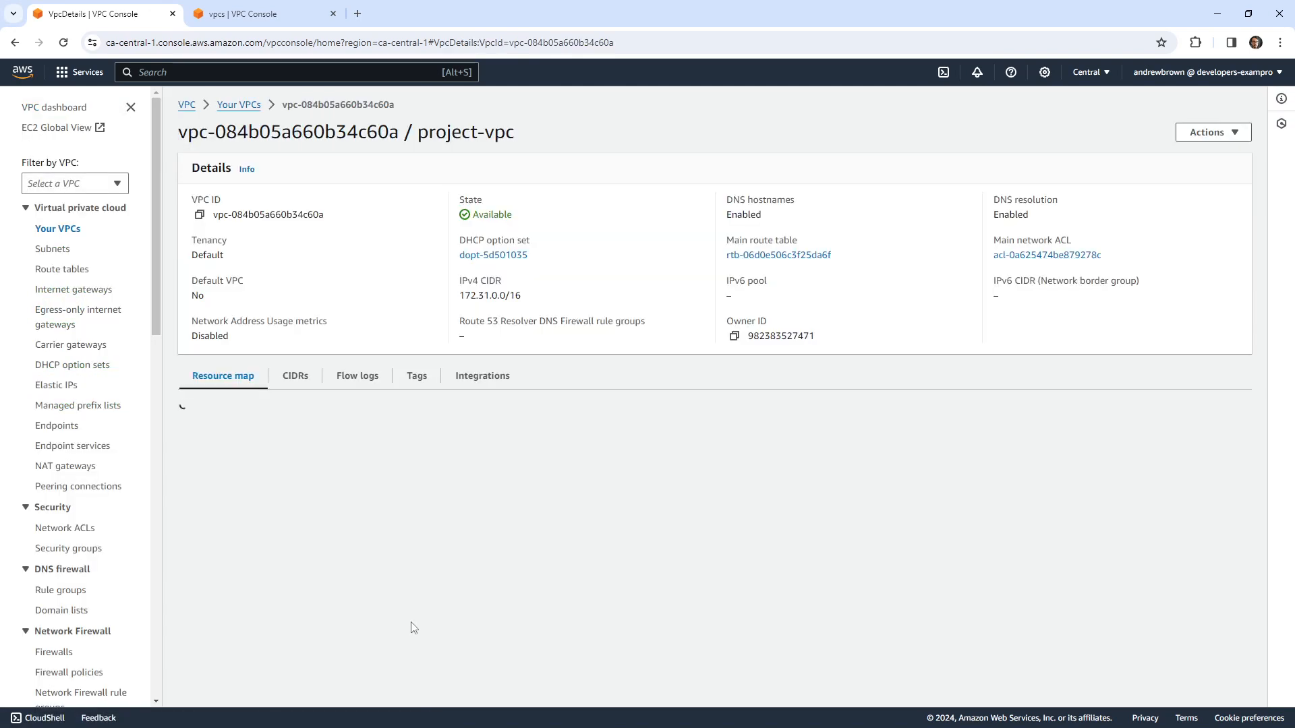
{"action": "left_click", "coordinate": [238, 105]}
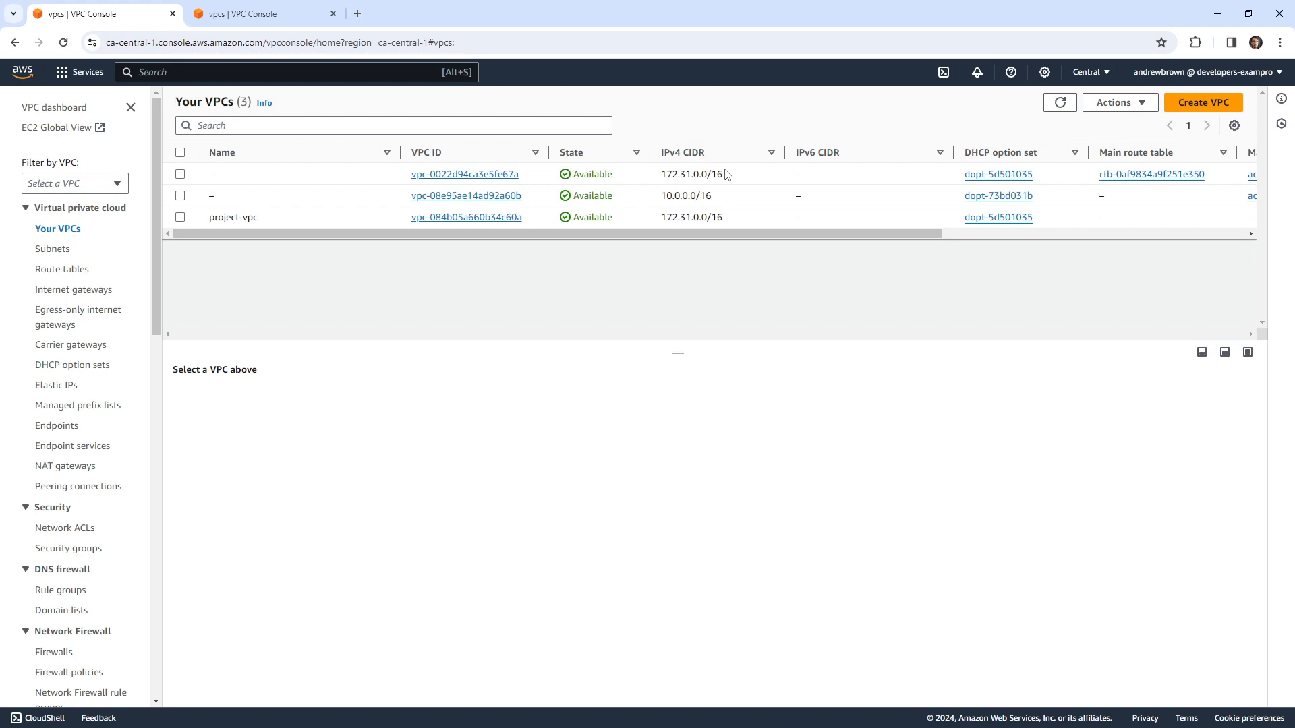
Step: Delete project-vpc together with its associated resources, confirming with the word delete
{"action": "left_click", "coordinate": [180, 217]}
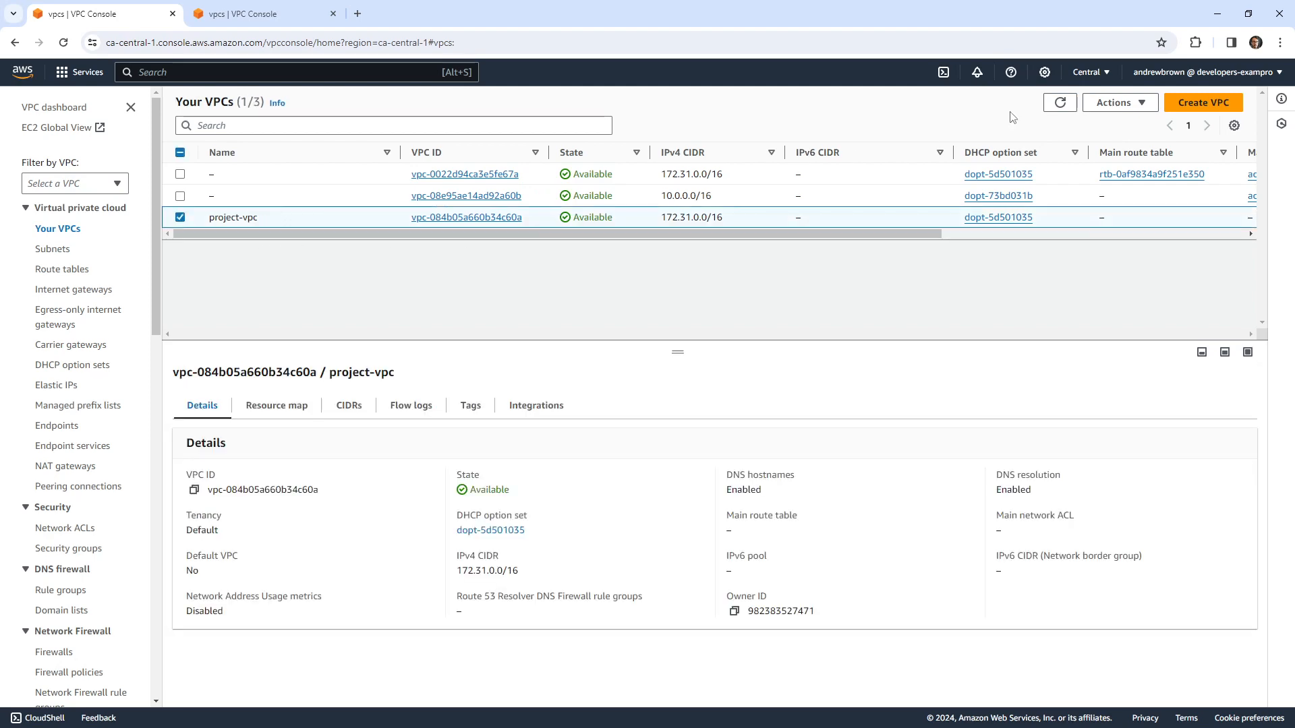
{"action": "left_click", "coordinate": [1117, 103]}
{"action": "left_click", "coordinate": [1135, 246]}
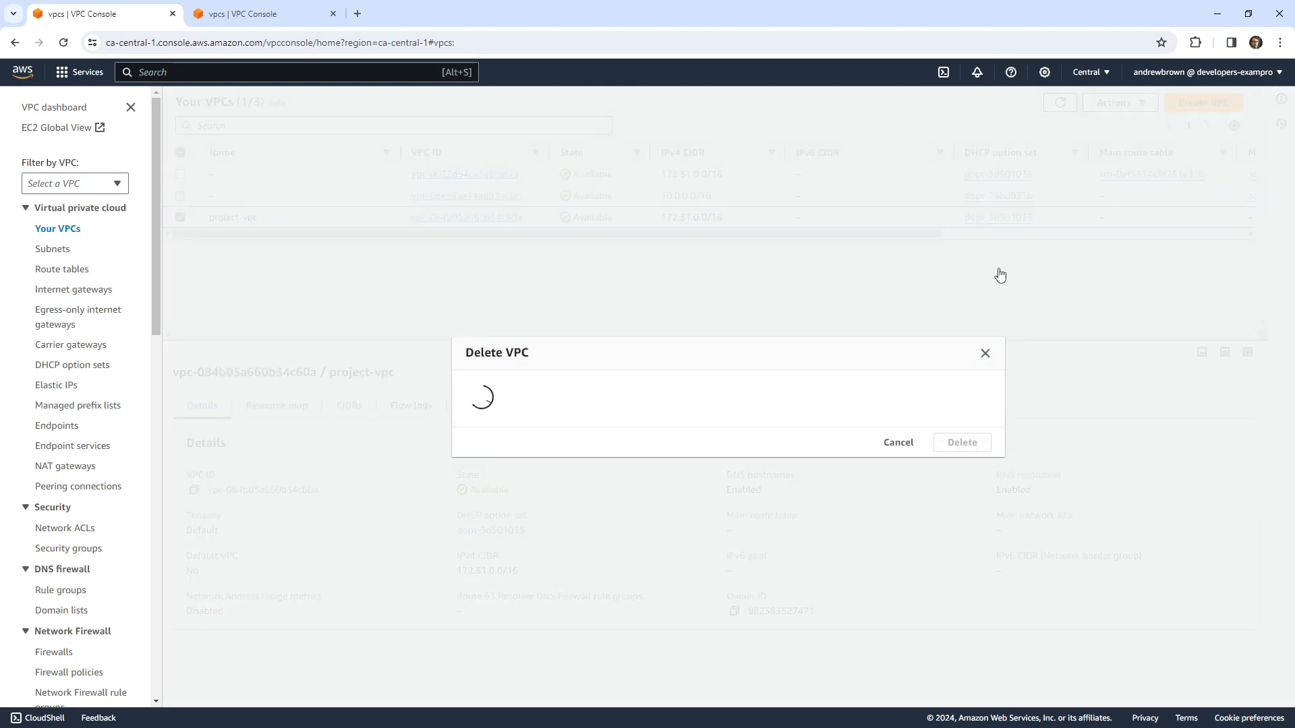
{"action": "left_click_drag", "start_coordinate": [794, 496], "coordinate": [691, 493]}
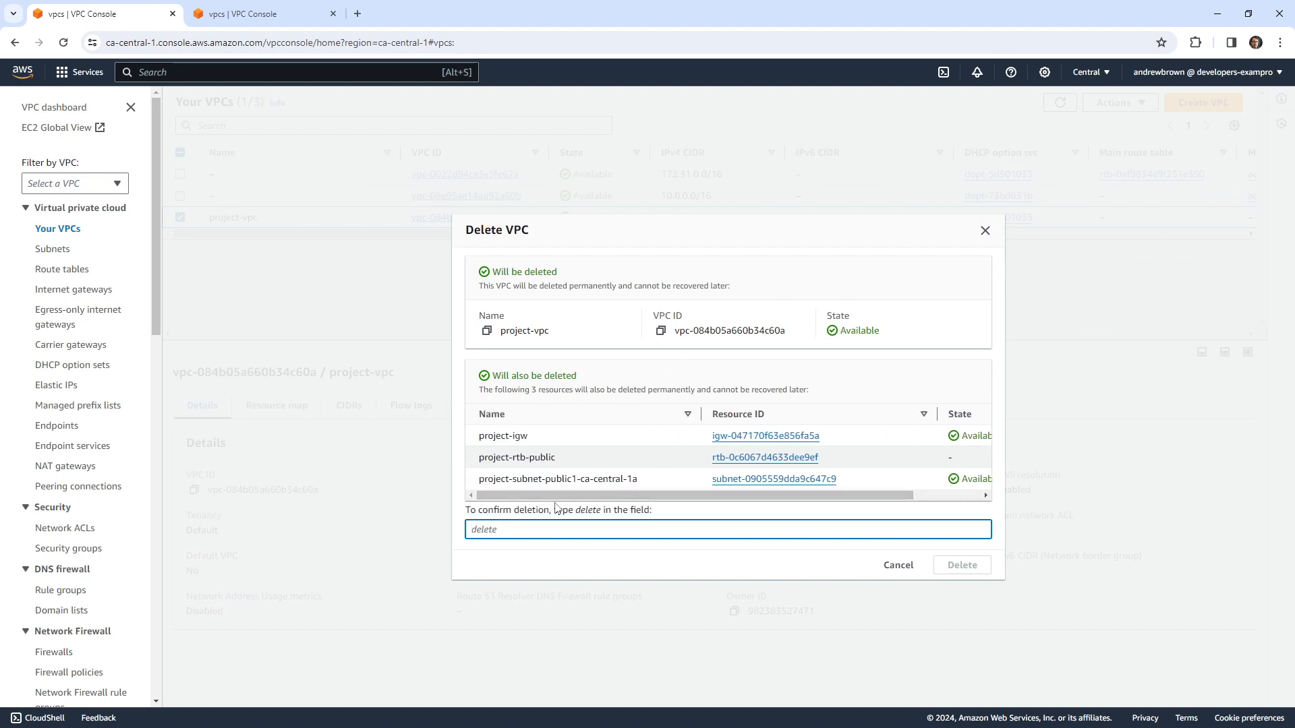
{"action": "left_click_drag", "start_coordinate": [559, 498], "coordinate": [526, 528]}
{"action": "type", "text": "delete"}
{"action": "key", "text": "Return"}
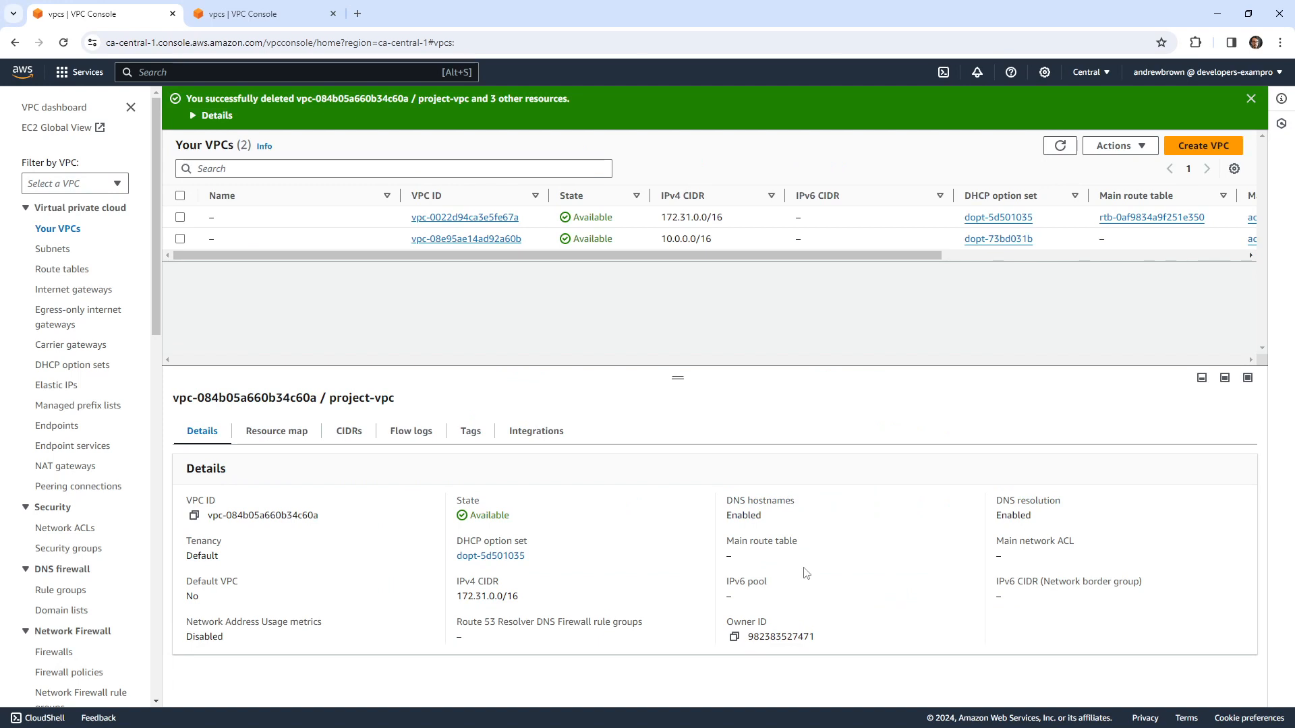
Step: Start creating another VPC from the list, keeping VPC only, and set its name tag to my-vpc
{"action": "left_click_drag", "start_coordinate": [723, 217], "coordinate": [663, 213]}
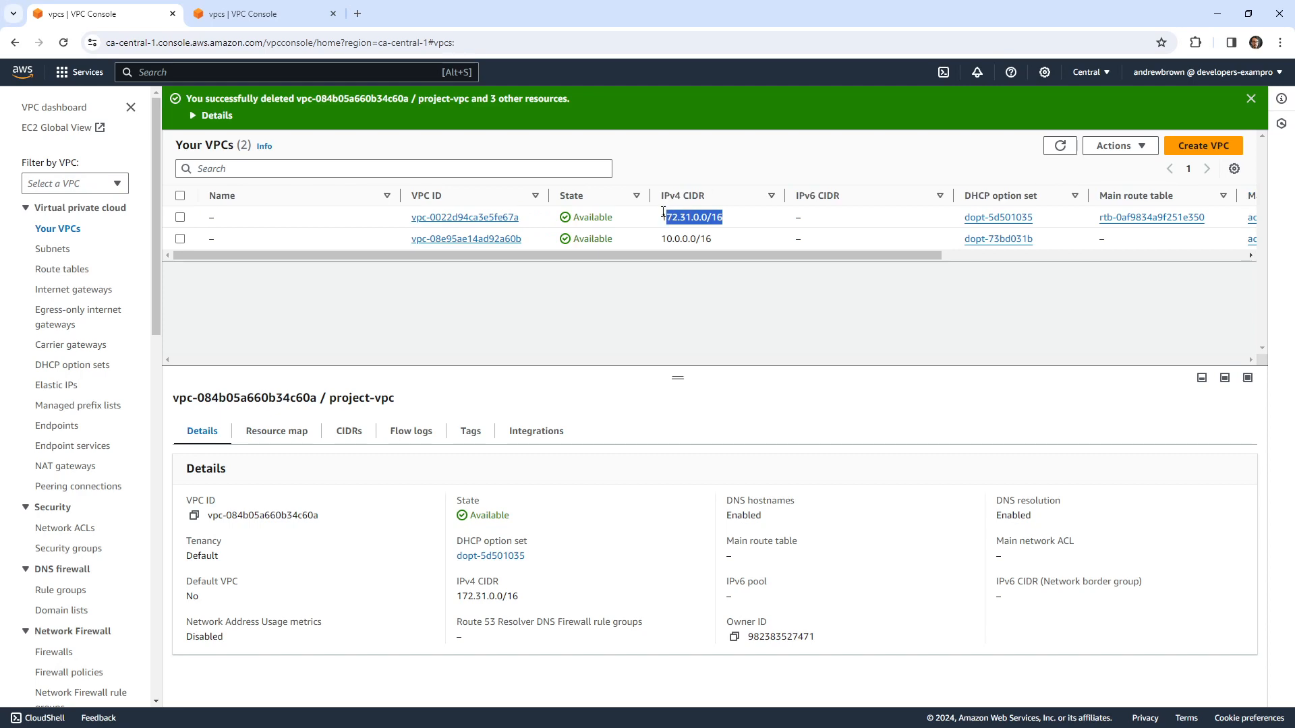
{"action": "left_click", "coordinate": [1203, 146]}
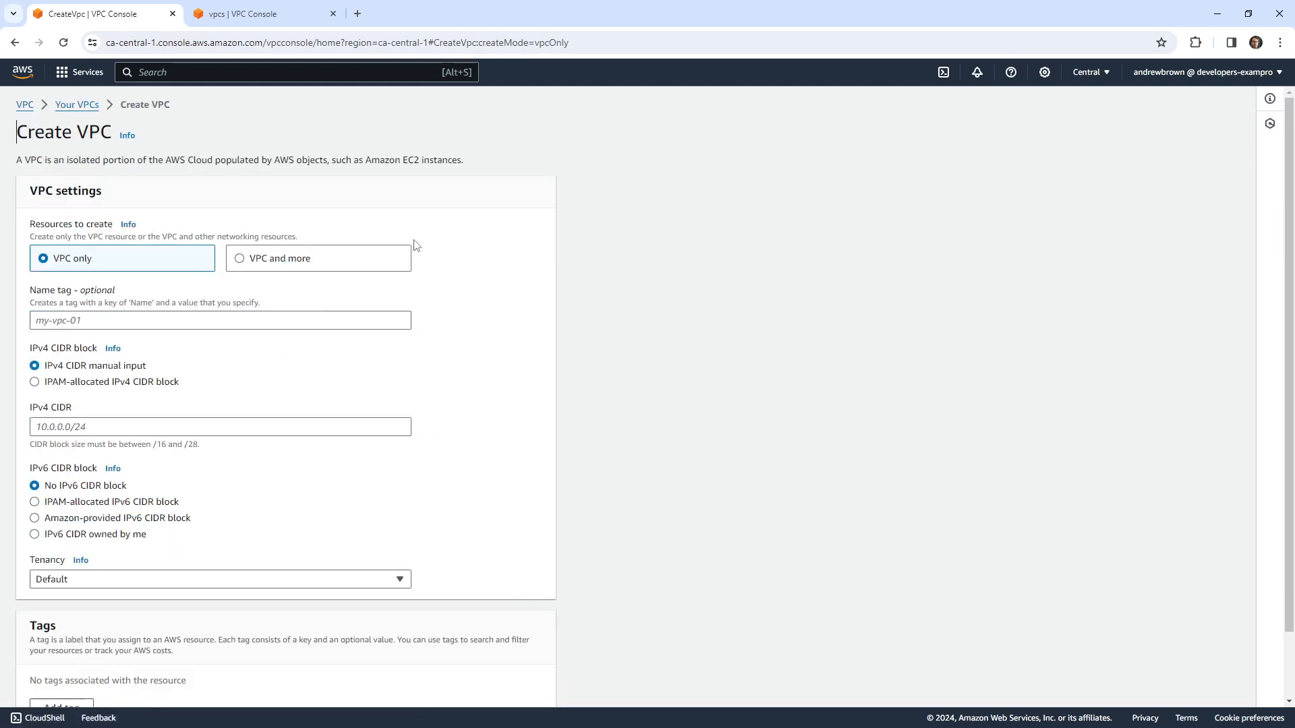
{"action": "left_click", "coordinate": [136, 319]}
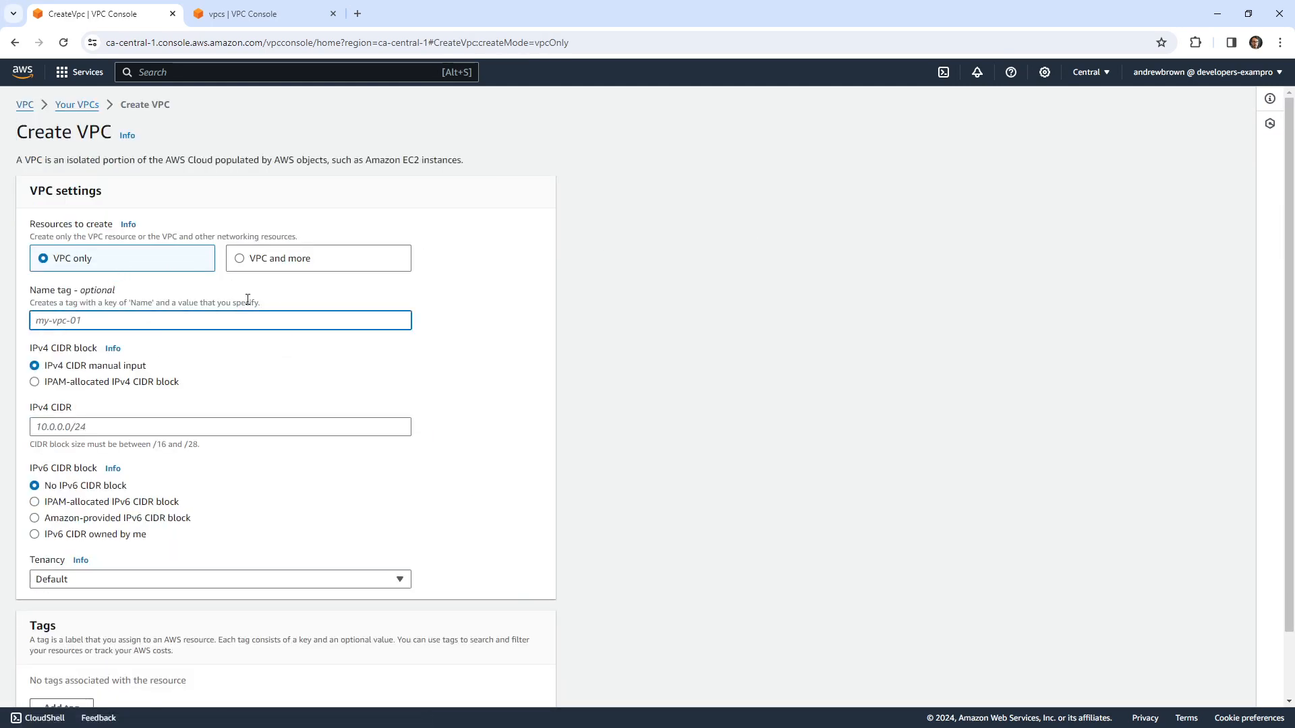
{"action": "type", "text": "my-vpc"}
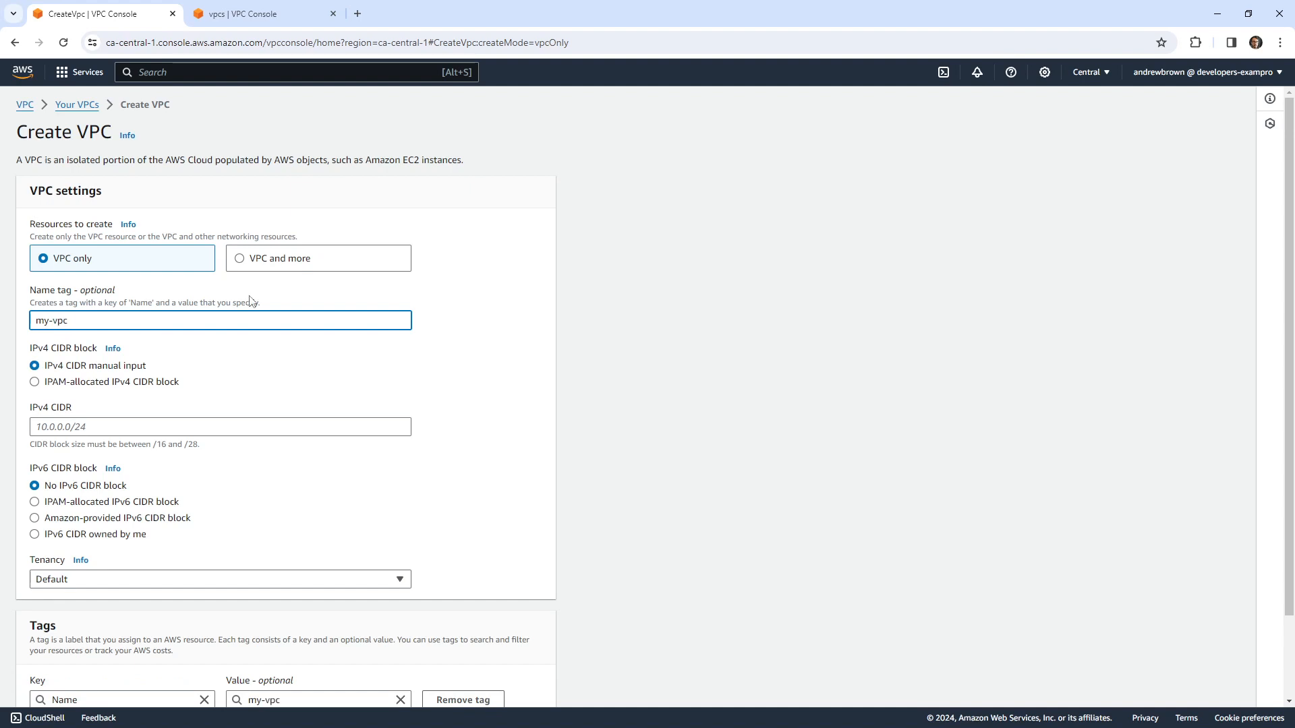
{"action": "scroll", "coordinate": [249, 301], "scroll_direction": "down", "scroll_amount": 3}
{"action": "left_click", "coordinate": [203, 327]}
{"action": "scroll", "coordinate": [169, 173], "scroll_direction": "up", "scroll_amount": 3}
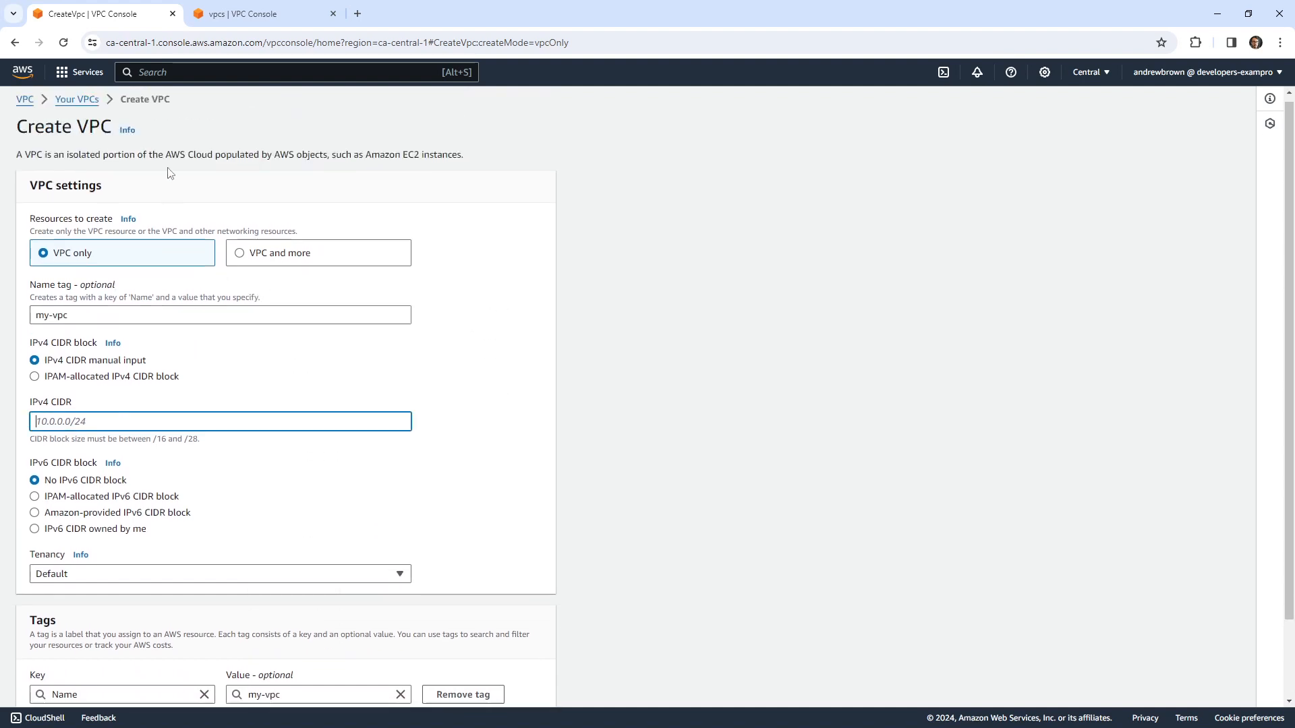
Step: Open the list of your VPCs in another tab, check the default VPC's IPv4 CIDR and return to the creation form
{"action": "right_click", "coordinate": [87, 100]}
{"action": "left_click", "coordinate": [134, 115]}
{"action": "left_click", "coordinate": [404, 15]}
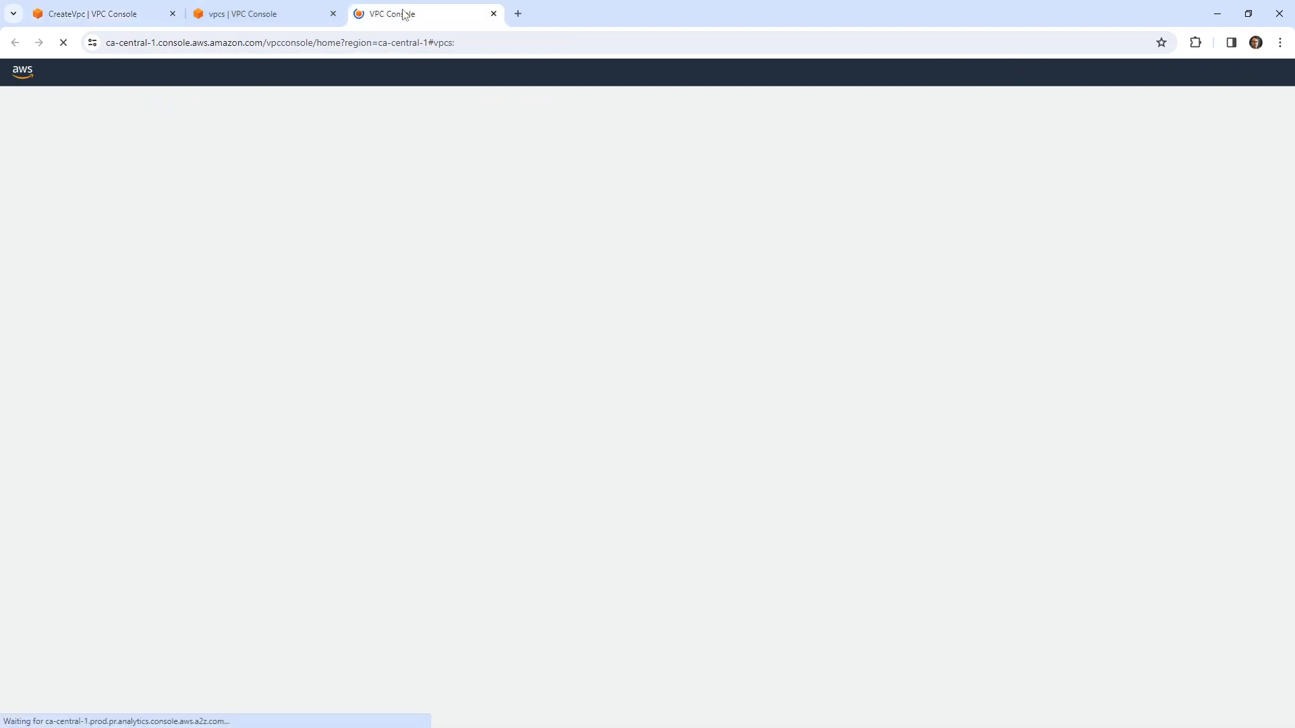
{"action": "left_click", "coordinate": [273, 19]}
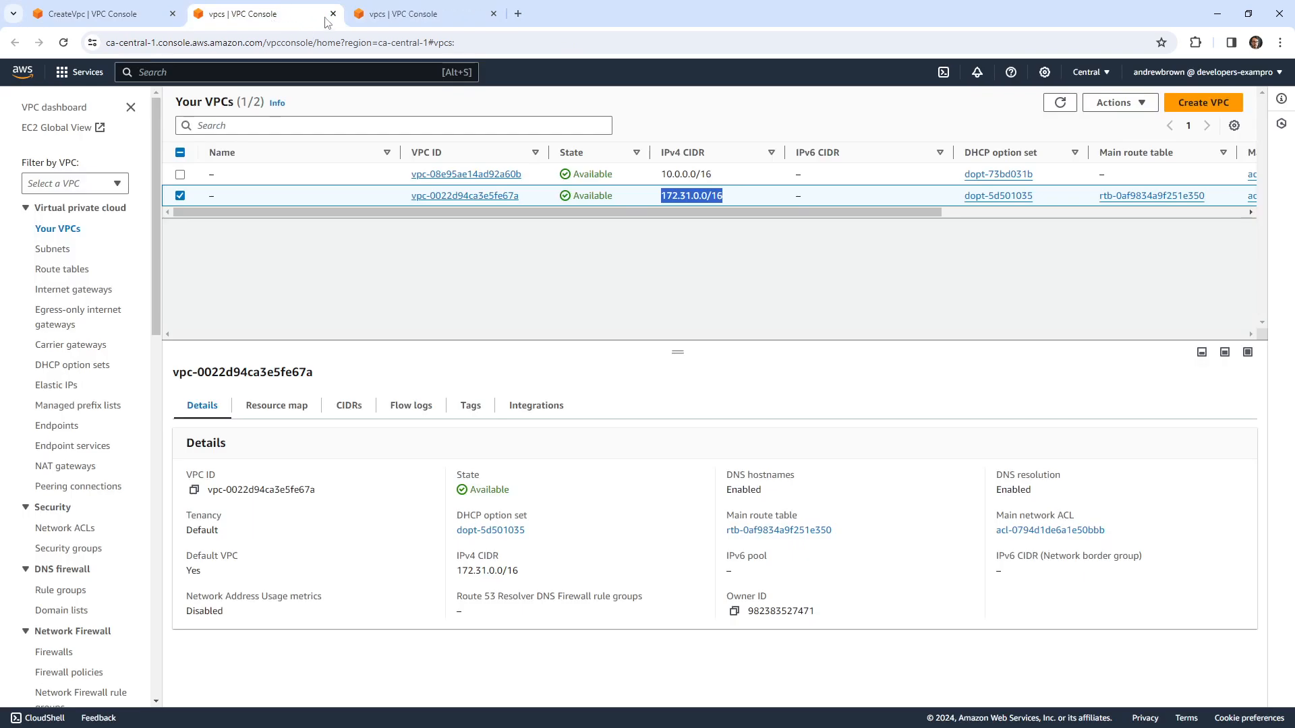
{"action": "left_click", "coordinate": [115, 19]}
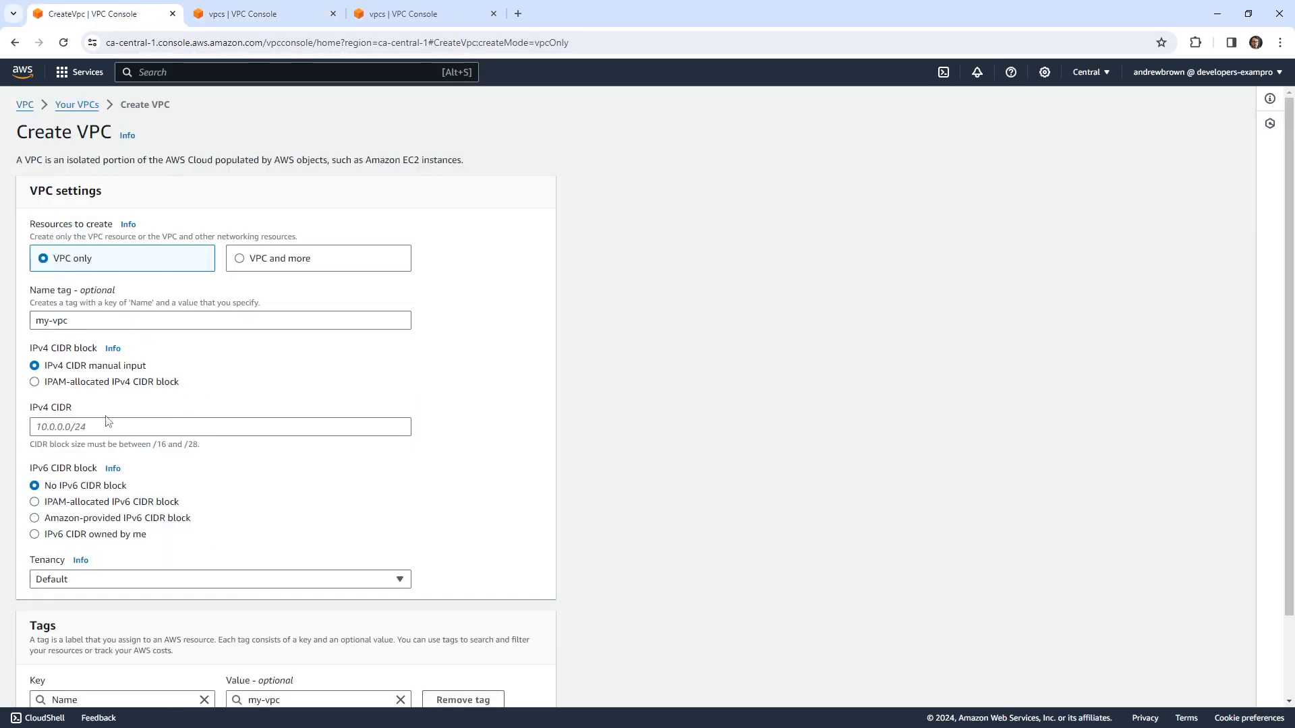
Step: Set the IPv4 CIDR of my-vpc to 172.31.0.0/16
{"action": "left_click", "coordinate": [111, 427]}
{"action": "type", "text": "172.31.0"}
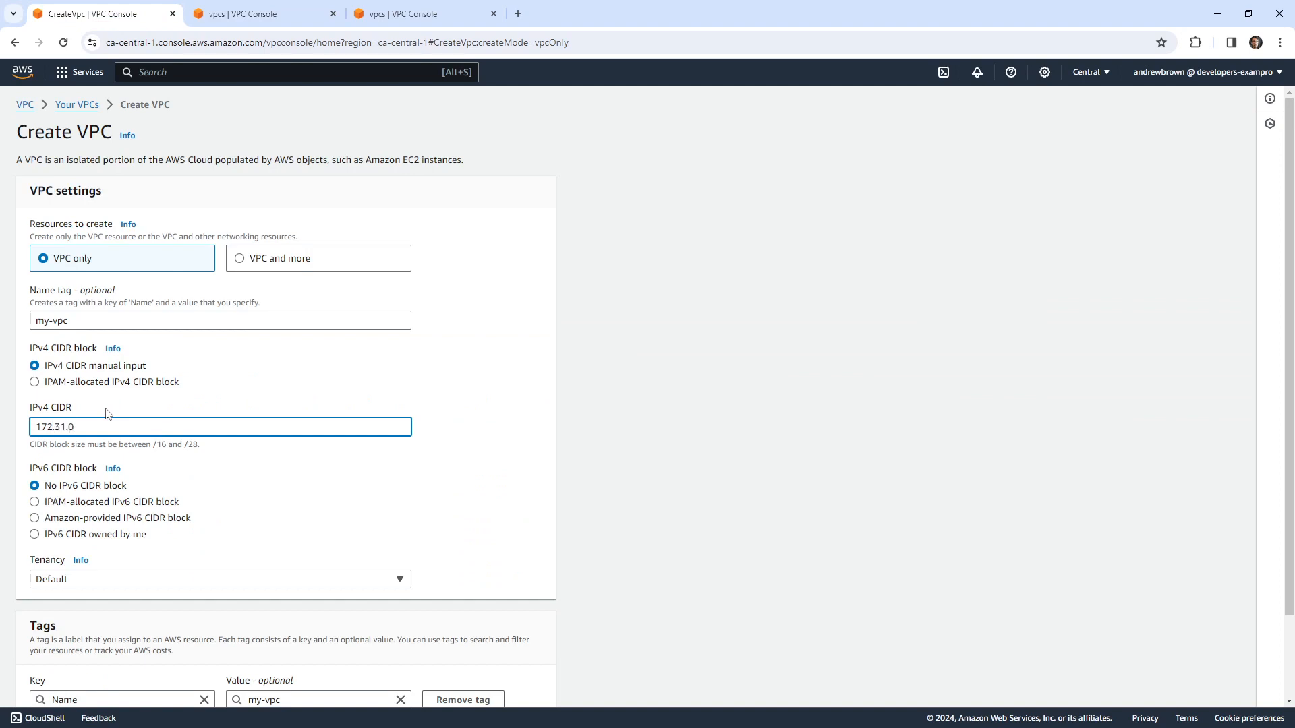
{"action": "type", "text": ".0/16"}
{"action": "left_click", "coordinate": [544, 337]}
Step: Switch to the cidr.xyz website in the extra tab, set the prefix length to 16 and examine the address count
{"action": "left_click", "coordinate": [280, 23]}
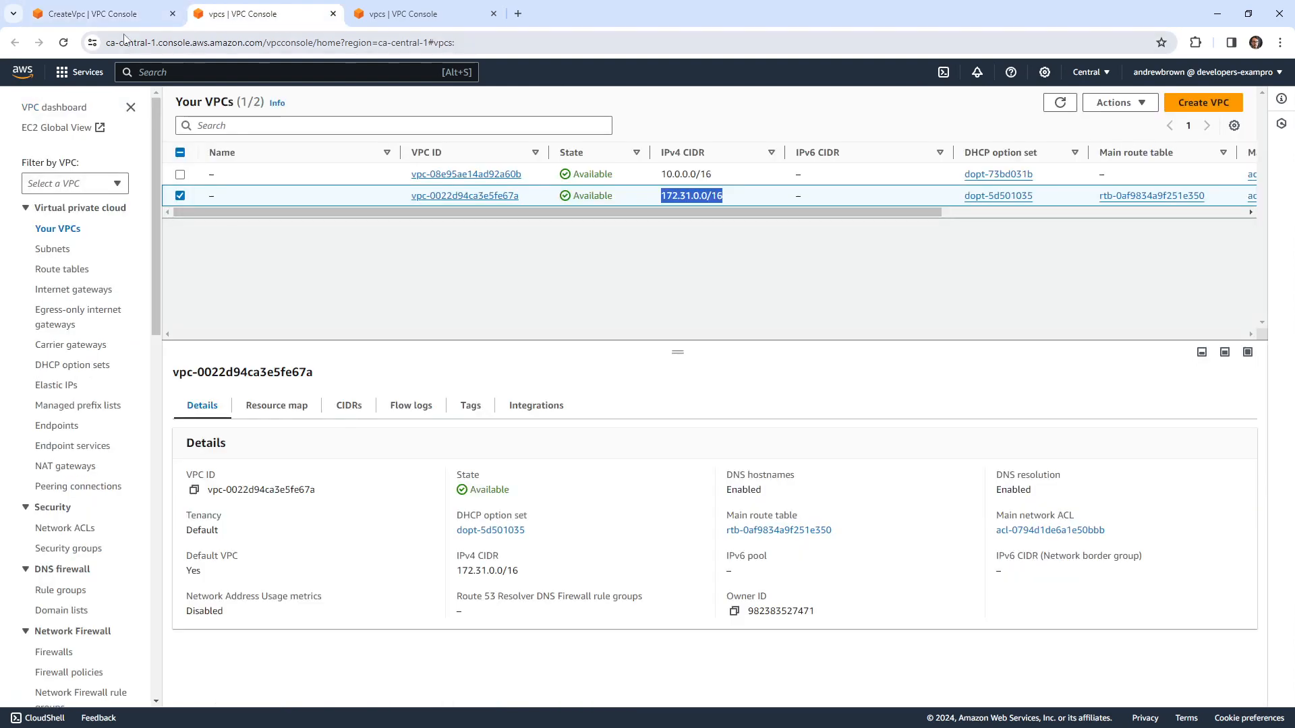
{"action": "left_click", "coordinate": [396, 17]}
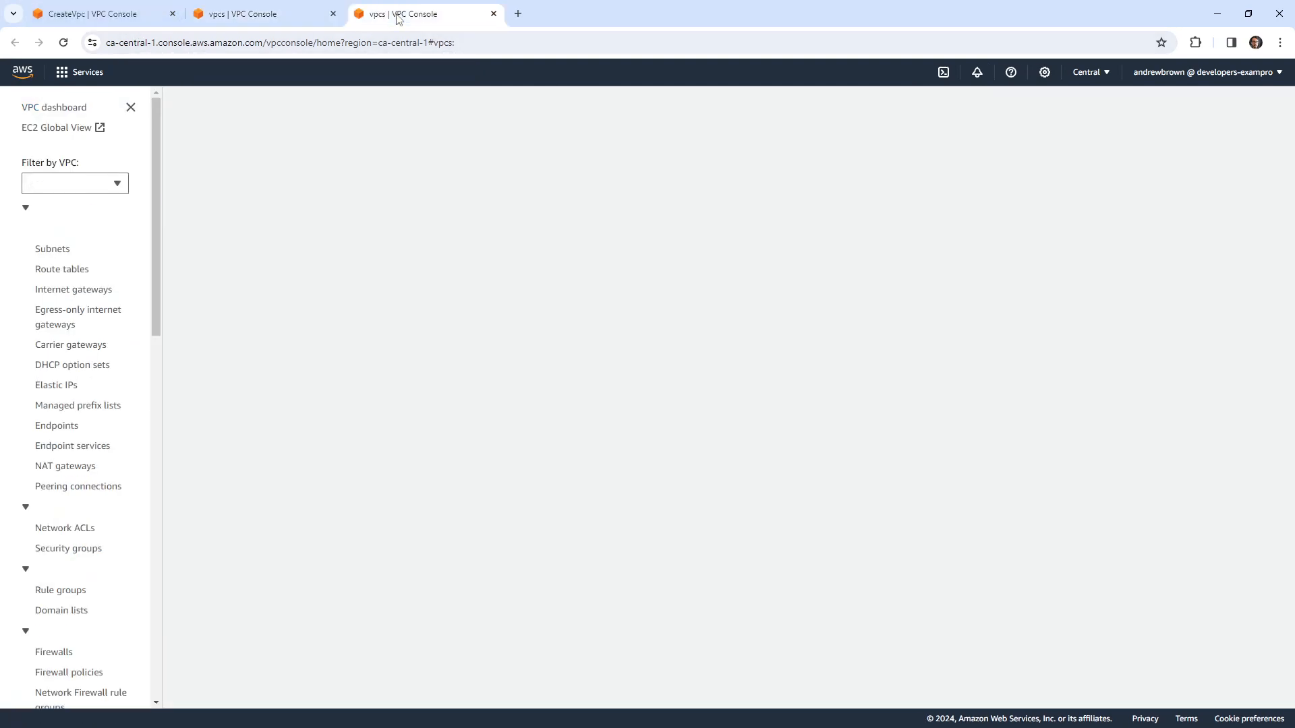
{"action": "left_click", "coordinate": [396, 43]}
{"action": "type", "text": "cid"}
{"action": "key", "text": "Return"}
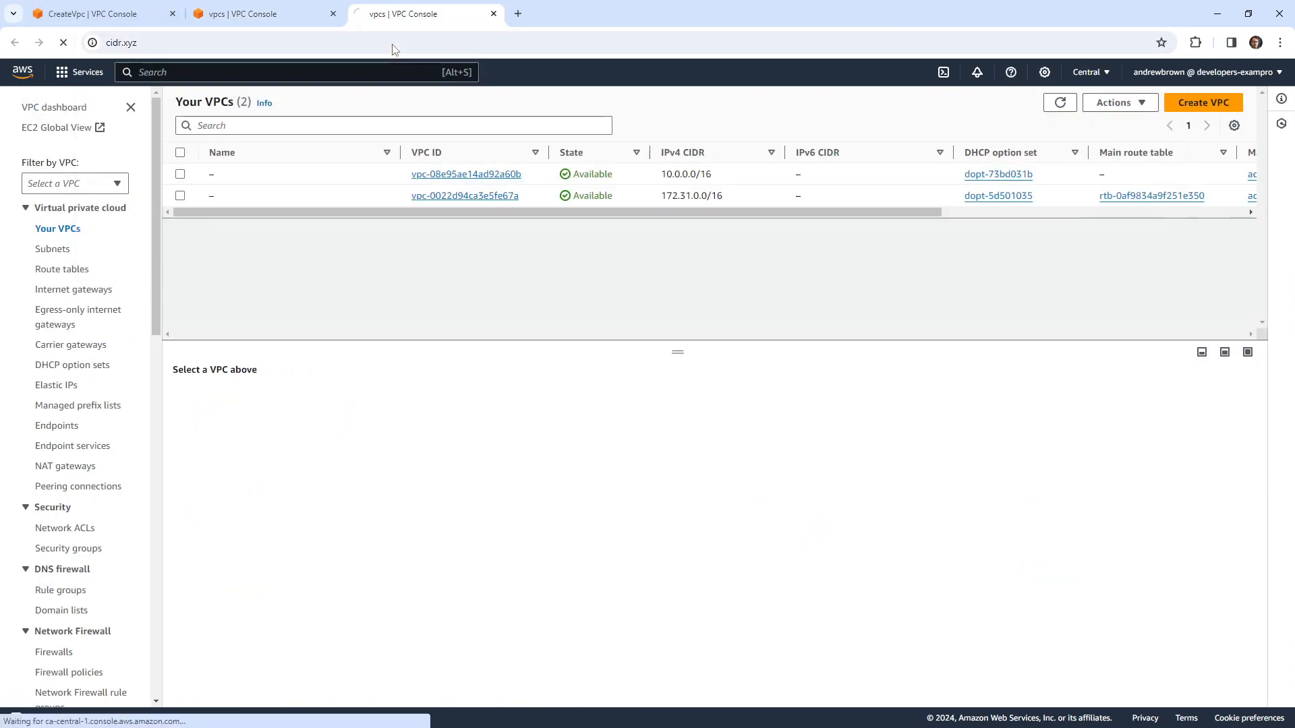
{"action": "type", "text": "16"}
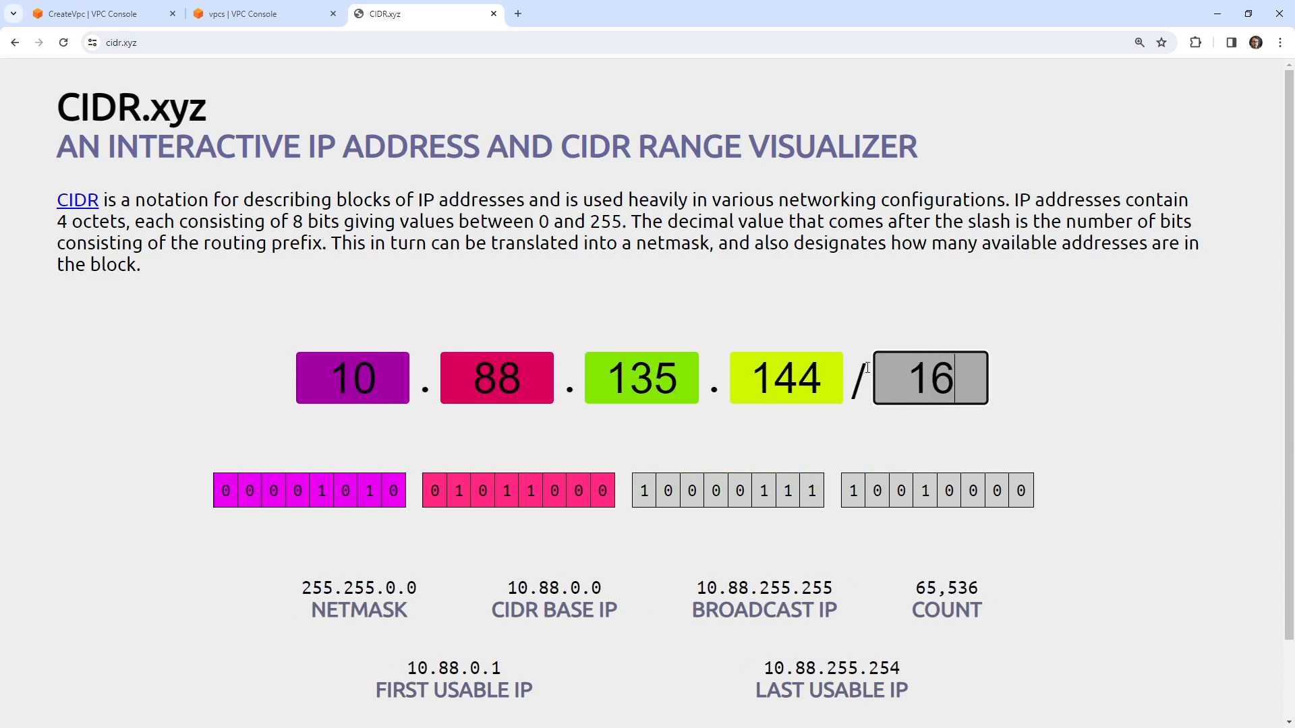
{"action": "scroll", "coordinate": [684, 394], "scroll_direction": "down", "scroll_amount": 2}
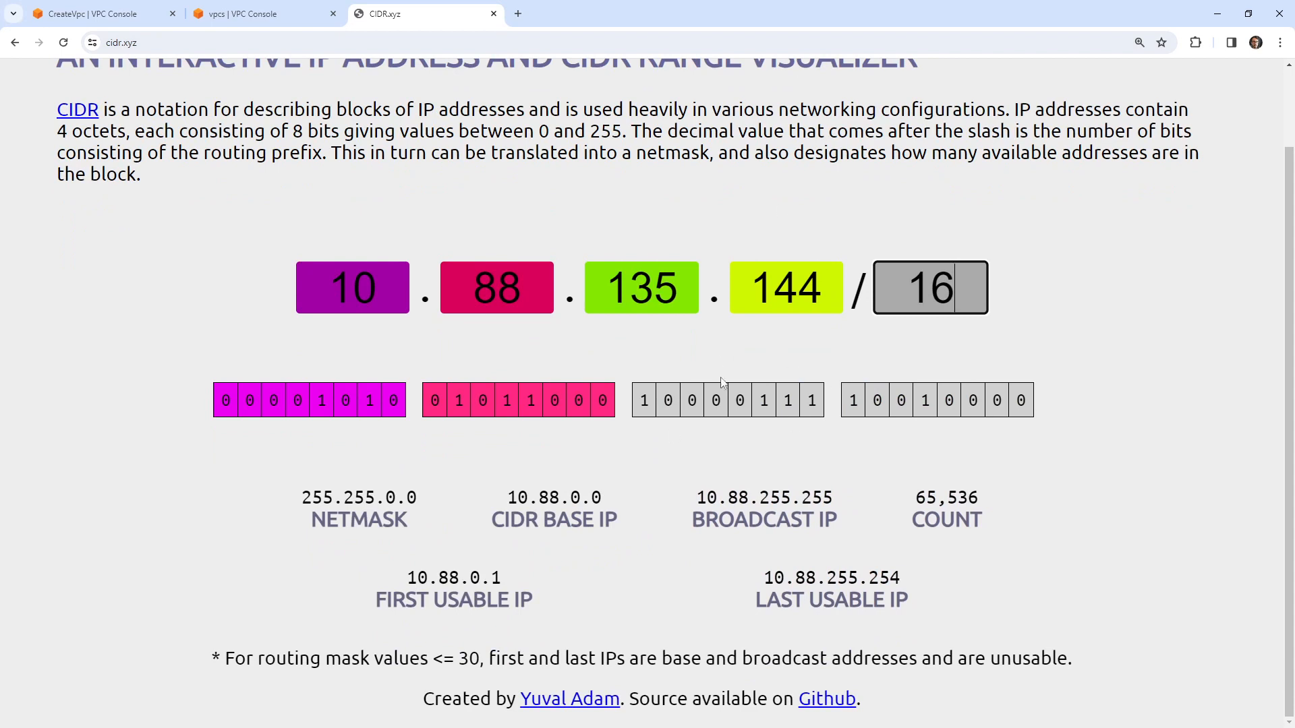
{"action": "left_click_drag", "start_coordinate": [980, 498], "coordinate": [872, 496]}
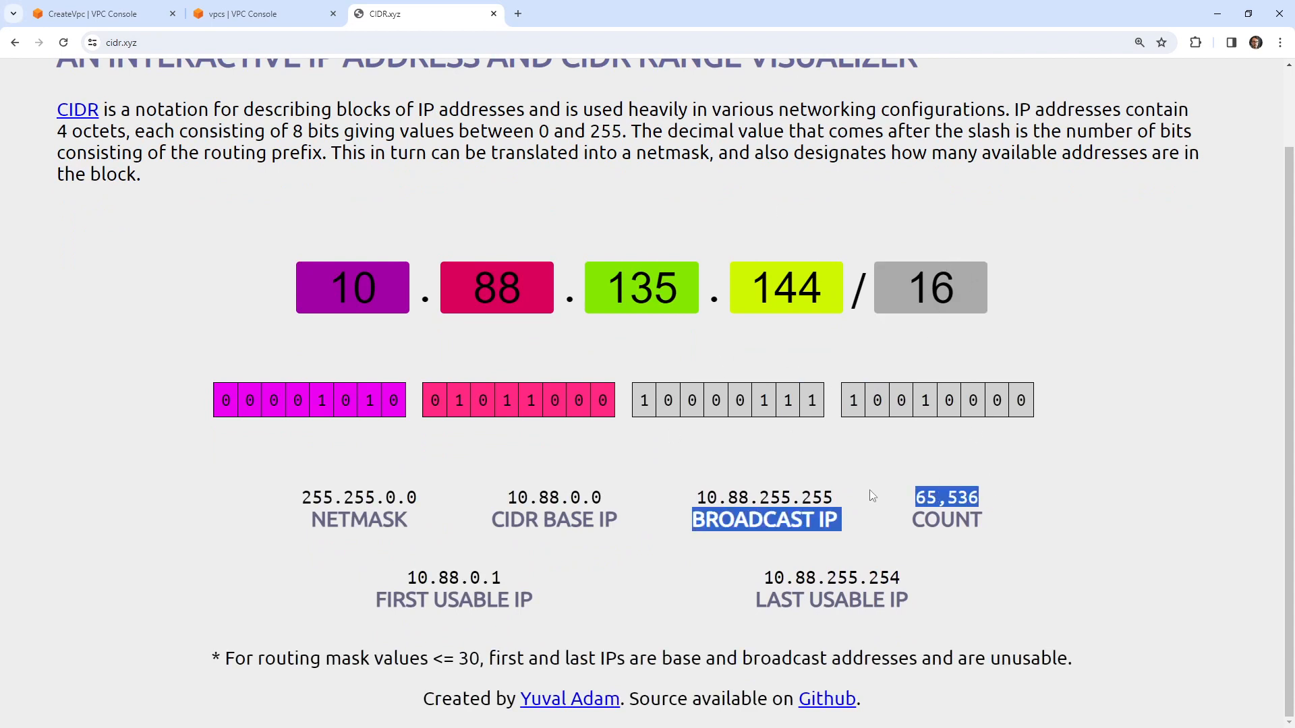
{"action": "scroll", "coordinate": [904, 432], "scroll_direction": "up", "scroll_amount": 2}
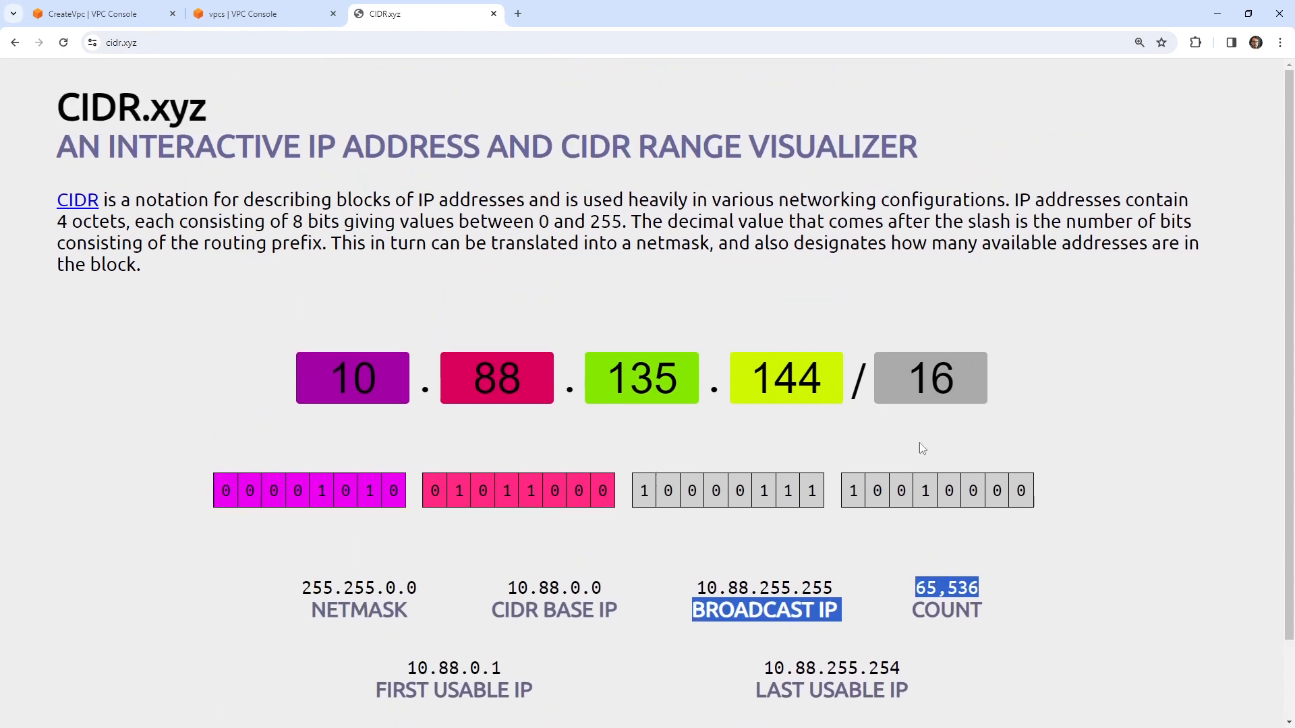
Step: Return to the VPC creation form and review the IPv6 CIDR block and tenancy options
{"action": "left_click", "coordinate": [92, 13]}
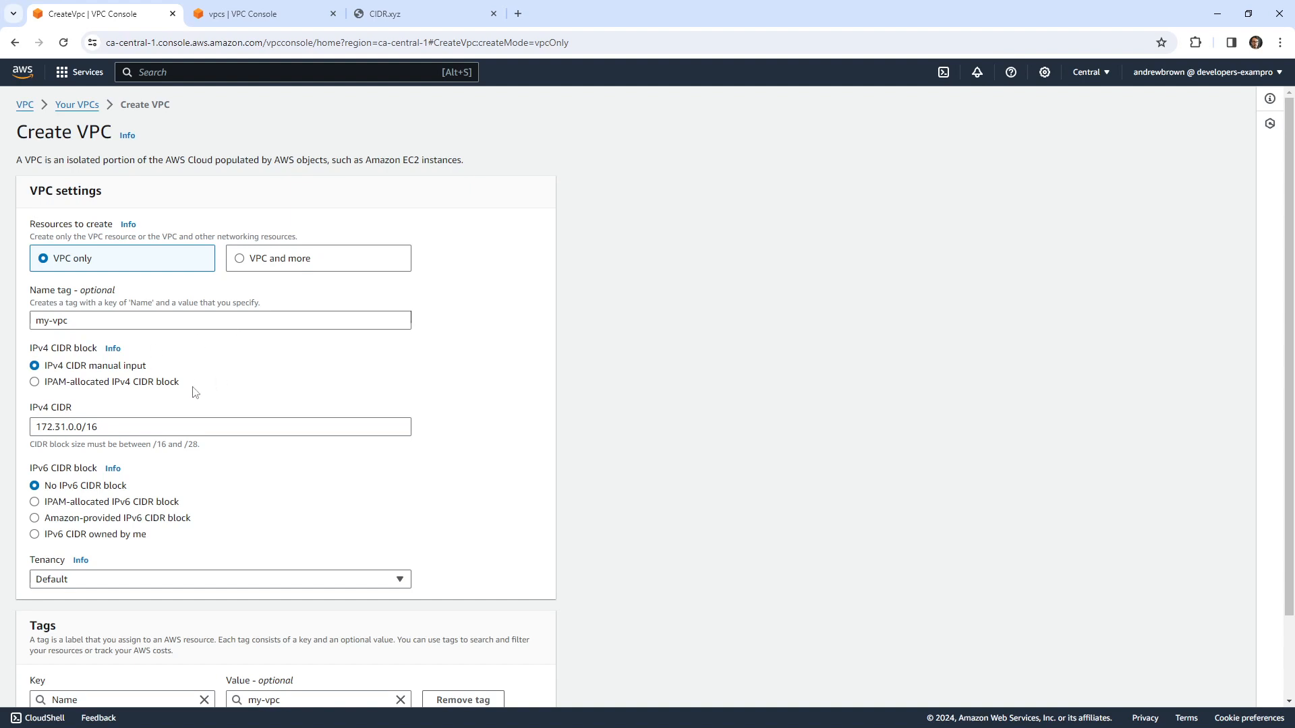
{"action": "scroll", "coordinate": [144, 352], "scroll_direction": "down", "scroll_amount": 2}
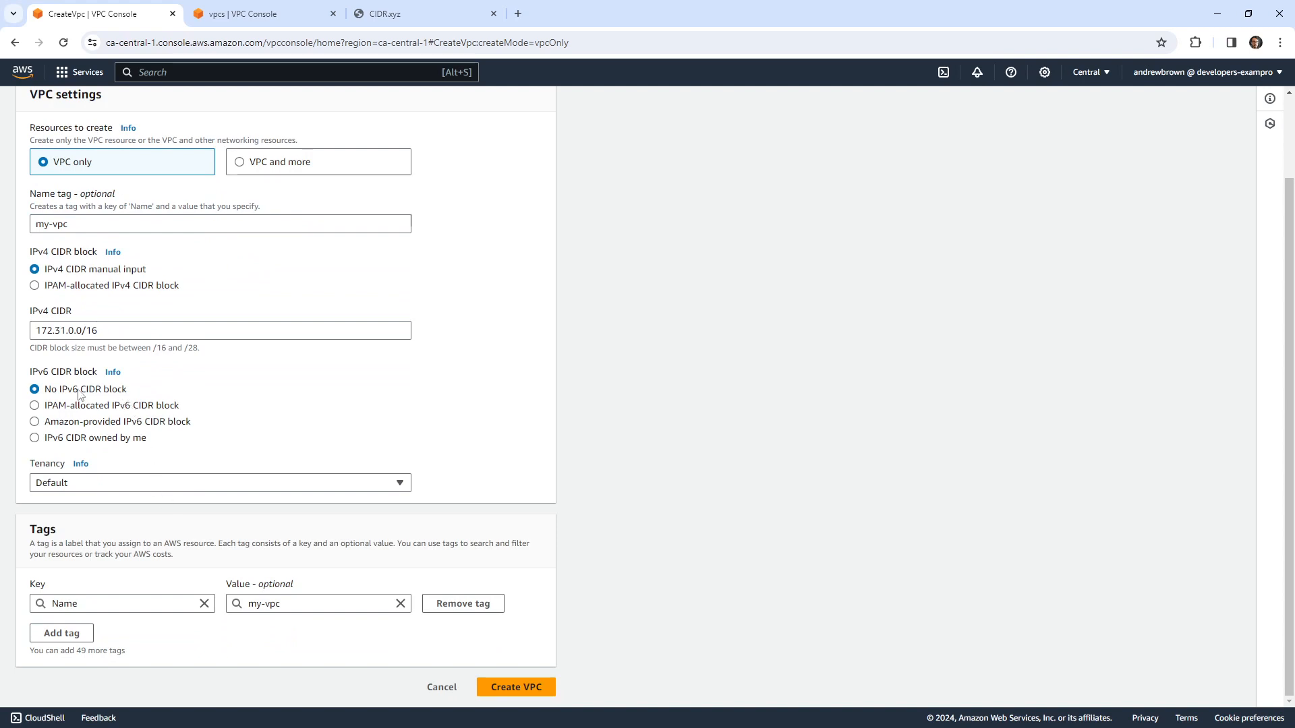
{"action": "left_click_drag", "start_coordinate": [73, 390], "coordinate": [181, 391]}
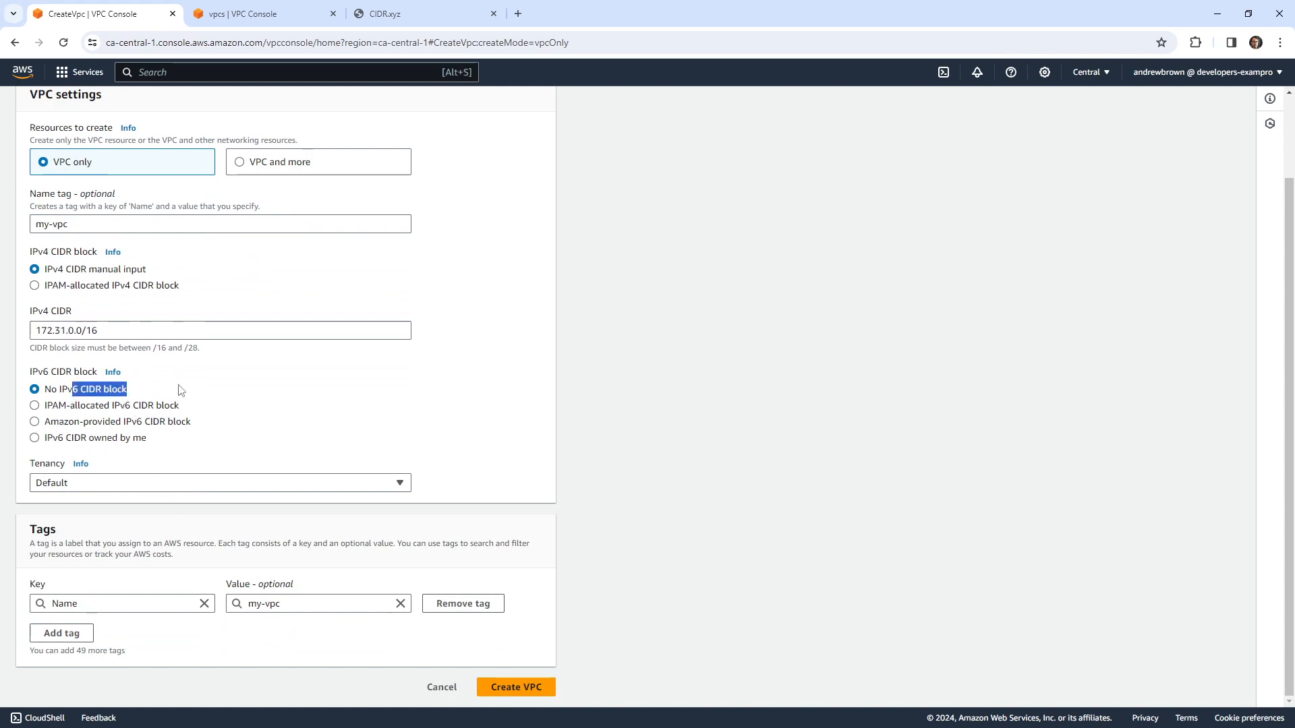
{"action": "left_click_drag", "start_coordinate": [52, 405], "coordinate": [192, 423]}
{"action": "left_click", "coordinate": [124, 484]}
{"action": "left_click", "coordinate": [373, 432]}
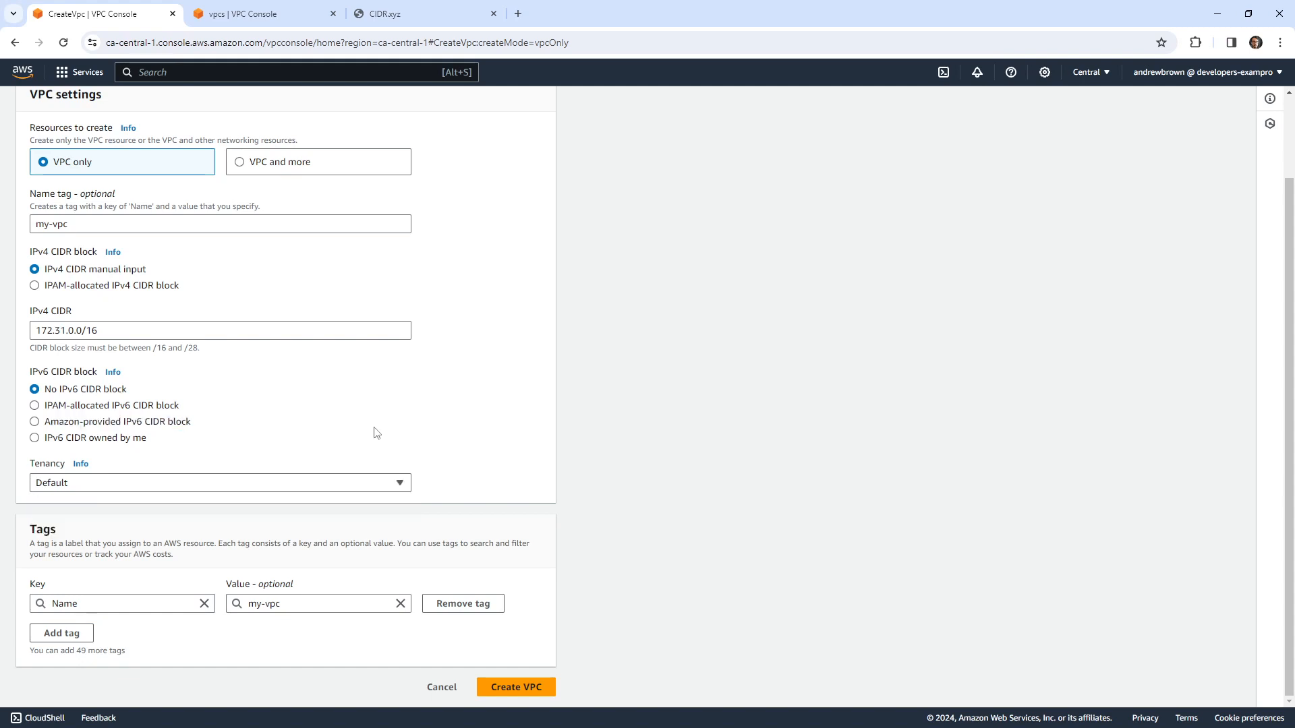
Step: Review the Dedicated and Default tenancy options and their help text, leaving the tenancy at Default
{"action": "left_click", "coordinate": [196, 483]}
{"action": "left_click", "coordinate": [103, 524]}
{"action": "left_click", "coordinate": [126, 483]}
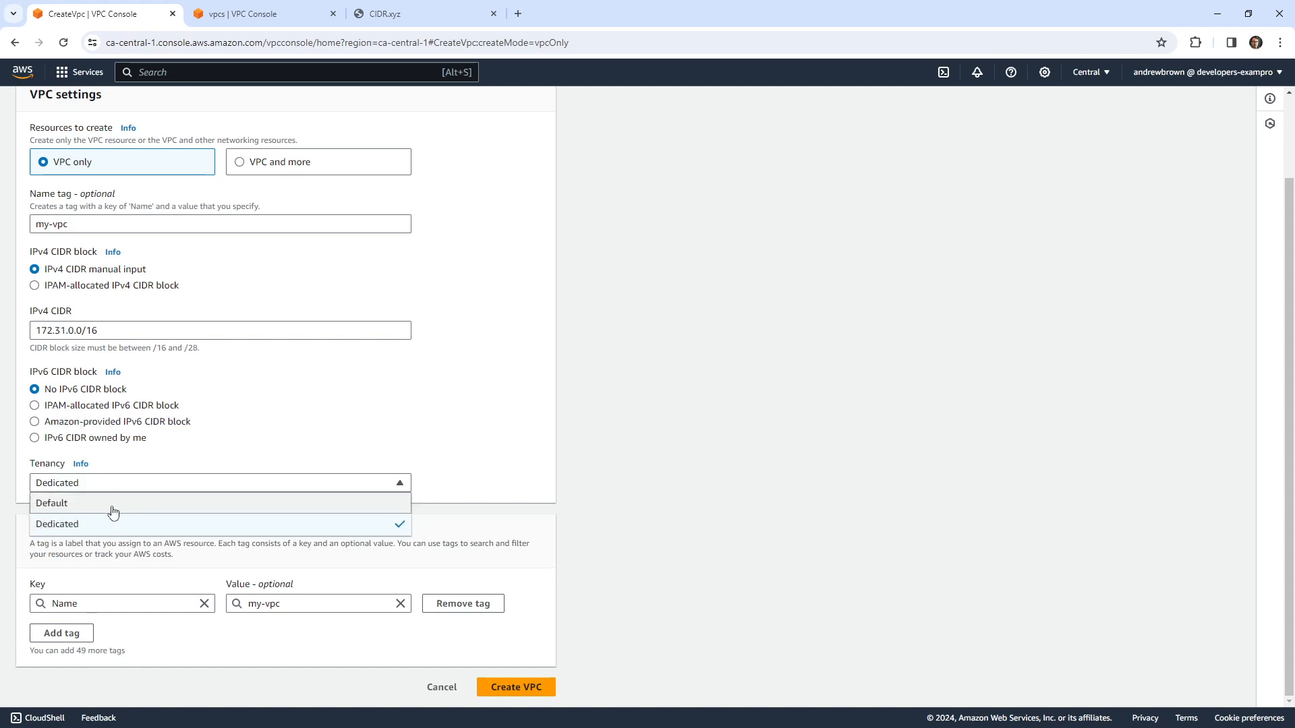
{"action": "left_click", "coordinate": [111, 503]}
{"action": "left_click", "coordinate": [80, 464]}
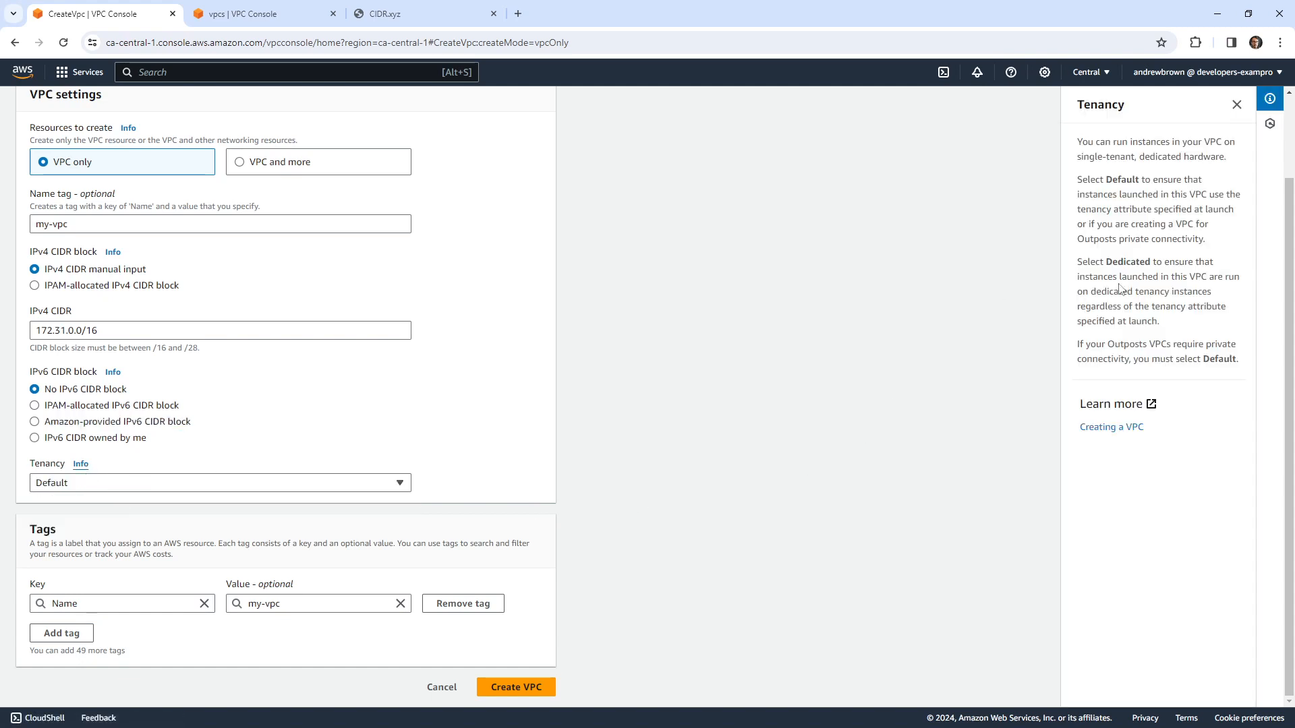
{"action": "left_click_drag", "start_coordinate": [1103, 261], "coordinate": [1222, 329]}
{"action": "left_click", "coordinate": [974, 320]}
{"action": "left_click", "coordinate": [1237, 104]}
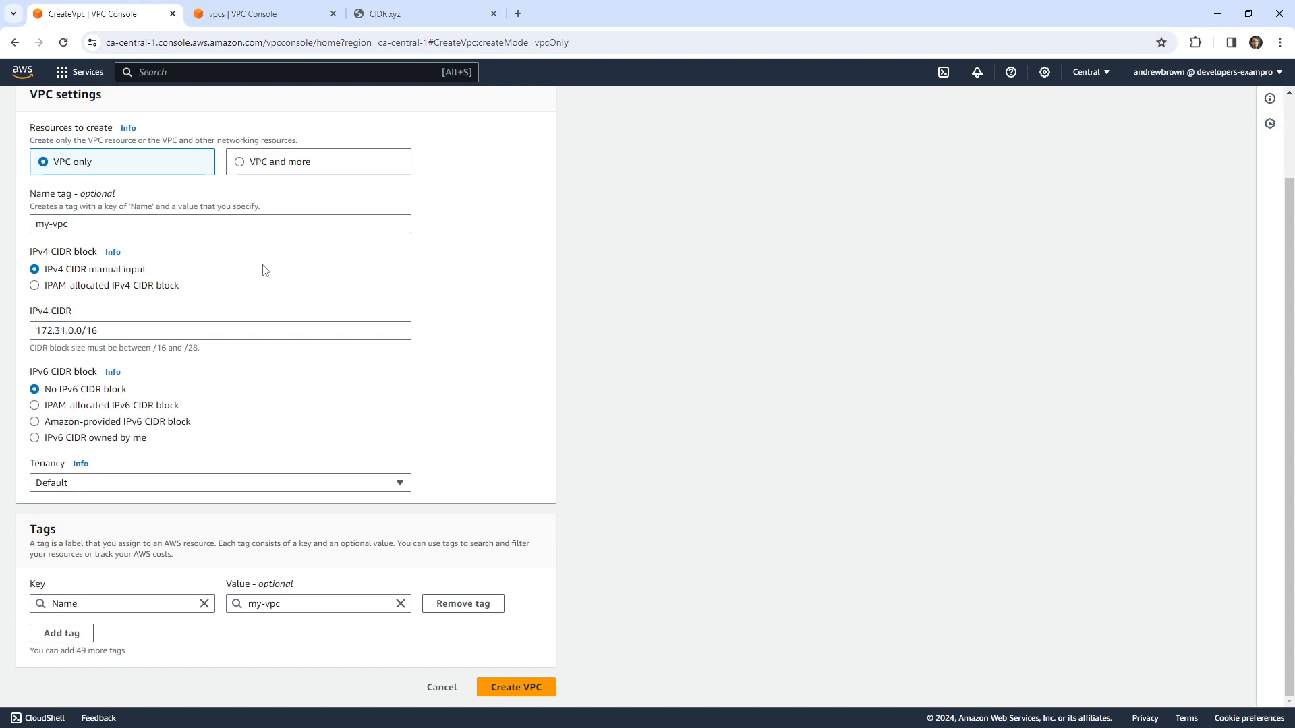
Step: Create the VPC my-vpc and start a new subnet with my-vpc selected as its VPC
{"action": "left_click", "coordinate": [502, 695]}
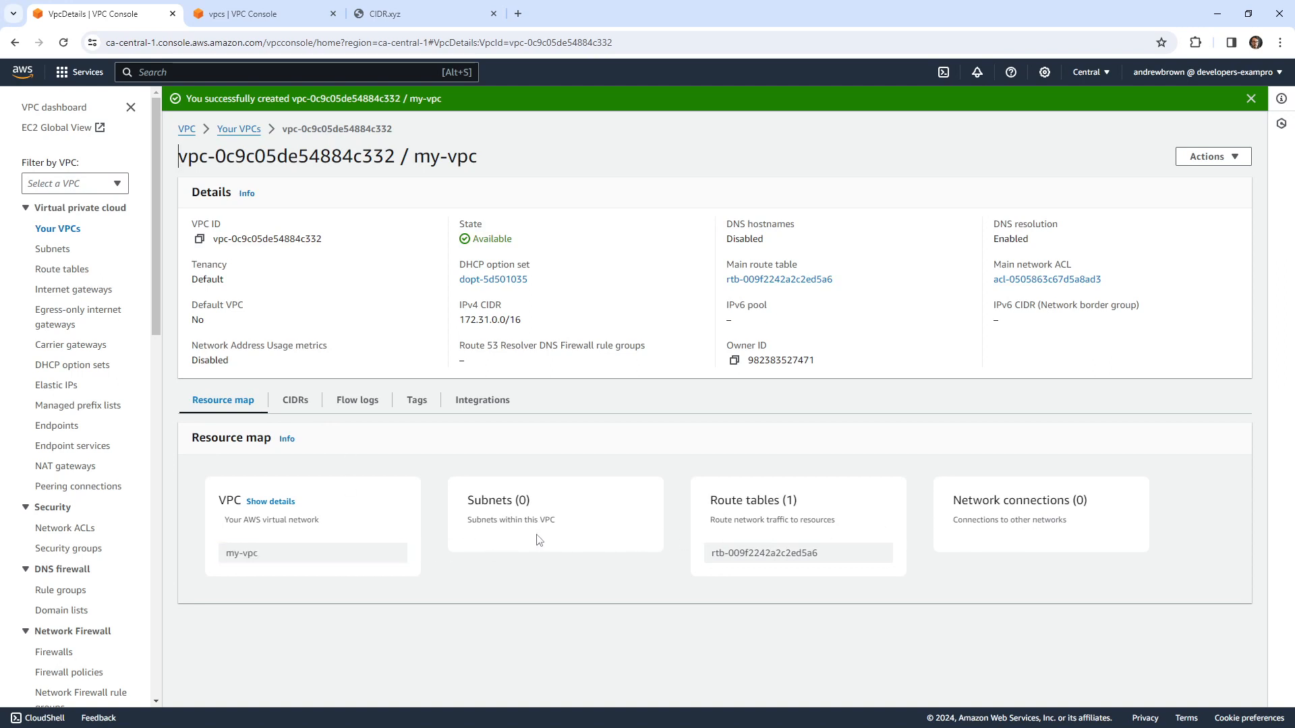
{"action": "left_click", "coordinate": [65, 252]}
{"action": "left_click", "coordinate": [1197, 113]}
{"action": "left_click", "coordinate": [220, 231]}
{"action": "left_click", "coordinate": [142, 281]}
Step: Name the first subnet my-subnet-01
{"action": "scroll", "coordinate": [168, 356], "scroll_direction": "down", "scroll_amount": 2}
{"action": "left_click", "coordinate": [168, 356]}
{"action": "type", "text": "my-"}
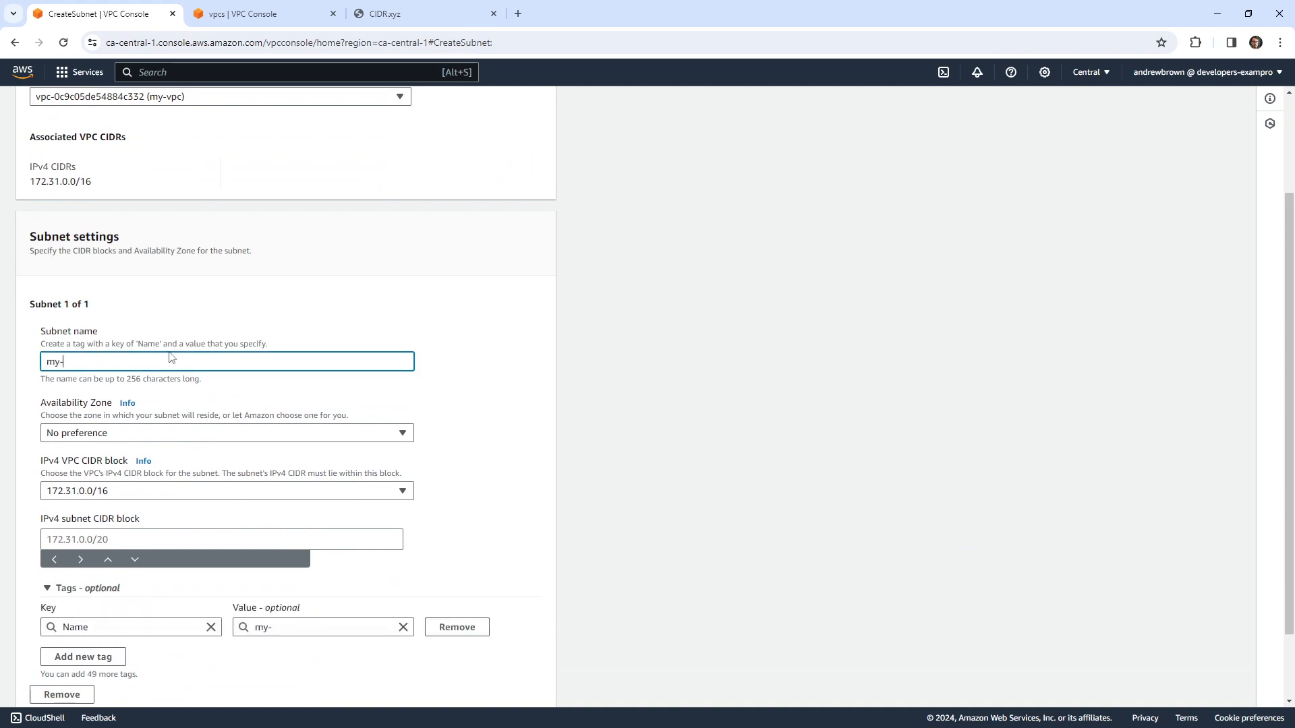
{"action": "type", "text": "subne"}
{"action": "key", "text": "BackSpace"}
{"action": "type", "text": "net-01"}
Step: Set the Availability Zone of my-subnet-01 to Canada (Central) / ca-central-1a
{"action": "scroll", "coordinate": [188, 350], "scroll_direction": "down", "scroll_amount": 2}
{"action": "left_click", "coordinate": [192, 352]}
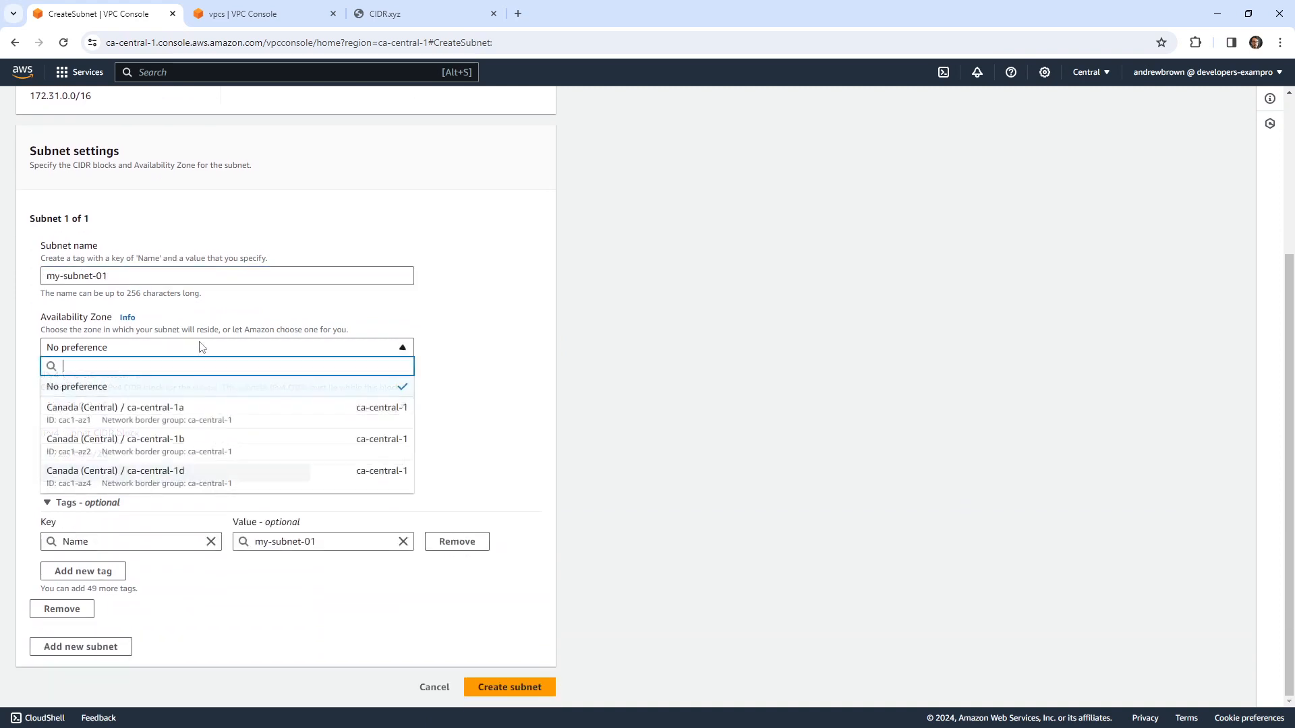
{"action": "left_click", "coordinate": [182, 411]}
{"action": "left_click", "coordinate": [172, 351]}
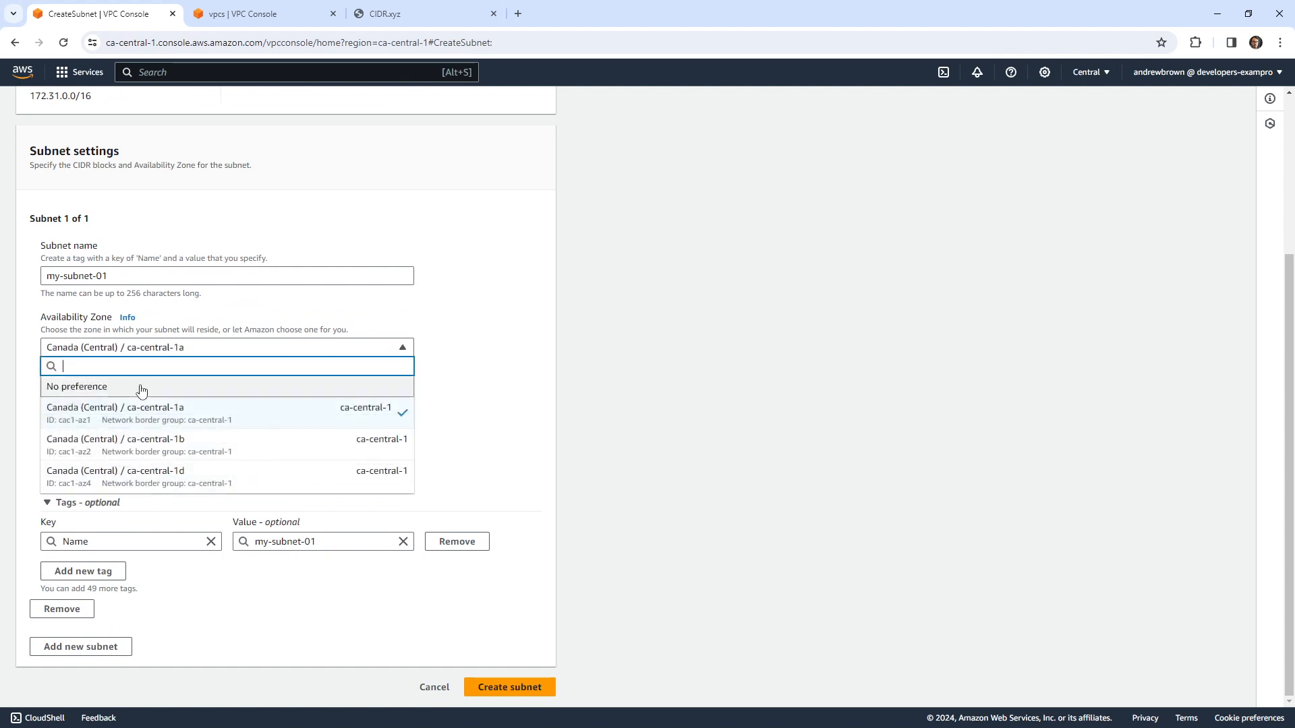
{"action": "left_click", "coordinate": [266, 386]}
{"action": "left_click", "coordinate": [191, 351]}
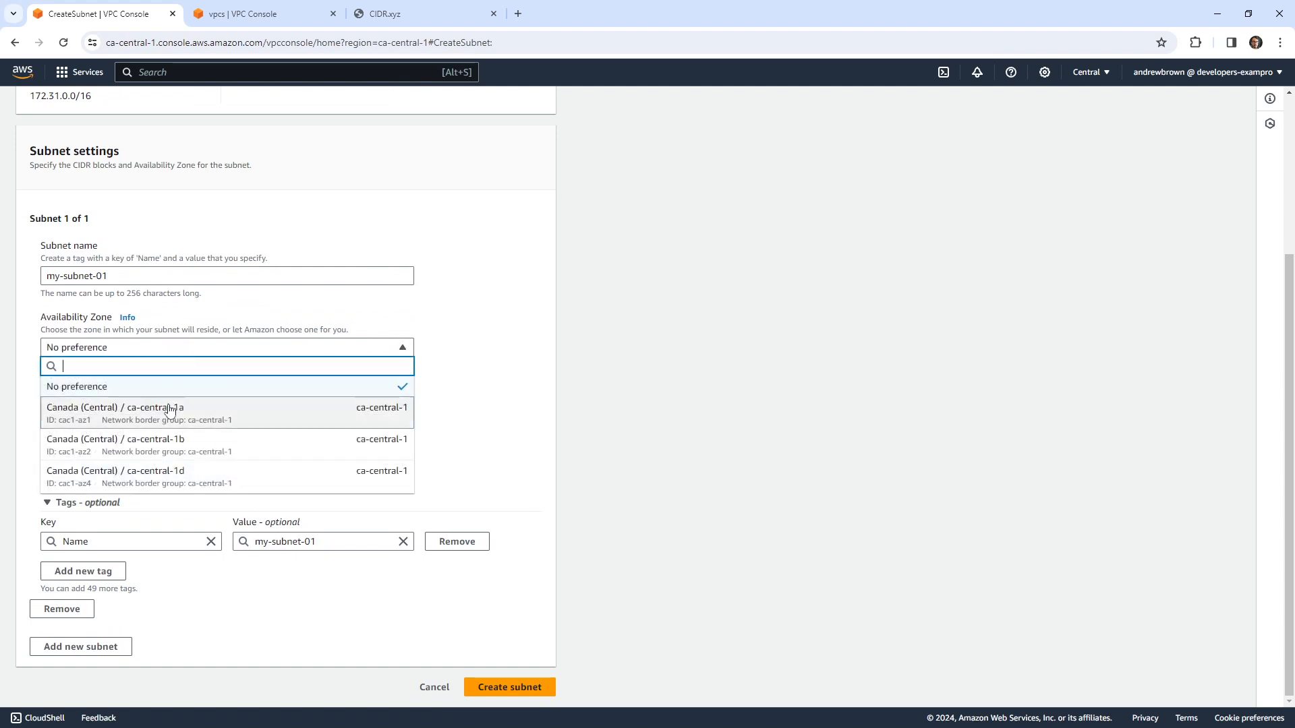
{"action": "left_click", "coordinate": [169, 409]}
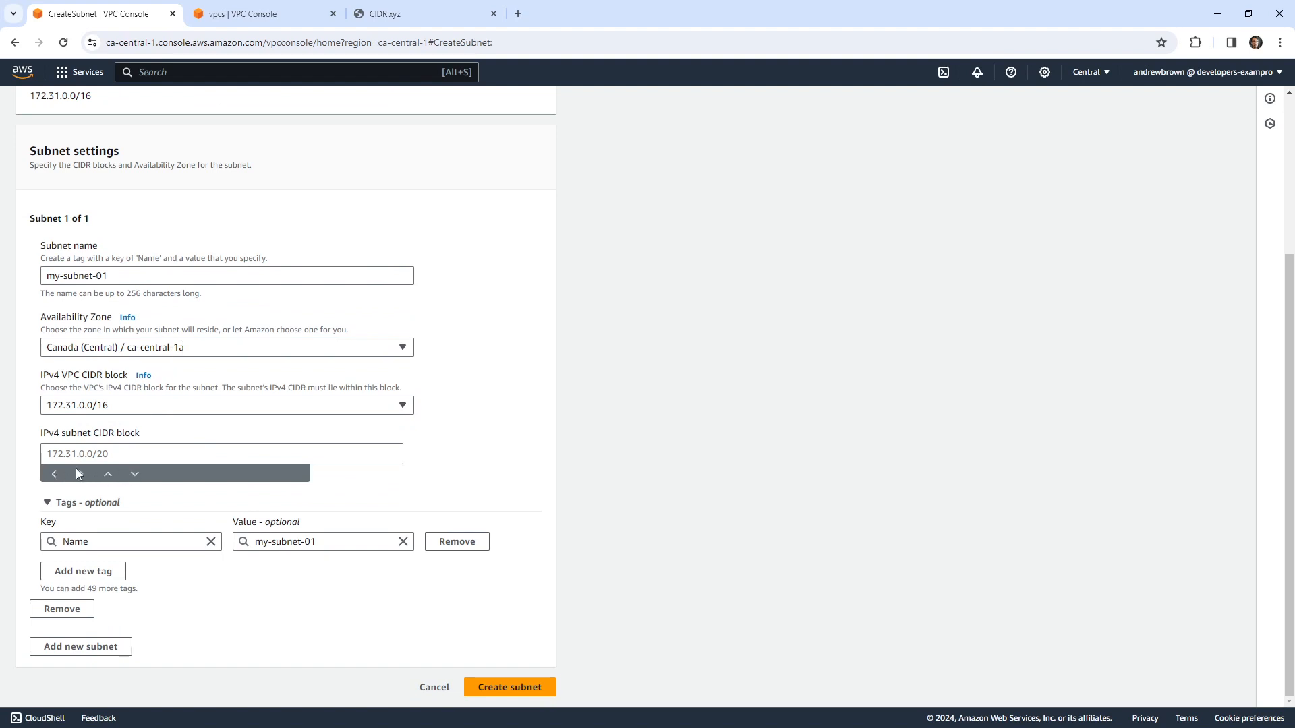
Step: Set the IPv4 subnet CIDR block of my-subnet-01 to 172.31.0.0/20
{"action": "left_click", "coordinate": [114, 458]}
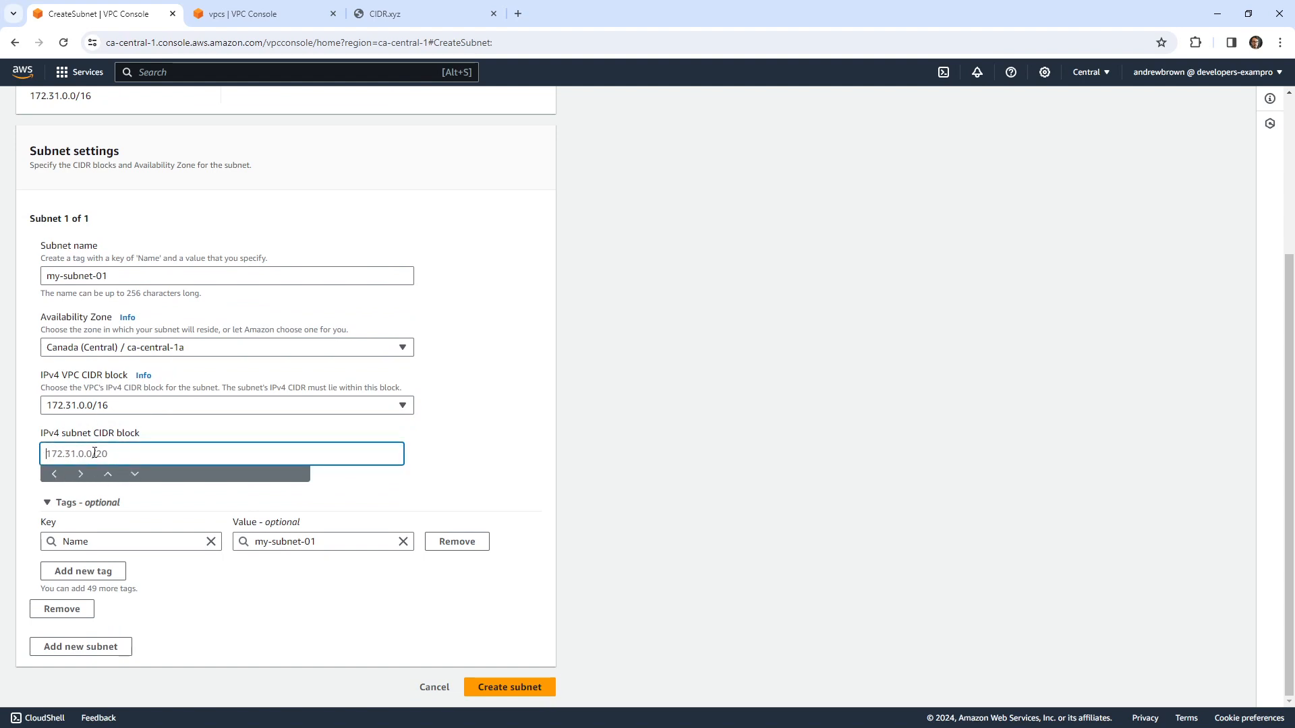
{"action": "left_click", "coordinate": [100, 404]}
{"action": "left_click", "coordinate": [98, 427]}
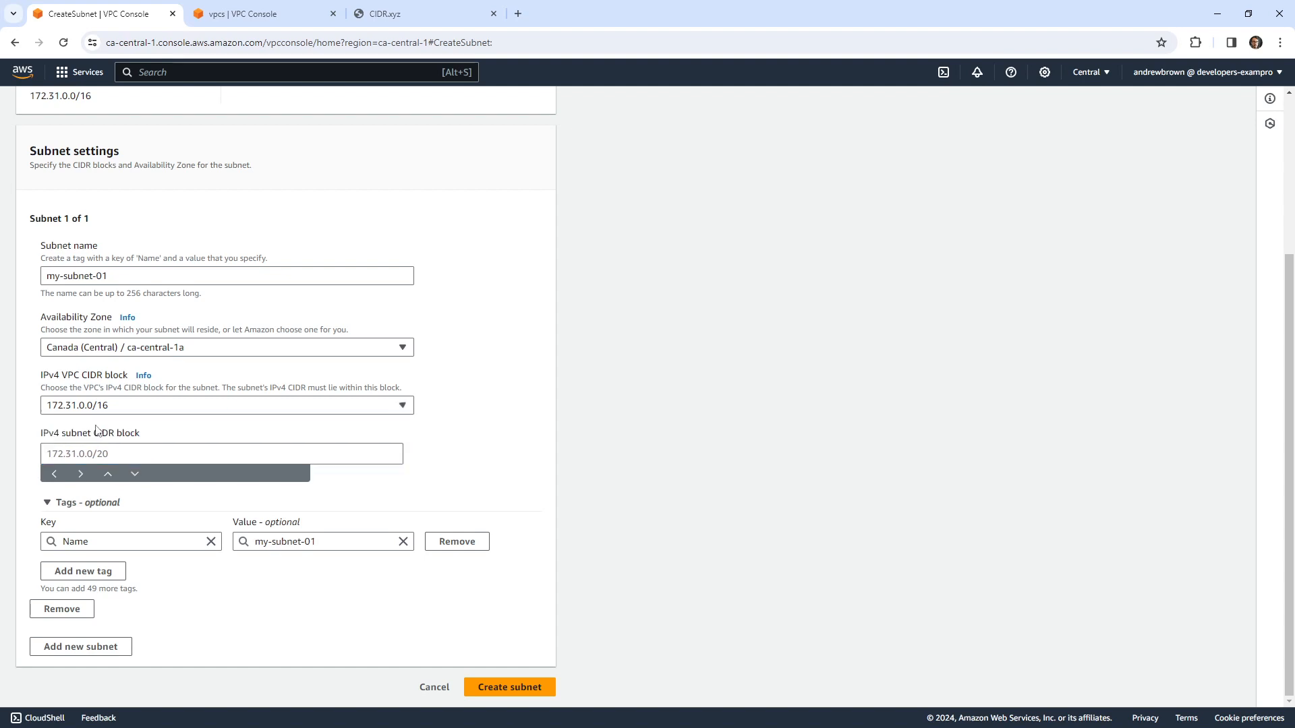
{"action": "left_click", "coordinate": [97, 452]}
{"action": "type", "text": "172"}
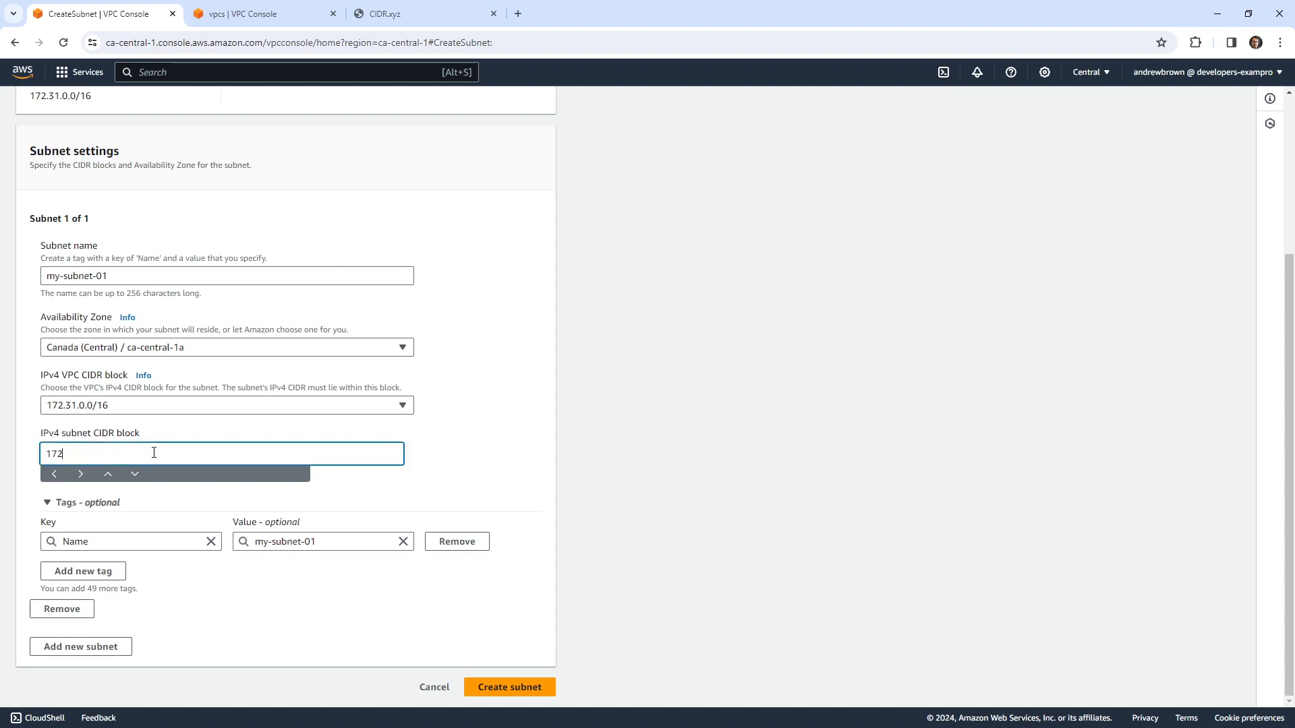
{"action": "type", "text": ".31.0.0./20"}
{"action": "left_click", "coordinate": [108, 476]}
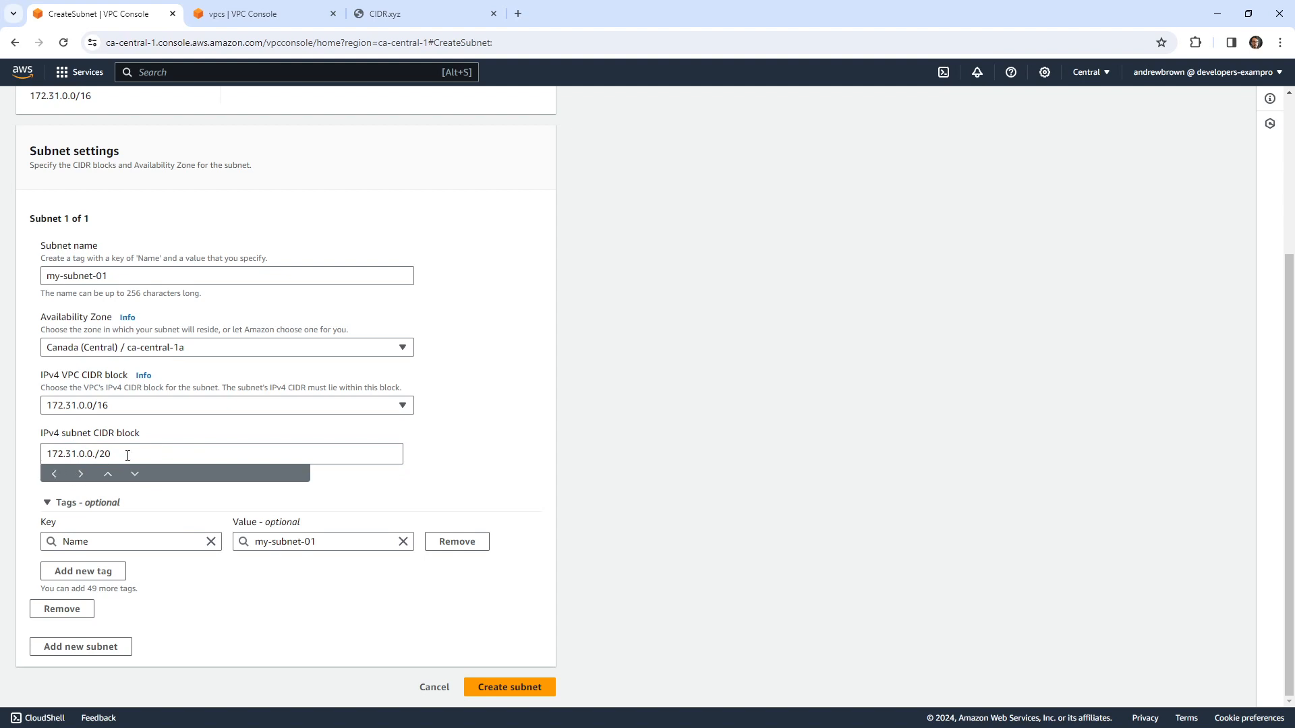
{"action": "left_click_drag", "start_coordinate": [126, 455], "coordinate": [77, 456]}
{"action": "left_click", "coordinate": [76, 472]}
{"action": "left_click", "coordinate": [98, 454]}
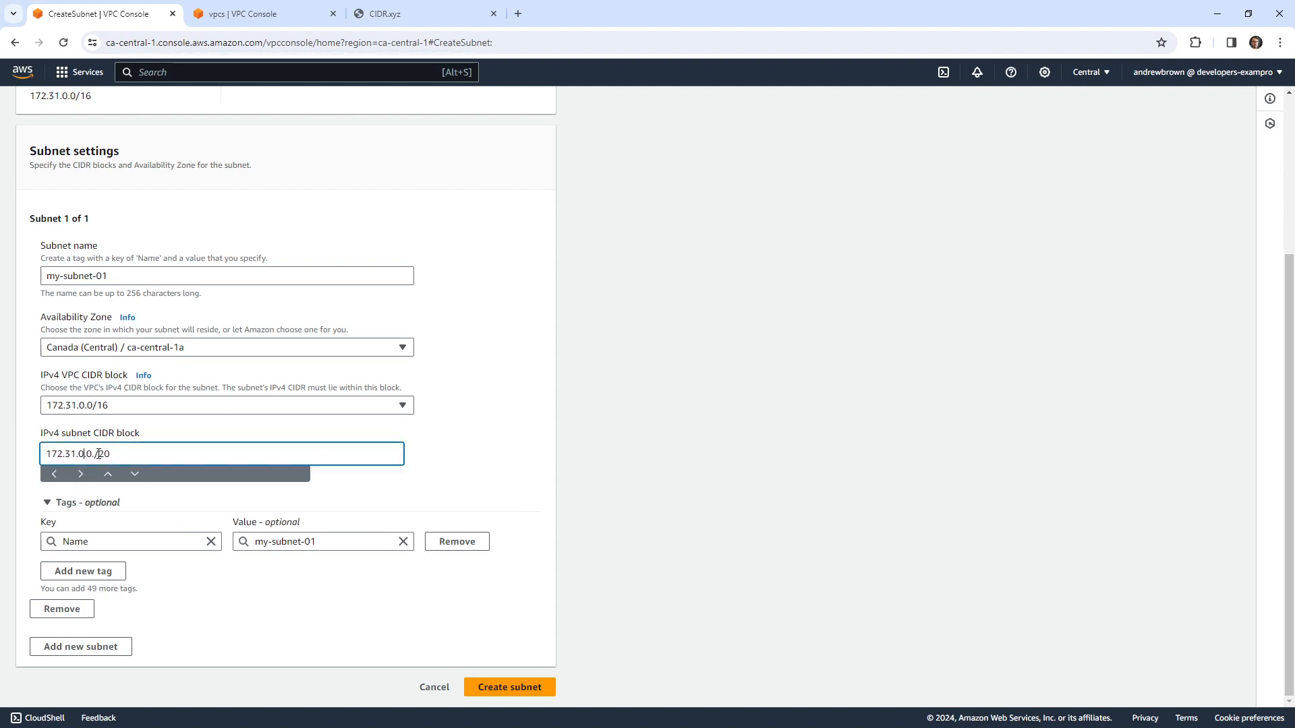
{"action": "key", "text": "Left"}
{"action": "key", "text": "Left"}
{"action": "key", "text": "BackSpace"}
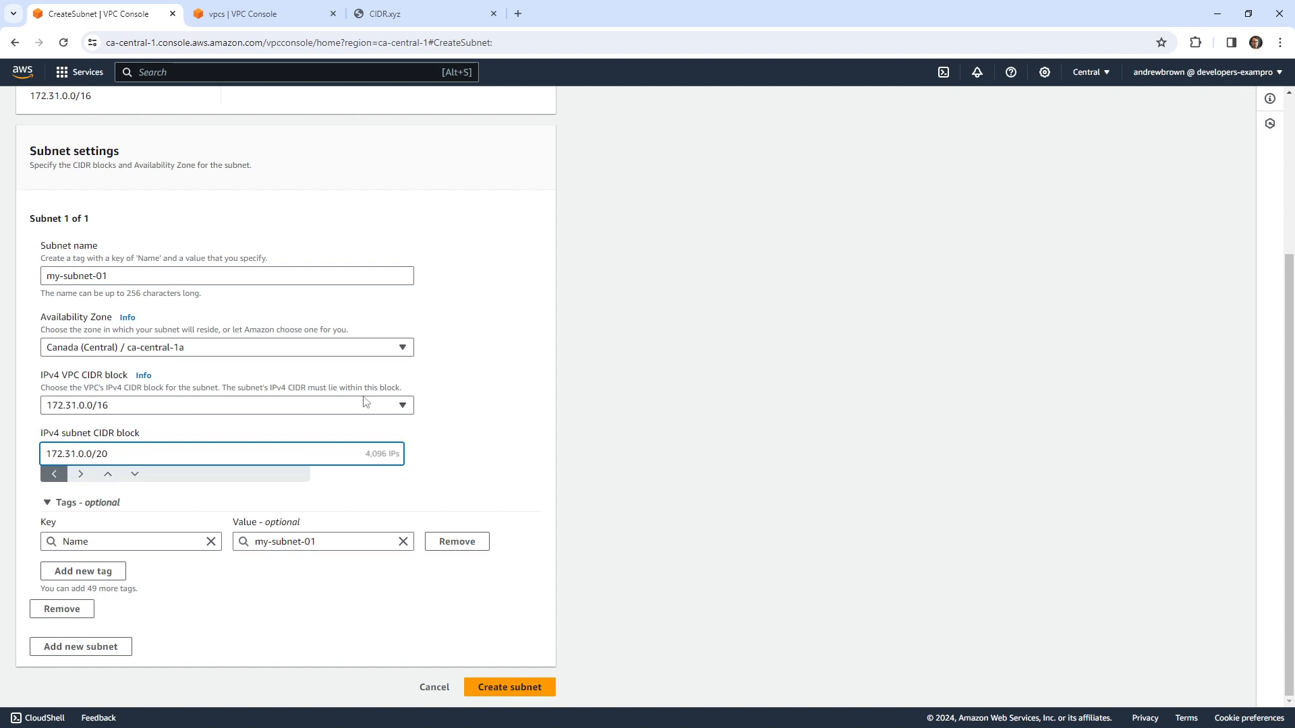
Step: Try shifting the block of my-subnet-01 to the adjacent 172.31.16.0/20 range and back
{"action": "left_click", "coordinate": [505, 384]}
{"action": "left_click", "coordinate": [80, 475]}
{"action": "left_click", "coordinate": [54, 474]}
{"action": "left_click", "coordinate": [80, 474]}
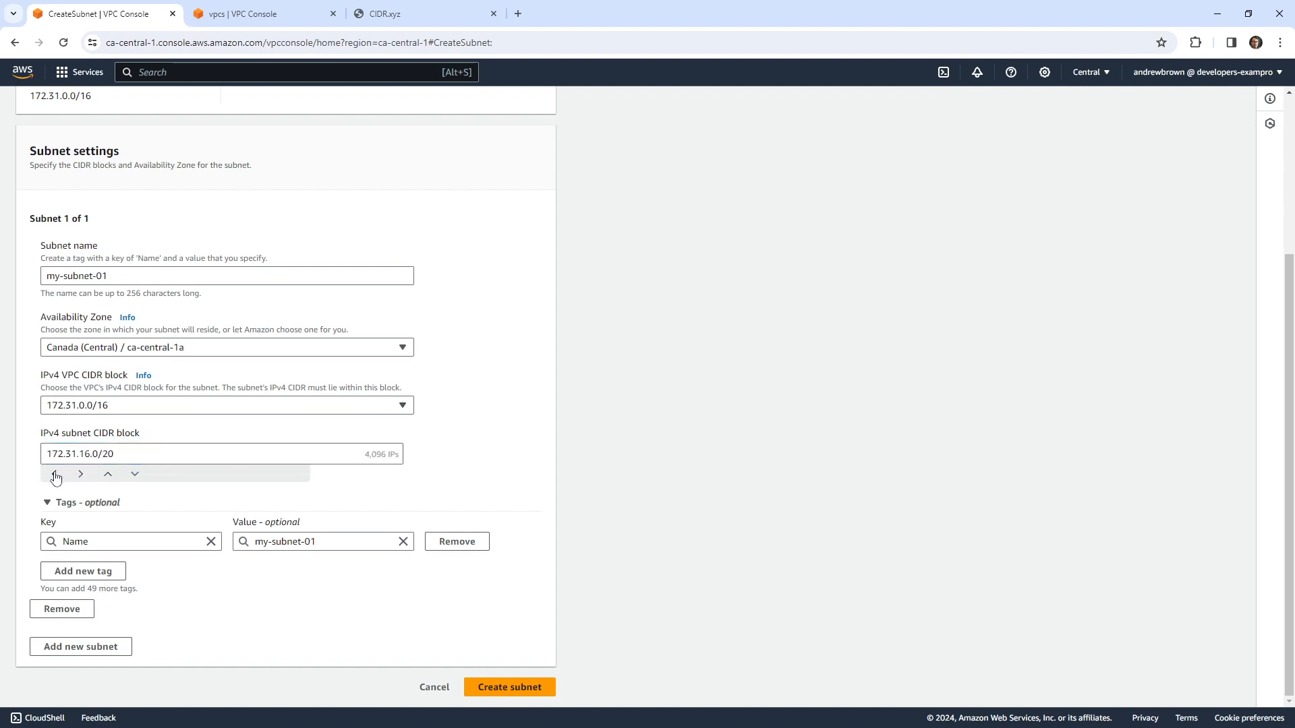
{"action": "left_click", "coordinate": [54, 474]}
{"action": "left_click", "coordinate": [79, 475]}
{"action": "left_click", "coordinate": [59, 474]}
Step: Try a /24 prefix for my-subnet-01, shift the block forward and back, and restore the /20 prefix
{"action": "left_click_drag", "start_coordinate": [103, 454], "coordinate": [117, 453]}
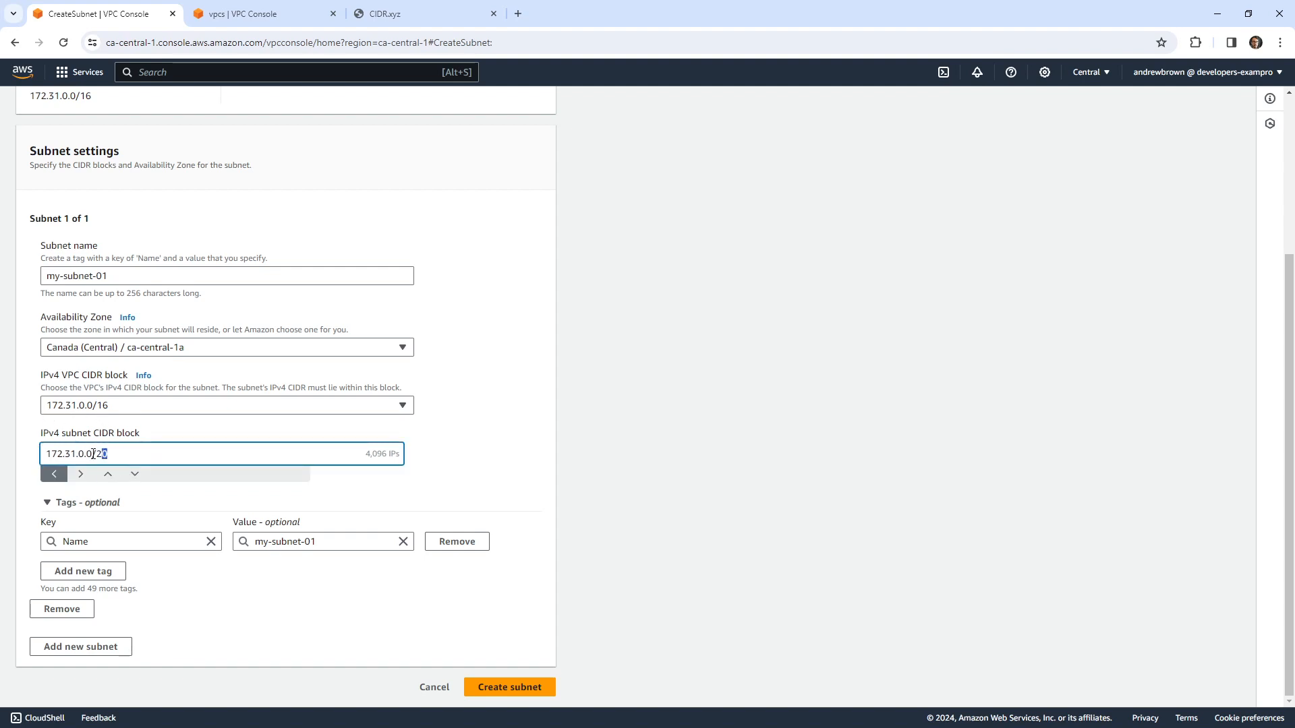
{"action": "type", "text": "4"}
{"action": "left_click", "coordinate": [80, 474]}
{"action": "left_click", "coordinate": [55, 475]}
{"action": "left_click", "coordinate": [116, 454]}
{"action": "key", "text": "BackSpace"}
{"action": "type", "text": "0"}
Step: Try the stepping controls that shift and resize the IPv4 CIDR block of my-subnet-01
{"action": "left_click", "coordinate": [80, 474]}
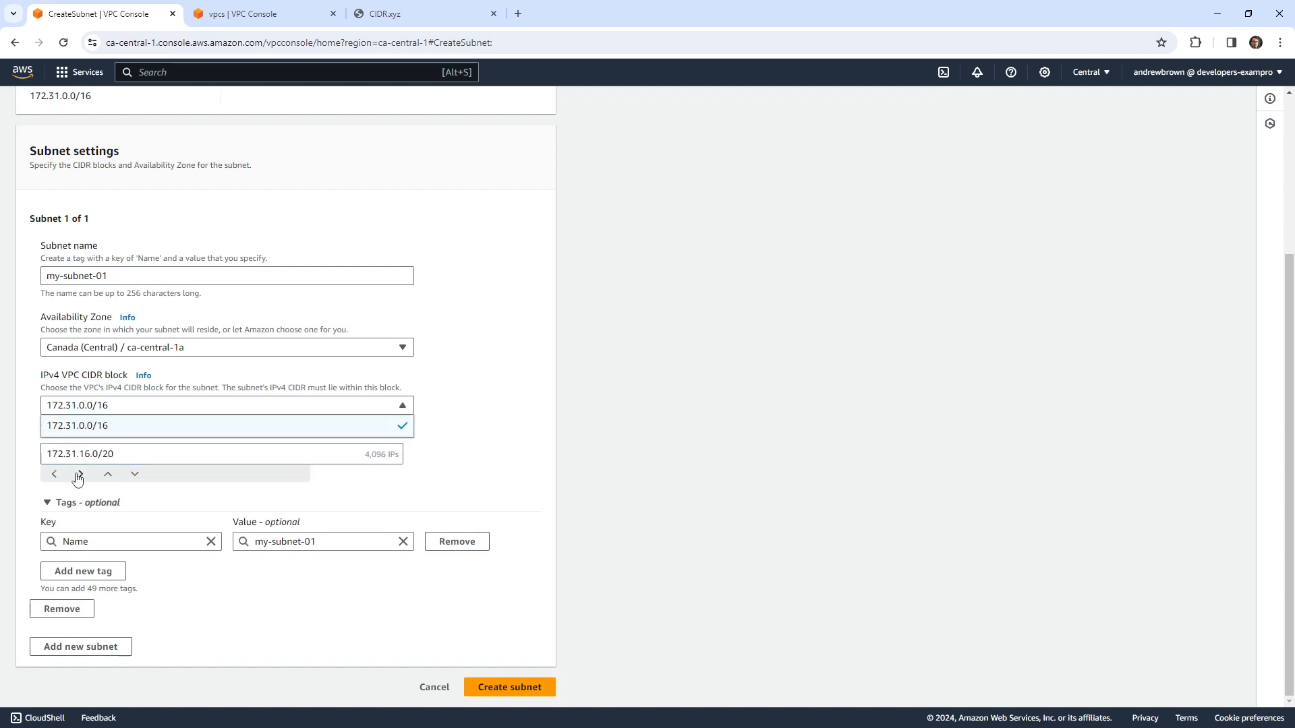
{"action": "left_click", "coordinate": [55, 474]}
{"action": "left_click", "coordinate": [54, 474]}
{"action": "left_click", "coordinate": [55, 474]}
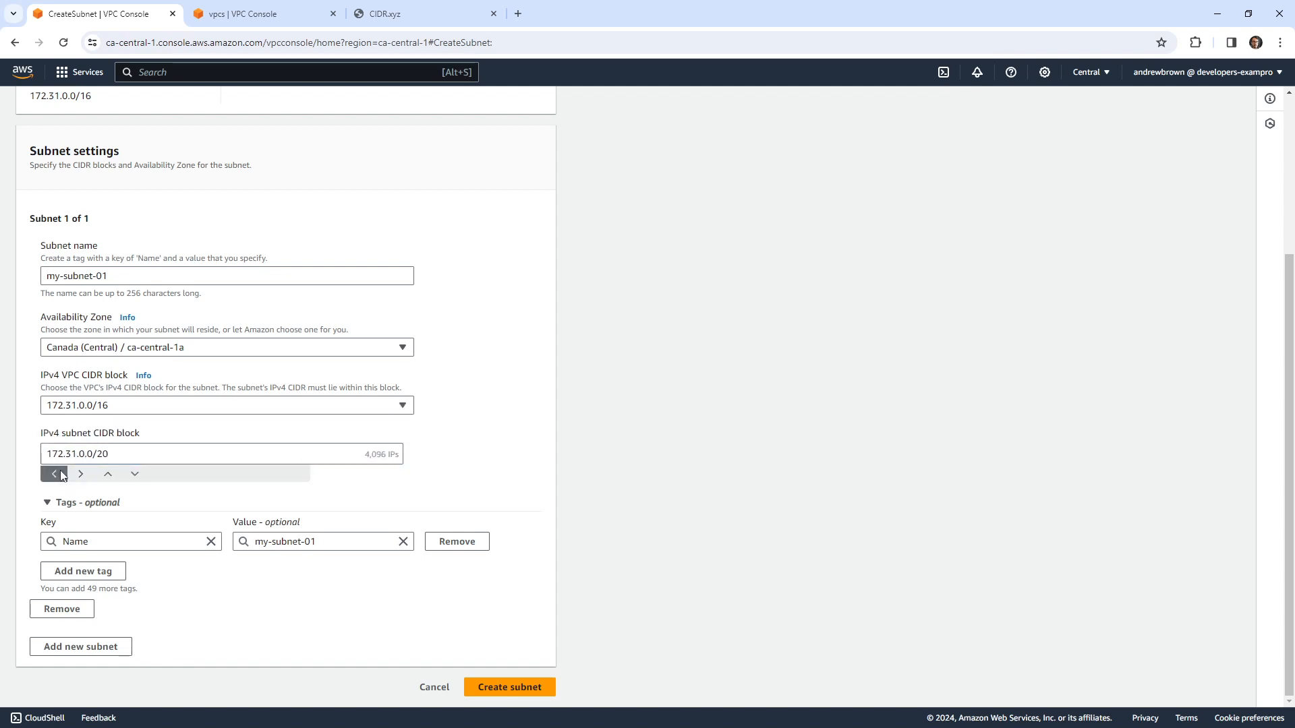
{"action": "left_click", "coordinate": [110, 475]}
{"action": "left_click", "coordinate": [110, 475]}
{"action": "left_click", "coordinate": [137, 474]}
{"action": "left_click", "coordinate": [137, 474]}
{"action": "left_click", "coordinate": [136, 475]}
{"action": "left_click", "coordinate": [106, 476]}
{"action": "left_click", "coordinate": [85, 477]}
{"action": "left_click", "coordinate": [84, 477]}
{"action": "left_click", "coordinate": [84, 477]}
{"action": "left_click", "coordinate": [84, 476]}
{"action": "left_click", "coordinate": [57, 478]}
{"action": "left_click", "coordinate": [57, 478]}
{"action": "left_click", "coordinate": [57, 478]}
{"action": "left_click", "coordinate": [57, 478]}
{"action": "left_click", "coordinate": [109, 476]}
{"action": "left_click", "coordinate": [82, 476]}
{"action": "left_click", "coordinate": [81, 476]}
{"action": "left_click", "coordinate": [81, 476]}
{"action": "left_click", "coordinate": [82, 476]}
{"action": "left_click", "coordinate": [57, 476]}
{"action": "left_click", "coordinate": [56, 476]}
{"action": "left_click", "coordinate": [56, 476]}
{"action": "left_click", "coordinate": [57, 475]}
{"action": "left_click", "coordinate": [133, 476]}
{"action": "left_click", "coordinate": [133, 476]}
{"action": "left_click", "coordinate": [132, 476]}
{"action": "left_click", "coordinate": [81, 475]}
{"action": "left_click", "coordinate": [56, 476]}
{"action": "left_click", "coordinate": [55, 475]}
{"action": "left_click", "coordinate": [56, 476]}
{"action": "left_click", "coordinate": [57, 476]}
Step: Check the IPv4 CIDRs in the VPC list and set the my-subnet-01 block to 172.31.0.0/20
{"action": "left_click", "coordinate": [236, 13]}
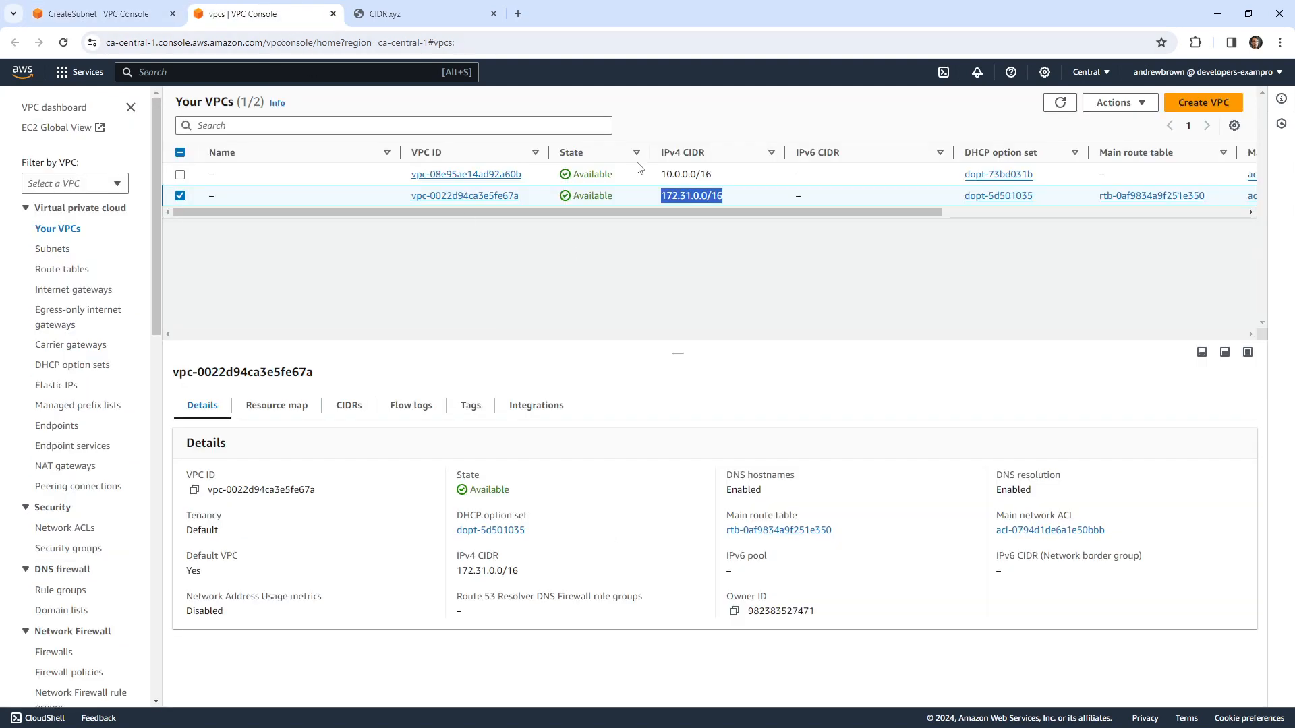
{"action": "left_click", "coordinate": [95, 8]}
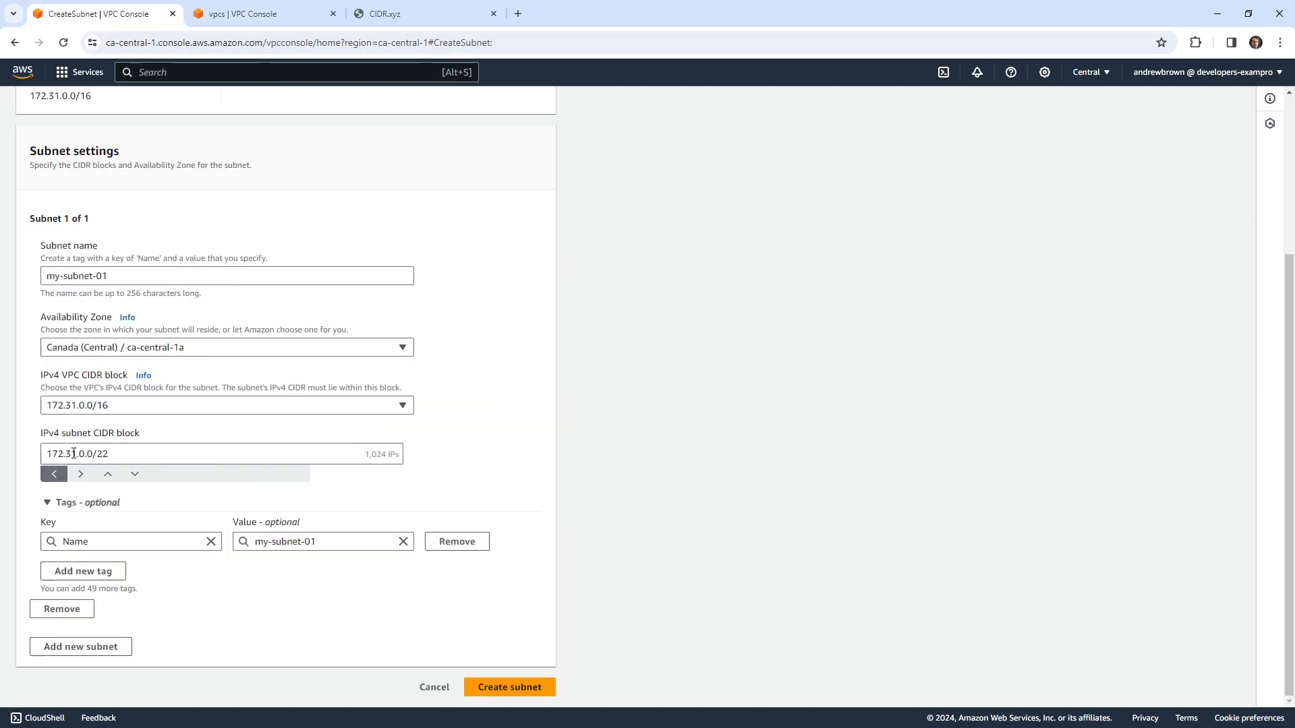
{"action": "left_click", "coordinate": [109, 456]}
{"action": "key", "text": "BackSpace"}
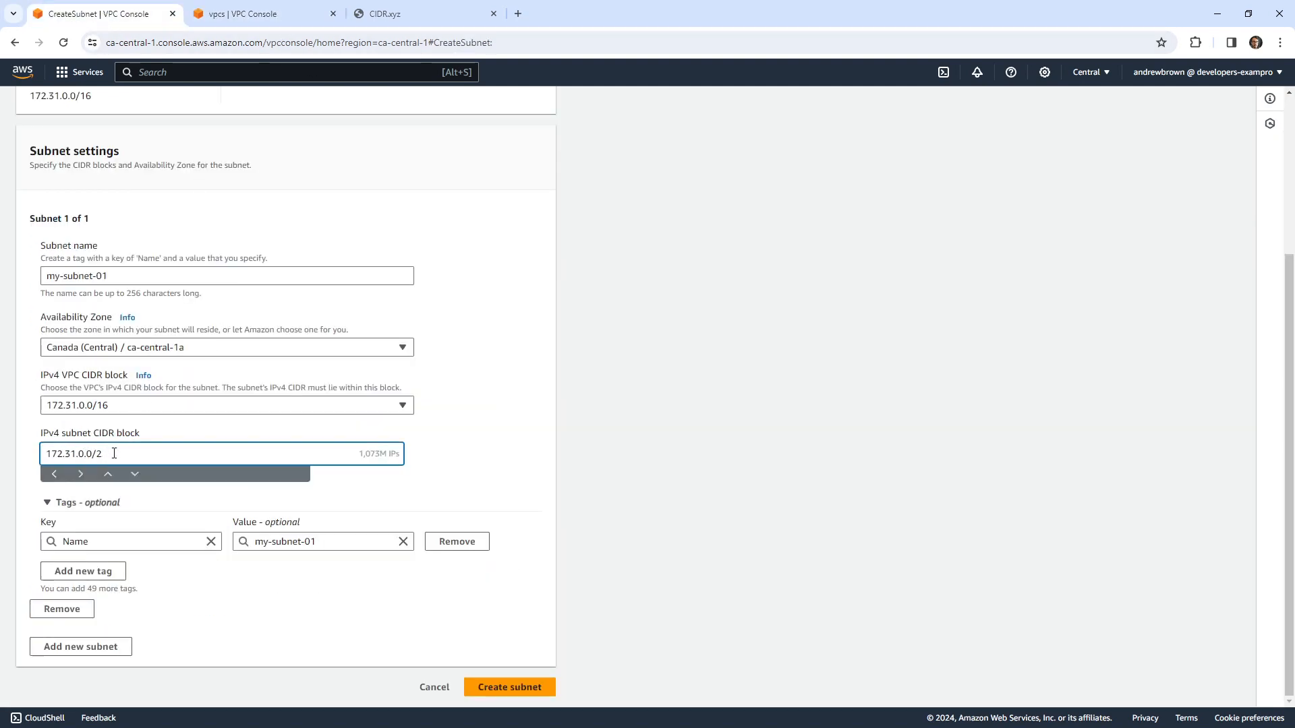
{"action": "type", "text": "0"}
Step: Switch to the cidr.xyz website and examine the address counts for prefix lengths 20 and 24
{"action": "left_click", "coordinate": [399, 19]}
{"action": "double_click", "coordinate": [941, 297]}
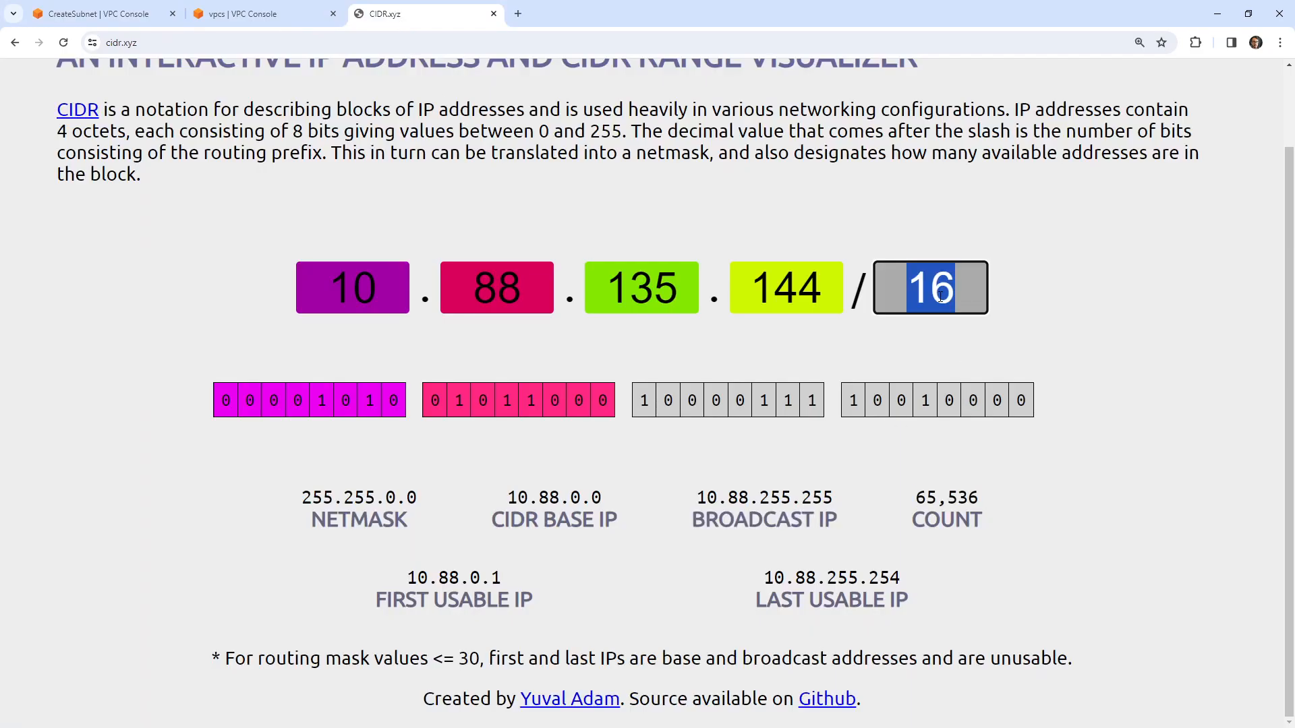
{"action": "type", "text": "20"}
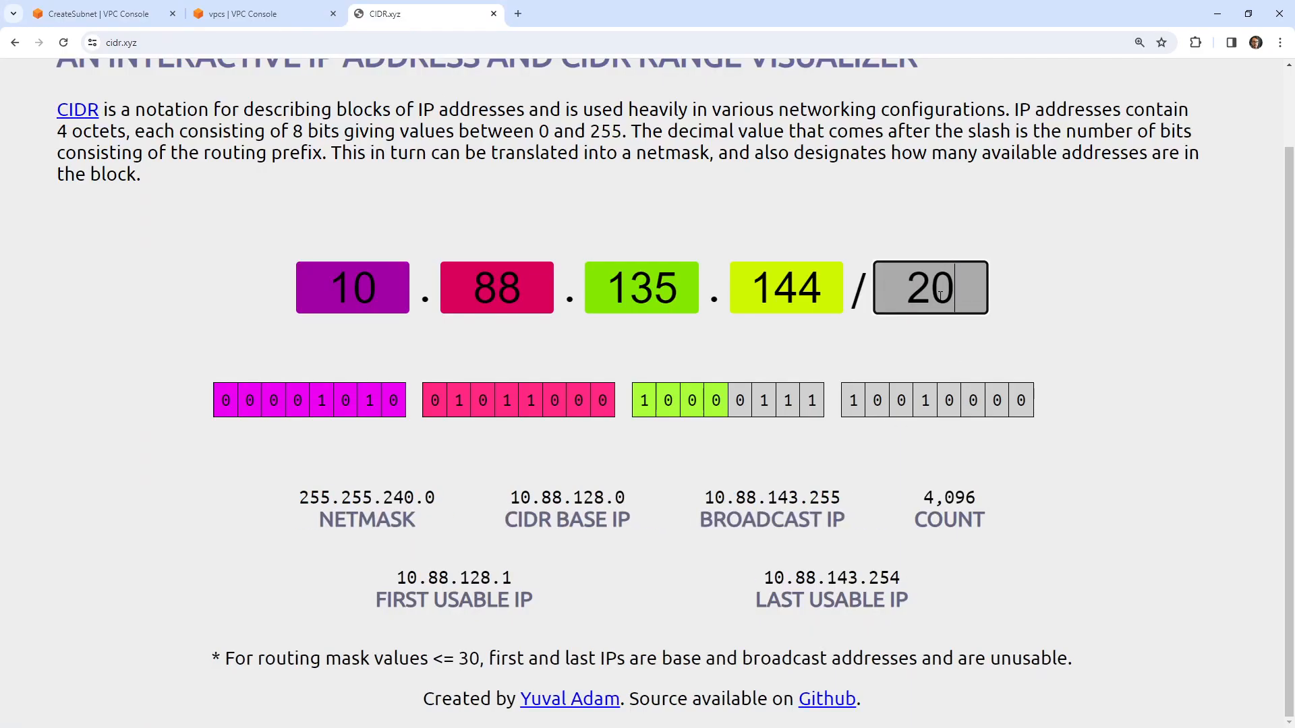
{"action": "left_click_drag", "start_coordinate": [1049, 506], "coordinate": [911, 491]}
{"action": "left_click", "coordinate": [952, 289]}
{"action": "key", "text": "BackSpace"}
{"action": "type", "text": "4"}
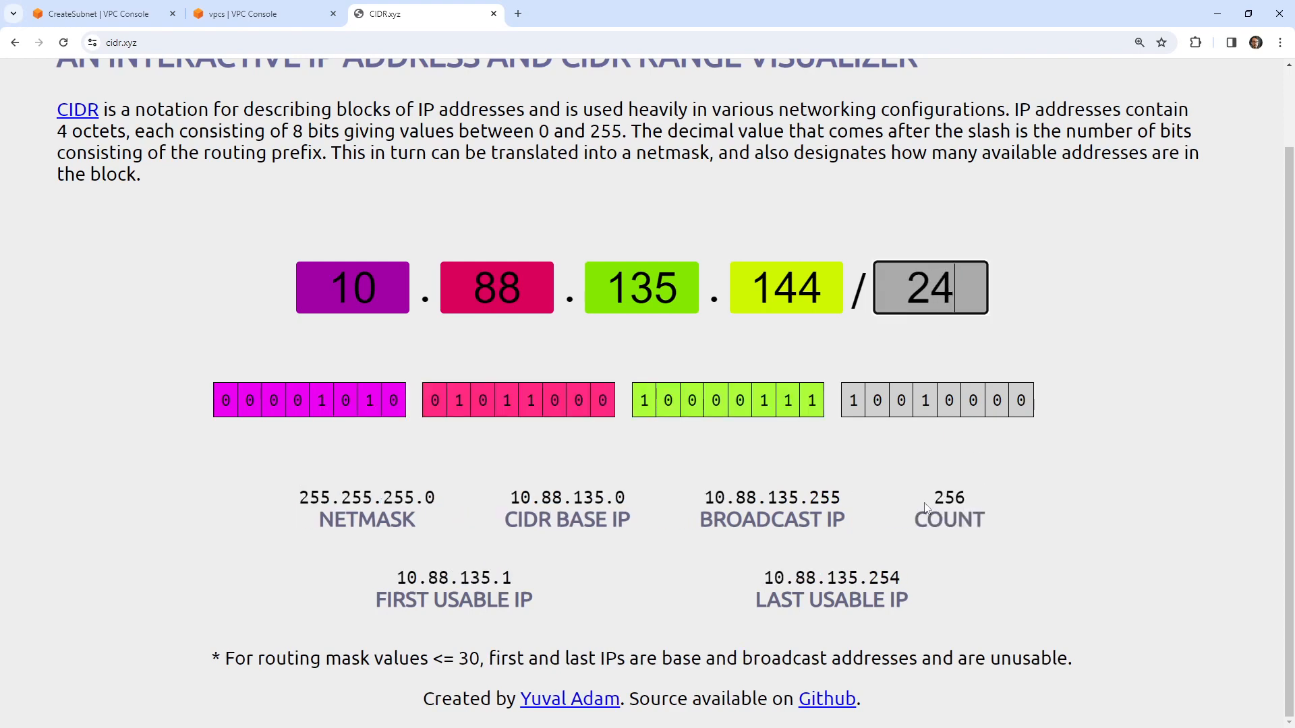
{"action": "left_click_drag", "start_coordinate": [928, 497], "coordinate": [1011, 495]}
Step: Set the cidr.xyz prefix length to 20 and compare its address count with the IP count in the subnet form
{"action": "double_click", "coordinate": [966, 294]}
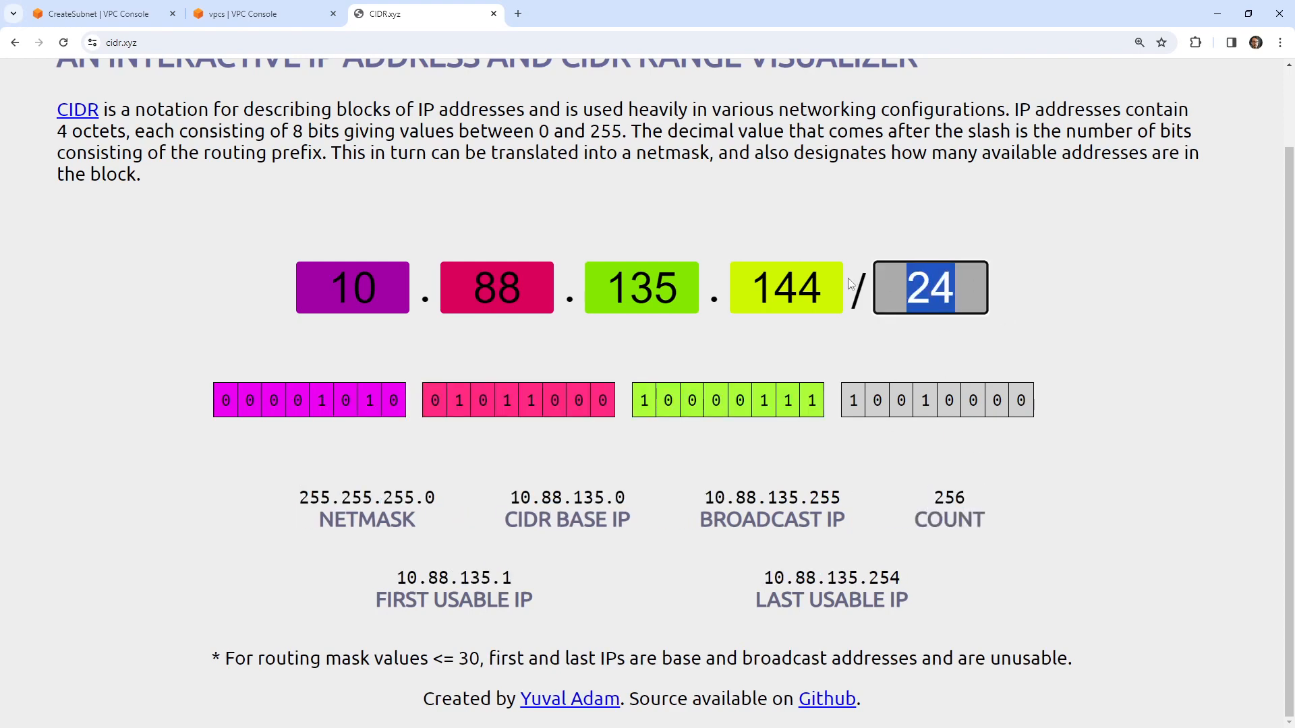
{"action": "type", "text": "20"}
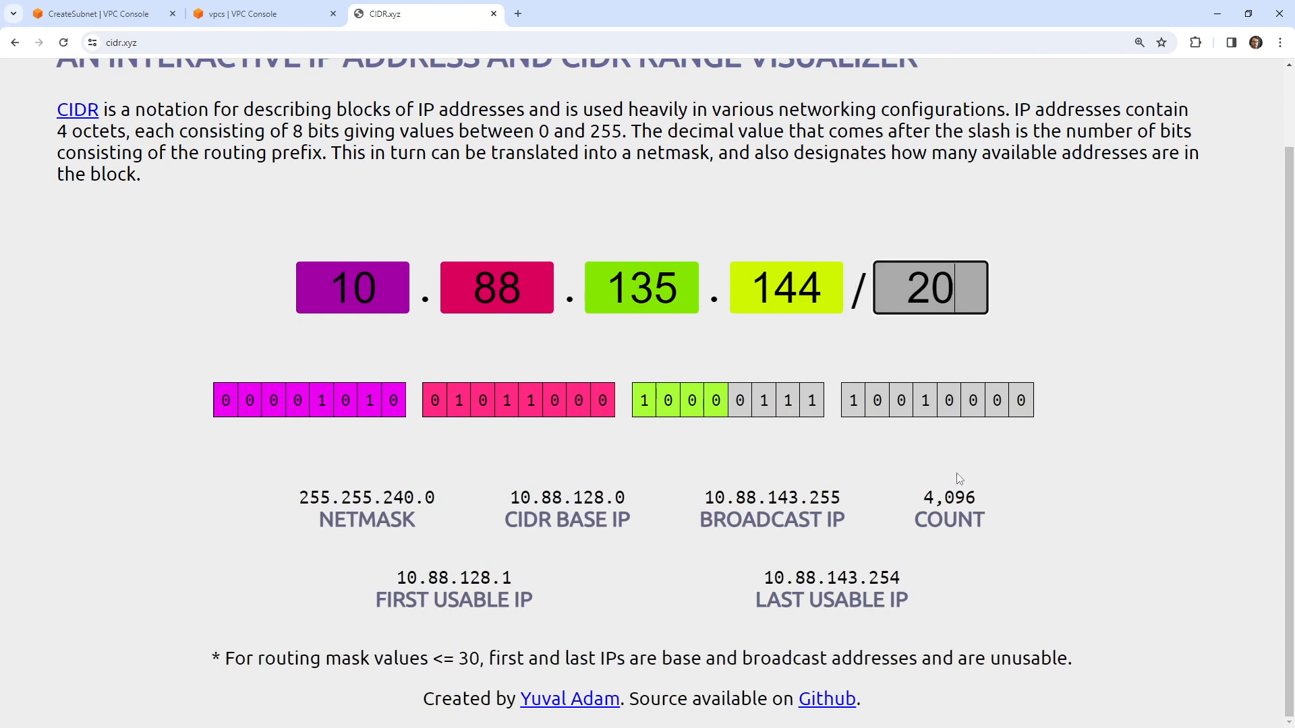
{"action": "left_click_drag", "start_coordinate": [907, 497], "coordinate": [991, 500]}
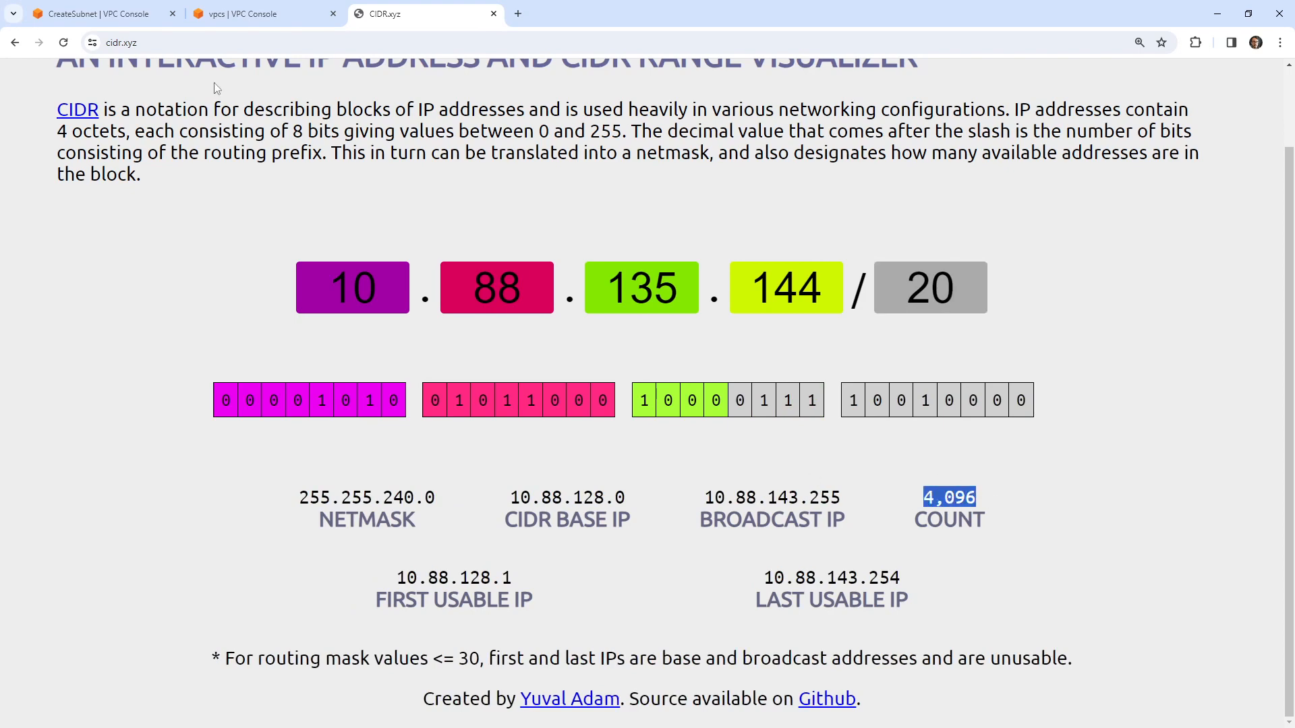
{"action": "left_click", "coordinate": [135, 15]}
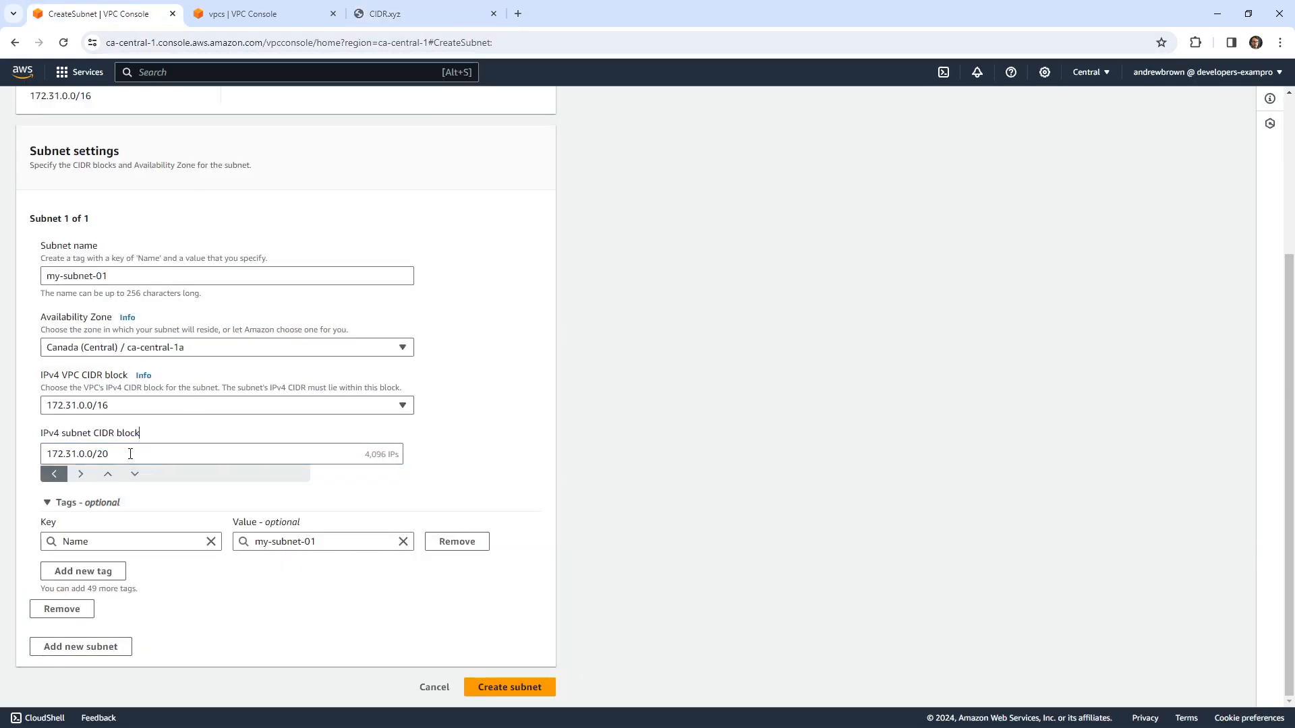
{"action": "left_click_drag", "start_coordinate": [364, 457], "coordinate": [407, 460]}
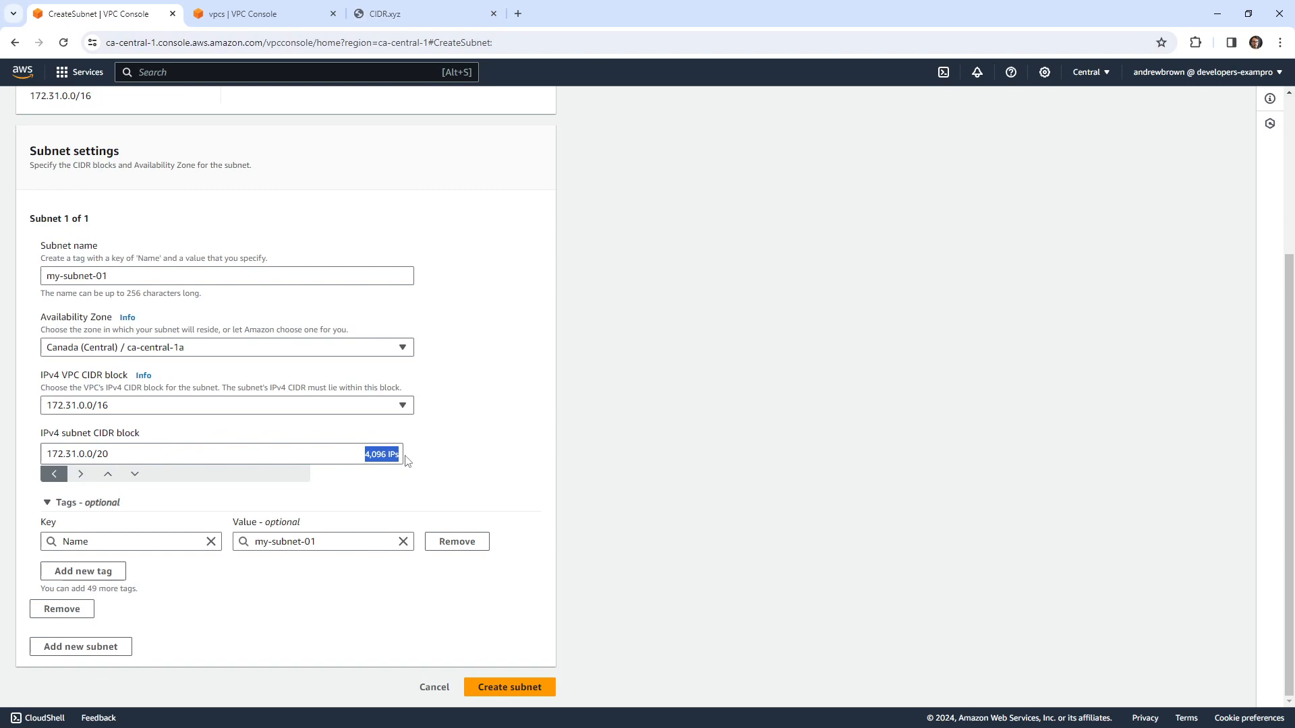
{"action": "left_click", "coordinate": [480, 456]}
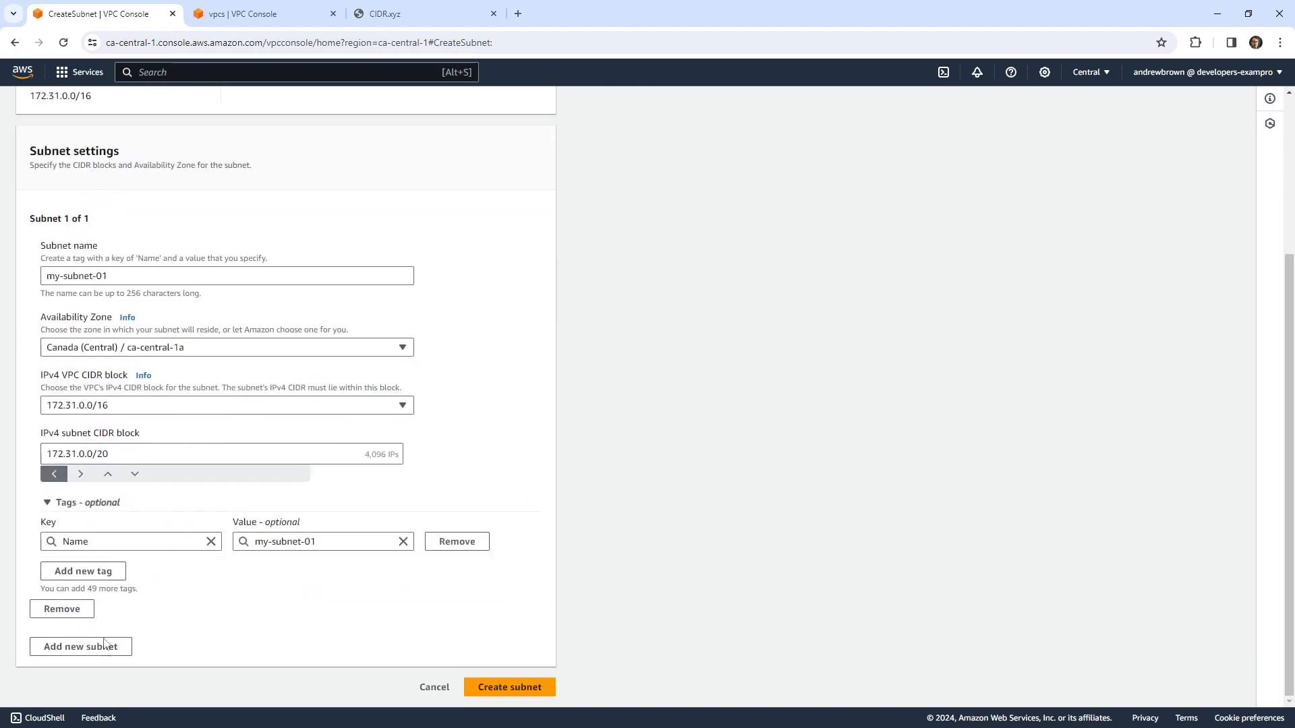
Step: Add a second subnet to the form and name it my-subnet-02
{"action": "left_click", "coordinate": [105, 646]}
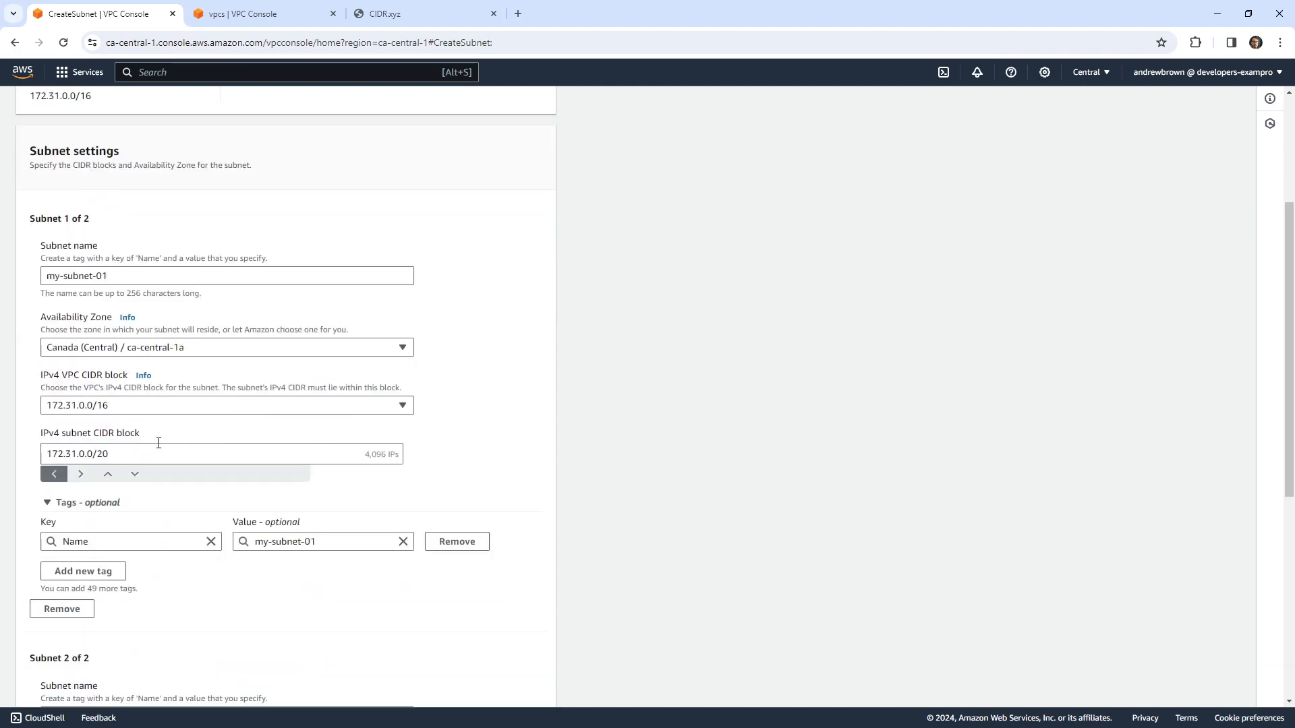
{"action": "scroll", "coordinate": [149, 442], "scroll_direction": "down", "scroll_amount": 6}
{"action": "left_click", "coordinate": [138, 301]}
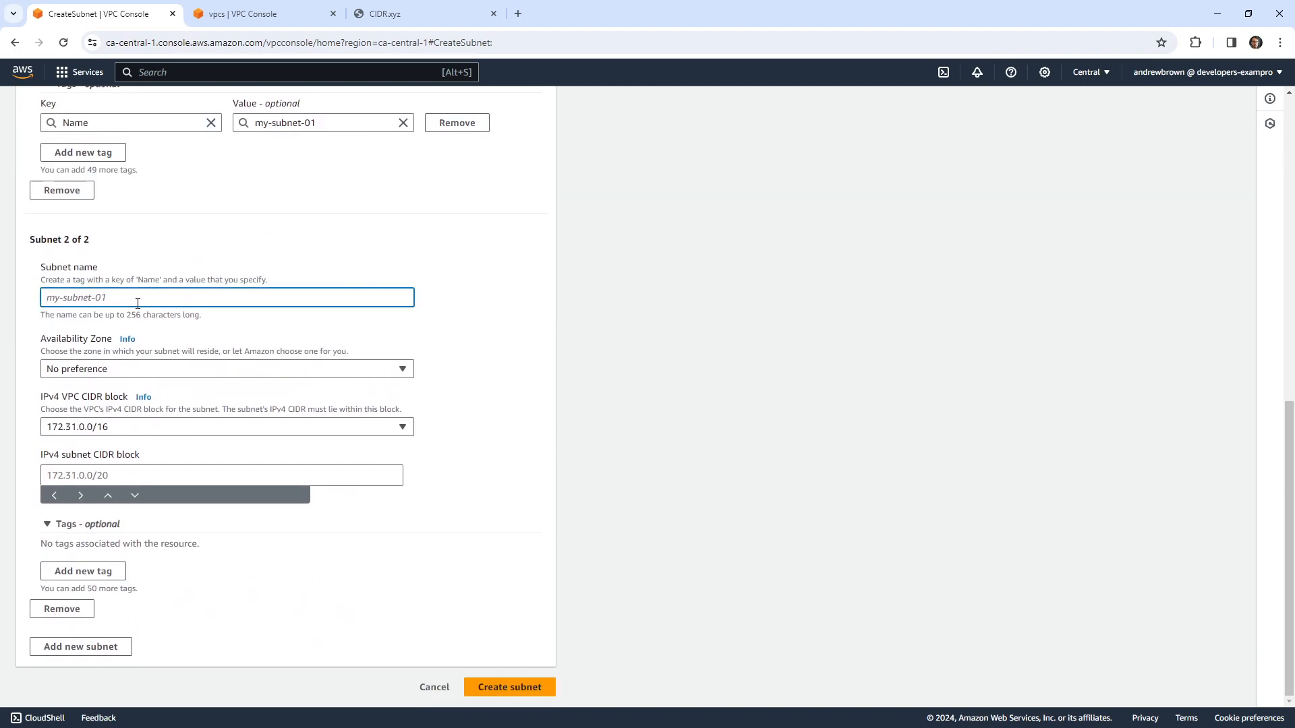
{"action": "type", "text": "my-subnet-02"}
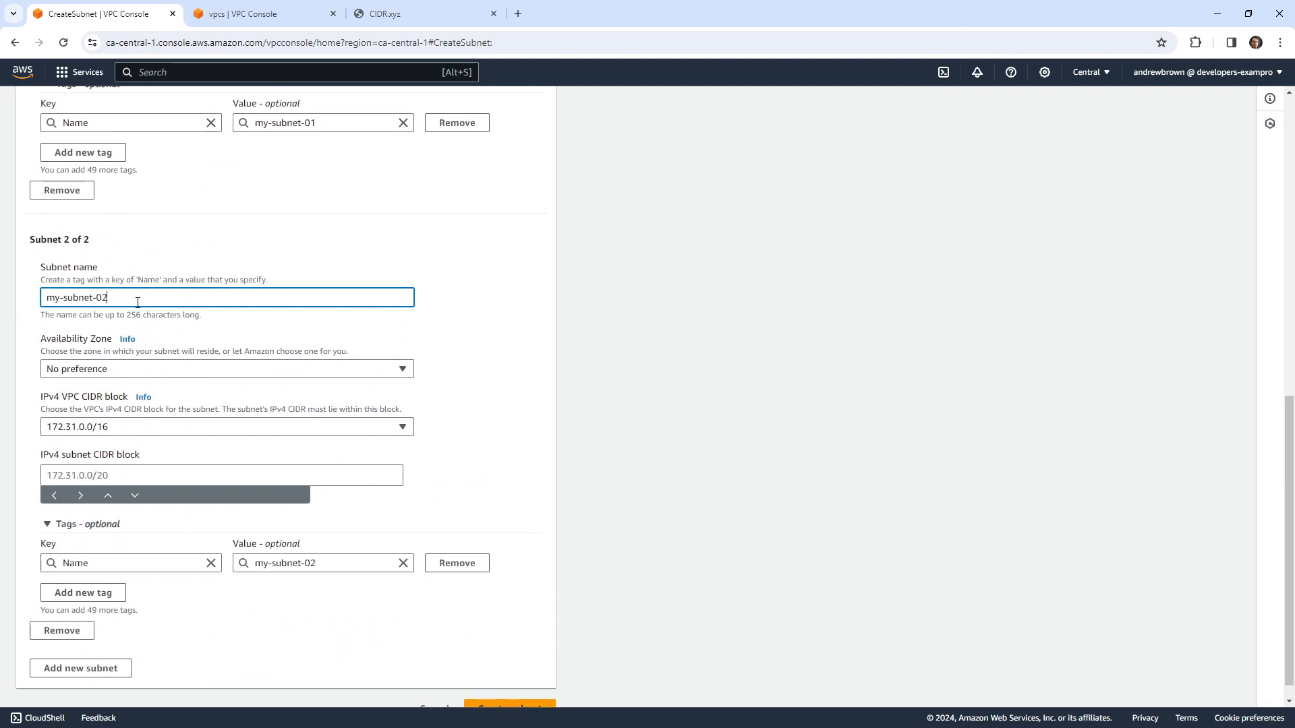
{"action": "left_click", "coordinate": [613, 353]}
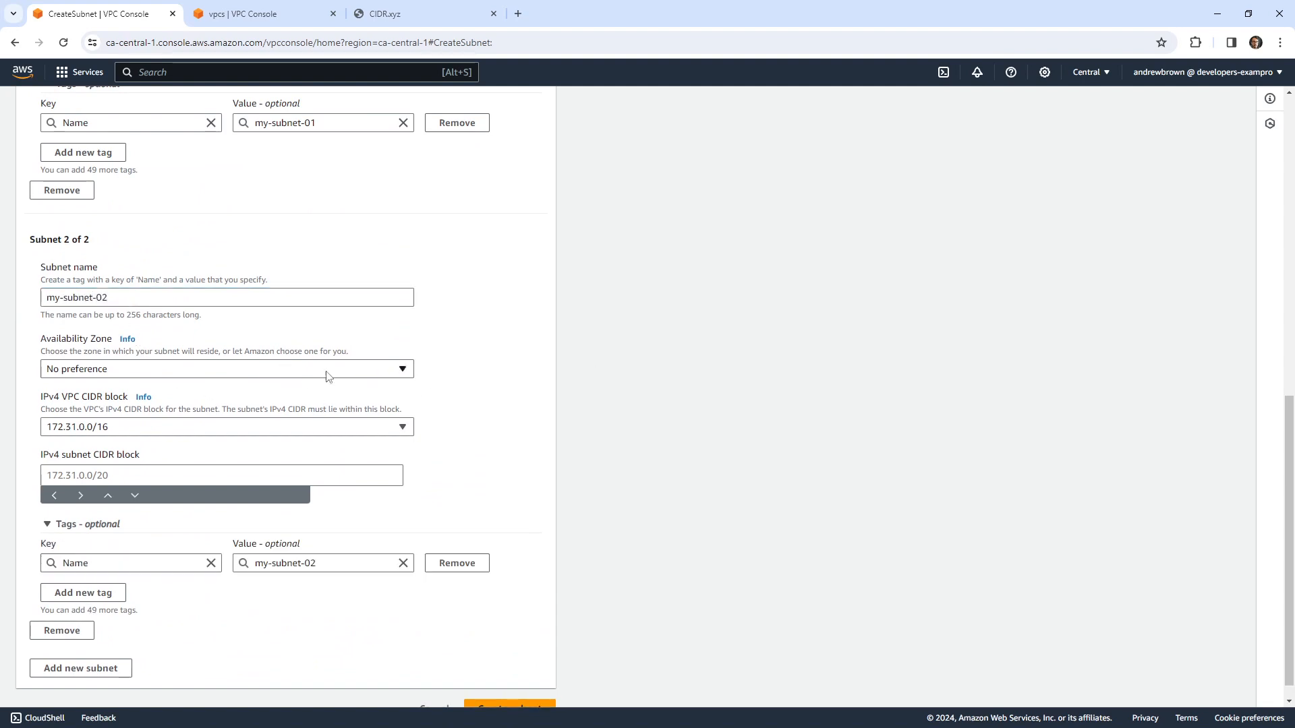
Step: Copy the my-subnet-01 CIDR block 172.31.0.0/20 into the IPv4 subnet CIDR block of my-subnet-02
{"action": "left_click", "coordinate": [119, 474]}
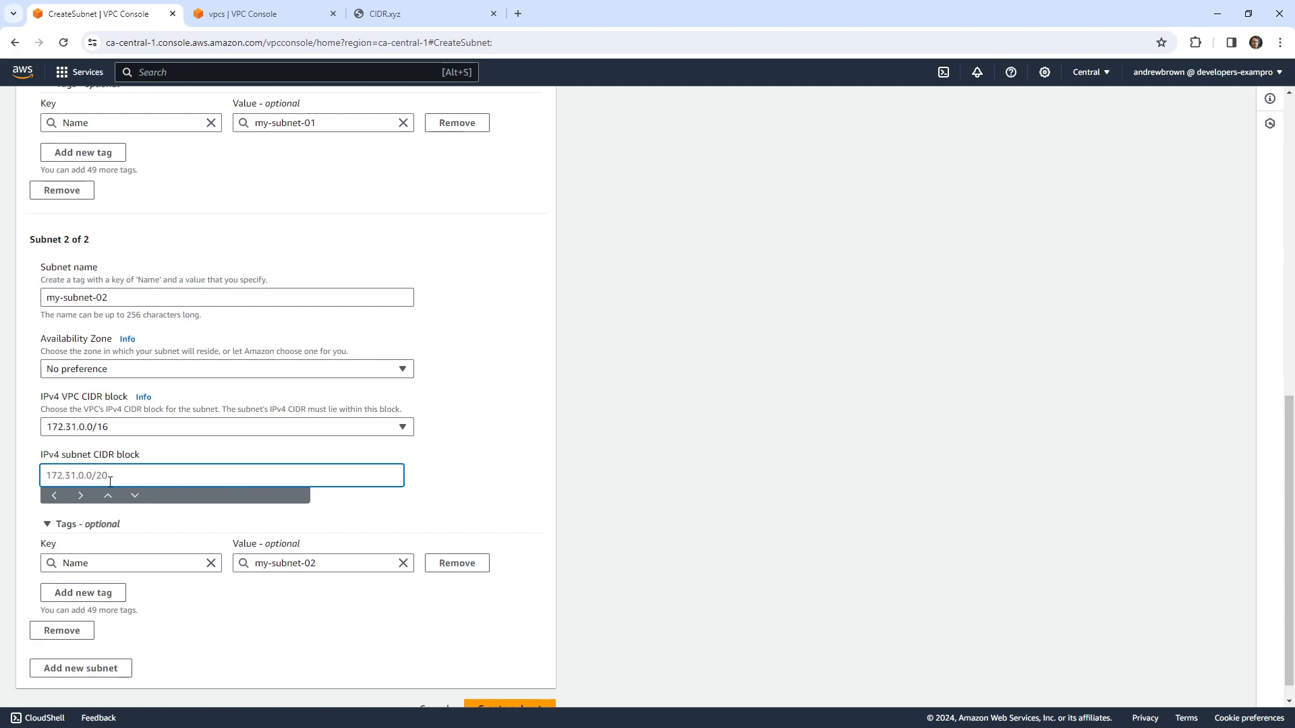
{"action": "scroll", "coordinate": [119, 474], "scroll_direction": "up", "scroll_amount": 6}
{"action": "left_click", "coordinate": [135, 440]}
{"action": "key", "text": "ctrl+a"}
{"action": "key", "text": "ctrl+c"}
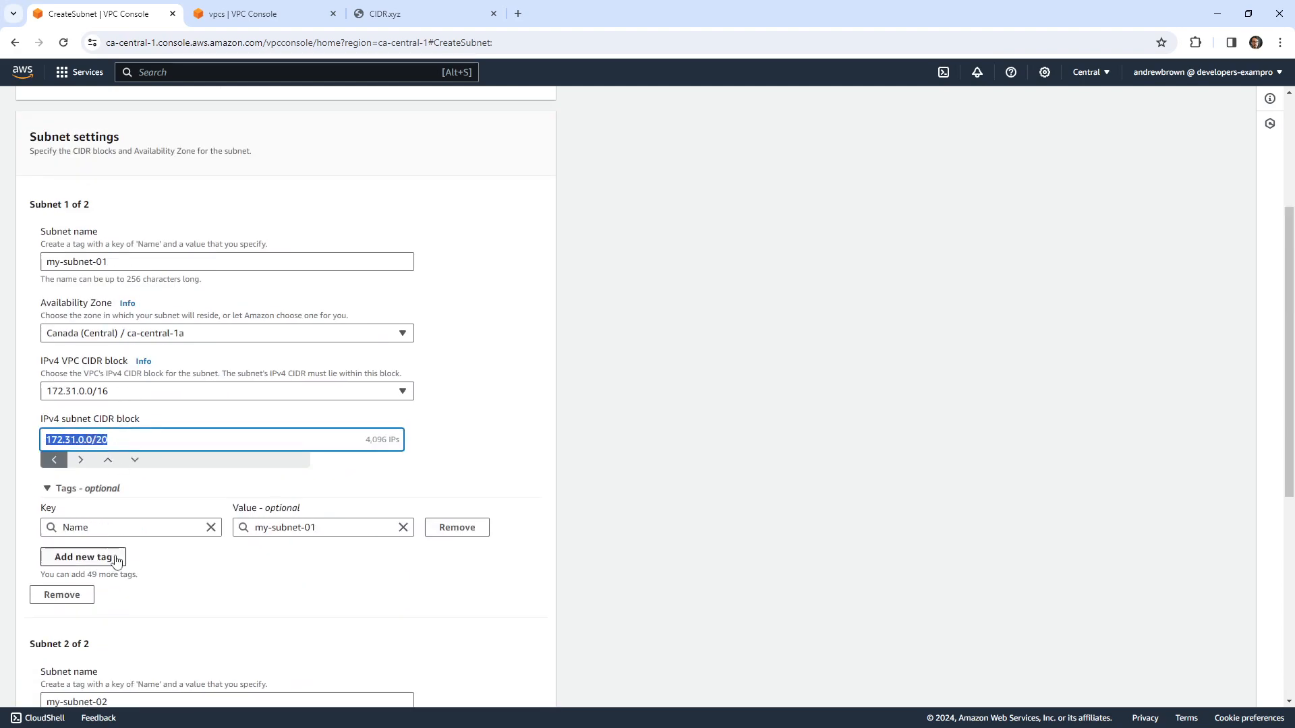
{"action": "scroll", "coordinate": [101, 558], "scroll_direction": "down", "scroll_amount": 6}
{"action": "left_click", "coordinate": [112, 479]}
{"action": "key", "text": "ctrl+v"}
Step: Shift the my-subnet-02 CIDR block to the next range, 172.31.16.0/20, and create both subnets
{"action": "scroll", "coordinate": [119, 515], "scroll_direction": "up", "scroll_amount": 6}
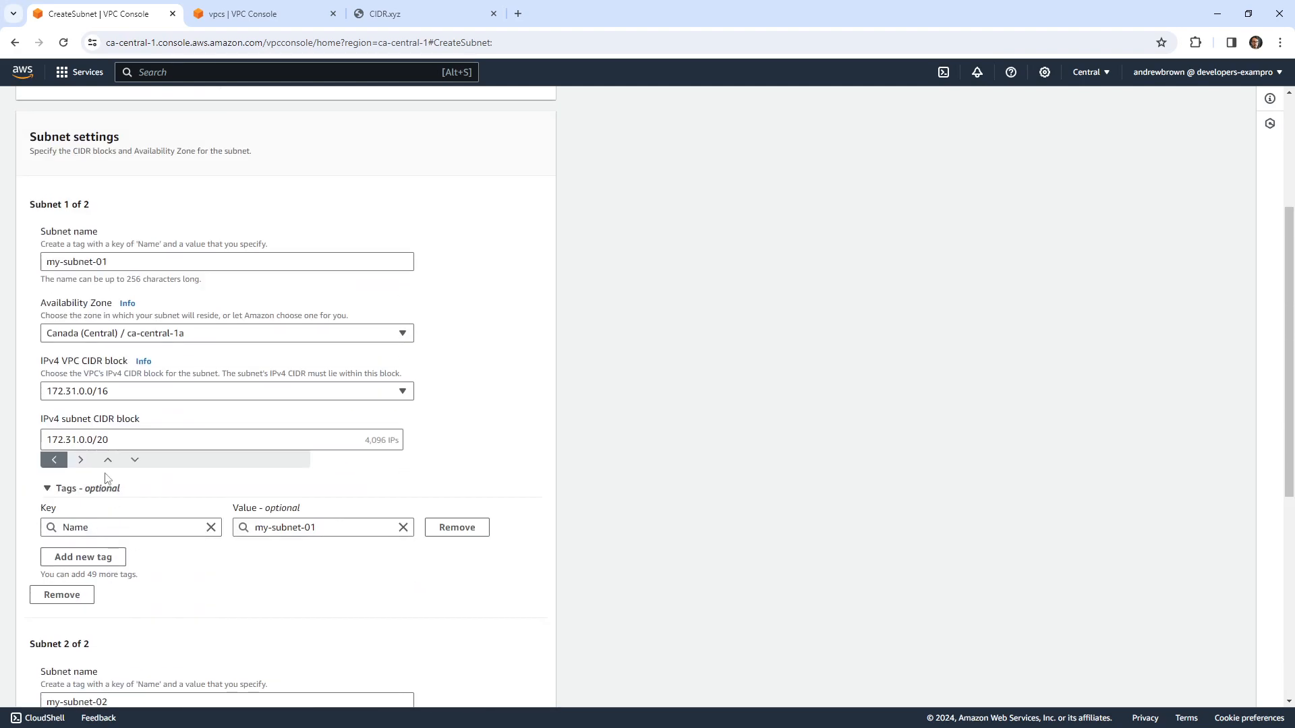
{"action": "scroll", "coordinate": [119, 515], "scroll_direction": "down", "scroll_amount": 6}
{"action": "left_click", "coordinate": [80, 496]}
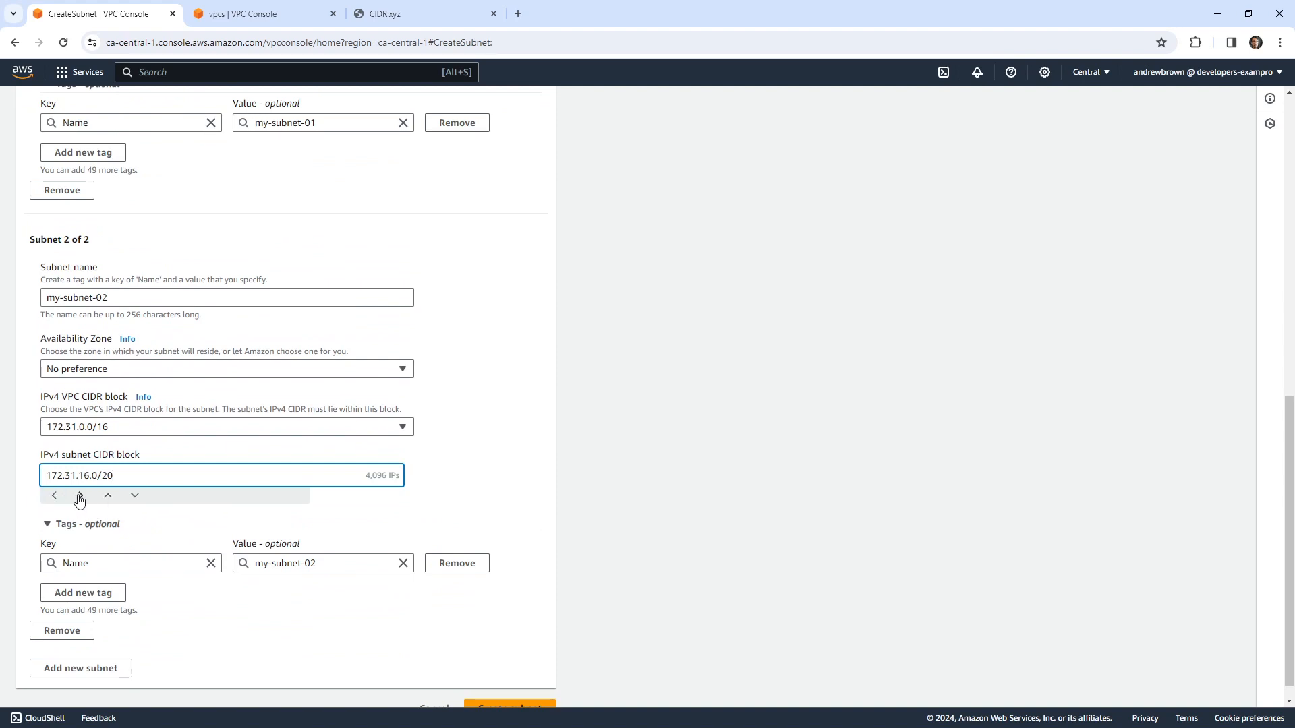
{"action": "scroll", "coordinate": [142, 562], "scroll_direction": "down", "scroll_amount": 1}
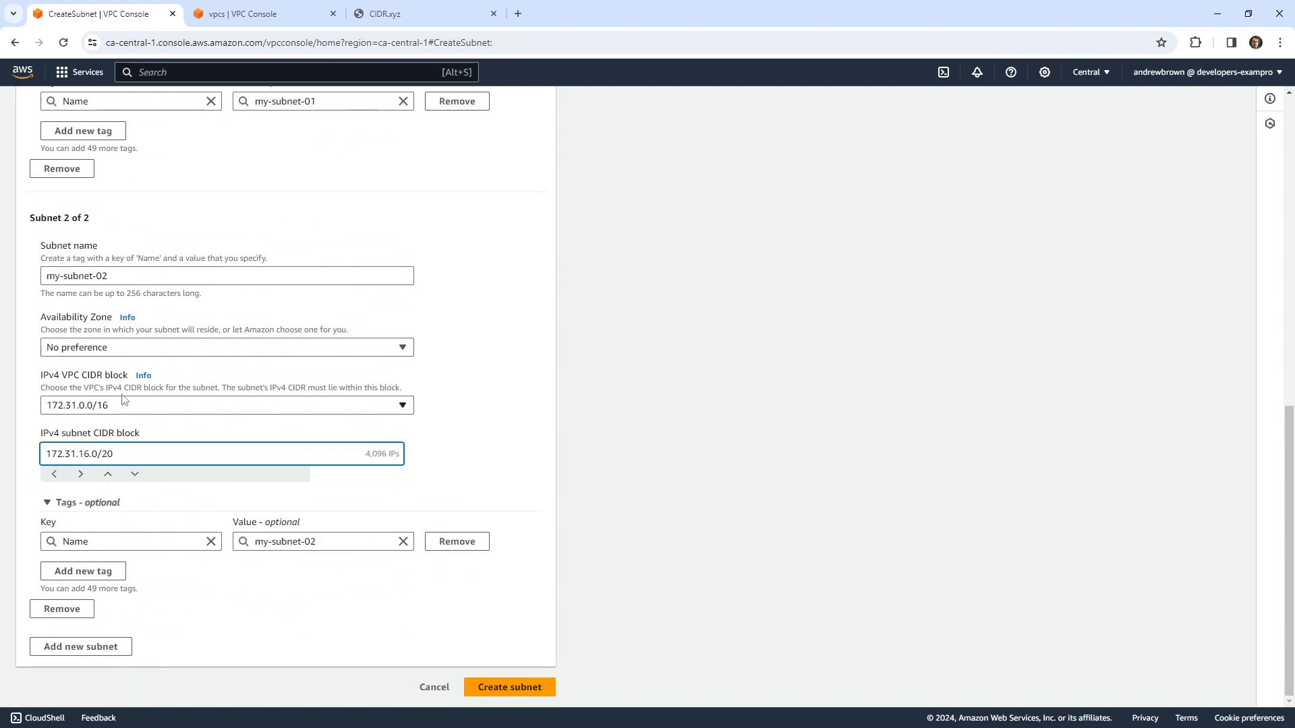
{"action": "left_click", "coordinate": [504, 685]}
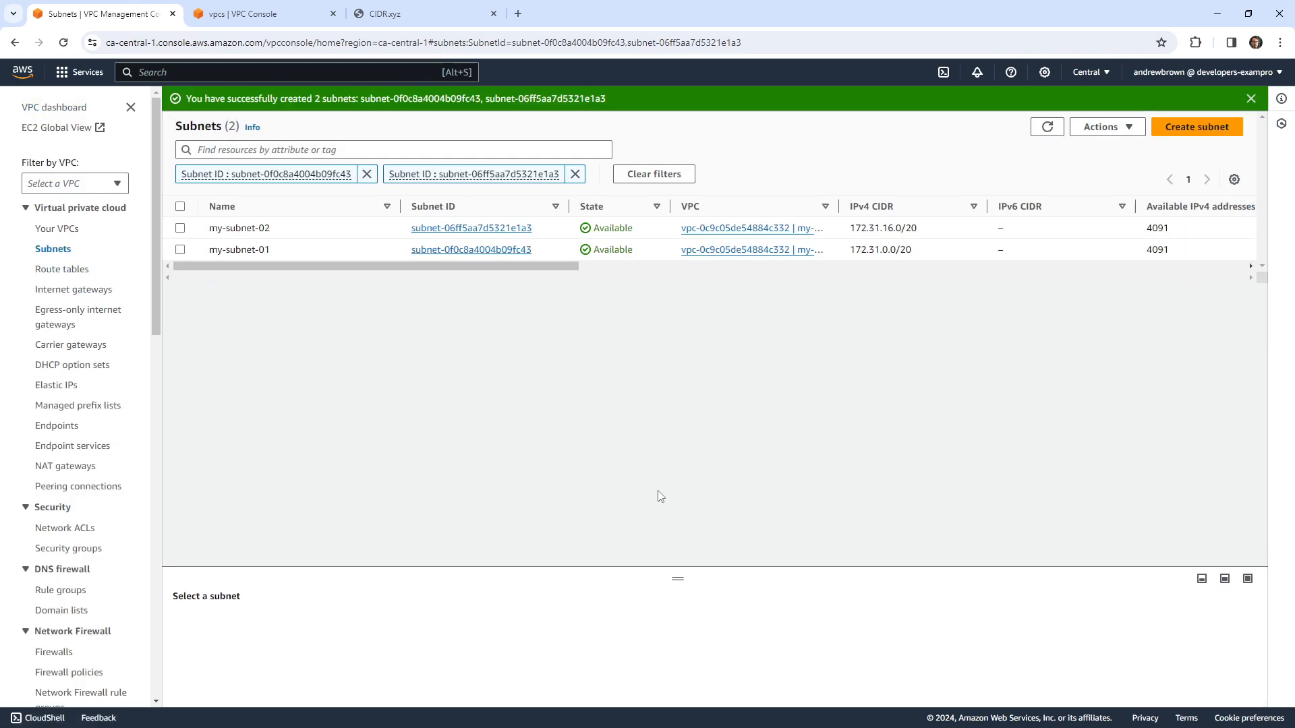
Step: Select only my-vpc in the VPC list and examine its resource map of subnets and route tables
{"action": "left_click", "coordinate": [61, 229]}
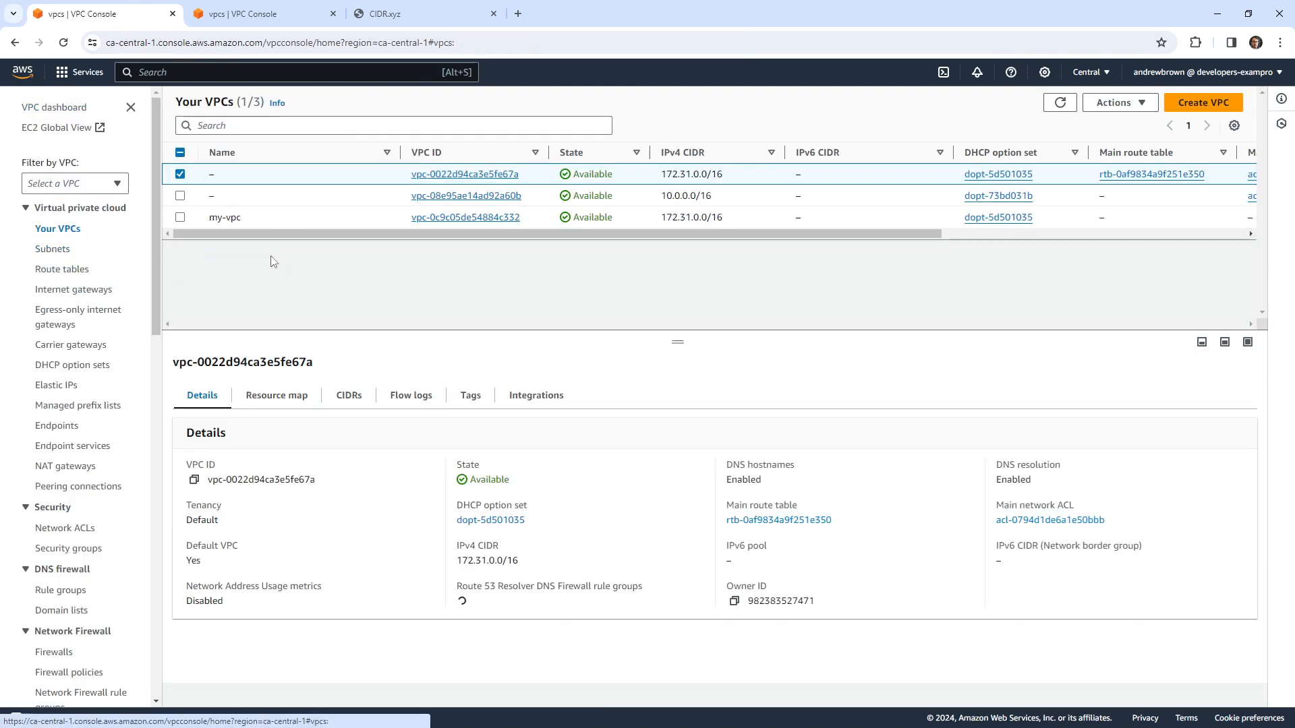
{"action": "left_click", "coordinate": [180, 217]}
{"action": "left_click", "coordinate": [180, 174]}
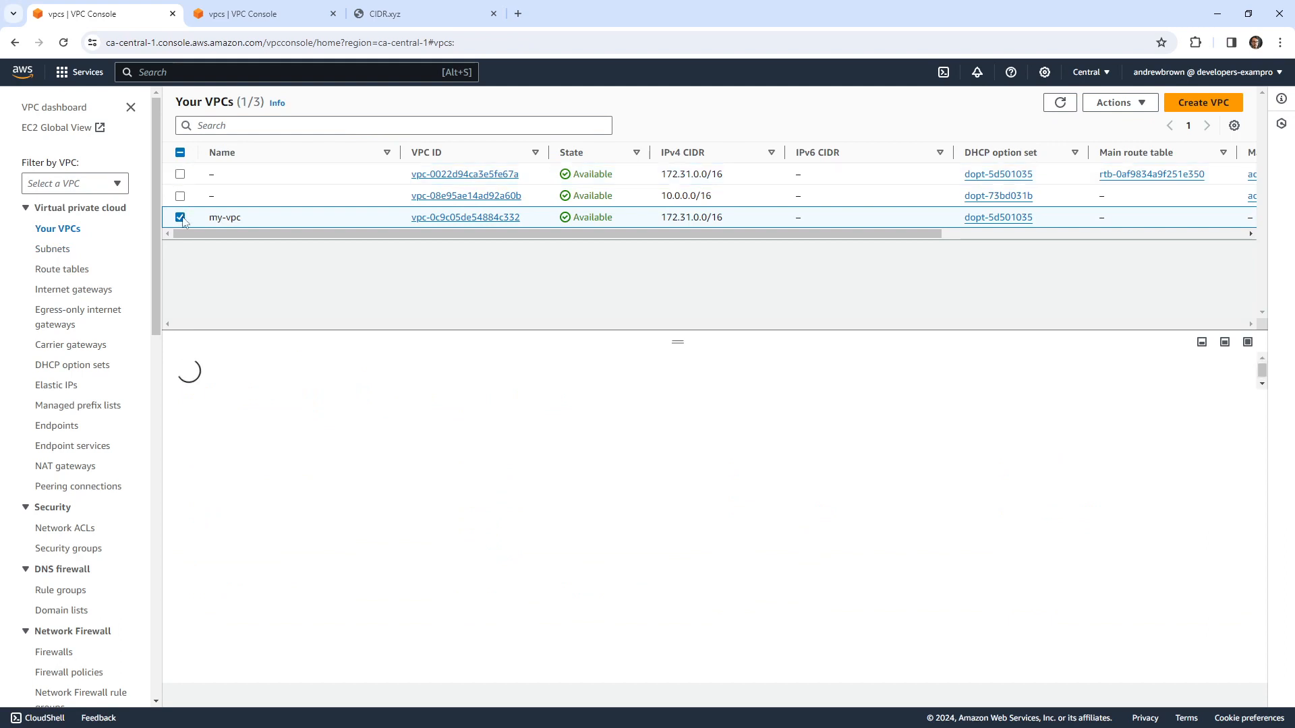
{"action": "left_click", "coordinate": [263, 396]}
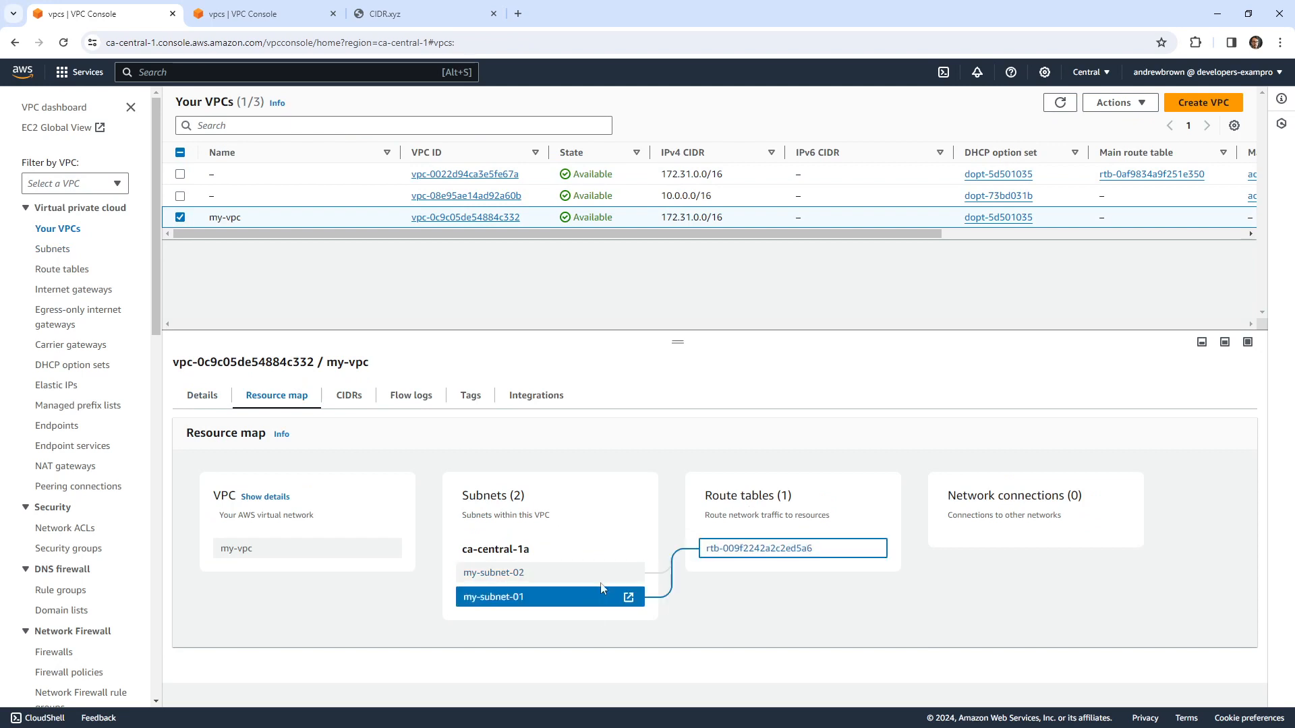
Step: Open the route tables list and compare the owner and main status of its entries, ending with the unnamed last one selected
{"action": "left_click", "coordinate": [80, 270]}
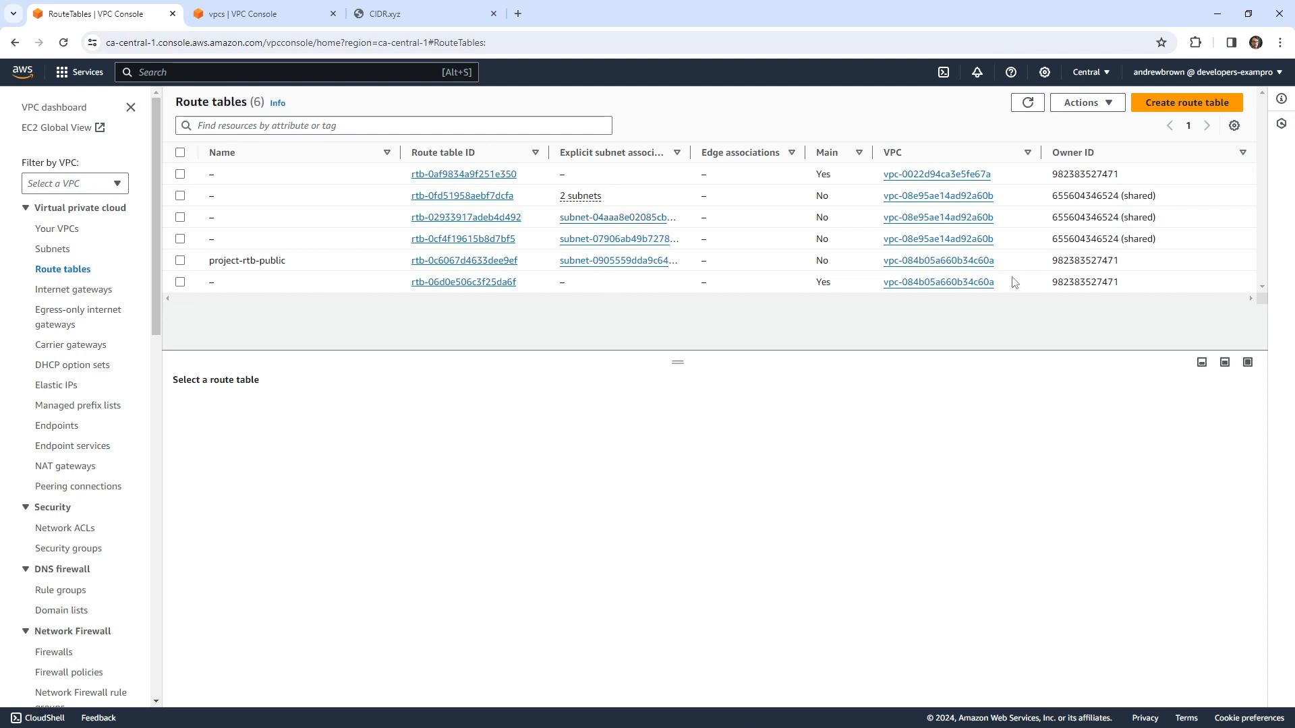
{"action": "left_click_drag", "start_coordinate": [1058, 174], "coordinate": [1119, 175]}
{"action": "left_click_drag", "start_coordinate": [1063, 261], "coordinate": [1107, 261]}
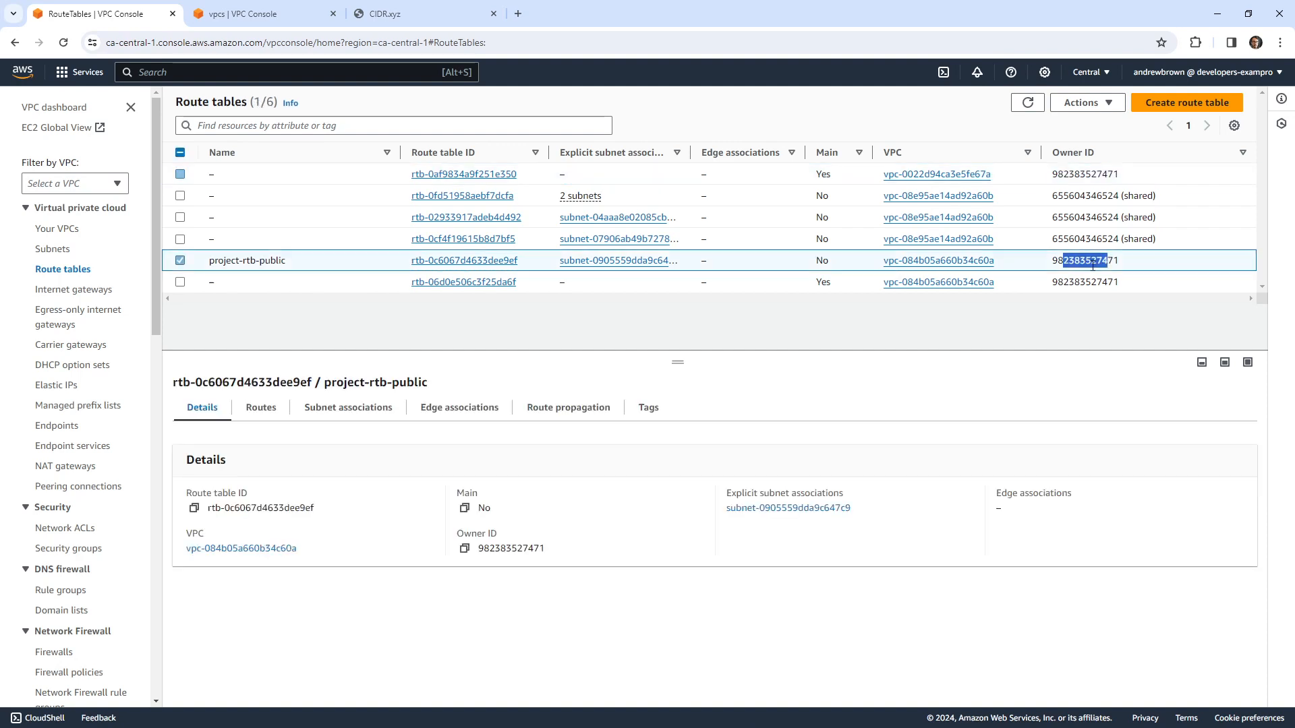
{"action": "left_click_drag", "start_coordinate": [808, 176], "coordinate": [857, 180]}
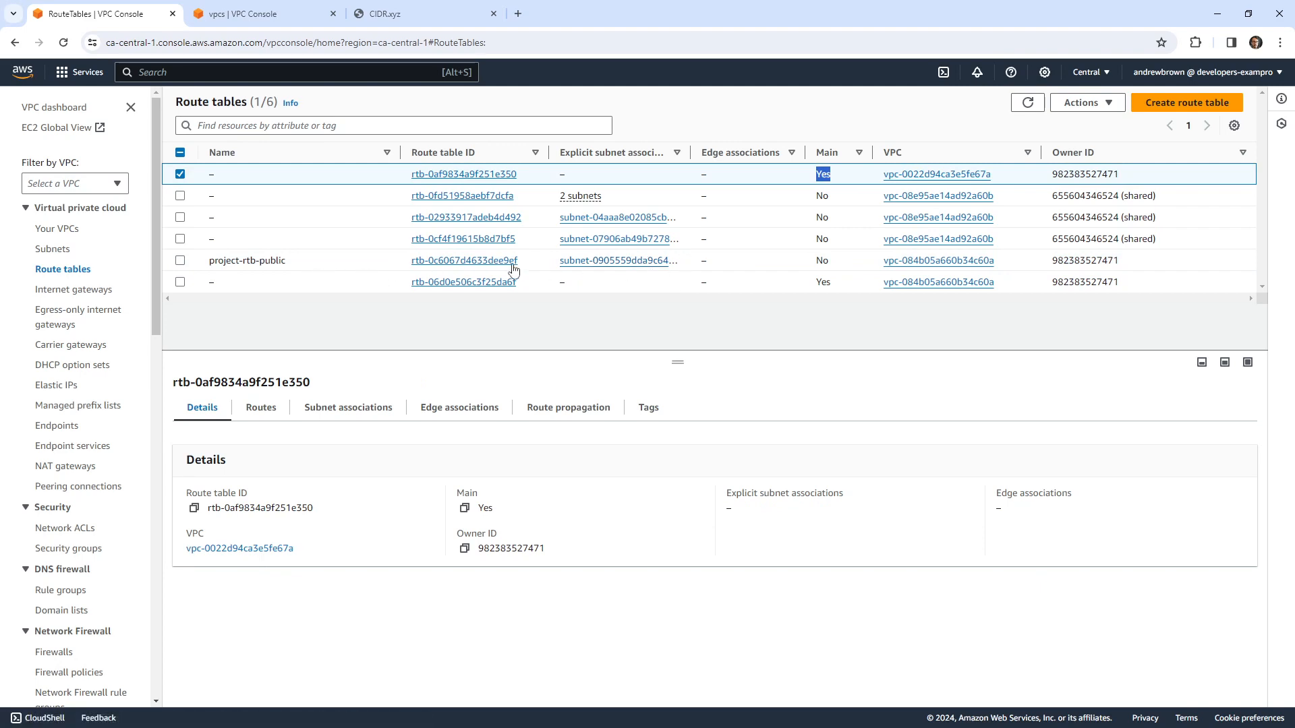
{"action": "left_click", "coordinate": [180, 261]}
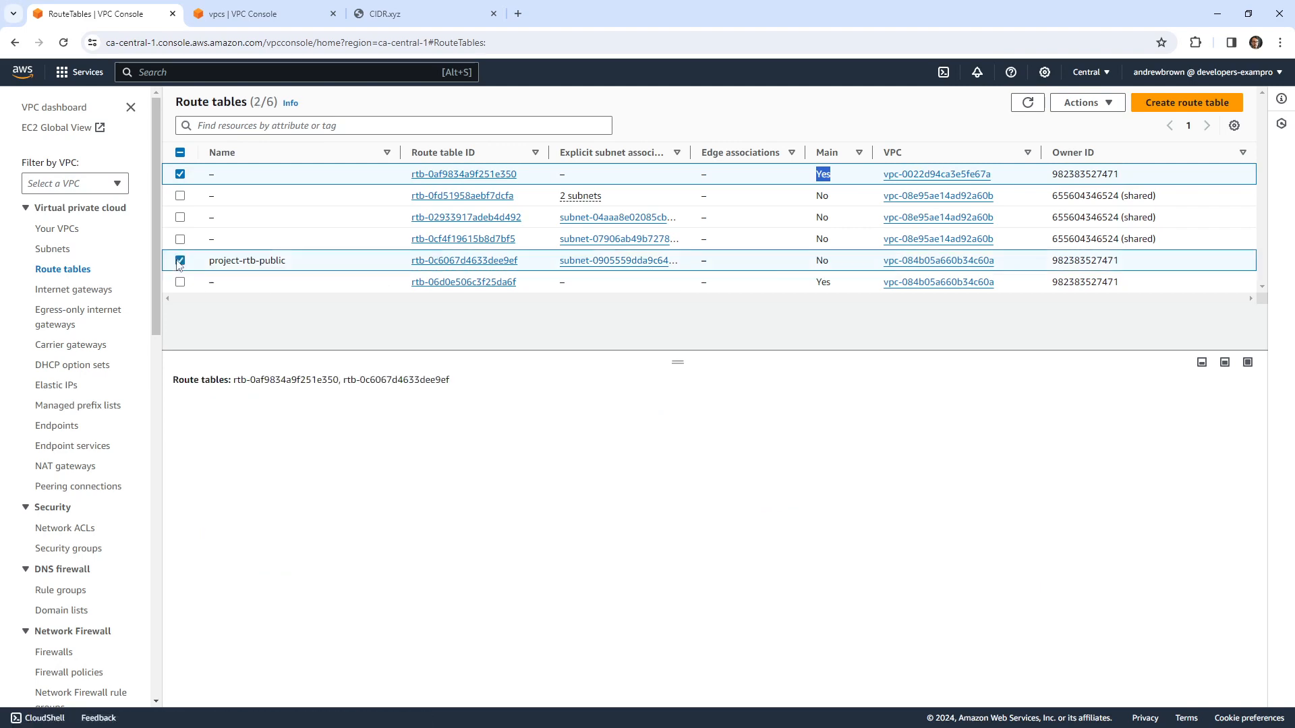
{"action": "left_click", "coordinate": [180, 261]}
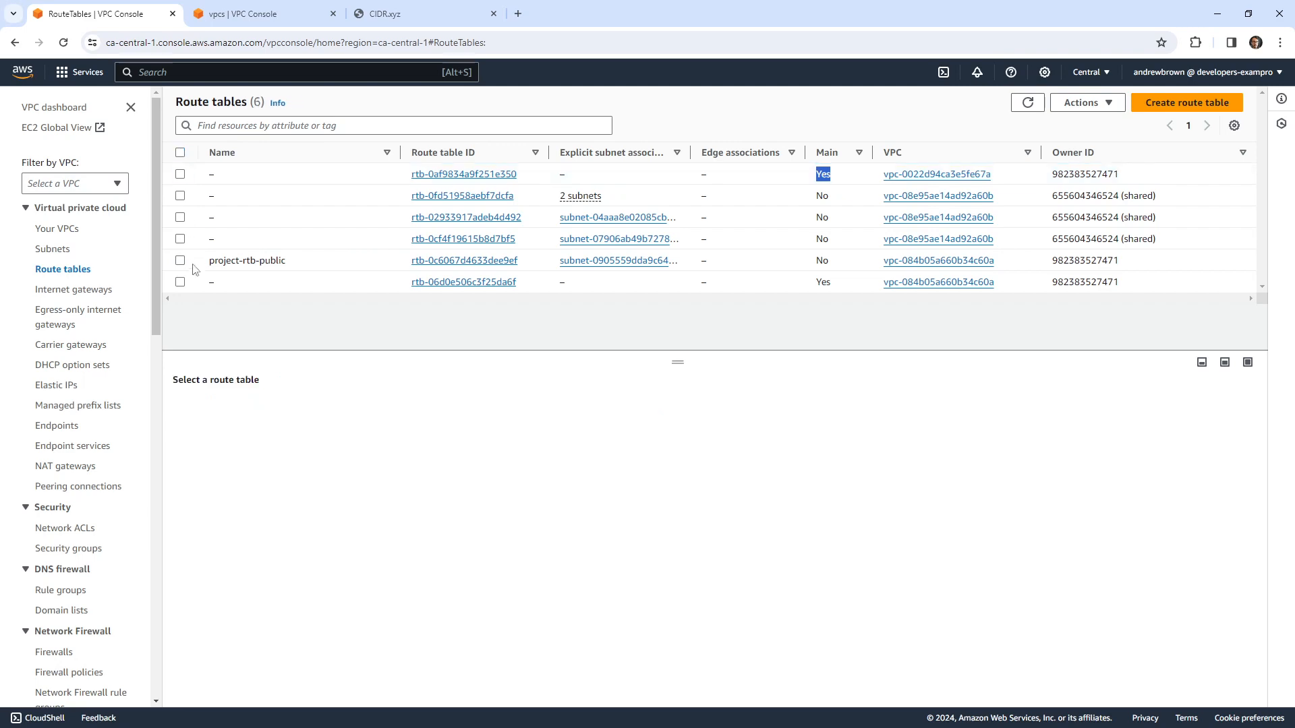
{"action": "left_click", "coordinate": [180, 282]}
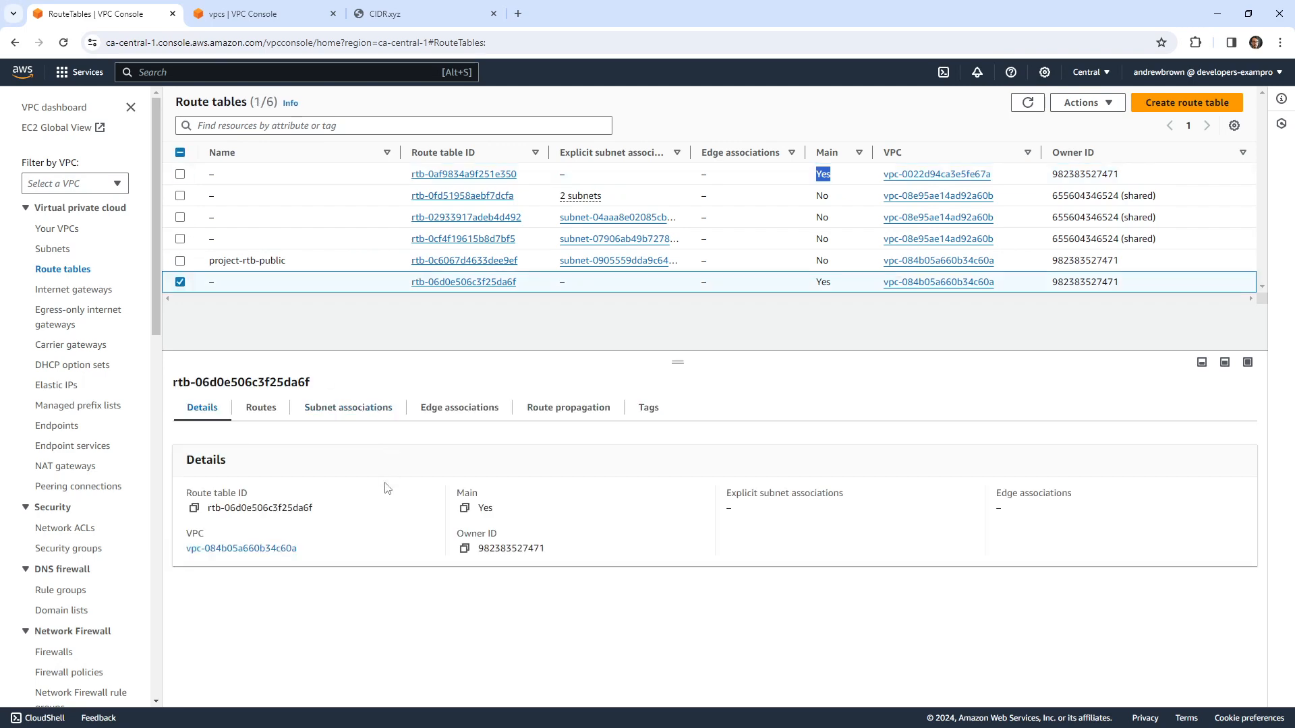
Step: Open the VPC linked to the selected route table in a separate tab, compare it with the full VPC list, and deselect the route table
{"action": "left_click_drag", "start_coordinate": [343, 536], "coordinate": [205, 548]}
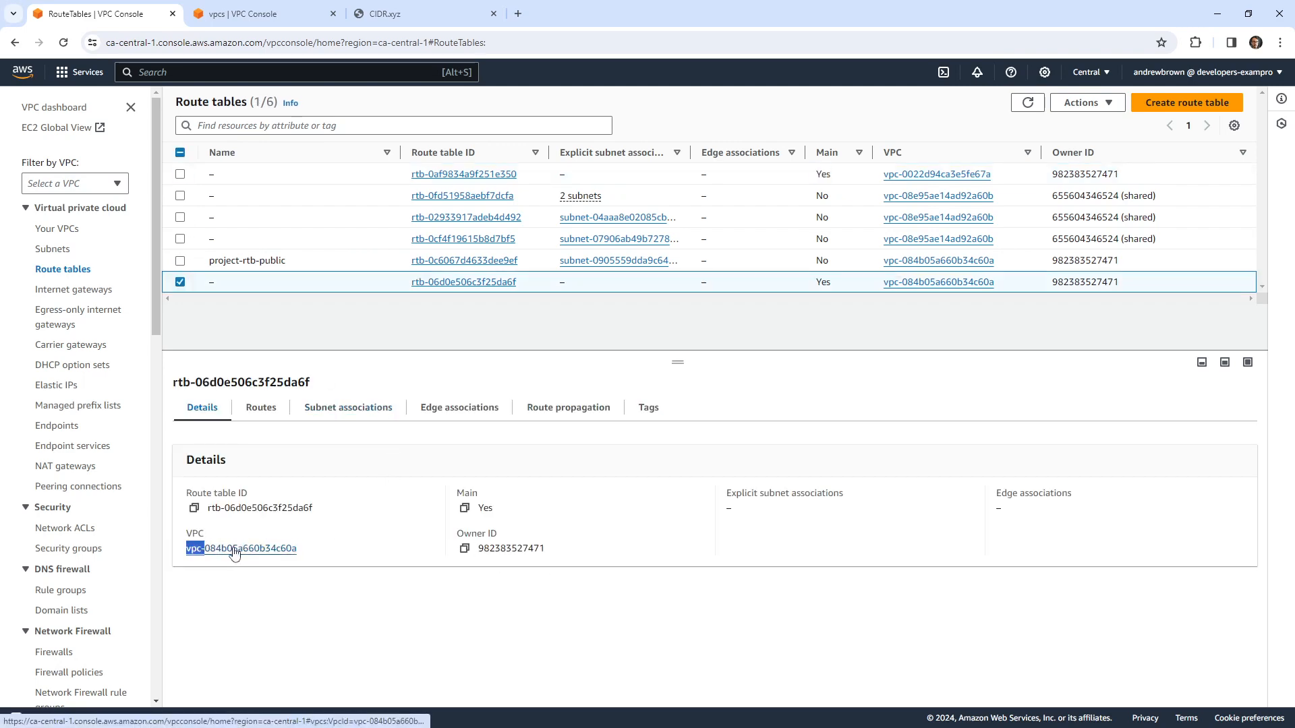
{"action": "right_click", "coordinate": [233, 548]}
{"action": "left_click", "coordinate": [322, 366]}
{"action": "left_click", "coordinate": [266, 14]}
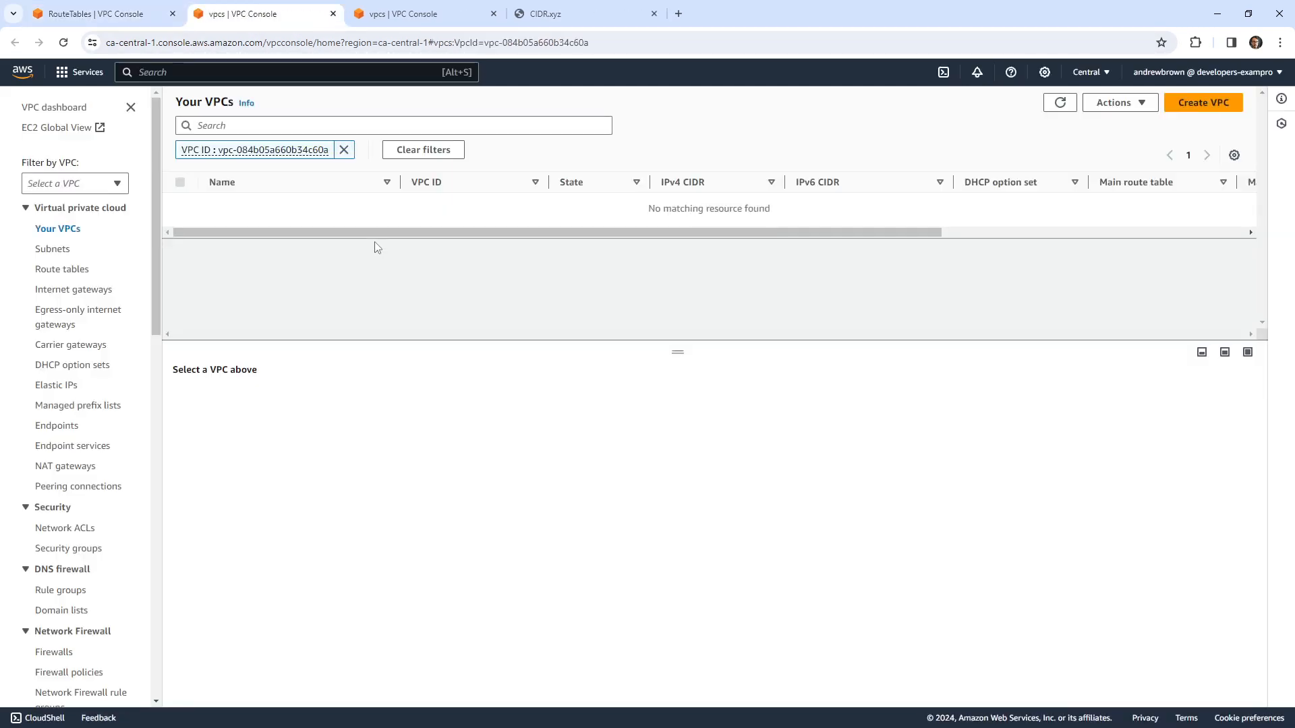
{"action": "left_click", "coordinate": [344, 149]}
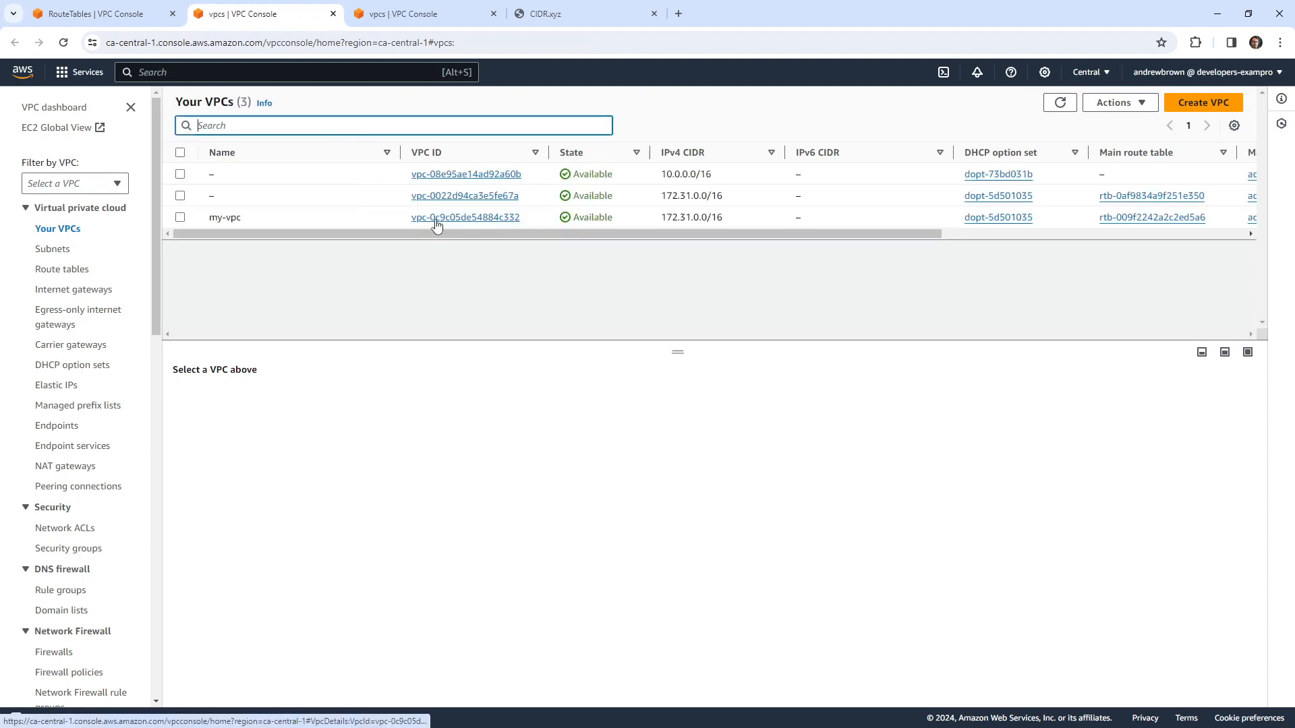
{"action": "left_click", "coordinate": [133, 18]}
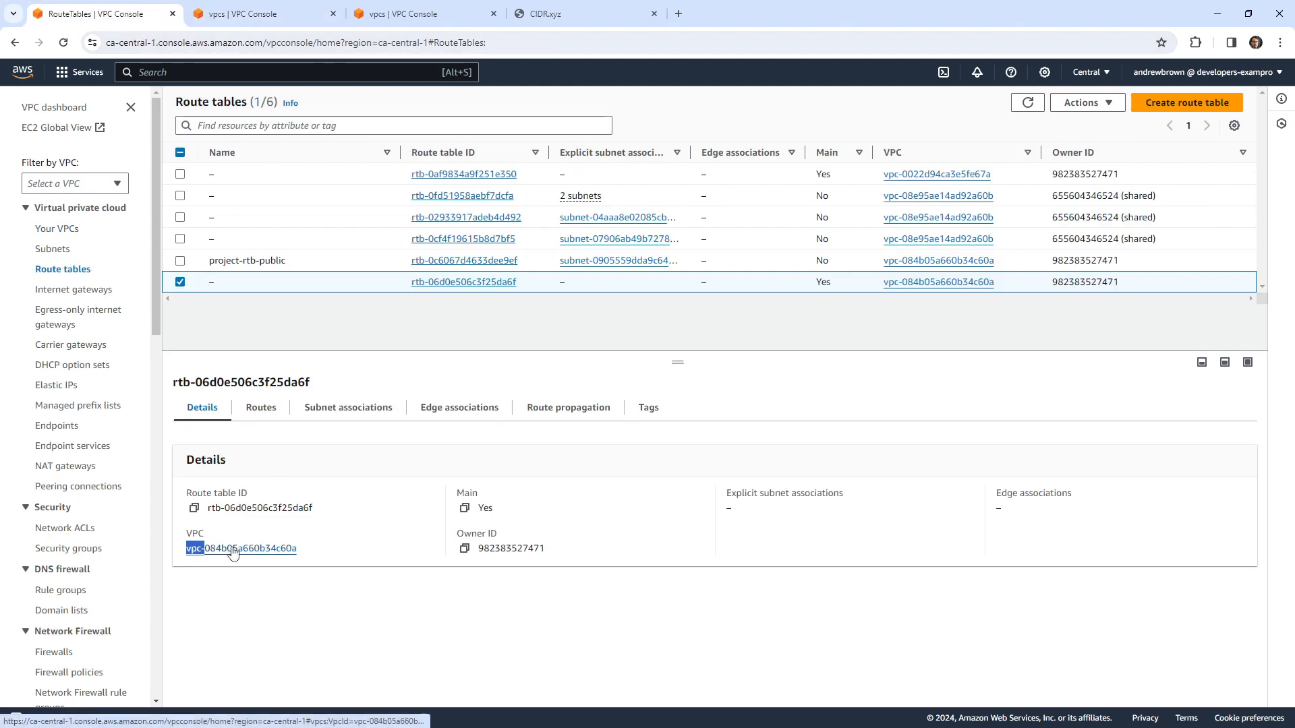
{"action": "left_click", "coordinate": [181, 282]}
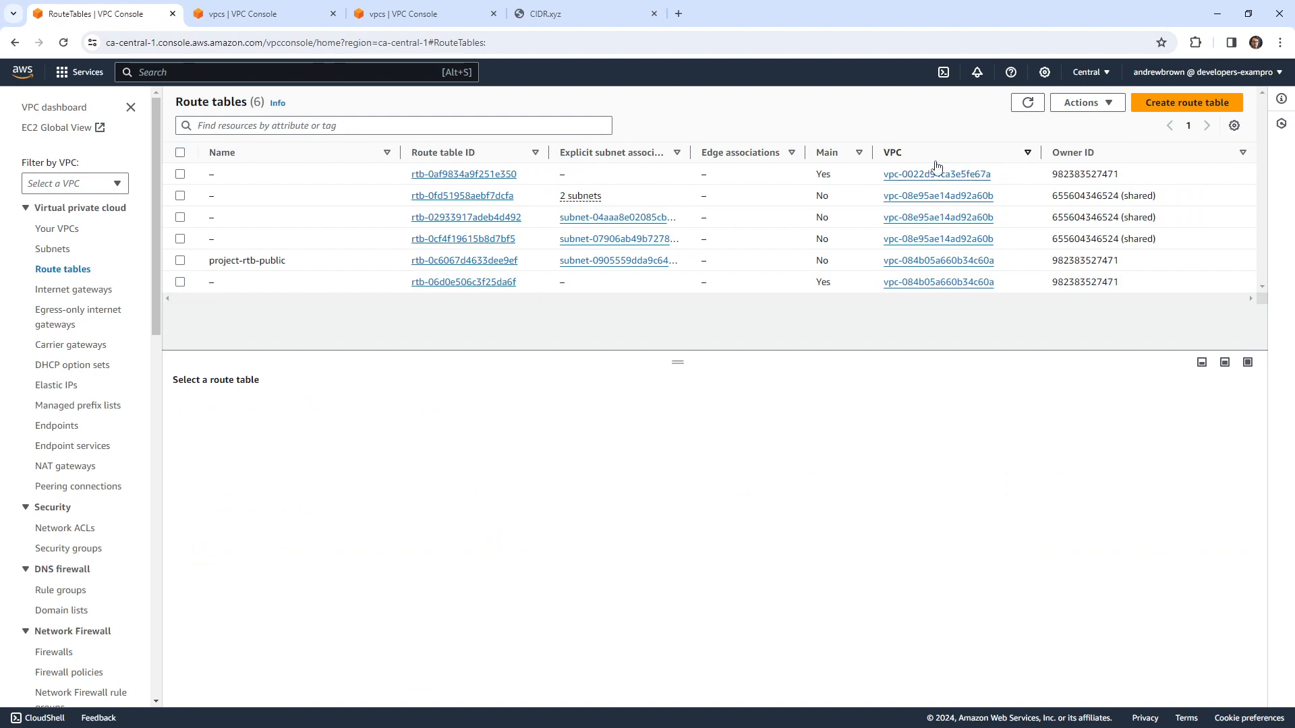
Step: Copy the VPC ID of my-vpc and search the route tables list for it
{"action": "left_click", "coordinate": [256, 13]}
{"action": "left_click", "coordinate": [507, 280]}
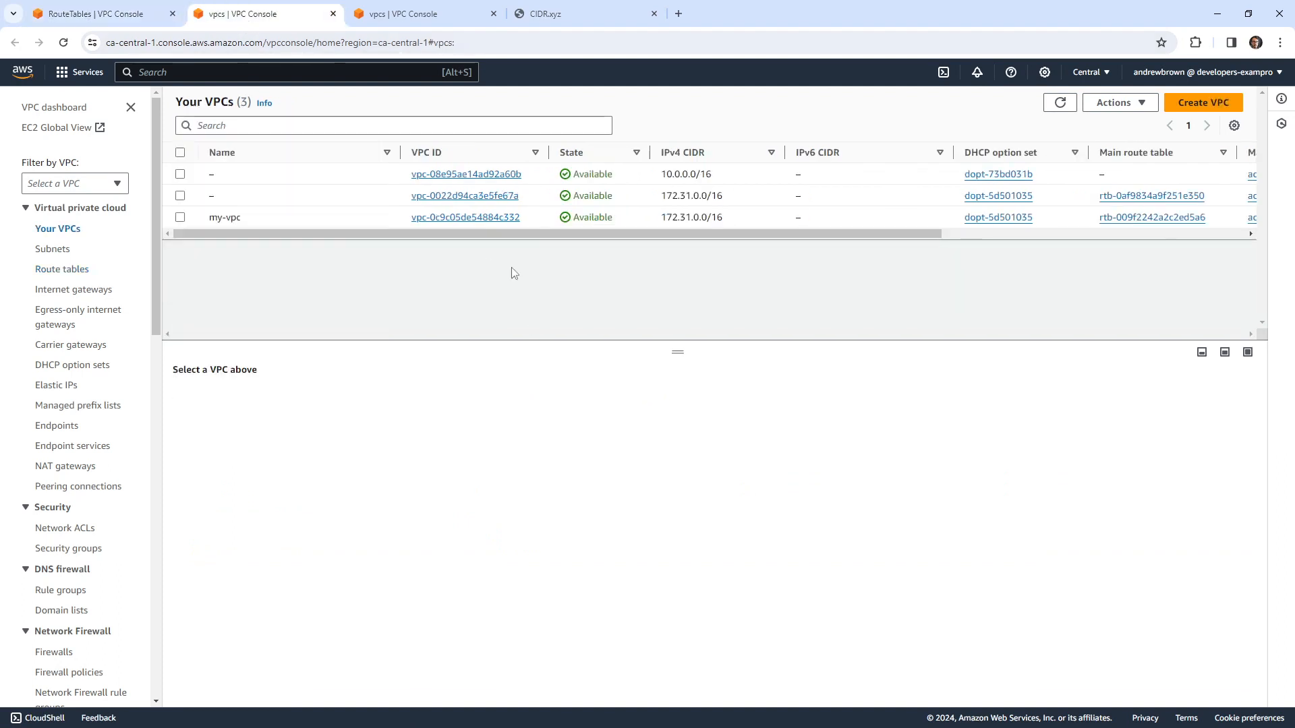
{"action": "left_click_drag", "start_coordinate": [530, 223], "coordinate": [409, 221]}
{"action": "key", "text": "ctrl+c"}
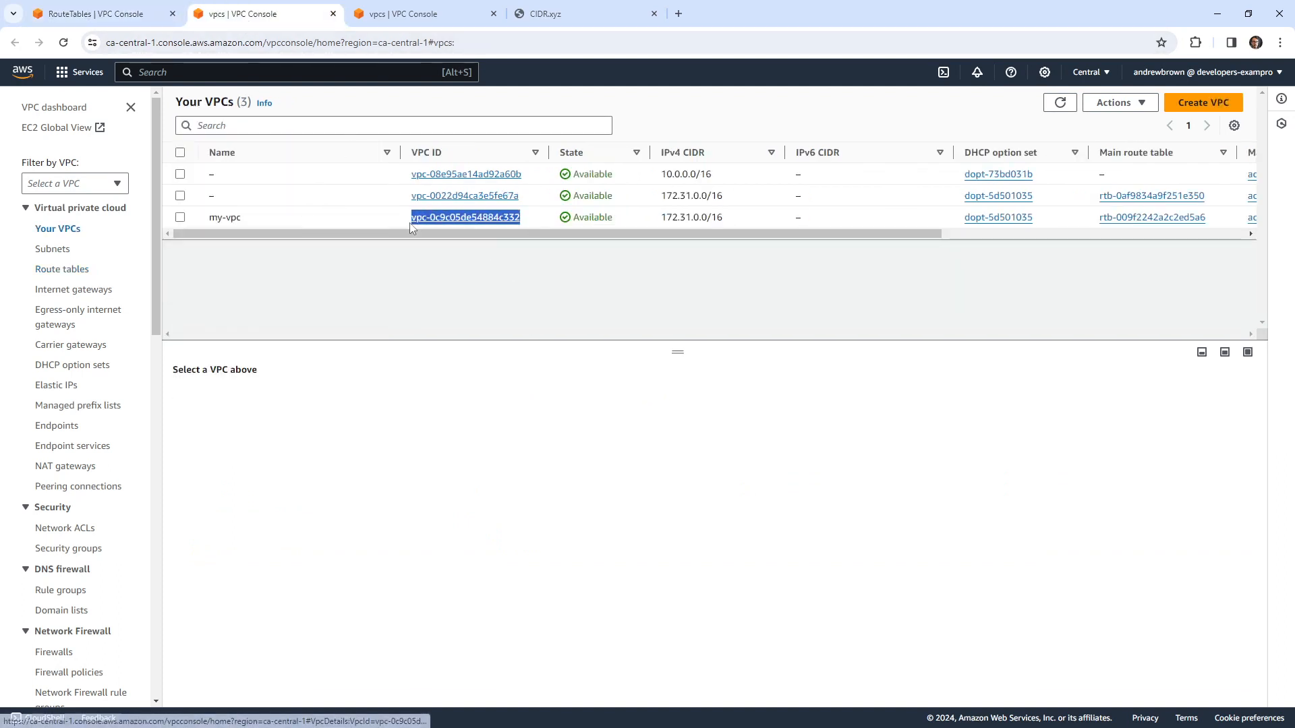
{"action": "left_click", "coordinate": [134, 15]}
{"action": "left_click", "coordinate": [287, 120]}
{"action": "key", "text": "ctrl+v"}
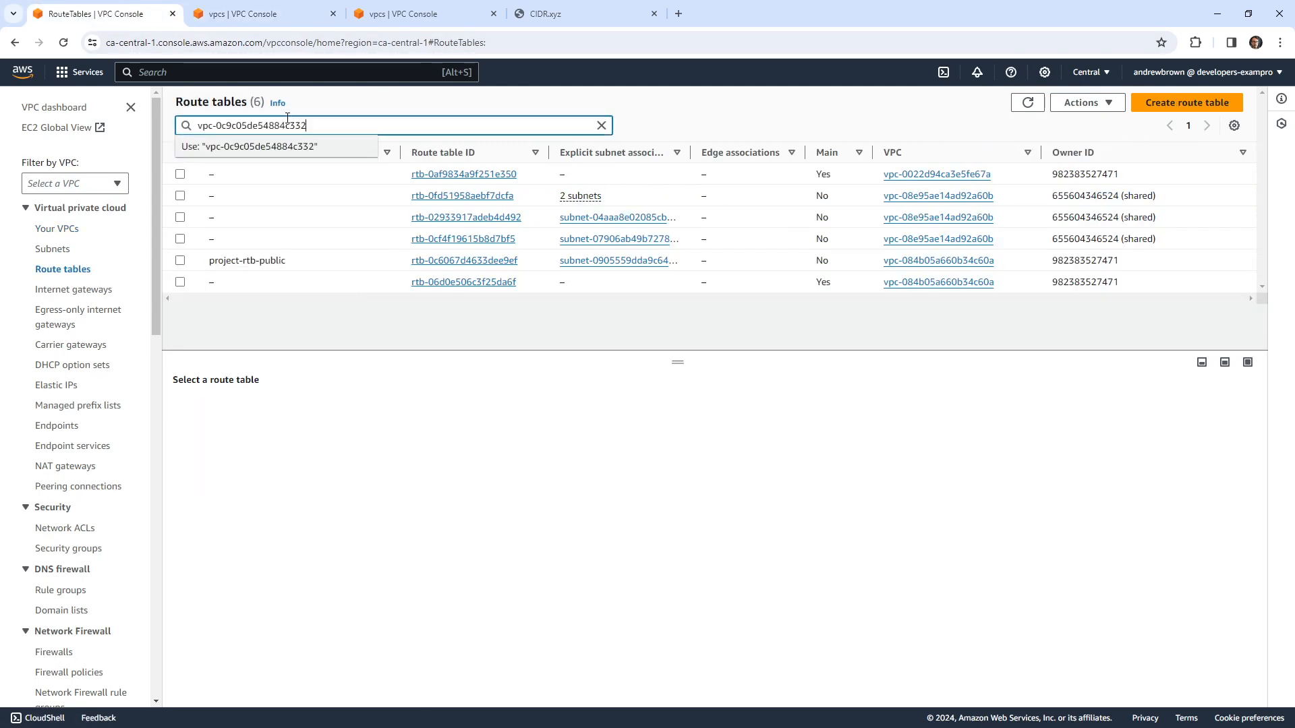
{"action": "left_click", "coordinate": [374, 147]}
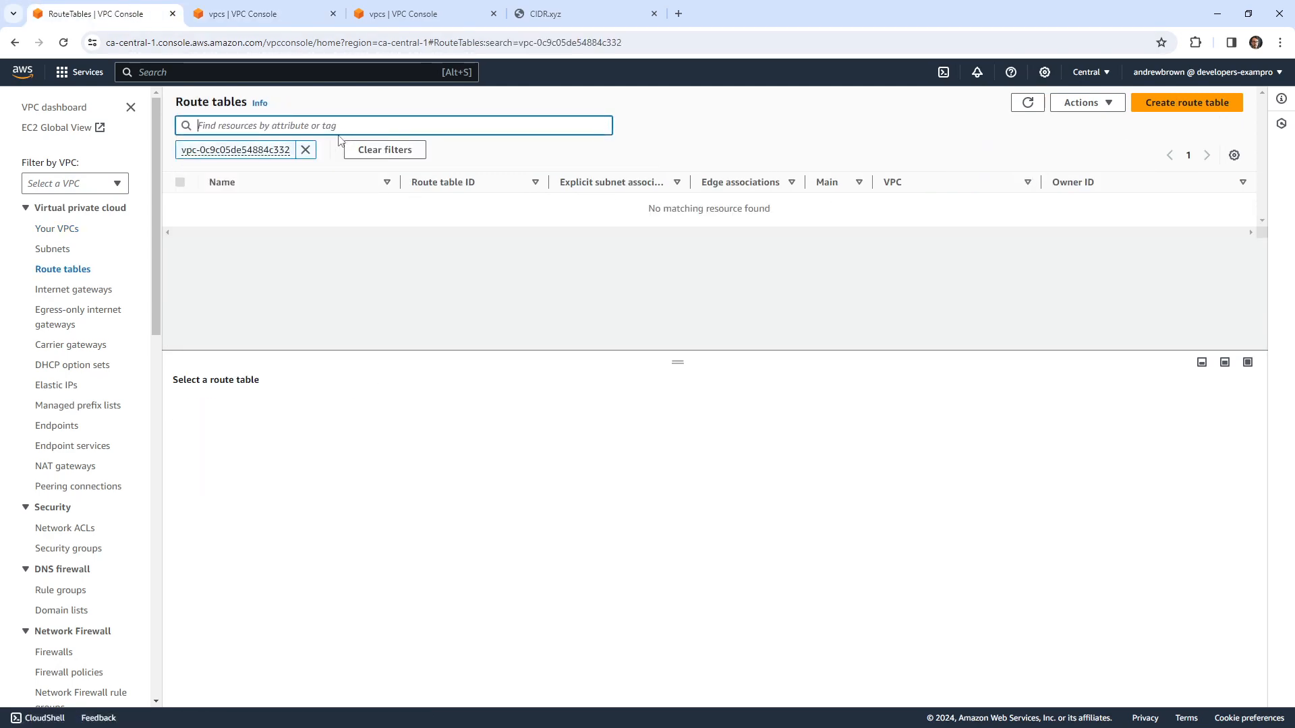
Step: Replace the plain-text search with a VPC attribute filter for my-vpc's ID, and clear that filter after checking the route tables
{"action": "left_click", "coordinate": [314, 148]}
{"action": "left_click", "coordinate": [349, 128]}
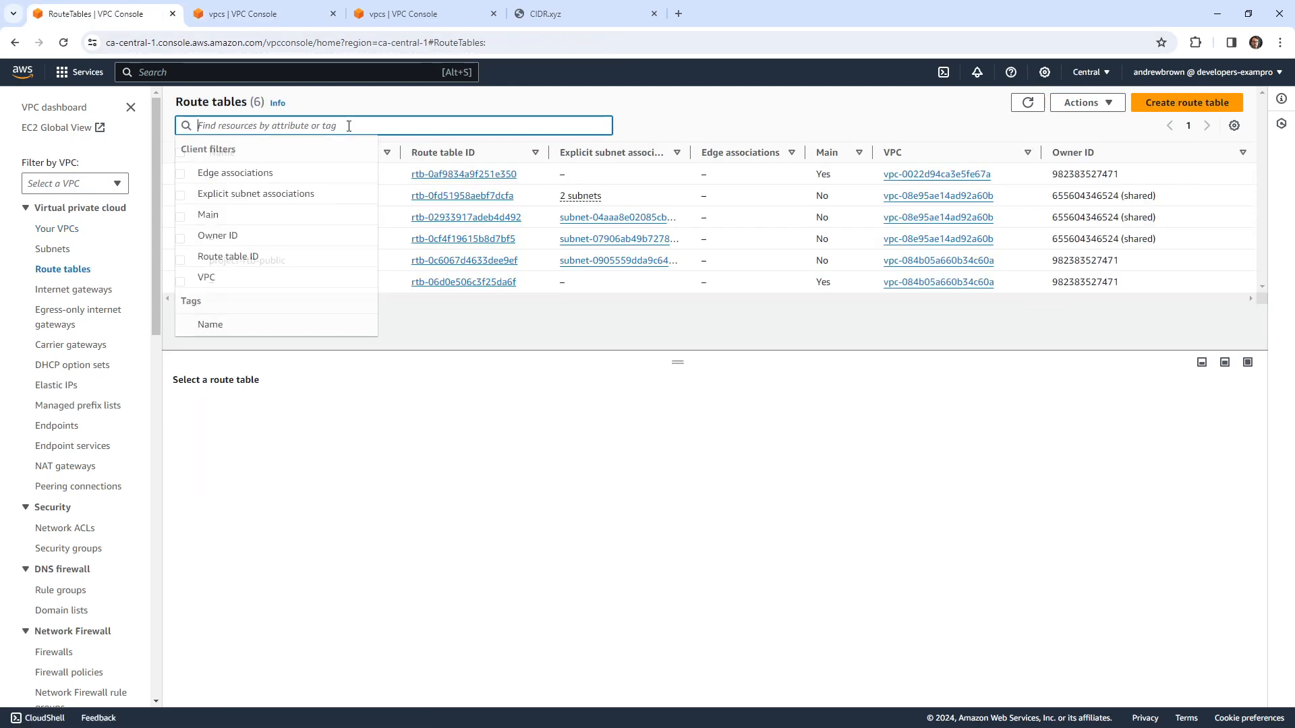
{"action": "left_click", "coordinate": [304, 276]}
{"action": "key", "text": "ctrl+v"}
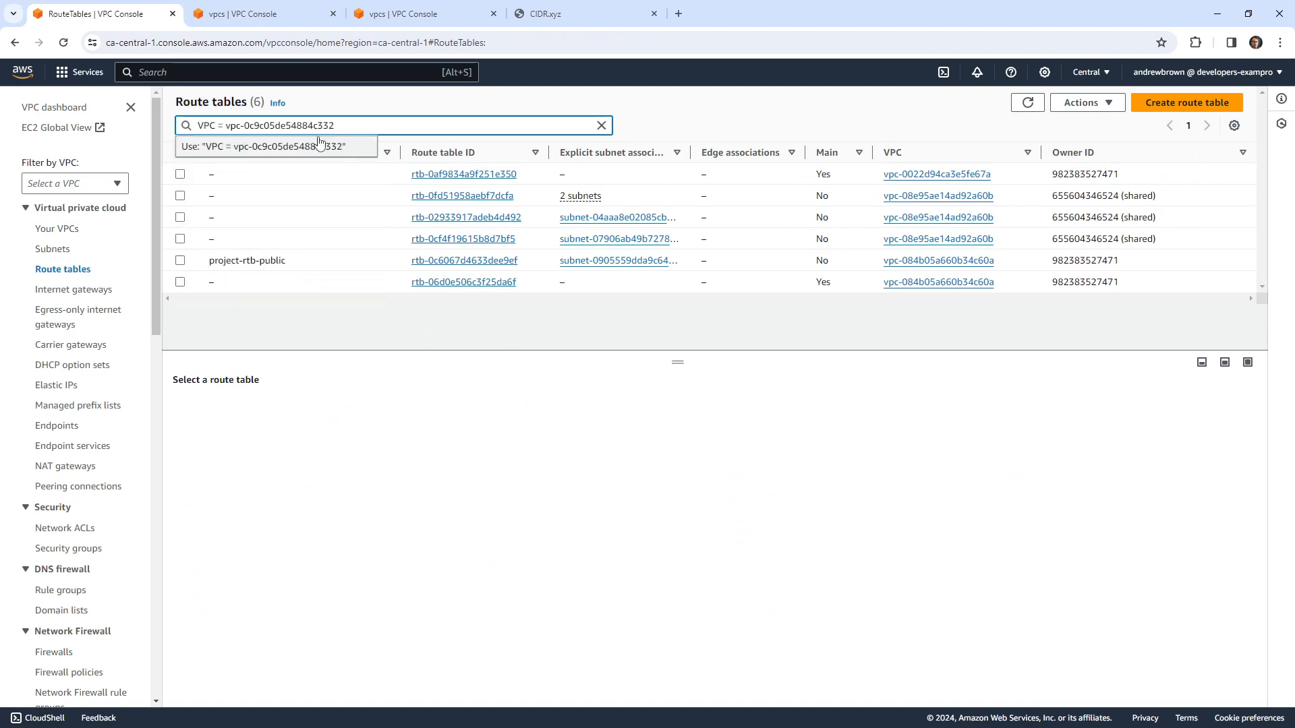
{"action": "left_click", "coordinate": [320, 146]}
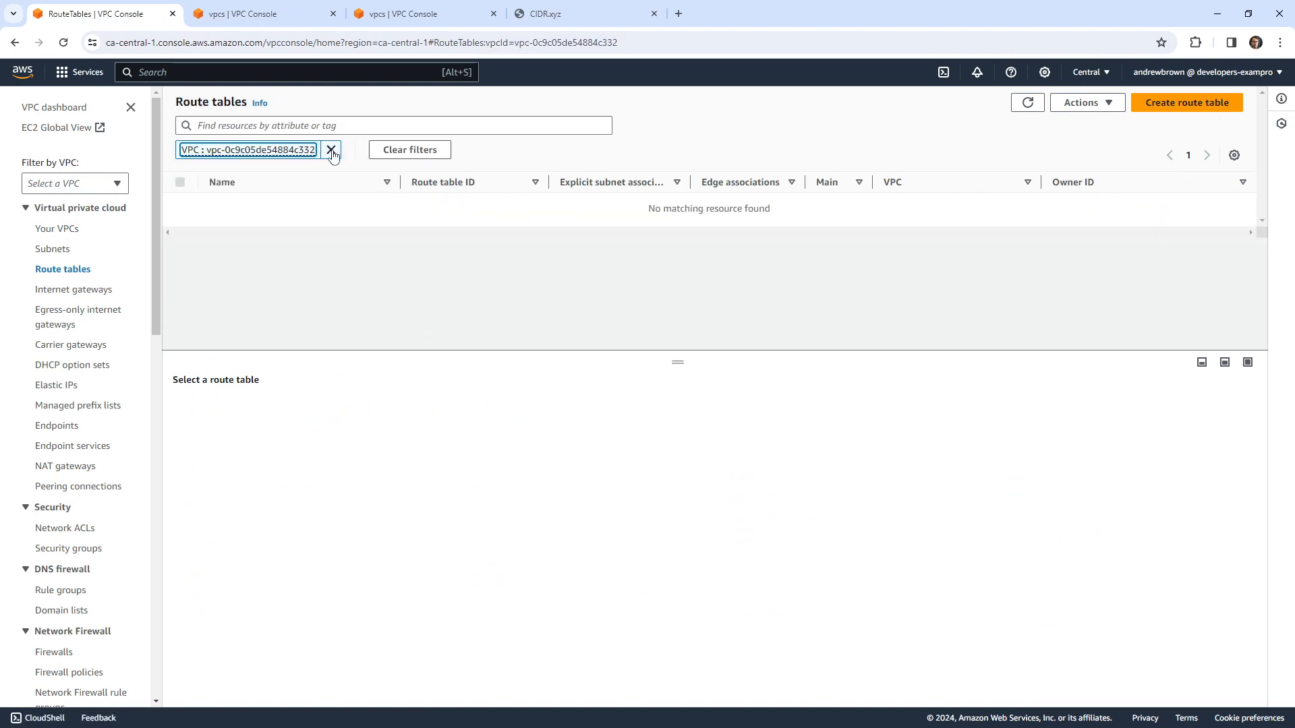
{"action": "left_click", "coordinate": [331, 151]}
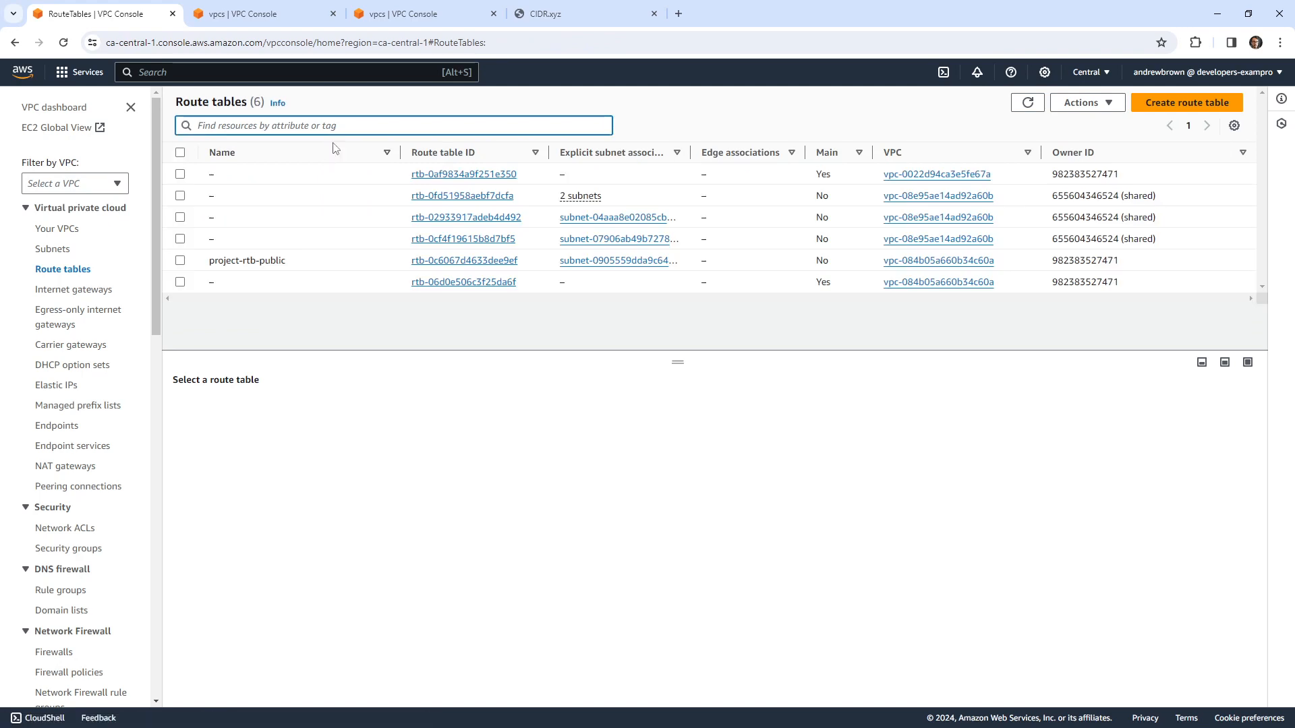
Step: Check the main route table in my-vpc's details against the IDs in the route tables list
{"action": "left_click", "coordinate": [258, 17]}
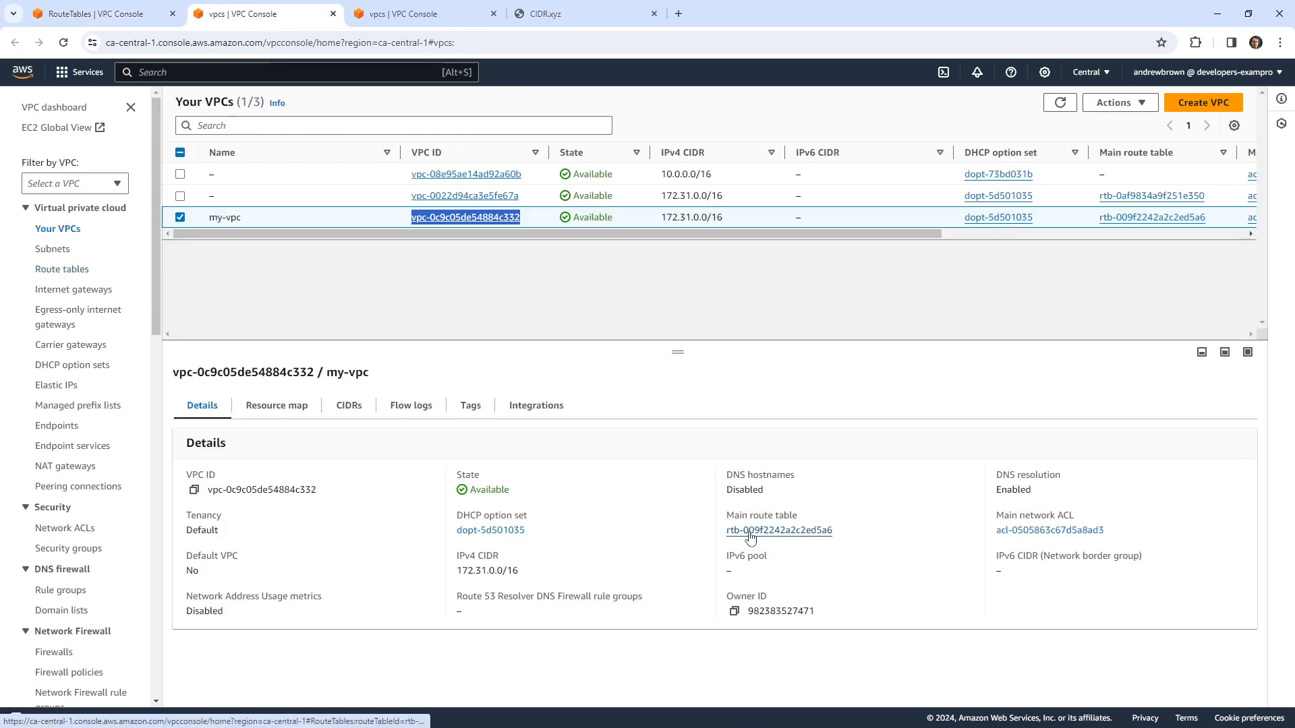
{"action": "left_click", "coordinate": [94, 13]}
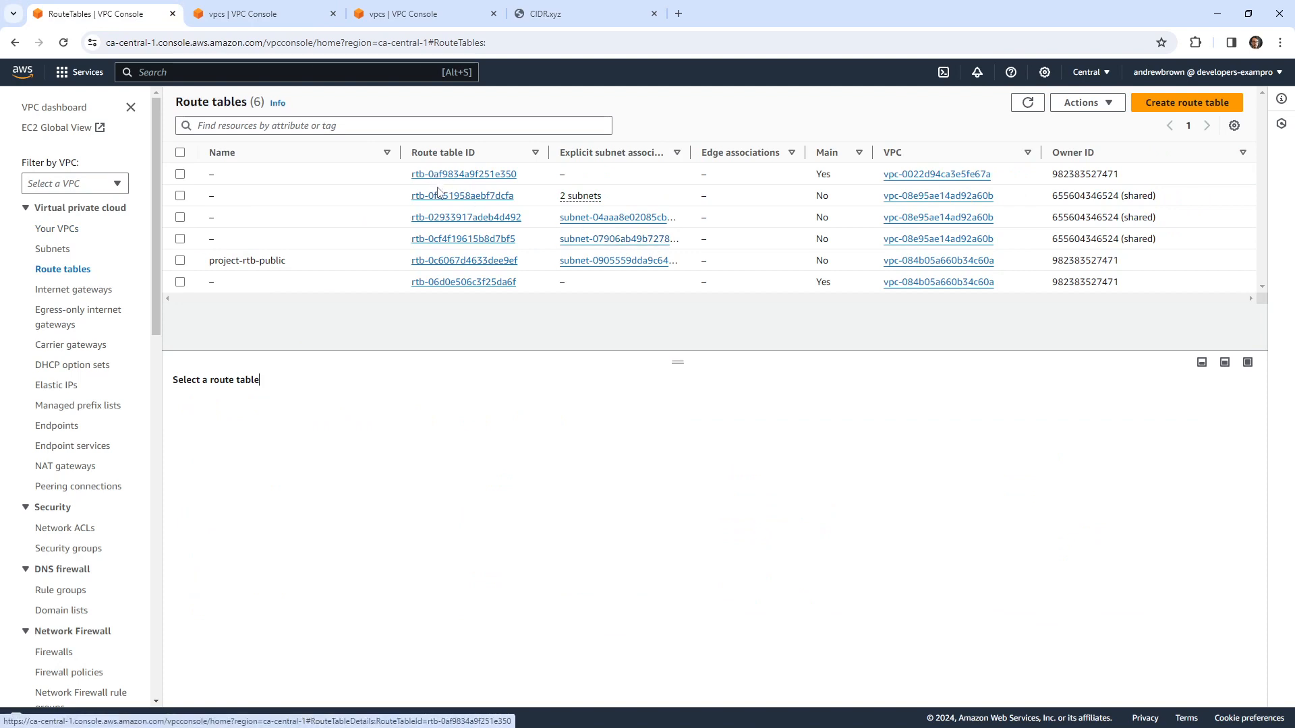
{"action": "mouse_move", "coordinate": [670, 367]}
{"action": "left_mouse_down"}
{"action": "mouse_move", "coordinate": [681, 433]}
{"action": "mouse_move", "coordinate": [686, 380]}
{"action": "left_mouse_up"}
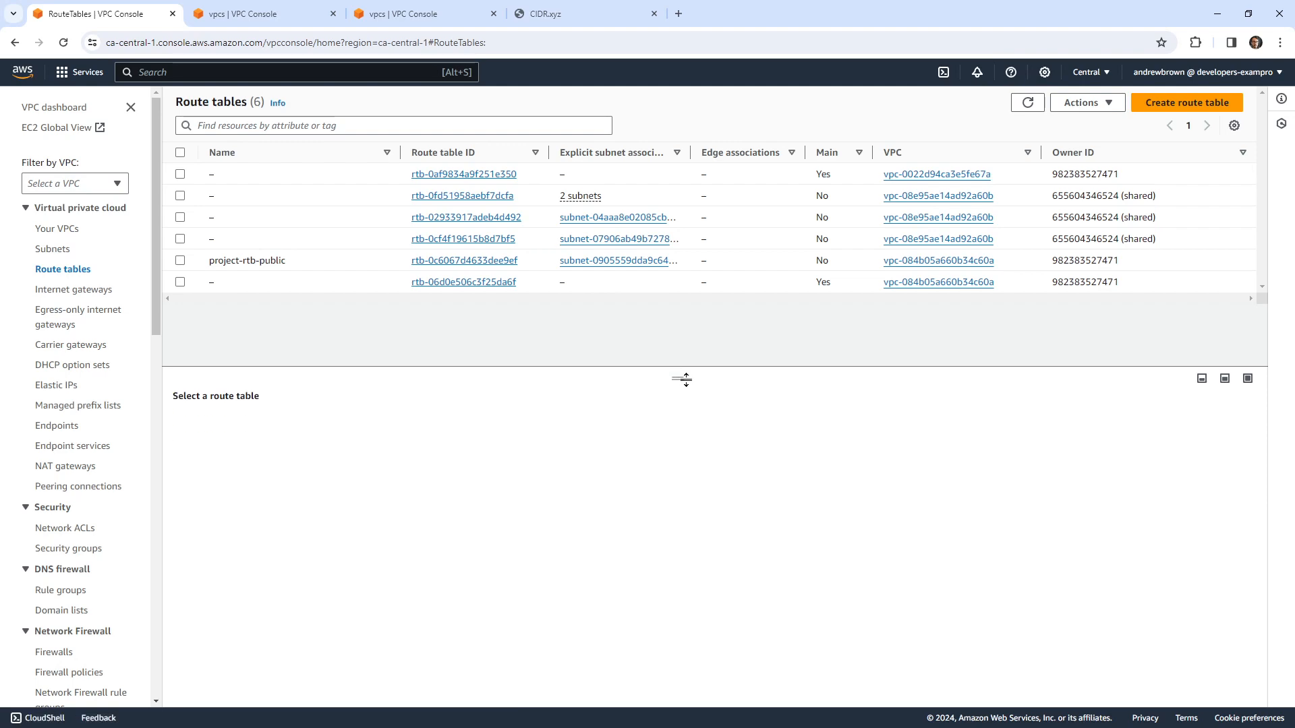
{"action": "left_click", "coordinate": [295, 19]}
{"action": "left_click", "coordinate": [132, 20]}
{"action": "left_click", "coordinate": [283, 16]}
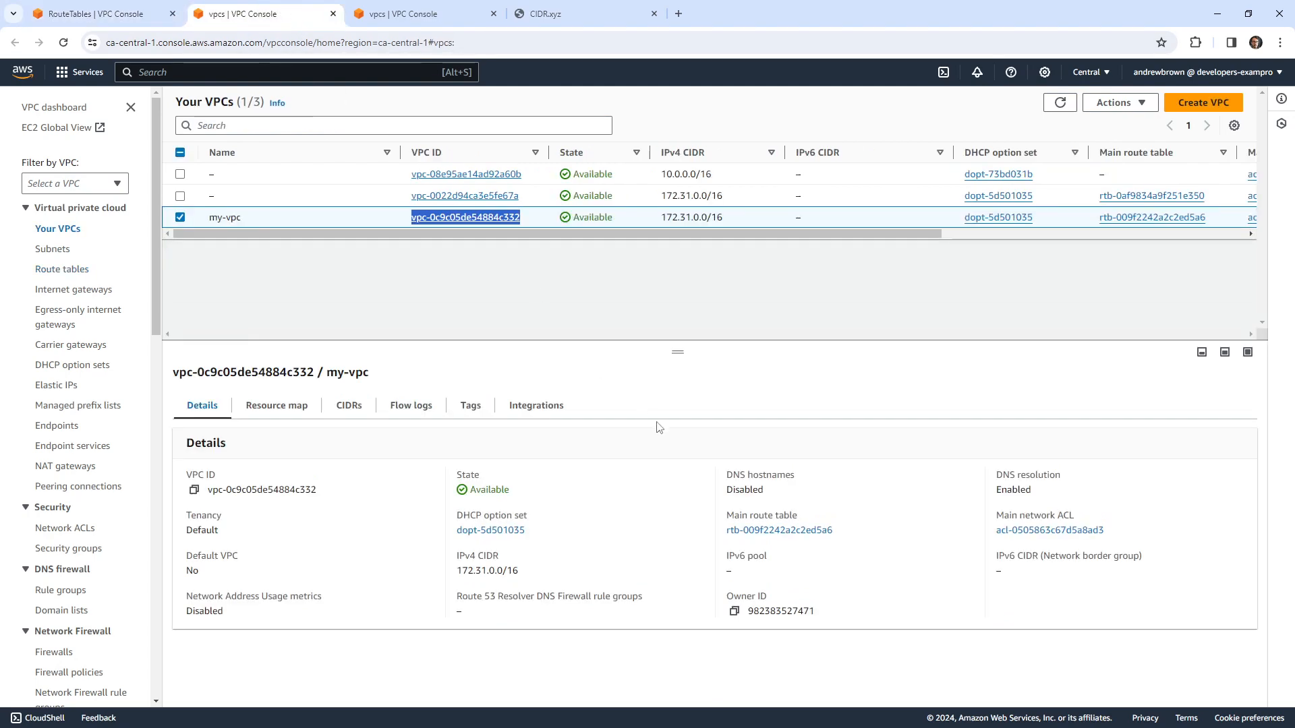
Step: Copy my-vpc's main route table ID, find it on the route tables page, and filter the list by it
{"action": "left_click_drag", "start_coordinate": [839, 531], "coordinate": [721, 531]}
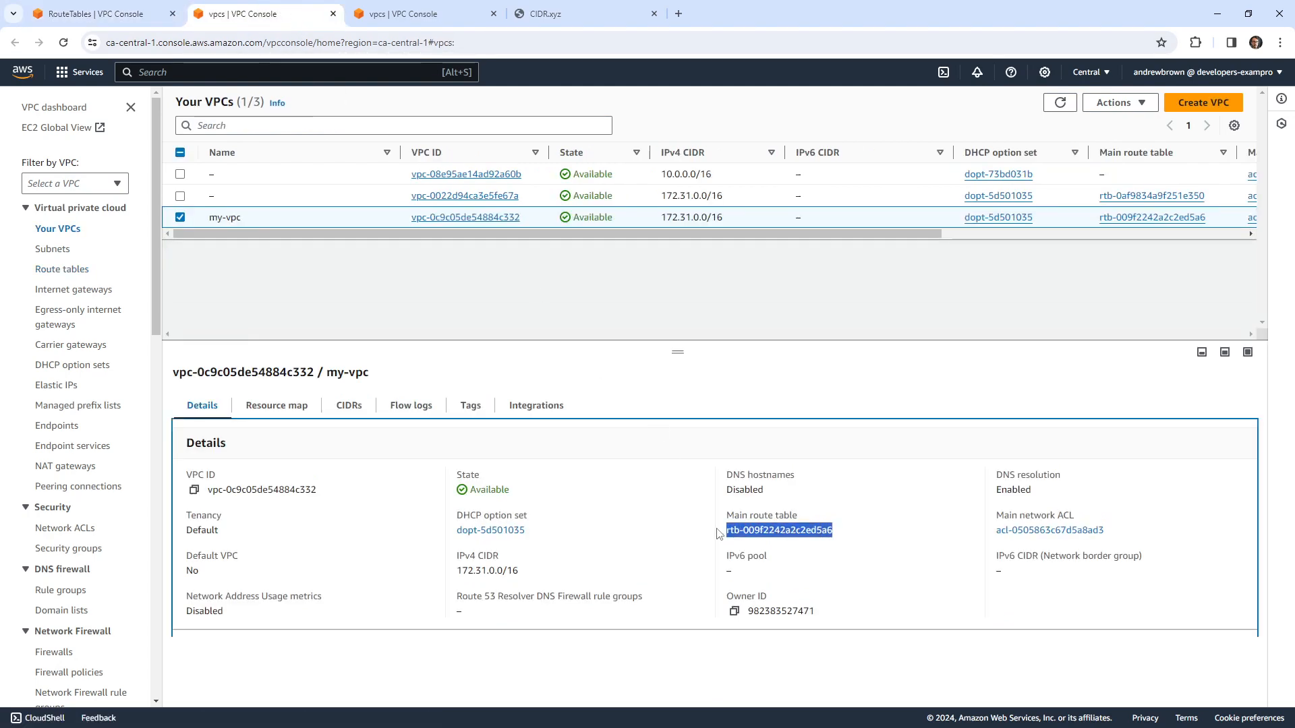
{"action": "key", "text": "ctrl+c"}
{"action": "left_click", "coordinate": [135, 15]}
{"action": "key", "text": "ctrl+f"}
{"action": "key", "text": "ctrl+v"}
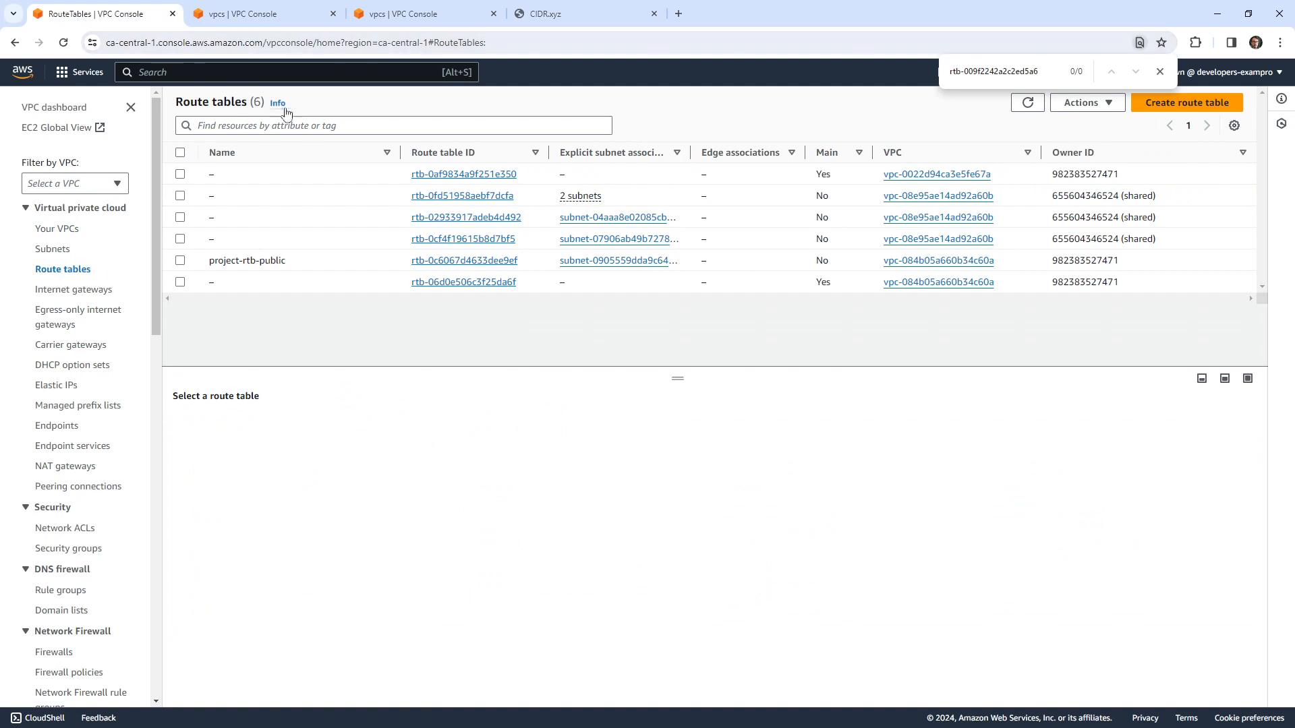
{"action": "left_click", "coordinate": [315, 126]}
{"action": "key", "text": "ctrl+v"}
{"action": "key", "text": "Return"}
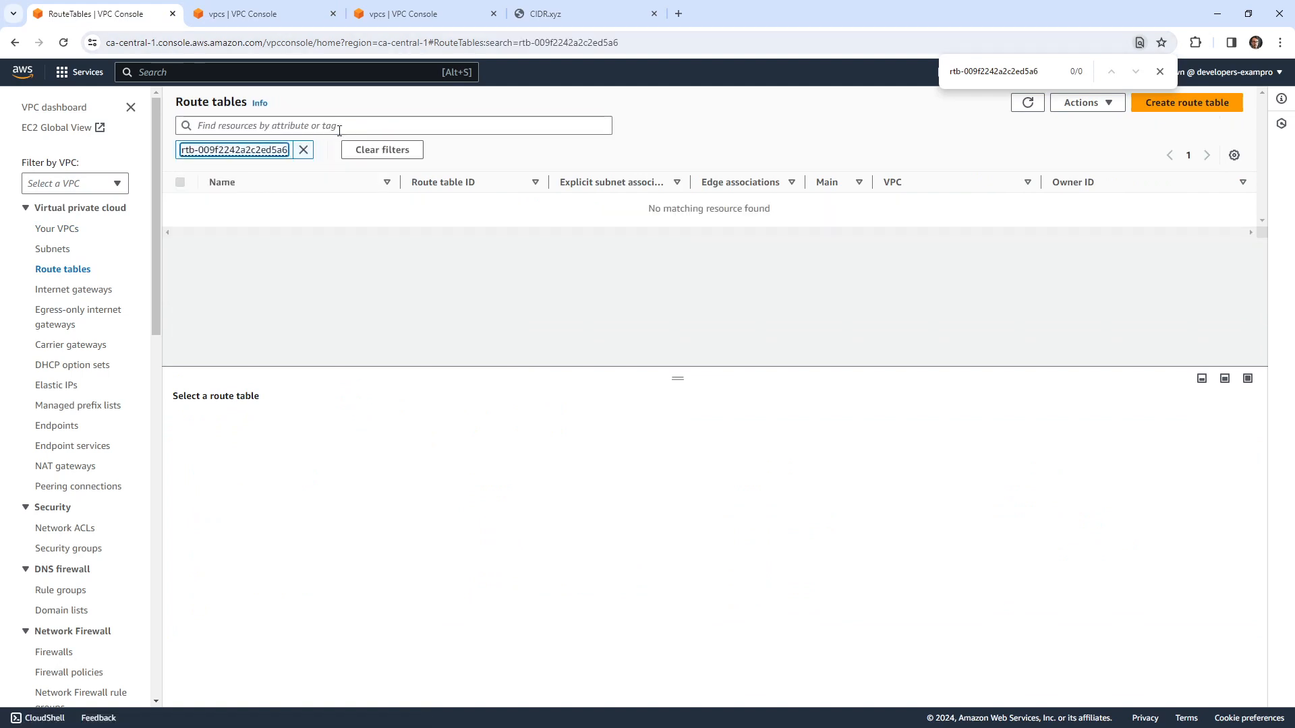
Step: Clear the filter, refresh the route tables list, locate my-vpc's main route table ID, and widen the VPC column
{"action": "left_click", "coordinate": [305, 155]}
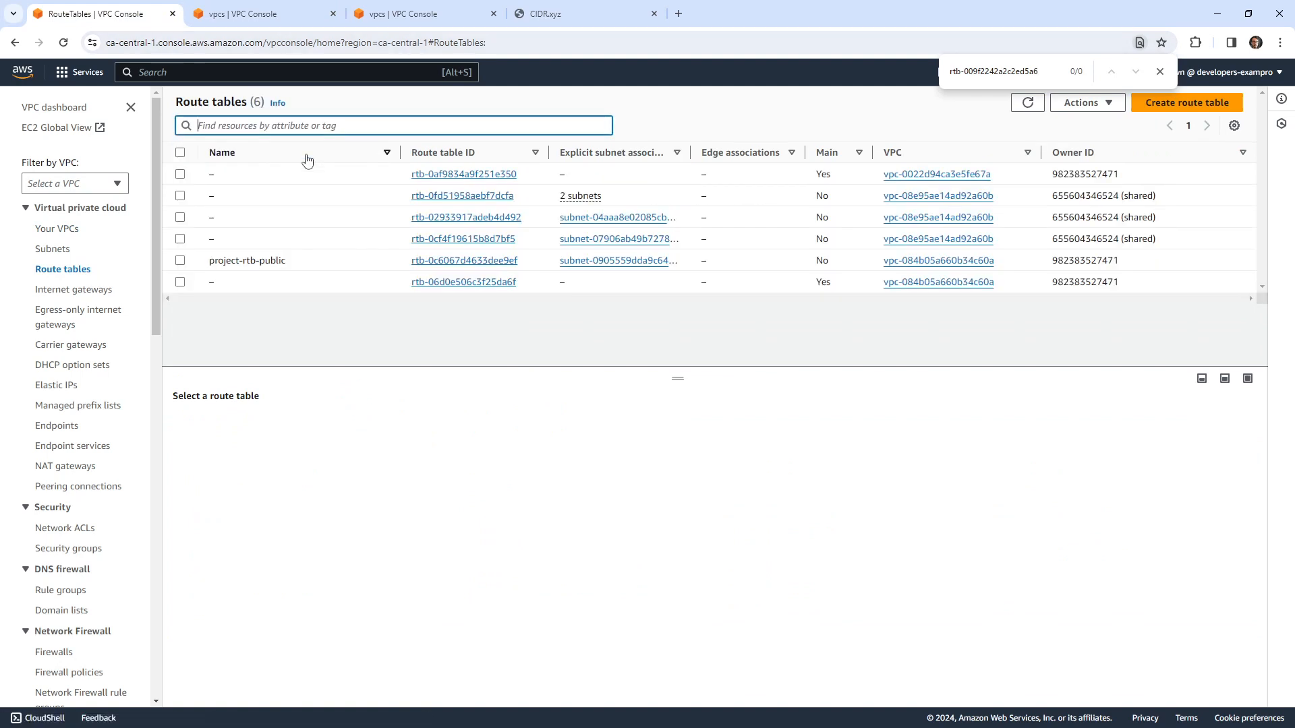
{"action": "left_click", "coordinate": [1029, 105]}
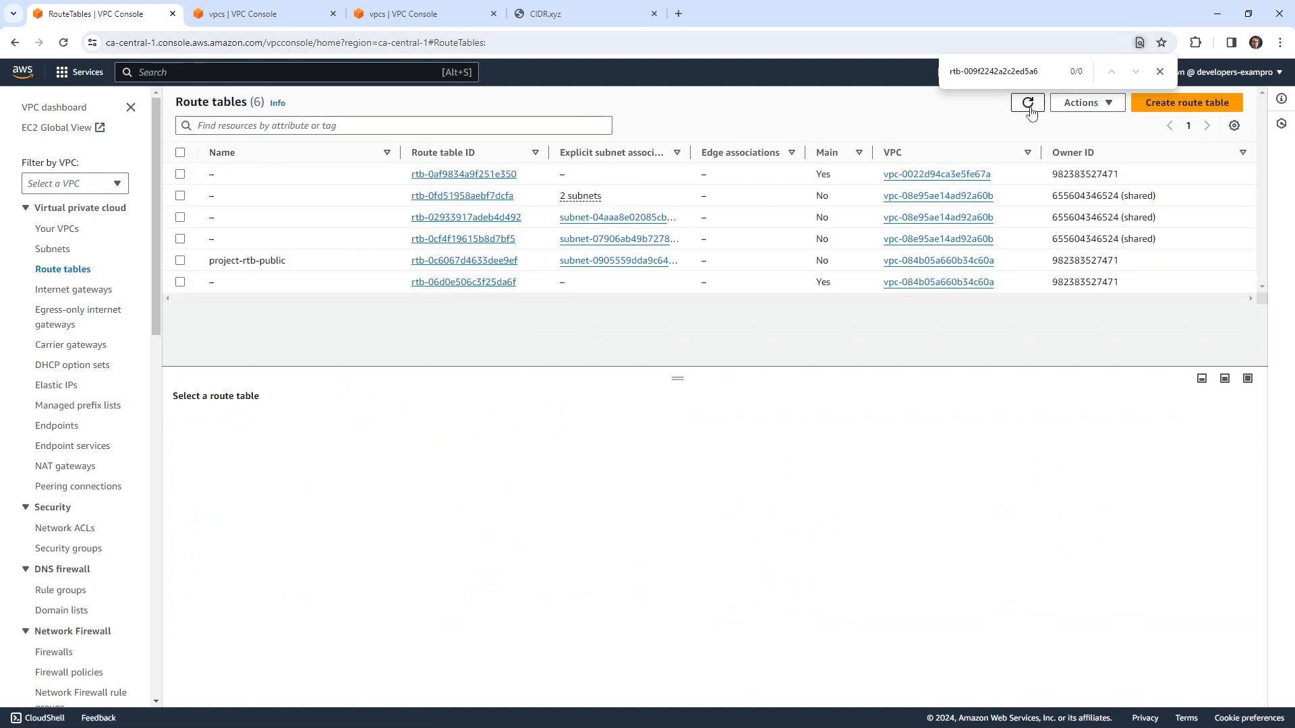
{"action": "left_click", "coordinate": [1160, 72]}
{"action": "left_click", "coordinate": [1026, 105]}
{"action": "left_click", "coordinate": [1026, 107]}
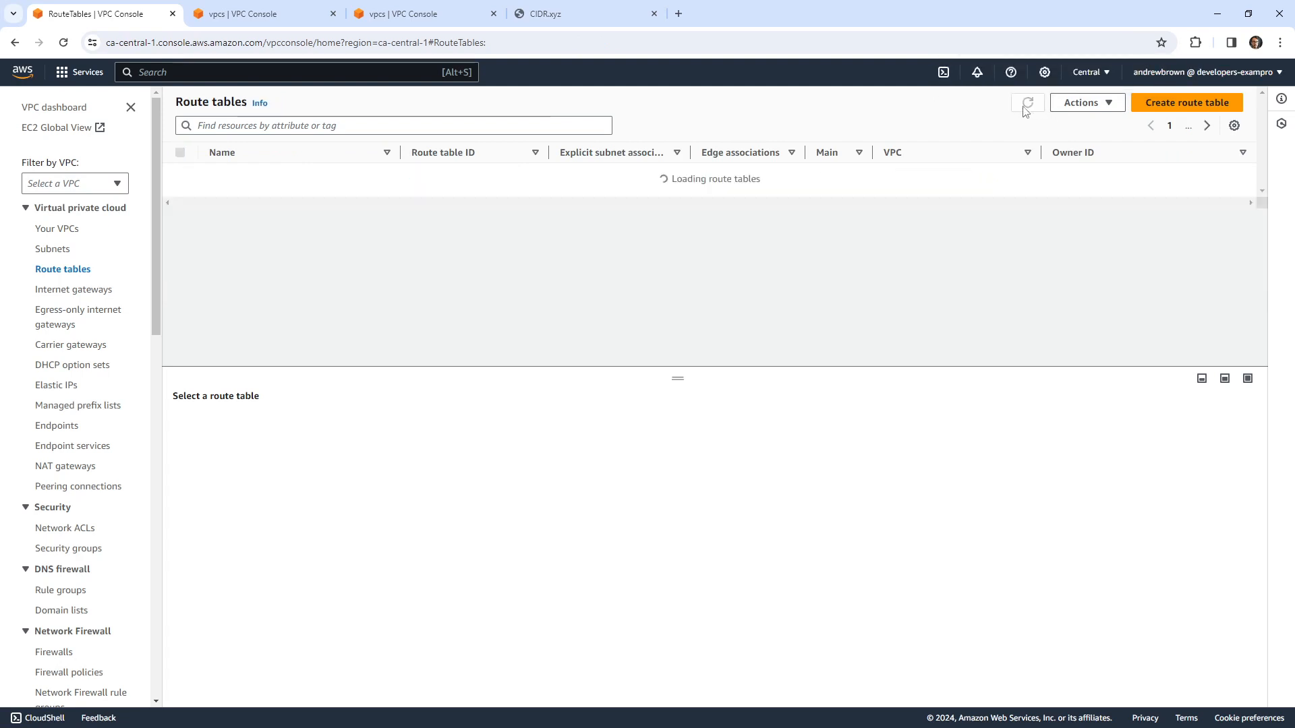
{"action": "key", "text": "ctrl+f"}
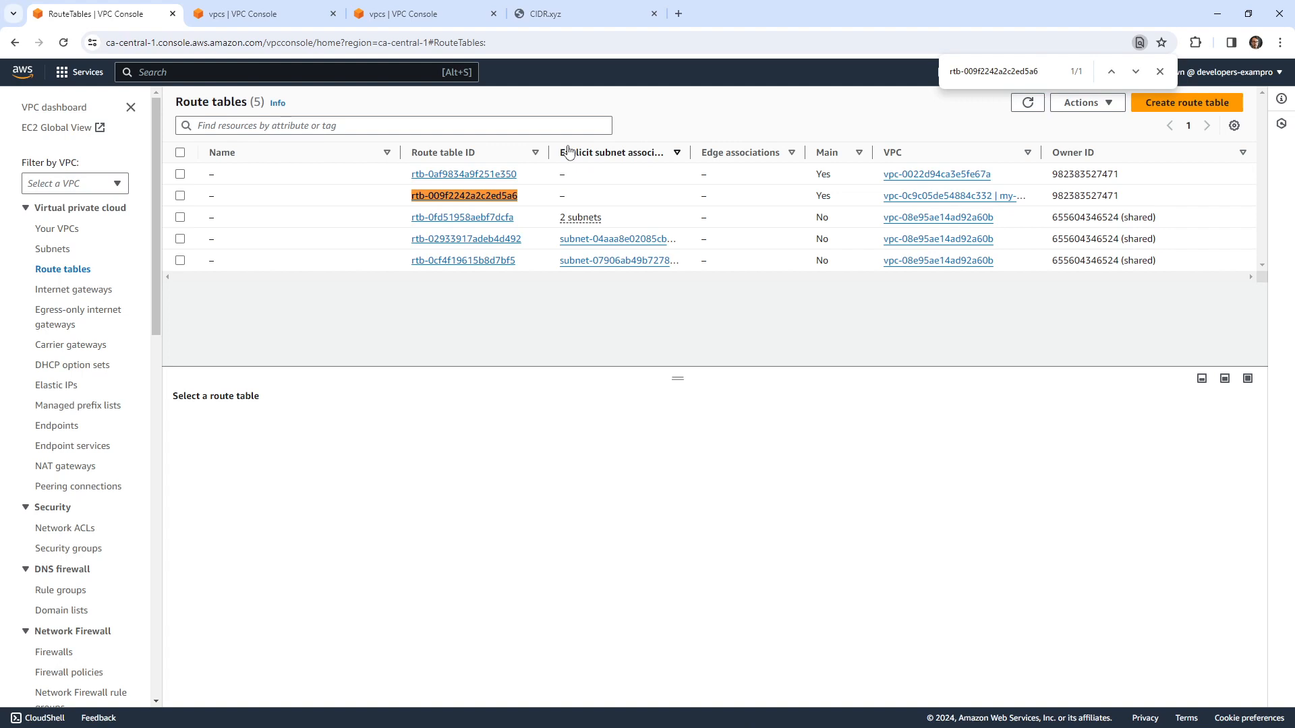
{"action": "left_click_drag", "start_coordinate": [1042, 152], "coordinate": [1156, 152]}
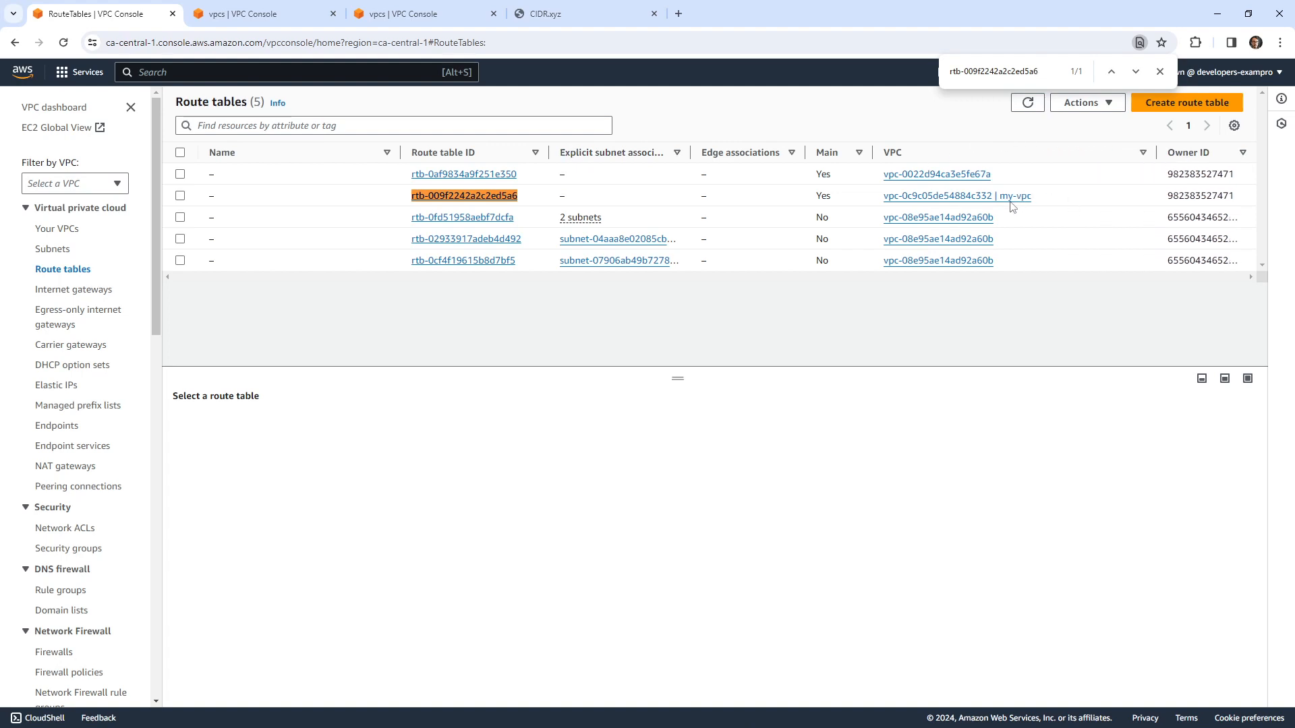
Step: Select my-vpc's main route table and review its routes, details and subnet associations
{"action": "left_click", "coordinate": [192, 203]}
{"action": "left_click", "coordinate": [333, 429]}
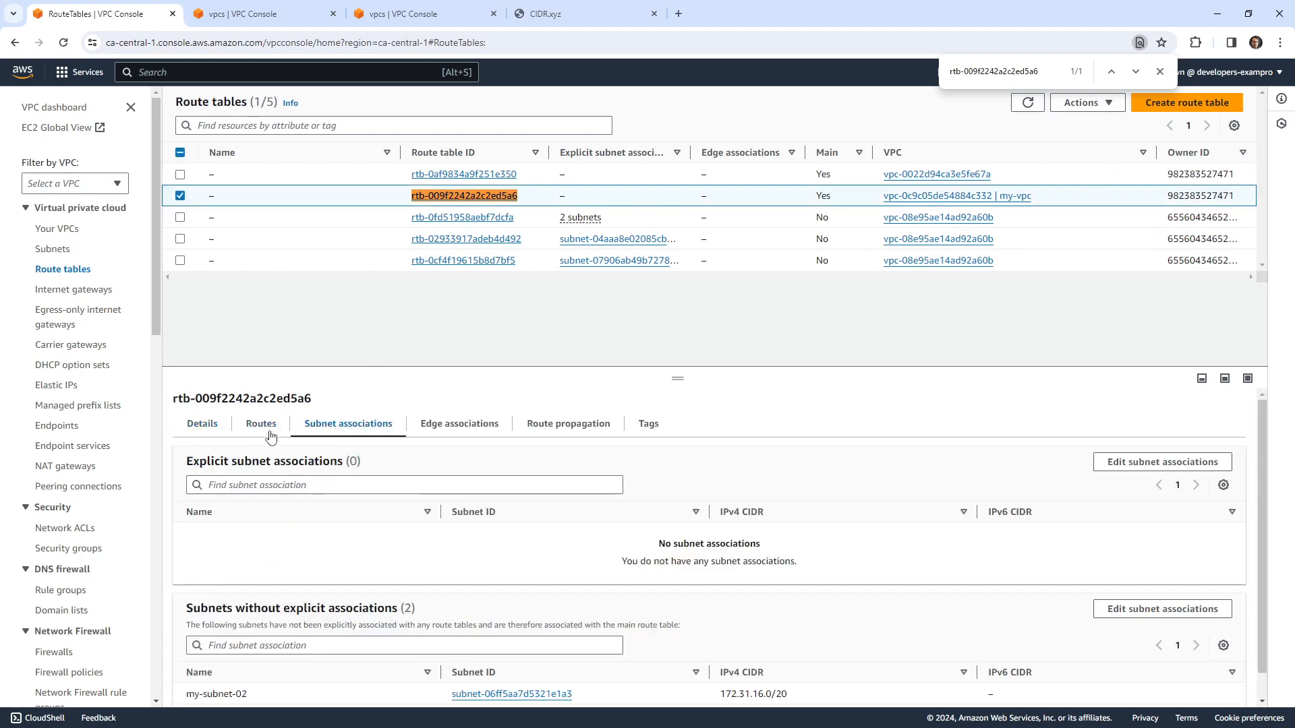
{"action": "left_click", "coordinate": [270, 437]}
{"action": "left_click", "coordinate": [204, 435]}
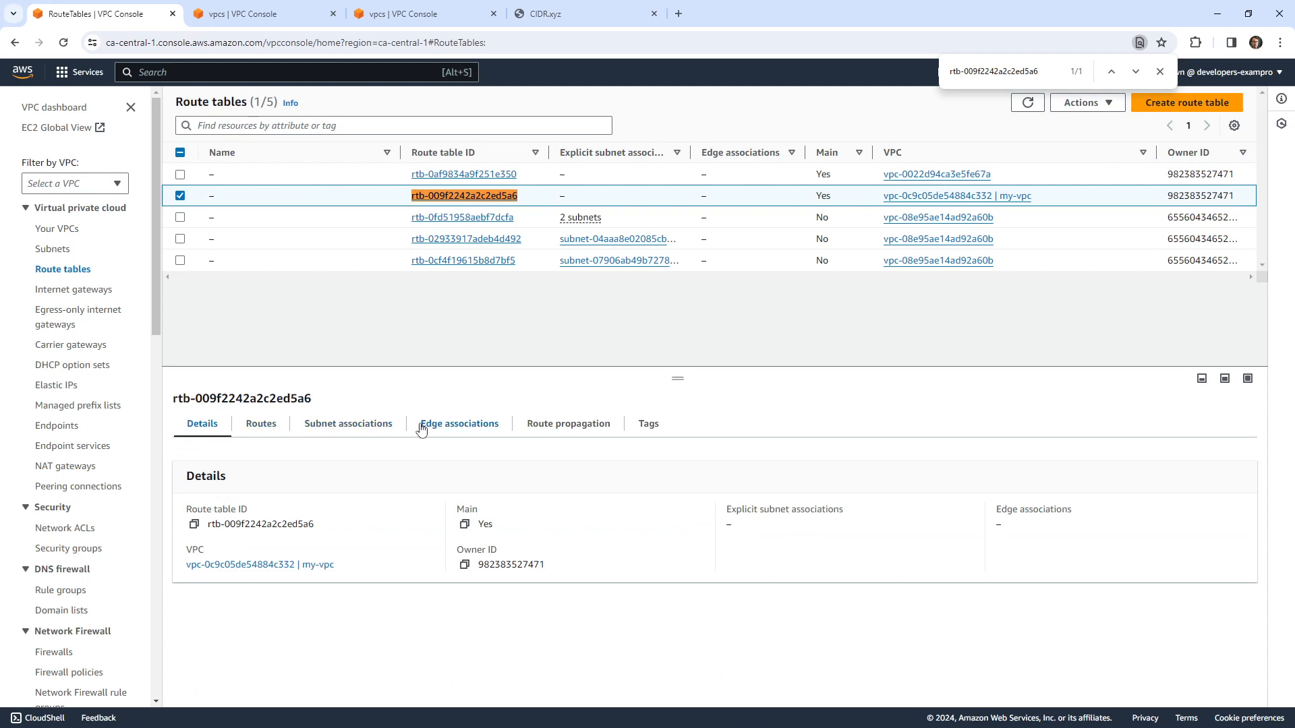
{"action": "left_click", "coordinate": [341, 425]}
{"action": "scroll", "coordinate": [512, 466], "scroll_direction": "down", "scroll_amount": 1}
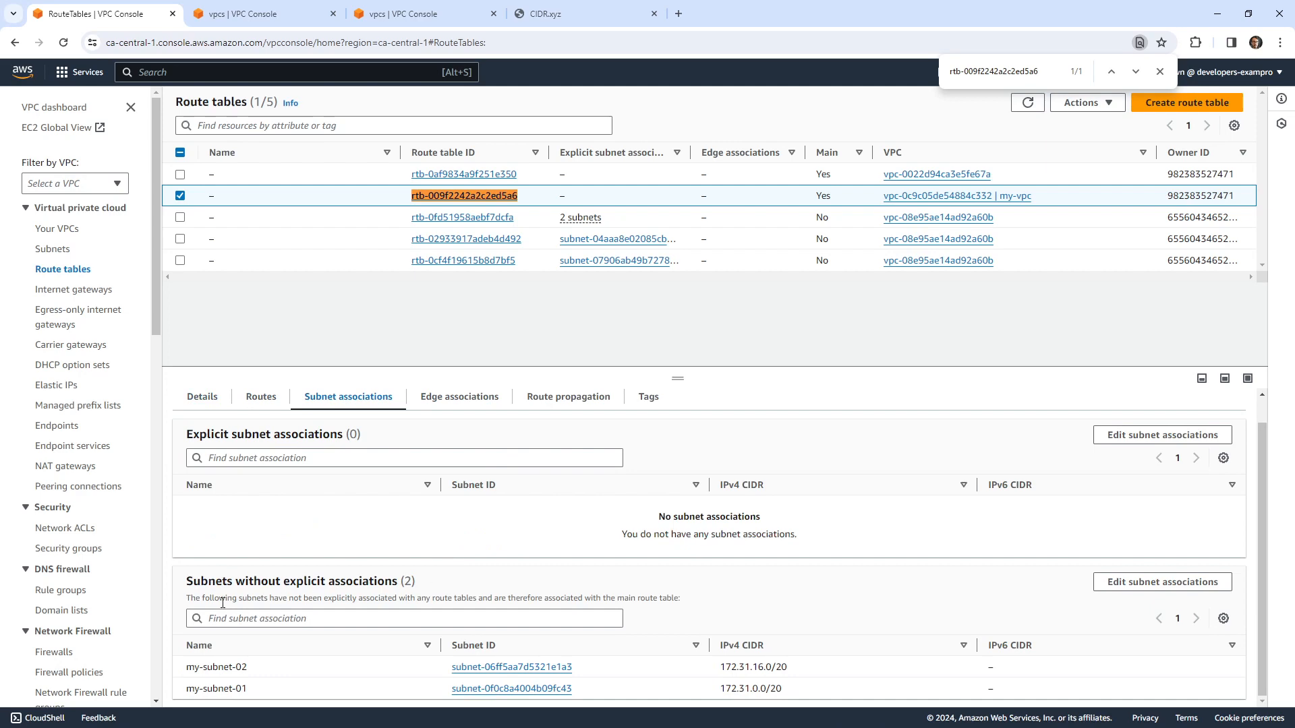
{"action": "left_click_drag", "start_coordinate": [204, 583], "coordinate": [438, 597]}
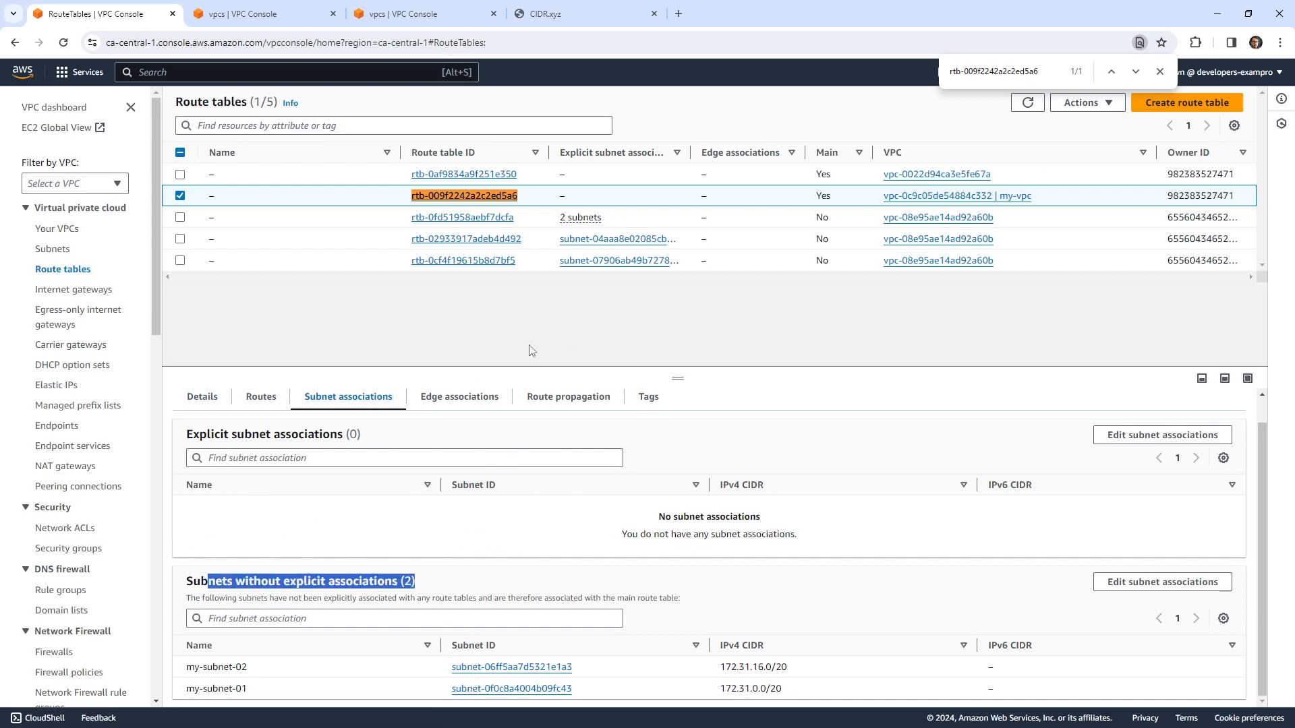
Step: Explicitly associate my-subnet-01 and my-subnet-02 with my-vpc's main route table, and close the page search
{"action": "left_click", "coordinate": [1133, 439]}
{"action": "left_click", "coordinate": [34, 279]}
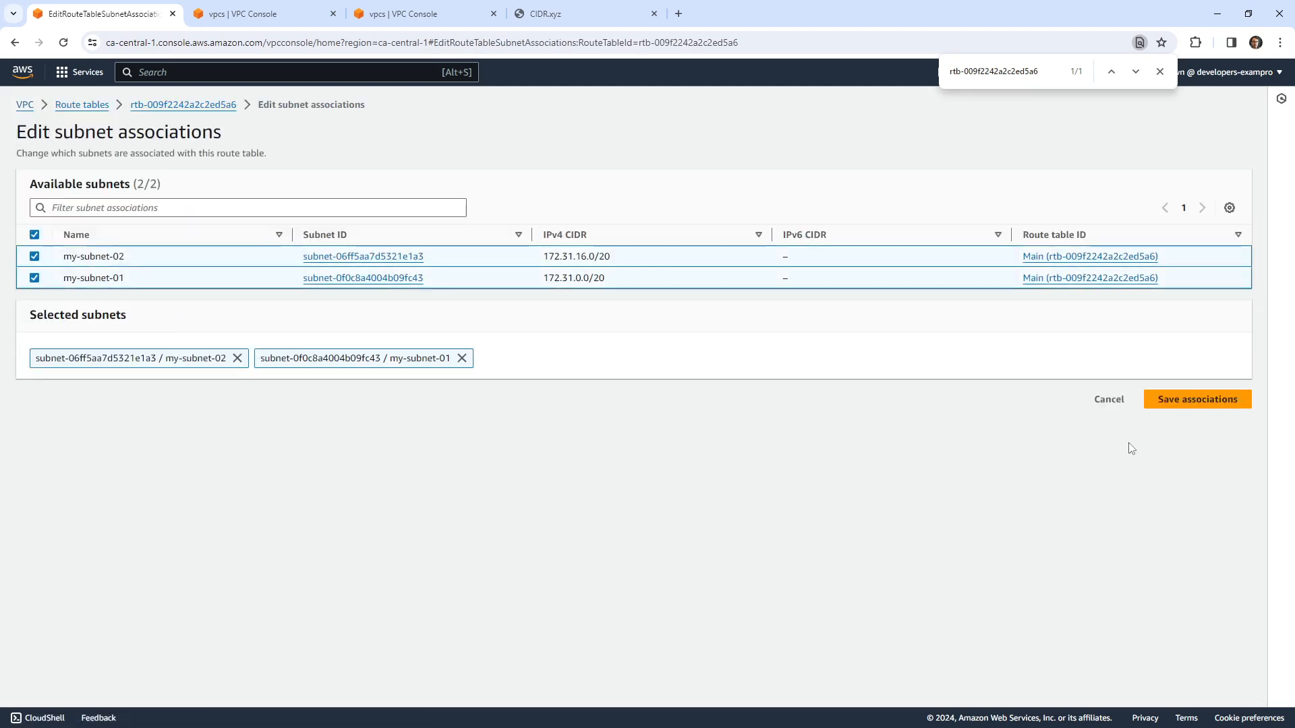
{"action": "left_click", "coordinate": [1197, 399]}
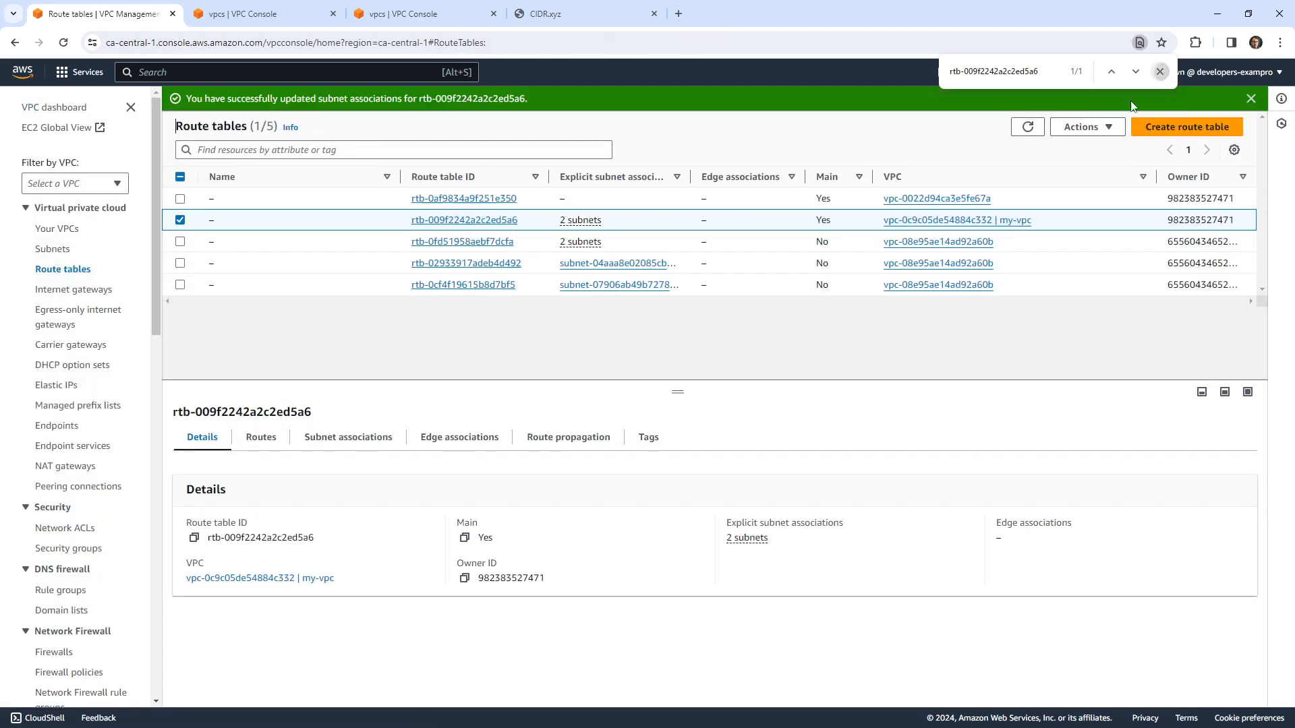
{"action": "left_click", "coordinate": [1160, 71]}
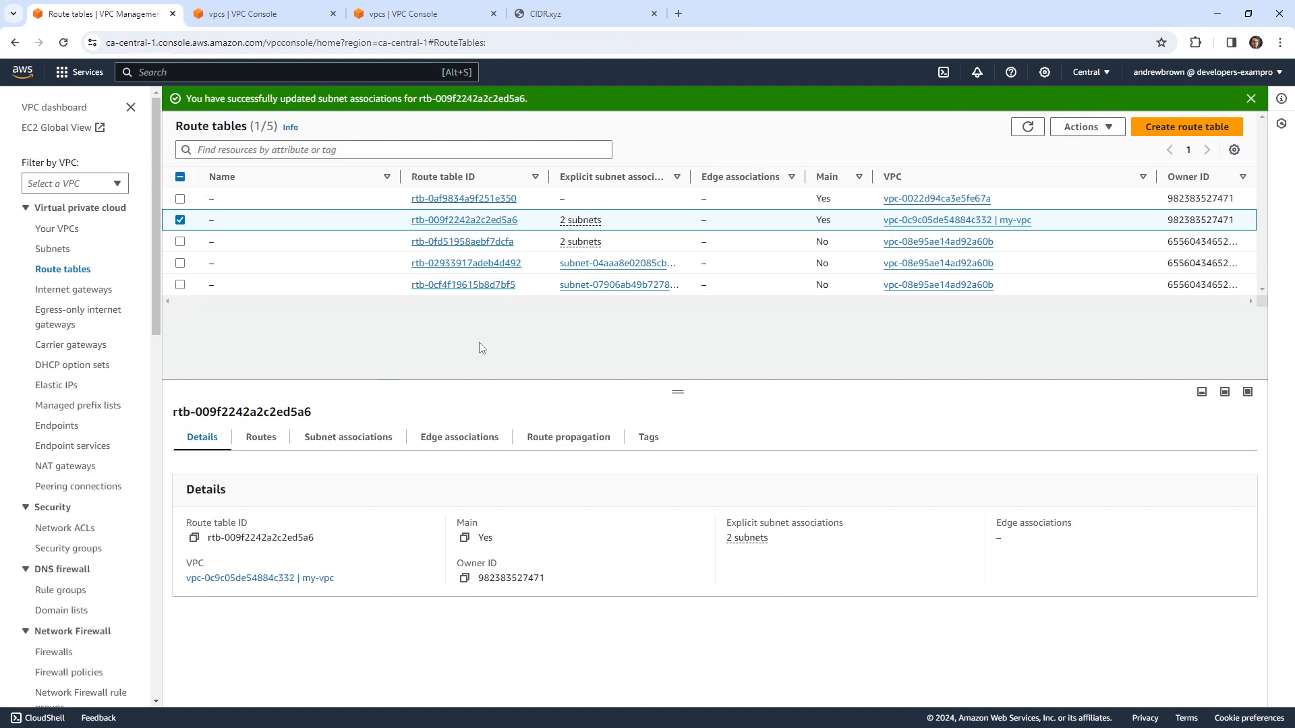
Step: View my-vpc's resource map and highlight the connections between its route table and subnets
{"action": "left_click", "coordinate": [58, 229]}
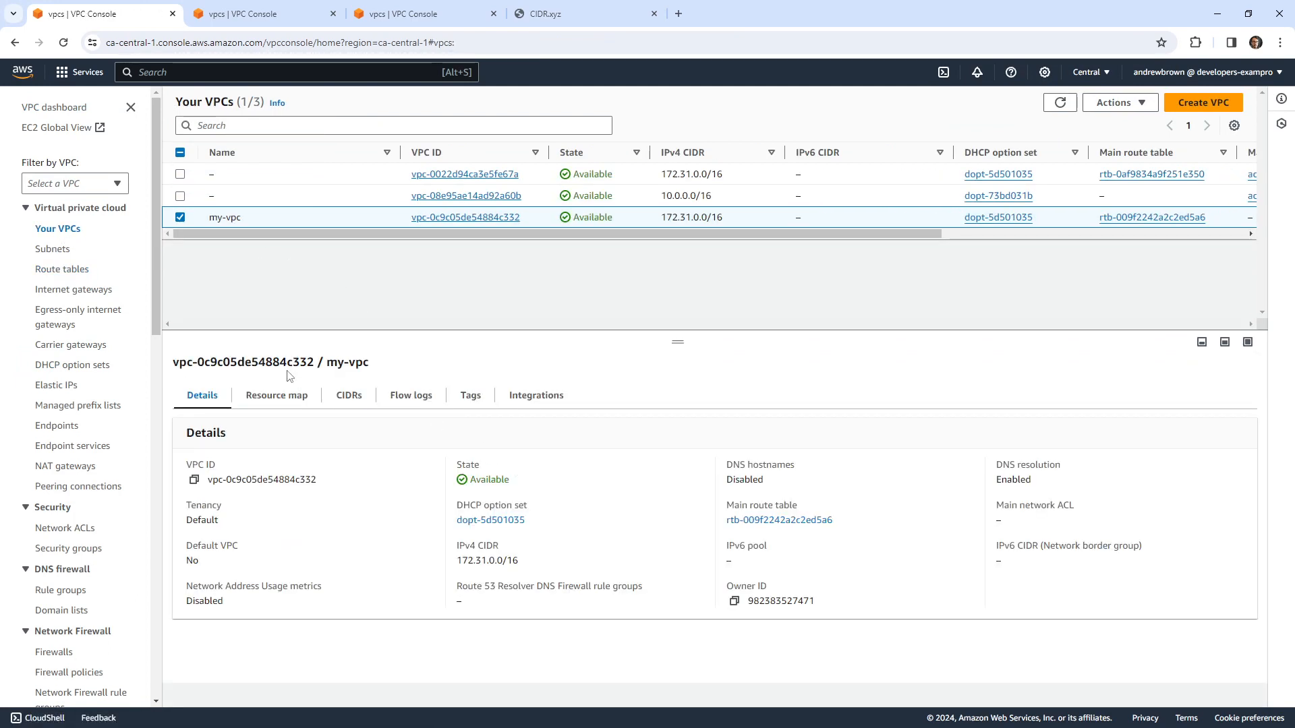
{"action": "left_click", "coordinate": [296, 396]}
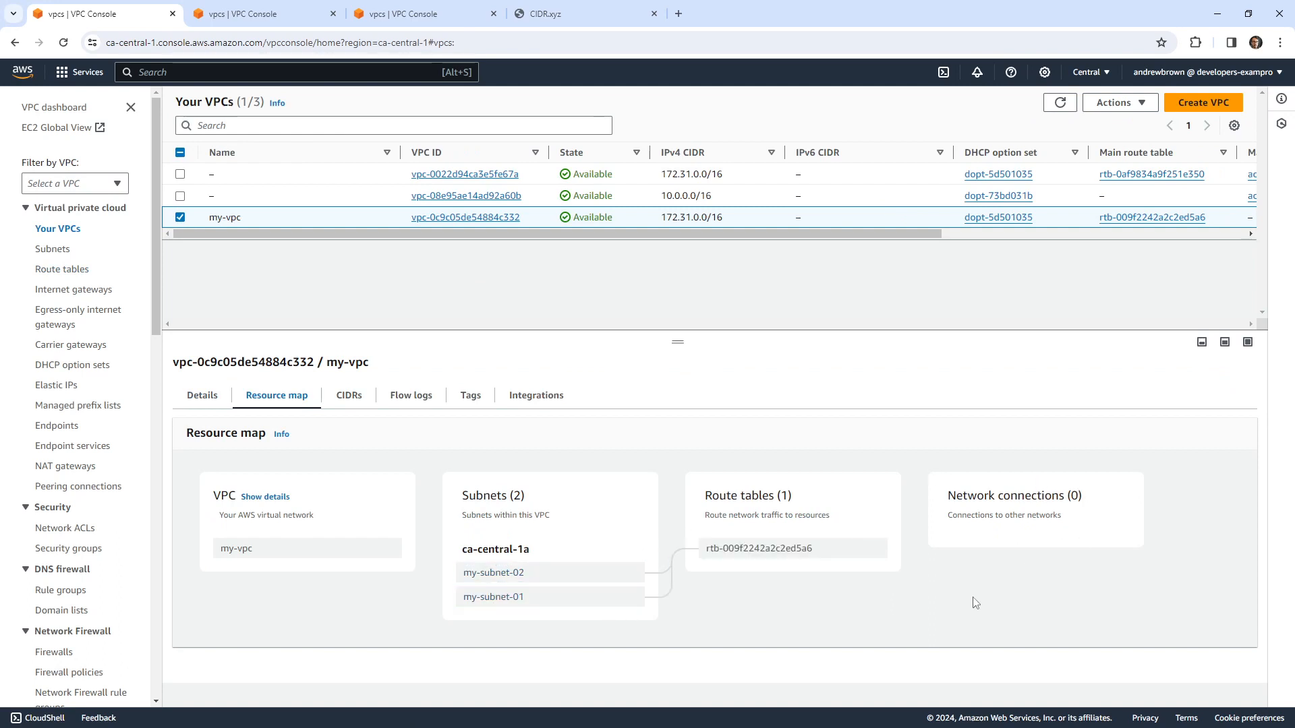
{"action": "left_click", "coordinate": [802, 550]}
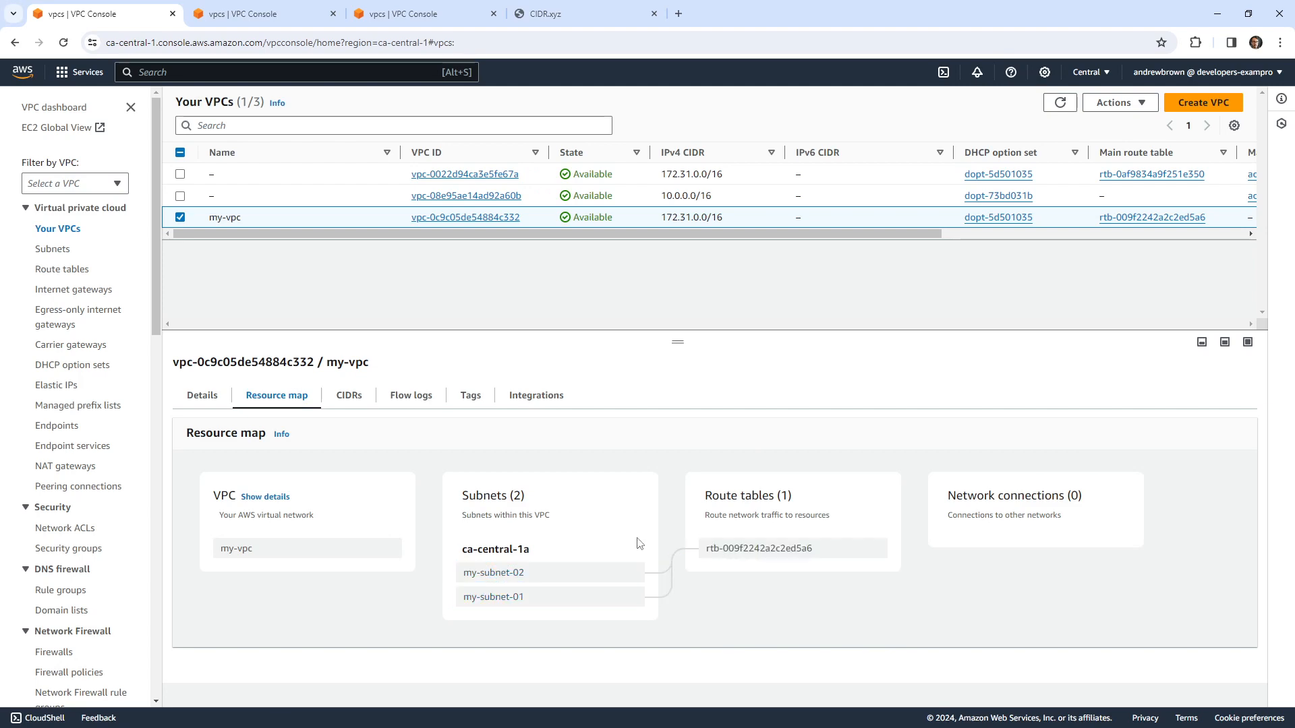
{"action": "left_click", "coordinate": [871, 548]}
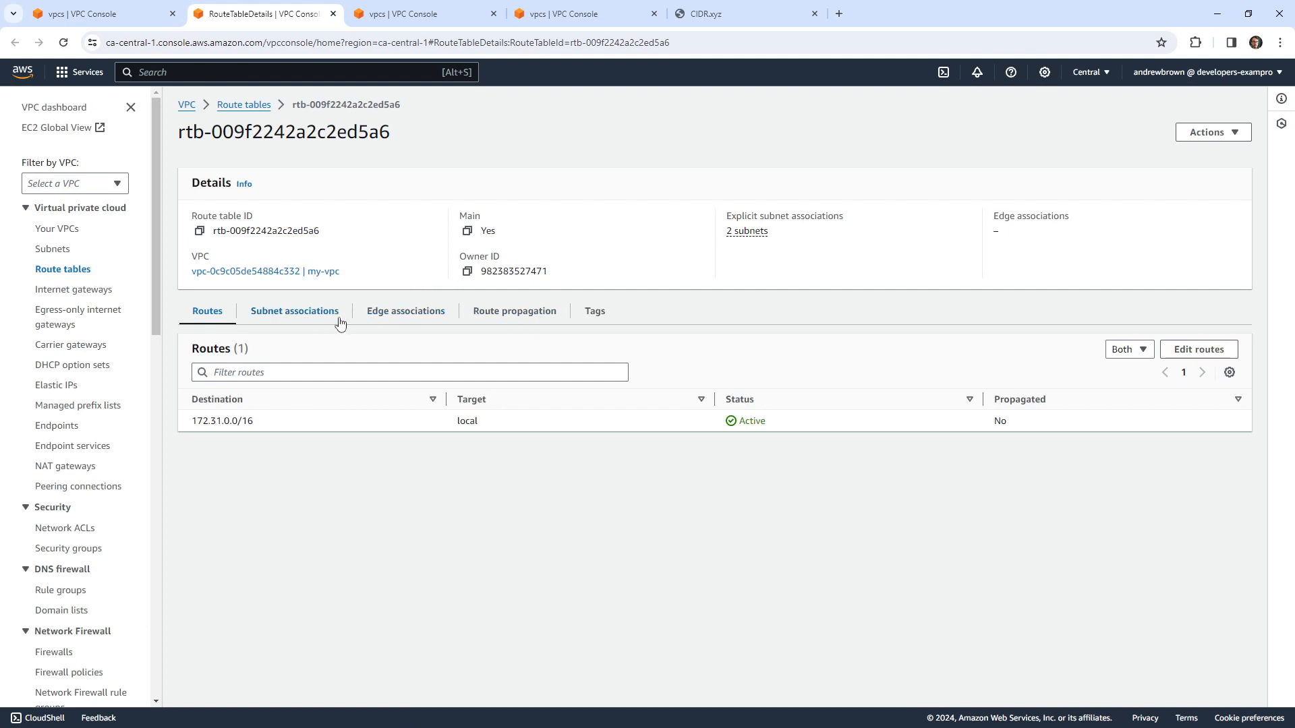
{"action": "left_click", "coordinate": [1185, 352]}
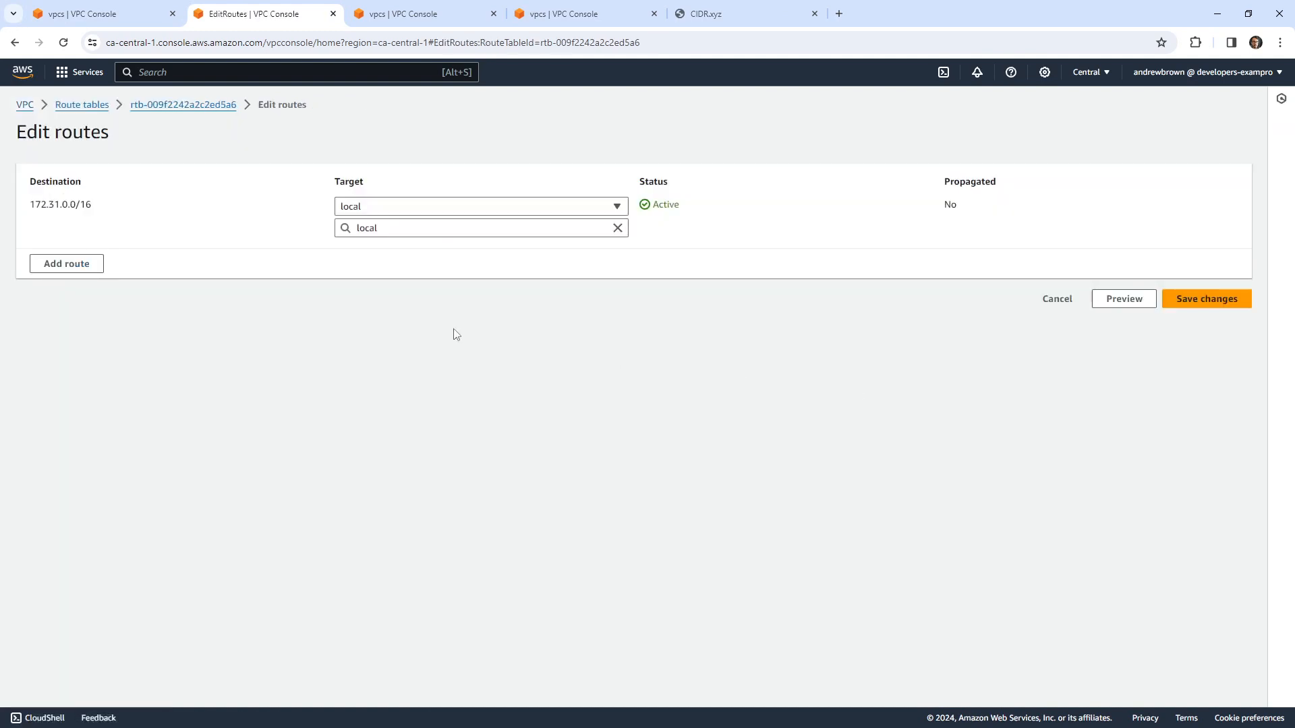
{"action": "left_click", "coordinate": [99, 261]}
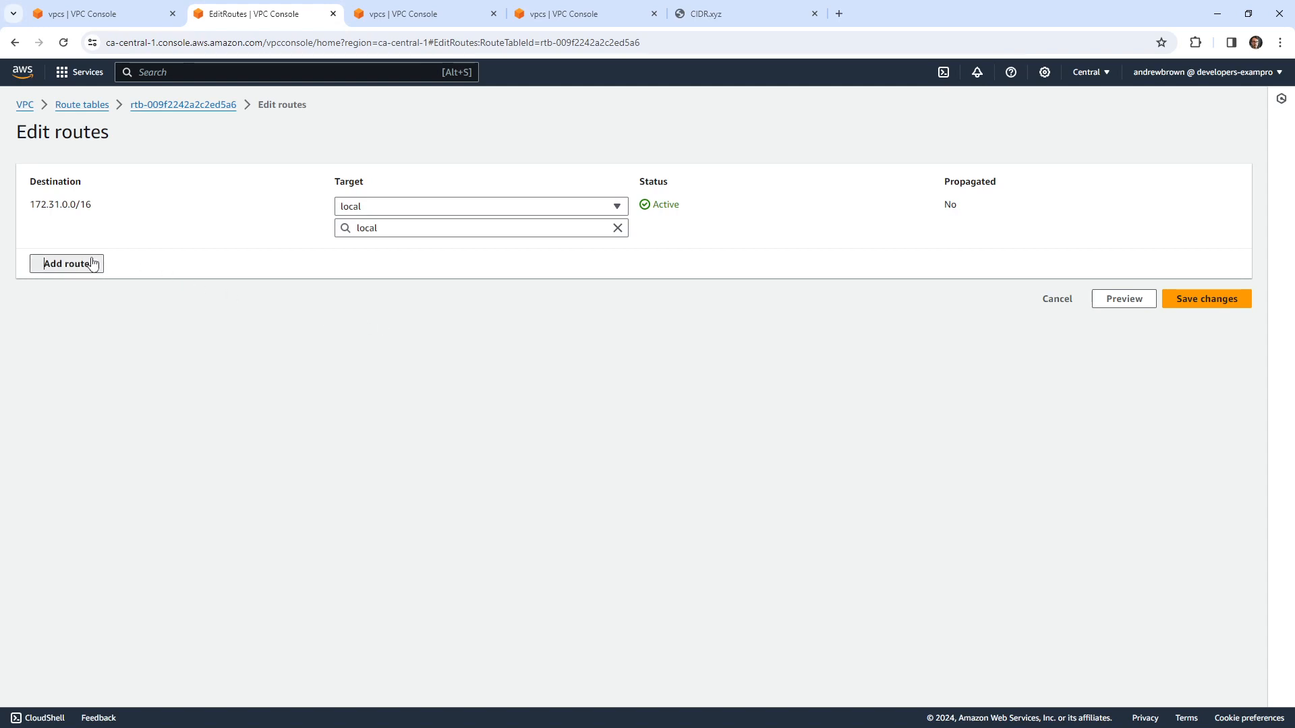
{"action": "left_click", "coordinate": [388, 255]}
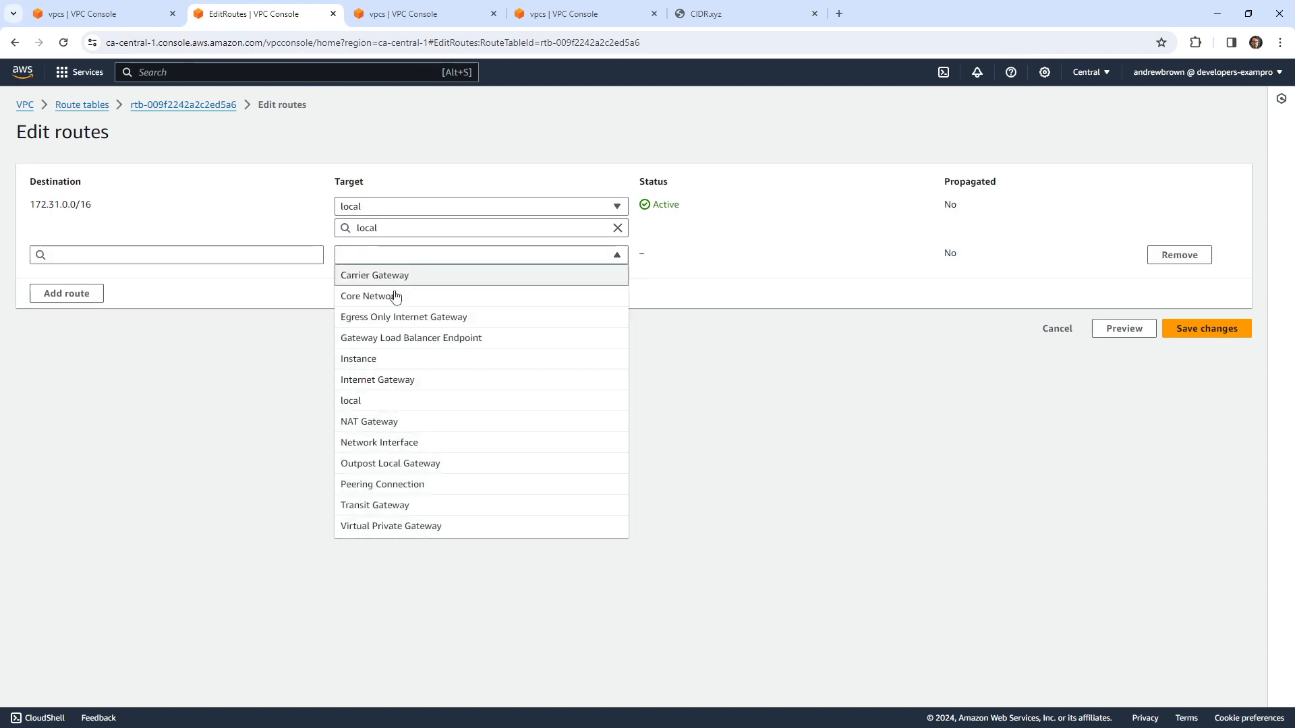
{"action": "left_click", "coordinate": [381, 377]}
{"action": "left_click", "coordinate": [403, 278]}
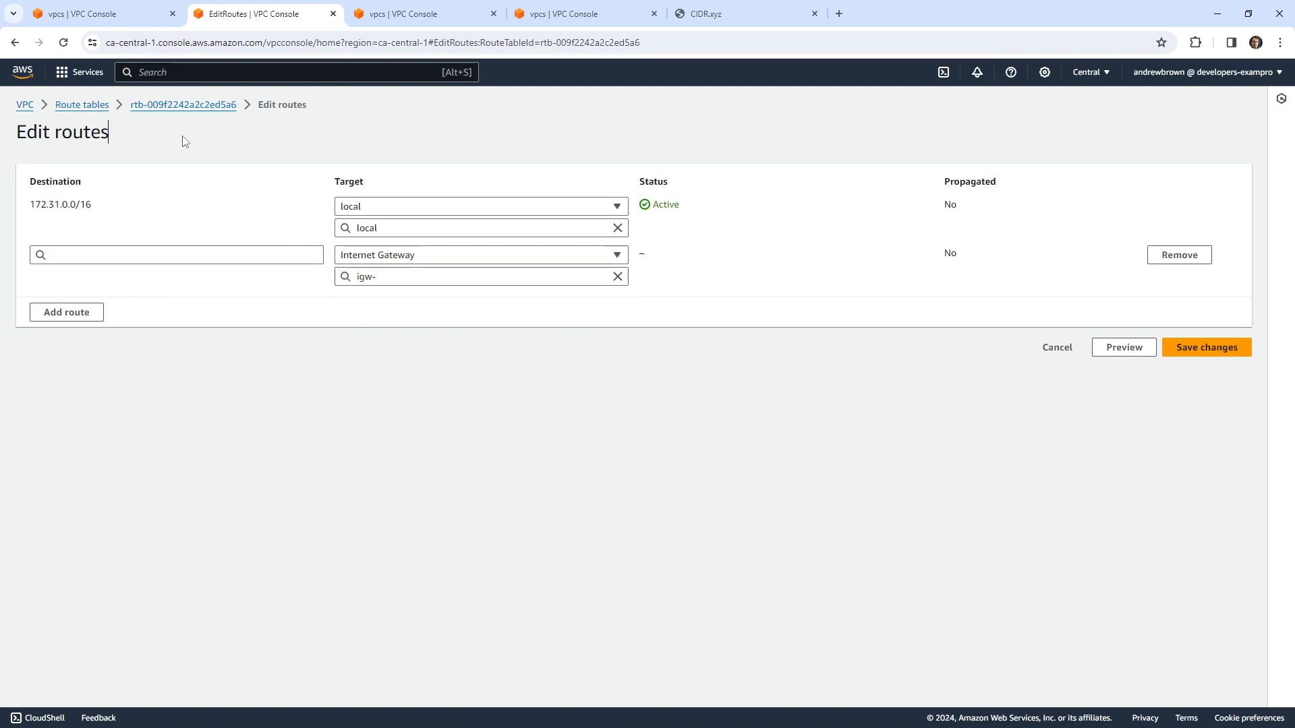
Step: Create an internet gateway with the name tag my-igw
{"action": "left_click", "coordinate": [25, 105]}
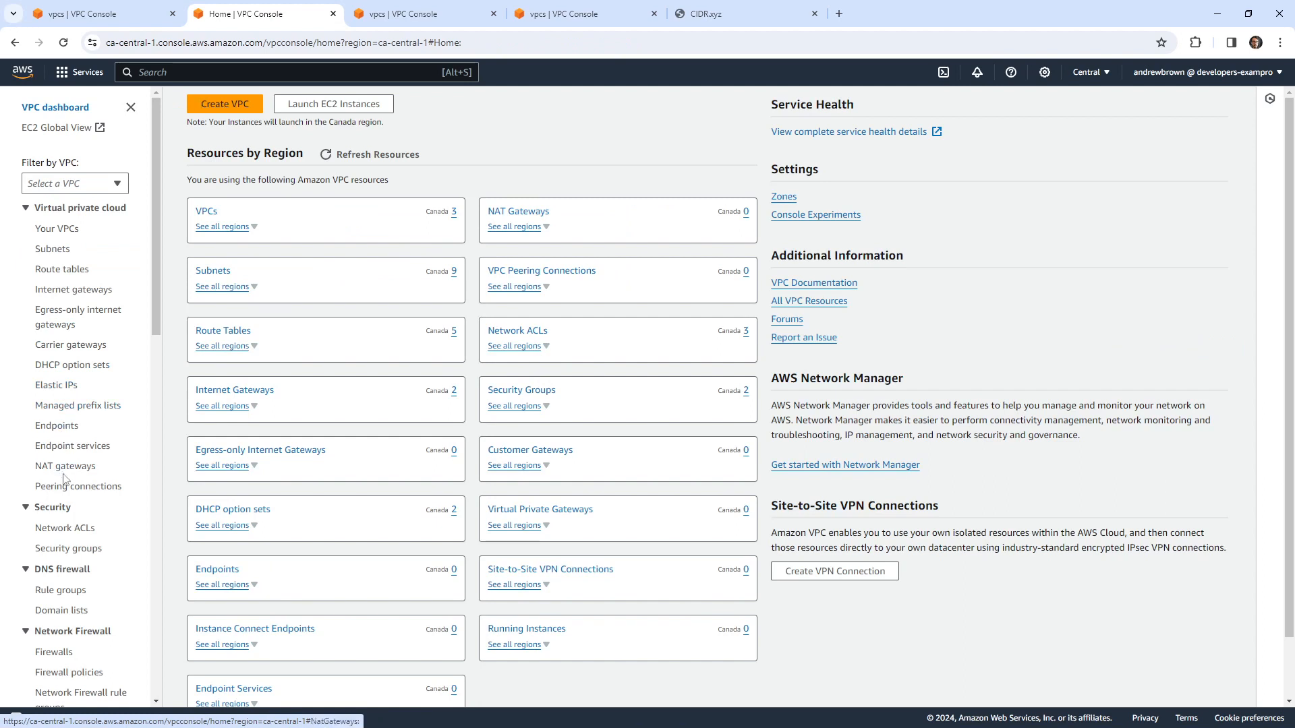
{"action": "left_click", "coordinate": [95, 290]}
{"action": "left_click", "coordinate": [1208, 108]}
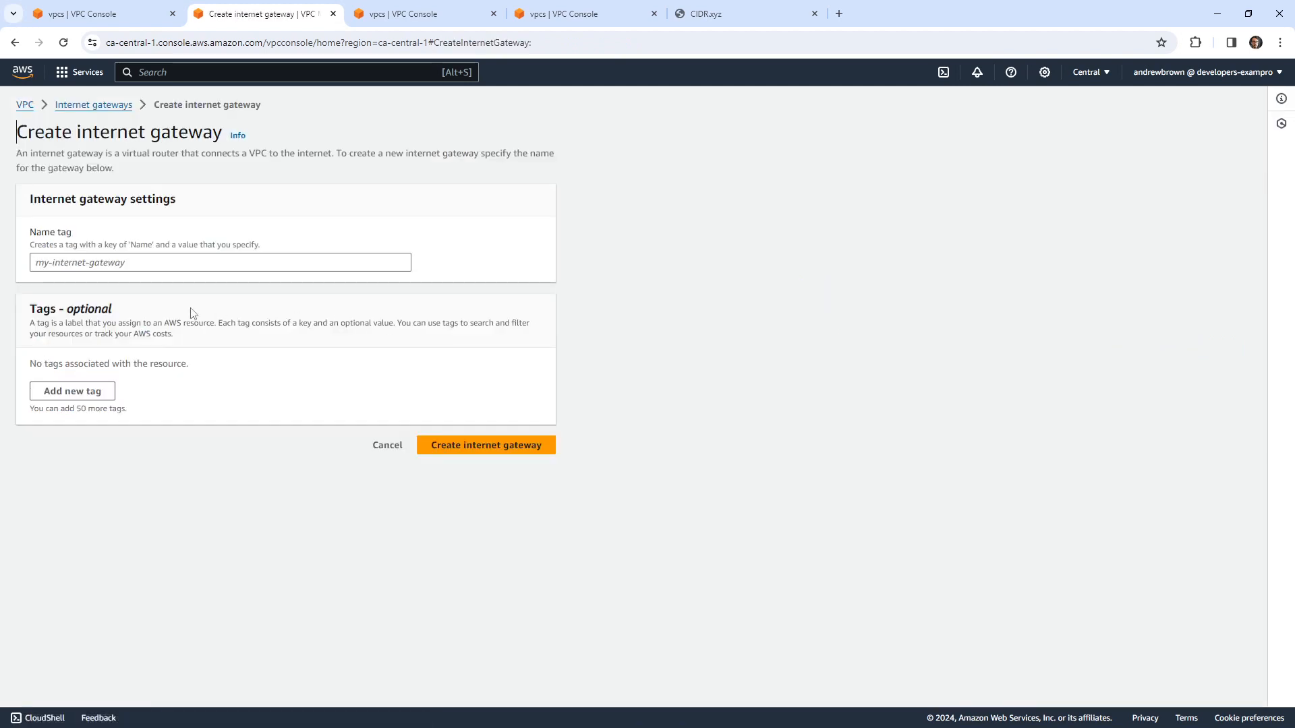
{"action": "left_click", "coordinate": [149, 266]}
{"action": "type", "text": "my-igw"}
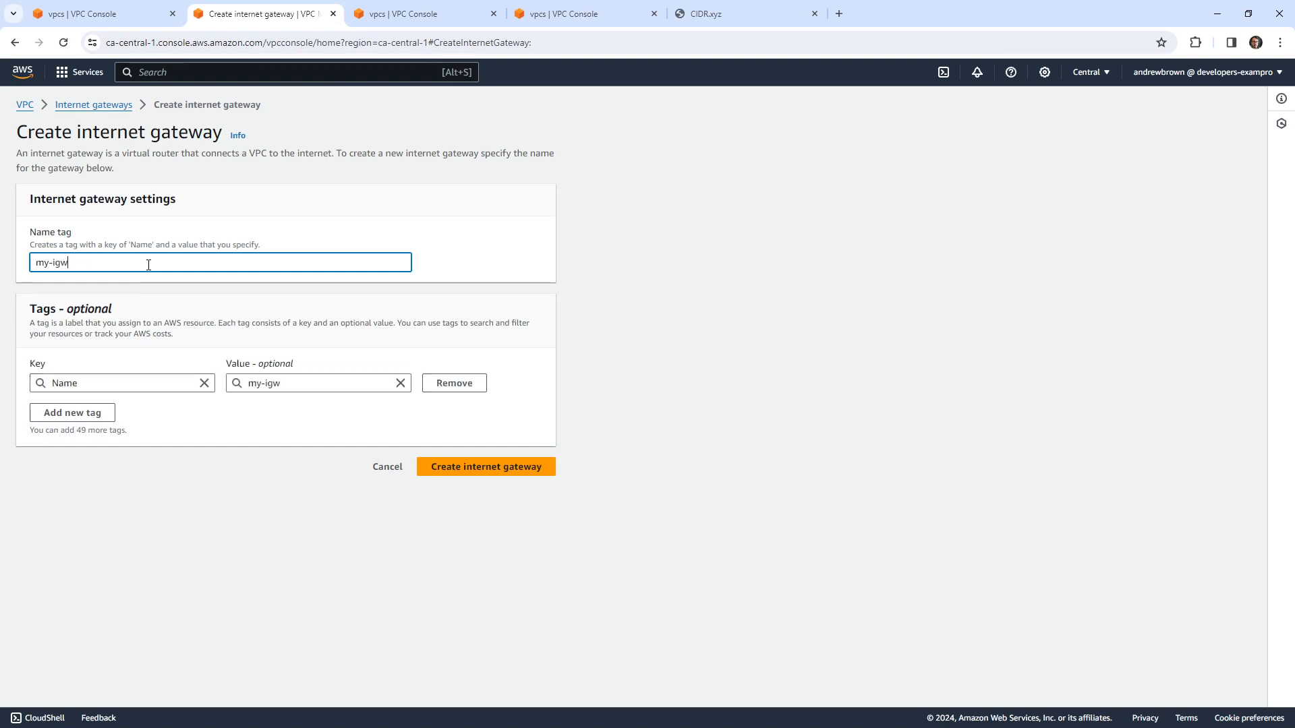
{"action": "left_click", "coordinate": [497, 466]}
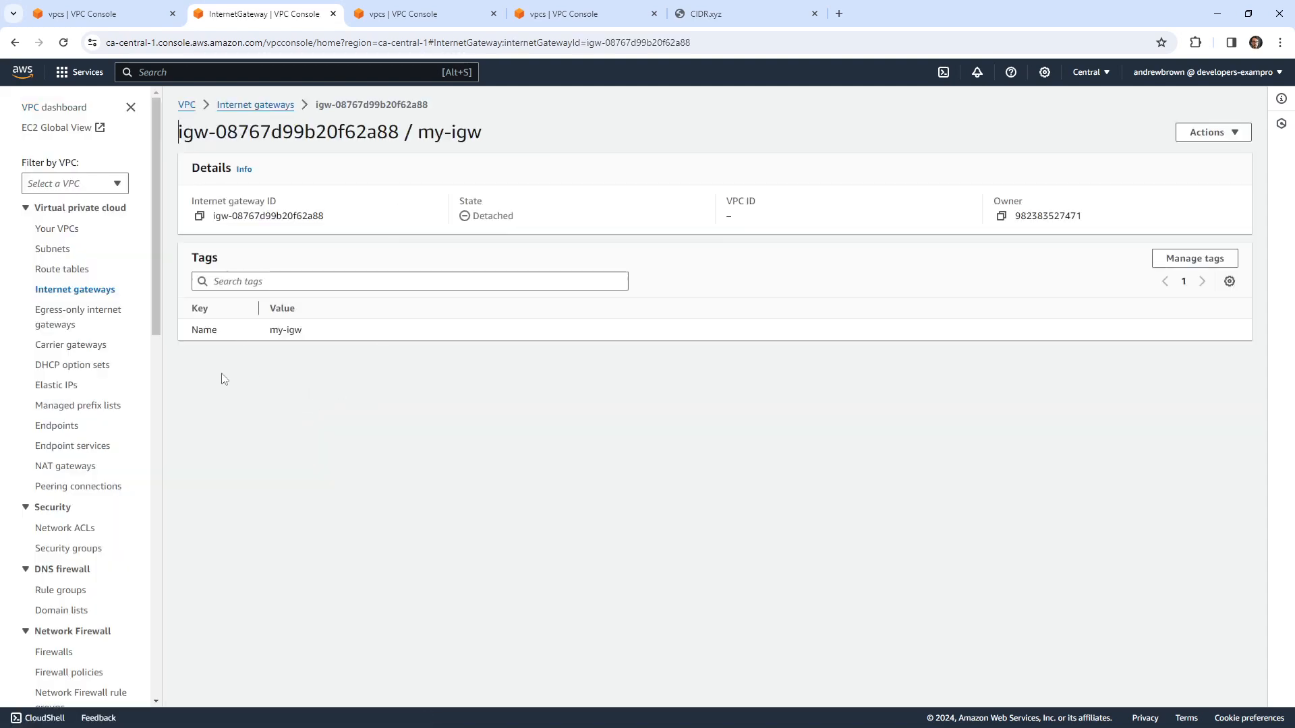
Step: Display my-vpc's resource map and close the two extra VPC browser tabs and the CIDR.xyz tab
{"action": "left_click", "coordinate": [55, 231]}
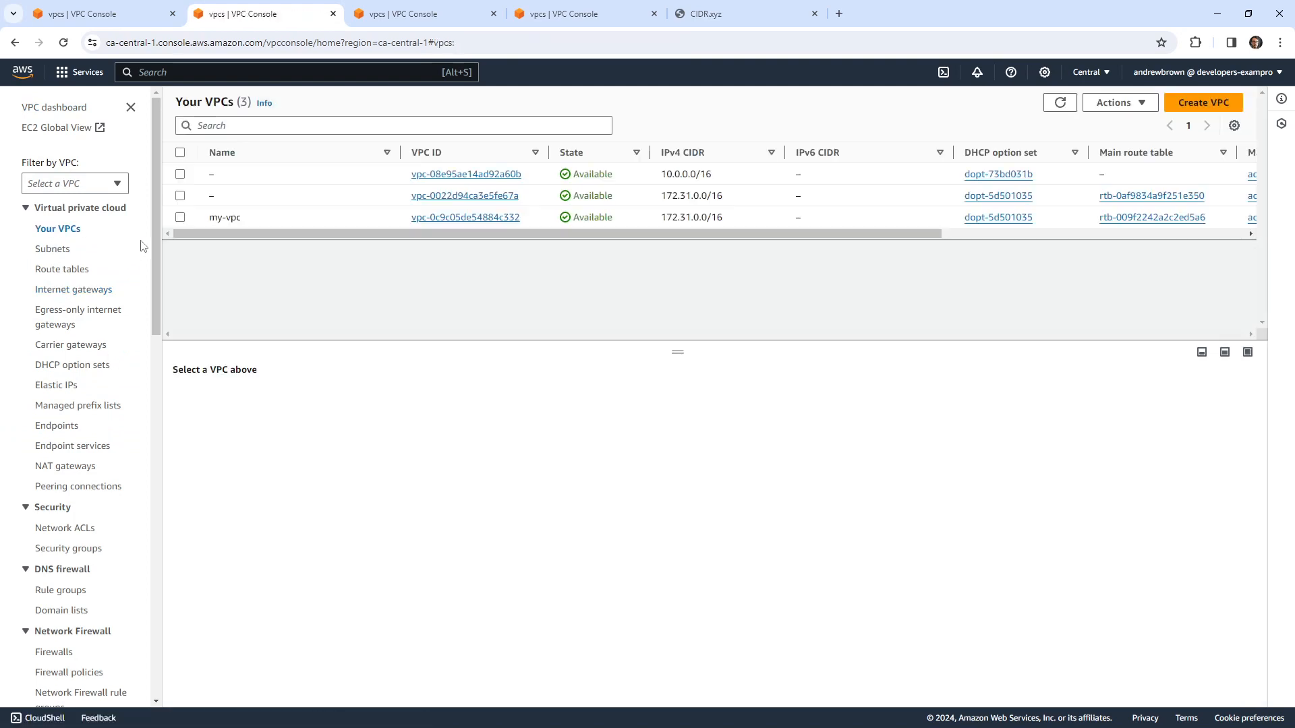
{"action": "left_click", "coordinate": [180, 218]}
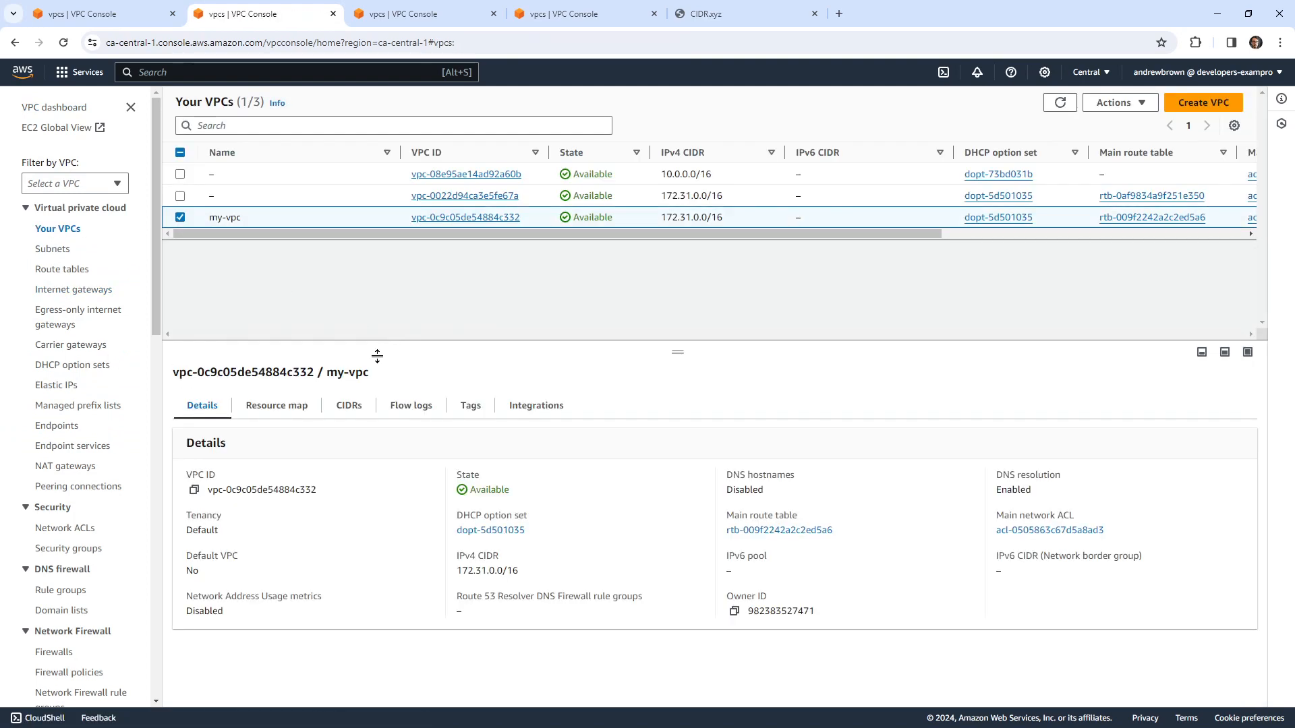
{"action": "left_click", "coordinate": [297, 409]}
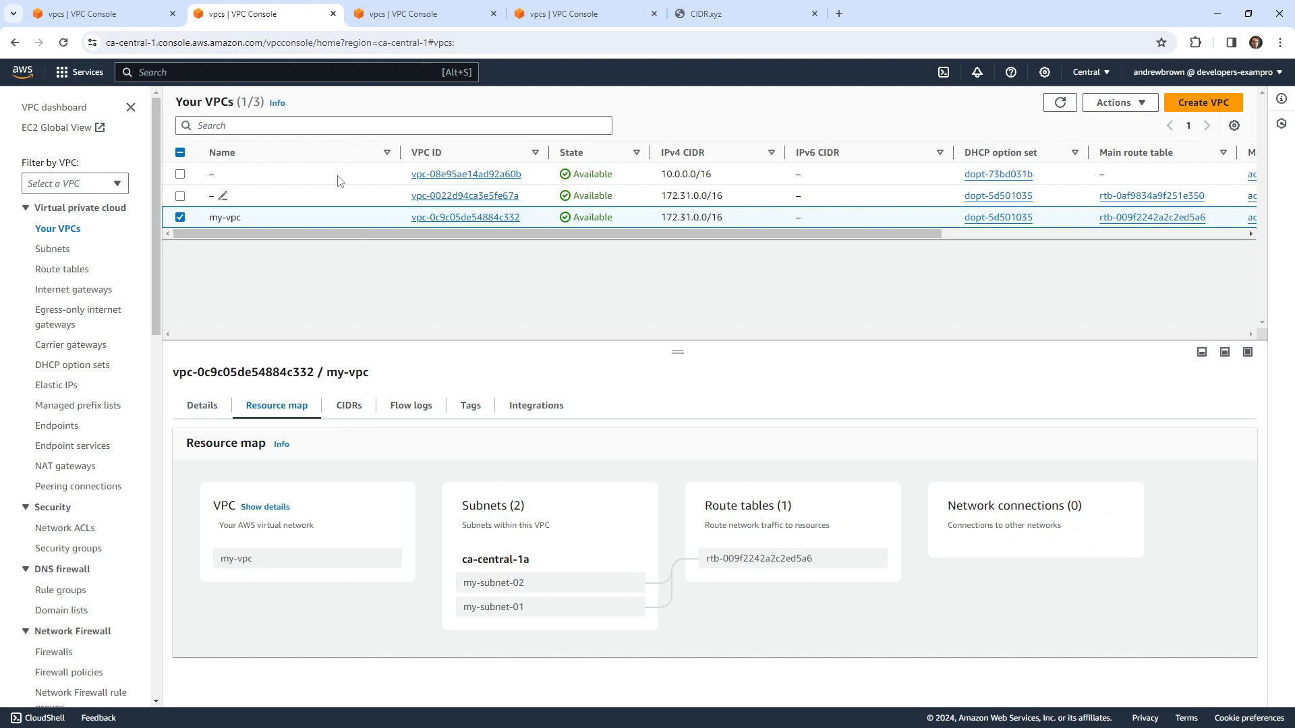
{"action": "left_click", "coordinate": [493, 14]}
{"action": "left_click", "coordinate": [494, 14]}
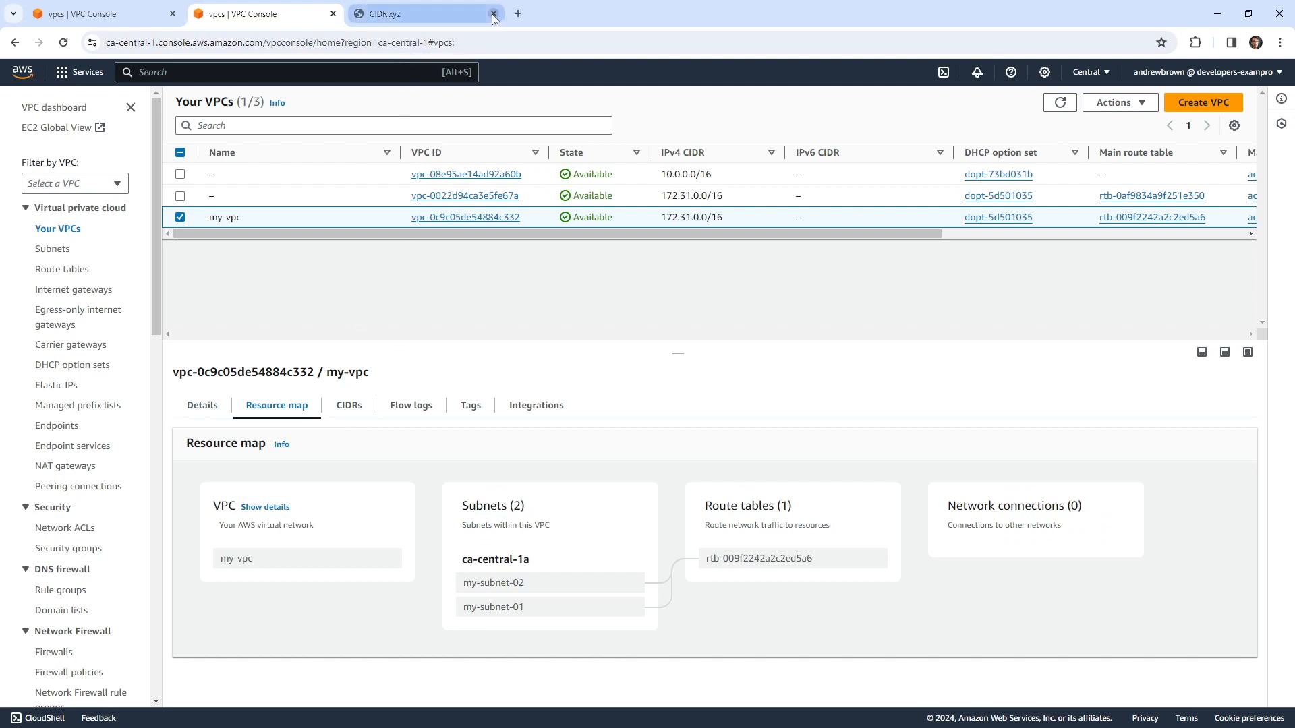
{"action": "left_click", "coordinate": [494, 14]}
Step: Open my-vpc's main route table from the resource map and start editing its routes
{"action": "left_click", "coordinate": [764, 558]}
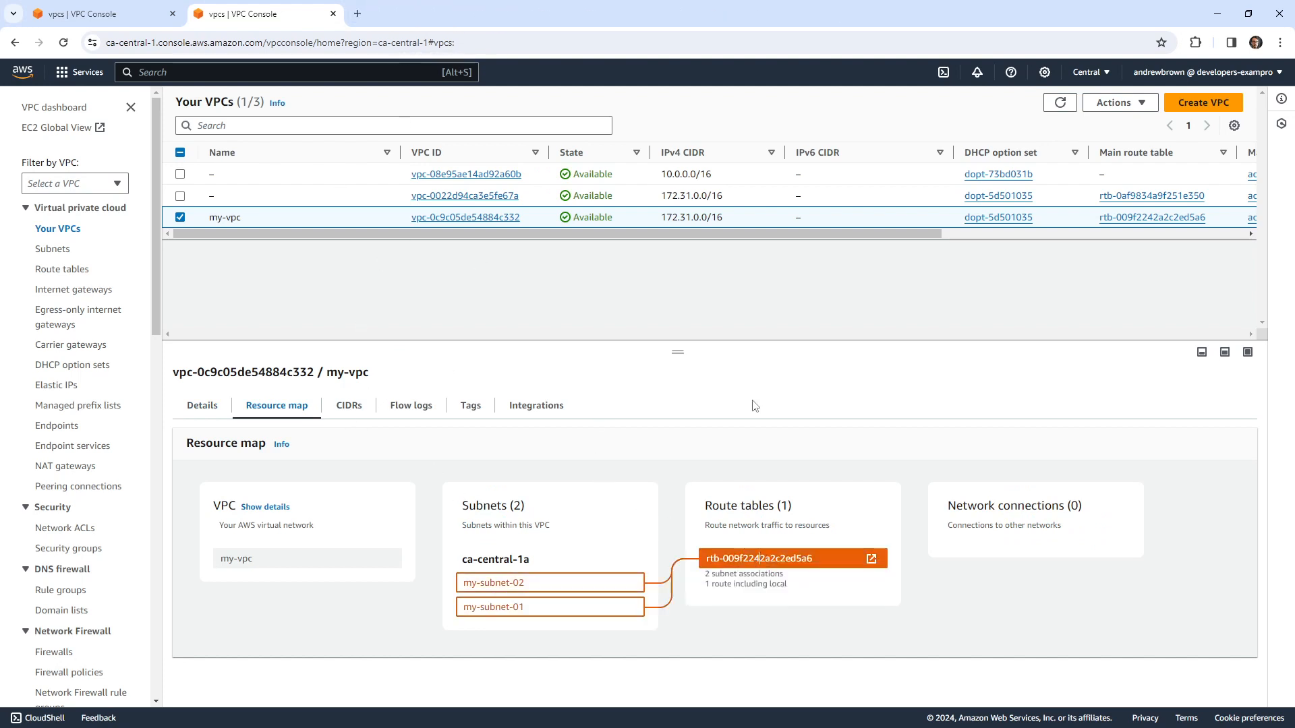
{"action": "left_click", "coordinate": [876, 559]}
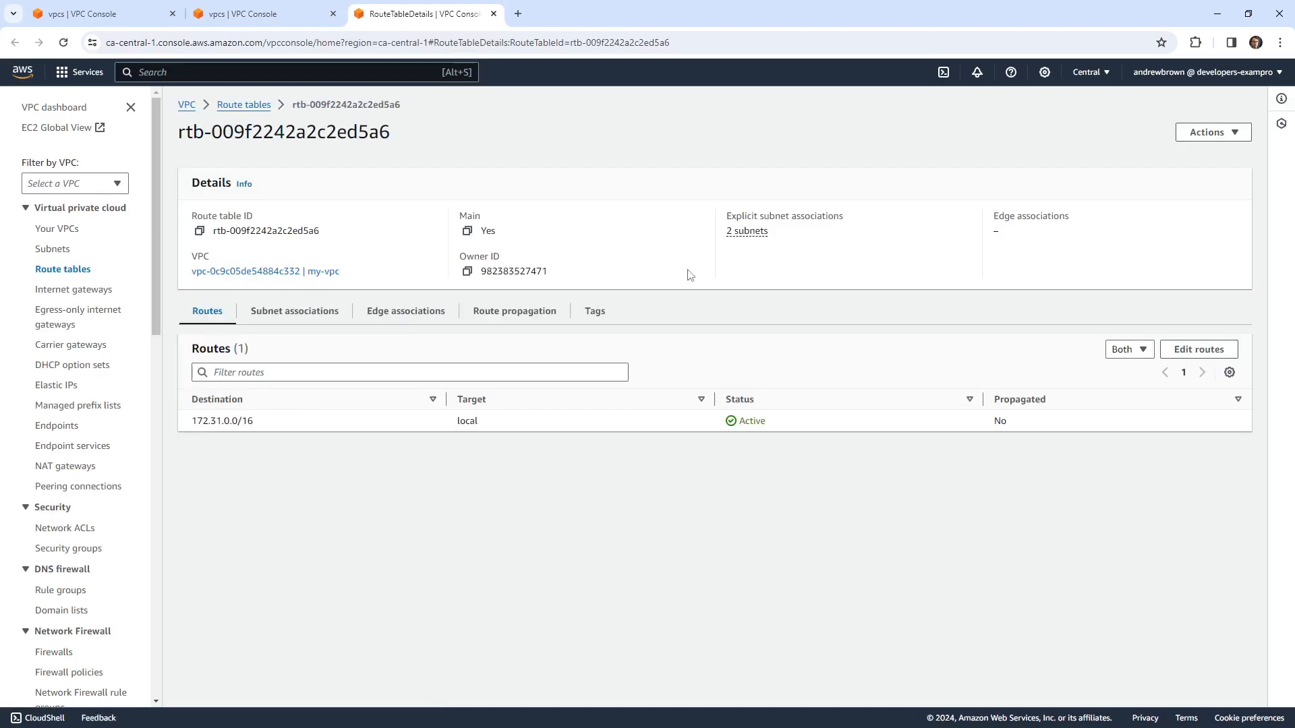
{"action": "left_click", "coordinate": [1197, 350]}
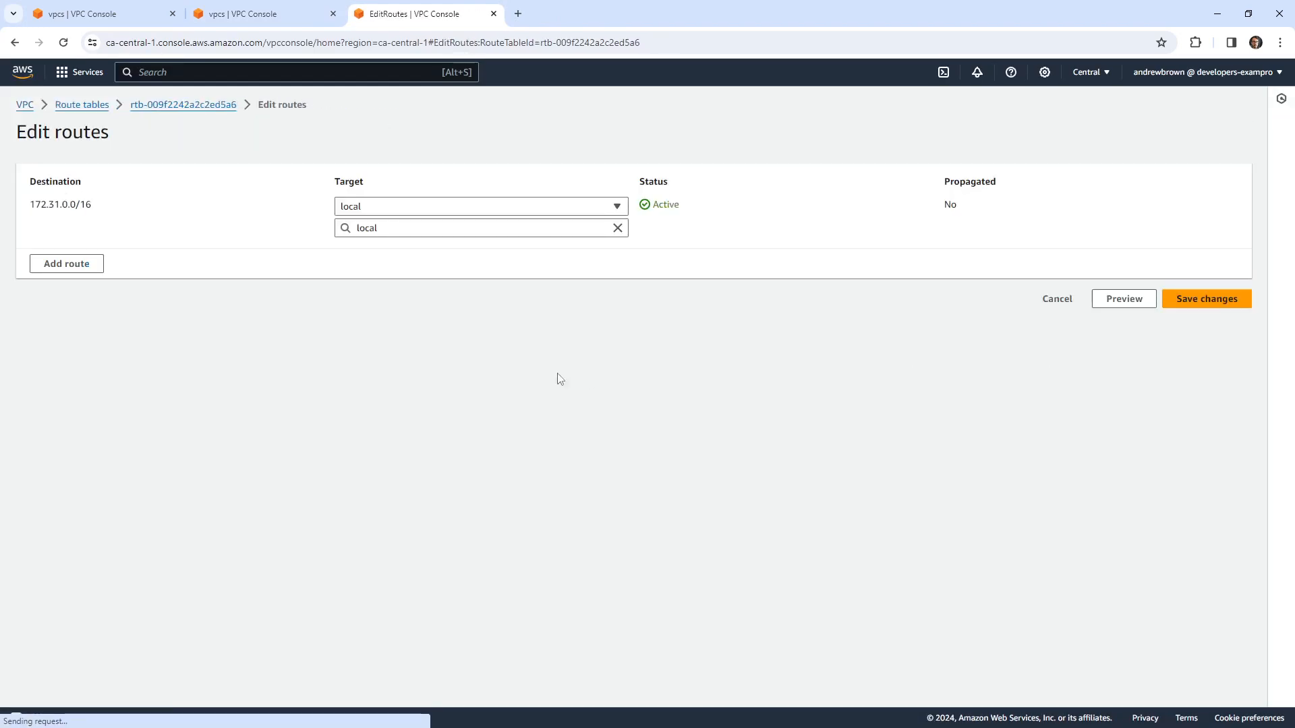
Step: Try to add a 0.0.0.0/0 route with an internet gateway as its target
{"action": "left_click", "coordinate": [95, 297]}
{"action": "left_click", "coordinate": [133, 255]}
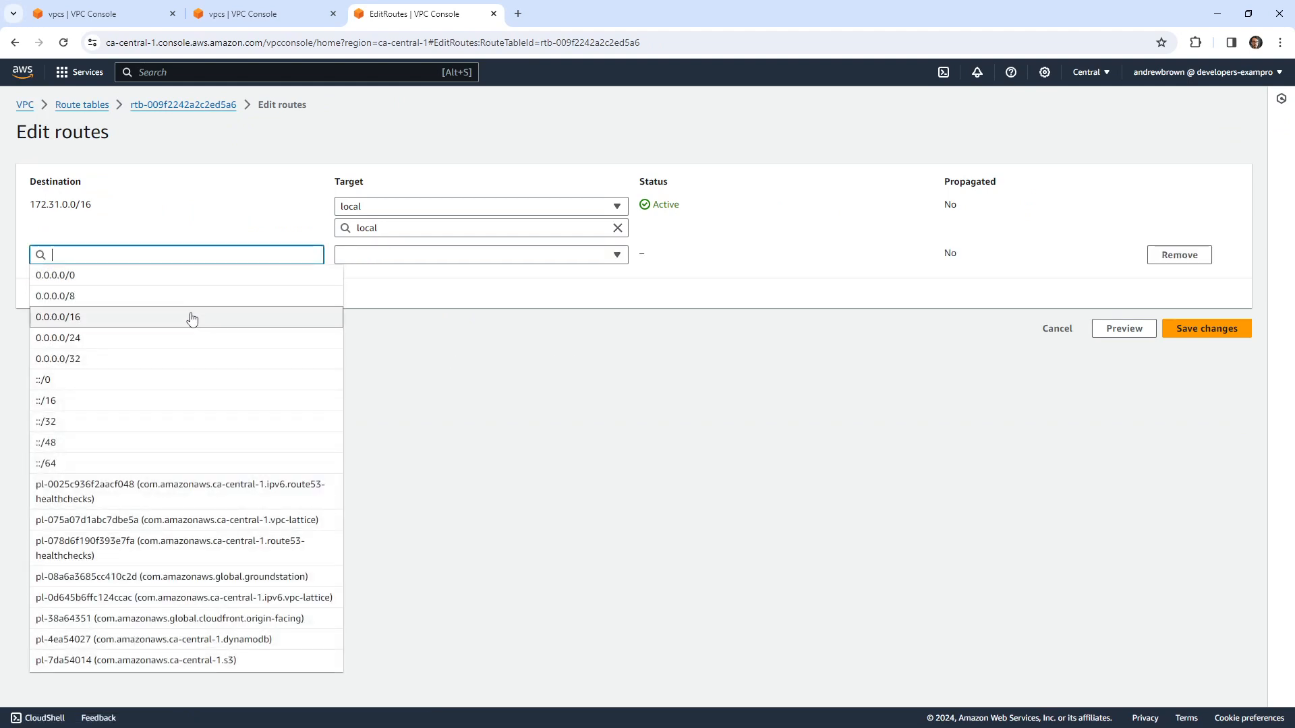
{"action": "left_click", "coordinate": [186, 275]}
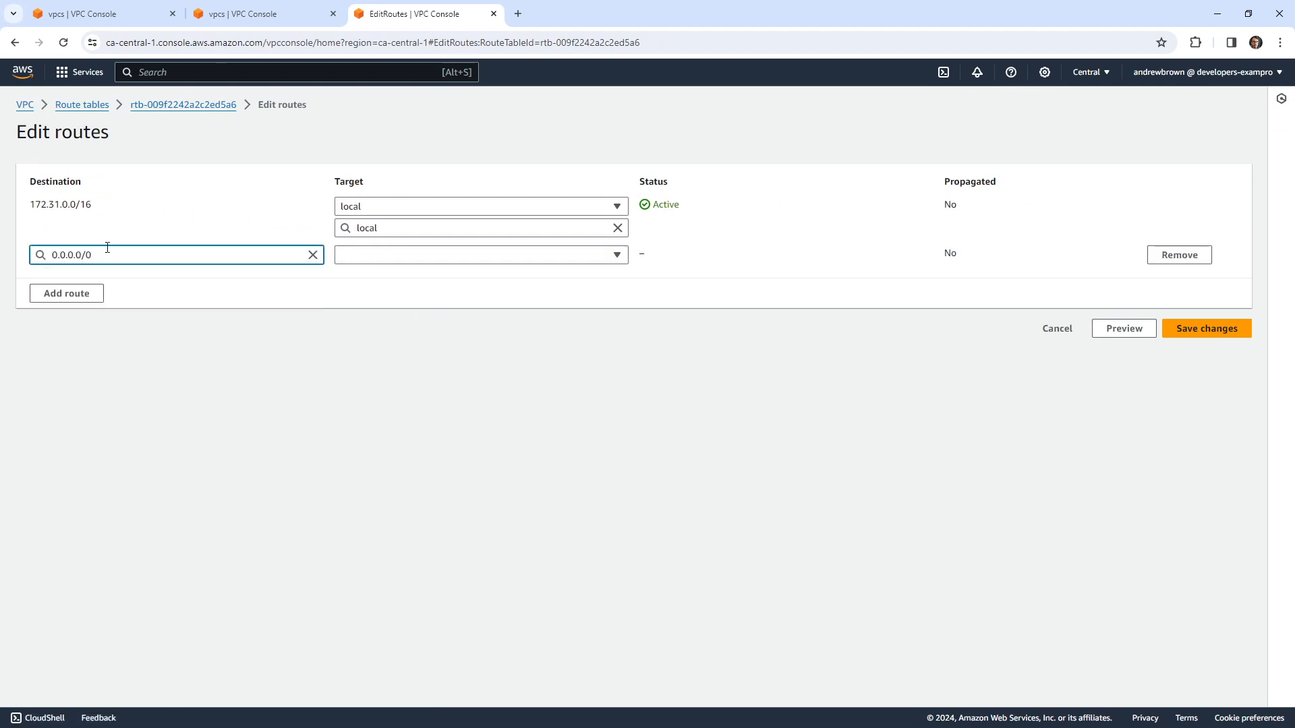
{"action": "left_click", "coordinate": [385, 251]}
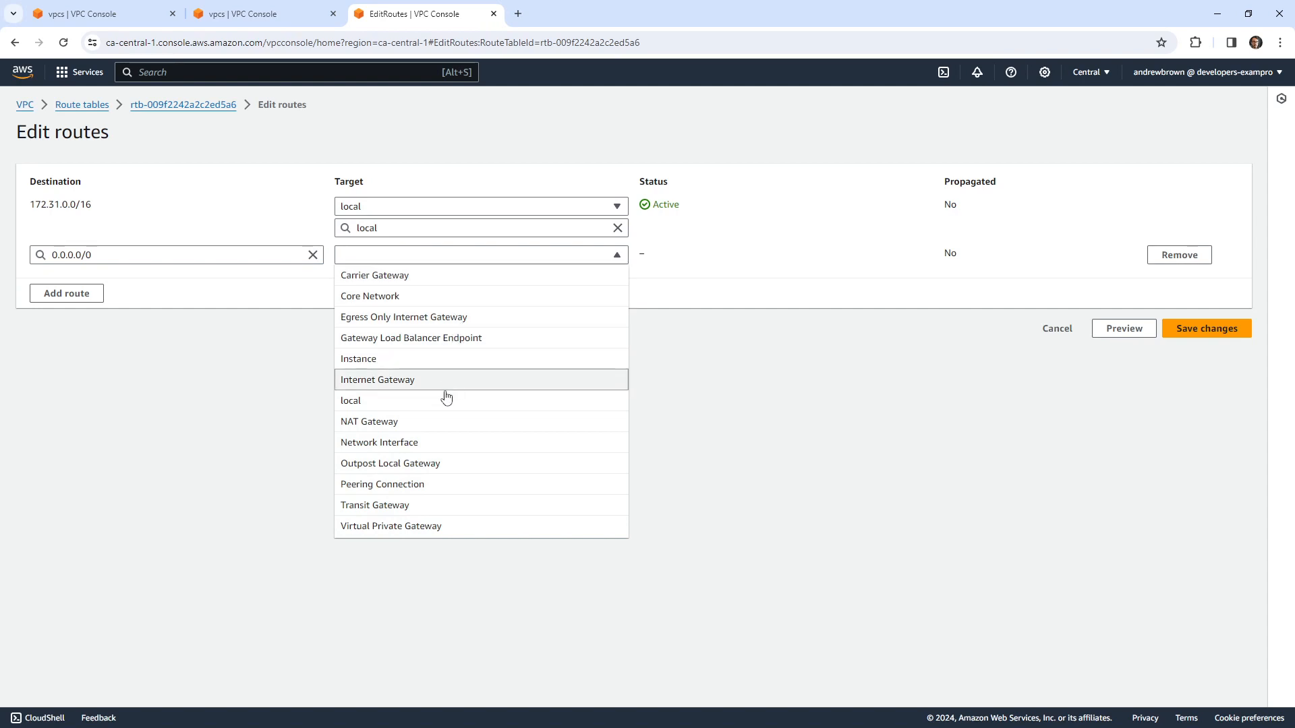
{"action": "left_click", "coordinate": [438, 380]}
{"action": "left_click", "coordinate": [456, 278]}
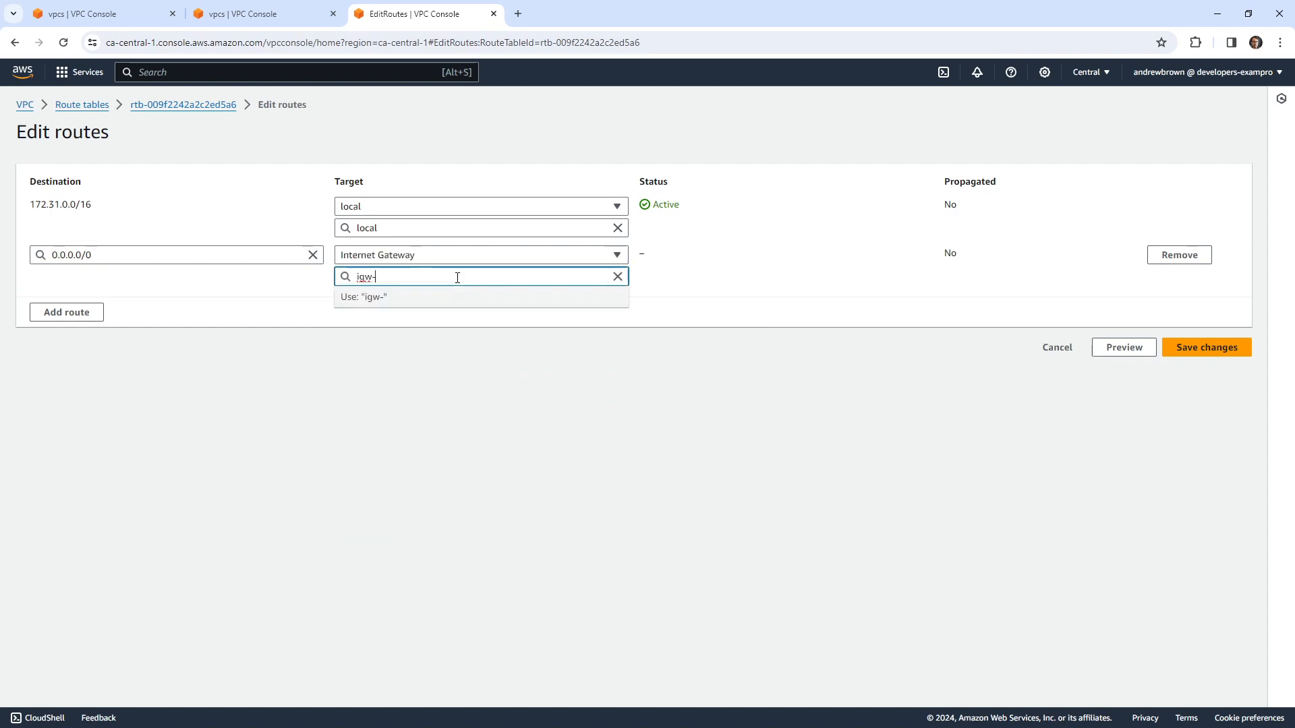
{"action": "left_click", "coordinate": [618, 276]}
{"action": "left_click", "coordinate": [581, 256]}
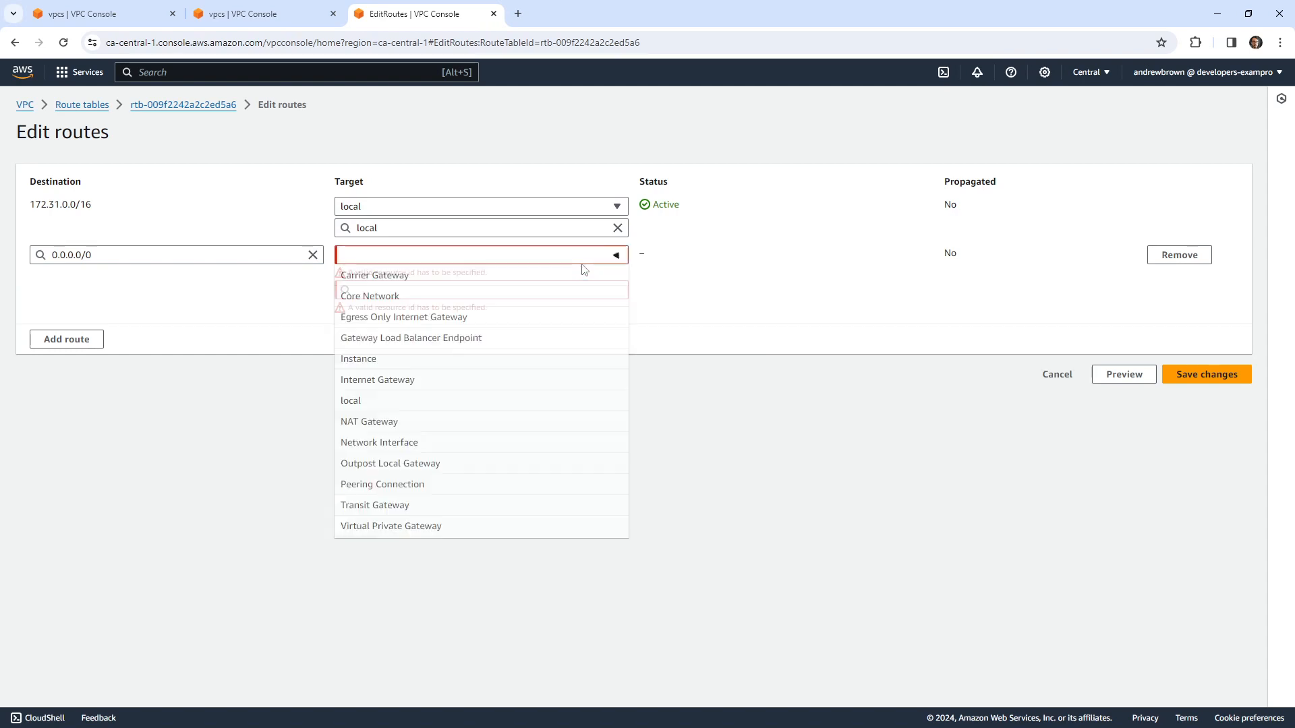
{"action": "left_click", "coordinate": [474, 379]}
{"action": "left_click", "coordinate": [617, 290]}
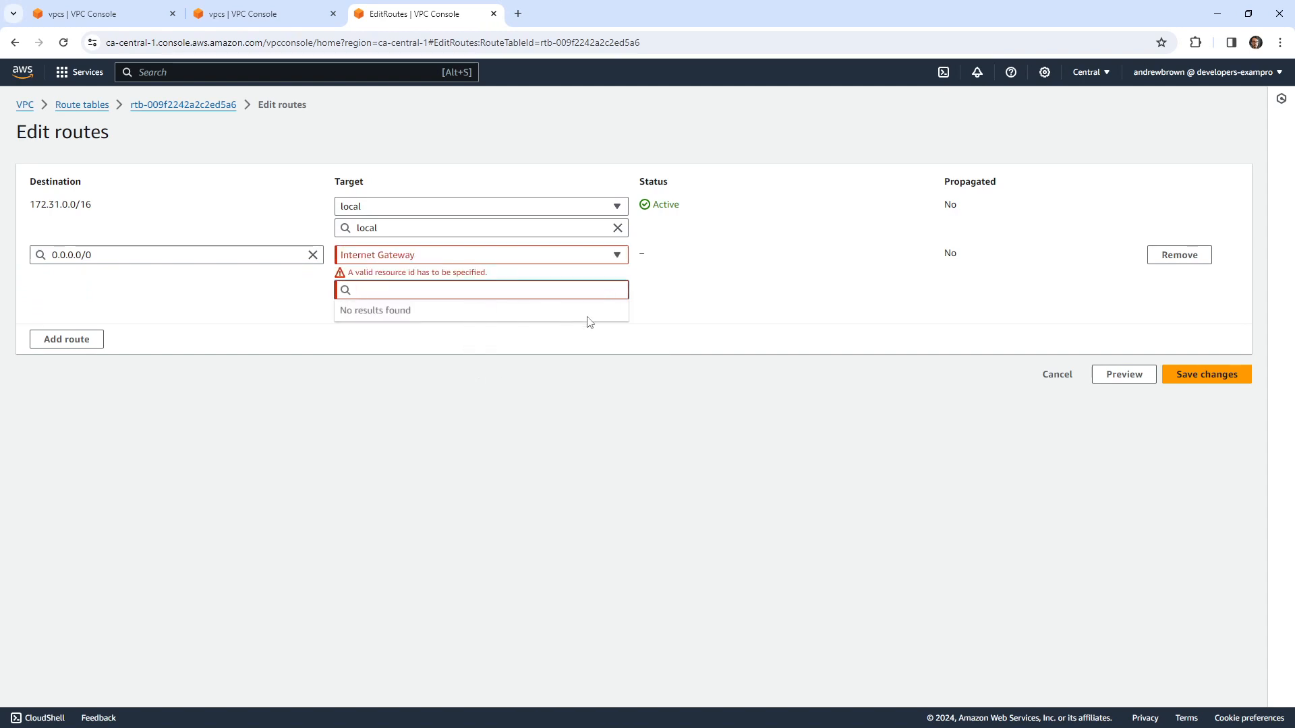
Step: Open the internet gateways list in a separate VPC console tab and check my-igw's attachment state
{"action": "right_click", "coordinate": [25, 106]}
{"action": "left_click", "coordinate": [42, 118]}
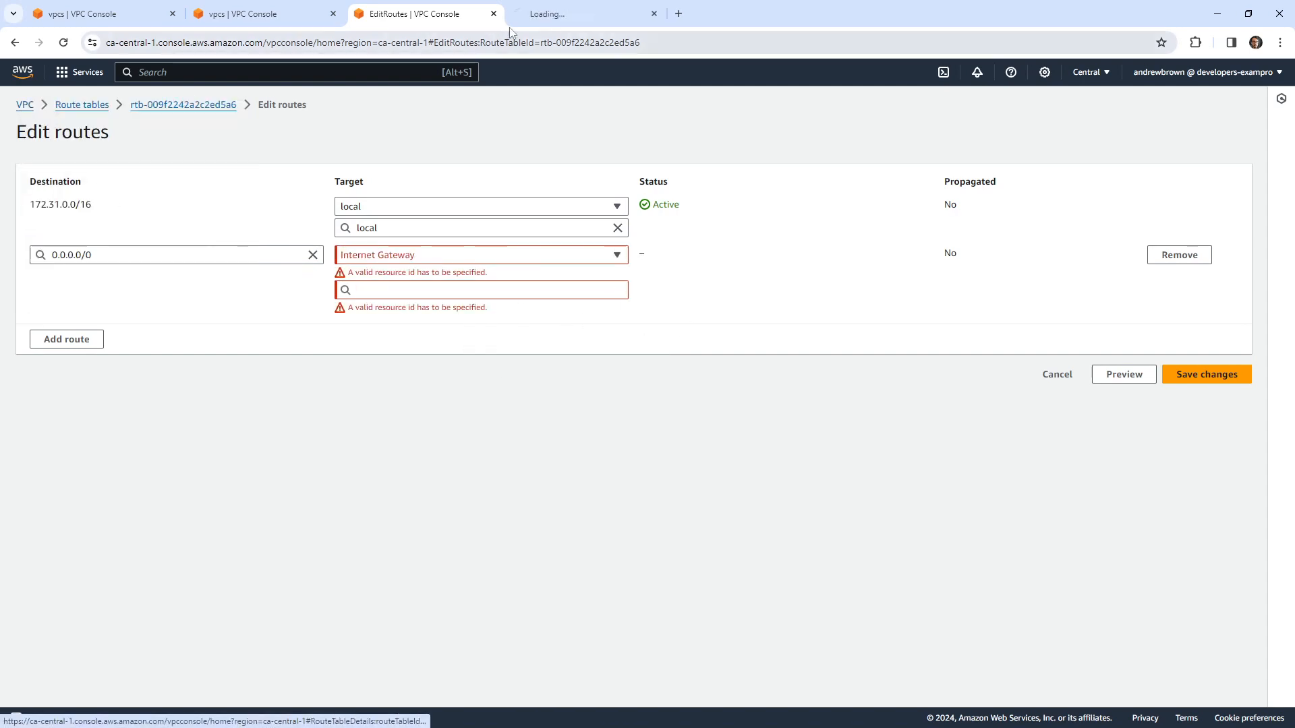
{"action": "key", "text": "ctrl+Tab"}
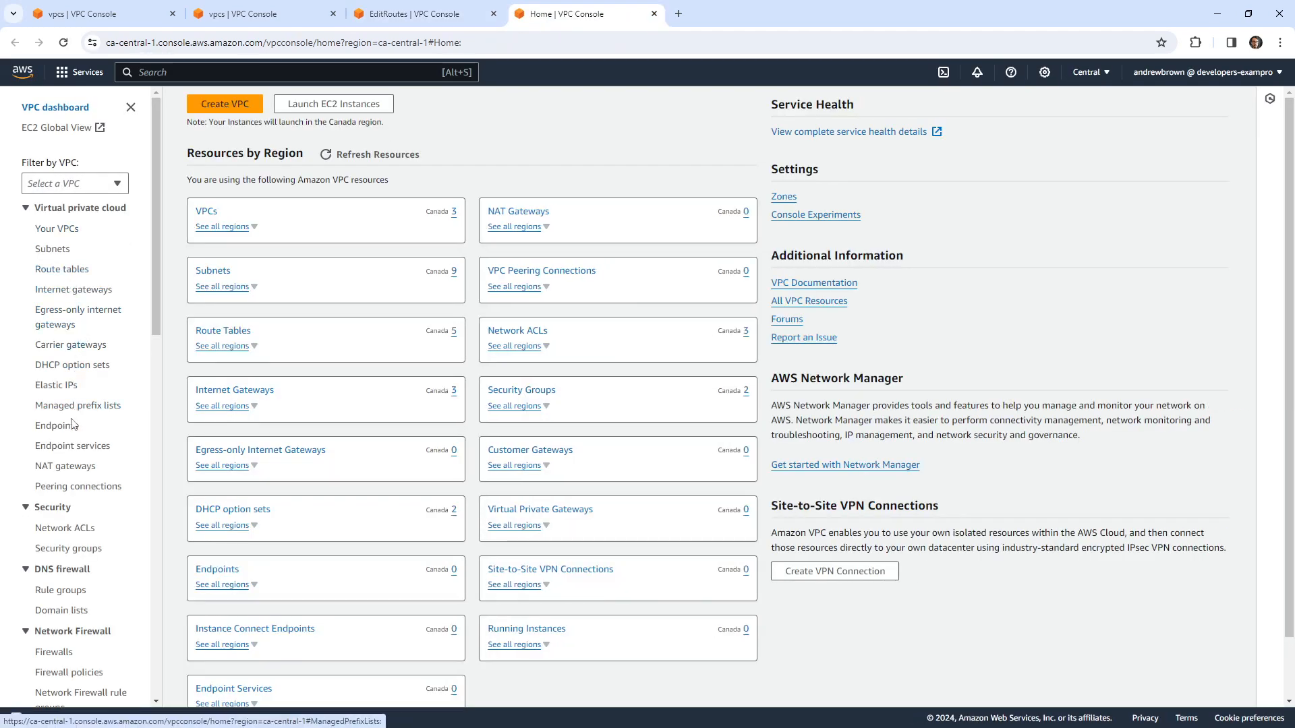
{"action": "left_click", "coordinate": [74, 291]}
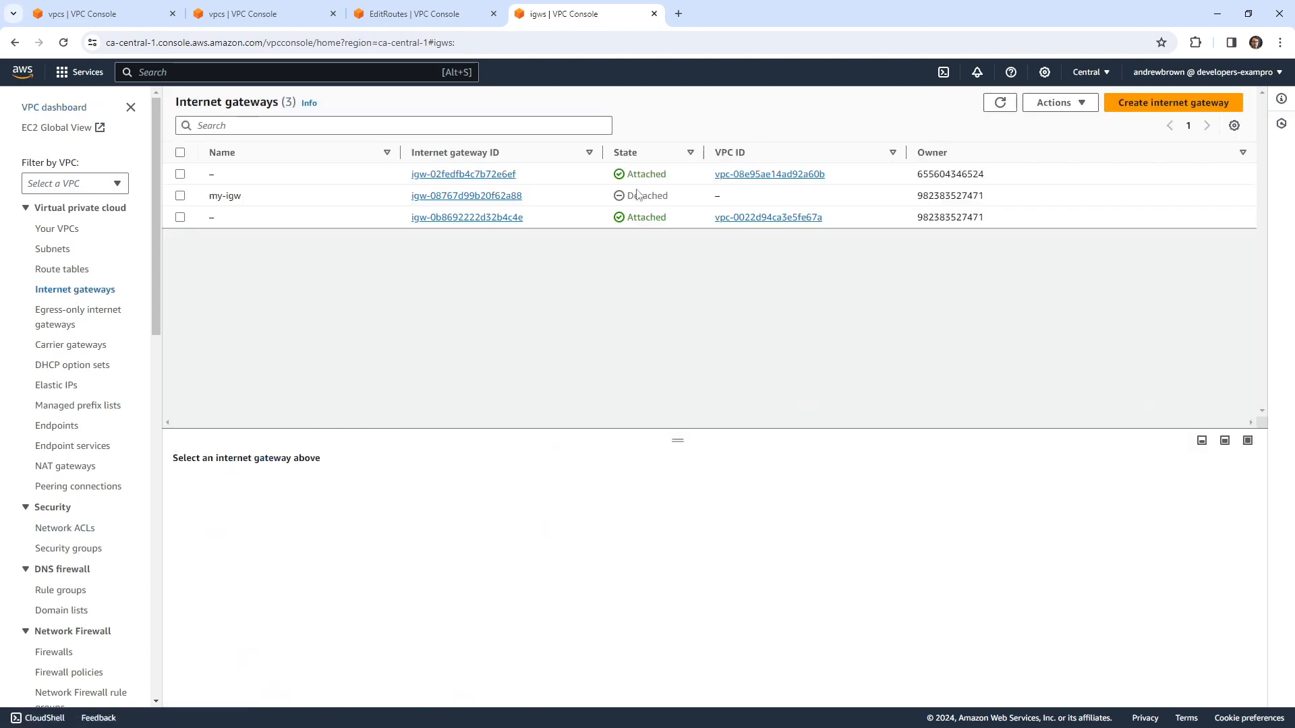
{"action": "left_click_drag", "start_coordinate": [638, 195], "coordinate": [669, 195]}
Step: Attach the my-igw internet gateway to my-vpc
{"action": "left_click", "coordinate": [182, 197]}
{"action": "left_click", "coordinate": [181, 197]}
{"action": "left_click", "coordinate": [1054, 102]}
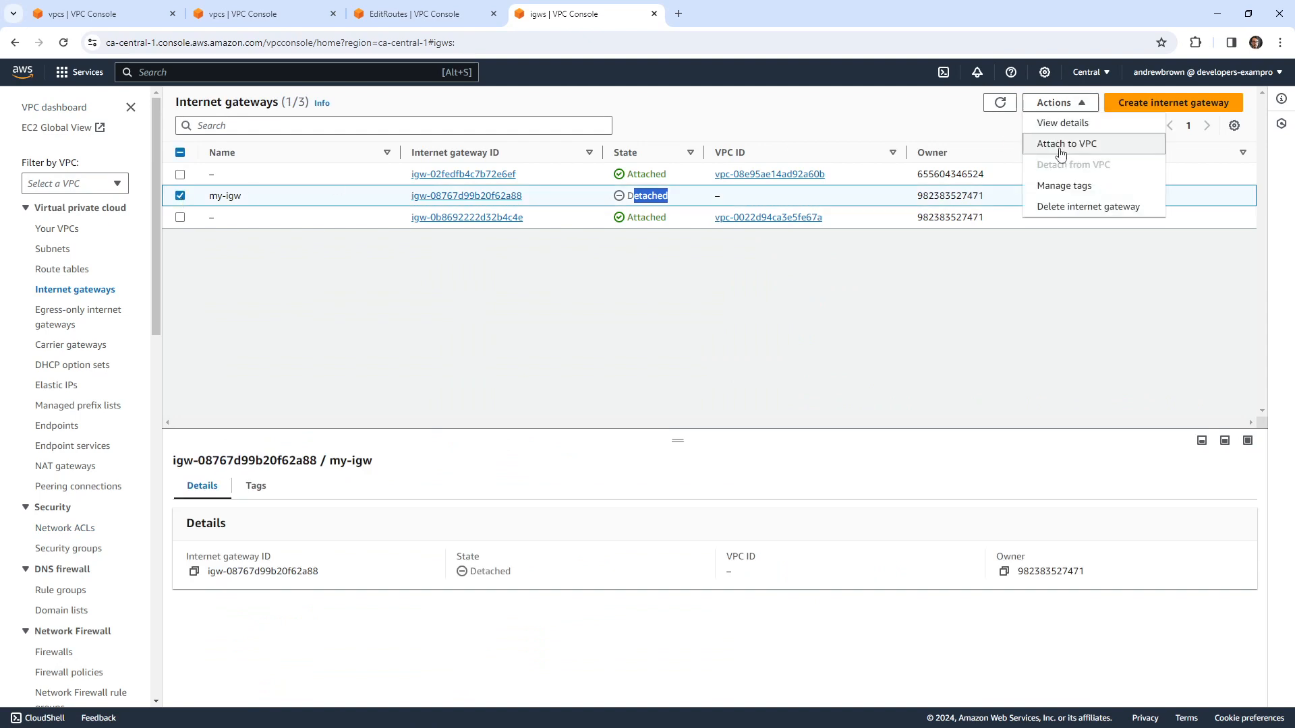
{"action": "left_click", "coordinate": [1071, 141]}
{"action": "left_click", "coordinate": [173, 245]}
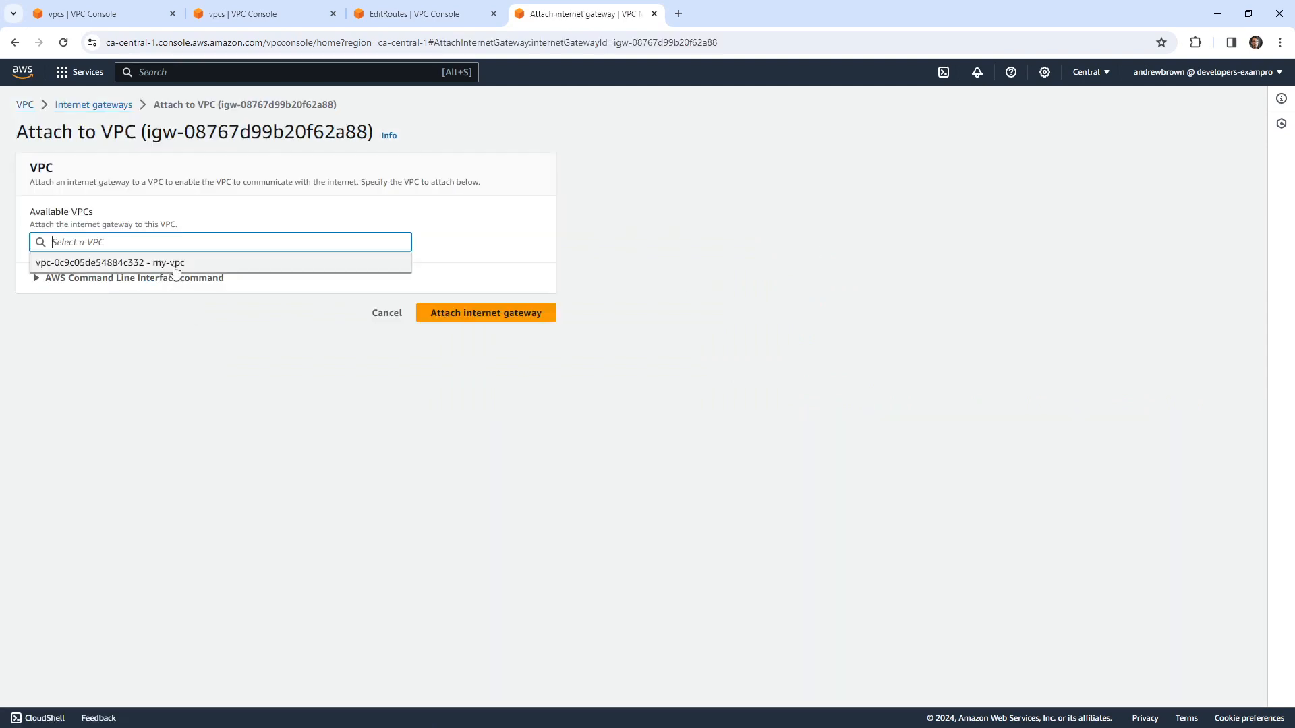
{"action": "left_click", "coordinate": [174, 264]}
{"action": "left_click", "coordinate": [437, 313]}
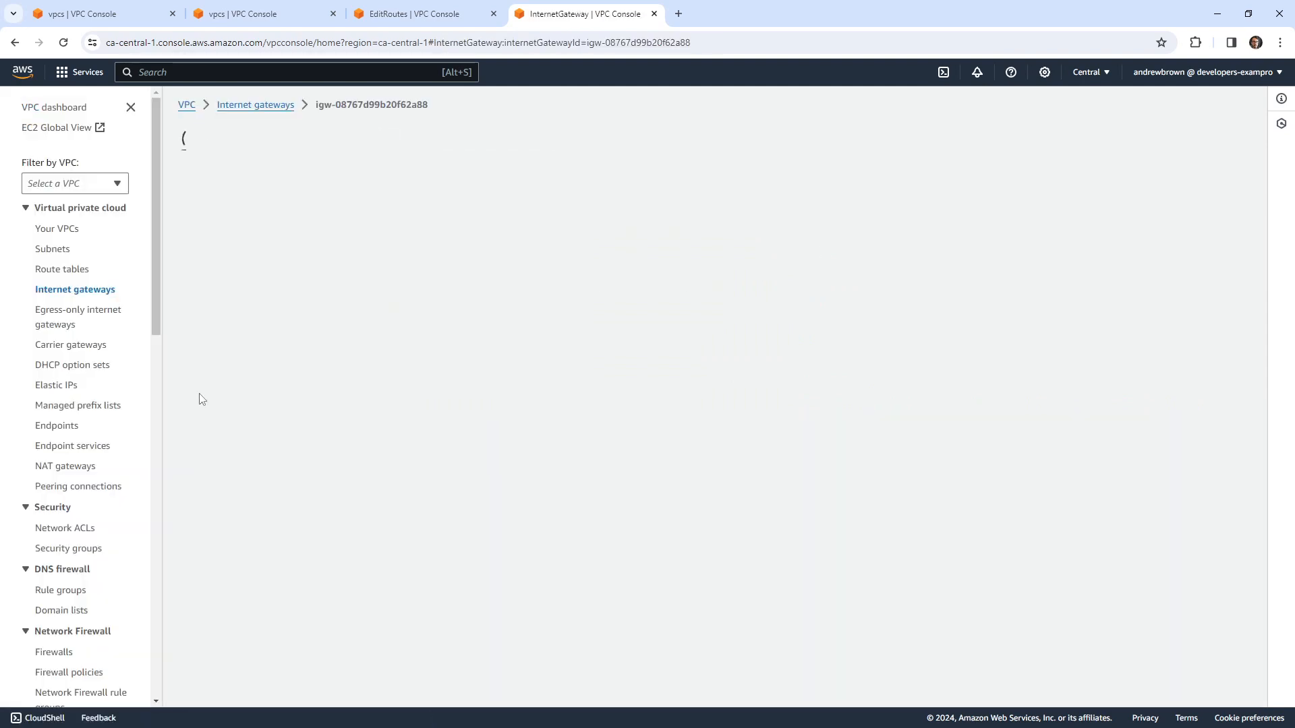
Step: Return to the route editor tab and retry picking an internet gateway target for the 0.0.0.0/0 route
{"action": "left_click", "coordinate": [257, 14]}
{"action": "left_click", "coordinate": [416, 14]}
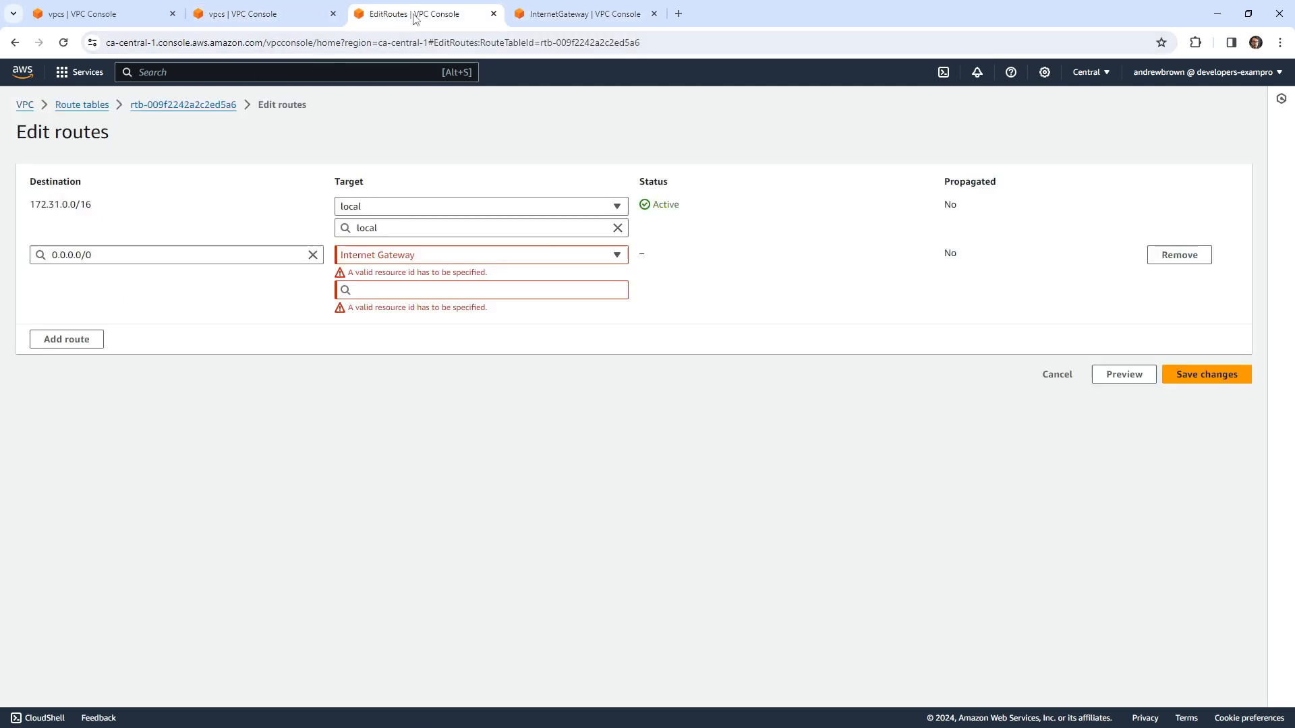
{"action": "left_click", "coordinate": [617, 256]}
{"action": "left_click", "coordinate": [617, 256]}
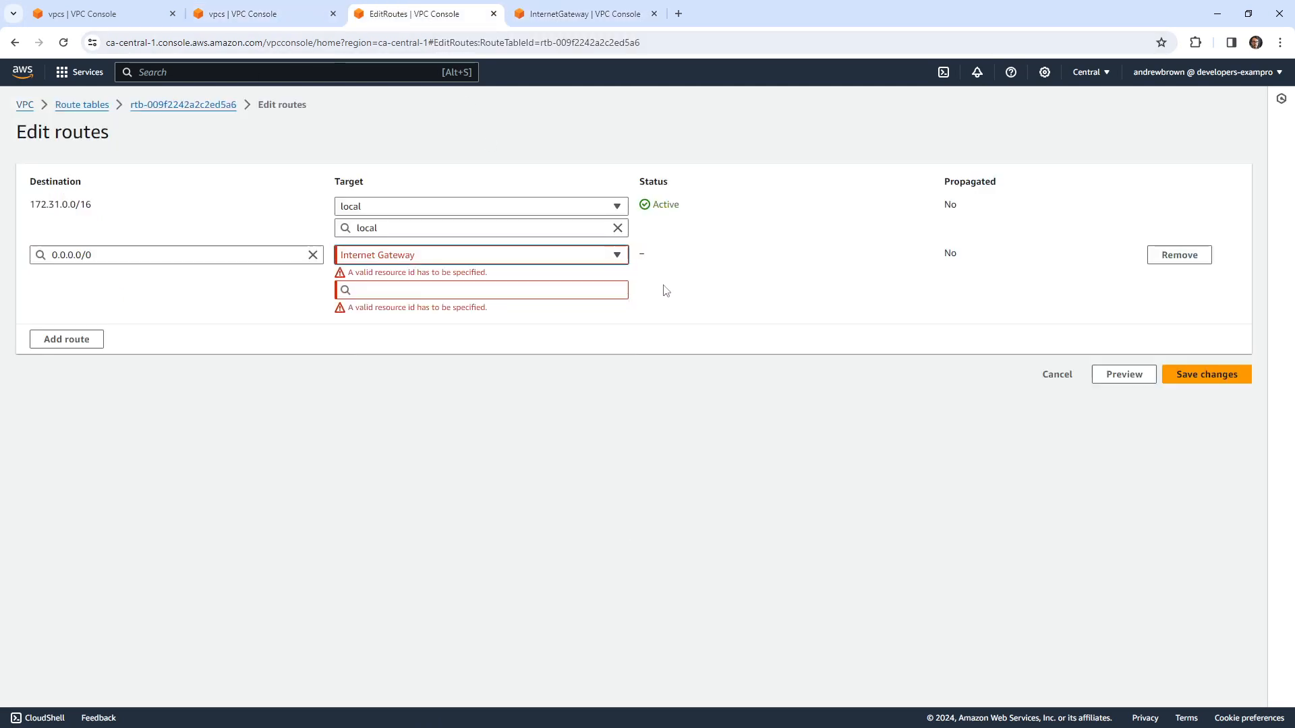
{"action": "left_click", "coordinate": [615, 289]}
{"action": "left_click", "coordinate": [640, 283]}
Step: Reload the route editor and try again to add a route with an internet gateway target
{"action": "left_click", "coordinate": [63, 42]}
{"action": "left_click", "coordinate": [67, 264]}
{"action": "left_click", "coordinate": [449, 256]}
{"action": "left_click", "coordinate": [446, 377]}
{"action": "left_click", "coordinate": [516, 280]}
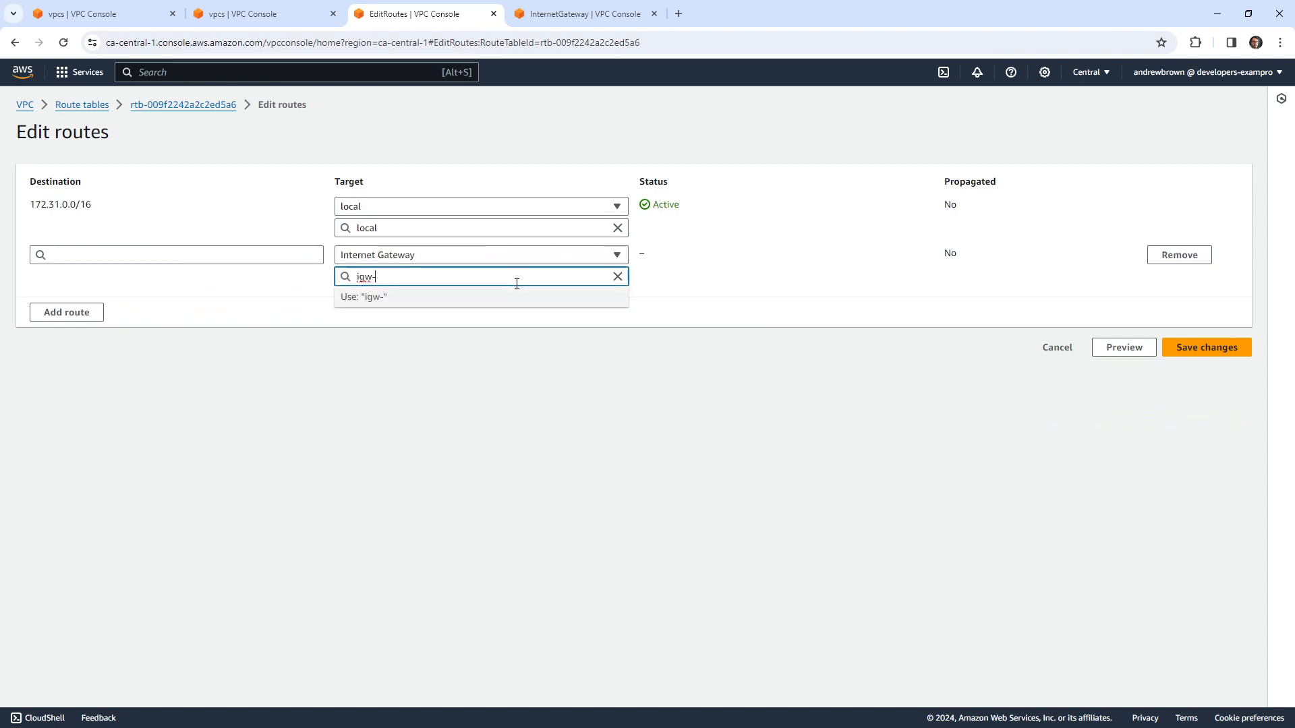
{"action": "left_click", "coordinate": [617, 279]}
{"action": "left_click", "coordinate": [616, 282]}
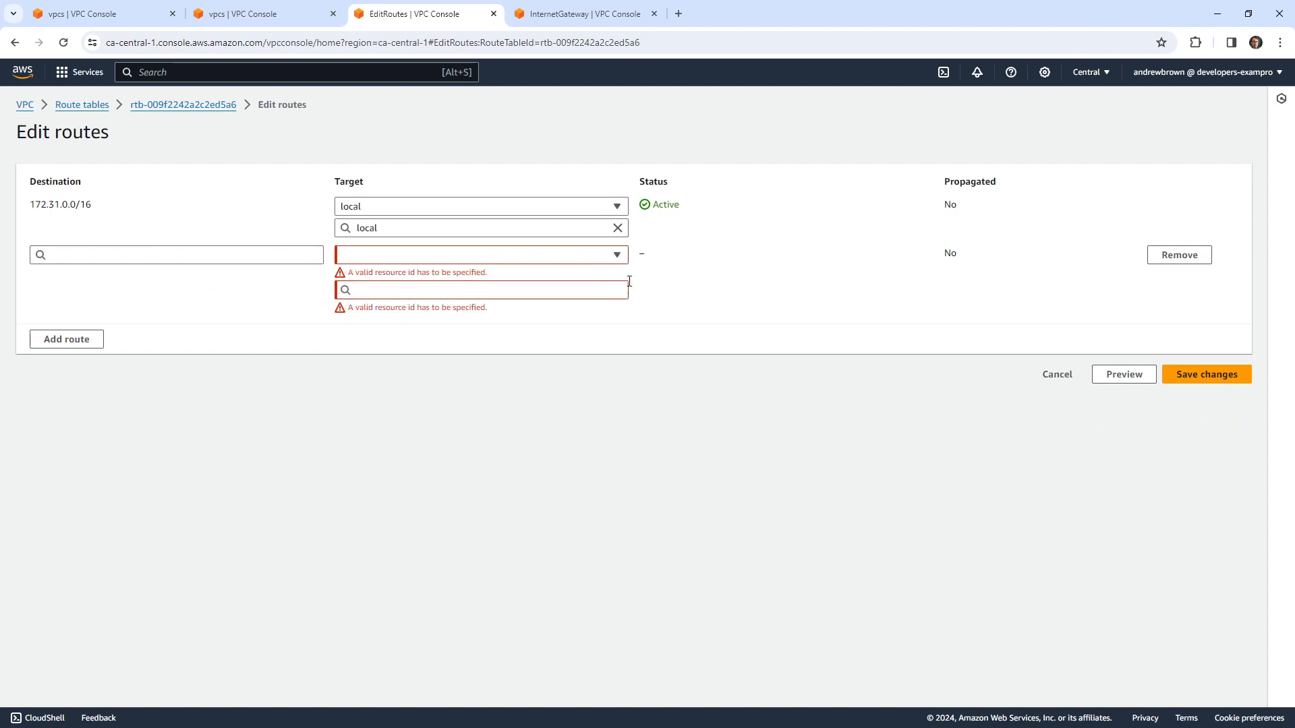
Step: Reopen the route editor from the route table's details and save a 0.0.0.0/0 route targeting the my-igw internet gateway
{"action": "left_click", "coordinate": [197, 105]}
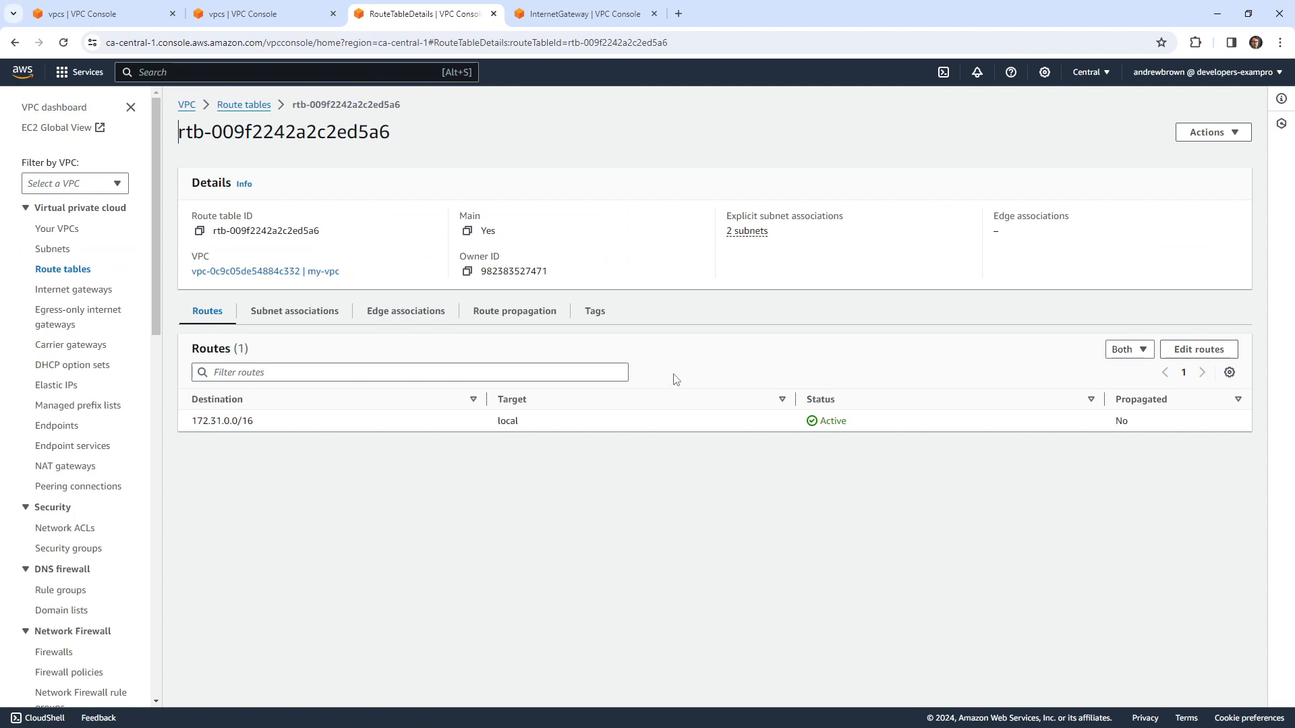
{"action": "left_click", "coordinate": [1198, 350]}
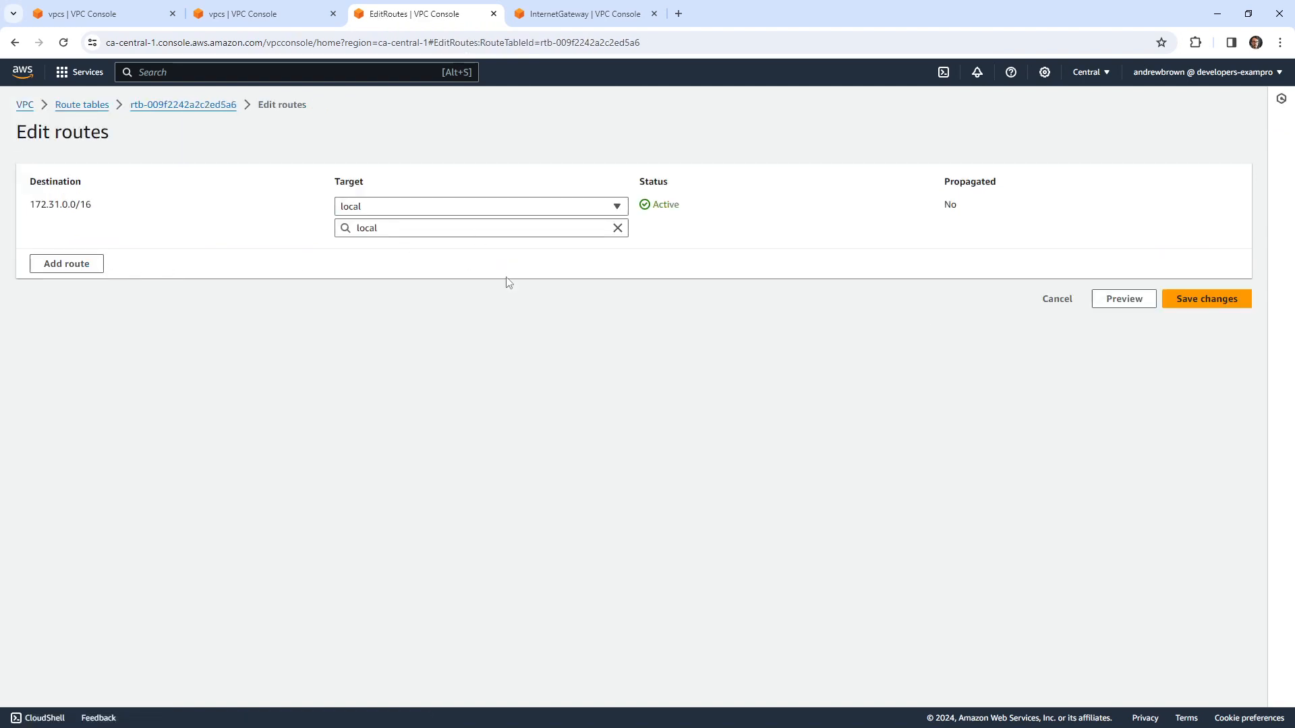
{"action": "left_click", "coordinate": [90, 263]}
{"action": "left_click", "coordinate": [584, 255]}
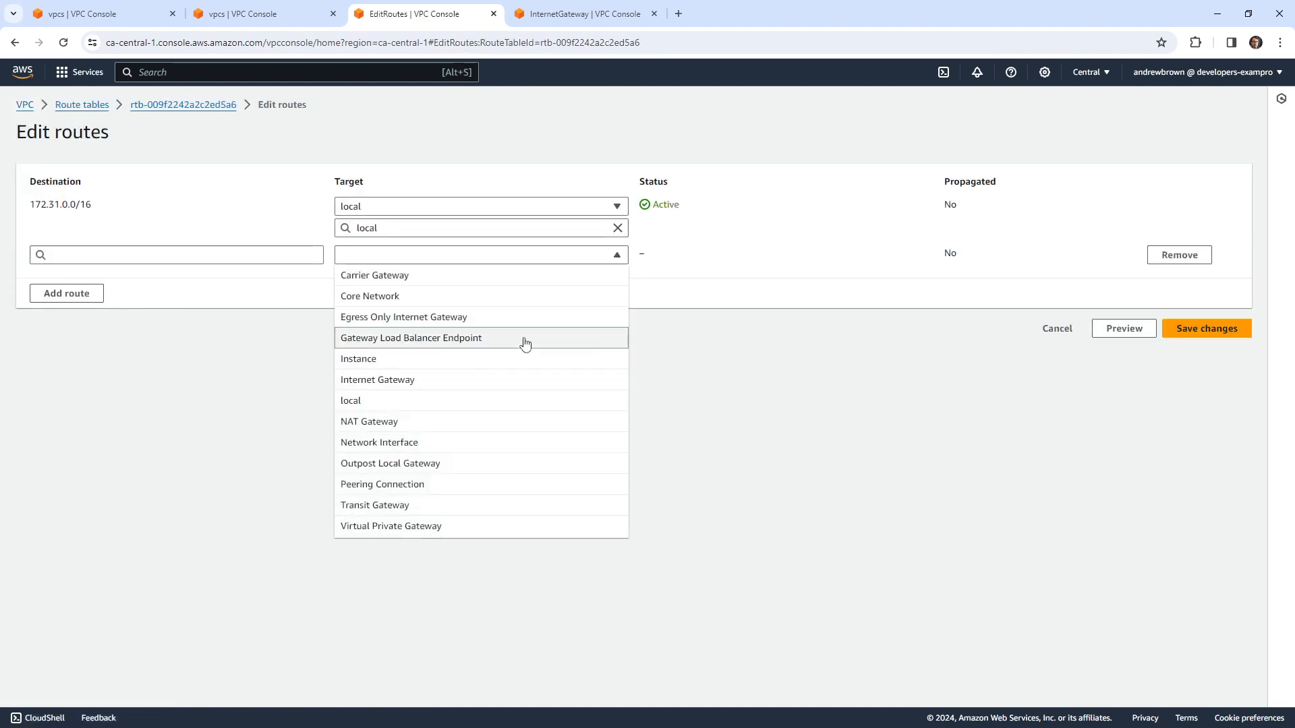
{"action": "left_click", "coordinate": [448, 379]}
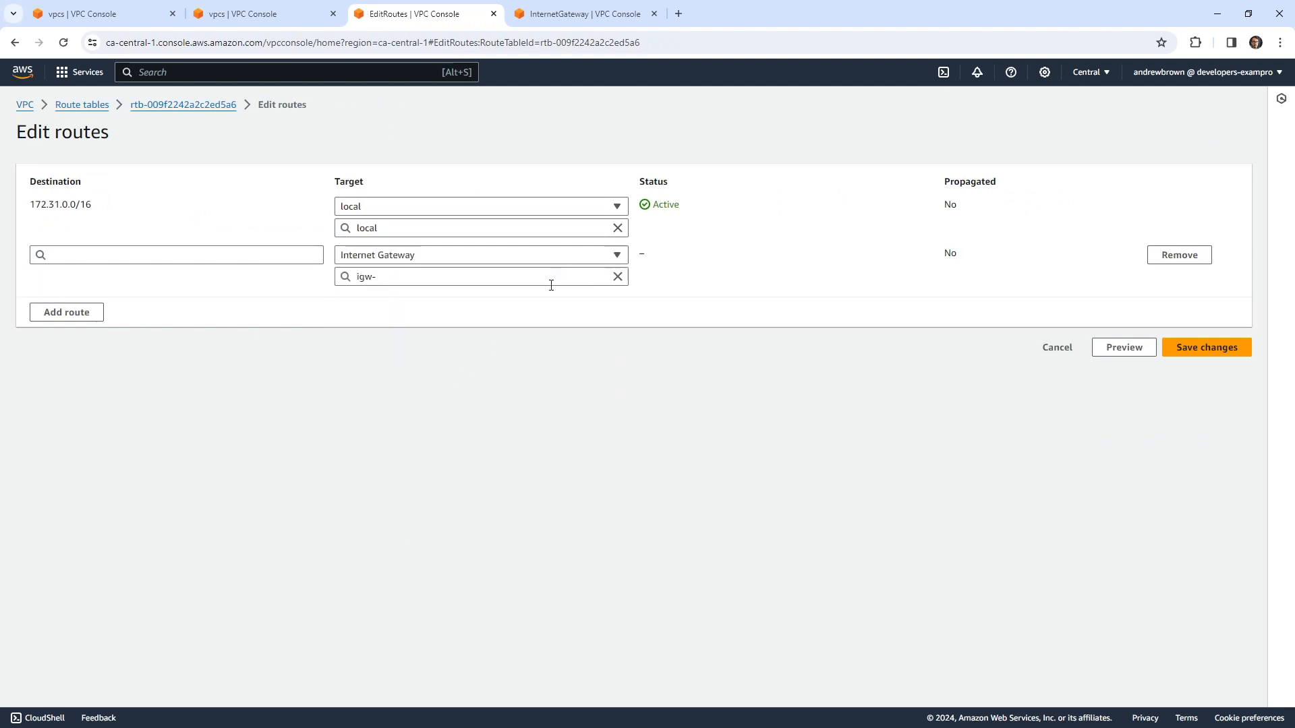
{"action": "left_click", "coordinate": [580, 280]}
{"action": "left_click", "coordinate": [508, 317]}
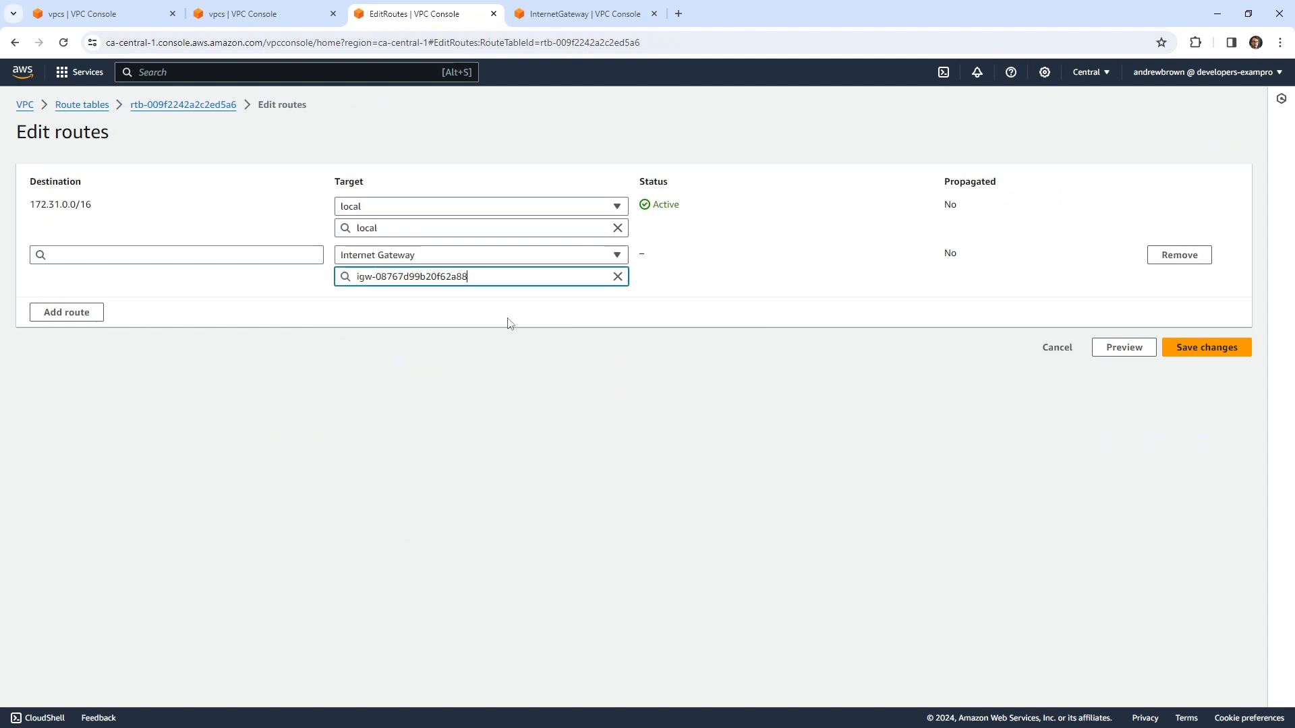
{"action": "left_click", "coordinate": [242, 262]}
{"action": "left_click", "coordinate": [165, 276]}
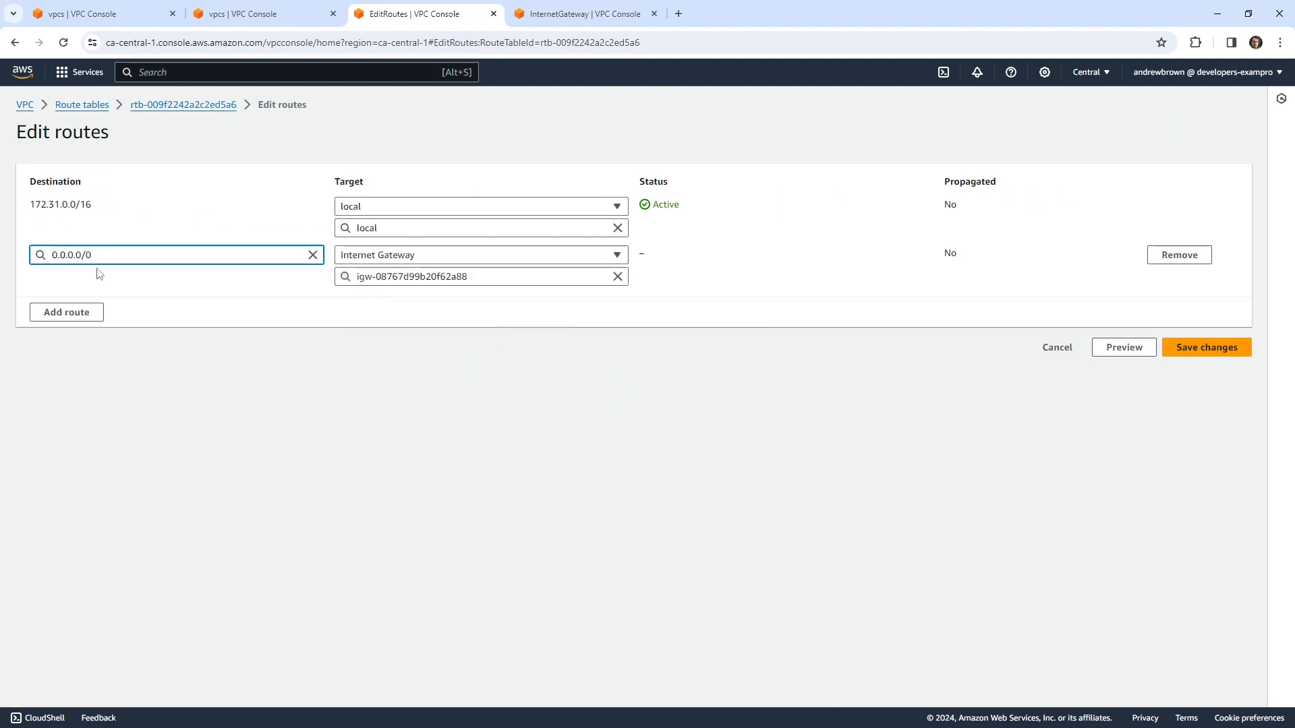
{"action": "left_click", "coordinate": [1193, 352]}
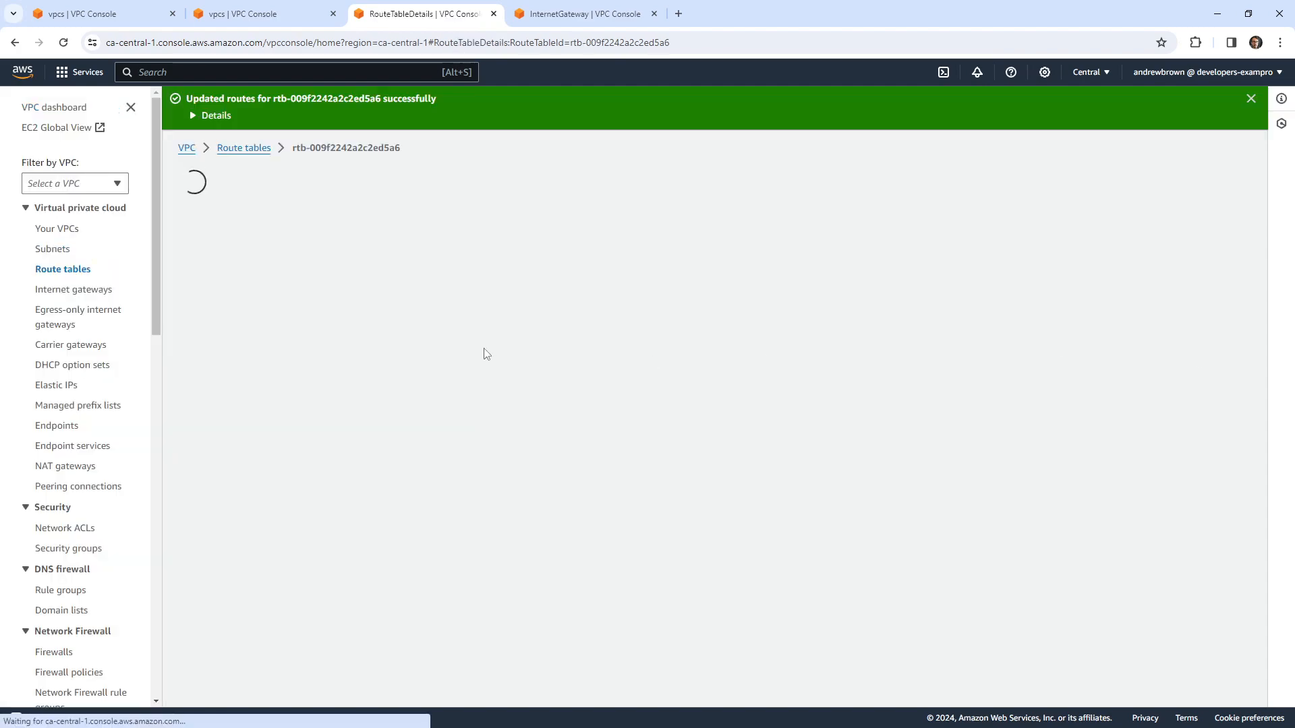
Step: Delete my-vpc along with my-igw, my-subnet-01 and my-subnet-02, confirming with "delete"
{"action": "left_click", "coordinate": [72, 231]}
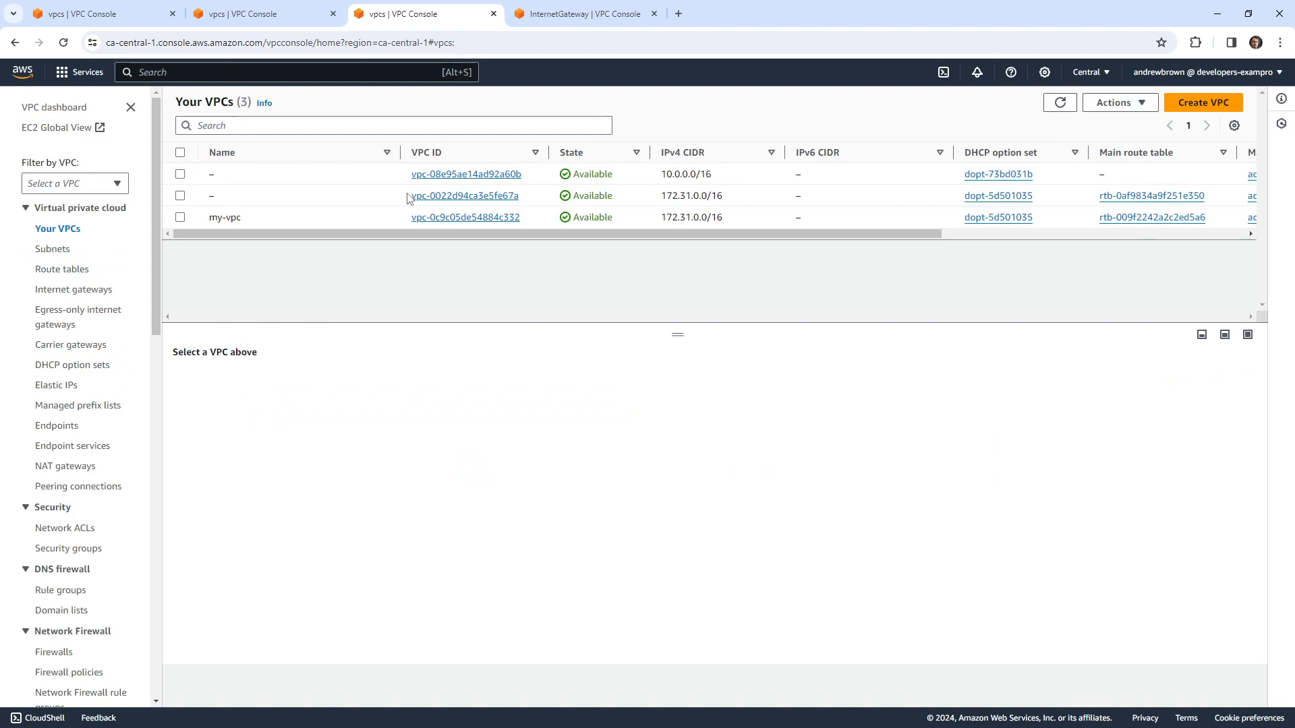
{"action": "left_click_drag", "start_coordinate": [708, 234], "coordinate": [484, 222]}
{"action": "left_click", "coordinate": [180, 217]}
{"action": "left_click", "coordinate": [1120, 102]}
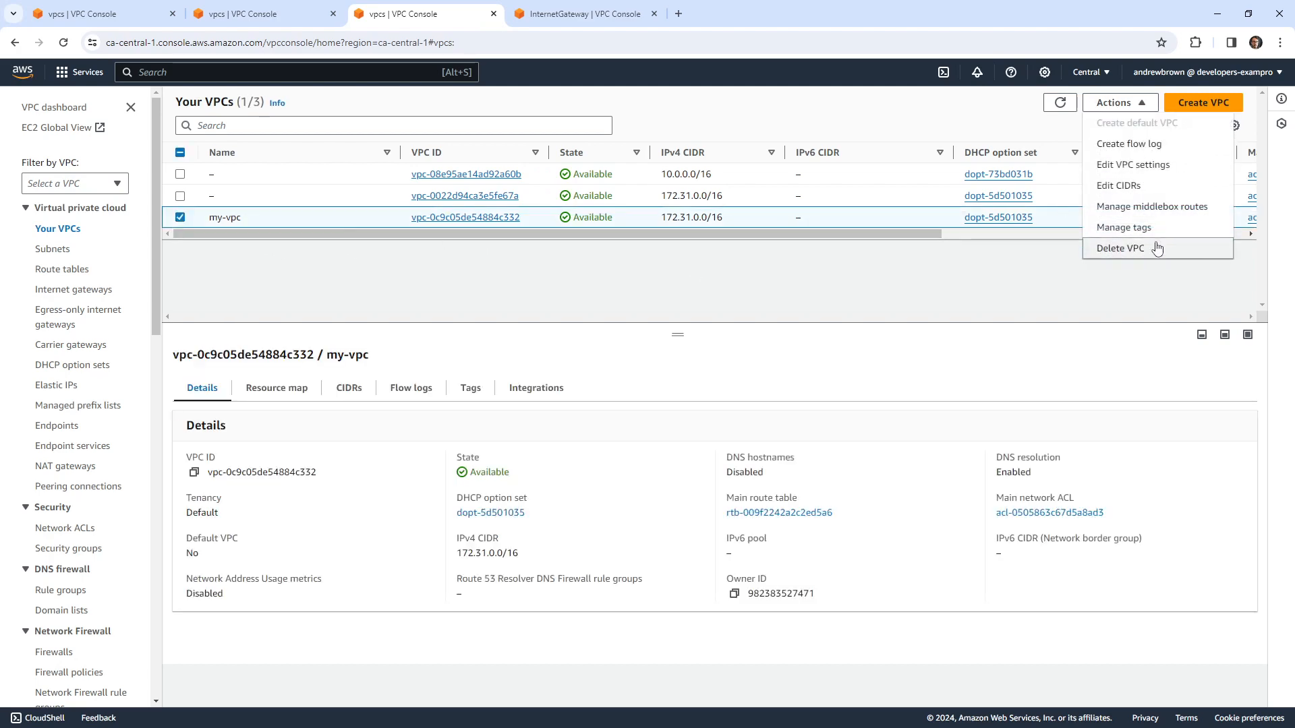
{"action": "left_click", "coordinate": [1121, 249]}
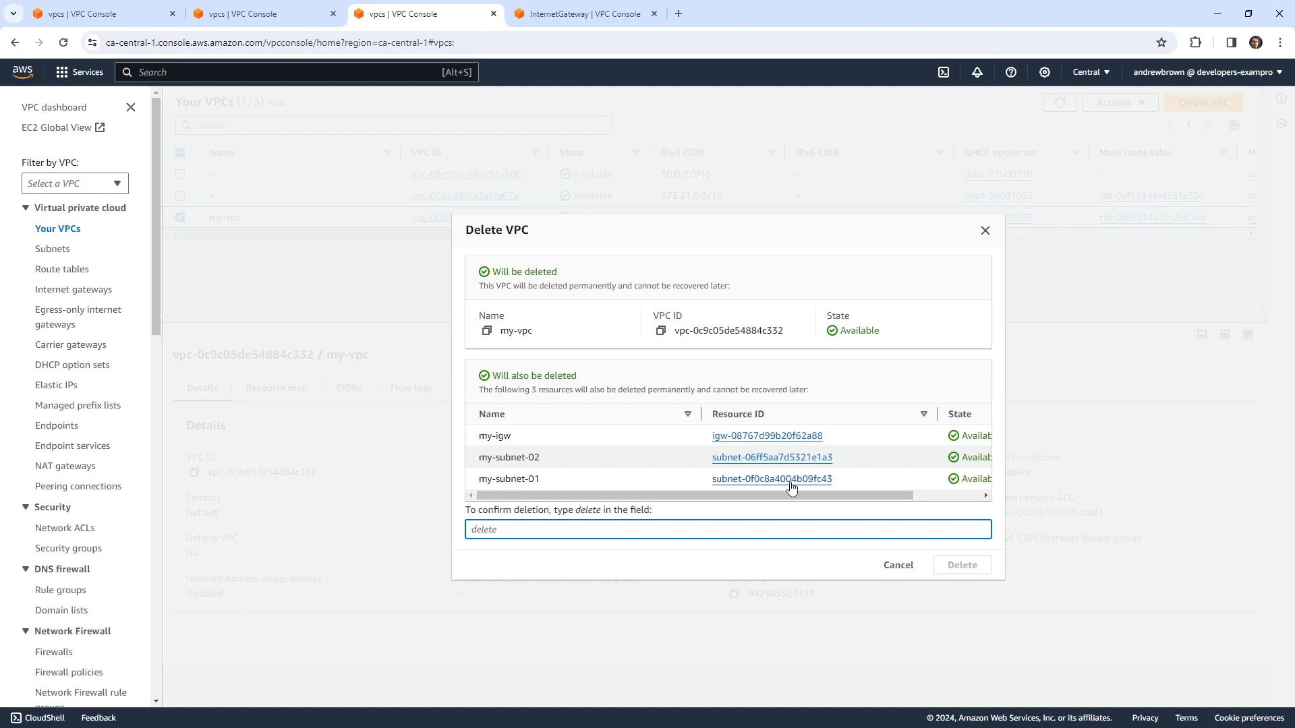
{"action": "type", "text": "delete"}
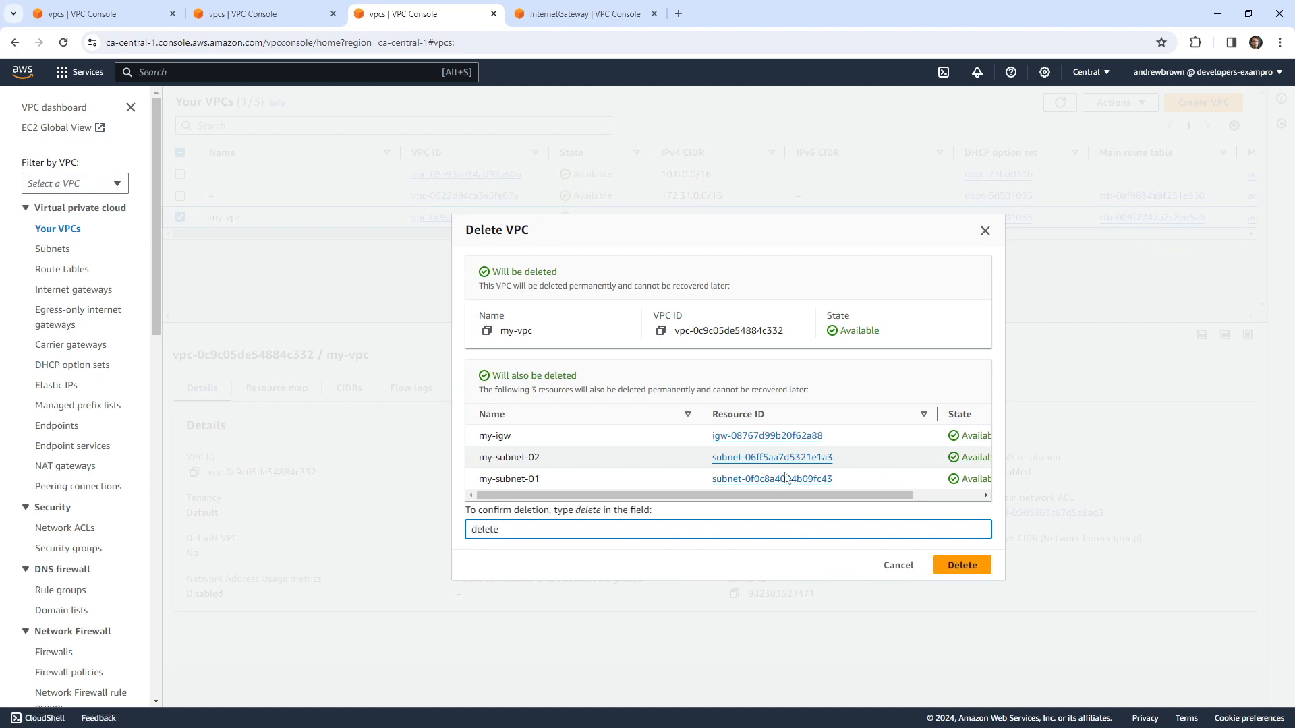
{"action": "left_click", "coordinate": [990, 556]}
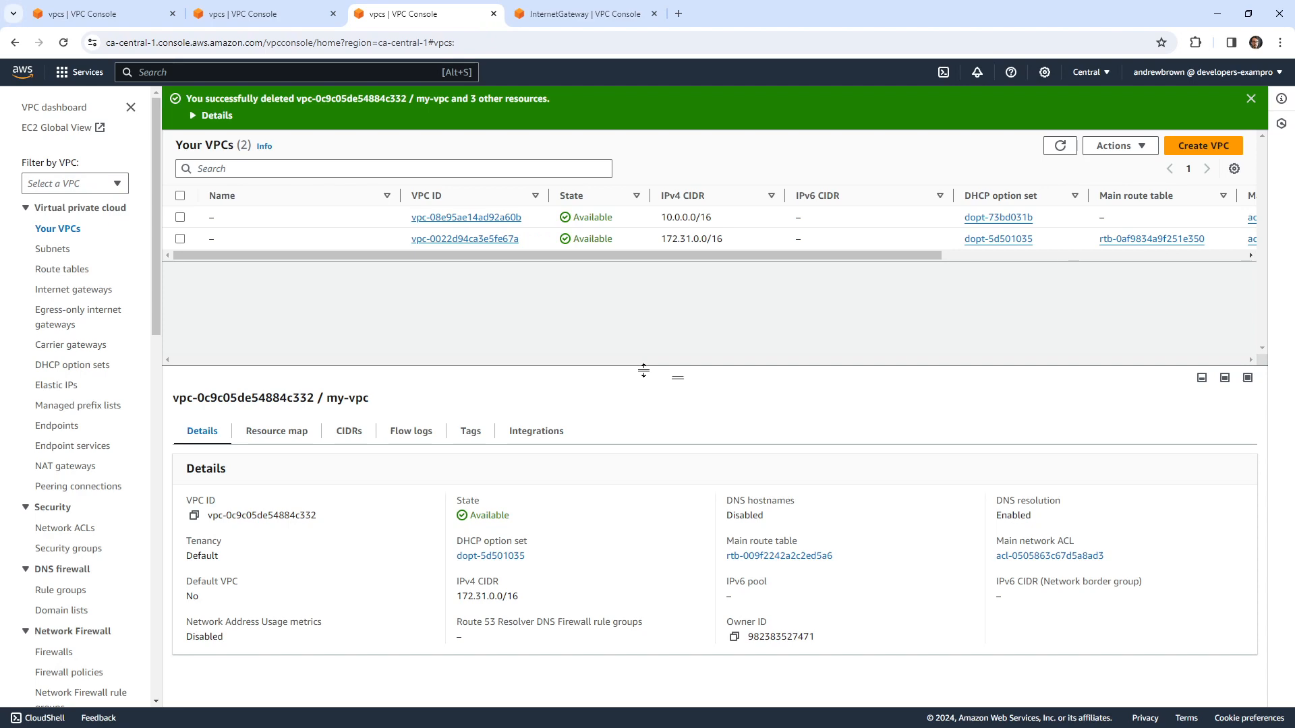
Step: Go to github.com in a new browser tab, search the top repositories for "aws" and open ExamProCo/AWS-Examples
{"action": "left_click", "coordinate": [678, 13]}
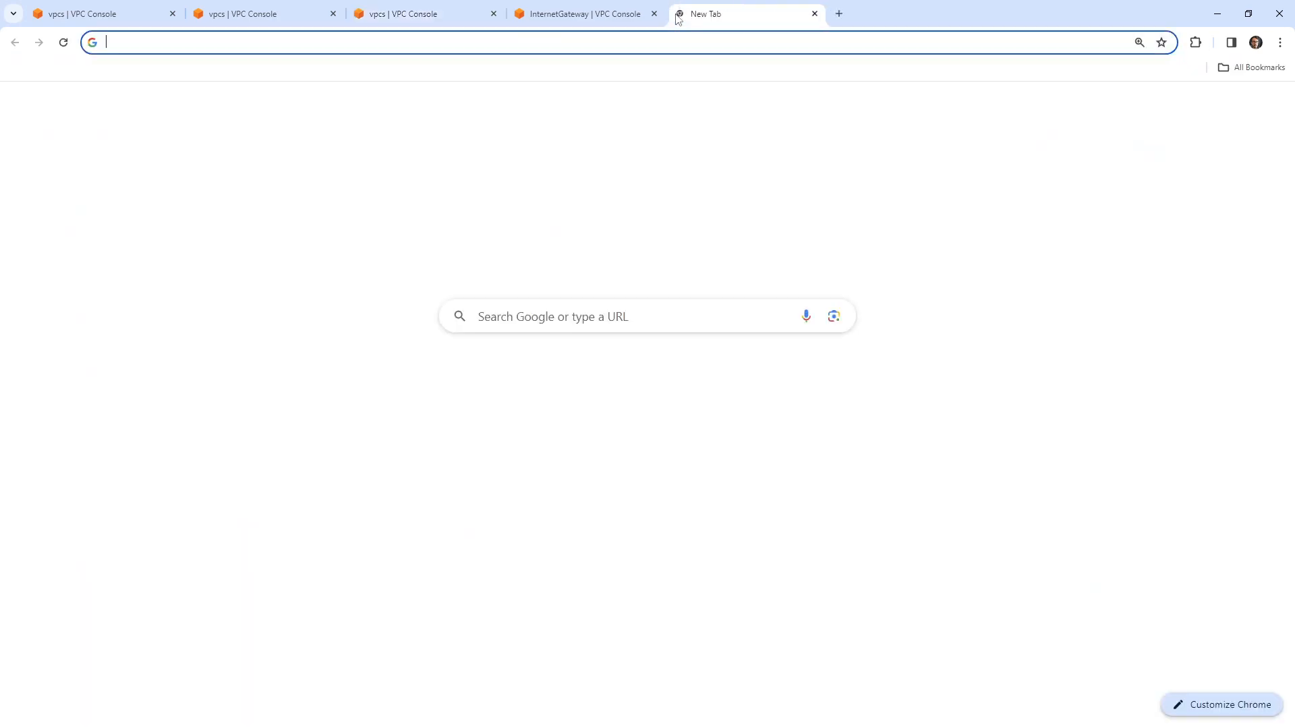
{"action": "type", "text": "github.com"}
{"action": "key", "text": "Return"}
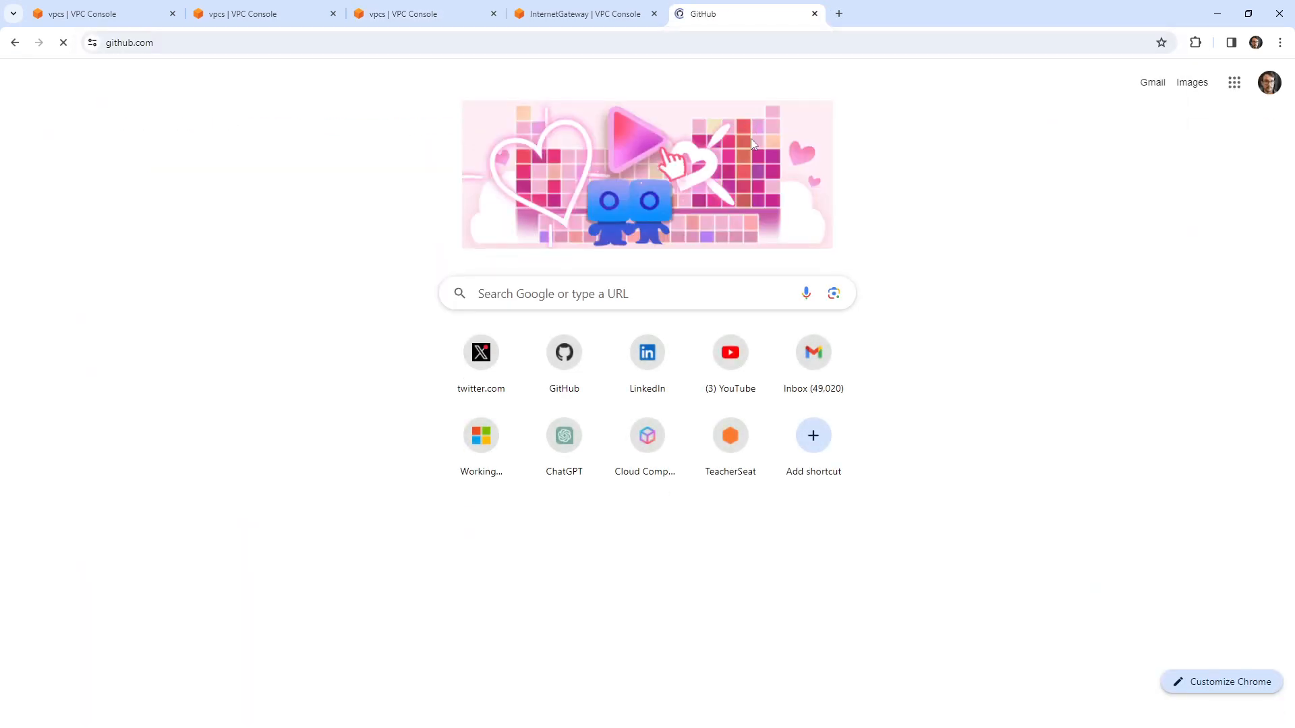
{"action": "left_click", "coordinate": [108, 189]}
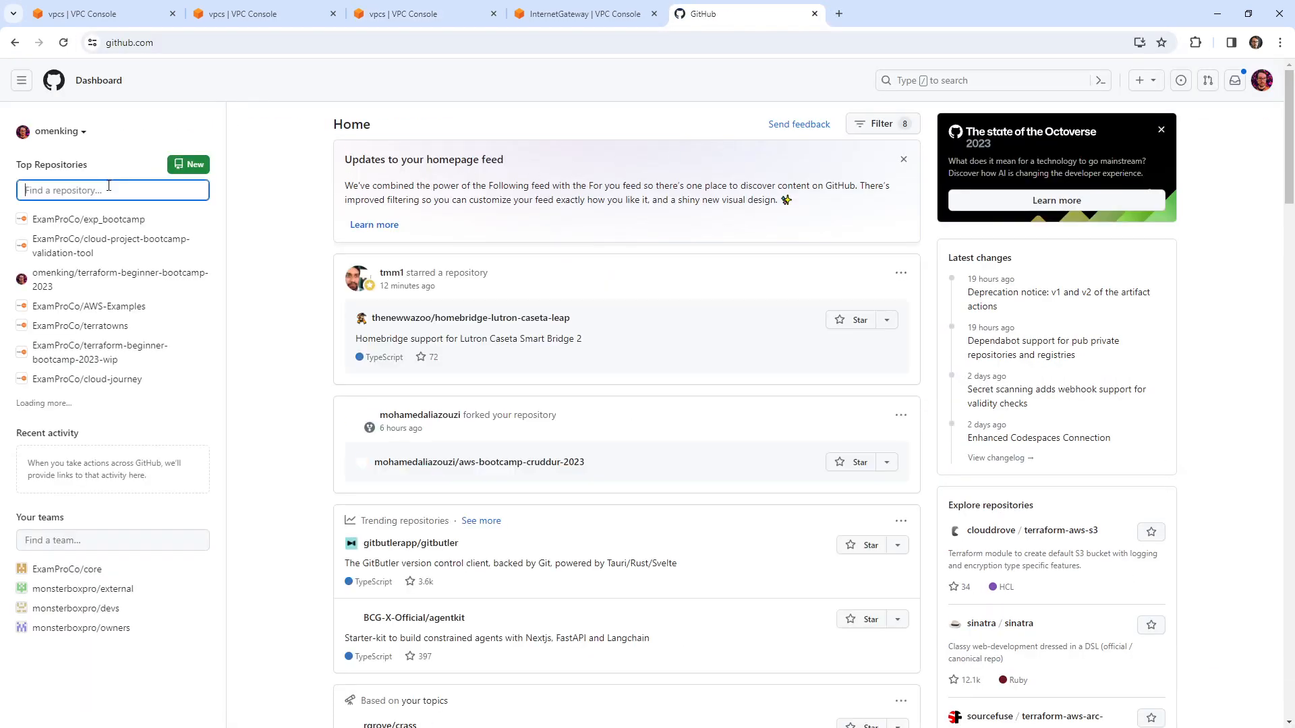
{"action": "type", "text": "aws e"}
{"action": "key", "text": "BackSpace"}
{"action": "key", "text": "BackSpace"}
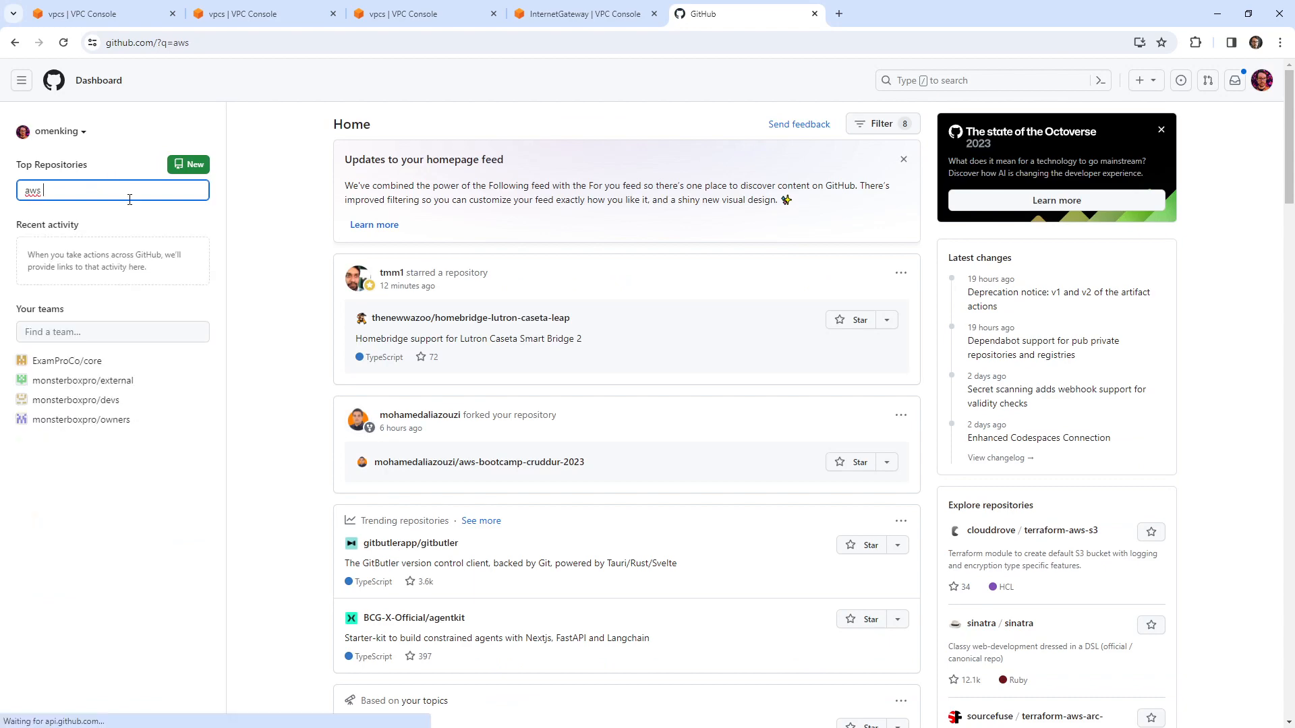
{"action": "left_click", "coordinate": [89, 220]}
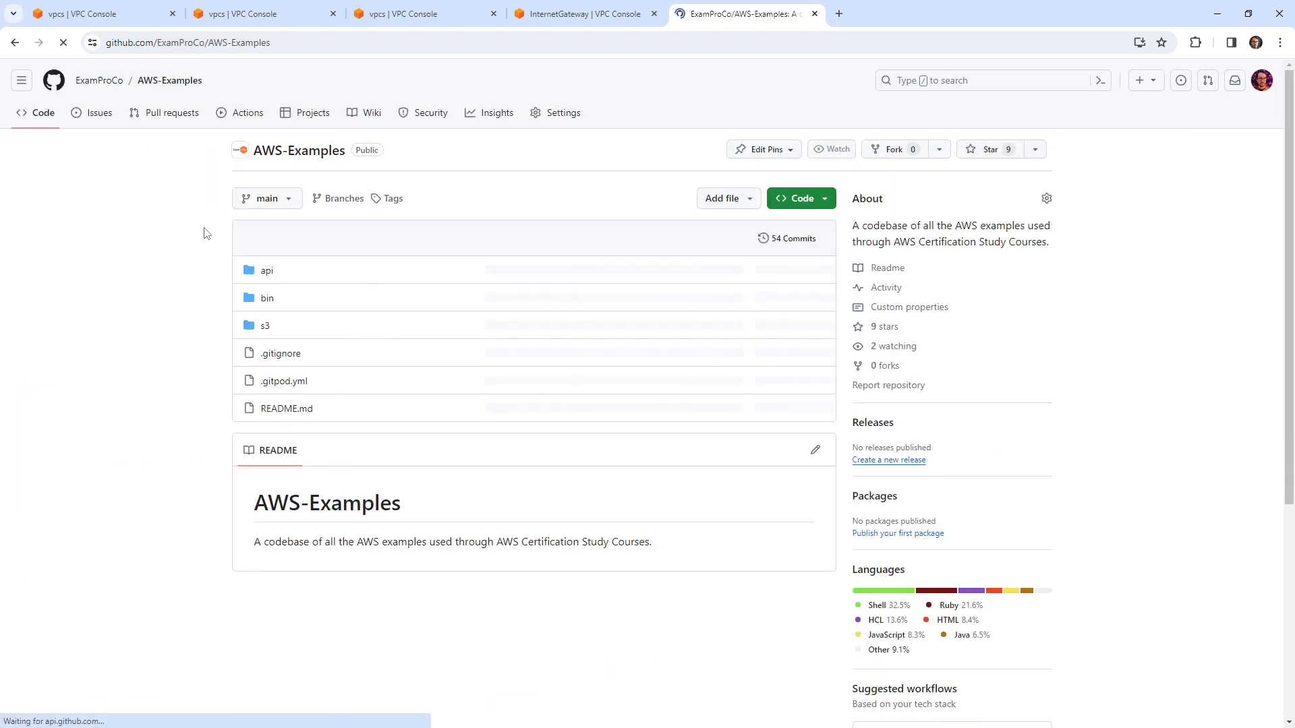
Step: Open the AWS-Examples repository in a Gitpod cloud development environment, continuing with the GitHub account
{"action": "left_click", "coordinate": [829, 196]}
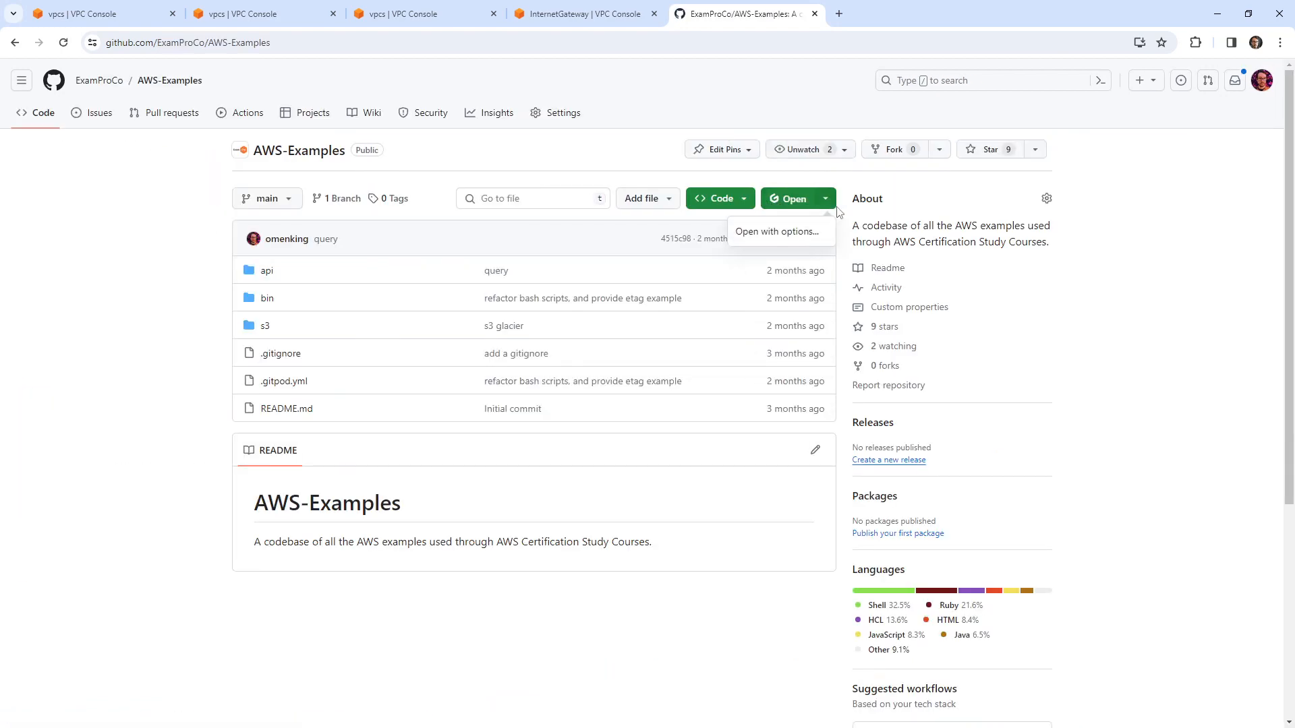
{"action": "left_click", "coordinate": [831, 196]}
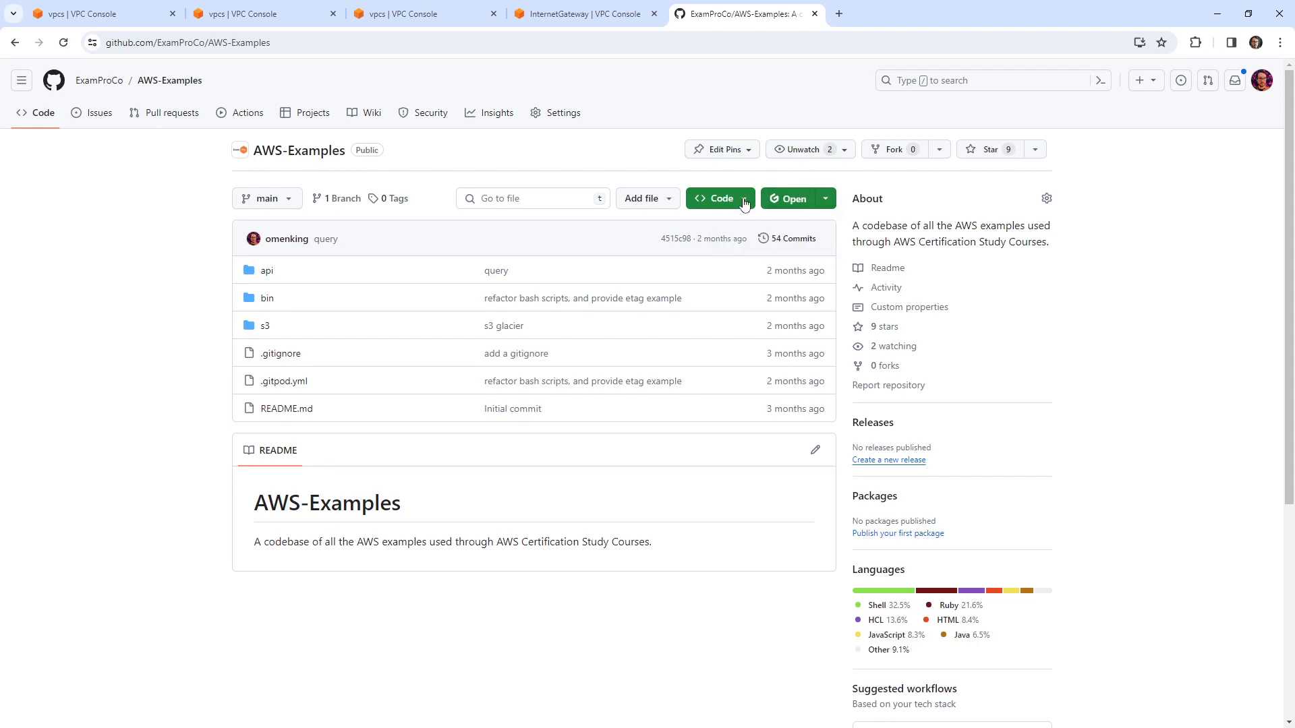
{"action": "left_click", "coordinate": [785, 198]}
{"action": "left_click", "coordinate": [773, 25]}
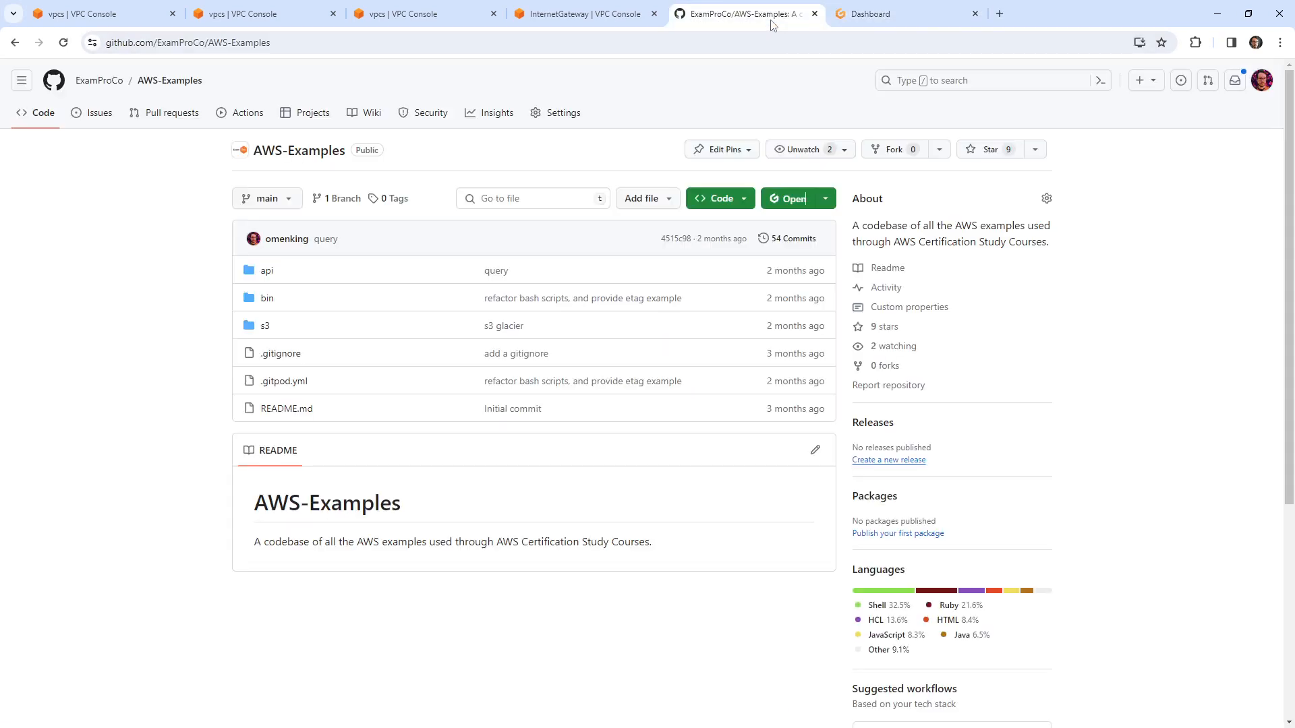
{"action": "left_click", "coordinate": [753, 196]}
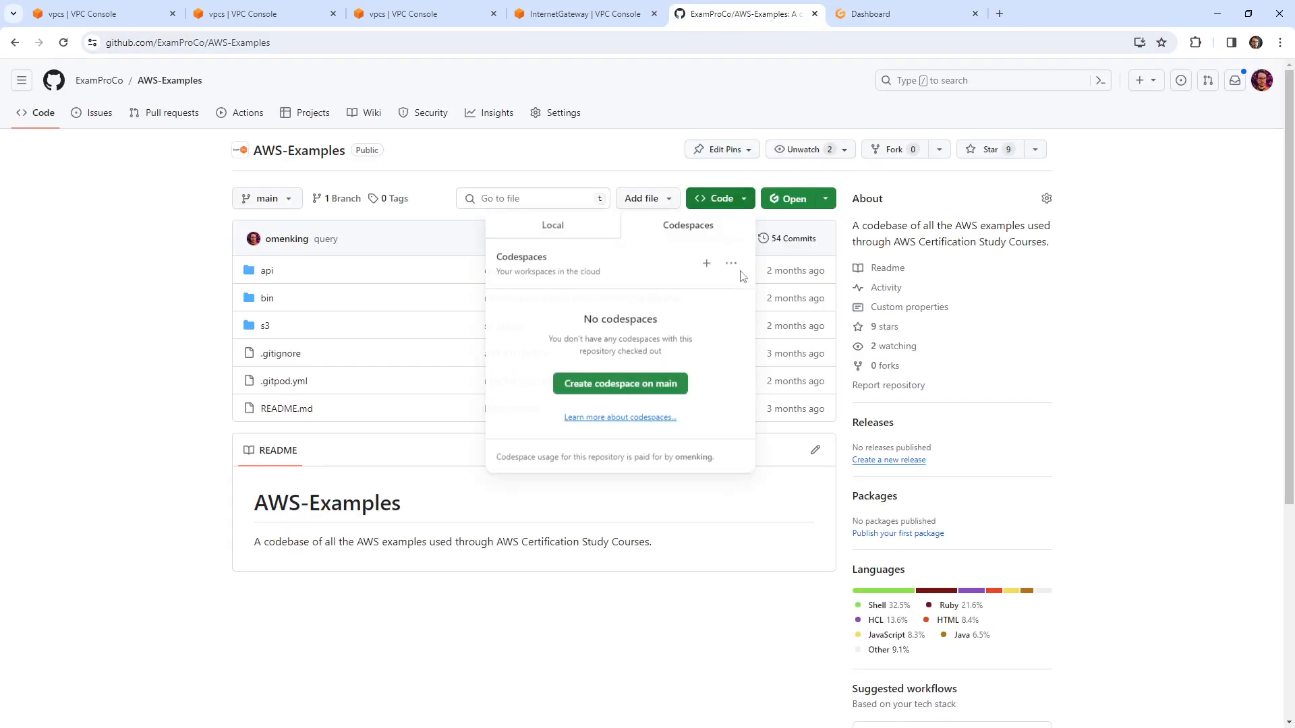
{"action": "left_click", "coordinate": [1031, 186]}
{"action": "left_click", "coordinate": [884, 25]}
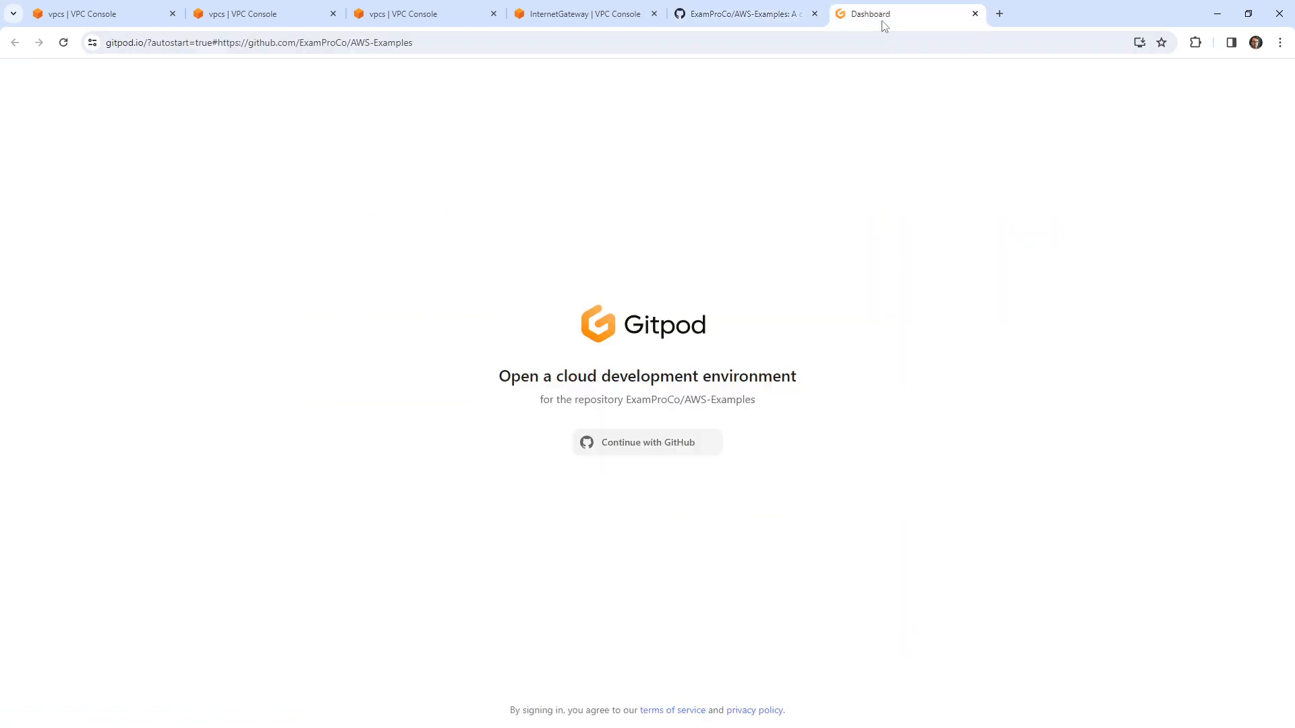
{"action": "left_click", "coordinate": [678, 444]}
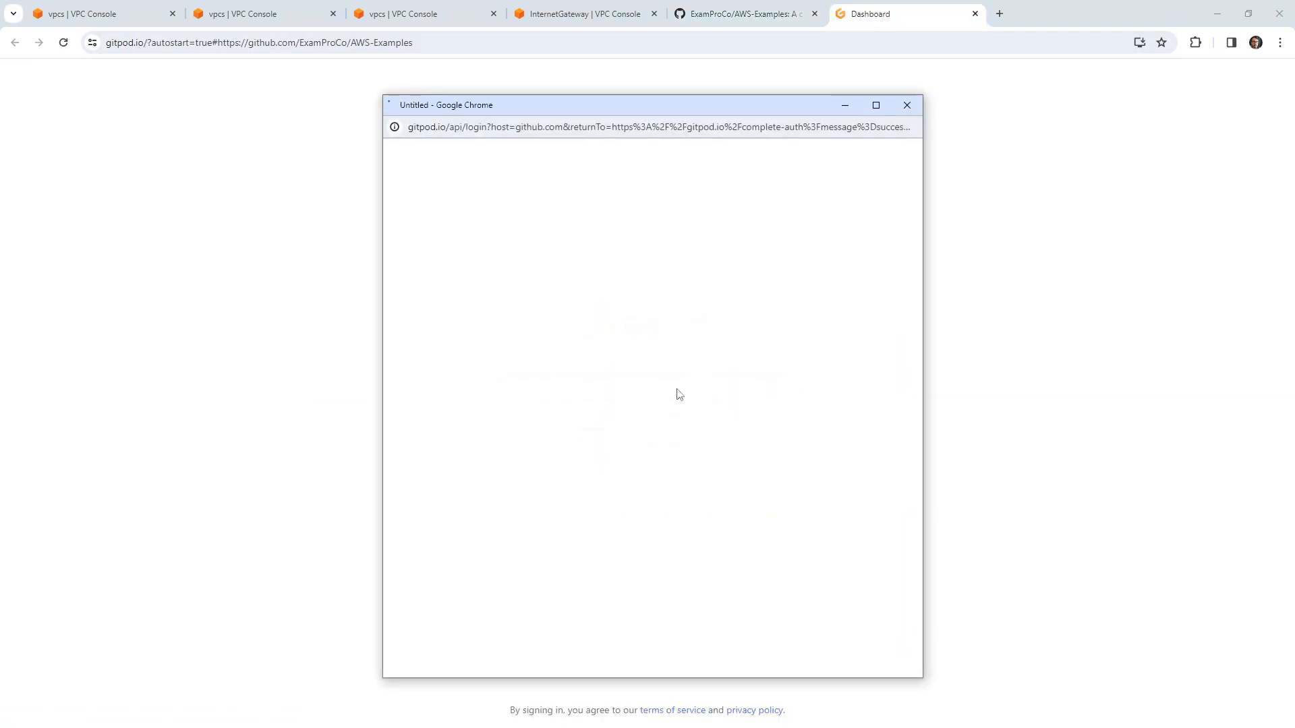
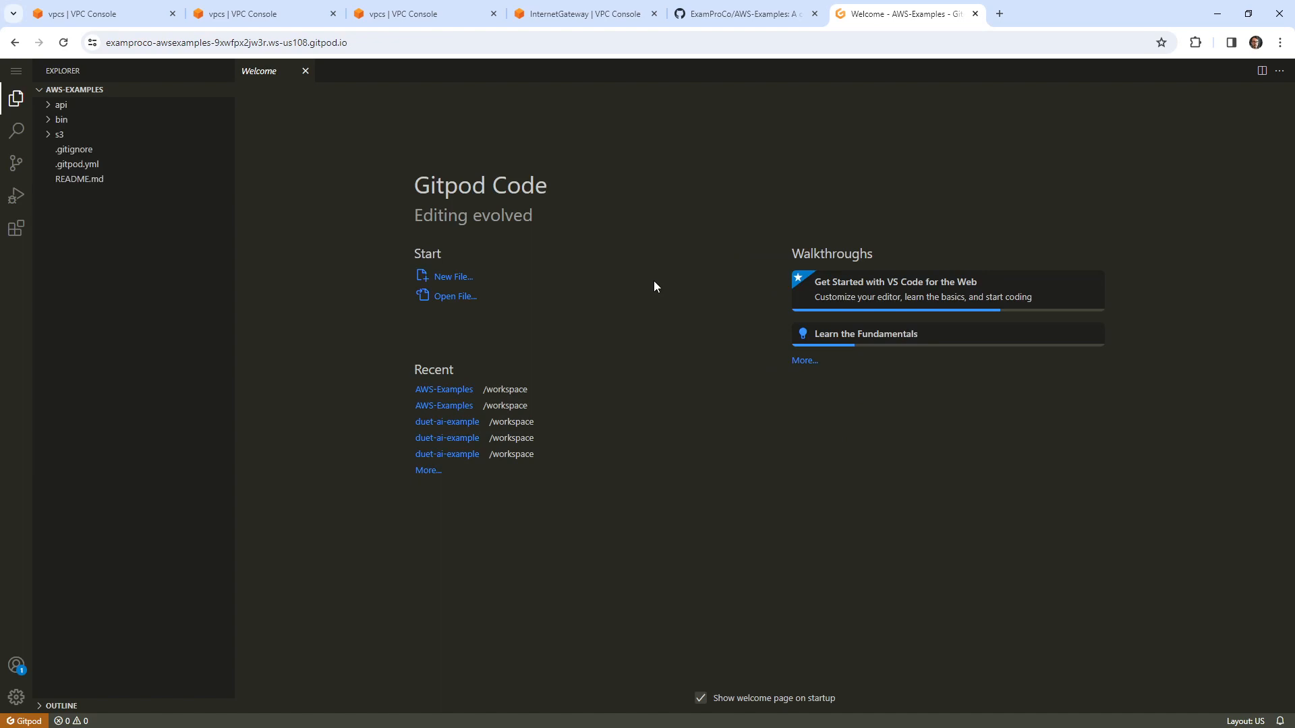
Step: Open the .gitpod.yml file and clear the output of the aws-cli terminal
{"action": "left_click", "coordinate": [124, 165]}
{"action": "left_click", "coordinate": [1056, 483]}
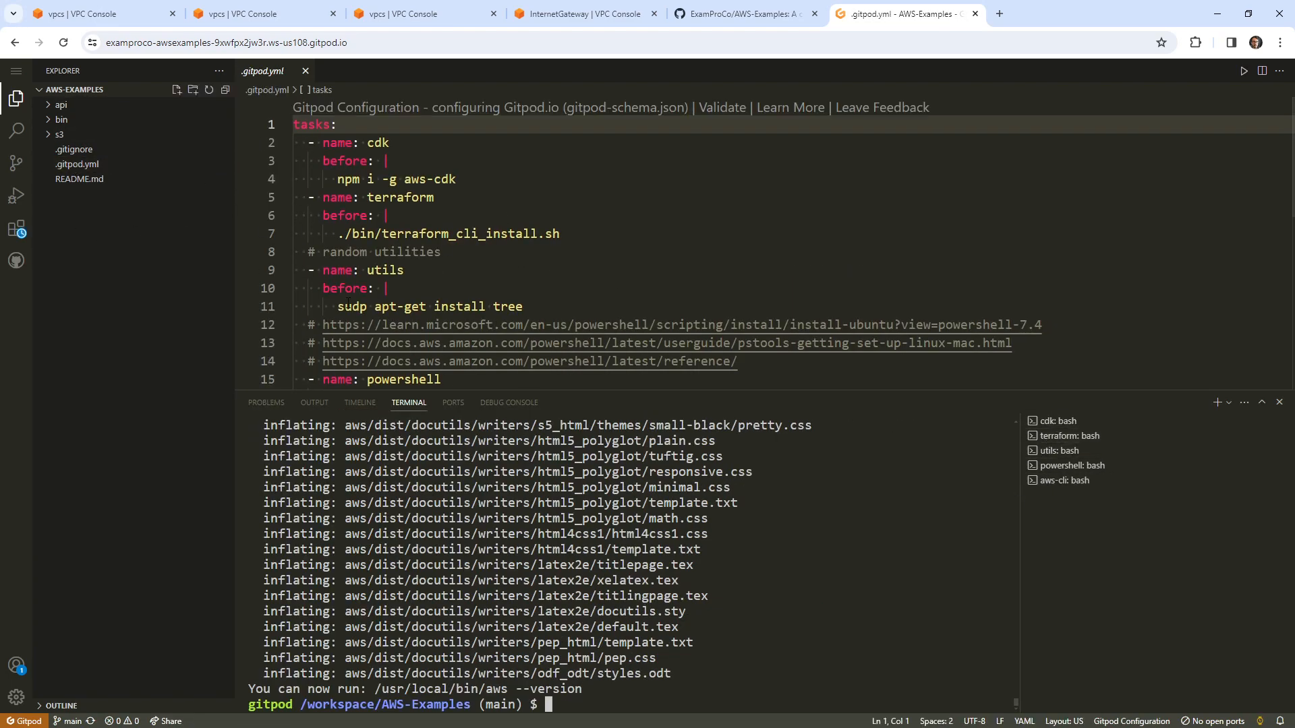
{"action": "left_click", "coordinate": [1077, 482]}
{"action": "type", "text": "clear"}
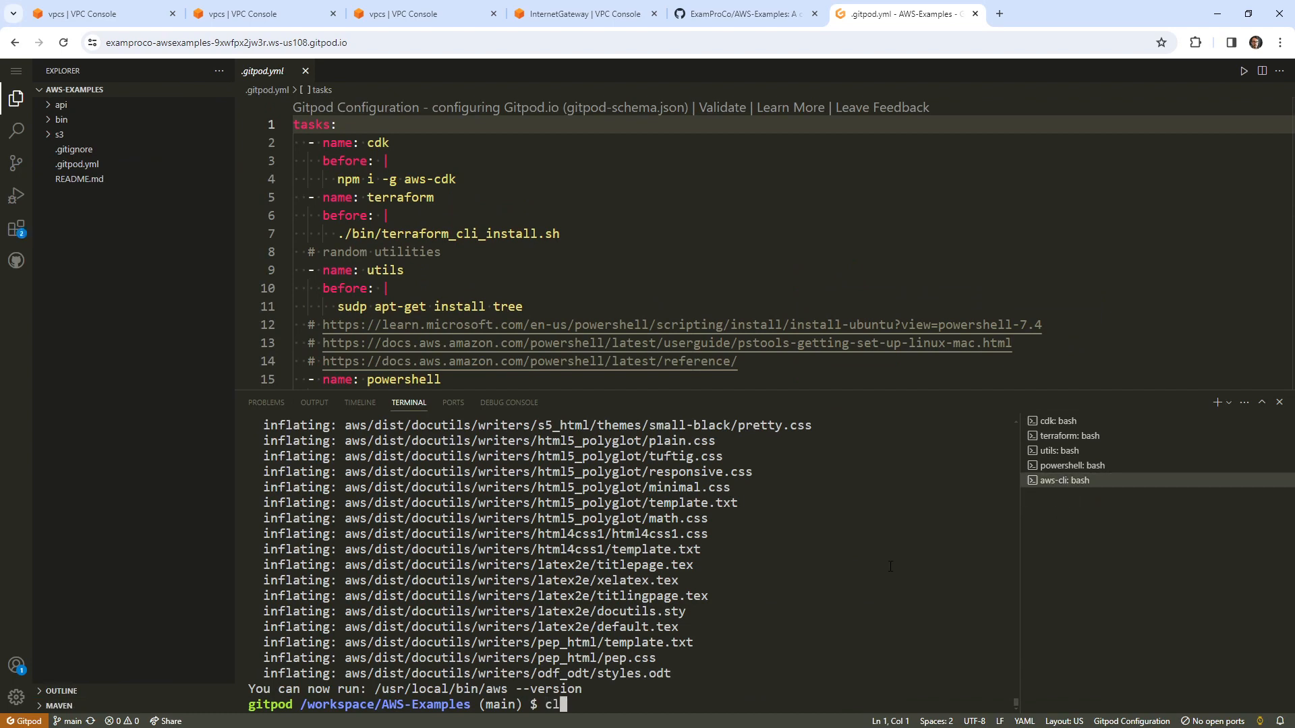
{"action": "key", "text": "Return"}
Step: Run "aws sts get-caller-identity" in the aws-cli terminal and check the returned ARN
{"action": "type", "text": "aws "}
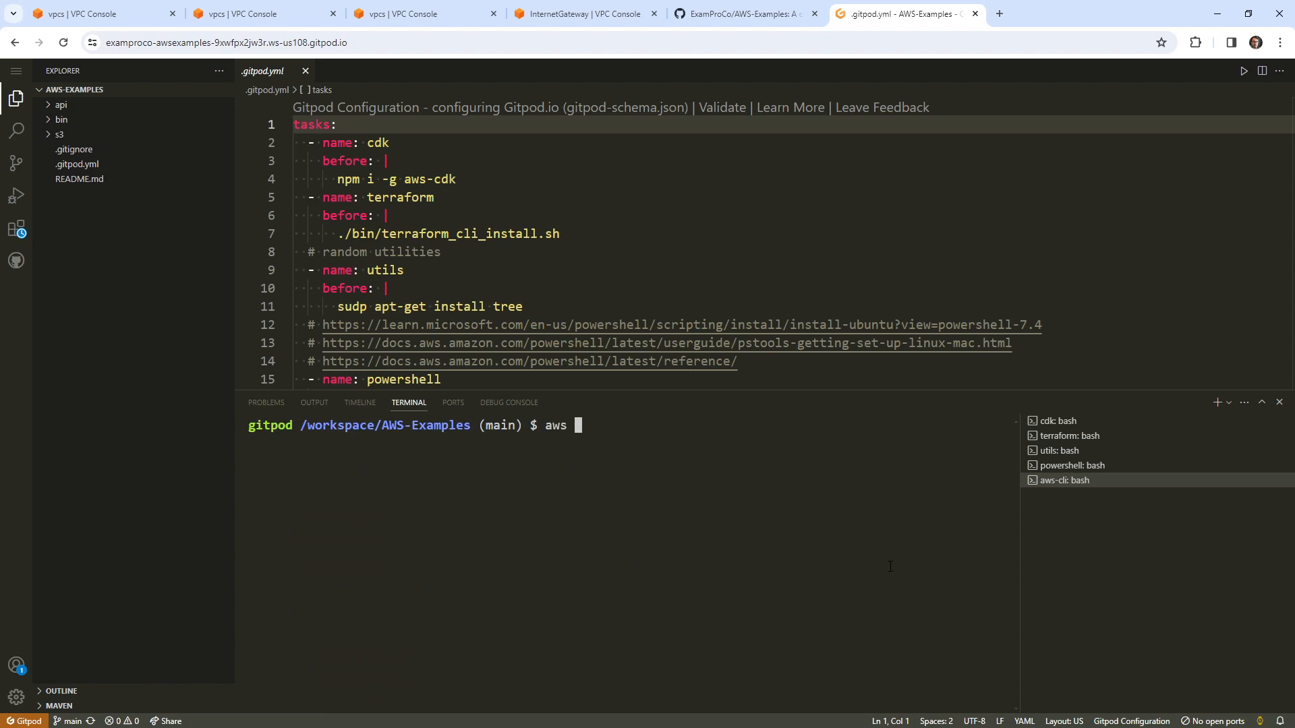
{"action": "type", "text": "sts get-caller-in"}
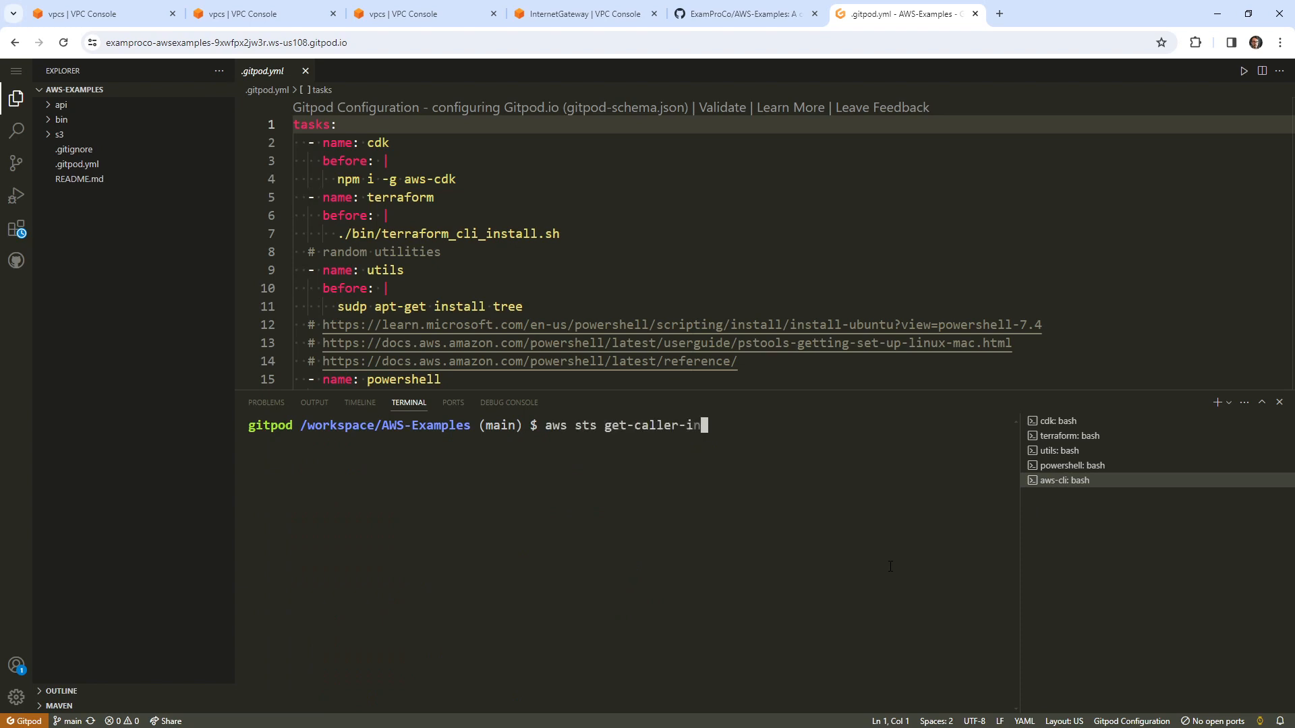
{"action": "type", "text": "dentity"}
{"action": "key", "text": "Return"}
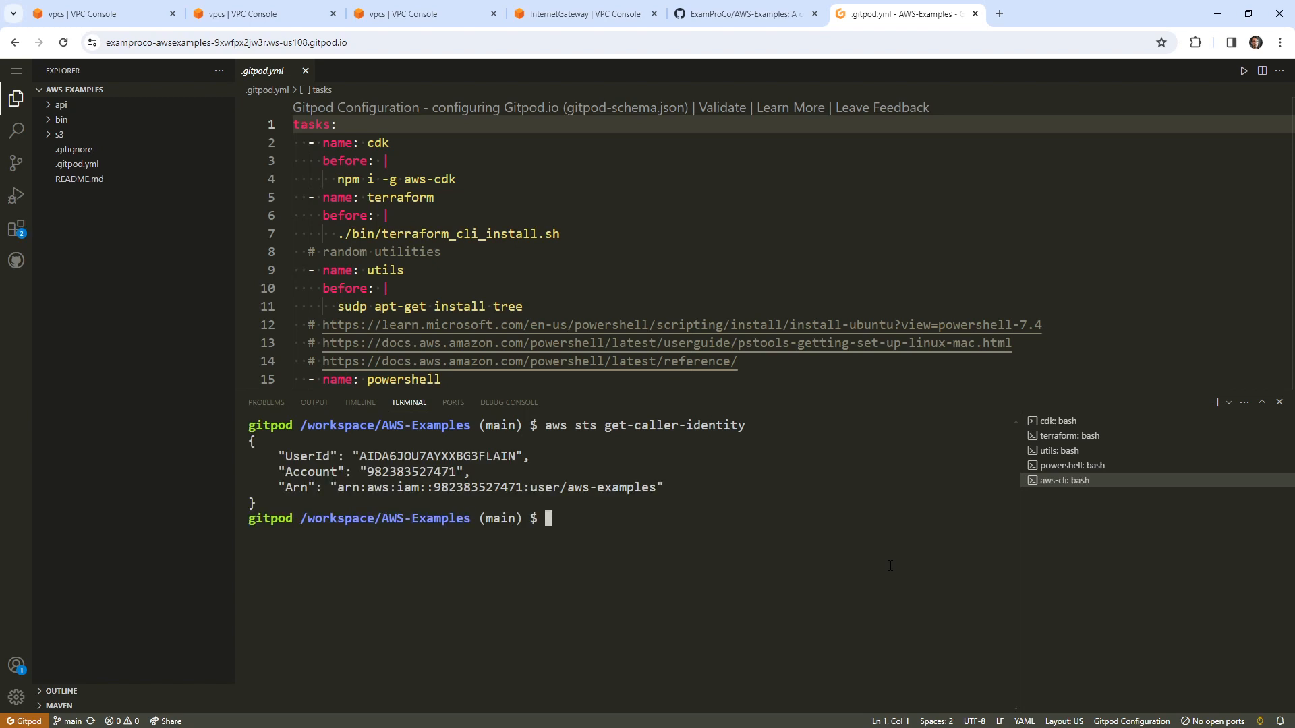
{"action": "left_click_drag", "start_coordinate": [508, 487], "coordinate": [715, 487]}
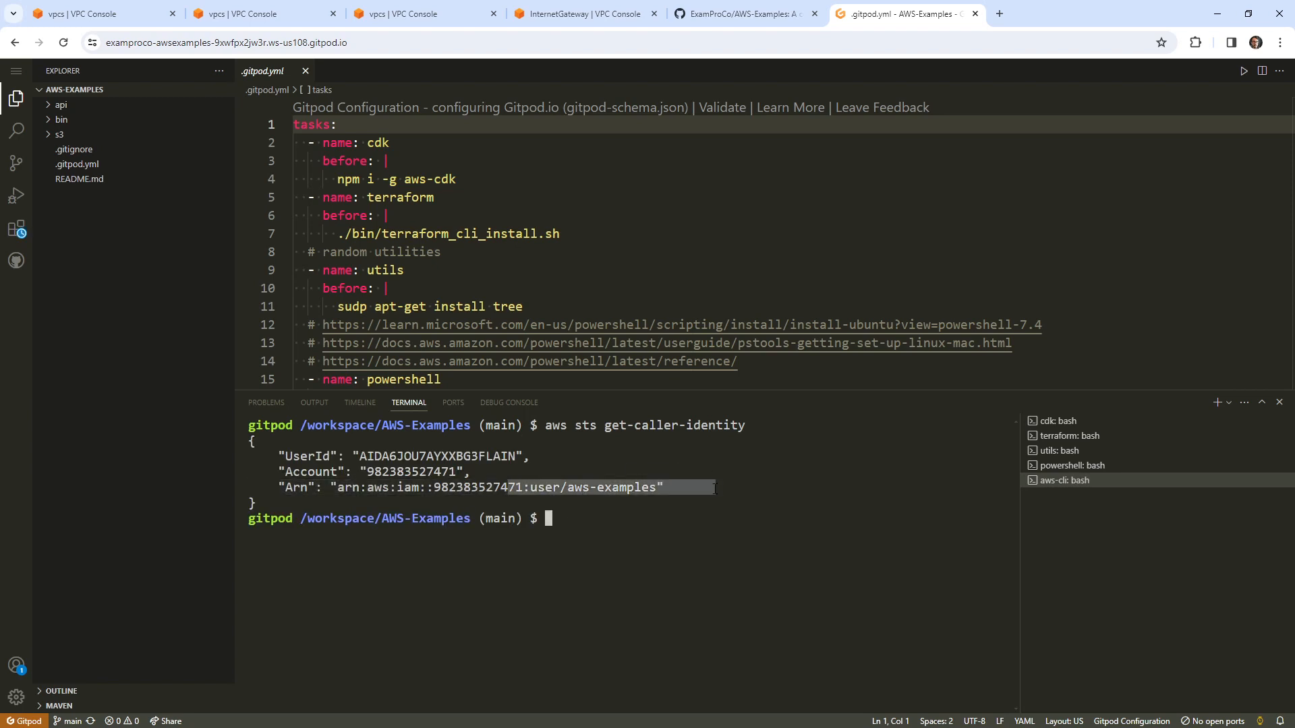
{"action": "double_click", "coordinate": [553, 487]}
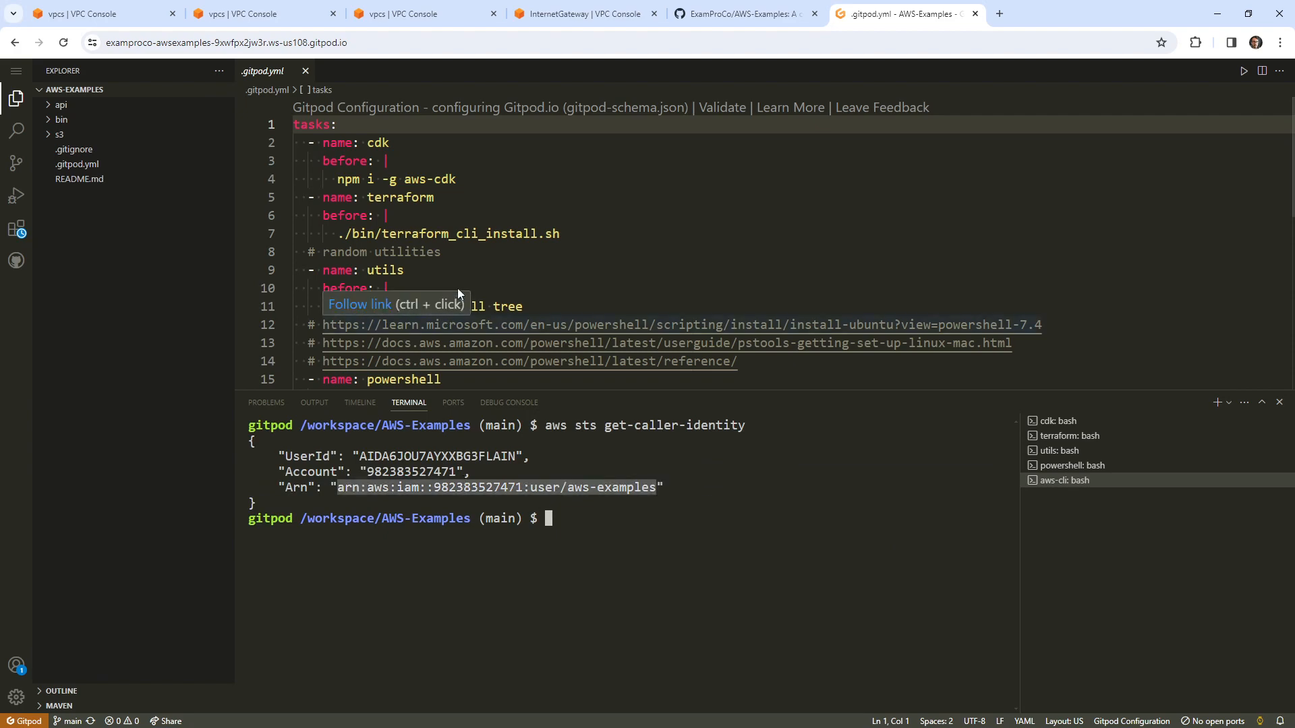
Step: Check the VPC list in the AWS console, return to the Gitpod workspace and clear the terminal
{"action": "left_click", "coordinate": [152, 14]}
{"action": "left_click", "coordinate": [1195, 73]}
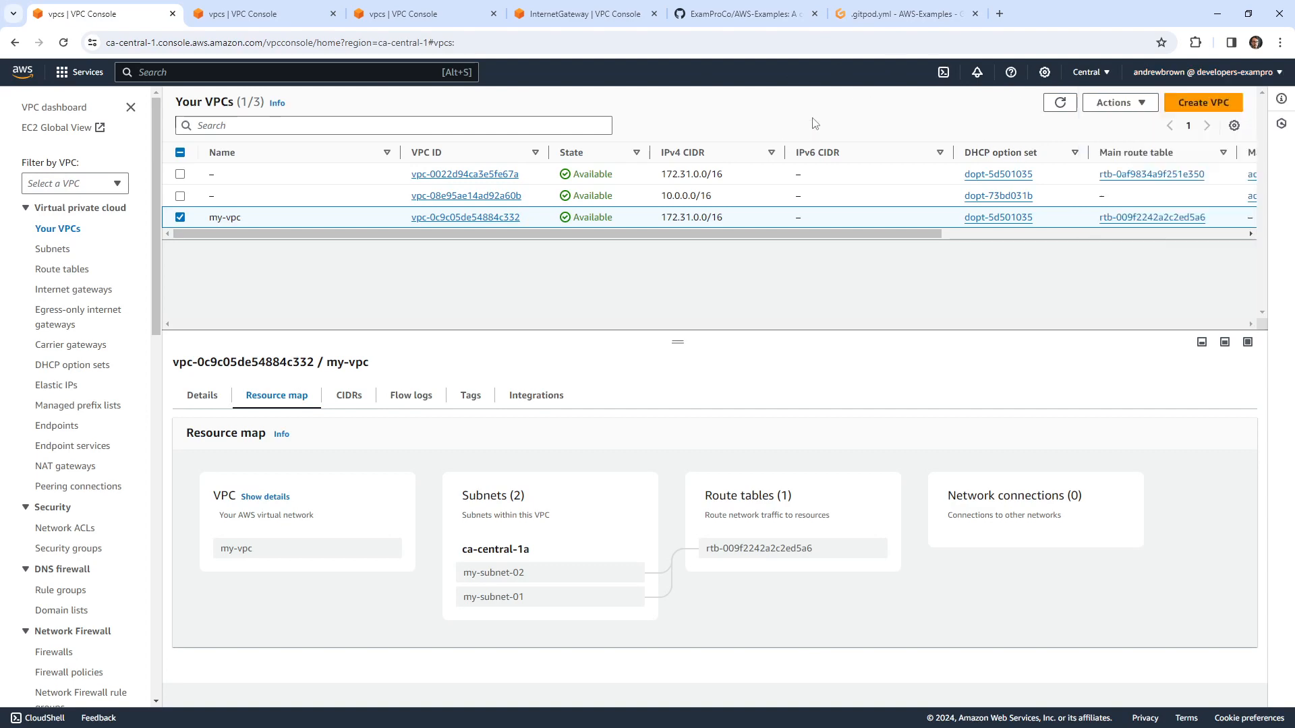
{"action": "left_click", "coordinate": [879, 14]}
{"action": "left_click", "coordinate": [711, 535]}
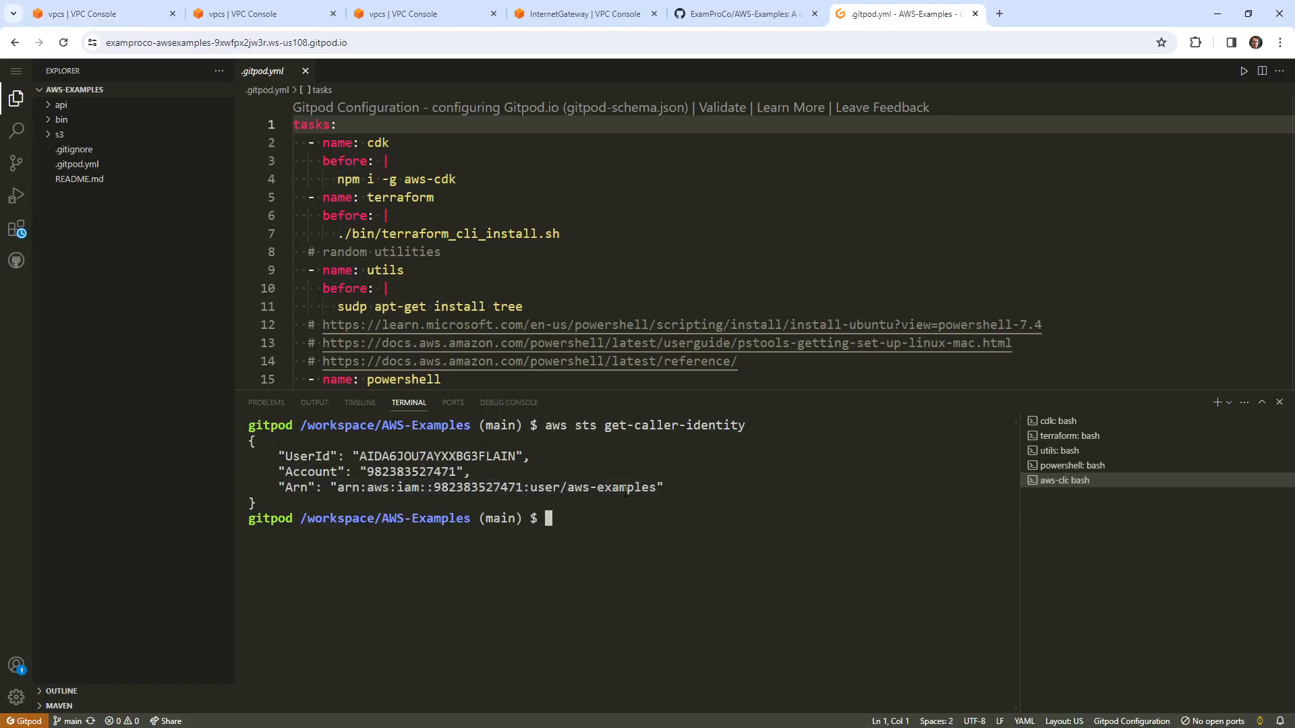
{"action": "type", "text": "clear"}
{"action": "key", "text": "Return"}
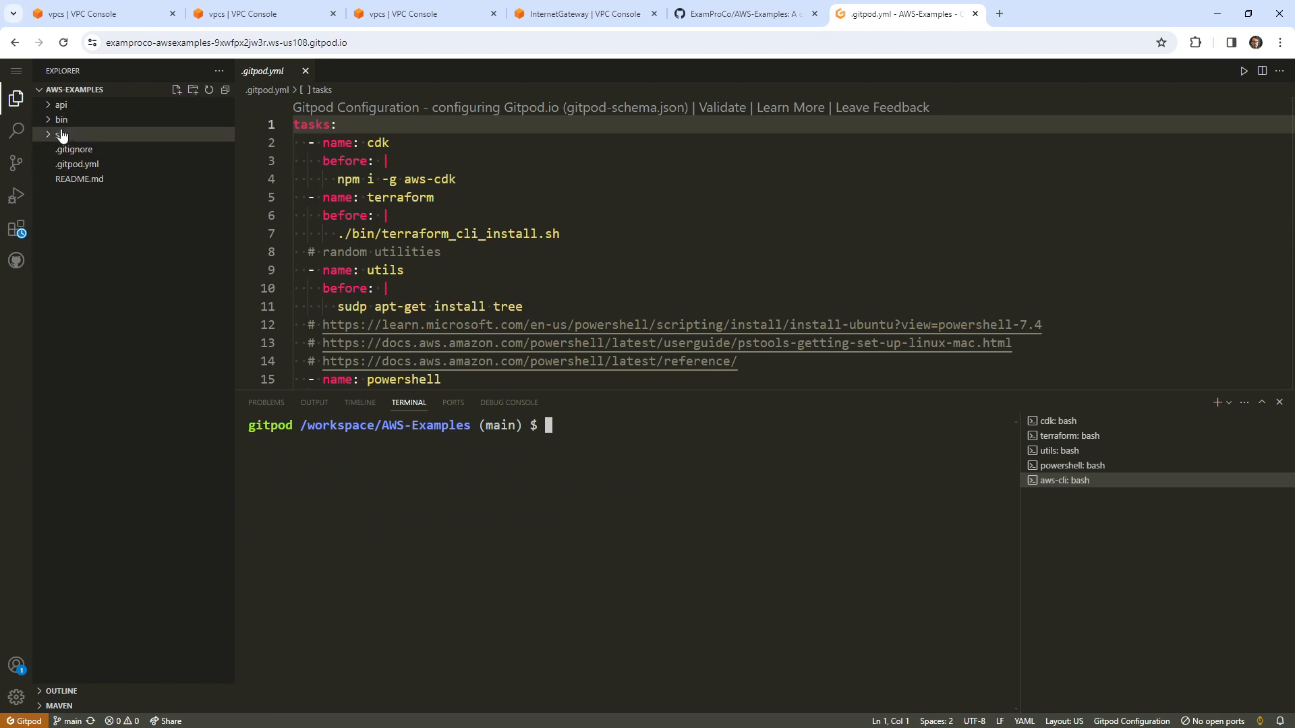
Step: Create a folder named vpc at the repository root with a subfolder named basics inside it
{"action": "right_click", "coordinate": [91, 252]}
{"action": "left_click", "coordinate": [182, 281]}
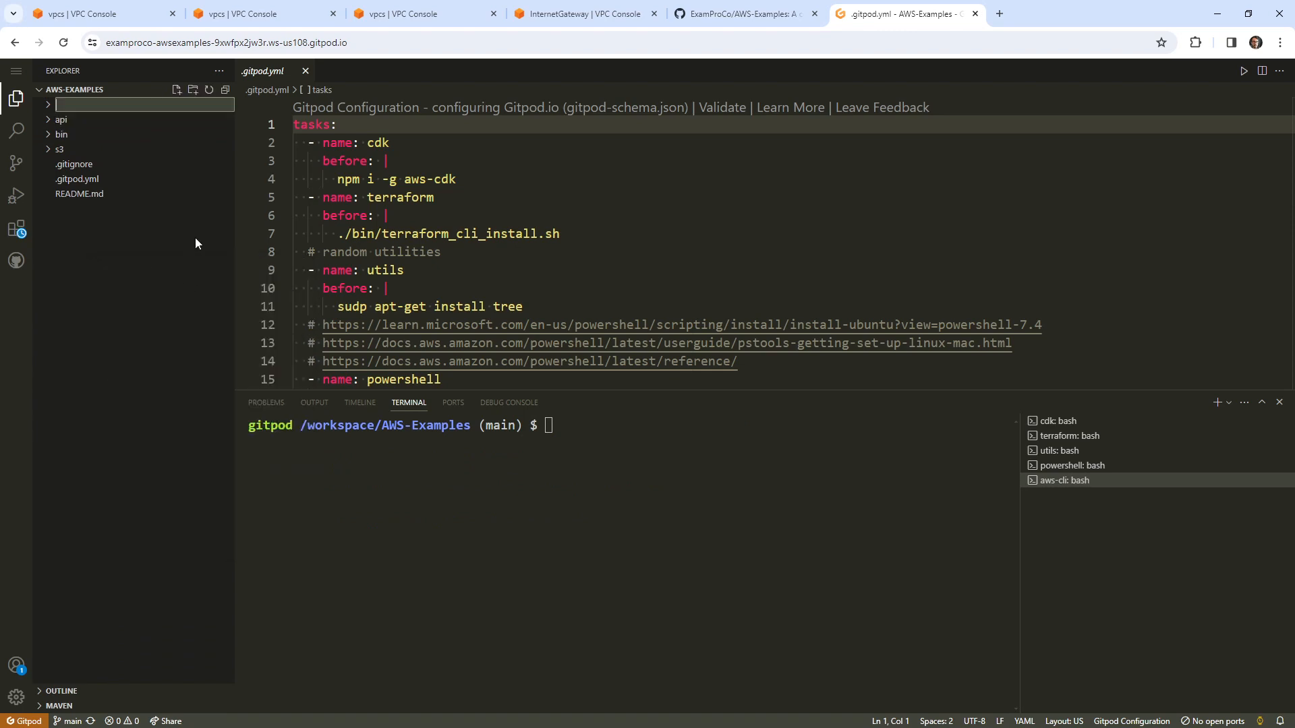
{"action": "type", "text": "vpc"}
{"action": "key", "text": "Return"}
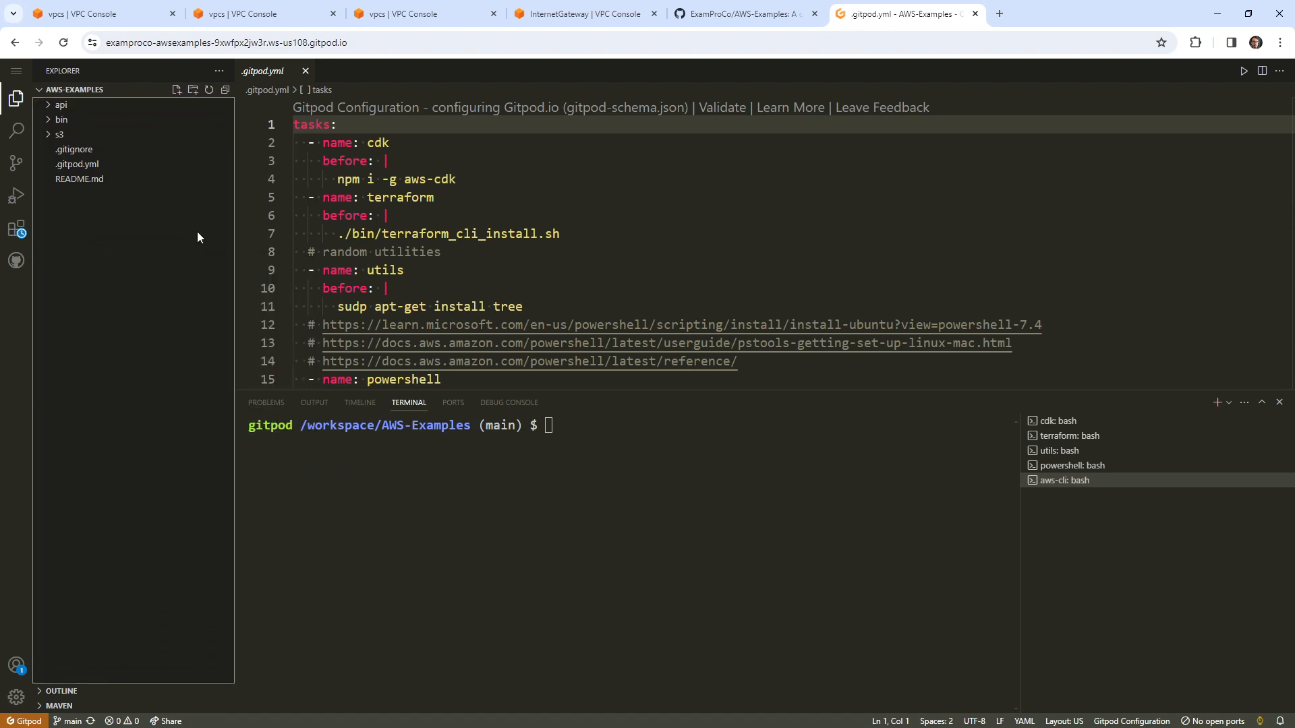
{"action": "right_click", "coordinate": [105, 157]}
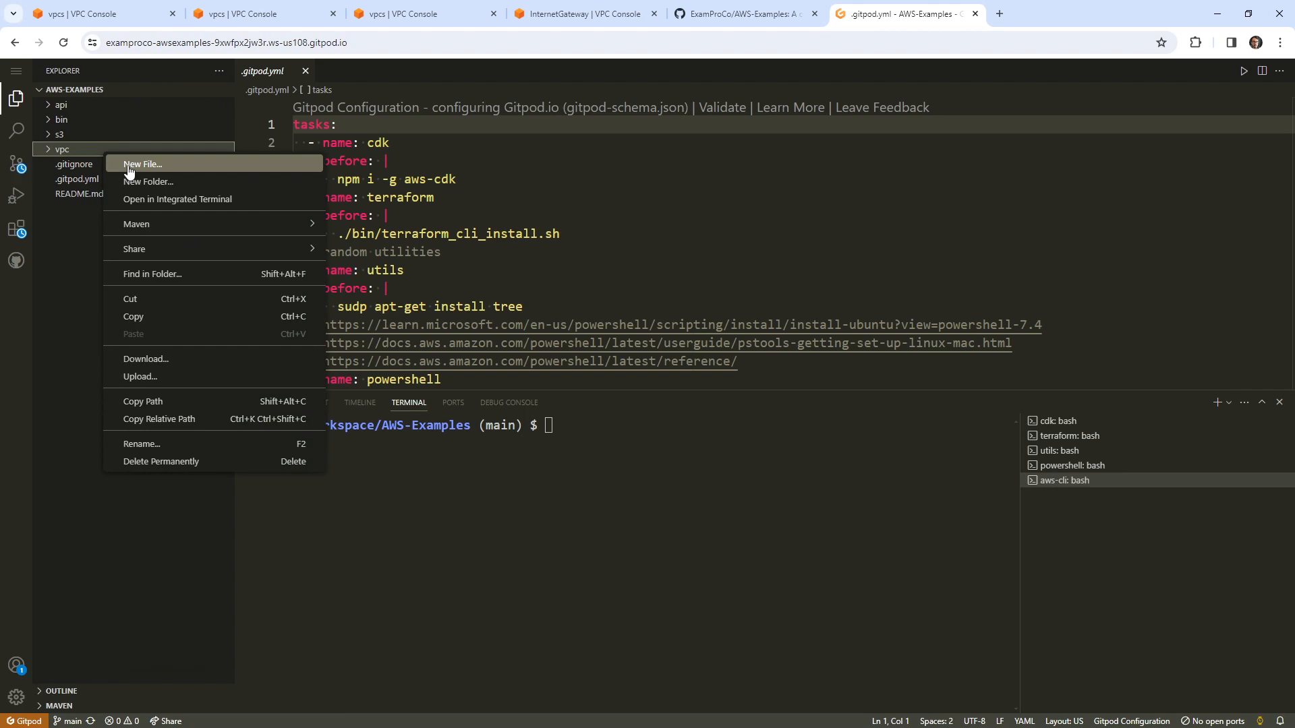
{"action": "left_click", "coordinate": [135, 182]}
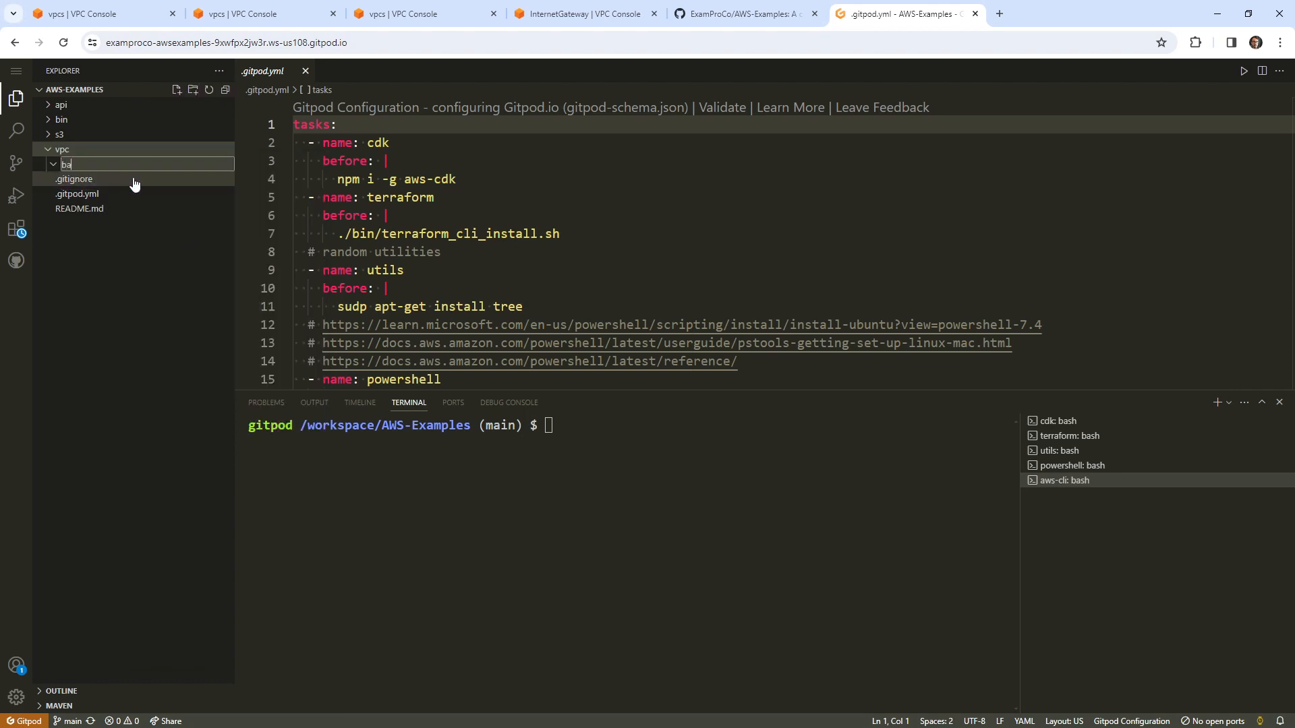
{"action": "type", "text": "basics"}
{"action": "key", "text": "Return"}
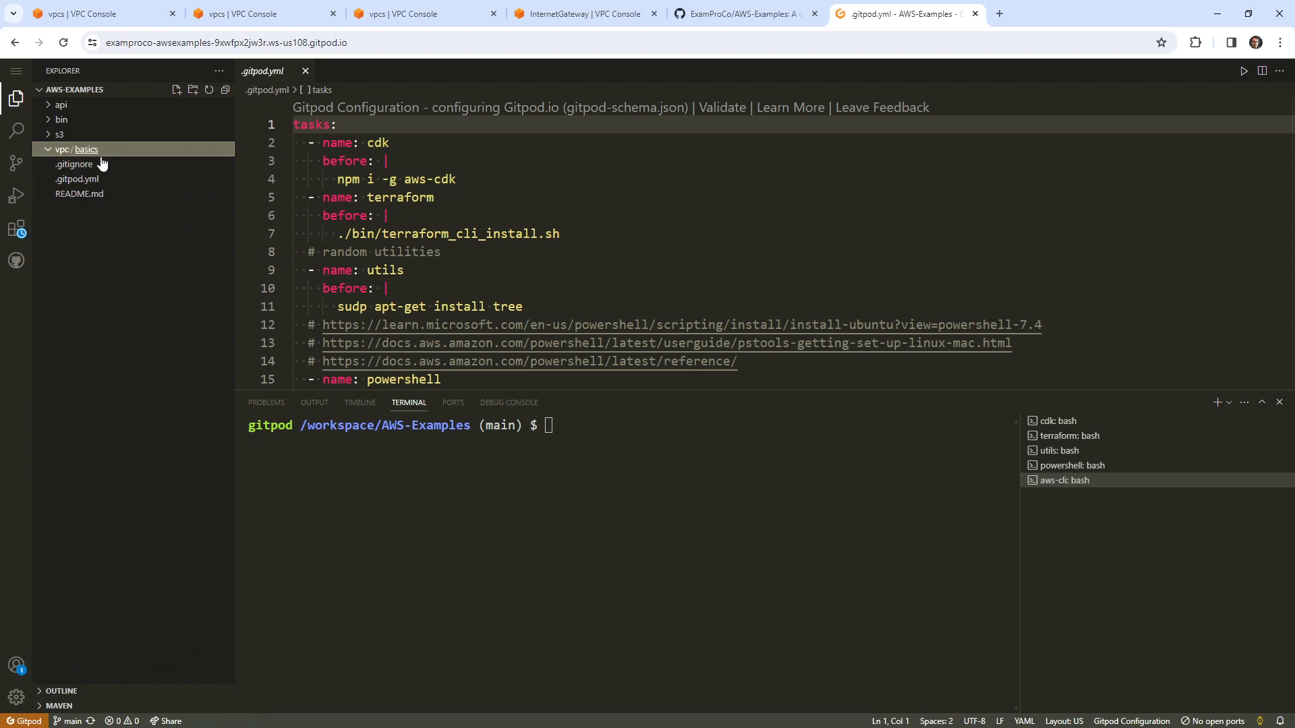
{"action": "right_click", "coordinate": [93, 155]}
{"action": "left_click", "coordinate": [102, 163]}
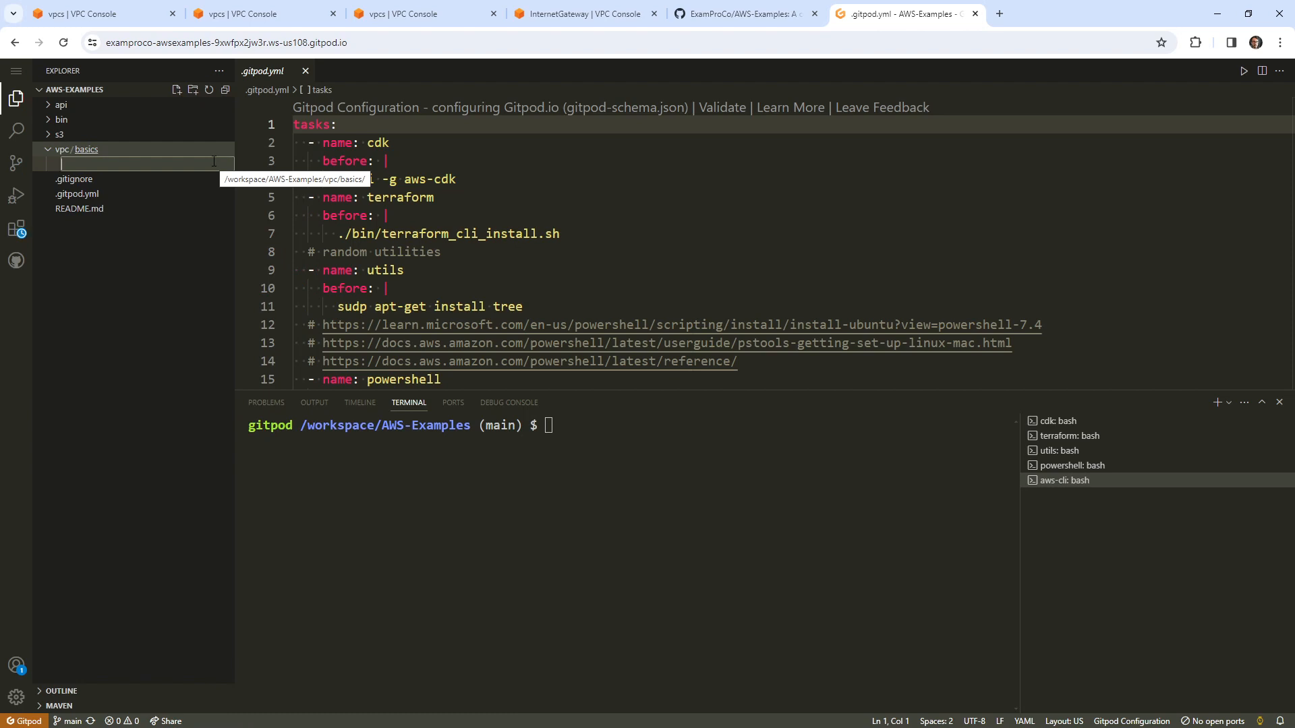
{"action": "type", "text": "vpc.sh"}
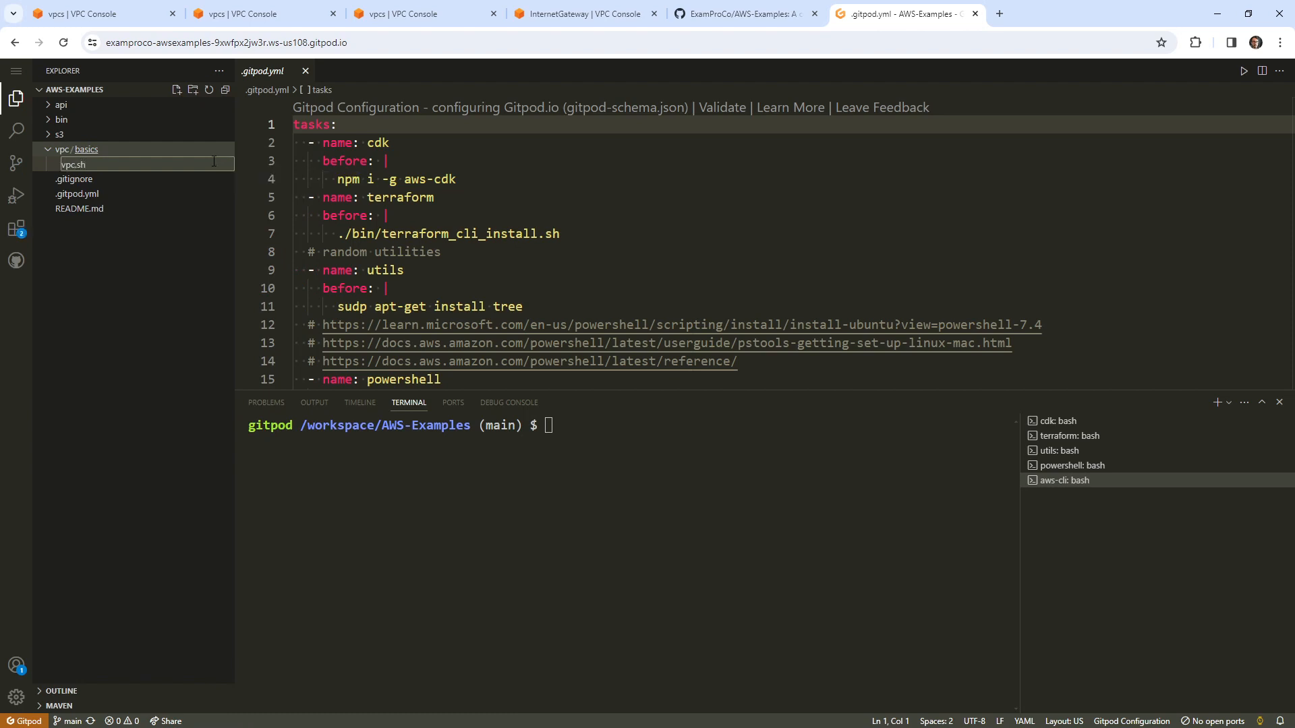
{"action": "key", "text": "BackSpace"}
{"action": "key", "text": "BackSpace"}
{"action": "key", "text": "BackSpace"}
{"action": "key", "text": "BackSpace"}
{"action": "key", "text": "BackSpace"}
{"action": "key", "text": "BackSpace"}
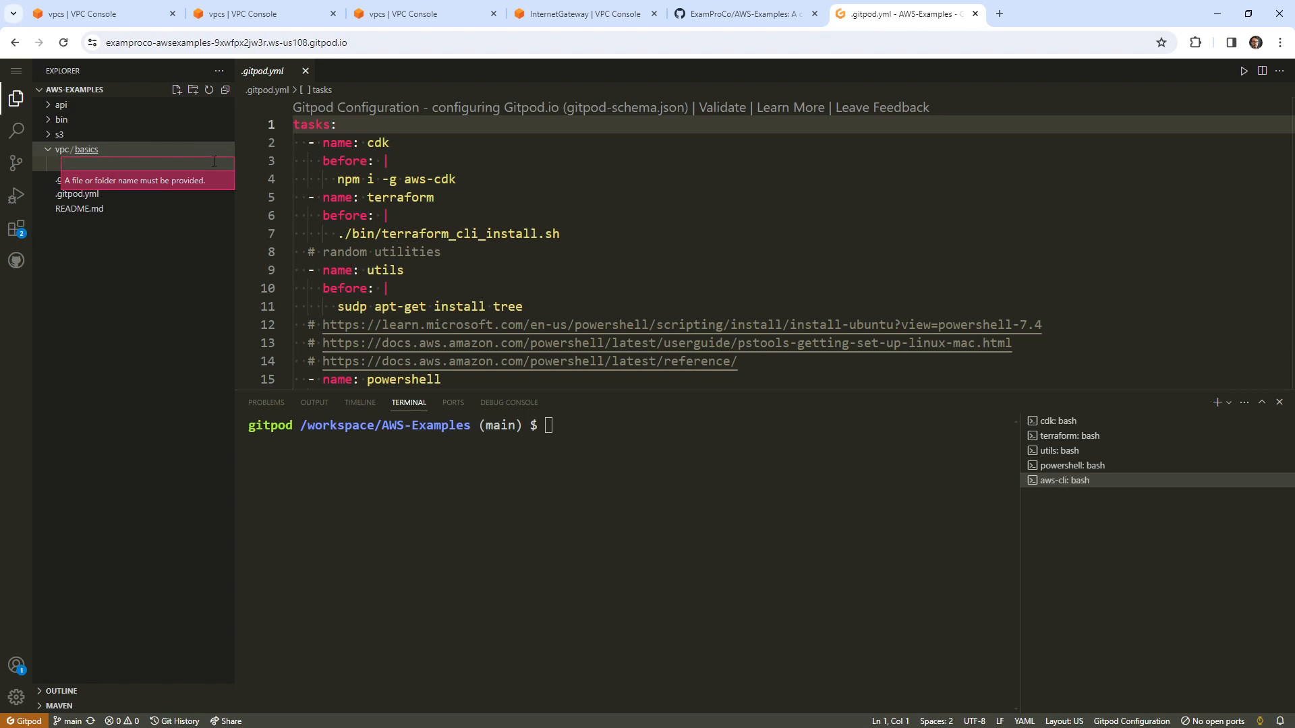
{"action": "key", "text": "Escape"}
Step: Check the file names in the bin and api folders, and create a file named vpc in vpc/basics
{"action": "left_click", "coordinate": [47, 120]}
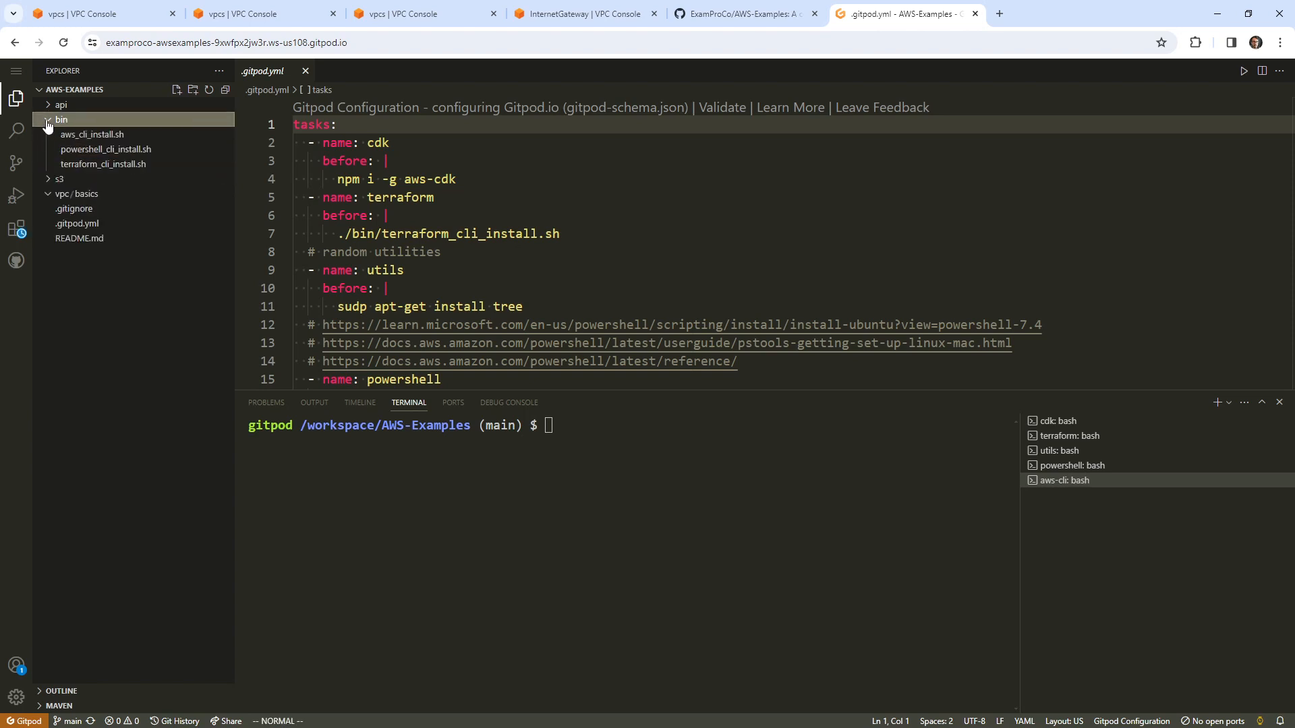
{"action": "left_click", "coordinate": [47, 120]}
{"action": "left_click", "coordinate": [48, 105]}
{"action": "left_click", "coordinate": [52, 121]}
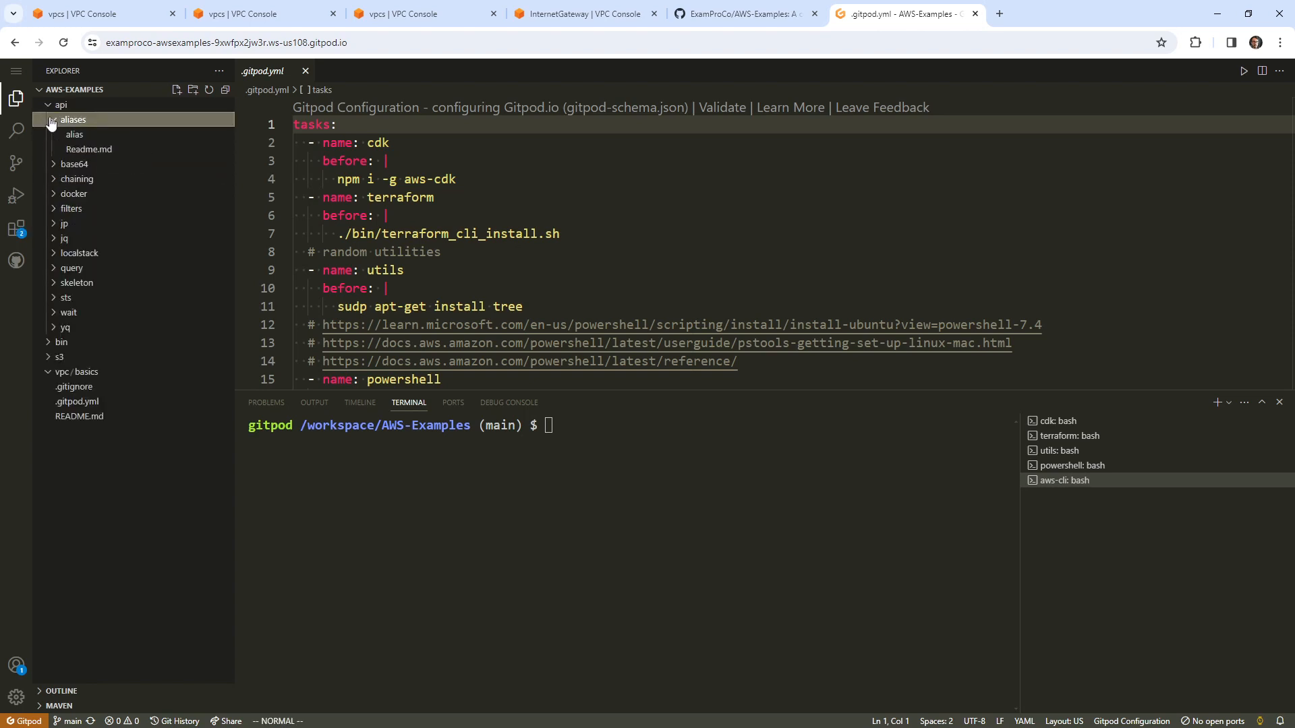
{"action": "left_click", "coordinate": [48, 106]}
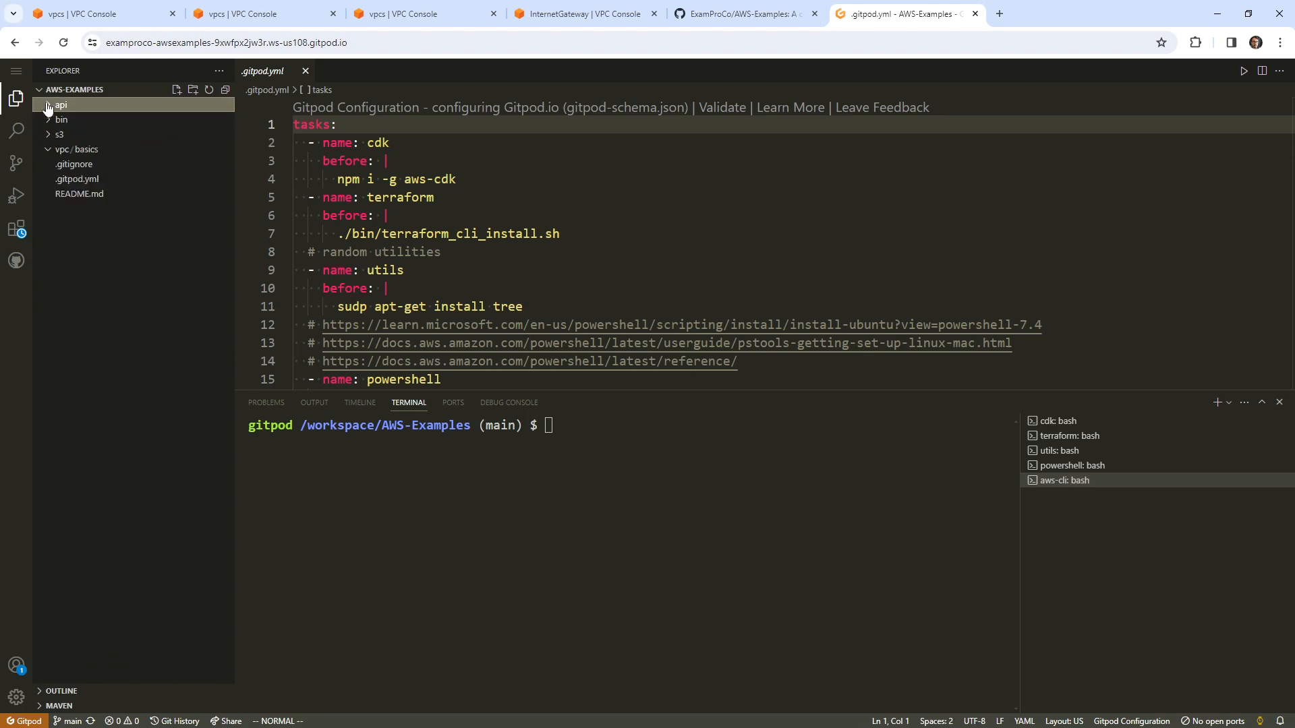
{"action": "right_click", "coordinate": [85, 158]}
{"action": "left_click", "coordinate": [153, 162]}
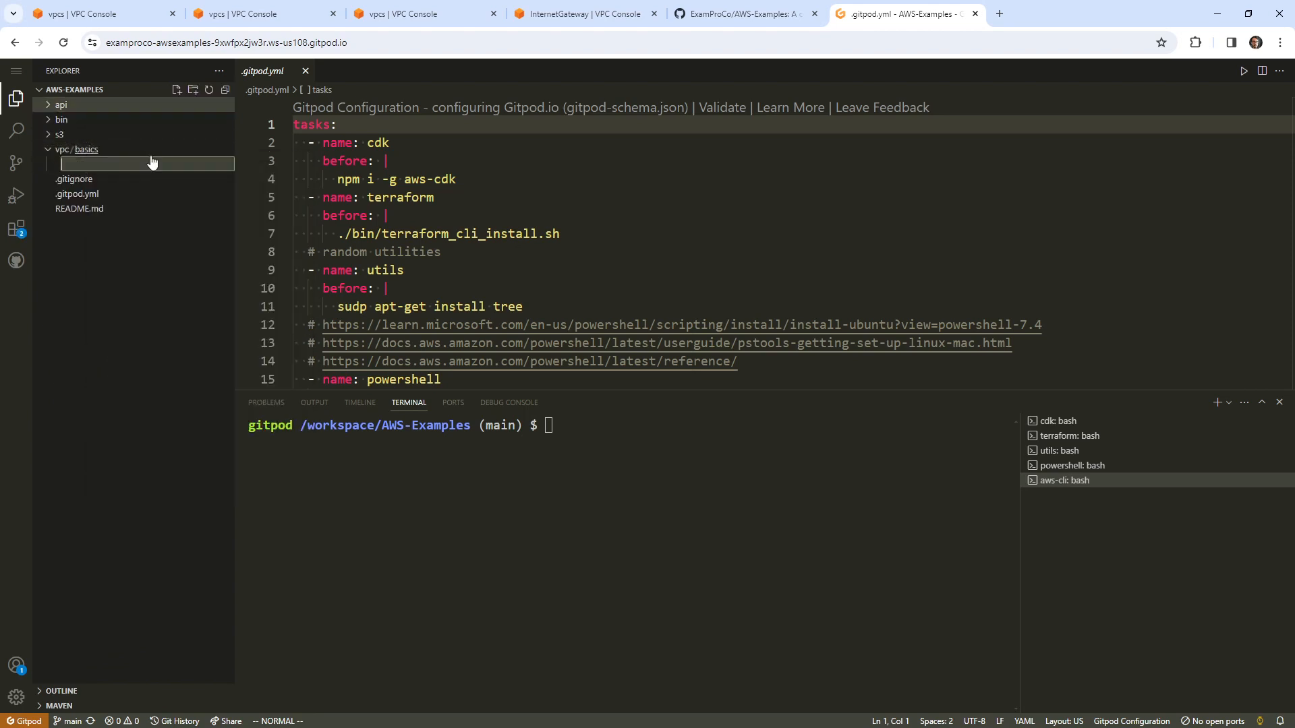
{"action": "type", "text": "vpc"}
{"action": "key", "text": "Return"}
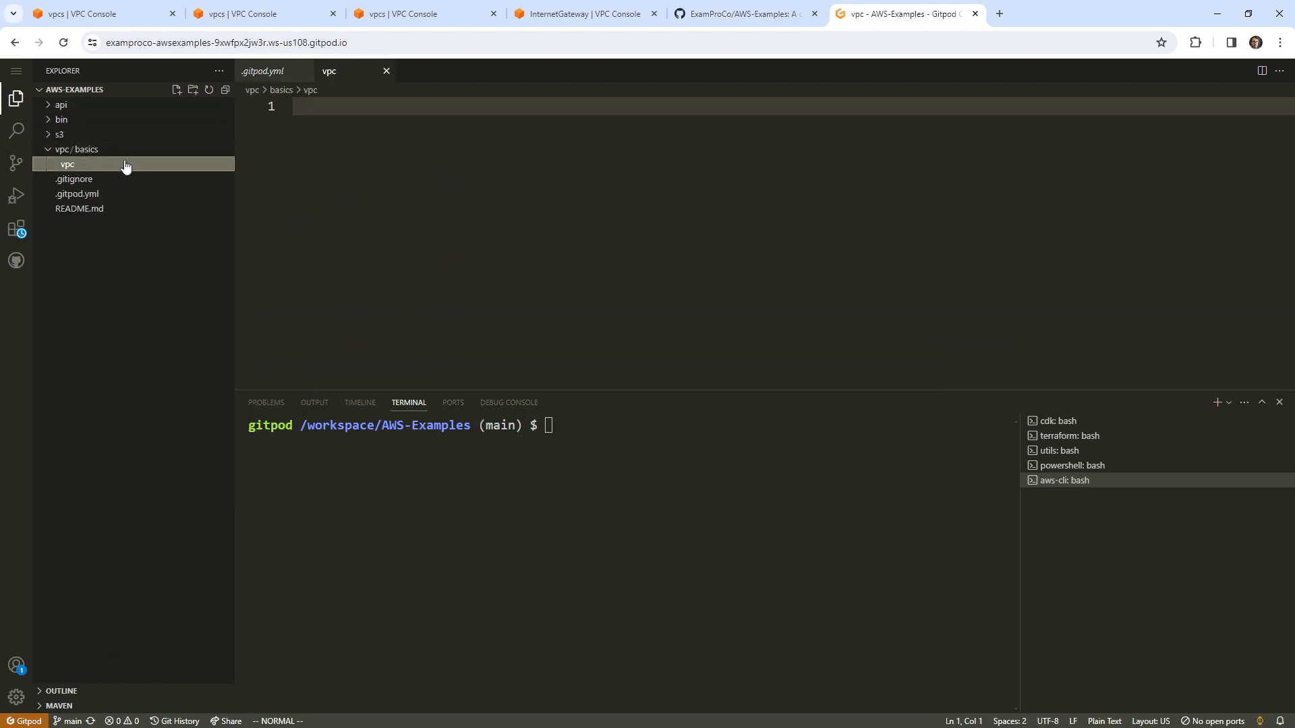
Step: Look through the api subfolders and the alias file for a reference script, with vpc open in a second editor beside them
{"action": "left_click", "coordinate": [1262, 70]}
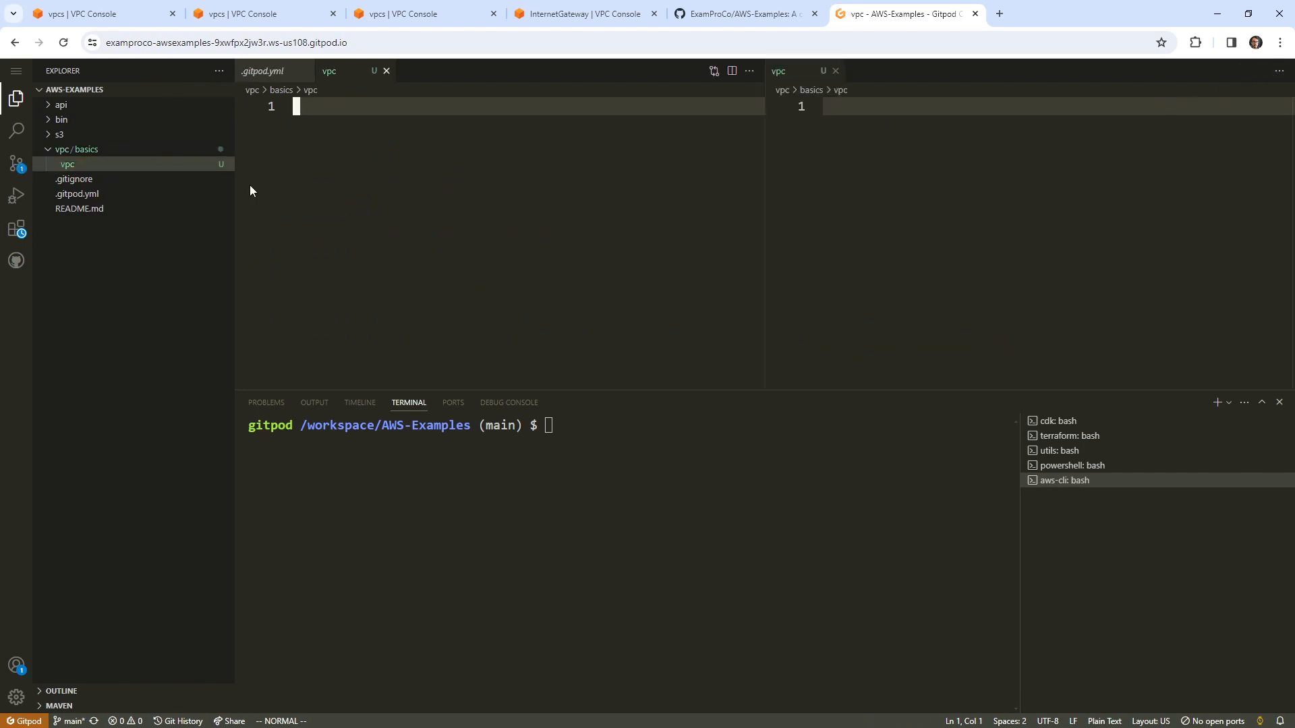
{"action": "left_click", "coordinate": [123, 120]}
{"action": "left_click", "coordinate": [135, 107]}
{"action": "left_click", "coordinate": [129, 135]}
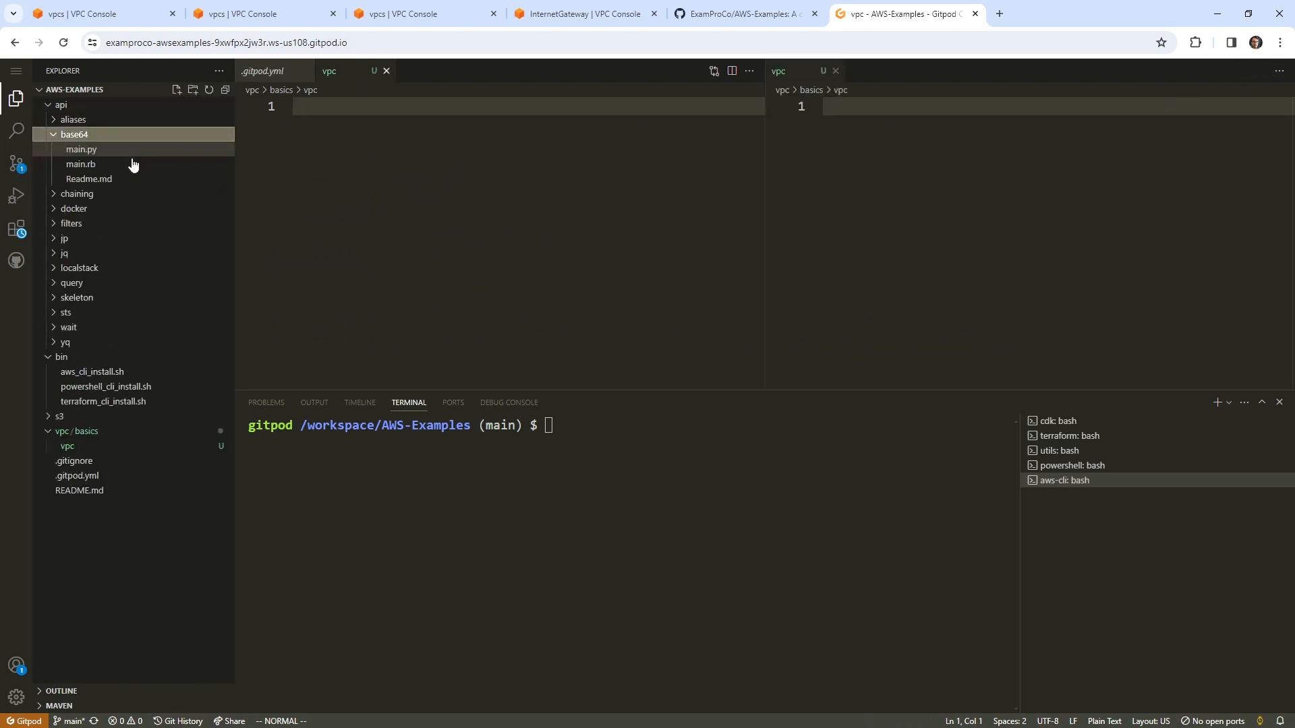
{"action": "left_click", "coordinate": [132, 196]}
{"action": "left_click", "coordinate": [131, 223]}
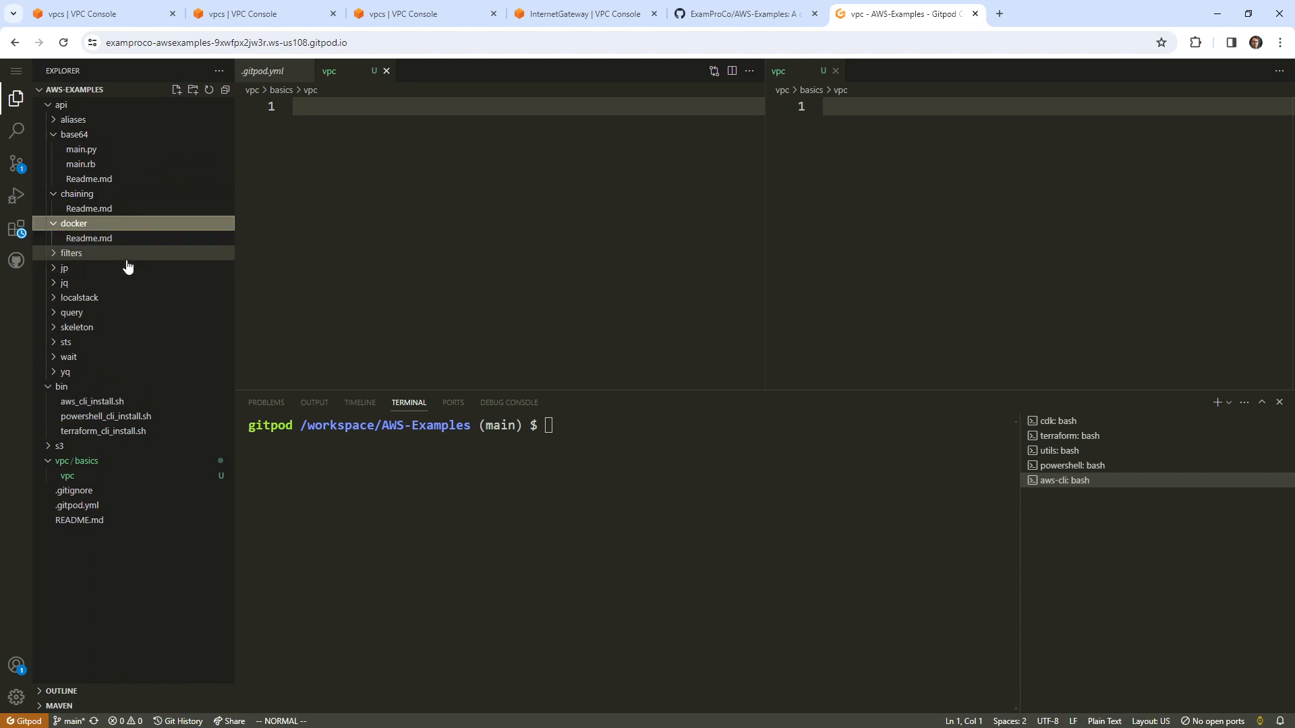
{"action": "left_click", "coordinate": [131, 253]}
{"action": "left_click", "coordinate": [104, 135]}
{"action": "left_click", "coordinate": [113, 119]}
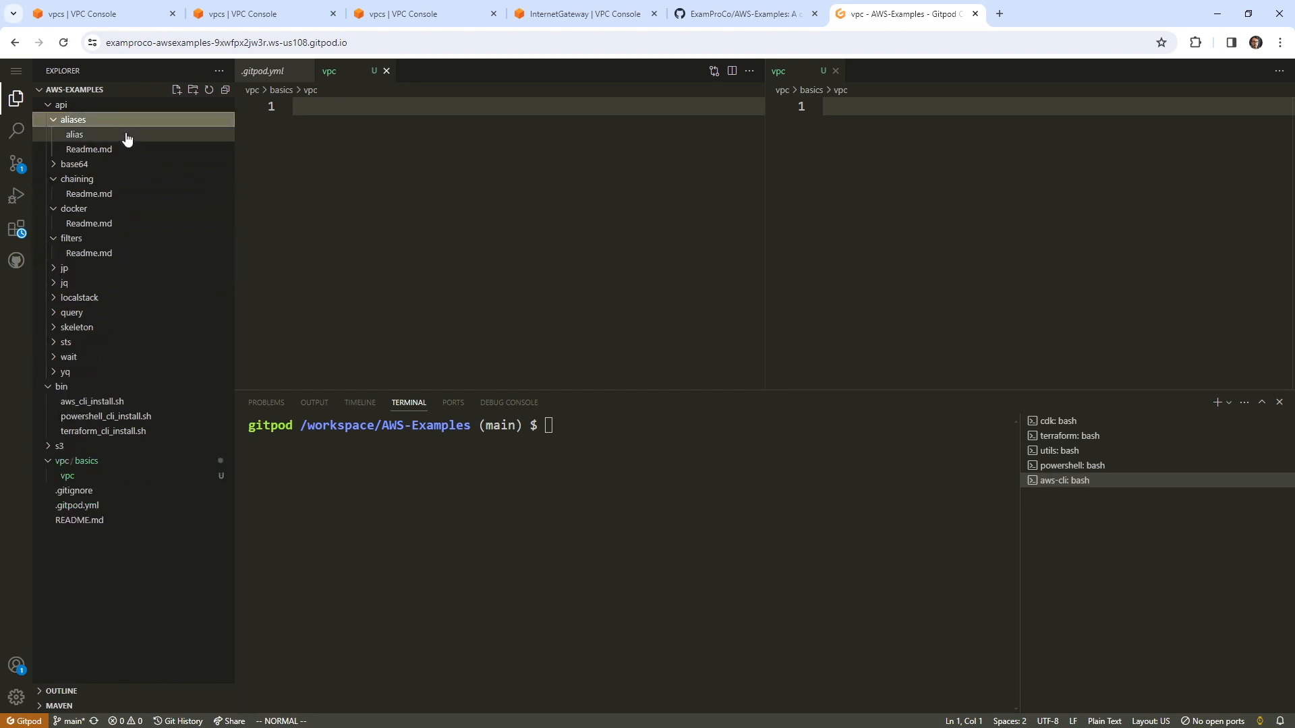
{"action": "left_click", "coordinate": [124, 135]}
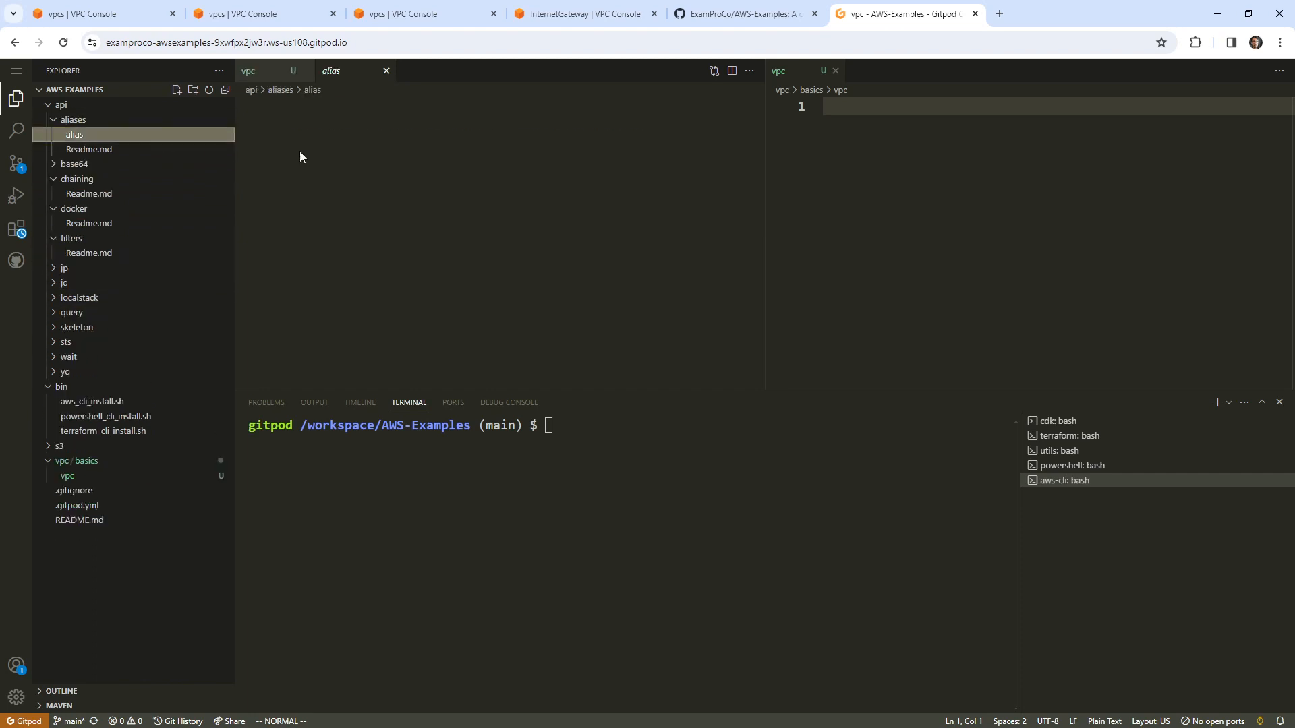
{"action": "left_click", "coordinate": [55, 119]}
{"action": "left_click", "coordinate": [54, 108]}
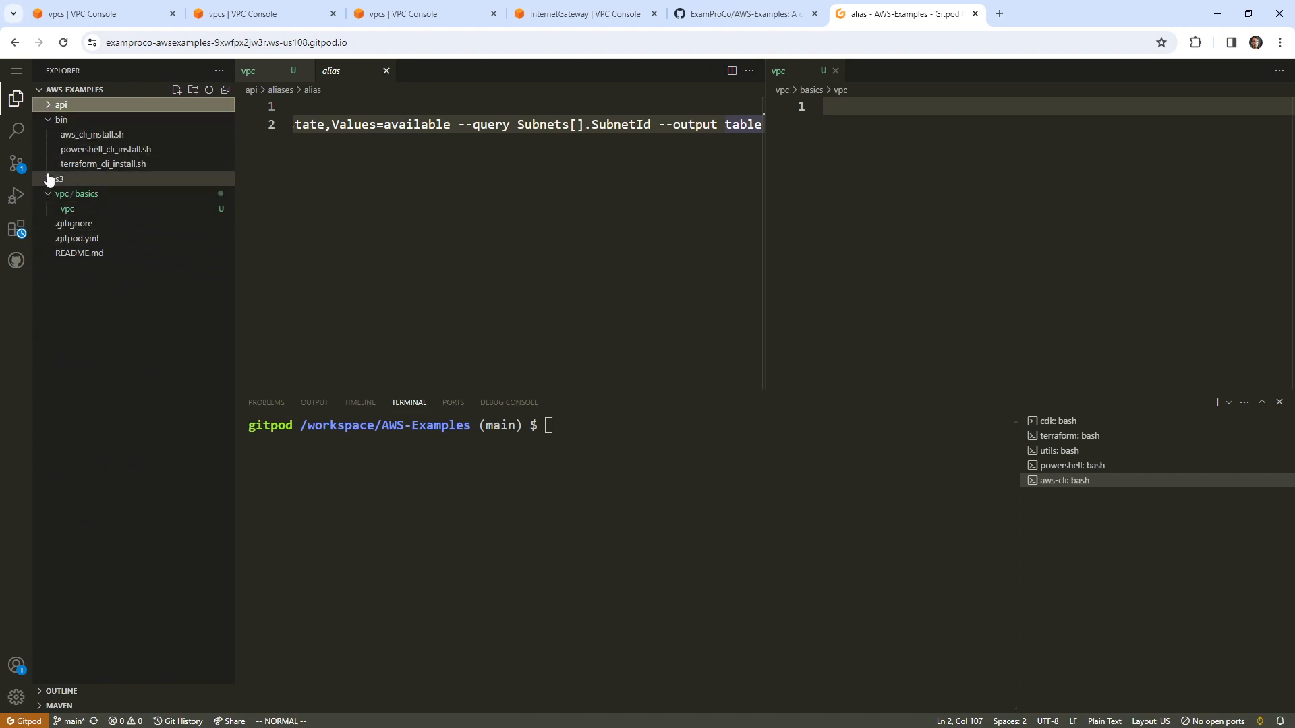
Step: Copy the "#!/usr/bin/env bash" line from bin/aws_cli_install.sh into the empty vpc/basics/vpc file
{"action": "left_click", "coordinate": [92, 135]}
{"action": "left_click_drag", "start_coordinate": [434, 106], "coordinate": [297, 106]}
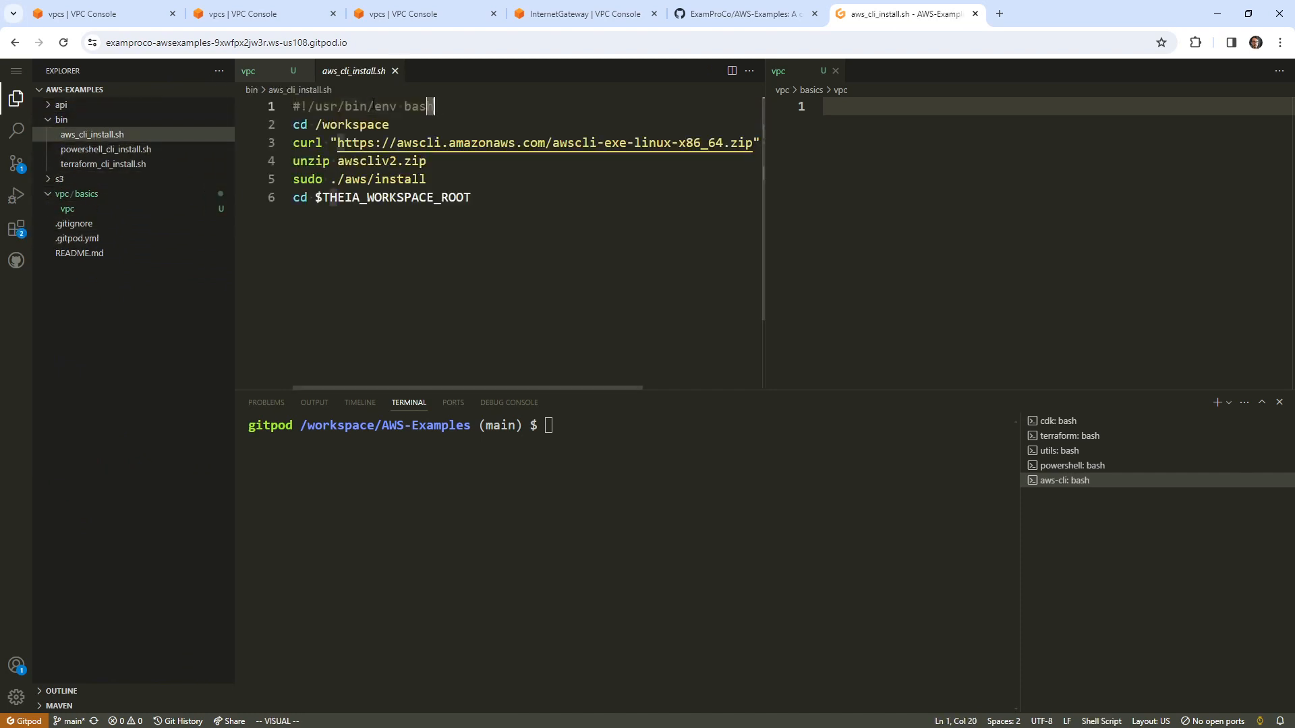
{"action": "key", "text": "ctrl+c"}
{"action": "right_click", "coordinate": [911, 148]}
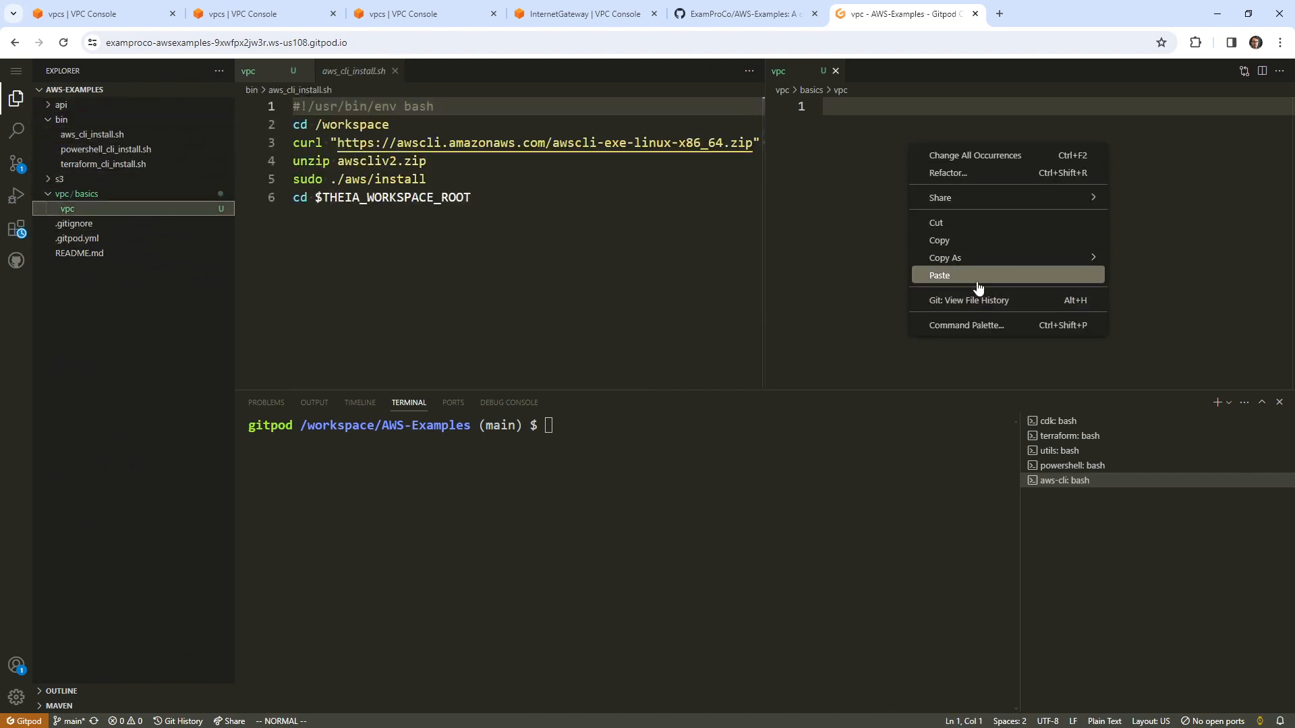
{"action": "left_click", "coordinate": [979, 272]}
Step: Close aws_cli_install.sh and the duplicate vpc editor so that only one vpc editor stays open
{"action": "left_click", "coordinate": [206, 145]}
{"action": "left_click", "coordinate": [445, 179]}
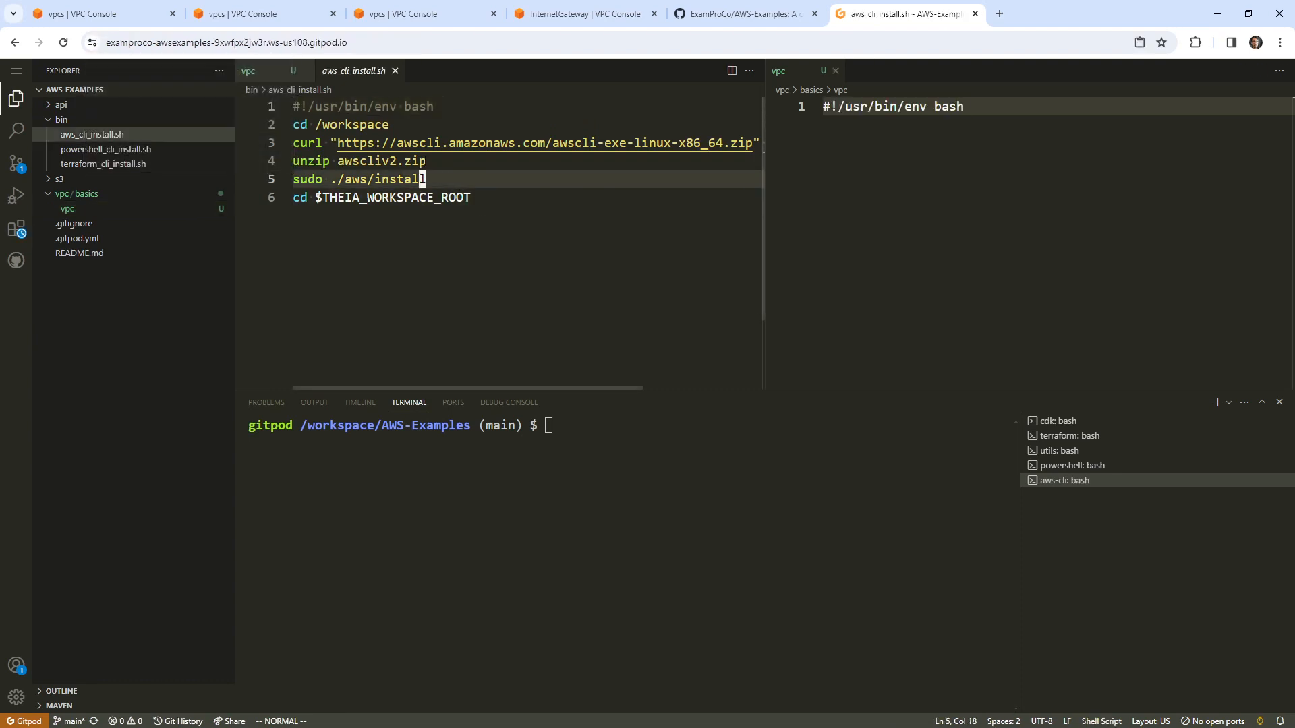
{"action": "left_click", "coordinate": [395, 71]}
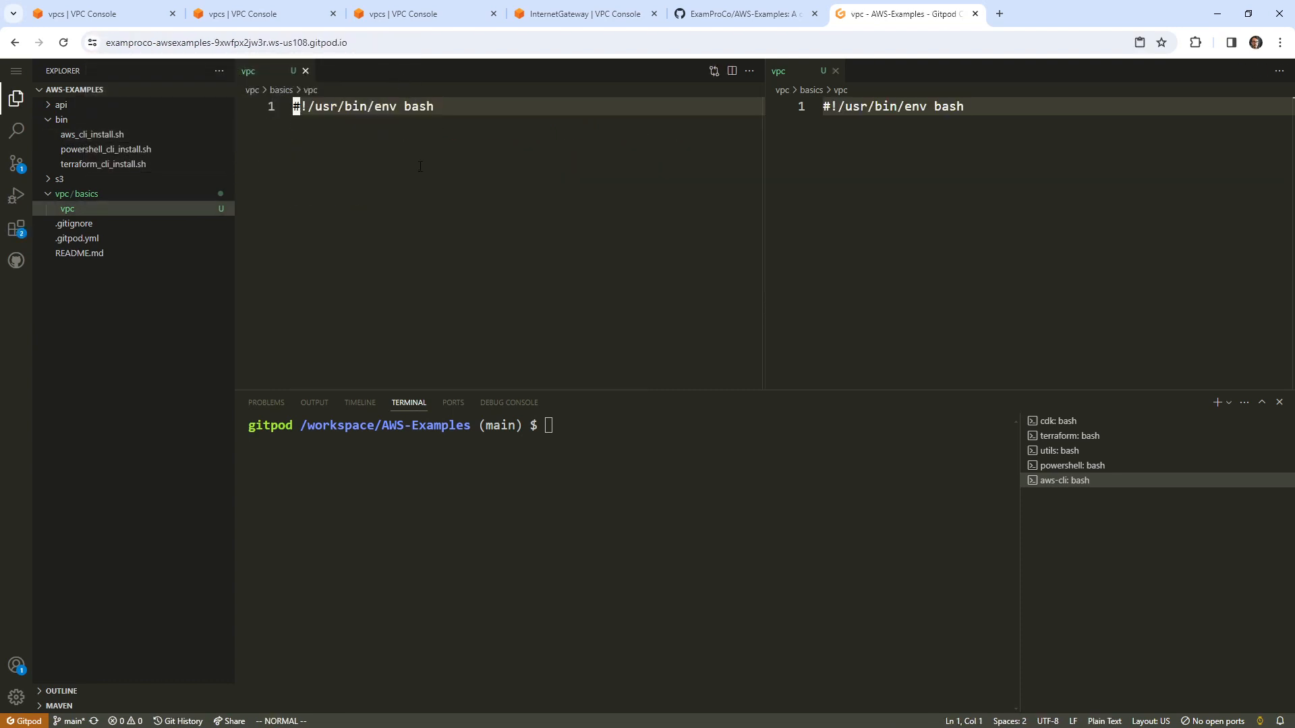
{"action": "left_click", "coordinate": [305, 71]}
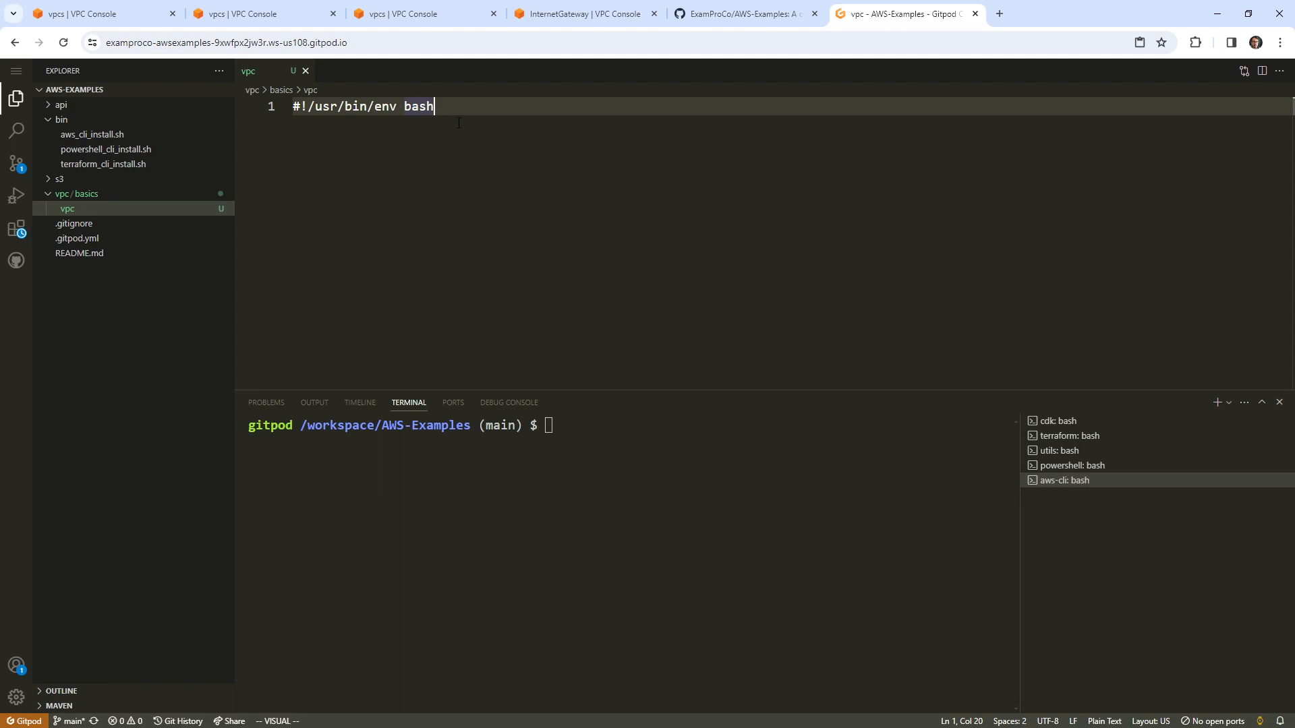
Step: Add the comments "# Create our vpc" and "# create an IGW" below the shebang, separated by blank lines
{"action": "key", "text": "shift+Home"}
{"action": "key", "text": "Escape"}
{"action": "key", "text": "o"}
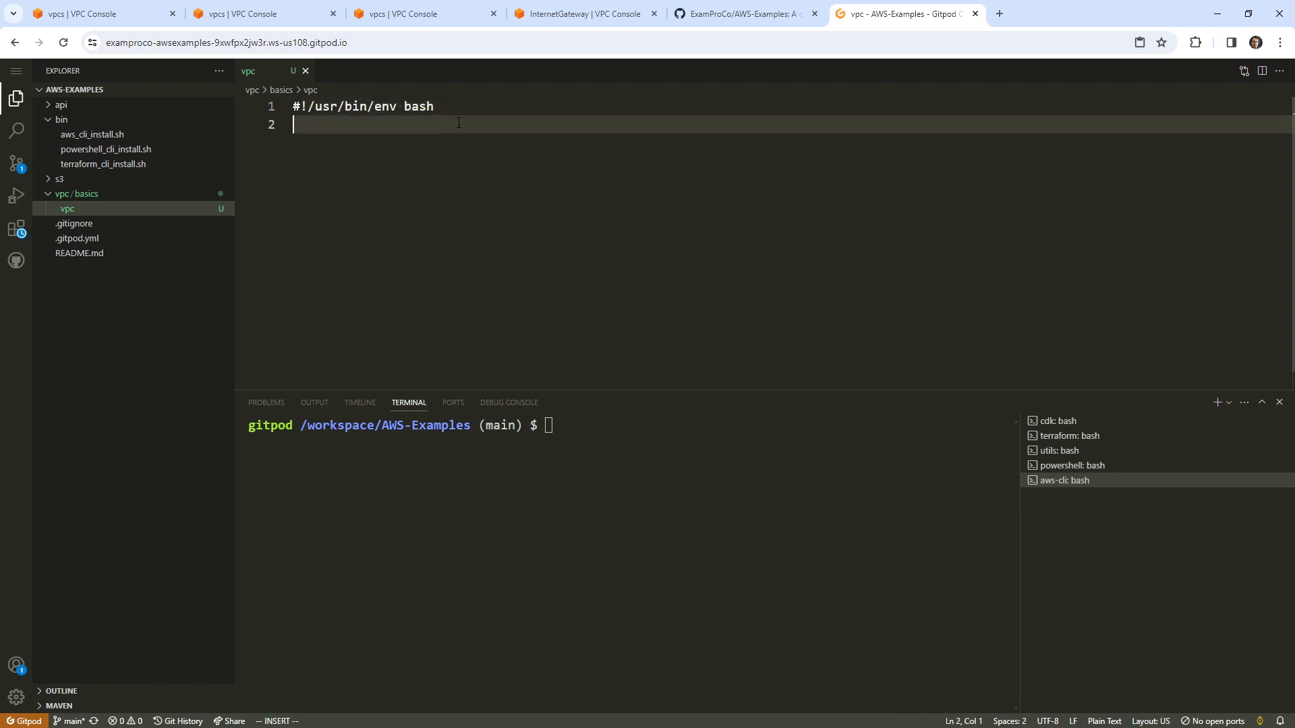
{"action": "key", "text": "Return"}
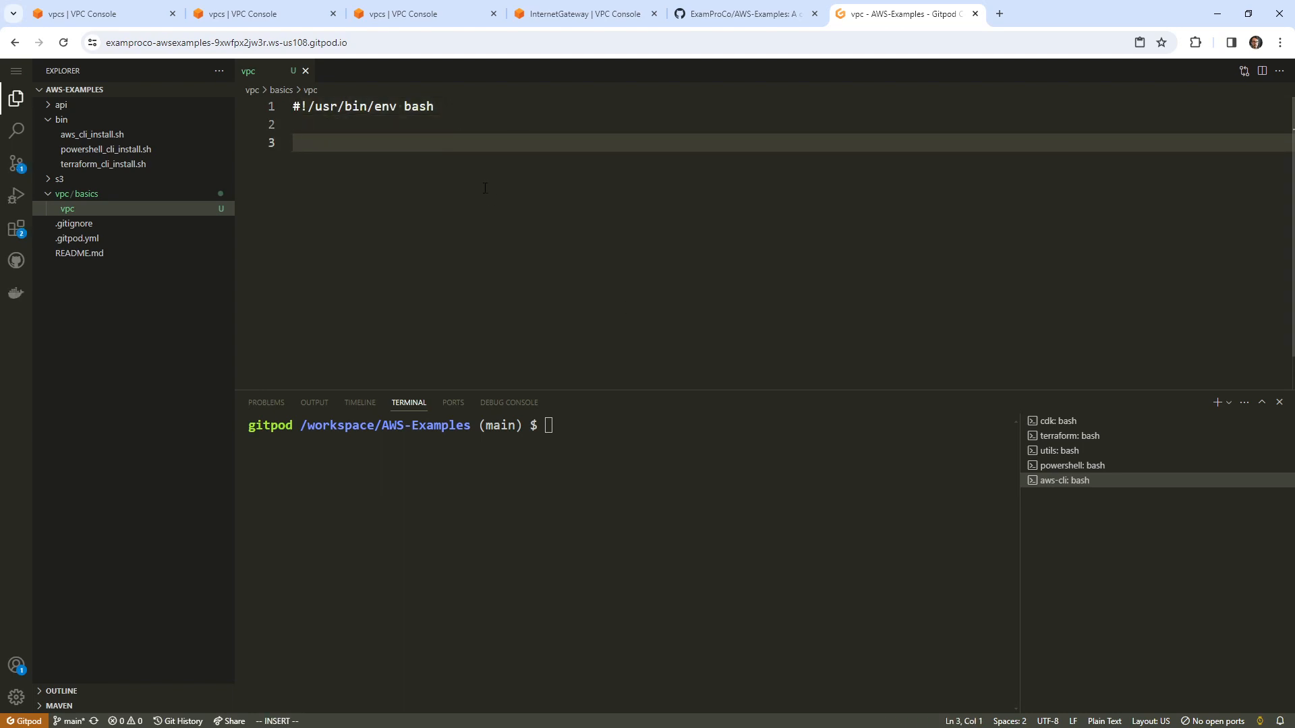
{"action": "type", "text": "# Create our vpc"}
{"action": "key", "text": "Return"}
{"action": "key", "text": "Return"}
{"action": "type", "text": "# "}
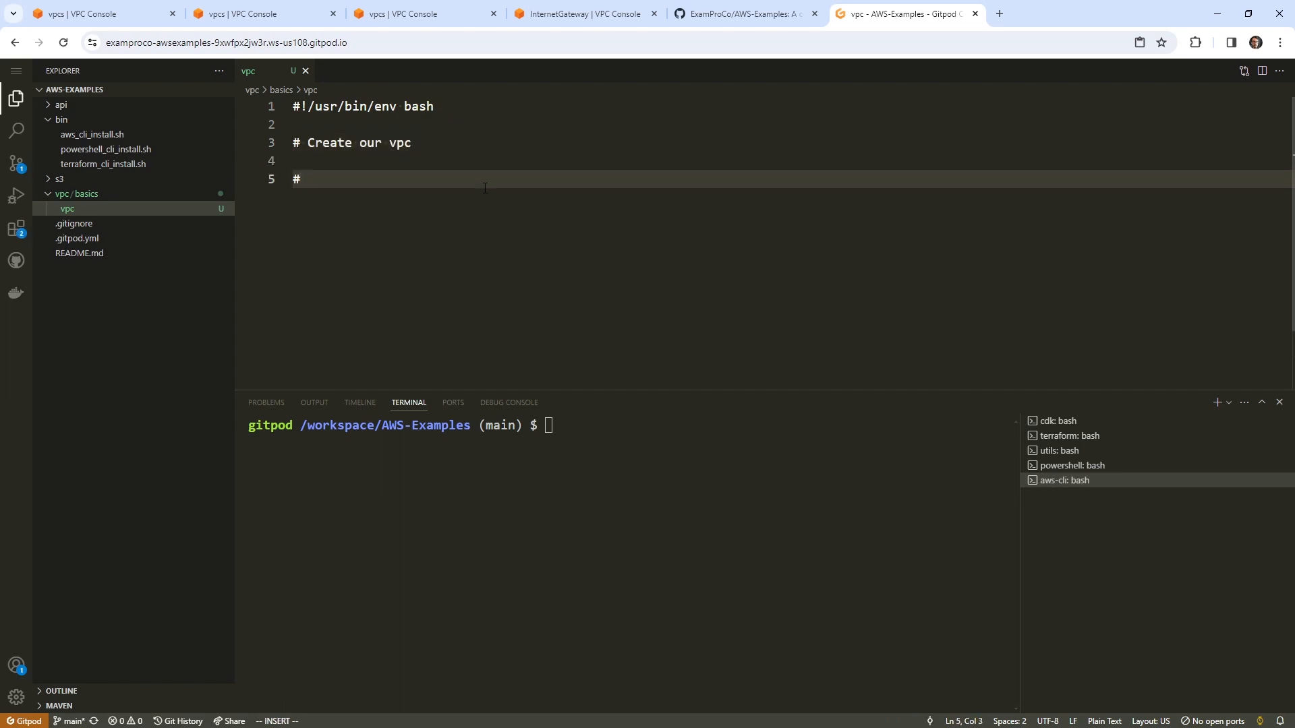
{"action": "type", "text": "create an IGW"}
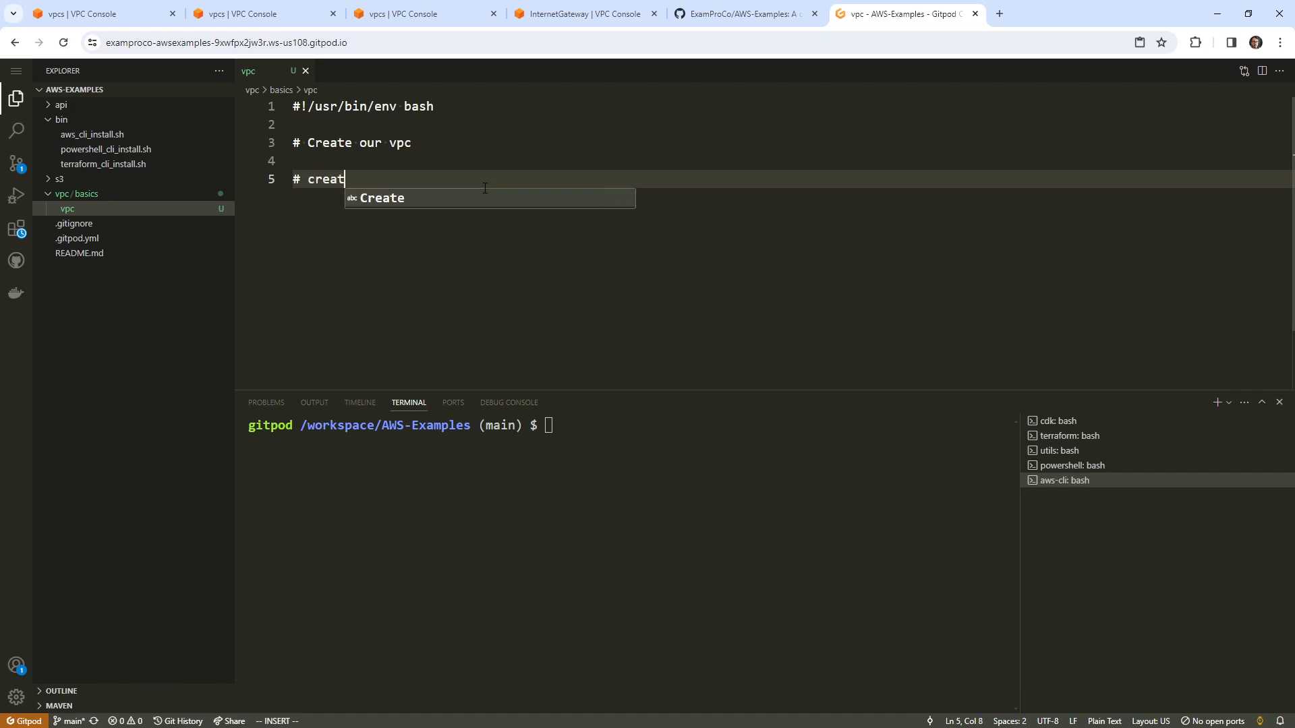
{"action": "key", "text": "Return"}
{"action": "key", "text": "Return"}
Step: Add the comment "# attach an IGW" below the create IGW comment, followed by a blank line
{"action": "type", "text": "# "}
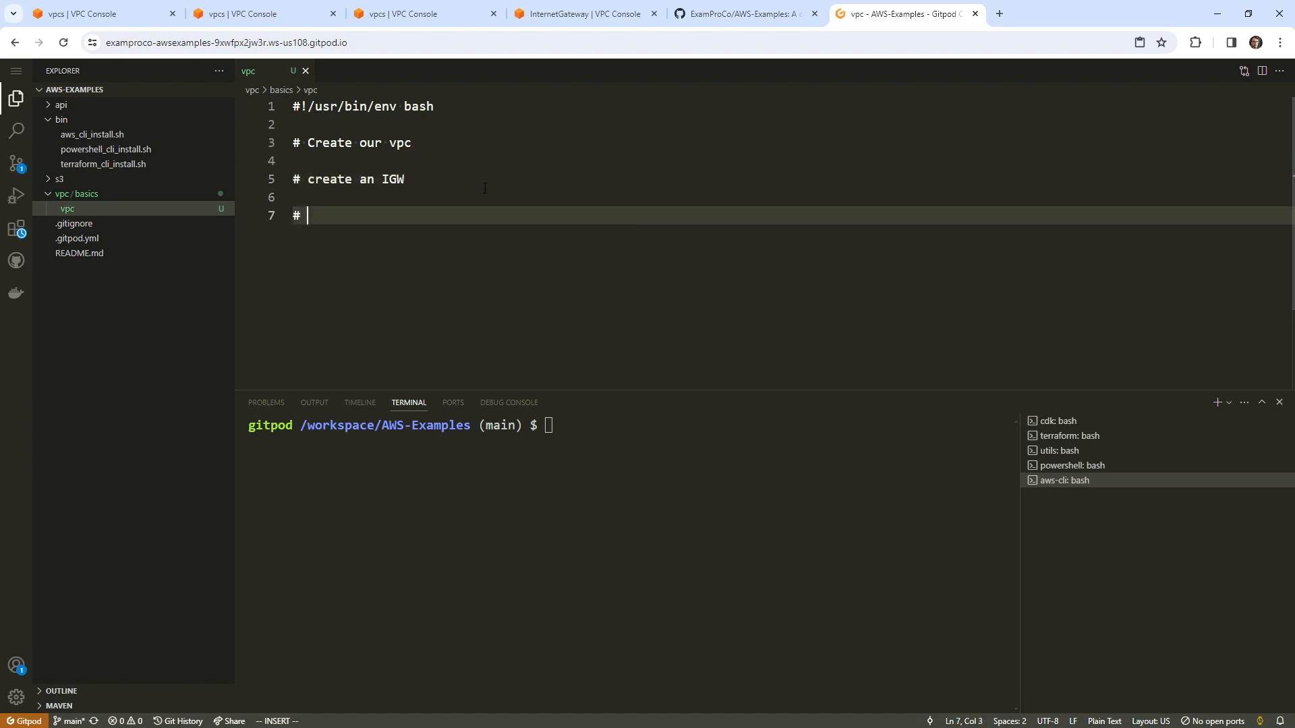
{"action": "type", "text": "attach an "}
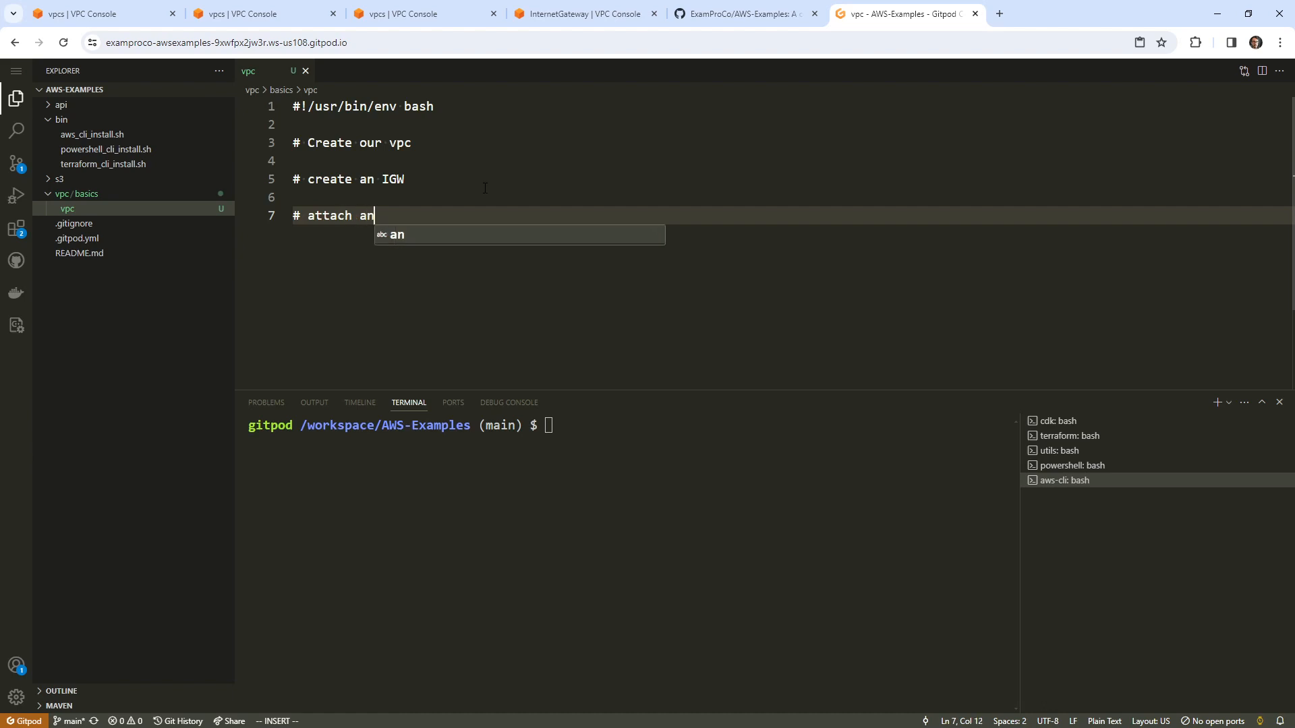
{"action": "type", "text": "GIW"}
{"action": "key", "text": "BackSpace"}
{"action": "key", "text": "BackSpace"}
{"action": "key", "text": "BackSpace"}
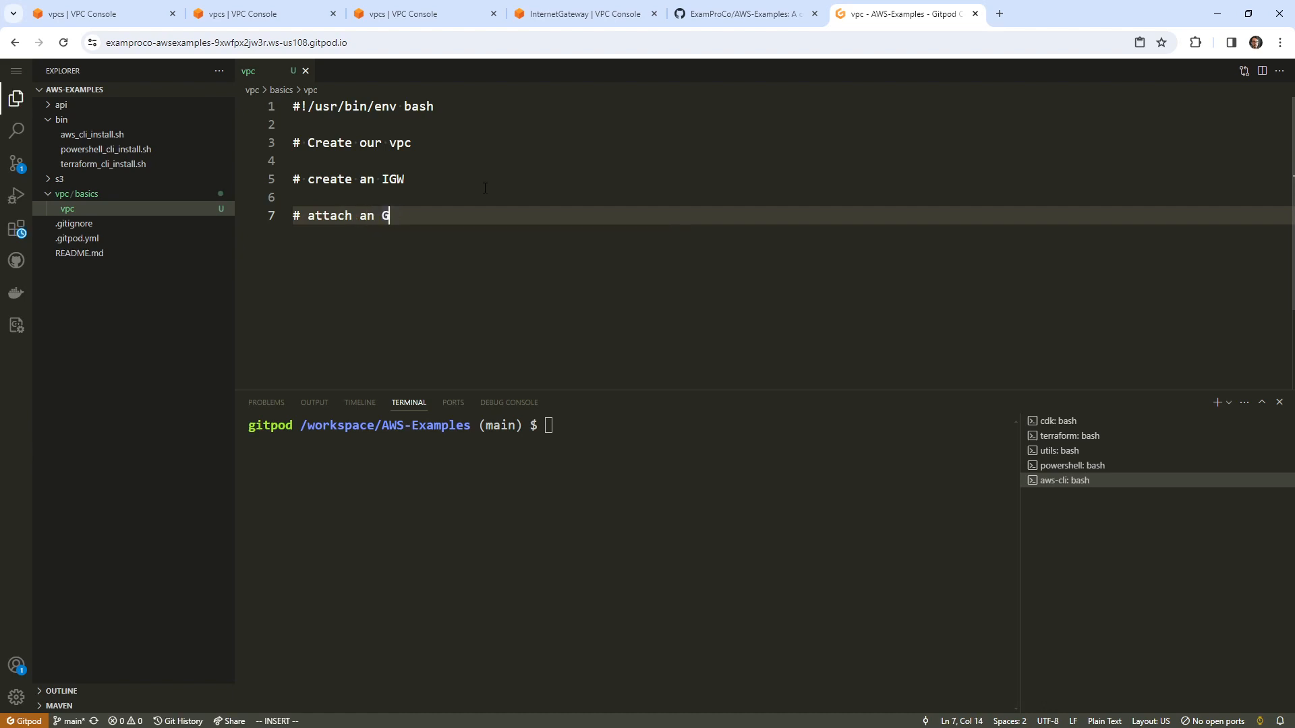
{"action": "type", "text": "GIW"}
{"action": "key", "text": "Return"}
{"action": "key", "text": "BackSpace"}
{"action": "key", "text": "BackSpace"}
{"action": "key", "text": "BackSpace"}
{"action": "key", "text": "BackSpace"}
{"action": "type", "text": "IGW"}
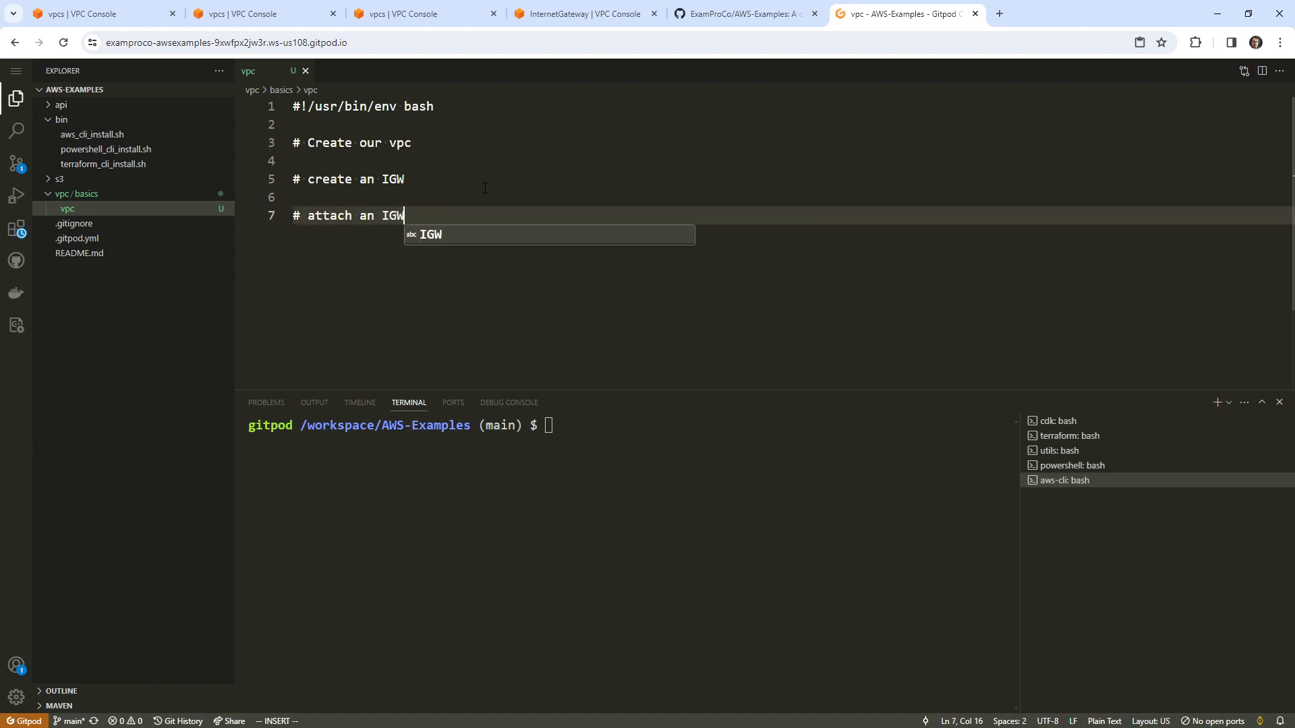
{"action": "key", "text": "Return"}
{"action": "key", "text": "Return"}
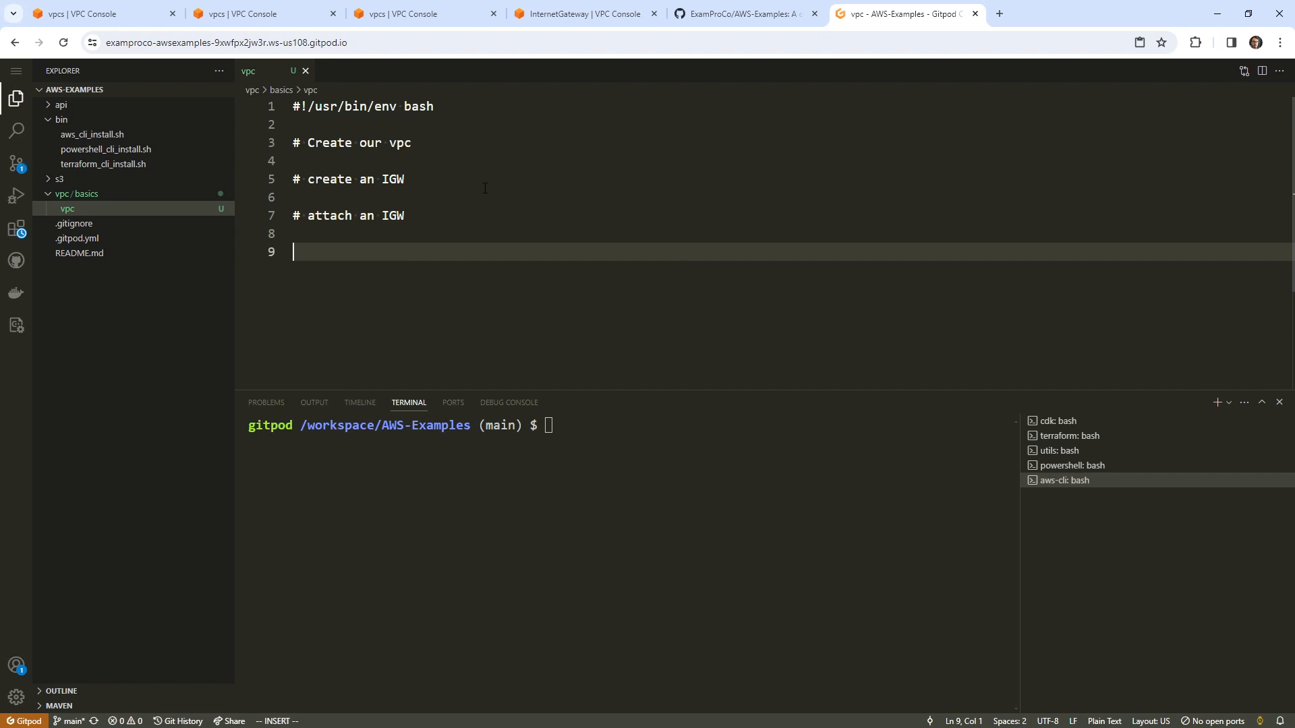
Step: Add the comment "# explicty associate subnet" at the end of the script and close the OpenAPI Editor news page
{"action": "type", "text": "explicty associat"}
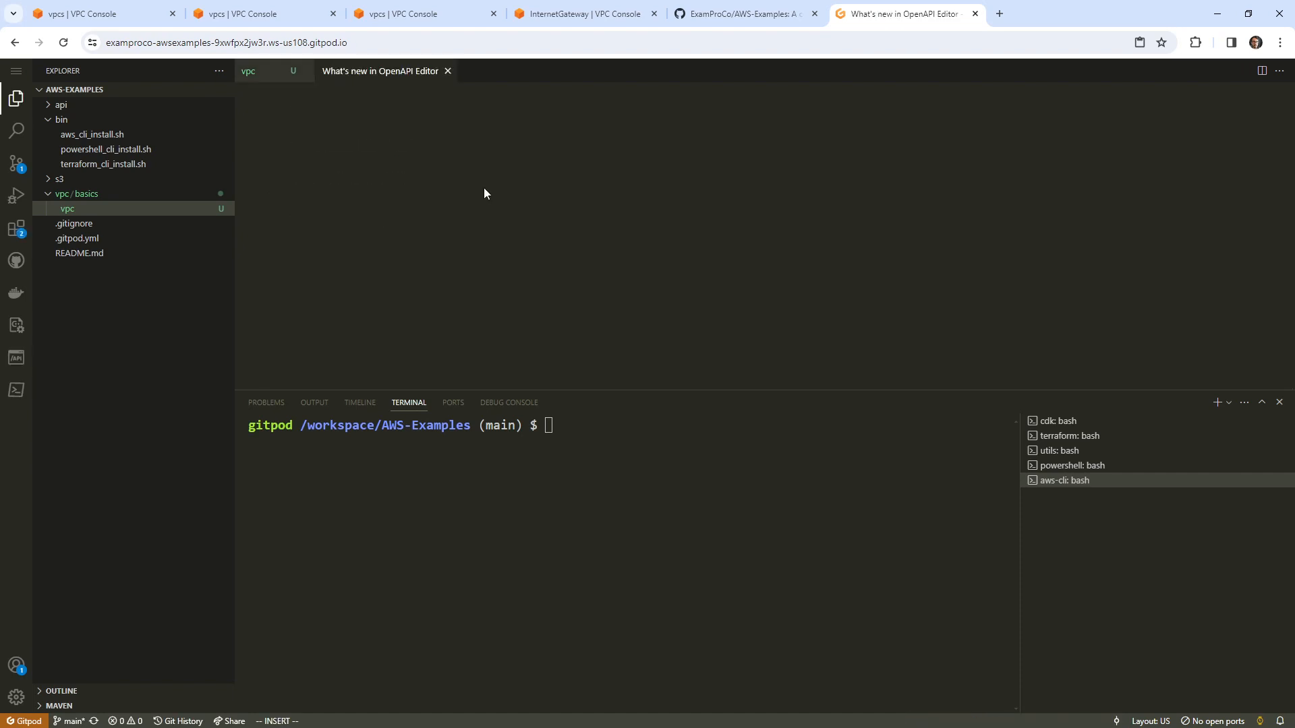
{"action": "left_click", "coordinate": [447, 70]}
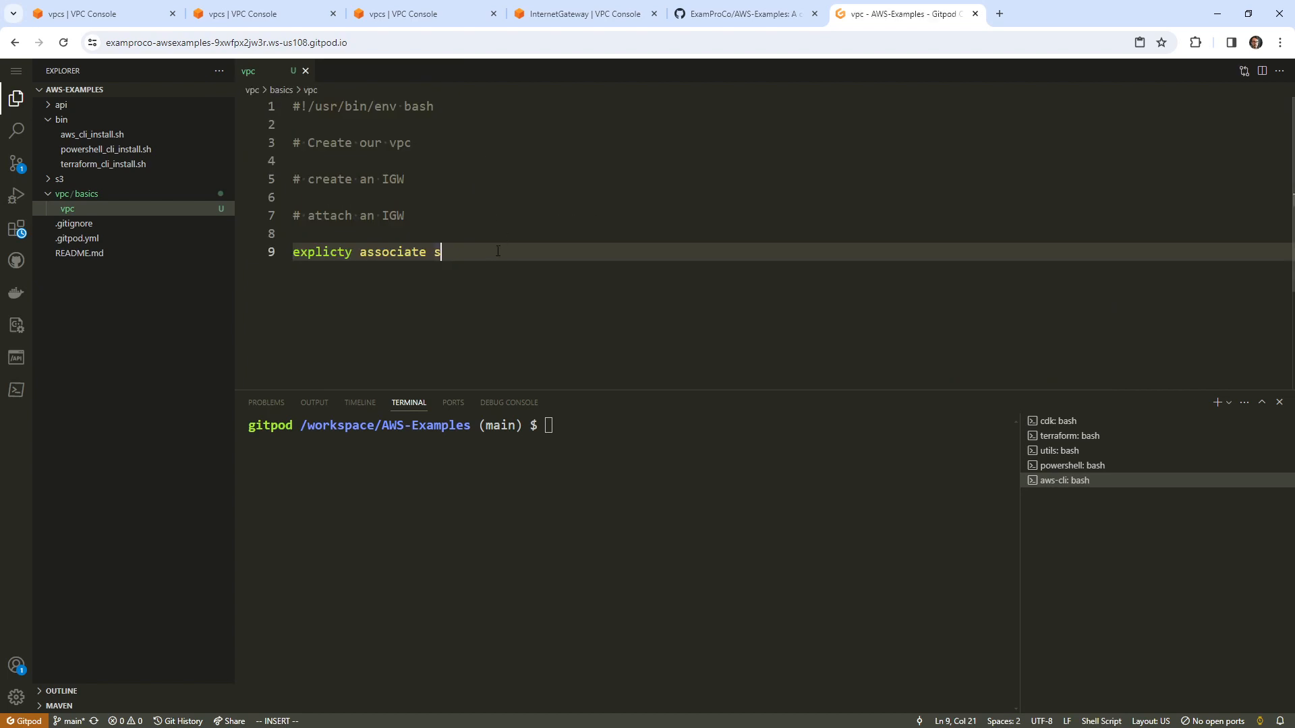
{"action": "type", "text": "subnet"}
{"action": "key", "text": "Home"}
{"action": "type", "text": "#"}
Step: Insert the comment "# create a new subnet" between the attach IGW and associate subnet comments
{"action": "key", "text": "Up"}
{"action": "key", "text": "Return"}
{"action": "key", "text": "Return"}
{"action": "key", "text": "Up"}
{"action": "type", "text": "# Creat"}
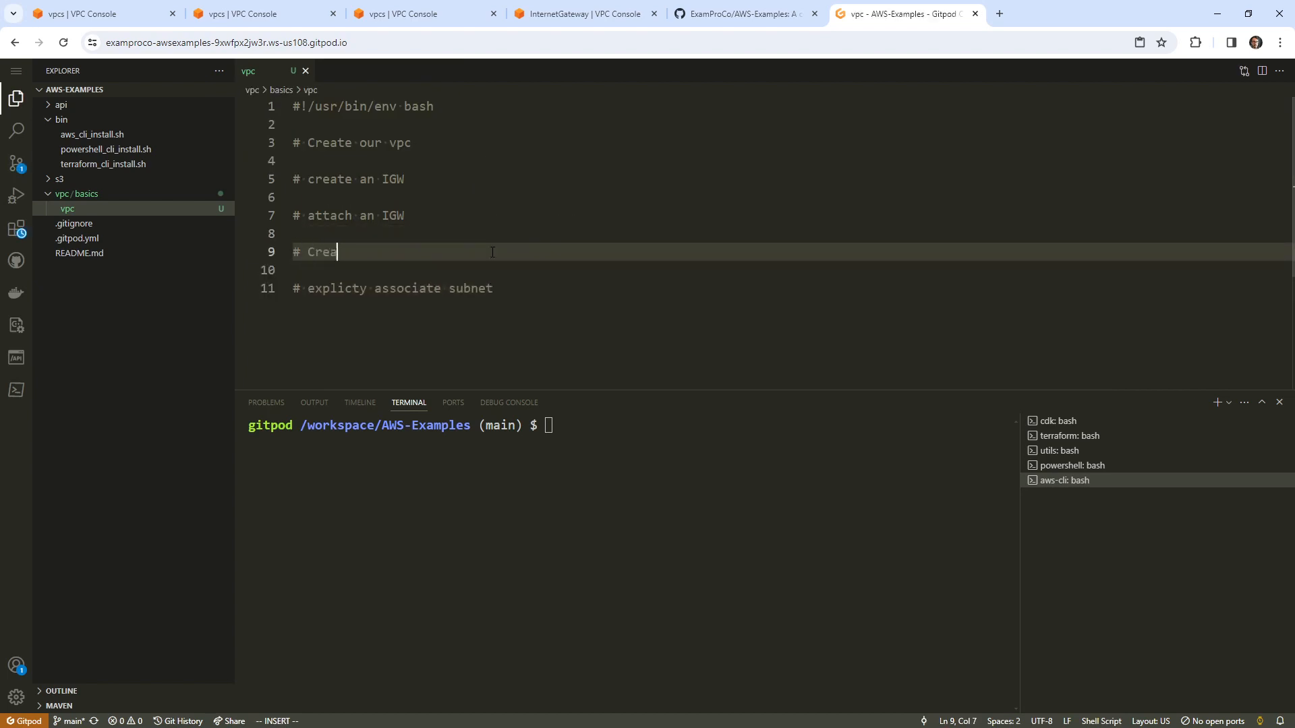
{"action": "key", "text": "BackSpace"}
{"action": "key", "text": "BackSpace"}
{"action": "key", "text": "BackSpace"}
{"action": "key", "text": "BackSpace"}
{"action": "key", "text": "BackSpace"}
{"action": "type", "text": "create a new subnet"}
{"action": "key", "text": "Down"}
{"action": "key", "text": "Down"}
{"action": "key", "text": "Home"}
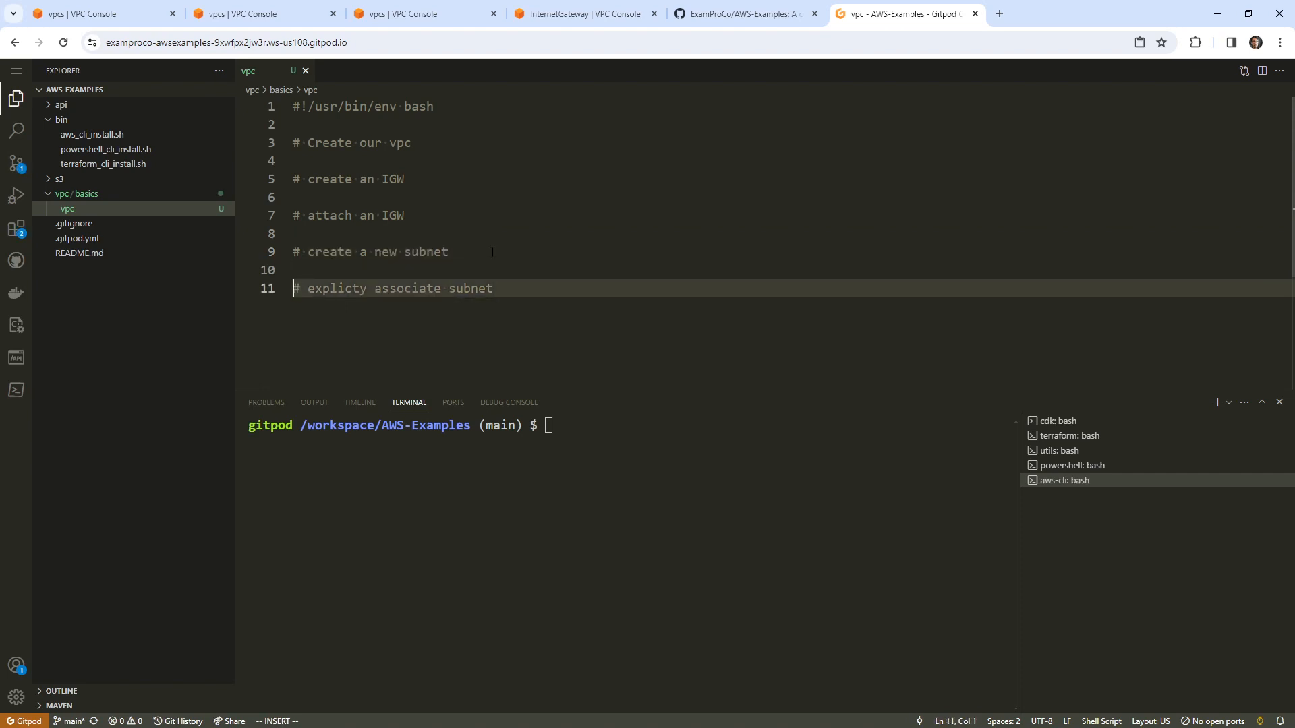
Step: Add the comment "# add a route for our RT to our IGW" below the associate subnet comment
{"action": "left_click", "coordinate": [493, 253]}
{"action": "left_click", "coordinate": [512, 289]}
{"action": "key", "text": "Return"}
{"action": "key", "text": "Return"}
{"action": "type", "text": "#"}
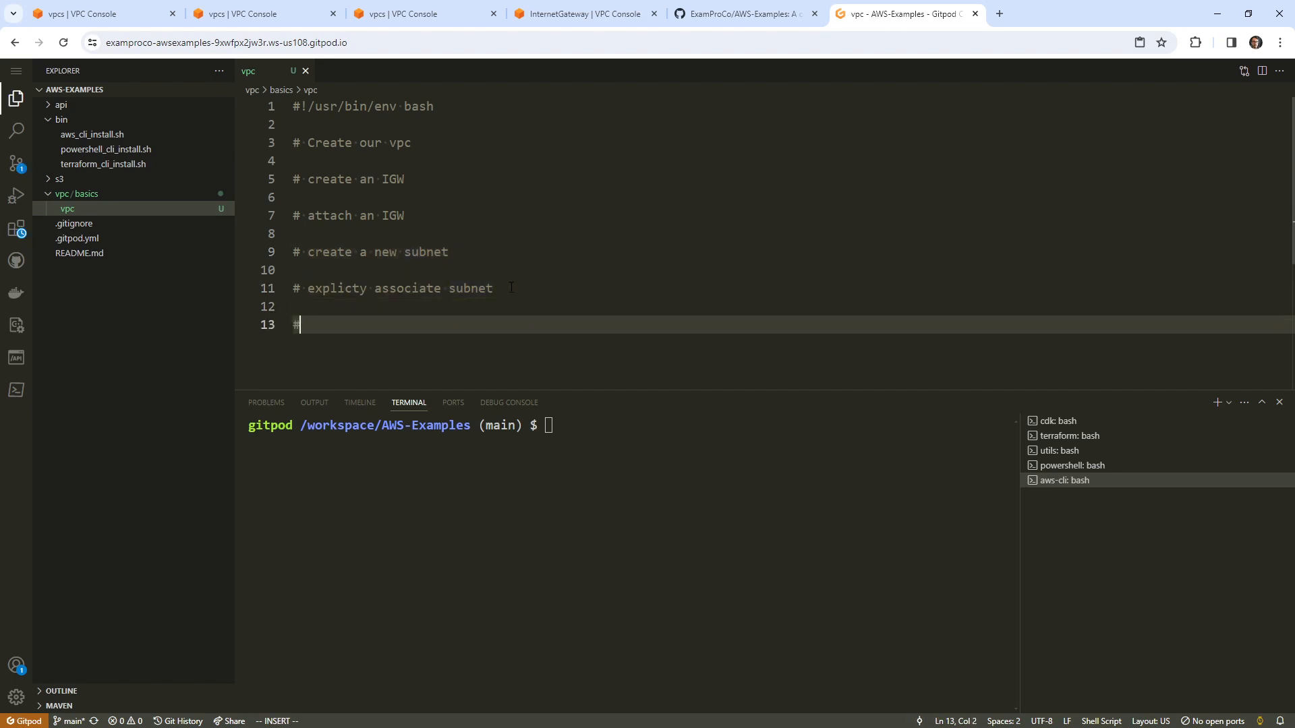
{"action": "type", "text": " add a route "}
{"action": "type", "text": "to our"}
{"action": "key", "text": "BackSpace"}
{"action": "key", "text": "BackSpace"}
{"action": "key", "text": "BackSpace"}
{"action": "key", "text": "BackSpace"}
{"action": "key", "text": "BackSpace"}
{"action": "key", "text": "BackSpace"}
{"action": "type", "text": "for our RT "}
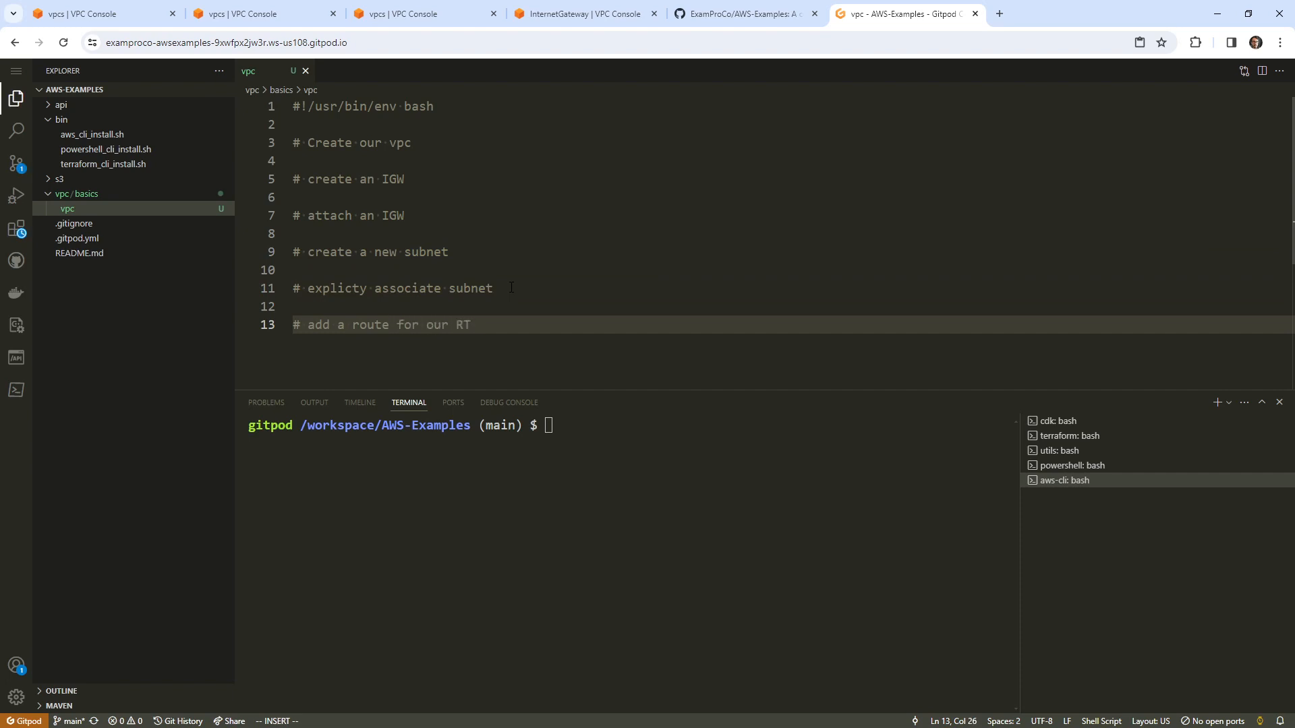
{"action": "type", "text": "to our IGW"}
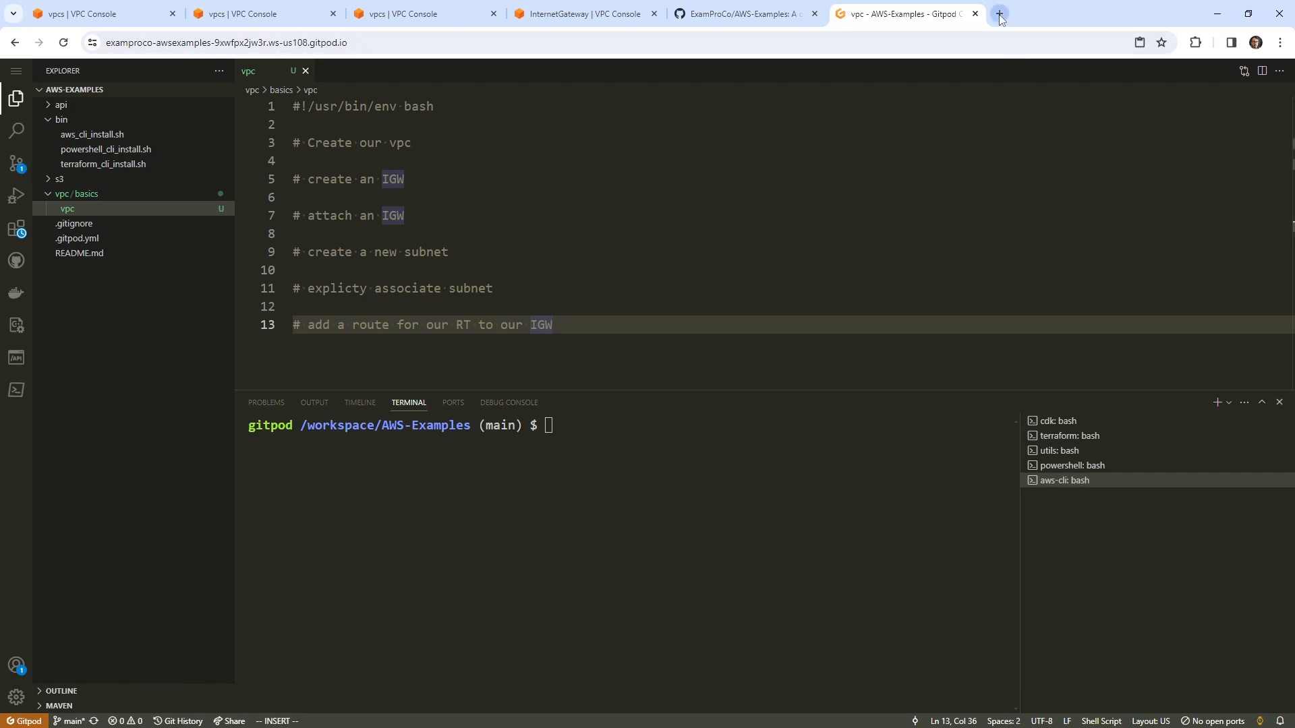
Step: Run "aws" in the aws-cli terminal to start its auto-prompt, and check the configuration in .gitpod.yml
{"action": "left_click", "coordinate": [639, 468]}
{"action": "type", "text": "aws"}
{"action": "key", "text": "Return"}
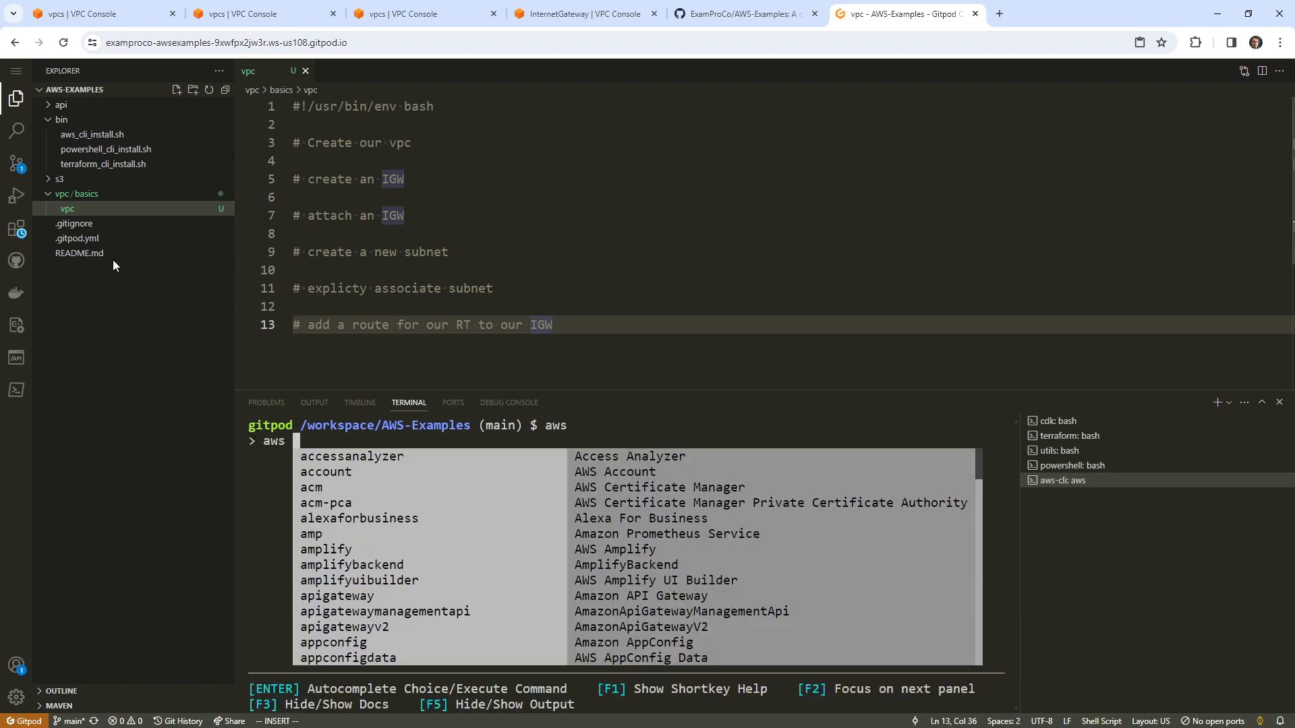
{"action": "left_click", "coordinate": [111, 240]}
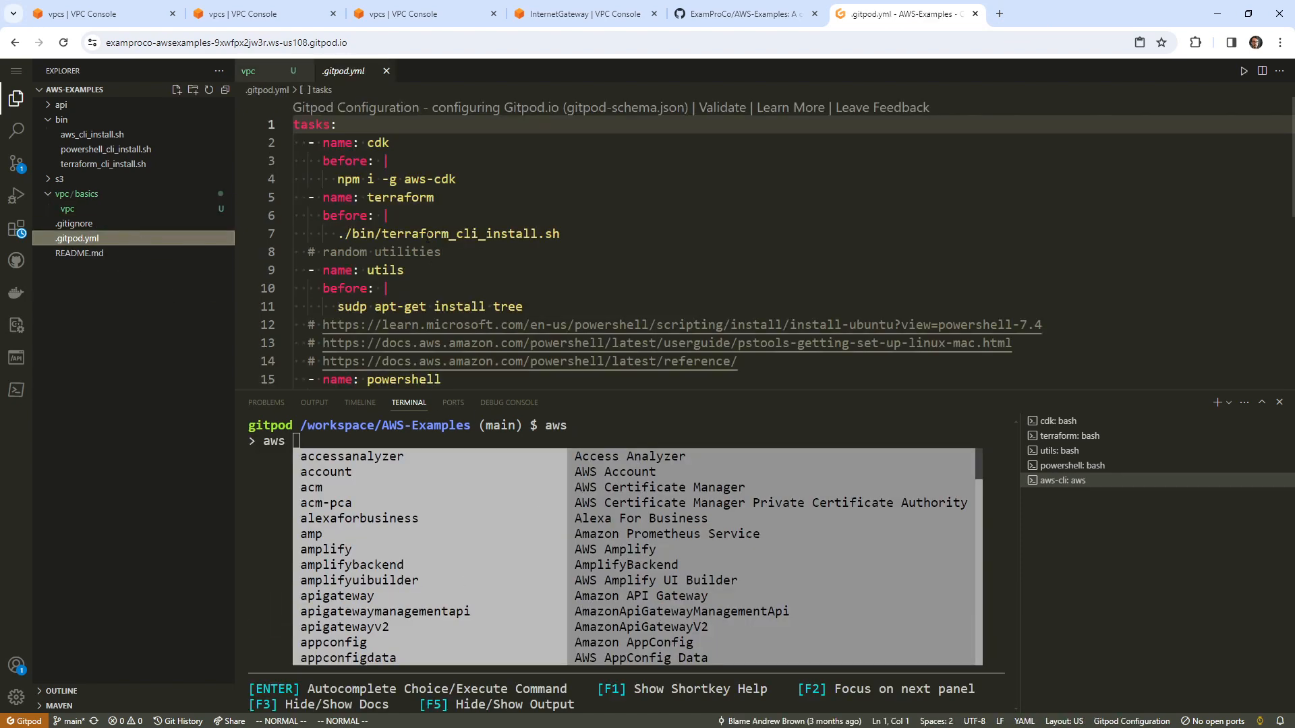
{"action": "scroll", "coordinate": [444, 320], "scroll_direction": "down", "scroll_amount": 1}
{"action": "left_click", "coordinate": [386, 71]}
Step: Enter "ec2 create-vpc" at the AWS CLI auto-prompt in the terminal
{"action": "type", "text": "ec2 "}
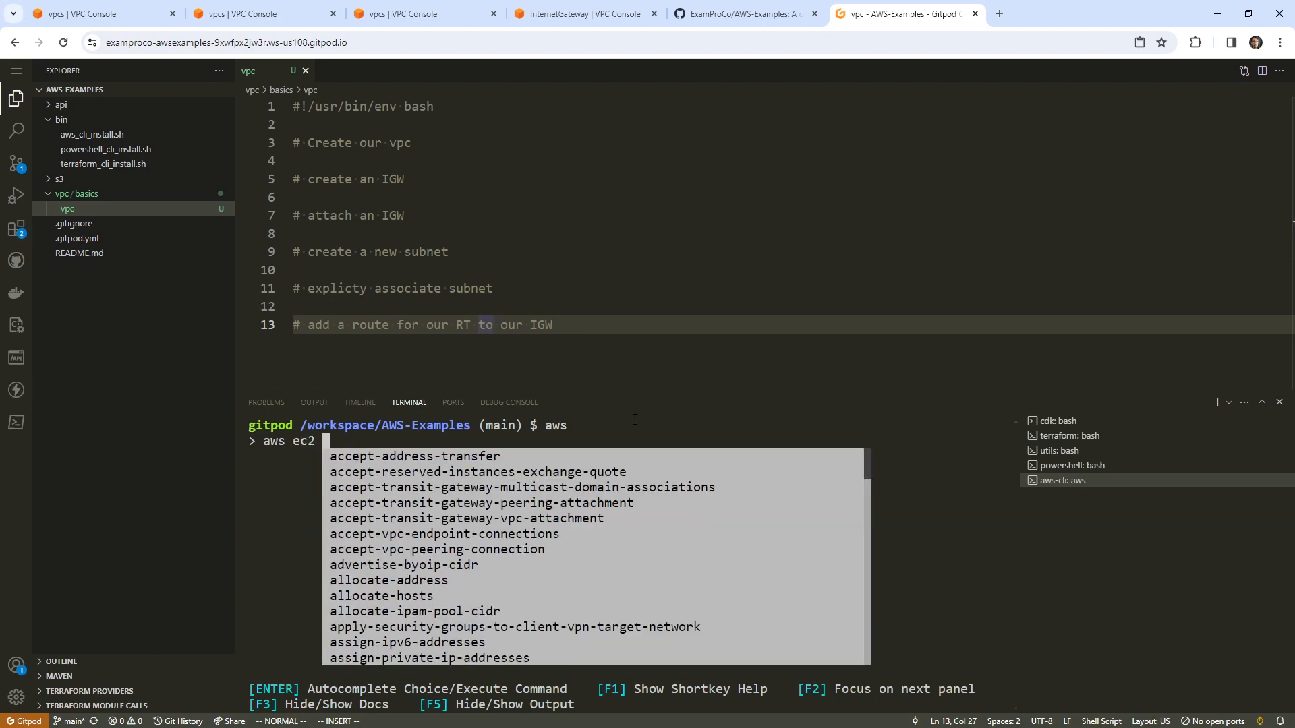
{"action": "type", "text": "vpc"}
{"action": "key", "text": "BackSpace"}
{"action": "key", "text": "BackSpace"}
{"action": "key", "text": "BackSpace"}
{"action": "type", "text": "c"}
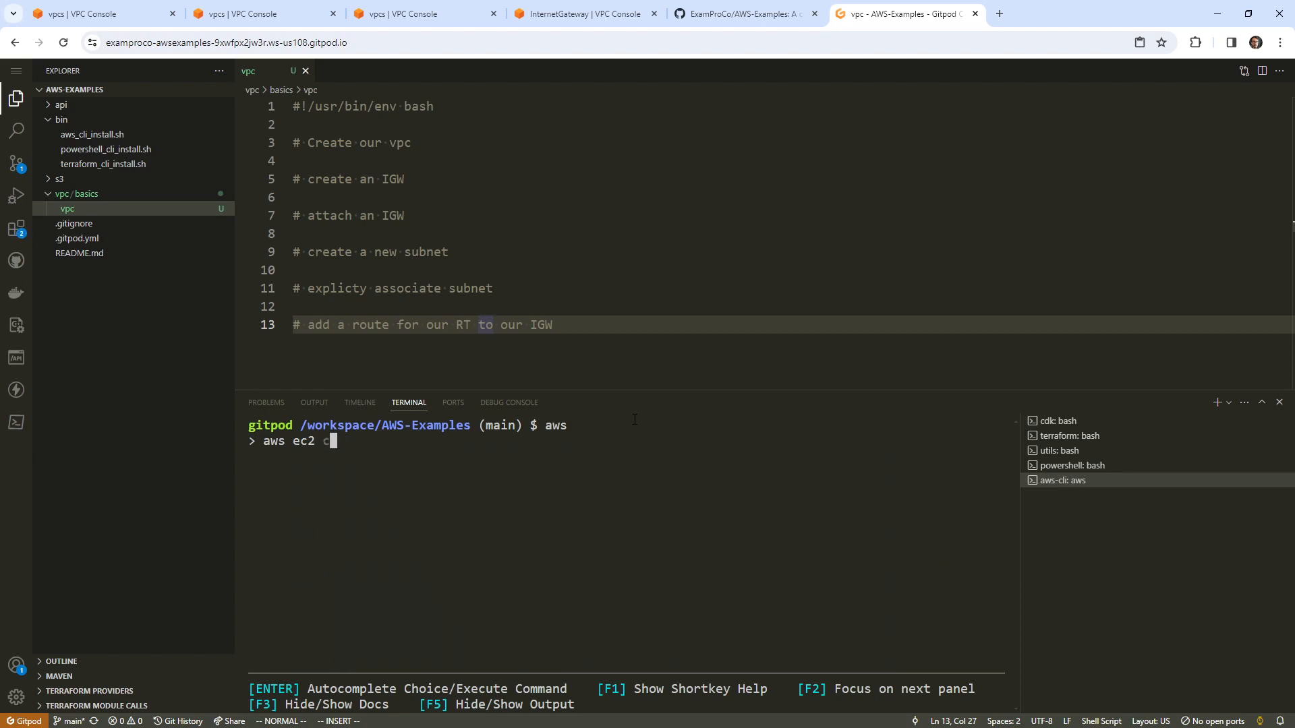
{"action": "type", "text": "reate-vpc"}
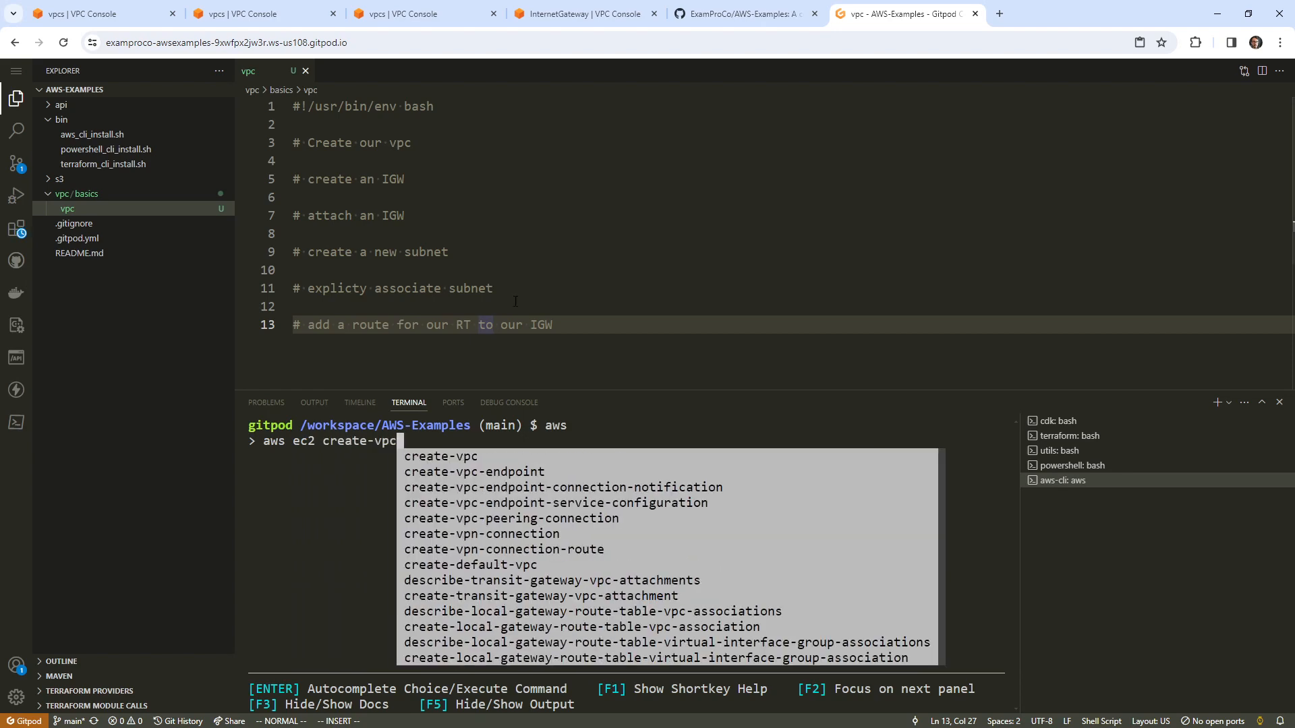
Step: Add the command "aws ec2 create-vpc" below the "# Create our vpc" comment in the script, with blank lines around it
{"action": "left_click", "coordinate": [414, 152]}
{"action": "key", "text": "Return"}
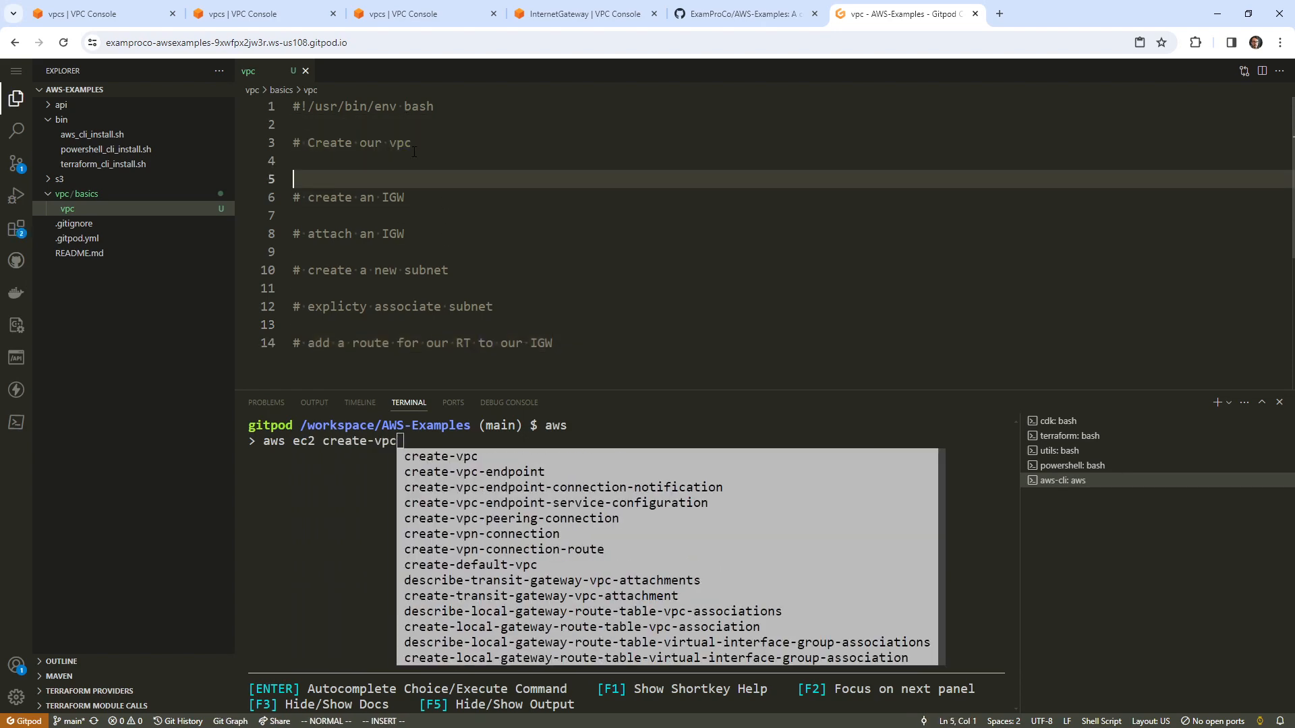
{"action": "key", "text": "Return"}
{"action": "key", "text": "Up"}
{"action": "type", "text": "aws ec2 c"}
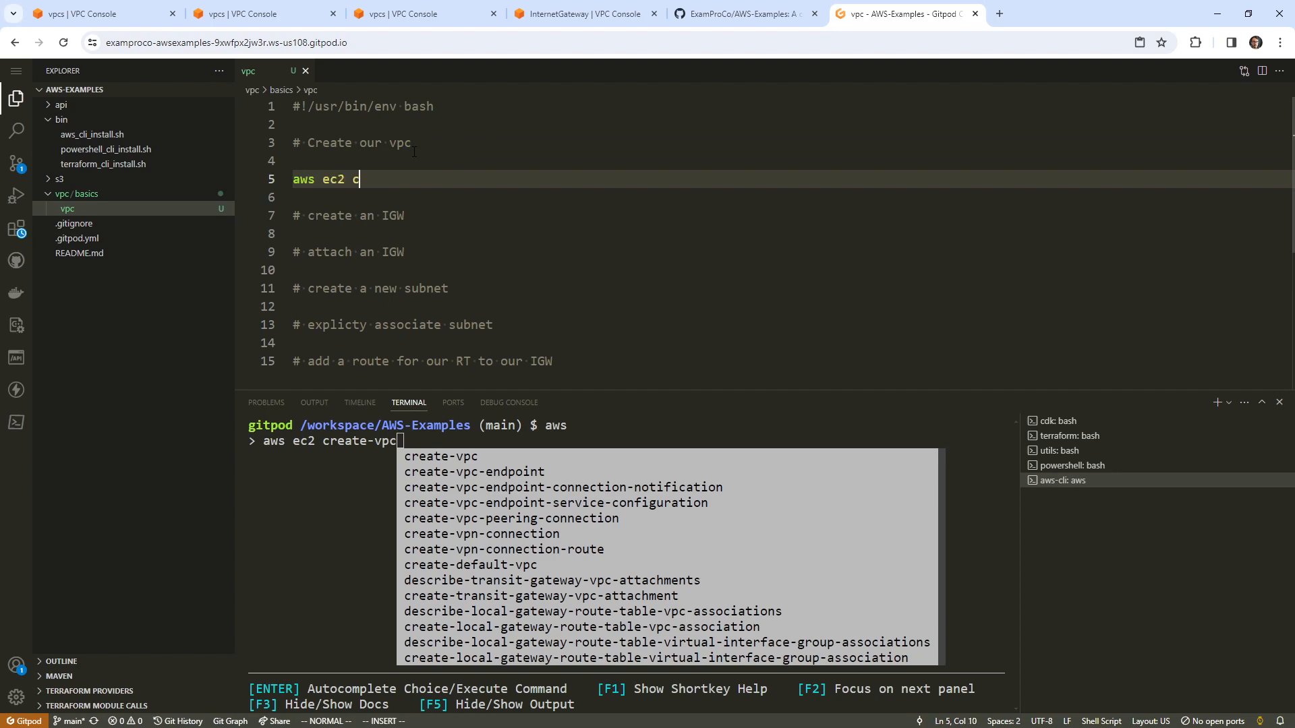
{"action": "type", "text": "reate-vpc"}
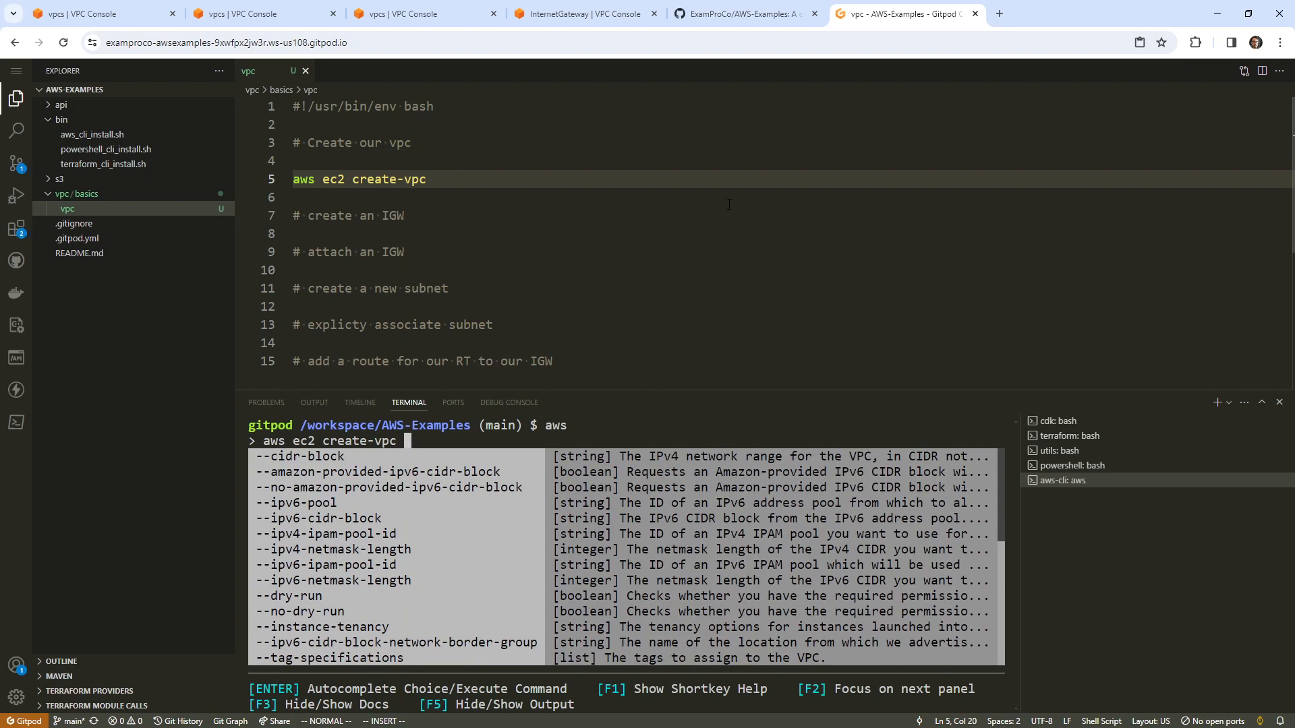
Step: Add the option --cidr-block "172.1.0.0/16" with its value in double quotes to the create-vpc command in the script
{"action": "type", "text": "--cidr-block 172."}
{"action": "type", "text": "1.0.0/16"}
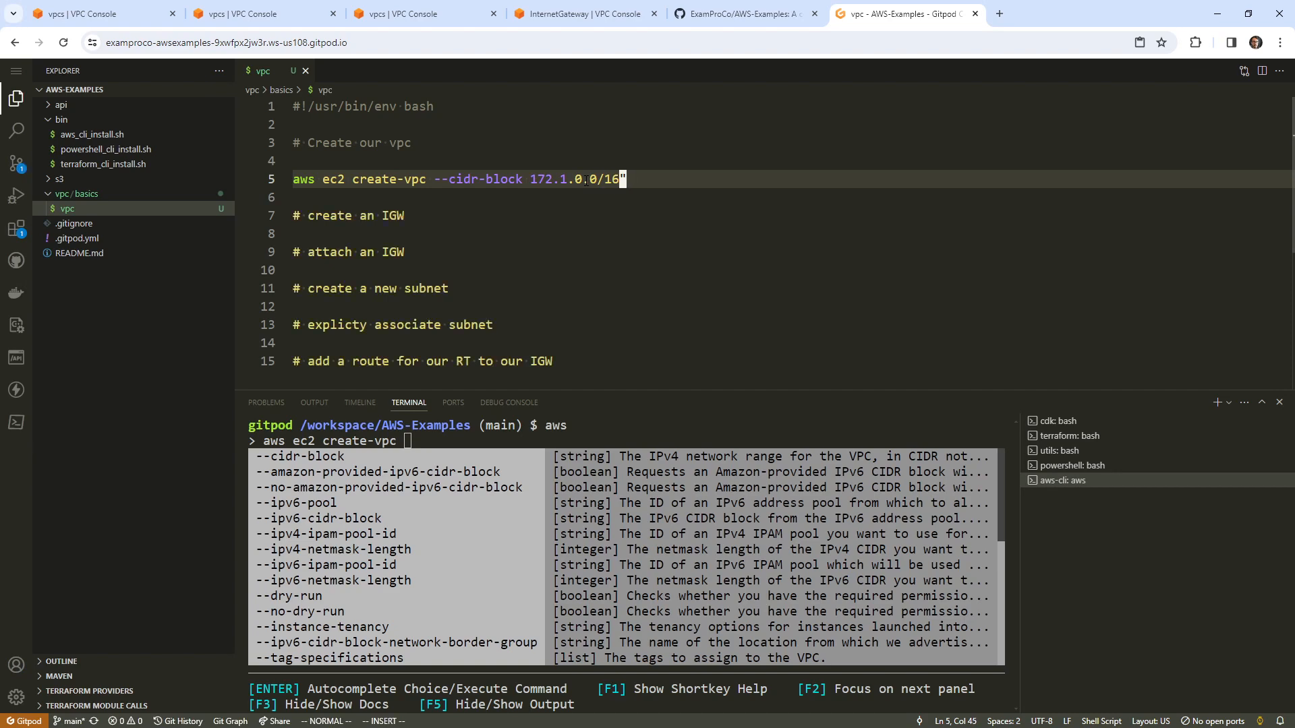
{"action": "key", "text": "Left"}
{"action": "key", "text": "Left"}
{"action": "key", "text": "Left"}
{"action": "key", "text": "Left"}
{"action": "key", "text": "Left"}
{"action": "key", "text": "Left"}
{"action": "key", "text": "Left"}
{"action": "key", "text": "Left"}
{"action": "key", "text": "Left"}
{"action": "key", "text": "Left"}
{"action": "key", "text": "Left"}
{"action": "key", "text": "Left"}
{"action": "type", "text": "\""}
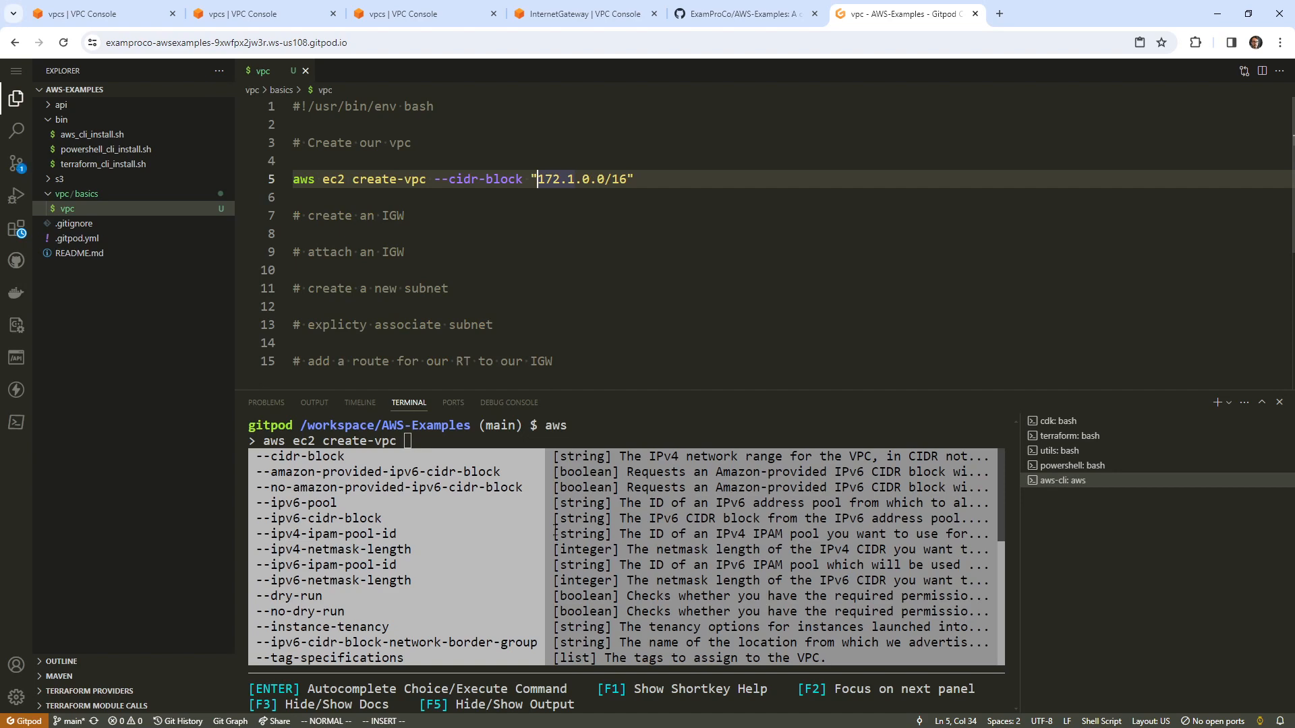
{"action": "key", "text": "Down"}
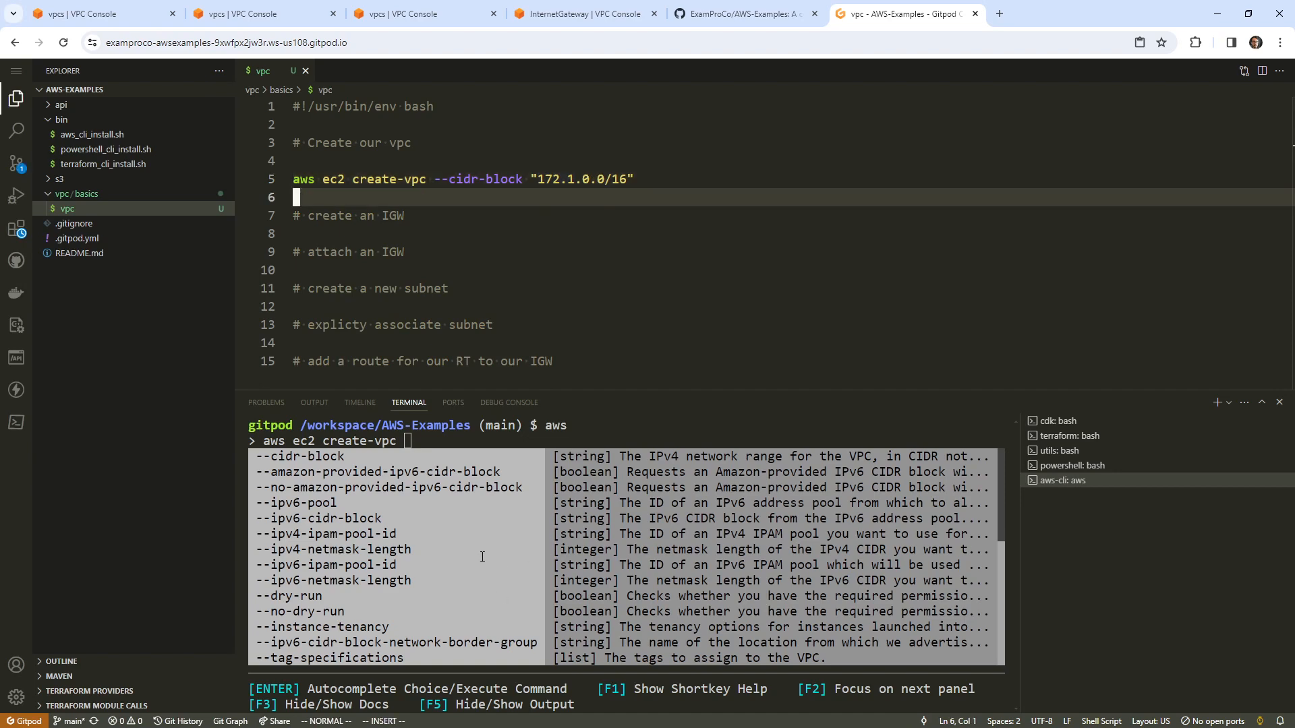
Step: Look through the options offered for "aws ec2 create-vpc" in the terminal's auto-prompt, including tag specifications and the global options
{"action": "key", "text": "Down"}
{"action": "key", "text": "Down"}
{"action": "key", "text": "Down"}
{"action": "key", "text": "Down"}
{"action": "key", "text": "Down"}
{"action": "key", "text": "Down"}
{"action": "key", "text": "Down"}
{"action": "key", "text": "Down"}
{"action": "key", "text": "Down"}
{"action": "key", "text": "Down"}
{"action": "key", "text": "Down"}
{"action": "key", "text": "Down"}
{"action": "key", "text": "Down"}
{"action": "key", "text": "Down"}
{"action": "key", "text": "Down"}
{"action": "key", "text": "Down"}
{"action": "key", "text": "Down"}
{"action": "key", "text": "Down"}
{"action": "key", "text": "Down"}
{"action": "key", "text": "Down"}
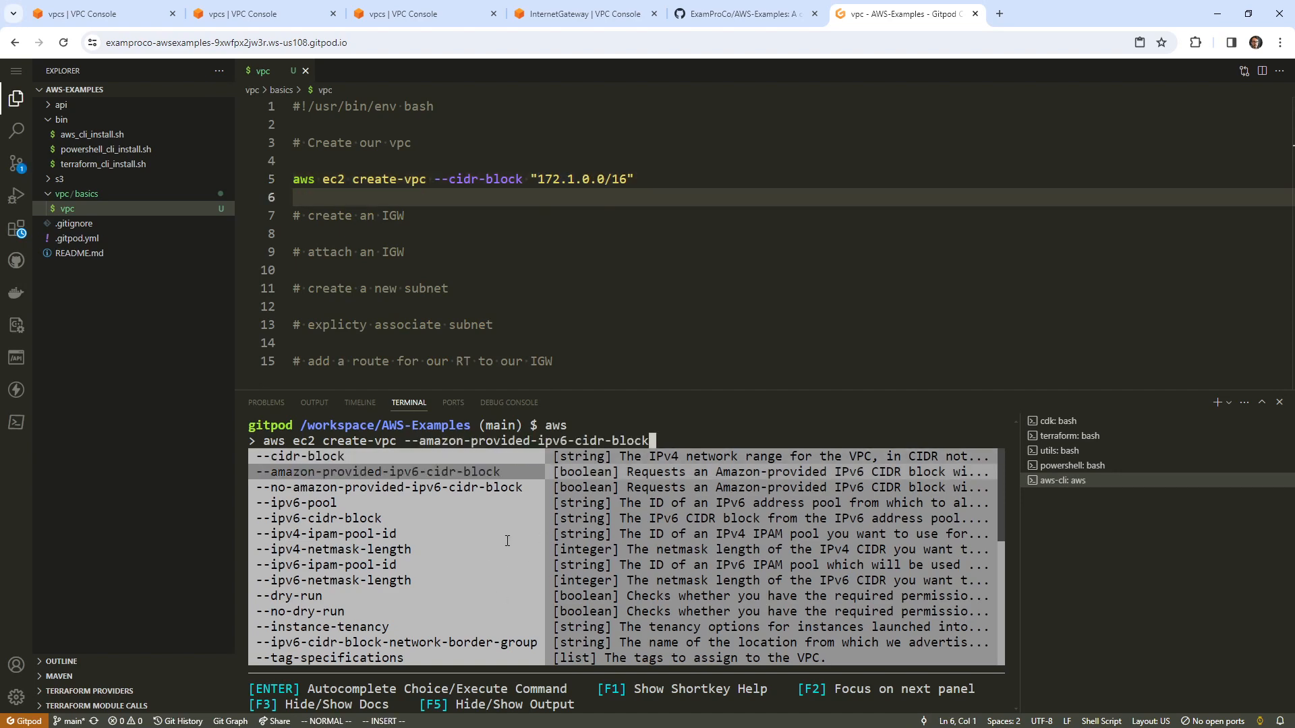
{"action": "key", "text": "Down"}
{"action": "key", "text": "Down"}
{"action": "key", "text": "Down"}
{"action": "key", "text": "Down"}
{"action": "key", "text": "Down"}
{"action": "key", "text": "Down"}
{"action": "key", "text": "Down"}
{"action": "key", "text": "Down"}
{"action": "key", "text": "Down"}
{"action": "key", "text": "Down"}
{"action": "key", "text": "Down"}
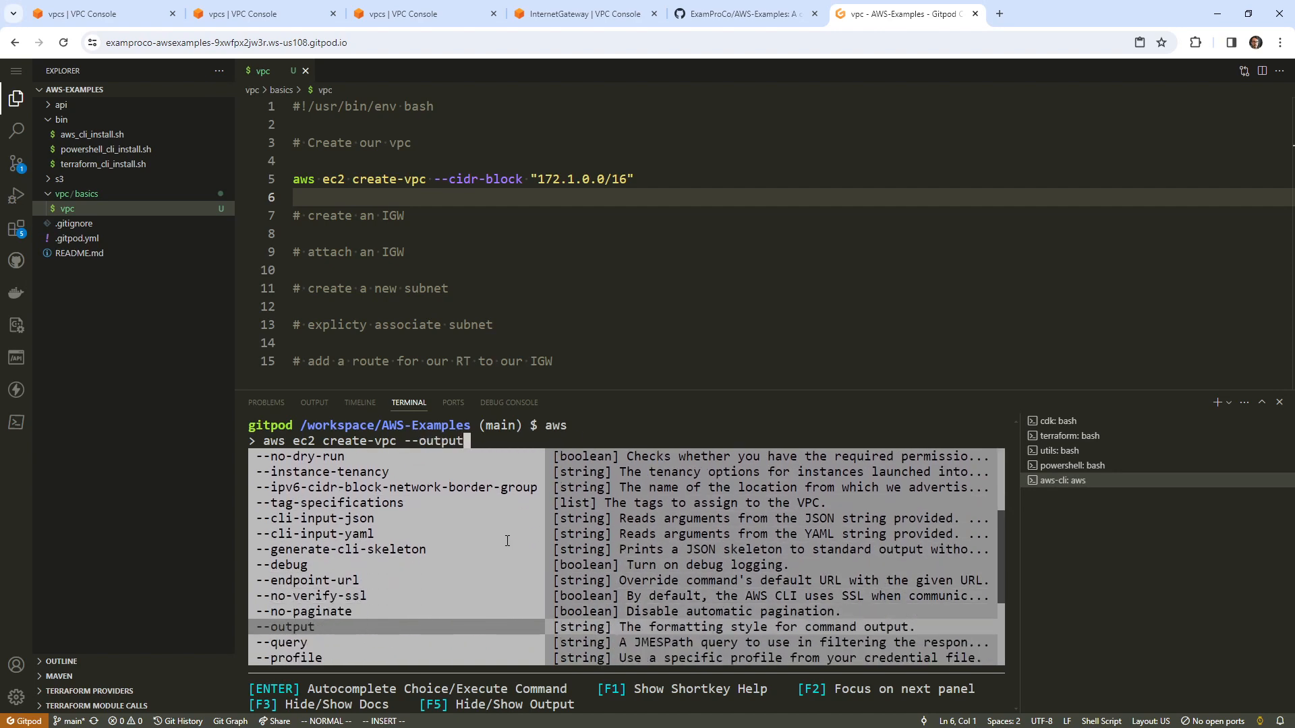
{"action": "key", "text": "Up"}
{"action": "key", "text": "Up"}
{"action": "key", "text": "Up"}
{"action": "key", "text": "Up"}
{"action": "key", "text": "Up"}
{"action": "key", "text": "Up"}
{"action": "key", "text": "Up"}
{"action": "key", "text": "Up"}
{"action": "key", "text": "Up"}
{"action": "key", "text": "Up"}
{"action": "key", "text": "Up"}
{"action": "key", "text": "Up"}
{"action": "key", "text": "Up"}
{"action": "key", "text": "Up"}
{"action": "key", "text": "Up"}
{"action": "key", "text": "Up"}
{"action": "key", "text": "Up"}
{"action": "key", "text": "Up"}
{"action": "key", "text": "Up"}
{"action": "key", "text": "Up"}
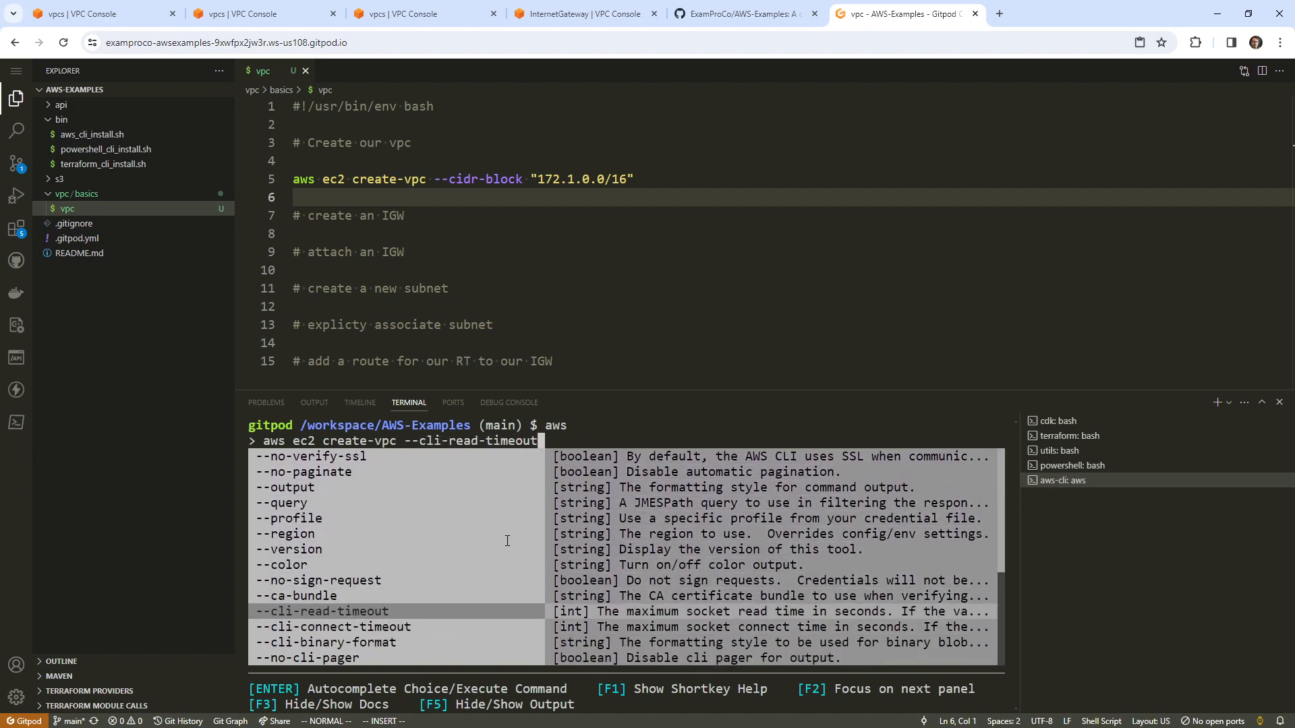
{"action": "key", "text": "Down"}
{"action": "key", "text": "Down"}
{"action": "key", "text": "Down"}
{"action": "key", "text": "Down"}
{"action": "key", "text": "Down"}
{"action": "key", "text": "Down"}
{"action": "key", "text": "Down"}
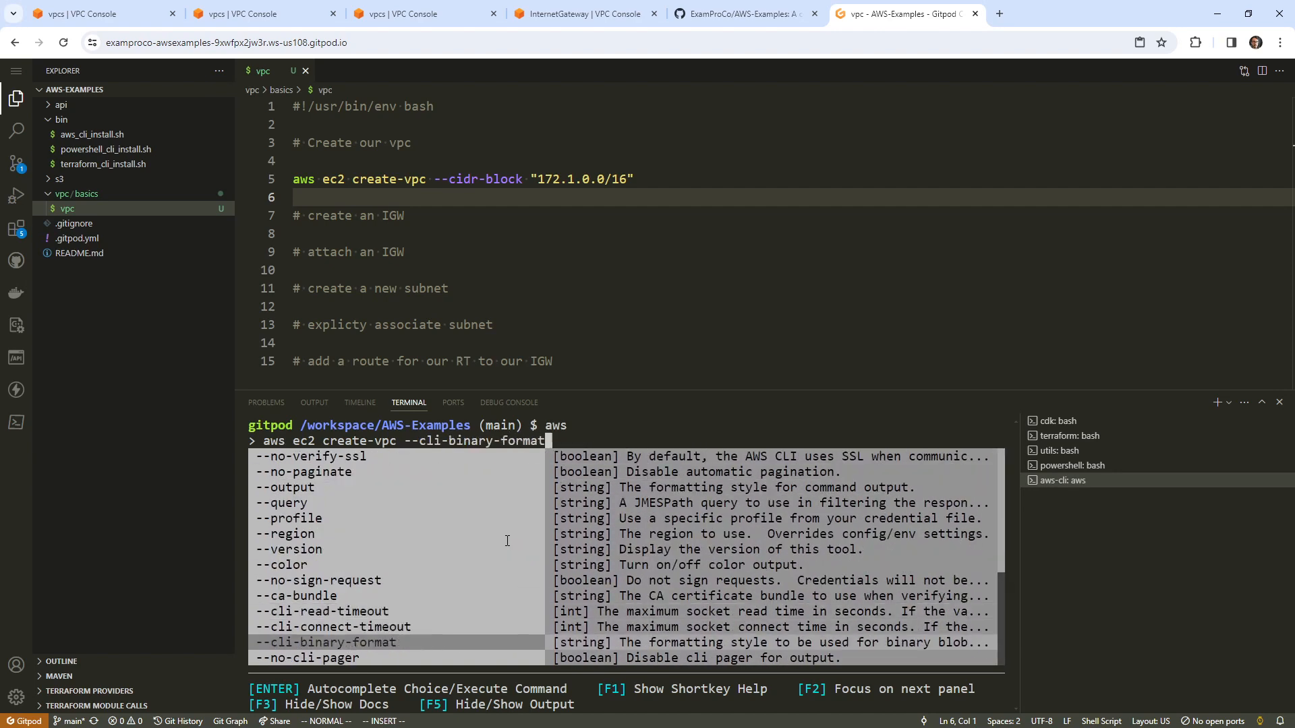
{"action": "key", "text": "Down"}
{"action": "key", "text": "Down"}
{"action": "key", "text": "Down"}
{"action": "key", "text": "Down"}
{"action": "key", "text": "Down"}
{"action": "key", "text": "Down"}
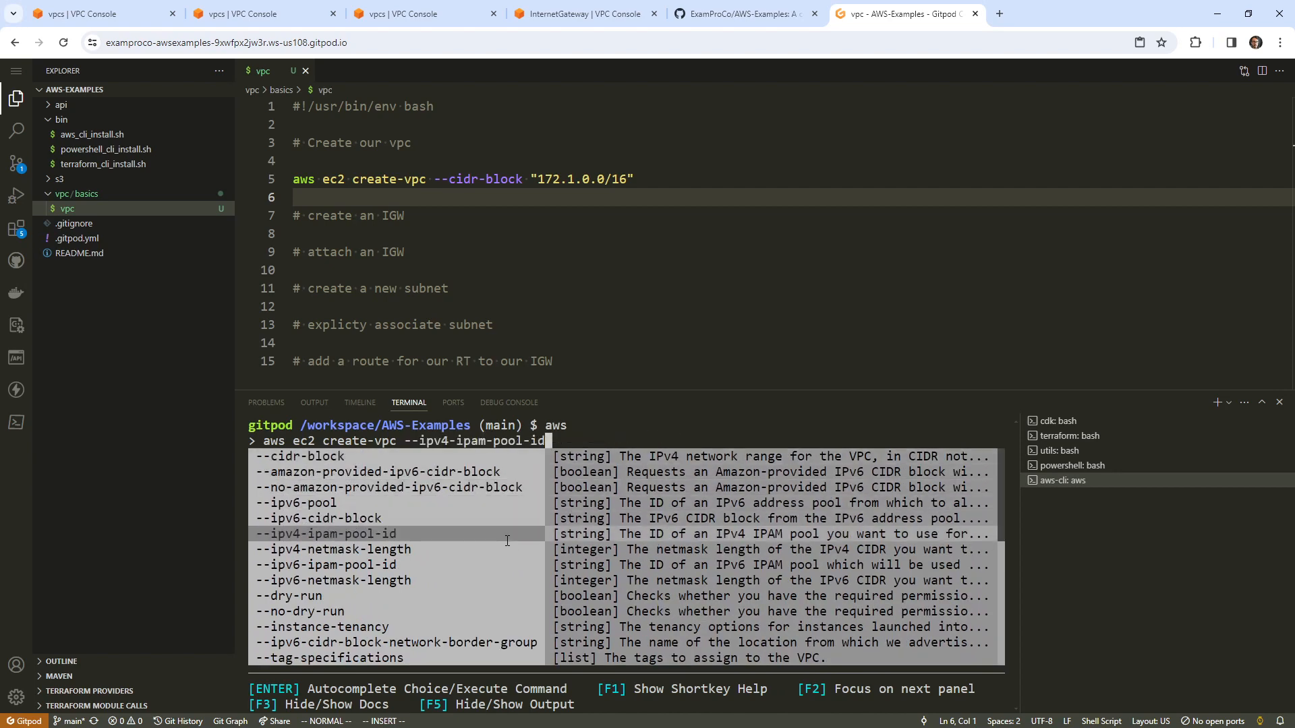
{"action": "key", "text": "Down"}
{"action": "key", "text": "Down"}
{"action": "key", "text": "Down"}
{"action": "key", "text": "Down"}
{"action": "key", "text": "Down"}
{"action": "key", "text": "Down"}
{"action": "key", "text": "Down"}
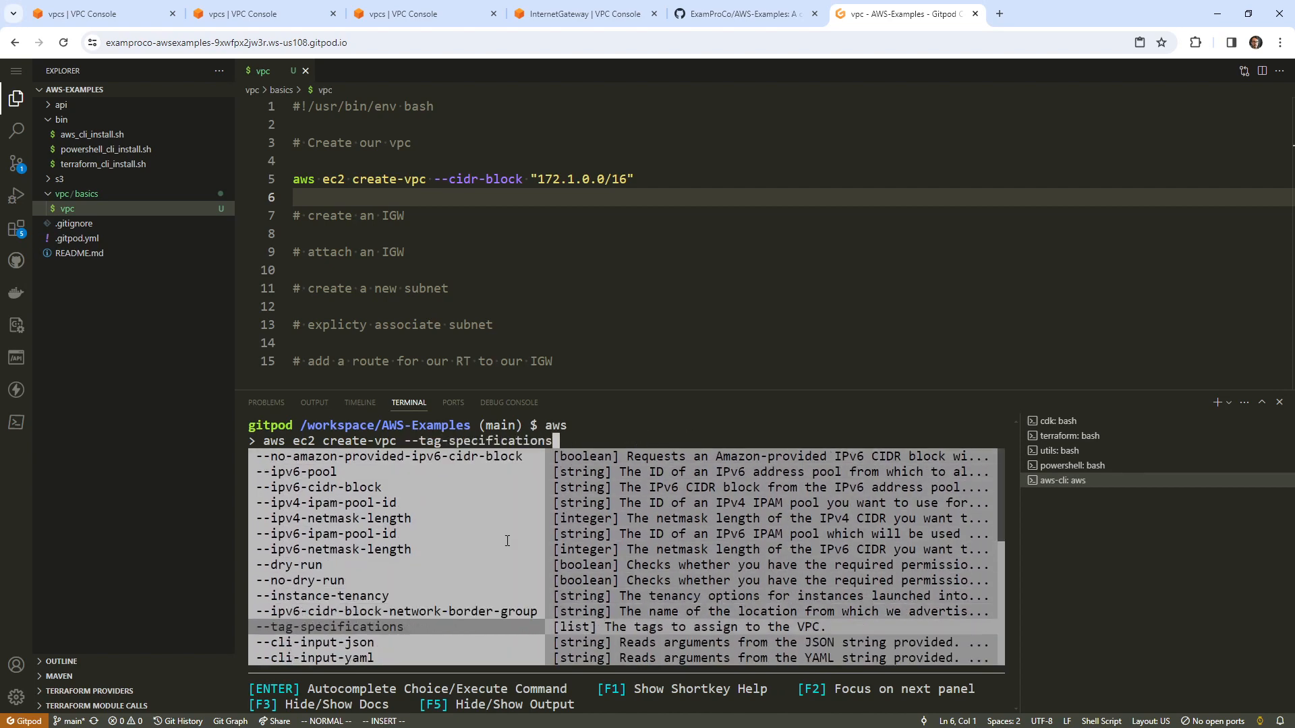
{"action": "key", "text": "Up"}
{"action": "key", "text": "Up"}
{"action": "key", "text": "Up"}
{"action": "key", "text": "Up"}
{"action": "key", "text": "Up"}
{"action": "key", "text": "Up"}
{"action": "key", "text": "Up"}
{"action": "key", "text": "Up"}
{"action": "key", "text": "Up"}
{"action": "key", "text": "Up"}
{"action": "key", "text": "Up"}
{"action": "key", "text": "Up"}
{"action": "key", "text": "Up"}
{"action": "key", "text": "Up"}
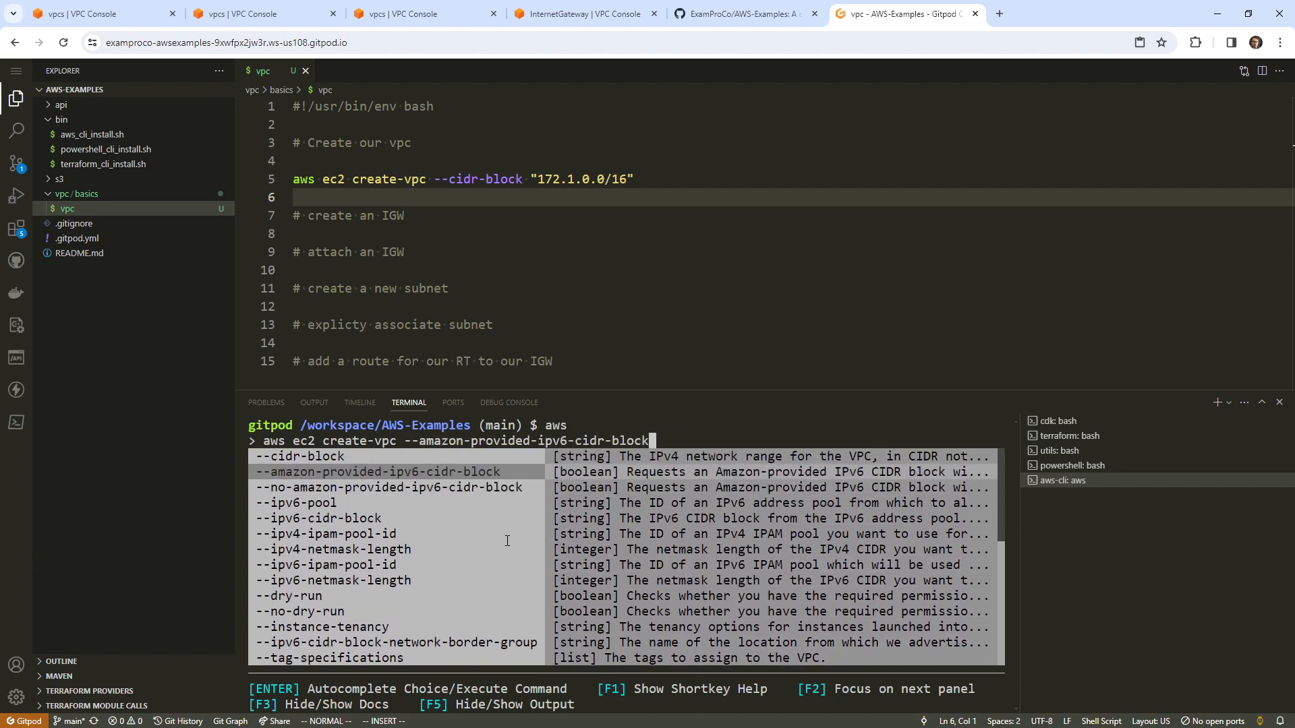
Step: Append "--region ca-central-1" to the end of the create-vpc command in the script
{"action": "left_click", "coordinate": [685, 163]}
{"action": "left_click", "coordinate": [685, 177]}
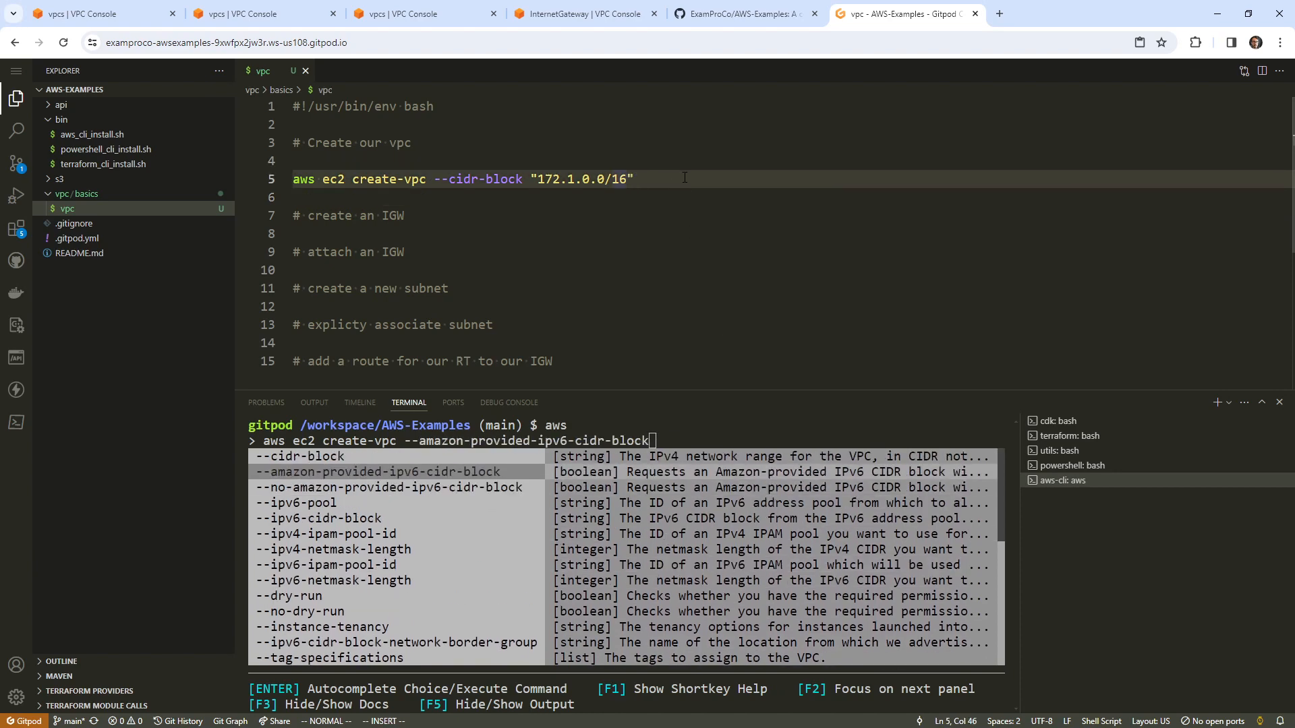
{"action": "key", "text": "Left"}
{"action": "key", "text": "BackSpace"}
{"action": "key", "text": "Right"}
{"action": "type", "text": "--region ca-central-1"}
{"action": "key", "text": "Escape"}
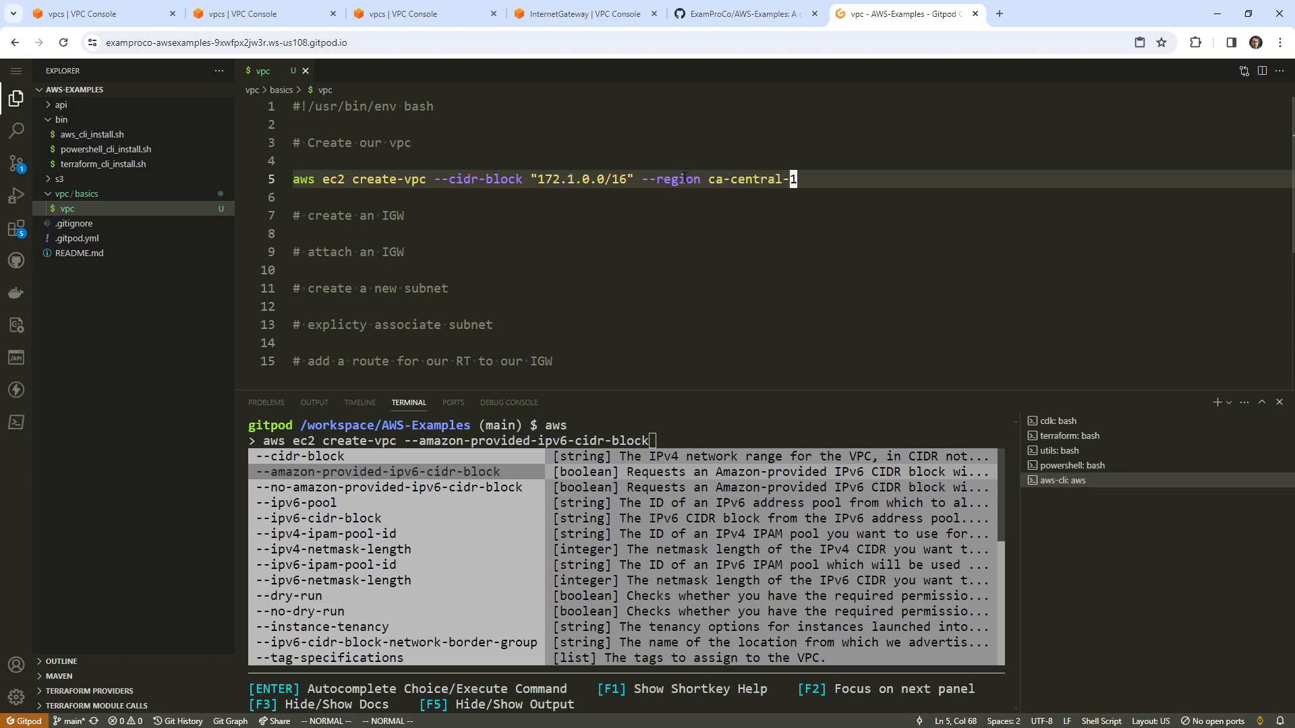
{"action": "key", "text": "j"}
{"action": "key", "text": "j"}
{"action": "key", "text": "j"}
{"action": "key", "text": "k"}
{"action": "key", "text": "k"}
{"action": "key", "text": "k"}
Step: Copy the full create-vpc command from the script and run it in the aws-cli terminal
{"action": "left_click_drag", "start_coordinate": [814, 179], "coordinate": [295, 180]}
{"action": "key", "text": "ctrl+c"}
{"action": "left_click", "coordinate": [706, 478]}
{"action": "key", "text": "ctrl+v"}
{"action": "key", "text": "Return"}
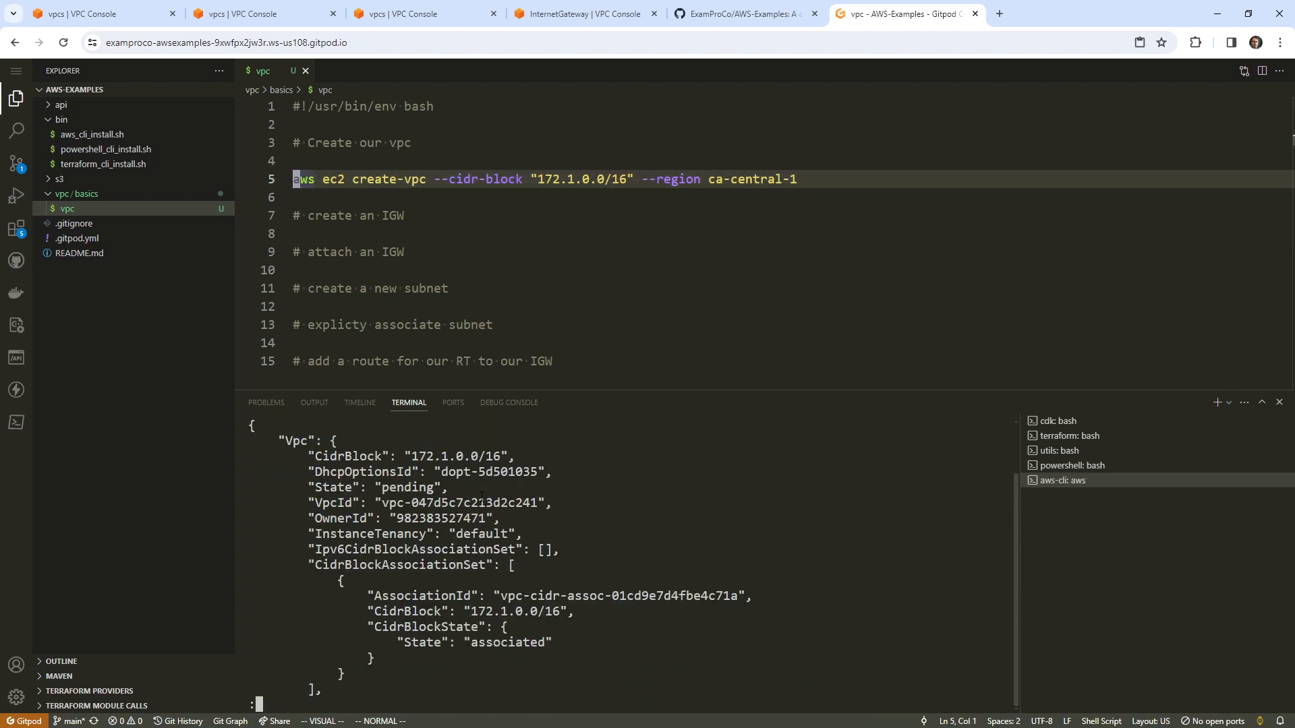
Step: Refresh the VPC list in the AWS console and check the VPC with the CIDR 172.1.0.0/16
{"action": "left_click", "coordinate": [128, 17]}
{"action": "left_click", "coordinate": [1061, 102]}
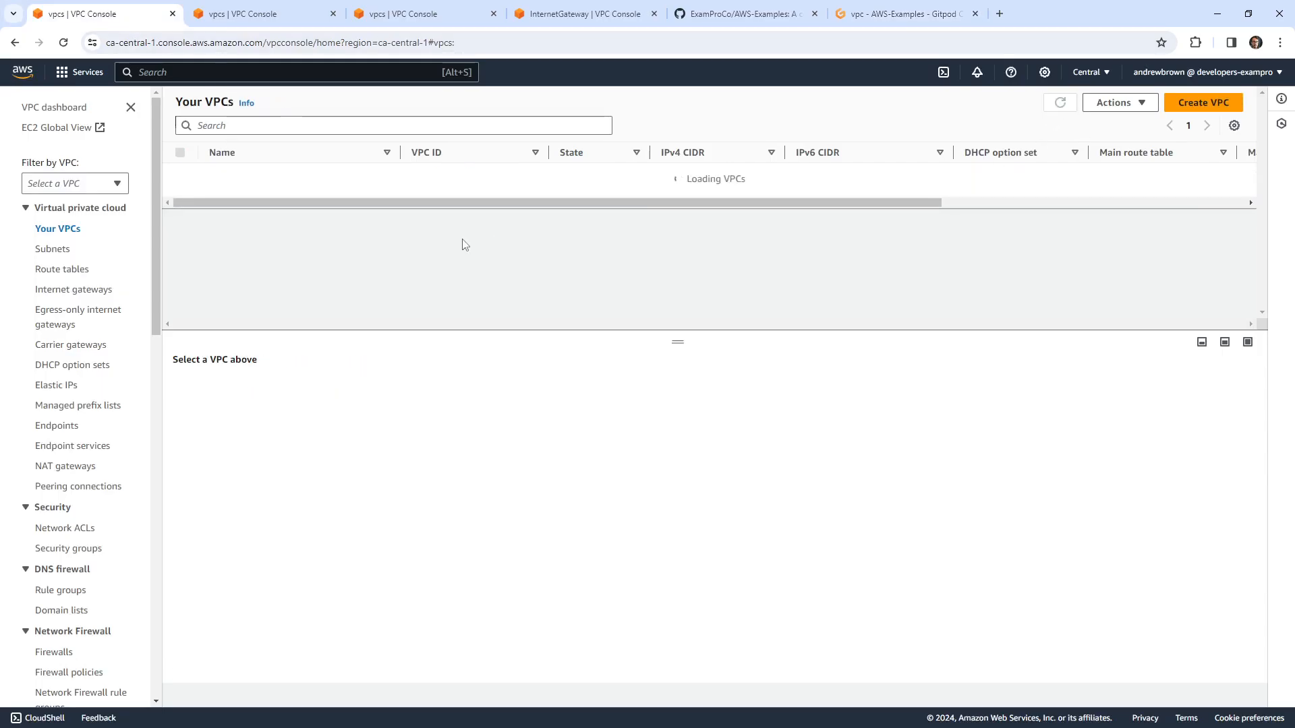
{"action": "left_click_drag", "start_coordinate": [912, 235], "coordinate": [213, 230]}
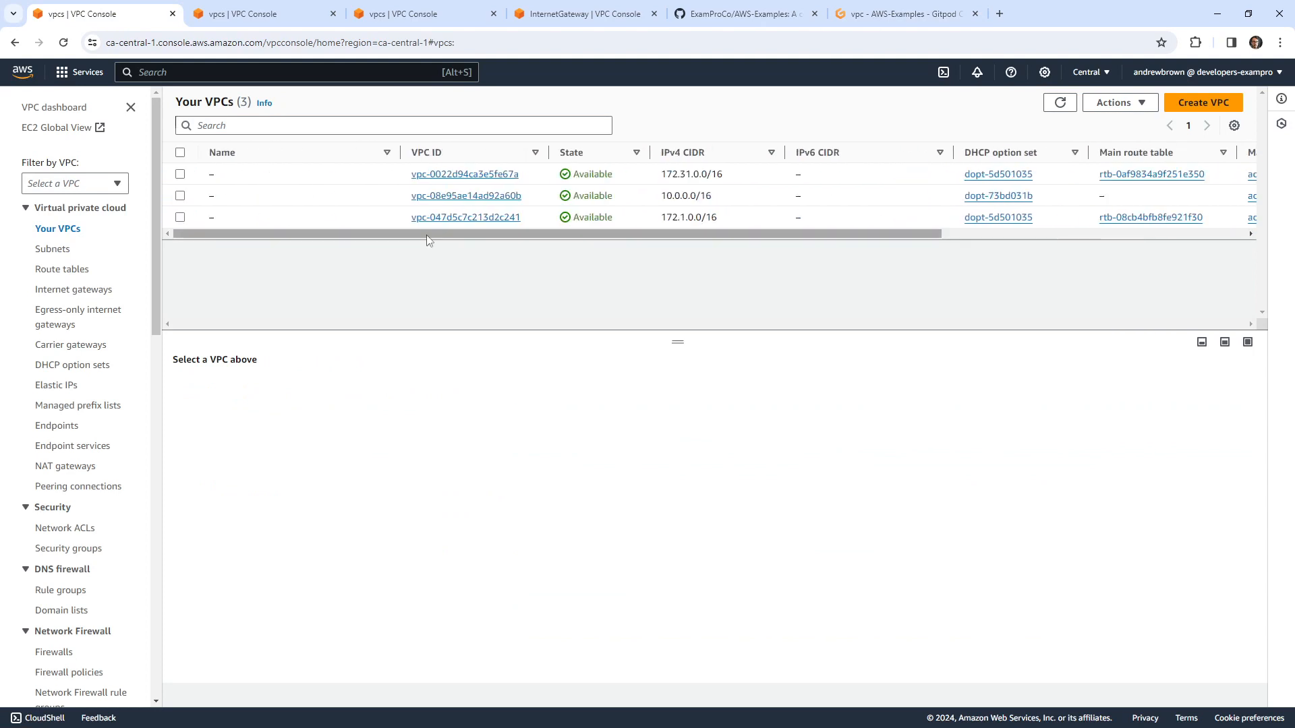
{"action": "mouse_move", "coordinate": [699, 234]}
{"action": "left_mouse_down"}
{"action": "mouse_move", "coordinate": [721, 235]}
{"action": "mouse_move", "coordinate": [694, 235]}
{"action": "left_mouse_up"}
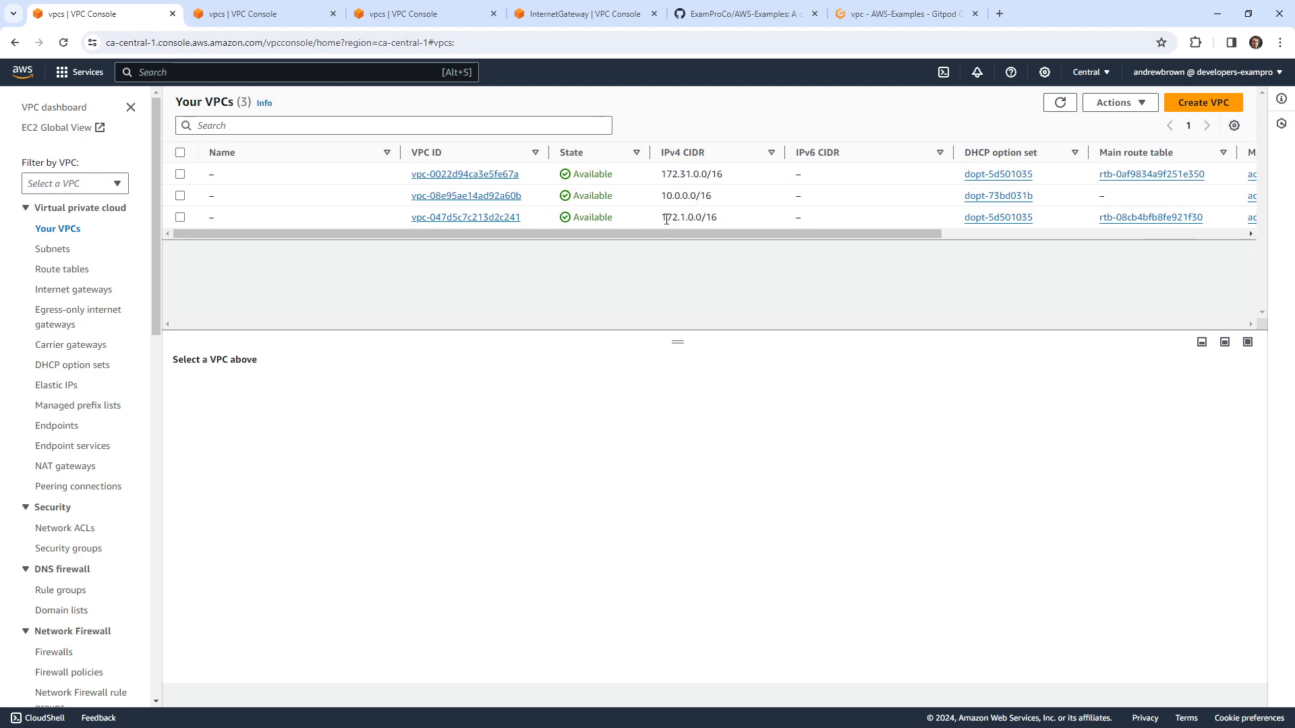
{"action": "left_click_drag", "start_coordinate": [663, 218], "coordinate": [705, 218]}
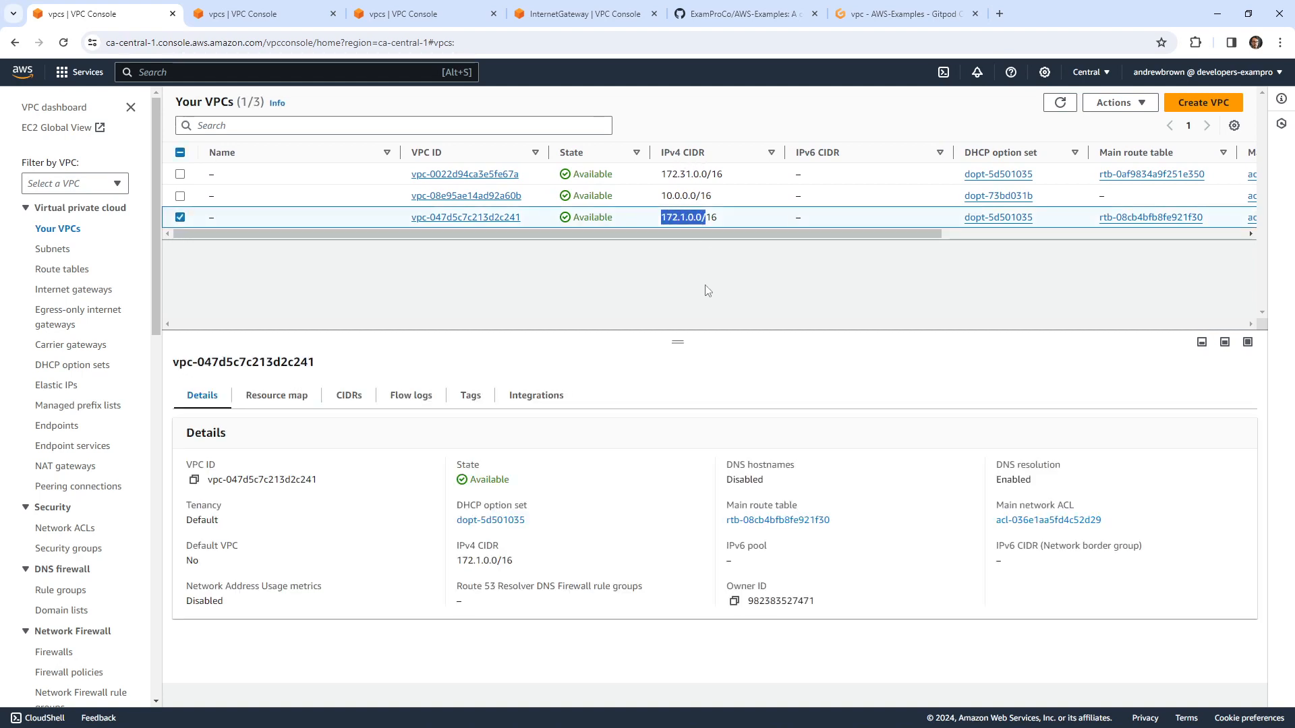
{"action": "left_click", "coordinate": [283, 25]}
{"action": "left_click", "coordinate": [386, 21]}
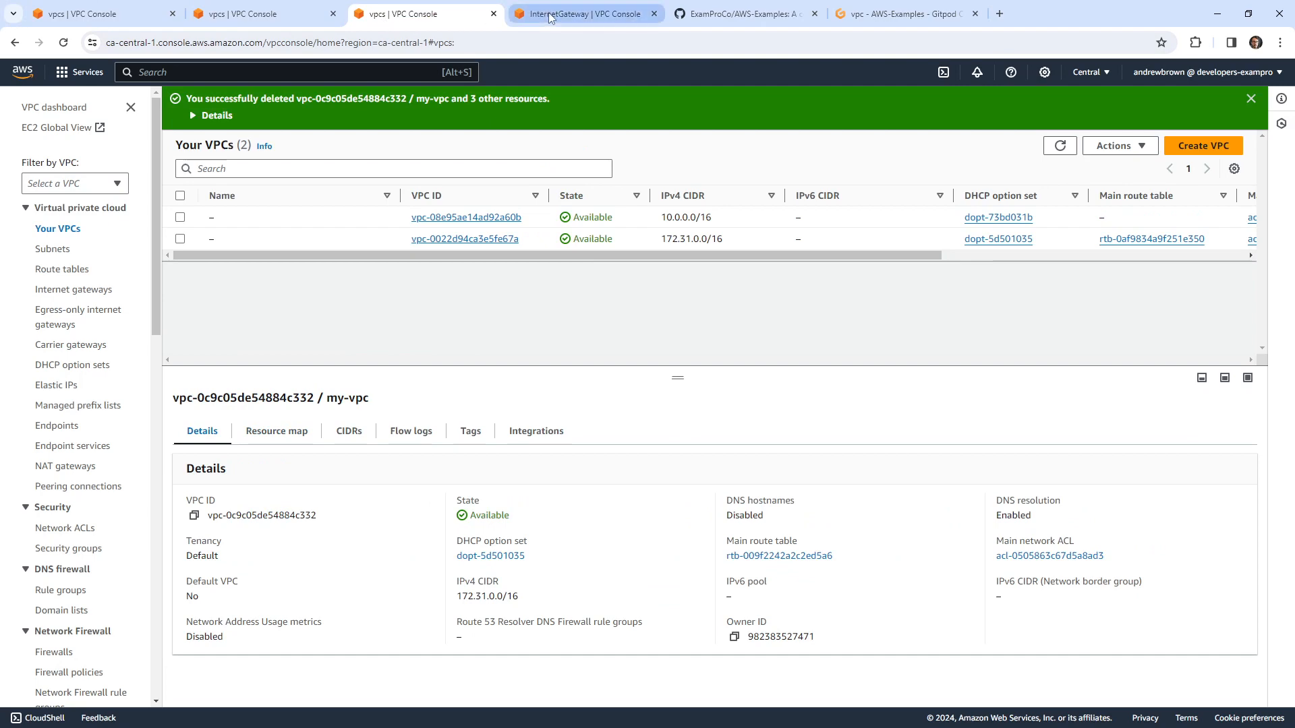
{"action": "key", "text": "ctrl+1"}
Step: Copy "aws ec2 create-vpc" from the script in Gitpod, search the web for it with "aws cli", and open the command reference
{"action": "left_click", "coordinate": [885, 27]}
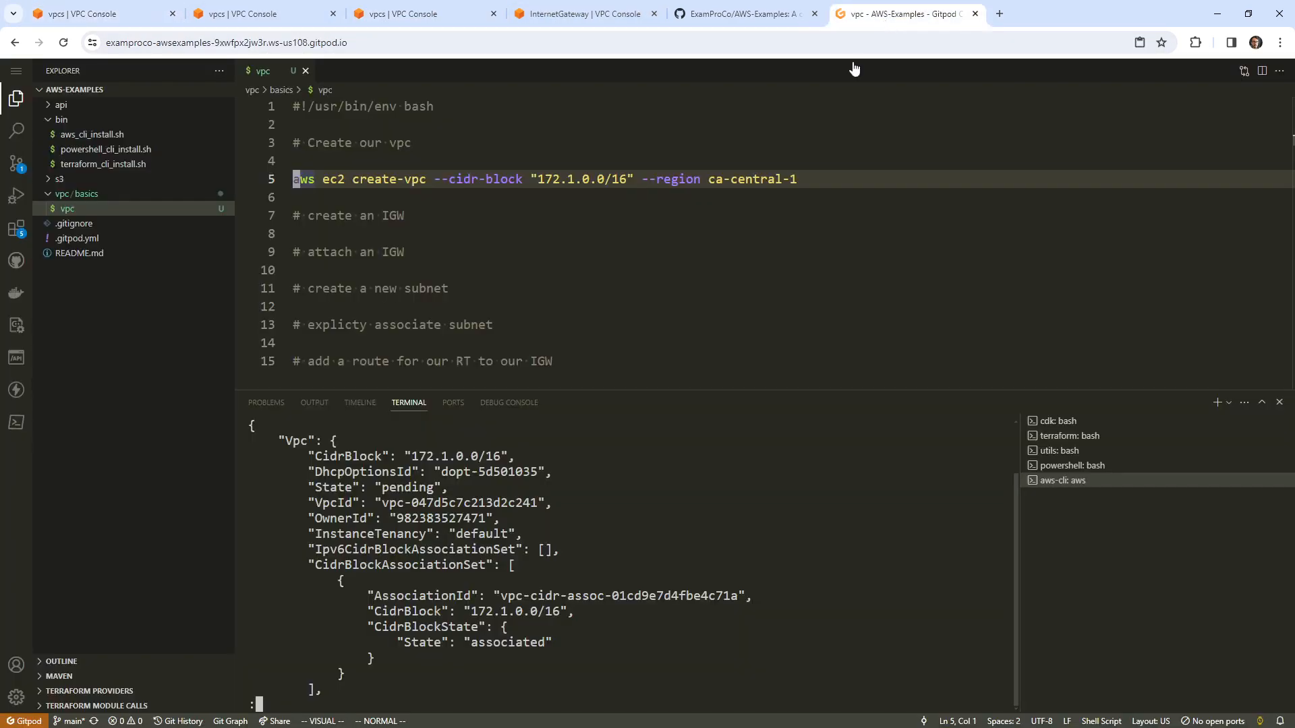
{"action": "left_click_drag", "start_coordinate": [546, 179], "coordinate": [754, 178]}
{"action": "left_click", "coordinate": [557, 233]}
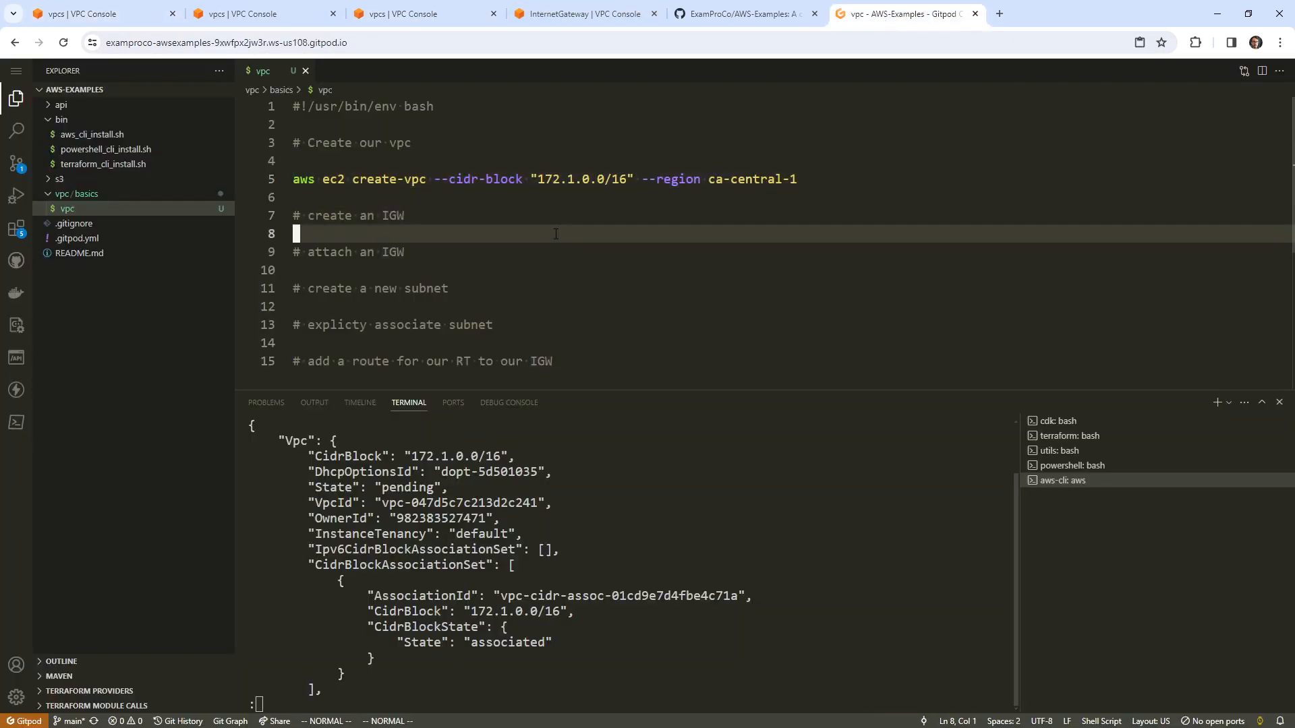
{"action": "left_click", "coordinate": [676, 162]}
{"action": "left_click", "coordinate": [691, 183]}
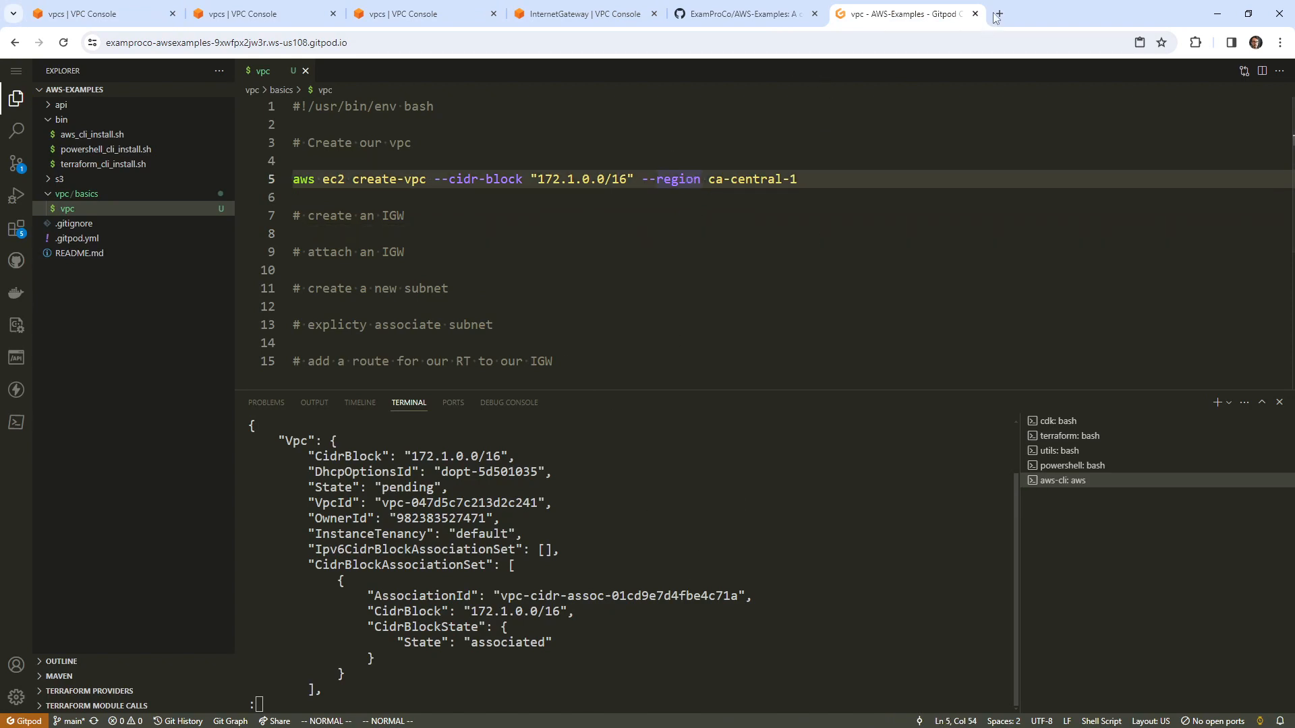
{"action": "left_click_drag", "start_coordinate": [426, 180], "coordinate": [294, 181]}
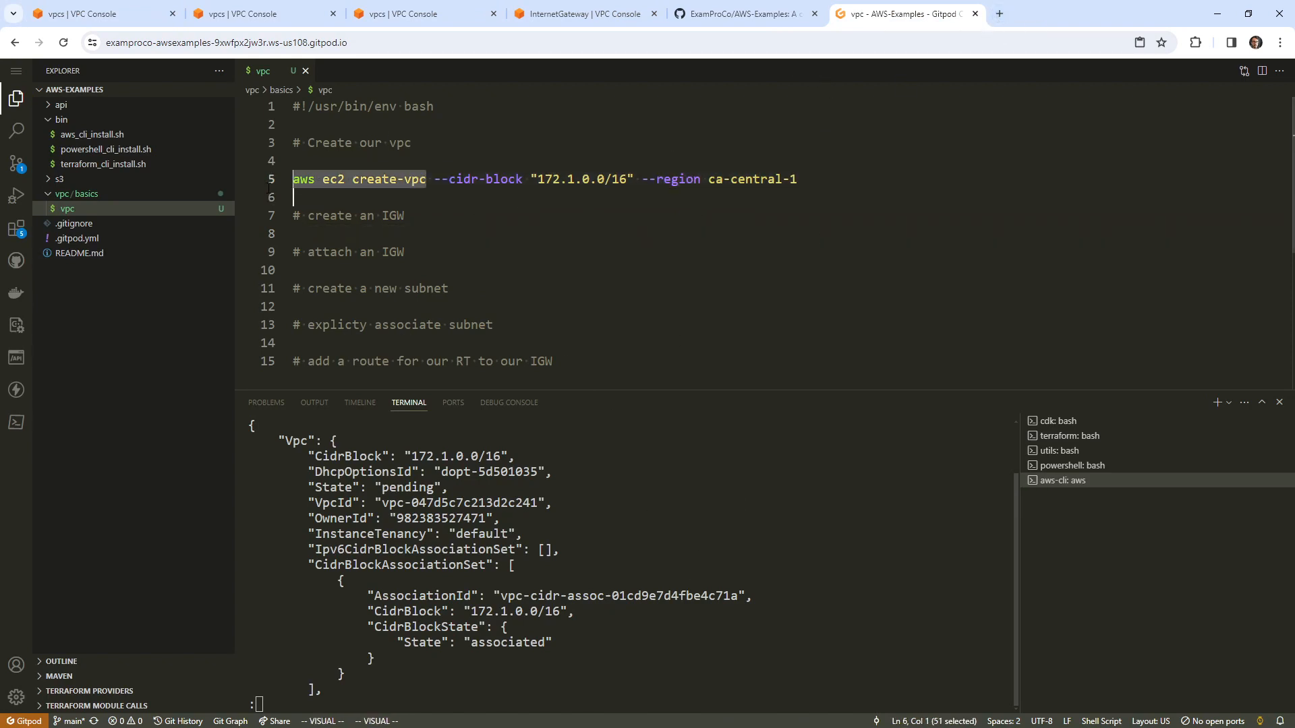
{"action": "key", "text": "y"}
{"action": "left_click", "coordinate": [999, 13]}
{"action": "key", "text": "ctrl+v"}
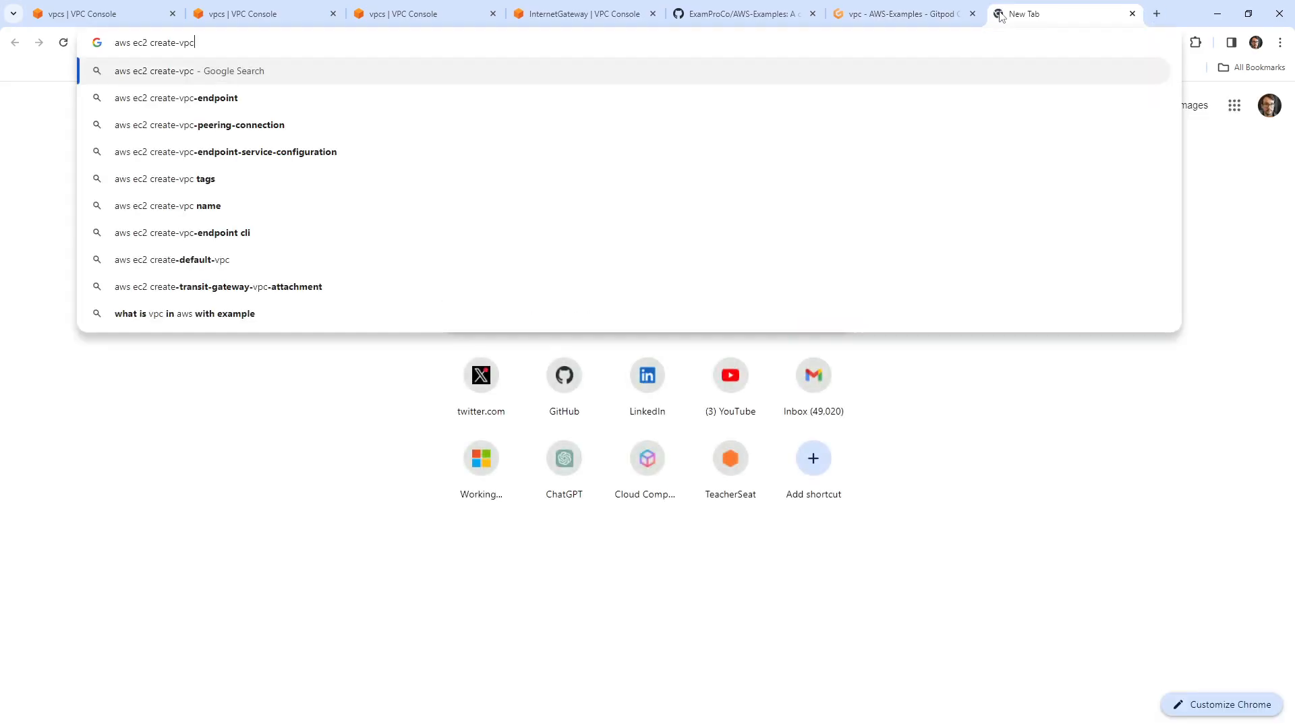
{"action": "type", "text": "aws cli"}
{"action": "key", "text": "Return"}
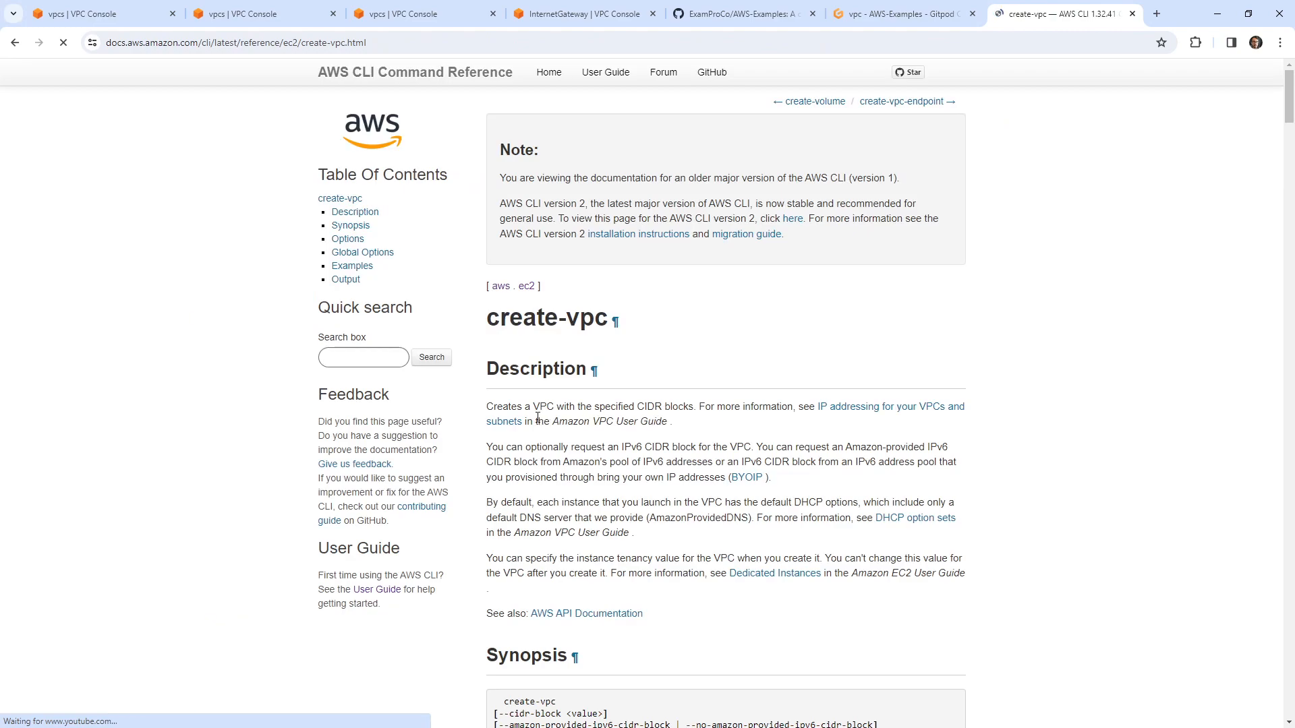
Step: Review the create-vpc synopsis and find "tags" in the reference page to locate the tagging option
{"action": "scroll", "coordinate": [547, 383], "scroll_direction": "down", "scroll_amount": 6}
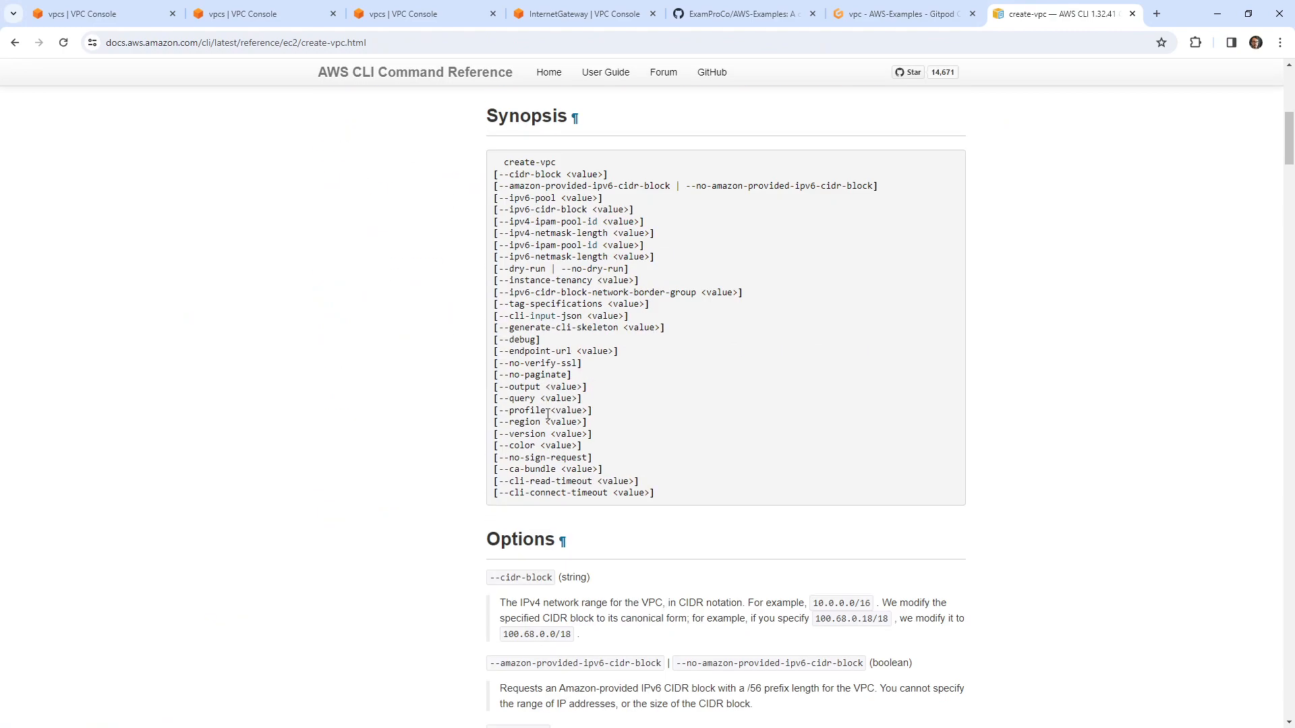
{"action": "left_click_drag", "start_coordinate": [529, 234], "coordinate": [573, 396]}
{"action": "left_click", "coordinate": [596, 334]}
{"action": "key", "text": "ctrl+f"}
{"action": "type", "text": "tags"}
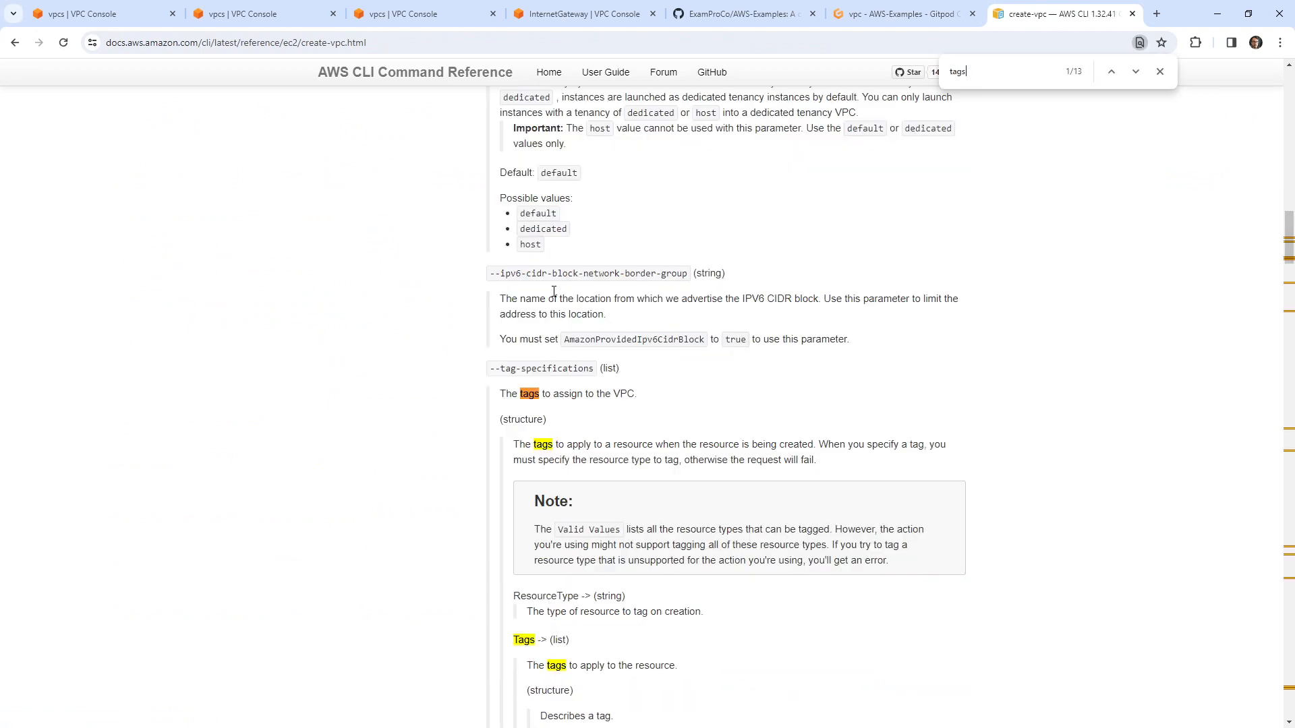
{"action": "scroll", "coordinate": [553, 292], "scroll_direction": "down", "scroll_amount": 2}
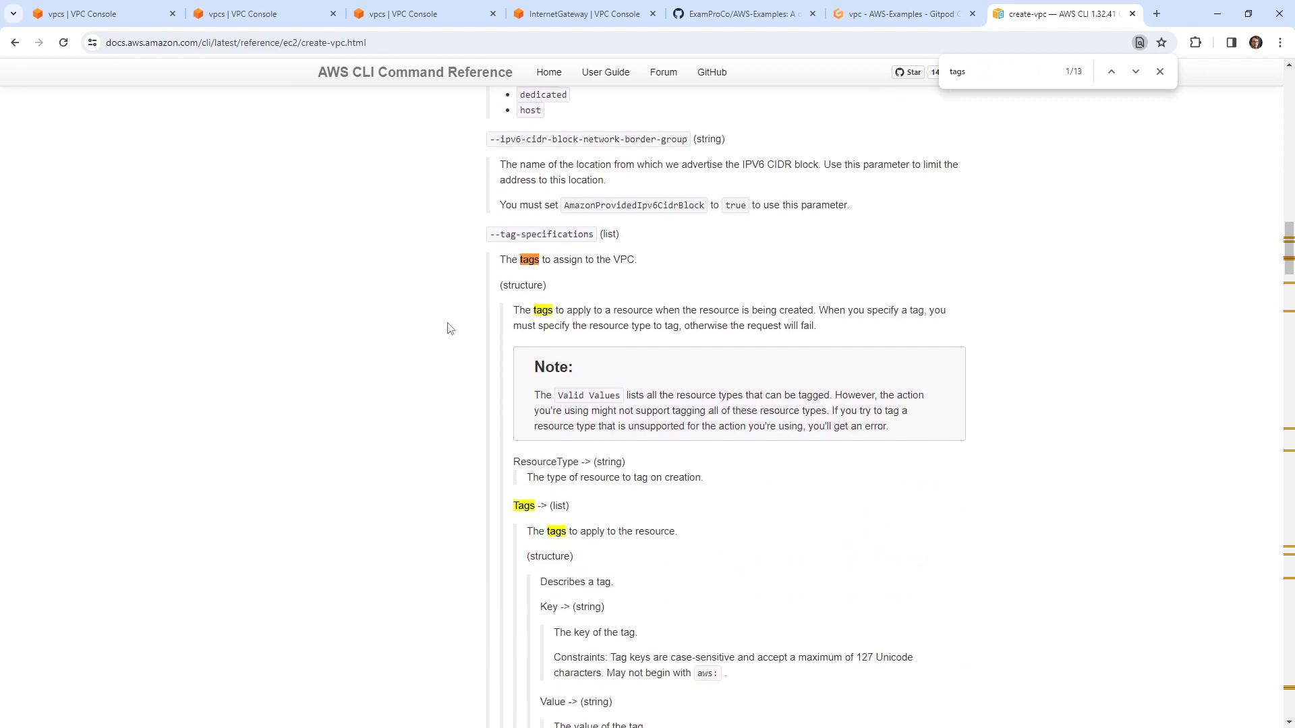
Step: Copy "--tag-specifications" from the reference and append it to the create-vpc command in the Gitpod script
{"action": "left_click_drag", "start_coordinate": [490, 233], "coordinate": [594, 230]}
{"action": "key", "text": "ctrl+c"}
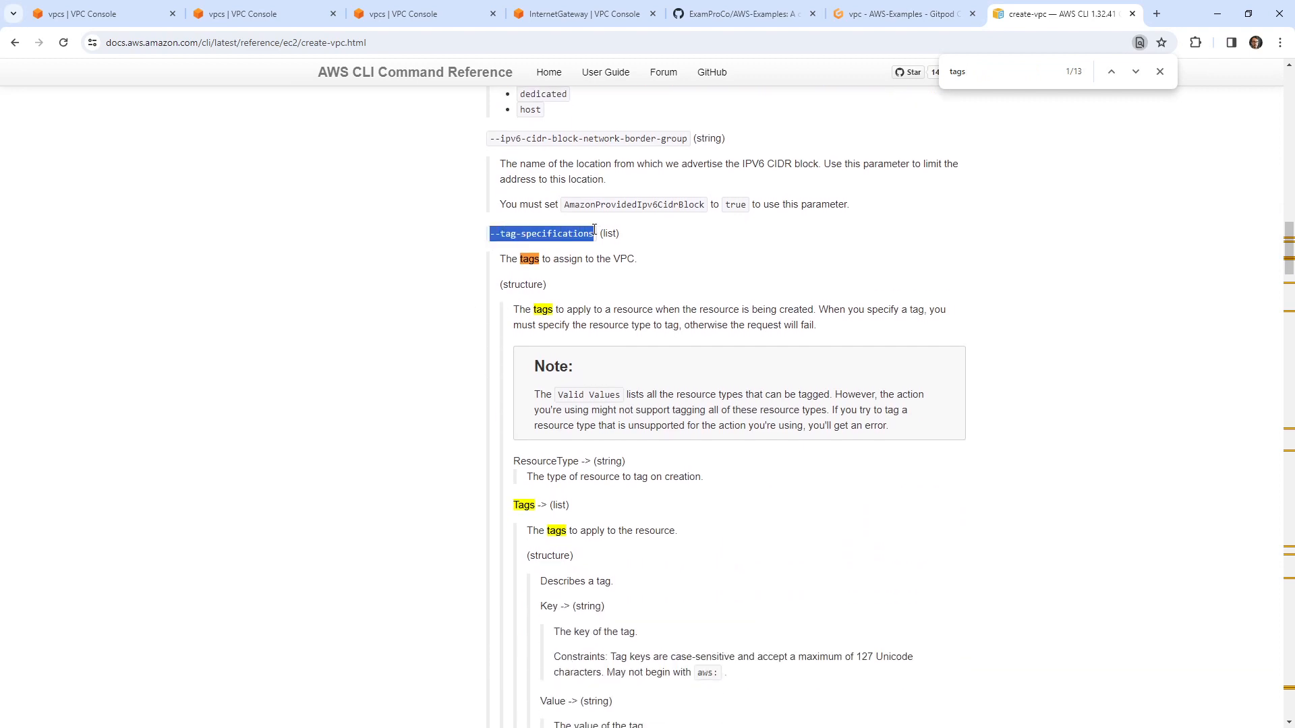
{"action": "left_click", "coordinate": [883, 18]}
{"action": "left_click", "coordinate": [644, 209]}
{"action": "left_click", "coordinate": [834, 180]}
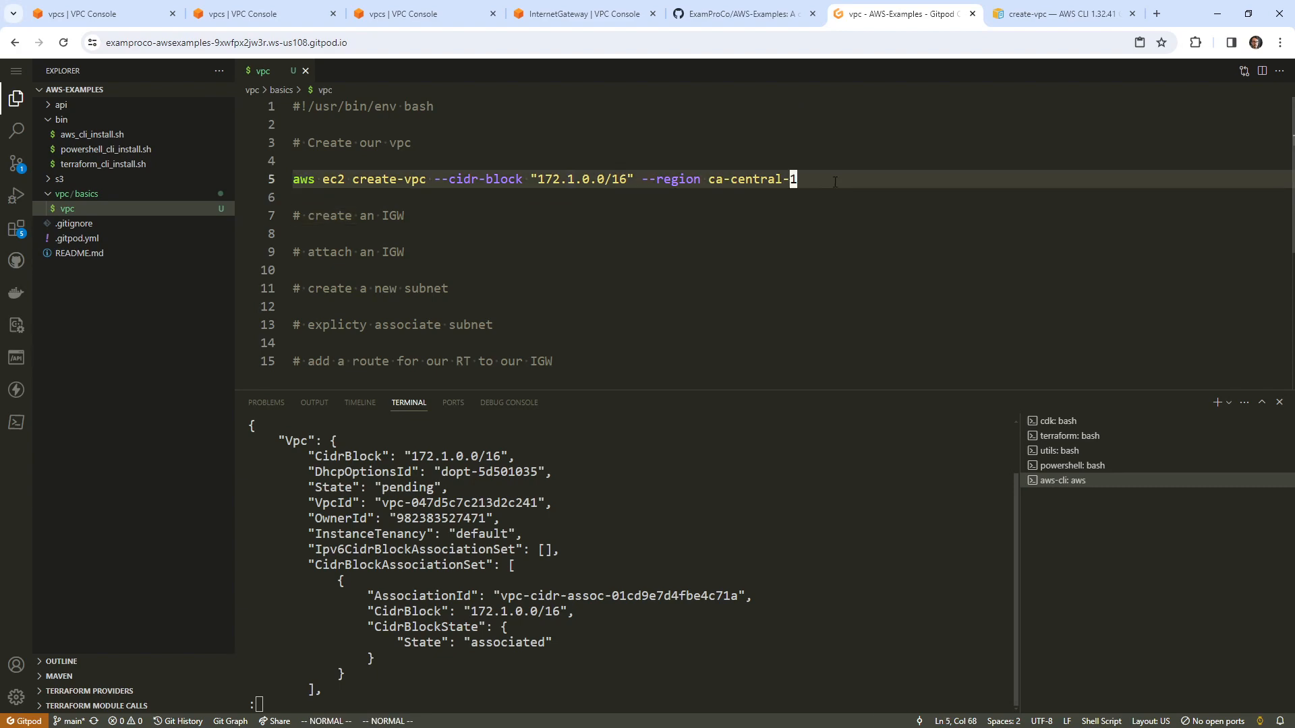
{"action": "key", "text": "a"}
{"action": "right_click", "coordinate": [832, 179]}
{"action": "left_click", "coordinate": [897, 311]}
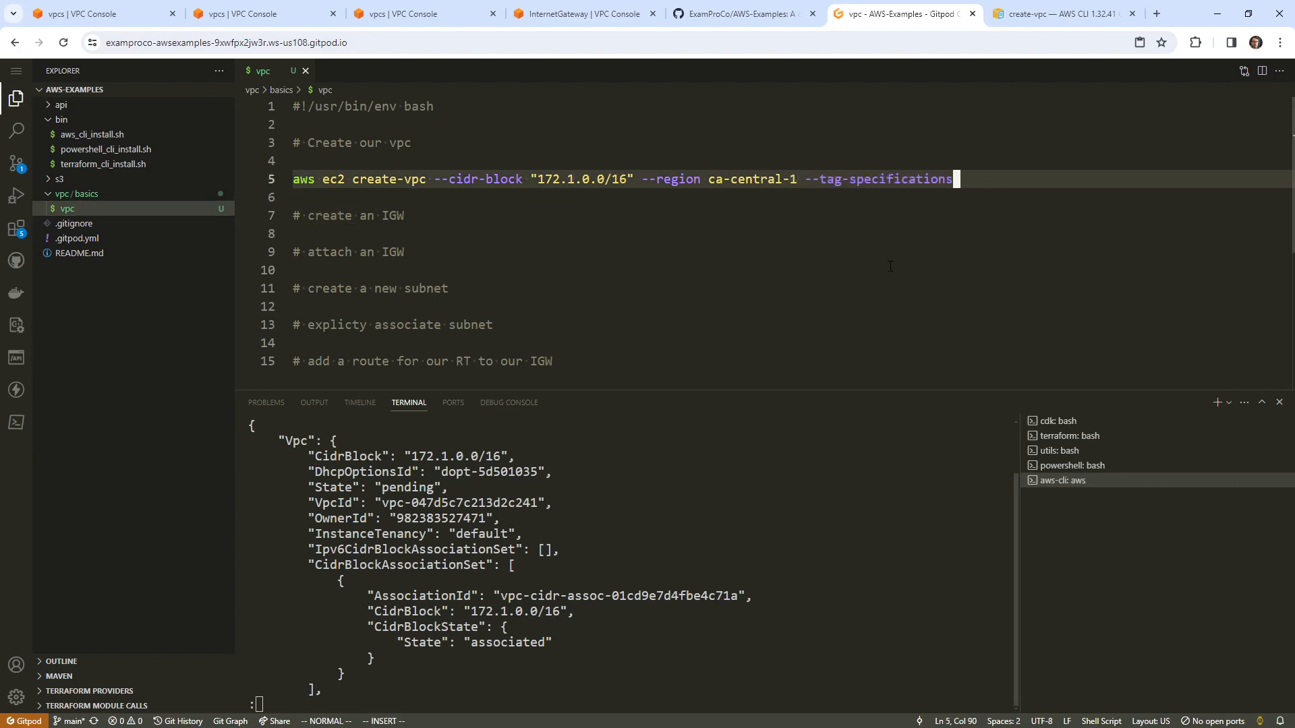
{"action": "key", "text": "Down"}
Step: Review the --tag-specifications option in the create-vpc reference, including its resource type requirement, shorthand and JSON syntax, down to the examples
{"action": "left_click", "coordinate": [1055, 14]}
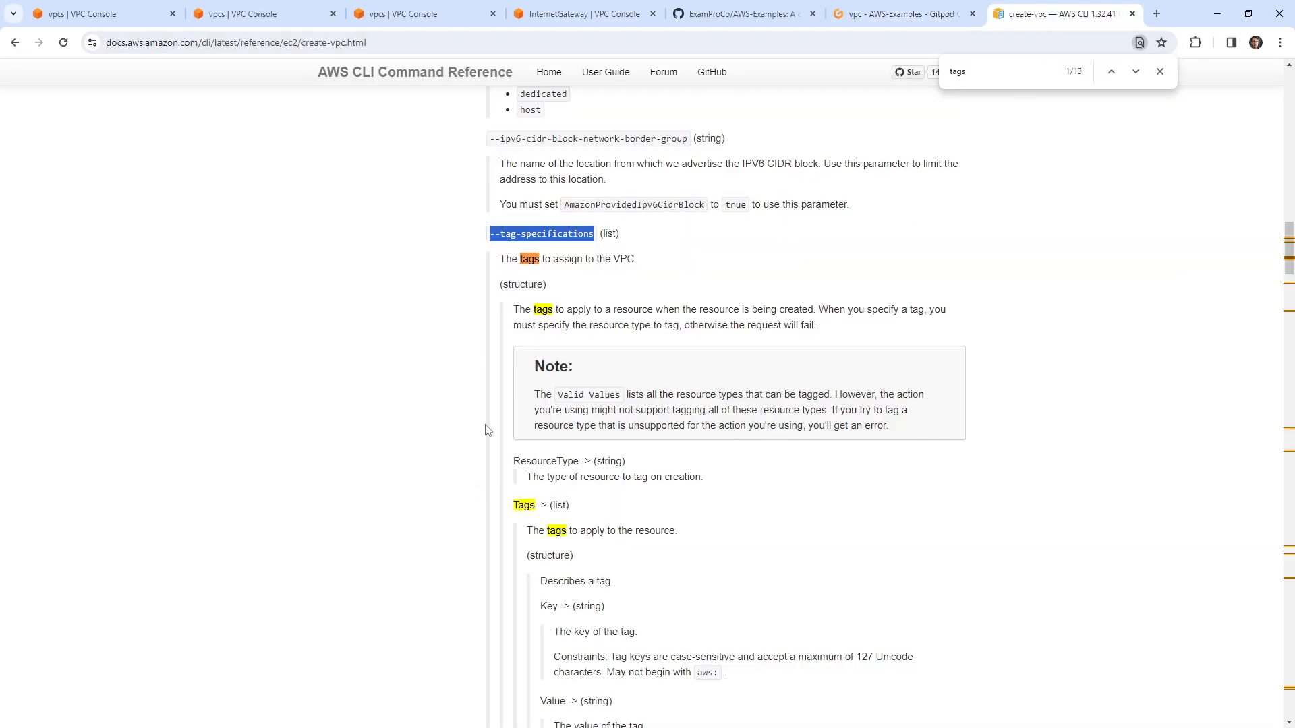
{"action": "scroll", "coordinate": [499, 482], "scroll_direction": "down", "scroll_amount": 4}
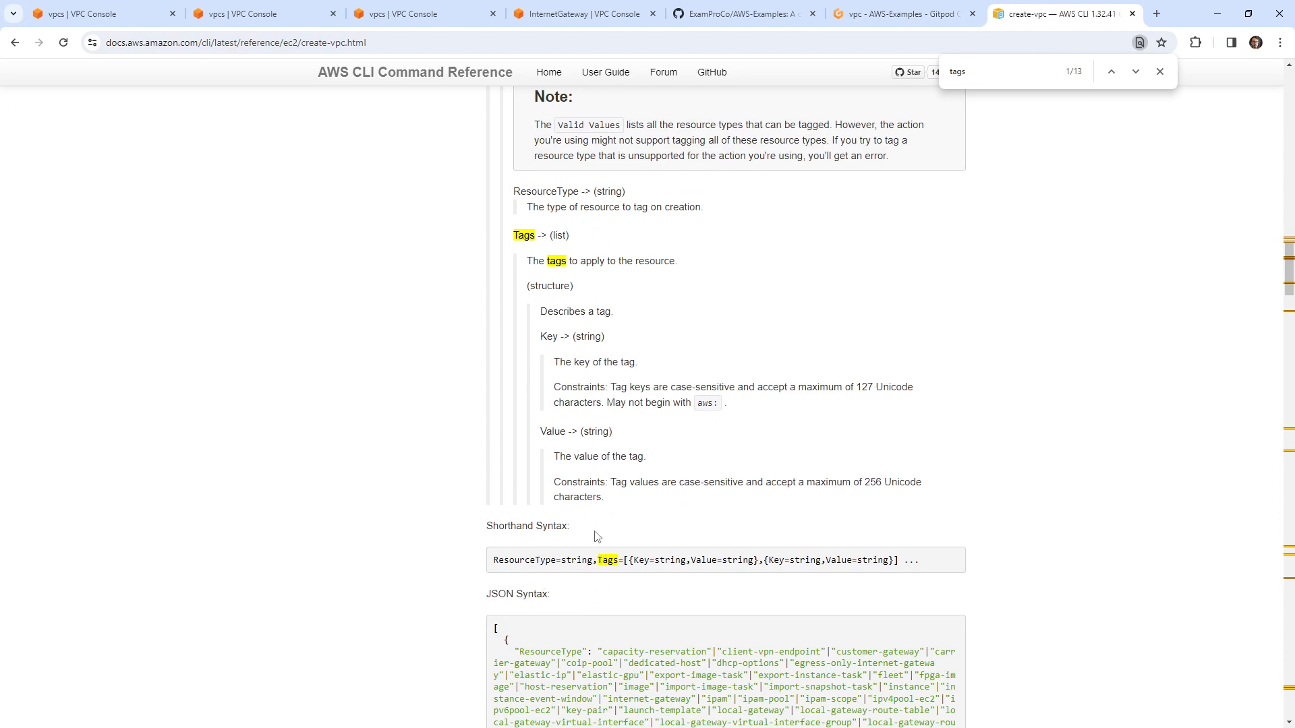
{"action": "scroll", "coordinate": [596, 536], "scroll_direction": "up", "scroll_amount": 3}
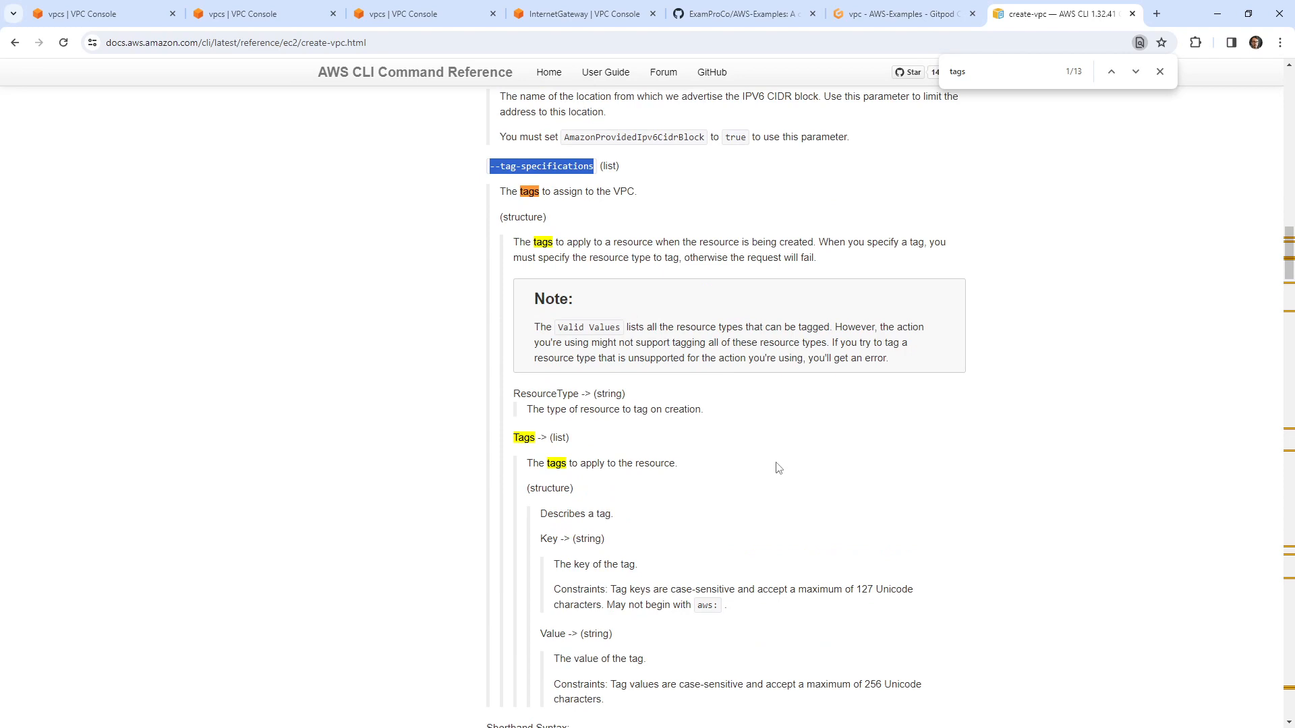
{"action": "left_click_drag", "start_coordinate": [584, 242], "coordinate": [845, 243]}
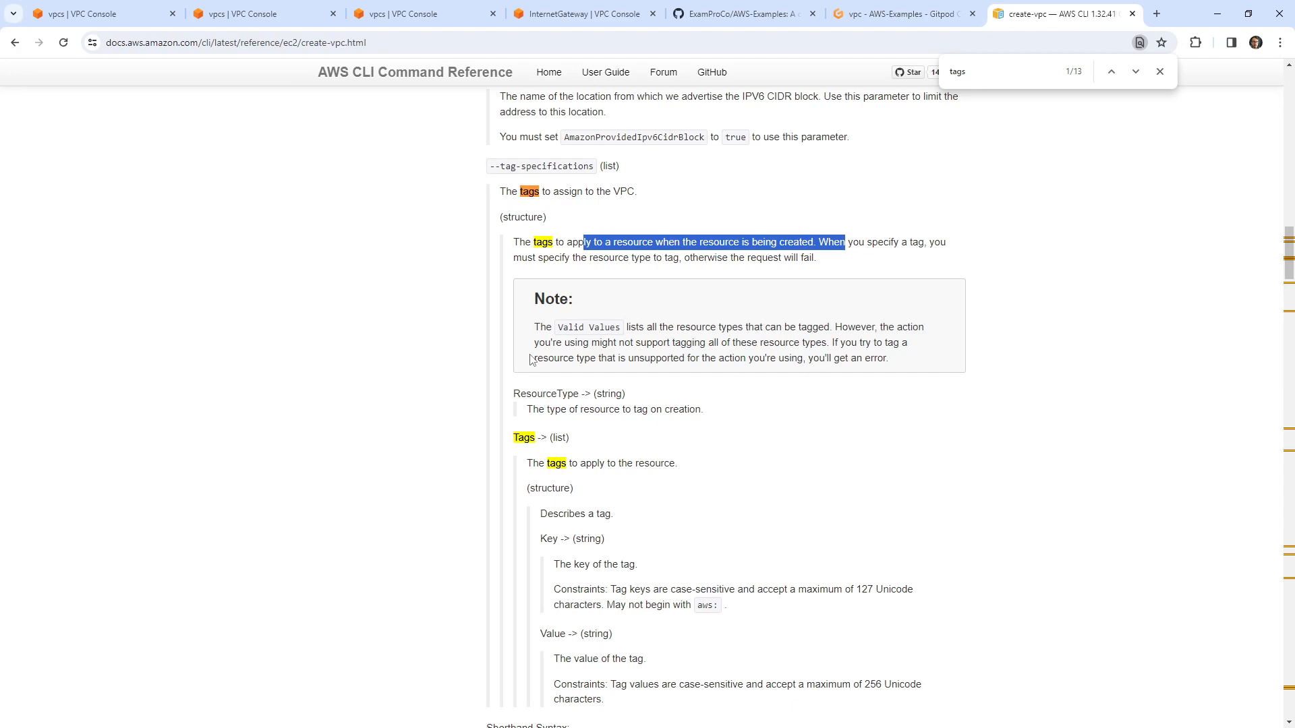
{"action": "scroll", "coordinate": [530, 358], "scroll_direction": "up", "scroll_amount": 5}
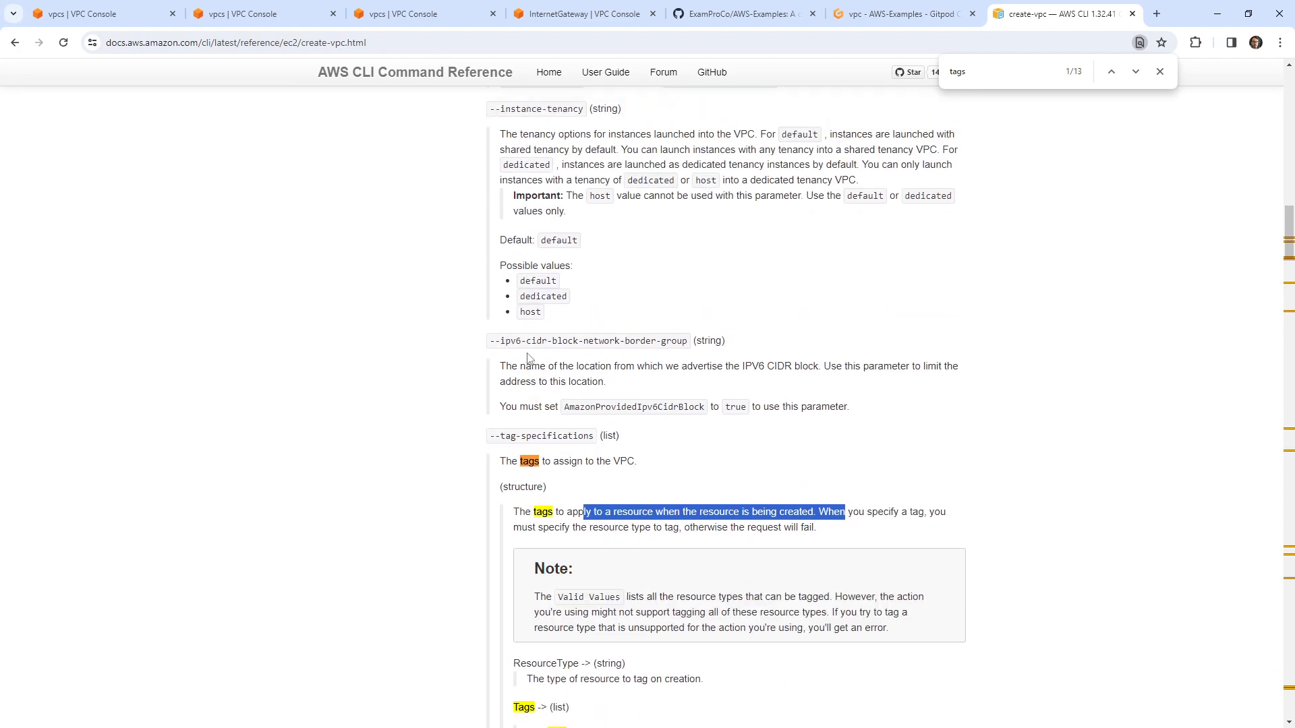
{"action": "scroll", "coordinate": [528, 361], "scroll_direction": "down", "scroll_amount": 6}
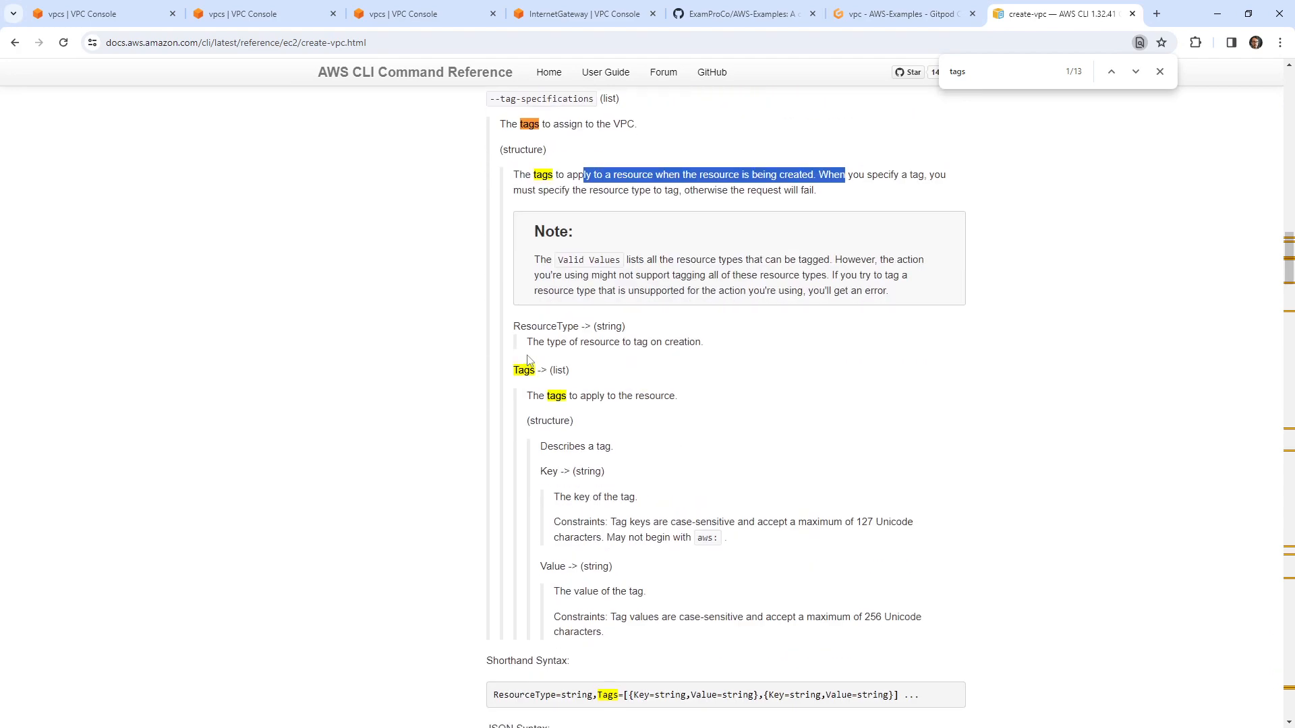
{"action": "scroll", "coordinate": [533, 391], "scroll_direction": "down", "scroll_amount": 5}
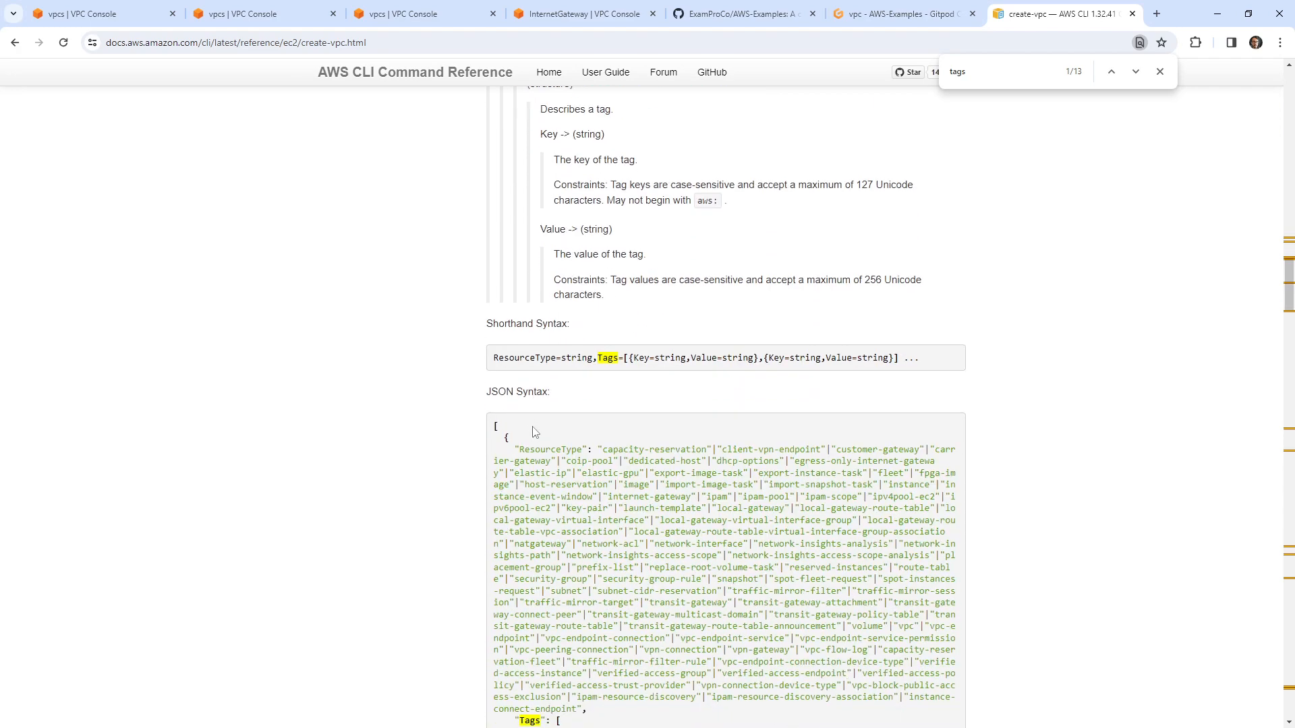
{"action": "scroll", "coordinate": [533, 432], "scroll_direction": "down", "scroll_amount": 7}
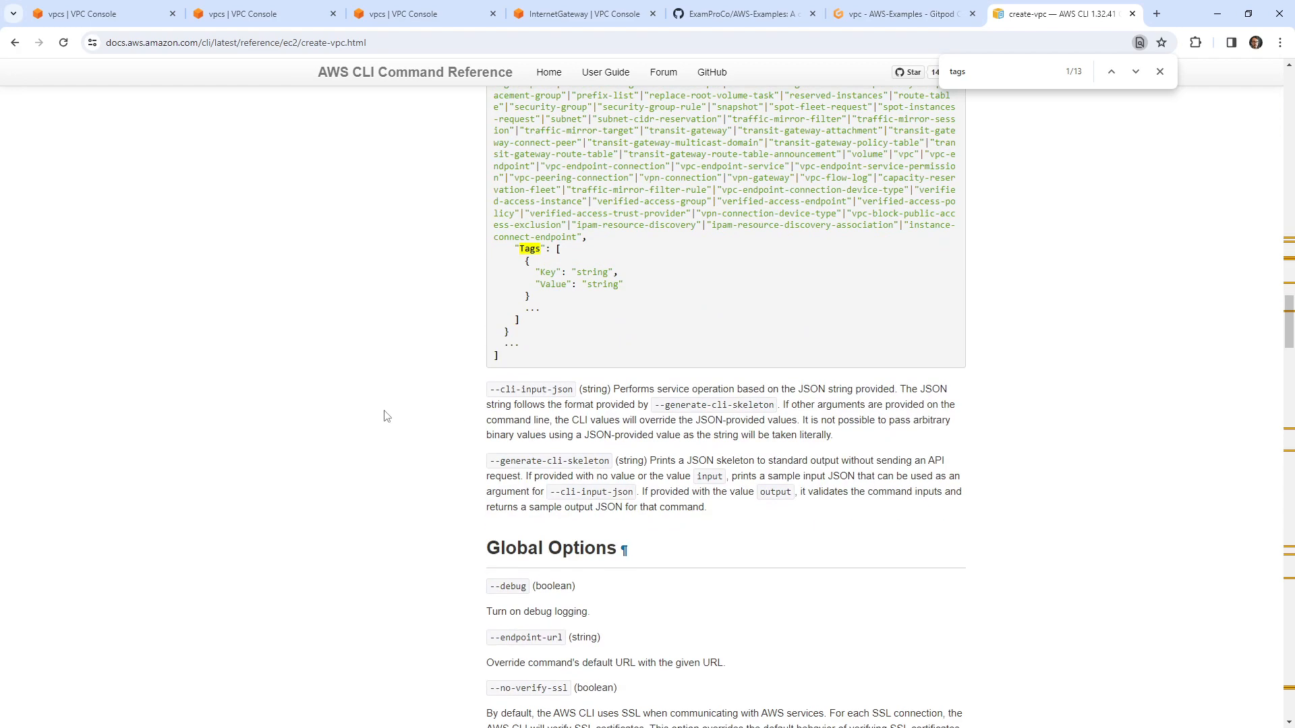
{"action": "scroll", "coordinate": [386, 416], "scroll_direction": "down", "scroll_amount": 10}
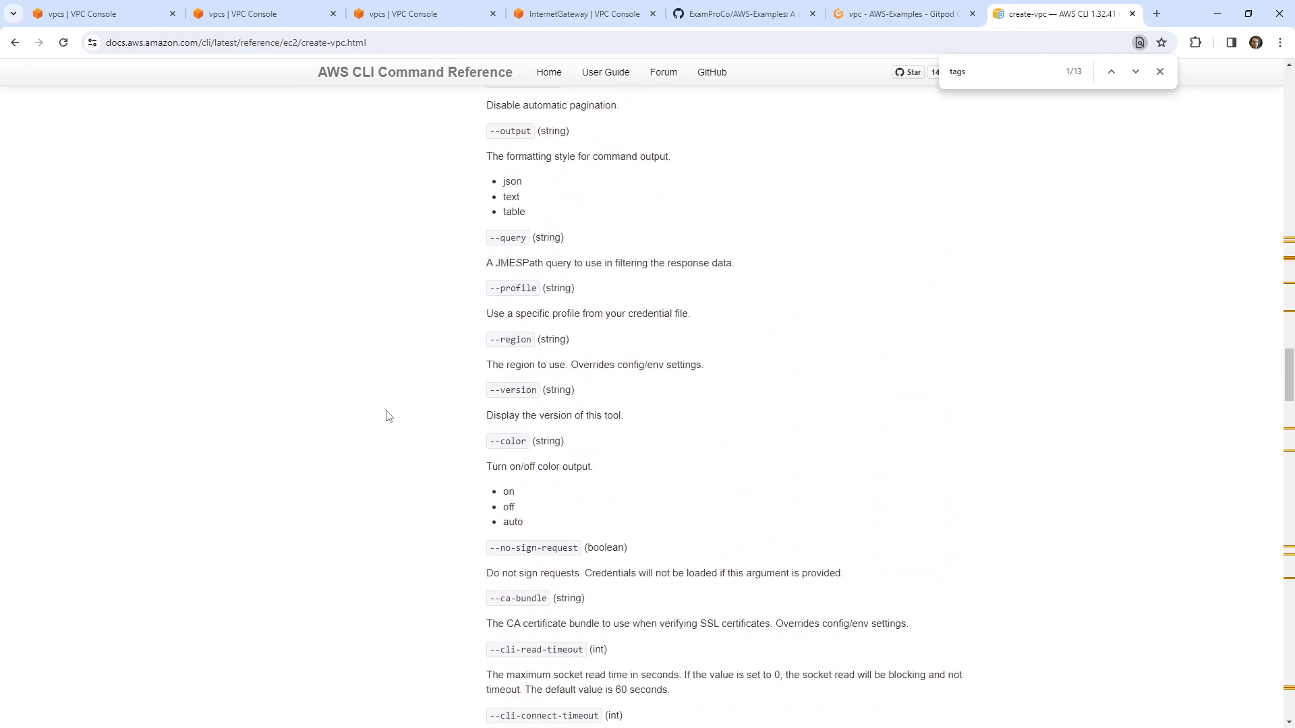
{"action": "scroll", "coordinate": [386, 417], "scroll_direction": "down", "scroll_amount": 5}
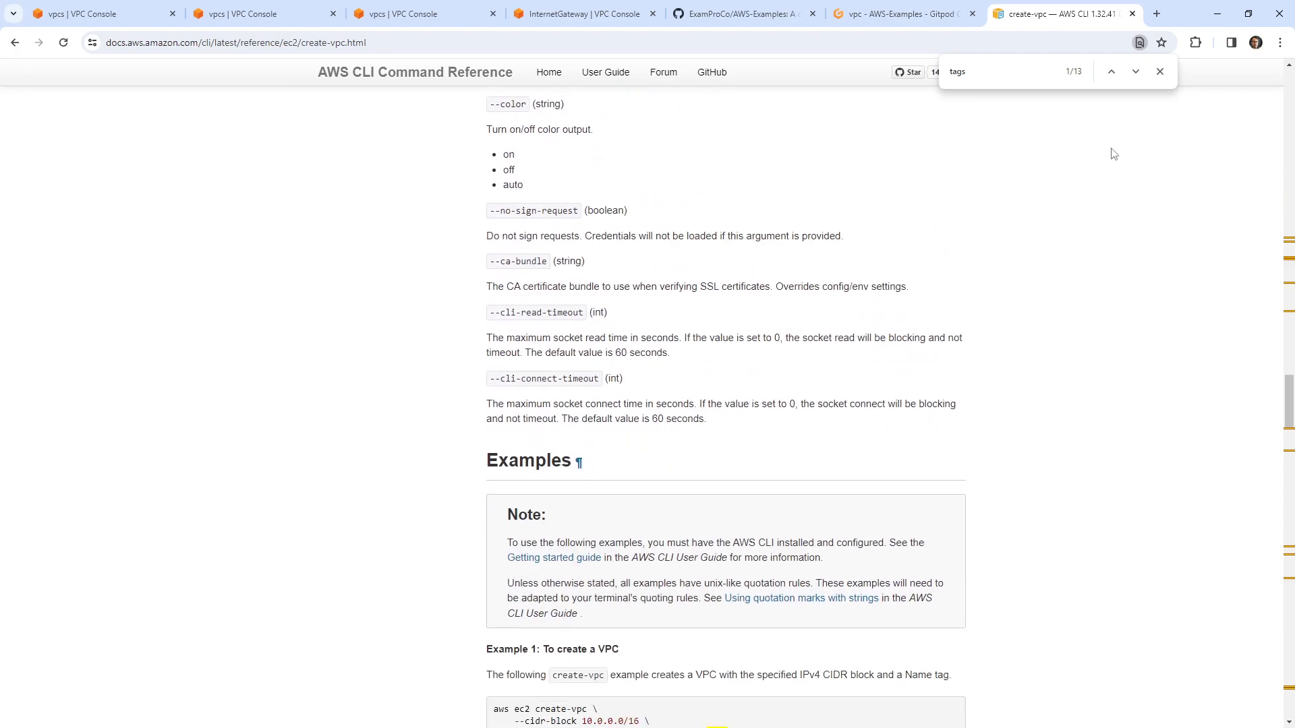
Step: Go through the "tags" matches in the create-vpc reference and review the synopsis for tagging usage
{"action": "double_click", "coordinate": [1136, 73]}
{"action": "left_click", "coordinate": [1136, 72]}
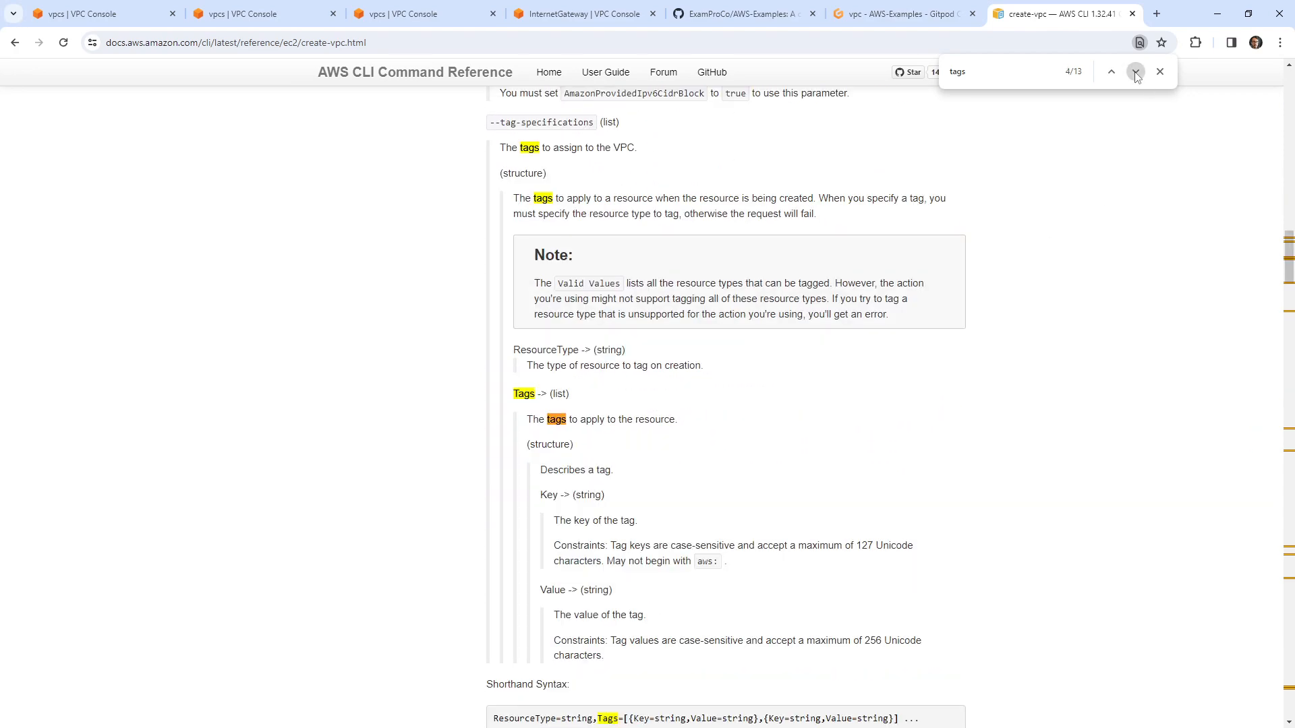
{"action": "left_click", "coordinate": [1136, 73]}
{"action": "left_click", "coordinate": [1136, 72]}
{"action": "scroll", "coordinate": [556, 486], "scroll_direction": "up", "scroll_amount": 5}
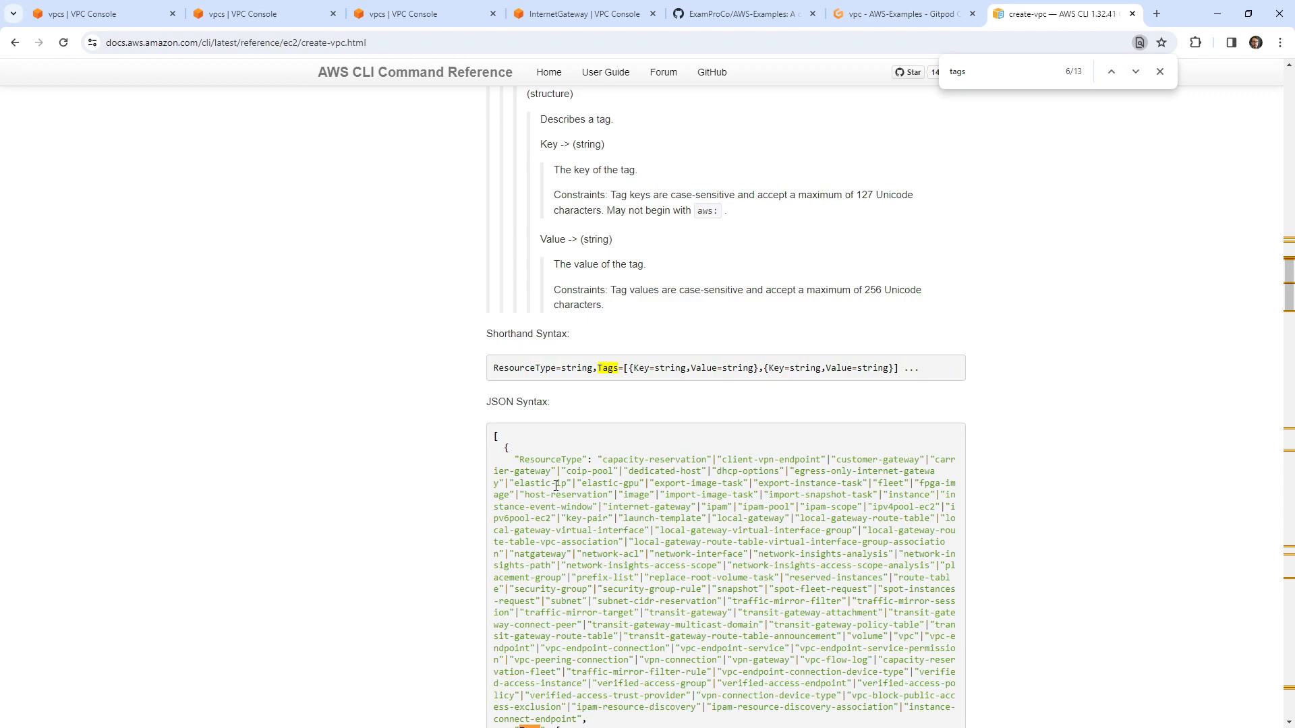
{"action": "scroll", "coordinate": [560, 486], "scroll_direction": "down", "scroll_amount": 20}
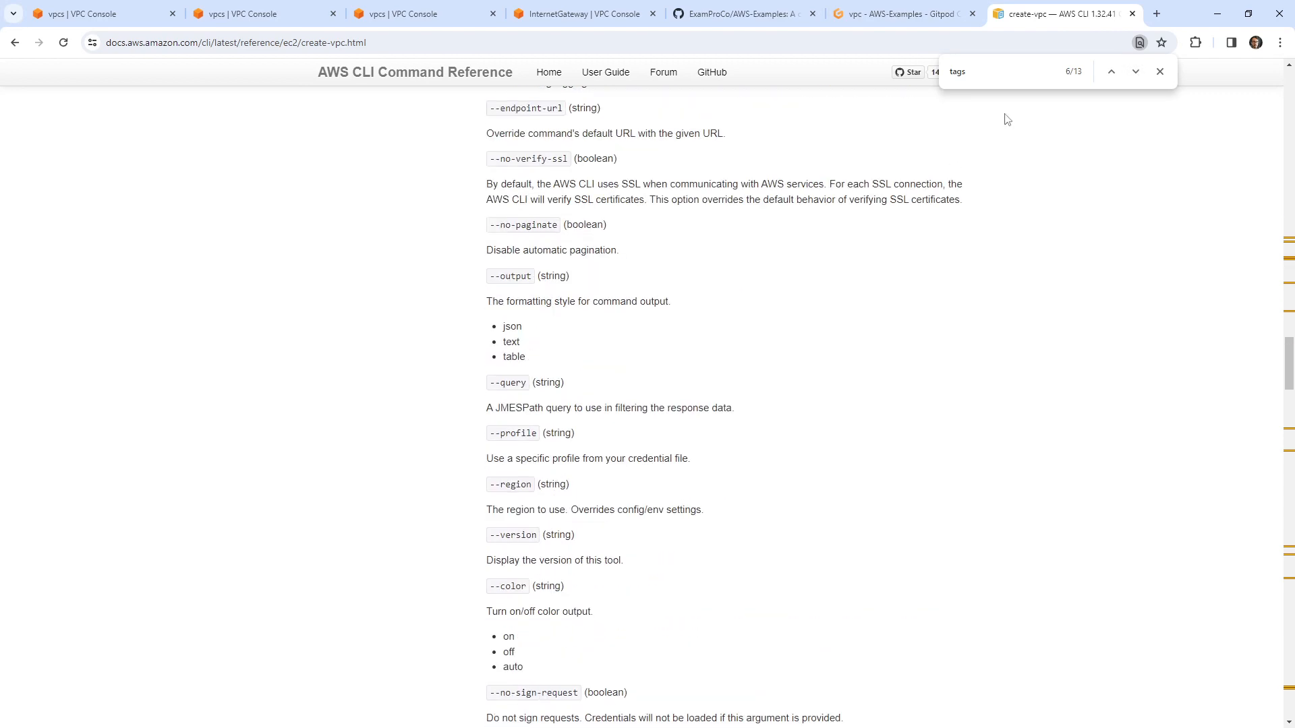
{"action": "left_click", "coordinate": [1110, 72]}
{"action": "left_click", "coordinate": [1109, 72]}
{"action": "left_click", "coordinate": [1110, 72]}
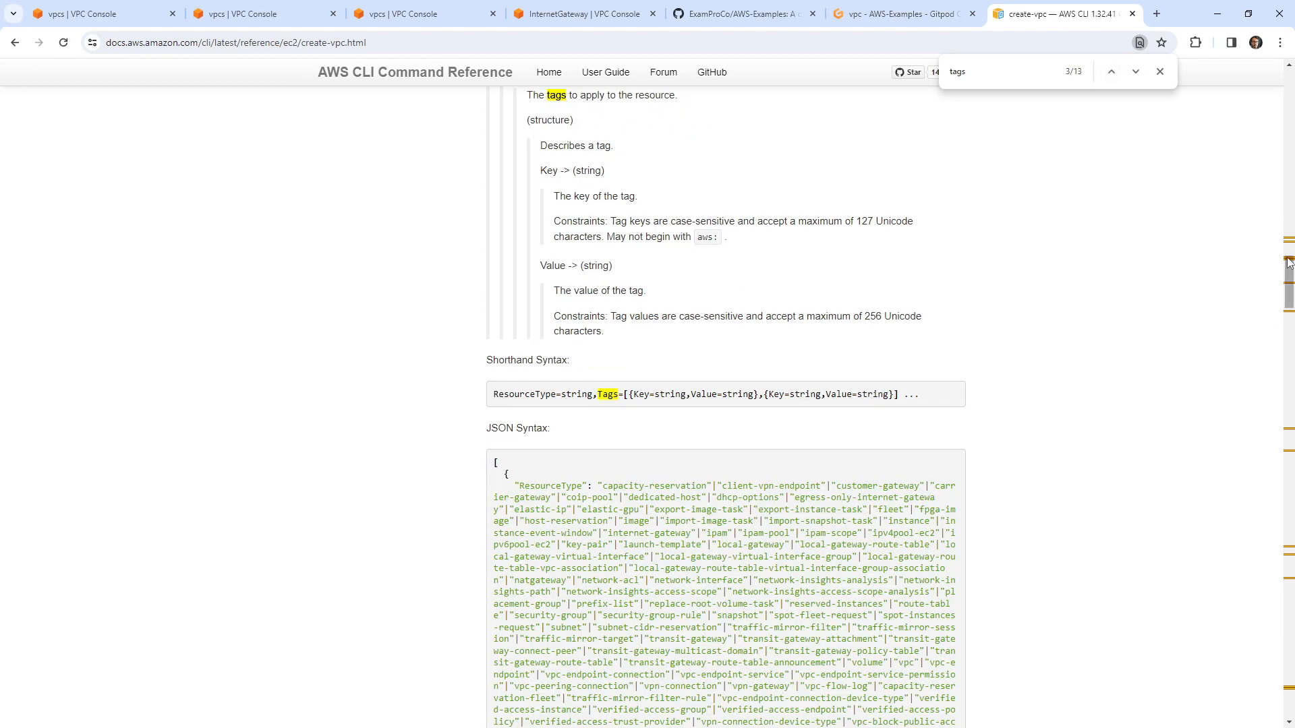
{"action": "left_click_drag", "start_coordinate": [1289, 269], "coordinate": [1290, 98]}
{"action": "scroll", "coordinate": [702, 428], "scroll_direction": "down", "scroll_amount": 4}
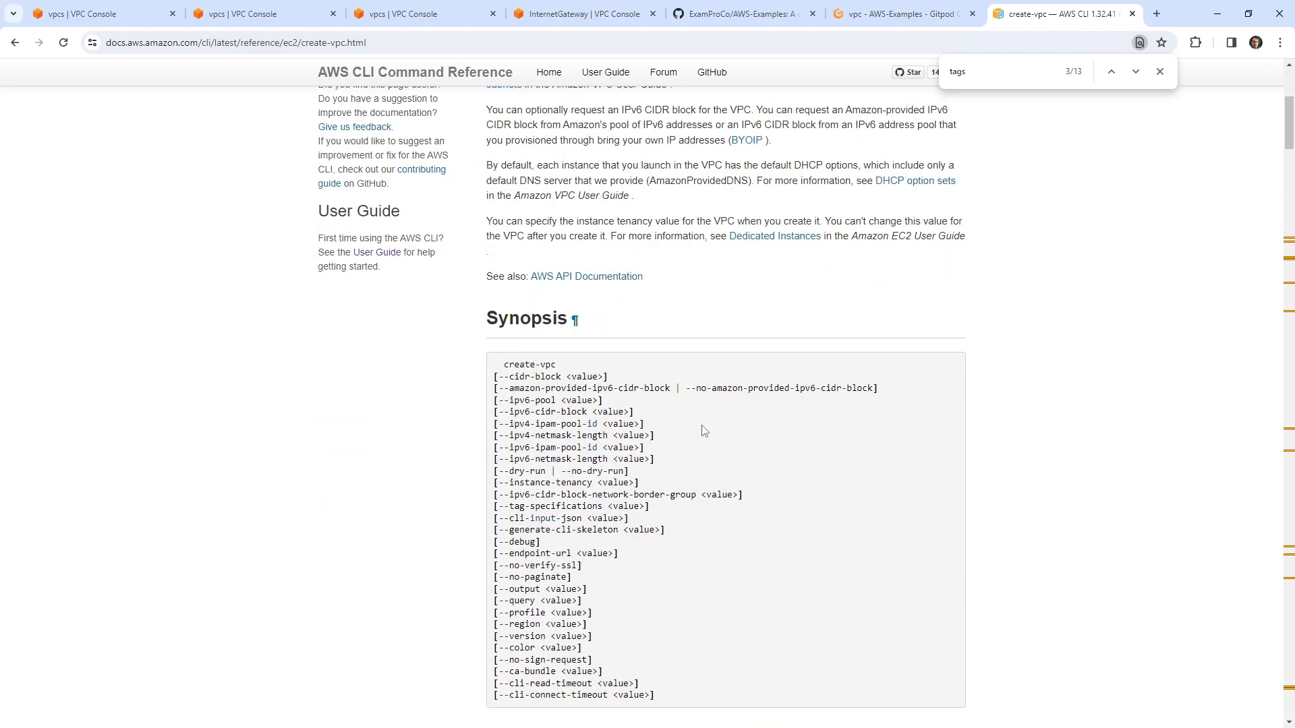
{"action": "scroll", "coordinate": [583, 426], "scroll_direction": "down", "scroll_amount": 2}
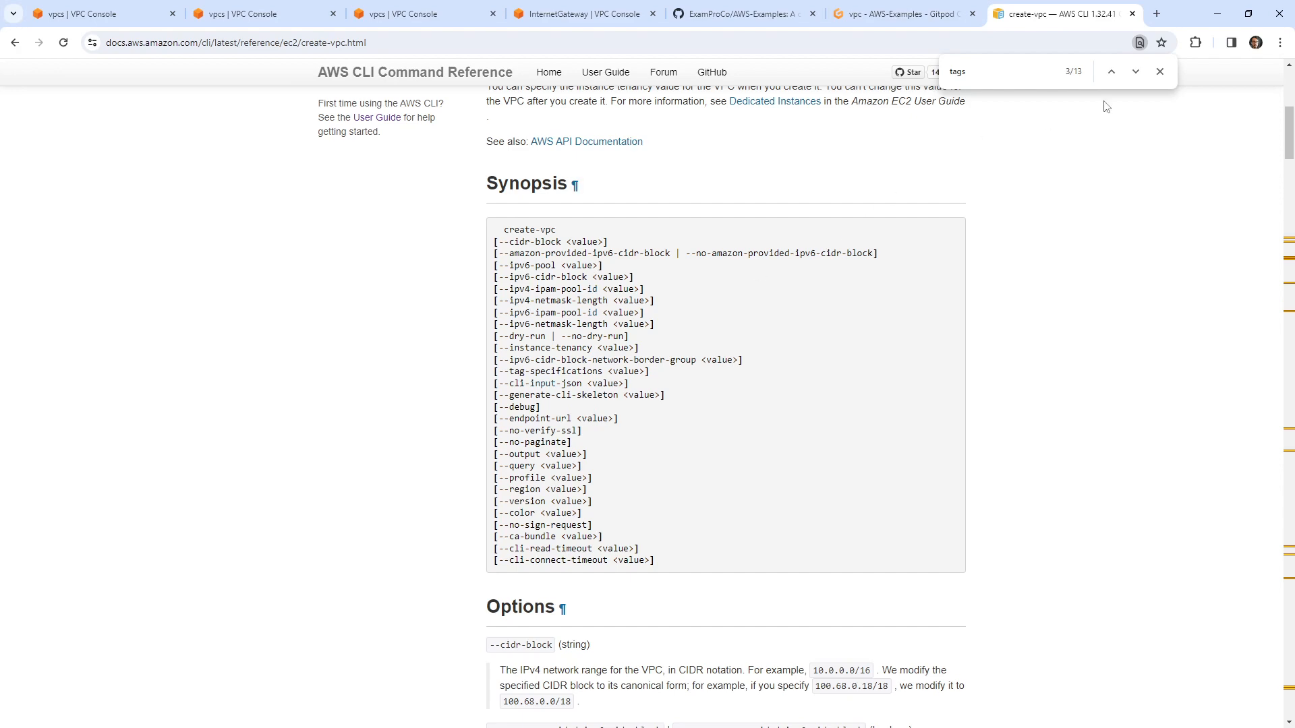
Step: Open ChatGPT in a new browser tab and ask it to "create a vpc with a tag name of hello"
{"action": "left_click", "coordinate": [1157, 14]}
{"action": "type", "text": "chat"}
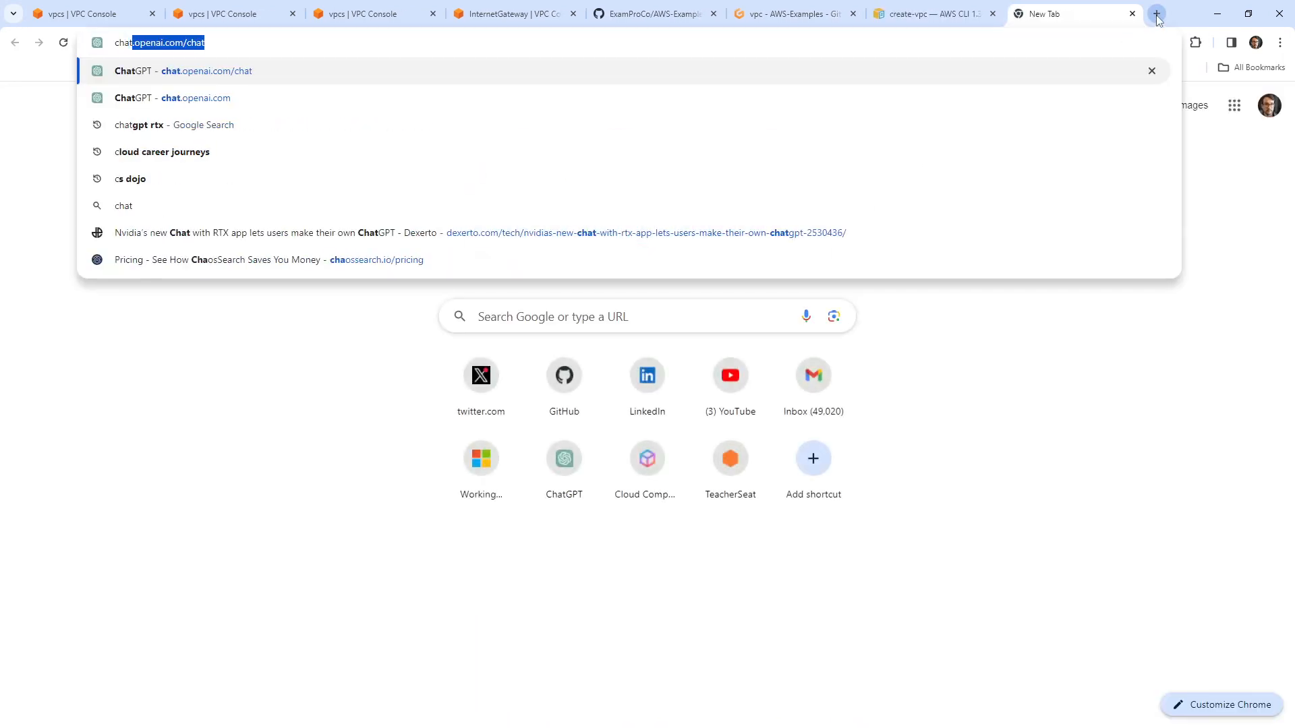
{"action": "key", "text": "Return"}
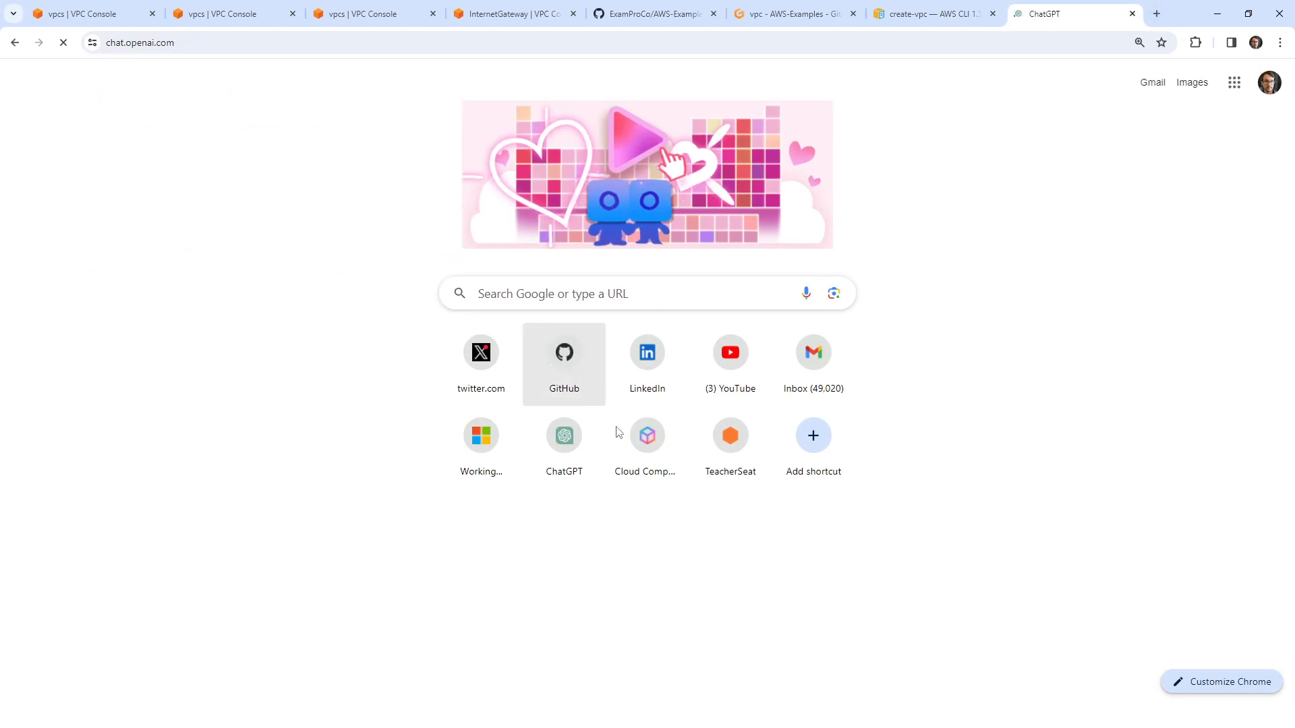
{"action": "type", "text": "create a v"}
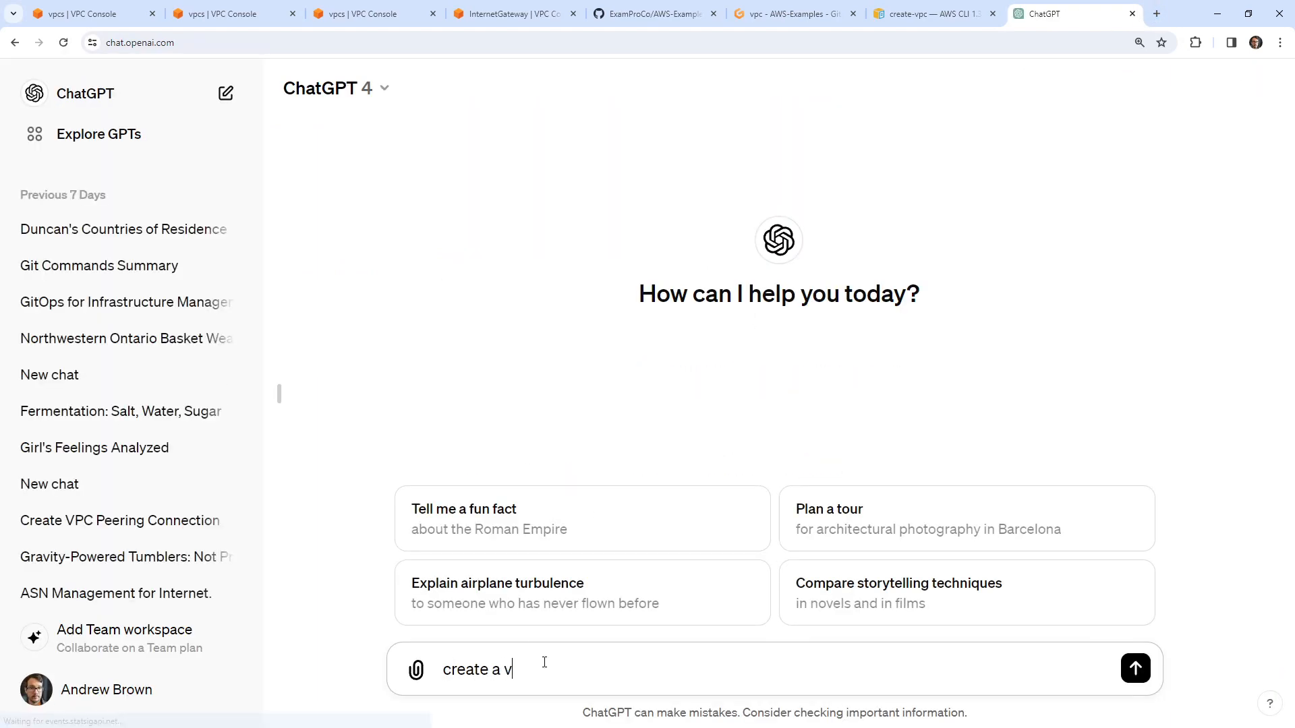
{"action": "type", "text": "pc with a tag name of "}
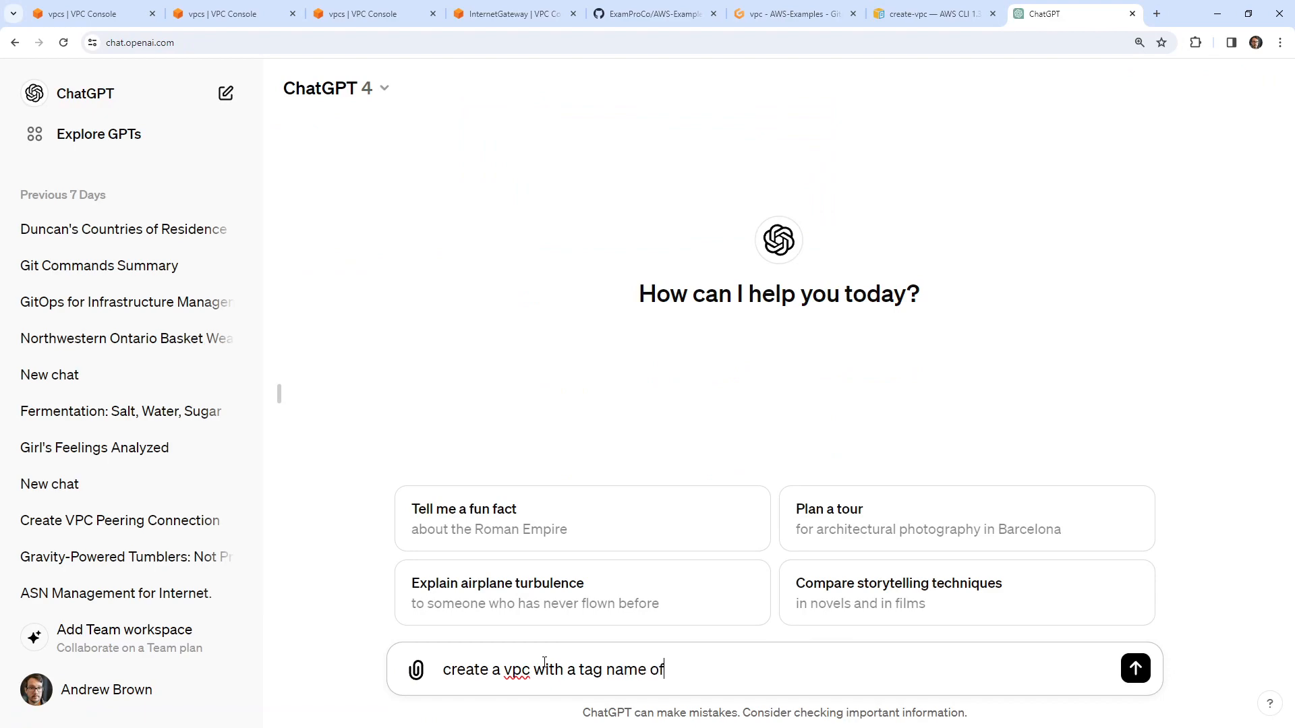
{"action": "type", "text": "hello"}
{"action": "key", "text": "Return"}
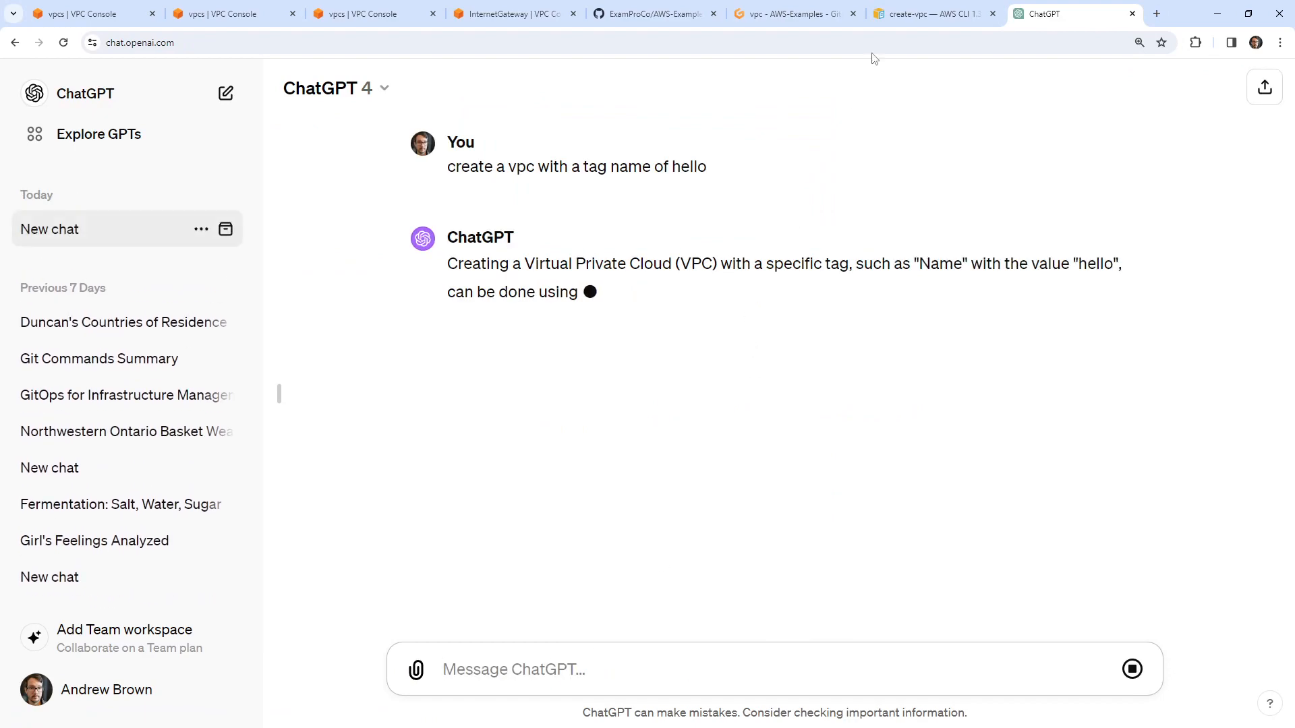
Step: Open the AWS CLI version 2 reference for create-vpc and find "tag" to examine the --tag-specifications section
{"action": "left_click", "coordinate": [923, 16]}
{"action": "scroll", "coordinate": [708, 247], "scroll_direction": "up", "scroll_amount": 7}
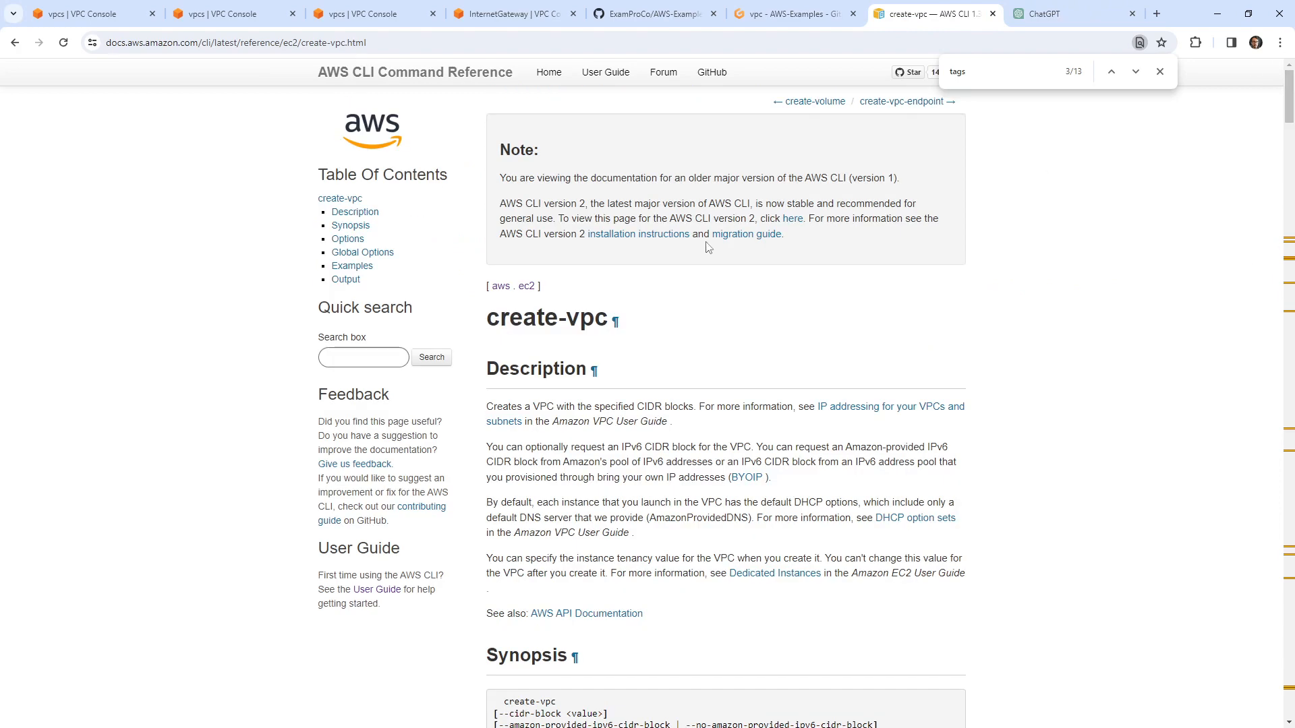
{"action": "left_click", "coordinate": [793, 218]}
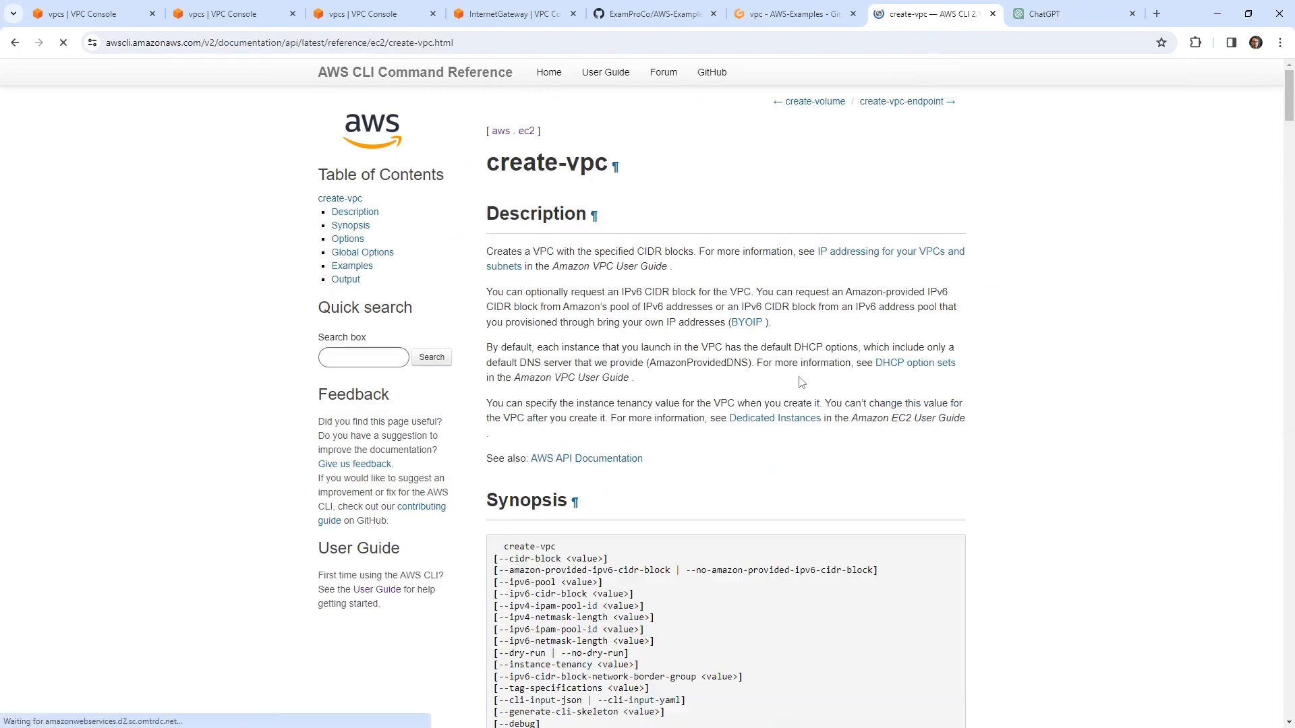
{"action": "scroll", "coordinate": [591, 315], "scroll_direction": "down", "scroll_amount": 3}
{"action": "scroll", "coordinate": [590, 316], "scroll_direction": "down", "scroll_amount": 1}
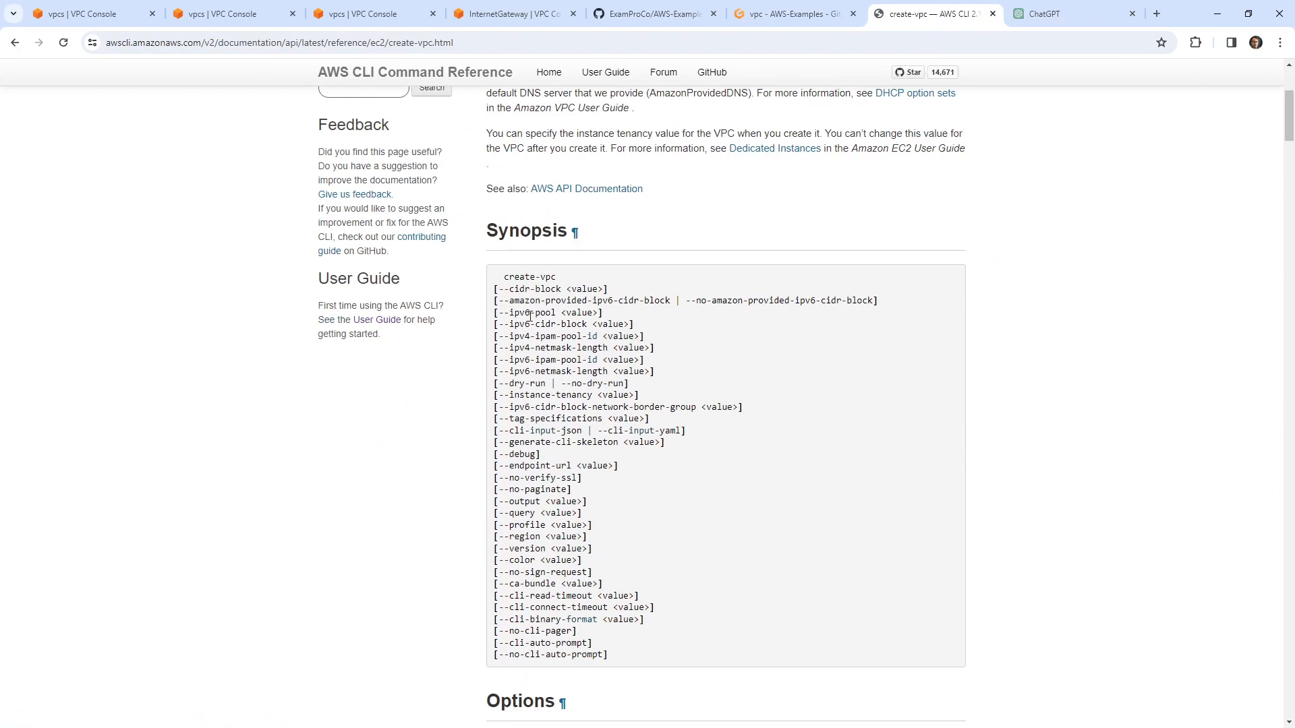
{"action": "key", "text": "ctrl+f"}
{"action": "type", "text": "tag"}
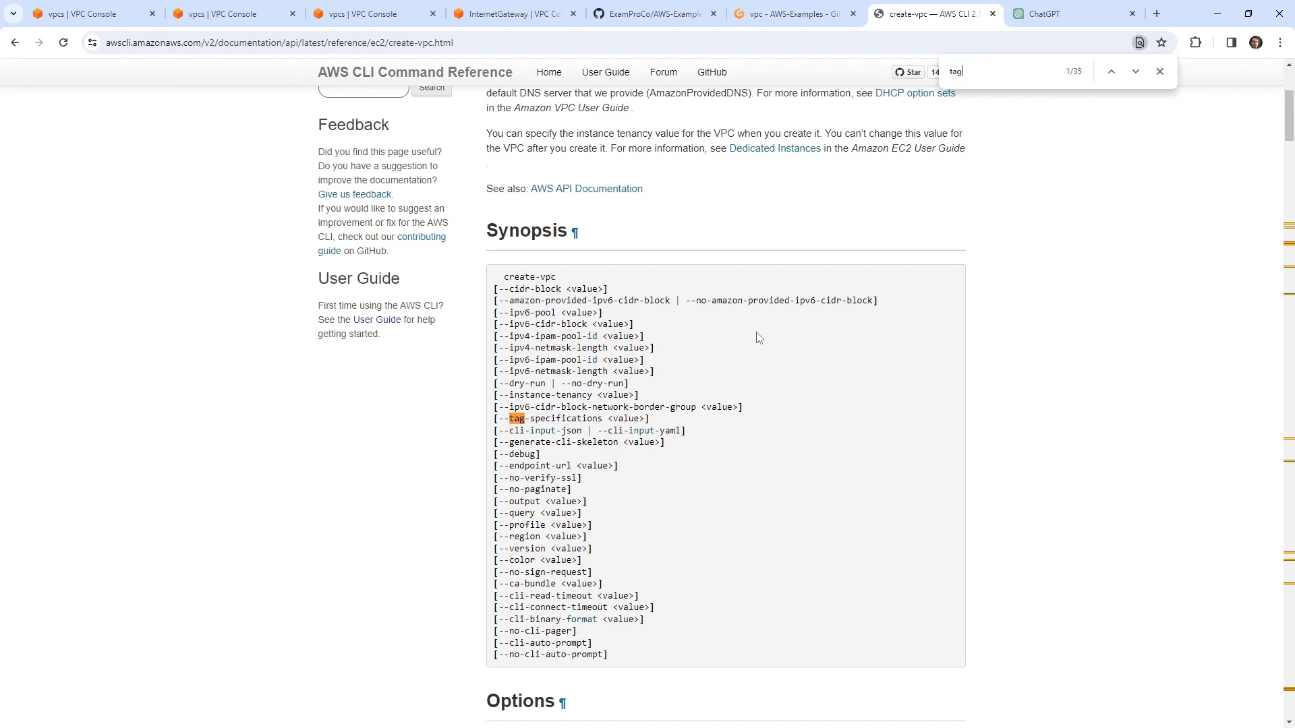
{"action": "key", "text": "Return"}
{"action": "key", "text": "Return"}
{"action": "key", "text": "Return"}
{"action": "key", "text": "Return"}
{"action": "key", "text": "Return"}
{"action": "key", "text": "Return"}
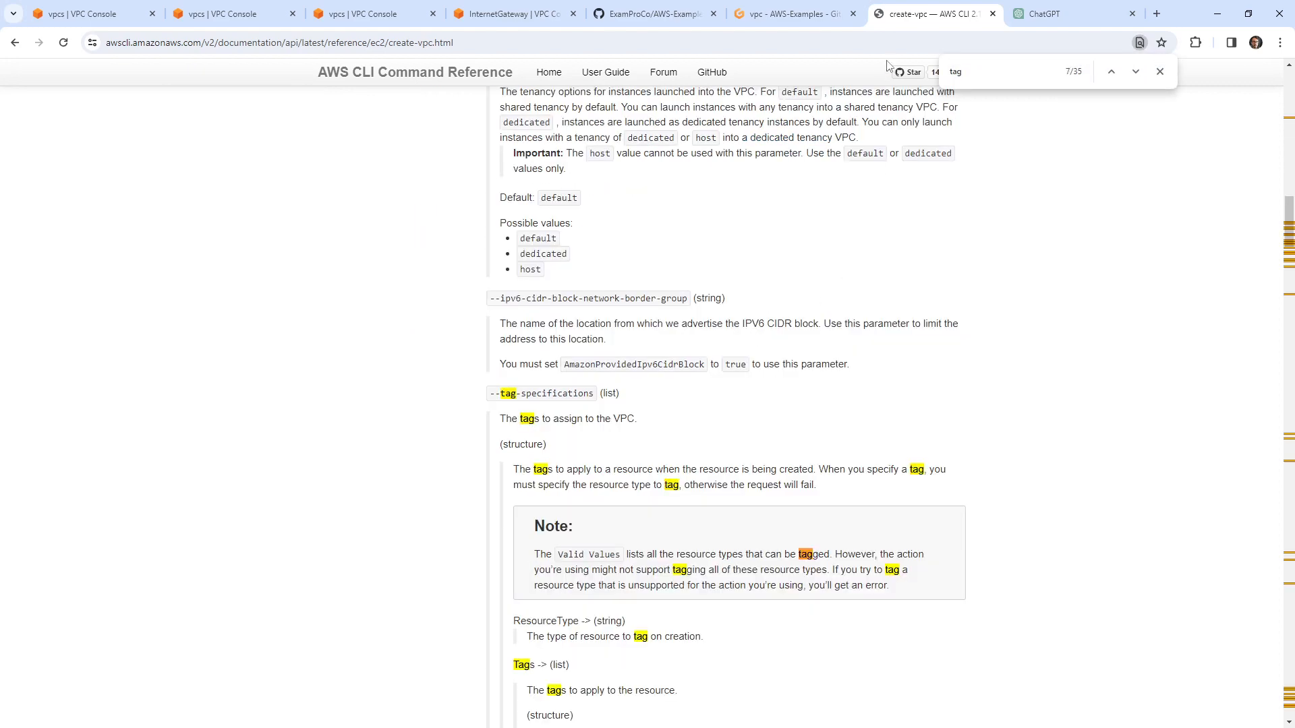
Step: In ChatGPT, stop the running answer and ask "create a vpc with a tag name of hello via the AWS CLI"
{"action": "left_click", "coordinate": [1049, 13]}
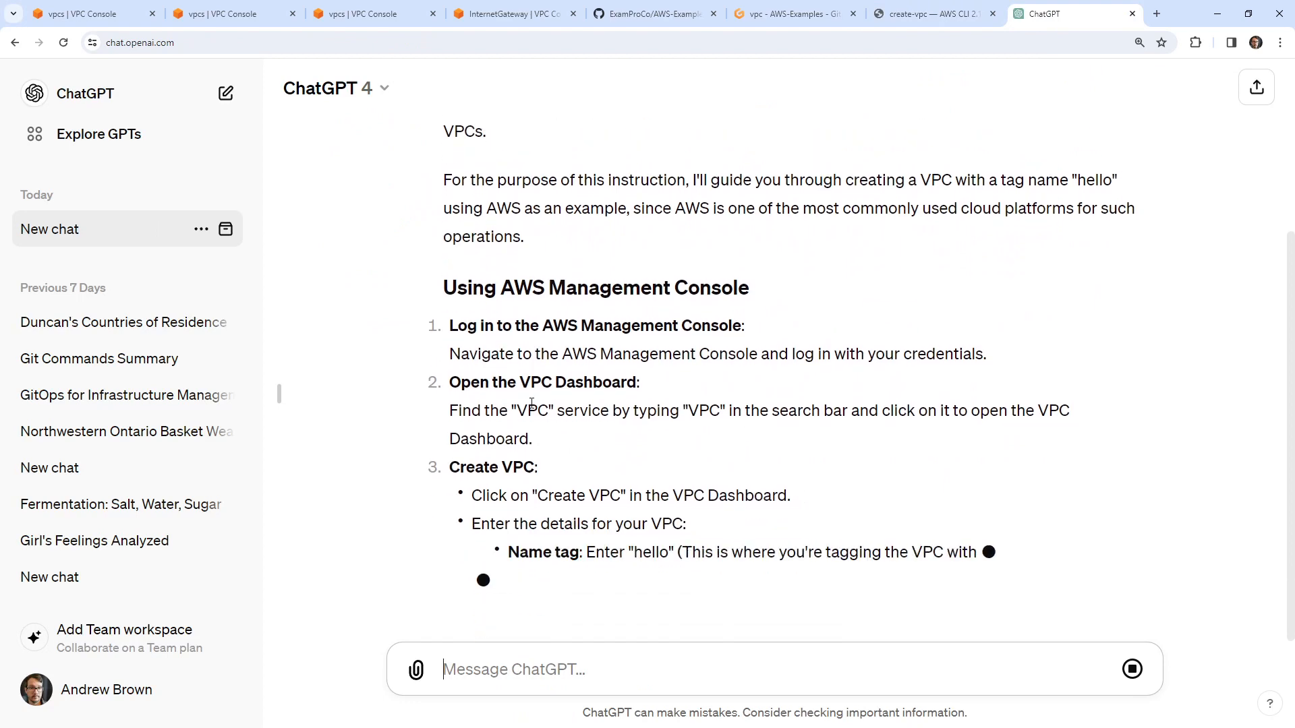
{"action": "scroll", "coordinate": [717, 144], "scroll_direction": "up", "scroll_amount": 4}
{"action": "left_click_drag", "start_coordinate": [707, 169], "coordinate": [433, 169]}
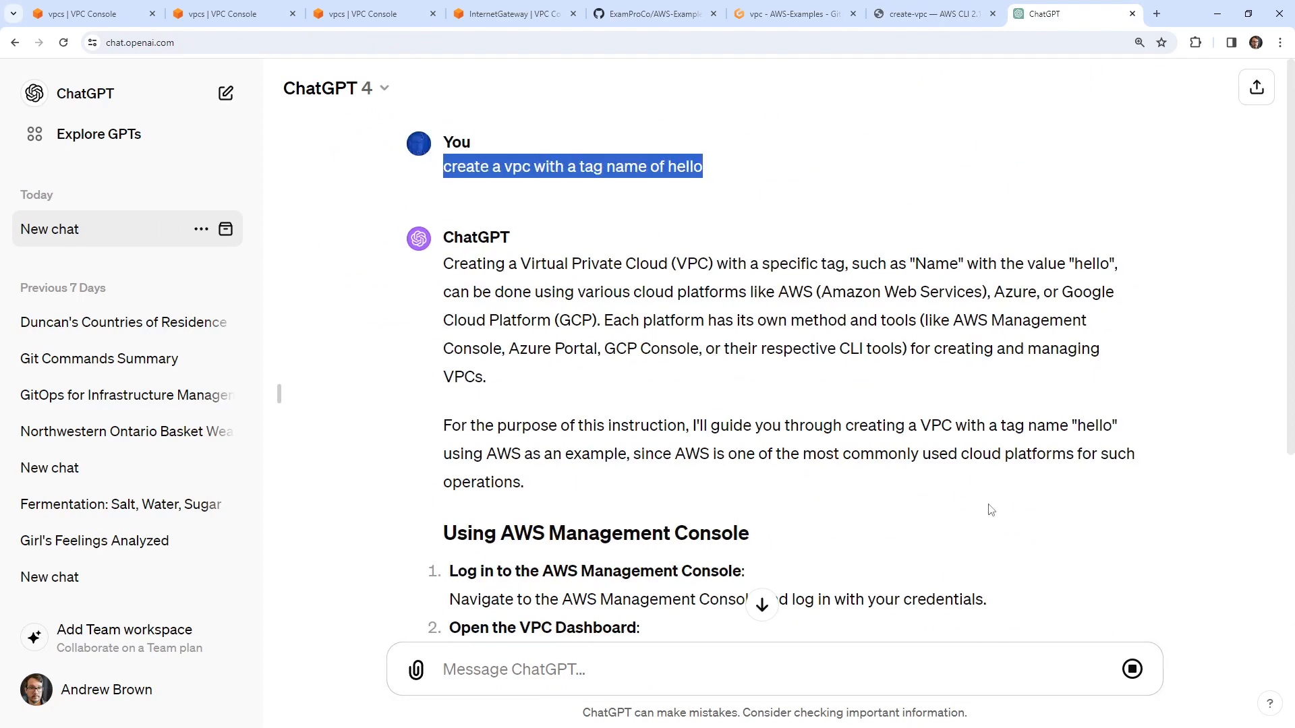
{"action": "left_click", "coordinate": [1134, 676]}
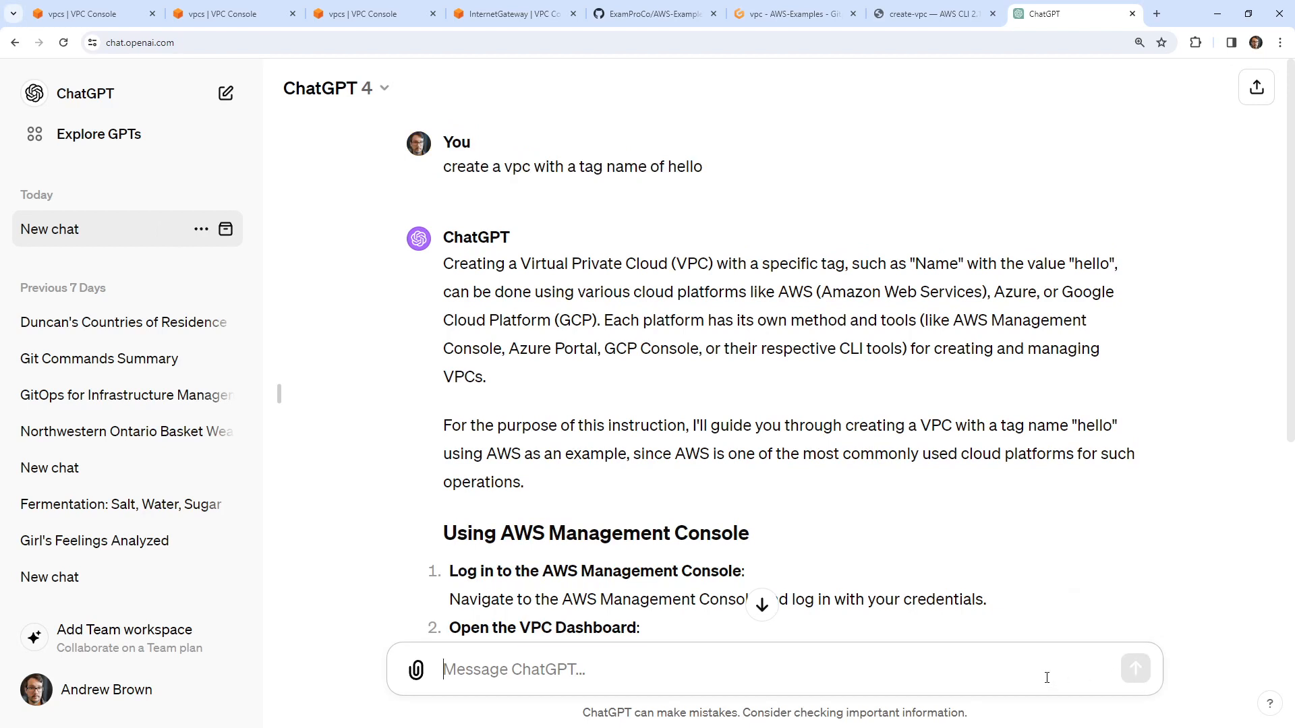
{"action": "type", "text": "User create a vpc with a tag name of hello"}
{"action": "type", "text": "via the AWS"}
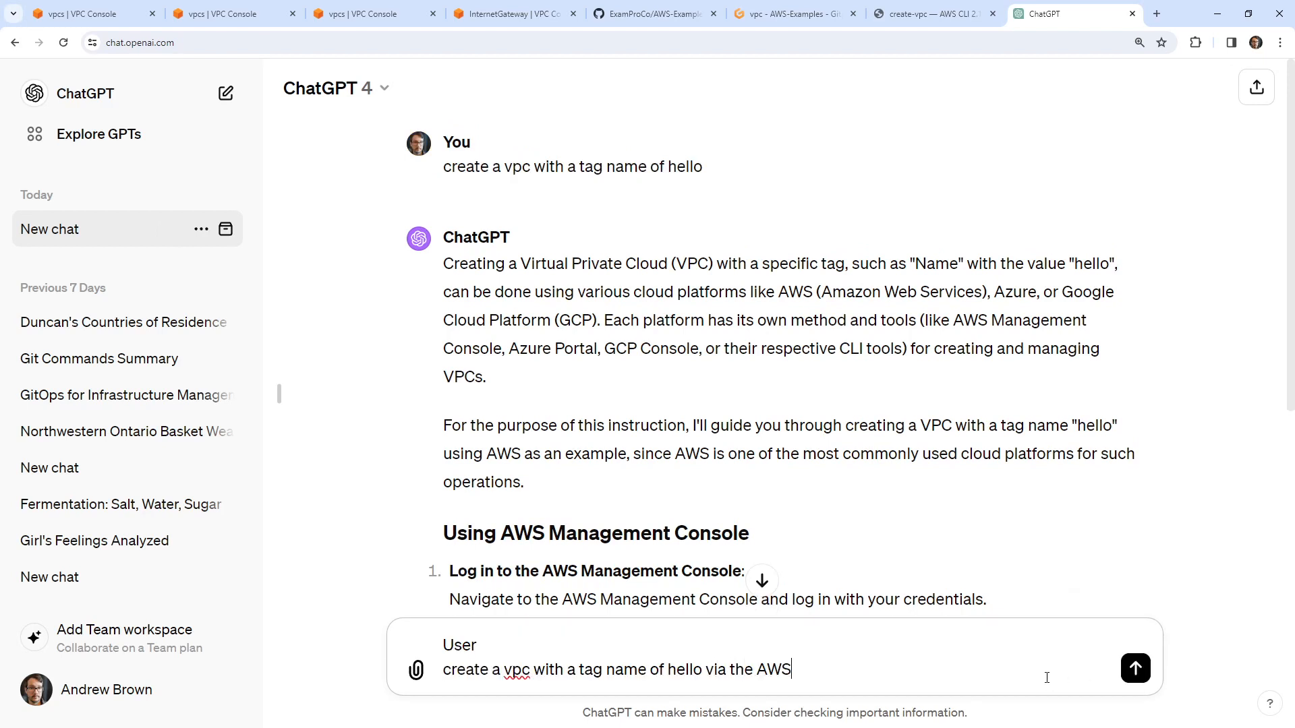
{"action": "type", "text": " CLI"}
{"action": "double_click", "coordinate": [459, 646]}
{"action": "key", "text": "BackSpace"}
{"action": "key", "text": "BackSpace"}
{"action": "left_click", "coordinate": [1136, 668]}
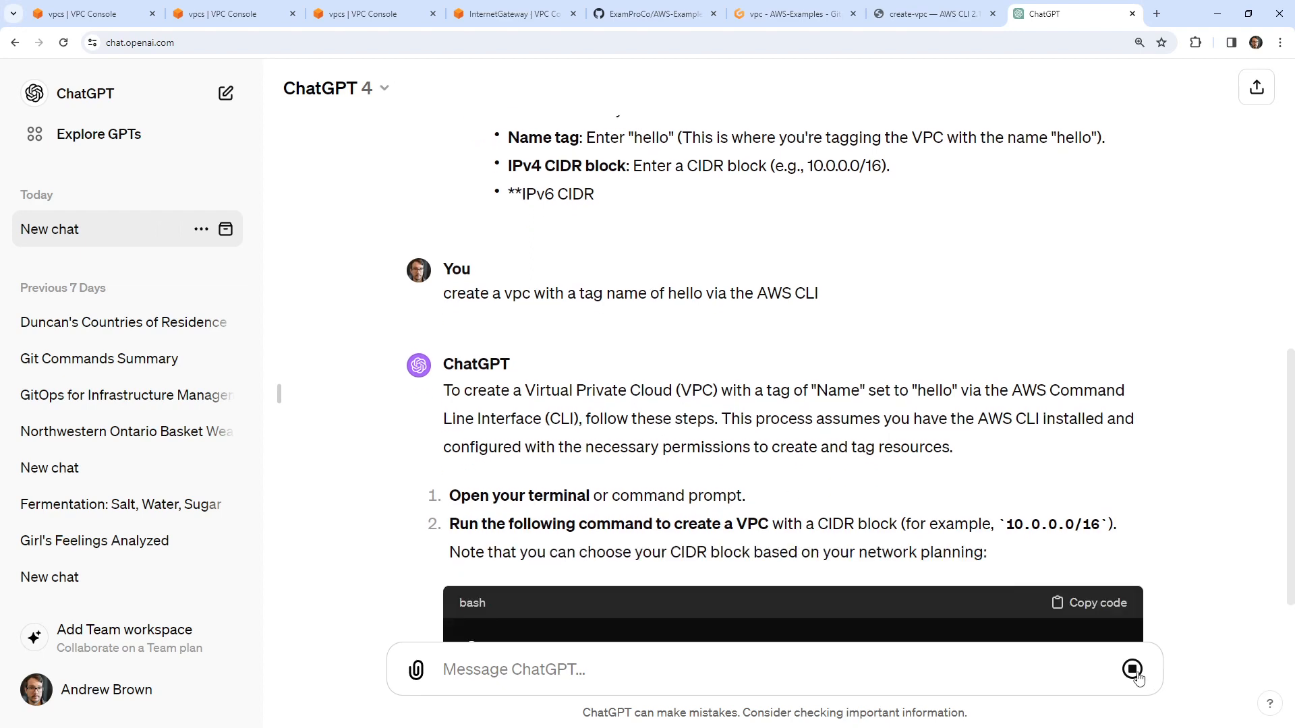
Step: Ask ChatGPT "create a vpc with a tag name of hello just tell me the command dont explain anything"
{"action": "left_click", "coordinate": [937, 661]}
{"action": "type", "text": "User\\ncreate a vpc with a tag name of hello"}
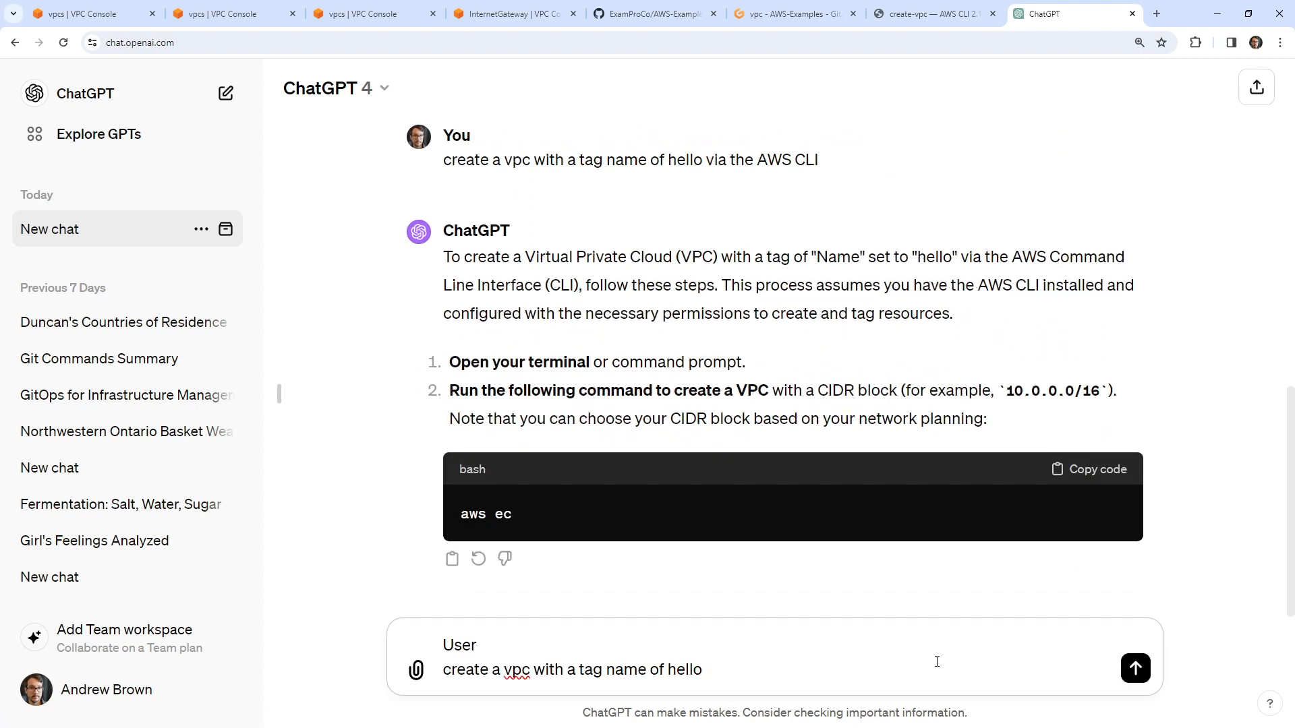
{"action": "double_click", "coordinate": [503, 647]}
{"action": "key", "text": "BackSpace"}
{"action": "type", "text": "just tell me "}
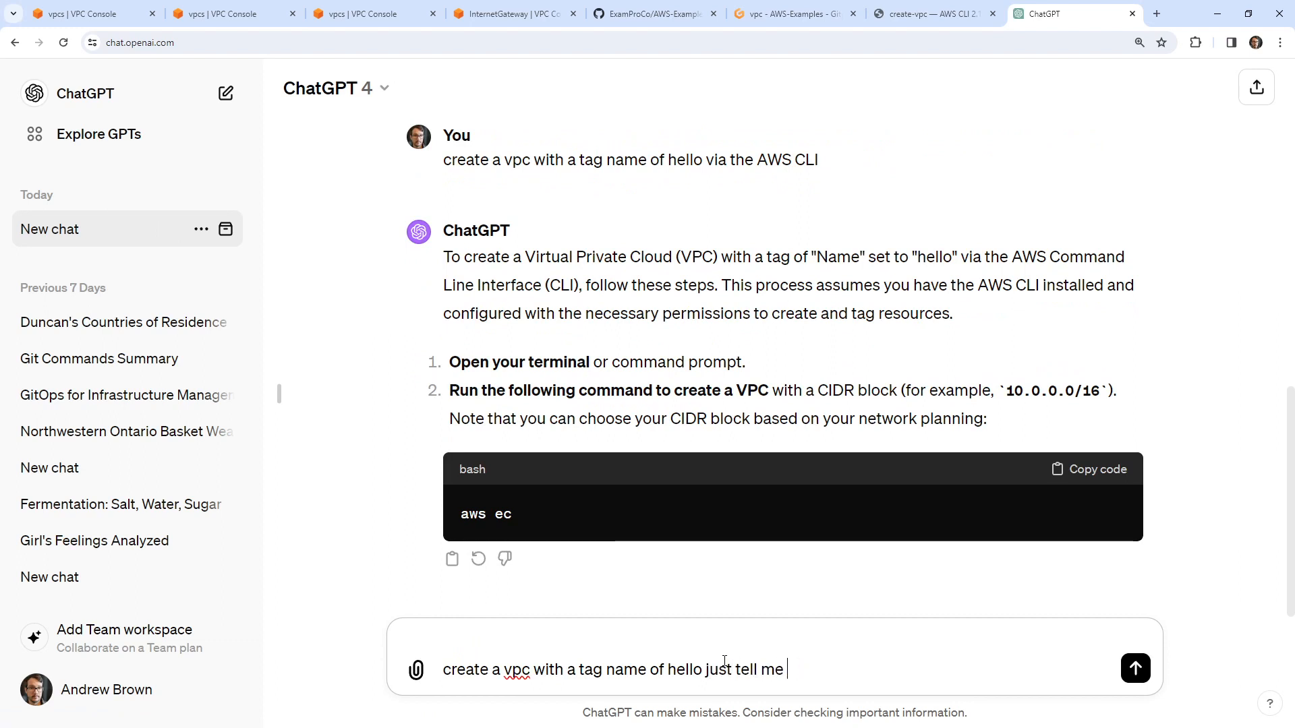
{"action": "type", "text": "the command dont explin"}
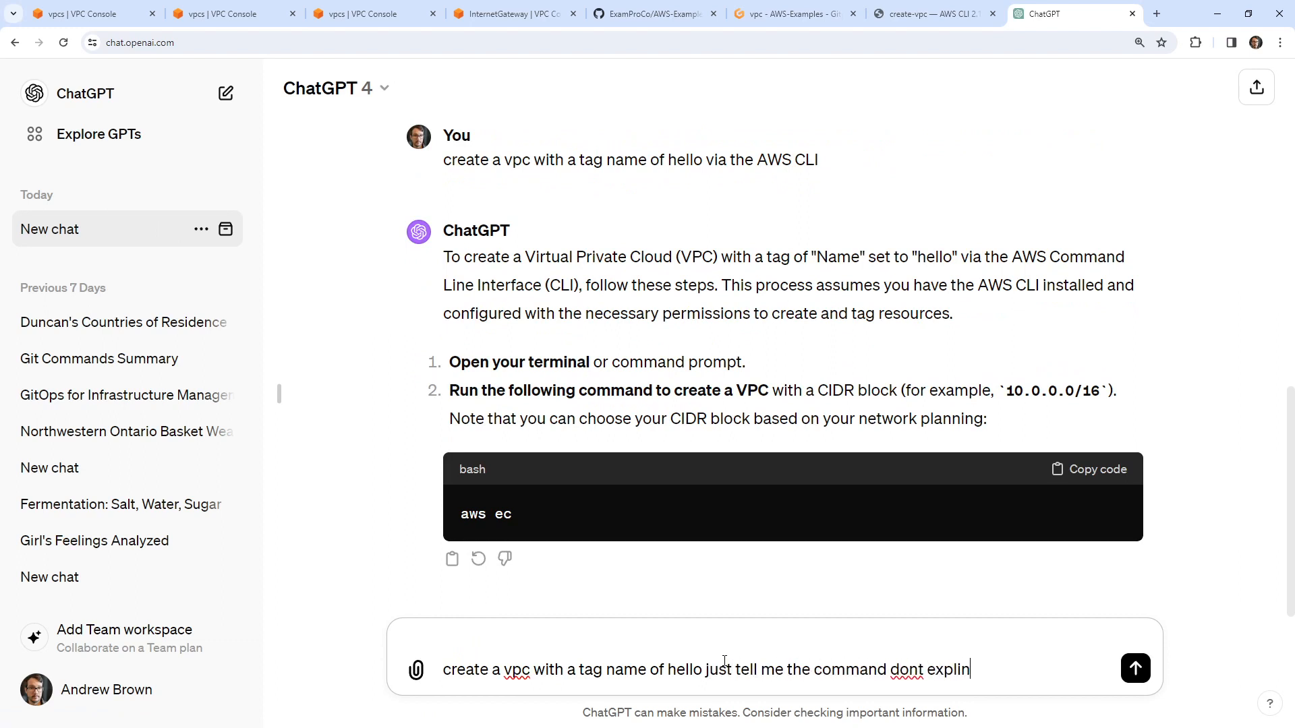
{"action": "type", "text": "ain anything"}
{"action": "key", "text": "Return"}
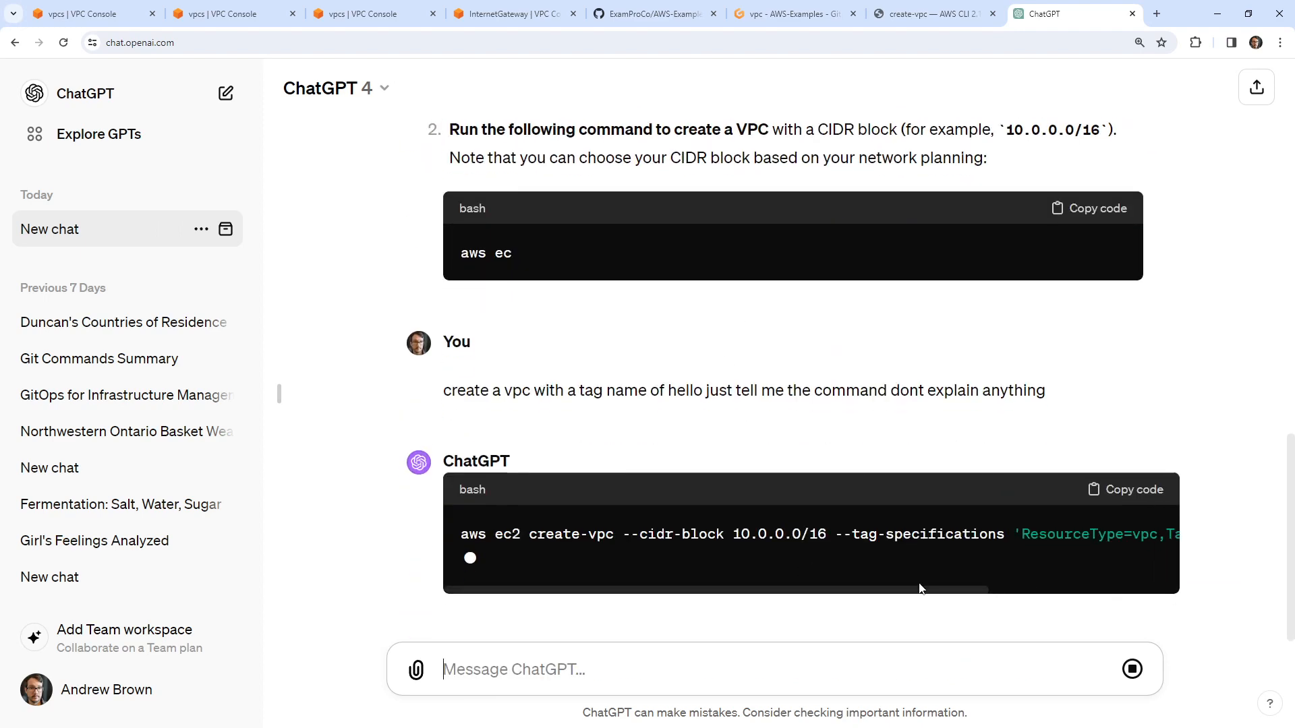
Step: Copy the tag specification 'ResourceType=vpc,Tags=[{Key=Name,Value=hello}]' from ChatGPT's answer and paste it below the create-vpc command in the Gitpod vpc script
{"action": "left_click_drag", "start_coordinate": [949, 559], "coordinate": [755, 531]}
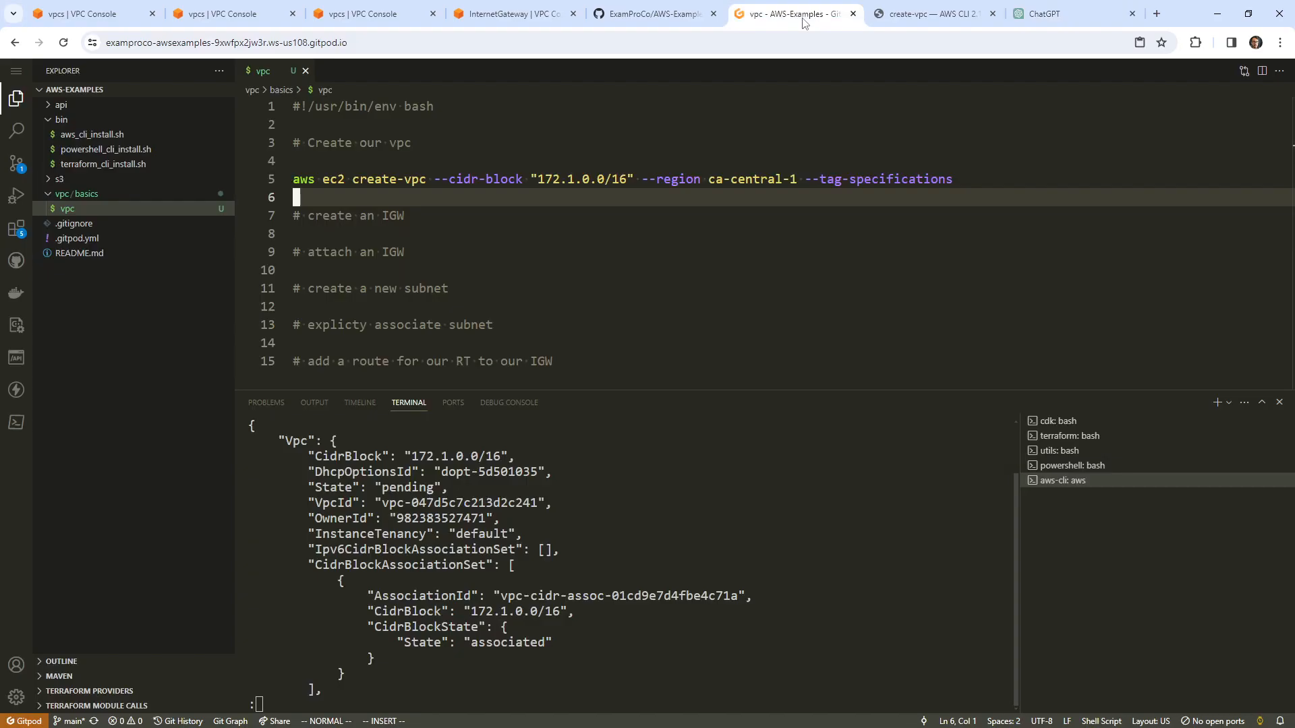
{"action": "left_click", "coordinate": [796, 14]}
{"action": "left_click", "coordinate": [356, 216]}
{"action": "left_click", "coordinate": [366, 196]}
{"action": "right_click", "coordinate": [366, 195]}
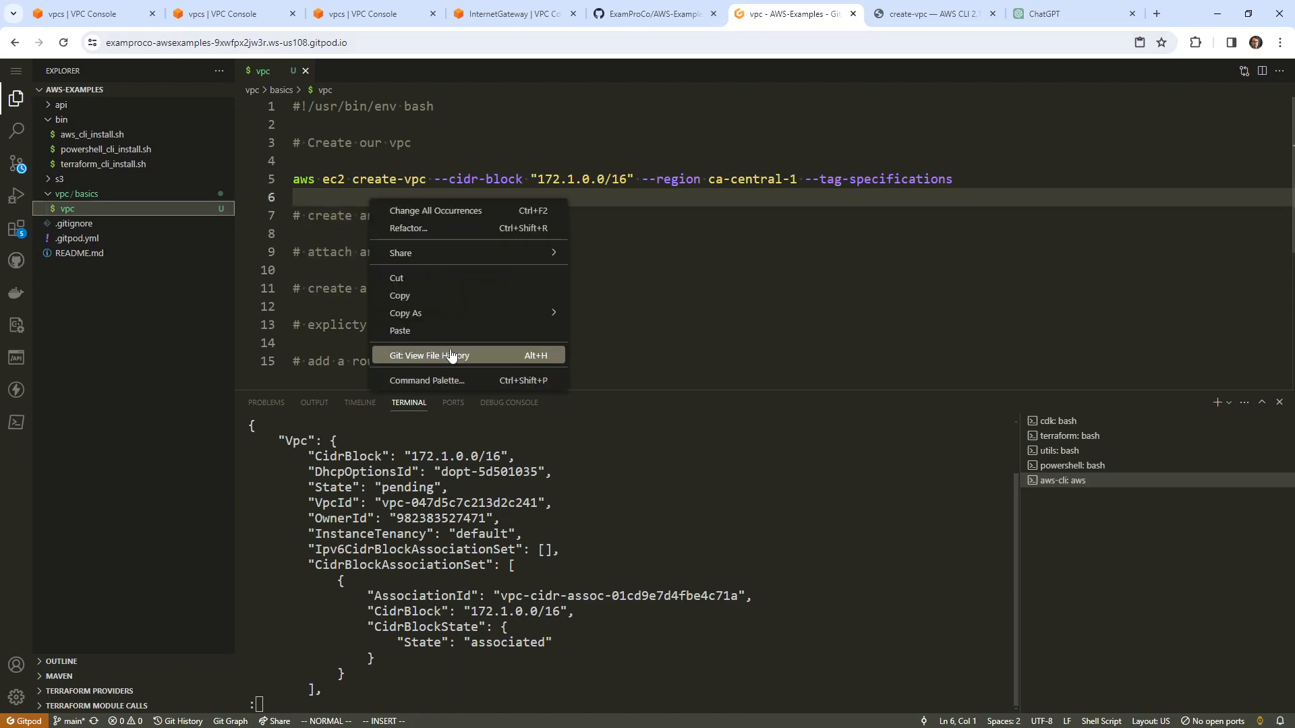
{"action": "left_click", "coordinate": [454, 336]}
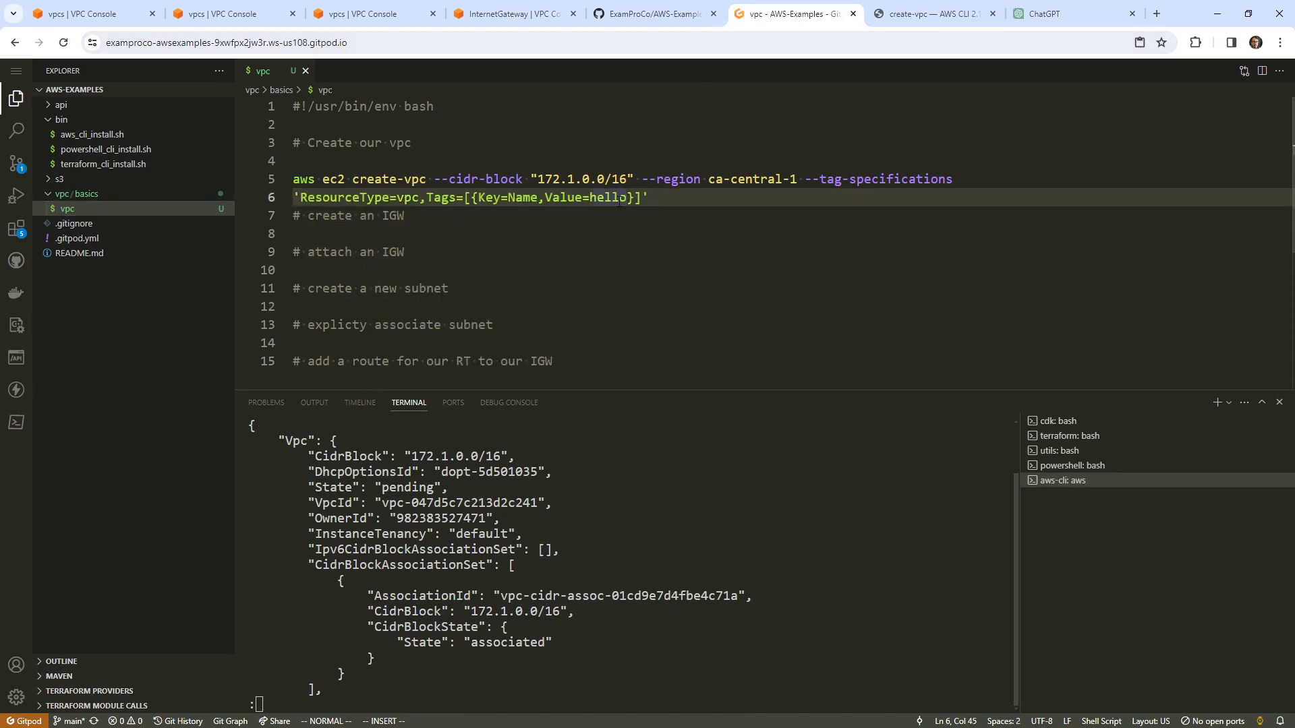
Step: Join the pasted tag specification onto the create-vpc line directly after --tag-specifications
{"action": "key", "text": "Home"}
{"action": "key", "text": "BackSpace"}
{"action": "key", "text": "Escape"}
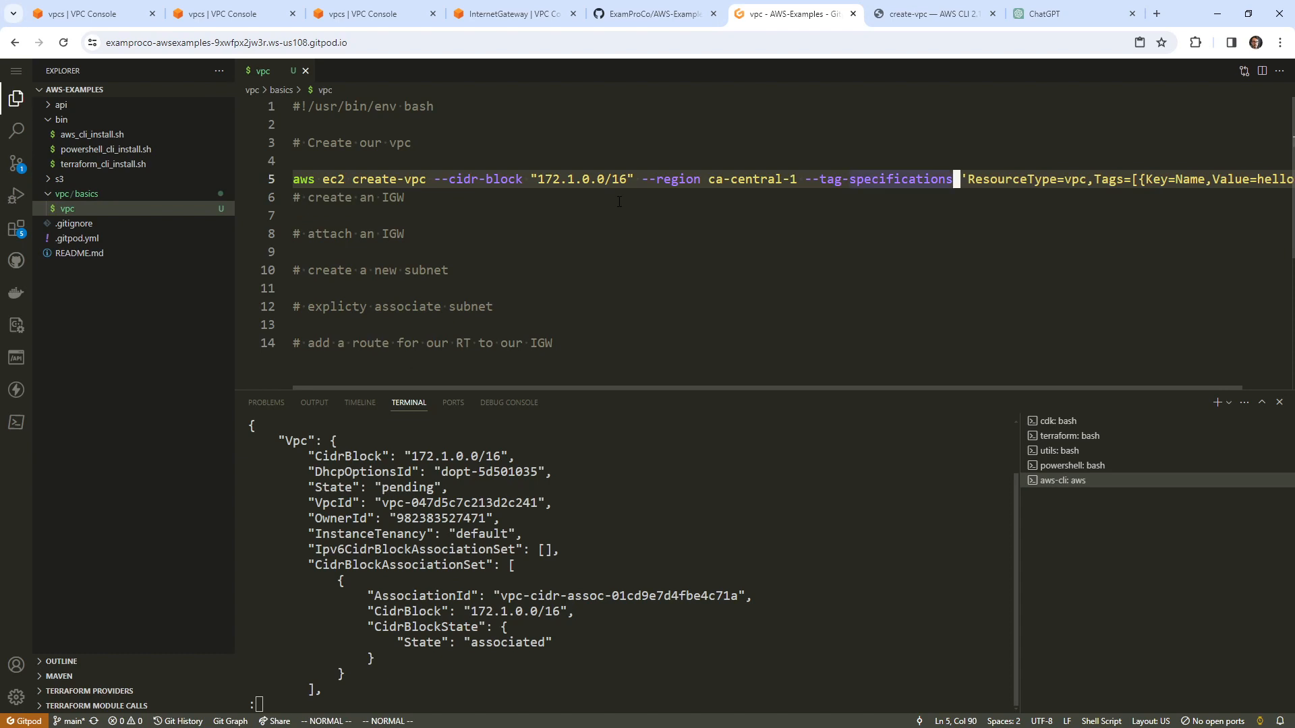
Step: Replace the Name tag's value in the create-vpc command with "my-vpc-"
{"action": "key", "text": "Right"}
{"action": "key", "text": "End"}
{"action": "key", "text": "Left"}
{"action": "key", "text": "Left"}
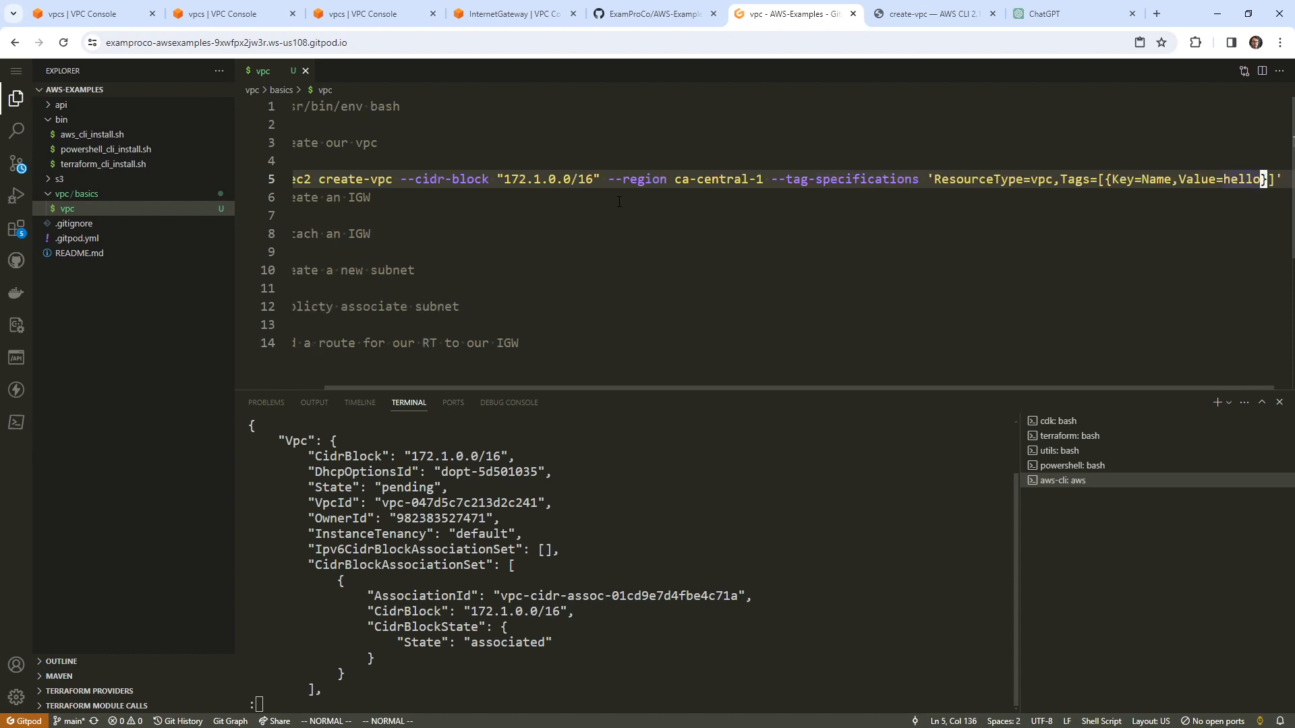
{"action": "key", "text": "b"}
{"action": "key", "text": "b"}
{"action": "key", "text": "b"}
{"action": "key", "text": "b"}
{"action": "key", "text": "b"}
{"action": "key", "text": "b"}
{"action": "key", "text": "b"}
{"action": "key", "text": "b"}
{"action": "key", "text": "b"}
{"action": "key", "text": "w"}
{"action": "key", "text": "w"}
{"action": "key", "text": "w"}
{"action": "key", "text": "w"}
{"action": "key", "text": "w"}
{"action": "key", "text": "w"}
{"action": "key", "text": "w"}
{"action": "key", "text": "w"}
{"action": "type", "text": "cw"}
{"action": "type", "text": "my"}
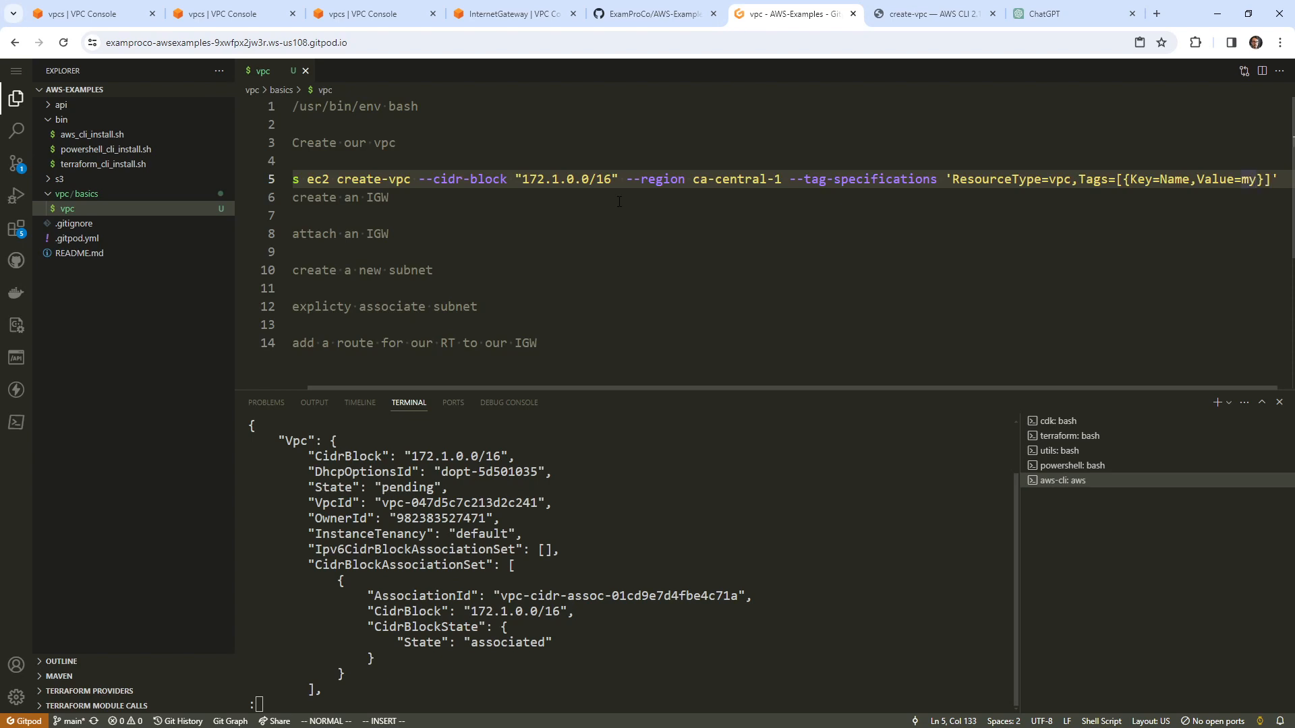
{"action": "type", "text": "-vpc-"}
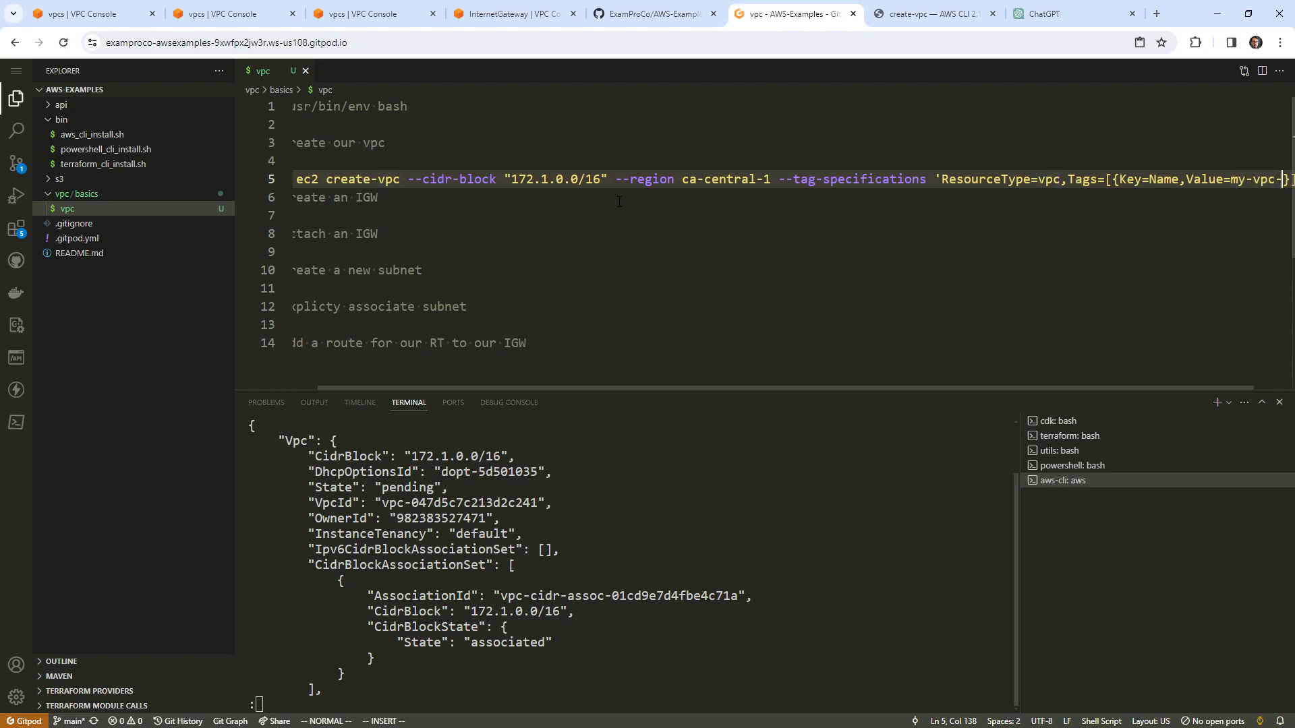
Step: Set the Name tag value to my-vpc-3 and start a continuation line after create-vpc on line 5
{"action": "type", "text": "3"}
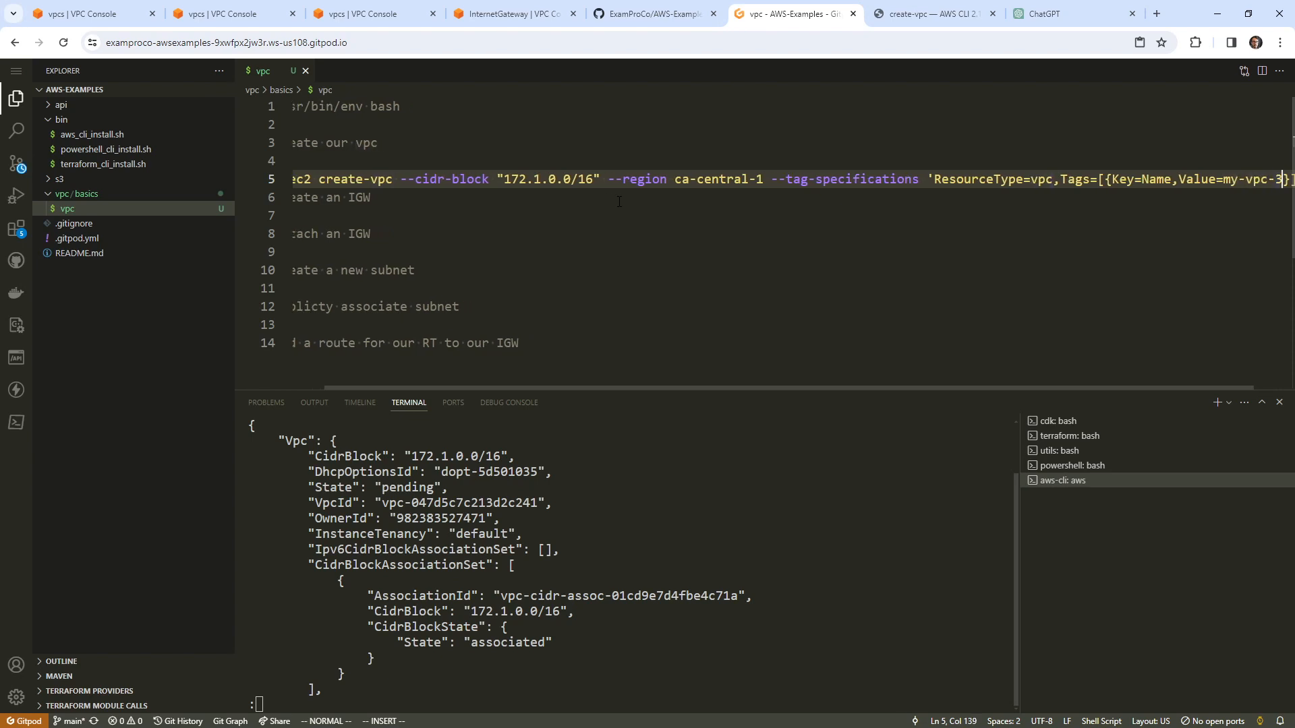
{"action": "left_click", "coordinate": [570, 179]}
{"action": "left_click", "coordinate": [543, 181]}
{"action": "key", "text": "Escape"}
{"action": "key", "text": "b"}
{"action": "key", "text": "b"}
{"action": "key", "text": "b"}
{"action": "key", "text": "b"}
{"action": "type", "text": "bi\\"}
{"action": "key", "text": "Return"}
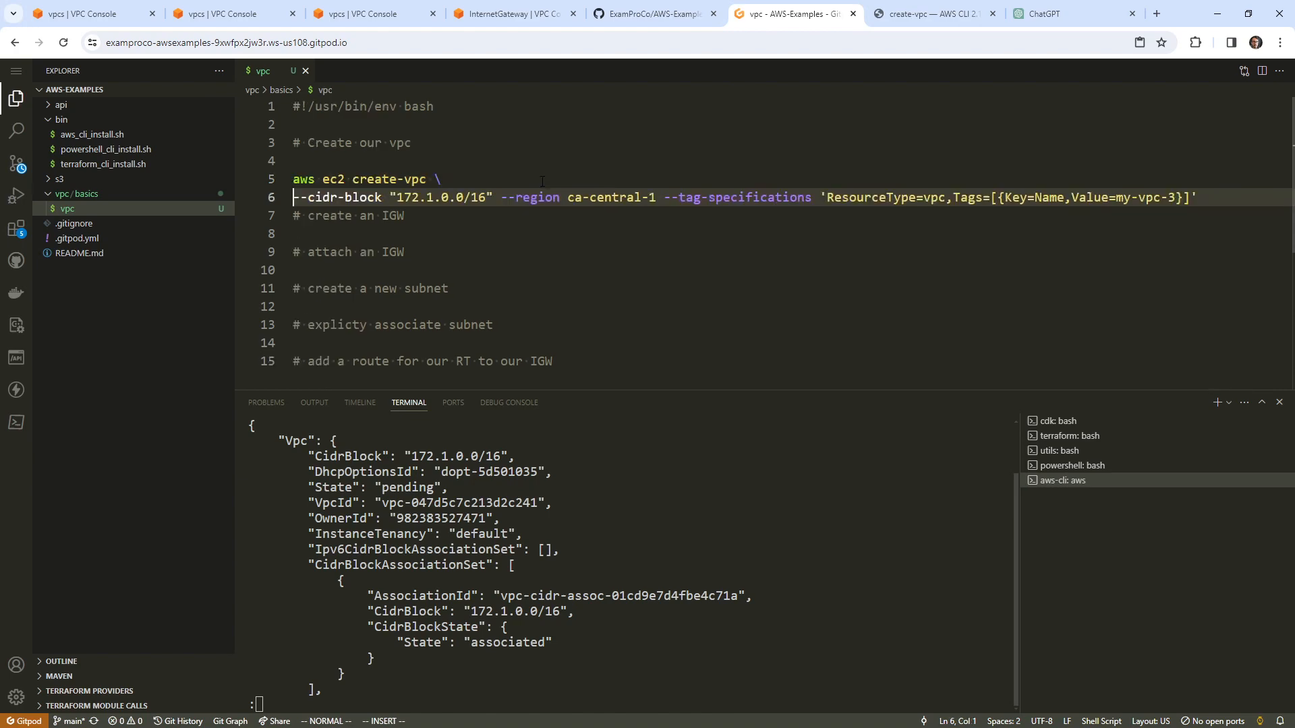
Step: Add a backslash continuation and line break after the --cidr-block value "172.1.0.0/16"
{"action": "key", "text": "Escape"}
{"action": "key", "text": "w"}
{"action": "key", "text": "w"}
{"action": "key", "text": "w"}
{"action": "key", "text": "w"}
{"action": "key", "text": "w"}
{"action": "key", "text": "w"}
{"action": "key", "text": "w"}
{"action": "key", "text": "w"}
{"action": "key", "text": "w"}
{"action": "key", "text": "w"}
{"action": "key", "text": "w"}
{"action": "key", "text": "w"}
{"action": "key", "text": "w"}
{"action": "key", "text": "w"}
{"action": "key", "text": "w"}
{"action": "type", "text": "i\\"}
{"action": "key", "text": "Return"}
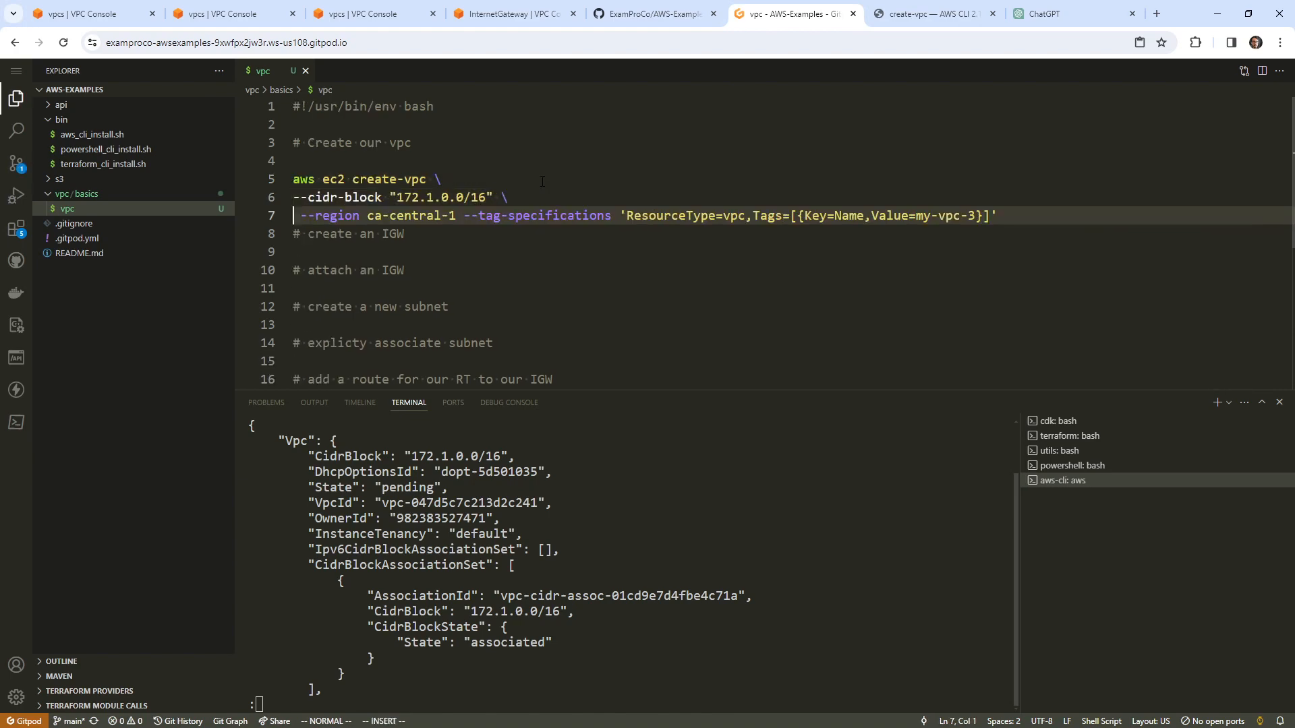
Step: Split the --tag-specifications option off the --region ca-central-1 line onto its own line
{"action": "key", "text": "Escape"}
{"action": "key", "text": "l"}
{"action": "key", "text": "w"}
{"action": "key", "text": "w"}
{"action": "key", "text": "w"}
{"action": "key", "text": "w"}
{"action": "key", "text": "w"}
{"action": "key", "text": "w"}
{"action": "type", "text": "al-1 \\"}
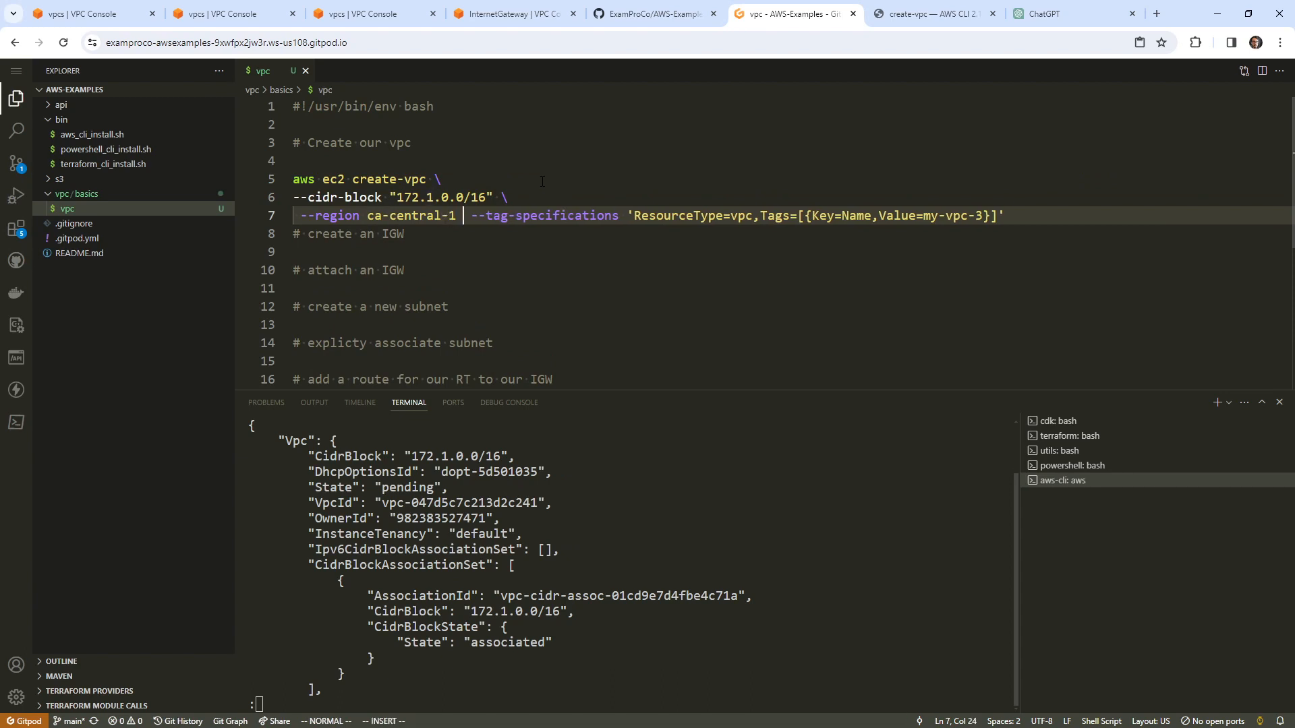
{"action": "key", "text": "Escape"}
{"action": "key", "text": "i"}
{"action": "key", "text": "Return"}
Step: Move the --tag-specifications line above the --region line and end it with a backslash continuation
{"action": "key", "text": "Escape"}
{"action": "key", "text": "d"}
{"action": "key", "text": "d"}
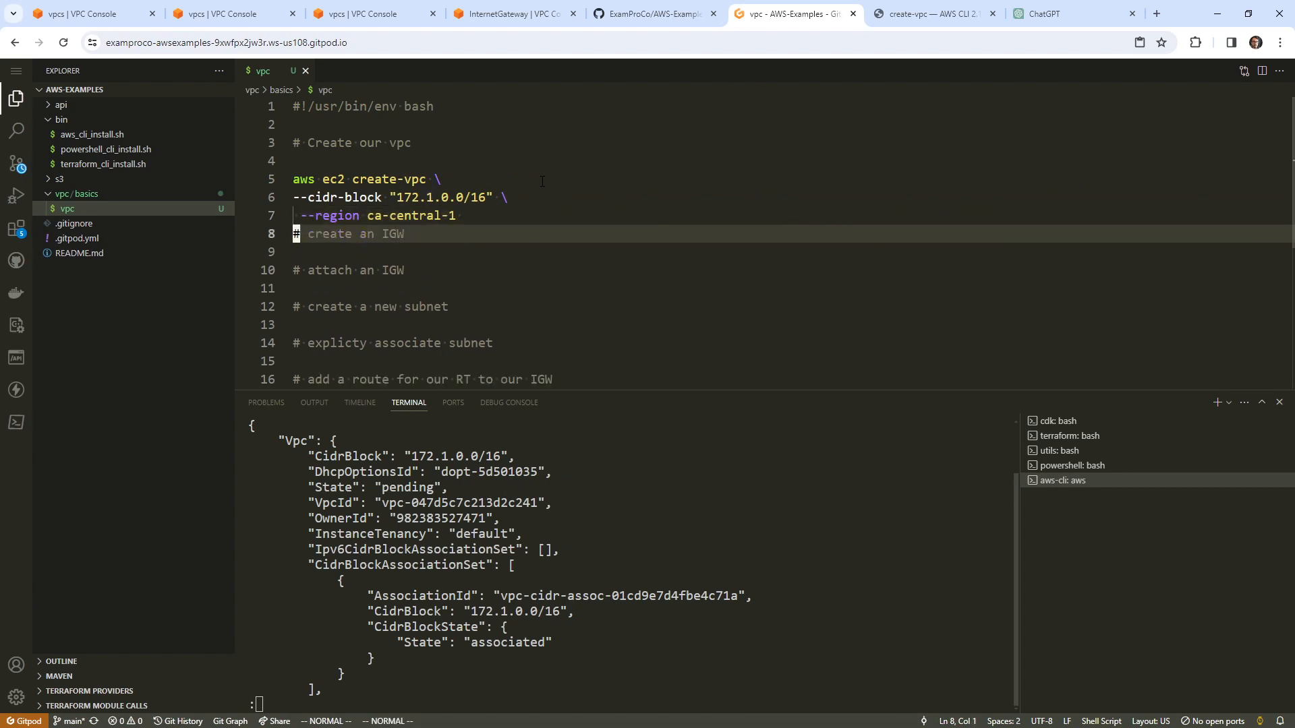
{"action": "key", "text": "k"}
{"action": "key", "text": "shift+p"}
{"action": "type", "text": "$a"}
{"action": "type", "text": " \\"}
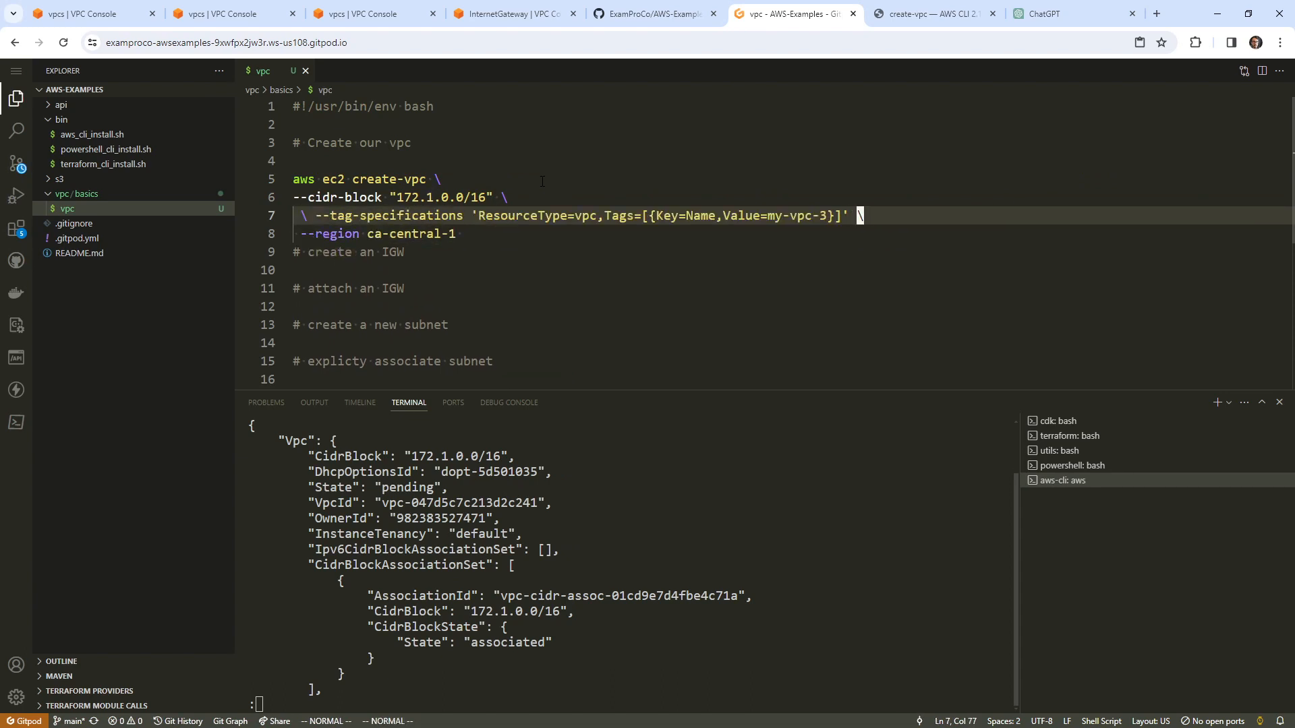
Step: Remove the stray leading backslash and spaces so the --tag-specifications and --region lines start at the margin
{"action": "key", "text": "Escape"}
{"action": "key", "text": "0"}
{"action": "key", "text": "x"}
{"action": "key", "text": "x"}
{"action": "key", "text": "k"}
{"action": "key", "text": "k"}
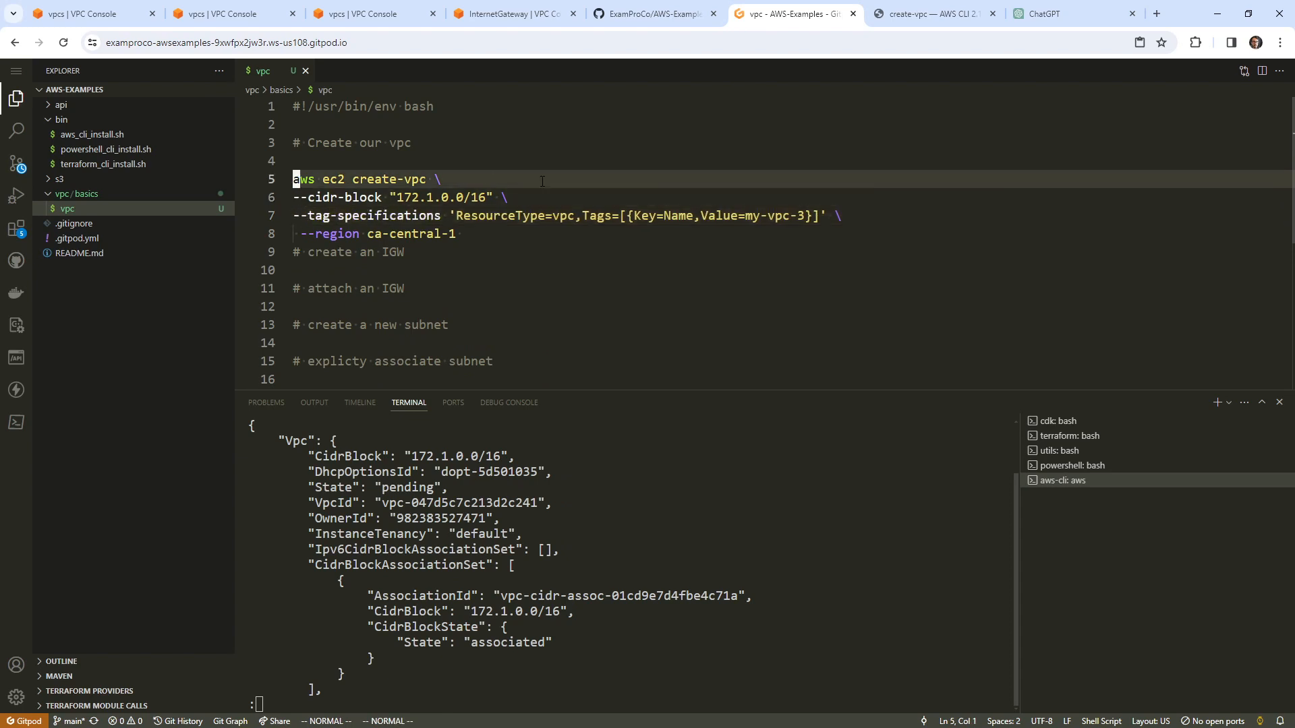
{"action": "key", "text": "j"}
{"action": "key", "text": "j"}
{"action": "key", "text": "j"}
{"action": "key", "text": "x"}
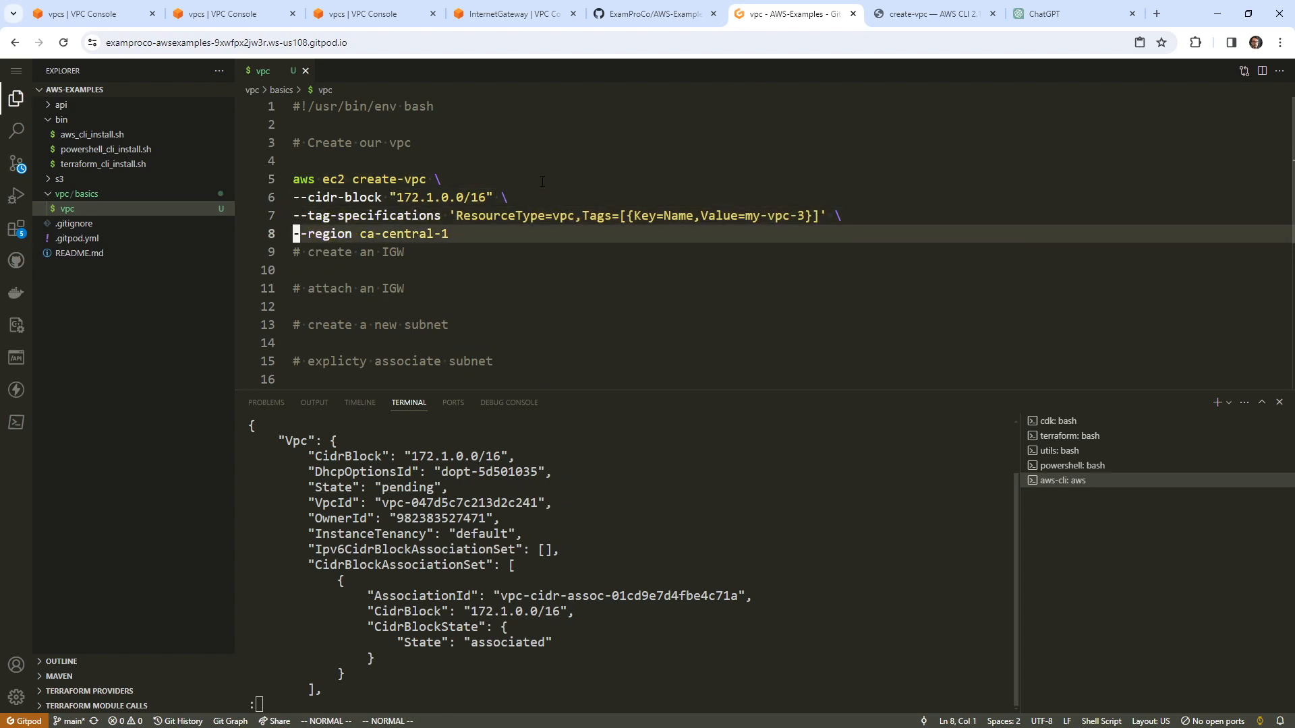
Step: Insert a blank line below the --region line and copy the whole create-vpc command
{"action": "left_click", "coordinate": [489, 230]}
{"action": "key", "text": "Escape"}
{"action": "key", "text": "o"}
{"action": "key", "text": "Escape"}
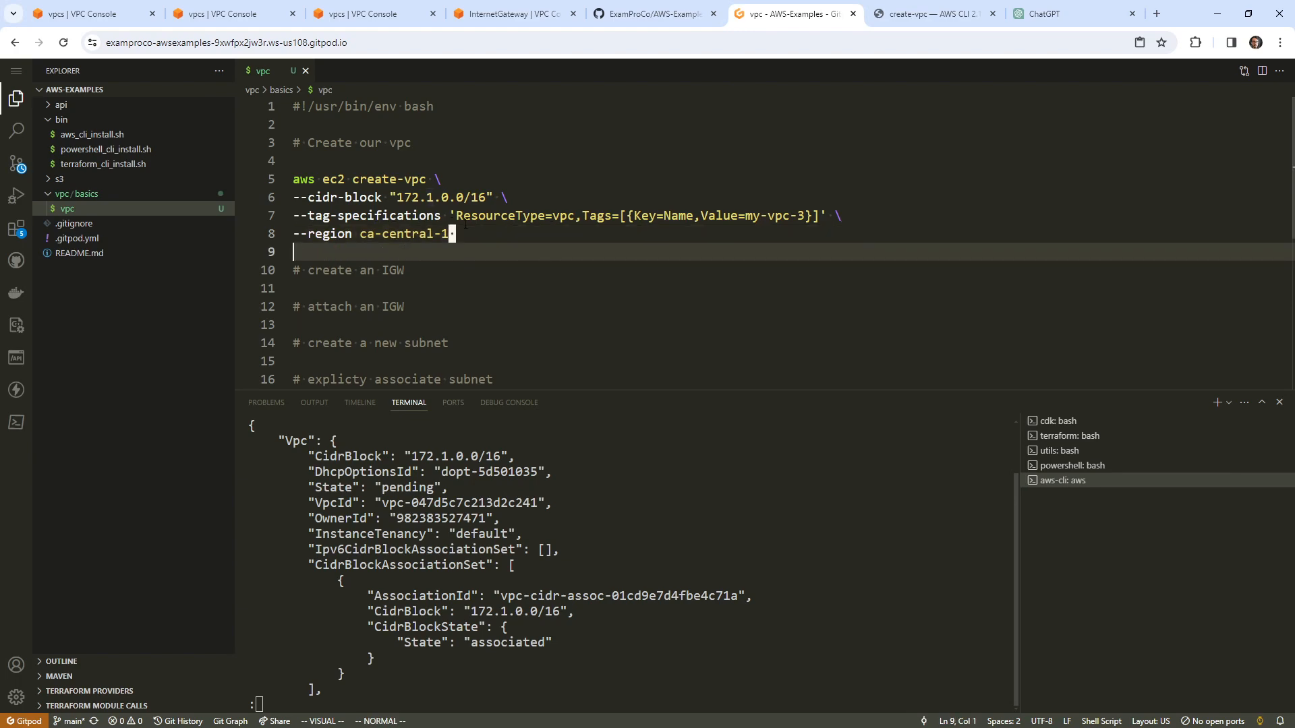
{"action": "left_click_drag", "start_coordinate": [465, 224], "coordinate": [289, 179]}
{"action": "key", "text": "ctrl+c"}
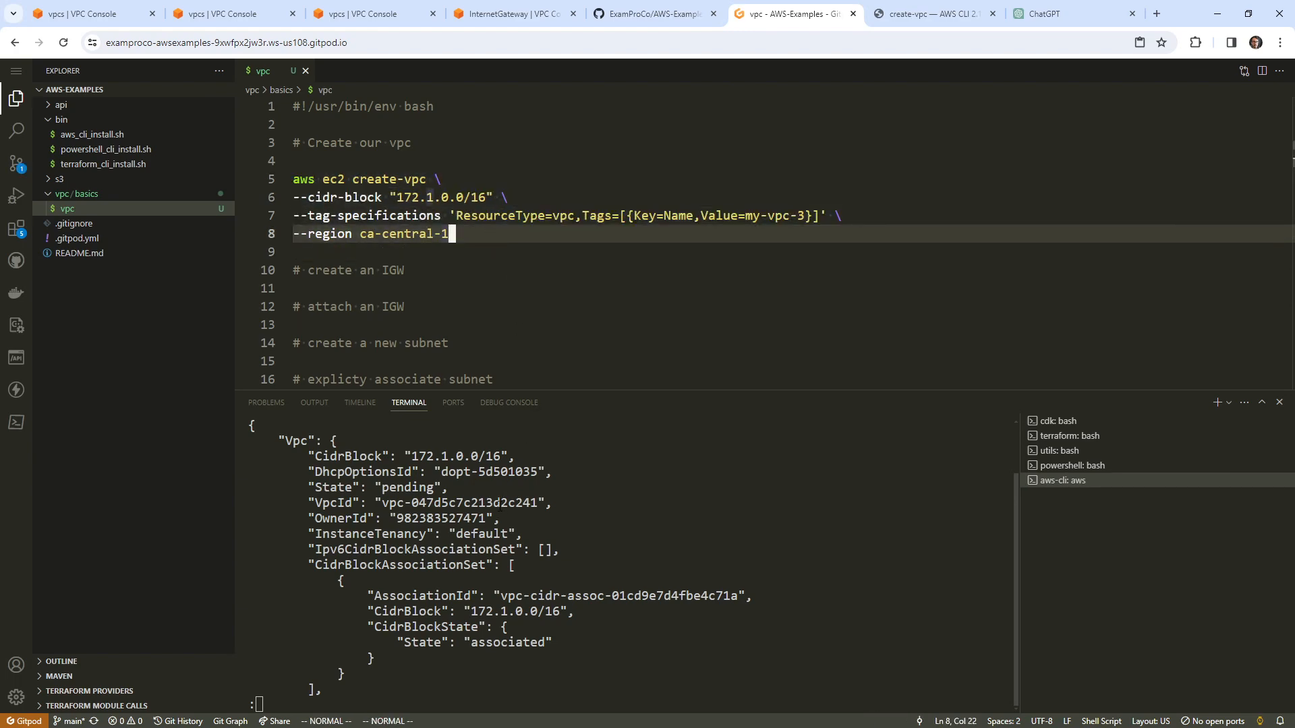
Step: Continue the create-vpc command after the region with the option --query Vpc[0].VpcId on a new line
{"action": "left_click_drag", "start_coordinate": [376, 503], "coordinate": [548, 488]}
{"action": "left_click", "coordinate": [373, 453]}
{"action": "left_click_drag", "start_coordinate": [328, 503], "coordinate": [458, 503]}
{"action": "left_click", "coordinate": [427, 216]}
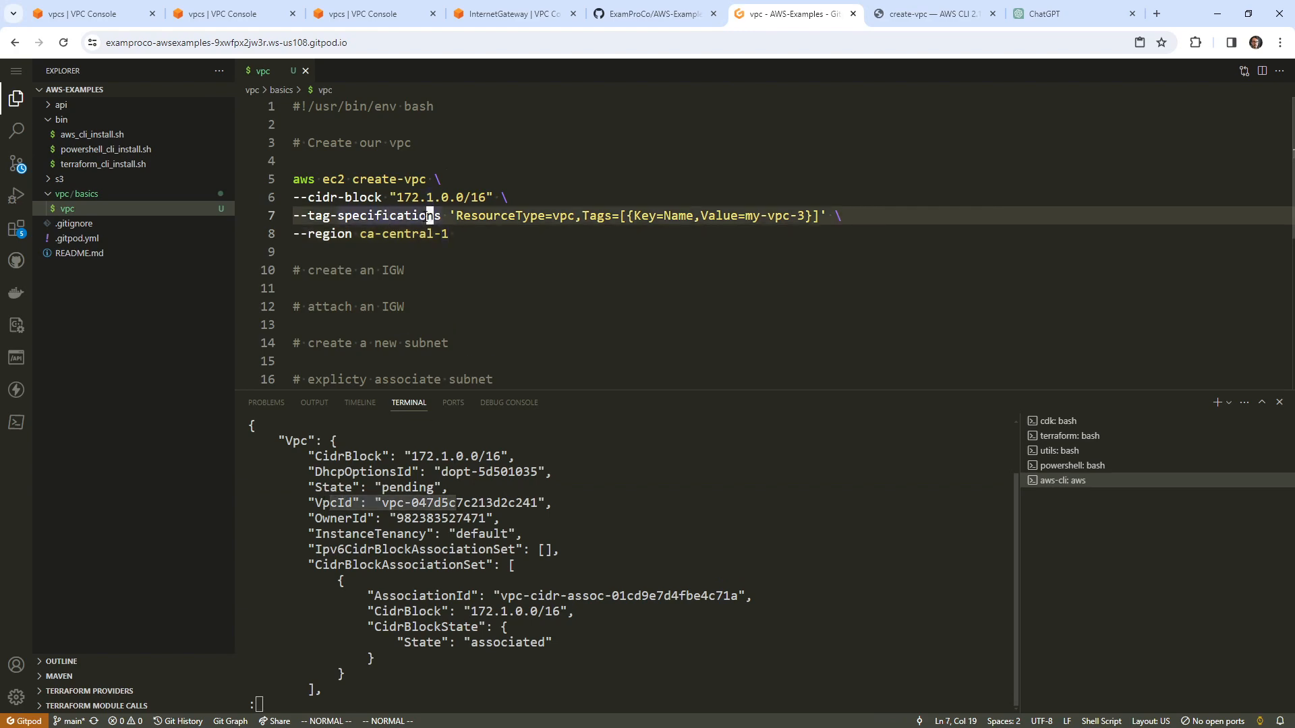
{"action": "key", "text": "j"}
{"action": "key", "text": "shift+a"}
{"action": "type", "text": "\\"}
{"action": "key", "text": "Return"}
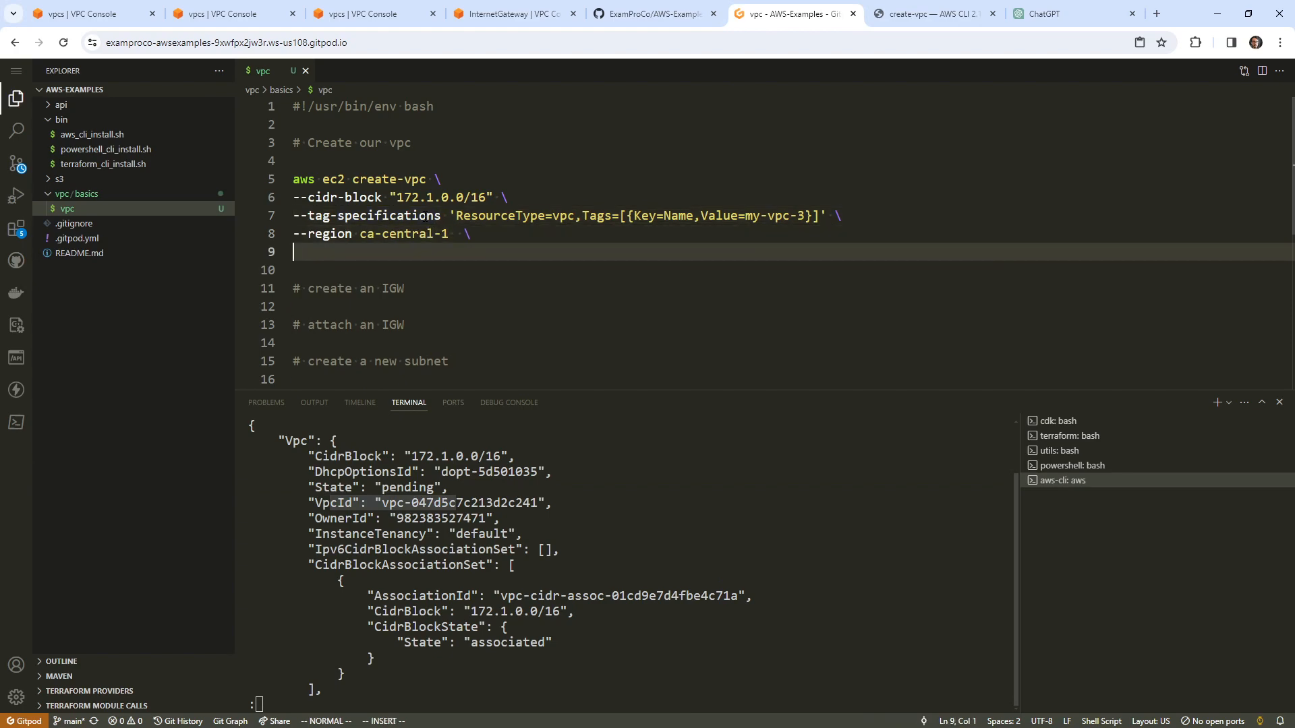
{"action": "type", "text": "--query Vpc[0]"}
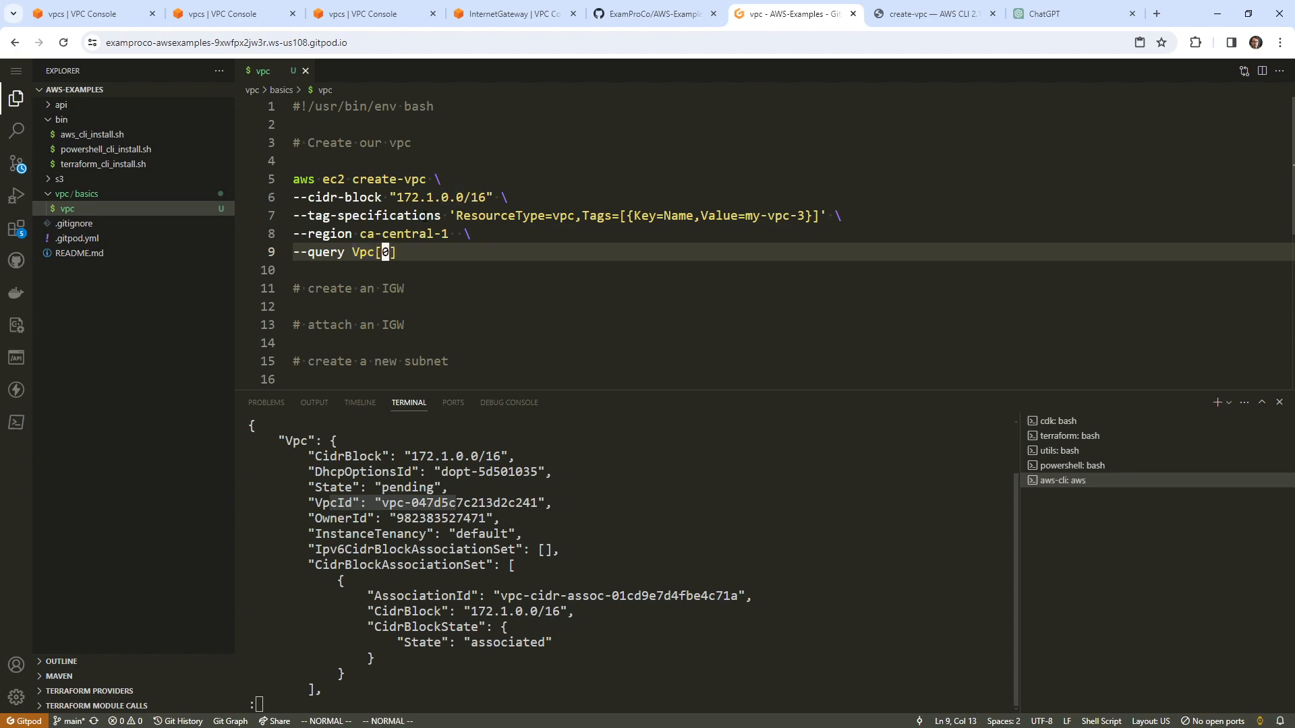
{"action": "type", "text": ".Vp"}
{"action": "key", "text": "Escape"}
Step: Copy the lines of the create-vpc command, including the new --query option
{"action": "key", "text": "shift+v"}
{"action": "key", "text": "k"}
{"action": "key", "text": "k"}
{"action": "key", "text": "k"}
{"action": "key", "text": "k"}
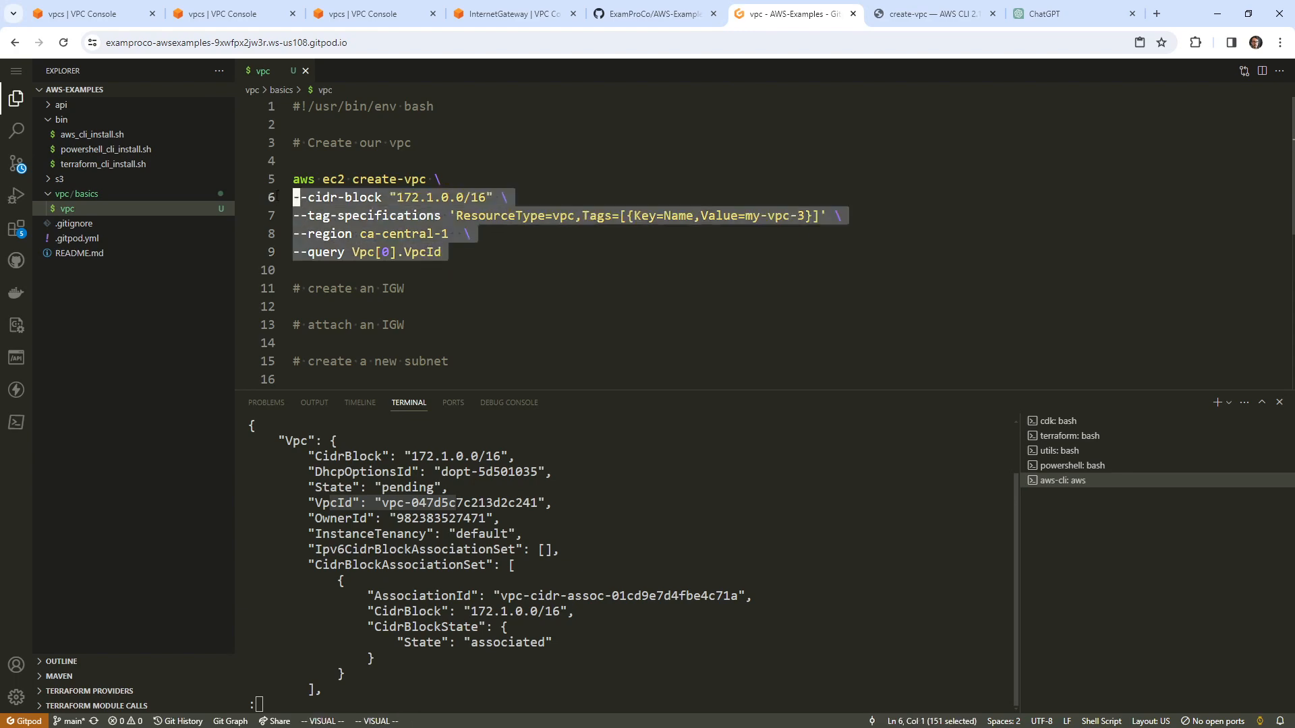
{"action": "key", "text": "y"}
Step: Quit the paged AWS output in the terminal, erase the stray characters and clear the terminal
{"action": "key", "text": "shift+bracketright"}
{"action": "key", "text": "q"}
{"action": "left_click", "coordinate": [609, 504]}
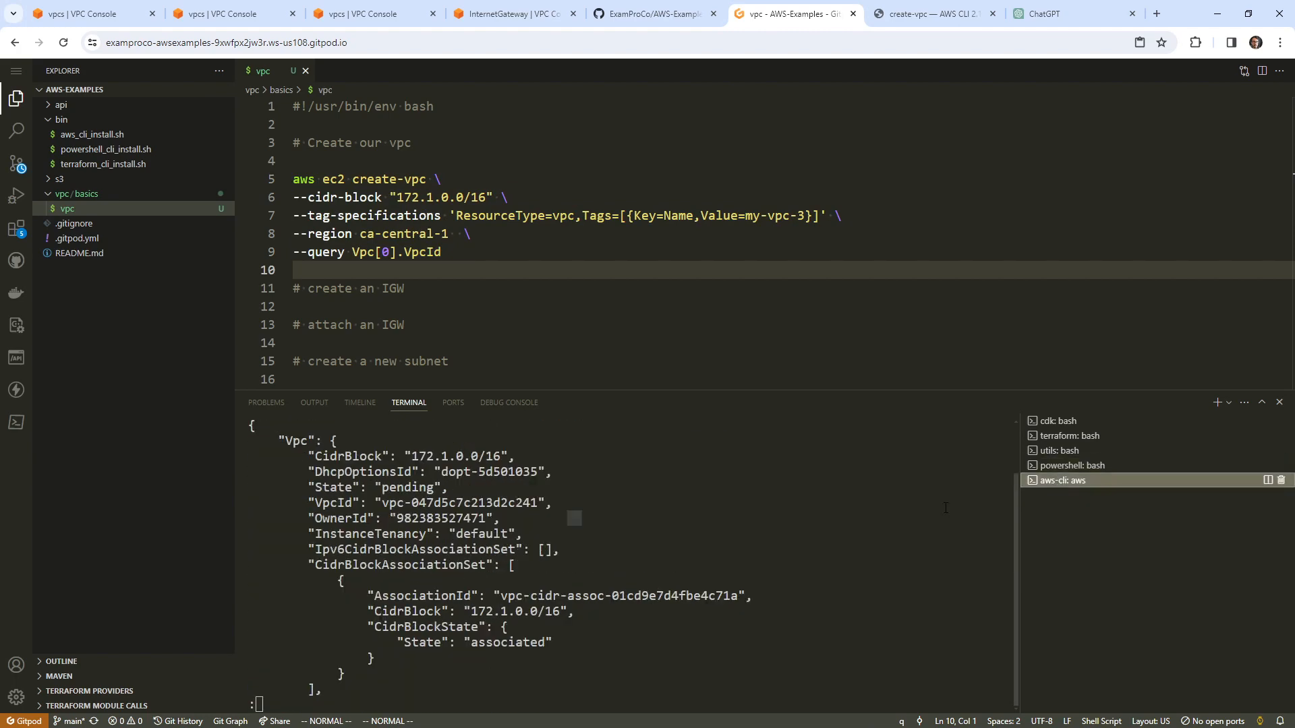
{"action": "scroll", "coordinate": [680, 580], "scroll_direction": "up", "scroll_amount": 2}
{"action": "scroll", "coordinate": [680, 581], "scroll_direction": "down", "scroll_amount": 2}
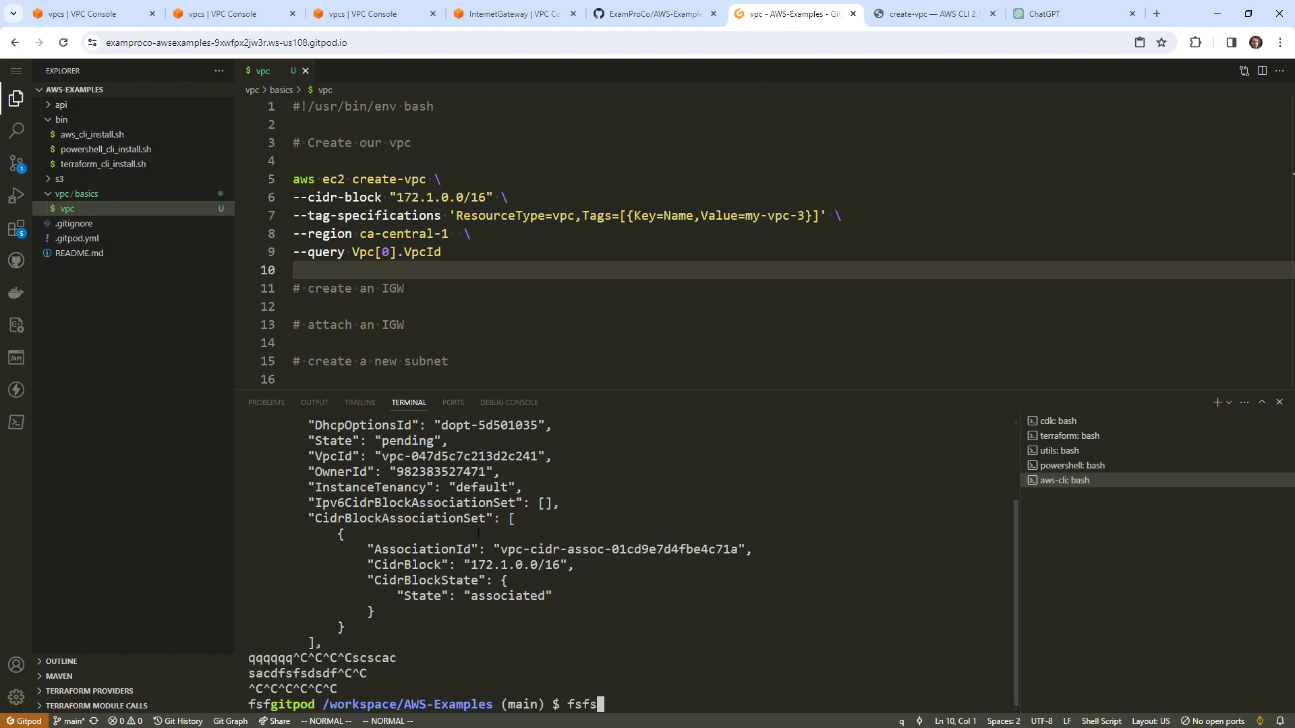
{"action": "key", "text": "BackSpace"}
{"action": "key", "text": "BackSpace"}
{"action": "key", "text": "BackSpace"}
{"action": "key", "text": "BackSpace"}
{"action": "type", "text": "clear"}
{"action": "key", "text": "Return"}
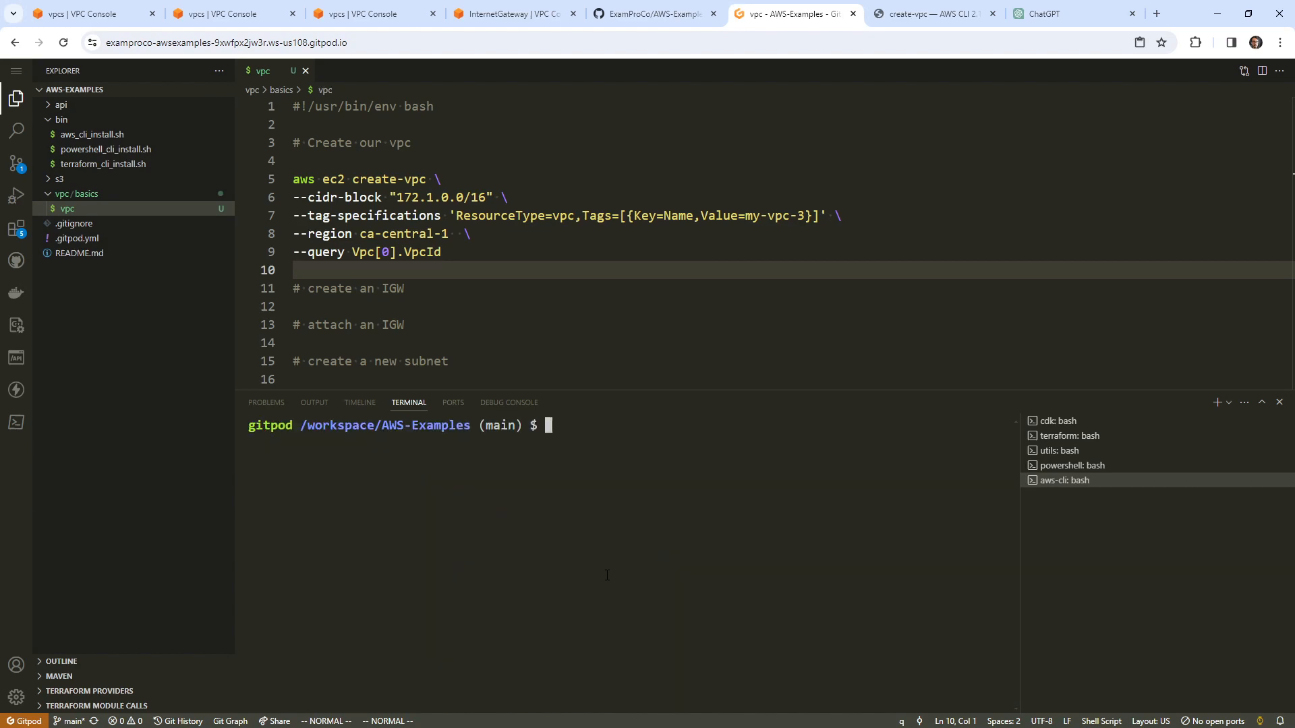
Step: Copy the full multi-line create-vpc command from the script and run it in the aws-cli terminal
{"action": "left_click_drag", "start_coordinate": [445, 253], "coordinate": [261, 185]}
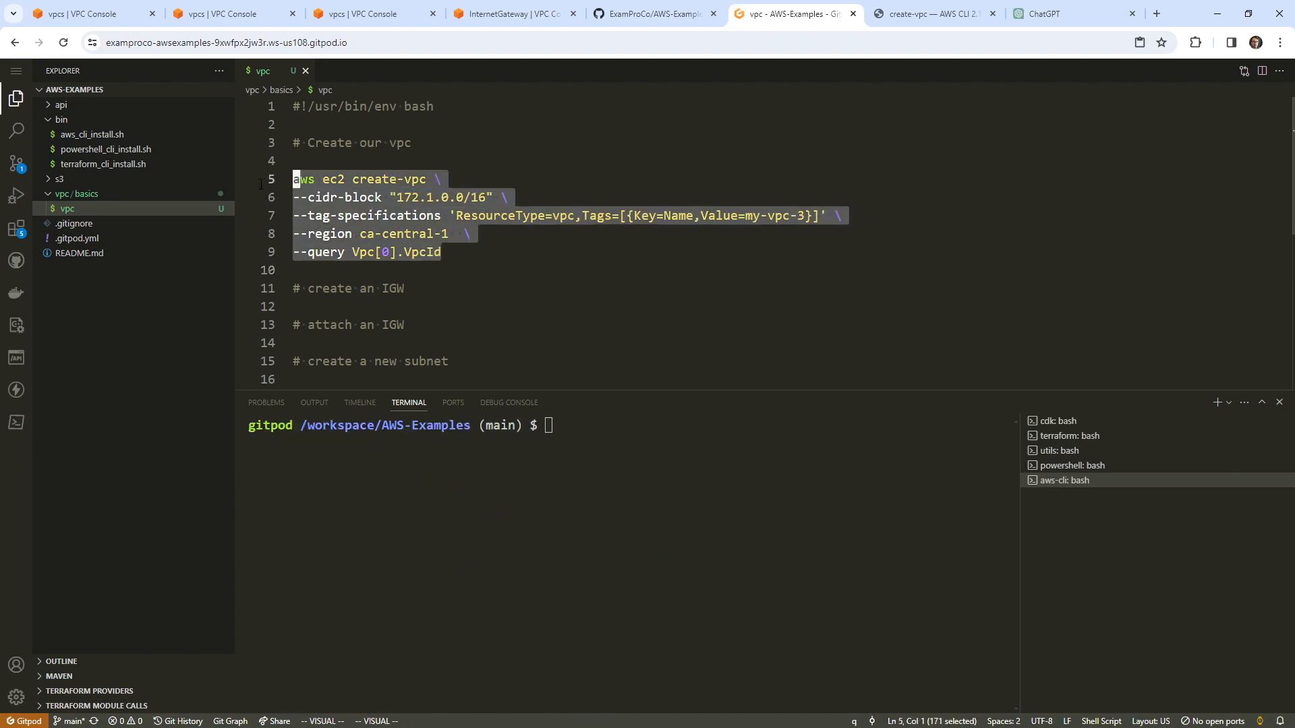
{"action": "right_click", "coordinate": [607, 464]}
{"action": "key", "text": "Return"}
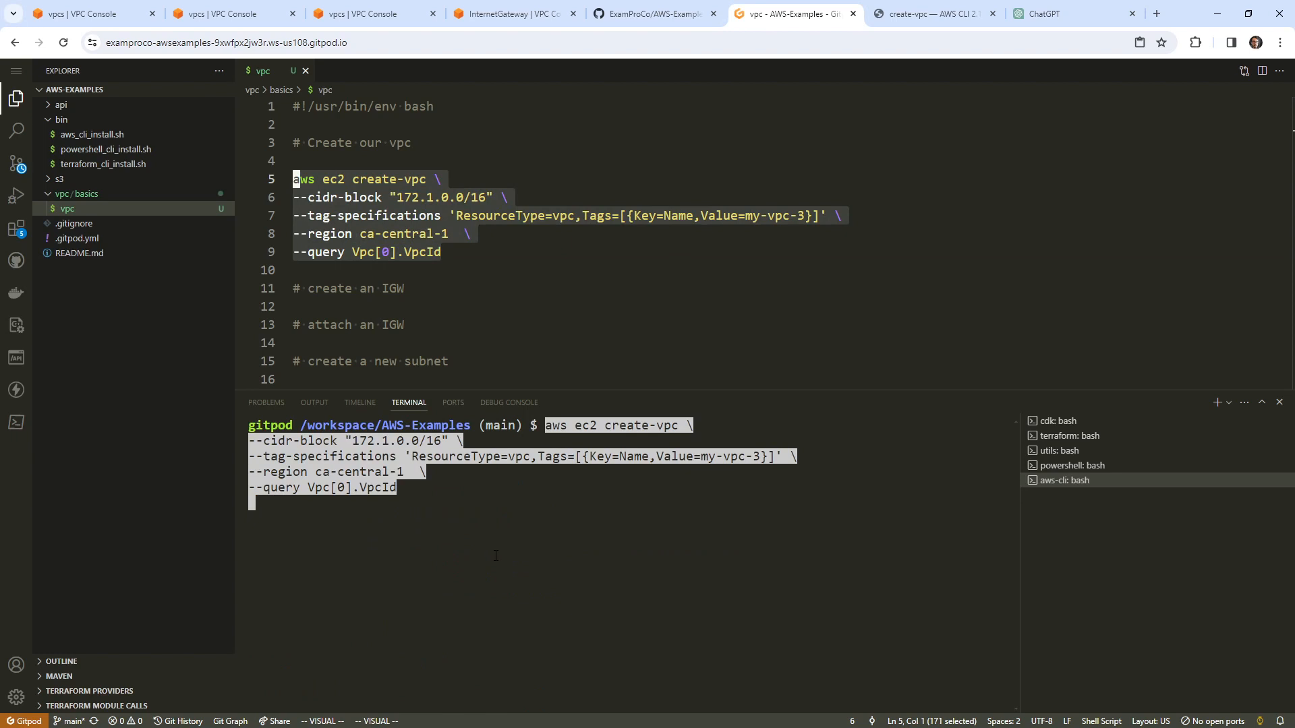
{"action": "left_click", "coordinate": [400, 324]}
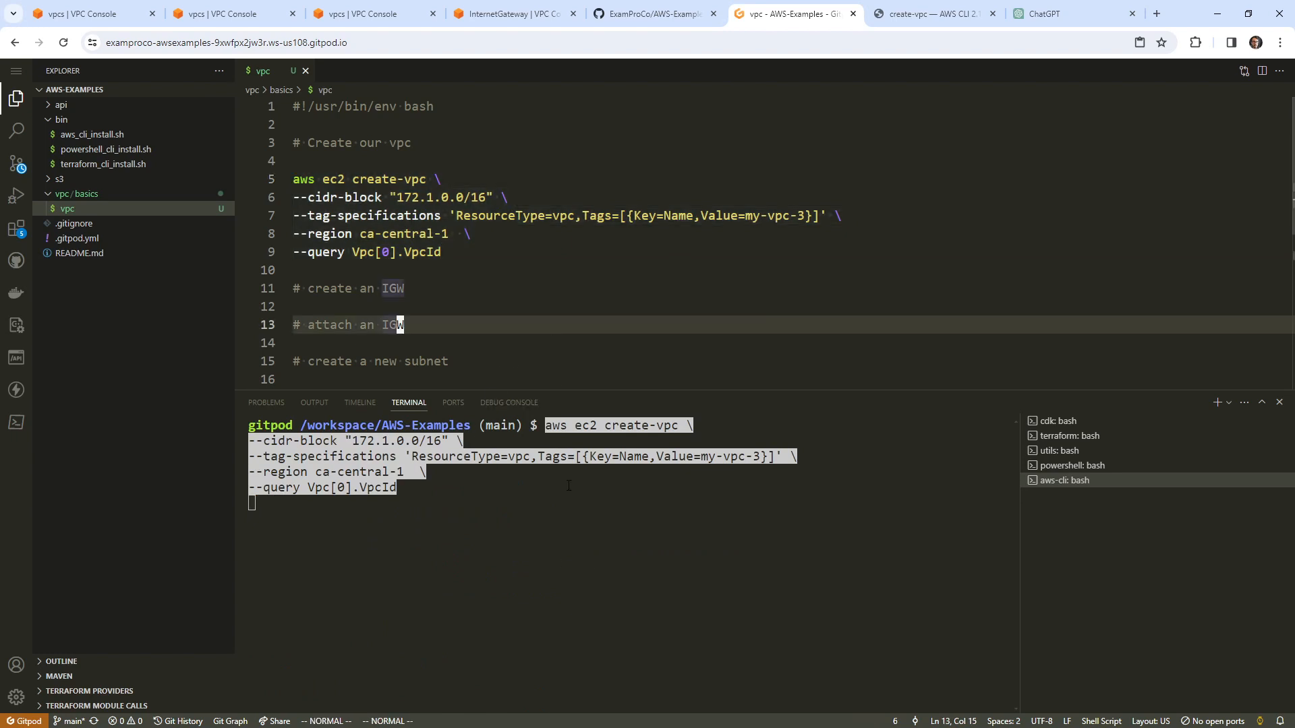
Step: Switch to the VPC console and refresh the list of VPCs
{"action": "left_click", "coordinate": [270, 14]}
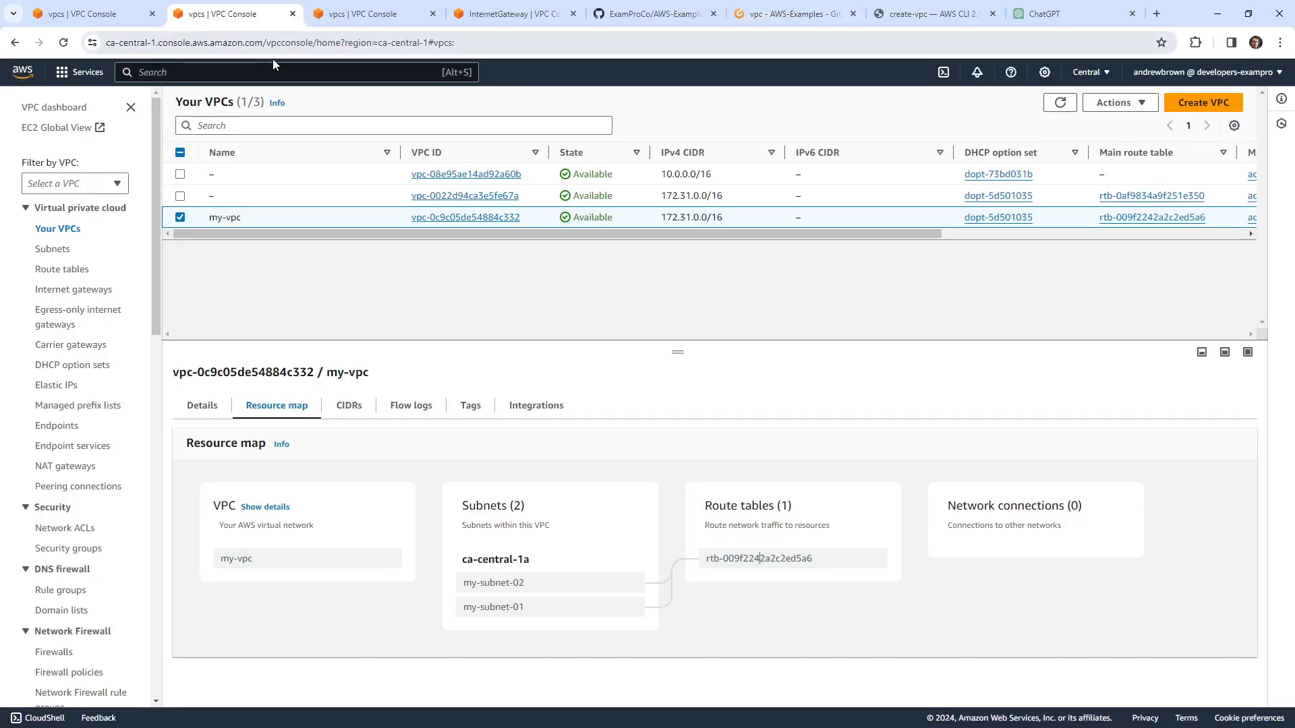
{"action": "left_click", "coordinate": [1062, 102]}
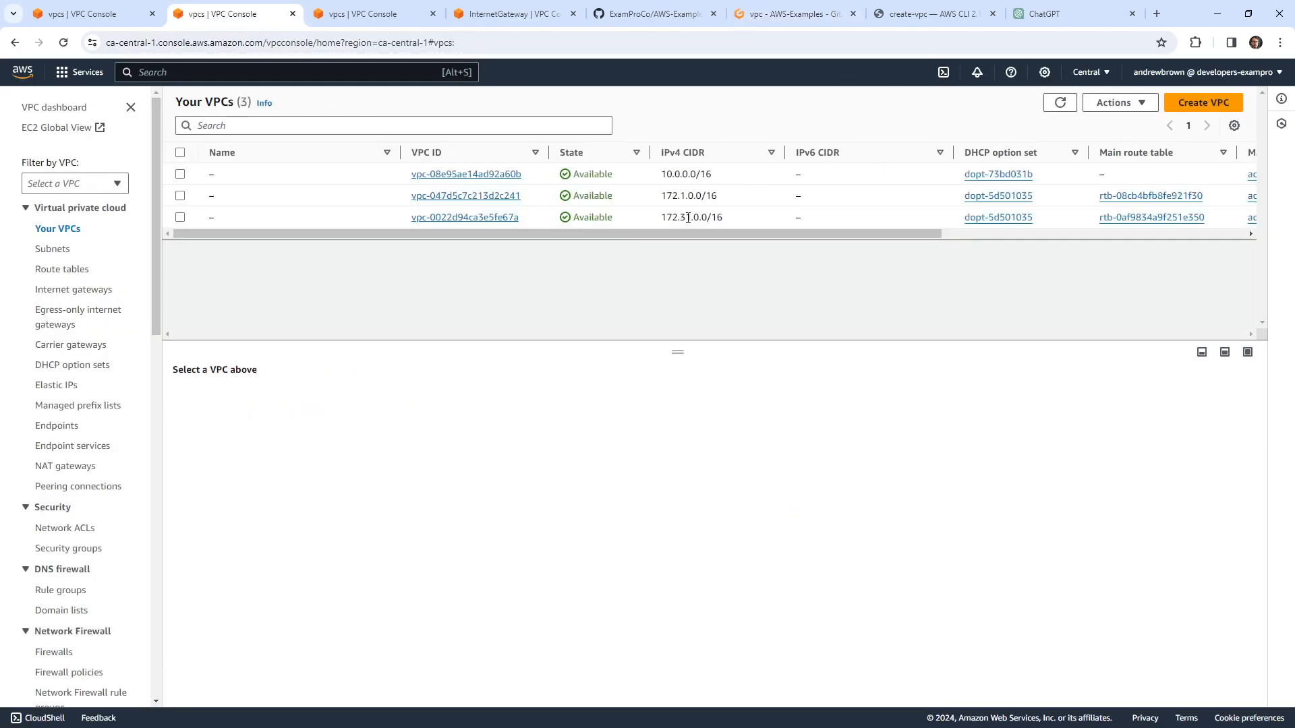
Step: Move the Gitpod editor's browser tab directly beside the VPC console tabs
{"action": "left_click", "coordinate": [364, 14]}
{"action": "left_click", "coordinate": [499, 15]}
{"action": "left_click", "coordinate": [647, 13]}
{"action": "left_click_drag", "start_coordinate": [730, 19], "coordinate": [450, 18]}
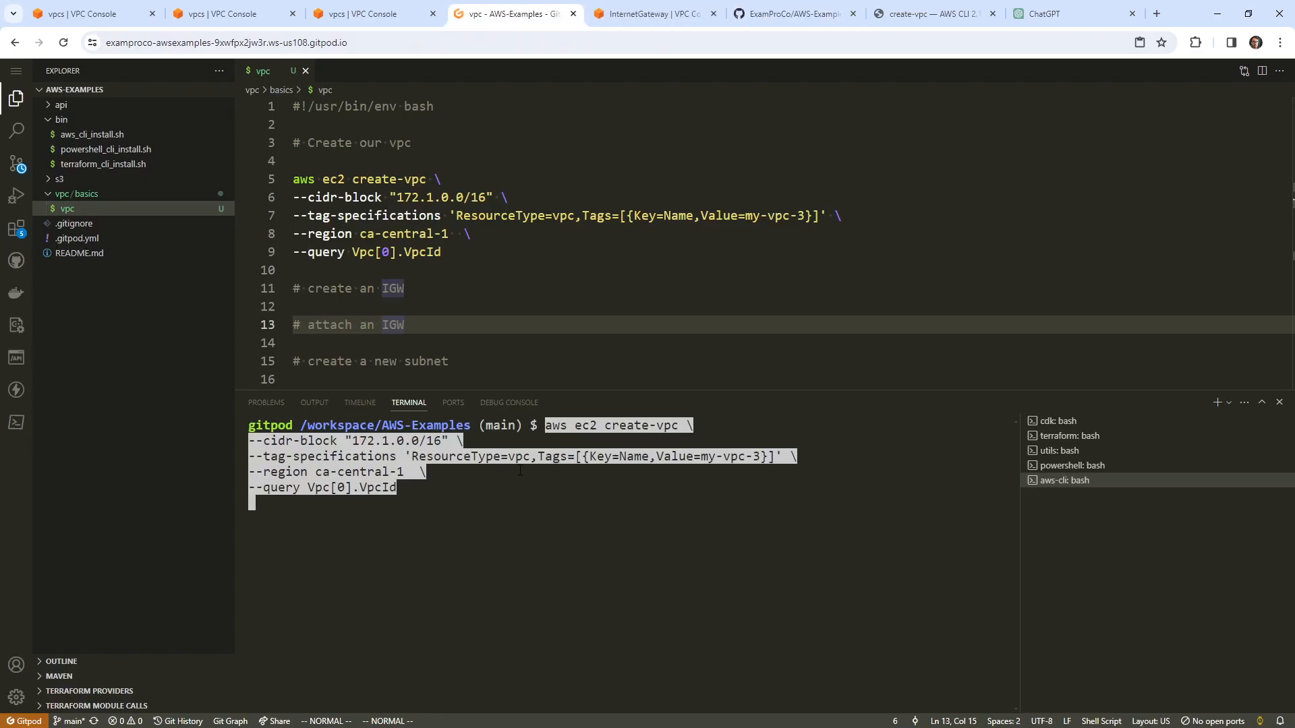
Step: Kill the aws-cli terminal session in the Gitpod editor
{"action": "left_click_drag", "start_coordinate": [407, 490], "coordinate": [659, 549]}
{"action": "left_click", "coordinate": [570, 472]}
{"action": "mouse_move", "coordinate": [1222, 482]}
{"action": "left_click", "coordinate": [1283, 482]}
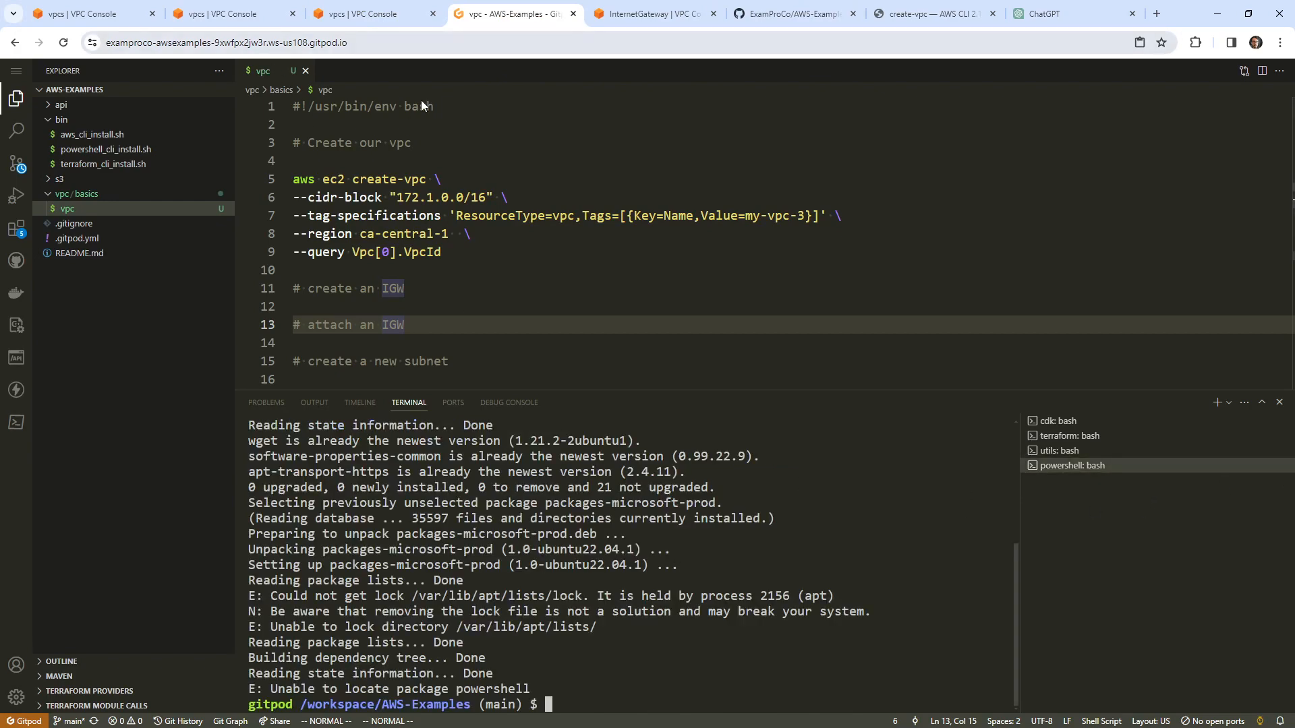
Step: Close the third VPC console tab and refresh the VPC list in the remaining ca-central-1 console
{"action": "left_click", "coordinate": [363, 16]}
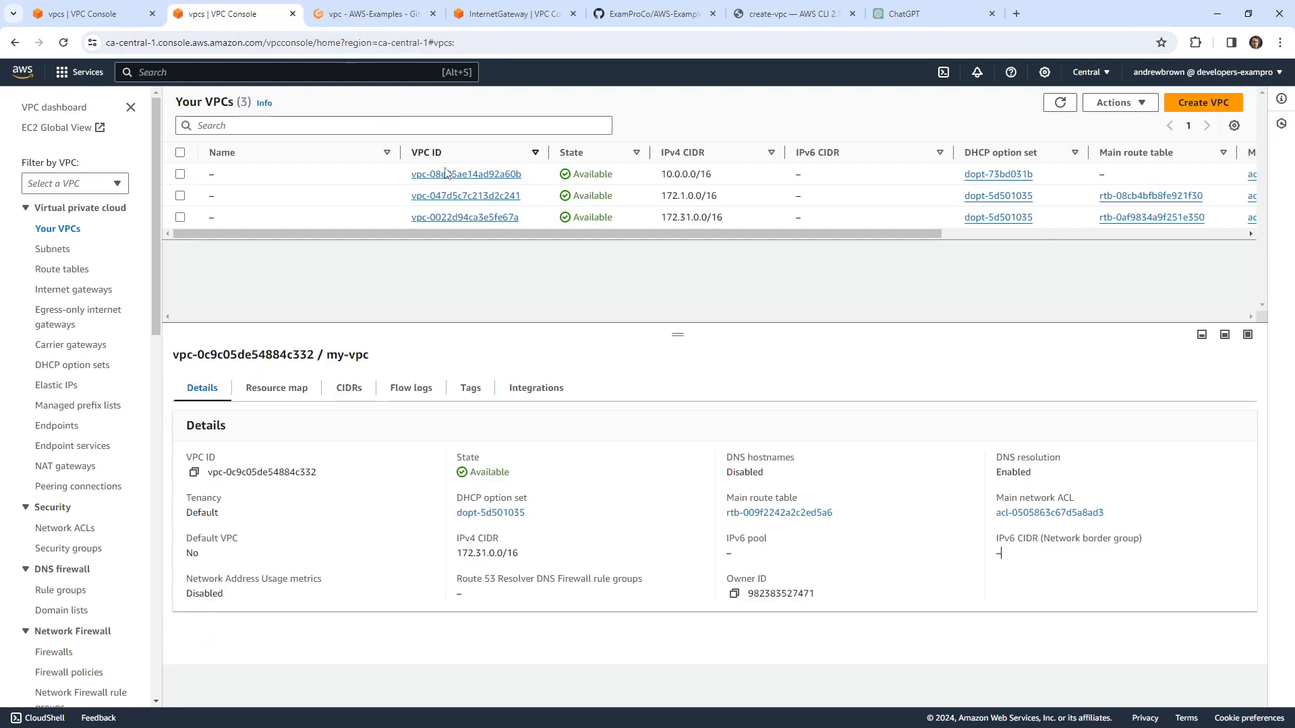
{"action": "left_click", "coordinate": [292, 13]}
{"action": "left_click", "coordinate": [1060, 103]}
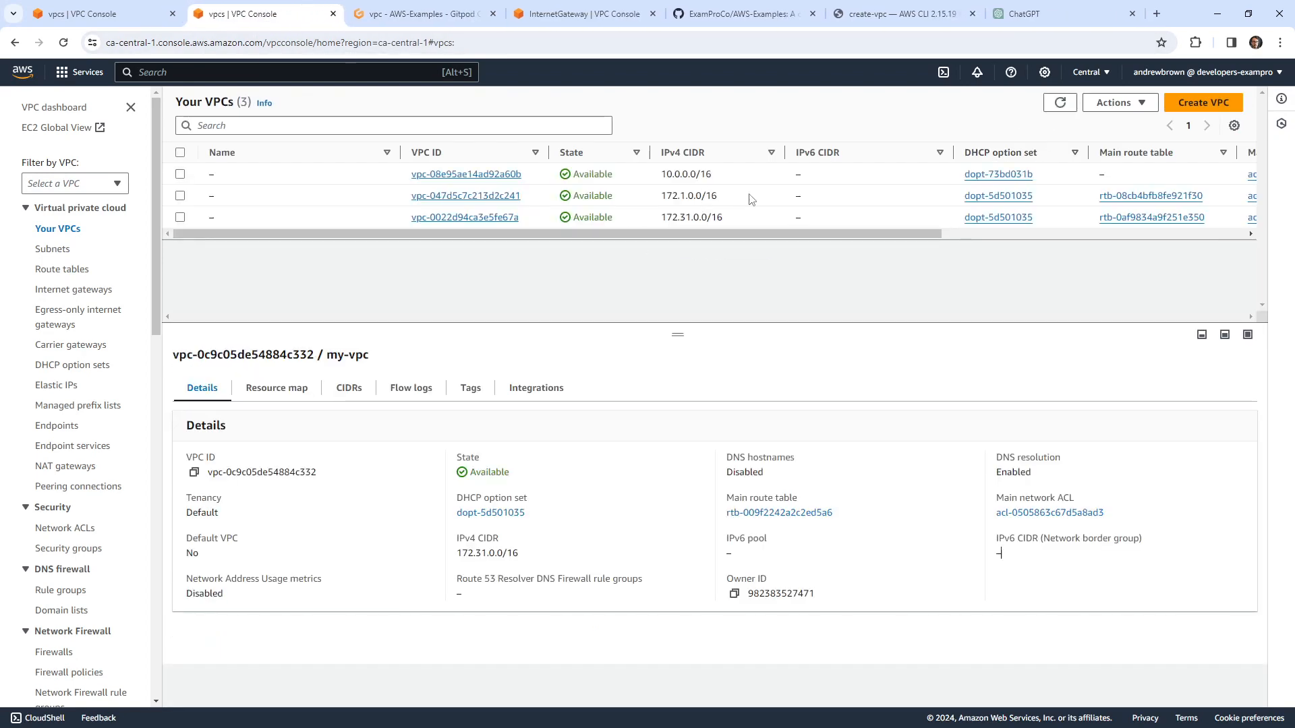
Step: Delete the unnamed VPC with CIDR 172.1.0.0/16, confirming with the word delete
{"action": "left_click_drag", "start_coordinate": [748, 197], "coordinate": [250, 215]}
{"action": "left_click", "coordinate": [229, 197]}
{"action": "left_click", "coordinate": [1116, 103]}
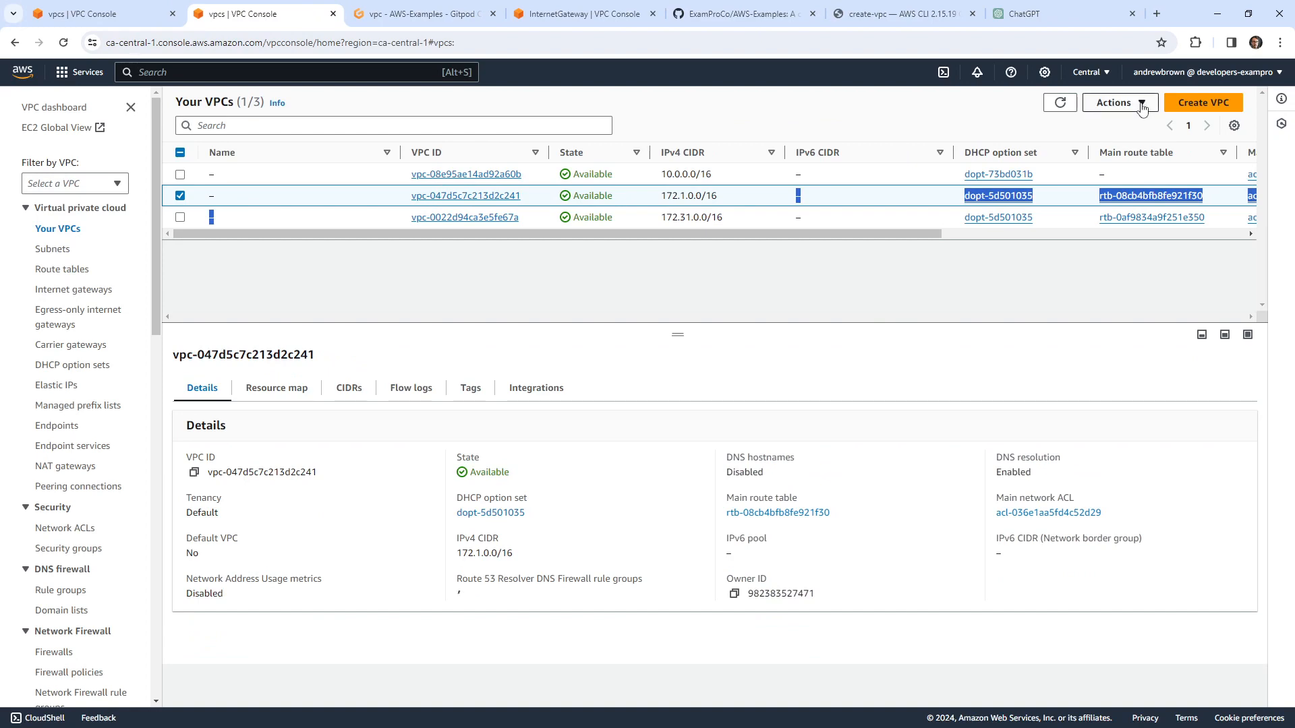
{"action": "left_click", "coordinate": [1129, 248]}
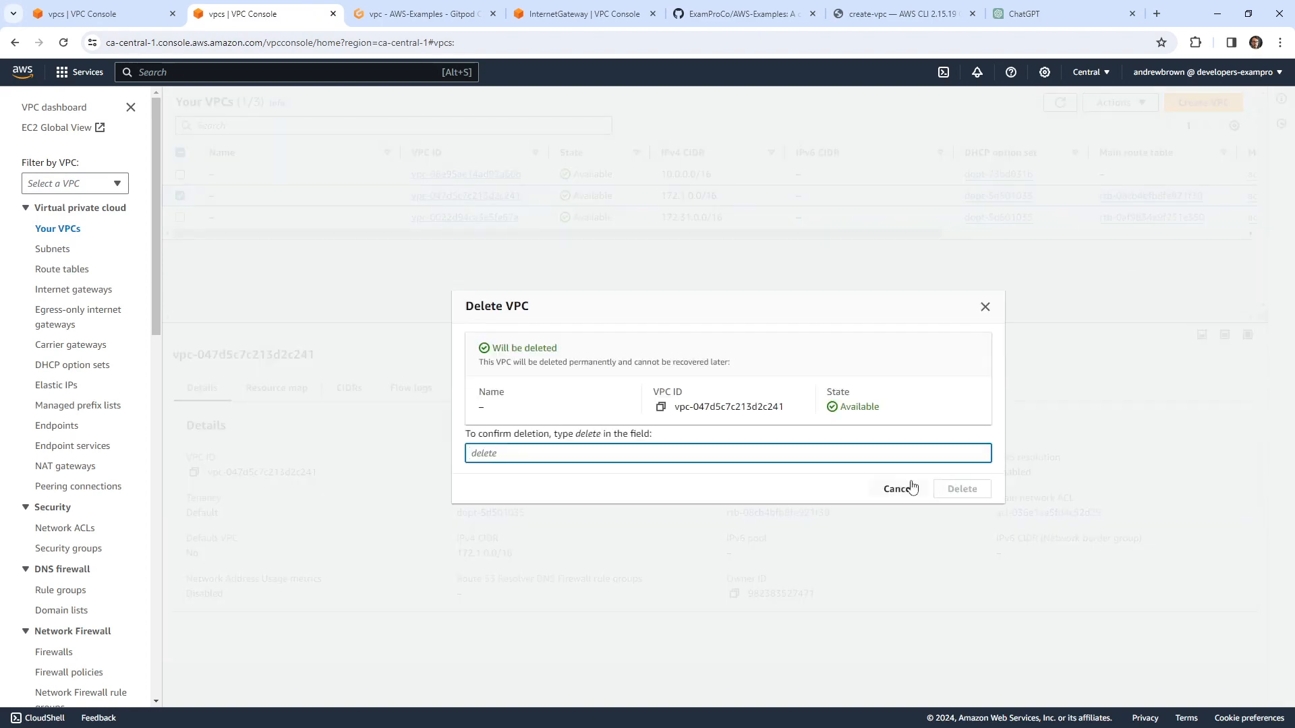
{"action": "type", "text": "delete"}
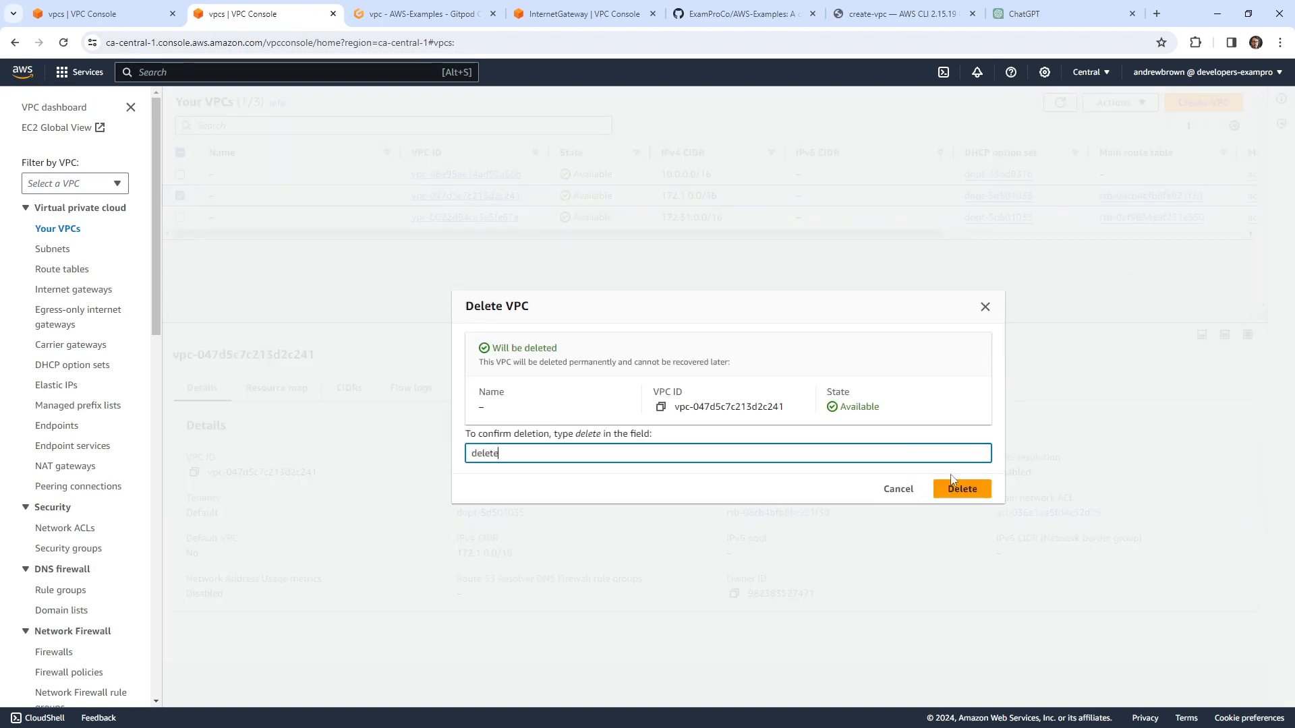
{"action": "left_click", "coordinate": [963, 489]}
Step: Switch to the Gitpod editor and select the full create-vpc command in the vpc script
{"action": "left_click", "coordinate": [425, 14]}
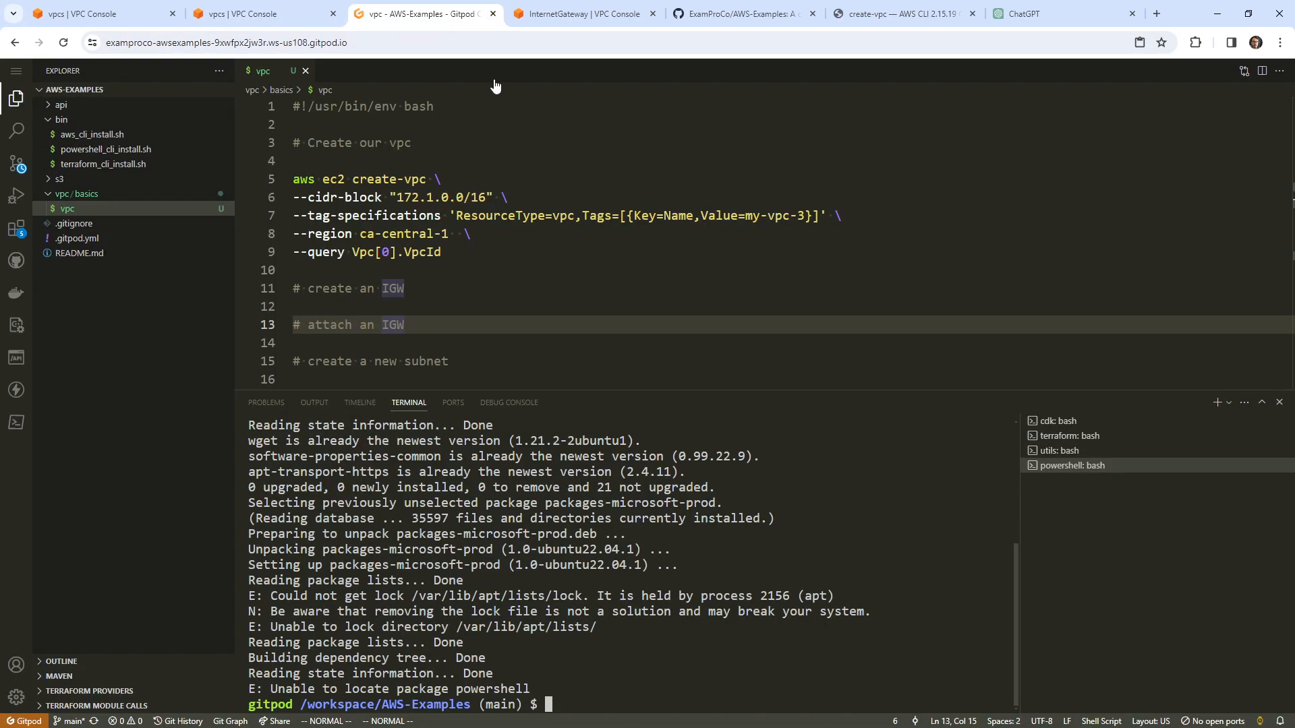
{"action": "left_click", "coordinate": [649, 291]}
{"action": "left_click_drag", "start_coordinate": [488, 254], "coordinate": [274, 184]}
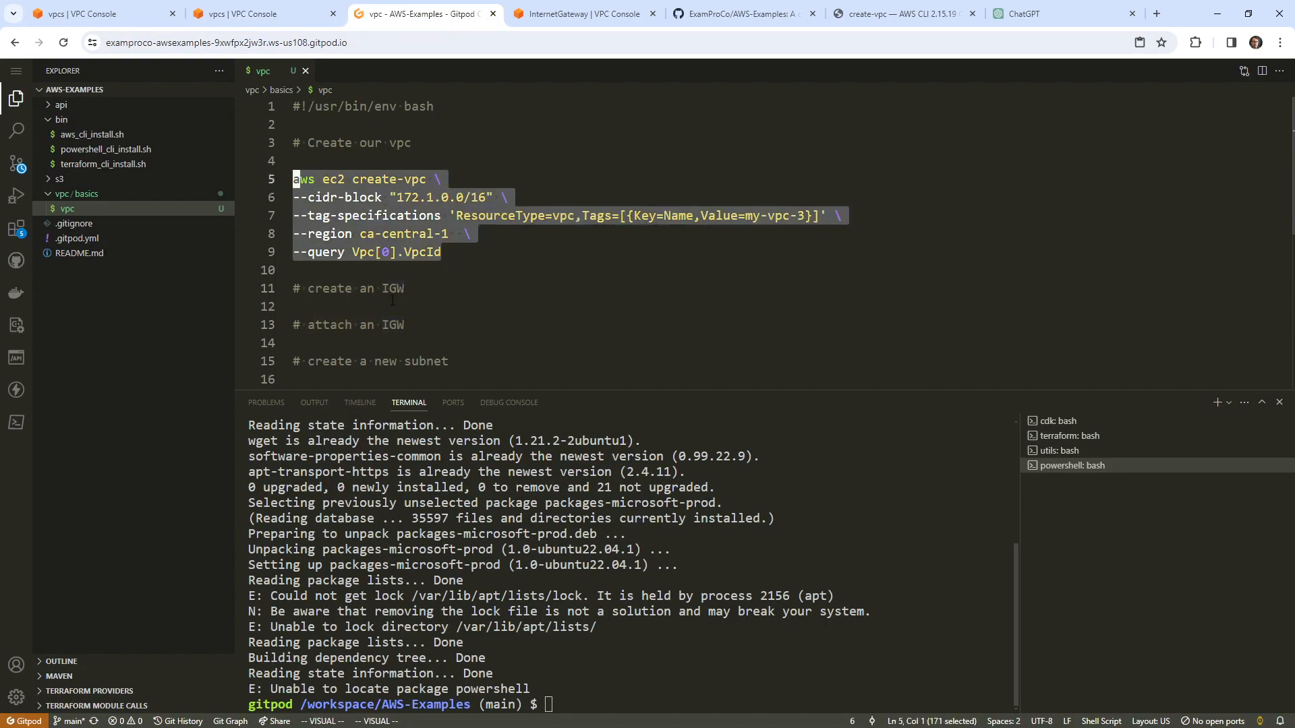
{"action": "left_click", "coordinate": [516, 533]}
{"action": "scroll", "coordinate": [516, 532], "scroll_direction": "up", "scroll_amount": 4}
{"action": "scroll", "coordinate": [516, 533], "scroll_direction": "down", "scroll_amount": 5}
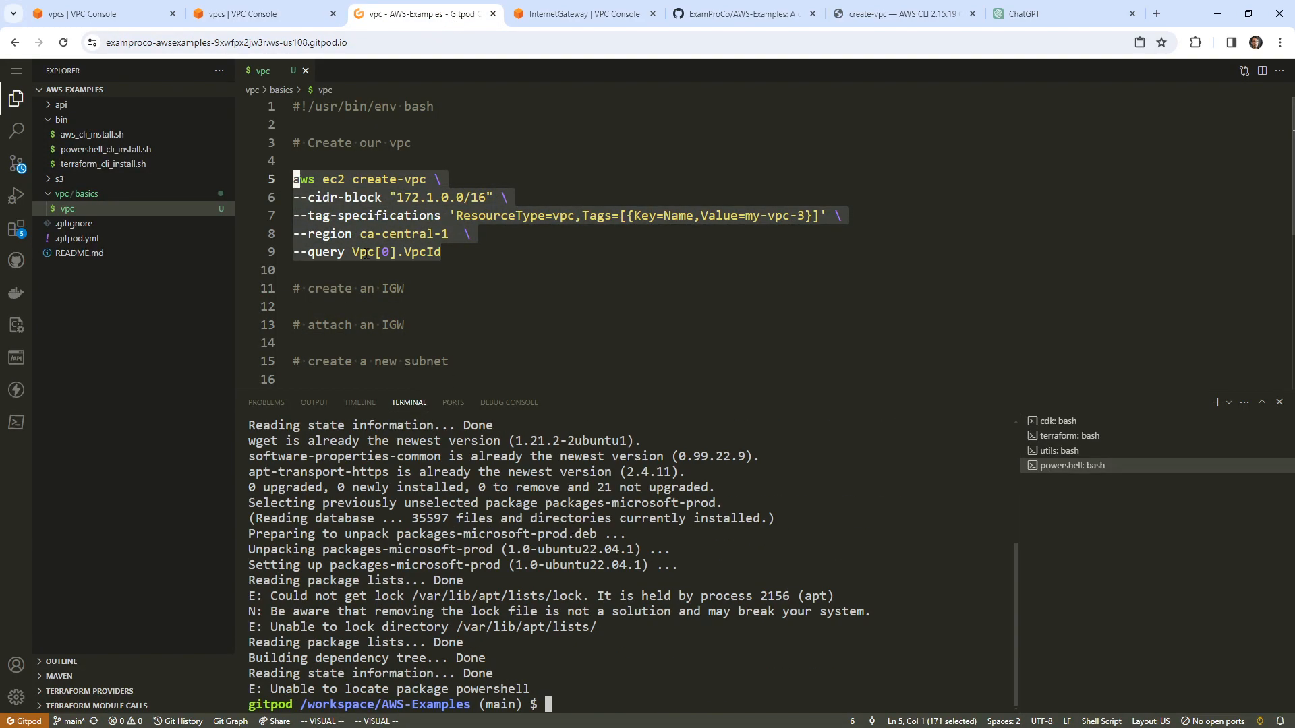
Step: Check the Vpc structure in the Output section of the create-vpc CLI reference and return to the script
{"action": "left_click", "coordinate": [366, 253]}
{"action": "left_click", "coordinate": [897, 13]}
{"action": "left_click_drag", "start_coordinate": [1287, 355], "coordinate": [1287, 681]}
{"action": "scroll", "coordinate": [704, 493], "scroll_direction": "up", "scroll_amount": 17}
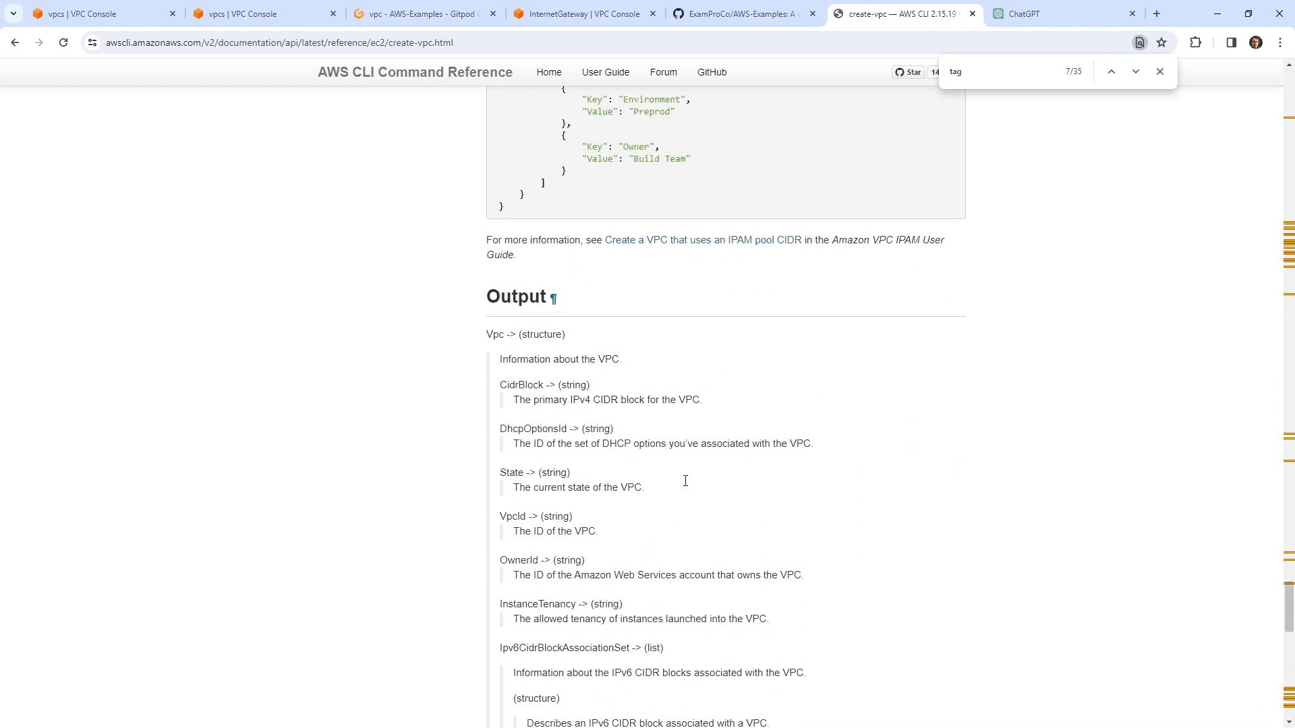
{"action": "left_click_drag", "start_coordinate": [474, 364], "coordinate": [527, 363]}
{"action": "left_click", "coordinate": [418, 14]}
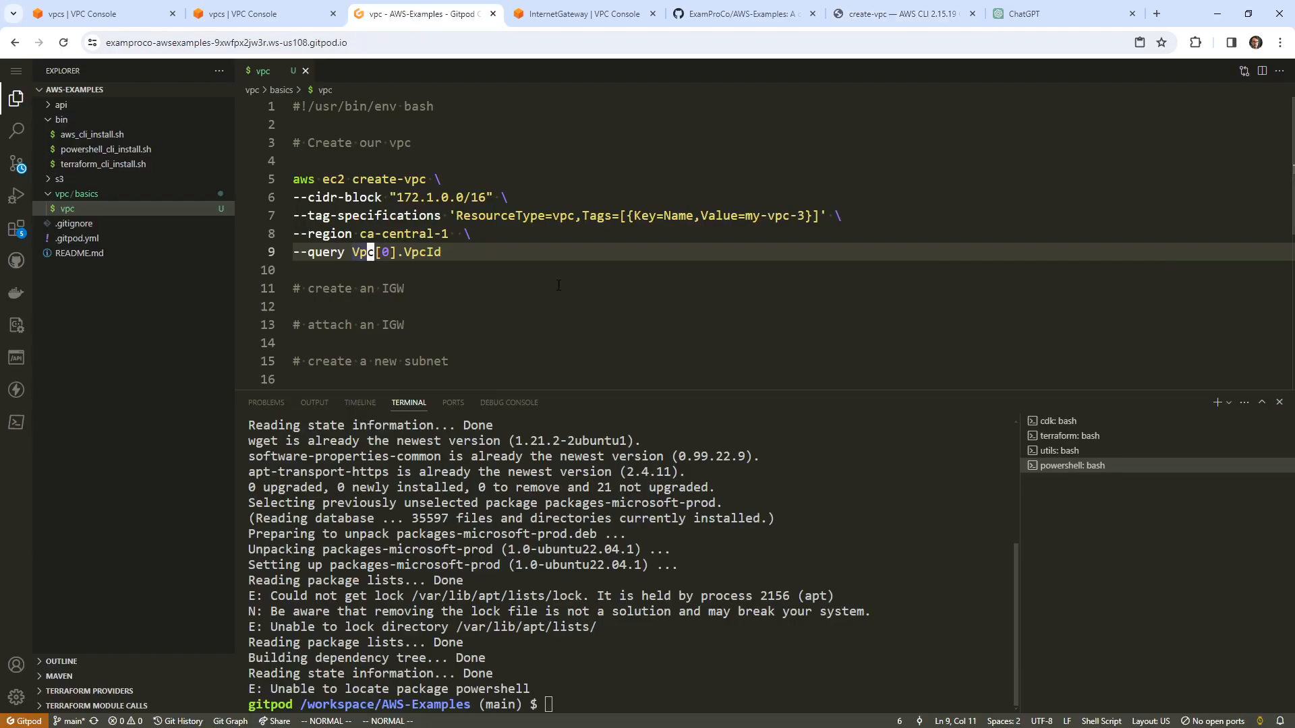
{"action": "key", "text": "j"}
{"action": "key", "text": "j"}
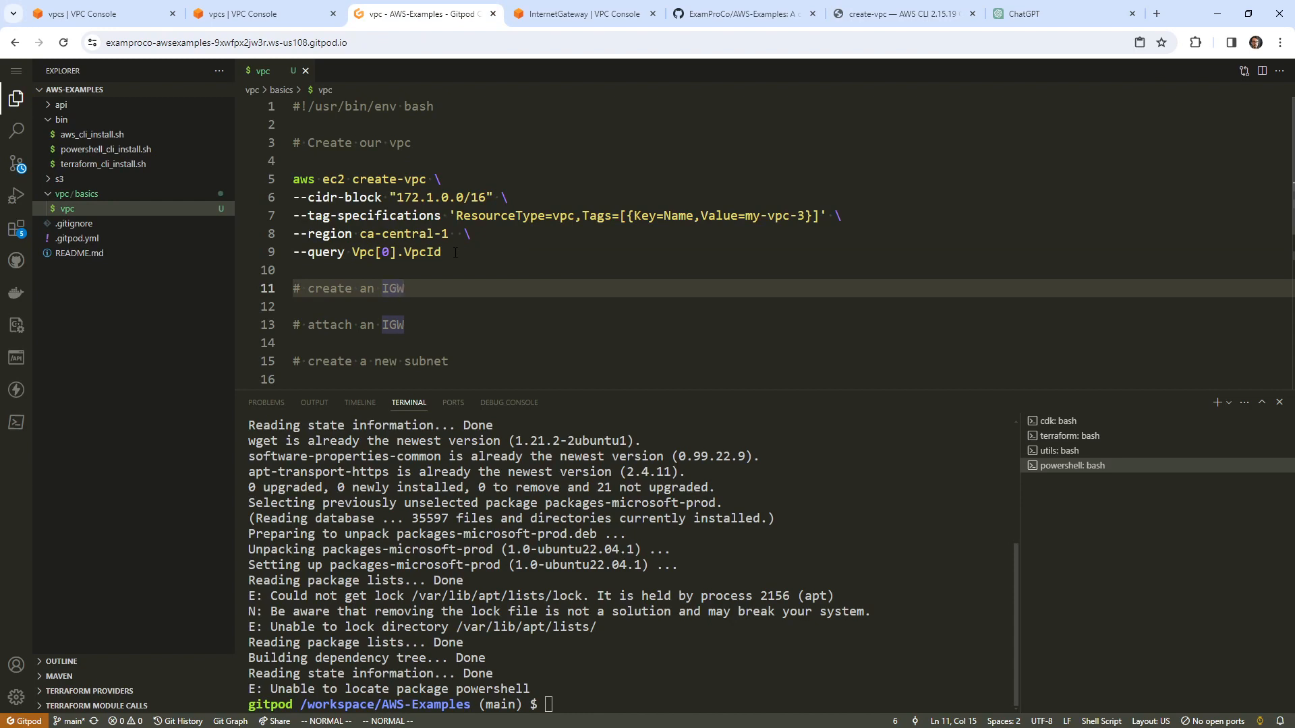
Step: Copy the full create-vpc command from the script and run it in a new bash terminal
{"action": "left_click_drag", "start_coordinate": [471, 253], "coordinate": [294, 182]}
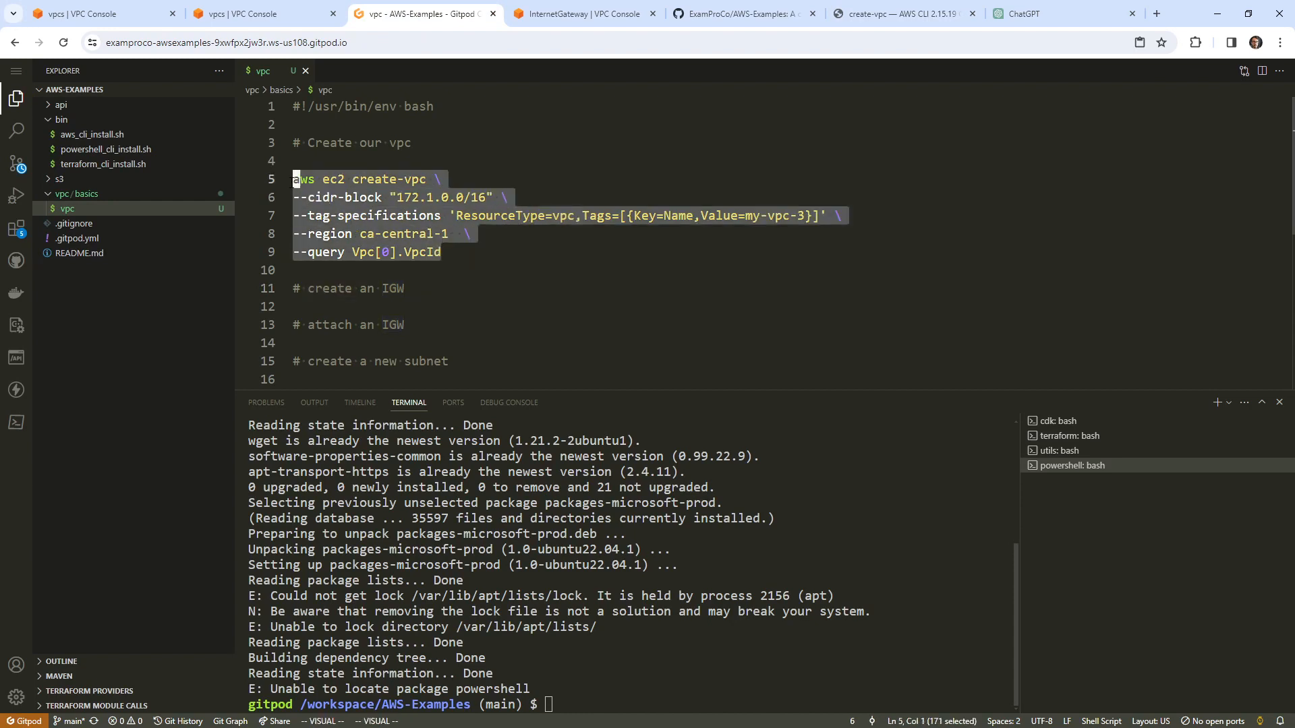
{"action": "key", "text": "y"}
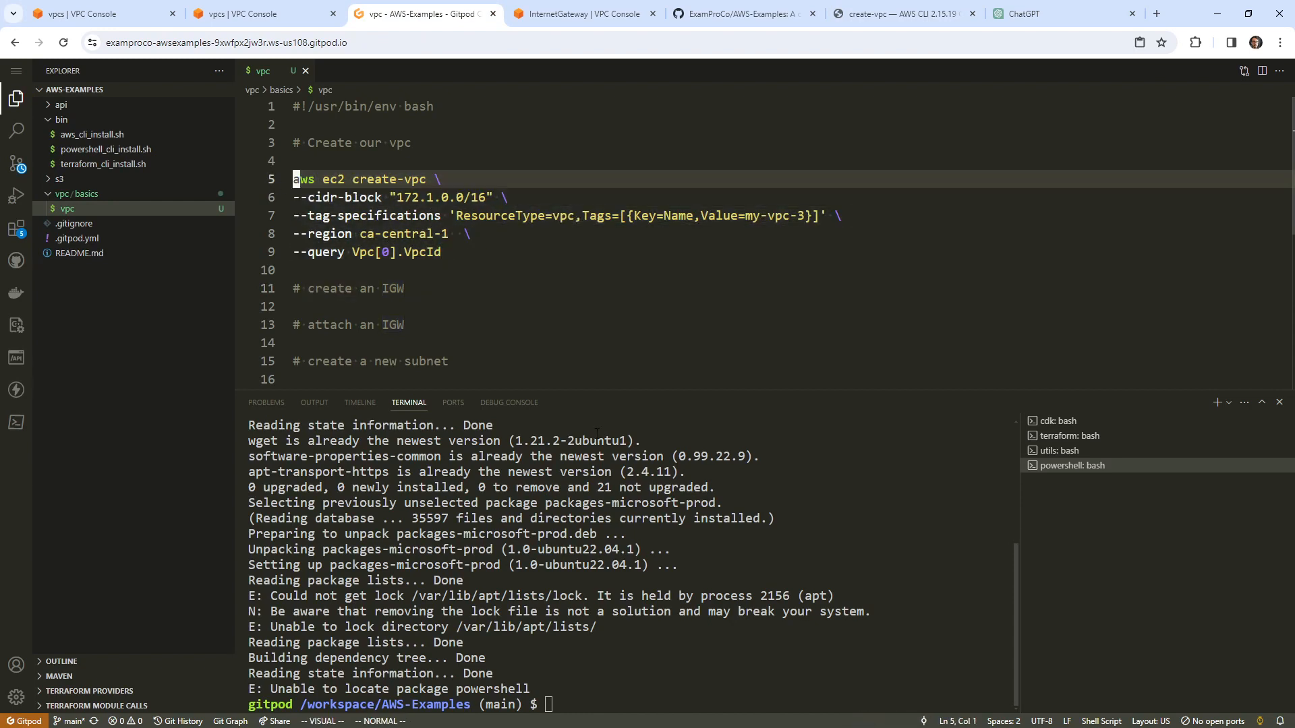
{"action": "left_click", "coordinate": [499, 309]}
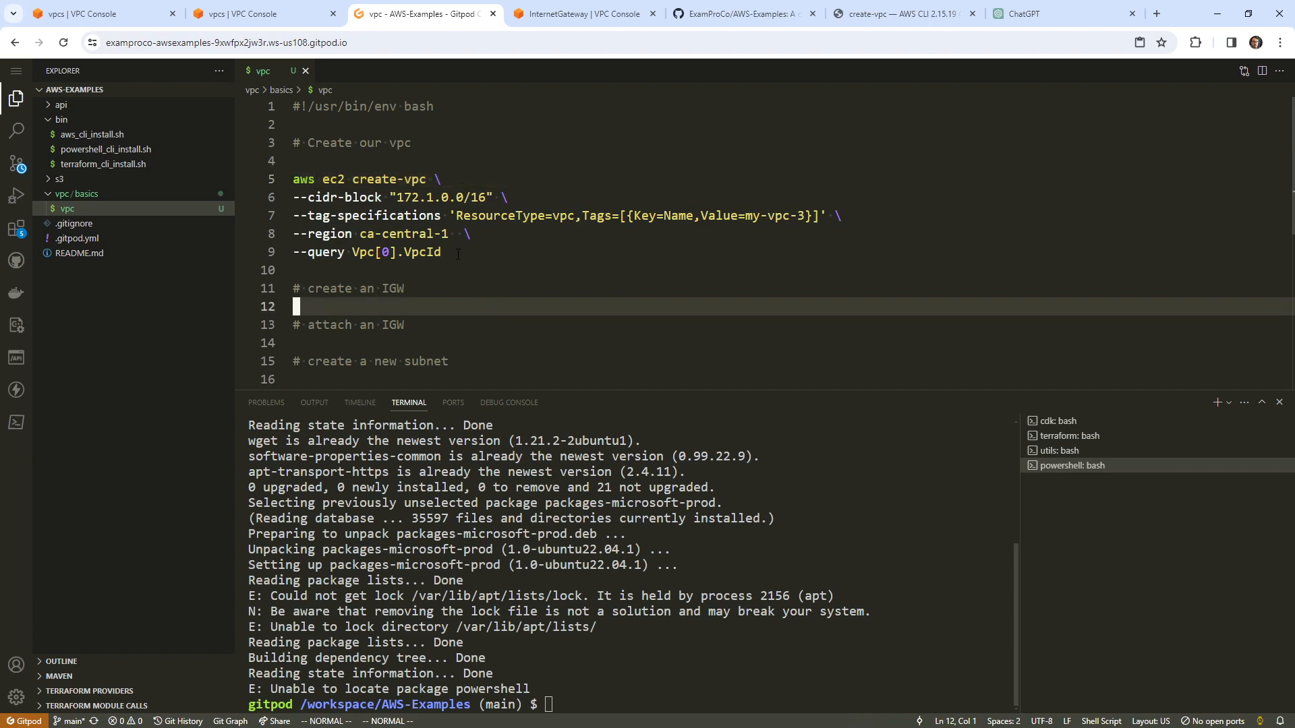
{"action": "left_click_drag", "start_coordinate": [465, 252], "coordinate": [295, 182]}
{"action": "right_click", "coordinate": [314, 189]}
{"action": "mouse_move", "coordinate": [399, 310]}
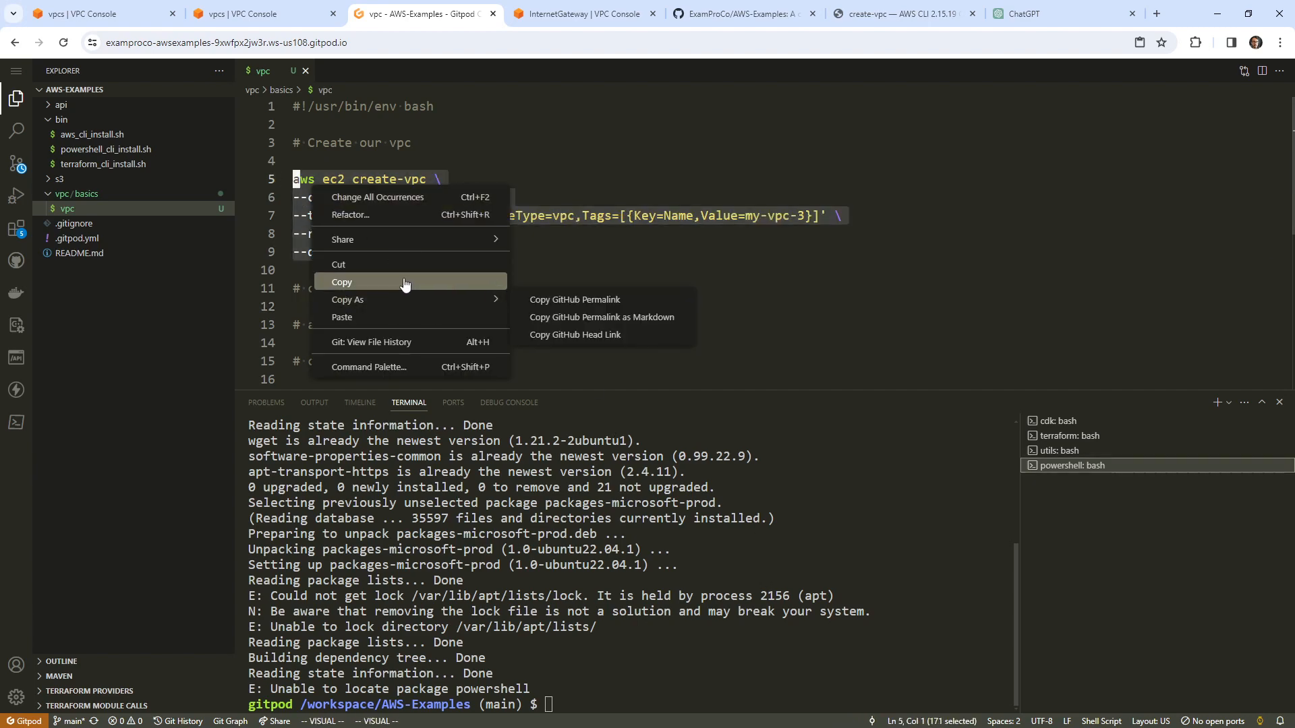
{"action": "left_click", "coordinate": [350, 282]}
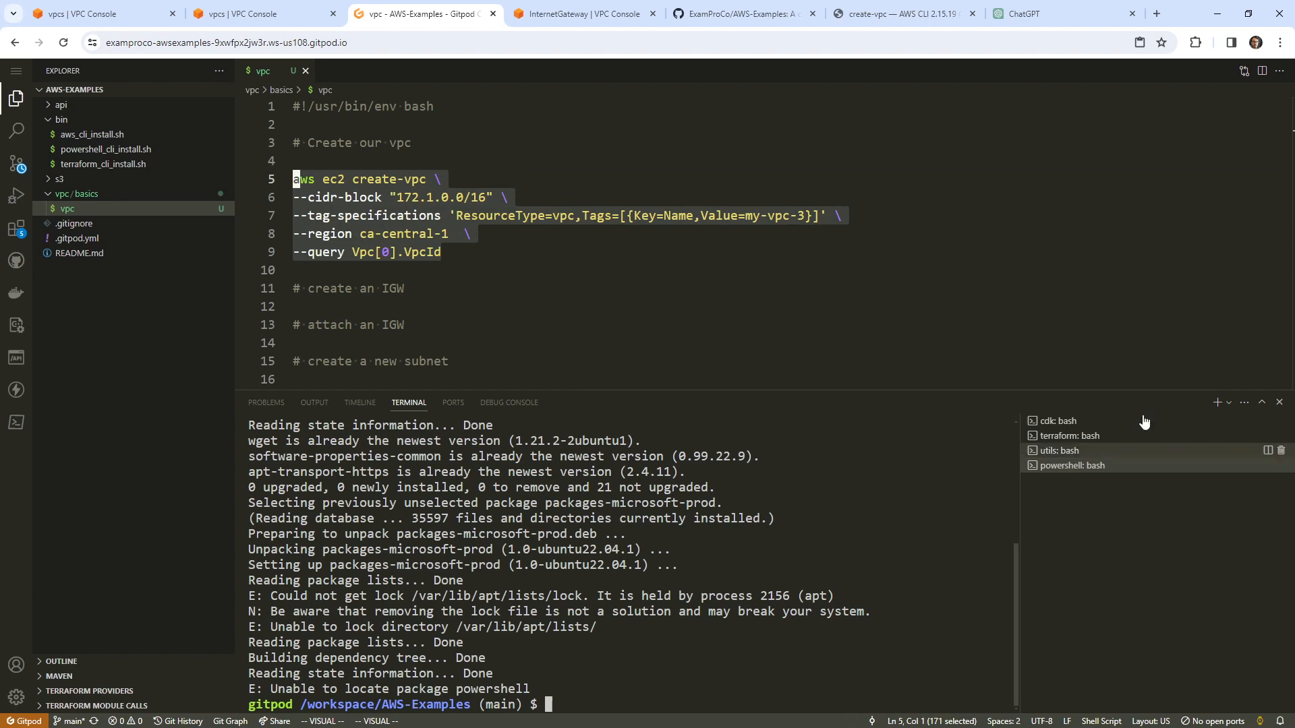
{"action": "left_click", "coordinate": [1217, 402]}
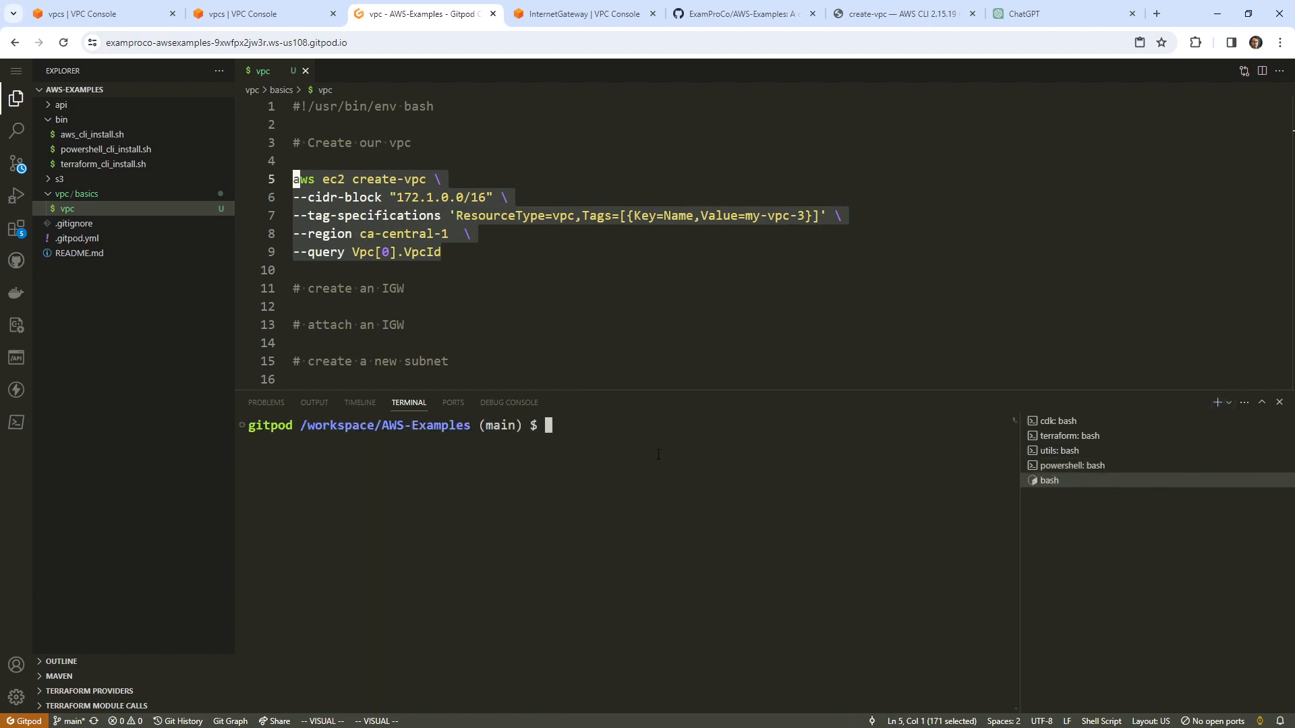
{"action": "key", "text": "ctrl+v"}
{"action": "key", "text": "Return"}
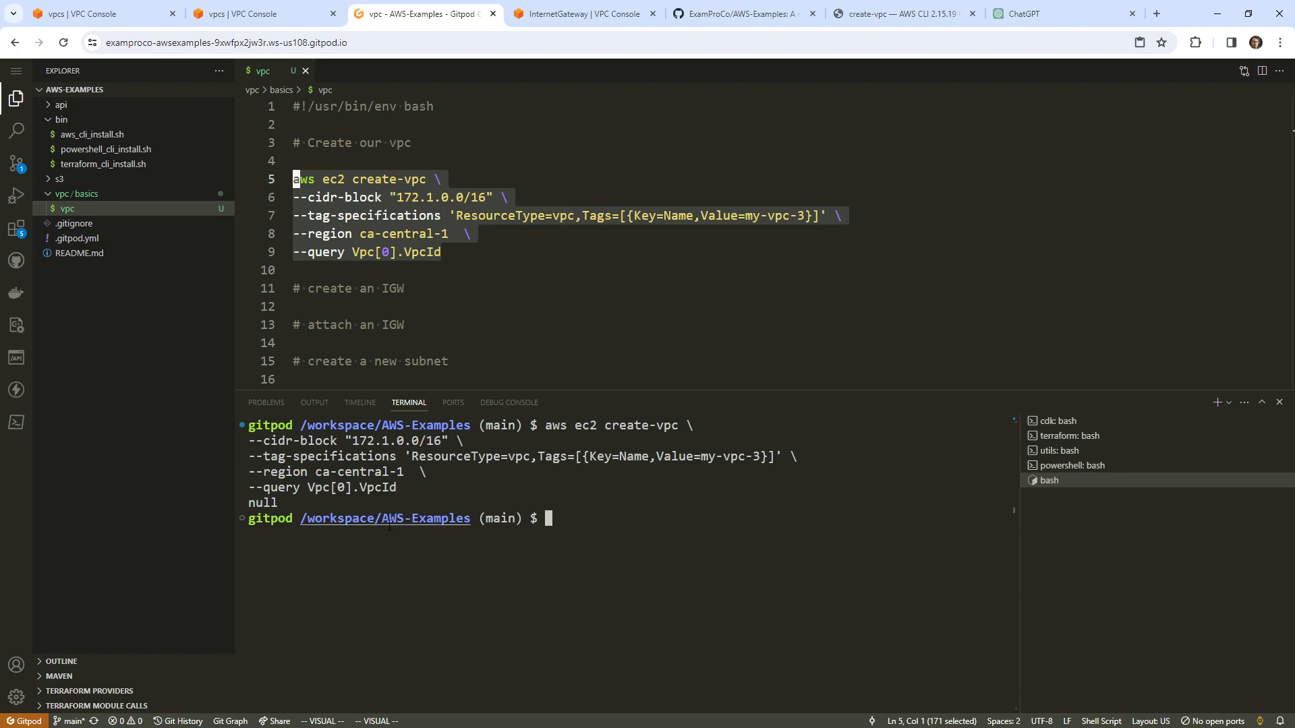
Step: Highlight the query line in the terminal, and switch to the ca-central-1 VPC console to refresh the VPC list
{"action": "left_click_drag", "start_coordinate": [412, 487], "coordinate": [263, 487]}
{"action": "left_click", "coordinate": [270, 14]}
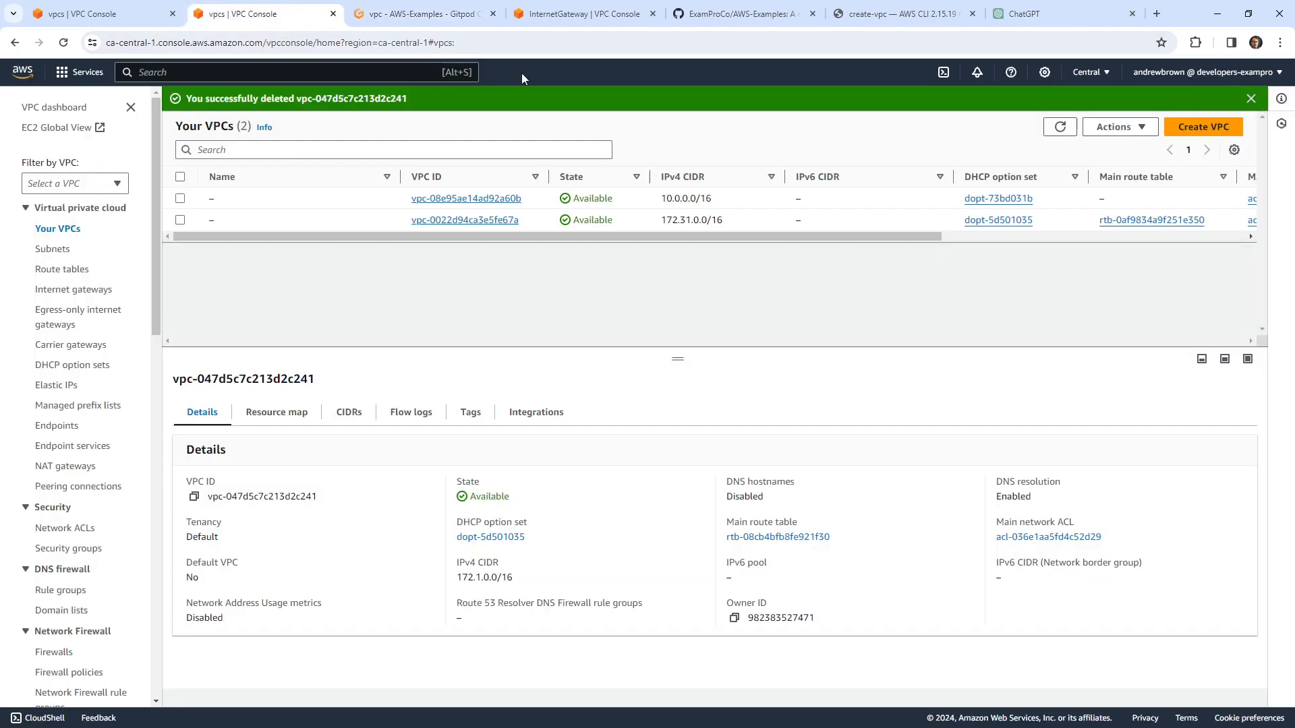
{"action": "left_click", "coordinate": [1061, 127]}
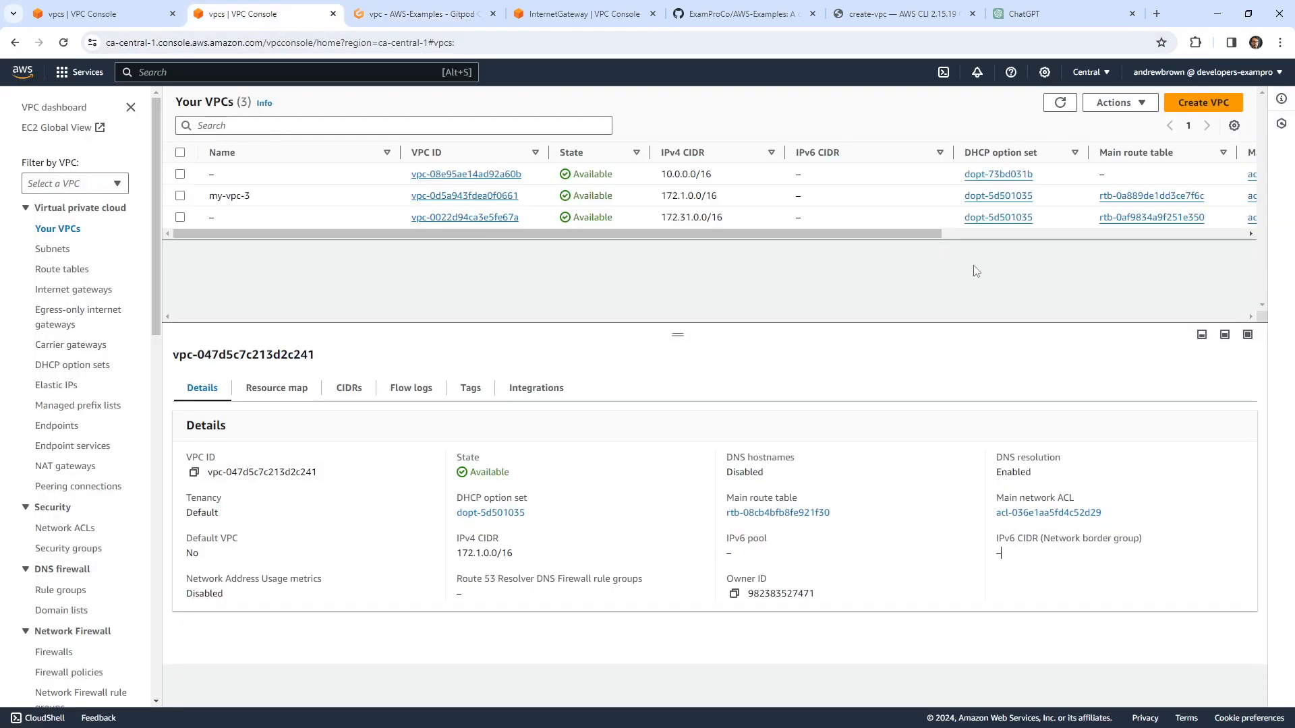
Step: Delete the VPC named my-vpc-3, confirming with the word delete
{"action": "left_click", "coordinate": [180, 217]}
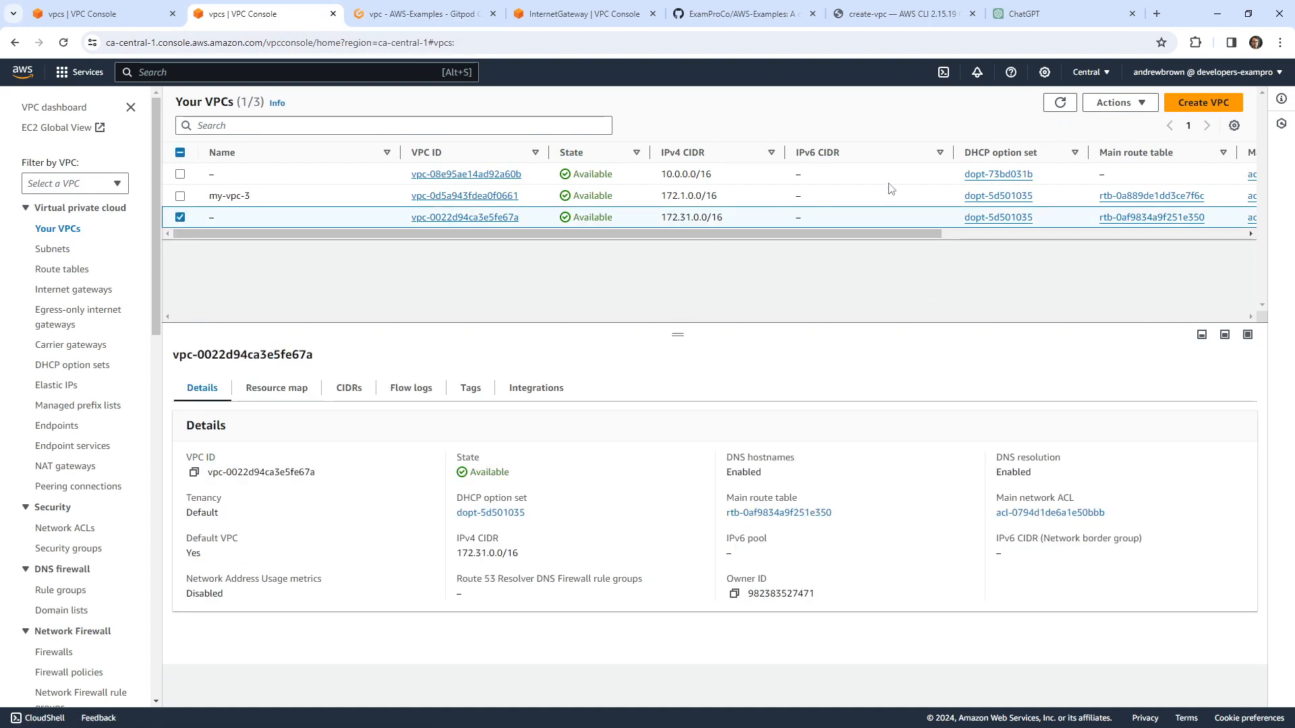
{"action": "left_click", "coordinate": [180, 217]}
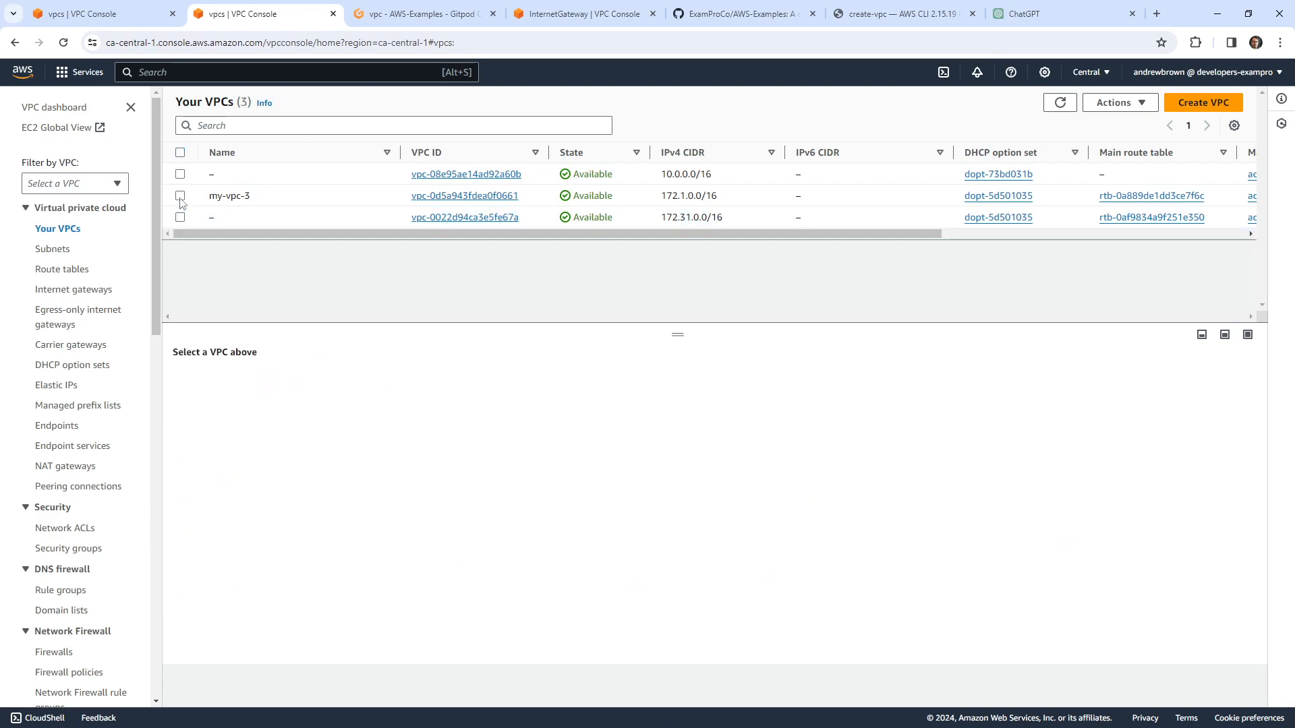
{"action": "left_click", "coordinate": [180, 195]}
{"action": "left_click", "coordinate": [1120, 101]}
{"action": "left_click", "coordinate": [1120, 248]}
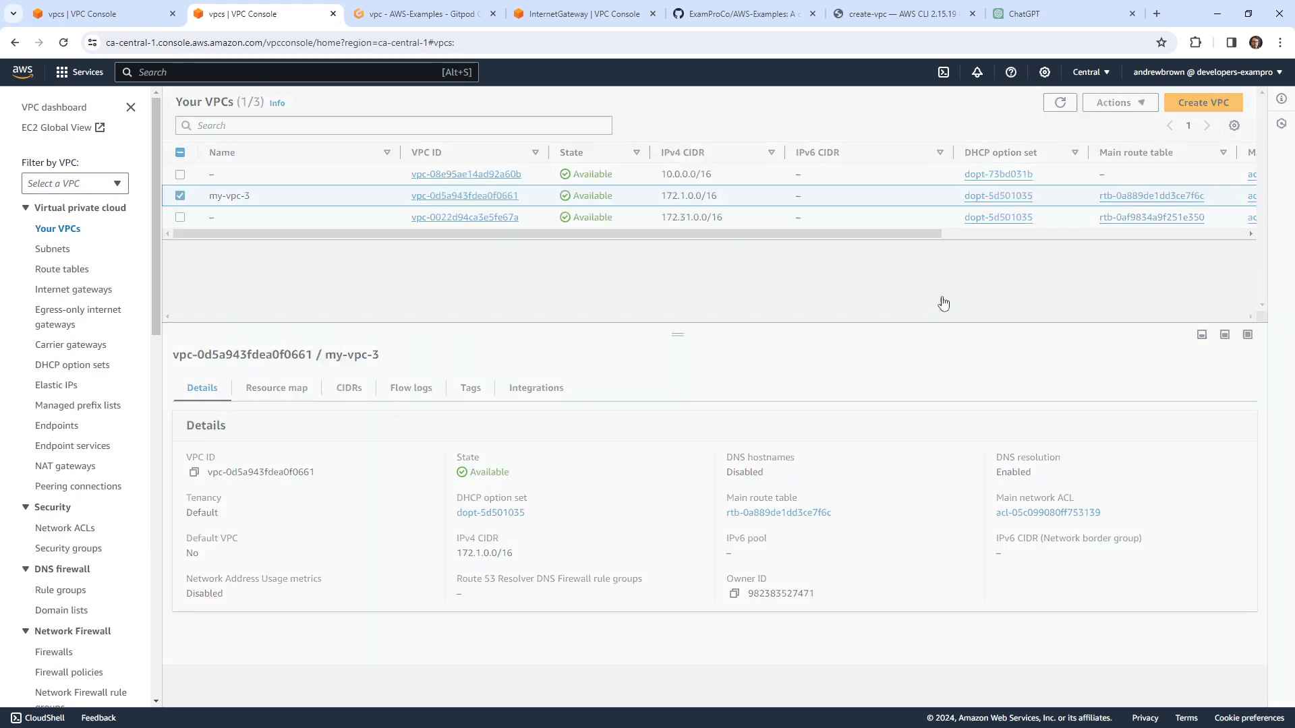
{"action": "left_click", "coordinate": [784, 454]}
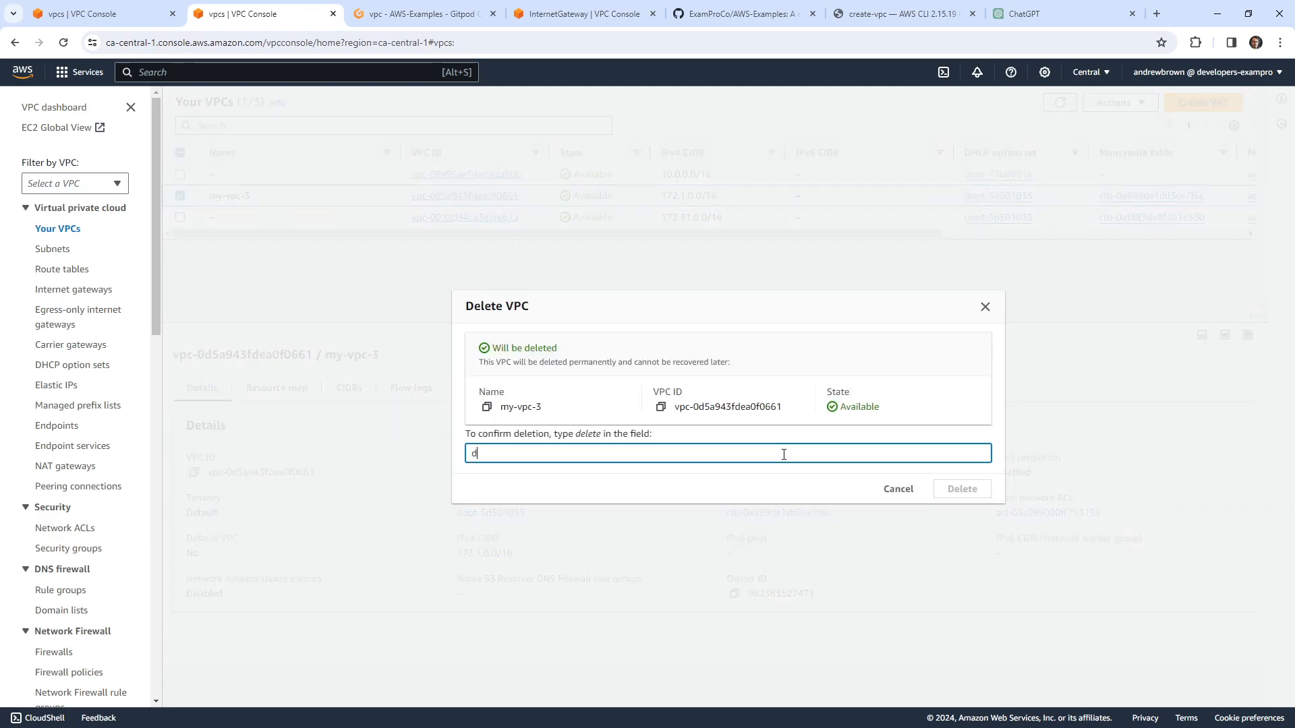
{"action": "type", "text": "delete"}
{"action": "left_click", "coordinate": [963, 489]}
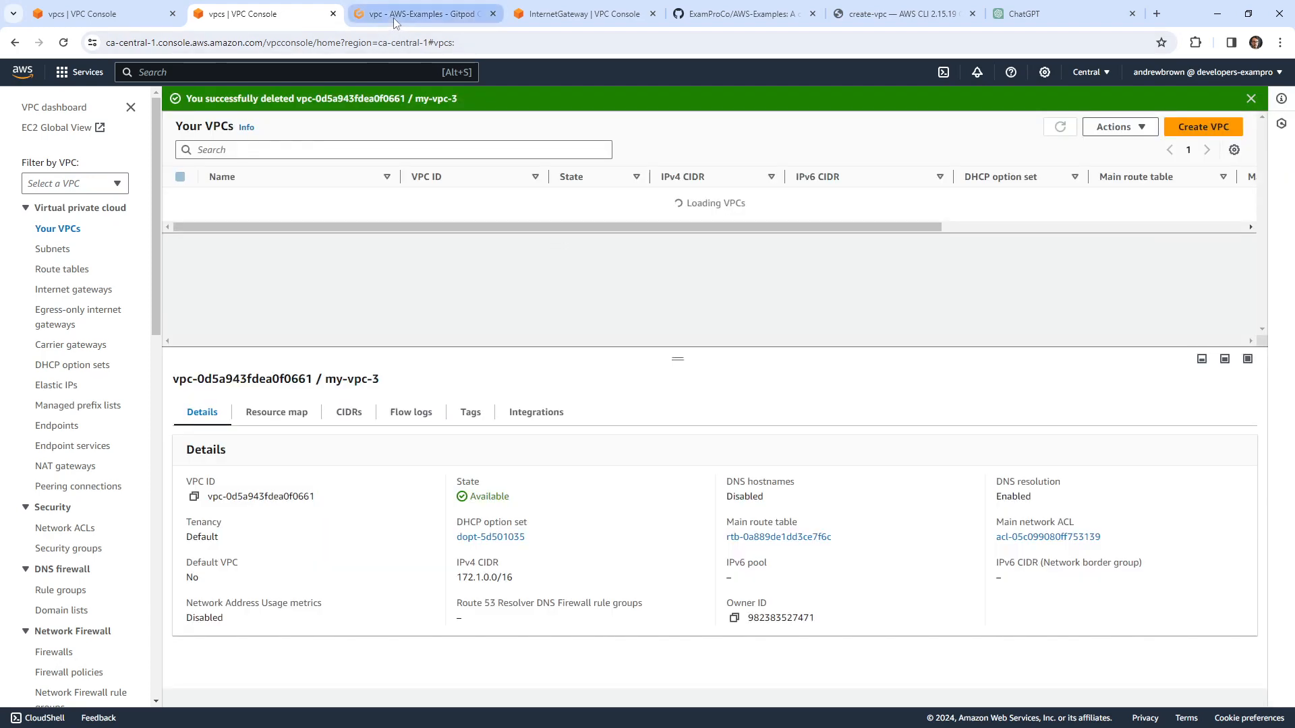
Step: Switch to the Gitpod editor and select [0].VpcId in the --query line of the create-vpc command
{"action": "left_click", "coordinate": [394, 13]}
{"action": "left_click", "coordinate": [413, 252]}
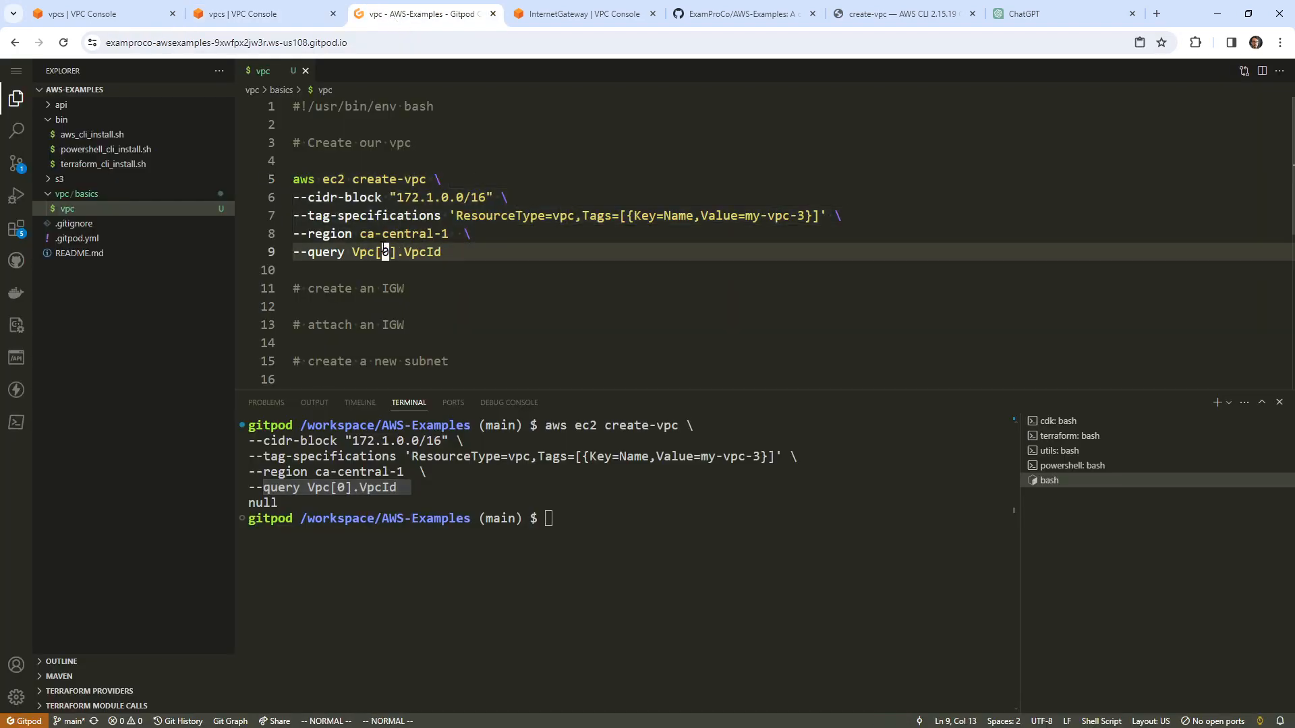
{"action": "left_click", "coordinate": [369, 249]}
{"action": "left_click_drag", "start_coordinate": [378, 251], "coordinate": [443, 252]}
{"action": "left_click", "coordinate": [463, 251]}
{"action": "left_click", "coordinate": [714, 500]}
{"action": "left_click", "coordinate": [445, 252]}
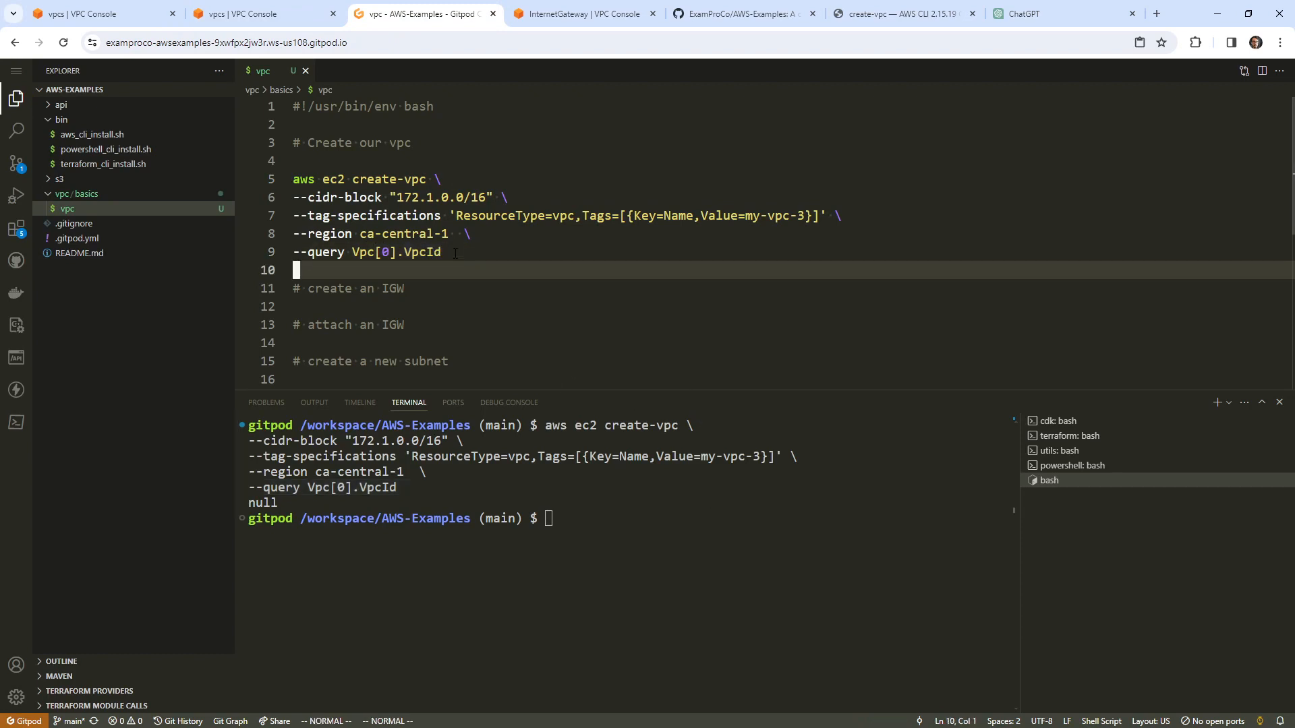
{"action": "left_click_drag", "start_coordinate": [445, 251], "coordinate": [378, 252]}
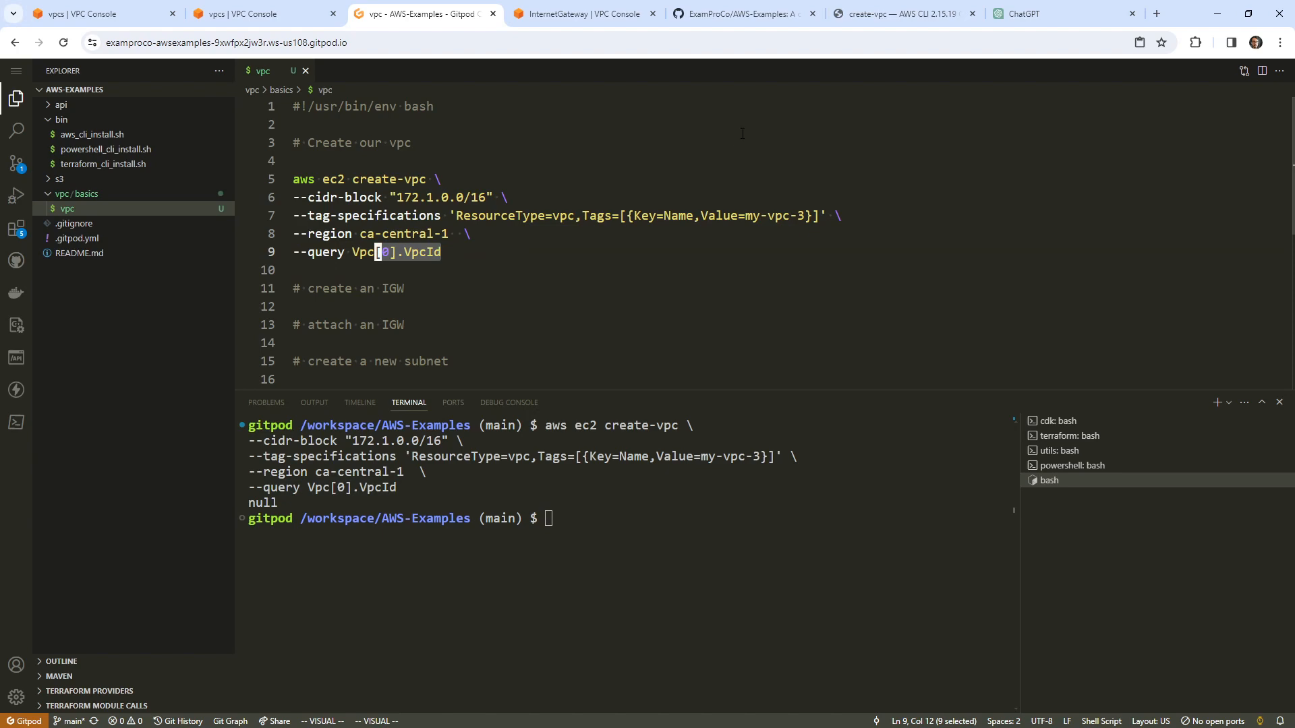
Step: Copy the AWS_CLI_AUTO_PROMPT: on-partial setting from .gitpod.yml and paste it into the bash terminal
{"action": "left_click", "coordinate": [81, 238]}
{"action": "scroll", "coordinate": [574, 319], "scroll_direction": "up", "scroll_amount": 1}
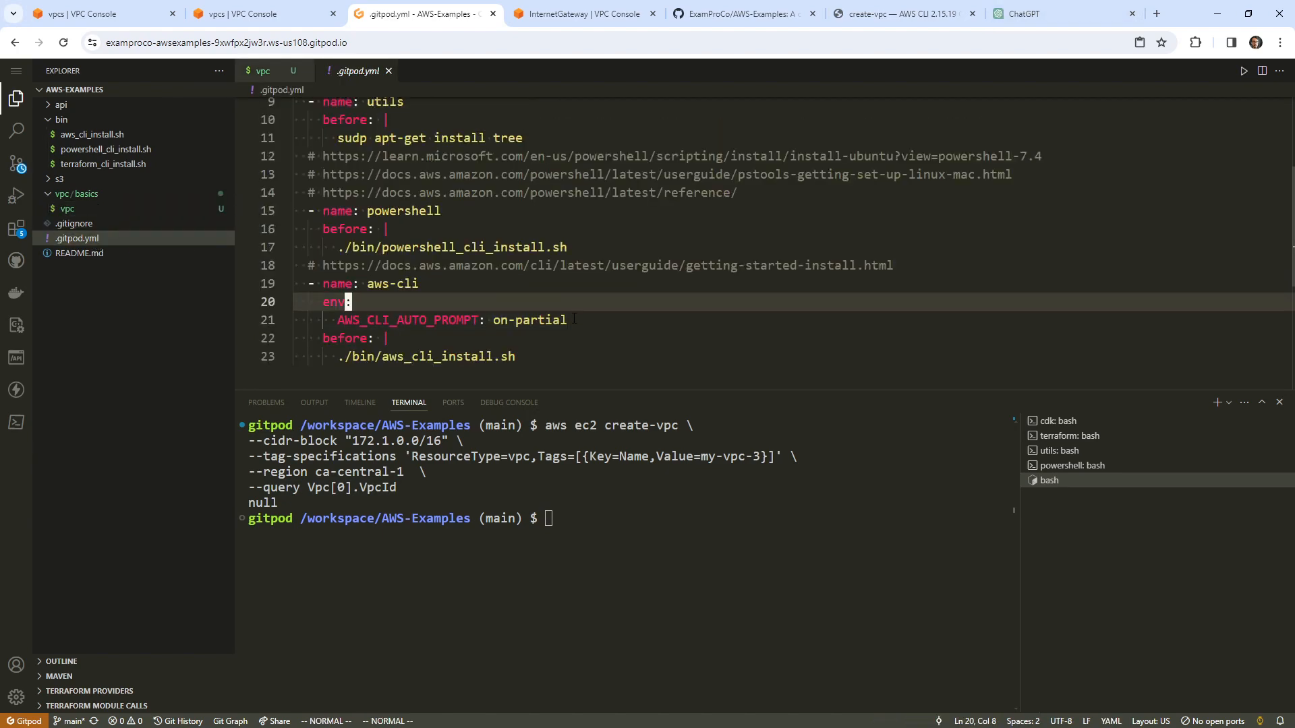
{"action": "left_click_drag", "start_coordinate": [574, 319], "coordinate": [335, 319]}
{"action": "key", "text": "ctrl+c"}
{"action": "left_click", "coordinate": [656, 486]}
{"action": "key", "text": "ctrl+v"}
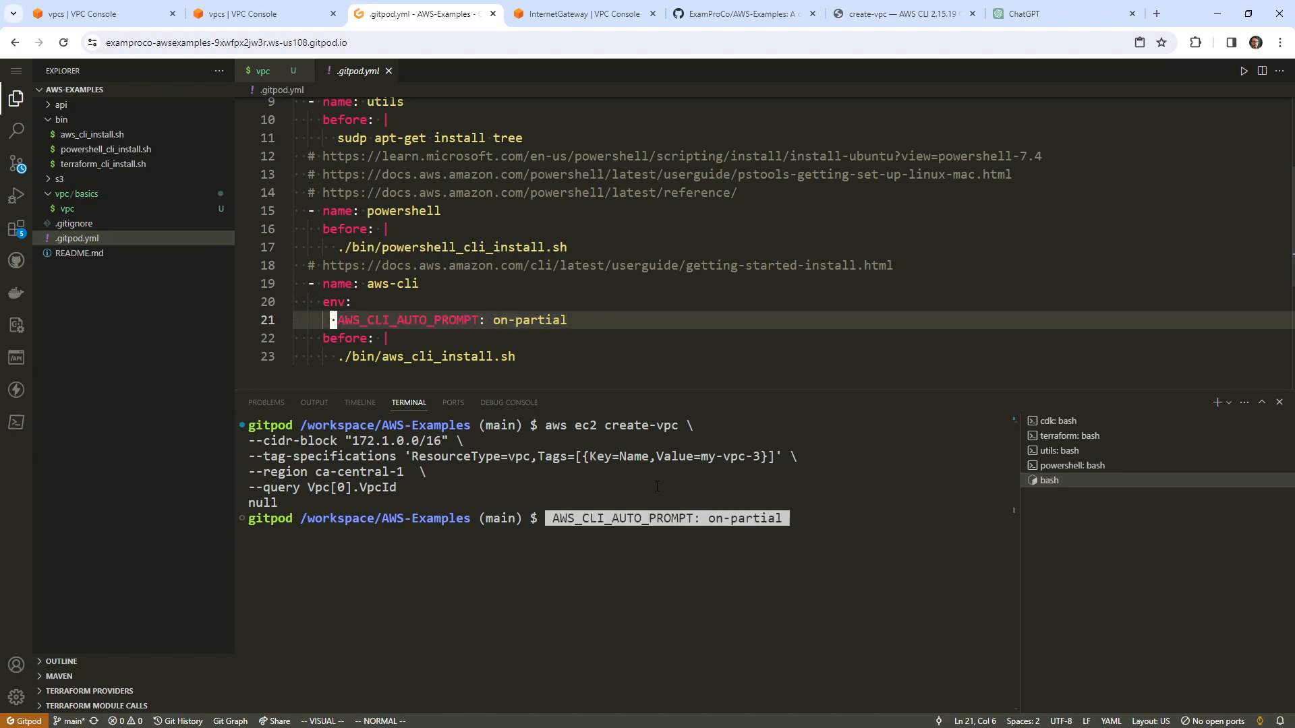
Step: Rewrite the pasted setting as export AWS_CLI_AUTO_PROMPT=on-partial and run it in the terminal
{"action": "key", "text": "Home"}
{"action": "type", "text": "e"}
{"action": "key", "text": "BackSpace"}
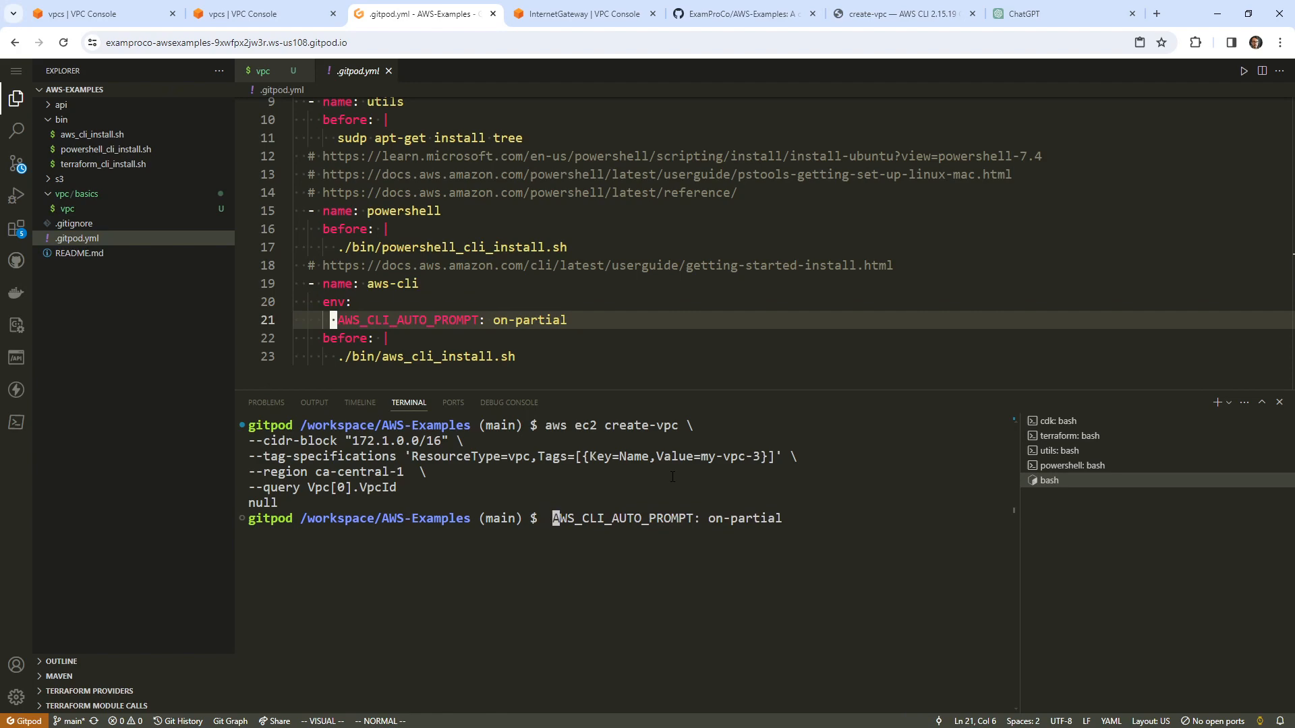
{"action": "key", "text": "Right"}
{"action": "key", "text": "Right"}
{"action": "key", "text": "Right"}
{"action": "key", "text": "Right"}
{"action": "key", "text": "Right"}
{"action": "key", "text": "Right"}
{"action": "key", "text": "Right"}
{"action": "key", "text": "Right"}
{"action": "key", "text": "Right"}
{"action": "key", "text": "Right"}
{"action": "key", "text": "Right"}
{"action": "key", "text": "Right"}
{"action": "key", "text": "Right"}
{"action": "key", "text": "Right"}
{"action": "key", "text": "Right"}
{"action": "key", "text": "Right"}
{"action": "key", "text": "Right"}
{"action": "key", "text": "Right"}
{"action": "key", "text": "Right"}
{"action": "key", "text": "Right"}
{"action": "key", "text": "BackSpace"}
{"action": "key", "text": "Left"}
{"action": "key", "text": "Left"}
{"action": "key", "text": "Left"}
{"action": "key", "text": "Left"}
{"action": "key", "text": "Left"}
{"action": "key", "text": "Left"}
{"action": "key", "text": "Left"}
{"action": "key", "text": "Left"}
{"action": "key", "text": "Left"}
{"action": "key", "text": "Left"}
{"action": "key", "text": "Left"}
{"action": "key", "text": "Left"}
{"action": "key", "text": "Left"}
{"action": "key", "text": "Left"}
{"action": "key", "text": "Left"}
{"action": "key", "text": "Left"}
{"action": "key", "text": "Left"}
{"action": "key", "text": "Left"}
{"action": "key", "text": "Left"}
{"action": "key", "text": "Left"}
{"action": "type", "text": "expor"}
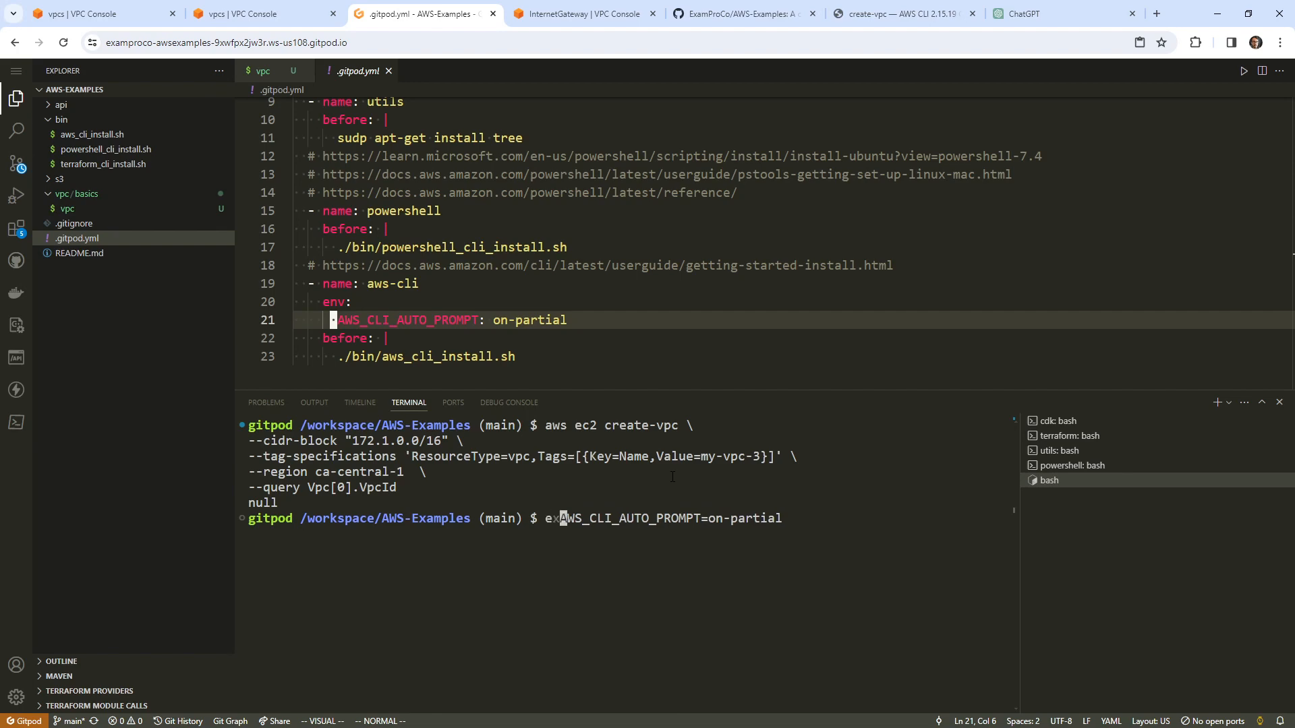
{"action": "type", "text": "t"}
{"action": "key", "text": "Return"}
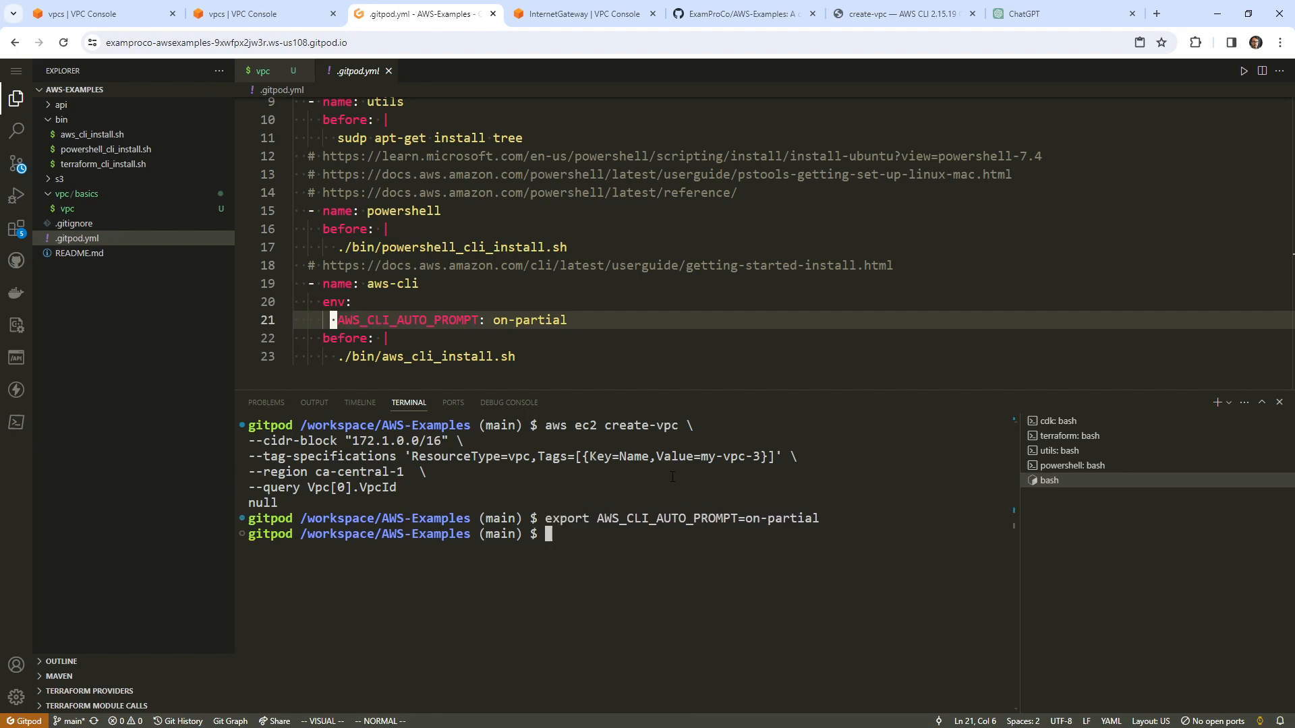
Step: Start the AWS CLI auto-prompt with aws and enter the ec2 service in place of vpc
{"action": "type", "text": "aws"}
{"action": "key", "text": "Return"}
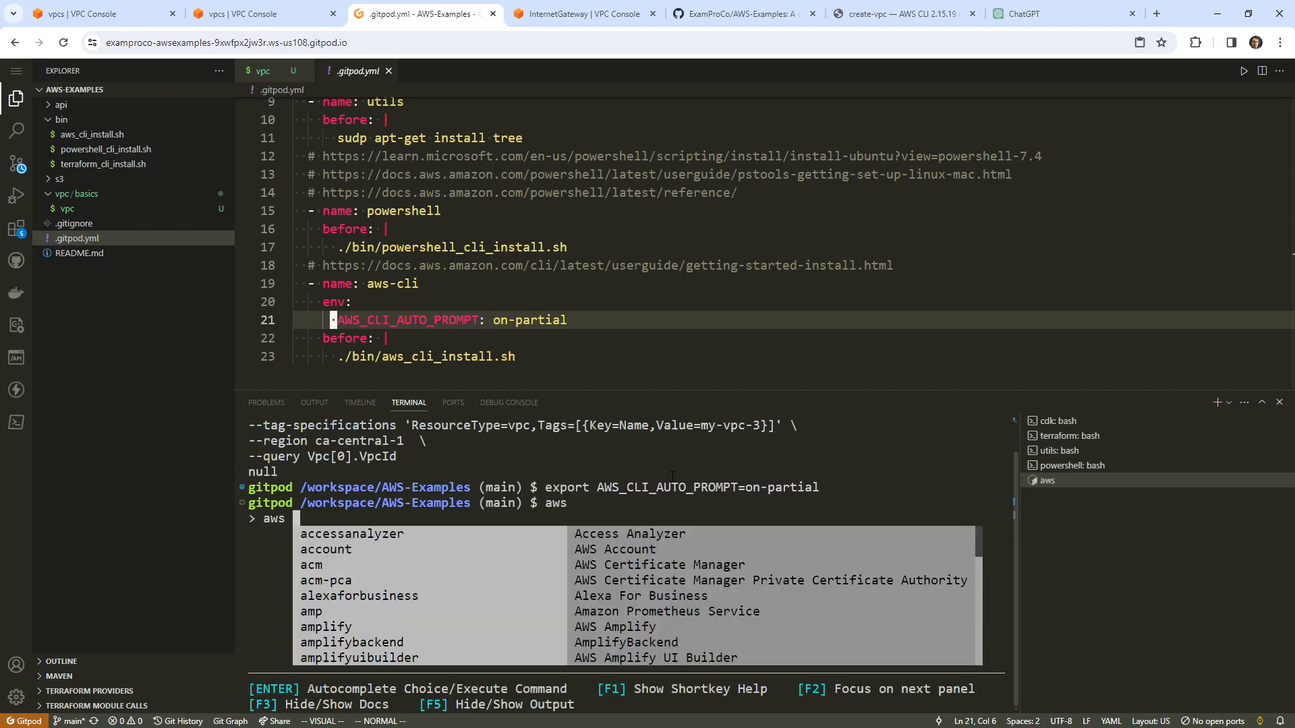
{"action": "type", "text": "vpc"}
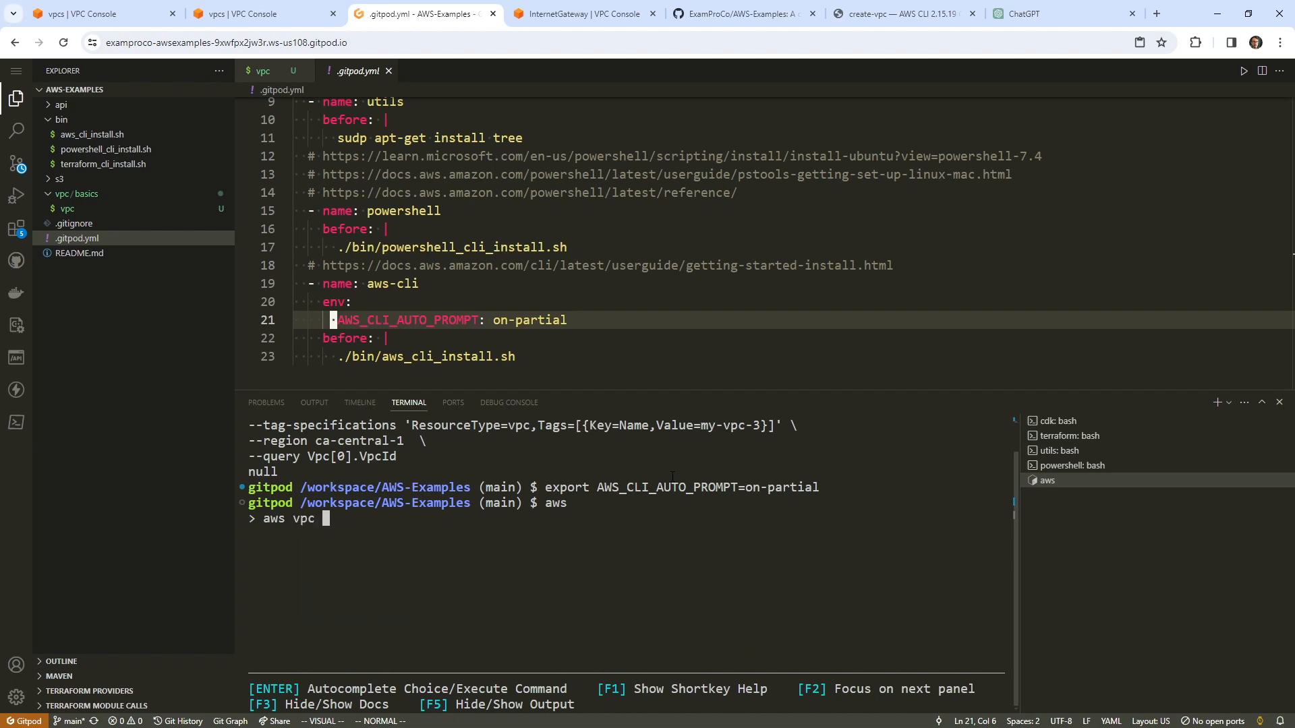
{"action": "key", "text": "BackSpace"}
{"action": "key", "text": "BackSpace"}
{"action": "key", "text": "BackSpace"}
{"action": "key", "text": "BackSpace"}
{"action": "type", "text": "ec2"}
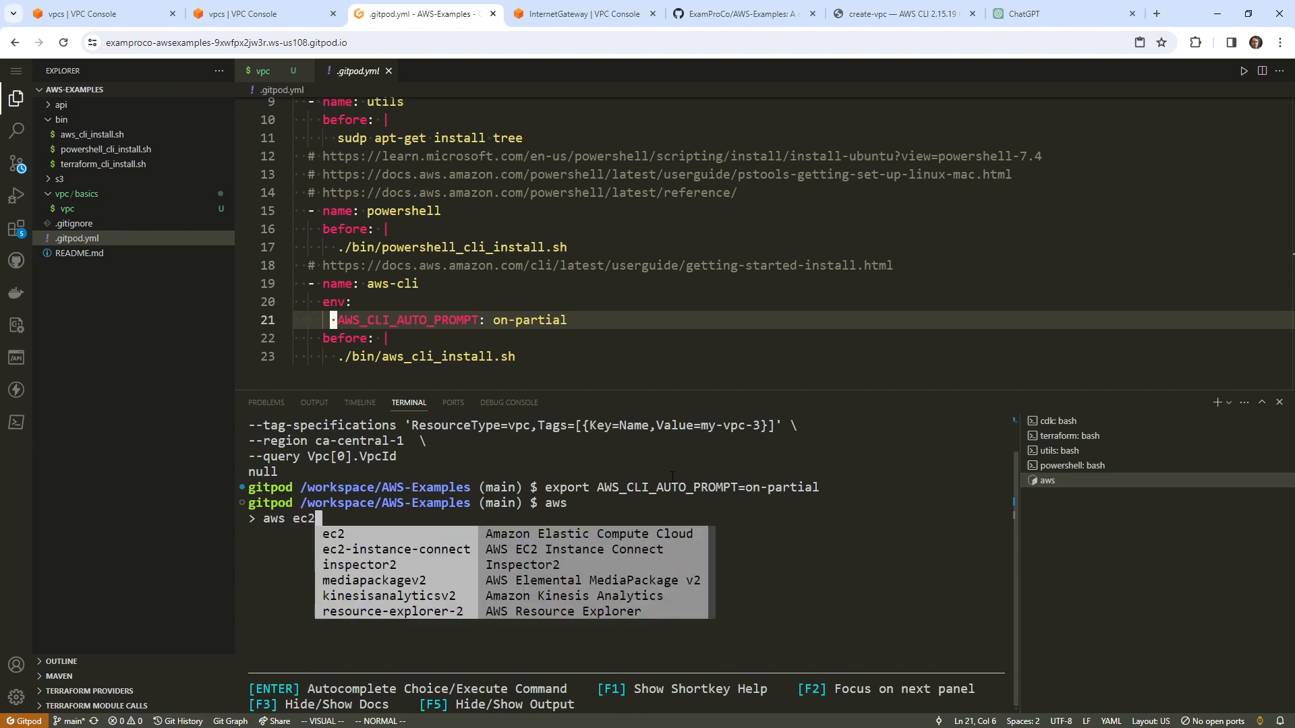
Step: Extend the auto-prompt command with create-vpc --cidr-block 172.2.0.0/16
{"action": "type", "text": " vpc"}
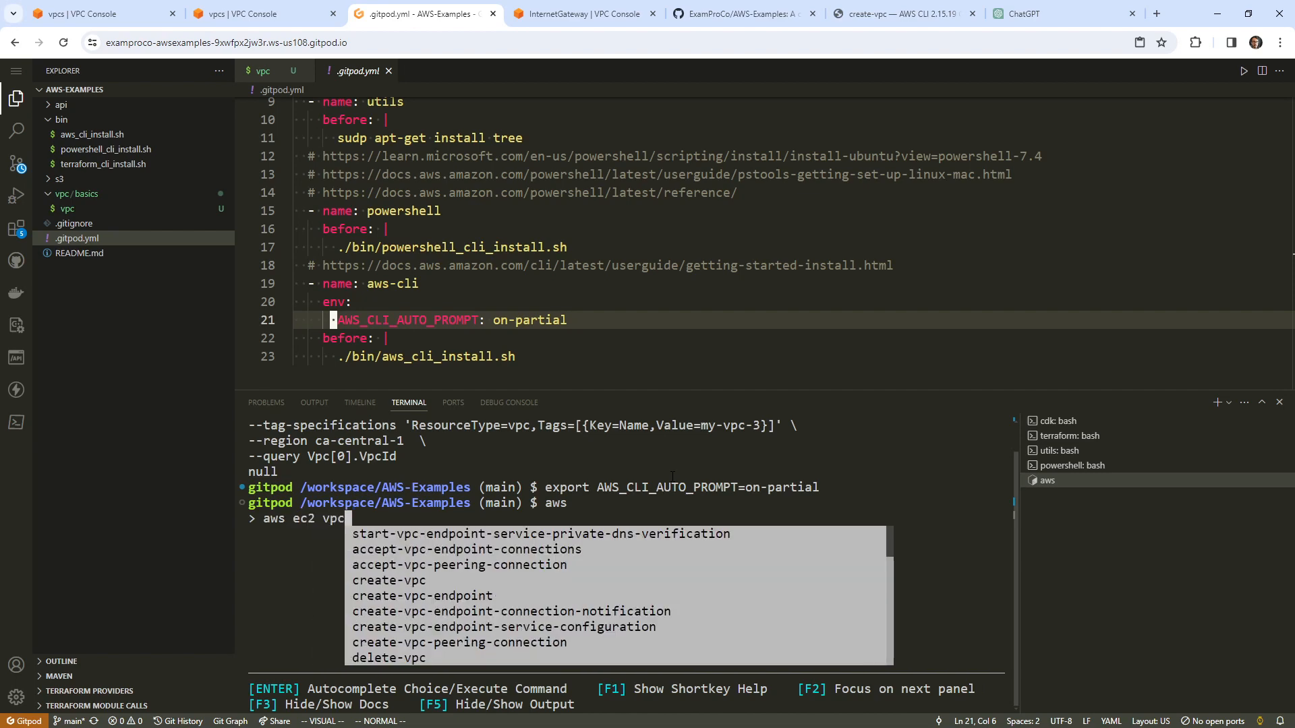
{"action": "key", "text": "BackSpace"}
{"action": "key", "text": "BackSpace"}
{"action": "key", "text": "BackSpace"}
{"action": "type", "text": "create-vp"}
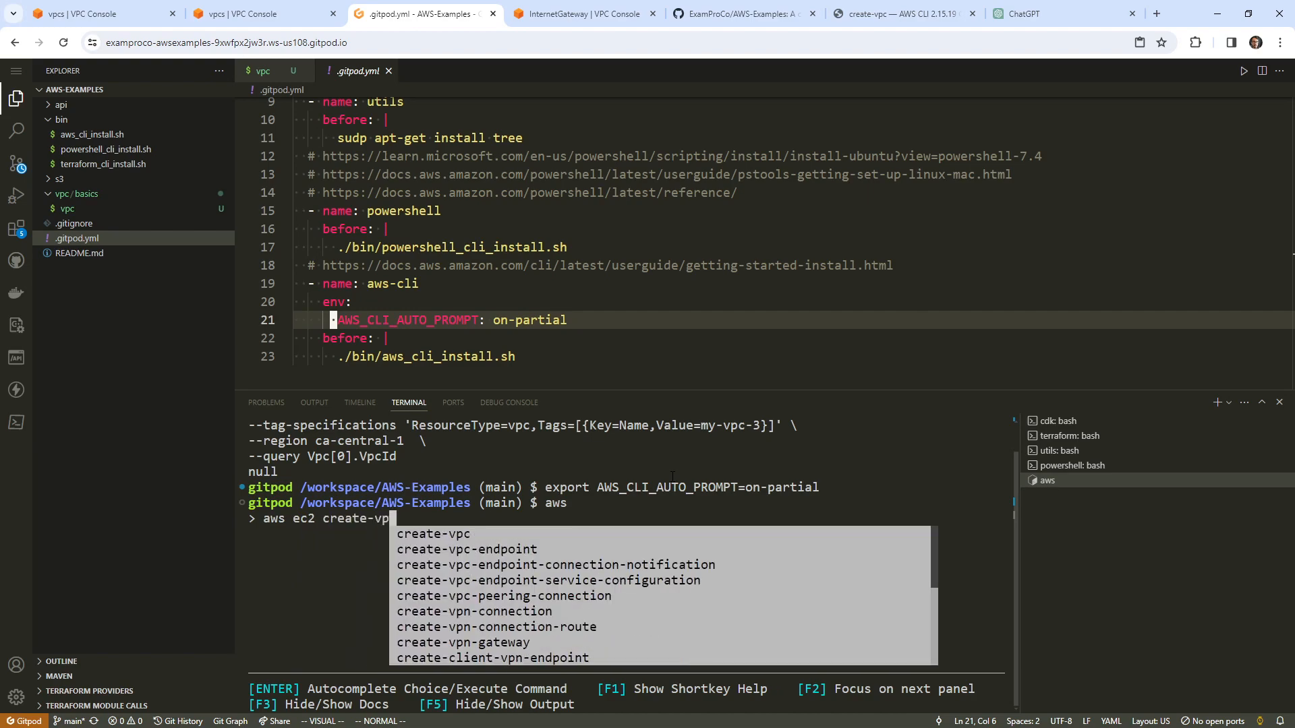
{"action": "type", "text": "c --ci"}
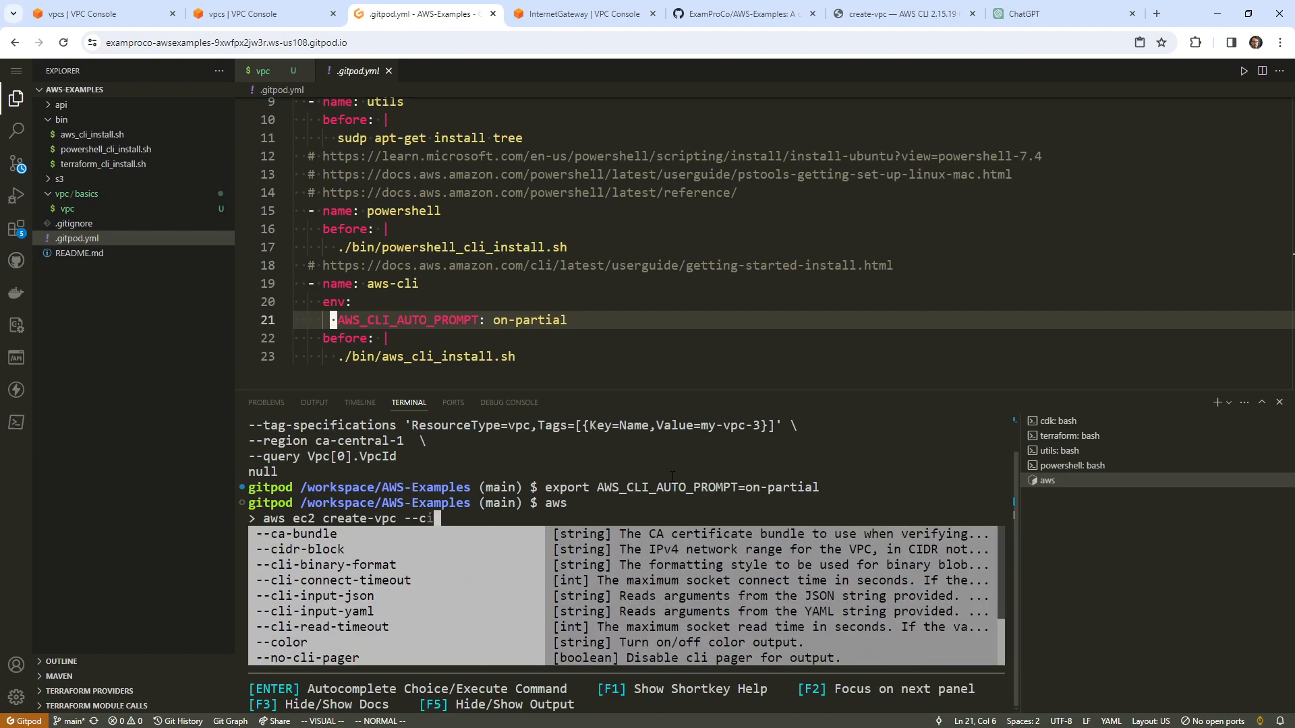
{"action": "type", "text": "dr-bloc"}
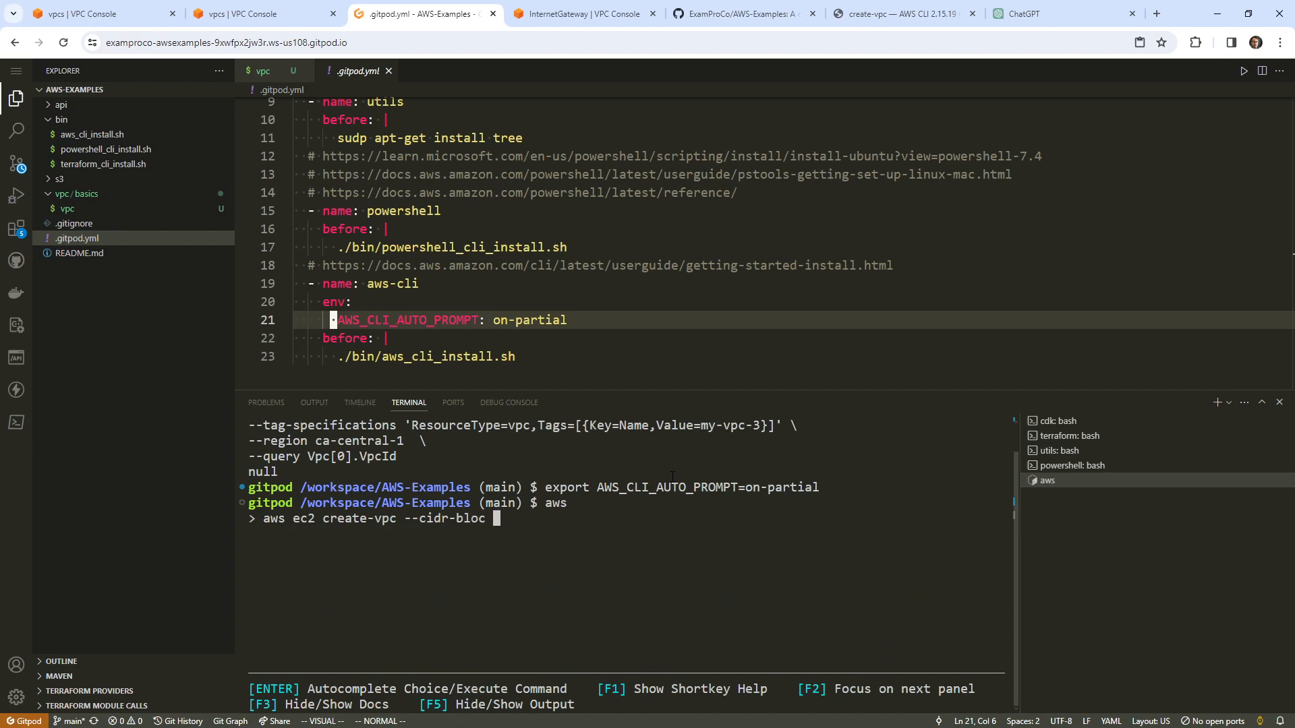
{"action": "type", "text": "k 172.2.0.0/16 "}
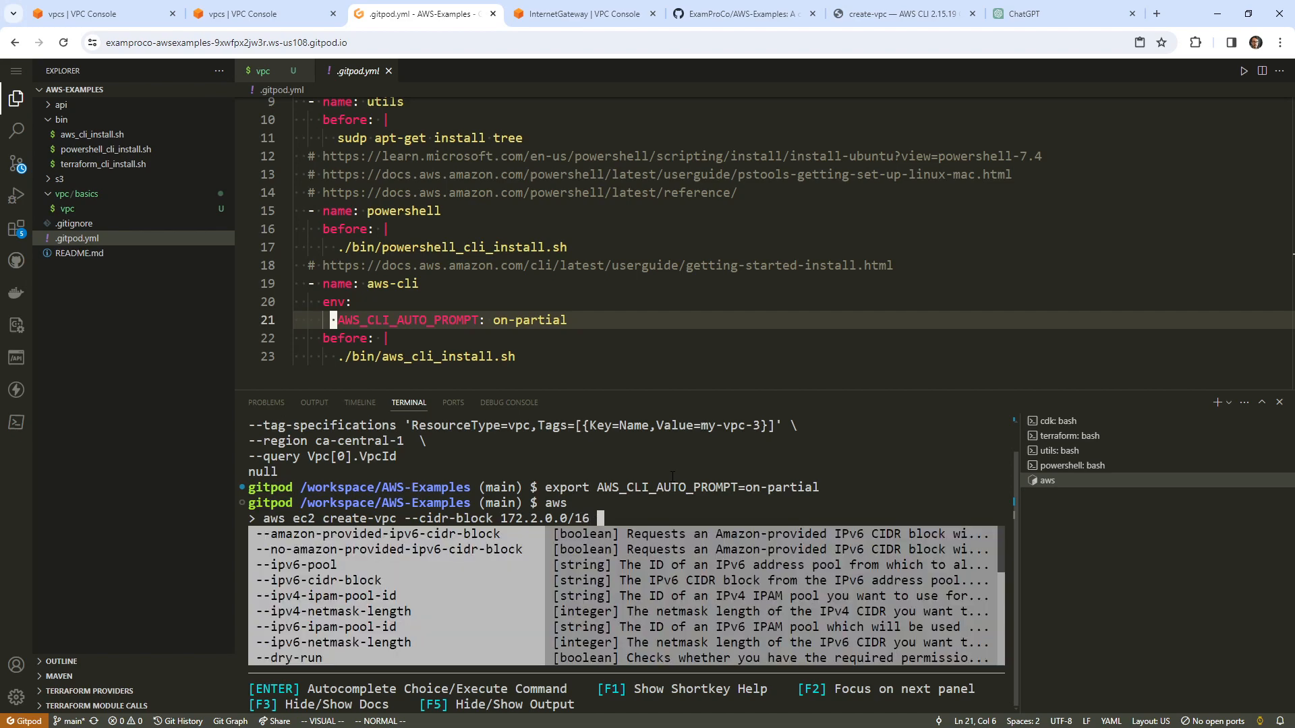
Step: Append --query Vpc.VpcId to the create-vpc command in the auto-prompt
{"action": "type", "text": "--q"}
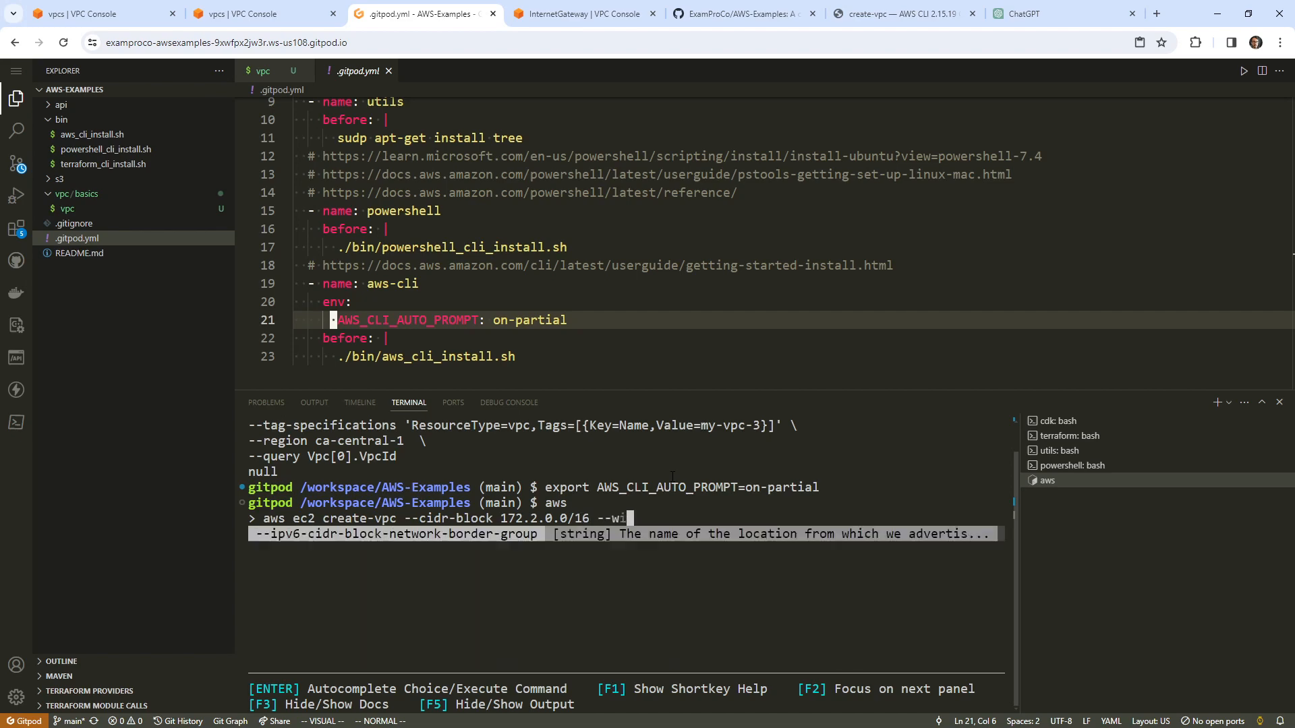
{"action": "type", "text": "uery "}
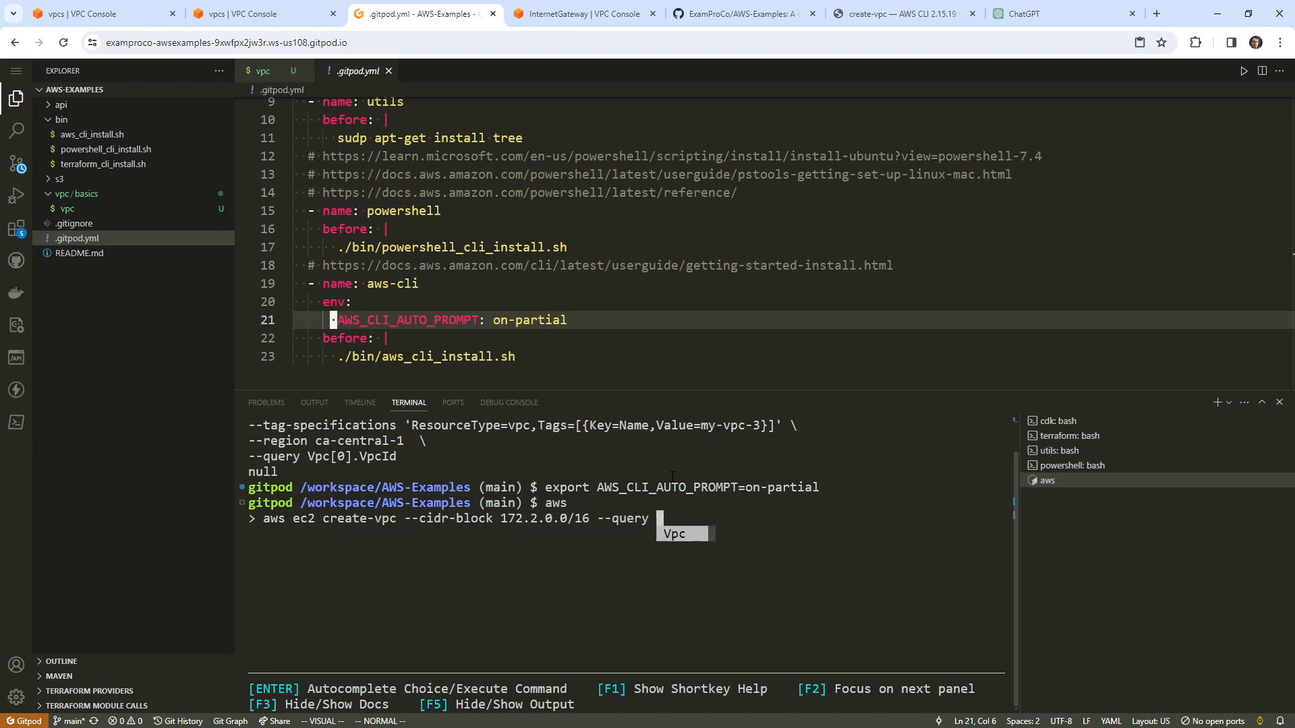
{"action": "type", "text": "Vpc."}
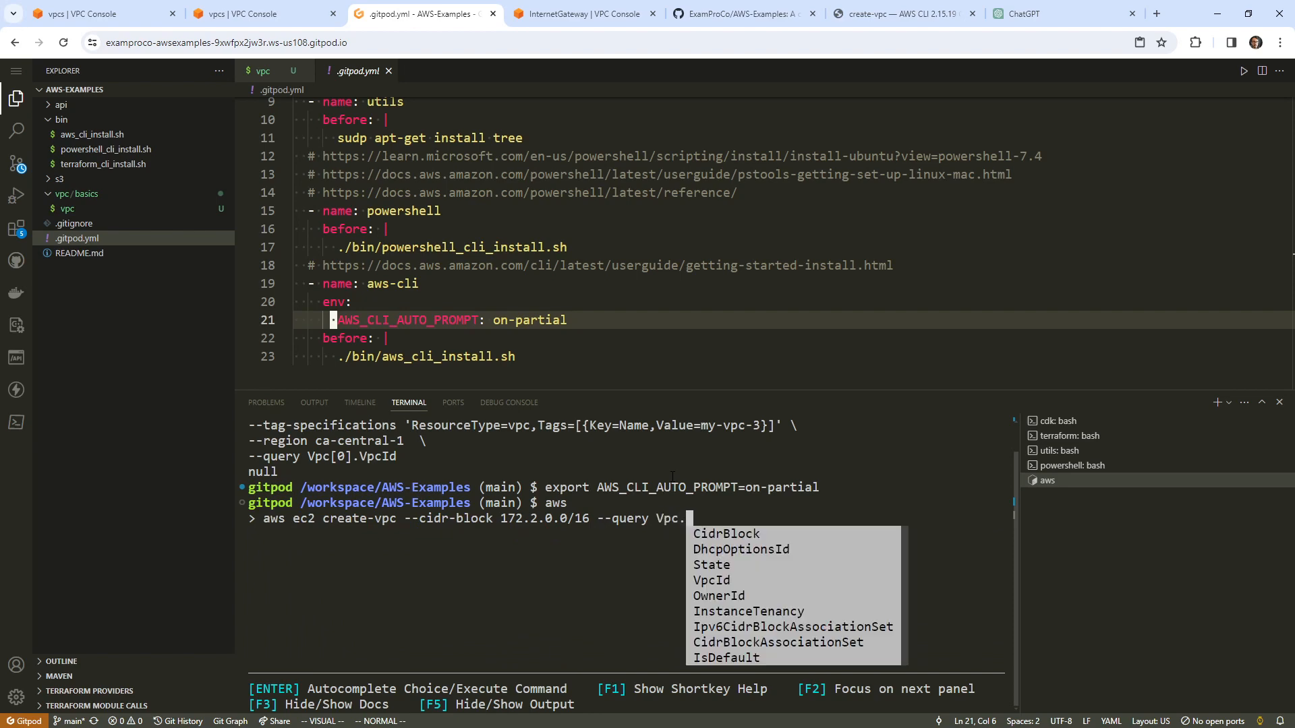
{"action": "type", "text": "VpcId"}
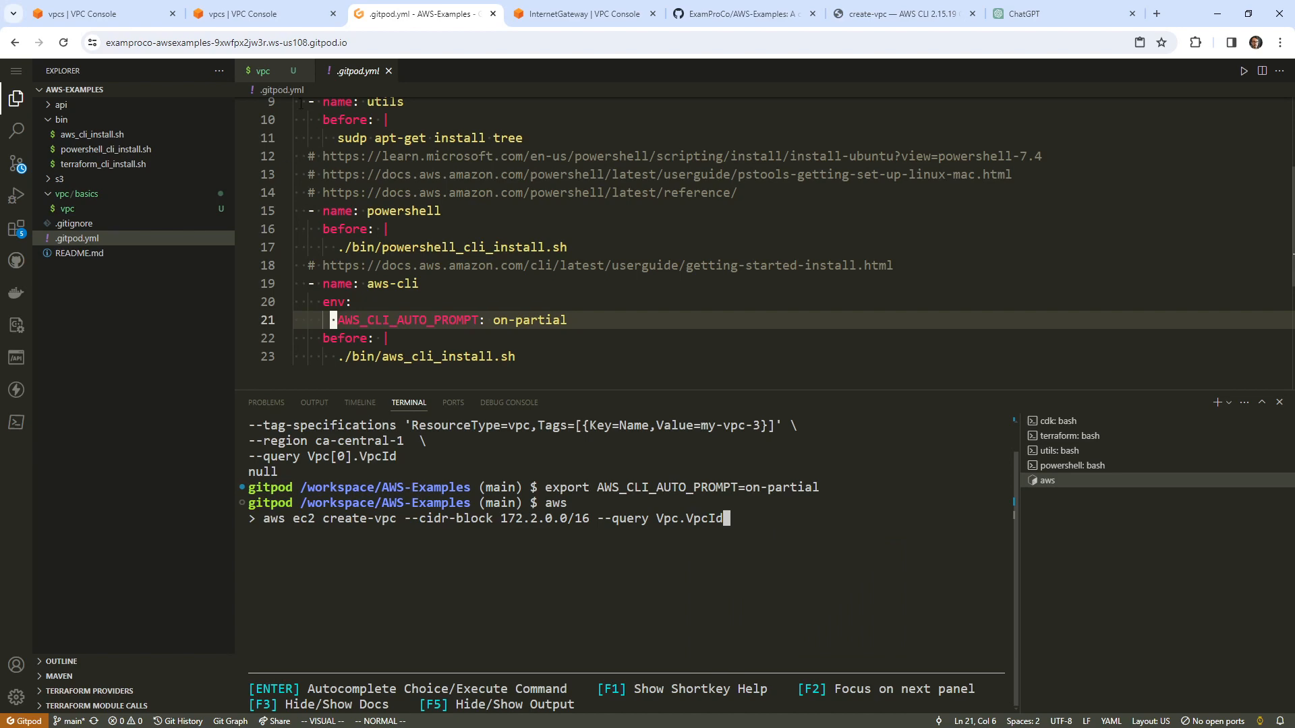
Step: Change the query of the create-vpc command in the vpc script to Vpc.VpcId
{"action": "left_click", "coordinate": [285, 20]}
{"action": "left_click", "coordinate": [418, 13]}
{"action": "left_click", "coordinate": [284, 71]}
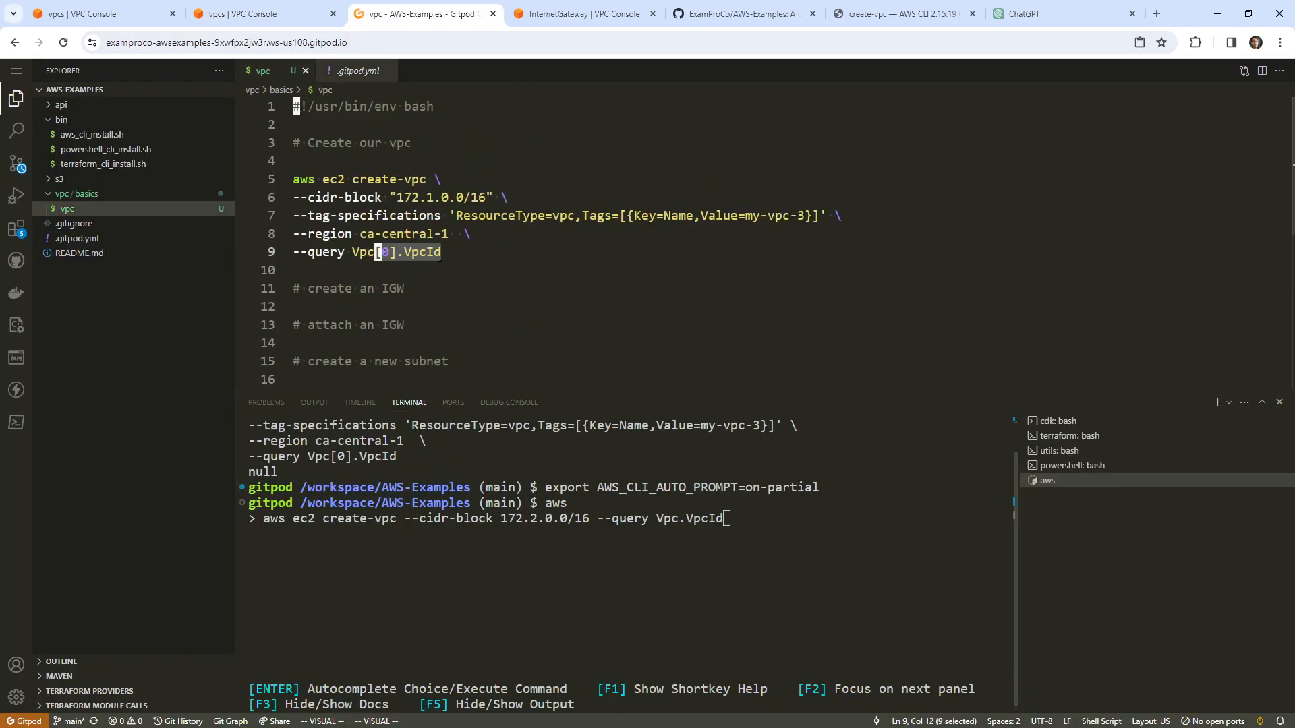
{"action": "key", "text": "l"}
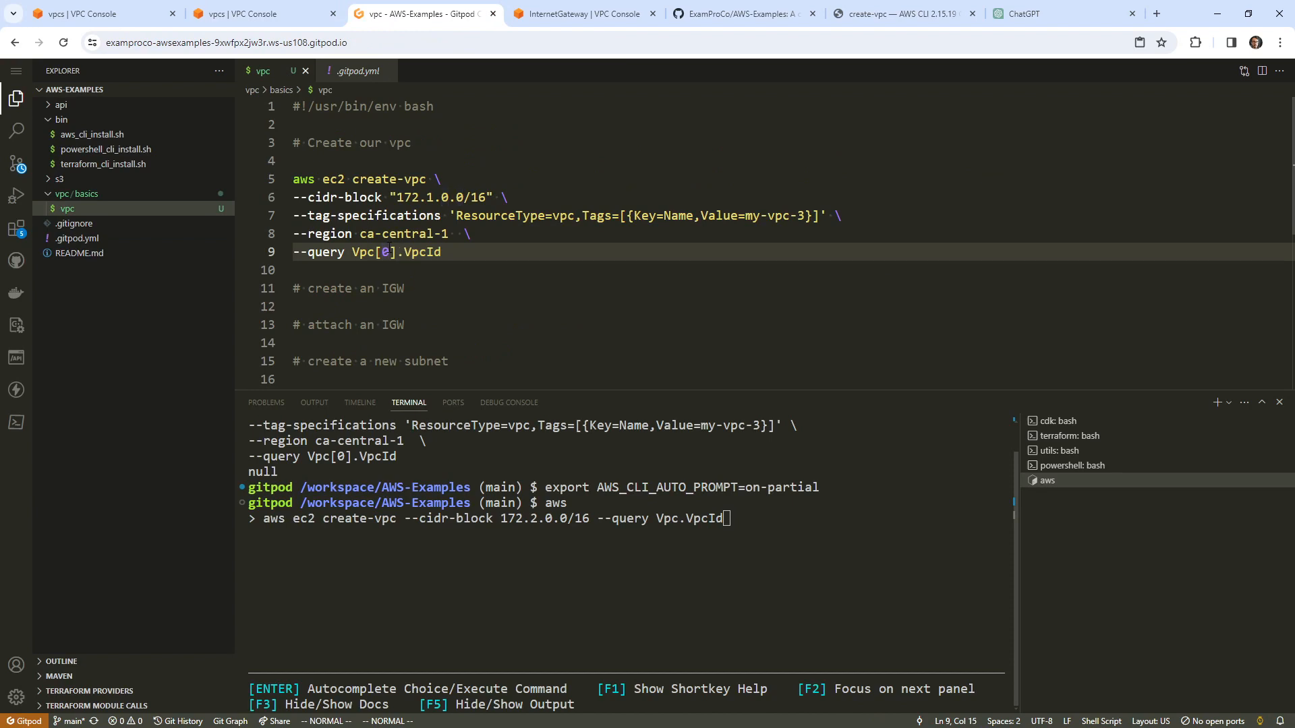
{"action": "key", "text": "h"}
{"action": "key", "text": "a"}
{"action": "key", "text": "BackSpace"}
{"action": "key", "text": "BackSpace"}
{"action": "key", "text": "BackSpace"}
Step: Leave the AWS CLI auto-prompt without running its command and clear the terminal
{"action": "key", "text": "Return"}
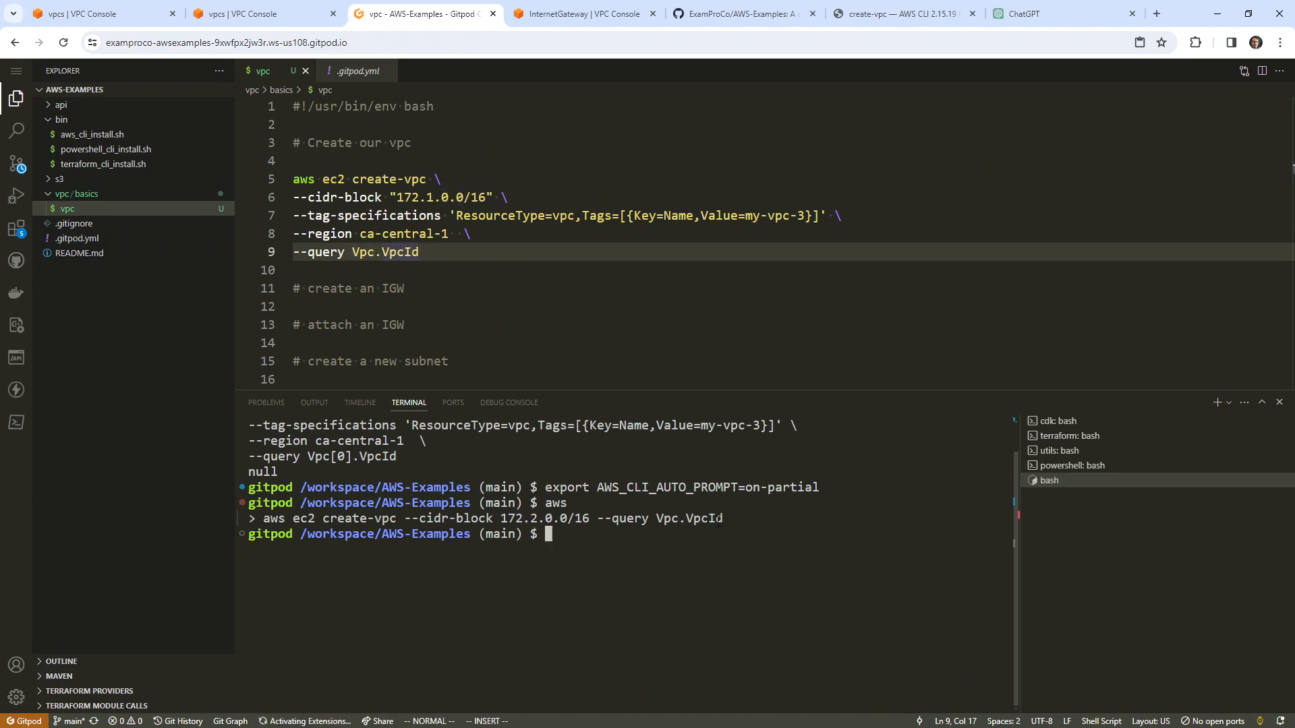
{"action": "type", "text": "clear"}
{"action": "key", "text": "Return"}
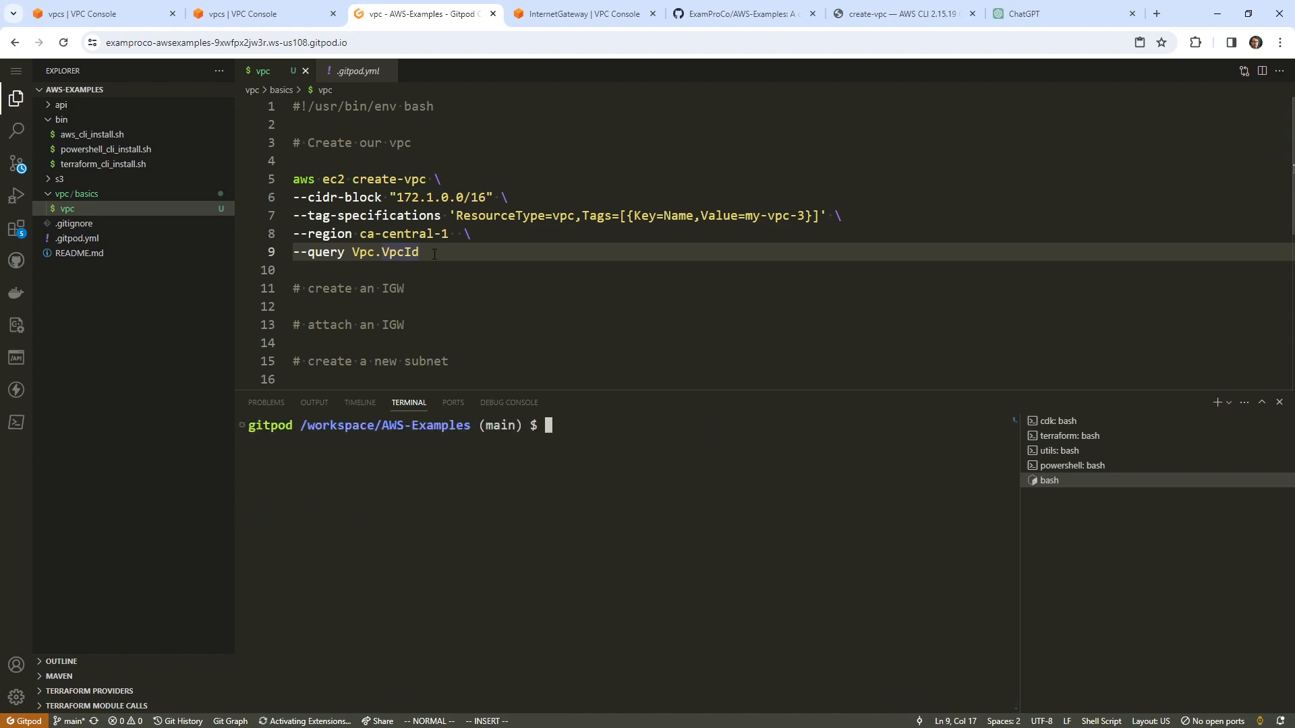
{"action": "left_click_drag", "start_coordinate": [422, 252], "coordinate": [290, 179]}
{"action": "right_click", "coordinate": [428, 196]}
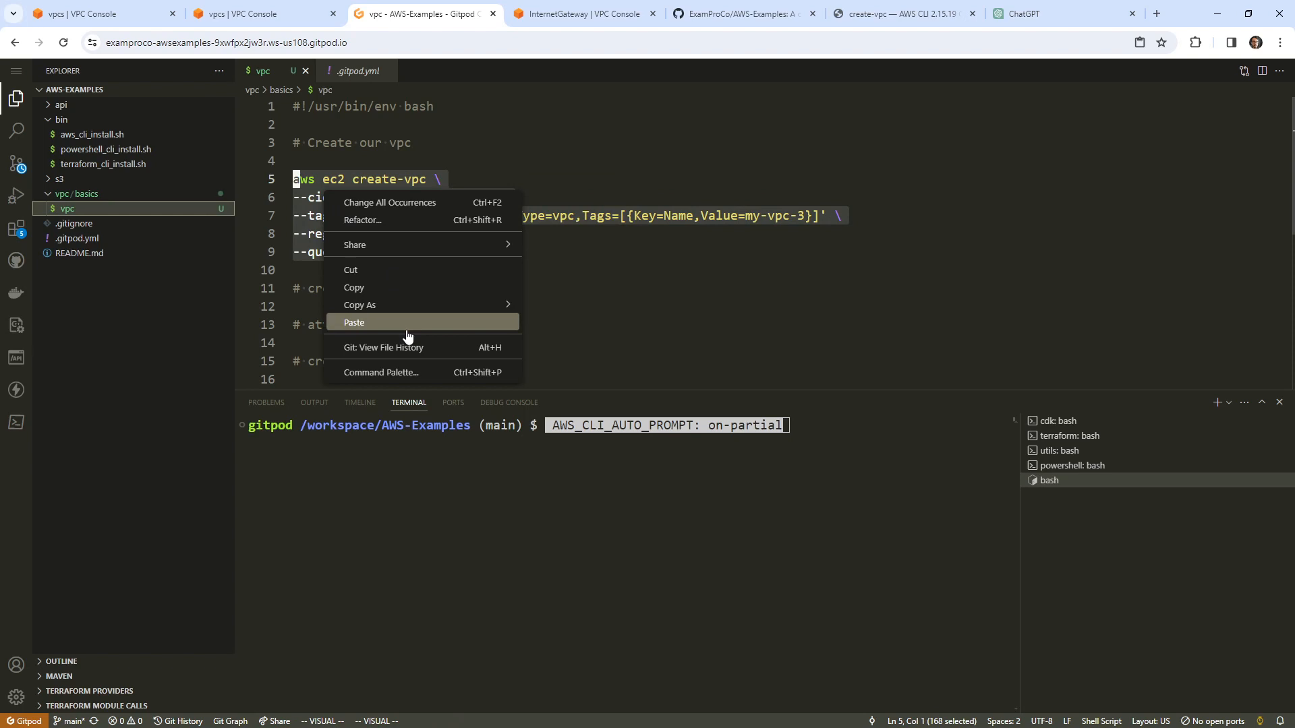
{"action": "left_click", "coordinate": [404, 288]}
{"action": "key", "text": "ctrl+c"}
{"action": "type", "text": "clear"}
{"action": "key", "text": "Return"}
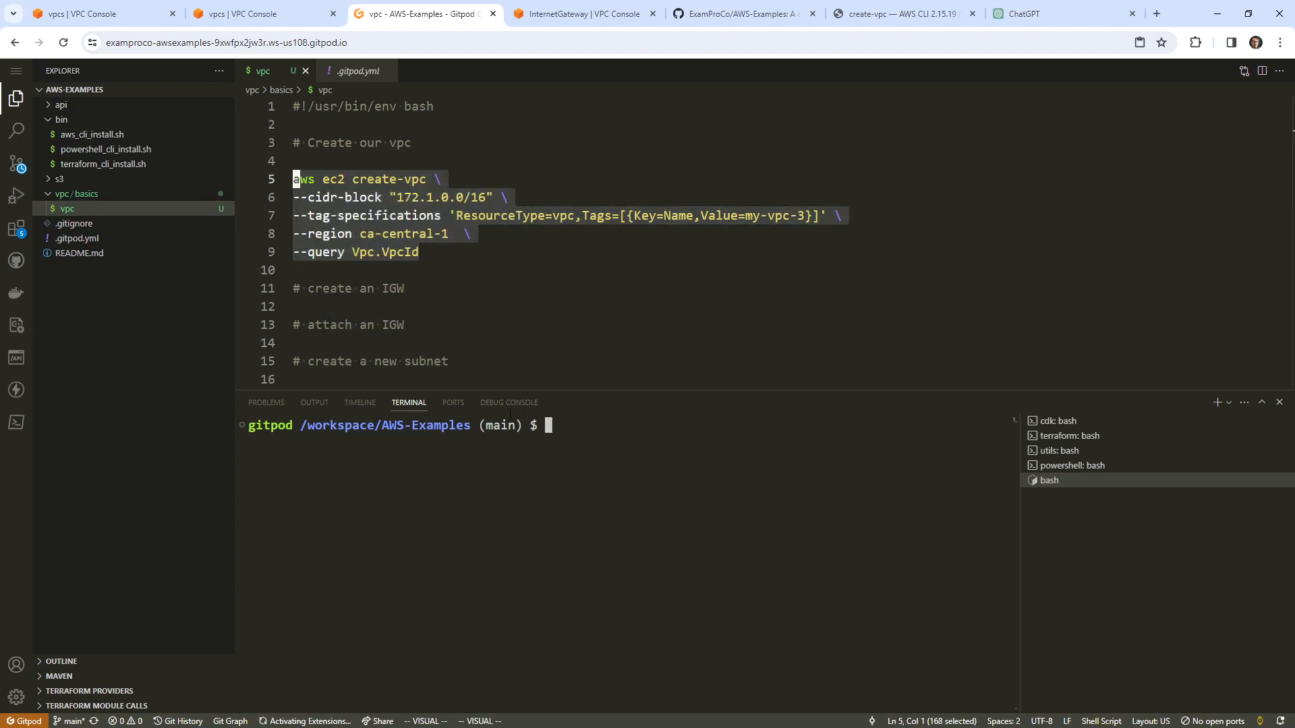
Step: Copy the selected create-vpc command with the Vpc.VpcId query from the script and run it in the terminal
{"action": "right_click", "coordinate": [407, 247]}
{"action": "left_click", "coordinate": [448, 341]}
{"action": "right_click", "coordinate": [585, 457]}
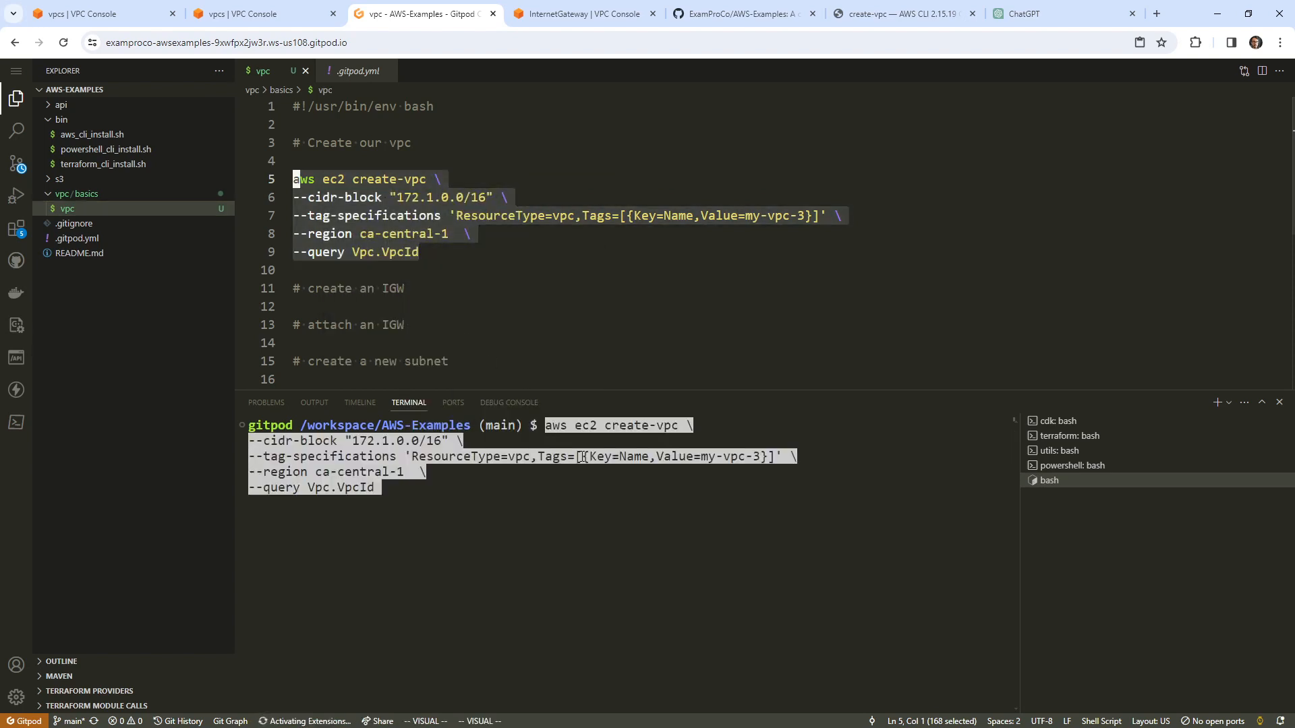
{"action": "key", "text": "Return"}
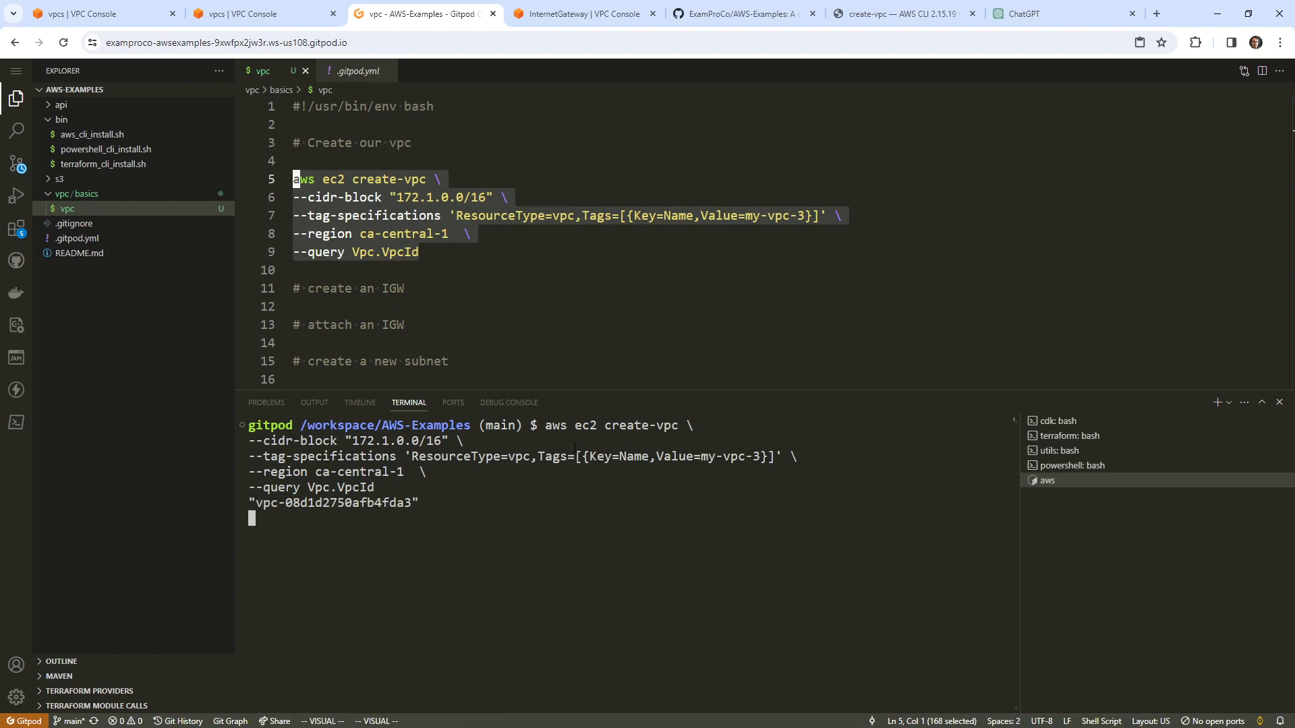
{"action": "left_click_drag", "start_coordinate": [434, 503], "coordinate": [271, 503]}
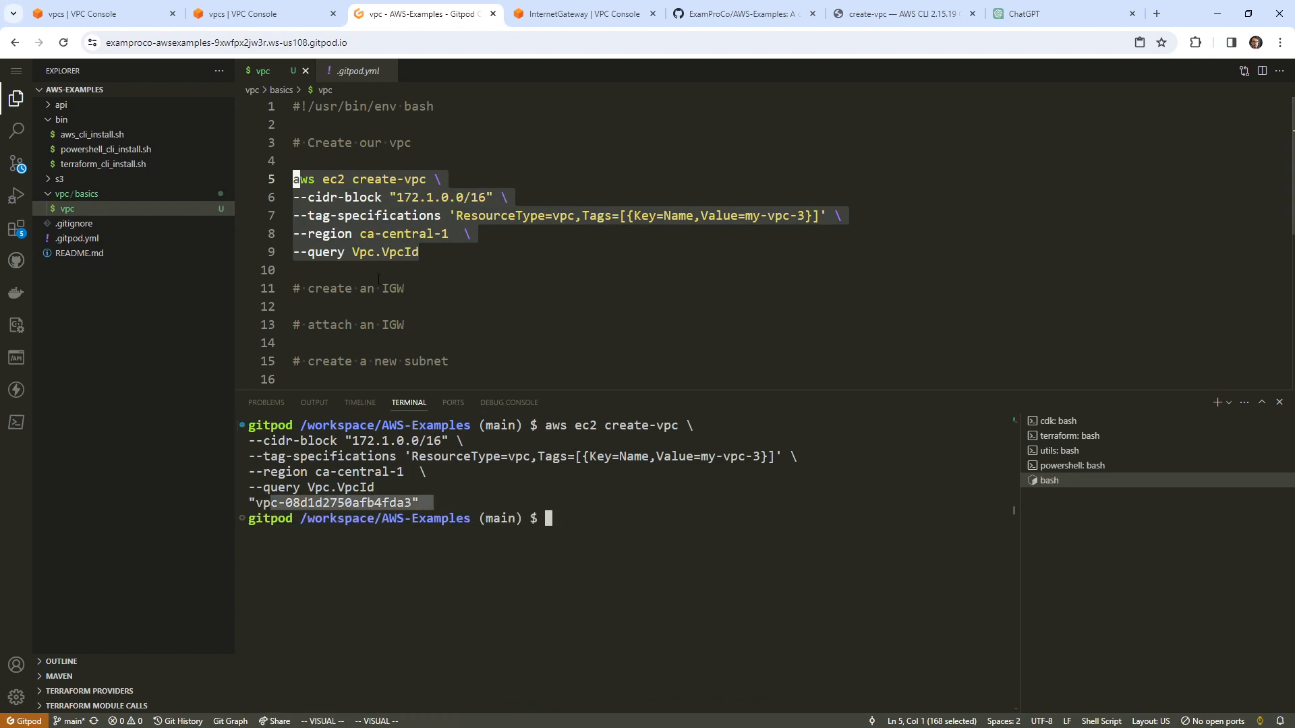
Step: Continue the create-vpc command in the script with a further line containing --output text
{"action": "left_click", "coordinate": [407, 252]}
{"action": "left_click", "coordinate": [475, 249]}
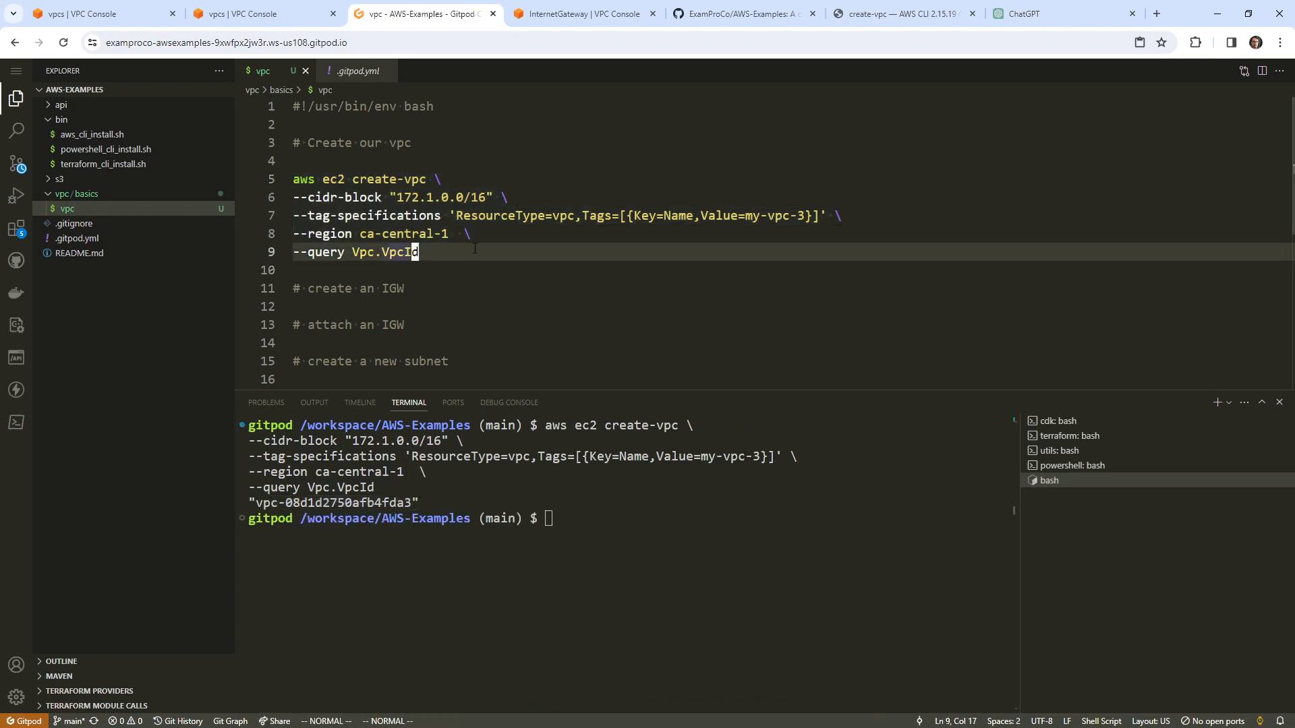
{"action": "type", "text": "a \\"}
{"action": "key", "text": "Return"}
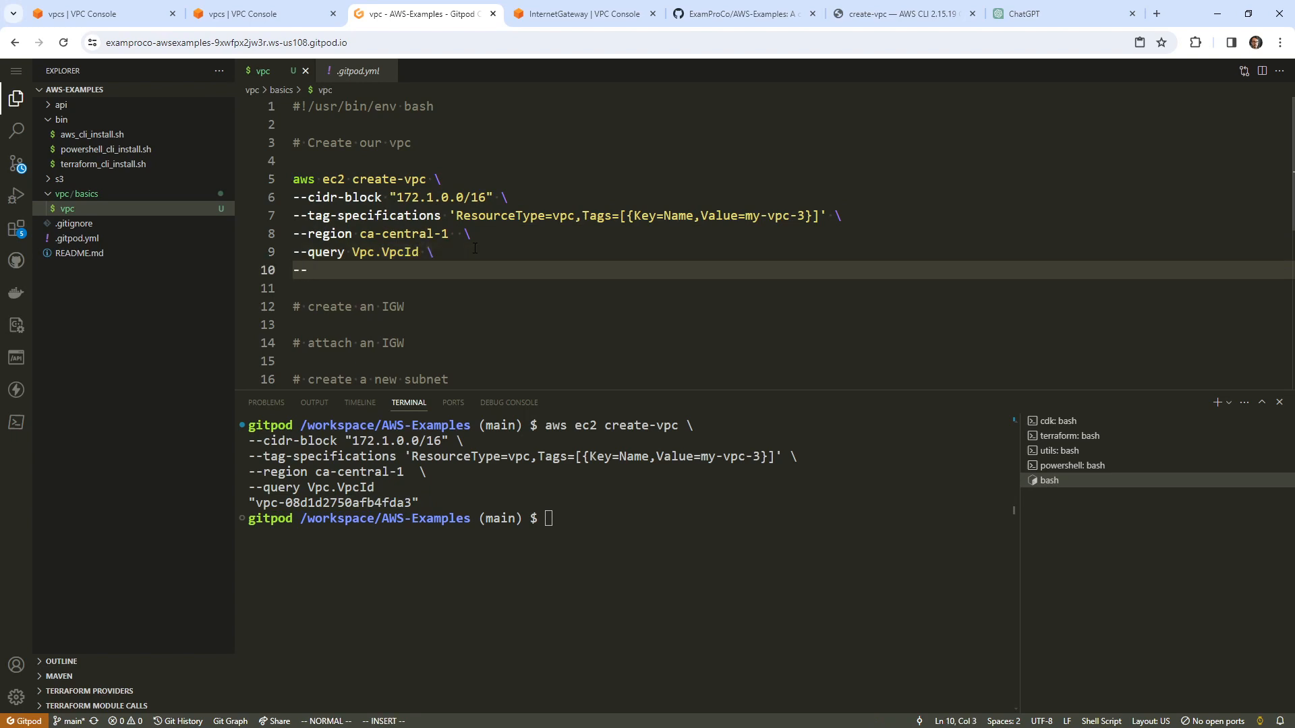
{"action": "type", "text": "--output text"}
{"action": "key", "text": "Escape"}
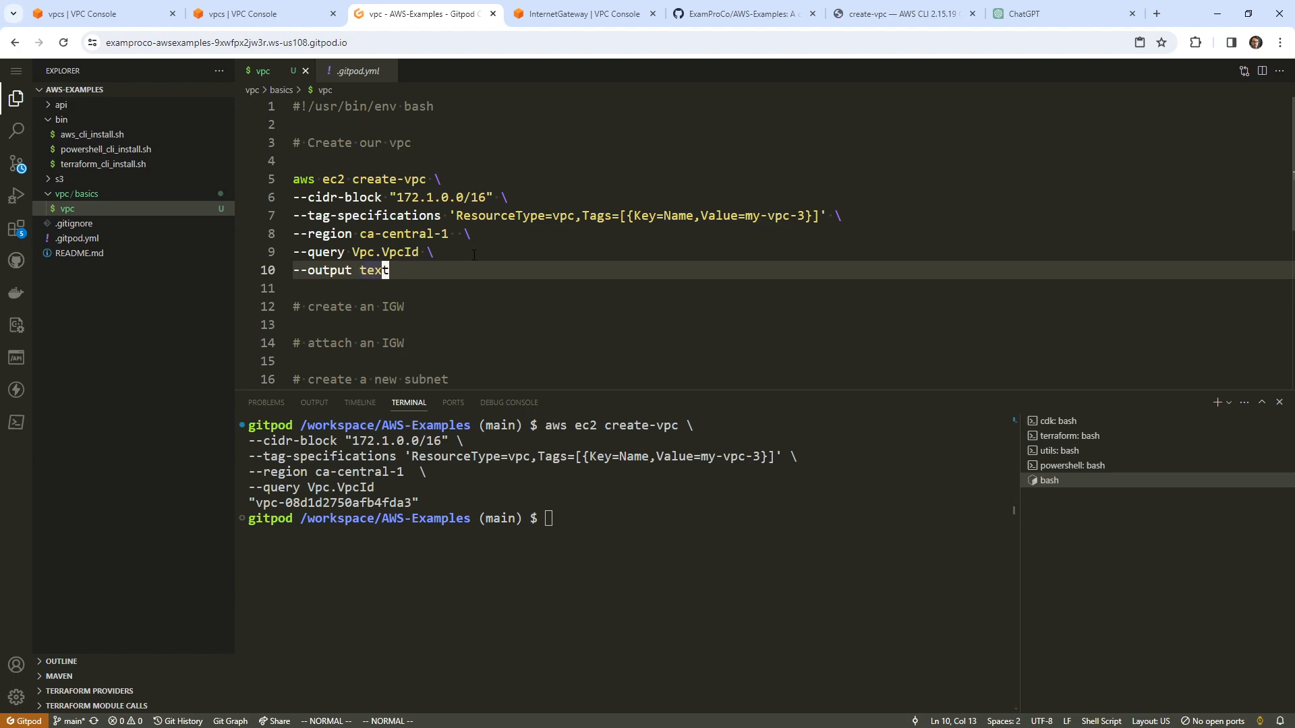
Step: Switch to the AWS VPC console, refresh the ca-central-1 VPC list and delete my-vpc-3
{"action": "left_click", "coordinate": [540, 555]}
{"action": "left_click", "coordinate": [251, 13]}
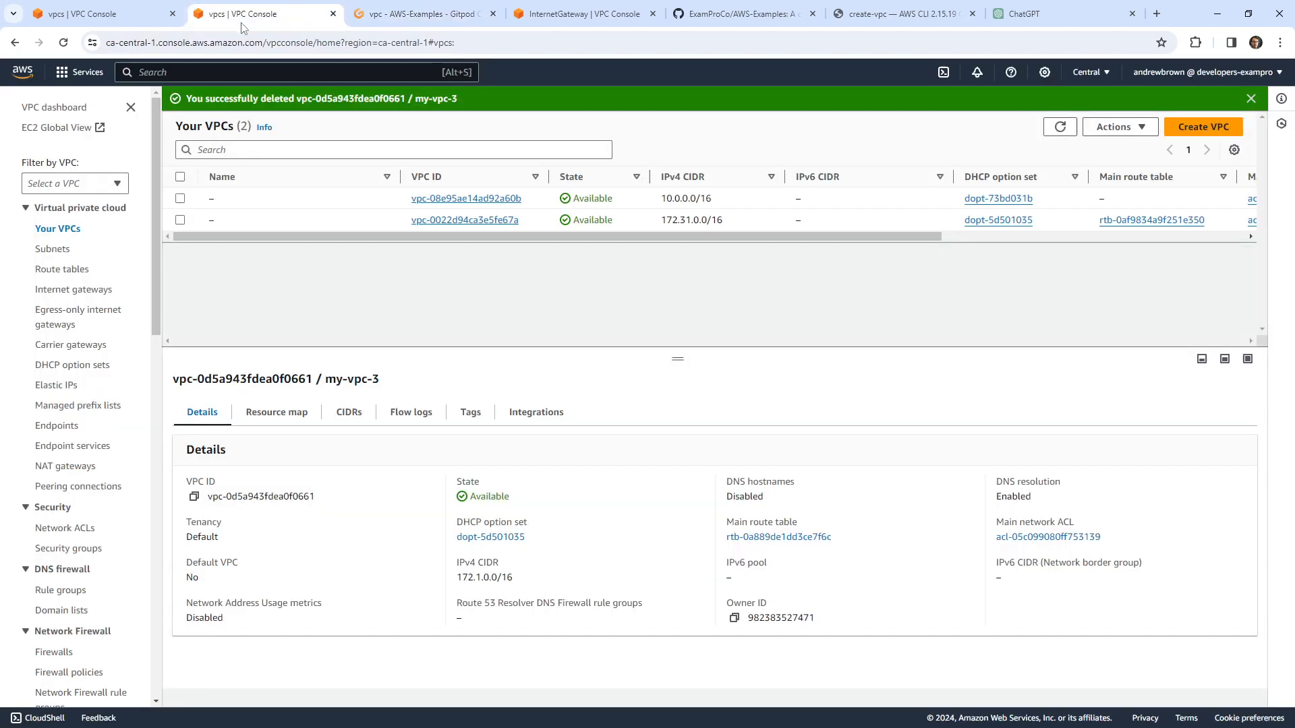
{"action": "left_click", "coordinate": [1060, 127]}
{"action": "left_click", "coordinate": [181, 196]}
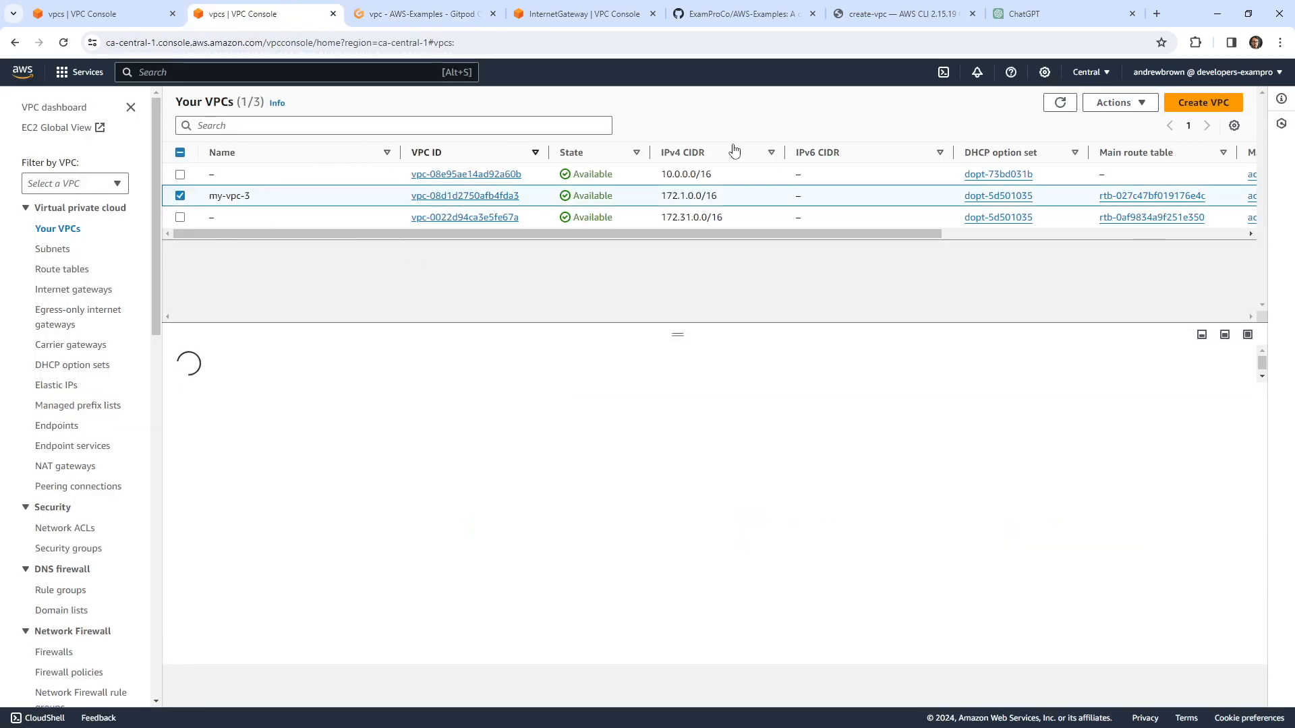
{"action": "left_click", "coordinate": [1114, 102]}
{"action": "left_click", "coordinate": [1119, 249]}
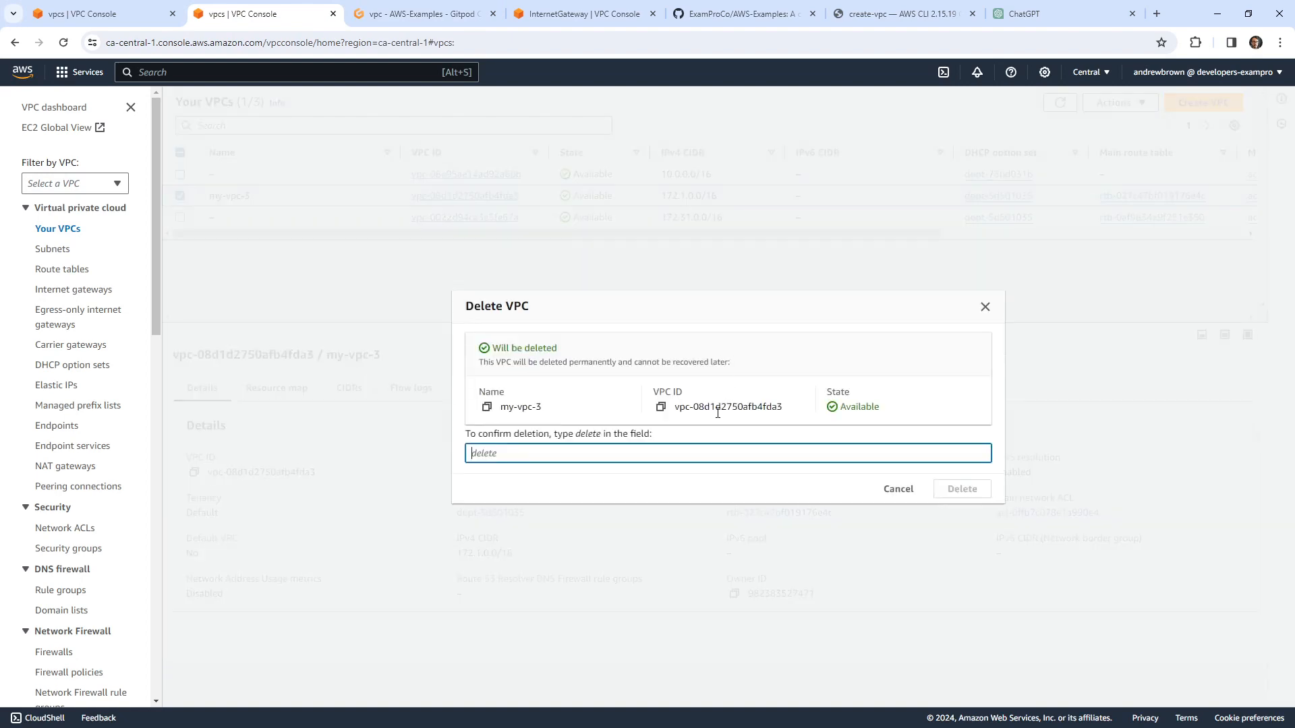
{"action": "type", "text": "delete"}
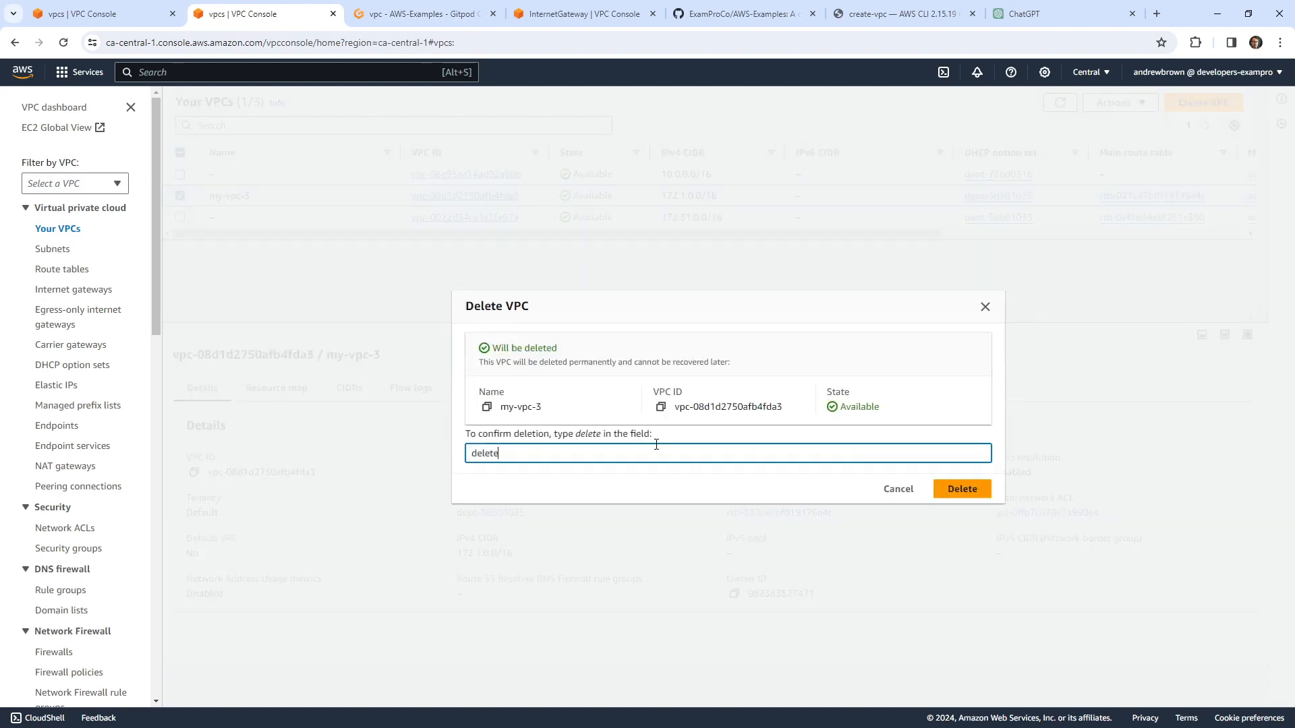
{"action": "left_click", "coordinate": [962, 489]}
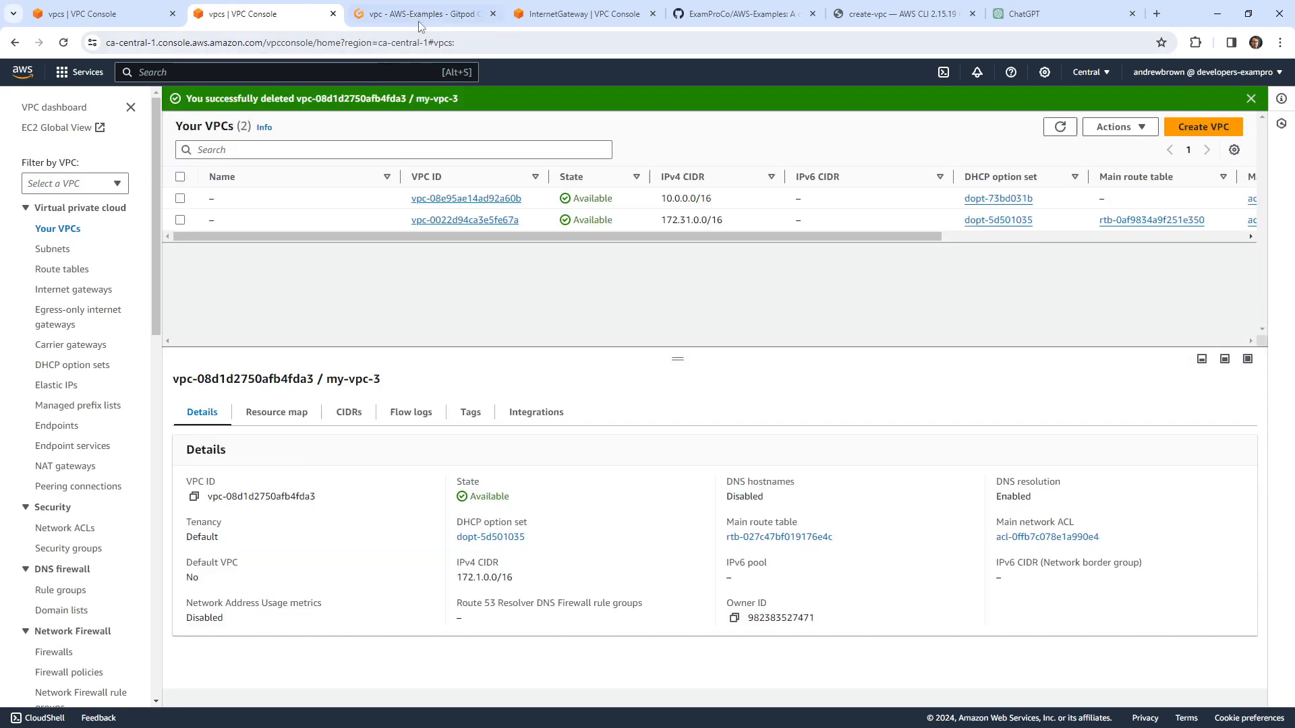
Step: Return to the vpc script, copy the create-vpc command including --output text and run it in the terminal
{"action": "left_click", "coordinate": [418, 13]}
{"action": "left_click_drag", "start_coordinate": [398, 280], "coordinate": [276, 184]}
{"action": "key", "text": "ctrl+c"}
{"action": "left_click", "coordinate": [664, 519]}
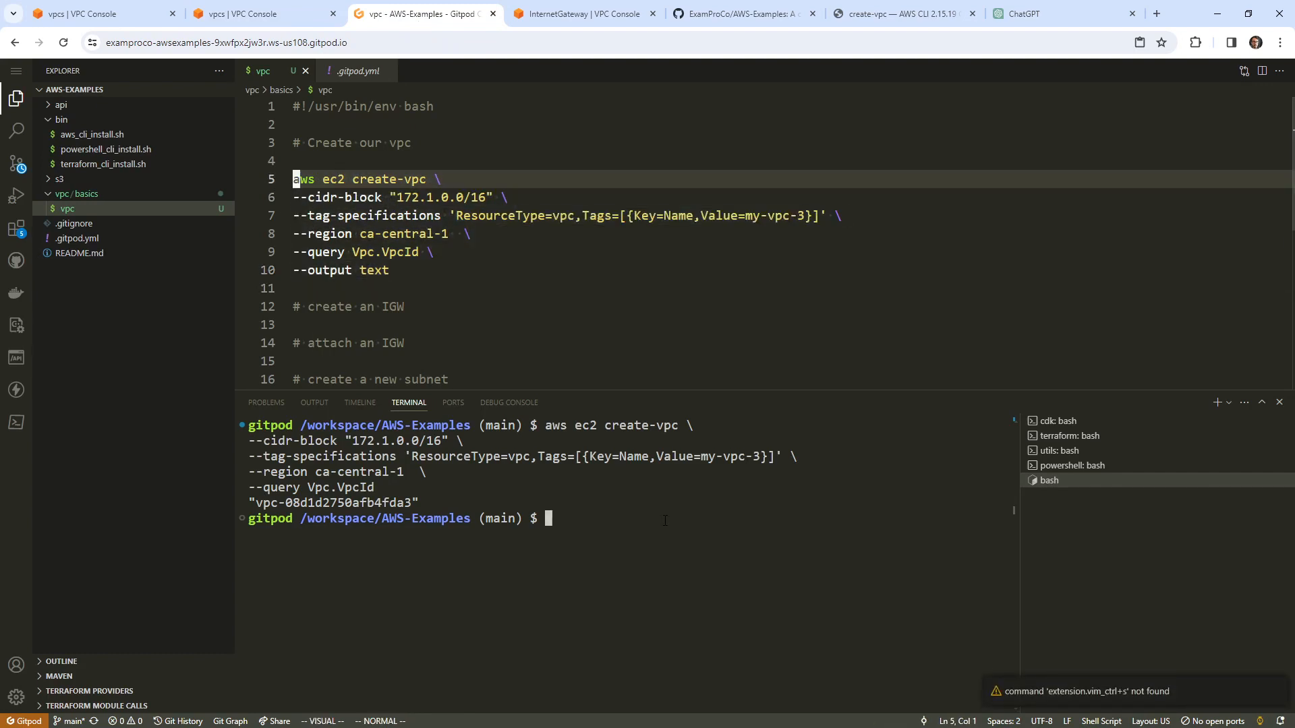
{"action": "key", "text": "ctrl+v"}
{"action": "key", "text": "Return"}
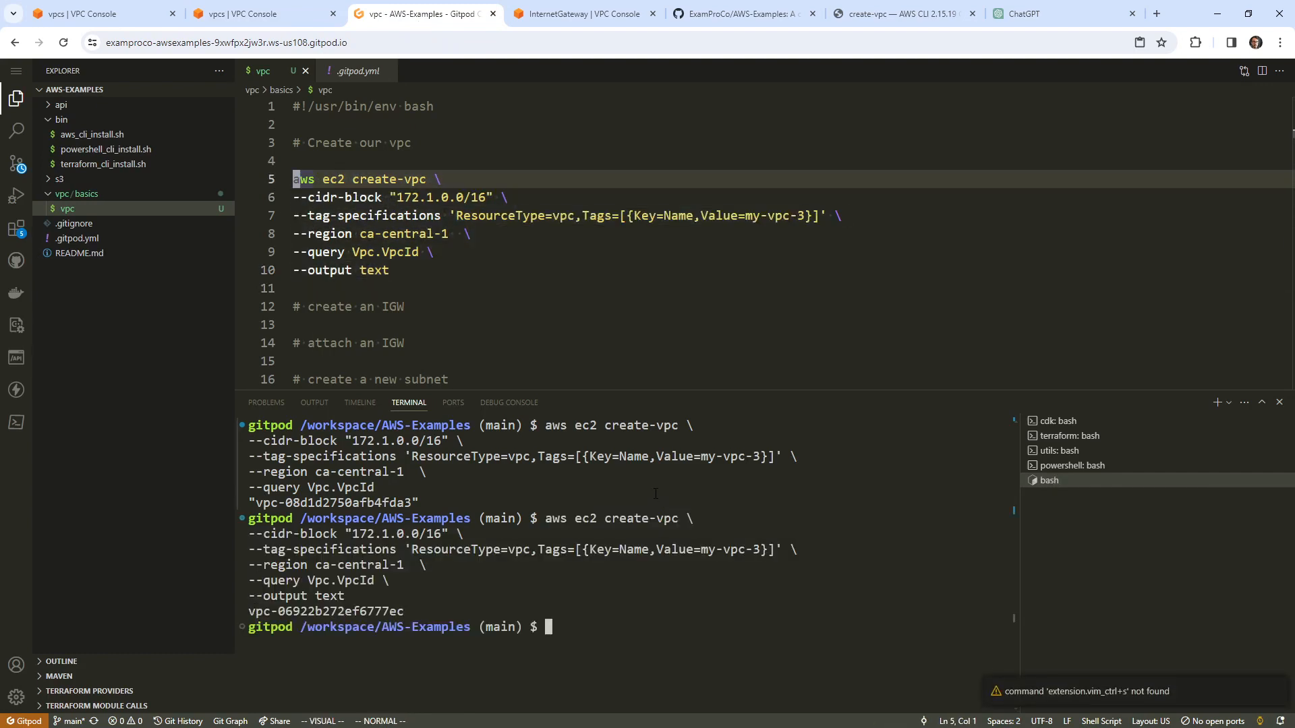
{"action": "left_click_drag", "start_coordinate": [367, 612], "coordinate": [272, 597]}
Step: Wrap the whole create-vpc command in the script in a $( ) command substitution
{"action": "left_click", "coordinate": [405, 234]}
{"action": "left_click", "coordinate": [384, 198]}
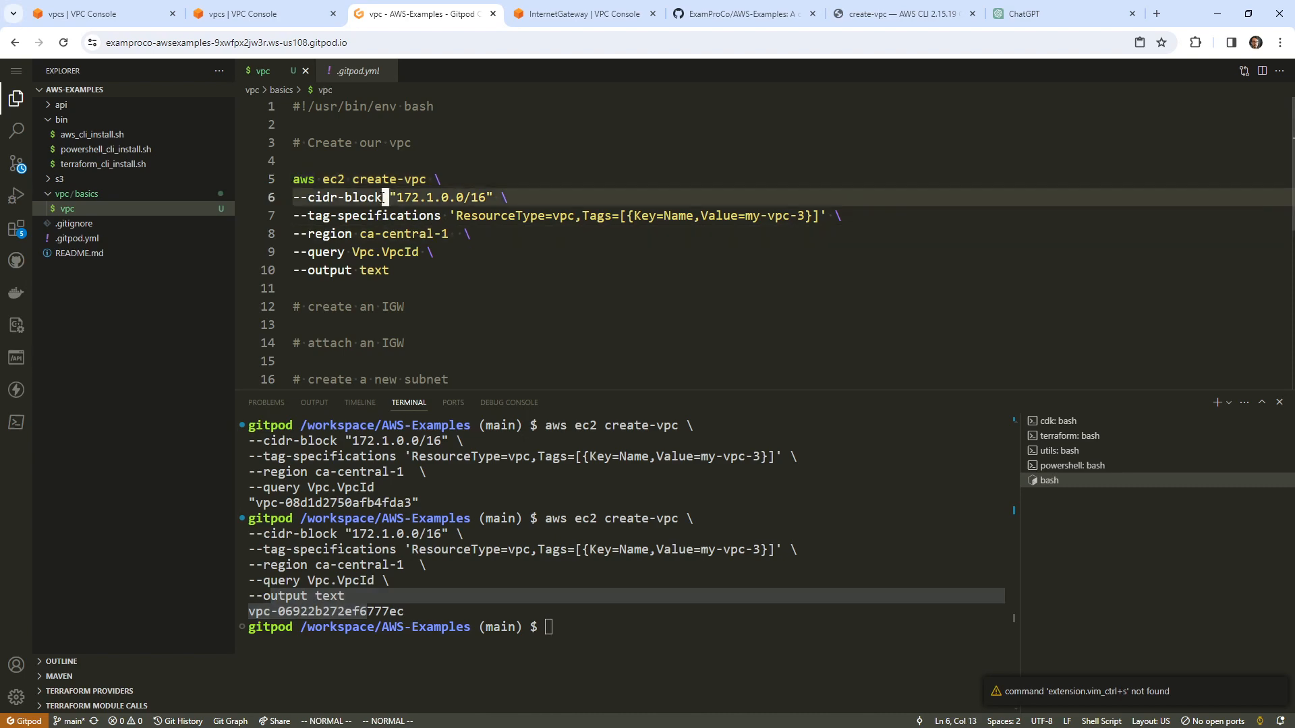
{"action": "key", "text": "k"}
{"action": "key", "text": "shift+i"}
{"action": "type", "text": "$("}
{"action": "key", "text": "Escape"}
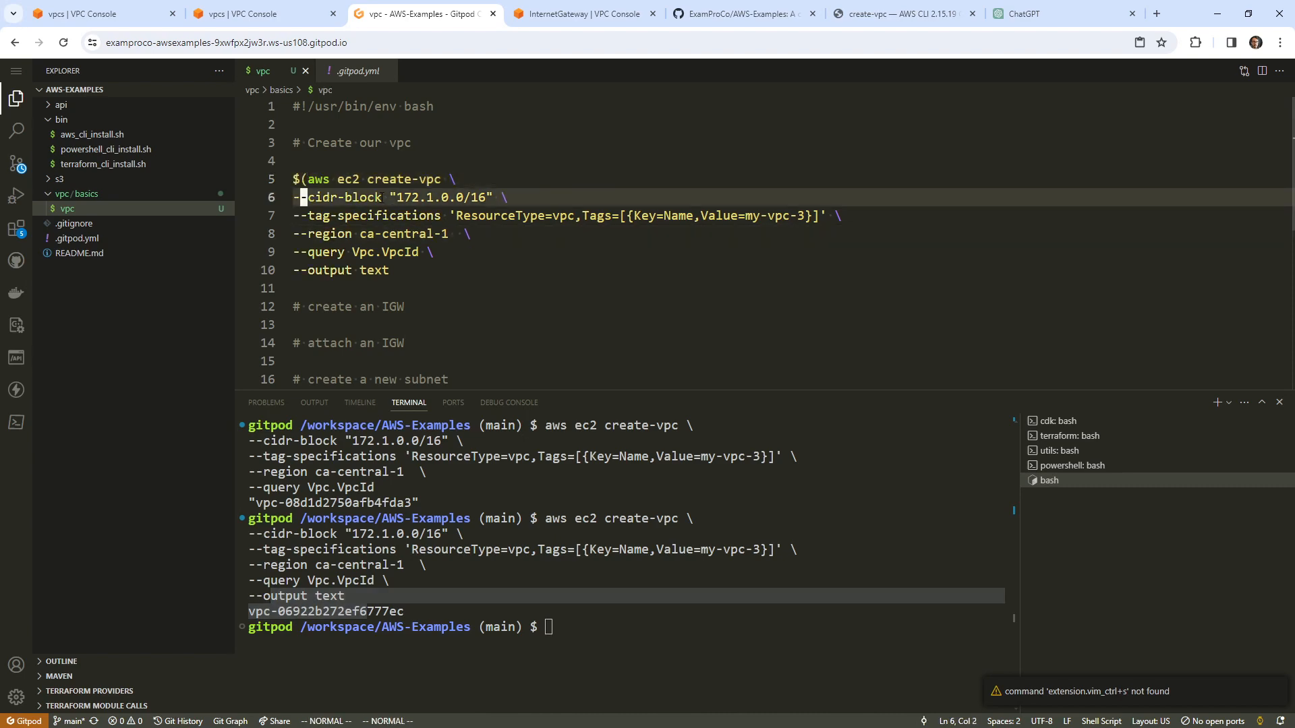
{"action": "key", "text": "j"}
{"action": "key", "text": "j"}
{"action": "key", "text": "j"}
{"action": "key", "text": "j"}
{"action": "key", "text": "j"}
{"action": "key", "text": "shift+a"}
{"action": "type", "text": ")"}
{"action": "key", "text": "Escape"}
Step: Assign the create-vpc command substitution to a variable named VPC_ID
{"action": "key", "text": "k"}
{"action": "key", "text": "k"}
{"action": "key", "text": "k"}
{"action": "key", "text": "k"}
{"action": "key", "text": "k"}
{"action": "key", "text": "shift+i"}
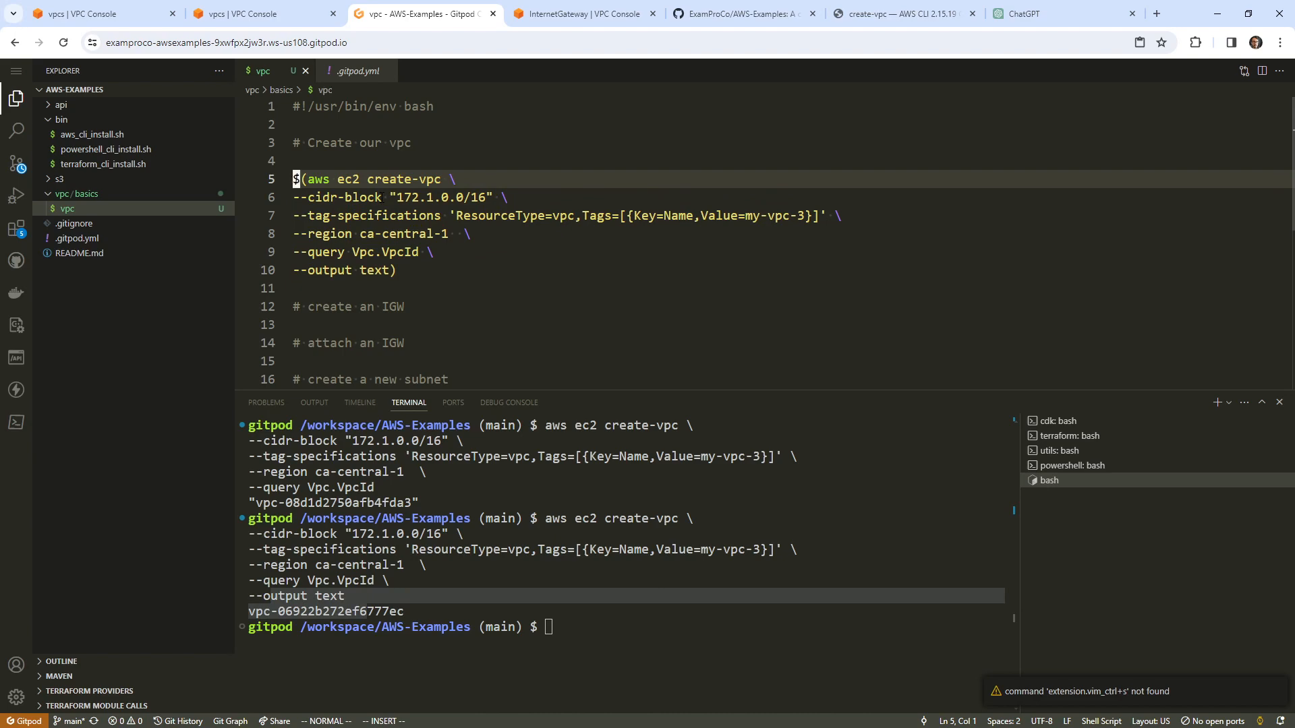
{"action": "type", "text": "VPC_ID="}
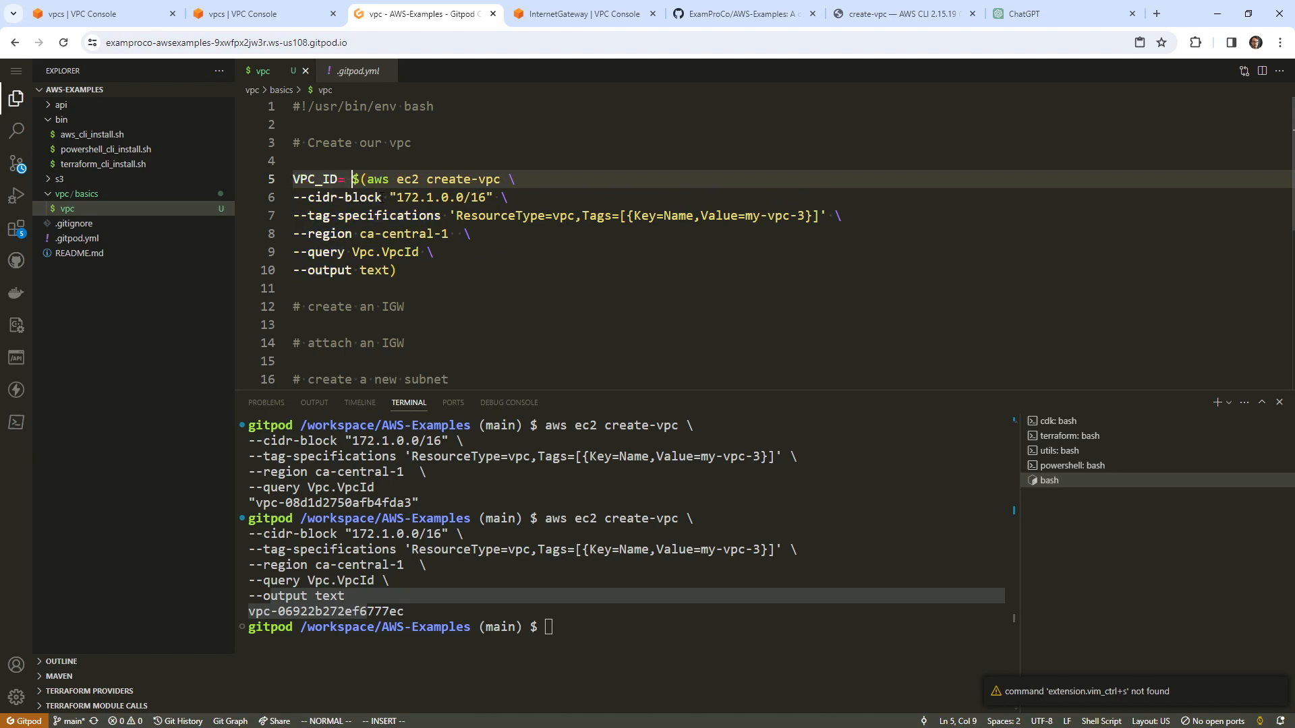
{"action": "key", "text": "Escape"}
Step: Put export in front of the VPC_ID assignment and copy the full command
{"action": "key", "text": "shift+i"}
{"action": "type", "text": "export"}
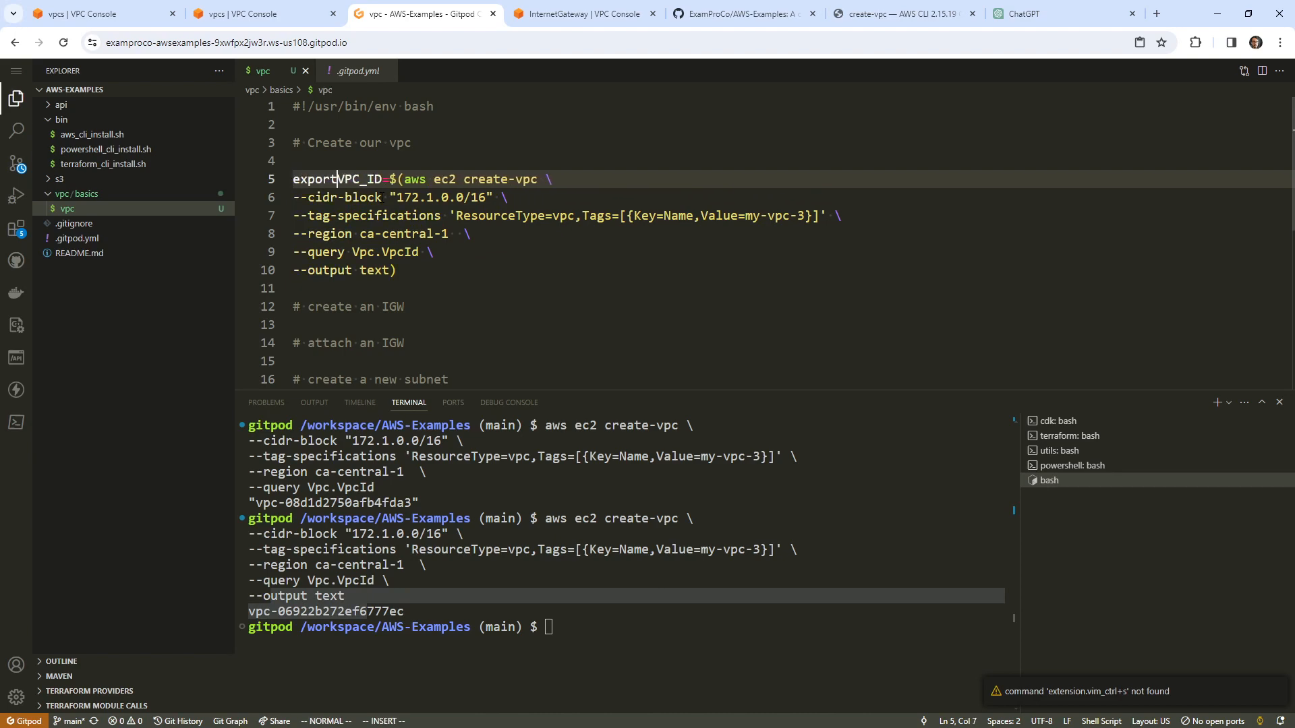
{"action": "key", "text": "Escape"}
{"action": "left_click_drag", "start_coordinate": [439, 271], "coordinate": [294, 179]}
{"action": "key", "text": "ctrl+c"}
Step: In the AWS VPC console, refresh the list and delete the newly created my-vpc-3 with CIDR 172.1.0.0/16
{"action": "left_click", "coordinate": [255, 21]}
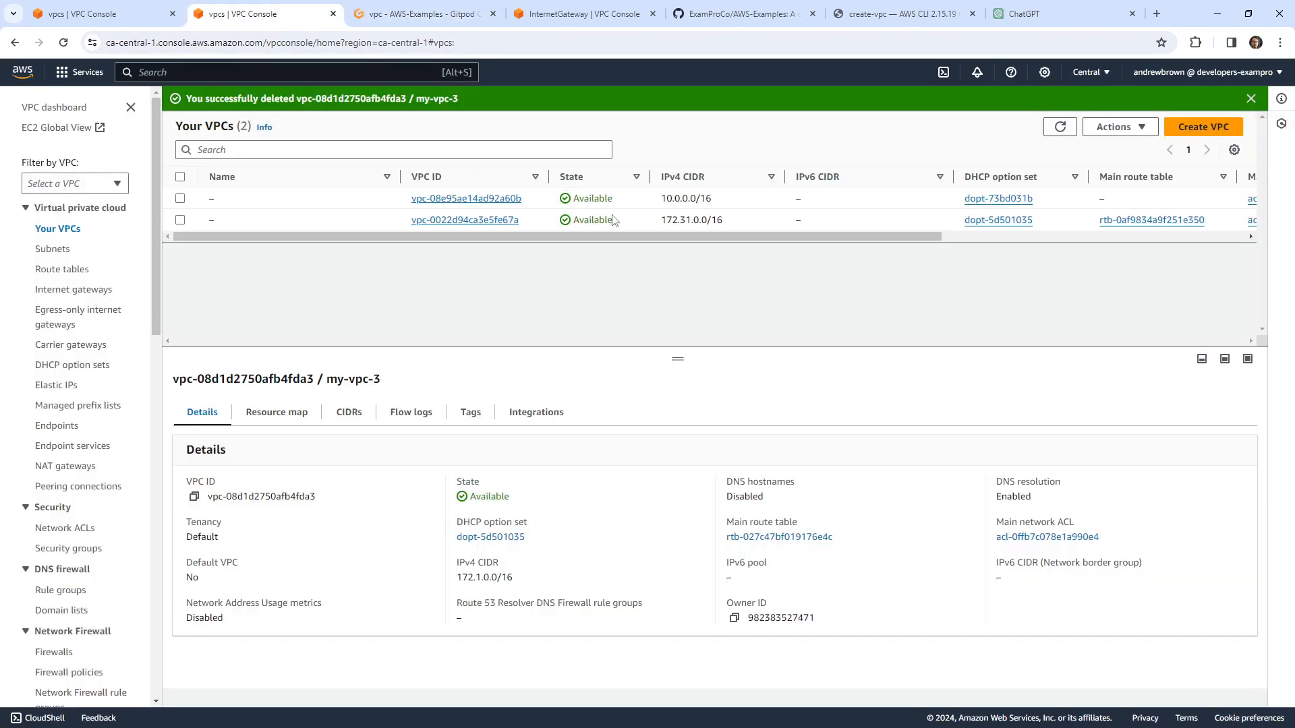
{"action": "left_click", "coordinate": [1060, 127]}
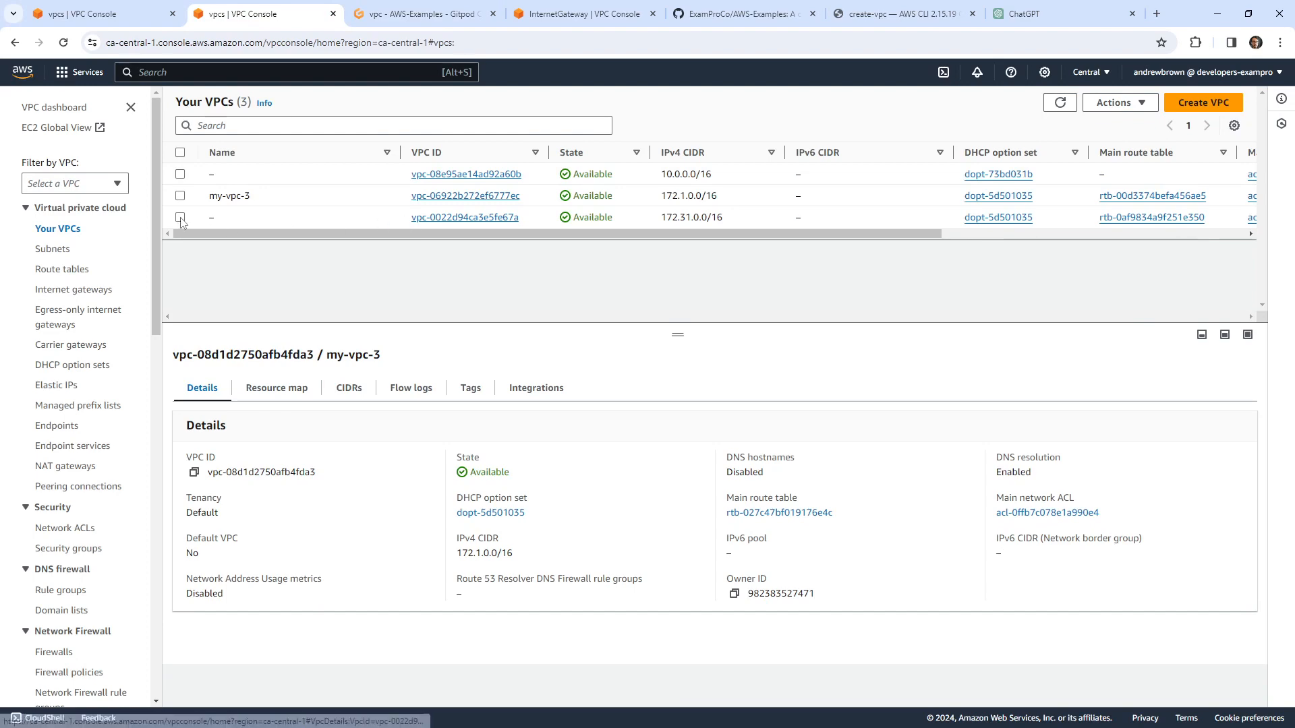
{"action": "left_click", "coordinate": [181, 195]}
{"action": "left_click", "coordinate": [1116, 102]}
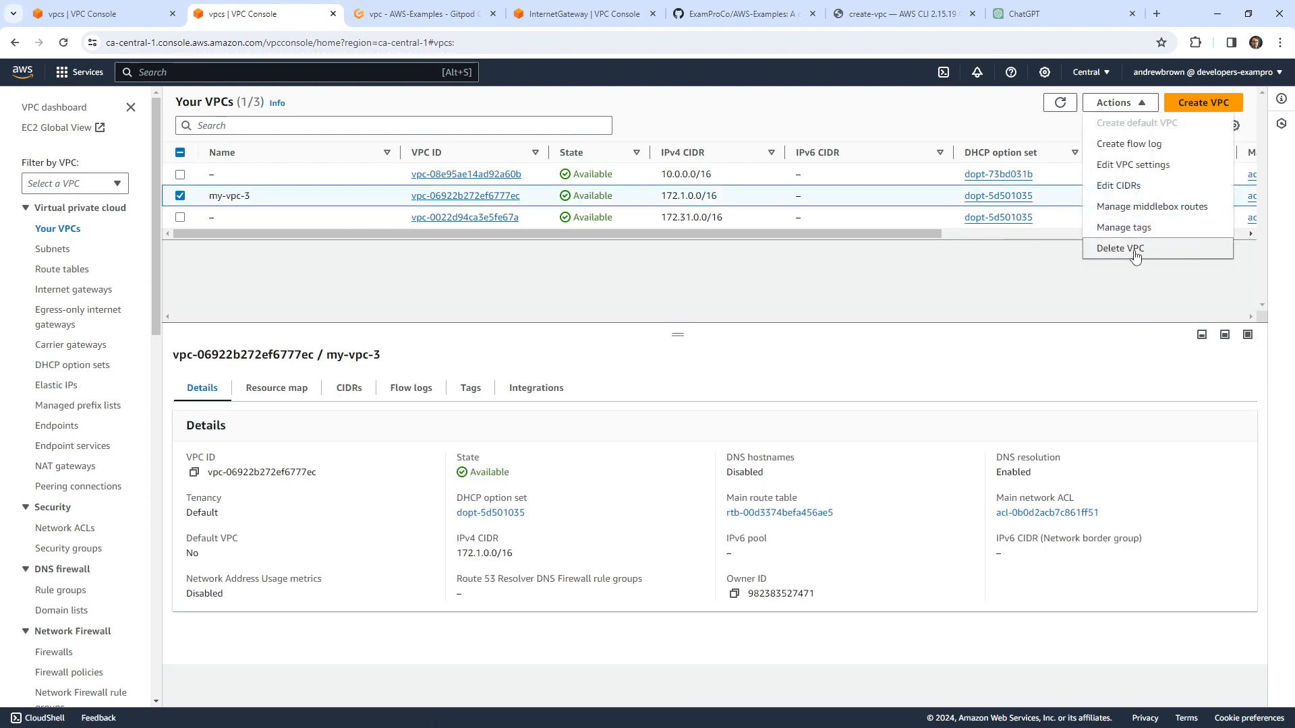
{"action": "left_click", "coordinate": [1133, 249]}
{"action": "type", "text": "de"}
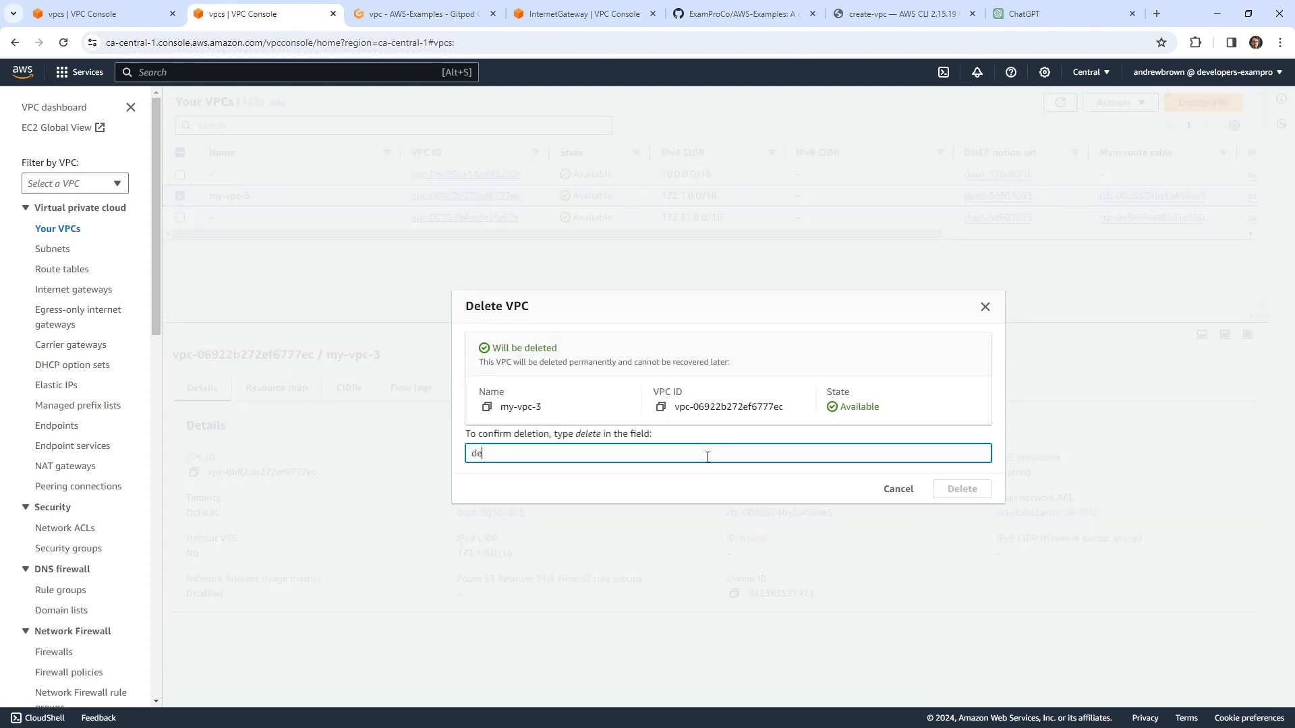
{"action": "type", "text": "lete"}
{"action": "left_click", "coordinate": [955, 488]}
Step: Return to the vpc script and remove export from in front of the VPC_ID assignment
{"action": "left_click", "coordinate": [418, 13]}
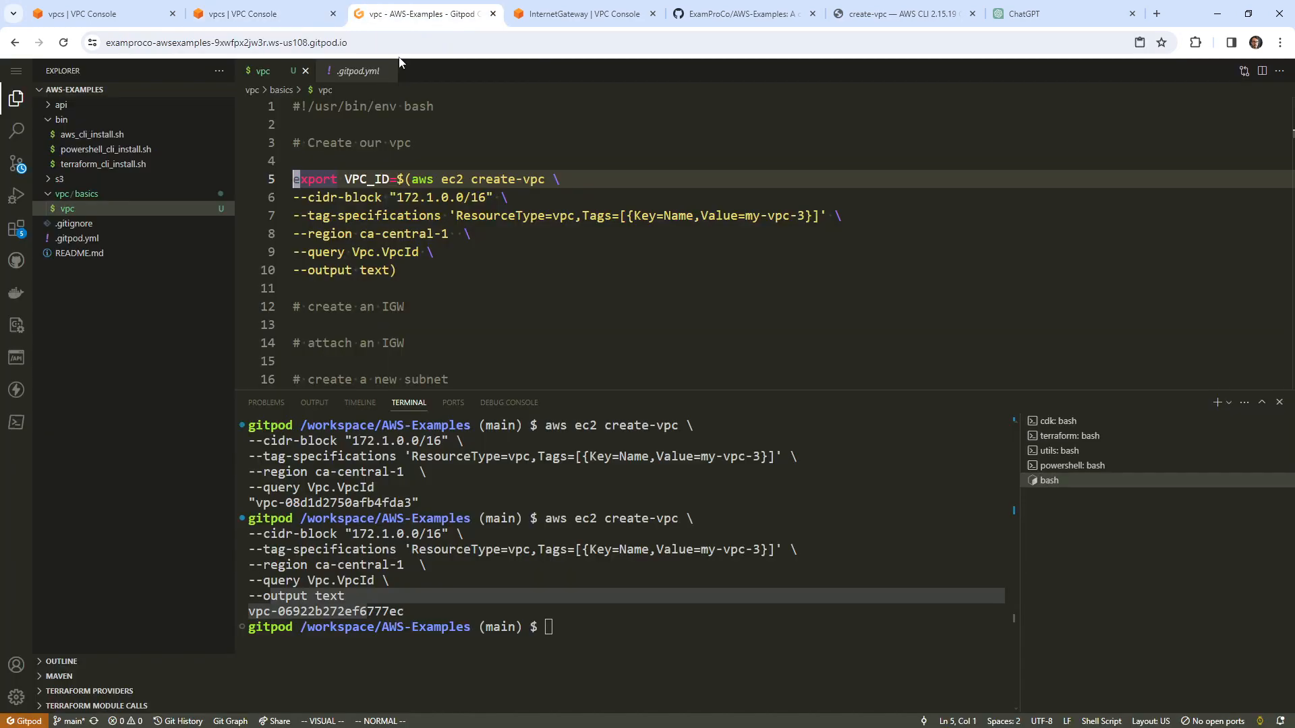
{"action": "left_click", "coordinate": [311, 179]}
{"action": "key", "text": "d"}
{"action": "key", "text": "a"}
{"action": "key", "text": "w"}
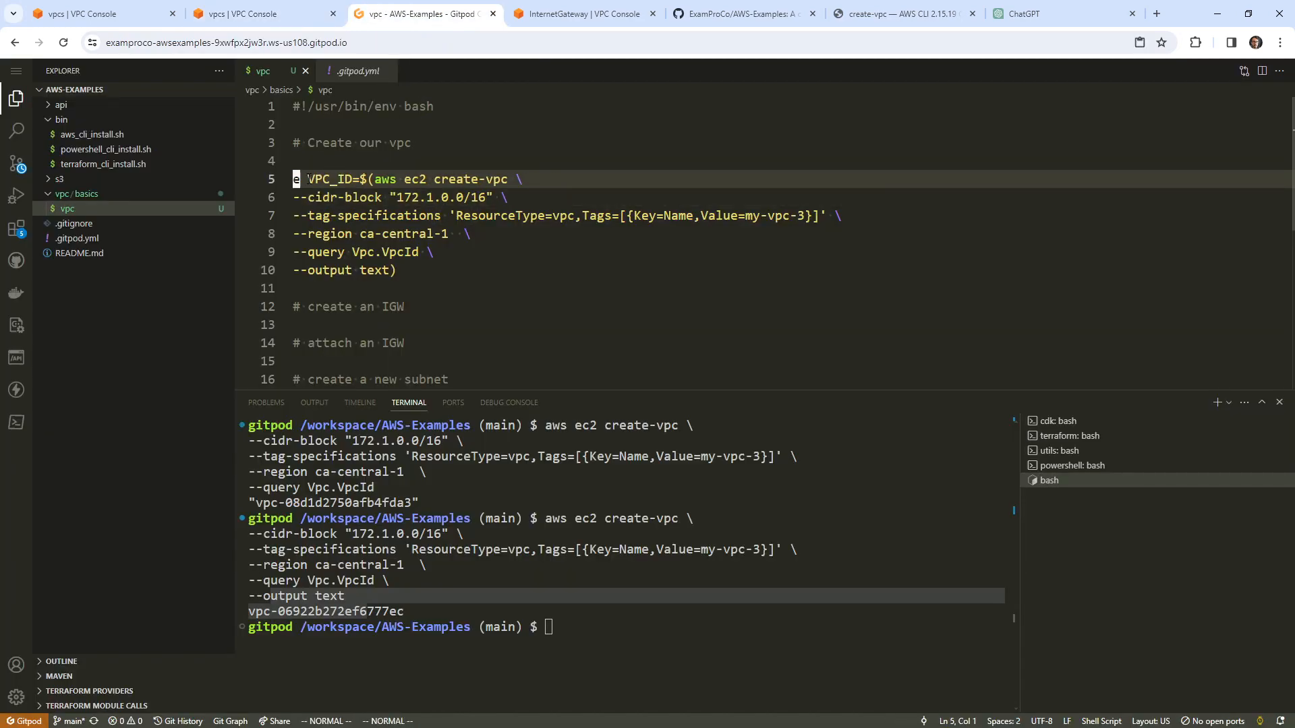
Step: Add the line echo $VPC_ID below the create-vpc command, separated by a blank line
{"action": "left_click", "coordinate": [417, 273]}
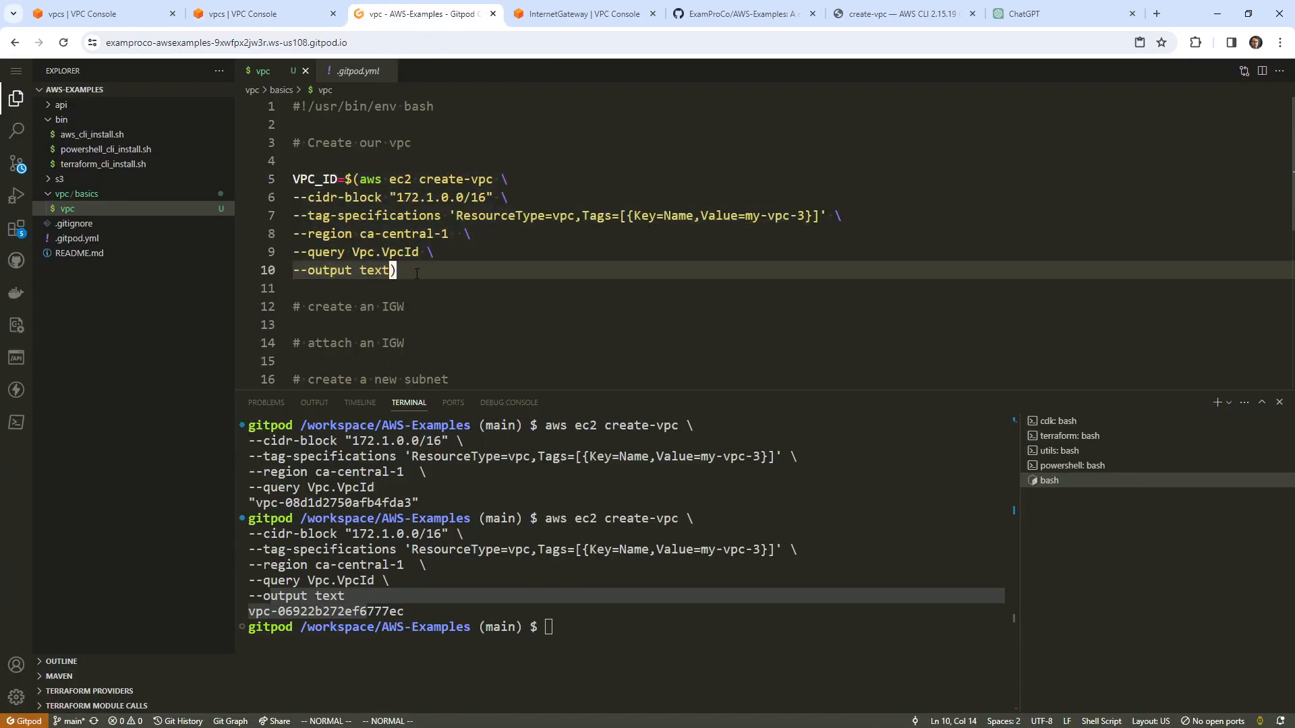
{"action": "key", "text": "o"}
{"action": "key", "text": "Return"}
{"action": "type", "text": "e"}
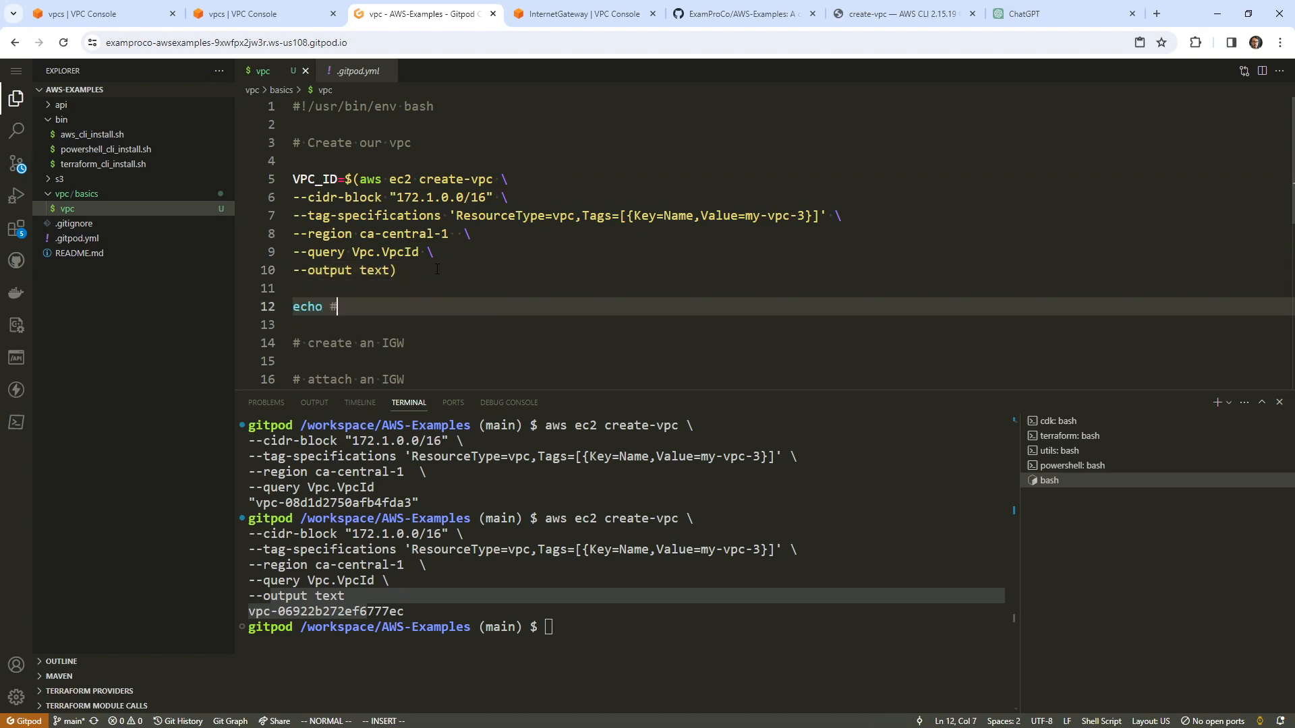
{"action": "type", "text": "cho $VPC_ID"}
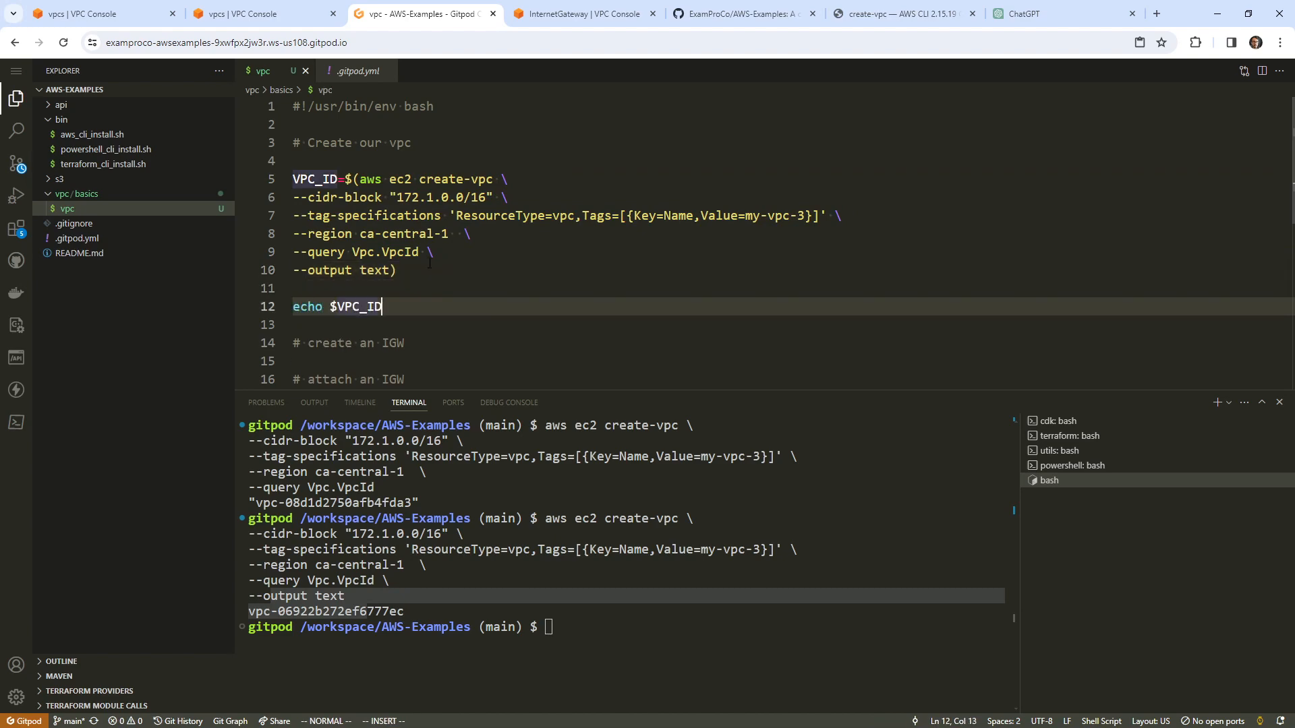
{"action": "left_click_drag", "start_coordinate": [437, 269], "coordinate": [292, 179]}
{"action": "key", "text": "ctrl+c"}
{"action": "left_click", "coordinate": [576, 487]}
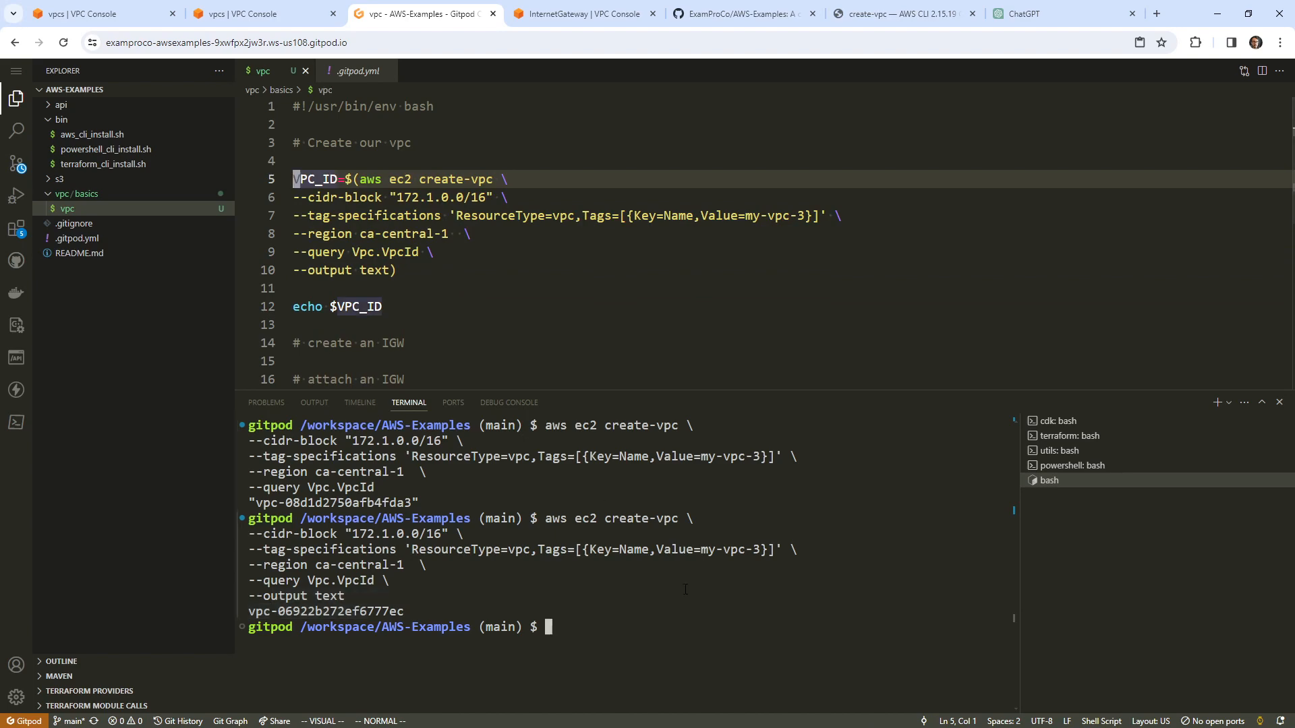
{"action": "type", "text": "clear"}
{"action": "key", "text": "Return"}
{"action": "key", "text": "ctrl+v"}
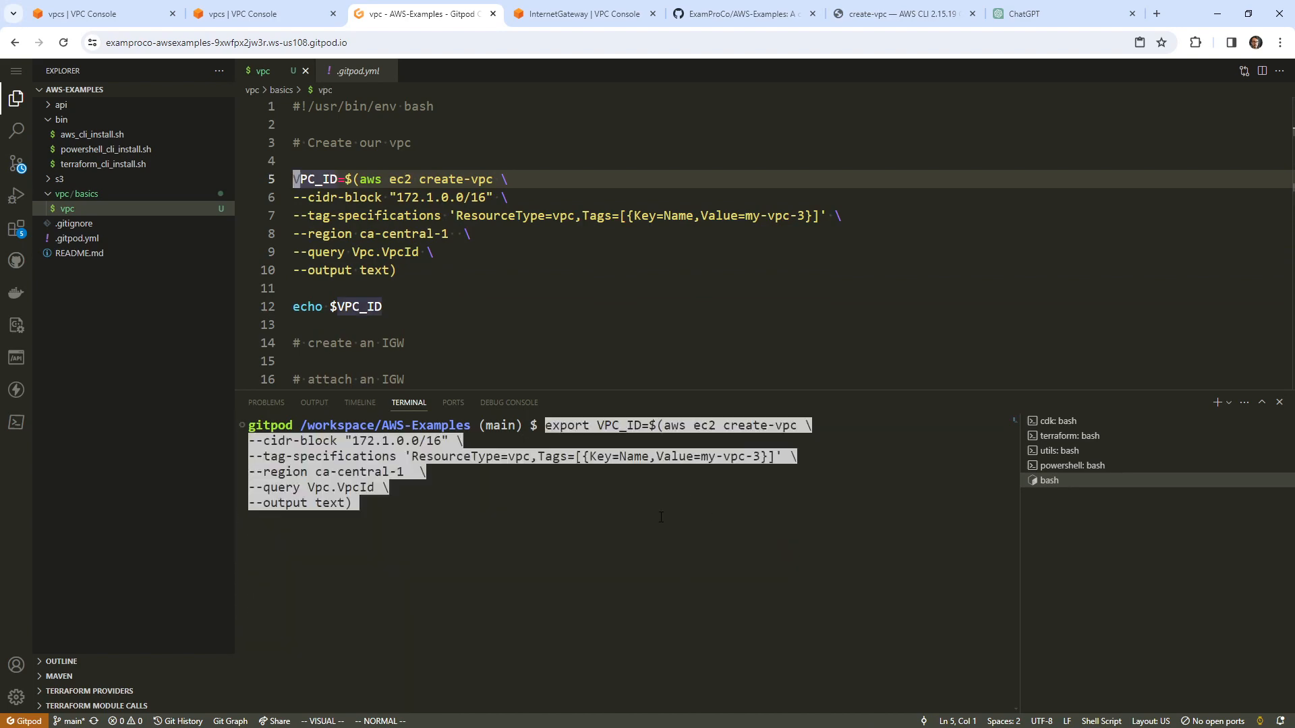
{"action": "left_click", "coordinate": [512, 325]}
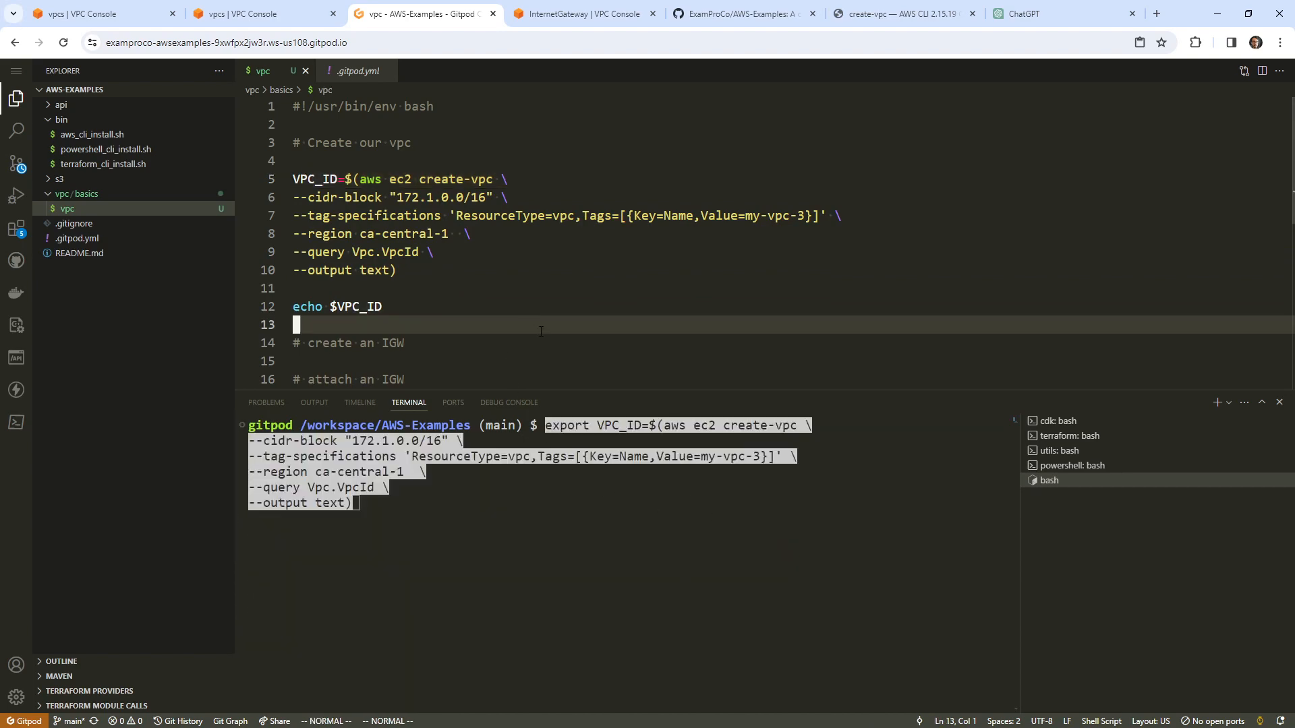
{"action": "left_click", "coordinate": [625, 533]}
{"action": "key", "text": "ctrl+c"}
{"action": "type", "text": "clear"}
{"action": "key", "text": "Return"}
Step: Copy the complete VPC_ID assignment with its create-vpc command from the script and run it in the terminal
{"action": "left_click_drag", "start_coordinate": [397, 270], "coordinate": [292, 180]}
{"action": "key", "text": "ctrl+c"}
{"action": "left_click", "coordinate": [629, 517]}
{"action": "key", "text": "ctrl+v"}
{"action": "key", "text": "Return"}
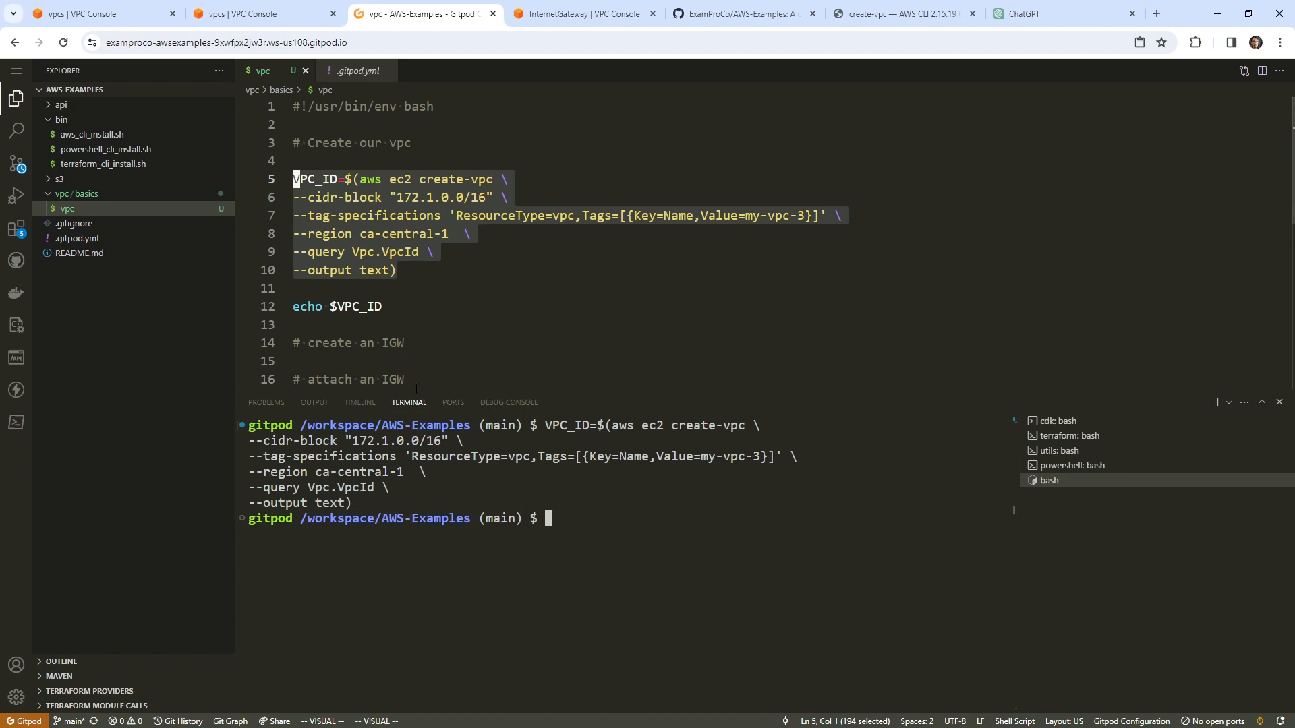
Step: In the AWS VPC console, refresh the list and permanently delete my-vpc-3, confirming with delete
{"action": "left_click_drag", "start_coordinate": [383, 307], "coordinate": [282, 308]}
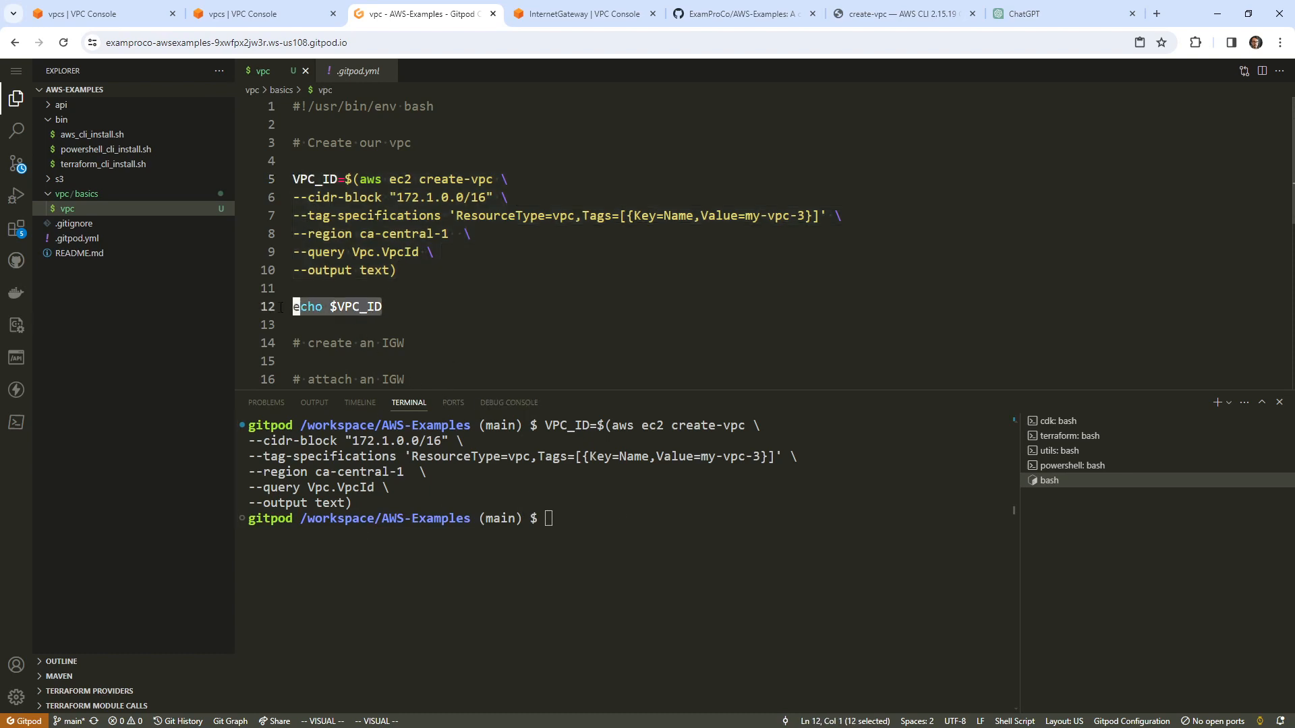
{"action": "left_click", "coordinate": [296, 16]}
{"action": "left_click", "coordinate": [1061, 128]}
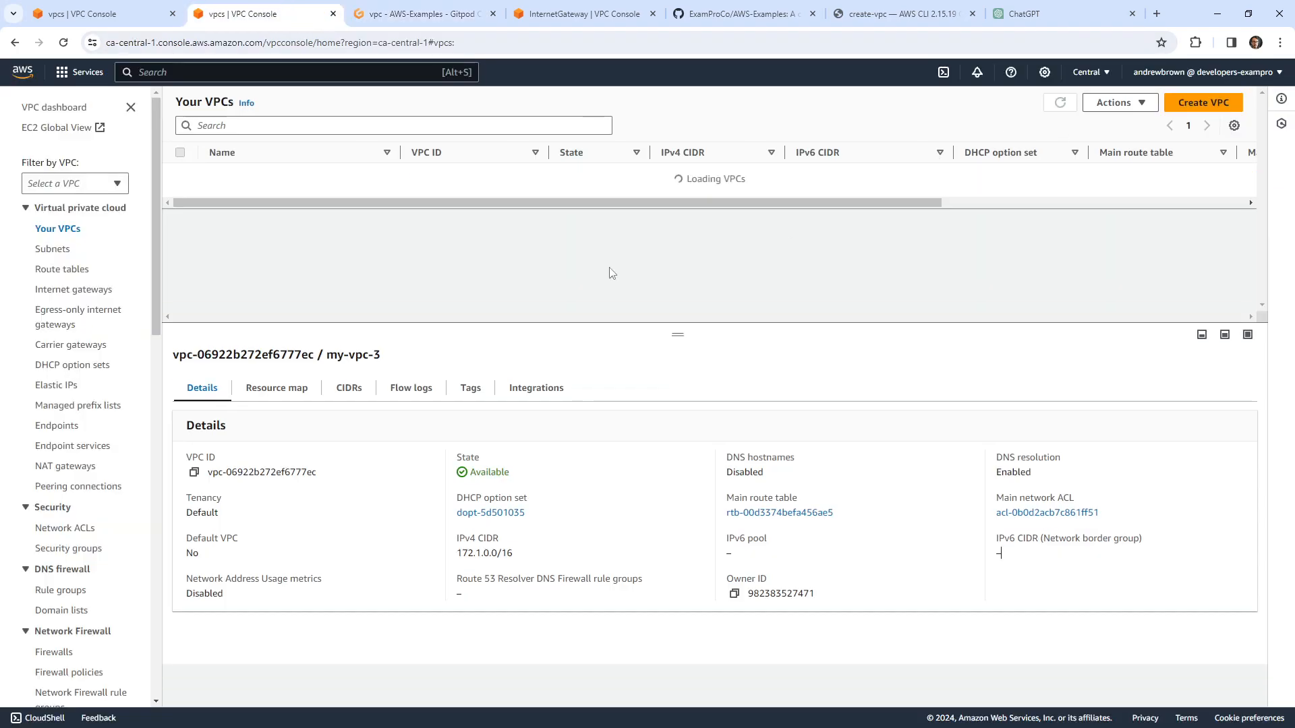
{"action": "left_click", "coordinate": [181, 195]}
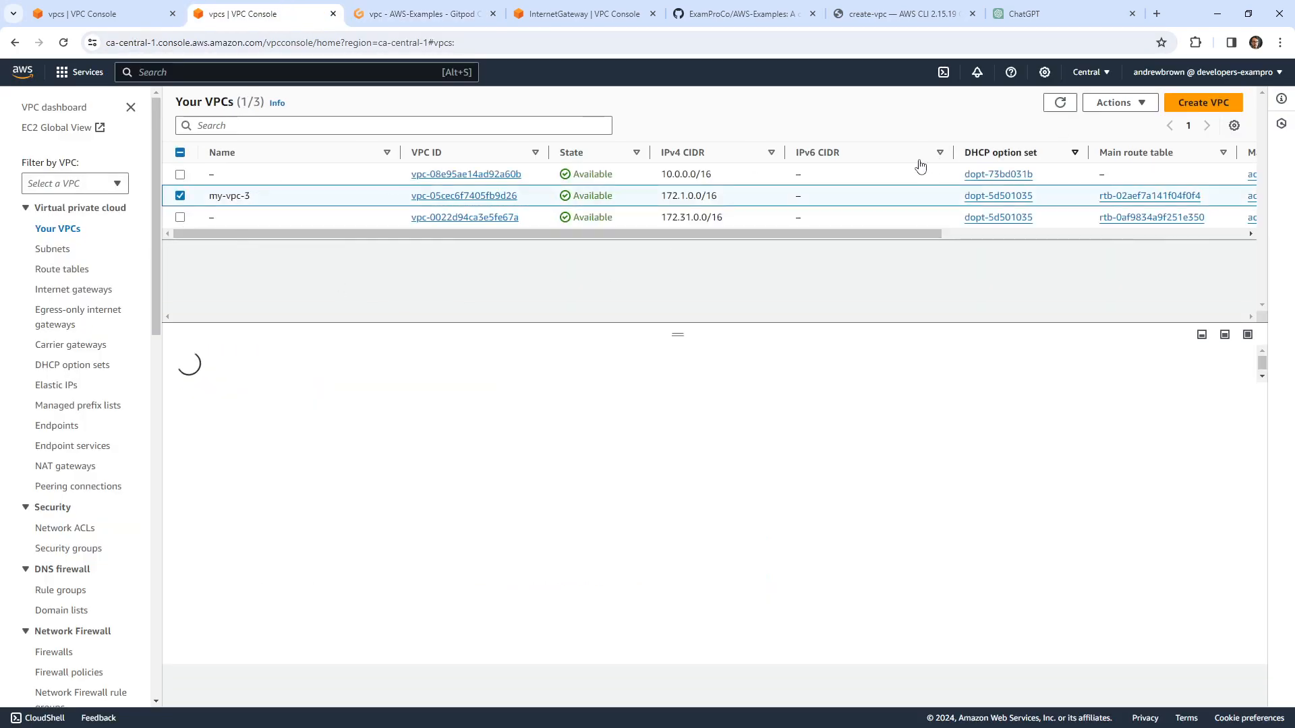
{"action": "left_click", "coordinate": [1121, 102]}
{"action": "left_click", "coordinate": [1136, 251]}
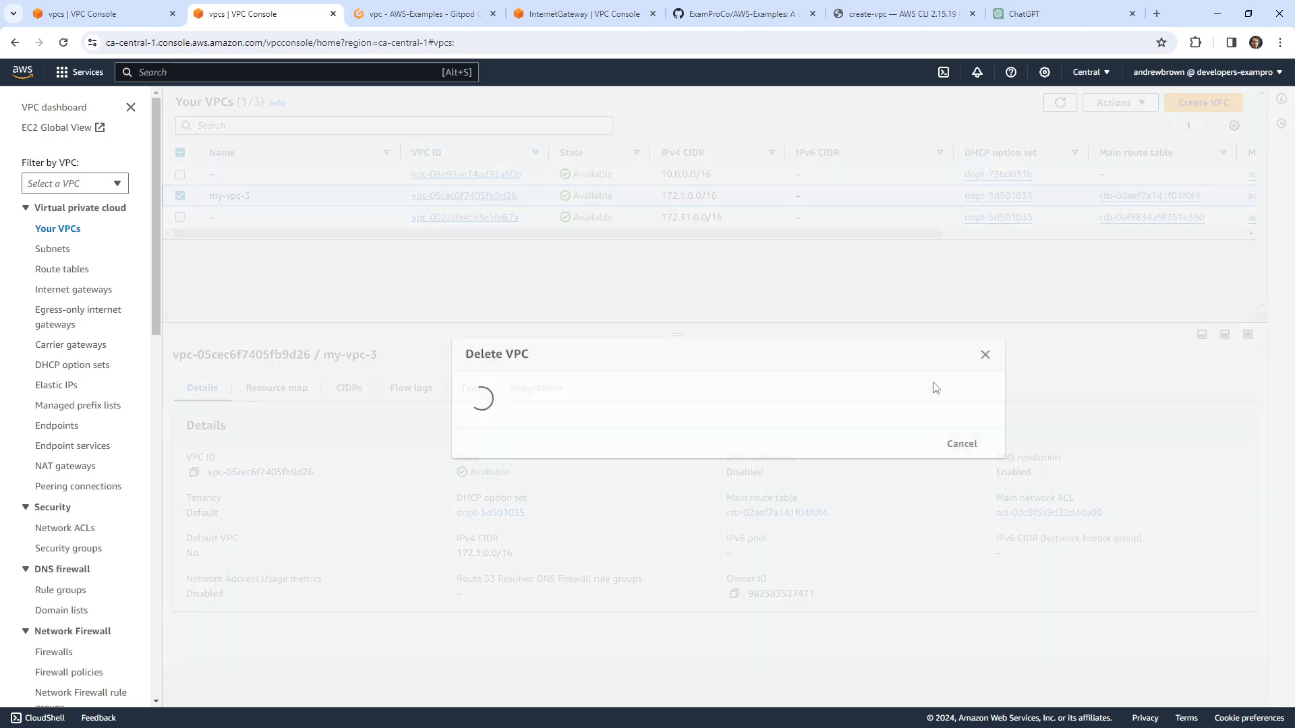
{"action": "type", "text": "de"}
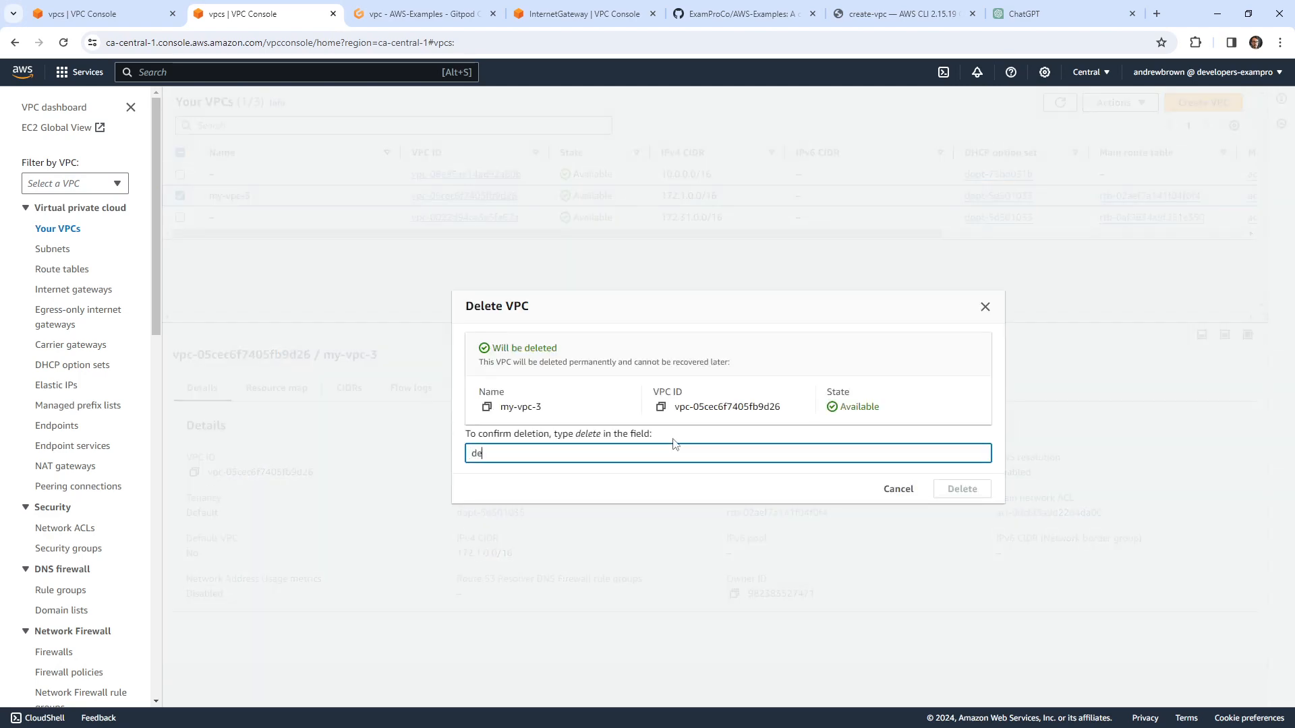
{"action": "type", "text": "lete"}
{"action": "left_click", "coordinate": [971, 488]}
Step: Return to the Gitpod terminal and make the script executable with chmod u+x vpc/basics/vpc
{"action": "left_click", "coordinate": [431, 14]}
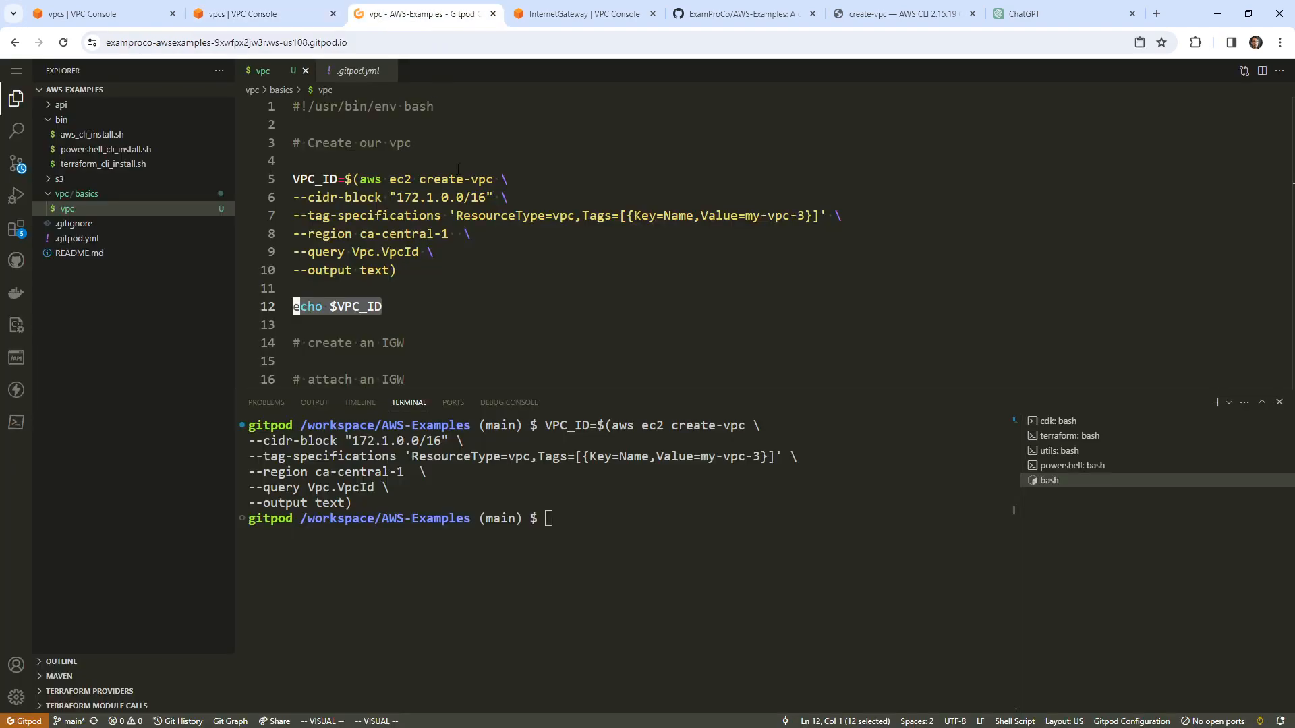
{"action": "left_click", "coordinate": [701, 498]}
{"action": "type", "text": "chmod "}
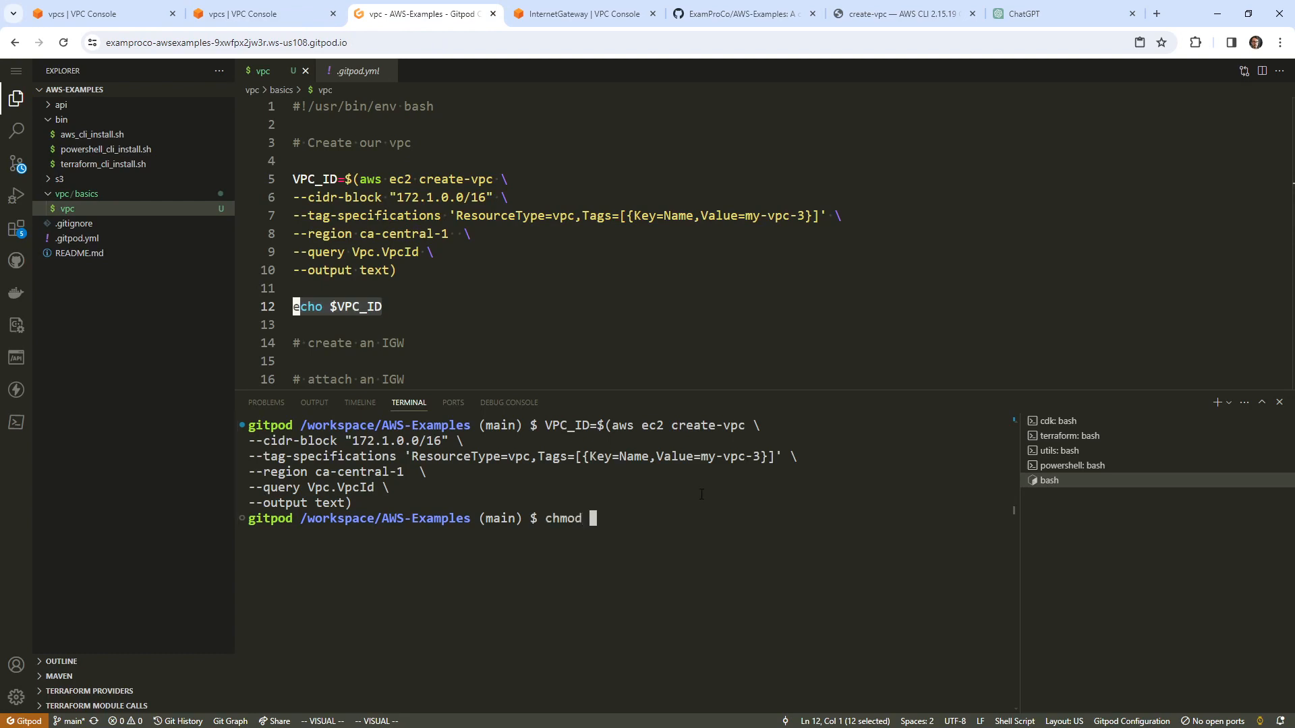
{"action": "type", "text": "uxx "}
{"action": "type", "text": "vpc/basics/"}
{"action": "type", "text": "vc"}
{"action": "key", "text": "BackSpace"}
{"action": "key", "text": "Tab"}
{"action": "key", "text": "Return"}
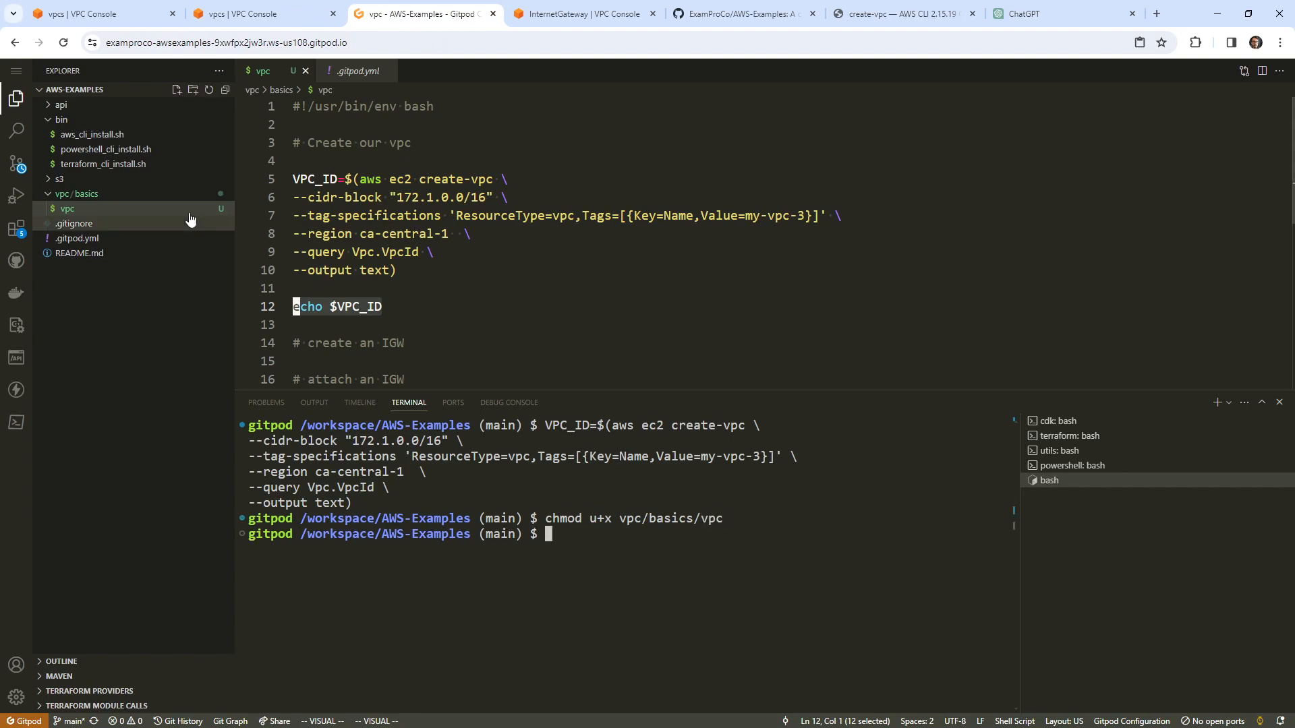
Step: Rename the vpc file in the vpc/basics folder as create_vpc
{"action": "right_click", "coordinate": [120, 208]}
{"action": "left_click", "coordinate": [194, 489]}
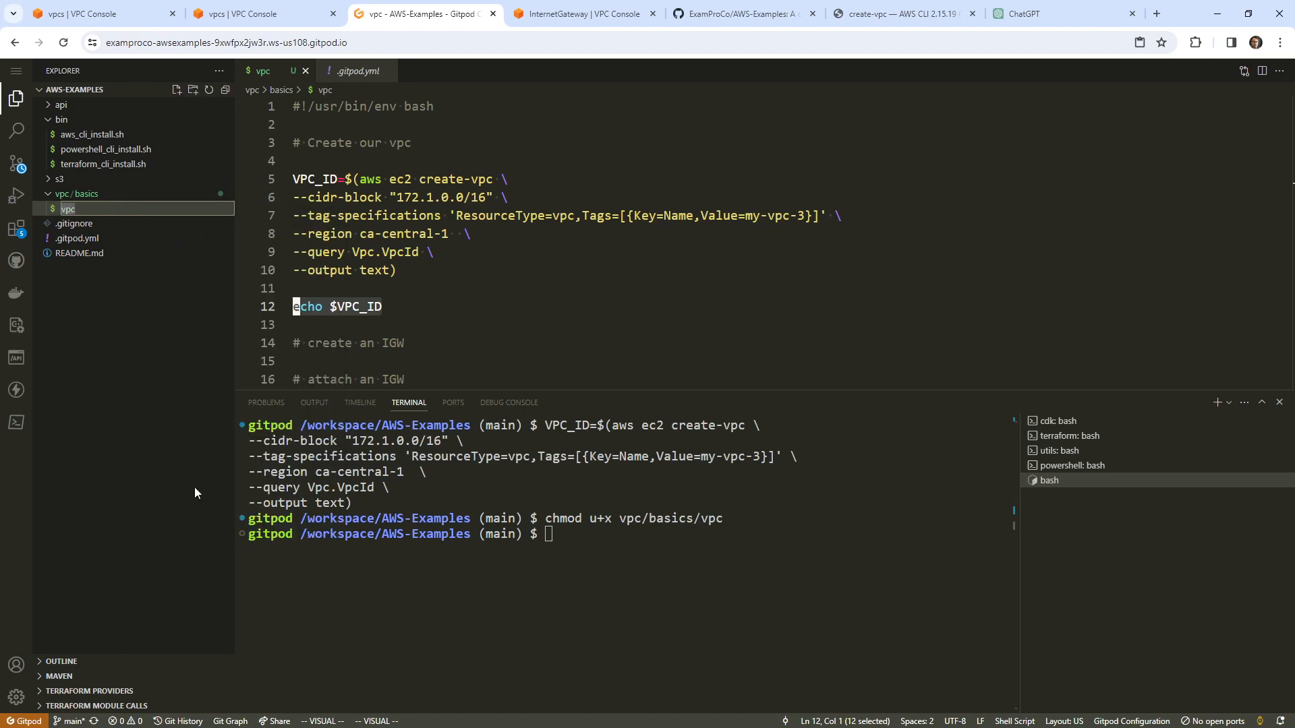
{"action": "type", "text": "create_"}
{"action": "key", "text": "Return"}
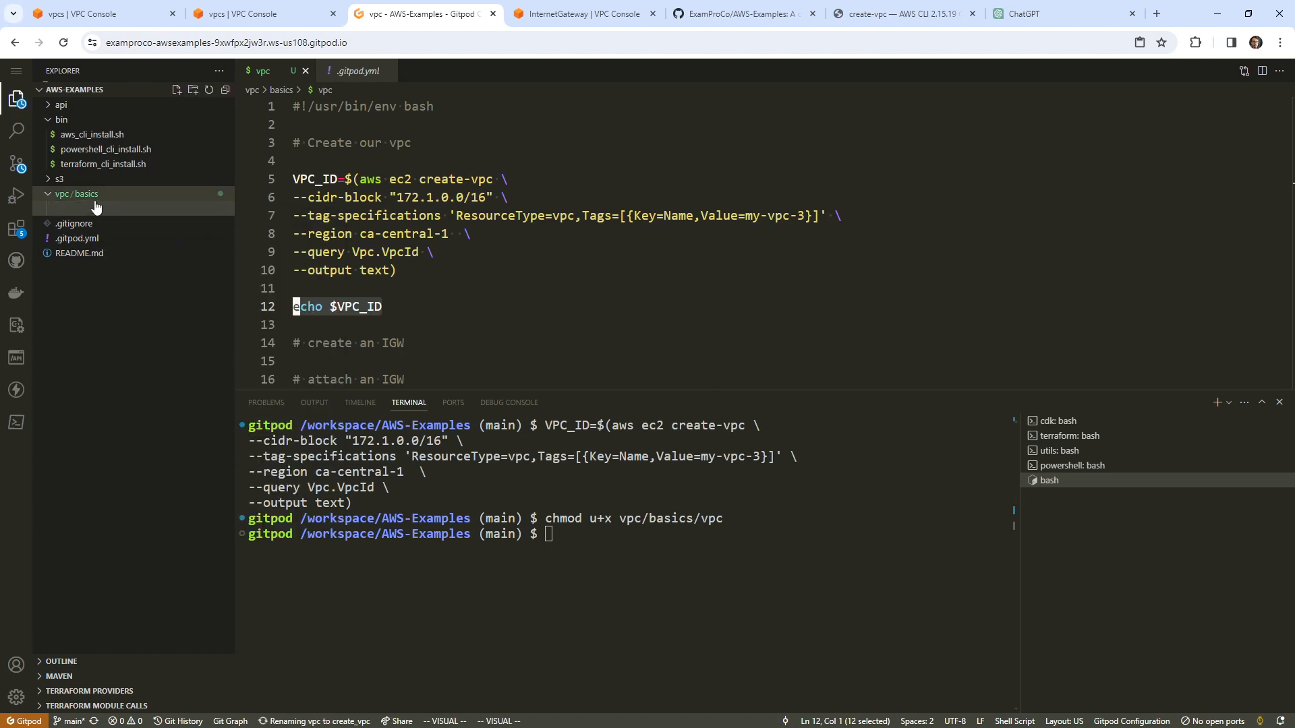
Step: Select the entire contents of the vpc script and copy them
{"action": "left_click", "coordinate": [486, 269]}
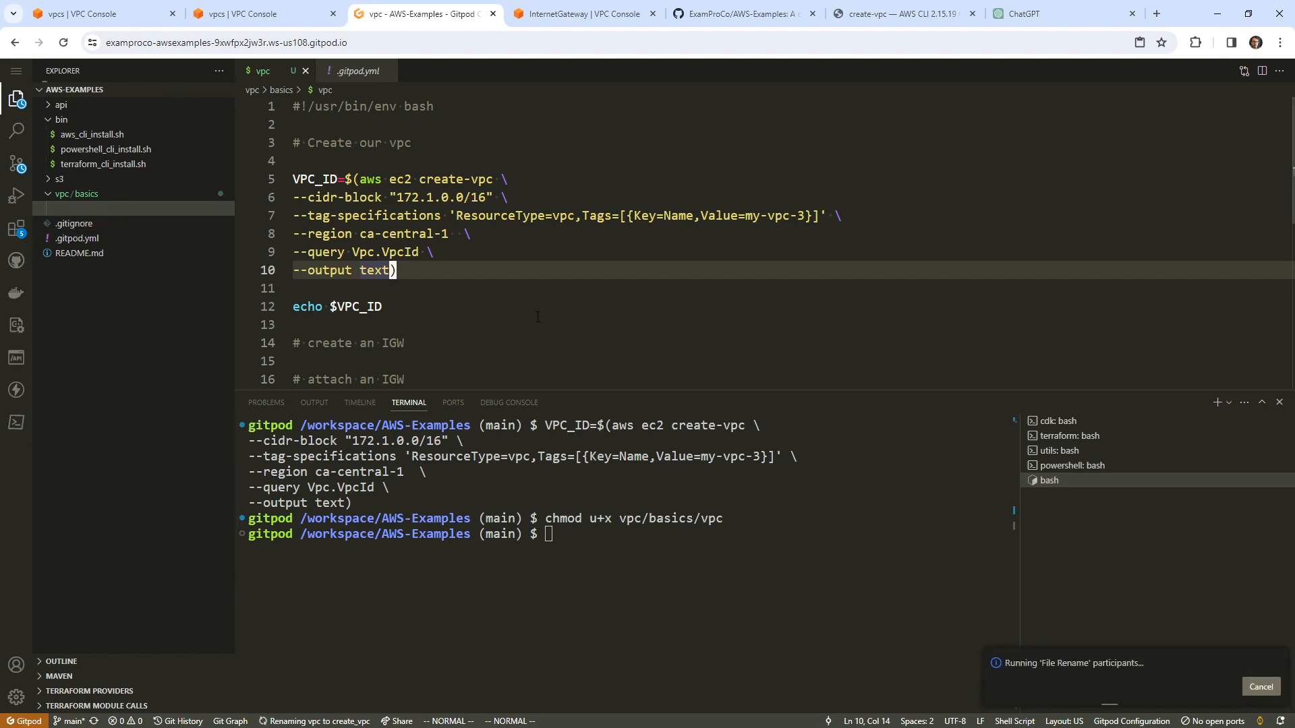
{"action": "left_click", "coordinate": [554, 254]}
{"action": "scroll", "coordinate": [539, 317], "scroll_direction": "down", "scroll_amount": 4}
{"action": "left_click_drag", "start_coordinate": [567, 353], "coordinate": [292, 85]}
{"action": "right_click", "coordinate": [438, 160]}
{"action": "left_click", "coordinate": [500, 290]}
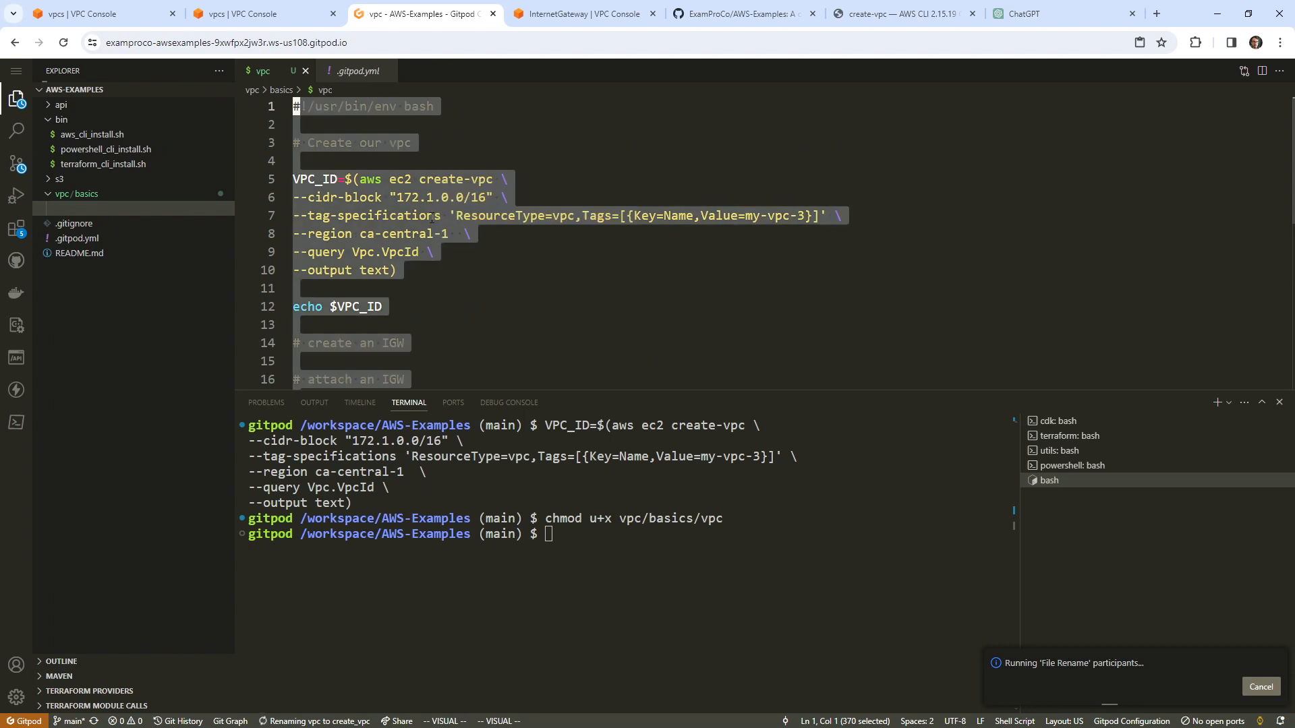
{"action": "left_click", "coordinate": [435, 215]}
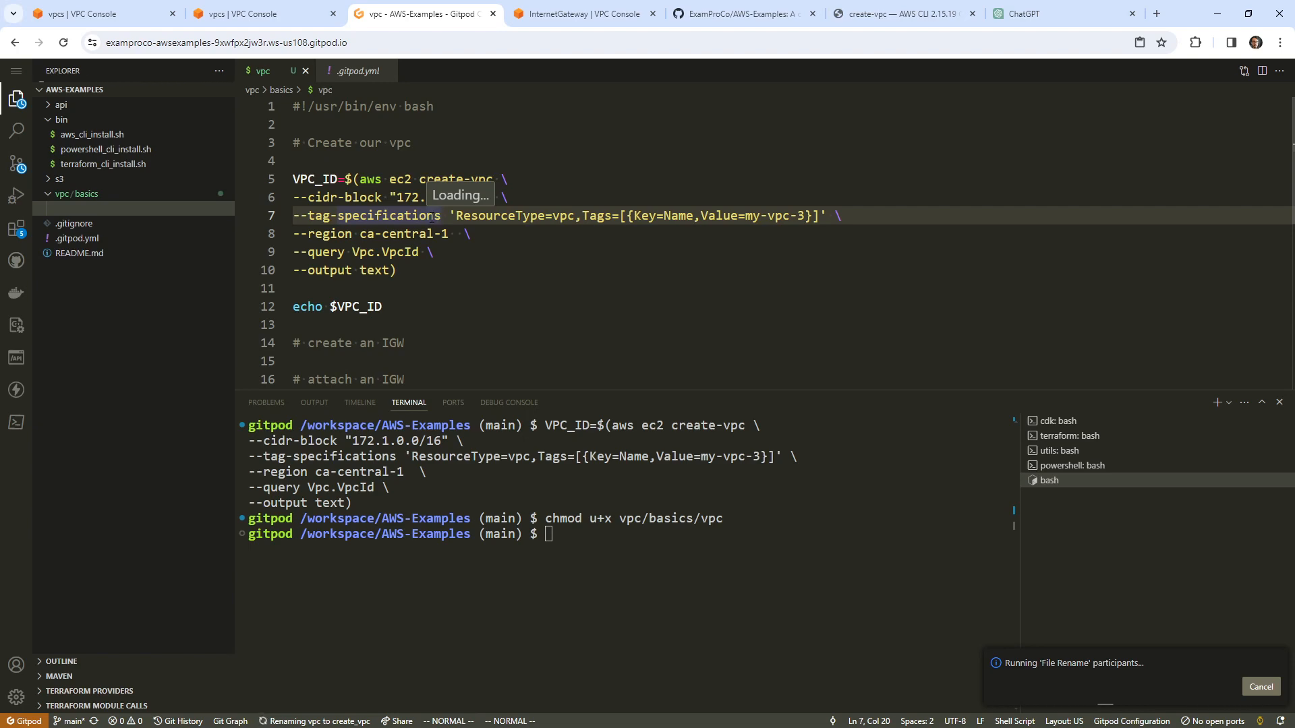
{"action": "key", "text": "shift+g"}
{"action": "key", "text": "shift+v"}
{"action": "key", "text": "g"}
{"action": "key", "text": "g"}
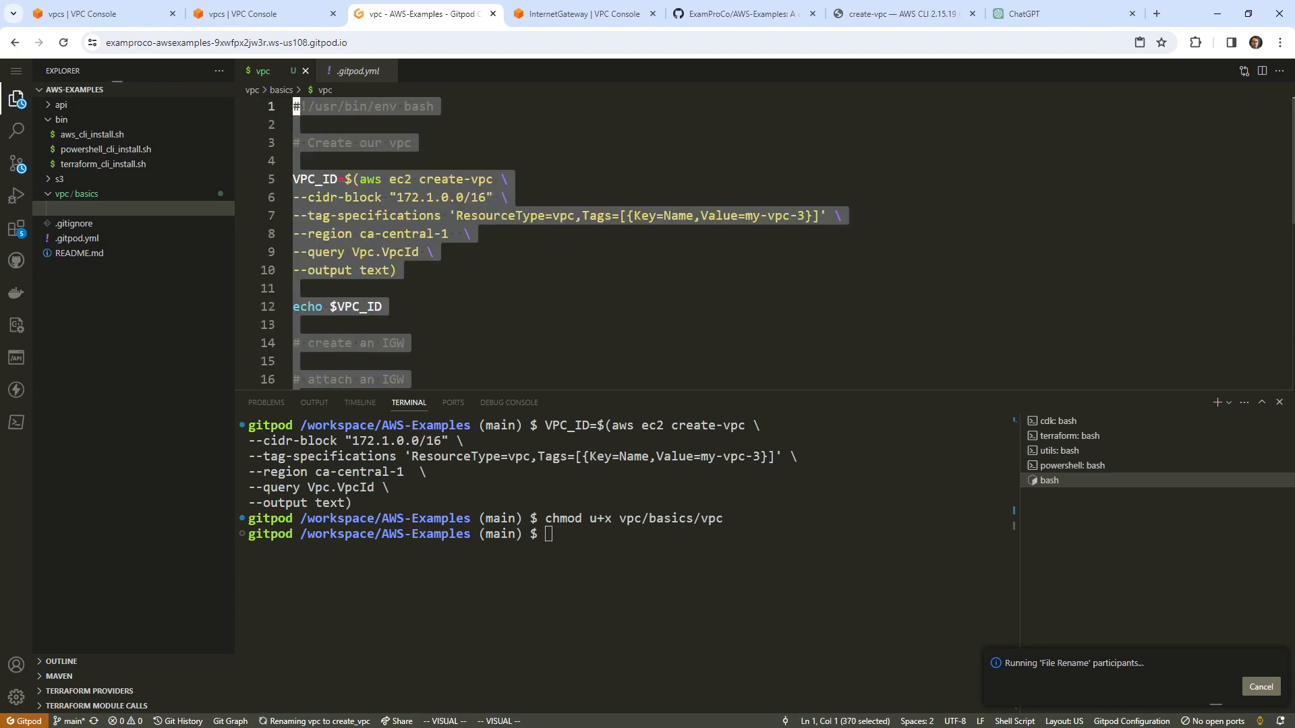
{"action": "right_click", "coordinate": [466, 217]}
{"action": "left_click", "coordinate": [498, 310]}
Step: Try to create a new file named create_vpc in the vpc/basics folder
{"action": "right_click", "coordinate": [95, 197]}
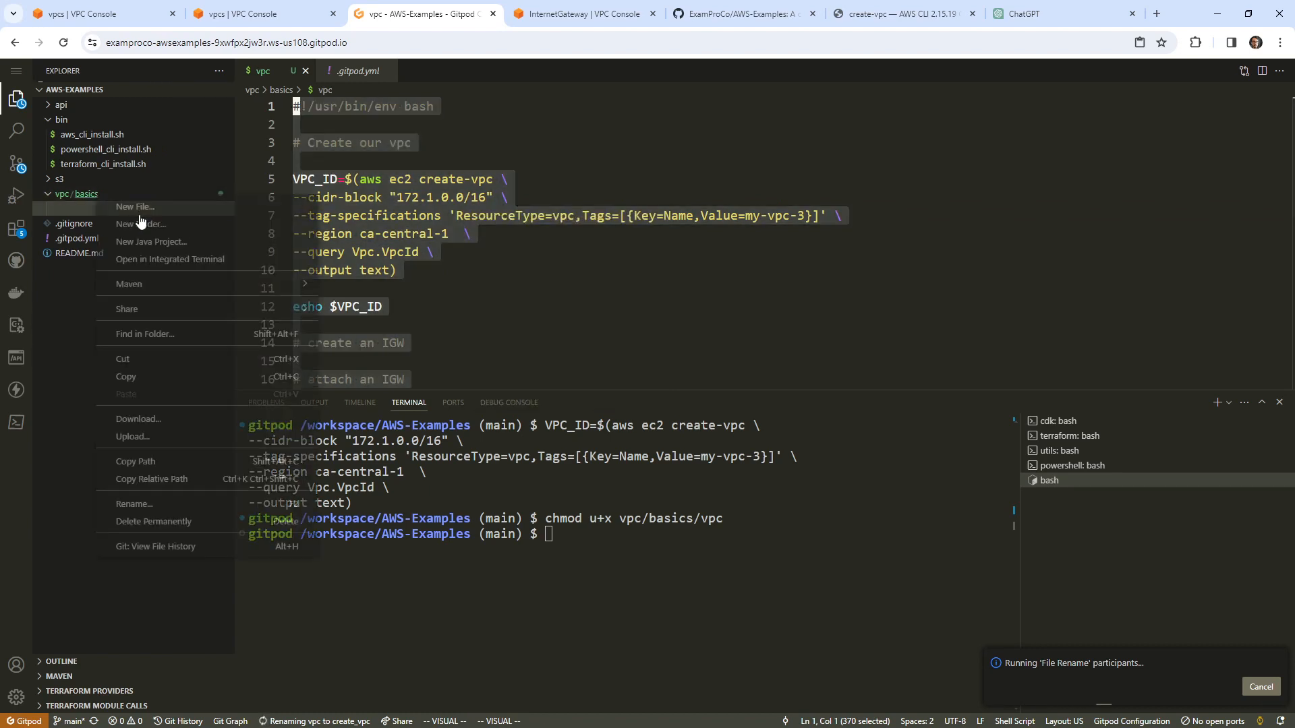
{"action": "left_click", "coordinate": [141, 213]}
{"action": "type", "text": "create"}
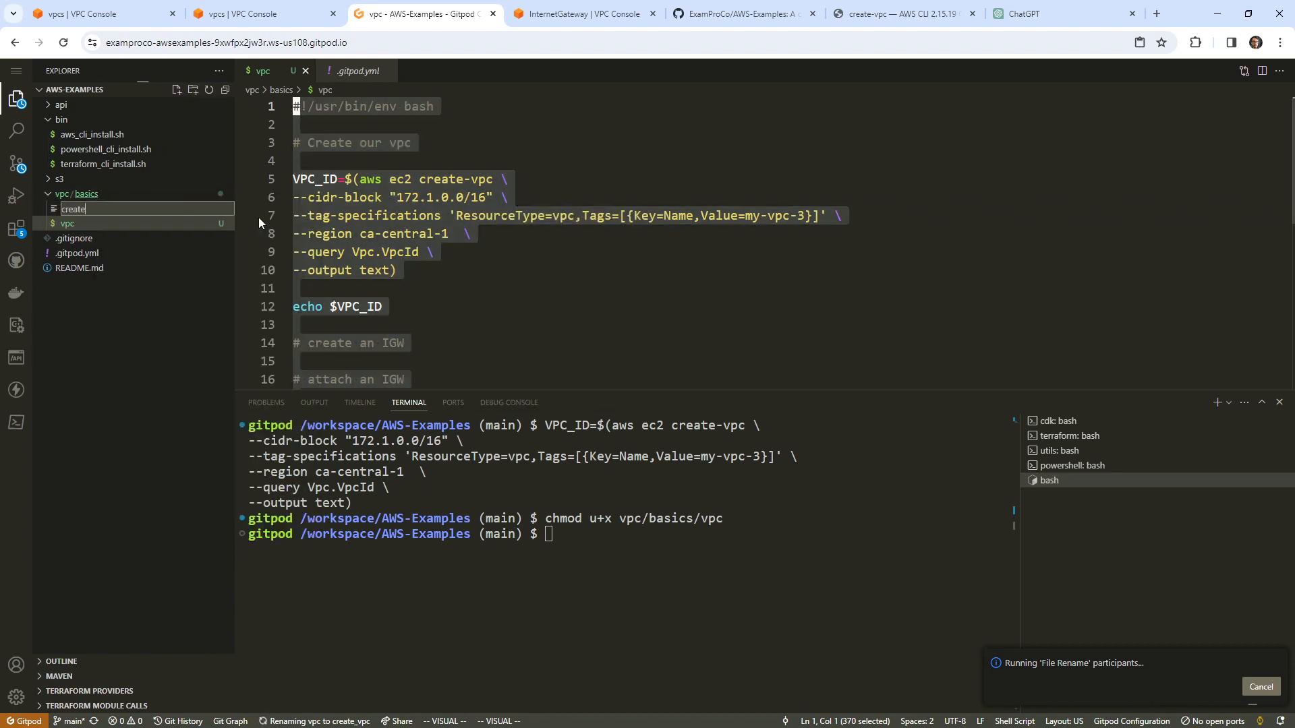
{"action": "type", "text": "_vp"}
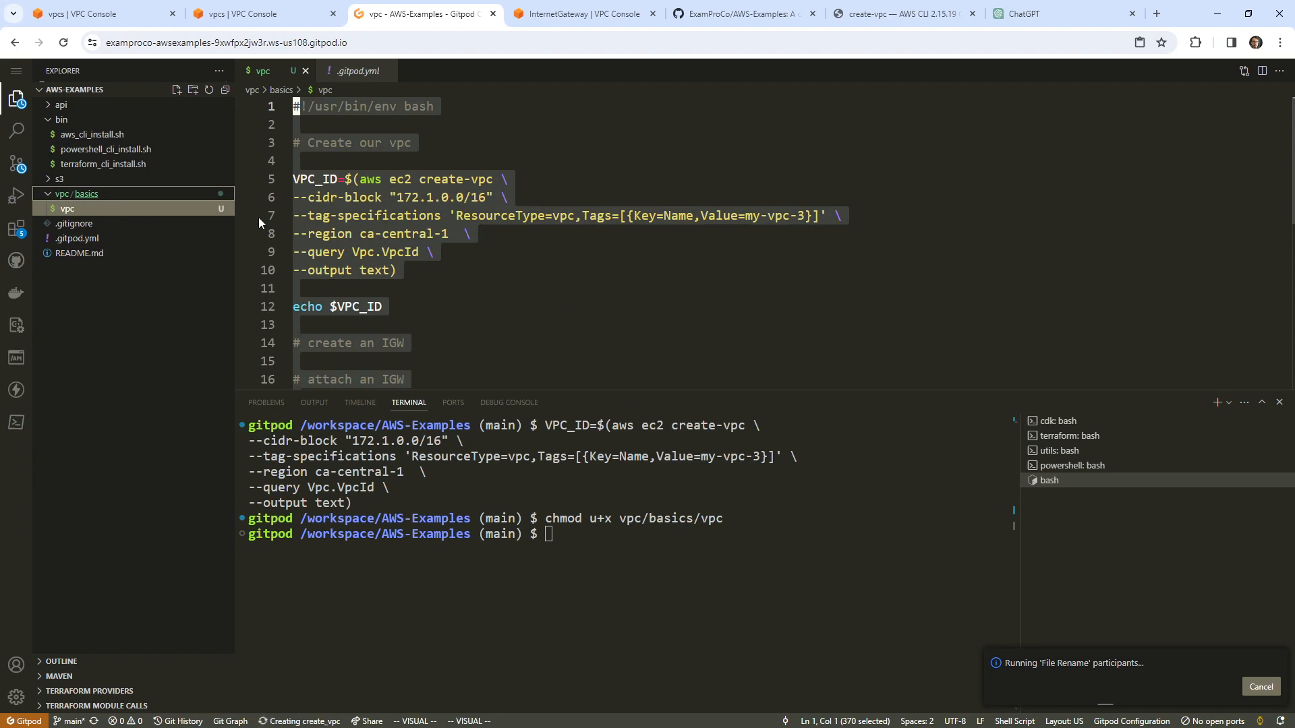
Step: Copy the whole vpc script once more, from the shebang line to the end of the file
{"action": "left_click", "coordinate": [440, 164]}
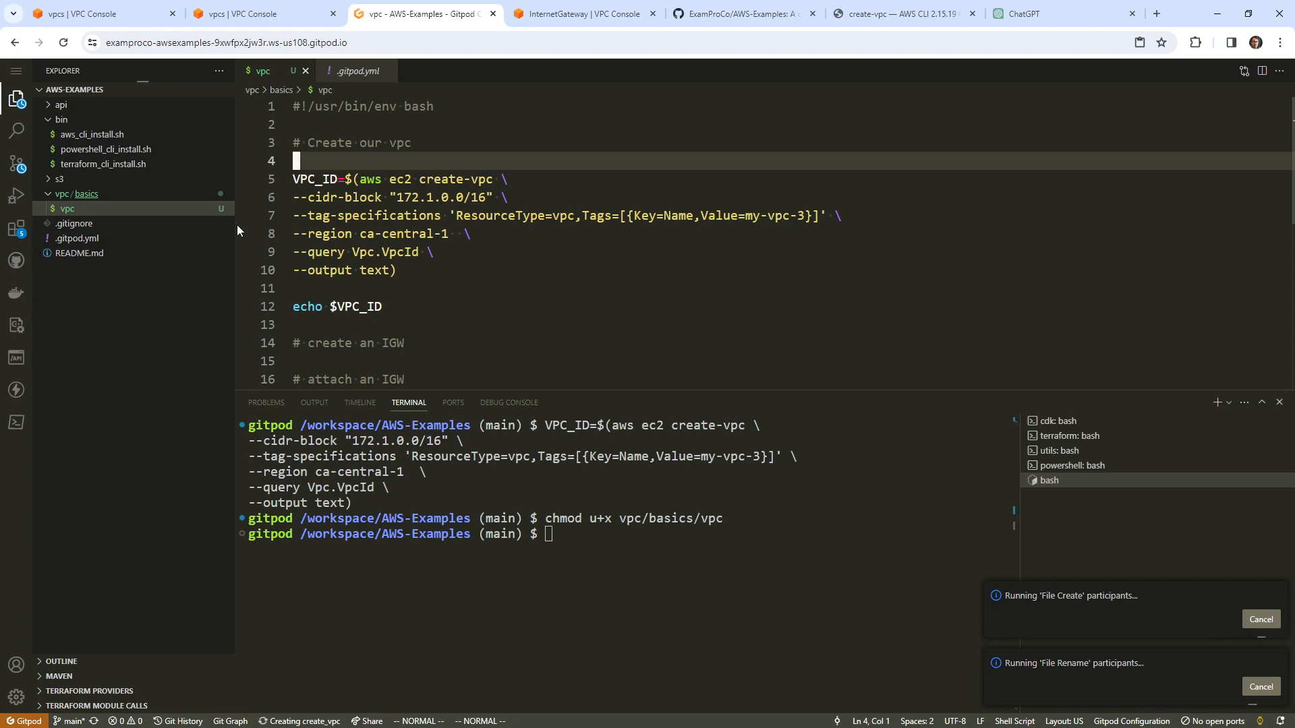
{"action": "scroll", "coordinate": [368, 290], "scroll_direction": "down", "scroll_amount": 1}
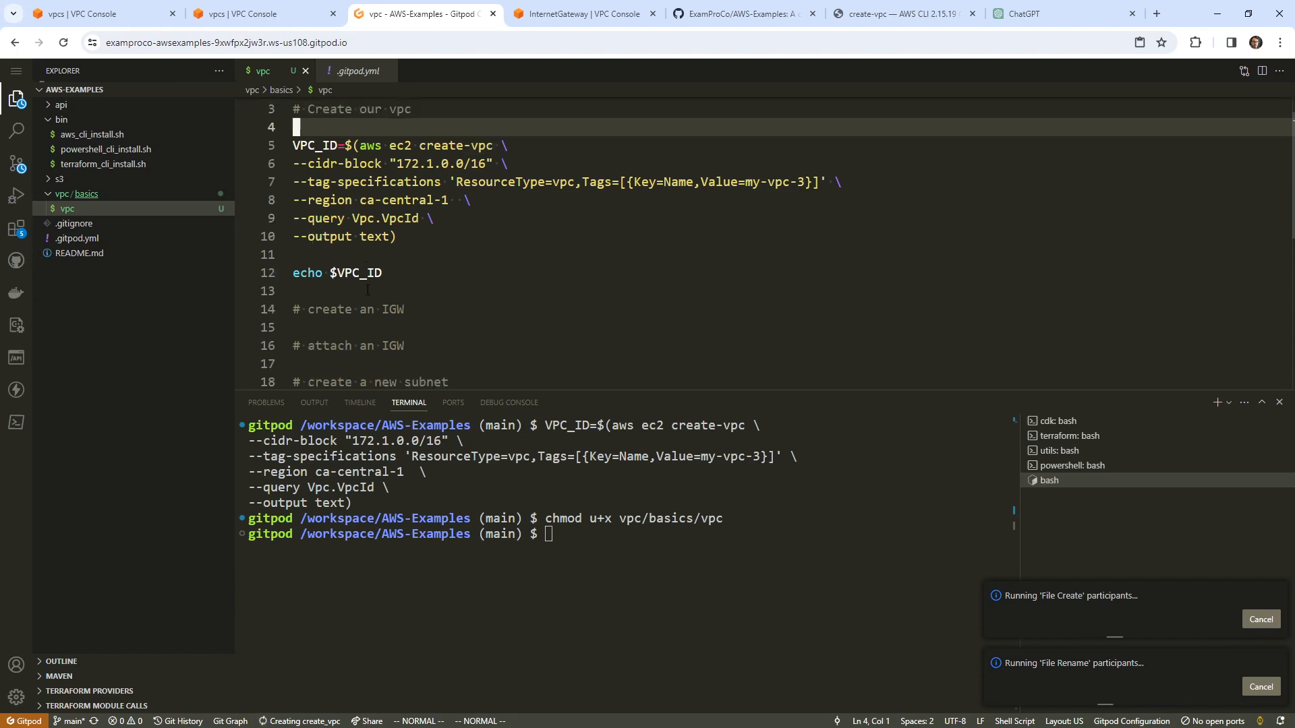
{"action": "key", "text": "shift+g"}
{"action": "key", "text": "shift+v"}
{"action": "key", "text": "g"}
{"action": "key", "text": "g"}
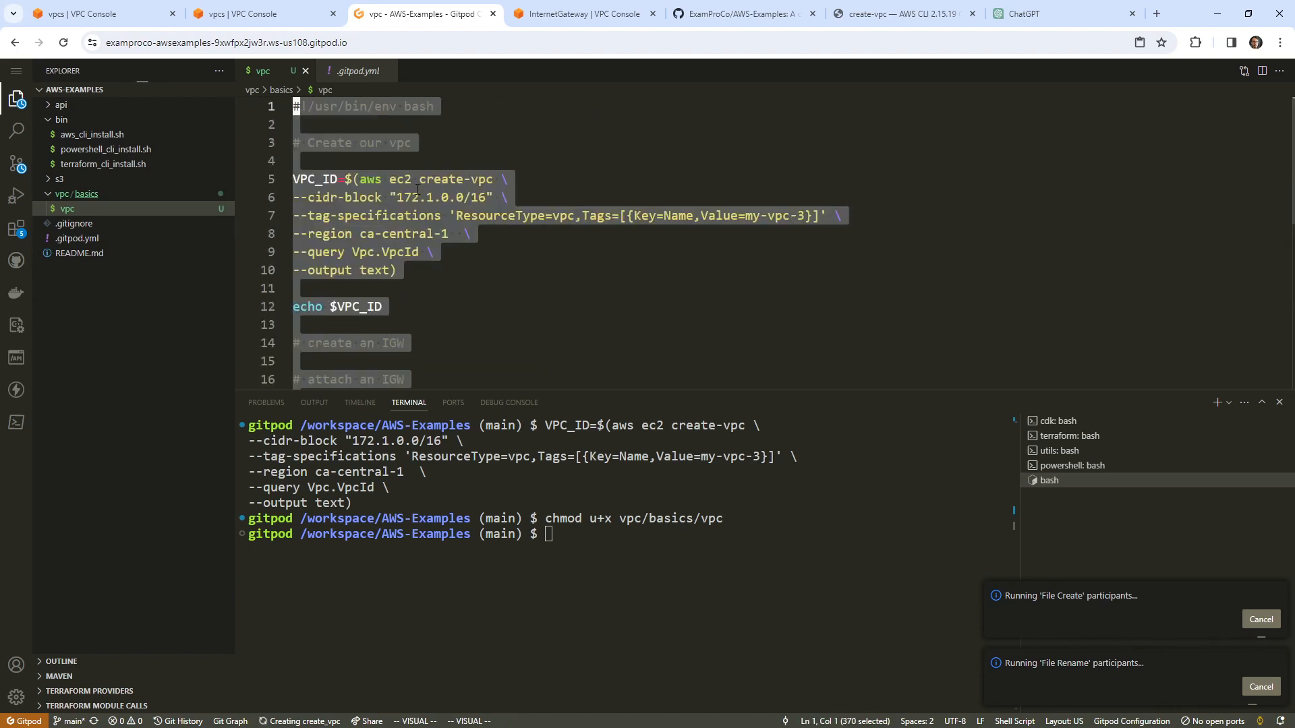
{"action": "right_click", "coordinate": [437, 197]}
{"action": "left_click", "coordinate": [501, 303]}
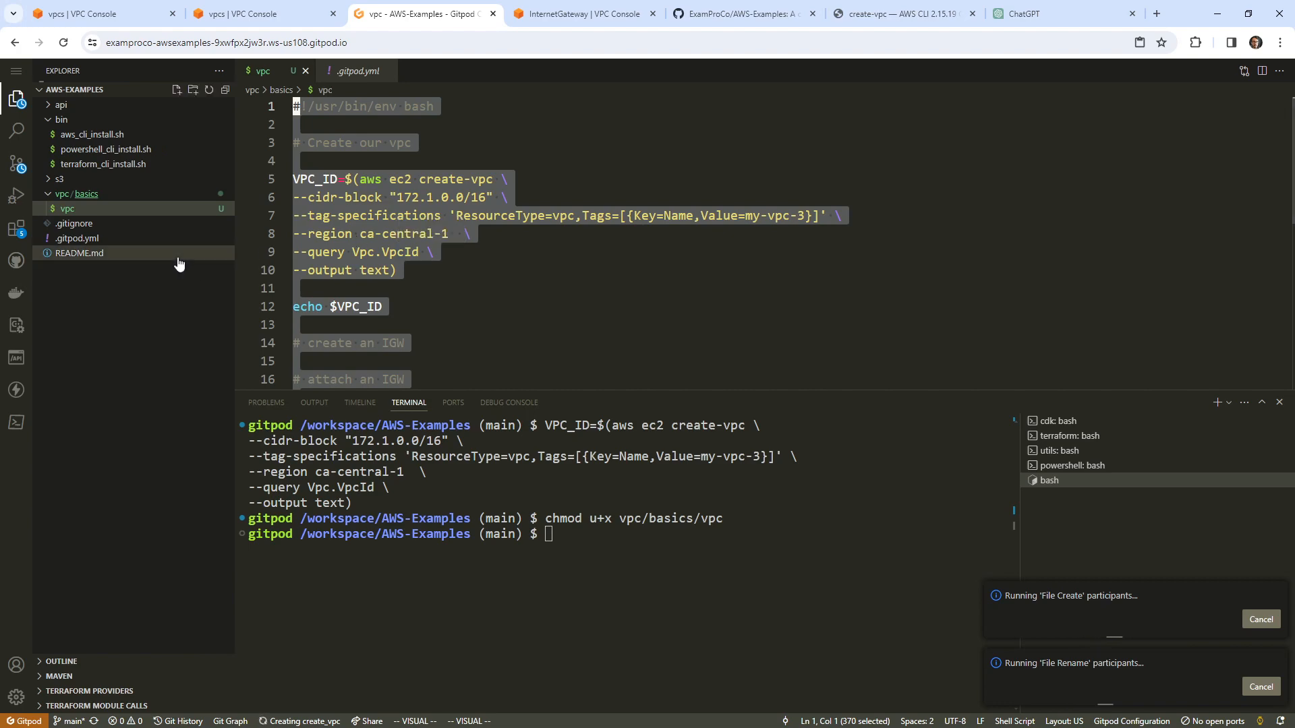
{"action": "left_click", "coordinate": [404, 273]}
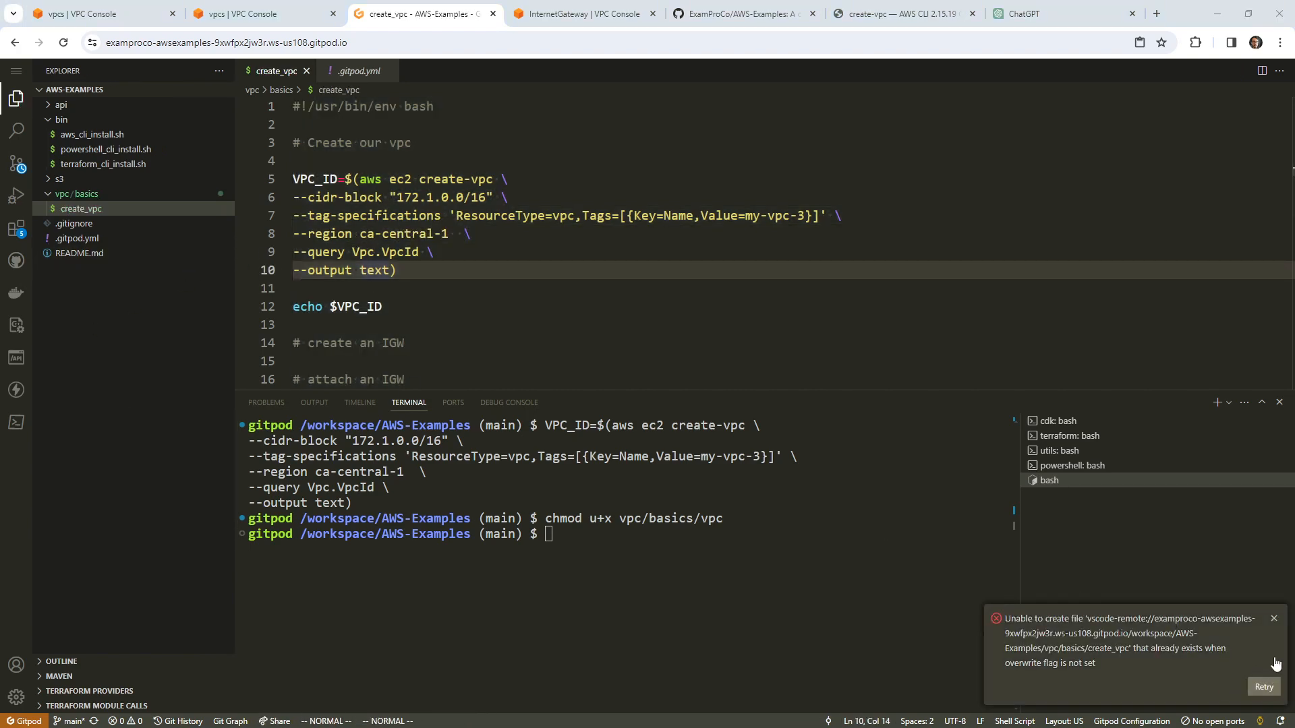
Step: Dismiss the file-creation error notification and return to the create_vpc script
{"action": "left_click", "coordinate": [1274, 619]}
{"action": "left_click", "coordinate": [399, 343]}
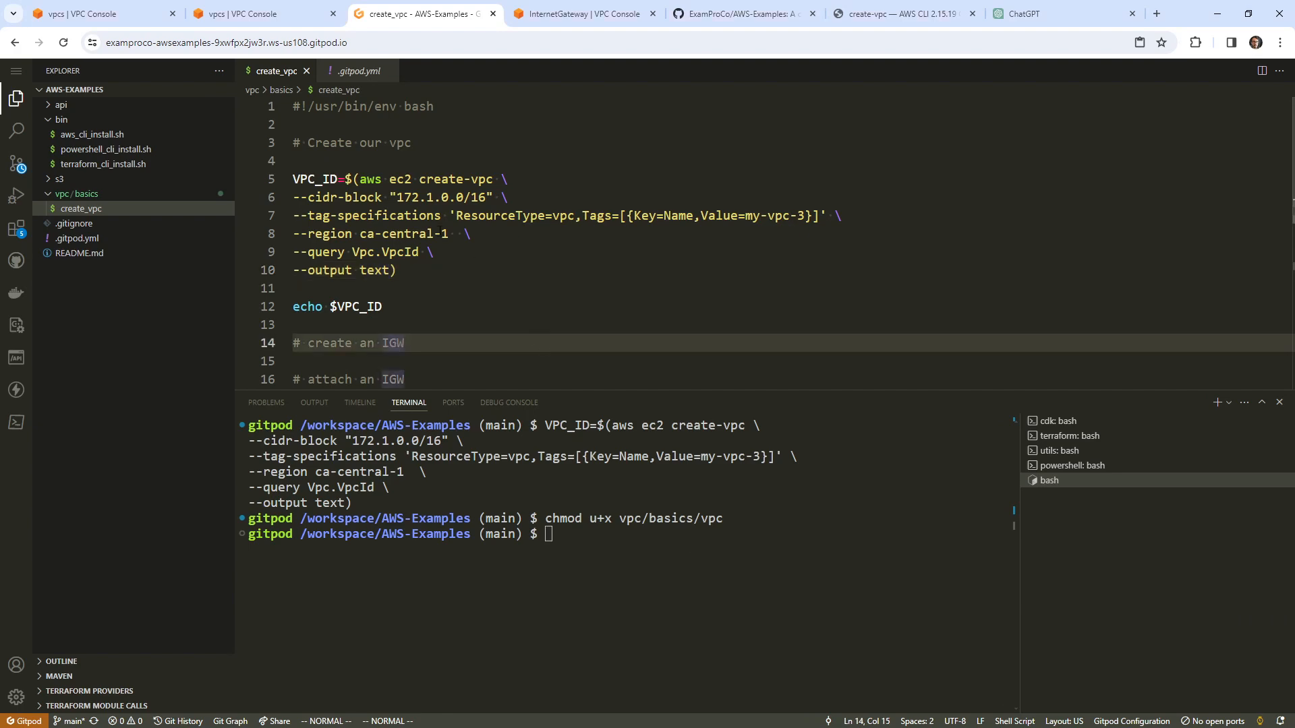
{"action": "left_click", "coordinate": [415, 216]}
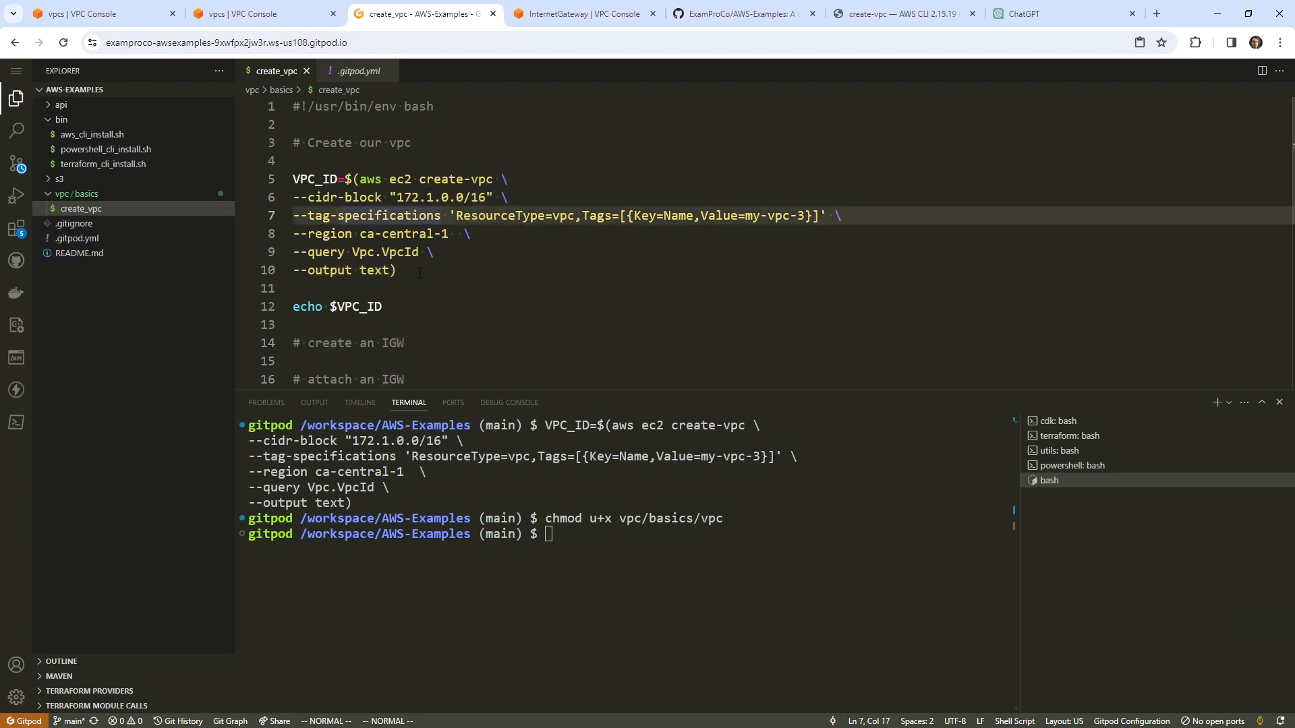
{"action": "left_click_drag", "start_coordinate": [419, 274], "coordinate": [310, 180]}
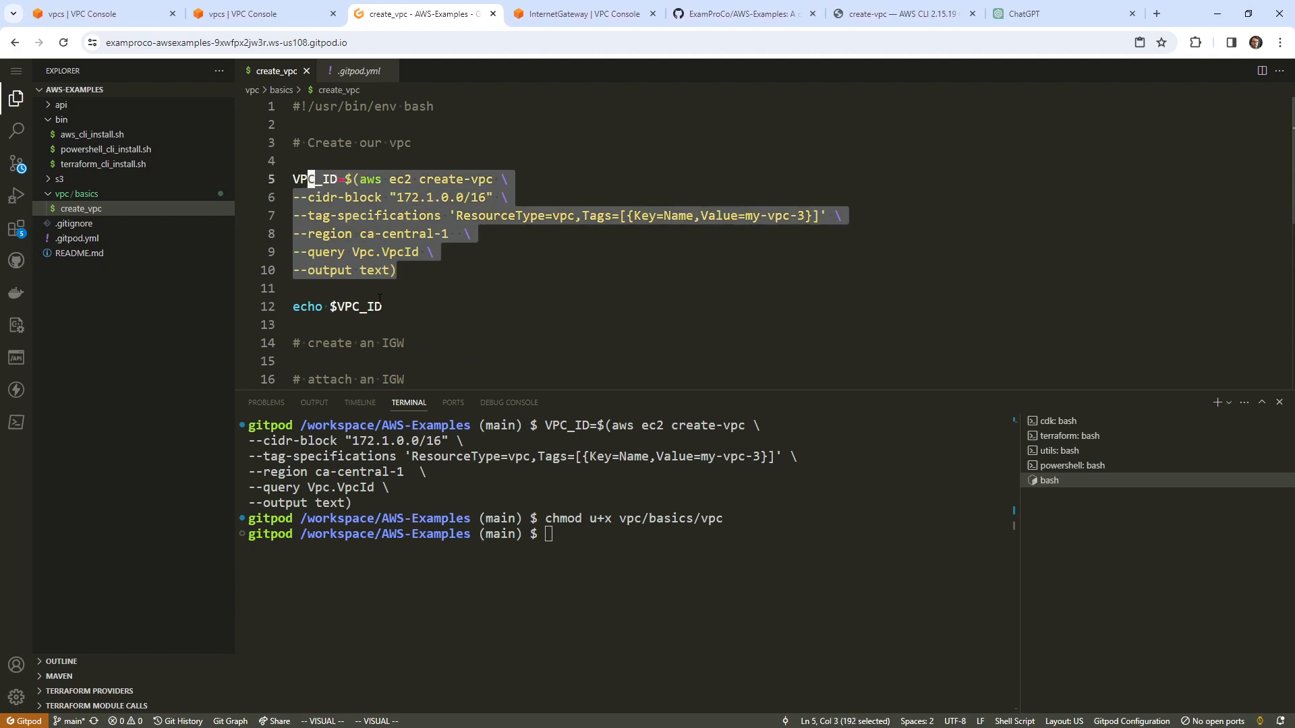
{"action": "left_click", "coordinate": [429, 251]}
Step: Create a new file named delete_vpc in the vpc/basics folder and switch back to create_vpc
{"action": "right_click", "coordinate": [104, 194]}
{"action": "left_click", "coordinate": [149, 204]}
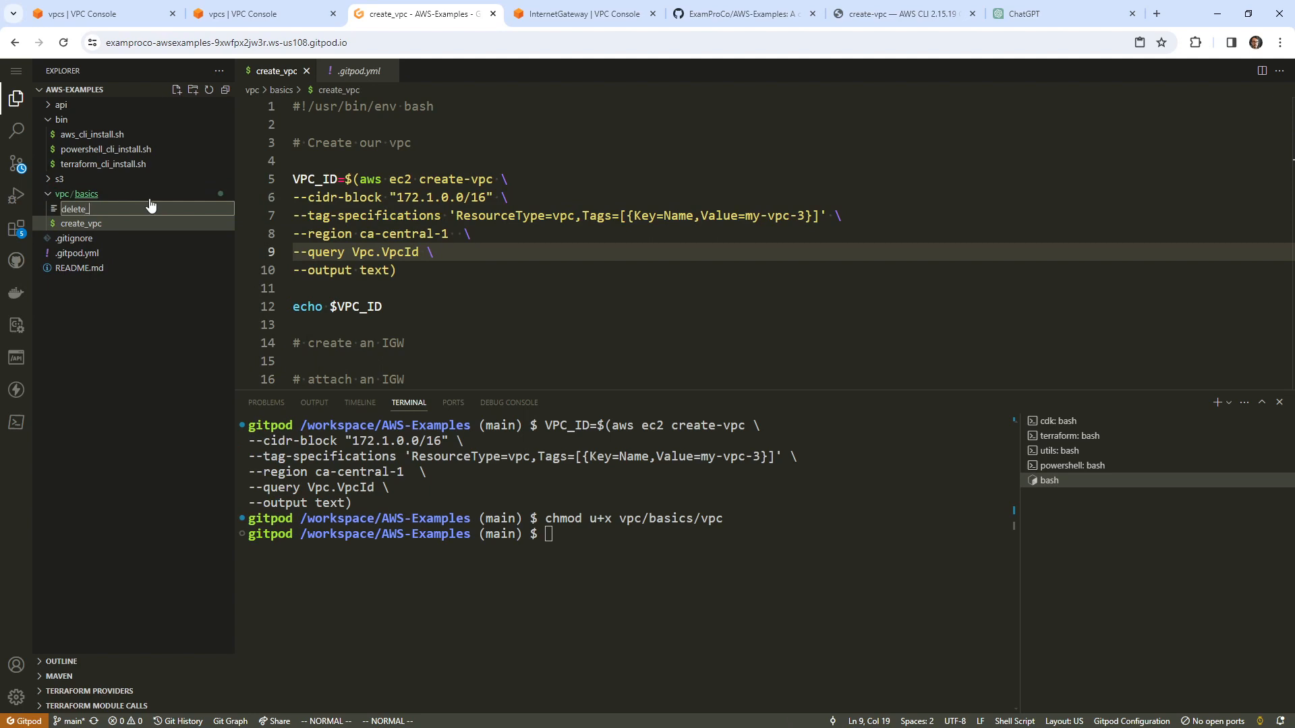
{"action": "key", "text": "Return"}
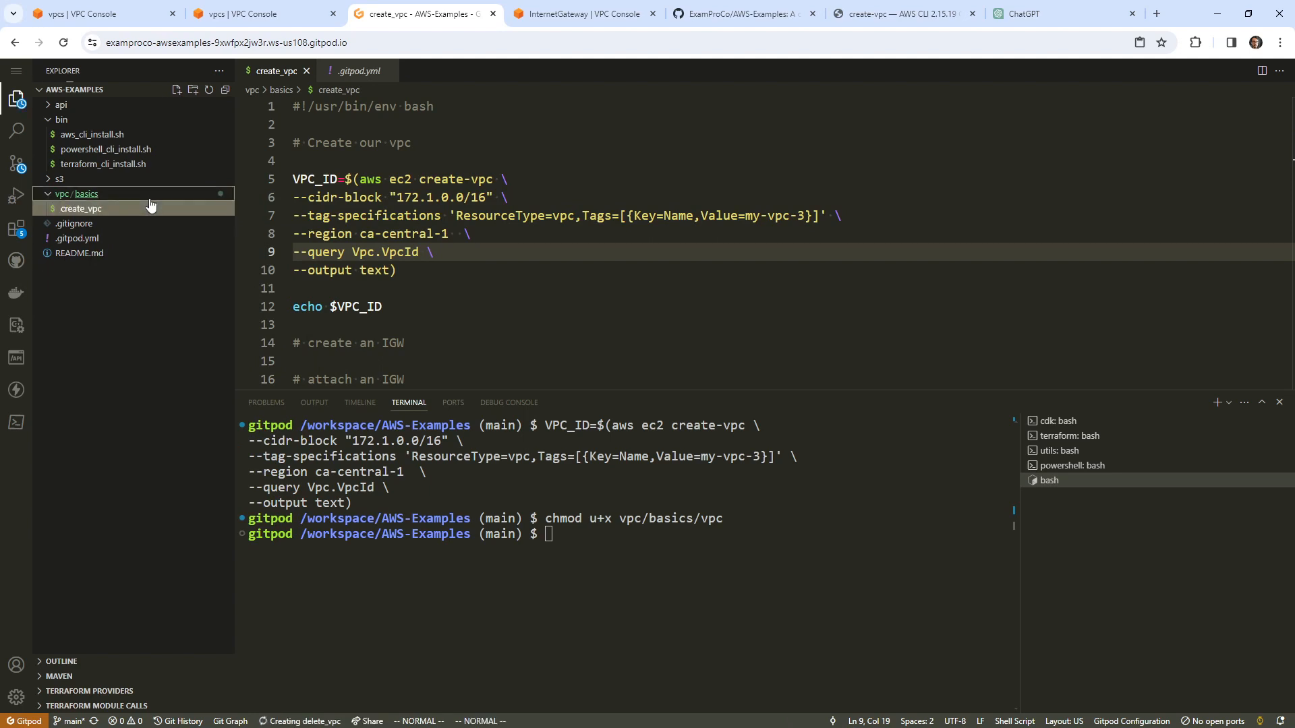
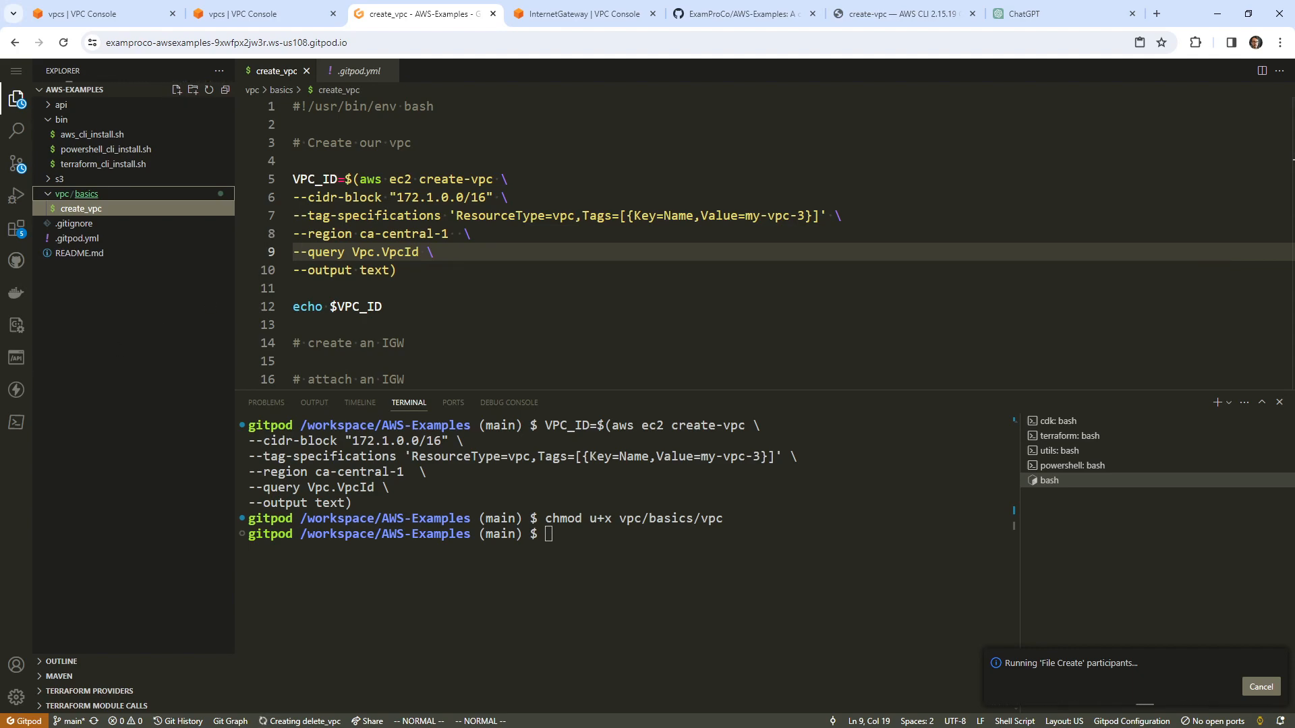
{"action": "left_click", "coordinate": [128, 209]}
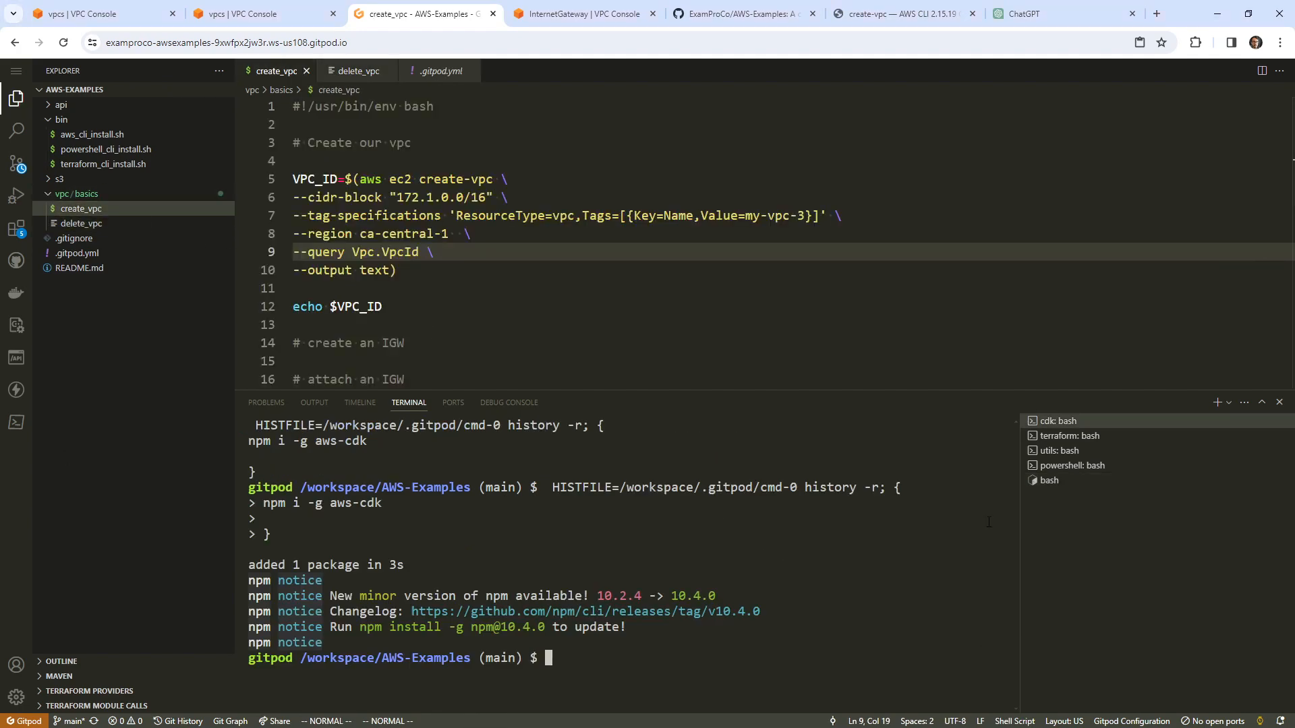
Step: Switch through the open terminal sessions and test whether the last bash session accepts input
{"action": "left_click", "coordinate": [1067, 448]}
{"action": "left_click", "coordinate": [1043, 469]}
{"action": "key", "text": "g"}
{"action": "key", "text": "h"}
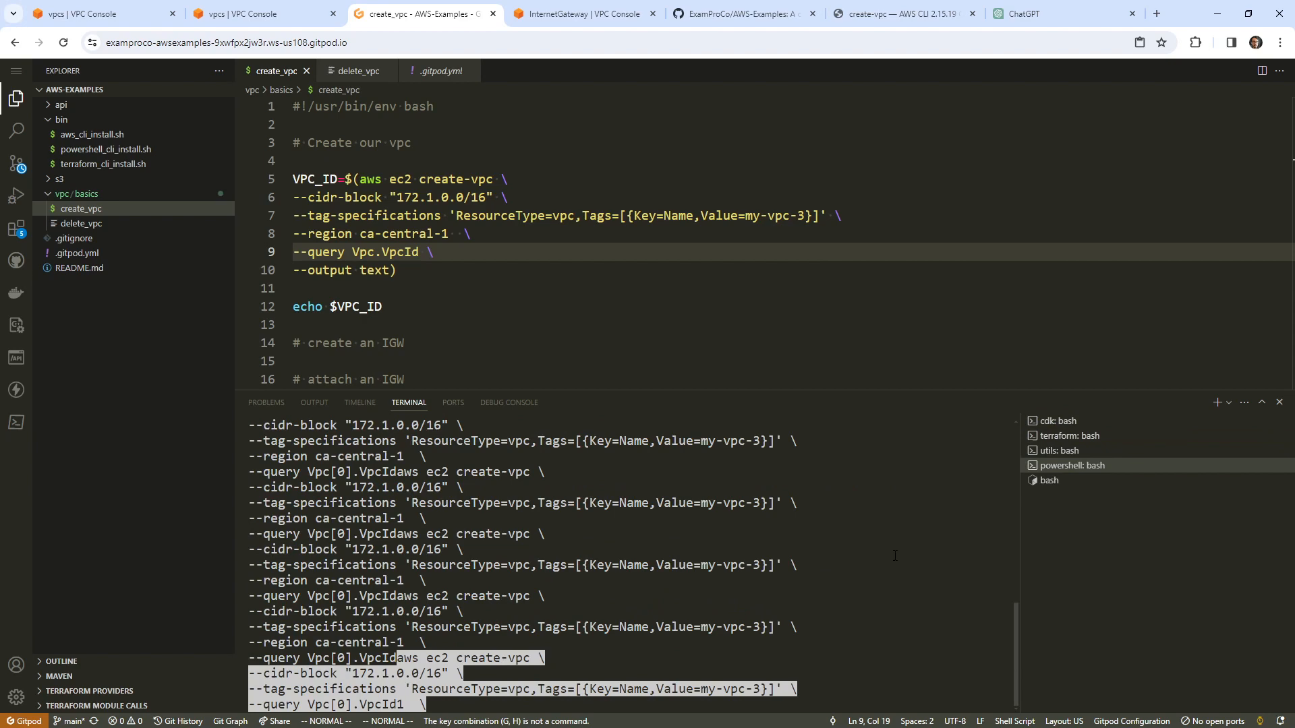
{"action": "left_click", "coordinate": [1066, 481]}
{"action": "type", "text": "ghjghjghjghjghj"}
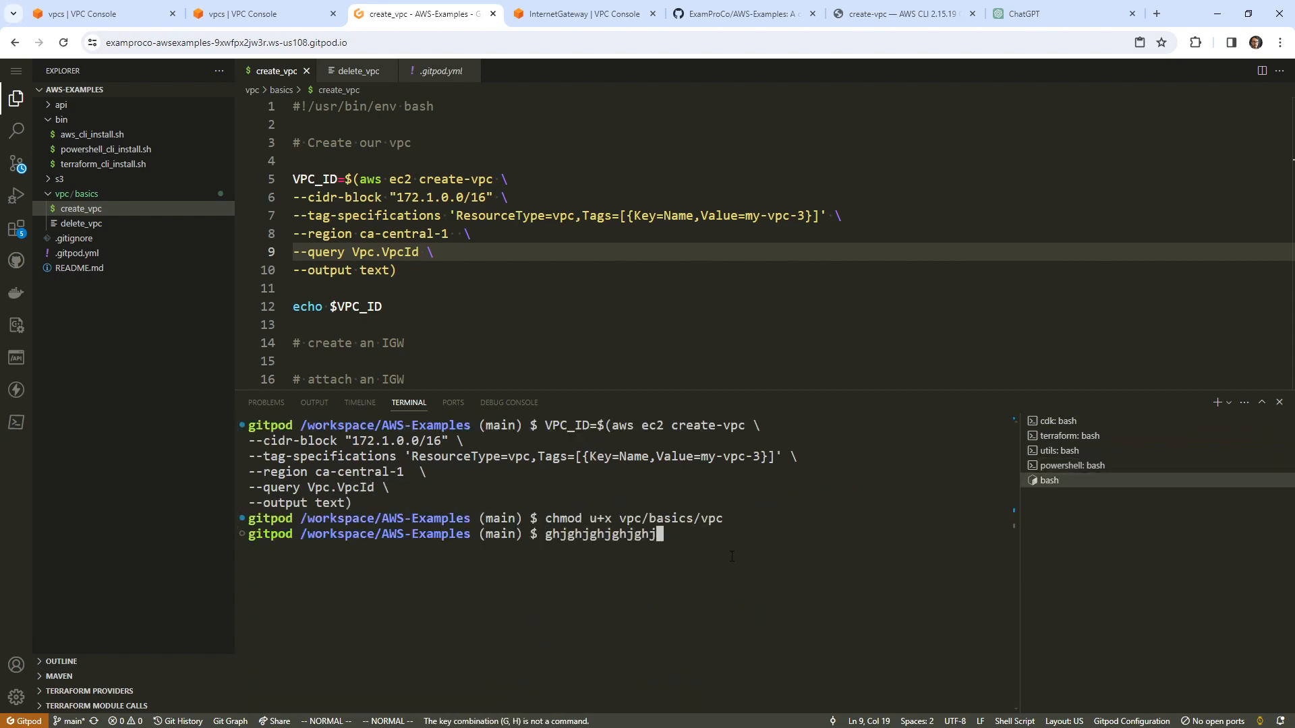
Step: Clear the test text from the last bash prompt and check the powershell terminal session
{"action": "key", "text": "BackSpace"}
{"action": "key", "text": "BackSpace"}
{"action": "key", "text": "BackSpace"}
{"action": "key", "text": "BackSpace"}
{"action": "key", "text": "BackSpace"}
{"action": "key", "text": "BackSpace"}
{"action": "key", "text": "BackSpace"}
{"action": "key", "text": "BackSpace"}
{"action": "key", "text": "BackSpace"}
{"action": "key", "text": "BackSpace"}
{"action": "key", "text": "BackSpace"}
{"action": "key", "text": "BackSpace"}
{"action": "key", "text": "BackSpace"}
{"action": "key", "text": "BackSpace"}
{"action": "key", "text": "BackSpace"}
{"action": "left_click", "coordinate": [1079, 466]}
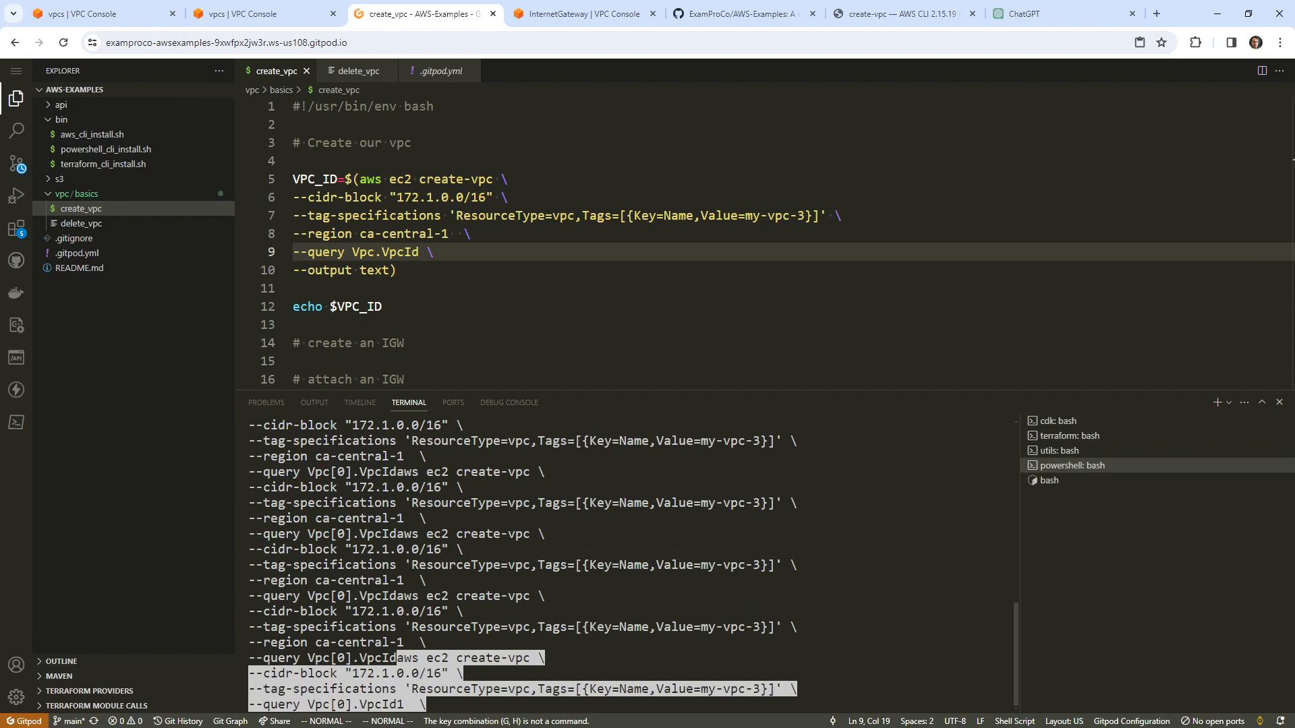
{"action": "left_click", "coordinate": [1051, 480]}
{"action": "left_click", "coordinate": [375, 307]}
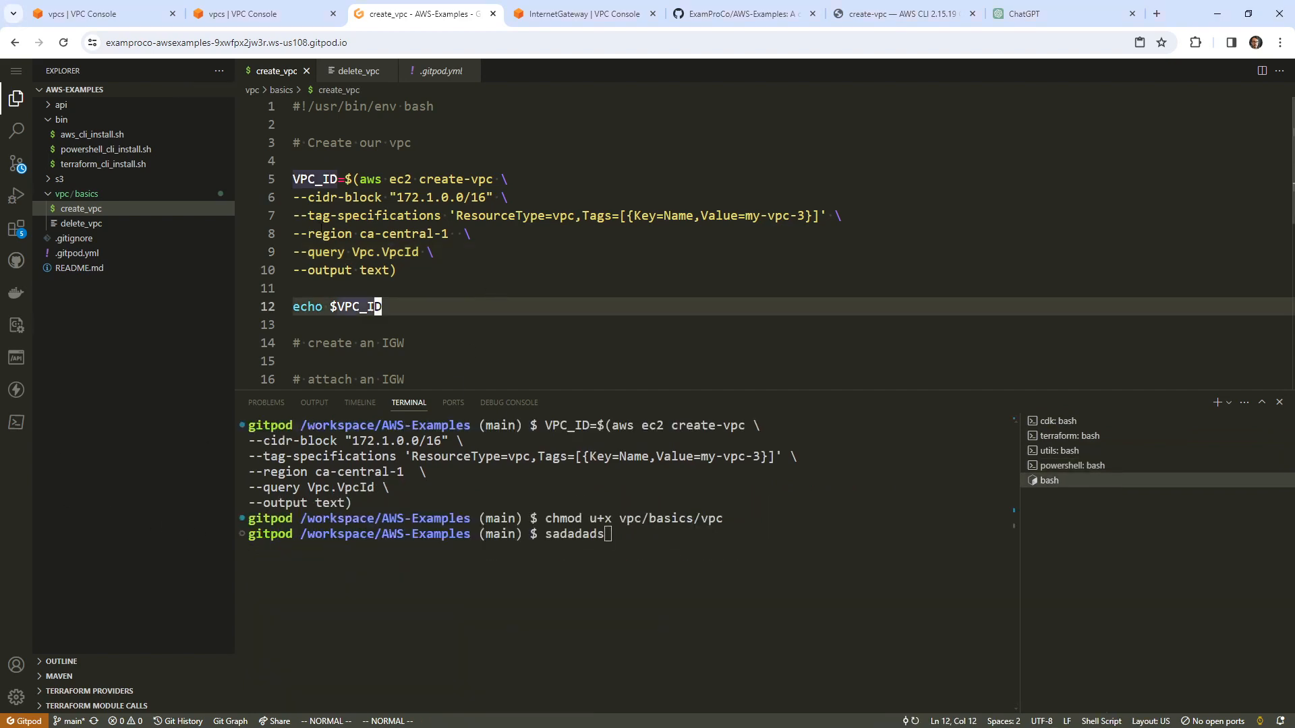
Step: Cancel the leftover text at the bash prompt and stage all changes with git add
{"action": "left_click", "coordinate": [17, 163]}
{"action": "left_click", "coordinate": [712, 587]}
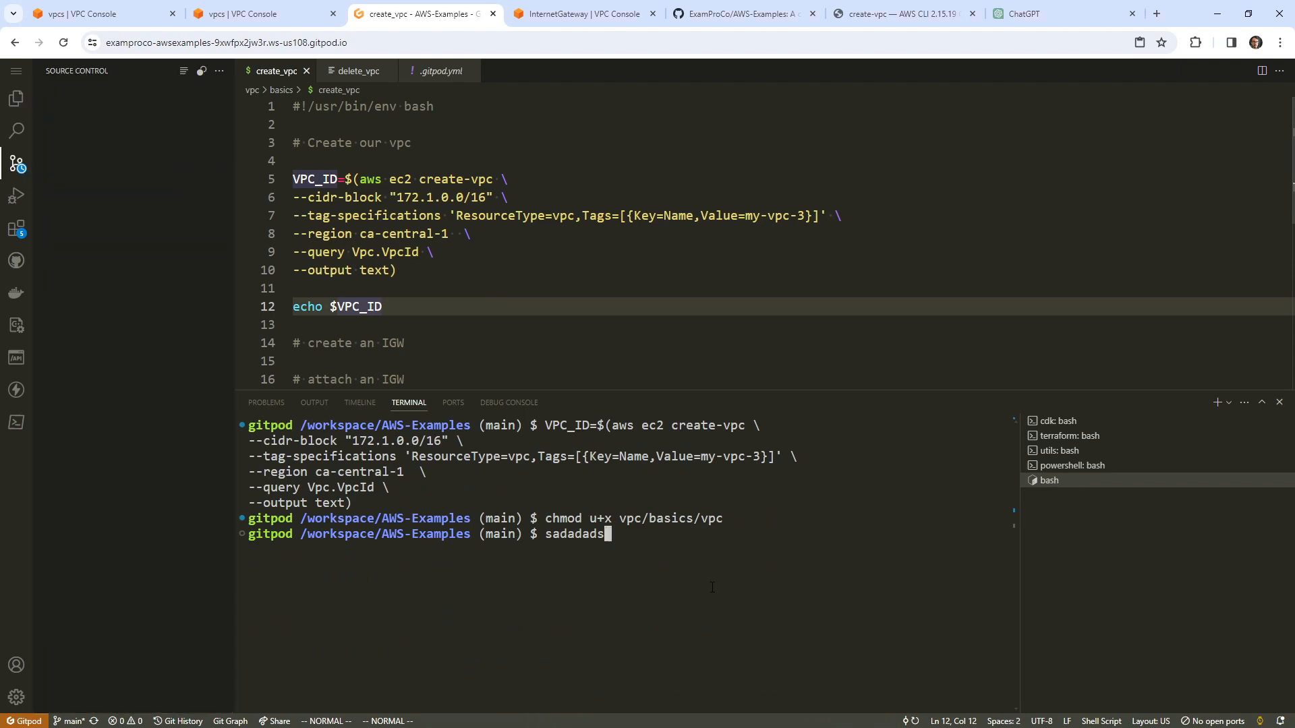
{"action": "key", "text": "ctrl+c"}
{"action": "key", "text": "ctrl+c"}
{"action": "key", "text": "ctrl+c"}
{"action": "type", "text": "git a"}
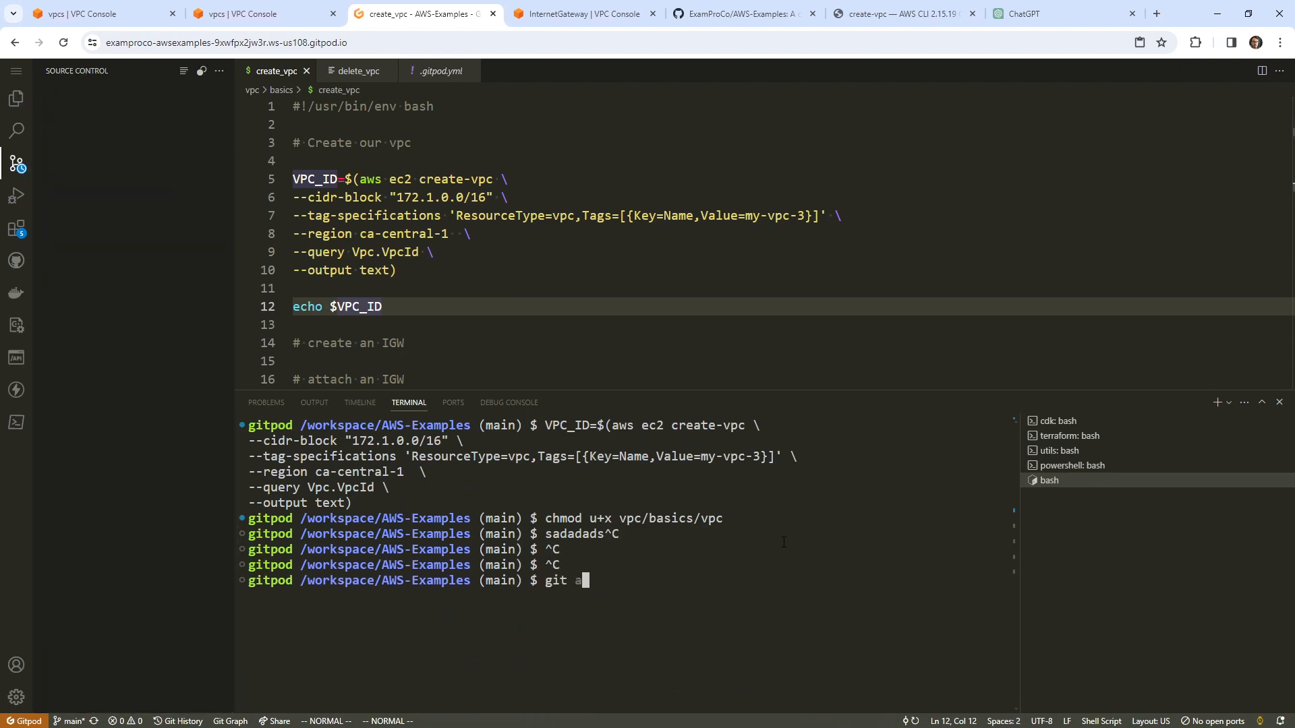
{"action": "type", "text": "dd ."}
{"action": "key", "text": "Return"}
Step: Commit the staged scripts with the message 'commit files' and push the commit to the remote repository
{"action": "type", "text": "git commit -"}
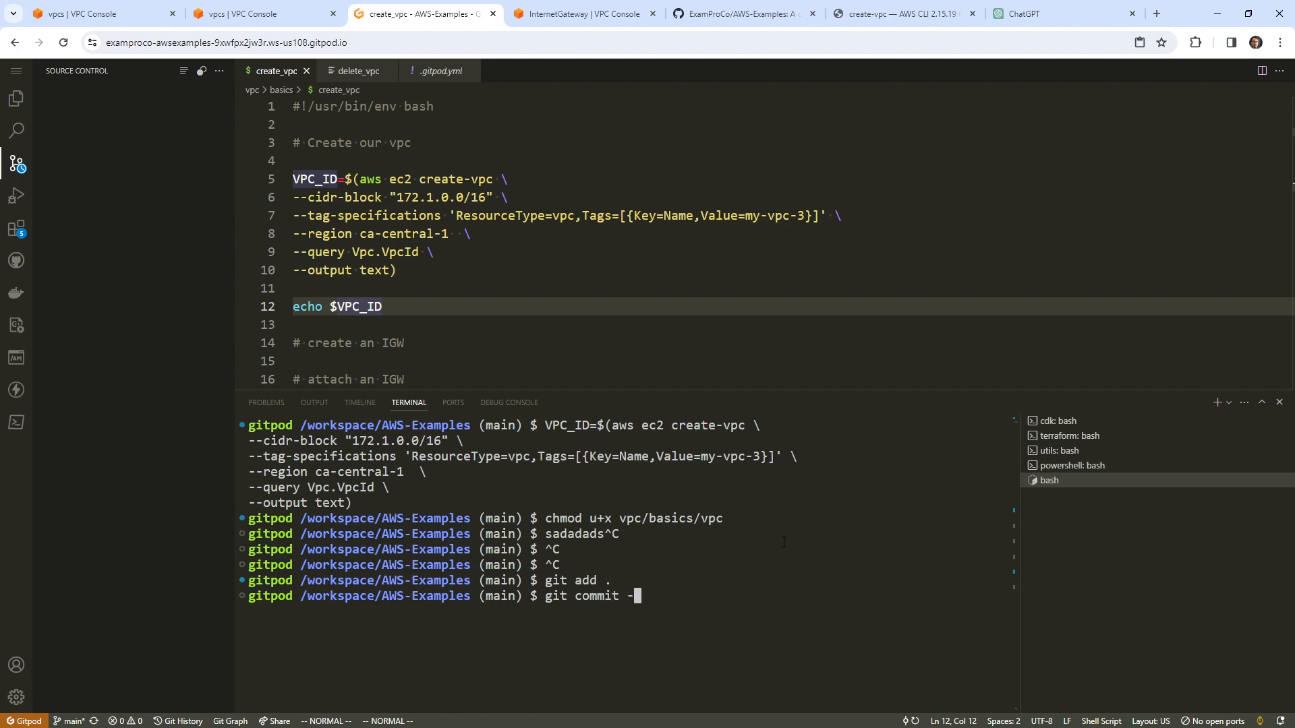
{"action": "type", "text": "m 'commit files'"}
{"action": "key", "text": "Return"}
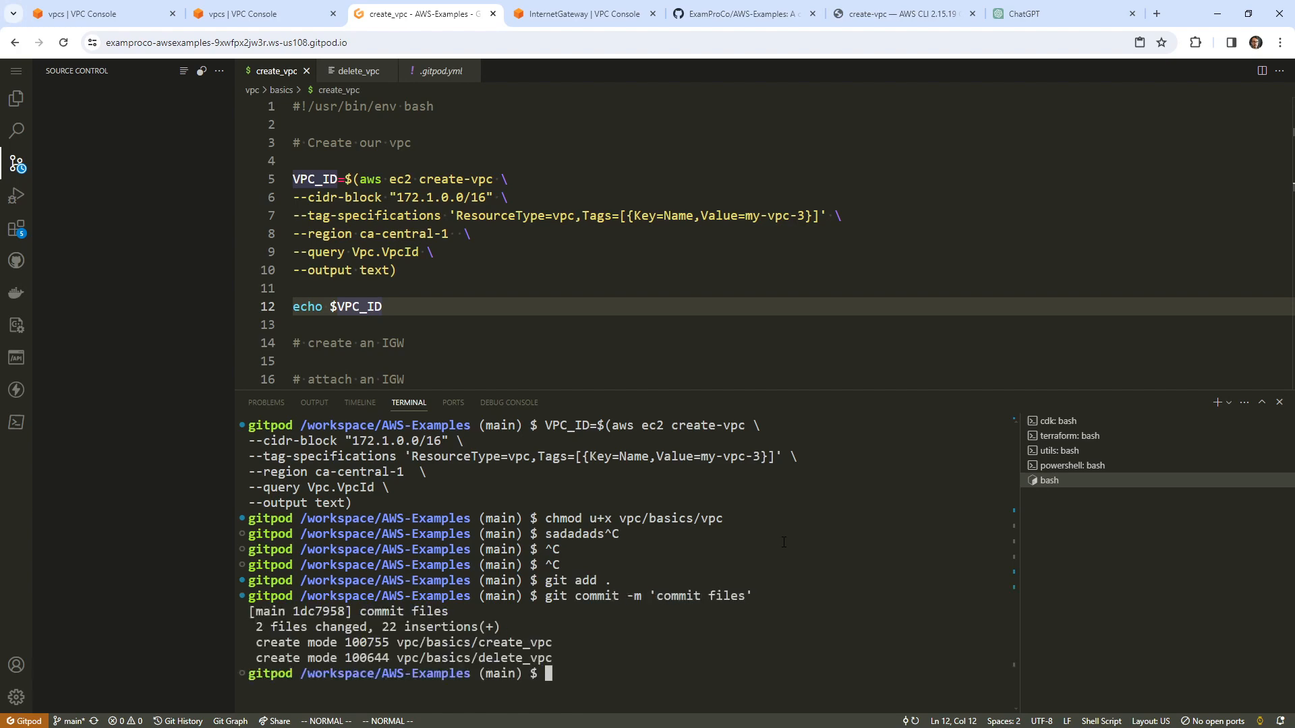
{"action": "type", "text": "git push"}
{"action": "key", "text": "Return"}
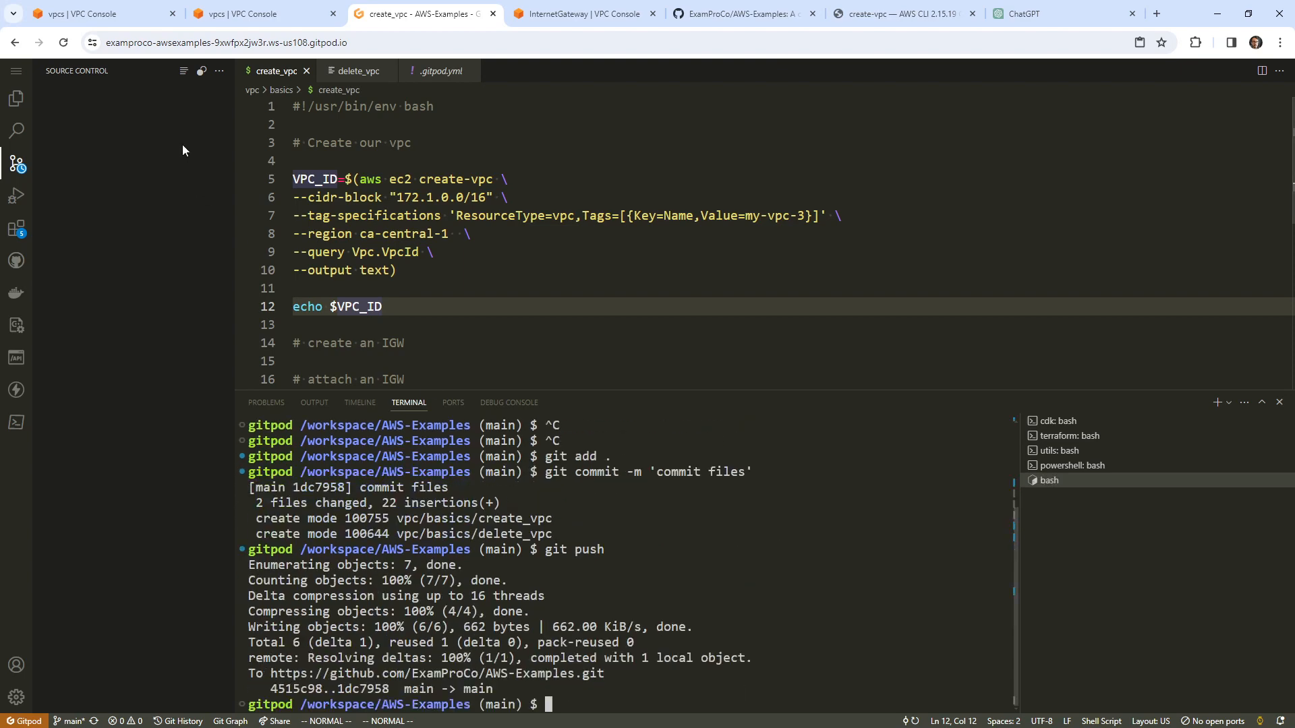
Step: Return to the workspace file list and open .gitpod.yml
{"action": "left_click", "coordinate": [18, 73]}
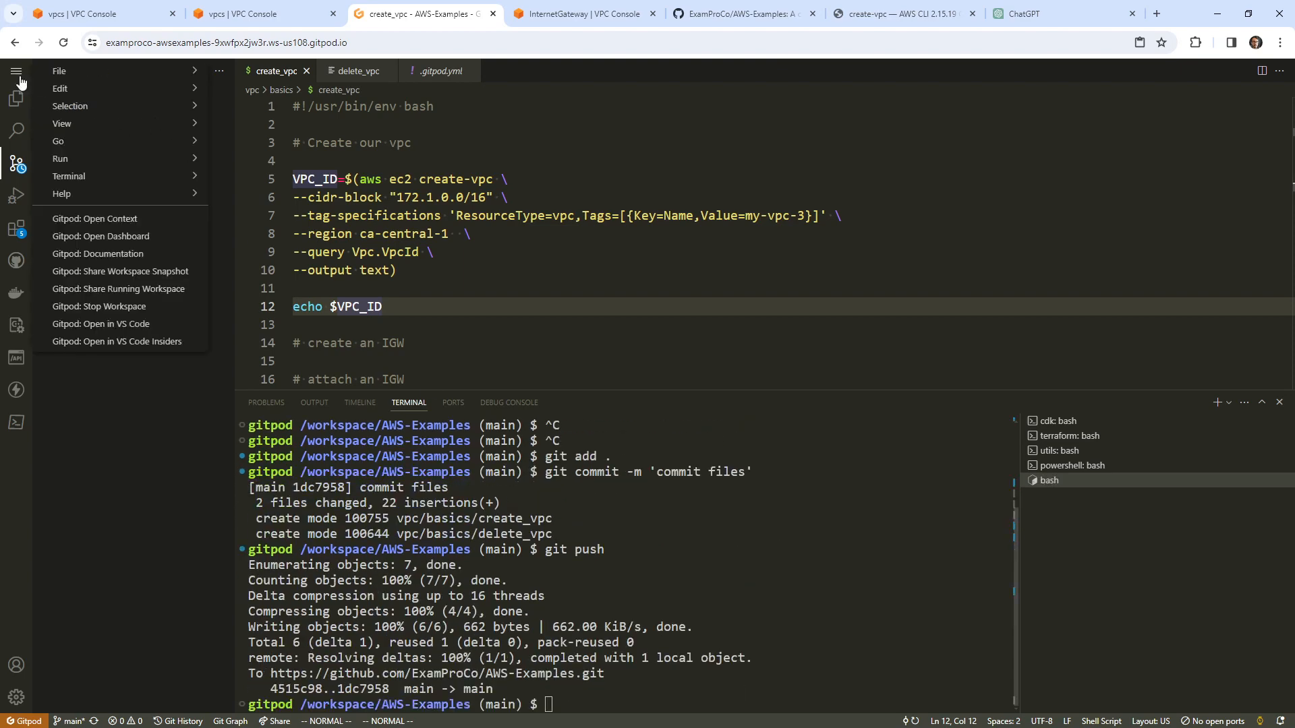
{"action": "left_click", "coordinate": [17, 75]}
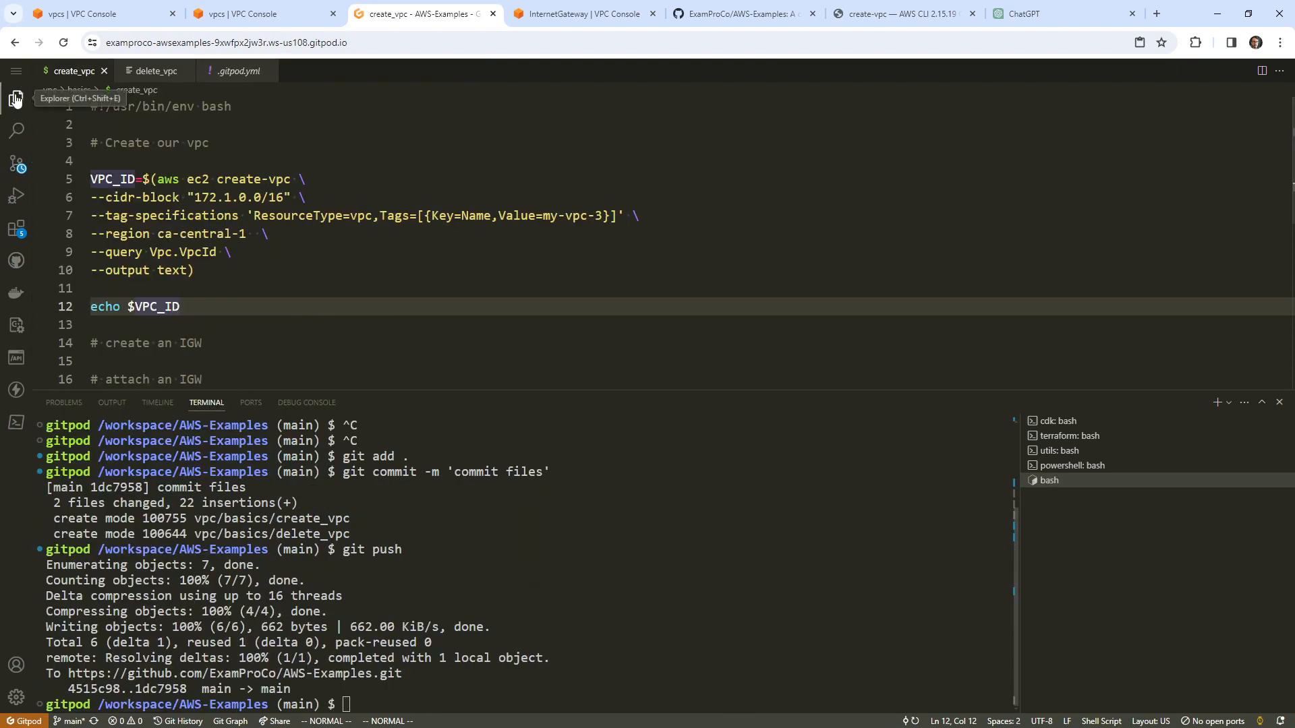
{"action": "left_click", "coordinate": [17, 99]}
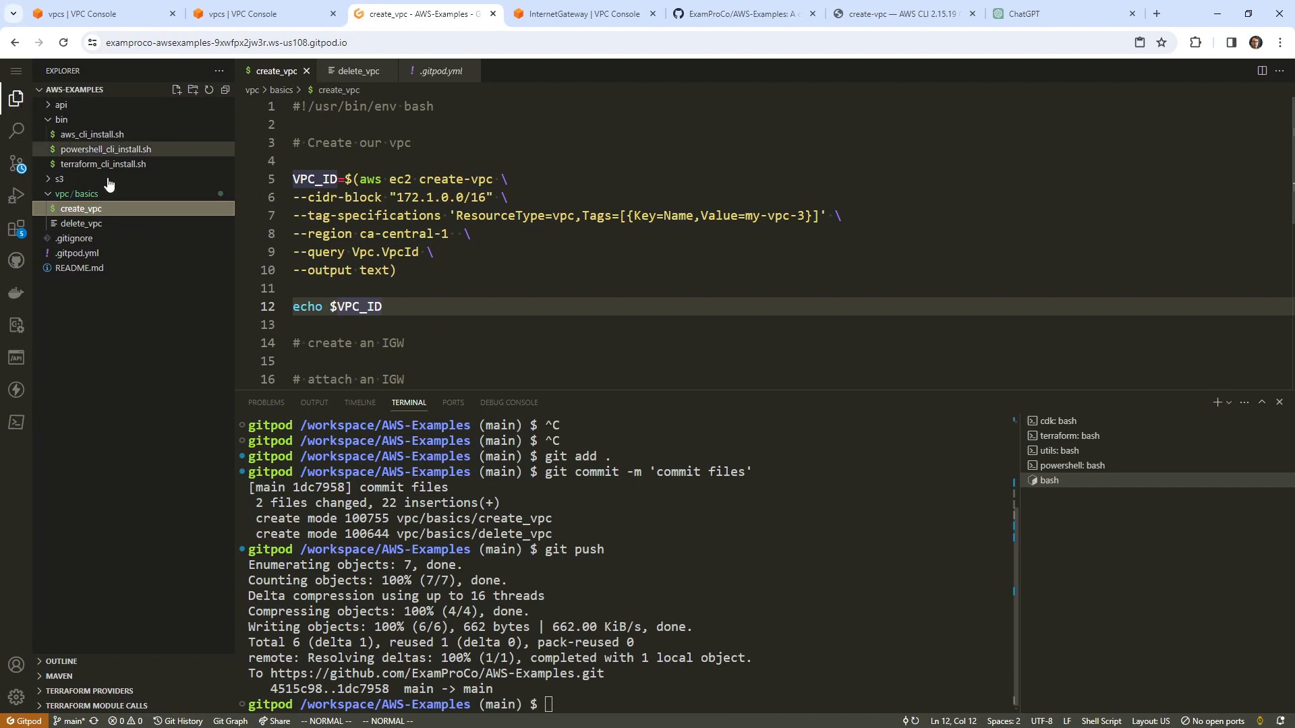
{"action": "left_click", "coordinate": [111, 244]}
{"action": "left_click", "coordinate": [110, 254]}
{"action": "scroll", "coordinate": [397, 333], "scroll_direction": "up", "scroll_amount": 5}
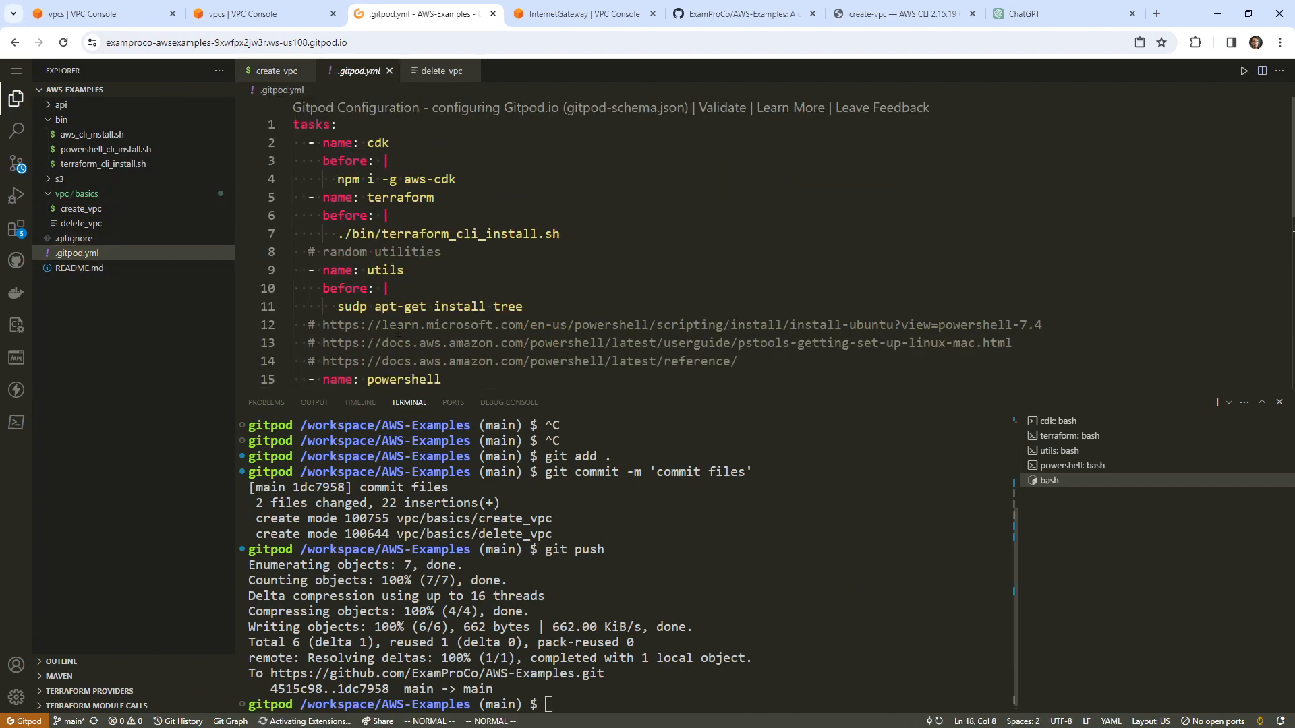
Step: Comment out the three lines of the powershell task in .gitpod.yml with # and save the file
{"action": "scroll", "coordinate": [398, 333], "scroll_direction": "down", "scroll_amount": 7}
{"action": "scroll", "coordinate": [398, 332], "scroll_direction": "up", "scroll_amount": 3}
{"action": "left_click", "coordinate": [328, 244]}
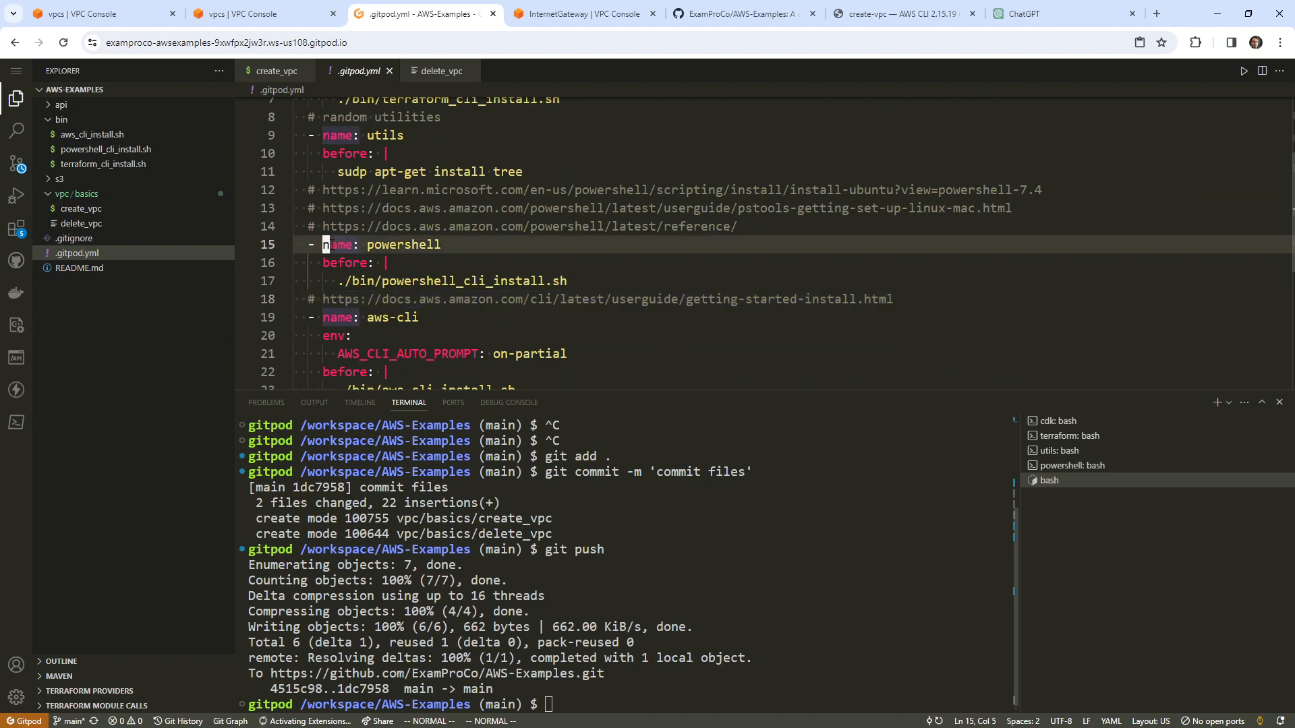
{"action": "key", "text": "h"}
{"action": "key", "text": "h"}
{"action": "key", "text": "ctrl+v"}
{"action": "key", "text": "j"}
{"action": "key", "text": "j"}
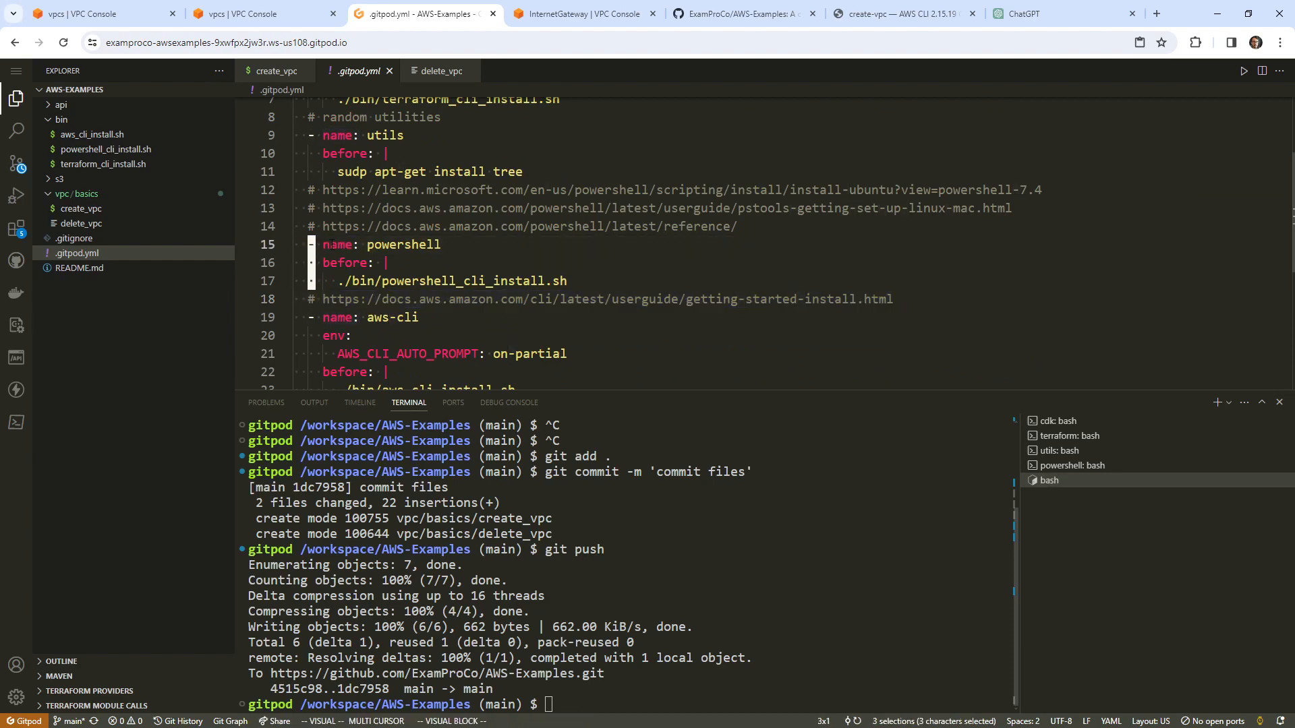
{"action": "key", "text": "shift+i"}
{"action": "type", "text": "#"}
{"action": "key", "text": "Escape"}
{"action": "scroll", "coordinate": [468, 283], "scroll_direction": "up", "scroll_amount": 3}
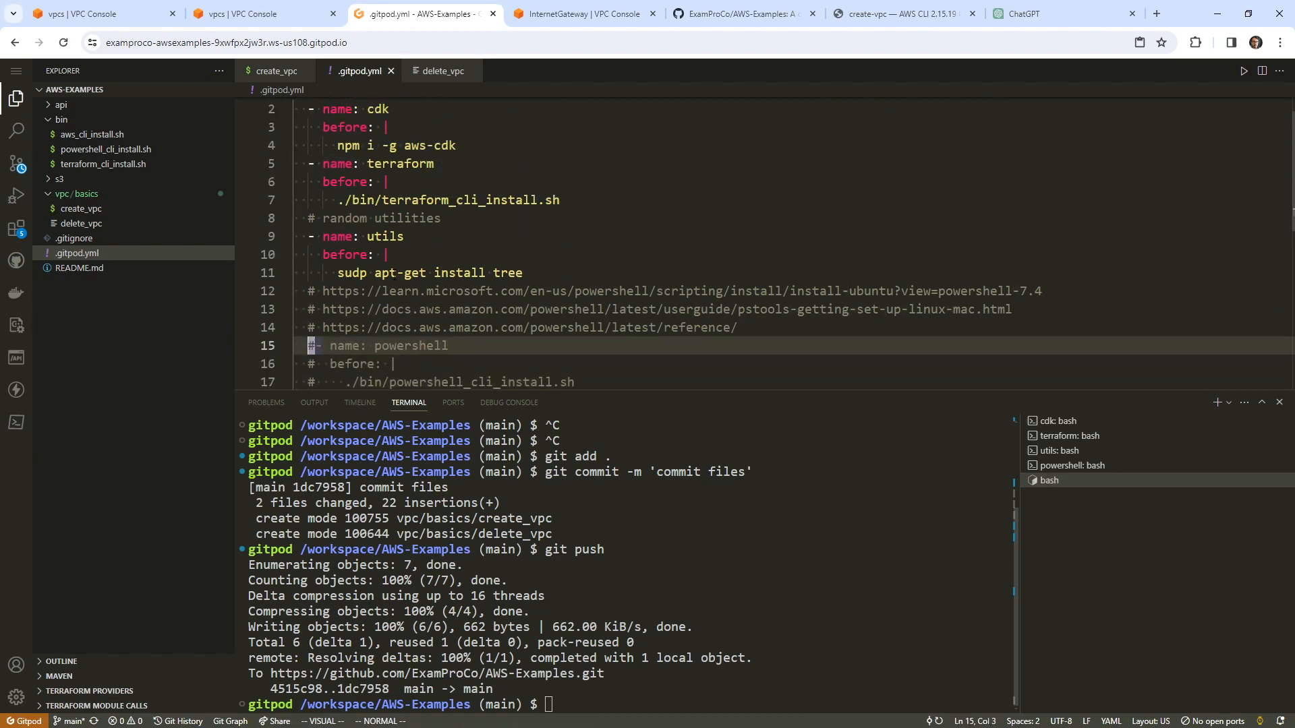
{"action": "left_click", "coordinate": [469, 283]}
{"action": "left_click", "coordinate": [410, 271]}
{"action": "key", "text": "ctrl+s"}
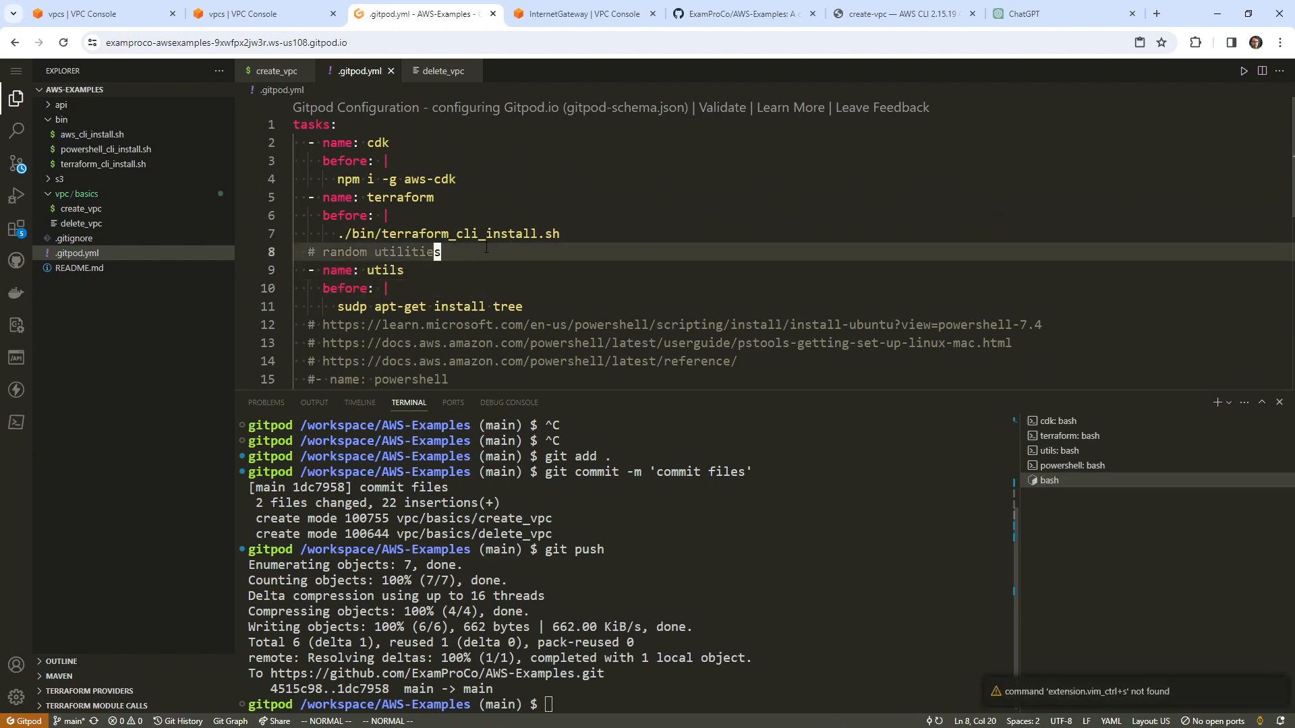
{"action": "scroll", "coordinate": [411, 271], "scroll_direction": "down", "scroll_amount": 2}
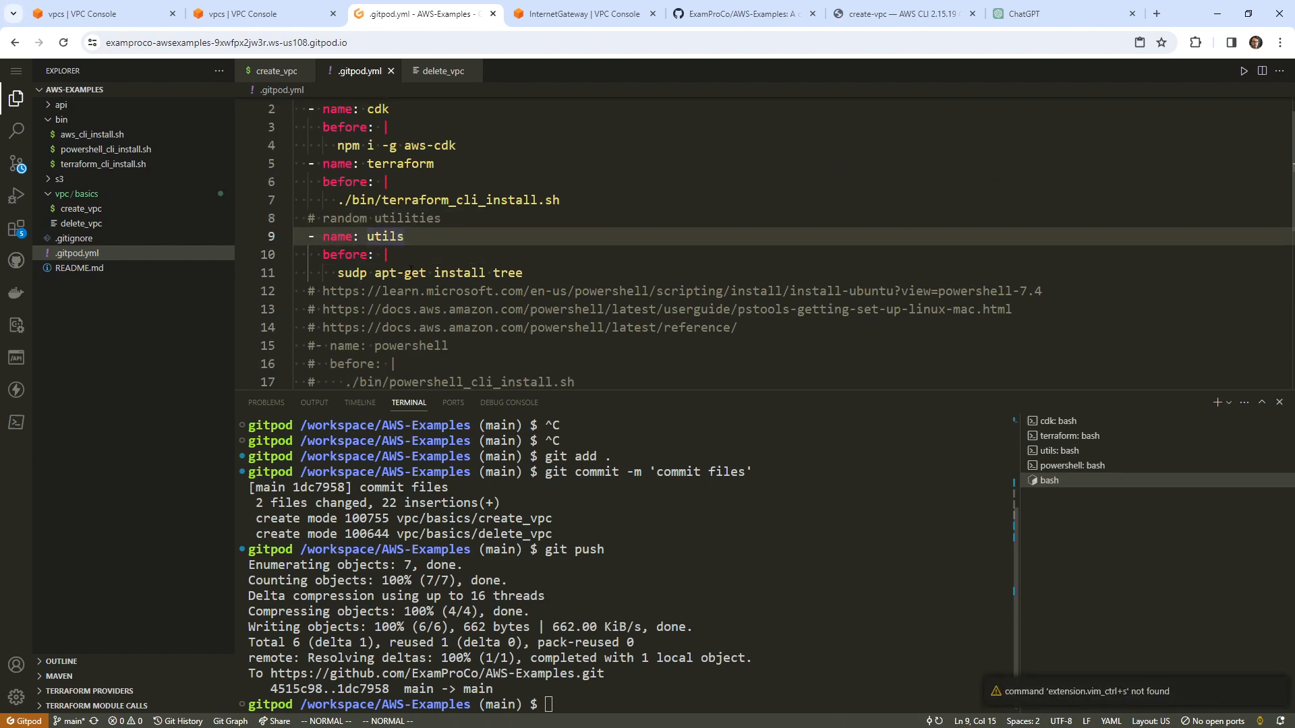
{"action": "left_click", "coordinate": [326, 221]}
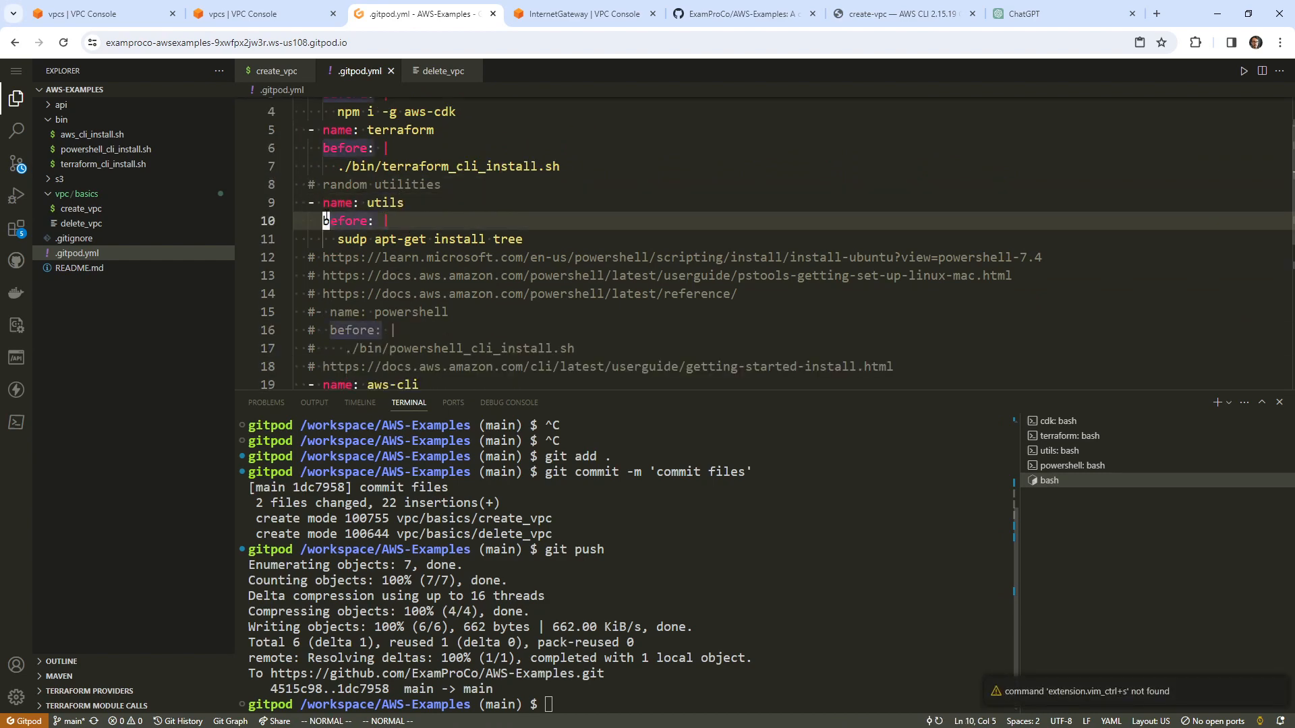
{"action": "scroll", "coordinate": [325, 221], "scroll_direction": "down", "scroll_amount": 2}
{"action": "scroll", "coordinate": [326, 221], "scroll_direction": "up", "scroll_amount": 3}
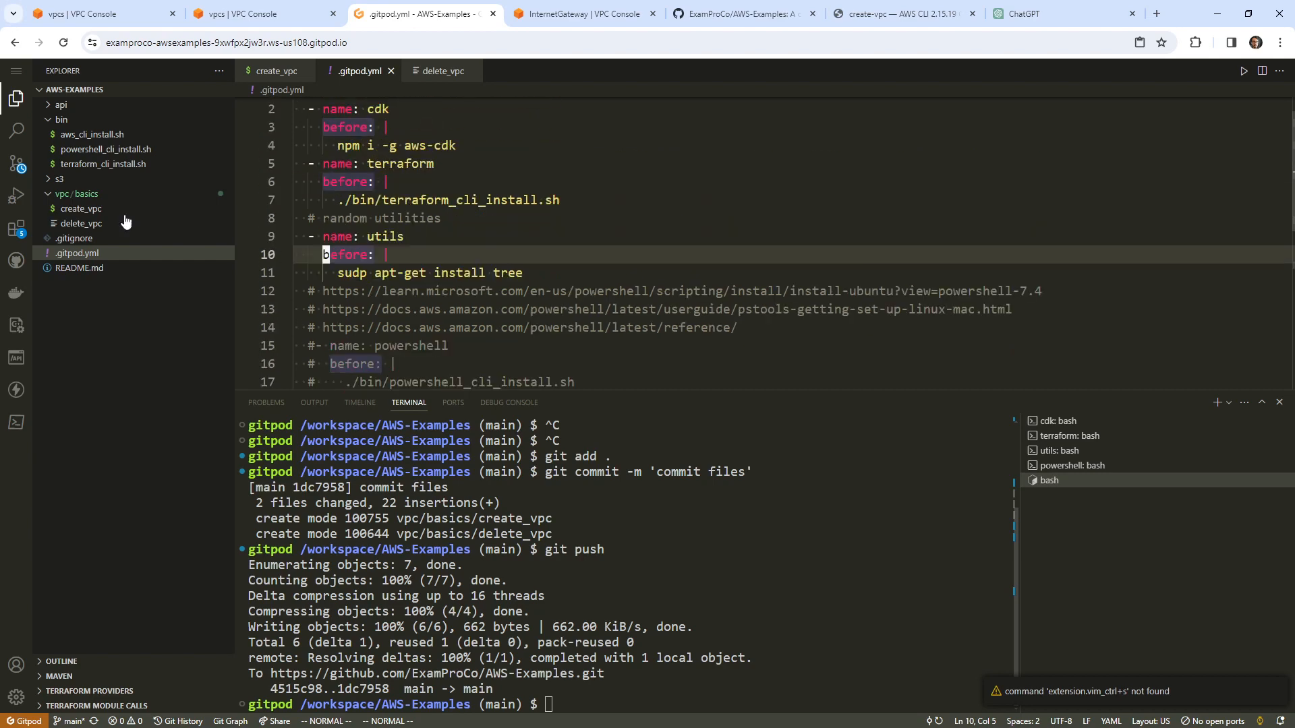
Step: Stage the .gitpod.yml change from the bash session with git add
{"action": "left_click", "coordinate": [16, 164]}
{"action": "type", "text": "git add ."}
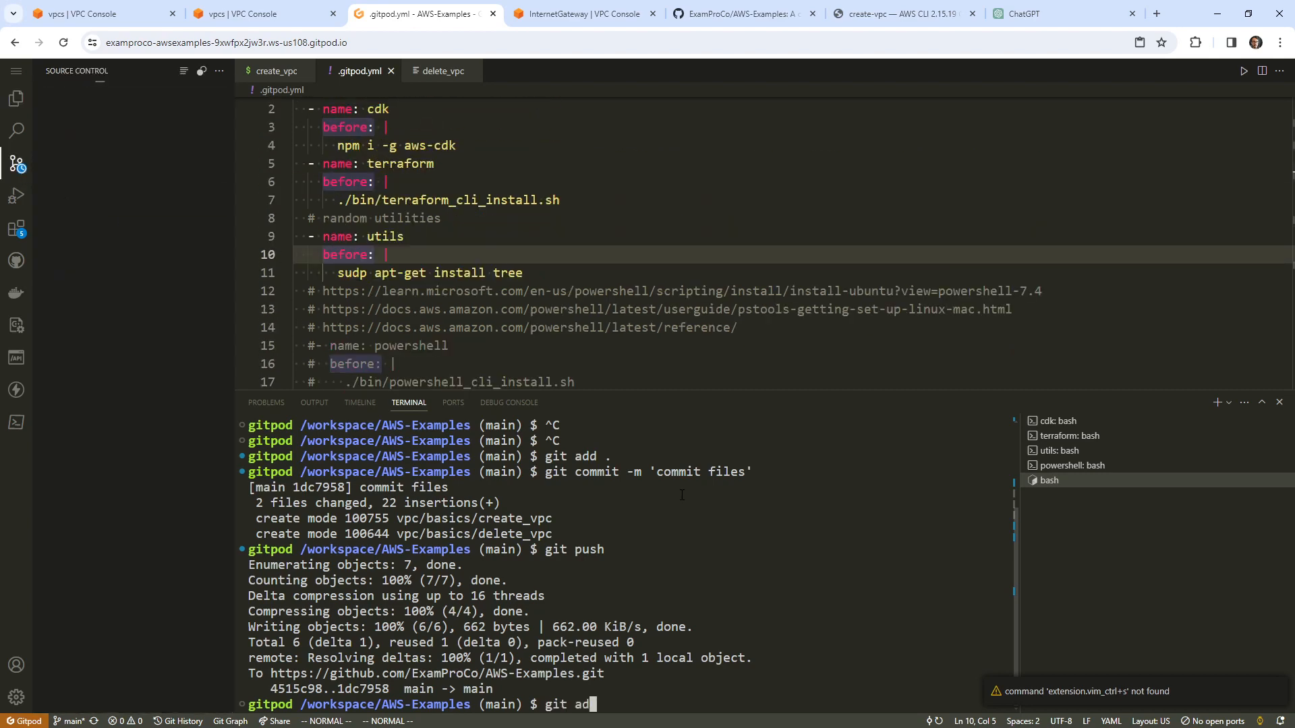
{"action": "key", "text": "Return"}
Step: Try to commit the staged change with git commit 'ignore powershell for now', leaving out the message flag
{"action": "type", "text": "gti com"}
{"action": "key", "text": "BackSpace"}
{"action": "key", "text": "BackSpace"}
{"action": "key", "text": "BackSpace"}
{"action": "key", "text": "BackSpace"}
{"action": "key", "text": "BackSpace"}
{"action": "key", "text": "BackSpace"}
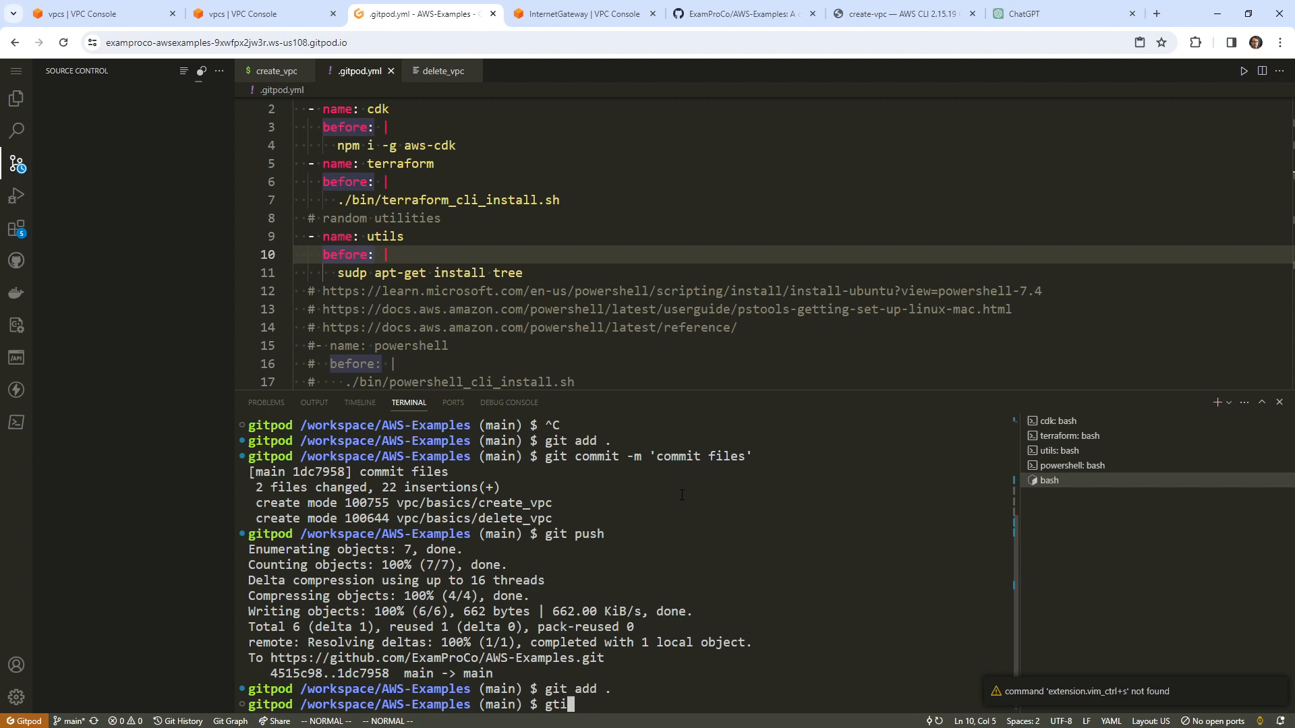
{"action": "type", "text": "it commit"}
{"action": "type", "text": " 'ignore poserh"}
{"action": "key", "text": "BackSpace"}
{"action": "key", "text": "BackSpace"}
{"action": "key", "text": "BackSpace"}
{"action": "key", "text": "BackSpace"}
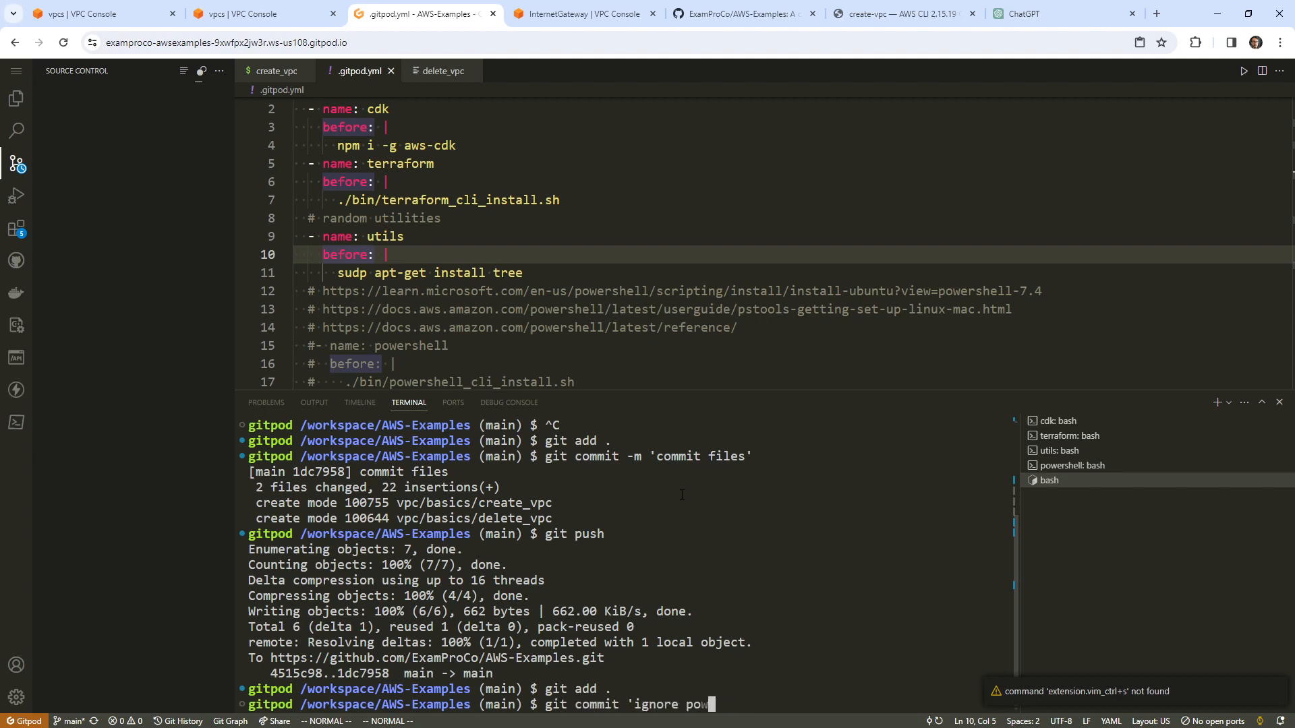
{"action": "type", "text": "wersh"}
{"action": "key", "text": "BackSpace"}
{"action": "key", "text": "BackSpace"}
{"action": "key", "text": "BackSpace"}
{"action": "key", "text": "BackSpace"}
{"action": "type", "text": "ershell for now'"}
{"action": "key", "text": "Return"}
{"action": "type", "text": "git push"}
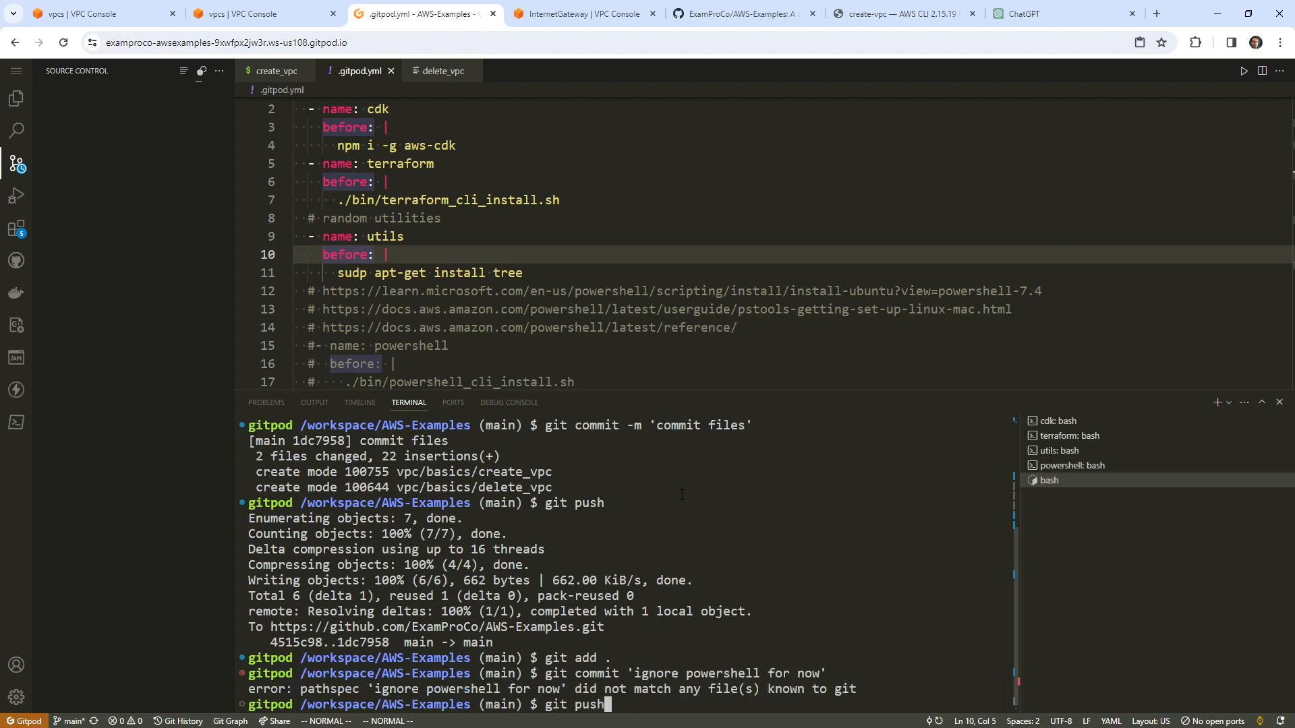
Step: Rerun the commit as git commit -m 'ignore powershell for now' and push it to the remote repository
{"action": "key", "text": "Up"}
{"action": "key", "text": "Home"}
{"action": "key", "text": "Right"}
{"action": "key", "text": "Right"}
{"action": "key", "text": "Right"}
{"action": "key", "text": "Right"}
{"action": "key", "text": "Right"}
{"action": "key", "text": "Right"}
{"action": "key", "text": "Right"}
{"action": "key", "text": "Right"}
{"action": "key", "text": "Right"}
{"action": "key", "text": "Right"}
{"action": "key", "text": "Right"}
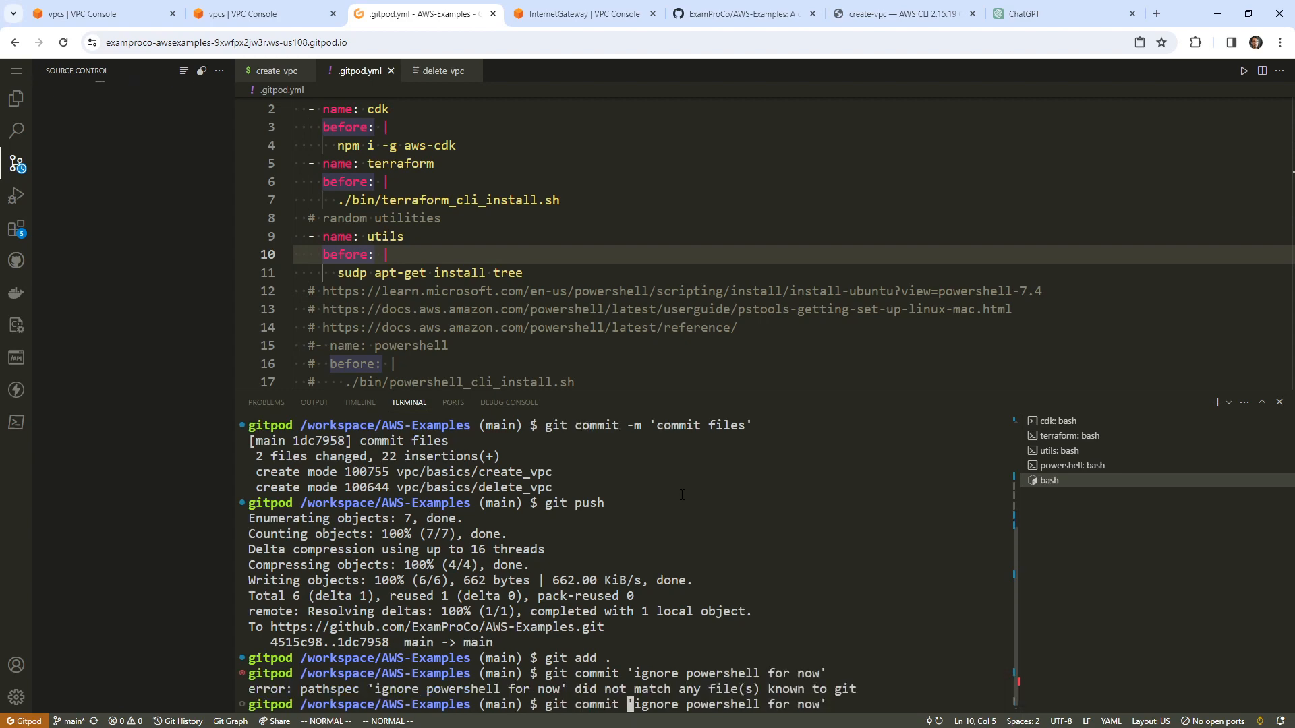
{"action": "type", "text": "-m"}
{"action": "key", "text": "Return"}
{"action": "type", "text": "git push"}
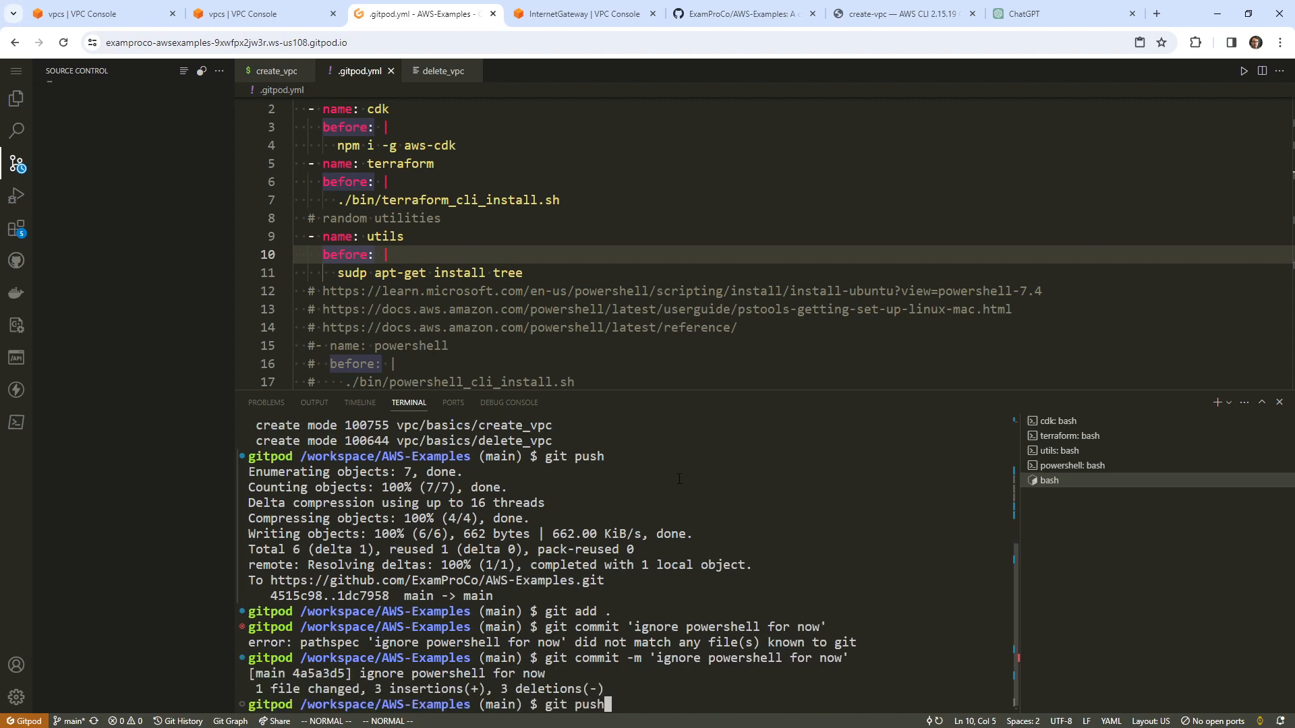
{"action": "key", "text": "Return"}
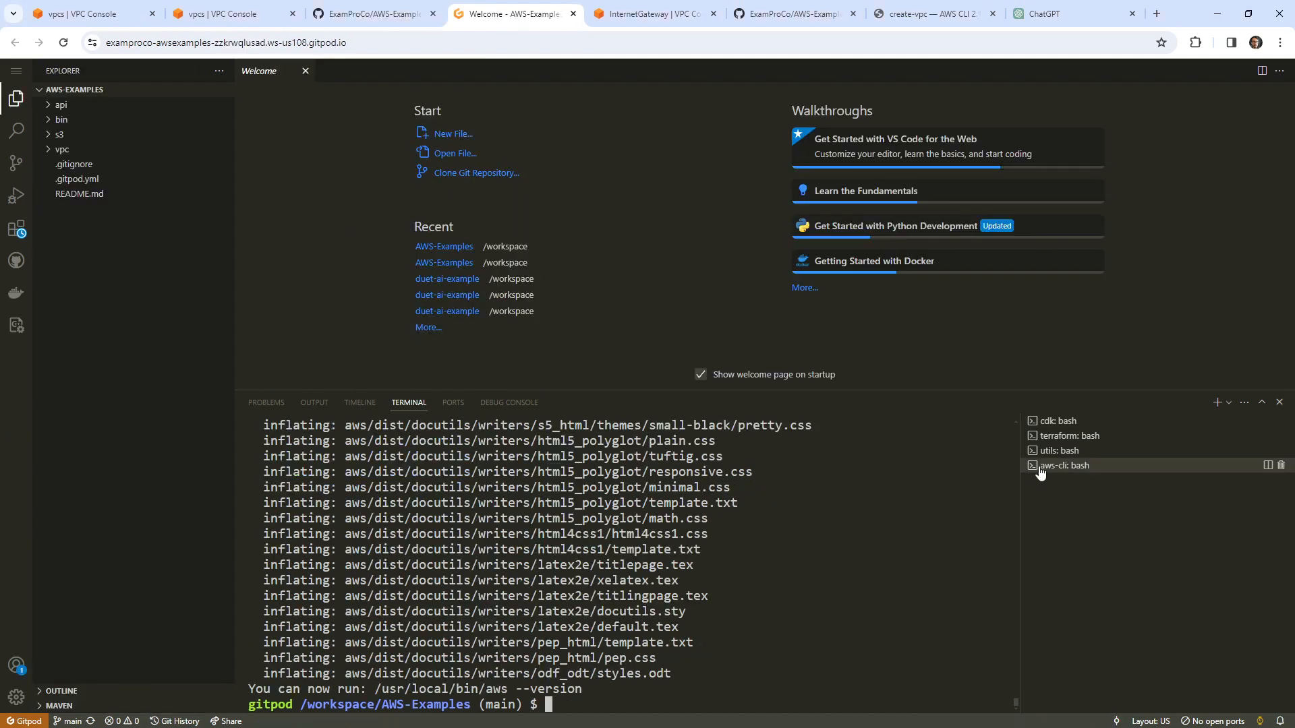
Step: Expand the vpc/basics folder in the new workspace and view the delete_vpc and create_vpc files
{"action": "left_click", "coordinate": [62, 149]}
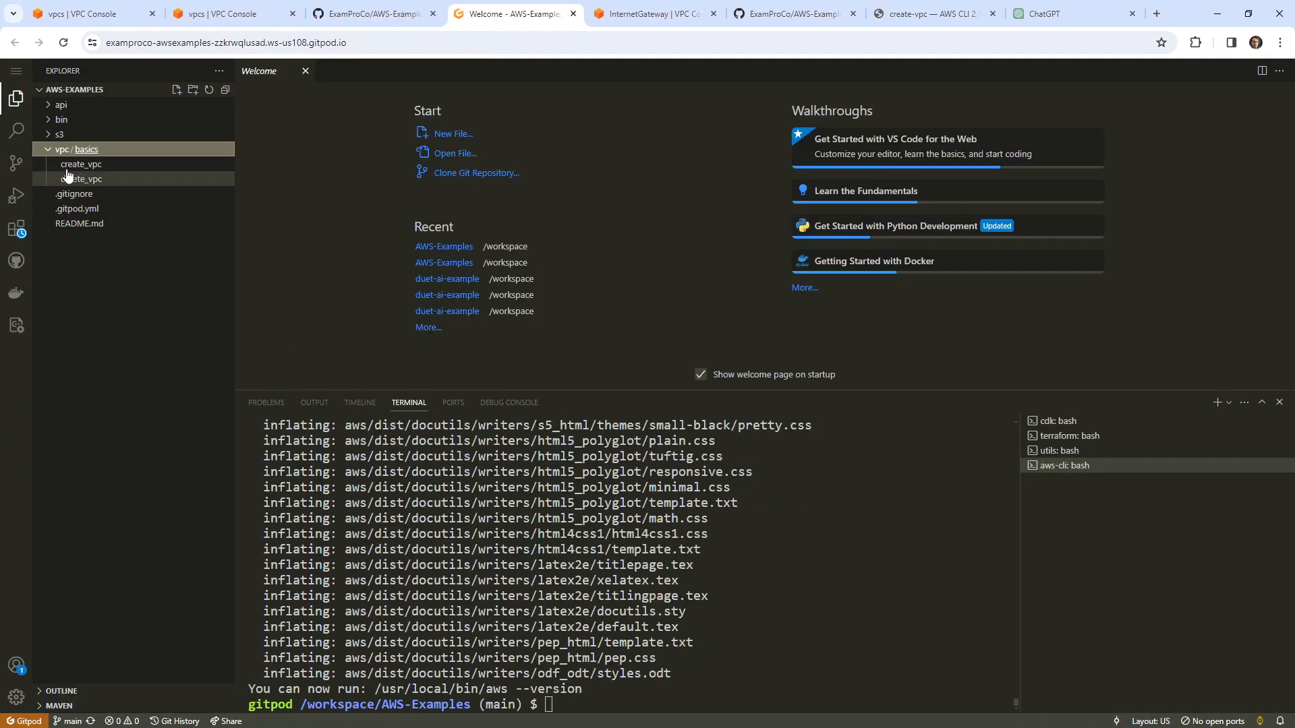
{"action": "left_click", "coordinate": [67, 165]}
{"action": "left_click", "coordinate": [95, 180]}
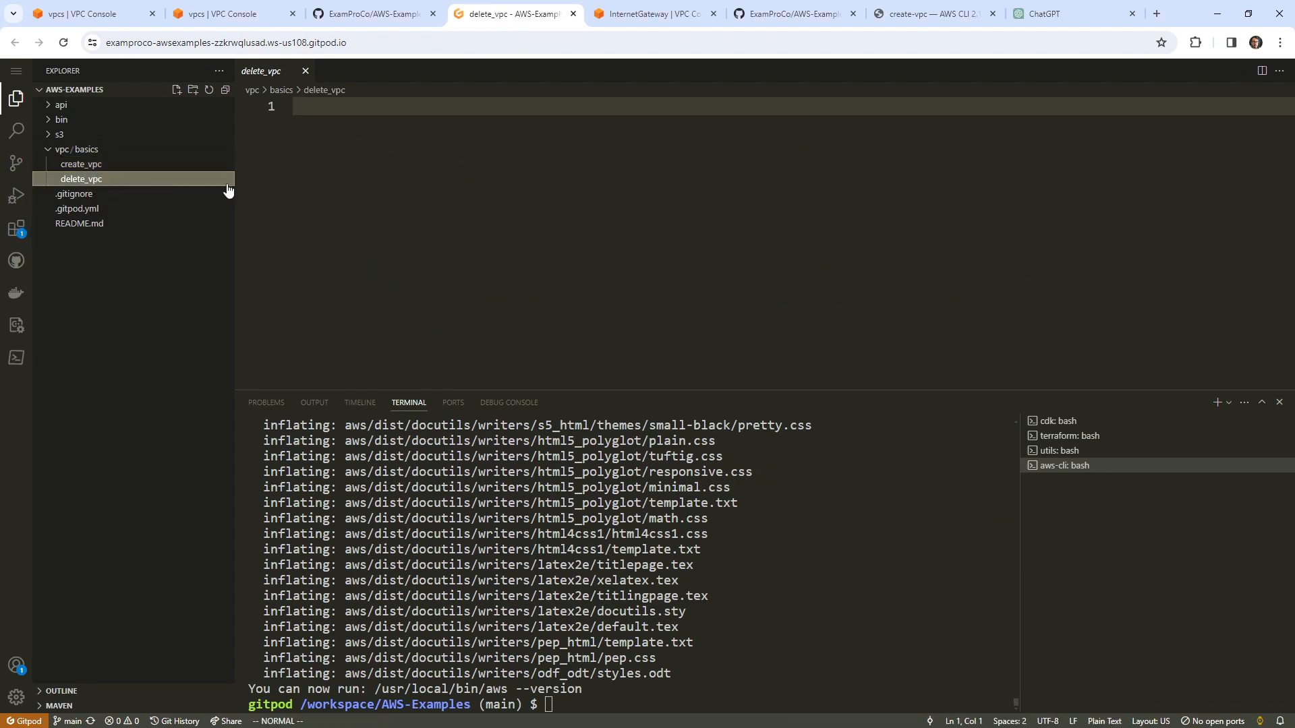
{"action": "left_click", "coordinate": [135, 164]}
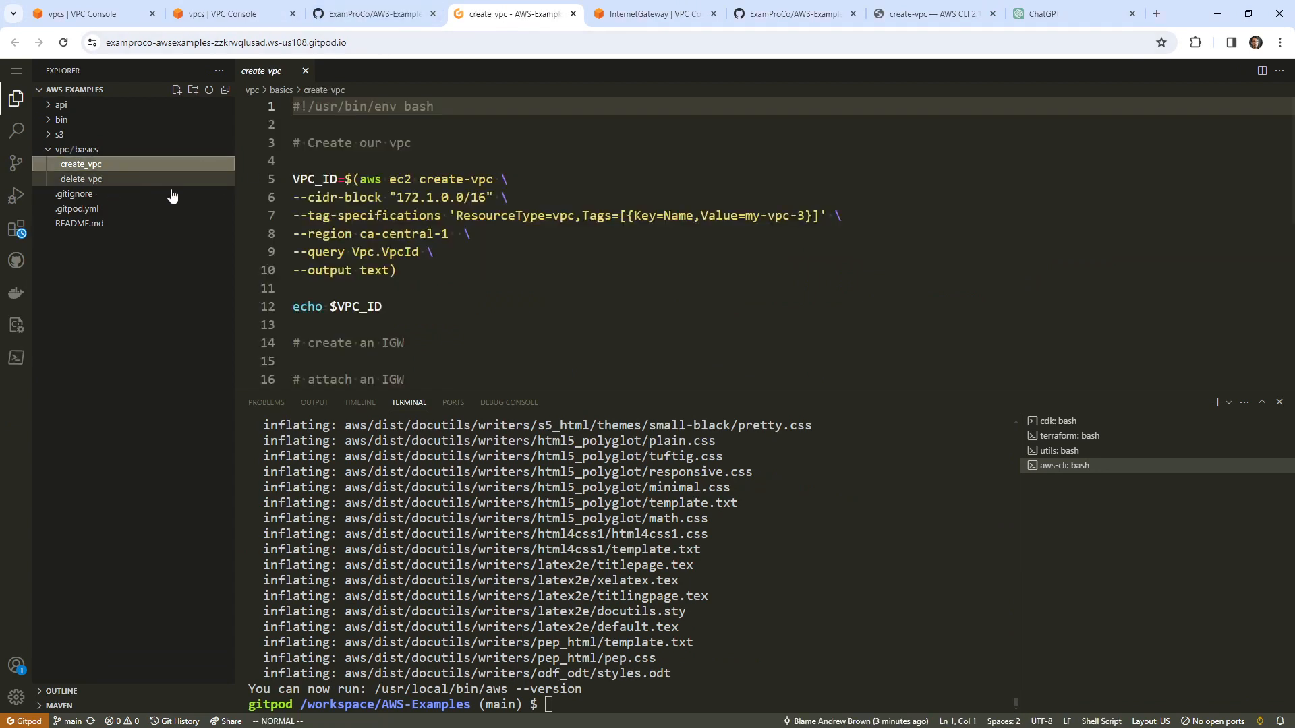
Step: Make the delete script executable by running chmod u+x vpc/basics/delete_vpc in the aws-cli terminal
{"action": "left_click", "coordinate": [795, 509]}
{"action": "type", "text": "chmod"}
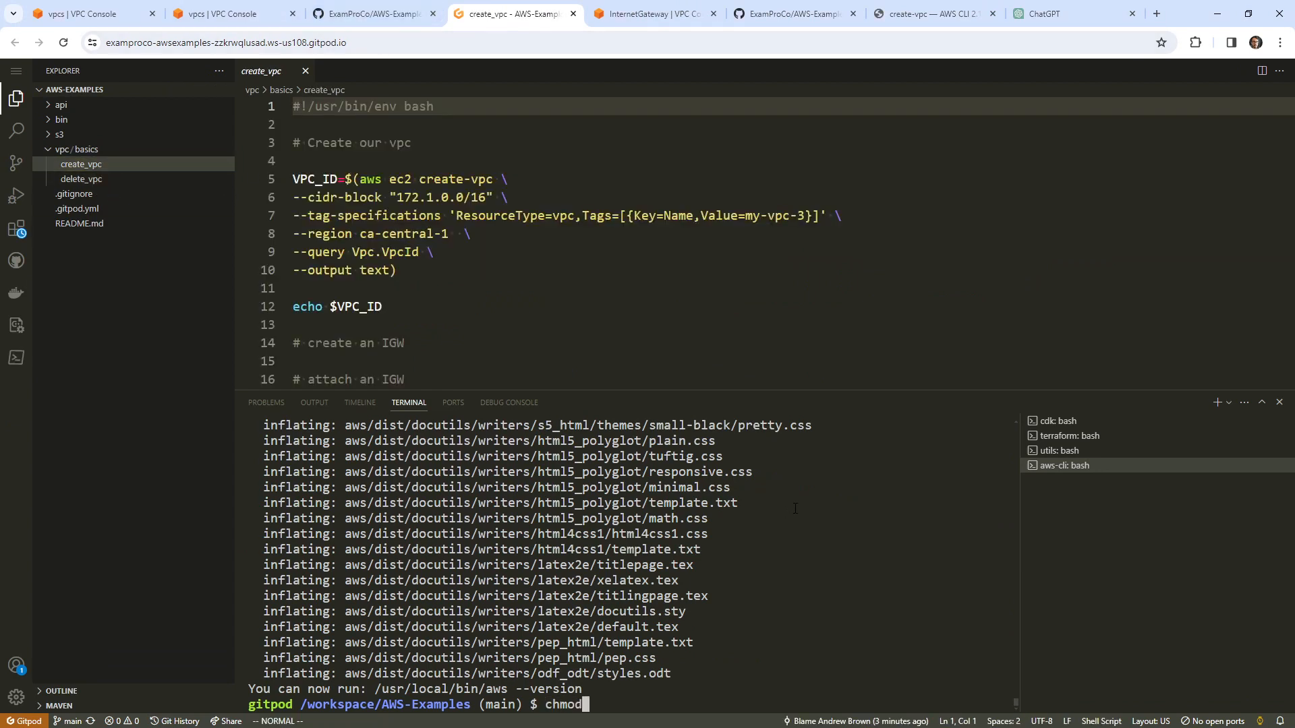
{"action": "scroll", "coordinate": [795, 508], "scroll_direction": "up", "scroll_amount": 1}
{"action": "scroll", "coordinate": [730, 572], "scroll_direction": "down", "scroll_amount": 1}
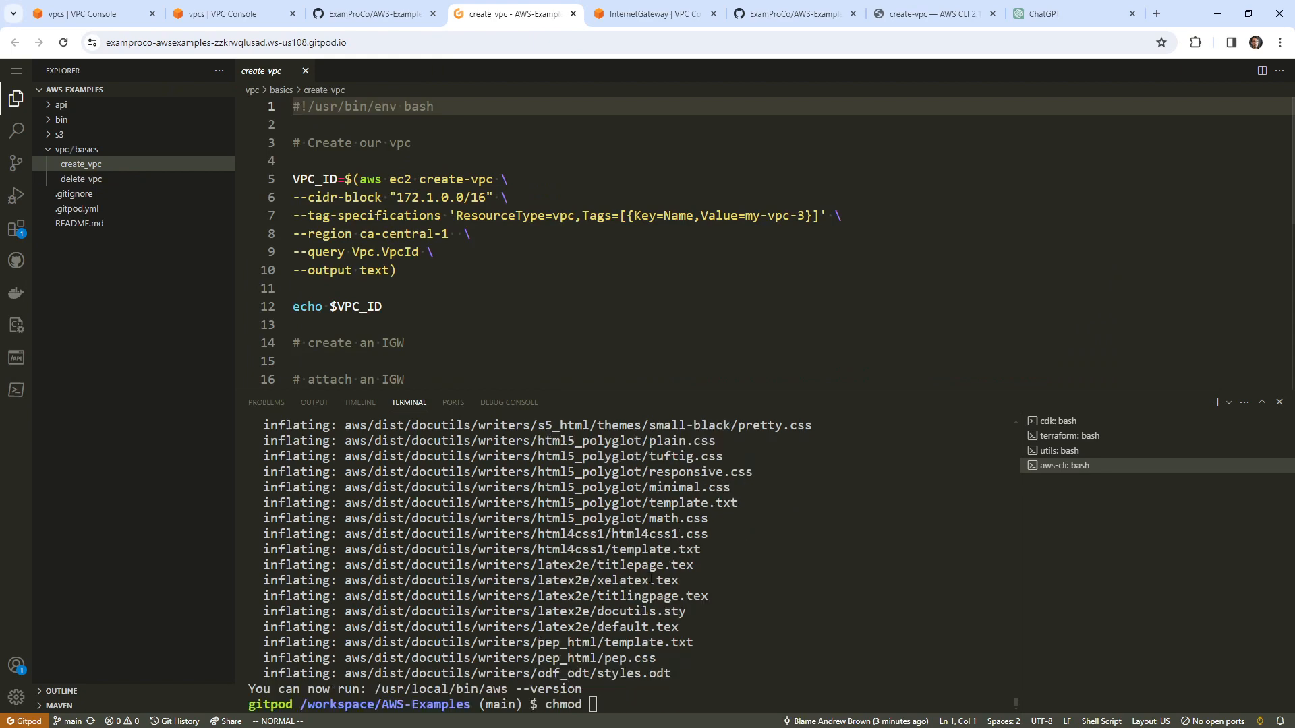
{"action": "left_click", "coordinate": [730, 572]}
{"action": "type", "text": "u+x vpc/basics/d"}
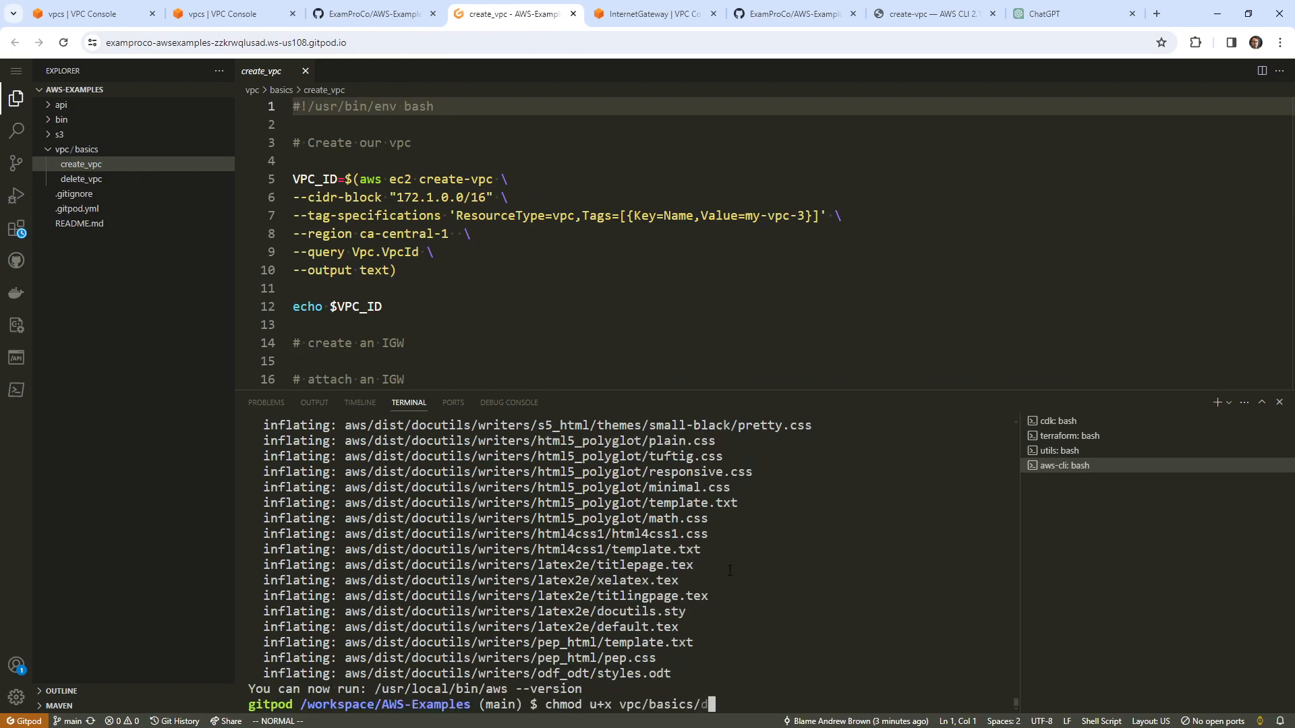
{"action": "type", "text": "e"}
{"action": "key", "text": "Tab"}
{"action": "key", "text": "Return"}
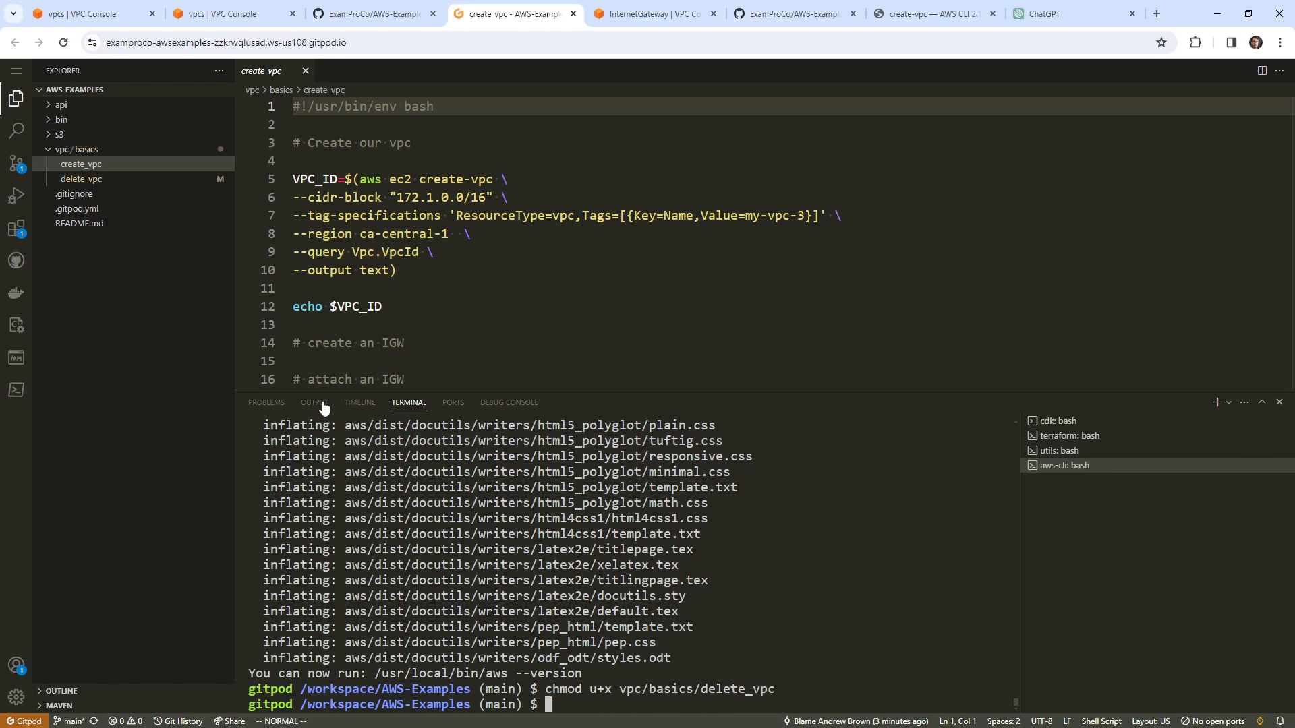
Step: Open delete_vpc and add the comment "# delete vpc" on its first line, followed by a blank line
{"action": "left_click", "coordinate": [101, 178]}
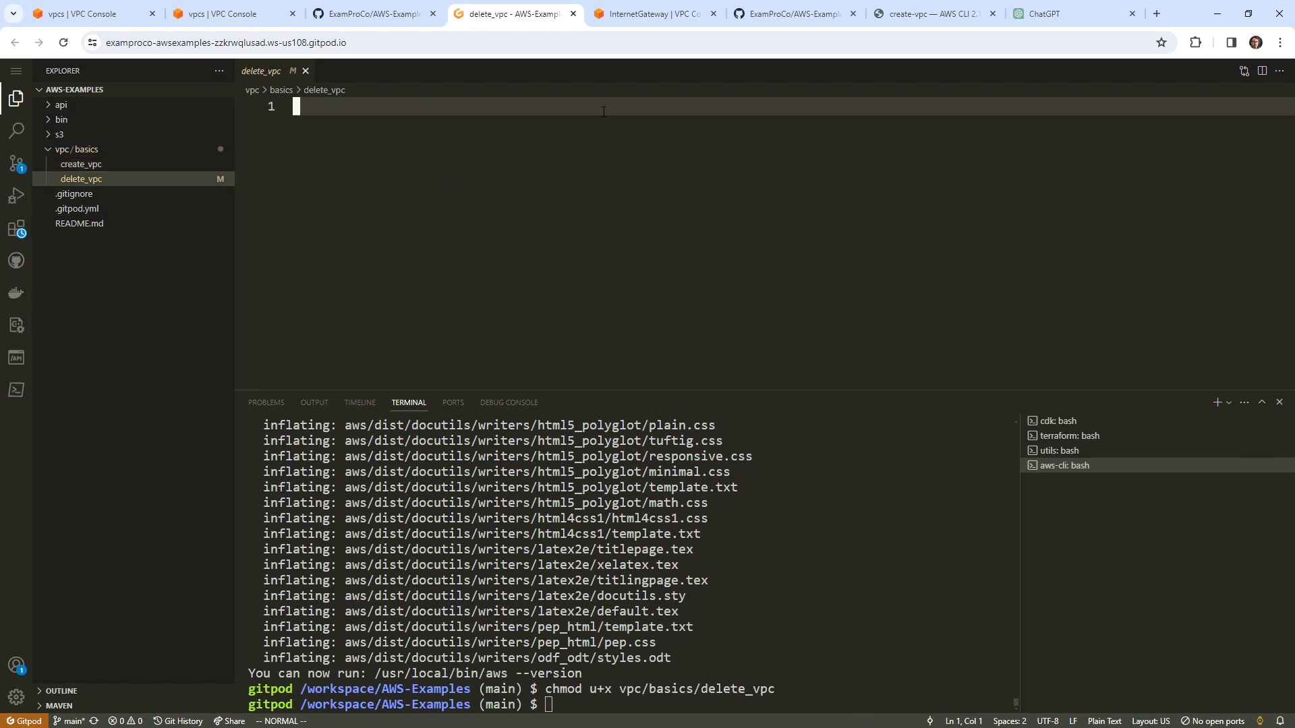
{"action": "type", "text": "i#"}
{"action": "key", "text": "BackSpace"}
{"action": "key", "text": "BackSpace"}
{"action": "key", "text": "BackSpace"}
{"action": "type", "text": "delete "}
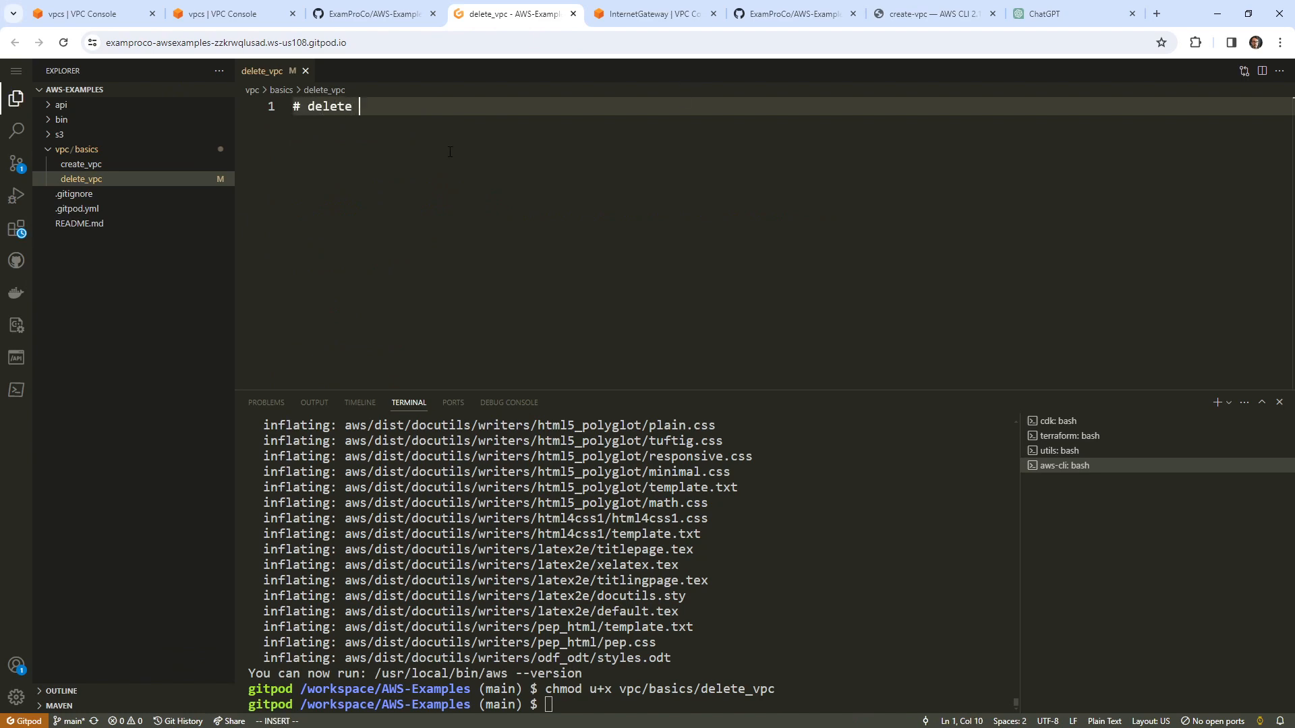
{"action": "type", "text": "vpc"}
{"action": "key", "text": "Return"}
{"action": "key", "text": "Return"}
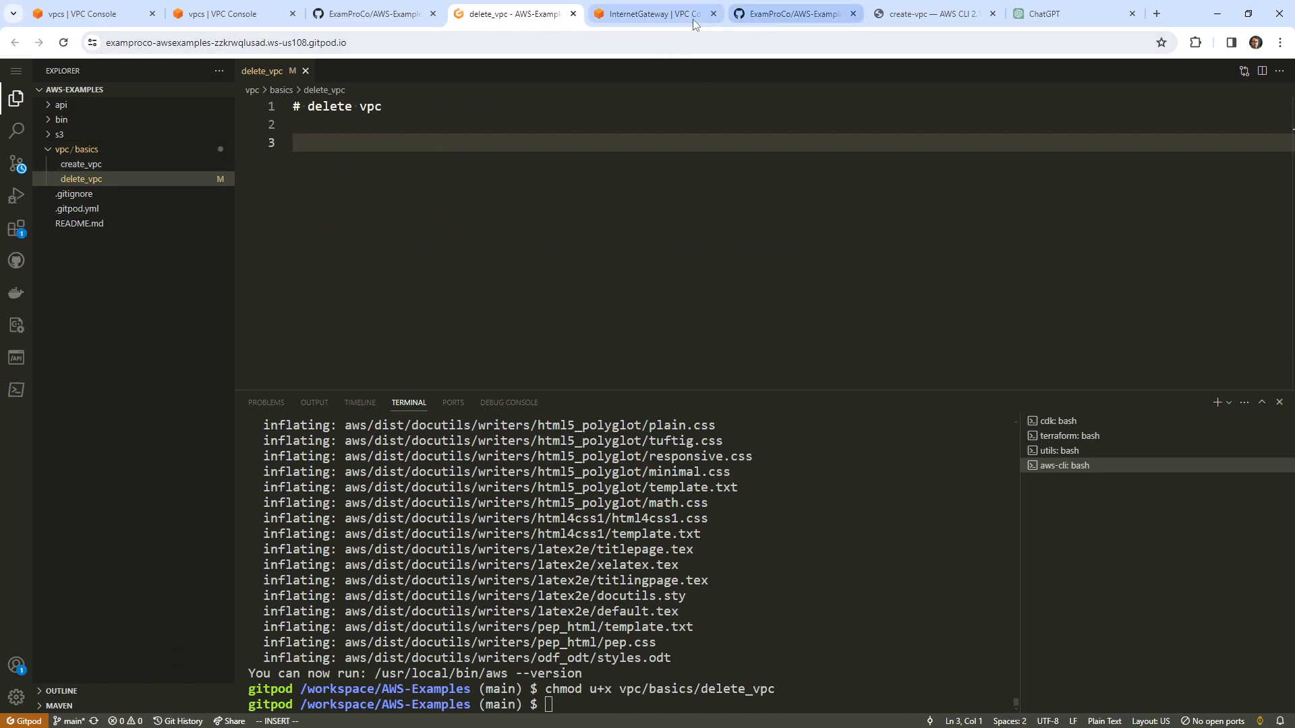
Step: Run aws ec2 vpc delete-vpc in the aws-cli terminal of the Gitpod workspace
{"action": "left_click", "coordinate": [919, 15]}
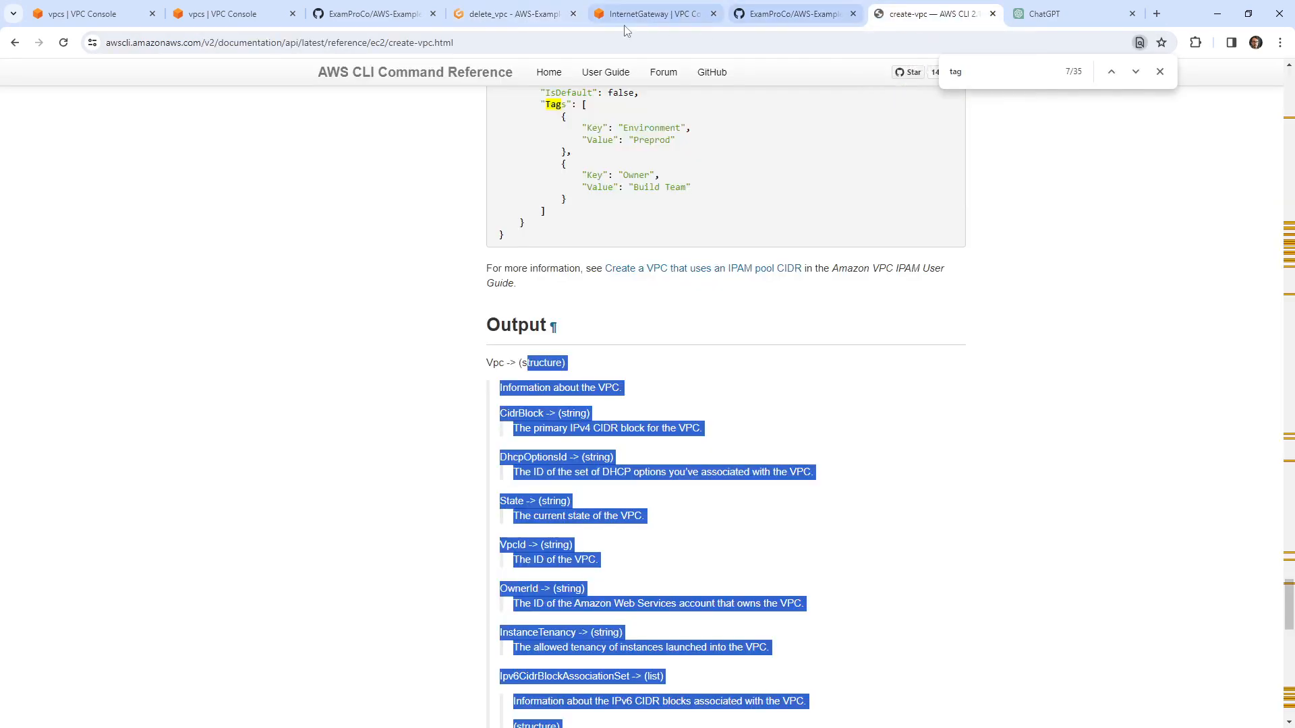
{"action": "left_click", "coordinate": [499, 14]}
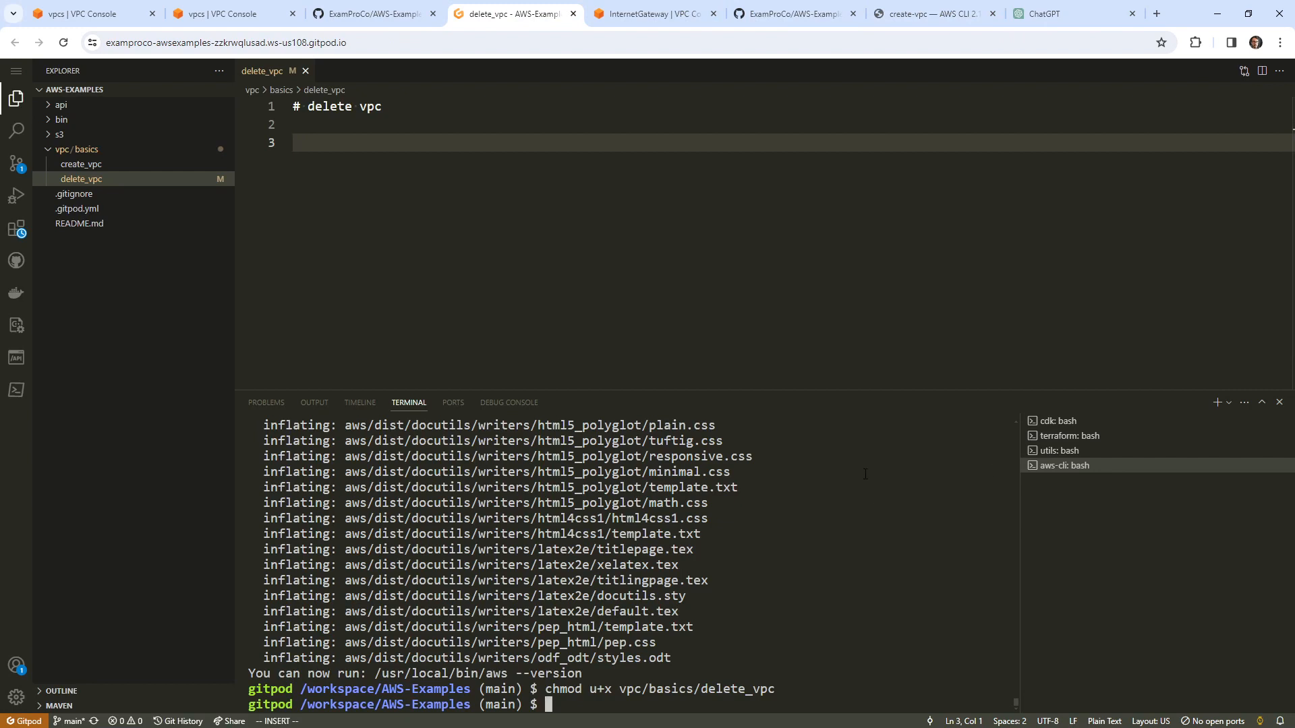
{"action": "type", "text": "aws ec2 vpc"}
{"action": "key", "text": "BackSpace"}
{"action": "key", "text": "BackSpace"}
{"action": "type", "text": "ec2 vpc delete-vpc"}
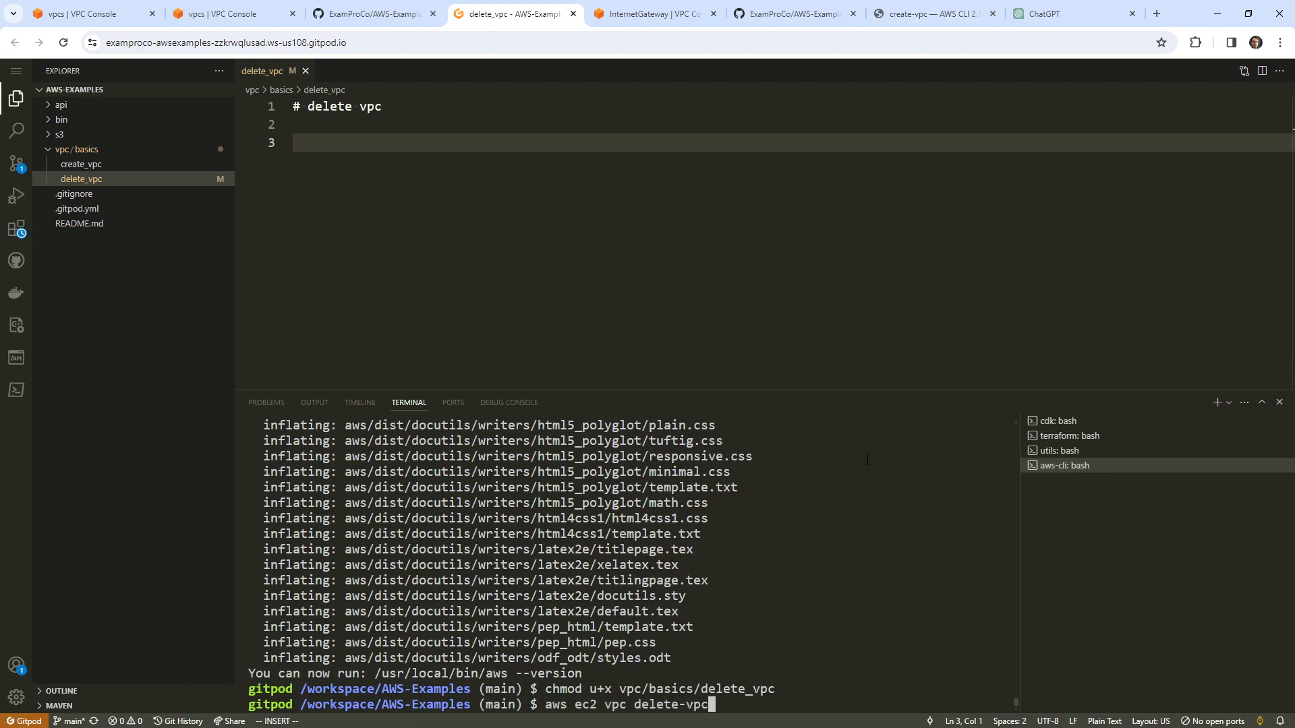
{"action": "type", "text": "pc"}
{"action": "key", "text": "Return"}
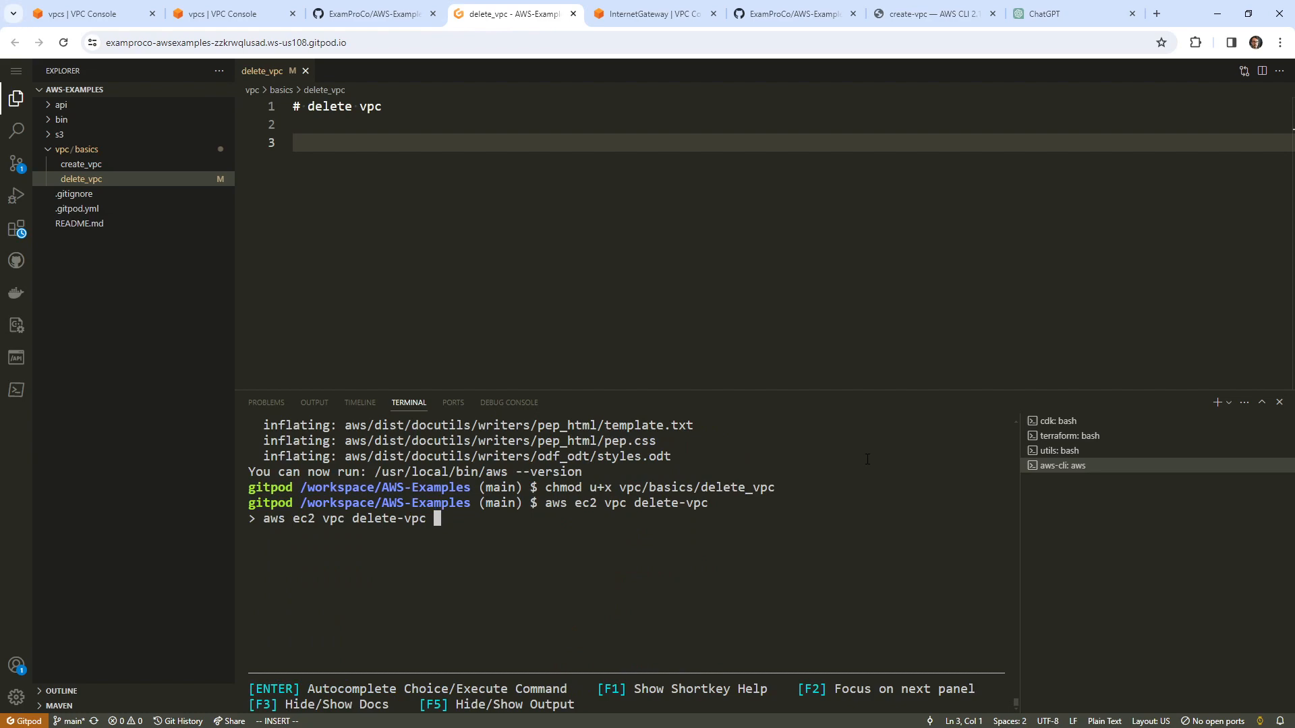
Step: Correct the command at the AWS CLI prompt to aws ec2 delete-vpc --vpc-id, without executing it
{"action": "key", "text": "BackSpace"}
{"action": "key", "text": "BackSpace"}
{"action": "key", "text": "BackSpace"}
{"action": "key", "text": "BackSpace"}
{"action": "key", "text": "BackSpace"}
{"action": "key", "text": "BackSpace"}
{"action": "key", "text": "BackSpace"}
{"action": "key", "text": "BackSpace"}
{"action": "key", "text": "BackSpace"}
{"action": "key", "text": "BackSpace"}
{"action": "key", "text": "BackSpace"}
{"action": "key", "text": "BackSpace"}
{"action": "key", "text": "BackSpace"}
{"action": "type", "text": "delete-"}
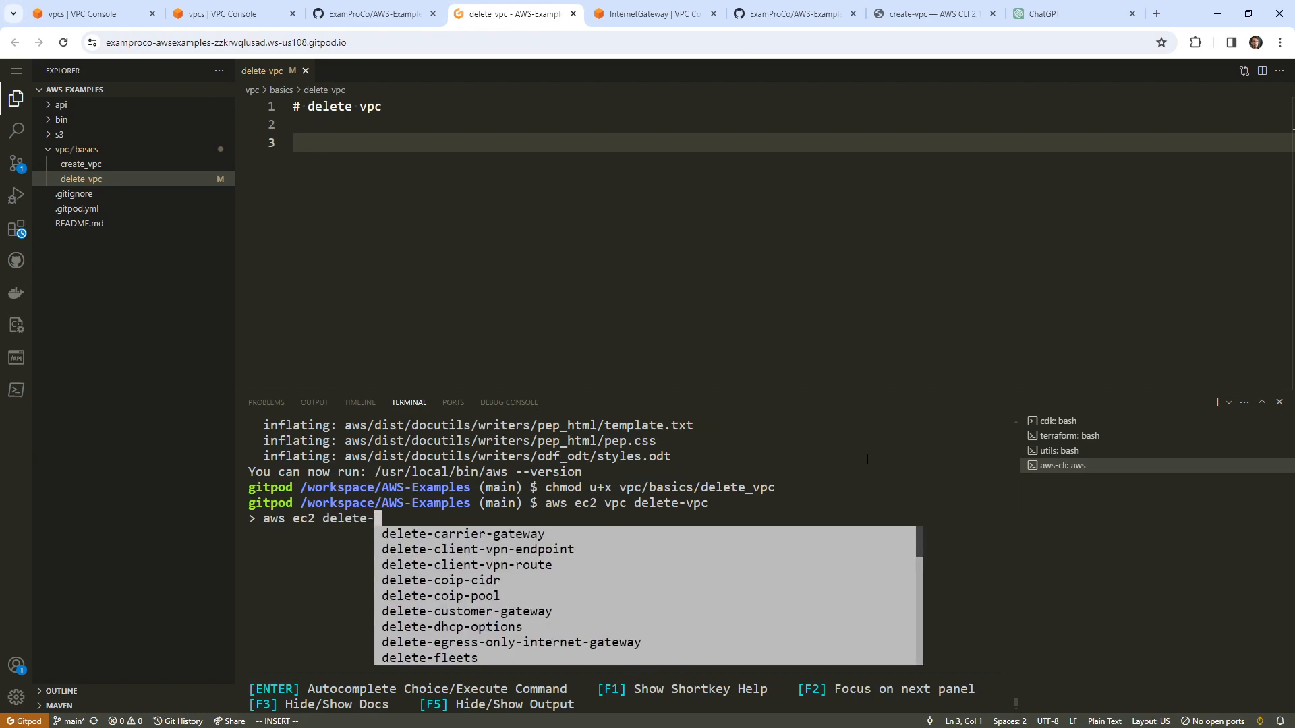
{"action": "type", "text": "vpc "}
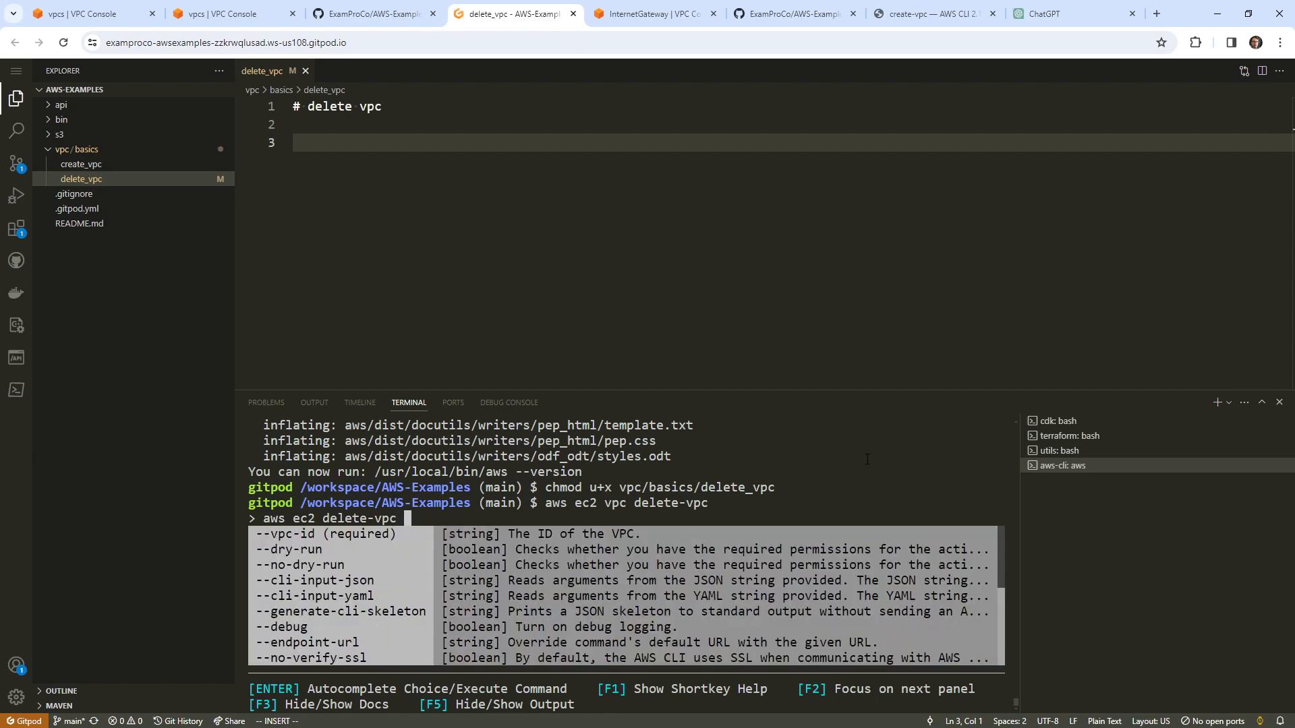
{"action": "type", "text": "--vpc-id"}
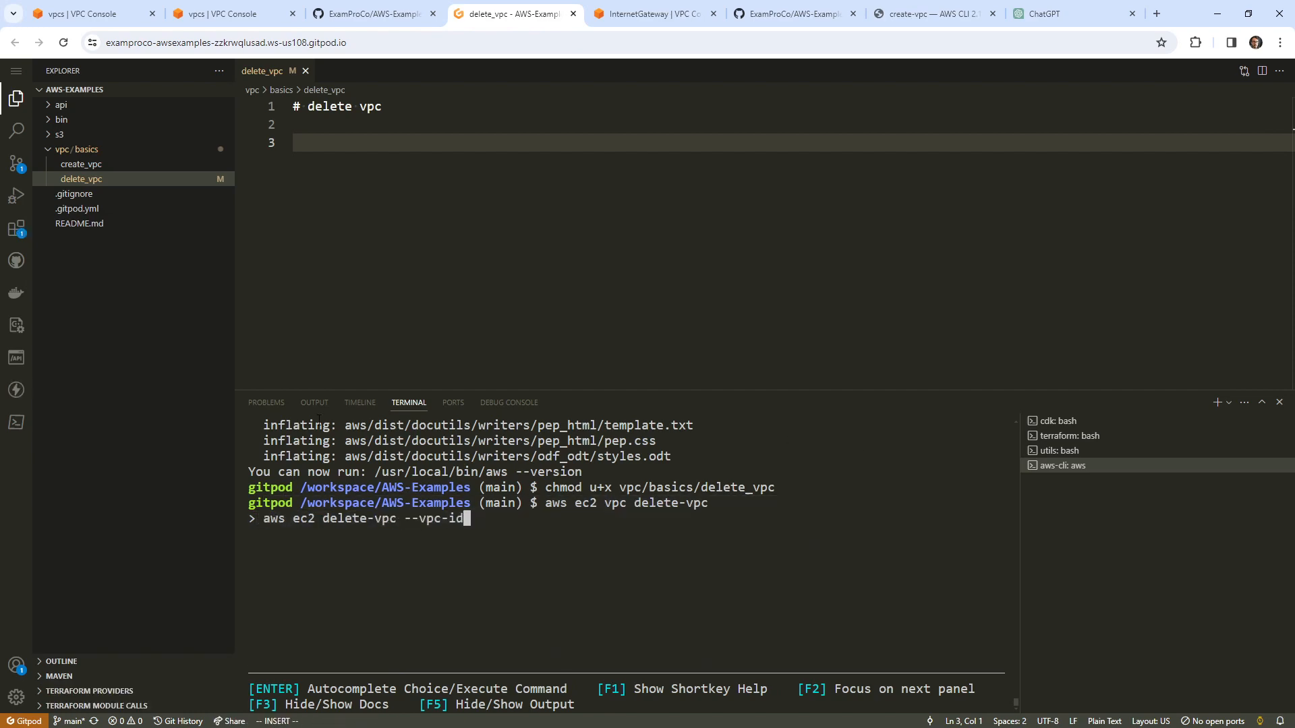
Step: Paste aws ec2 delete-vpc --vpc-id into line 3 of delete_vpc, allowing clipboard access, and remove its leading space
{"action": "left_click", "coordinate": [339, 151]}
{"action": "right_click", "coordinate": [339, 151]}
{"action": "left_click", "coordinate": [415, 280]}
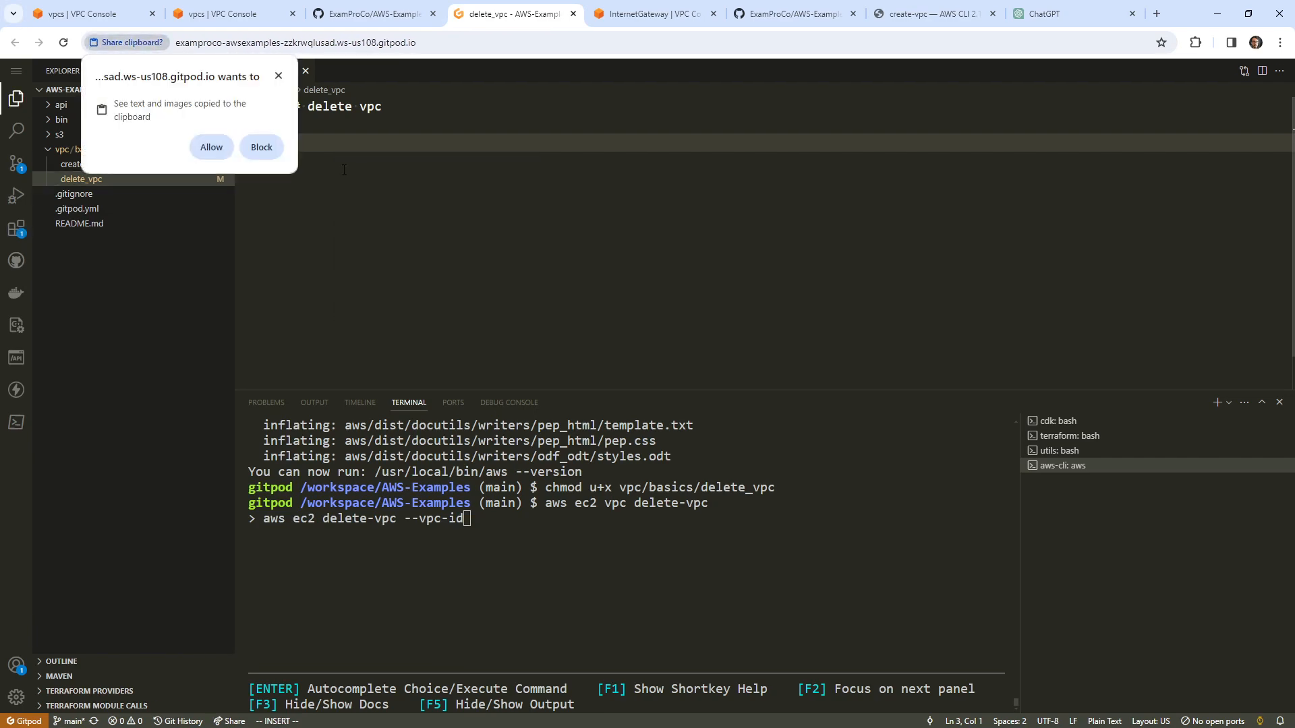
{"action": "left_click", "coordinate": [219, 153]}
{"action": "key", "text": "Escape"}
{"action": "left_click", "coordinate": [381, 108]}
{"action": "left_click", "coordinate": [460, 143]}
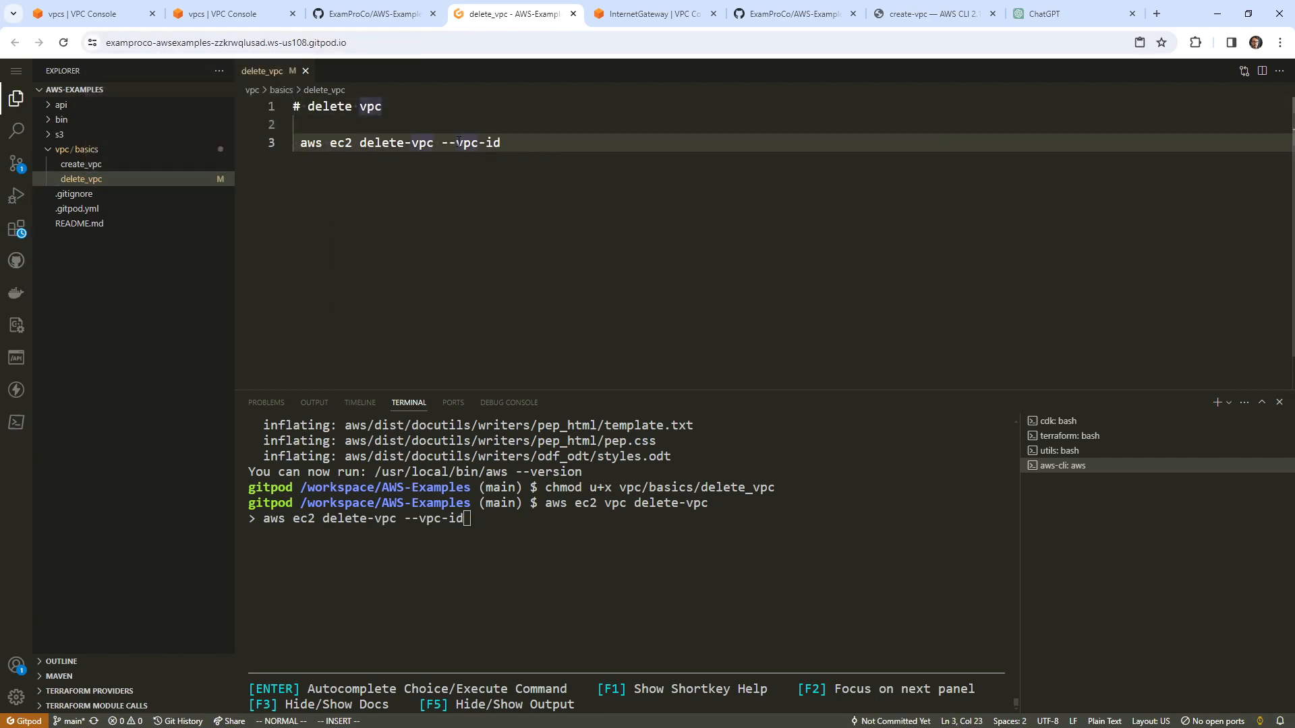
{"action": "key", "text": "h"}
{"action": "key", "text": "h"}
{"action": "key", "text": "b"}
{"action": "key", "text": "b"}
{"action": "key", "text": "b"}
{"action": "key", "text": "b"}
{"action": "type", "text": "bhx"}
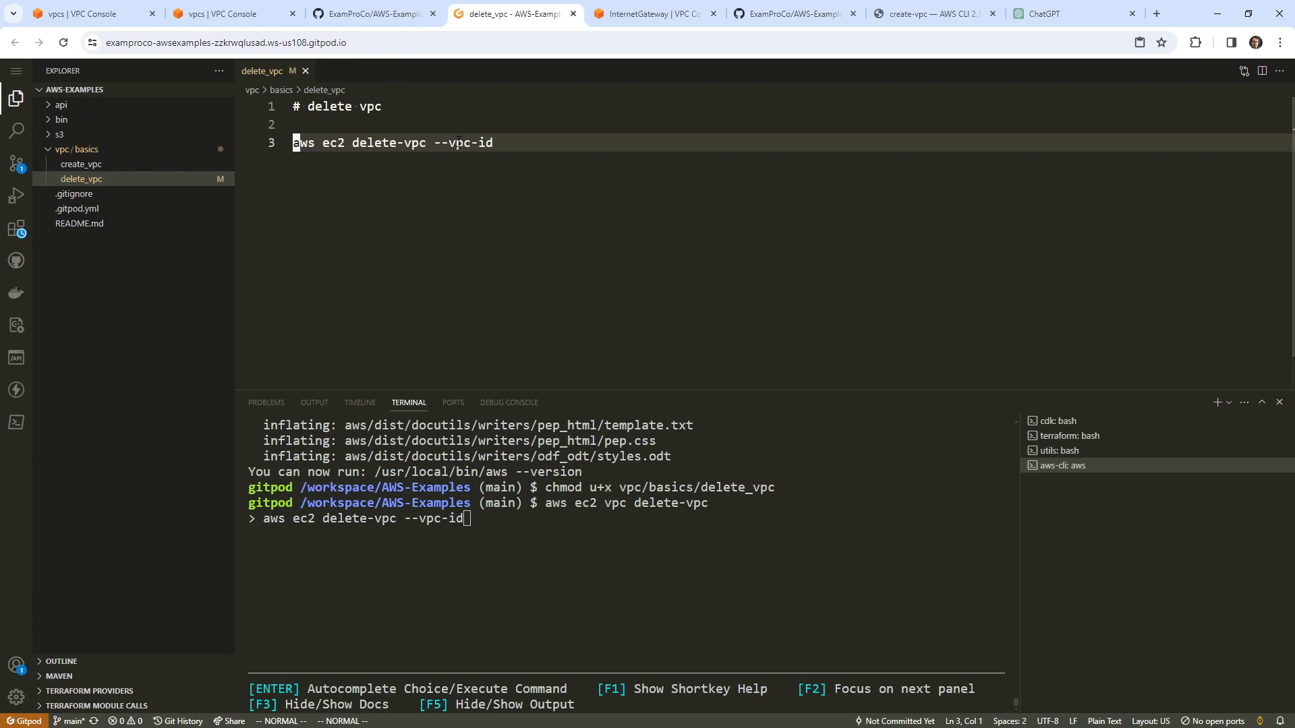
Step: Append the variable $VPC_ID to the end of the delete-vpc command in the script
{"action": "type", "text": "A $VPC_ID"}
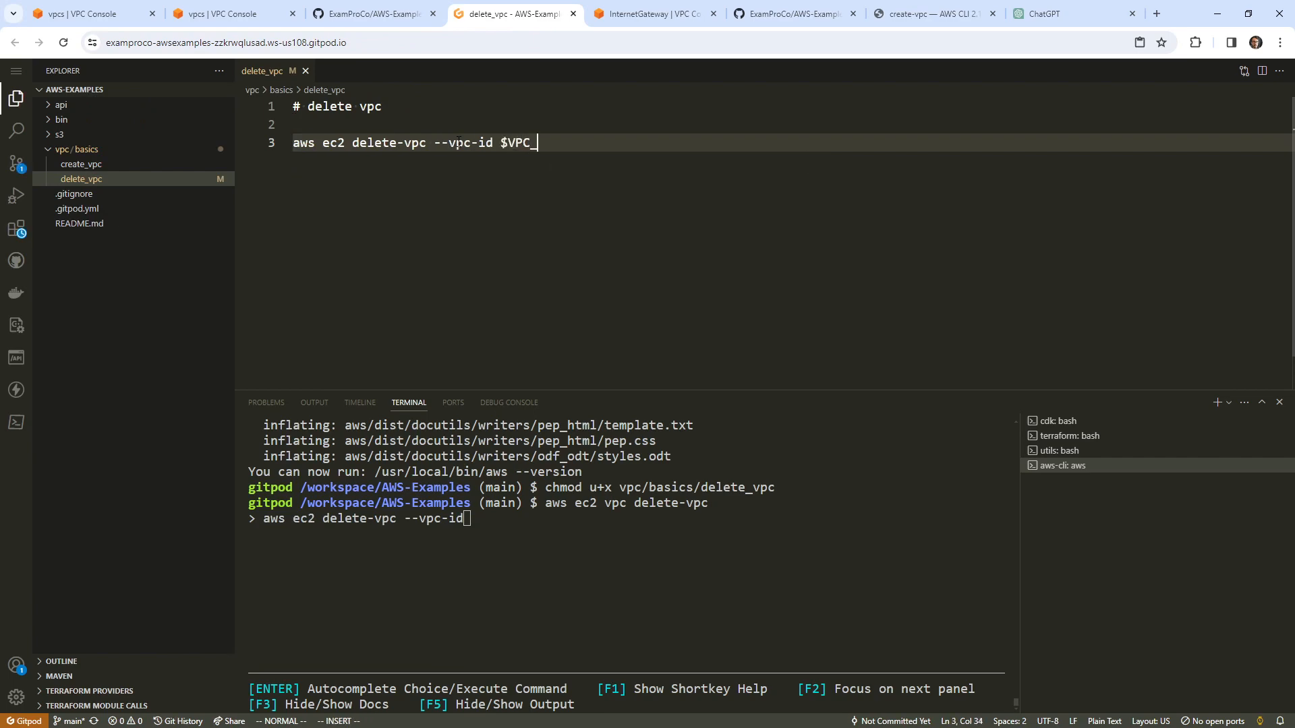
{"action": "key", "text": "Escape"}
{"action": "key", "text": "k"}
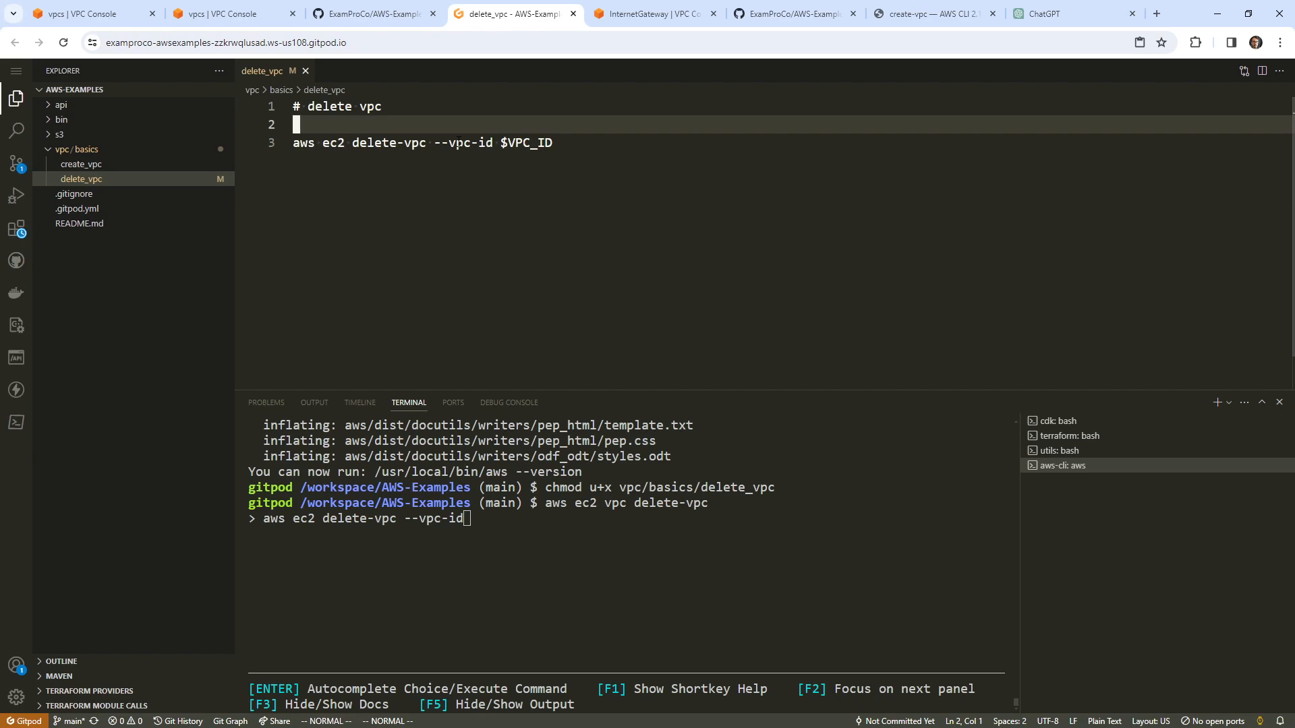
Step: Switch to ChatGPT and ask for a "bash script that takes 1 argument and assigns it to an env var in the script"
{"action": "left_click", "coordinate": [1059, 16]}
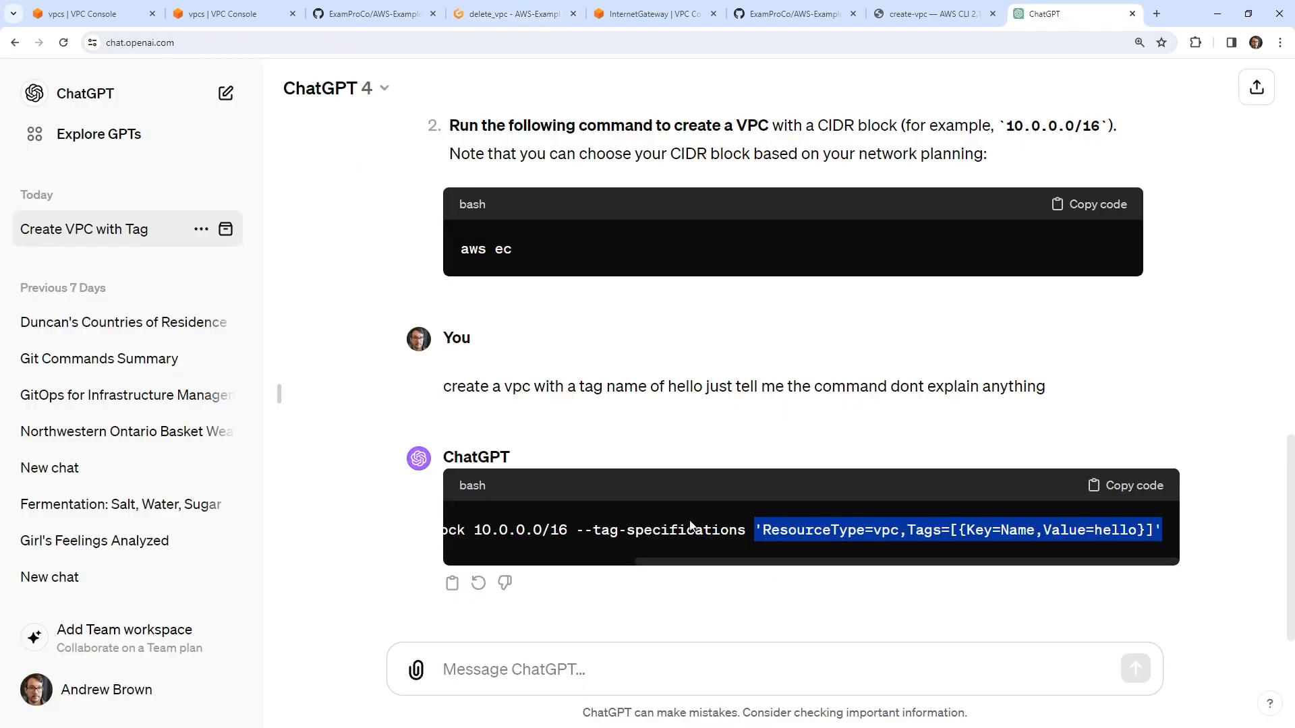
{"action": "left_click", "coordinate": [612, 657]}
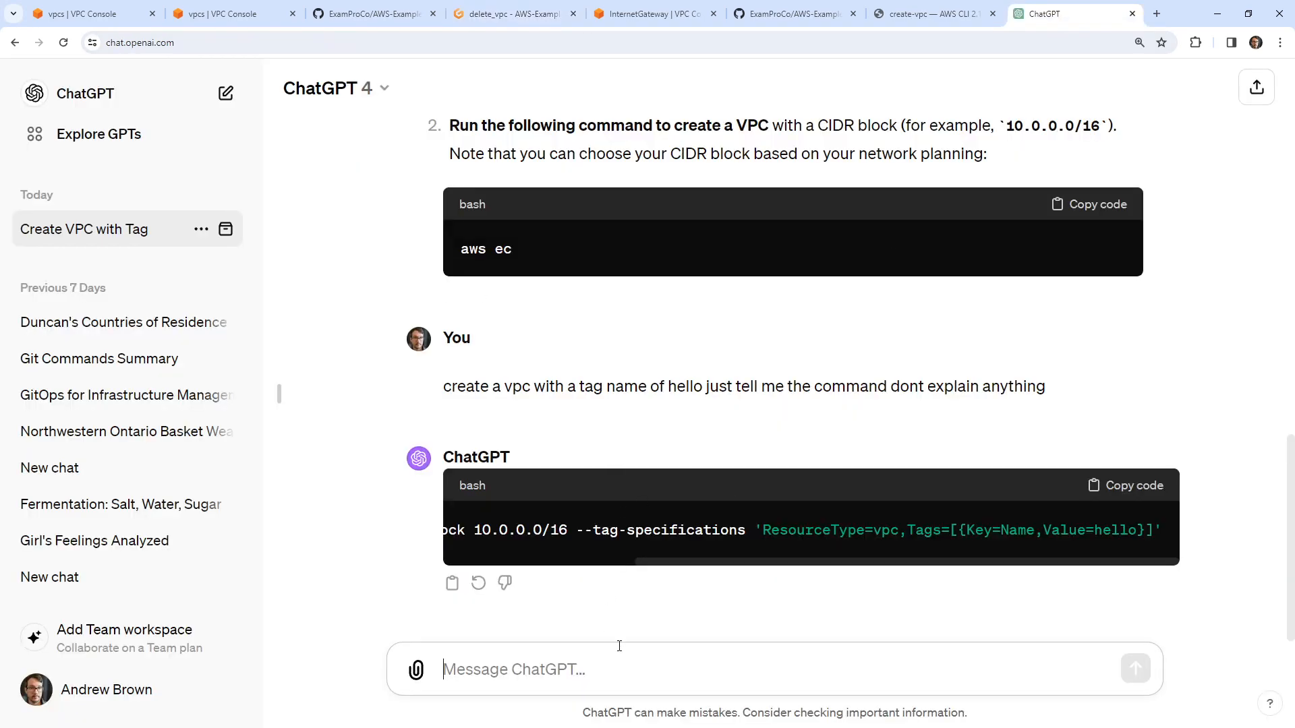
{"action": "type", "text": "bash script that take"}
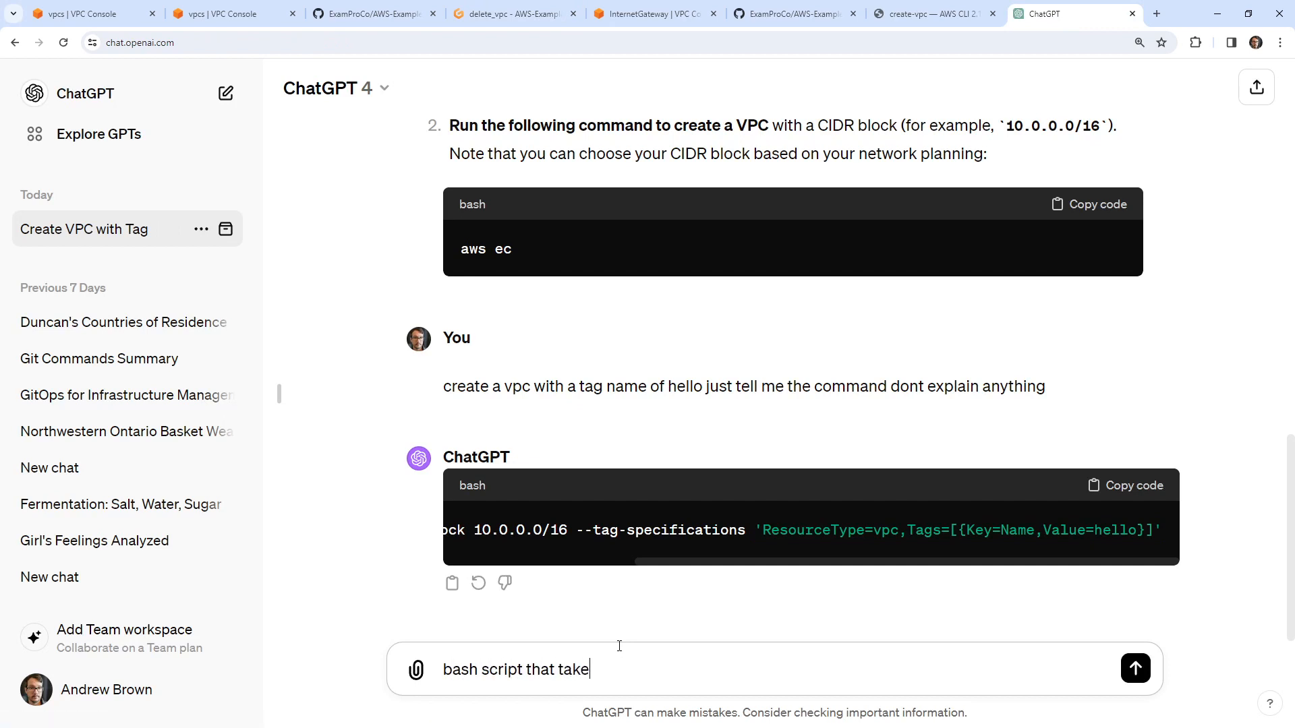
{"action": "type", "text": "s 1 argument and assigns"}
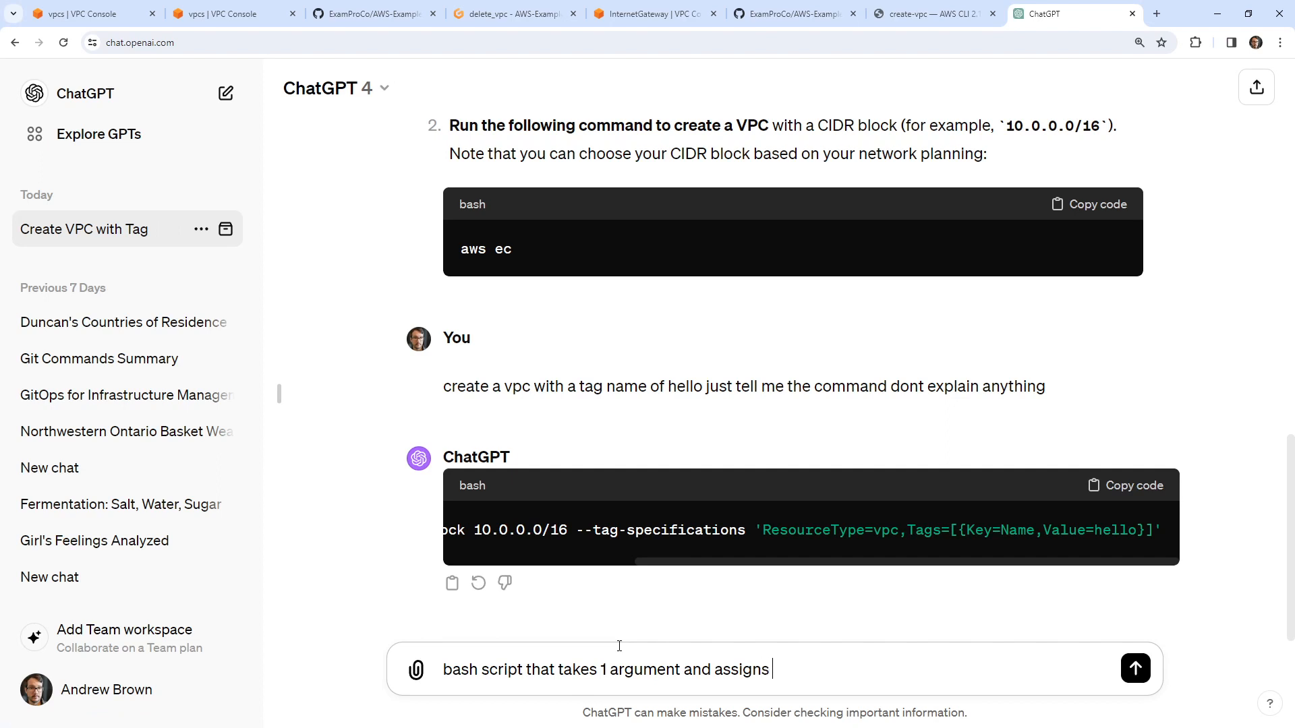
{"action": "type", "text": "env var int hte"}
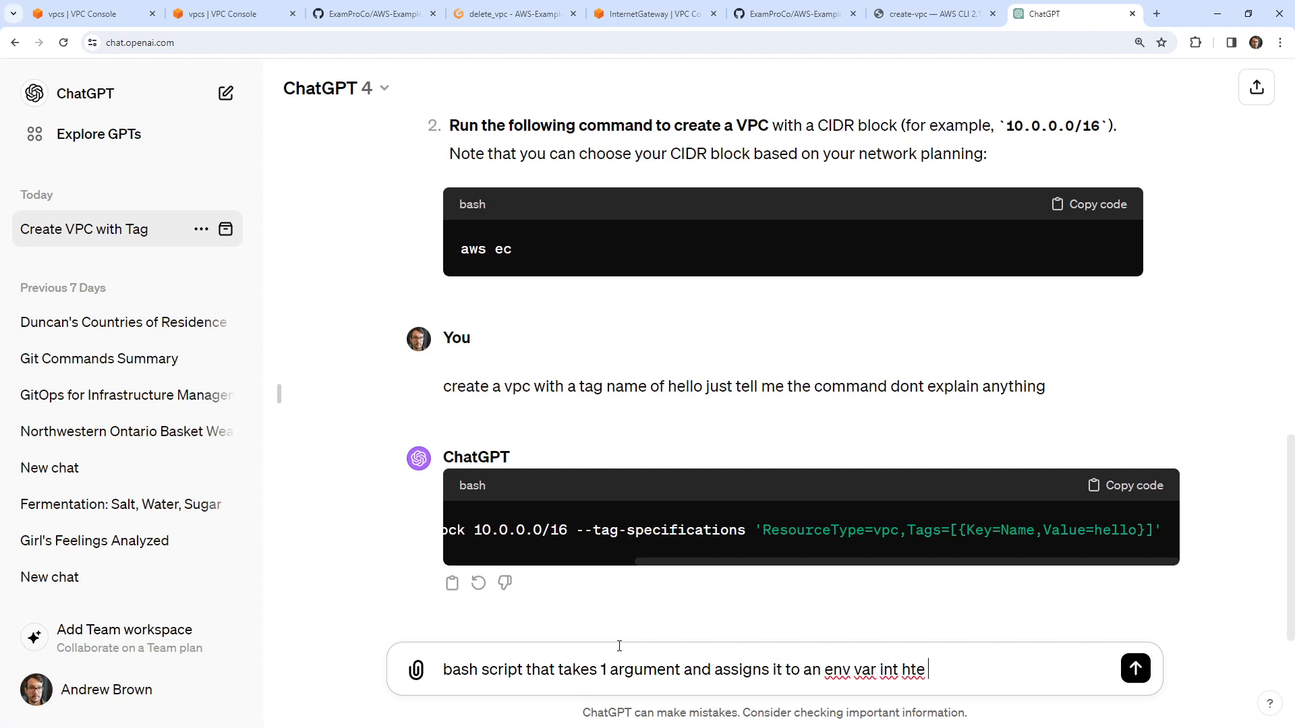
{"action": "key", "text": "BackSpace"}
{"action": "key", "text": "Return"}
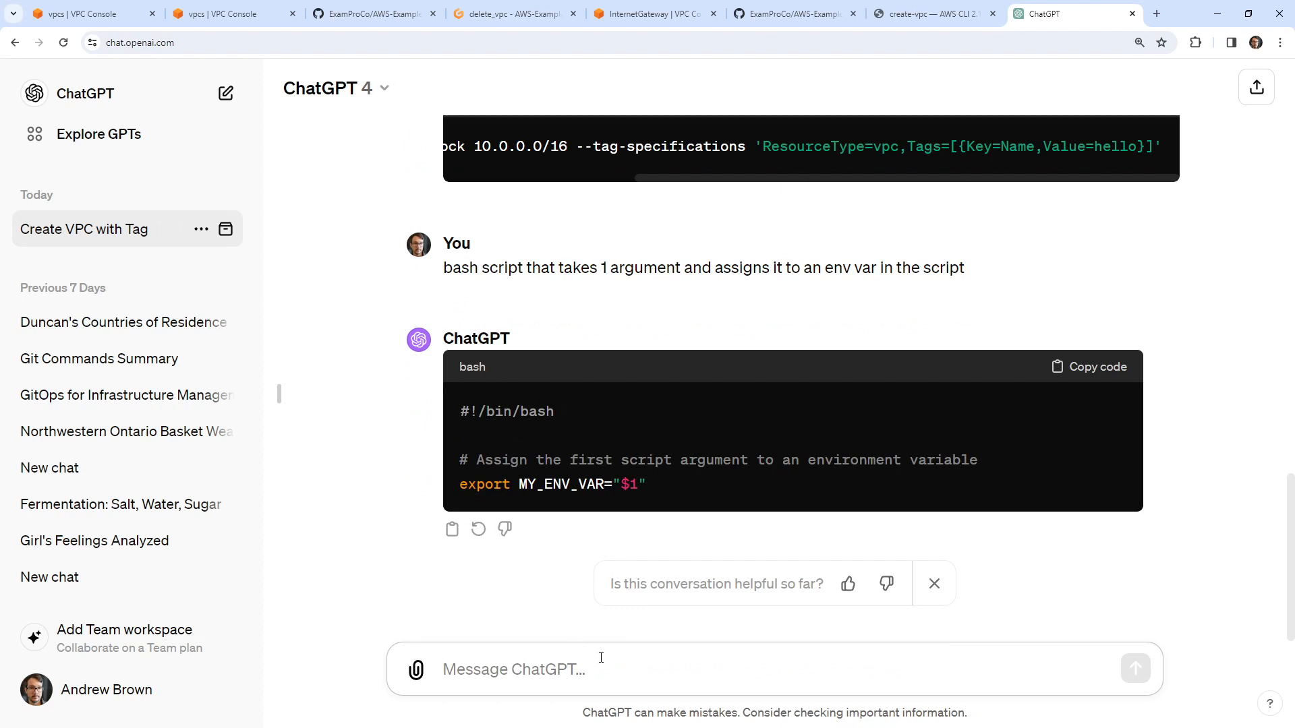
Step: Ask ChatGPT to extend the script with the follow-up prompt "if statement if it nots present"
{"action": "type", "text": "if st"}
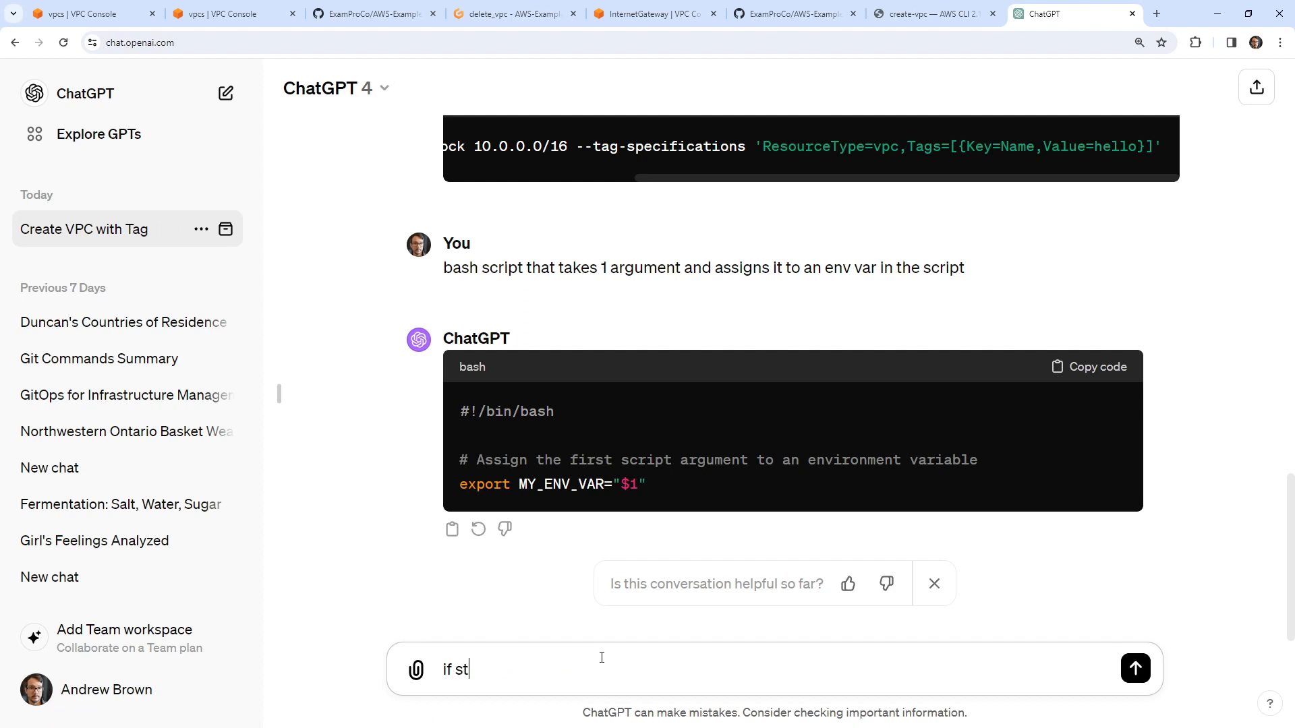
{"action": "type", "text": "ate"}
{"action": "key", "text": "BackSpace"}
{"action": "type", "text": "tement if it nots present"}
{"action": "key", "text": "Return"}
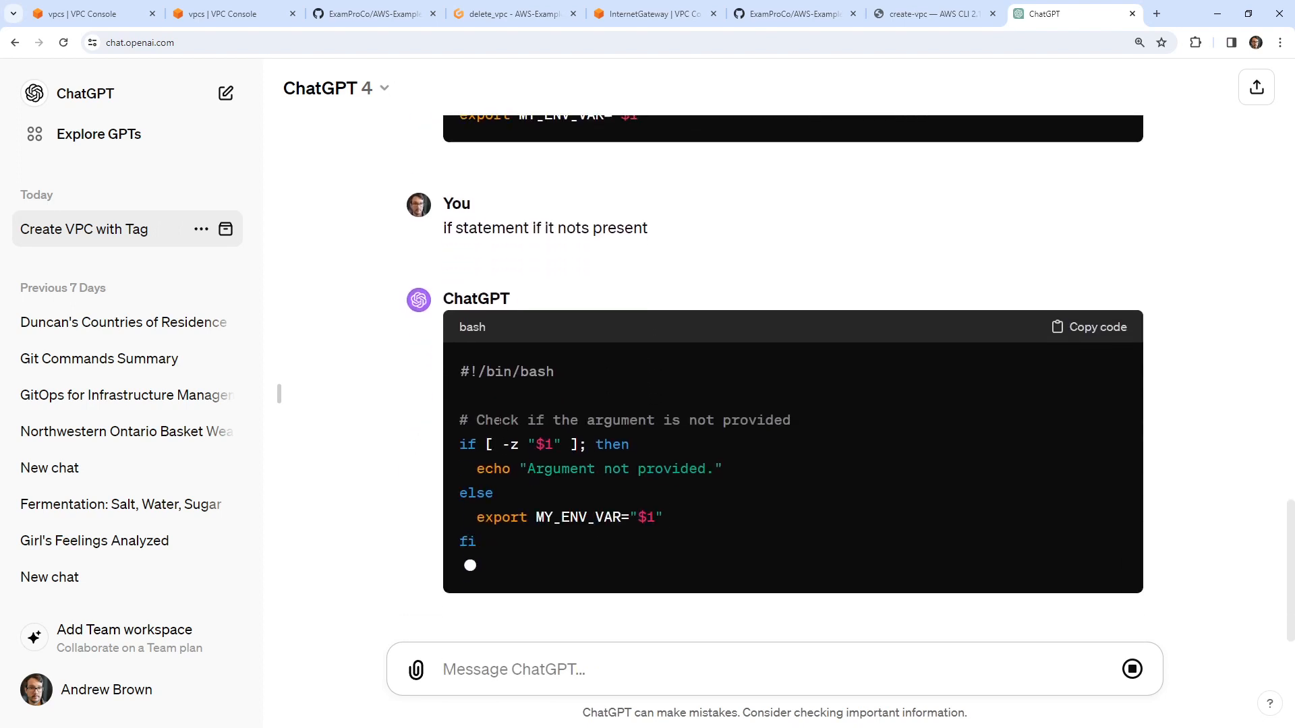
Step: Copy ChatGPT's argument check, from its comment through fi, and paste it above the "# delete vpc" comment in delete_vpc
{"action": "left_click_drag", "start_coordinate": [516, 533], "coordinate": [456, 418]}
{"action": "key", "text": "ctrl+c"}
{"action": "left_click", "coordinate": [513, 13]}
{"action": "left_click", "coordinate": [389, 237]}
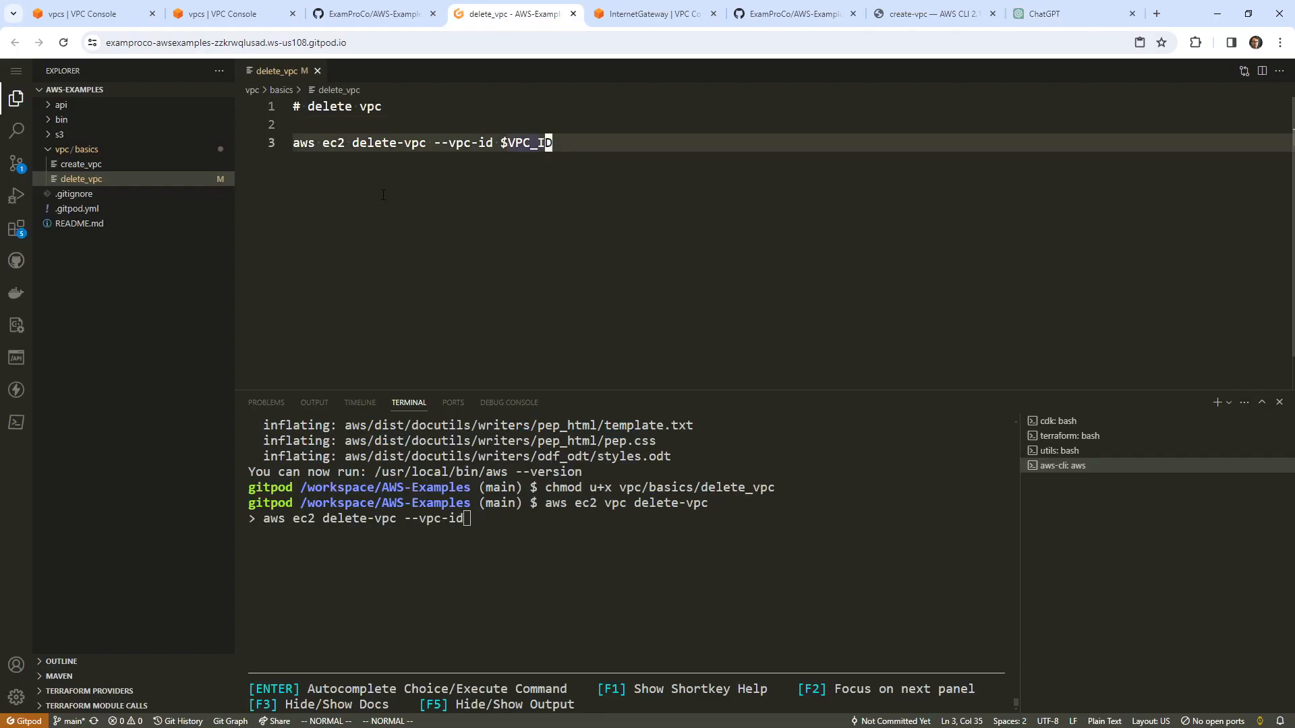
{"action": "left_click", "coordinate": [344, 123]}
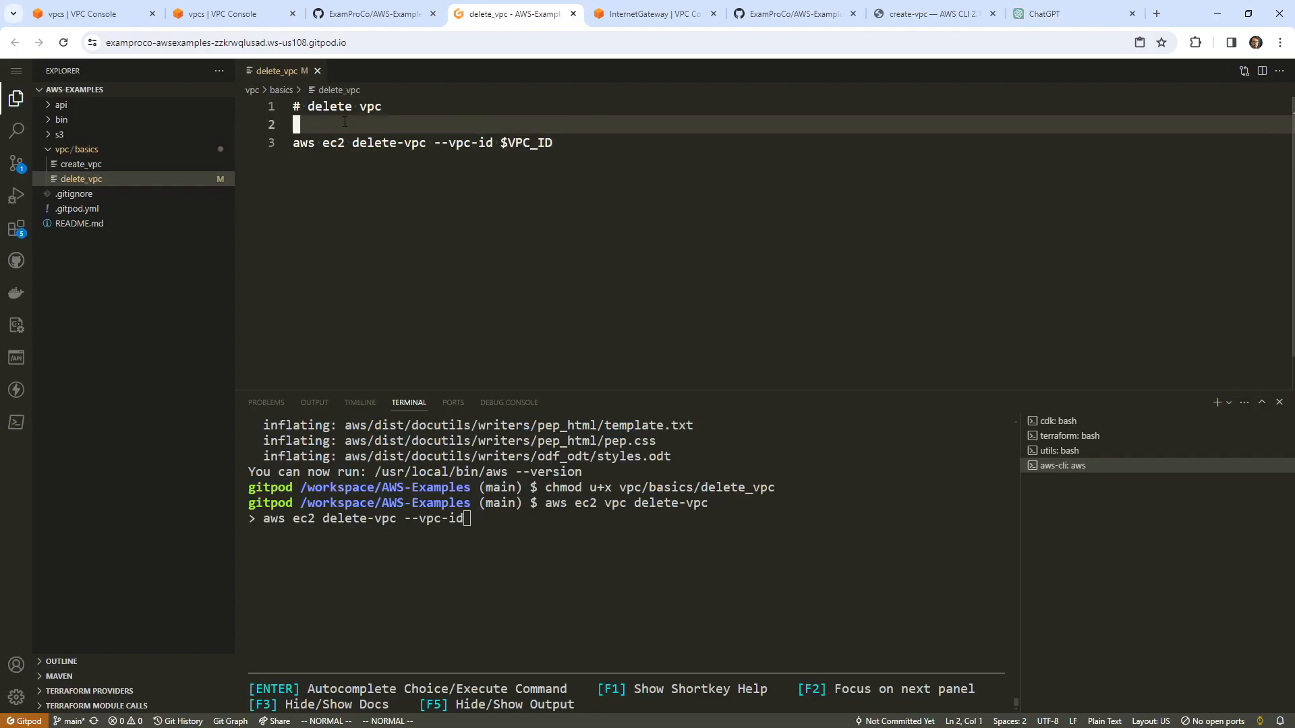
{"action": "key", "text": "k"}
{"action": "key", "text": "shift+o"}
{"action": "key", "text": "Return"}
{"action": "key", "text": "Return"}
{"action": "key", "text": "Return"}
{"action": "left_click", "coordinate": [327, 111]}
{"action": "right_click", "coordinate": [323, 123]}
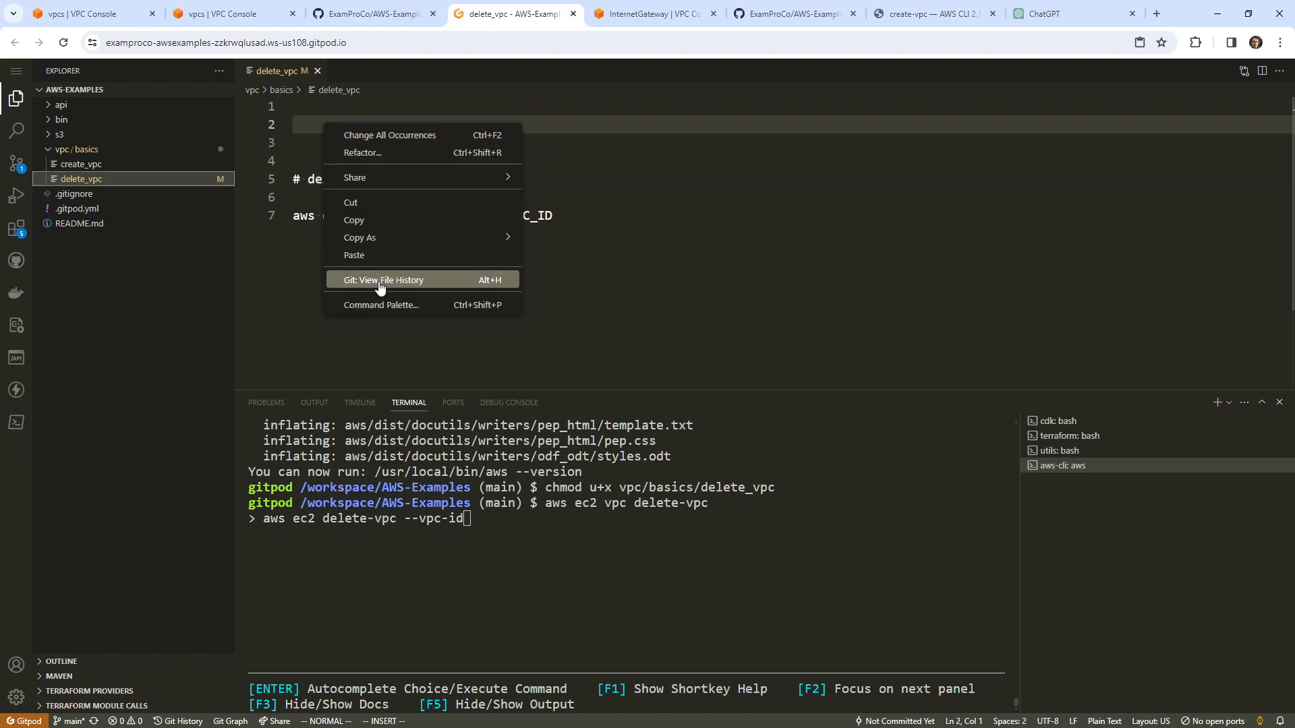
{"action": "left_click", "coordinate": [358, 256]}
Step: Copy the #!/usr/bin/env bash line from create_vpc and paste it as the first line of delete_vpc
{"action": "left_click", "coordinate": [324, 124]}
{"action": "left_click", "coordinate": [135, 166]}
{"action": "left_click", "coordinate": [431, 143]}
{"action": "left_click", "coordinate": [295, 122]}
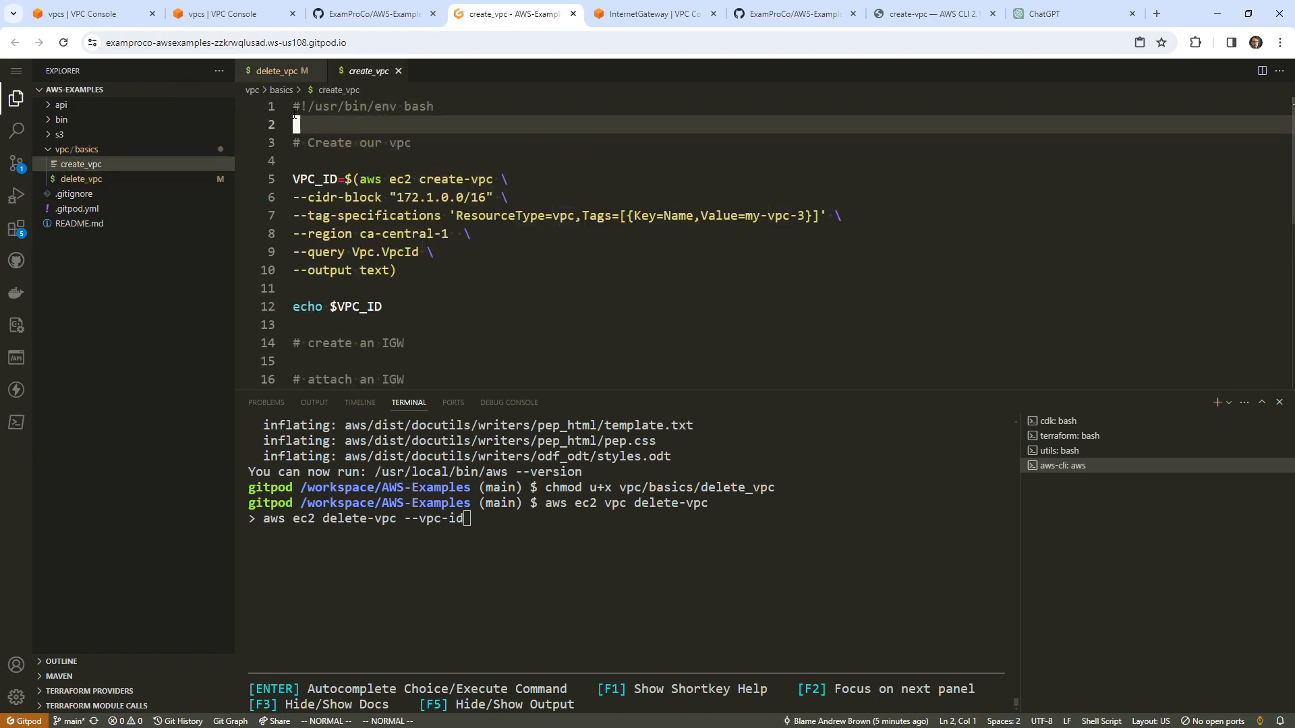
{"action": "left_click", "coordinate": [139, 178]}
{"action": "right_click", "coordinate": [312, 108]}
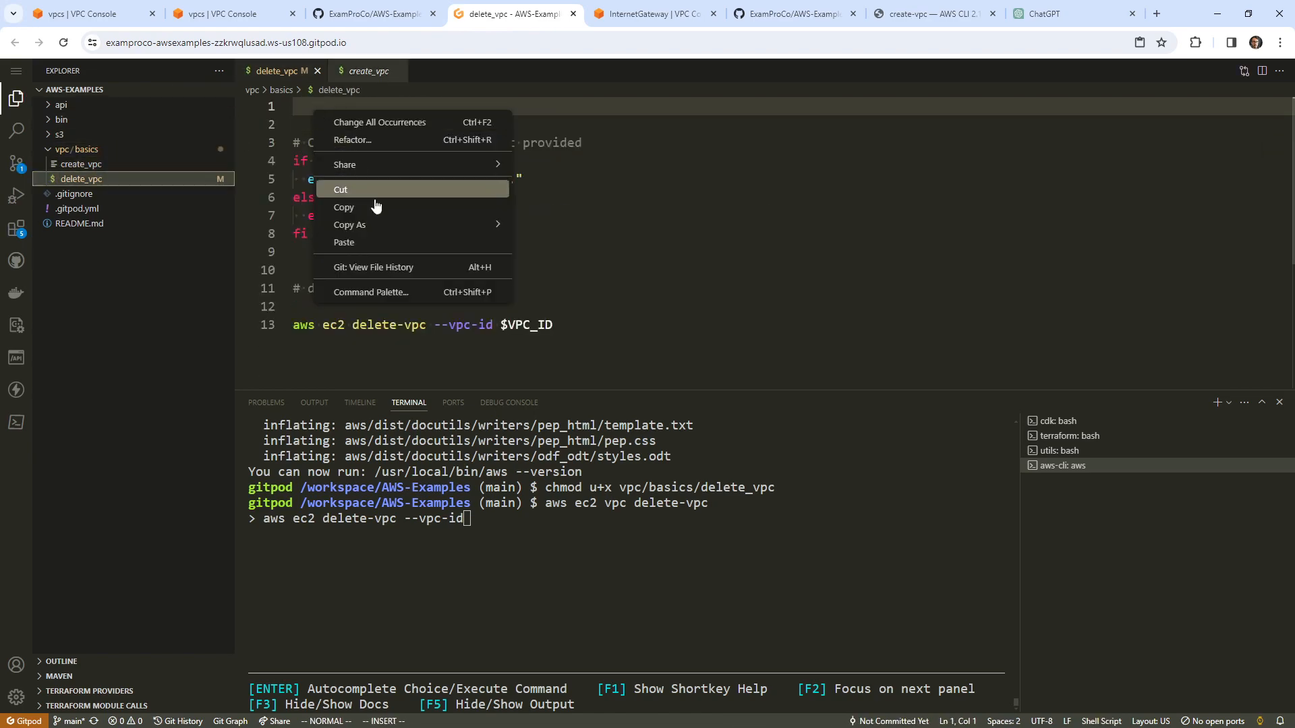
{"action": "left_click", "coordinate": [344, 242]}
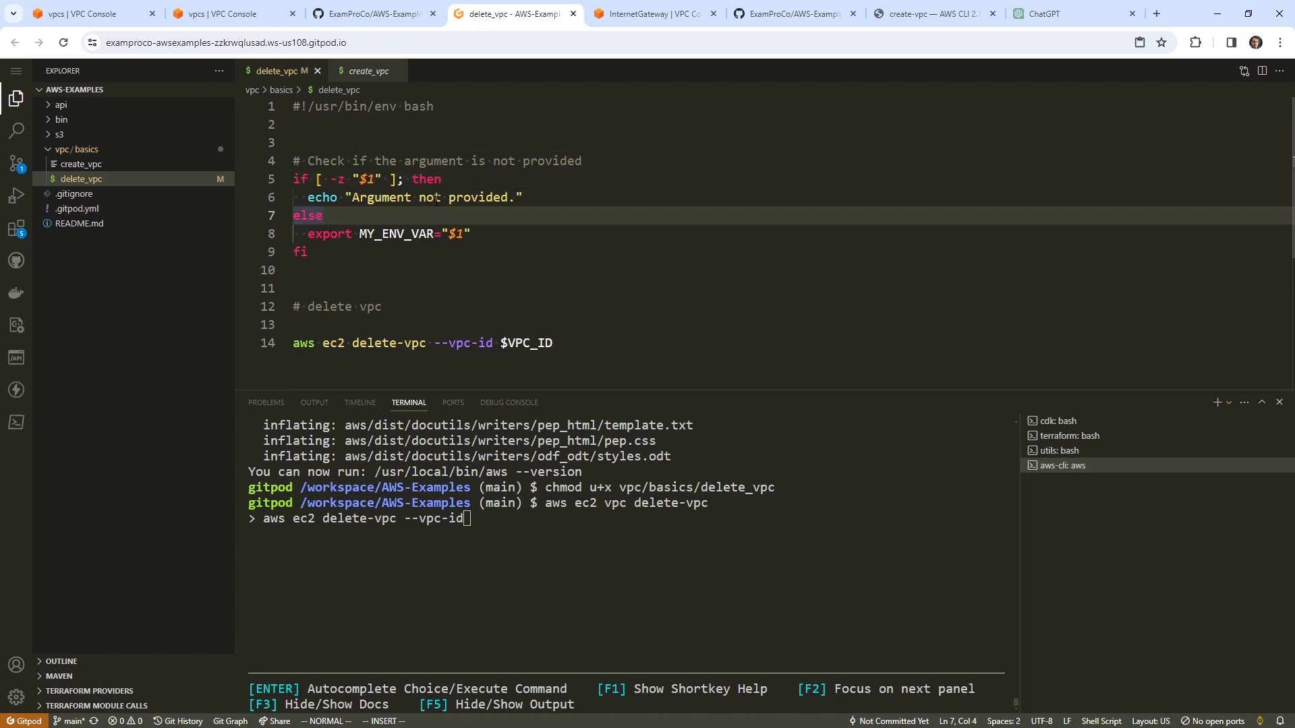
Step: Rename the exported variable MY_ENV_VAR in the else branch to VPC_ID
{"action": "type", "text": "j"}
{"action": "key", "text": "BackSpace"}
{"action": "key", "text": "Escape"}
{"action": "key", "text": "j"}
{"action": "key", "text": "w"}
{"action": "key", "text": "w"}
{"action": "type", "text": "cb"}
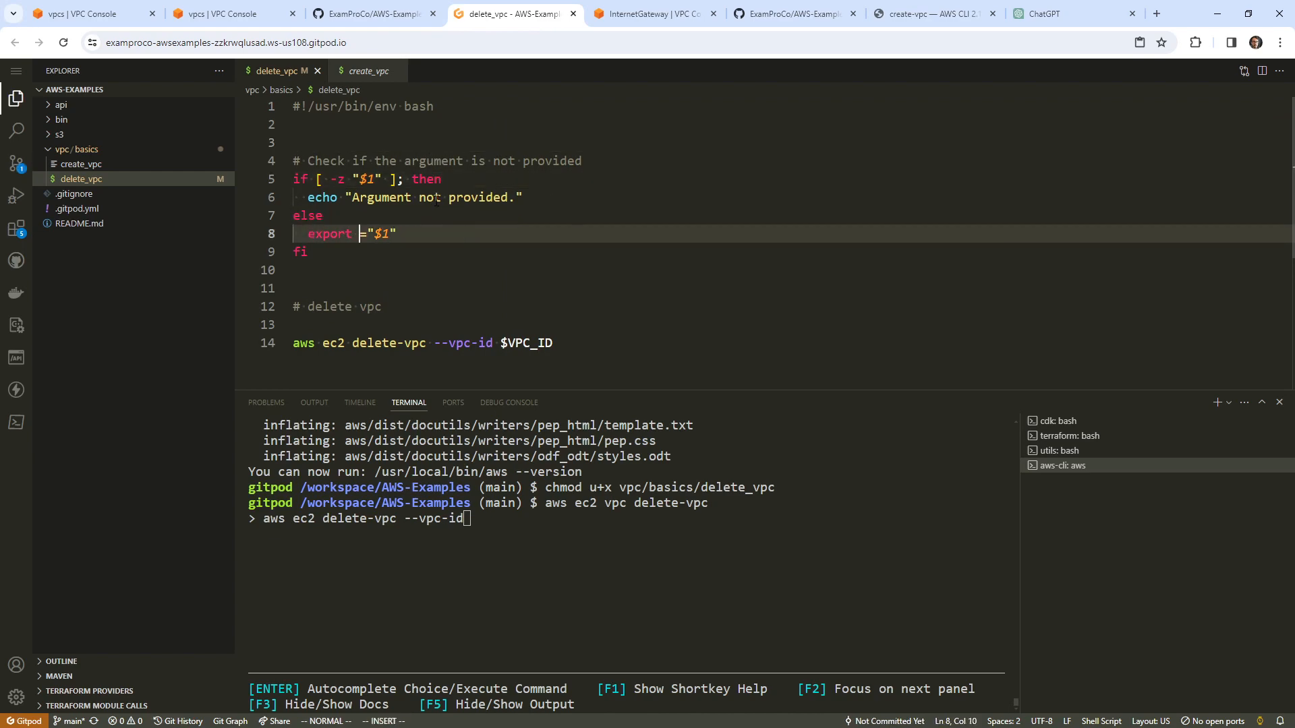
{"action": "type", "text": "VPC_ID"}
{"action": "key", "text": "Escape"}
{"action": "key", "text": "j"}
{"action": "key", "text": "j"}
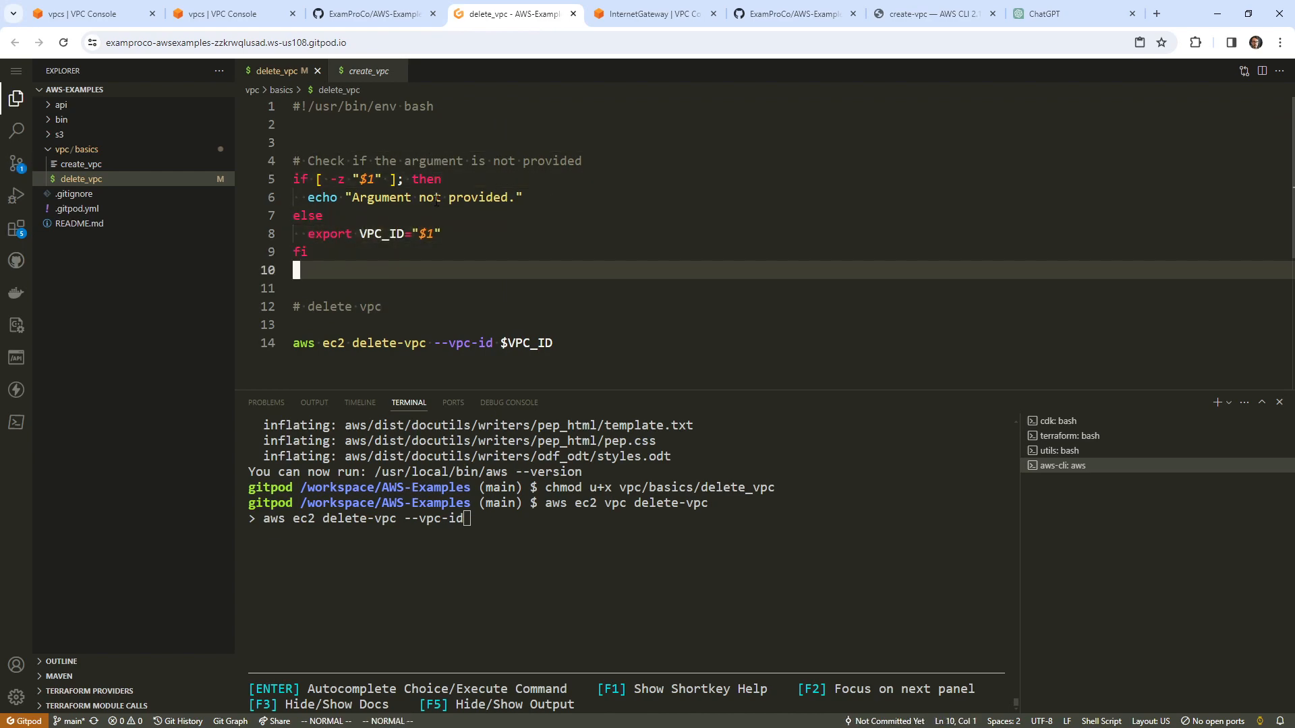
Step: Delete the extra blank lines after fi and below the shebang line in delete_vpc
{"action": "key", "text": "d"}
{"action": "key", "text": "d"}
{"action": "key", "text": "k"}
{"action": "key", "text": "k"}
{"action": "key", "text": "k"}
{"action": "key", "text": "k"}
{"action": "key", "text": "k"}
{"action": "key", "text": "k"}
{"action": "key", "text": "k"}
{"action": "key", "text": "k"}
{"action": "key", "text": "d"}
{"action": "key", "text": "d"}
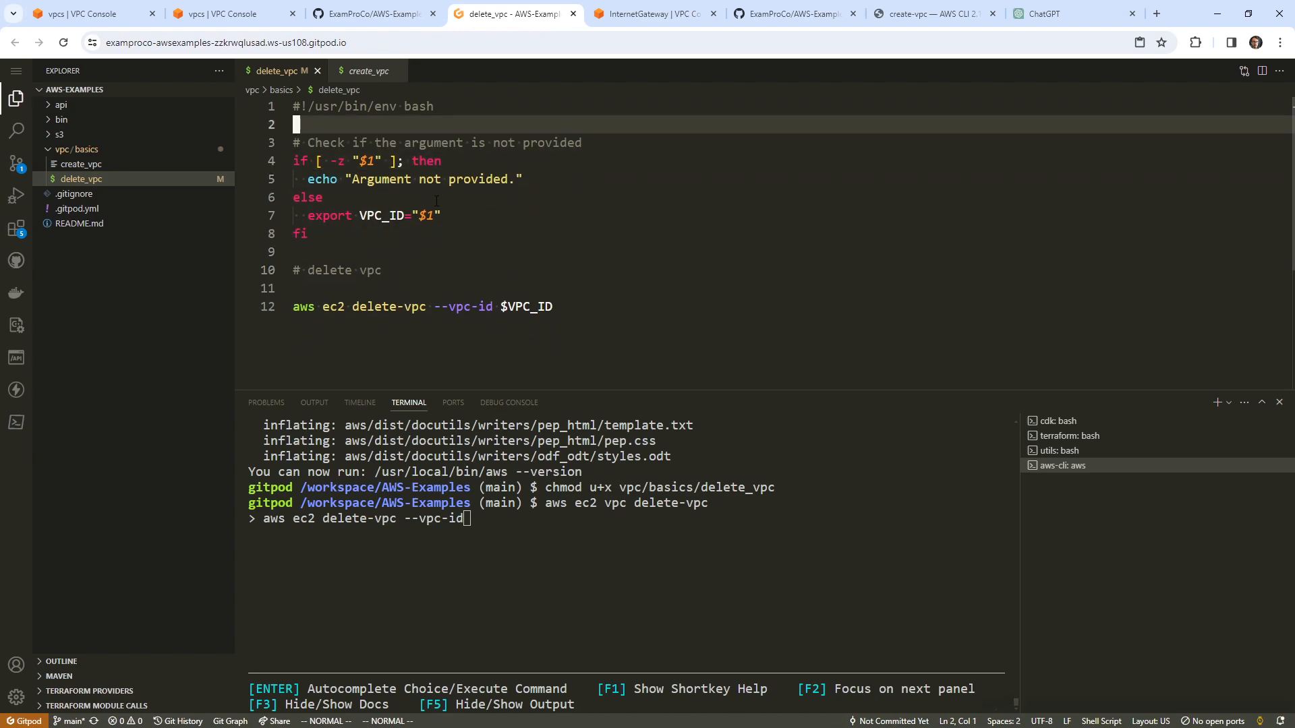
Step: Refresh the Your VPCs list in the AWS VPC console to check the existing VPCs
{"action": "left_click", "coordinate": [244, 19]}
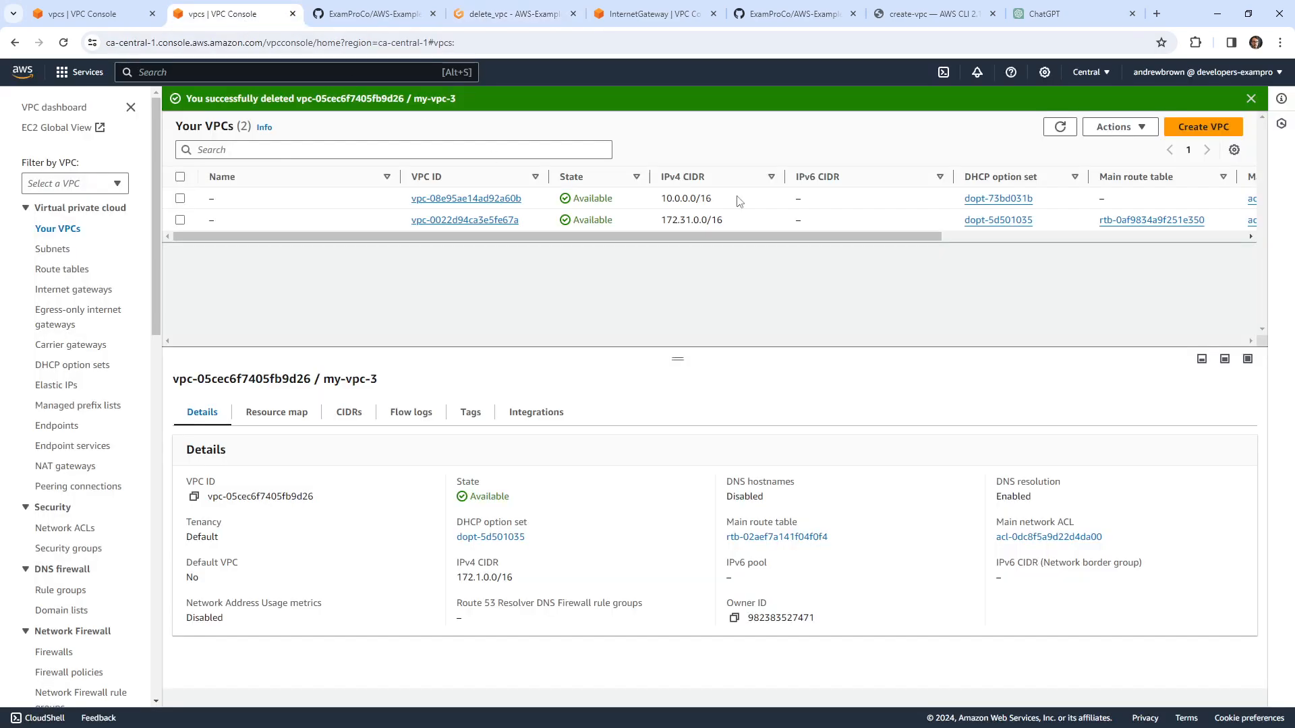
{"action": "left_click", "coordinate": [1059, 125]}
{"action": "left_click", "coordinate": [389, 20]}
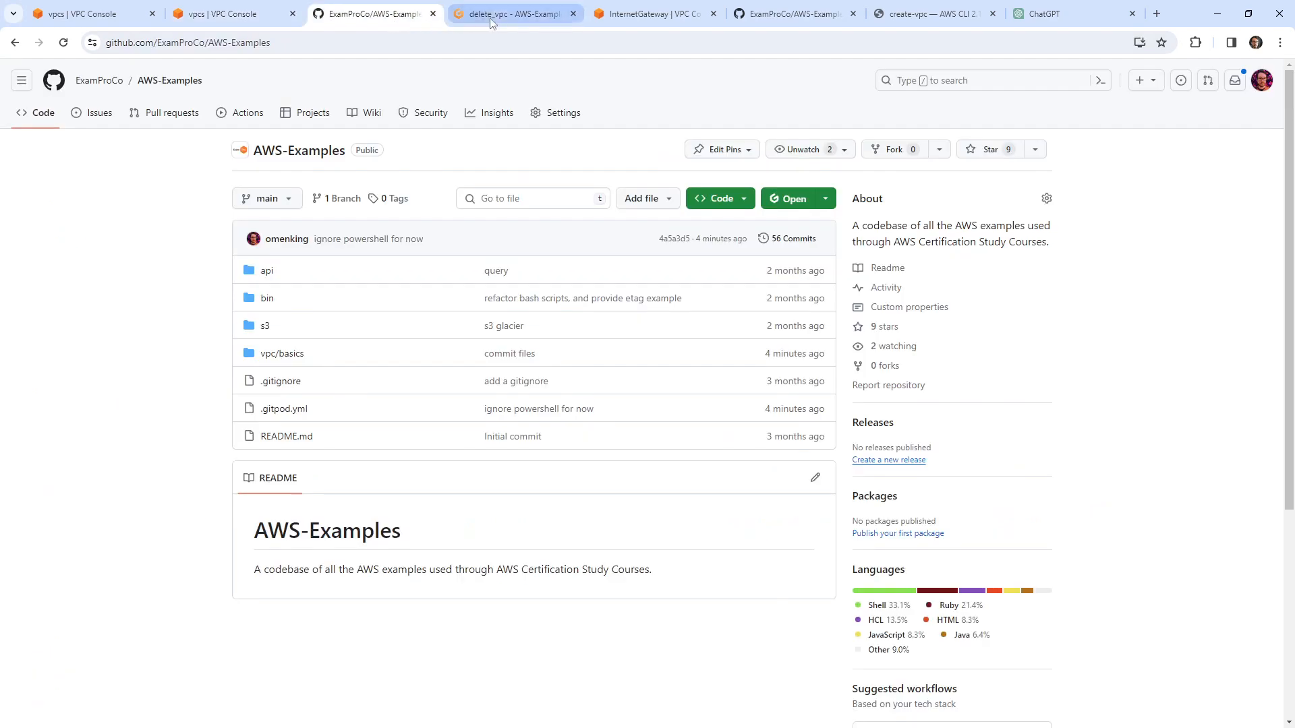
Step: Return to the Gitpod workspace, cancel the pending delete-vpc command and clear the terminal
{"action": "left_click", "coordinate": [512, 13]}
{"action": "key", "text": "ctrl+c"}
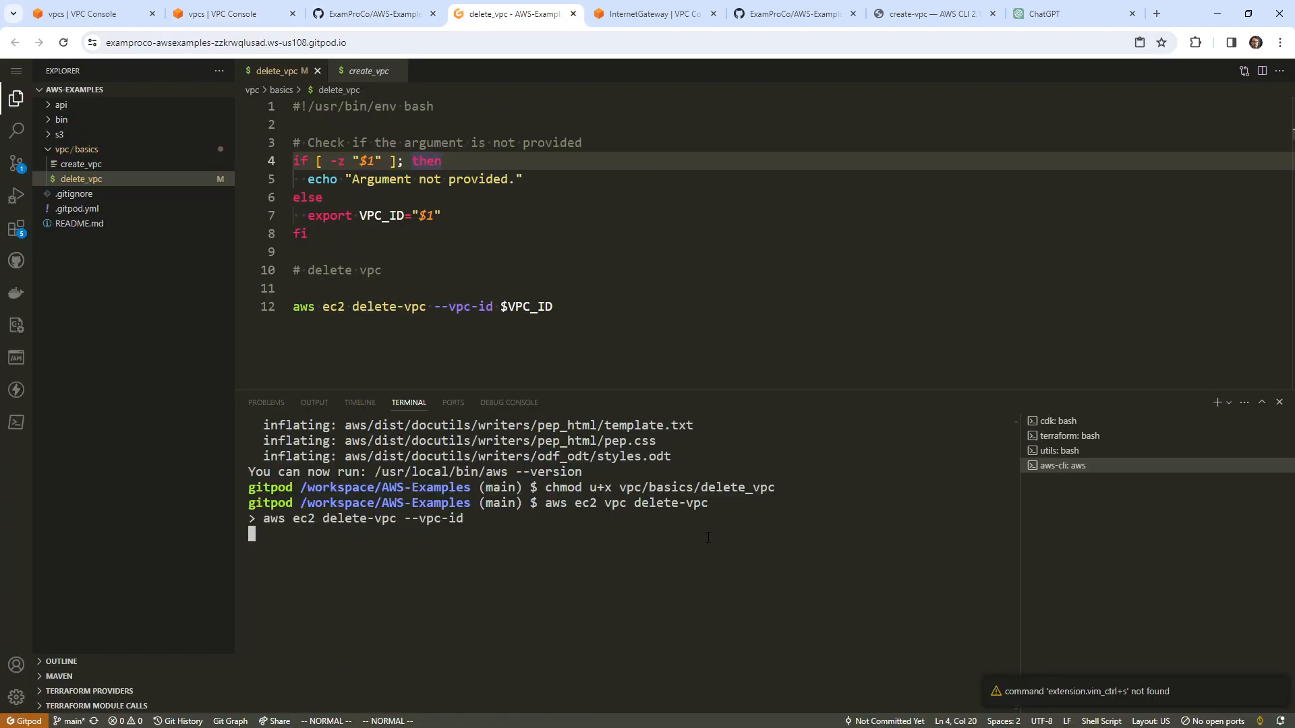
{"action": "type", "text": "clear"}
{"action": "key", "text": "Return"}
Step: Change the terminal directory to vpc/basics/ and run ./create_vpc to create a new VPC
{"action": "type", "text": "cd vpc/basics/"}
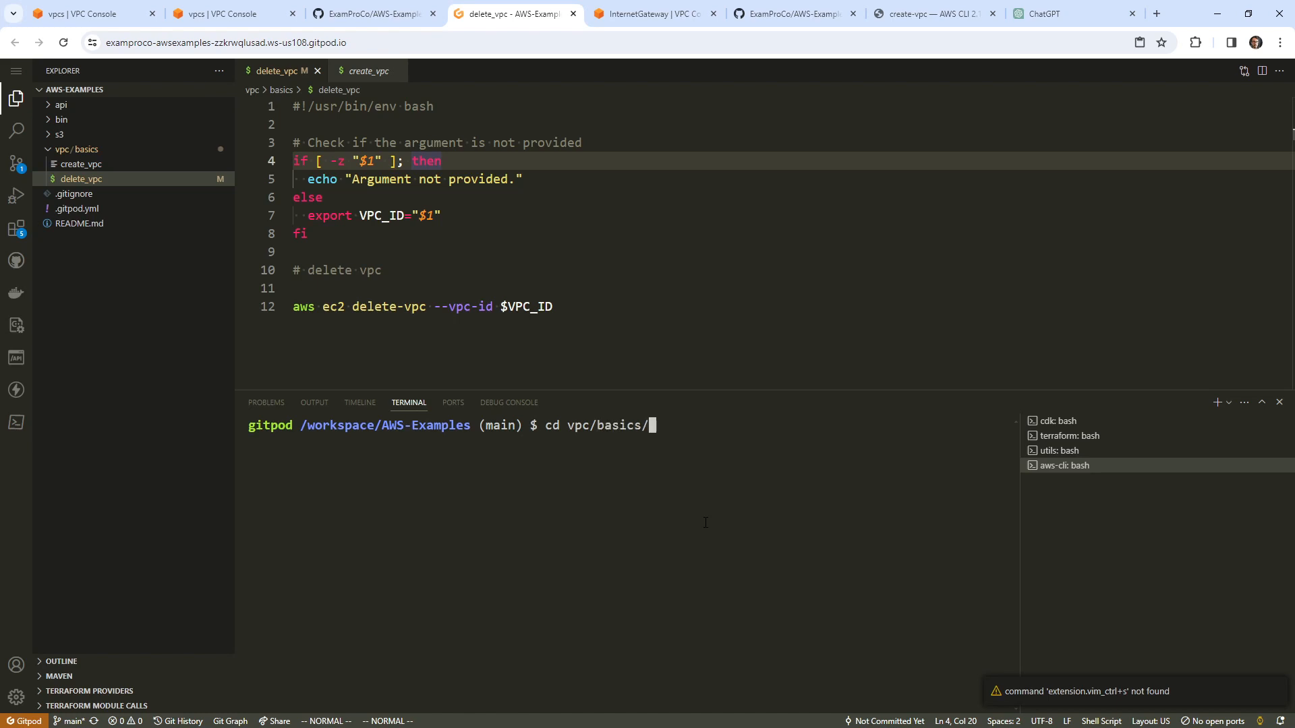
{"action": "key", "text": "Return"}
{"action": "type", "text": "./create_vpc"}
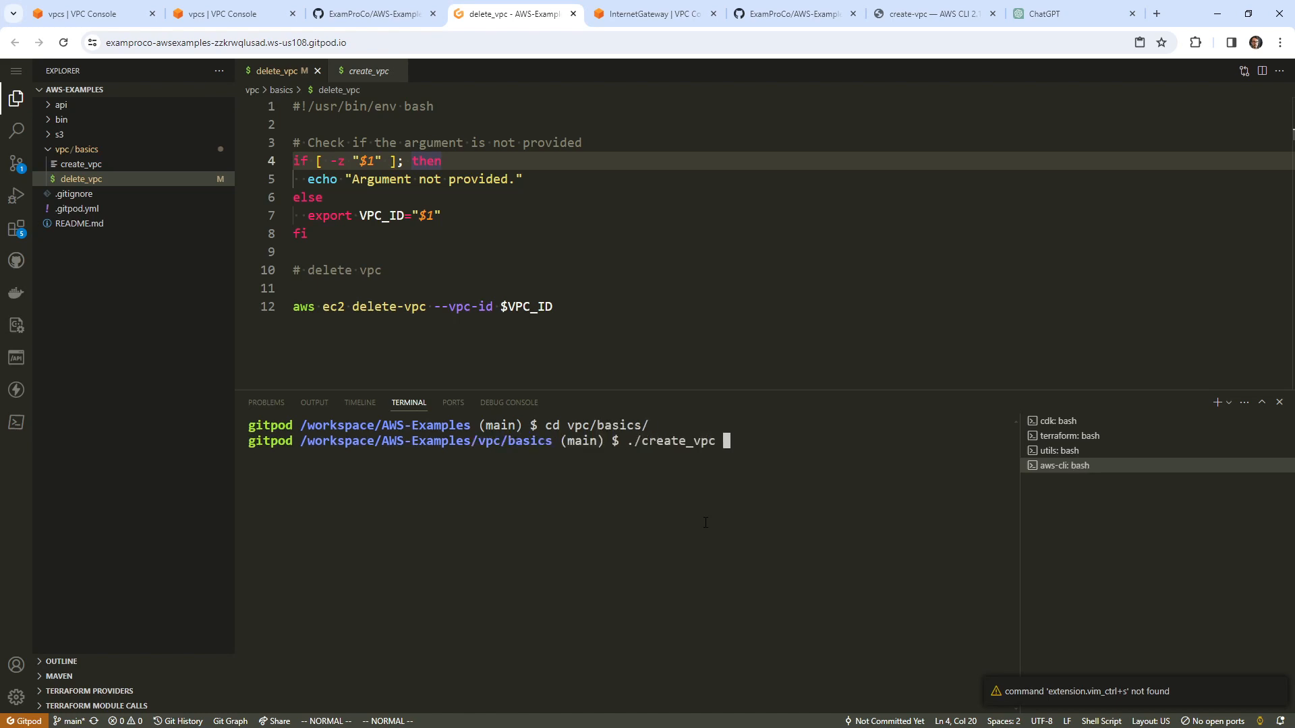
{"action": "key", "text": "Return"}
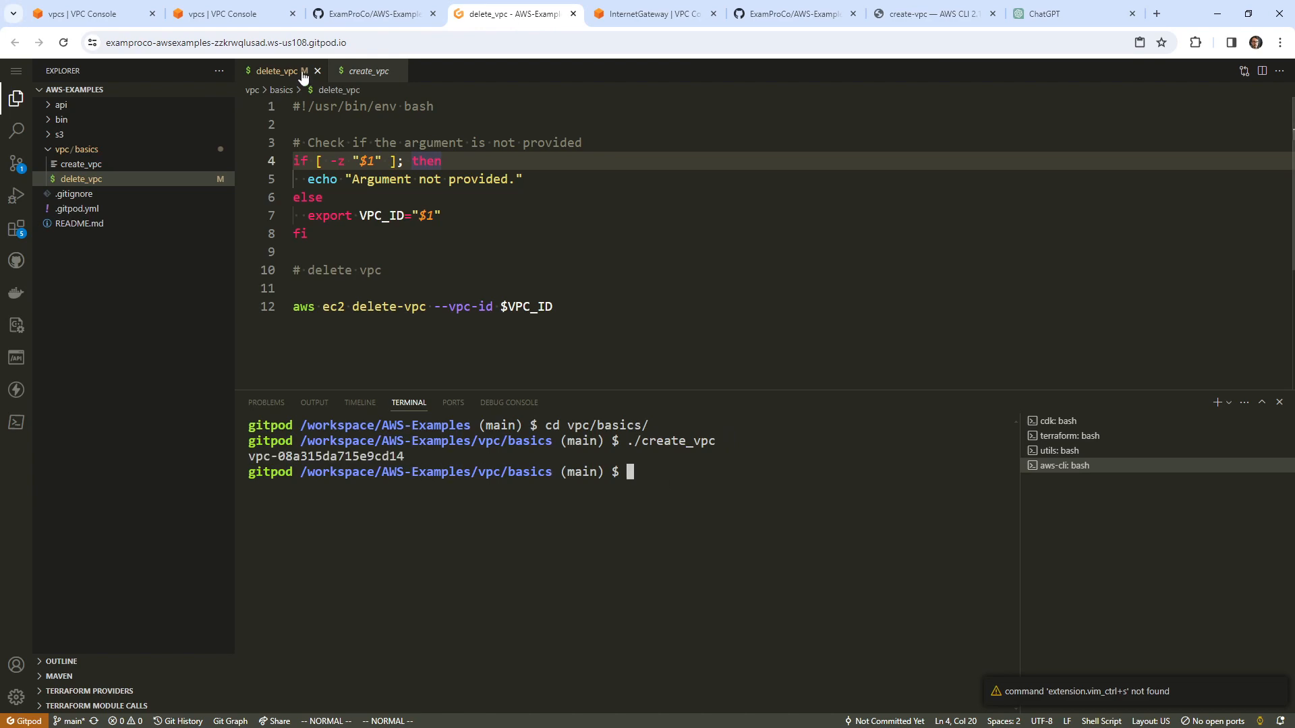
Step: Switch to the AWS VPC console and refresh the Your VPCs list to check for the VPC made by create_vpc
{"action": "left_click", "coordinate": [373, 15]}
{"action": "left_click", "coordinate": [266, 20]}
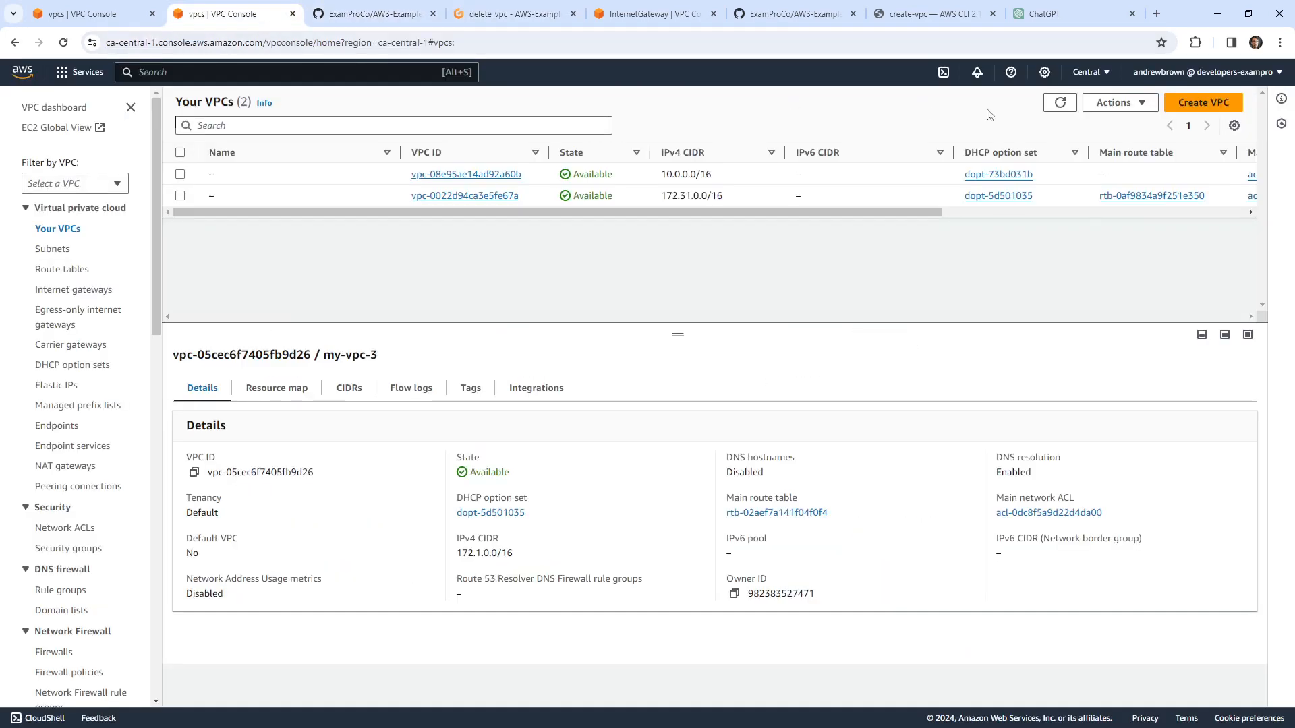
{"action": "left_click", "coordinate": [1061, 102]}
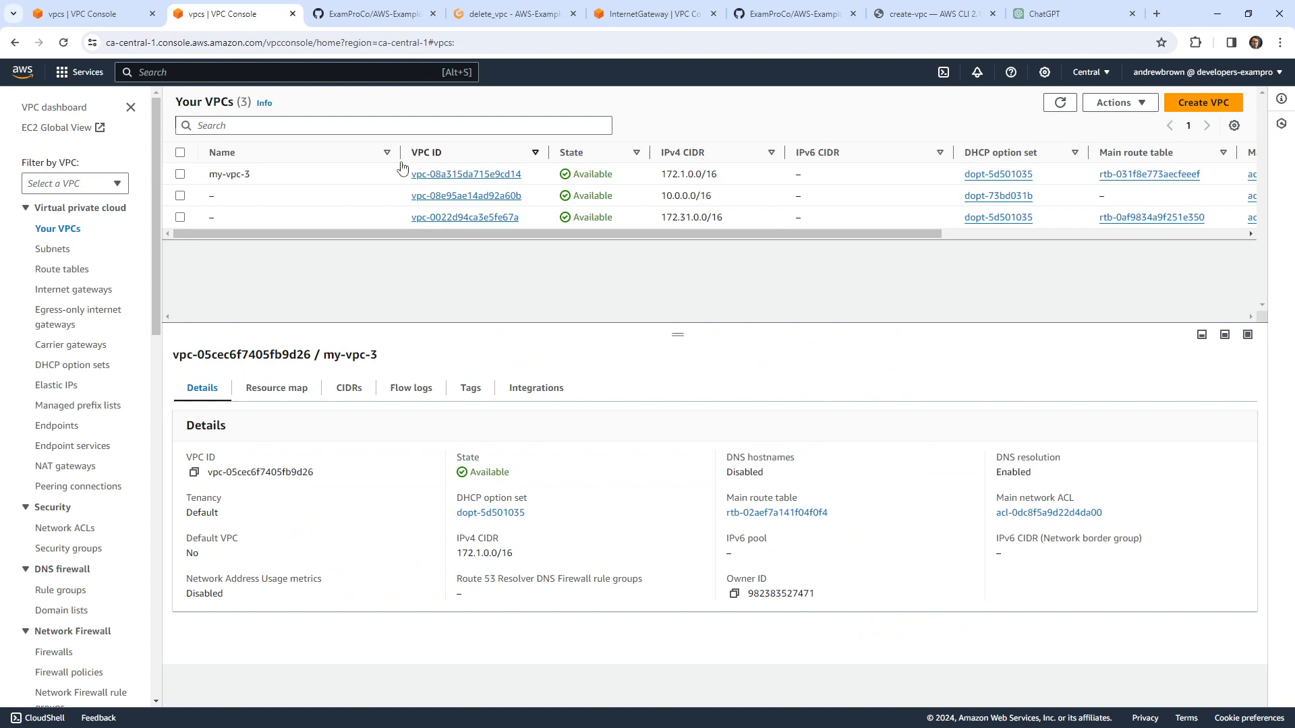
Step: Return to the Gitpod workspace and run ./delete_vpc with the ID vpc-08a315da715e9cd14 copied from the create_vpc output
{"action": "left_click", "coordinate": [513, 14]}
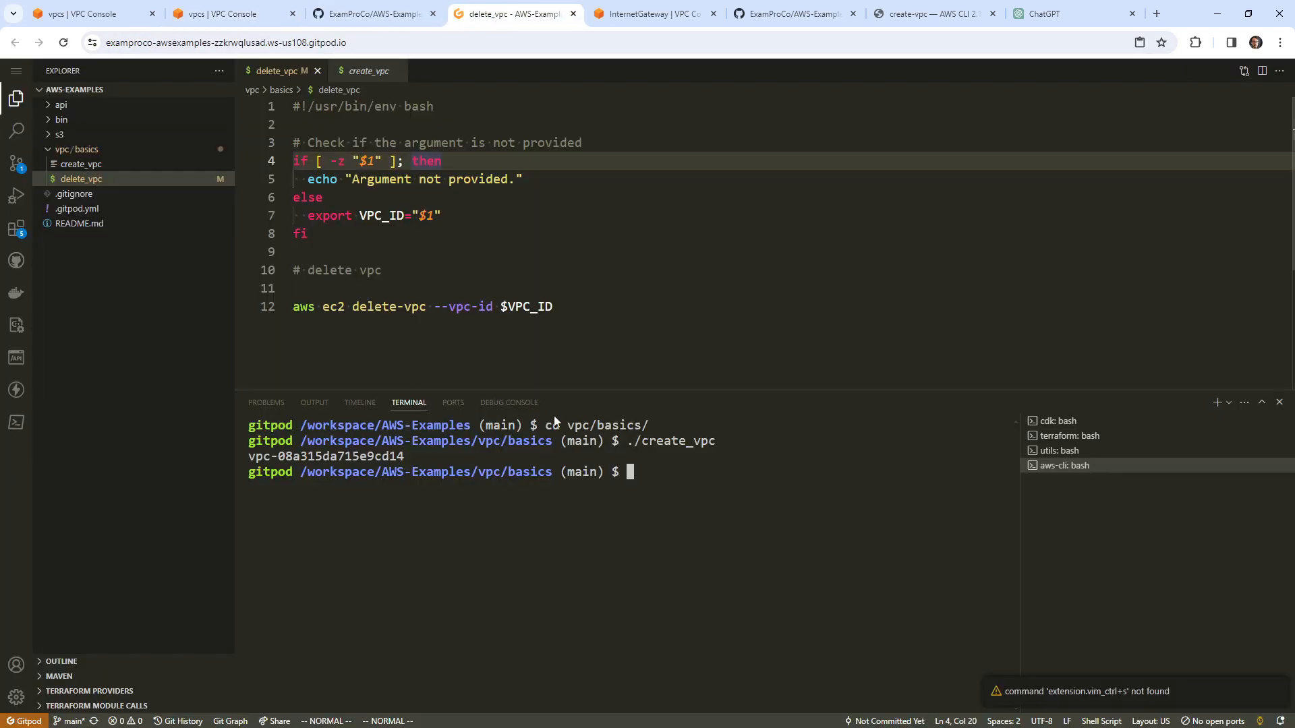
{"action": "key", "text": "Up"}
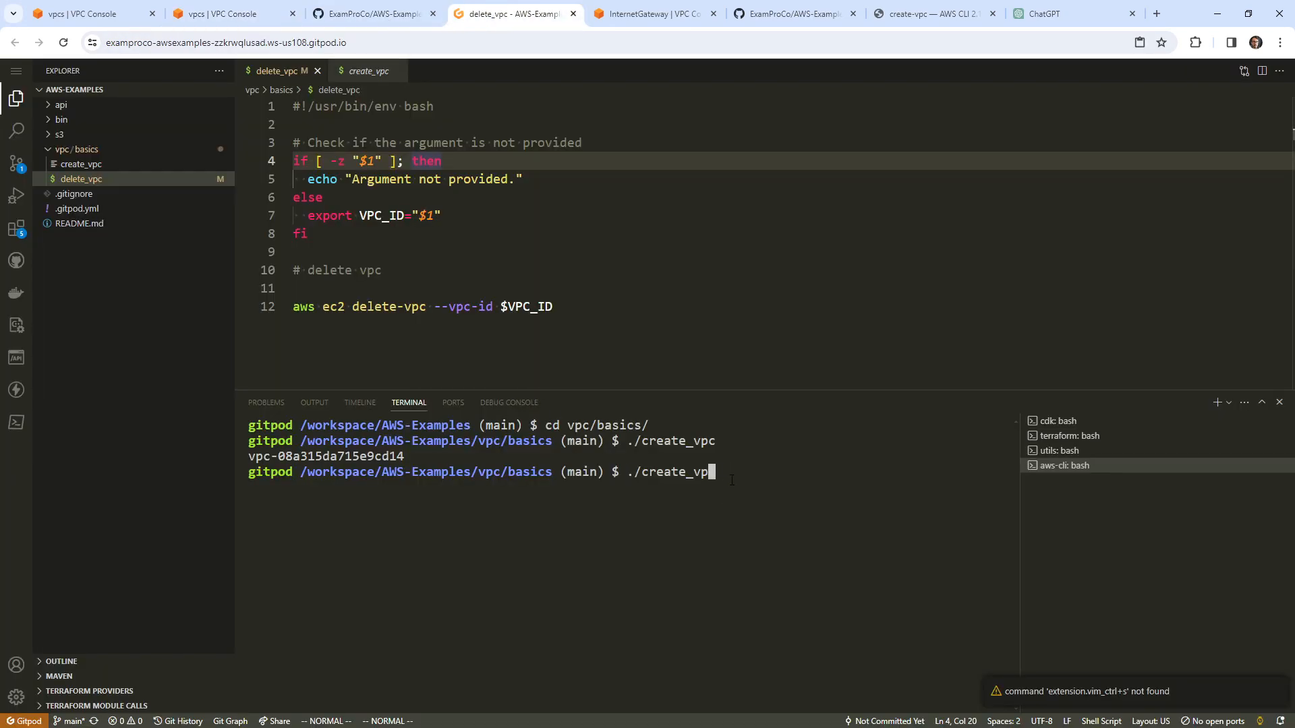
{"action": "key", "text": "BackSpace"}
{"action": "key", "text": "BackSpace"}
{"action": "key", "text": "BackSpace"}
{"action": "key", "text": "BackSpace"}
{"action": "key", "text": "BackSpace"}
{"action": "key", "text": "BackSpace"}
{"action": "key", "text": "BackSpace"}
{"action": "key", "text": "BackSpace"}
{"action": "key", "text": "BackSpace"}
{"action": "type", "text": "delete_vpc"}
{"action": "left_click_drag", "start_coordinate": [404, 457], "coordinate": [247, 456]}
{"action": "key", "text": "ctrl+c"}
{"action": "key", "text": "ctrl+v"}
{"action": "key", "text": "Return"}
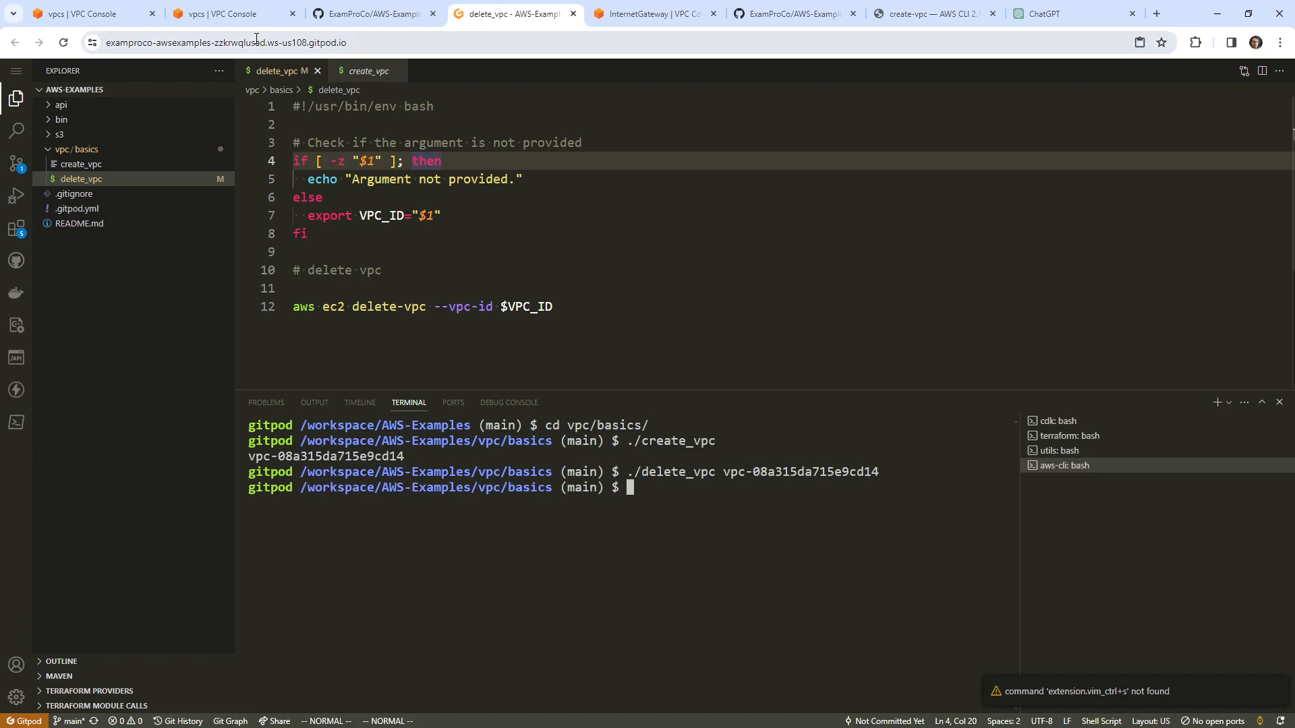
Step: Refresh the Your VPCs list in the AWS VPC console to check the deletion, and return to the Gitpod workspace
{"action": "left_click", "coordinate": [223, 14]}
{"action": "left_click", "coordinate": [1061, 104]}
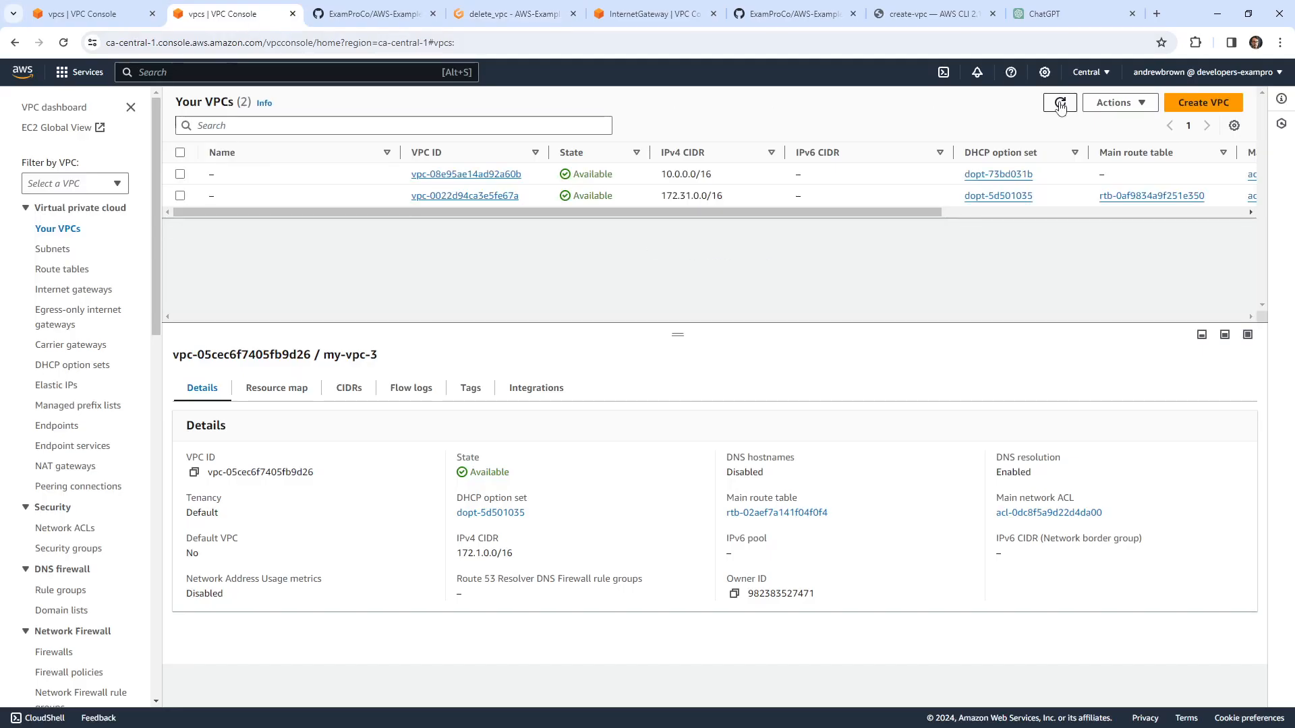
{"action": "left_click", "coordinate": [499, 14]}
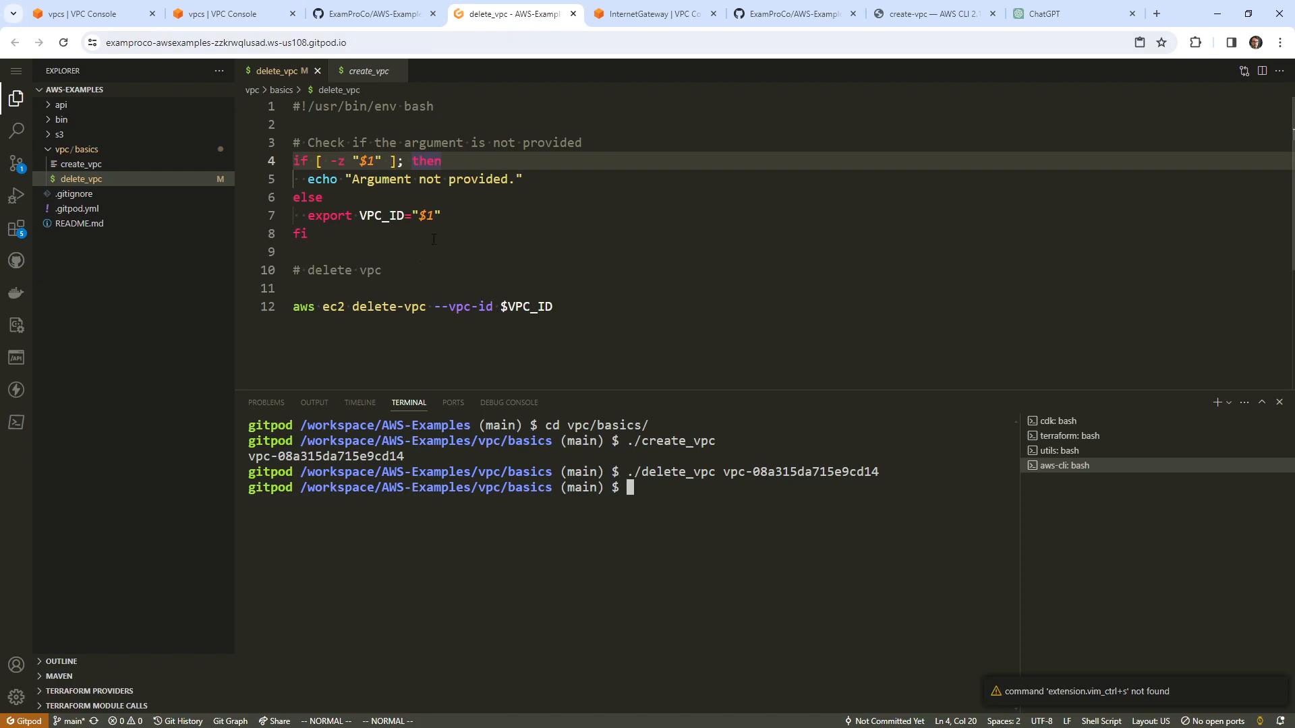
Step: Open create_vpc and place the cursor on the empty line below the "# create an IGW" comment
{"action": "left_click", "coordinate": [135, 166]}
{"action": "left_click", "coordinate": [392, 215]}
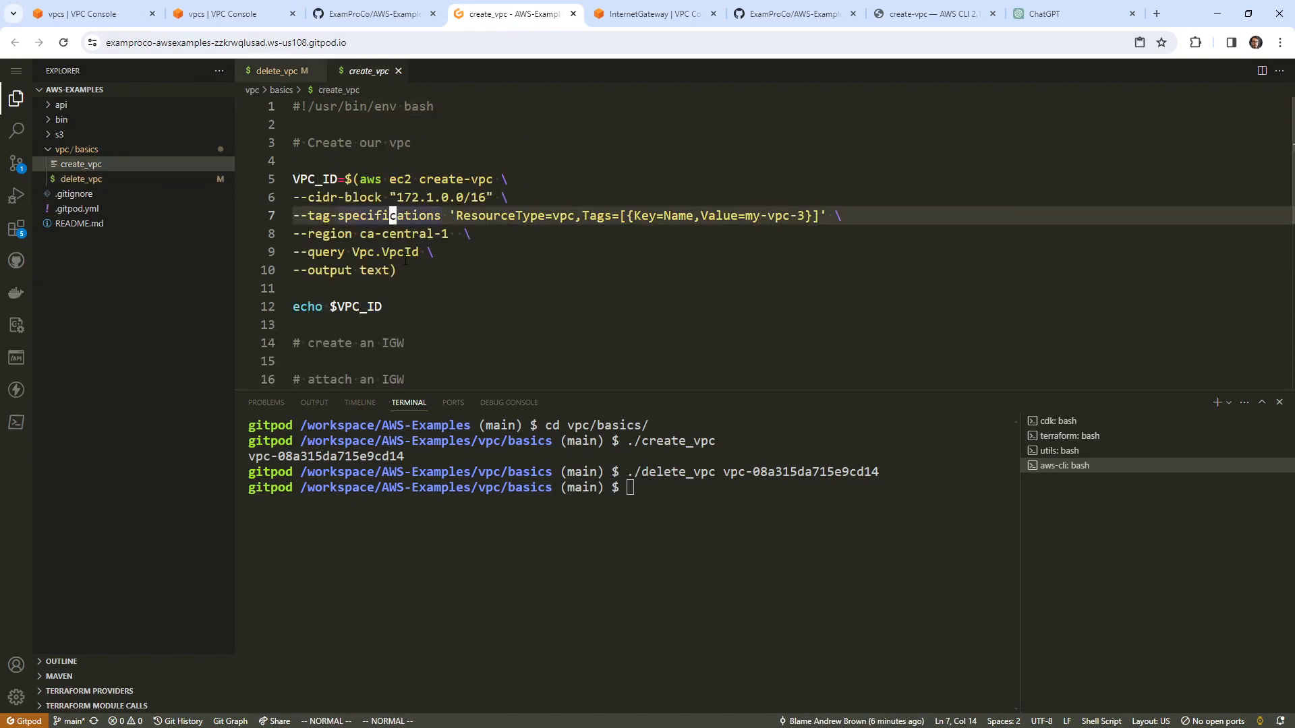
{"action": "scroll", "coordinate": [465, 243], "scroll_direction": "down", "scroll_amount": 2}
{"action": "left_click", "coordinate": [464, 259]}
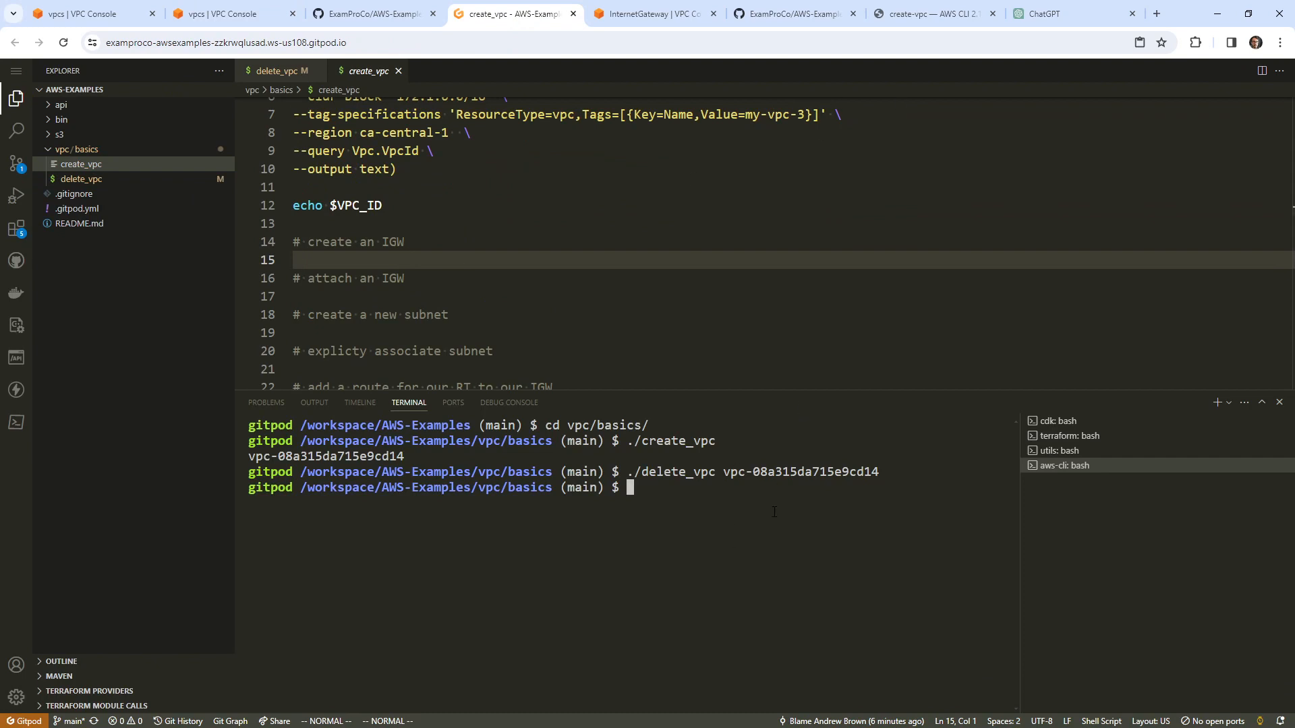
Step: Compose aws ec2 create-internet-gateway in the terminal with the AWS CLI auto-prompt
{"action": "type", "text": "aws ec2 i"}
{"action": "key", "text": "BackSpace"}
{"action": "type", "text": "create"}
{"action": "key", "text": "Return"}
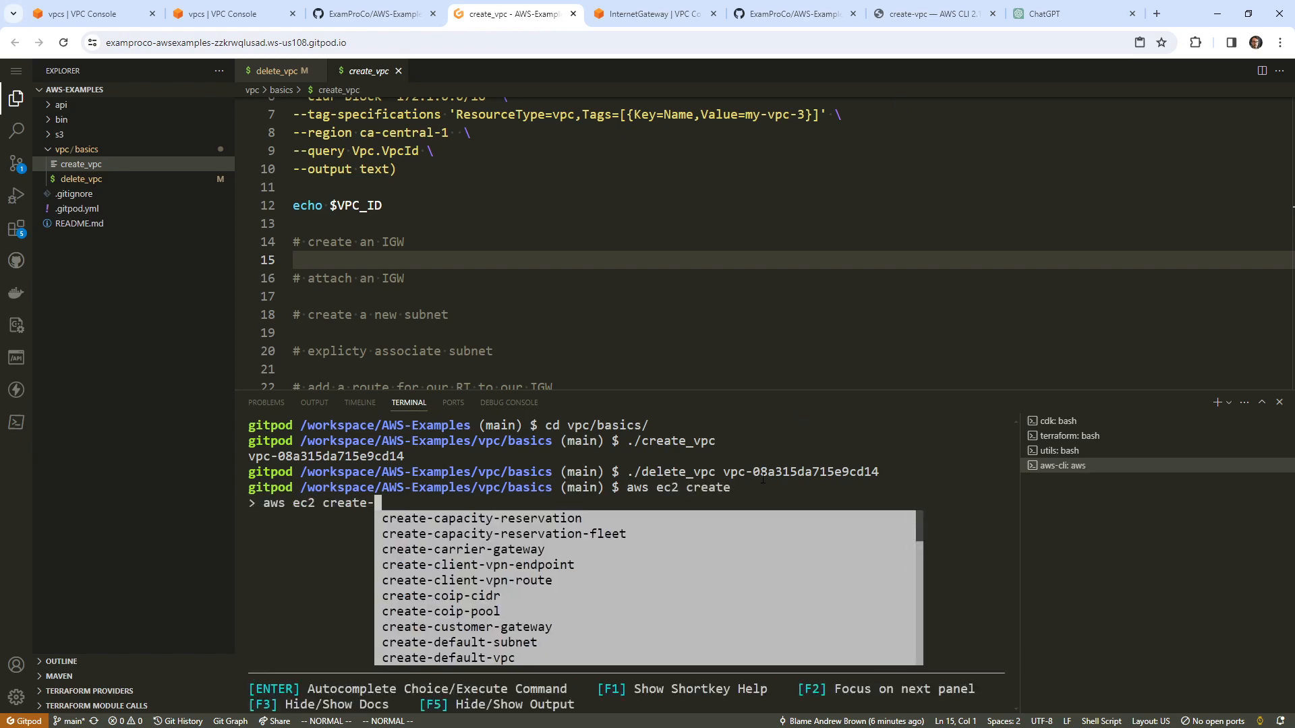
{"action": "type", "text": "-igw"}
{"action": "key", "text": "BackSpace"}
{"action": "key", "text": "BackSpace"}
{"action": "key", "text": "BackSpace"}
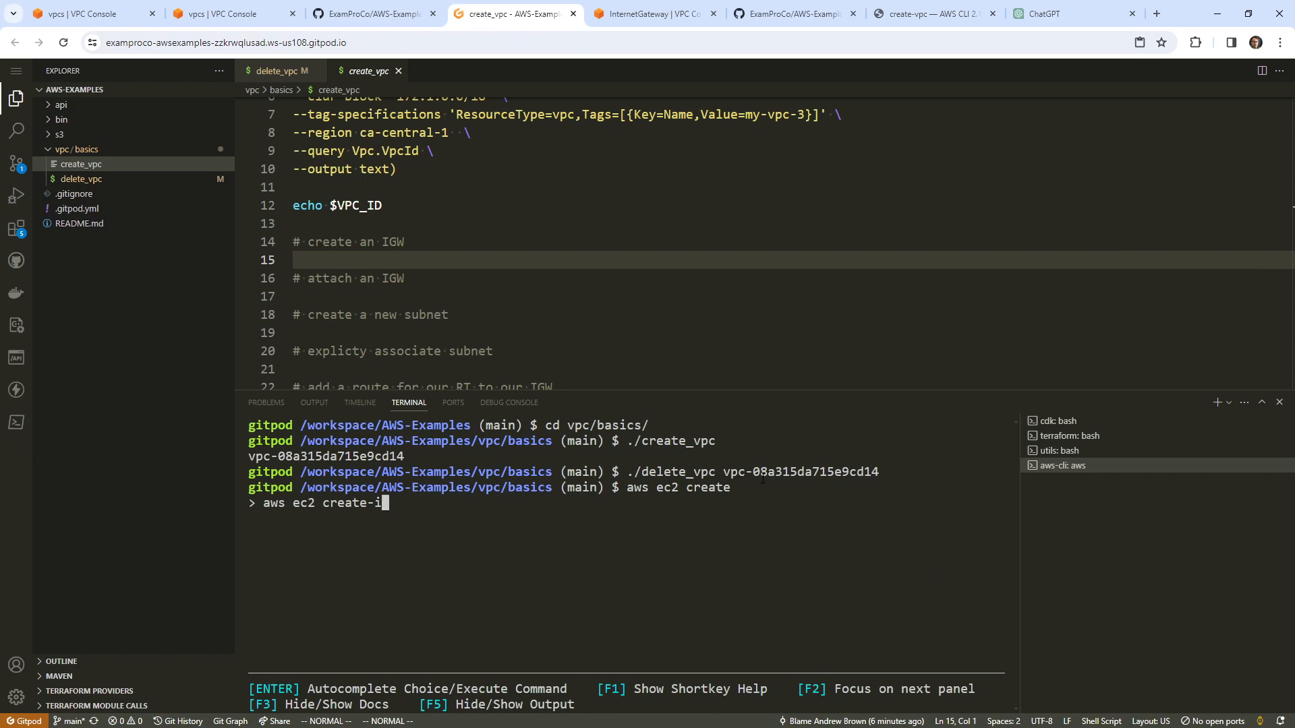
{"action": "type", "text": "integ"}
{"action": "key", "text": "Tab"}
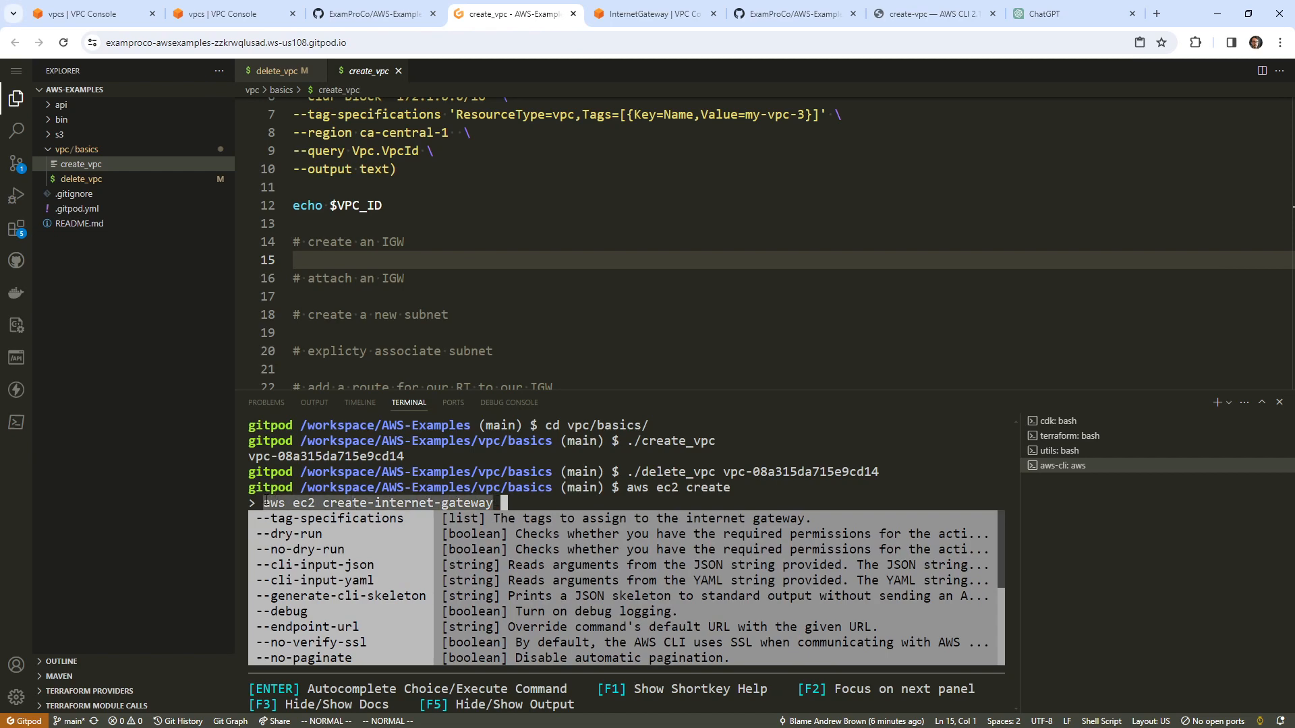
Step: Copy the aws ec2 create-internet-gateway command into create_vpc below the "# create an IGW" comment
{"action": "left_click", "coordinate": [365, 260]}
{"action": "right_click", "coordinate": [365, 260]}
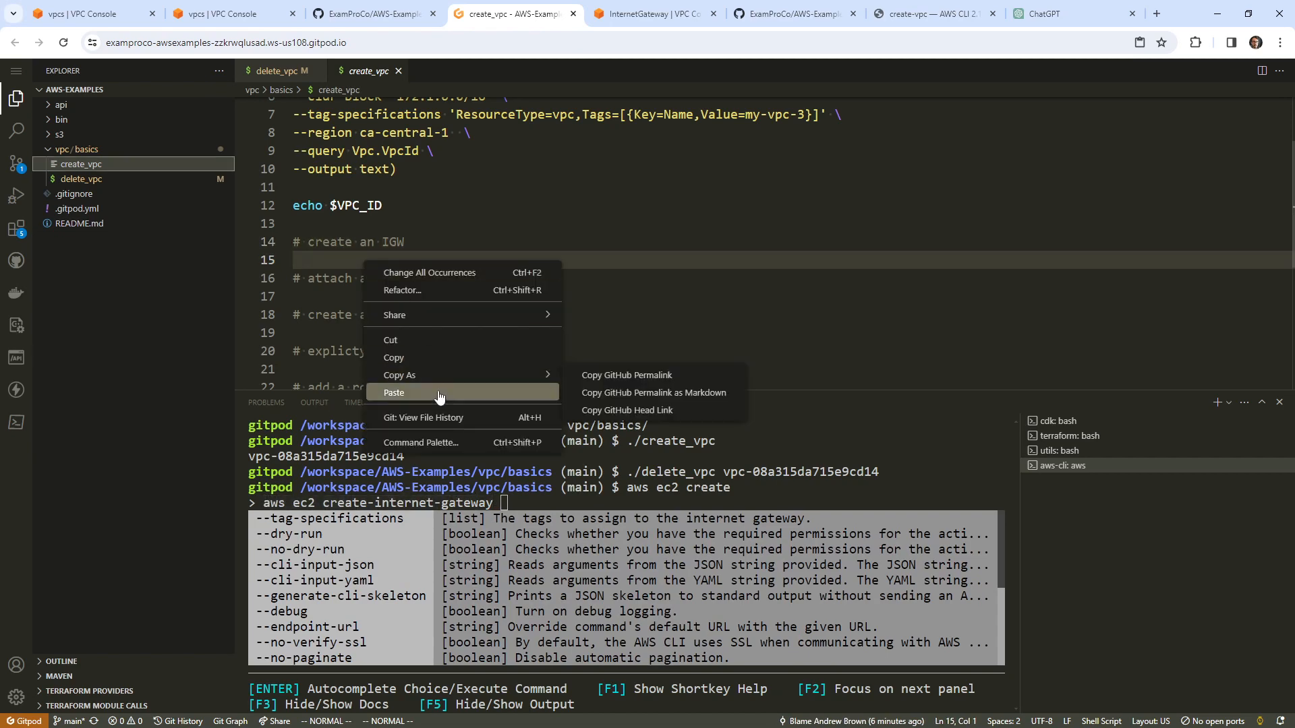
{"action": "left_click", "coordinate": [405, 387]}
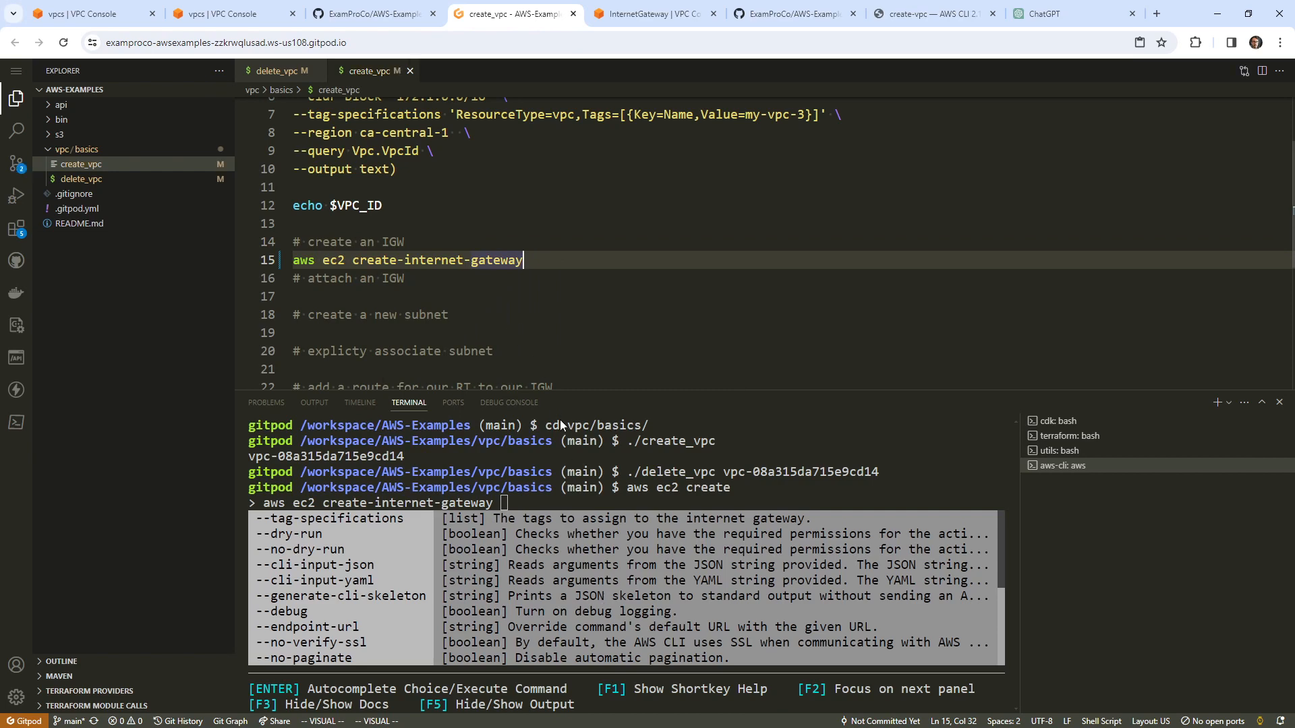
{"action": "key", "text": "shift+Left"}
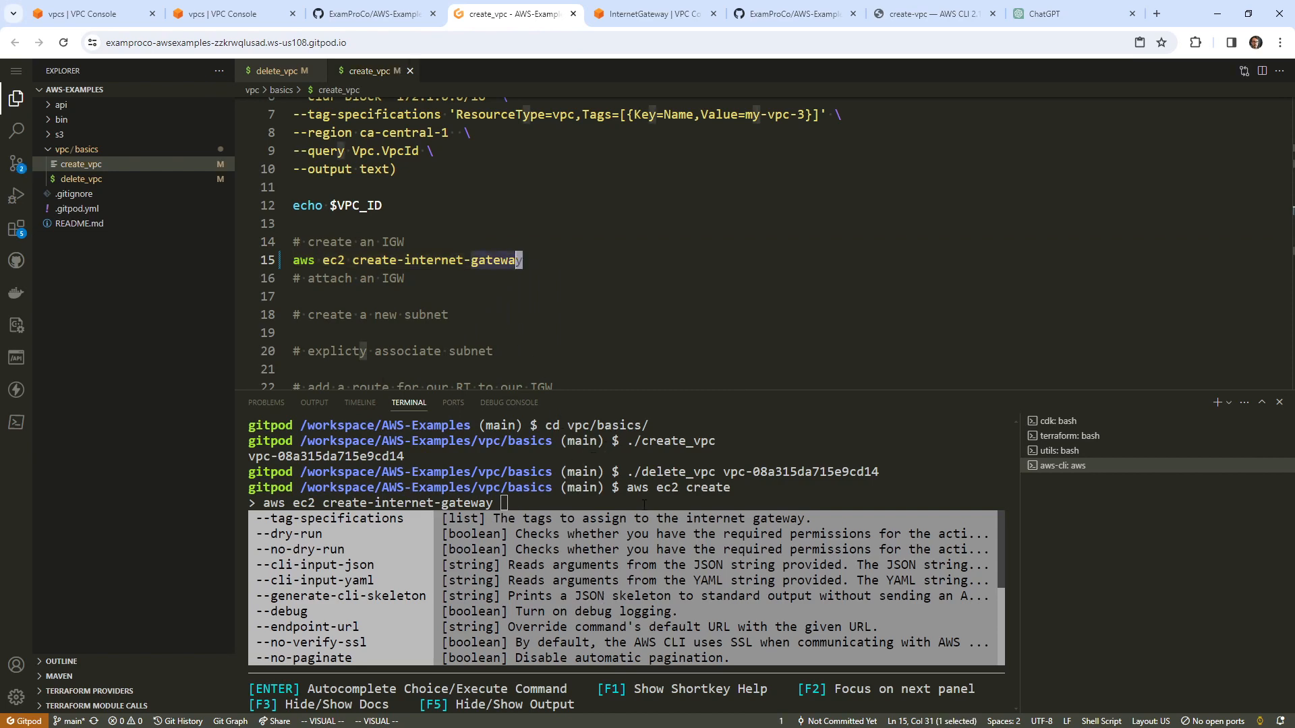
Step: Try to find an associate command for internet gateways in the AWS CLI auto-prompt by entering associate-inter
{"action": "key", "text": "BackSpace"}
{"action": "key", "text": "BackSpace"}
{"action": "key", "text": "BackSpace"}
{"action": "key", "text": "BackSpace"}
{"action": "key", "text": "BackSpace"}
{"action": "key", "text": "BackSpace"}
{"action": "key", "text": "BackSpace"}
{"action": "key", "text": "BackSpace"}
{"action": "key", "text": "BackSpace"}
{"action": "key", "text": "BackSpace"}
{"action": "key", "text": "BackSpace"}
{"action": "key", "text": "BackSpace"}
{"action": "key", "text": "BackSpace"}
{"action": "key", "text": "BackSpace"}
{"action": "key", "text": "BackSpace"}
{"action": "key", "text": "BackSpace"}
{"action": "key", "text": "BackSpace"}
{"action": "key", "text": "BackSpace"}
{"action": "key", "text": "BackSpace"}
{"action": "key", "text": "BackSpace"}
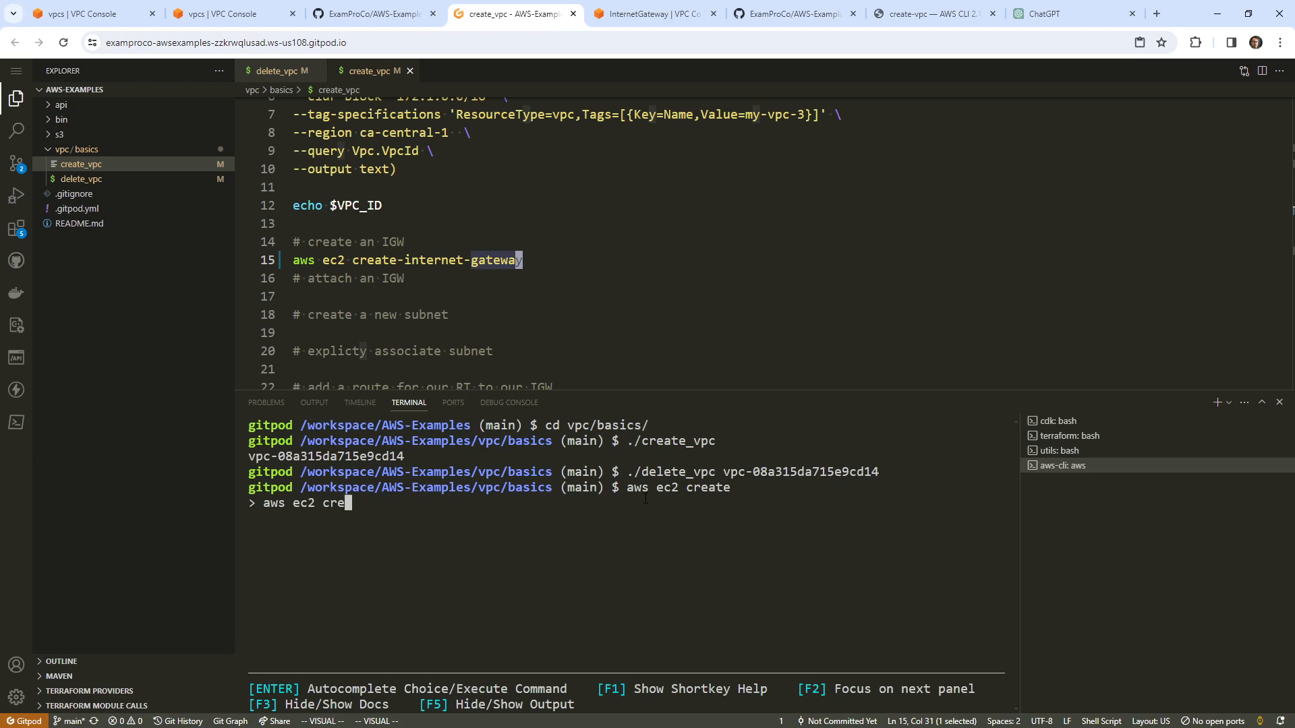
{"action": "key", "text": "BackSpace"}
{"action": "type", "text": "assoc"}
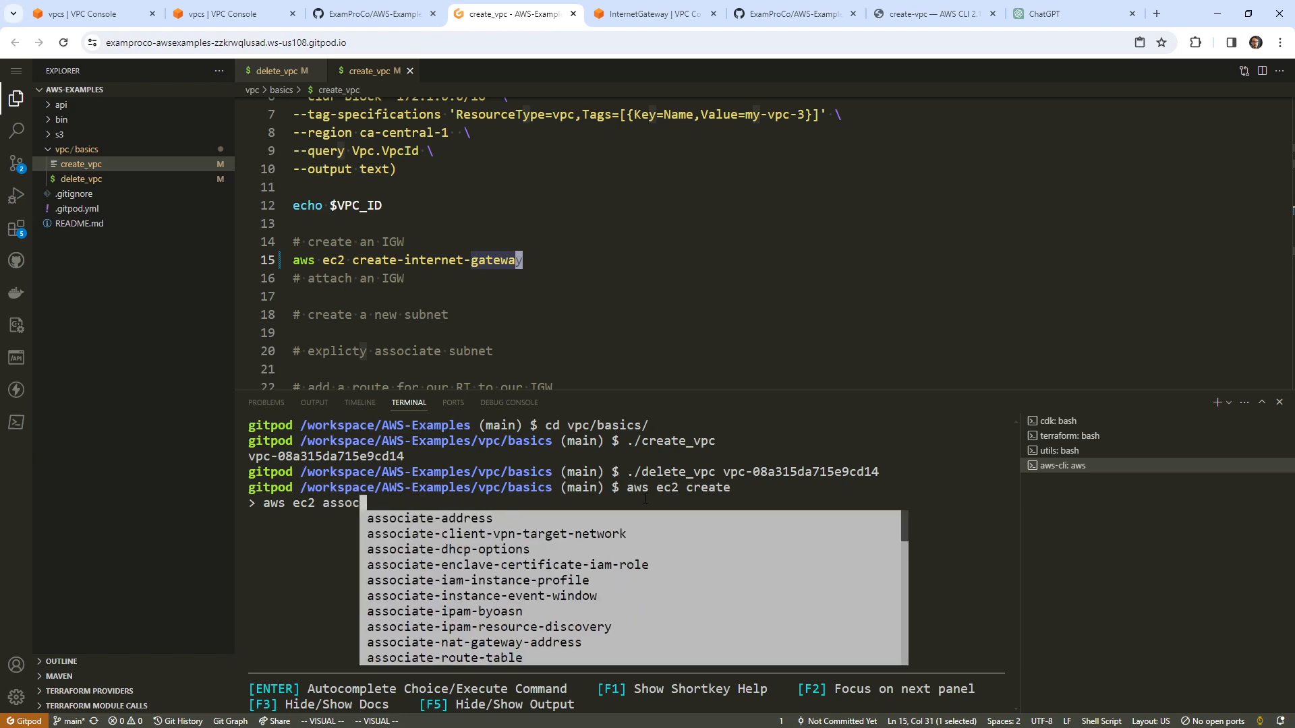
{"action": "type", "text": "iate-in"}
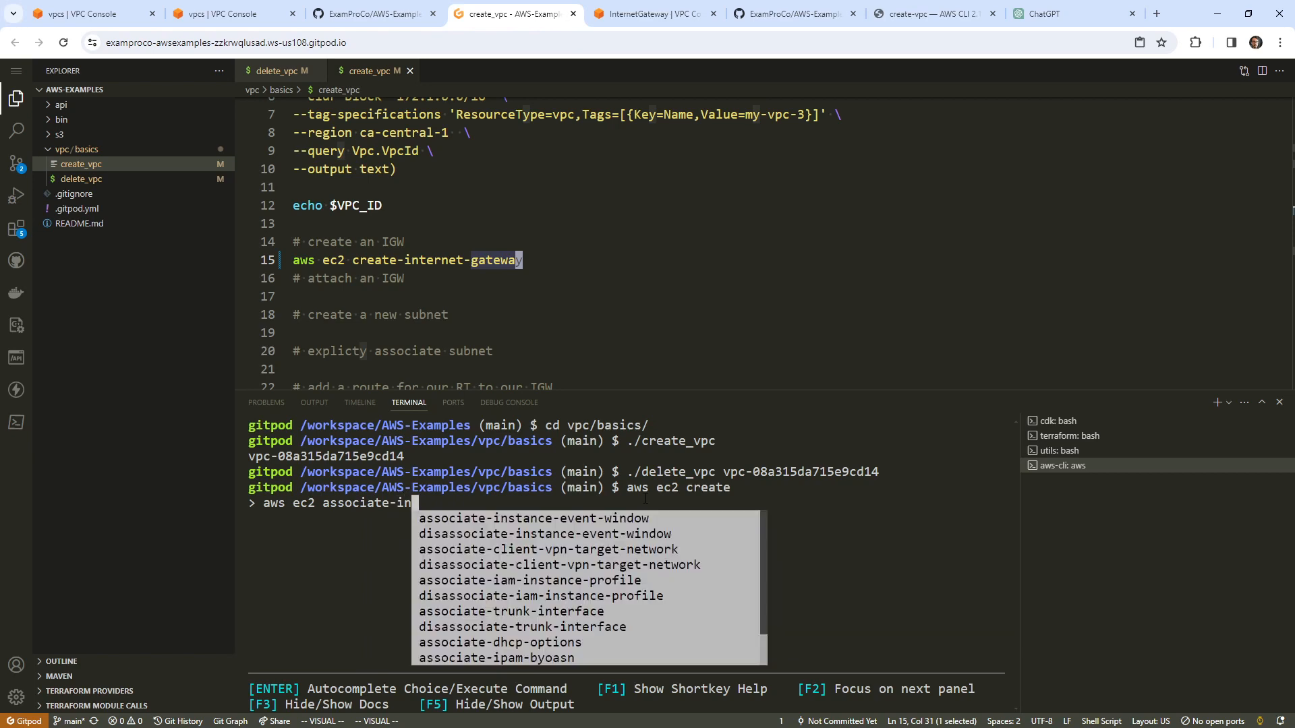
{"action": "type", "text": "ter"}
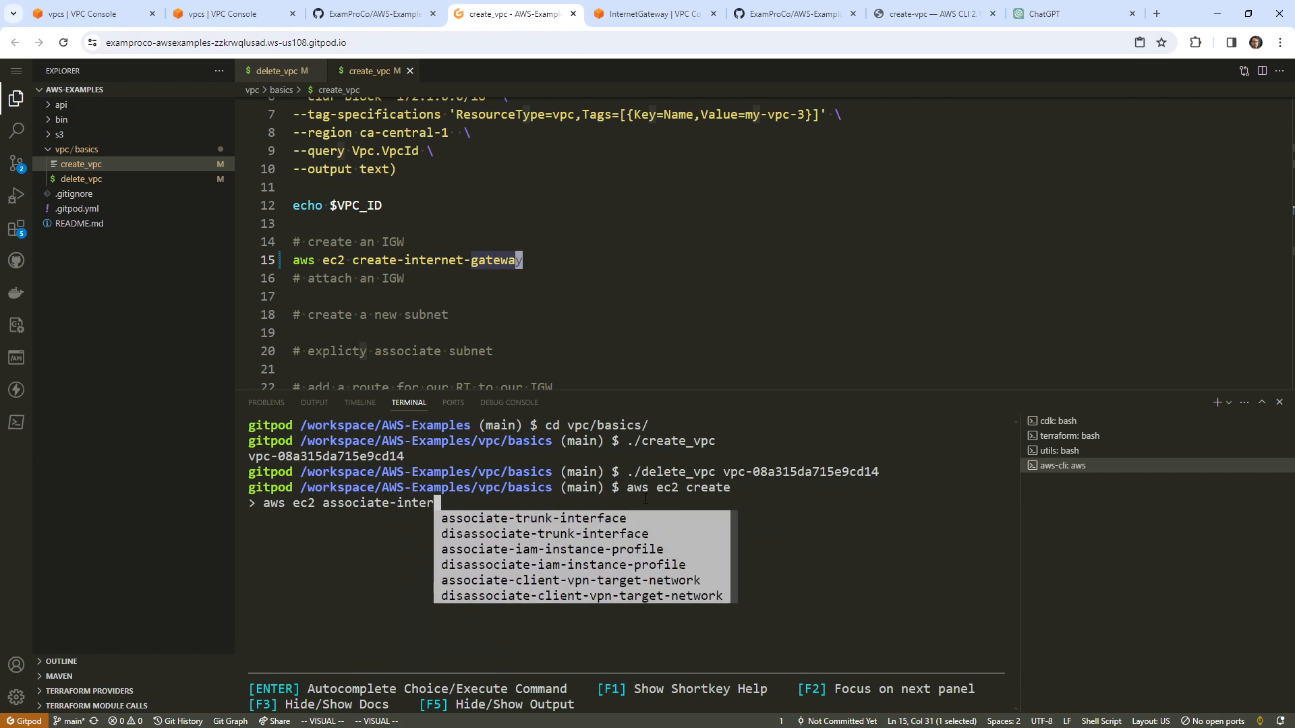
{"action": "key", "text": "BackSpace"}
{"action": "key", "text": "BackSpace"}
{"action": "key", "text": "BackSpace"}
{"action": "key", "text": "BackSpace"}
{"action": "key", "text": "BackSpace"}
{"action": "type", "text": "-inter"}
{"action": "left_click", "coordinate": [958, 14]}
{"action": "left_click", "coordinate": [880, 44]}
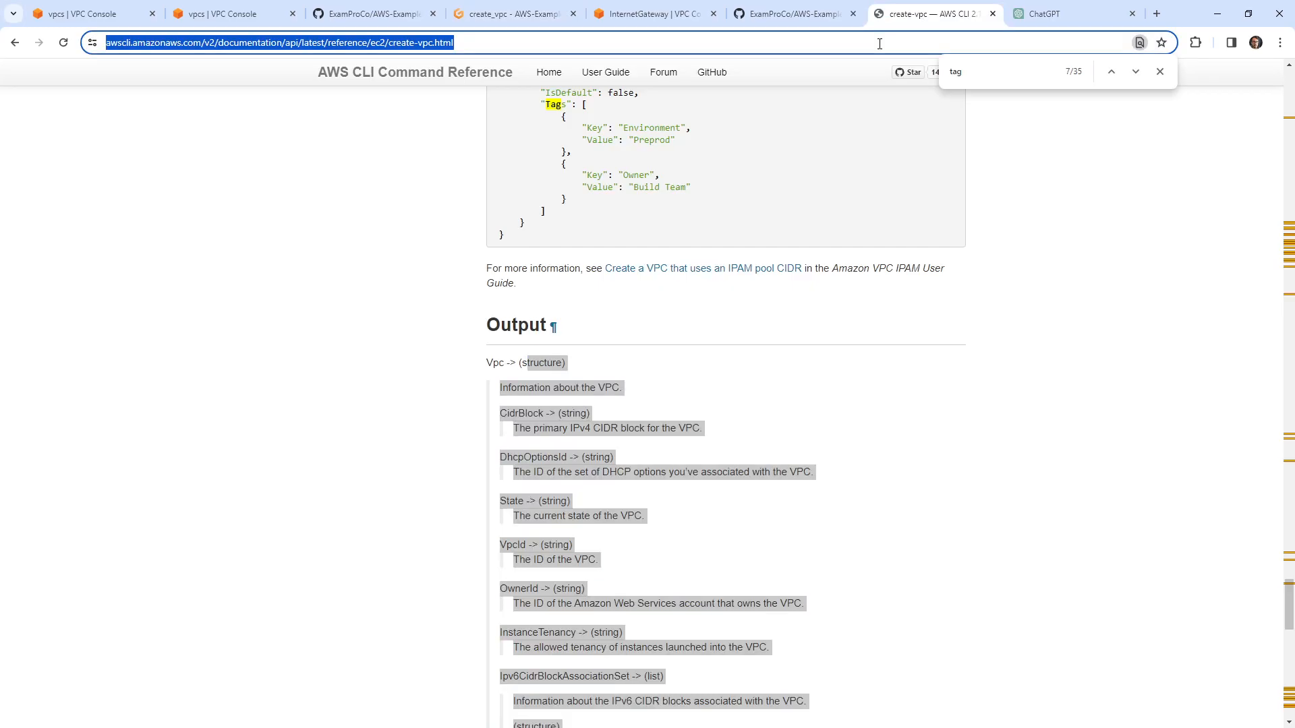
{"action": "type", "text": "assocaite"}
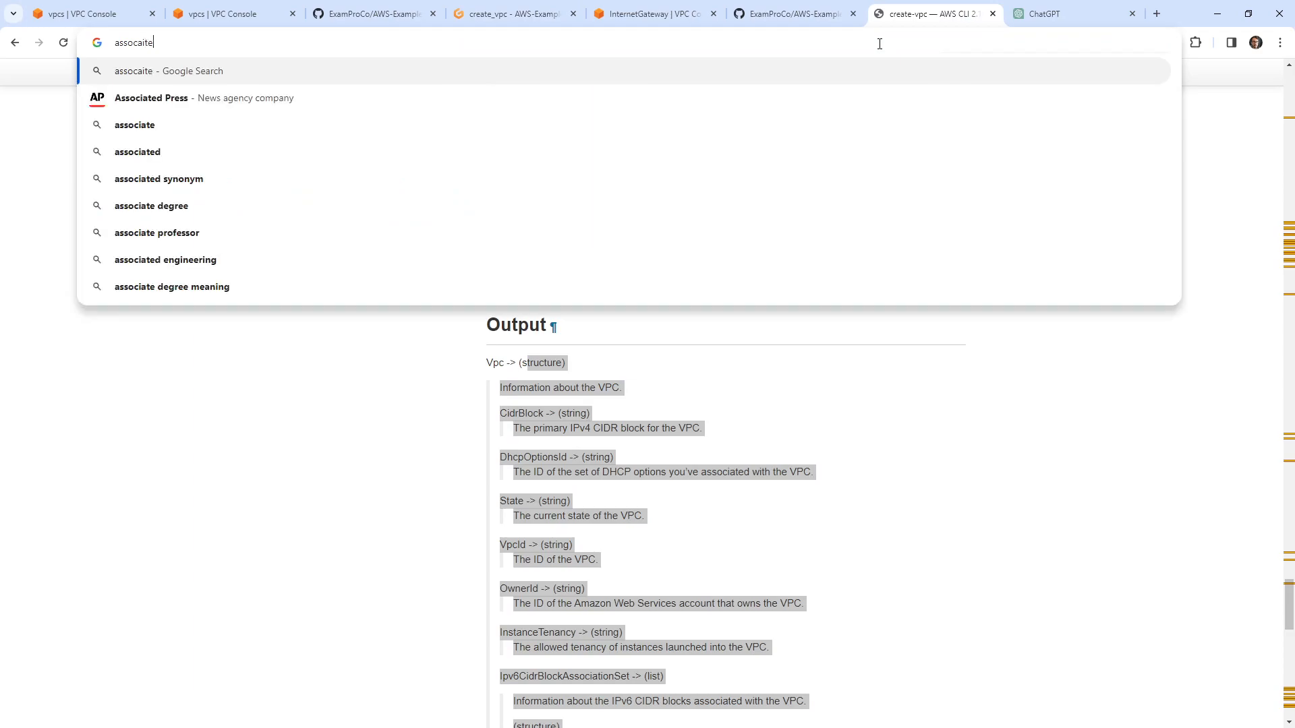
Step: Return to the Gitpod workspace and replace the subcommand in the AWS CLI auto-prompt with attach-internet-gateway
{"action": "left_click", "coordinate": [554, 15]}
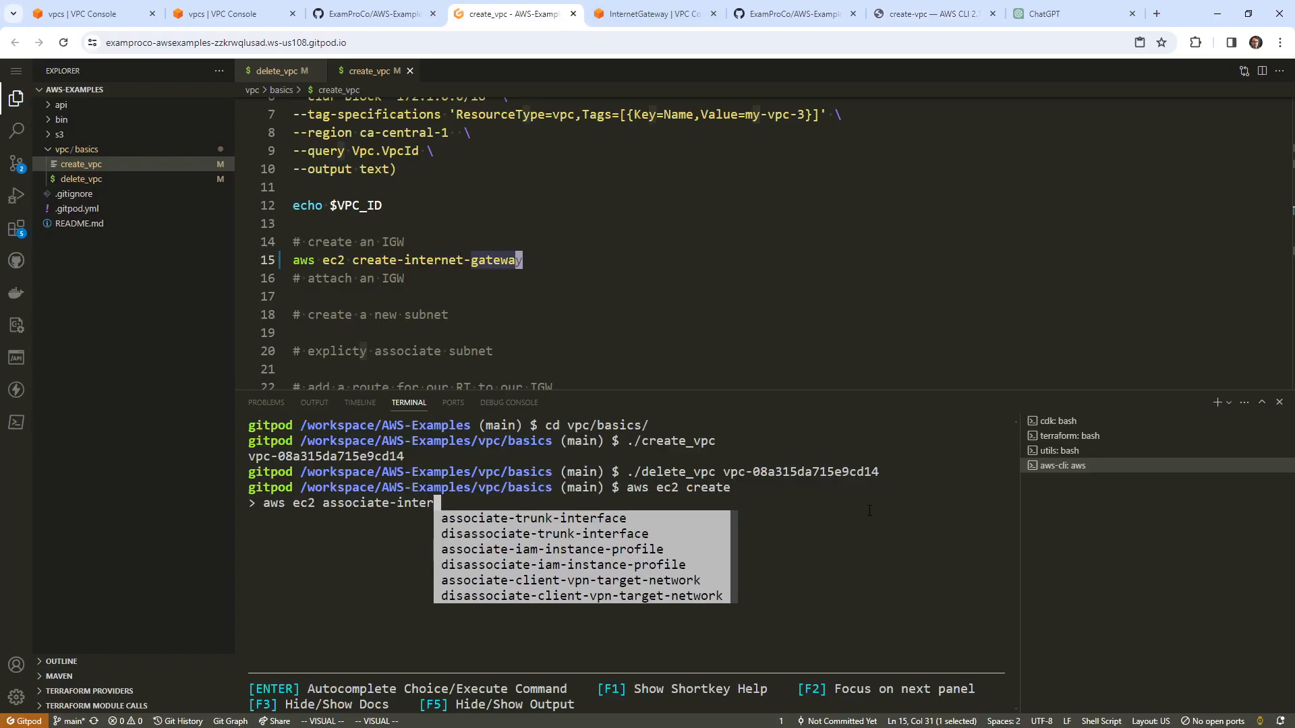
{"action": "key", "text": "BackSpace"}
{"action": "key", "text": "BackSpace"}
{"action": "key", "text": "BackSpace"}
{"action": "key", "text": "BackSpace"}
{"action": "key", "text": "BackSpace"}
{"action": "key", "text": "BackSpace"}
{"action": "key", "text": "BackSpace"}
{"action": "key", "text": "BackSpace"}
{"action": "key", "text": "BackSpace"}
{"action": "key", "text": "BackSpace"}
{"action": "key", "text": "BackSpace"}
{"action": "key", "text": "BackSpace"}
{"action": "key", "text": "BackSpace"}
{"action": "key", "text": "BackSpace"}
{"action": "key", "text": "BackSpace"}
{"action": "type", "text": "atta"}
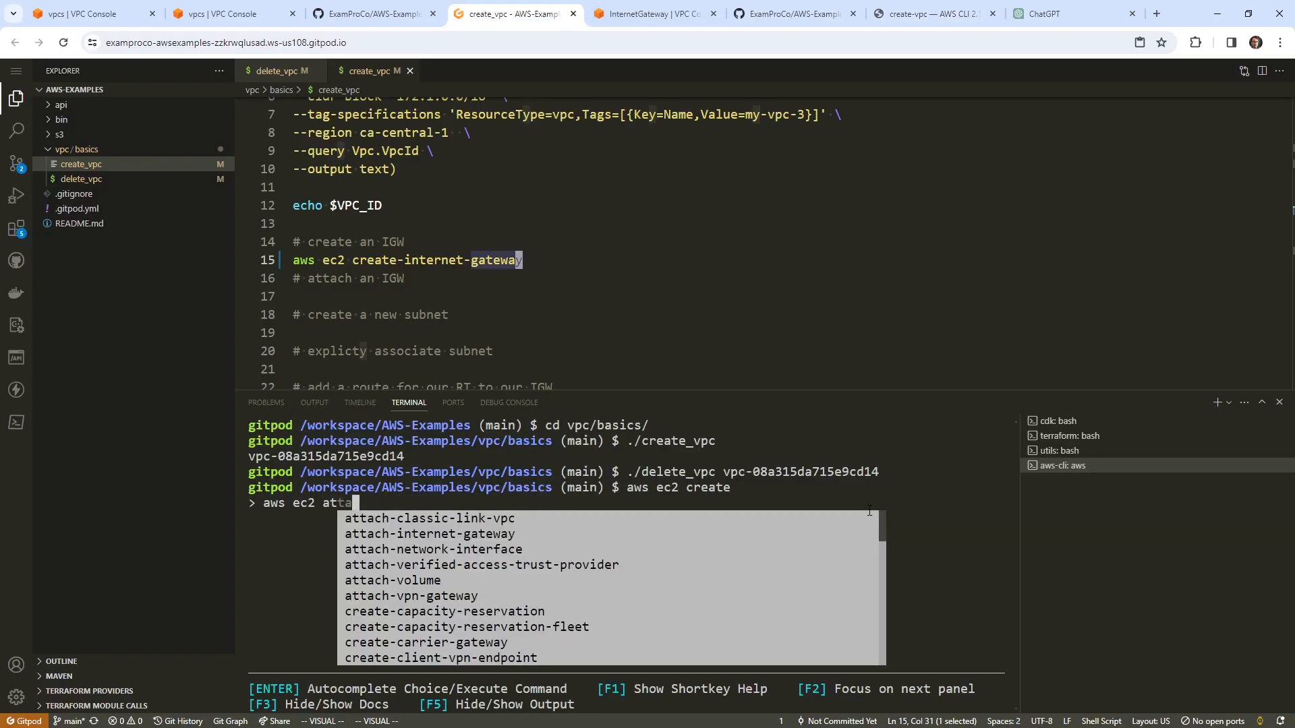
{"action": "type", "text": "ch-in"}
{"action": "key", "text": "Tab"}
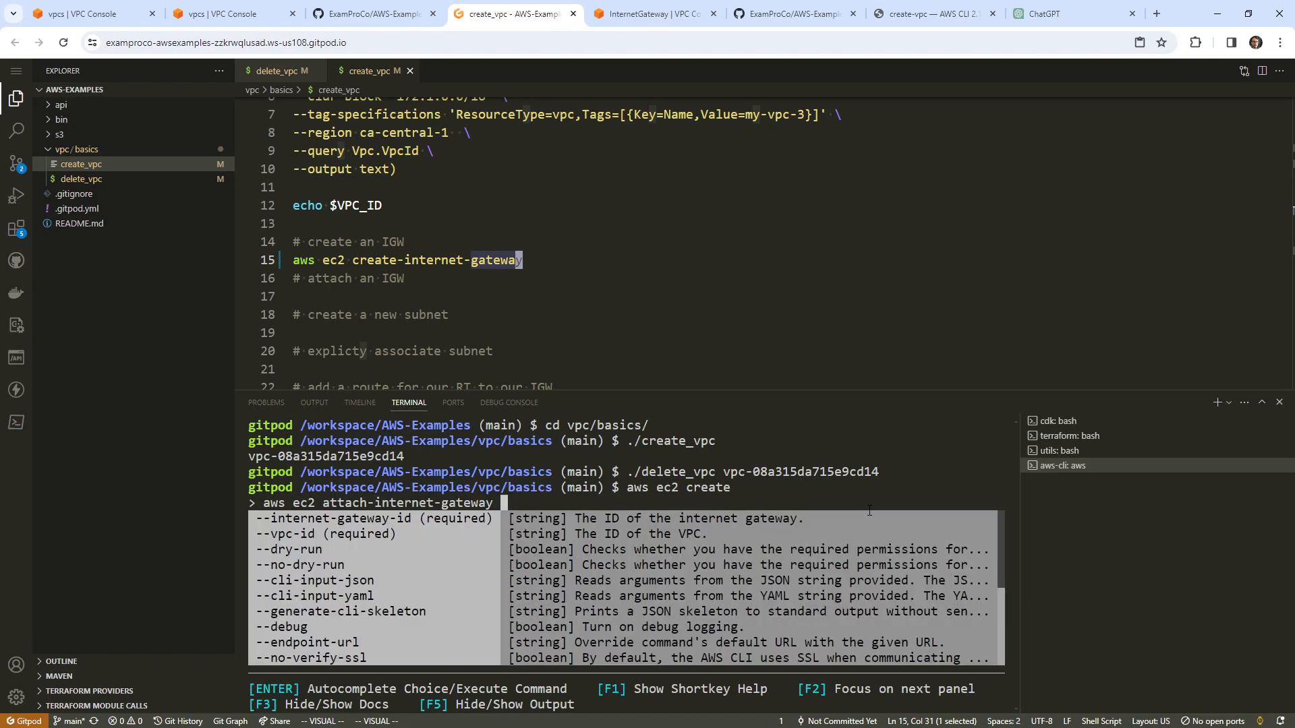
Step: Add the --internet-gateway-id and --vpc-id options with empty quoted values to the attach-internet-gateway command
{"action": "type", "text": "--interget"}
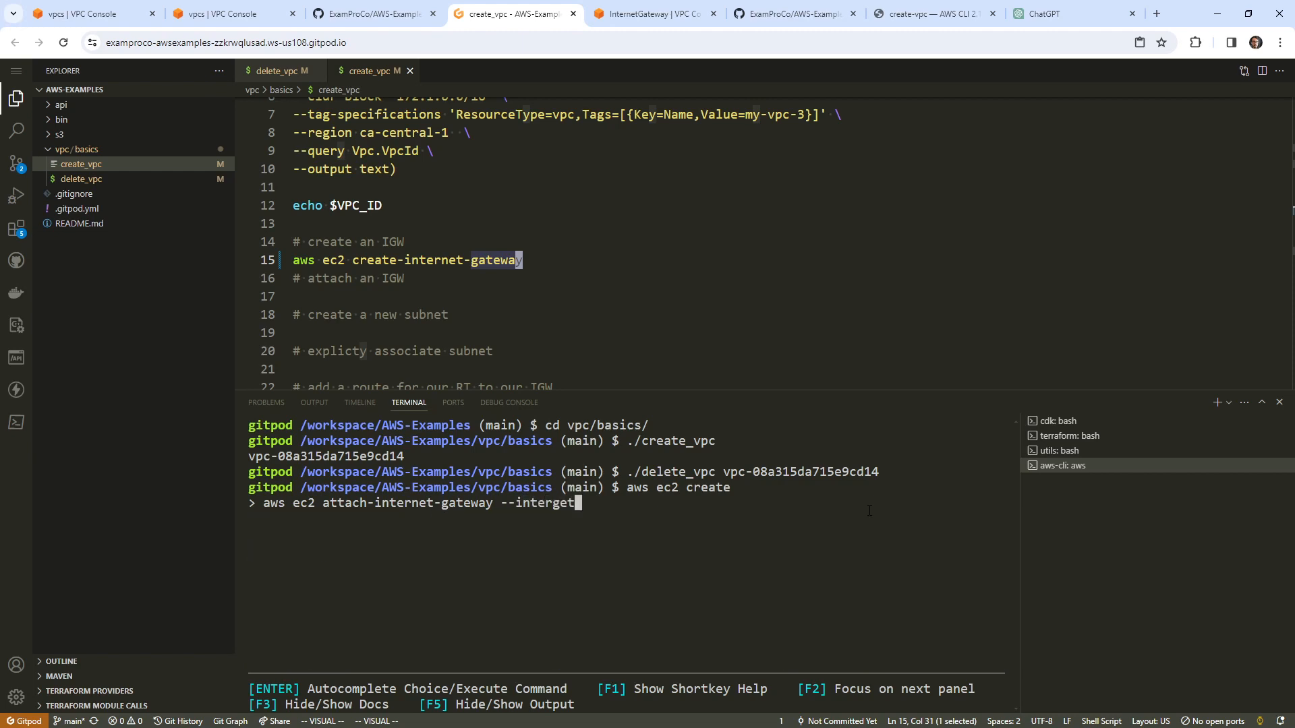
{"action": "key", "text": "BackSpace"}
{"action": "key", "text": "BackSpace"}
{"action": "key", "text": "BackSpace"}
{"action": "type", "text": "net-gateway-"}
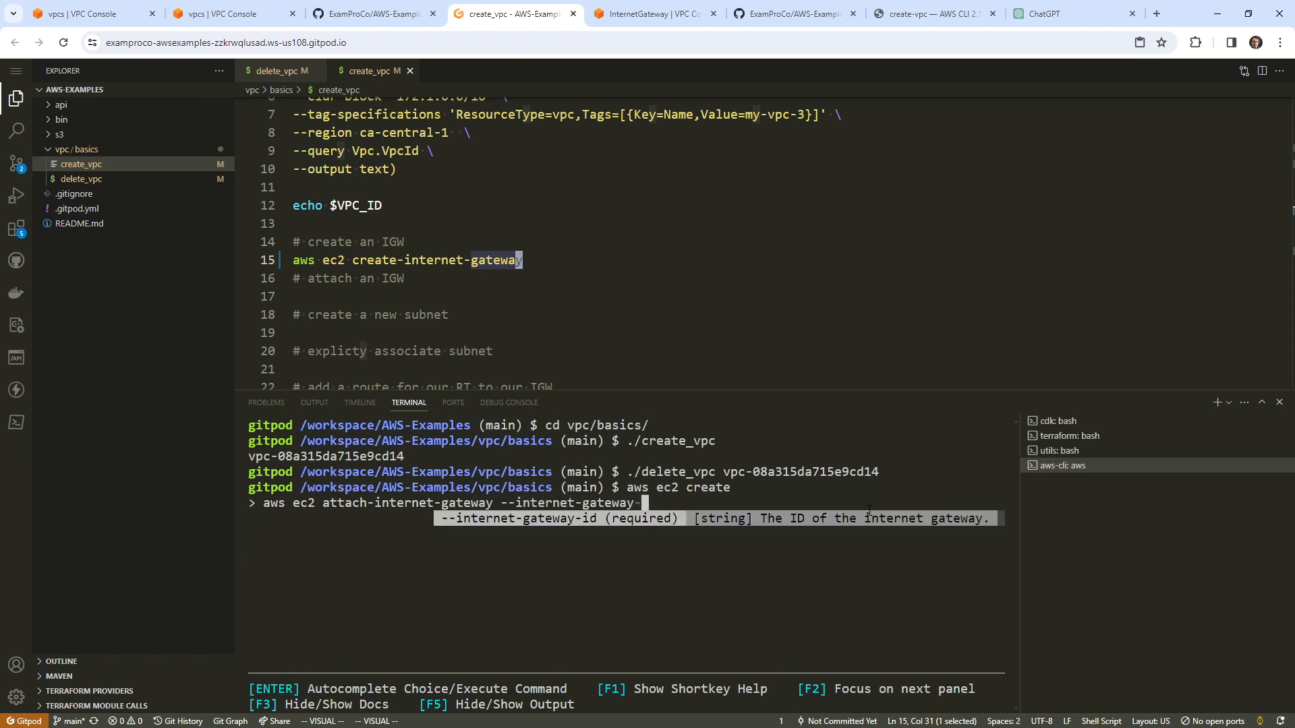
{"action": "type", "text": "id --vpc"}
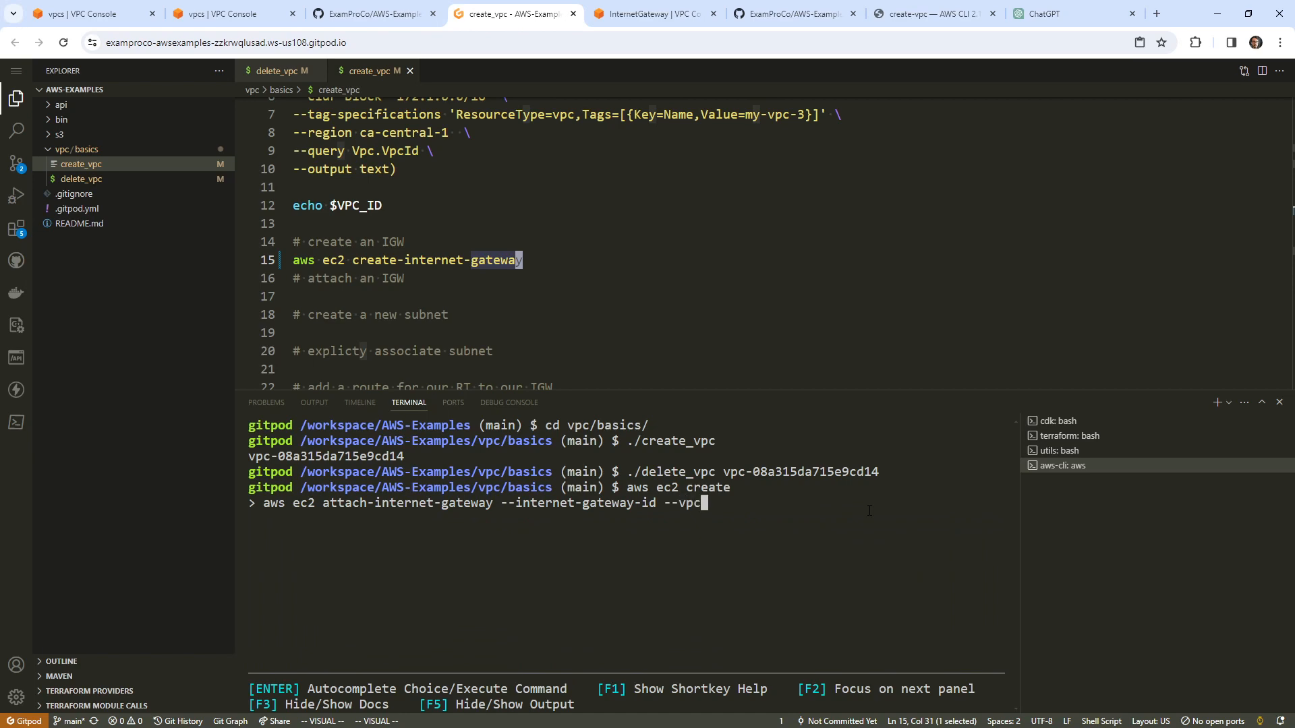
{"action": "key", "text": "BackSpace"}
{"action": "key", "text": "BackSpace"}
{"action": "key", "text": "BackSpace"}
{"action": "key", "text": "BackSpace"}
{"action": "key", "text": "BackSpace"}
{"action": "key", "text": "BackSpace"}
{"action": "key", "text": "BackSpace"}
{"action": "type", "text": "\"\""}
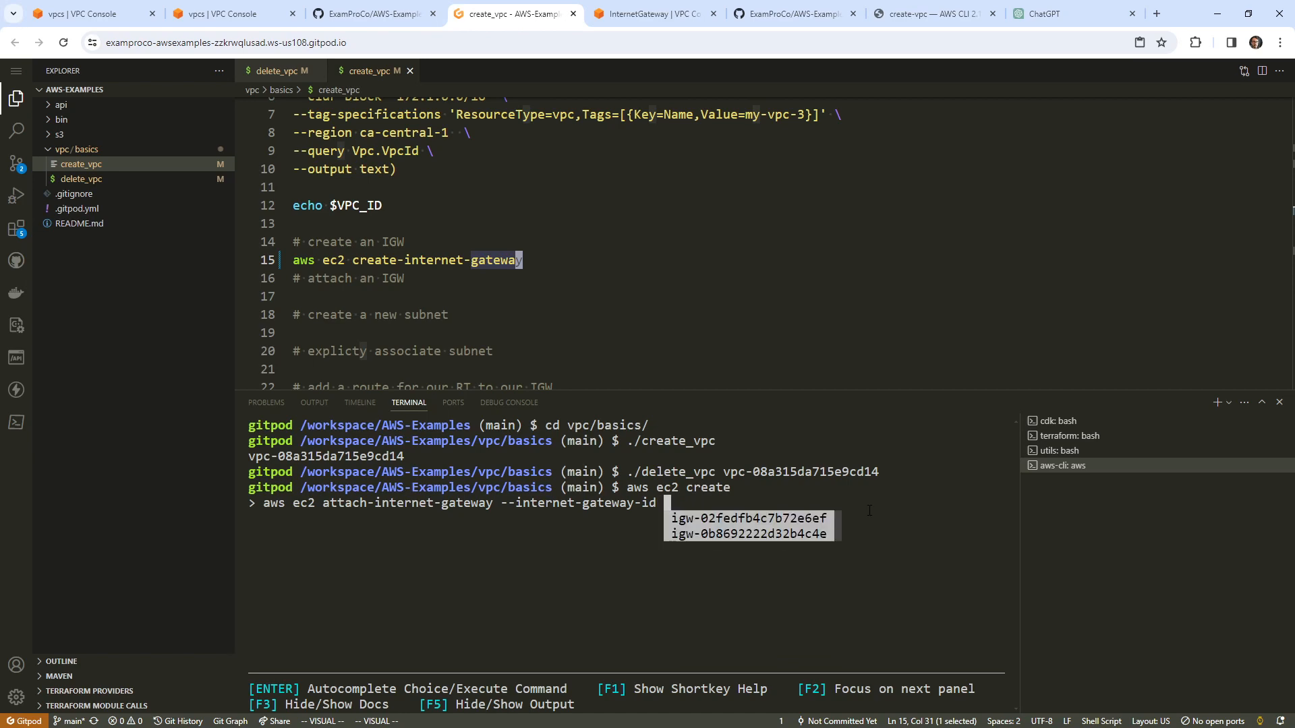
{"action": "type", "text": "--"}
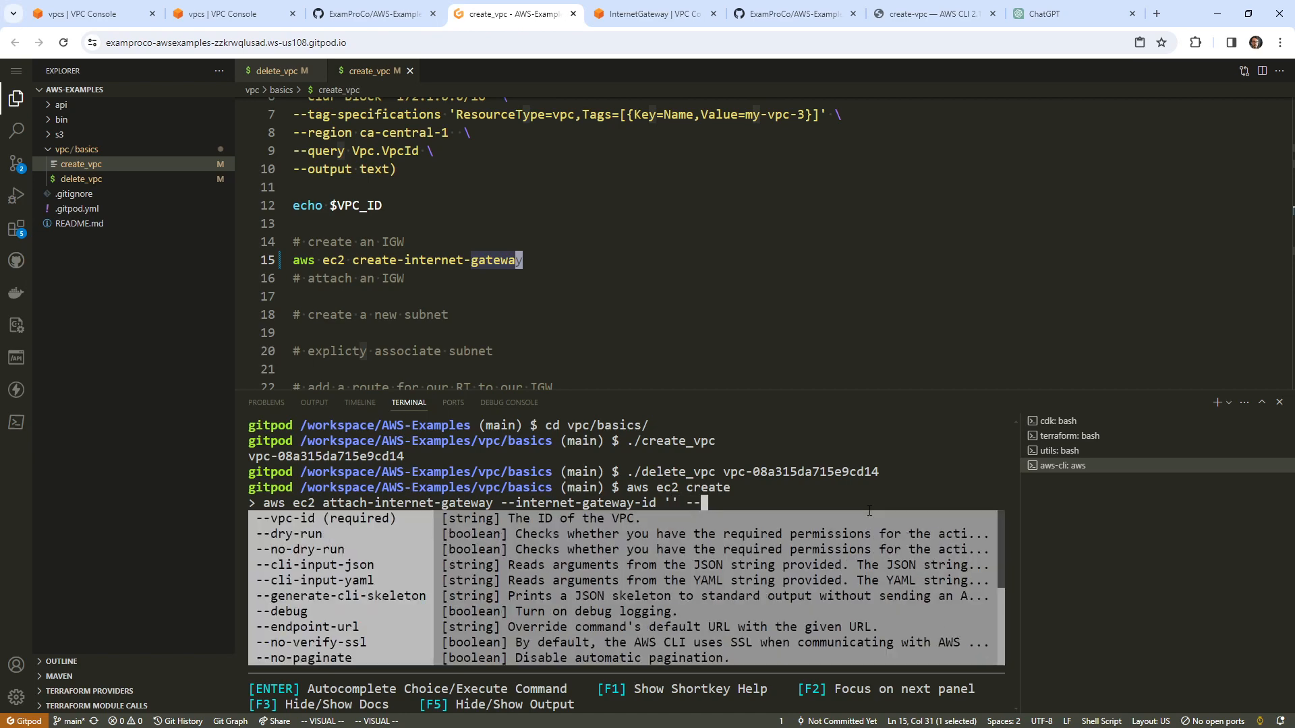
{"action": "type", "text": "vpc-id"}
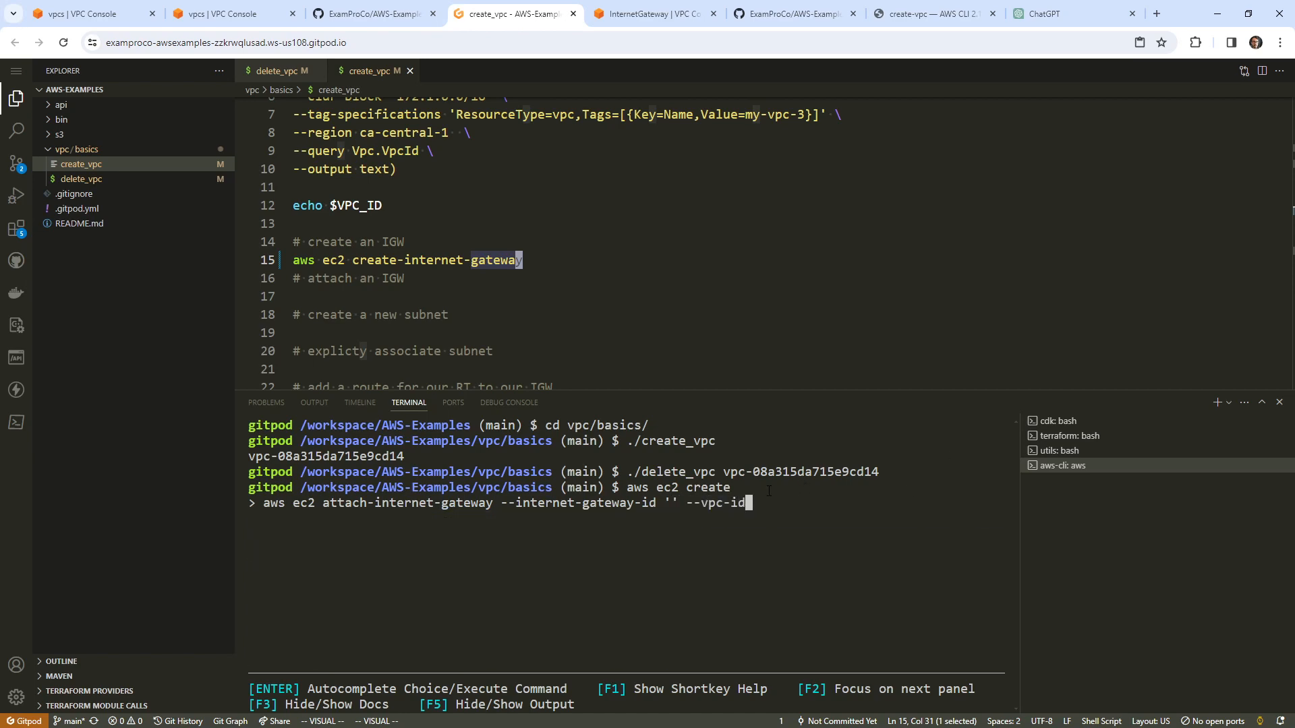
Step: Copy the complete attach-internet-gateway command into create_vpc below the "# attach an IGW" comment
{"action": "left_click_drag", "start_coordinate": [798, 501], "coordinate": [264, 503]}
{"action": "key", "text": "ctrl+c"}
{"action": "right_click", "coordinate": [330, 298]}
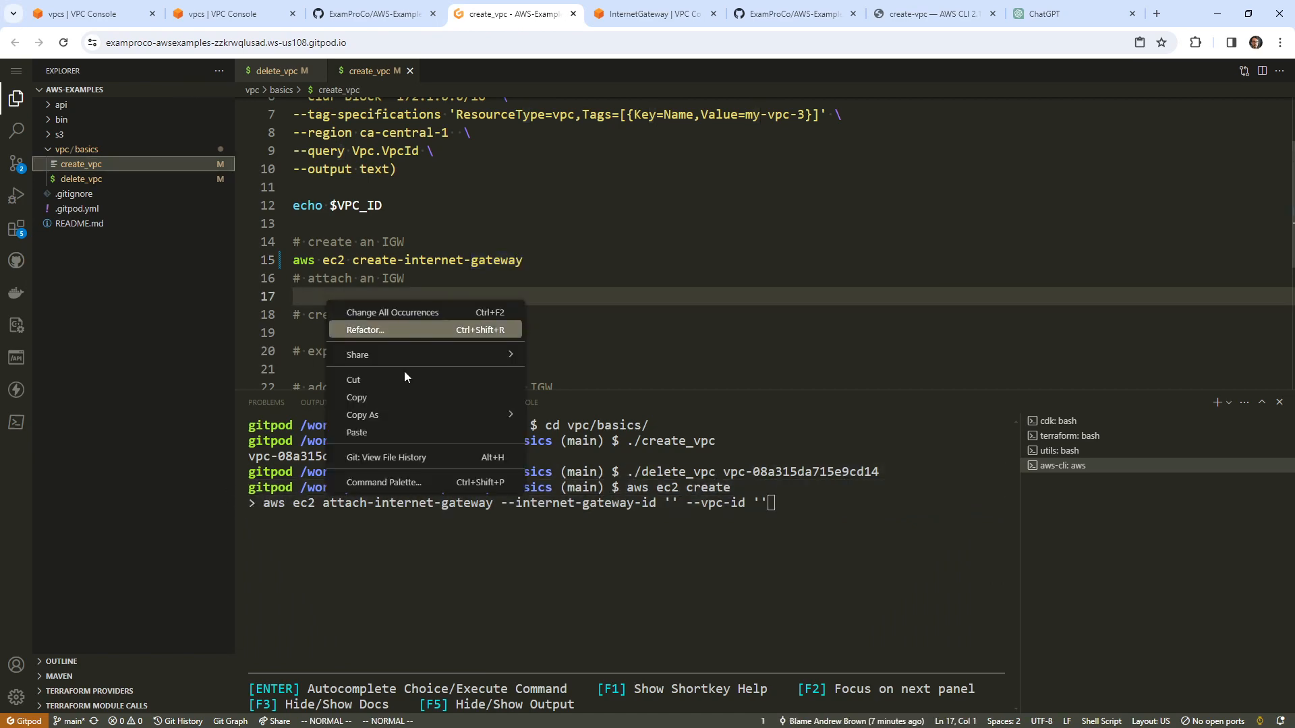
{"action": "left_click", "coordinate": [411, 442]}
Step: Insert blank lines above and below the "# attach an IGW" comment and after the attach-internet-gateway command
{"action": "left_click", "coordinate": [437, 283]}
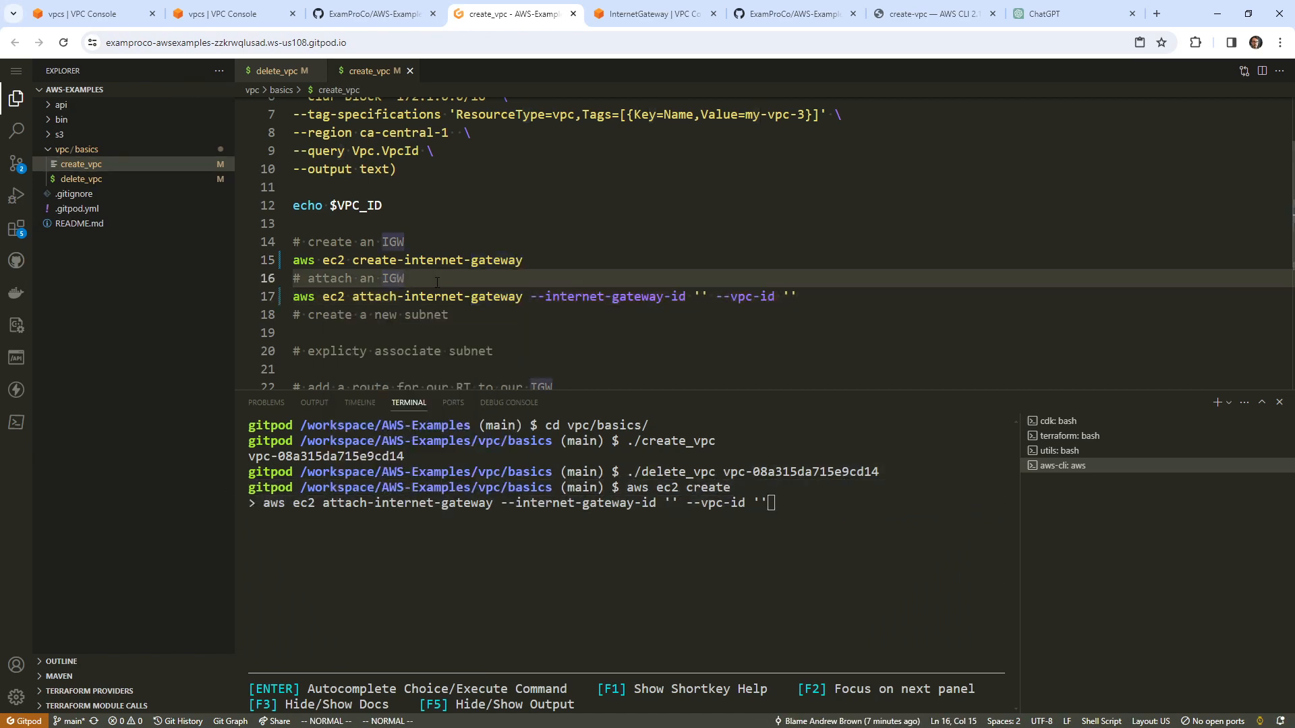
{"action": "key", "text": "j"}
{"action": "key", "text": "o"}
{"action": "key", "text": "Escape"}
{"action": "key", "text": "k"}
{"action": "key", "text": "shift+o"}
{"action": "key", "text": "Escape"}
{"action": "key", "text": "k"}
{"action": "key", "text": "k"}
{"action": "key", "text": "shift+j"}
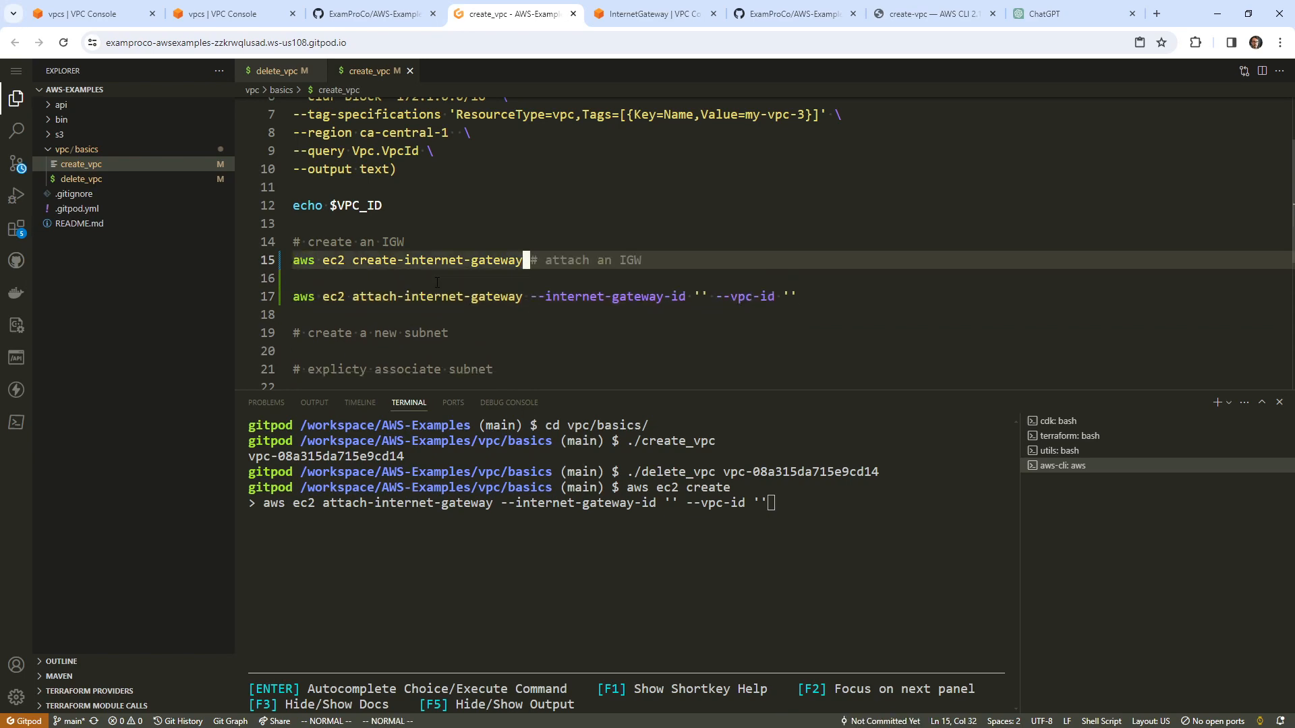
{"action": "key", "text": "u"}
{"action": "key", "text": "j"}
{"action": "key", "text": "shift+o"}
{"action": "key", "text": "Escape"}
{"action": "key", "text": "j"}
{"action": "key", "text": "k"}
{"action": "key", "text": "k"}
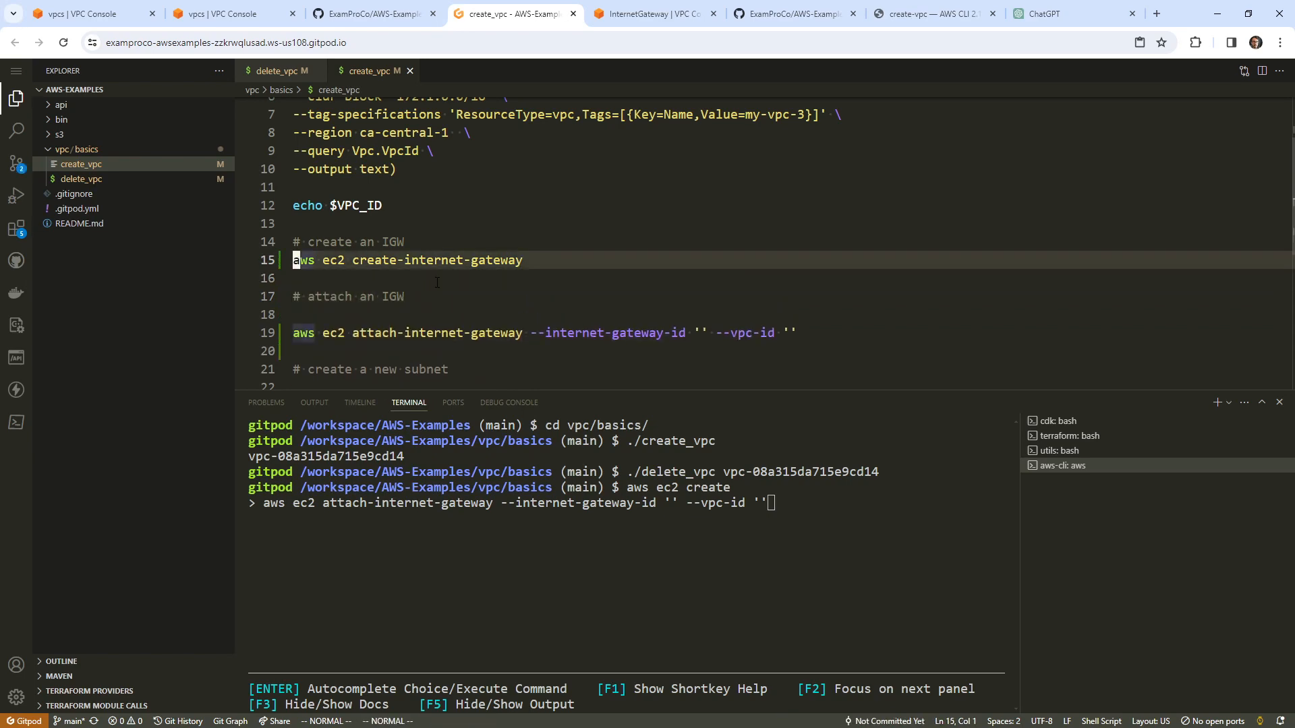
Step: Wrap the create-internet-gateway command in $( ), with the closing parenthesis on its own line
{"action": "type", "text": "i$("}
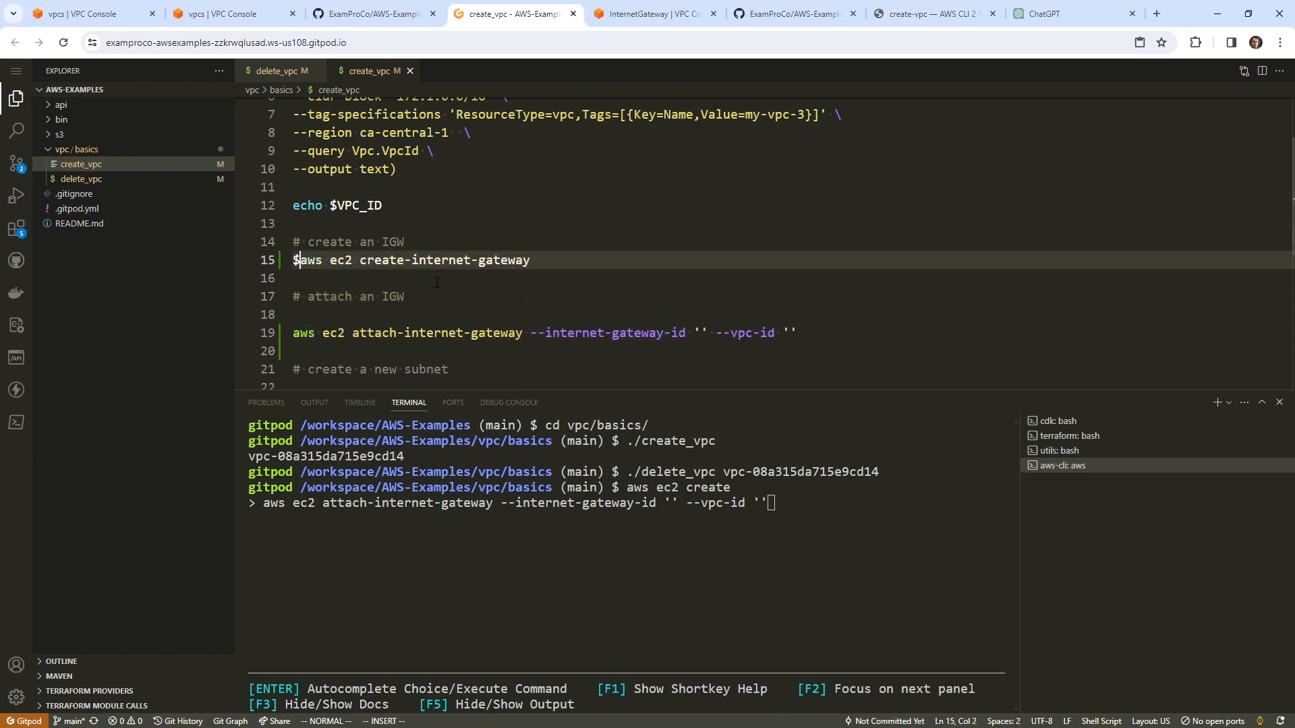
{"action": "key", "text": "Escape"}
{"action": "key", "text": "shift+a"}
{"action": "type", "text": ")"}
{"action": "key", "text": "Escape"}
{"action": "key", "text": "i"}
{"action": "key", "text": "Return"}
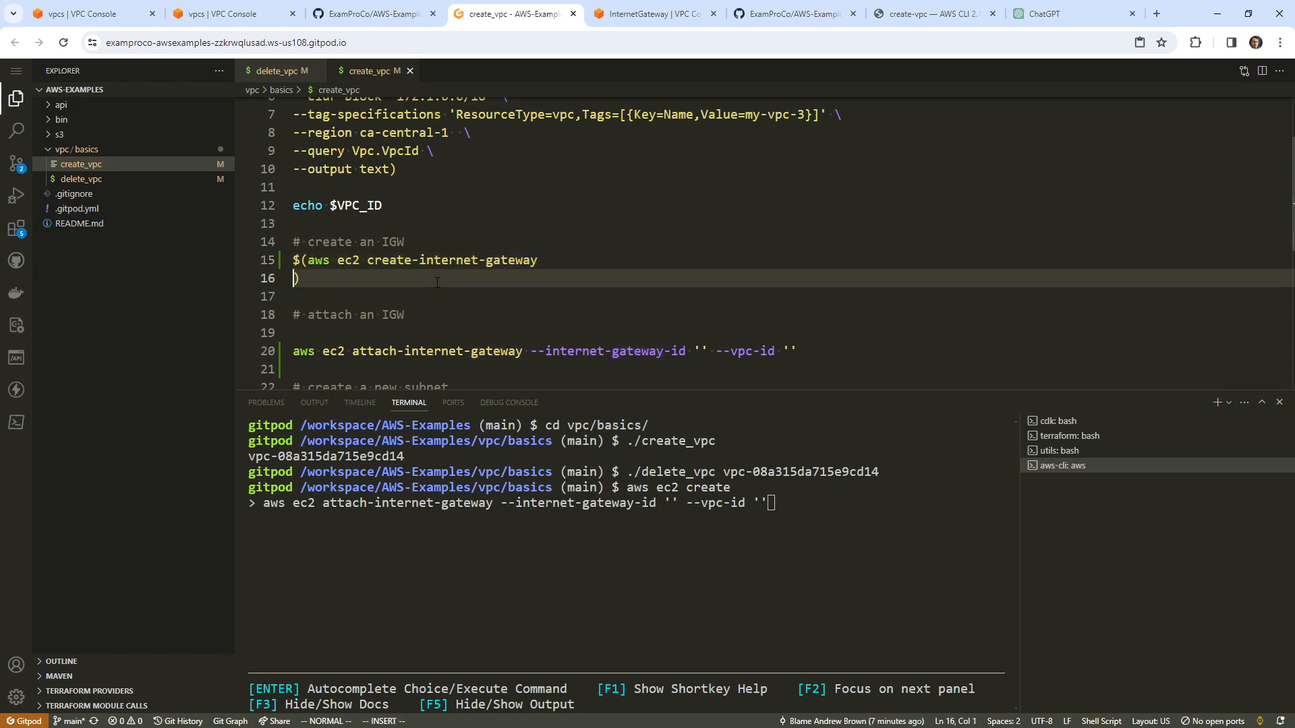
Step: Insert an --ouput option line between the create-internet-gateway command and the closing parenthesis
{"action": "key", "text": "Escape"}
{"action": "key", "text": "shift+o"}
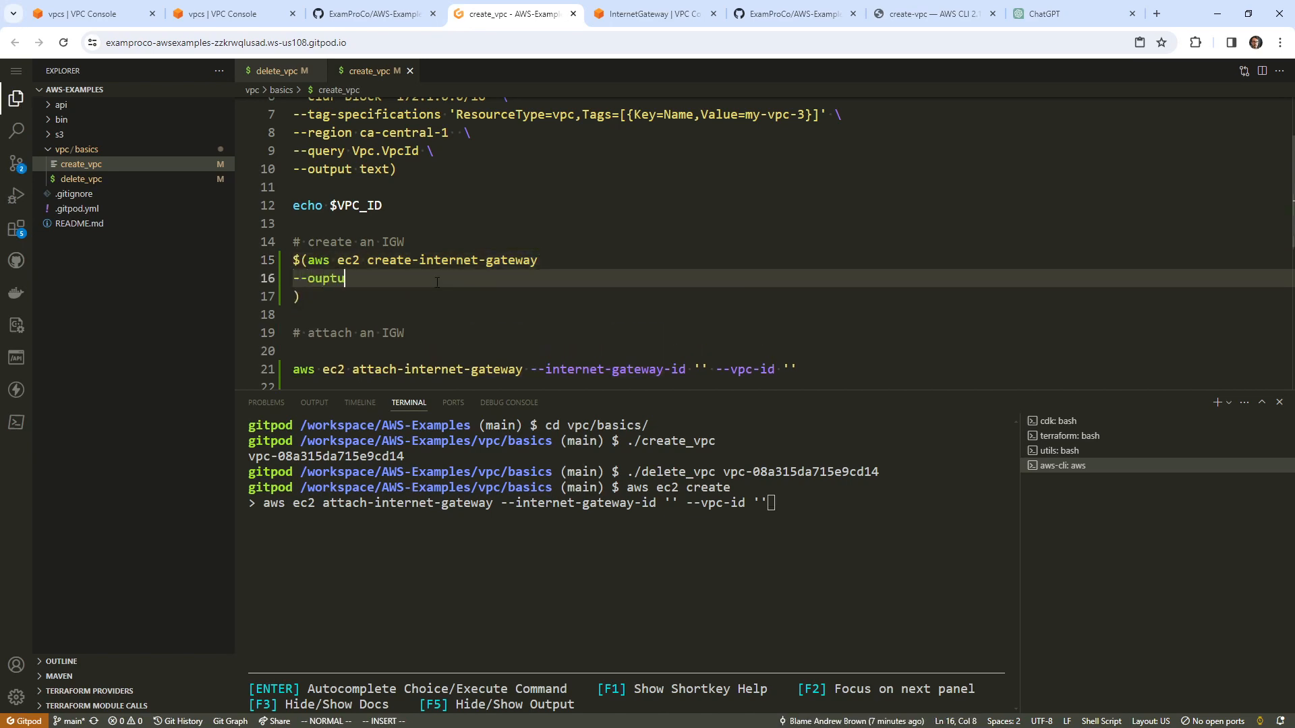
{"action": "key", "text": "Escape"}
{"action": "key", "text": "k"}
{"action": "key", "text": "shift+a"}
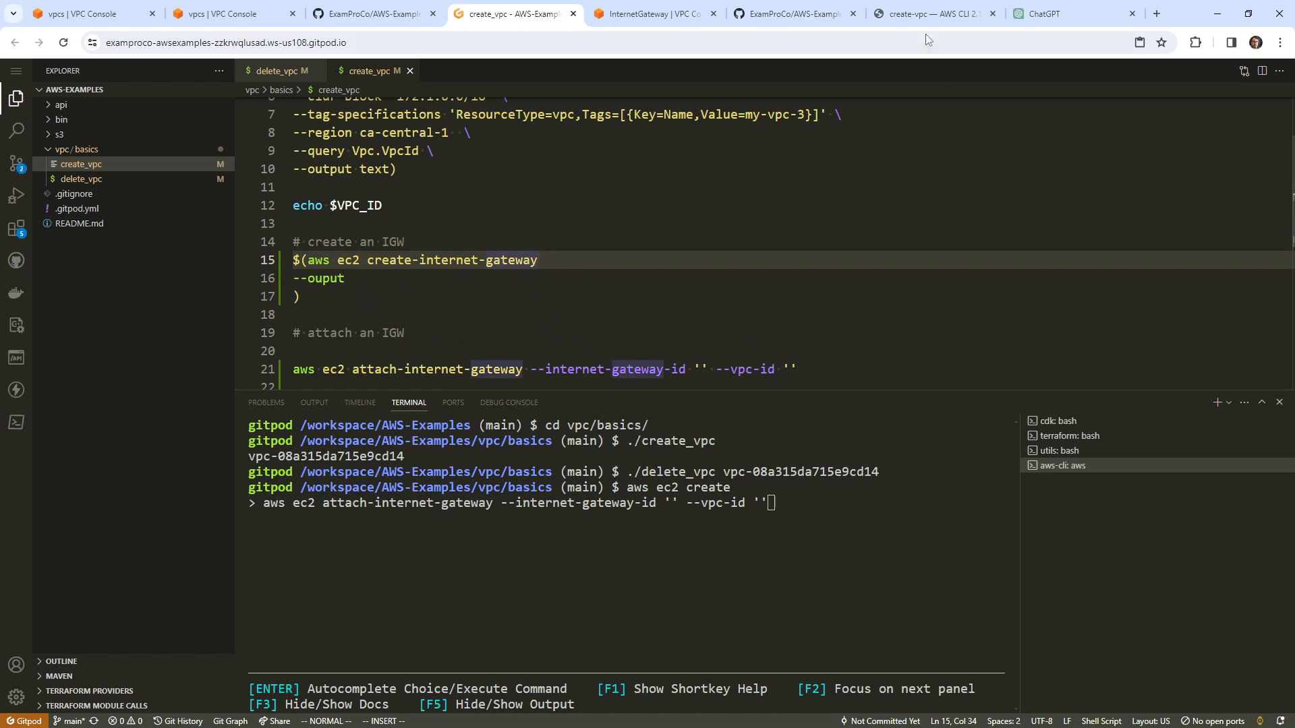
{"action": "left_click", "coordinate": [929, 13]}
{"action": "scroll", "coordinate": [775, 317], "scroll_direction": "up", "scroll_amount": 10}
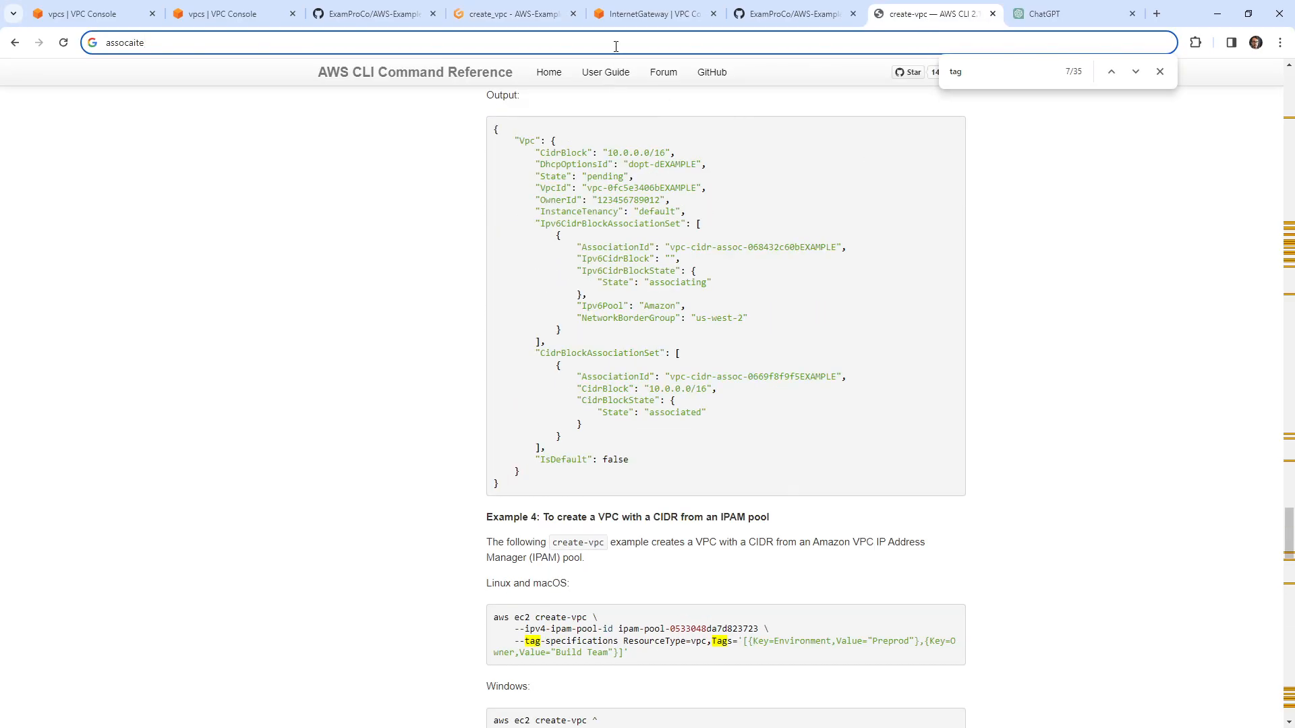
{"action": "left_click", "coordinate": [616, 45]}
{"action": "type", "text": "atac"}
{"action": "key", "text": "BackSpace"}
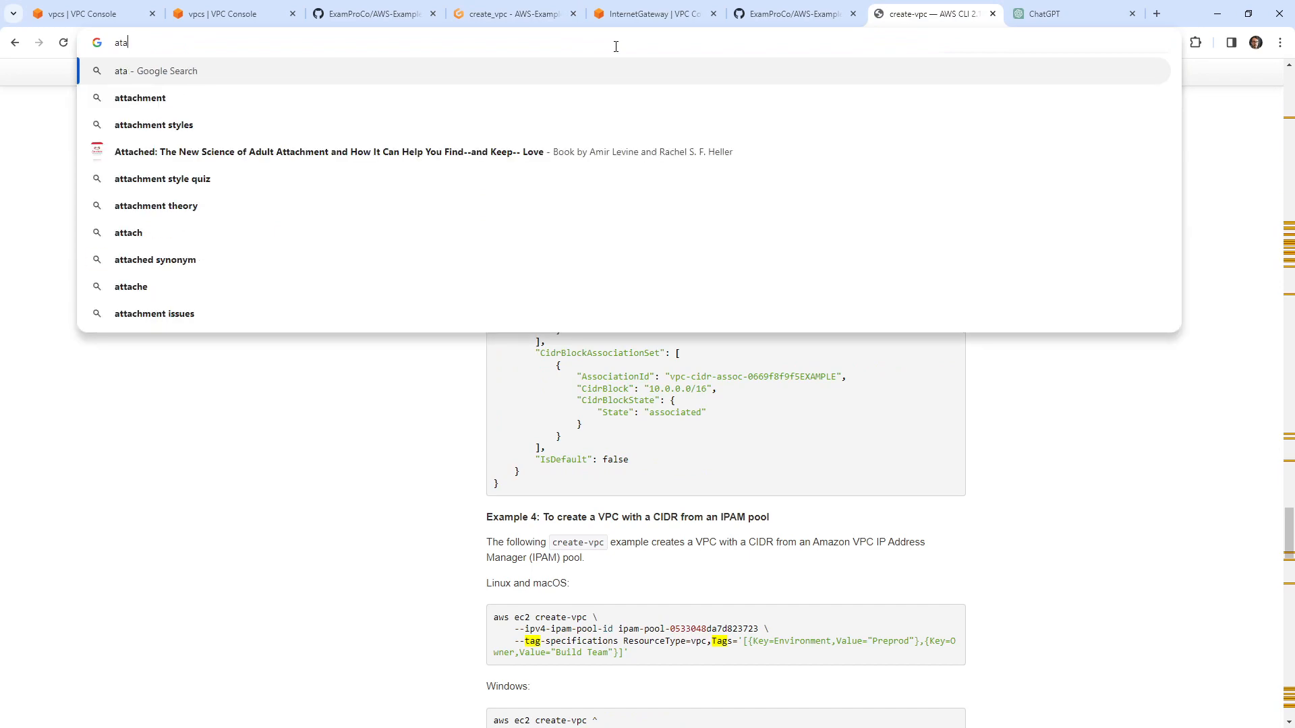
{"action": "key", "text": "BackSpace"}
{"action": "type", "text": "ttach"}
{"action": "left_click", "coordinate": [641, 14]}
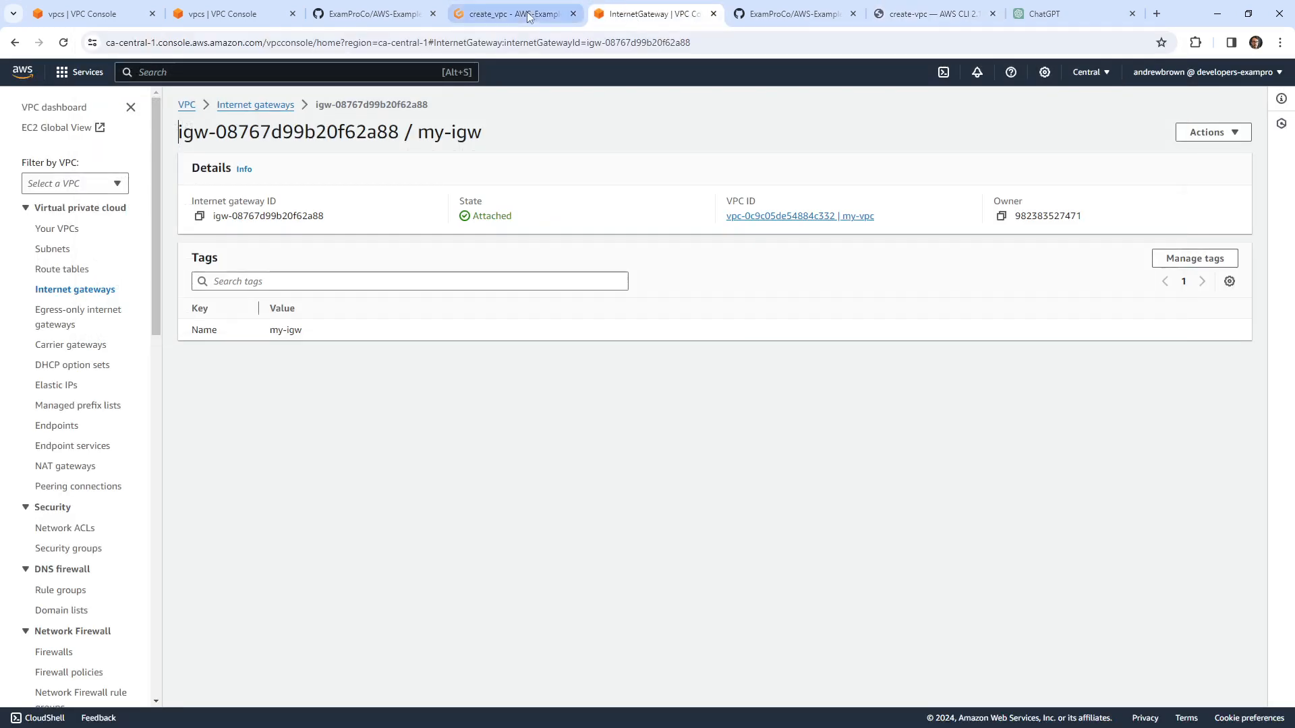
{"action": "left_click", "coordinate": [512, 14]}
Step: Replace the attach-internet-gateway command and its options in the AWS CLI auto-prompt with create-internet-gateway
{"action": "left_click_drag", "start_coordinate": [539, 260], "coordinate": [316, 265]}
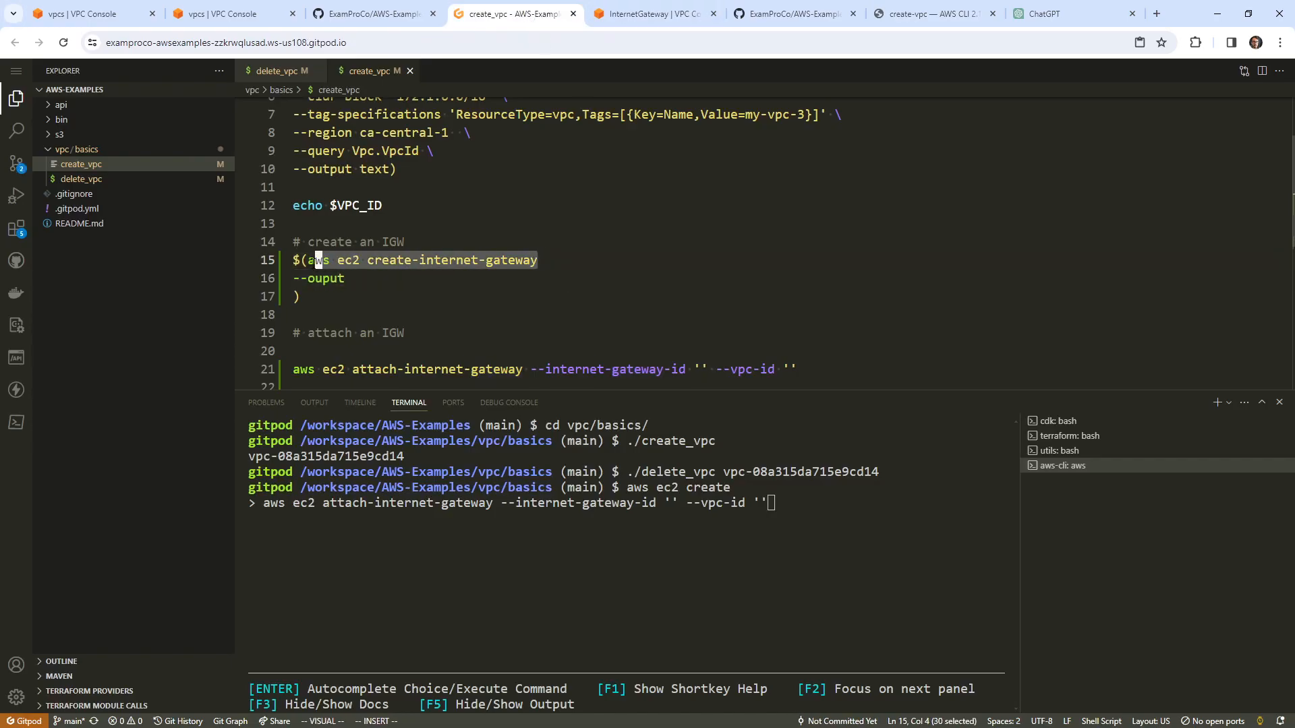
{"action": "key", "text": "ctrl+c"}
{"action": "left_click", "coordinate": [690, 503]}
{"action": "type", "text": "\\\\"}
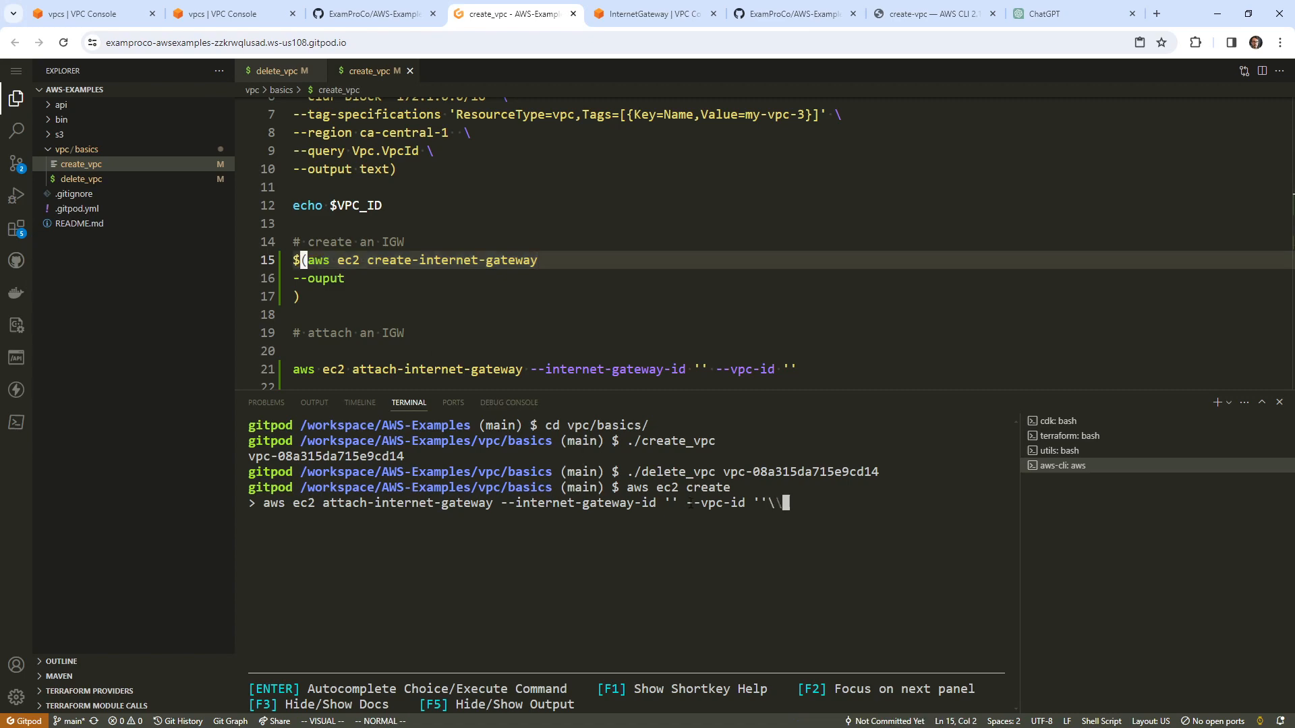
{"action": "type", "text": "\\\\\\"}
{"action": "key", "text": "BackSpace"}
{"action": "key", "text": "BackSpace"}
{"action": "key", "text": "BackSpace"}
{"action": "key", "text": "BackSpace"}
{"action": "key", "text": "BackSpace"}
{"action": "key", "text": "BackSpace"}
{"action": "key", "text": "BackSpace"}
{"action": "key", "text": "BackSpace"}
{"action": "key", "text": "BackSpace"}
{"action": "key", "text": "BackSpace"}
{"action": "key", "text": "BackSpace"}
{"action": "key", "text": "BackSpace"}
{"action": "key", "text": "BackSpace"}
{"action": "key", "text": "BackSpace"}
{"action": "key", "text": "BackSpace"}
{"action": "key", "text": "BackSpace"}
{"action": "key", "text": "BackSpace"}
{"action": "key", "text": "BackSpace"}
{"action": "key", "text": "BackSpace"}
{"action": "key", "text": "BackSpace"}
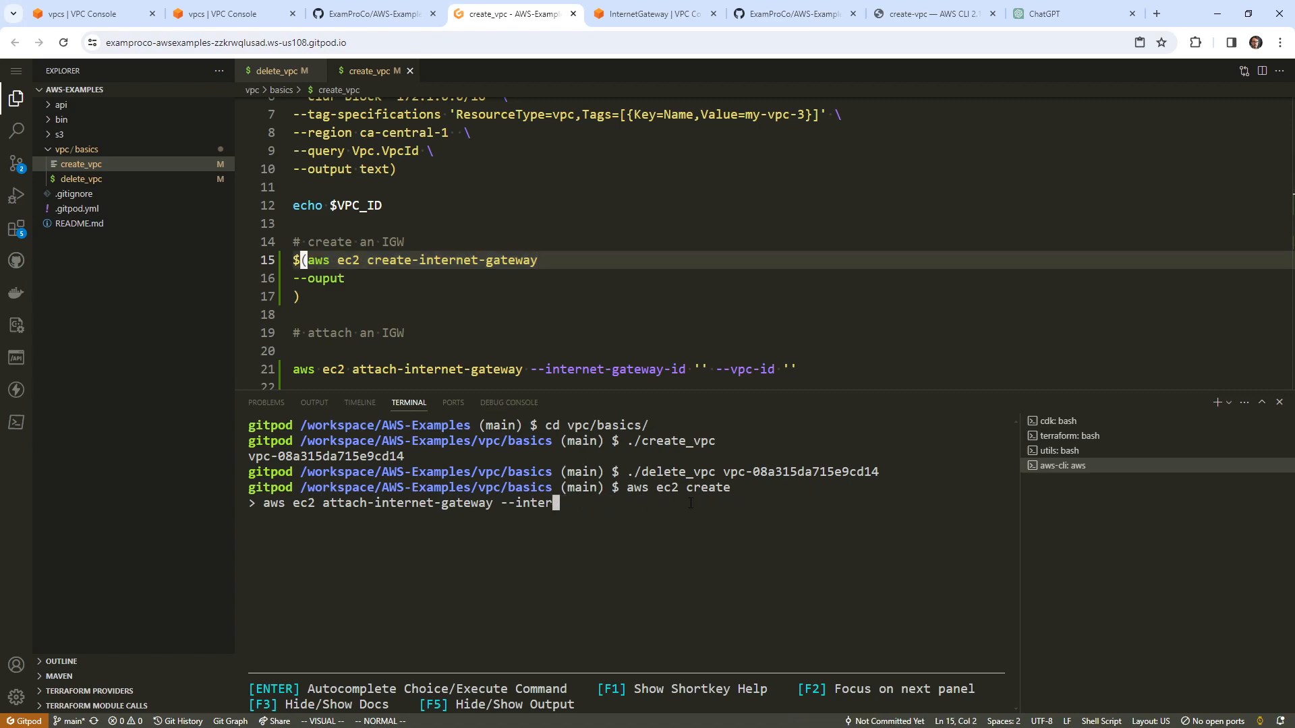
{"action": "key", "text": "BackSpace"}
{"action": "key", "text": "BackSpace"}
{"action": "key", "text": "BackSpace"}
{"action": "key", "text": "BackSpace"}
{"action": "key", "text": "BackSpace"}
{"action": "key", "text": "BackSpace"}
{"action": "key", "text": "BackSpace"}
{"action": "key", "text": "BackSpace"}
{"action": "key", "text": "BackSpace"}
{"action": "key", "text": "BackSpace"}
{"action": "key", "text": "BackSpace"}
{"action": "key", "text": "BackSpace"}
{"action": "key", "text": "BackSpace"}
{"action": "key", "text": "BackSpace"}
{"action": "key", "text": "BackSpace"}
{"action": "key", "text": "BackSpace"}
{"action": "key", "text": "BackSpace"}
{"action": "key", "text": "BackSpace"}
{"action": "key", "text": "BackSpace"}
{"action": "key", "text": "BackSpace"}
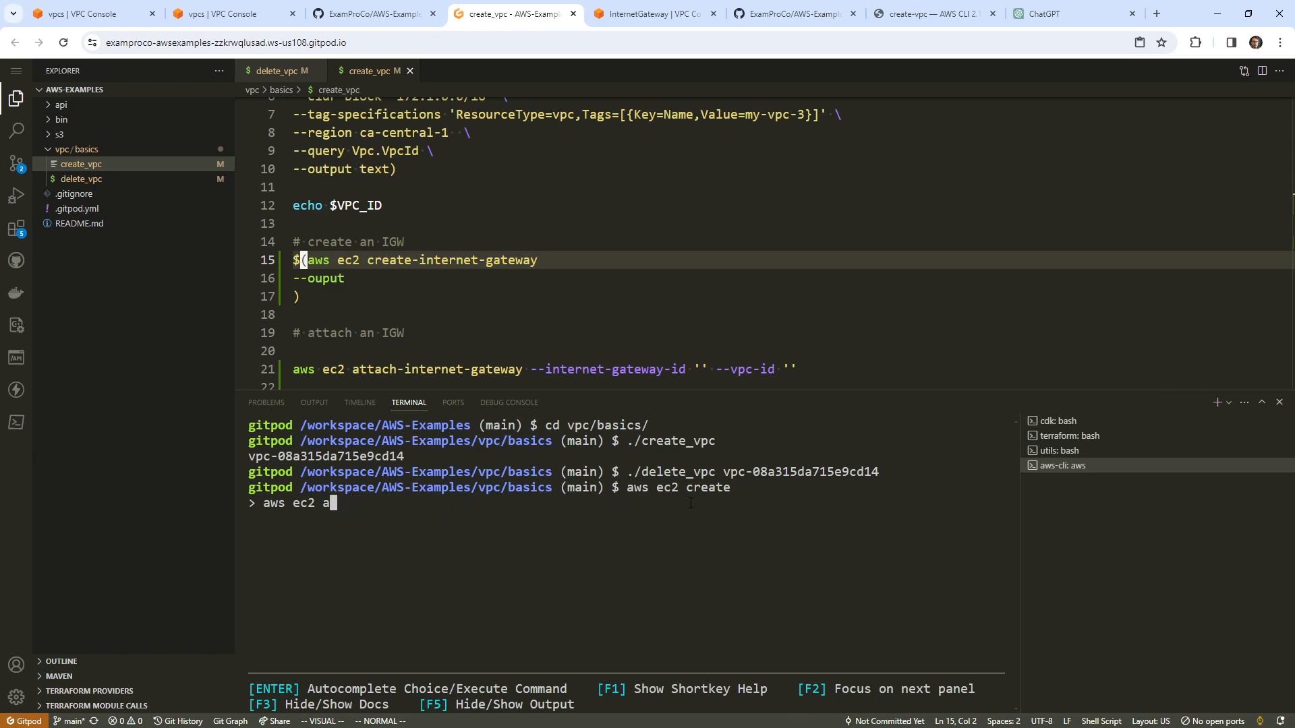
{"action": "key", "text": "BackSpace"}
{"action": "type", "text": "create-"}
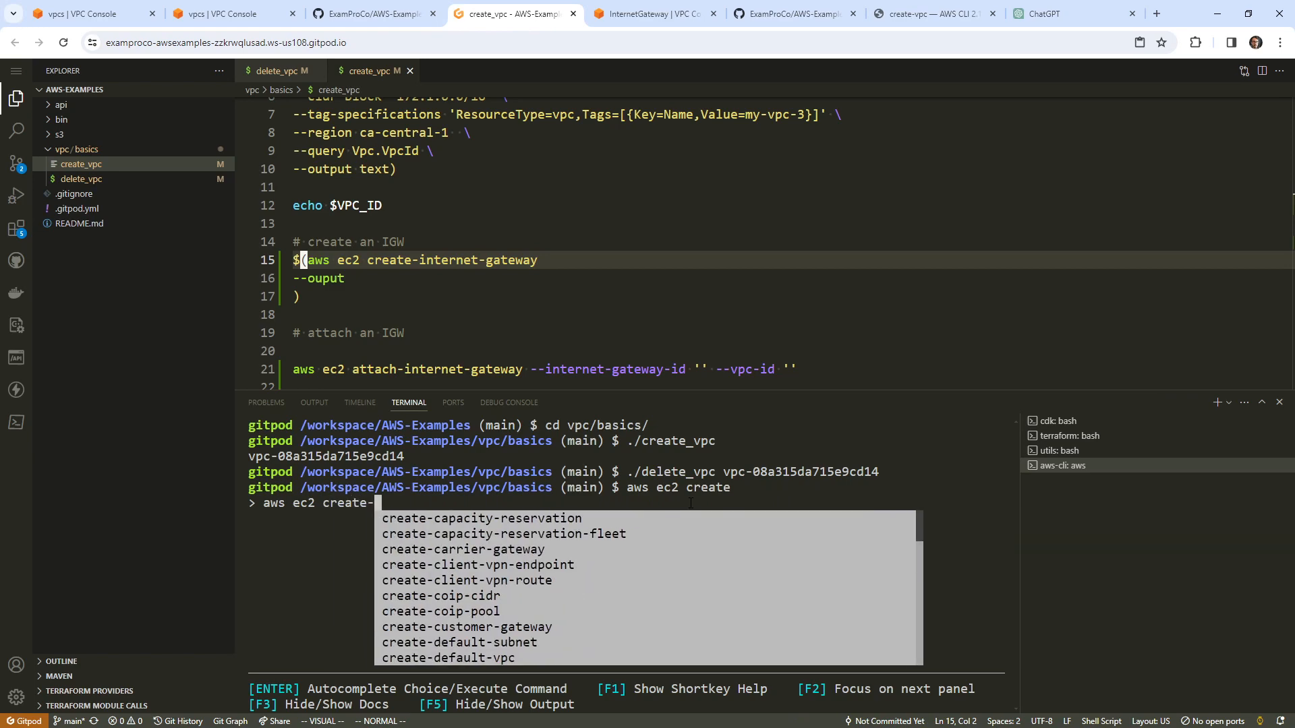
{"action": "type", "text": "internet-gateway"}
Step: Add a --query option with the value InternetGateway.InternetGatewayId to the create-internet-gateway command in the auto-prompt
{"action": "key", "text": "Tab"}
{"action": "type", "text": "--"}
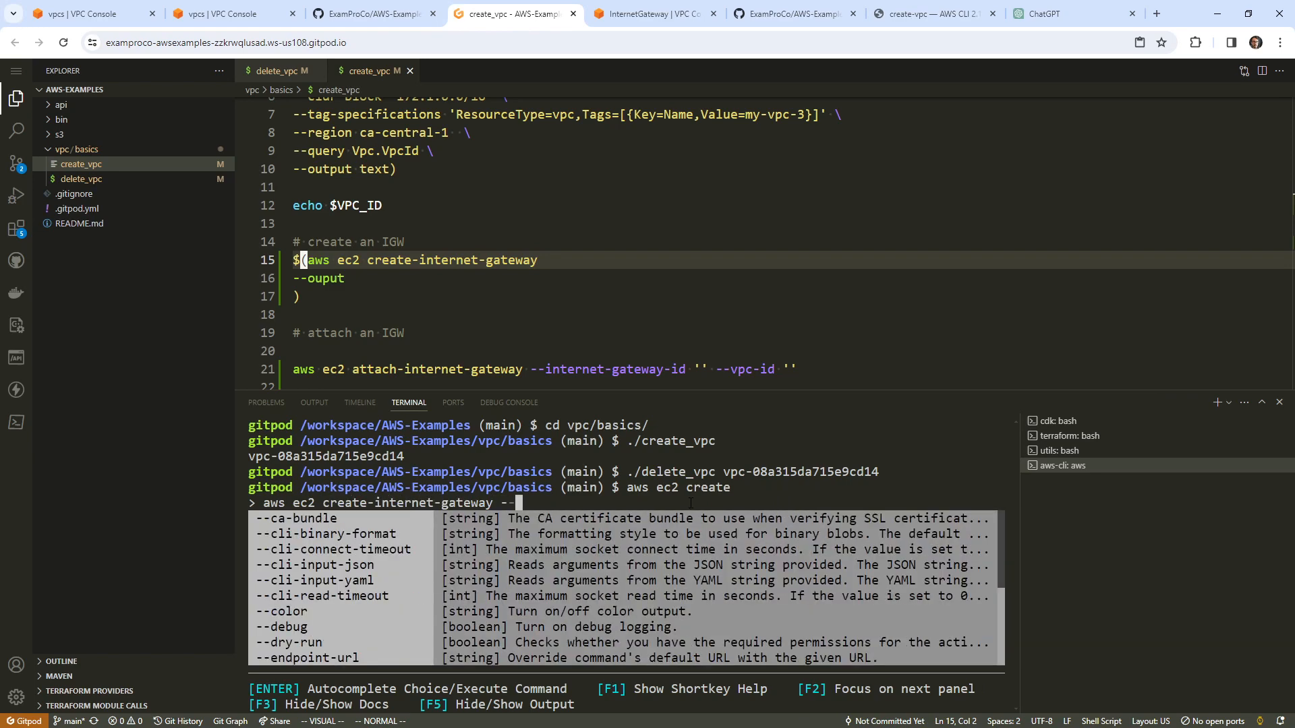
{"action": "type", "text": "q"}
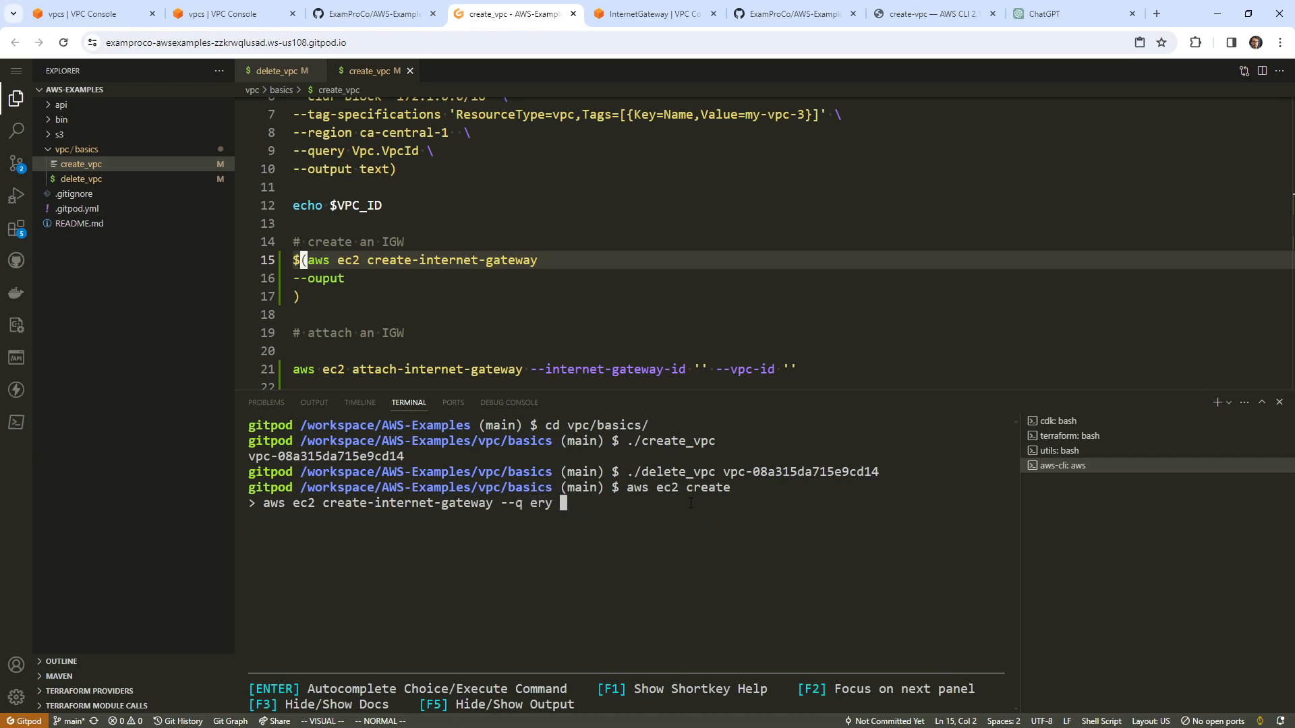
{"action": "type", "text": "u"}
{"action": "key", "text": "Tab"}
{"action": "key", "text": "Tab"}
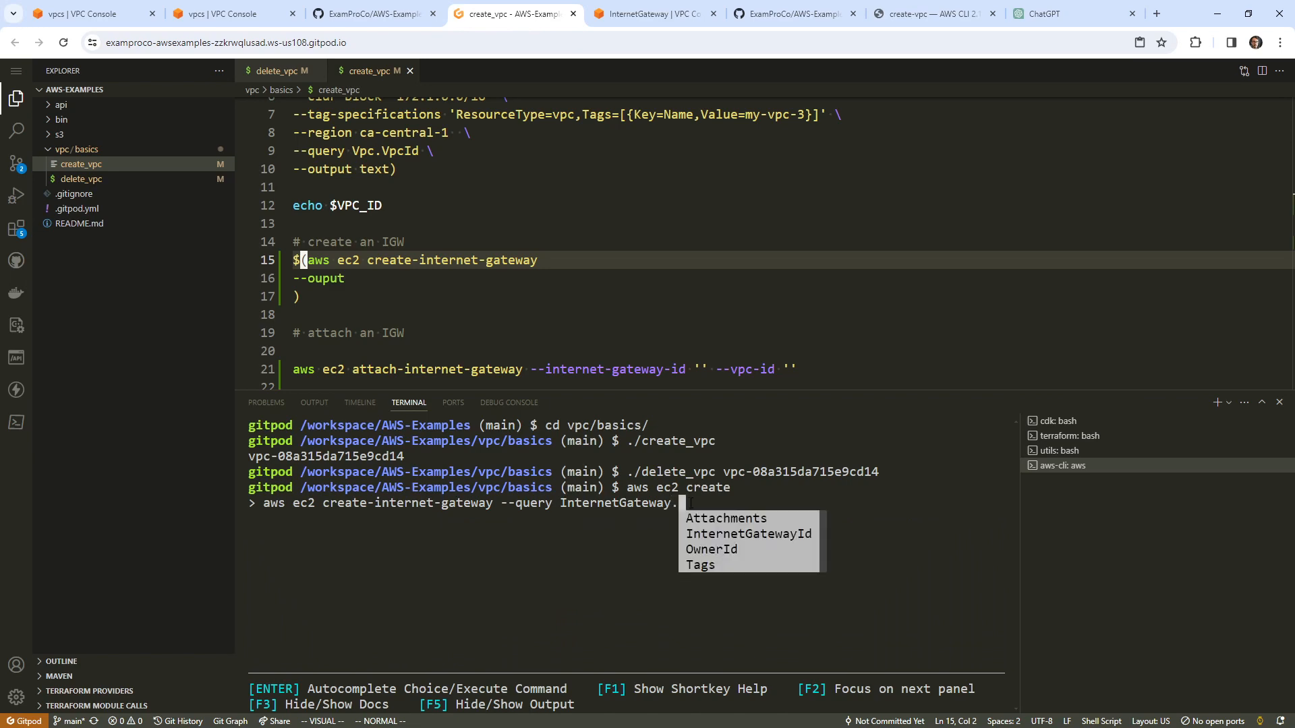
{"action": "key", "text": "Down"}
{"action": "key", "text": "Down"}
{"action": "key", "text": "Down"}
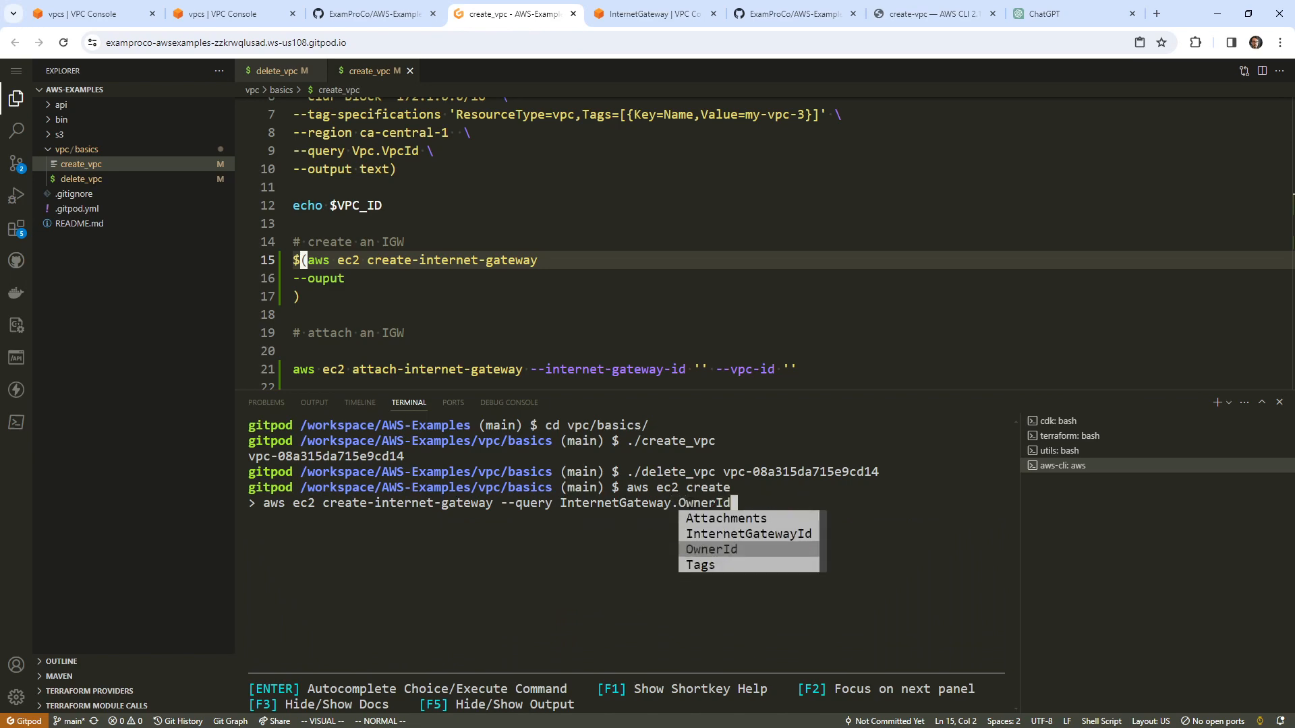
{"action": "key", "text": "Up"}
Step: Copy the --query InternetGateway.InternetGatewayId option onto a new line below the create-internet-gateway command in create_vpc
{"action": "left_click_drag", "start_coordinate": [807, 504], "coordinate": [501, 503]}
{"action": "key", "text": "ctrl+c"}
{"action": "left_click", "coordinate": [356, 261]}
{"action": "left_click", "coordinate": [422, 264]}
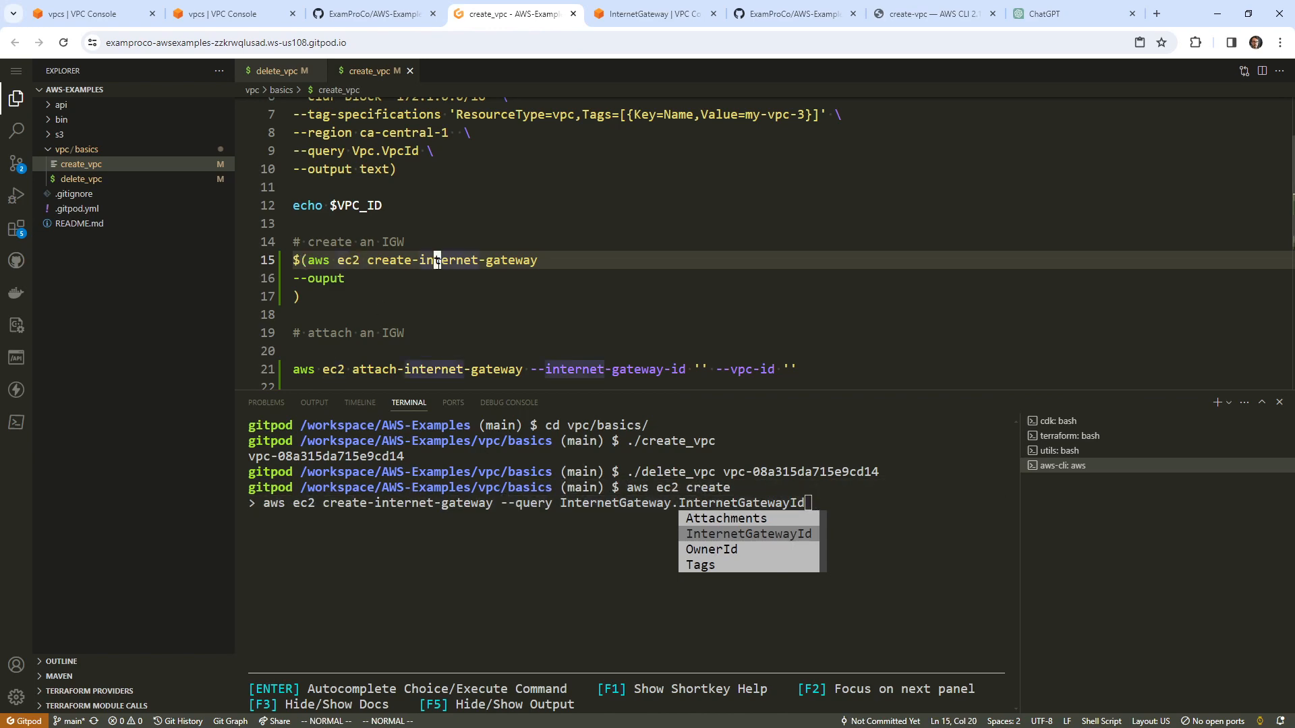
{"action": "key", "text": "o"}
{"action": "right_click", "coordinate": [445, 278]}
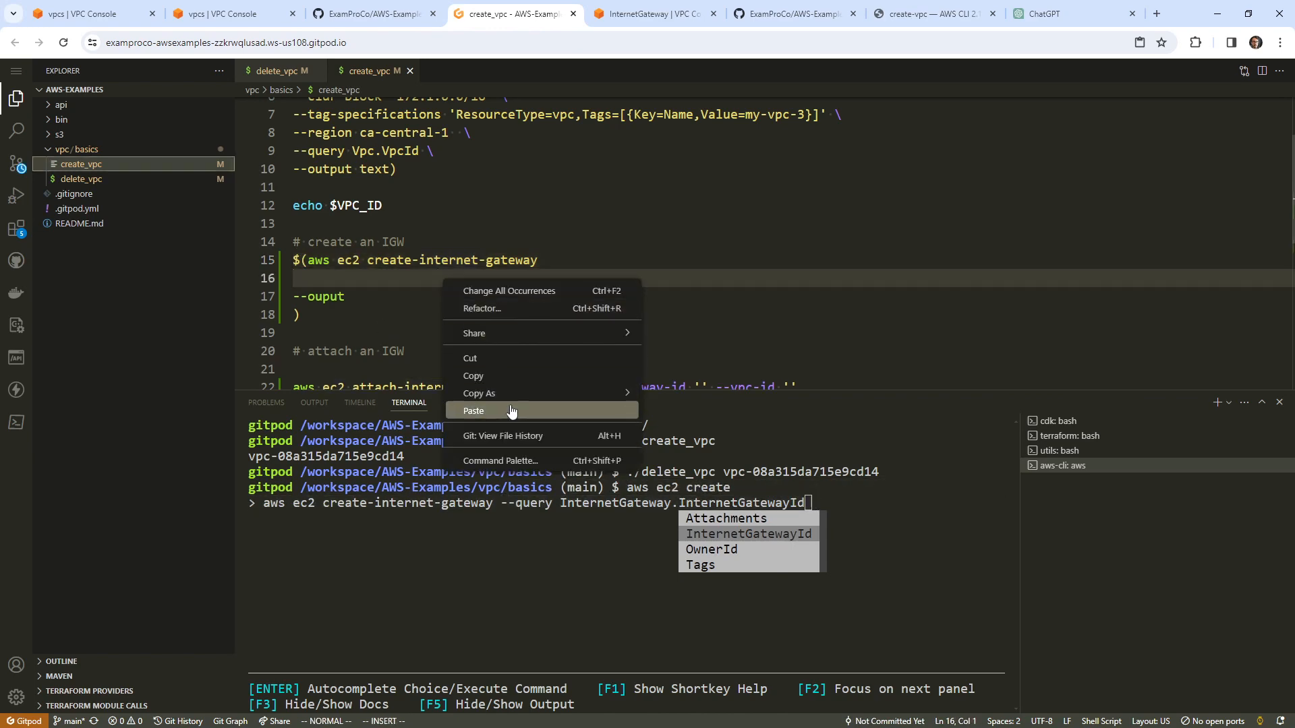
{"action": "left_click", "coordinate": [466, 407]}
{"action": "key", "text": "Escape"}
Step: Append a line-continuation backslash to the create-internet-gateway line and the value text to the --ouput option
{"action": "left_click", "coordinate": [439, 260]}
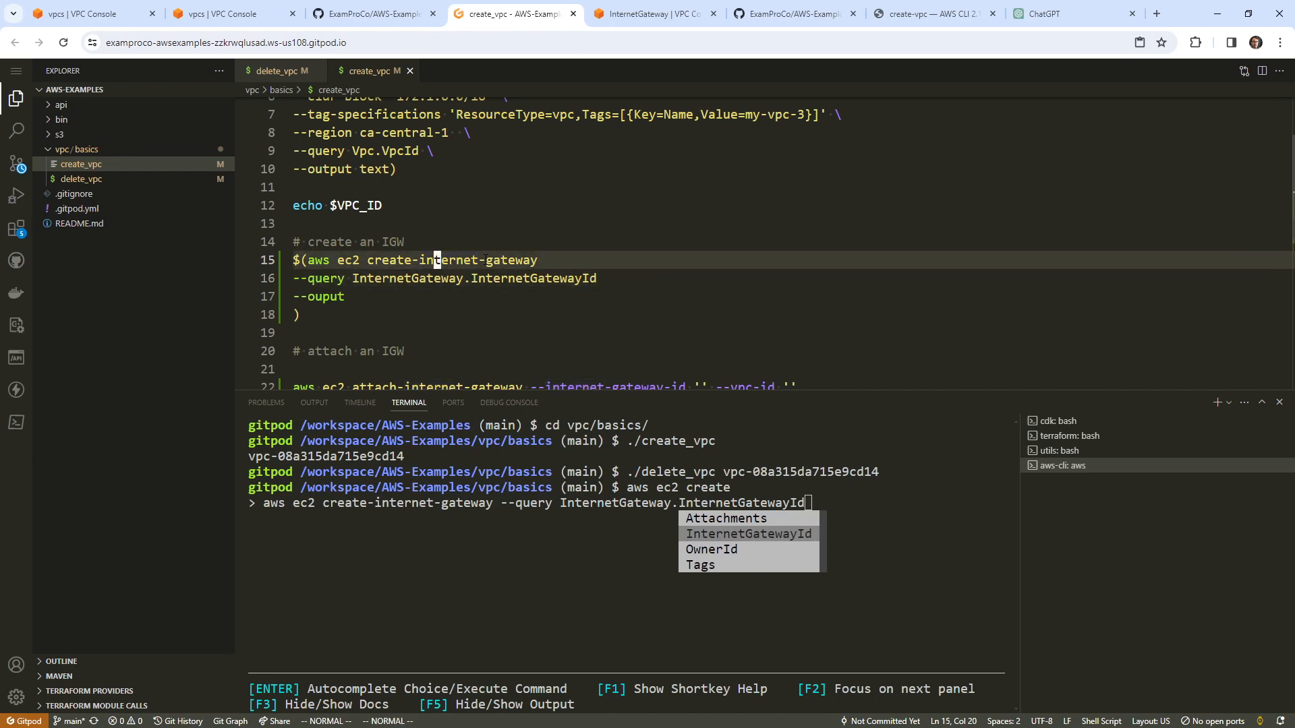
{"action": "type", "text": "A \\"}
{"action": "key", "text": "Escape"}
{"action": "key", "text": "j"}
{"action": "key", "text": "j"}
{"action": "type", "text": "A textk"}
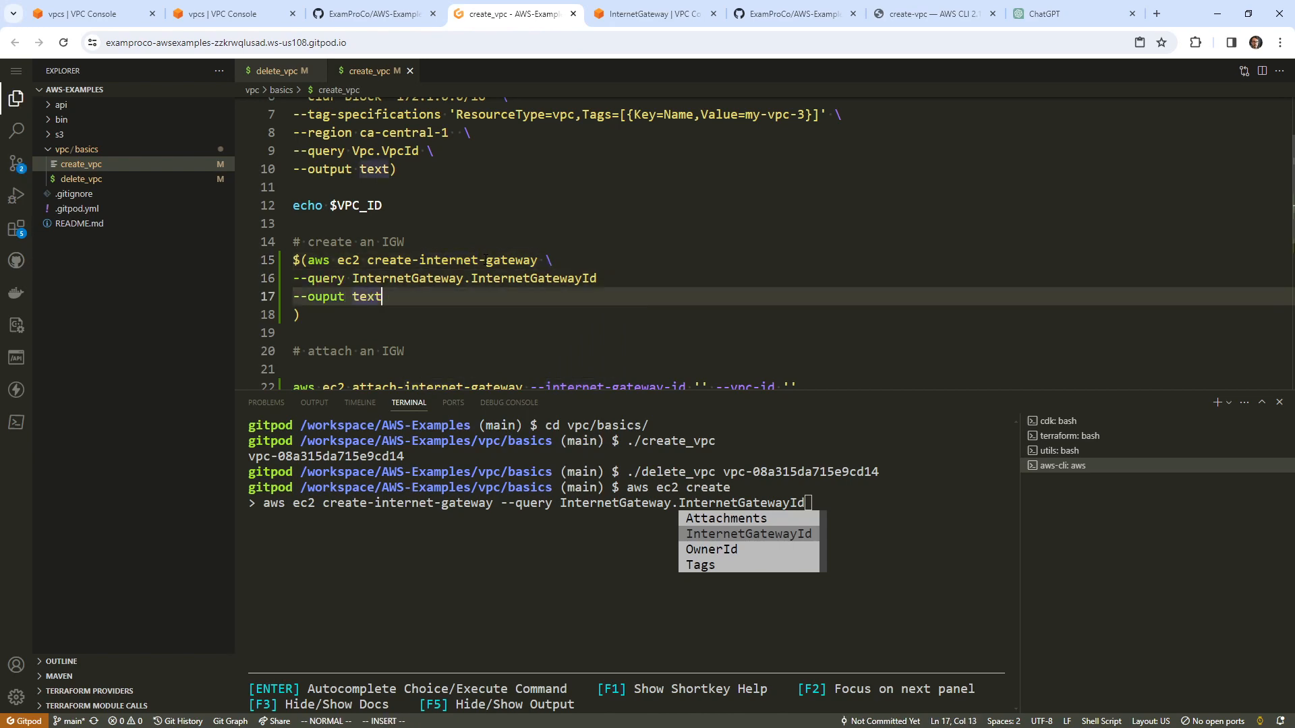
{"action": "key", "text": "BackSpace"}
{"action": "key", "text": "Escape"}
Step: Assign the create-internet-gateway command substitution to a variable named IGW_ID
{"action": "key", "text": "k"}
{"action": "key", "text": "k"}
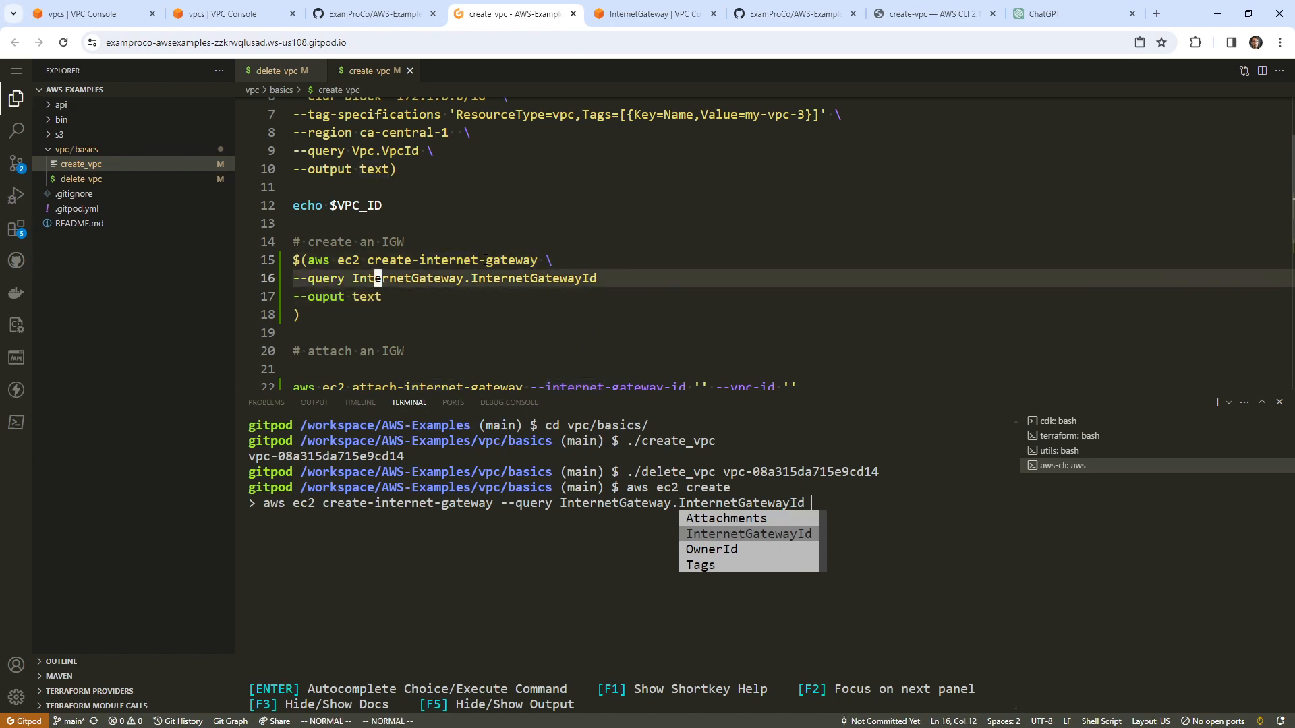
{"action": "type", "text": "IIGW_I"}
{"action": "type", "text": "D="}
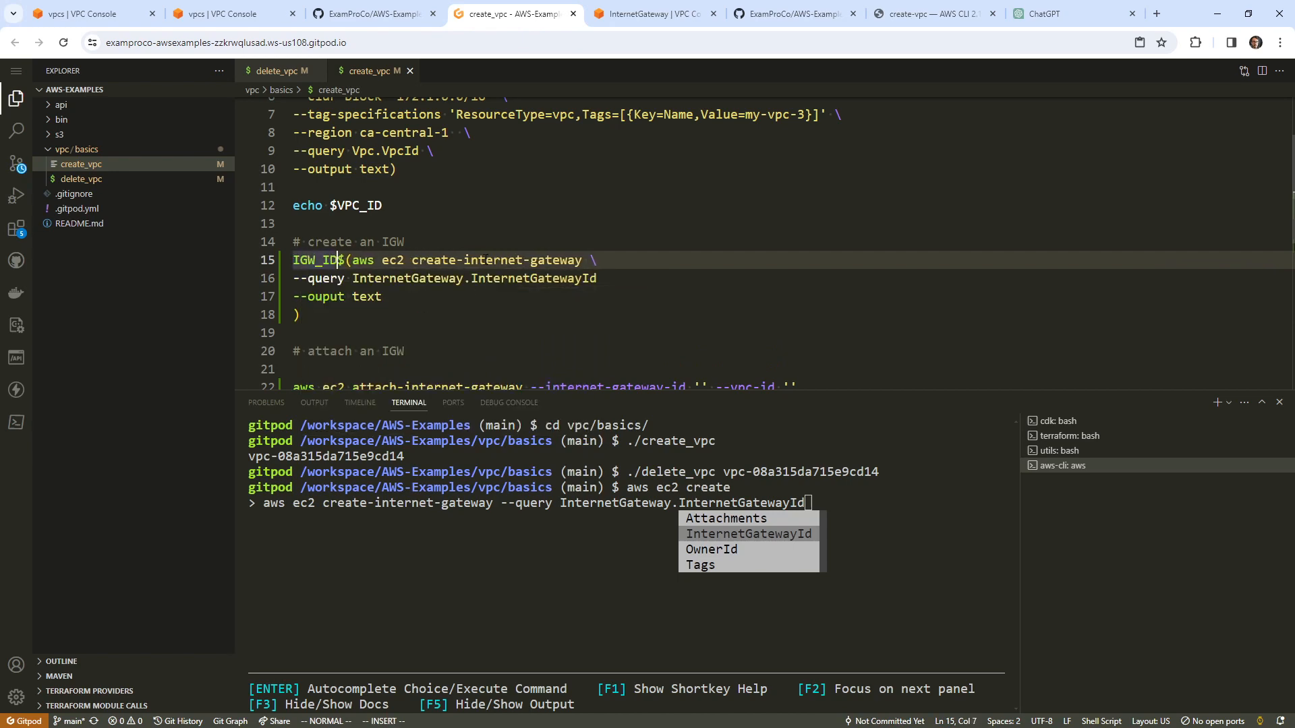
{"action": "key", "text": "Escape"}
Step: Duplicate the echo $VPC_ID line below the IGW_ID assignment and change its variable to IGW_ID
{"action": "key", "text": "j"}
{"action": "key", "text": "j"}
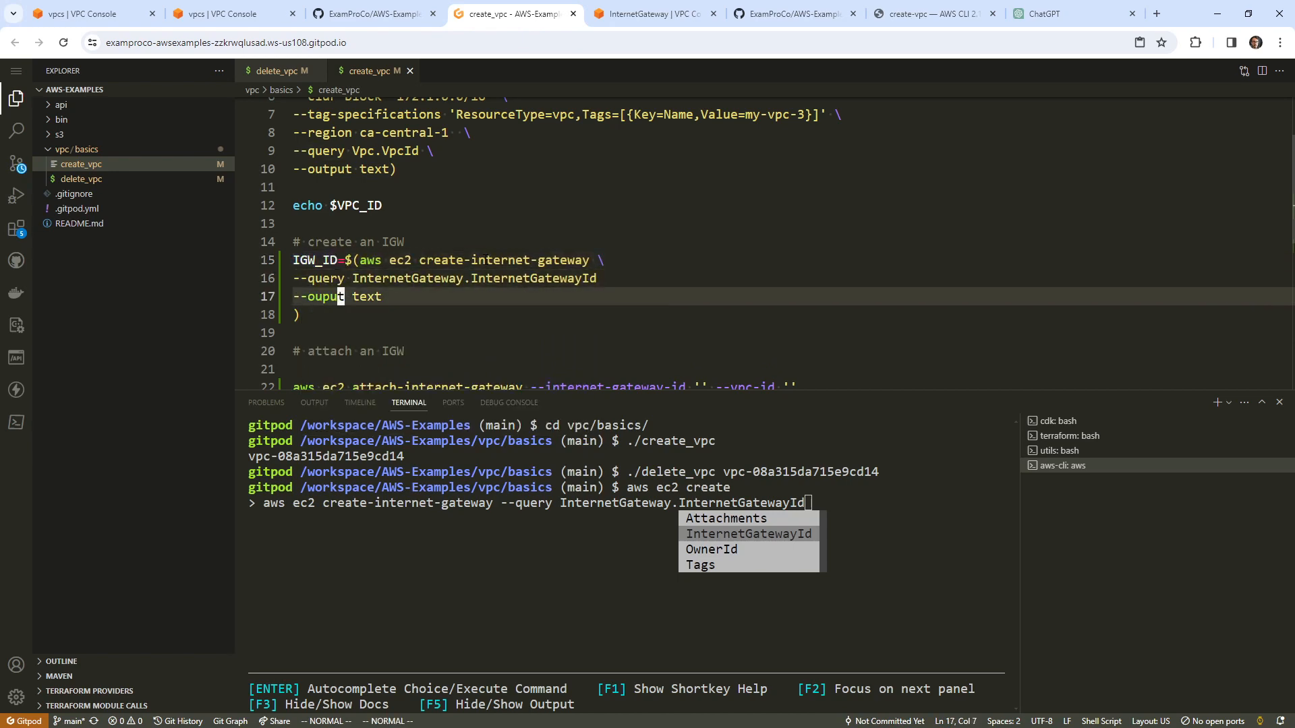
{"action": "key", "text": "k"}
{"action": "key", "text": "k"}
{"action": "key", "text": "k"}
{"action": "key", "text": "k"}
{"action": "key", "text": "k"}
{"action": "key", "text": "V"}
{"action": "key", "text": "j"}
{"action": "key", "text": "y"}
{"action": "key", "text": "j"}
{"action": "key", "text": "j"}
{"action": "key", "text": "j"}
{"action": "key", "text": "j"}
{"action": "key", "text": "j"}
{"action": "key", "text": "j"}
{"action": "key", "text": "j"}
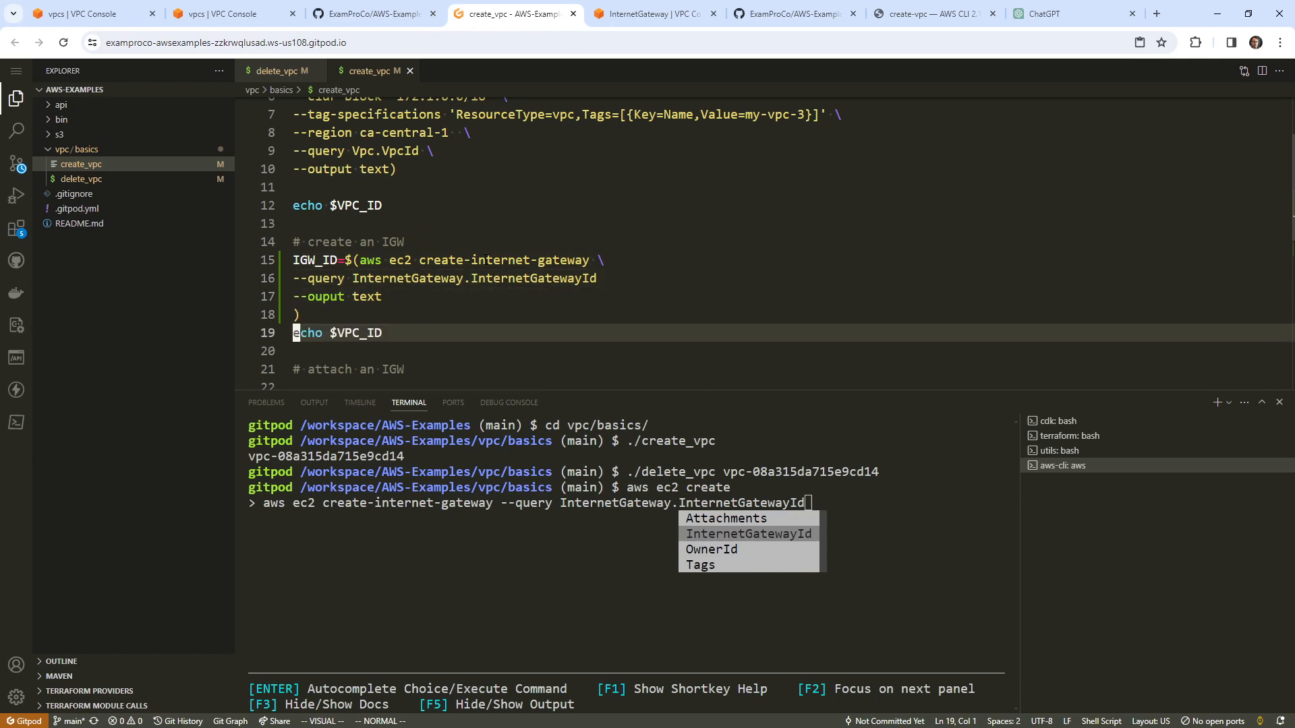
{"action": "type", "text": "pcwIGW_ID"}
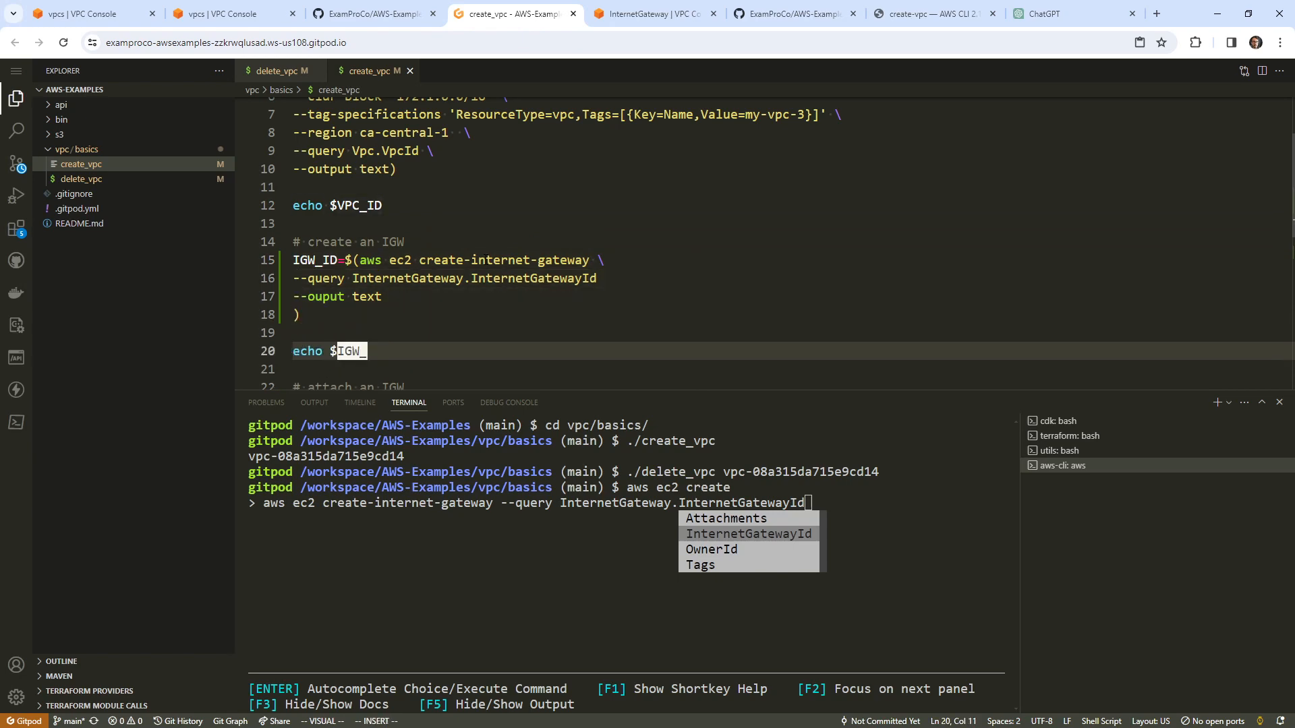
Step: Add a label to the internet gateway echo so that it reads "IGW_ID: $IGW_ID" in double quotes
{"action": "key", "text": "Escape"}
{"action": "key", "text": "b"}
{"action": "key", "text": "b"}
{"action": "type", "text": "i\""}
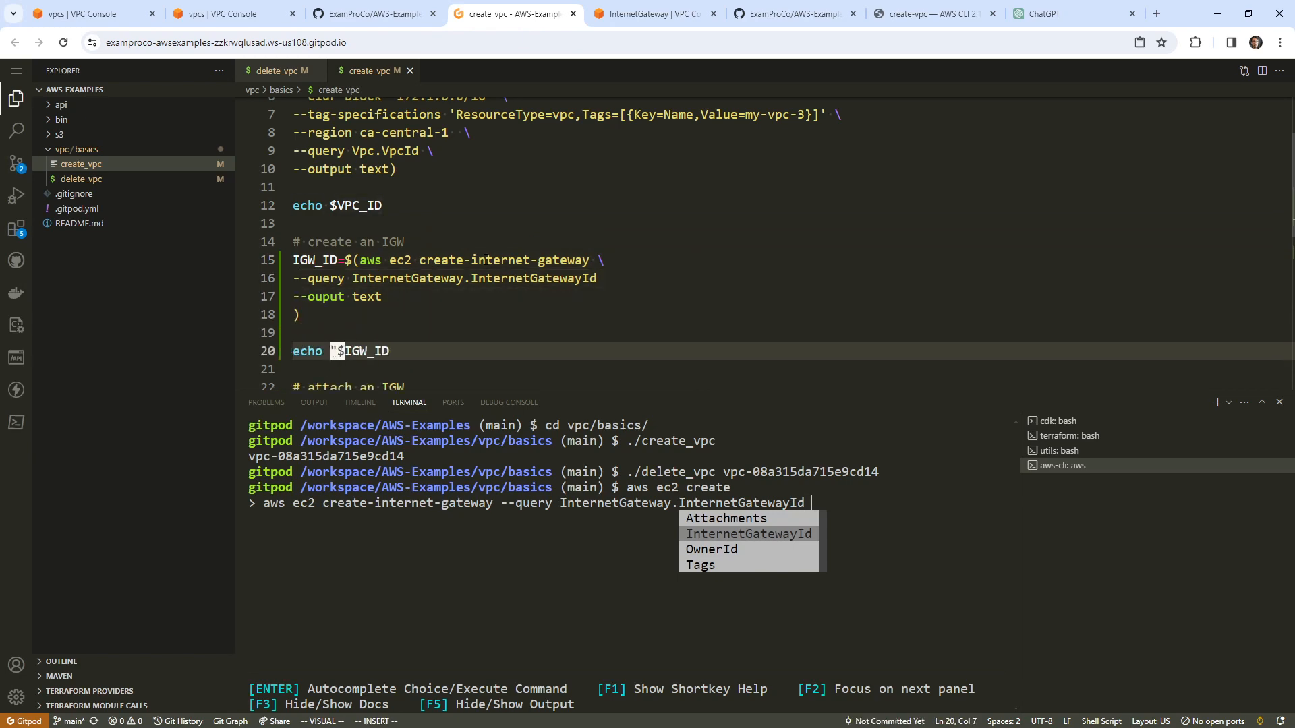
{"action": "type", "text": "IGW_ID:"}
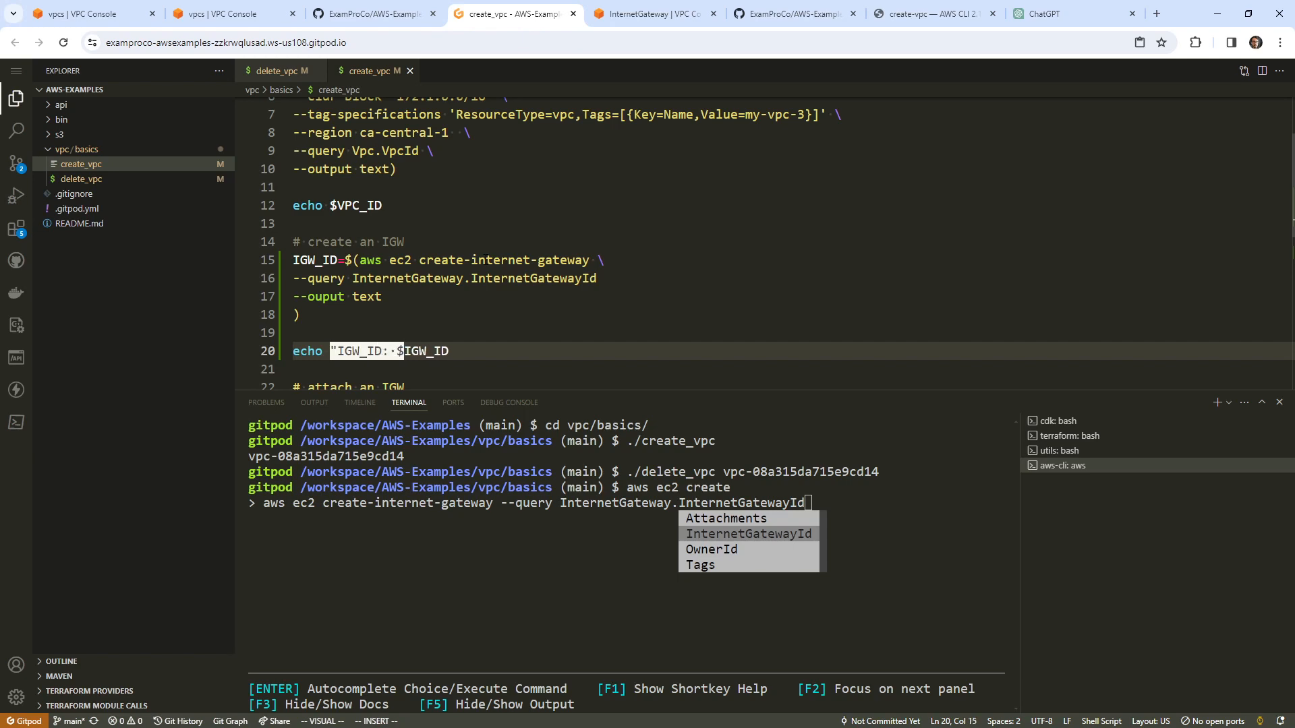
{"action": "key", "text": "Escape"}
{"action": "type", "text": "A\""}
{"action": "key", "text": "Escape"}
Step: Change the VPC echo statement to print the double-quoted string "VPC_ID $VPC_ID"
{"action": "key", "text": "k"}
{"action": "key", "text": "k"}
{"action": "key", "text": "k"}
{"action": "key", "text": "k"}
{"action": "key", "text": "k"}
{"action": "key", "text": "k"}
{"action": "key", "text": "k"}
{"action": "key", "text": "k"}
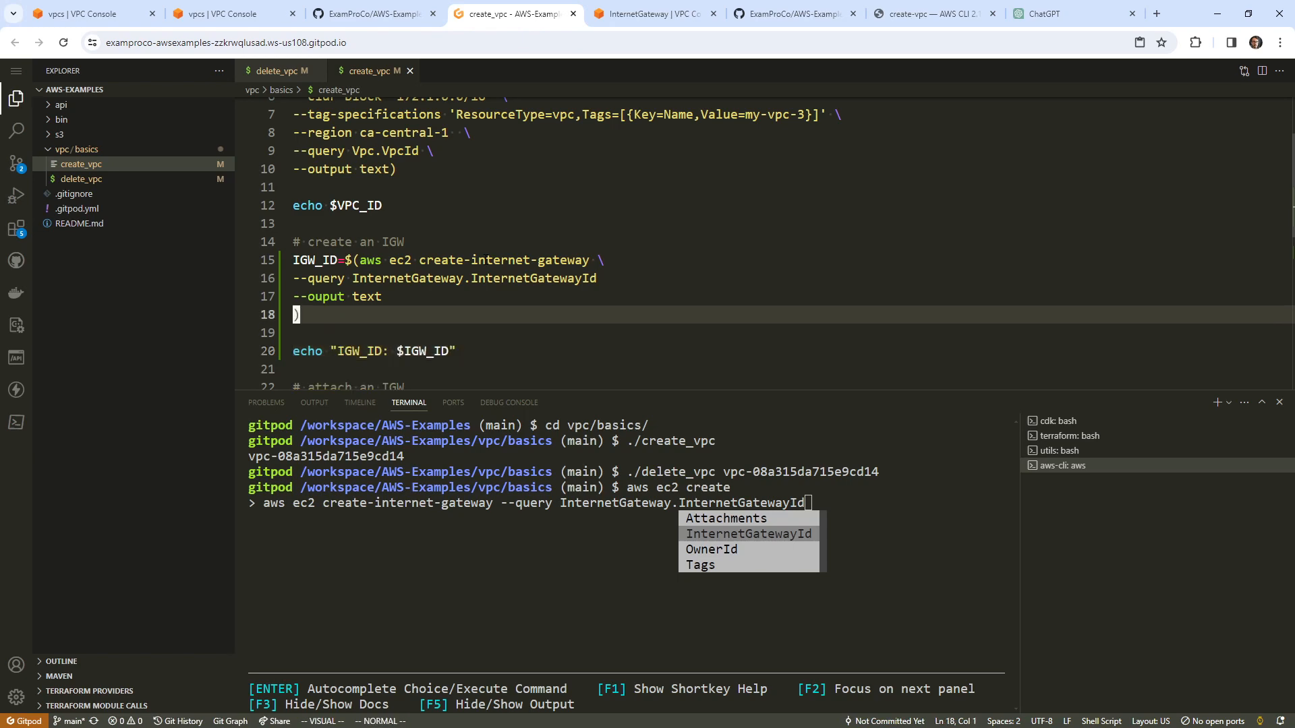
{"action": "type", "text": "bhi\"VPC_ID"}
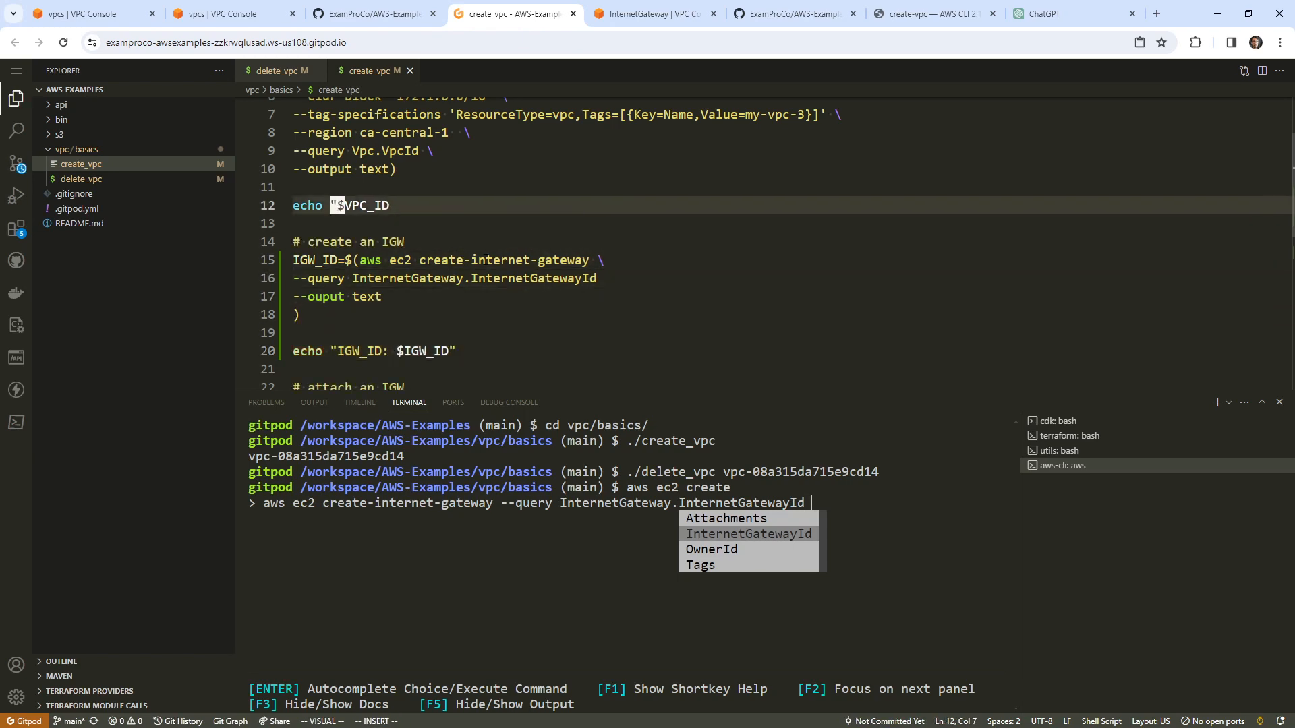
{"action": "key", "text": "Escape"}
{"action": "type", "text": "A\""}
{"action": "key", "text": "Escape"}
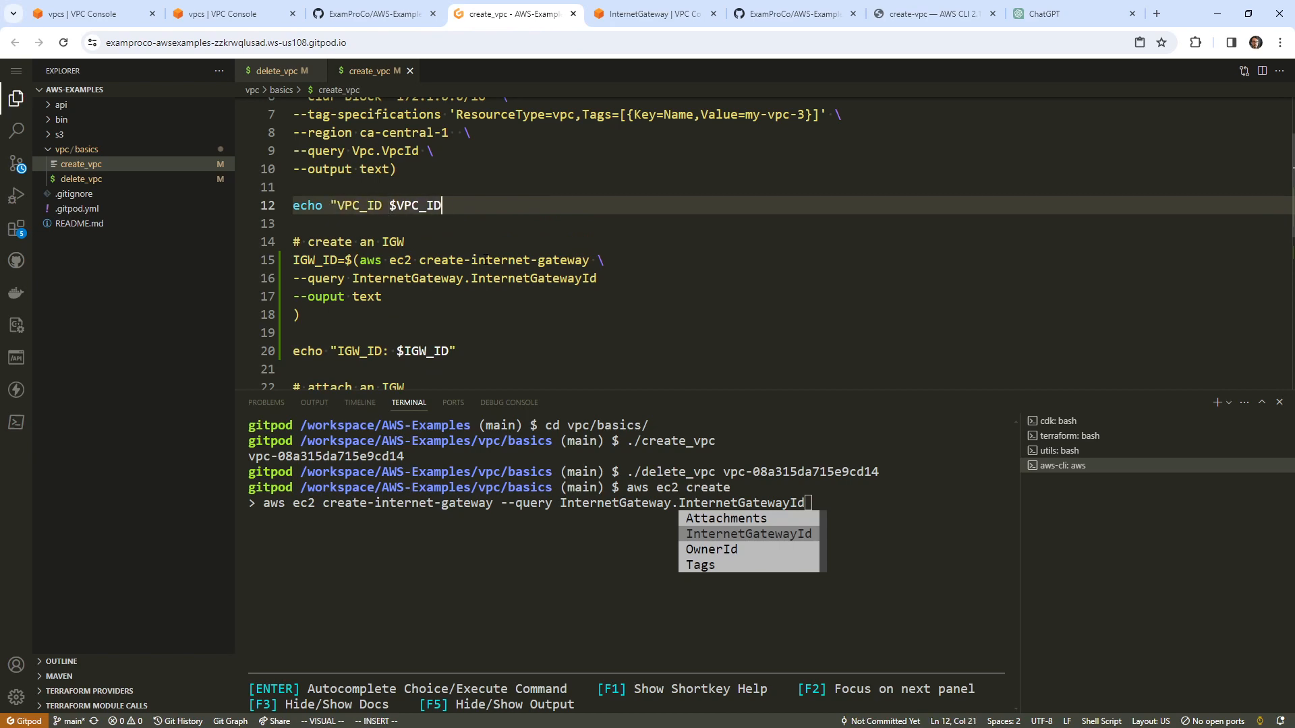
{"action": "key", "text": "j"}
{"action": "key", "text": "j"}
{"action": "key", "text": "j"}
{"action": "key", "text": "j"}
{"action": "key", "text": "j"}
{"action": "key", "text": "j"}
{"action": "key", "text": "j"}
{"action": "key", "text": "k"}
{"action": "key", "text": "k"}
{"action": "key", "text": "k"}
{"action": "key", "text": "k"}
{"action": "key", "text": "k"}
{"action": "key", "text": "k"}
{"action": "key", "text": "k"}
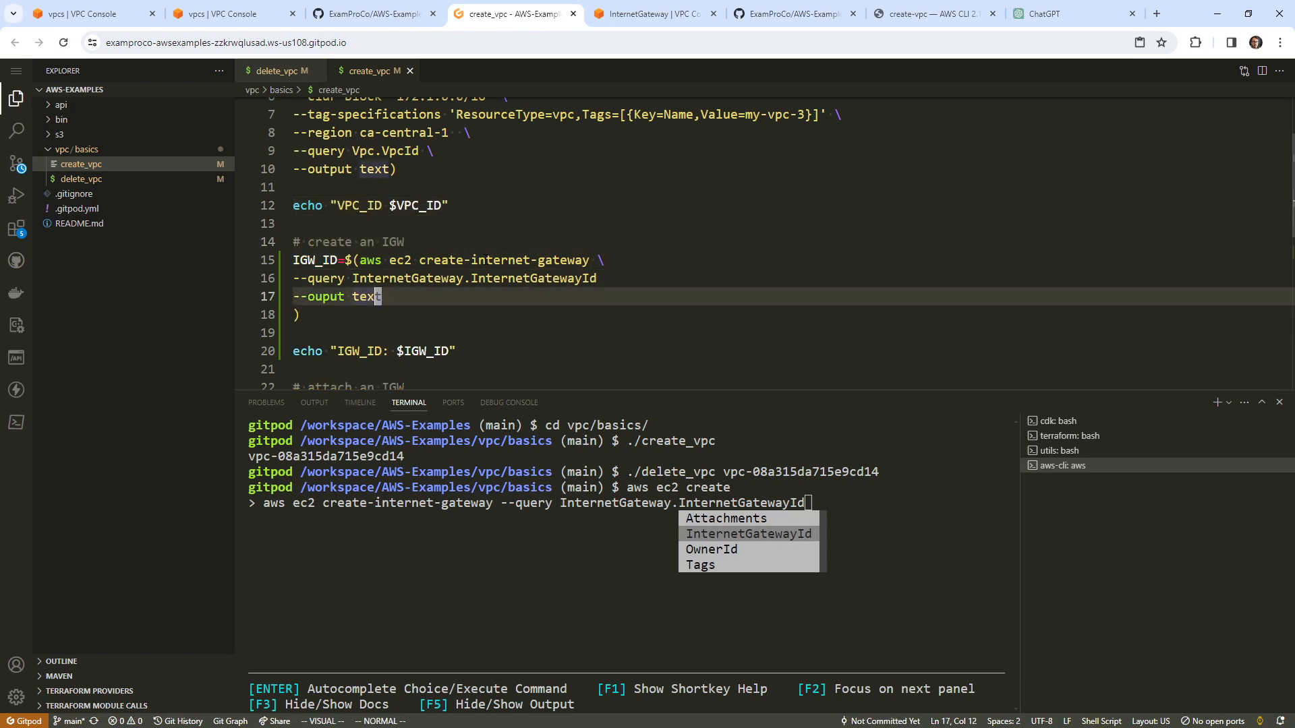
Step: Add a colon after the VPC_ID label in the VPC echo statement so it reads "VPC_ID: $VPC_ID"
{"action": "key", "text": "b"}
{"action": "key", "text": "b"}
{"action": "key", "text": "h"}
{"action": "key", "text": "h"}
{"action": "type", "text": "a:"}
{"action": "key", "text": "Escape"}
Step: Set the --internet-gateway-id argument of the attach-internet-gateway command to $IGW_ID, replacing the empty quotes
{"action": "key", "text": "j"}
{"action": "key", "text": "j"}
{"action": "key", "text": "j"}
{"action": "key", "text": "j"}
{"action": "key", "text": "j"}
{"action": "key", "text": "j"}
{"action": "key", "text": "j"}
{"action": "key", "text": "j"}
{"action": "key", "text": "j"}
{"action": "key", "text": "j"}
{"action": "key", "text": "j"}
{"action": "key", "text": "j"}
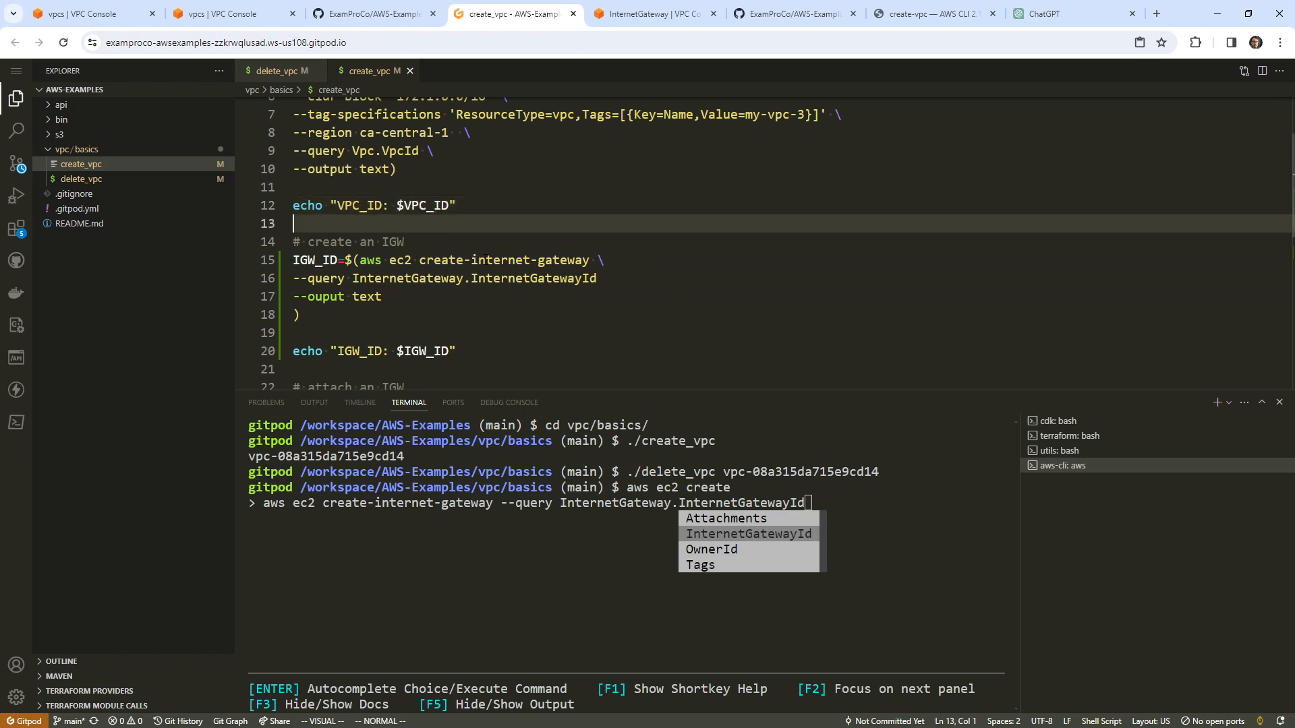
{"action": "key", "text": "k"}
{"action": "key", "text": "k"}
{"action": "key", "text": "k"}
{"action": "key", "text": "k"}
{"action": "key", "text": "k"}
{"action": "key", "text": "k"}
{"action": "key", "text": "k"}
{"action": "key", "text": "k"}
{"action": "key", "text": "k"}
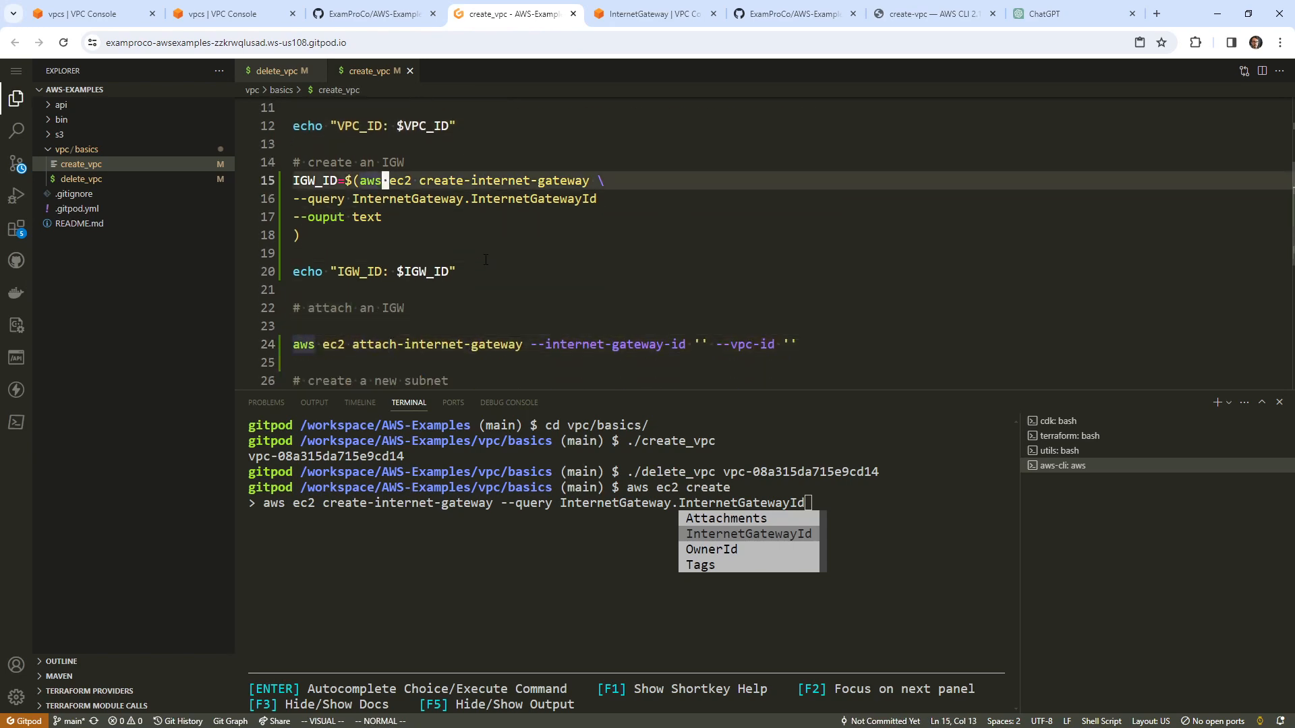
{"action": "key", "text": "j"}
{"action": "key", "text": "j"}
{"action": "key", "text": "j"}
{"action": "key", "text": "j"}
{"action": "key", "text": "j"}
{"action": "key", "text": "j"}
{"action": "key", "text": "j"}
{"action": "key", "text": "j"}
{"action": "key", "text": "j"}
{"action": "key", "text": "shift+a"}
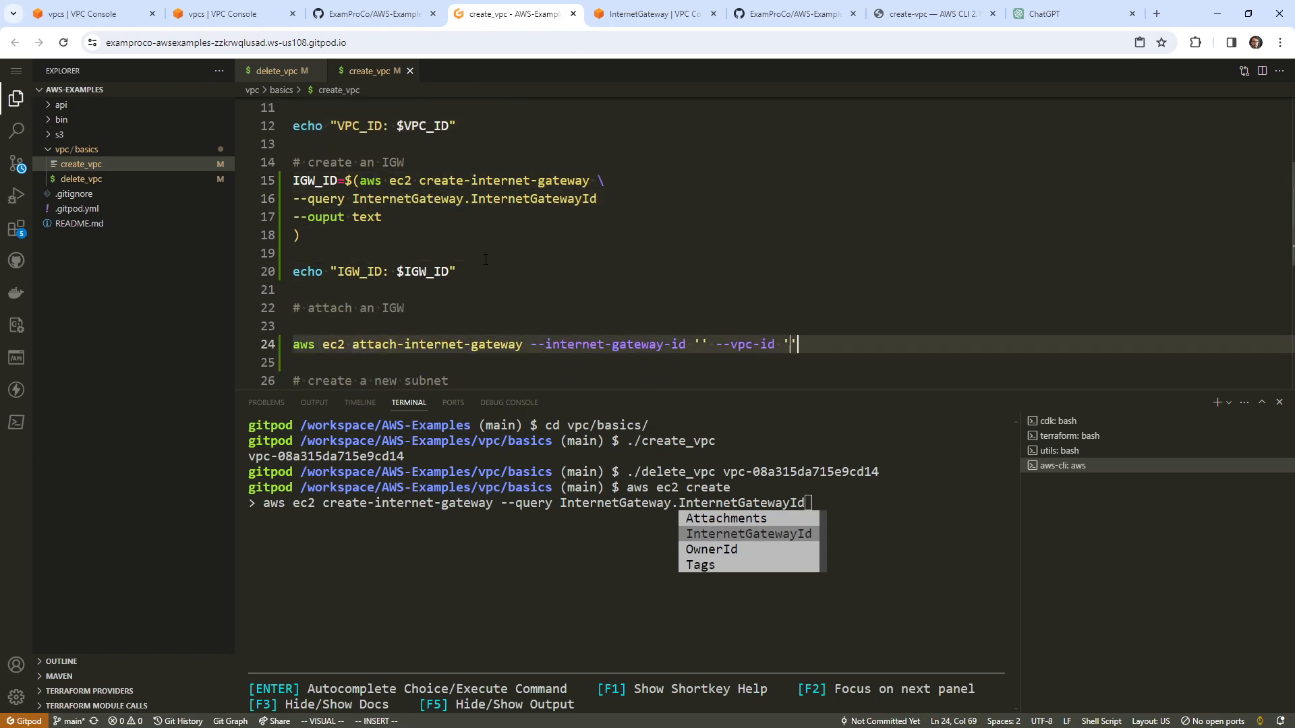
{"action": "key", "text": "Escape"}
{"action": "key", "text": "b"}
{"action": "key", "text": "b"}
{"action": "key", "text": "b"}
{"action": "key", "text": "b"}
{"action": "key", "text": "b"}
{"action": "key", "text": "b"}
{"action": "type", "text": "cw$IGW_ID"}
{"action": "key", "text": "Escape"}
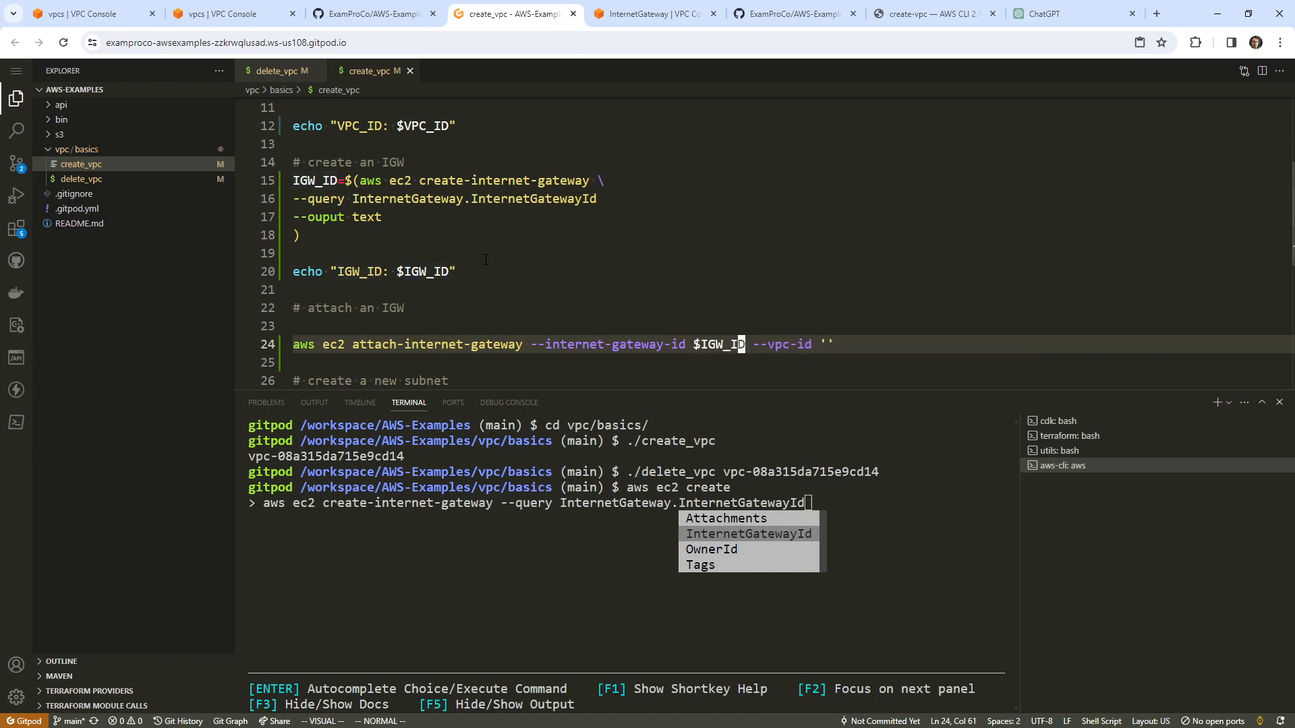
Step: Replace the empty --vpc-id value of the attach-internet-gateway command with $VPC_ID and save the script
{"action": "key", "text": "shift+a"}
{"action": "key", "text": "BackSpace"}
{"action": "key", "text": "BackSpace"}
{"action": "type", "text": "$VPC_ID"}
{"action": "key", "text": "Escape"}
{"action": "key", "text": "b"}
{"action": "key", "text": "b"}
{"action": "key", "text": "ctrl+s"}
Step: In the delete_vpc script, add the comment "# detach the IGW" above the "# delete vpc" comment
{"action": "key", "text": "g"}
{"action": "key", "text": "shift+t"}
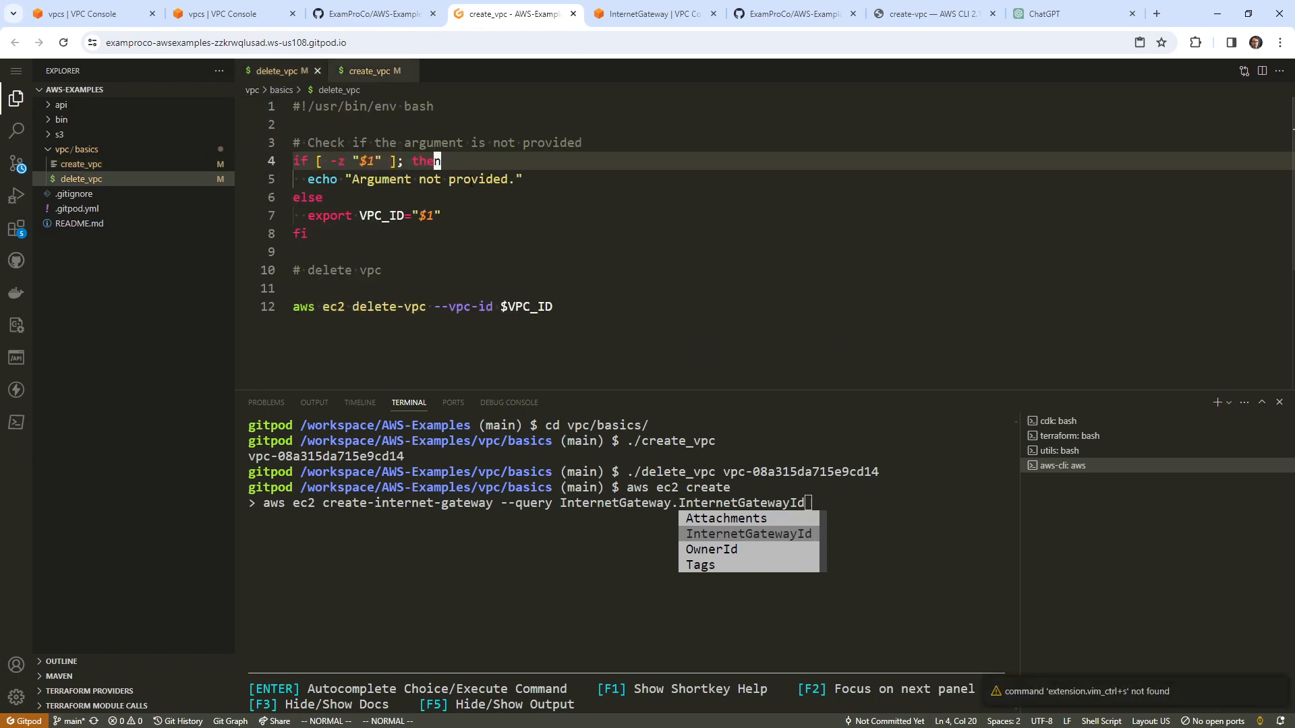
{"action": "left_click", "coordinate": [460, 272]}
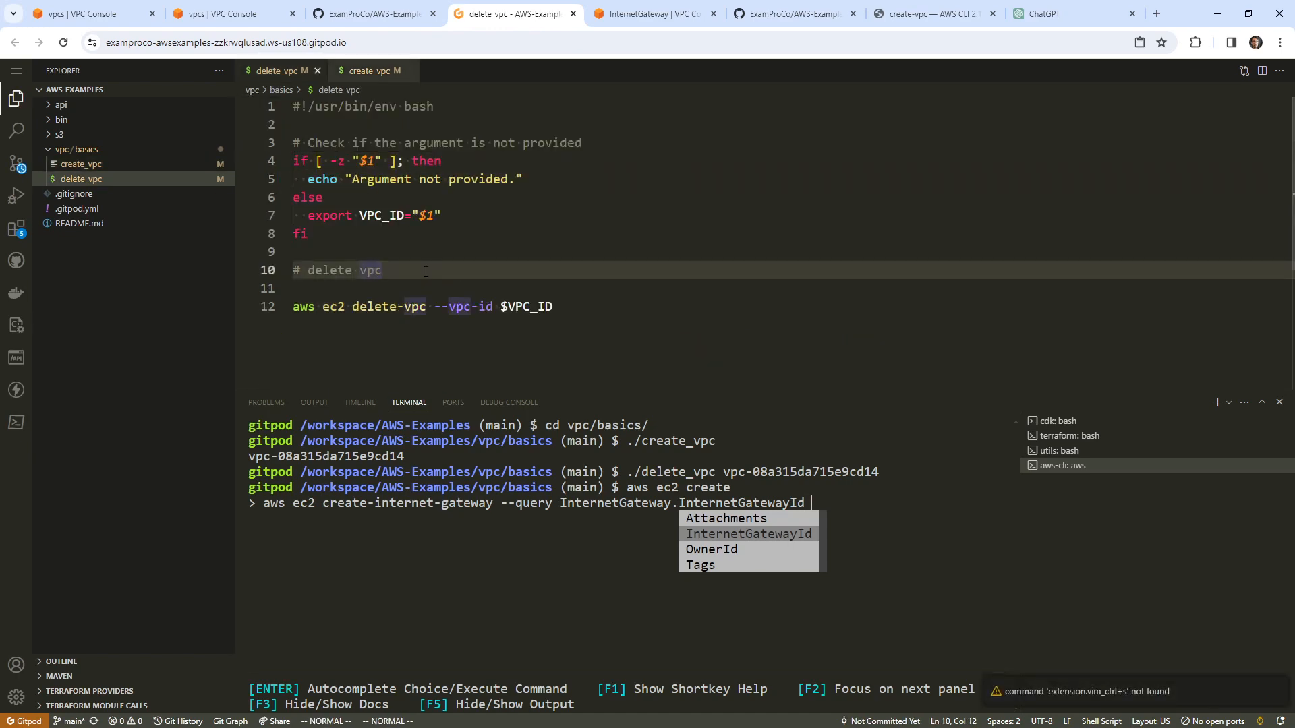
{"action": "key", "text": "shift+o"}
{"action": "key", "text": "Return"}
{"action": "type", "text": "# de"}
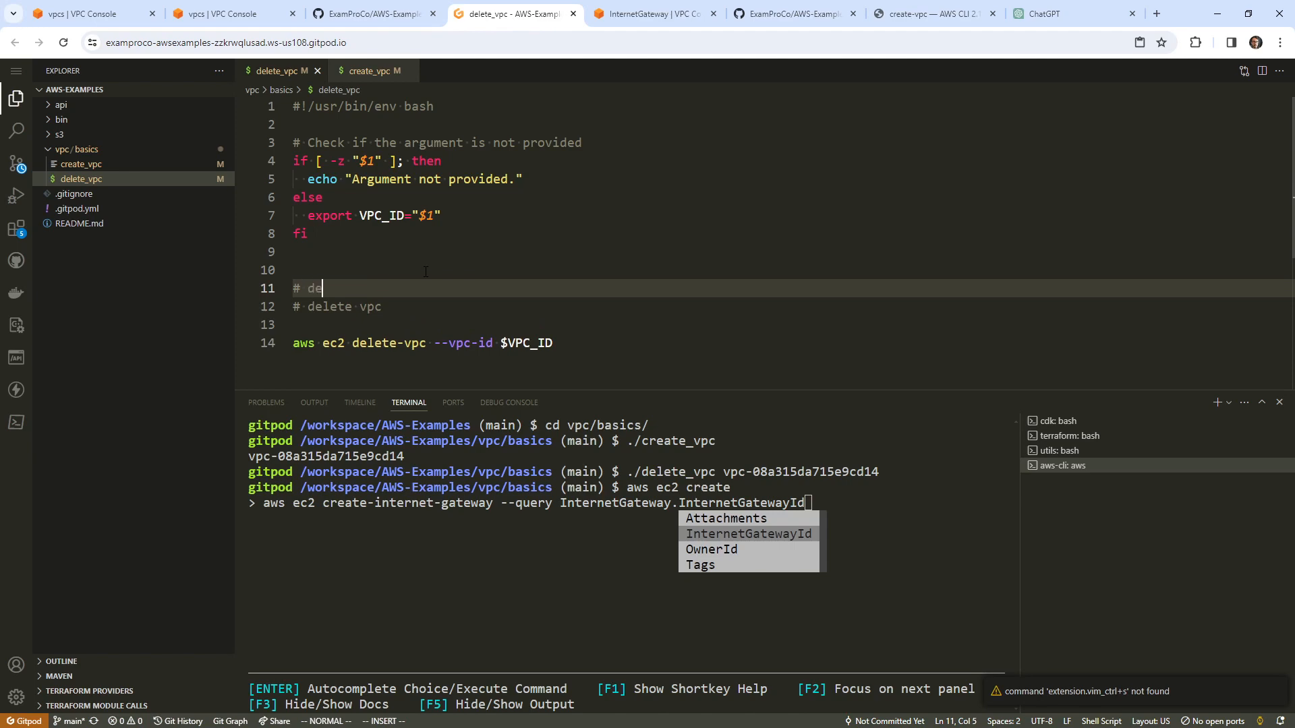
{"action": "type", "text": "tach the IGW"}
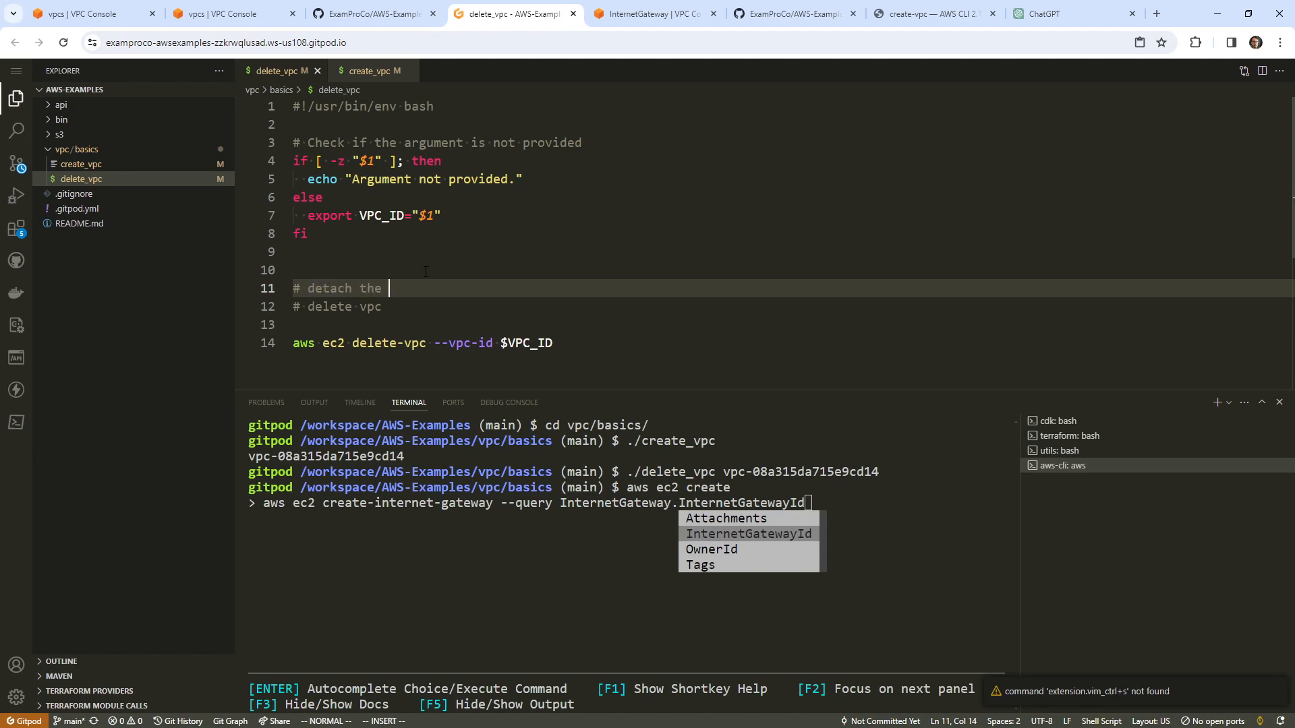
Step: Add the comment "# delete the IGW" between the detach and delete vpc comments, separated by blank lines
{"action": "key", "text": "Return"}
{"action": "key", "text": "Return"}
{"action": "key", "text": "Escape"}
{"action": "key", "text": "shift+o"}
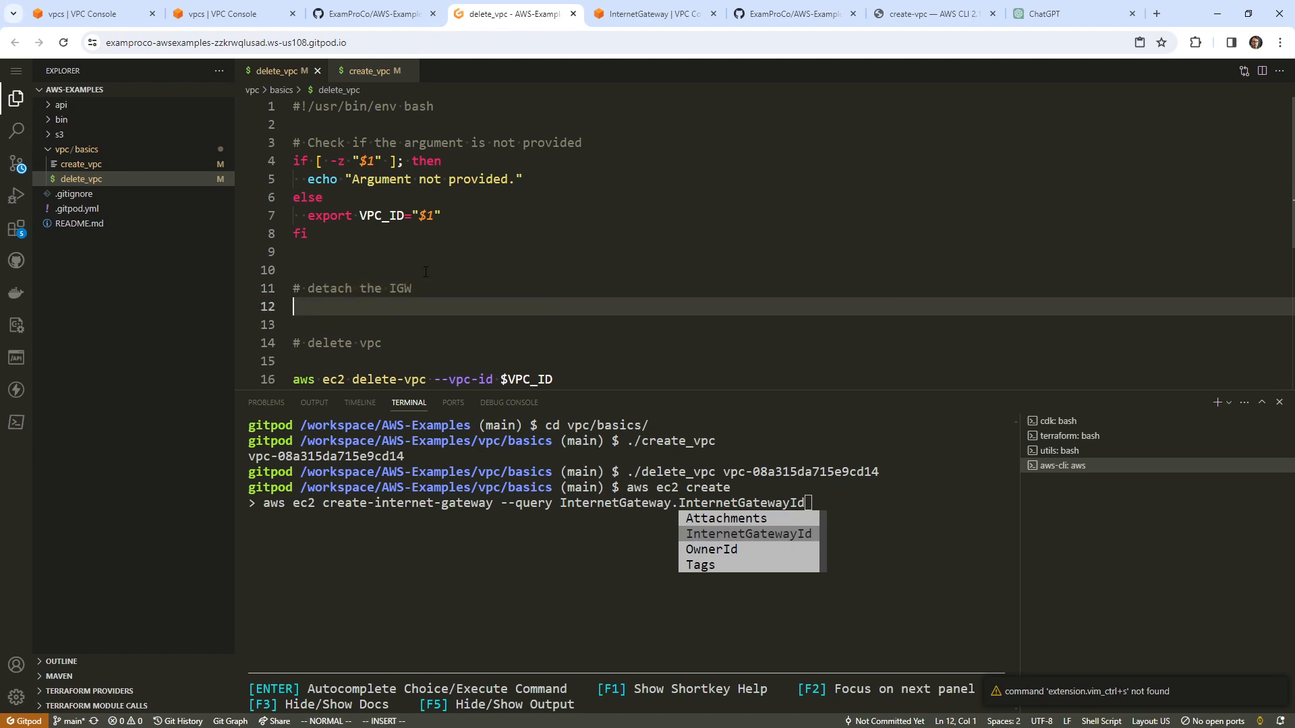
{"action": "type", "text": "# delete the IGW"}
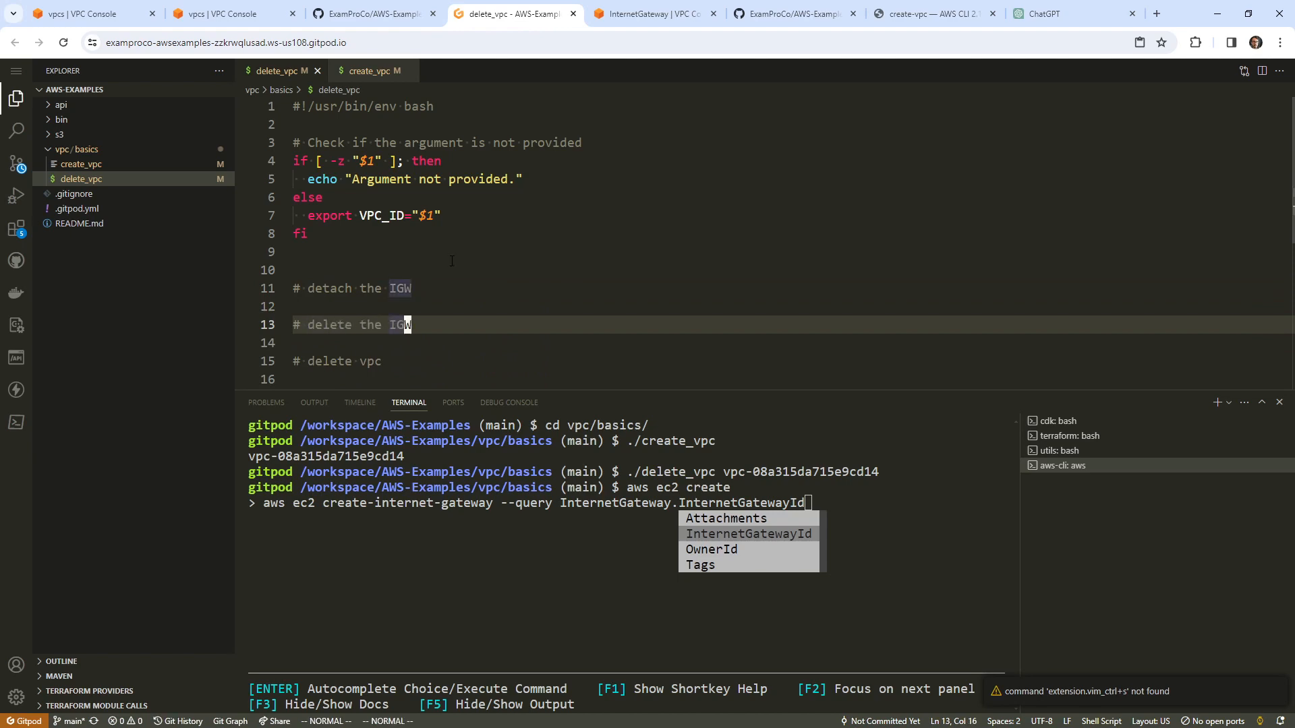
{"action": "key", "text": "Escape"}
Step: Try to clear the pending create-internet-gateway command from the aws-cli terminal
{"action": "key", "text": "BackSpace"}
{"action": "key", "text": "BackSpace"}
{"action": "key", "text": "BackSpace"}
{"action": "key", "text": "BackSpace"}
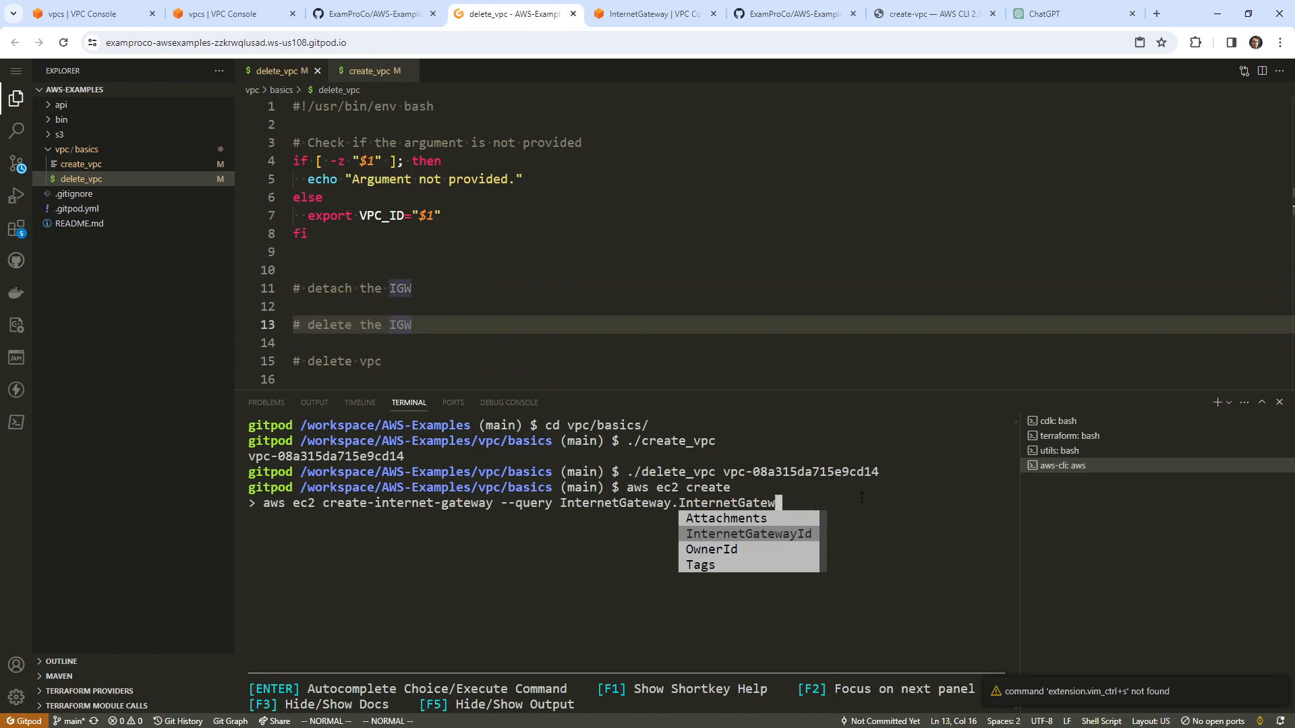
{"action": "key", "text": "BackSpace"}
{"action": "key", "text": "BackSpace"}
{"action": "key", "text": "BackSpace"}
{"action": "key", "text": "BackSpace"}
{"action": "key", "text": "BackSpace"}
{"action": "key", "text": "BackSpace"}
{"action": "key", "text": "BackSpace"}
{"action": "key", "text": "BackSpace"}
{"action": "key", "text": "BackSpace"}
{"action": "key", "text": "BackSpace"}
{"action": "key", "text": "BackSpace"}
{"action": "key", "text": "BackSpace"}
{"action": "key", "text": "BackSpace"}
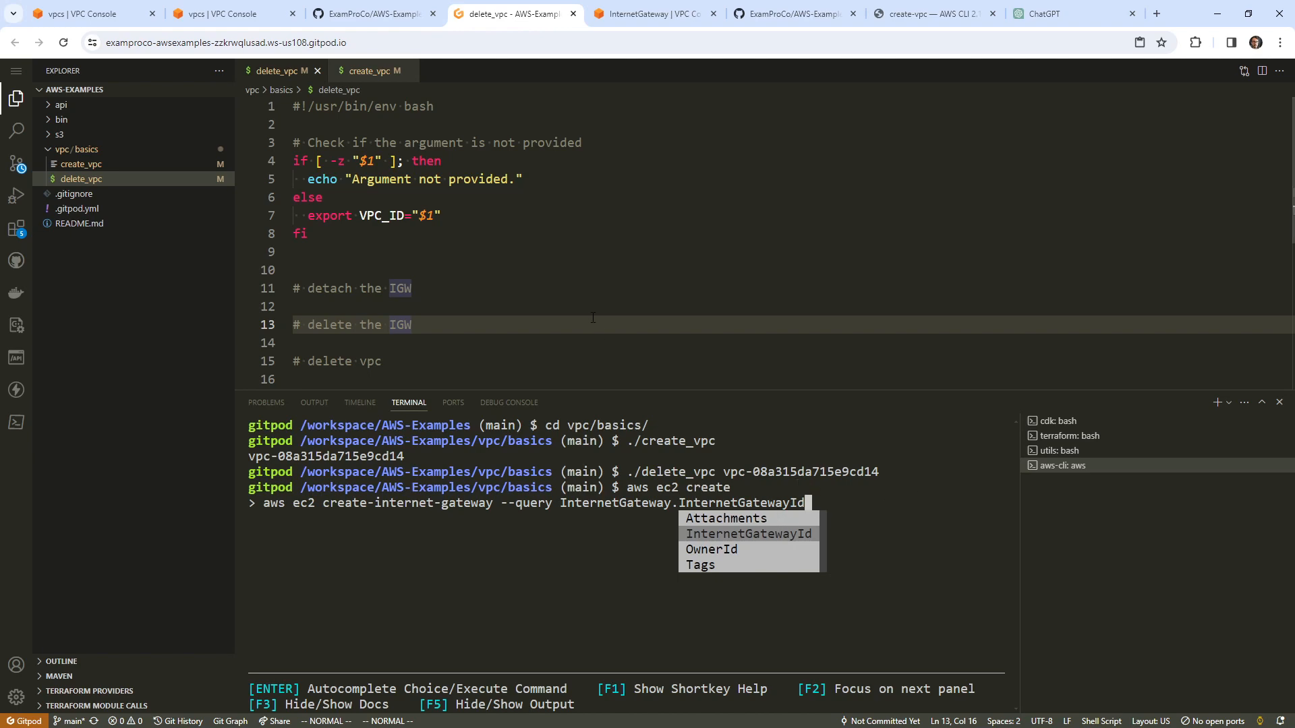
Step: Test whether the utils, terraform and cdk terminals respond by entering throwaway text in them
{"action": "left_click", "coordinate": [1072, 465]}
{"action": "left_click", "coordinate": [1076, 455]}
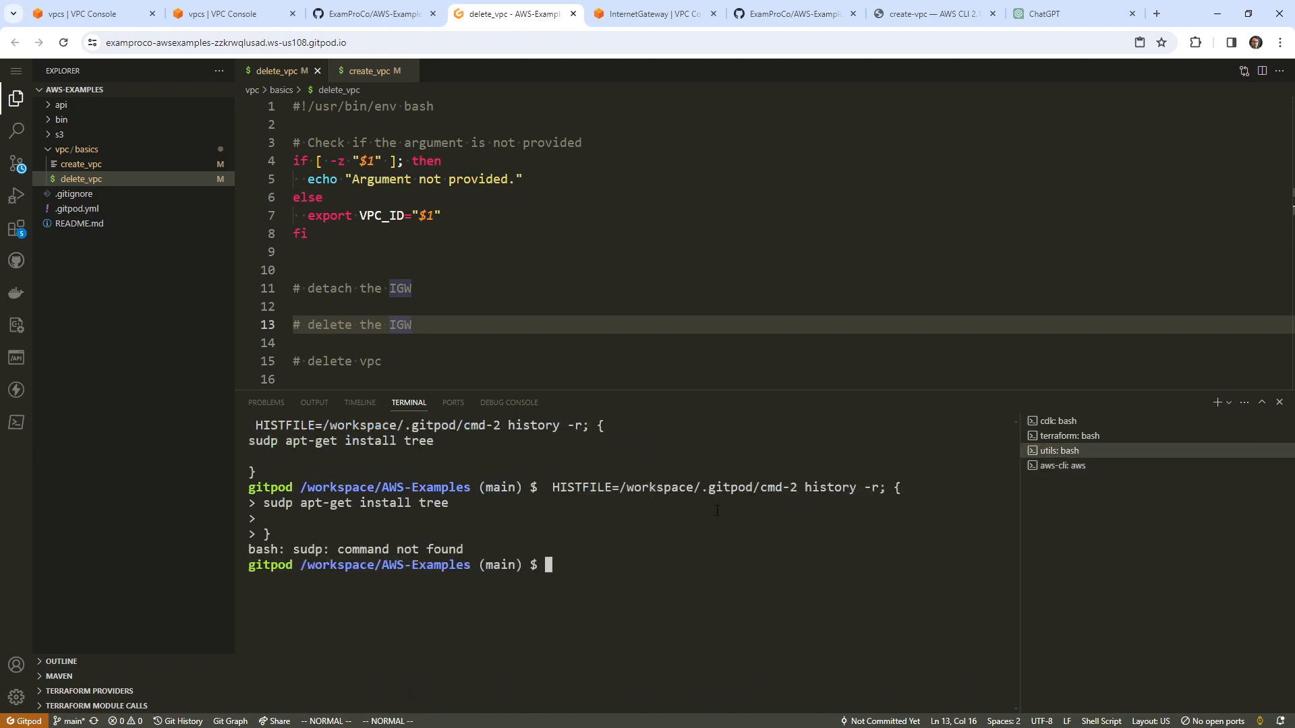
{"action": "left_click", "coordinate": [1072, 466]}
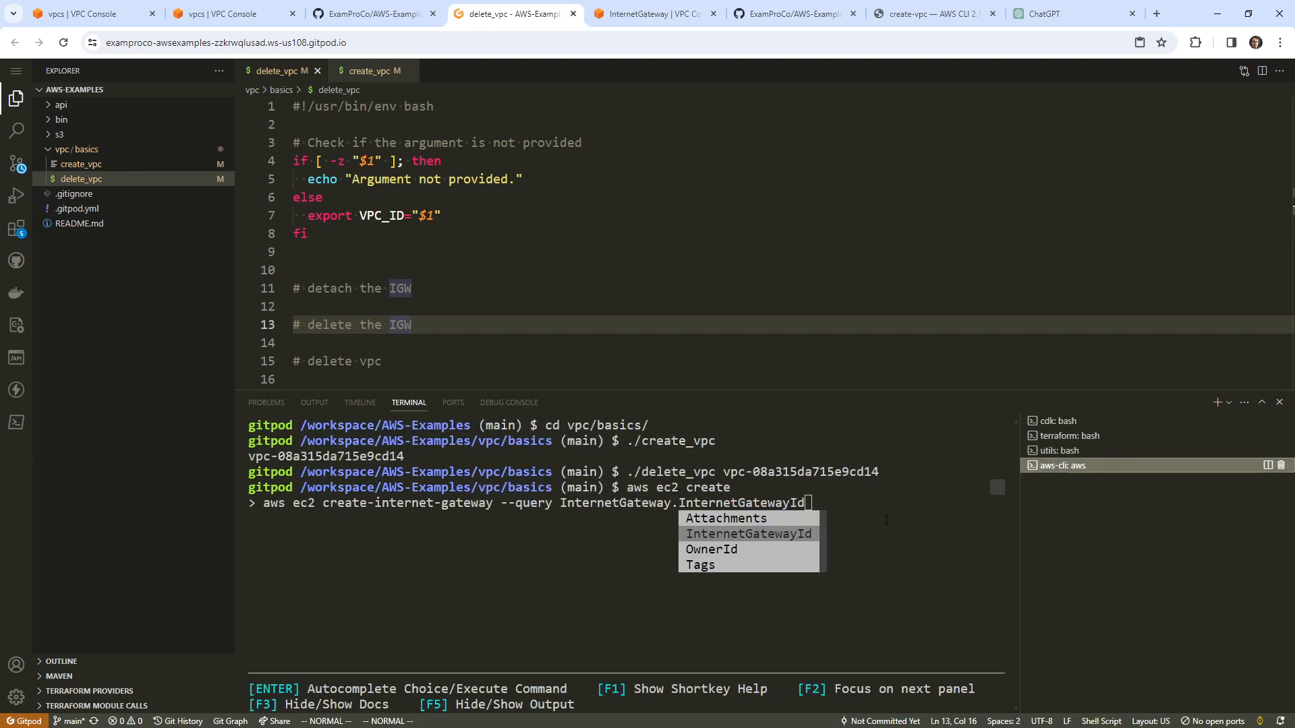
{"action": "left_click", "coordinate": [1070, 436]}
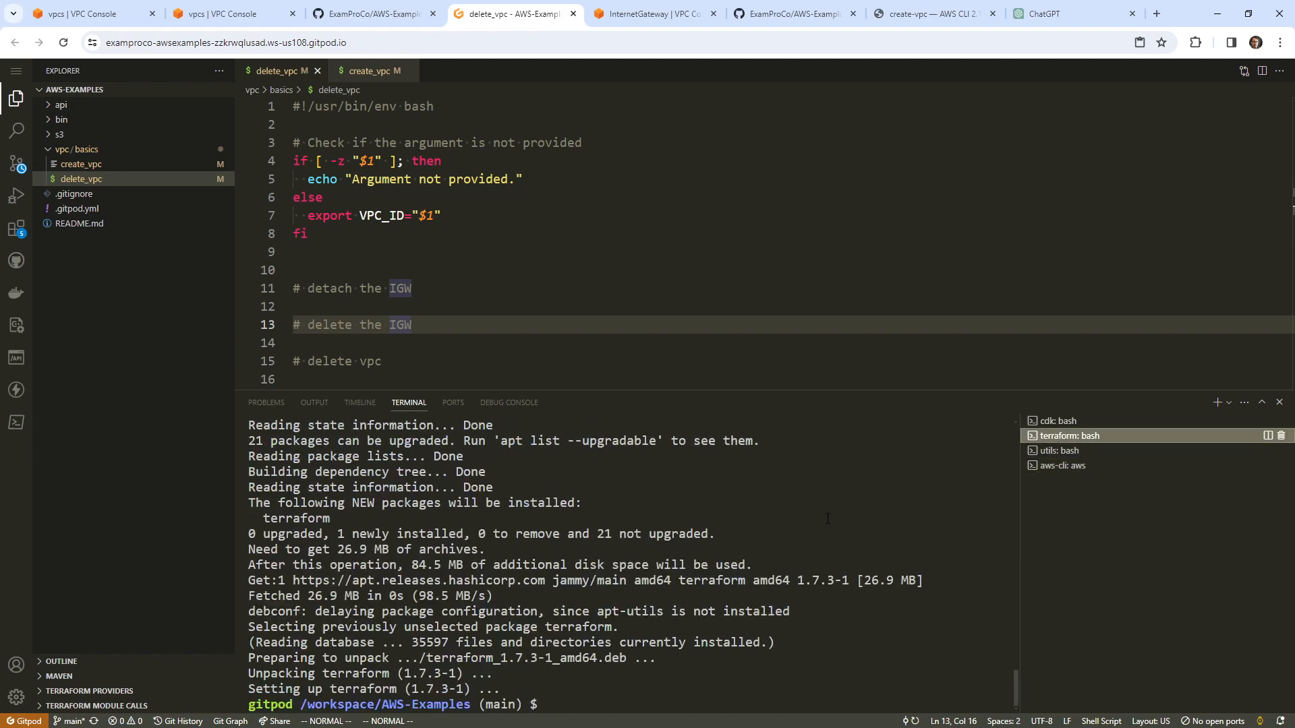
{"action": "type", "text": "ghjgfjgf"}
{"action": "key", "text": "BackSpace"}
{"action": "key", "text": "BackSpace"}
{"action": "key", "text": "BackSpace"}
{"action": "key", "text": "BackSpace"}
{"action": "key", "text": "BackSpace"}
{"action": "key", "text": "BackSpace"}
{"action": "key", "text": "BackSpace"}
{"action": "key", "text": "BackSpace"}
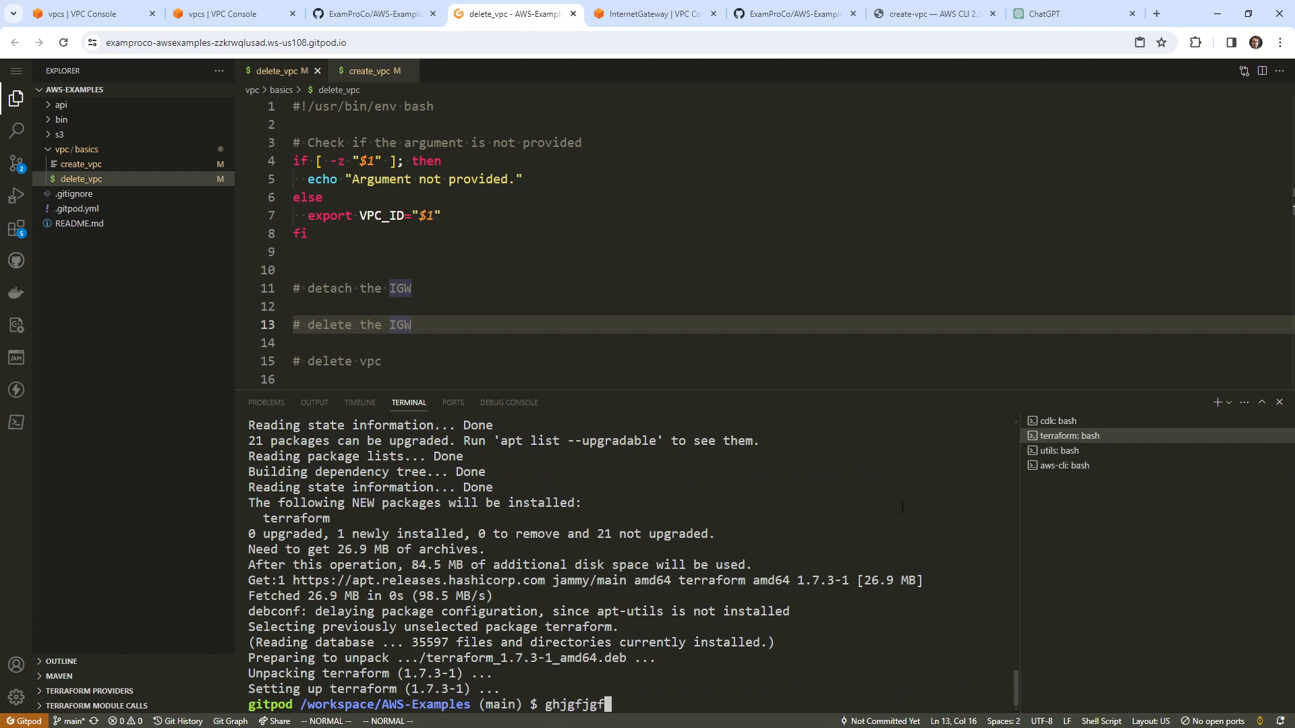
{"action": "left_click", "coordinate": [1056, 421]}
{"action": "type", "text": "ghjghjghjhg"}
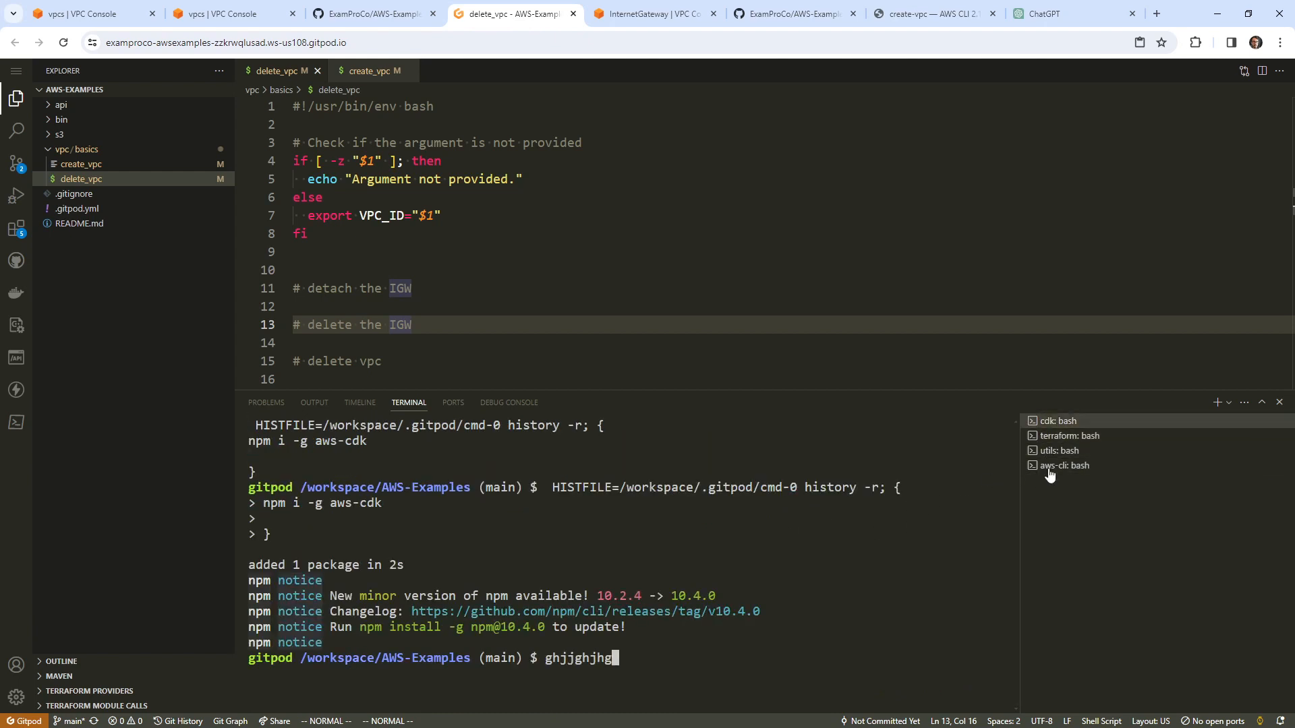
{"action": "left_click", "coordinate": [1044, 451]}
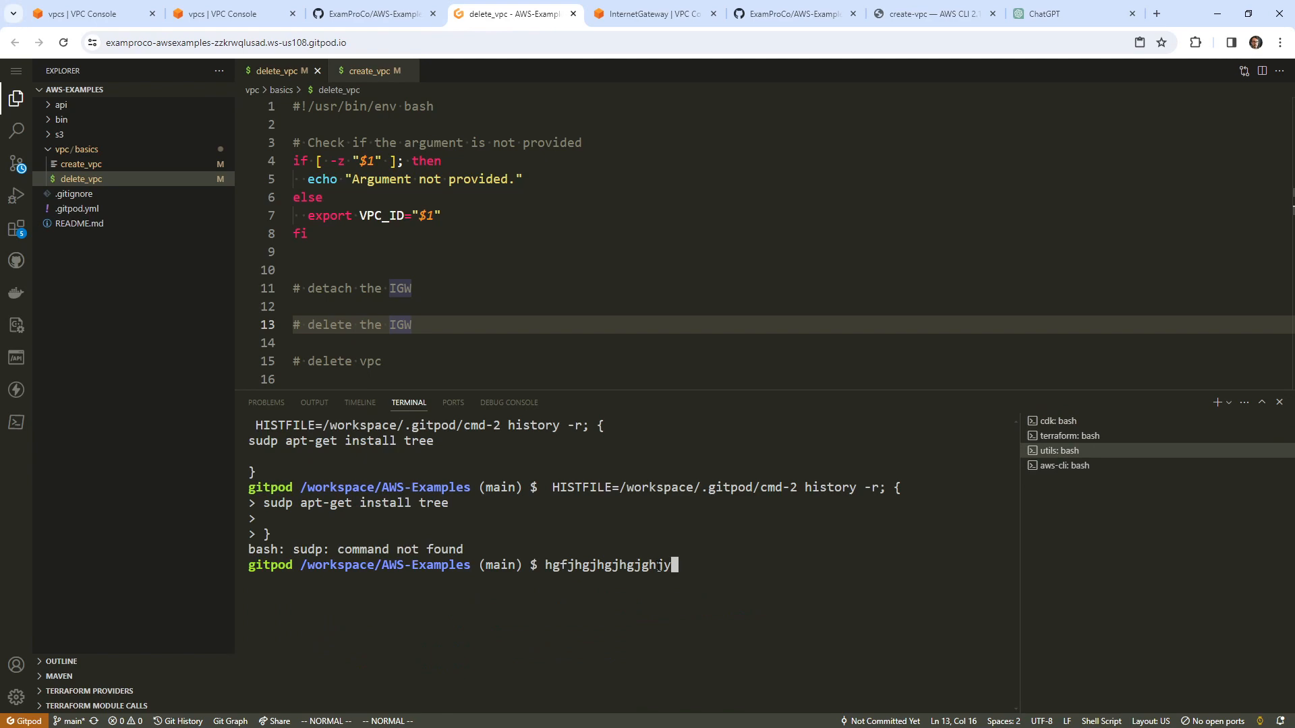
Step: Close the utils and aws-cli terminals
{"action": "left_click", "coordinate": [1271, 451]}
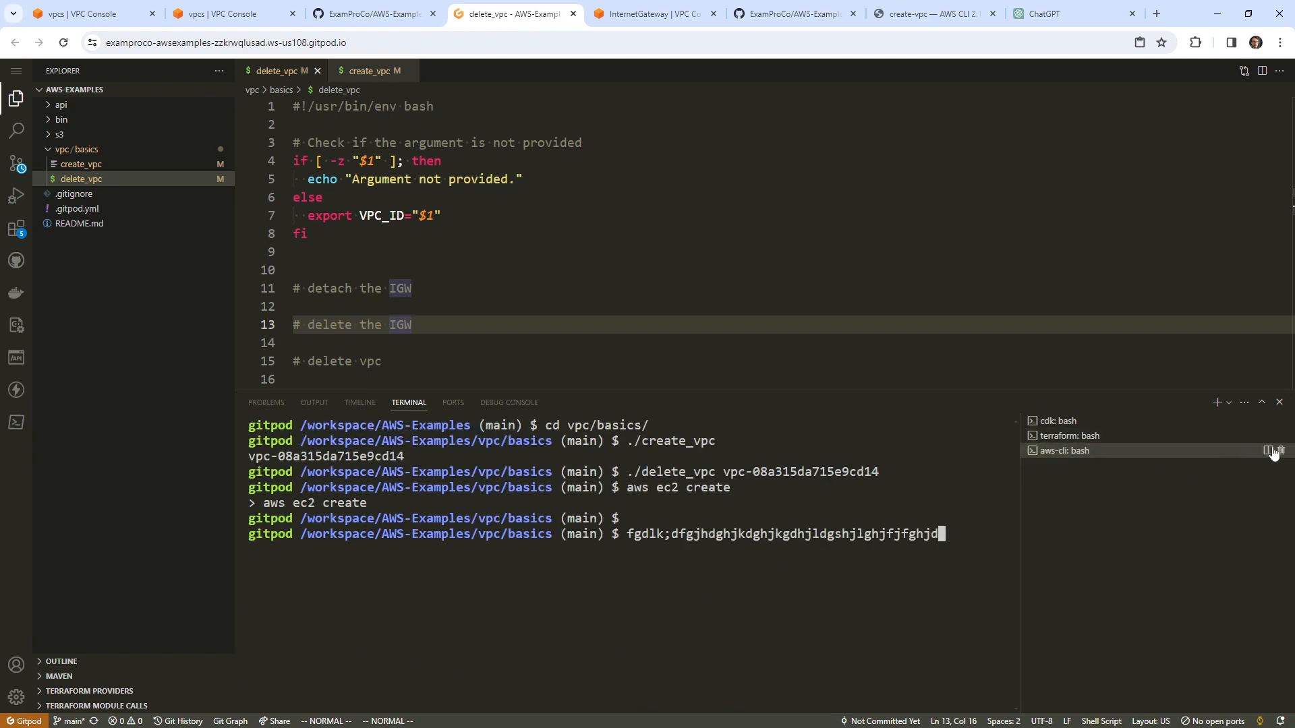
{"action": "left_click", "coordinate": [1276, 451]}
{"action": "left_click", "coordinate": [1281, 436]}
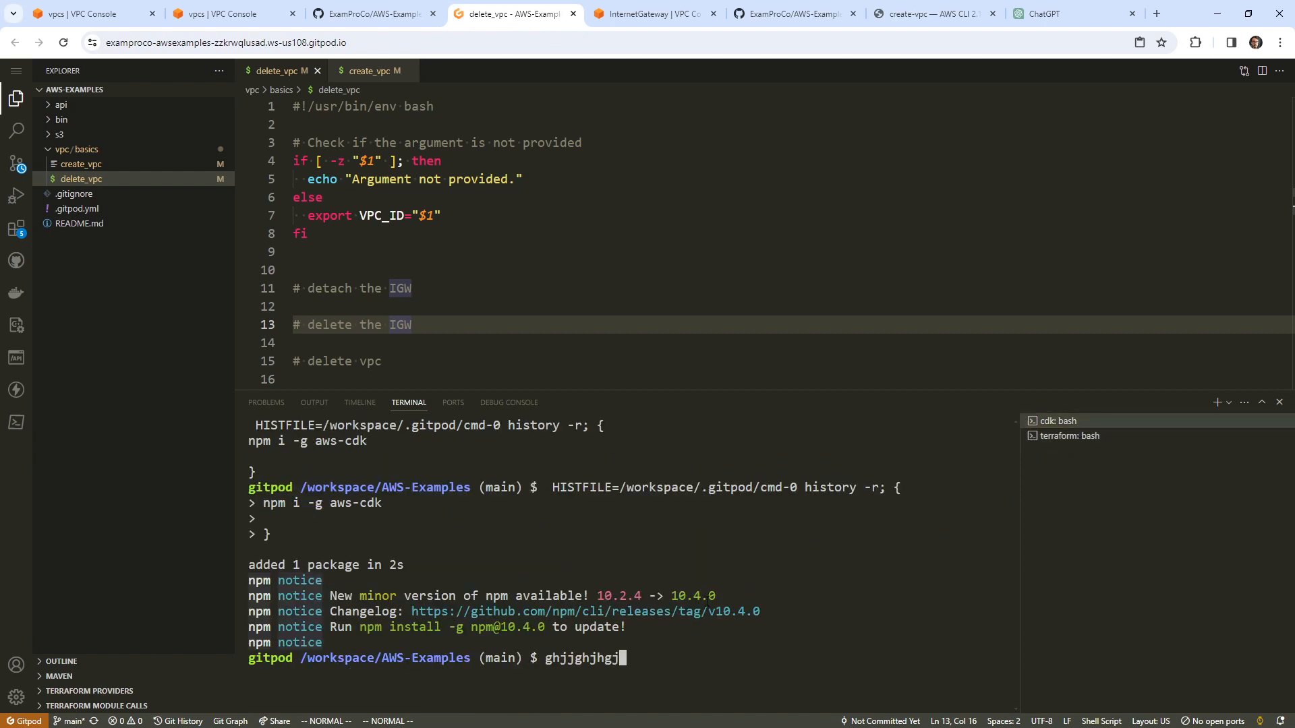
Step: Clear the throwaway text from the cdk terminal's command line
{"action": "key", "text": "BackSpace"}
{"action": "key", "text": "BackSpace"}
{"action": "key", "text": "BackSpace"}
{"action": "key", "text": "BackSpace"}
{"action": "key", "text": "BackSpace"}
{"action": "key", "text": "BackSpace"}
{"action": "key", "text": "BackSpace"}
{"action": "key", "text": "BackSpace"}
{"action": "key", "text": "BackSpace"}
{"action": "key", "text": "BackSpace"}
{"action": "key", "text": "BackSpace"}
{"action": "key", "text": "BackSpace"}
{"action": "key", "text": "BackSpace"}
{"action": "key", "text": "BackSpace"}
{"action": "key", "text": "BackSpace"}
{"action": "key", "text": "BackSpace"}
{"action": "key", "text": "BackSpace"}
{"action": "key", "text": "BackSpace"}
{"action": "key", "text": "BackSpace"}
{"action": "key", "text": "BackSpace"}
{"action": "key", "text": "BackSpace"}
{"action": "key", "text": "BackSpace"}
{"action": "key", "text": "BackSpace"}
{"action": "key", "text": "BackSpace"}
{"action": "key", "text": "BackSpace"}
{"action": "key", "text": "BackSpace"}
{"action": "key", "text": "BackSpace"}
{"action": "key", "text": "BackSpace"}
{"action": "key", "text": "BackSpace"}
{"action": "key", "text": "BackSpace"}
{"action": "left_click", "coordinate": [18, 696]}
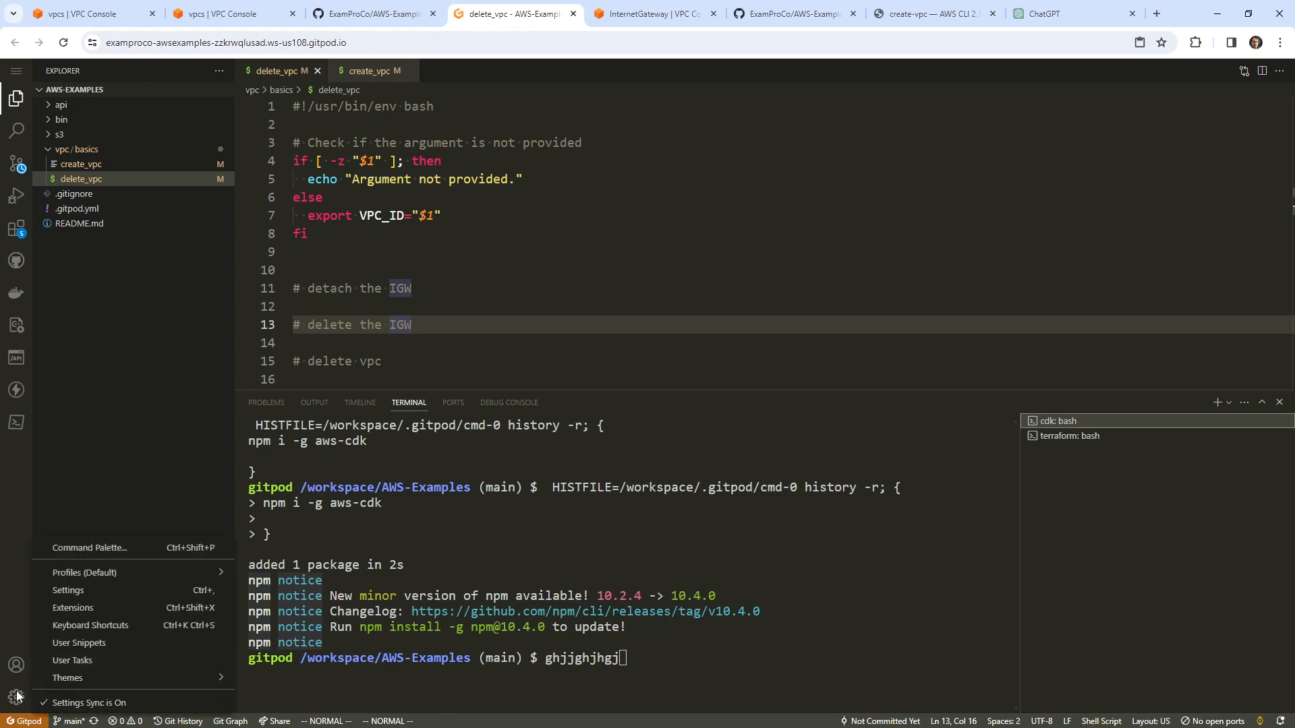
{"action": "left_click", "coordinate": [19, 696]}
{"action": "left_click", "coordinate": [16, 80]}
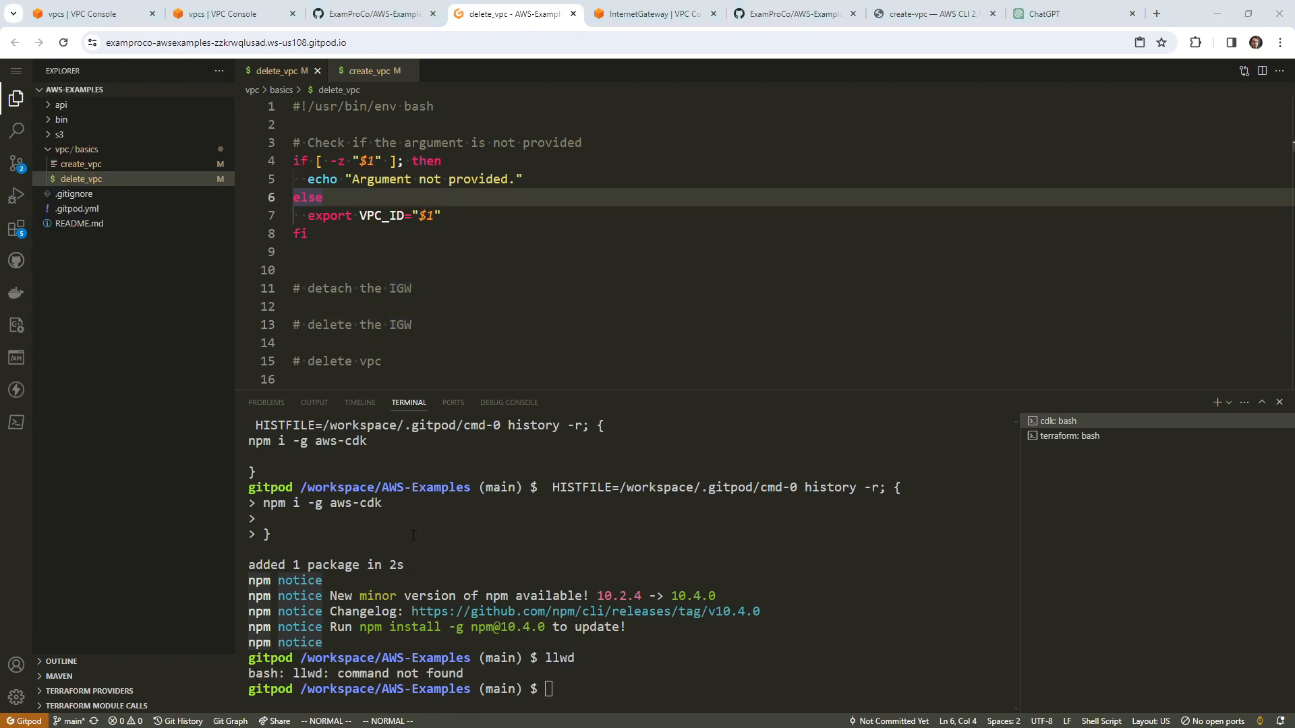
Step: Check the repository's git status in the cdk terminal and stage all changes with git add
{"action": "left_click", "coordinate": [695, 596]}
{"action": "type", "text": "git status"}
{"action": "key", "text": "Return"}
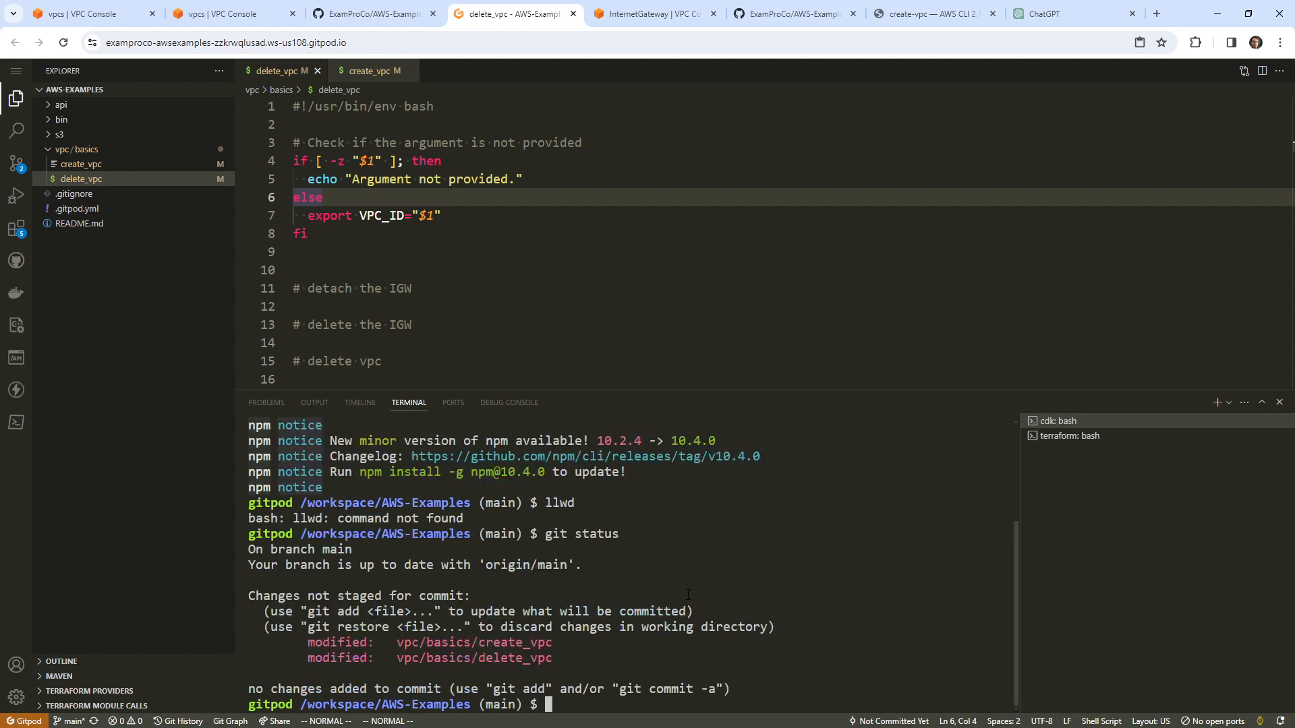
{"action": "type", "text": "git add ."}
{"action": "key", "text": "Return"}
{"action": "type", "text": "git commit"}
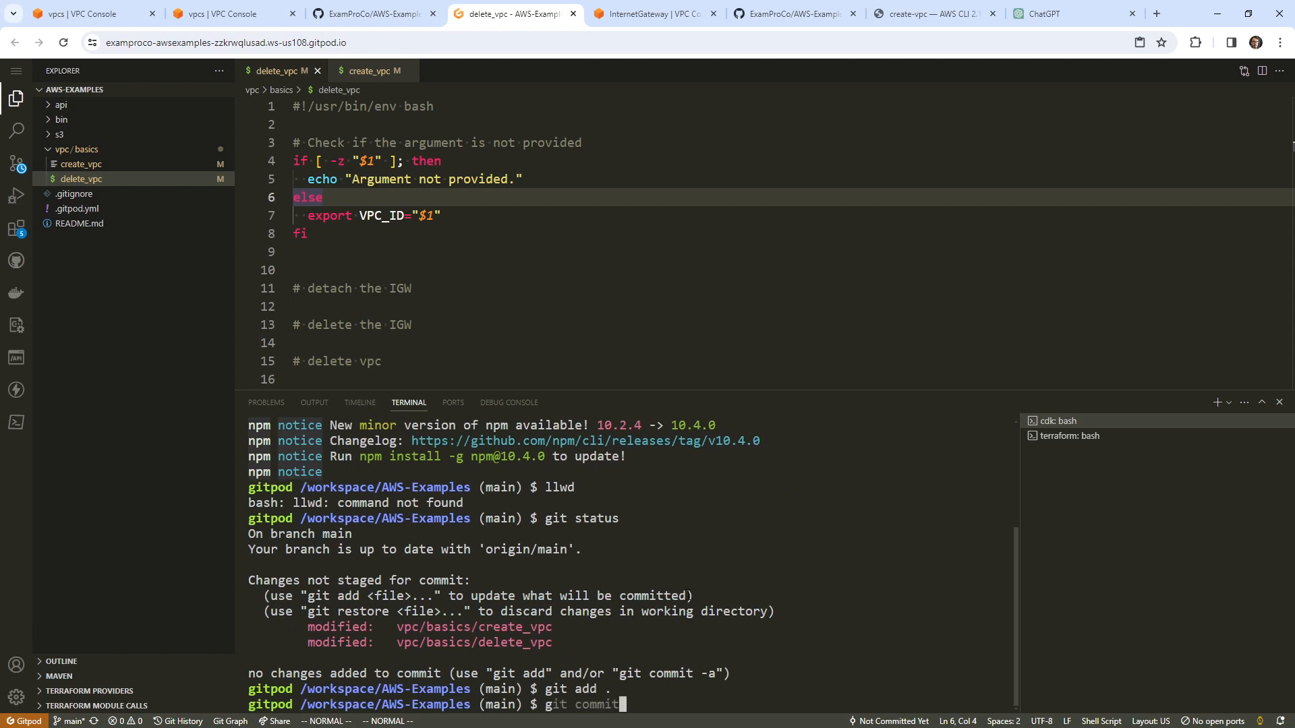
{"action": "key", "text": "BackSpace"}
{"action": "key", "text": "BackSpace"}
{"action": "key", "text": "BackSpace"}
{"action": "key", "text": "BackSpace"}
{"action": "key", "text": "BackSpace"}
{"action": "key", "text": "BackSpace"}
{"action": "key", "text": "BackSpace"}
{"action": "key", "text": "BackSpace"}
{"action": "key", "text": "BackSpace"}
{"action": "key", "text": "BackSpace"}
Step: In a new terminal, commit the staged changes with the message 'add files' and push them to the remote
{"action": "left_click", "coordinate": [1217, 402]}
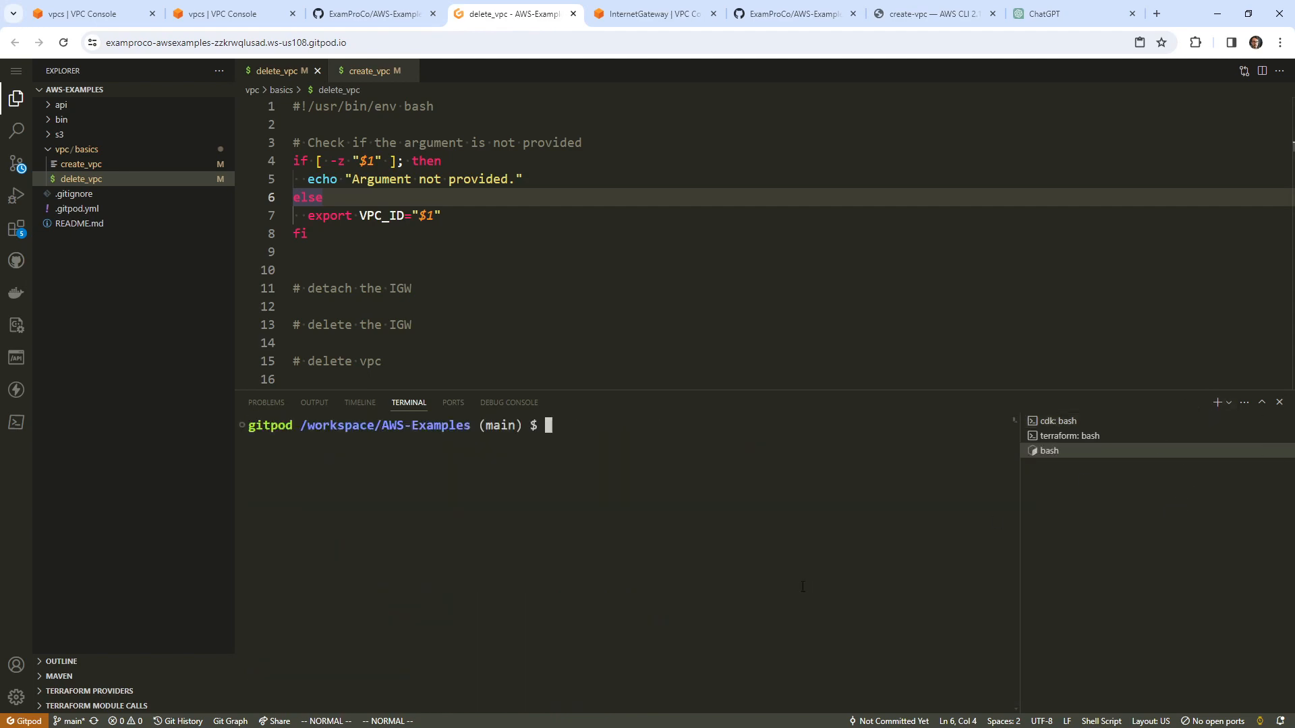
{"action": "type", "text": "git commit -m 'add files'"}
{"action": "key", "text": "Return"}
{"action": "type", "text": "git push"}
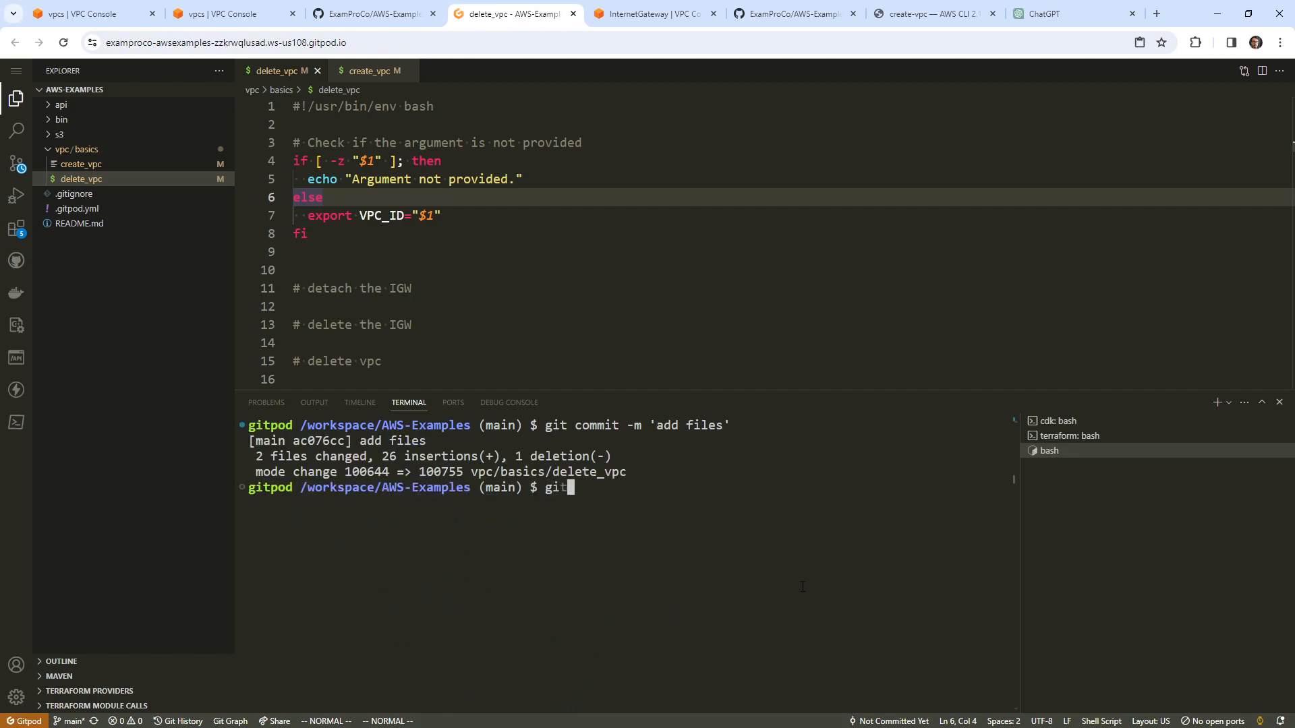
{"action": "key", "text": "Return"}
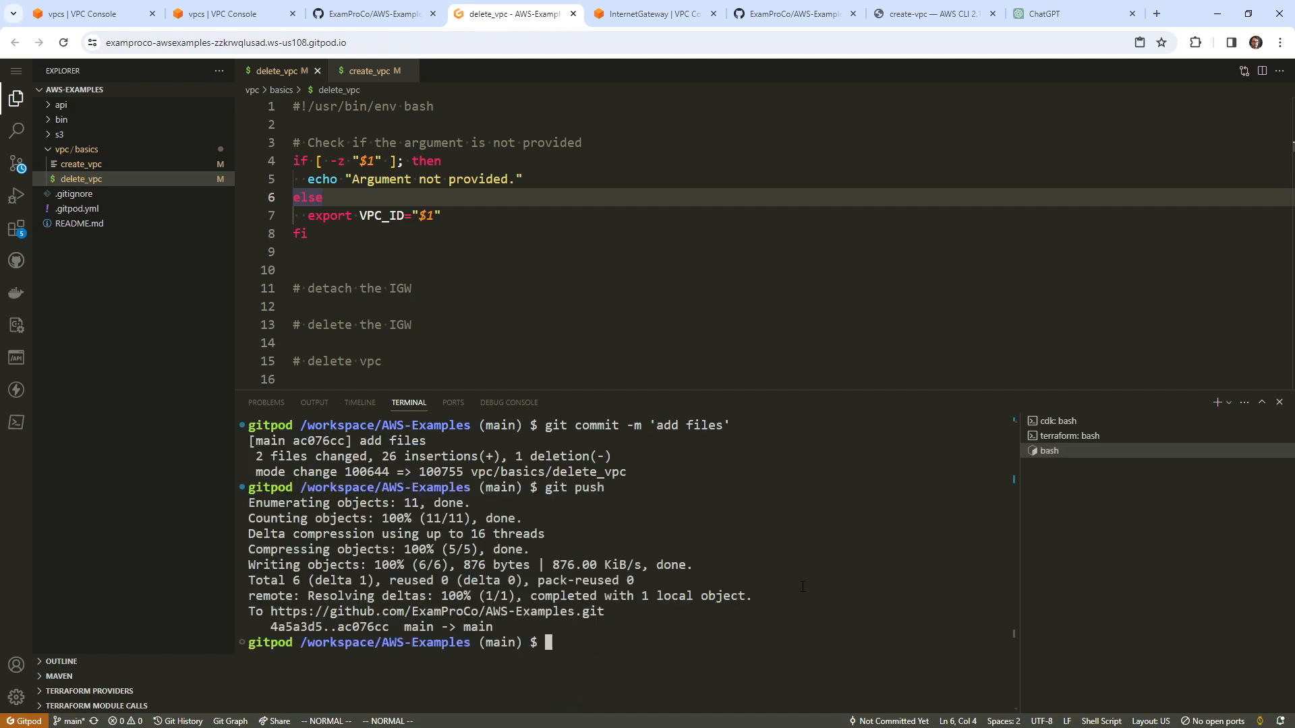
{"action": "left_click", "coordinate": [16, 164]}
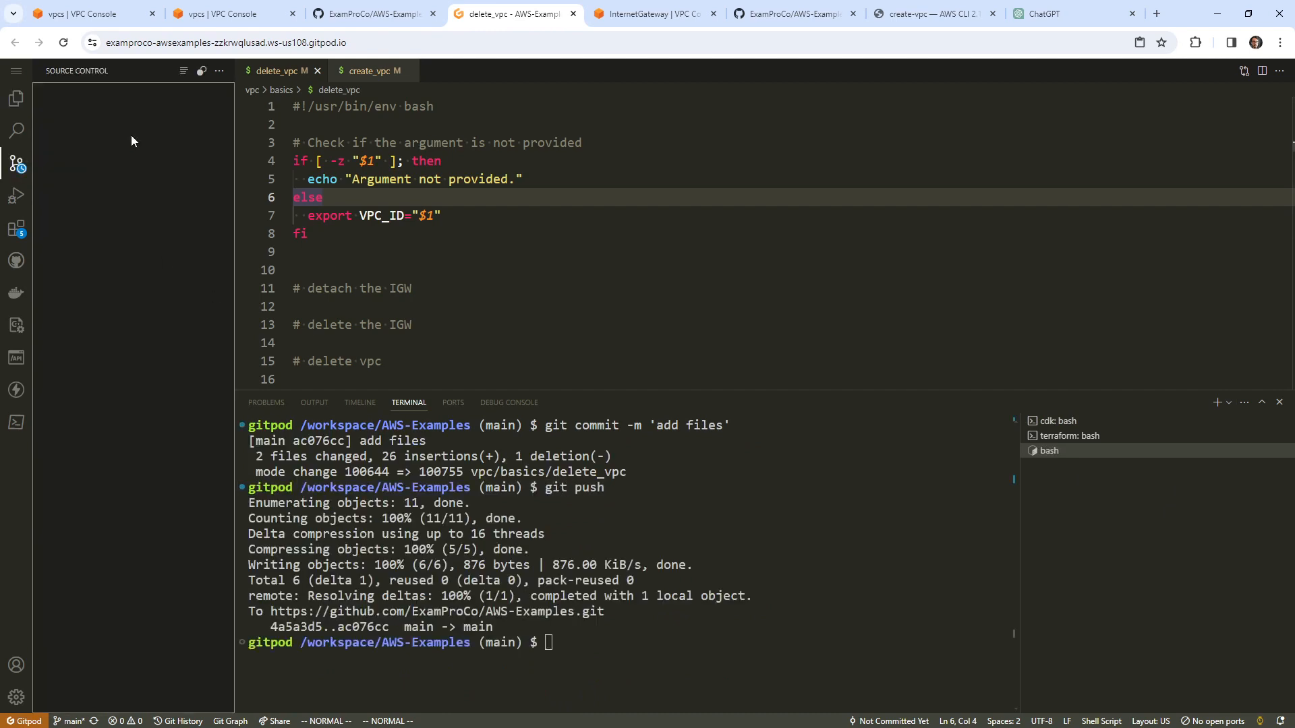
{"action": "left_click", "coordinate": [16, 71]}
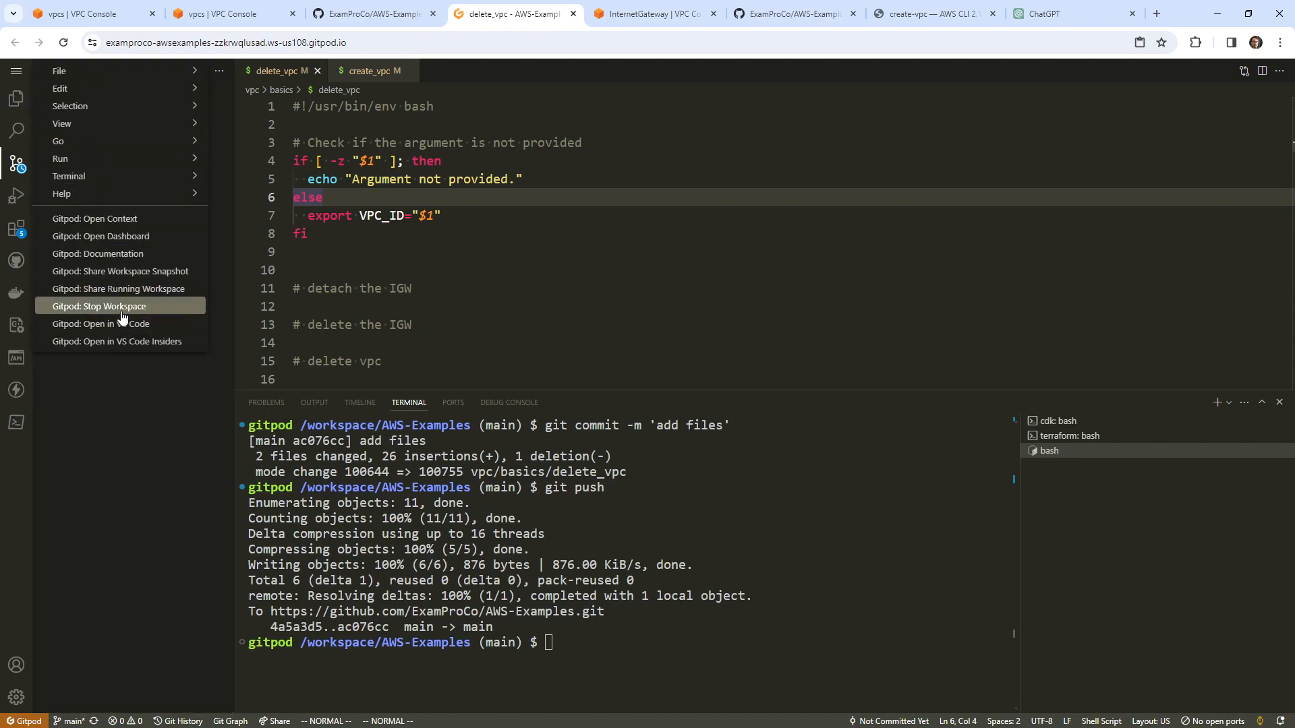
{"action": "key", "text": "Escape"}
Step: Switch to the AWS-Examples repository on GitHub and create a codespace on the main branch
{"action": "left_click", "coordinate": [375, 14]}
{"action": "left_click", "coordinate": [720, 202]}
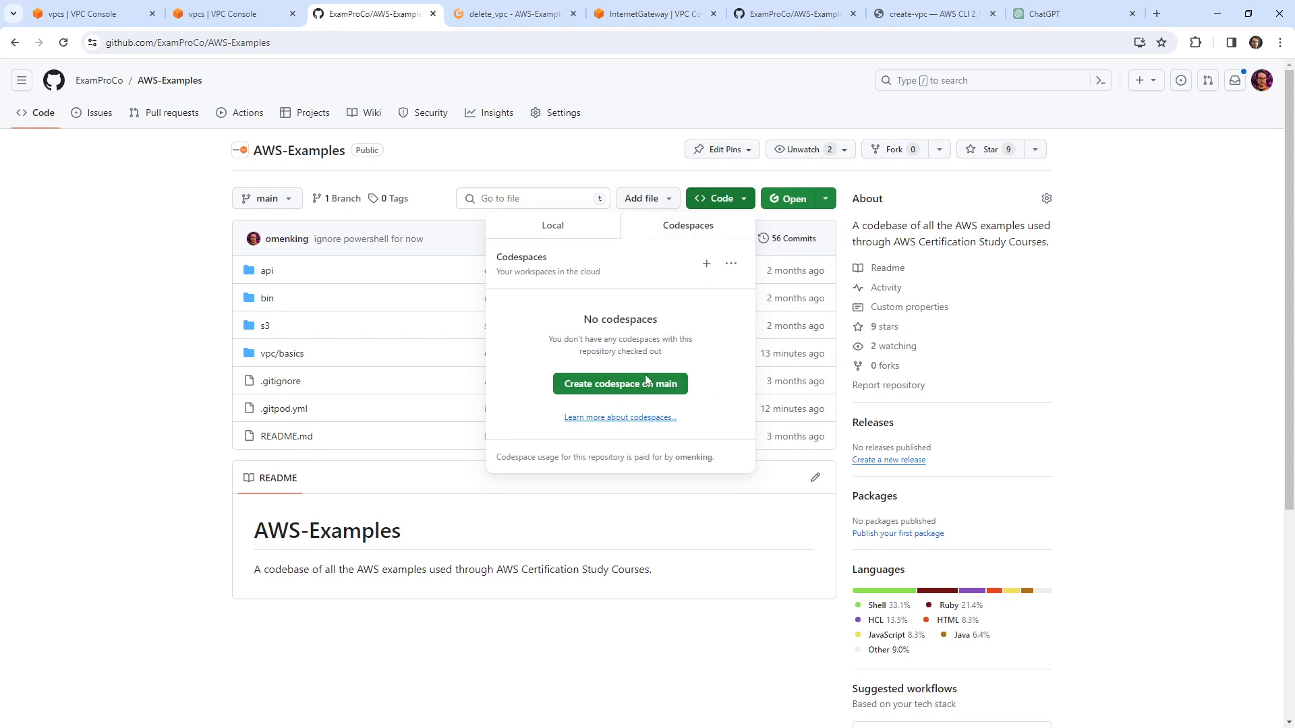
{"action": "left_click", "coordinate": [665, 385]}
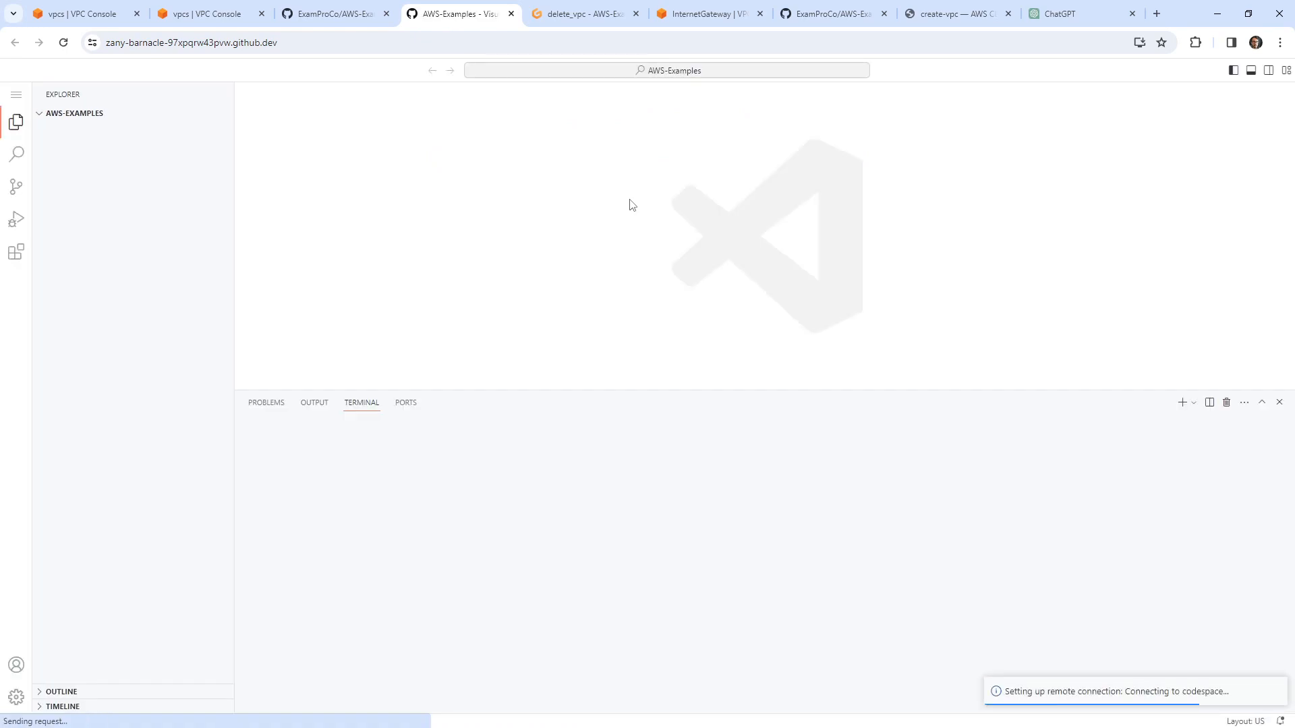
Step: Apply the GitHub Dark color theme to the codespace, and enlarge and clear the terminal area
{"action": "left_click", "coordinate": [16, 696]}
{"action": "mouse_move", "coordinate": [196, 545]}
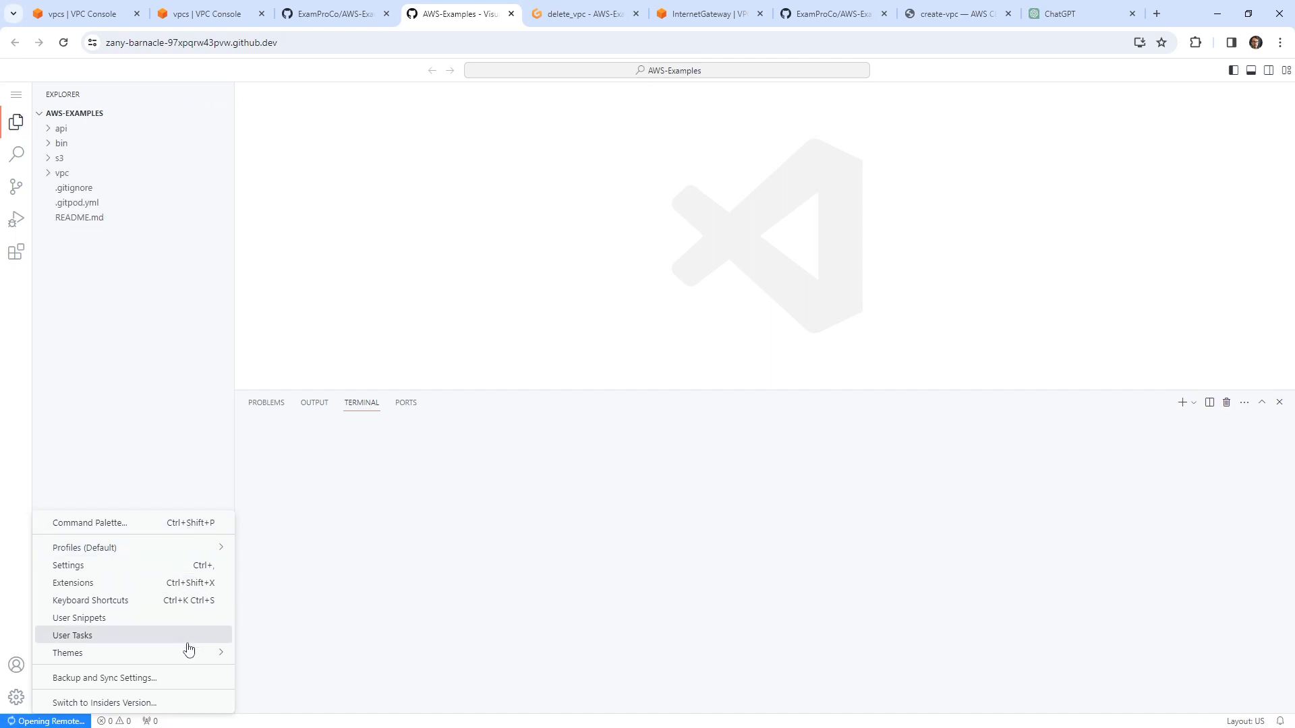
{"action": "mouse_move", "coordinate": [190, 661]}
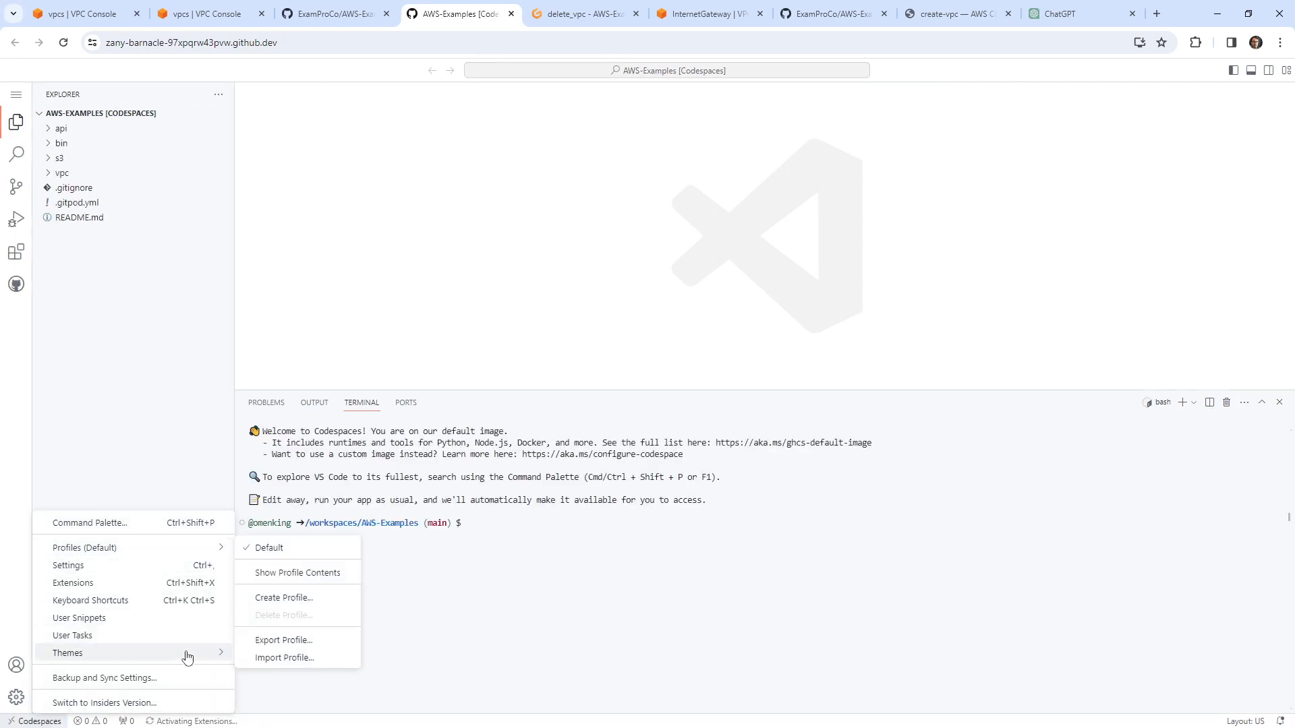
{"action": "left_click", "coordinate": [263, 653]}
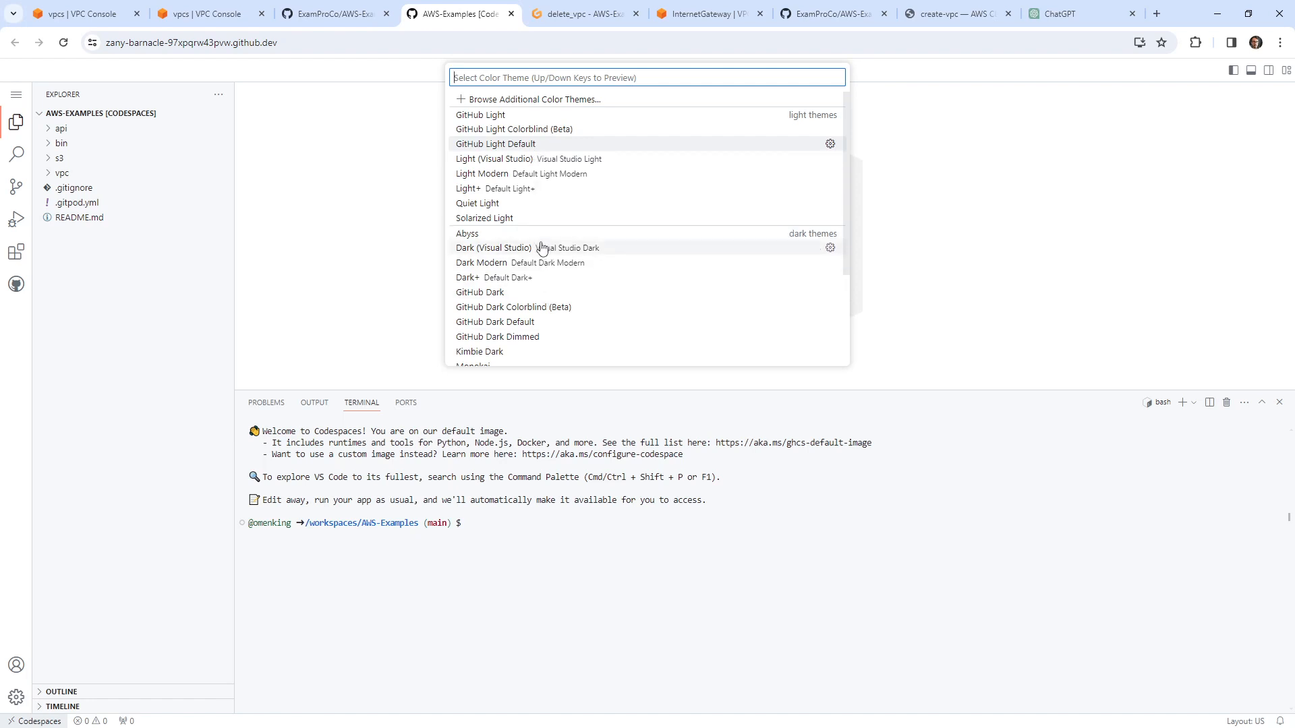
{"action": "left_click", "coordinate": [520, 292]}
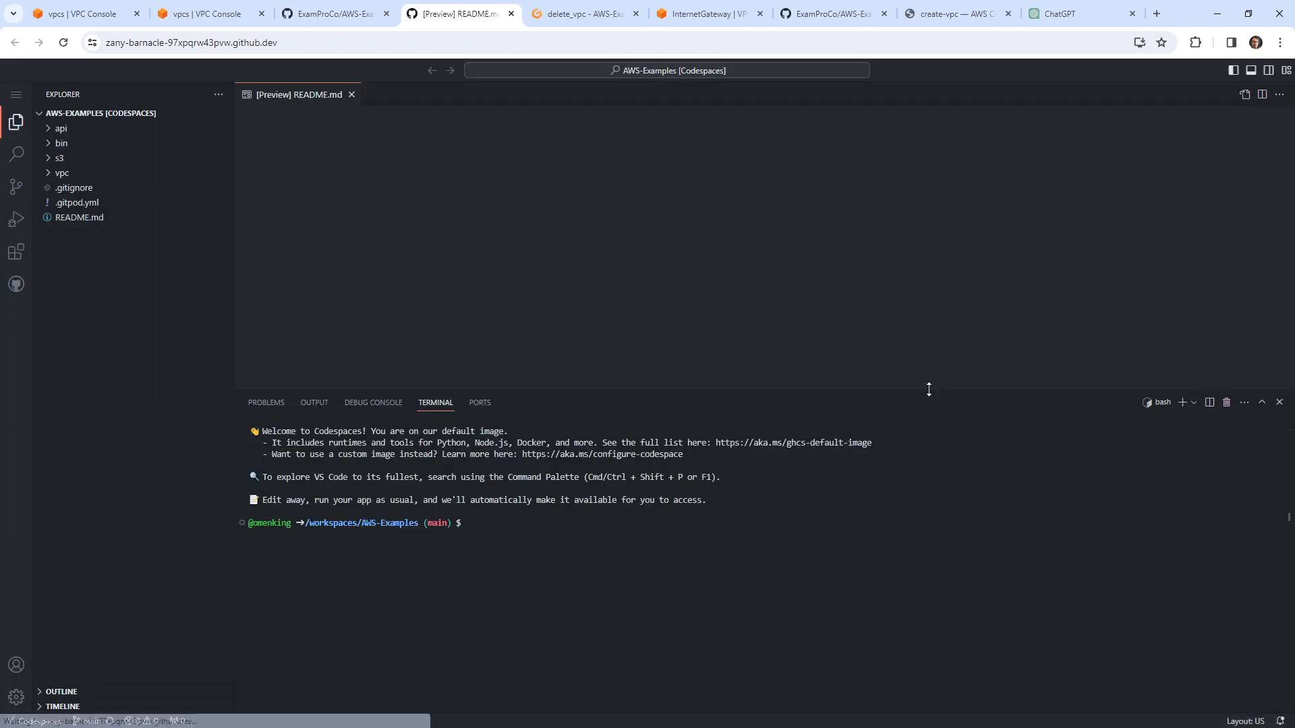
{"action": "left_click_drag", "start_coordinate": [928, 388], "coordinate": [885, 350]}
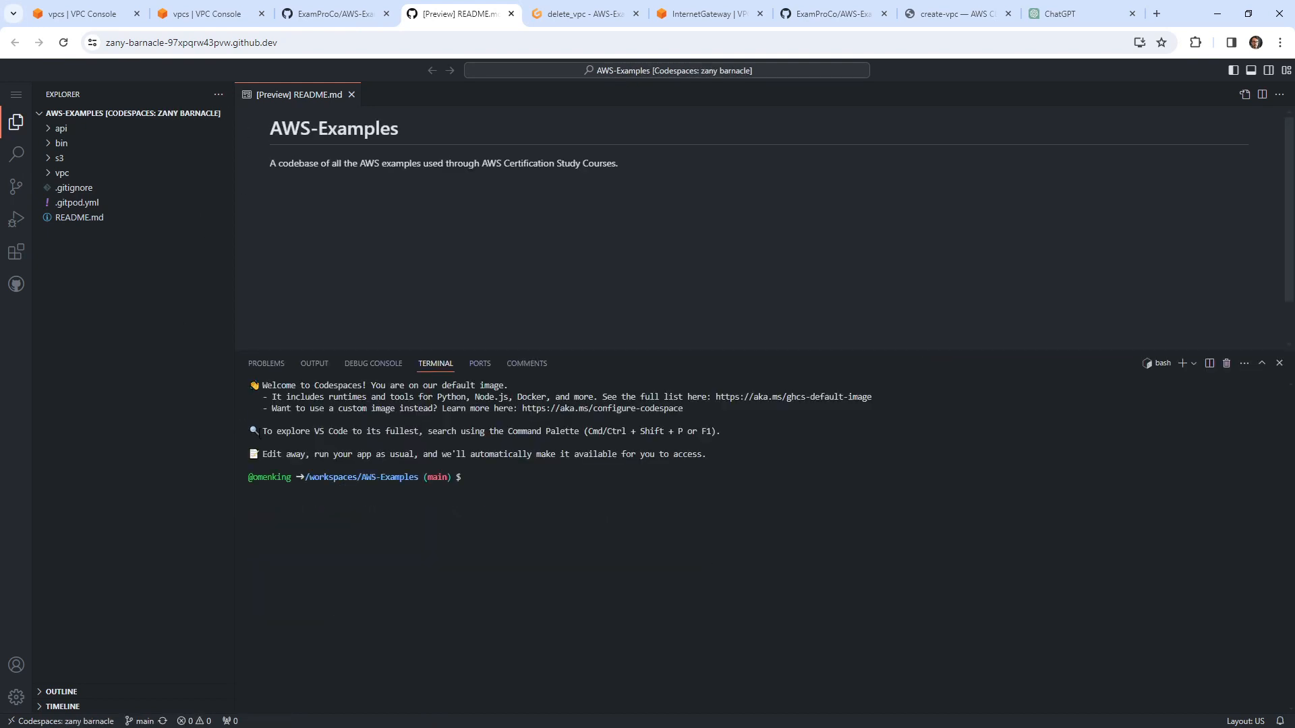
{"action": "key", "text": "ctrl+l"}
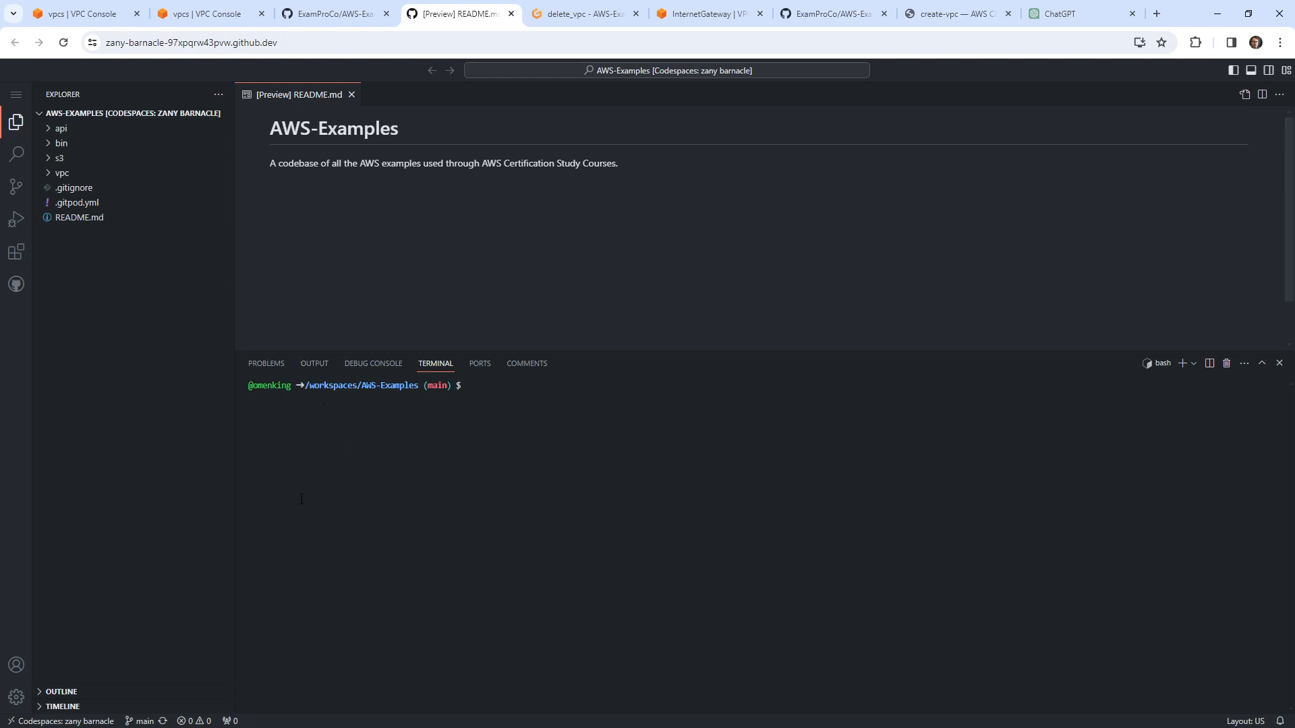
Step: Run the Codespaces command for adding dev container configuration files and choose to create a new configuration
{"action": "left_click", "coordinate": [15, 697]}
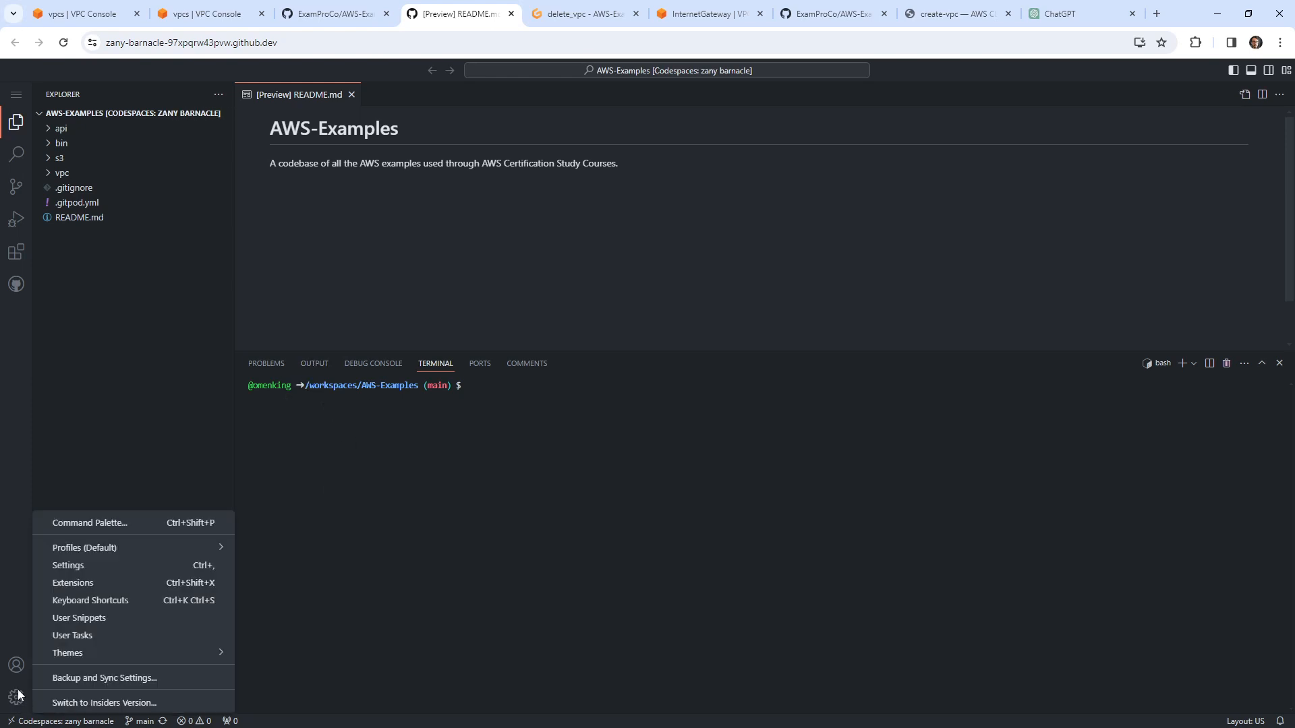
{"action": "left_click", "coordinate": [98, 524]}
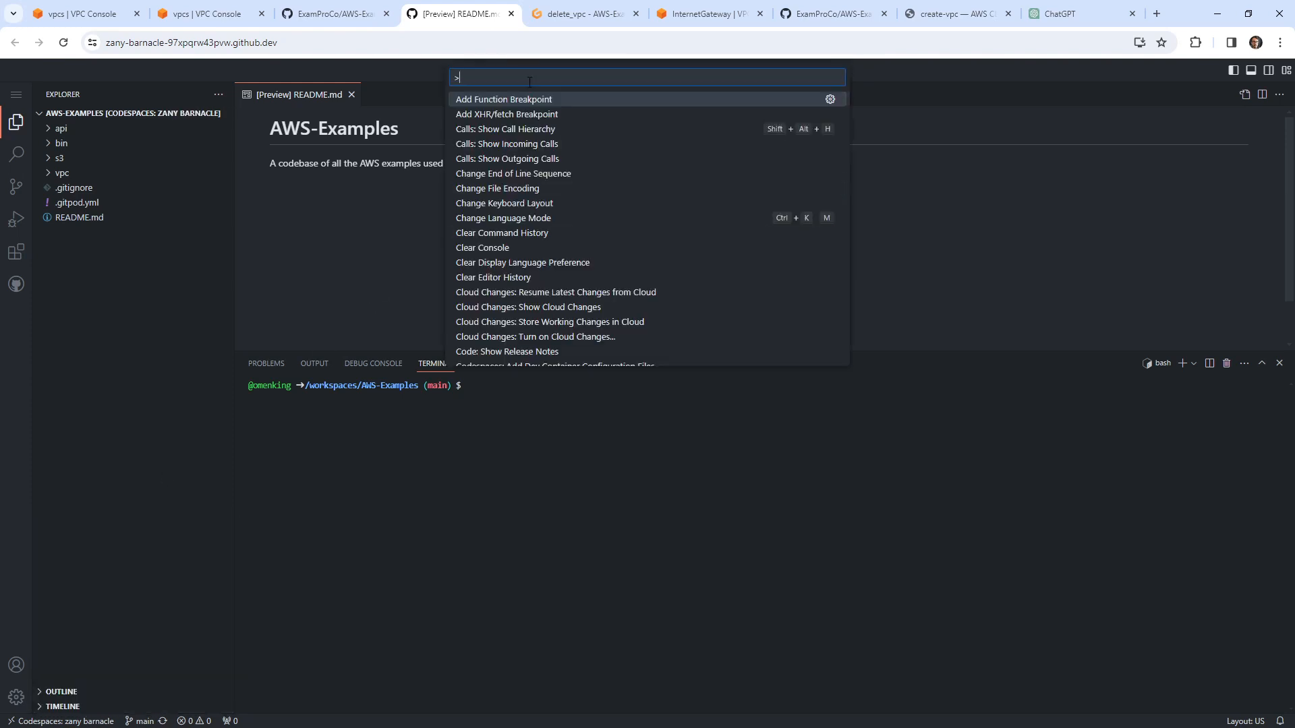
{"action": "type", "text": "devcontain"}
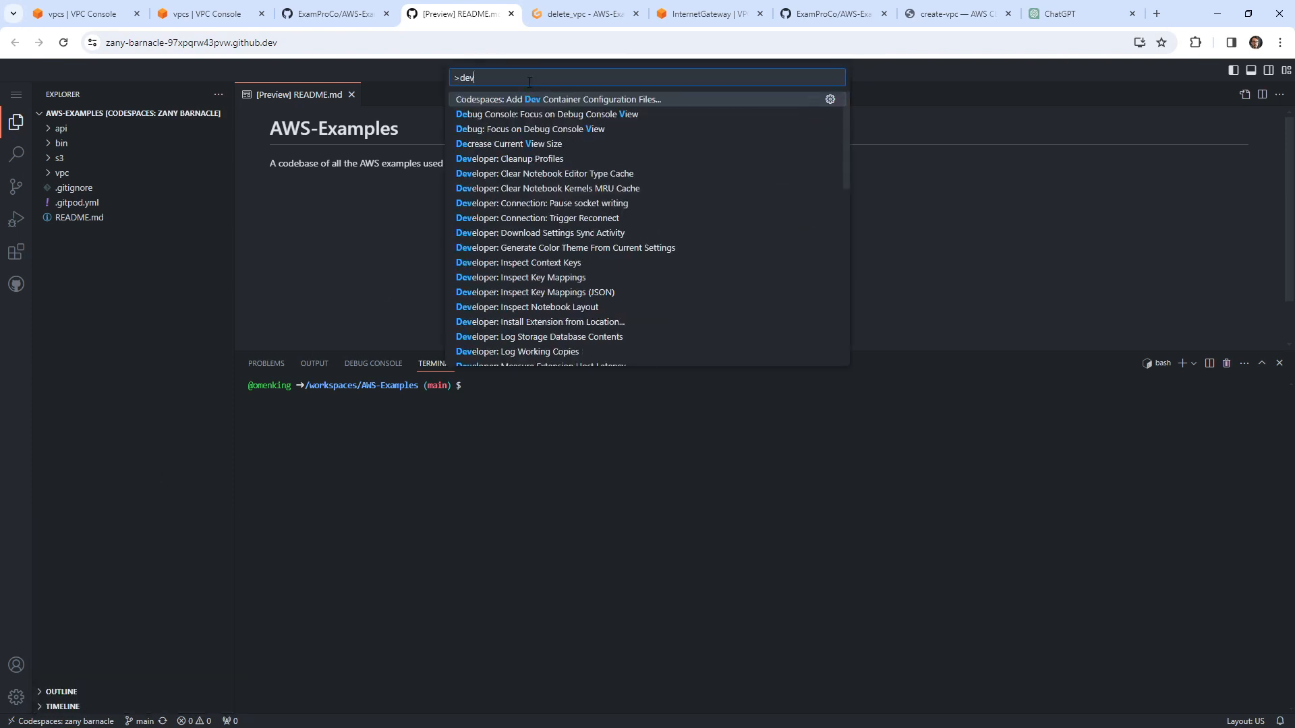
{"action": "left_click", "coordinate": [559, 101]}
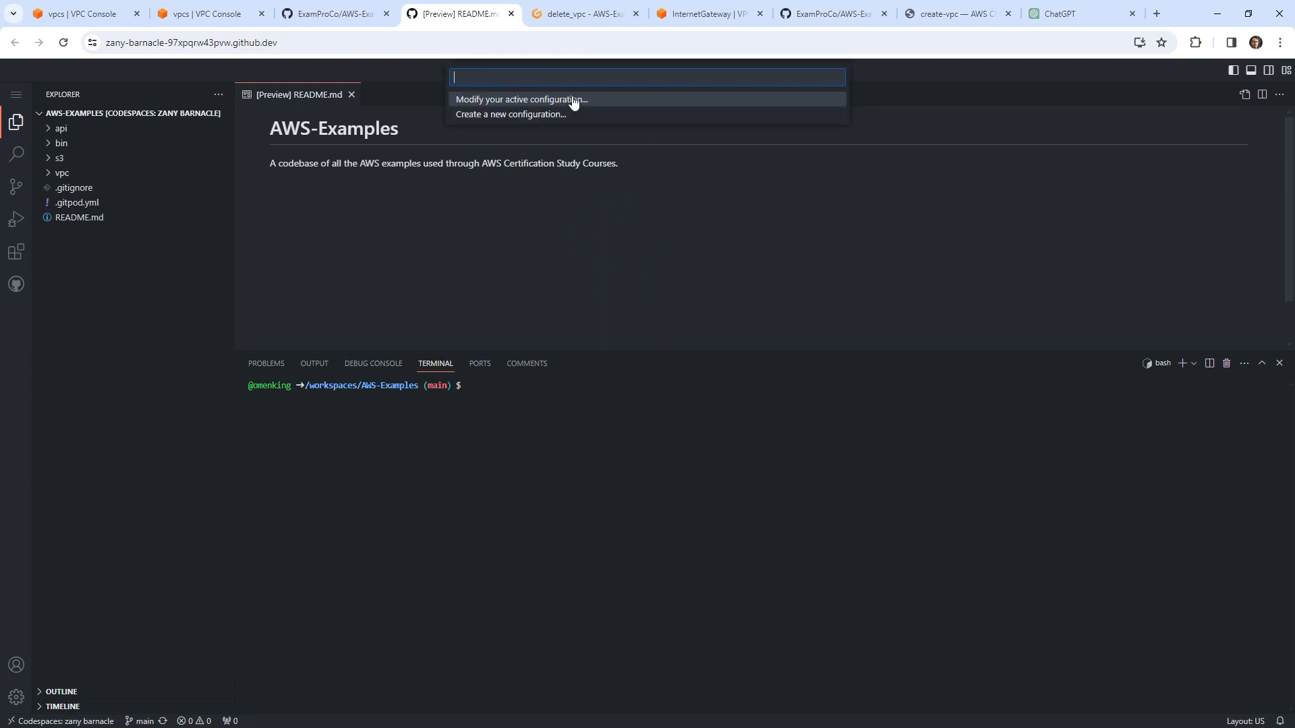
{"action": "left_click", "coordinate": [566, 116]}
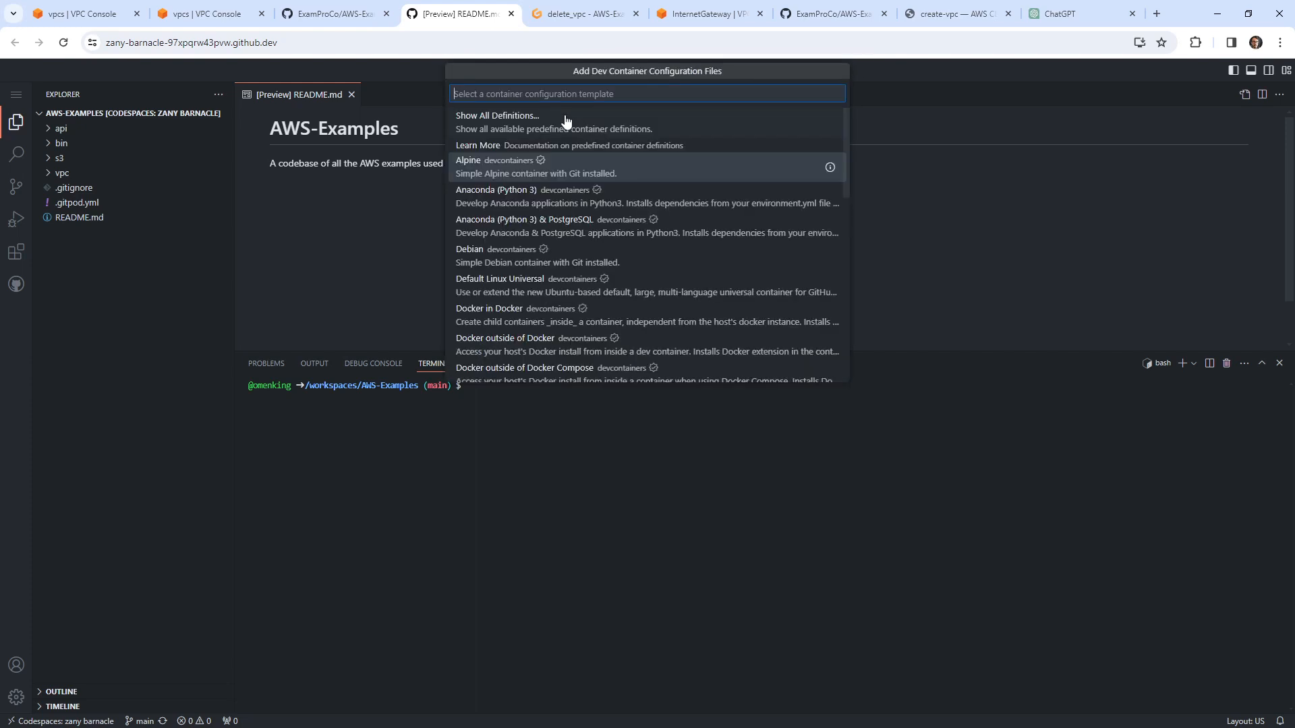
Step: Look through the available container configuration templates and search them for aws
{"action": "scroll", "coordinate": [653, 197], "scroll_direction": "down", "scroll_amount": 5}
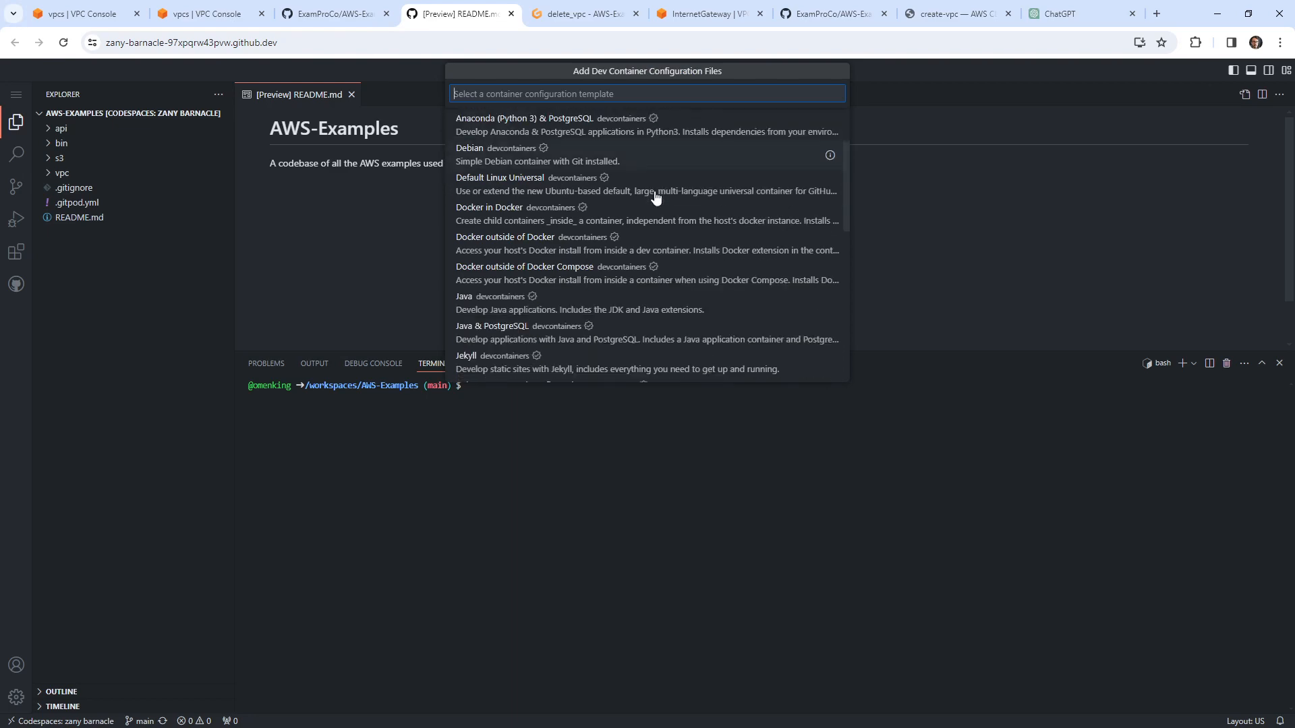
{"action": "scroll", "coordinate": [655, 196], "scroll_direction": "down", "scroll_amount": 10}
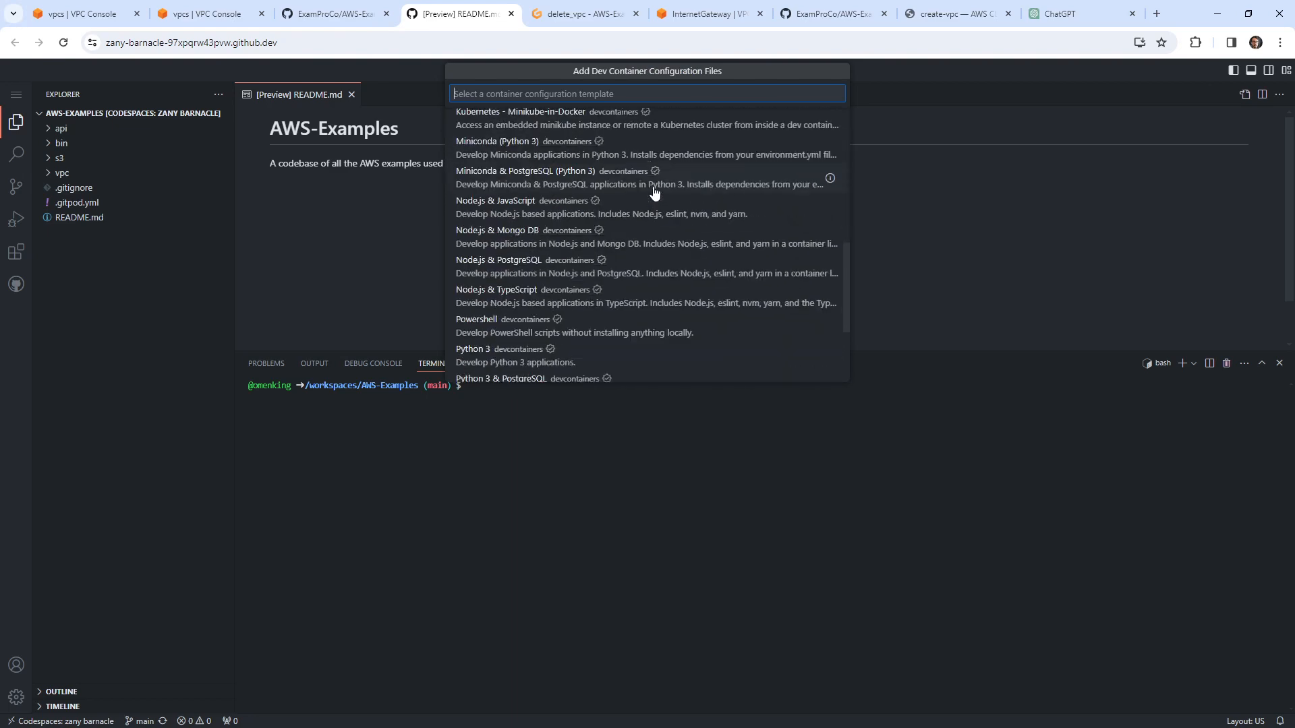
{"action": "scroll", "coordinate": [652, 193], "scroll_direction": "up", "scroll_amount": 12}
{"action": "scroll", "coordinate": [653, 192], "scroll_direction": "up", "scroll_amount": 3}
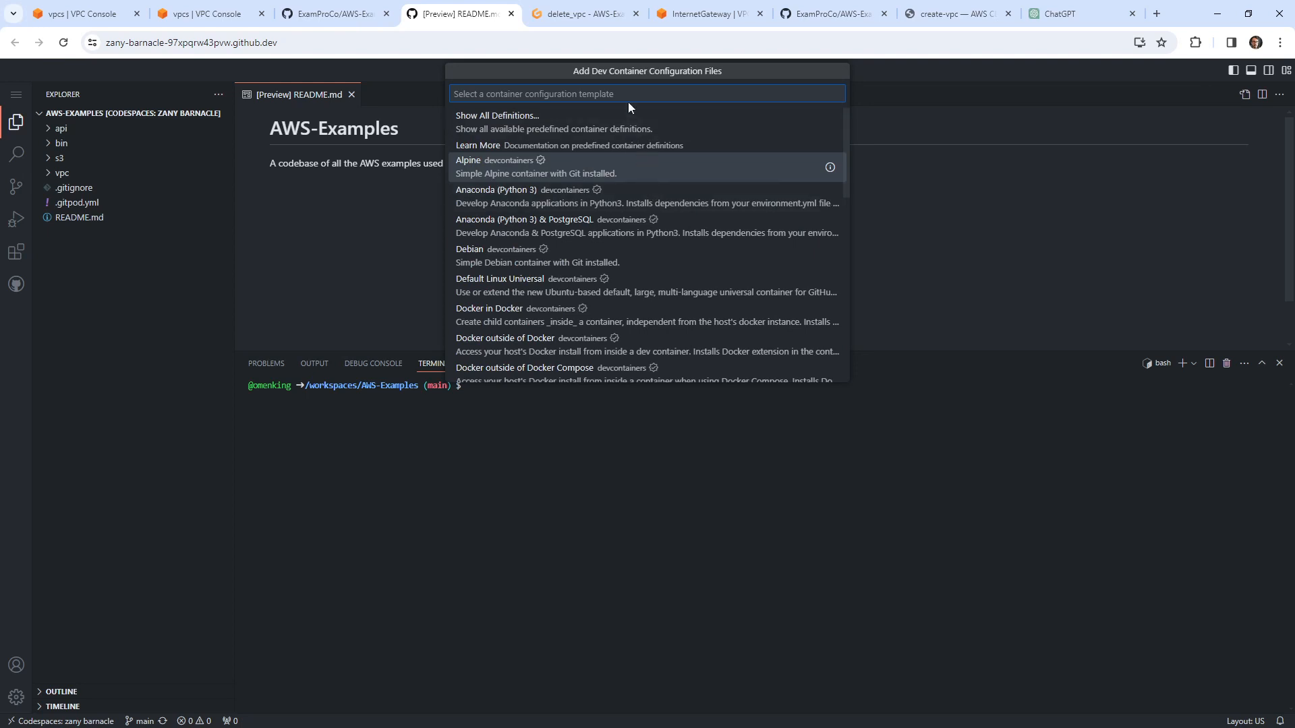
{"action": "type", "text": "aws"}
{"action": "key", "text": "BackSpace"}
{"action": "key", "text": "BackSpace"}
{"action": "key", "text": "BackSpace"}
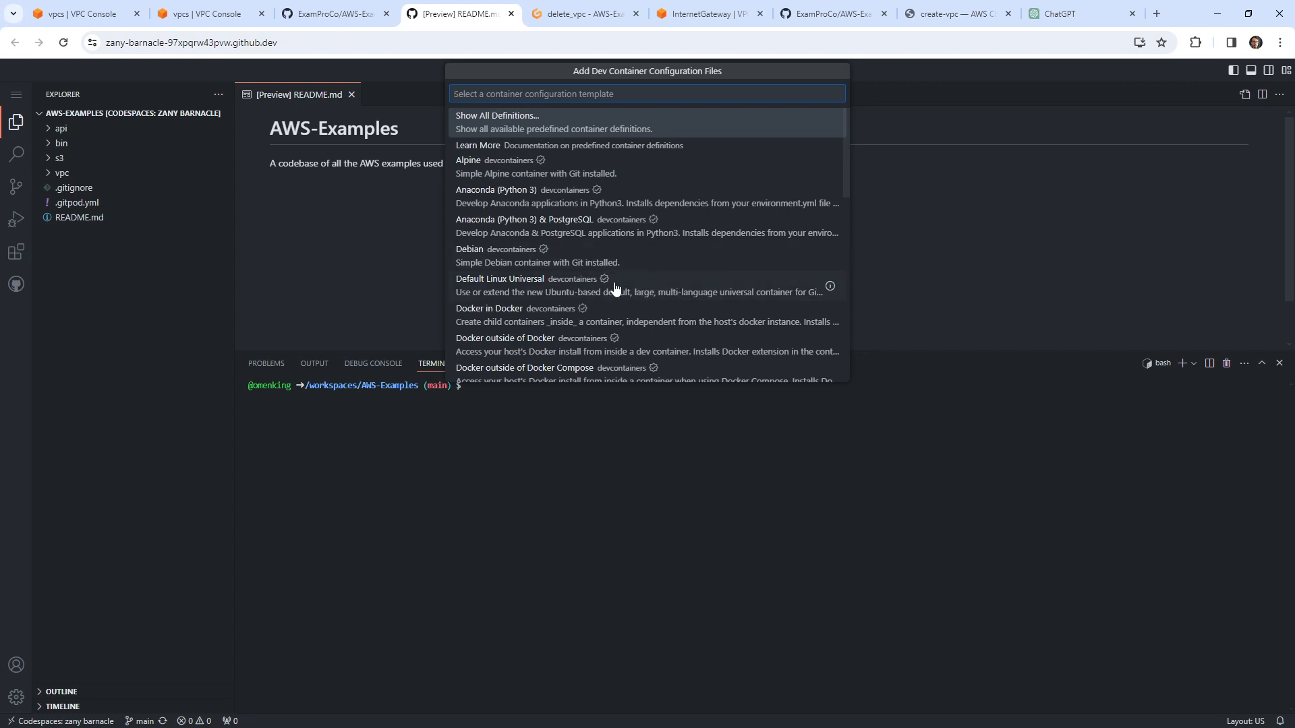
Step: Generate the dev container configuration from the Default Linux Universal template with the devcontainers AWS CLI feature added
{"action": "left_click", "coordinate": [506, 290]}
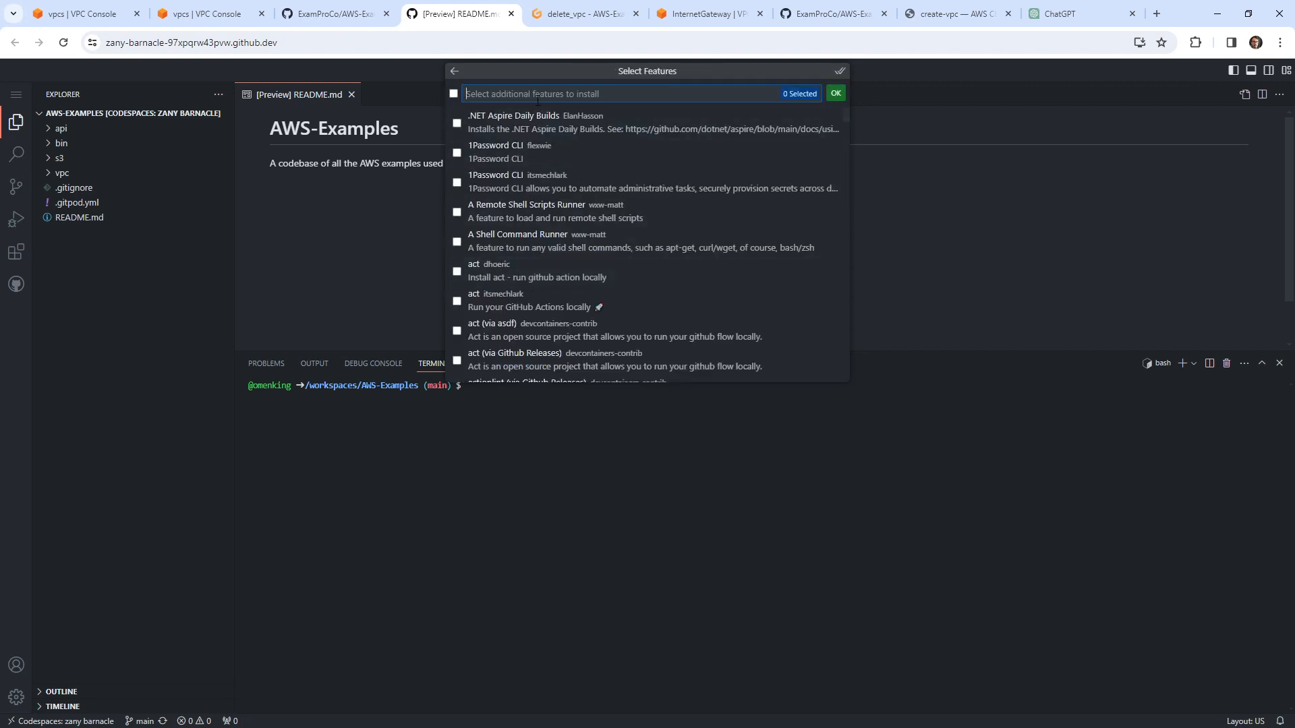
{"action": "type", "text": "aws cli"}
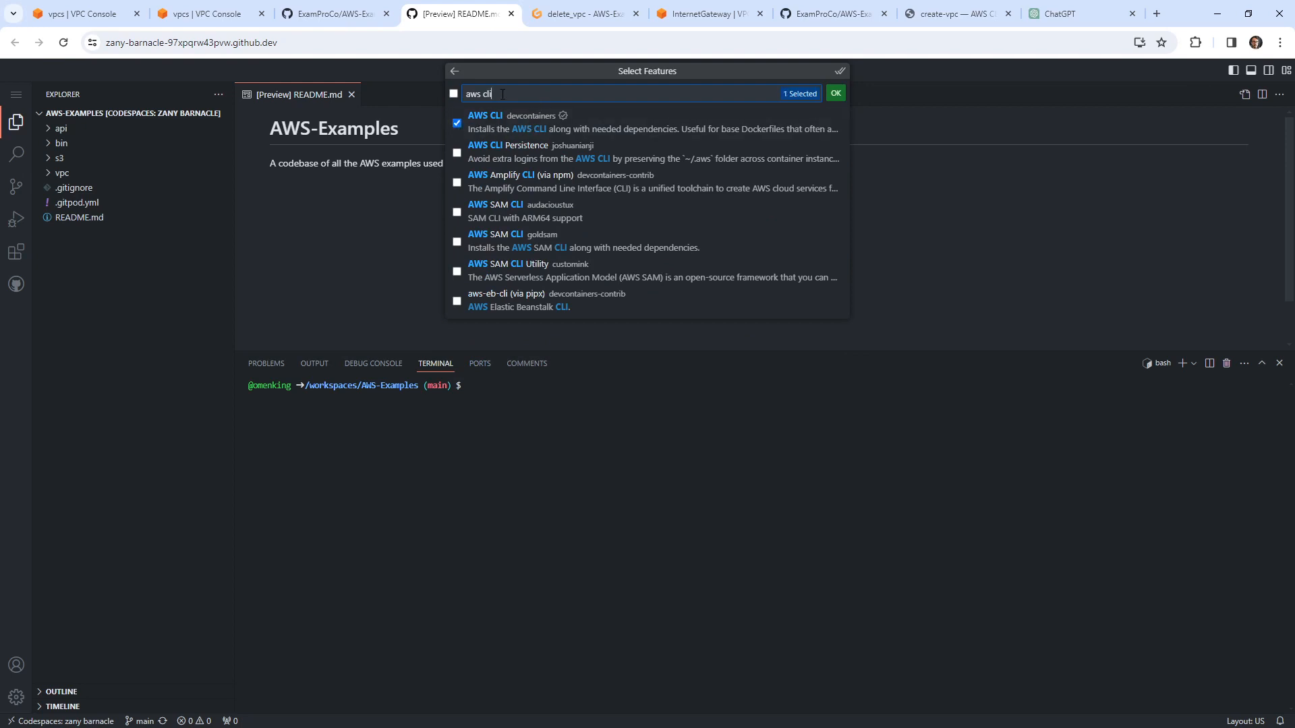
{"action": "left_click", "coordinate": [838, 93]}
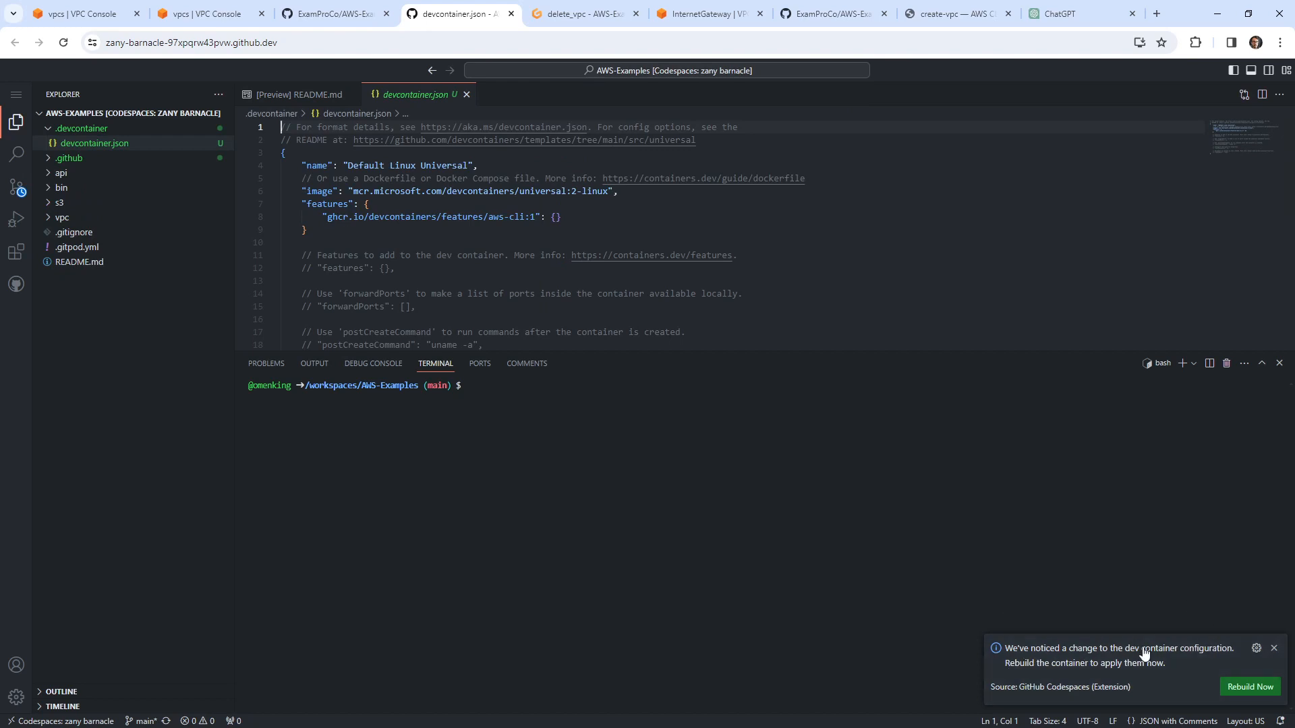
Step: Rebuild the codespace container to apply the new dev container configuration, and confirm the rebuild
{"action": "left_click", "coordinate": [16, 697]}
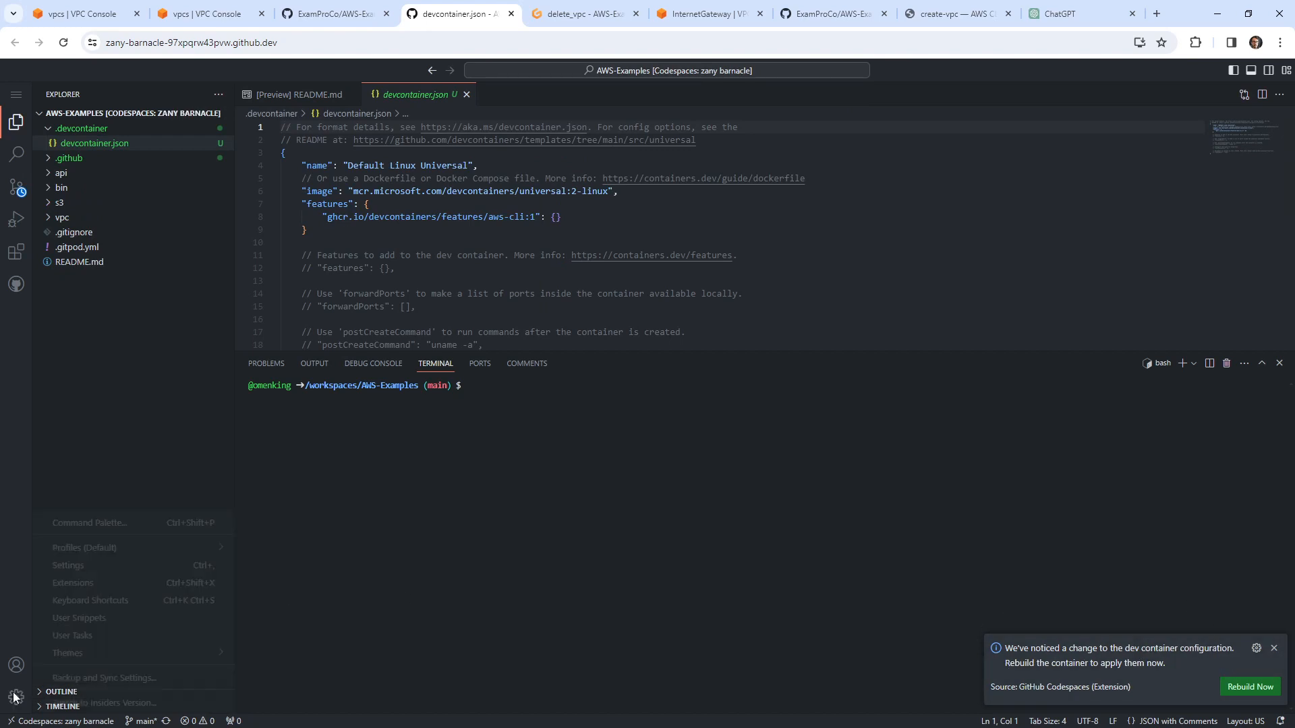
{"action": "left_click", "coordinate": [126, 526]}
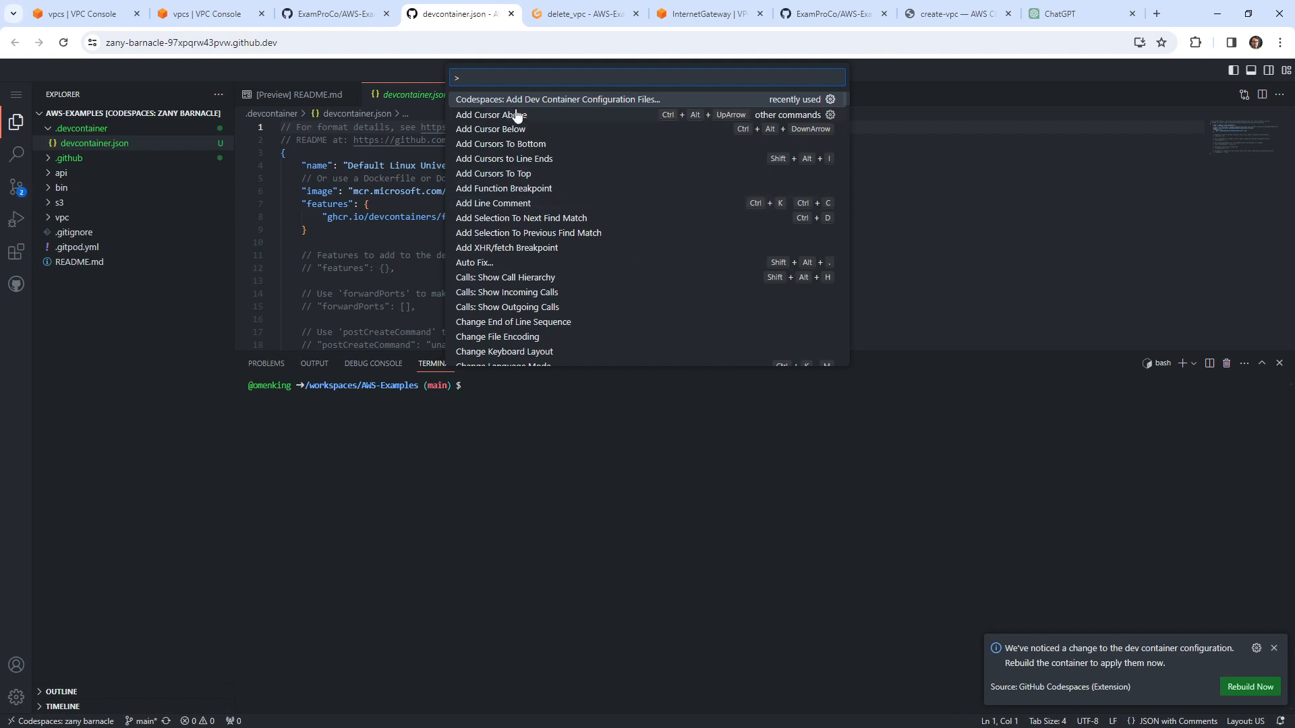
{"action": "type", "text": "build"}
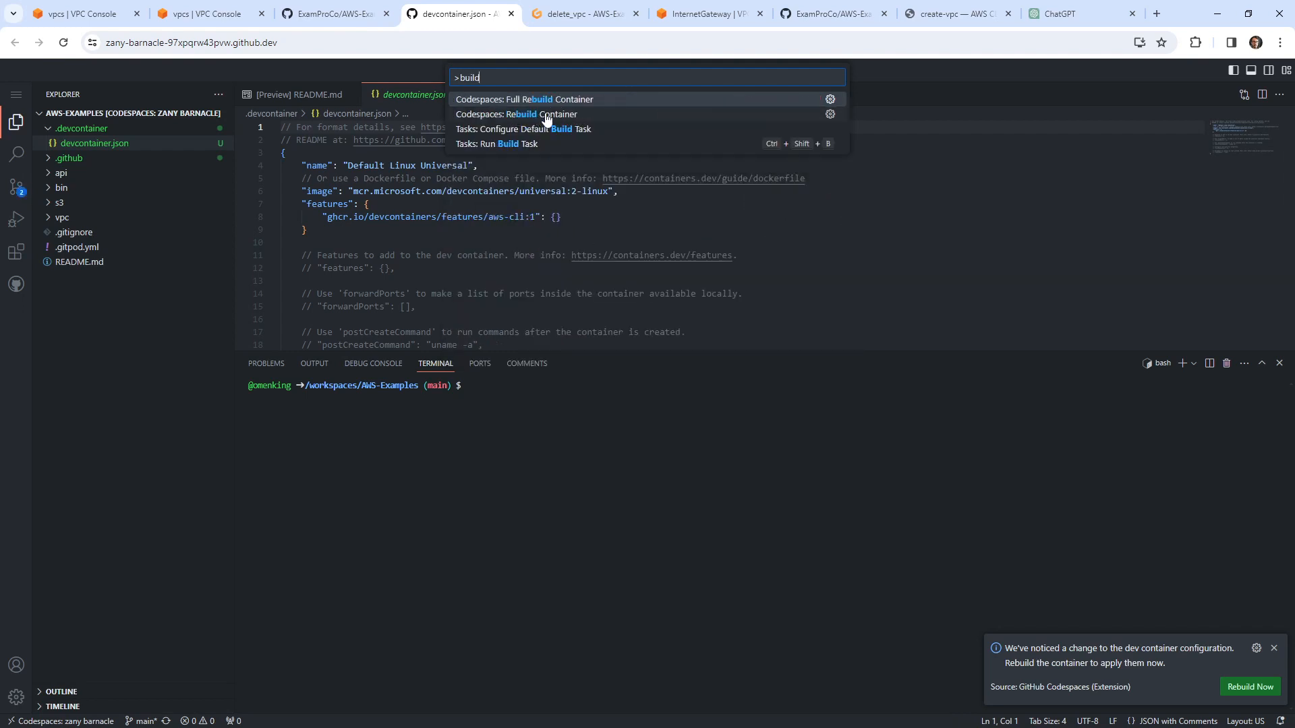
{"action": "left_click", "coordinate": [550, 115]}
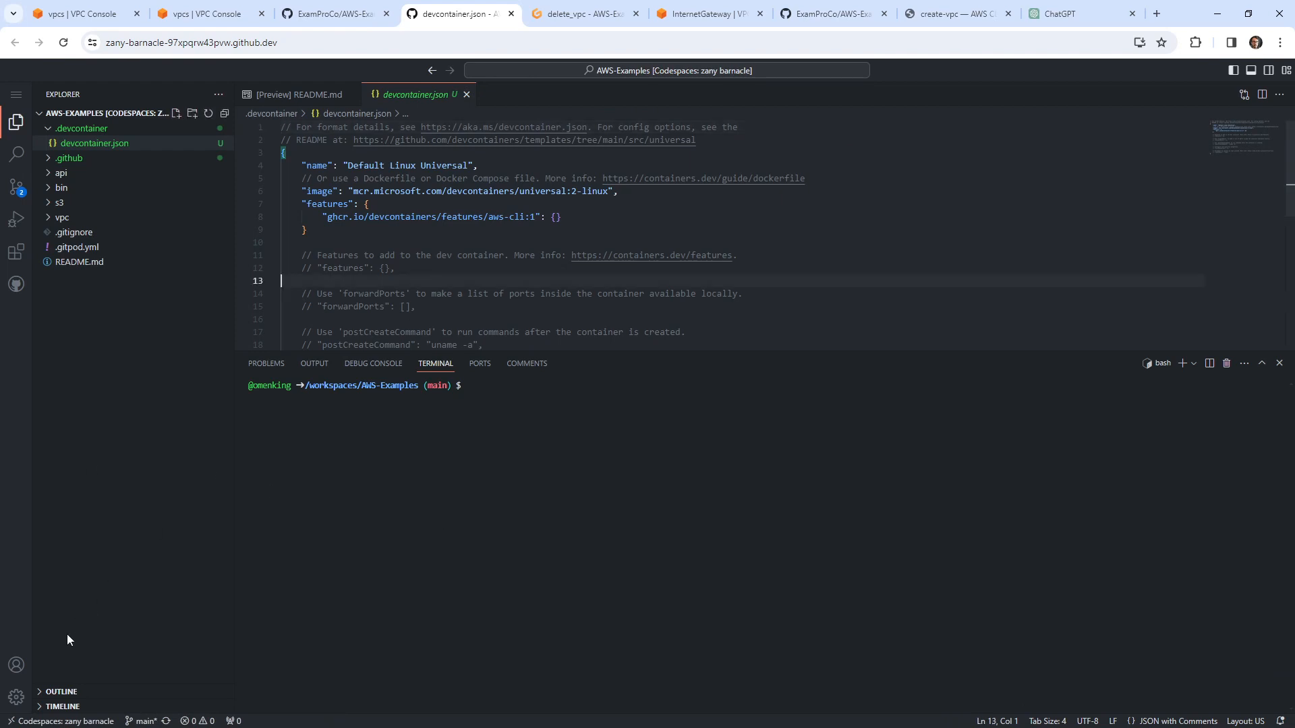
{"action": "left_click", "coordinate": [17, 697]}
{"action": "left_click", "coordinate": [148, 523]}
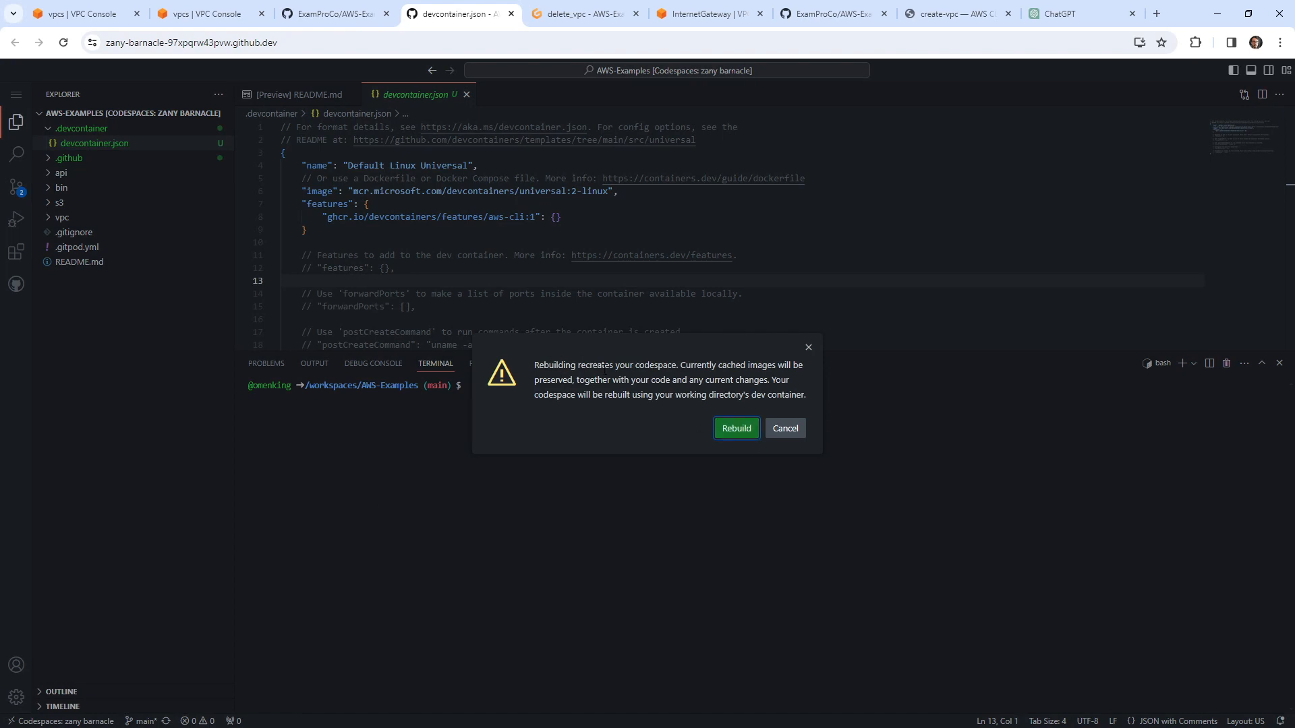
{"action": "left_click", "coordinate": [727, 432]}
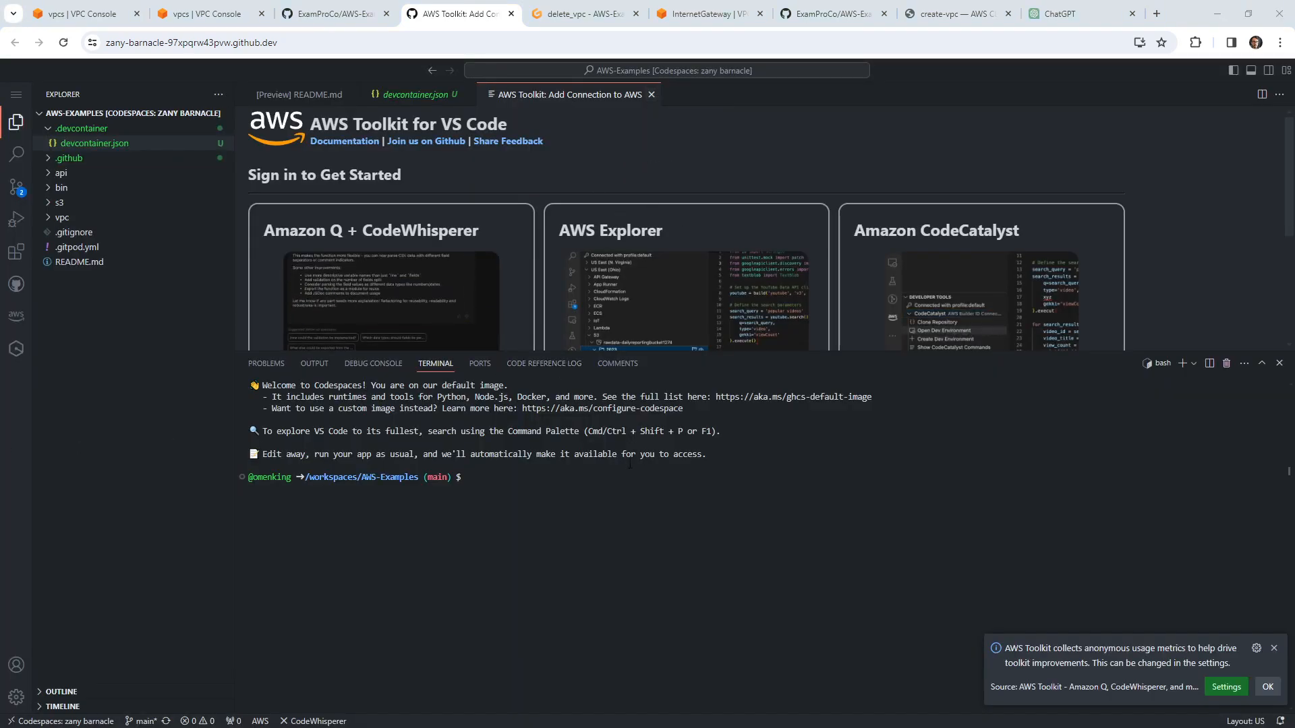
Step: Run aws in the codespace terminal to check for the AWS CLI, and dismiss the AWS Toolkit usage metrics notification
{"action": "type", "text": "aws cl"}
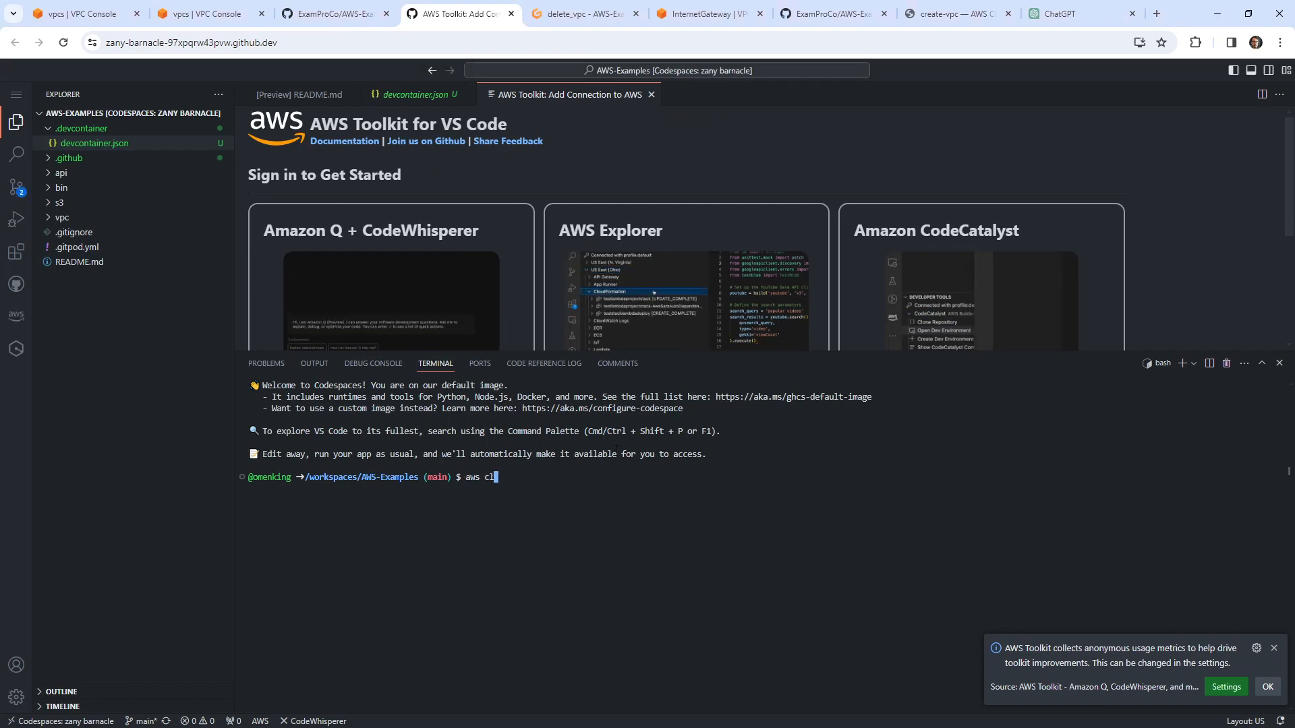
{"action": "type", "text": "i"}
{"action": "key", "text": "BackSpace"}
{"action": "key", "text": "BackSpace"}
{"action": "key", "text": "BackSpace"}
{"action": "key", "text": "Return"}
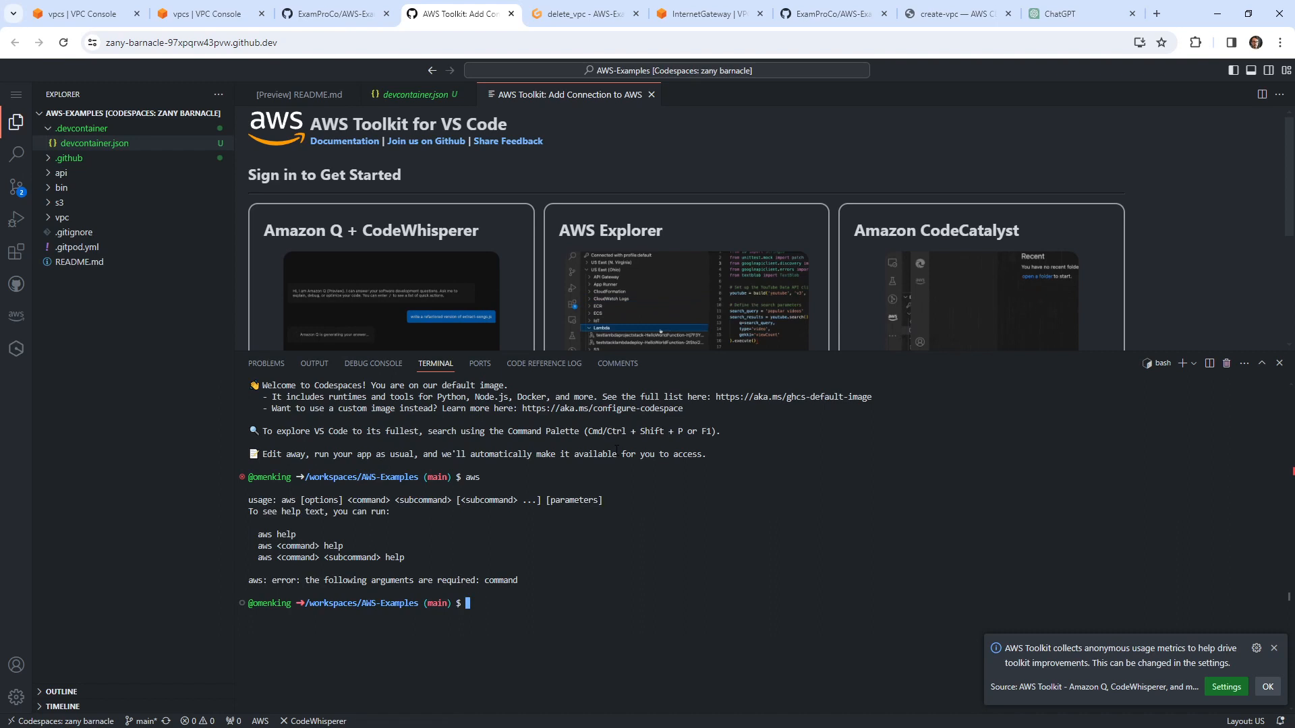
{"action": "left_click", "coordinate": [1022, 661]}
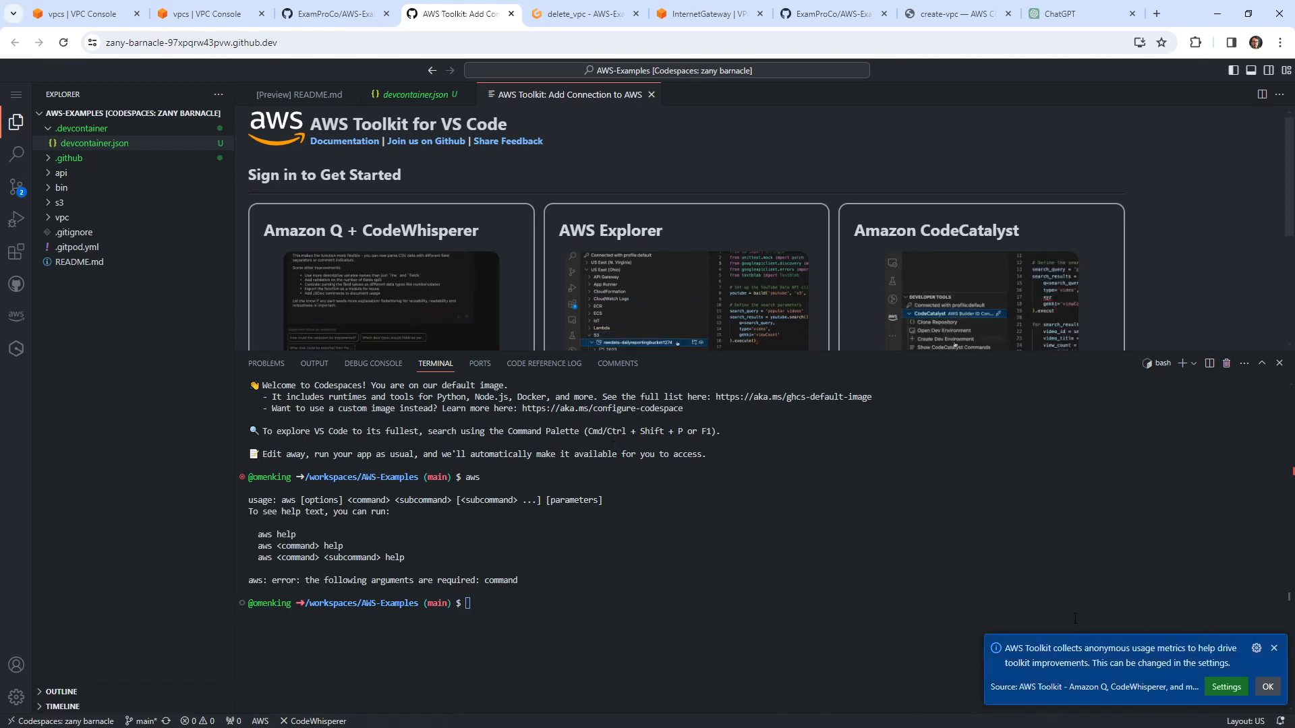
{"action": "left_click", "coordinate": [1274, 649]}
Step: Switch to the AWS Management Console, open its home page in a new browser tab, and search for iam to open the IAM service
{"action": "left_click", "coordinate": [81, 14]}
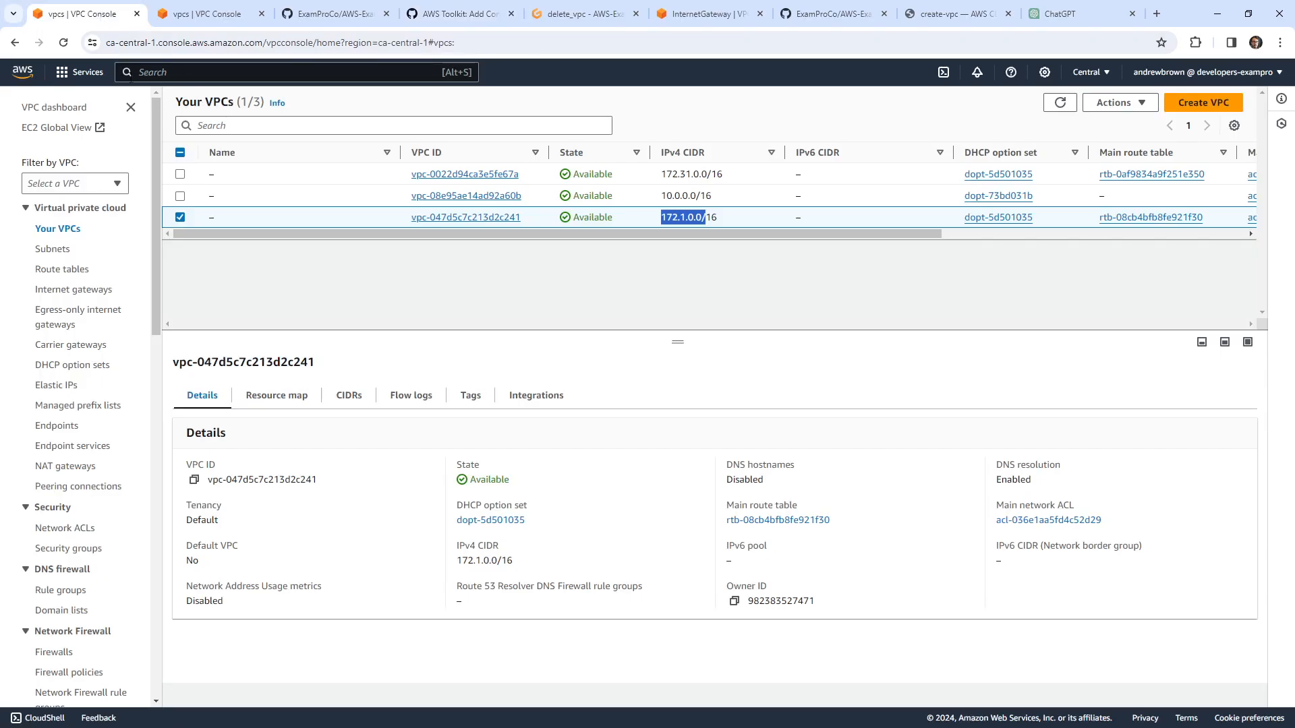
{"action": "right_click", "coordinate": [22, 73]}
{"action": "left_click", "coordinate": [67, 85]}
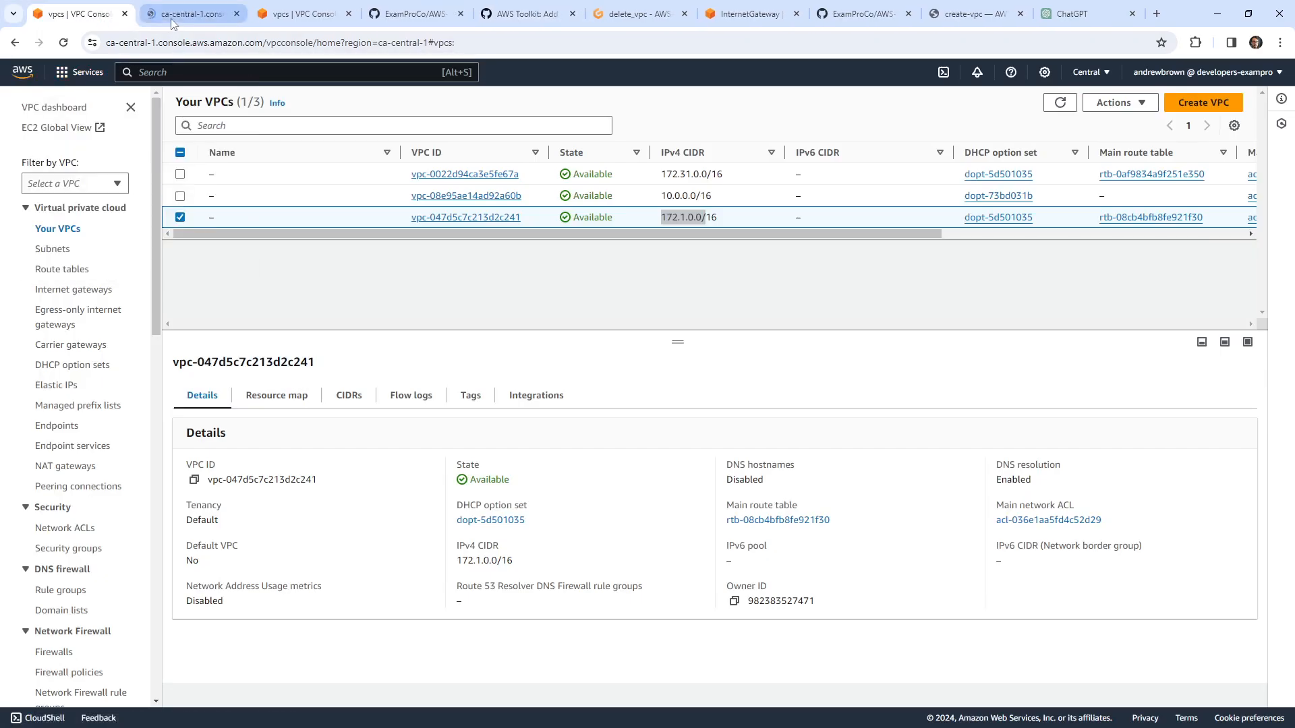
{"action": "left_click", "coordinate": [172, 19]}
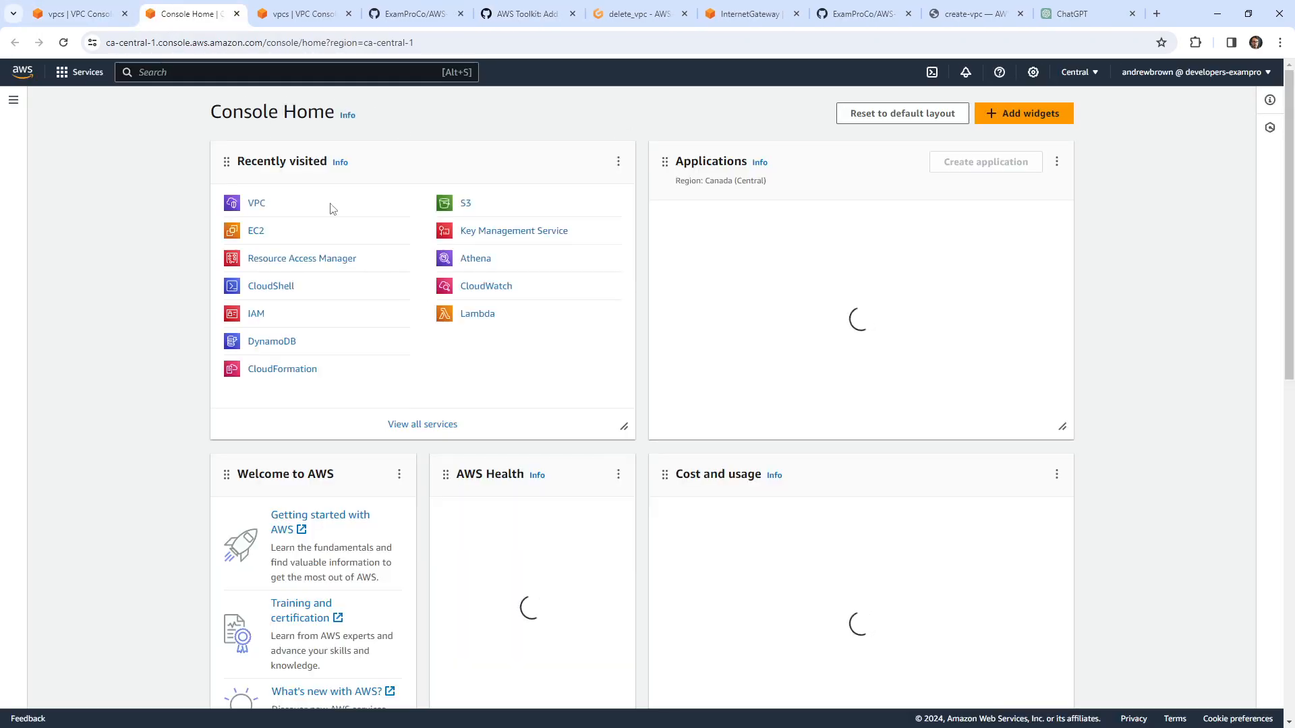
{"action": "left_click", "coordinate": [210, 72]}
{"action": "type", "text": "iam"}
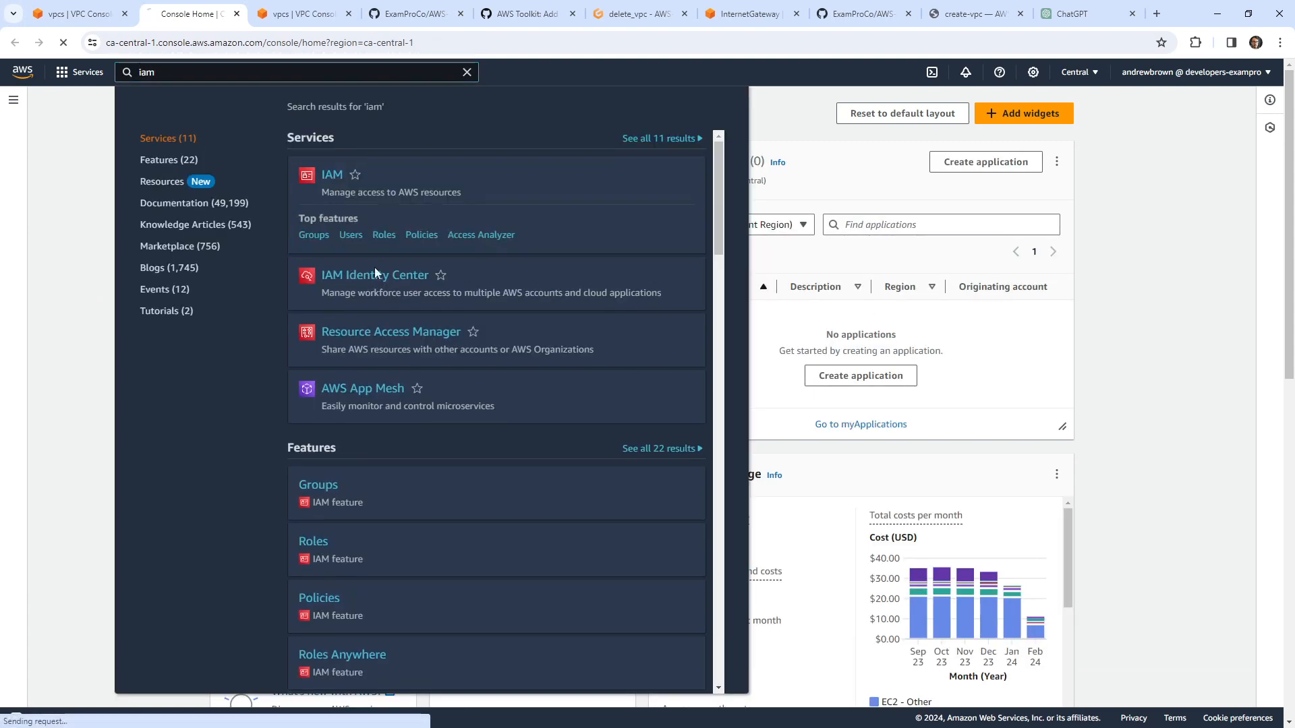
{"action": "left_click", "coordinate": [370, 265]}
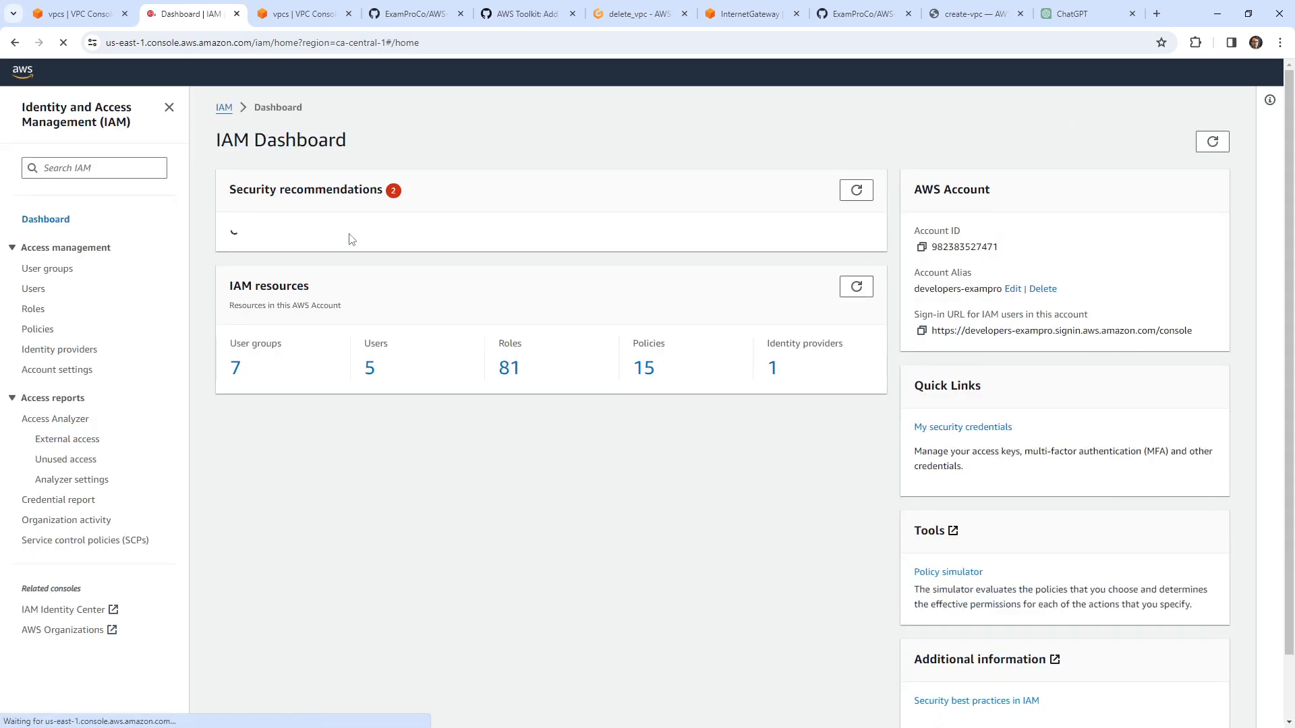
Step: Open the security credentials of the aws-examples IAM user and go to its access keys
{"action": "left_click", "coordinate": [110, 288]}
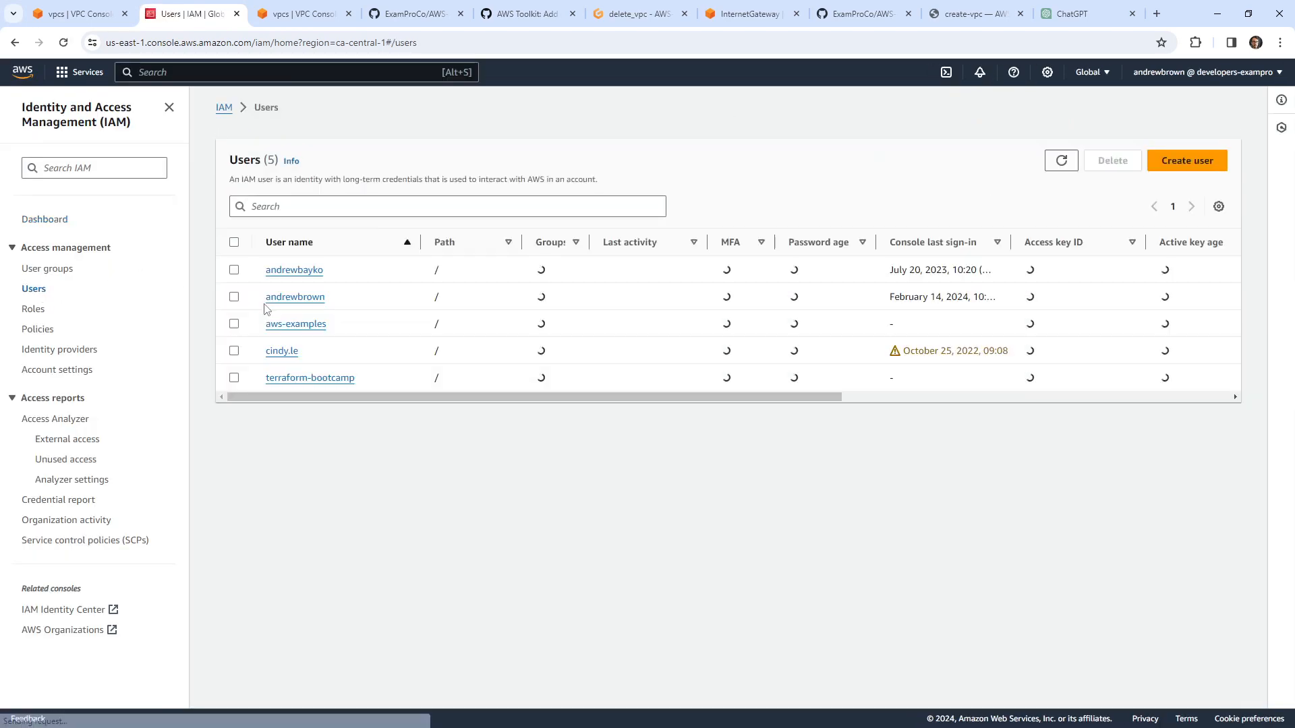
{"action": "left_click", "coordinate": [300, 324]}
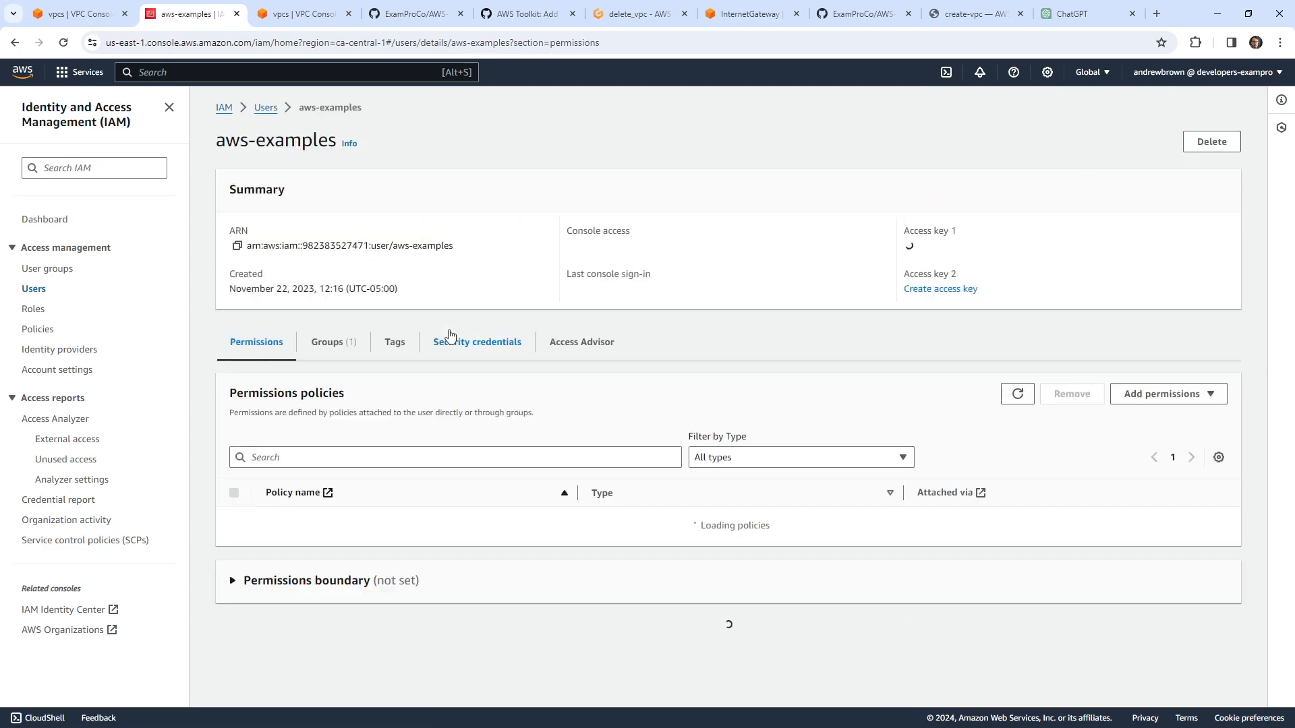
{"action": "left_click", "coordinate": [472, 353]}
{"action": "scroll", "coordinate": [529, 358], "scroll_direction": "down", "scroll_amount": 6}
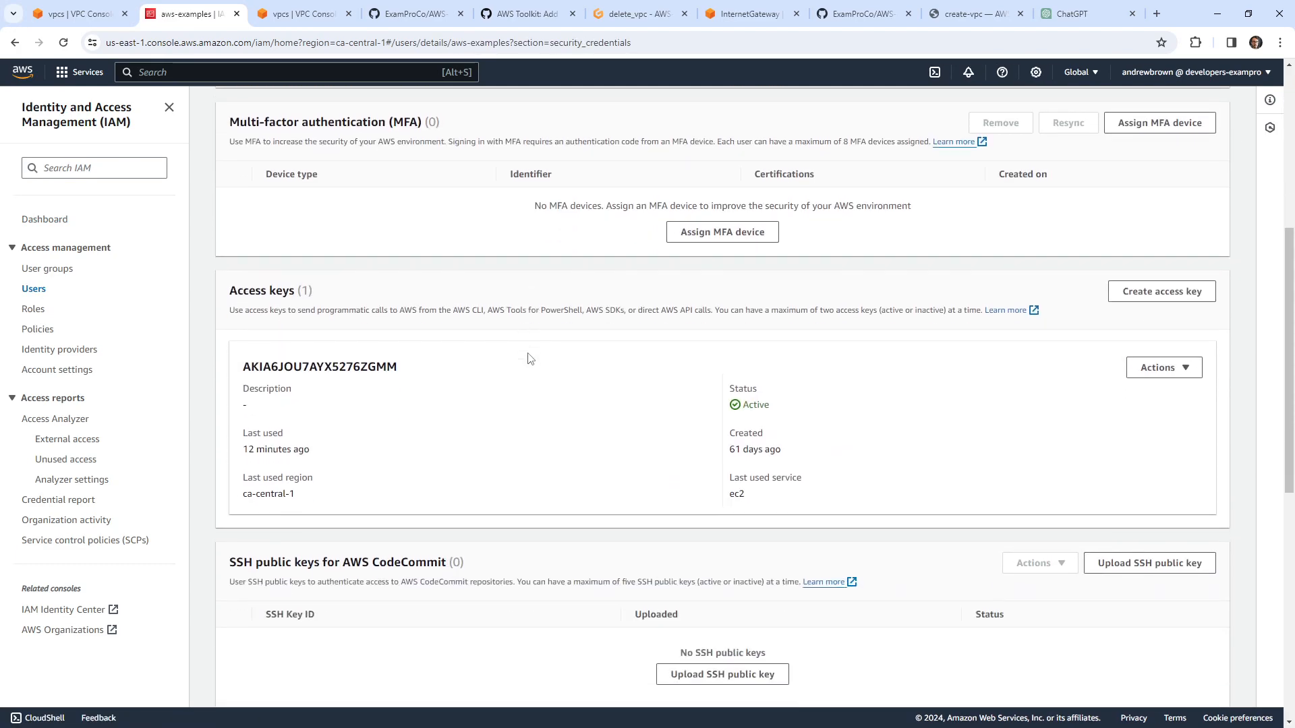
Step: Start creating an access key for the aws-examples user with the Command Line Interface (CLI) use case
{"action": "left_click", "coordinate": [1152, 286]}
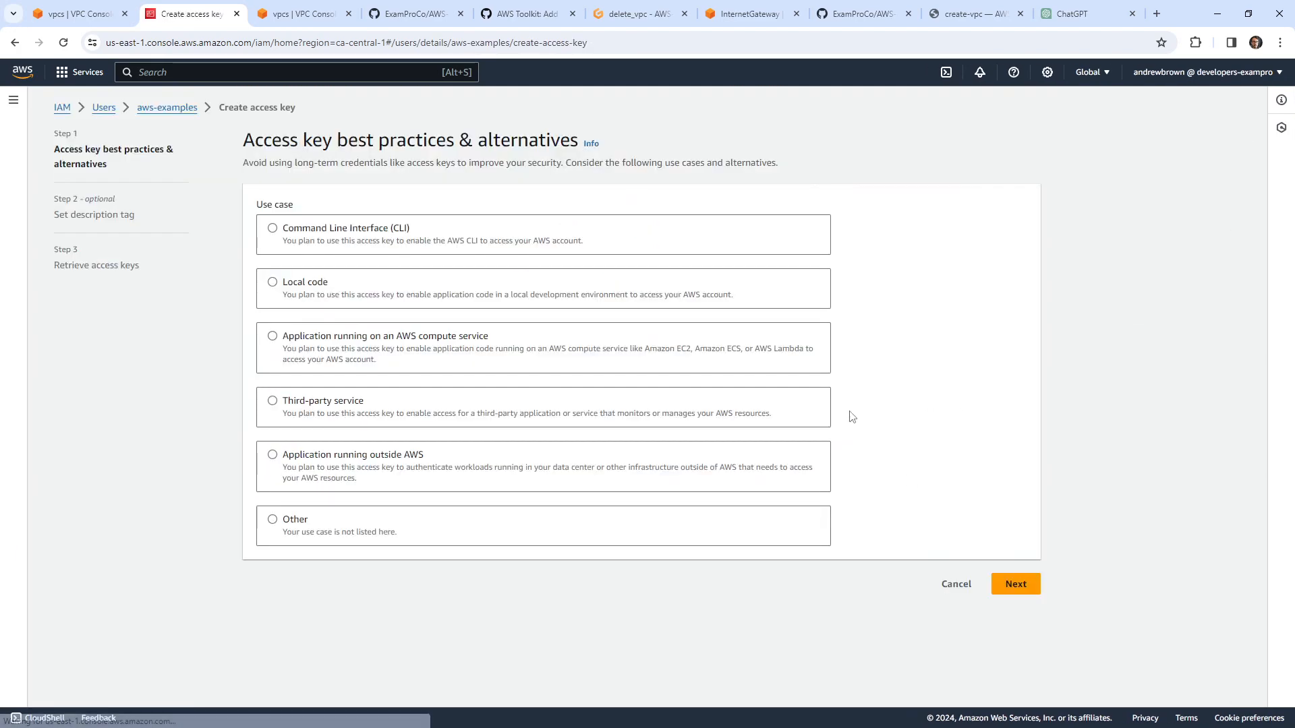
{"action": "left_click", "coordinate": [388, 233]}
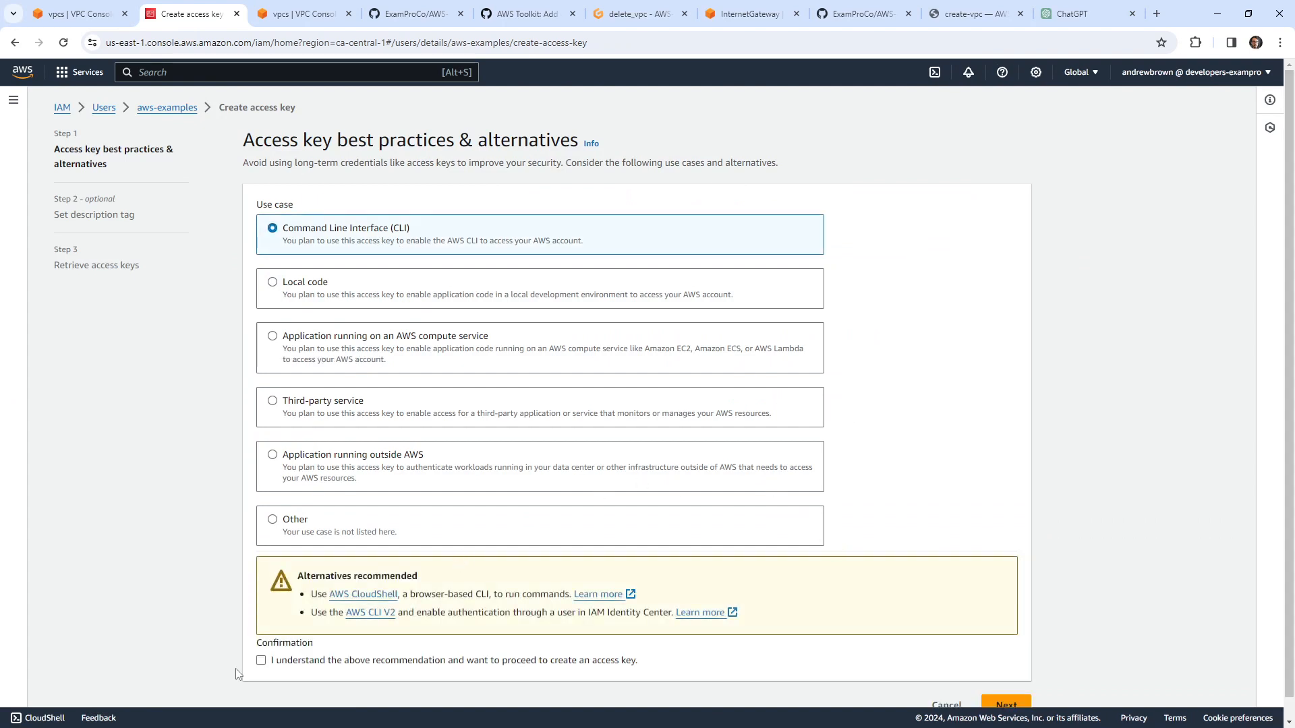
Step: Create a Command Line Interface access key for the aws-examples user, acknowledging the recommendation and leaving the description tag empty
{"action": "left_click", "coordinate": [261, 660]}
{"action": "scroll", "coordinate": [530, 577], "scroll_direction": "down", "scroll_amount": 1}
{"action": "left_click", "coordinate": [1006, 686]}
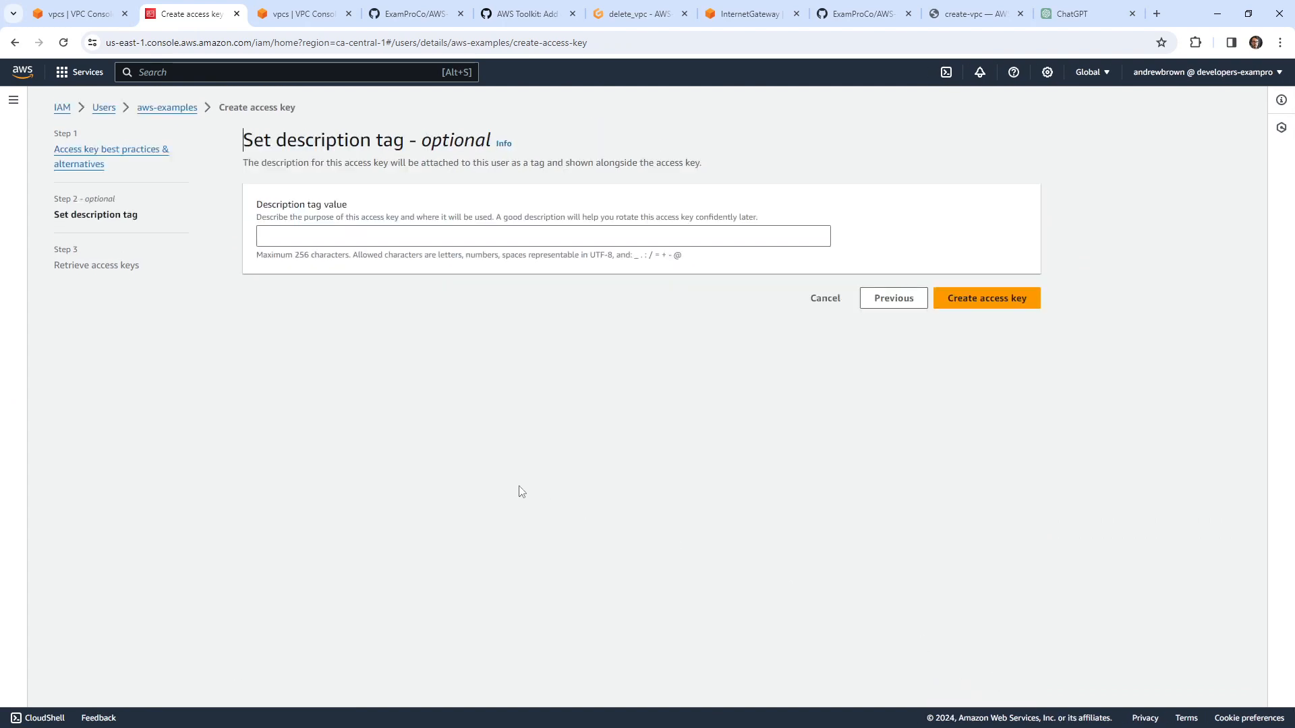
{"action": "left_click", "coordinate": [992, 300]}
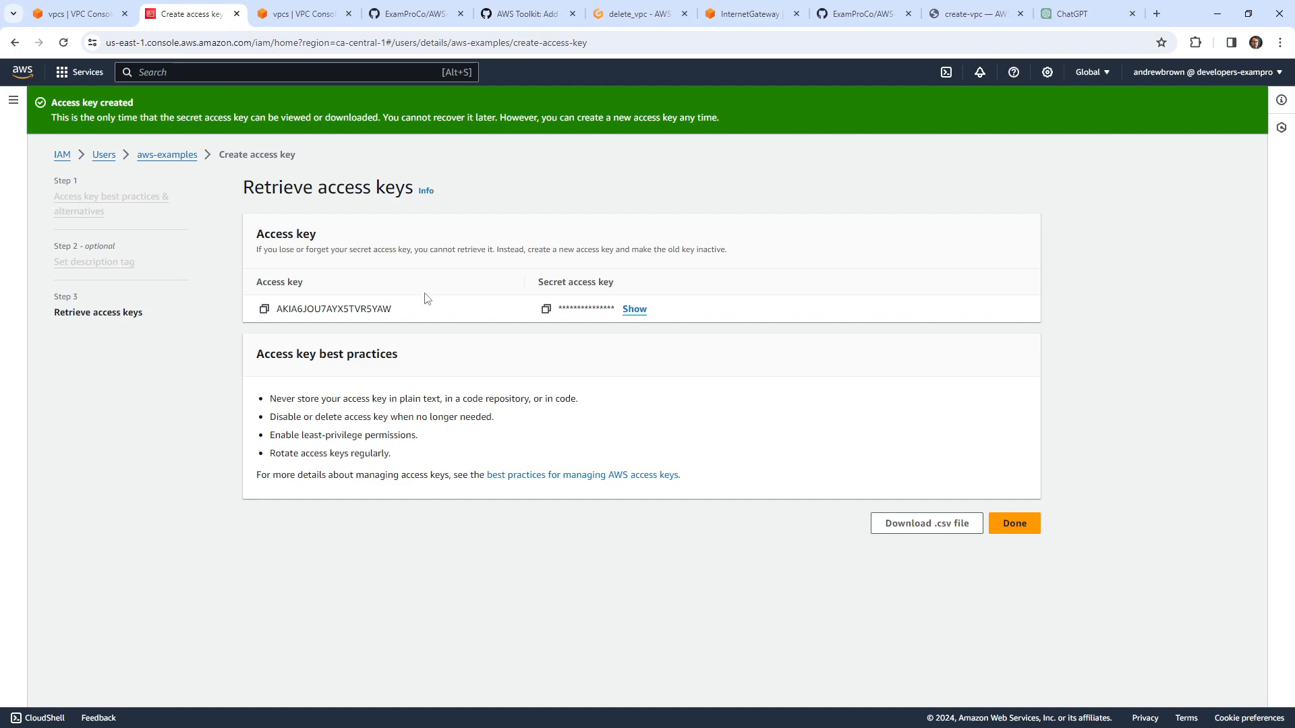
{"action": "left_click", "coordinate": [283, 16]}
{"action": "left_click", "coordinate": [420, 16]}
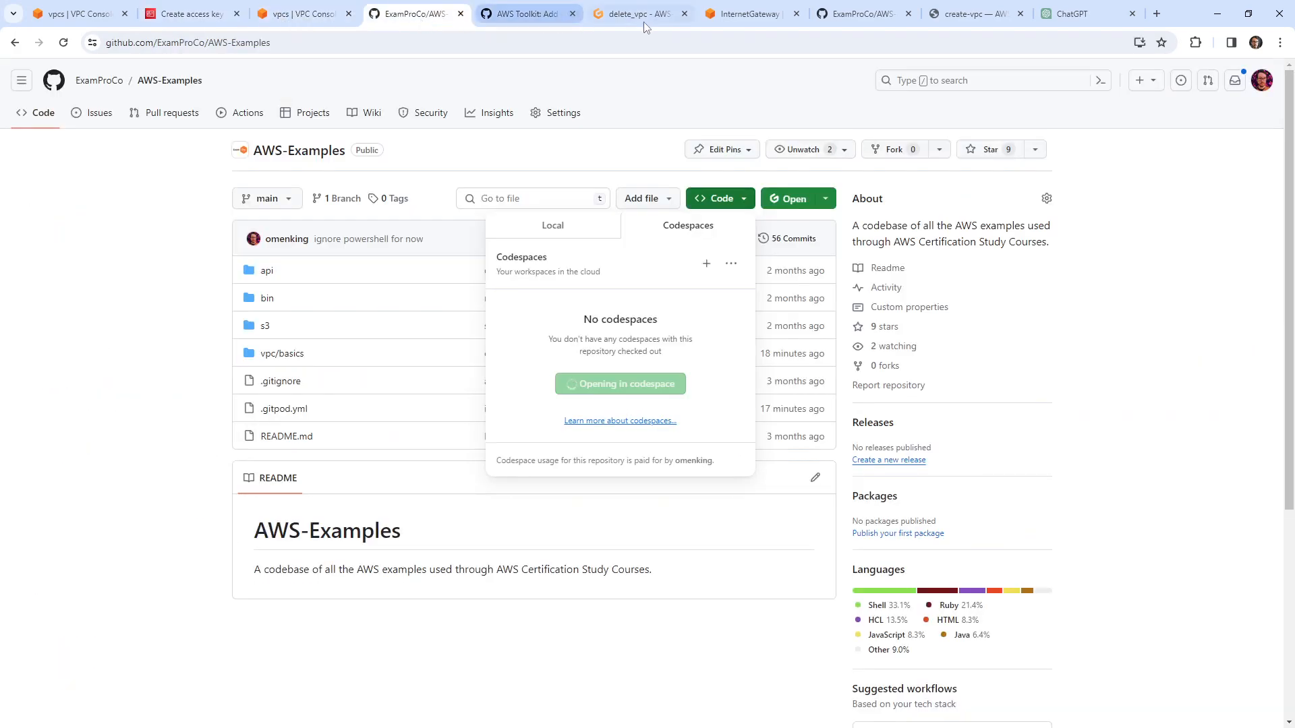
{"action": "left_click", "coordinate": [643, 18]}
{"action": "left_click", "coordinate": [300, 15]}
{"action": "left_click", "coordinate": [192, 15]}
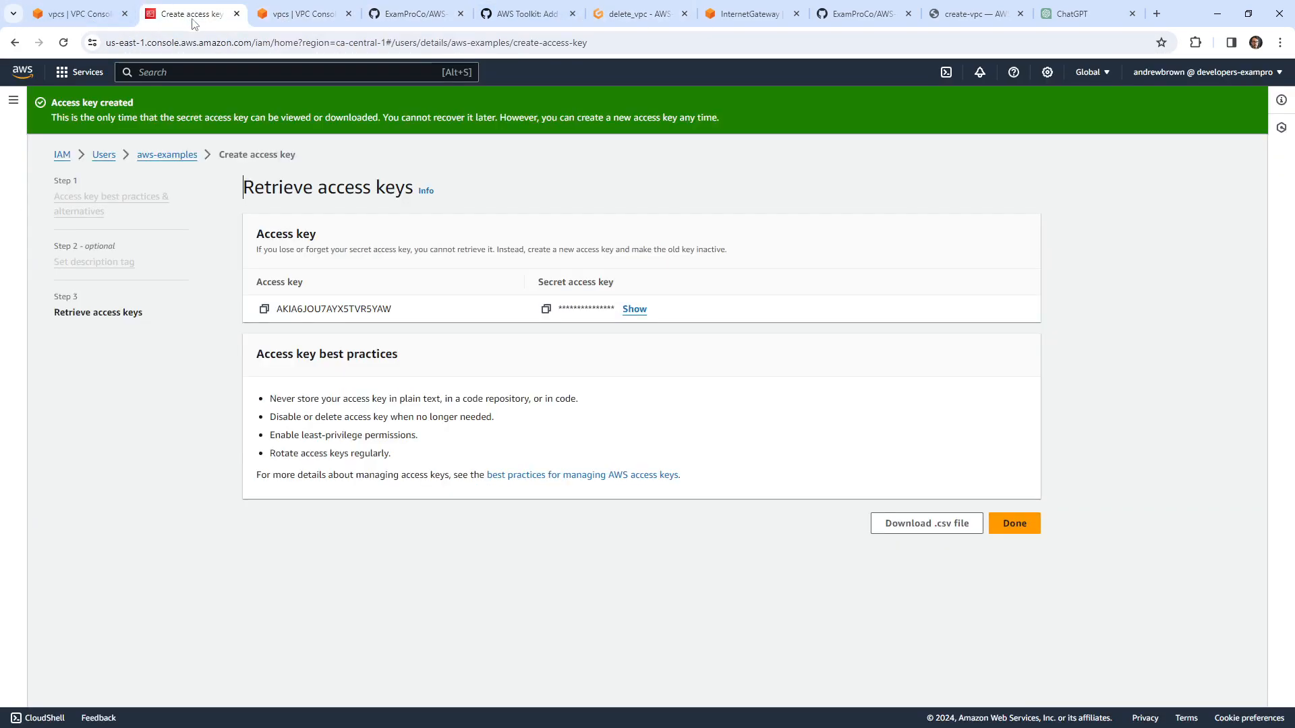
{"action": "left_click", "coordinate": [302, 21]}
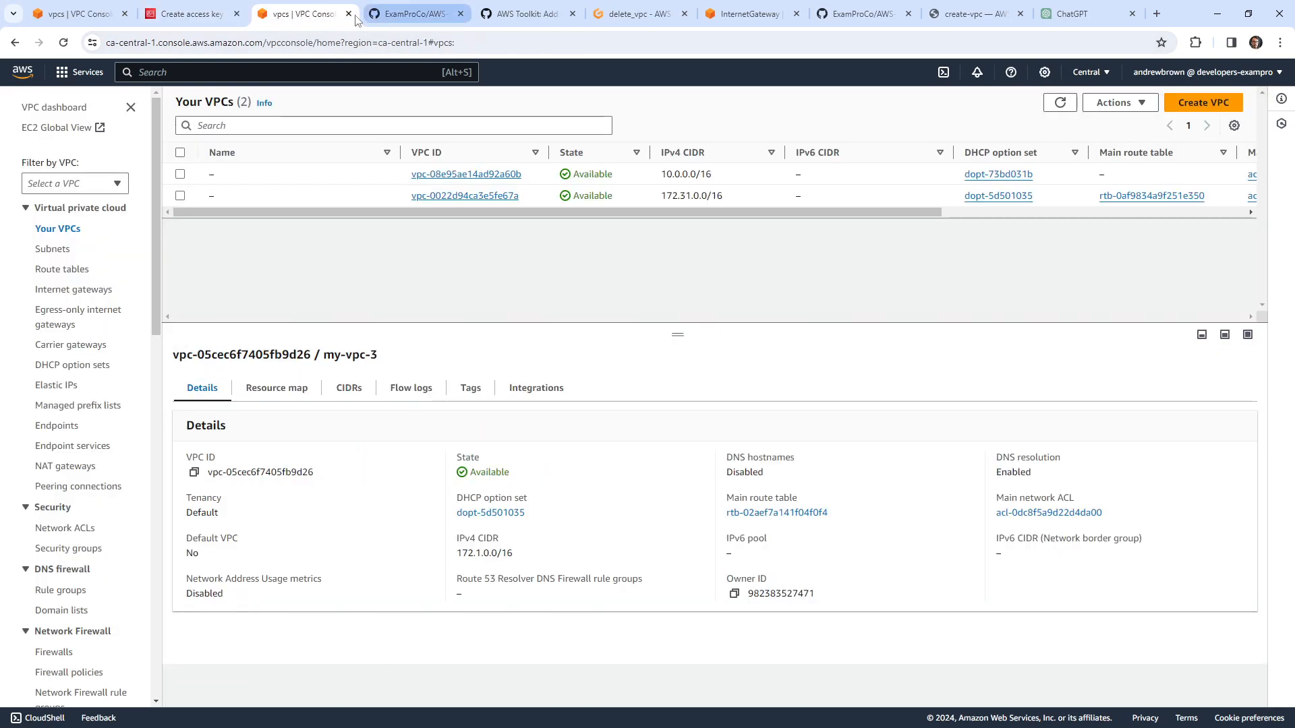
Step: Close the GitHub repository page for AWS-Examples and switch to its codespace
{"action": "left_click", "coordinate": [438, 14]}
{"action": "left_click", "coordinate": [461, 13]}
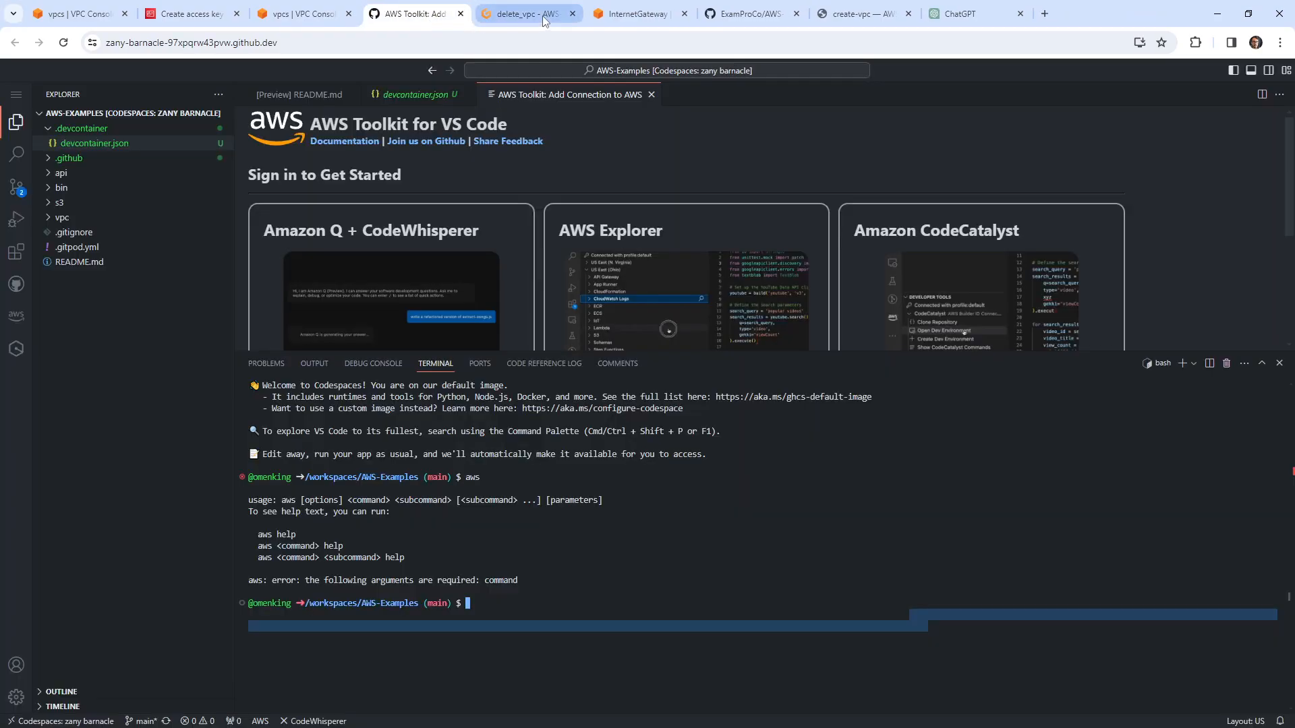
{"action": "left_click", "coordinate": [542, 15]}
{"action": "left_click", "coordinate": [442, 15]}
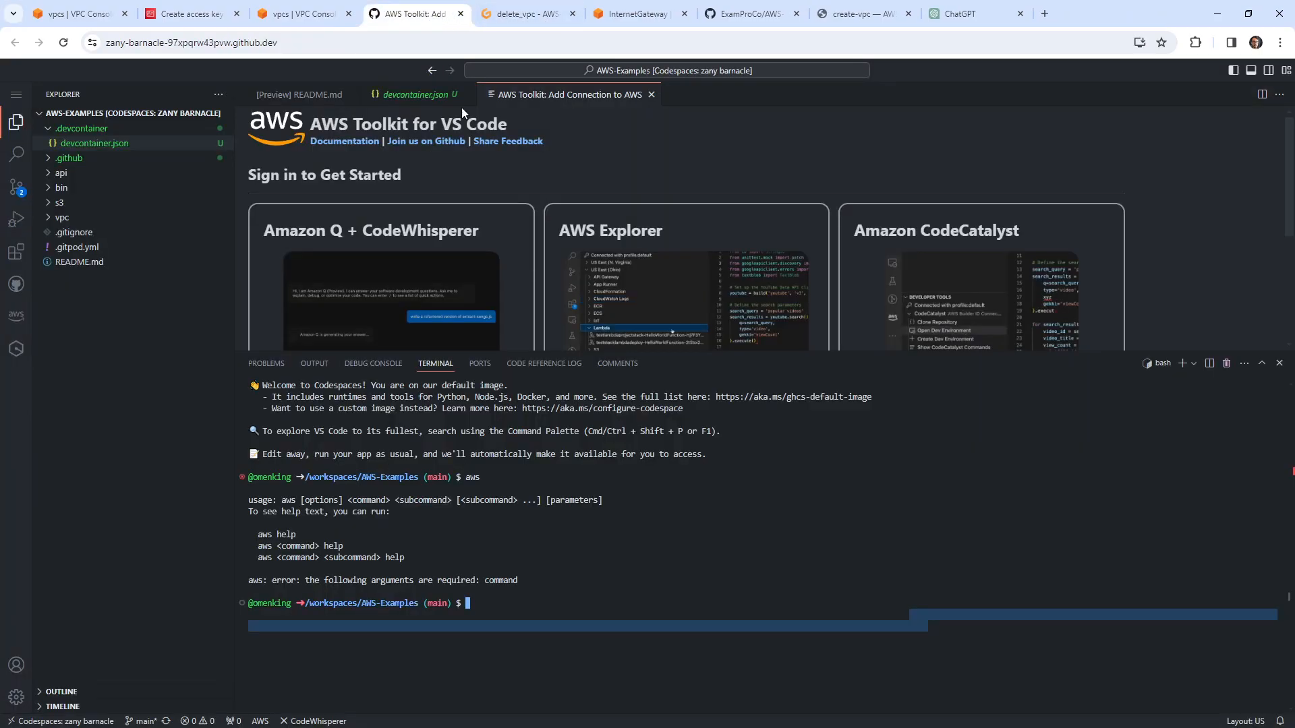
Step: Run the Codespaces: Manage User Secrets command and open the secrets management page on GitHub.com
{"action": "left_click", "coordinate": [17, 697]}
{"action": "left_click", "coordinate": [143, 520]}
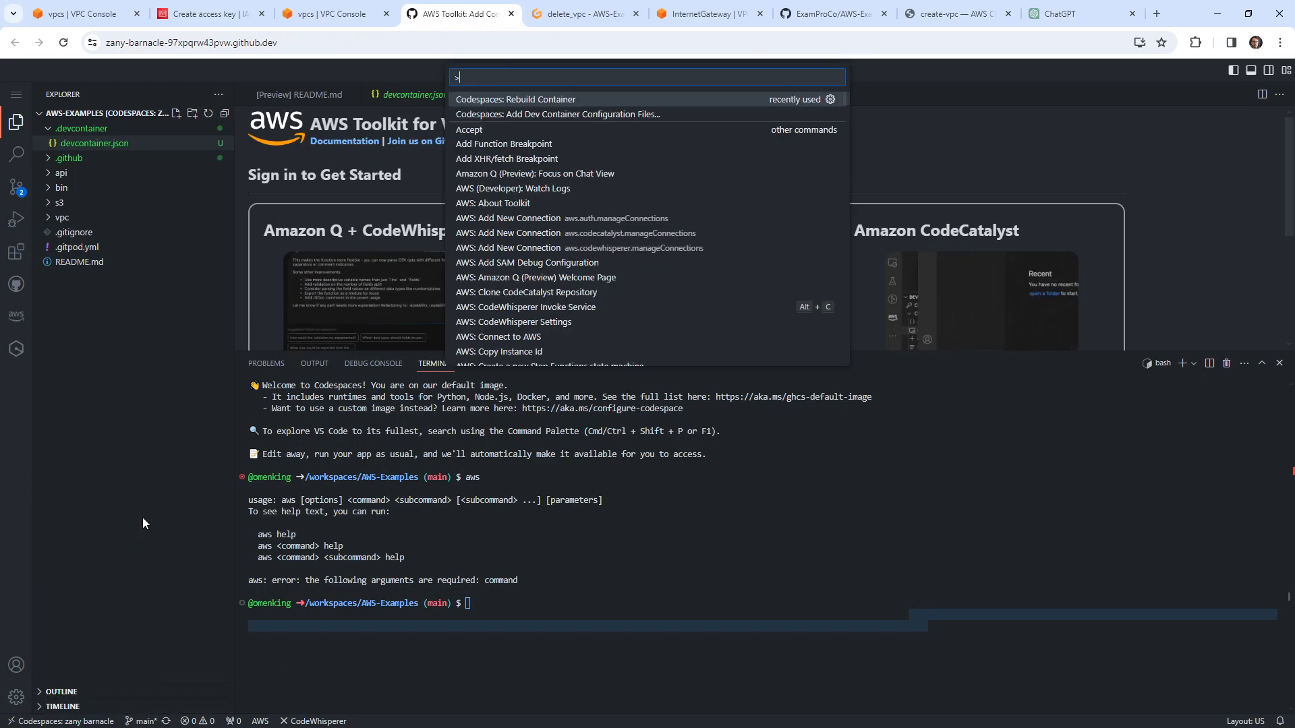
{"action": "type", "text": "secre"}
{"action": "key", "text": "Return"}
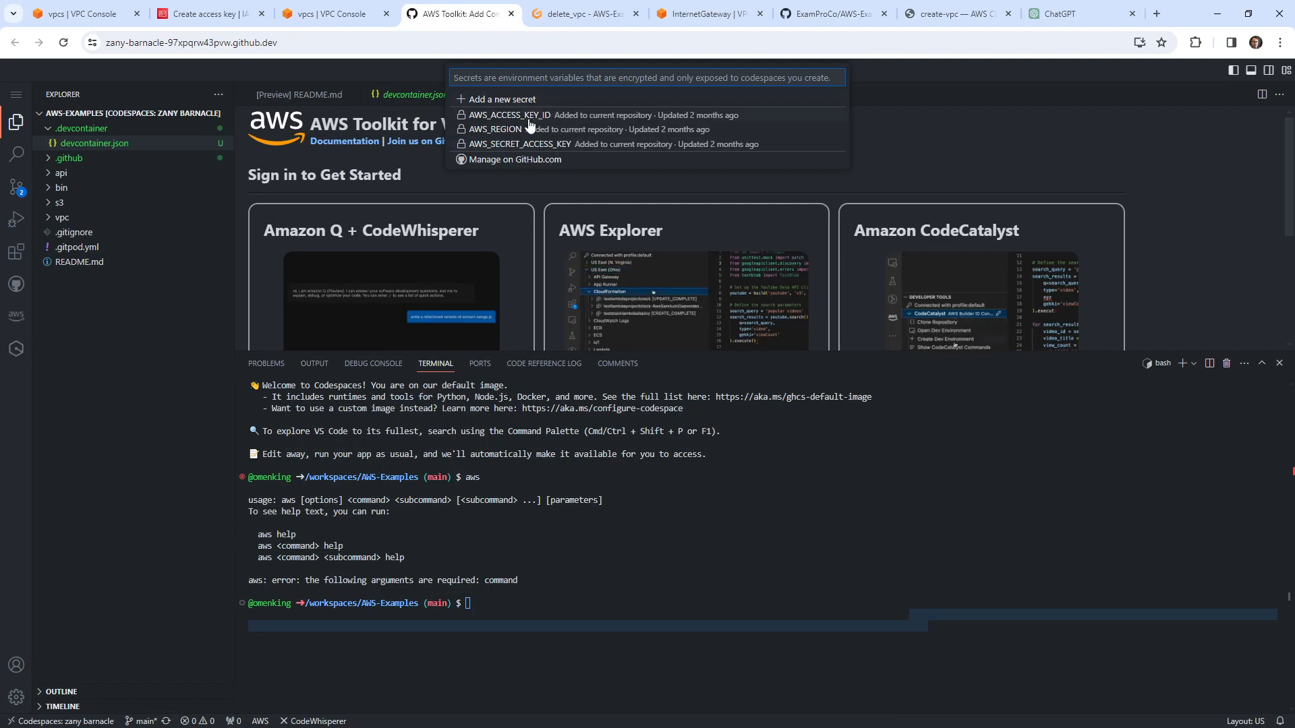
{"action": "left_click", "coordinate": [511, 165]}
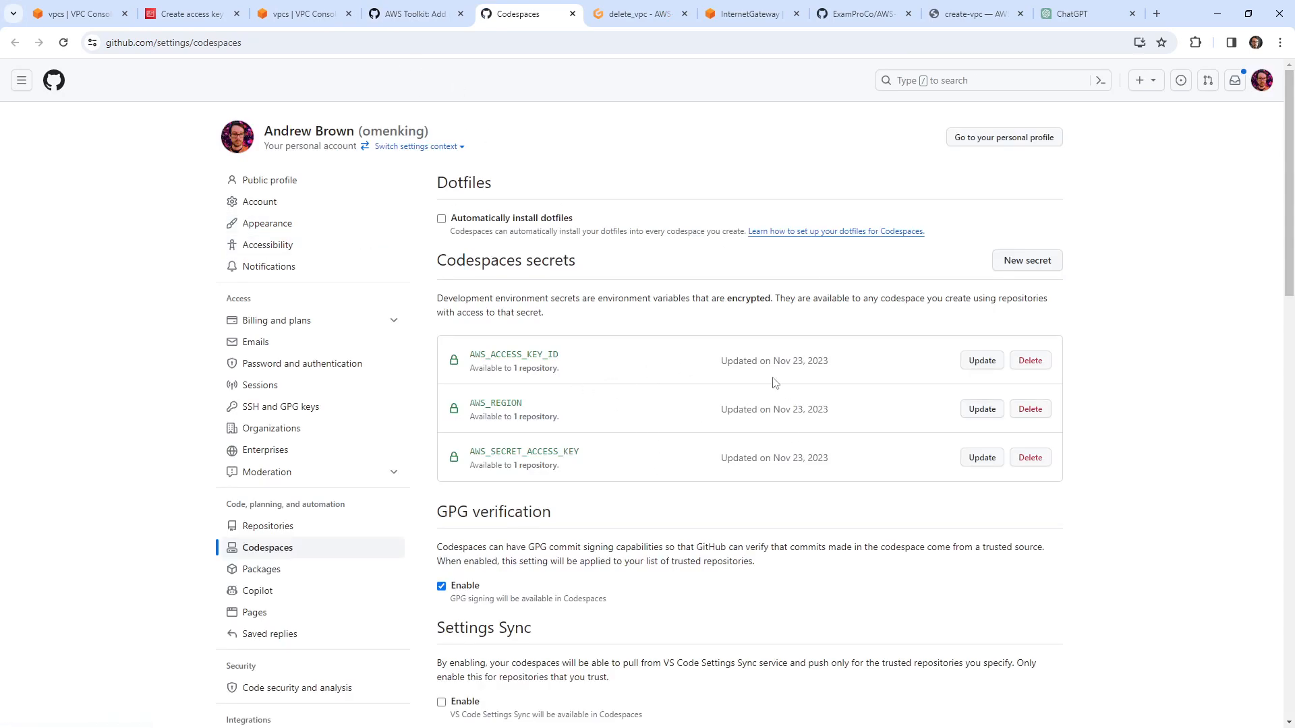
Step: Delete the existing Codespaces secrets AWS_ACCESS_KEY_ID, AWS_REGION and AWS_SECRET_ACCESS_KEY
{"action": "left_click", "coordinate": [1031, 360]}
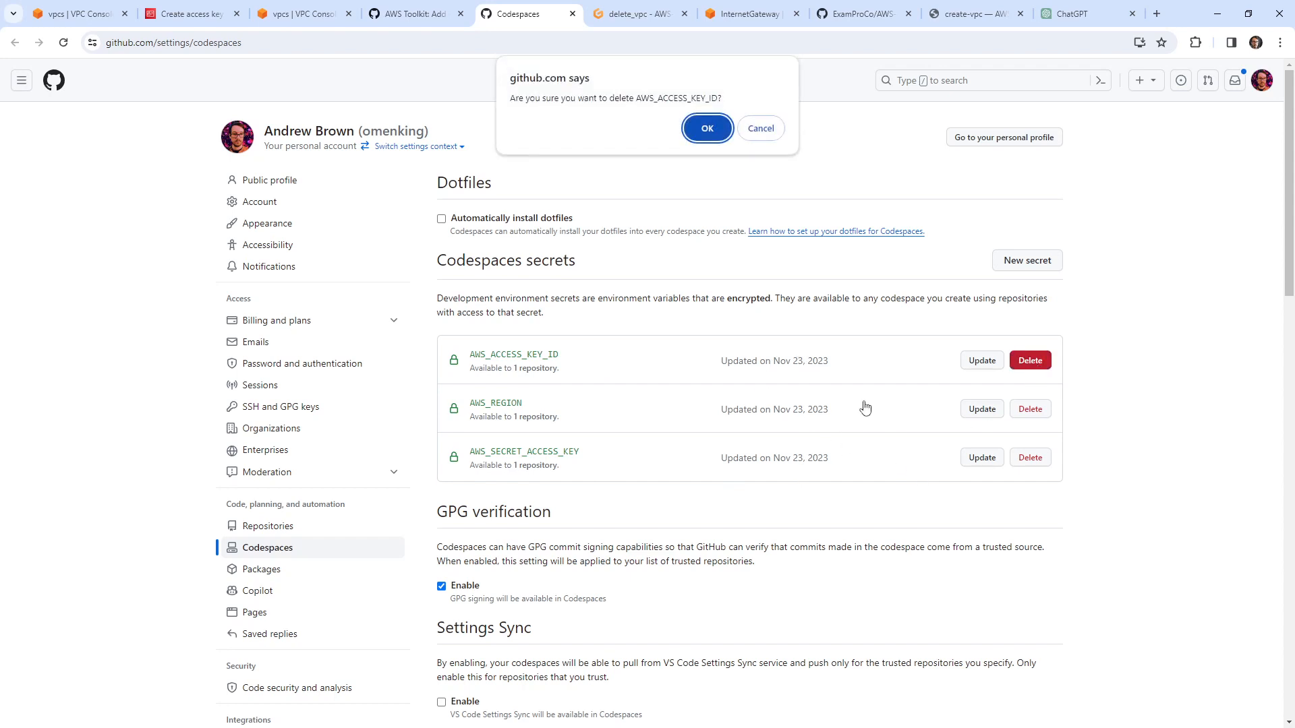
{"action": "left_click", "coordinate": [707, 128]}
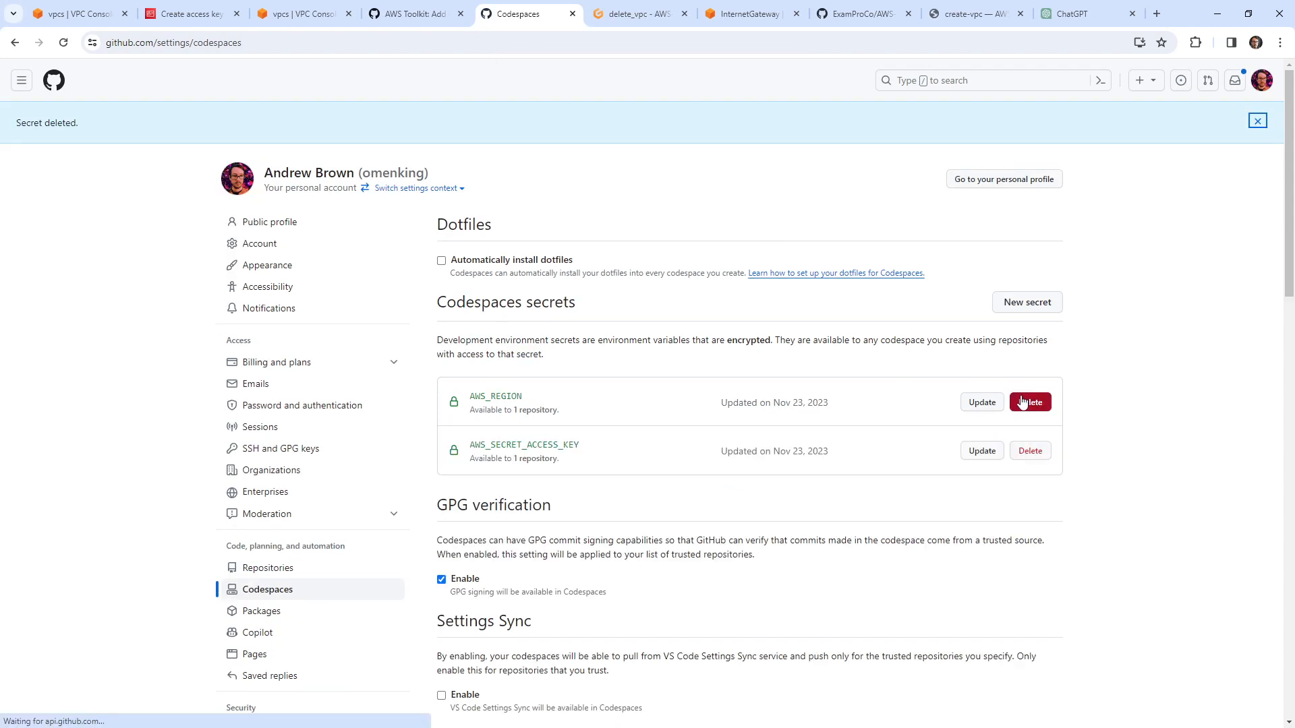
{"action": "left_click", "coordinate": [1030, 403]}
{"action": "left_click", "coordinate": [707, 129]}
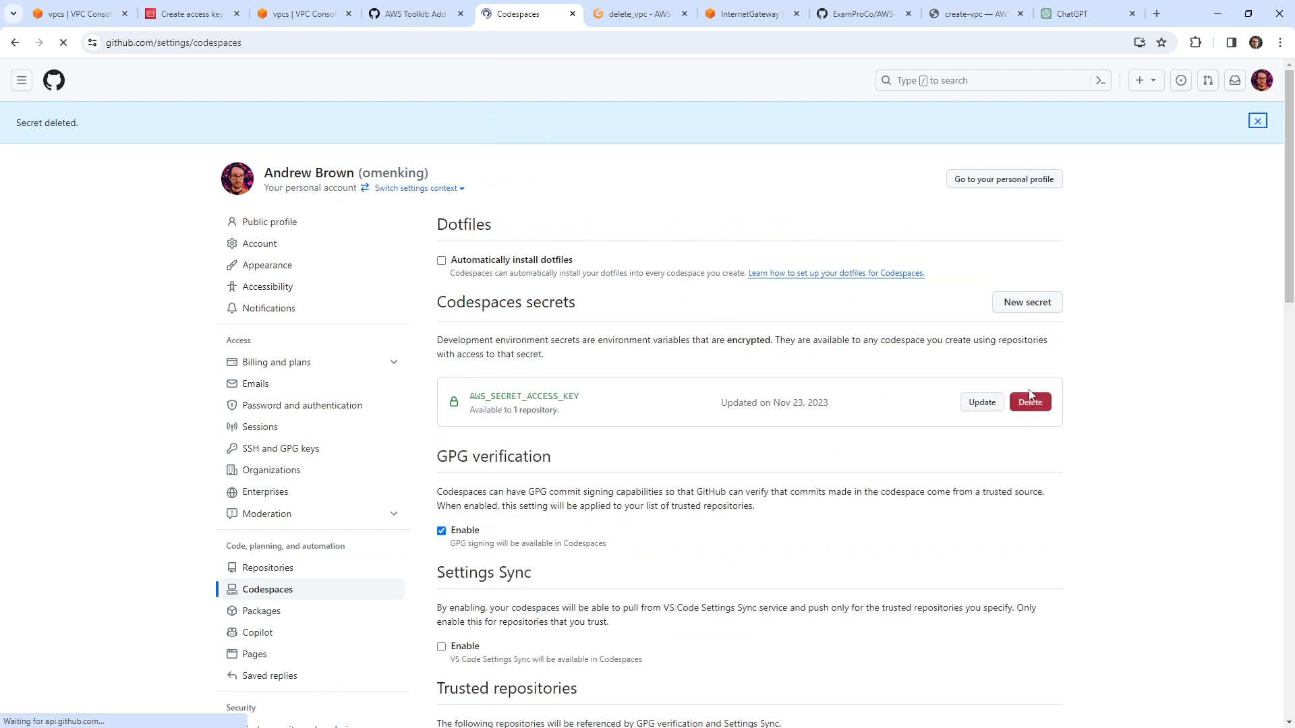
{"action": "left_click", "coordinate": [1048, 403]}
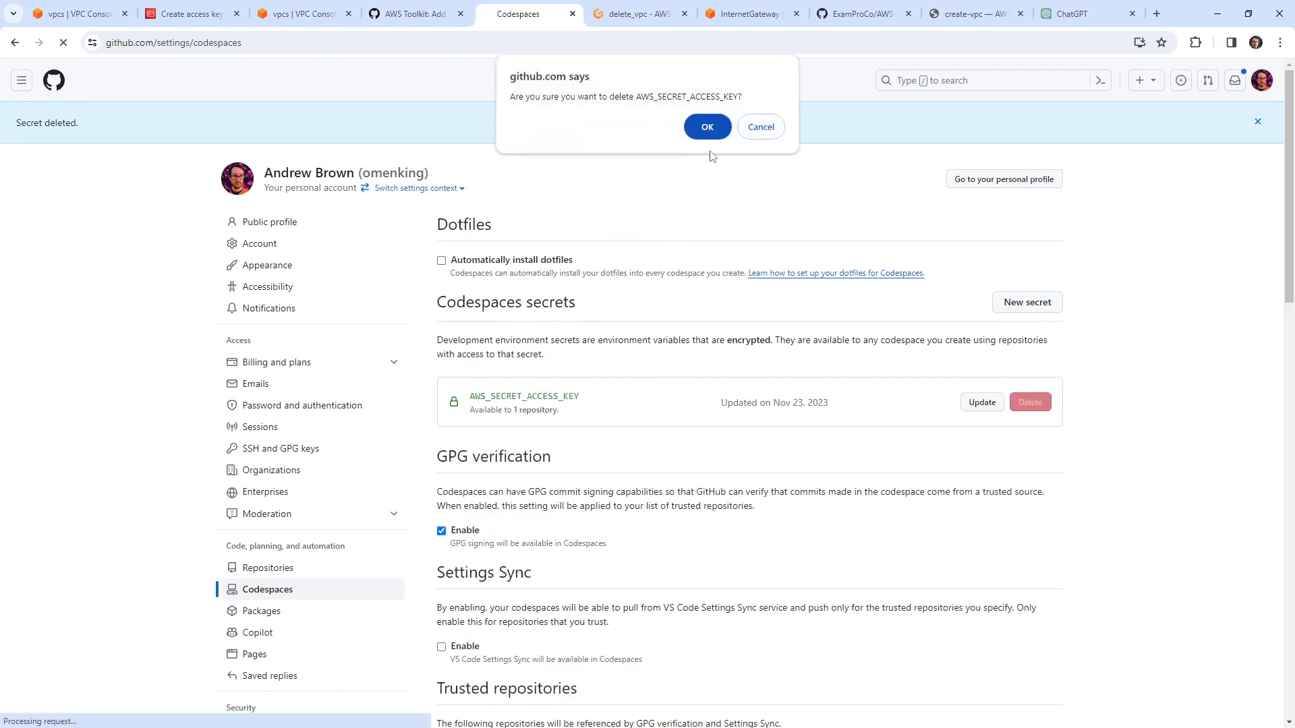
{"action": "left_click", "coordinate": [707, 128]}
Step: Start a new Codespaces secret named AWS_ACCESS_KEY_ID
{"action": "left_click", "coordinate": [1027, 302]}
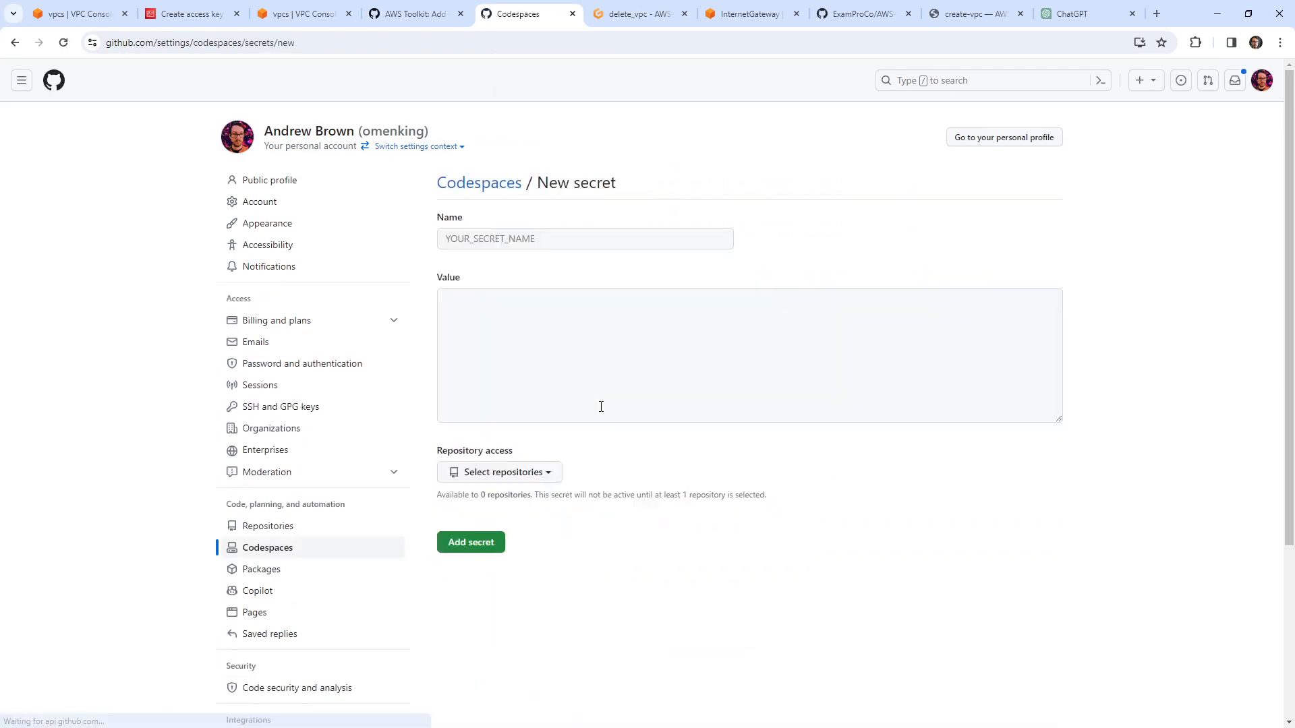
{"action": "left_click", "coordinate": [529, 241]}
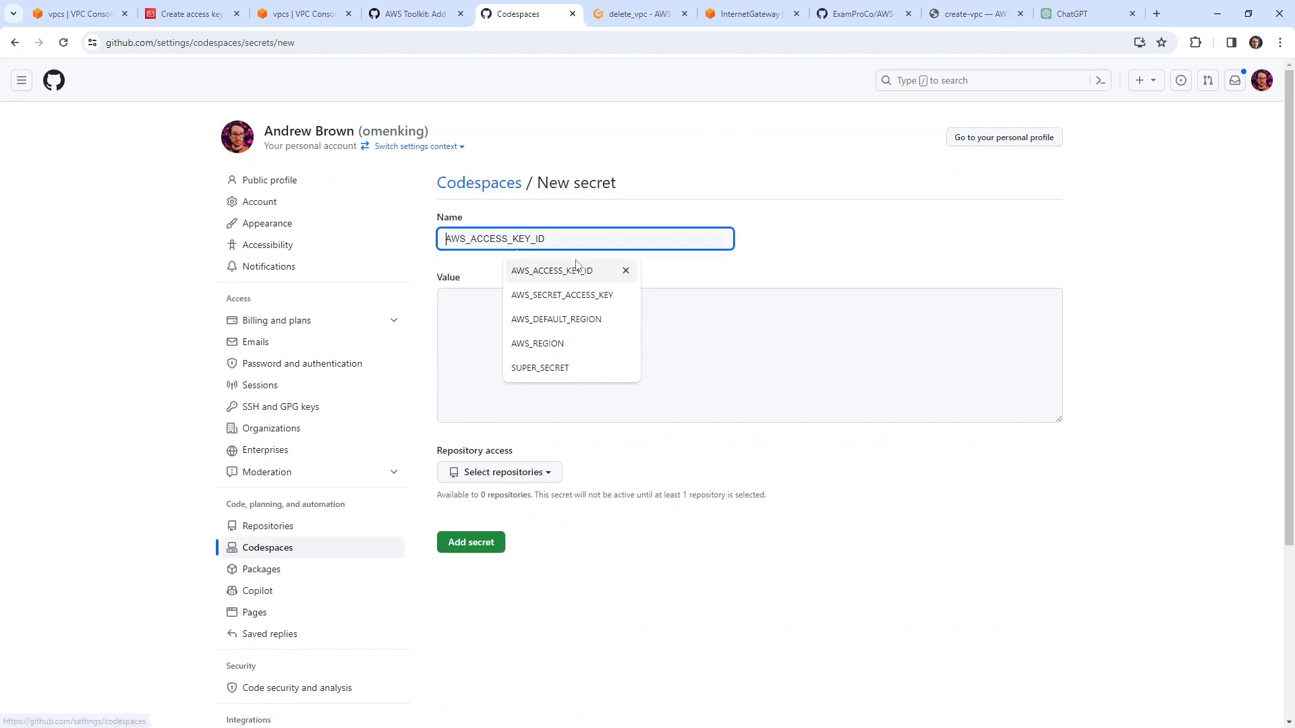
{"action": "left_click", "coordinate": [552, 270]}
{"action": "left_click", "coordinate": [549, 321]}
Step: Copy the new access key ID from the AWS console and paste it as the Codespaces secret's value
{"action": "left_click", "coordinate": [303, 14]}
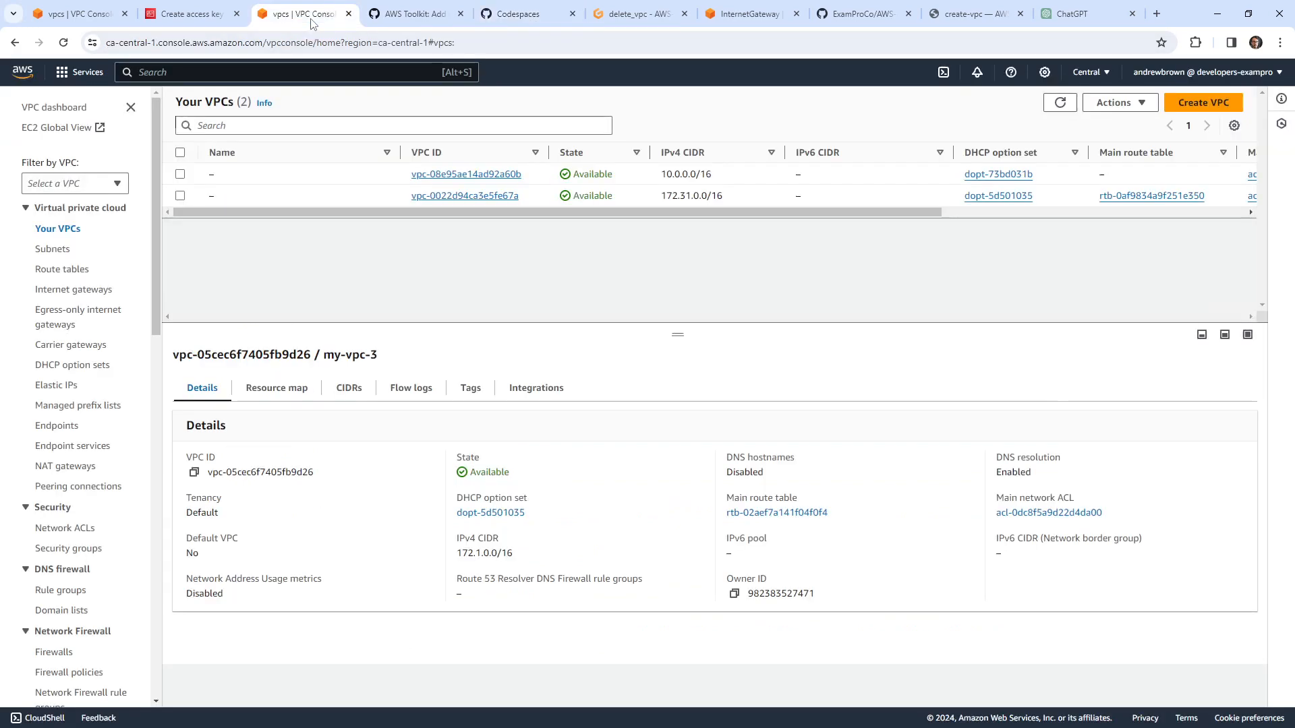
{"action": "left_click", "coordinate": [196, 15]}
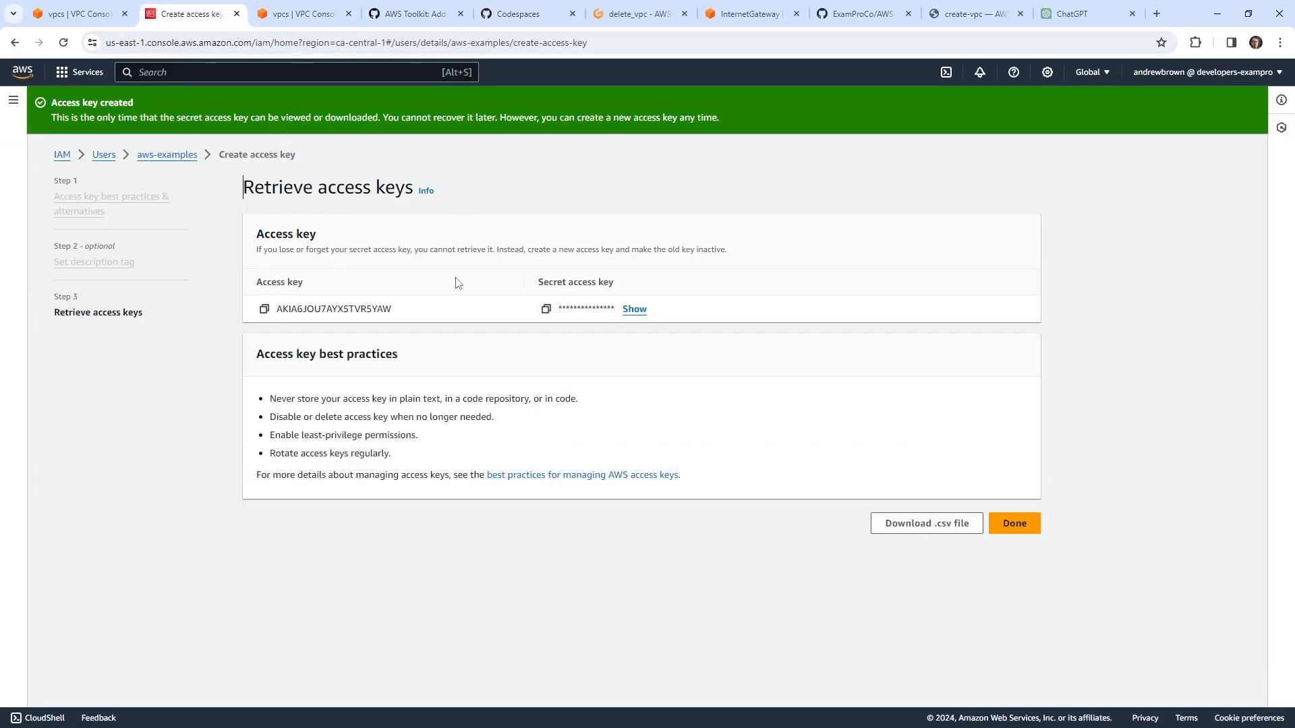
{"action": "left_click", "coordinate": [264, 309]}
{"action": "left_click", "coordinate": [304, 15]}
{"action": "left_click", "coordinate": [412, 14]}
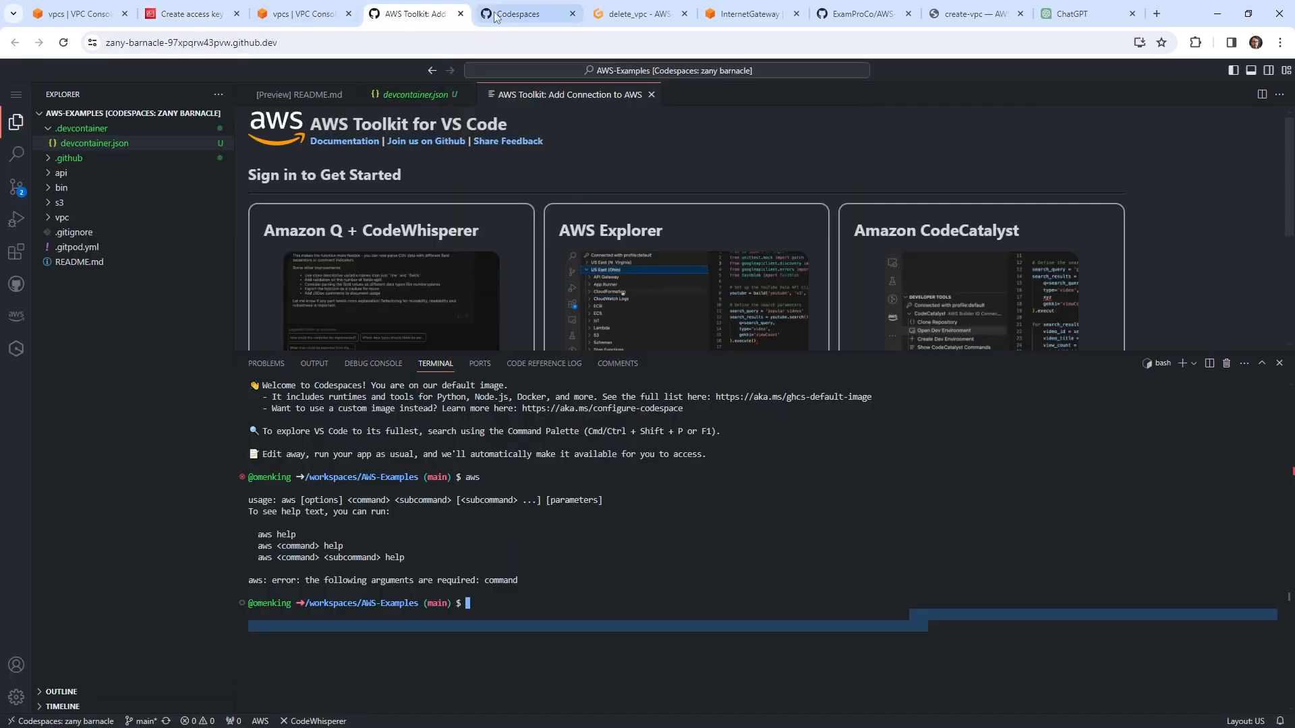
{"action": "left_click", "coordinate": [495, 14]}
{"action": "key", "text": "ctrl+v"}
Step: Give the ExamProCo/AWS-Examples repository access to the AWS_ACCESS_KEY_ID secret and add the secret
{"action": "left_click", "coordinate": [543, 474]}
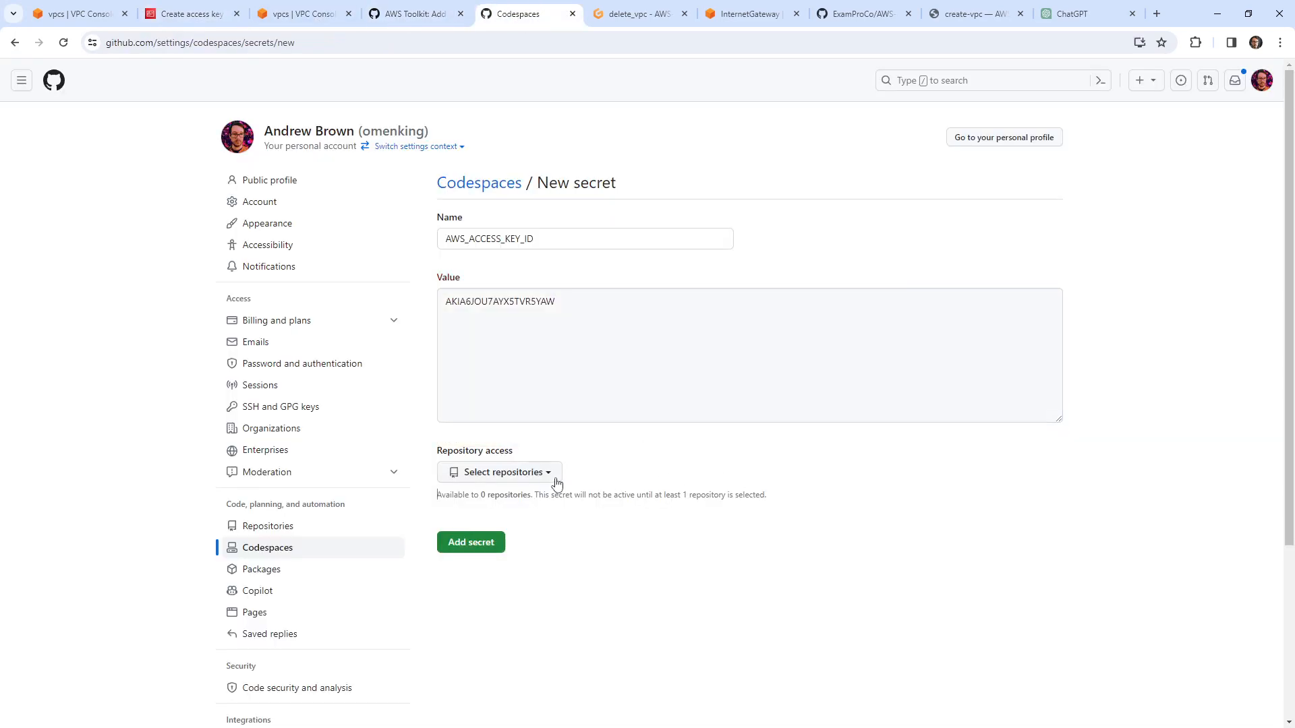
{"action": "type", "text": "aws-example"}
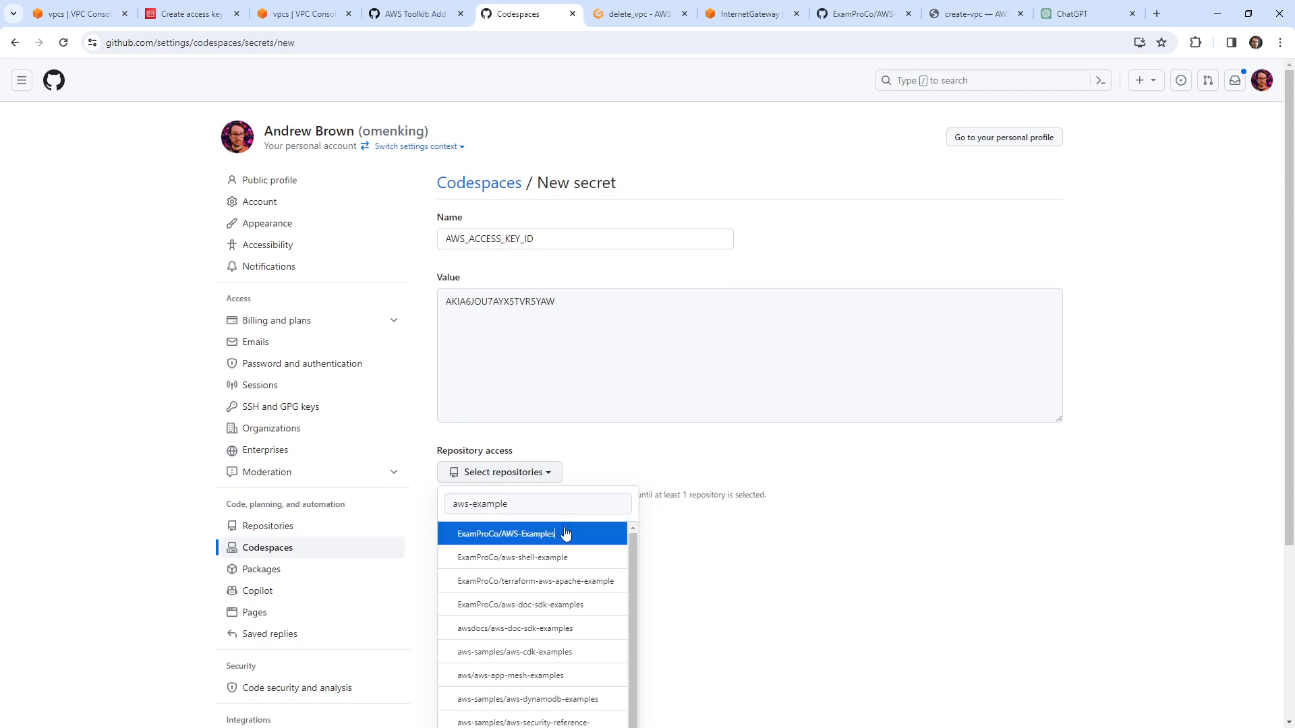
{"action": "left_click", "coordinate": [567, 533]}
{"action": "left_click", "coordinate": [499, 562]}
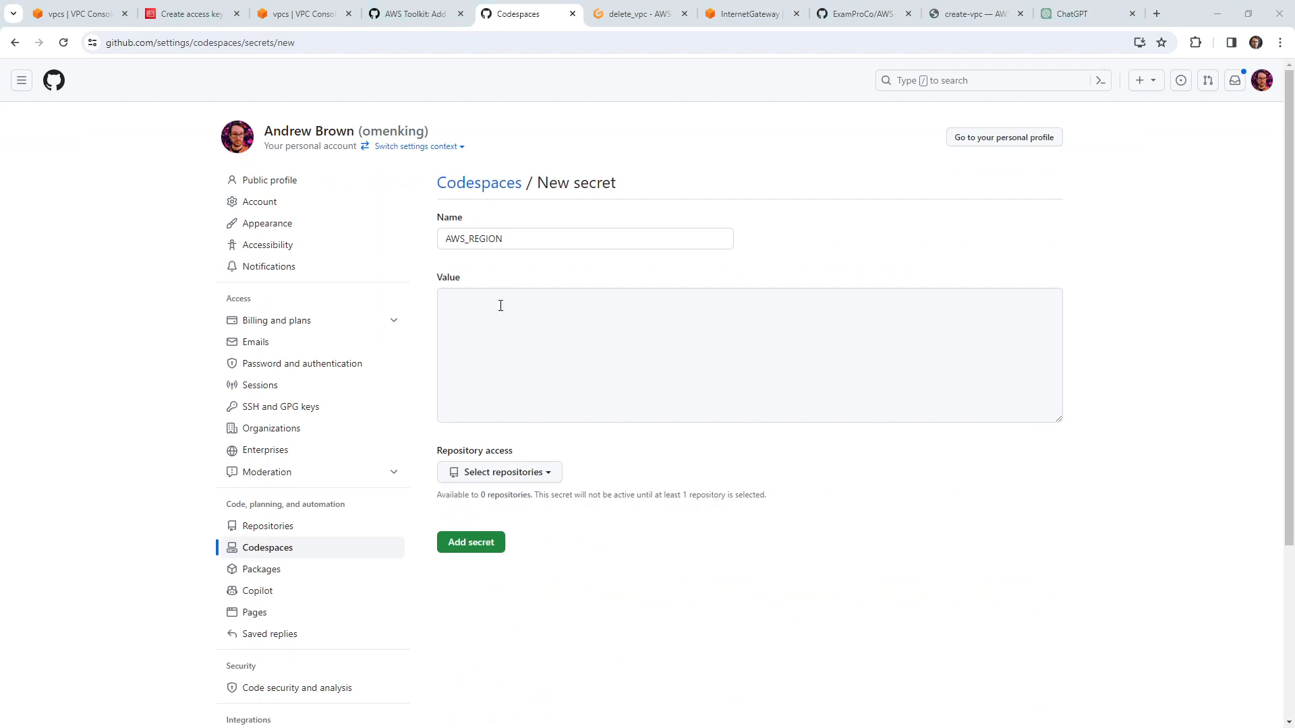
Step: Add the AWS_REGION secret with the value ca-central-1, available to the ExamProCo/AWS-Examples repository
{"action": "left_click", "coordinate": [506, 317]}
{"action": "type", "text": "ca-central-1"}
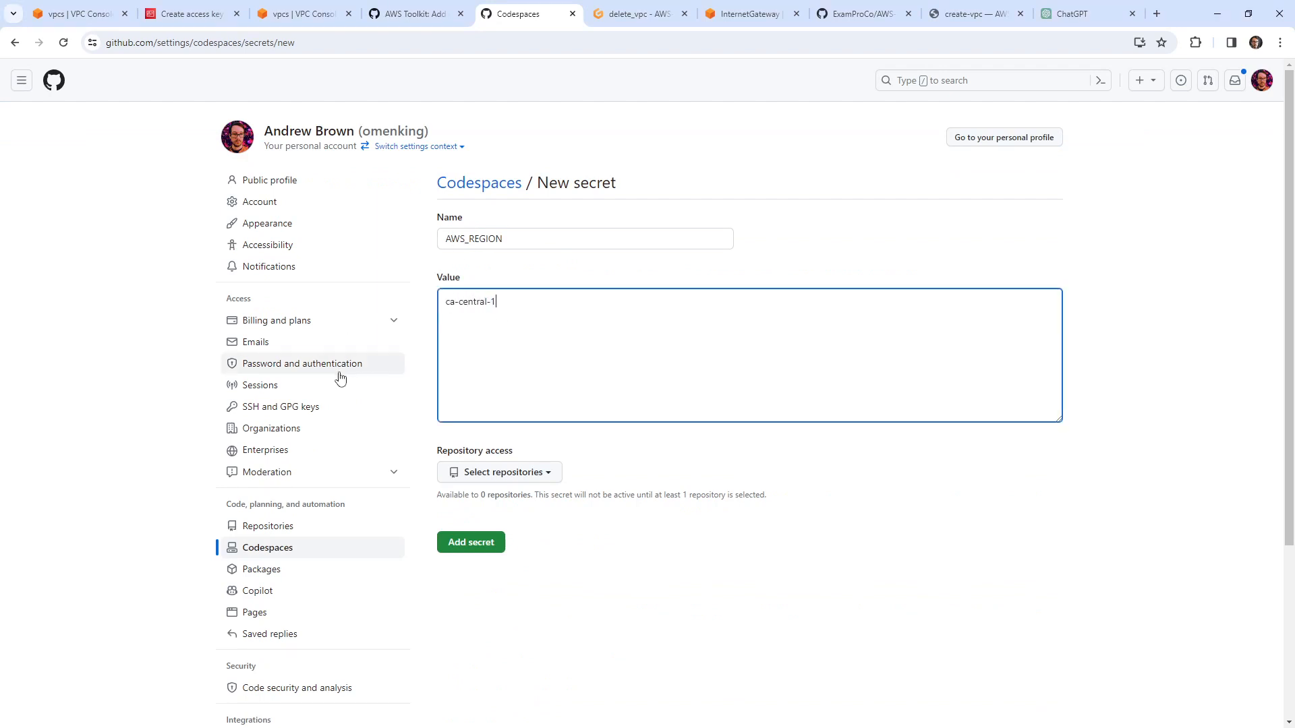
{"action": "left_click", "coordinate": [484, 472]}
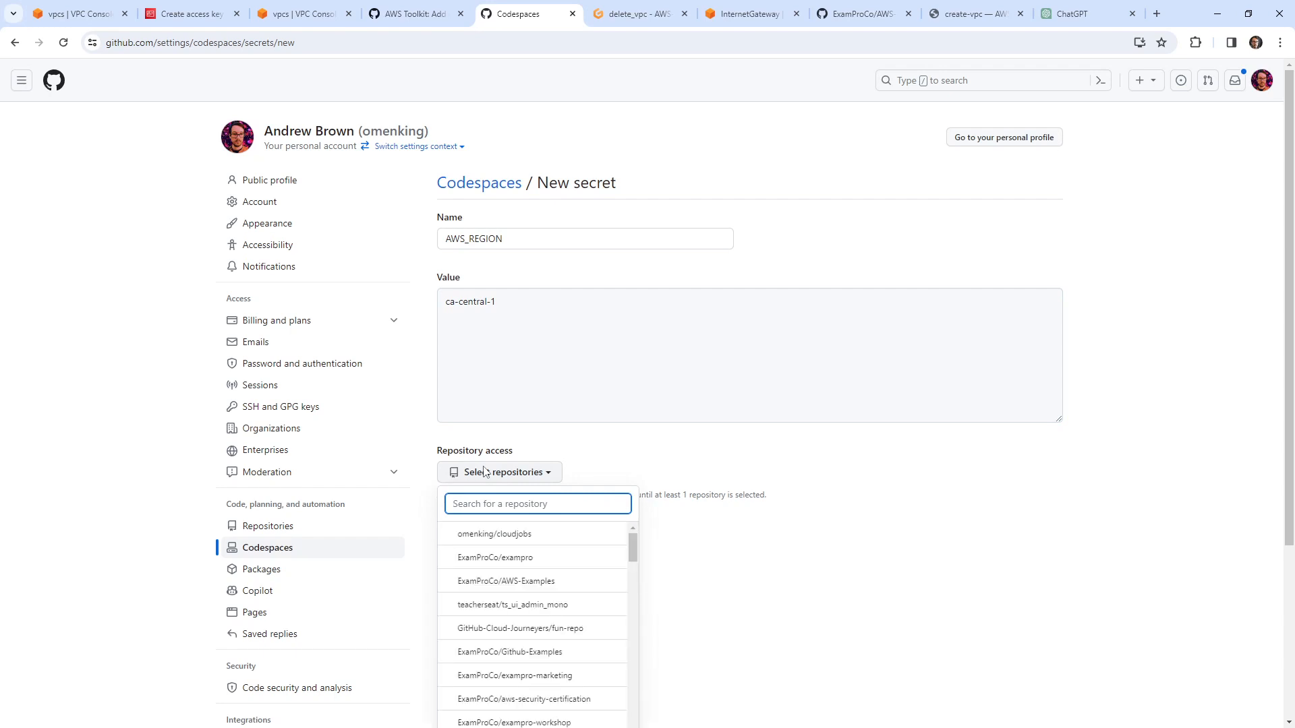
{"action": "type", "text": "aws example"}
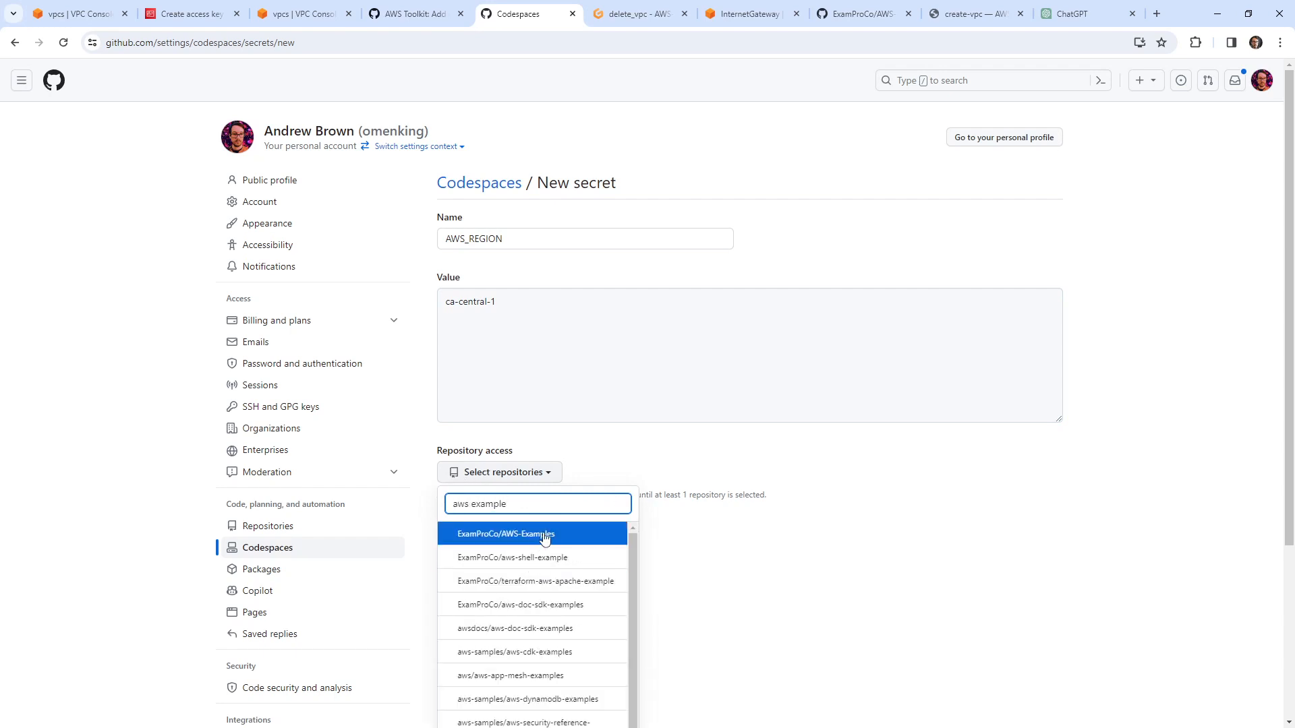
{"action": "left_click", "coordinate": [533, 534]}
{"action": "left_click", "coordinate": [481, 564]}
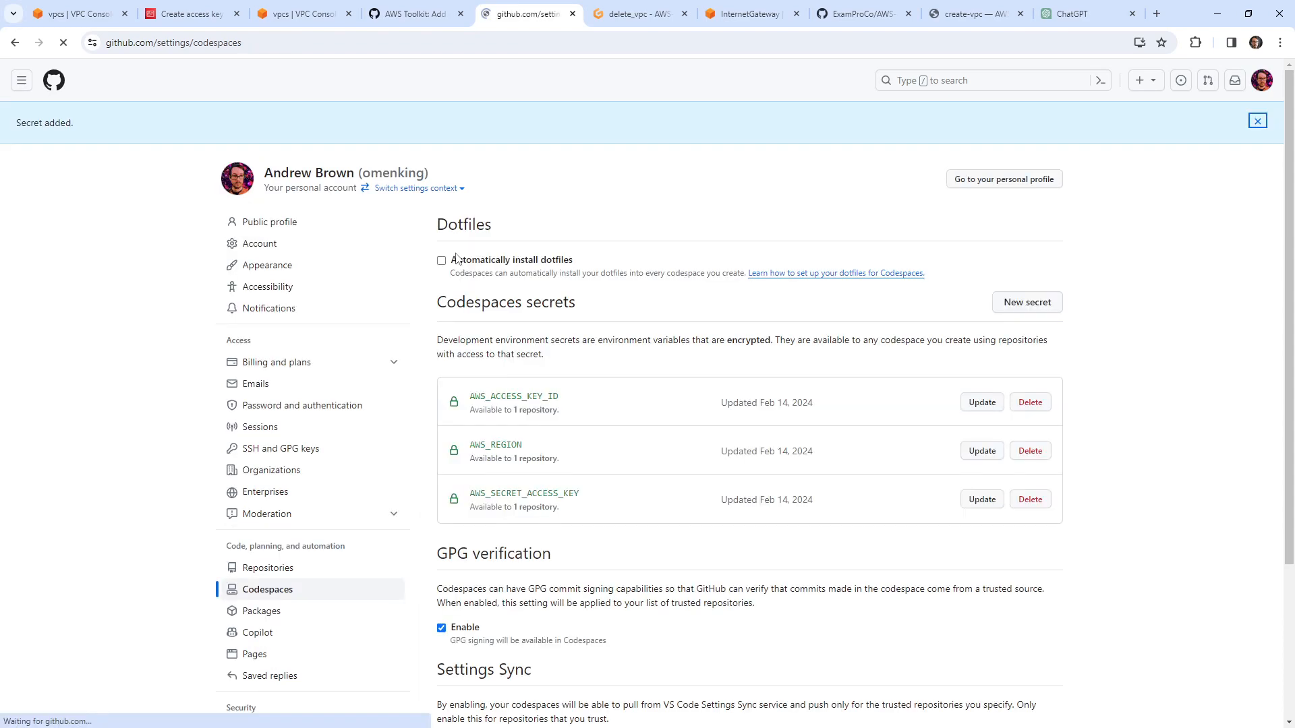
Step: Switch back to the AWS-Examples codespace and reload it to apply the changed secrets
{"action": "left_click", "coordinate": [304, 15]}
{"action": "left_click", "coordinate": [423, 15]}
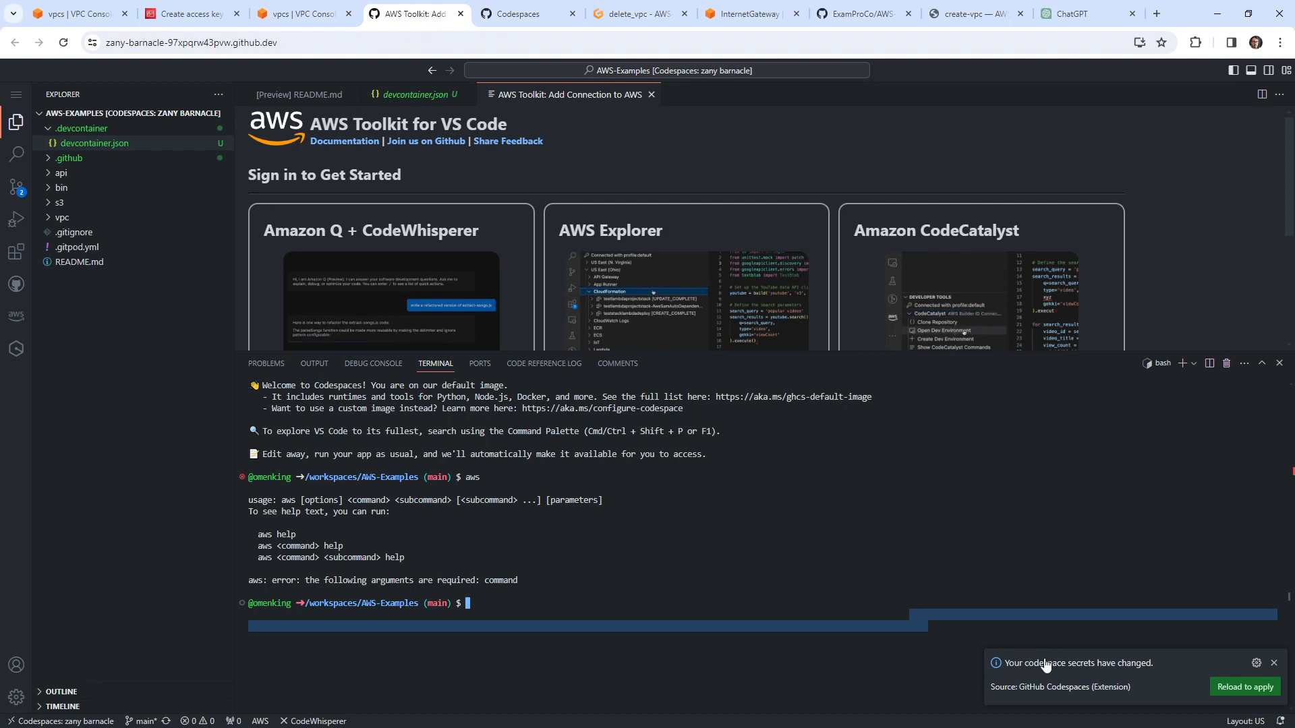
{"action": "left_click", "coordinate": [1245, 687]}
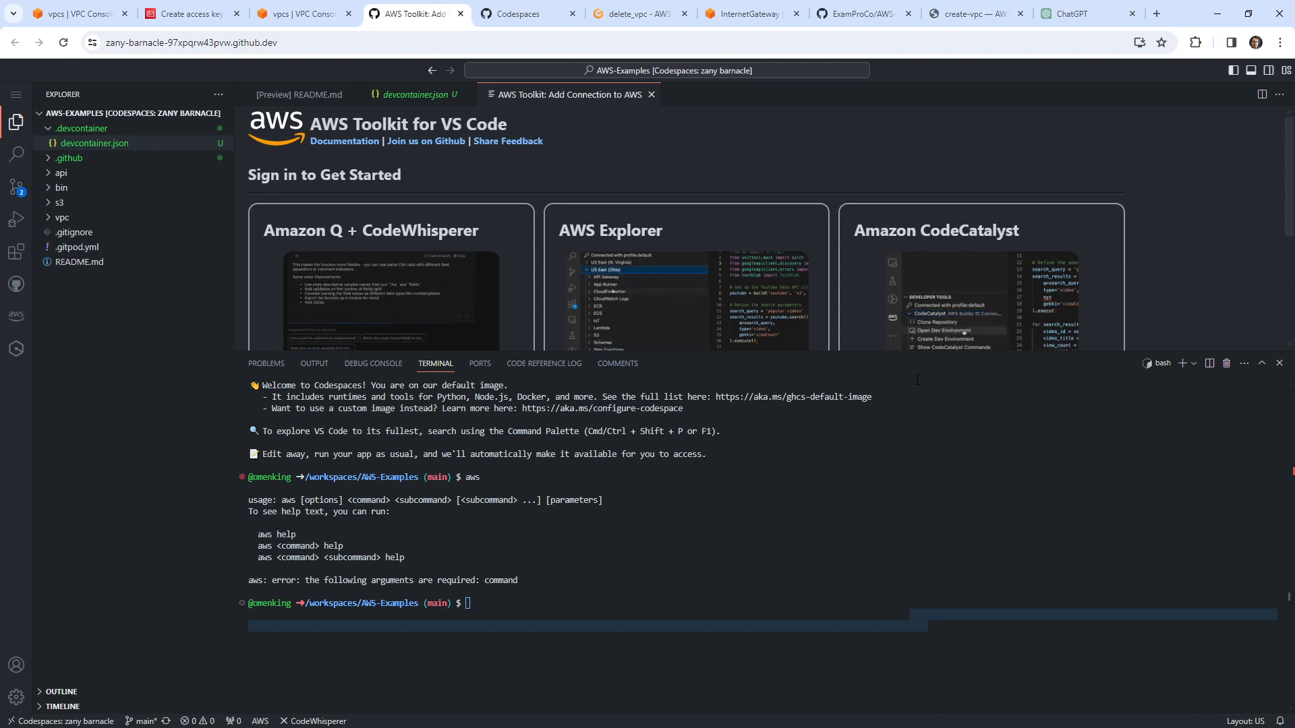
Step: Close the devcontainer.json file and dismiss the AWS Toolkit usage metrics notification
{"action": "left_click", "coordinate": [467, 94]}
{"action": "left_click", "coordinate": [777, 440]}
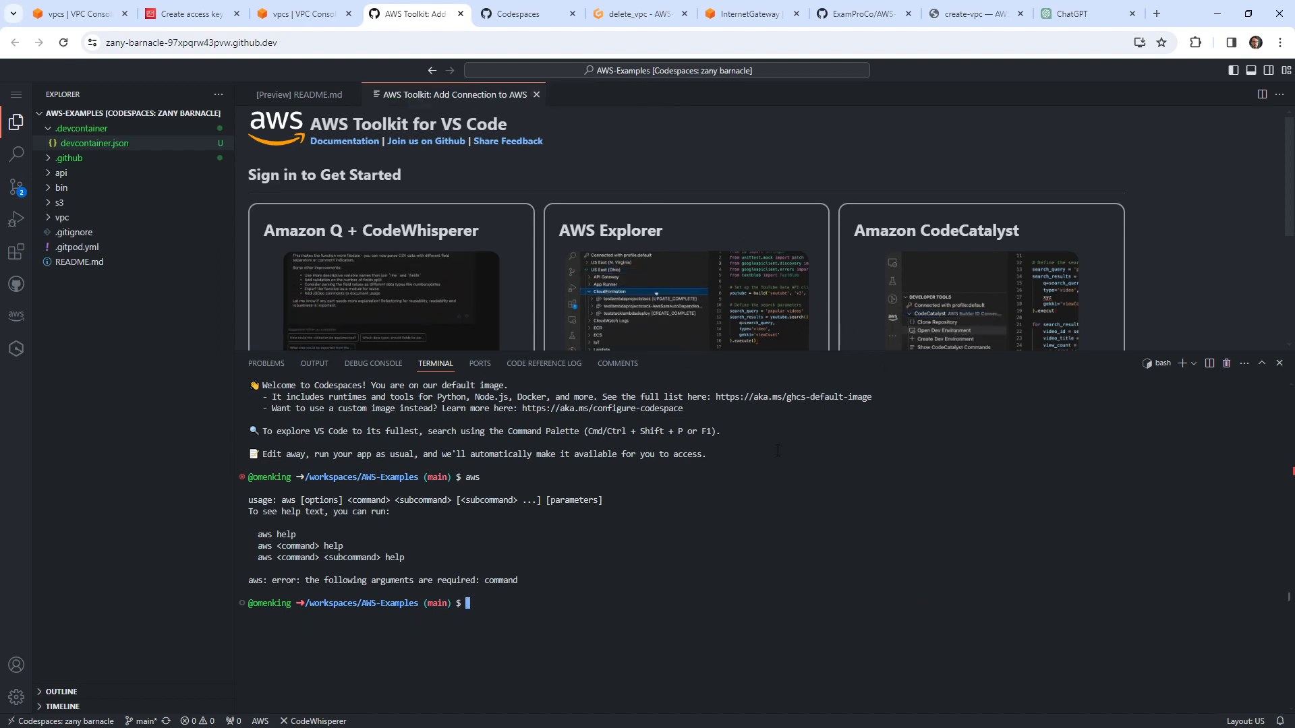
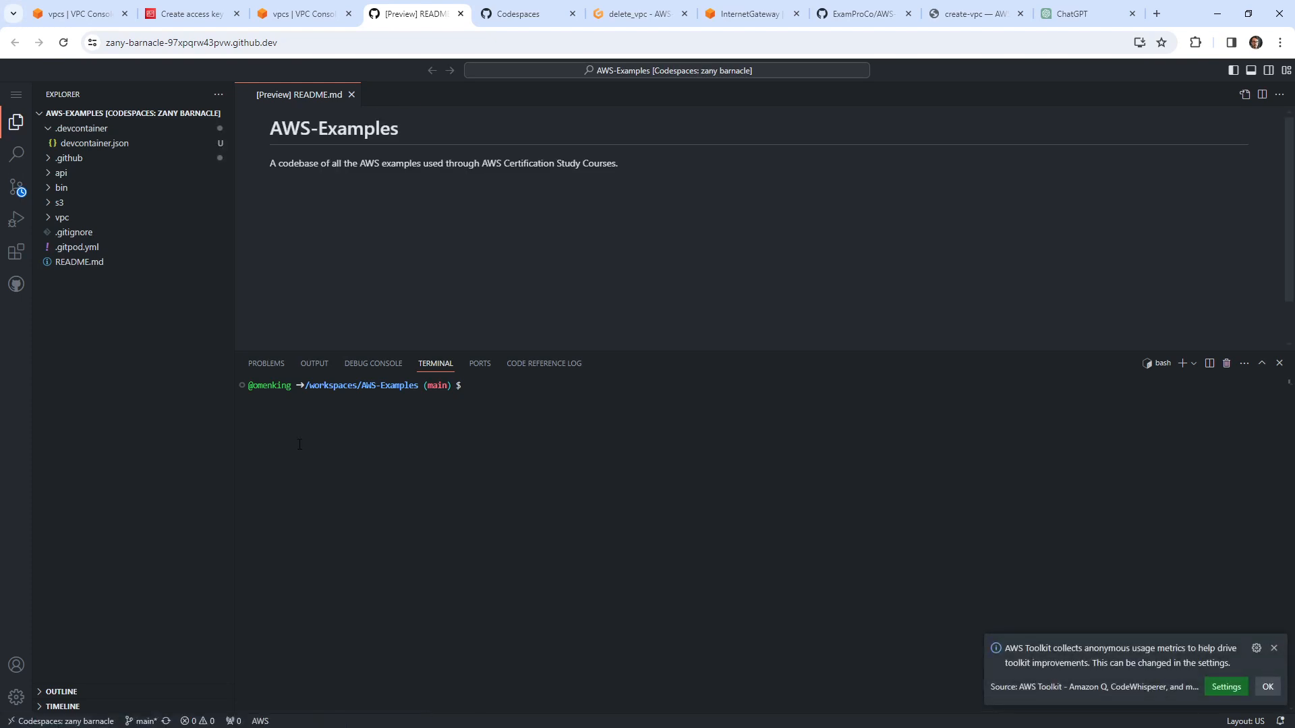
{"action": "left_click", "coordinate": [1274, 648]}
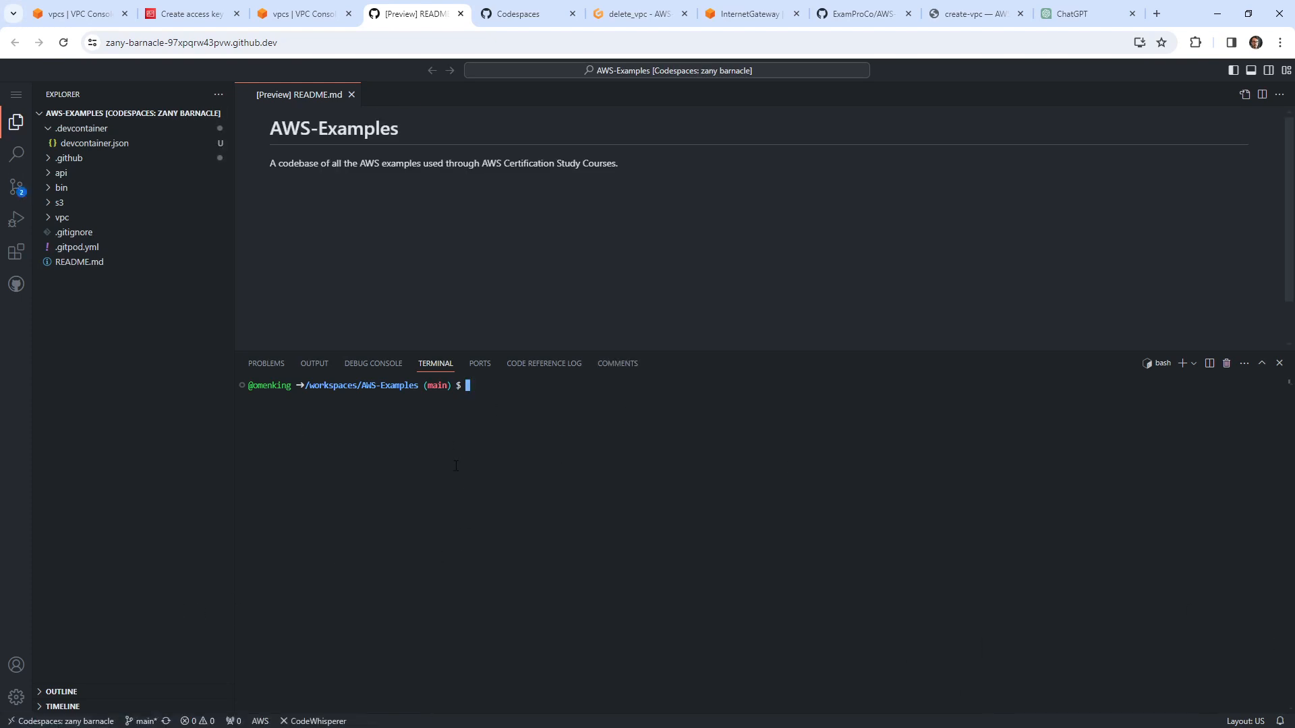
Step: Set the editor font size to 20 in the codespace's user settings
{"action": "left_click", "coordinate": [16, 696]}
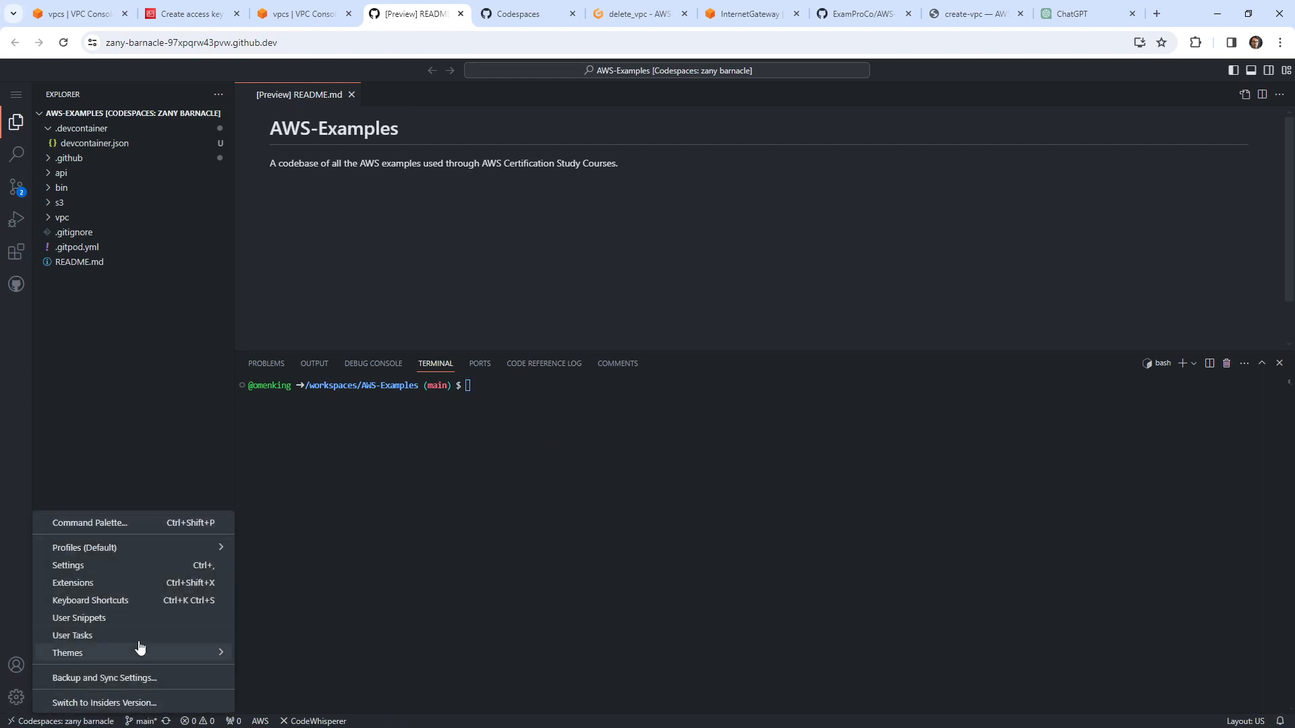
{"action": "left_click", "coordinate": [155, 525]}
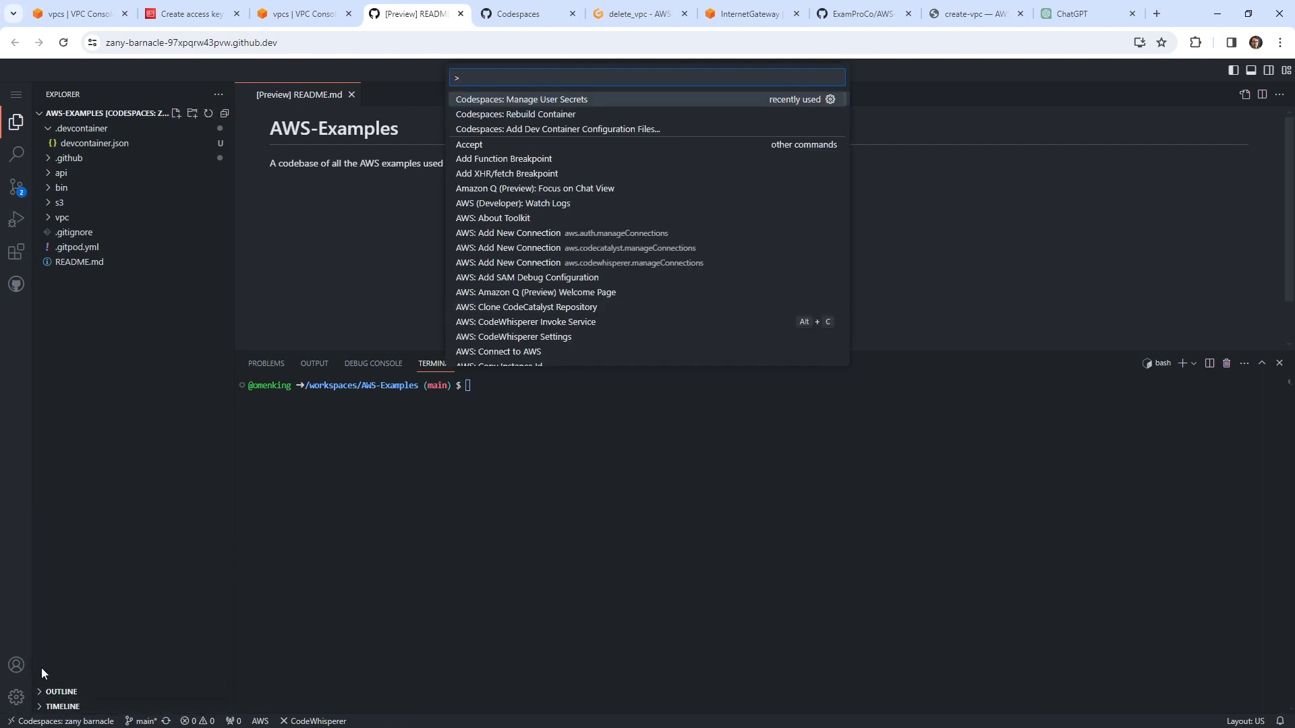
{"action": "left_click", "coordinate": [16, 697]}
{"action": "left_click", "coordinate": [108, 570]}
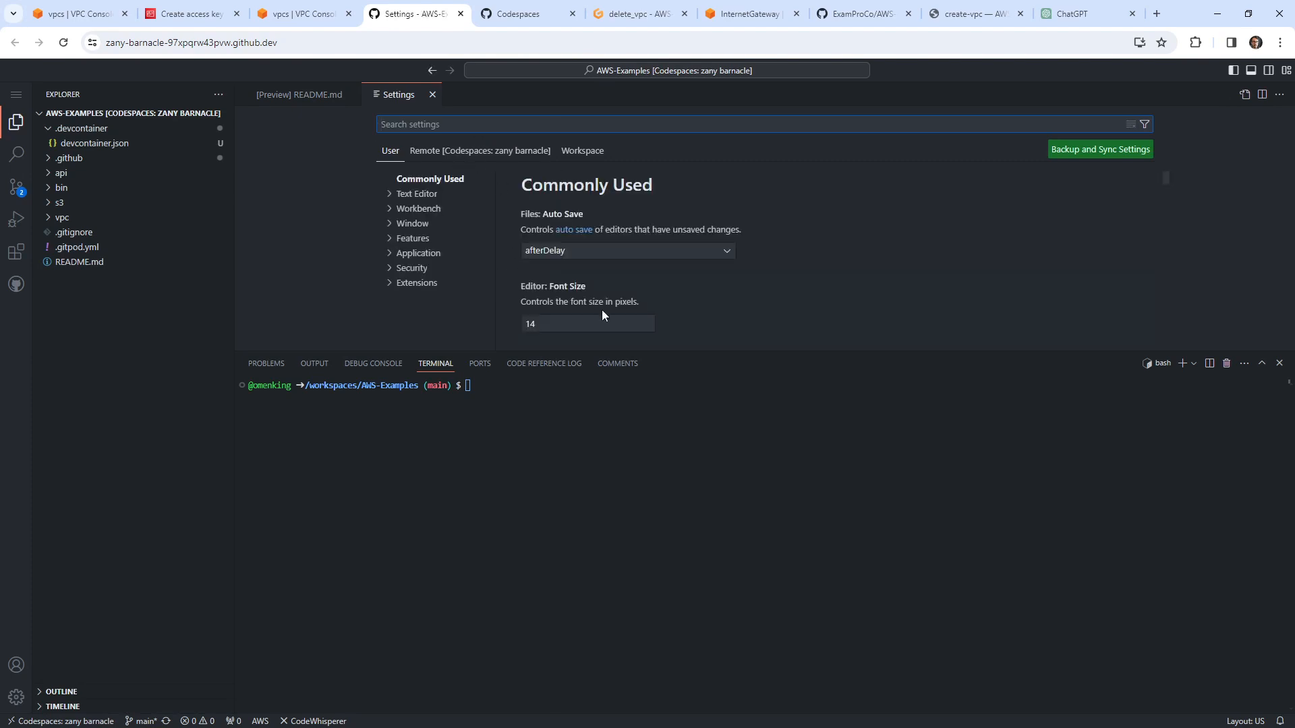
{"action": "left_click", "coordinate": [514, 323]}
{"action": "key", "text": "BackSpace"}
{"action": "key", "text": "BackSpace"}
{"action": "type", "text": "20"}
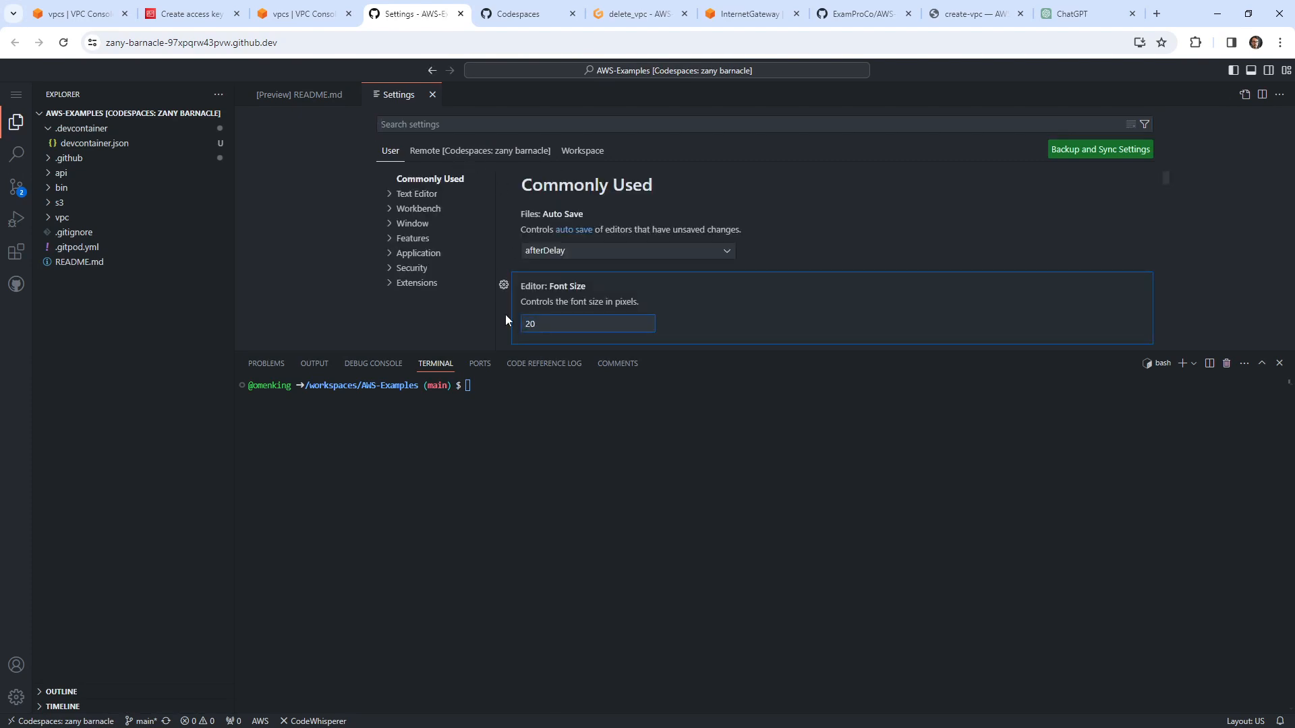
Step: Set the integrated terminal font size to 20 in the user settings and close the settings
{"action": "left_click", "coordinate": [482, 126]}
{"action": "type", "text": "te"}
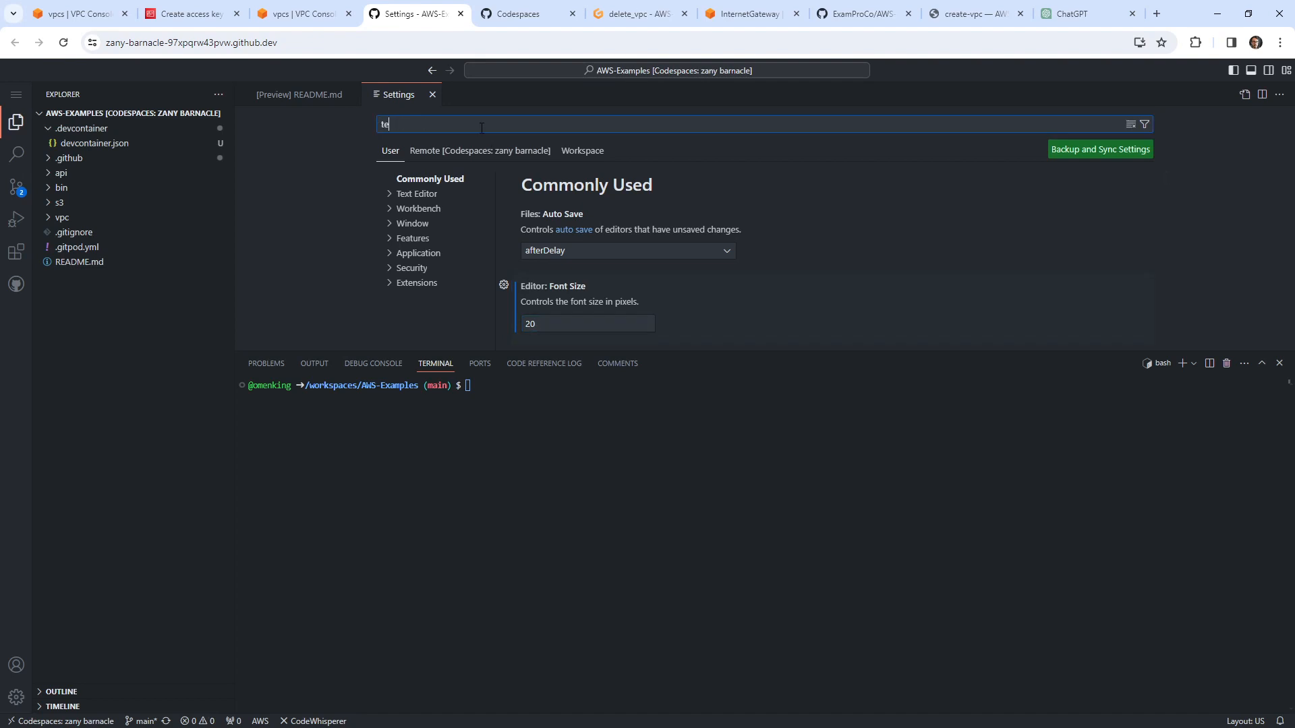
{"action": "type", "text": "rminal size"}
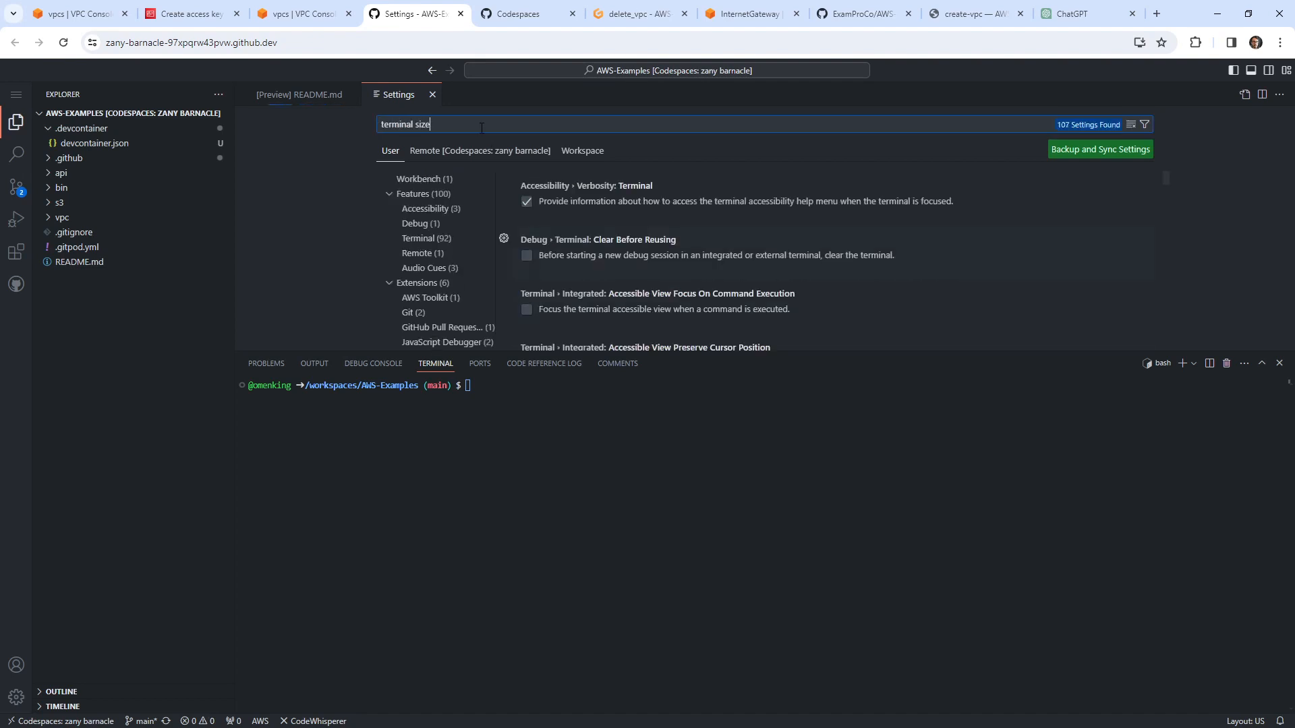
{"action": "double_click", "coordinate": [585, 218]}
{"action": "type", "text": "20"}
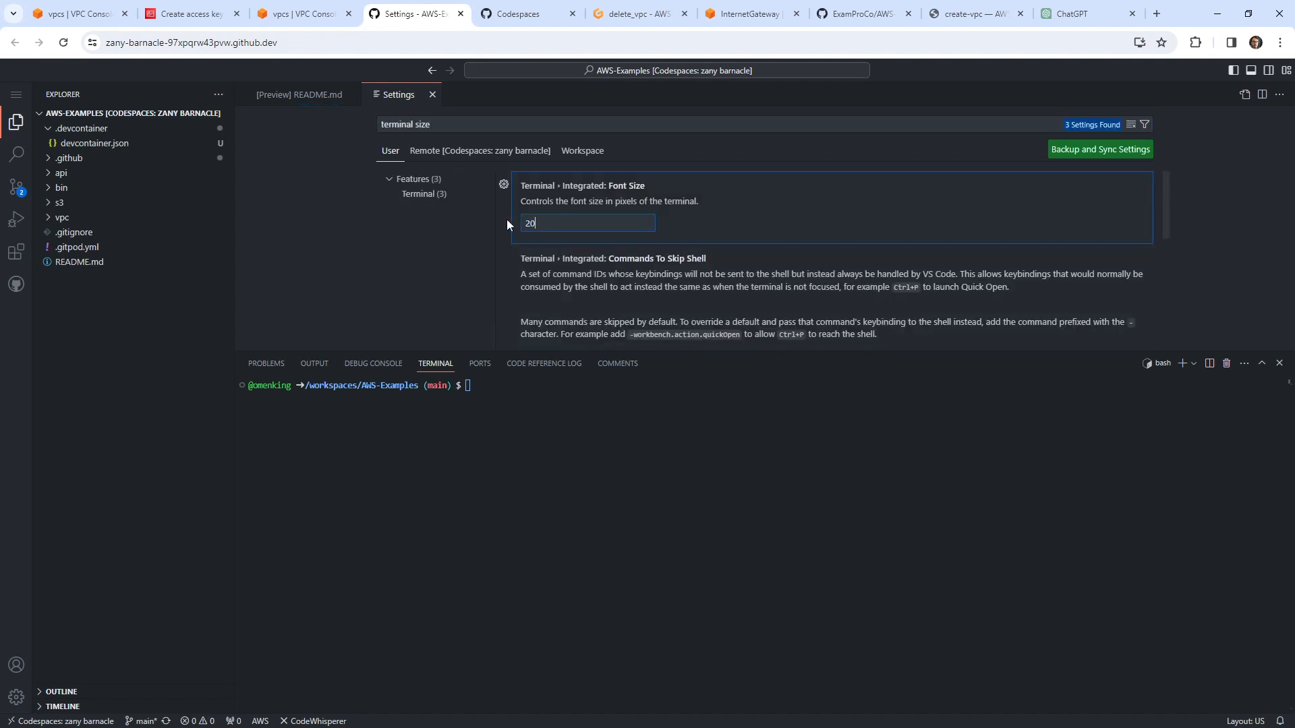
{"action": "left_click", "coordinate": [613, 509]}
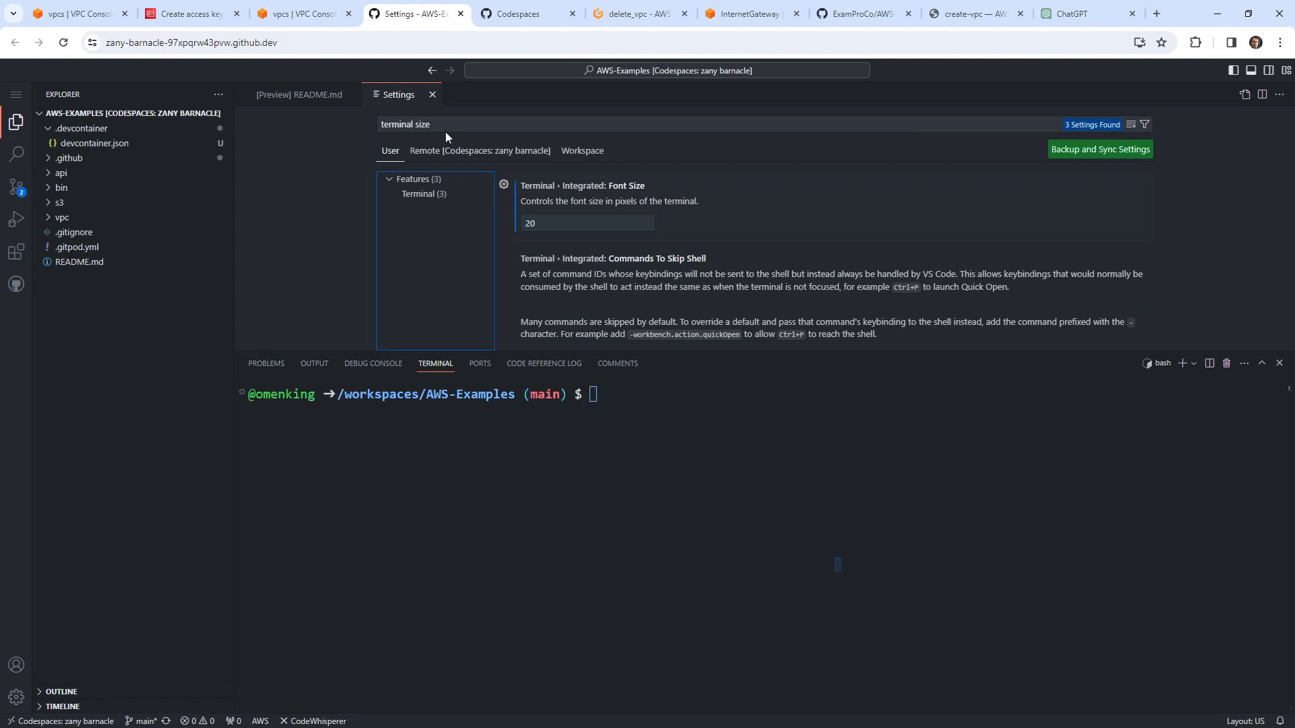
{"action": "left_click", "coordinate": [432, 95]}
Step: Open the create_vpc script from the vpc/basics folder, enlarge the editor area and review the script
{"action": "left_click", "coordinate": [98, 205]}
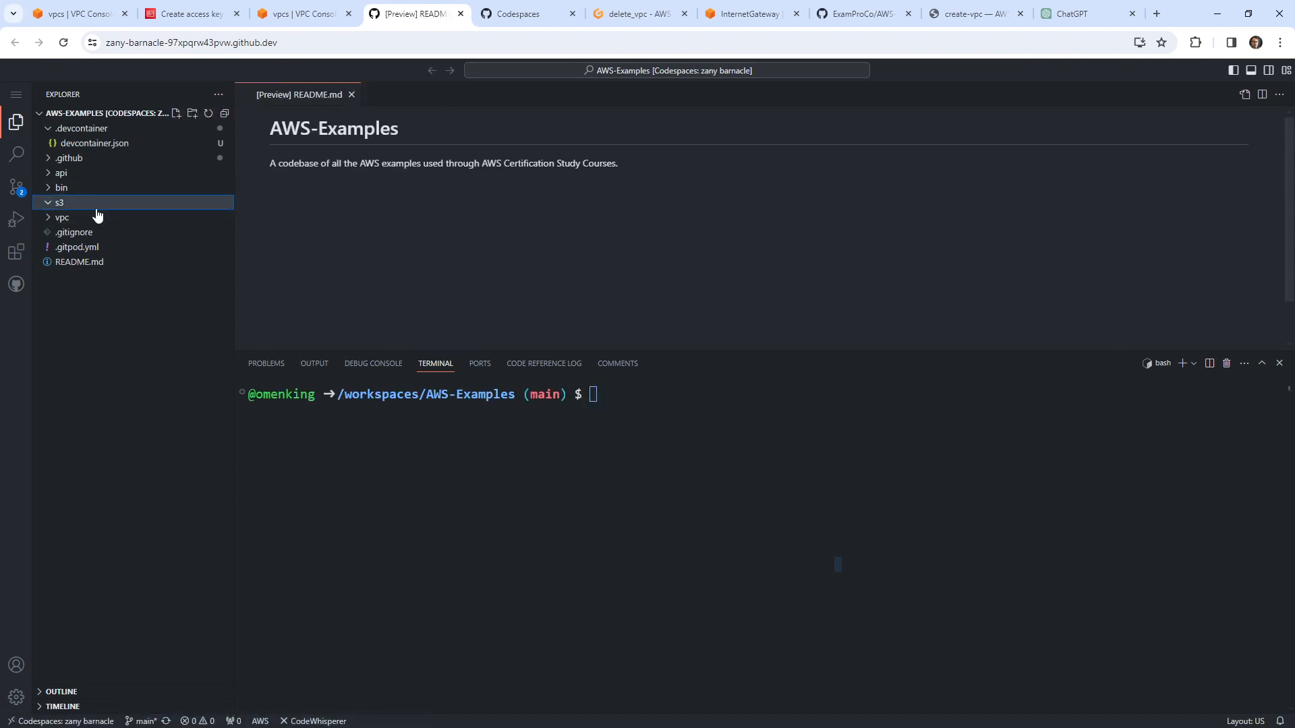
{"action": "left_click", "coordinate": [47, 206]}
{"action": "left_click", "coordinate": [48, 210]}
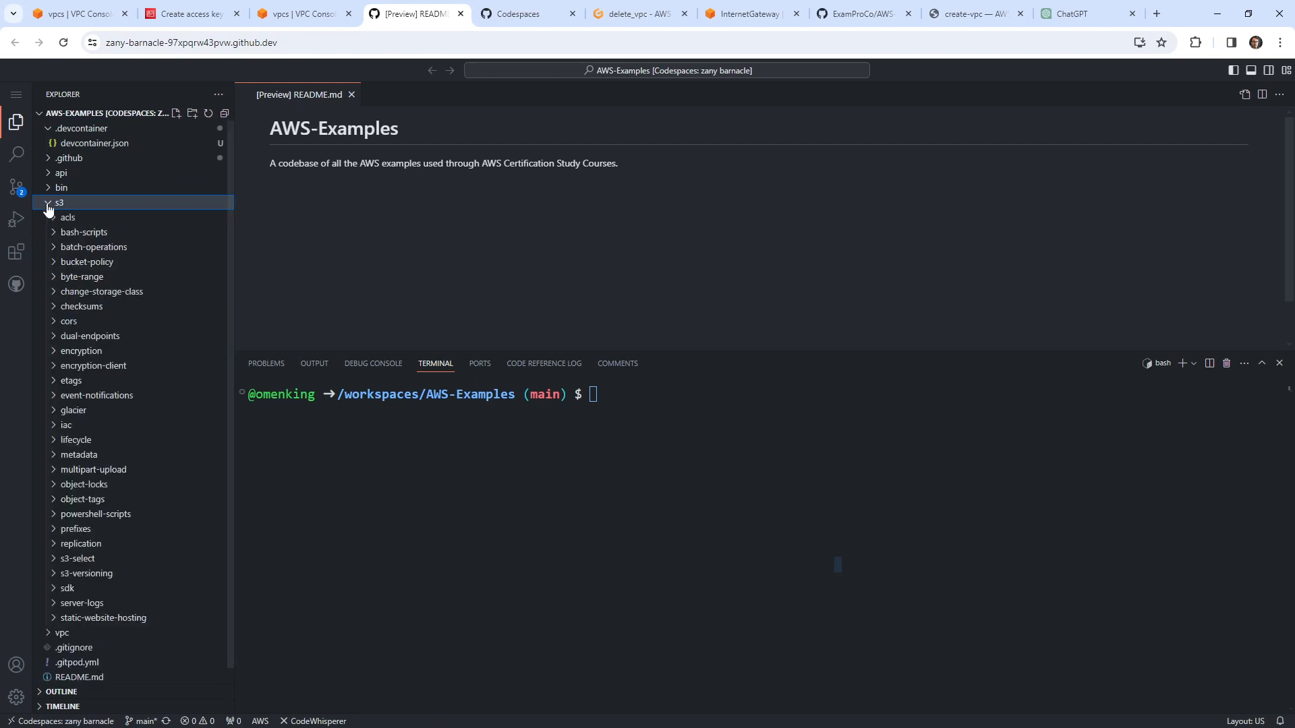
{"action": "left_click", "coordinate": [48, 206]}
{"action": "left_click", "coordinate": [52, 220]}
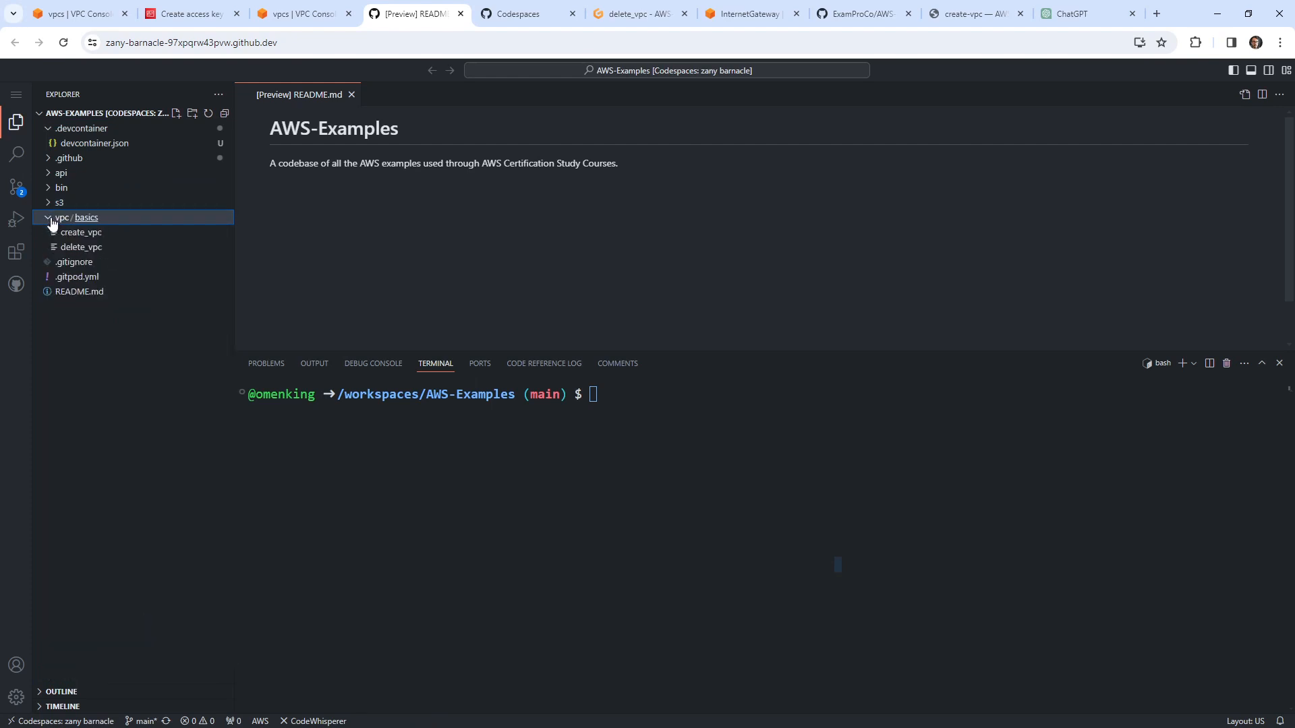
{"action": "left_click", "coordinate": [72, 233]}
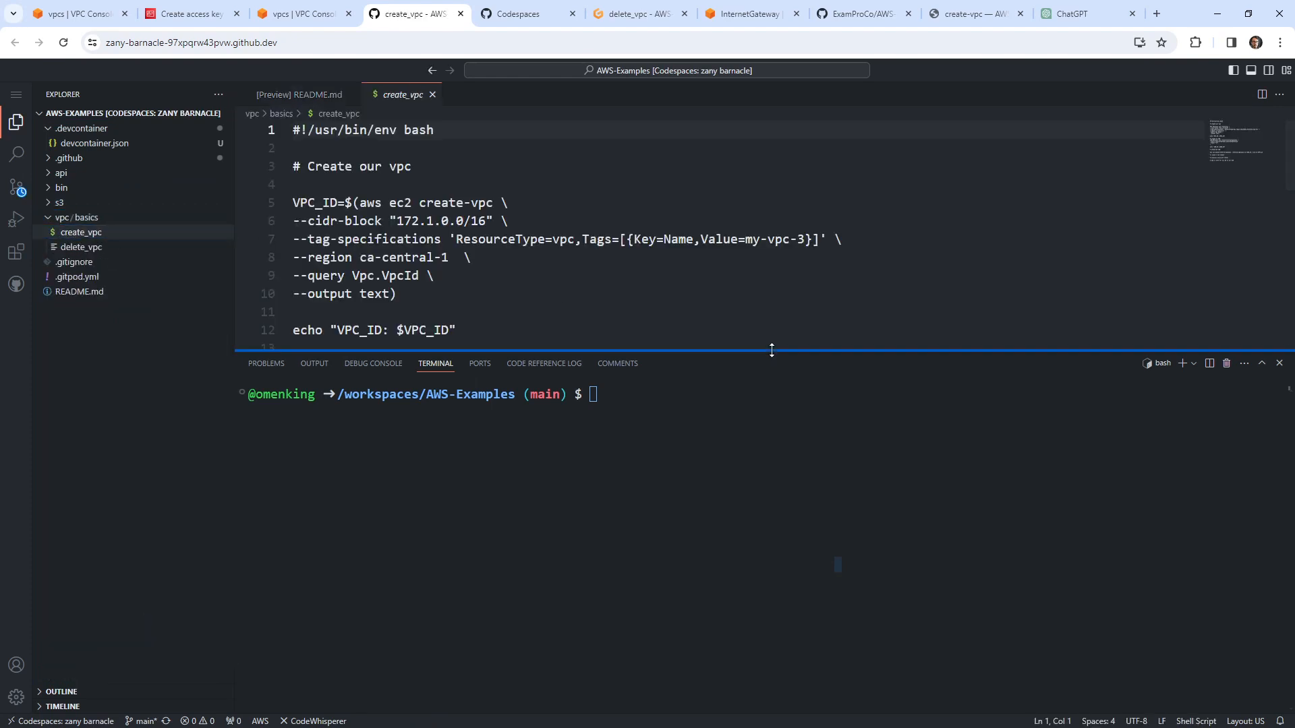
{"action": "left_click_drag", "start_coordinate": [772, 349], "coordinate": [771, 514]}
{"action": "left_click", "coordinate": [540, 312]}
{"action": "scroll", "coordinate": [547, 277], "scroll_direction": "down", "scroll_amount": 3}
{"action": "scroll", "coordinate": [547, 276], "scroll_direction": "down", "scroll_amount": 2}
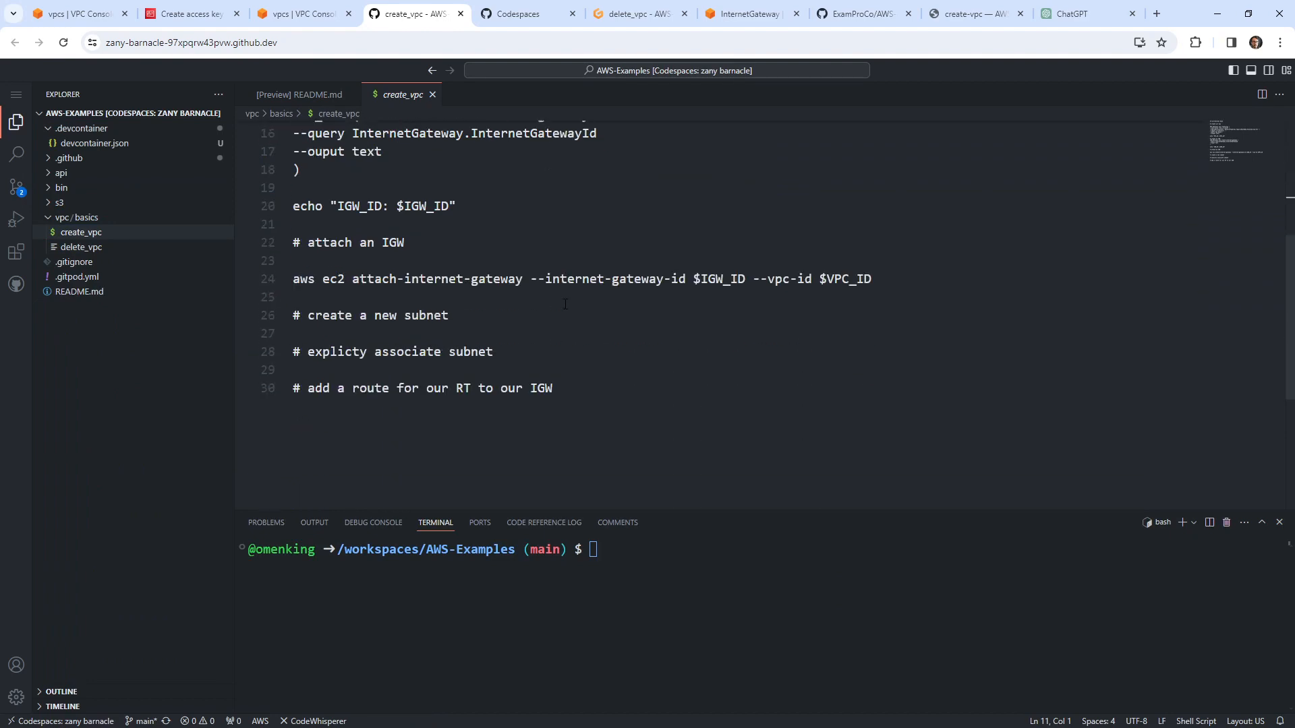
{"action": "scroll", "coordinate": [547, 277], "scroll_direction": "up", "scroll_amount": 5}
Step: Refresh the list of VPCs in the AWS VPC console, then return to the codespace
{"action": "left_click", "coordinate": [310, 15]}
{"action": "left_click", "coordinate": [1054, 108]}
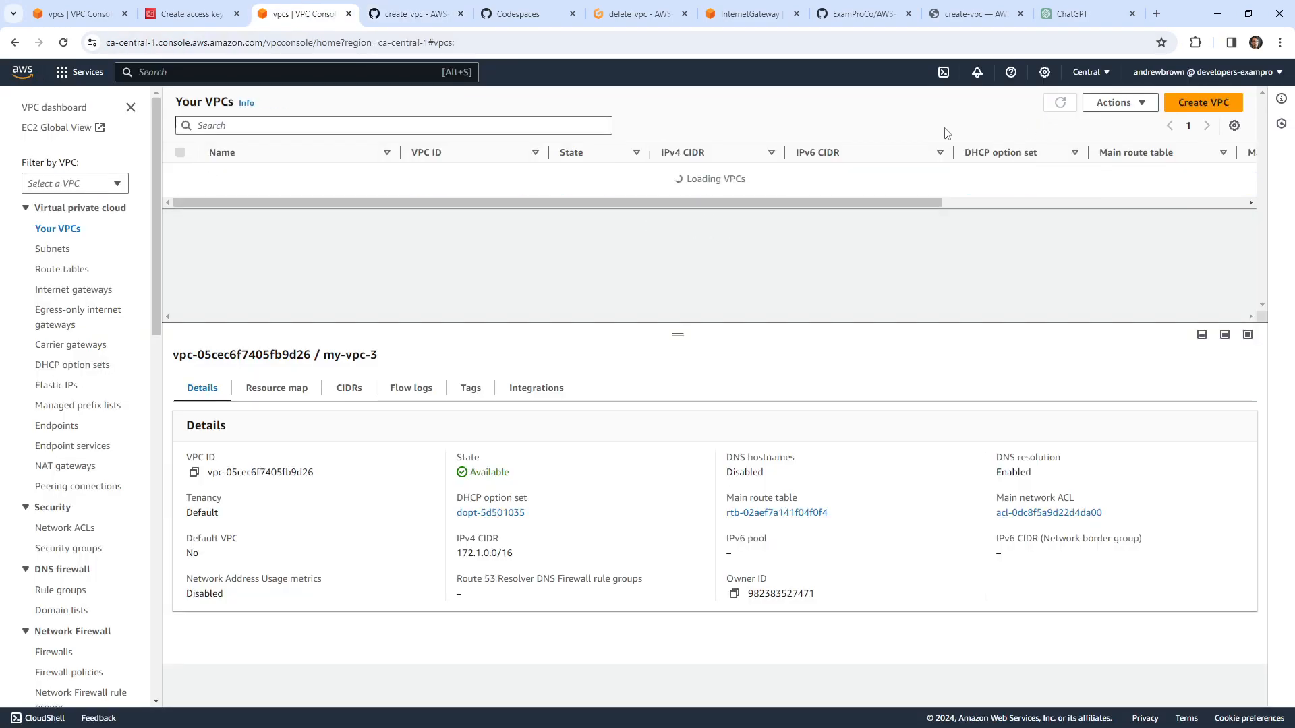
{"action": "left_click", "coordinate": [432, 16]}
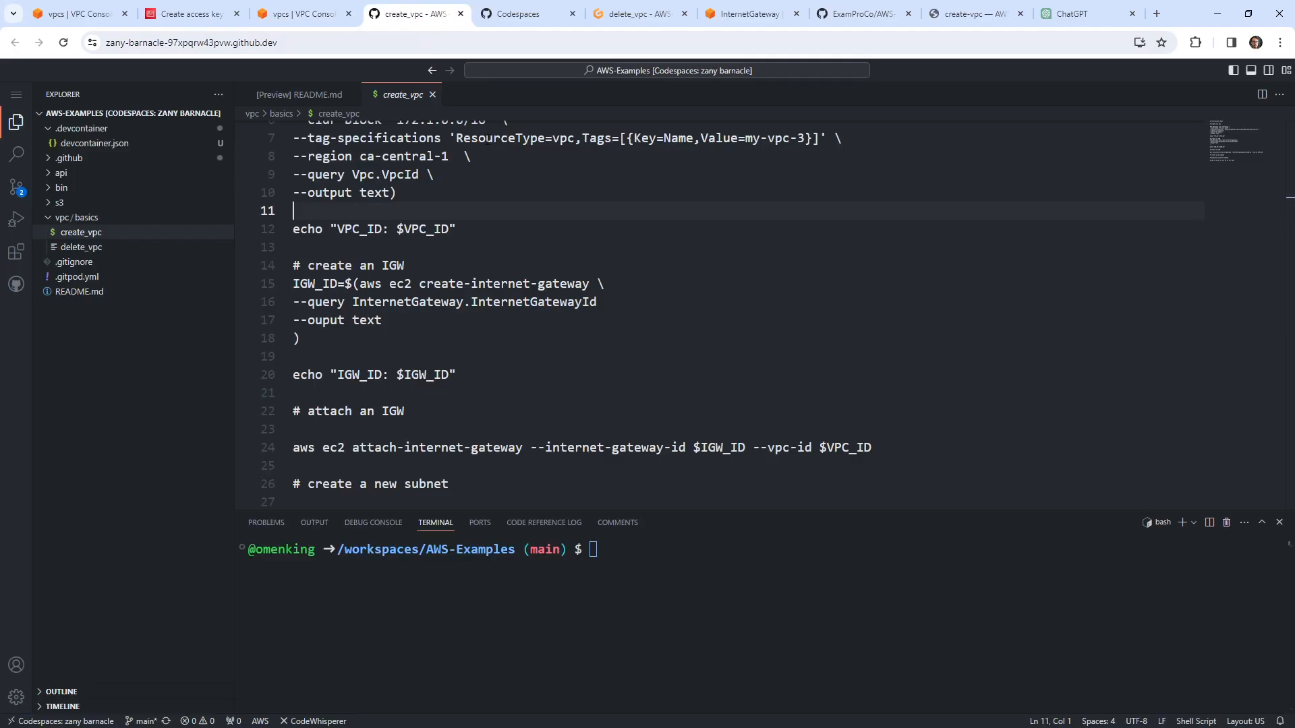
Step: Check the active AWS credentials in the codespace terminal with aws sts get-caller-identity
{"action": "scroll", "coordinate": [479, 269], "scroll_direction": "down", "scroll_amount": 2}
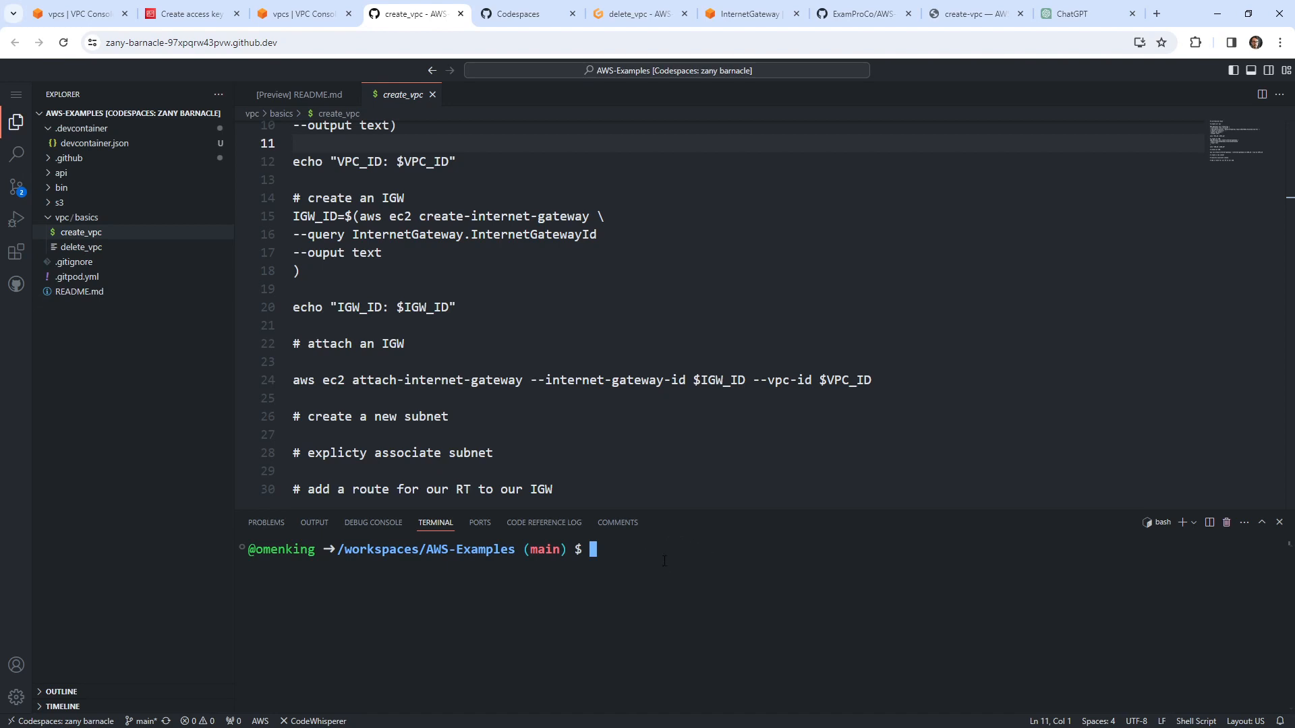
{"action": "type", "text": "ghfhfhfhfhf"}
{"action": "key", "text": "BackSpace"}
{"action": "key", "text": "BackSpace"}
{"action": "key", "text": "BackSpace"}
{"action": "key", "text": "BackSpace"}
{"action": "key", "text": "BackSpace"}
{"action": "key", "text": "BackSpace"}
{"action": "key", "text": "BackSpace"}
{"action": "key", "text": "BackSpace"}
{"action": "key", "text": "BackSpace"}
{"action": "key", "text": "BackSpace"}
{"action": "key", "text": "BackSpace"}
{"action": "type", "text": "aws sts get-caller-identity"}
{"action": "key", "text": "Return"}
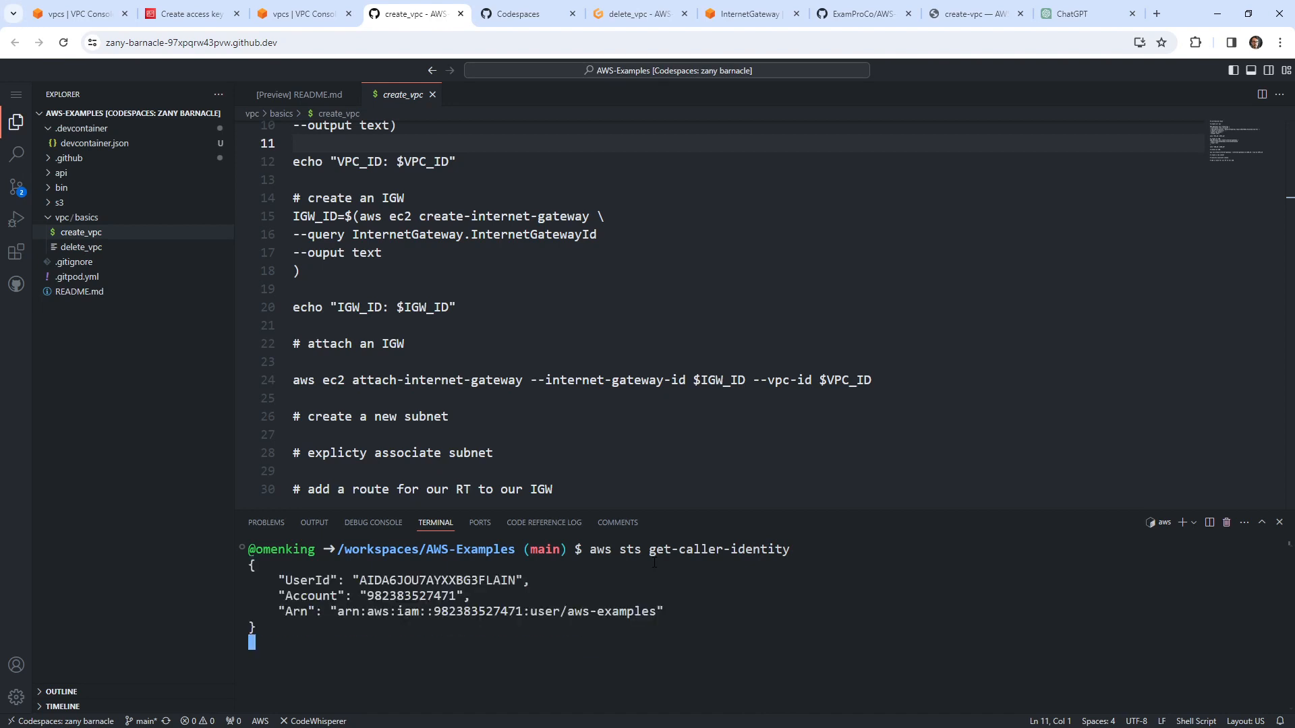
Step: Clear the terminal, change into the vpc/basics directory and run ./create_vpc
{"action": "type", "text": "clear"}
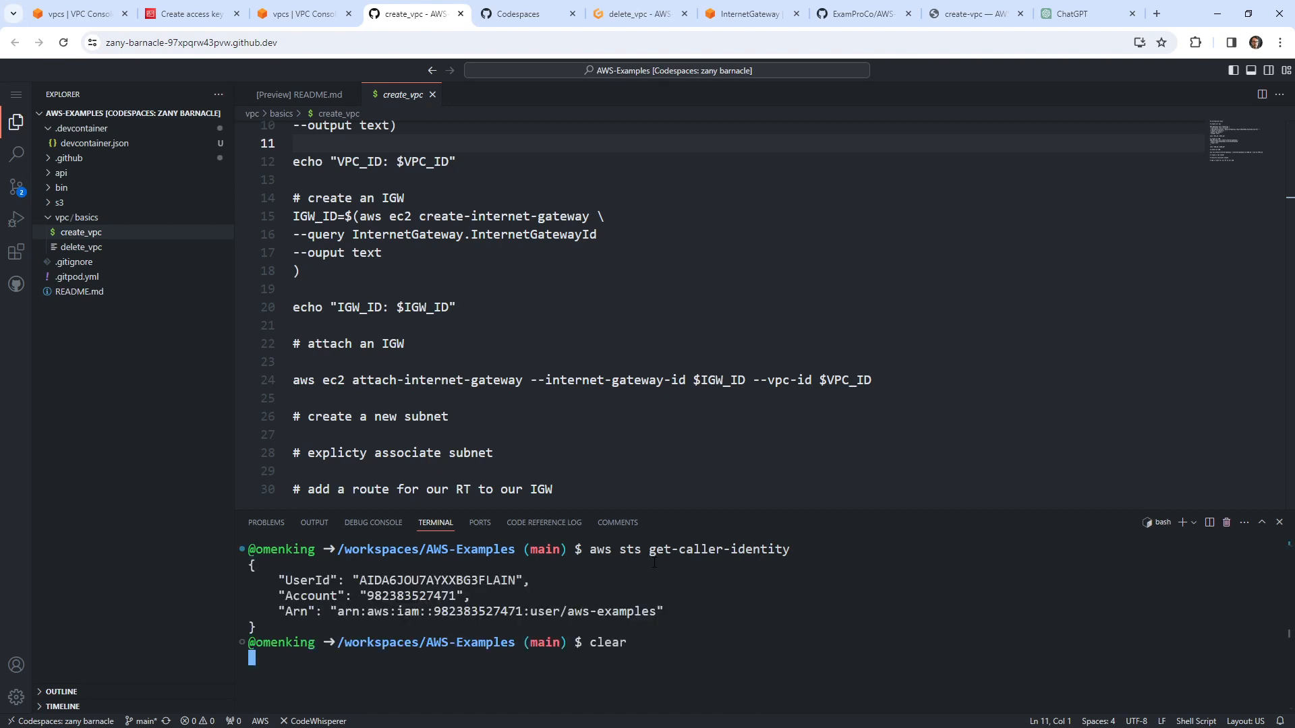
{"action": "key", "text": "Return"}
{"action": "type", "text": "cd vpc/b"}
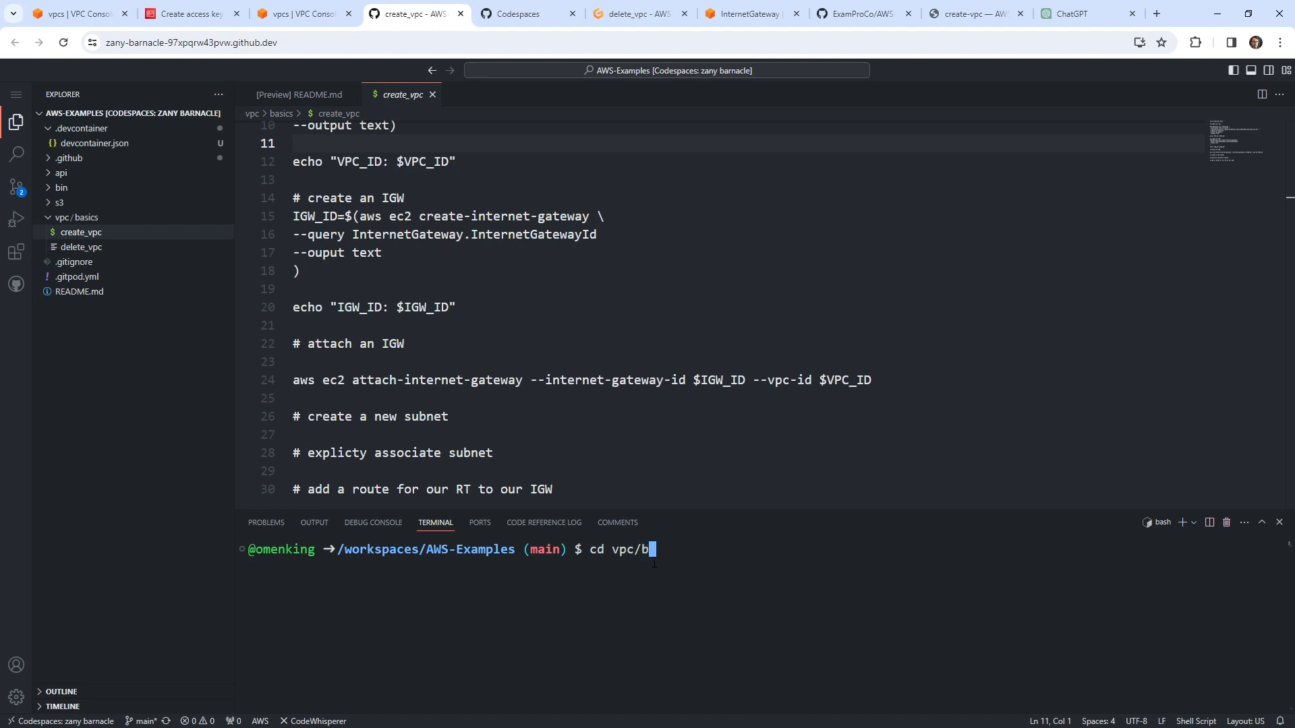
{"action": "key", "text": "Tab"}
{"action": "key", "text": "Return"}
{"action": "type", "text": "./c"}
{"action": "key", "text": "Tab"}
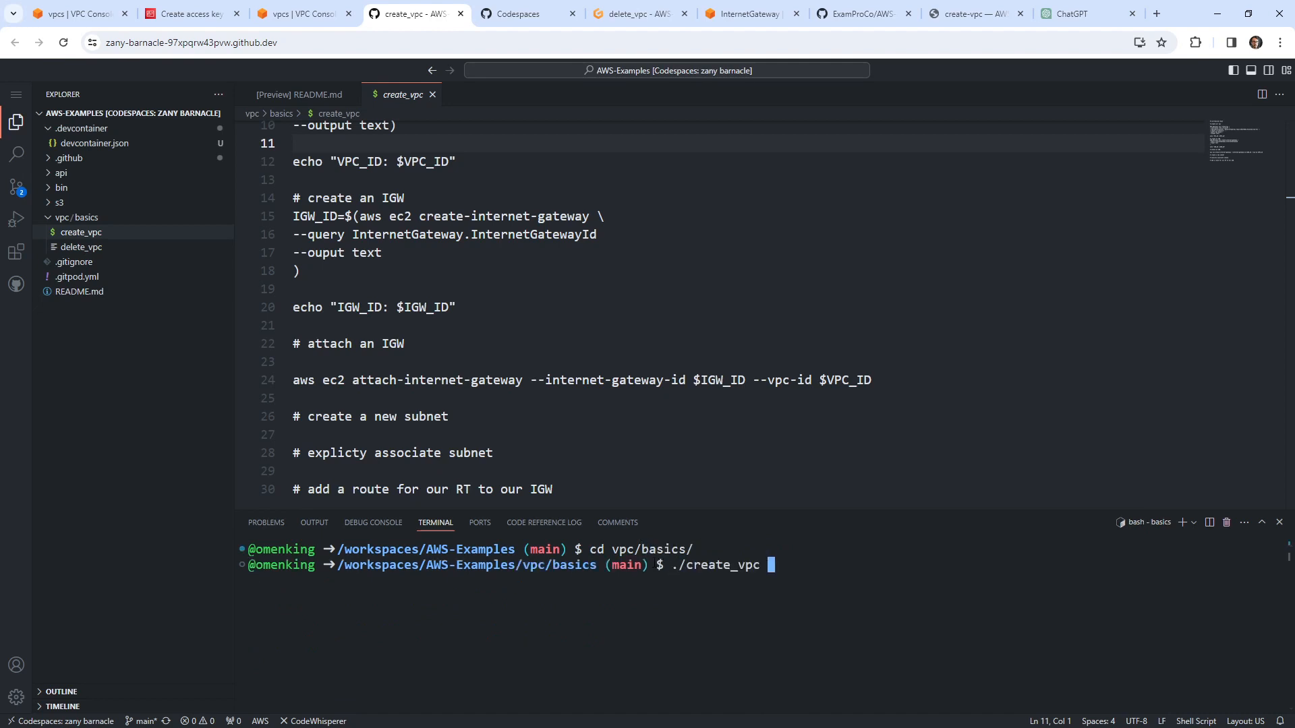
{"action": "key", "text": "Return"}
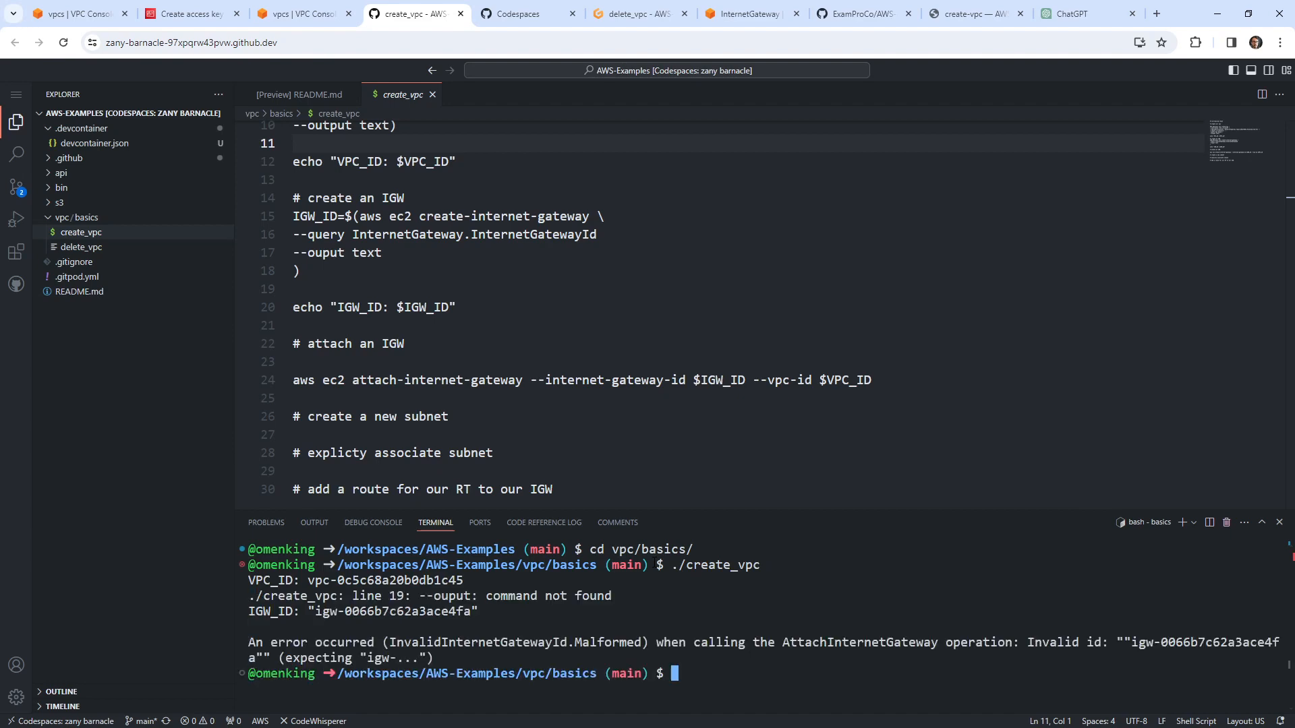
Step: Correct the misspelled --ouput option to --output in the create-internet-gateway command of create_vpc
{"action": "left_click", "coordinate": [389, 307]}
{"action": "left_click", "coordinate": [360, 453]}
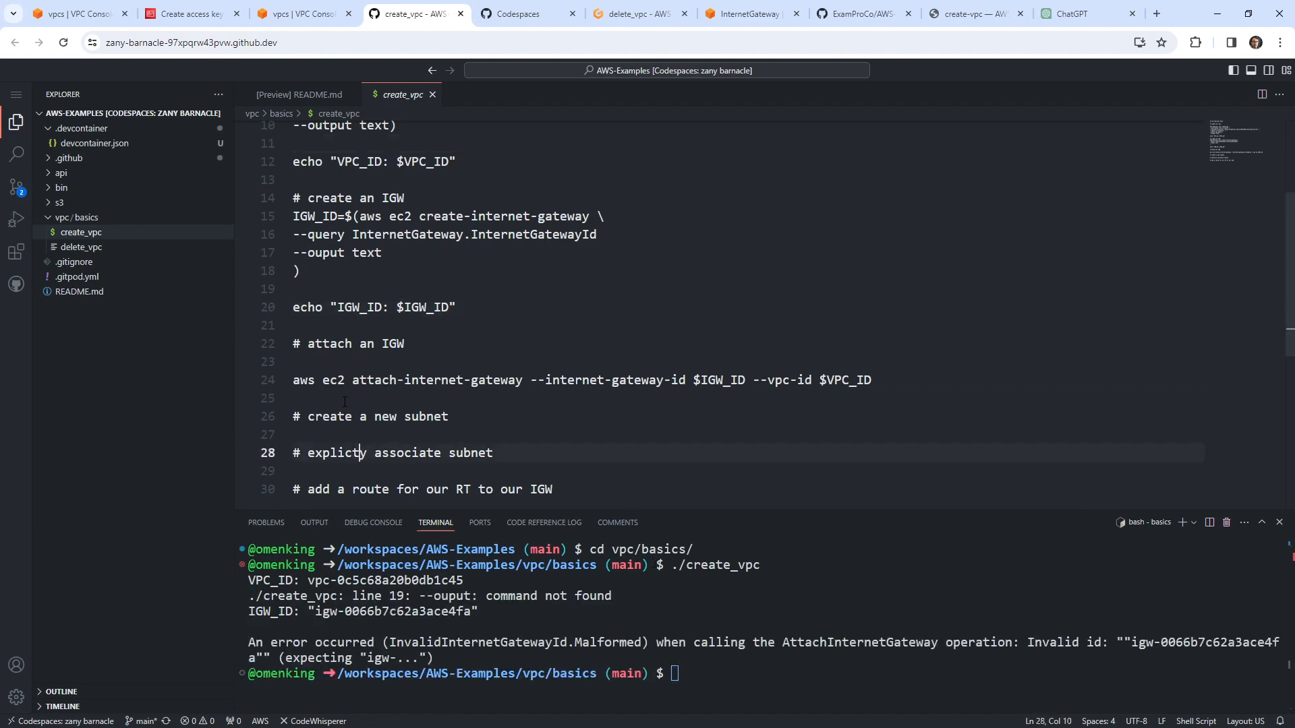
{"action": "scroll", "coordinate": [360, 419], "scroll_direction": "down", "scroll_amount": 3}
{"action": "scroll", "coordinate": [339, 368], "scroll_direction": "up", "scroll_amount": 5}
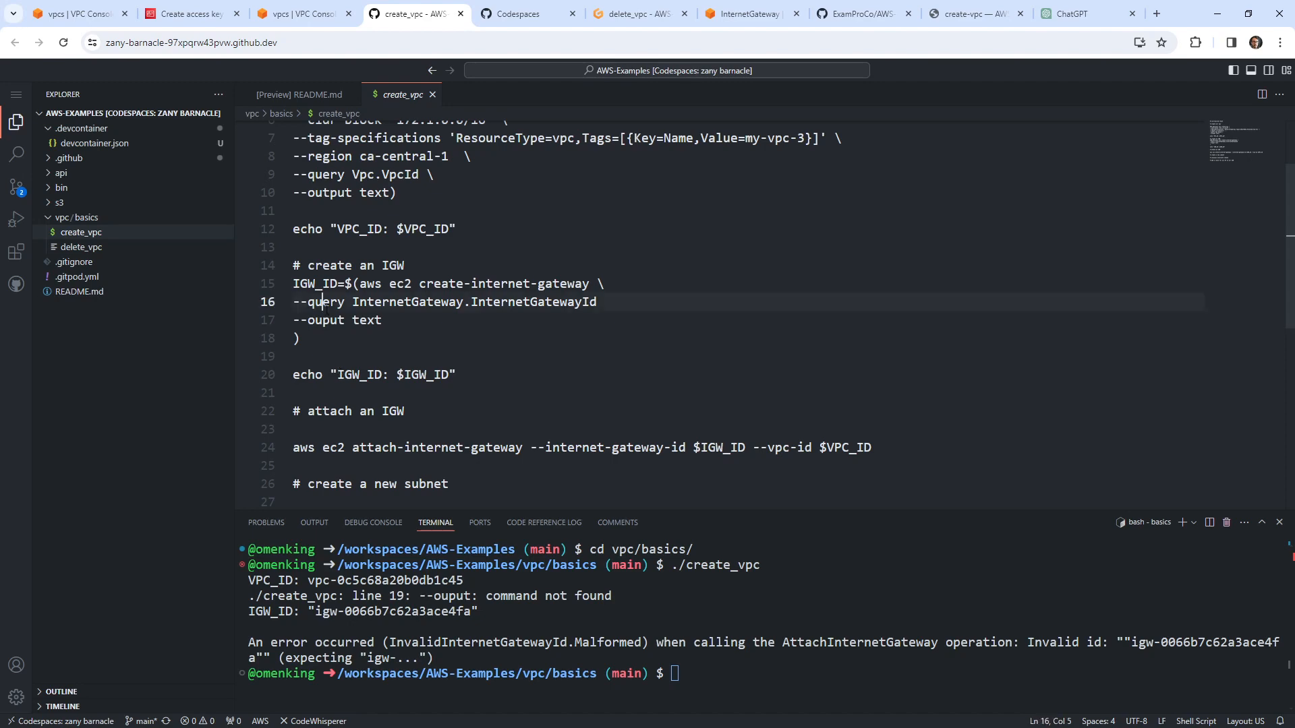
{"action": "left_click", "coordinate": [323, 320]}
{"action": "type", "text": "t"}
Step: Add a set -e line below the shebang of the create_vpc script
{"action": "left_click", "coordinate": [413, 247]}
{"action": "scroll", "coordinate": [412, 342], "scroll_direction": "up", "scroll_amount": 3}
{"action": "left_click", "coordinate": [410, 143]}
{"action": "key", "text": "Return"}
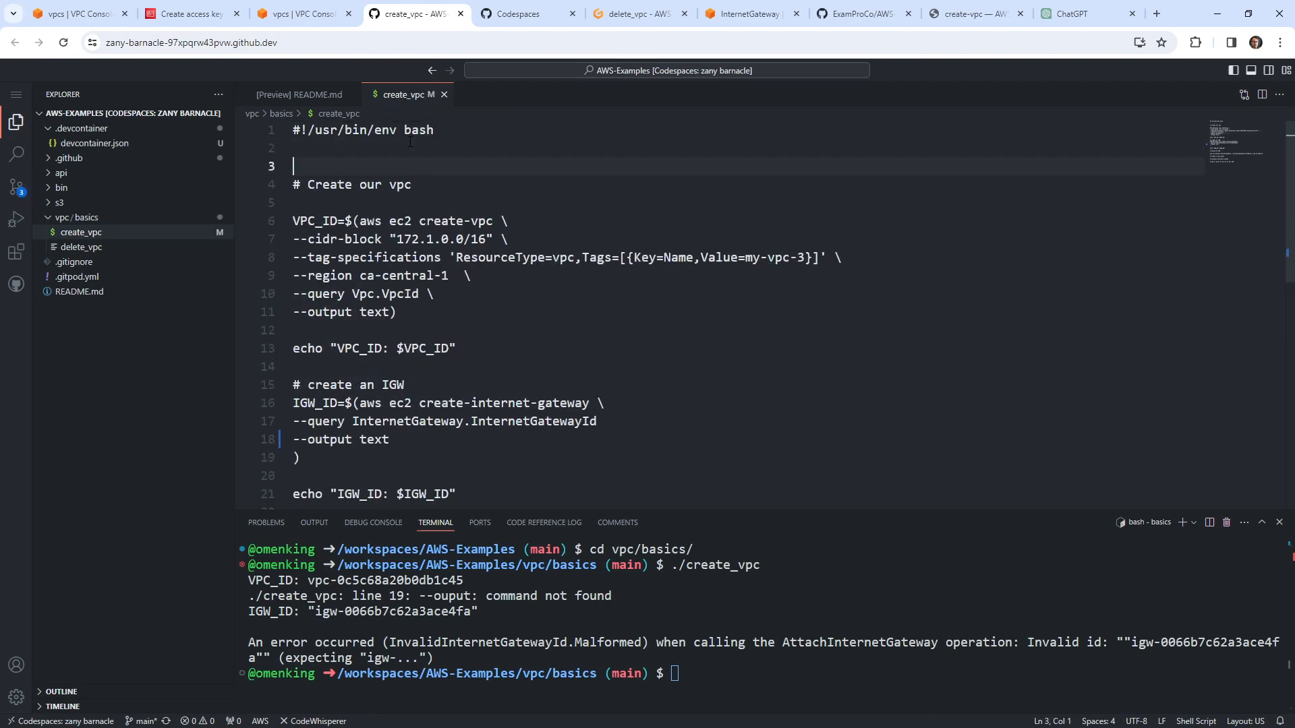
{"action": "type", "text": "set -e"}
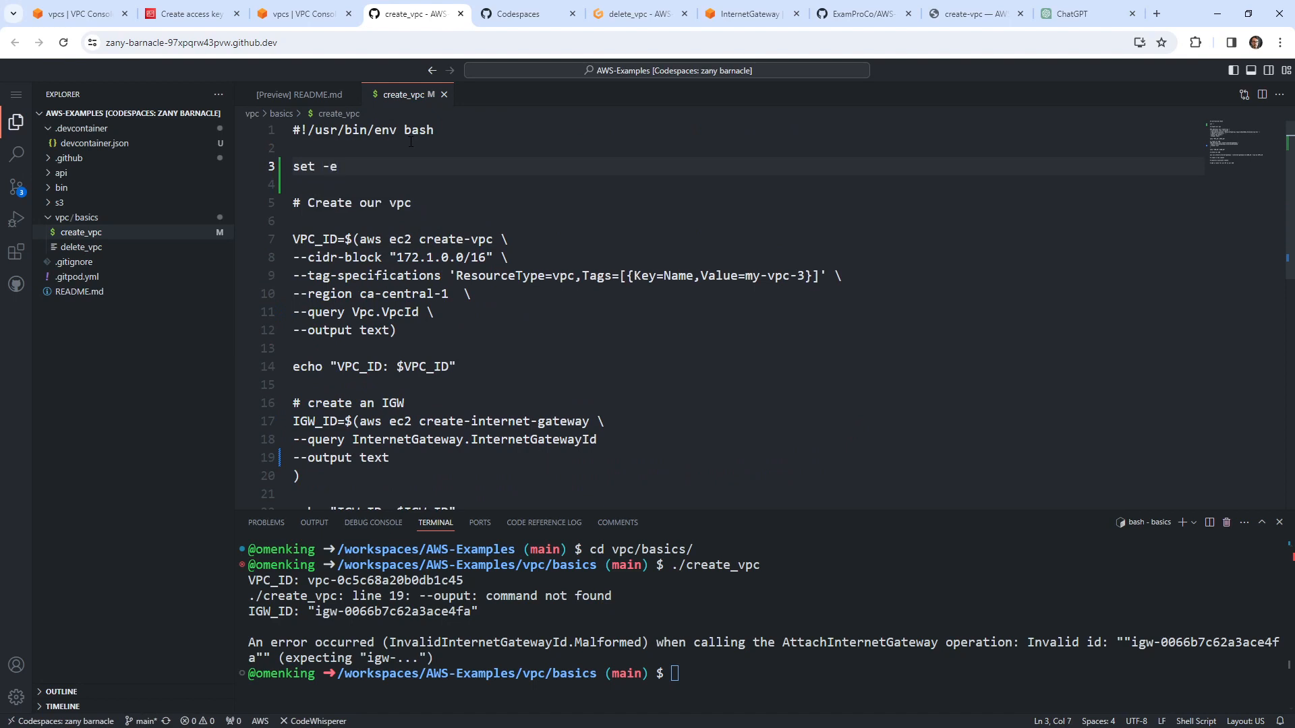
{"action": "key", "text": "shift+Home"}
{"action": "left_click", "coordinate": [350, 165]}
Step: Switch to ChatGPT and ask "what does set -e do in a bash script?"
{"action": "left_click", "coordinate": [1079, 13]}
{"action": "left_click", "coordinate": [796, 674]}
{"action": "type", "text": "w"}
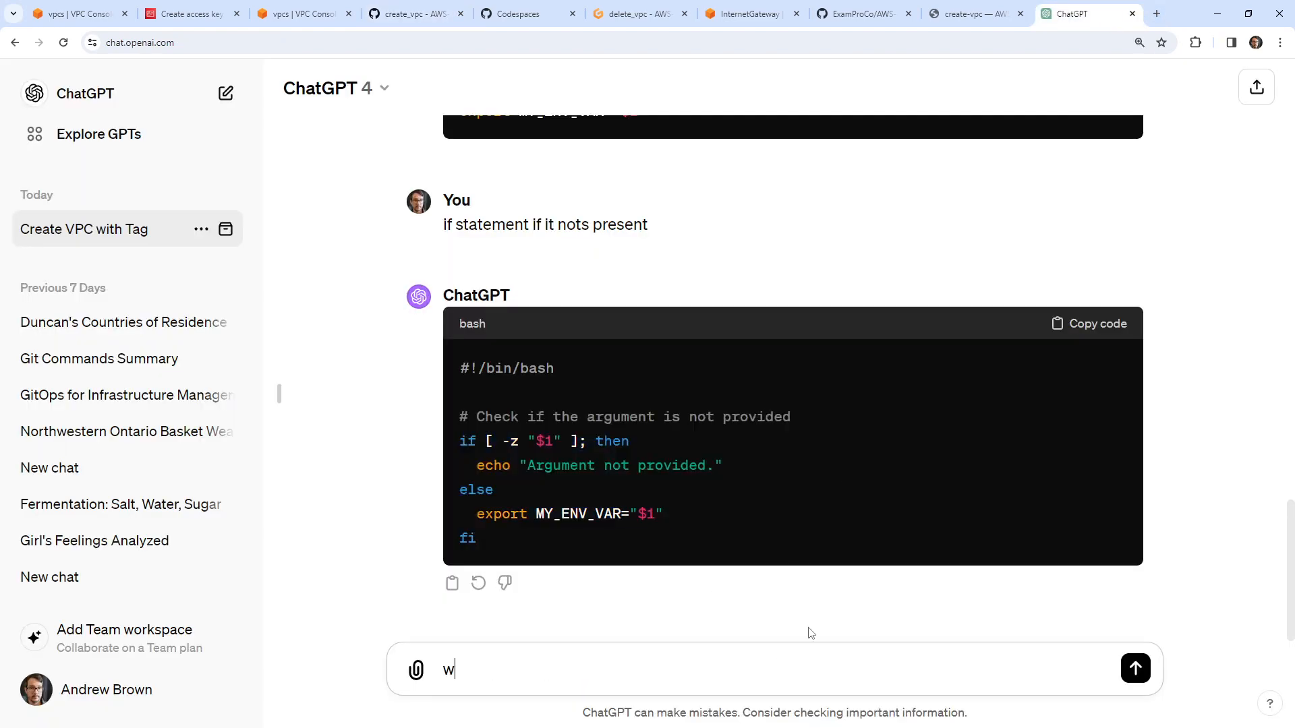
{"action": "type", "text": "hat does set -e do in a bash script?"}
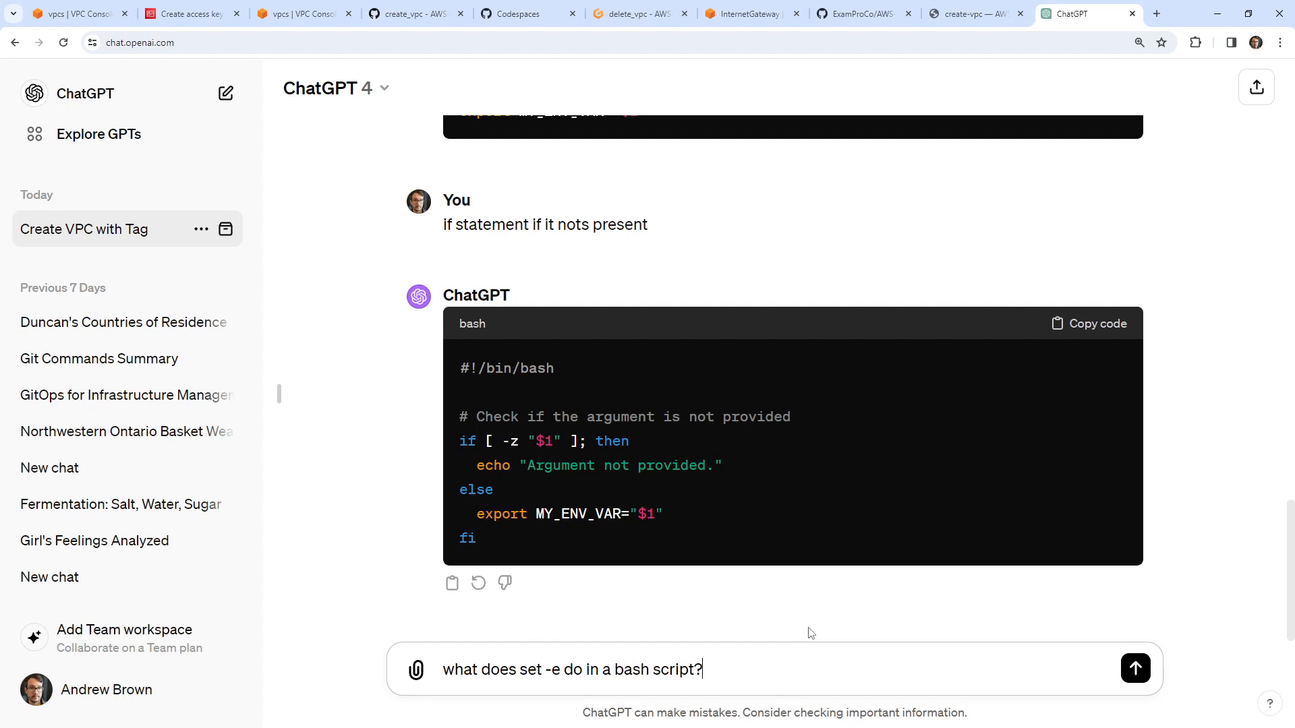
{"action": "key", "text": "Return"}
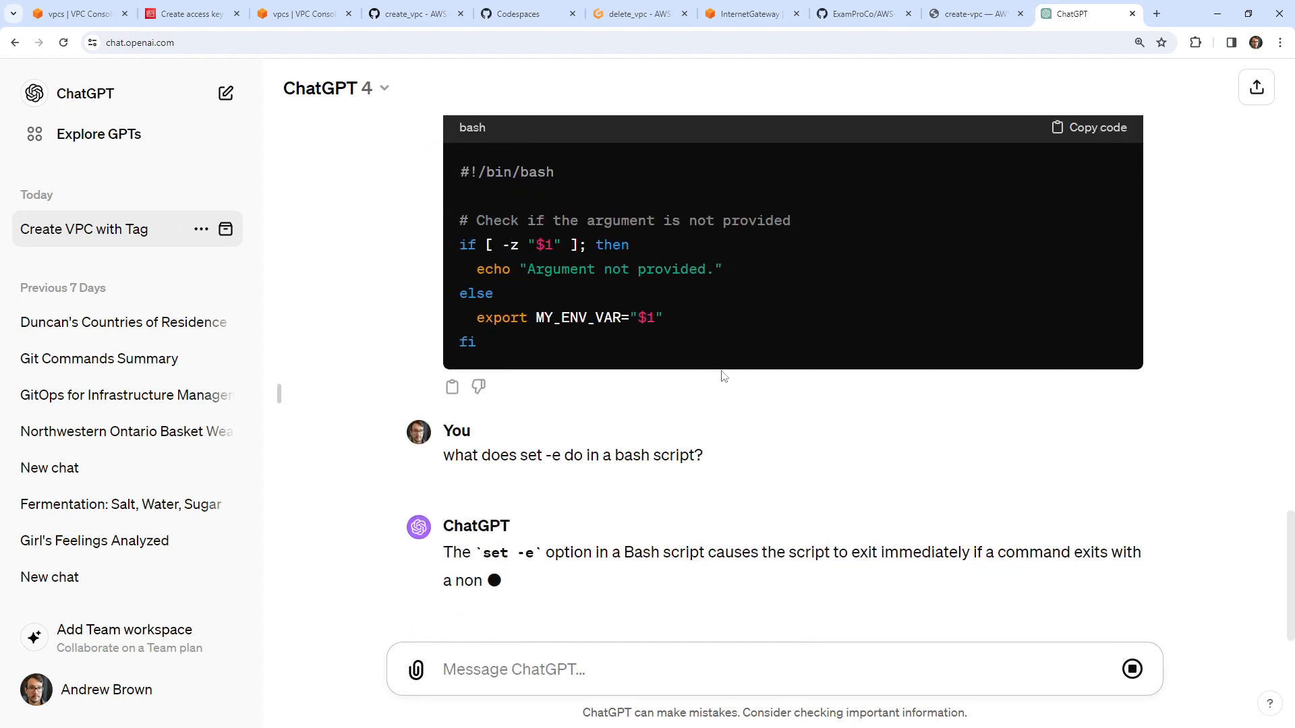
Step: Return to the create_vpc script in the codespace and close the GitHub Codespaces settings page
{"action": "left_click", "coordinate": [297, 15]}
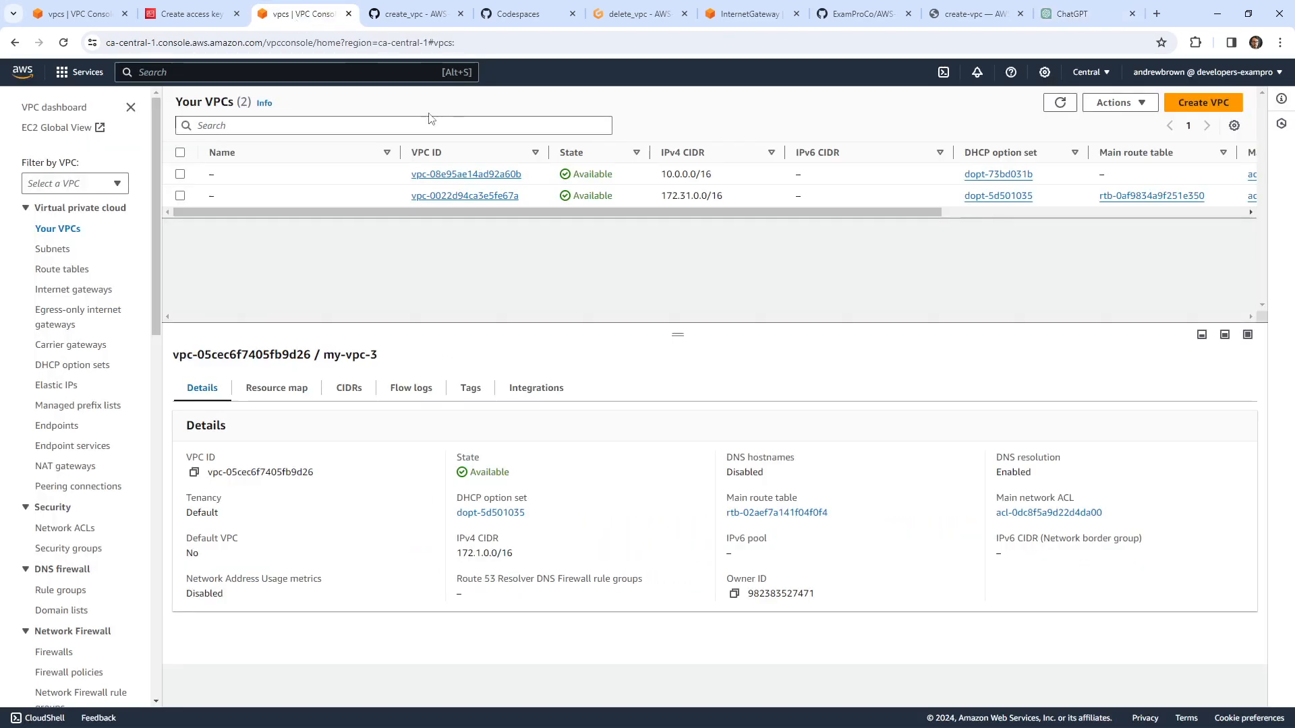
{"action": "left_click", "coordinate": [202, 15]}
{"action": "left_click", "coordinate": [404, 19]}
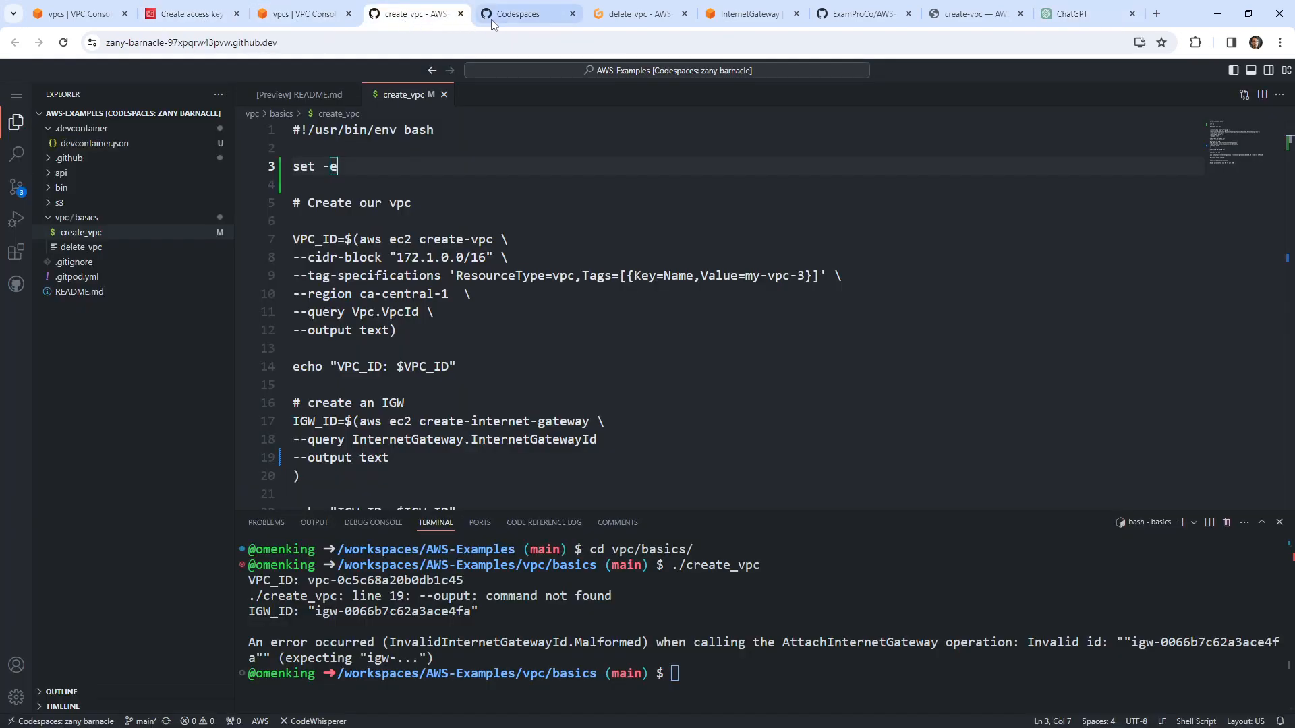
{"action": "scroll", "coordinate": [431, 329], "scroll_direction": "down", "scroll_amount": 4}
{"action": "scroll", "coordinate": [431, 329], "scroll_direction": "up", "scroll_amount": 2}
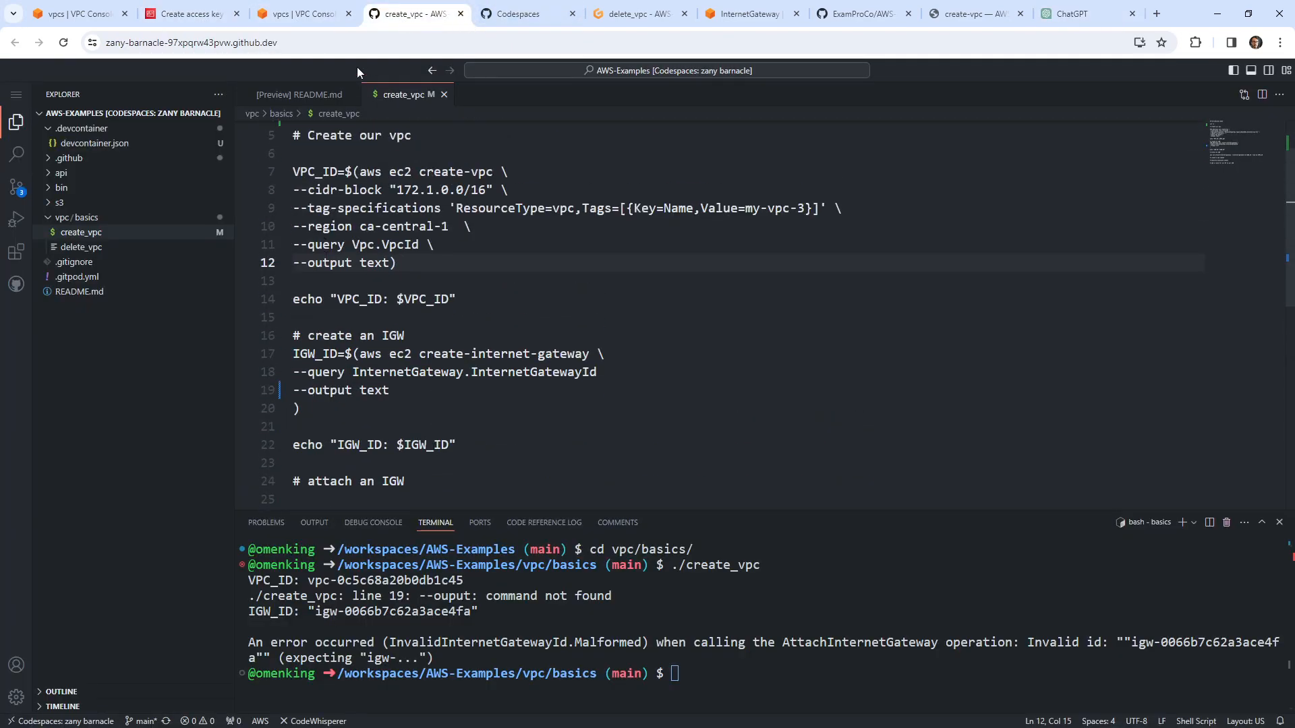
{"action": "left_click", "coordinate": [493, 19]}
{"action": "left_click", "coordinate": [573, 13]}
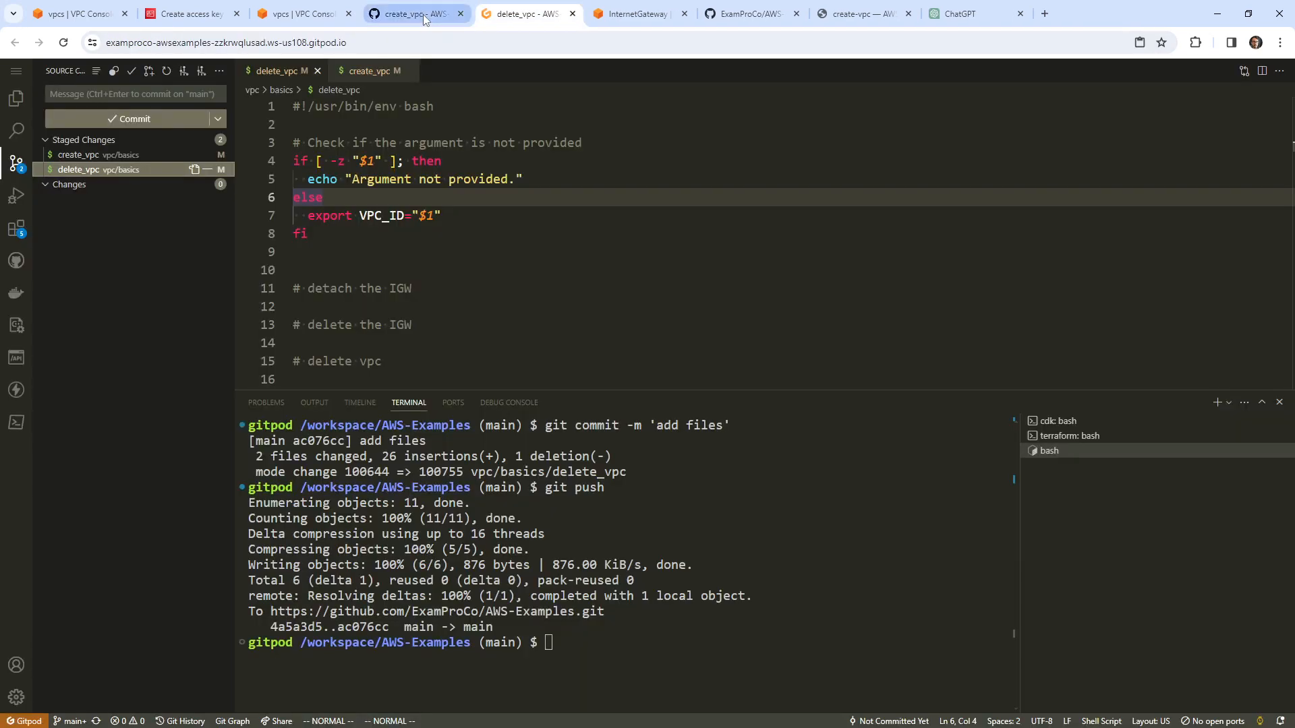
{"action": "left_click", "coordinate": [423, 14]}
{"action": "left_click", "coordinate": [602, 373]}
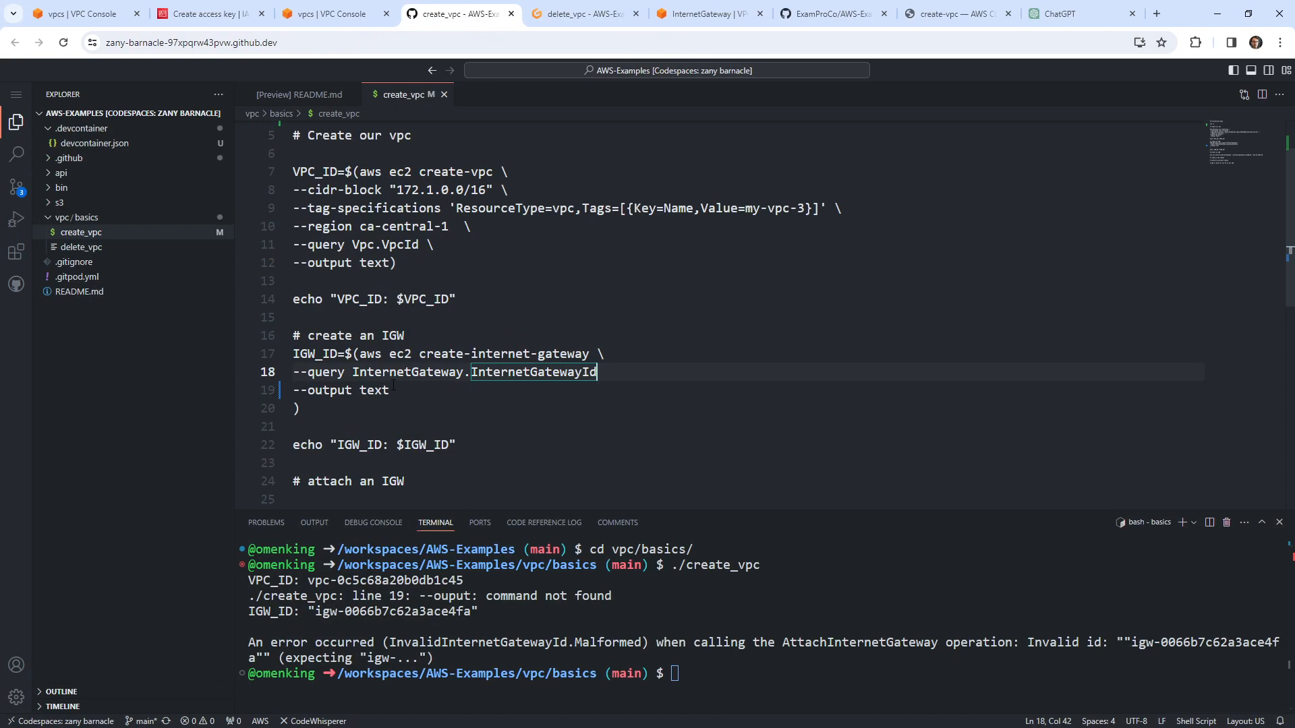
Step: Refresh the VPC list in the AWS console and delete my-vpc-3, confirming with "delete"
{"action": "left_click", "coordinate": [307, 19]}
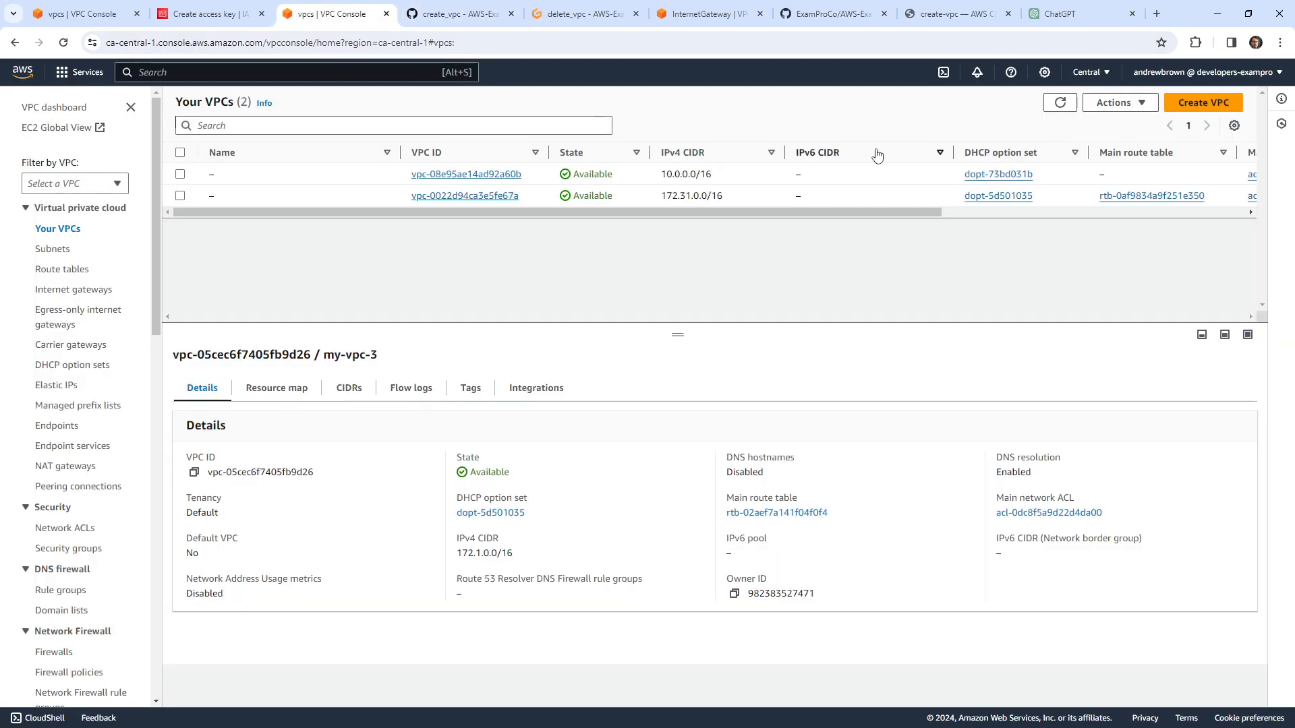
{"action": "left_click", "coordinate": [1060, 105]}
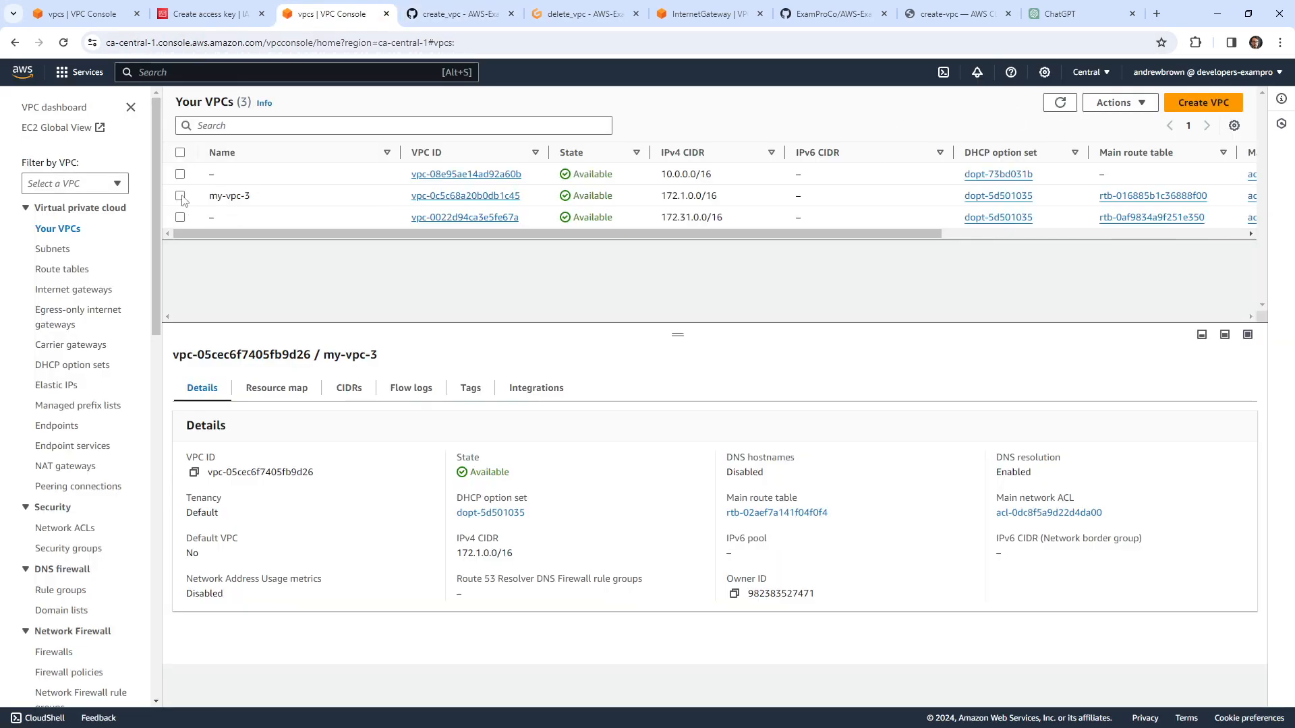
{"action": "left_click", "coordinate": [181, 195]}
{"action": "left_click", "coordinate": [1119, 103]}
{"action": "left_click", "coordinate": [1130, 247]}
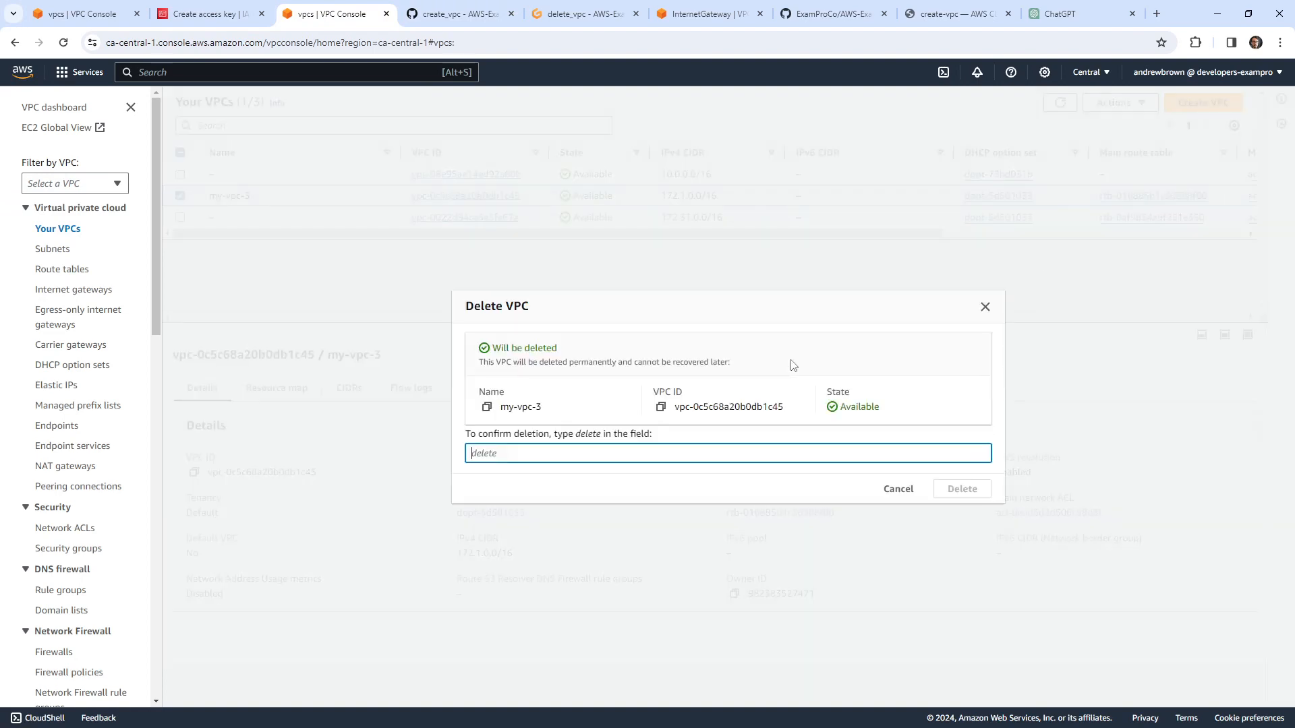
{"action": "type", "text": "delete"}
{"action": "key", "text": "Return"}
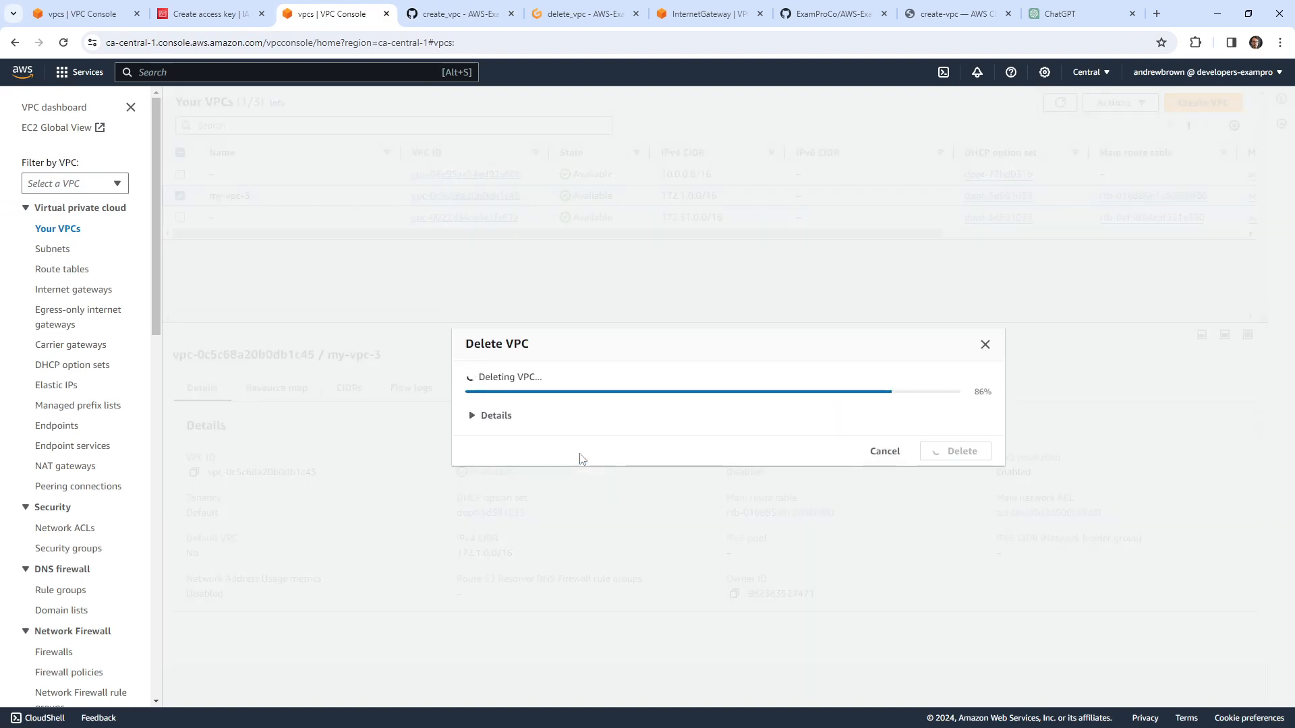
Step: Return to the codespace and run ./create_vpc again in the terminal
{"action": "left_click", "coordinate": [438, 15]}
{"action": "left_click", "coordinate": [458, 445]}
{"action": "left_click", "coordinate": [459, 412]}
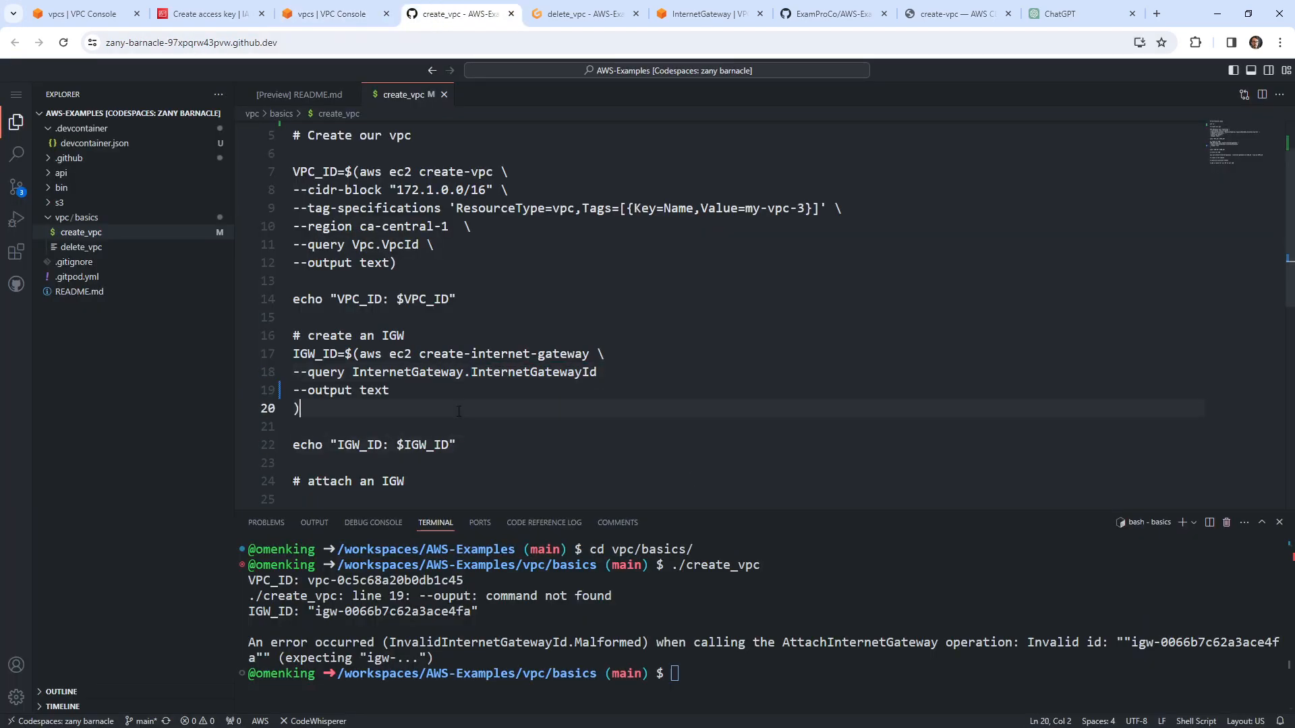
{"action": "key", "text": "Up"}
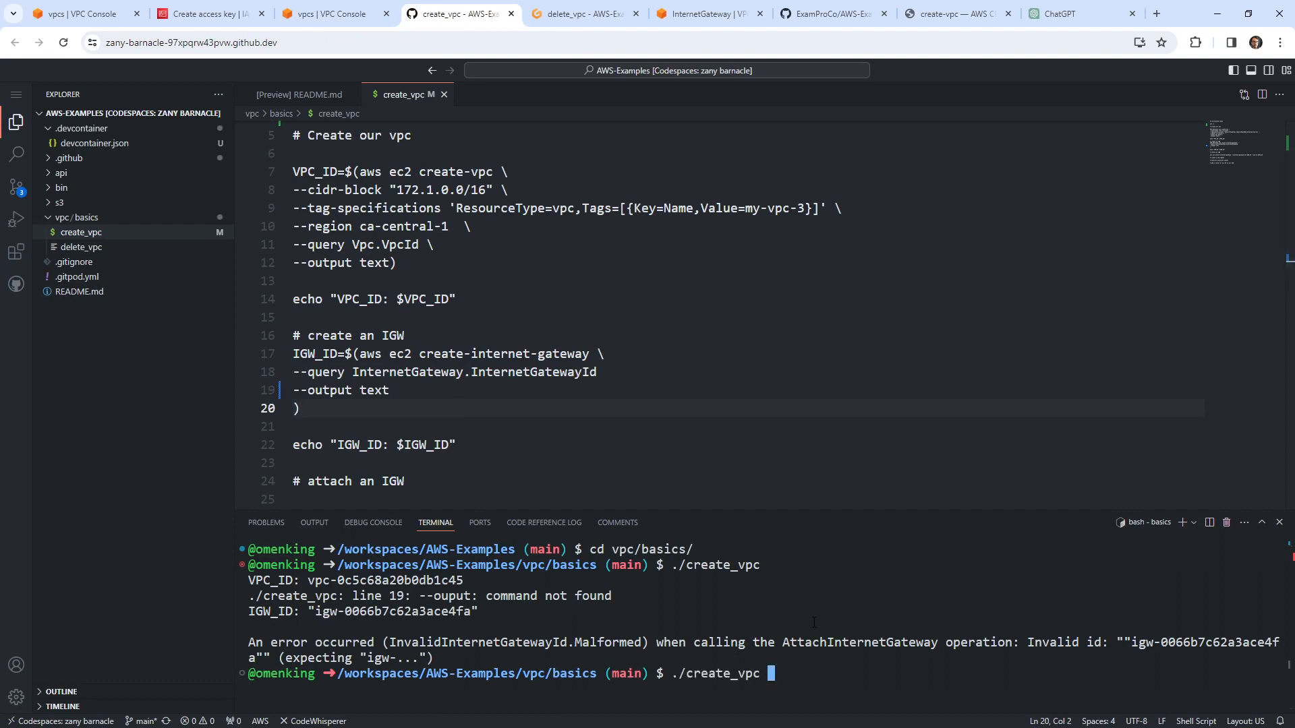
{"action": "key", "text": "Return"}
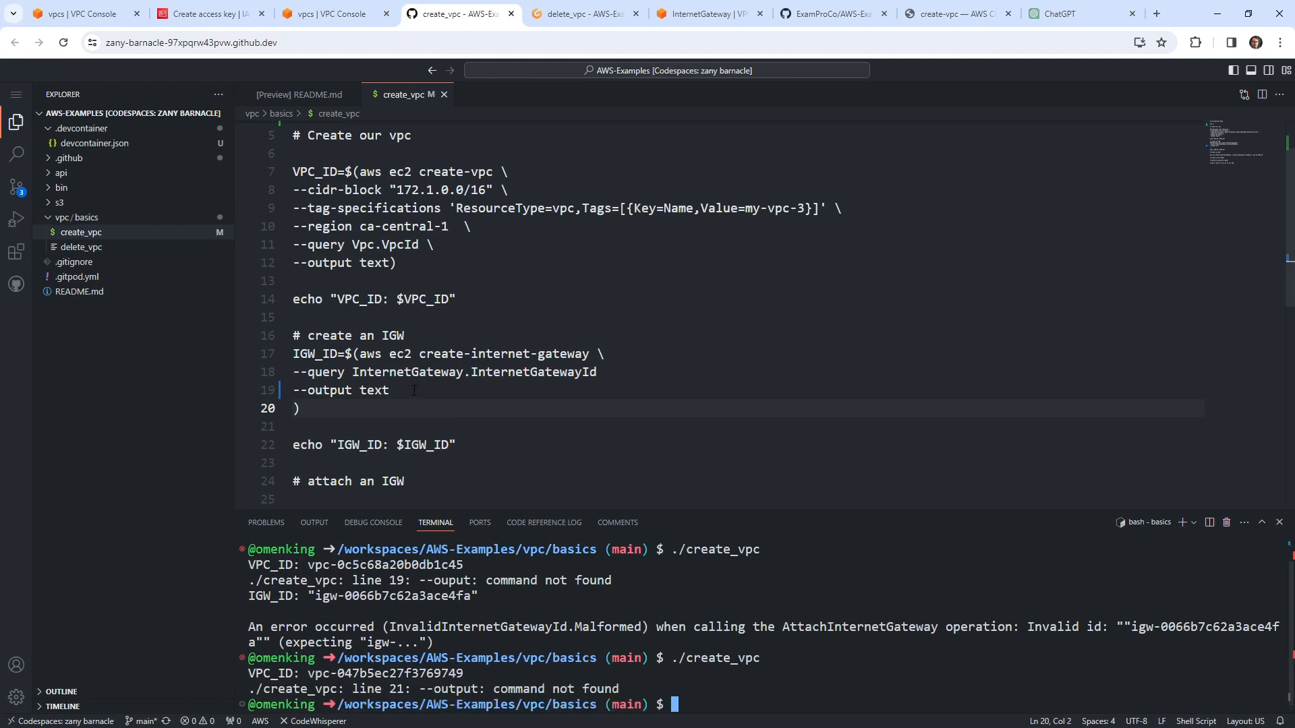
Step: Add the missing backslash line continuation after --query InternetGateway.InternetGatewayId in the internet gateway command of create_vpc
{"action": "scroll", "coordinate": [383, 383], "scroll_direction": "down", "scroll_amount": 2}
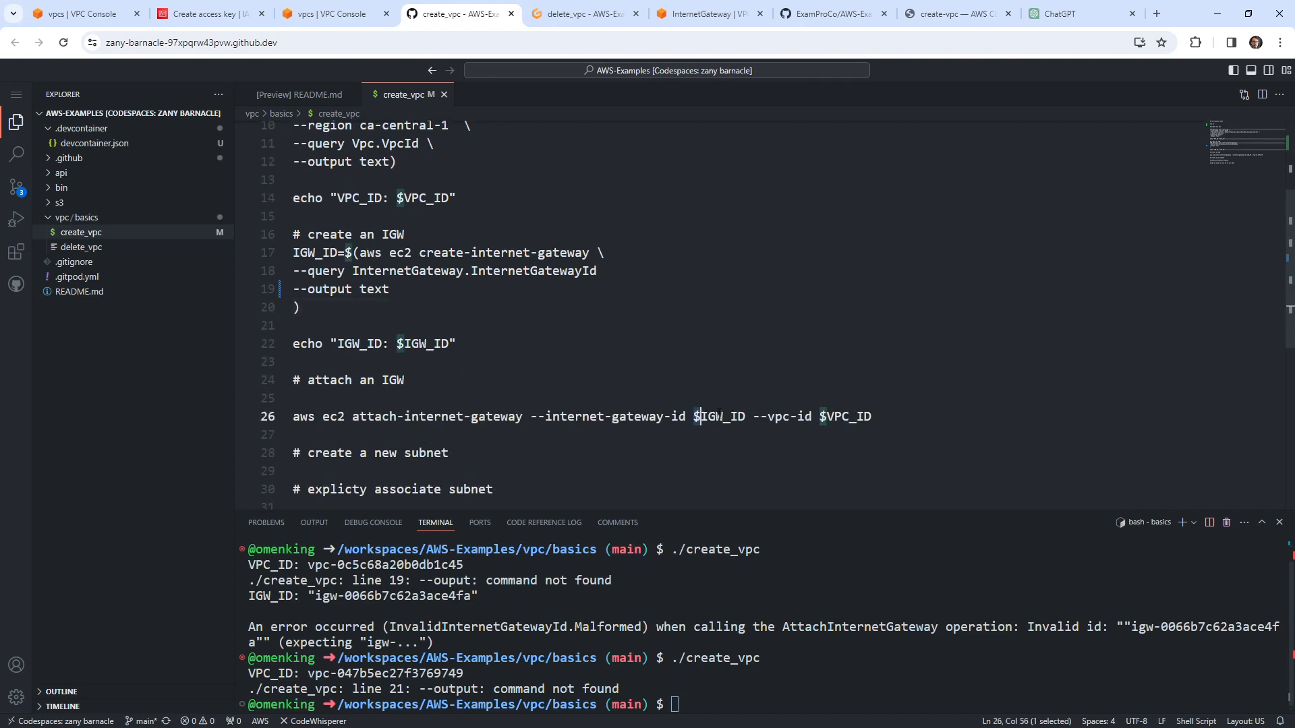
{"action": "left_click_drag", "start_coordinate": [701, 416], "coordinate": [807, 416]}
{"action": "left_click", "coordinate": [412, 343]}
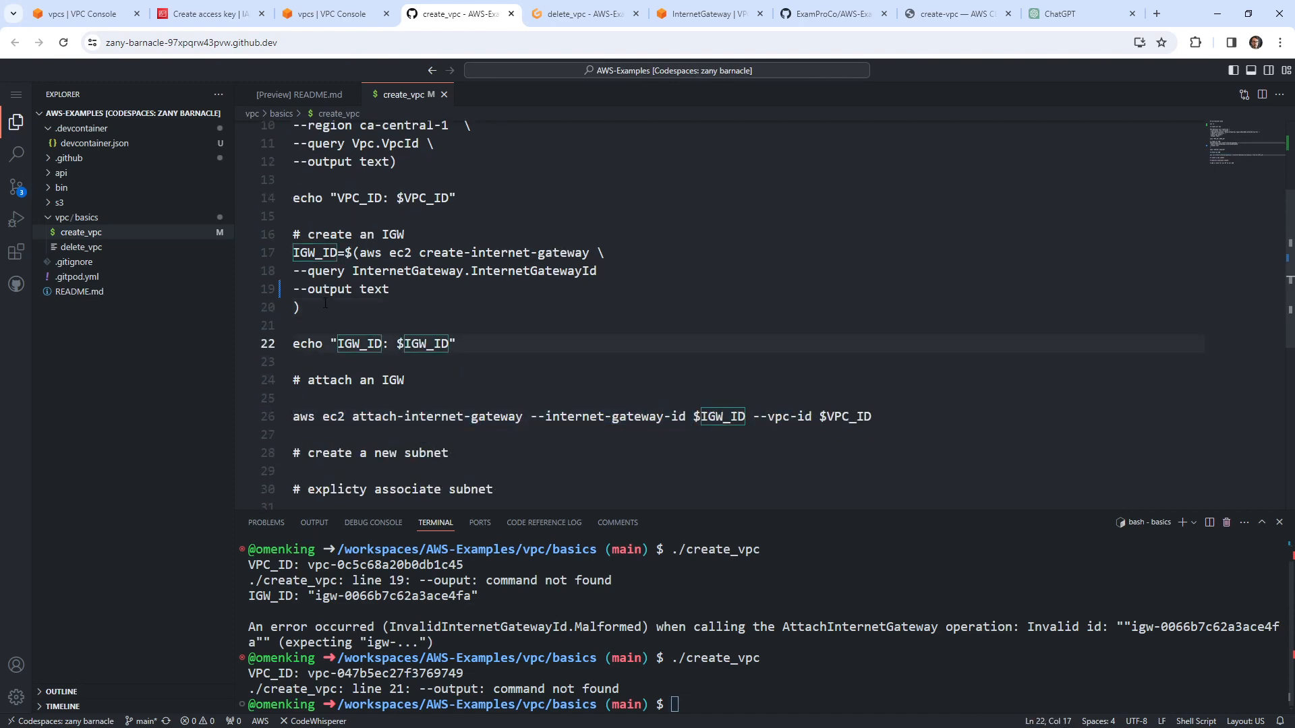
{"action": "left_click", "coordinate": [350, 290]}
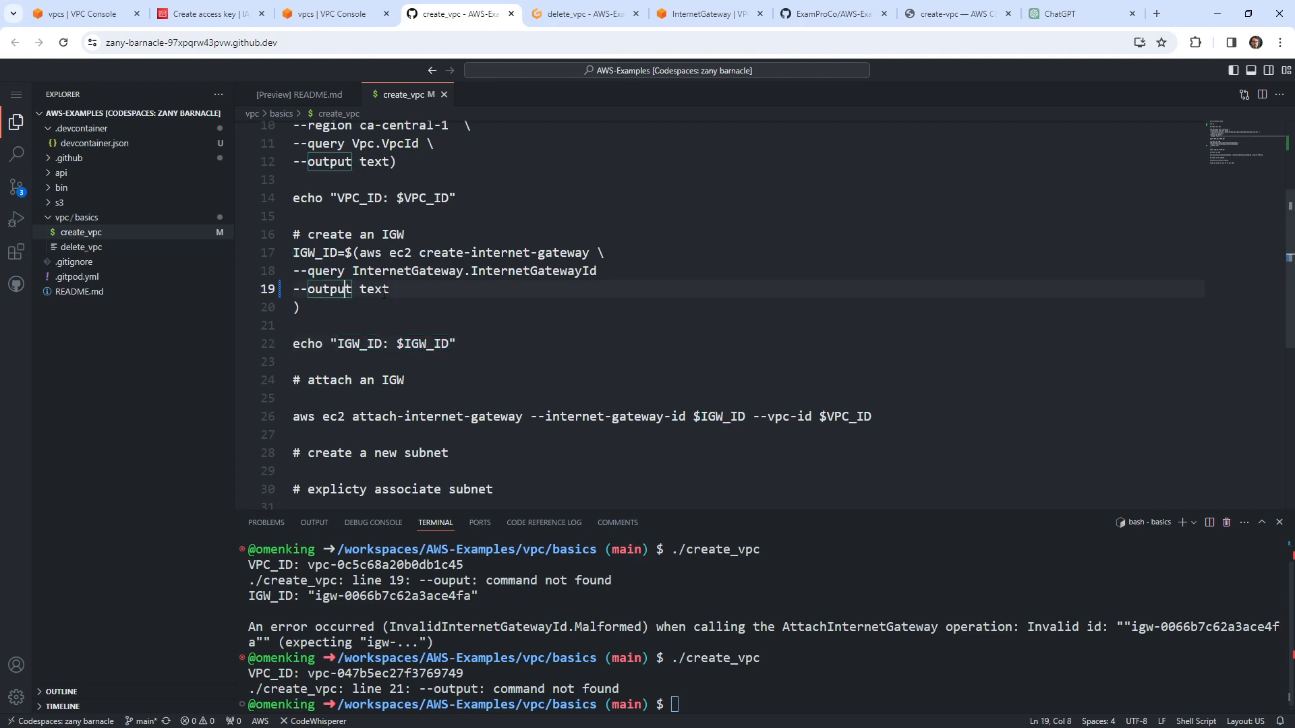
{"action": "left_click", "coordinate": [633, 278]}
{"action": "type", "text": "\\"}
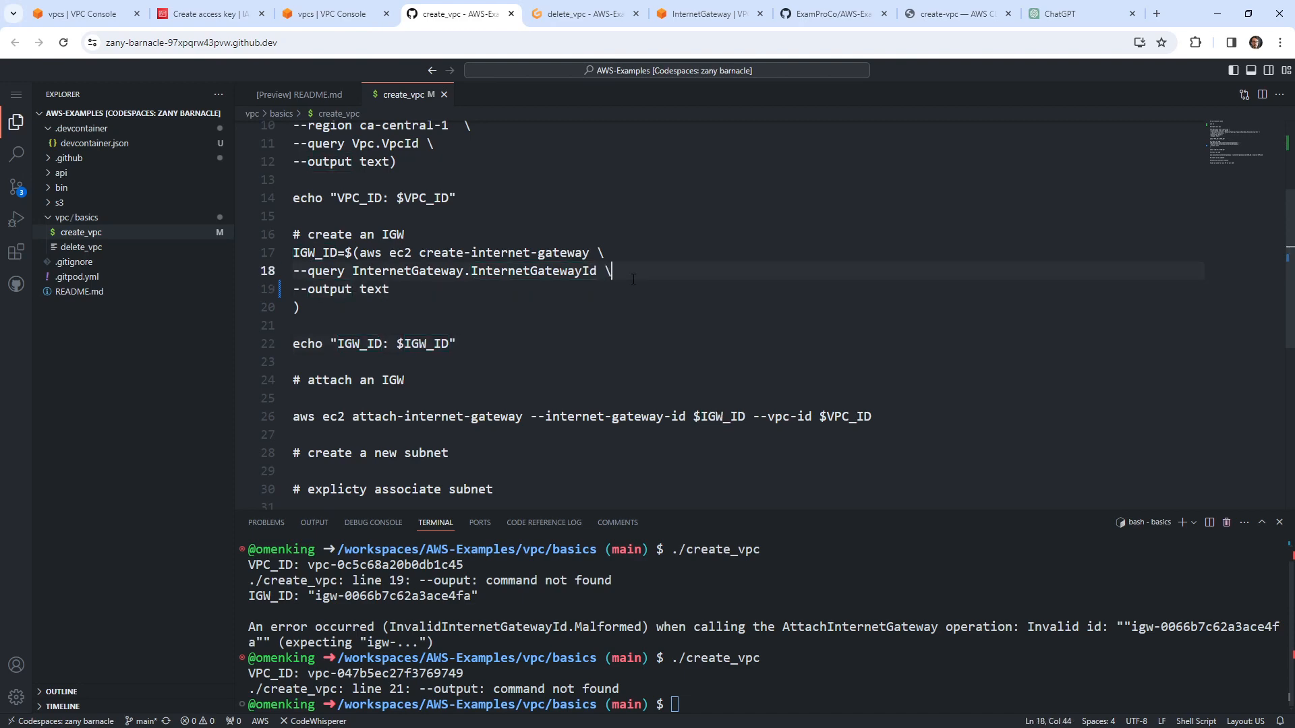
{"action": "left_click", "coordinate": [593, 233]}
{"action": "left_click", "coordinate": [463, 253]}
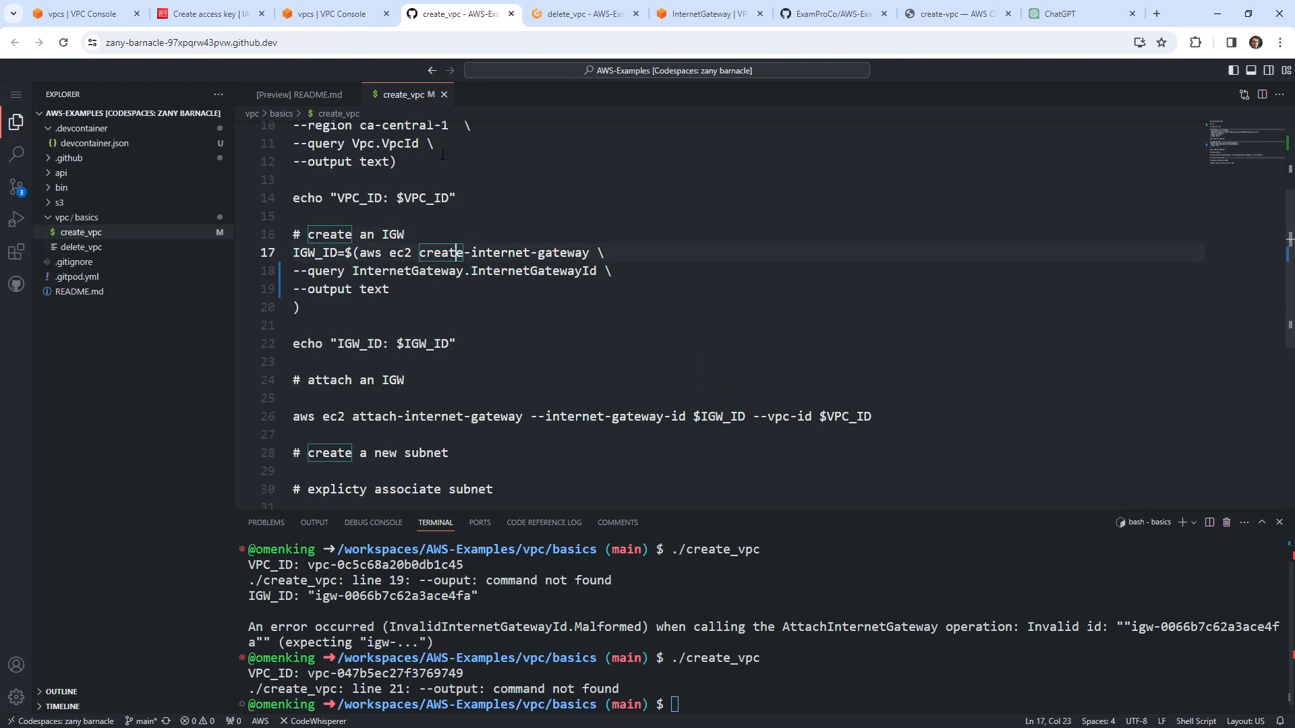
Step: Switch to the AWS console, open the internet gateways list and delete my-igw, confirming with "delete"
{"action": "left_click", "coordinate": [331, 13]}
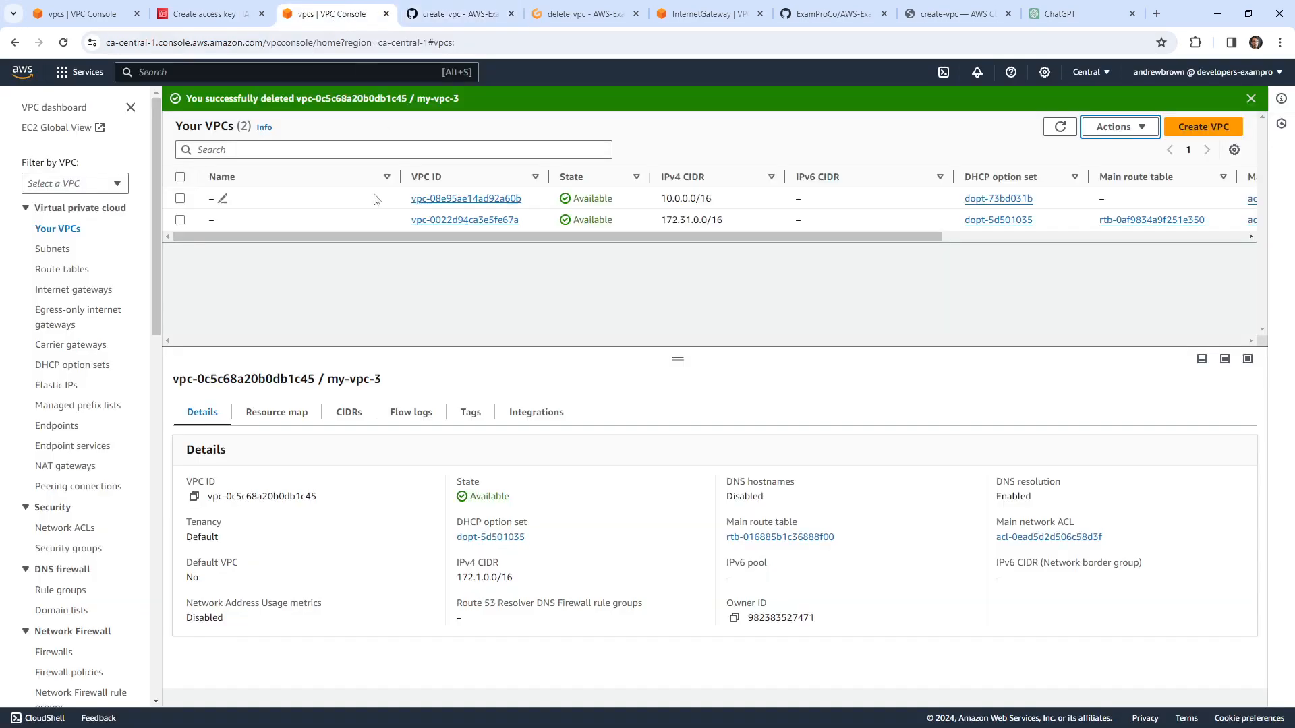
{"action": "left_click", "coordinate": [75, 290]}
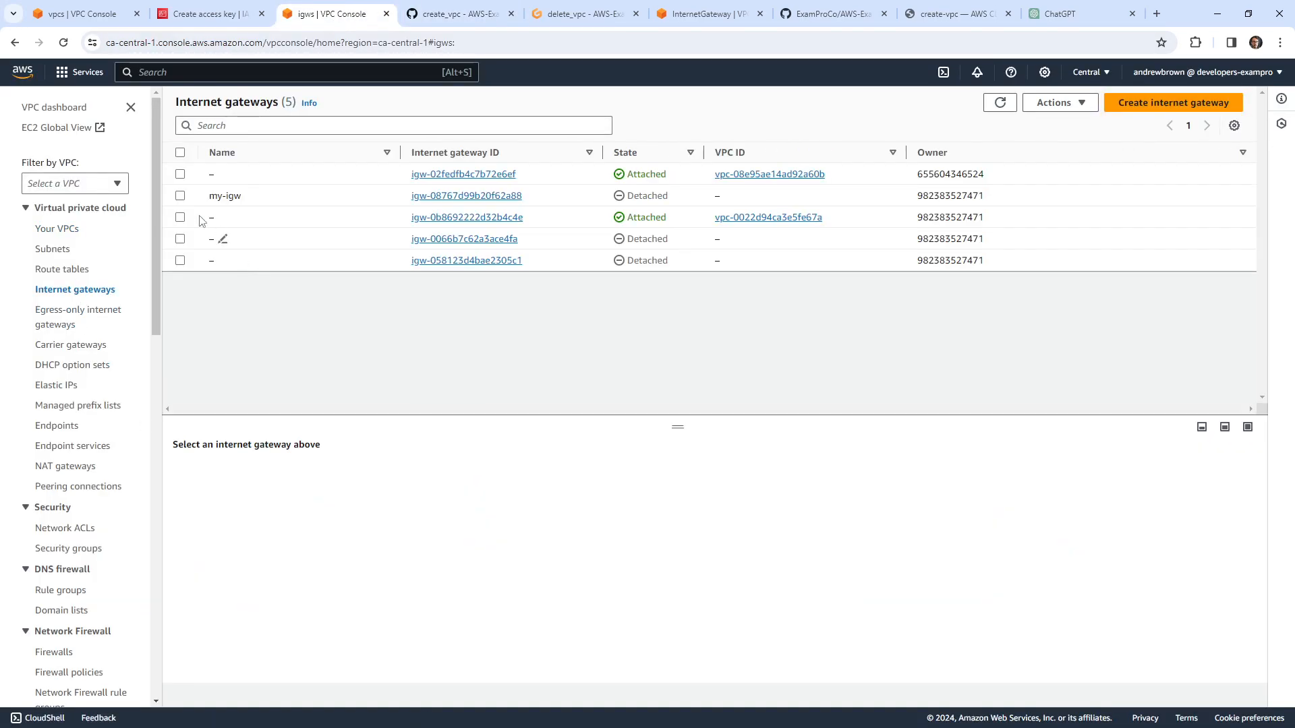
{"action": "left_click", "coordinate": [180, 196]}
{"action": "left_click", "coordinate": [1064, 103]}
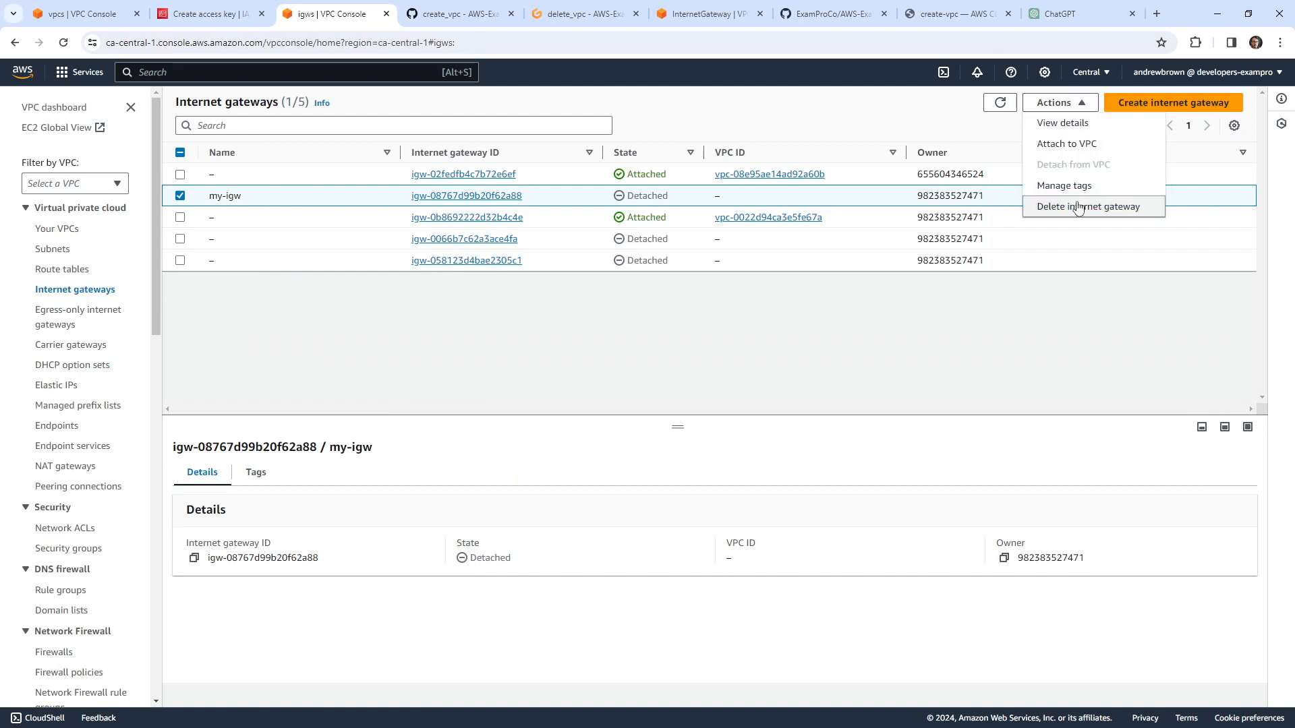
{"action": "left_click", "coordinate": [1078, 207]}
{"action": "left_click", "coordinate": [705, 449]}
{"action": "type", "text": "de"}
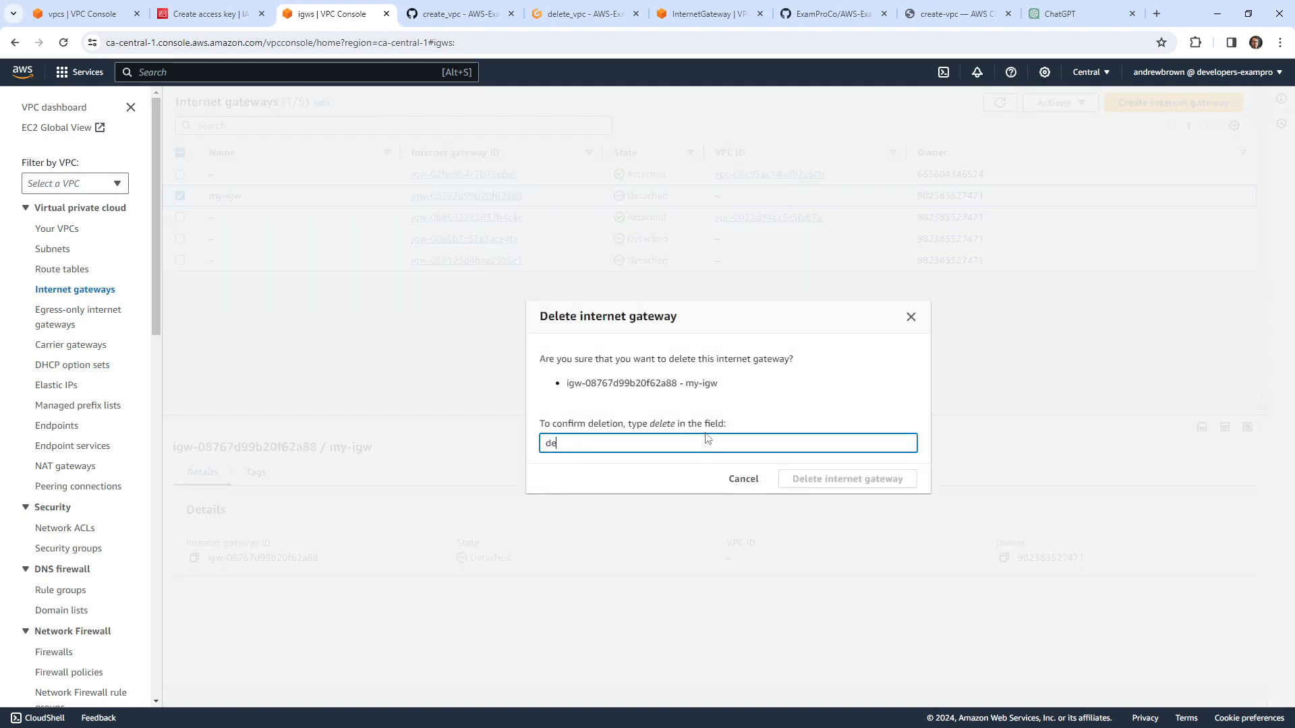
{"action": "type", "text": "lete"}
{"action": "key", "text": "Return"}
Step: Go back to the codespace and rerun ./create_vpc with the corrected internet gateway command
{"action": "left_click", "coordinate": [440, 14]}
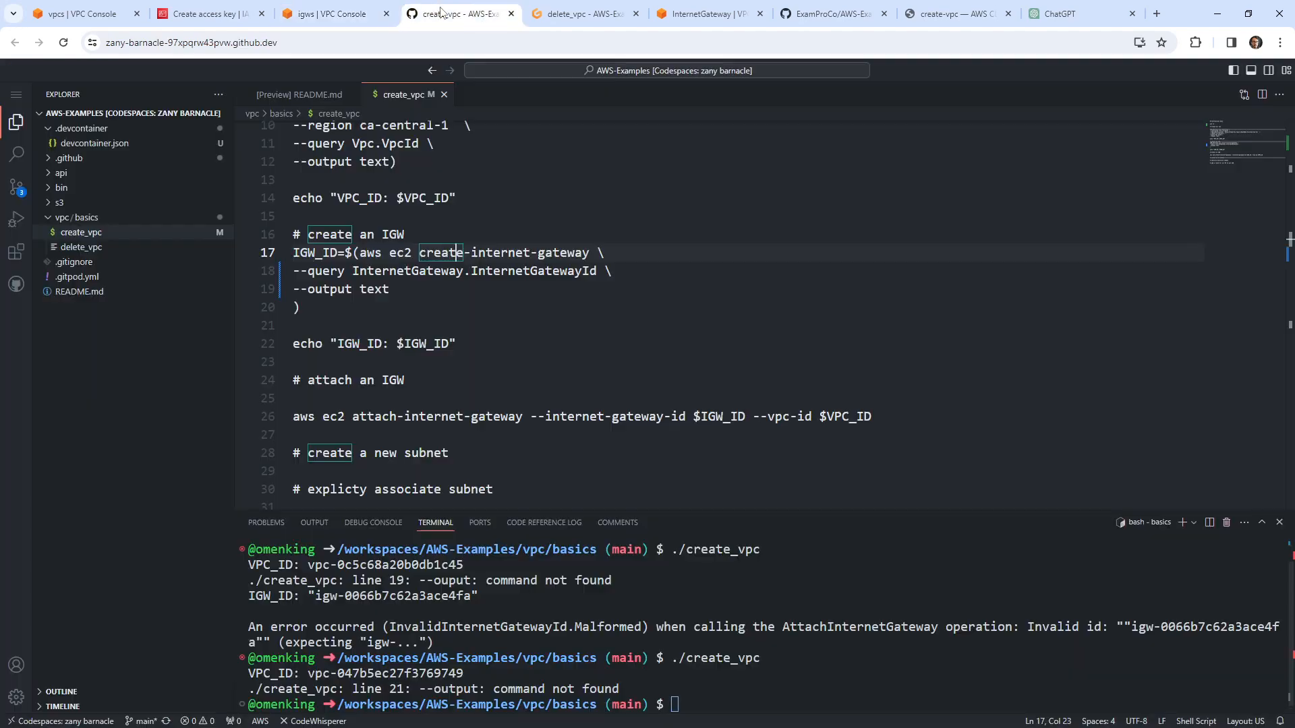
{"action": "left_click", "coordinate": [453, 320]}
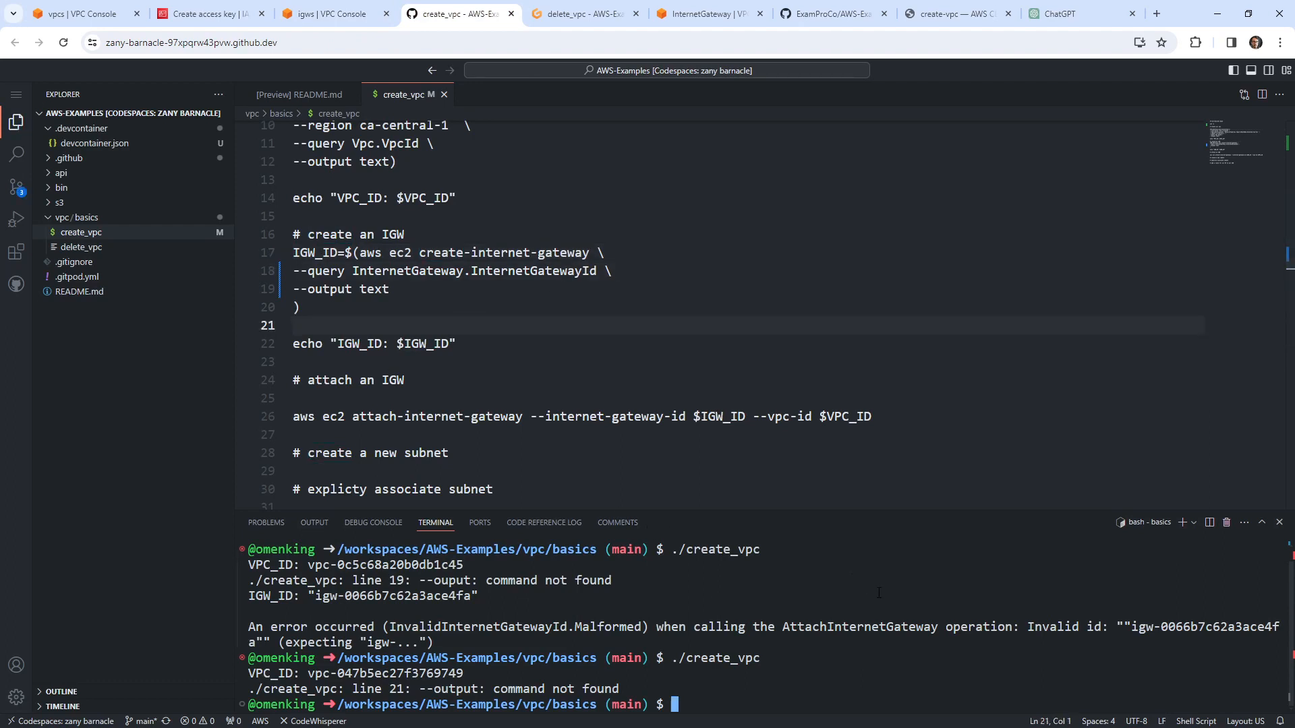
{"action": "key", "text": "Up"}
{"action": "key", "text": "Return"}
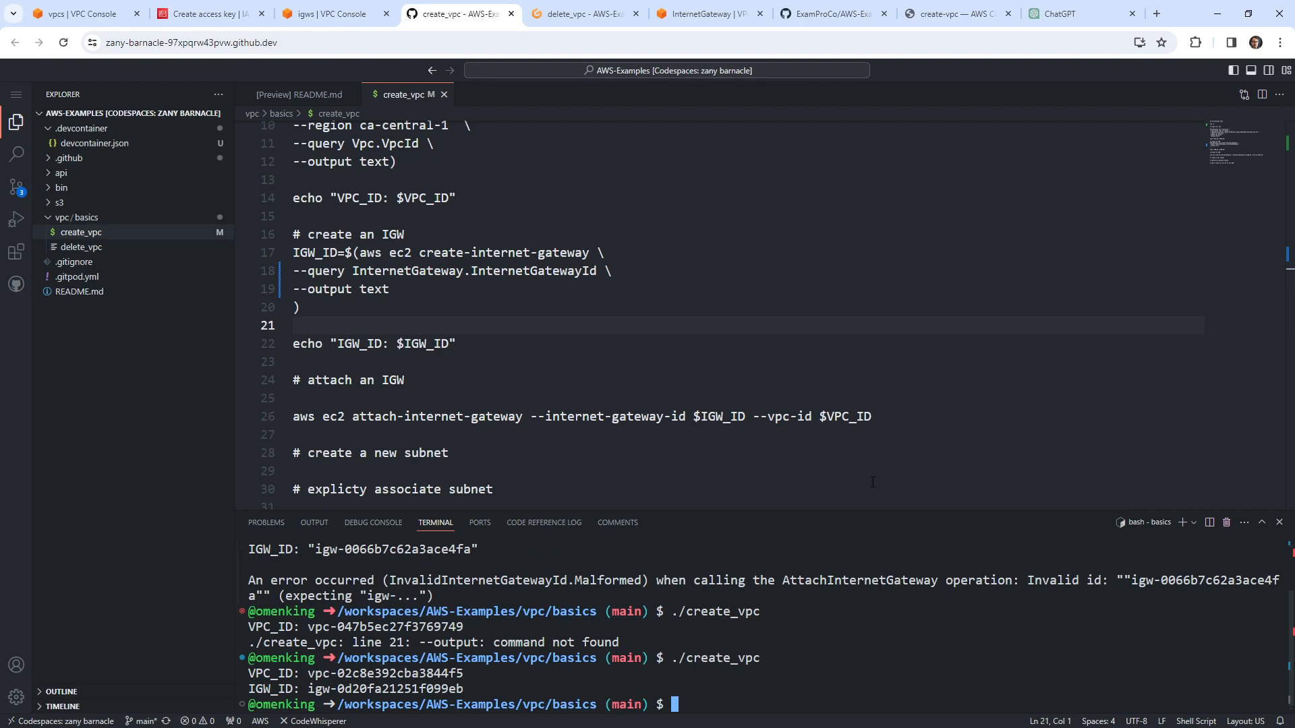
Step: Switch to the AWS console, refresh the internet gateways list, and look through the columns of the VPC list
{"action": "left_click", "coordinate": [335, 18]}
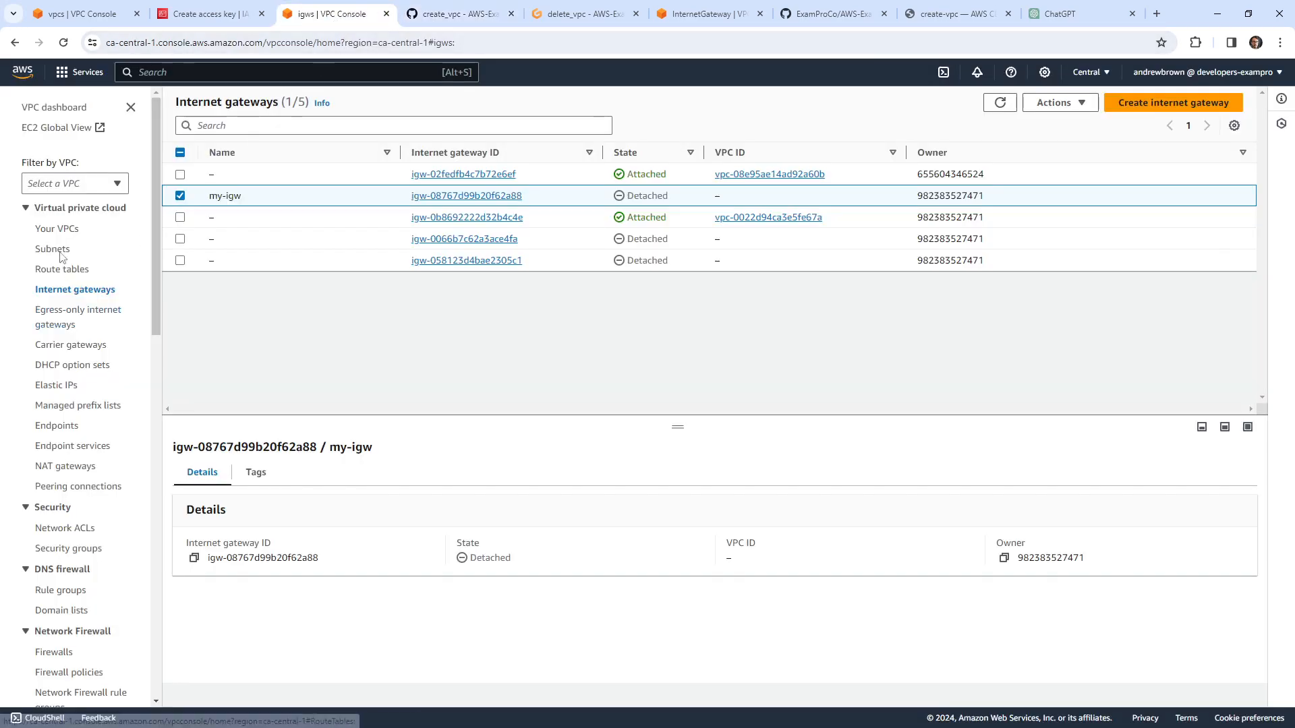
{"action": "left_click", "coordinate": [1000, 103]}
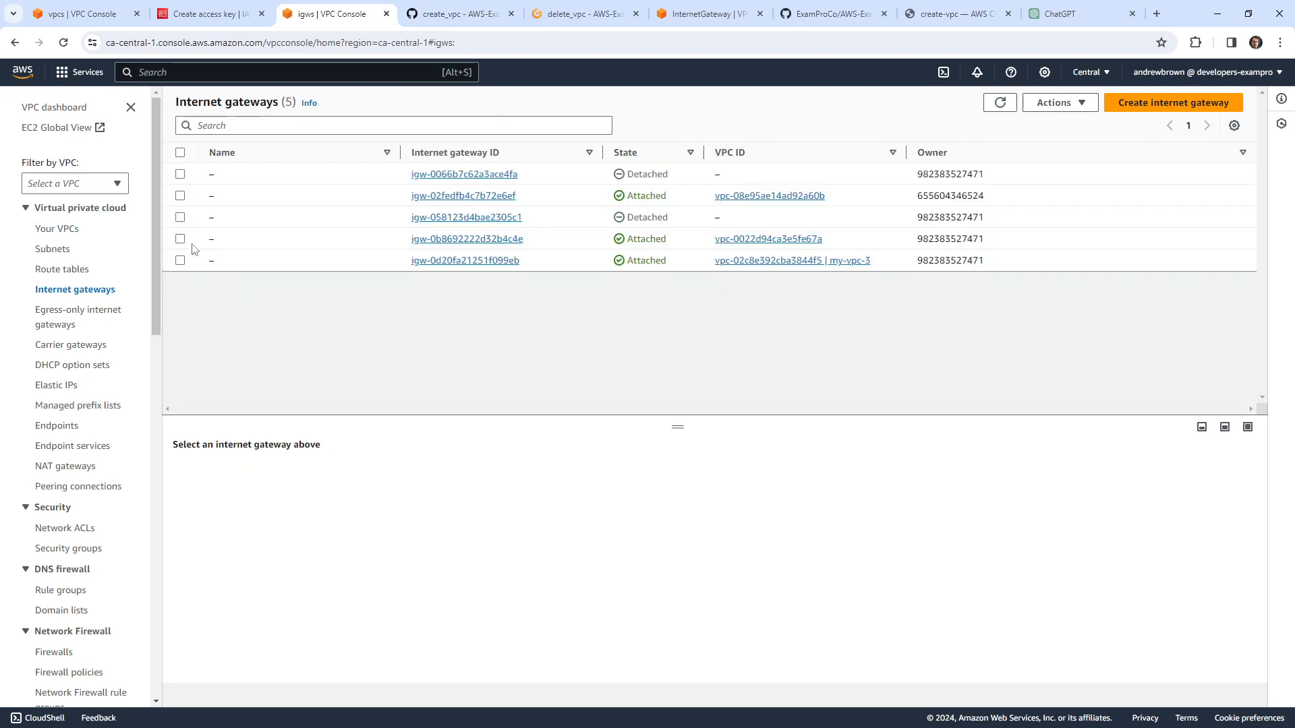
{"action": "left_click", "coordinate": [58, 229]}
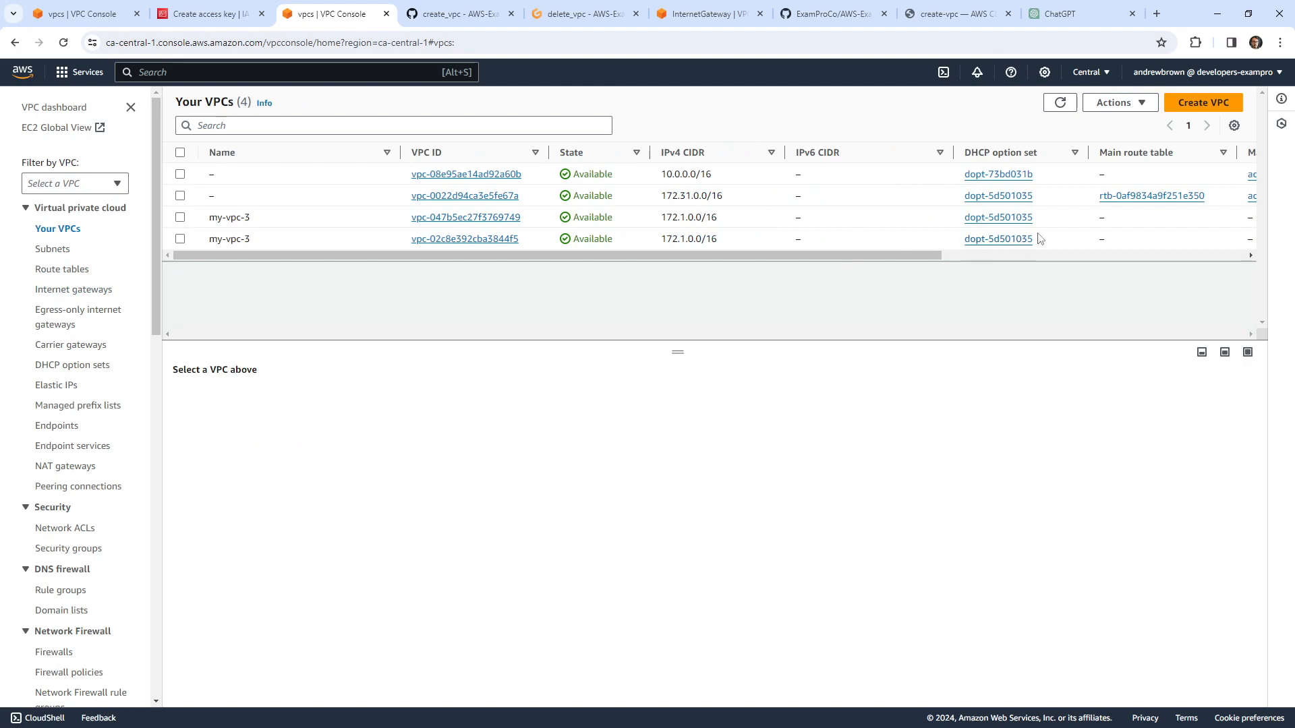
{"action": "scroll", "coordinate": [1023, 262], "scroll_direction": "right", "scroll_amount": 2}
{"action": "left_click_drag", "start_coordinate": [1024, 258], "coordinate": [167, 253]}
Step: Compare the resource maps of the two my-vpc-3 VPCs, one after the other
{"action": "left_click", "coordinate": [180, 239]}
{"action": "left_click", "coordinate": [180, 218]}
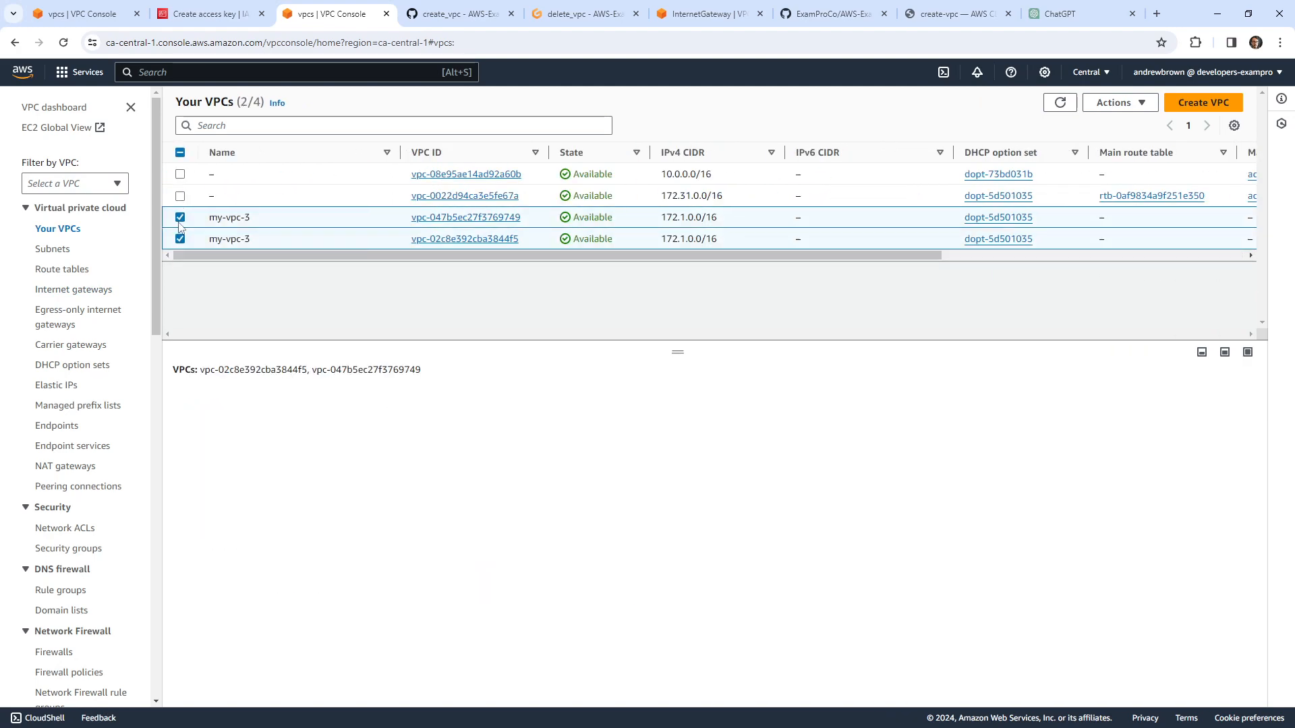
{"action": "left_click", "coordinate": [180, 239]}
{"action": "left_click", "coordinate": [273, 407]}
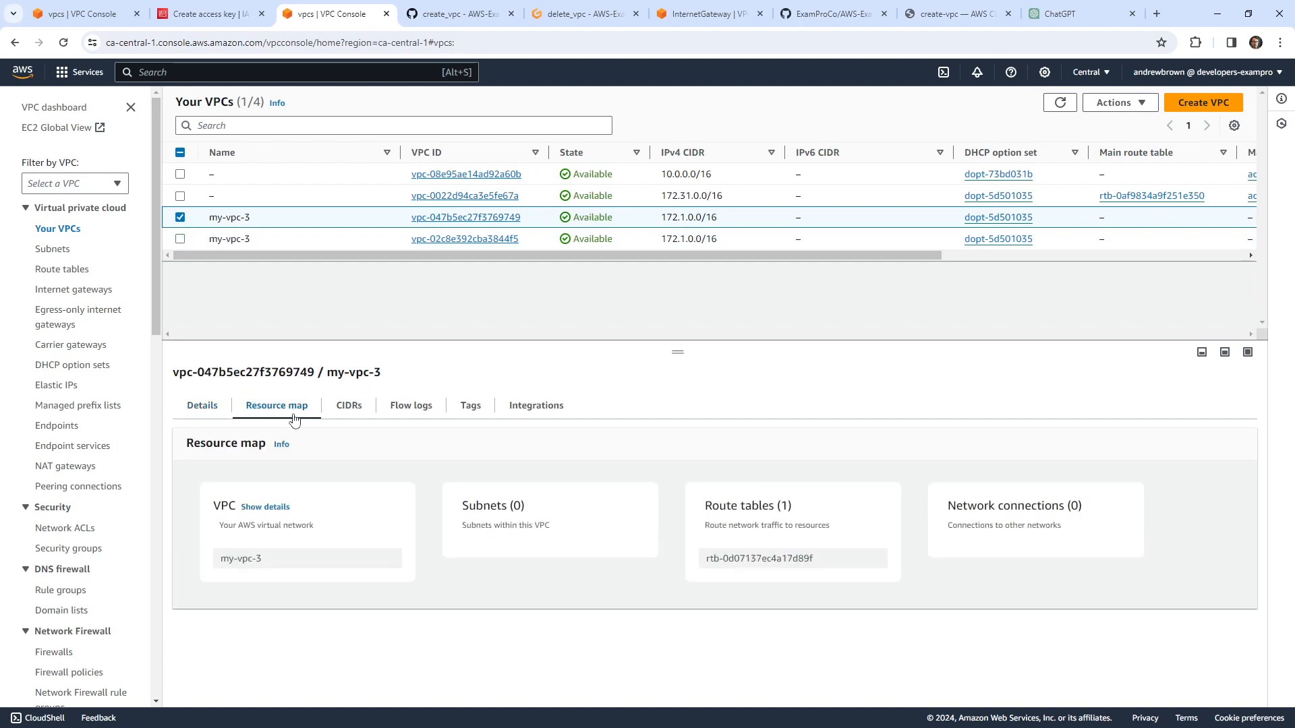
{"action": "left_click", "coordinate": [180, 217]}
{"action": "left_click", "coordinate": [181, 239]}
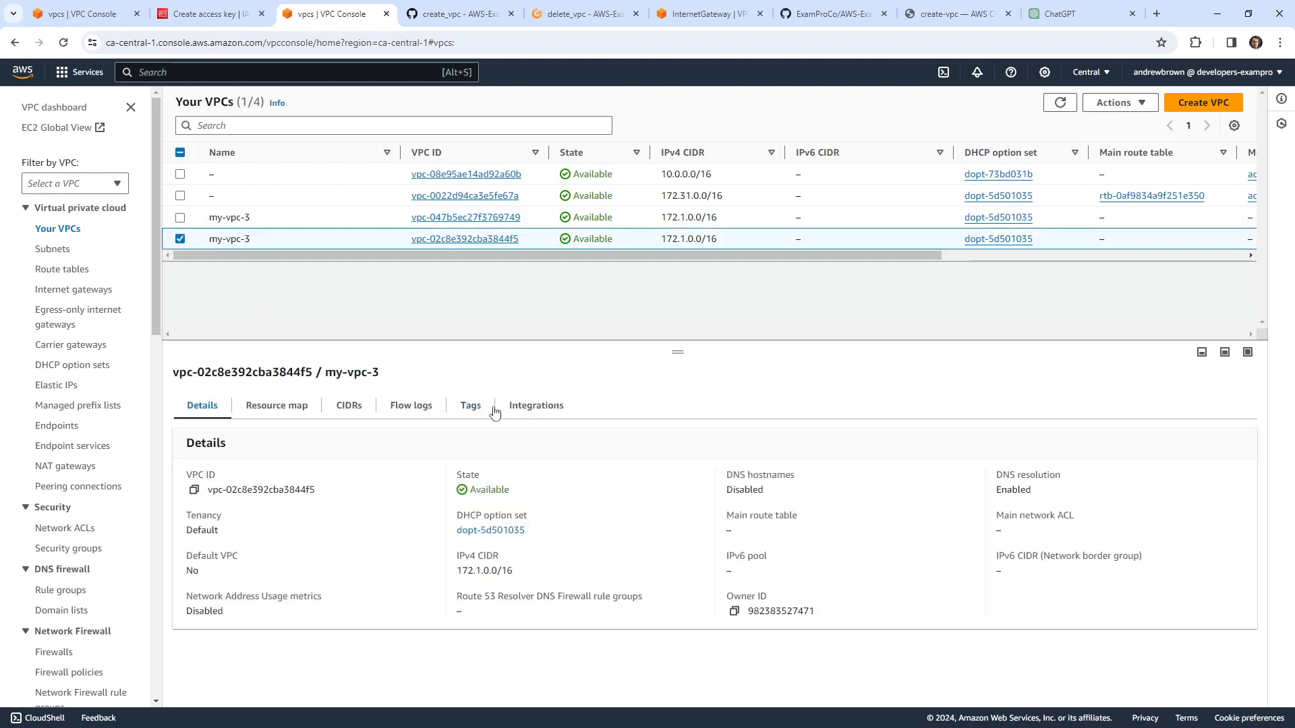
{"action": "left_click", "coordinate": [278, 410]}
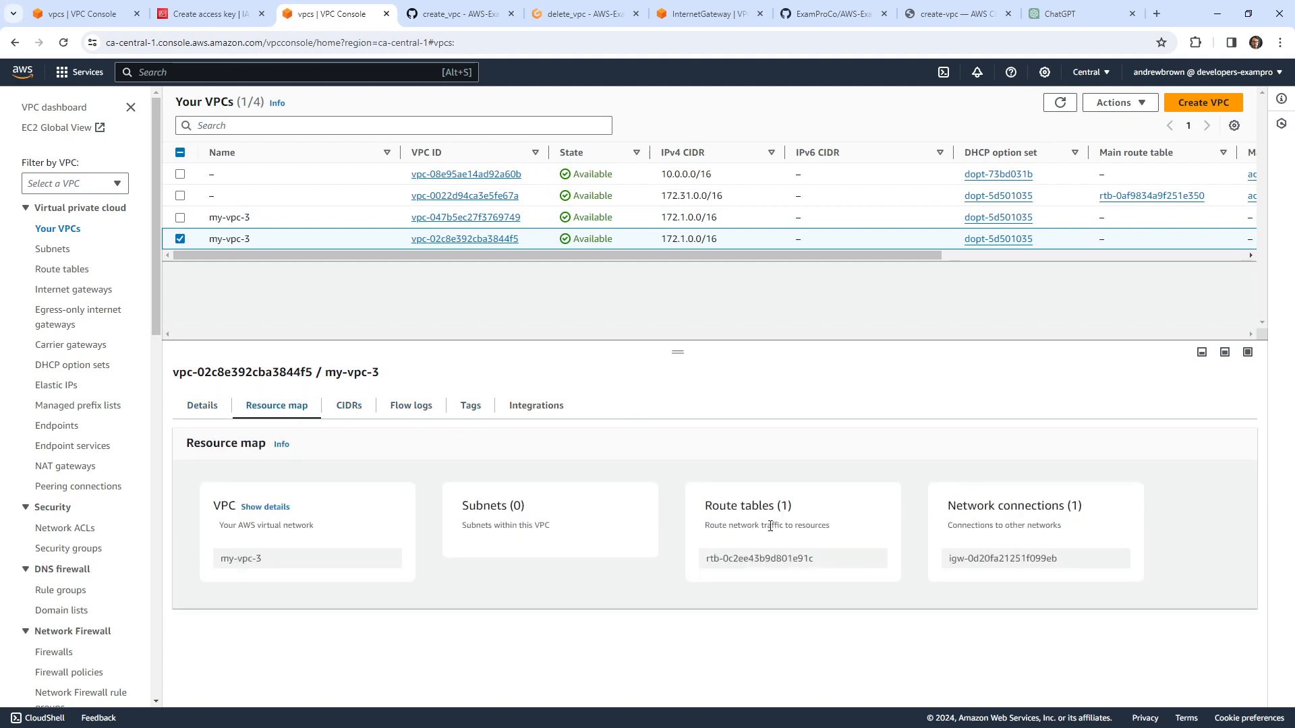
Step: Delete the my-vpc-3 VPC that has an internet gateway attached, confirming with "delete"
{"action": "left_click", "coordinate": [180, 218]}
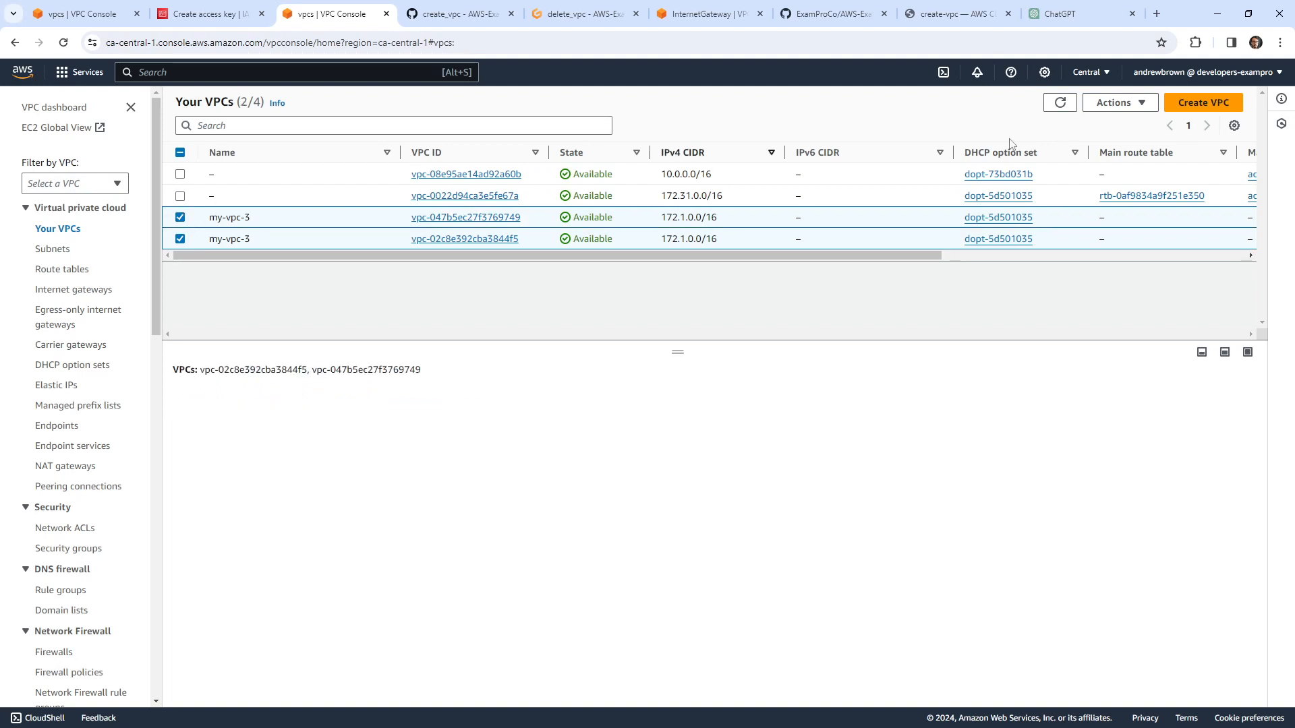
{"action": "left_click", "coordinate": [1116, 103]}
{"action": "left_click", "coordinate": [1116, 109]}
{"action": "left_click", "coordinate": [180, 217]}
{"action": "left_click", "coordinate": [1116, 103]}
{"action": "left_click", "coordinate": [1131, 247]}
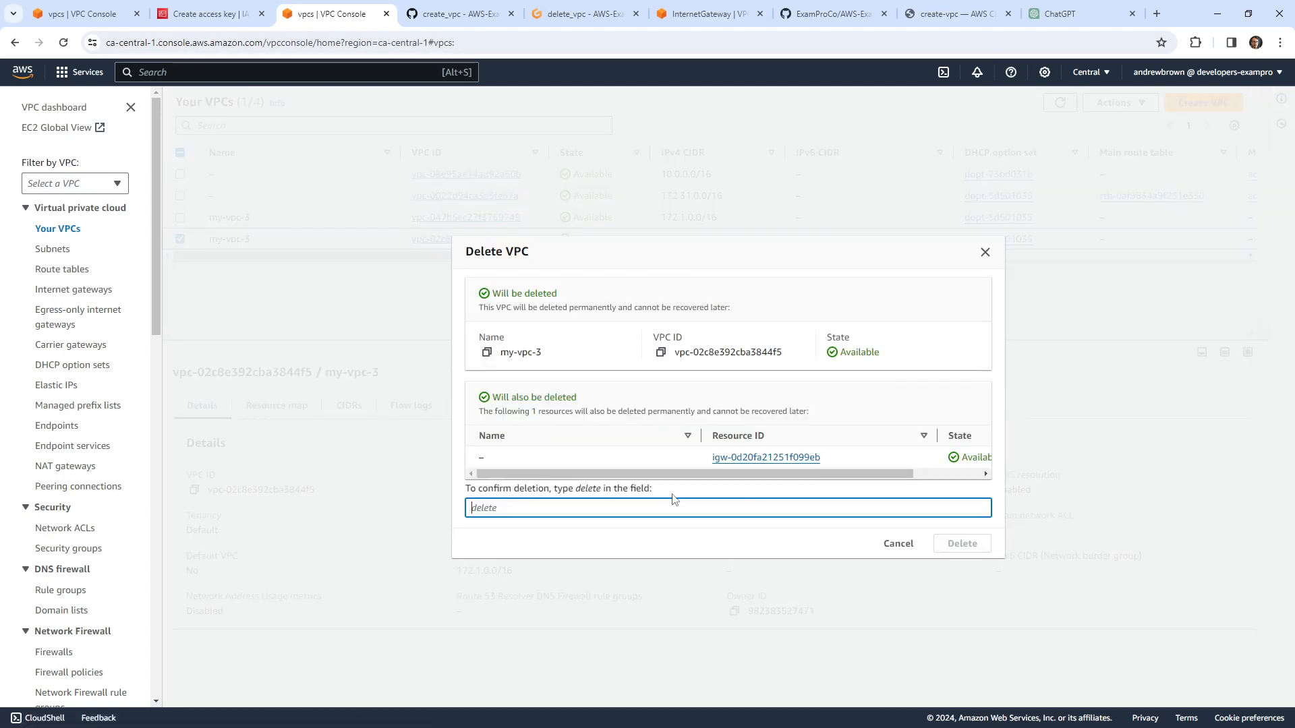
{"action": "type", "text": "dewlete"}
{"action": "key", "text": "Return"}
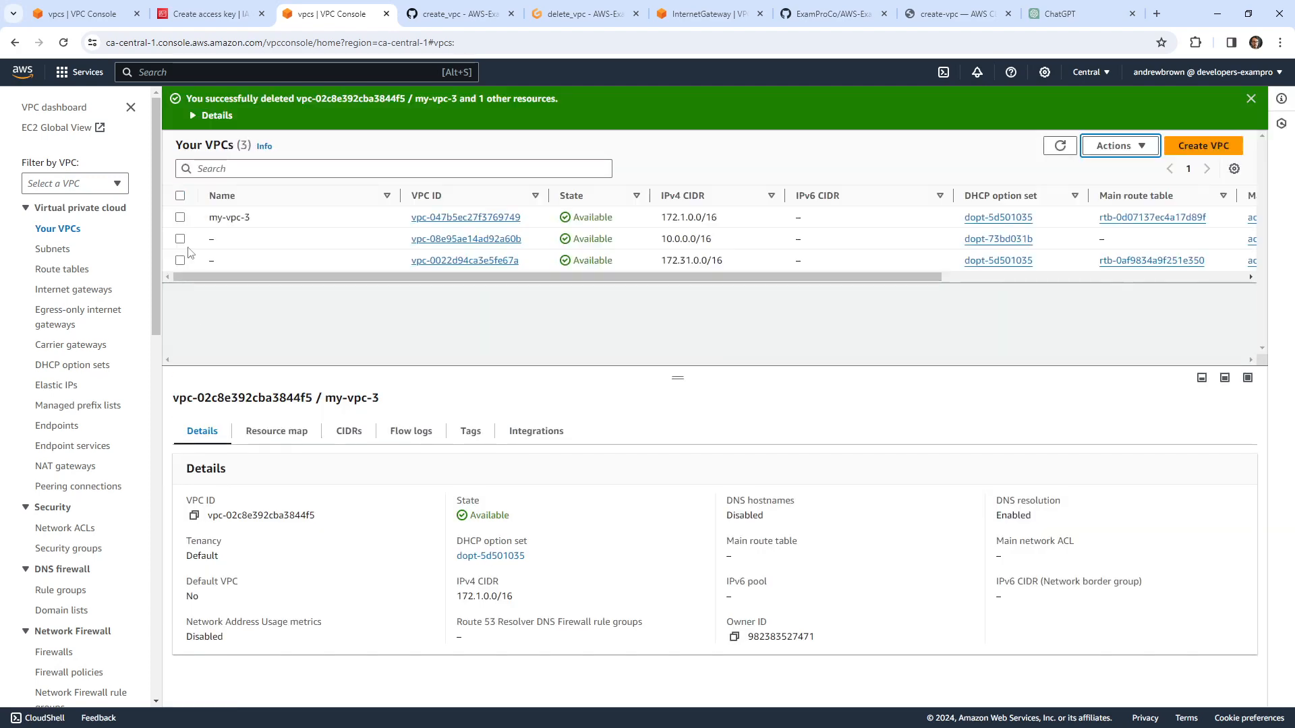
Step: Delete the remaining my-vpc-3 VPC, confirming with "delete"
{"action": "left_click", "coordinate": [180, 217]}
{"action": "left_click", "coordinate": [1116, 146]}
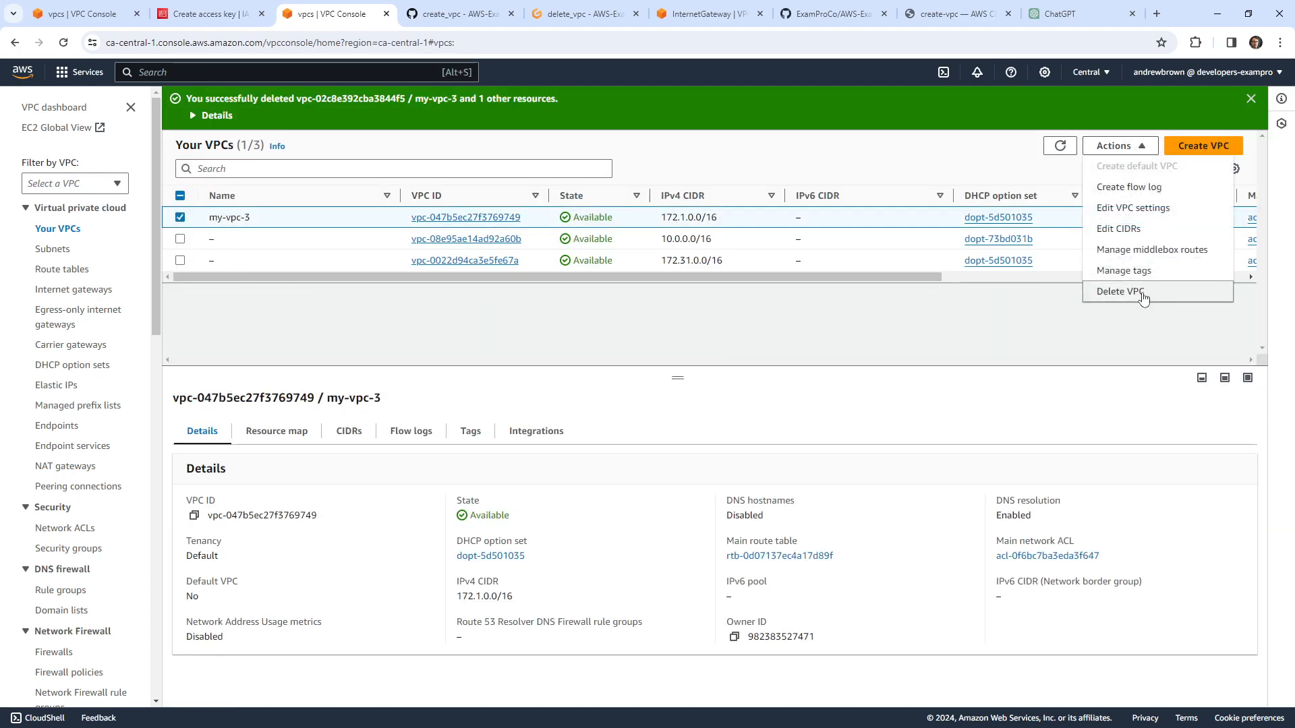
{"action": "left_click", "coordinate": [1142, 294]}
{"action": "type", "text": "delete"}
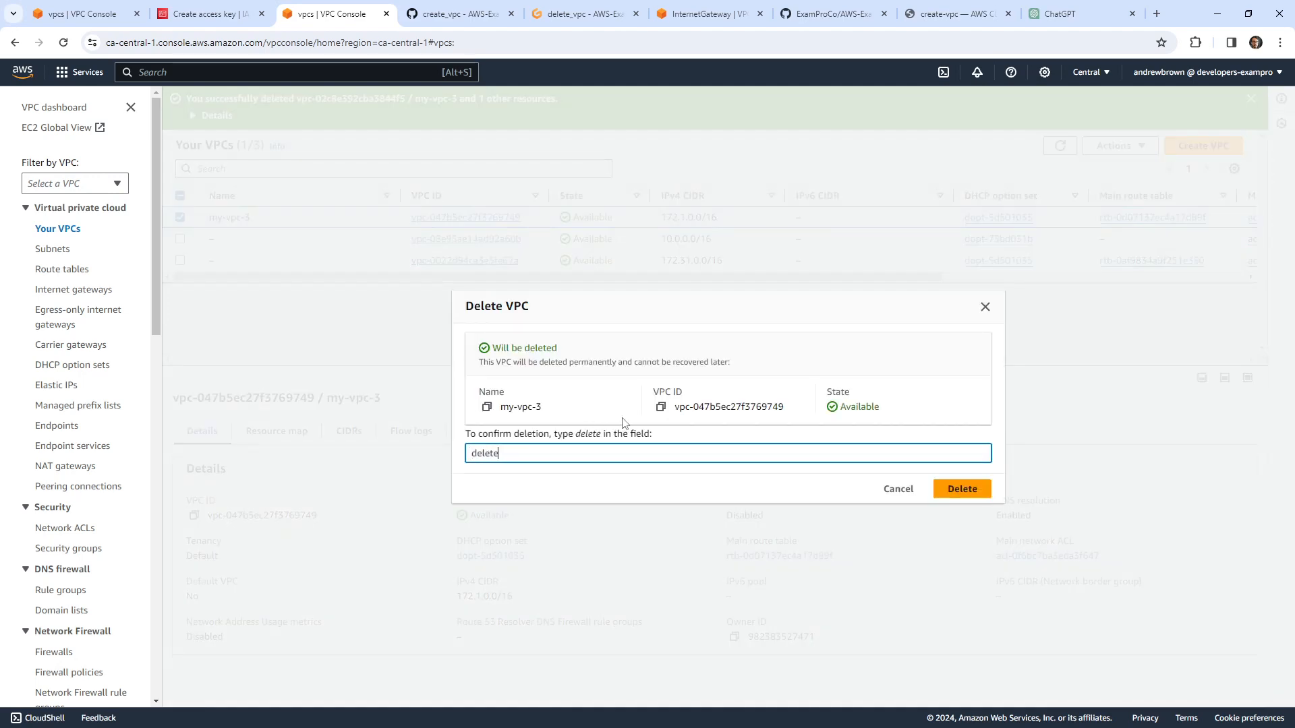
{"action": "key", "text": "Return"}
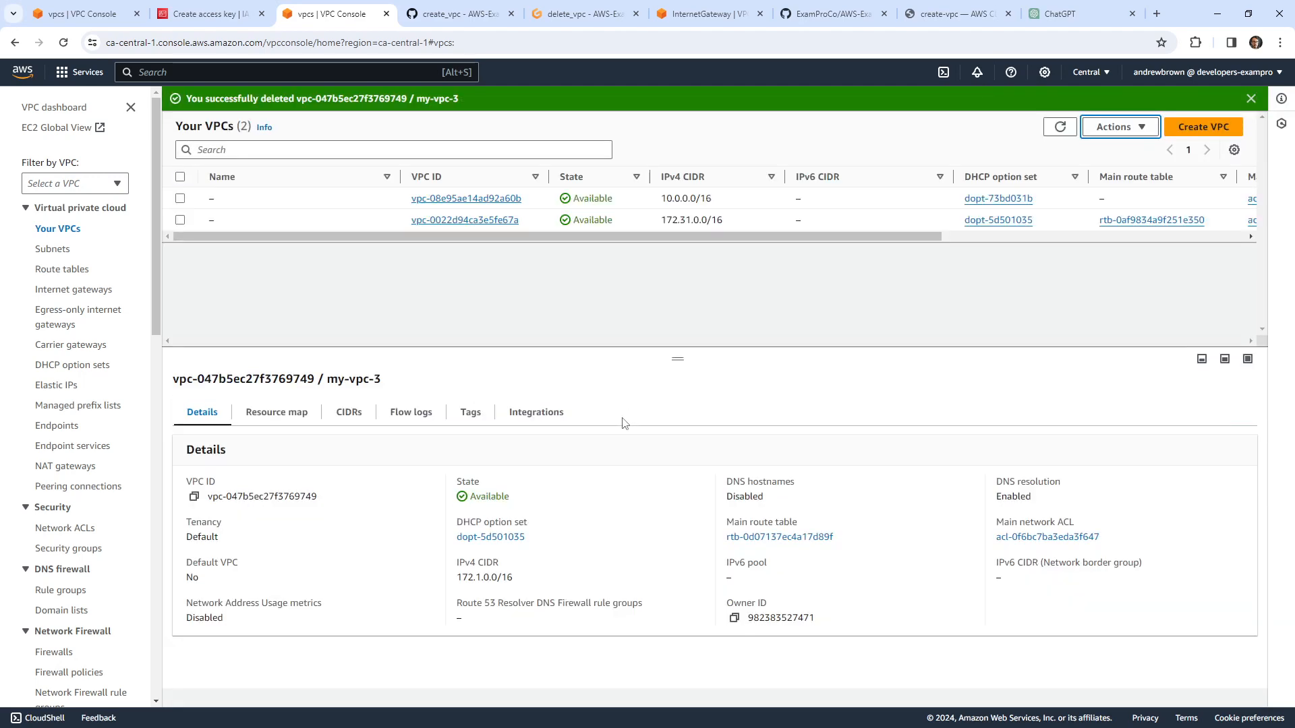
Step: Return to create_vpc, add two blank lines below the "# create a new subnet" comment, and enlarge the terminal area
{"action": "left_click", "coordinate": [471, 20]}
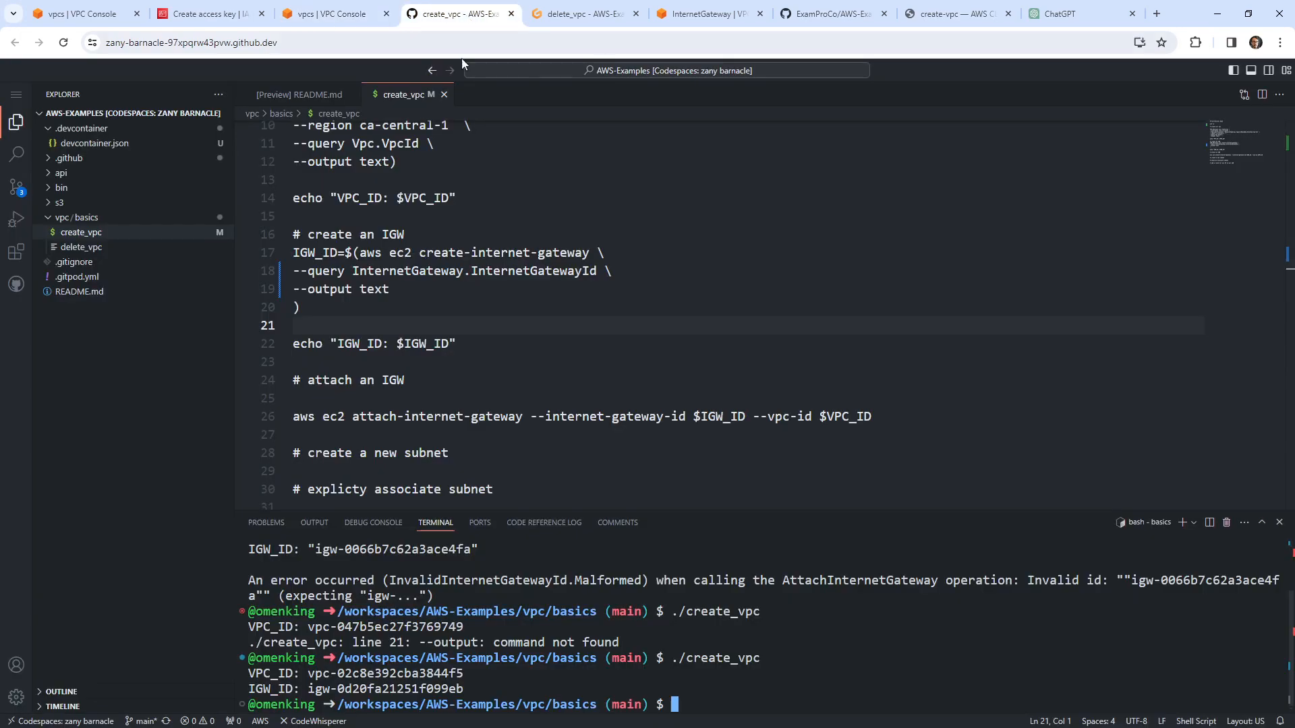
{"action": "scroll", "coordinate": [584, 330], "scroll_direction": "down", "scroll_amount": 2}
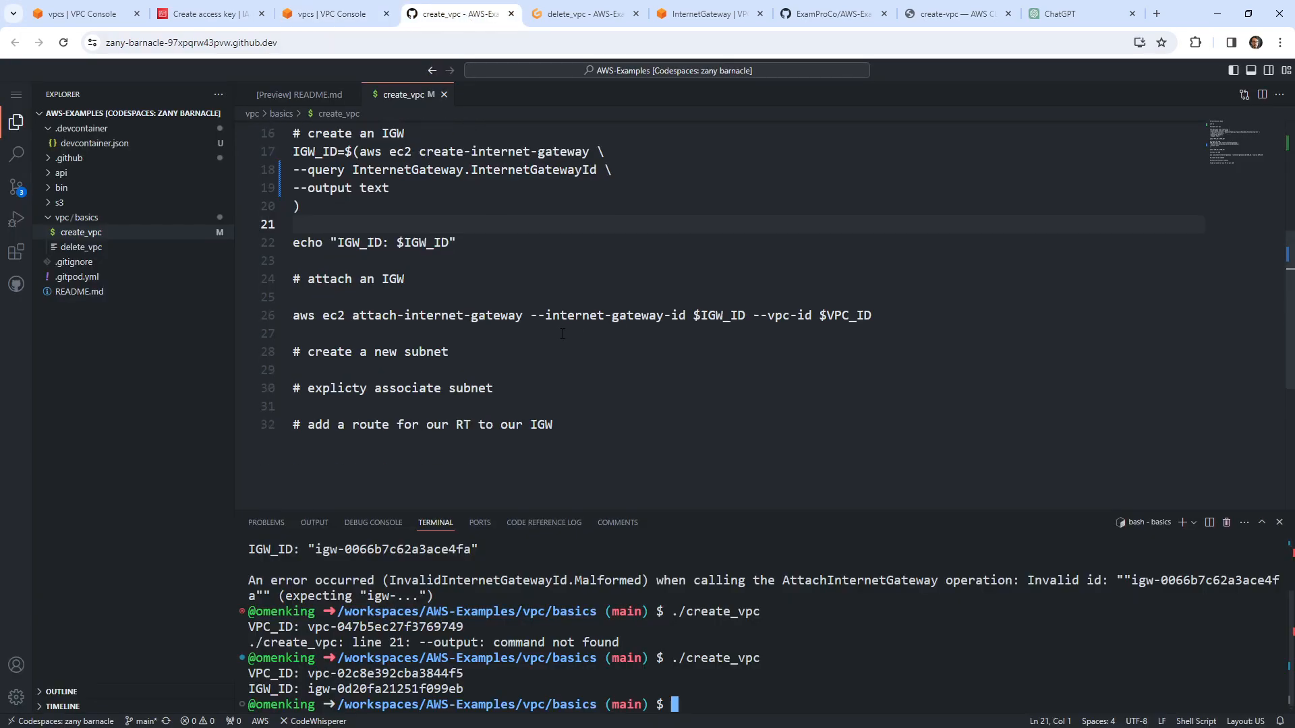
{"action": "left_click_drag", "start_coordinate": [398, 315], "coordinate": [827, 315]}
{"action": "left_click", "coordinate": [519, 368]}
{"action": "key", "text": "Return"}
{"action": "key", "text": "Return"}
{"action": "key", "text": "Up"}
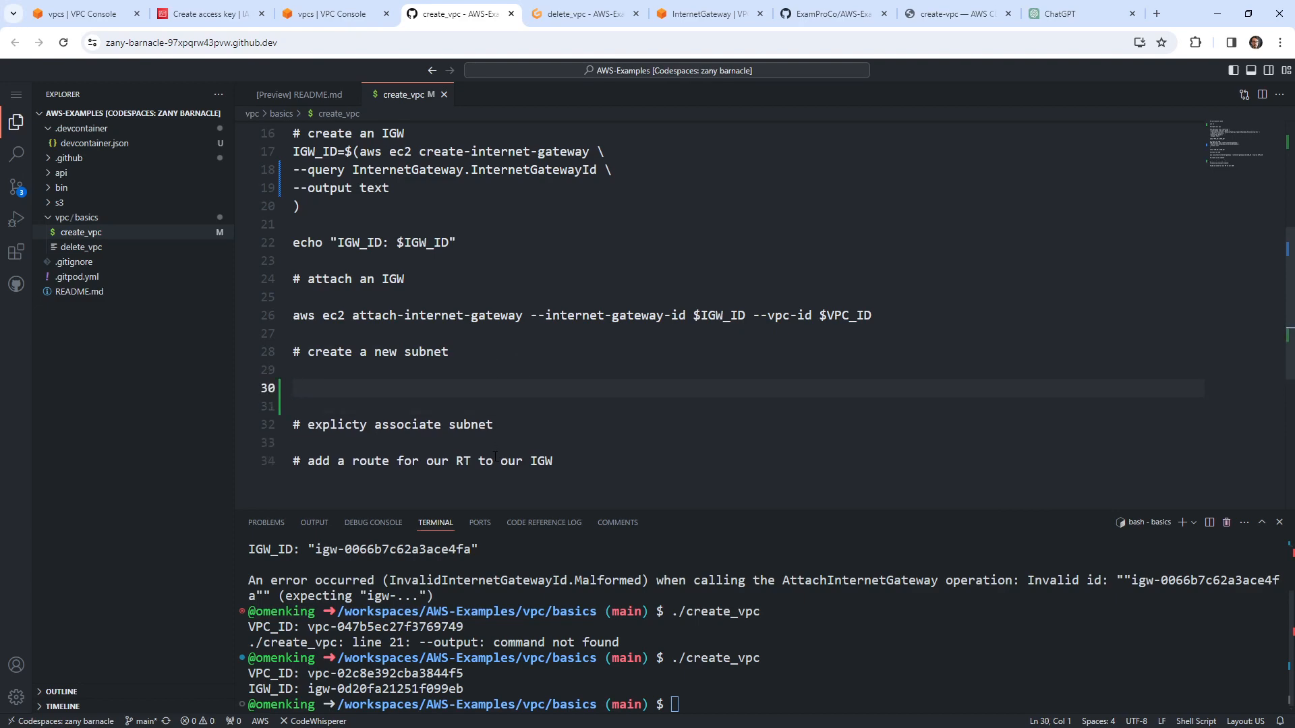
{"action": "left_click_drag", "start_coordinate": [753, 510], "coordinate": [783, 331]}
{"action": "left_click", "coordinate": [887, 500]}
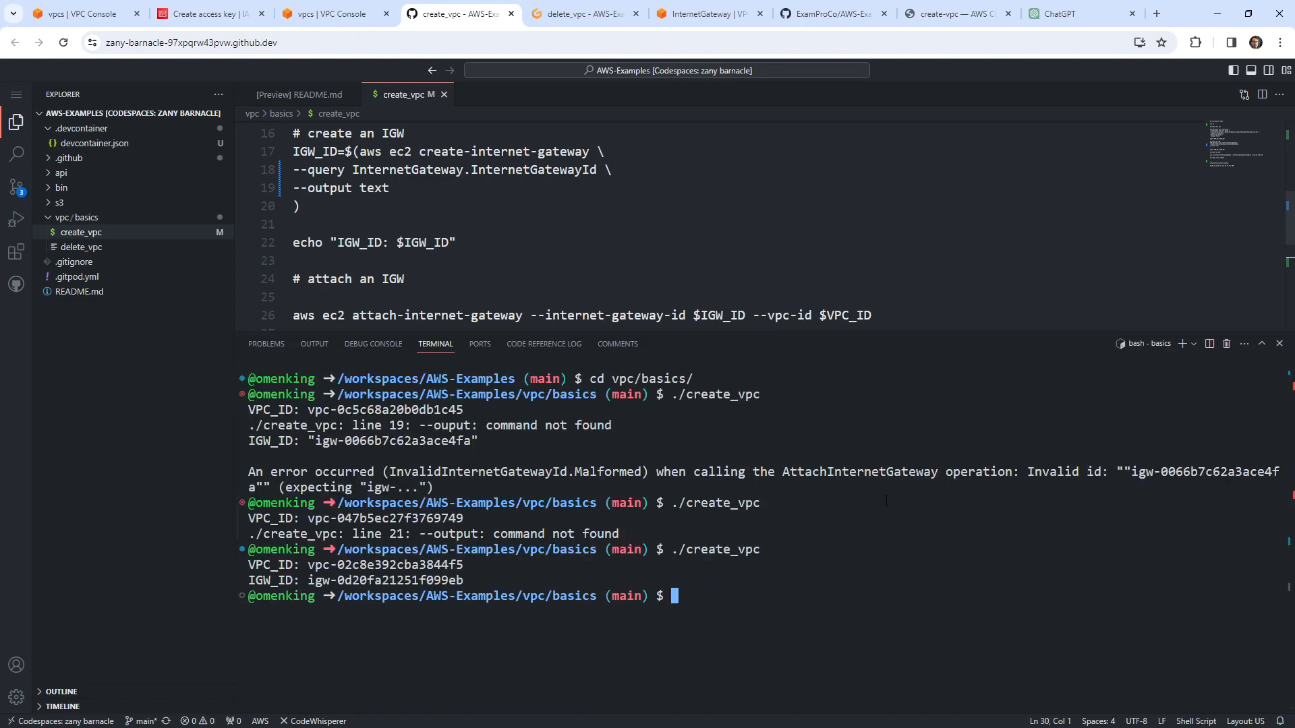
Step: Search Google in a new browser tab for "aws cli on partial" and open the AWS Docs page "Have the AWS CLI prompt you for commands"
{"action": "left_click", "coordinate": [1156, 13]}
{"action": "type", "text": "aws cli"}
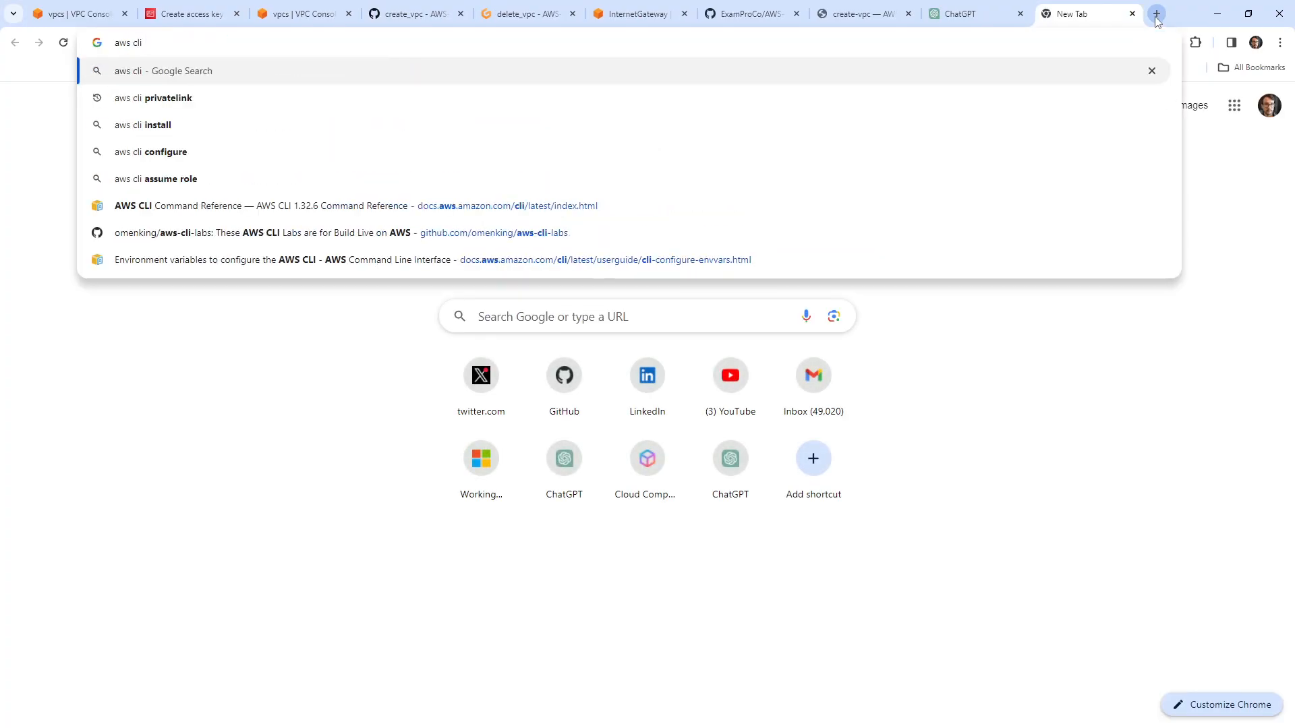
{"action": "type", "text": " on partial"}
{"action": "key", "text": "Return"}
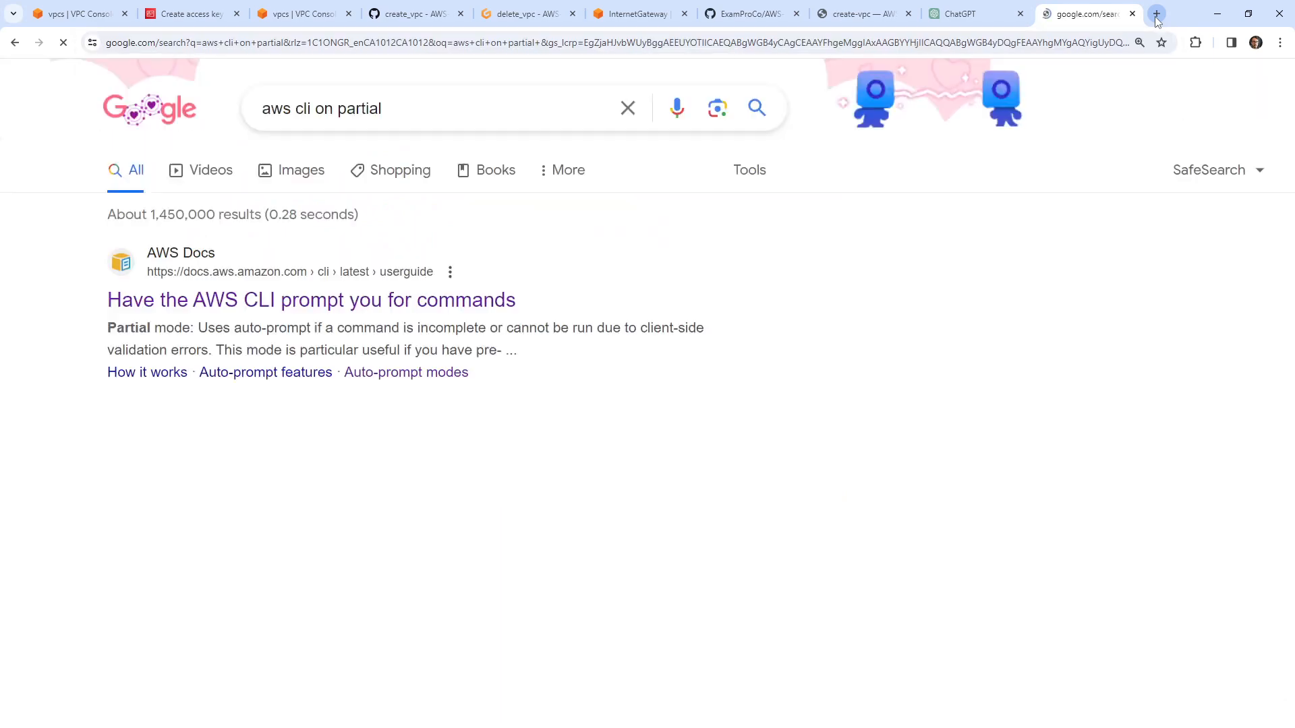
{"action": "left_click", "coordinate": [339, 311]}
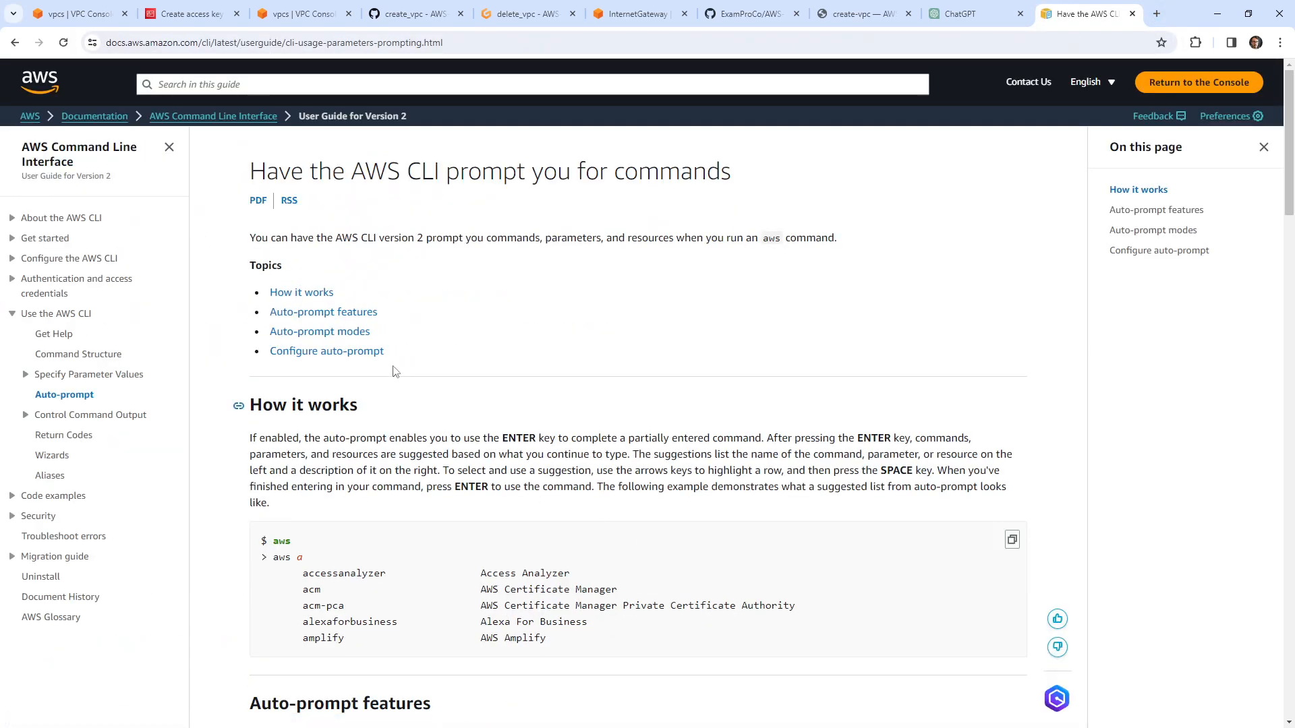
Step: Open the documentation entry for the aws_cli_auto_prompt environment variable and copy the name AWS_CLI_AUTO_PROMPT
{"action": "left_click", "coordinate": [367, 352]}
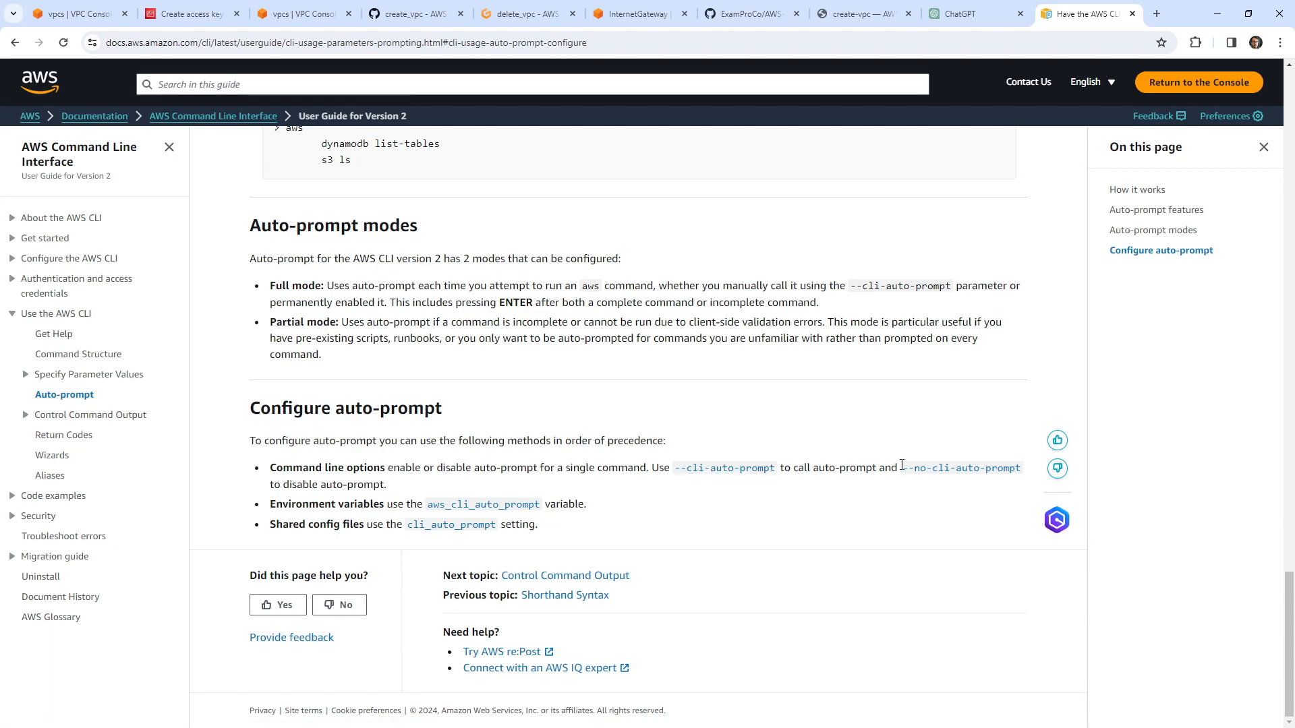
{"action": "left_click", "coordinate": [465, 506]}
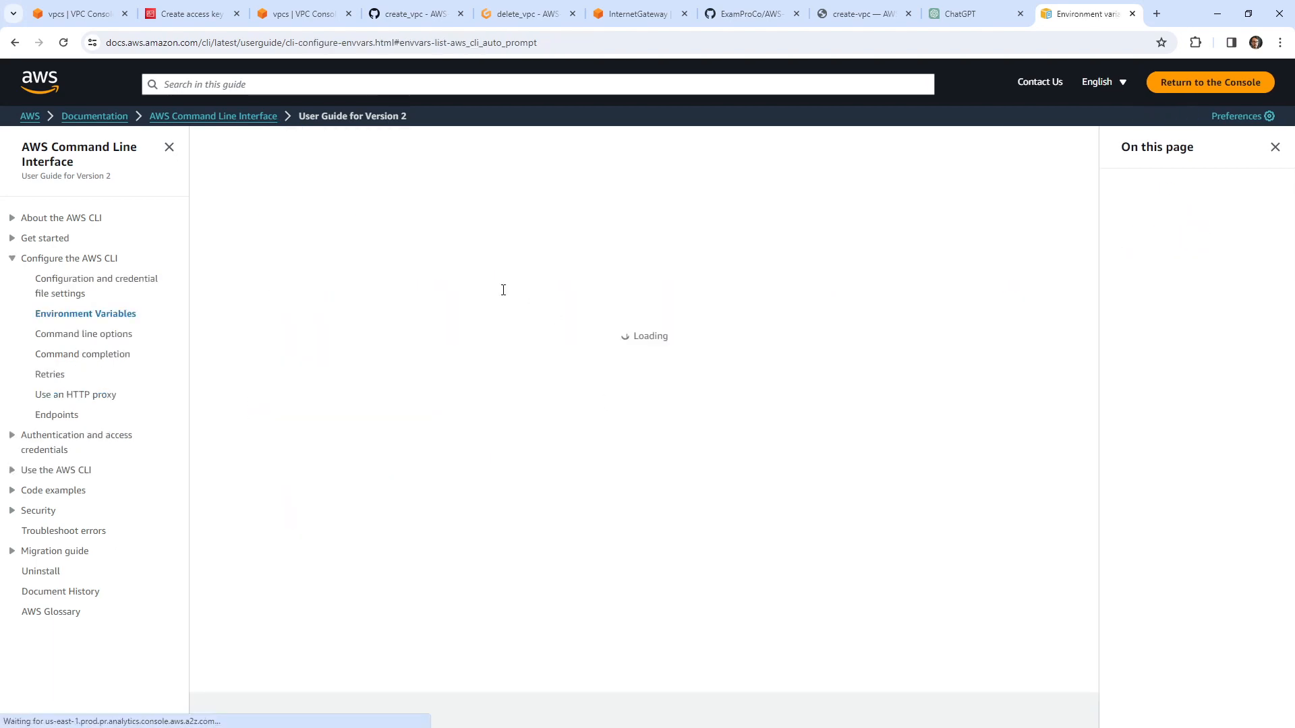
{"action": "double_click", "coordinate": [292, 135]}
{"action": "key", "text": "ctrl+c"}
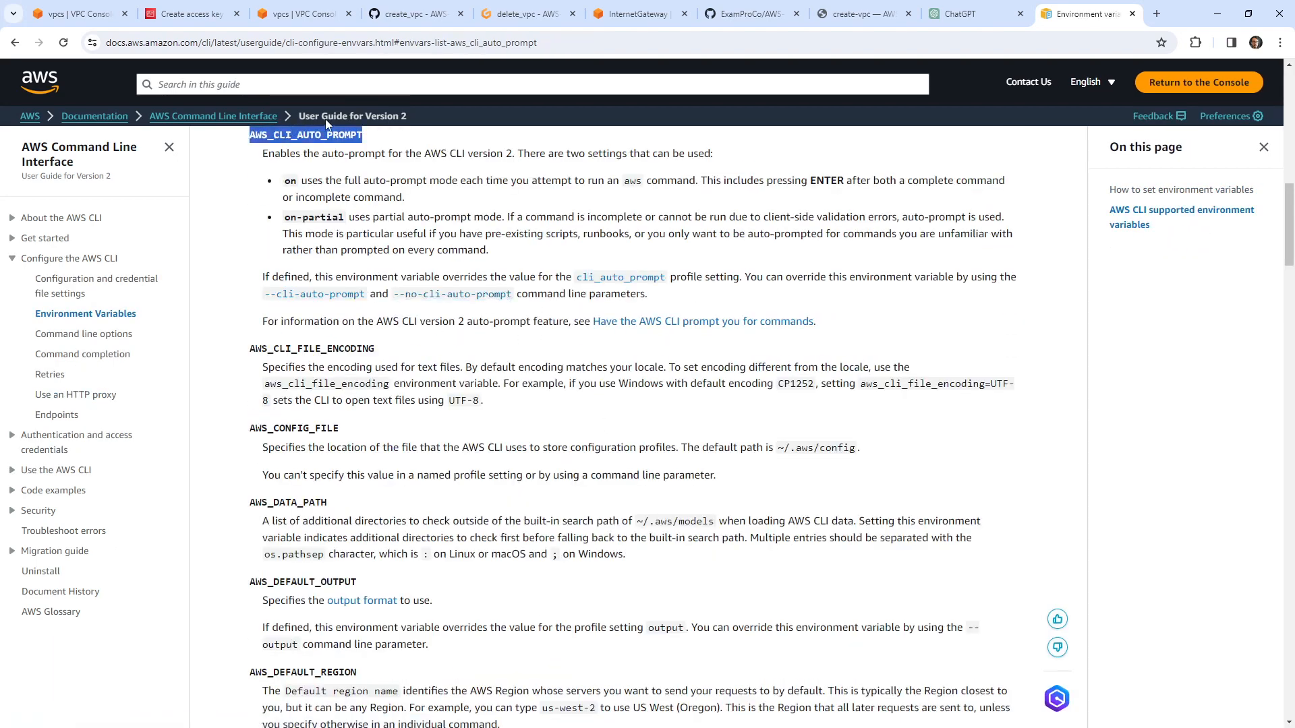
Step: Switch to the codespace and compose "export AWS_CLI_AUTO_PROMPT=ON-Partial" in the terminal using the copied variable name, allowing clipboard access
{"action": "left_click", "coordinate": [296, 14]}
{"action": "left_click", "coordinate": [409, 14]}
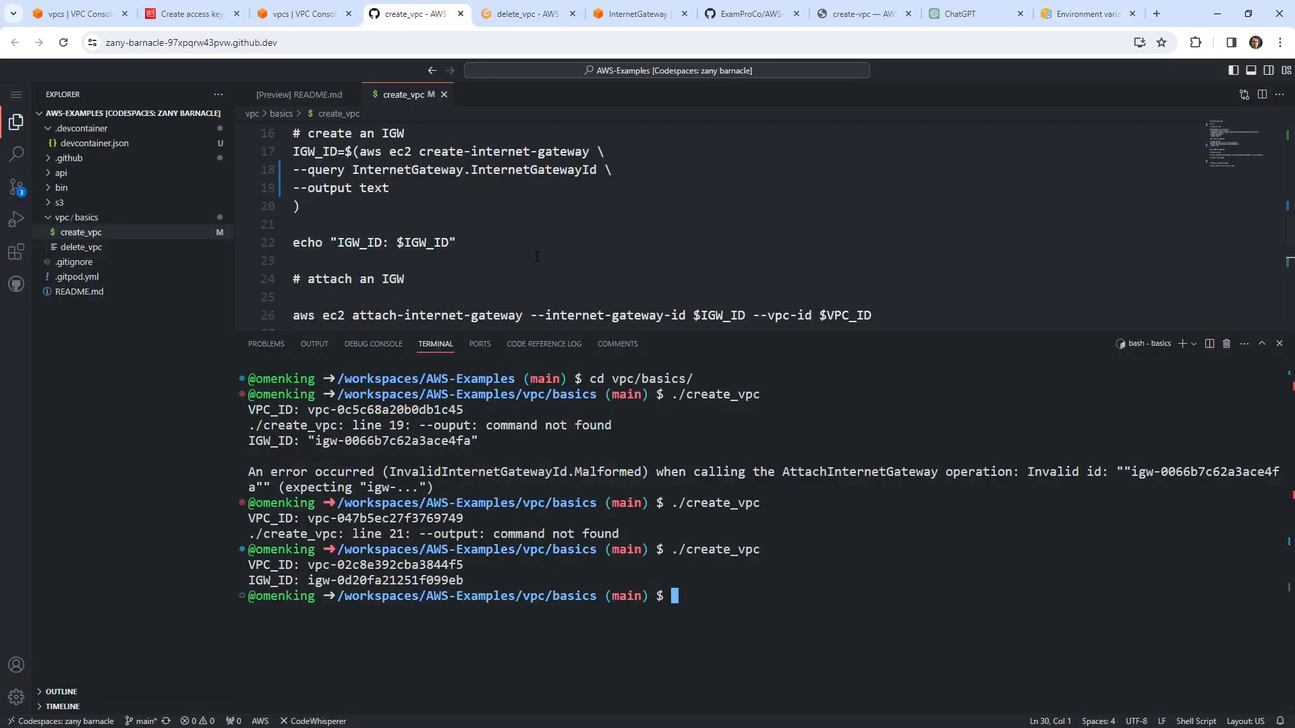
{"action": "key", "text": "ctrl+v"}
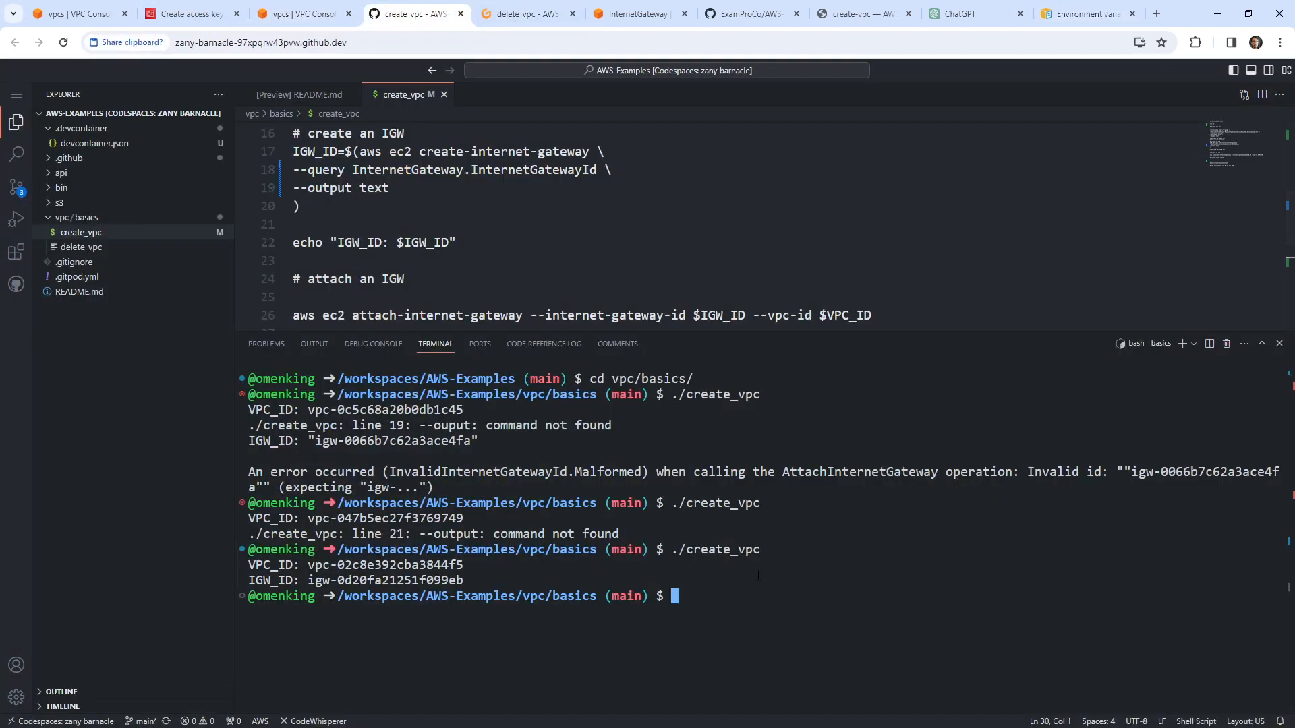
{"action": "left_click", "coordinate": [212, 147]}
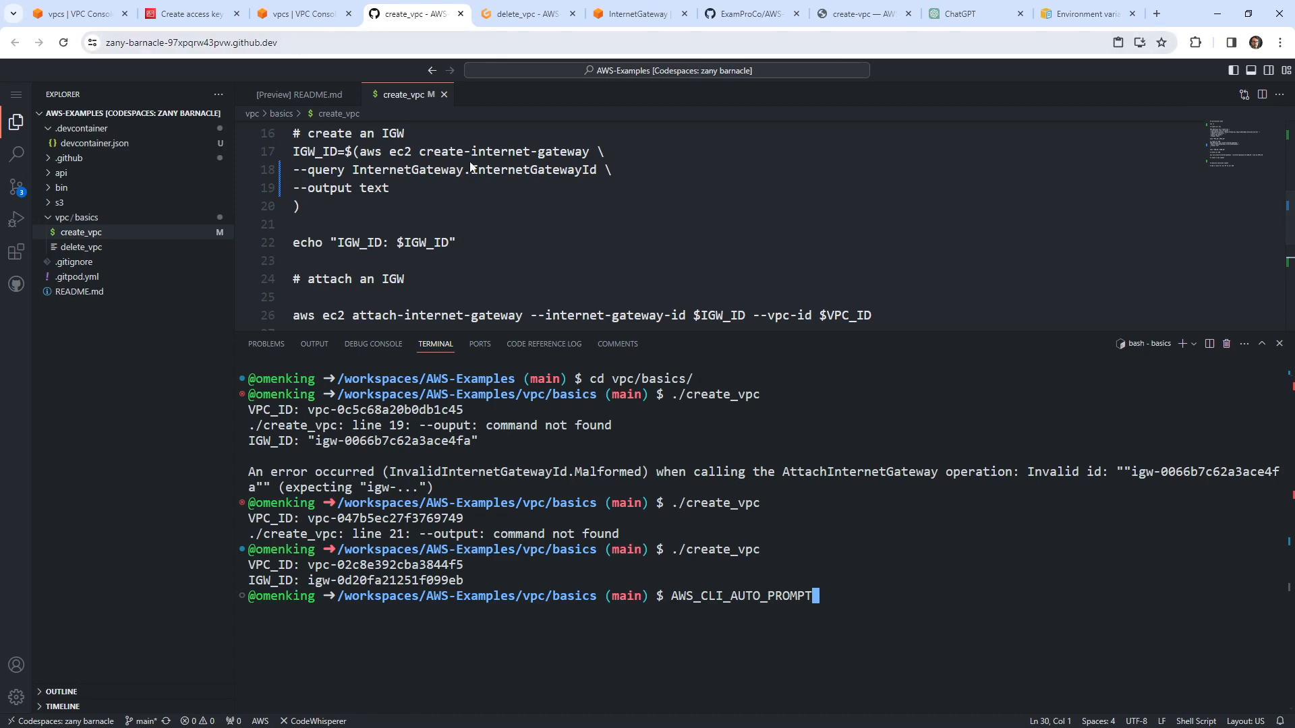
{"action": "key", "text": "Home"}
{"action": "type", "text": "export"}
{"action": "key", "text": "Right"}
{"action": "key", "text": "Right"}
{"action": "key", "text": "Right"}
{"action": "key", "text": "Right"}
{"action": "key", "text": "Right"}
{"action": "key", "text": "Right"}
{"action": "key", "text": "Right"}
{"action": "key", "text": "Right"}
{"action": "key", "text": "Right"}
{"action": "key", "text": "Right"}
{"action": "key", "text": "Right"}
{"action": "key", "text": "Right"}
{"action": "key", "text": "Right"}
{"action": "key", "text": "Right"}
{"action": "key", "text": "Right"}
{"action": "key", "text": "Right"}
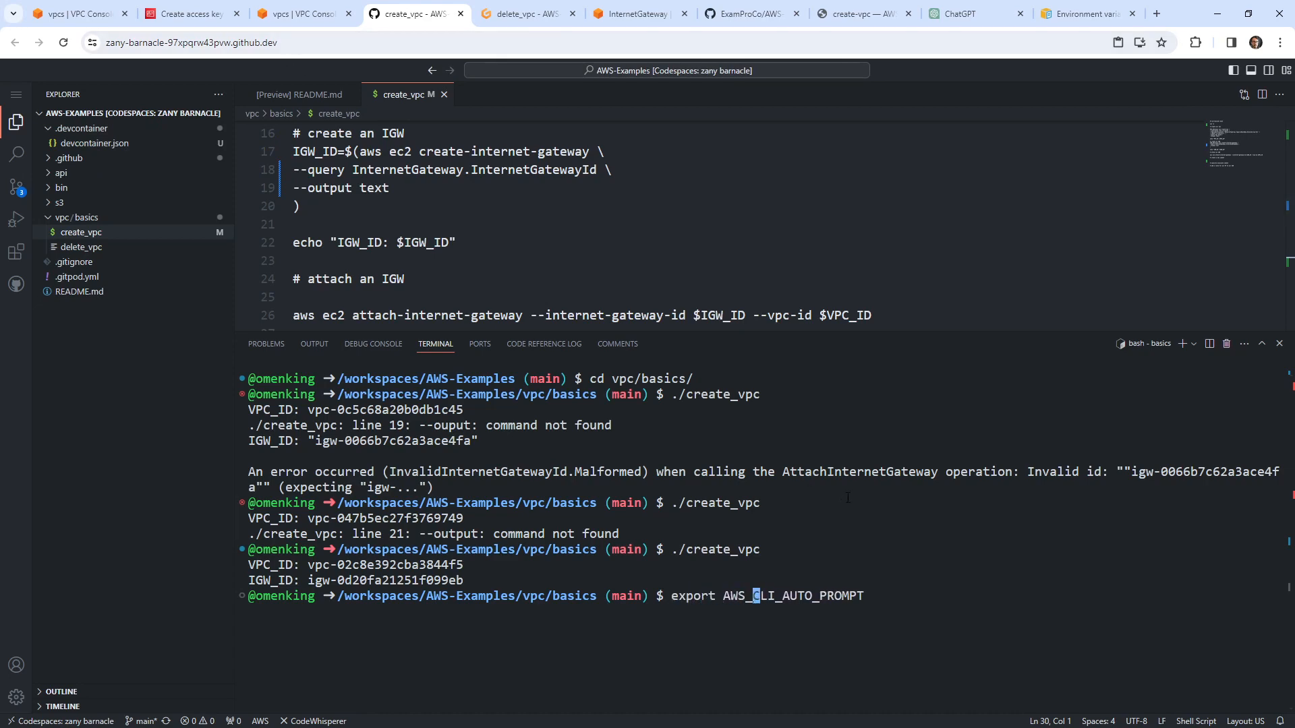
{"action": "key", "text": "Right"}
{"action": "key", "text": "Right"}
{"action": "key", "text": "Right"}
{"action": "type", "text": "=ON-Partial"}
Step: Check the setting's spelling in the AWS documentation, and correct and run the command as "export AWS_CLI_AUTO_PROMPT=on-partial"
{"action": "left_click", "coordinate": [1087, 13]}
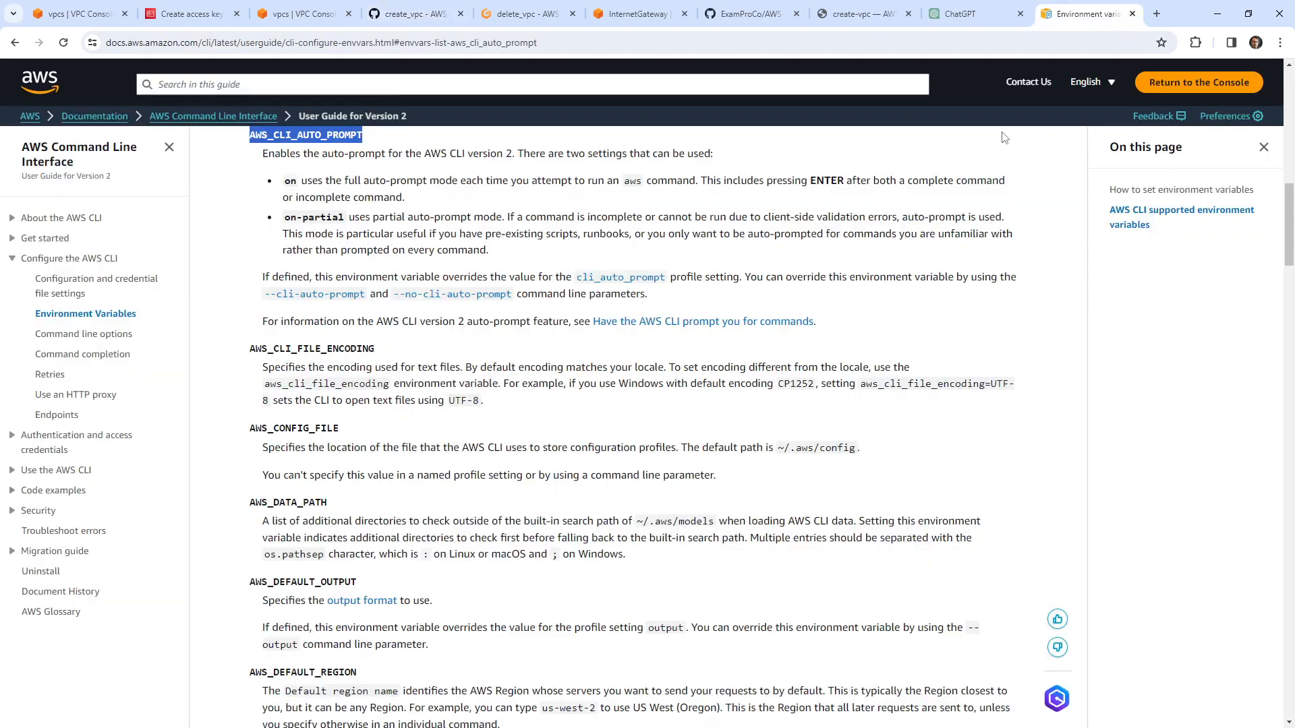
{"action": "left_click_drag", "start_coordinate": [346, 223], "coordinate": [286, 216]}
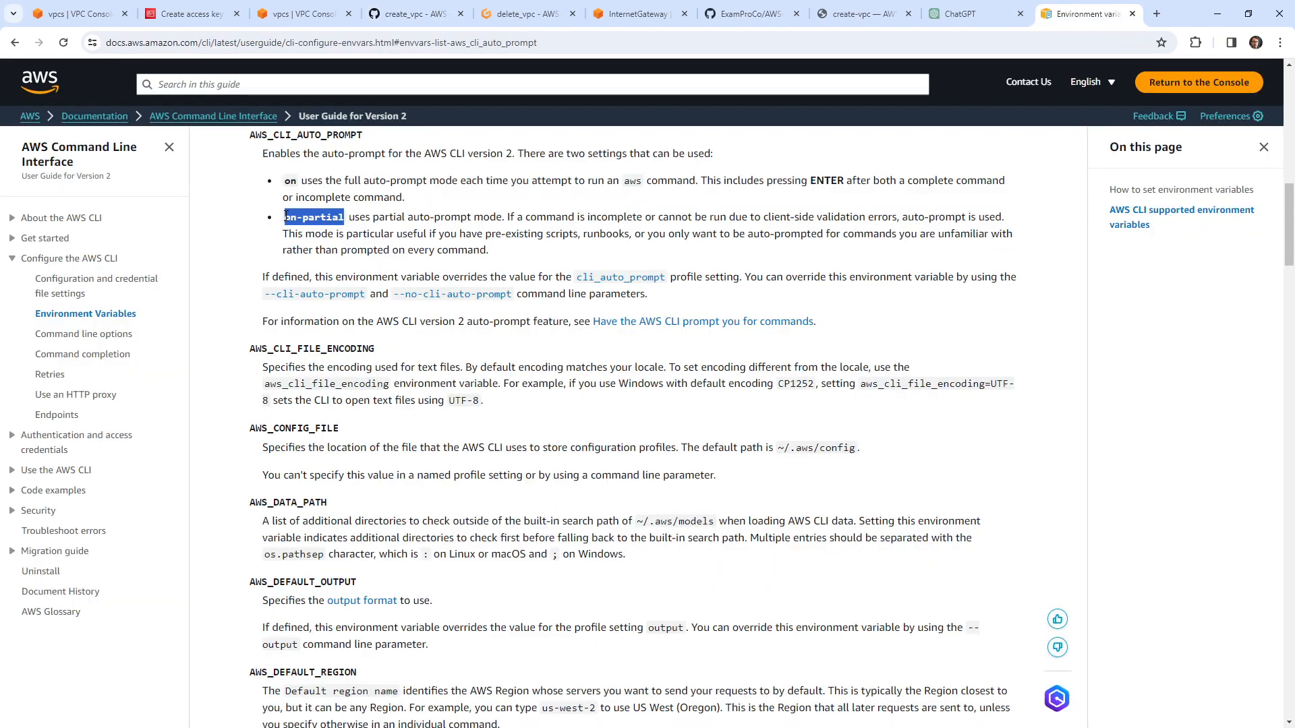
{"action": "left_click", "coordinate": [290, 21]}
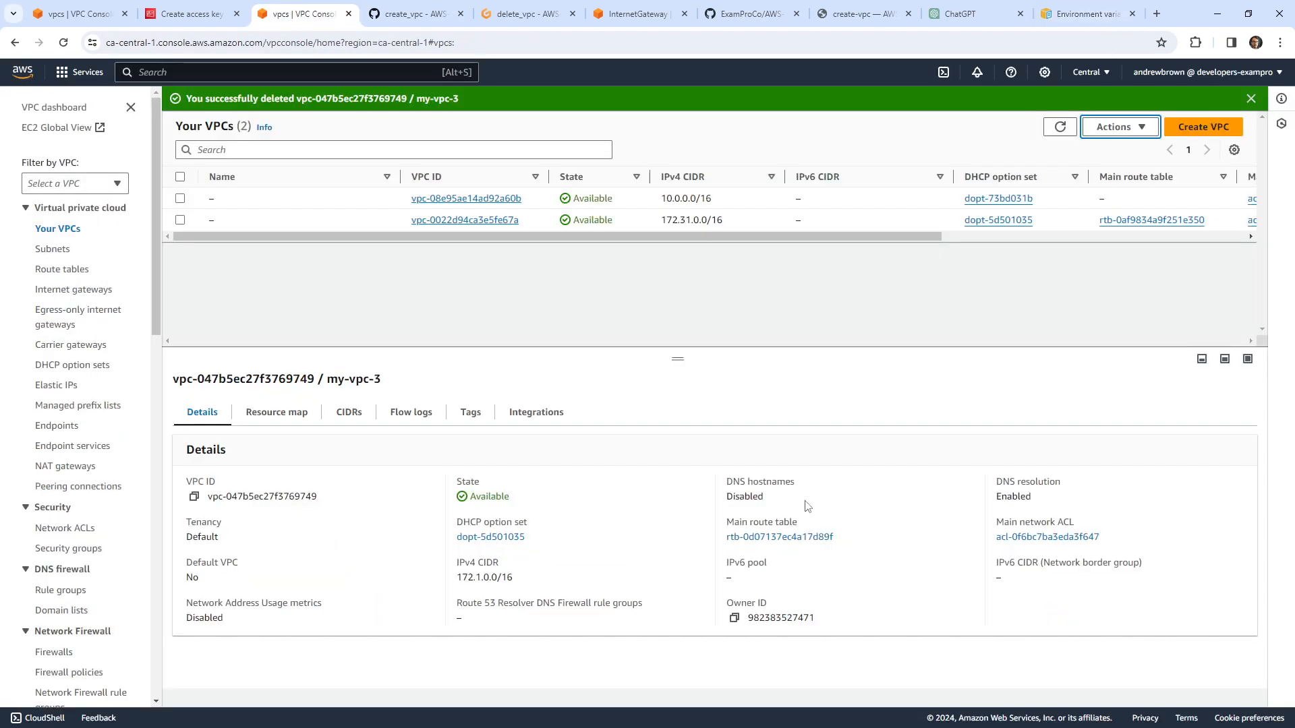
{"action": "left_click", "coordinate": [412, 13]}
{"action": "key", "text": "BackSpace"}
{"action": "key", "text": "BackSpace"}
{"action": "key", "text": "BackSpace"}
{"action": "key", "text": "BackSpace"}
{"action": "key", "text": "BackSpace"}
{"action": "key", "text": "BackSpace"}
{"action": "key", "text": "BackSpace"}
{"action": "key", "text": "BackSpace"}
{"action": "key", "text": "BackSpace"}
{"action": "key", "text": "BackSpace"}
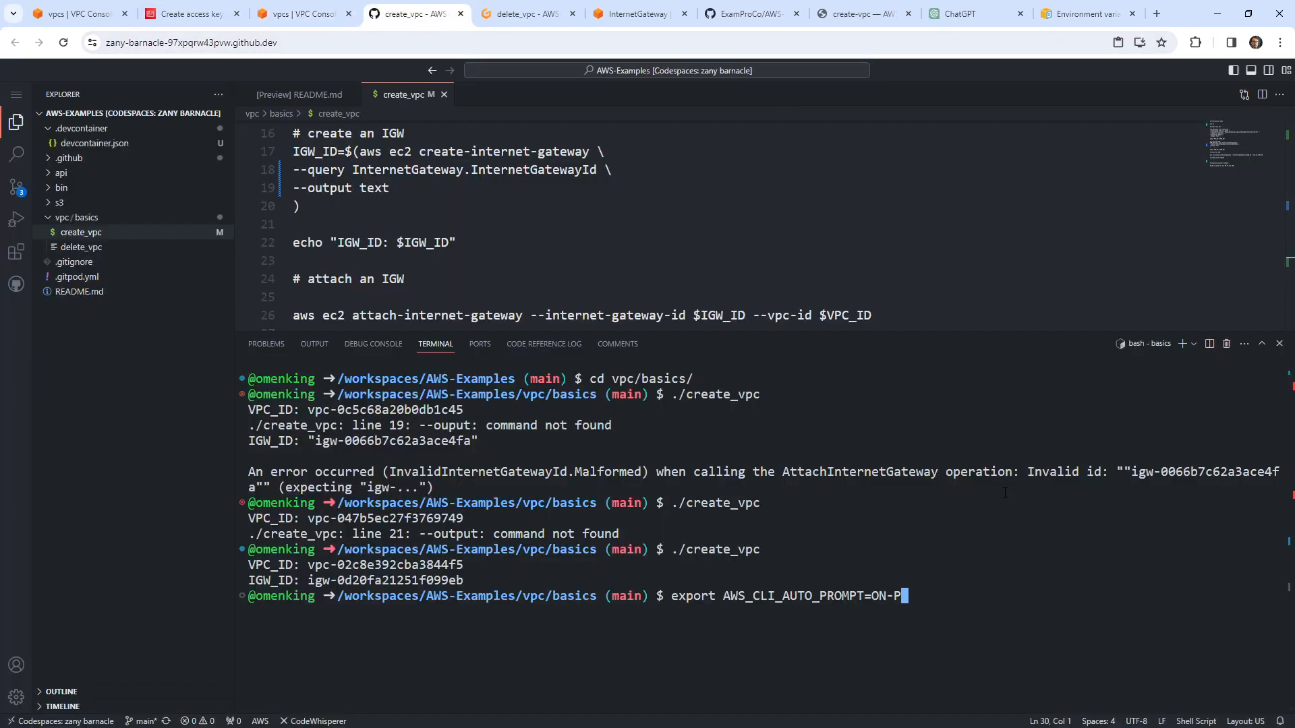
{"action": "key", "text": "Right"}
{"action": "key", "text": "Return"}
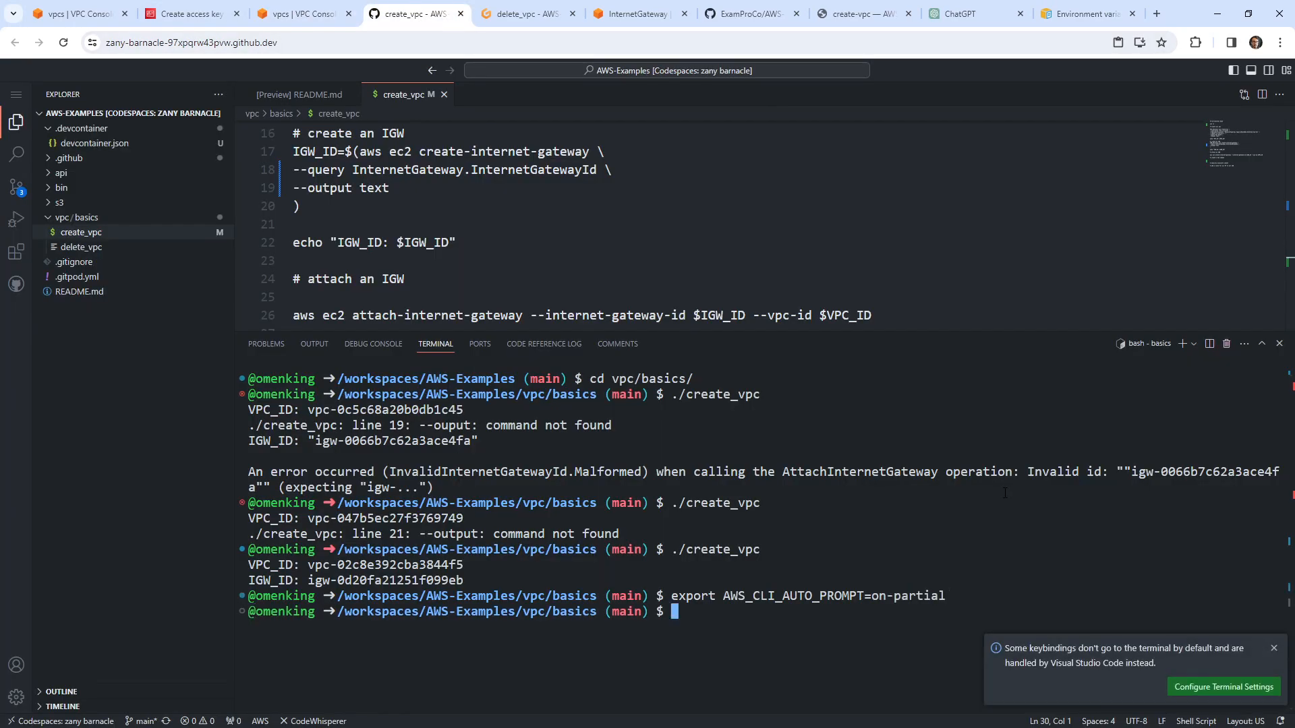
Step: Clear the terminal, start the AWS CLI auto-prompt with "aws", and bring up the parameters of "ec2 create-subnet"
{"action": "key", "text": "ctrl+l"}
{"action": "type", "text": "aws"}
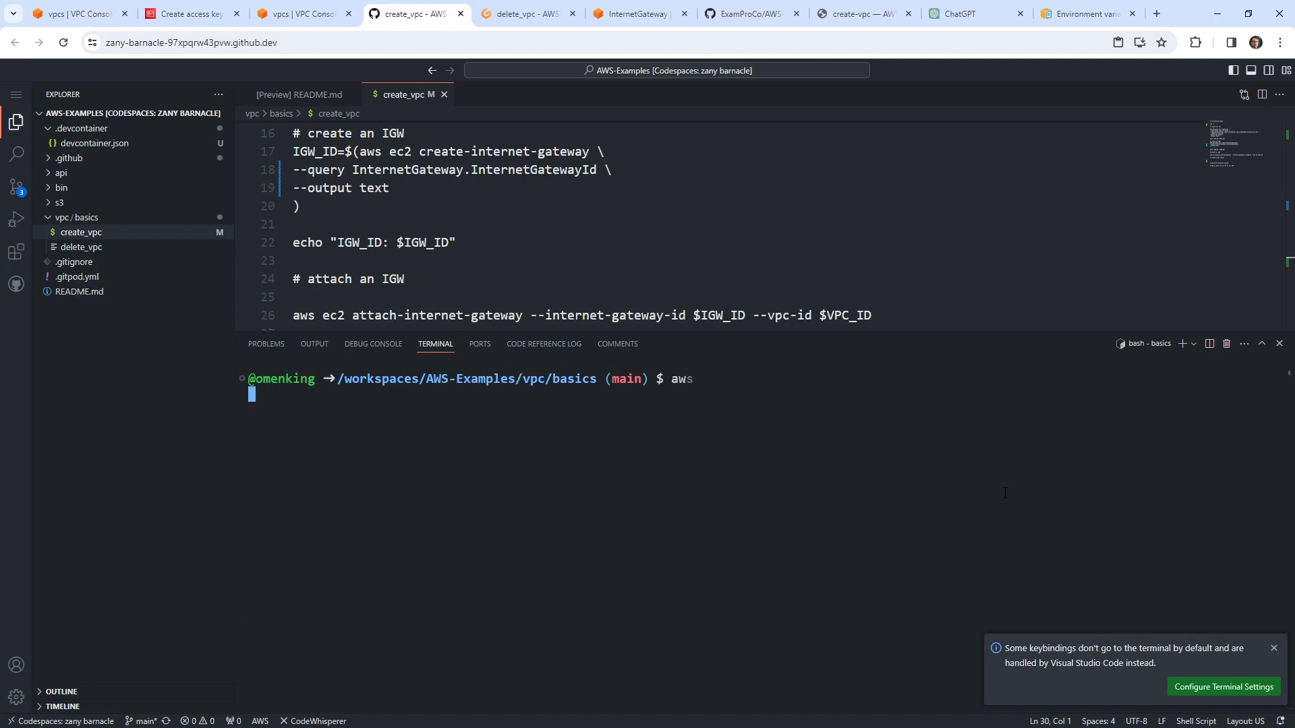
{"action": "key", "text": "Return"}
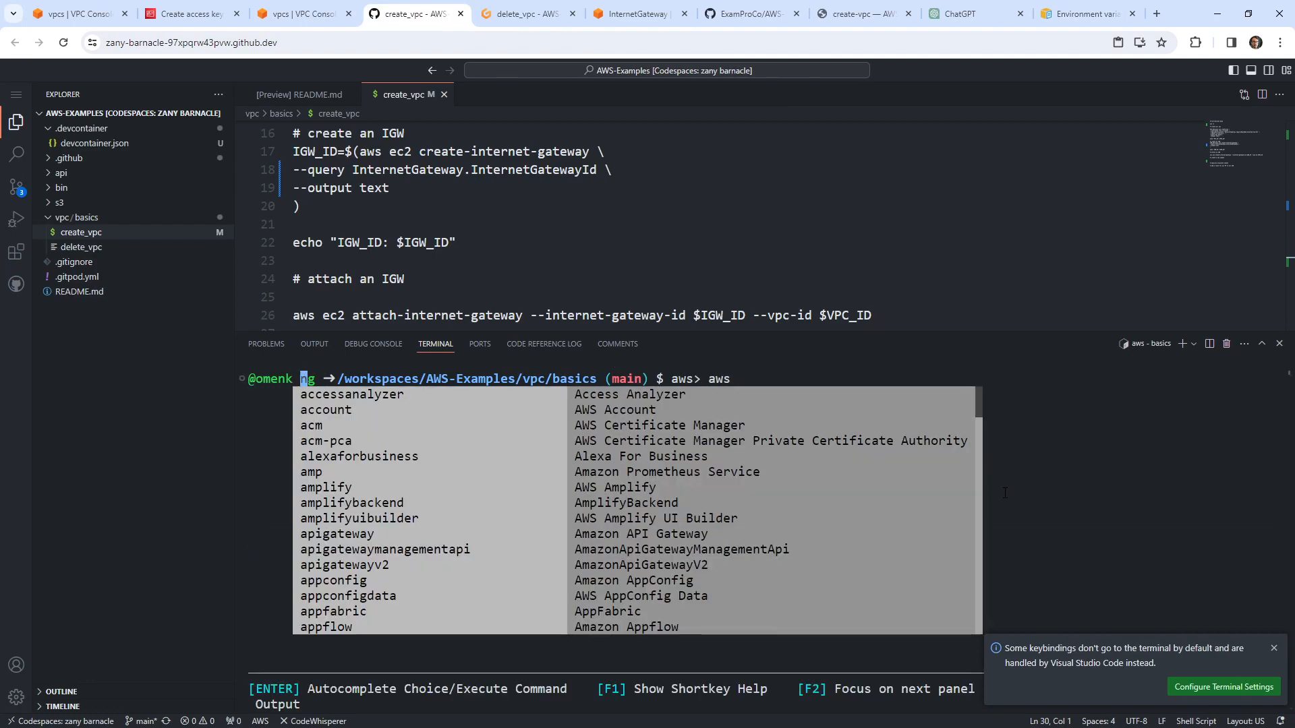
{"action": "type", "text": "ec2 "}
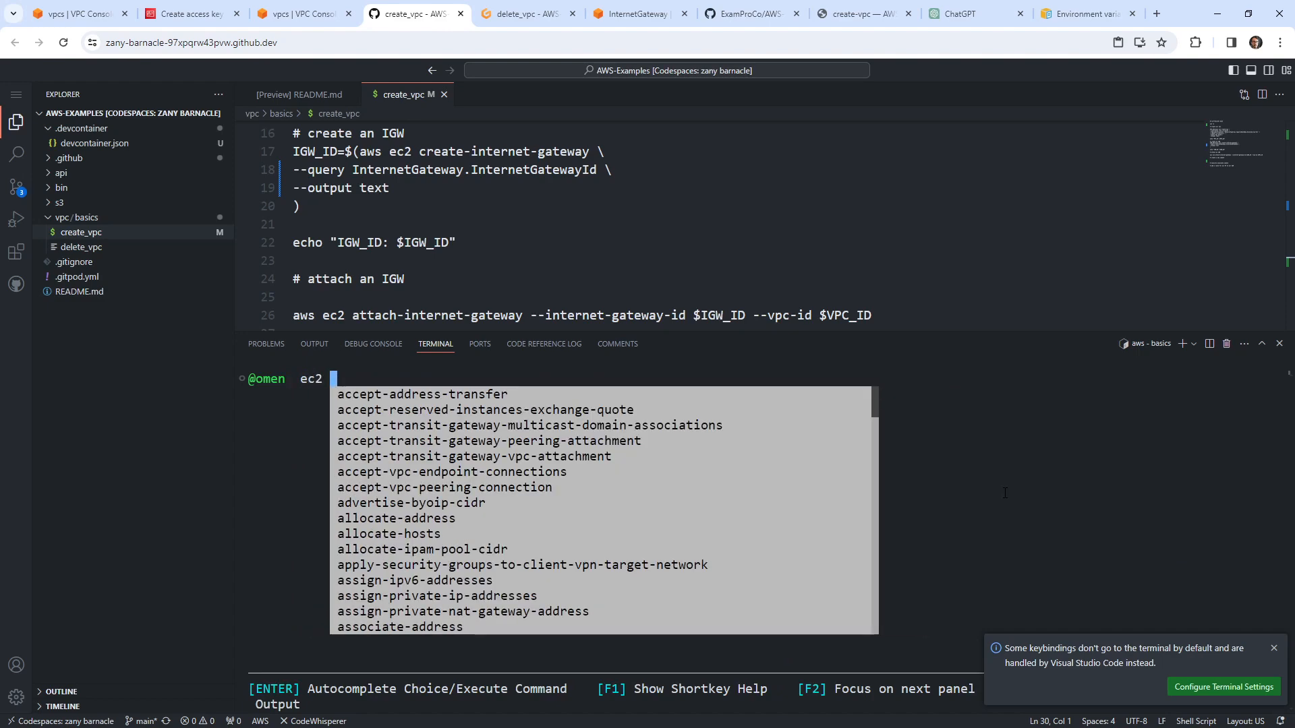
{"action": "type", "text": "create-sub"}
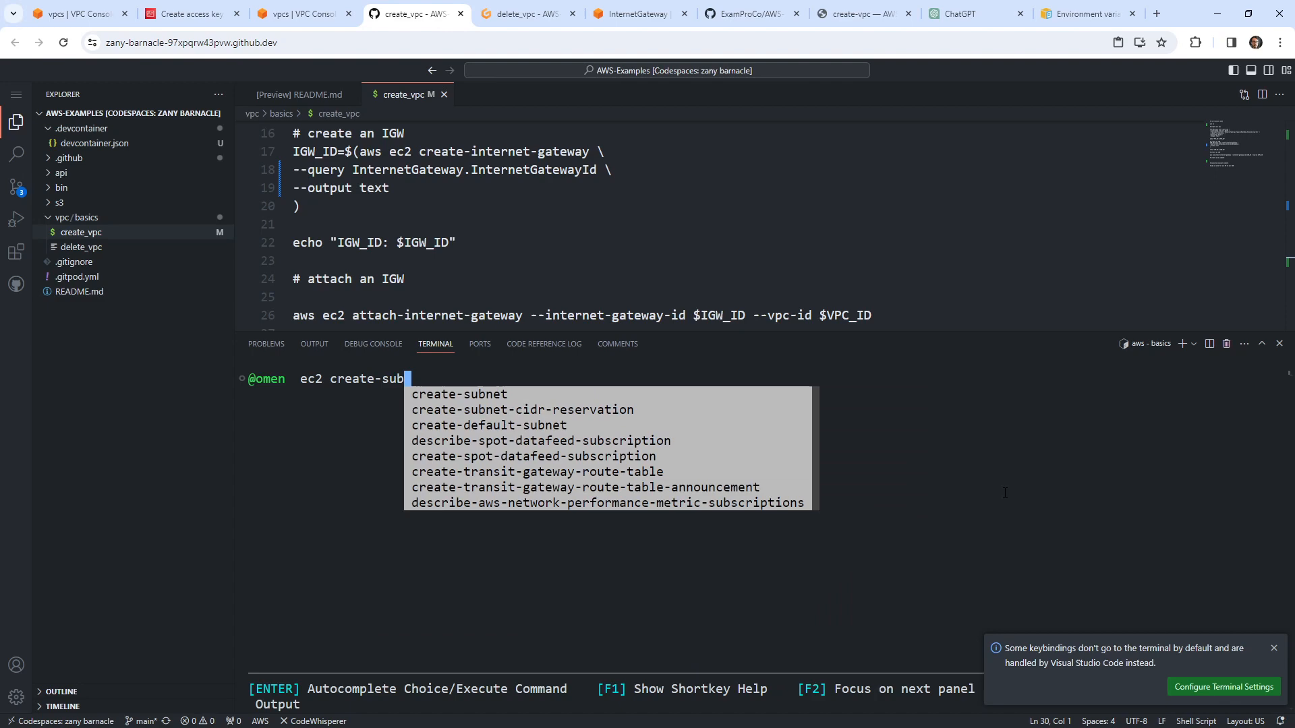
{"action": "key", "text": "Return"}
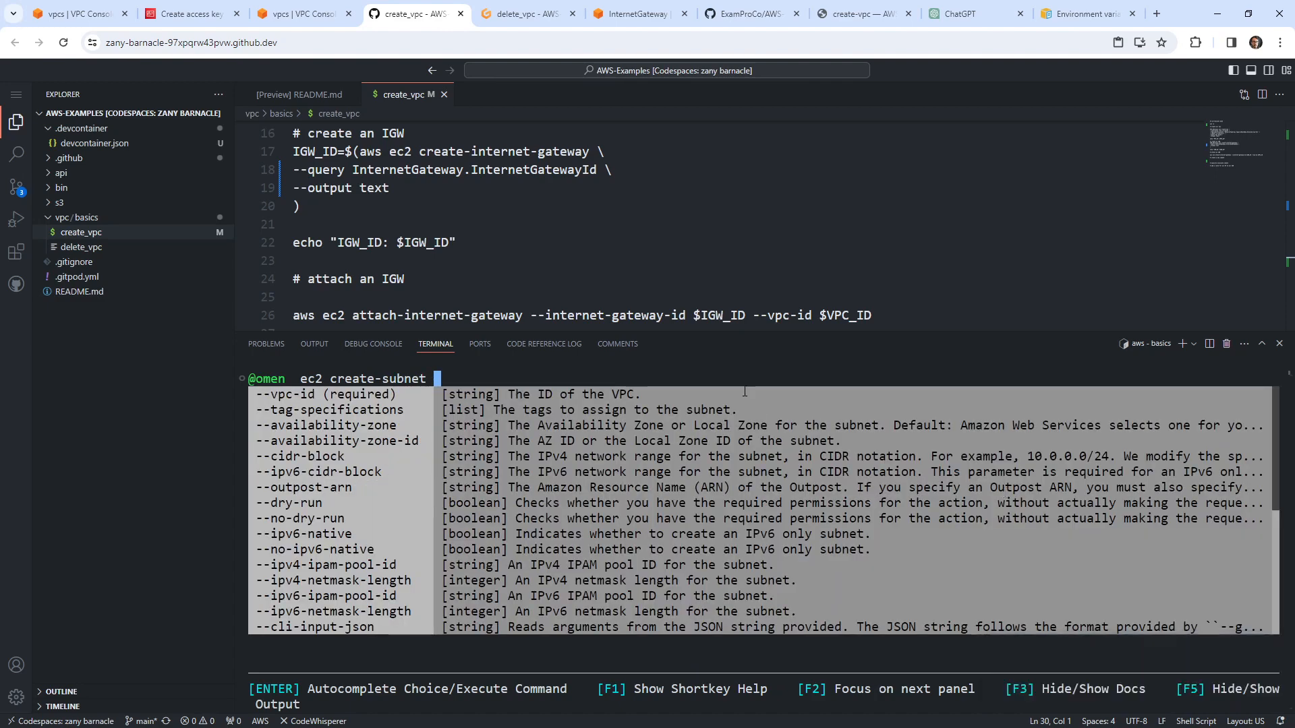
Step: Add "aws ec2 create-subnet --vpc-id $VPC_ID --cidr-block" on line 30 of create_vpc, below the "# create a new subnet" comment
{"action": "scroll", "coordinate": [390, 244], "scroll_direction": "down", "scroll_amount": 3}
{"action": "left_click", "coordinate": [390, 242]}
{"action": "key", "text": "Down"}
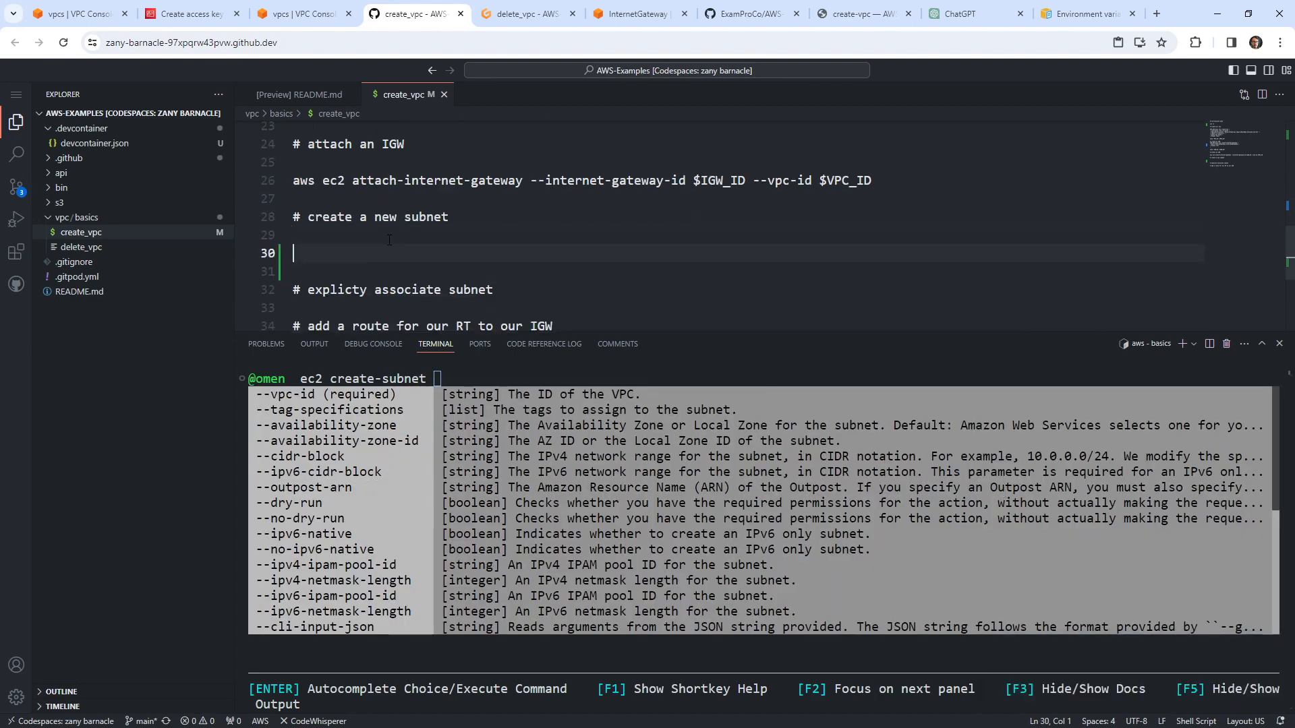
{"action": "type", "text": "aws ec2 create-sub"}
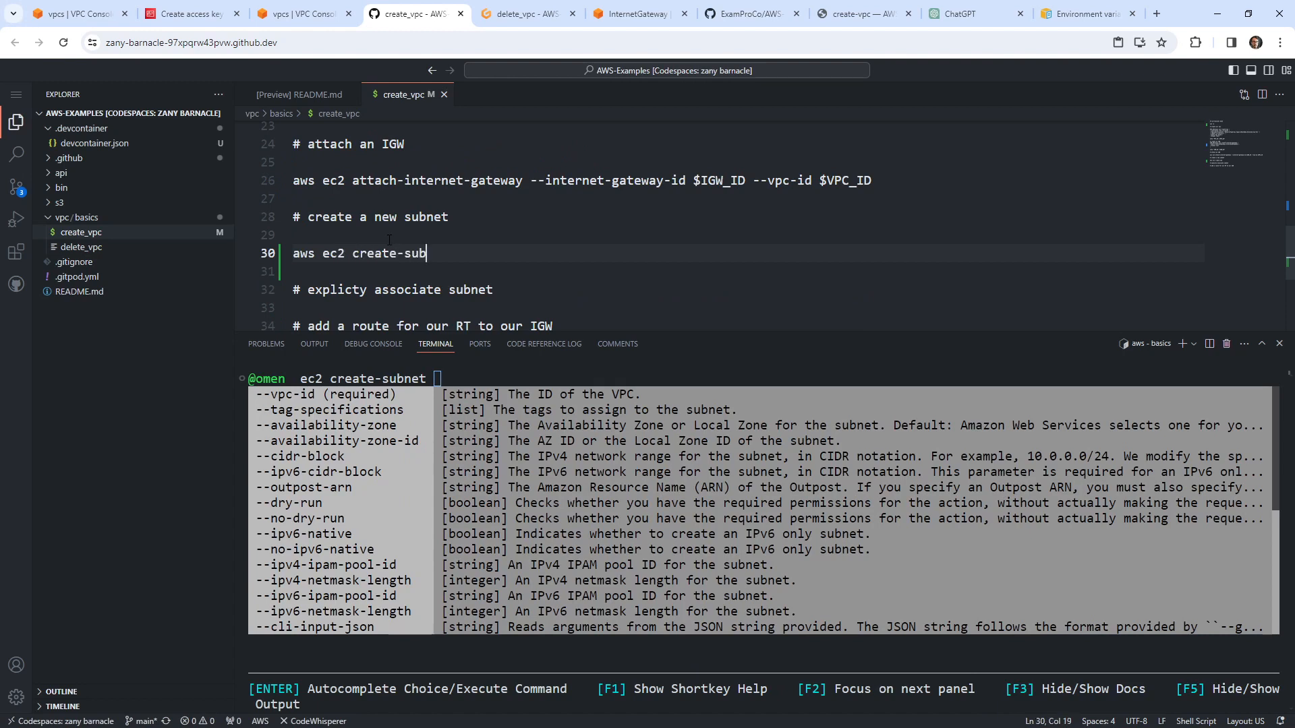
{"action": "type", "text": "net --vpc-id $VPC_ID"}
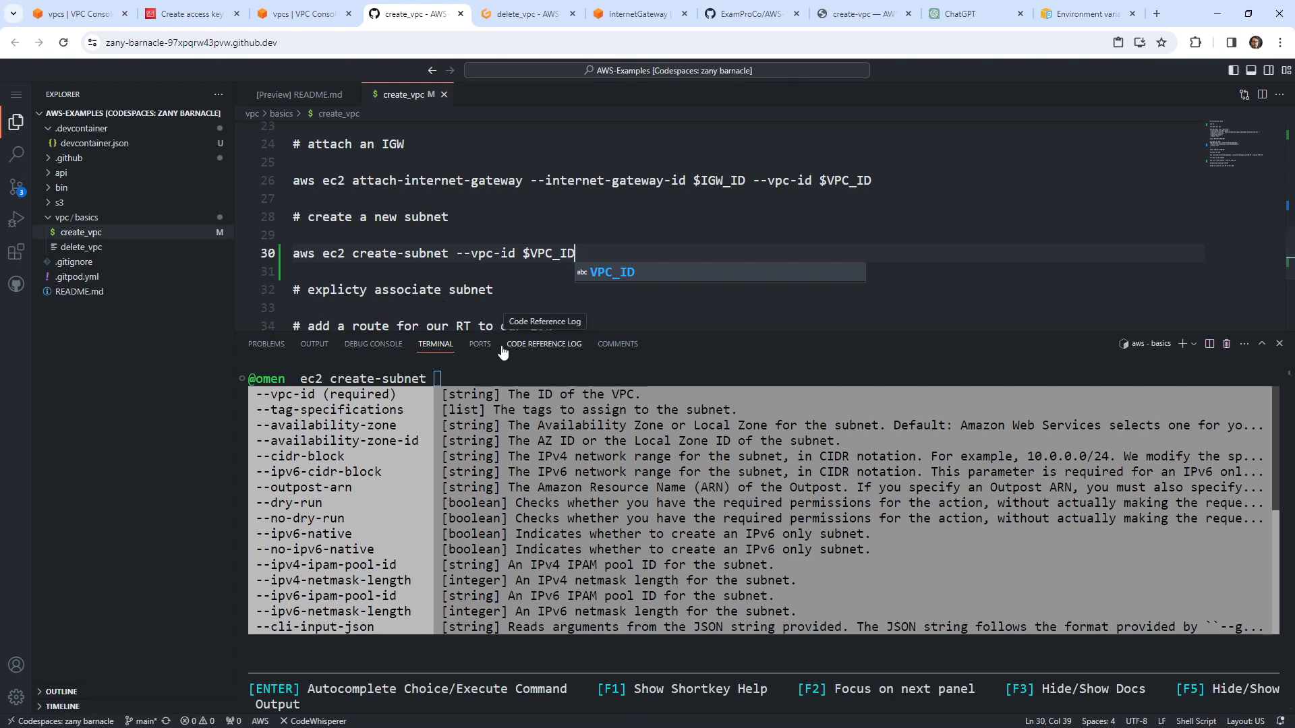
{"action": "type", "text": "--"}
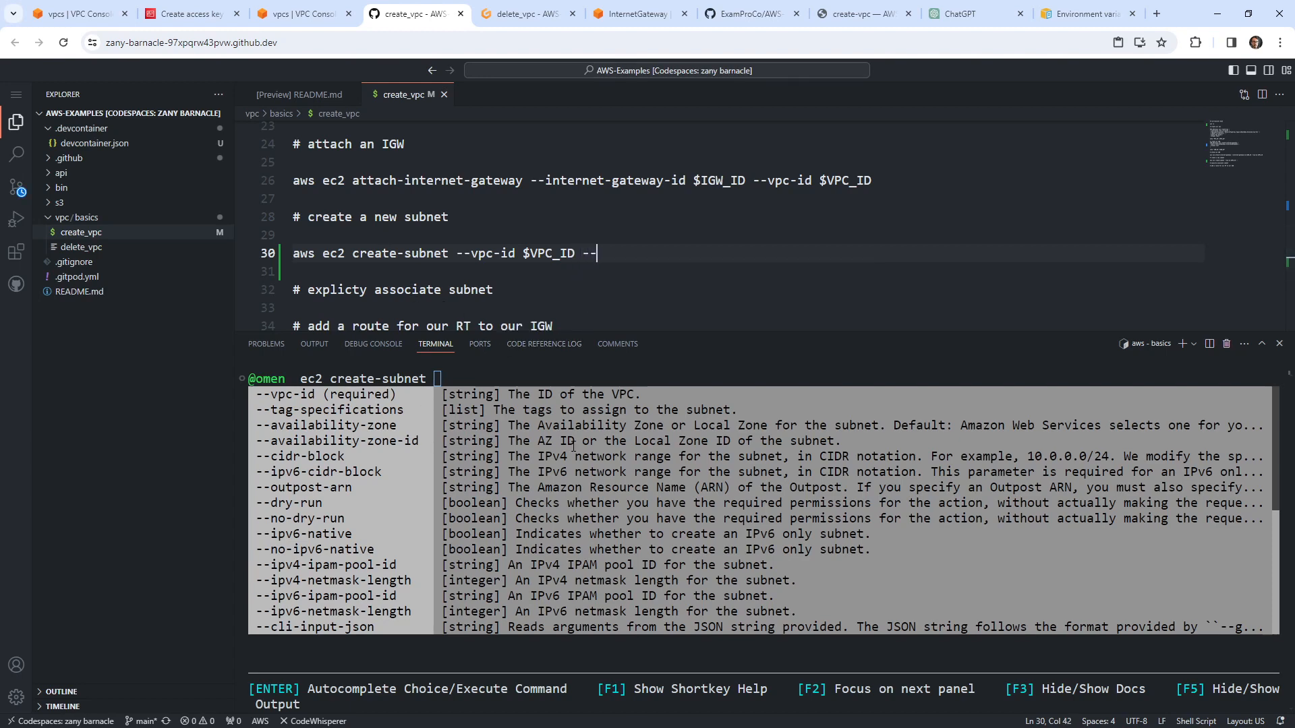
{"action": "type", "text": "cidr-block"}
Step: Copy the CIDR block from the create-vpc command to the end of the create-subnet line and change it to 172.1.0.0/20
{"action": "left_click_drag", "start_coordinate": [1028, 472], "coordinate": [1199, 476]}
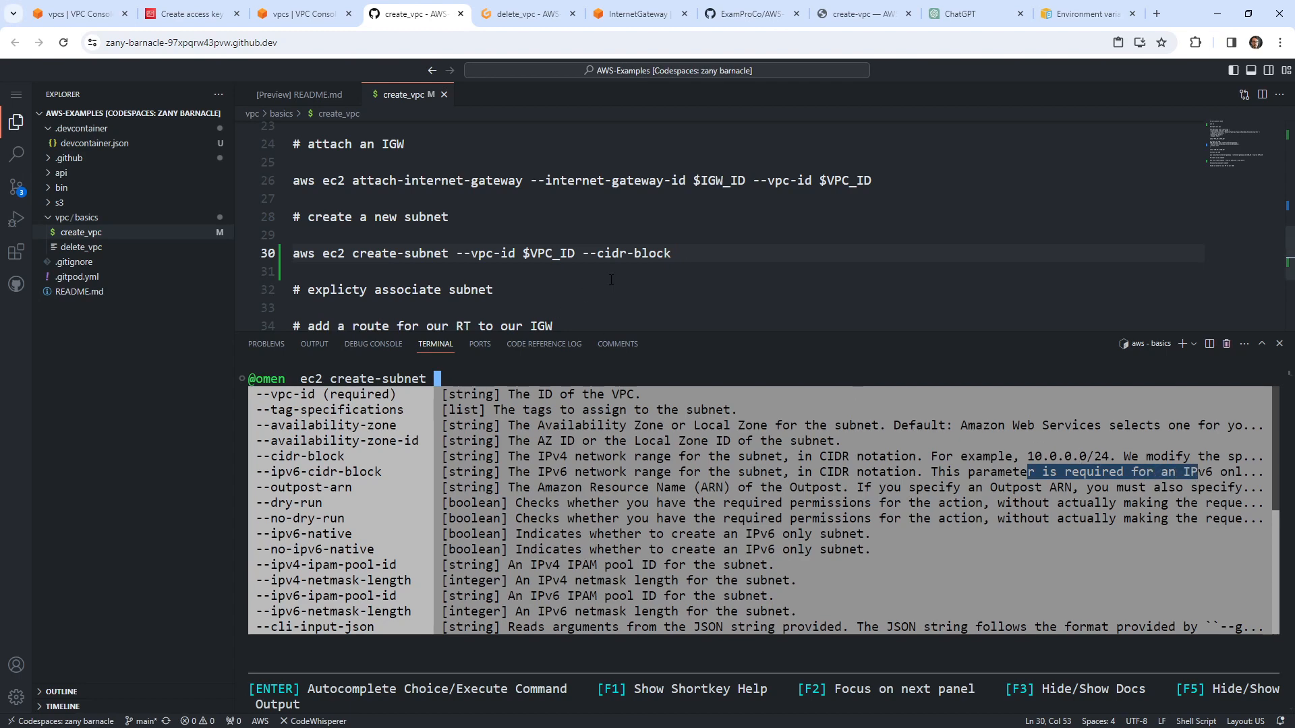
{"action": "left_click", "coordinate": [587, 324]}
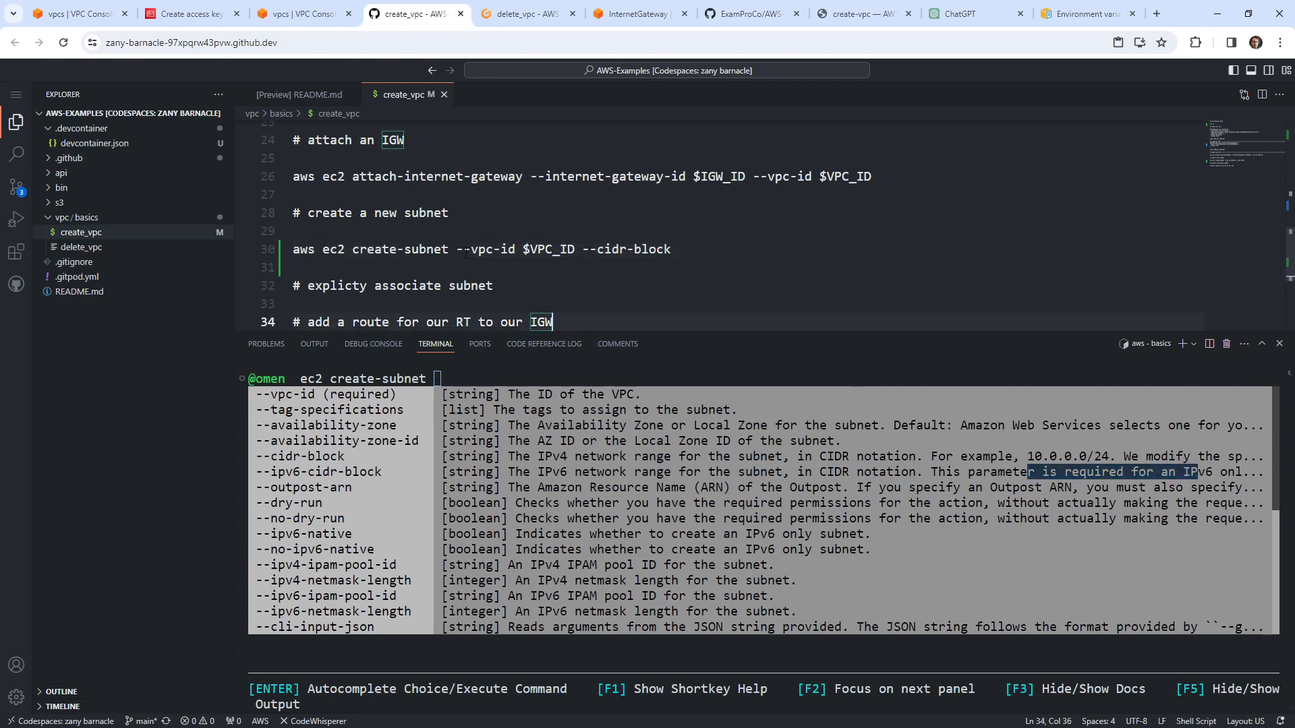
{"action": "scroll", "coordinate": [465, 254], "scroll_direction": "up", "scroll_amount": 10}
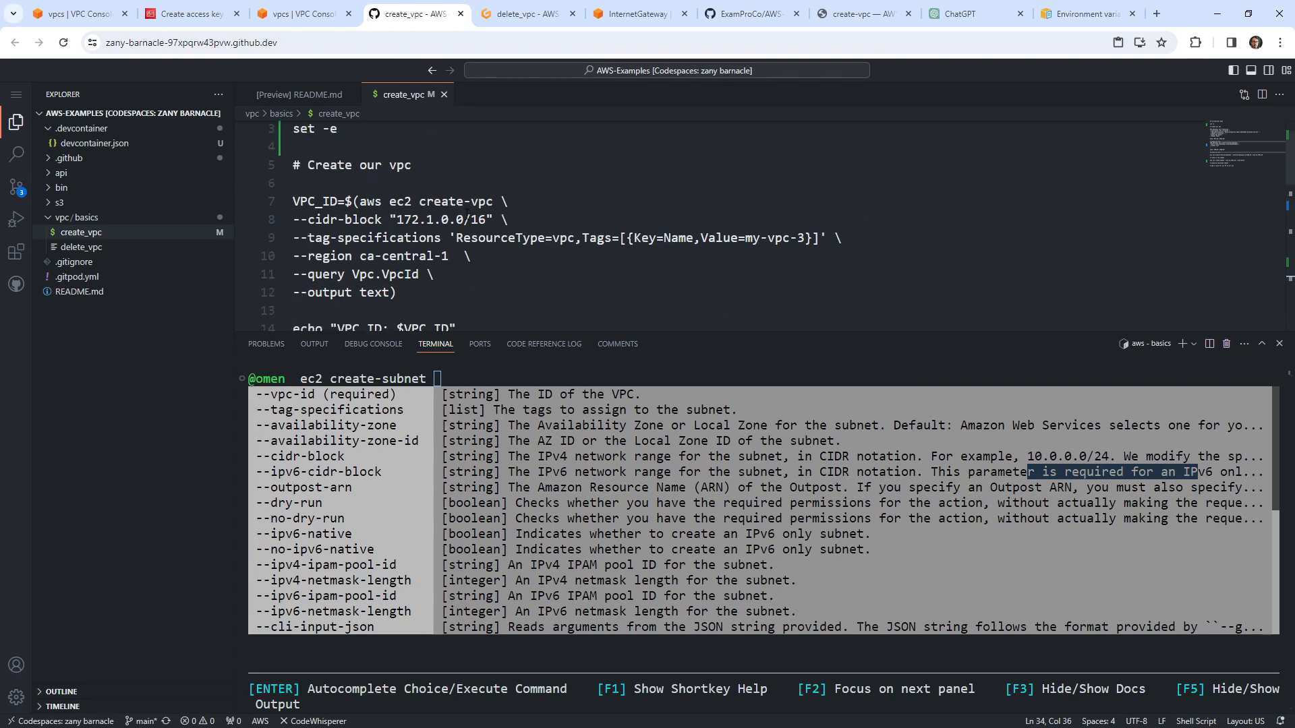
{"action": "left_click_drag", "start_coordinate": [487, 220], "coordinate": [397, 220]}
{"action": "key", "text": "ctrl+c"}
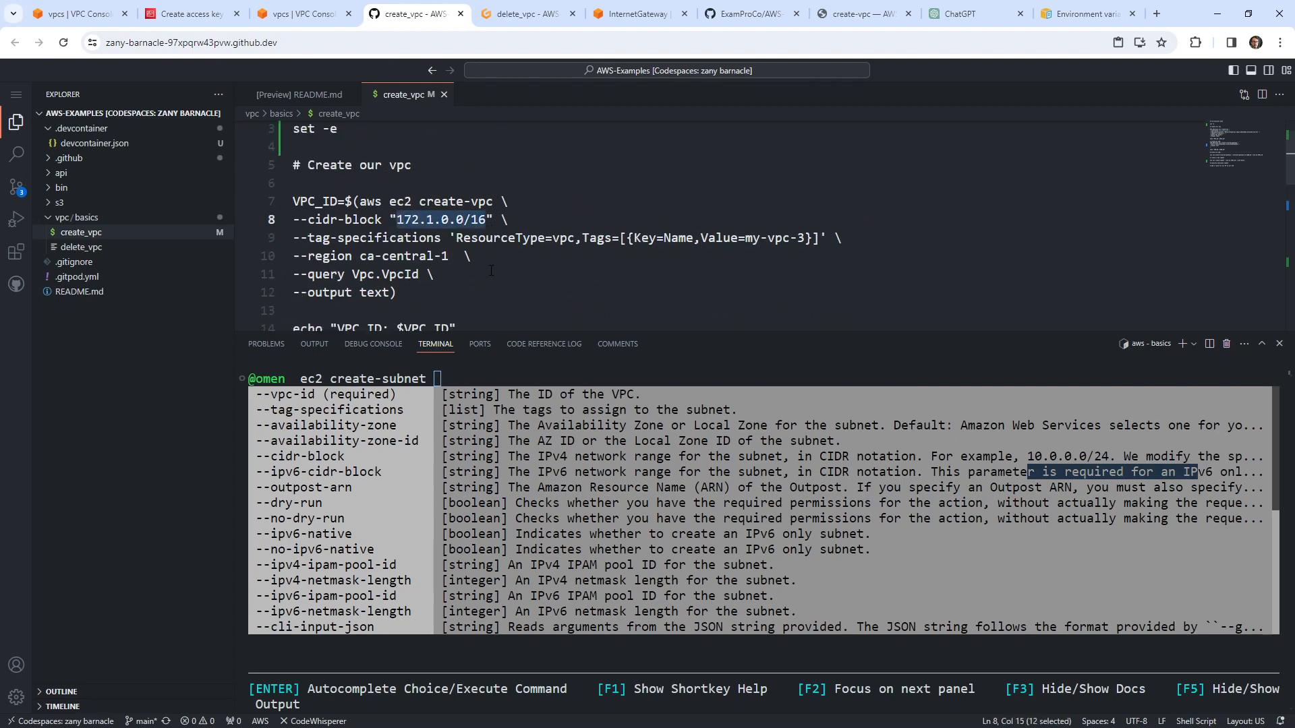
{"action": "scroll", "coordinate": [491, 271], "scroll_direction": "down", "scroll_amount": 7}
{"action": "left_click", "coordinate": [665, 215]}
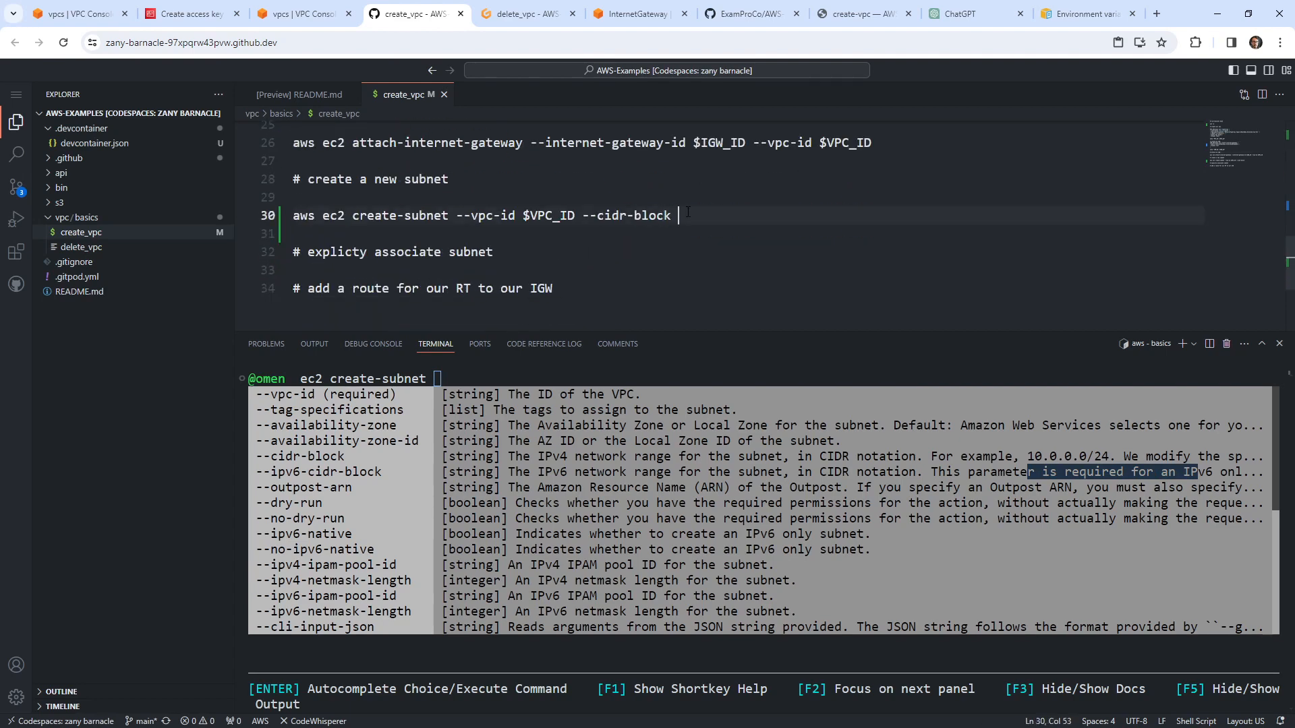
{"action": "key", "text": "BackSpace"}
{"action": "key", "text": "ctrl+v"}
{"action": "key", "text": "BackSpace"}
{"action": "key", "text": "BackSpace"}
{"action": "key", "text": "BackSpace"}
{"action": "key", "text": "BackSpace"}
{"action": "type", "text": "20"}
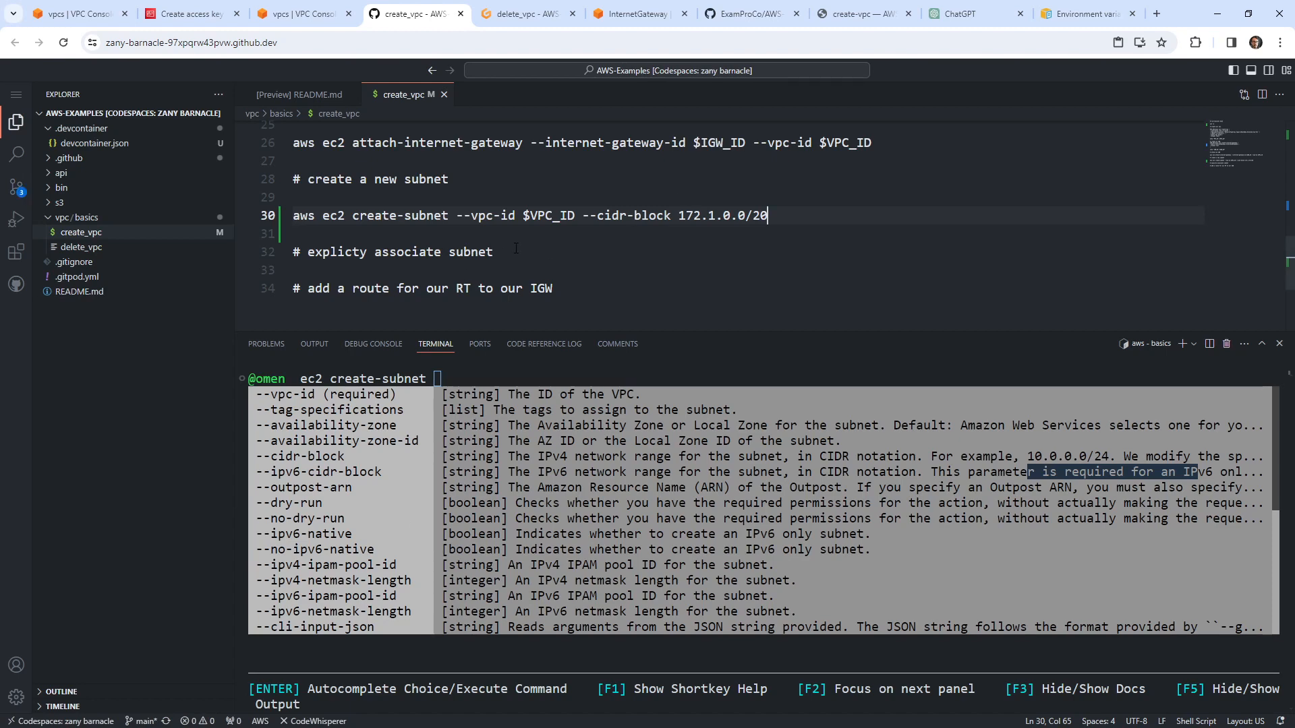
Step: Exit the AWS CLI auto-prompt in the terminal and run the create_vpc script again
{"action": "left_click", "coordinate": [550, 248]}
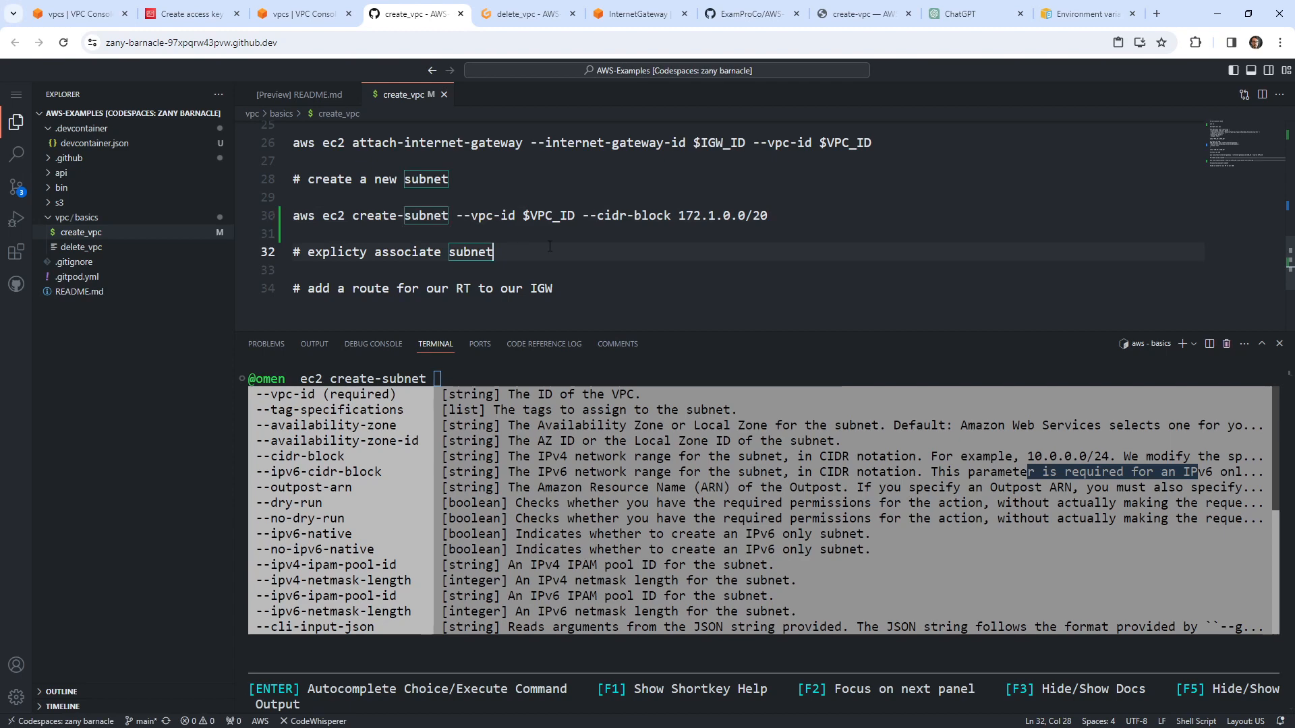
{"action": "left_click", "coordinate": [507, 397]}
{"action": "key", "text": "ctrl+c"}
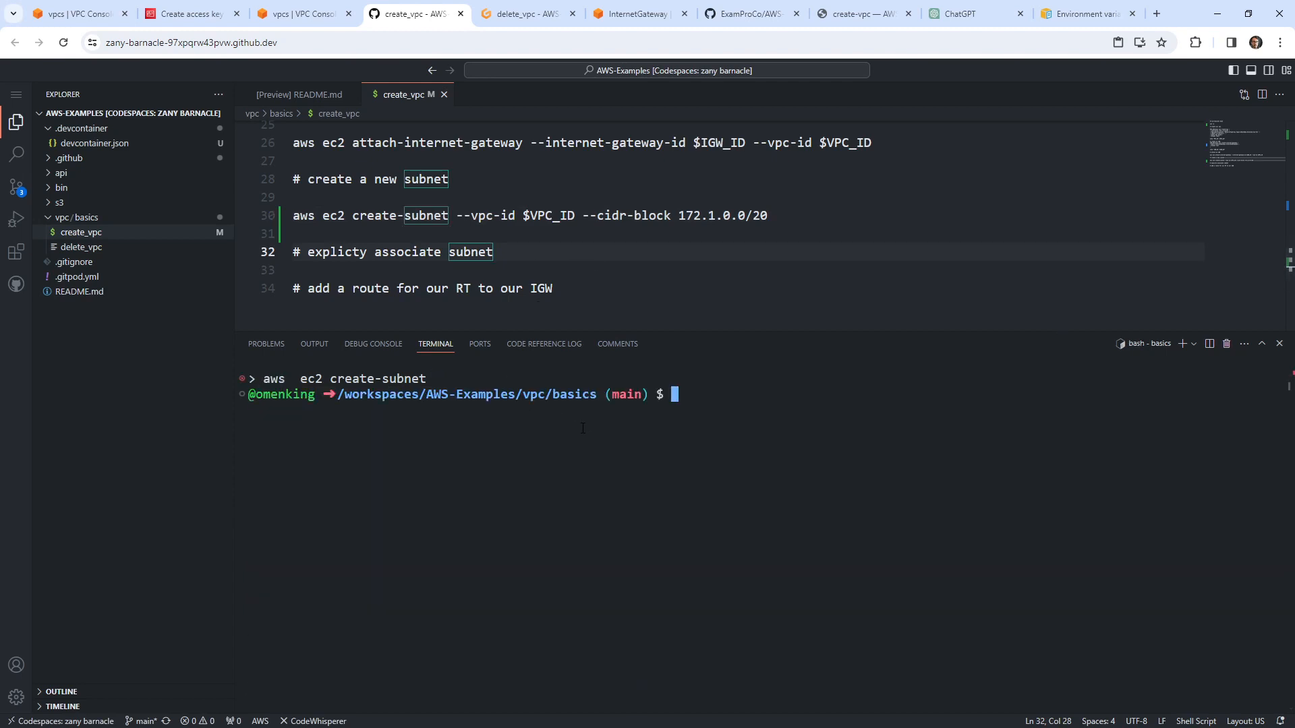
{"action": "left_click", "coordinate": [495, 217]}
{"action": "left_click_drag", "start_coordinate": [738, 263], "coordinate": [739, 257]}
{"action": "left_click", "coordinate": [780, 432]}
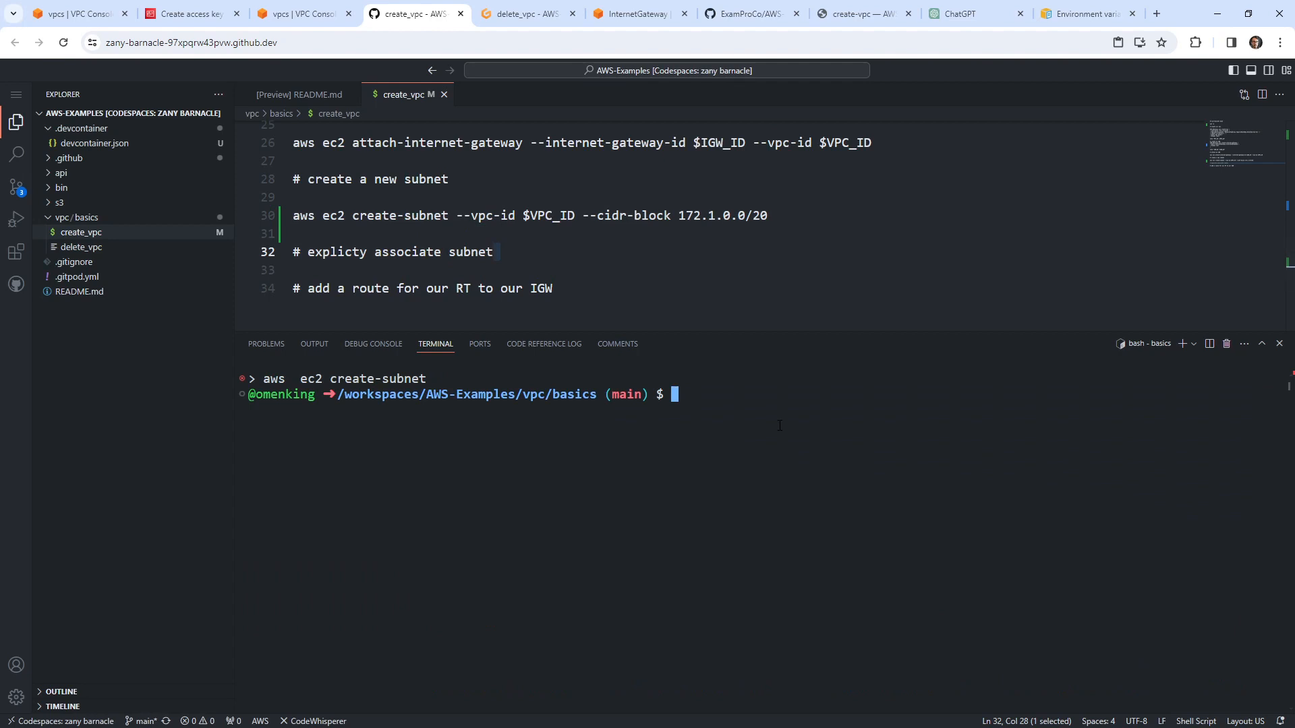
{"action": "type", "text": "export AWS_CLI_AUTO_PROMPT=on-partial"}
{"action": "key", "text": "Up"}
{"action": "key", "text": "Return"}
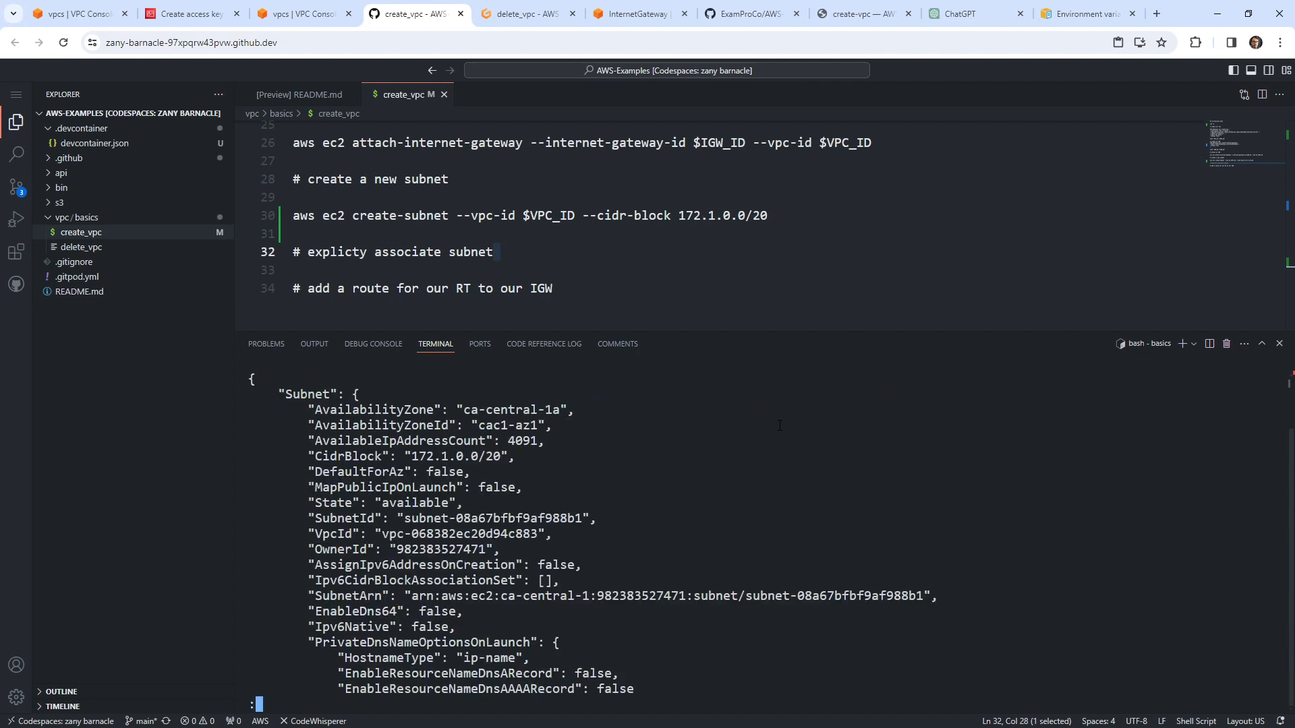
Step: Append "--query Subnet.SubnetId" to the create-subnet command on line 30
{"action": "left_click", "coordinate": [787, 211]}
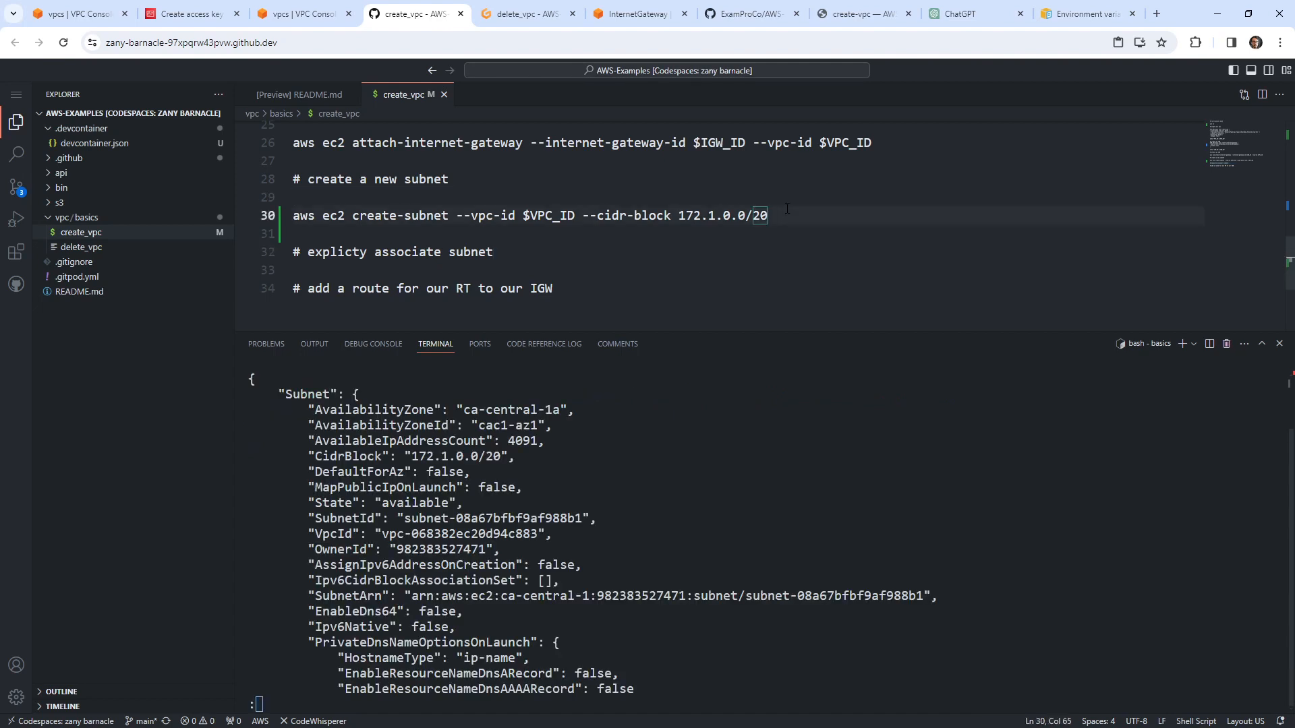
{"action": "type", "text": "A "}
{"action": "type", "text": "-qer"}
{"action": "type", "text": "ry"}
{"action": "key", "text": "BackSpace"}
{"action": "key", "text": "BackSpace"}
{"action": "key", "text": "BackSpace"}
{"action": "type", "text": "uery Subnet.SUbnetId"}
{"action": "key", "text": "BackSpace"}
{"action": "key", "text": "BackSpace"}
{"action": "key", "text": "BackSpace"}
{"action": "key", "text": "BackSpace"}
{"action": "key", "text": "BackSpace"}
{"action": "key", "text": "BackSpace"}
{"action": "key", "text": "BackSpace"}
{"action": "key", "text": "BackSpace"}
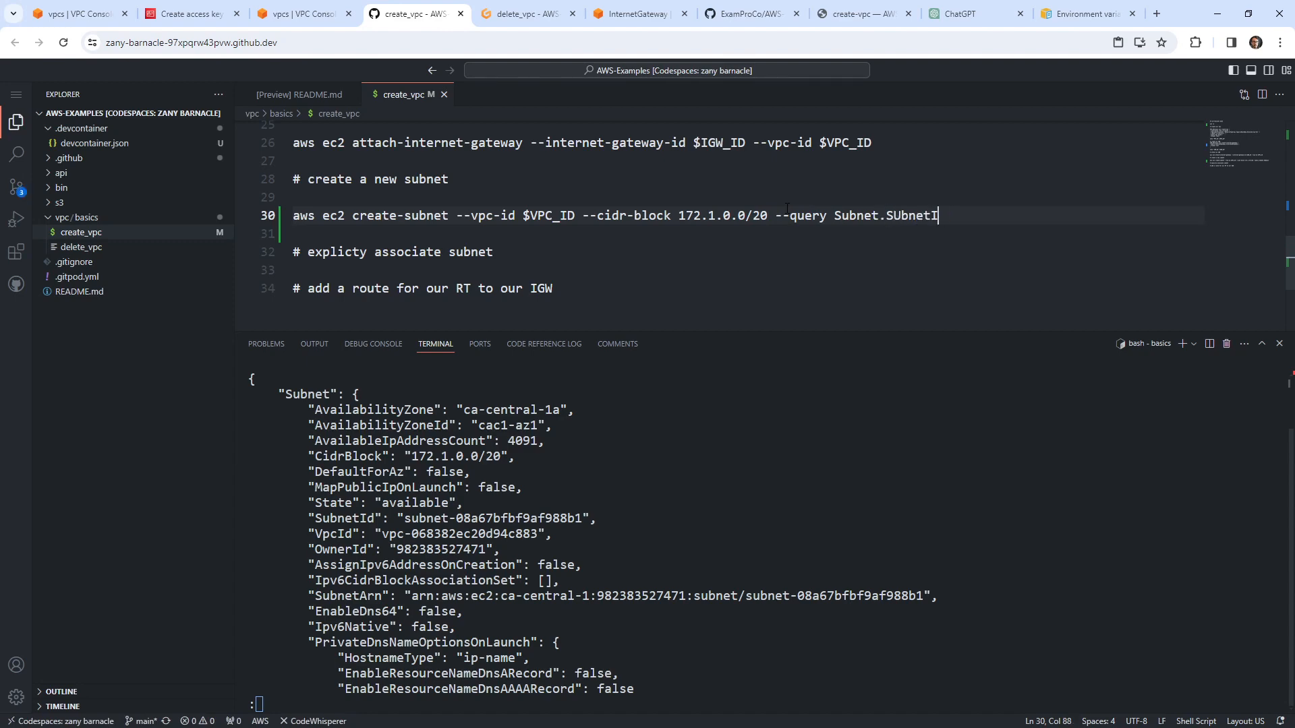
{"action": "type", "text": "ubnetId"}
Step: Search the extension marketplace for "vim" and install the Vim extension by vscodevim
{"action": "left_click", "coordinate": [16, 253]}
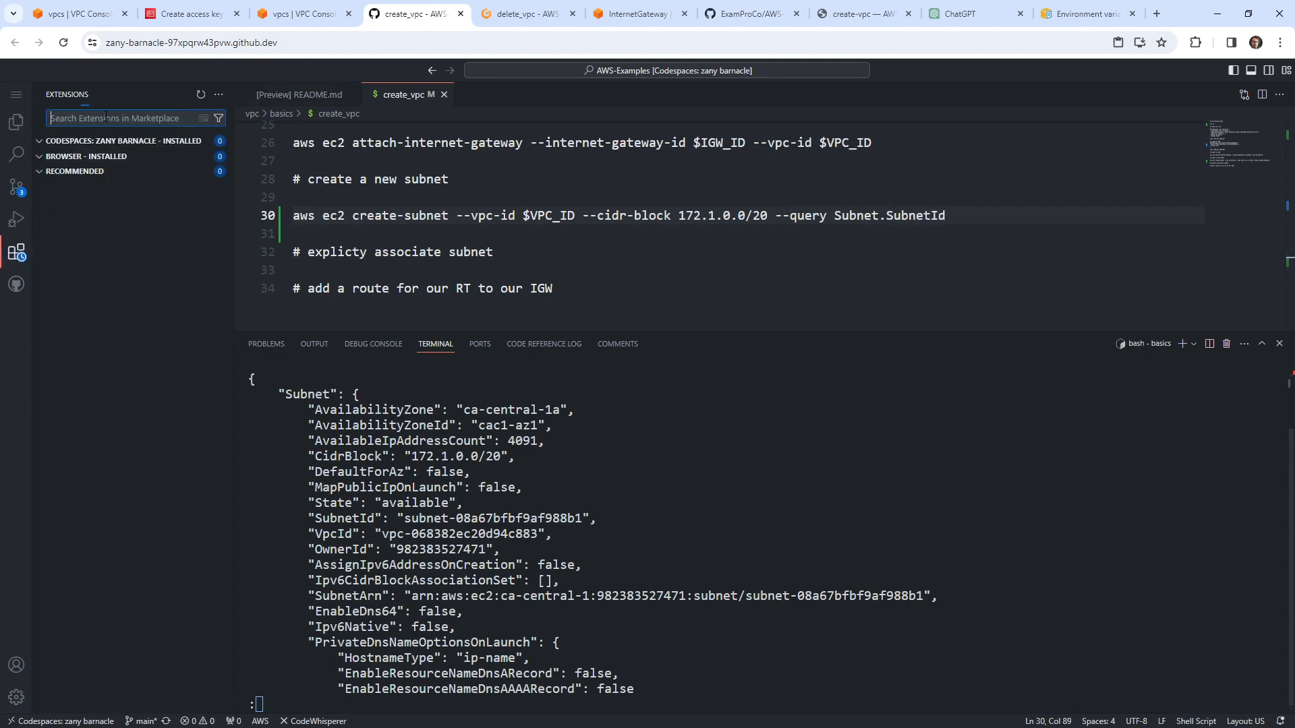
{"action": "type", "text": "vim"}
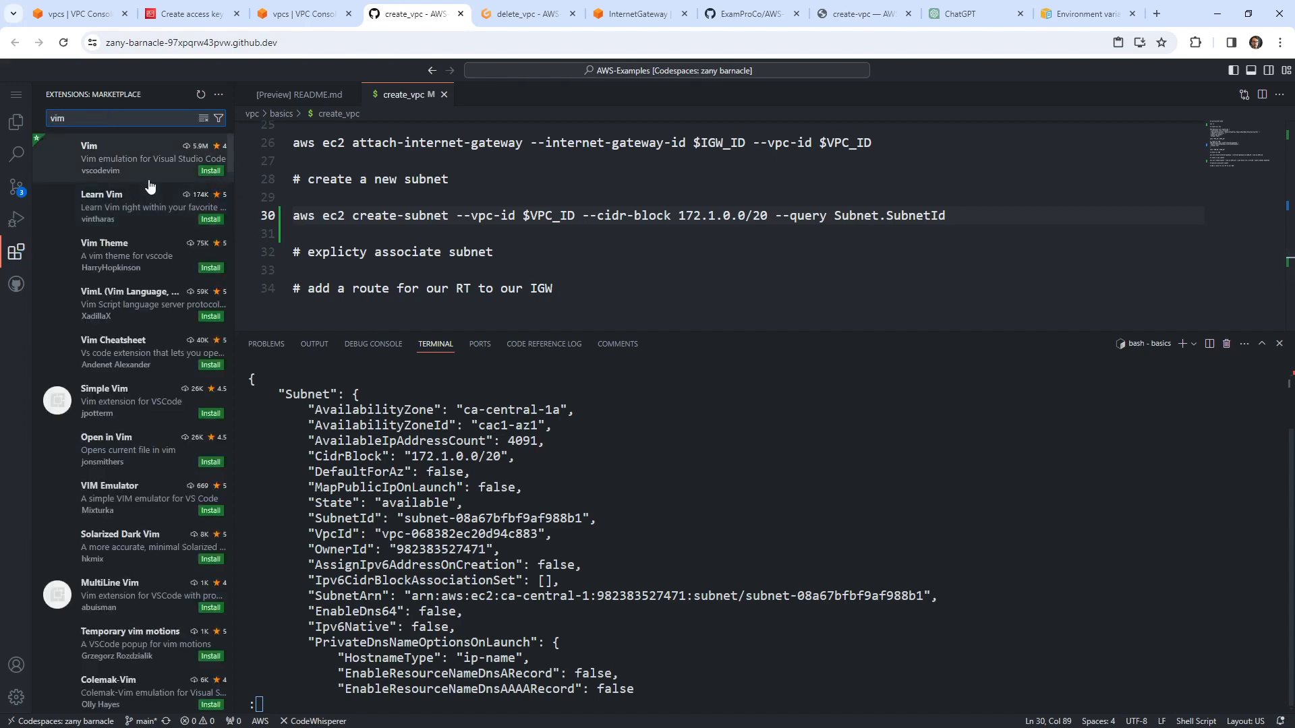
{"action": "left_click", "coordinate": [208, 170]}
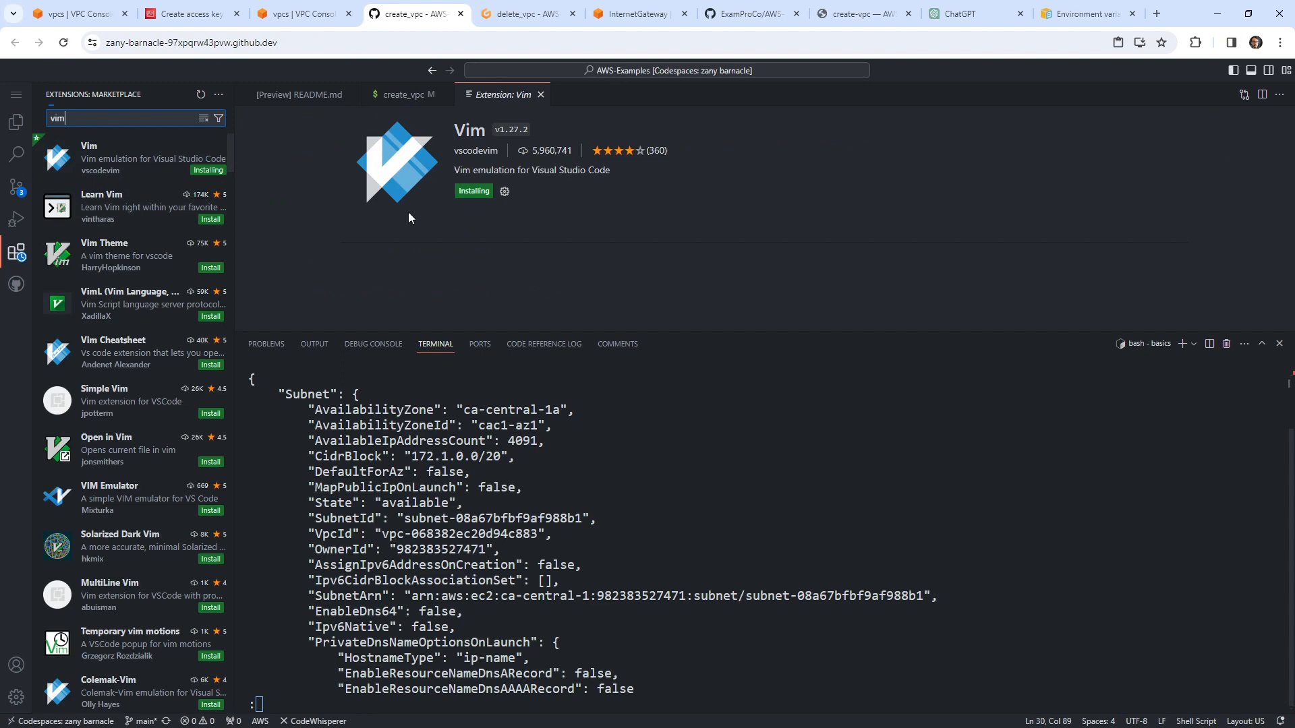
Step: Wrap the create-subnet command on line 30 of create_vpc in SUBNET_ID=$( ) and append "--output text" inside the parentheses
{"action": "left_click", "coordinate": [402, 94]}
{"action": "left_click", "coordinate": [599, 216]}
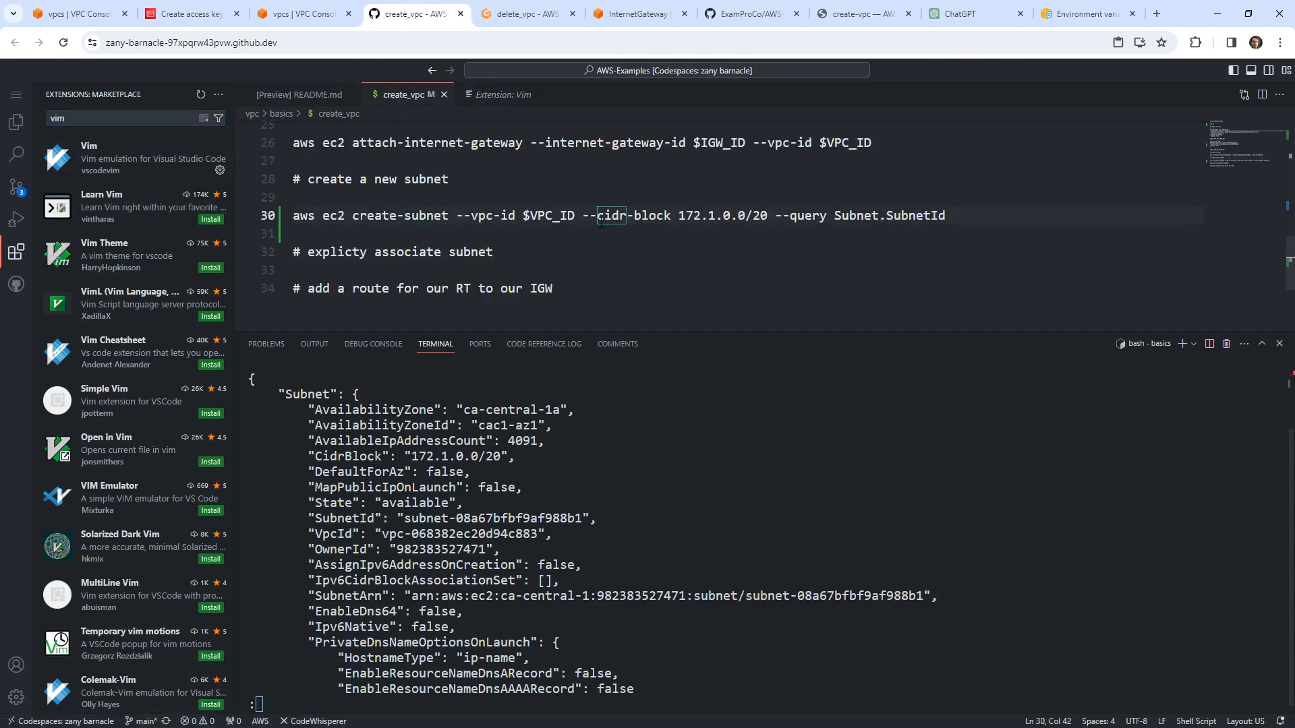
{"action": "left_click", "coordinate": [325, 217]}
{"action": "left_click", "coordinate": [295, 217]}
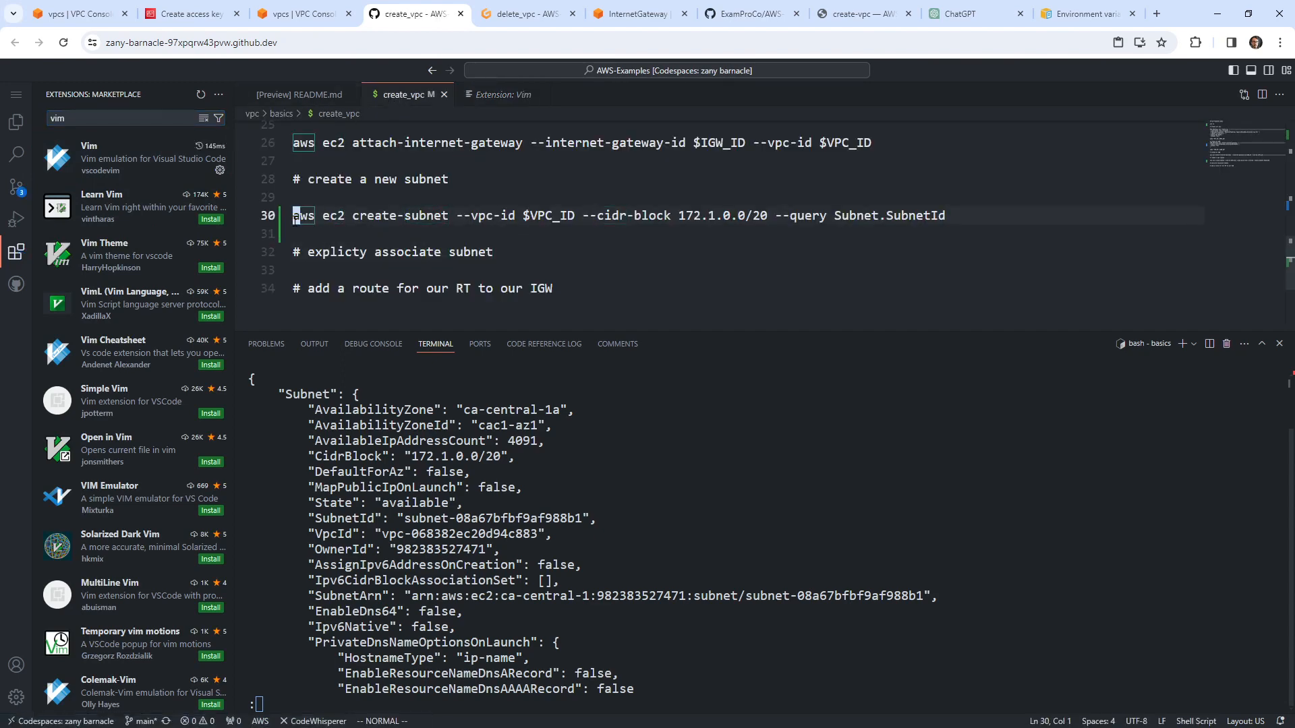
{"action": "key", "text": "shift+s"}
{"action": "type", "text": "UB"}
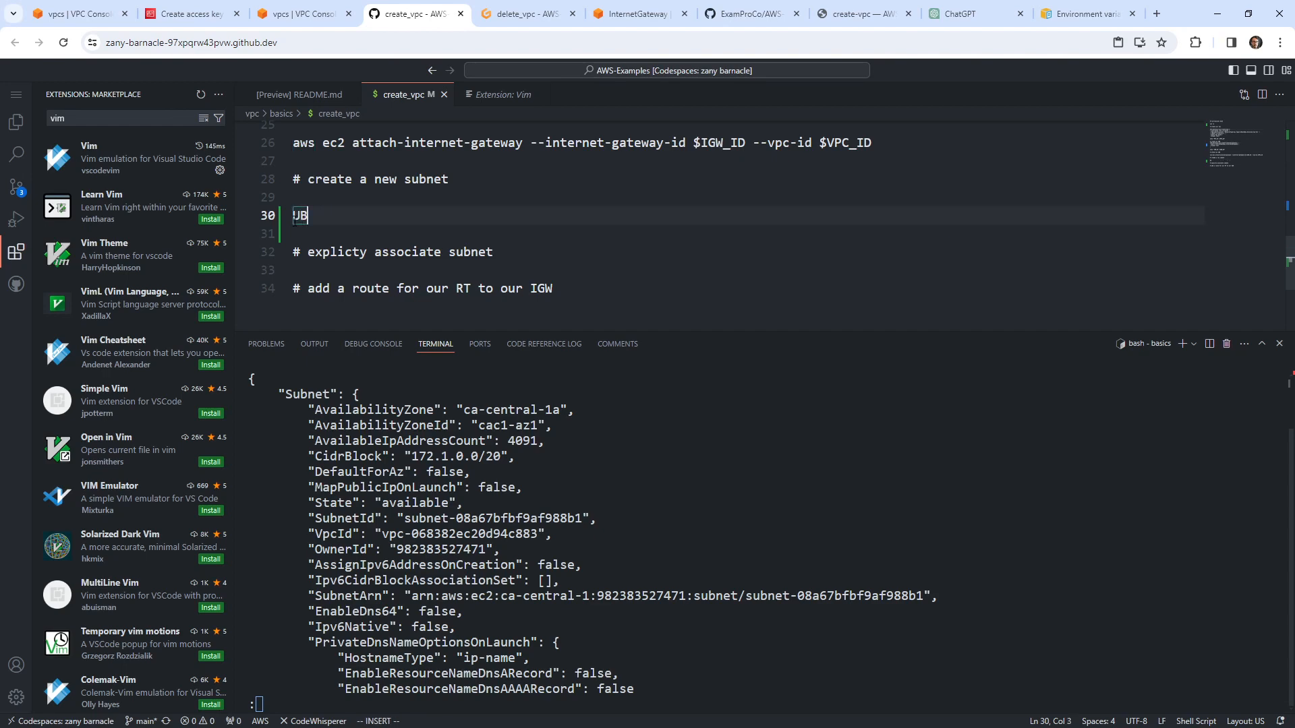
{"action": "key", "text": "Escape"}
{"action": "type", "text": "uiSUBNET_ID=$("}
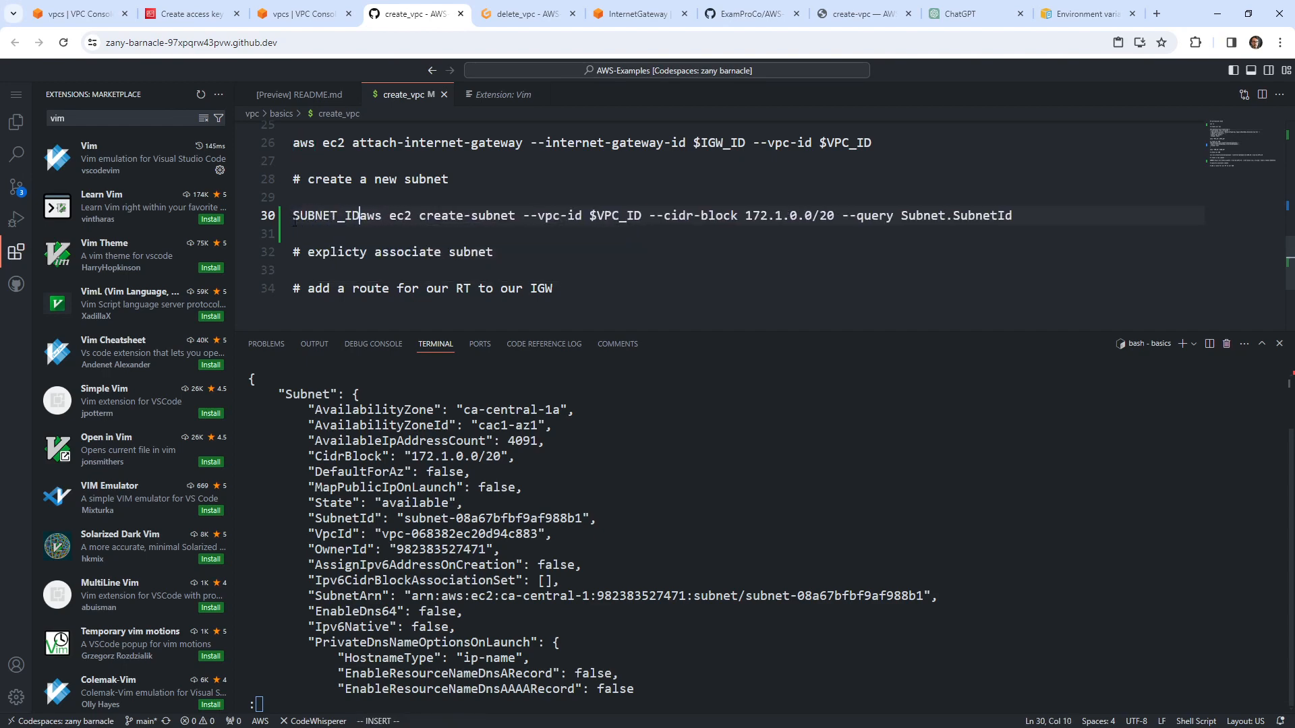
{"action": "key", "text": "Escape"}
{"action": "key", "text": "x"}
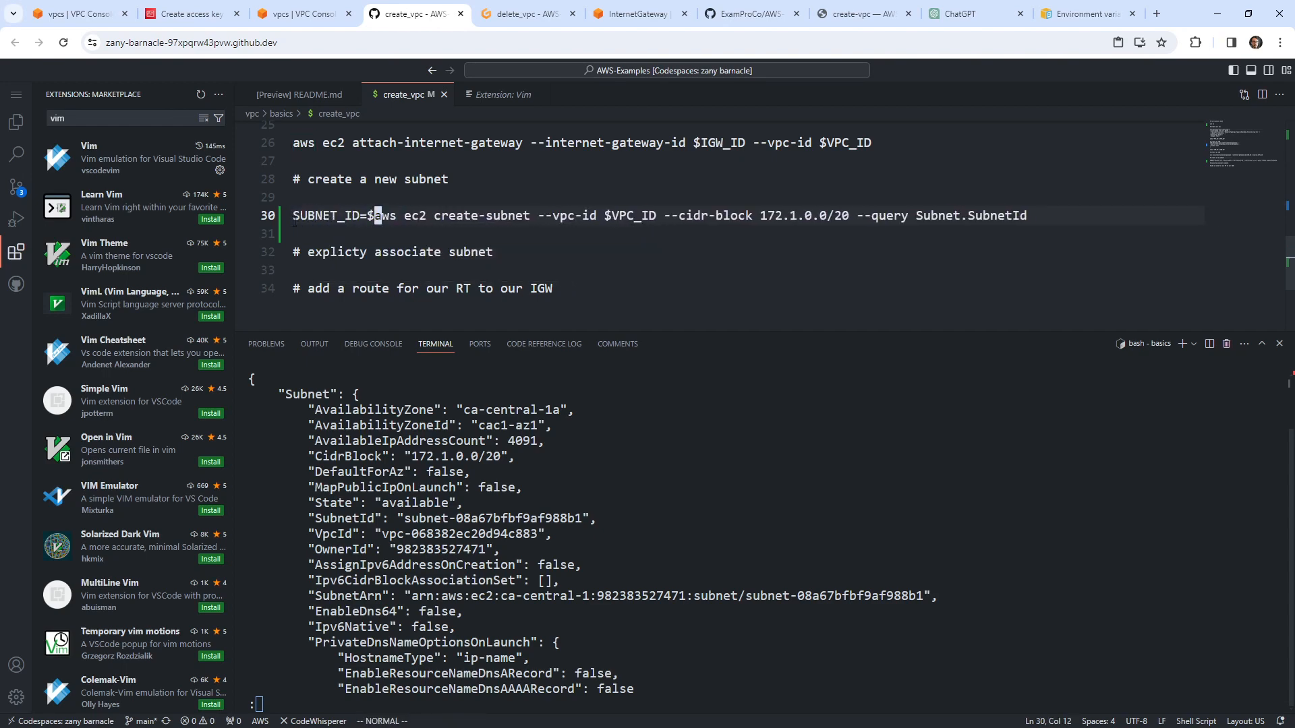
{"action": "type", "text": "i("}
{"action": "key", "text": "Escape"}
{"action": "type", "text": "A) --output te"}
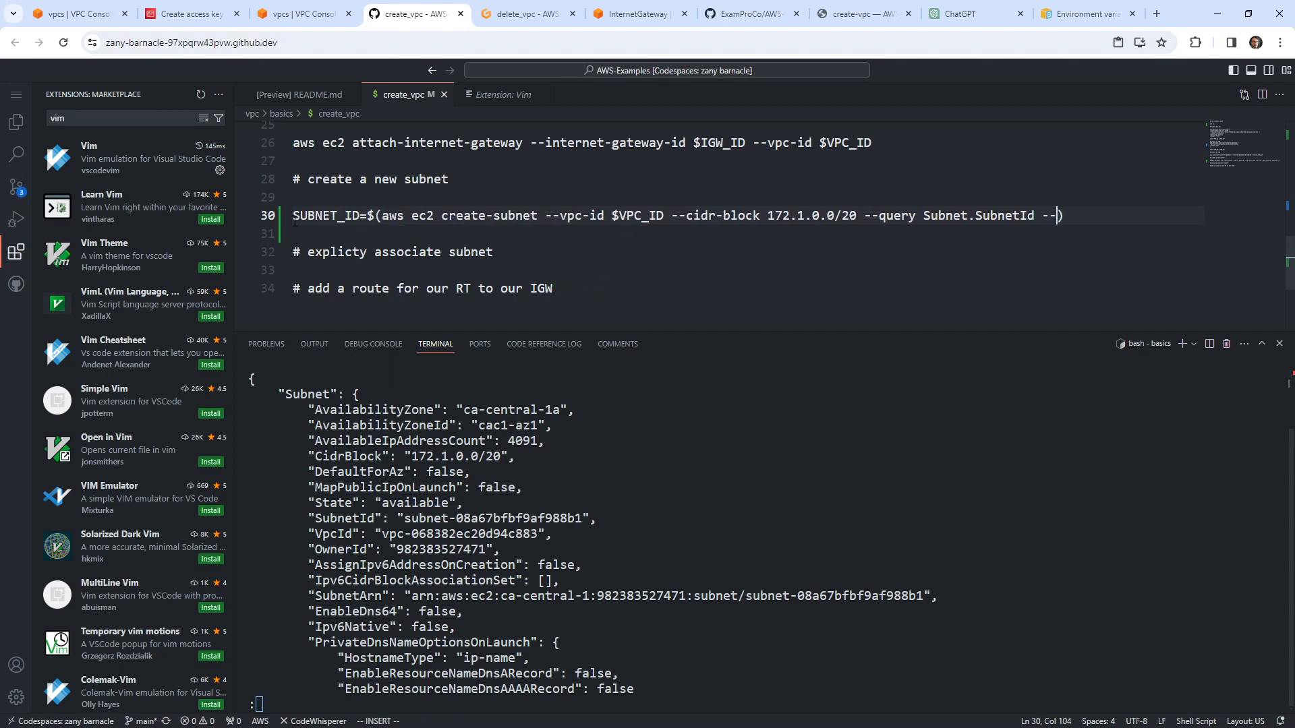
Step: Split the create-subnet command before --vpc-id with a backslash line continuation
{"action": "key", "text": "b"}
{"action": "key", "text": "b"}
{"action": "key", "text": "b"}
{"action": "key", "text": "b"}
{"action": "key", "text": "b"}
{"action": "key", "text": "b"}
{"action": "key", "text": "b"}
{"action": "key", "text": "b"}
{"action": "key", "text": "b"}
{"action": "key", "text": "b"}
{"action": "key", "text": "b"}
{"action": "key", "text": "b"}
{"action": "key", "text": "b"}
{"action": "key", "text": "b"}
{"action": "key", "text": "b"}
{"action": "key", "text": "b"}
{"action": "key", "text": "b"}
{"action": "key", "text": "b"}
{"action": "key", "text": "b"}
{"action": "key", "text": "b"}
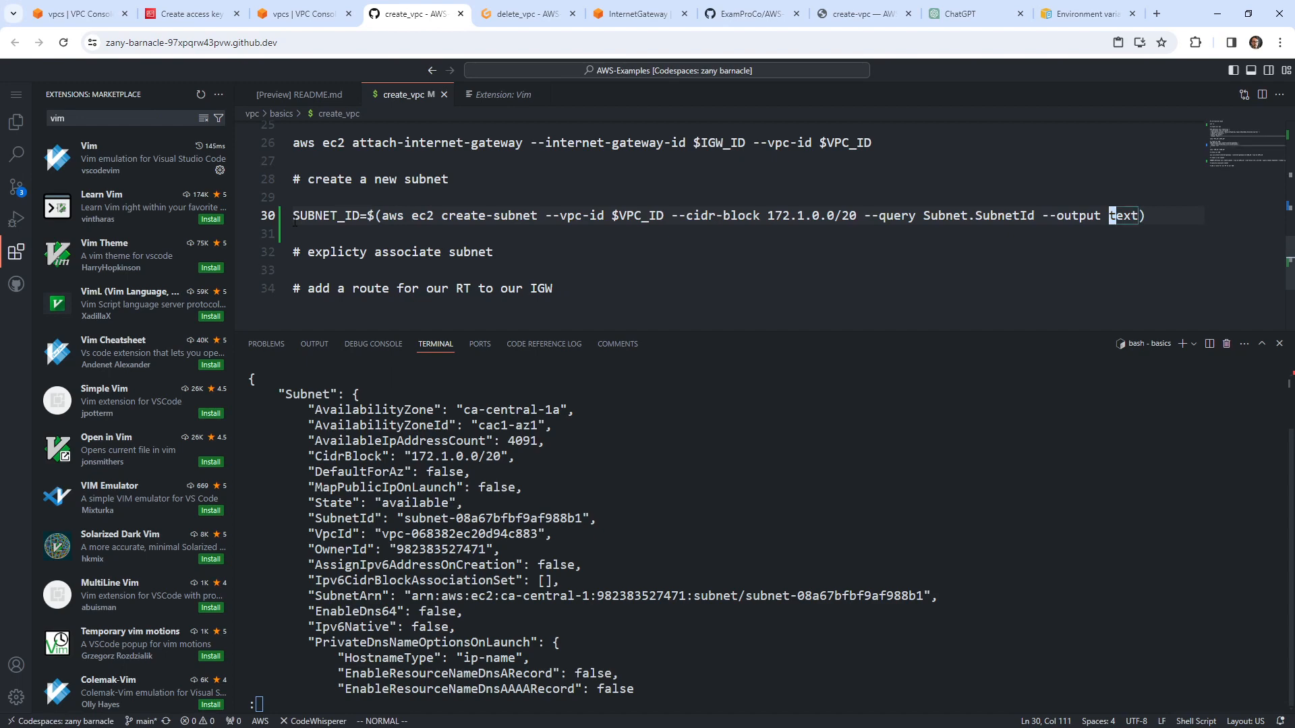
{"action": "type", "text": "i\\"}
{"action": "key", "text": "Return"}
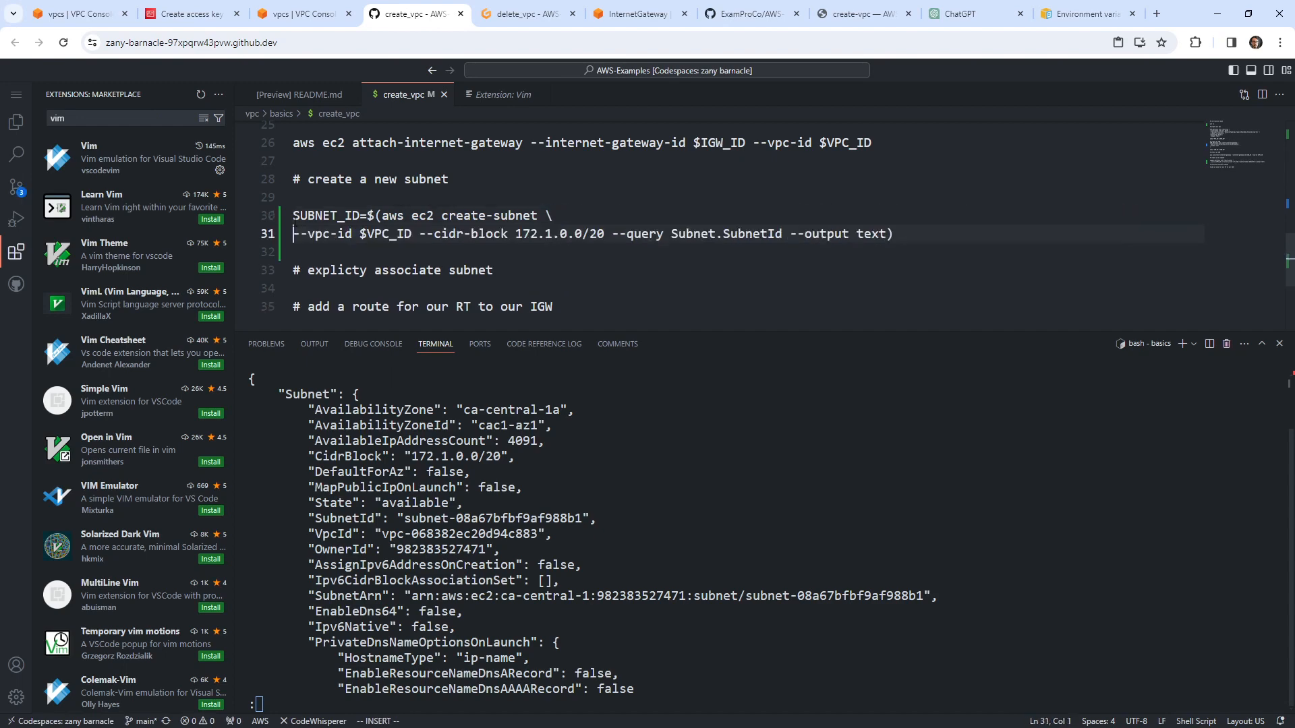
Step: Put the --cidr-block option of the create-subnet command on its own line after a backslash continuation
{"action": "key", "text": "Escape"}
{"action": "key", "text": "w"}
{"action": "key", "text": "w"}
{"action": "key", "text": "w"}
{"action": "key", "text": "w"}
{"action": "key", "text": "w"}
{"action": "key", "text": "w"}
{"action": "type", "text": "bi\\"}
{"action": "key", "text": "Return"}
{"action": "key", "text": "Escape"}
Step: Put the --query option of the create-subnet command on its own line after a backslash continuation
{"action": "key", "text": "w"}
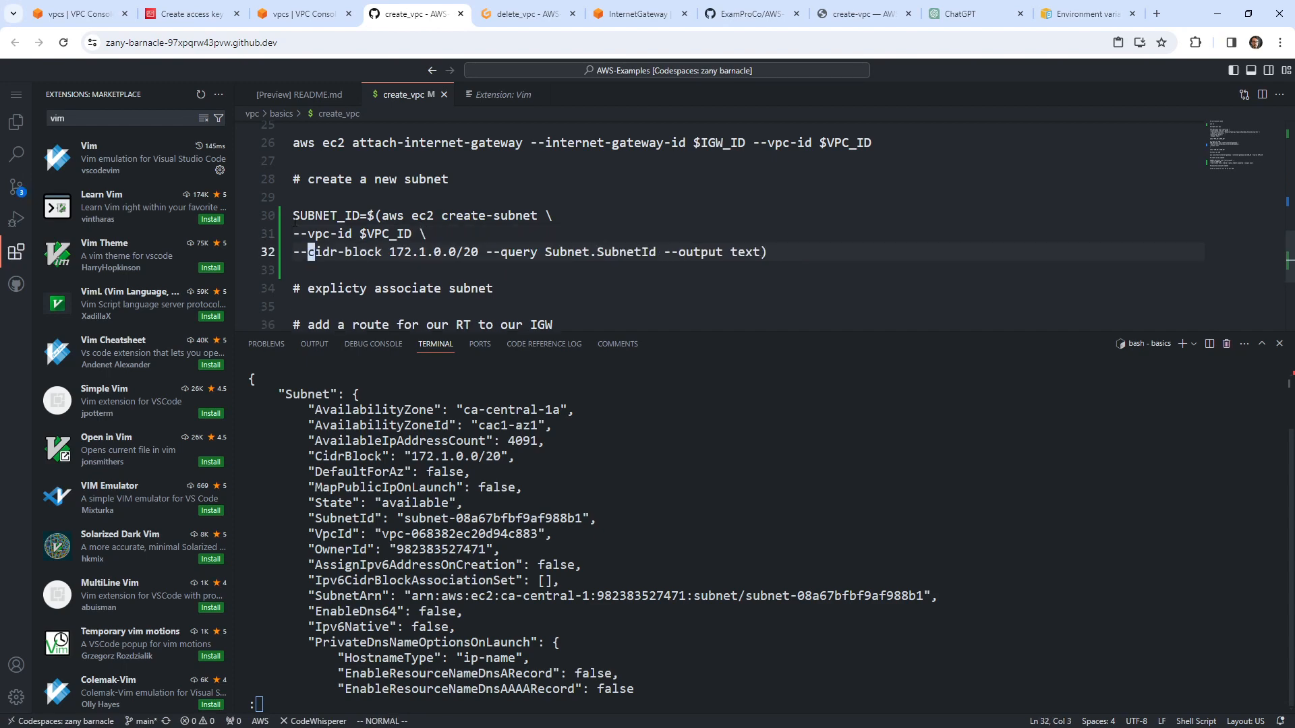
{"action": "key", "text": "w"}
{"action": "key", "text": "w"}
{"action": "key", "text": "w"}
{"action": "key", "text": "w"}
{"action": "key", "text": "w"}
{"action": "key", "text": "w"}
{"action": "key", "text": "w"}
{"action": "type", "text": "i\\"}
{"action": "key", "text": "Return"}
{"action": "key", "text": "Escape"}
Step: Put "--output text)" on its own line and end the --query line with a backslash
{"action": "key", "text": "w"}
{"action": "key", "text": "w"}
{"action": "key", "text": "w"}
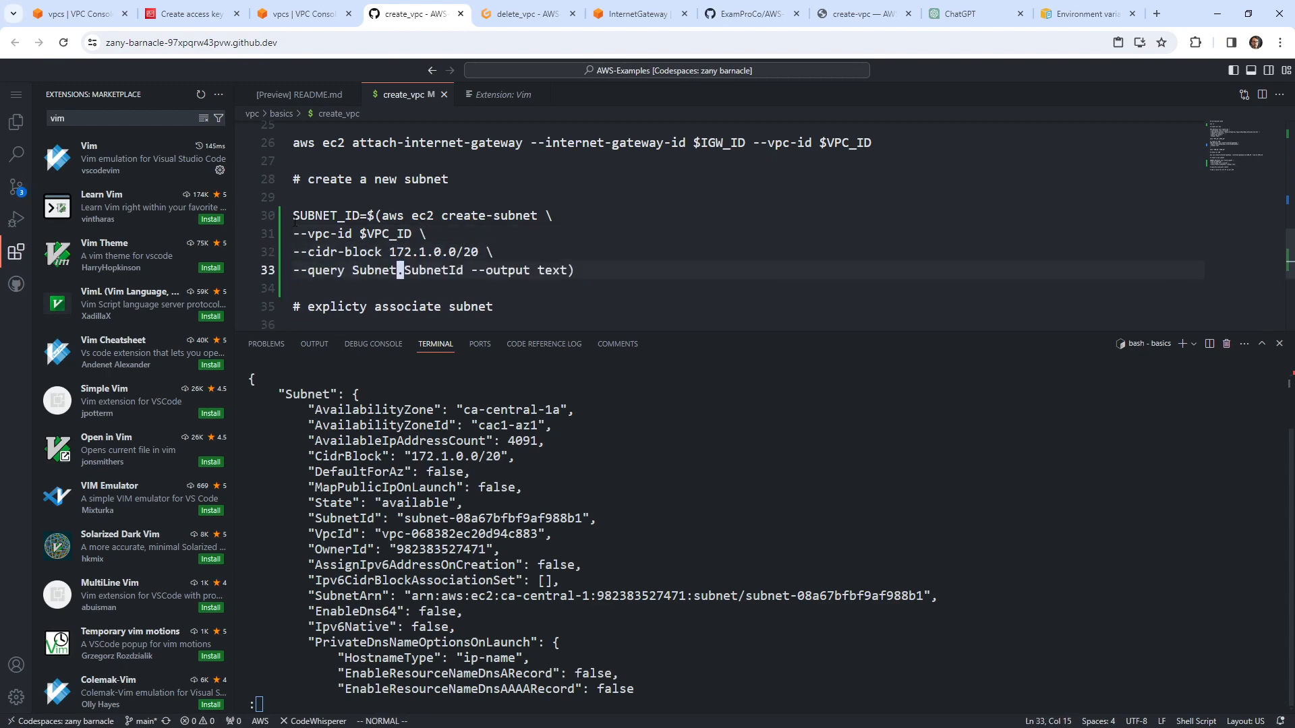
{"action": "key", "text": "w"}
{"action": "key", "text": "w"}
{"action": "key", "text": "b"}
{"action": "key", "text": "i"}
{"action": "key", "text": "Return"}
{"action": "key", "text": "Escape"}
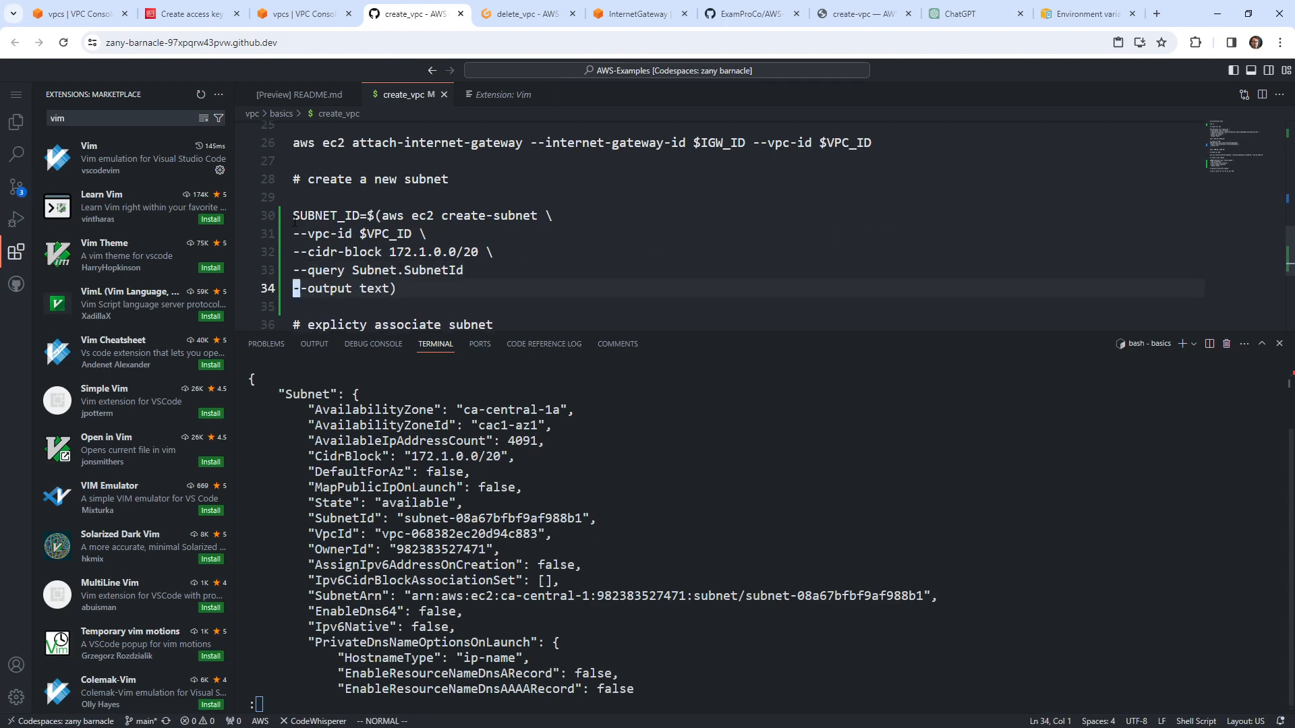
{"action": "type", "text": "kA \\"}
{"action": "key", "text": "Escape"}
{"action": "key", "text": "k"}
{"action": "key", "text": "k"}
{"action": "key", "text": "k"}
{"action": "key", "text": "k"}
Step: Add "echo $SUBNET_ID" on line 36 below the create-subnet command, followed by a blank line
{"action": "scroll", "coordinate": [431, 241], "scroll_direction": "down", "scroll_amount": 1}
{"action": "left_click", "coordinate": [460, 238]}
{"action": "type", "text": "o"}
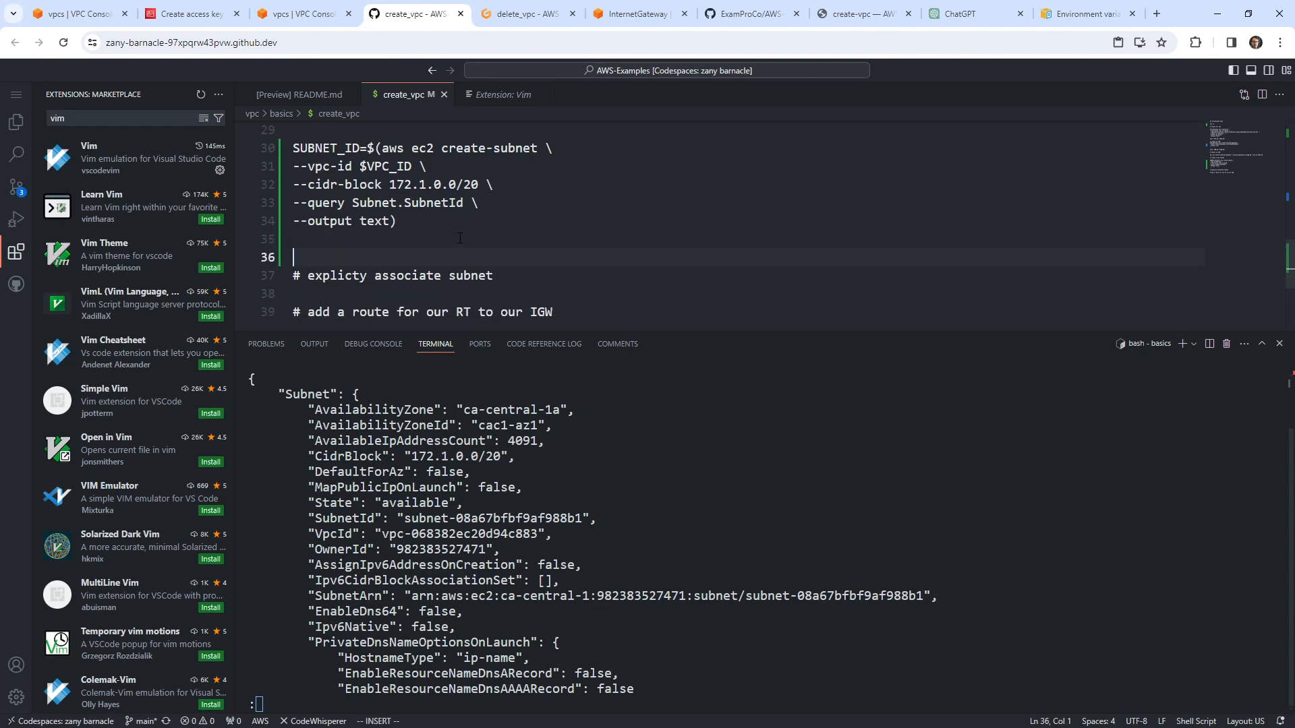
{"action": "type", "text": "echo $SUB"}
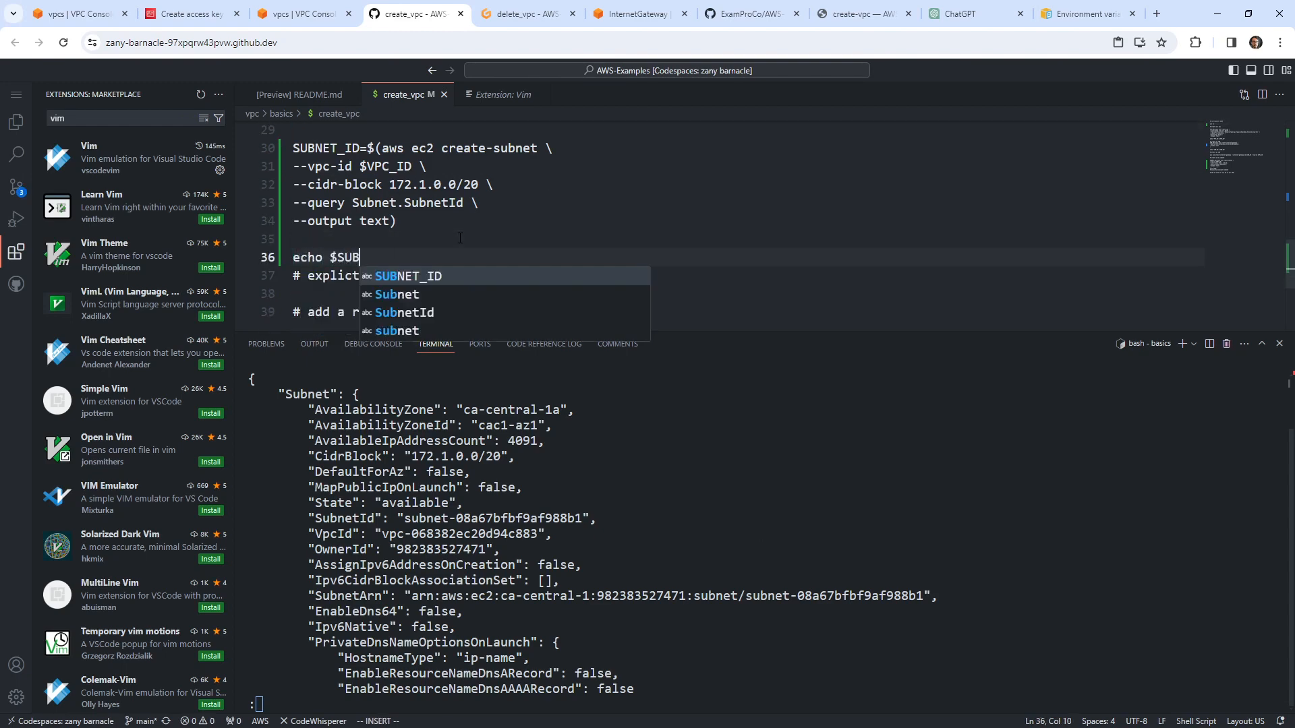
{"action": "type", "text": "NET_ITD"}
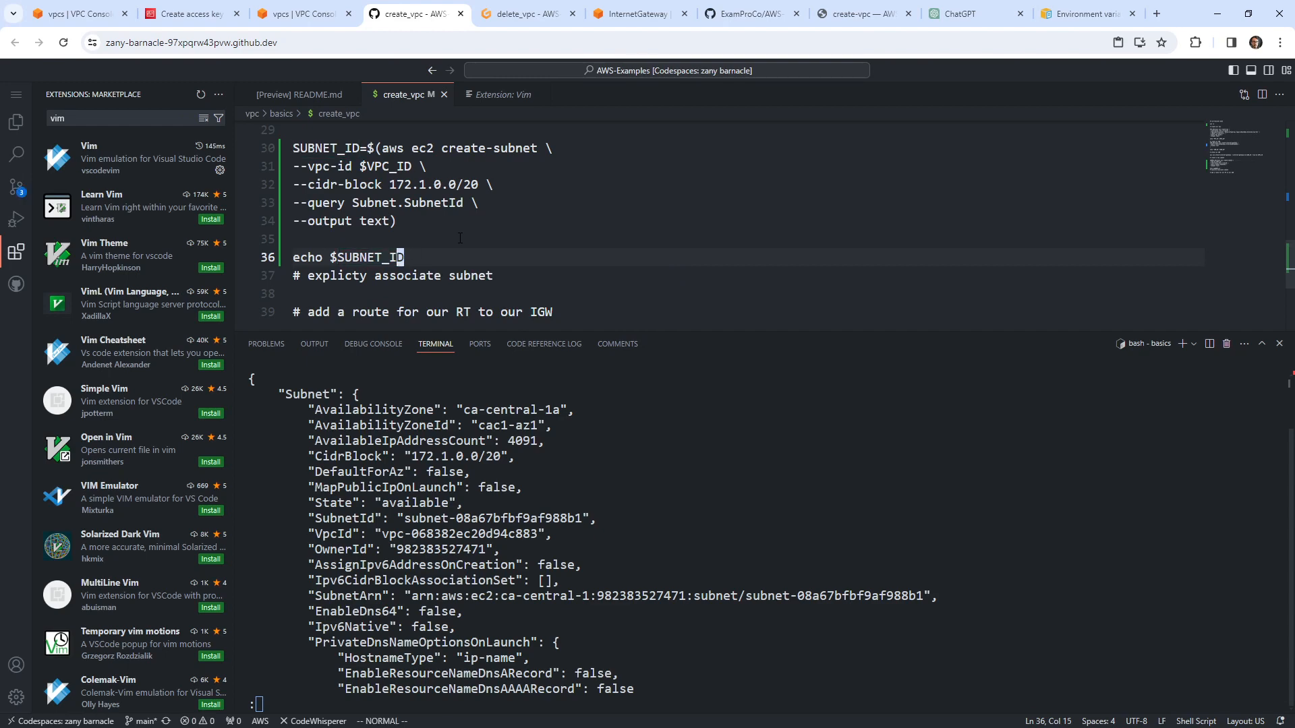
{"action": "key", "text": "Return"}
{"action": "key", "text": "Escape"}
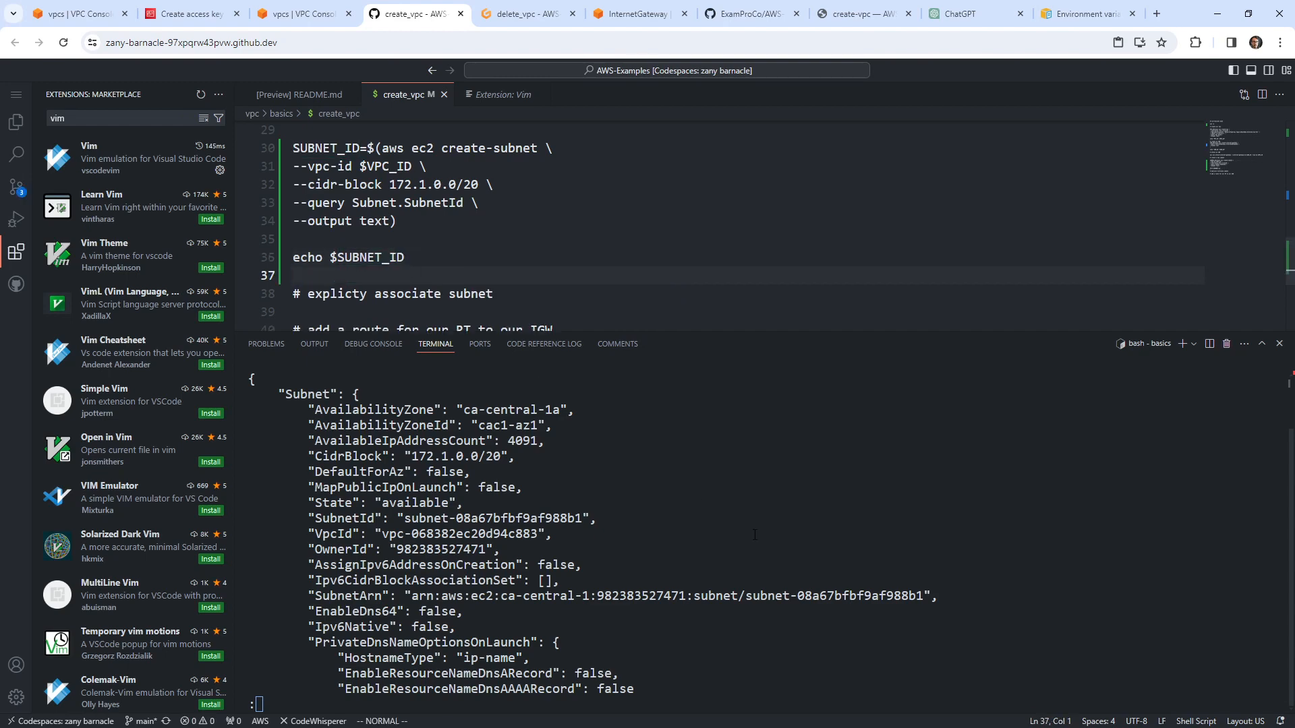
Step: Search the web for "aws cli associate subnet to route" and open the AWS CLI associate-route-table reference
{"action": "left_click", "coordinate": [1083, 16]}
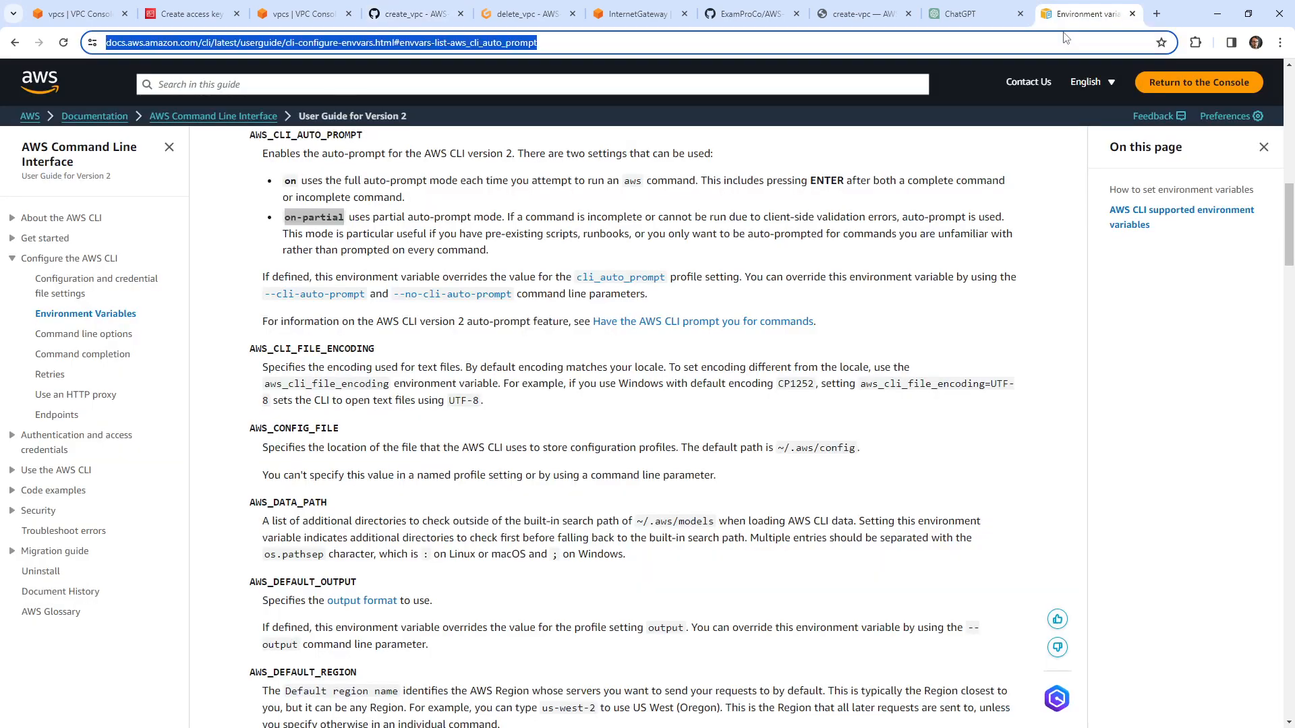
{"action": "type", "text": "aws cli e"}
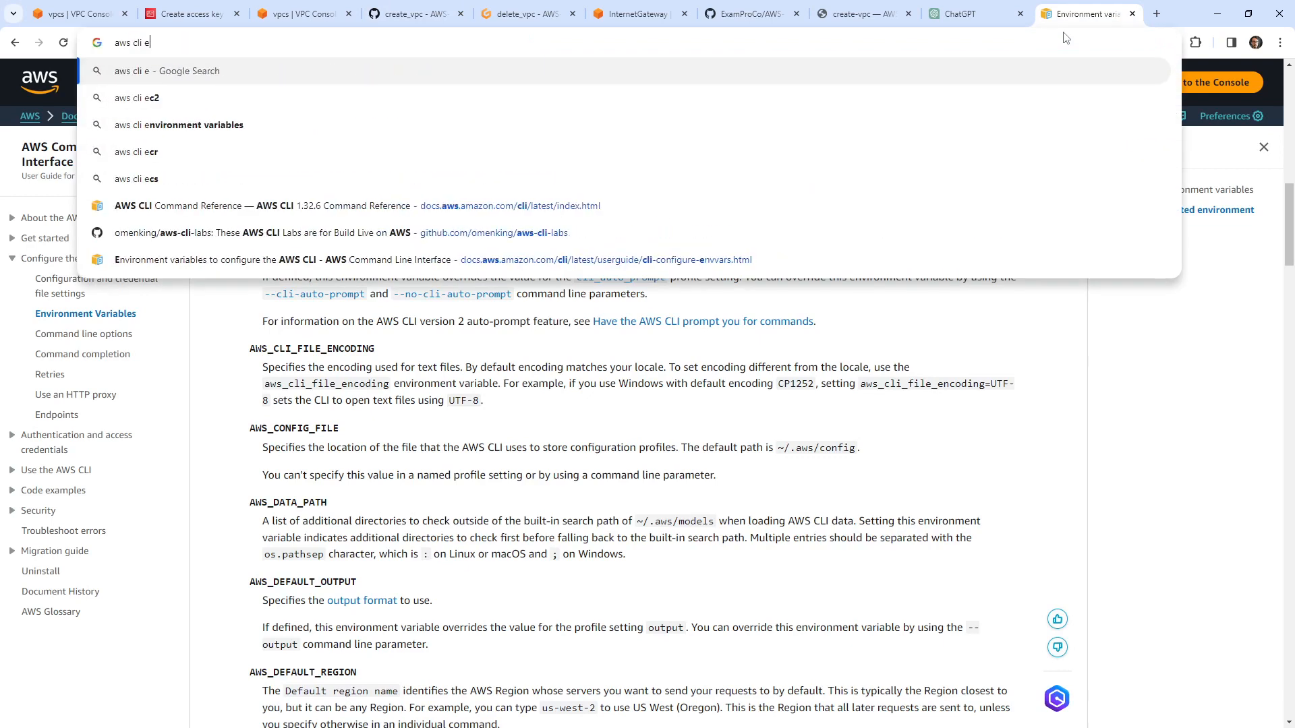
{"action": "key", "text": "BackSpace"}
{"action": "type", "text": "associate subnet t"}
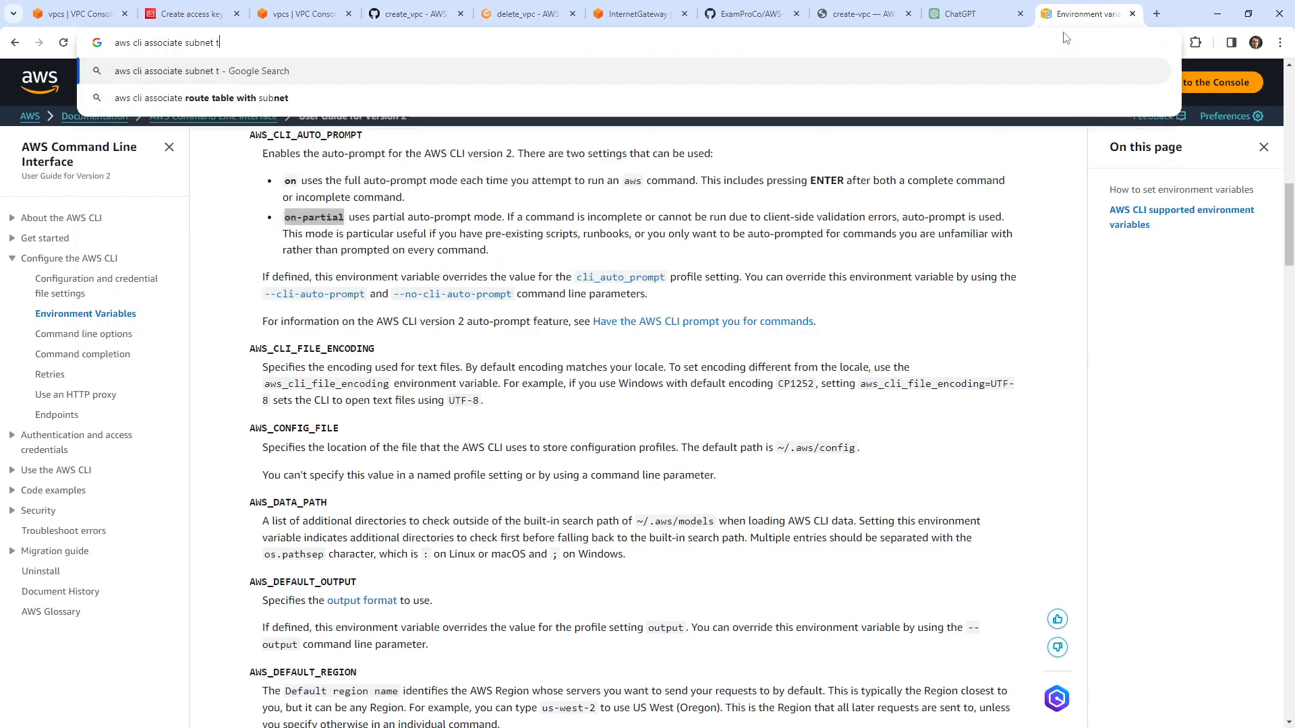
{"action": "type", "text": "o route"}
{"action": "key", "text": "Return"}
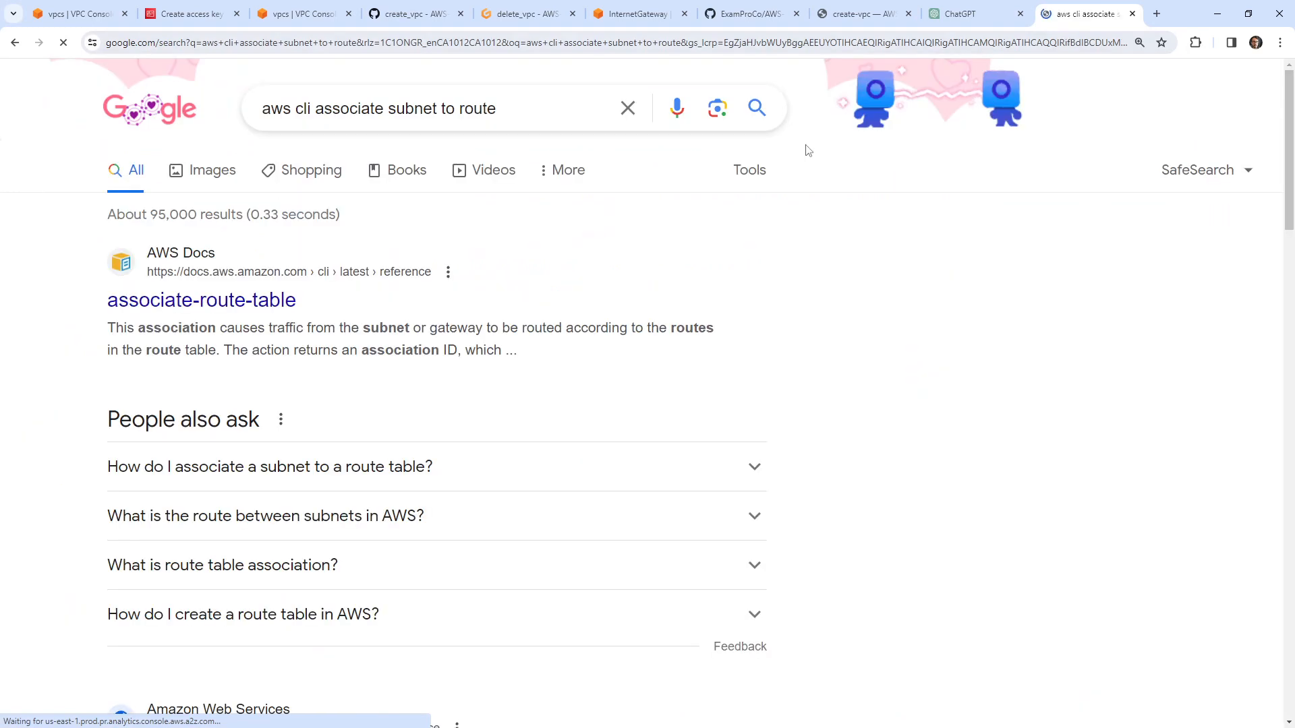
{"action": "left_click", "coordinate": [240, 301]}
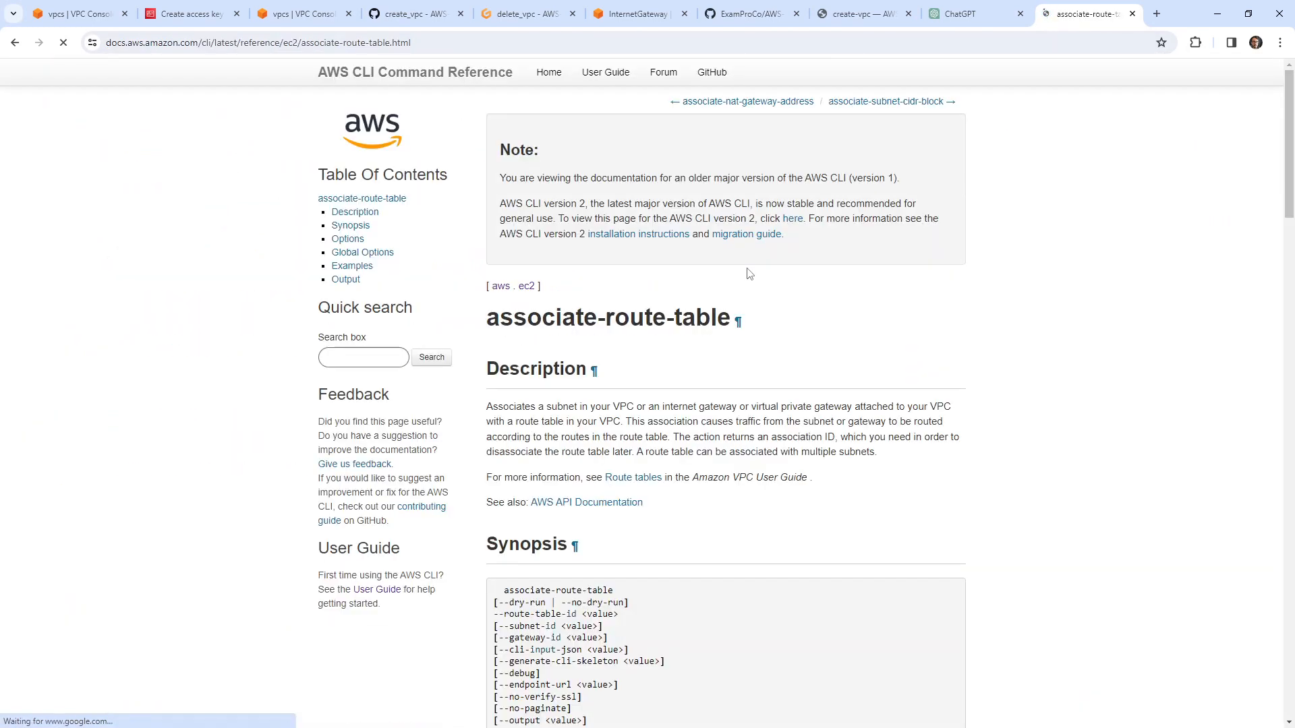
Step: Go to the Examples section and copy the command that associates a route table with a subnet
{"action": "scroll", "coordinate": [546, 283], "scroll_direction": "down", "scroll_amount": 2}
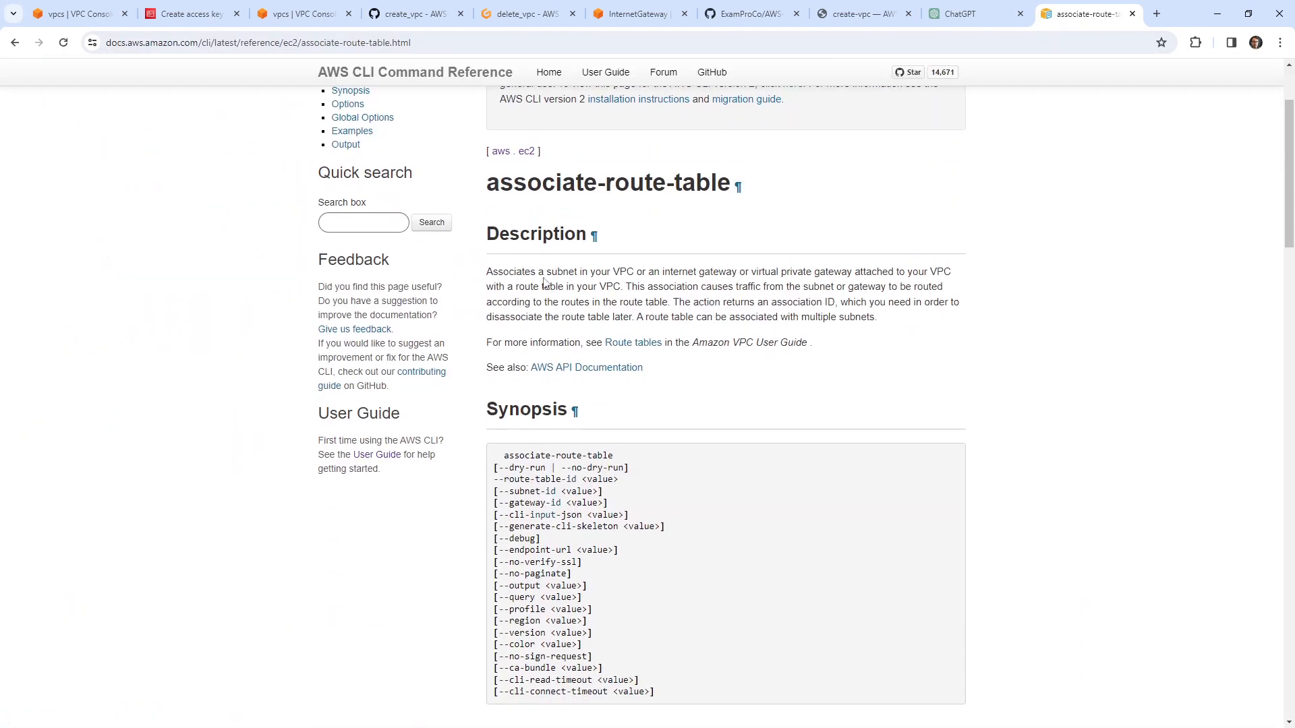
{"action": "left_click_drag", "start_coordinate": [580, 272], "coordinate": [740, 272]}
{"action": "left_click", "coordinate": [356, 131]}
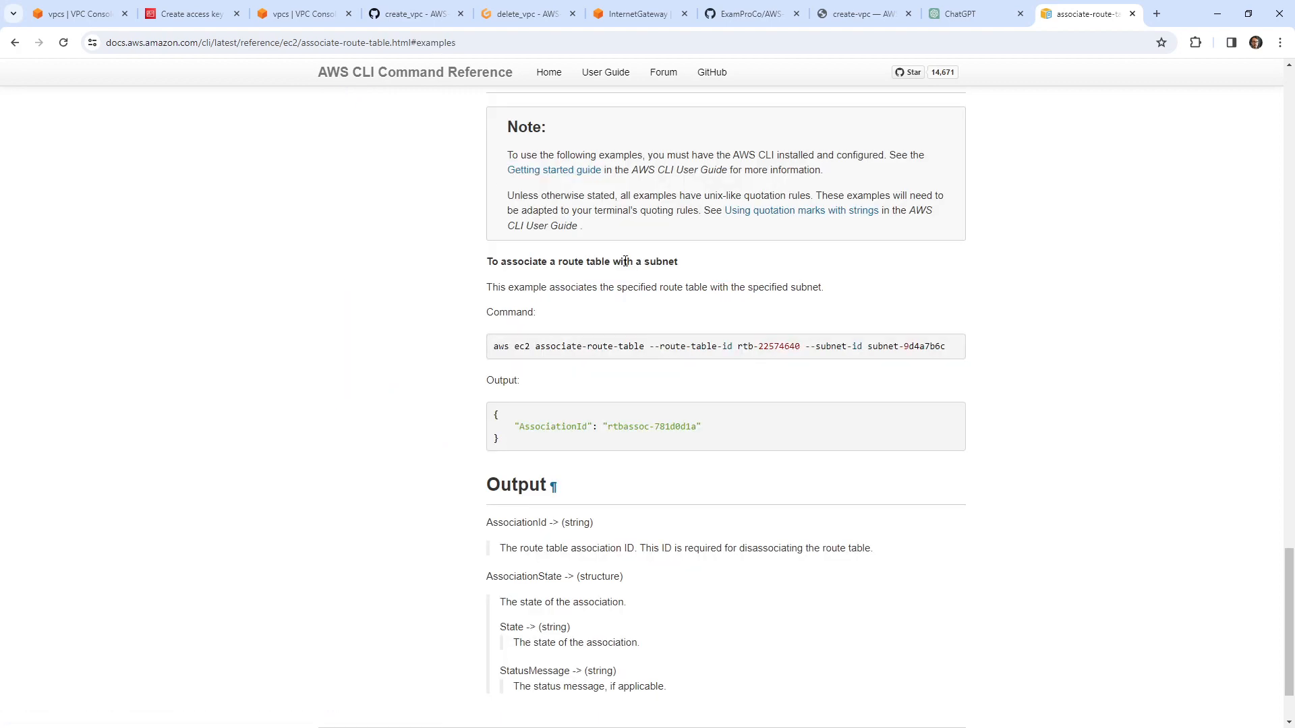
{"action": "left_click_drag", "start_coordinate": [965, 354], "coordinate": [491, 348]}
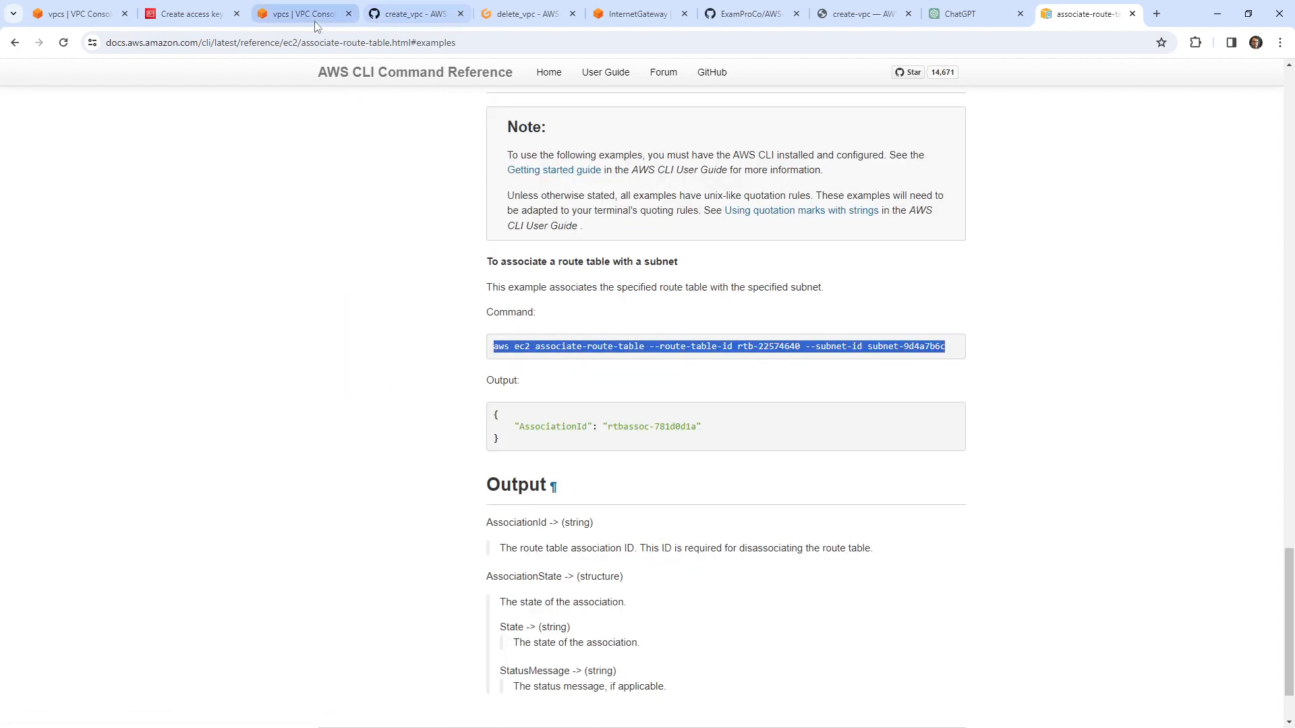
Step: Paste the copied command below the "# explicty associate subnet" comment in create_vpc, with a blank line above and below it
{"action": "left_click", "coordinate": [337, 17]}
{"action": "left_click", "coordinate": [411, 15]}
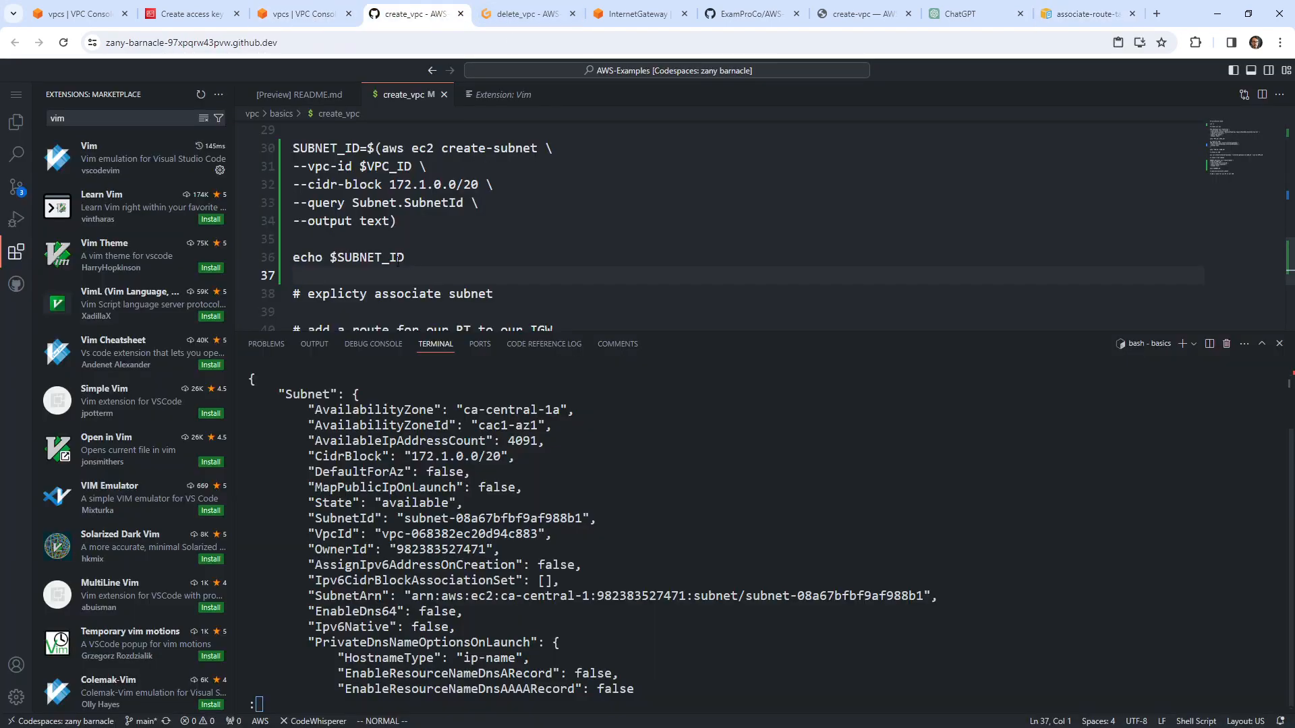
{"action": "left_click", "coordinate": [384, 211]}
{"action": "right_click", "coordinate": [384, 215]}
{"action": "left_click", "coordinate": [508, 340]}
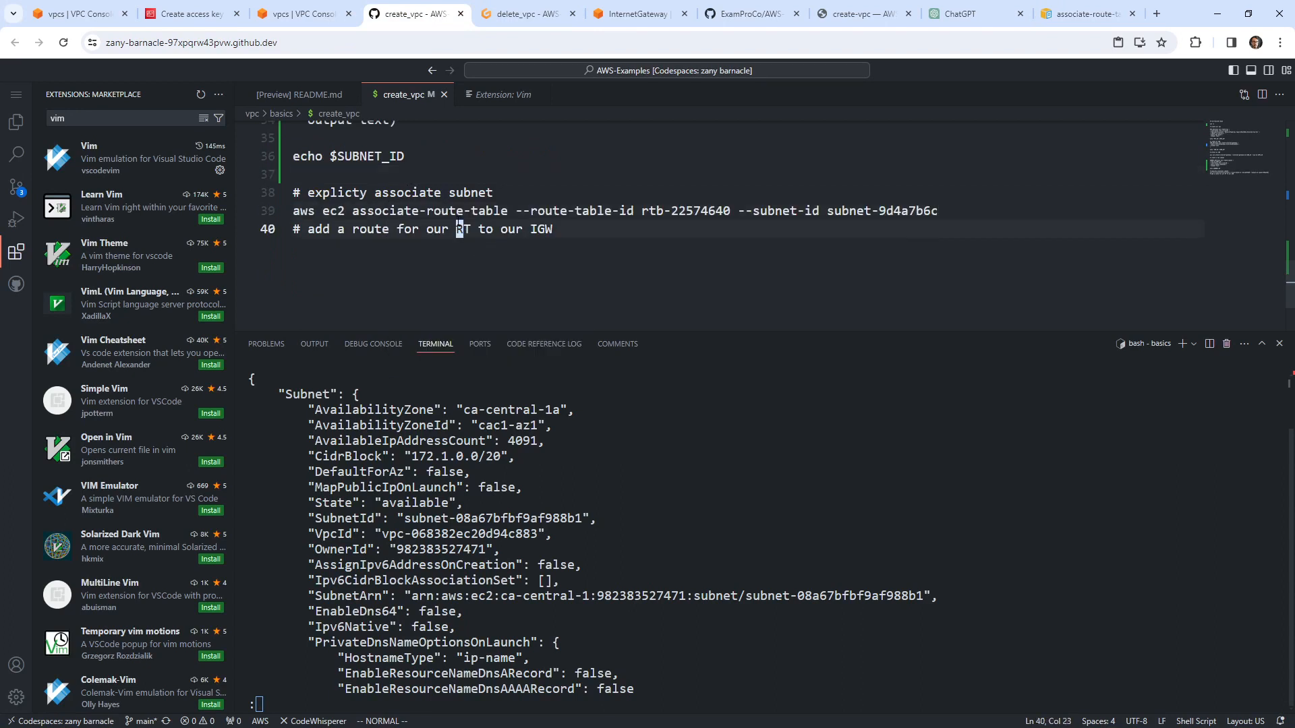
{"action": "left_click", "coordinate": [474, 194]}
{"action": "key", "text": "o"}
{"action": "key", "text": "Escape"}
{"action": "key", "text": "j"}
{"action": "key", "text": "w"}
{"action": "key", "text": "w"}
{"action": "key", "text": "w"}
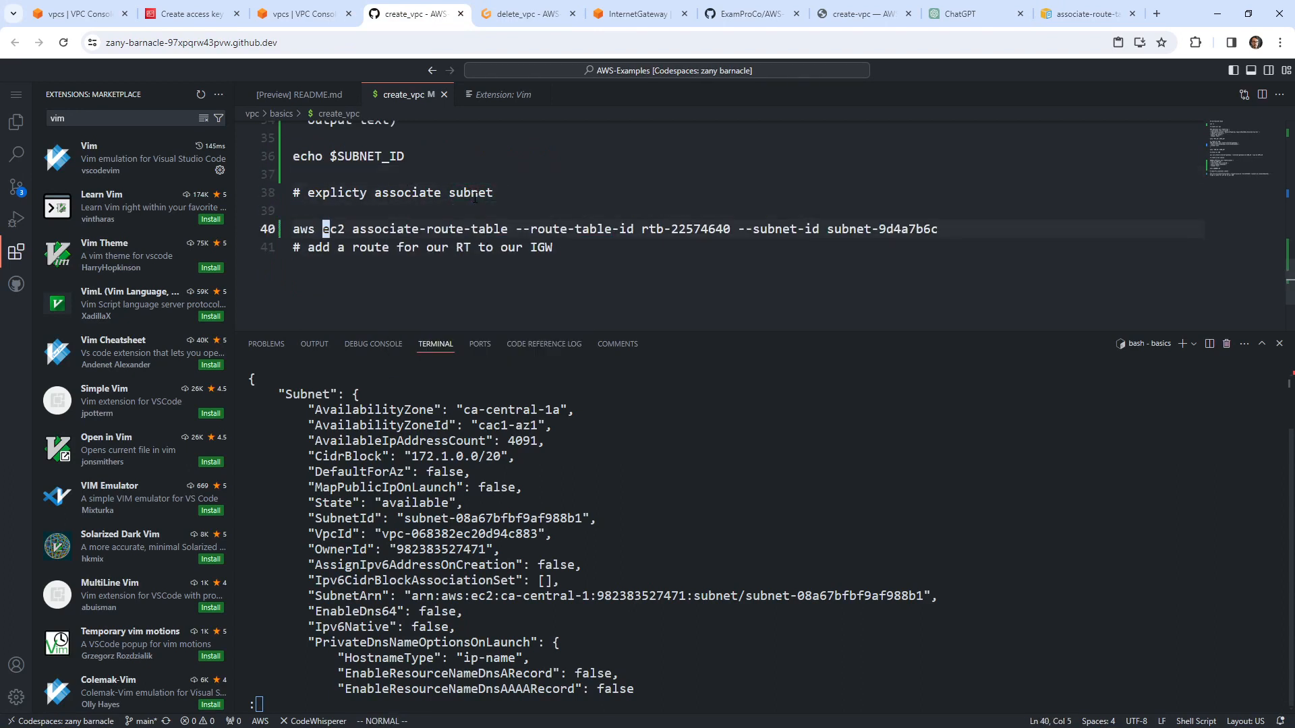
{"action": "key", "text": "o"}
{"action": "key", "text": "Escape"}
{"action": "key", "text": "k"}
Step: Split the associate-route-table command before --route-table-id with a backslash line continuation
{"action": "key", "text": "w"}
{"action": "key", "text": "W"}
{"action": "key", "text": "W"}
{"action": "type", "text": "i"}
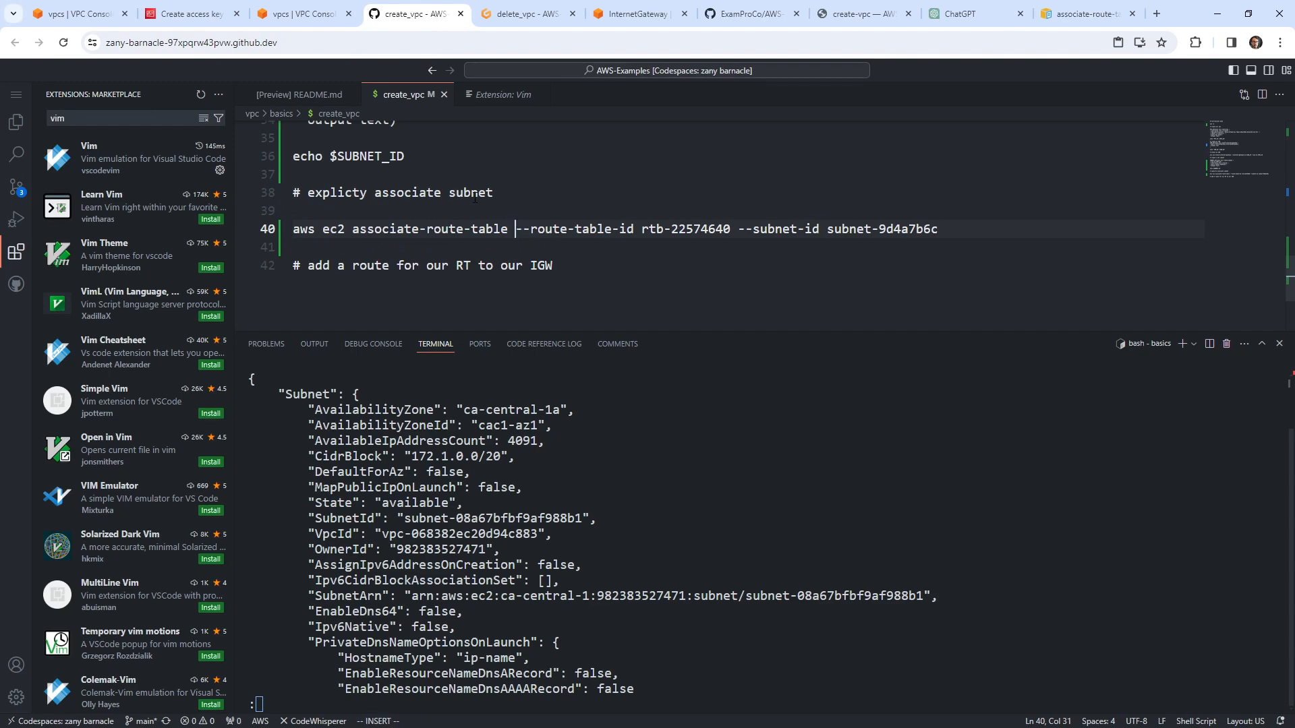
{"action": "type", "text": "\\"}
{"action": "key", "text": "Return"}
{"action": "key", "text": "Escape"}
Step: Put the --subnet-id option of the associate-route-table command on its own line and end the preceding line with a backslash
{"action": "key", "text": "w"}
{"action": "key", "text": "W"}
{"action": "key", "text": "W"}
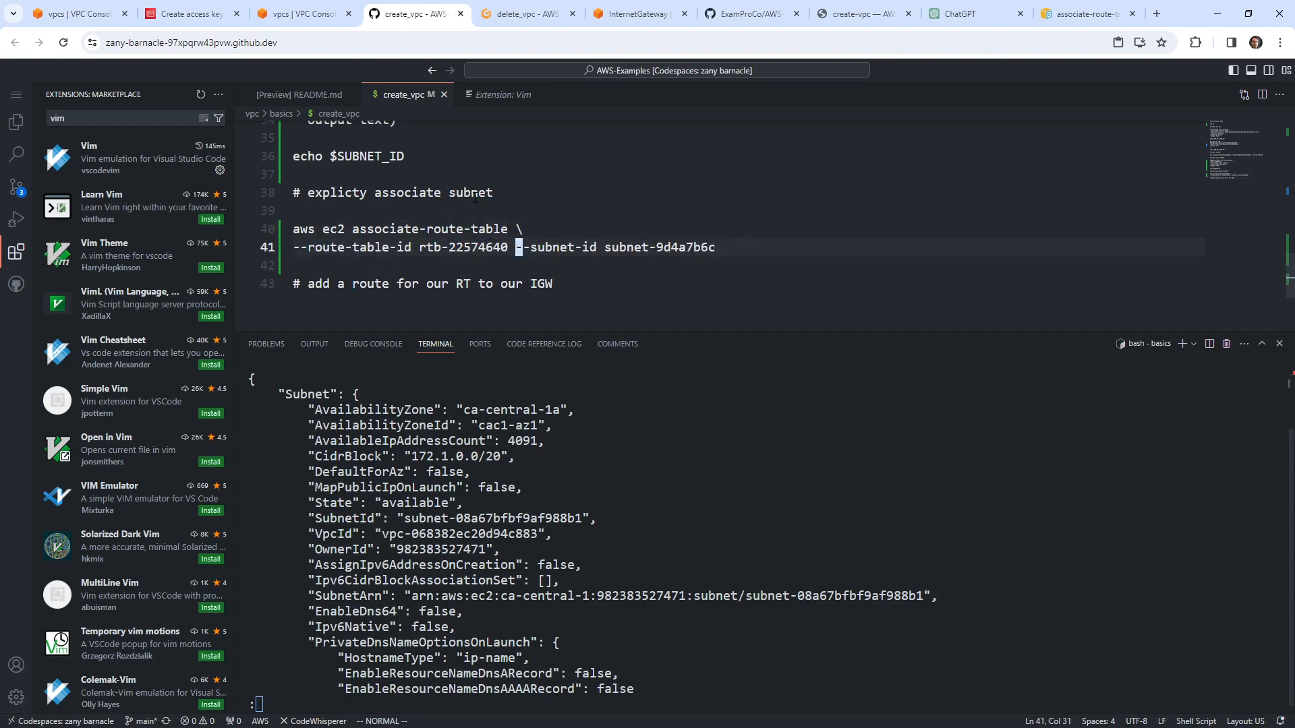
{"action": "key", "text": "i"}
{"action": "key", "text": "Return"}
{"action": "key", "text": "Escape"}
{"action": "key", "text": "k"}
{"action": "key", "text": "shift+a"}
{"action": "type", "text": "\\"}
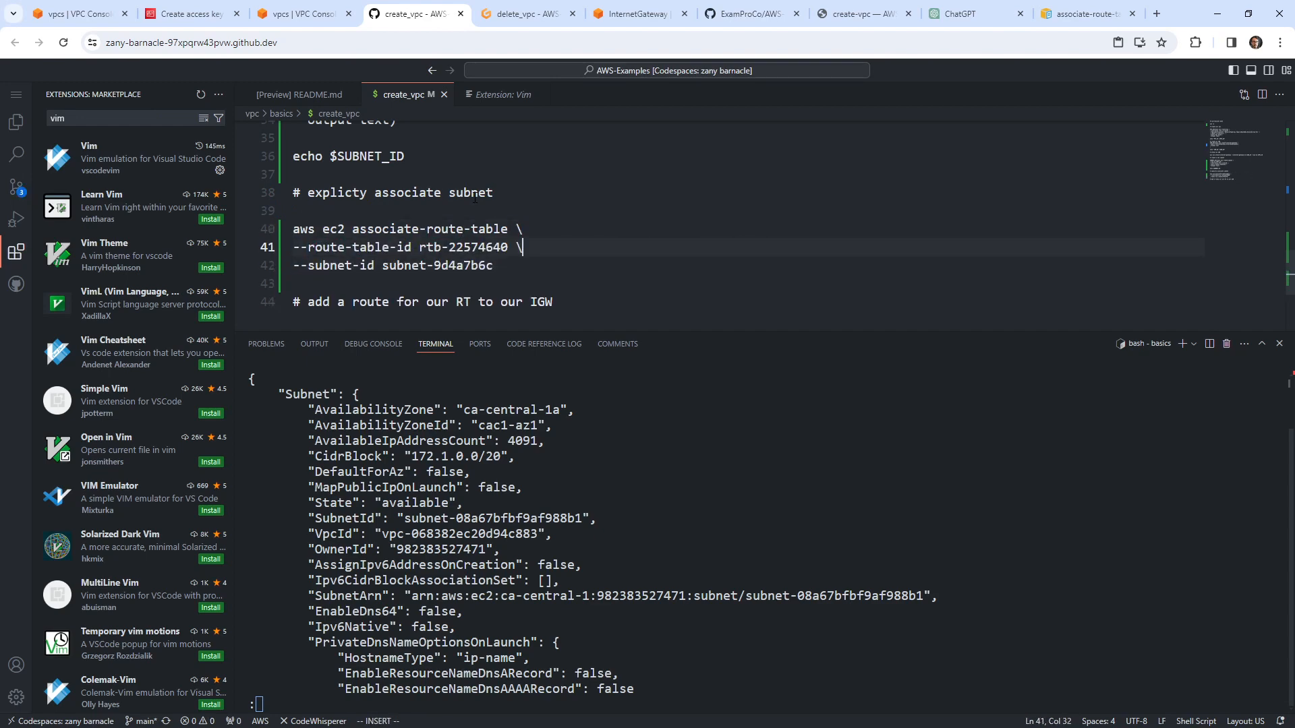
{"action": "key", "text": "Escape"}
Step: Review the create_vpc script and search the web for "get routetable from vpc"
{"action": "scroll", "coordinate": [470, 194], "scroll_direction": "up", "scroll_amount": 10}
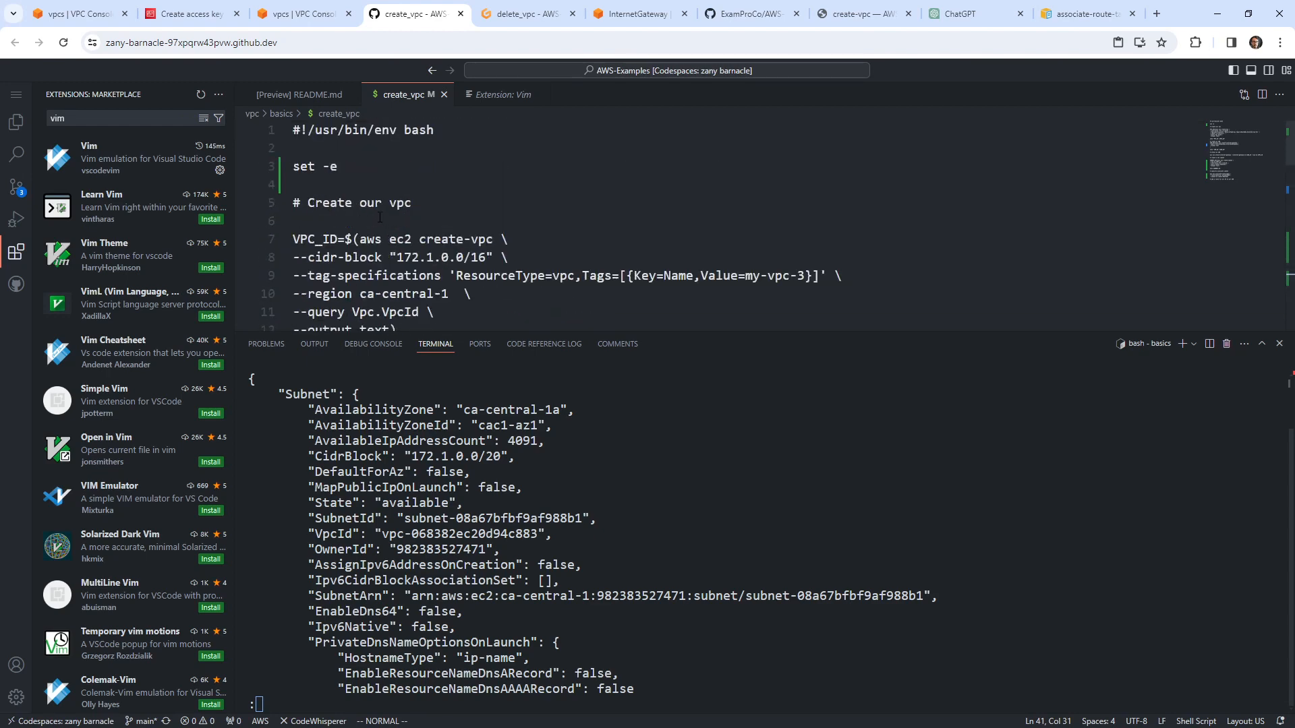
{"action": "scroll", "coordinate": [395, 292], "scroll_direction": "down", "scroll_amount": 10}
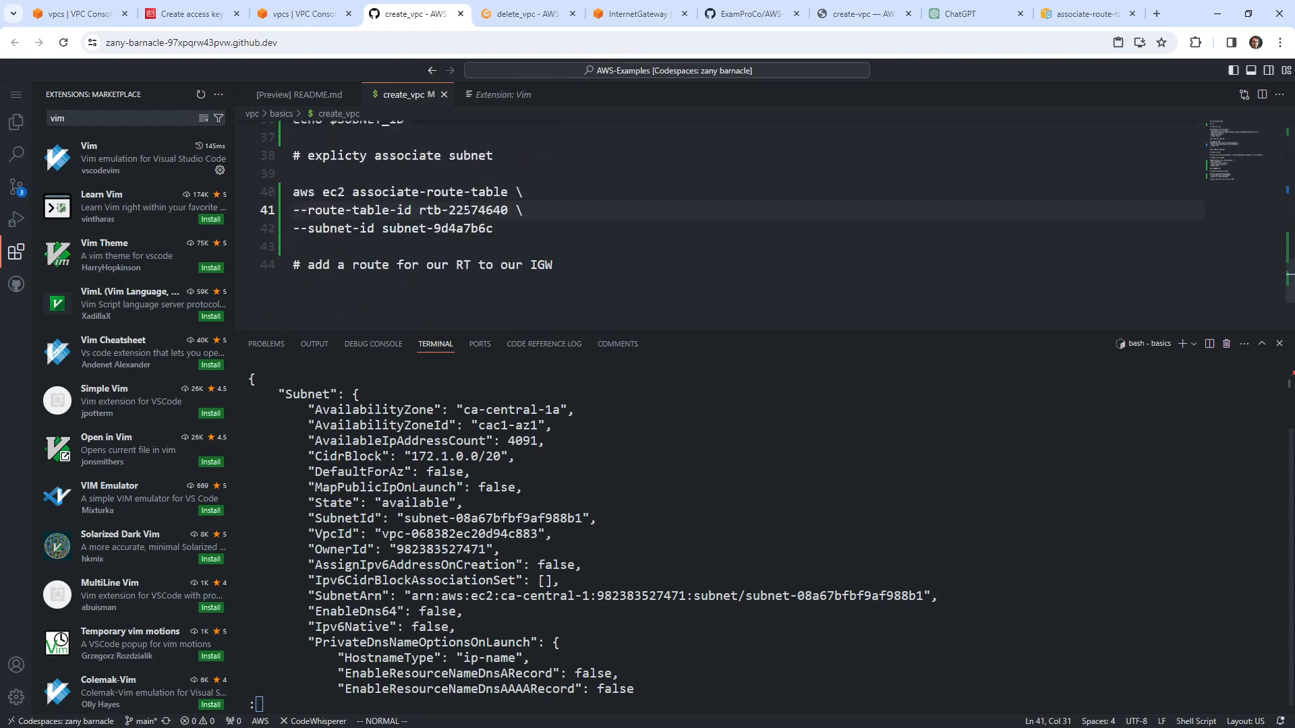
{"action": "left_click", "coordinate": [1086, 13]}
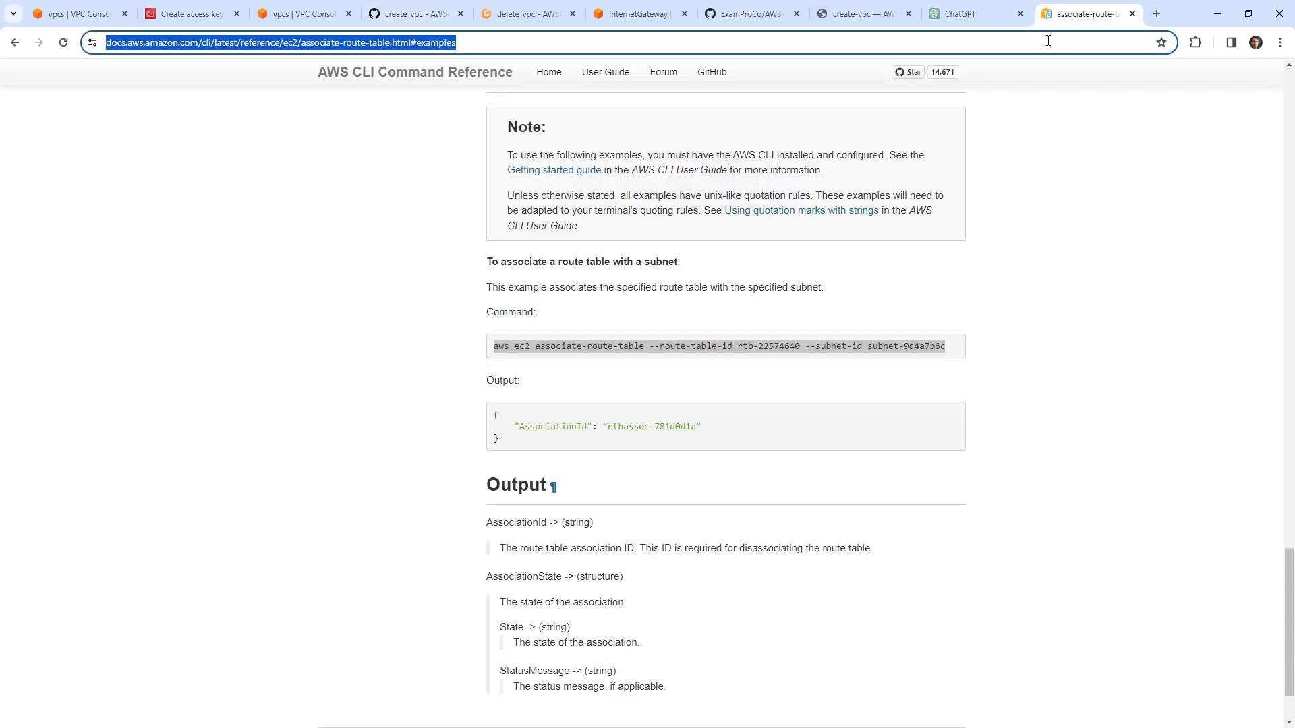
{"action": "key", "text": "BackSpace"}
{"action": "type", "text": "get "}
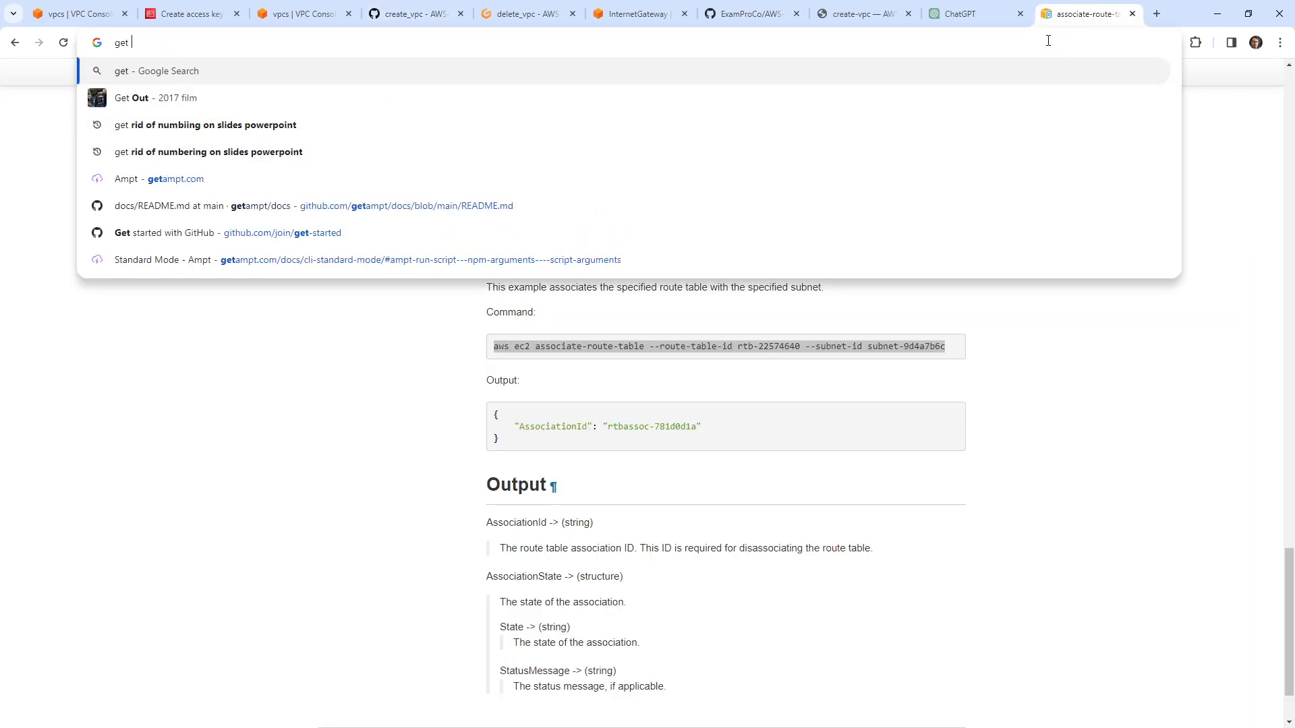
{"action": "type", "text": "routetable from sub"}
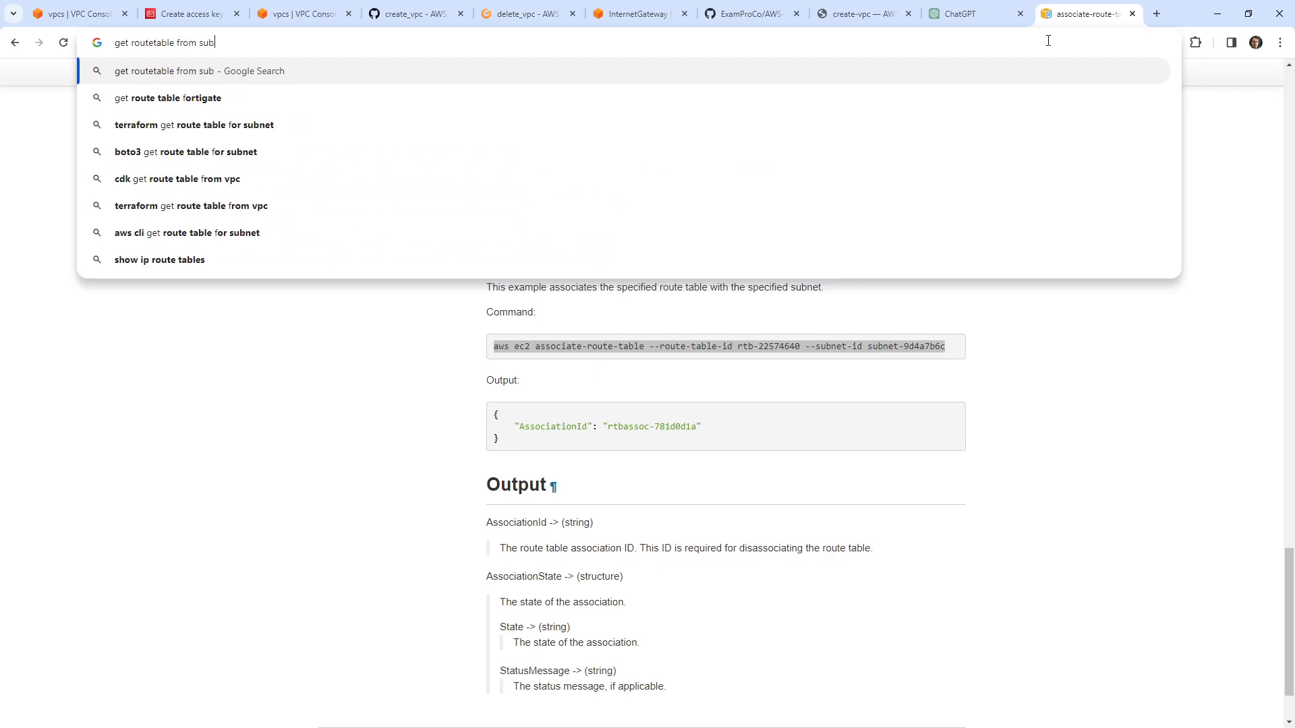
{"action": "type", "text": "ne"}
{"action": "key", "text": "BackSpace"}
{"action": "key", "text": "BackSpace"}
{"action": "key", "text": "BackSpace"}
{"action": "key", "text": "BackSpace"}
{"action": "key", "text": "BackSpace"}
{"action": "type", "text": "vpc"}
{"action": "key", "text": "Return"}
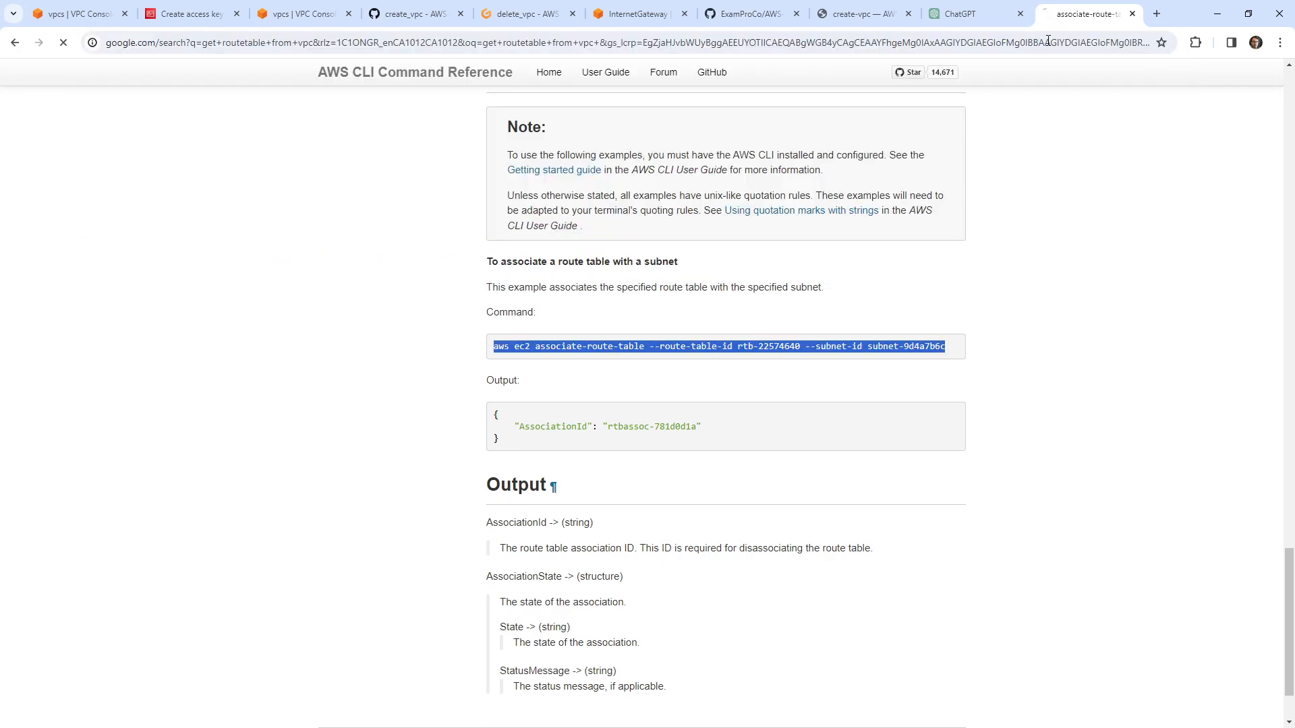
Step: Ask ChatGPT "using the AWS CLI get the default route table for the provided VPC just show me the command don't explain"
{"action": "left_click", "coordinate": [973, 12]}
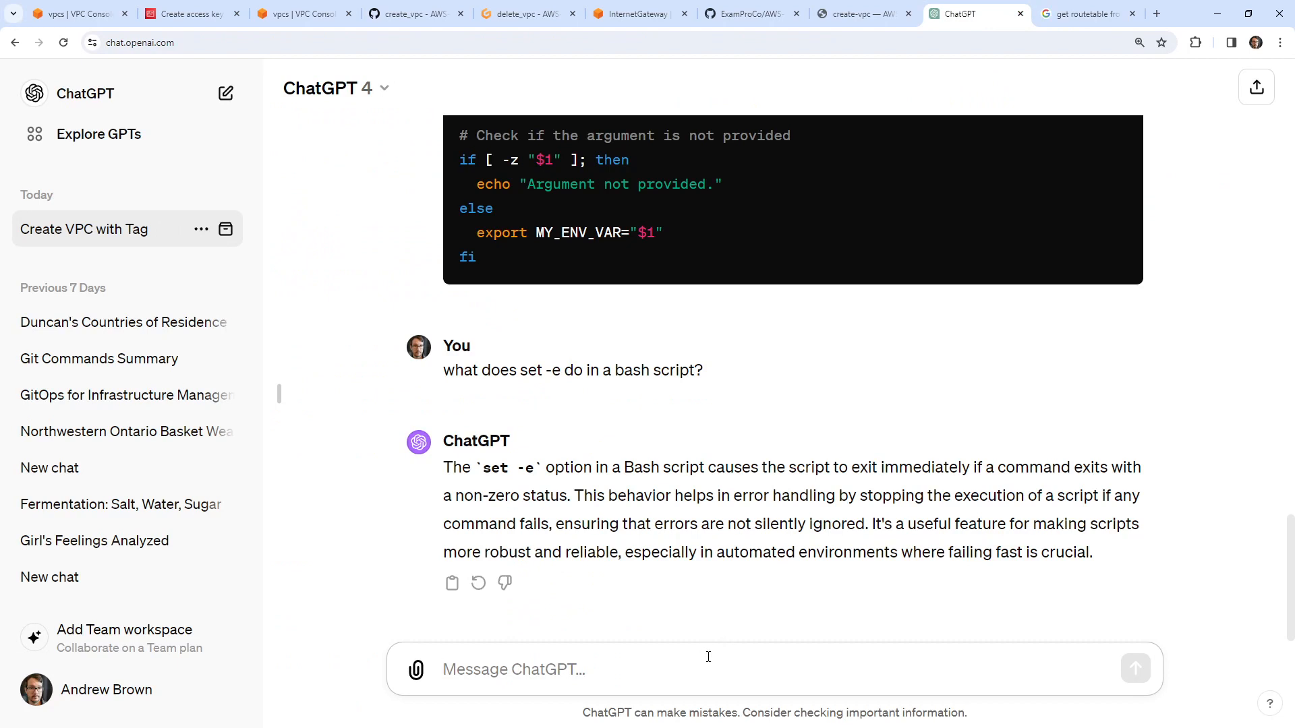
{"action": "type", "text": "using the AWS L"}
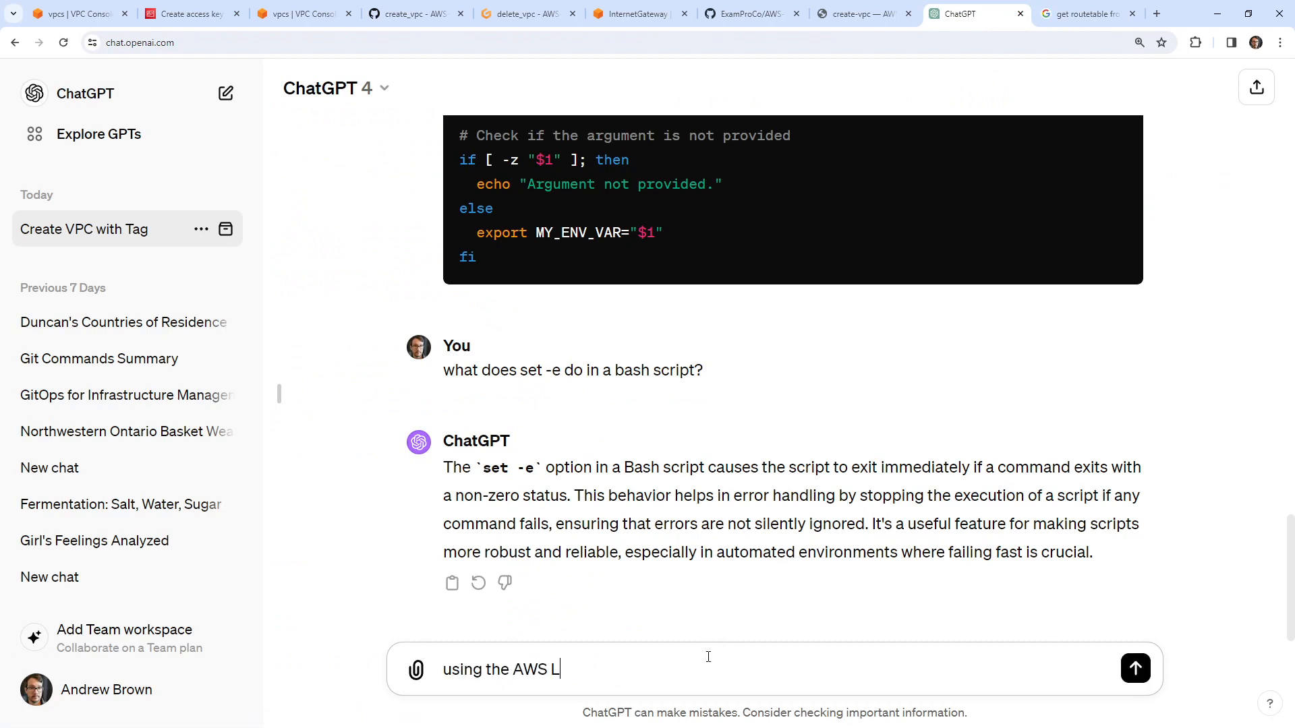
{"action": "key", "text": "BackSpace"}
{"action": "type", "text": "CLI get the route "}
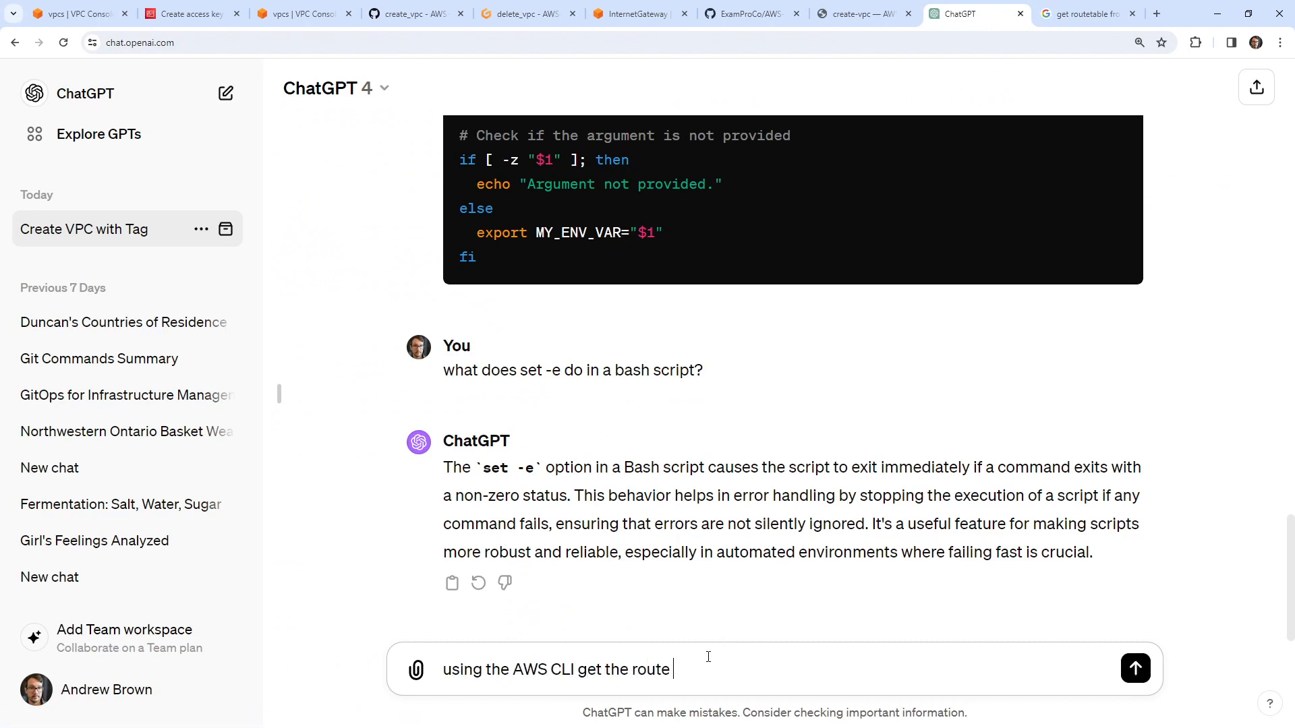
{"action": "type", "text": "table"}
{"action": "key", "text": "BackSpace"}
{"action": "key", "text": "BackSpace"}
{"action": "key", "text": "BackSpace"}
{"action": "key", "text": "BackSpace"}
{"action": "key", "text": "BackSpace"}
{"action": "key", "text": "BackSpace"}
{"action": "key", "text": "BackSpace"}
{"action": "key", "text": "BackSpace"}
{"action": "type", "text": "default route tab"}
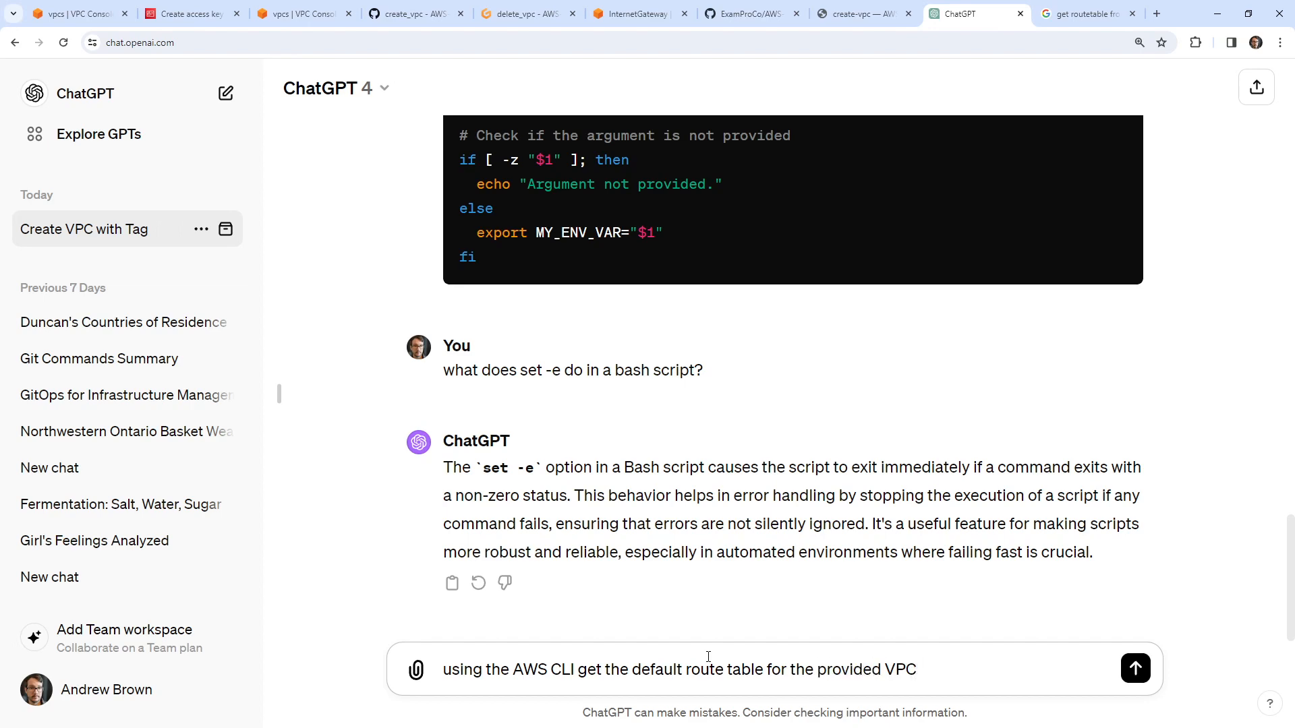
{"action": "type", "text": "just show me the "}
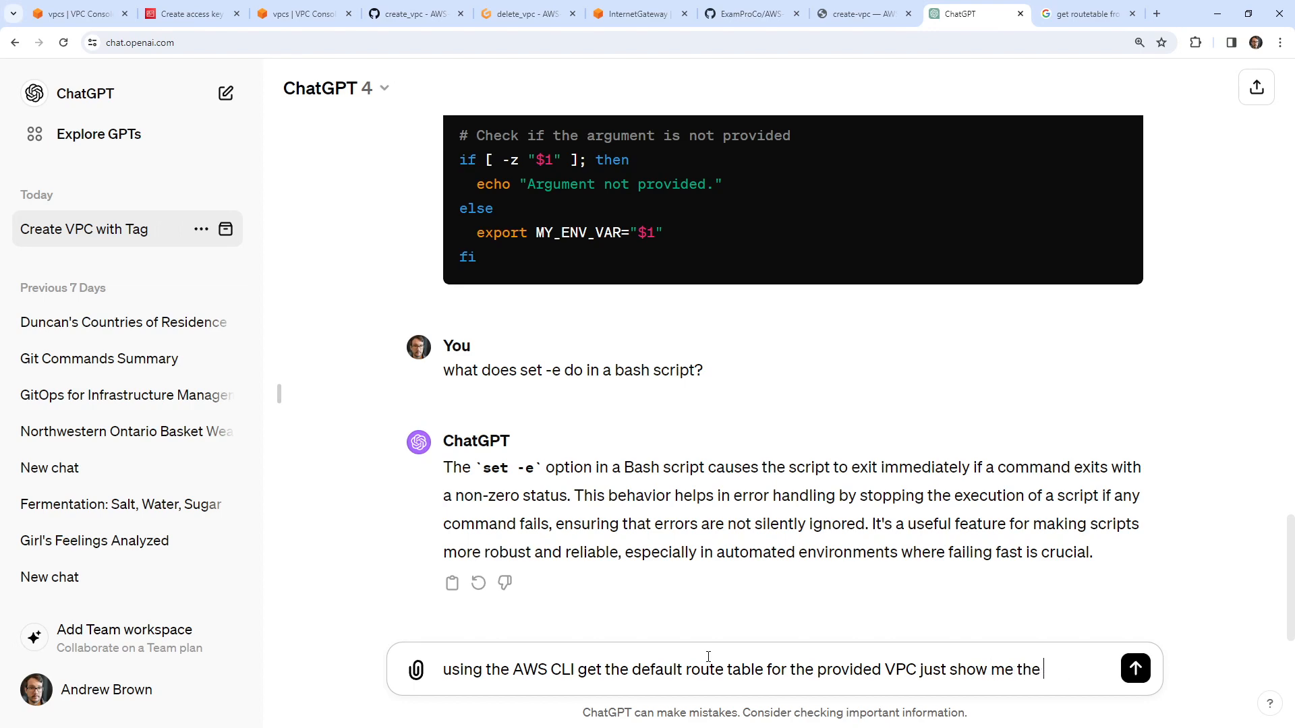
{"action": "type", "text": "omcommand don't e"}
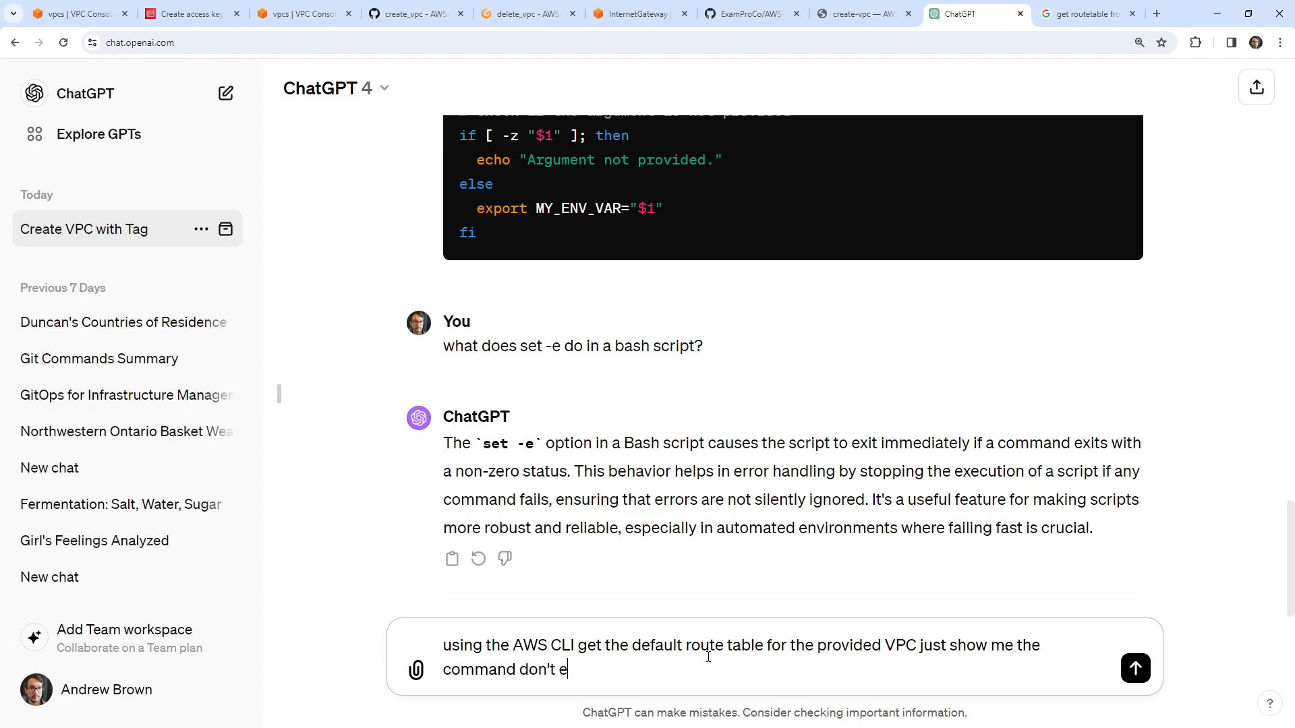
{"action": "type", "text": "xplain"}
{"action": "key", "text": "Return"}
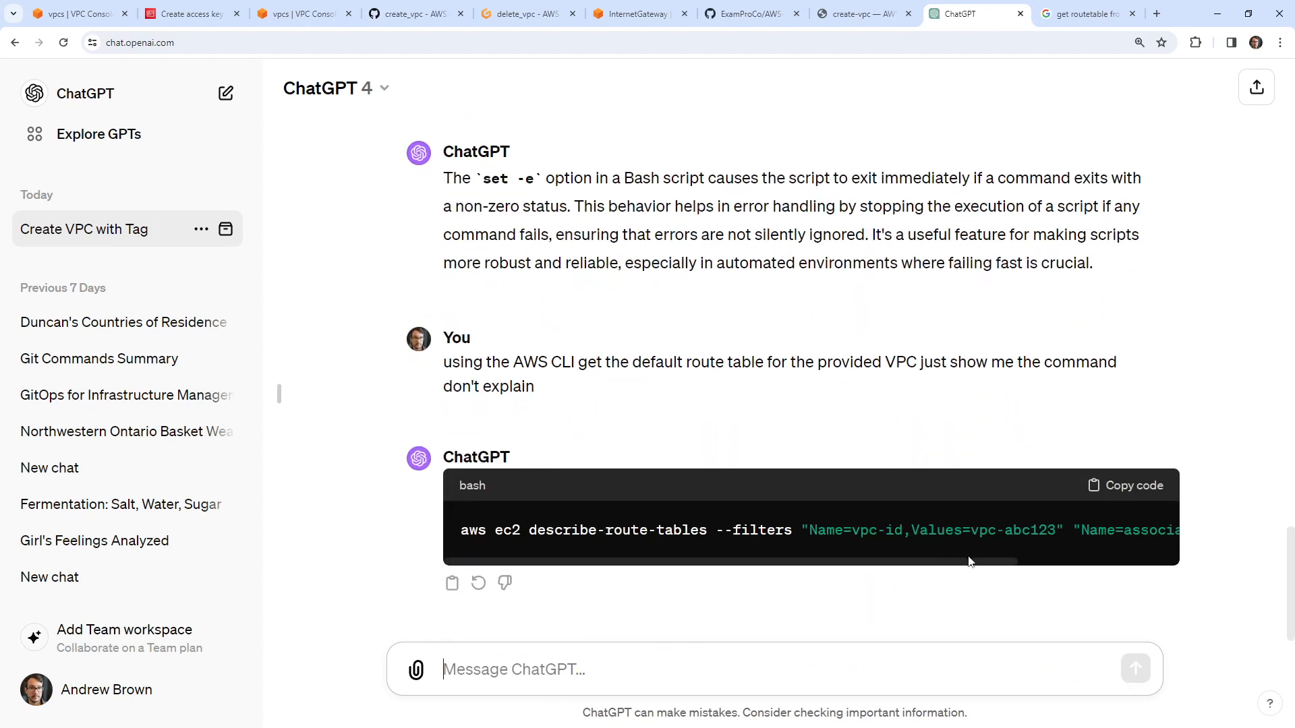
Step: Copy ChatGPT's describe-route-tables command into create_vpc below the "# explicty associate subnet" comment, with a blank line after it
{"action": "left_click_drag", "start_coordinate": [969, 561], "coordinate": [448, 530]}
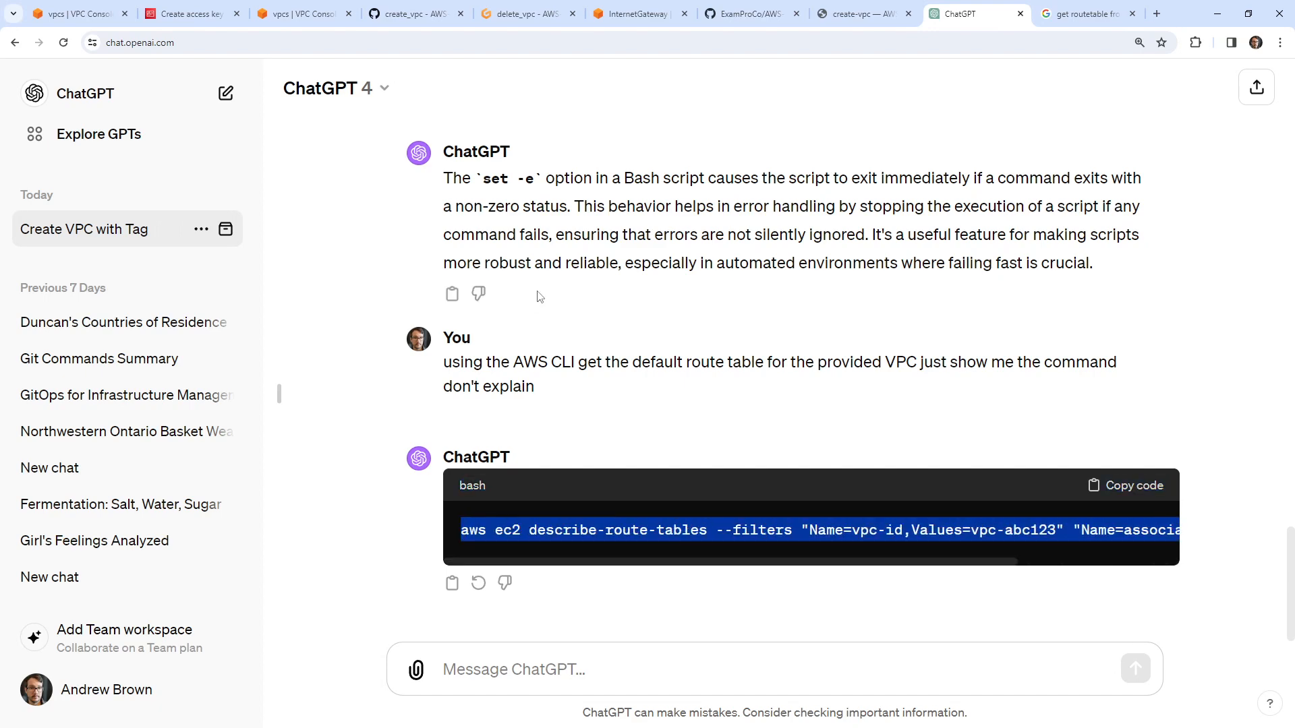
{"action": "left_click", "coordinate": [305, 14]}
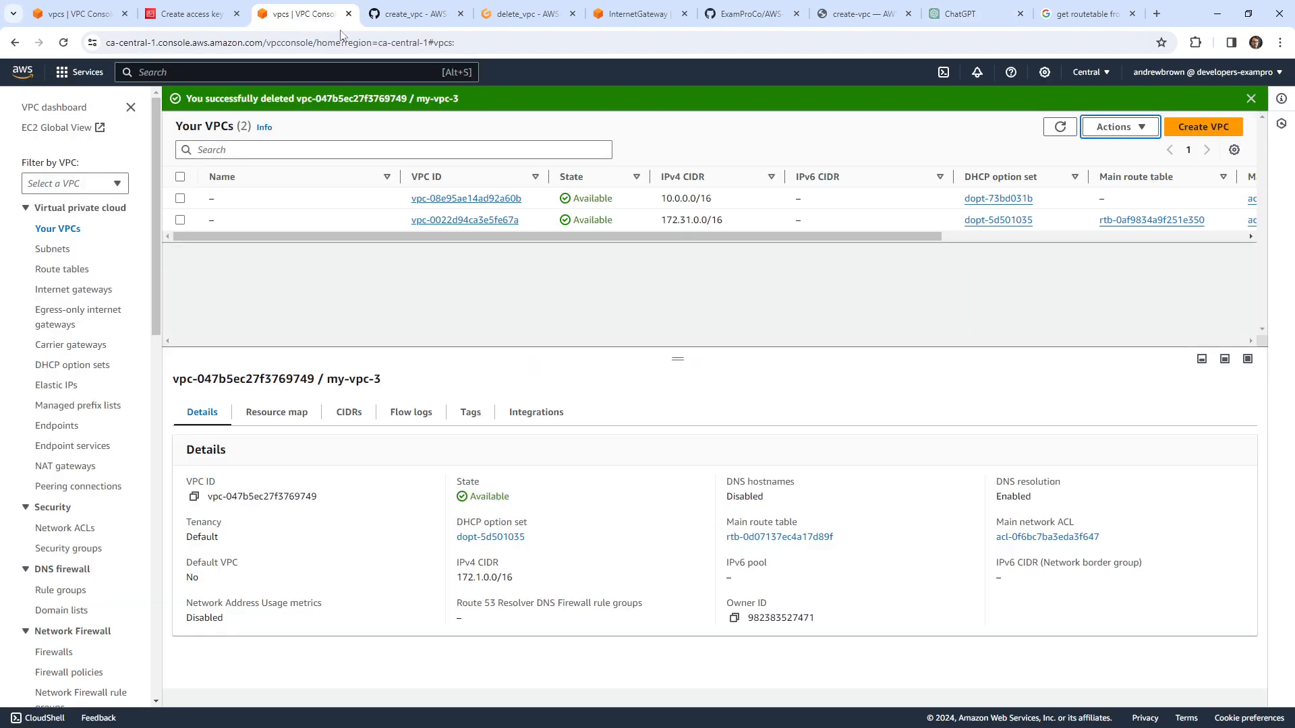
{"action": "left_click", "coordinate": [410, 14]}
{"action": "left_click", "coordinate": [546, 265]}
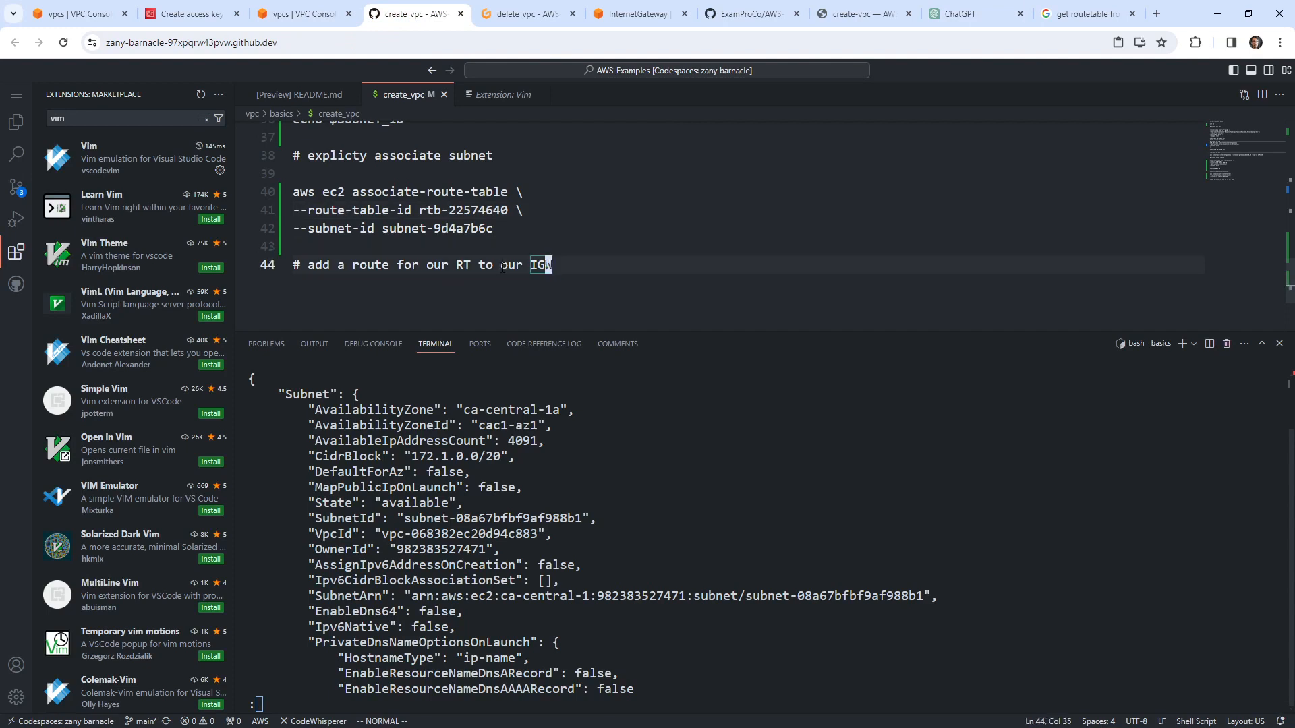
{"action": "left_click", "coordinate": [466, 169]}
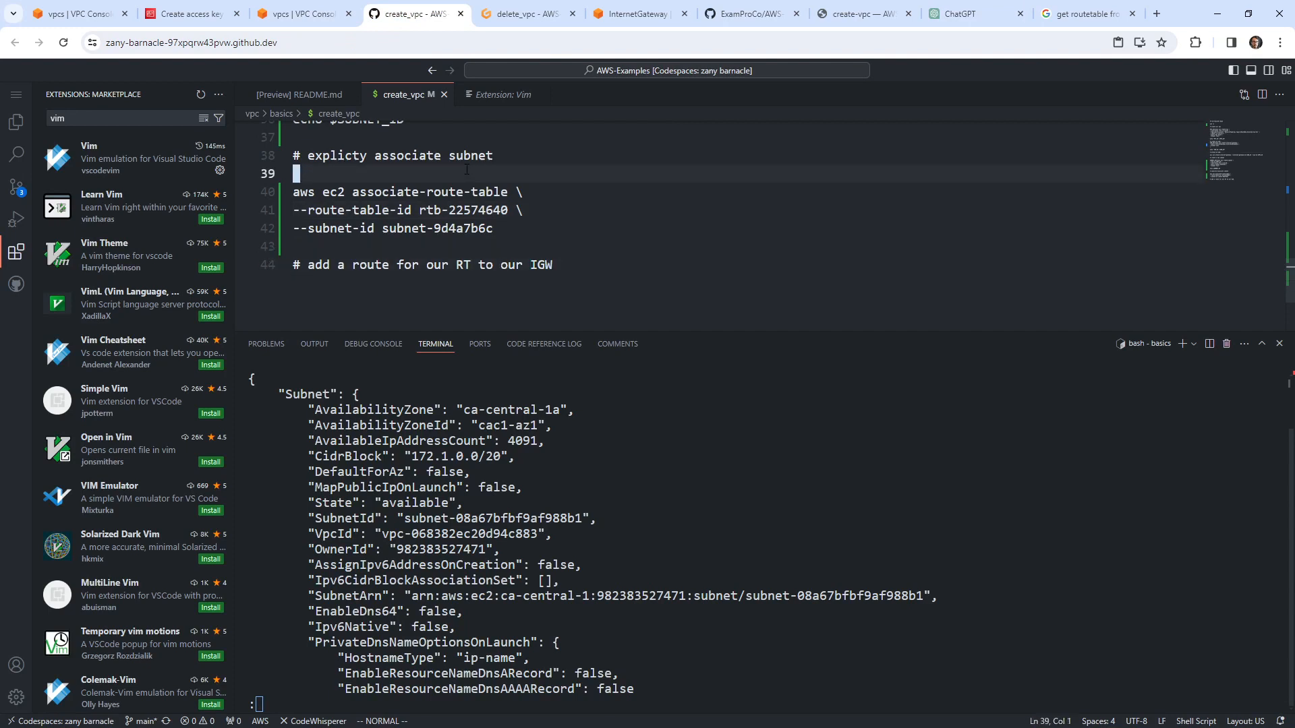
{"action": "right_click", "coordinate": [429, 175]}
{"action": "left_click", "coordinate": [459, 308]}
{"action": "left_click", "coordinate": [505, 174]}
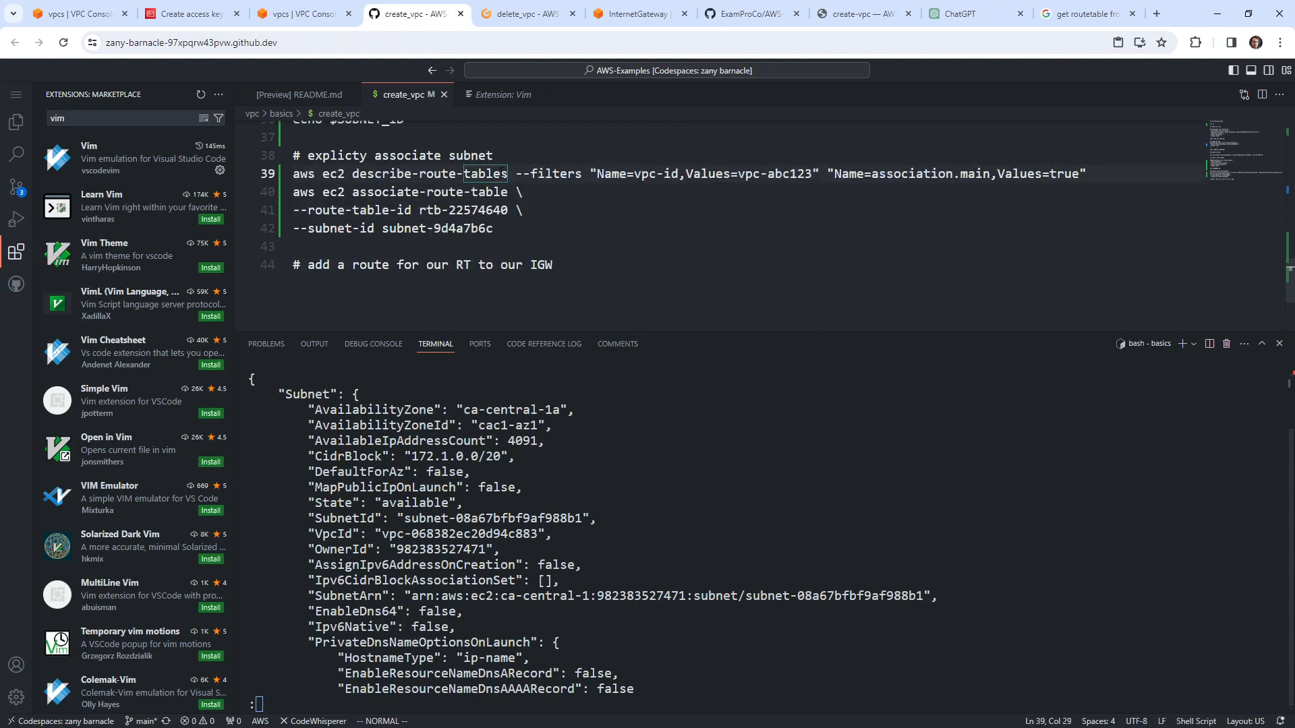
{"action": "key", "text": "o"}
{"action": "key", "text": "Escape"}
Step: Prefix the describe-route-tables command with RT_ID=$( and insert a blank line above it
{"action": "type", "text": "ki"}
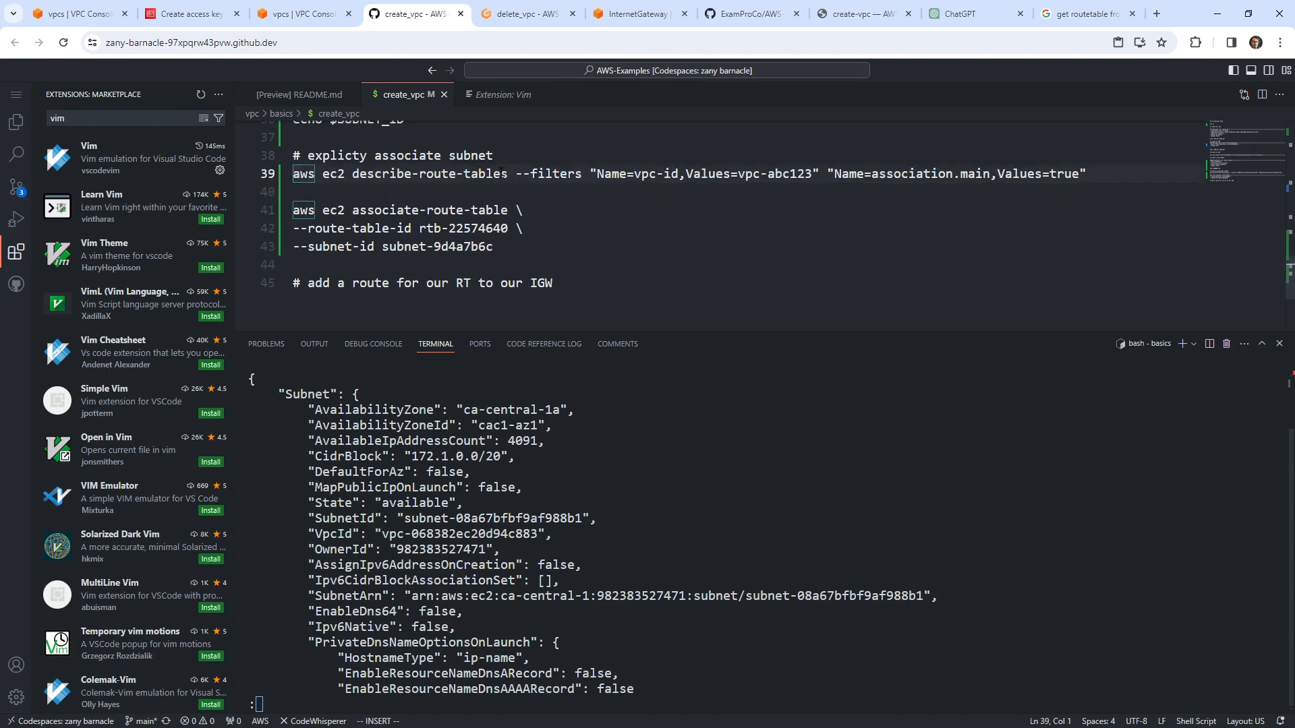
{"action": "type", "text": "RT_ID$"}
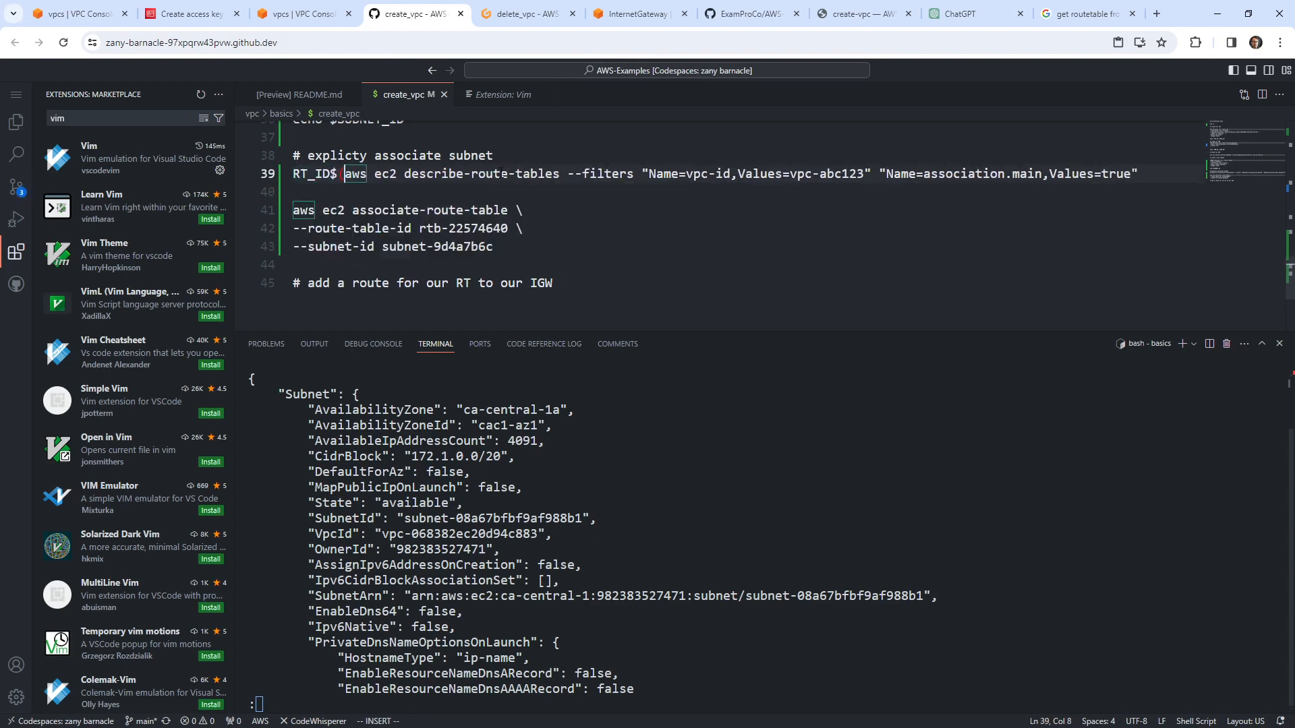
{"action": "key", "text": "Escape"}
{"action": "key", "text": "0"}
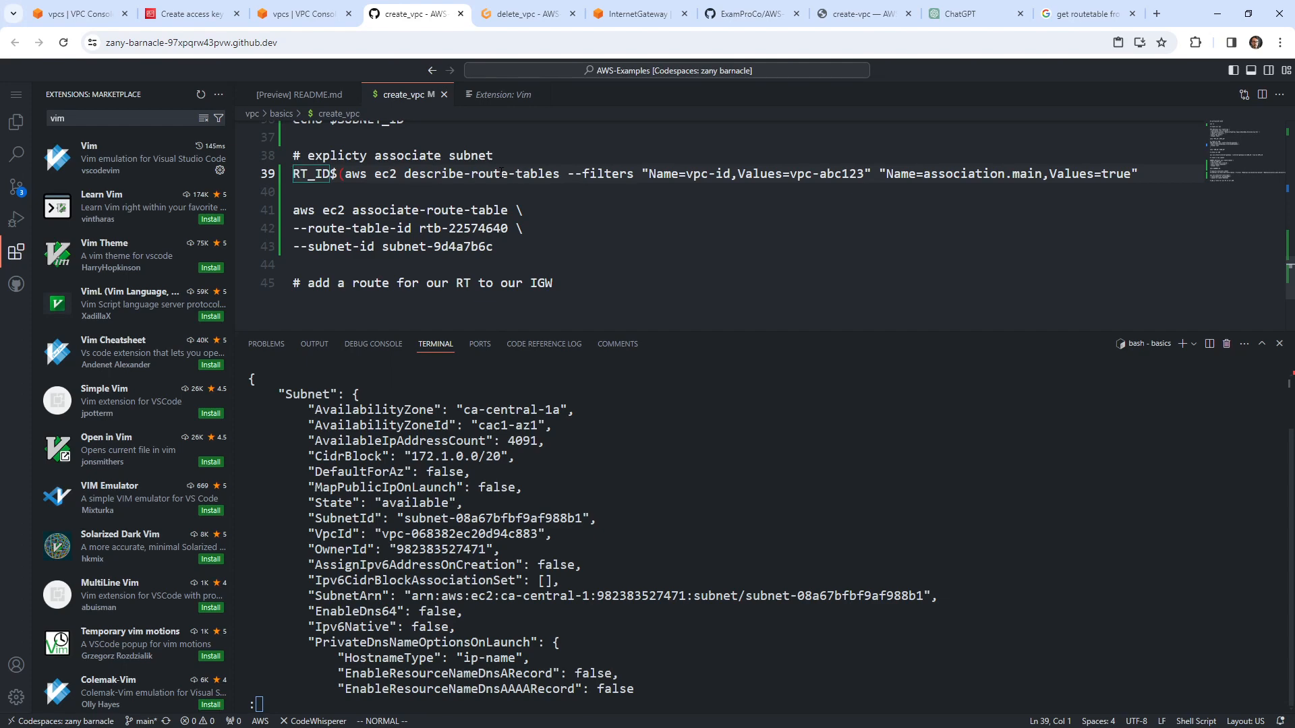
{"action": "type", "text": "ea ="}
{"action": "key", "text": "Escape"}
{"action": "key", "text": "O"}
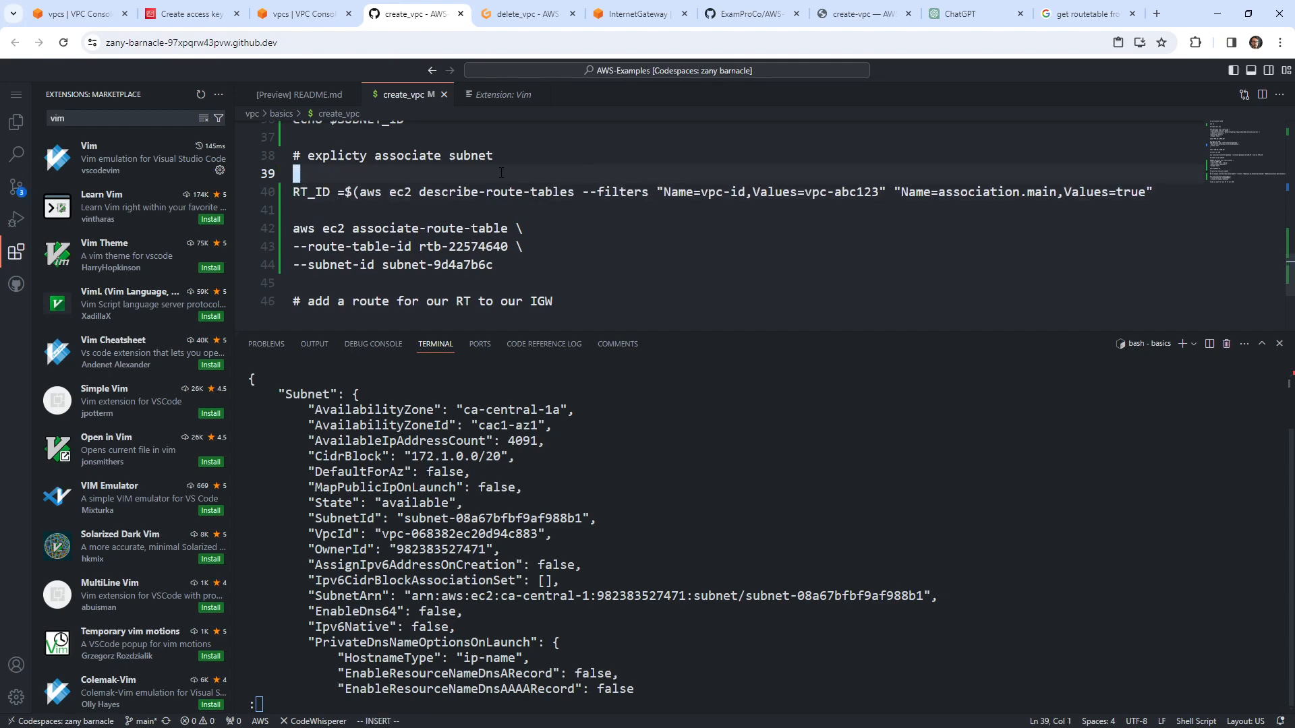
{"action": "key", "text": "Escape"}
{"action": "key", "text": "j"}
{"action": "key", "text": "w"}
{"action": "key", "text": "w"}
{"action": "key", "text": "h"}
{"action": "key", "text": "h"}
{"action": "key", "text": "h"}
{"action": "key", "text": "h"}
{"action": "key", "text": "x"}
{"action": "key", "text": "l"}
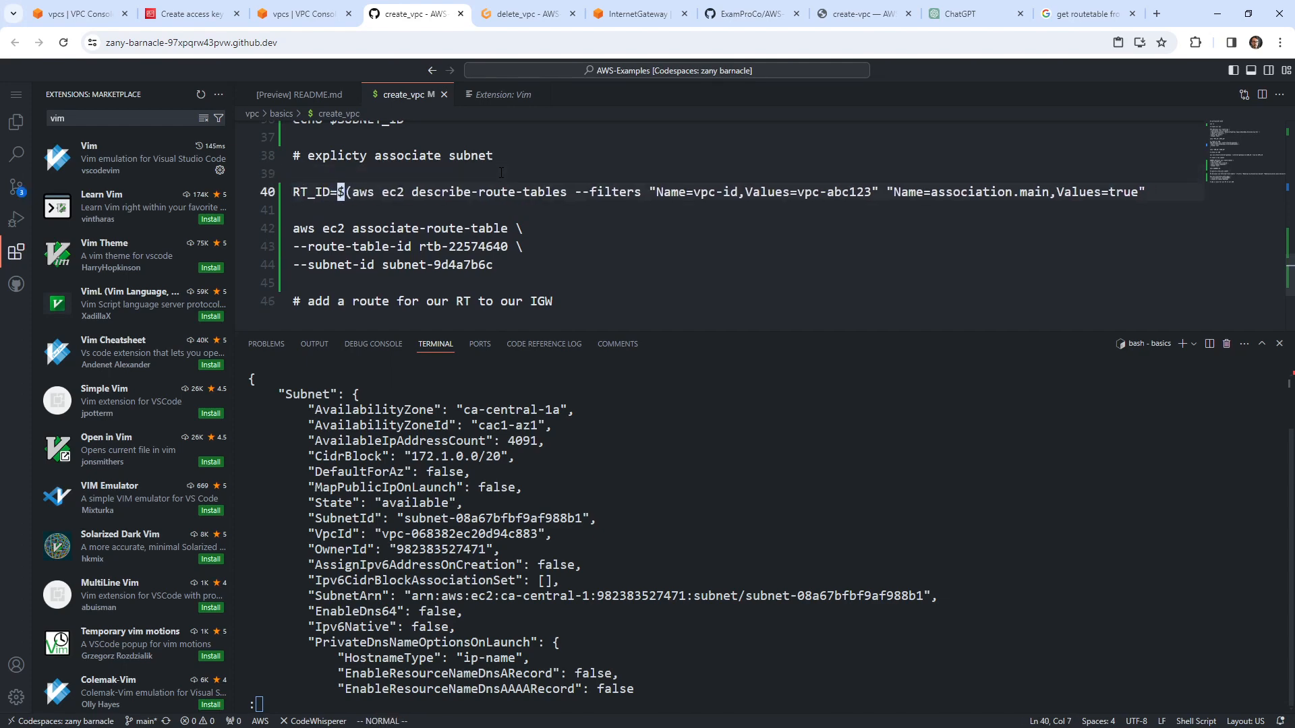
Step: Split the describe-route-tables command before --filters with a backslash line continuation
{"action": "key", "text": "w"}
{"action": "key", "text": "w"}
{"action": "key", "text": "w"}
{"action": "key", "text": "w"}
{"action": "key", "text": "w"}
{"action": "key", "text": "w"}
{"action": "key", "text": "w"}
{"action": "key", "text": "w"}
{"action": "type", "text": "i\\"}
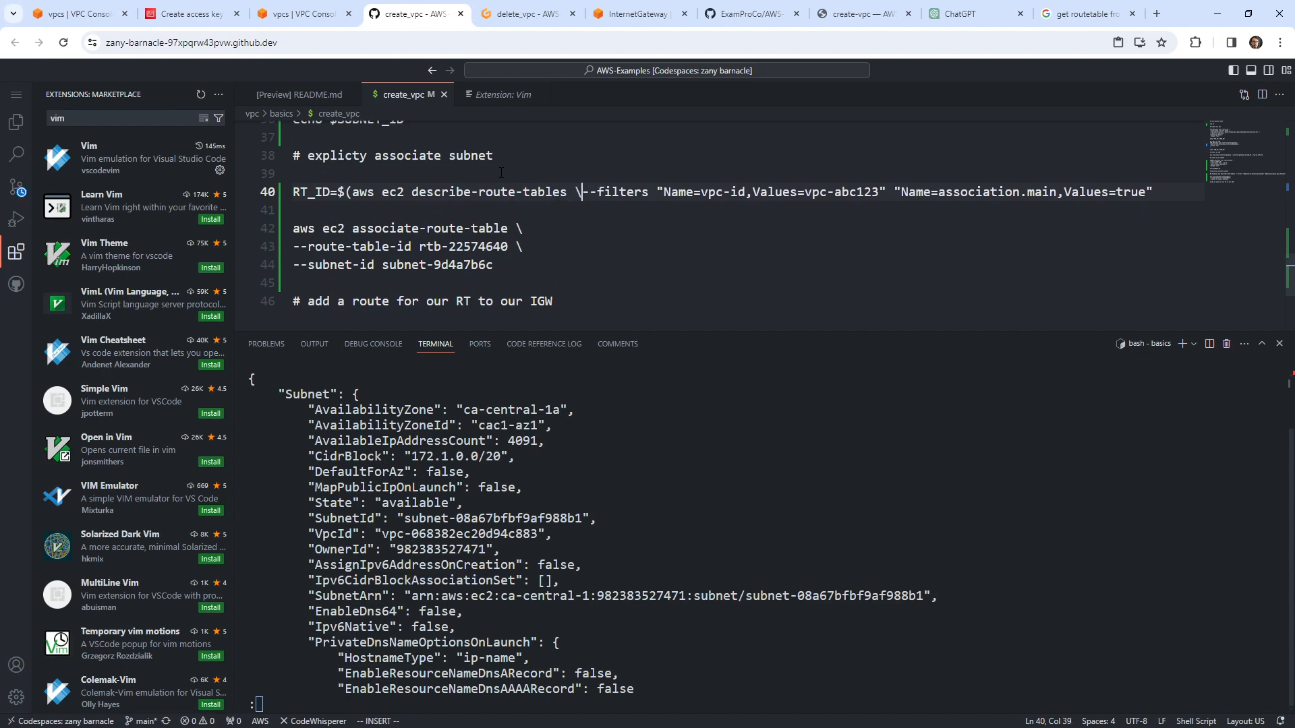
{"action": "key", "text": "Return"}
{"action": "key", "text": "Escape"}
Step: Close the RT_ID command substitution with a parenthesis on its own line below the --filters line
{"action": "key", "text": "w"}
{"action": "key", "text": "w"}
{"action": "key", "text": "w"}
{"action": "key", "text": "w"}
{"action": "key", "text": "w"}
{"action": "key", "text": "w"}
{"action": "key", "text": "w"}
{"action": "key", "text": "w"}
{"action": "key", "text": "w"}
{"action": "key", "text": "w"}
{"action": "key", "text": "w"}
{"action": "key", "text": "w"}
{"action": "key", "text": "w"}
{"action": "key", "text": "w"}
{"action": "key", "text": "w"}
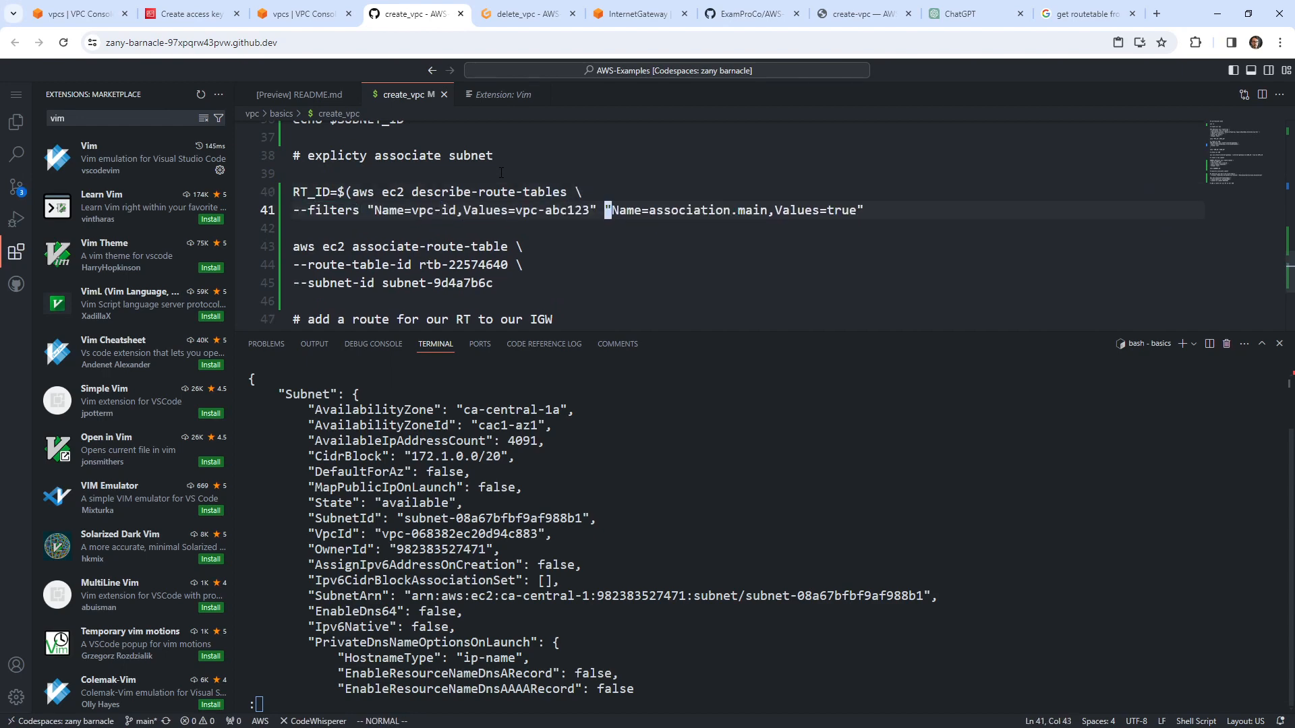
{"action": "key", "text": "i"}
{"action": "key", "text": "End"}
{"action": "type", "text": ")"}
{"action": "key", "text": "Return"}
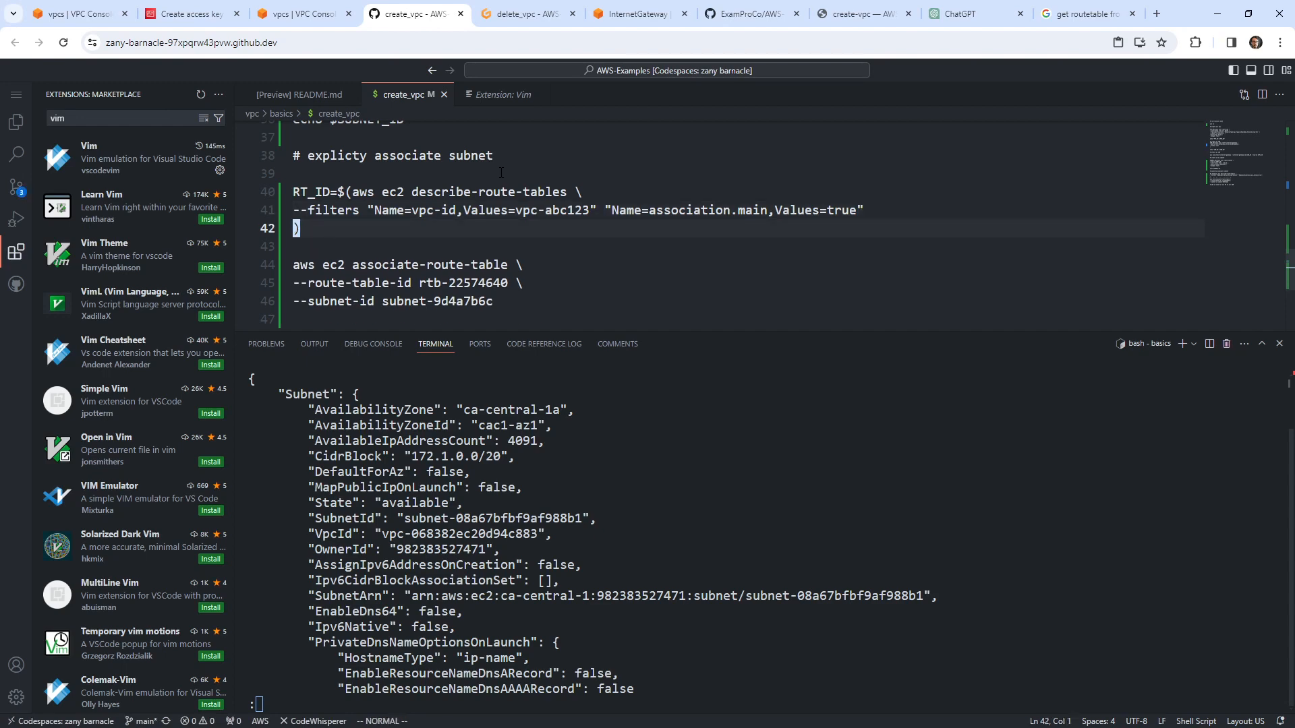
Step: Add an --output text line above the closing parenthesis and end the --filters line with a backslash
{"action": "key", "text": "Return"}
{"action": "key", "text": "Up"}
{"action": "type", "text": "--output text"}
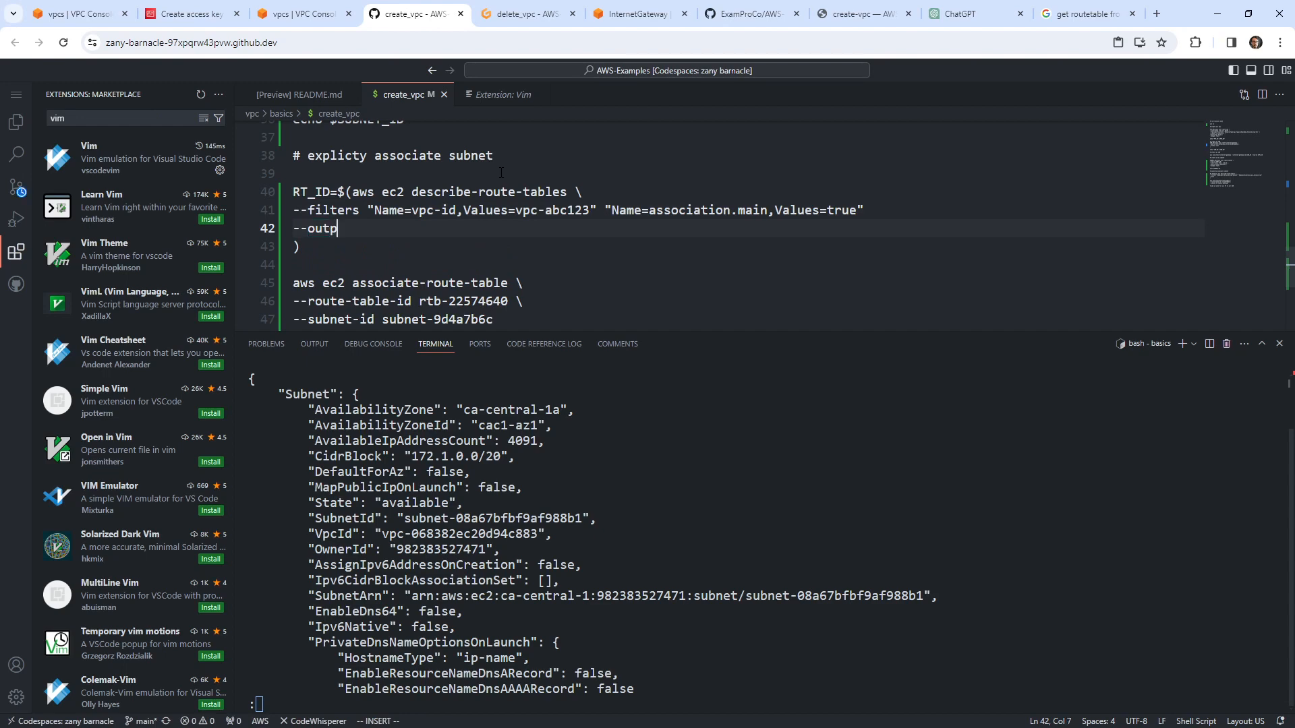
{"action": "key", "text": "Escape"}
{"action": "key", "text": "k"}
{"action": "key", "text": "shift+a"}
{"action": "type", "text": "\\"}
{"action": "key", "text": "Escape"}
Step: Join the closing parenthesis onto the end of the --output text line
{"action": "left_click", "coordinate": [501, 173]}
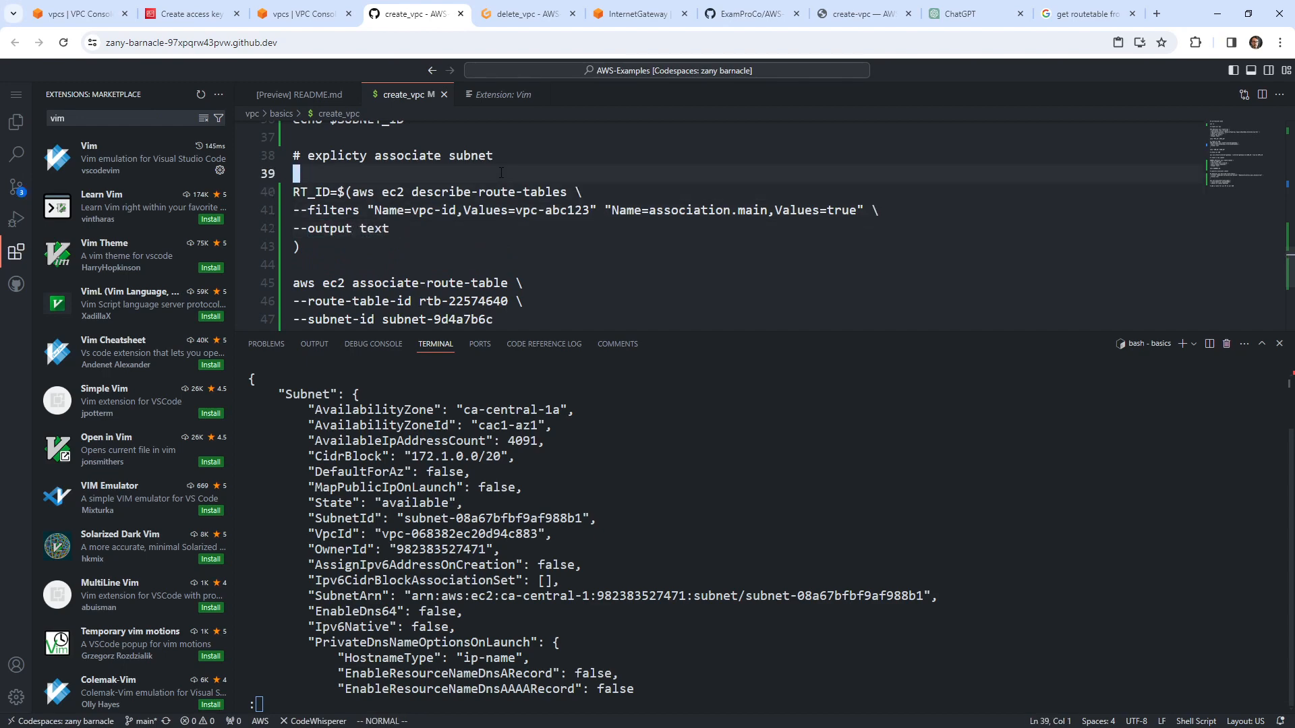
{"action": "key", "text": "j"}
{"action": "key", "text": "shift+4"}
{"action": "key", "text": "j"}
{"action": "key", "text": "j"}
{"action": "key", "text": "shift+j"}
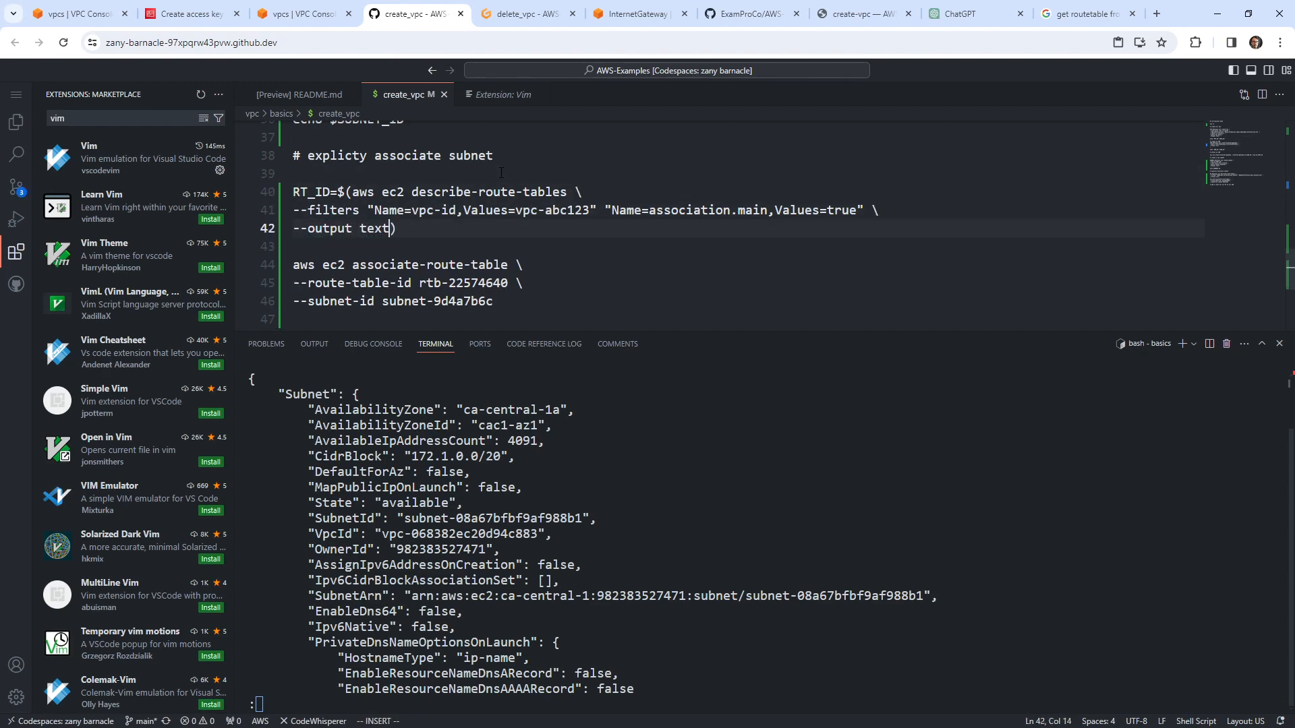
Step: Replace the vpc-abc123 placeholder in the vpc-id filter with $VPC_ID
{"action": "key", "text": "k"}
{"action": "key", "text": "k"}
{"action": "key", "text": "j"}
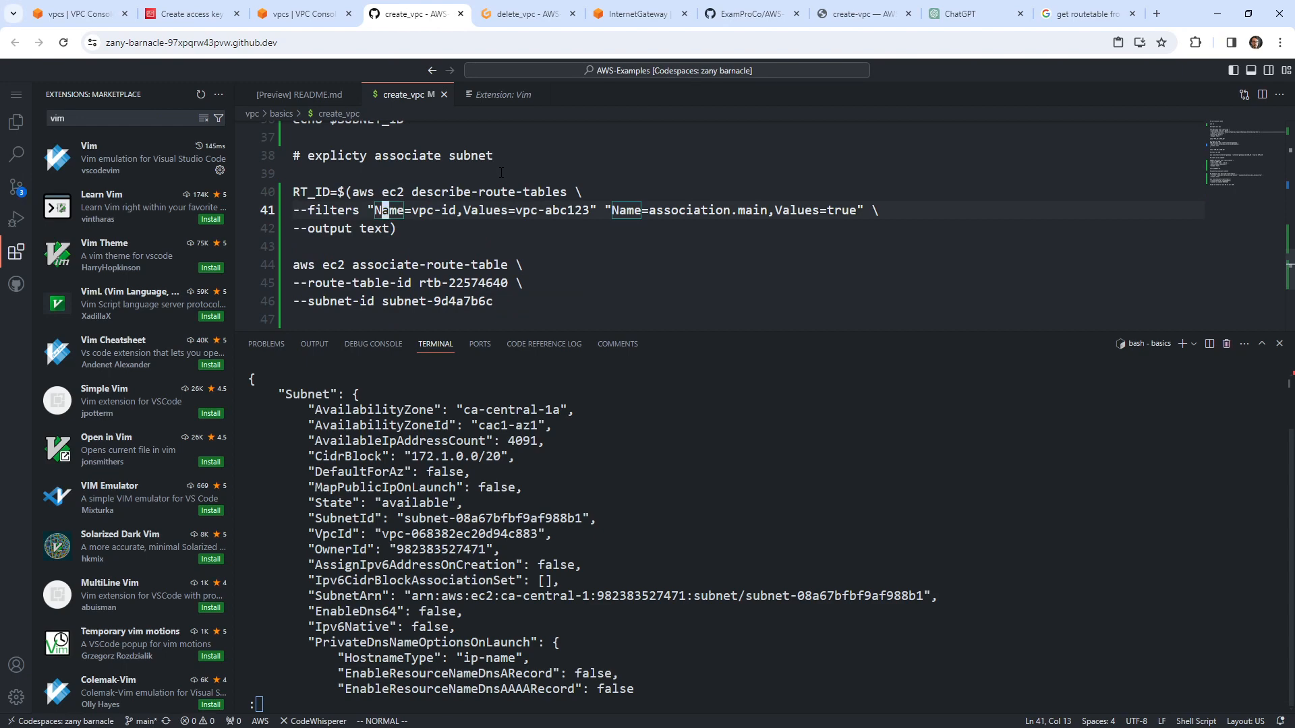
{"action": "key", "text": "w"}
{"action": "key", "text": "w"}
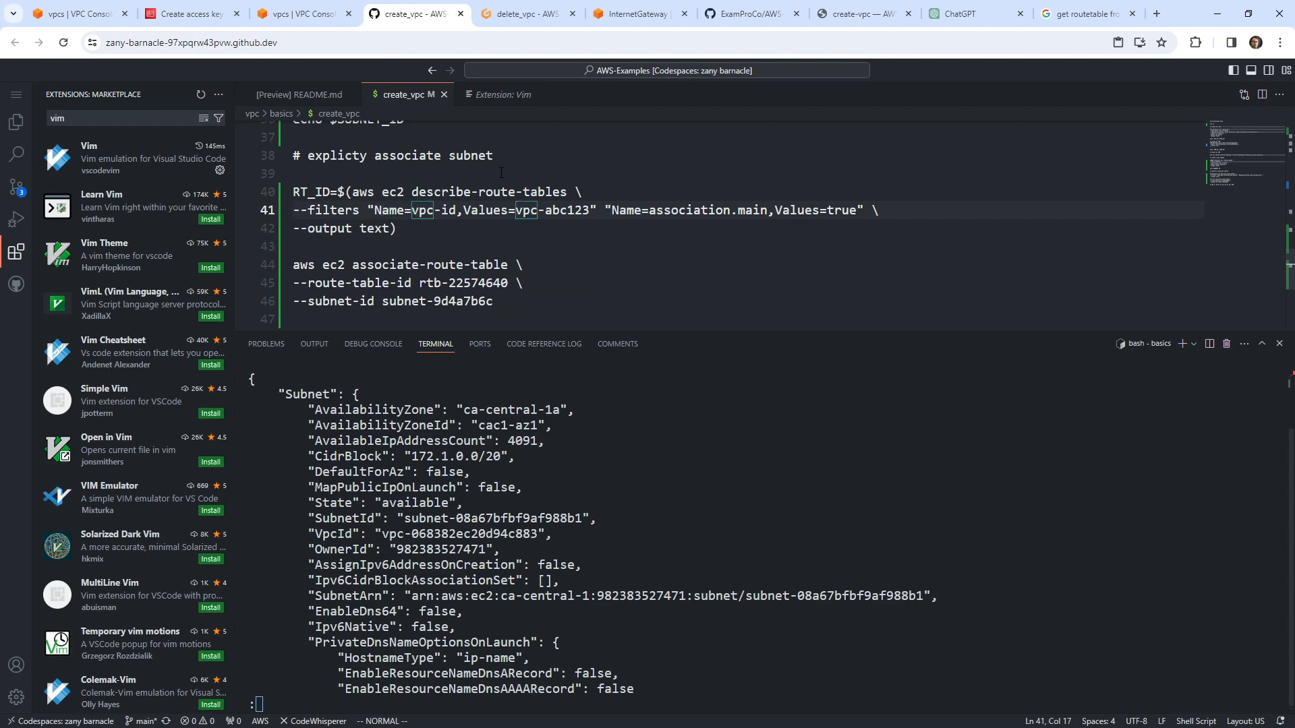
{"action": "key", "text": "w"}
{"action": "key", "text": "w"}
{"action": "key", "text": "w"}
{"action": "key", "text": "w"}
{"action": "key", "text": "w"}
{"action": "key", "text": "w"}
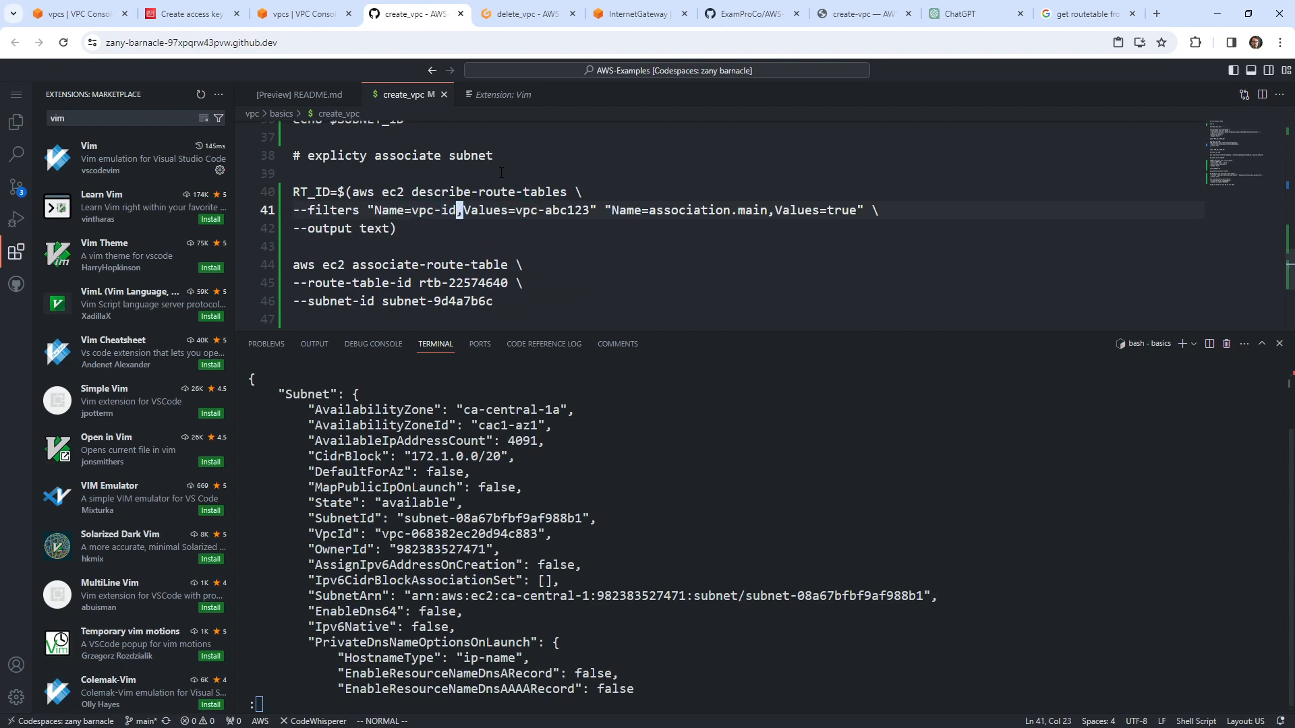
{"action": "key", "text": "x"}
{"action": "key", "text": "x"}
{"action": "key", "text": "x"}
{"action": "key", "text": "x"}
{"action": "key", "text": "x"}
{"action": "type", "text": "cw"}
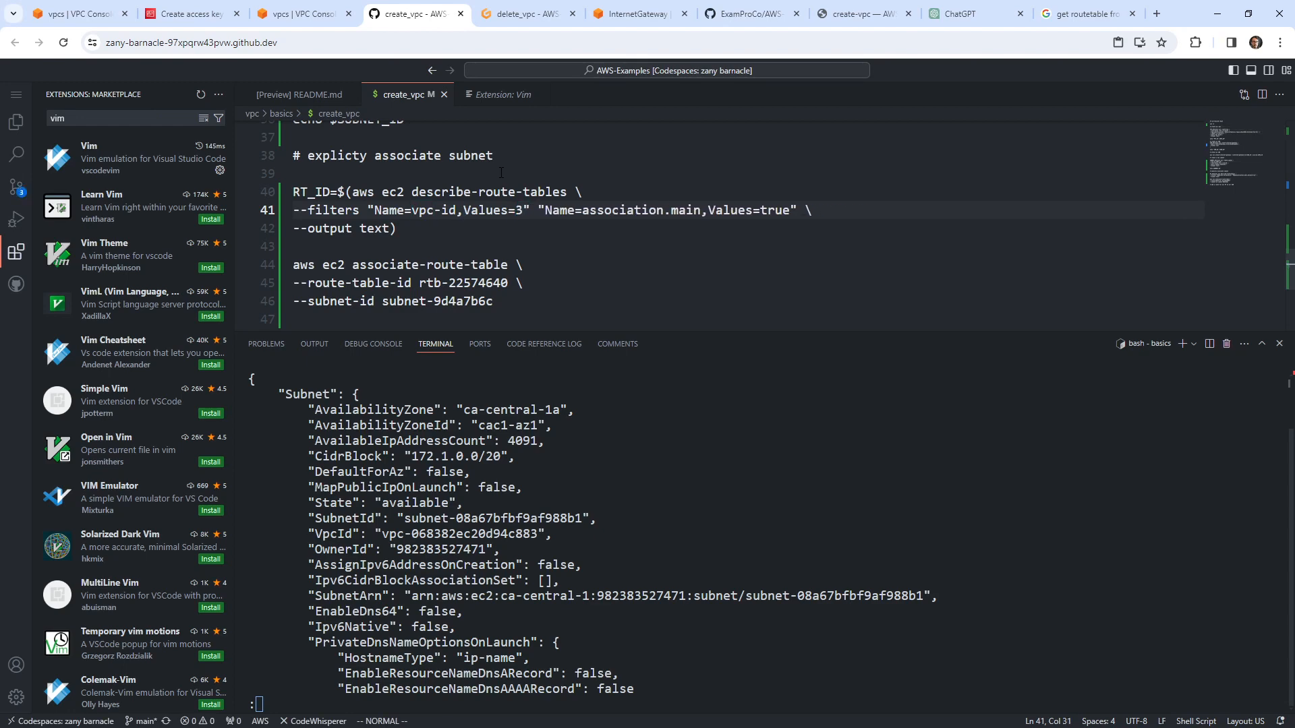
{"action": "type", "text": "$G"}
{"action": "key", "text": "BackSpace"}
{"action": "type", "text": "VPC_ID"}
{"action": "key", "text": "Escape"}
{"action": "key", "text": "k"}
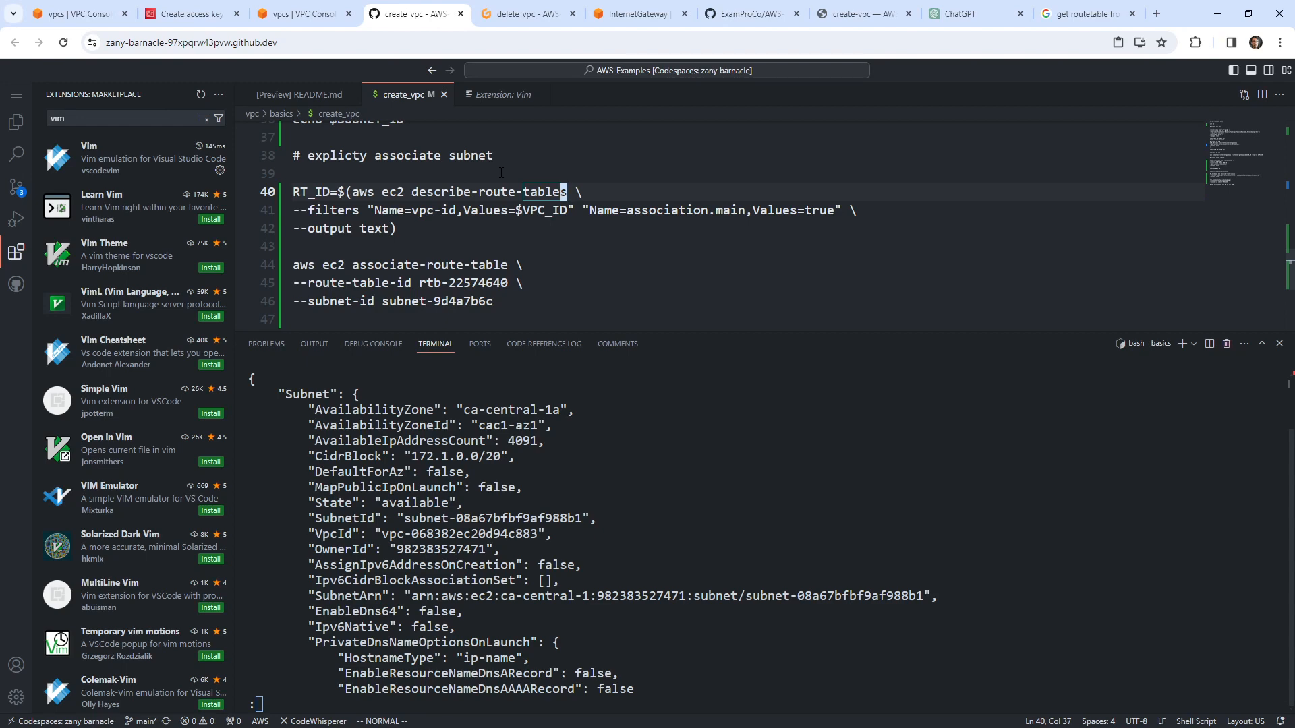
{"action": "left_click", "coordinate": [391, 210]}
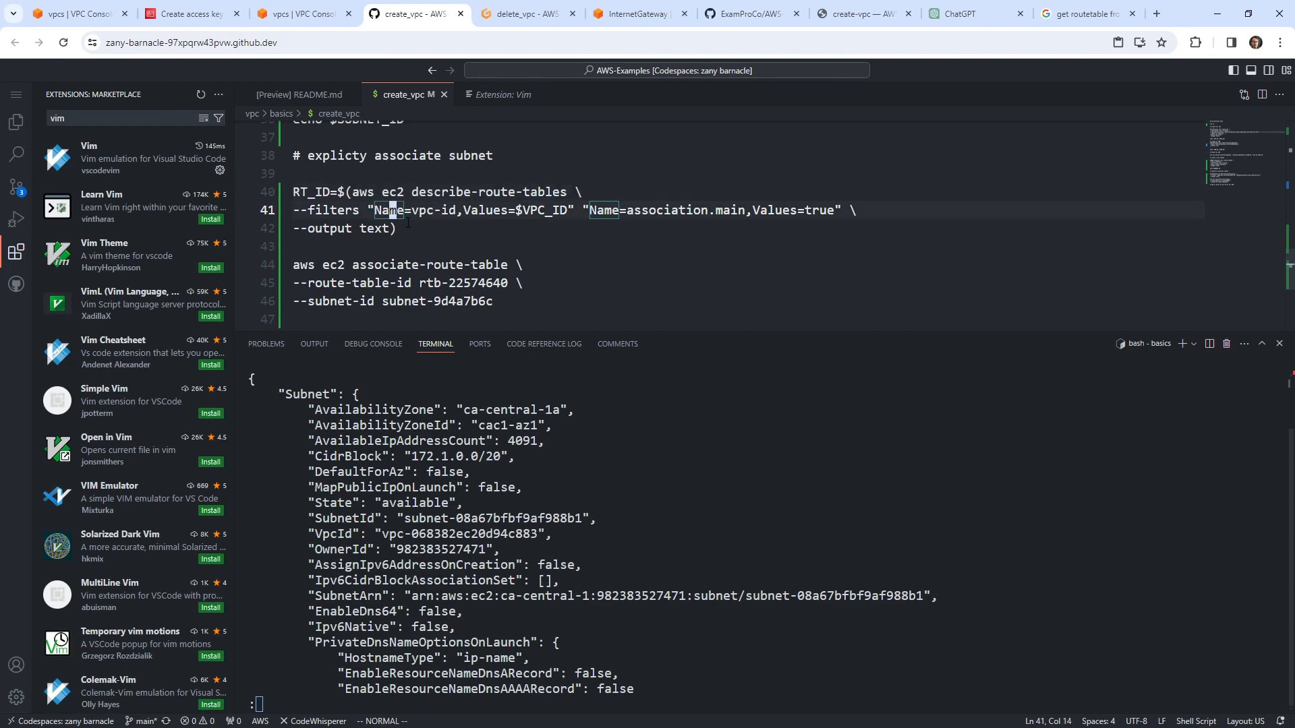
Step: Add the line echo "RT_ID: $RT_ID" below the route table lookup, separated by a blank line
{"action": "key", "text": "j"}
{"action": "key", "text": "o"}
{"action": "key", "text": "Return"}
{"action": "type", "text": "echo "}
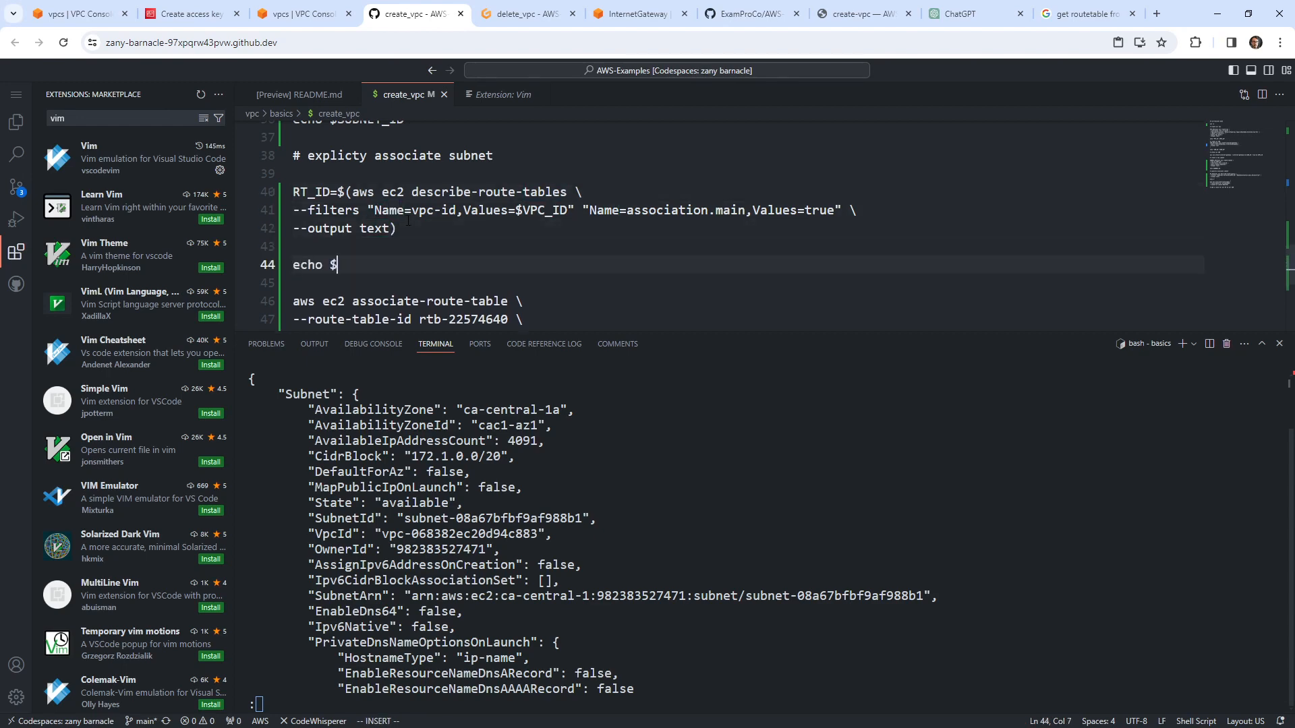
{"action": "type", "text": "$RT_ID"}
{"action": "key", "text": "Escape"}
{"action": "key", "text": "shift+b"}
{"action": "type", "text": "i\"RT_ID:"}
{"action": "key", "text": "Escape"}
{"action": "key", "text": "shift+a"}
{"action": "type", "text": "\""}
{"action": "key", "text": "Escape"}
Step: Replace the placeholder route table ID in the associate-route-table command with $RT_ID, keeping the trailing backslash
{"action": "key", "text": "k"}
{"action": "key", "text": "k"}
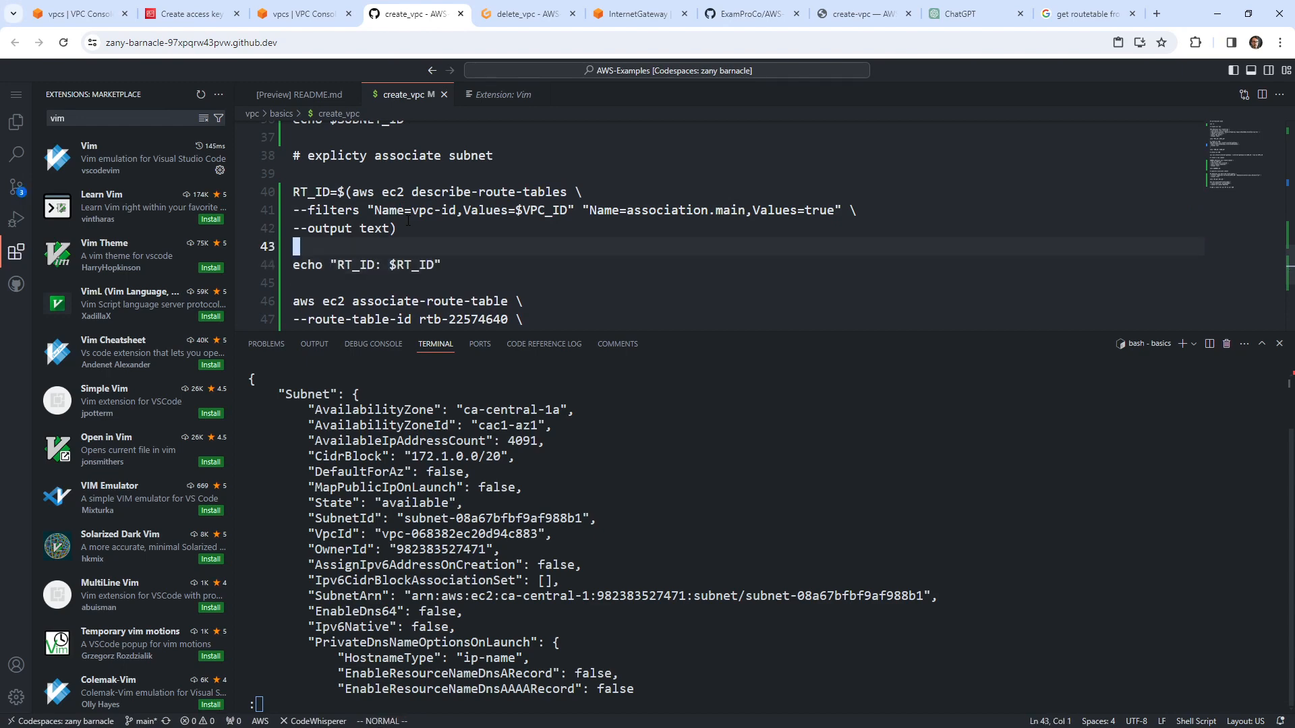
{"action": "key", "text": "j"}
{"action": "key", "text": "j"}
{"action": "key", "text": "j"}
{"action": "key", "text": "j"}
{"action": "key", "text": "j"}
{"action": "key", "text": "j"}
{"action": "key", "text": "j"}
{"action": "key", "text": "k"}
{"action": "key", "text": "k"}
{"action": "key", "text": "shift+w"}
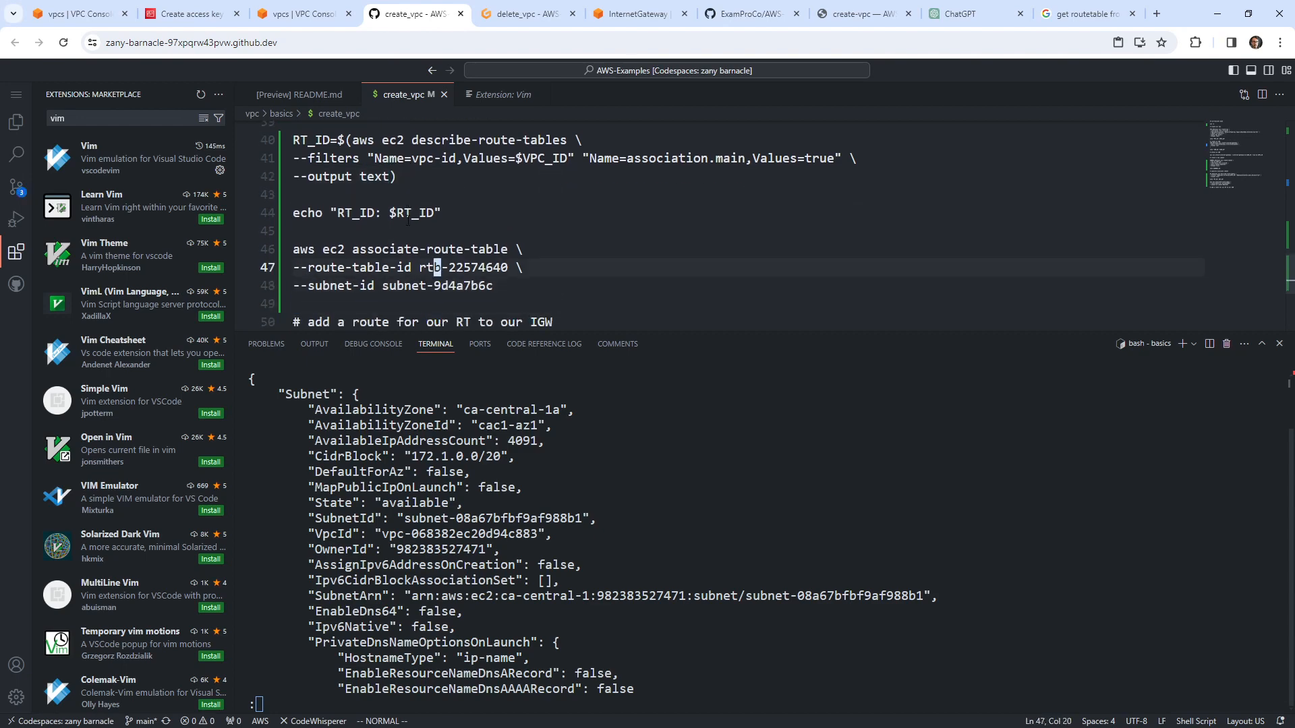
{"action": "key", "text": "shift+c"}
{"action": "type", "text": "$RT_ID \\"}
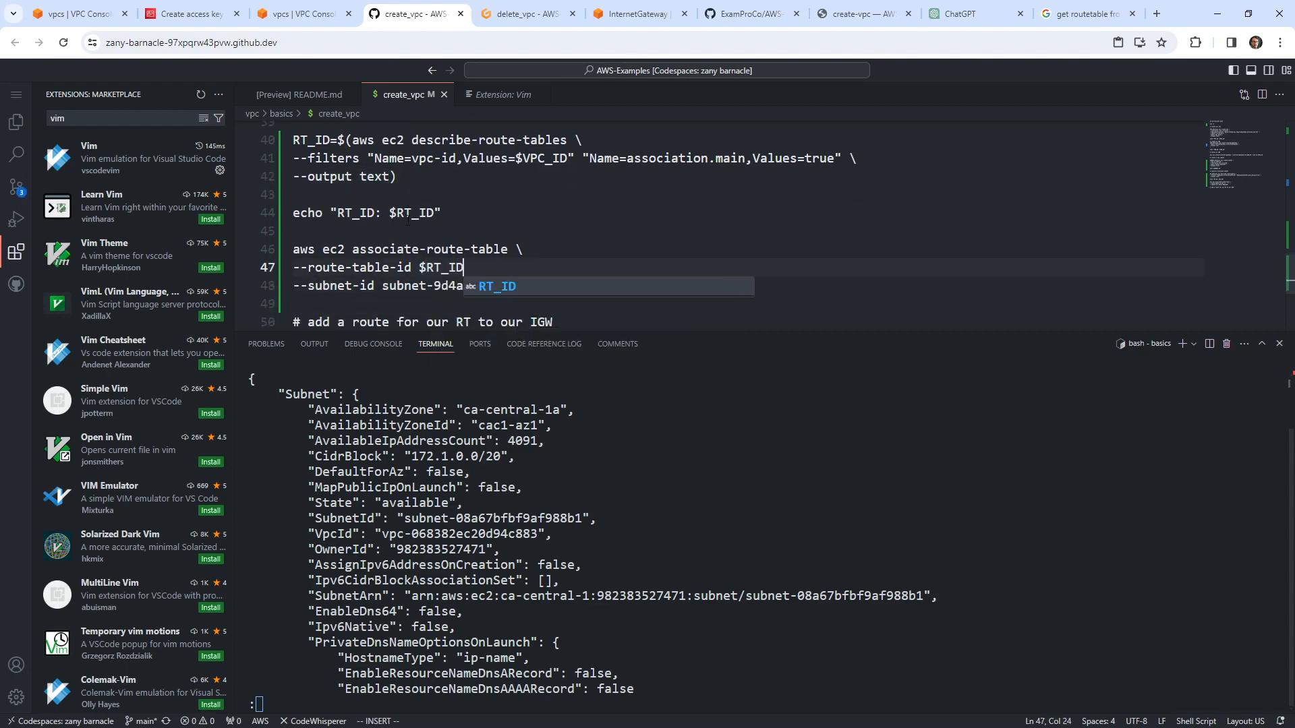
Step: Replace the placeholder subnet ID in the associate-route-table command with $SUBNET_ID
{"action": "key", "text": "Escape"}
{"action": "key", "text": "j"}
{"action": "key", "text": "b"}
{"action": "key", "text": "shift+b"}
{"action": "key", "text": "shift+c"}
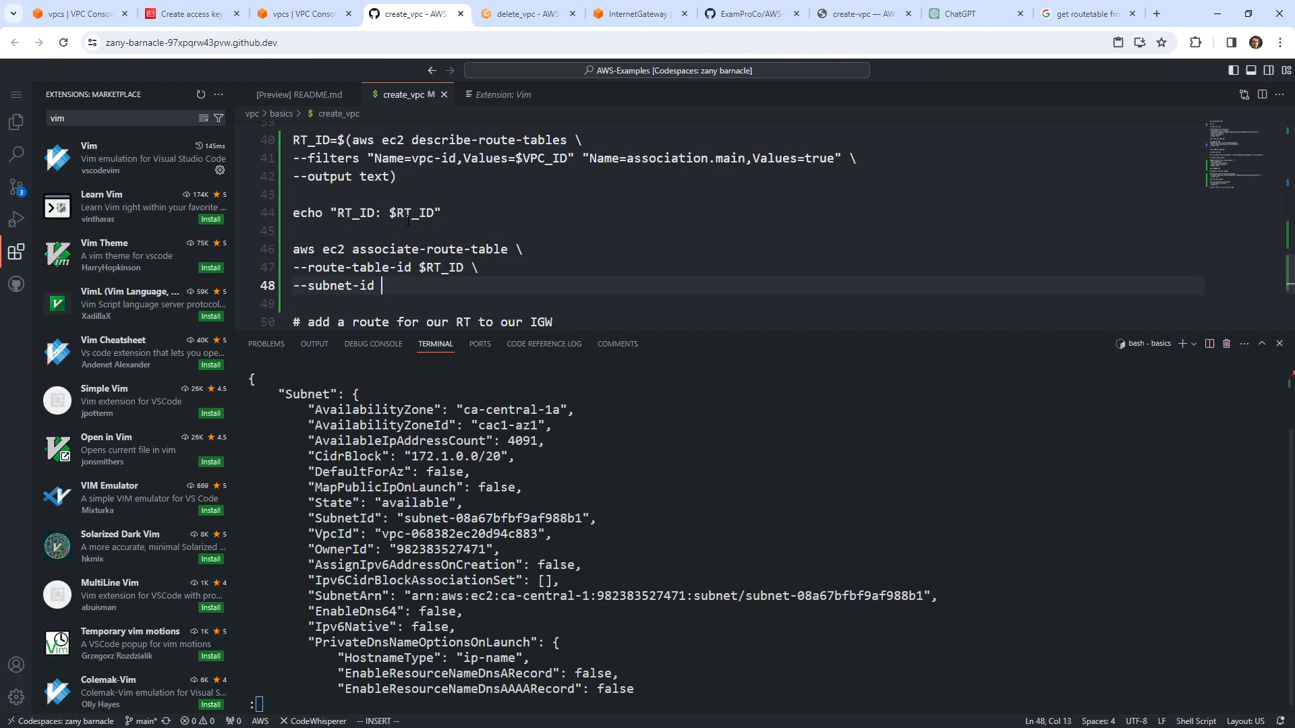
{"action": "type", "text": "$SUBNET_ID"}
{"action": "key", "text": "Escape"}
Step: Review the create_vpc script from the subnet section through the route table association to the final route comment
{"action": "key", "text": "k"}
{"action": "key", "text": "k"}
{"action": "key", "text": "k"}
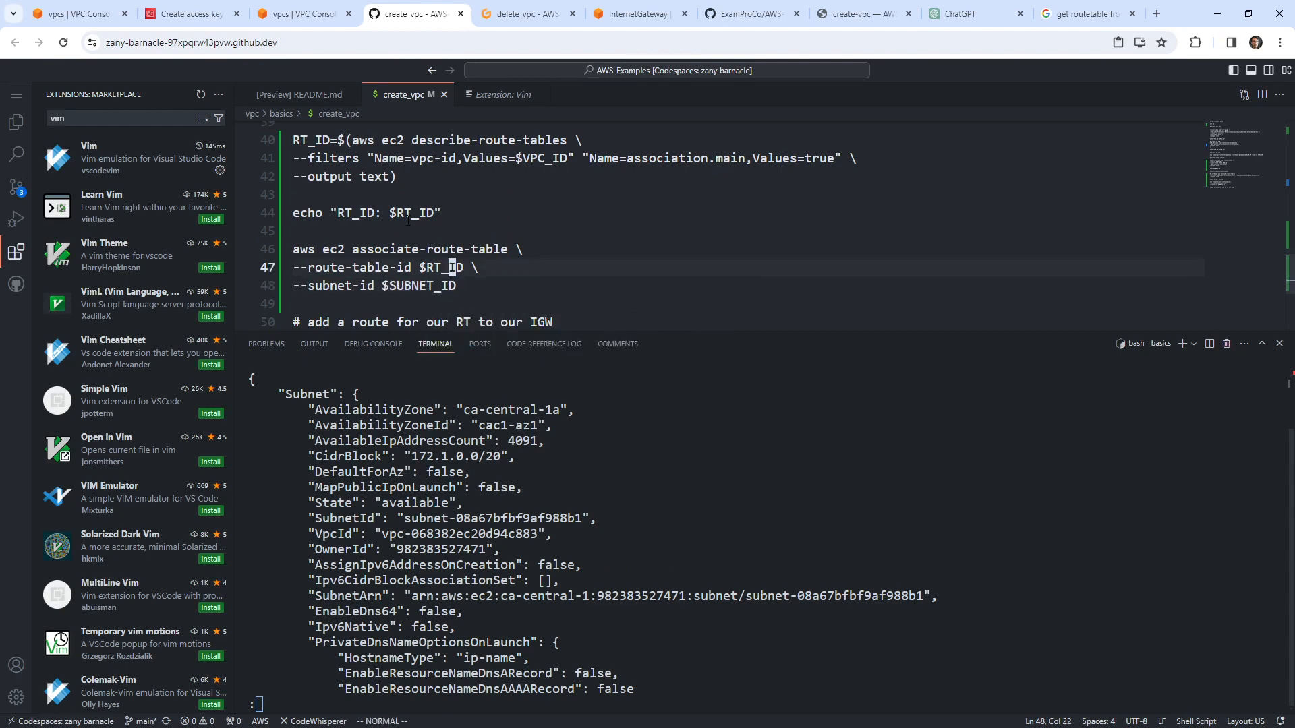
{"action": "key", "text": "j"}
{"action": "key", "text": "j"}
{"action": "key", "text": "j"}
{"action": "key", "text": "j"}
{"action": "key", "text": "j"}
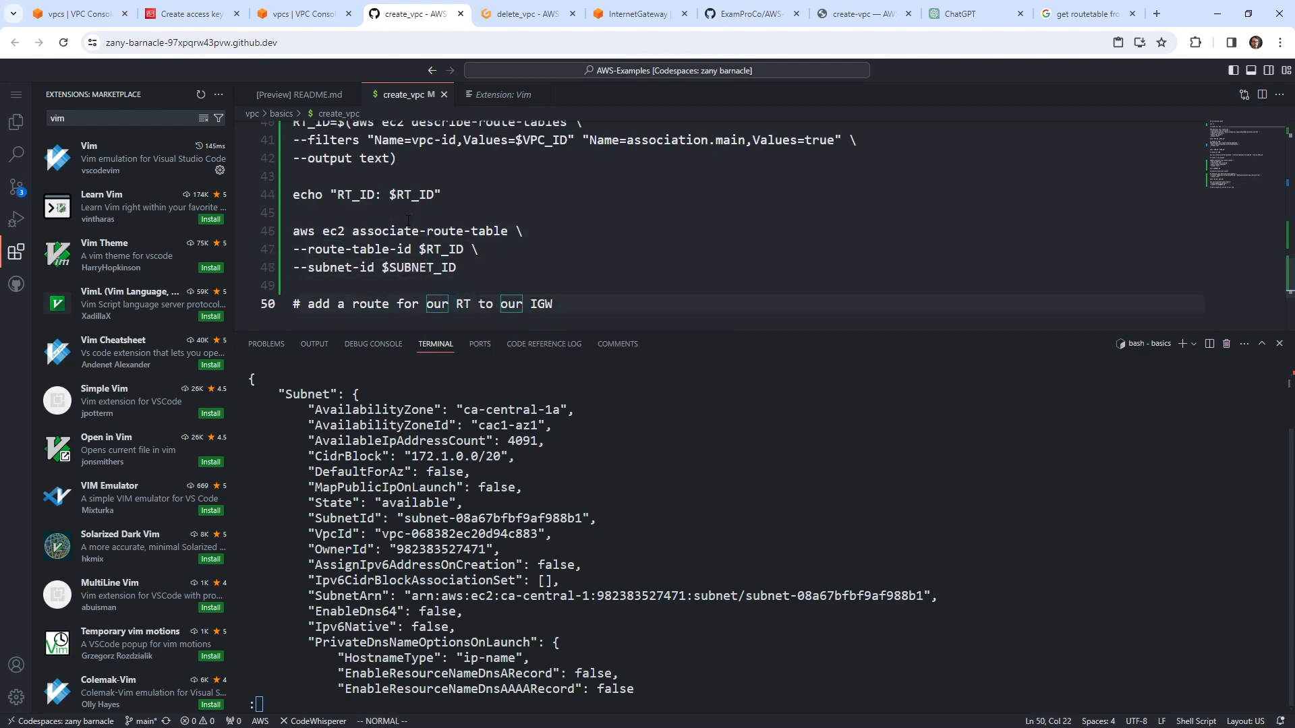
{"action": "key", "text": "k"}
{"action": "key", "text": "k"}
{"action": "key", "text": "k"}
{"action": "key", "text": "k"}
{"action": "key", "text": "k"}
{"action": "key", "text": "j"}
{"action": "key", "text": "j"}
{"action": "key", "text": "j"}
{"action": "key", "text": "j"}
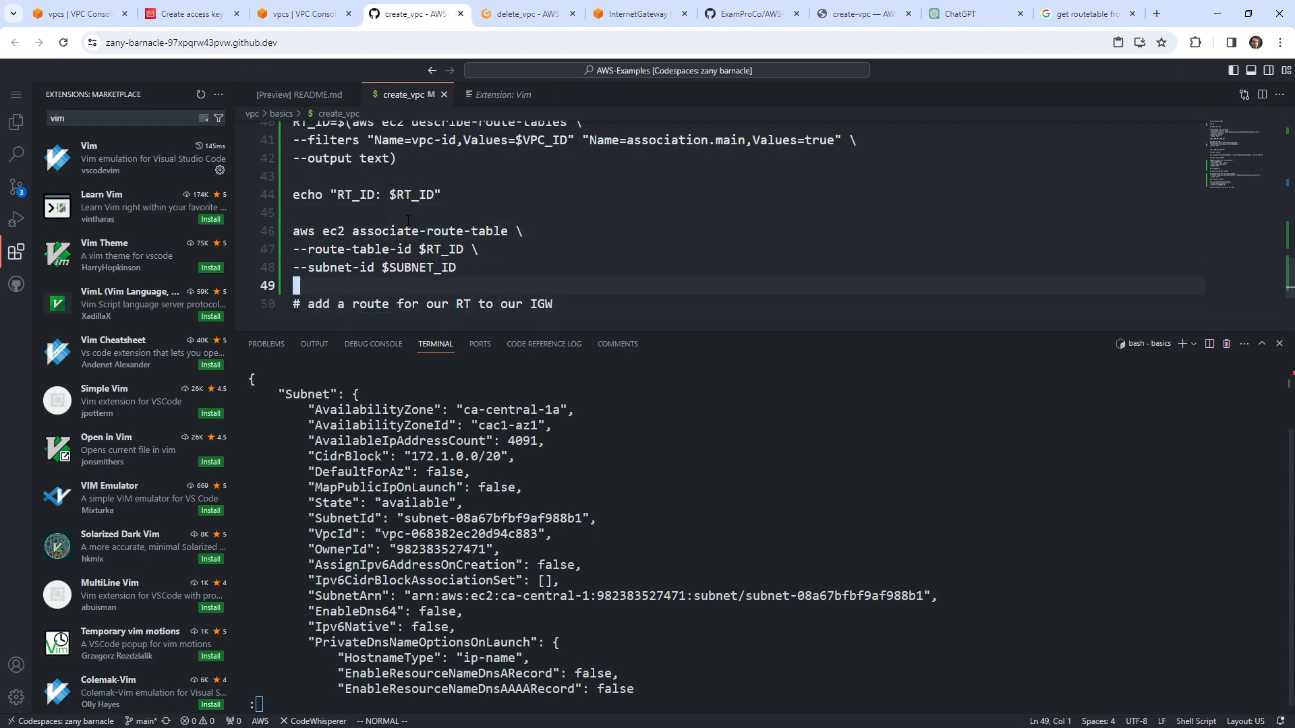
{"action": "key", "text": "k"}
{"action": "key", "text": "k"}
{"action": "key", "text": "k"}
{"action": "key", "text": "k"}
{"action": "key", "text": "k"}
{"action": "key", "text": "k"}
{"action": "key", "text": "k"}
{"action": "key", "text": "k"}
{"action": "key", "text": "k"}
{"action": "key", "text": "k"}
{"action": "key", "text": "k"}
{"action": "key", "text": "k"}
{"action": "key", "text": "k"}
{"action": "key", "text": "k"}
{"action": "key", "text": "k"}
{"action": "key", "text": "j"}
{"action": "key", "text": "j"}
{"action": "key", "text": "j"}
{"action": "key", "text": "j"}
{"action": "key", "text": "j"}
{"action": "key", "text": "j"}
{"action": "key", "text": "j"}
{"action": "key", "text": "j"}
{"action": "key", "text": "j"}
{"action": "key", "text": "j"}
{"action": "key", "text": "j"}
{"action": "key", "text": "j"}
{"action": "key", "text": "j"}
{"action": "key", "text": "j"}
{"action": "key", "text": "j"}
{"action": "key", "text": "j"}
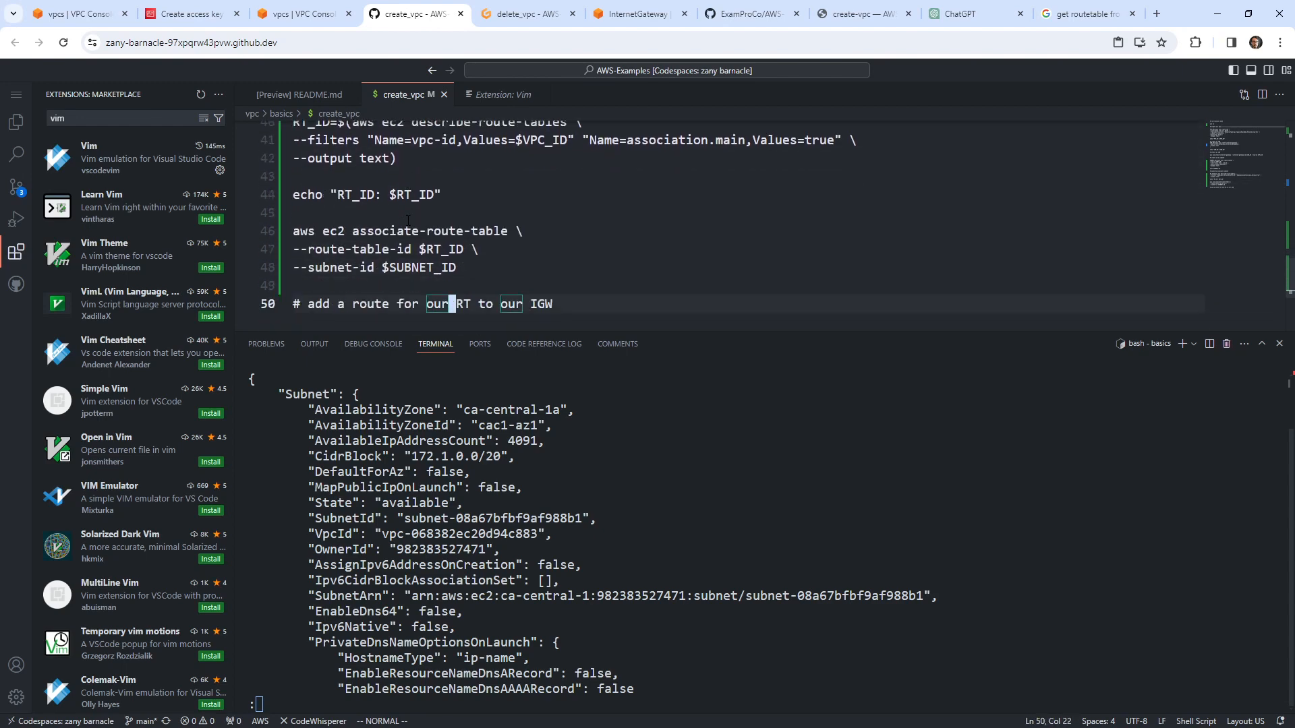
Step: Switch to the AWS VPC console, refresh the VPC list and delete my-vpc-3, confirming with "delete"
{"action": "left_click", "coordinate": [323, 19]}
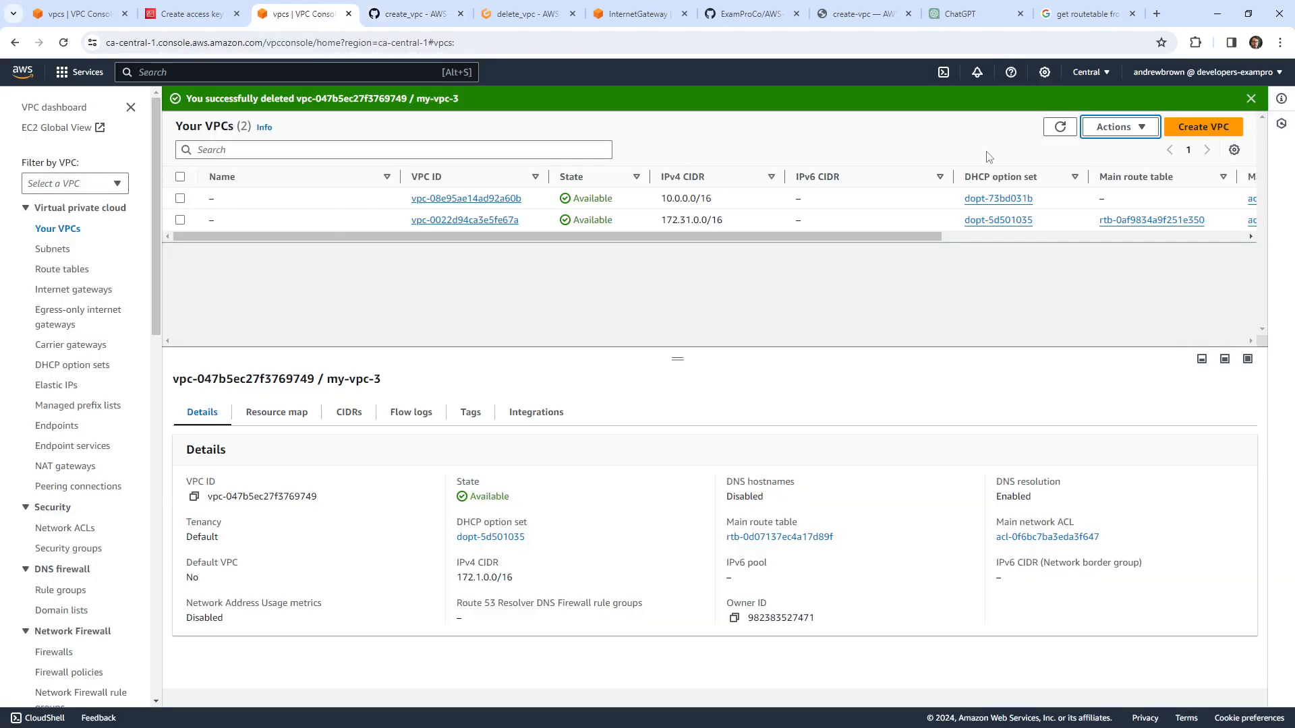
{"action": "left_click", "coordinate": [1059, 129]}
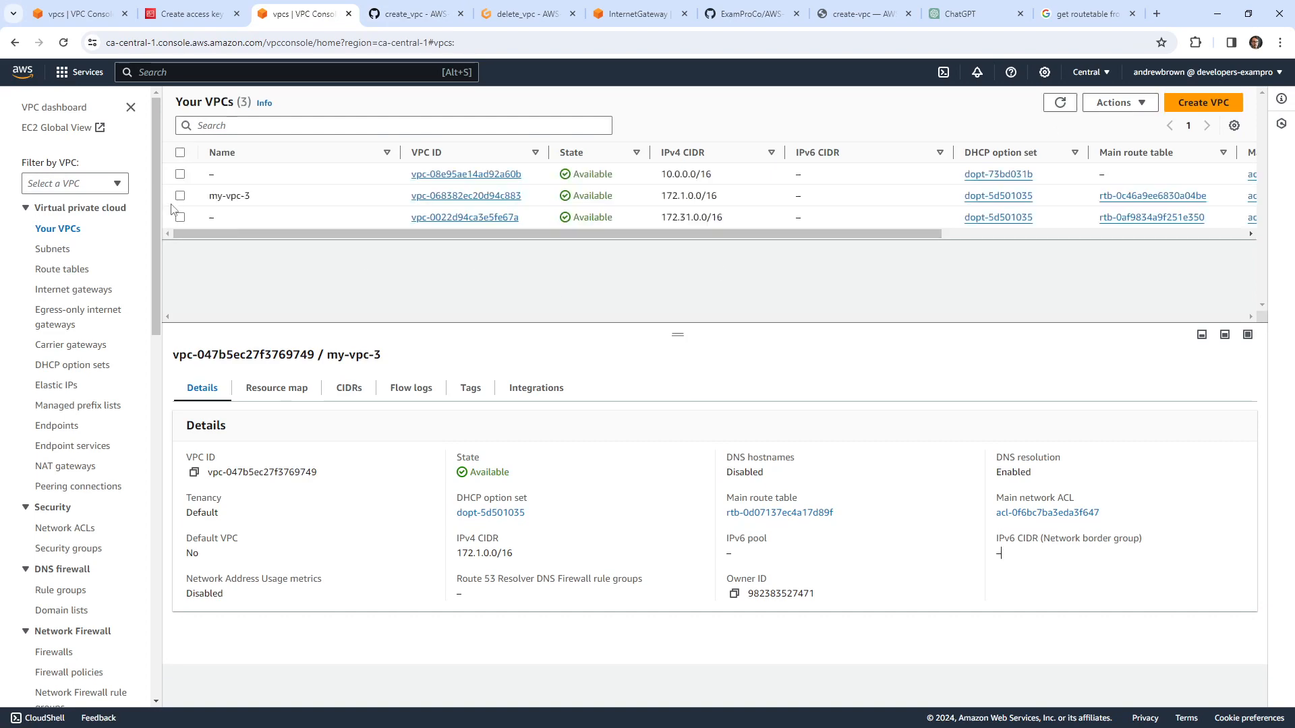
{"action": "left_click", "coordinate": [180, 196]}
{"action": "left_click", "coordinate": [1117, 102]}
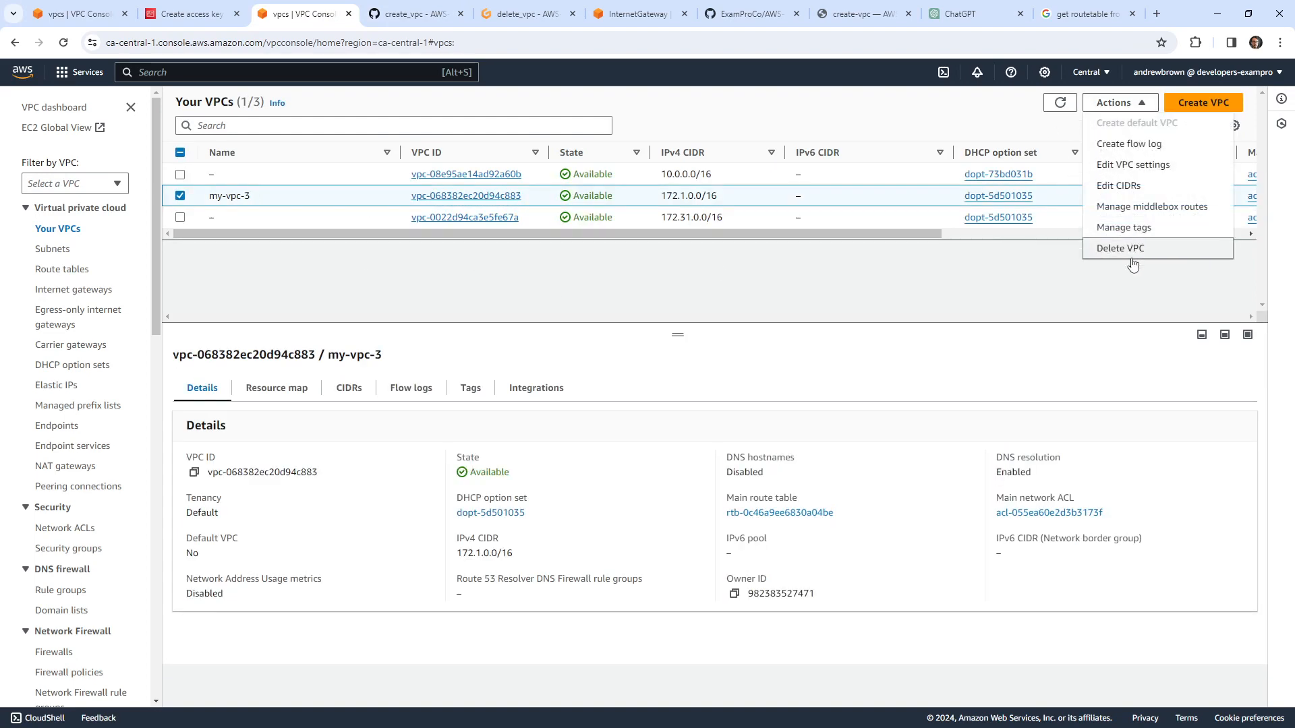
{"action": "left_click", "coordinate": [1120, 249]}
{"action": "type", "text": "delete"}
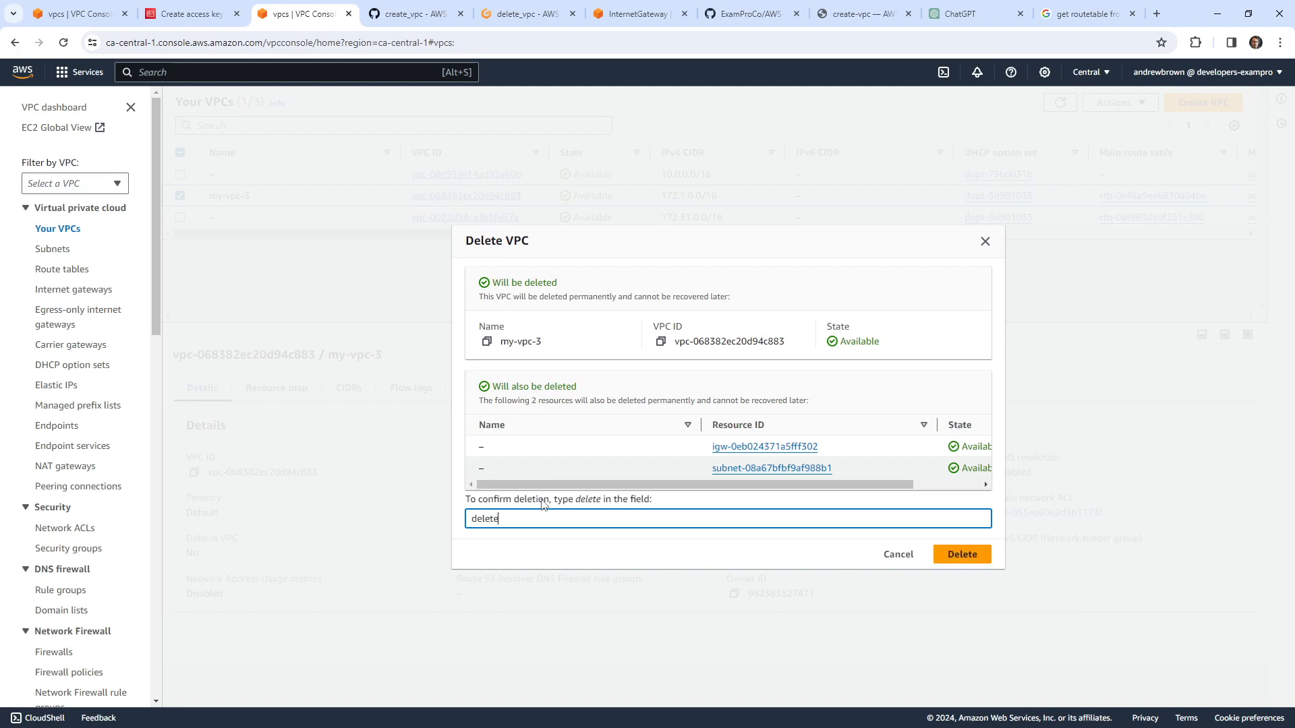
{"action": "left_click", "coordinate": [962, 554]}
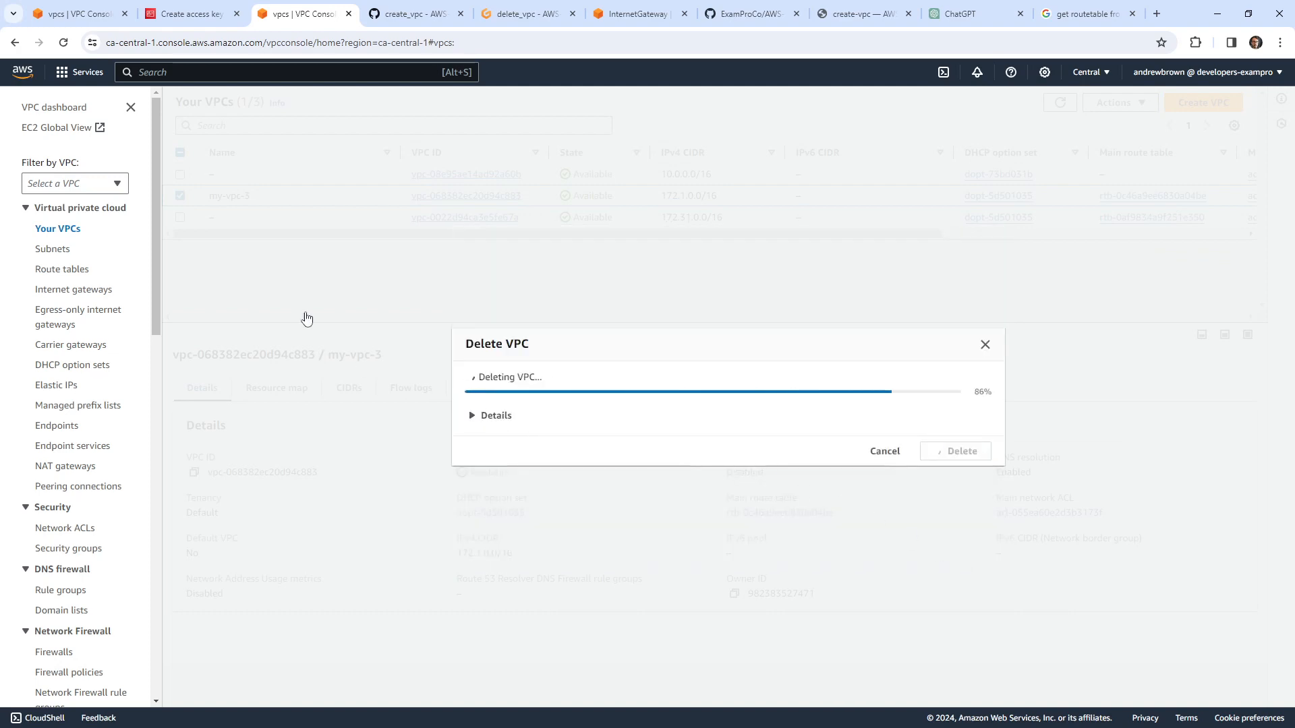
Step: Return to the codespace, quit the open pager, rerun ./create_vpc in the terminal and review its output
{"action": "key", "text": "ctrl+Tab"}
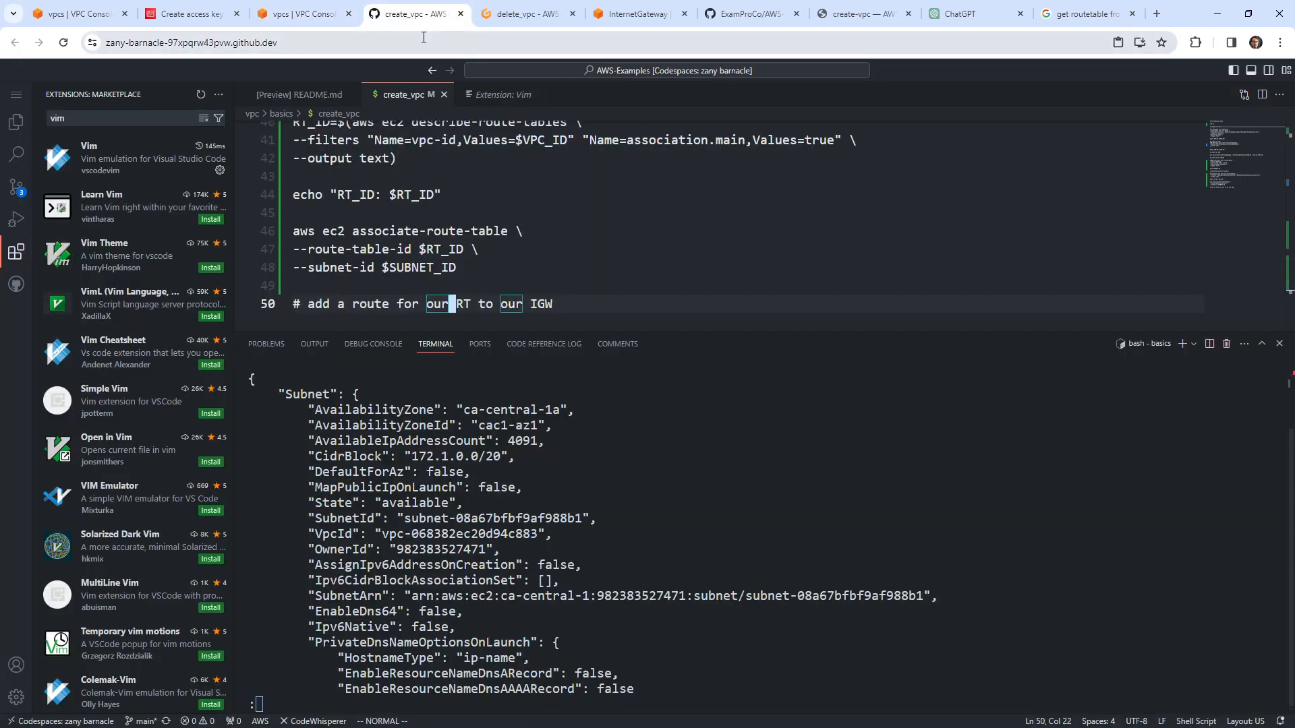
{"action": "key", "text": "q"}
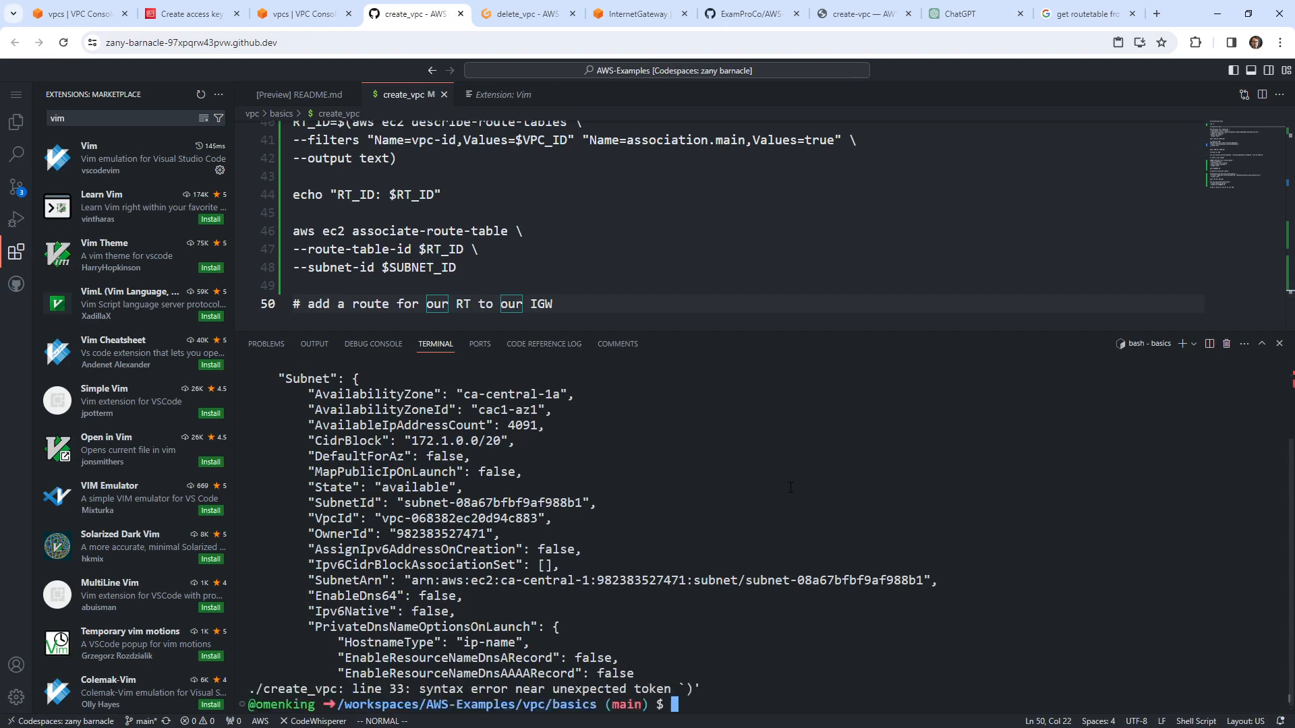
{"action": "key", "text": "Up"}
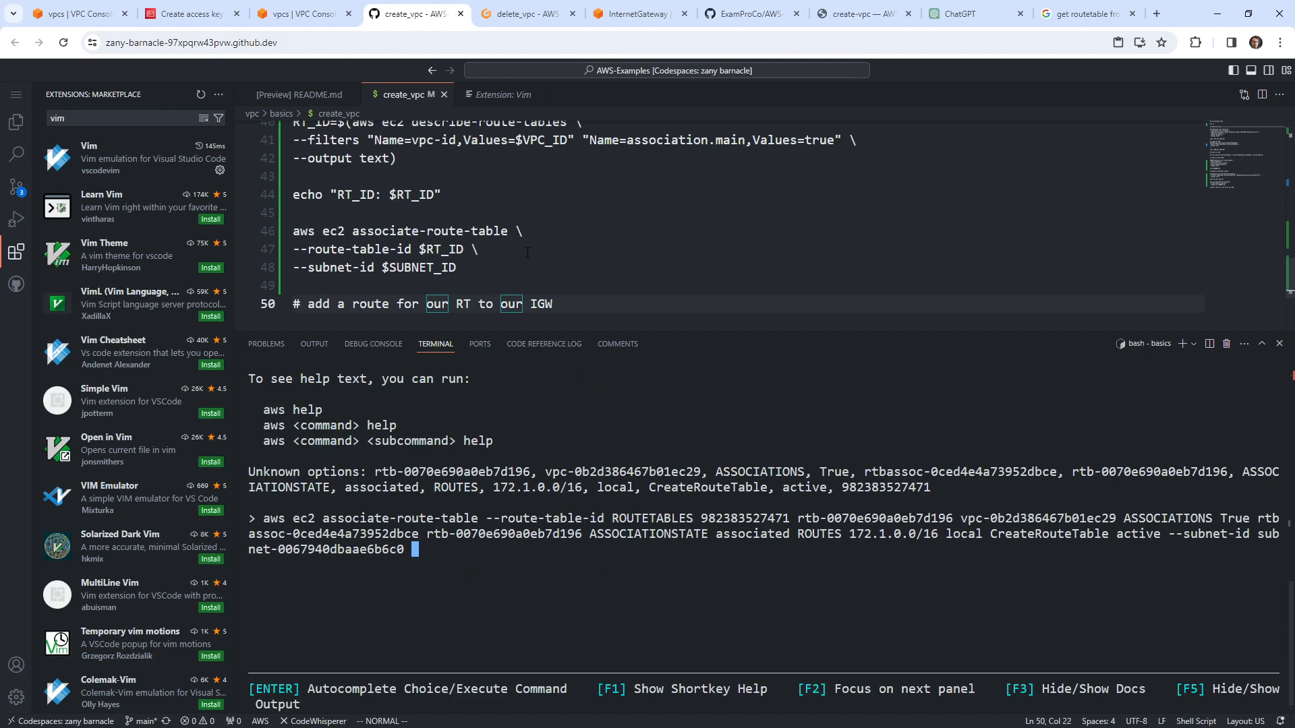
{"action": "scroll", "coordinate": [523, 264], "scroll_direction": "up", "scroll_amount": 2}
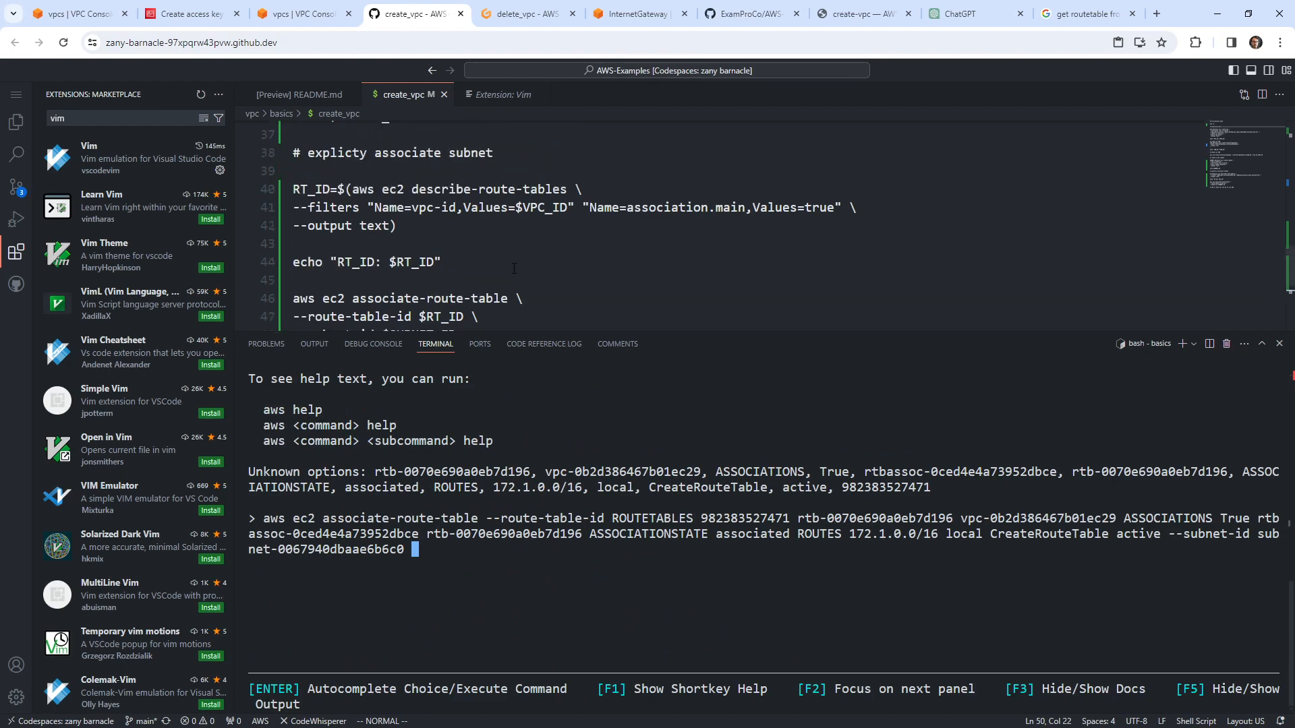
{"action": "scroll", "coordinate": [503, 525], "scroll_direction": "up", "scroll_amount": 3}
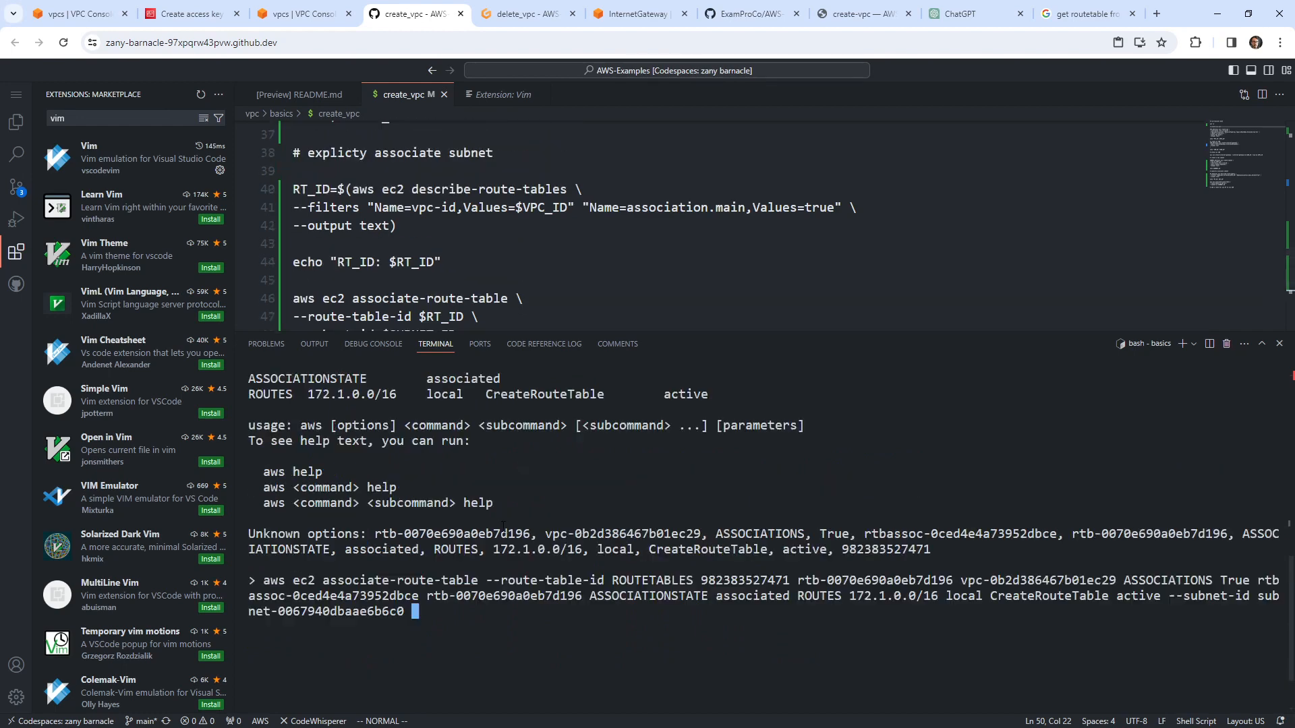
{"action": "scroll", "coordinate": [458, 288], "scroll_direction": "up", "scroll_amount": 2}
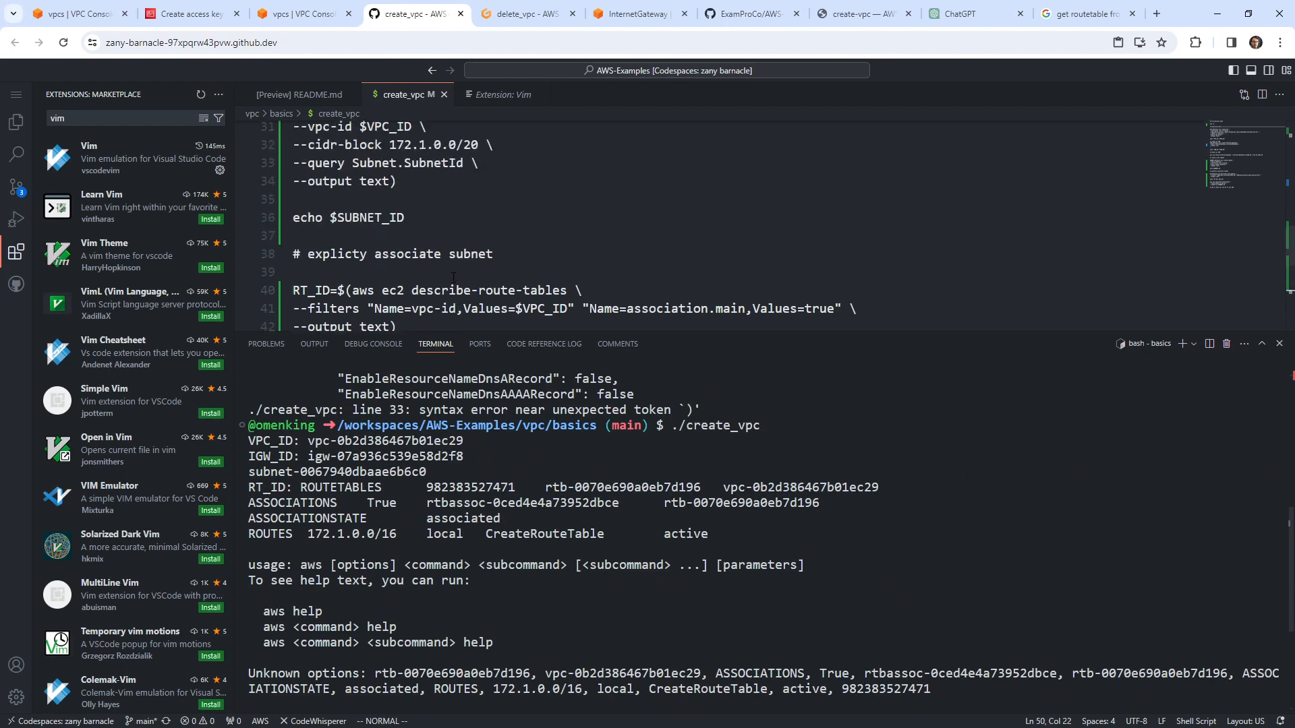
Step: Change the subnet echo line to echo "SUBNET_ID: $SUBNET_ID"
{"action": "left_click", "coordinate": [331, 217]}
{"action": "type", "text": "i\"SUB"}
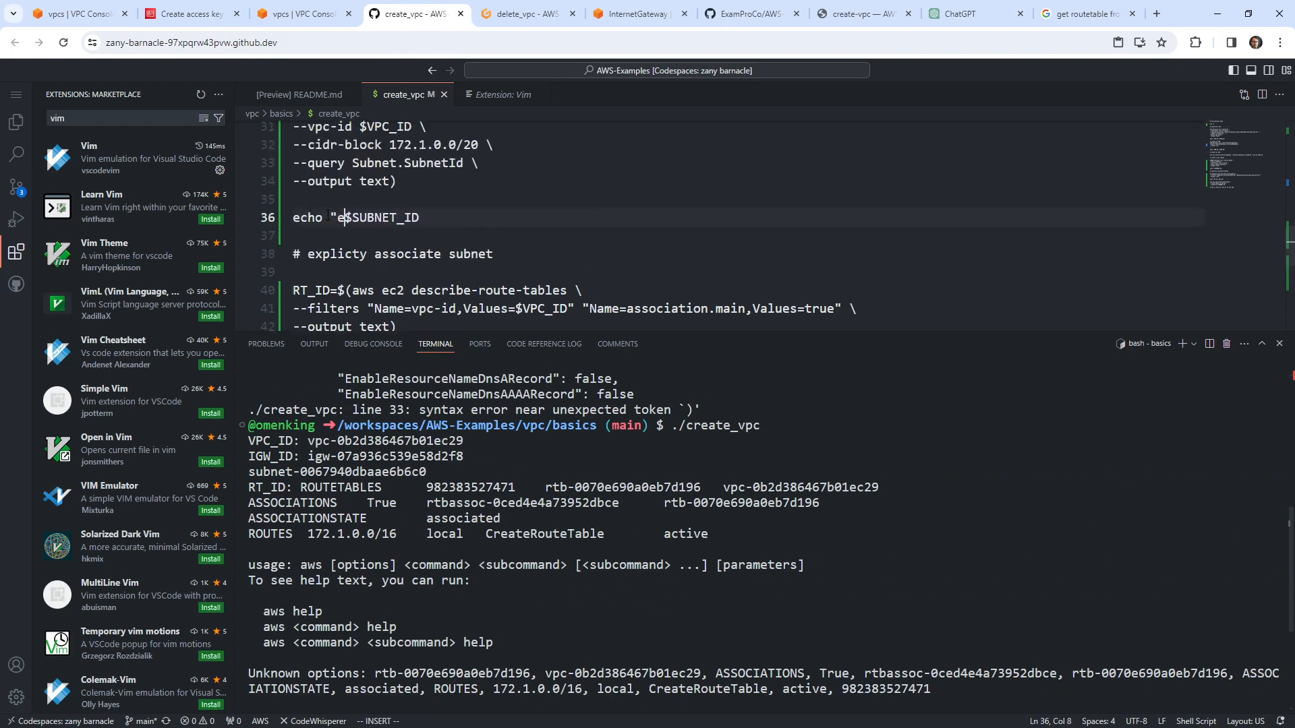
{"action": "type", "text": "NET_ID:"}
{"action": "key", "text": "End"}
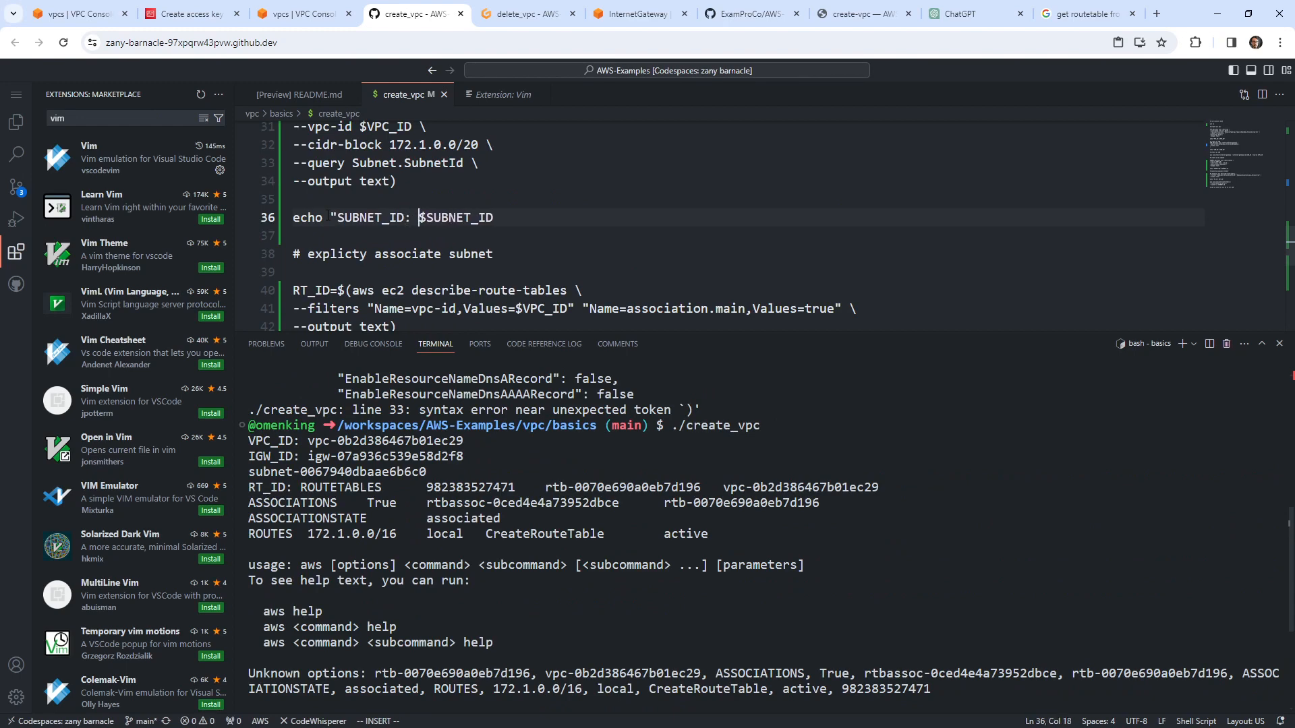
{"action": "type", "text": "\""}
{"action": "key", "text": "Escape"}
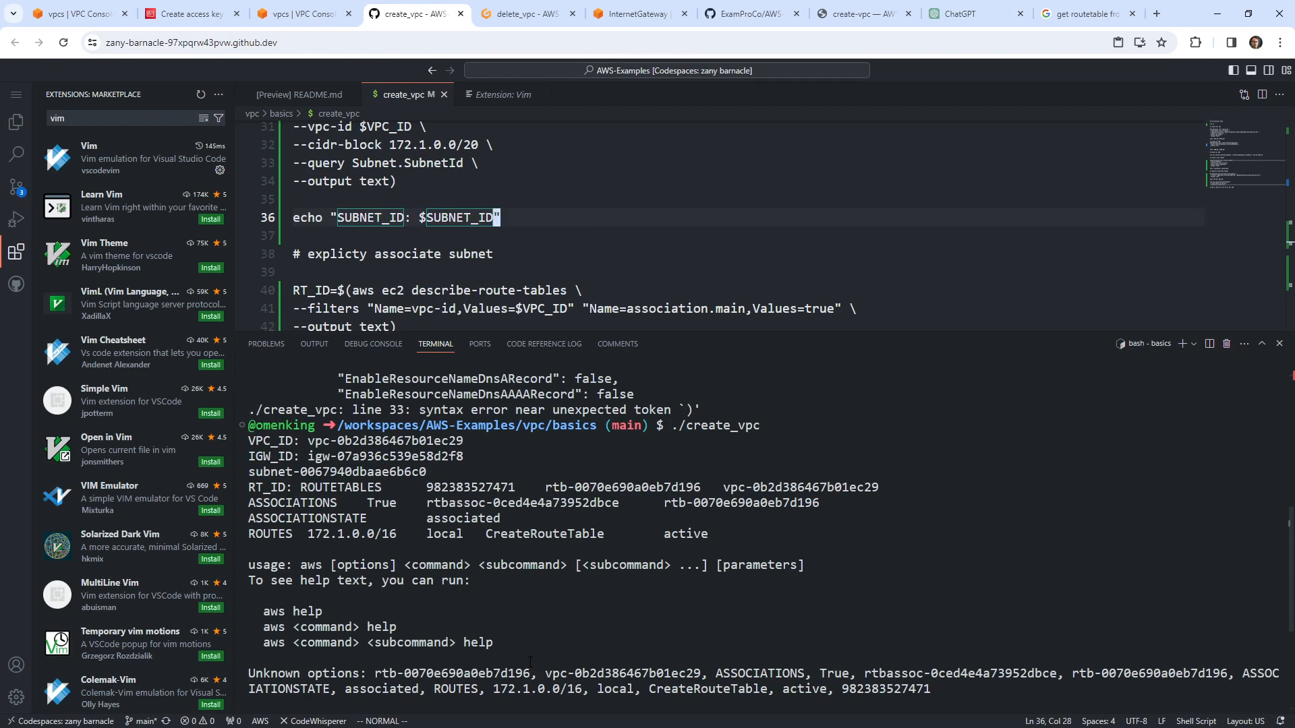
Step: Compare the RT_ID describe-route-tables command in the script with its output in the terminal
{"action": "scroll", "coordinate": [487, 208], "scroll_direction": "down", "scroll_amount": 1}
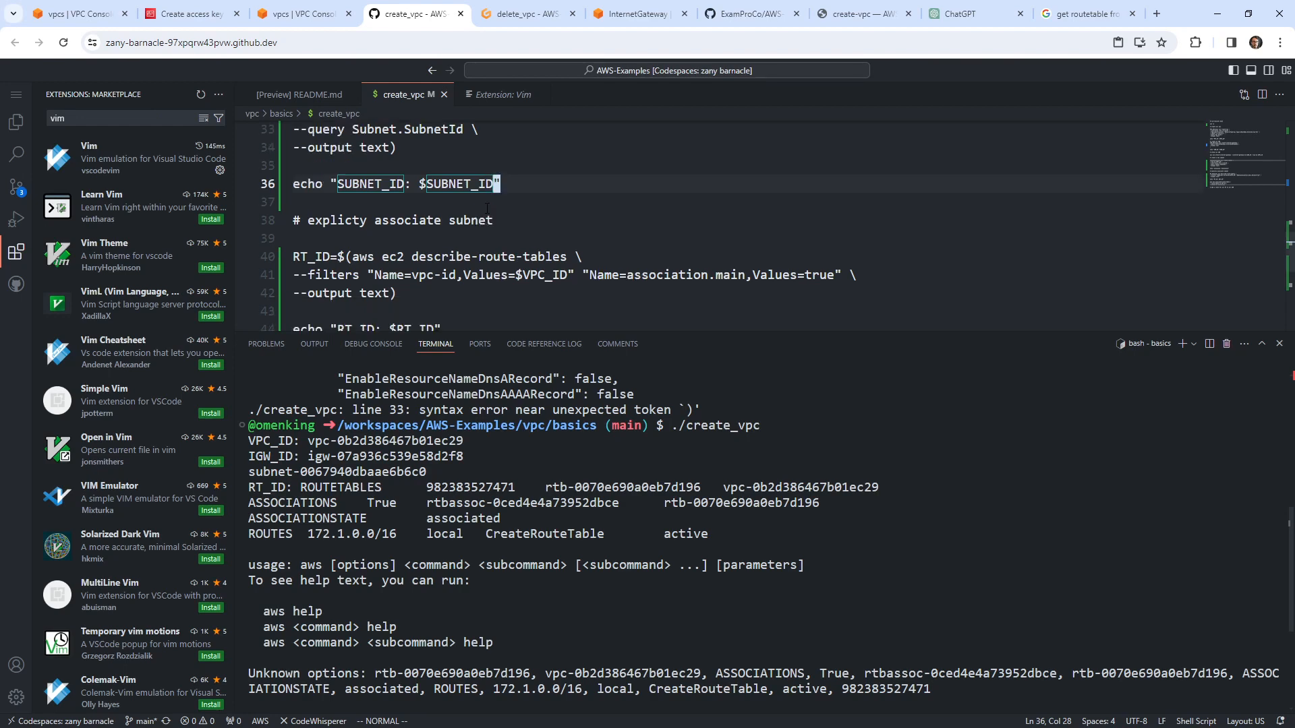
{"action": "scroll", "coordinate": [487, 209], "scroll_direction": "down", "scroll_amount": 1}
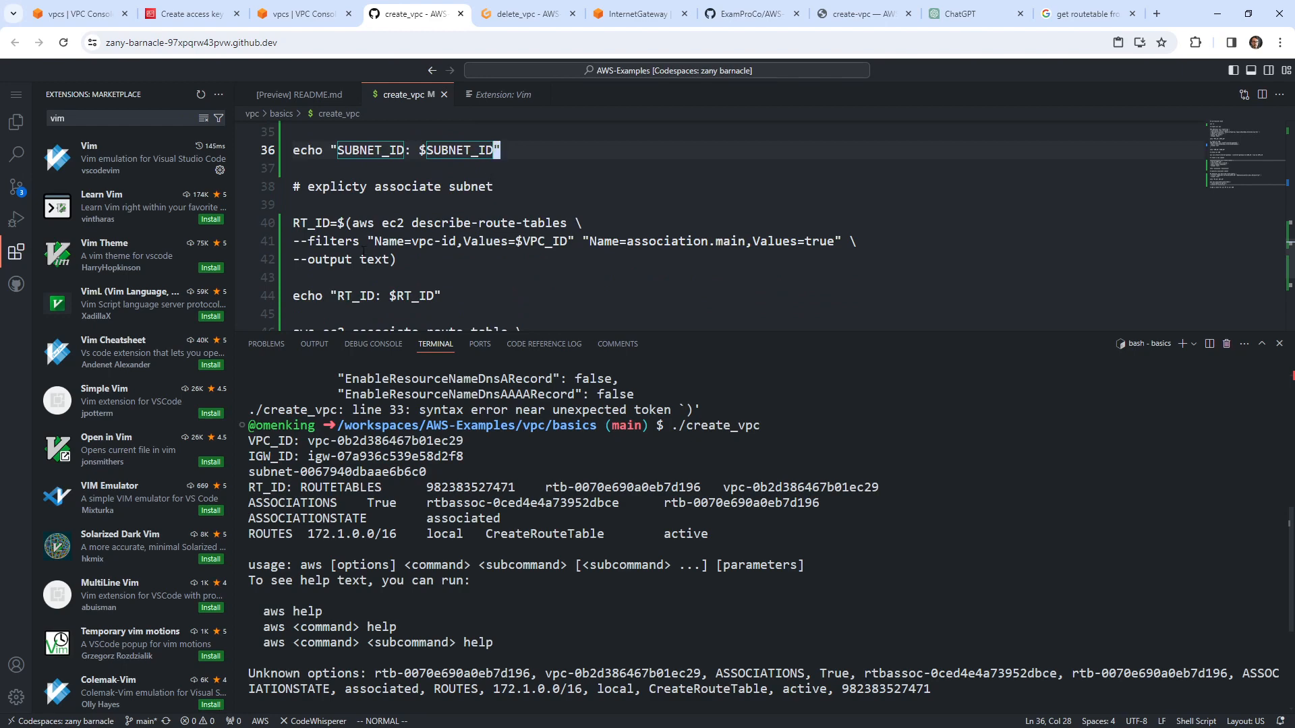
{"action": "left_click_drag", "start_coordinate": [390, 259], "coordinate": [333, 222]}
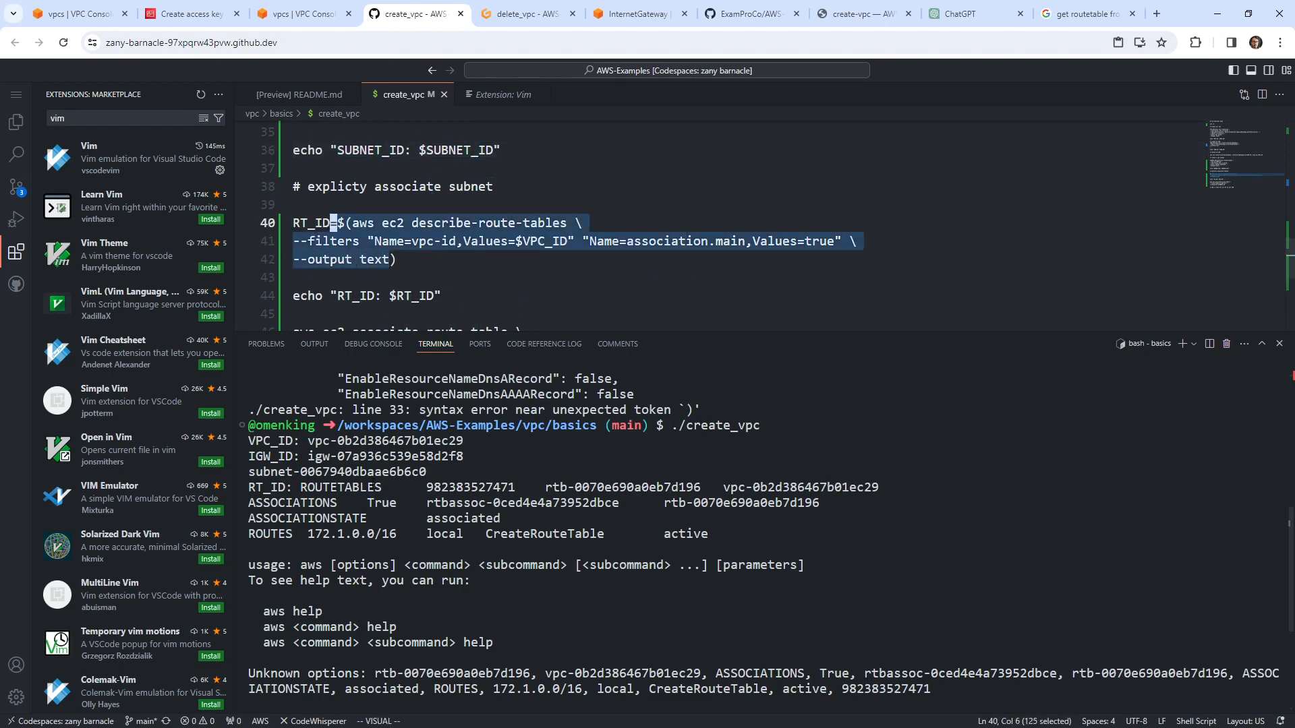
{"action": "left_click_drag", "start_coordinate": [330, 472], "coordinate": [560, 565]}
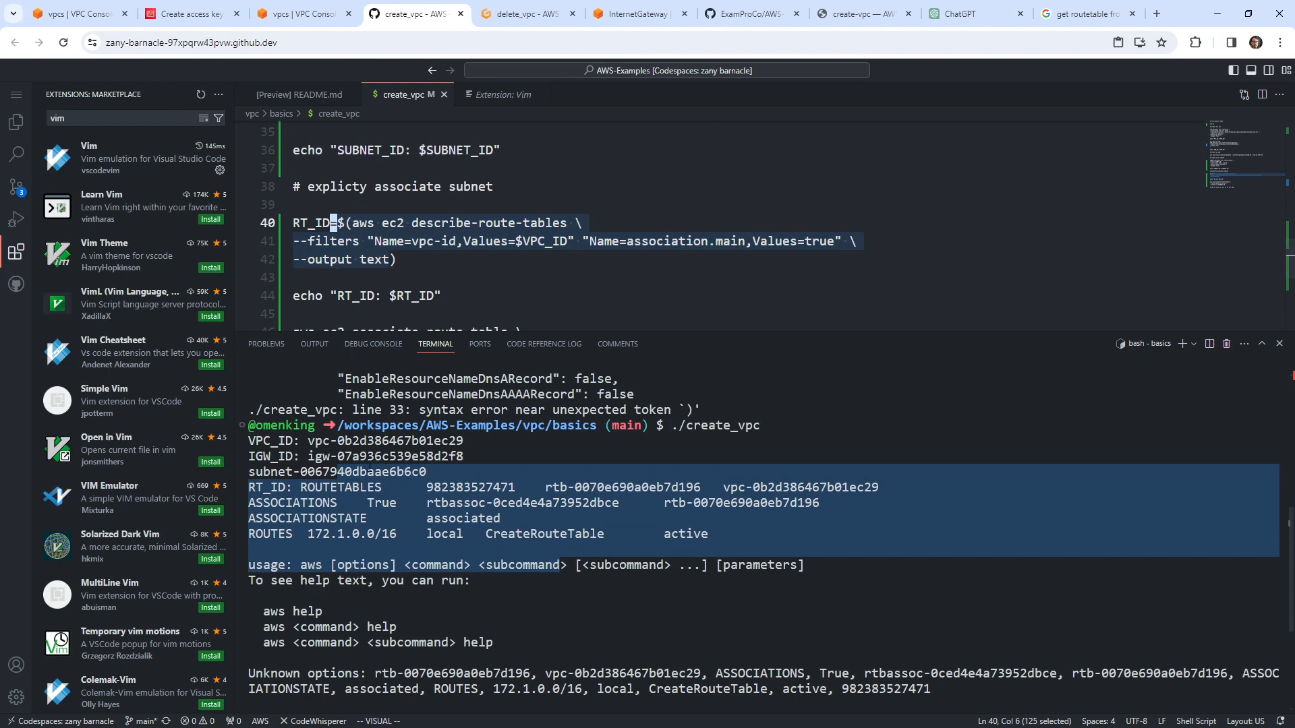
{"action": "left_click", "coordinate": [512, 511]}
{"action": "left_click", "coordinate": [472, 242]}
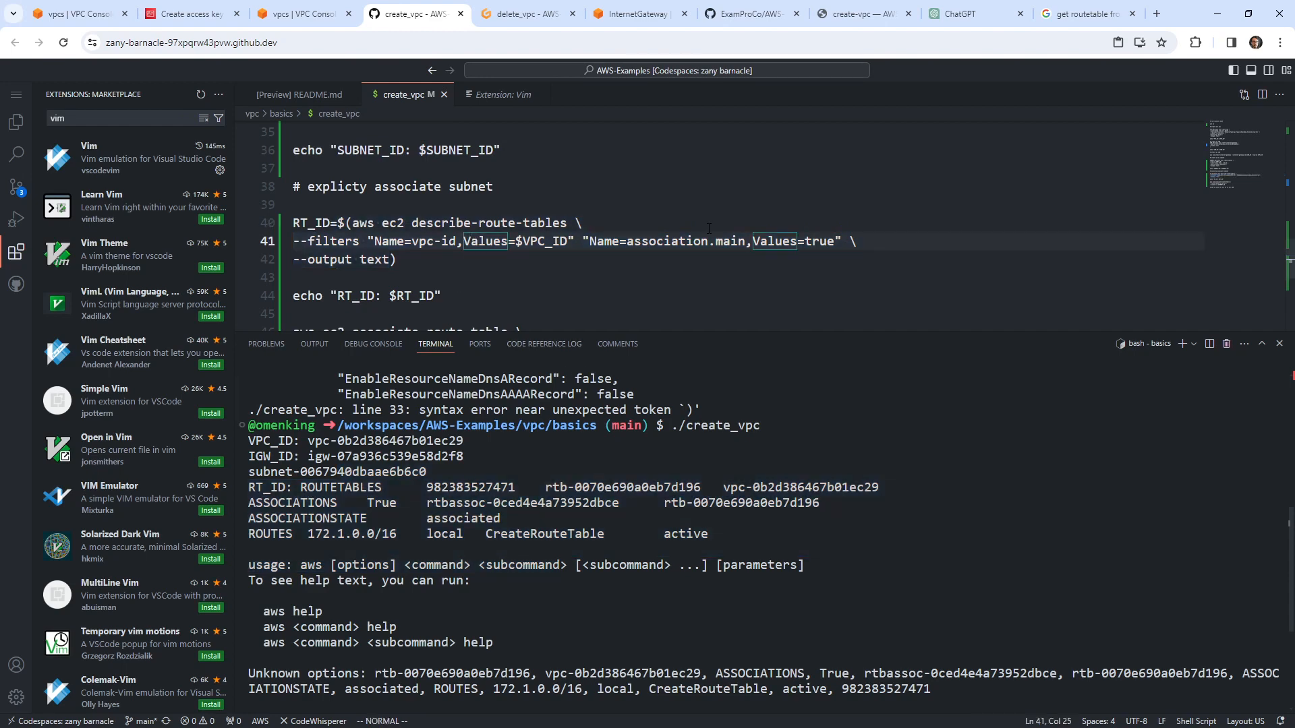
Step: Switch to ChatGPT, ask "only query the route table id from describing the route table please" and view the end of the returned command
{"action": "left_click", "coordinate": [532, 20]}
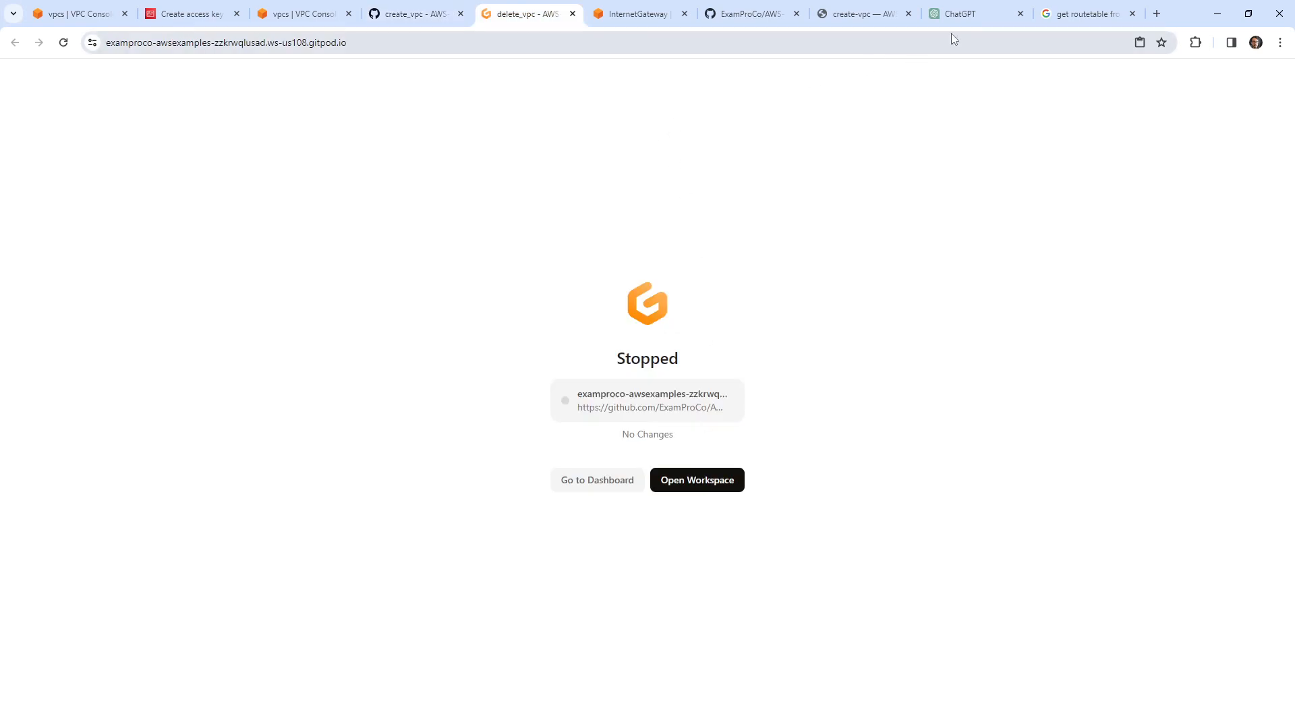
{"action": "left_click", "coordinate": [960, 15]}
{"action": "type", "text": "only query th"}
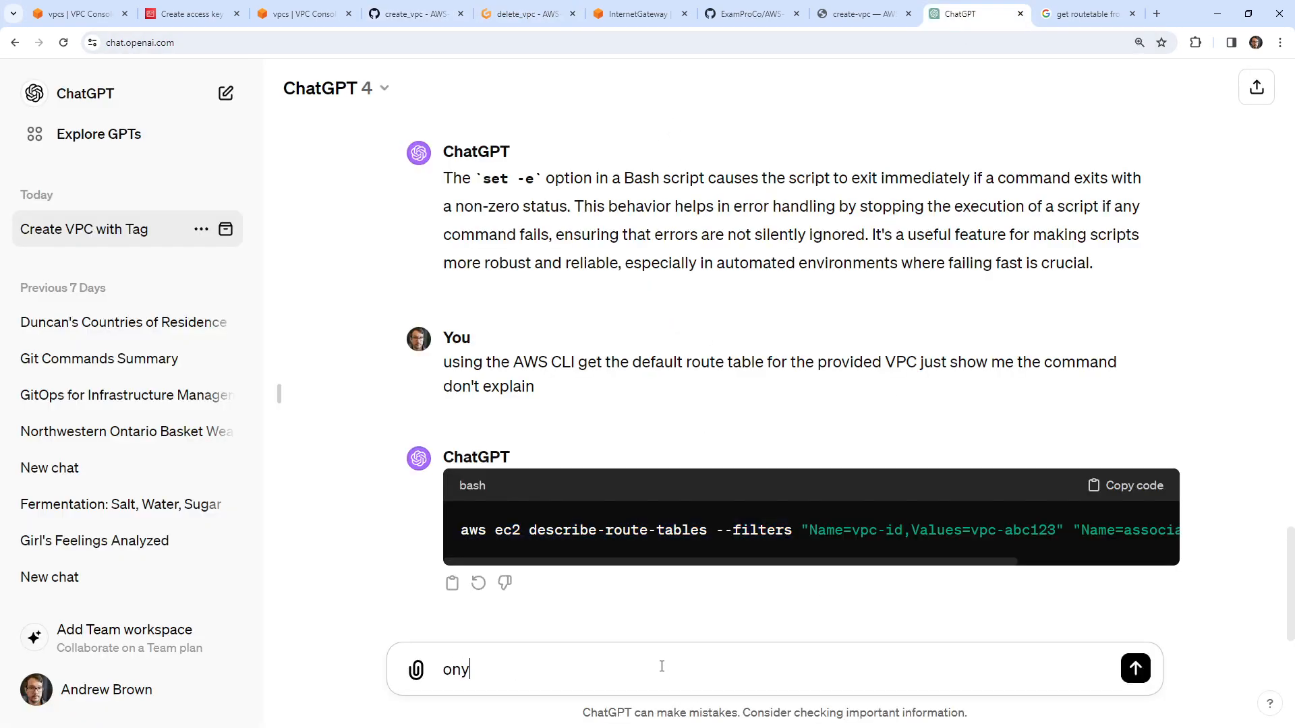
{"action": "type", "text": "e route"}
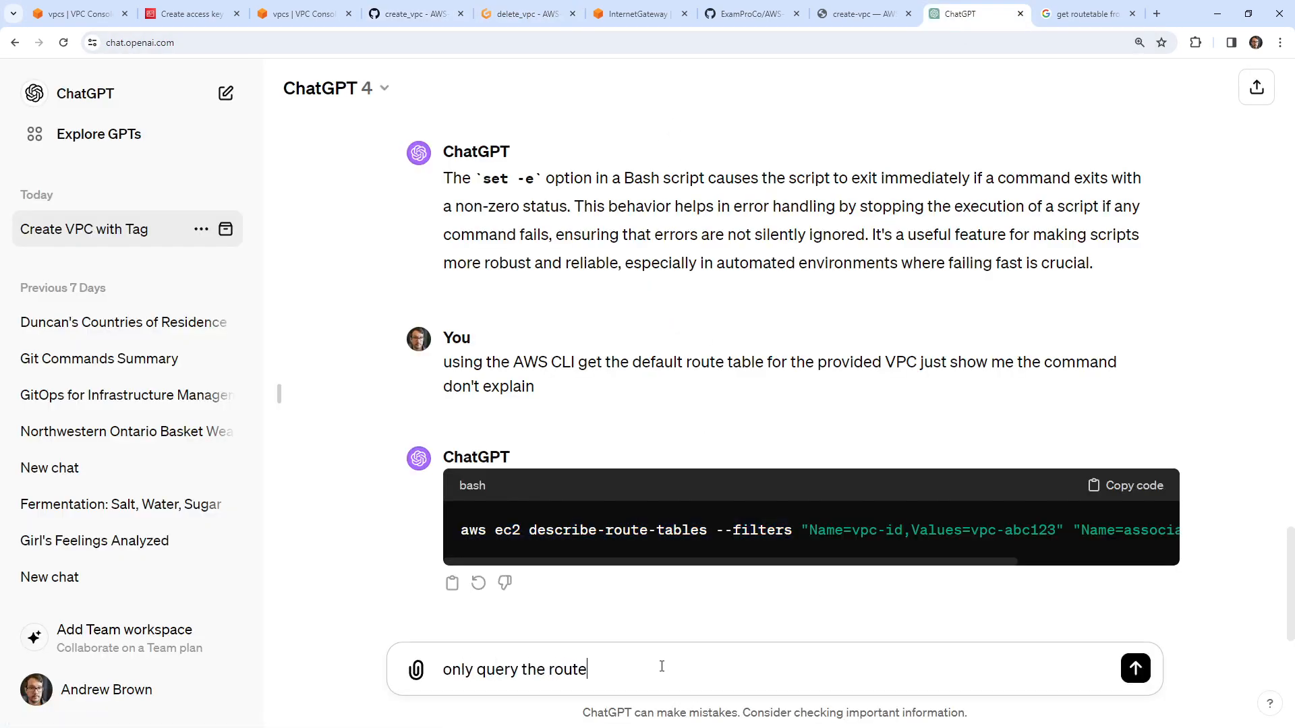
{"action": "type", "text": " table id from de"}
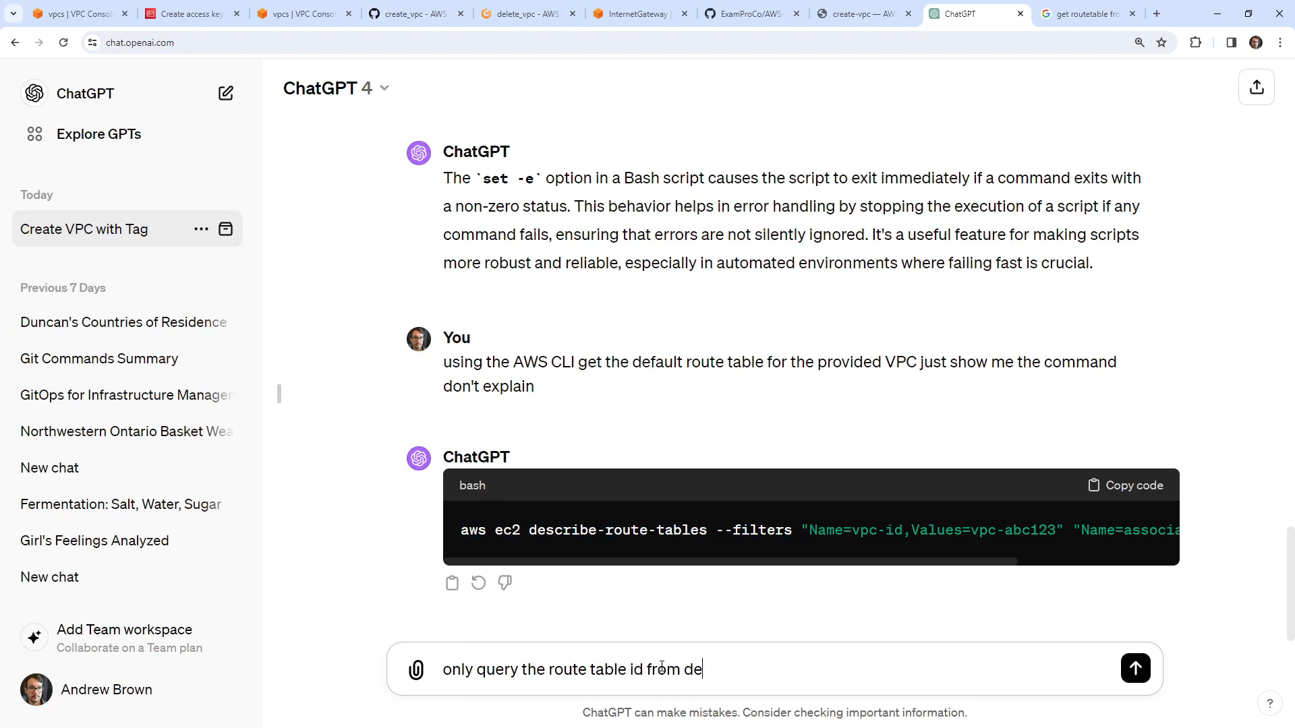
{"action": "type", "text": "scribning the route table please"}
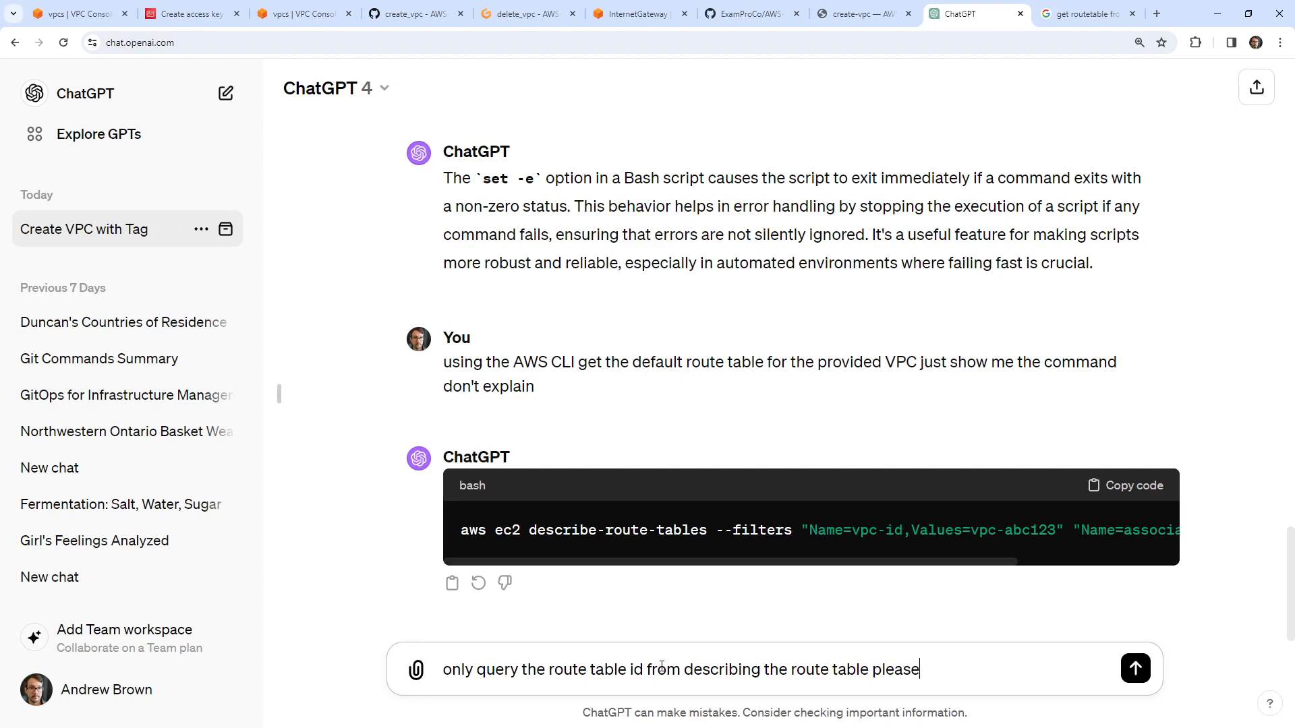
{"action": "key", "text": "Return"}
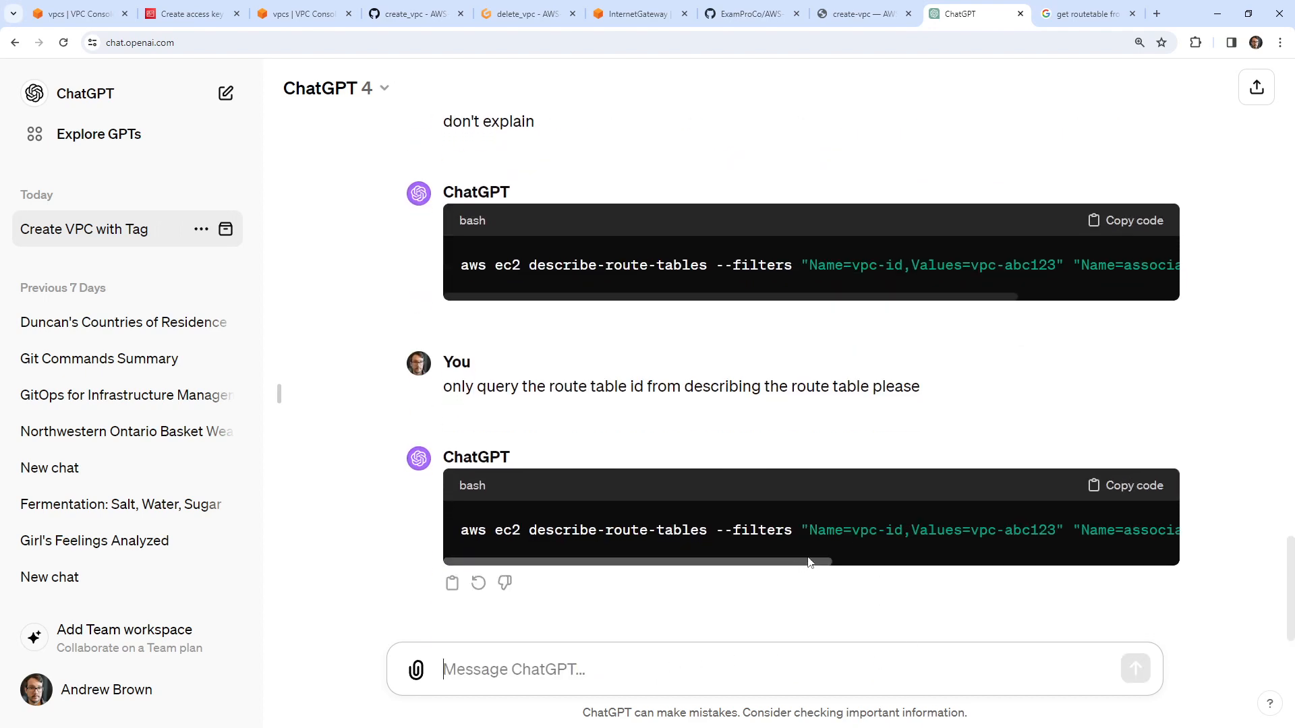
{"action": "left_click_drag", "start_coordinate": [799, 564], "coordinate": [1169, 565]}
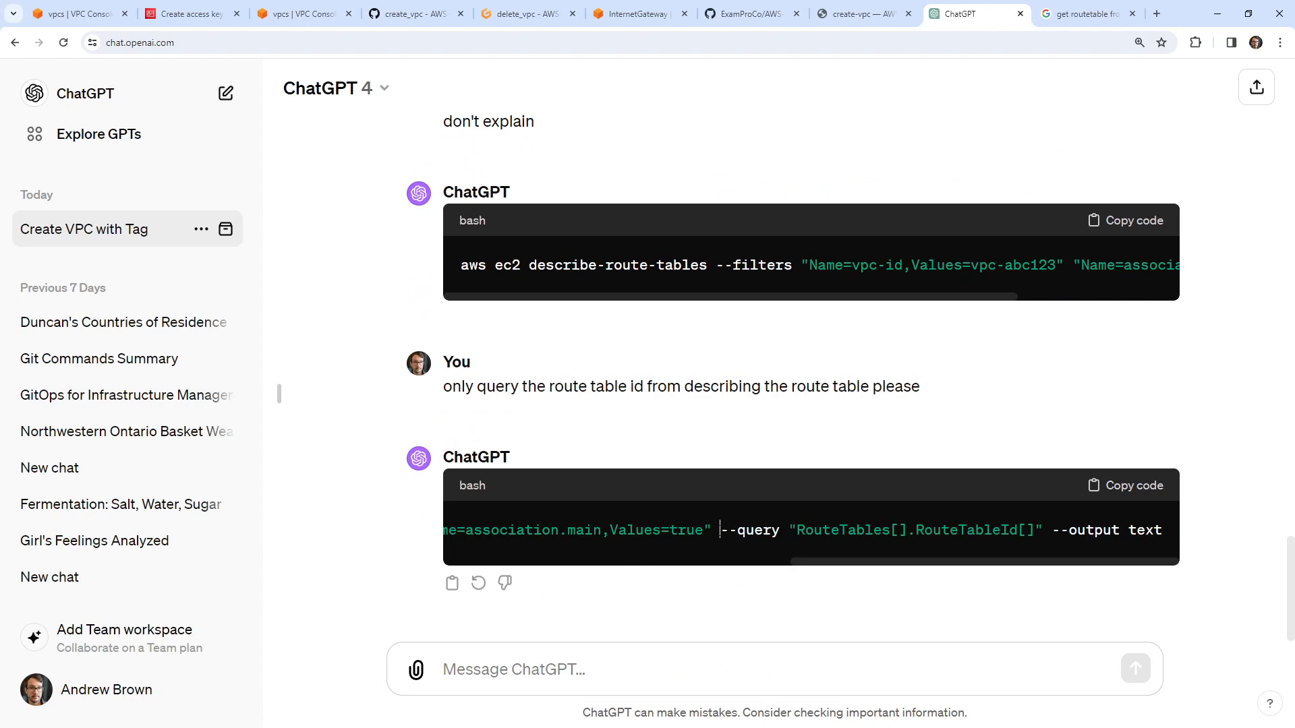
Step: Copy --query "RouteTables[].RouteTableId[]" from ChatGPT's latest command and switch back to the create_vpc script in the codespace
{"action": "left_click_drag", "start_coordinate": [720, 530], "coordinate": [1042, 530]}
{"action": "key", "text": "ctrl+c"}
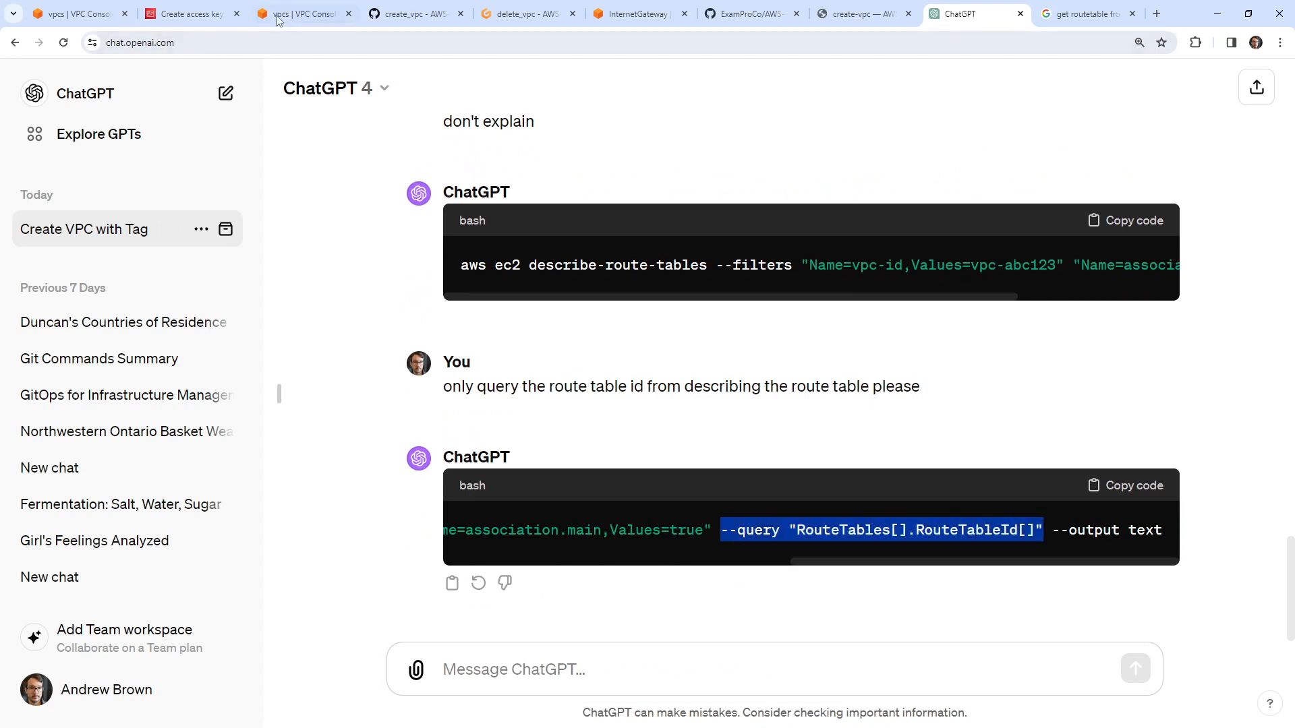
{"action": "left_click", "coordinate": [527, 15]}
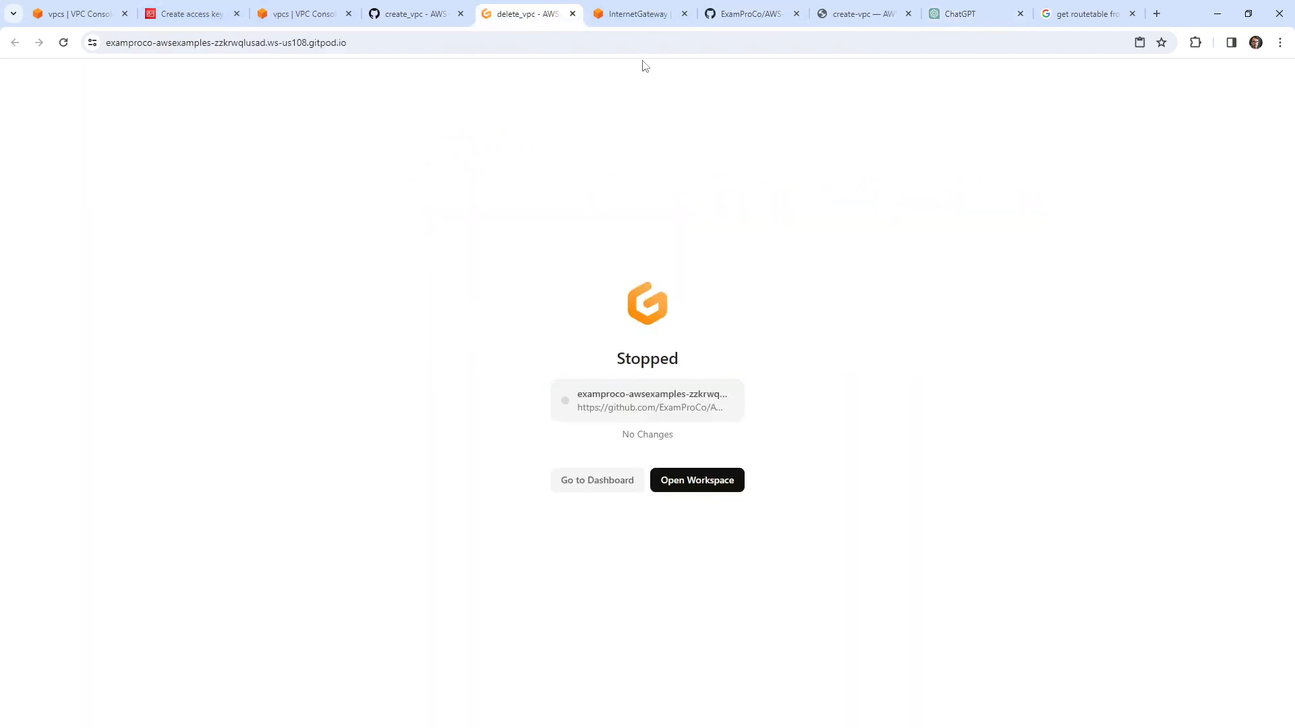
{"action": "key", "text": "ctrl+shift+Tab"}
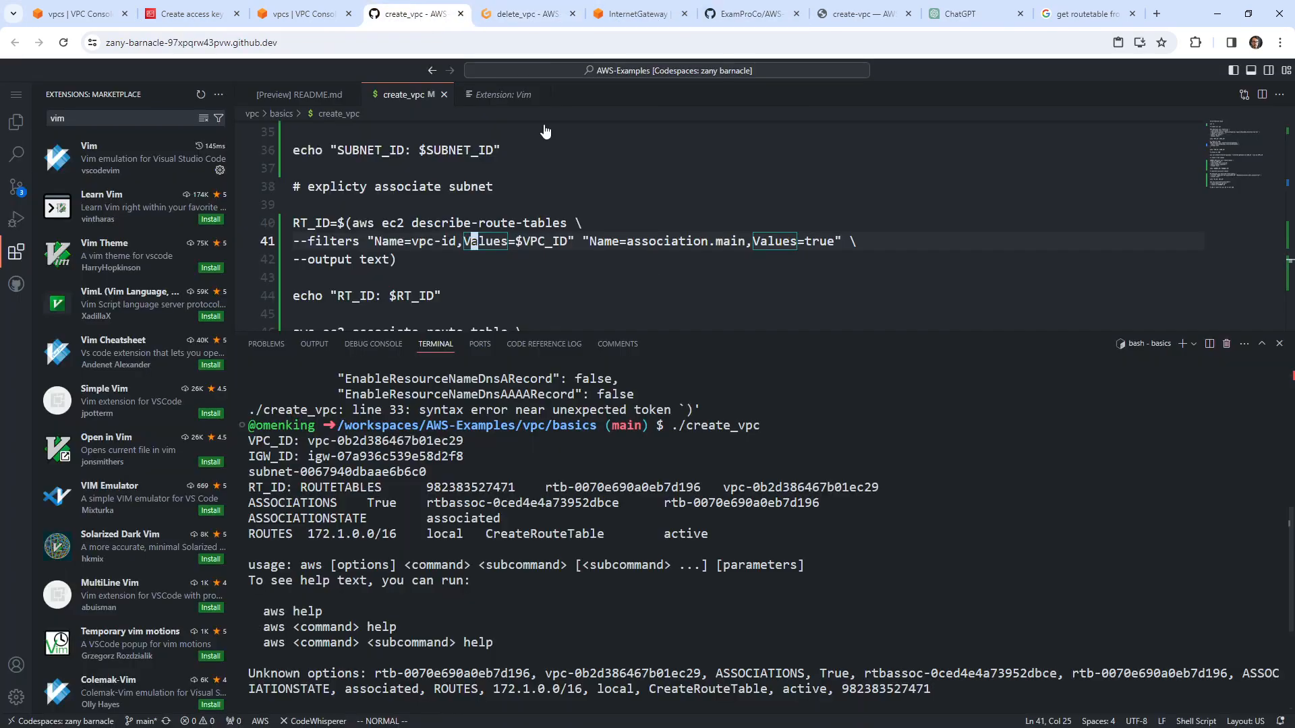
Step: Insert the line --query "RouteTables[].RouteTableId[]" \ above --output text in the RT_ID describe-route-tables command
{"action": "key", "text": "l"}
{"action": "key", "text": "l"}
{"action": "key", "text": "l"}
{"action": "key", "text": "l"}
{"action": "key", "text": "l"}
{"action": "key", "text": "l"}
{"action": "key", "text": "l"}
{"action": "key", "text": "l"}
{"action": "key", "text": "l"}
{"action": "key", "text": "l"}
{"action": "key", "text": "l"}
{"action": "key", "text": "l"}
{"action": "key", "text": "l"}
{"action": "key", "text": "l"}
{"action": "key", "text": "l"}
{"action": "key", "text": "l"}
{"action": "key", "text": "l"}
{"action": "key", "text": "l"}
{"action": "key", "text": "h"}
{"action": "key", "text": "h"}
{"action": "key", "text": "h"}
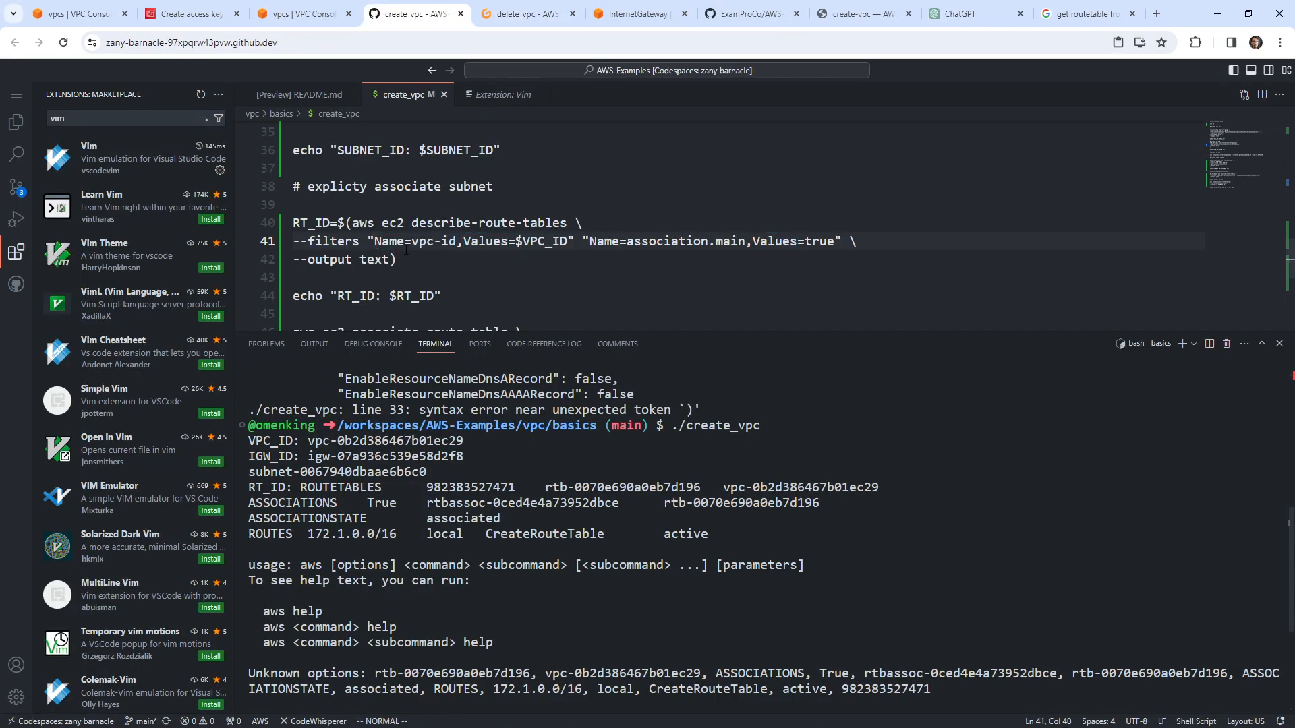
{"action": "left_click", "coordinate": [406, 248]}
{"action": "left_click", "coordinate": [444, 245]}
{"action": "left_click", "coordinate": [404, 257]}
{"action": "key", "text": "j"}
{"action": "key", "text": "Escape"}
{"action": "key", "text": "shift+o"}
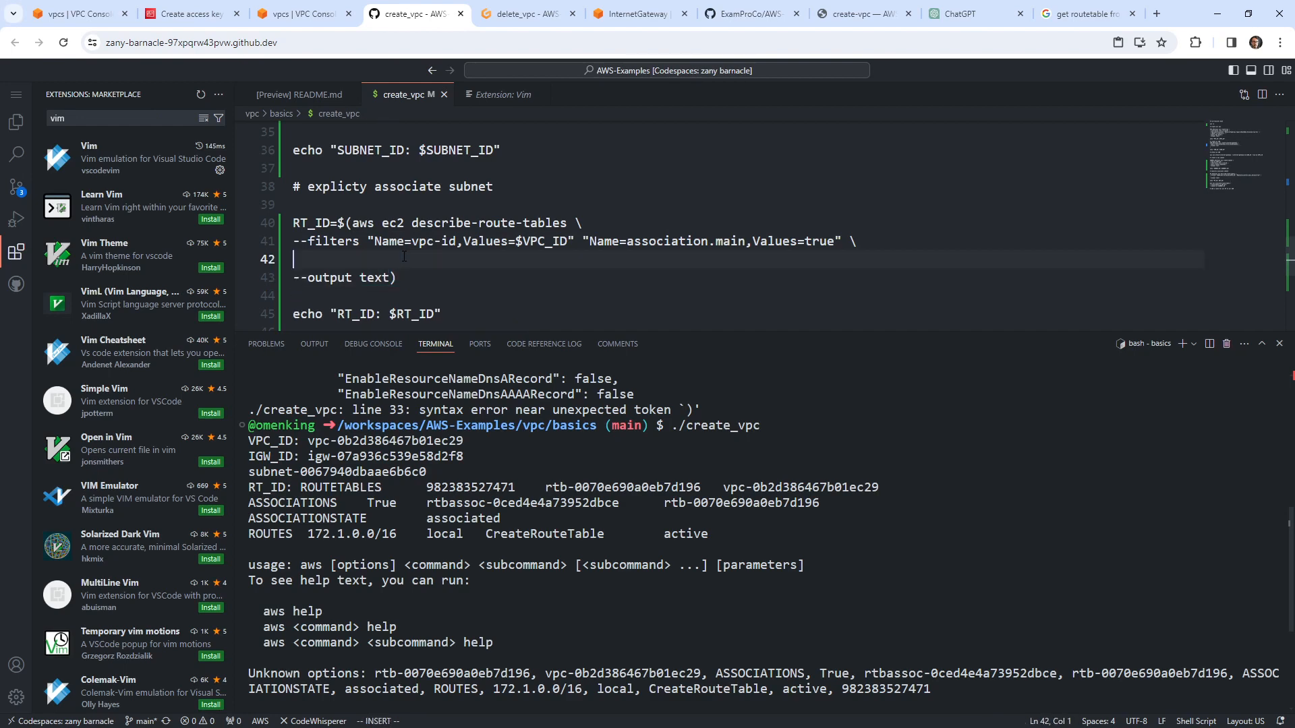
{"action": "key", "text": "ctrl+v"}
{"action": "key", "text": "Escape"}
{"action": "type", "text": "a \\"}
{"action": "key", "text": "Escape"}
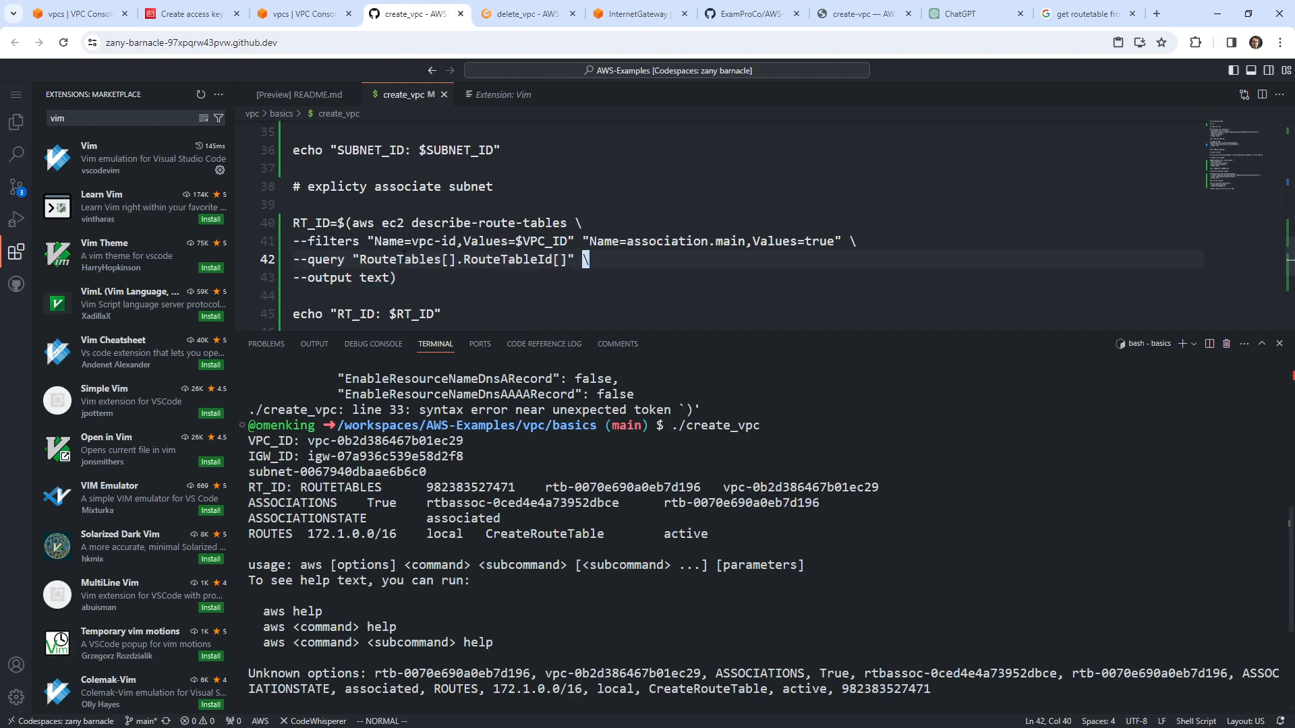
Step: Review each line of the RT_ID describe-route-tables command and the associate-route-table command below it
{"action": "key", "text": "j"}
{"action": "left_click_drag", "start_coordinate": [400, 278], "coordinate": [294, 223]}
{"action": "left_click", "coordinate": [386, 224]}
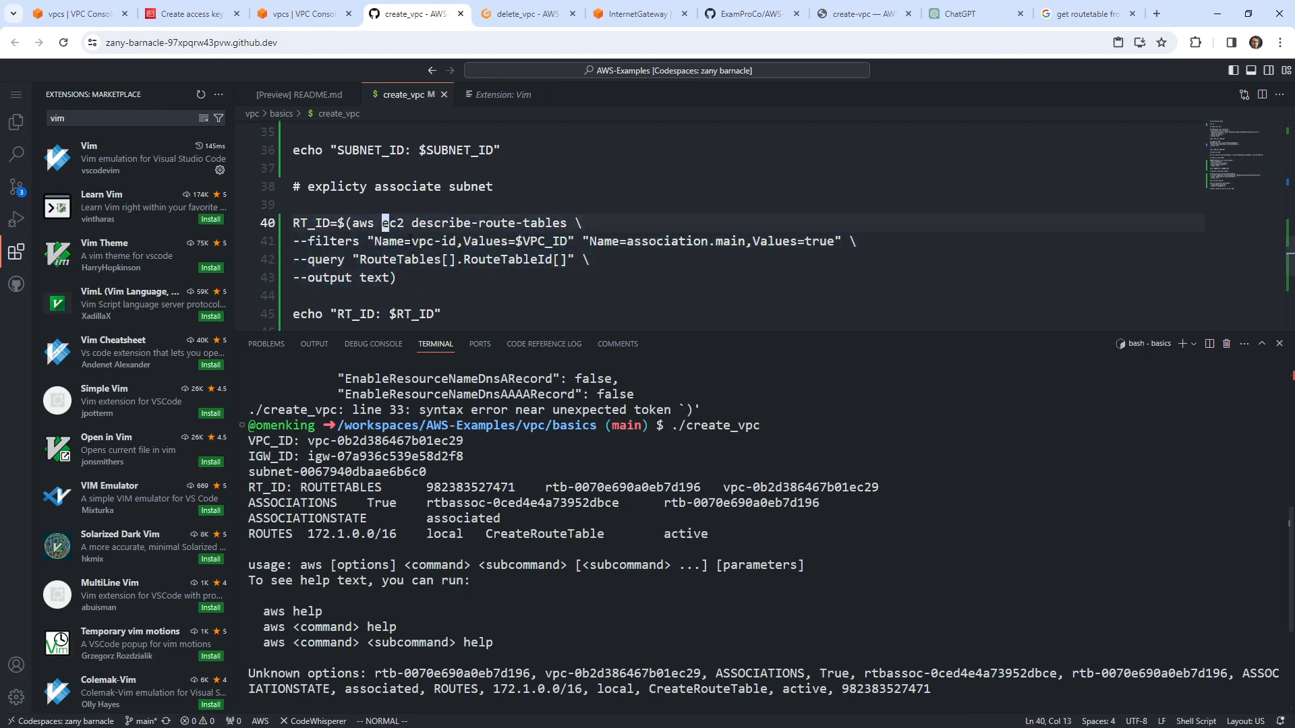
{"action": "left_click", "coordinate": [422, 242]}
{"action": "left_click", "coordinate": [407, 260]}
{"action": "left_click", "coordinate": [394, 277]}
{"action": "left_click", "coordinate": [354, 240]}
{"action": "left_click", "coordinate": [408, 223]}
{"action": "scroll", "coordinate": [444, 261], "scroll_direction": "down", "scroll_amount": 2}
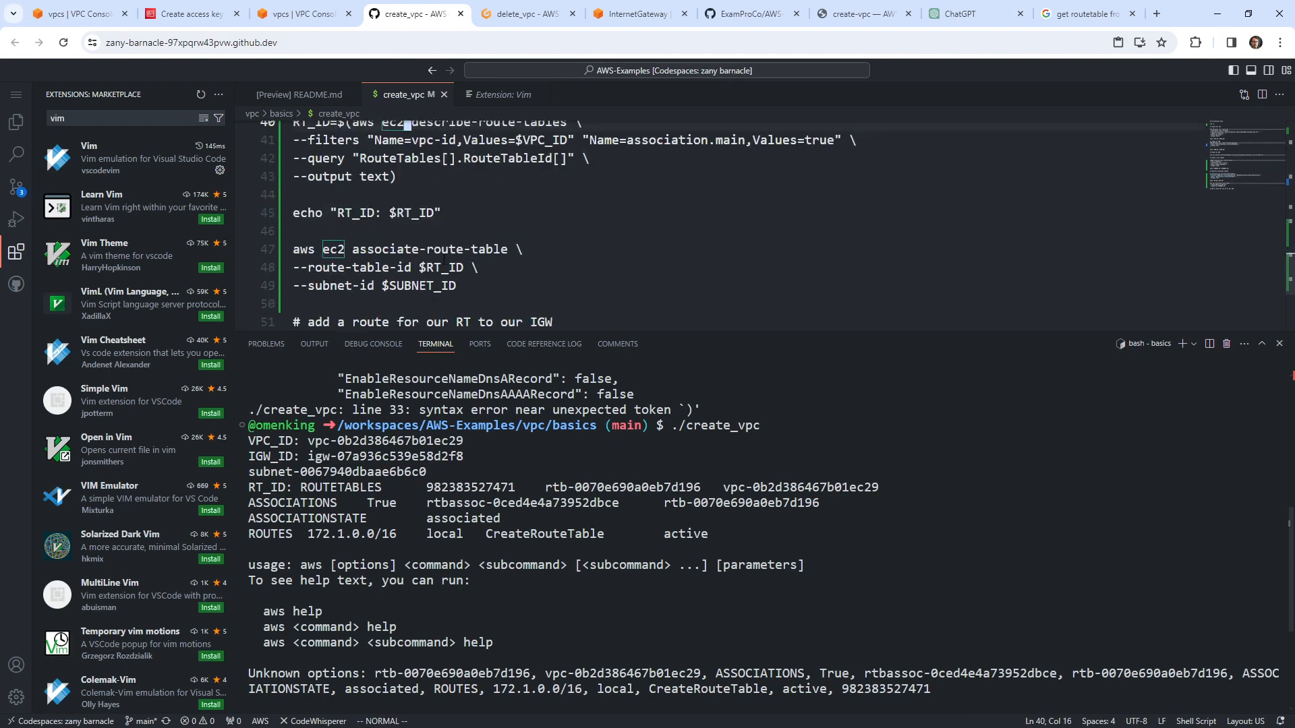
Step: Switch to the AWS VPC console, refresh the VPC list and delete my-vpc-3, confirming with "delete"
{"action": "left_click", "coordinate": [292, 15]}
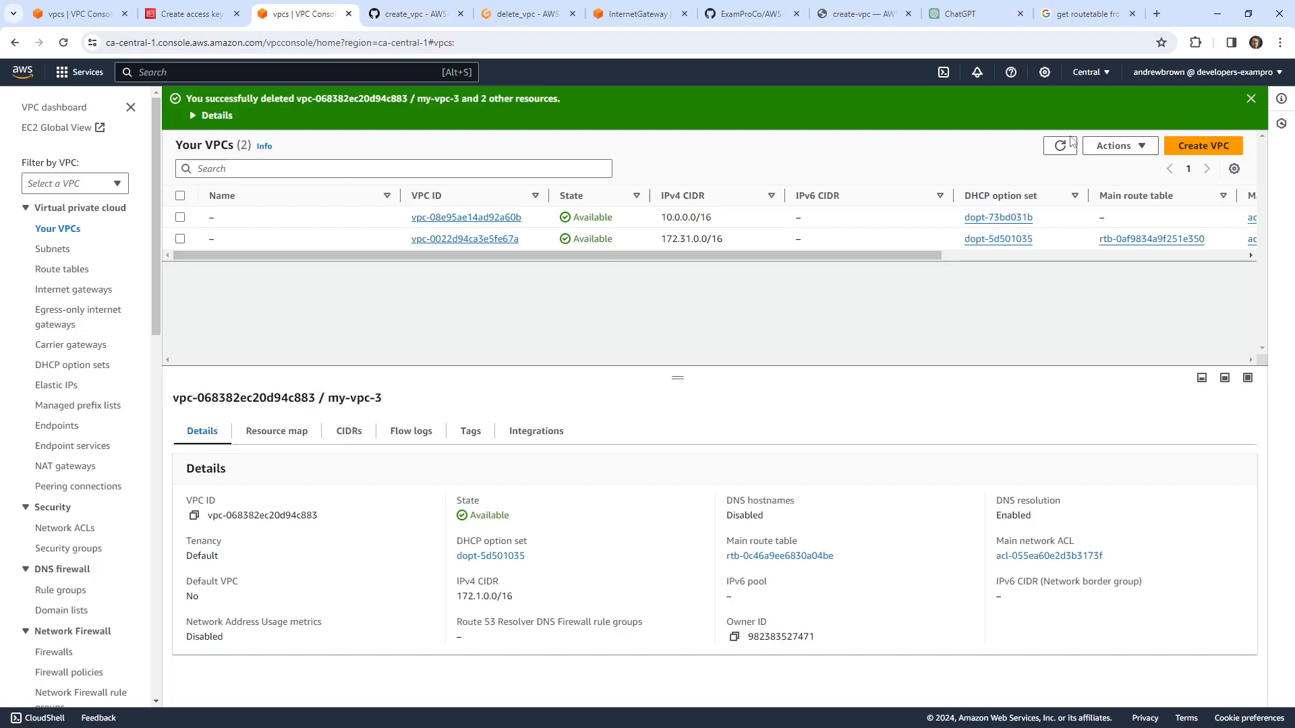
{"action": "left_click", "coordinate": [1073, 141]}
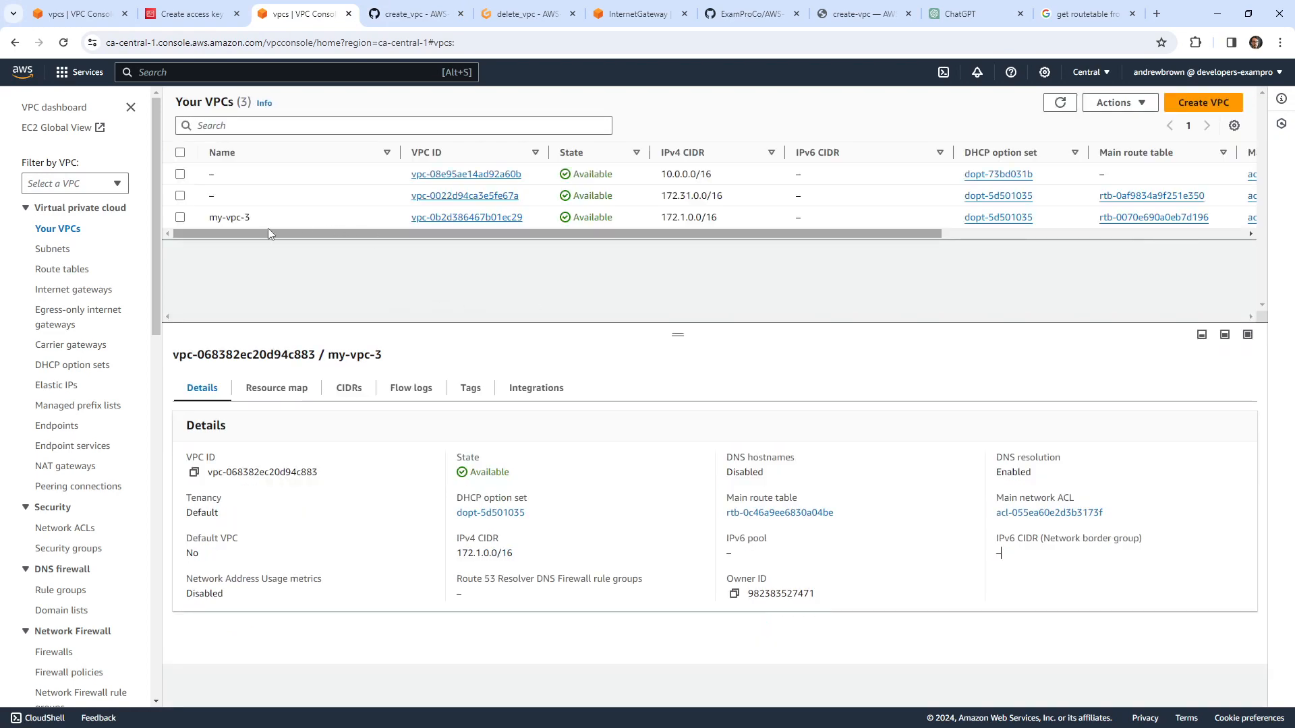
{"action": "left_click", "coordinate": [180, 217]}
{"action": "left_click", "coordinate": [1119, 102]}
{"action": "left_click", "coordinate": [1128, 249]}
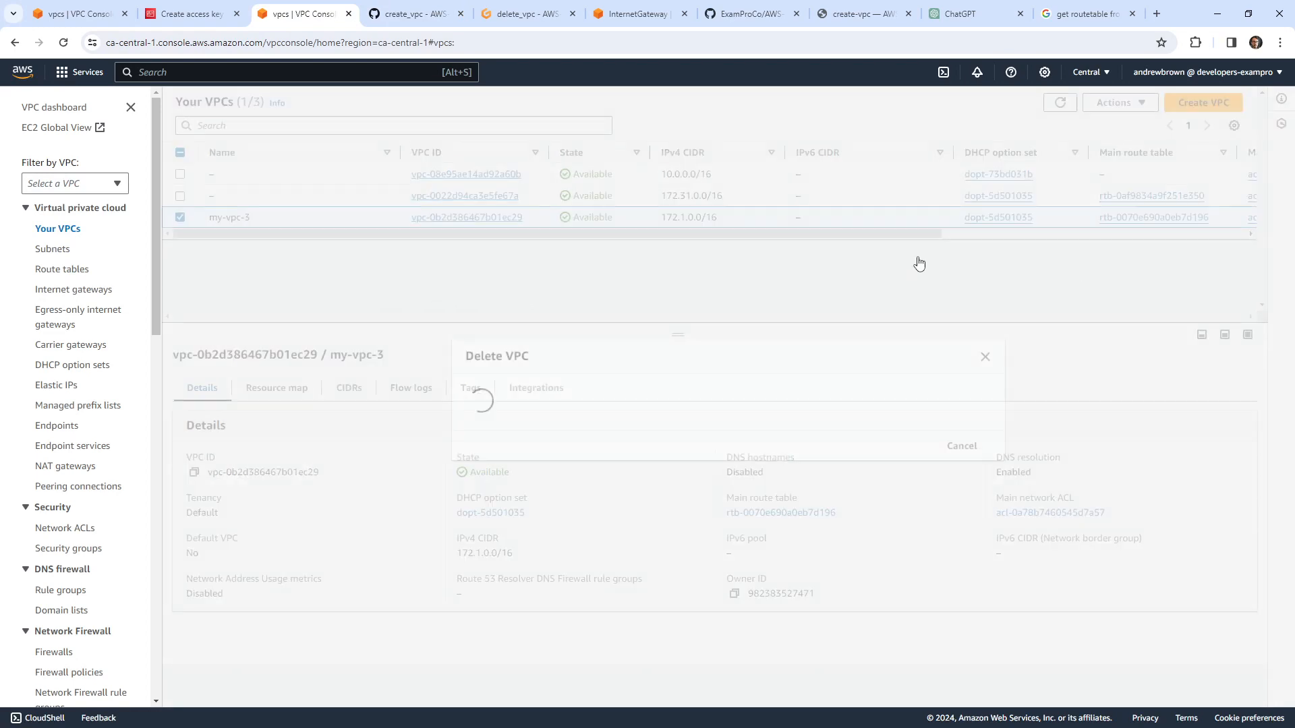
{"action": "type", "text": "delete"}
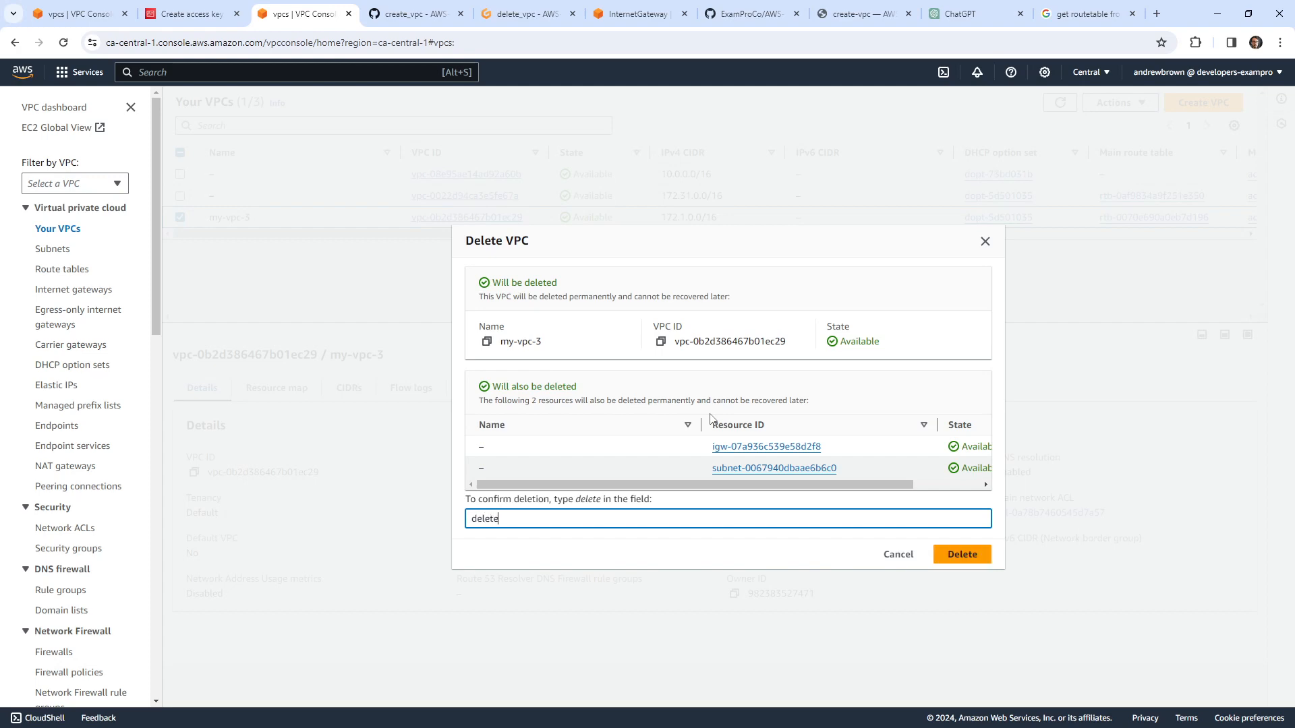
{"action": "left_click", "coordinate": [963, 554]}
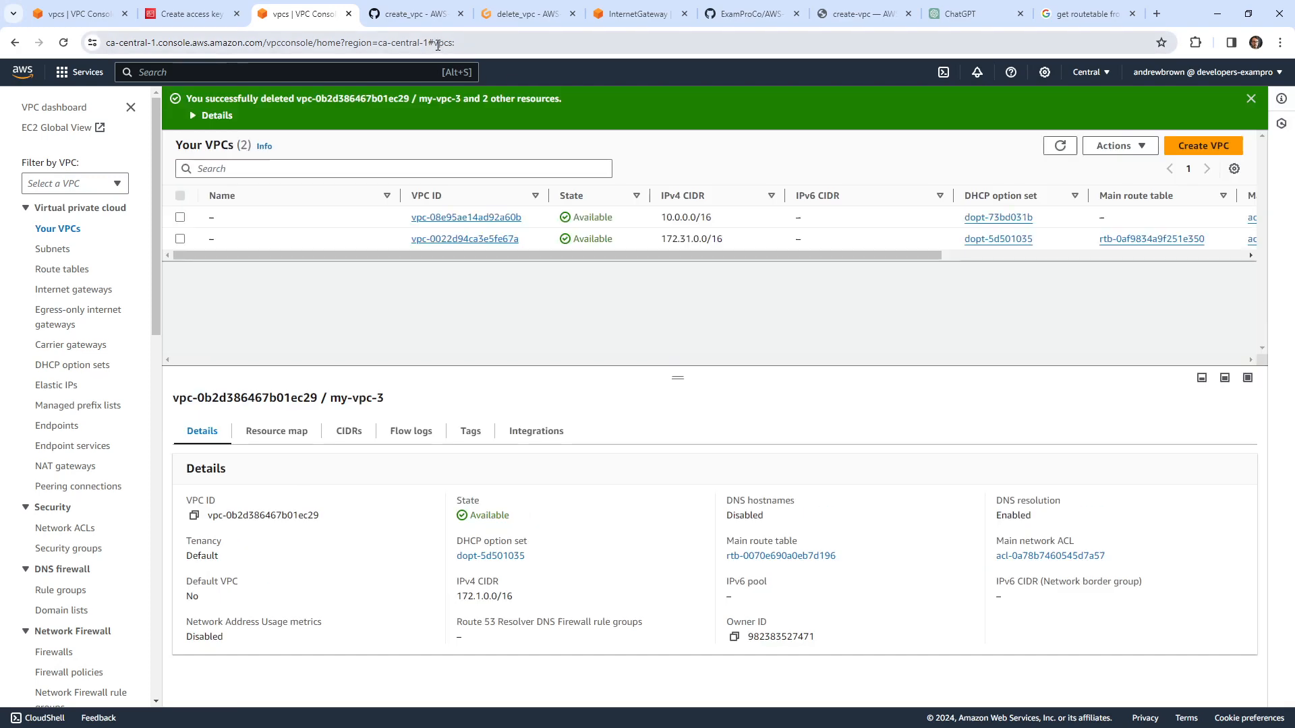
Step: Return to the codespace, clear the terminal, rerun ./create_vpc and view the end of the script
{"action": "left_click", "coordinate": [408, 18]}
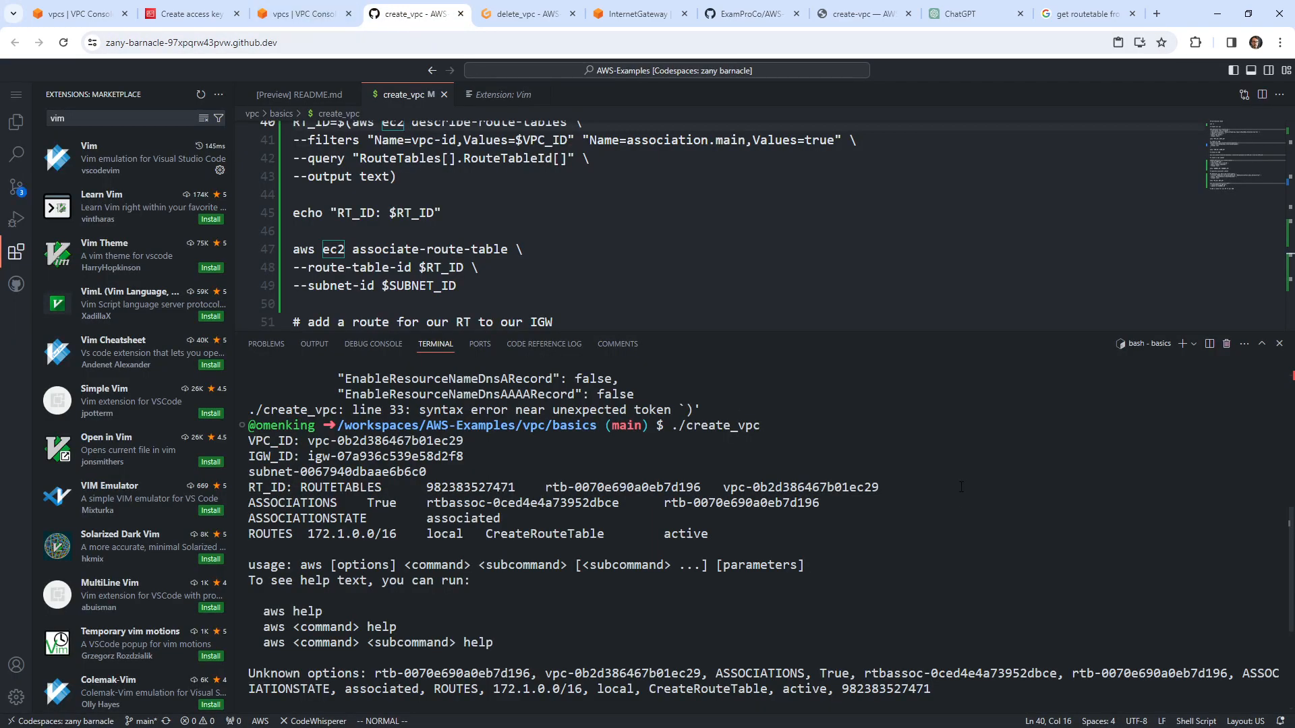
{"action": "type", "text": "clear"}
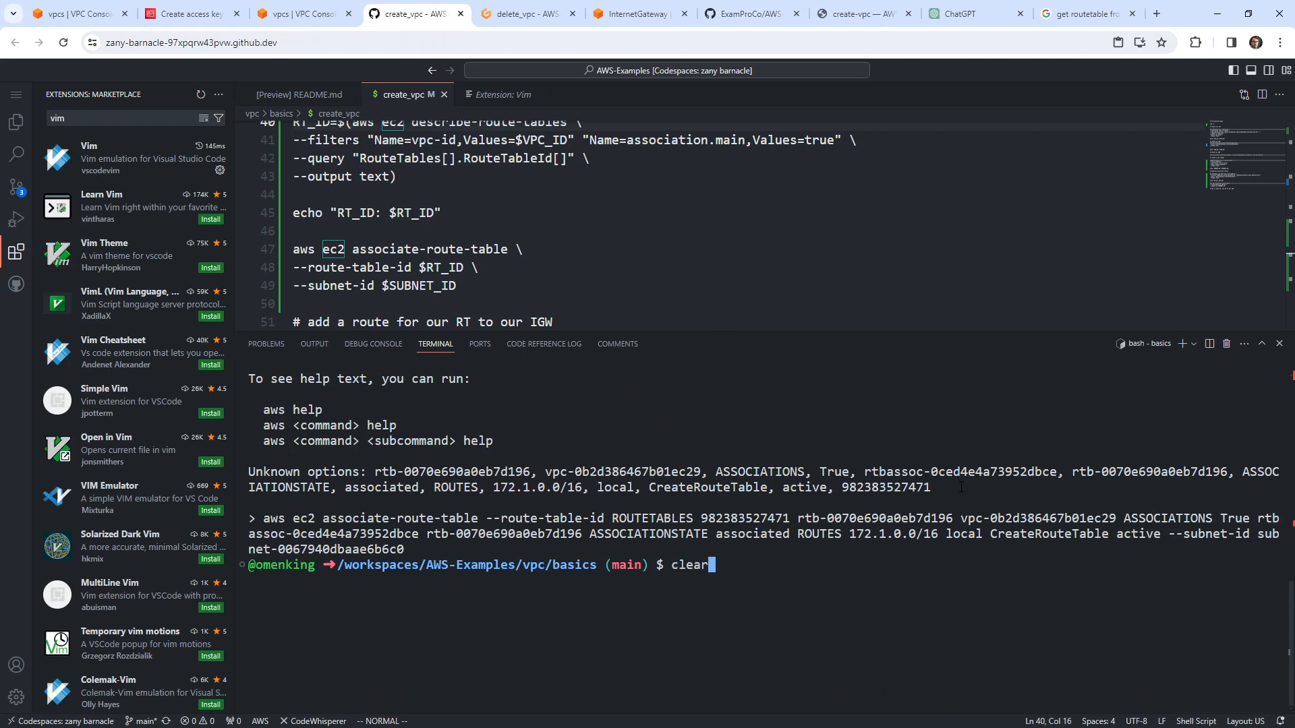
{"action": "key", "text": "Return"}
{"action": "type", "text": "./create_vpc"}
{"action": "key", "text": "Return"}
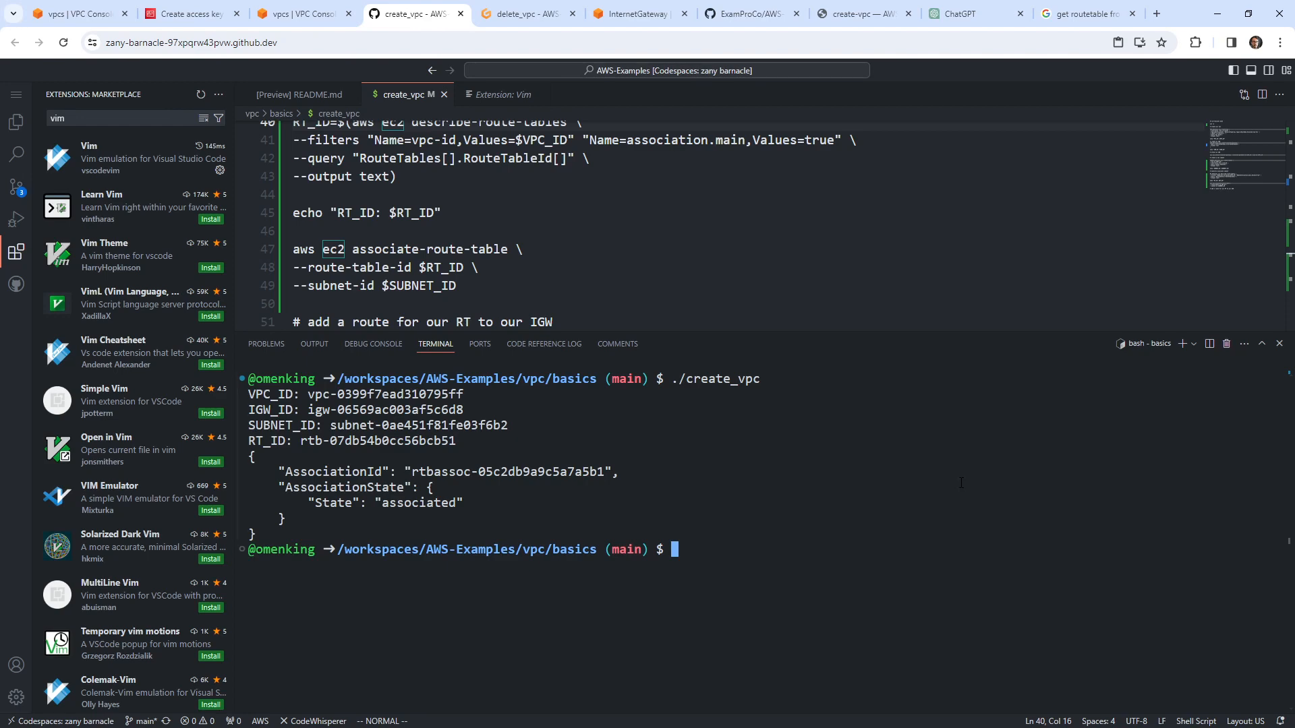
{"action": "scroll", "coordinate": [759, 266], "scroll_direction": "down", "scroll_amount": 2}
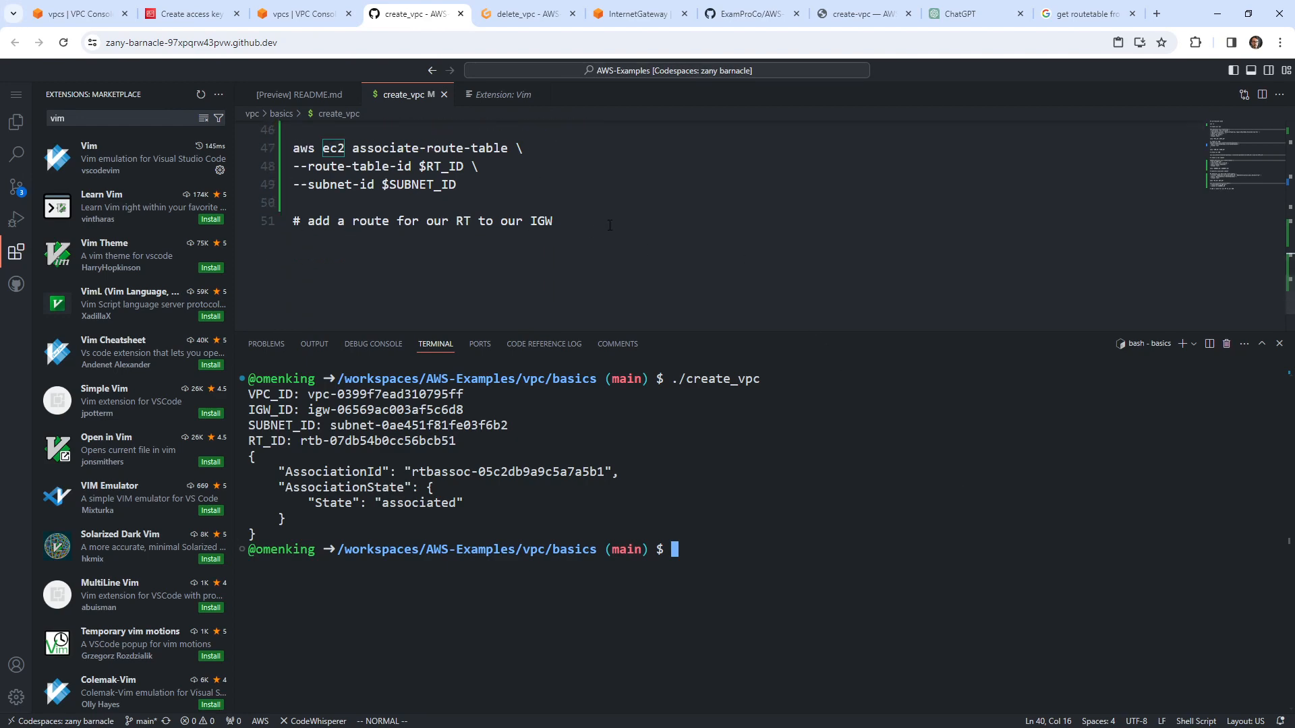
Step: Switch to the AWS VPC console, refresh the VPC list and check the DNS hostnames setting of my-vpc-3
{"action": "left_click", "coordinate": [304, 14]}
{"action": "left_click", "coordinate": [1059, 140]}
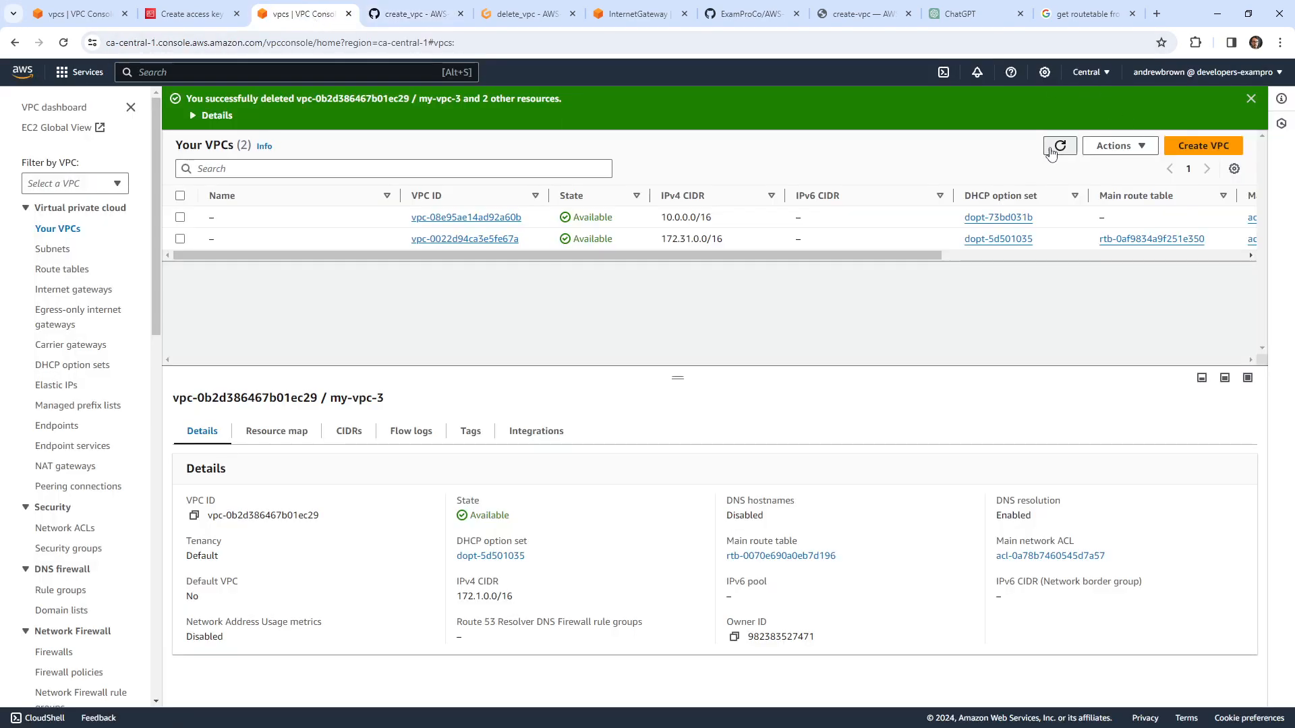
{"action": "left_click", "coordinate": [180, 196]}
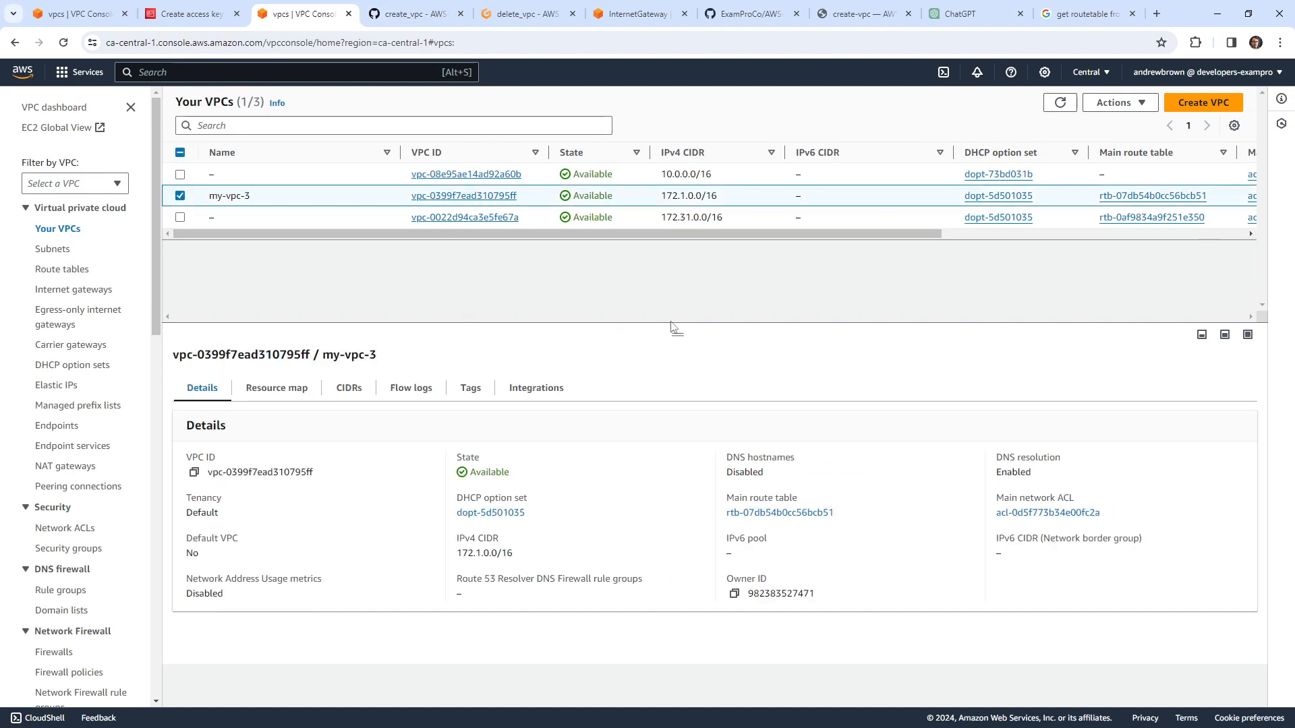
{"action": "left_click_drag", "start_coordinate": [779, 475], "coordinate": [729, 459]}
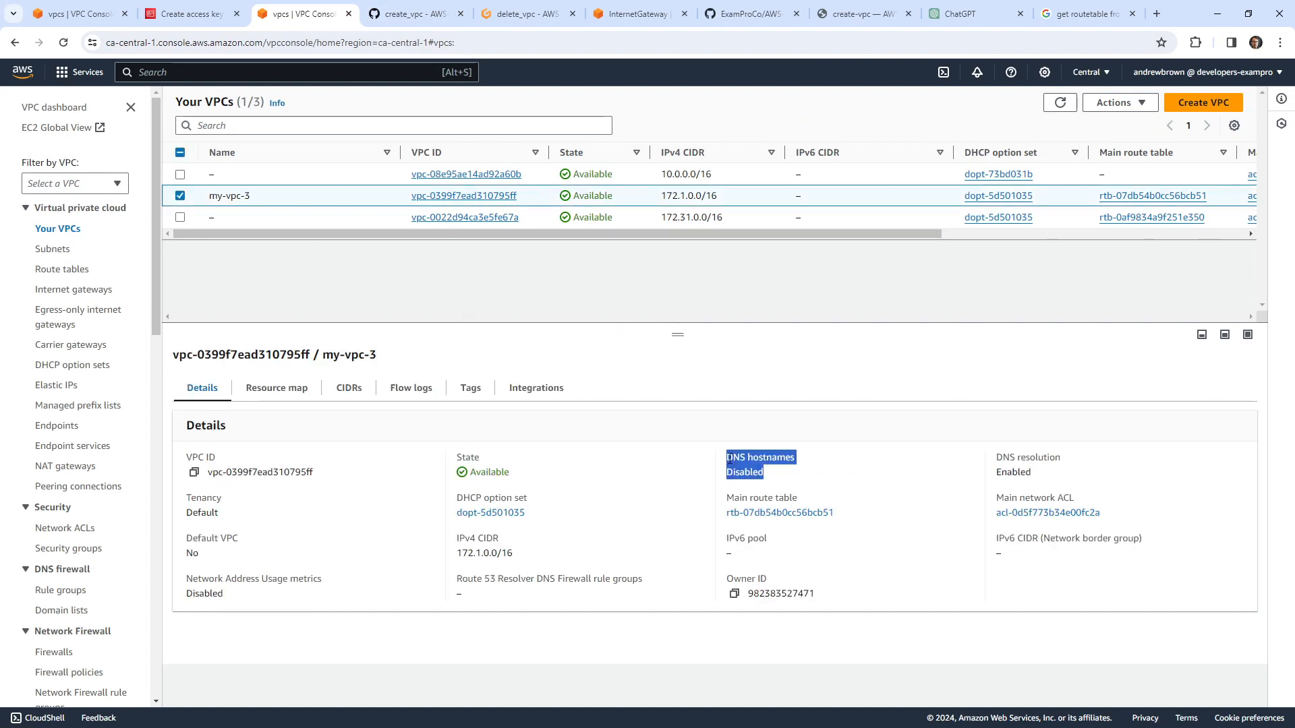
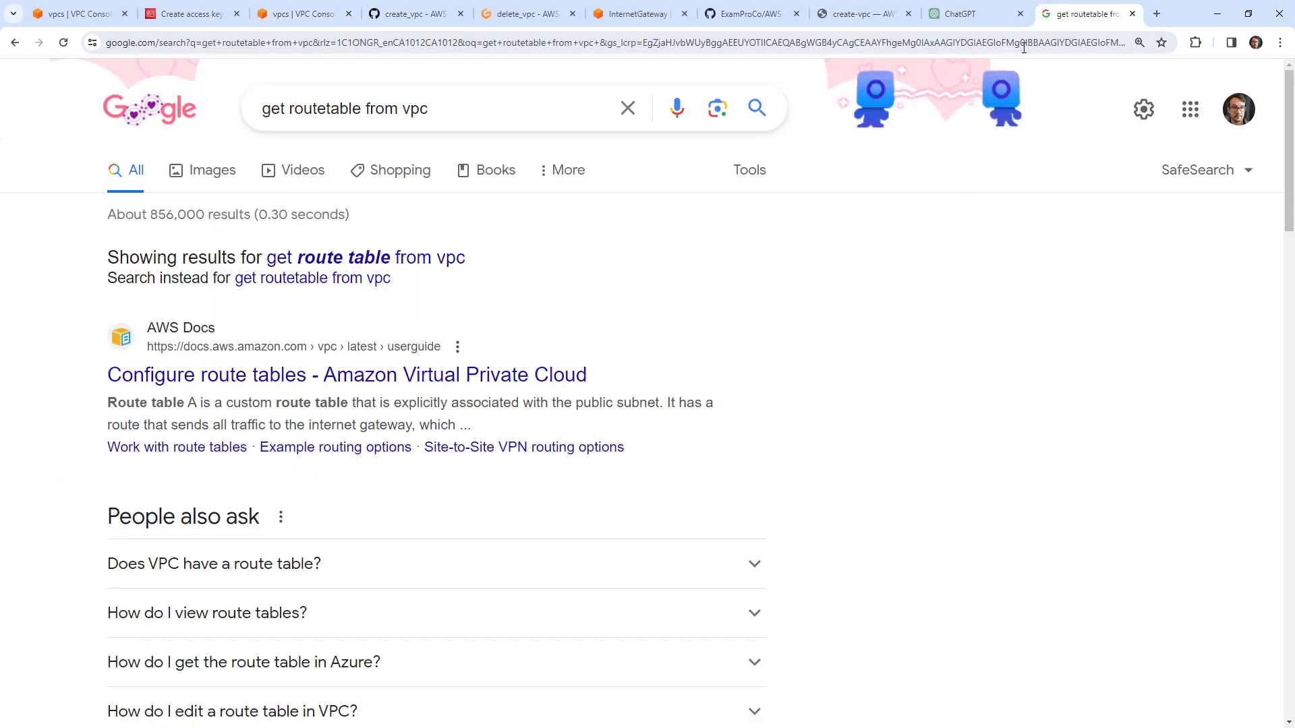
Step: Switch to ChatGPT, ask "configure vpc to have dns hostnames turned on" and view the end of the returned command
{"action": "left_click", "coordinate": [1079, 13]}
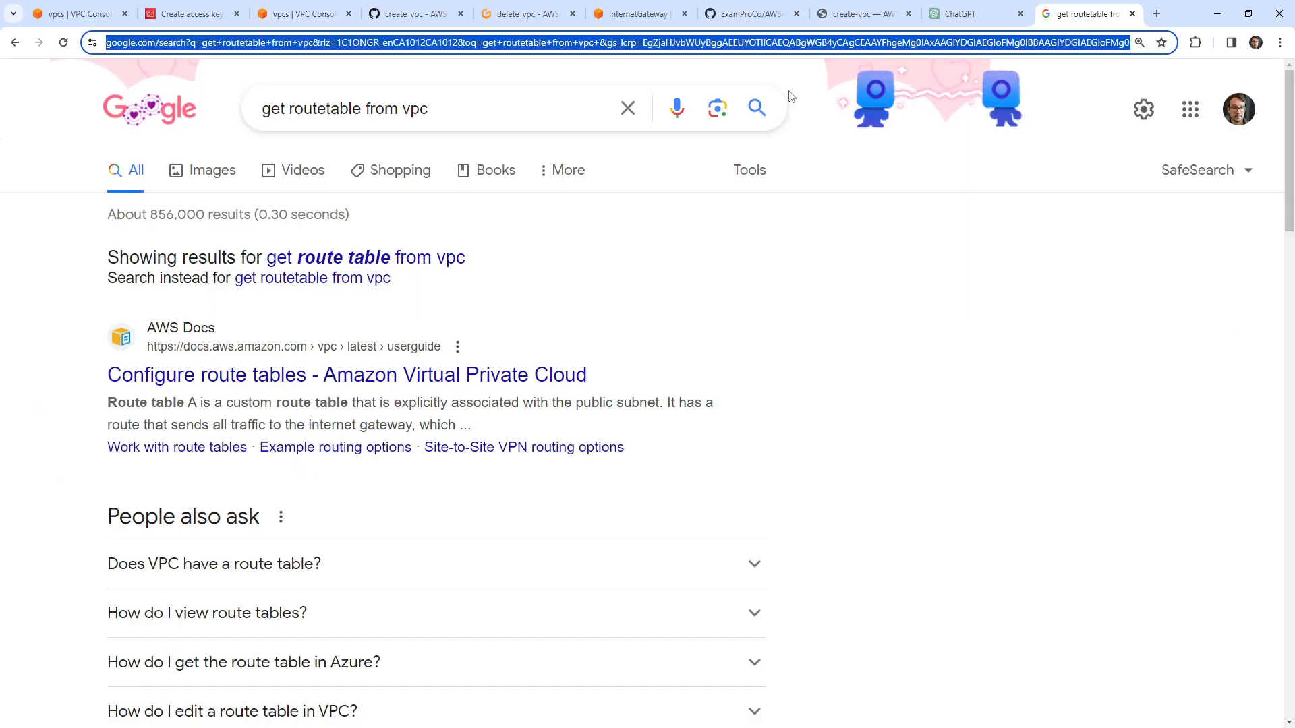
{"action": "left_click_drag", "start_coordinate": [472, 120], "coordinate": [342, 110]}
{"action": "left_click", "coordinate": [967, 15]}
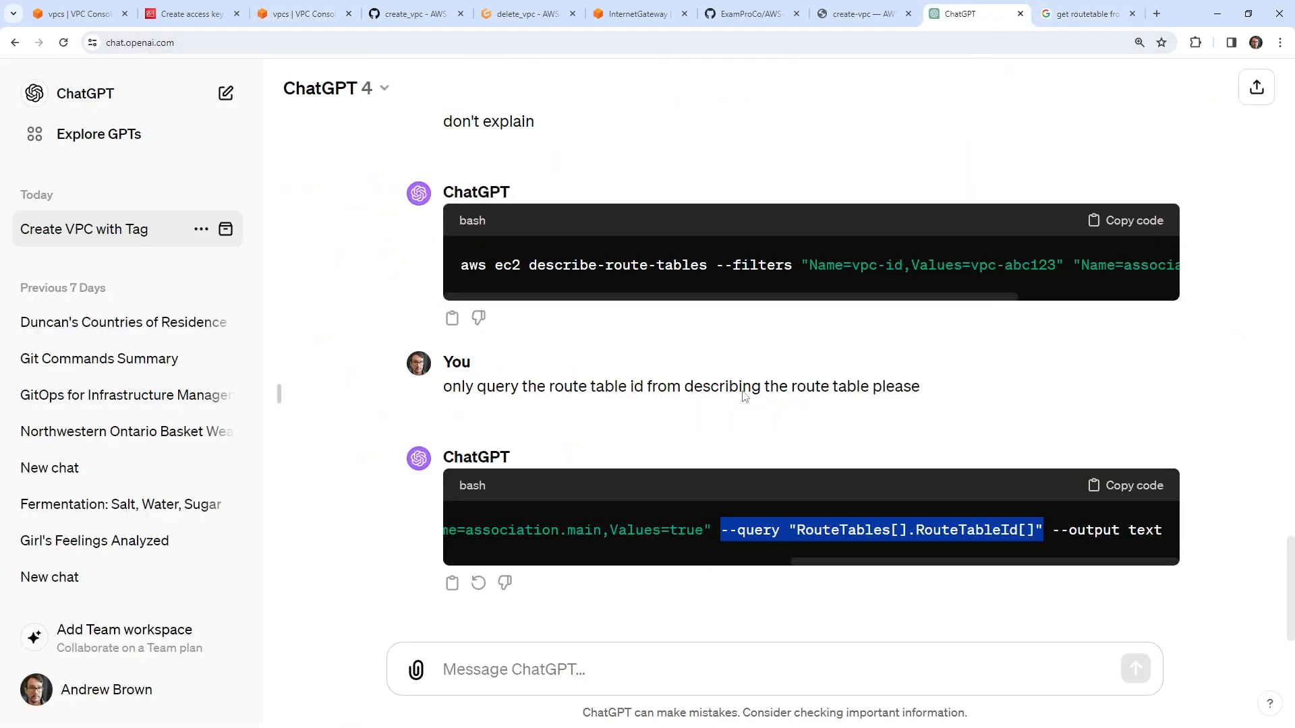
{"action": "left_click", "coordinate": [651, 668]}
{"action": "type", "text": "configure vpc"}
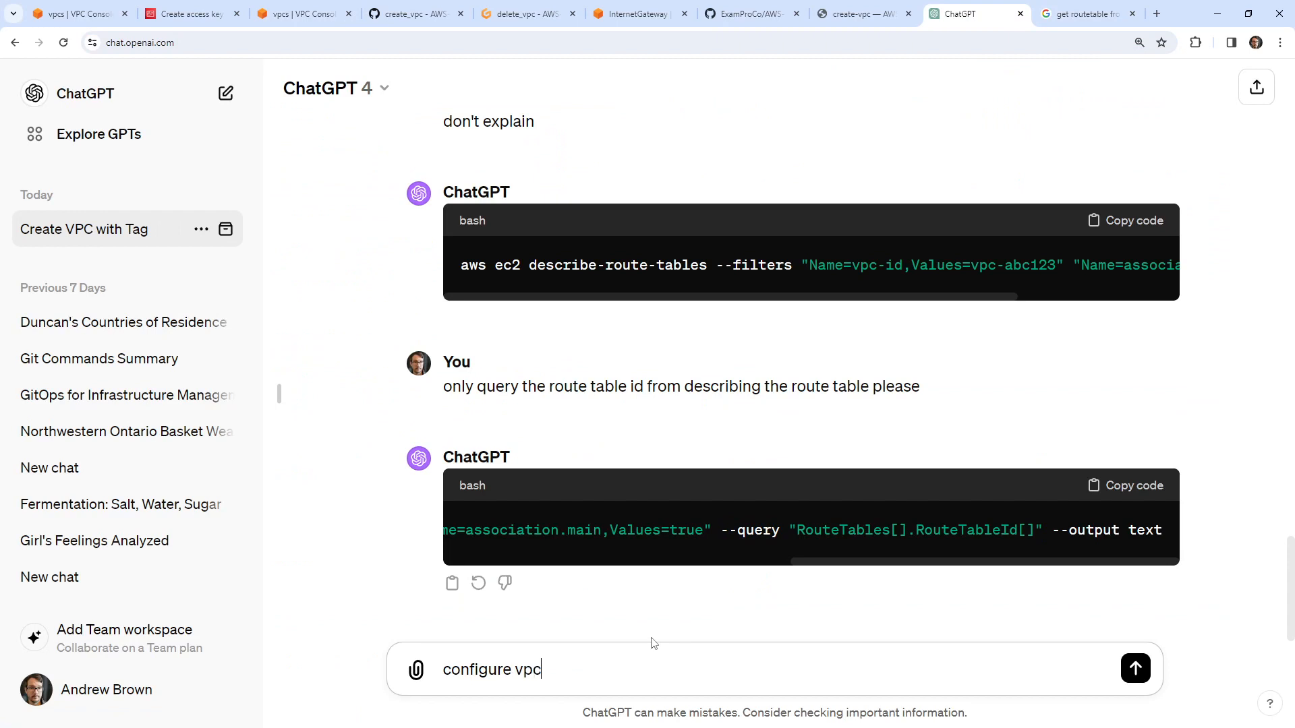
{"action": "type", "text": " to have dns ho"}
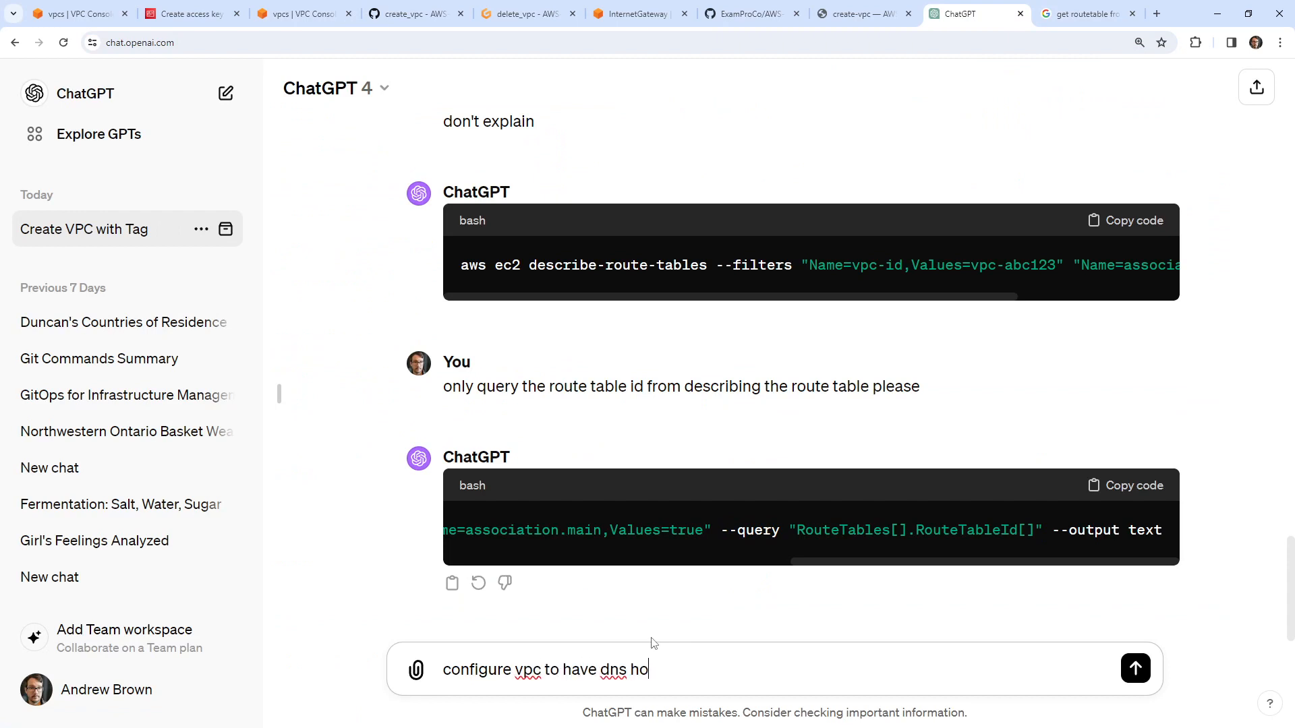
{"action": "type", "text": "sostnames turned ou"}
{"action": "type", "text": "n"}
{"action": "key", "text": "Return"}
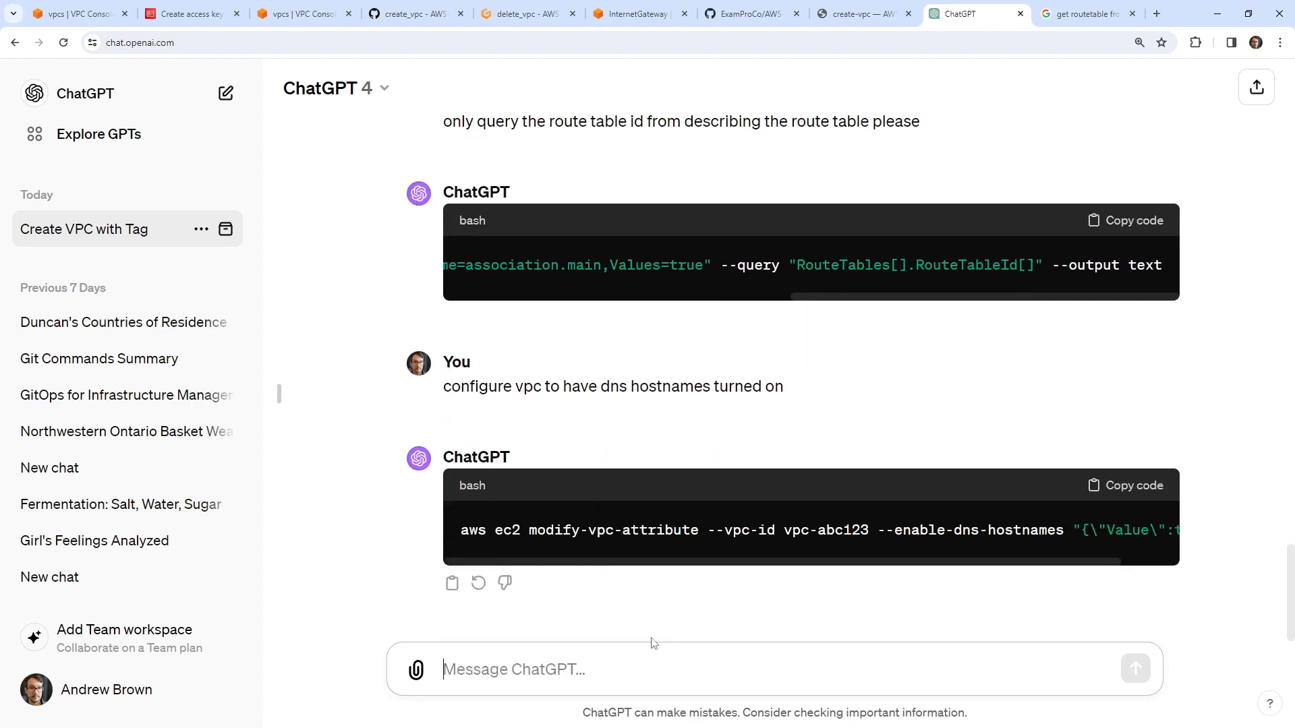
{"action": "scroll", "coordinate": [634, 560], "scroll_direction": "right", "scroll_amount": 2}
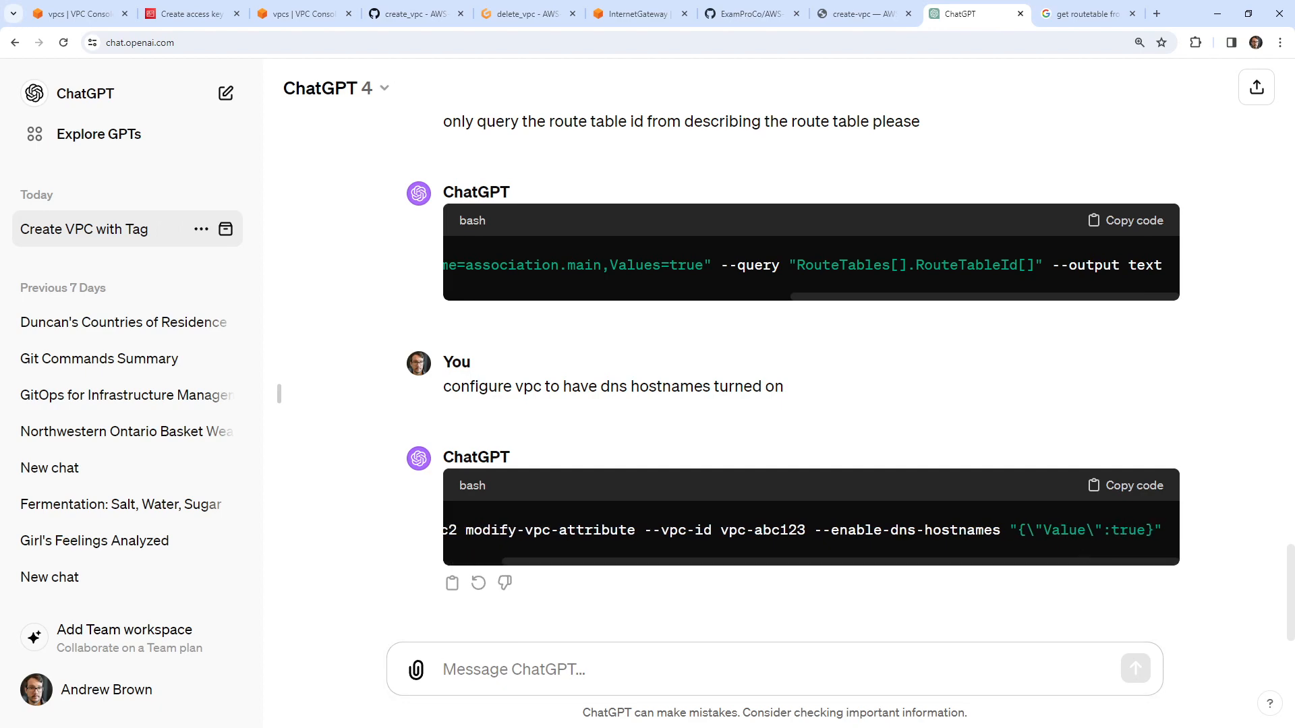
Step: Copy ChatGPT's modify-vpc-attribute command and paste it into the create_vpc script directly below the VPC_ID echo line
{"action": "left_click", "coordinate": [1133, 485]}
{"action": "left_click", "coordinate": [304, 14]}
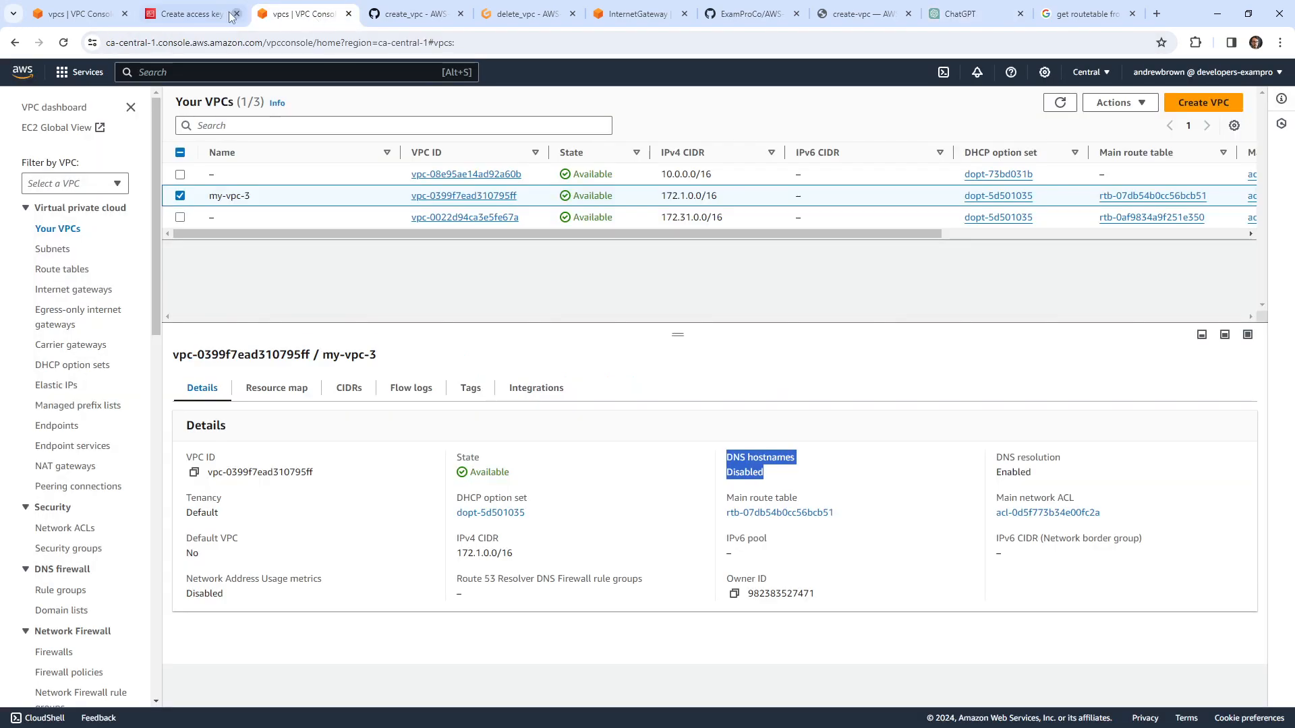
{"action": "left_click", "coordinate": [393, 15]}
{"action": "scroll", "coordinate": [462, 231], "scroll_direction": "up", "scroll_amount": 12}
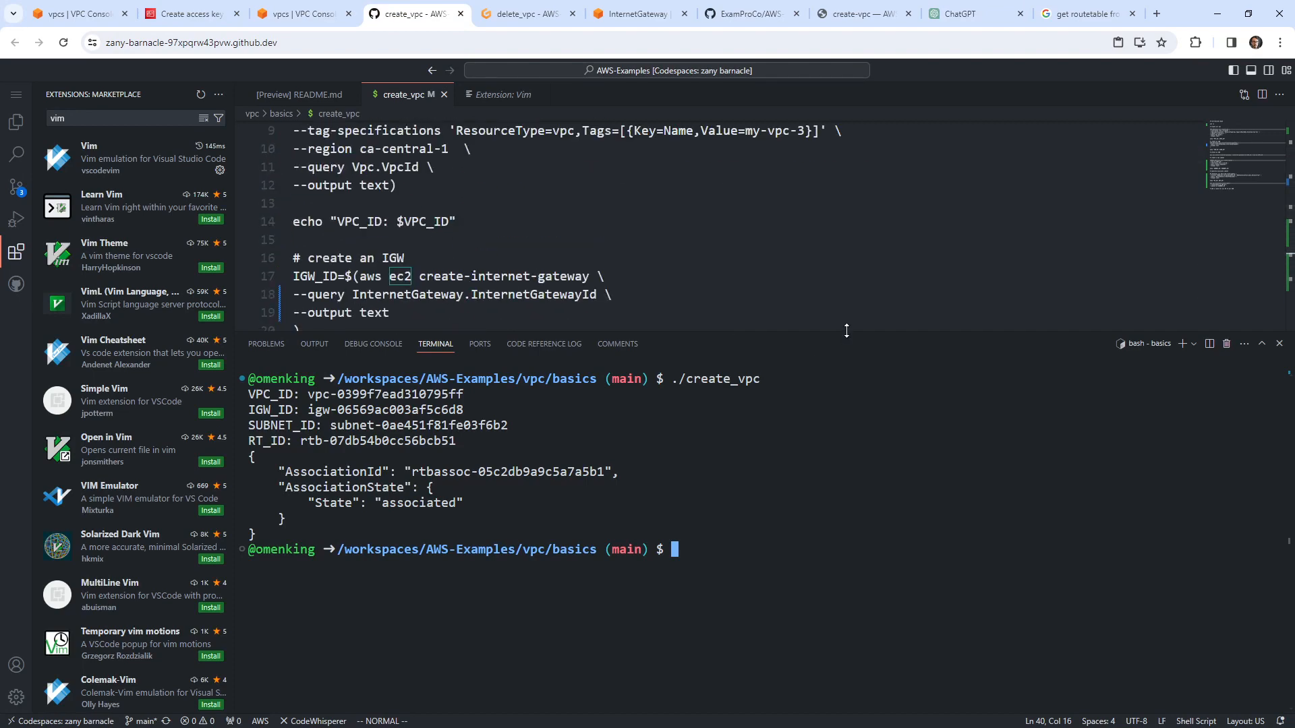
{"action": "left_click_drag", "start_coordinate": [841, 333], "coordinate": [840, 448]}
{"action": "scroll", "coordinate": [415, 257], "scroll_direction": "up", "scroll_amount": 3}
{"action": "scroll", "coordinate": [415, 257], "scroll_direction": "down", "scroll_amount": 1}
{"action": "left_click", "coordinate": [412, 279]}
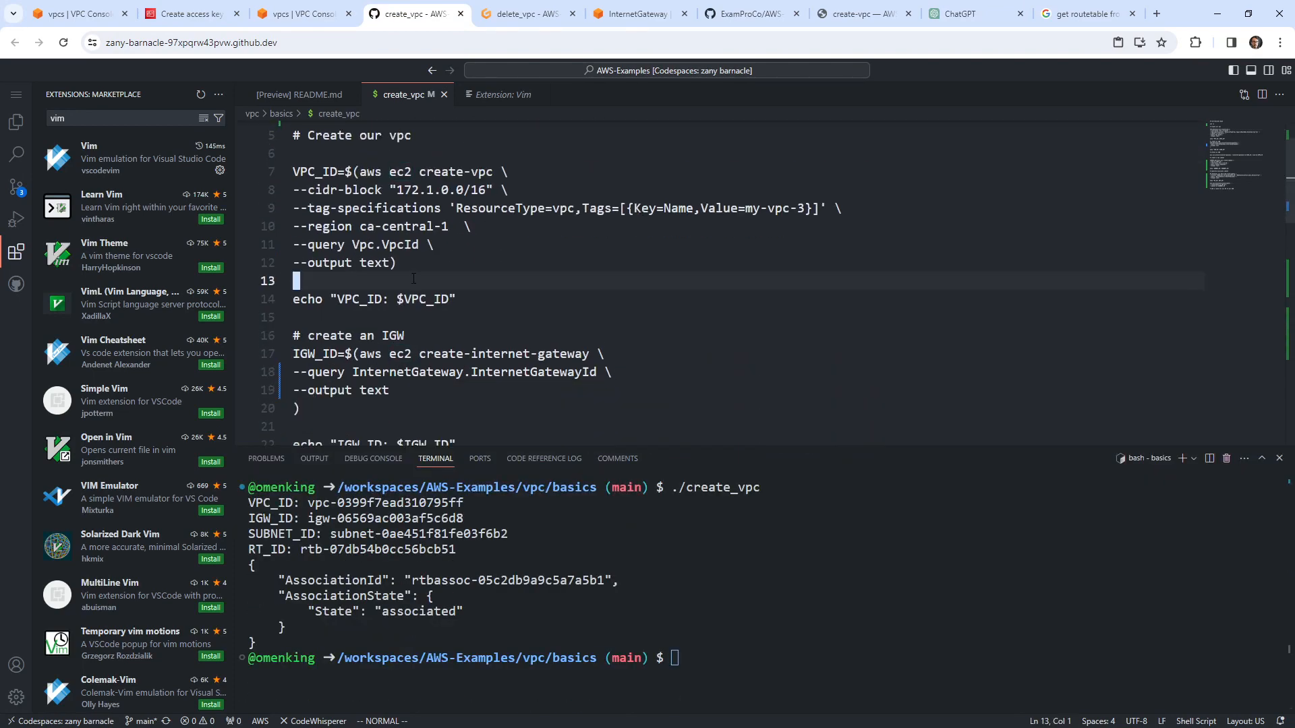
{"action": "key", "text": "i"}
{"action": "right_click", "coordinate": [383, 313]}
{"action": "left_click", "coordinate": [445, 446]}
{"action": "left_click", "coordinate": [416, 317]}
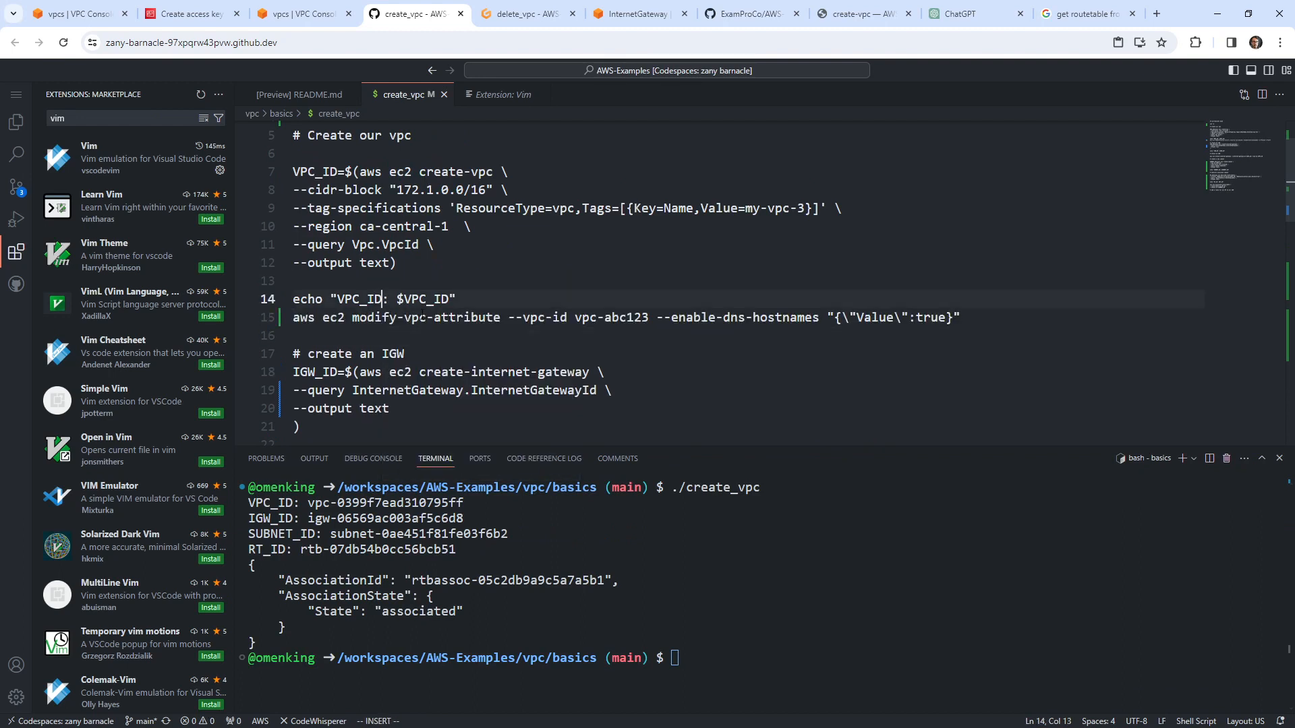
Step: Add a blank line and the comment "# Turn on DNS Hostnames" above the modify-vpc-attribute command
{"action": "key", "text": "Escape"}
{"action": "key", "text": "O"}
{"action": "key", "text": "Return"}
{"action": "type", "text": "# "}
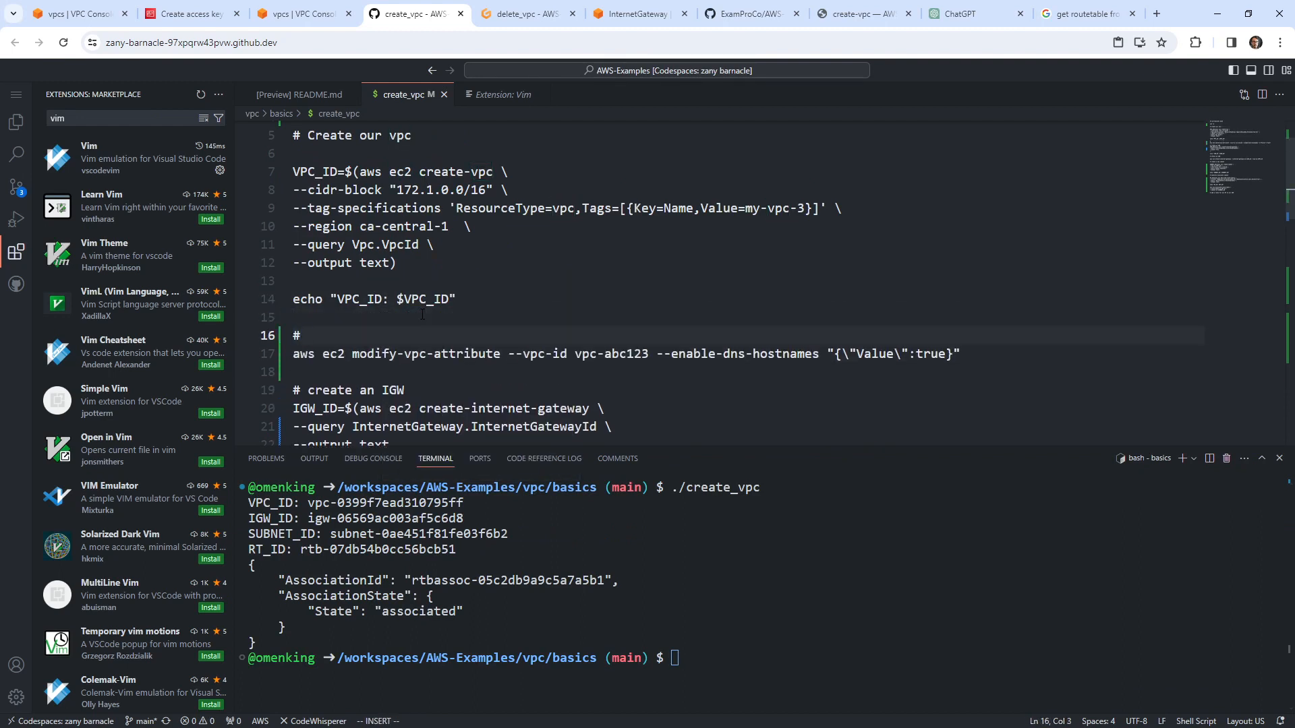
{"action": "type", "text": "Turn on DHS Hostnames"}
{"action": "key", "text": "Escape"}
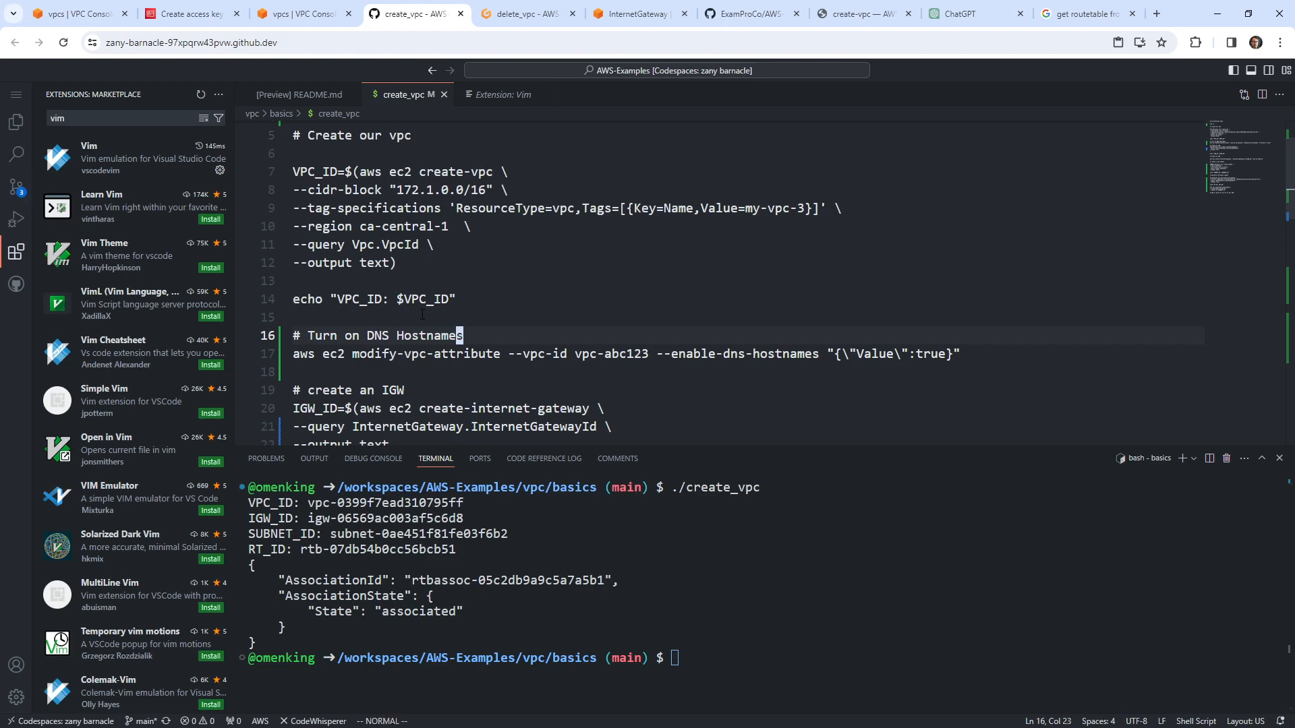
Step: Replace the vpc-abc123 placeholder in the modify-vpc-attribute command with $VPC_ID
{"action": "key", "text": "j"}
{"action": "key", "text": "w"}
{"action": "key", "text": "w"}
{"action": "key", "text": "w"}
{"action": "key", "text": "w"}
{"action": "key", "text": "w"}
{"action": "key", "text": "c"}
{"action": "key", "text": "w"}
{"action": "key", "text": "Escape"}
{"action": "key", "text": "w"}
{"action": "key", "text": "c"}
{"action": "key", "text": "w"}
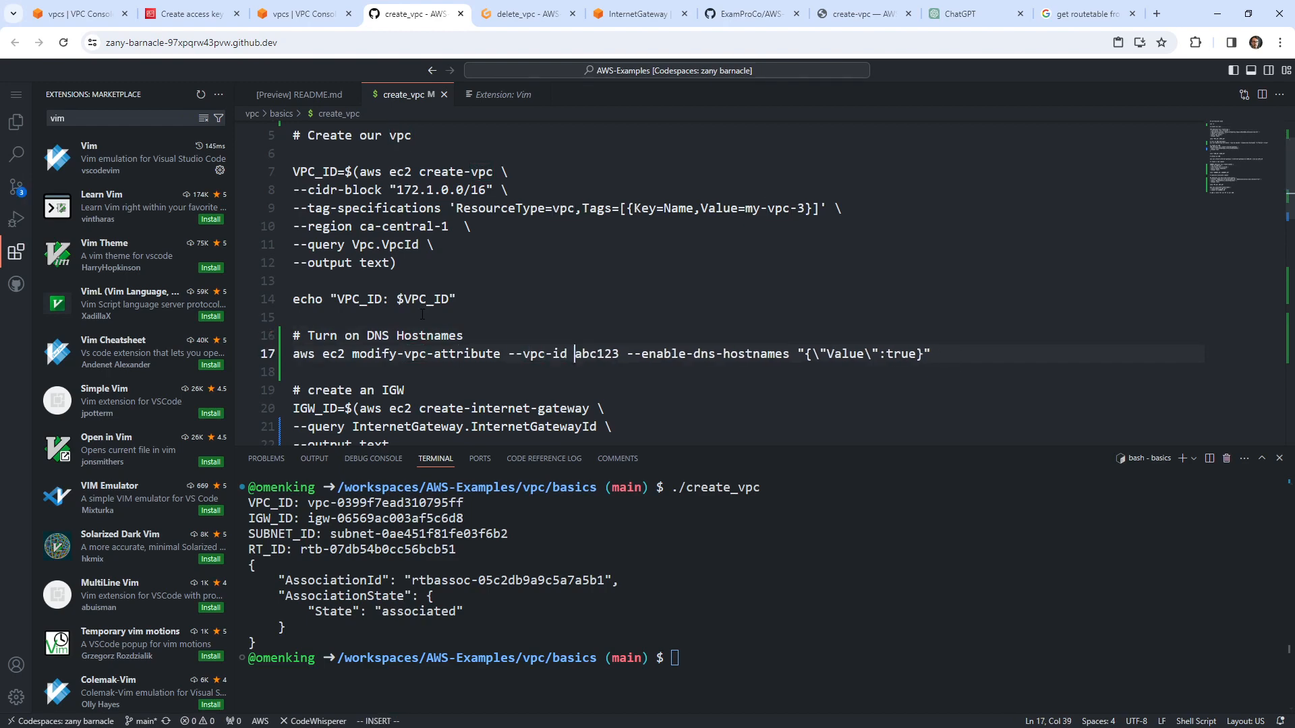
{"action": "key", "text": "BackSpace"}
{"action": "key", "text": "Escape"}
{"action": "type", "text": "lcw $GP"}
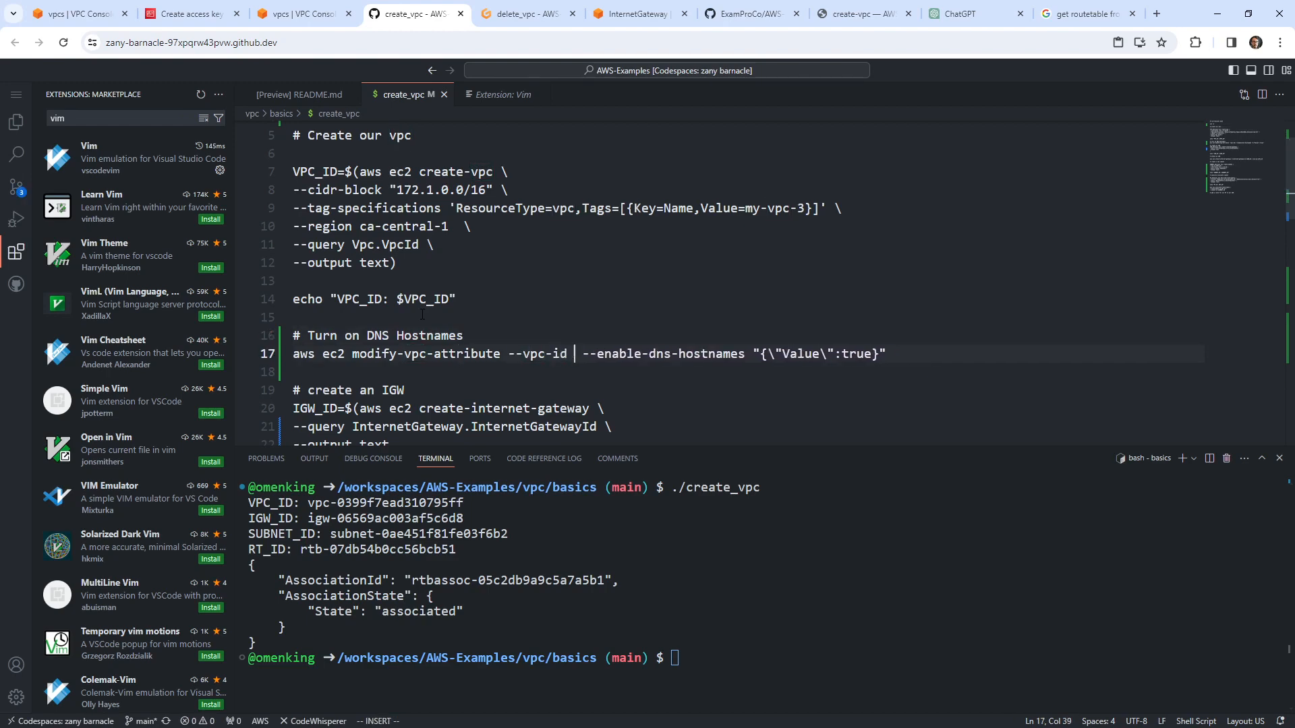
{"action": "key", "text": "BackSpace"}
{"action": "key", "text": "BackSpace"}
{"action": "type", "text": "VPC_ID"}
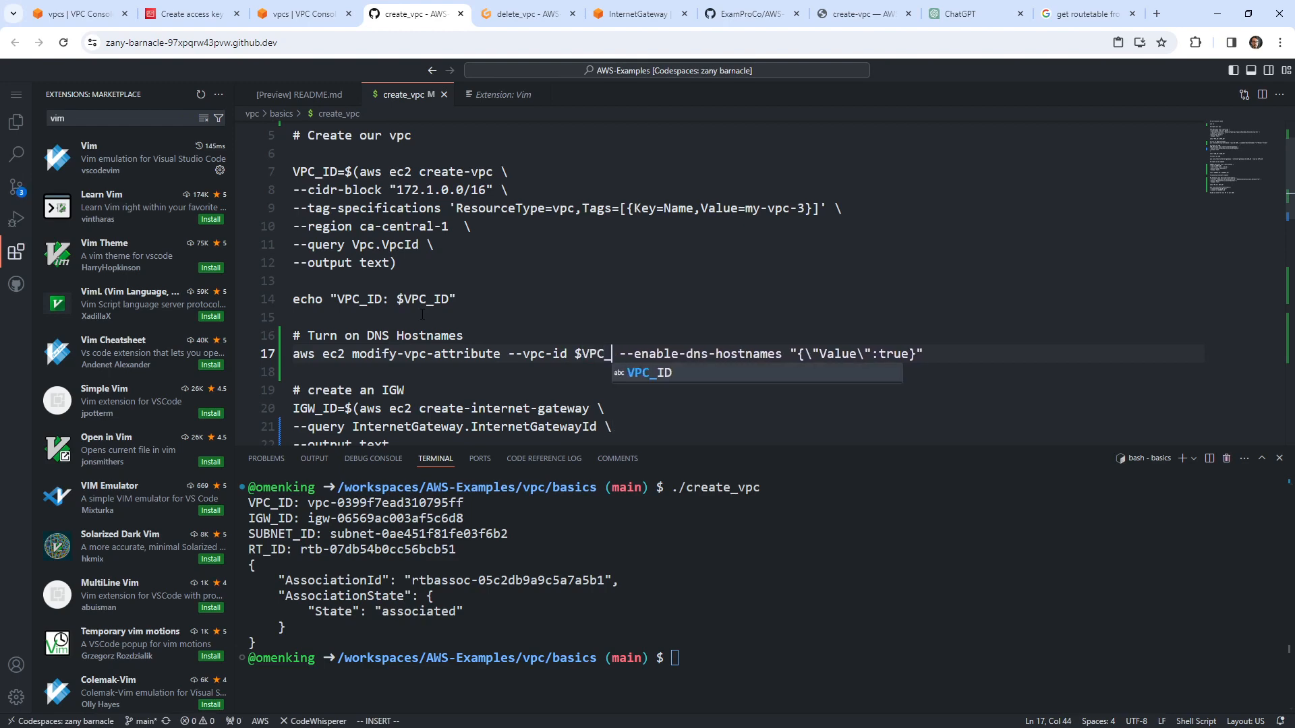
{"action": "key", "text": "Escape"}
{"action": "key", "text": "k"}
{"action": "key", "text": "k"}
{"action": "key", "text": "k"}
{"action": "key", "text": "k"}
{"action": "key", "text": "k"}
{"action": "key", "text": "k"}
{"action": "key", "text": "j"}
{"action": "key", "text": "j"}
{"action": "key", "text": "j"}
{"action": "scroll", "coordinate": [509, 299], "scroll_direction": "down", "scroll_amount": 5}
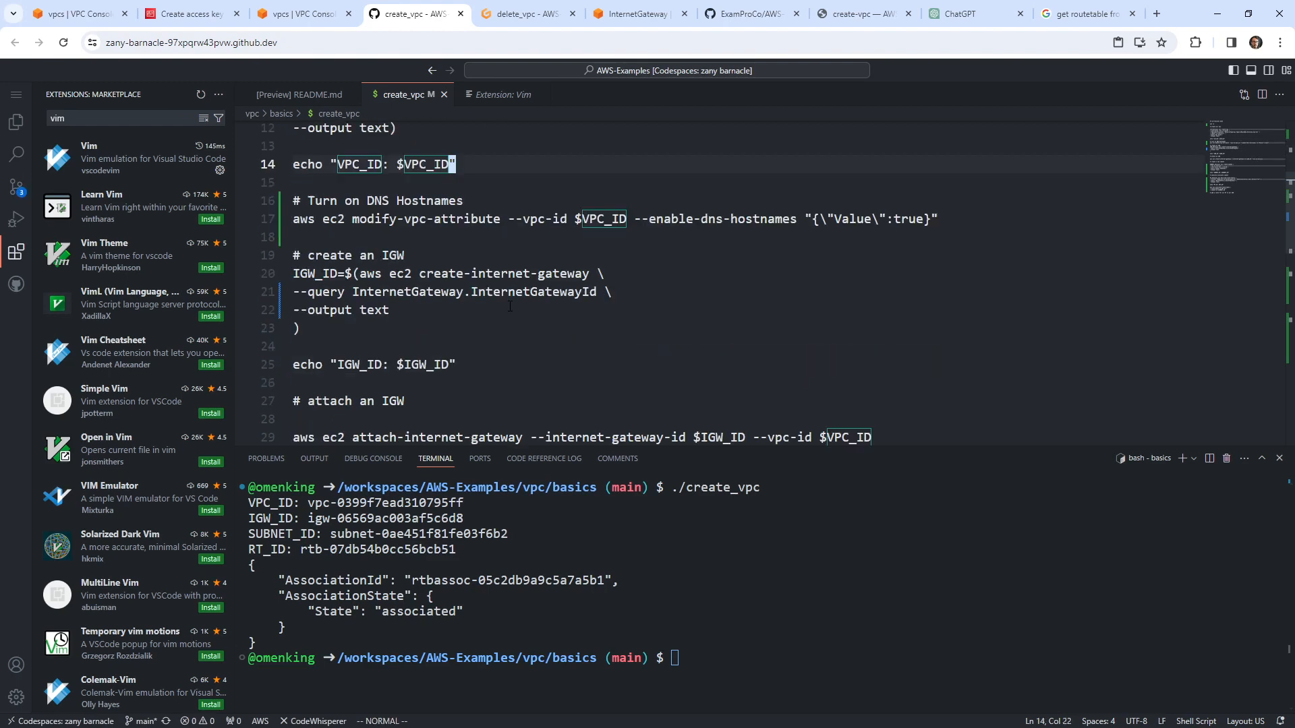
{"action": "scroll", "coordinate": [509, 299], "scroll_direction": "up", "scroll_amount": 3}
Step: Switch to the AWS VPC console, refresh the subnets list and select only the new 172.1.0.0/20 subnet in my-vpc-3
{"action": "left_click", "coordinate": [307, 15]}
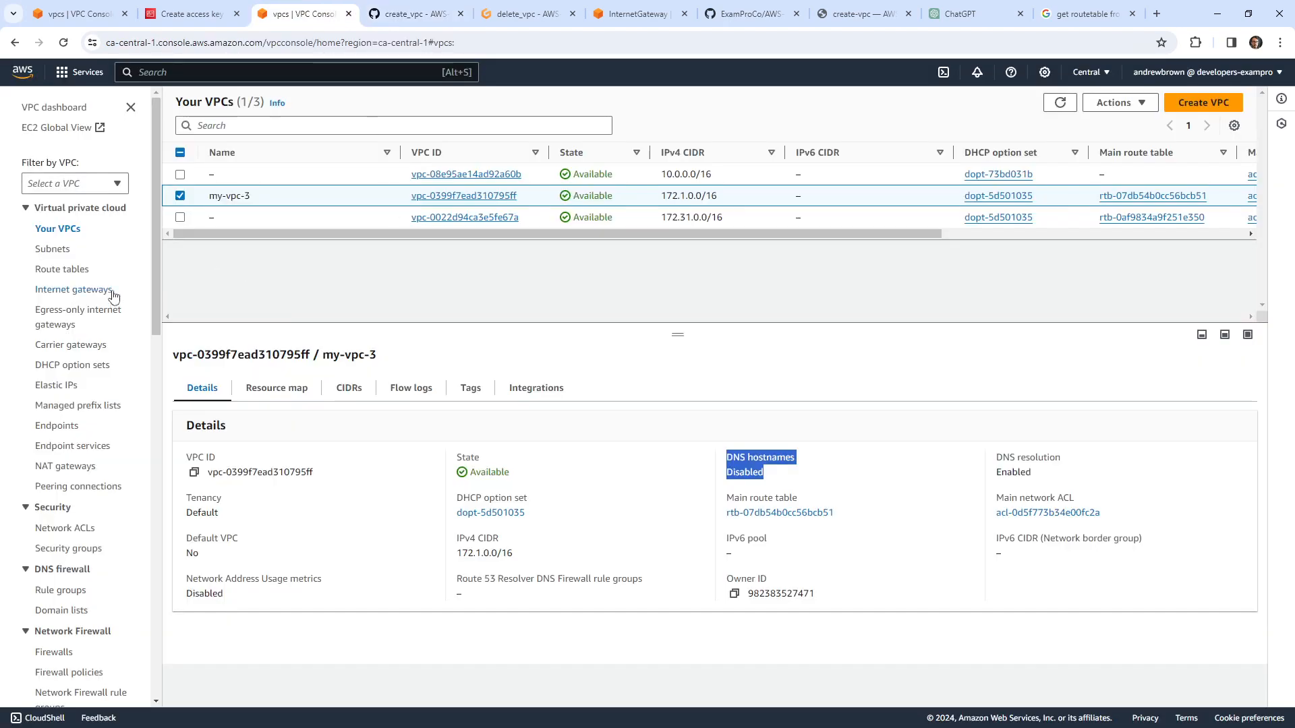
{"action": "left_click", "coordinate": [79, 270]}
{"action": "left_click", "coordinate": [61, 250]}
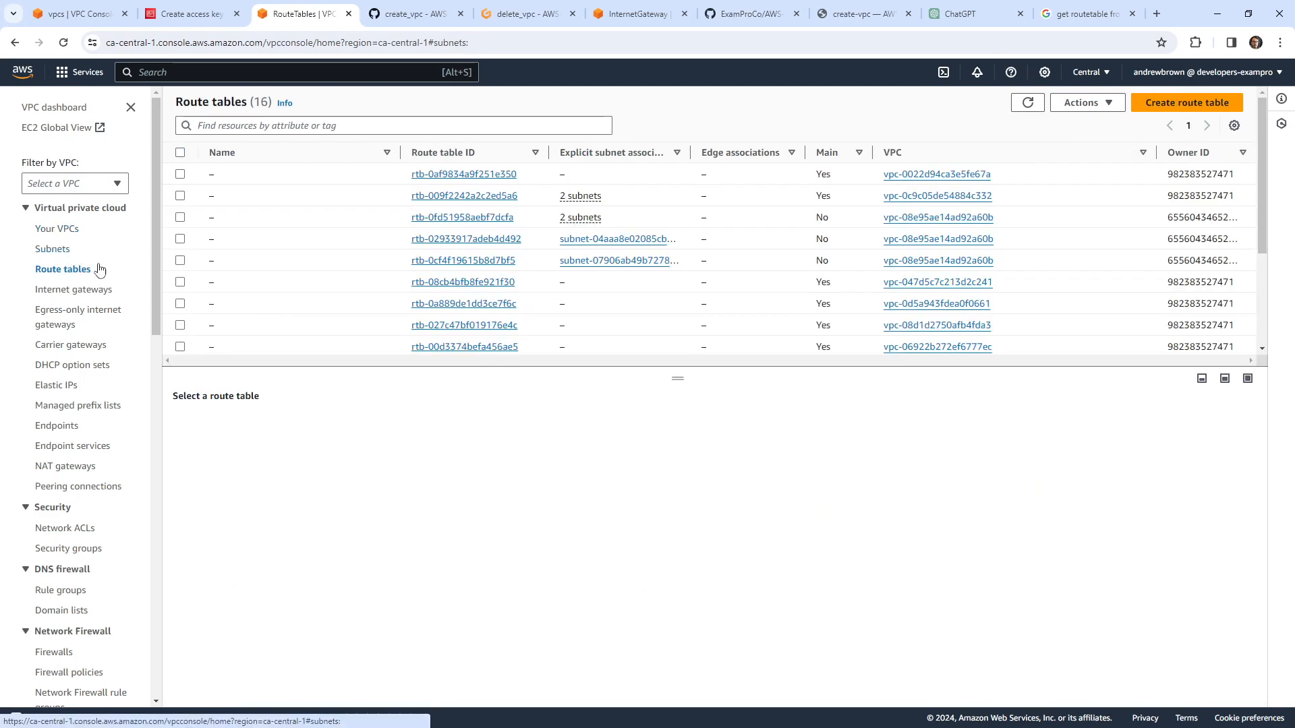
{"action": "left_click", "coordinate": [180, 304]}
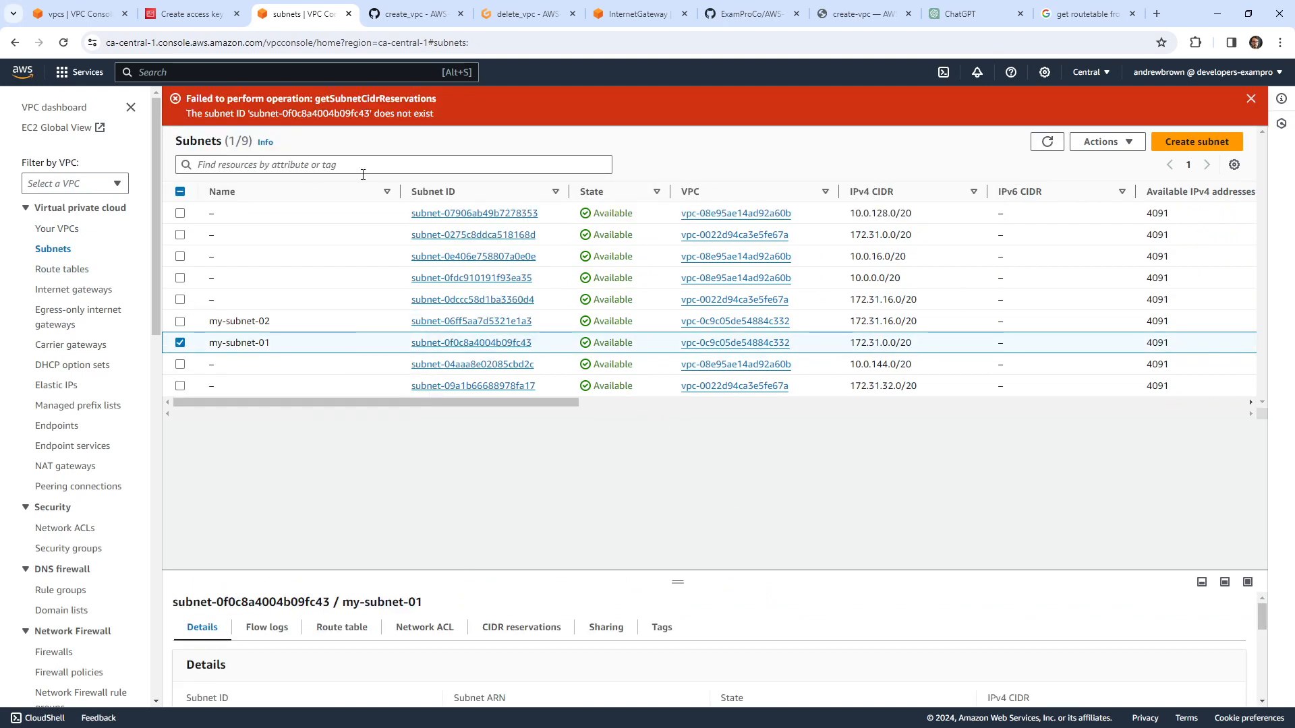
{"action": "left_click", "coordinate": [1047, 141]}
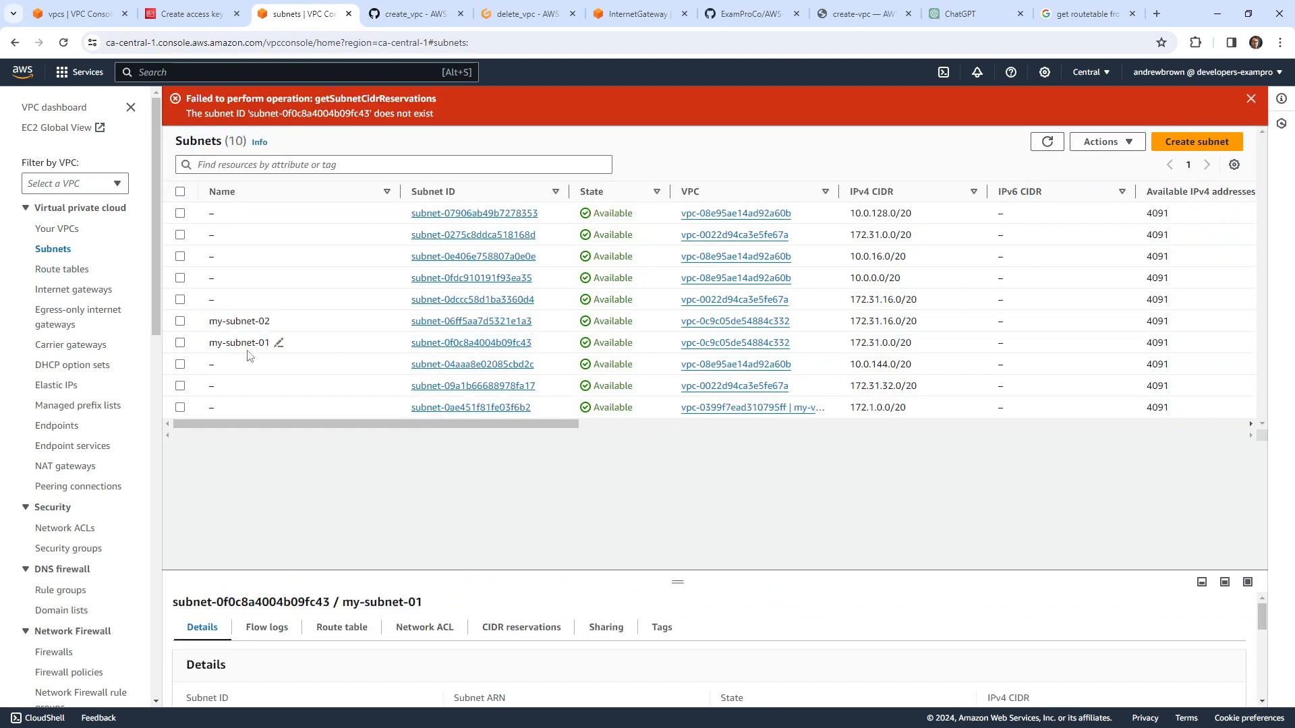
{"action": "left_click", "coordinate": [181, 343]}
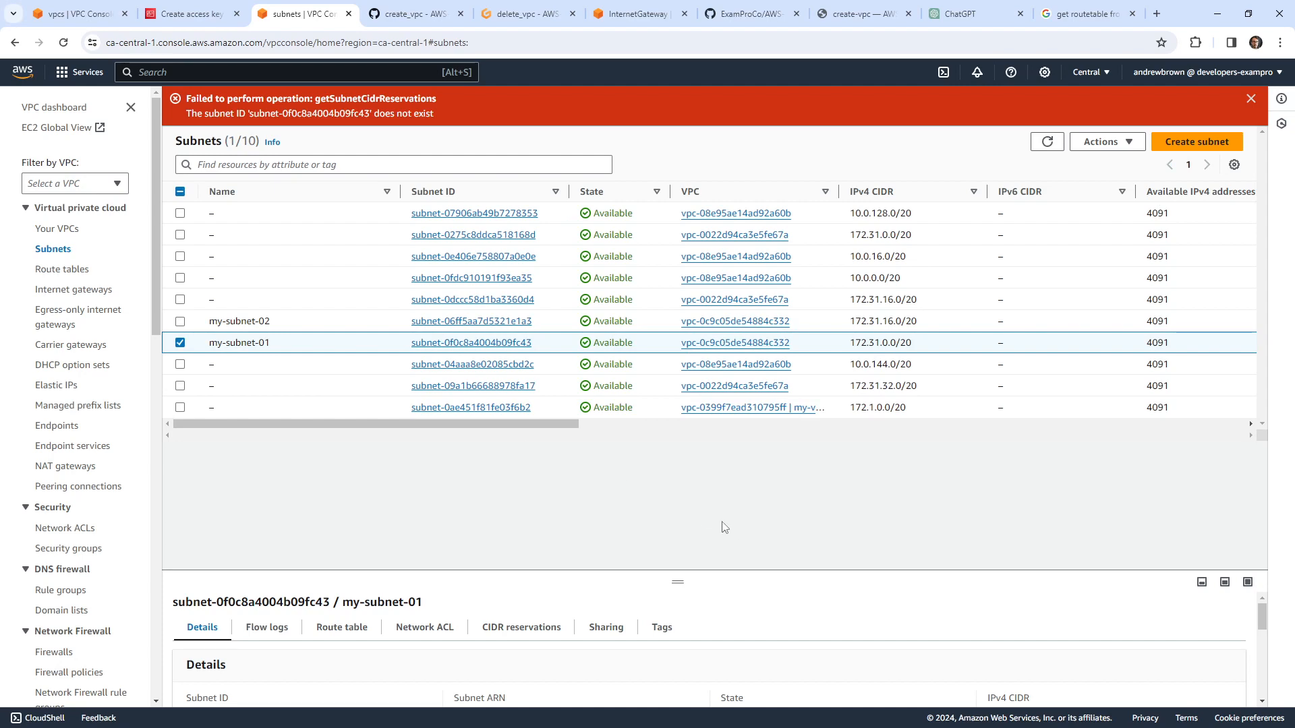
{"action": "left_click", "coordinate": [180, 343]}
{"action": "left_click", "coordinate": [180, 407]}
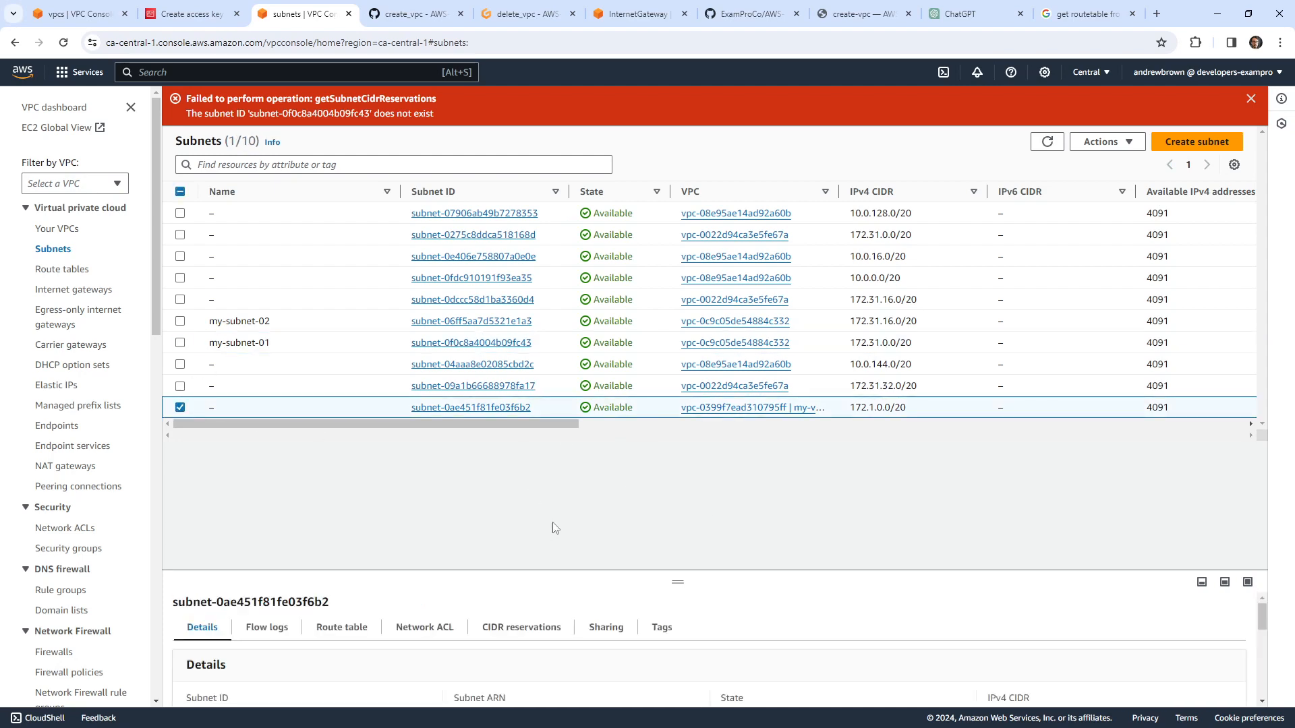
Step: Enlarge the subnet's details, check its auto-assign settings and copy the label "Auto-assign public IPv4 address"
{"action": "left_click_drag", "start_coordinate": [681, 580], "coordinate": [683, 258]}
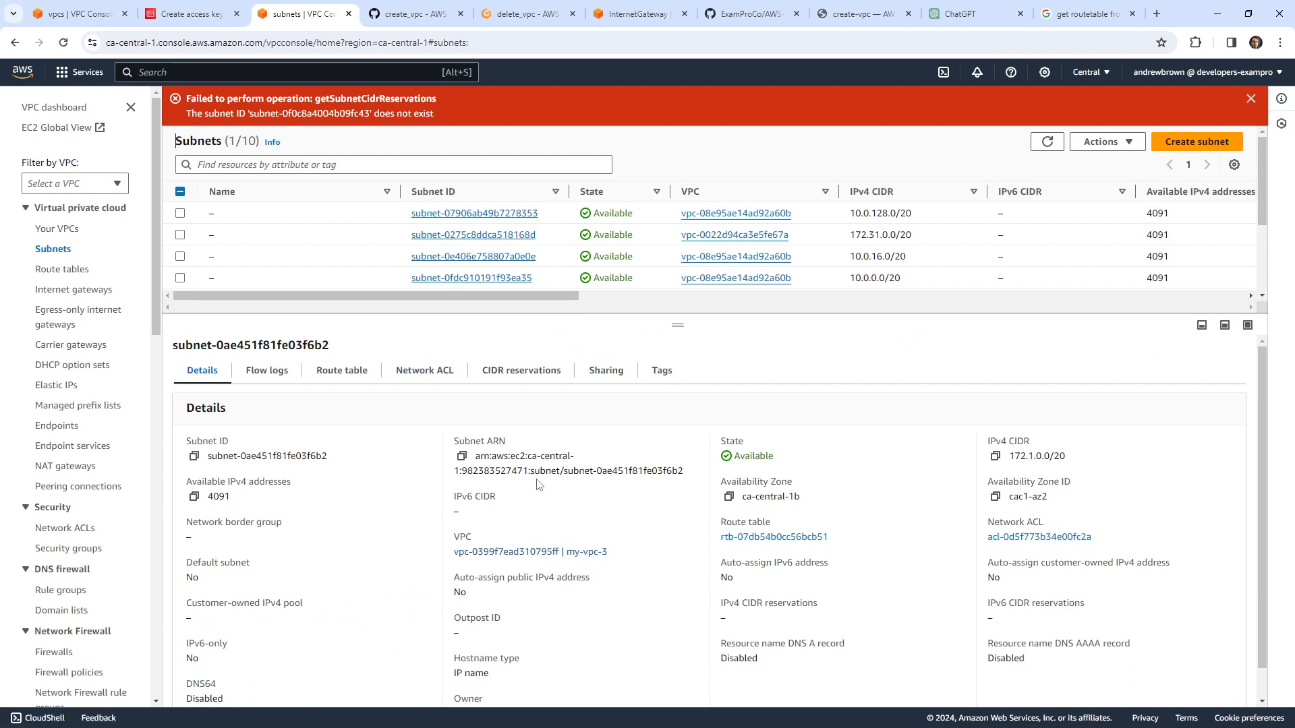
{"action": "scroll", "coordinate": [537, 484], "scroll_direction": "down", "scroll_amount": 1}
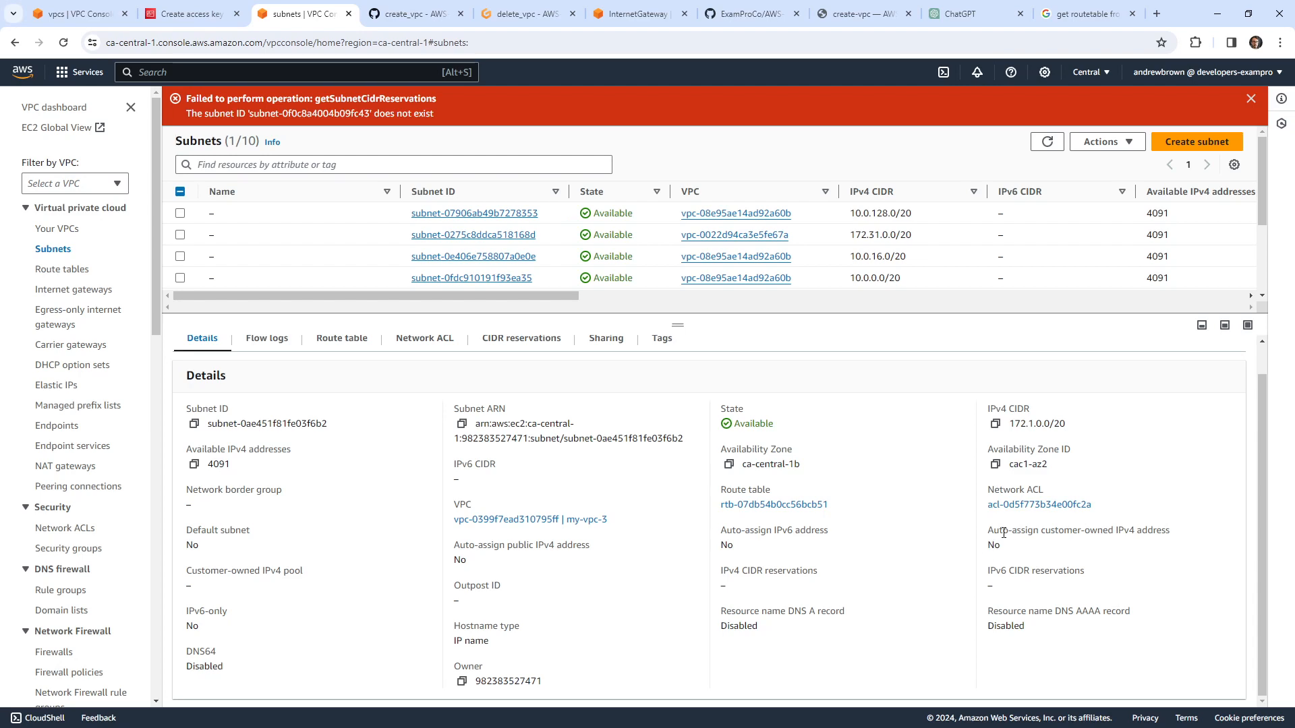
{"action": "left_click_drag", "start_coordinate": [987, 532], "coordinate": [1182, 540]}
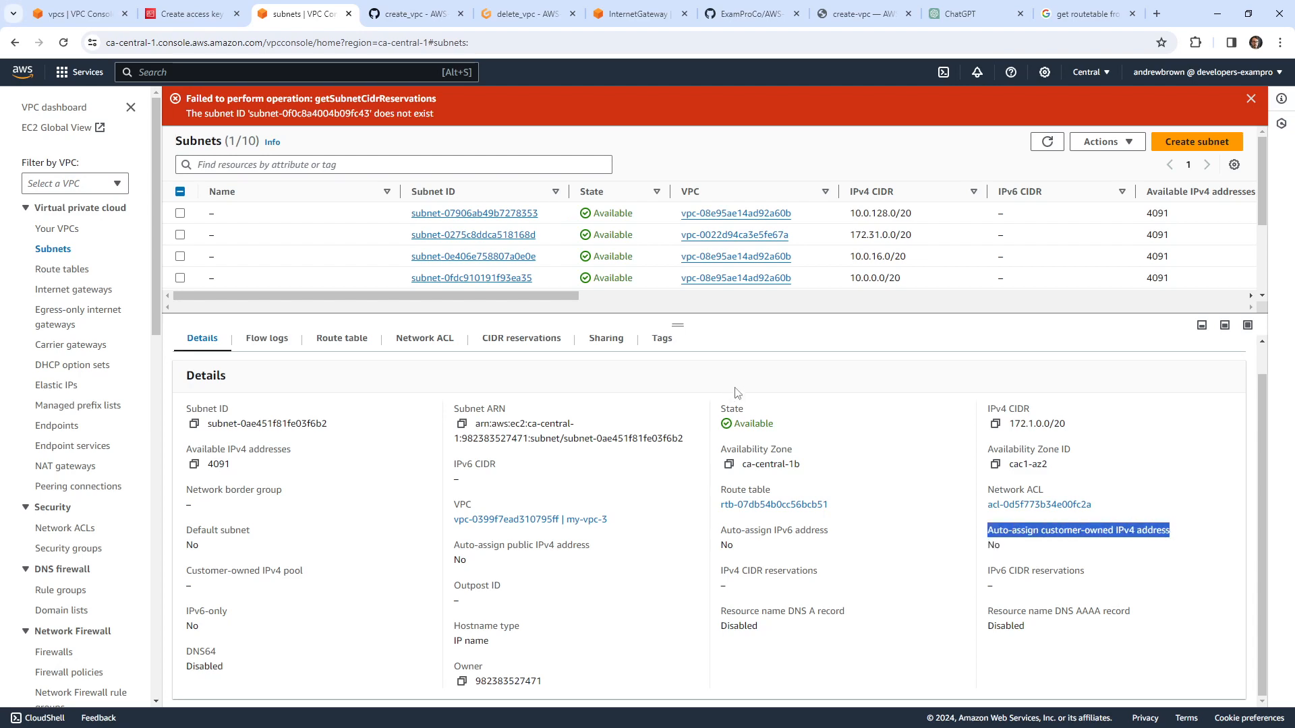
{"action": "left_click_drag", "start_coordinate": [455, 547], "coordinate": [604, 553]}
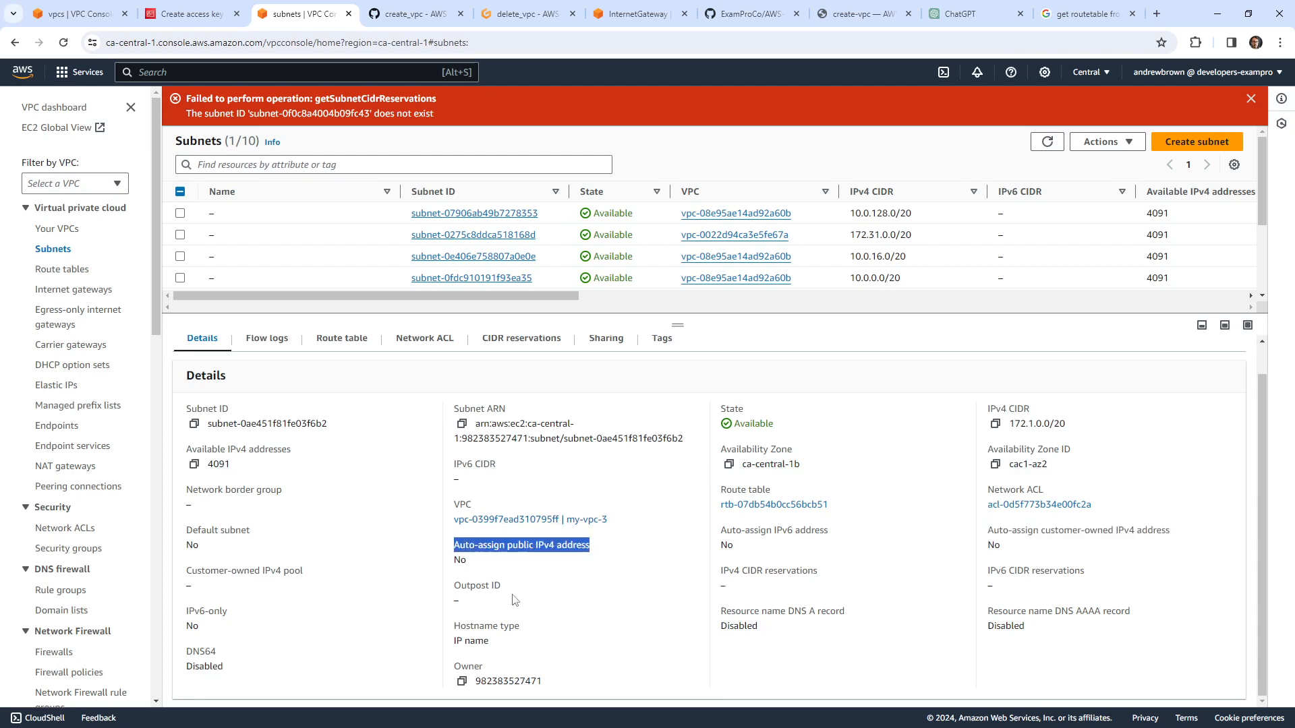
{"action": "left_click", "coordinate": [592, 545]}
{"action": "left_click_drag", "start_coordinate": [528, 547], "coordinate": [590, 546]}
{"action": "key", "text": "ctrl+c"}
{"action": "left_click", "coordinate": [457, 545]}
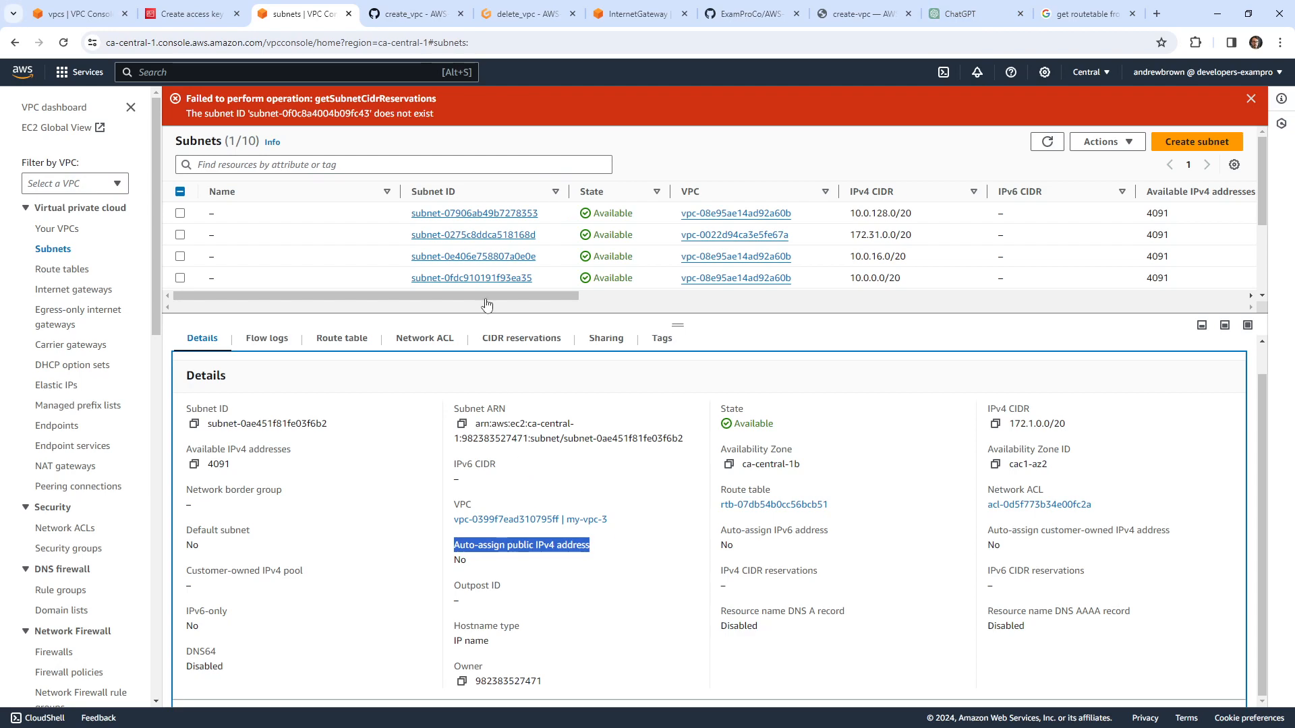
Step: Switch to ChatGPT and ask "configure subnet to have Auto-assign public IPv4 address"
{"action": "left_click", "coordinate": [972, 21]}
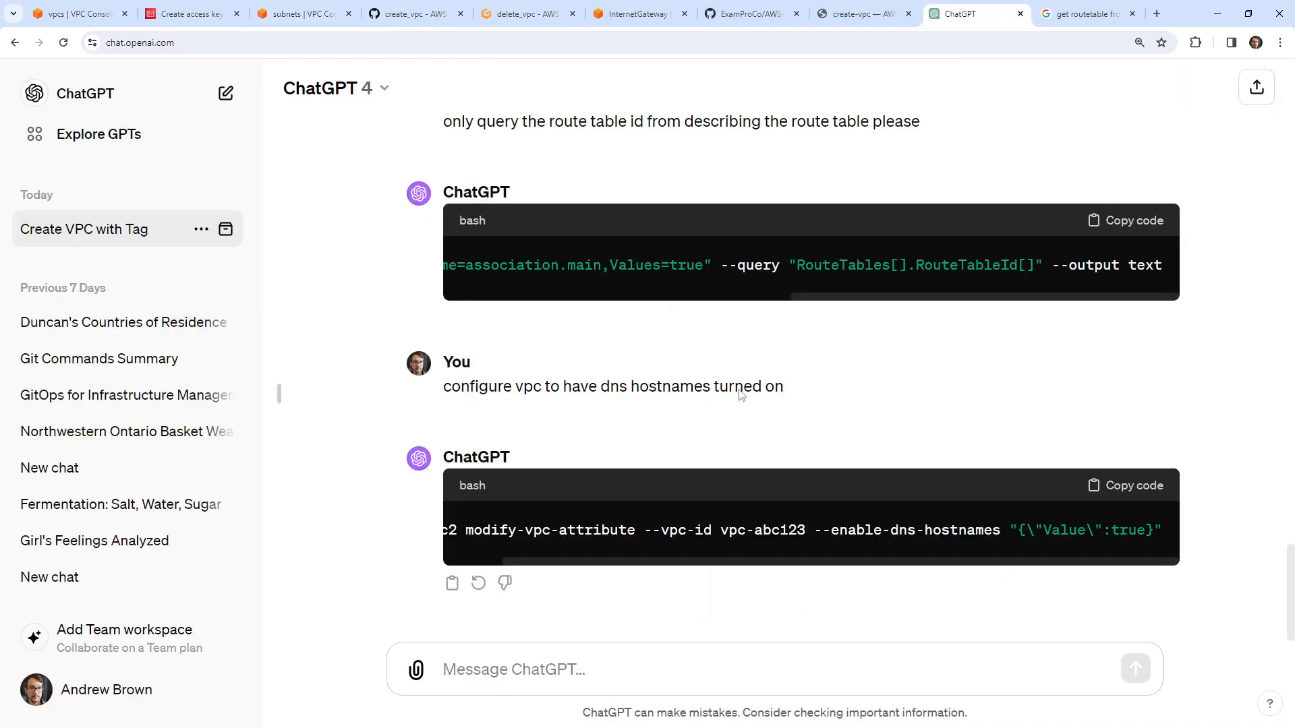
{"action": "type", "text": "configure "}
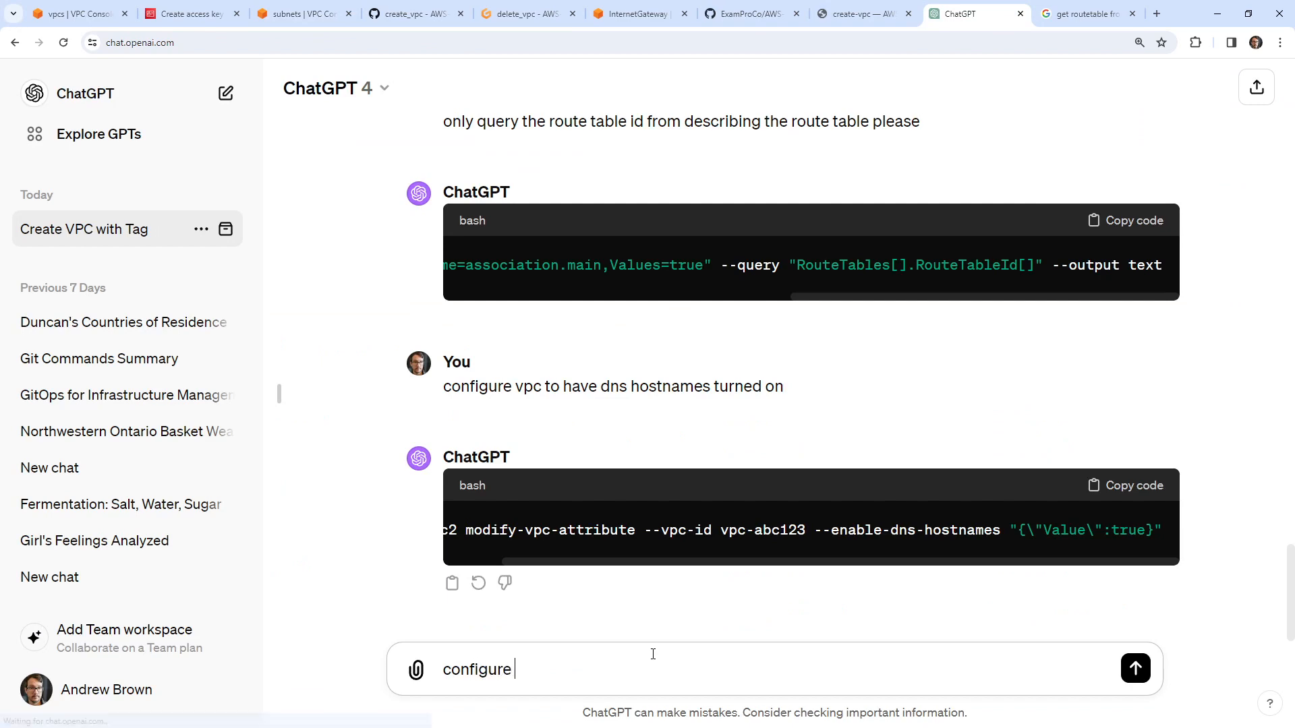
{"action": "type", "text": "subnet to have"}
{"action": "key", "text": "ctrl+v"}
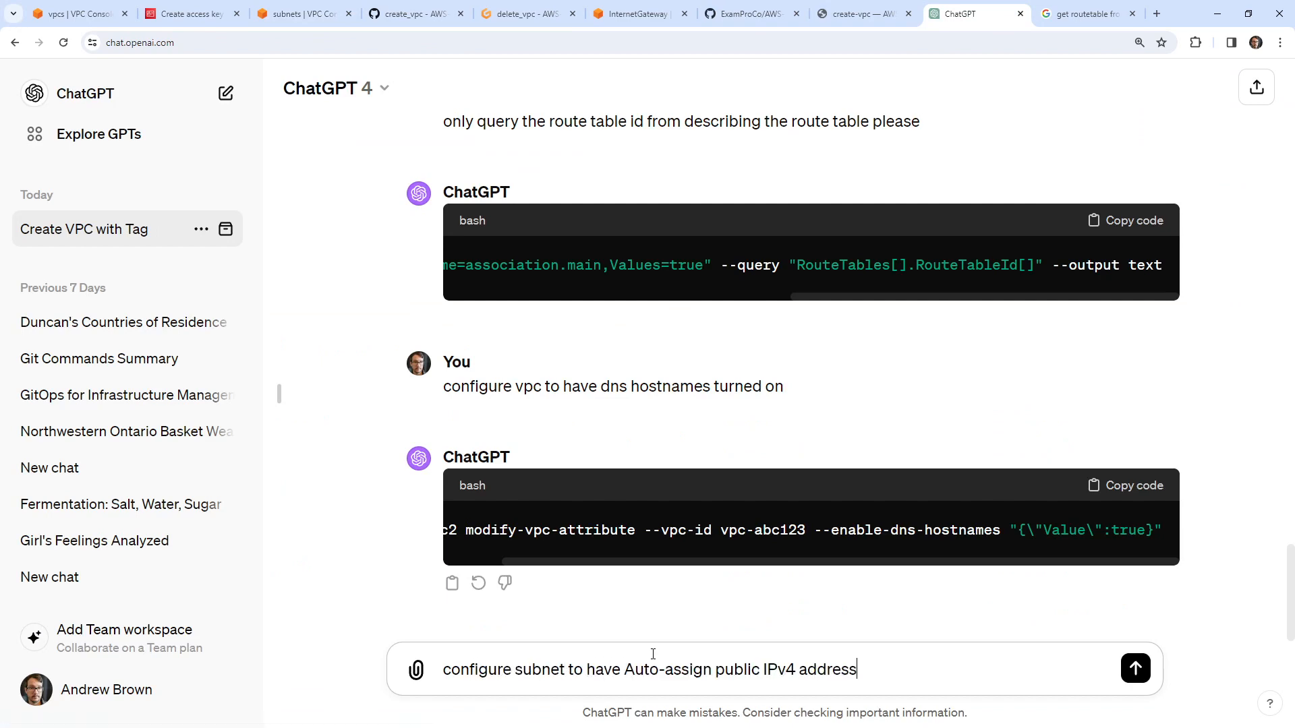
{"action": "key", "text": "Return"}
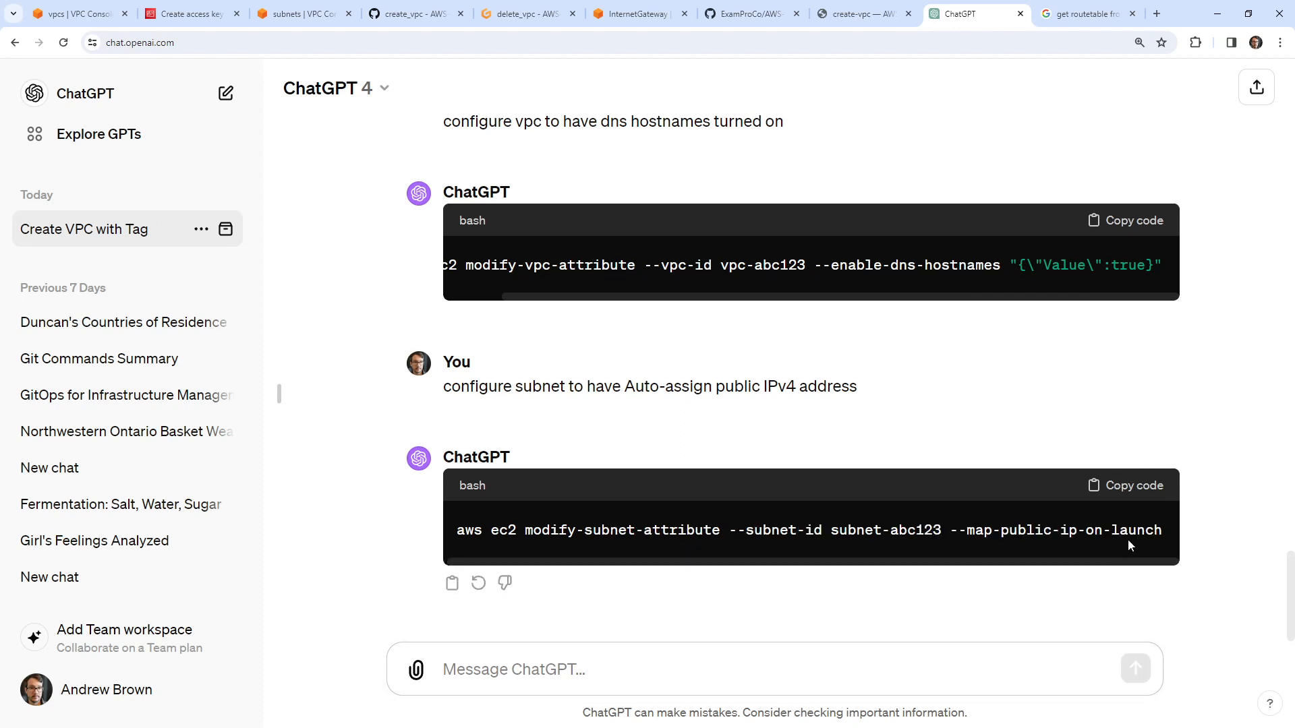
Step: Copy ChatGPT's modify-subnet-attribute command and switch back to the create_vpc script in Codespaces
{"action": "left_click_drag", "start_coordinate": [1166, 533], "coordinate": [436, 541]}
{"action": "left_click", "coordinate": [620, 558]}
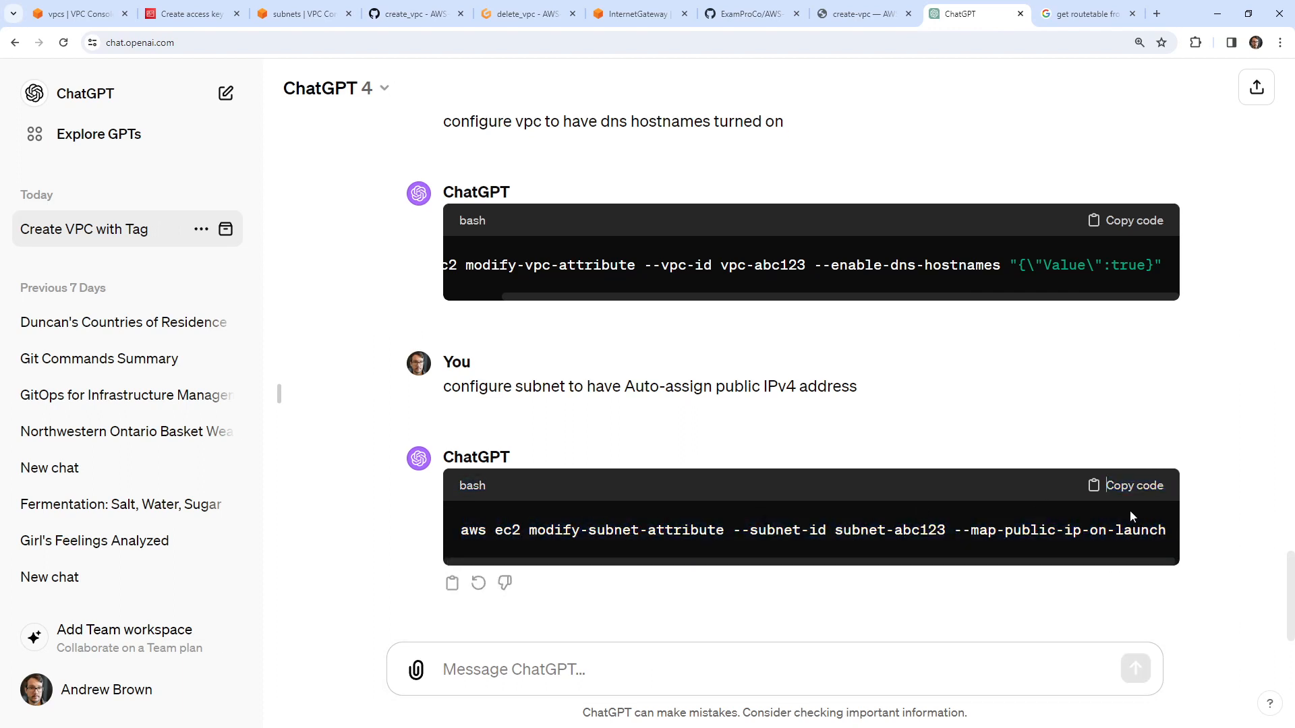
{"action": "left_click_drag", "start_coordinate": [1166, 531], "coordinate": [466, 517]}
{"action": "key", "text": "ctrl+c"}
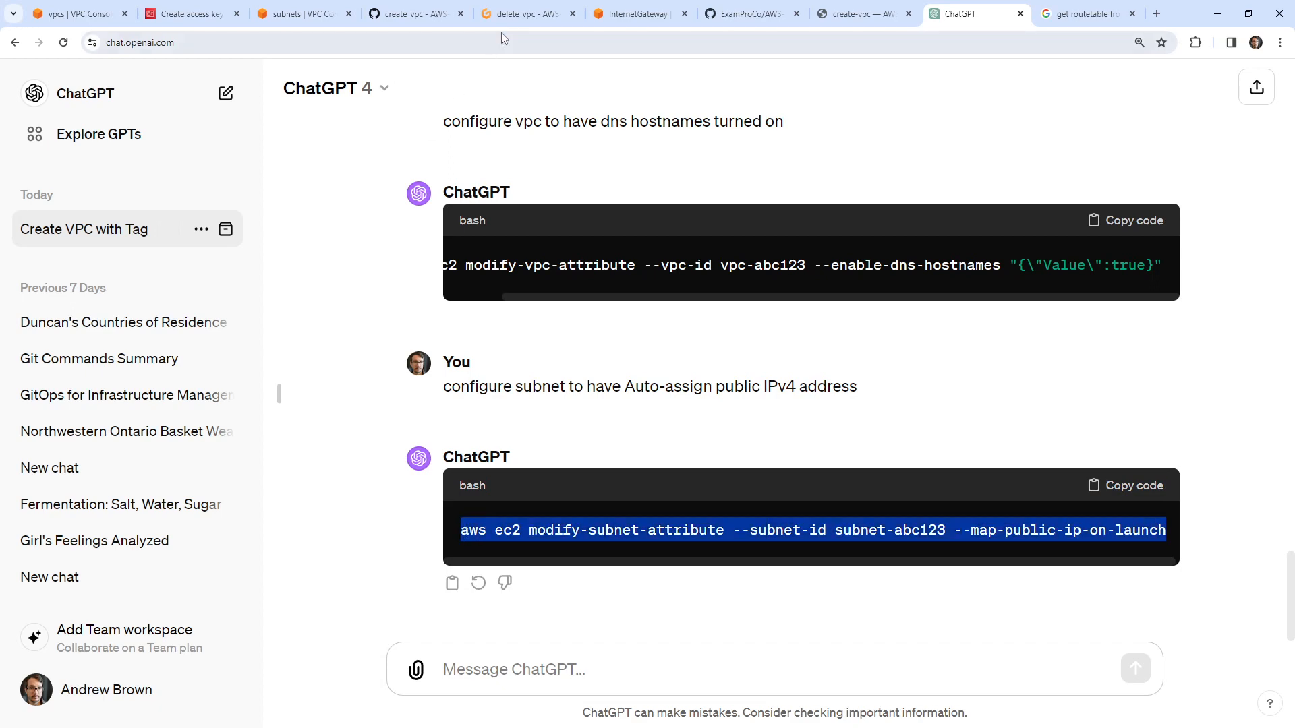
{"action": "left_click", "coordinate": [511, 16]}
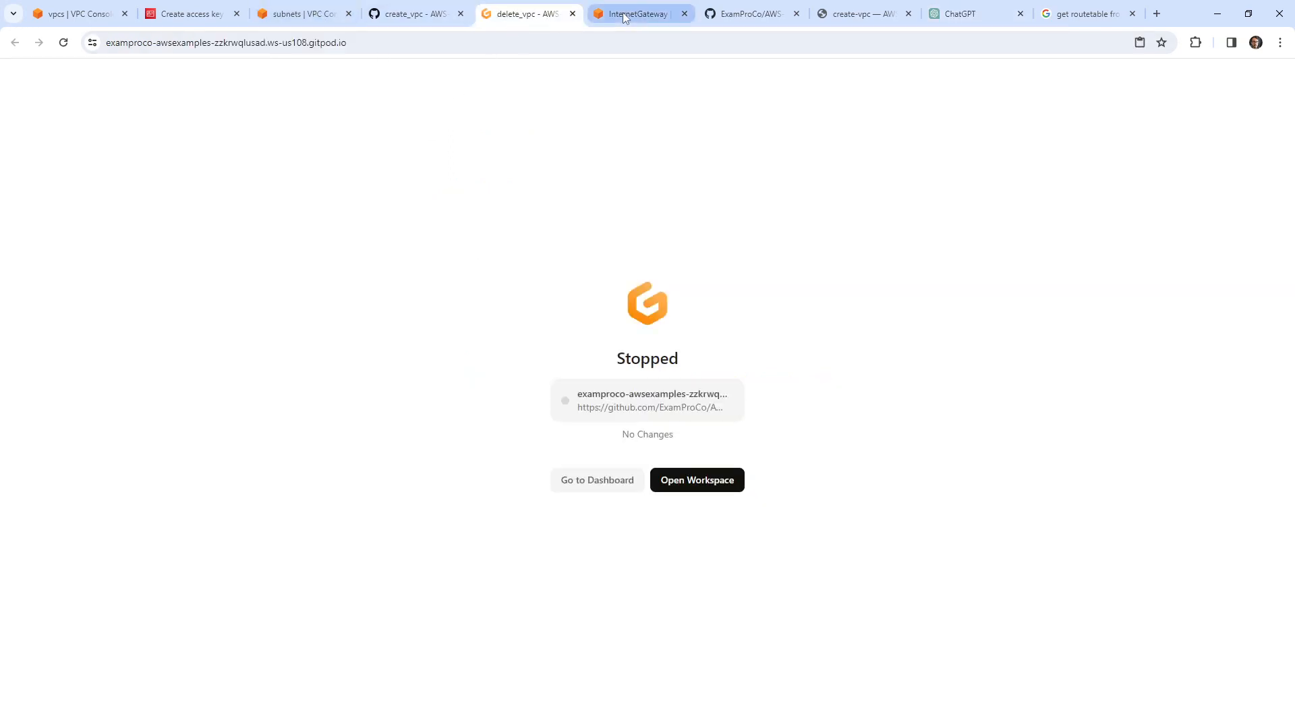
{"action": "left_click", "coordinate": [749, 13]}
{"action": "left_click", "coordinate": [415, 14]}
Step: Add the comment "## auto assign IPv4 addresses" below the SUBNET_ID echo line, leaving a blank line between them
{"action": "scroll", "coordinate": [434, 317], "scroll_direction": "down", "scroll_amount": 5}
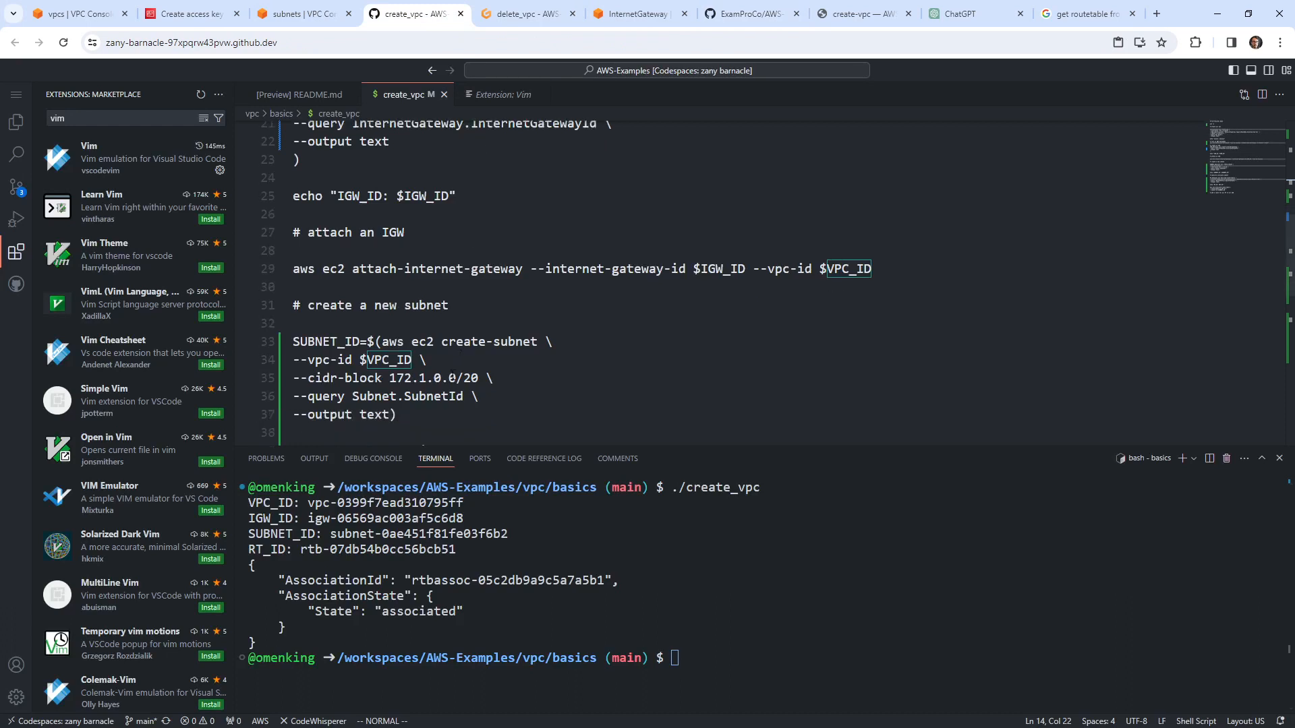
{"action": "scroll", "coordinate": [434, 317], "scroll_direction": "down", "scroll_amount": 1}
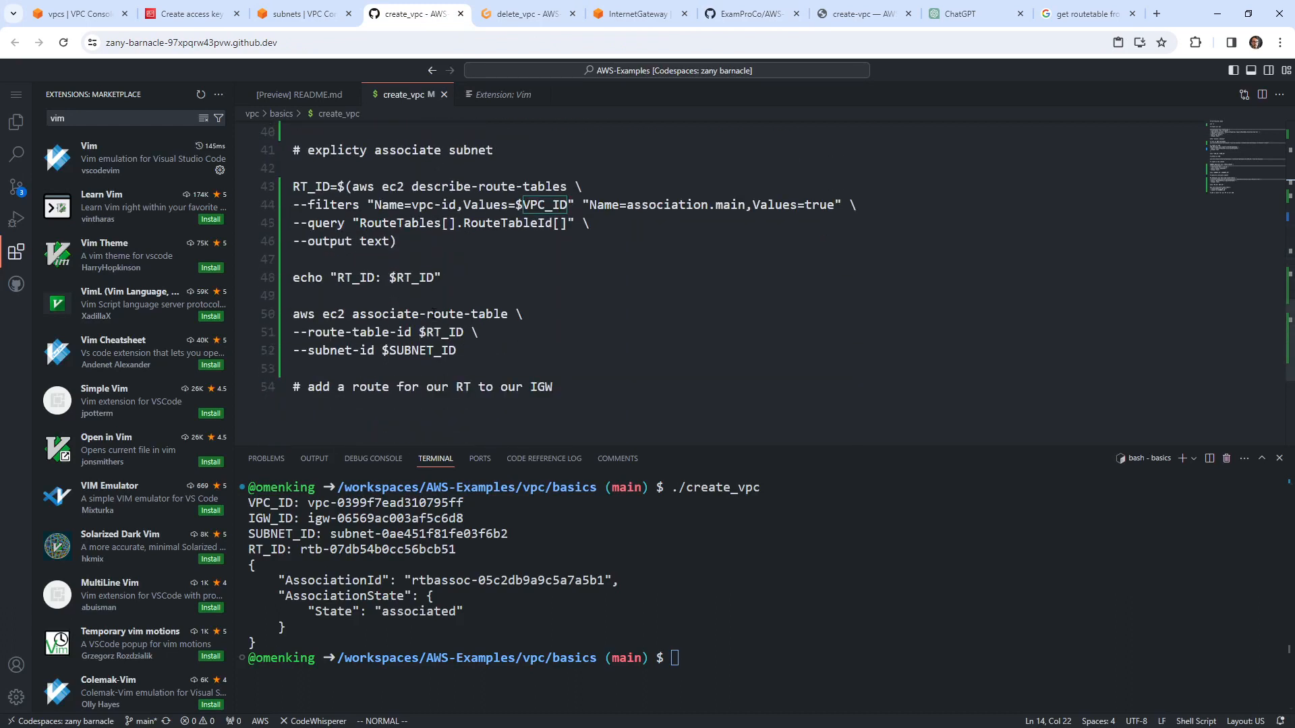
{"action": "scroll", "coordinate": [544, 375], "scroll_direction": "up", "scroll_amount": 3}
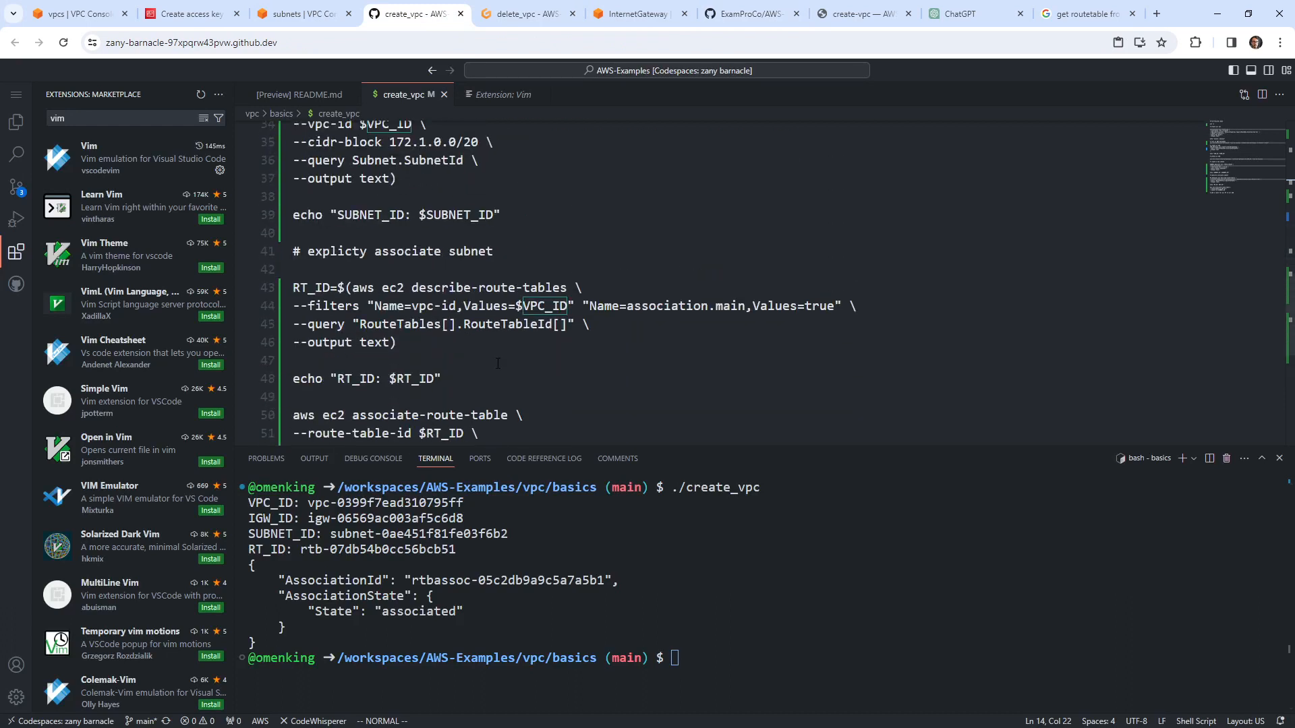
{"action": "scroll", "coordinate": [419, 341], "scroll_direction": "up", "scroll_amount": 2}
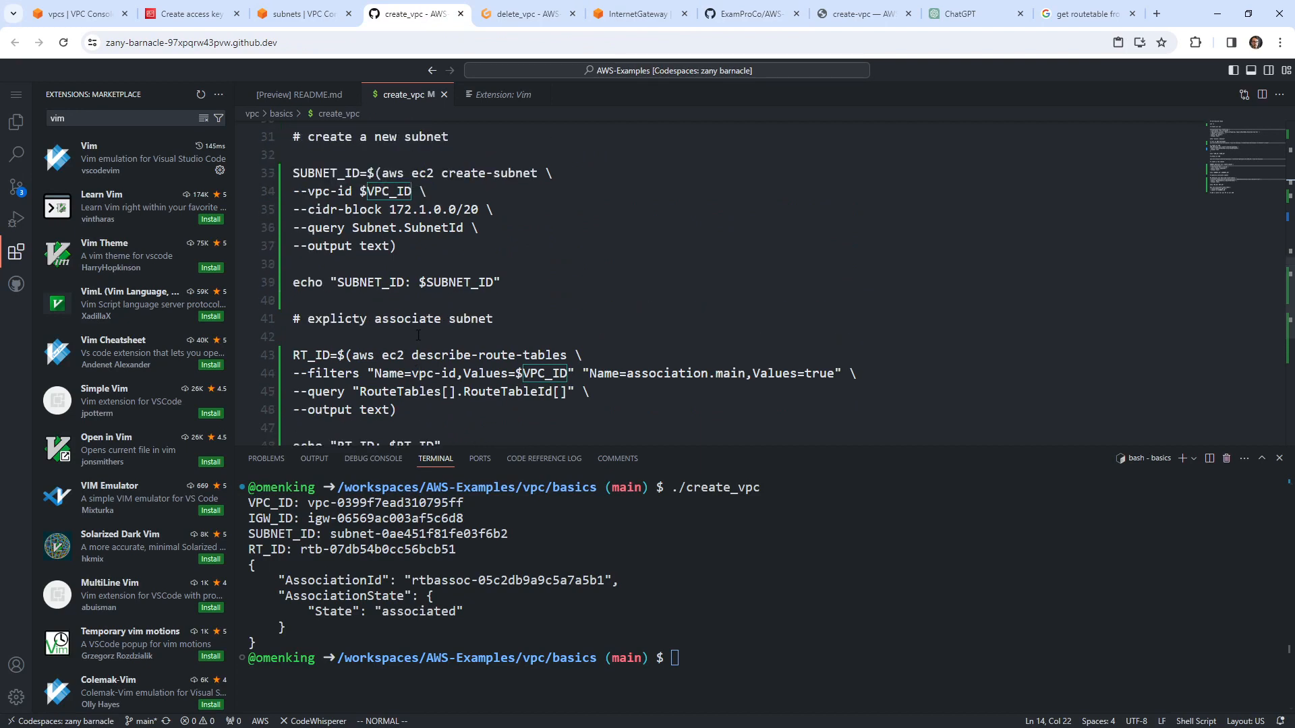
{"action": "left_click", "coordinate": [413, 270]}
{"action": "left_click", "coordinate": [400, 296]}
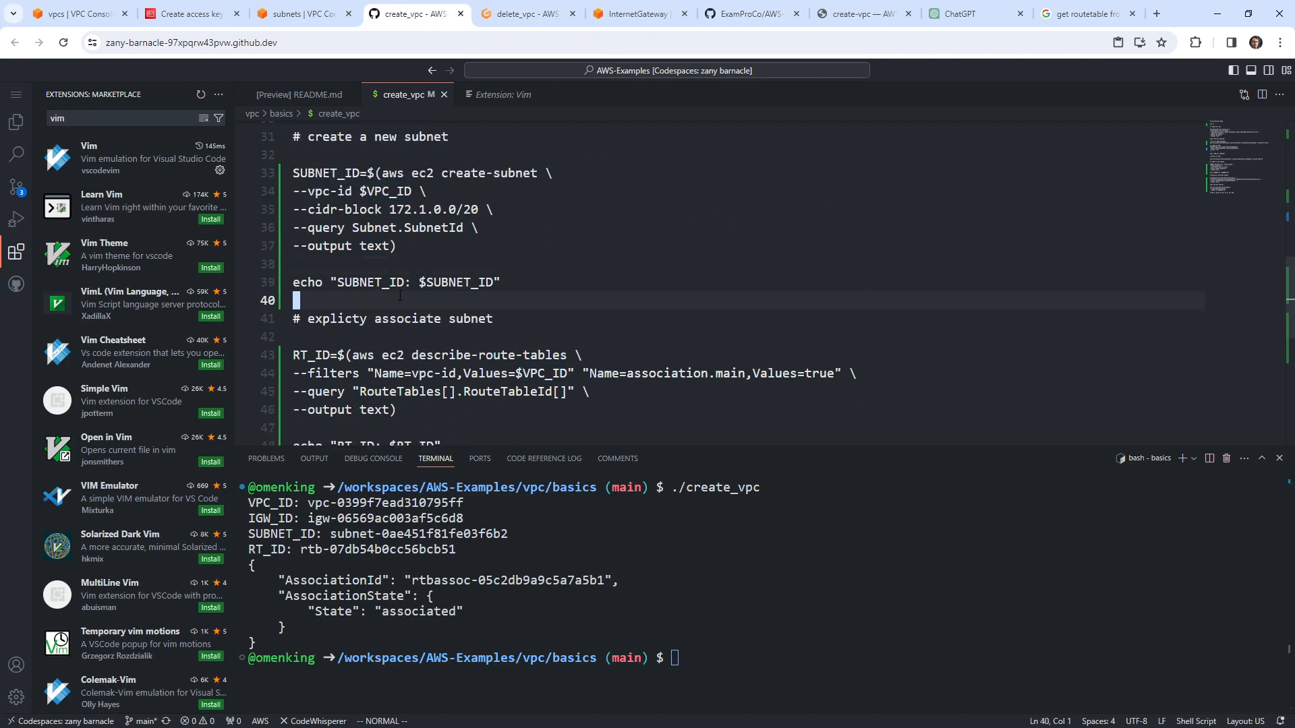
{"action": "type", "text": "o## T"}
{"action": "key", "text": "BackSpace"}
{"action": "type", "text": "au"}
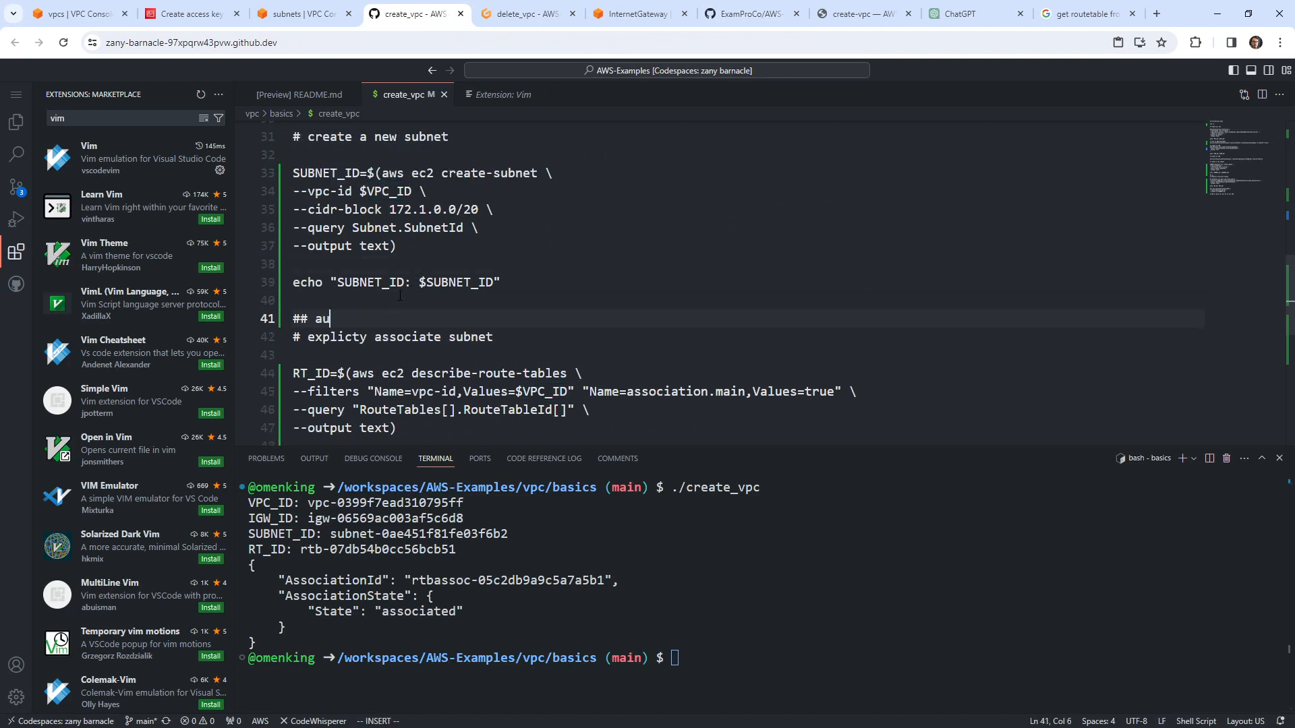
{"action": "type", "text": "to assign Ipv4 A"}
{"action": "key", "text": "BackSpace"}
{"action": "type", "text": "addresses"}
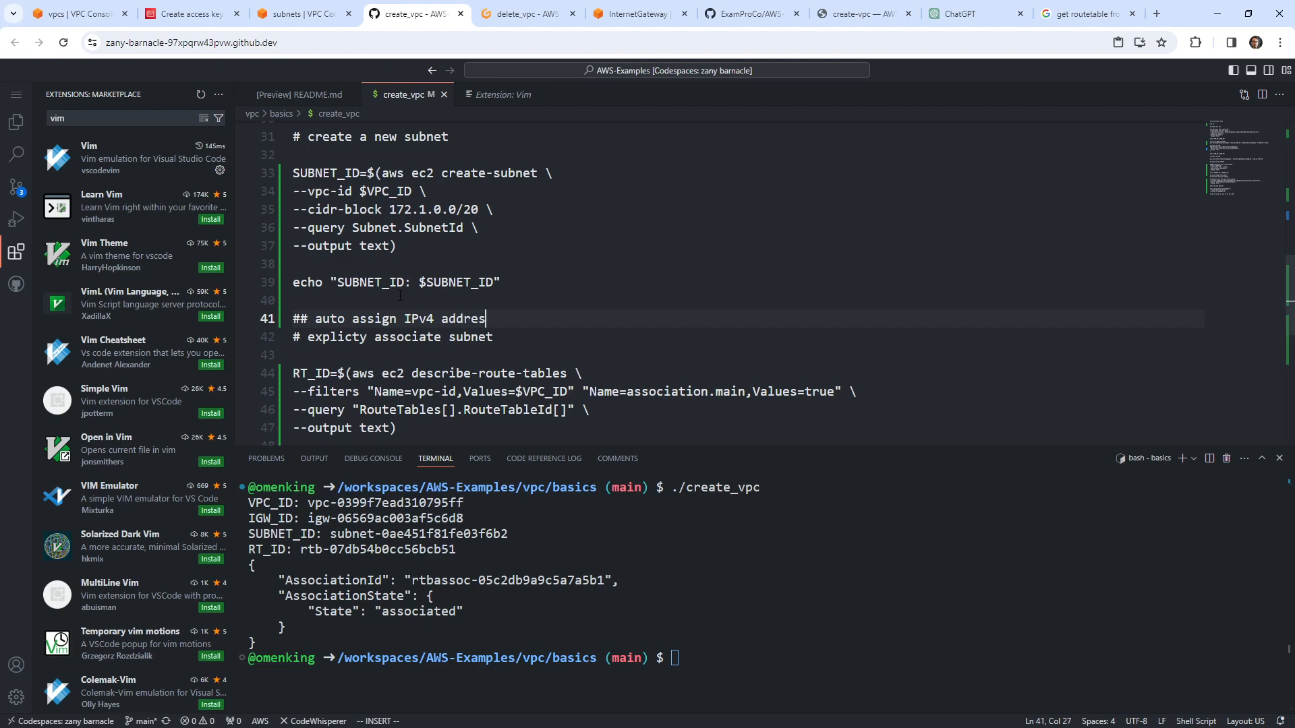
Step: Paste the modify-subnet-attribute command below the new comment, with blank lines around it
{"action": "key", "text": "Return"}
{"action": "key", "text": "Return"}
{"action": "key", "text": "Return"}
{"action": "key", "text": "Up"}
{"action": "key", "text": "ctrl+v"}
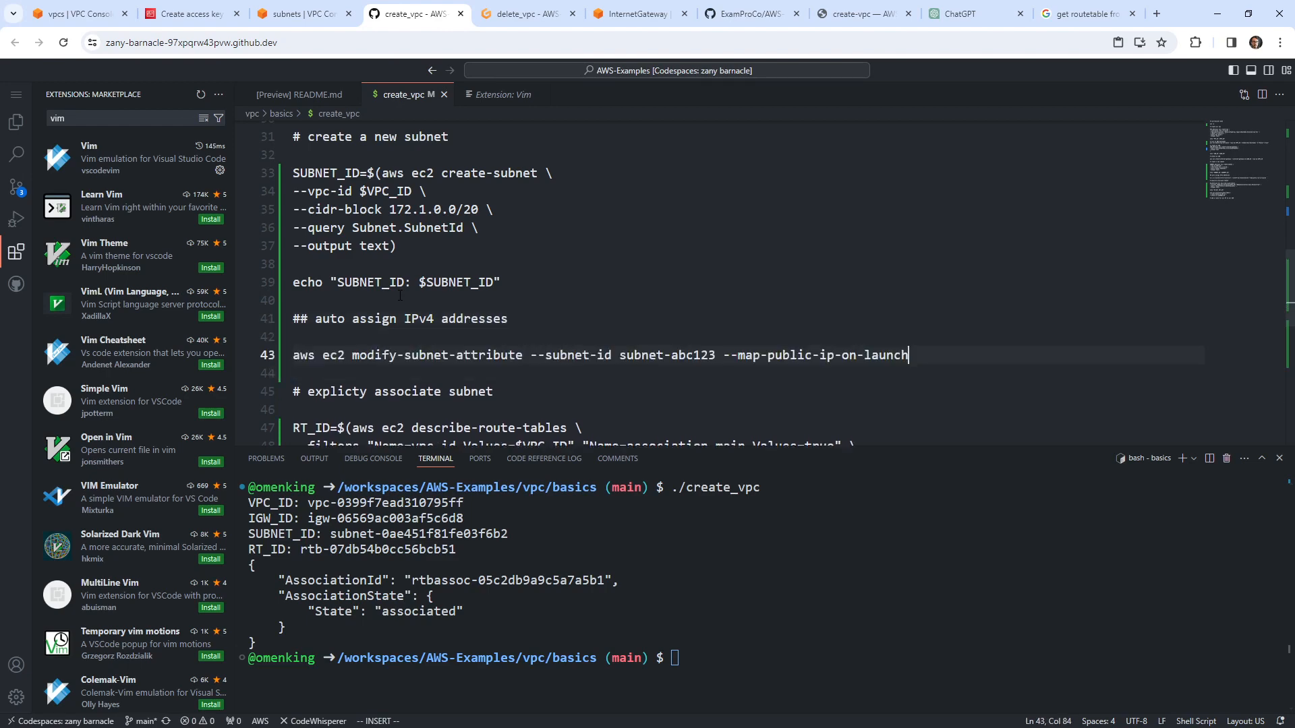
Step: Try to paste the subnet ID variable over the subnet-abc123 placeholder, and undo the paste
{"action": "left_click", "coordinate": [624, 288]}
{"action": "left_click", "coordinate": [659, 356]}
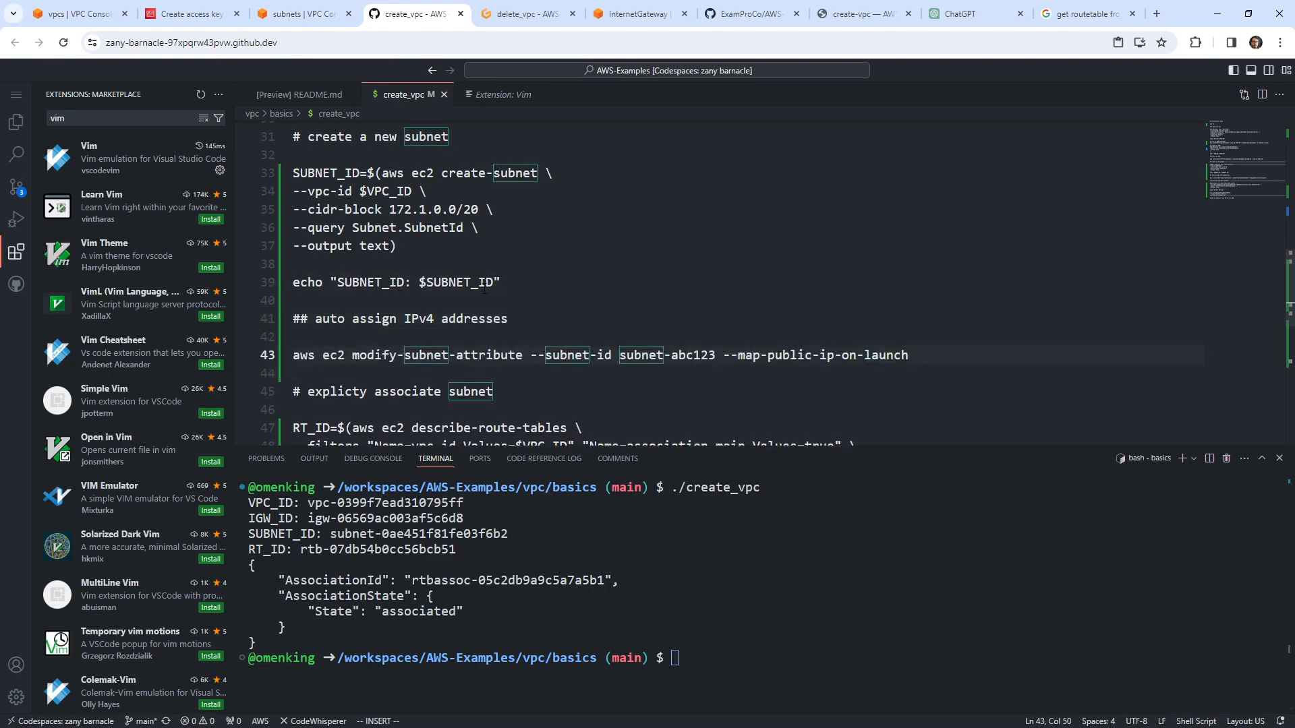
{"action": "left_click", "coordinate": [484, 288]}
{"action": "left_click_drag", "start_coordinate": [716, 356], "coordinate": [622, 355]}
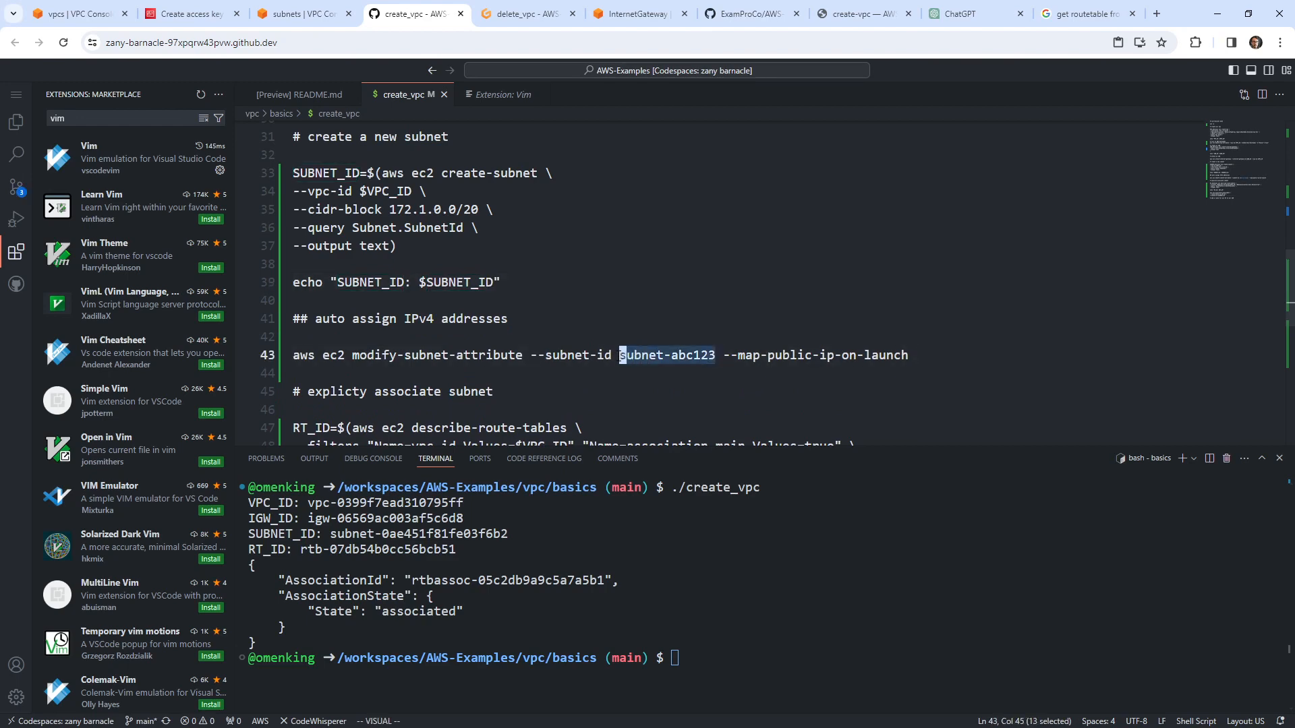
{"action": "right_click", "coordinate": [624, 352]}
{"action": "left_click", "coordinate": [694, 491]}
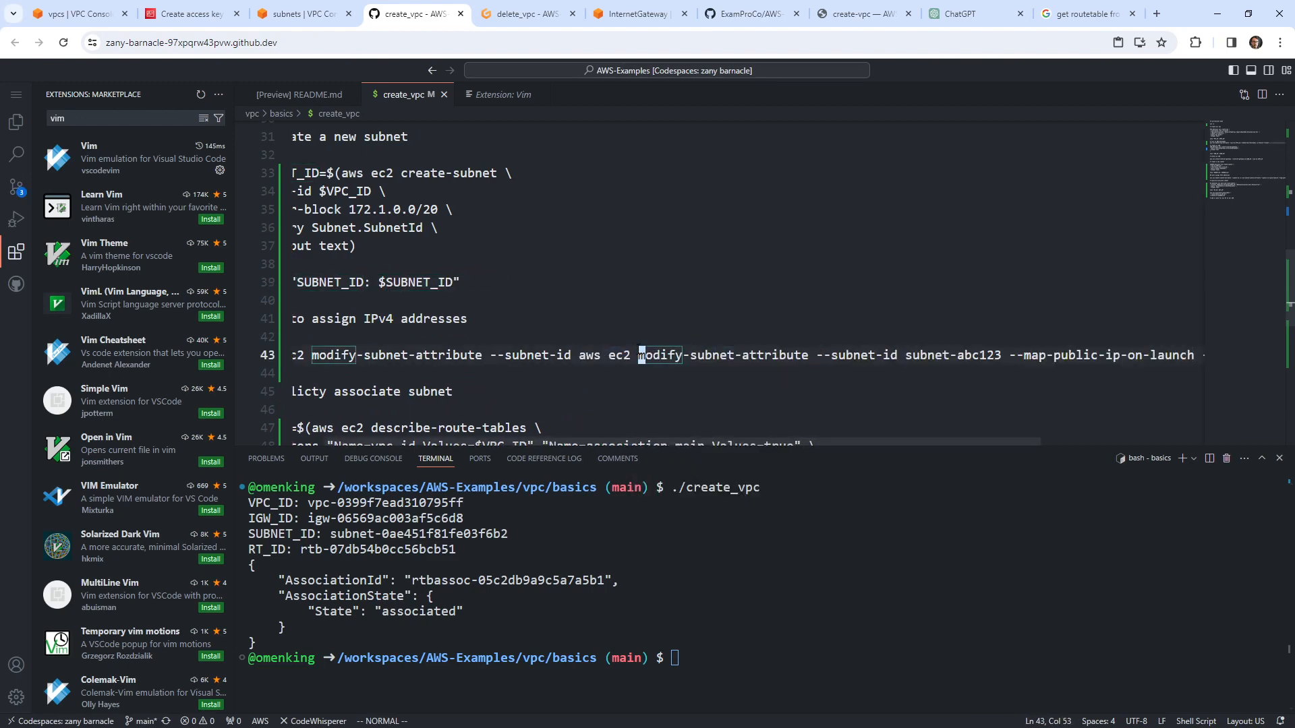
{"action": "key", "text": "u"}
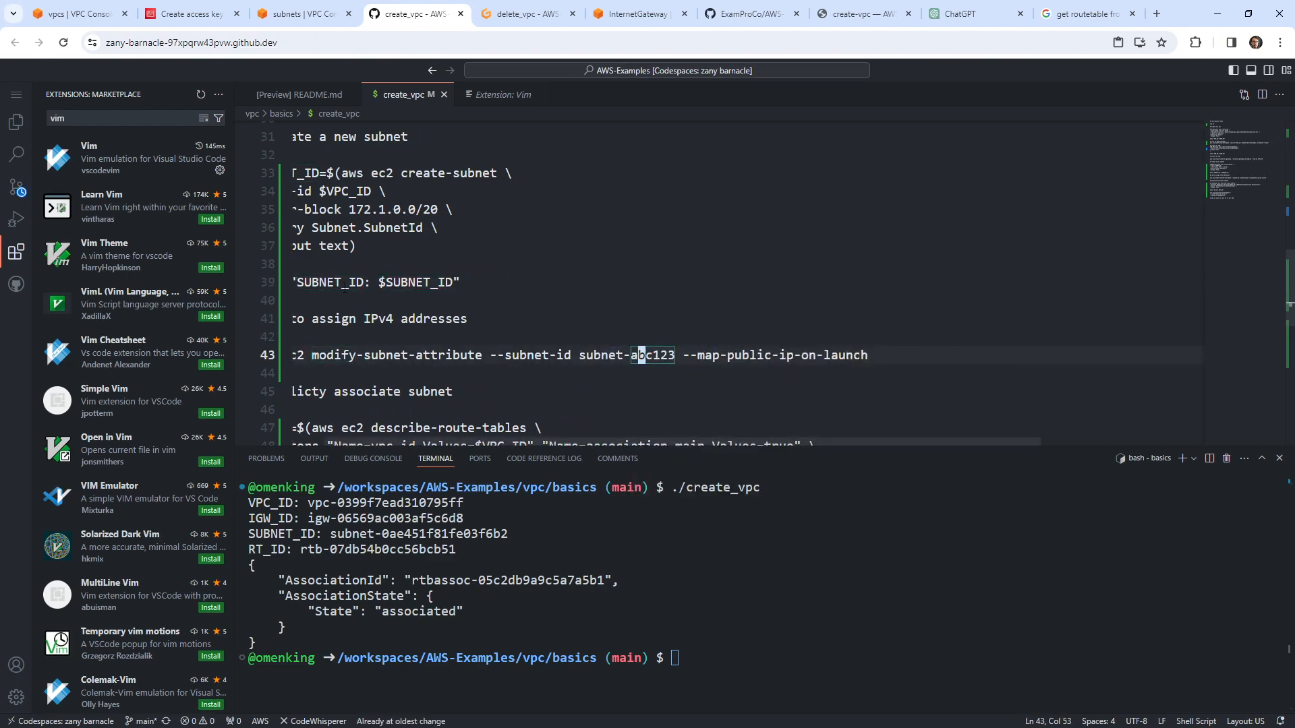
Step: Replace the subnet-abc123 placeholder in the modify-subnet-attribute command with $SUBNET_ID
{"action": "double_click", "coordinate": [370, 283]}
{"action": "key", "text": "ctrl+c"}
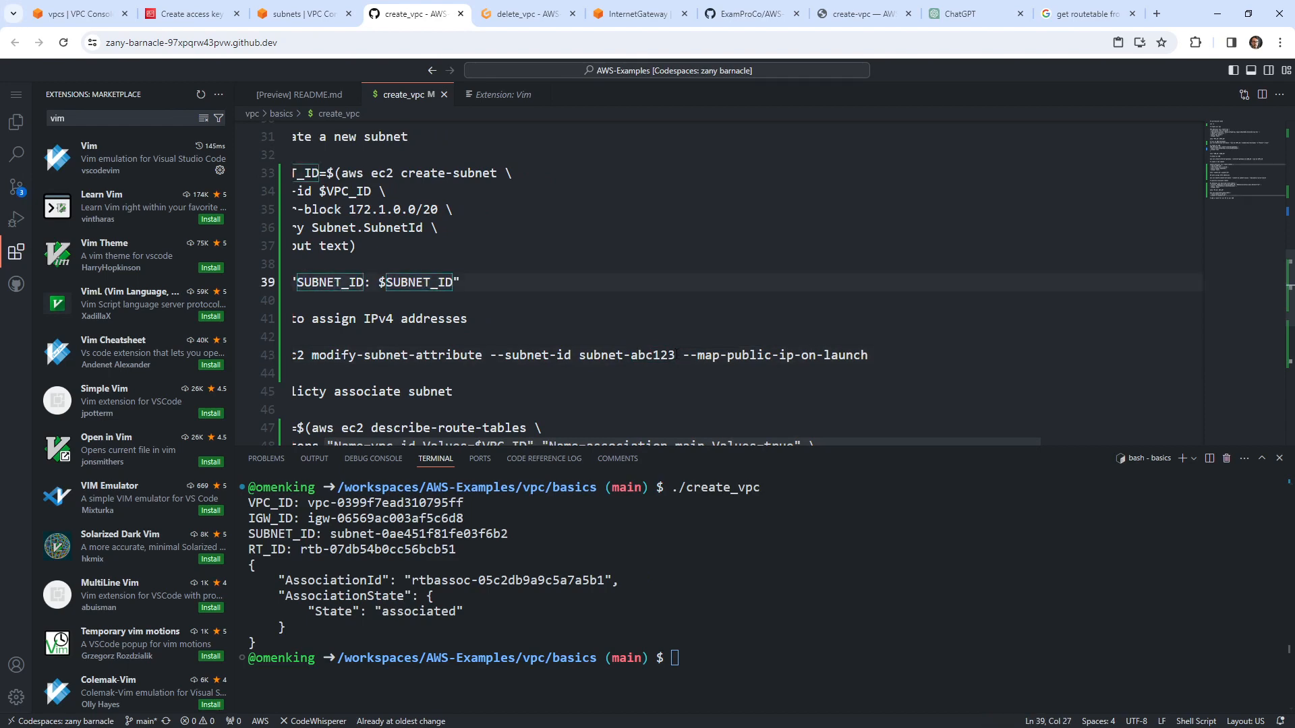
{"action": "left_click_drag", "start_coordinate": [675, 355], "coordinate": [581, 358]}
{"action": "right_click", "coordinate": [582, 358]}
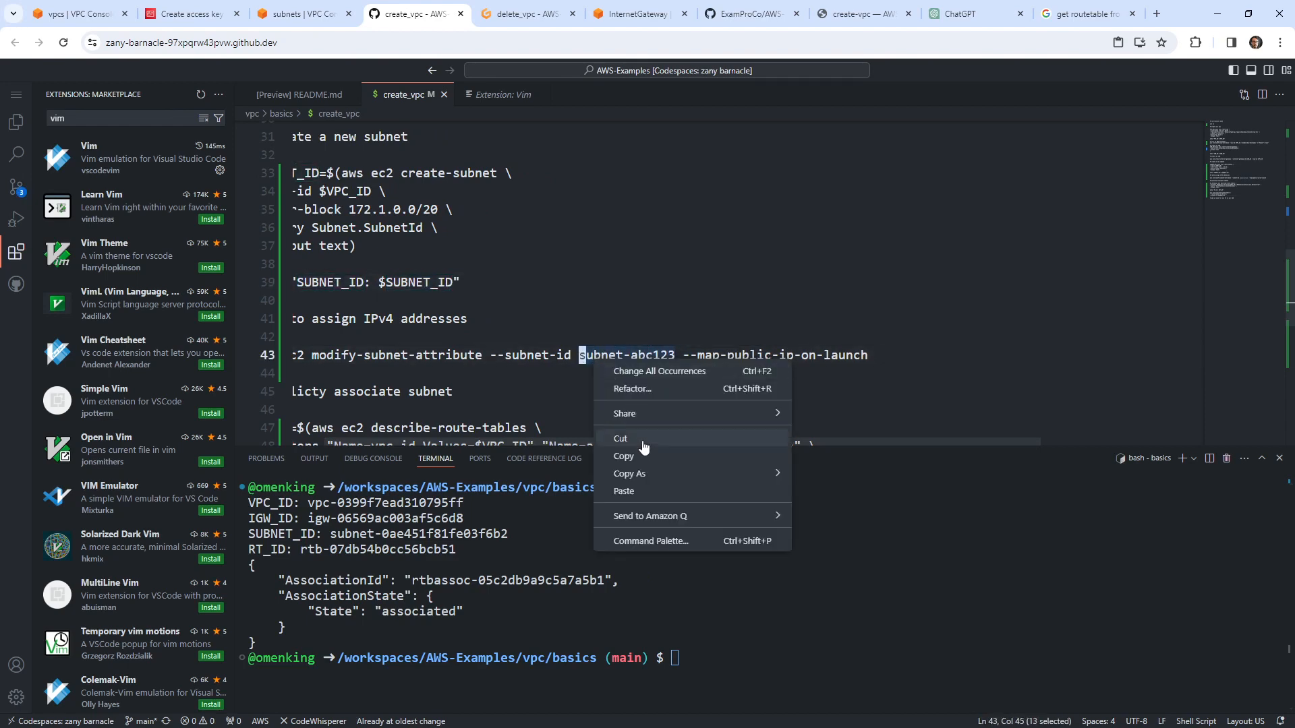
{"action": "left_click", "coordinate": [634, 443]}
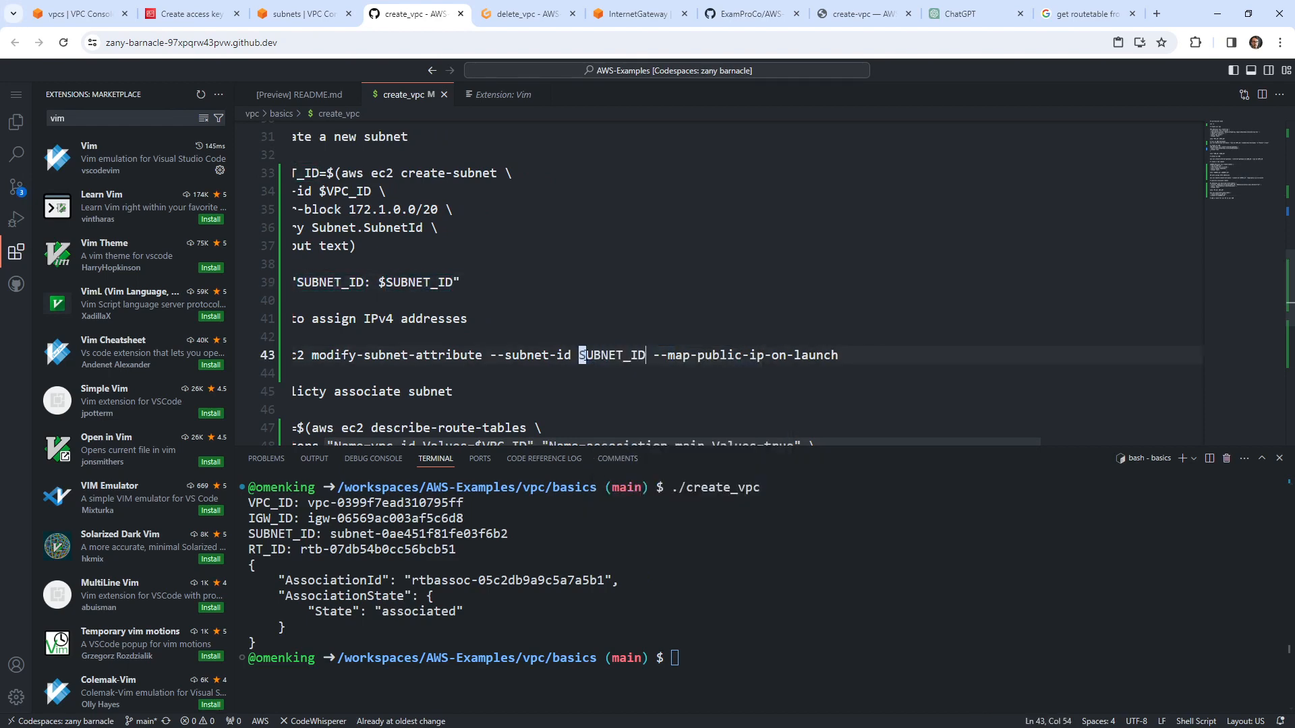
{"action": "left_click", "coordinate": [580, 355]}
{"action": "type", "text": "$"}
{"action": "key", "text": "Escape"}
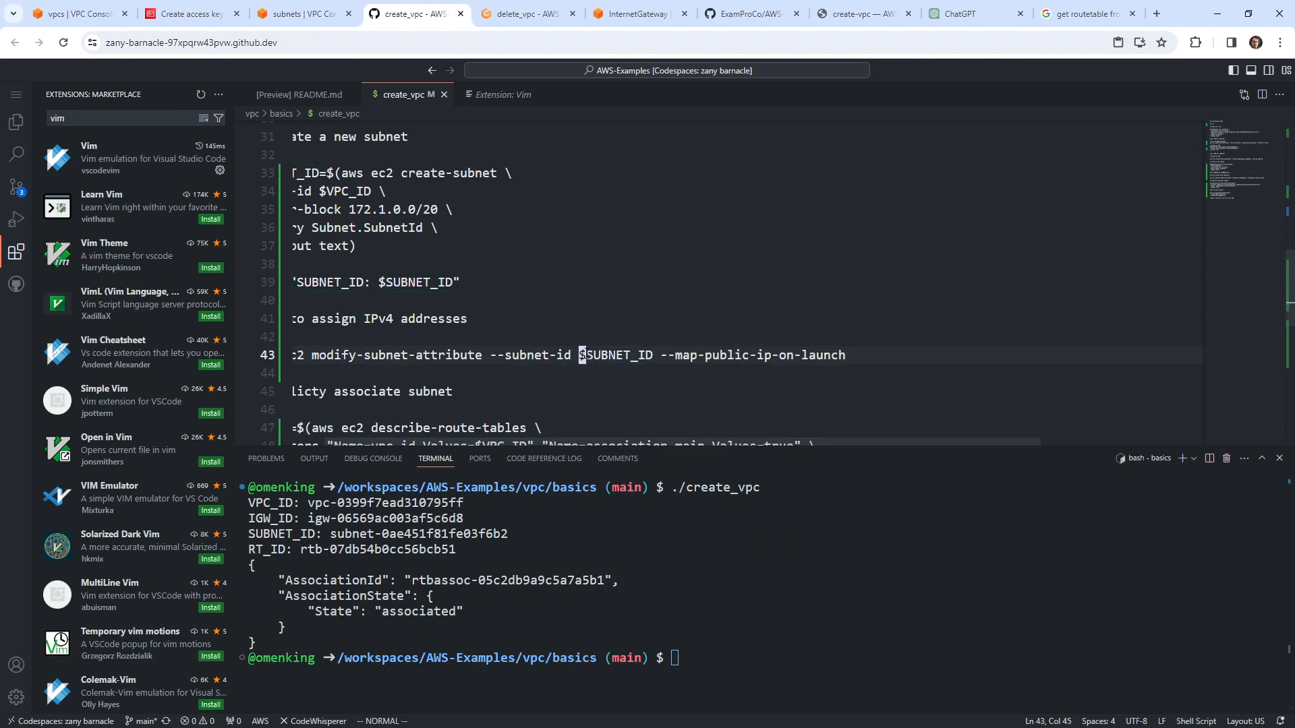
Step: Add blank lines at the end of the script, below the comment about adding a route to the IGW
{"action": "key", "text": "shift+g"}
{"action": "key", "text": "o"}
{"action": "key", "text": "Return"}
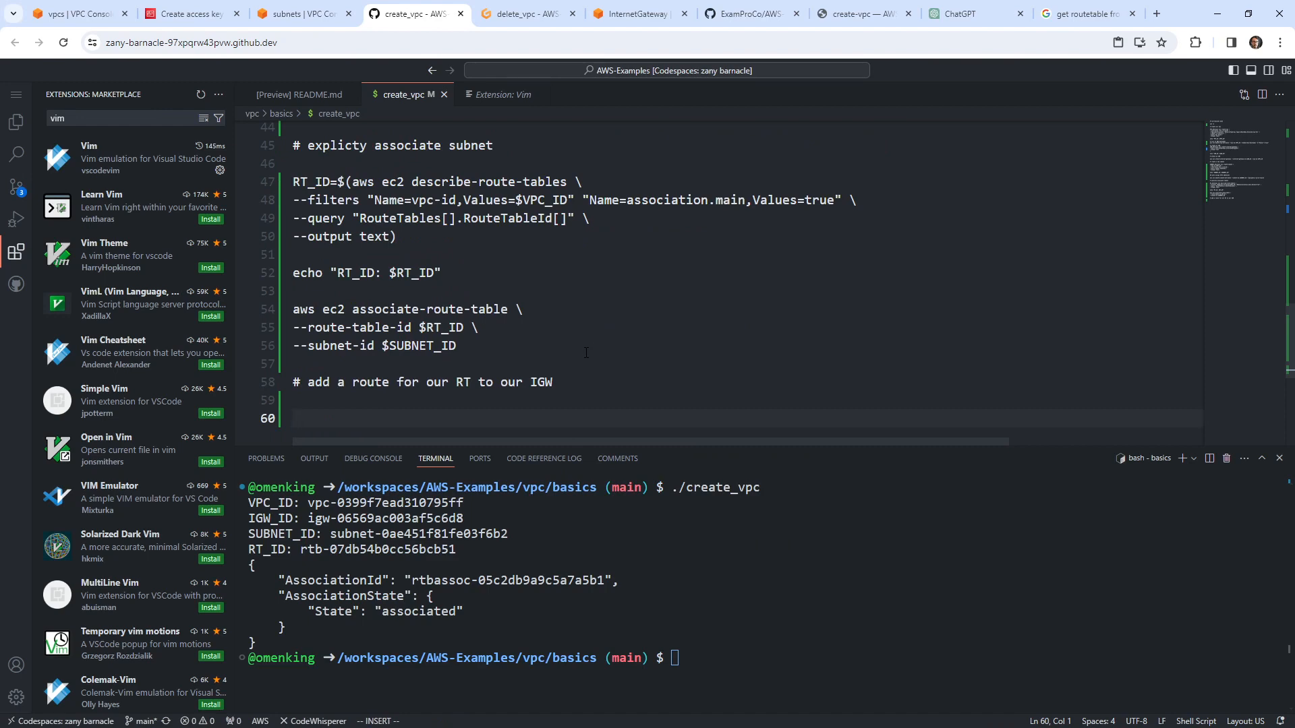
Step: Switch to ChatGPT and send the prompt "add a route to our route table to our IGW"
{"action": "left_click", "coordinate": [965, 14]}
{"action": "left_click", "coordinate": [599, 669]}
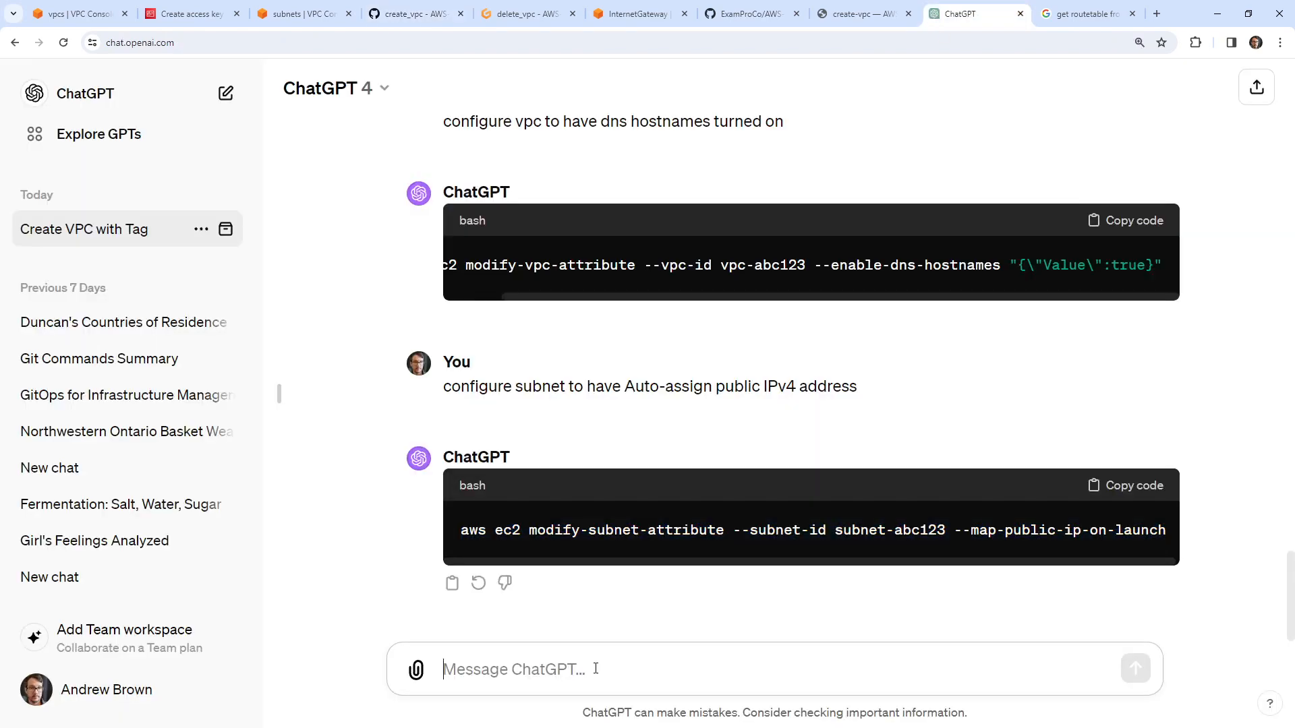
{"action": "type", "text": "add a route to"}
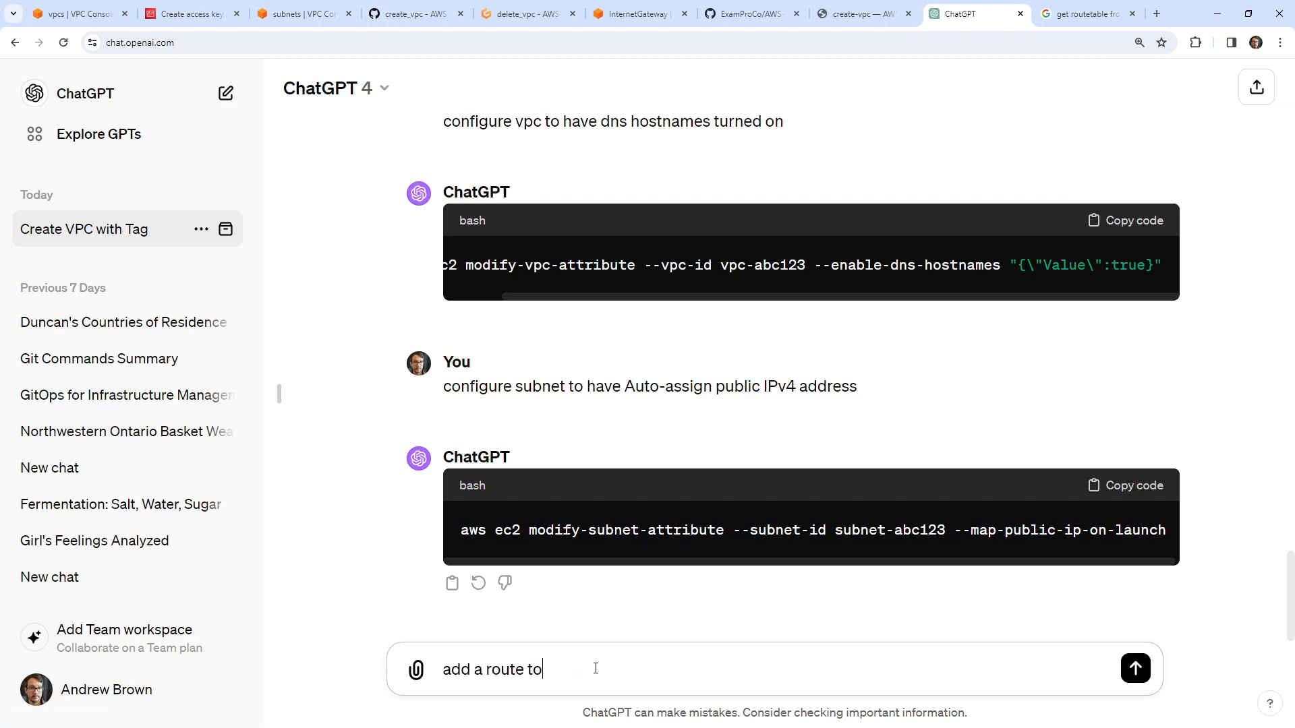
{"action": "type", "text": " our route table to our IGW"}
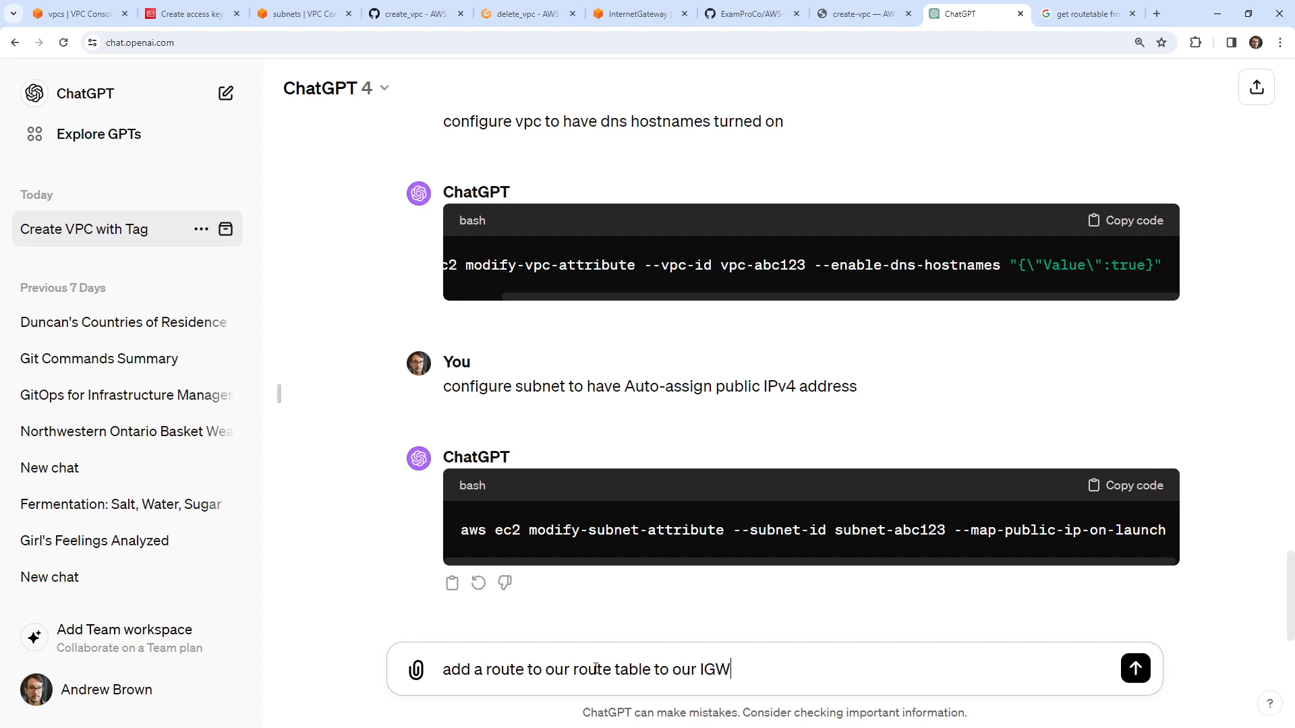
{"action": "key", "text": "Return"}
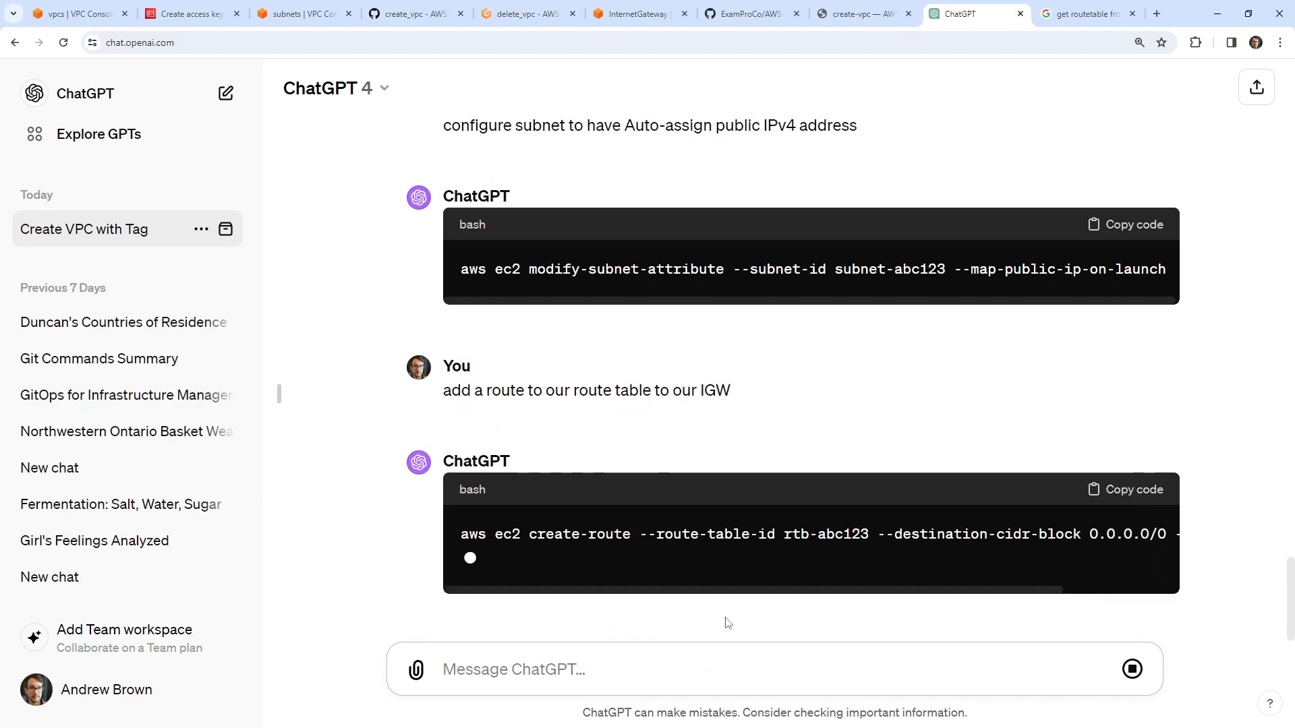
Step: Copy ChatGPT's aws ec2 create-route command after viewing its full length
{"action": "left_click_drag", "start_coordinate": [996, 586], "coordinate": [1174, 592]}
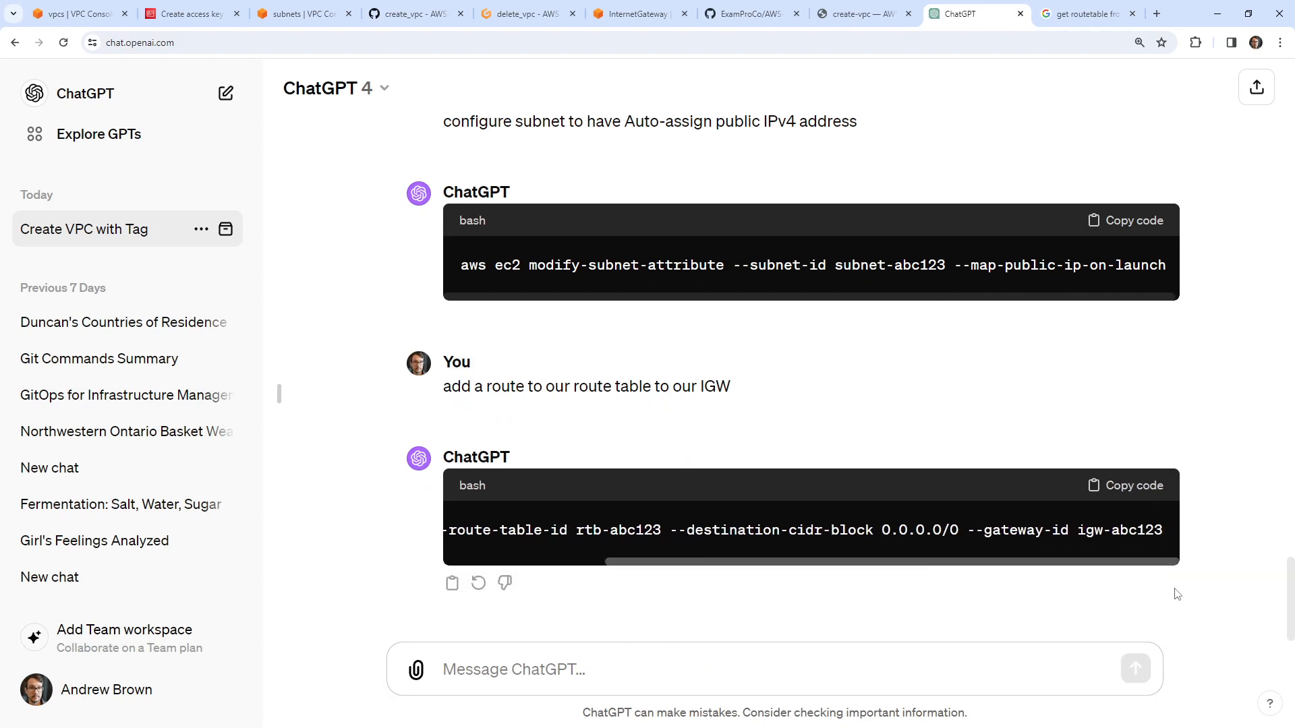
{"action": "left_click", "coordinate": [1111, 491]}
{"action": "left_click", "coordinate": [530, 14]}
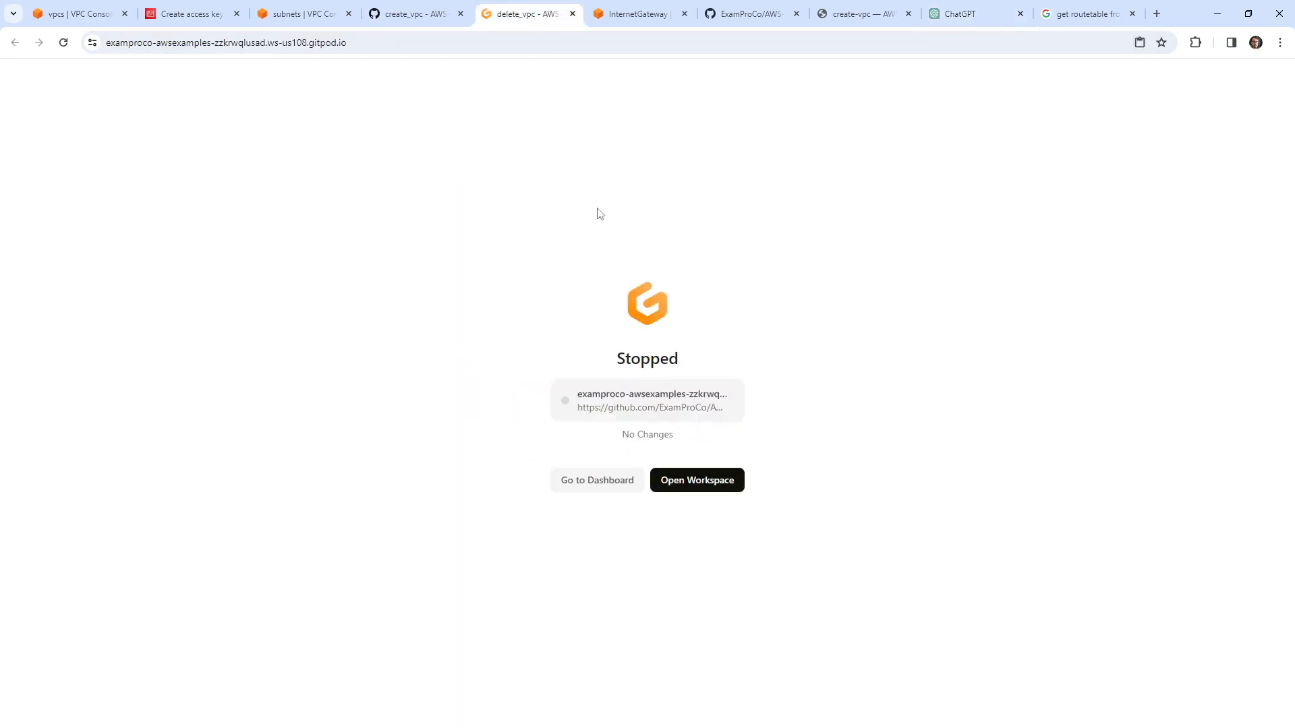
{"action": "left_click", "coordinate": [856, 13]}
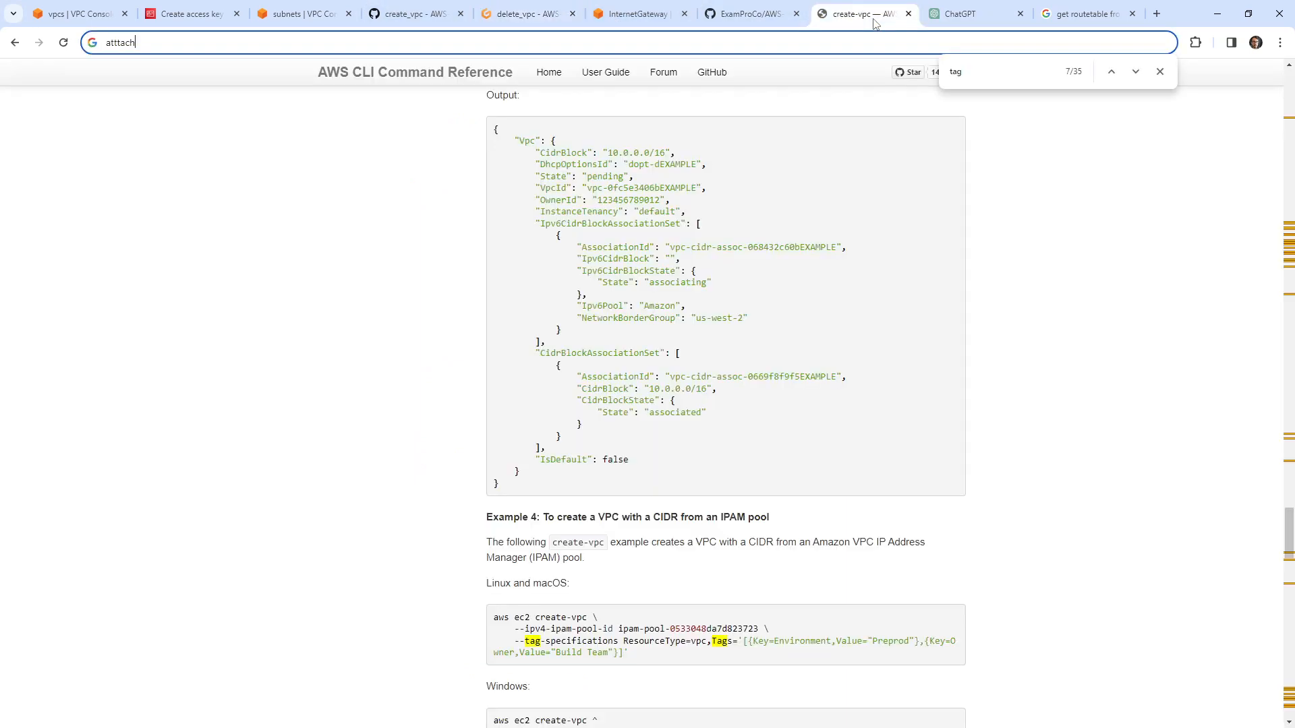
{"action": "left_click", "coordinate": [776, 15]}
{"action": "left_click", "coordinate": [972, 15]}
{"action": "left_click", "coordinate": [1125, 497]}
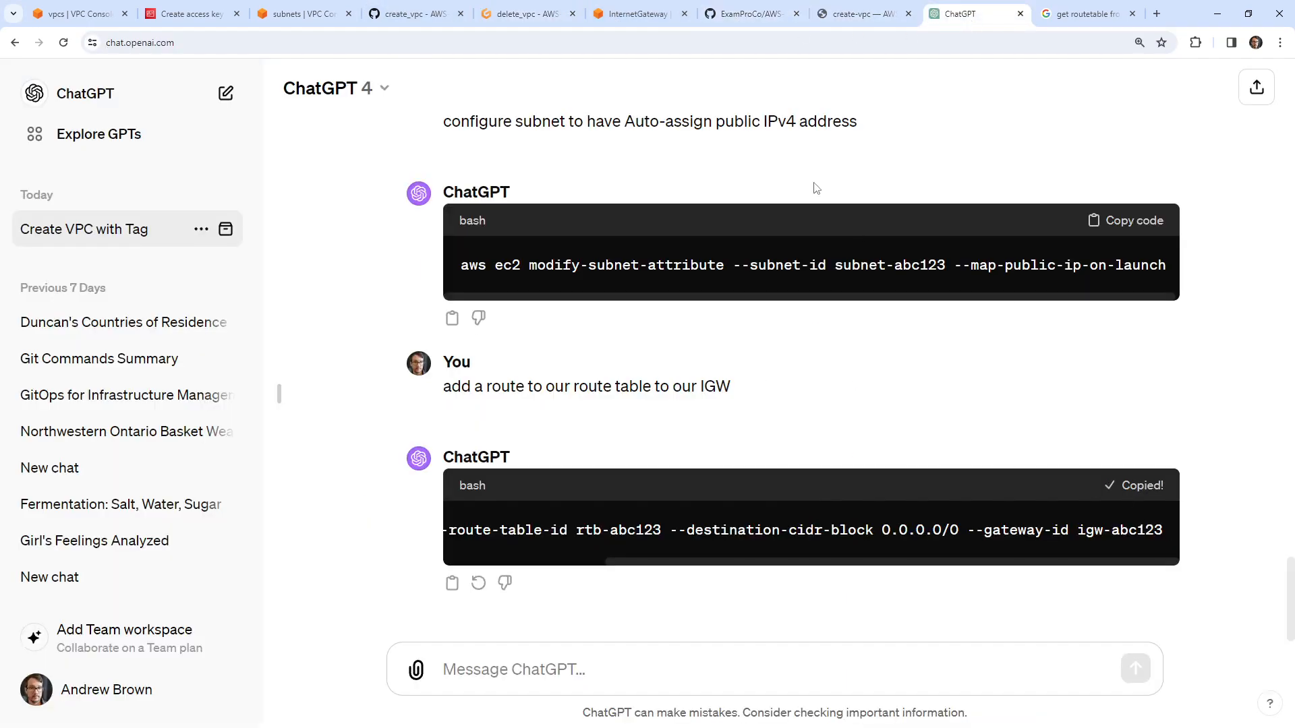
Step: Switch back to the create_vpc script in Codespaces and paste the create-route command at the end, below the route comment
{"action": "left_click", "coordinate": [533, 14]}
{"action": "left_click", "coordinate": [641, 14]}
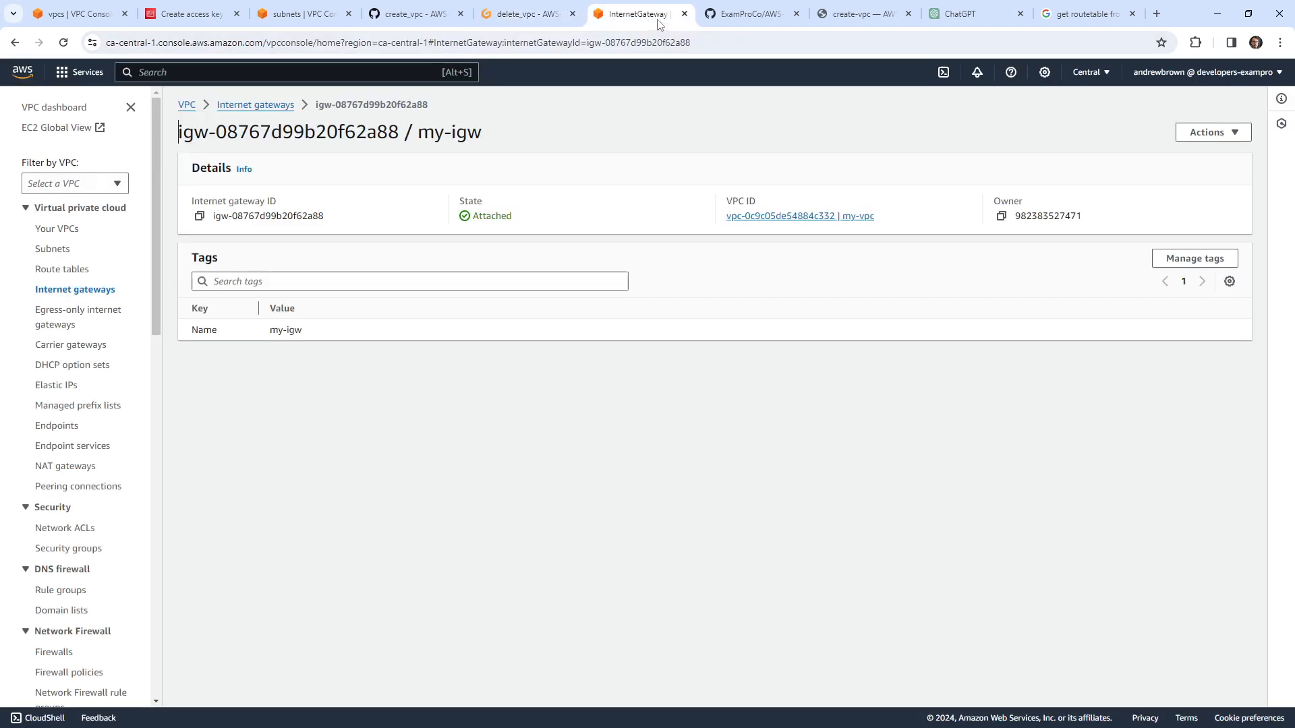
{"action": "left_click", "coordinate": [742, 13]}
{"action": "left_click", "coordinate": [412, 14]}
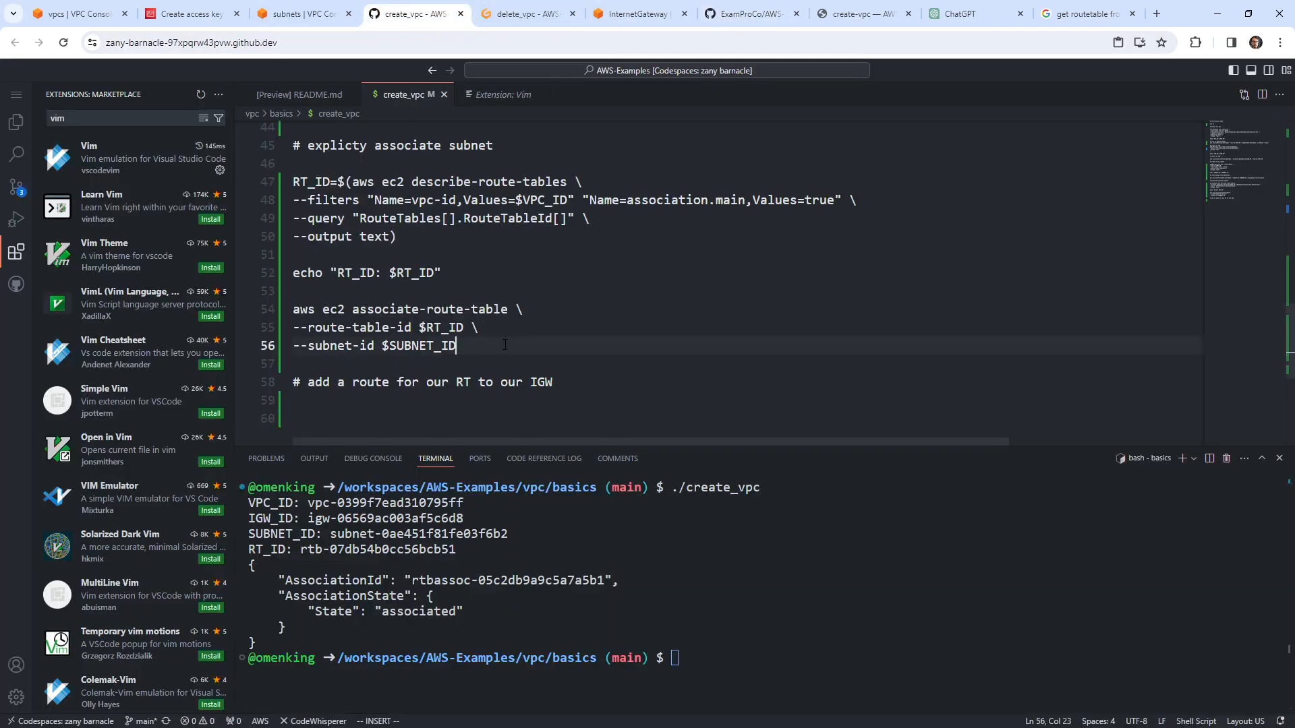
{"action": "right_click", "coordinate": [371, 420]}
{"action": "left_click", "coordinate": [483, 551]}
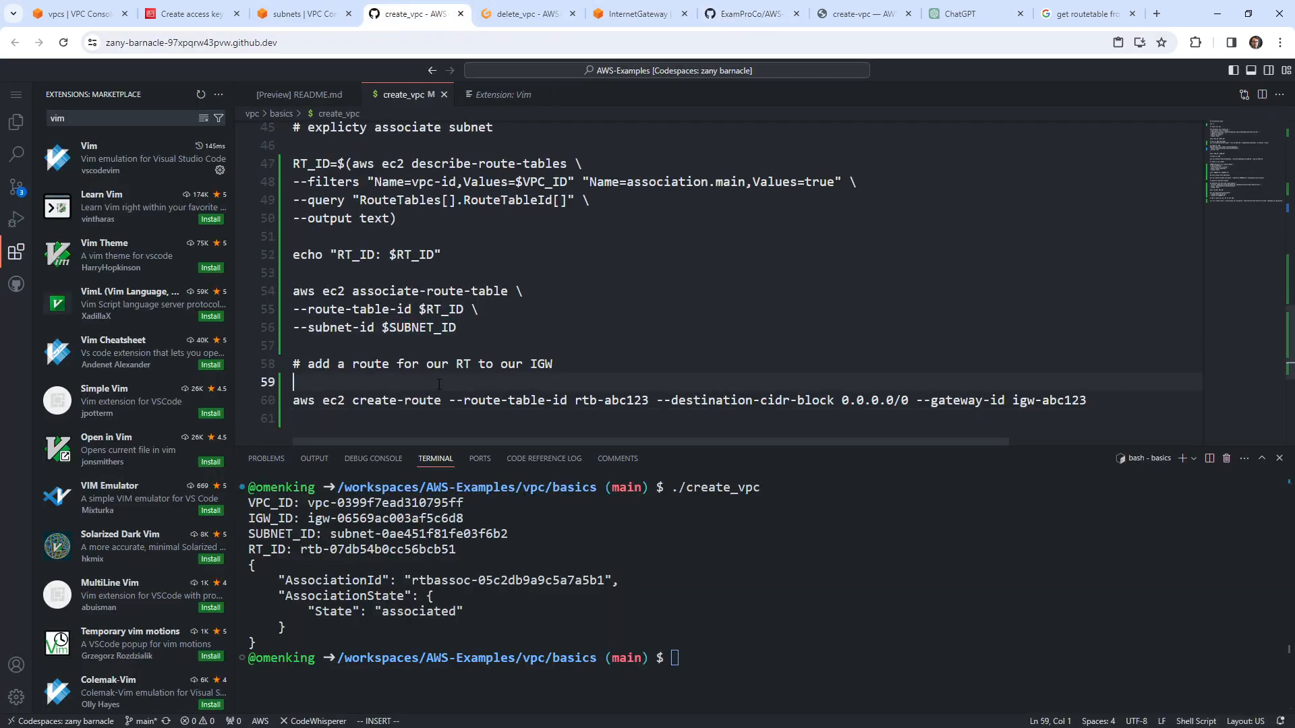
{"action": "key", "text": "Down"}
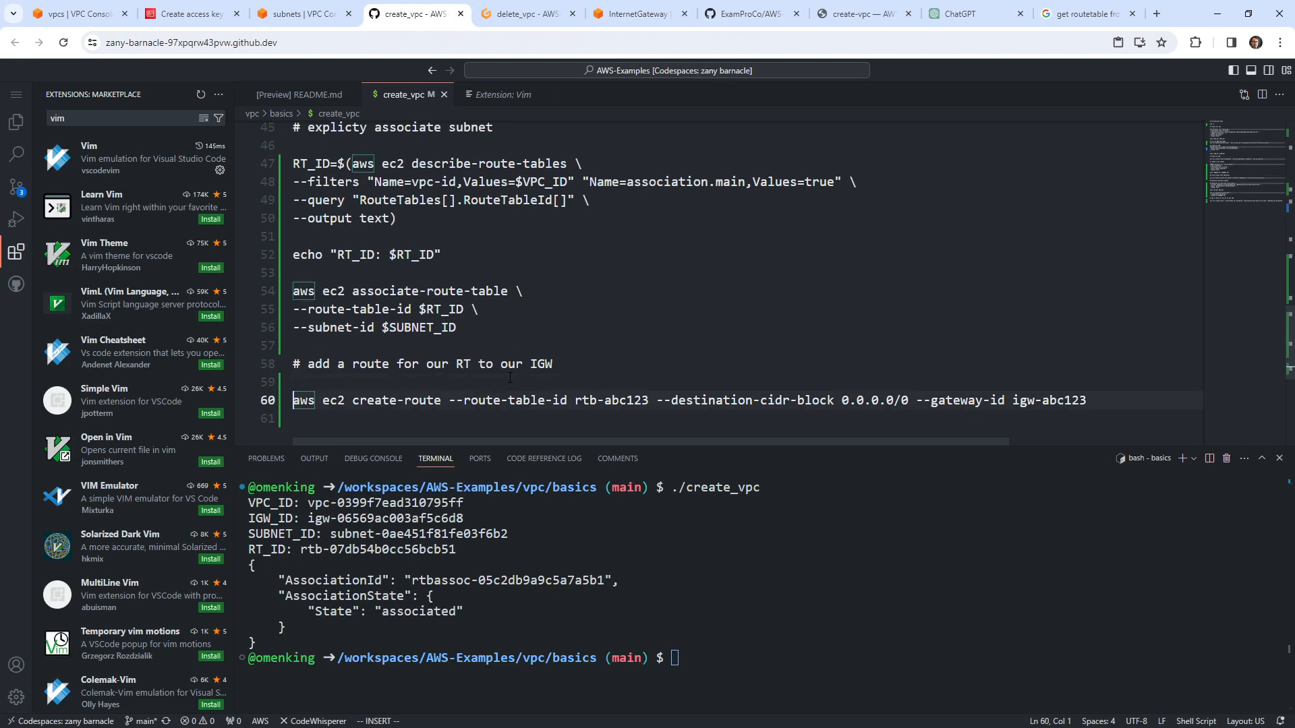
Step: Break the create-route command before --route-table-id, ending the first line with a backslash
{"action": "key", "text": "Escape"}
{"action": "key", "text": "w"}
{"action": "key", "text": "w"}
{"action": "key", "text": "w"}
{"action": "key", "text": "w"}
{"action": "key", "text": "w"}
{"action": "key", "text": "w"}
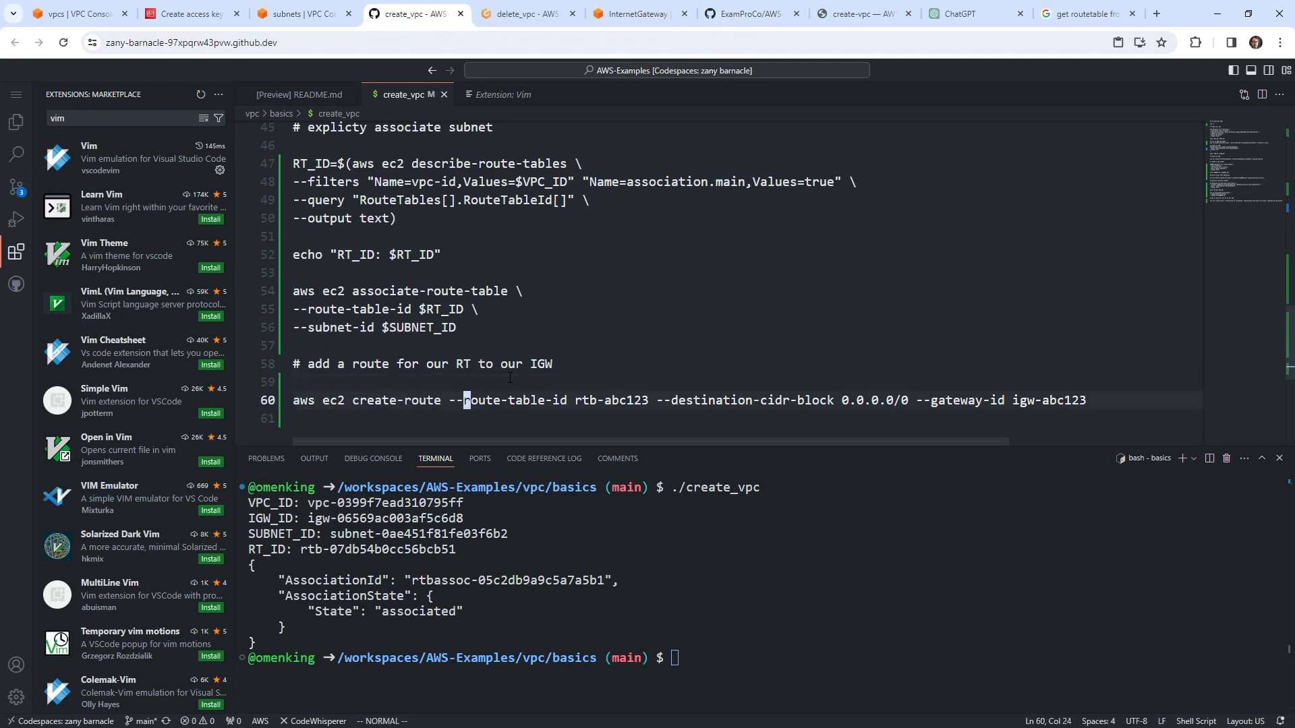
{"action": "type", "text": "bi\\"}
{"action": "key", "text": "Return"}
{"action": "key", "text": "Escape"}
Step: Move the --destination-cidr-block option to its own continuation line, adding a backslash after rtb-abc123
{"action": "key", "text": "w"}
{"action": "key", "text": "w"}
{"action": "key", "text": "w"}
{"action": "key", "text": "w"}
{"action": "key", "text": "w"}
{"action": "key", "text": "w"}
{"action": "key", "text": "w"}
{"action": "key", "text": "w"}
{"action": "key", "text": "w"}
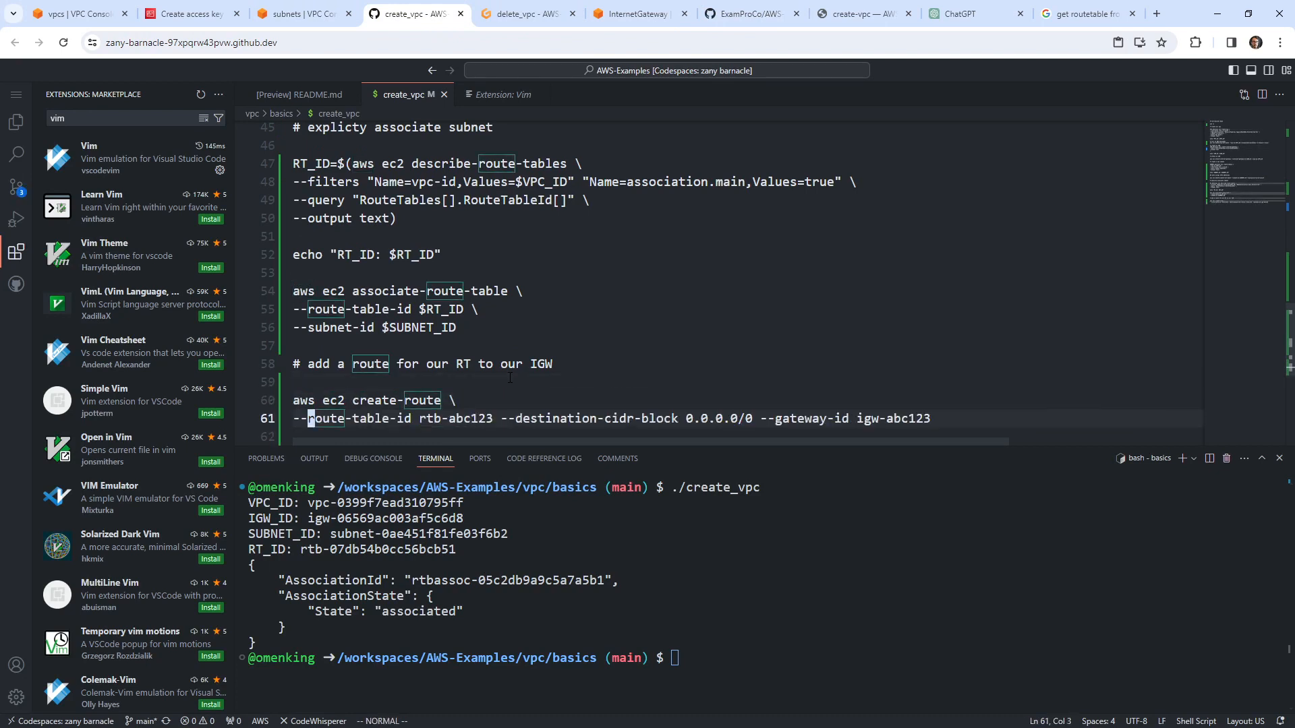
{"action": "type", "text": "i\\"}
{"action": "key", "text": "Return"}
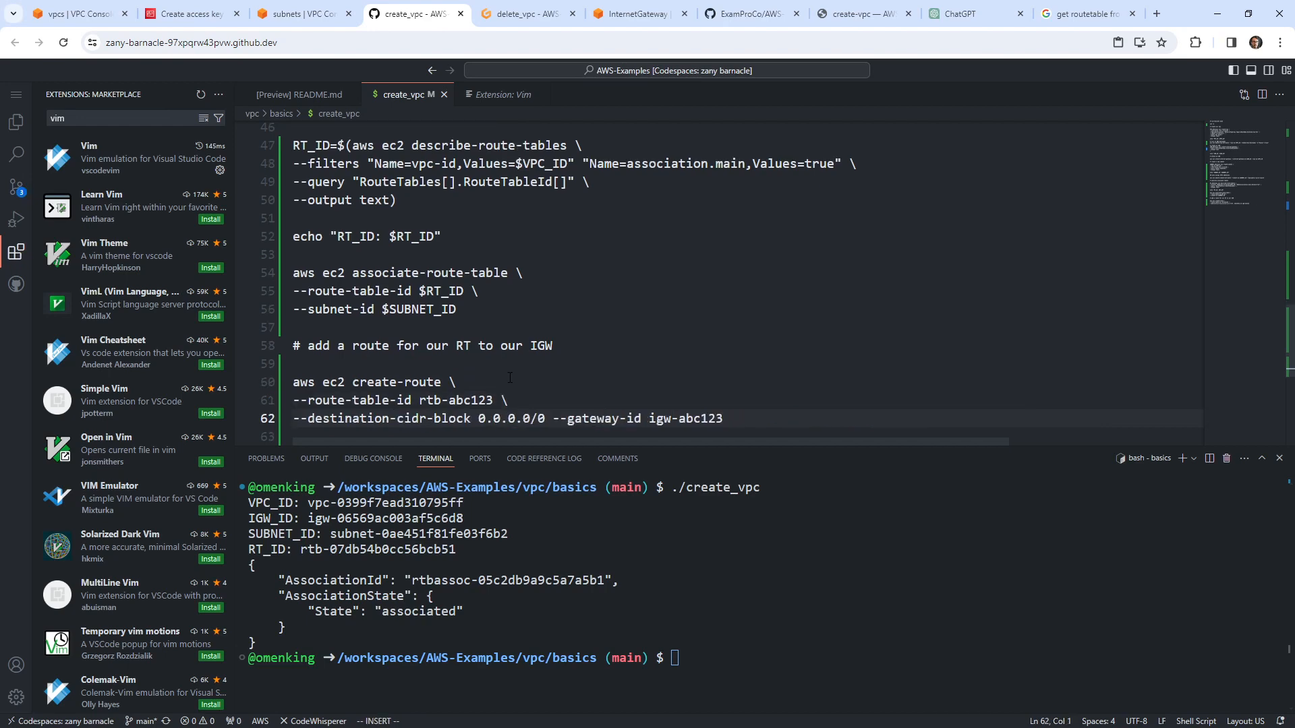
Step: Put the --gateway-id option on its own continuation line, adding a backslash after 0.0.0.0/0
{"action": "key", "text": "Escape"}
{"action": "key", "text": "w"}
{"action": "key", "text": "w"}
{"action": "key", "text": "w"}
{"action": "key", "text": "w"}
{"action": "key", "text": "w"}
{"action": "key", "text": "w"}
{"action": "key", "text": "w"}
{"action": "key", "text": "w"}
{"action": "key", "text": "w"}
{"action": "key", "text": "w"}
{"action": "key", "text": "w"}
{"action": "key", "text": "w"}
{"action": "key", "text": "w"}
{"action": "key", "text": "w"}
{"action": "key", "text": "w"}
{"action": "type", "text": "i\\"}
{"action": "key", "text": "Return"}
{"action": "key", "text": "Escape"}
Step: Replace the rtb-abc123 placeholder in the create-route command with $RT_ID
{"action": "key", "text": "k"}
{"action": "key", "text": "k"}
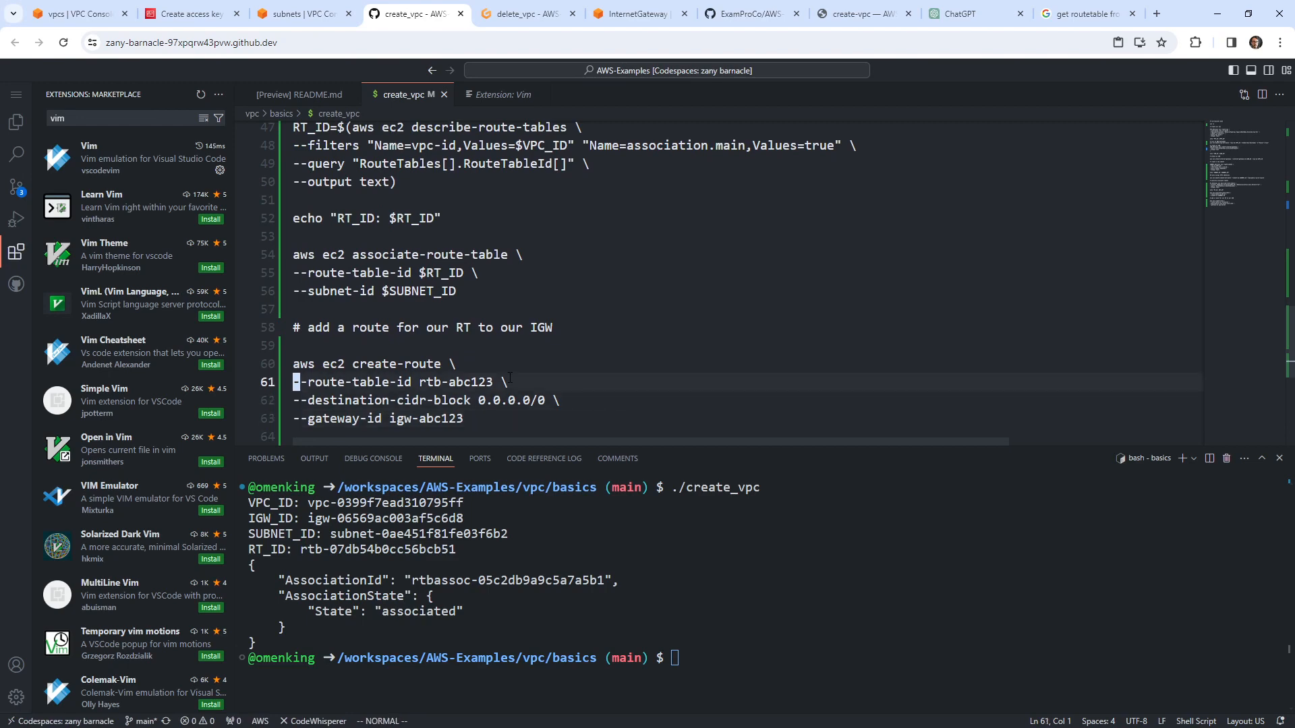
{"action": "key", "text": "k"}
{"action": "key", "text": "j"}
{"action": "key", "text": "w"}
{"action": "key", "text": "w"}
{"action": "key", "text": "w"}
{"action": "key", "text": "w"}
{"action": "key", "text": "w"}
{"action": "key", "text": "w"}
{"action": "key", "text": "w"}
{"action": "key", "text": "w"}
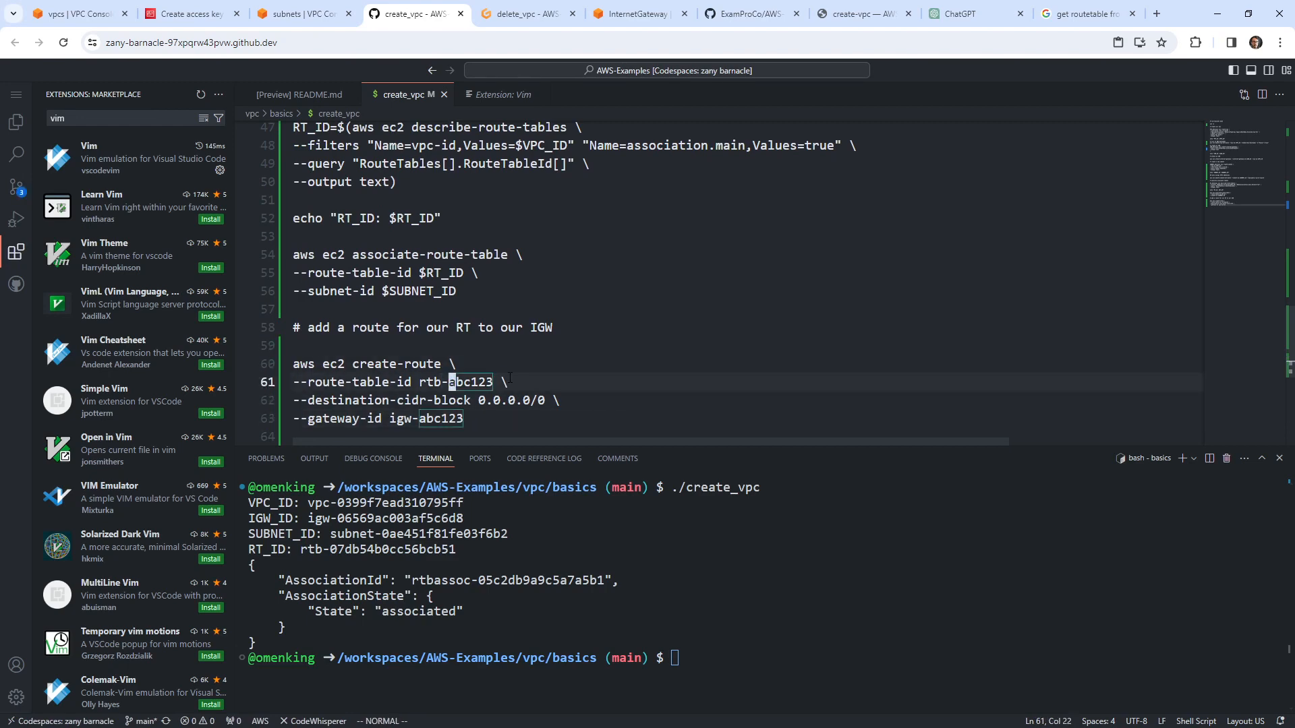
{"action": "type", "text": "cw"}
{"action": "type", "text": "$RT"}
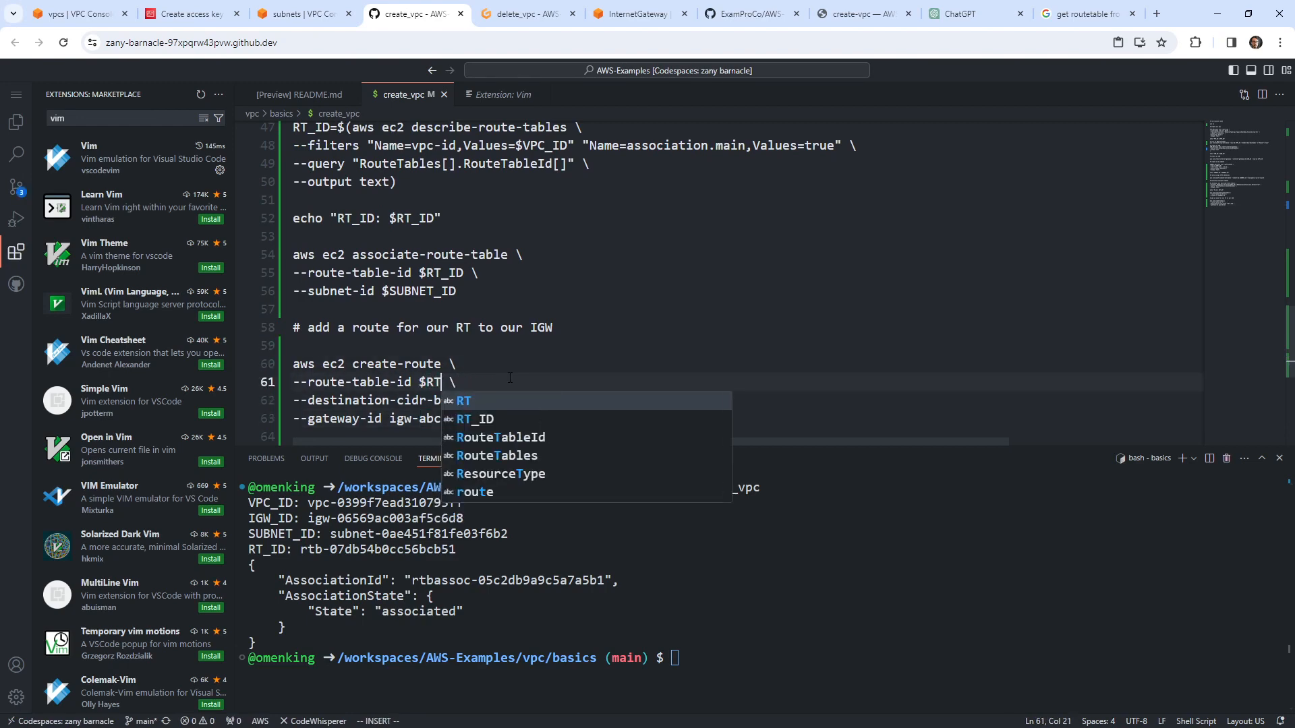
{"action": "type", "text": "_ID"}
{"action": "key", "text": "Escape"}
Step: Replace the igw-abc123 gateway placeholder with $IGW_ID, then return to the beginning of the script
{"action": "key", "text": "j"}
{"action": "key", "text": "w"}
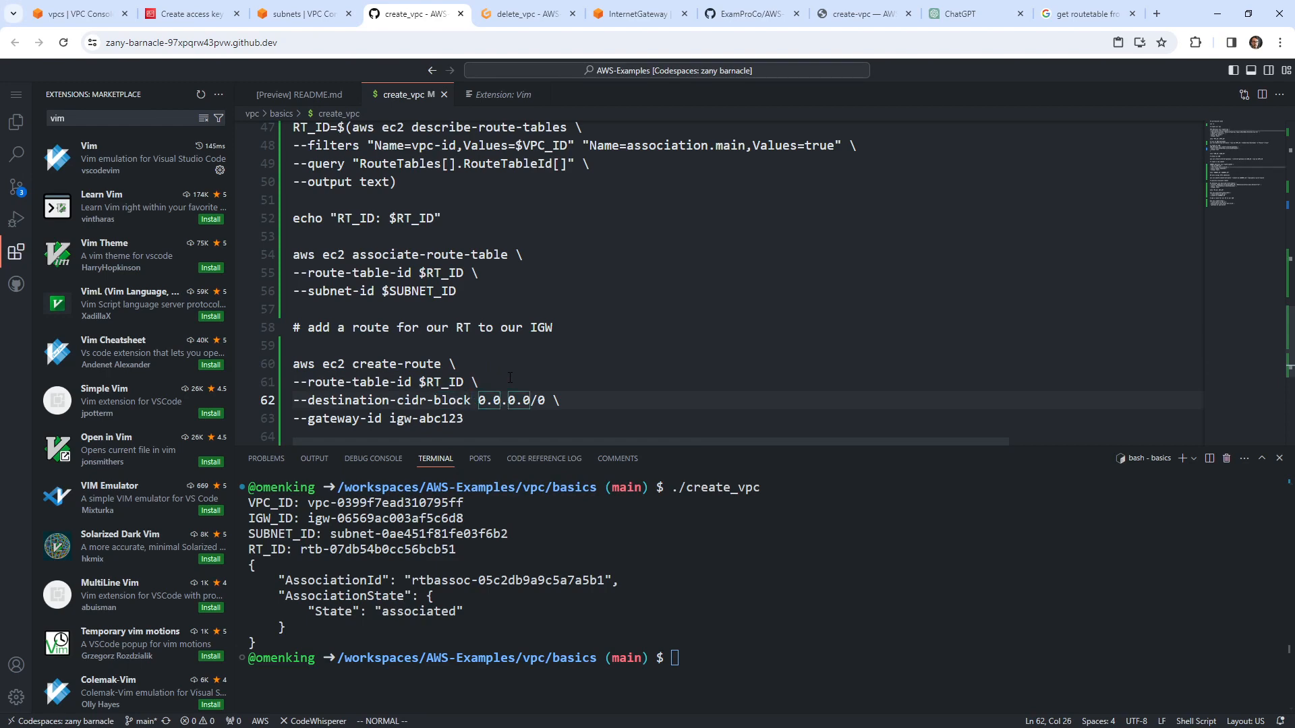
{"action": "key", "text": "j"}
{"action": "key", "text": "b"}
{"action": "key", "text": "b"}
{"action": "key", "text": "b"}
{"action": "type", "text": "cW$"}
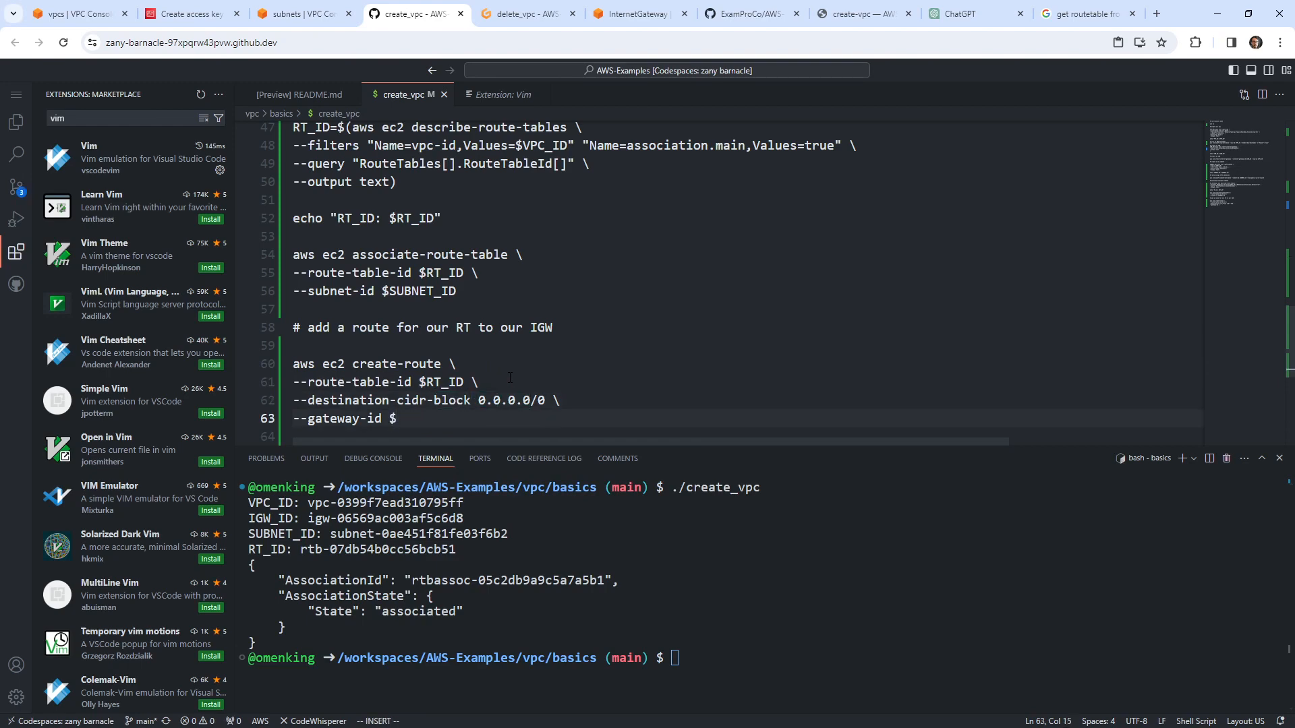
{"action": "type", "text": "IGW_ID"}
{"action": "key", "text": "Escape"}
{"action": "key", "text": "k"}
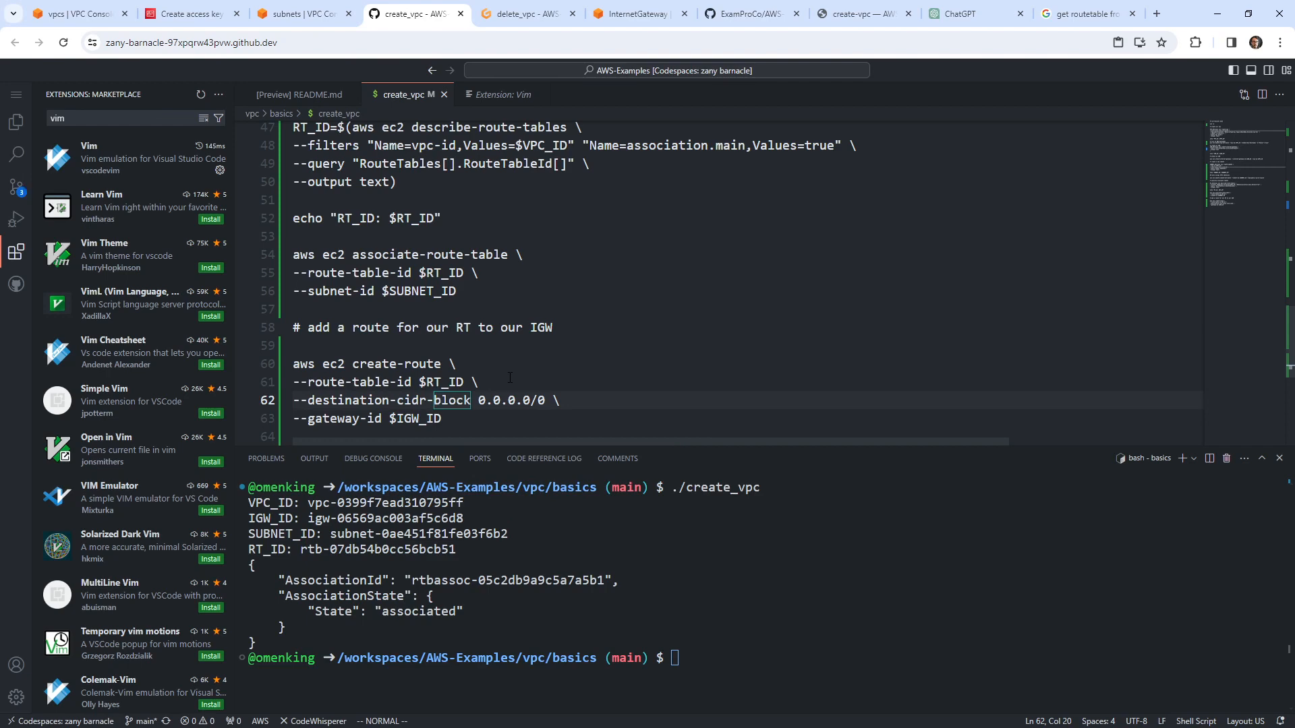
{"action": "scroll", "coordinate": [510, 377], "scroll_direction": "up", "scroll_amount": 15}
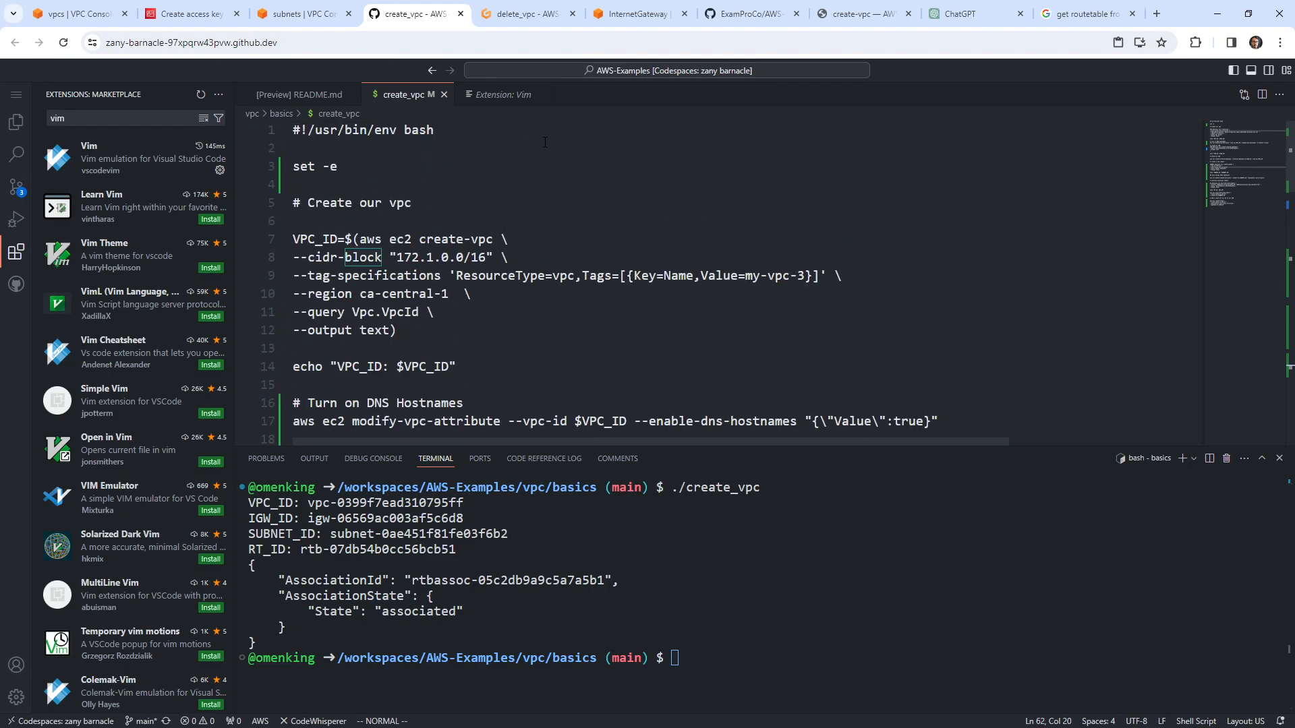
{"action": "left_click", "coordinate": [538, 187]}
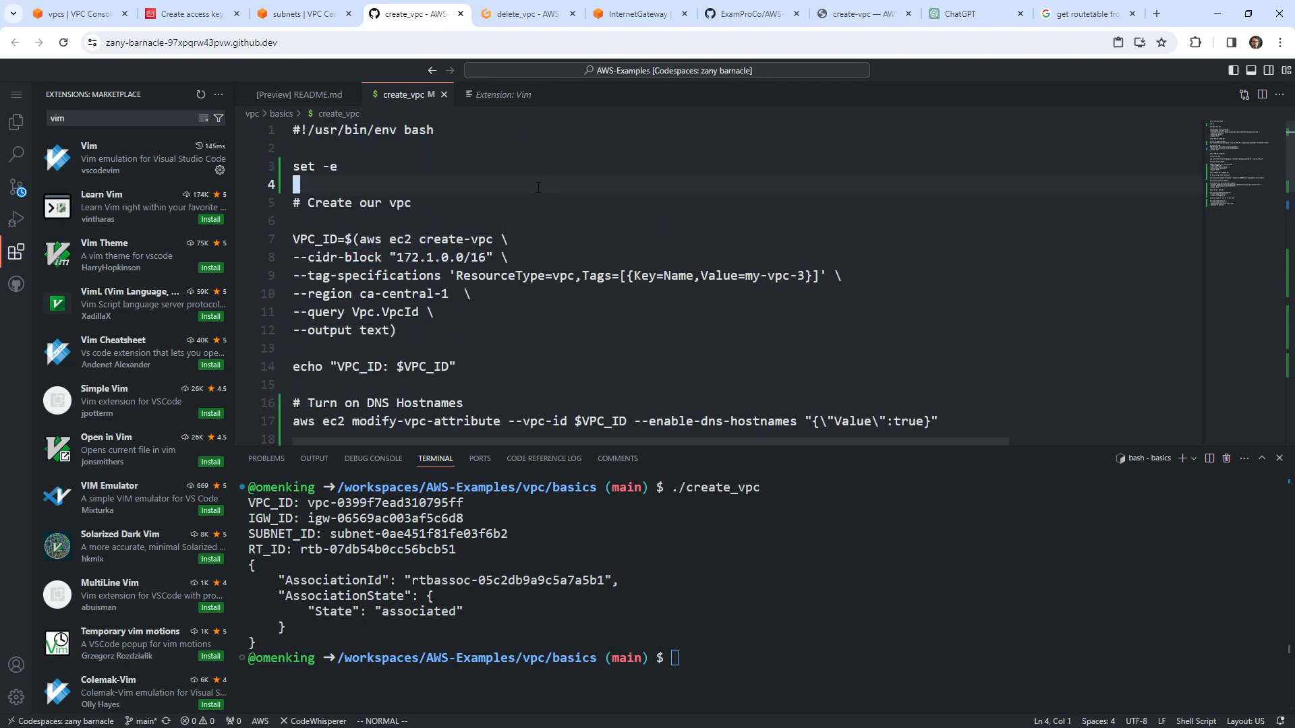
Step: Switch to the AWS VPC console and try to delete my-vpc-3, entering "delete" as the confirmation
{"action": "left_click", "coordinate": [325, 18]}
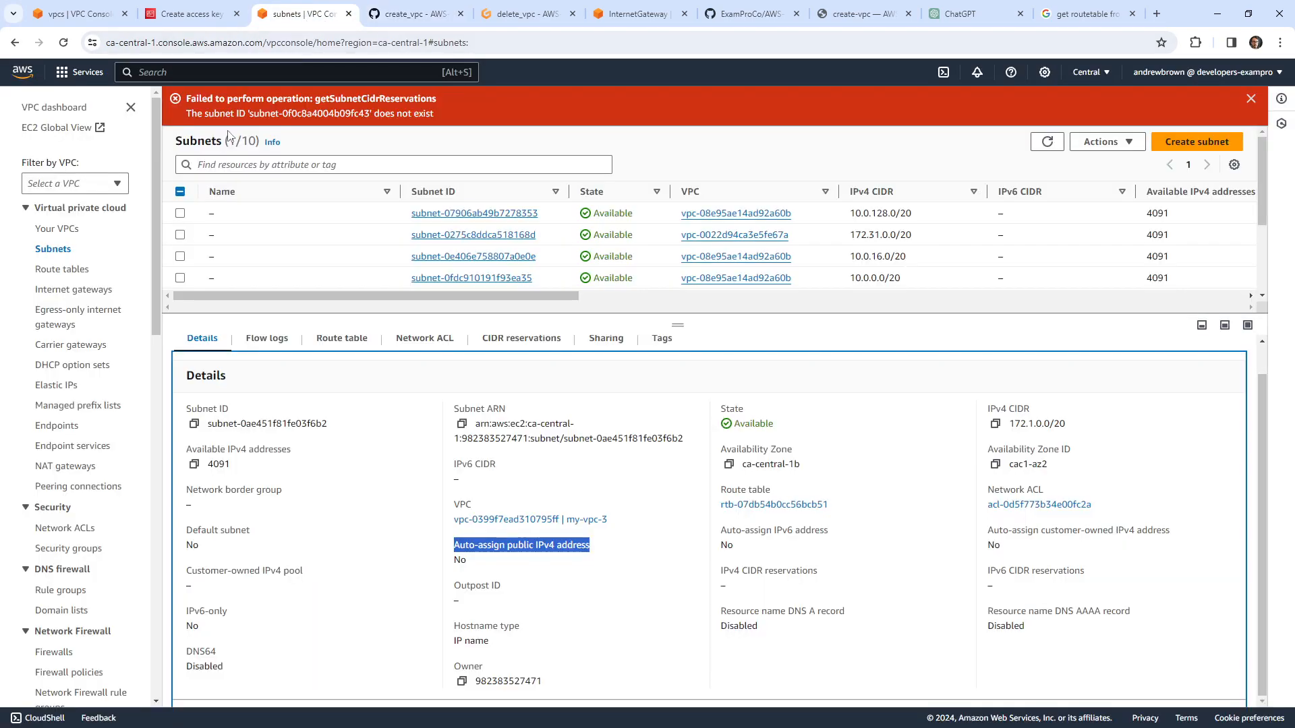
{"action": "left_click", "coordinate": [57, 229]}
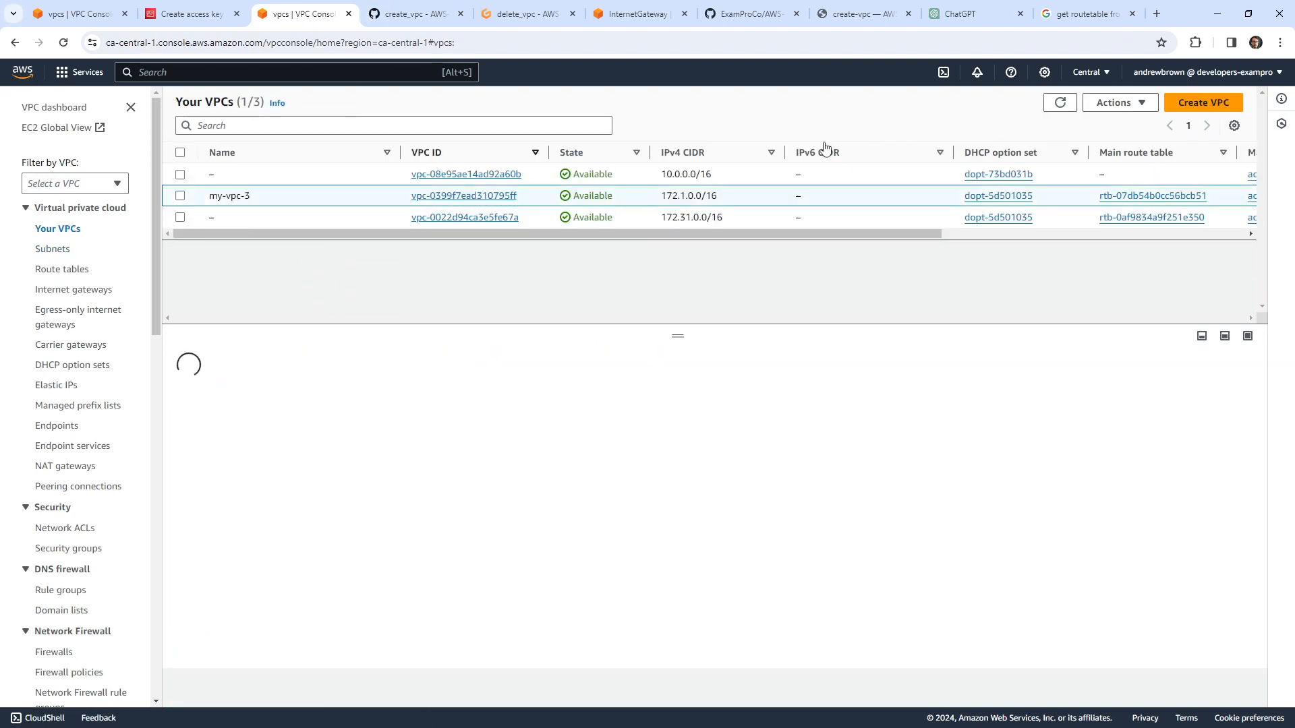
{"action": "left_click", "coordinate": [1123, 102]}
{"action": "left_click", "coordinate": [1114, 248]}
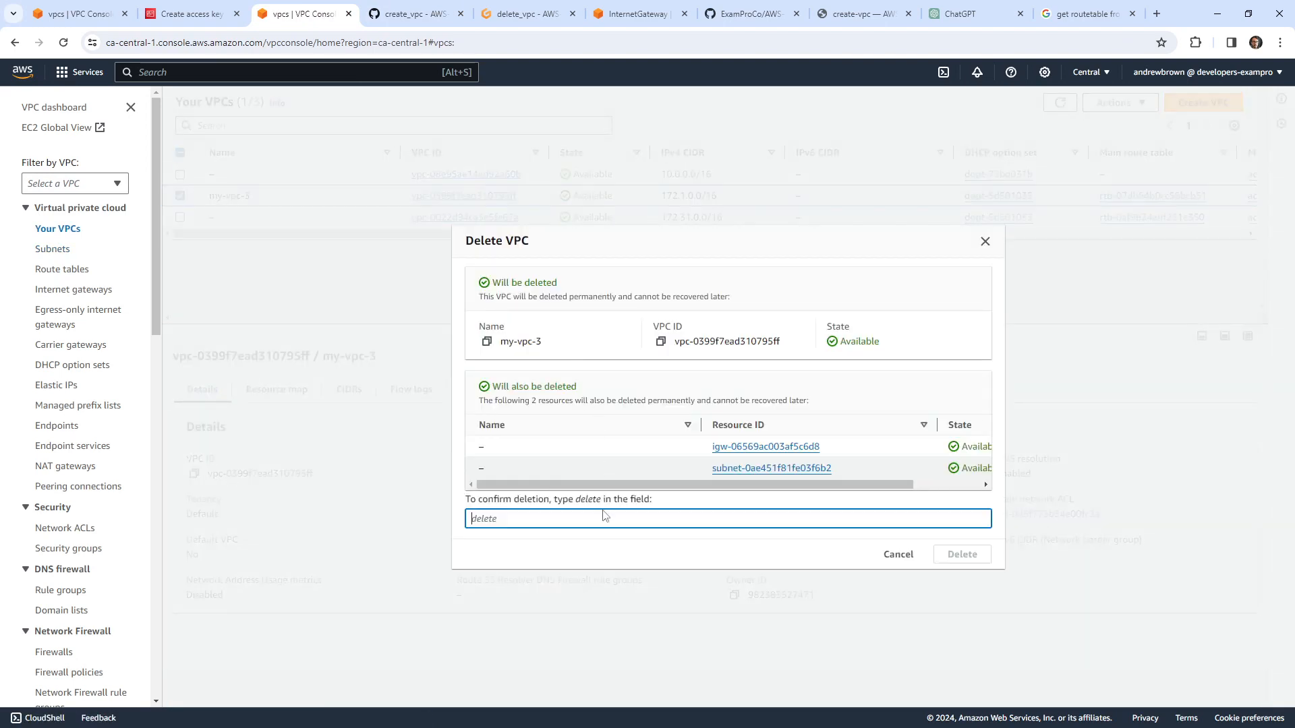
{"action": "type", "text": "delete"}
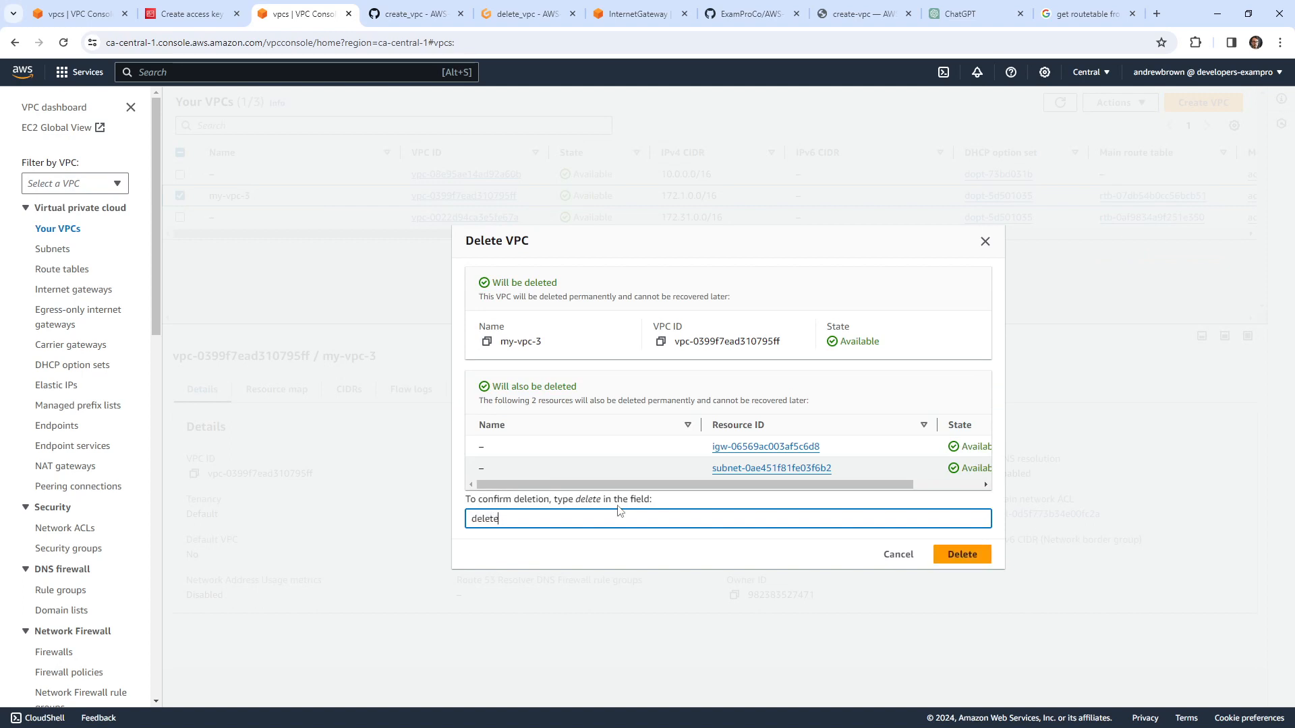
{"action": "left_click", "coordinate": [967, 558]}
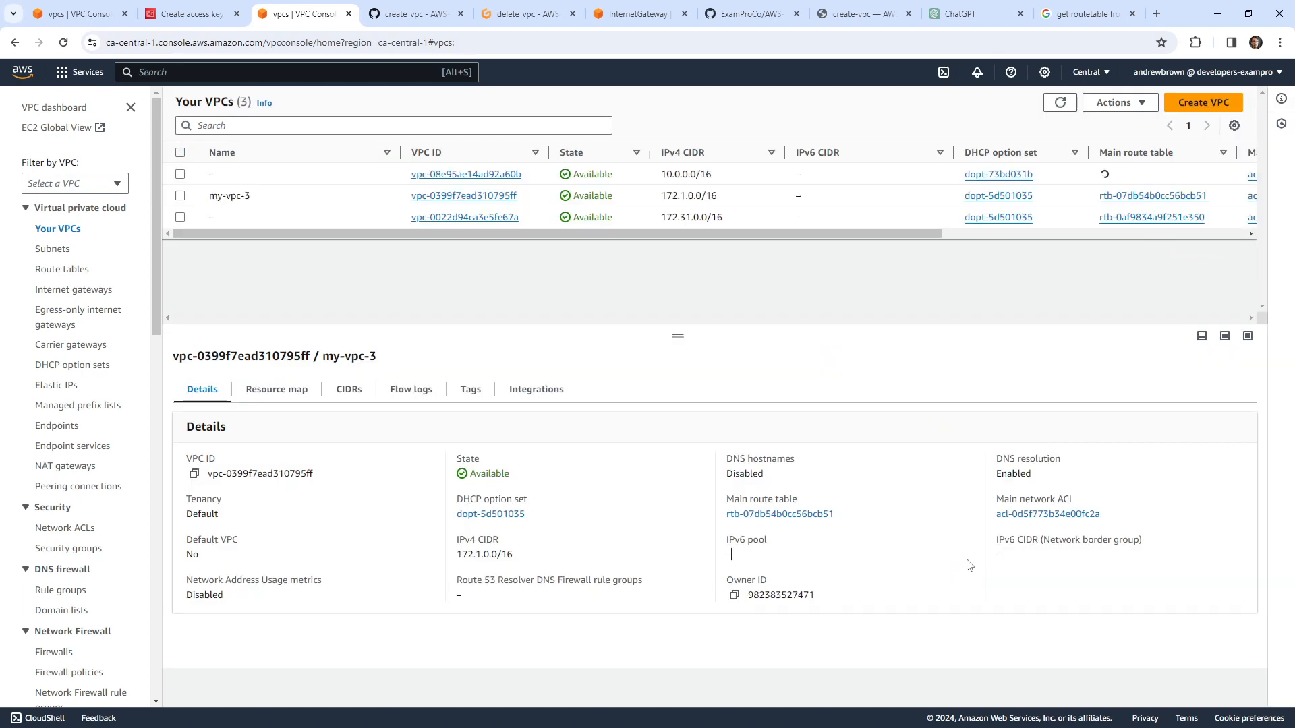
Step: Select my-vpc-3 in the VPC list again, request its deletion and enter "delete" as the confirmation
{"action": "left_click", "coordinate": [183, 196]}
{"action": "left_click", "coordinate": [1113, 104]}
{"action": "left_click", "coordinate": [1139, 248]}
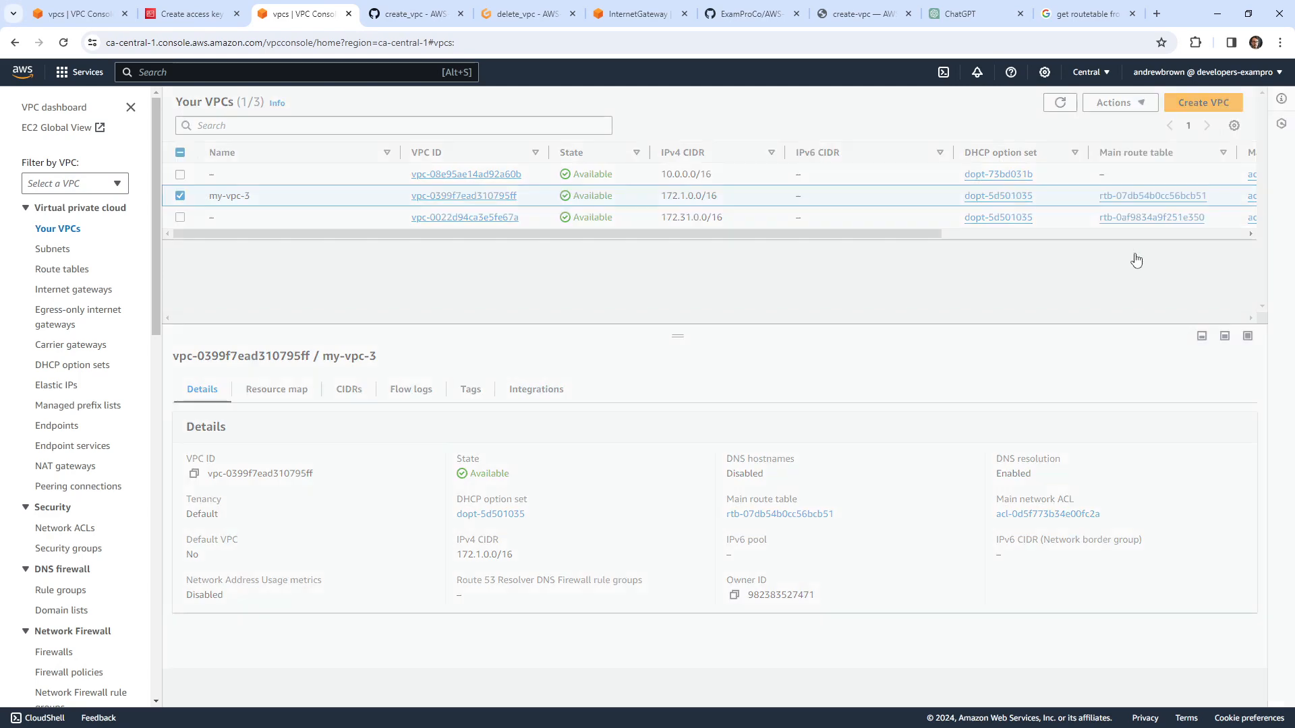
{"action": "type", "text": "delete"}
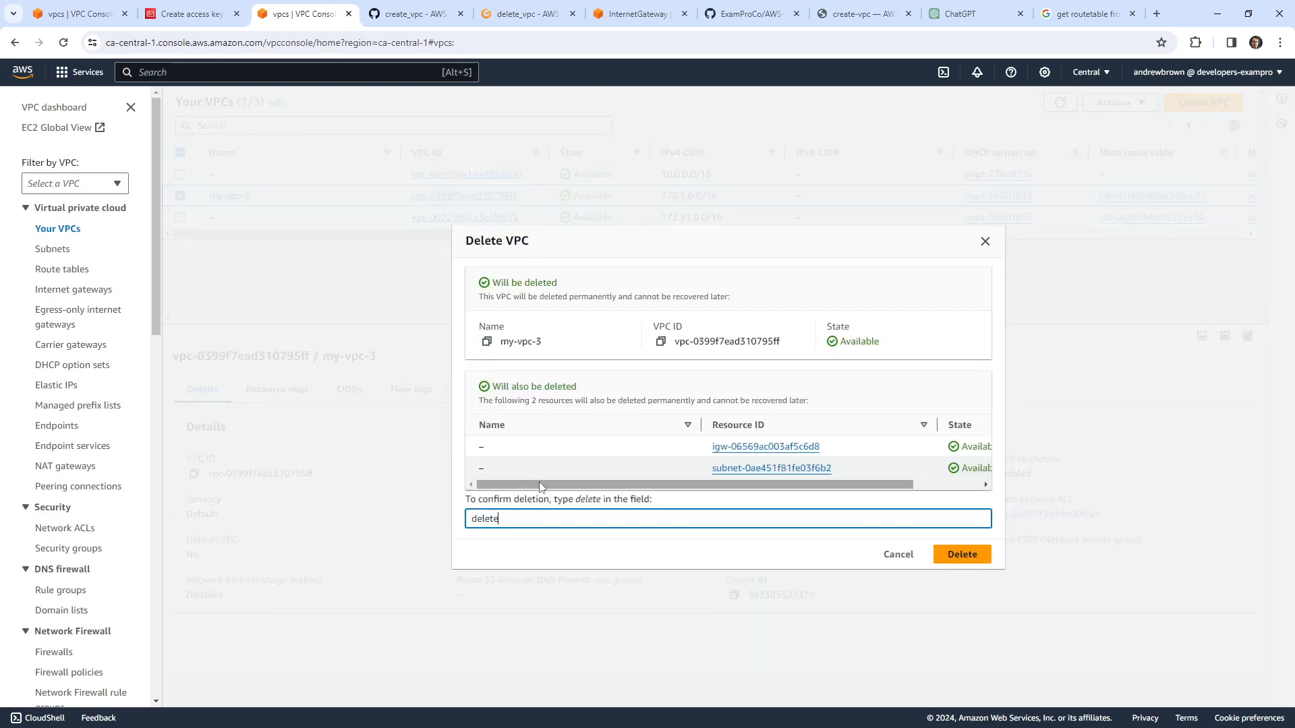
Step: Confirm the deletion of my-vpc-3 and run ./create_vpc again in the Codespaces terminal
{"action": "left_click", "coordinate": [962, 554]}
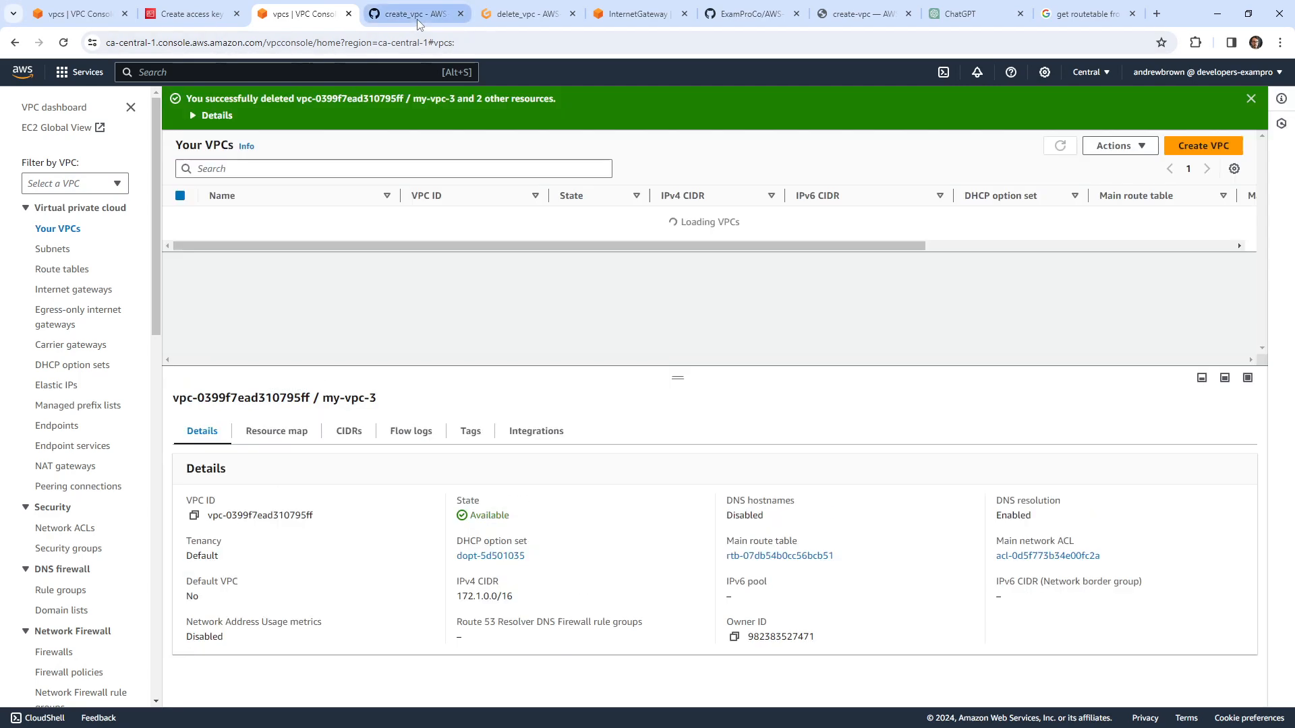
{"action": "left_click", "coordinate": [416, 14]}
{"action": "key", "text": "Up"}
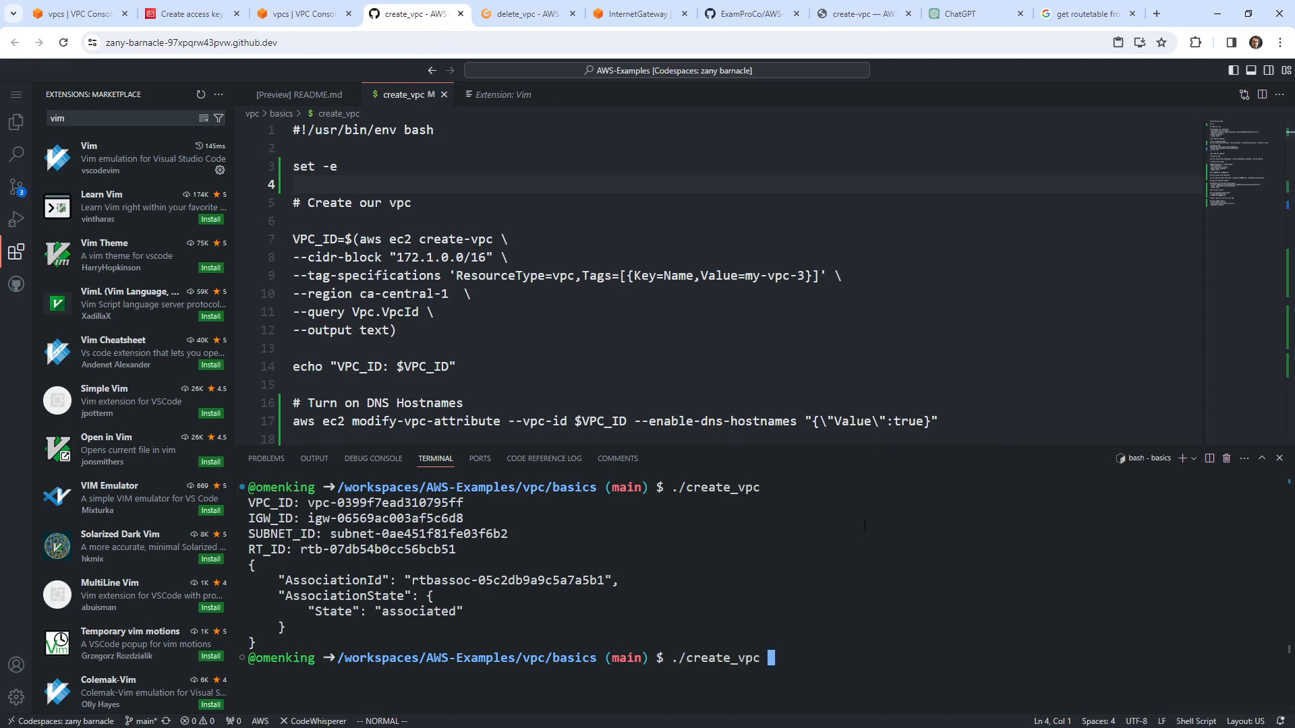
{"action": "key", "text": "Return"}
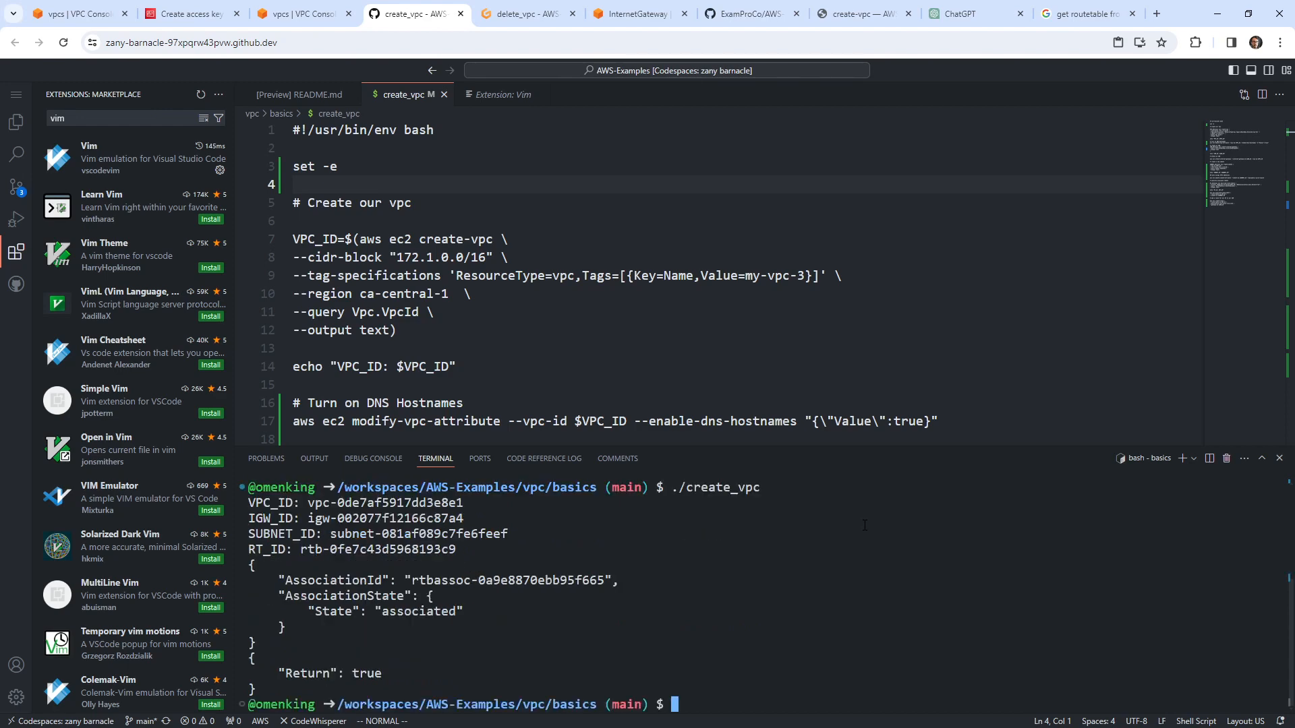
Step: Refresh the VPC list in the AWS console and examine the DNS hostnames setting and resource map of my-vpc-3
{"action": "left_click", "coordinate": [313, 16]}
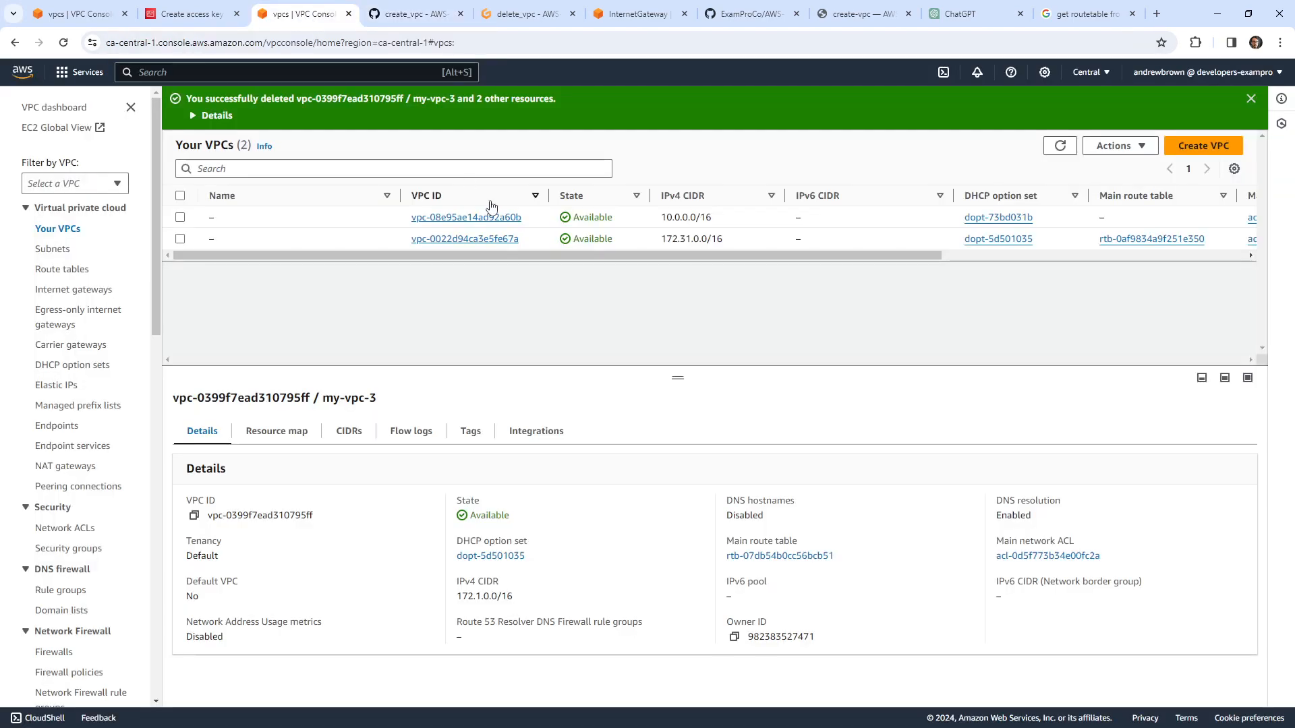
{"action": "left_click", "coordinate": [1060, 146]}
{"action": "left_click", "coordinate": [180, 196]}
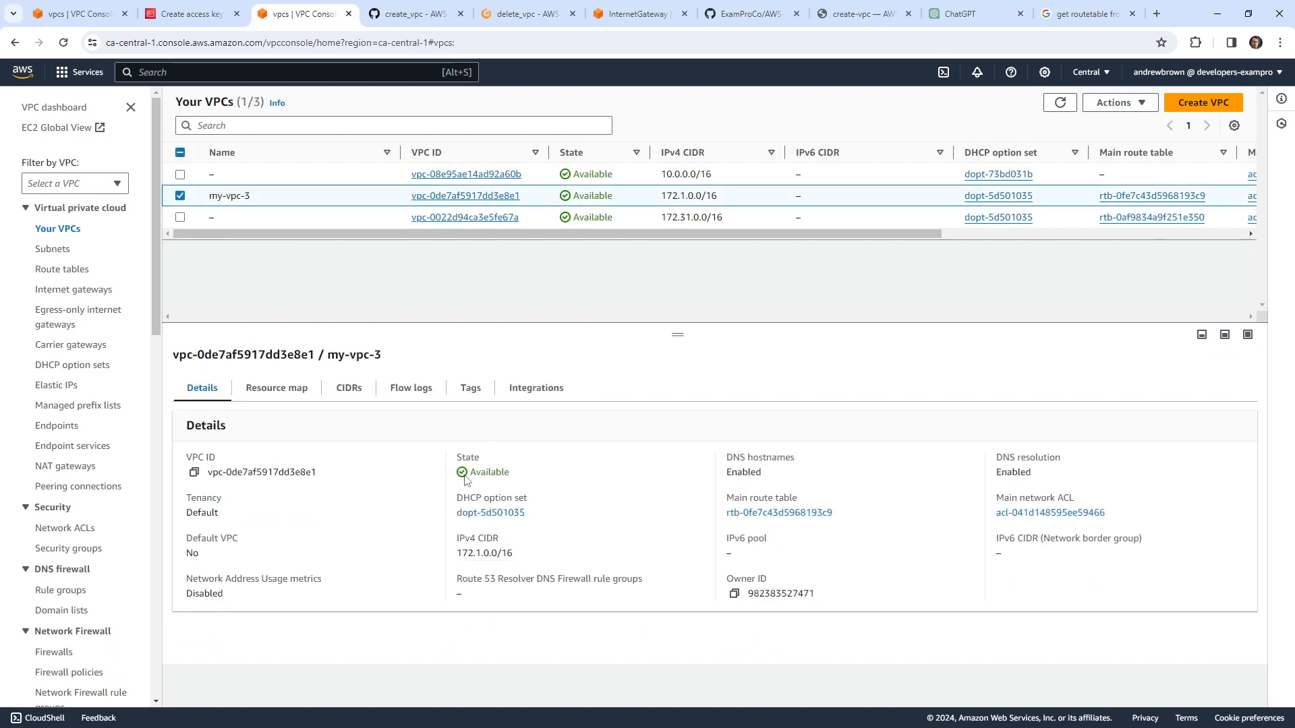
{"action": "left_click_drag", "start_coordinate": [768, 474], "coordinate": [702, 465]}
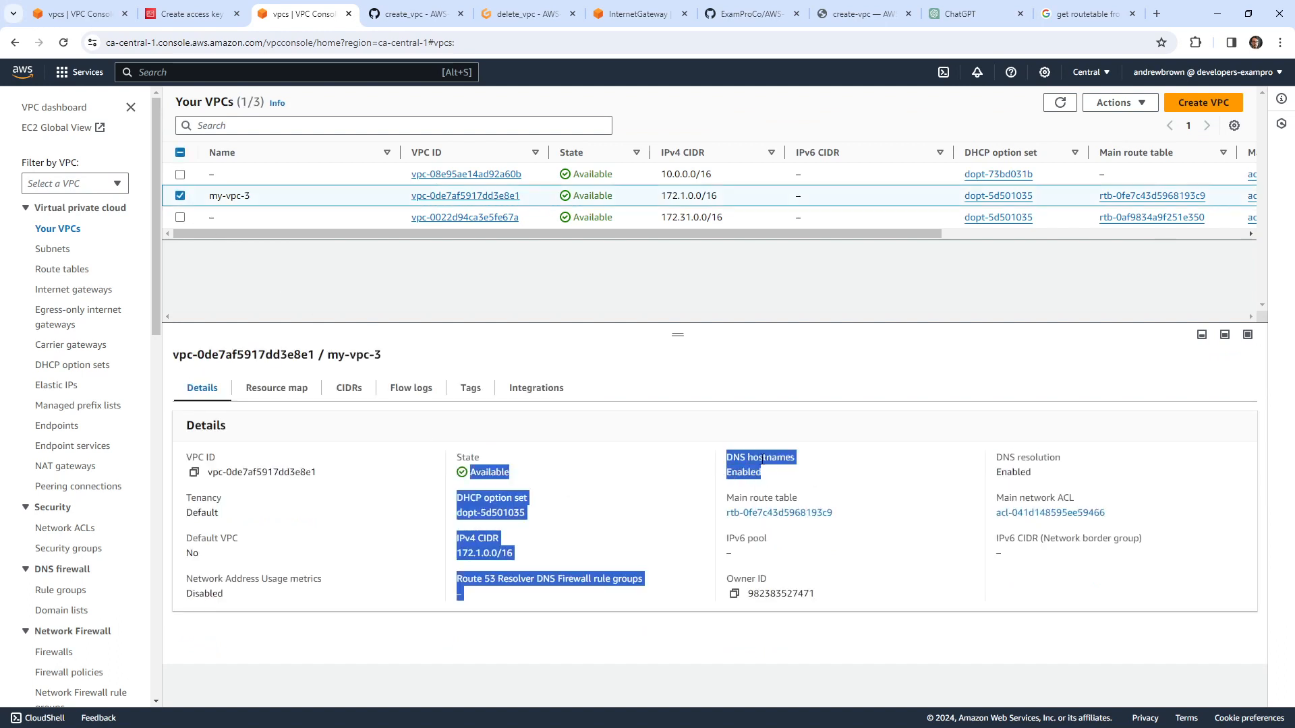
{"action": "left_click", "coordinate": [285, 388]}
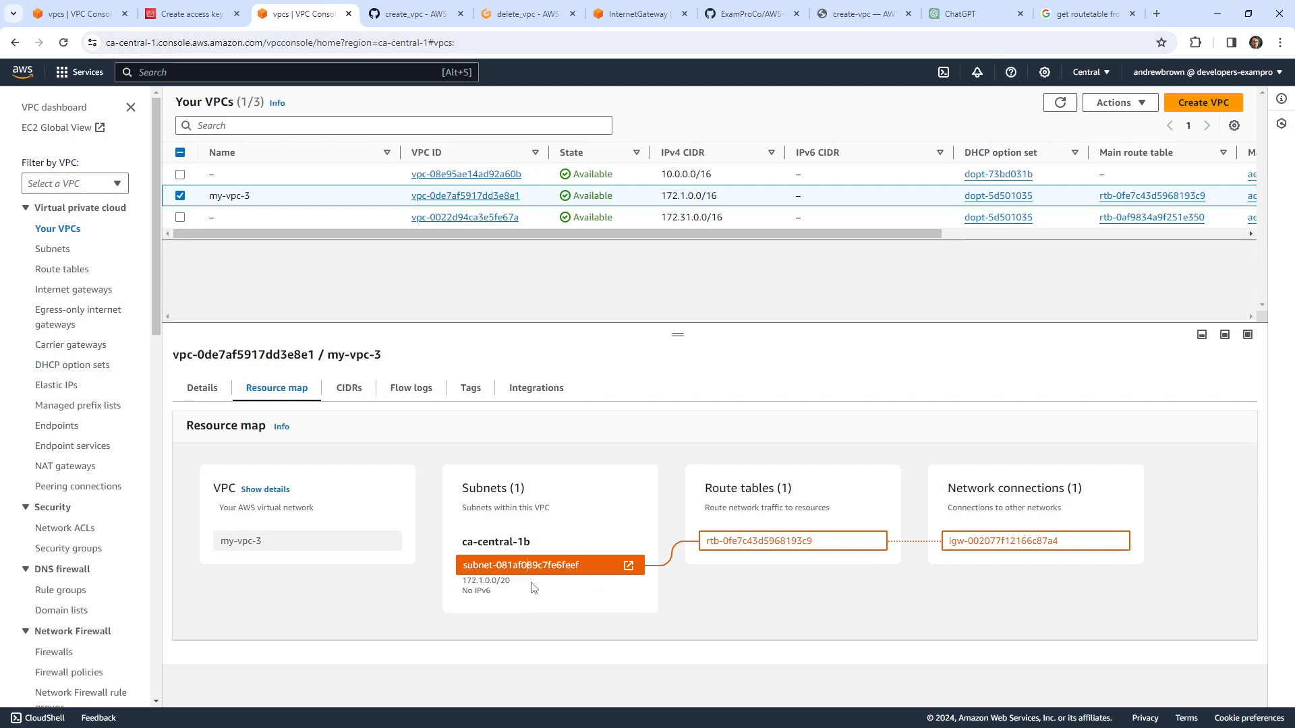
{"action": "left_click_drag", "start_coordinate": [503, 600], "coordinate": [513, 601]}
{"action": "left_click", "coordinate": [517, 570]}
Step: Select the subnet belonging to my-vpc-3 in the Subnets list and check its auto-assign public IPv4 address setting
{"action": "left_click", "coordinate": [66, 253]}
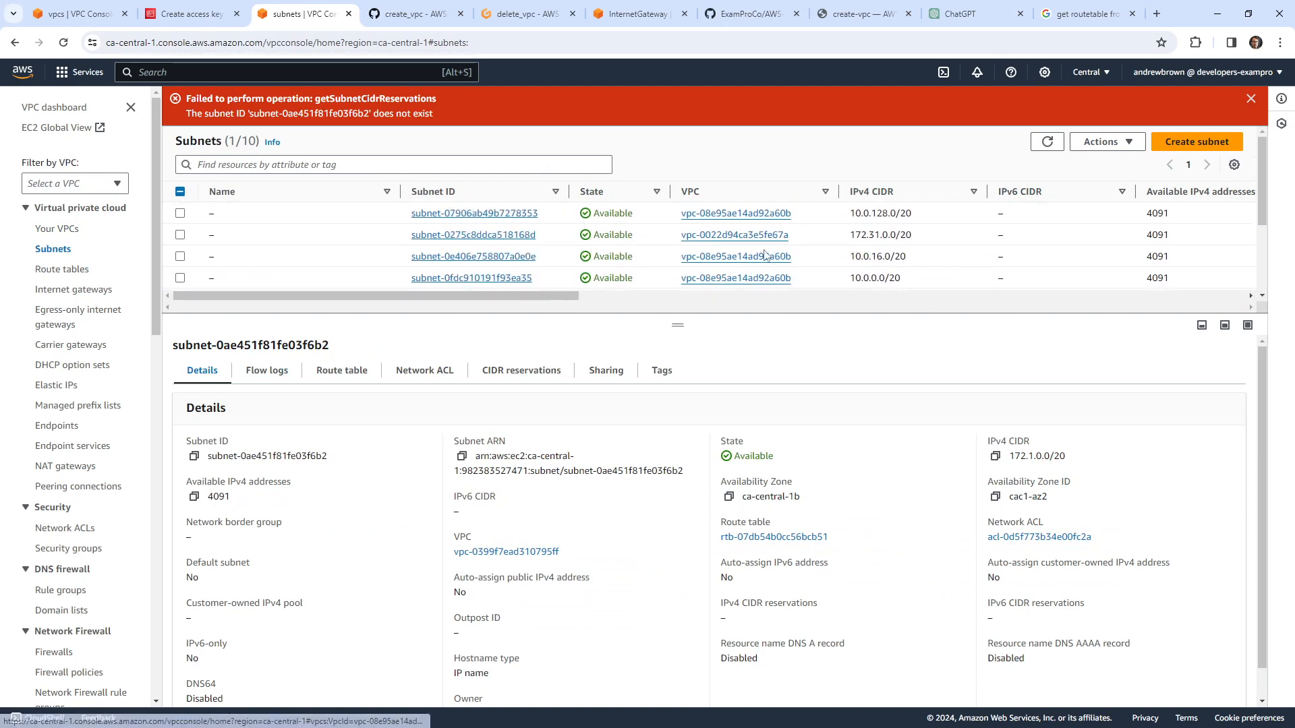
{"action": "left_click", "coordinate": [1251, 99]}
{"action": "left_click_drag", "start_coordinate": [675, 293], "coordinate": [703, 446]}
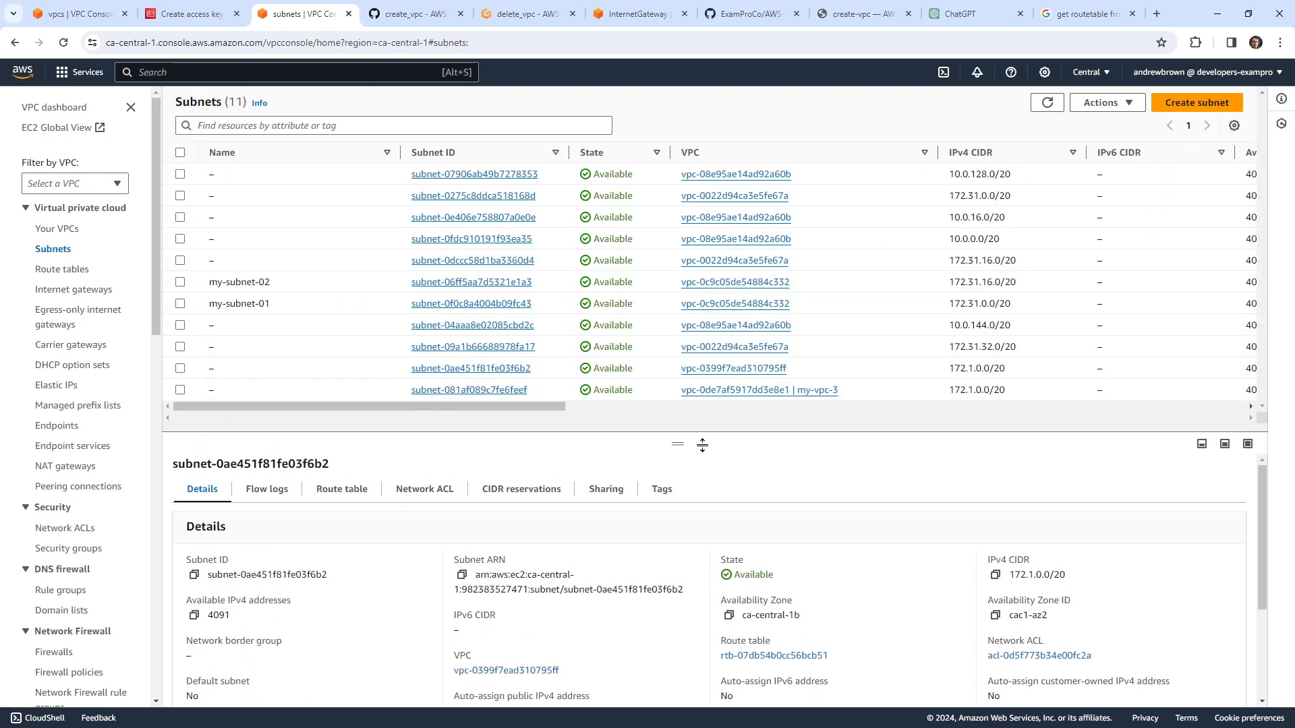
{"action": "left_click", "coordinate": [180, 391]}
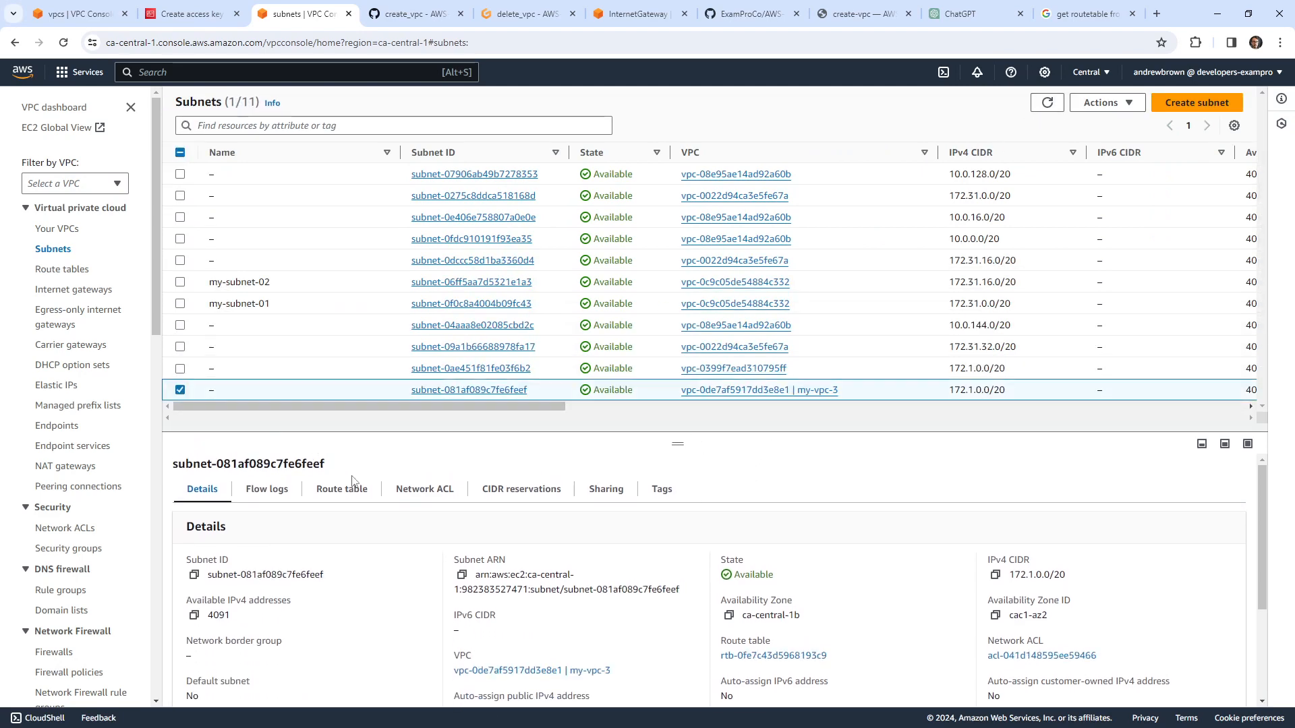
{"action": "scroll", "coordinate": [486, 560], "scroll_direction": "down", "scroll_amount": 3}
{"action": "left_click_drag", "start_coordinate": [485, 559], "coordinate": [486, 509]}
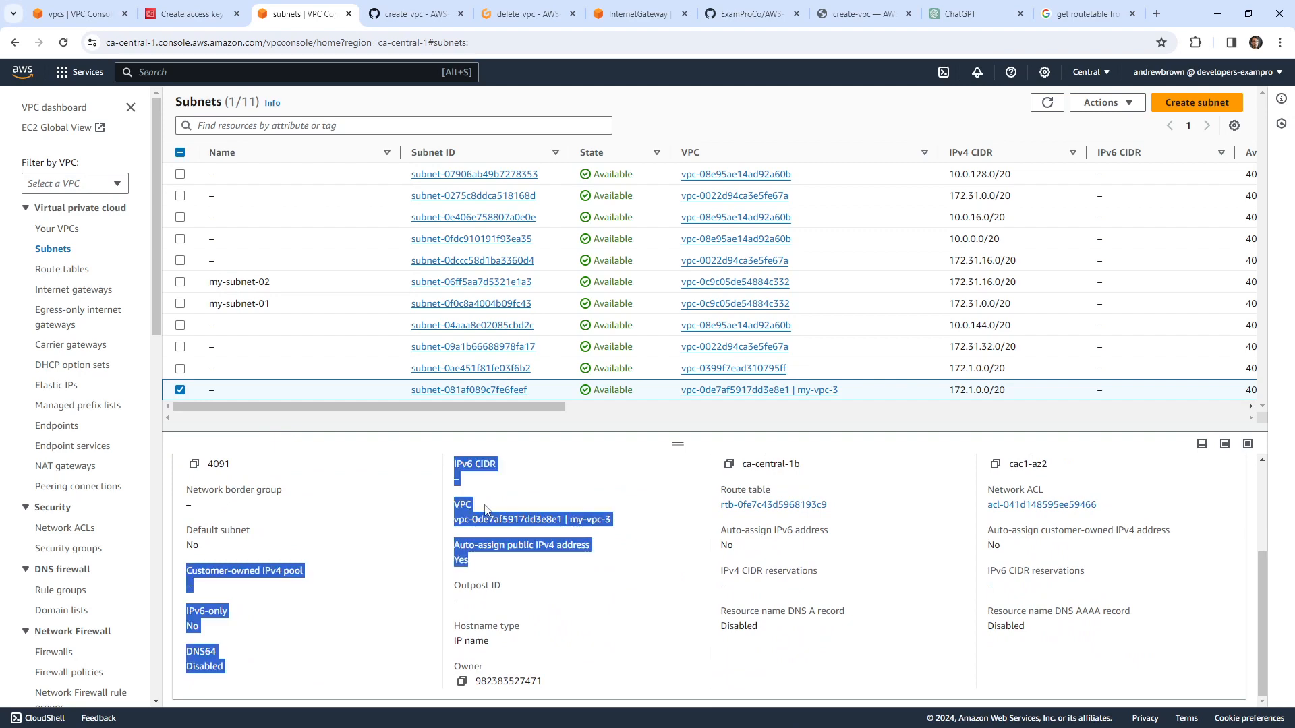
Step: Open the delete_vpc script from vpc/basics in Codespaces and place the cursor above the "# detach the IGW" comment
{"action": "left_click", "coordinate": [501, 18]}
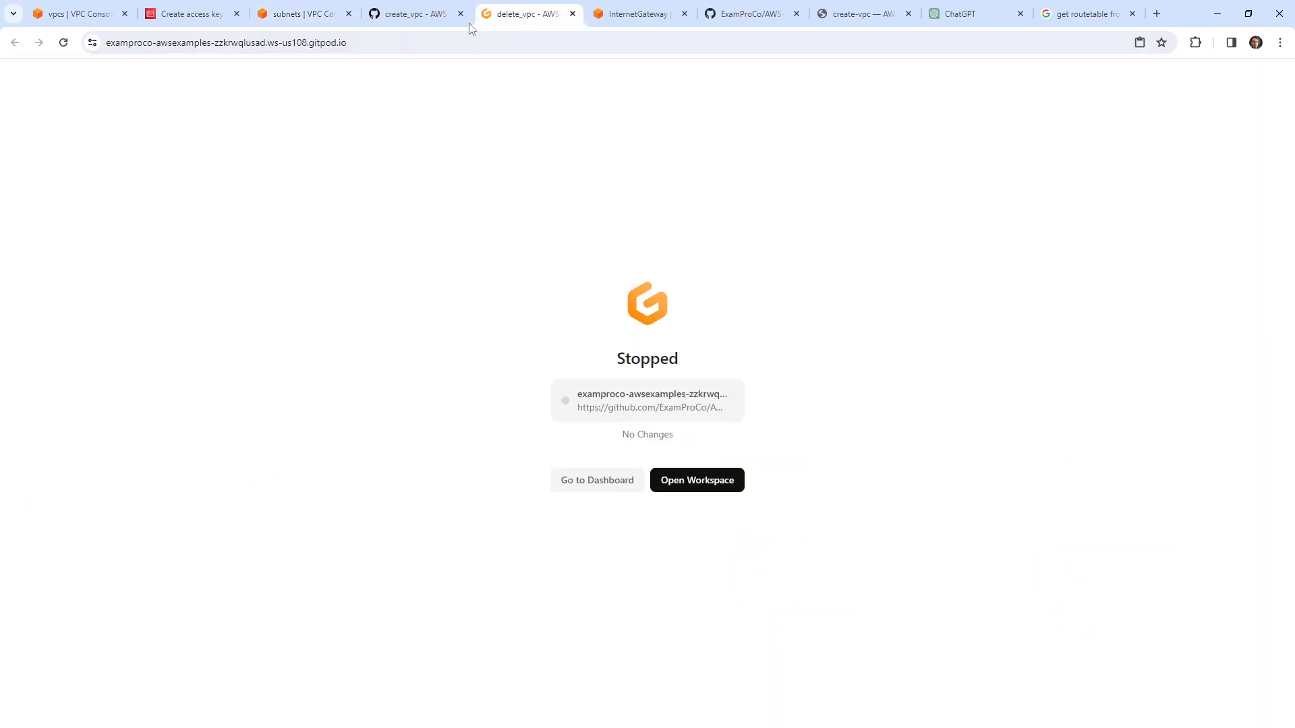
{"action": "left_click", "coordinate": [432, 15]}
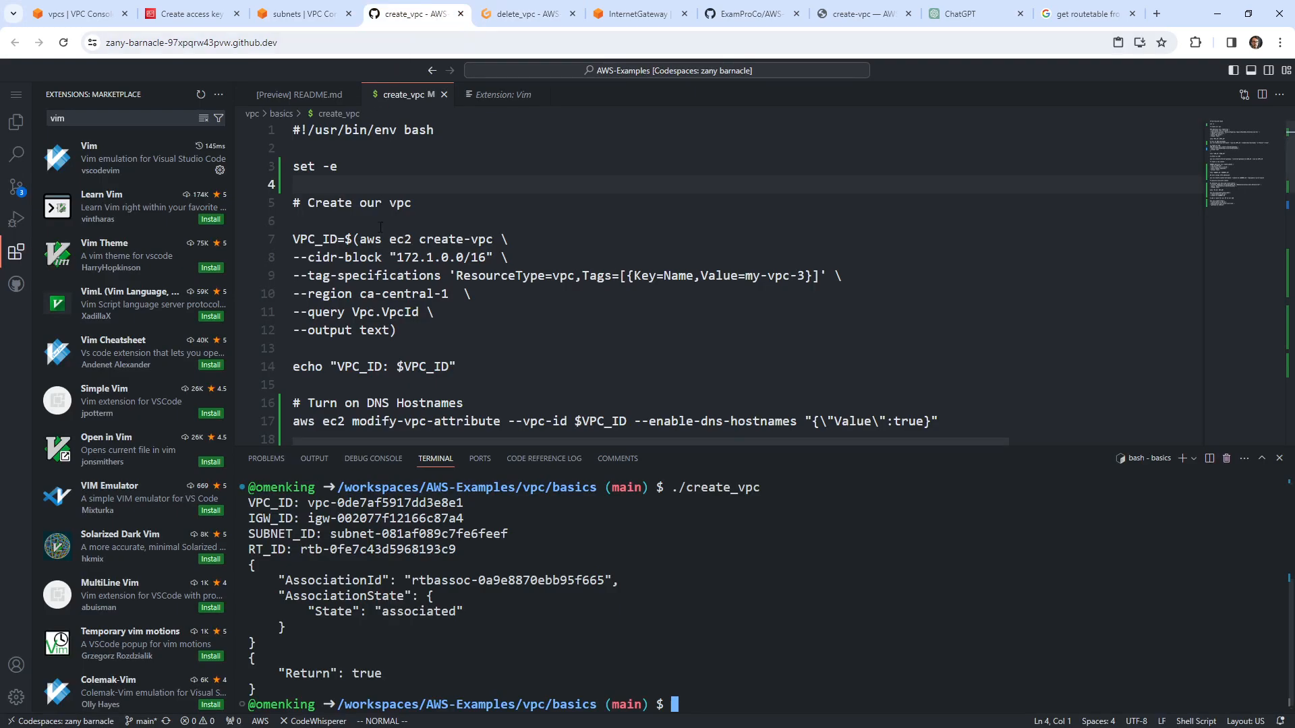
{"action": "left_click", "coordinate": [16, 121]}
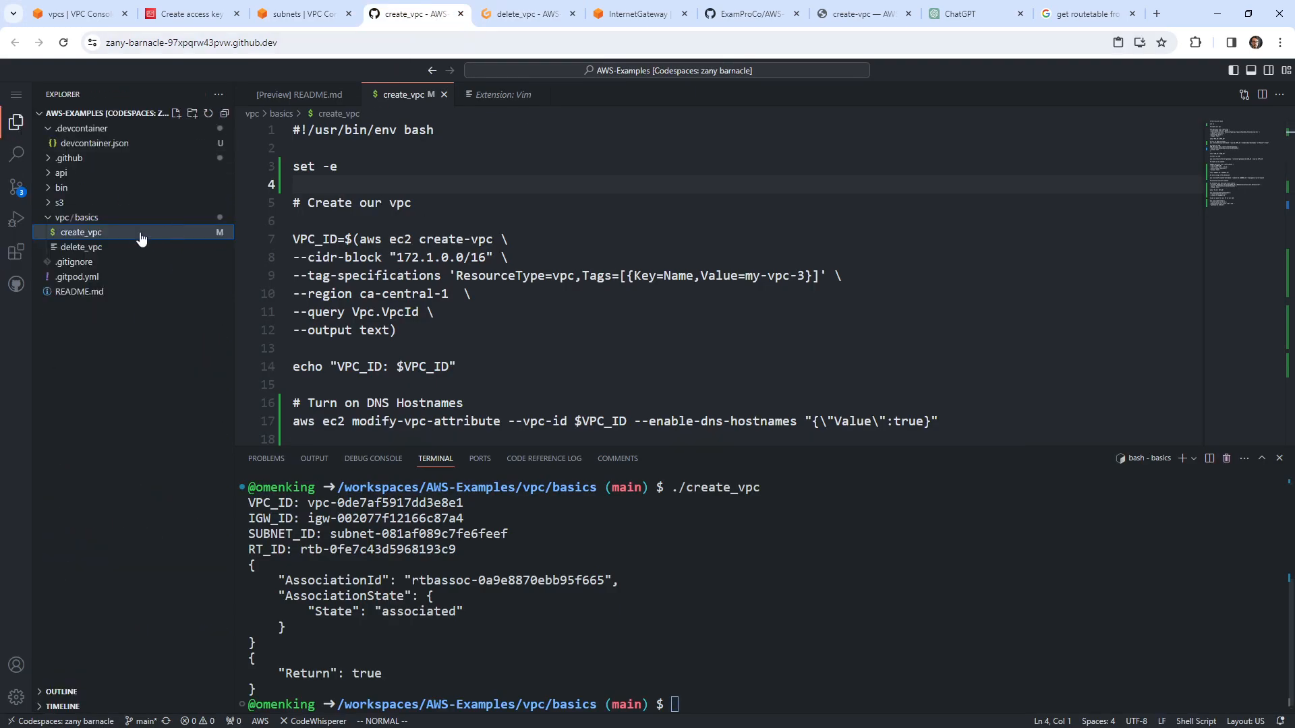
{"action": "left_click", "coordinate": [81, 247]}
{"action": "left_click", "coordinate": [425, 299]}
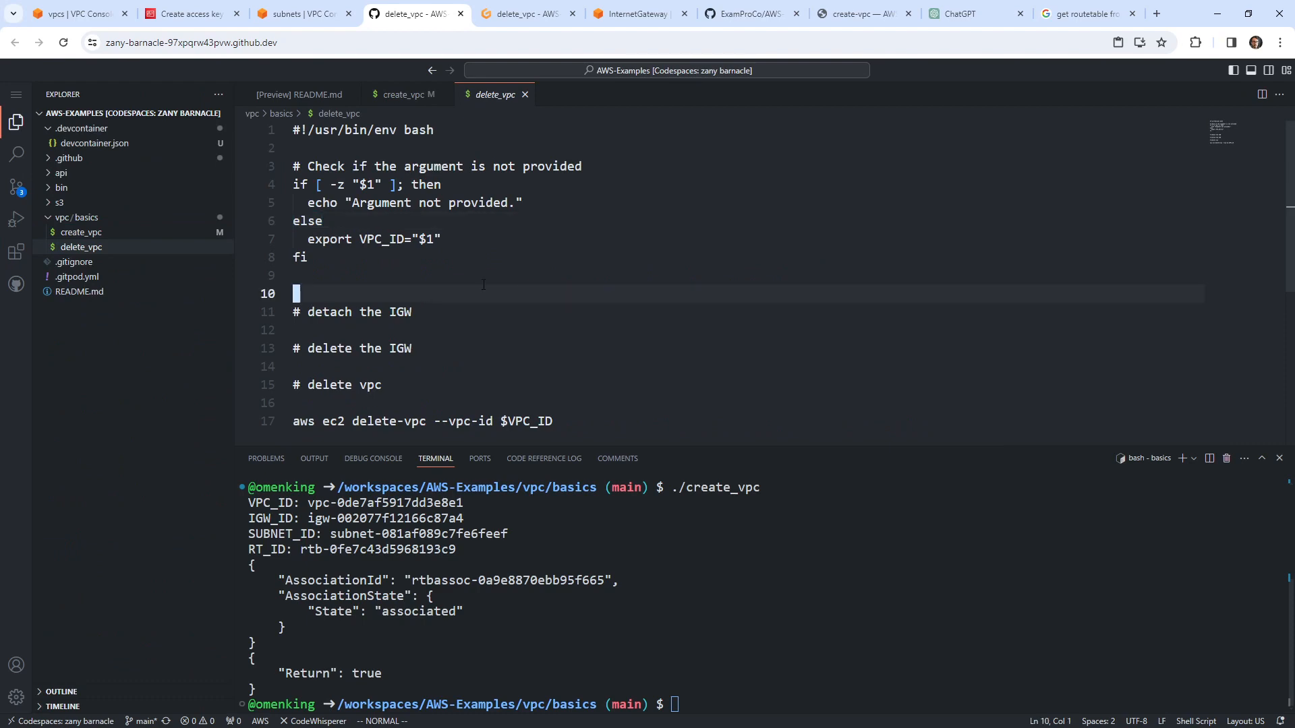
Step: Switch to ChatGPT and start a prompt reading "I want AWS CLI commands for:" with "detach an IGW" on the next line
{"action": "left_click_drag", "start_coordinate": [957, 13], "coordinate": [512, 14]}
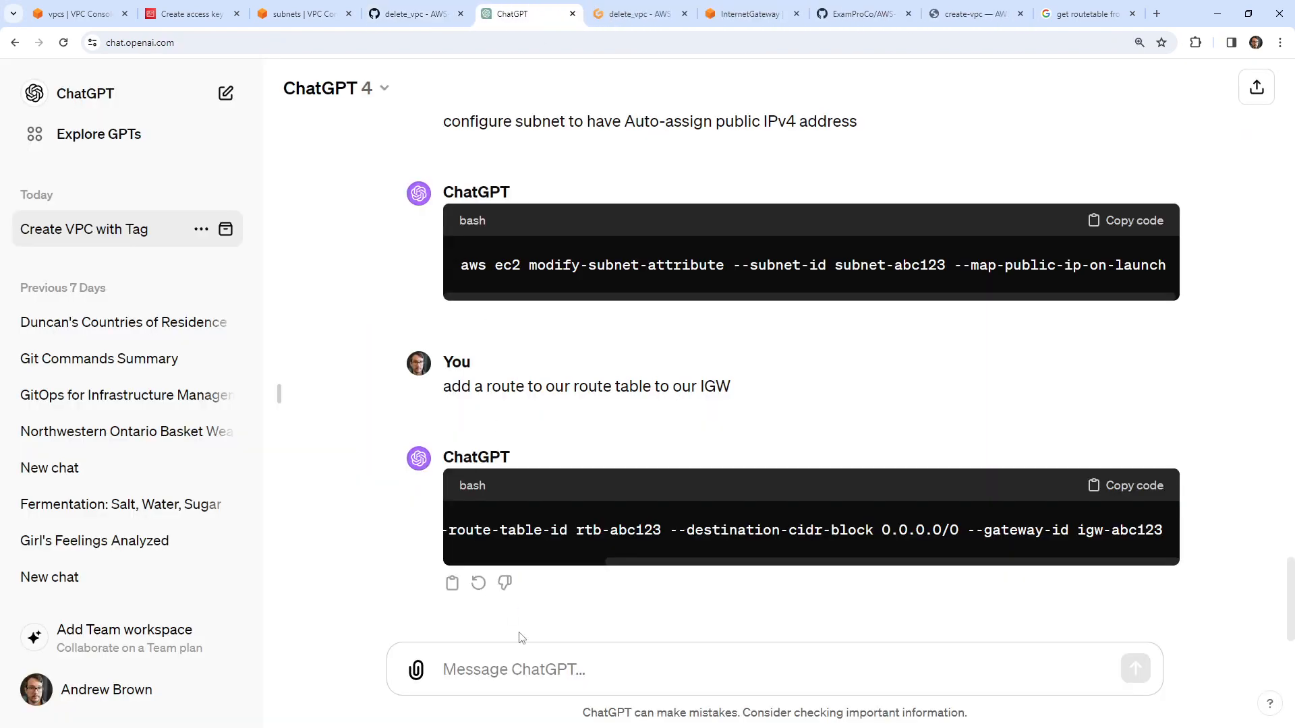
{"action": "type", "text": "I want"}
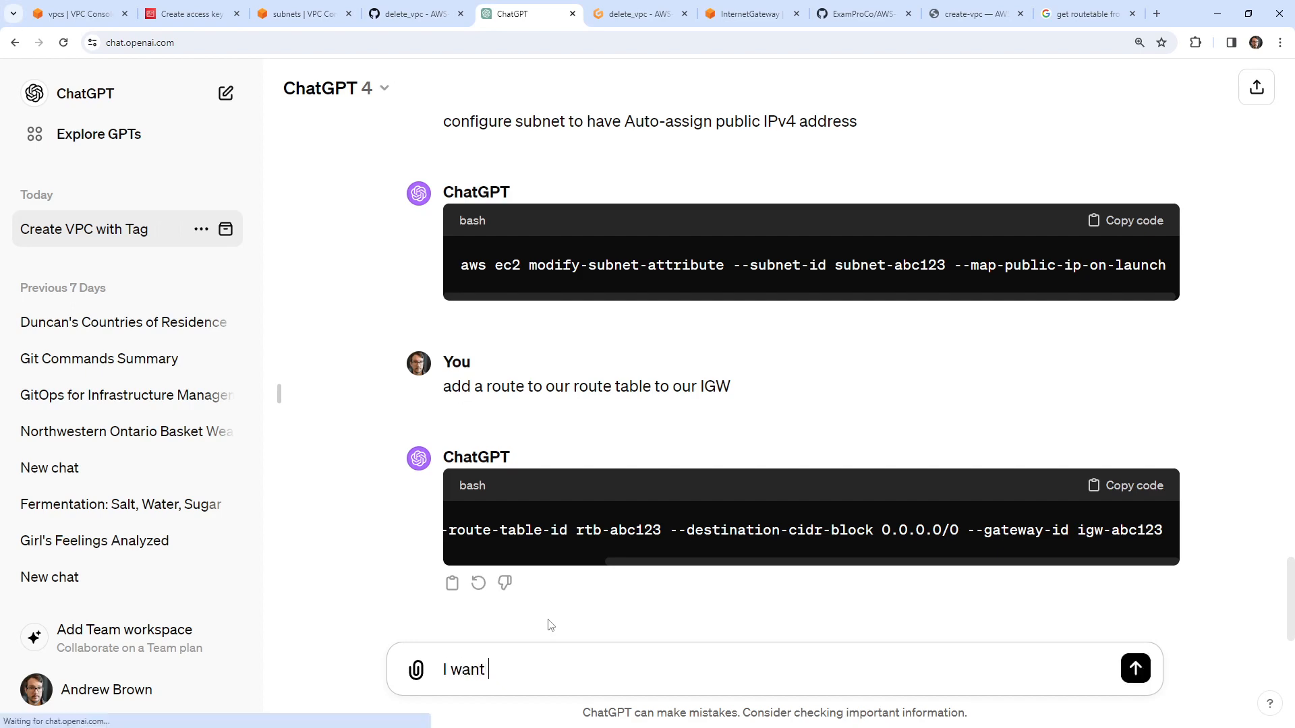
{"action": "type", "text": " AWS CLI commands f"}
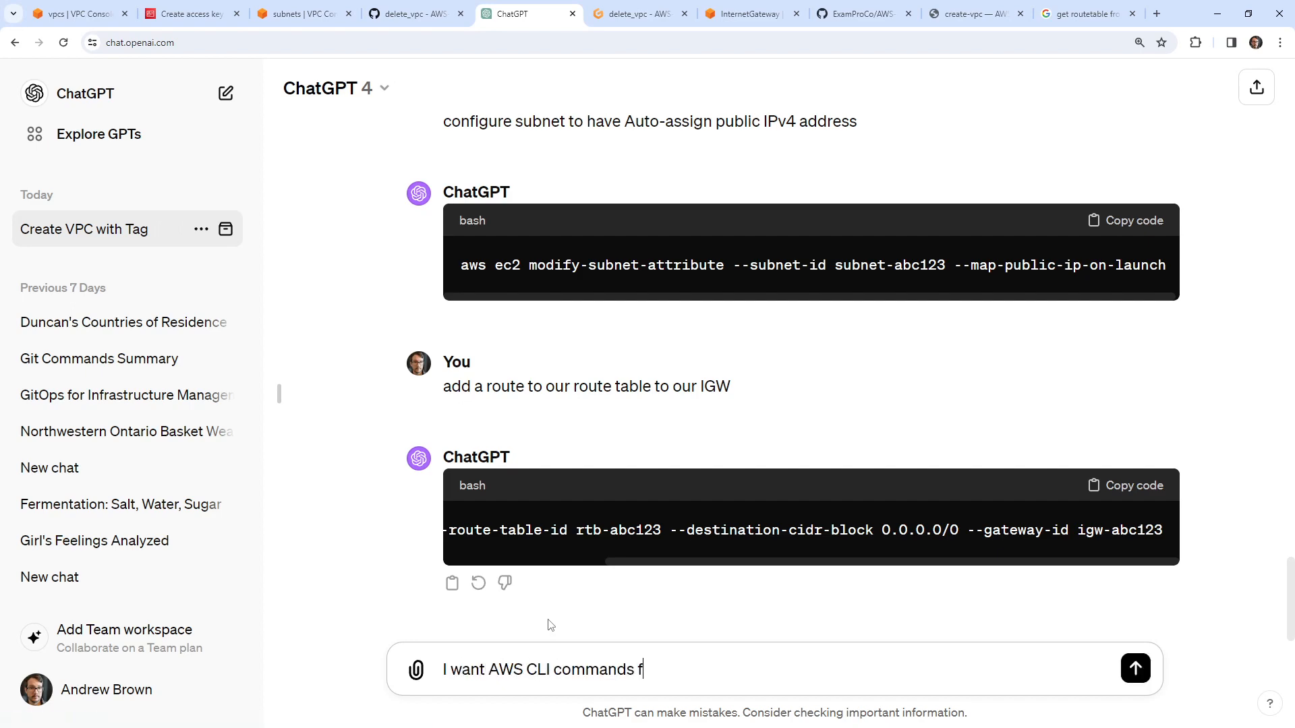
{"action": "type", "text": "or:"}
{"action": "key", "text": "shift+Return"}
{"action": "type", "text": "detat"}
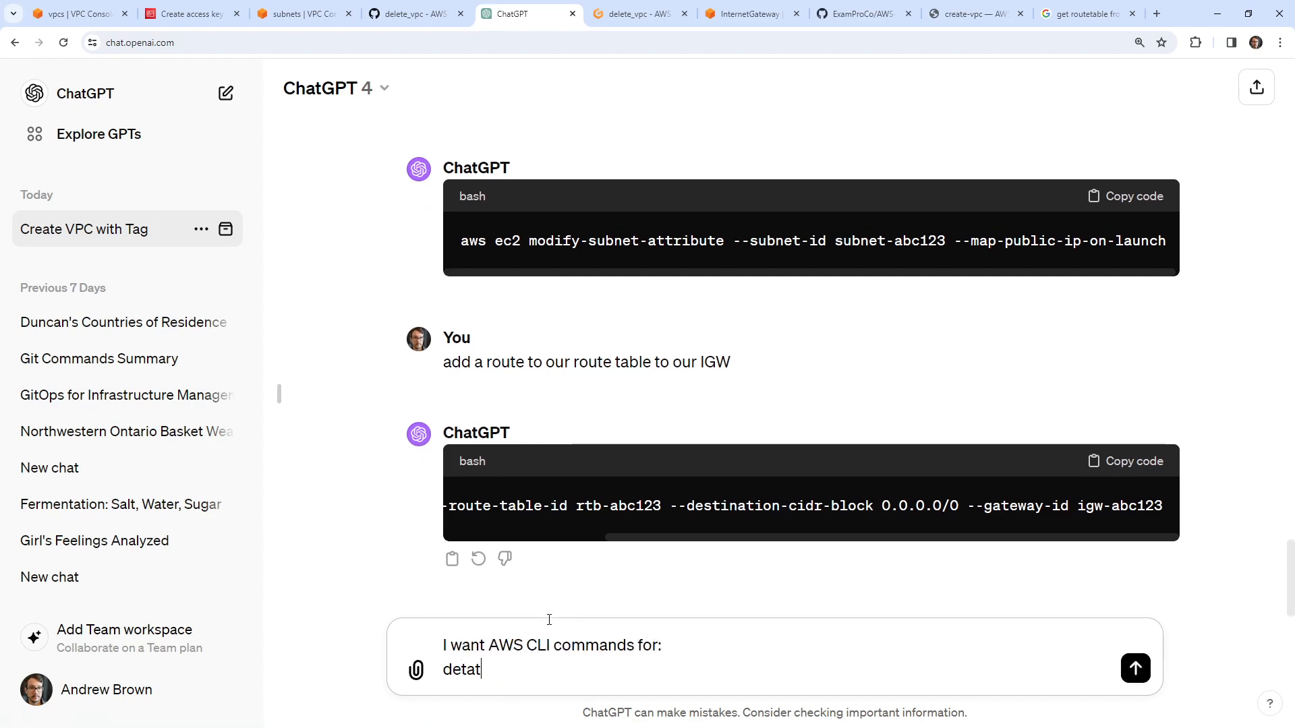
{"action": "type", "text": "ch "}
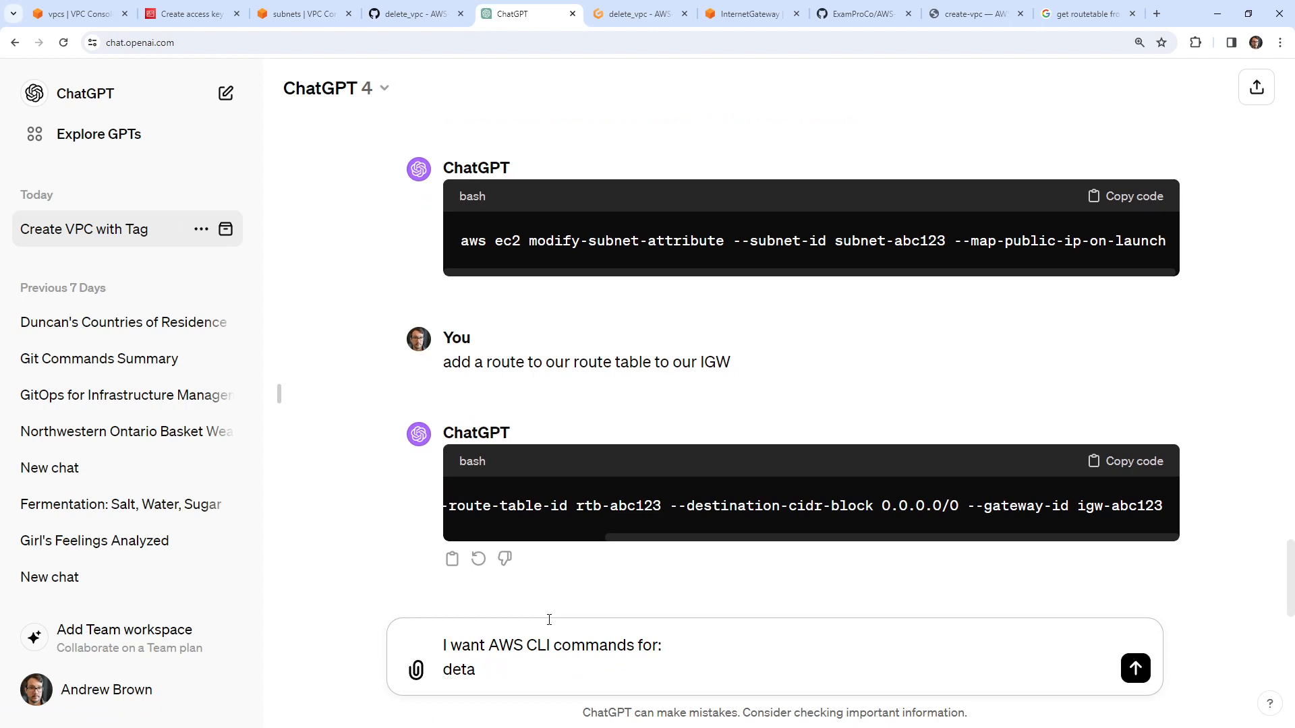
{"action": "type", "text": "ch an IGW"}
Step: Extend the prompt with separate lines requesting deletion of a subnet and a route table, and start another "delete a" line
{"action": "key", "text": "shift+Return"}
{"action": "type", "text": "delete"}
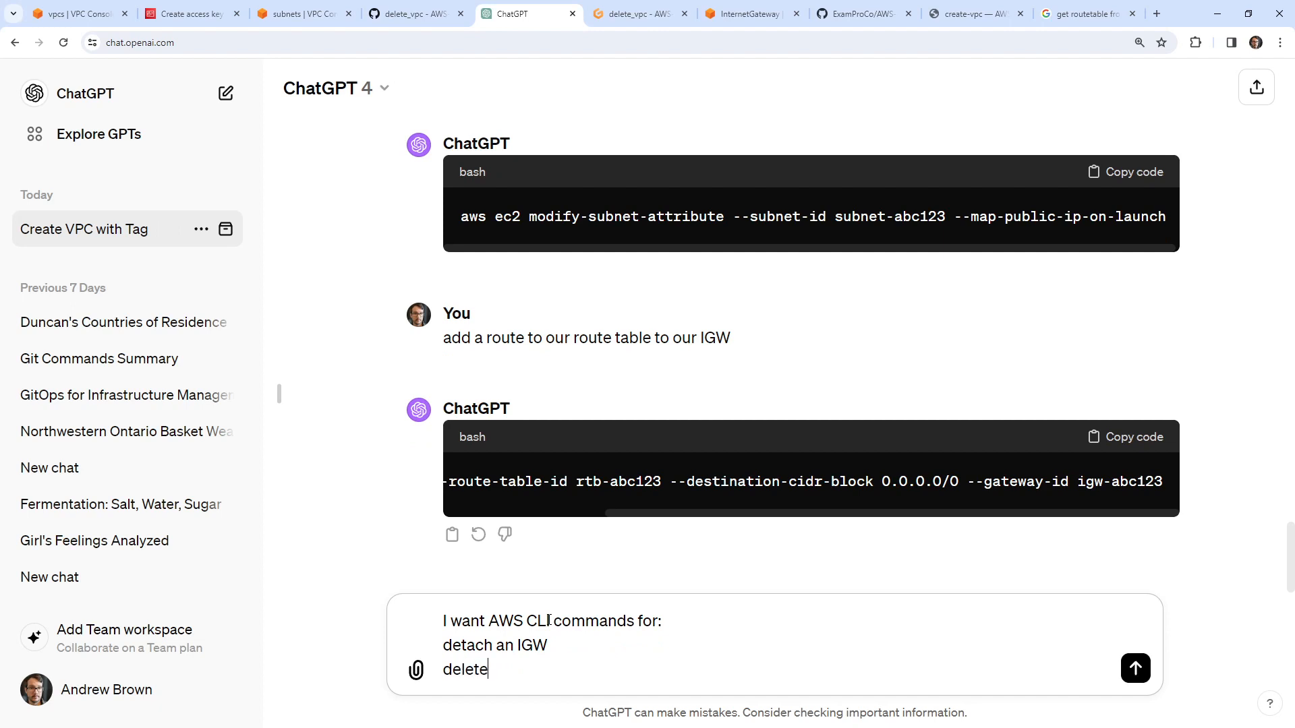
{"action": "type", "text": " a subnet"}
{"action": "key", "text": "shift+Return"}
{"action": "type", "text": "dlete a route table"}
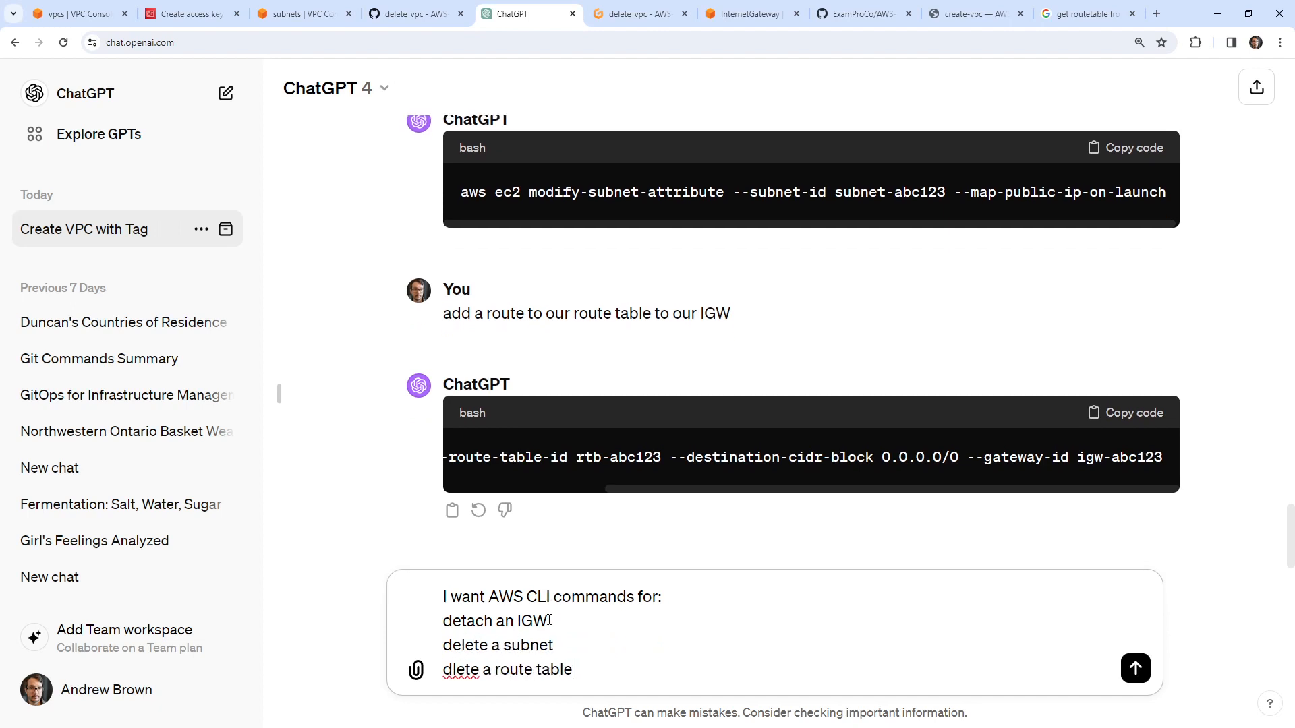
{"action": "key", "text": "shift+Return"}
{"action": "type", "text": "delete a"}
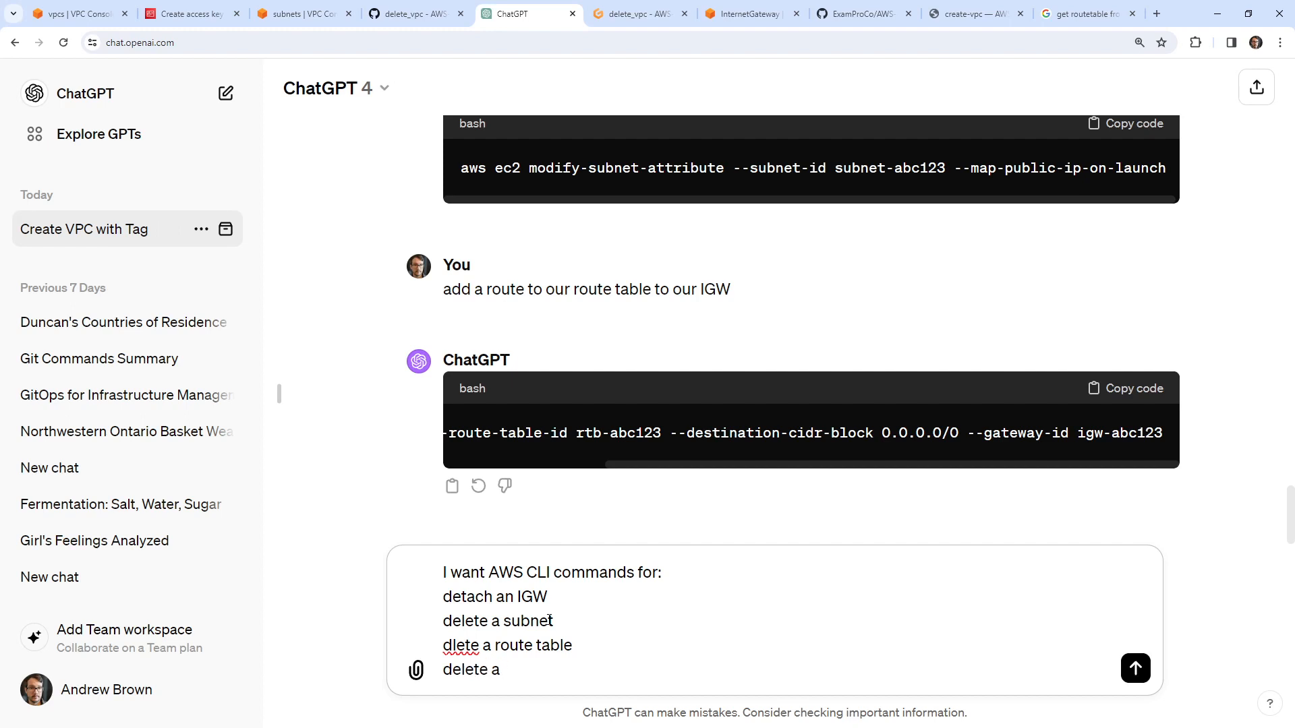
Step: Insert the line "delete an IGW" below "detach an IGW", end the list with "delete a VPC", and send the prompt
{"action": "left_click", "coordinate": [575, 598]}
{"action": "key", "text": "shift+Return"}
{"action": "type", "text": "de"}
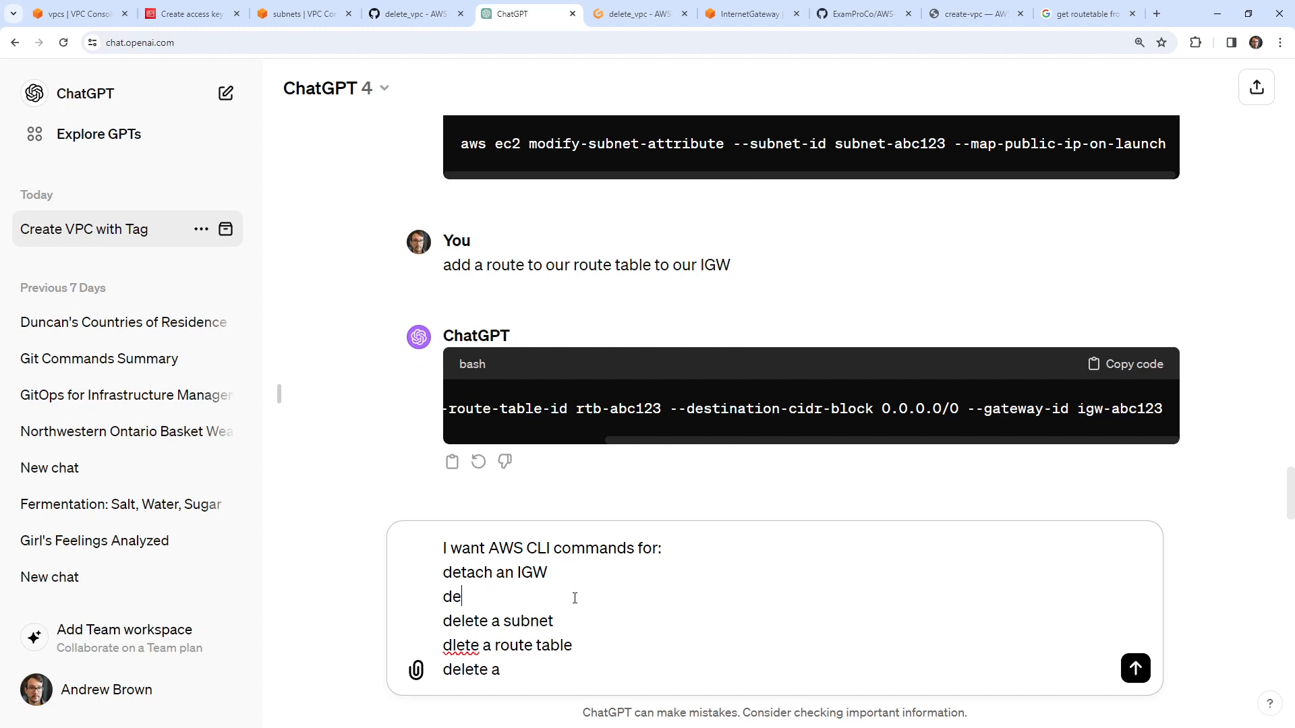
{"action": "type", "text": "lete an IGW"}
{"action": "key", "text": "Return"}
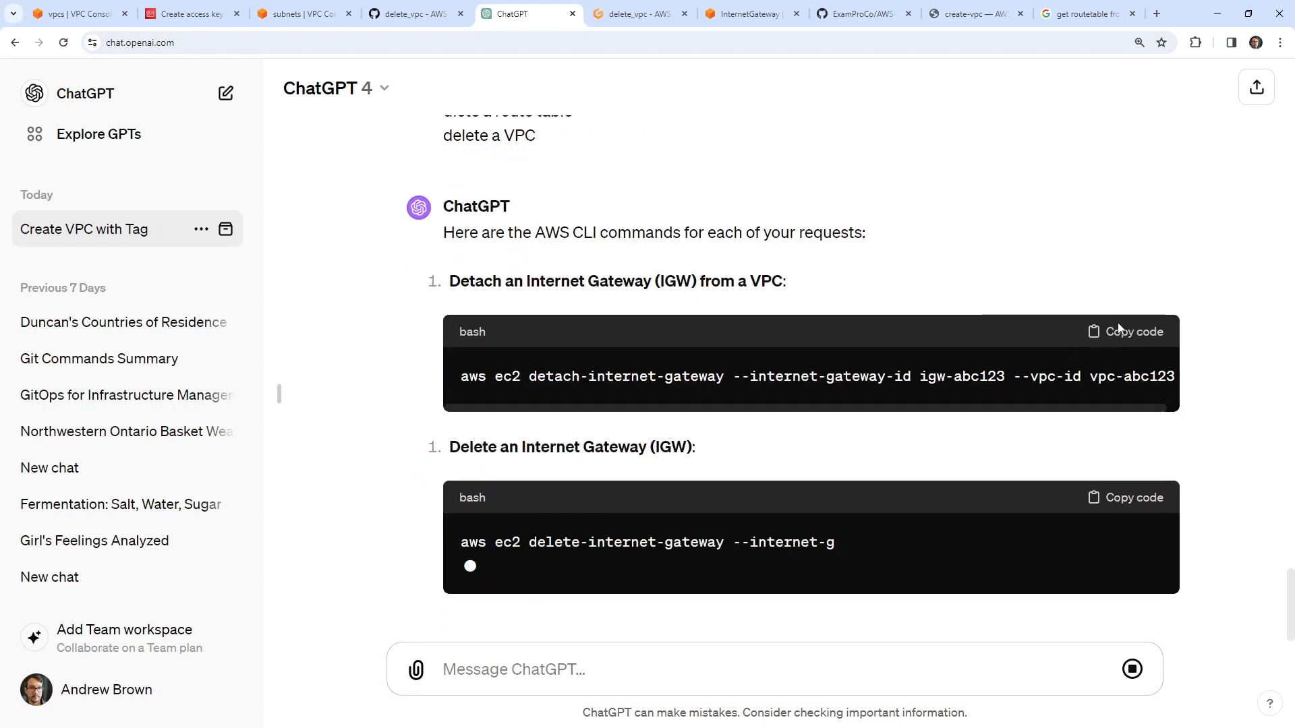
Step: Copy ChatGPT's detach-internet-gateway command and paste it below the "# detach the IGW" comment in delete_vpc
{"action": "left_click", "coordinate": [1134, 335]}
{"action": "left_click", "coordinate": [303, 13]}
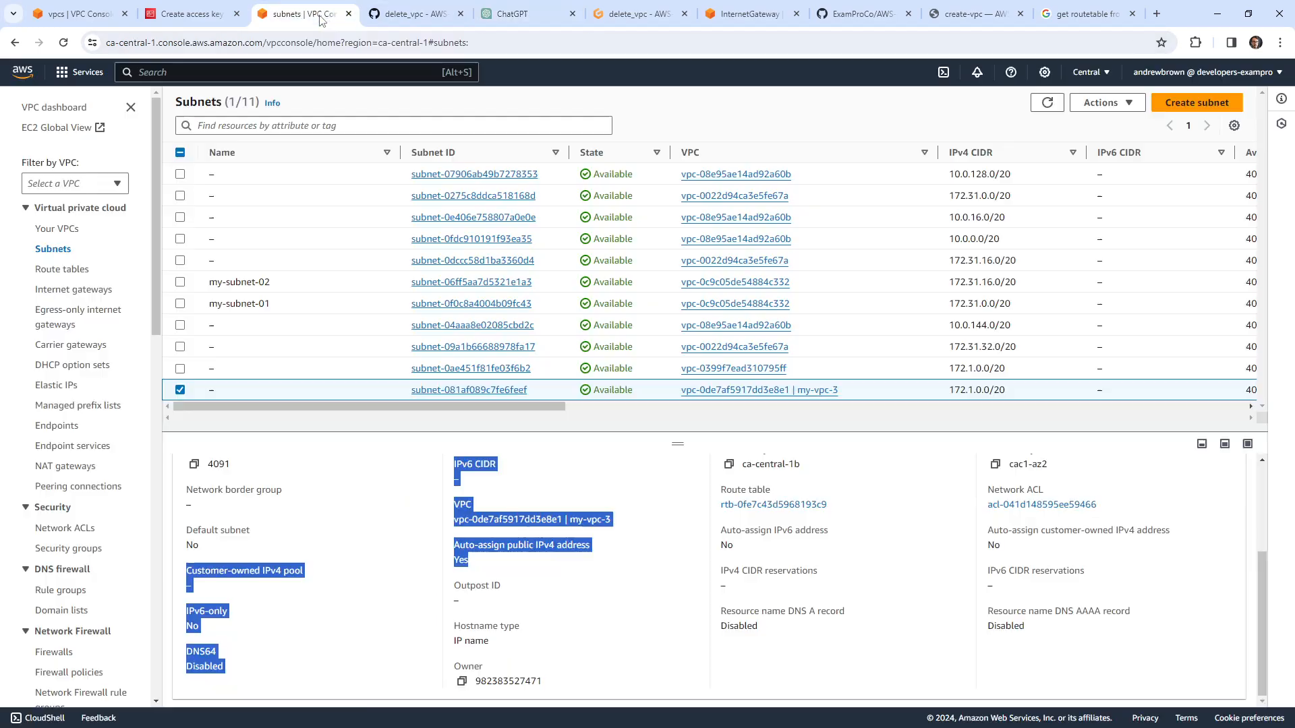
{"action": "left_click", "coordinate": [419, 13]}
{"action": "key", "text": "j"}
{"action": "key", "text": "j"}
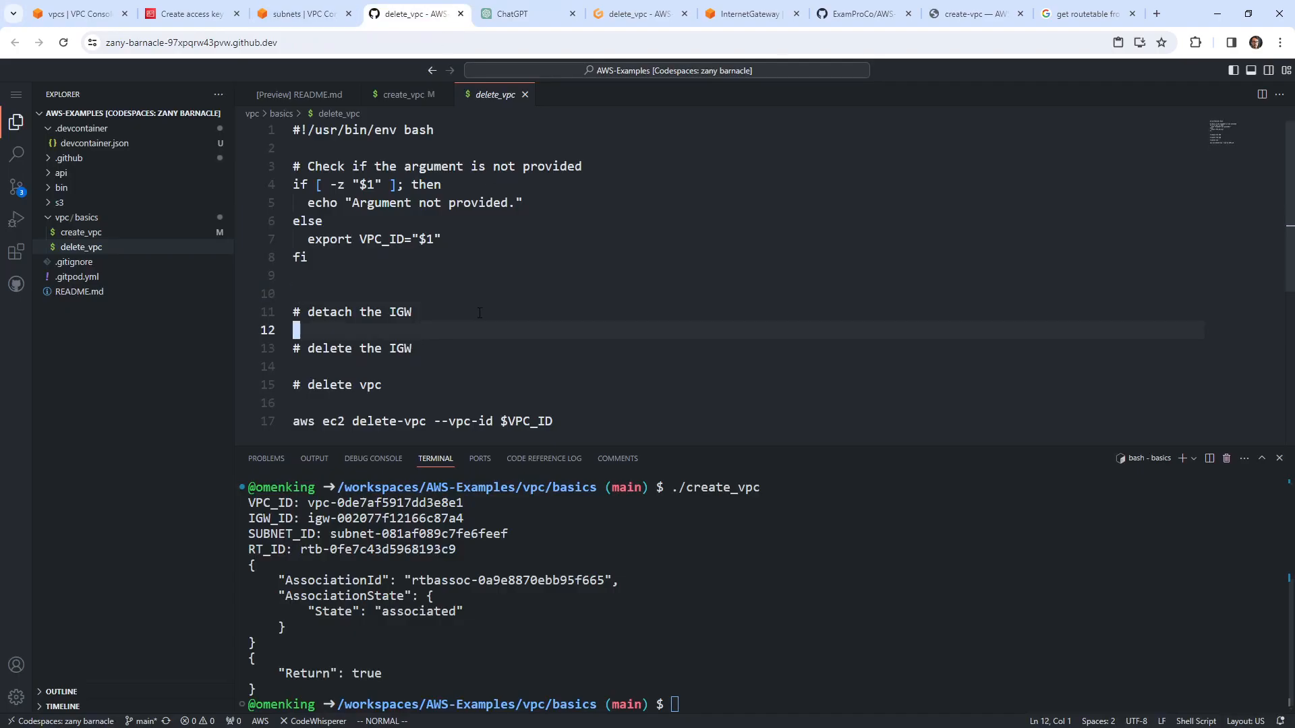
{"action": "right_click", "coordinate": [482, 327]}
{"action": "left_click", "coordinate": [544, 463]}
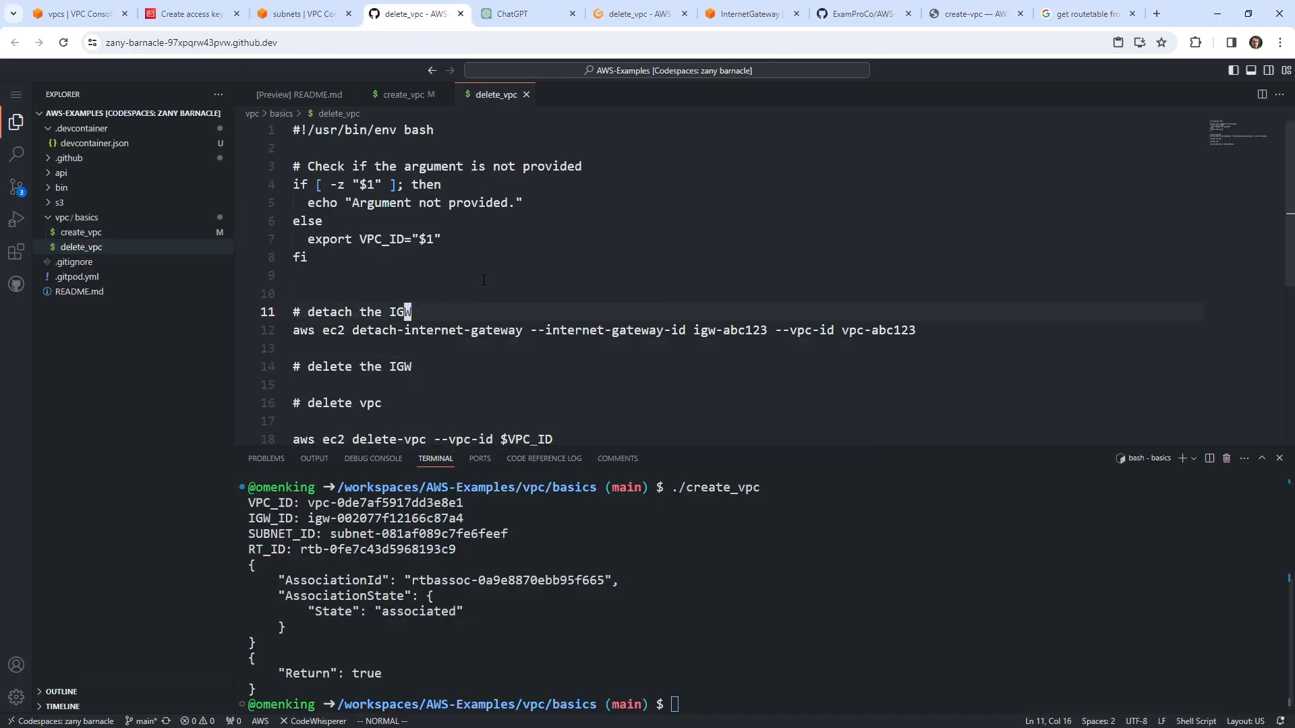
Step: Copy ChatGPT's delete-route-table command and paste it below the "# delete the IGW" comment in delete_vpc
{"action": "left_click", "coordinate": [496, 14]}
{"action": "left_click", "coordinate": [1130, 337]}
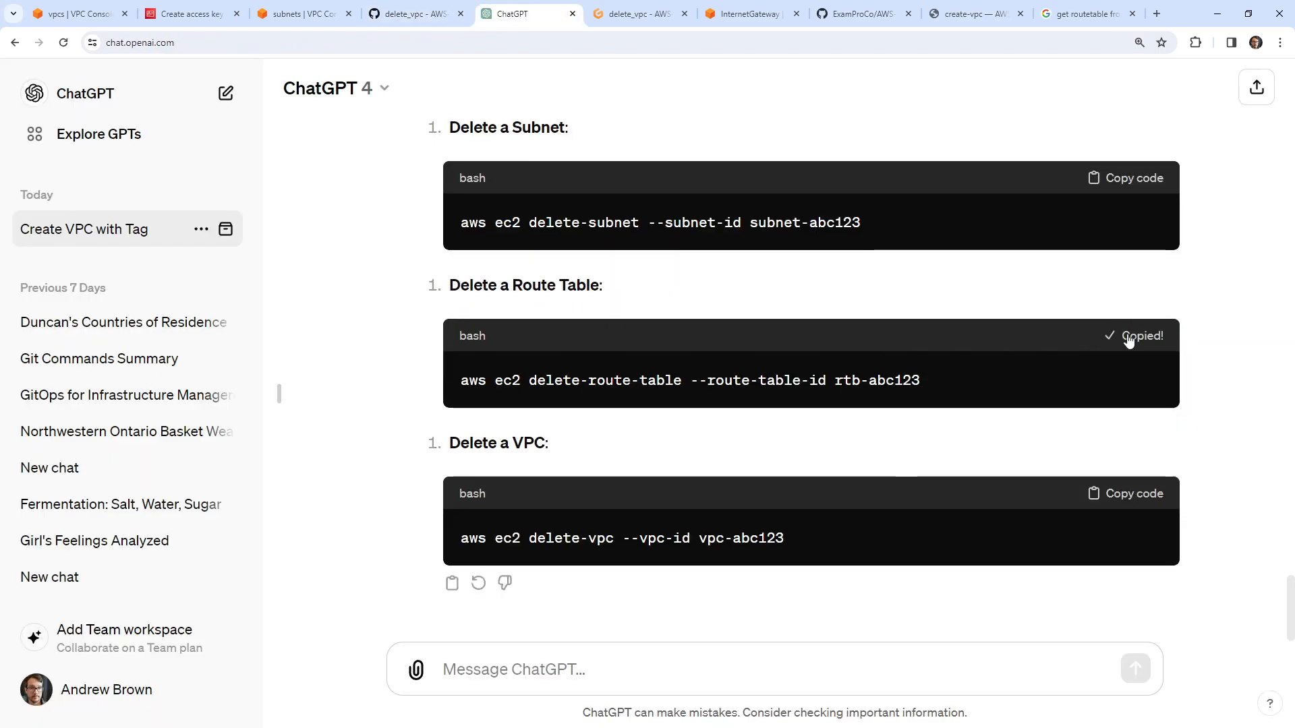
{"action": "left_click", "coordinate": [314, 13]}
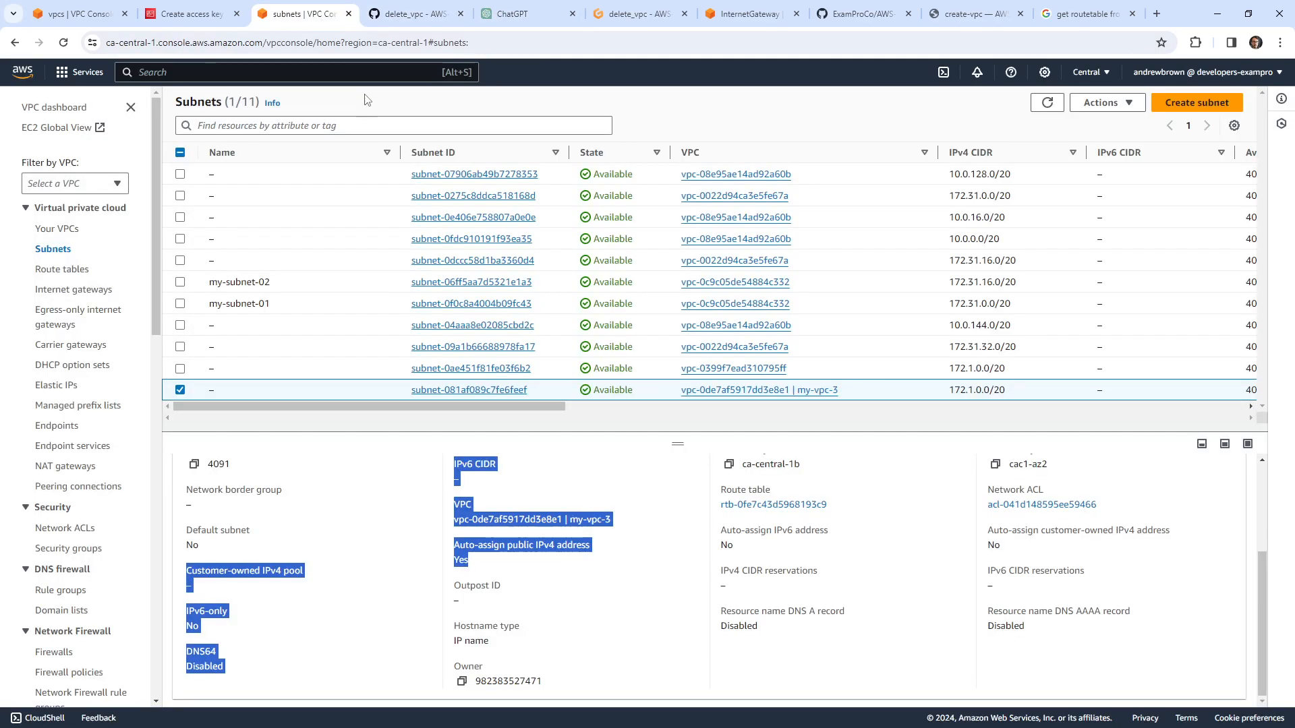
{"action": "left_click", "coordinate": [399, 17]}
{"action": "scroll", "coordinate": [472, 269], "scroll_direction": "down", "scroll_amount": 2}
{"action": "left_click", "coordinate": [367, 319]}
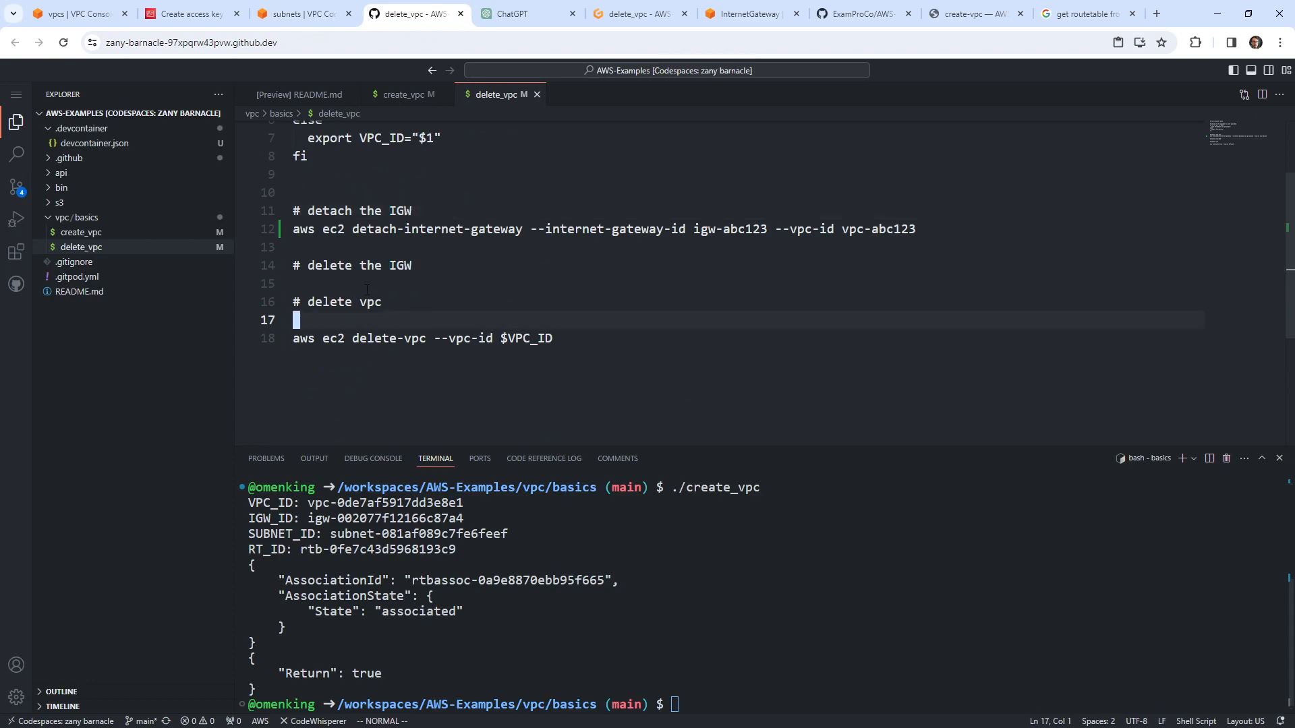
{"action": "right_click", "coordinate": [367, 286]}
{"action": "left_click", "coordinate": [427, 419]}
Step: Insert two blank lines above the delete-route-table command to separate it from the "# delete the IGW" comment
{"action": "left_click", "coordinate": [354, 284]}
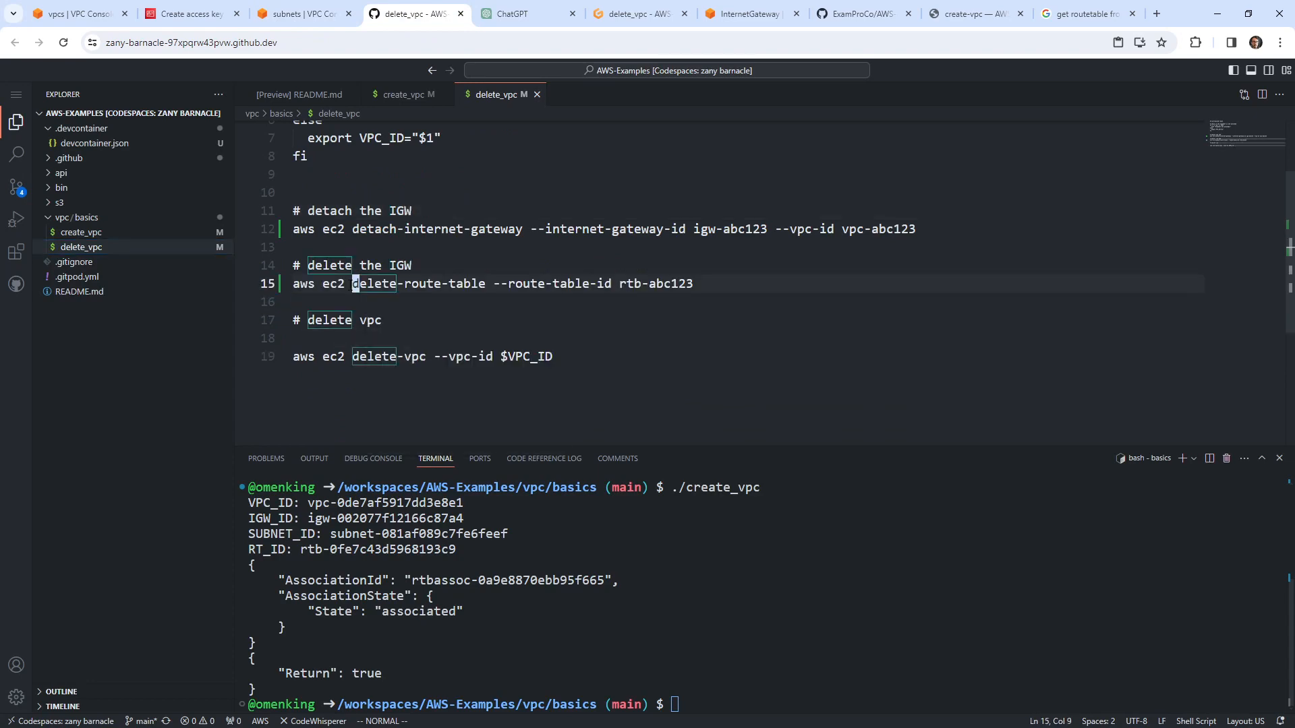
{"action": "key", "text": "shift+o"}
{"action": "key", "text": "Return"}
{"action": "key", "text": "Escape"}
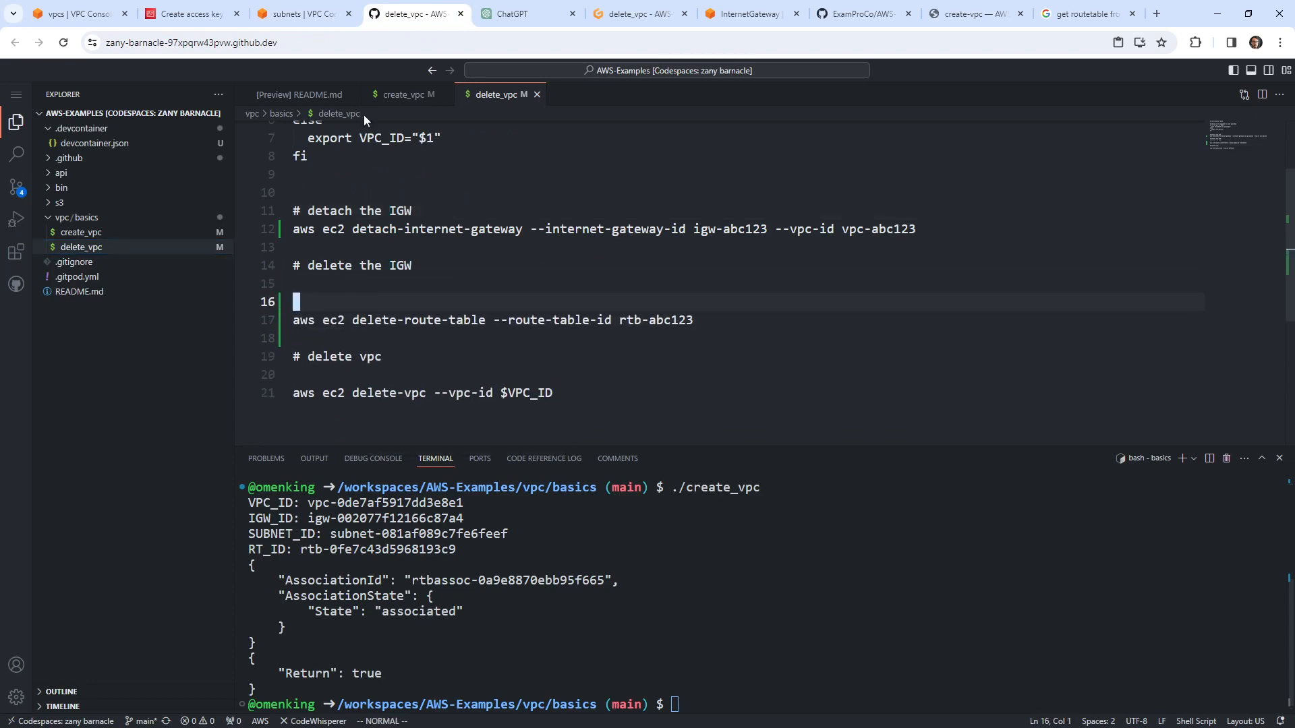
Step: Copy ChatGPT's delete-subnet command and paste it on the blank line above the delete-route-table command in delete_vpc
{"action": "left_click", "coordinate": [309, 19]}
{"action": "left_click", "coordinate": [426, 19]}
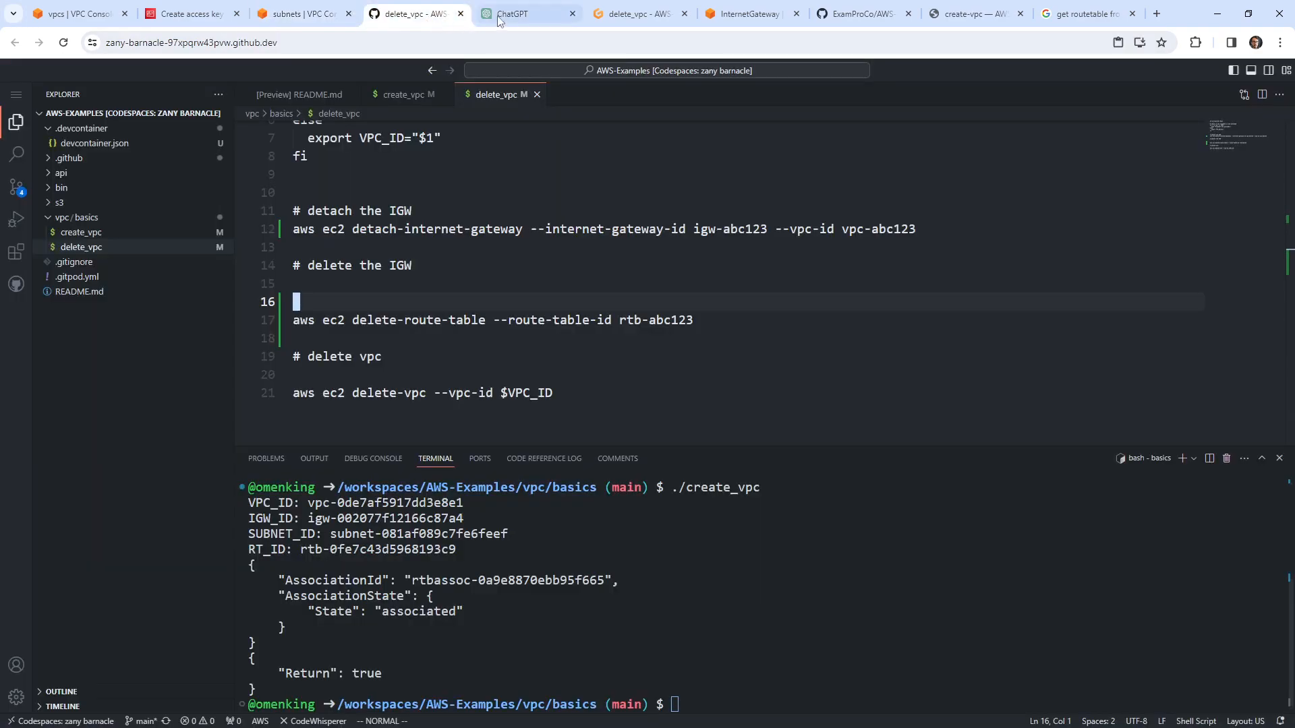
{"action": "left_click", "coordinate": [513, 19]}
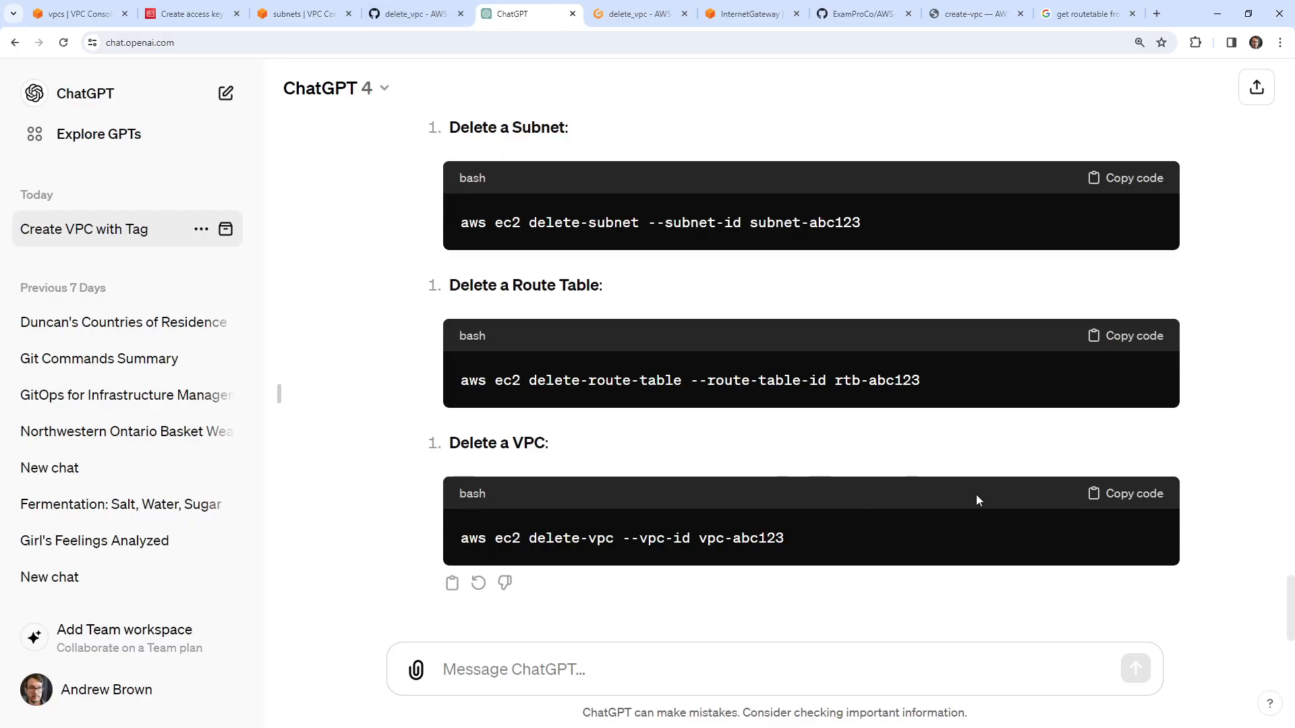
{"action": "scroll", "coordinate": [972, 486], "scroll_direction": "up", "scroll_amount": 2}
{"action": "scroll", "coordinate": [954, 442], "scroll_direction": "down", "scroll_amount": 2}
{"action": "left_click", "coordinate": [1140, 497]}
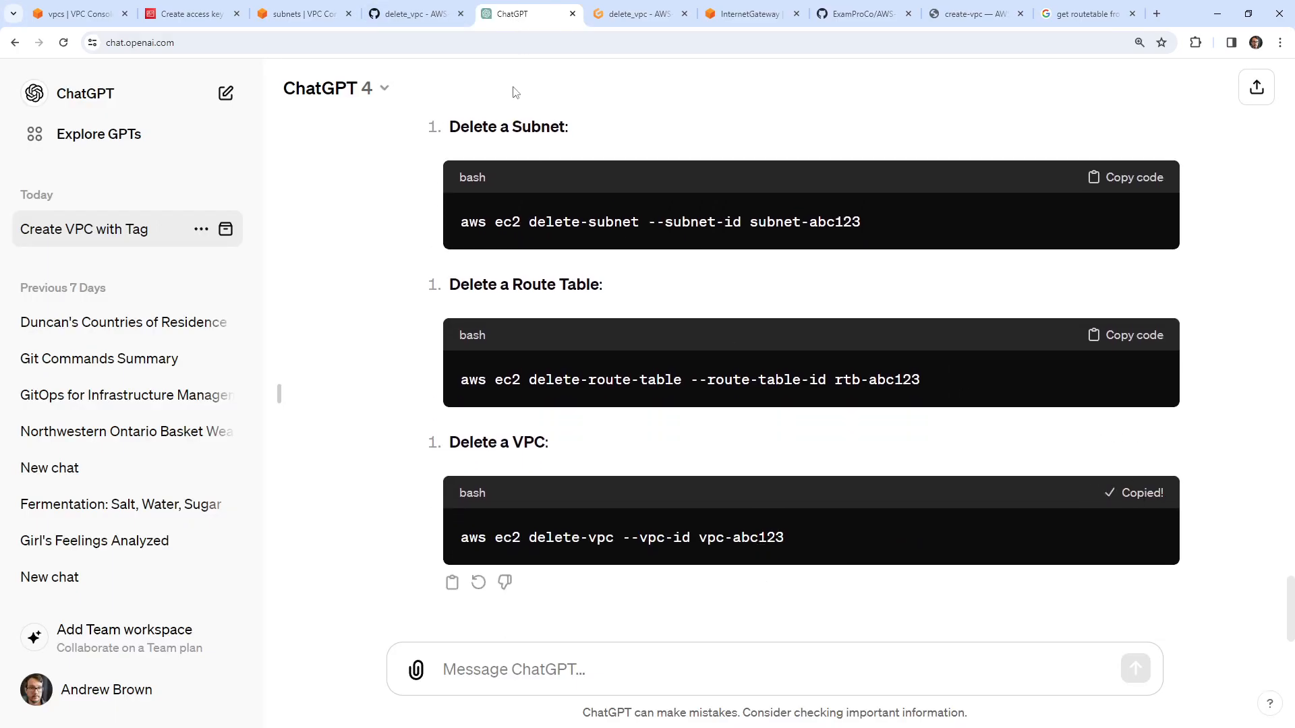
{"action": "scroll", "coordinate": [586, 401], "scroll_direction": "up", "scroll_amount": 3}
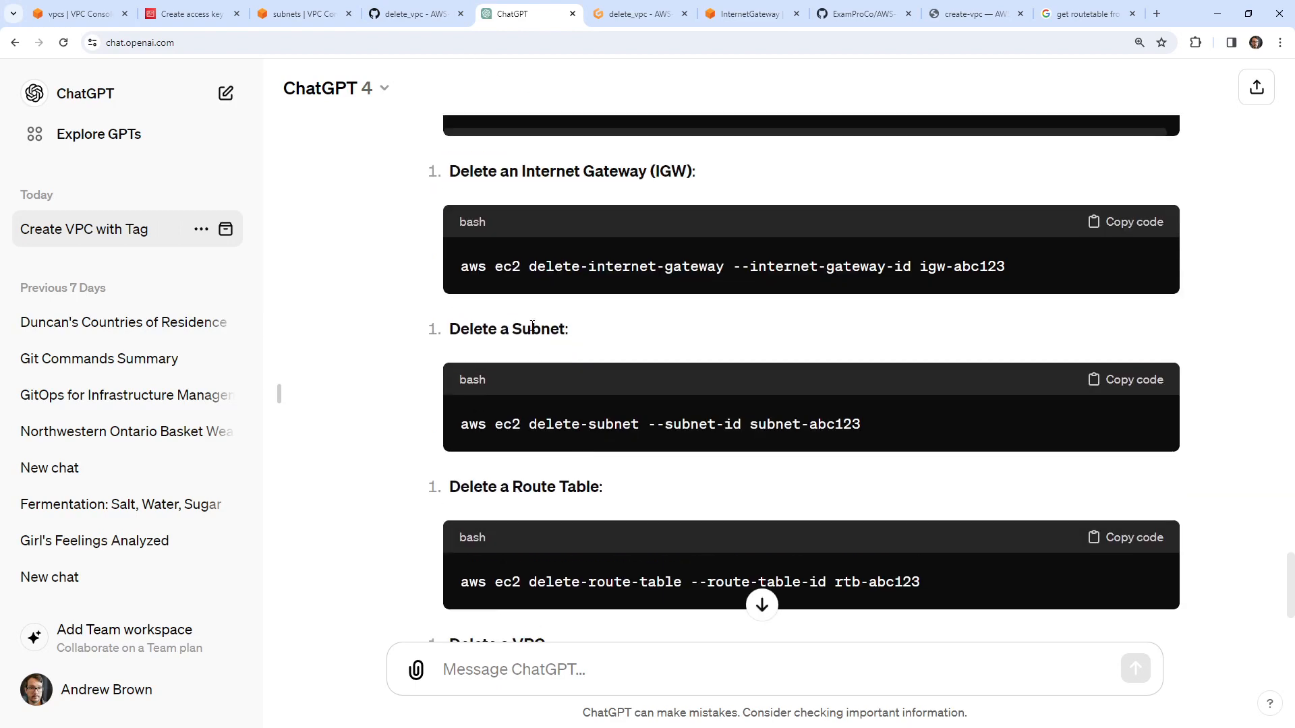
{"action": "left_click", "coordinate": [1107, 380]}
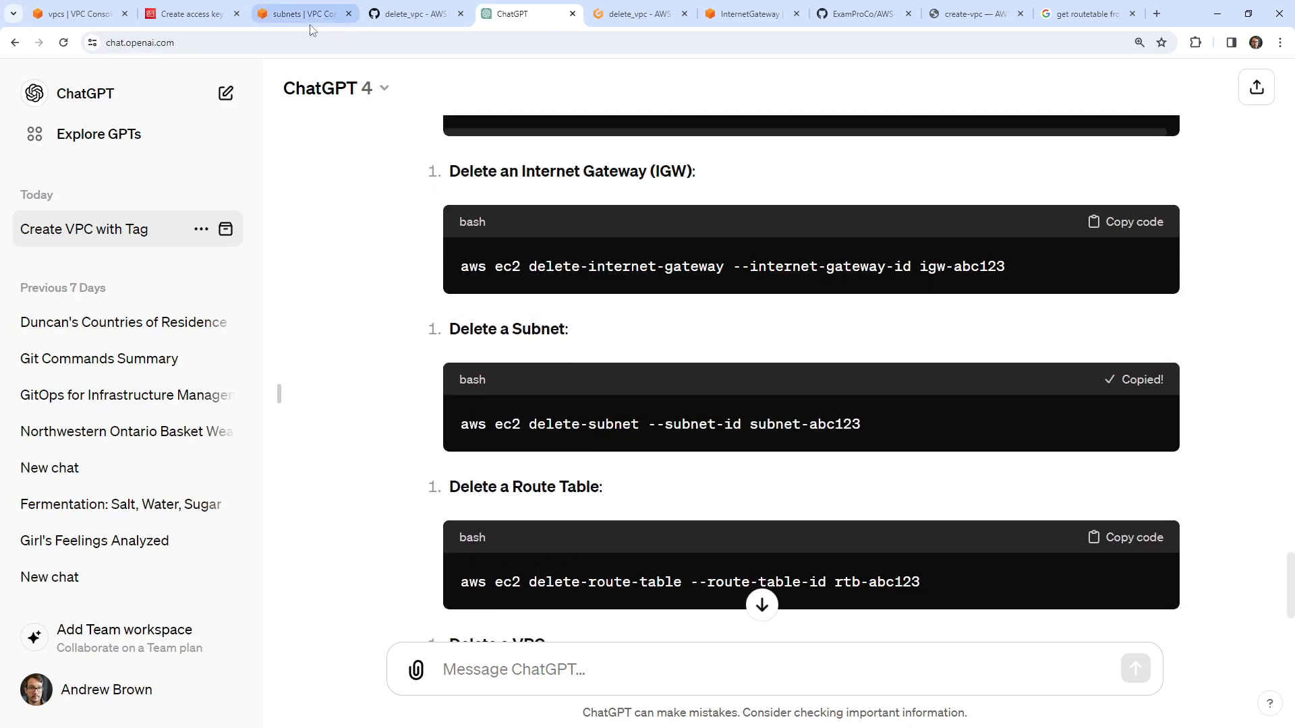
{"action": "left_click", "coordinate": [406, 15]}
{"action": "scroll", "coordinate": [387, 304], "scroll_direction": "up", "scroll_amount": 3}
{"action": "scroll", "coordinate": [386, 305], "scroll_direction": "down", "scroll_amount": 2}
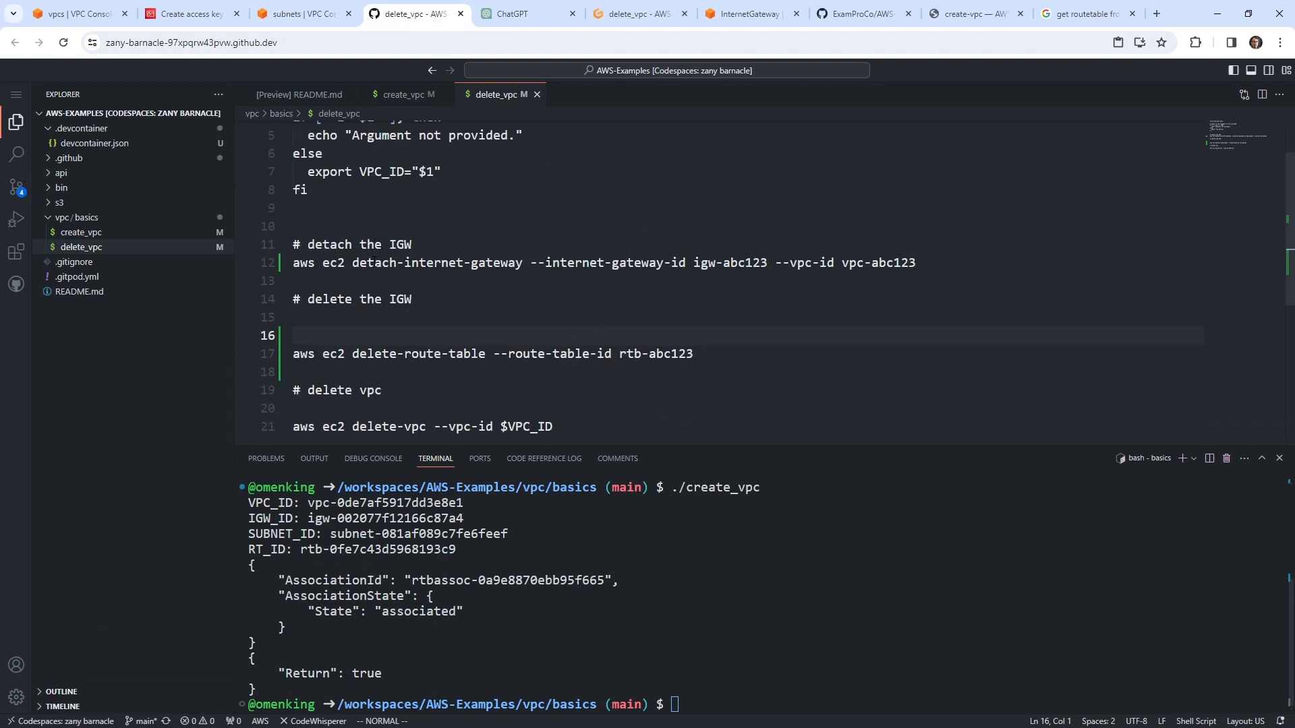
{"action": "scroll", "coordinate": [352, 290], "scroll_direction": "down", "scroll_amount": 1}
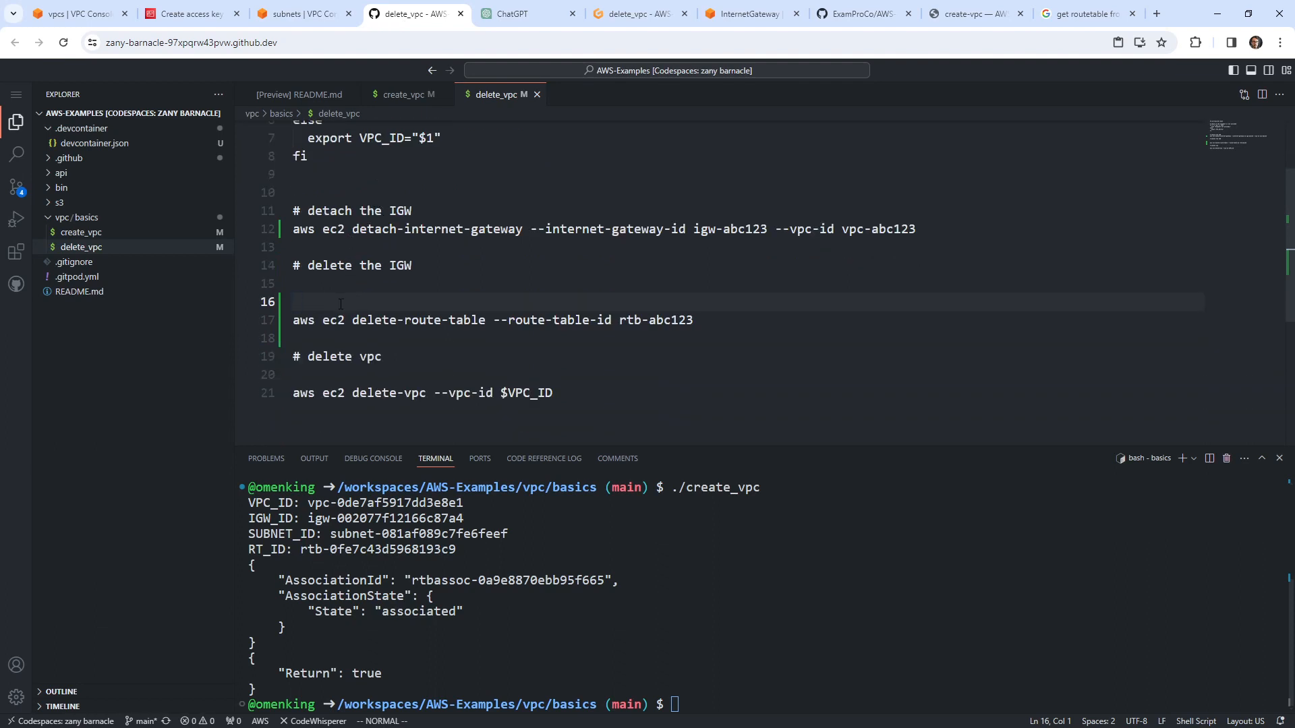
{"action": "right_click", "coordinate": [340, 305]}
{"action": "left_click", "coordinate": [422, 422]}
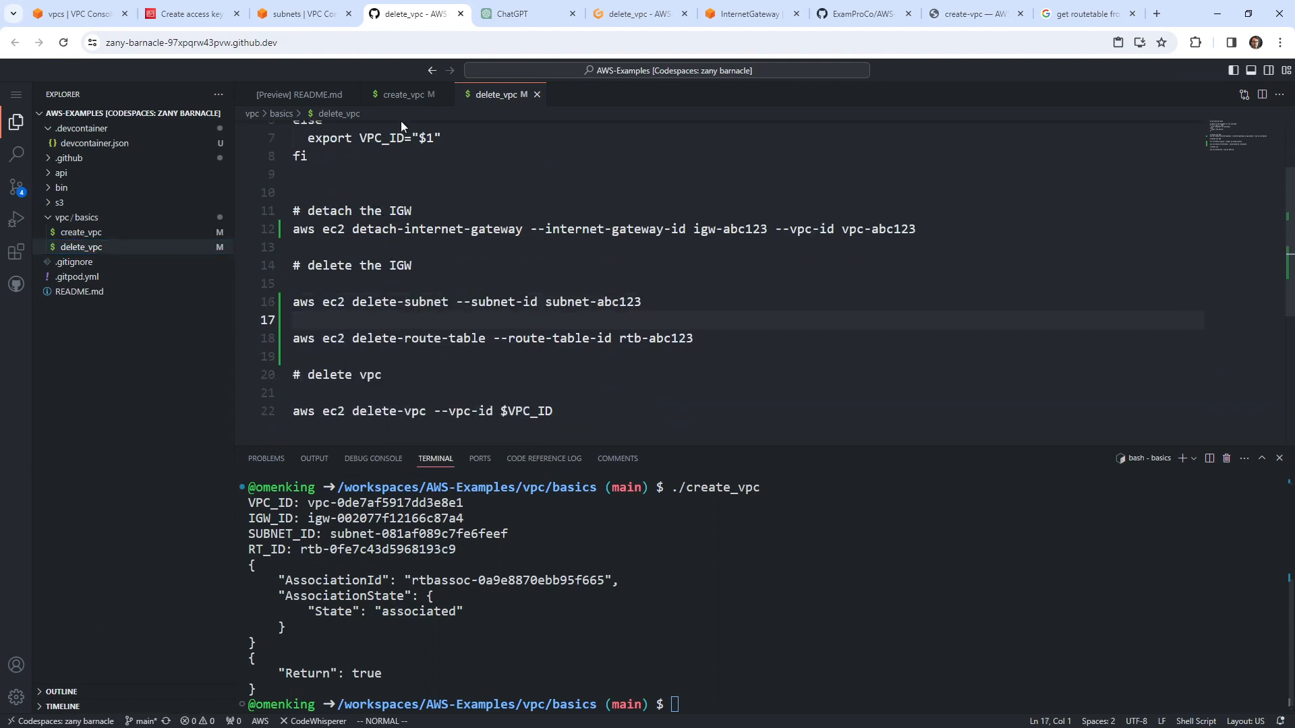
Step: Compare the commands in delete_vpc with ChatGPT's list of detach and delete commands
{"action": "scroll", "coordinate": [401, 169], "scroll_direction": "up", "scroll_amount": 3}
{"action": "scroll", "coordinate": [401, 168], "scroll_direction": "down", "scroll_amount": 4}
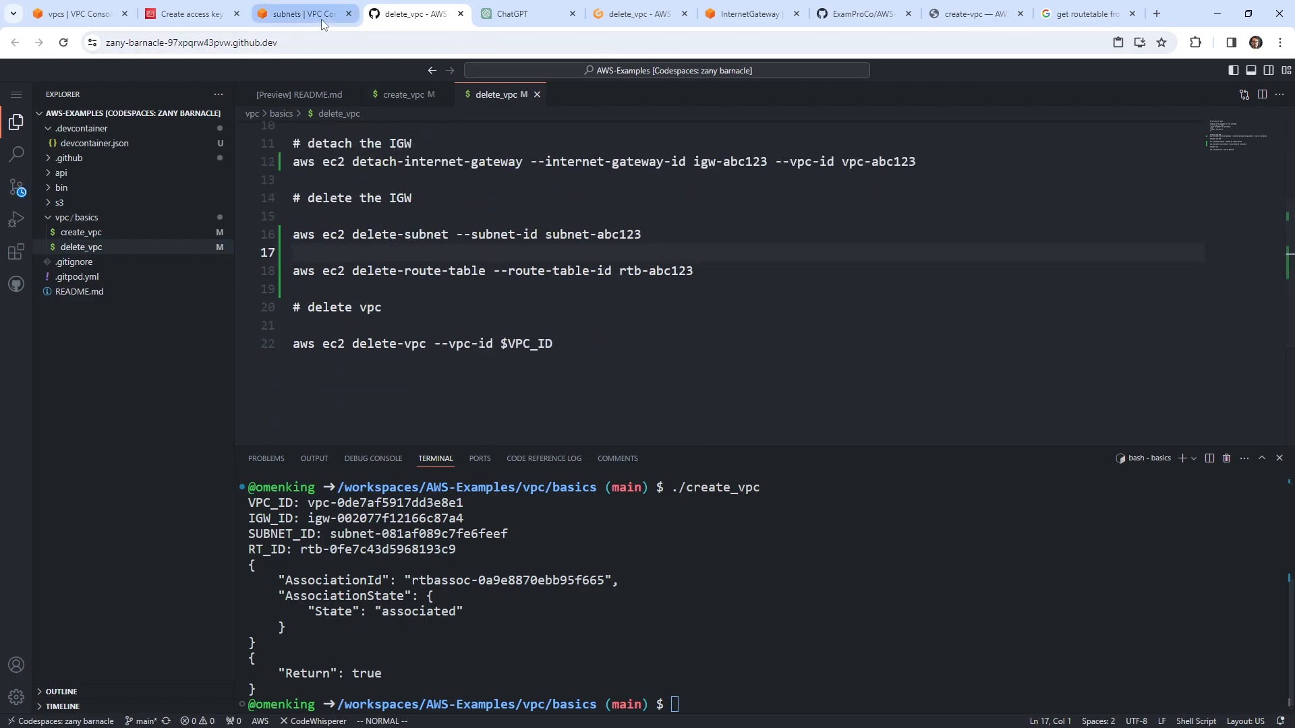
{"action": "left_click", "coordinate": [321, 19]}
{"action": "left_click", "coordinate": [390, 11]}
{"action": "left_click", "coordinate": [509, 14]}
{"action": "scroll", "coordinate": [667, 319], "scroll_direction": "up", "scroll_amount": 3}
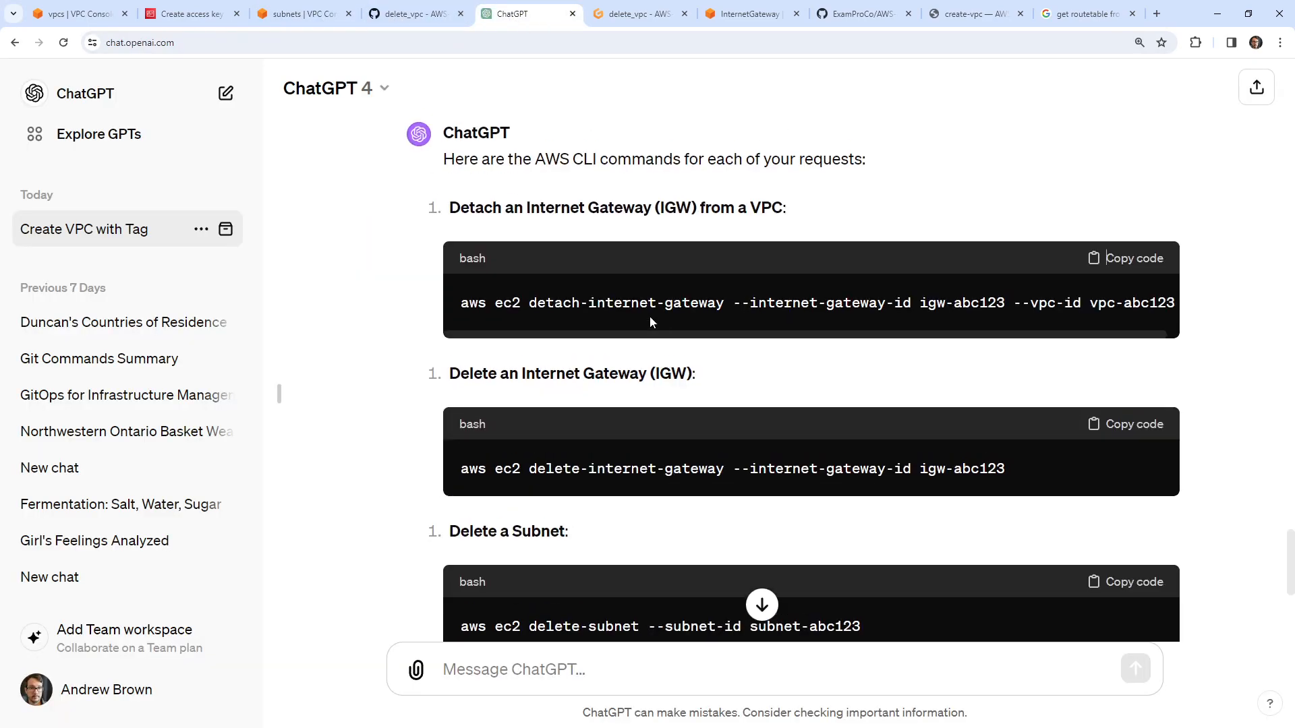
{"action": "scroll", "coordinate": [625, 309], "scroll_direction": "down", "scroll_amount": 5}
{"action": "left_click", "coordinate": [405, 13]}
Step: Insert the comment "# delete subnet" directly above the delete-subnet command in delete_vpc
{"action": "scroll", "coordinate": [397, 127], "scroll_direction": "up", "scroll_amount": 2}
{"action": "left_click", "coordinate": [458, 218]}
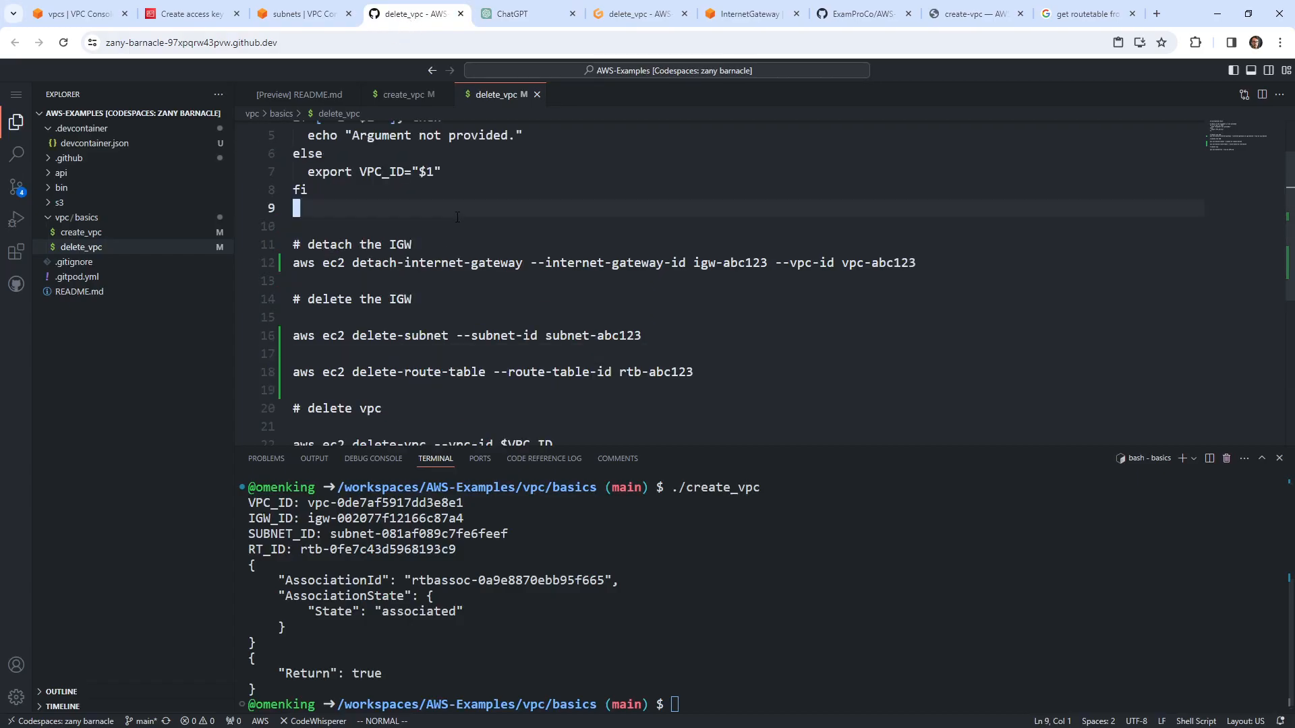
{"action": "key", "text": "j"}
{"action": "key", "text": "j"}
{"action": "key", "text": "j"}
{"action": "key", "text": "j"}
{"action": "key", "text": "j"}
{"action": "key", "text": "j"}
{"action": "key", "text": "j"}
{"action": "type", "text": "O# delete subnet"}
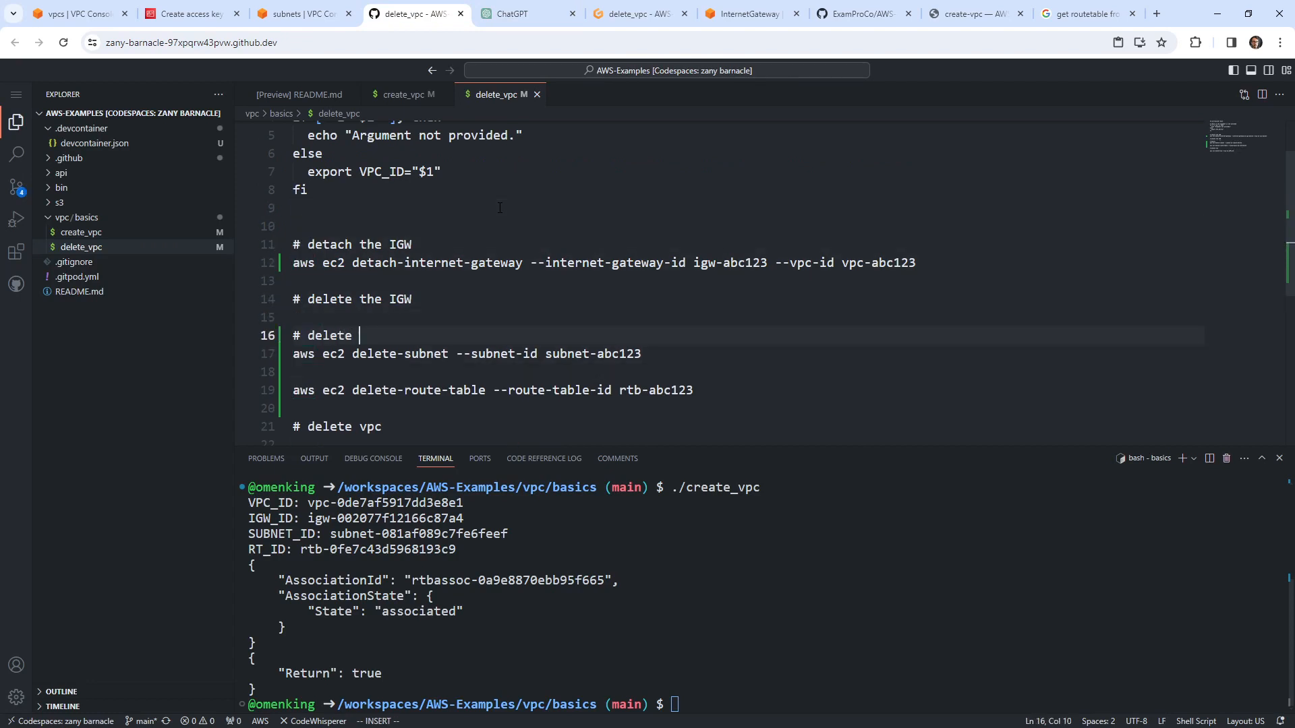
Step: Insert the comment "# delete route table" directly above the delete-route-table command
{"action": "key", "text": "Escape"}
{"action": "key", "text": "j"}
{"action": "key", "text": "j"}
{"action": "key", "text": "j"}
{"action": "type", "text": "O# dele"}
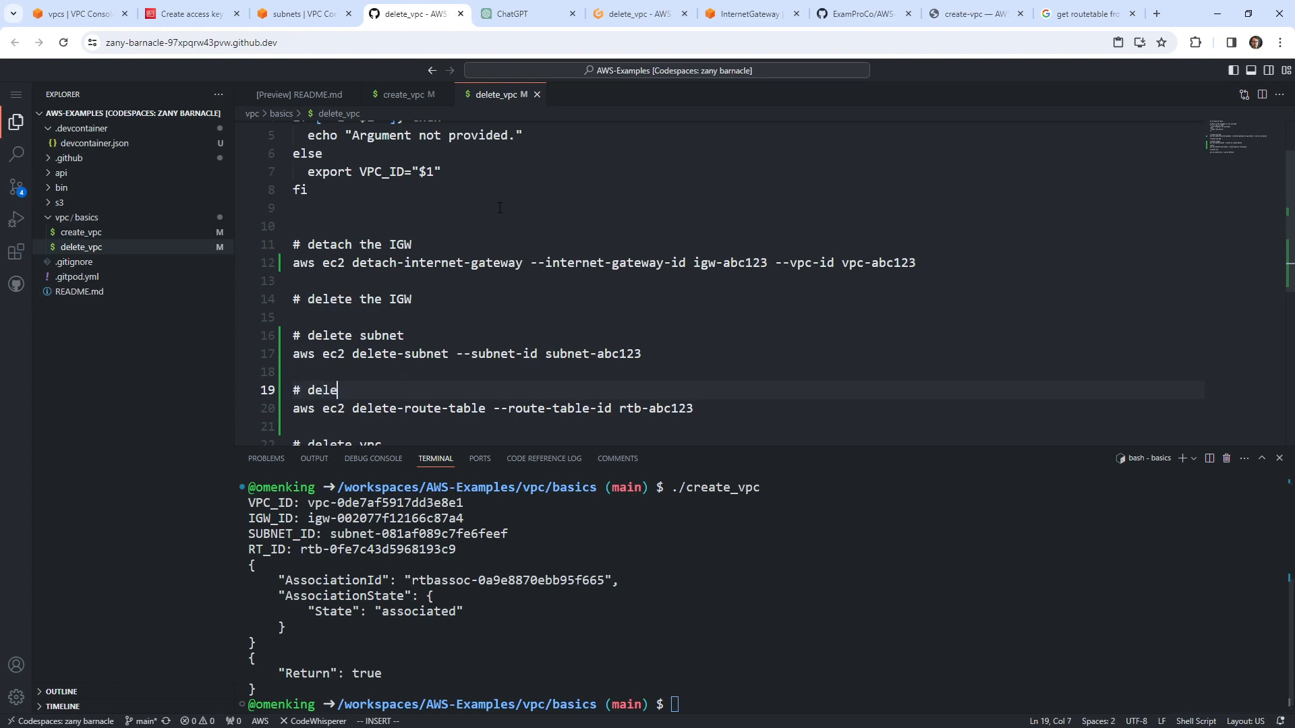
{"action": "type", "text": "te route table"}
{"action": "key", "text": "Escape"}
{"action": "key", "text": "j"}
{"action": "key", "text": "j"}
{"action": "key", "text": "j"}
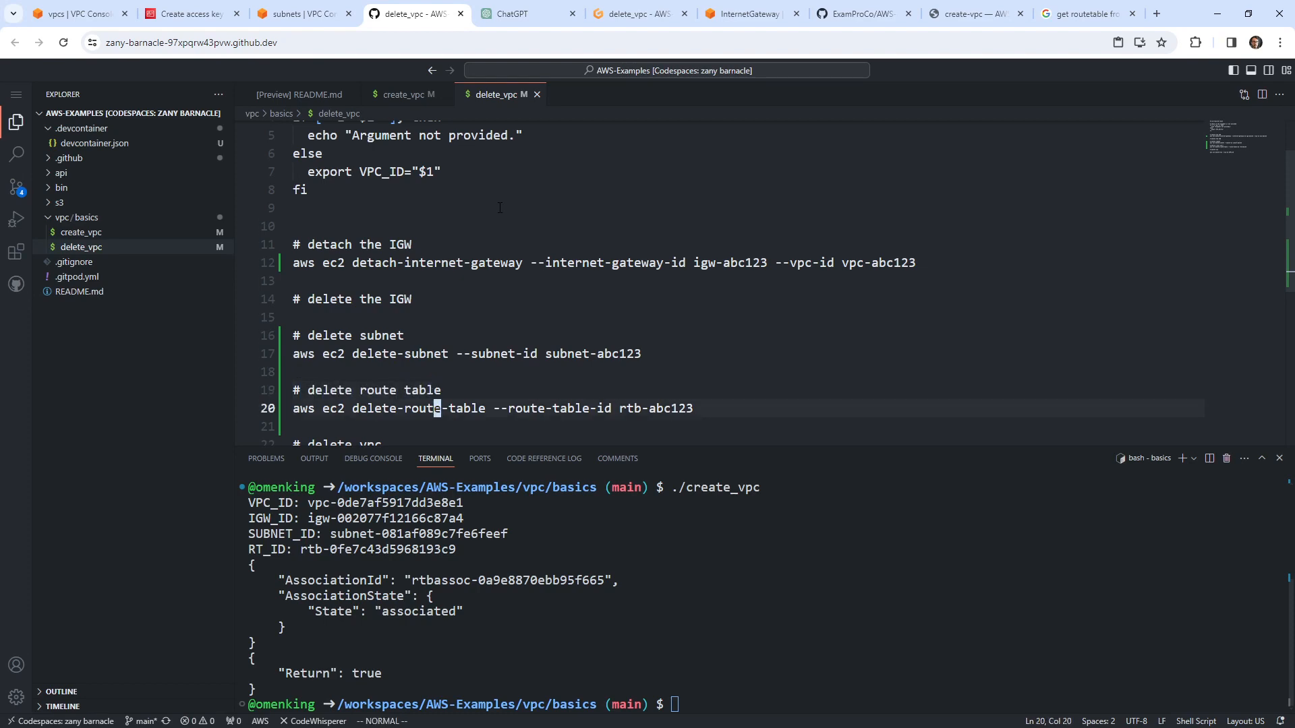
{"action": "key", "text": "shift+o"}
{"action": "type", "text": "#"}
{"action": "key", "text": "BackSpace"}
{"action": "key", "text": "BackSpace"}
{"action": "key", "text": "Escape"}
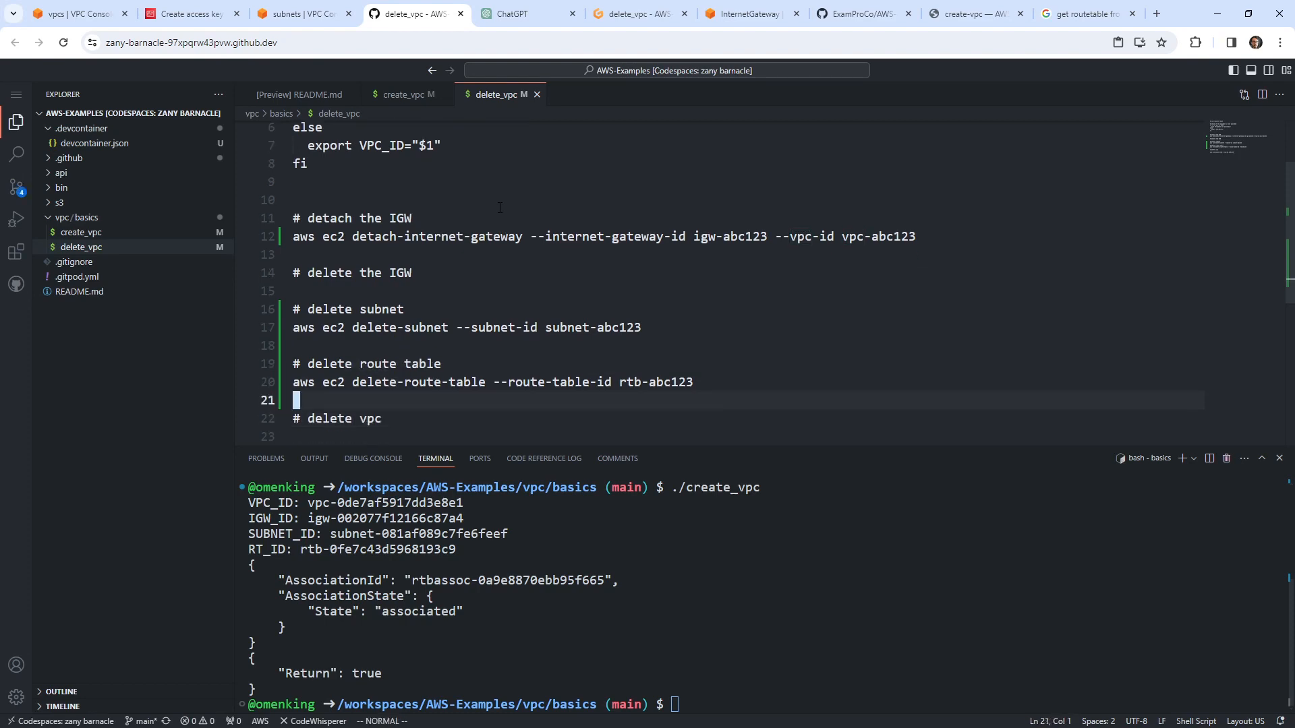
Step: Review delete_vpc from the argument check through the detach and delete commands
{"action": "scroll", "coordinate": [492, 199], "scroll_direction": "down", "scroll_amount": 3}
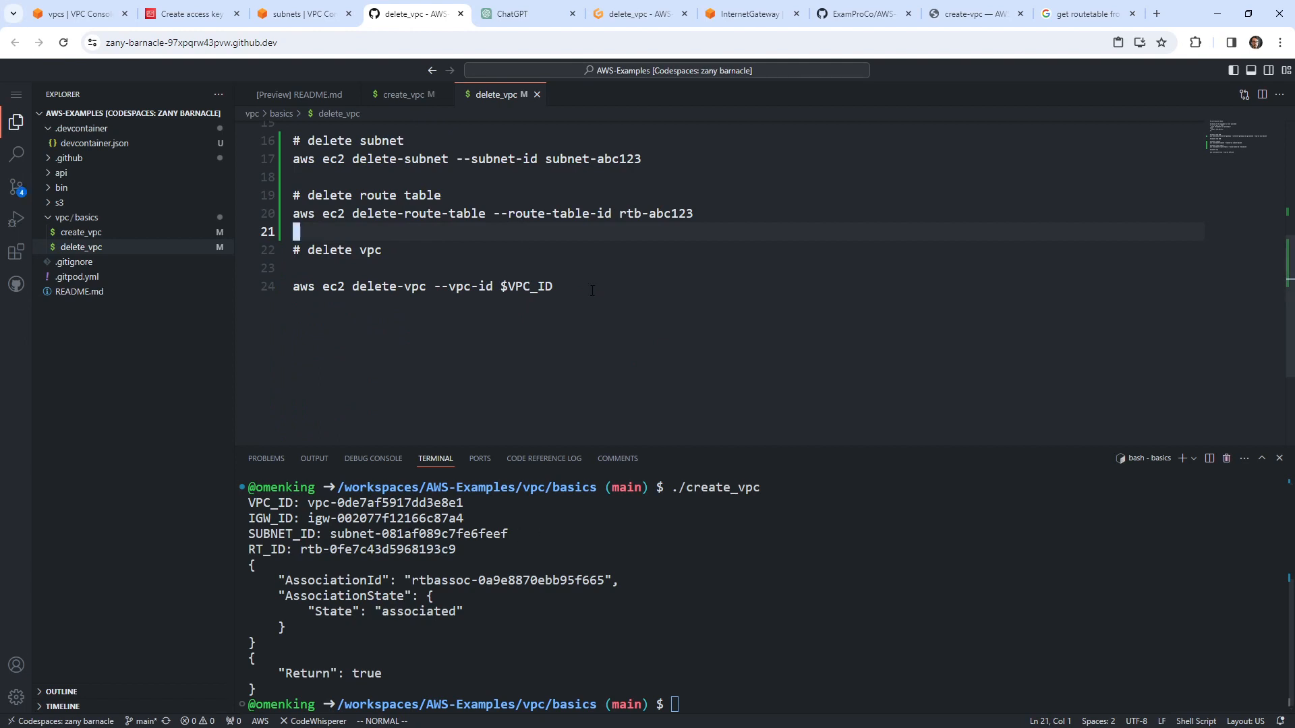
{"action": "scroll", "coordinate": [598, 280], "scroll_direction": "up", "scroll_amount": 5}
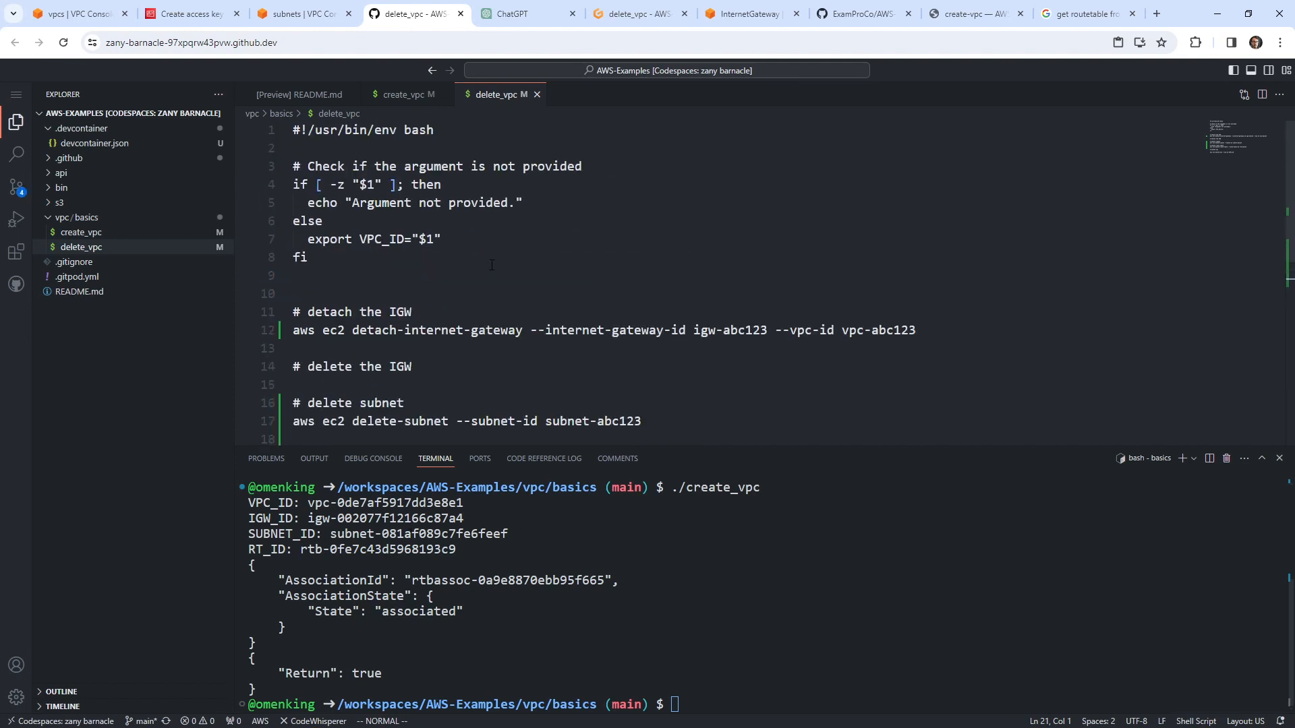
{"action": "left_click", "coordinate": [451, 257]}
{"action": "scroll", "coordinate": [495, 263], "scroll_direction": "down", "scroll_amount": 2}
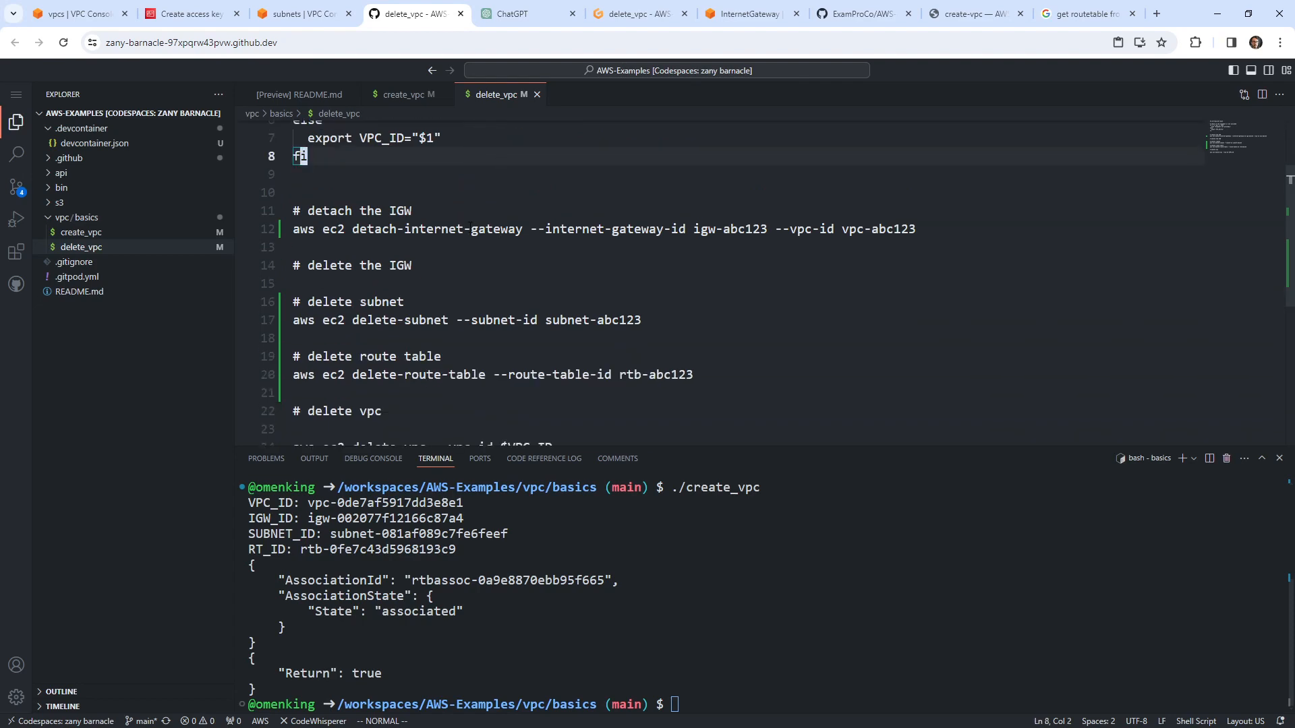
{"action": "scroll", "coordinate": [470, 226], "scroll_direction": "down", "scroll_amount": 2}
{"action": "scroll", "coordinate": [439, 235], "scroll_direction": "up", "scroll_amount": 3}
{"action": "key", "text": "k"}
{"action": "key", "text": "k"}
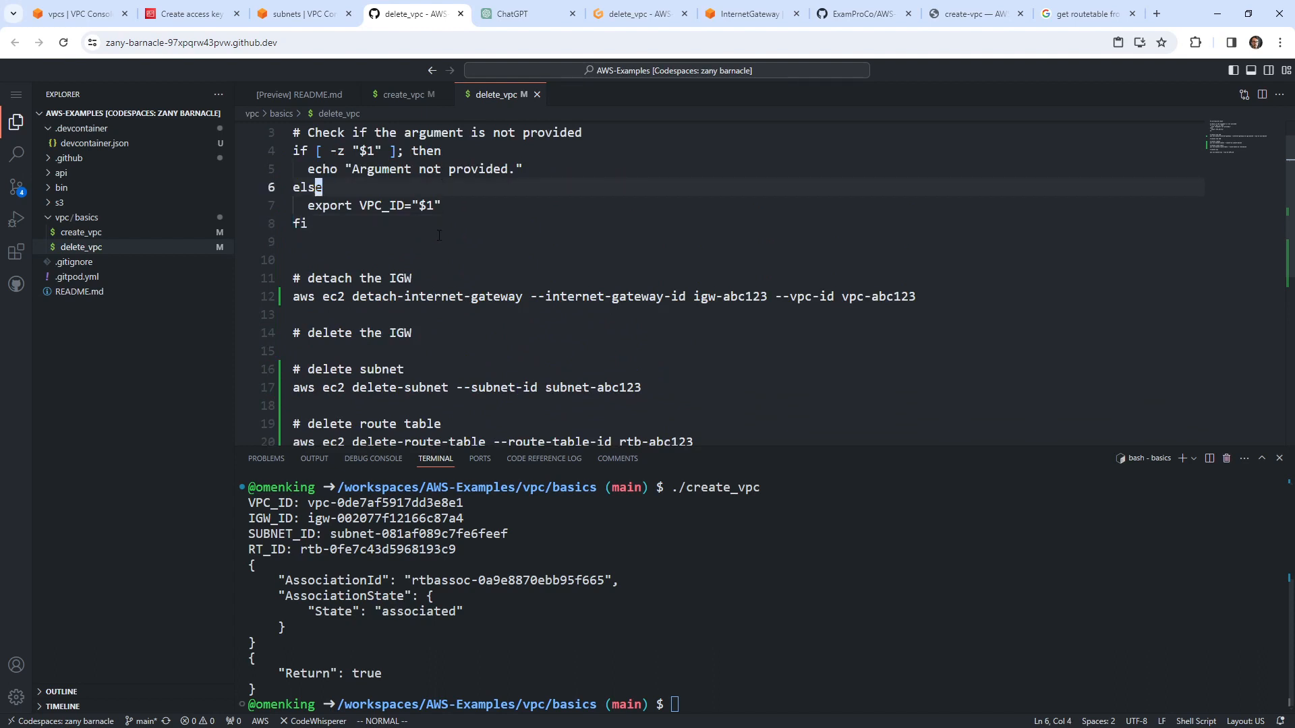
{"action": "key", "text": "j"}
{"action": "key", "text": "j"}
{"action": "scroll", "coordinate": [432, 237], "scroll_direction": "up", "scroll_amount": 1}
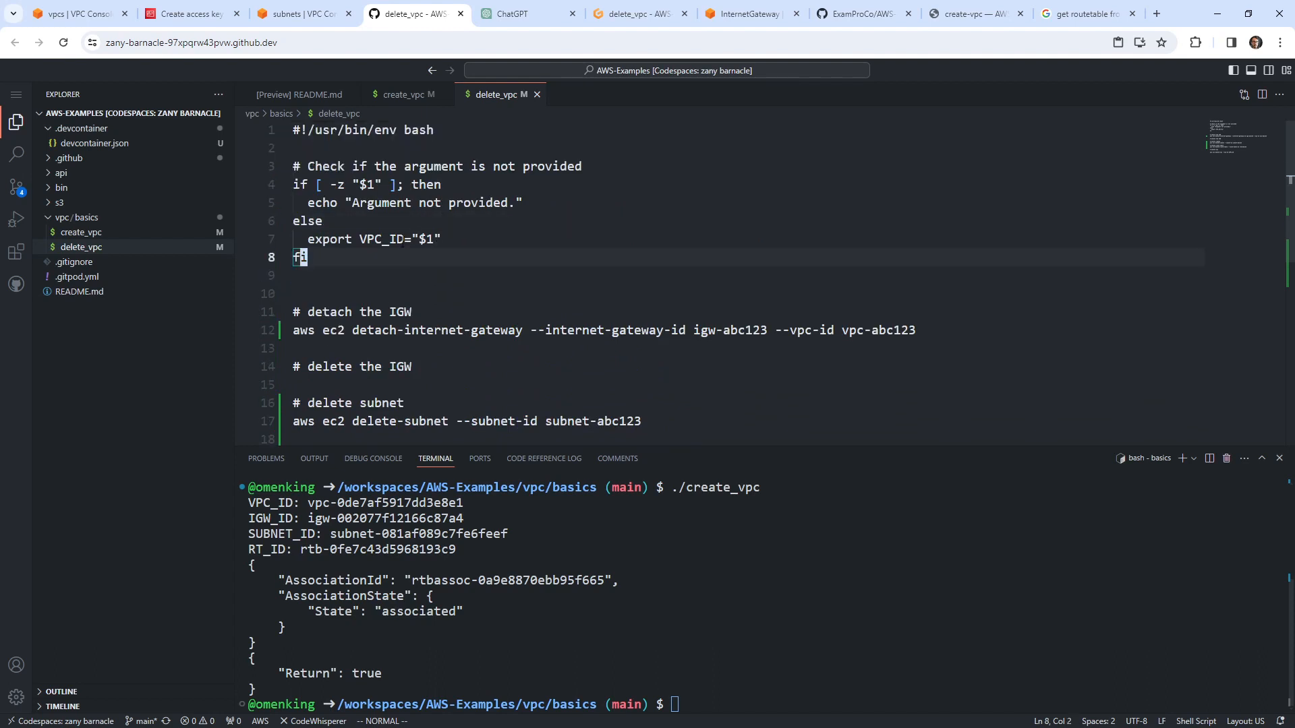
Step: Duplicate the VPC_ID argument-check if/else block below itself, separated by a blank line
{"action": "key", "text": "shift+v"}
{"action": "key", "text": "k"}
{"action": "key", "text": "k"}
{"action": "key", "text": "k"}
{"action": "key", "text": "k"}
{"action": "key", "text": "y"}
{"action": "key", "text": "j"}
{"action": "key", "text": "j"}
{"action": "key", "text": "j"}
{"action": "key", "text": "j"}
{"action": "key", "text": "p"}
{"action": "key", "text": "shift+o"}
{"action": "key", "text": "Escape"}
Step: Rename the exported variable in the second argument-check block to IGW_ID
{"action": "key", "text": "j"}
{"action": "key", "text": "j"}
{"action": "key", "text": "w"}
{"action": "key", "text": "j"}
{"action": "key", "text": "j"}
{"action": "type", "text": "export VPC_ID=\"$1"}
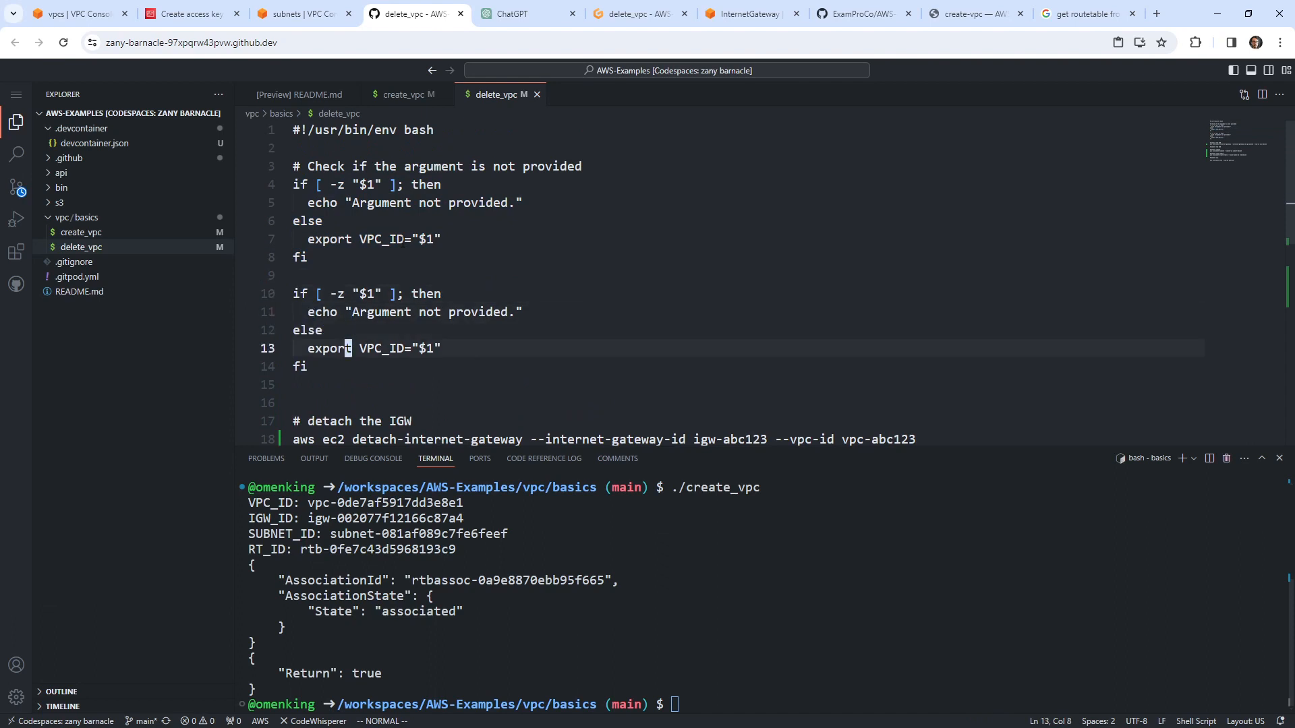
{"action": "type", "text": "wcwIGW_ID"}
{"action": "key", "text": "Escape"}
Step: Duplicate the IGW_ID argument-check block below itself, separated by a blank line
{"action": "key", "text": "j"}
{"action": "key", "text": "shift+v"}
{"action": "key", "text": "k"}
{"action": "key", "text": "k"}
{"action": "key", "text": "k"}
{"action": "key", "text": "k"}
{"action": "key", "text": "y"}
{"action": "key", "text": "j"}
{"action": "key", "text": "j"}
{"action": "key", "text": "j"}
{"action": "key", "text": "j"}
{"action": "key", "text": "p"}
{"action": "key", "text": "shift+o"}
{"action": "key", "text": "Escape"}
Step: Rename the exported variable in the third argument-check block to SUBNET_ID
{"action": "key", "text": "j"}
{"action": "key", "text": "j"}
{"action": "key", "text": "j"}
{"action": "key", "text": "k"}
{"action": "key", "text": "k"}
{"action": "key", "text": "k"}
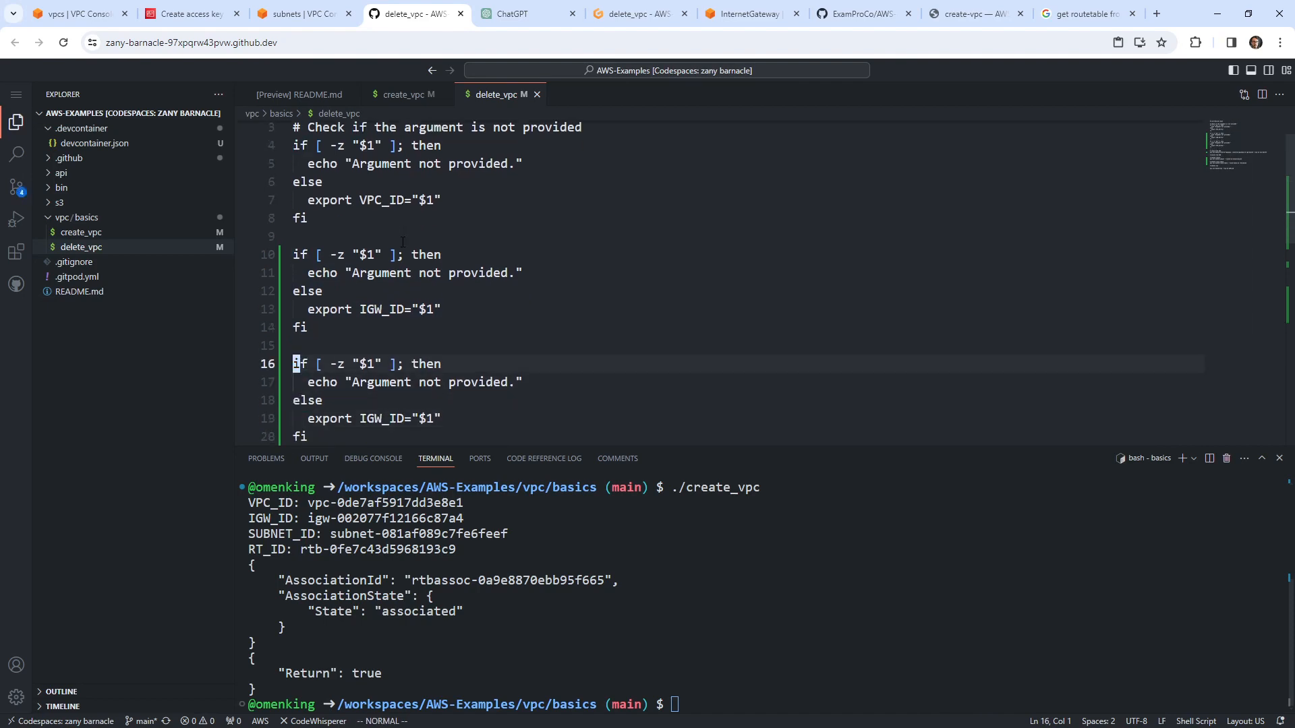
{"action": "key", "text": "j"}
{"action": "key", "text": "j"}
{"action": "key", "text": "j"}
{"action": "key", "text": "j"}
{"action": "key", "text": "j"}
{"action": "key", "text": "j"}
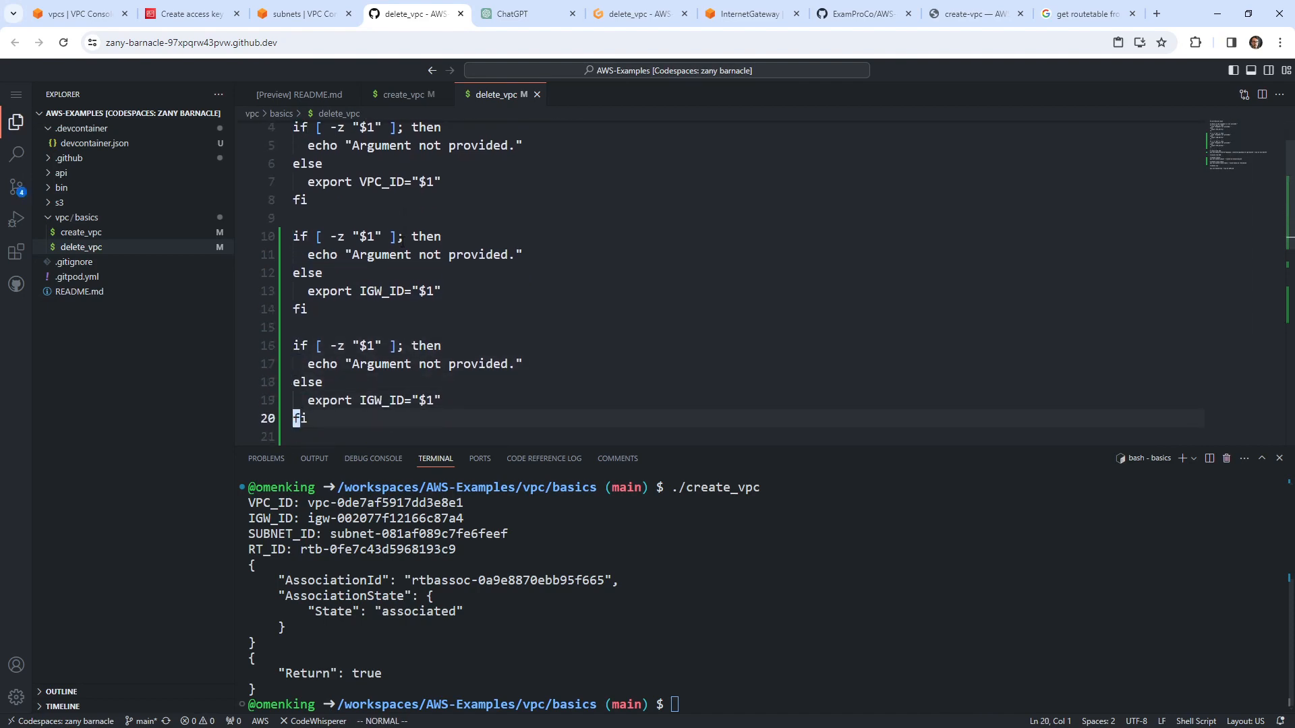
{"action": "key", "text": "k"}
{"action": "key", "text": "k"}
{"action": "key", "text": "w"}
{"action": "key", "text": "w"}
{"action": "key", "text": "w"}
{"action": "type", "text": "b"}
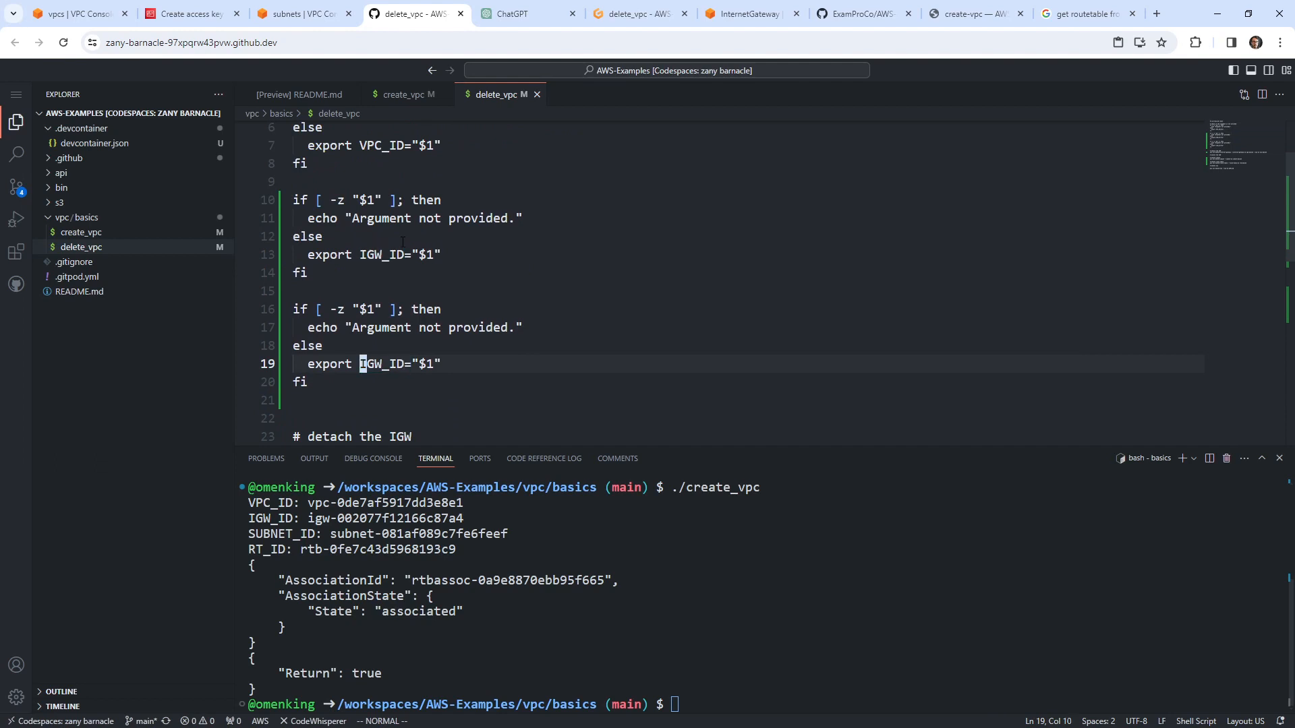
{"action": "type", "text": "cwSUBNET_ID"}
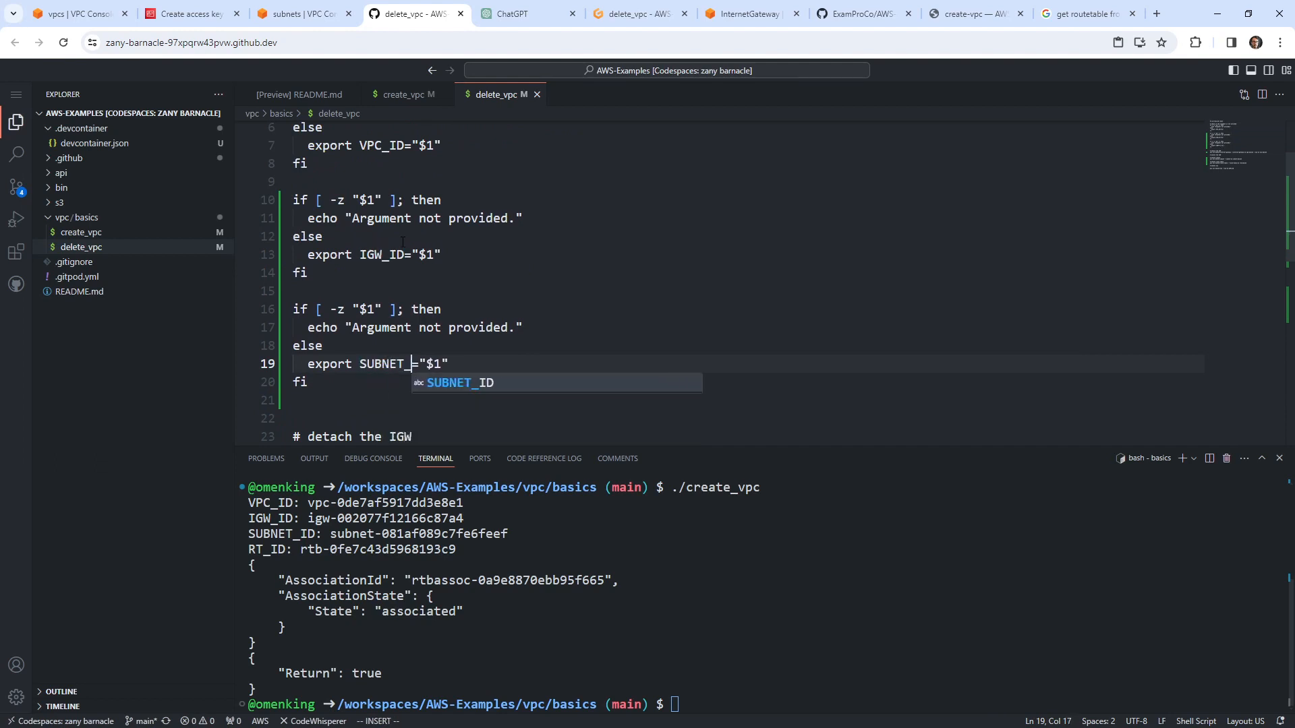
{"action": "key", "text": "Escape"}
Step: Duplicate the SUBNET_ID argument-check block below itself, separated by a blank line
{"action": "key", "text": "j"}
{"action": "key", "text": "j"}
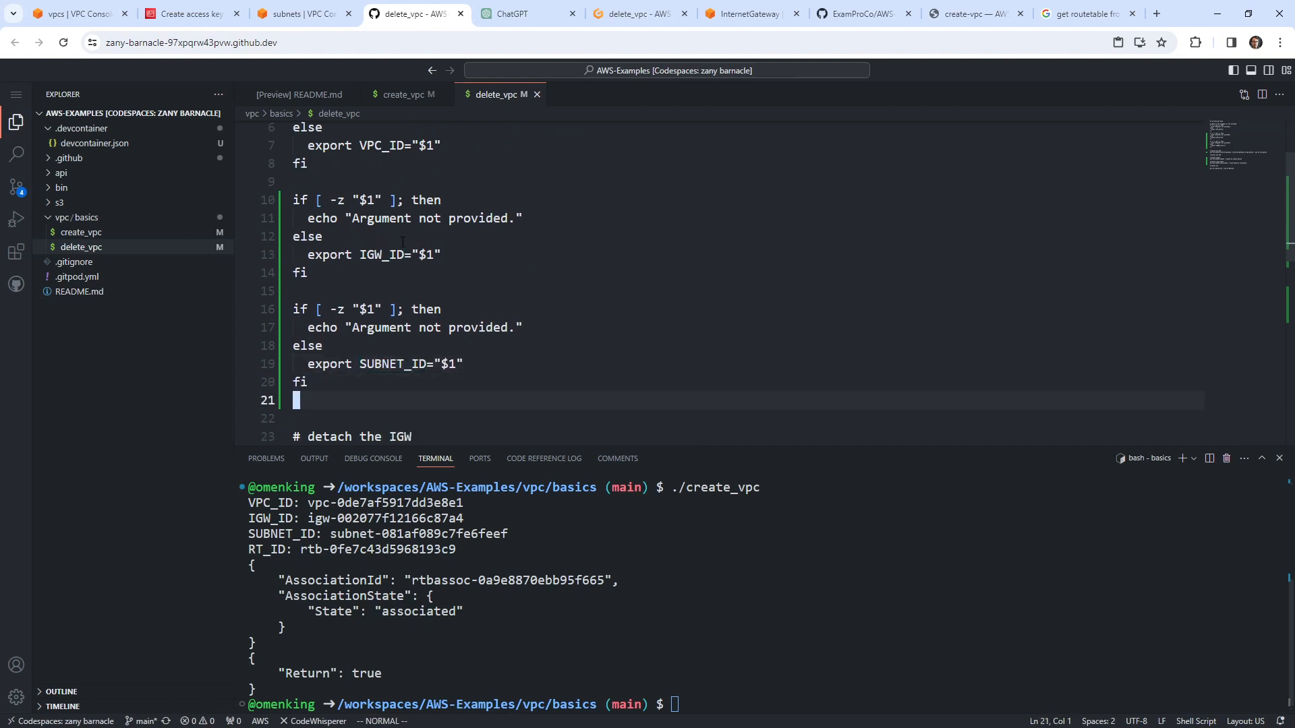
{"action": "key", "text": "shift+v"}
{"action": "key", "text": "k"}
{"action": "key", "text": "k"}
{"action": "key", "text": "k"}
{"action": "key", "text": "k"}
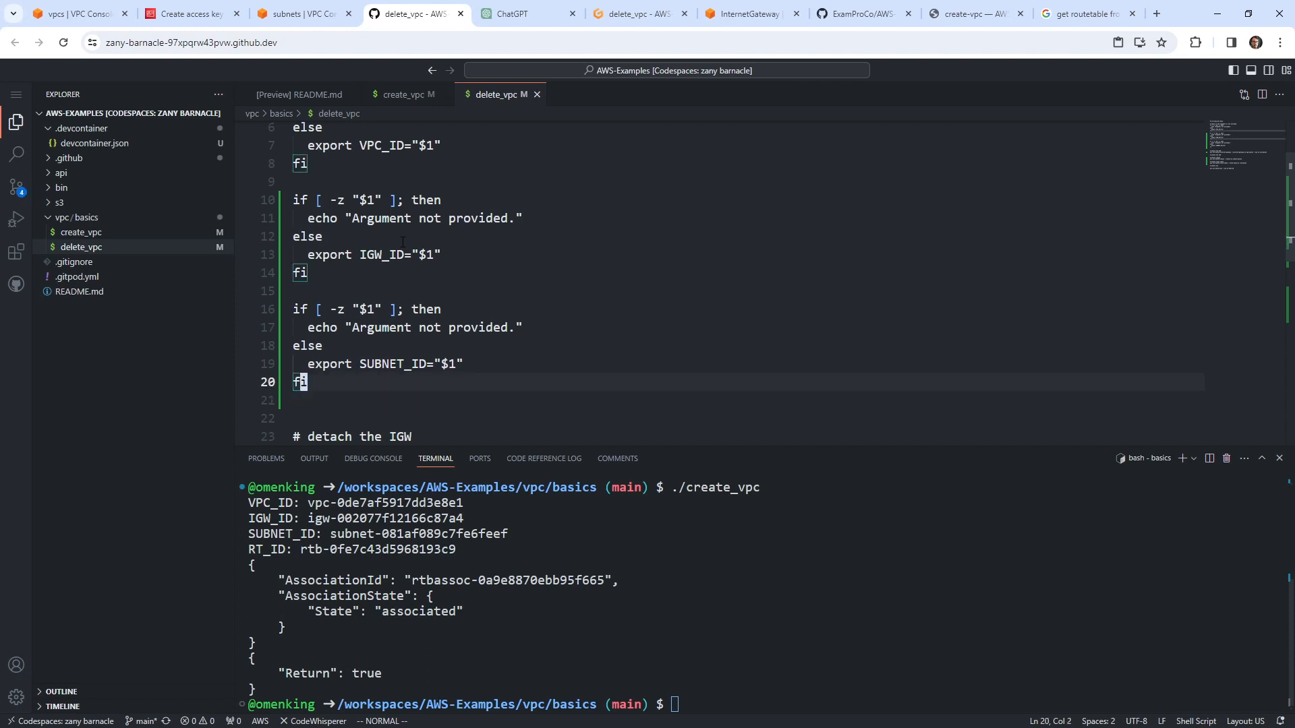
{"action": "key", "text": "y"}
{"action": "key", "text": "j"}
{"action": "key", "text": "j"}
{"action": "key", "text": "j"}
{"action": "key", "text": "p"}
{"action": "key", "text": "shift+o"}
{"action": "key", "text": "Escape"}
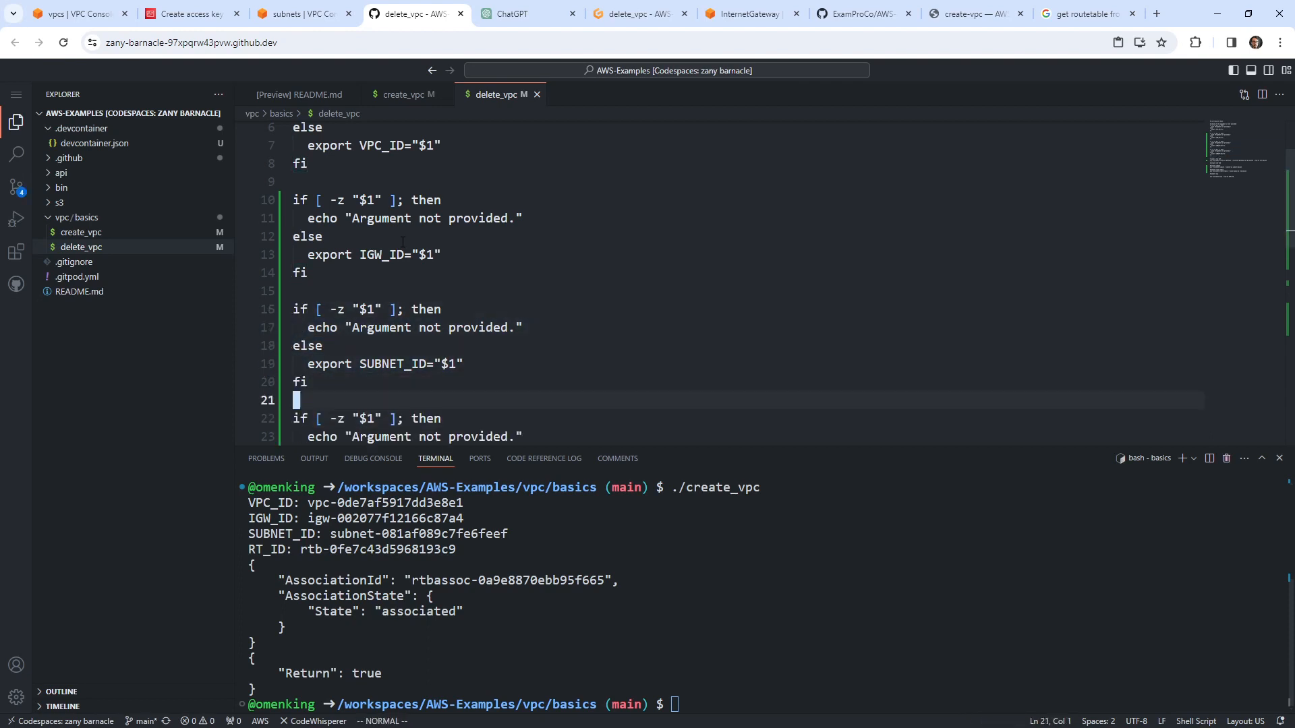
Step: Rename the exported variable in the fourth argument-check block to RT_ID
{"action": "key", "text": "j"}
{"action": "key", "text": "j"}
{"action": "key", "text": "j"}
{"action": "key", "text": "j"}
{"action": "key", "text": "w"}
{"action": "key", "text": "w"}
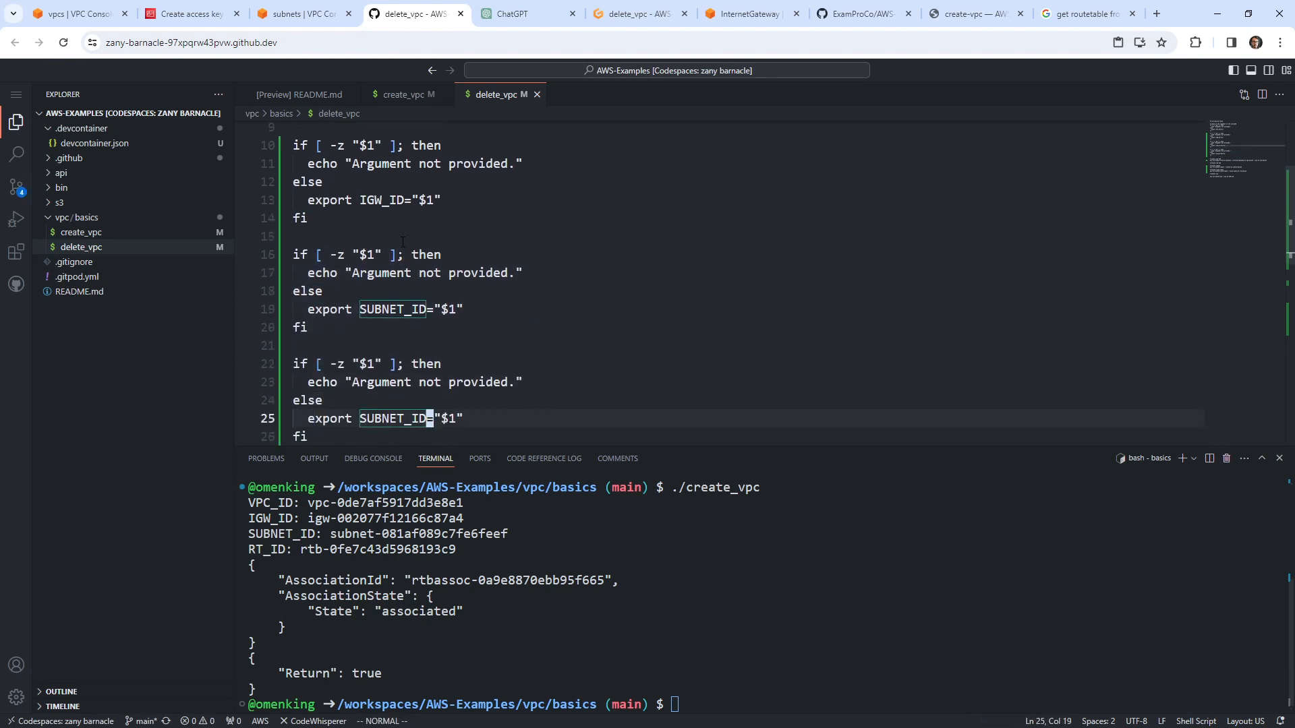
{"action": "type", "text": "cwROUTE"}
{"action": "key", "text": "BackSpace"}
{"action": "key", "text": "BackSpace"}
{"action": "key", "text": "BackSpace"}
{"action": "key", "text": "BackSpace"}
{"action": "key", "text": "BackSpace"}
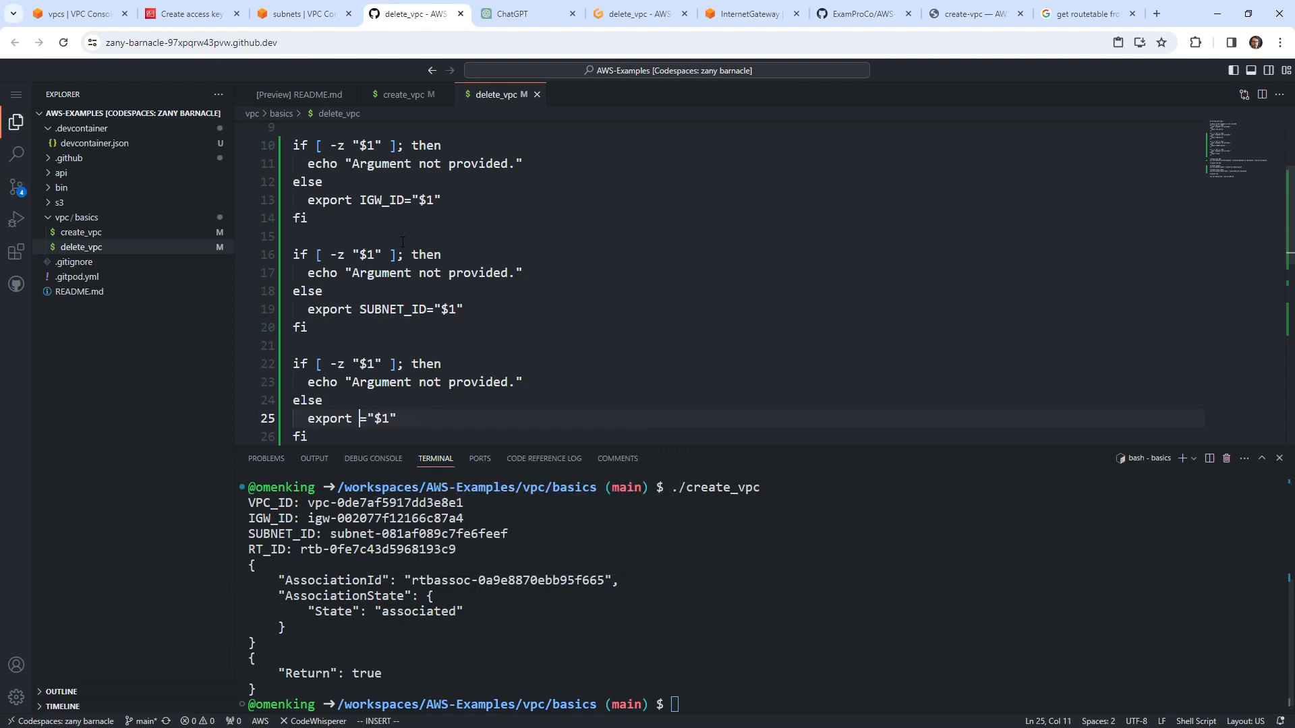
{"action": "type", "text": "RT_ID"}
{"action": "key", "text": "Escape"}
Step: Add the comment "# VPC IGW RT SUBNET" between the shebang line and the argument checks, followed by a blank line
{"action": "scroll", "coordinate": [410, 238], "scroll_direction": "up", "scroll_amount": 3}
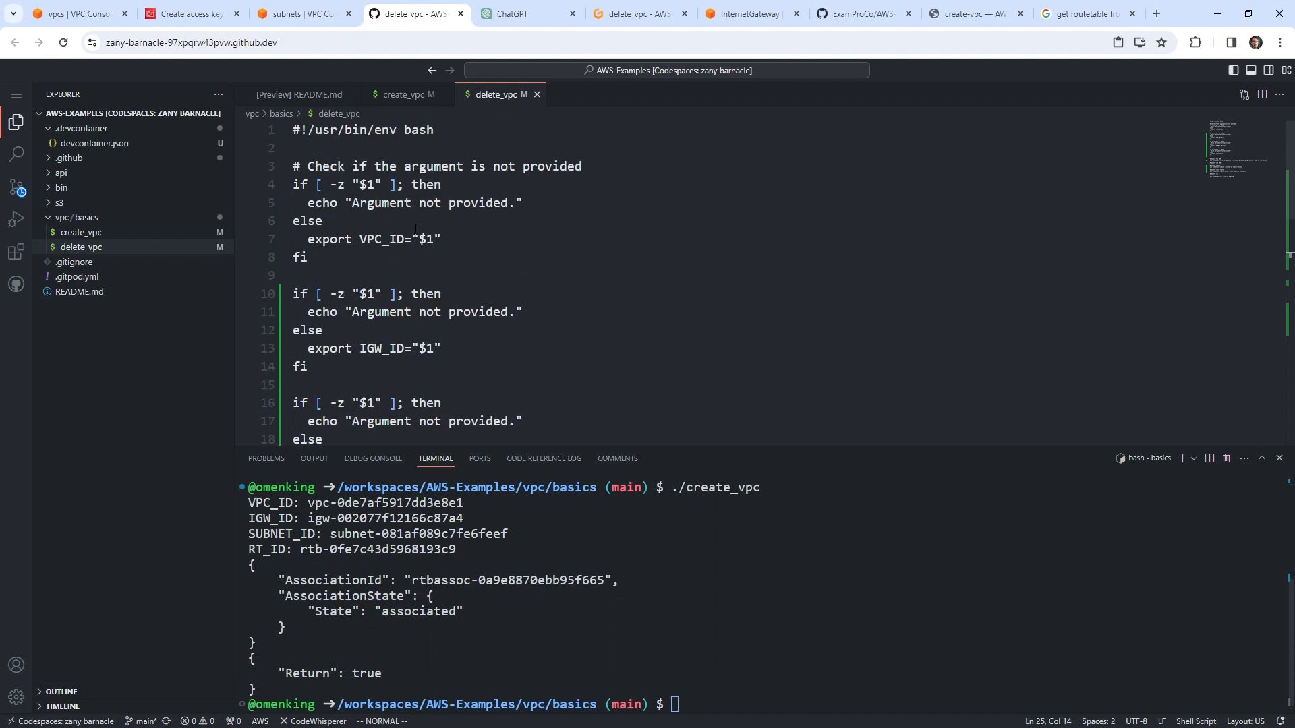
{"action": "left_click", "coordinate": [417, 147]}
{"action": "key", "text": "Return"}
{"action": "key", "text": "Return"}
{"action": "key", "text": "Up"}
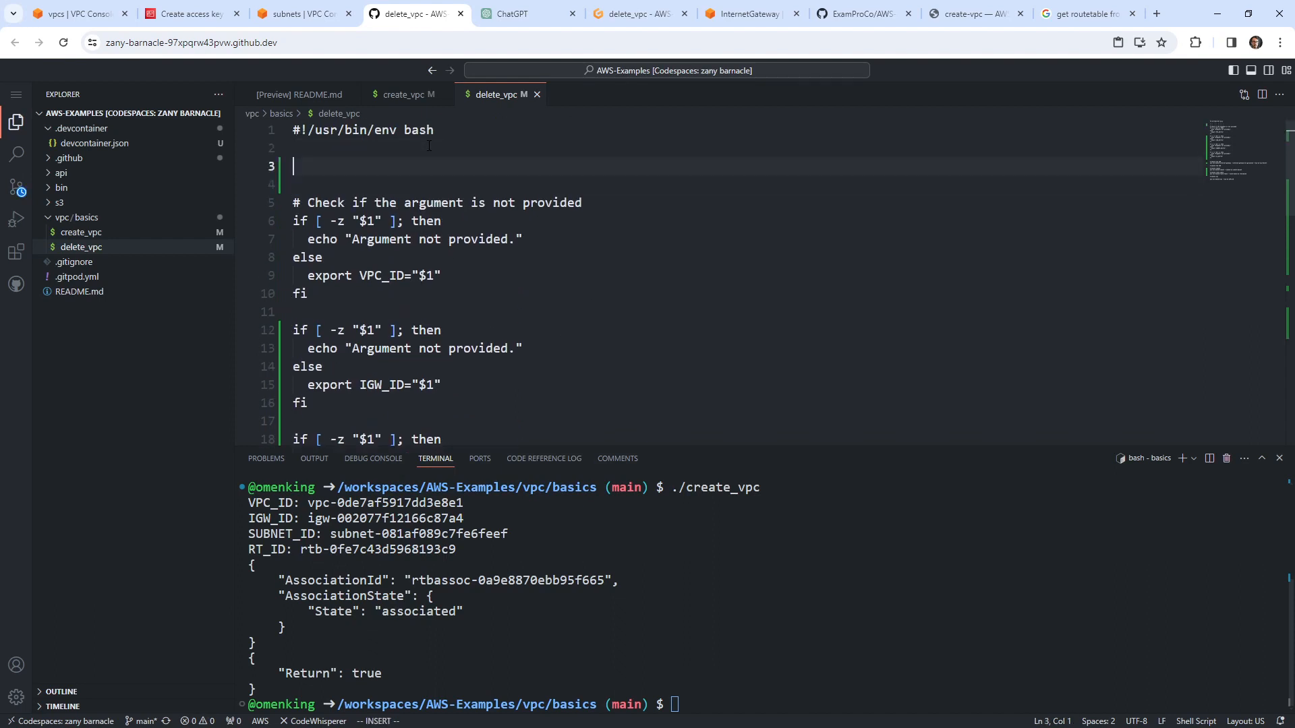
{"action": "type", "text": "VPC IGW RT SUBNET"}
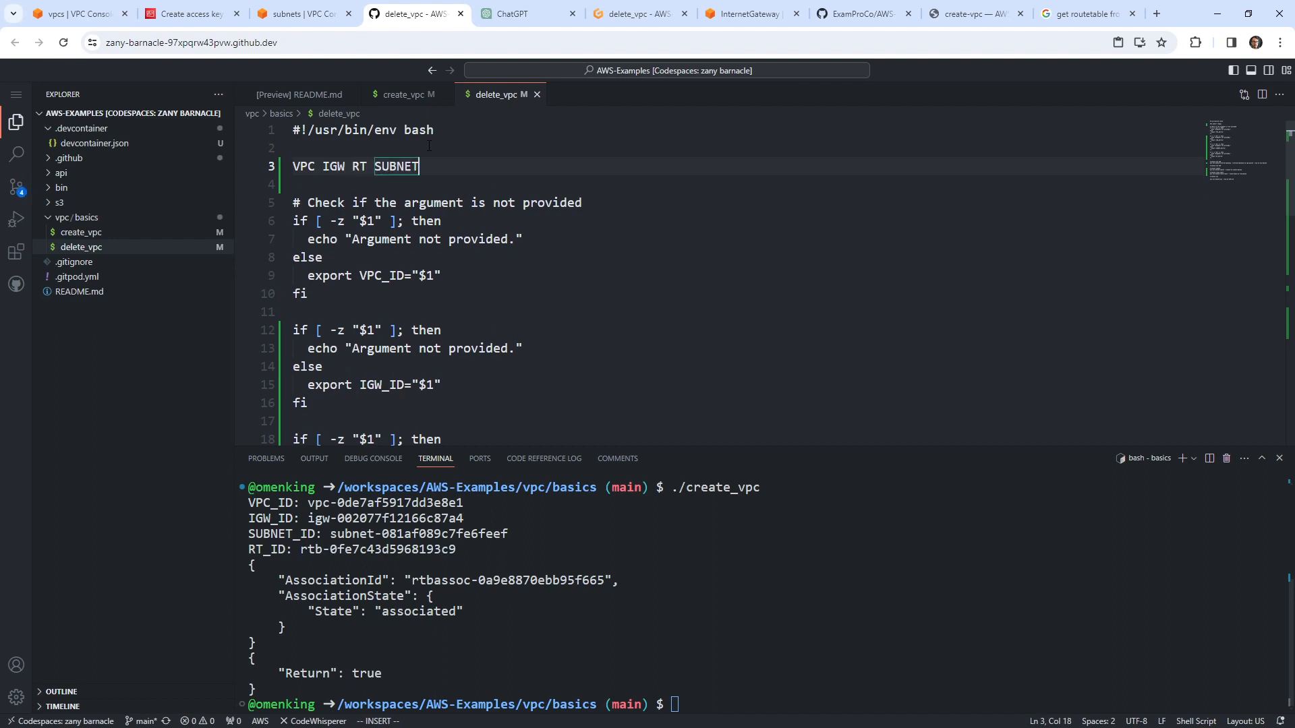
{"action": "key", "text": "Escape"}
{"action": "key", "text": "shift+i"}
{"action": "type", "text": "#"}
{"action": "key", "text": "Escape"}
{"action": "key", "text": "shift+o"}
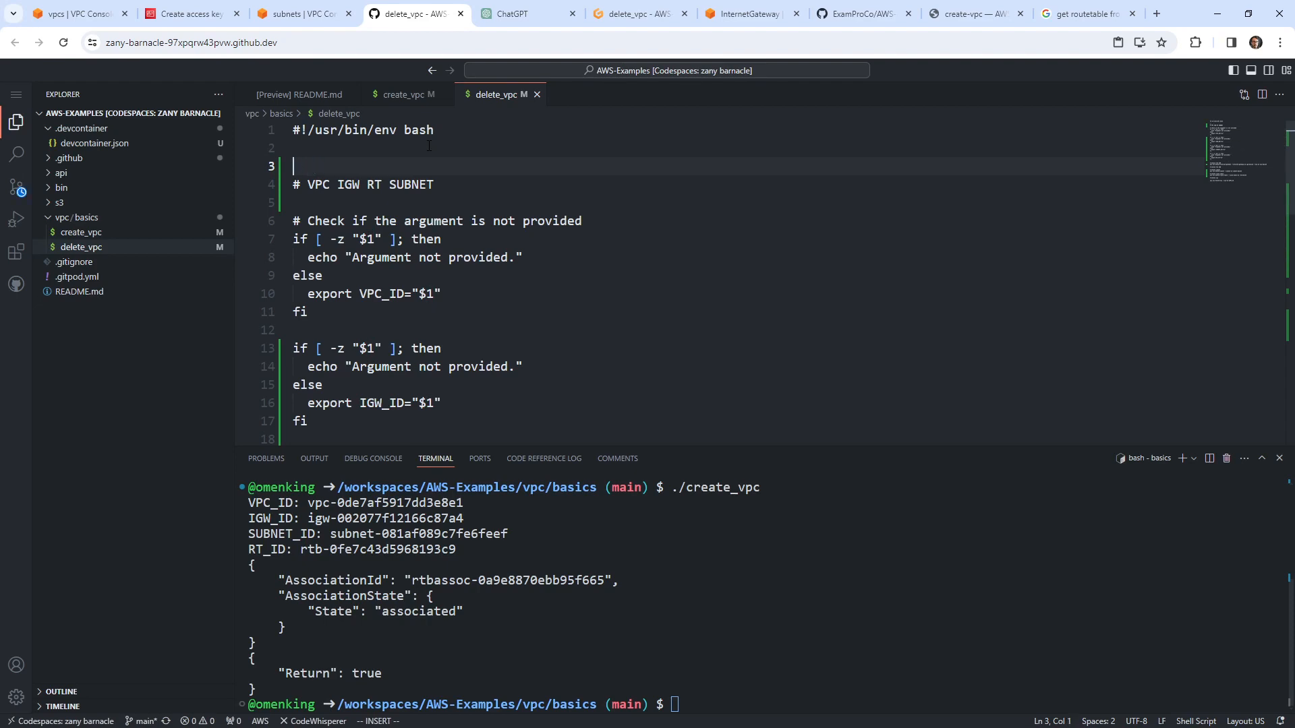
{"action": "key", "text": "Escape"}
{"action": "key", "text": "d"}
{"action": "key", "text": "d"}
{"action": "key", "text": "j"}
{"action": "key", "text": "j"}
{"action": "key", "text": "j"}
{"action": "key", "text": "j"}
{"action": "key", "text": "j"}
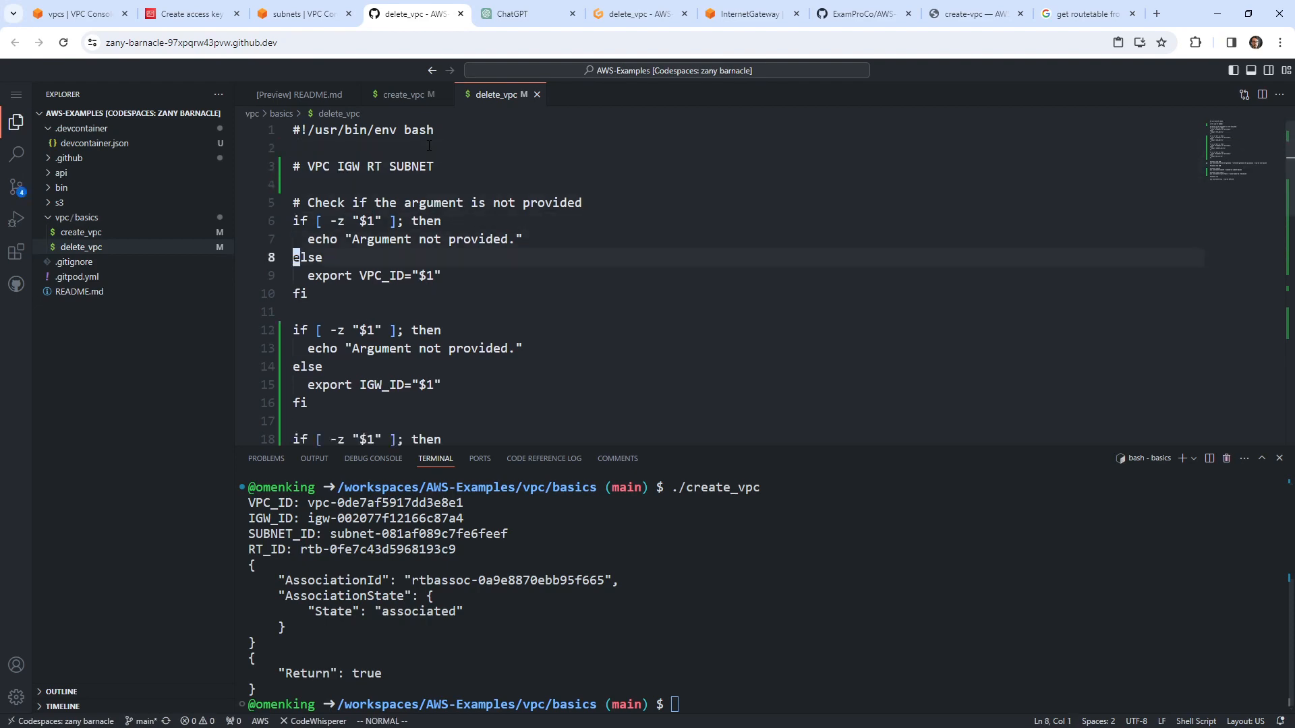
Step: Review the order of the exported variables in the four argument-check blocks, from VPC_ID to RT_ID
{"action": "key", "text": "j"}
{"action": "key", "text": "j"}
{"action": "key", "text": "j"}
{"action": "key", "text": "j"}
{"action": "key", "text": "j"}
{"action": "key", "text": "j"}
{"action": "key", "text": "j"}
{"action": "key", "text": "j"}
{"action": "key", "text": "j"}
{"action": "key", "text": "j"}
{"action": "key", "text": "j"}
{"action": "key", "text": "j"}
{"action": "key", "text": "j"}
{"action": "key", "text": "j"}
{"action": "key", "text": "j"}
{"action": "key", "text": "j"}
{"action": "key", "text": "j"}
{"action": "key", "text": "j"}
{"action": "key", "text": "j"}
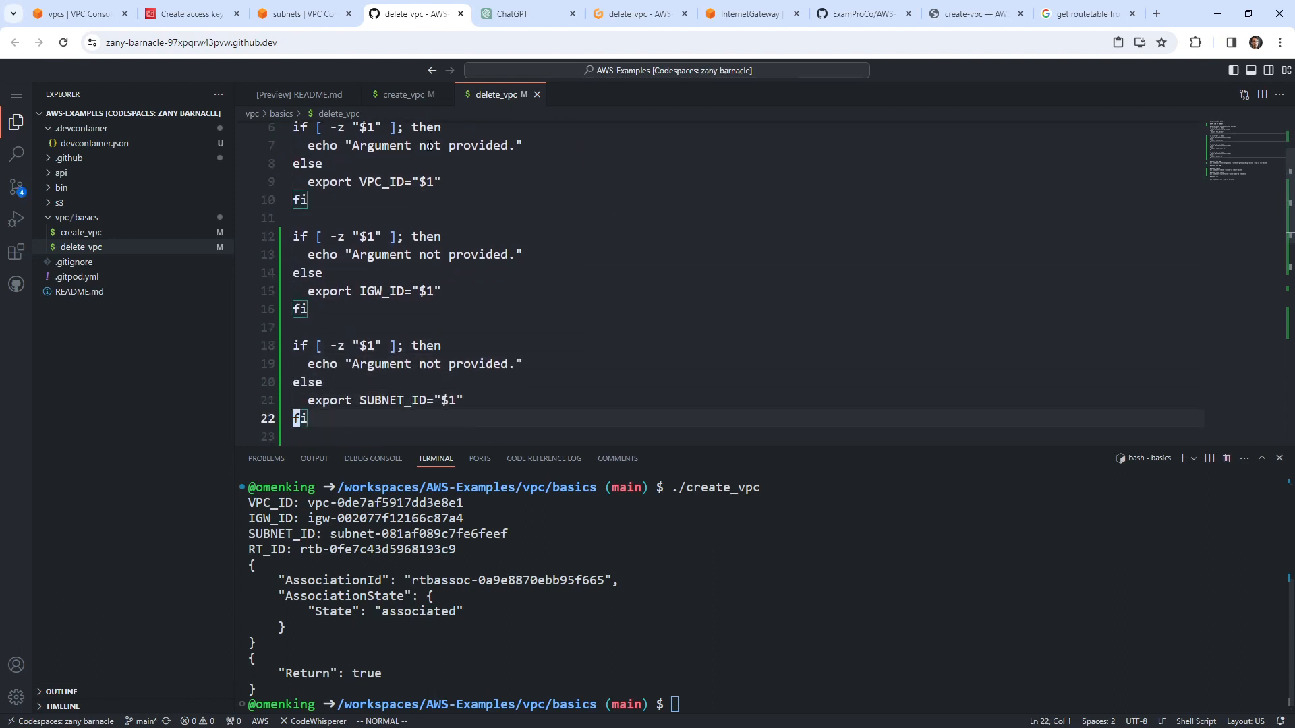
{"action": "key", "text": "j"}
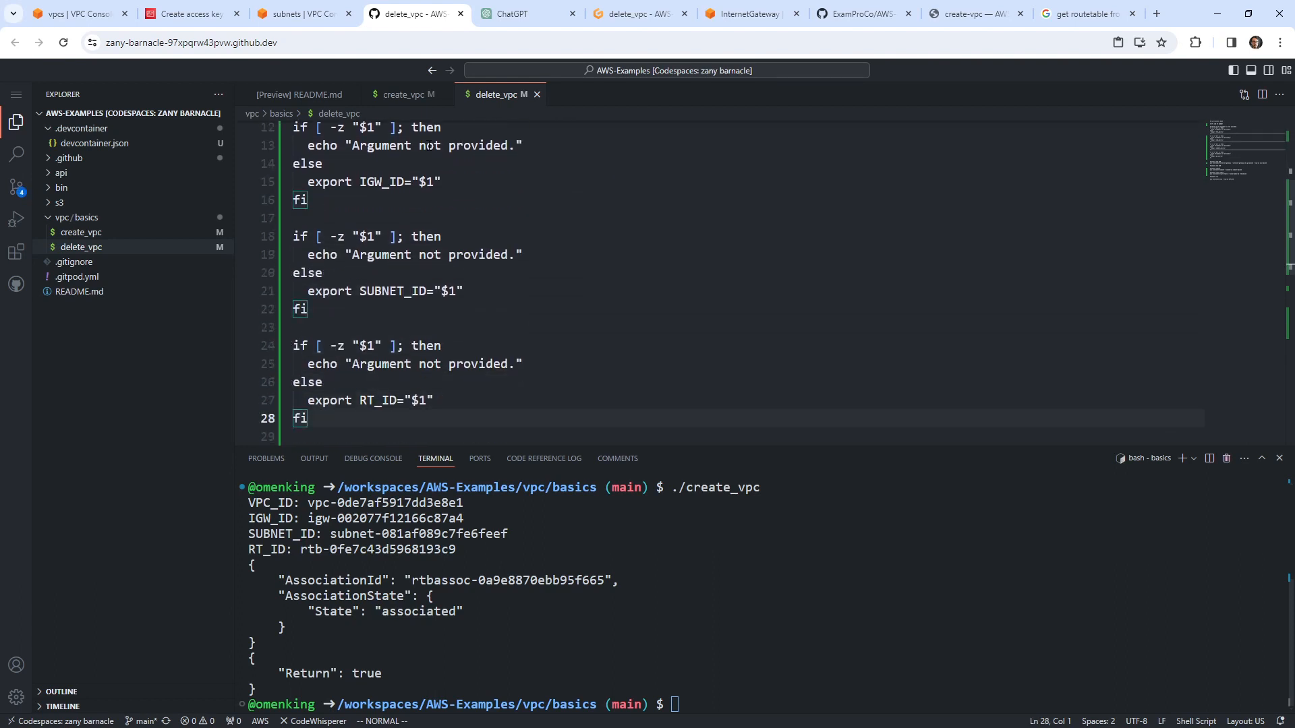
{"action": "key", "text": "V"}
{"action": "key", "text": "k"}
{"action": "key", "text": "k"}
{"action": "key", "text": "k"}
{"action": "key", "text": "k"}
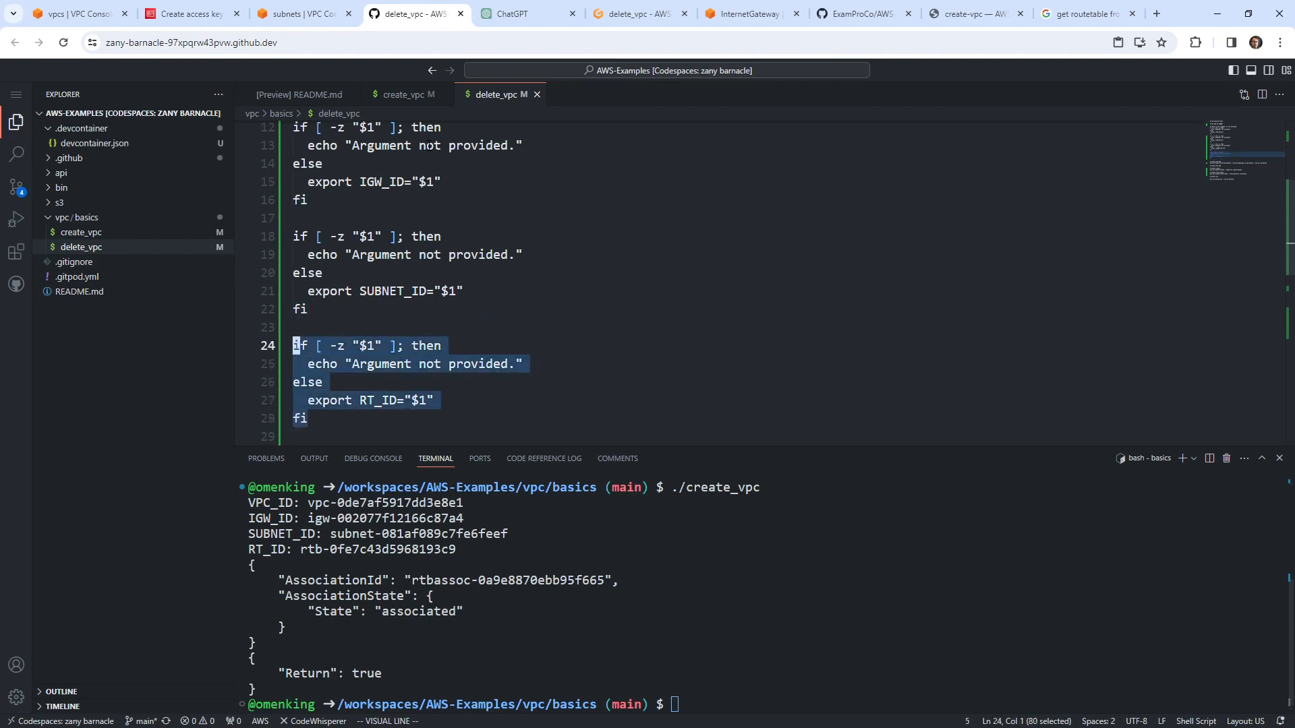
{"action": "key", "text": "Escape"}
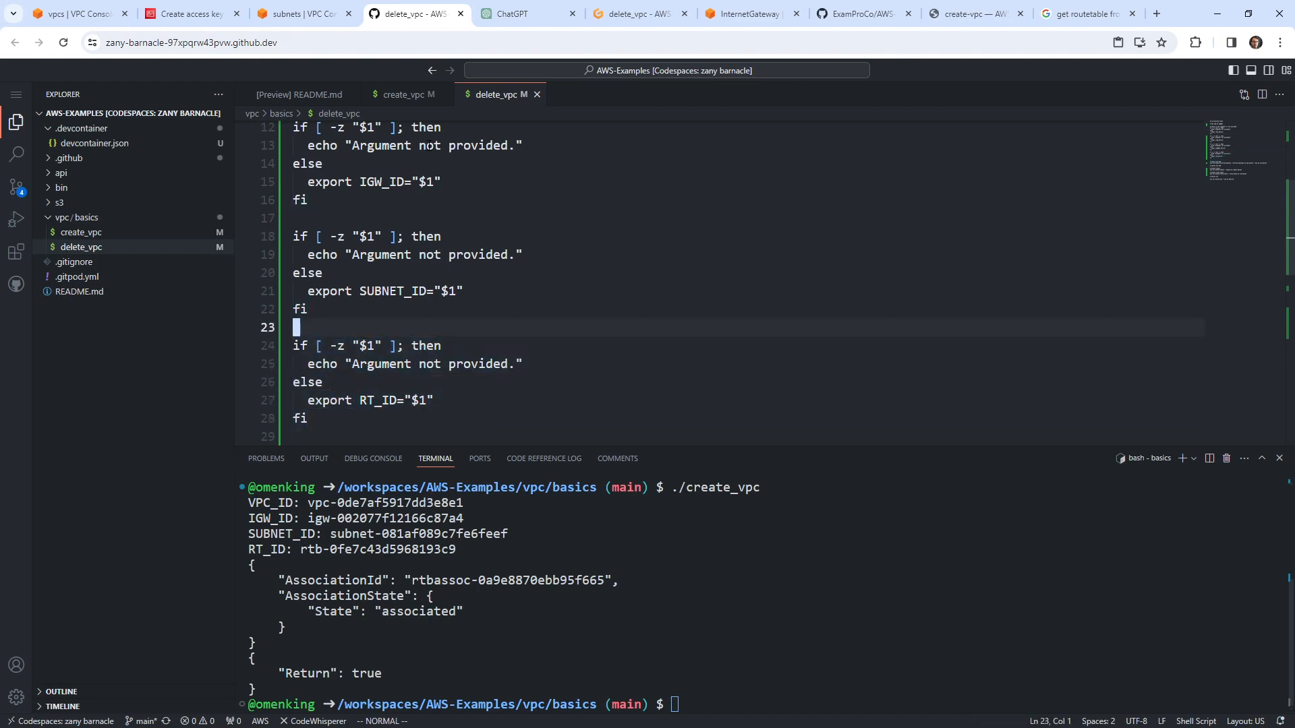
Step: Reorder the argument comment below the shebang line to read "# VPC IGW SUBNET RT"
{"action": "key", "text": "k"}
{"action": "key", "text": "k"}
{"action": "key", "text": "k"}
{"action": "key", "text": "k"}
{"action": "key", "text": "k"}
{"action": "key", "text": "k"}
{"action": "key", "text": "k"}
{"action": "key", "text": "k"}
{"action": "key", "text": "k"}
{"action": "key", "text": "k"}
{"action": "key", "text": "k"}
{"action": "key", "text": "k"}
{"action": "key", "text": "k"}
{"action": "key", "text": "k"}
{"action": "key", "text": "k"}
{"action": "key", "text": "k"}
{"action": "key", "text": "k"}
{"action": "key", "text": "k"}
{"action": "key", "text": "k"}
{"action": "key", "text": "k"}
{"action": "key", "text": "j"}
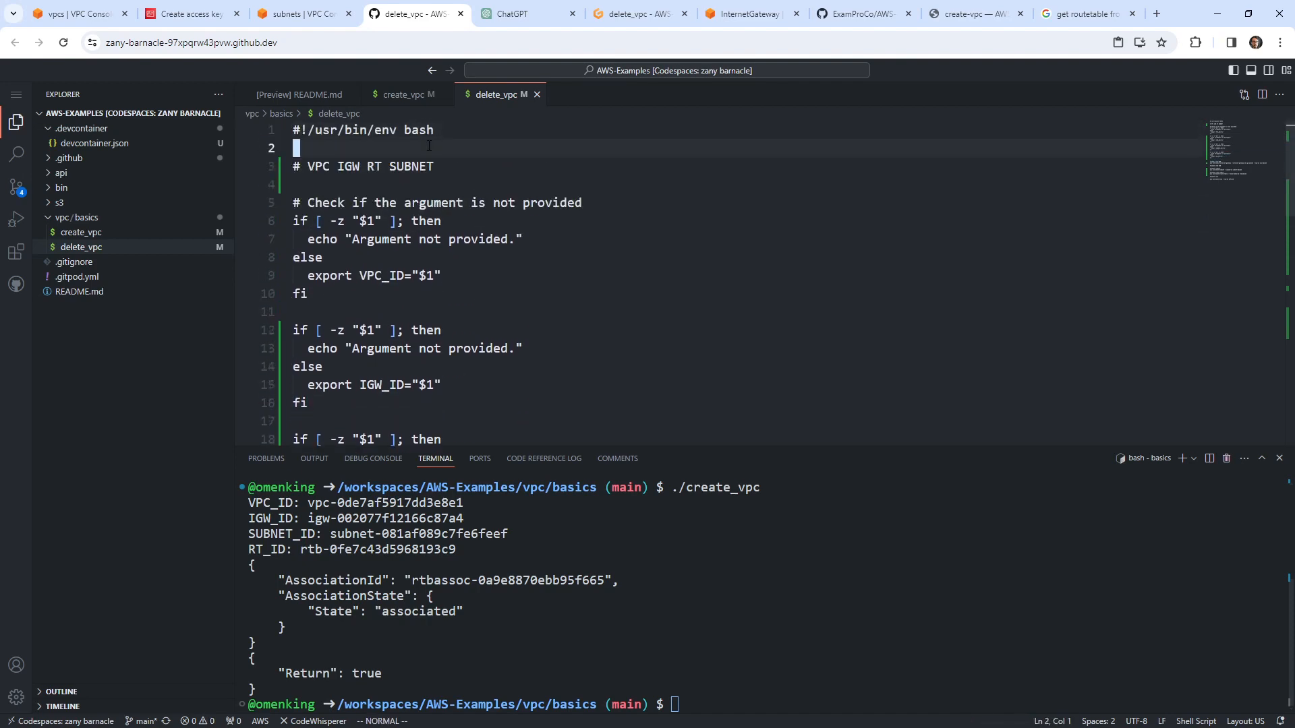
{"action": "key", "text": "j"}
{"action": "key", "text": "w"}
{"action": "key", "text": "w"}
{"action": "key", "text": "w"}
{"action": "key", "text": "shift+c"}
{"action": "type", "text": "SUB"}
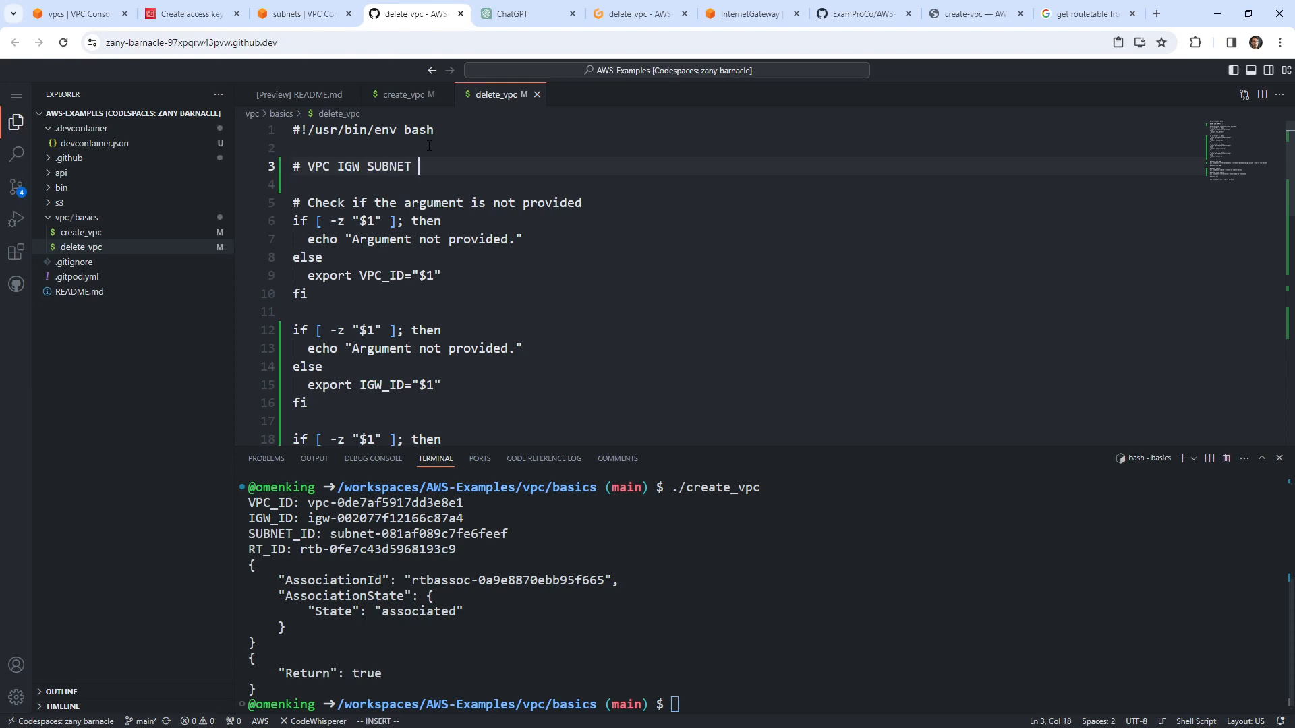
{"action": "key", "text": "Escape"}
Step: Change both argument references in the IGW_ID check block to $2
{"action": "left_click", "coordinate": [378, 330]}
{"action": "key", "text": "r"}
{"action": "key", "text": "2"}
{"action": "key", "text": "j"}
{"action": "key", "text": "j"}
{"action": "key", "text": "j"}
{"action": "key", "text": "e"}
{"action": "key", "text": "l"}
{"action": "key", "text": "l"}
{"action": "key", "text": "l"}
{"action": "key", "text": "l"}
{"action": "key", "text": "r"}
{"action": "key", "text": "2"}
Step: Change both argument references in the SUBNET_ID check block to $3
{"action": "key", "text": "j"}
{"action": "key", "text": "j"}
{"action": "key", "text": "j"}
{"action": "key", "text": "j"}
{"action": "key", "text": "h"}
{"action": "key", "text": "h"}
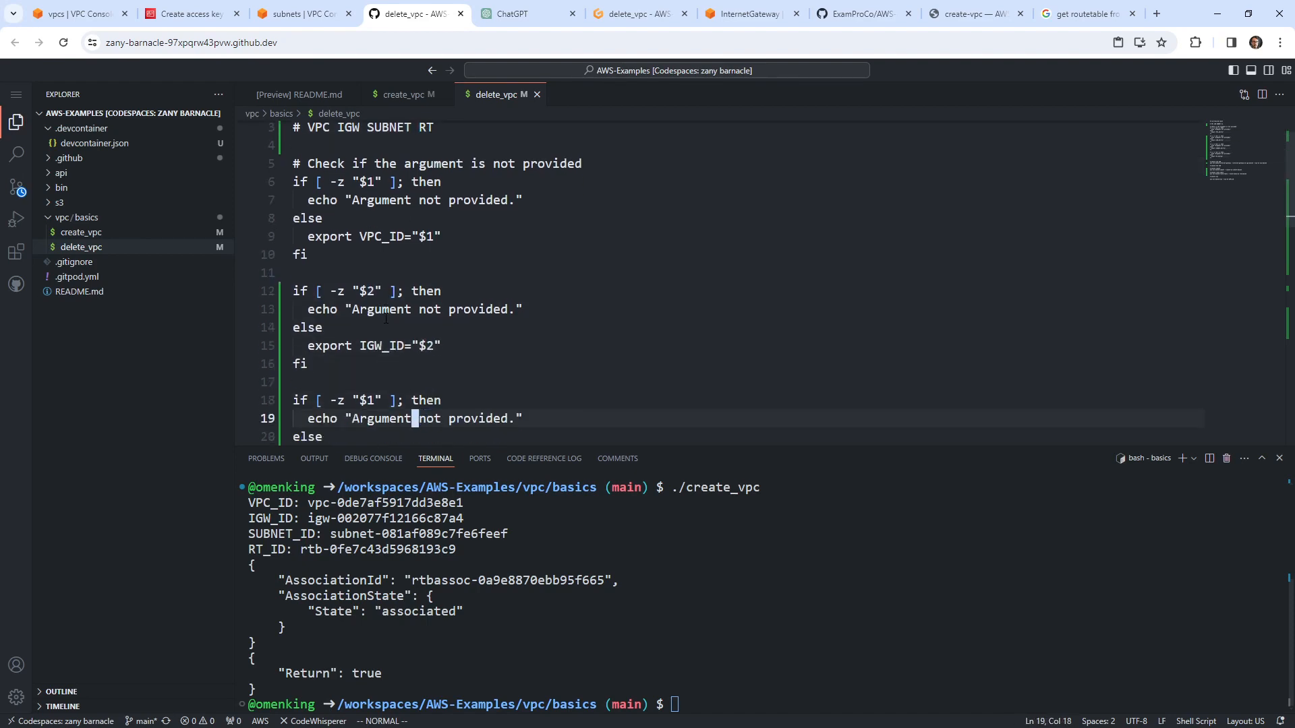
{"action": "key", "text": "k"}
{"action": "key", "text": "h"}
{"action": "key", "text": "h"}
{"action": "key", "text": "h"}
{"action": "key", "text": "h"}
{"action": "key", "text": "h"}
{"action": "key", "text": "h"}
{"action": "key", "text": "r"}
{"action": "key", "text": "3"}
{"action": "key", "text": "j"}
{"action": "key", "text": "j"}
{"action": "key", "text": "j"}
{"action": "key", "text": "l"}
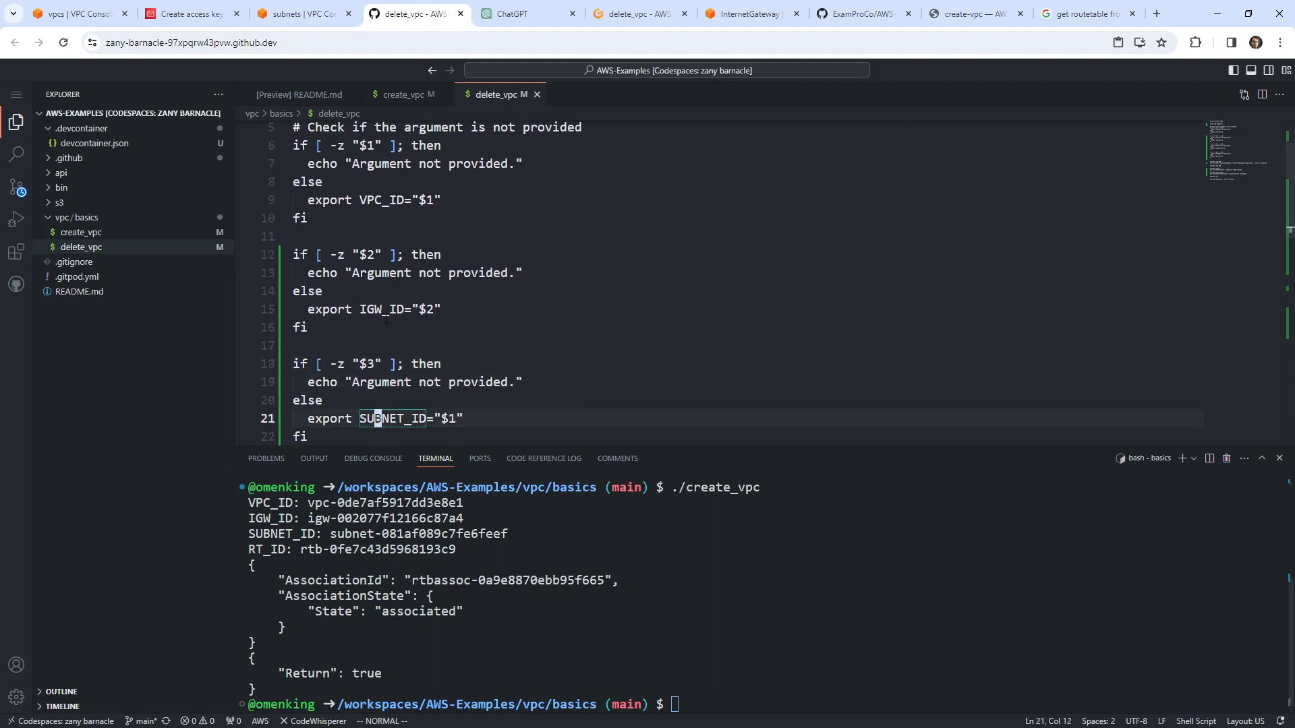
{"action": "key", "text": "e"}
{"action": "key", "text": "l"}
{"action": "key", "text": "l"}
{"action": "key", "text": "l"}
{"action": "key", "text": "l"}
{"action": "key", "text": "r"}
{"action": "key", "text": "3"}
Step: Change both argument references in the RT_ID check block to $4
{"action": "key", "text": "j"}
{"action": "key", "text": "j"}
{"action": "key", "text": "j"}
{"action": "key", "text": "j"}
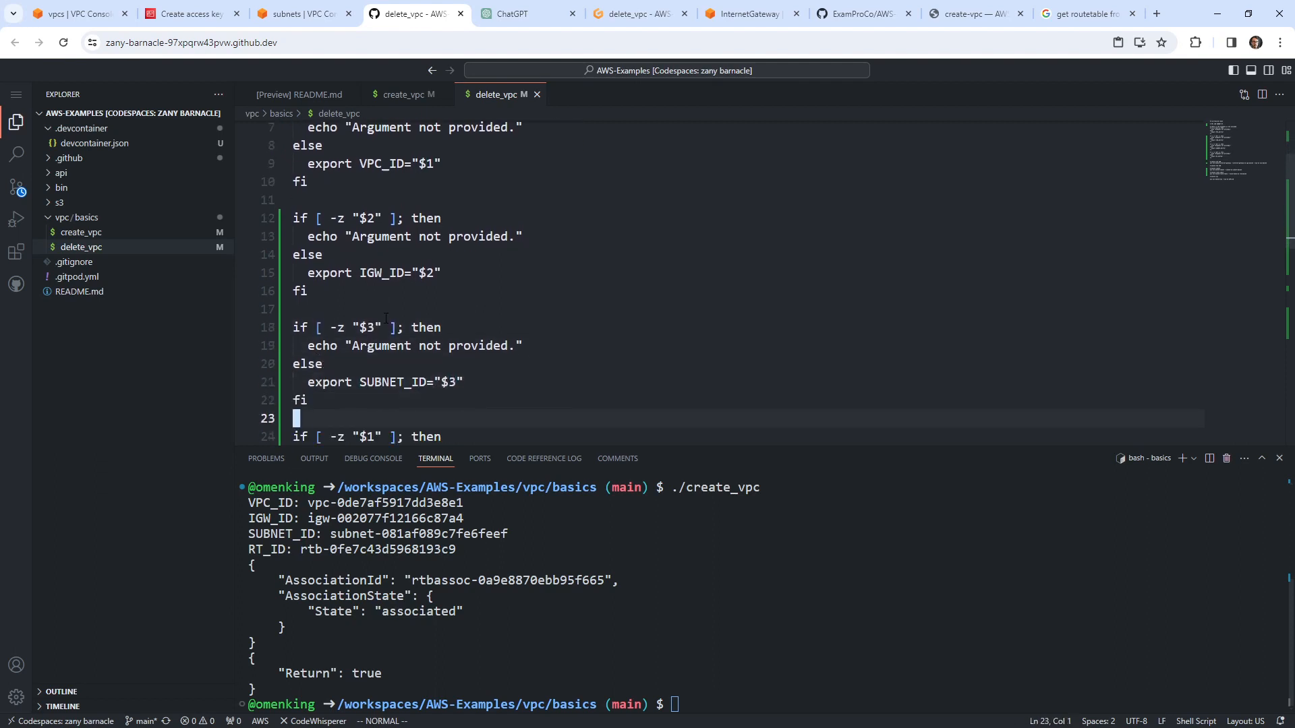
{"action": "key", "text": "k"}
{"action": "key", "text": "b"}
{"action": "key", "text": "b"}
{"action": "key", "text": "h"}
{"action": "key", "text": "h"}
{"action": "key", "text": "h"}
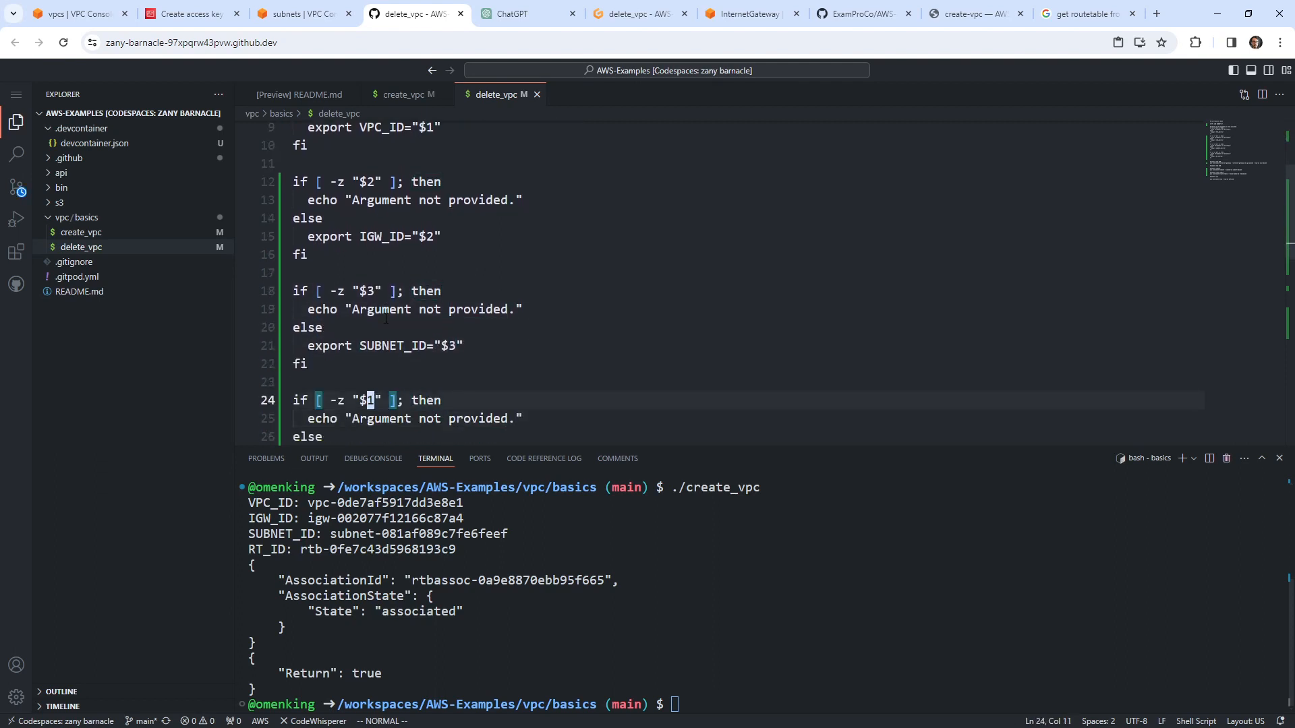
{"action": "key", "text": "r"}
{"action": "key", "text": "4"}
{"action": "key", "text": "j"}
{"action": "key", "text": "j"}
{"action": "key", "text": "j"}
{"action": "key", "text": "j"}
{"action": "key", "text": "k"}
{"action": "key", "text": "l"}
{"action": "key", "text": "l"}
{"action": "key", "text": "l"}
{"action": "key", "text": "l"}
{"action": "key", "text": "l"}
{"action": "key", "text": "l"}
{"action": "key", "text": "l"}
{"action": "key", "text": "l"}
{"action": "key", "text": "l"}
{"action": "key", "text": "l"}
{"action": "key", "text": "l"}
{"action": "key", "text": "l"}
{"action": "key", "text": "l"}
{"action": "key", "text": "l"}
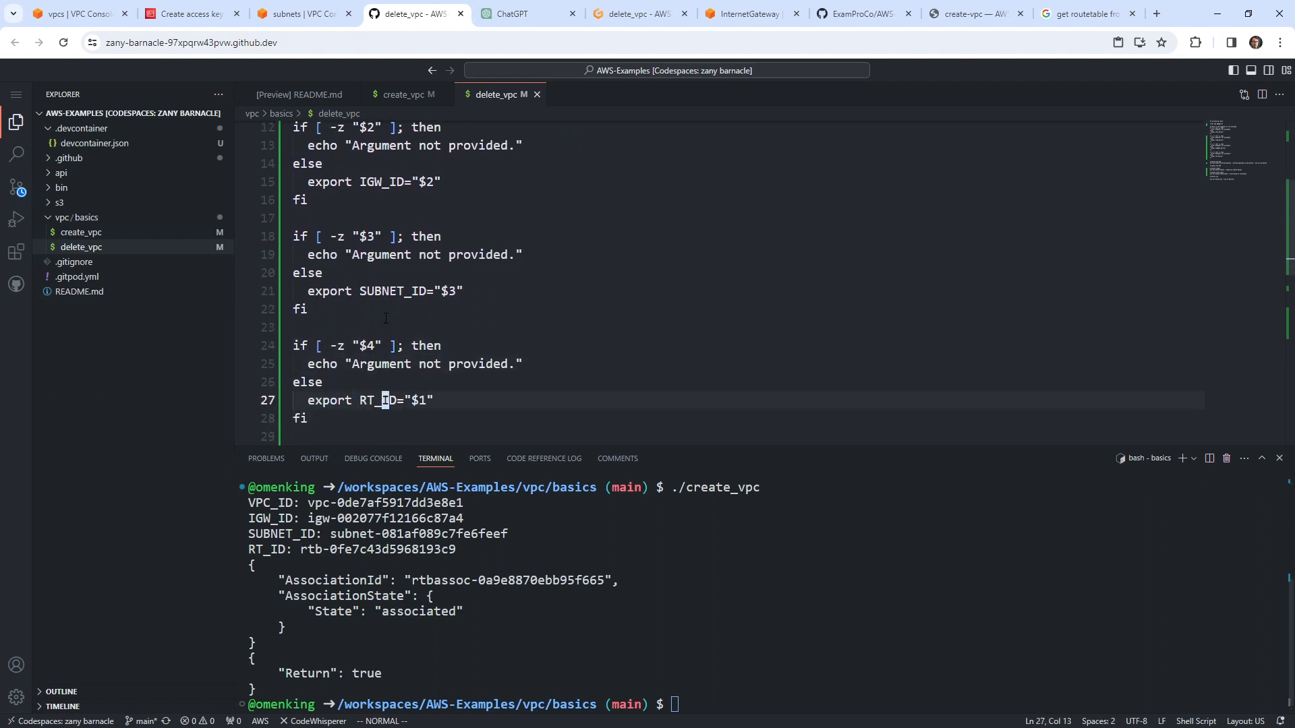
{"action": "key", "text": "r"}
{"action": "key", "text": "4"}
Step: Replace the placeholder internet gateway ID in the detach-internet-gateway command with $IGW_ID
{"action": "scroll", "coordinate": [483, 288], "scroll_direction": "down", "scroll_amount": 6}
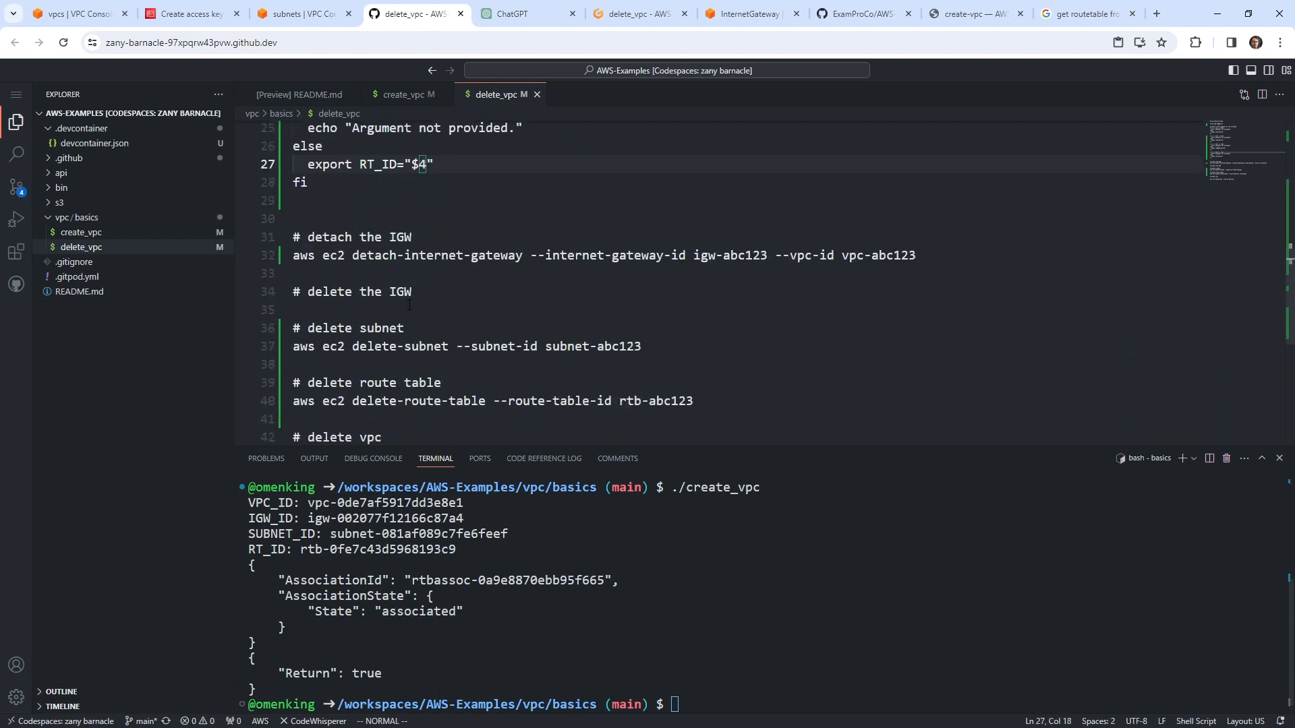
{"action": "left_click", "coordinate": [511, 279]}
{"action": "left_click", "coordinate": [719, 190]}
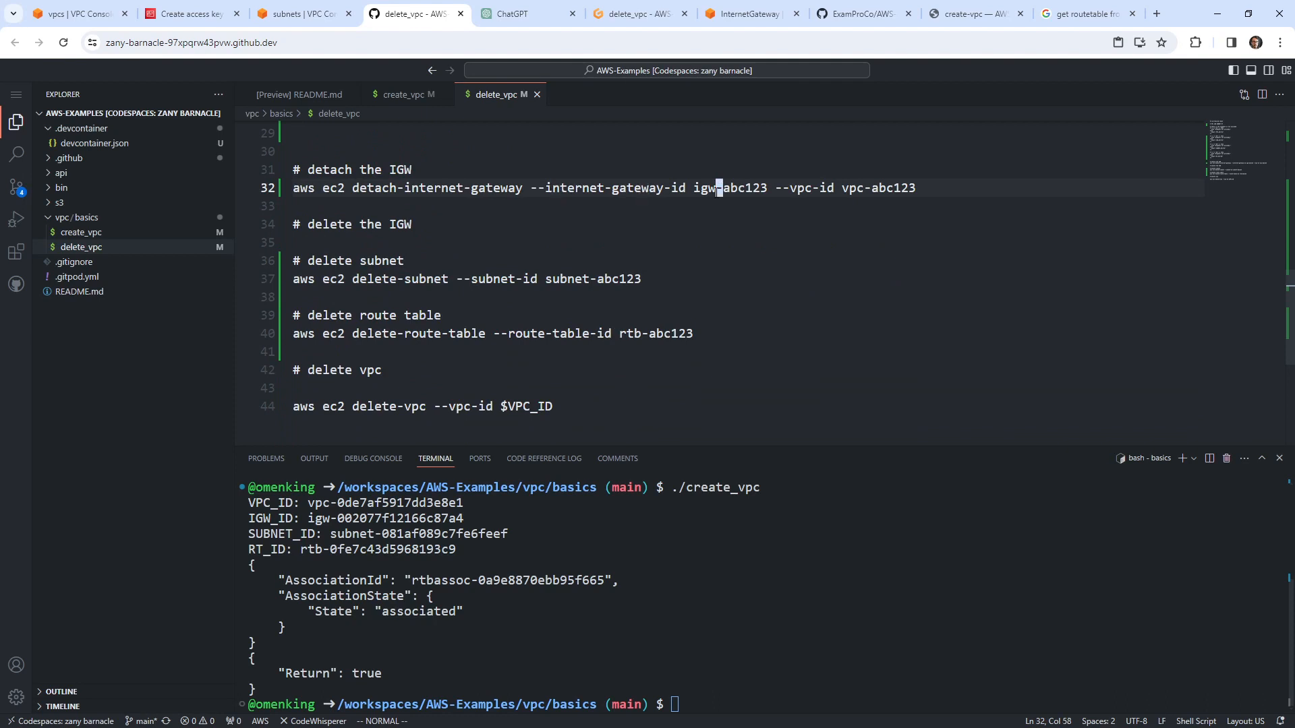
{"action": "key", "text": "l"}
{"action": "key", "text": "l"}
{"action": "key", "text": "c"}
{"action": "key", "text": "i"}
{"action": "key", "text": "w"}
{"action": "key", "text": "BackSpace"}
{"action": "key", "text": "BackSpace"}
{"action": "key", "text": "BackSpace"}
{"action": "key", "text": "BackSpace"}
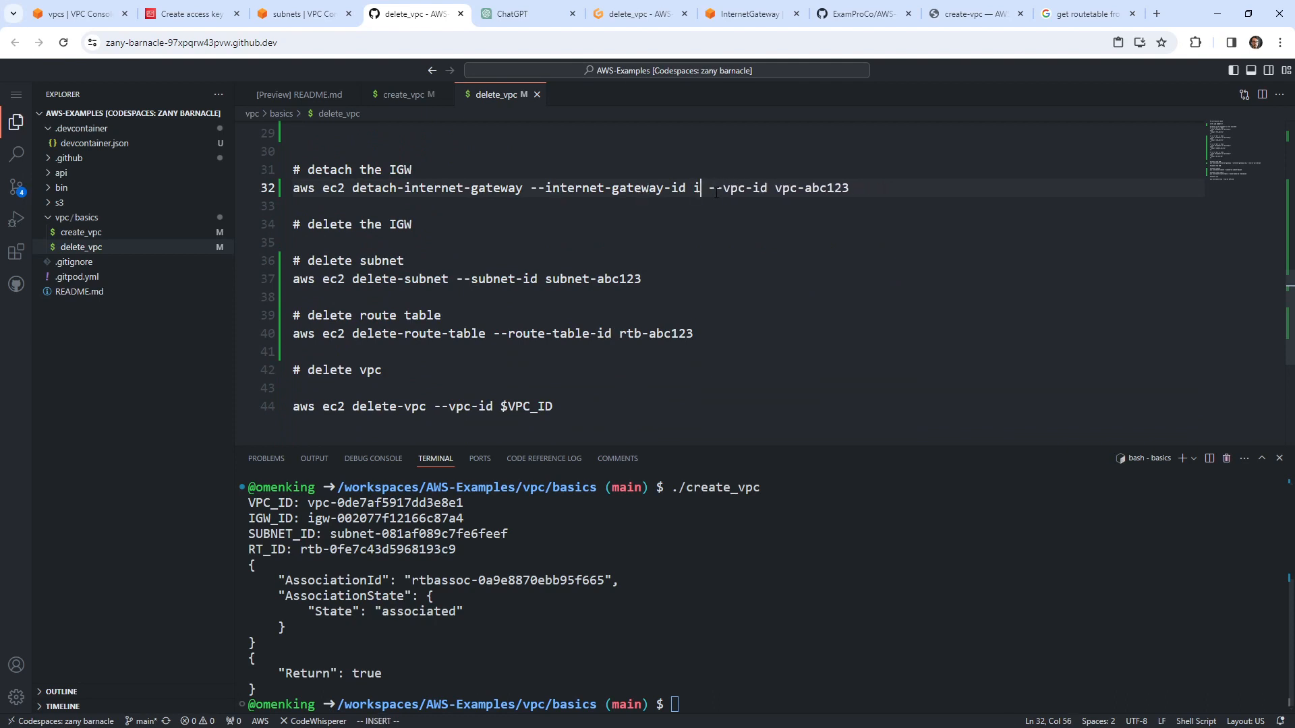
{"action": "type", "text": "$IG_W"}
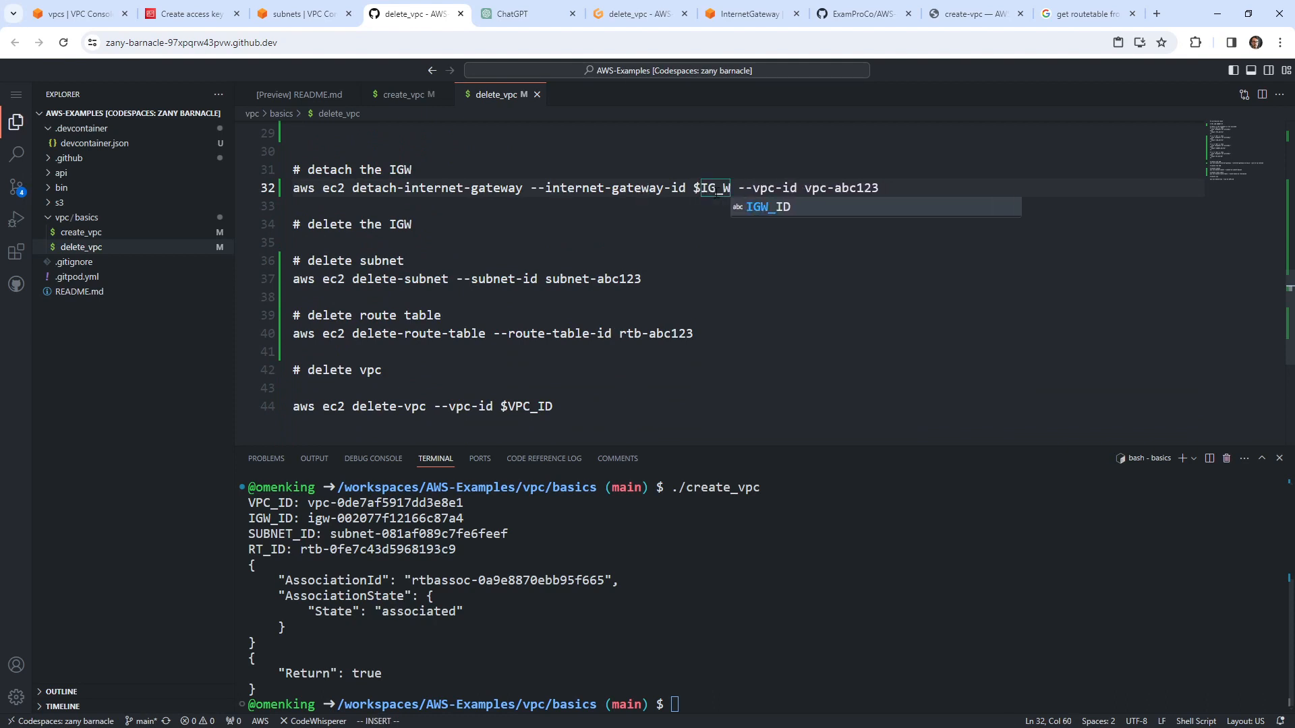
{"action": "key", "text": "BackSpace"}
{"action": "key", "text": "BackSpace"}
{"action": "type", "text": "W_ID"}
{"action": "key", "text": "Escape"}
Step: Replace the placeholder VPC ID in the detach-internet-gateway command with $VPC_ID
{"action": "key", "text": "shift+a"}
{"action": "key", "text": "Escape"}
{"action": "key", "text": "b"}
{"action": "key", "text": "b"}
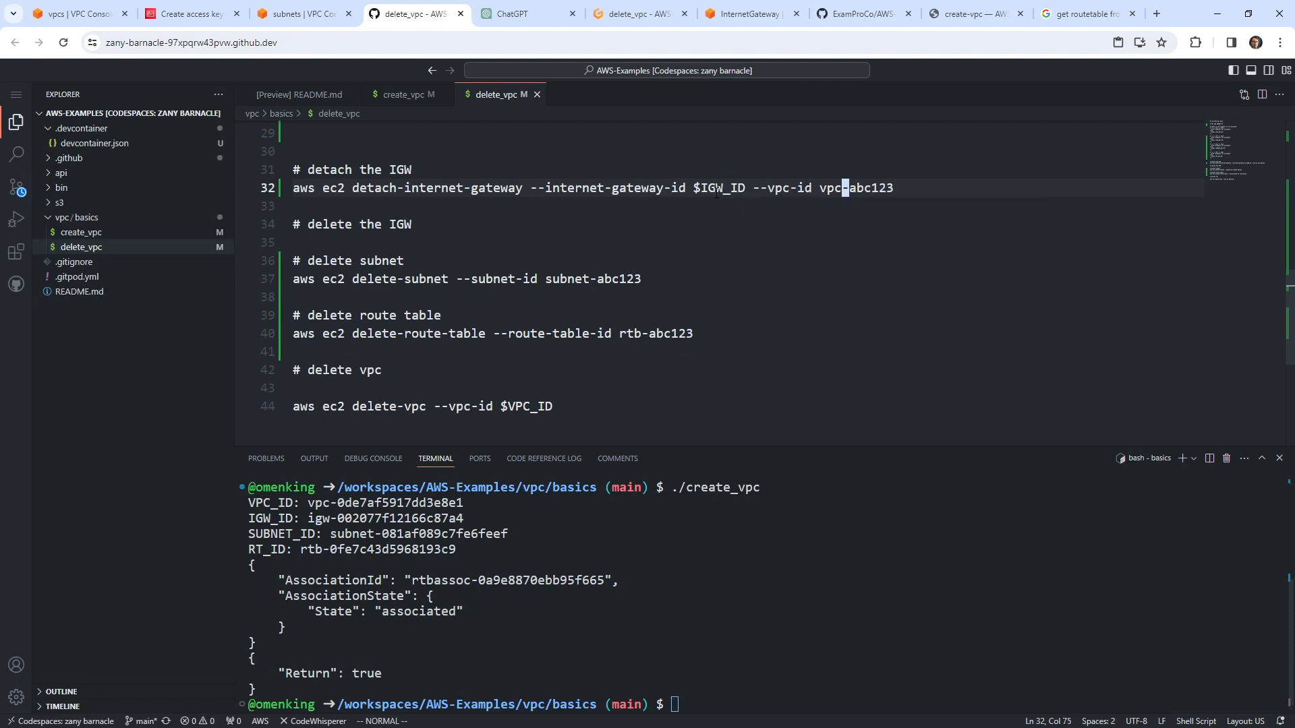
{"action": "key", "text": "b"}
{"action": "key", "text": "shift+c"}
{"action": "type", "text": "VPC_ID"}
{"action": "key", "text": "Escape"}
{"action": "type", "text": "bi"}
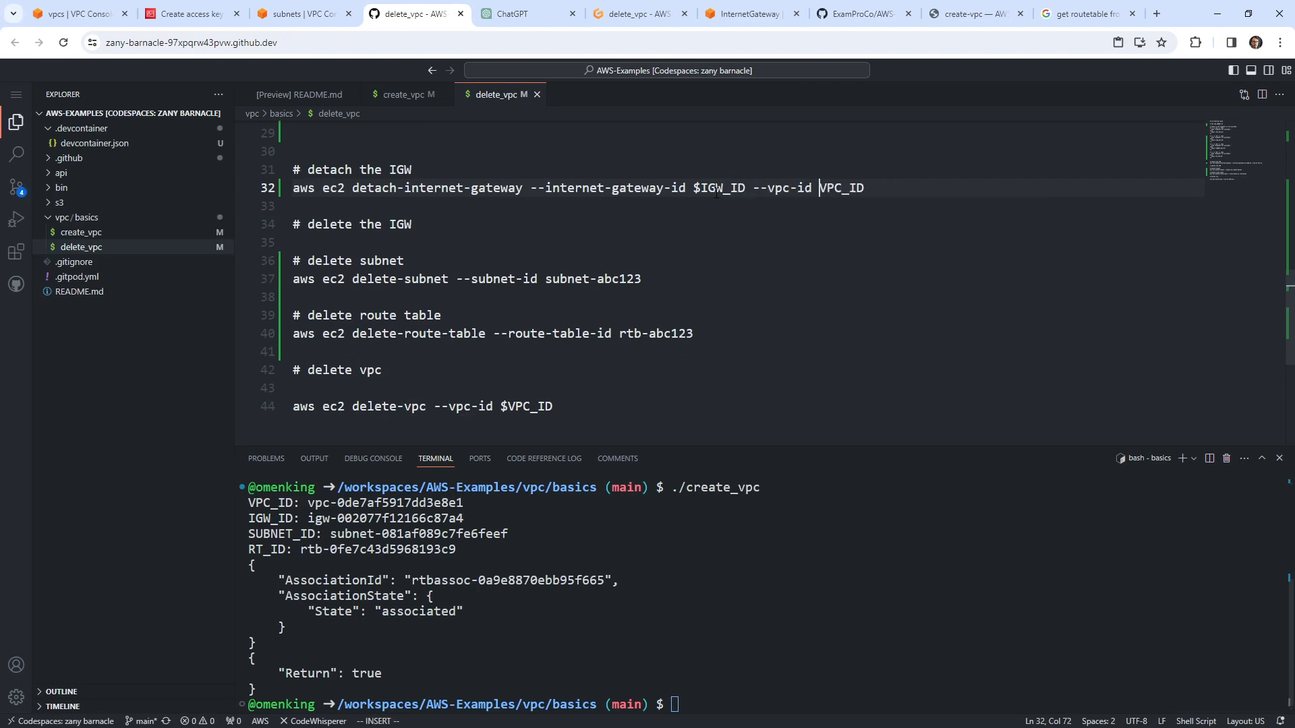
{"action": "type", "text": "$"}
{"action": "key", "text": "Escape"}
Step: Replace the placeholder subnet ID in the delete-subnet command with $SUBNET_ID
{"action": "key", "text": "j"}
{"action": "key", "text": "j"}
{"action": "key", "text": "j"}
{"action": "key", "text": "j"}
{"action": "key", "text": "j"}
{"action": "key", "text": "b"}
{"action": "key", "text": "b"}
{"action": "key", "text": "b"}
{"action": "key", "text": "b"}
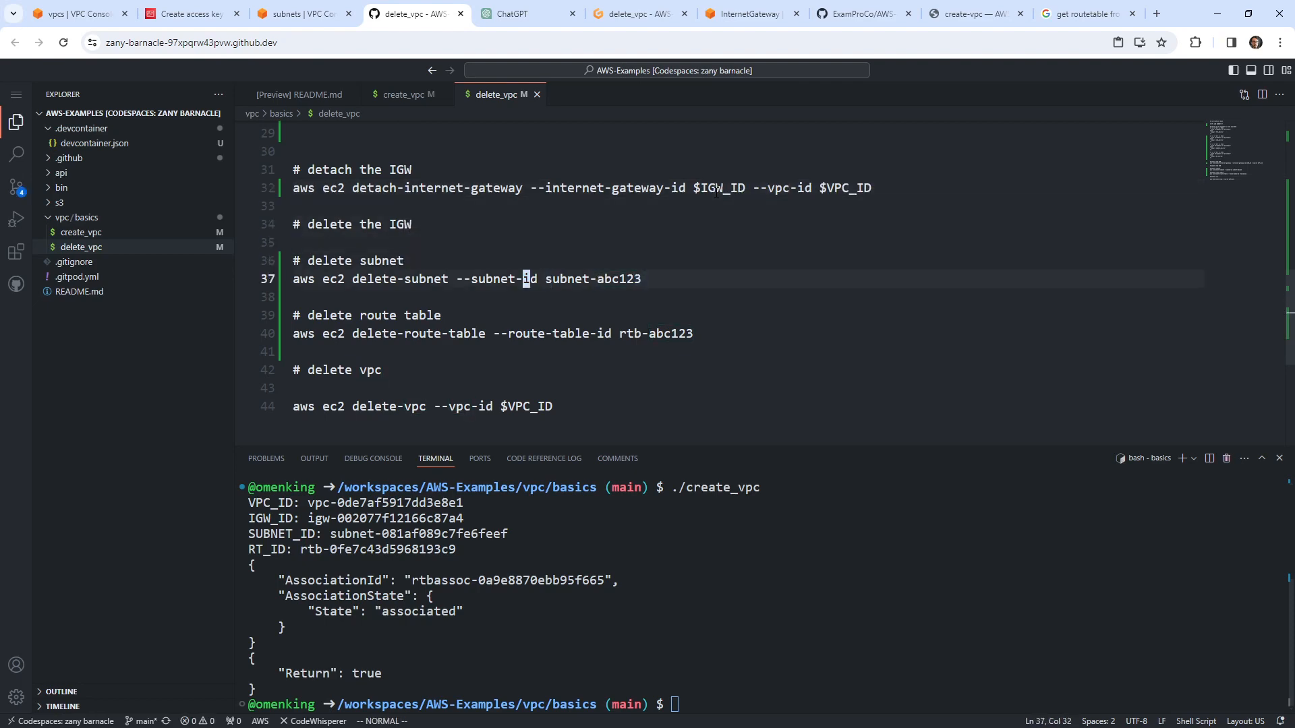
{"action": "key", "text": "w"}
{"action": "key", "text": "shift+c"}
{"action": "type", "text": "$SUBNET_I"}
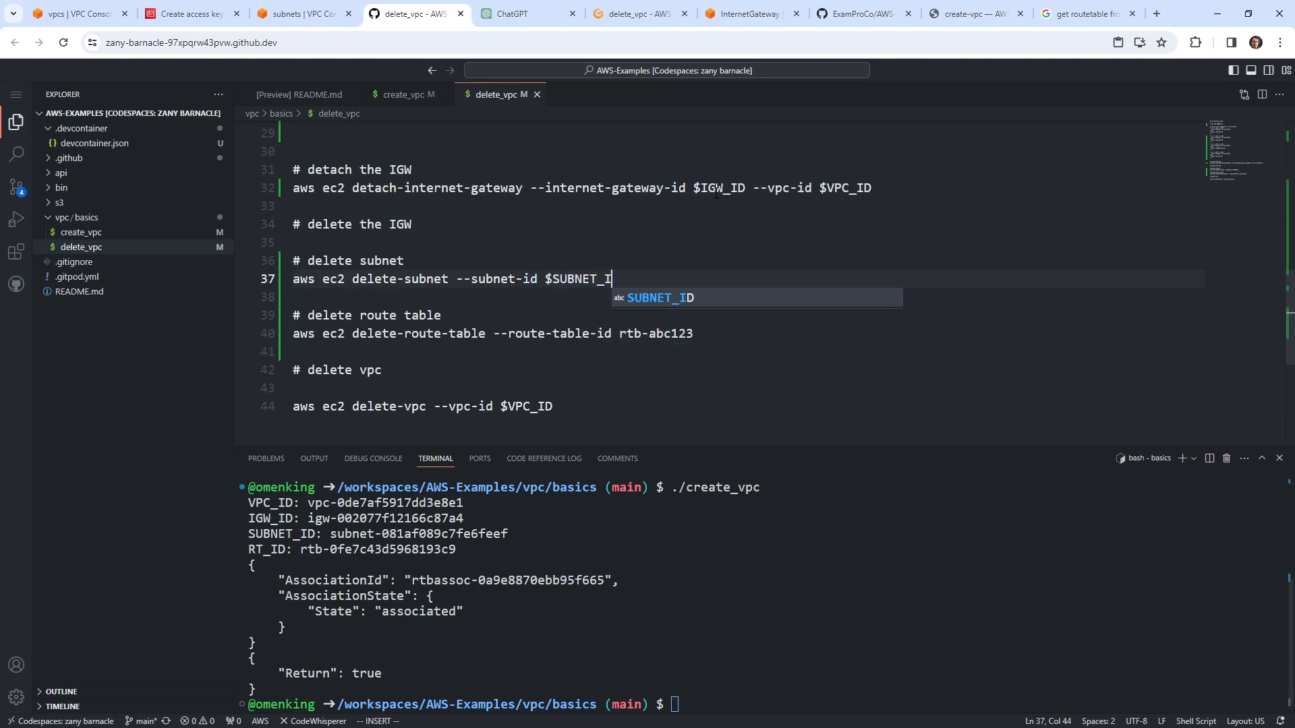
{"action": "type", "text": "D"}
{"action": "key", "text": "Escape"}
Step: Replace the placeholder route table ID in the delete-route-table command with $RT_ID
{"action": "key", "text": "j"}
{"action": "key", "text": "j"}
{"action": "key", "text": "j"}
{"action": "key", "text": "w"}
{"action": "key", "text": "shift+c"}
{"action": "type", "text": "RT_ID"}
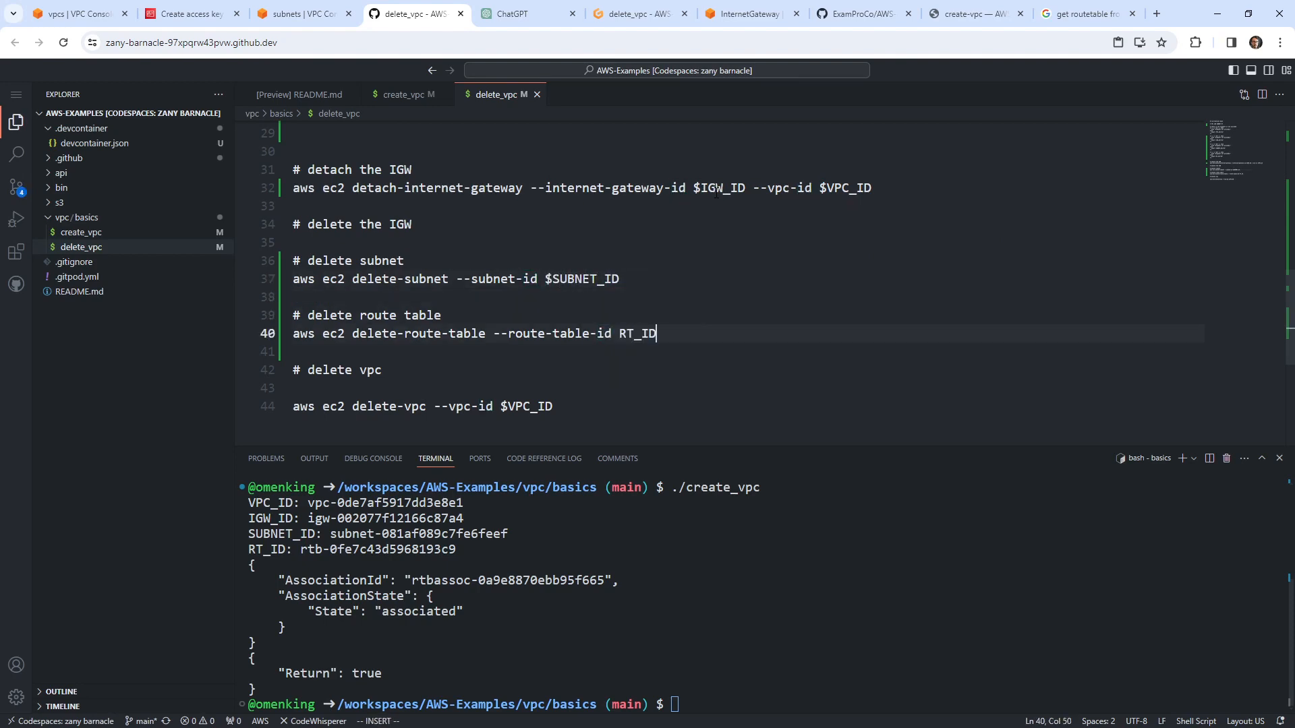
{"action": "key", "text": "Escape"}
{"action": "type", "text": "bi$"}
{"action": "key", "text": "Escape"}
Step: Review the delete commands and the argument checks above them in the delete_vpc script
{"action": "key", "text": "j"}
{"action": "key", "text": "j"}
{"action": "key", "text": "j"}
{"action": "key", "text": "j"}
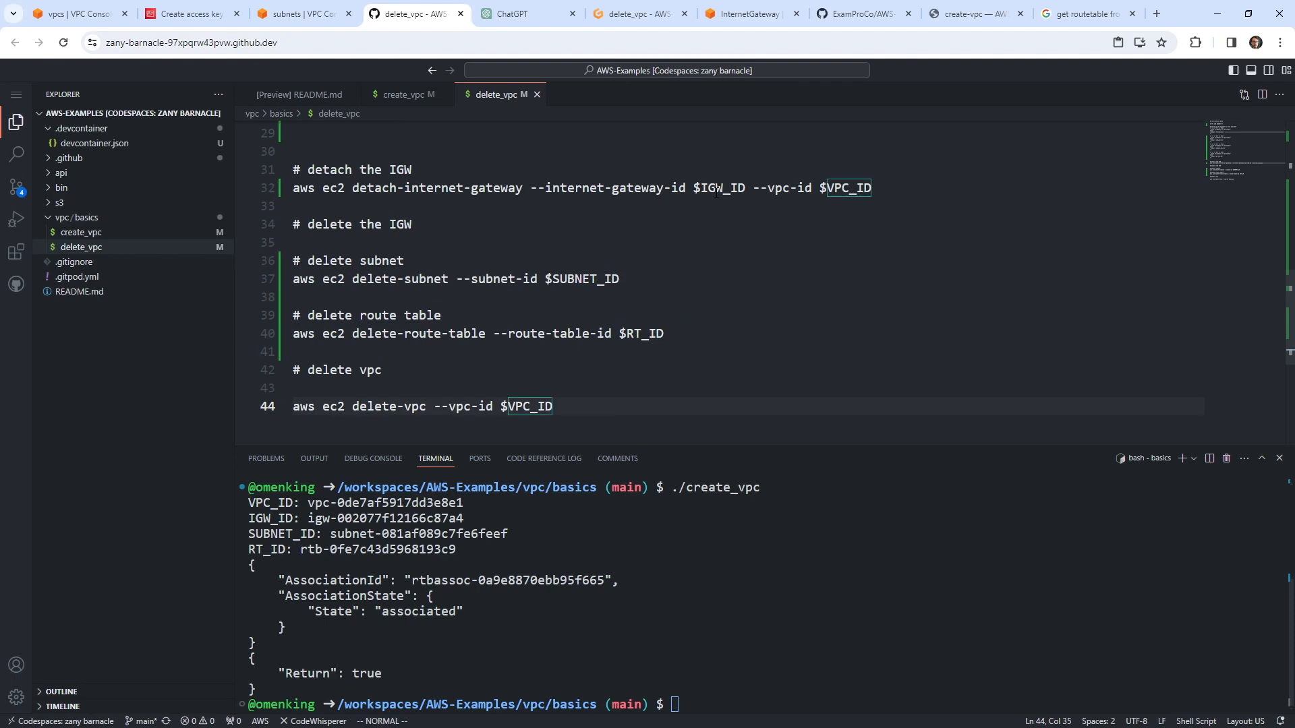
{"action": "key", "text": "k"}
{"action": "key", "text": "k"}
{"action": "key", "text": "k"}
{"action": "key", "text": "k"}
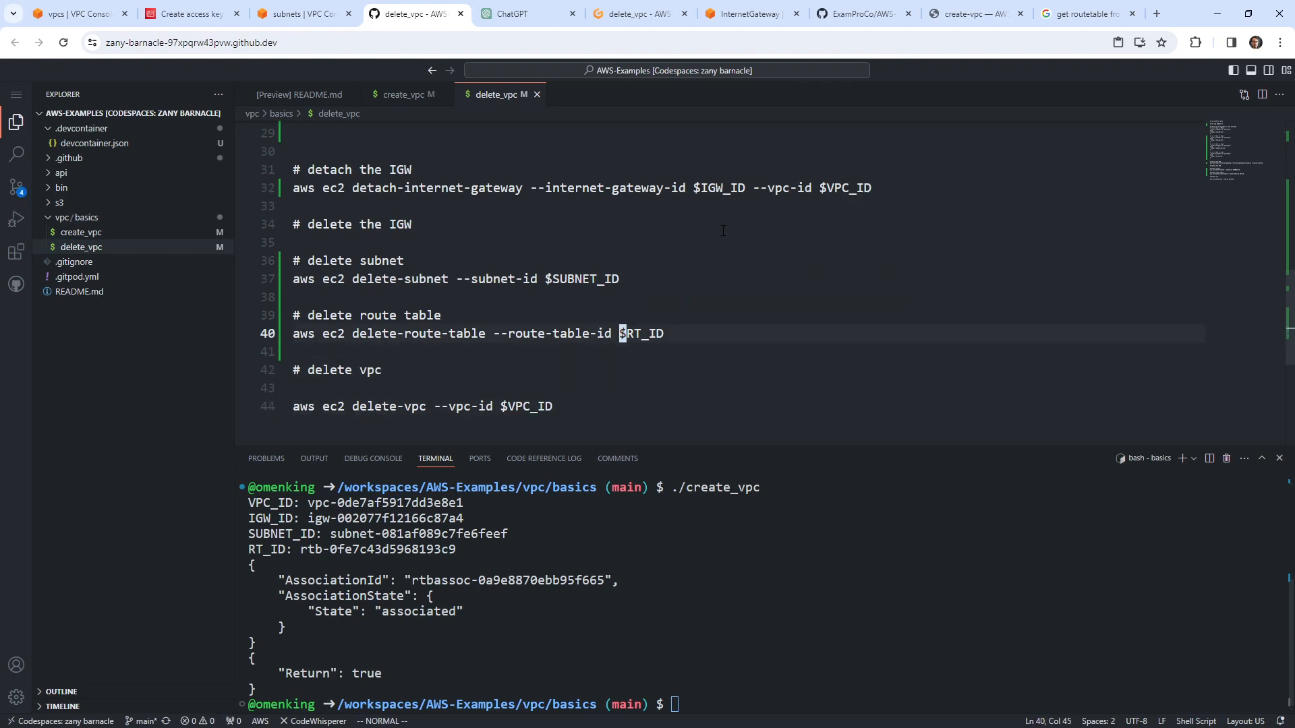
{"action": "key", "text": "k"}
{"action": "key", "text": "k"}
{"action": "key", "text": "k"}
{"action": "key", "text": "k"}
{"action": "scroll", "coordinate": [723, 231], "scroll_direction": "up", "scroll_amount": 3}
{"action": "left_click", "coordinate": [563, 252]}
Step: Run the ./create_vpc script again in the terminal
{"action": "left_click", "coordinate": [834, 553]}
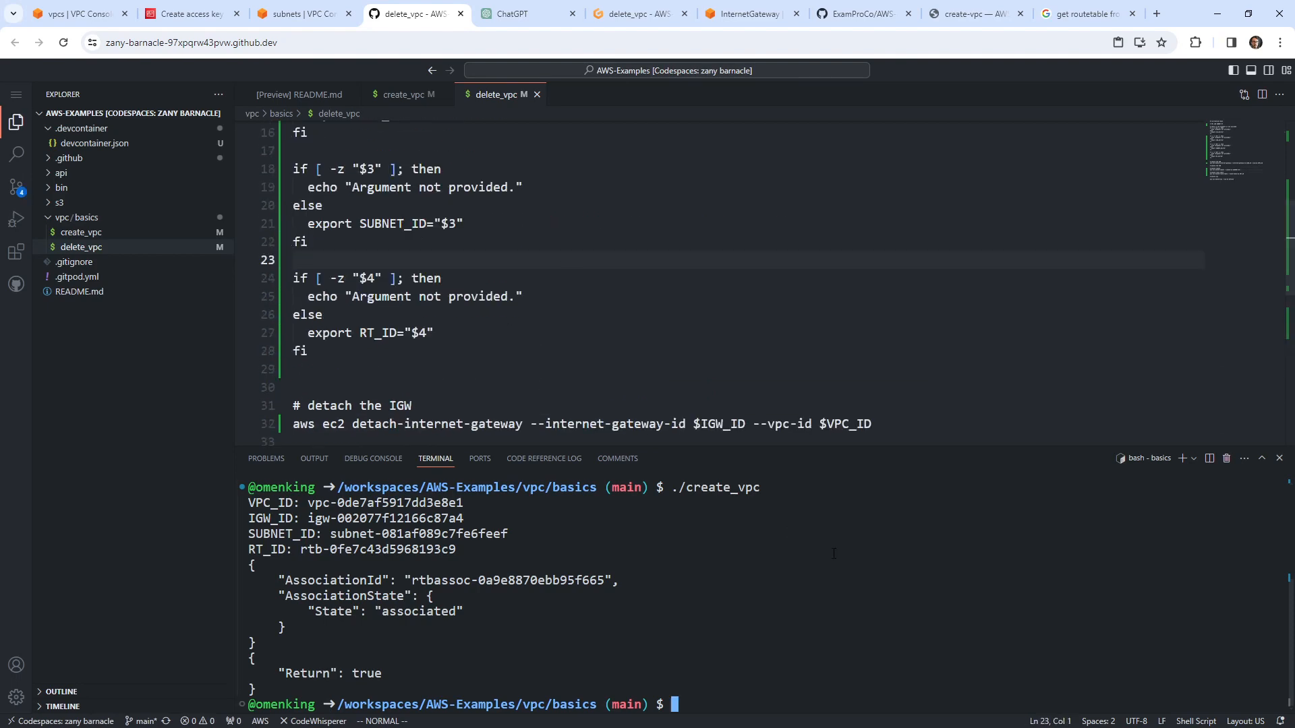
{"action": "key", "text": "Up"}
{"action": "key", "text": "Return"}
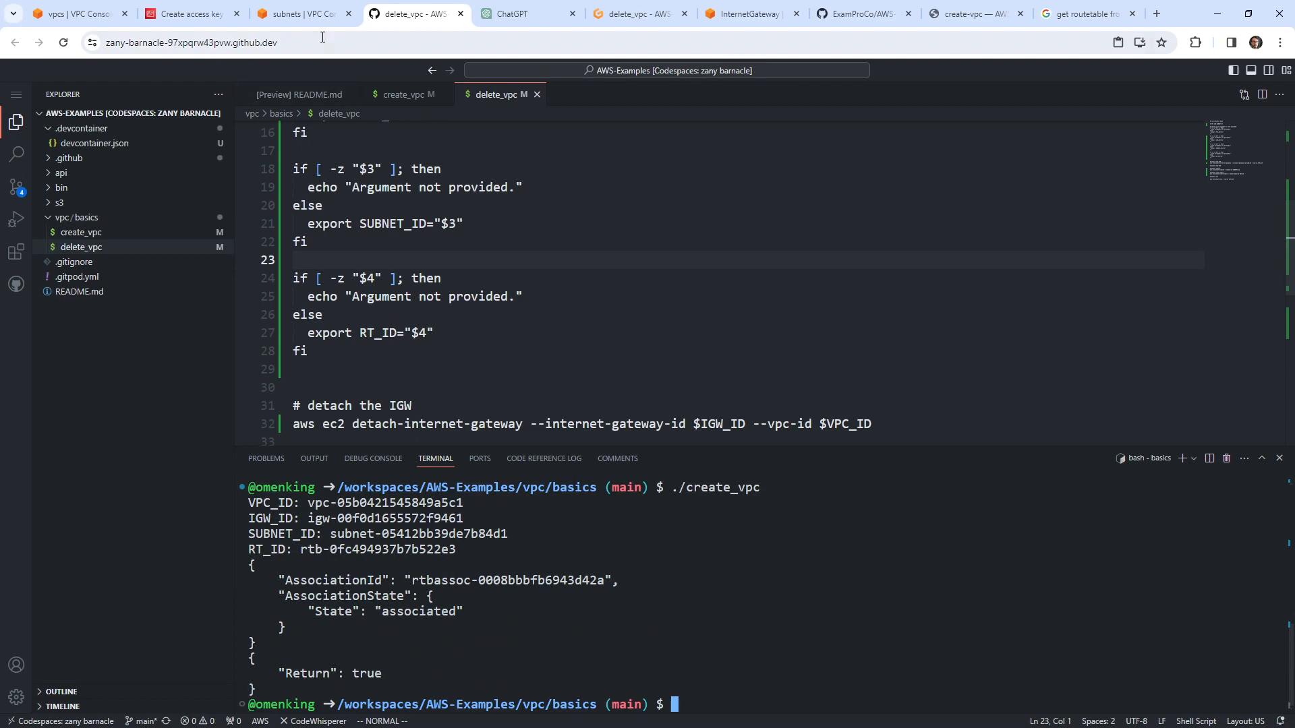
Step: In the AWS VPC console, refresh the VPC list and delete the older my-vpc-3, vpc-0de7af5917dd3e8e1, confirming with "delete"
{"action": "left_click", "coordinate": [307, 14]}
{"action": "left_click", "coordinate": [58, 230]}
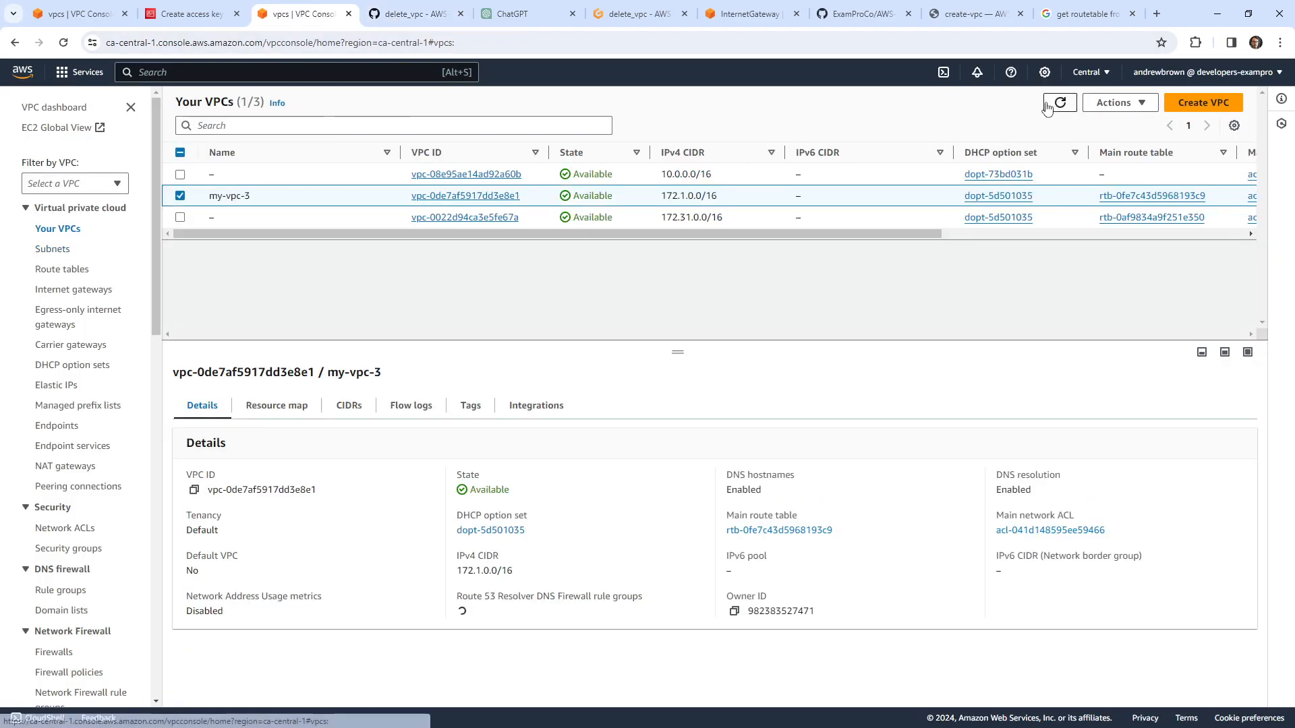
{"action": "left_click", "coordinate": [1047, 107]}
{"action": "left_click", "coordinate": [180, 217]}
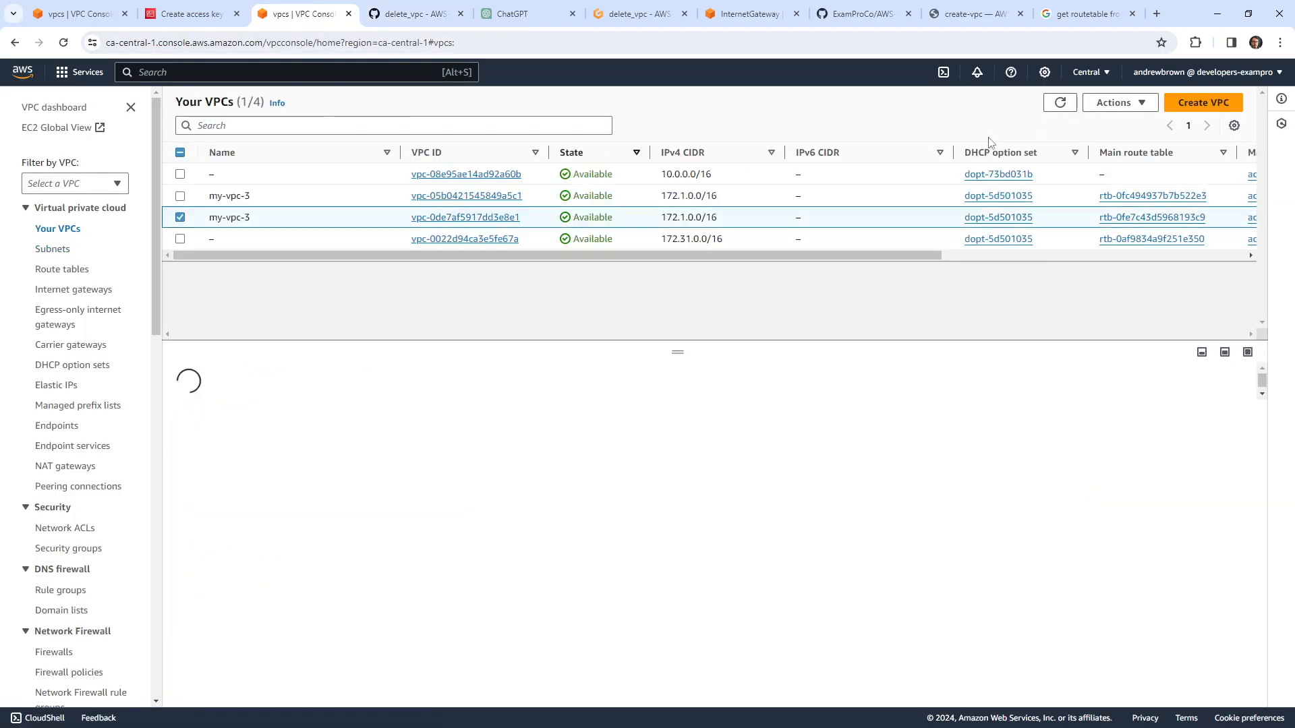
{"action": "left_click", "coordinate": [1117, 102]}
{"action": "left_click", "coordinate": [1106, 248]}
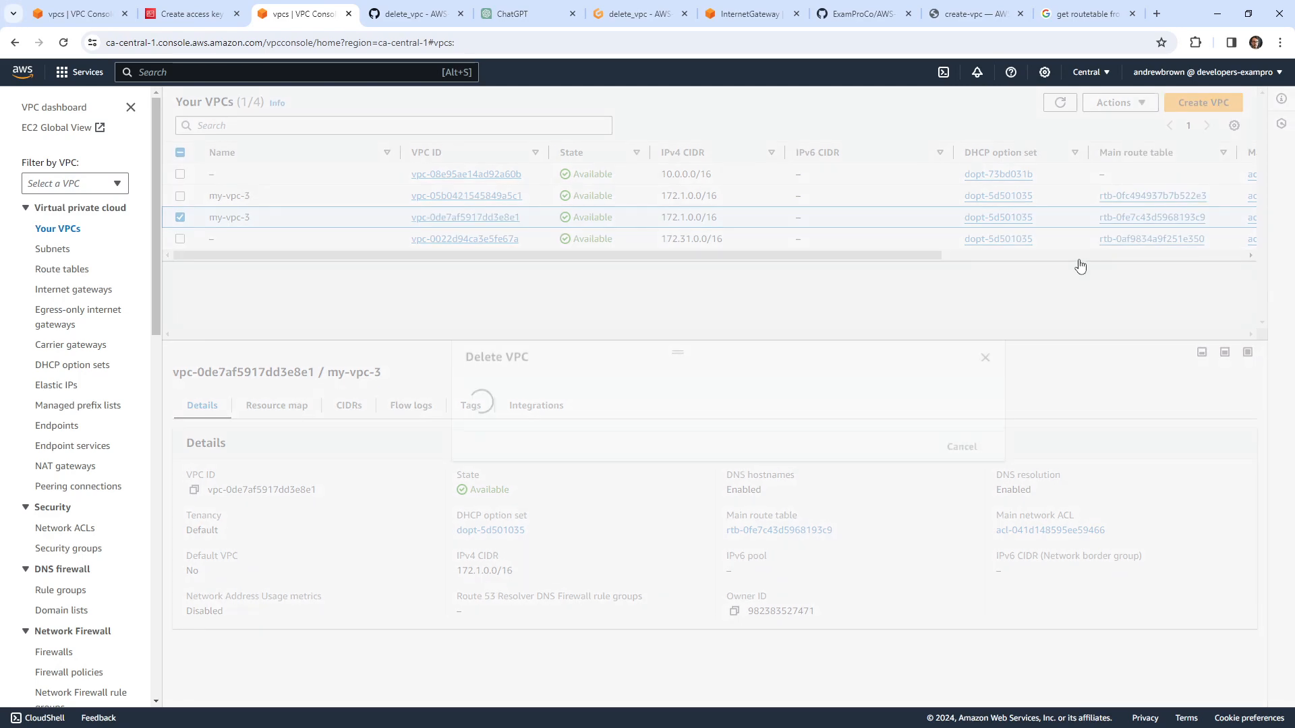
{"action": "type", "text": "delete"}
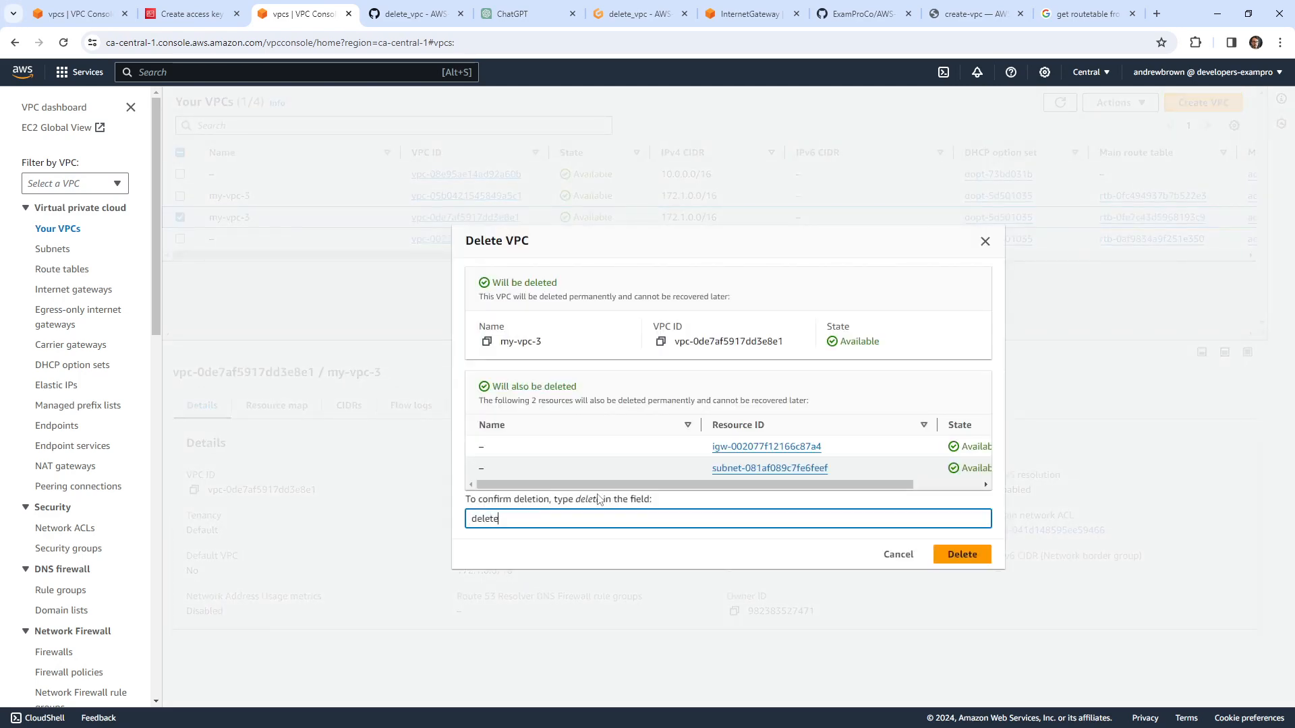
{"action": "key", "text": "Return"}
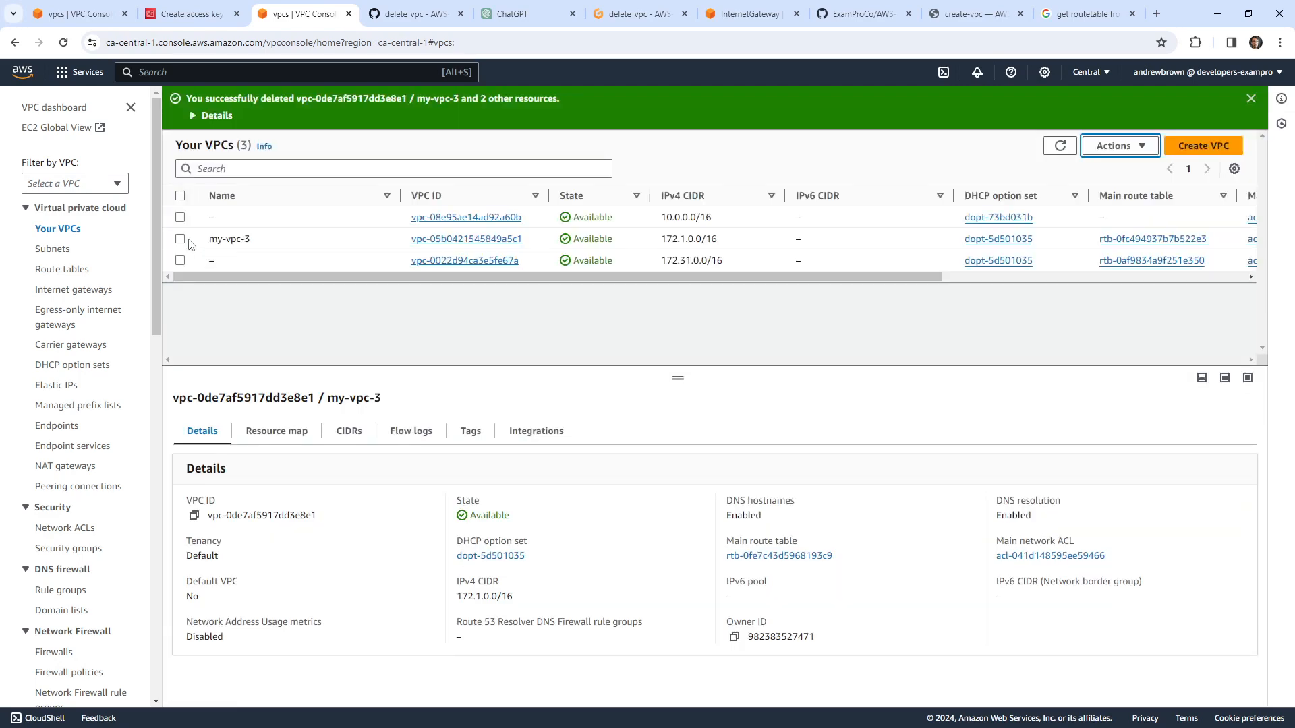
{"action": "left_click", "coordinate": [208, 241]}
{"action": "left_click", "coordinate": [1111, 147]}
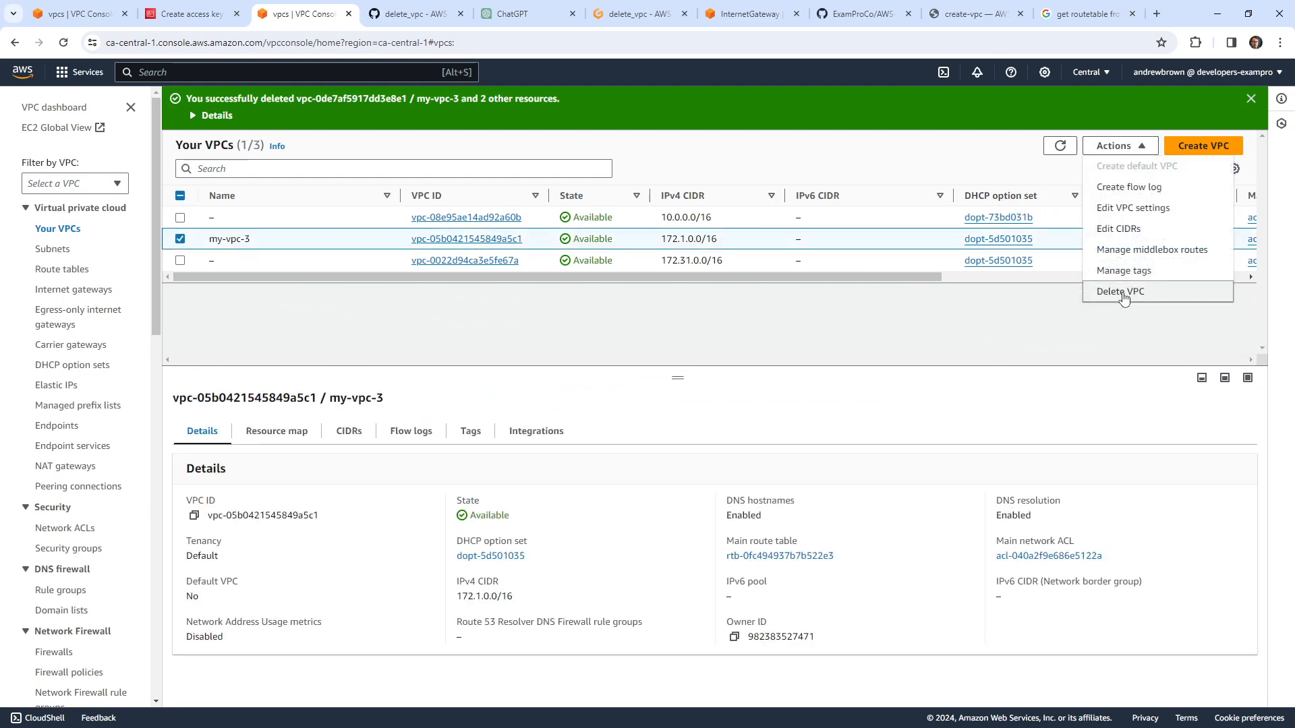
{"action": "left_click", "coordinate": [1121, 293]}
{"action": "type", "text": "de"}
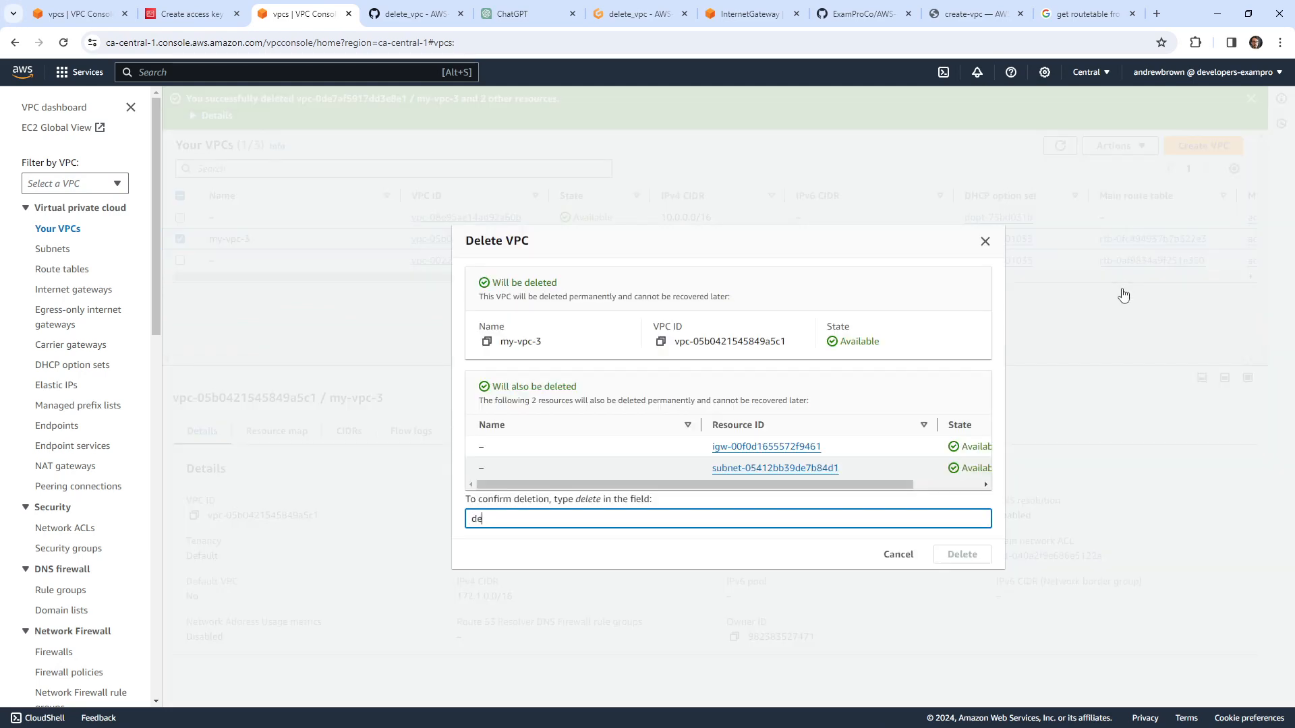
{"action": "type", "text": "lete"}
{"action": "key", "text": "Return"}
Step: Switch back to the Codespaces editor and rerun ./create_vpc in the terminal
{"action": "left_click", "coordinate": [439, 24]}
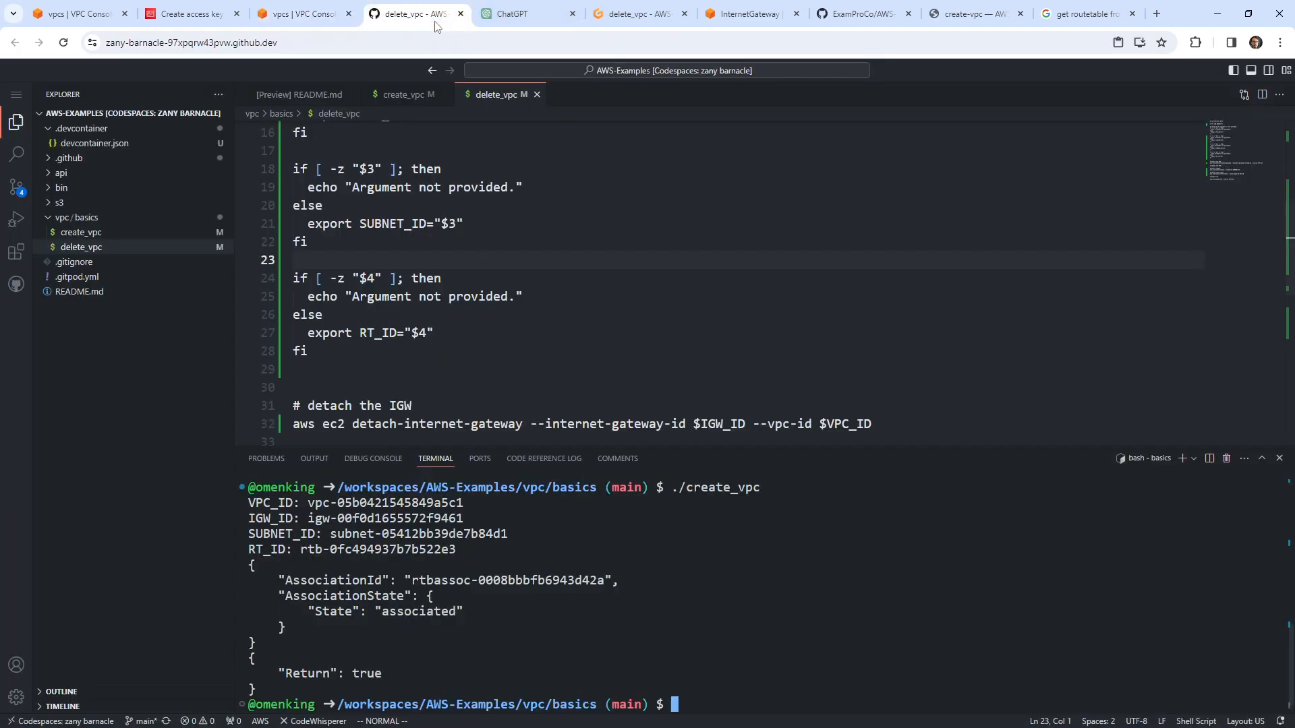
{"action": "key", "text": "Up"}
{"action": "key", "text": "Return"}
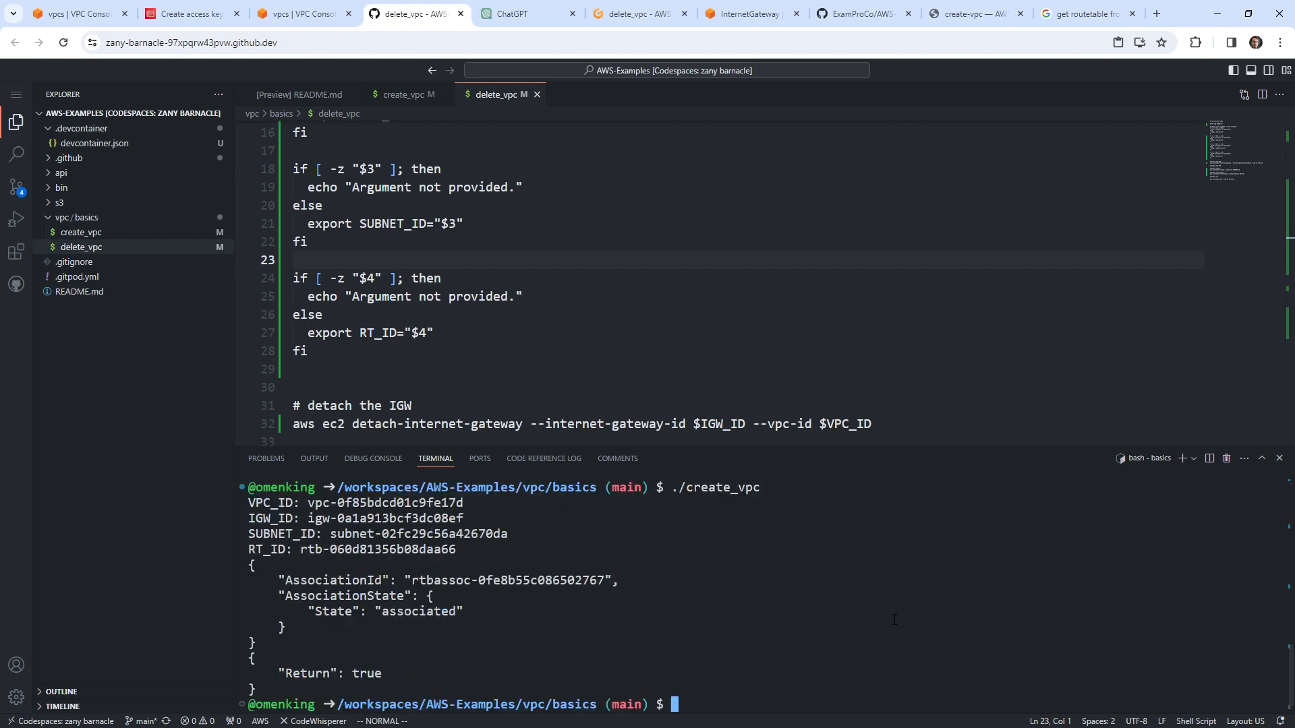
Step: Start a ./delete_vpc terminal command with vpc-0f85bdcd01c9fe17d and igw-0a1a913bcf3dc08ef copied from the create_vpc output as its first arguments
{"action": "type", "text": "./delete_vpc"}
{"action": "left_click_drag", "start_coordinate": [481, 504], "coordinate": [307, 504]}
{"action": "key", "text": "ctrl+c"}
{"action": "key", "text": "ctrl+v"}
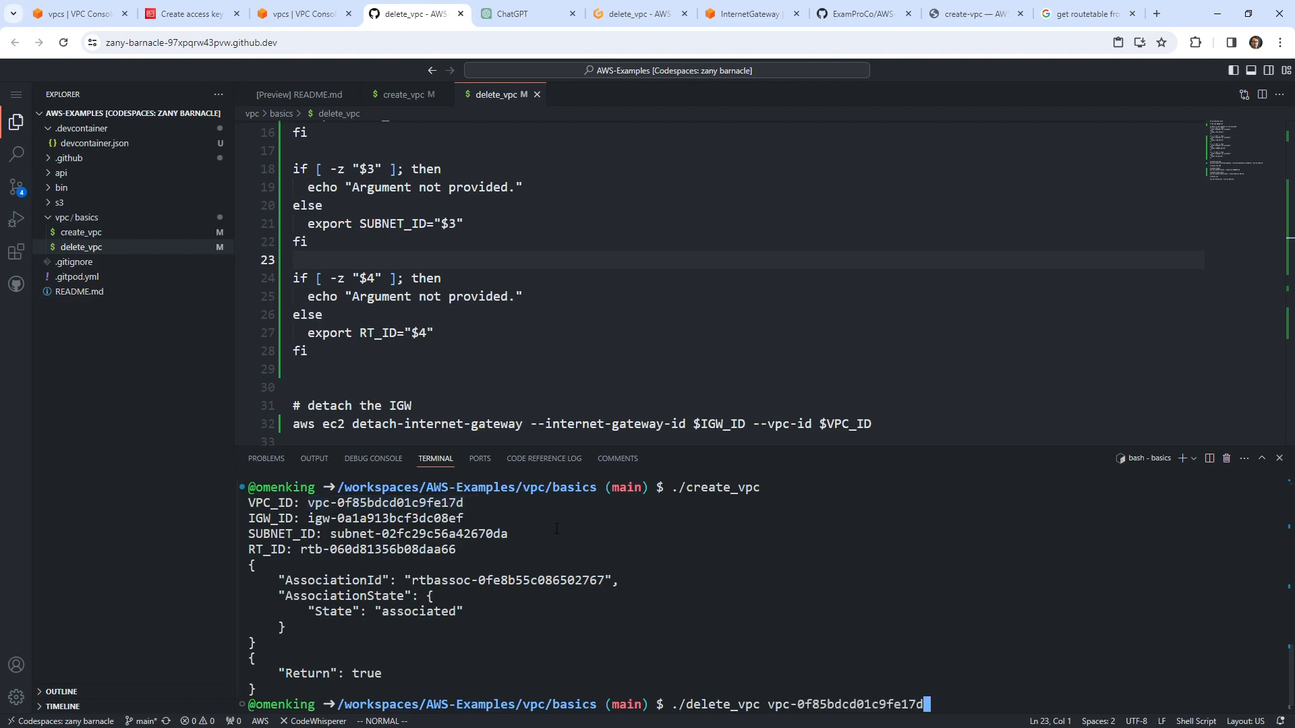
{"action": "left_click_drag", "start_coordinate": [466, 518], "coordinate": [309, 518]}
{"action": "key", "text": "ctrl+c"}
{"action": "key", "text": "ctrl+v"}
Step: Append subnet-02fc29c56a42670da and rtb-060d81356b08daa66 from the create_vpc output to the ./delete_vpc command
{"action": "left_click_drag", "start_coordinate": [509, 534], "coordinate": [330, 534]}
{"action": "key", "text": "ctrl+c"}
{"action": "key", "text": "ctrl+v"}
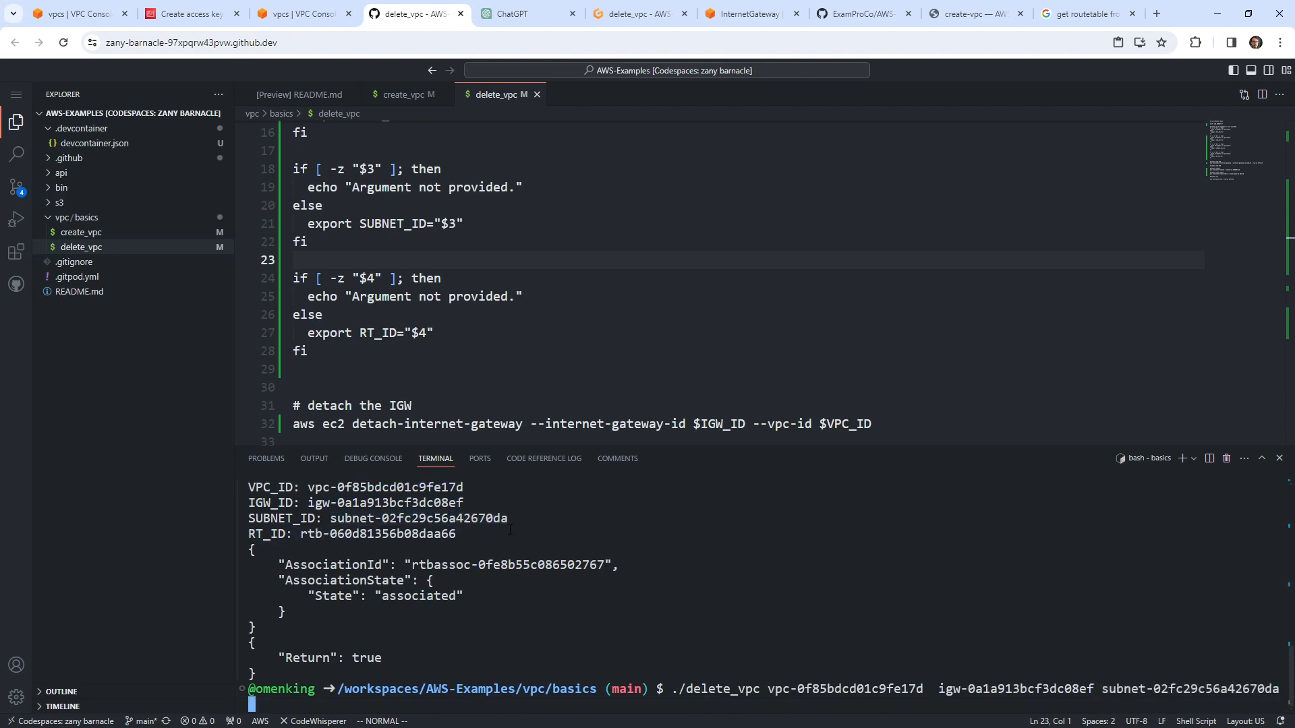
{"action": "left_click_drag", "start_coordinate": [471, 534], "coordinate": [299, 534]}
{"action": "key", "text": "ctrl+c"}
{"action": "key", "text": "ctrl+v"}
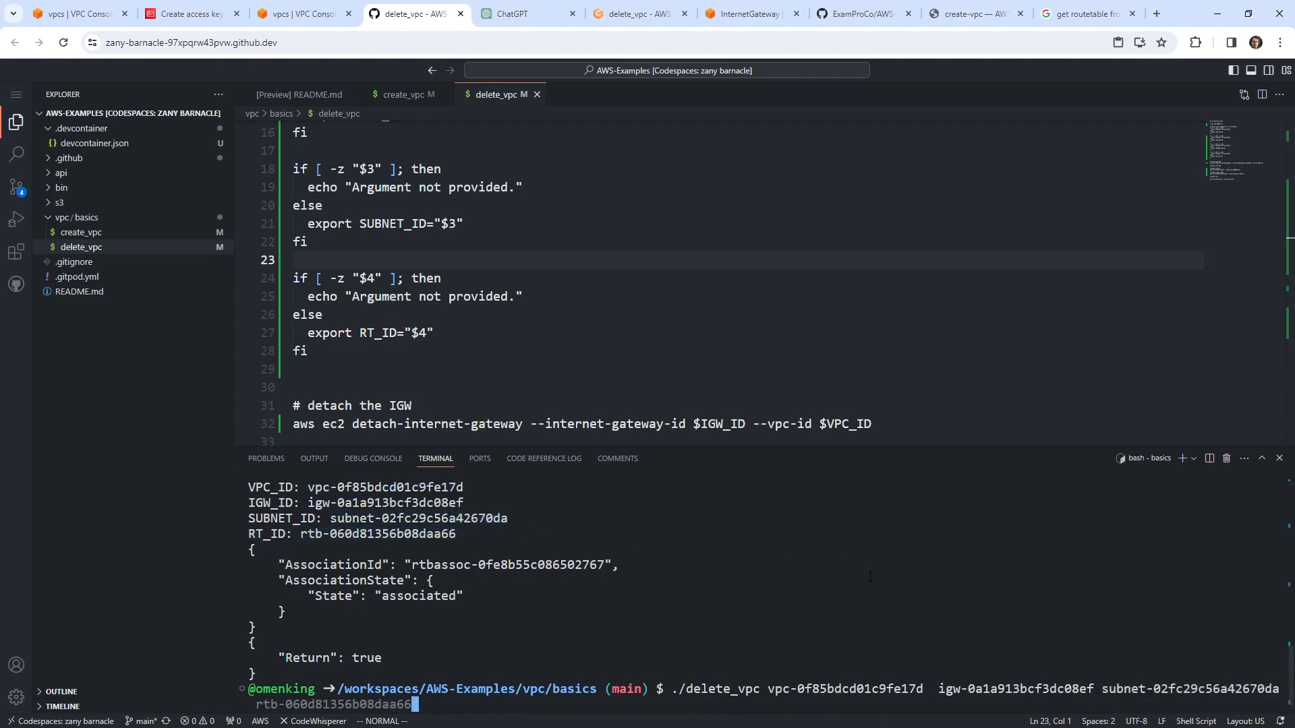
Step: Remove the extra space before the internet gateway ID and run the ./delete_vpc command
{"action": "key", "text": "Left"}
{"action": "key", "text": "Left"}
{"action": "key", "text": "Left"}
{"action": "key", "text": "Left"}
{"action": "key", "text": "Left"}
{"action": "key", "text": "Left"}
{"action": "key", "text": "Left"}
{"action": "key", "text": "Left"}
{"action": "key", "text": "Left"}
{"action": "key", "text": "Left"}
{"action": "key", "text": "Left"}
{"action": "key", "text": "Left"}
{"action": "key", "text": "Left"}
{"action": "key", "text": "Left"}
{"action": "key", "text": "Left"}
{"action": "key", "text": "Left"}
{"action": "key", "text": "Left"}
{"action": "key", "text": "Left"}
{"action": "key", "text": "Left"}
{"action": "key", "text": "Left"}
{"action": "key", "text": "Left"}
{"action": "key", "text": "Left"}
{"action": "key", "text": "Left"}
{"action": "key", "text": "Left"}
{"action": "key", "text": "Left"}
{"action": "key", "text": "Left"}
{"action": "key", "text": "Left"}
{"action": "key", "text": "Left"}
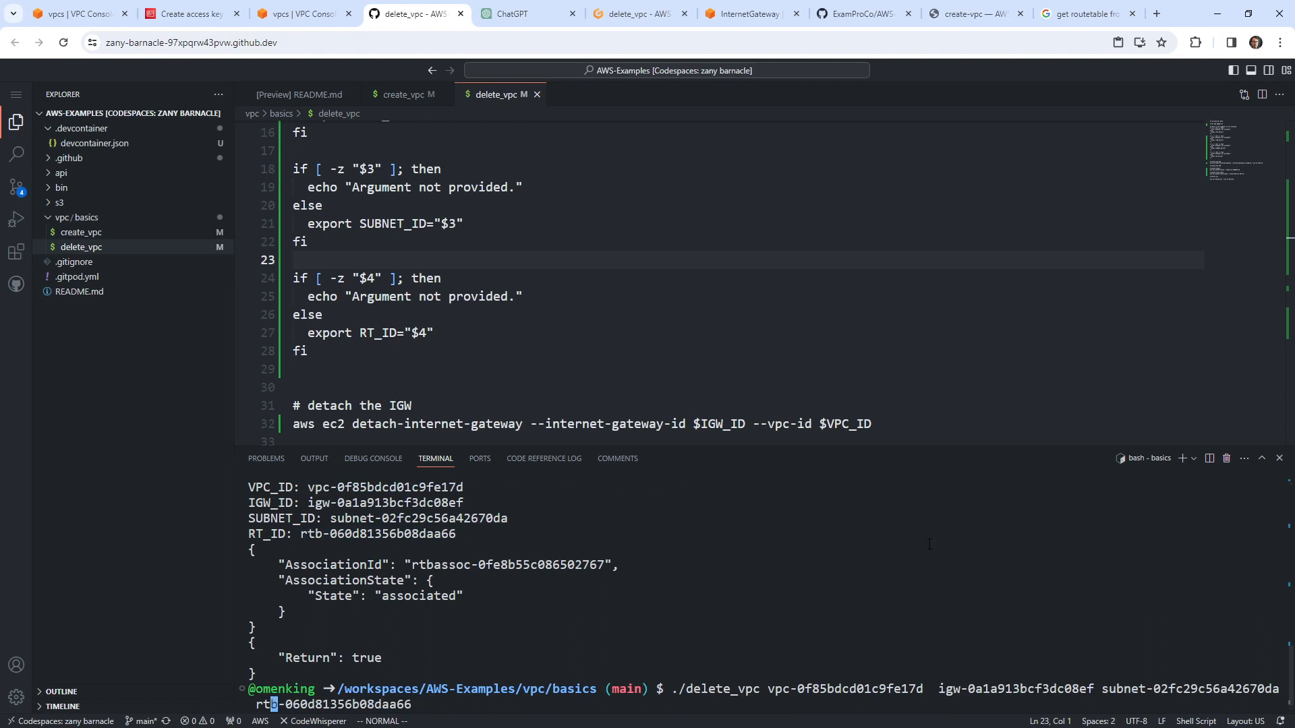
{"action": "key", "text": "Left"}
{"action": "key", "text": "Left"}
{"action": "key", "text": "Left"}
{"action": "key", "text": "Left"}
{"action": "key", "text": "Left"}
{"action": "key", "text": "BackSpace"}
{"action": "key", "text": "Return"}
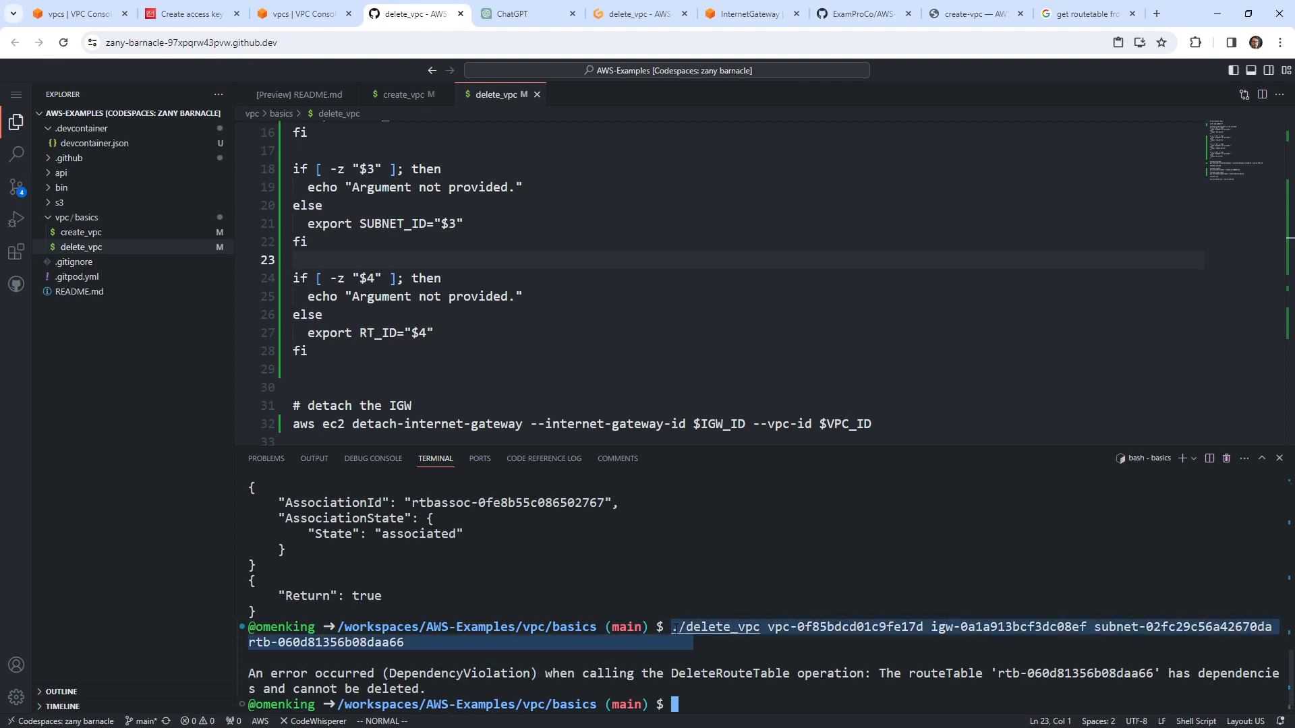
Step: Paste the ./delete_vpc command from the terminal on a new line at the end of the create_vpc script
{"action": "scroll", "coordinate": [515, 382], "scroll_direction": "down", "scroll_amount": 1}
{"action": "scroll", "coordinate": [515, 382], "scroll_direction": "down", "scroll_amount": 10}
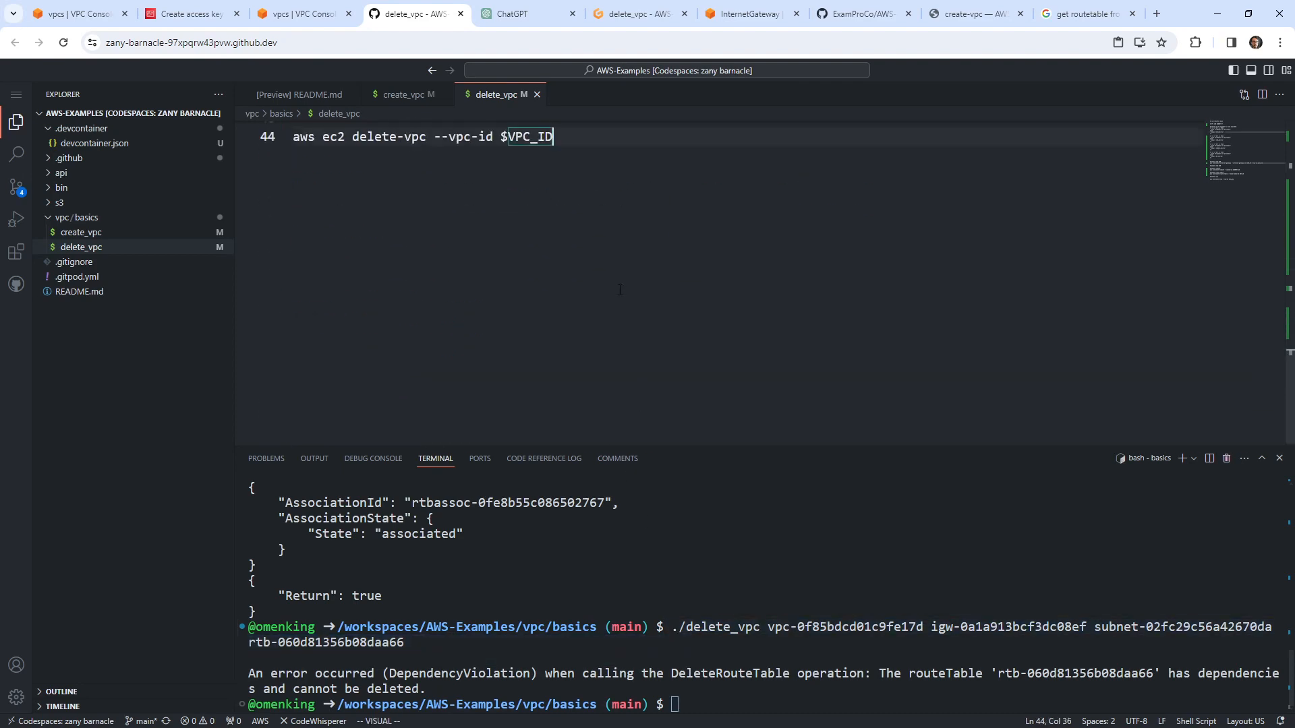
{"action": "left_click", "coordinate": [407, 100]}
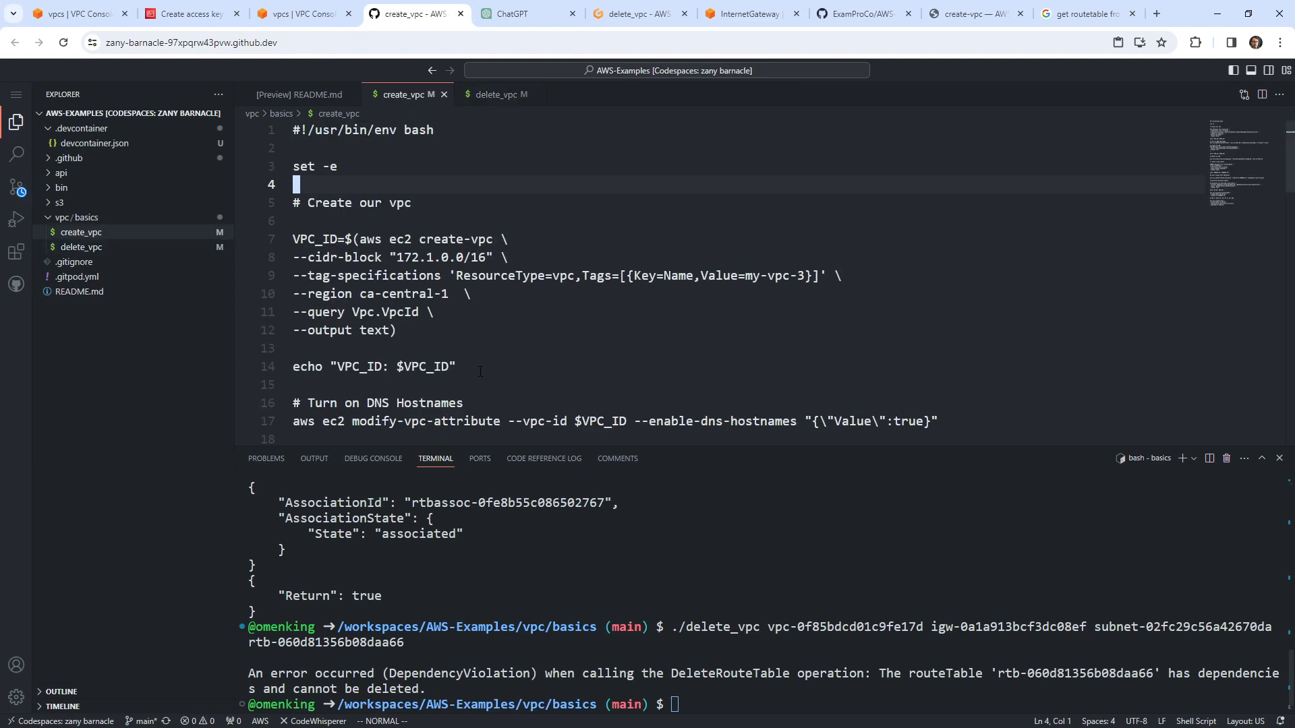
{"action": "scroll", "coordinate": [537, 290], "scroll_direction": "down", "scroll_amount": 20}
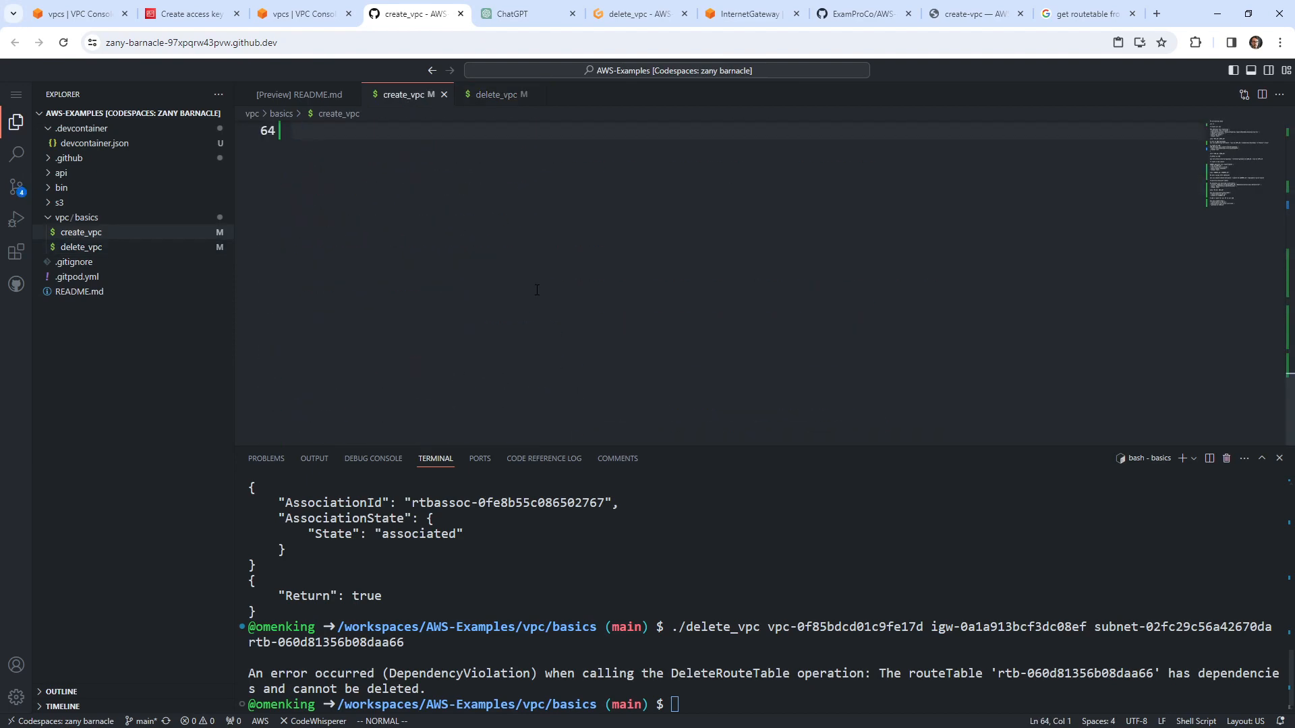
{"action": "key", "text": "i"}
{"action": "key", "text": "Return"}
{"action": "key", "text": "ctrl+v"}
{"action": "key", "text": "Escape"}
Step: Add the comment "# Print out delete command" above the pasted ./delete_vpc command
{"action": "key", "text": "k"}
{"action": "key", "text": "shift+o"}
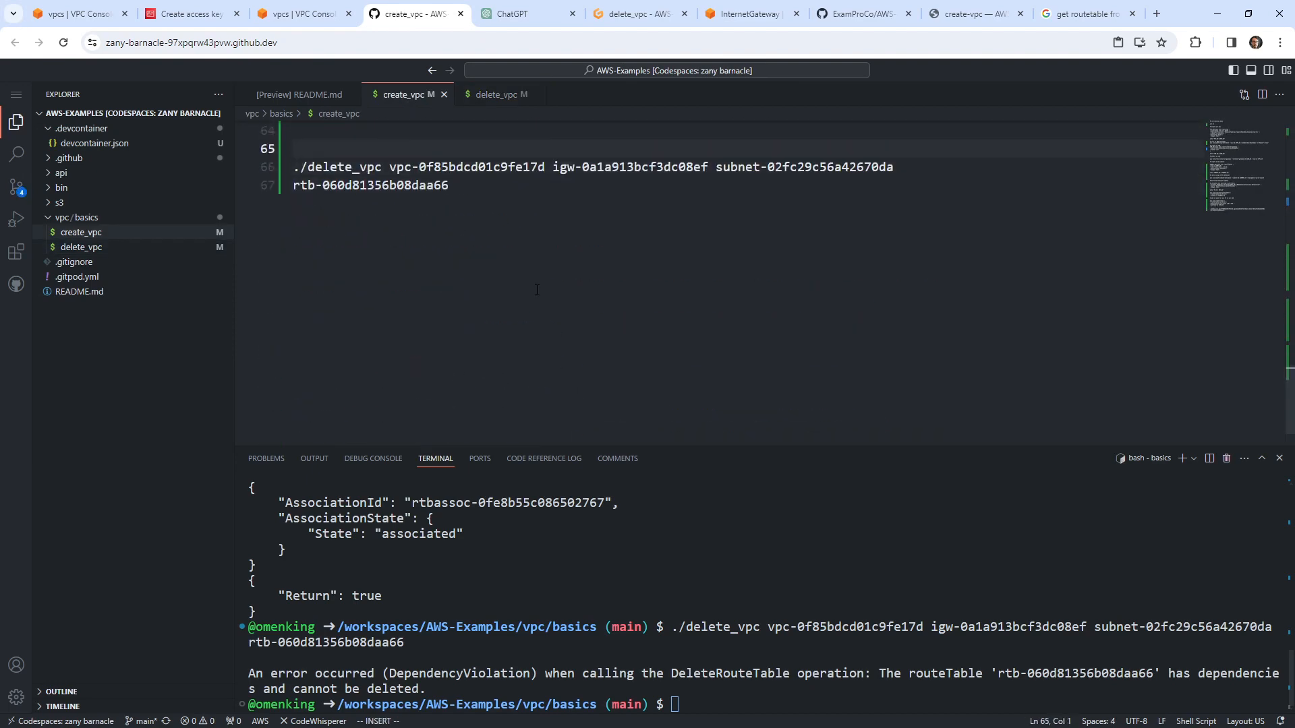
{"action": "type", "text": "# Print out delete command"}
{"action": "key", "text": "Escape"}
{"action": "key", "text": "j"}
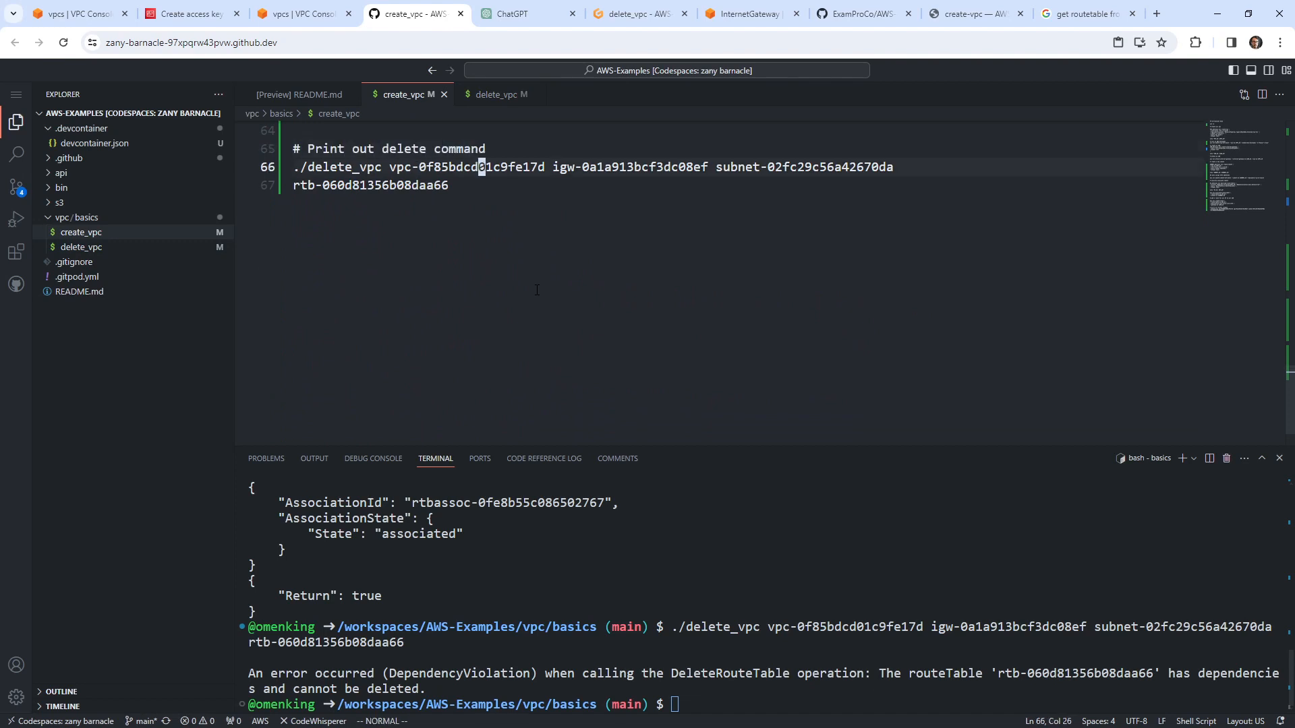
Step: Turn the pasted ./delete_vpc command into an echo statement enclosed in double quotes
{"action": "key", "text": "shift+i"}
{"action": "type", "text": "$e"}
{"action": "key", "text": "BackSpace"}
{"action": "key", "text": "BackSpace"}
{"action": "type", "text": "echo "}
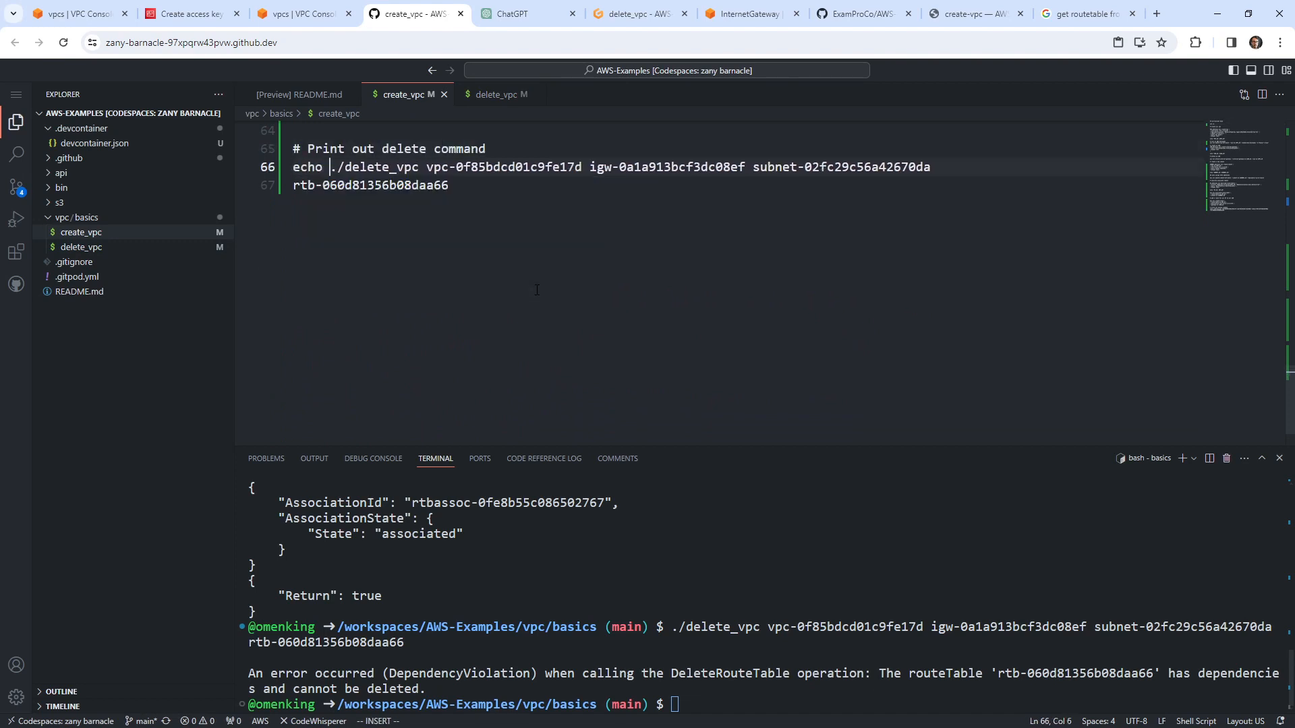
{"action": "type", "text": "\""}
{"action": "key", "text": "Escape"}
{"action": "key", "text": "j"}
{"action": "key", "text": "shift+a"}
{"action": "type", "text": "\""}
{"action": "key", "text": "Escape"}
Step: Replace the literal IDs after ./delete_vpc in the echo line with $VPC_ID $IGW_ID $SUBNET_ID $RT_ID
{"action": "key", "text": "k"}
{"action": "key", "text": "b"}
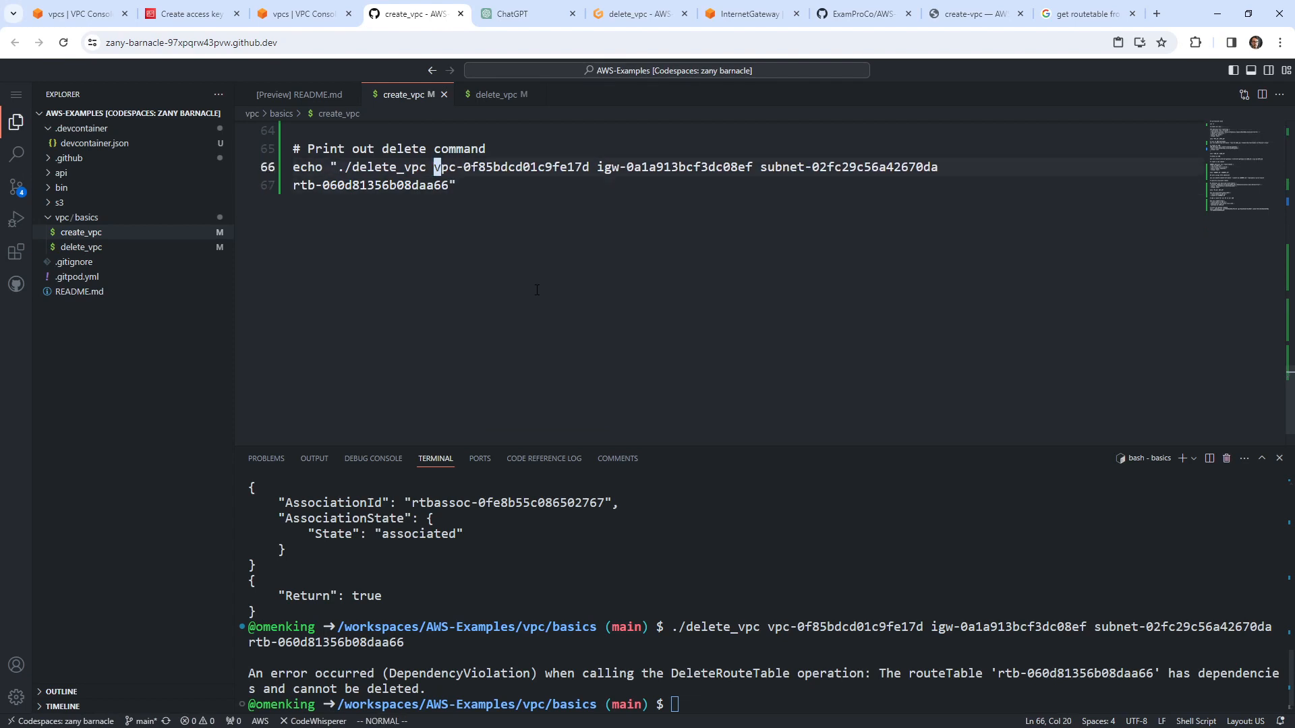
{"action": "key", "text": "shift+c"}
{"action": "type", "text": "$"}
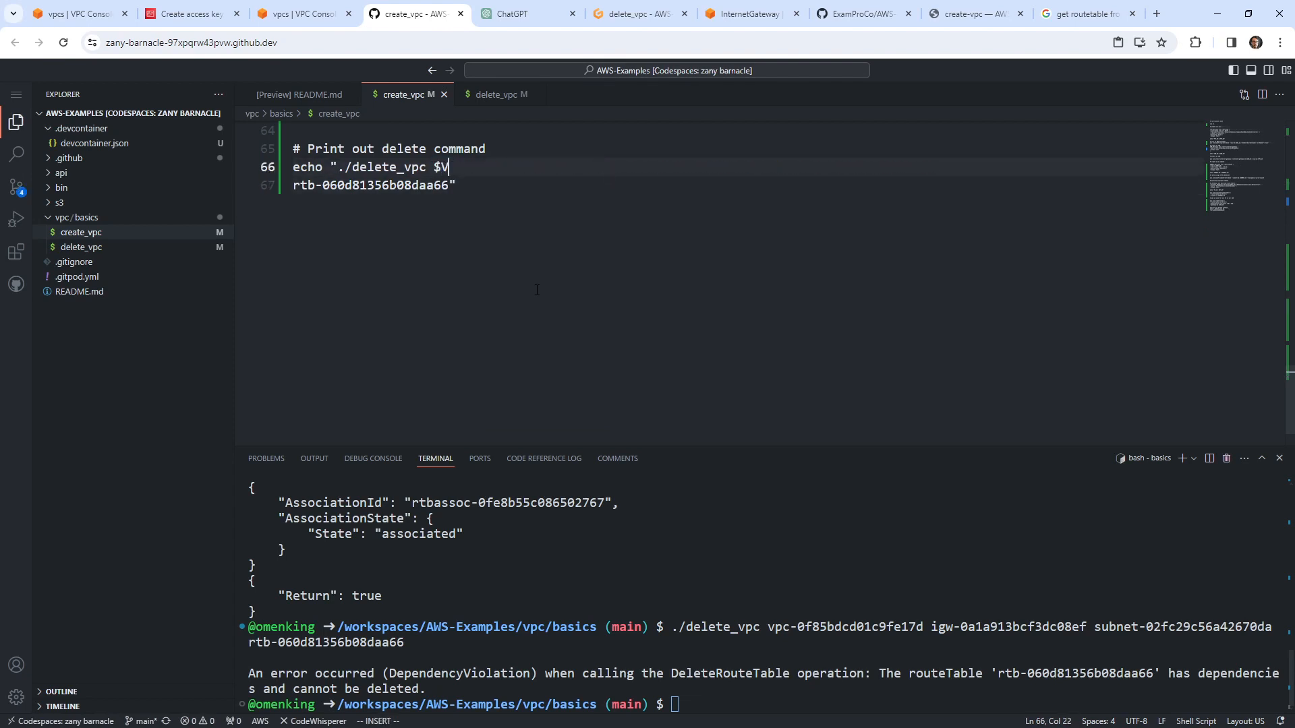
{"action": "type", "text": "VPC_ID $IGW_ID $%"}
{"action": "type", "text": "UBNET_ID $"}
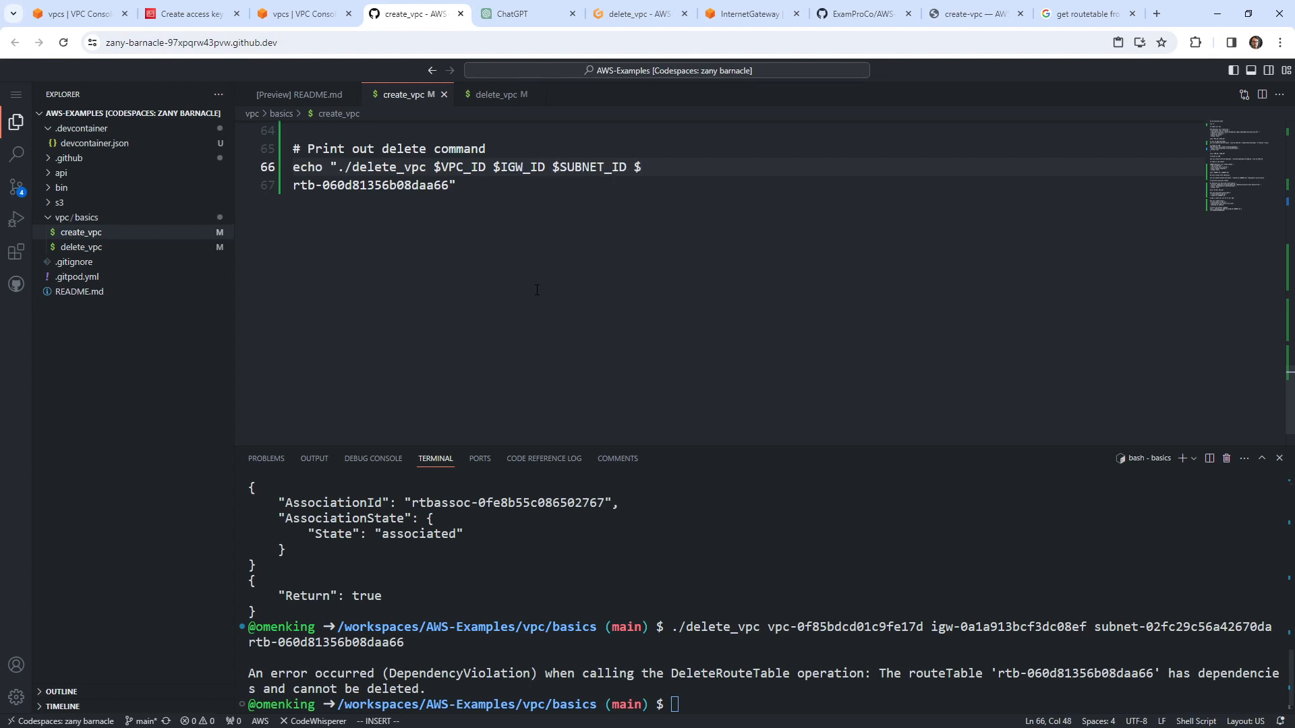
{"action": "type", "text": "RT_ID"}
Step: Delete the leftover route table ID line and close the echo string with a double quote after $RT_ID
{"action": "key", "text": "Escape"}
{"action": "key", "text": "j"}
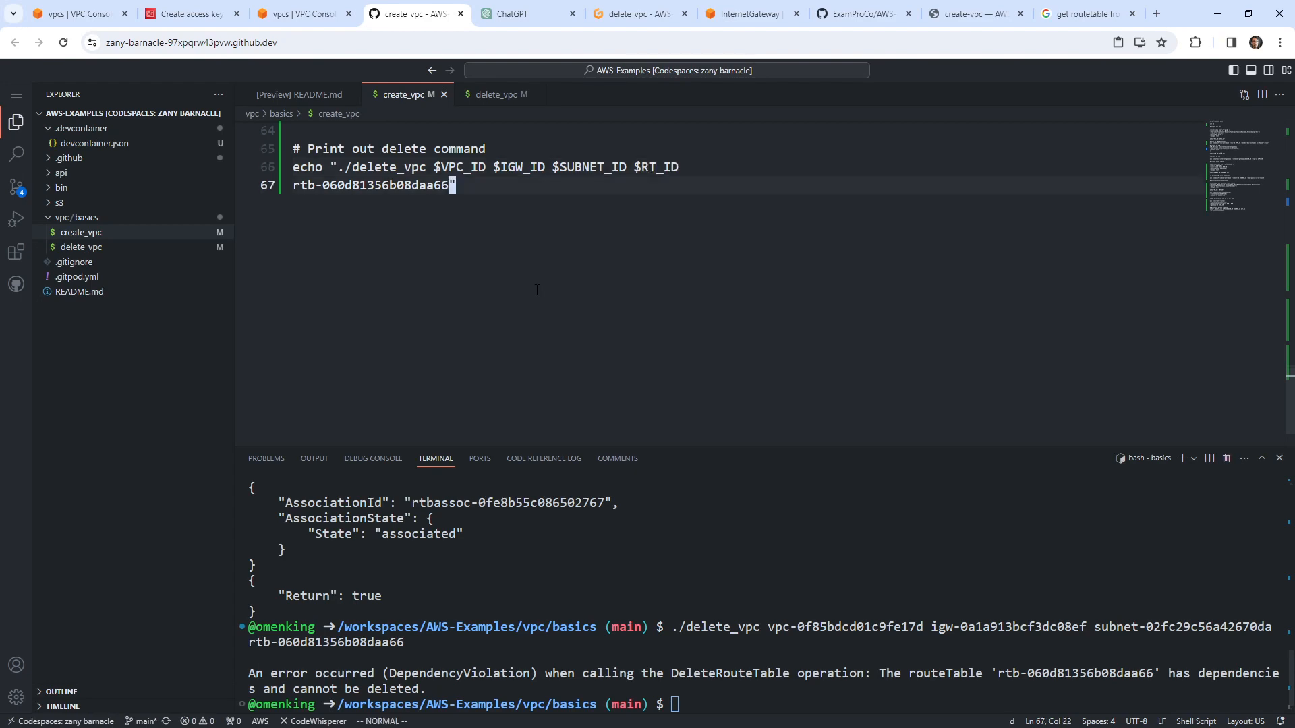
{"action": "key", "text": "d"}
{"action": "key", "text": "d"}
{"action": "key", "text": "shift+a"}
{"action": "type", "text": "\""}
{"action": "key", "text": "Escape"}
{"action": "key", "text": "k"}
{"action": "key", "text": "j"}
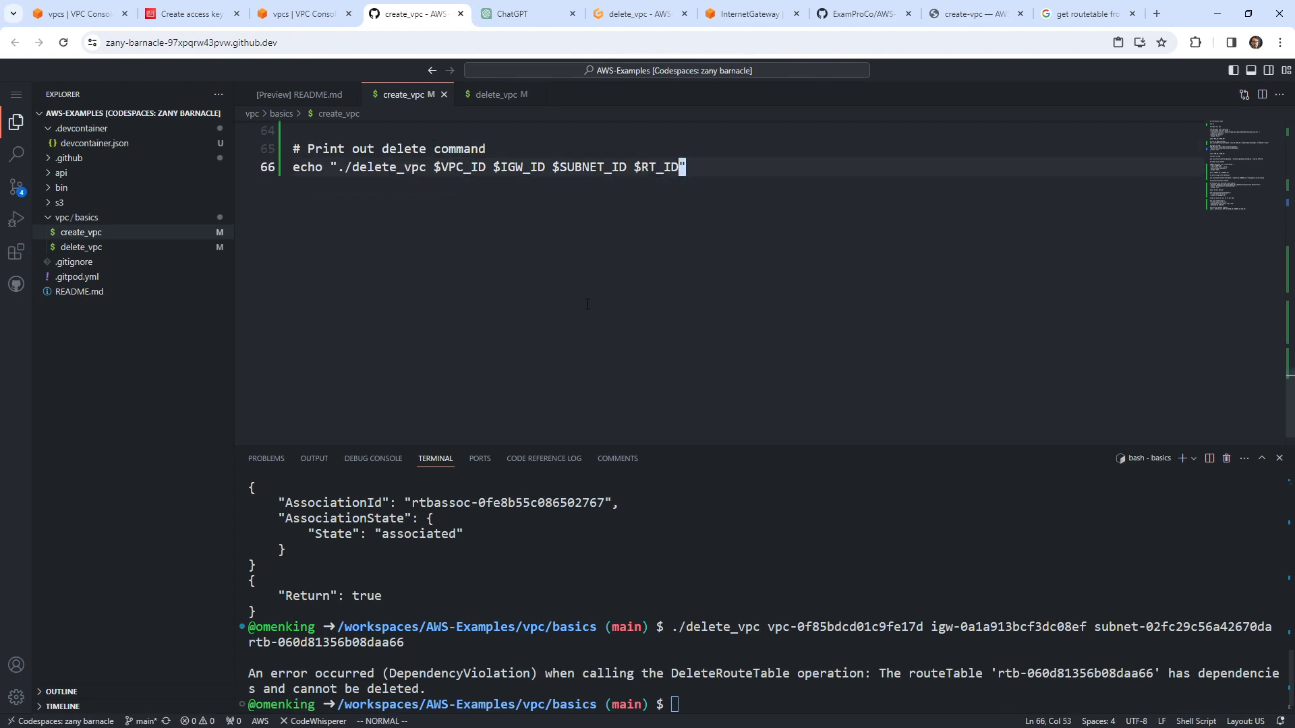
Step: Switch to ChatGPT, ask "dissaosciate a subnet to an route table via AWS CLI", and copy the command from its answer
{"action": "scroll", "coordinate": [537, 290], "scroll_direction": "up", "scroll_amount": 12}
{"action": "scroll", "coordinate": [519, 284], "scroll_direction": "up", "scroll_amount": 2}
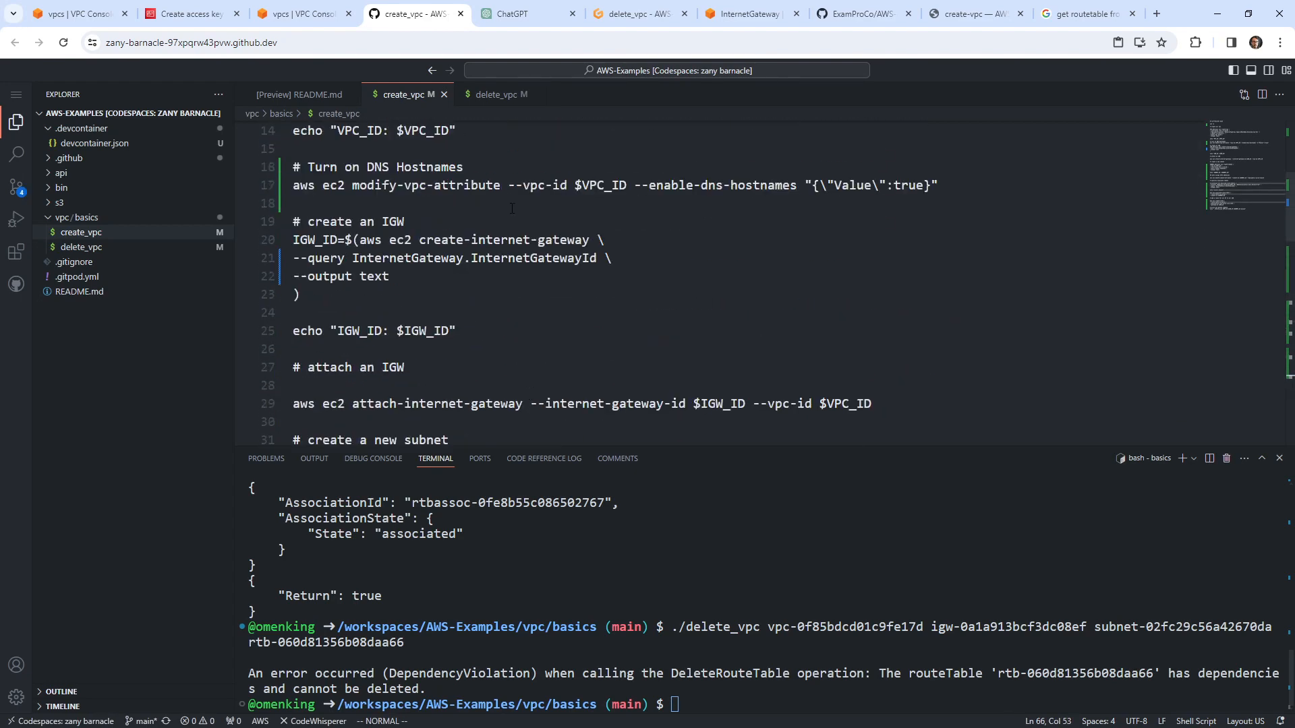
{"action": "left_click", "coordinate": [498, 99]}
{"action": "left_click", "coordinate": [523, 15]}
{"action": "scroll", "coordinate": [711, 584], "scroll_direction": "down", "scroll_amount": 4}
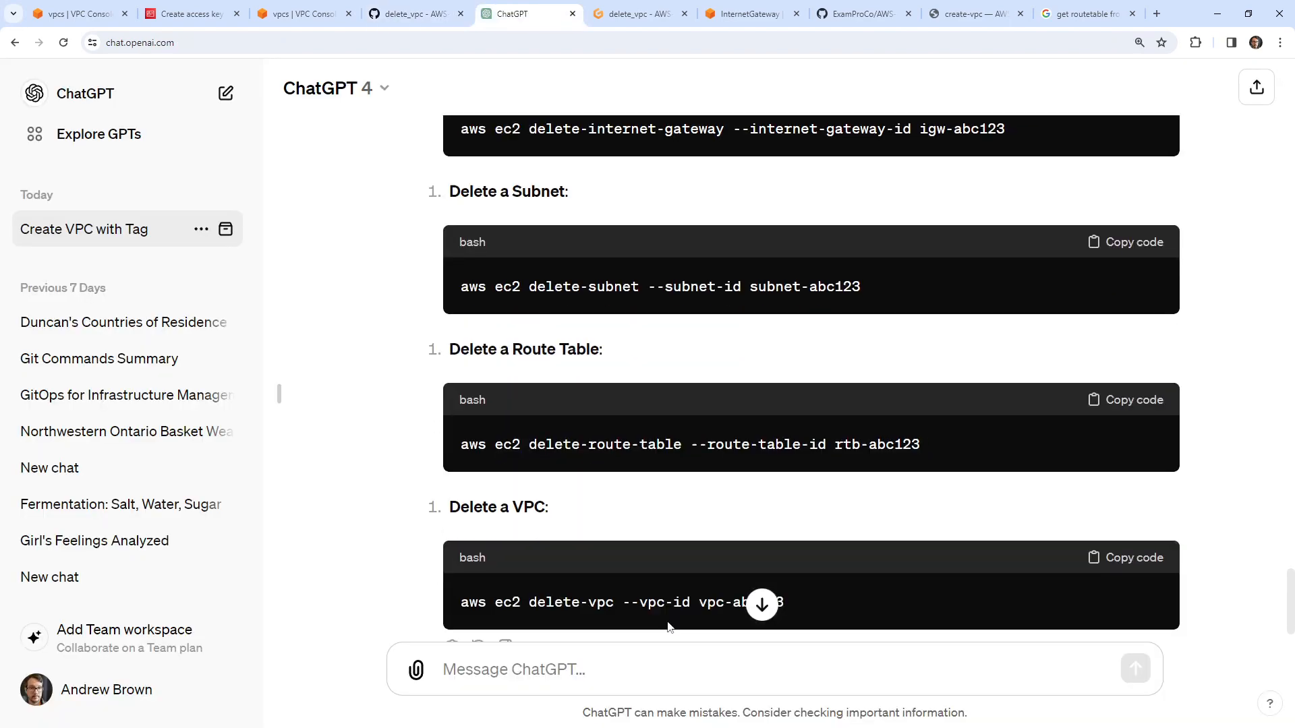
{"action": "type", "text": "dissao"}
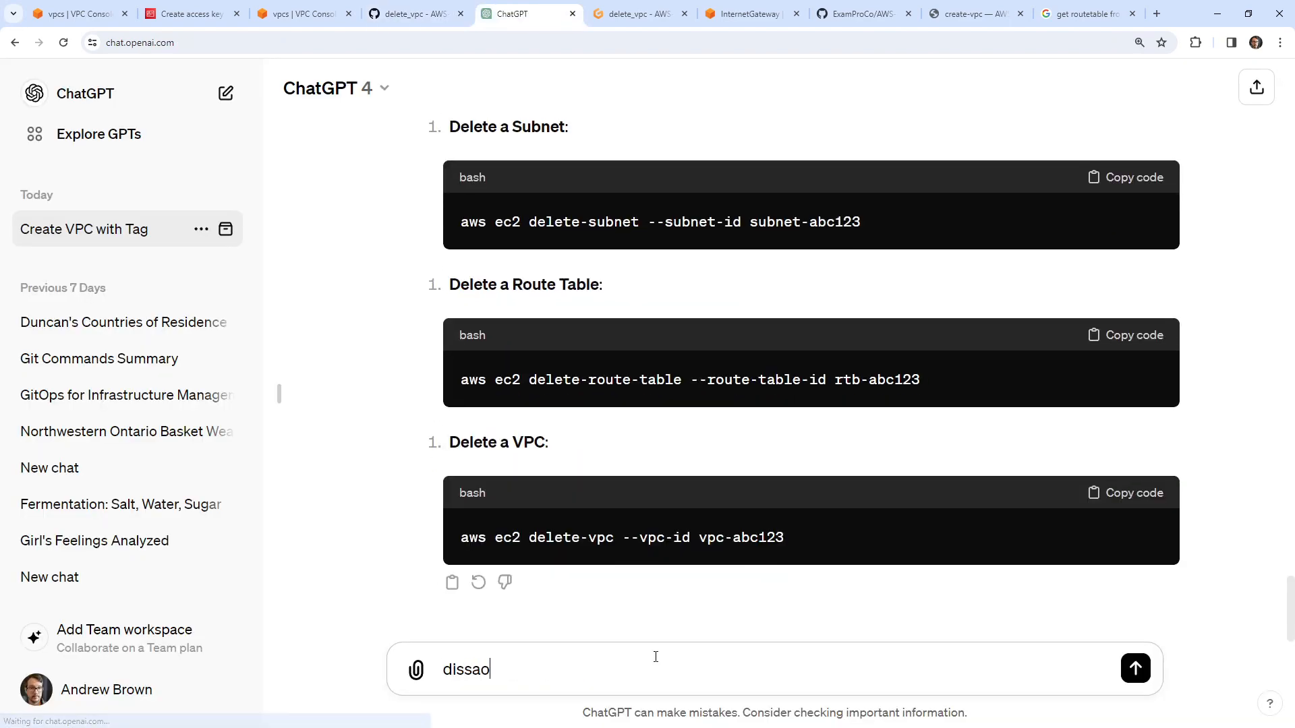
{"action": "type", "text": "sciate a subnet to"}
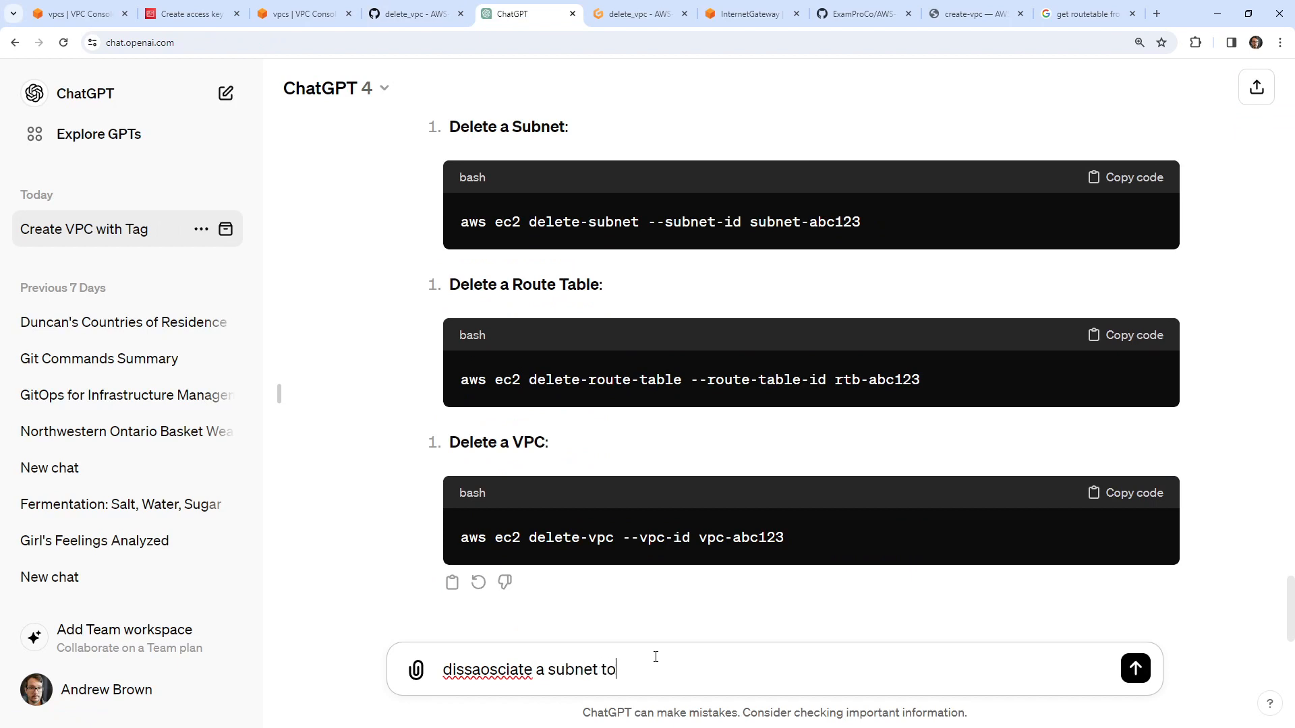
{"action": "type", "text": " an RT"}
{"action": "type", "text": "route table via AWS"}
{"action": "type", "text": " CLI"}
{"action": "key", "text": "Return"}
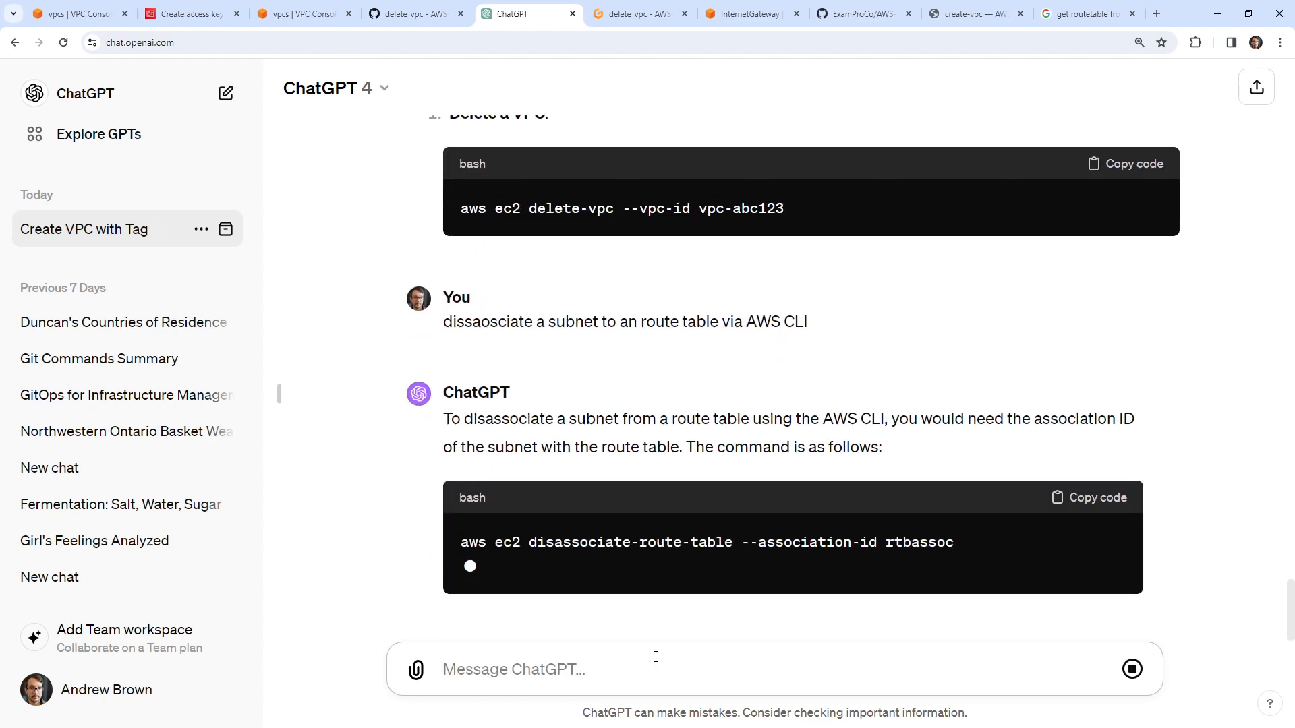
{"action": "left_click", "coordinate": [1092, 495]}
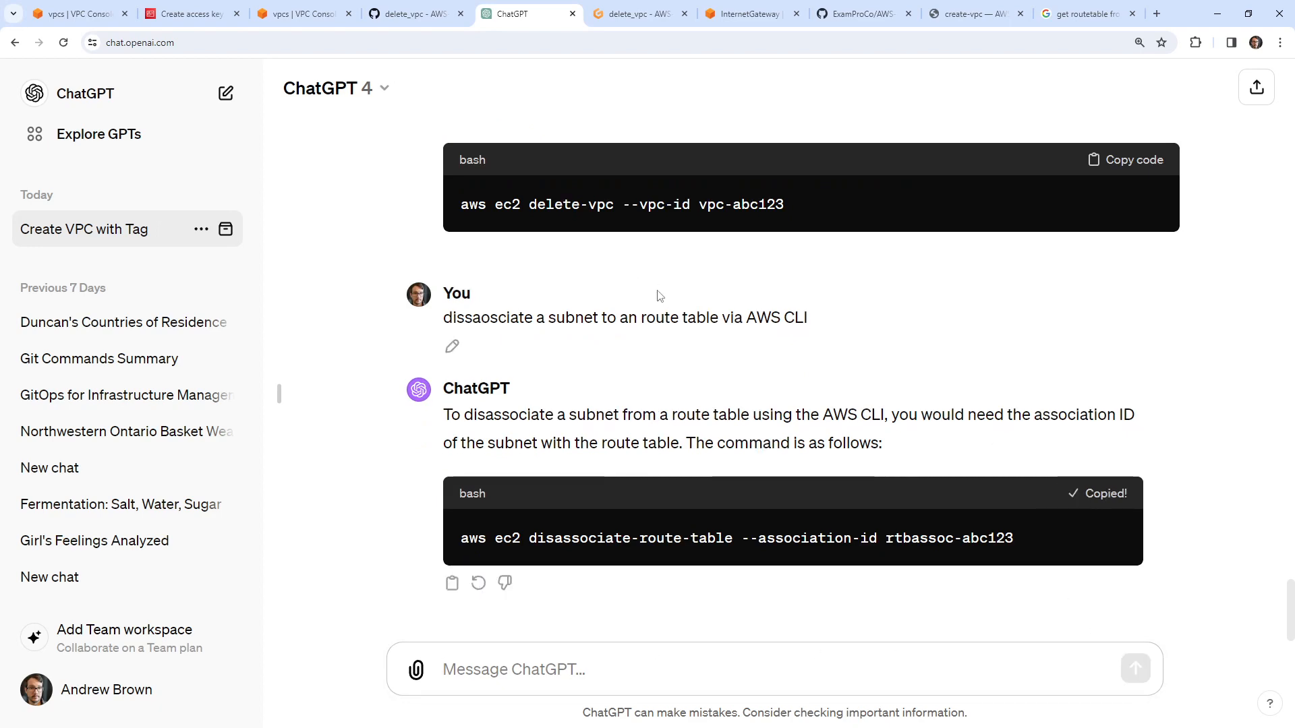
Step: Switch back to the code editor and review the route table association and route commands in create_vpc
{"action": "left_click", "coordinate": [408, 14]}
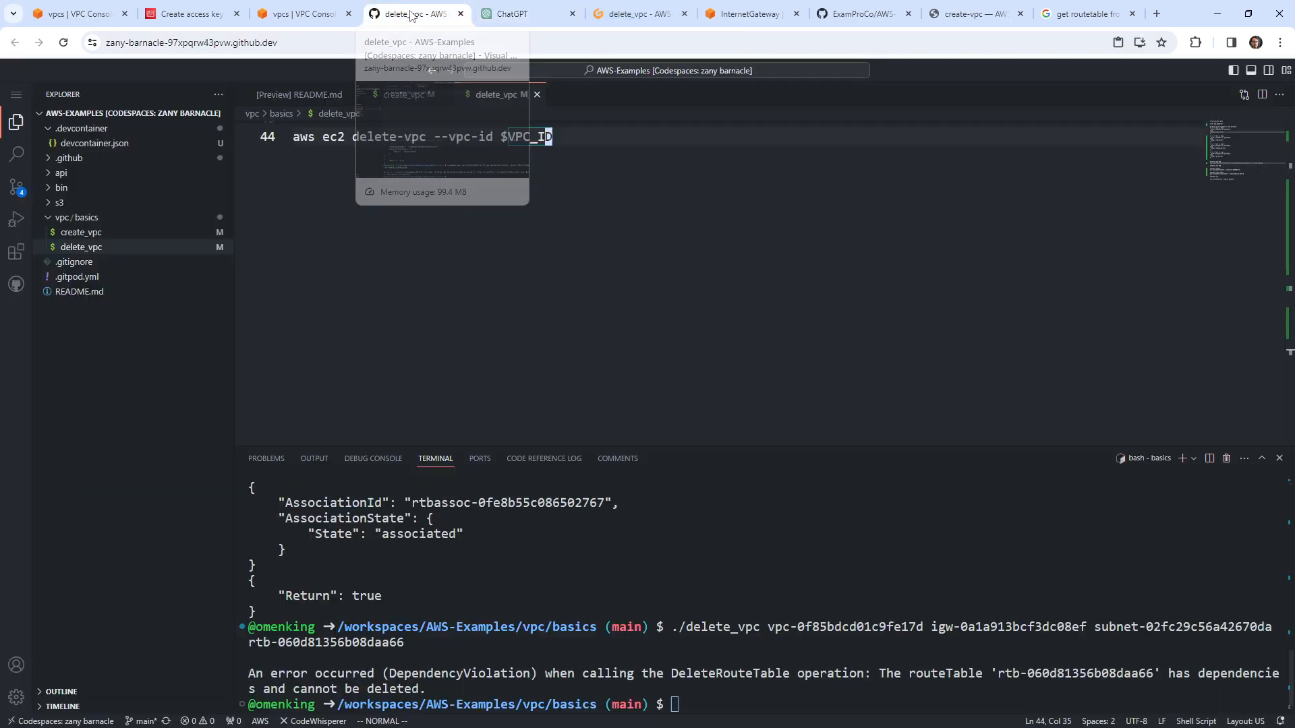
{"action": "left_click", "coordinate": [403, 94]}
{"action": "scroll", "coordinate": [458, 269], "scroll_direction": "down", "scroll_amount": 12}
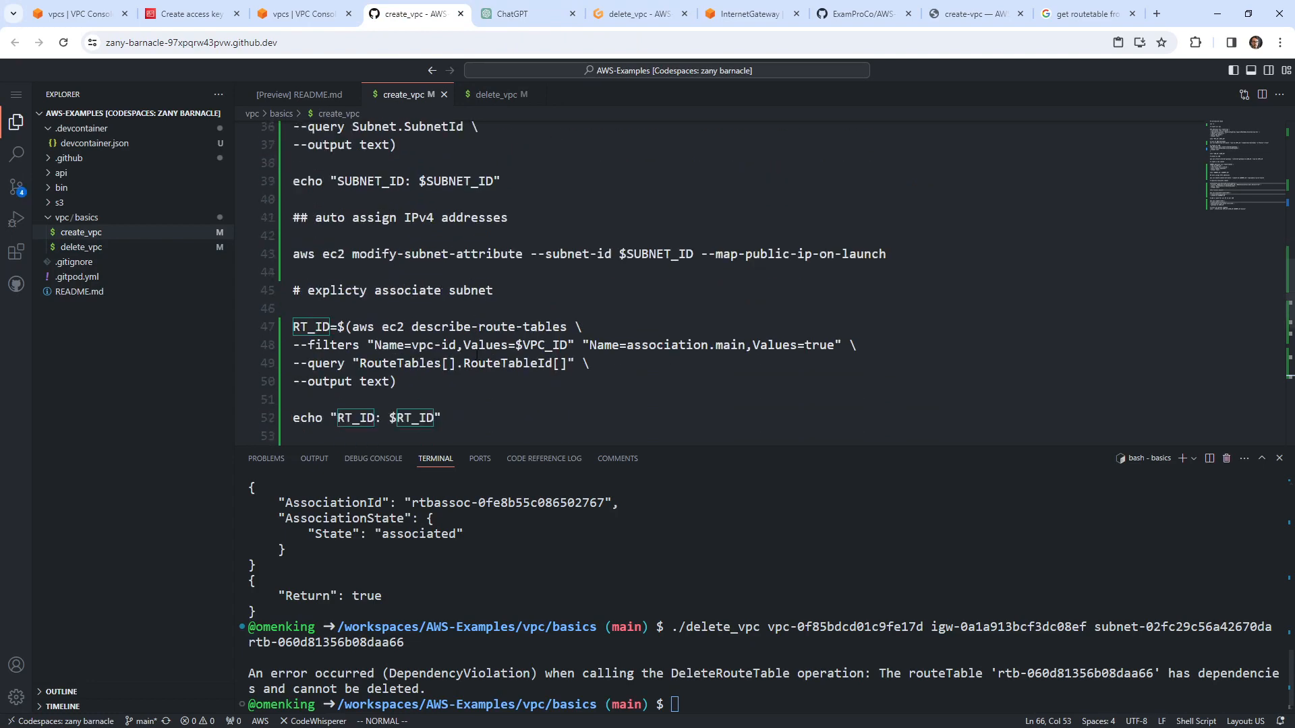
{"action": "scroll", "coordinate": [478, 346], "scroll_direction": "down", "scroll_amount": 1}
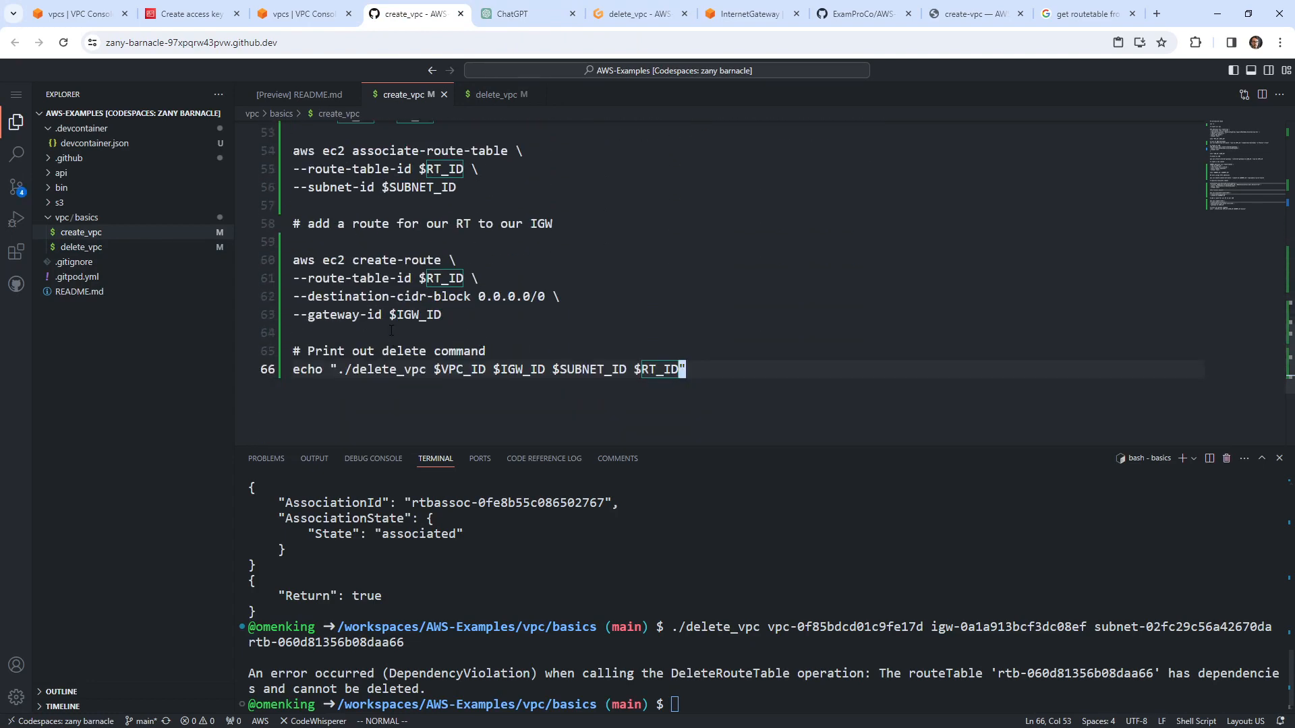
{"action": "scroll", "coordinate": [391, 331], "scroll_direction": "up", "scroll_amount": 4}
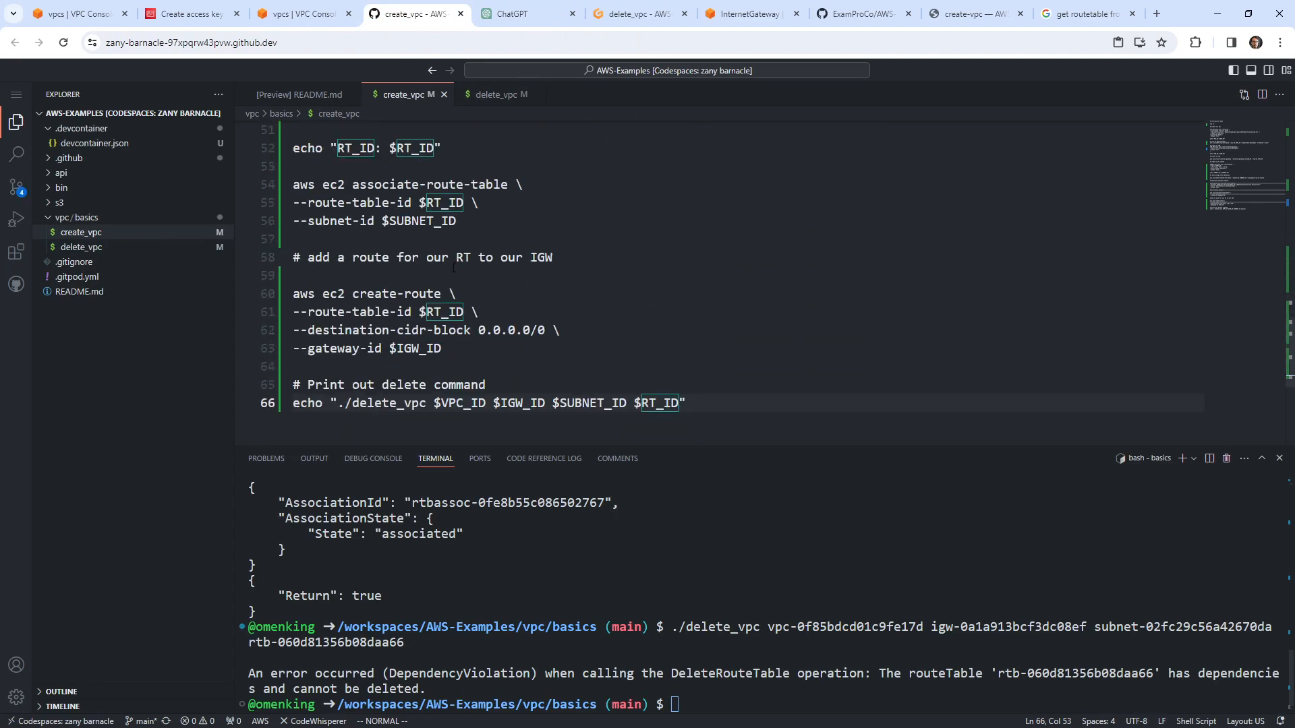
Step: In delete_vpc, add the comment "# dissaociate subnet" on a new line above "# delete subnet"
{"action": "left_click", "coordinate": [502, 98]}
{"action": "scroll", "coordinate": [453, 330], "scroll_direction": "up", "scroll_amount": 6}
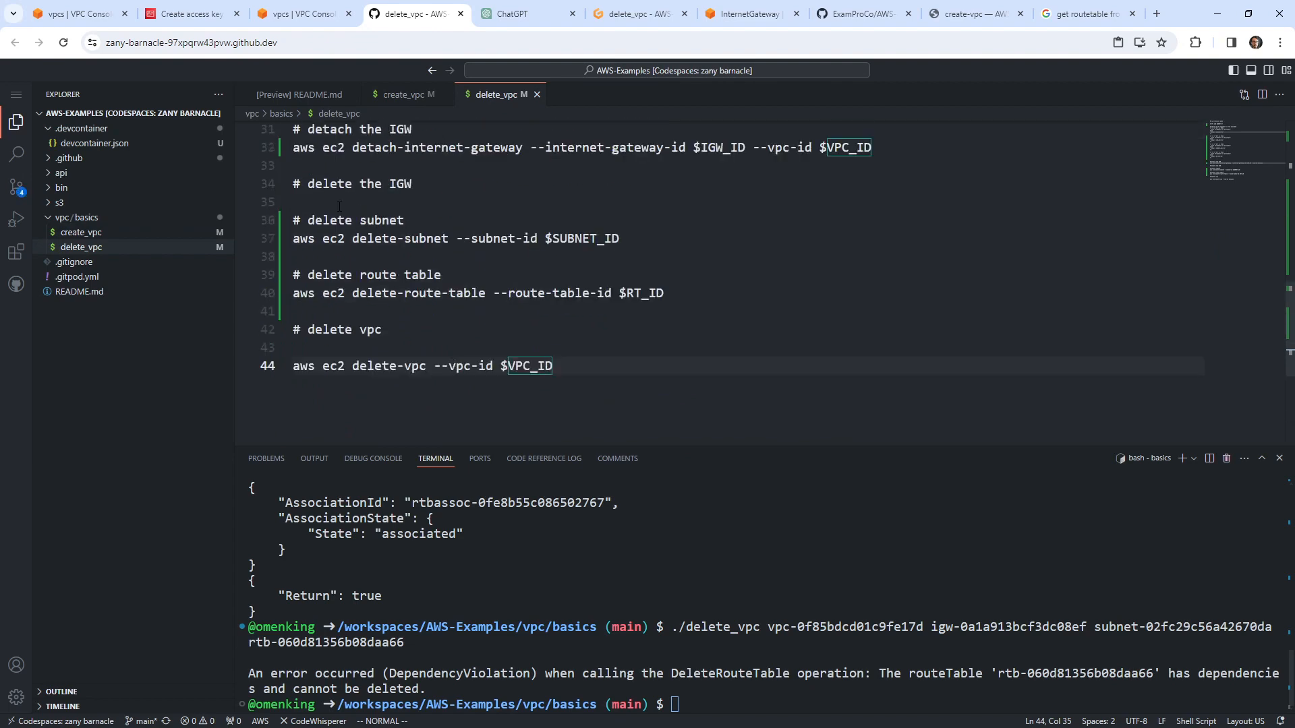
{"action": "left_click", "coordinate": [339, 206]}
{"action": "left_click", "coordinate": [330, 173]}
{"action": "key", "text": "i"}
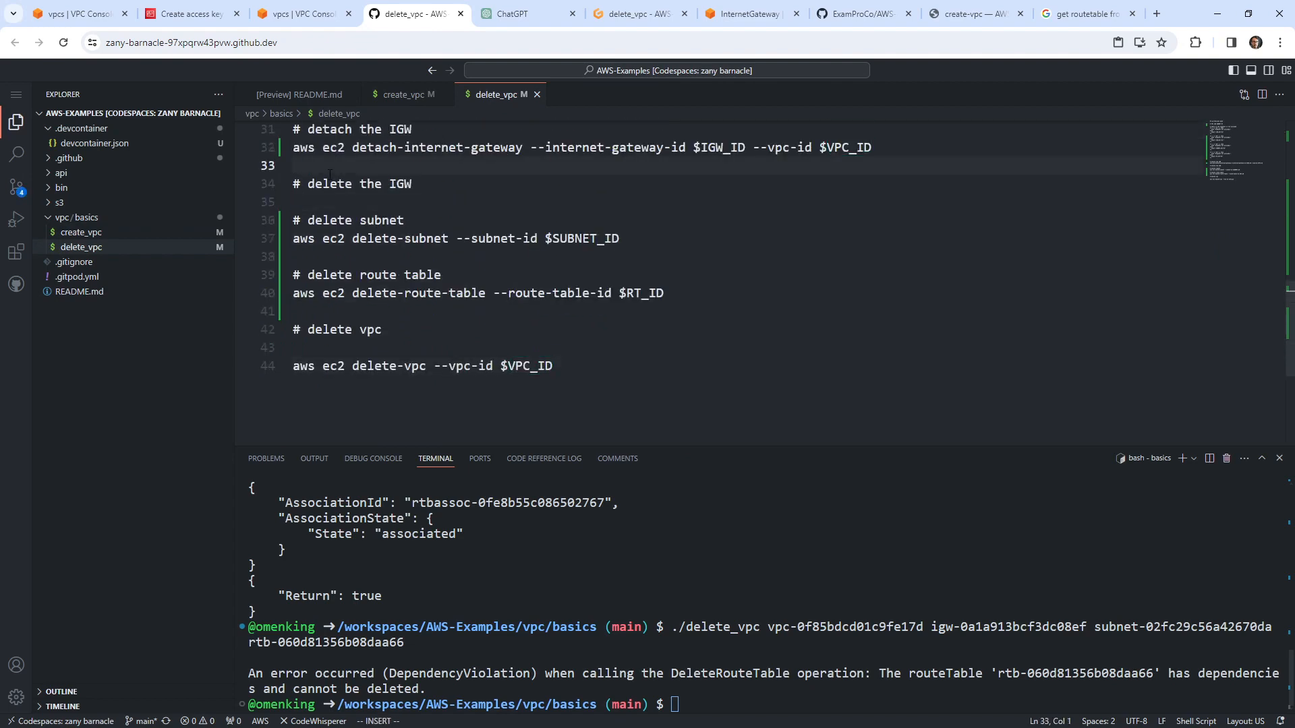
{"action": "key", "text": "Escape"}
{"action": "key", "text": "j"}
{"action": "key", "text": "w"}
{"action": "key", "text": "w"}
{"action": "key", "text": "w"}
{"action": "key", "text": "j"}
{"action": "key", "text": "j"}
{"action": "key", "text": "shift+o"}
{"action": "type", "text": "# dis"}
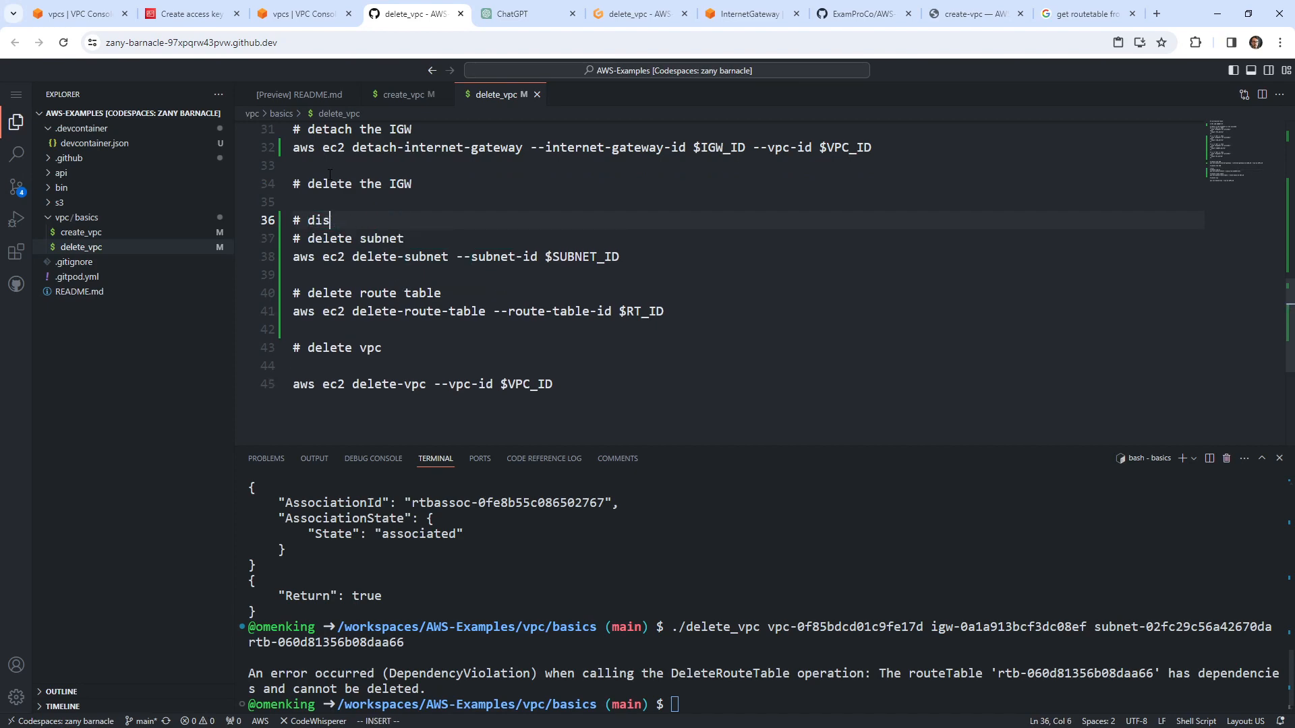
{"action": "type", "text": "saociate subnet"}
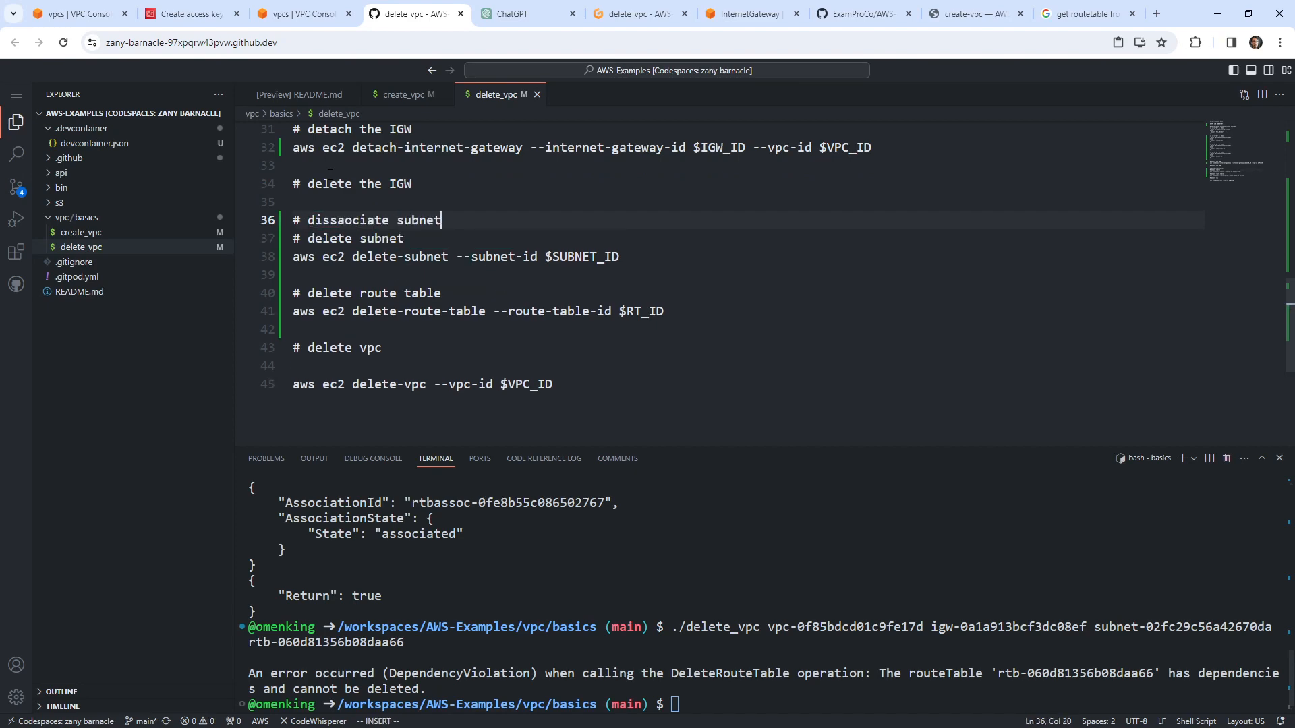
Step: Paste the copied aws ec2 disassociate-route-table command beneath the "# dissaociate subnet" comment, set off by blank lines, and move to its association ID
{"action": "key", "text": "Return"}
{"action": "key", "text": "Return"}
{"action": "key", "text": "Return"}
{"action": "key", "text": "Up"}
{"action": "key", "text": "ctrl+v"}
{"action": "key", "text": "Escape"}
{"action": "key", "text": "k"}
{"action": "key", "text": "w"}
{"action": "key", "text": "w"}
{"action": "key", "text": "w"}
{"action": "key", "text": "w"}
{"action": "key", "text": "w"}
{"action": "key", "text": "w"}
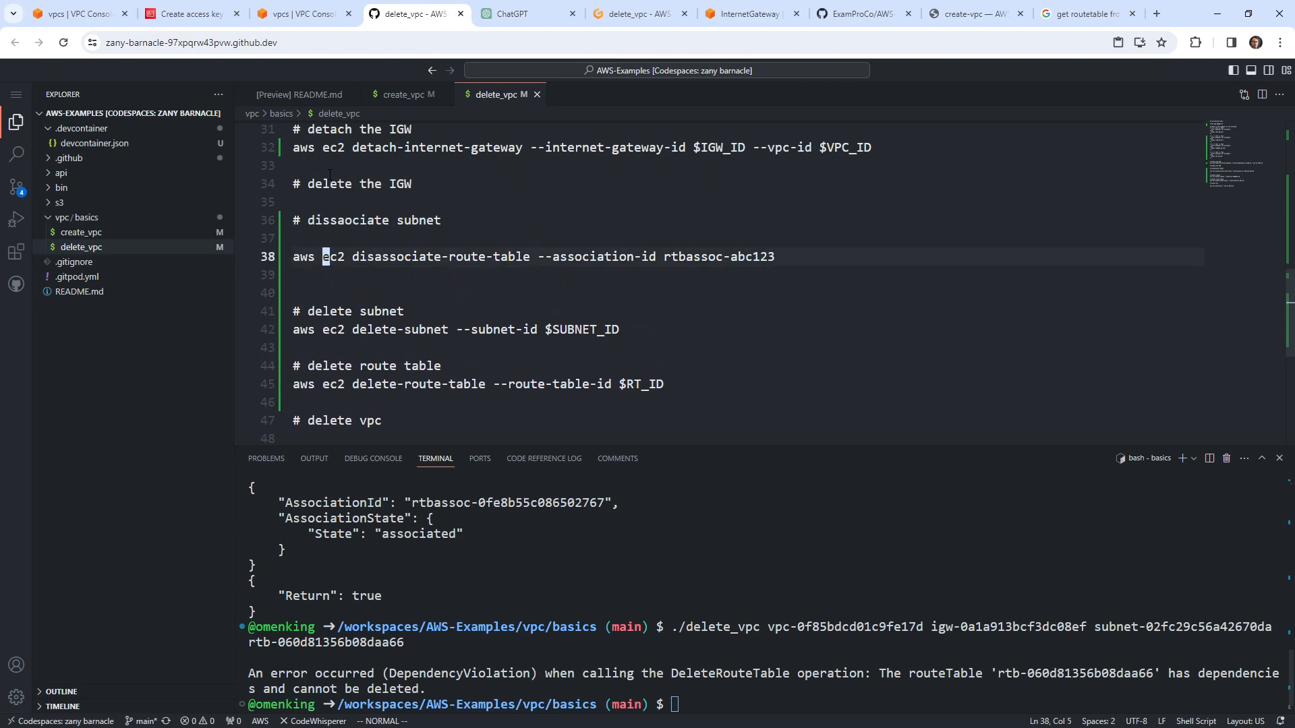
{"action": "key", "text": "w"}
{"action": "key", "text": "w"}
{"action": "key", "text": "w"}
{"action": "key", "text": "w"}
{"action": "key", "text": "w"}
Step: Switch to ChatGPT and reopen the "Create VPC with Tag" conversation
{"action": "left_click", "coordinate": [513, 14]}
{"action": "left_click", "coordinate": [226, 93]}
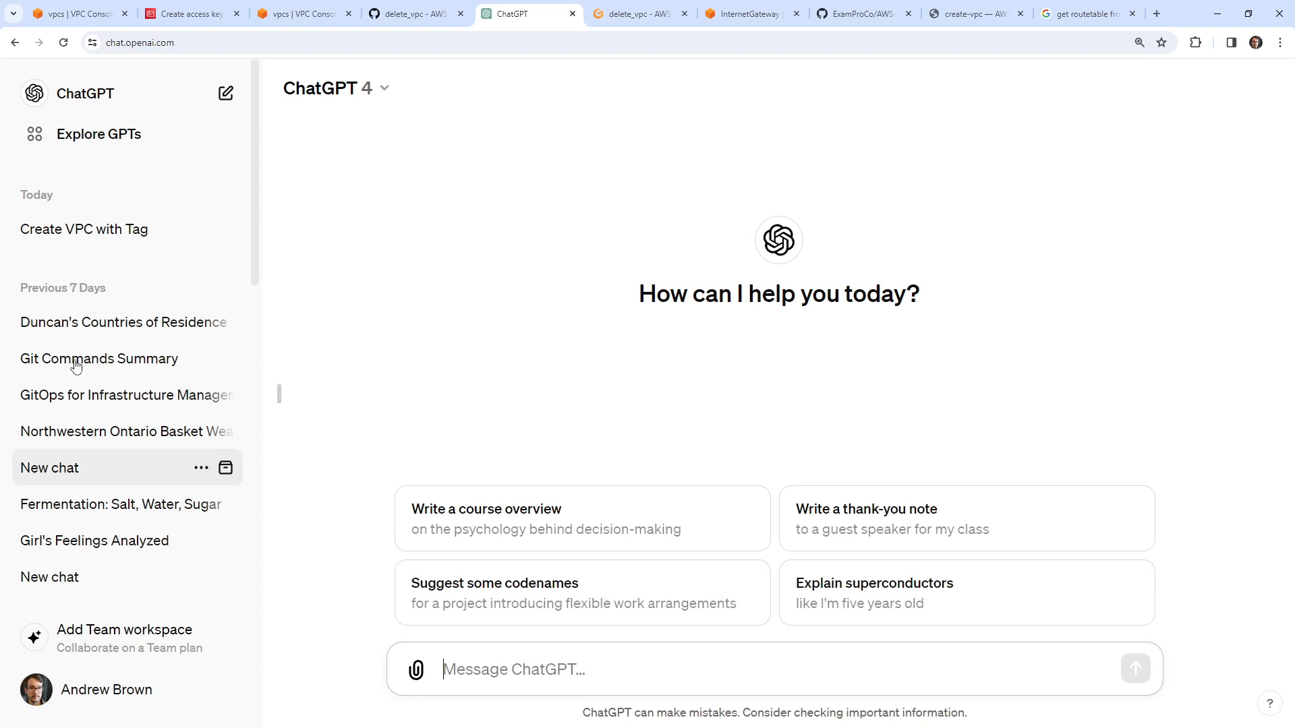
{"action": "left_click", "coordinate": [80, 229]}
Step: Ask ChatGPT to "get the associate-route-table-id using the AWS CLI"
{"action": "type", "text": "g"}
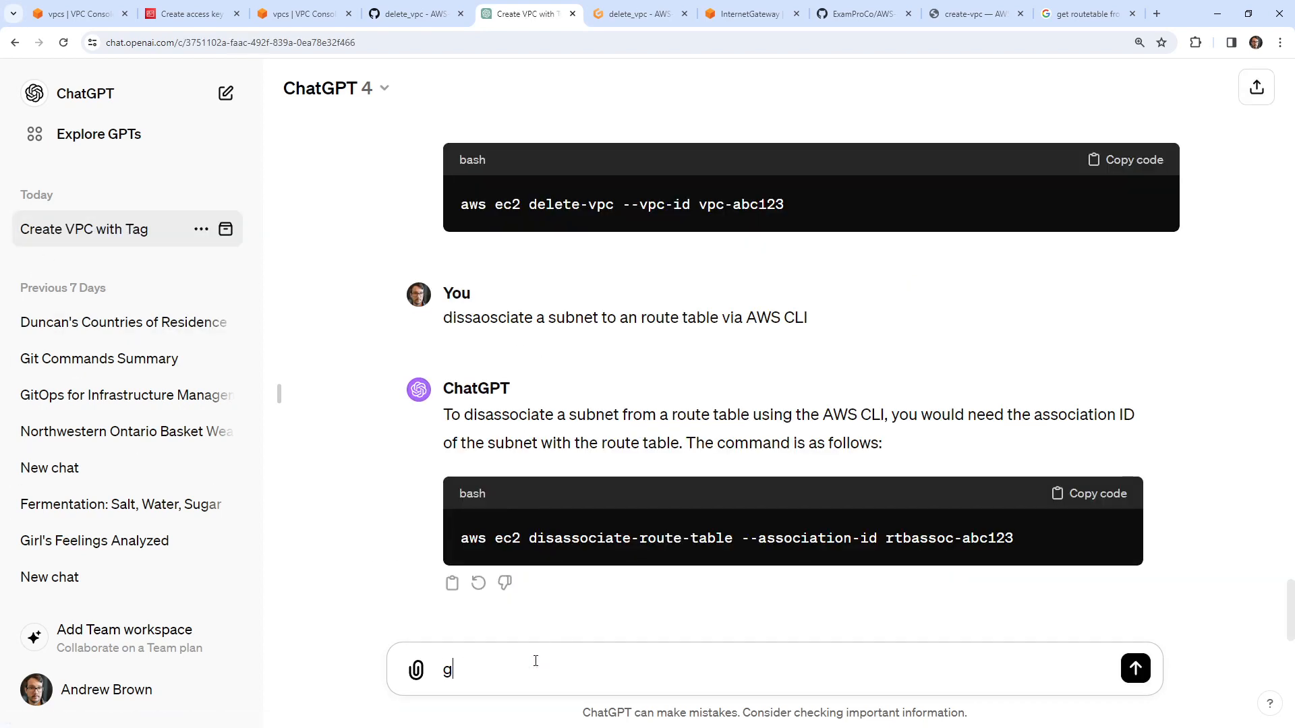
{"action": "type", "text": "et the associate-route-table"}
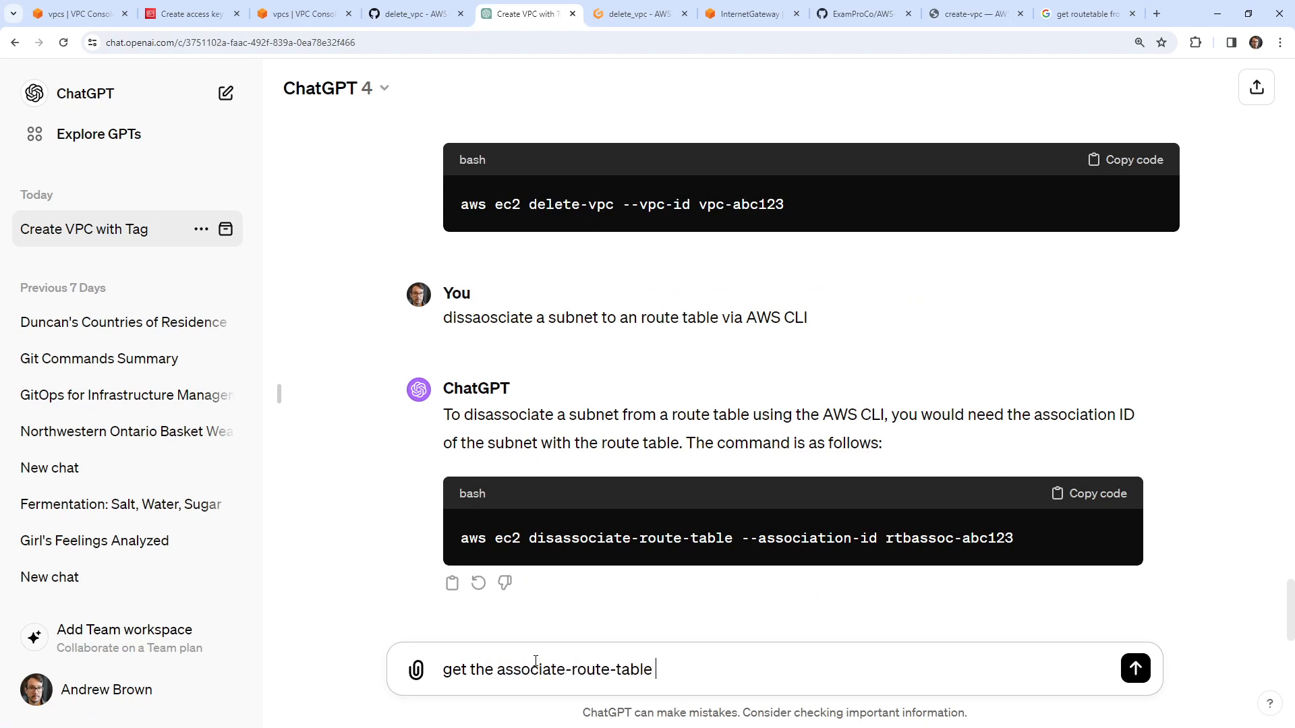
{"action": "type", "text": "-id using the VPC_"}
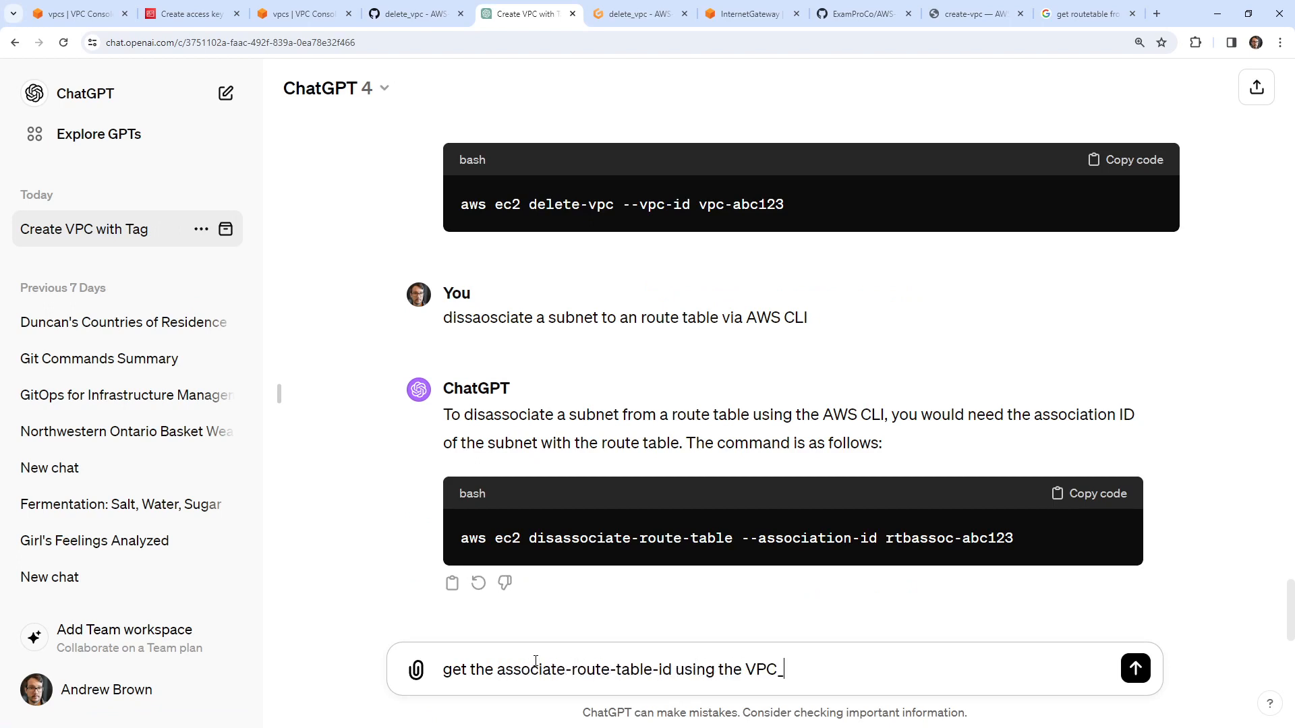
{"action": "type", "text": "ID"}
{"action": "key", "text": "BackSpace"}
{"action": "key", "text": "BackSpace"}
{"action": "key", "text": "BackSpace"}
{"action": "key", "text": "BackSpace"}
{"action": "key", "text": "BackSpace"}
{"action": "key", "text": "BackSpace"}
{"action": "key", "text": "BackSpace"}
{"action": "key", "text": "BackSpace"}
{"action": "key", "text": "BackSpace"}
{"action": "key", "text": "BackSpace"}
{"action": "key", "text": "BackSpace"}
{"action": "key", "text": "BackSpace"}
{"action": "key", "text": "BackSpace"}
{"action": "key", "text": "BackSpace"}
{"action": "type", "text": "using the AWS C"}
{"action": "key", "text": "Return"}
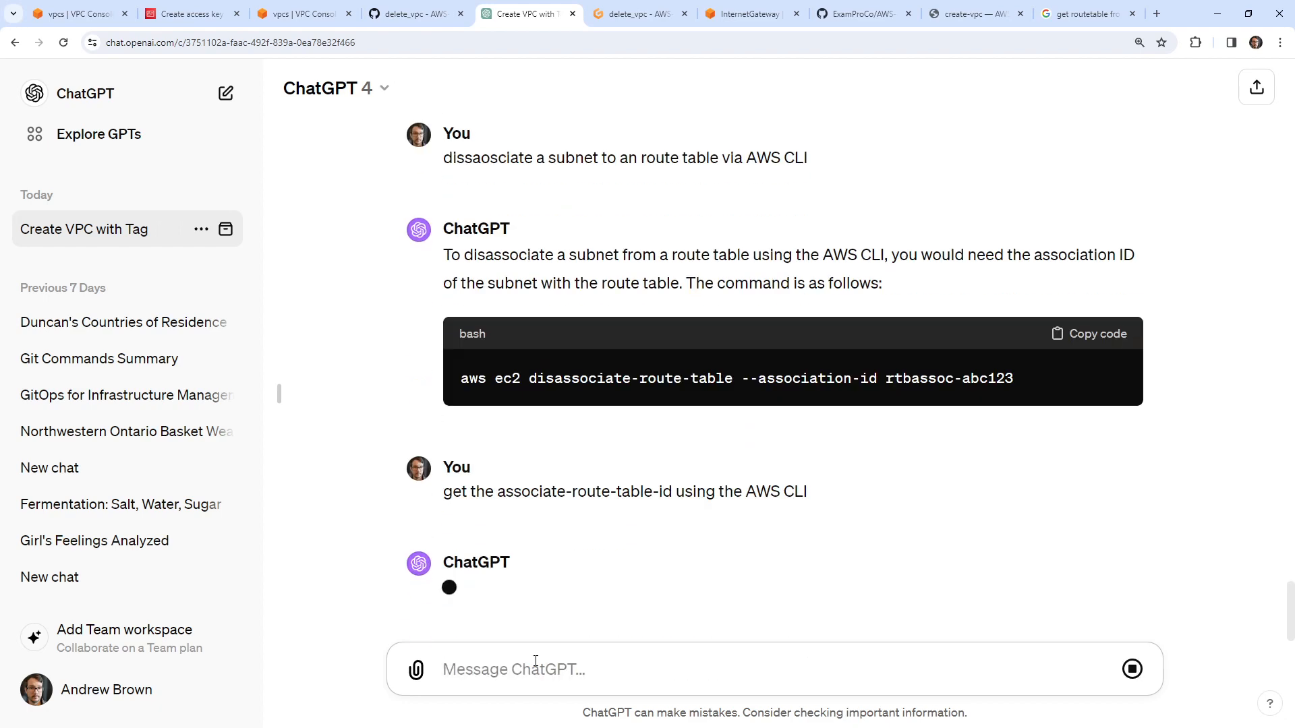
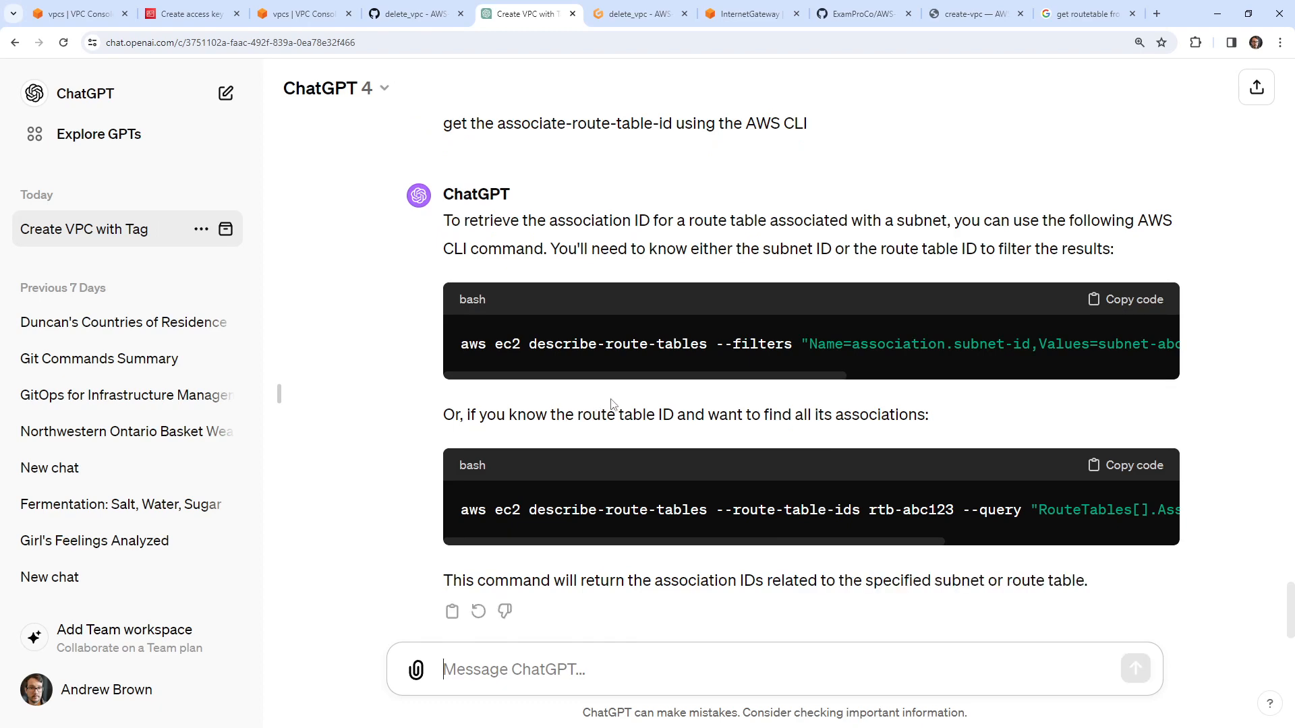
Step: Ask ChatGPT "I know the subnet as well, can we narrow it done more in the command?" and copy the refined command
{"action": "scroll", "coordinate": [739, 423], "scroll_direction": "up", "scroll_amount": 1}
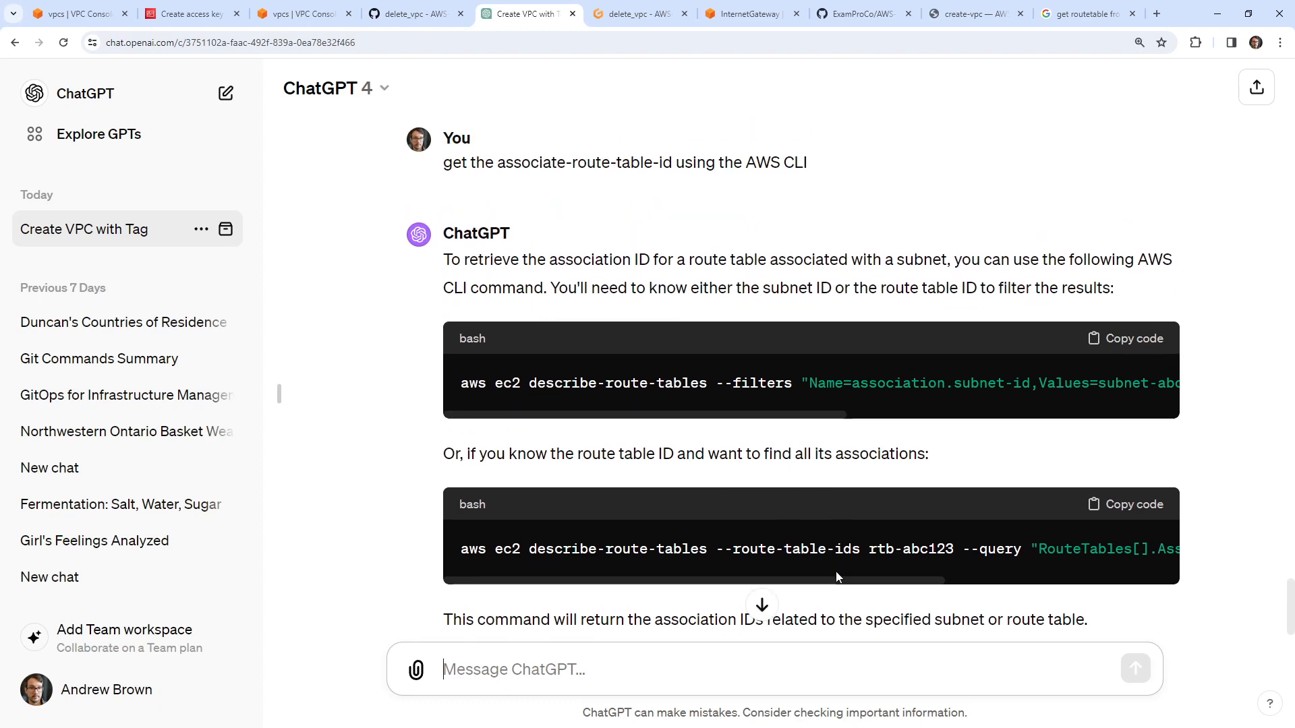
{"action": "scroll", "coordinate": [843, 549], "scroll_direction": "right", "scroll_amount": 5}
{"action": "scroll", "coordinate": [888, 567], "scroll_direction": "left", "scroll_amount": 2}
{"action": "scroll", "coordinate": [888, 566], "scroll_direction": "left", "scroll_amount": 3}
{"action": "scroll", "coordinate": [681, 435], "scroll_direction": "down", "scroll_amount": 1}
{"action": "left_click", "coordinate": [691, 666]}
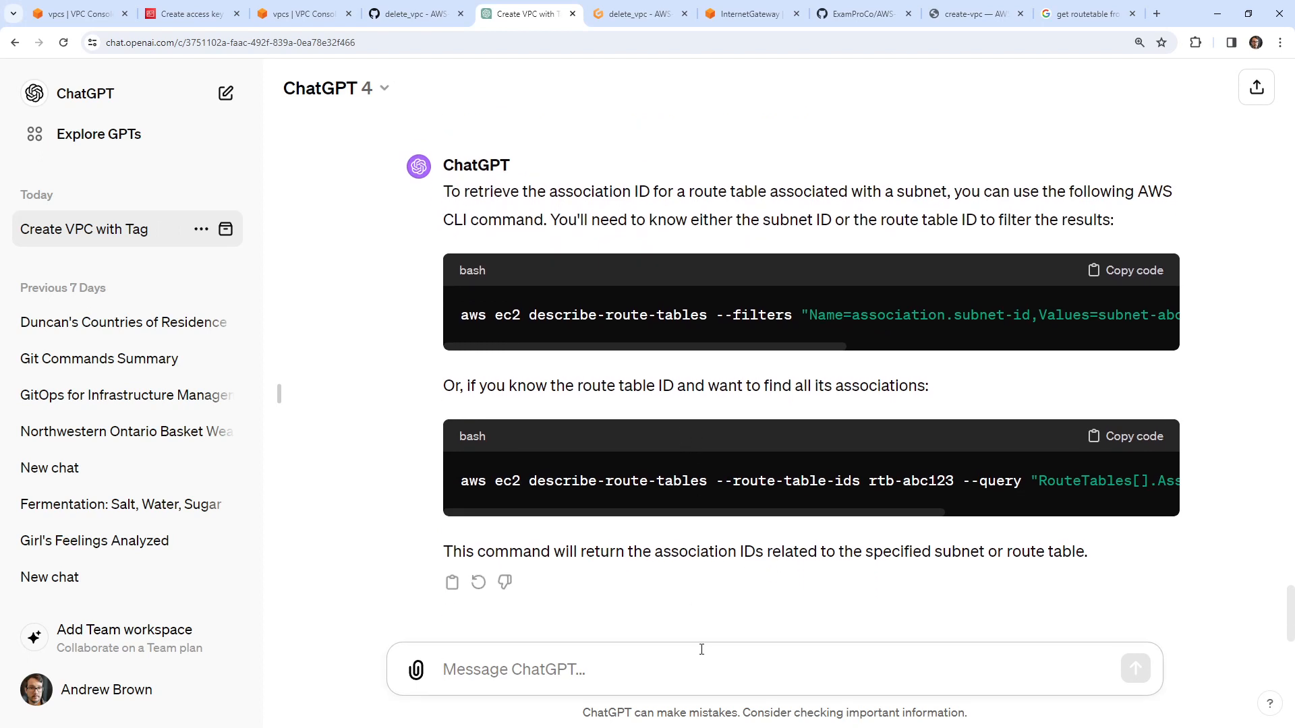
{"action": "type", "text": "I know the subnet as "}
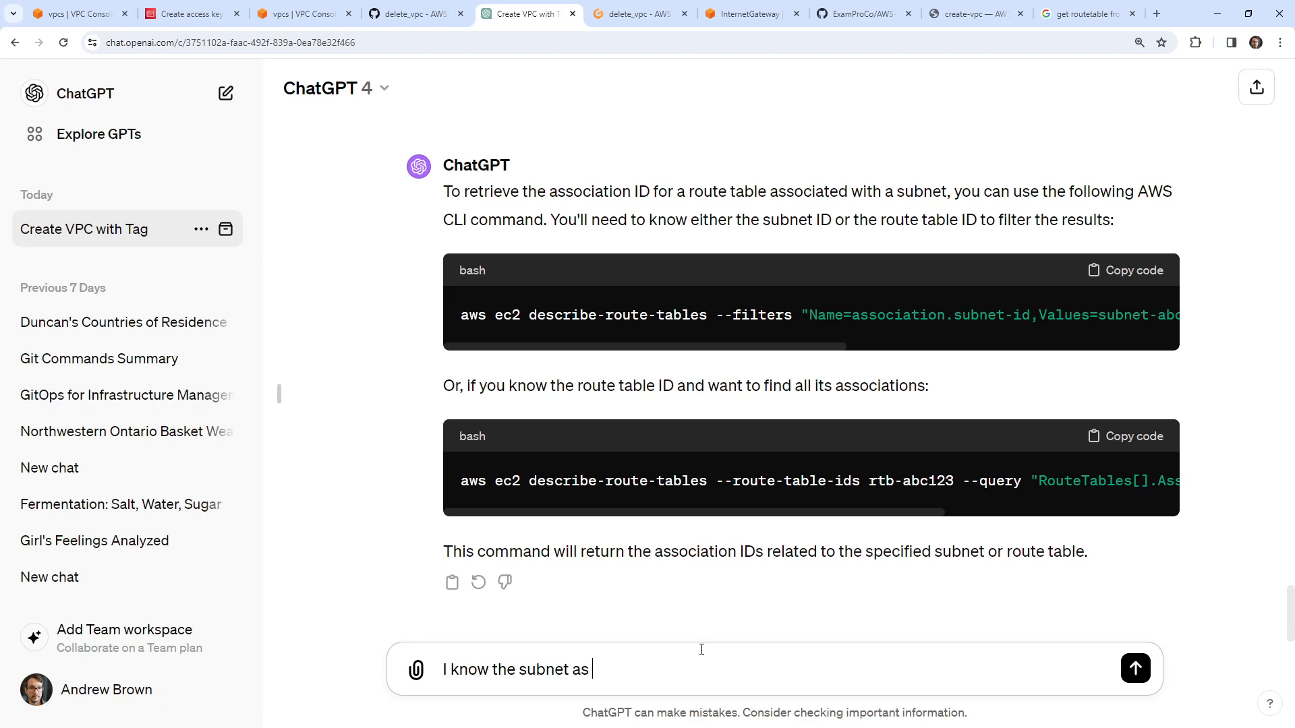
{"action": "type", "text": "well, can we narrow done"}
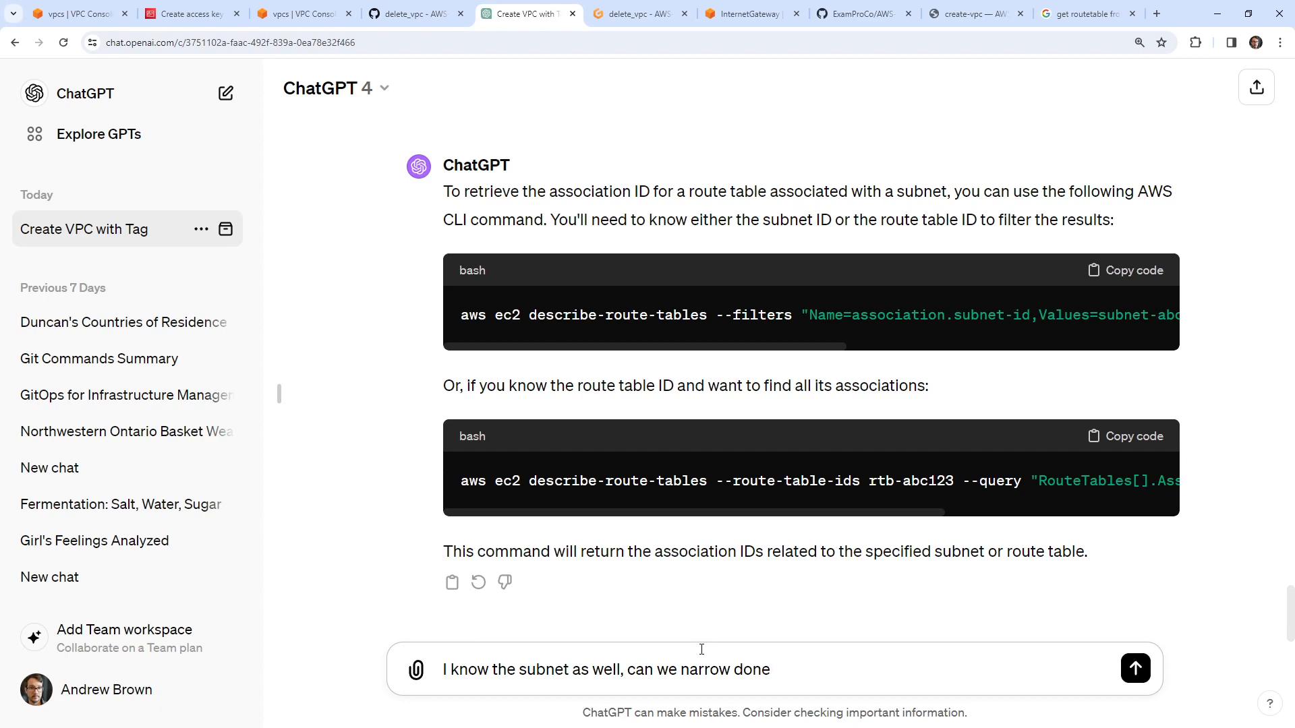
{"action": "type", "text": " moredone more in the command?"}
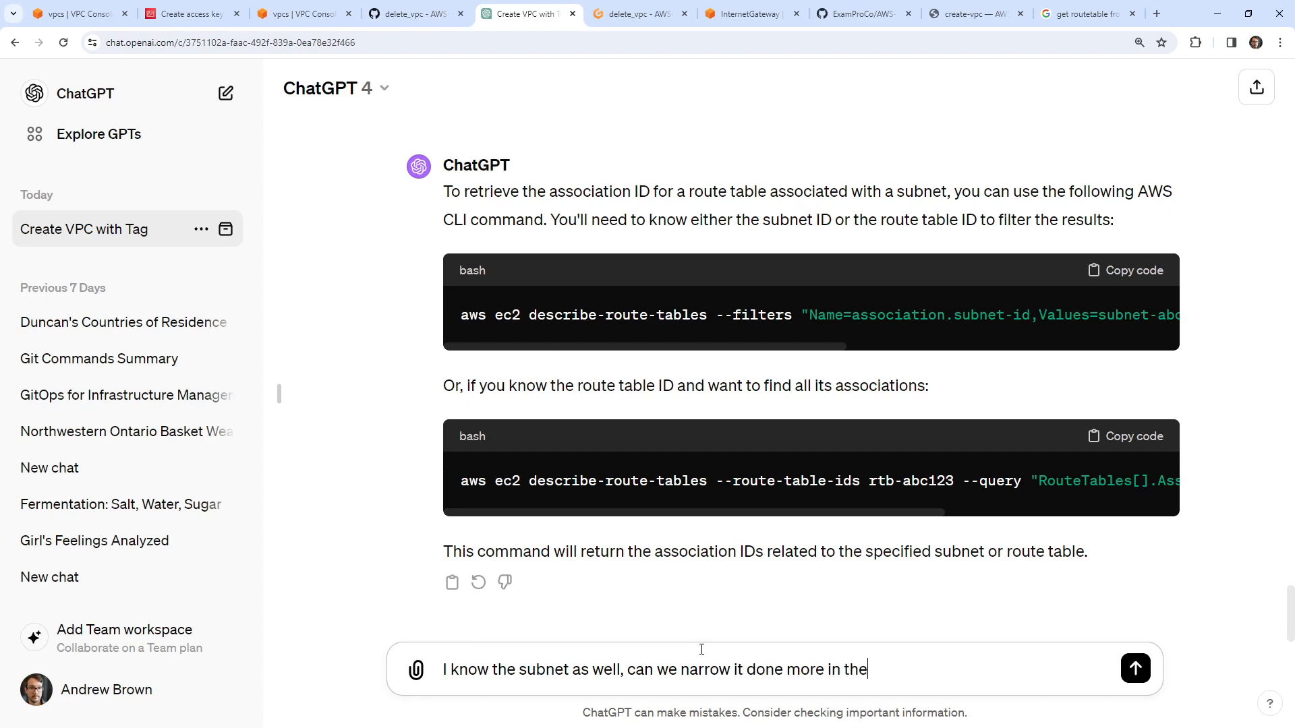
{"action": "key", "text": "Return"}
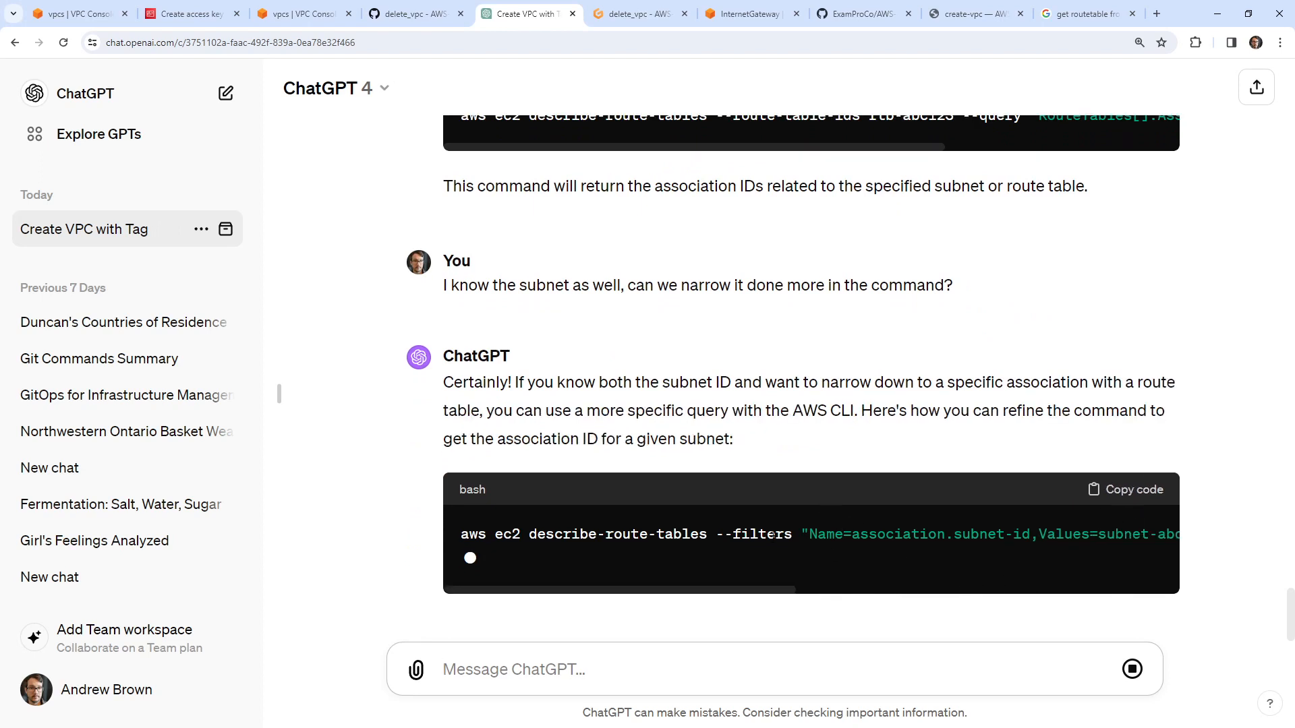
{"action": "left_click", "coordinate": [1131, 466]}
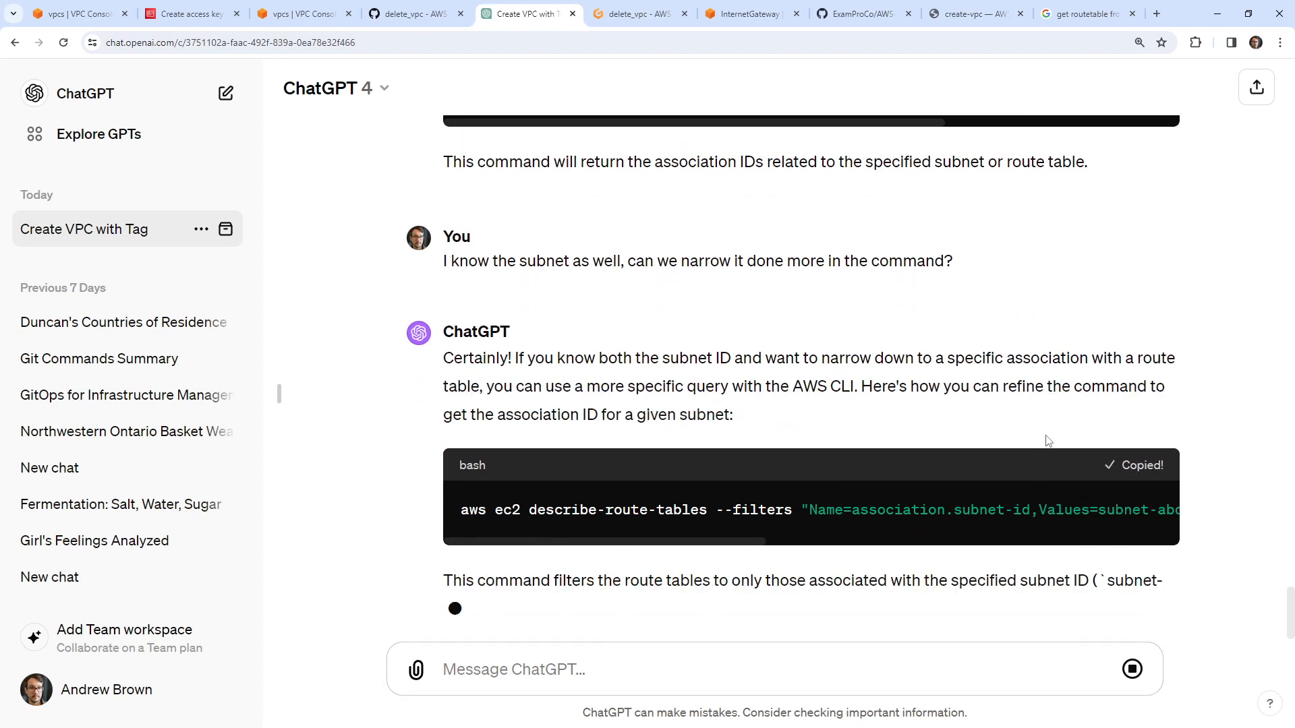
Step: In delete_vpc, insert the copied aws ec2 describe-route-tables command above the disassociate-route-table line and start its line with $
{"action": "key", "text": "ctrl+shift+Tab"}
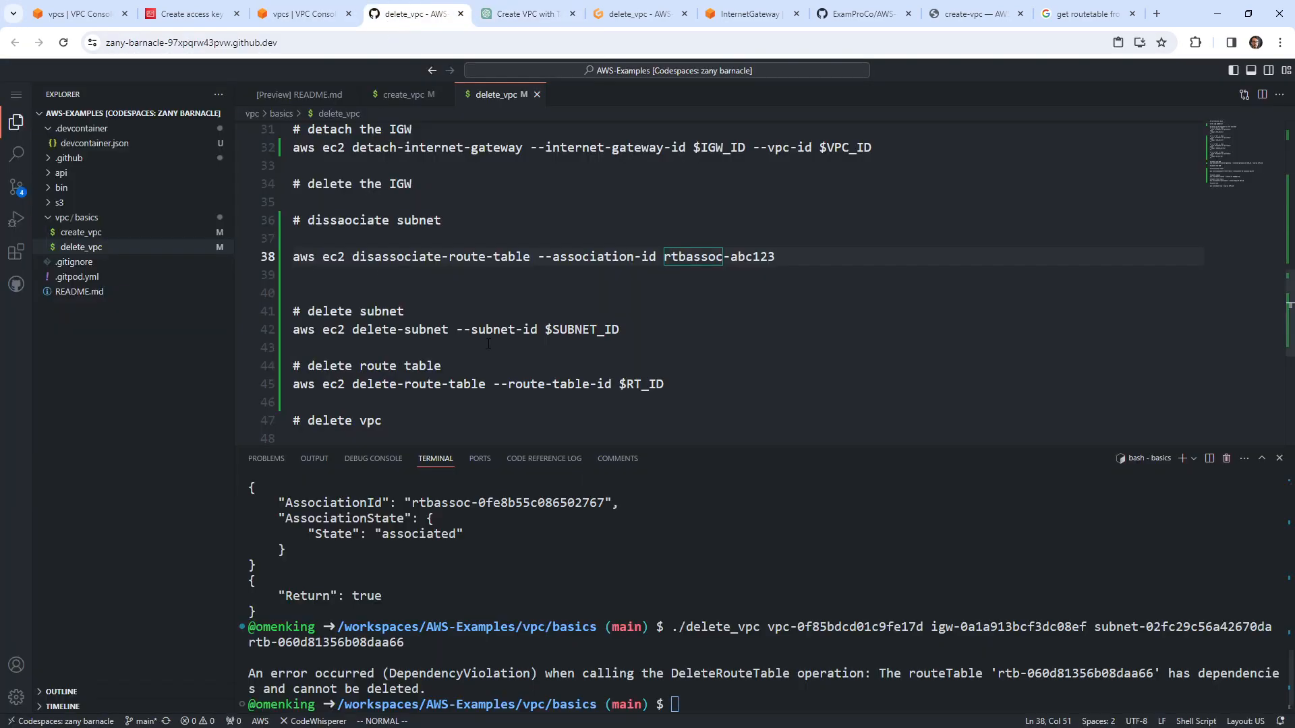
{"action": "left_click", "coordinate": [352, 279]}
{"action": "right_click", "coordinate": [353, 278]}
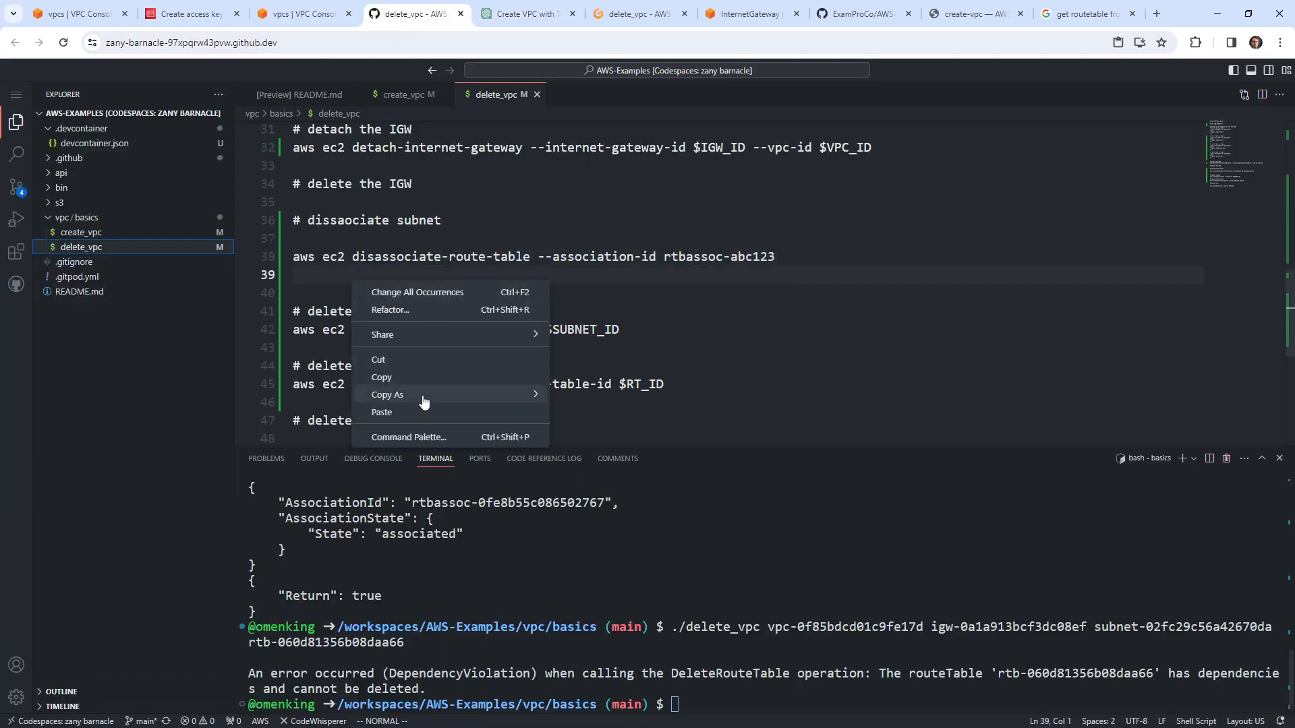
{"action": "left_click", "coordinate": [425, 413]}
{"action": "left_click", "coordinate": [478, 279]}
{"action": "key", "text": "d"}
{"action": "key", "text": "d"}
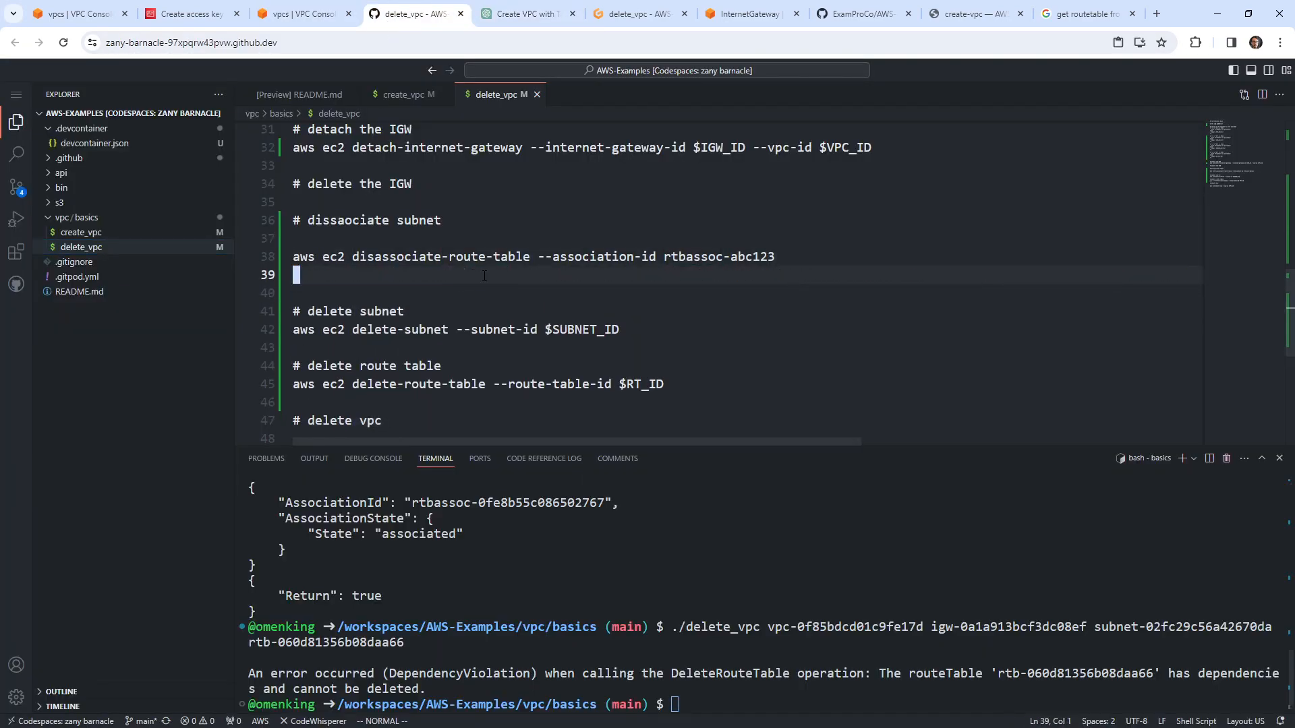
{"action": "type", "text": "kPi$"}
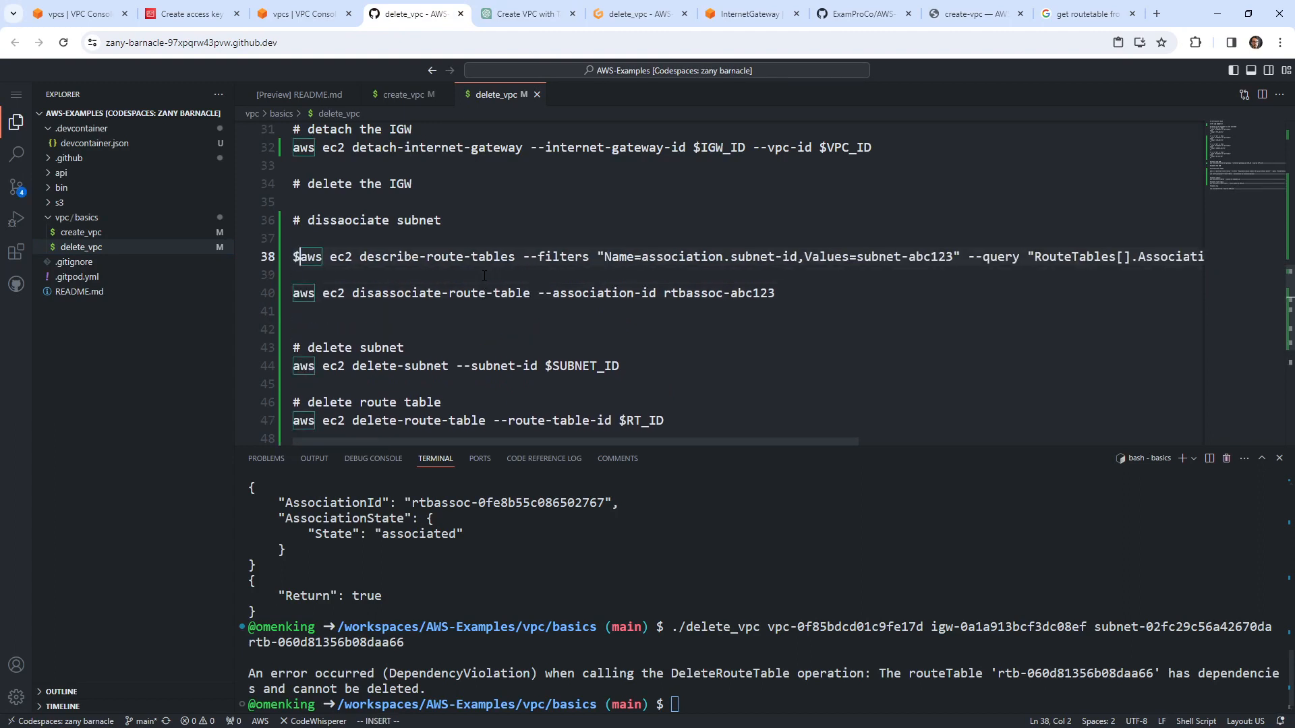
Step: Complete the prefix of the describe-route-tables line as an assignment, "$RTDB_ID = "
{"action": "type", "text": "RTDB_"}
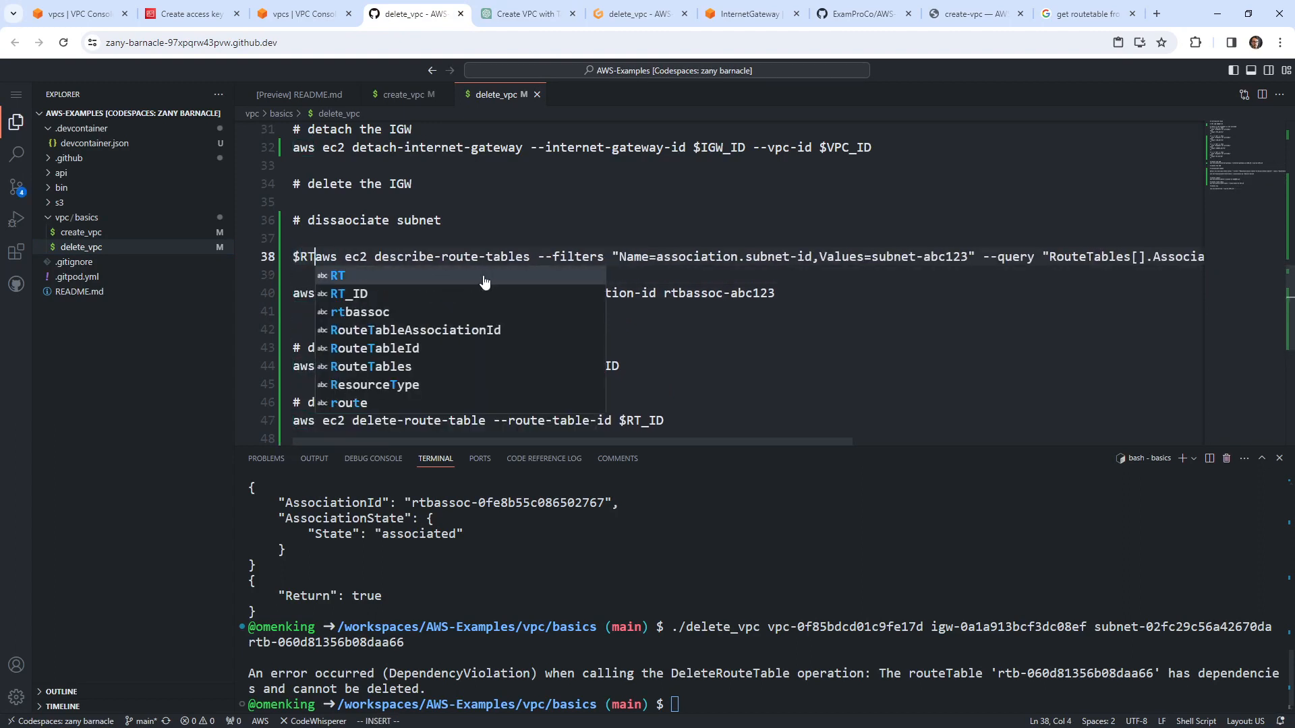
{"action": "type", "text": "ID ="}
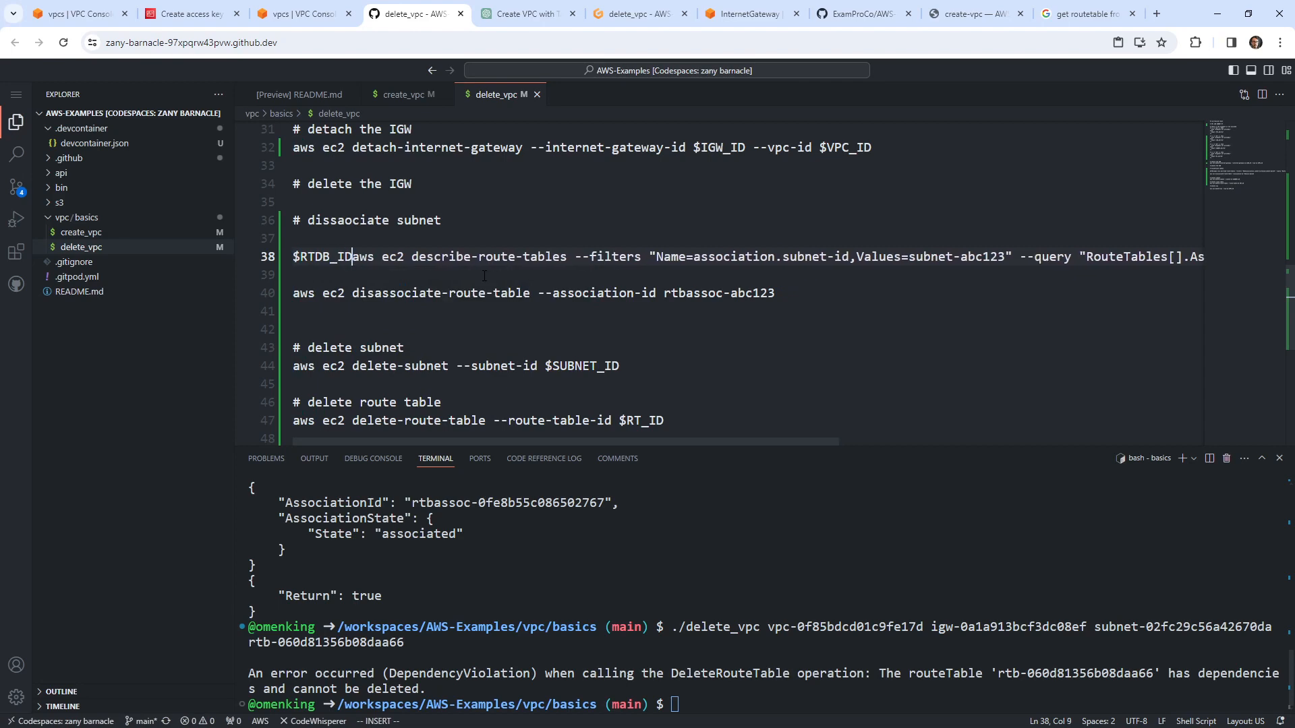
{"action": "key", "text": "Escape"}
{"action": "key", "text": "j"}
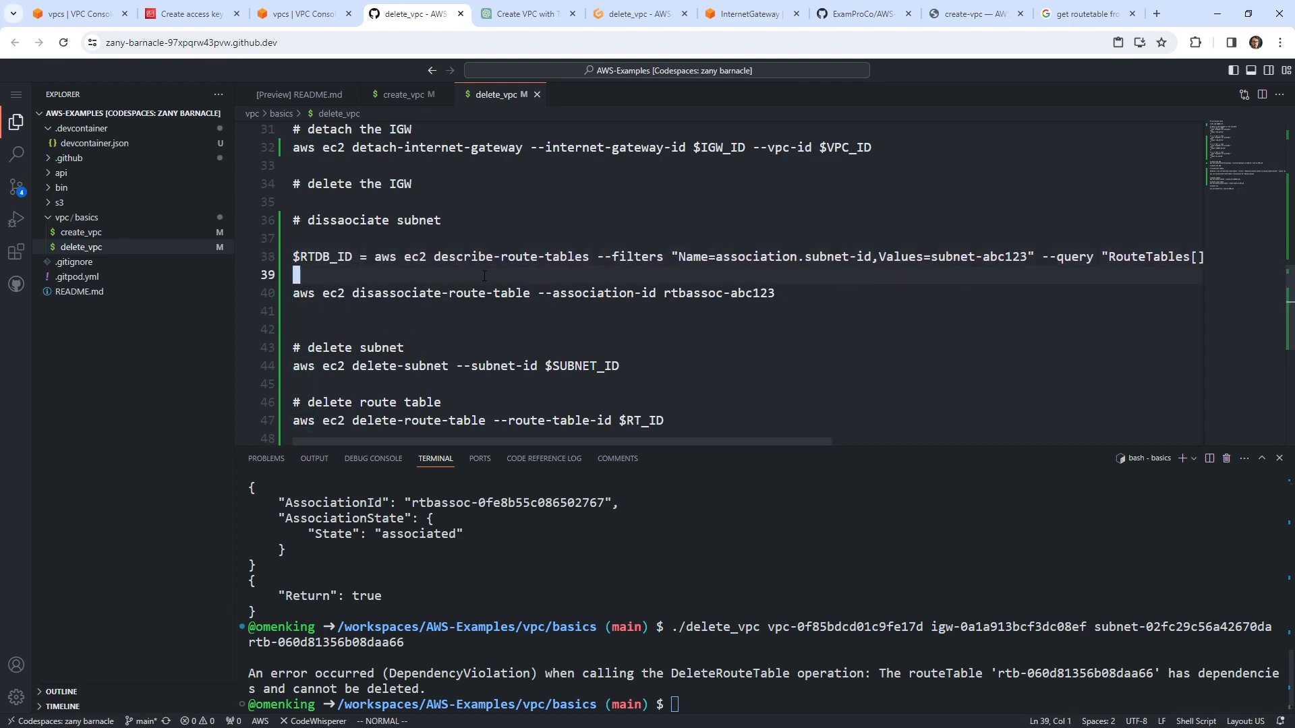
Step: Rename the variable assigned on the describe-route-tables line to $ASSOC_ID
{"action": "key", "text": "k"}
{"action": "key", "text": "b"}
{"action": "key", "text": "b"}
{"action": "type", "text": "cw"}
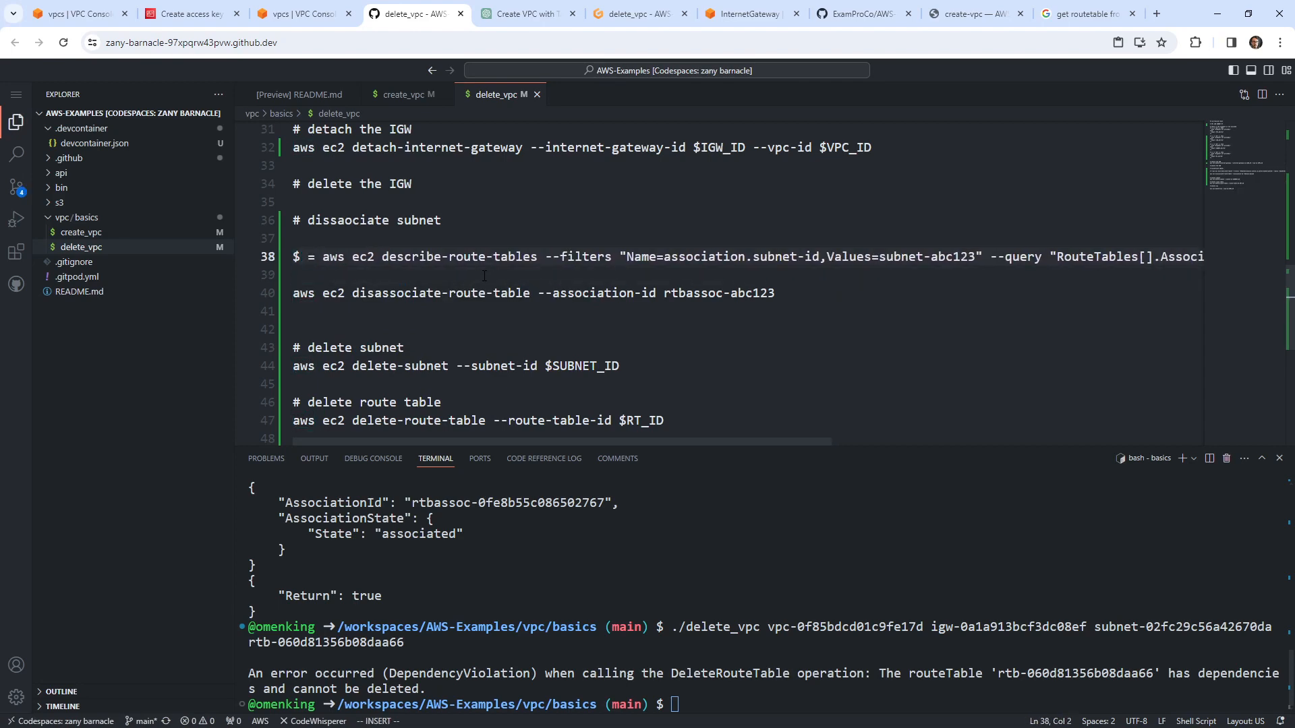
{"action": "type", "text": "ASS"}
{"action": "type", "text": "OC_ID"}
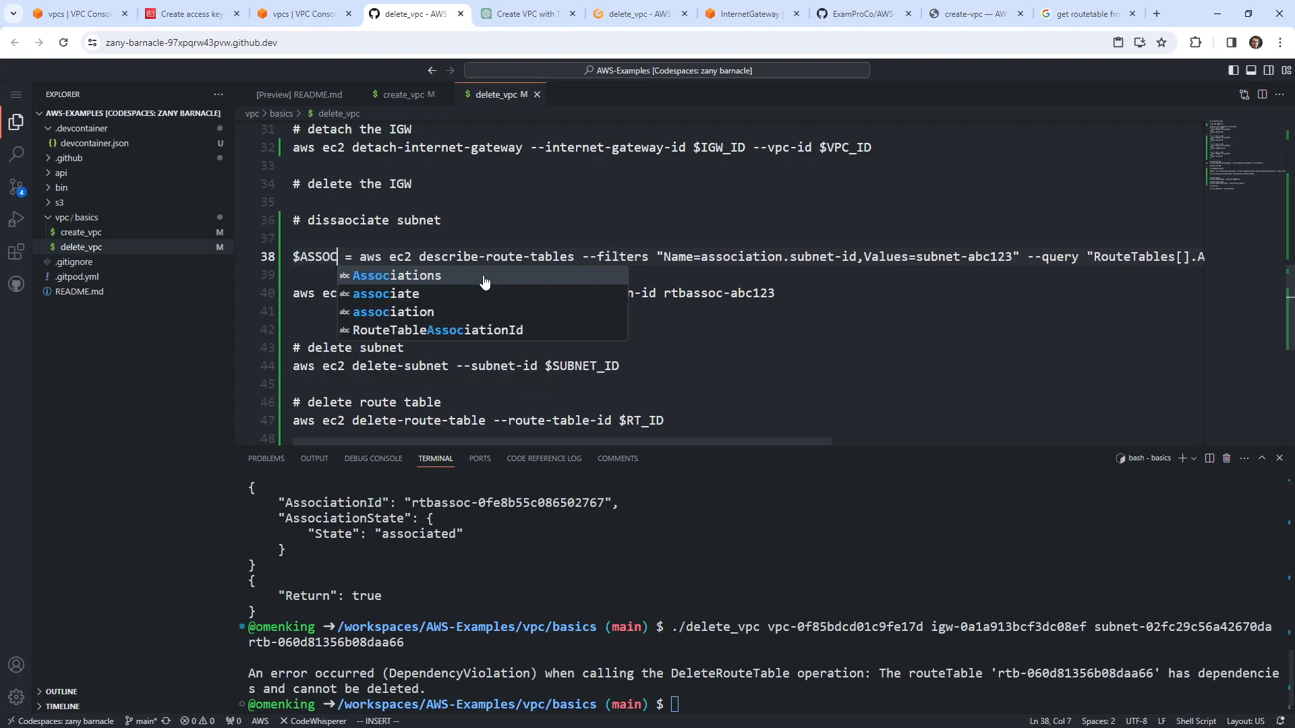
{"action": "key", "text": "Escape"}
Step: Remove the spaces around the equals sign of the $ASSOC_ID assignment and wrap its describe-route-tables command in parentheses
{"action": "key", "text": "l"}
{"action": "key", "text": "l"}
{"action": "key", "text": "l"}
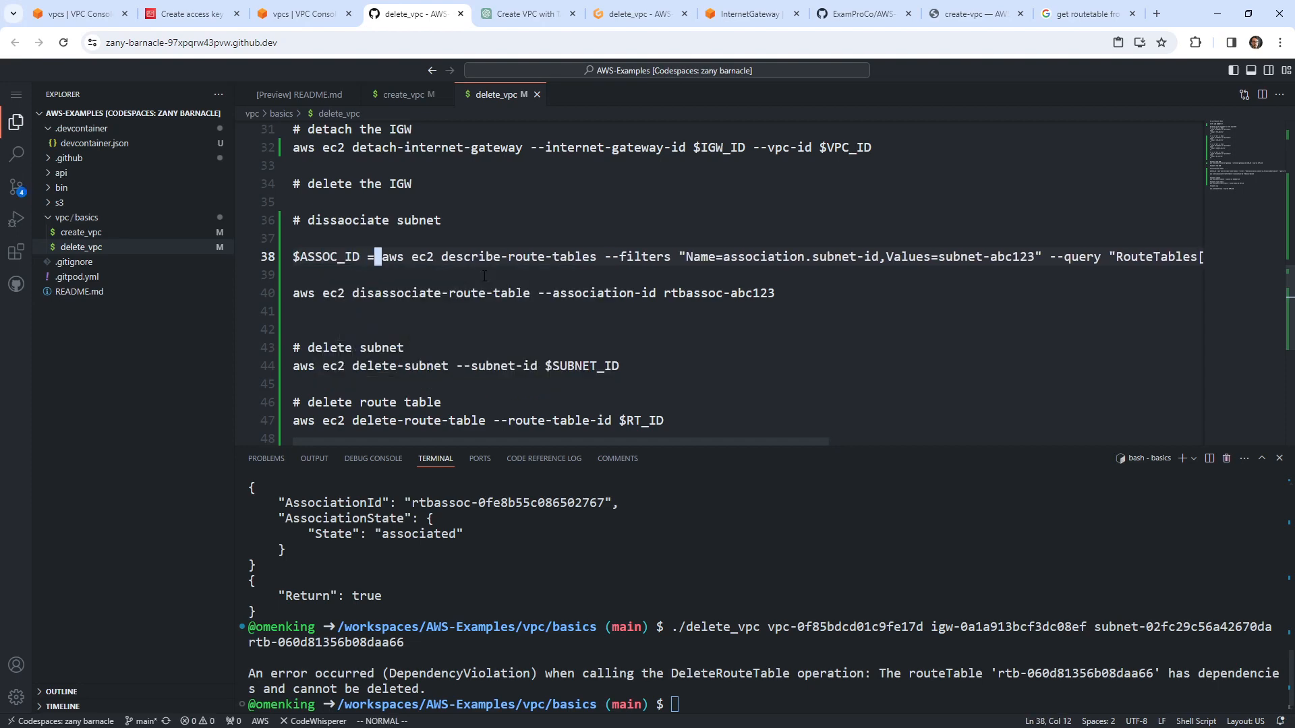
{"action": "key", "text": "h"}
{"action": "key", "text": "h"}
{"action": "type", "text": "xlr("}
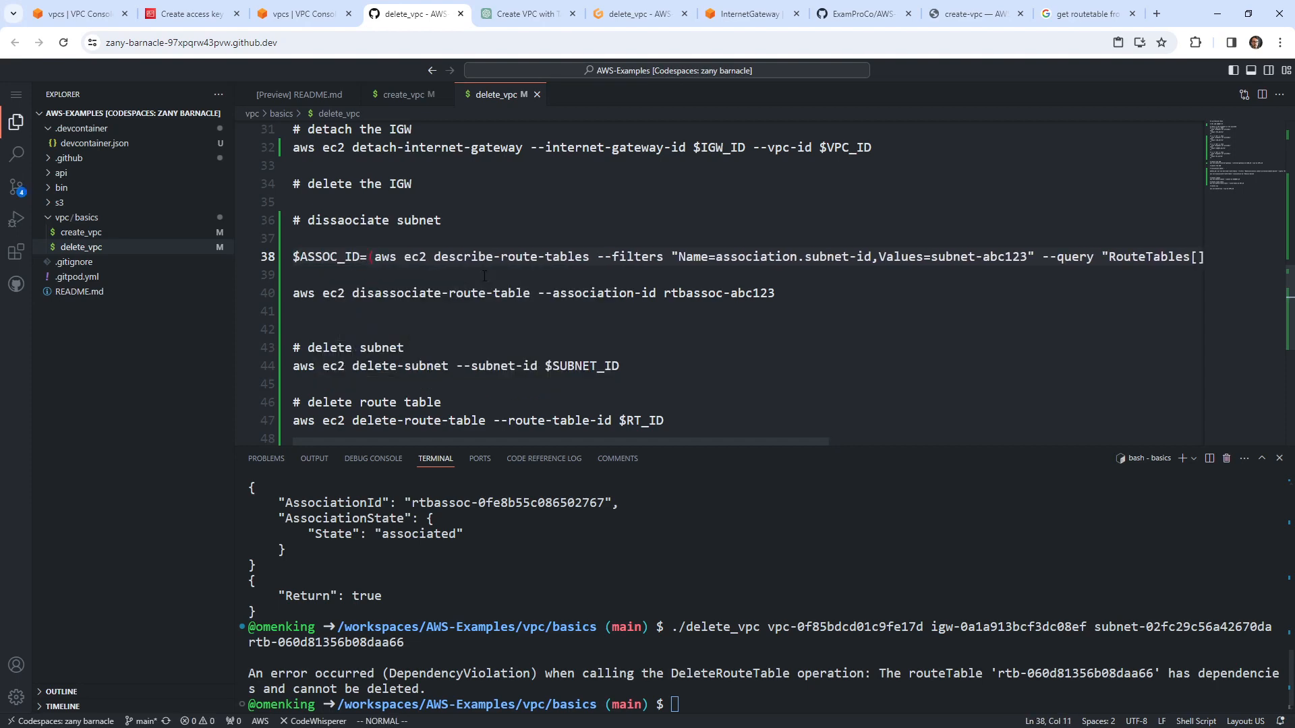
{"action": "key", "text": "shift+a"}
{"action": "key", "text": "Escape"}
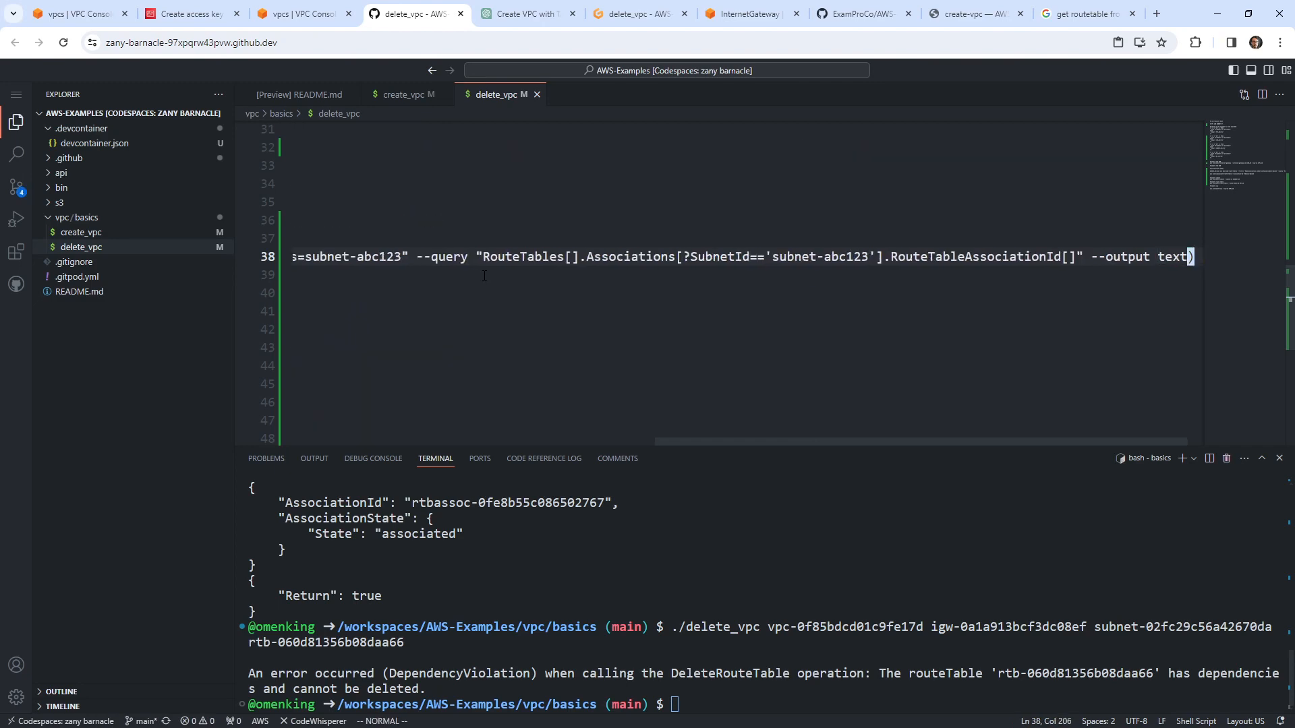
Step: Break the describe-route-tables command with a backslash so that --filters starts on its own line
{"action": "key", "text": "0"}
{"action": "key", "text": "w"}
{"action": "key", "text": "w"}
{"action": "key", "text": "w"}
{"action": "key", "text": "w"}
{"action": "key", "text": "w"}
{"action": "key", "text": "w"}
{"action": "key", "text": "w"}
{"action": "key", "text": "w"}
{"action": "key", "text": "w"}
{"action": "key", "text": "w"}
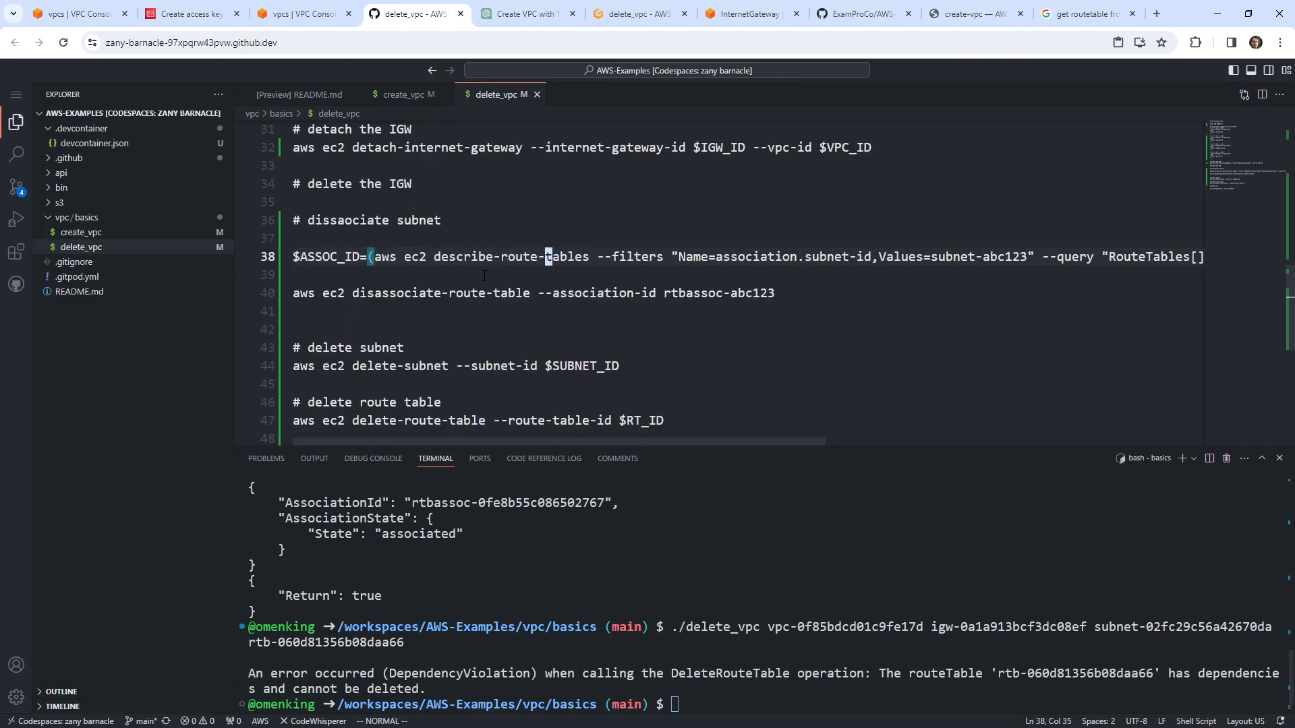
{"action": "type", "text": "i\\"}
{"action": "key", "text": "Return"}
{"action": "key", "text": "Escape"}
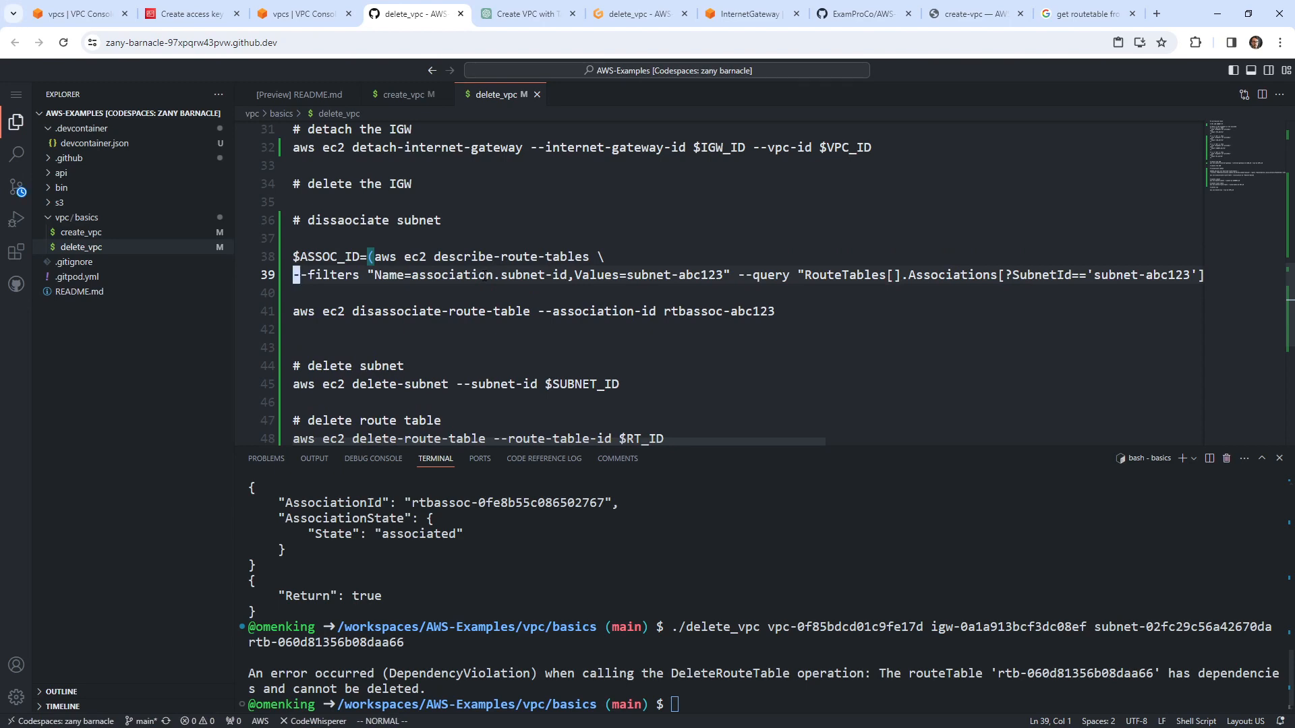
Step: Add a backslash line break after the filters value so that --query starts on its own line
{"action": "key", "text": "w"}
{"action": "key", "text": "w"}
{"action": "key", "text": "w"}
{"action": "key", "text": "w"}
{"action": "key", "text": "w"}
{"action": "key", "text": "w"}
{"action": "key", "text": "w"}
{"action": "key", "text": "w"}
{"action": "key", "text": "w"}
{"action": "key", "text": "w"}
{"action": "key", "text": "w"}
{"action": "key", "text": "w"}
{"action": "key", "text": "w"}
{"action": "key", "text": "w"}
{"action": "key", "text": "w"}
{"action": "key", "text": "w"}
{"action": "key", "text": "w"}
{"action": "key", "text": "i"}
{"action": "type", "text": "\\"}
{"action": "key", "text": "Return"}
{"action": "key", "text": "Escape"}
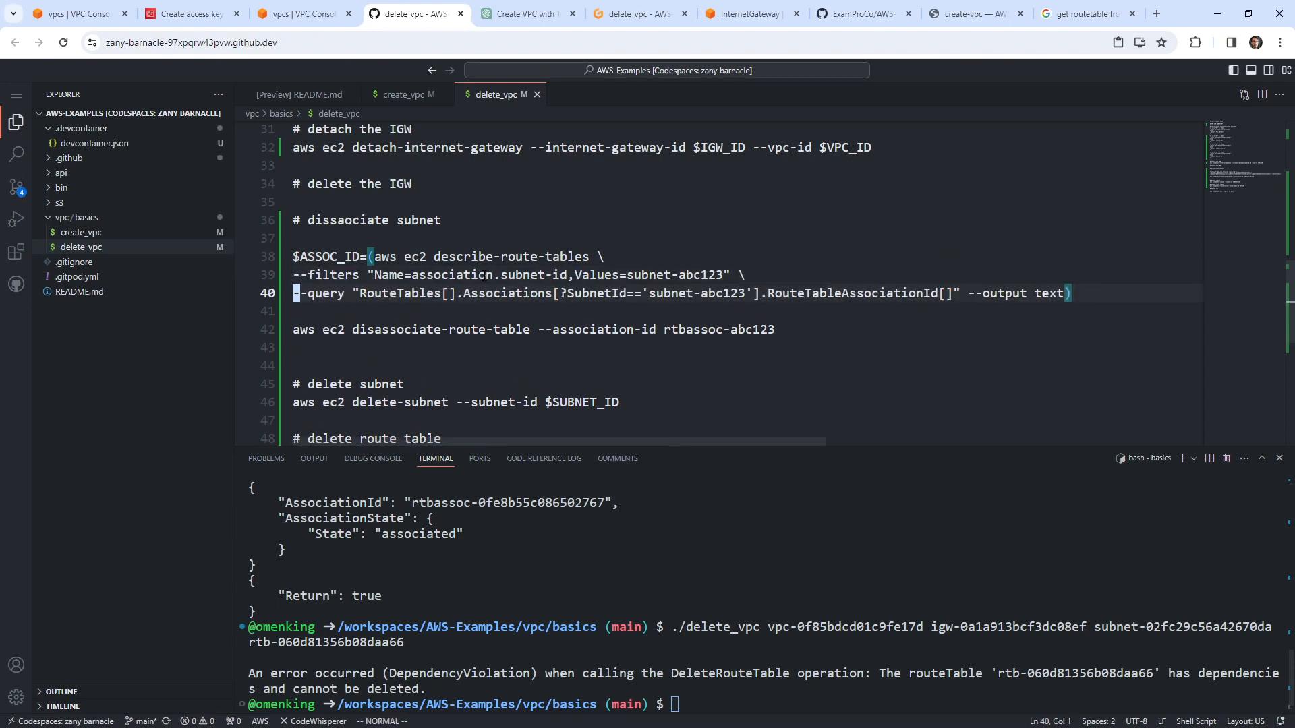
Step: Add a backslash line break after the query string so that --output text) is on its own line
{"action": "key", "text": "dollar"}
{"action": "key", "text": "b"}
{"action": "key", "text": "b"}
{"action": "key", "text": "b"}
{"action": "key", "text": "b"}
{"action": "type", "text": "ea \\"}
{"action": "key", "text": "Return"}
{"action": "key", "text": "Escape"}
Step: In the --filters line, replace the placeholder subnet-abc123 with $SUBNET_ID
{"action": "key", "text": "k"}
{"action": "key", "text": "k"}
{"action": "key", "text": "w"}
{"action": "key", "text": "w"}
{"action": "key", "text": "w"}
{"action": "key", "text": "w"}
{"action": "key", "text": "w"}
{"action": "key", "text": "w"}
{"action": "key", "text": "w"}
{"action": "key", "text": "w"}
{"action": "key", "text": "w"}
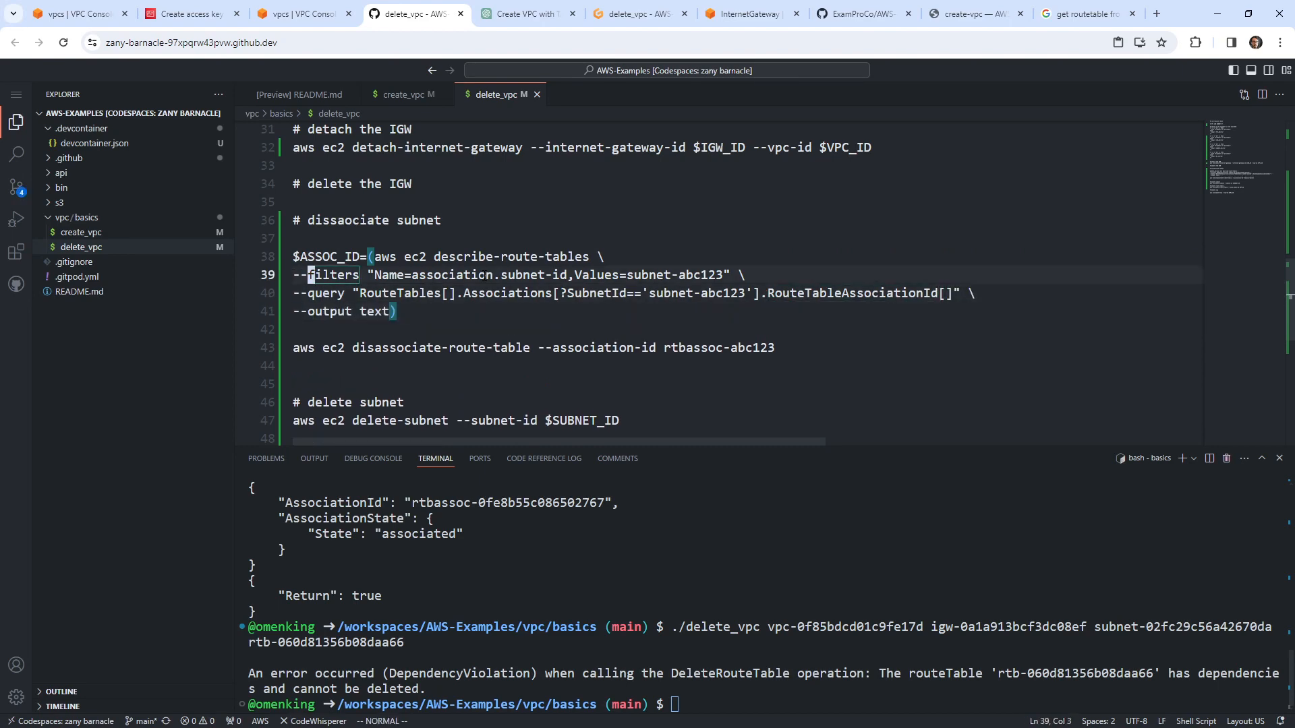
{"action": "key", "text": "w"}
{"action": "key", "text": "w"}
{"action": "key", "text": "w"}
{"action": "key", "text": "w"}
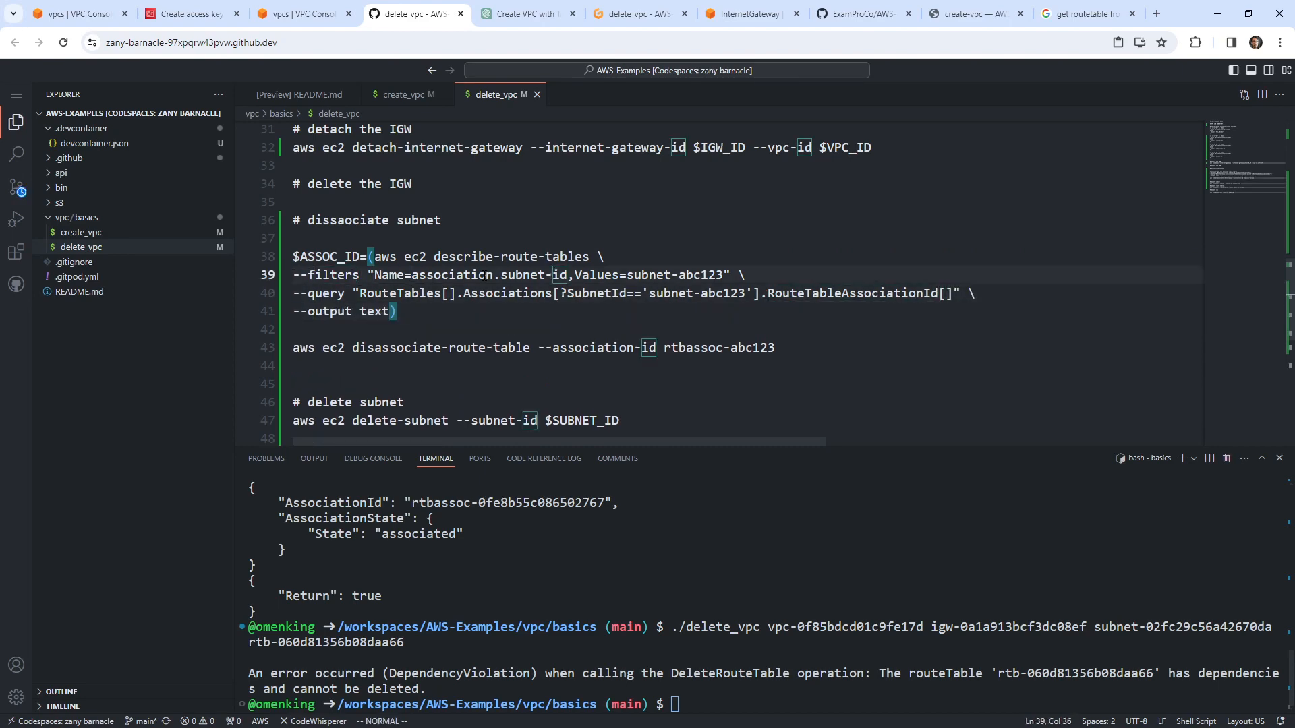
{"action": "key", "text": "x"}
{"action": "key", "text": "x"}
{"action": "key", "text": "x"}
{"action": "key", "text": "x"}
{"action": "key", "text": "x"}
{"action": "key", "text": "x"}
{"action": "key", "text": "x"}
{"action": "key", "text": "x"}
{"action": "key", "text": "x"}
{"action": "key", "text": "x"}
{"action": "key", "text": "x"}
{"action": "key", "text": "x"}
{"action": "key", "text": "x"}
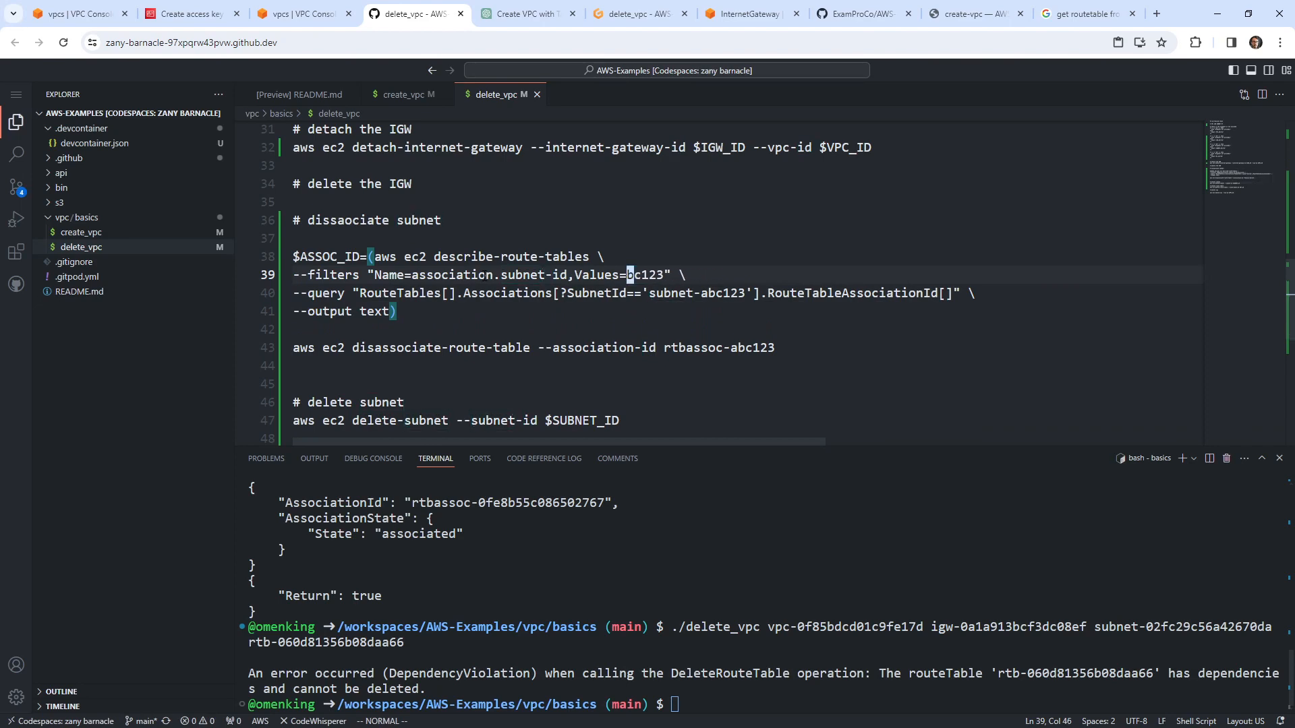
{"action": "type", "text": "id,Values=$SUBNET_ID"}
{"action": "key", "text": "Escape"}
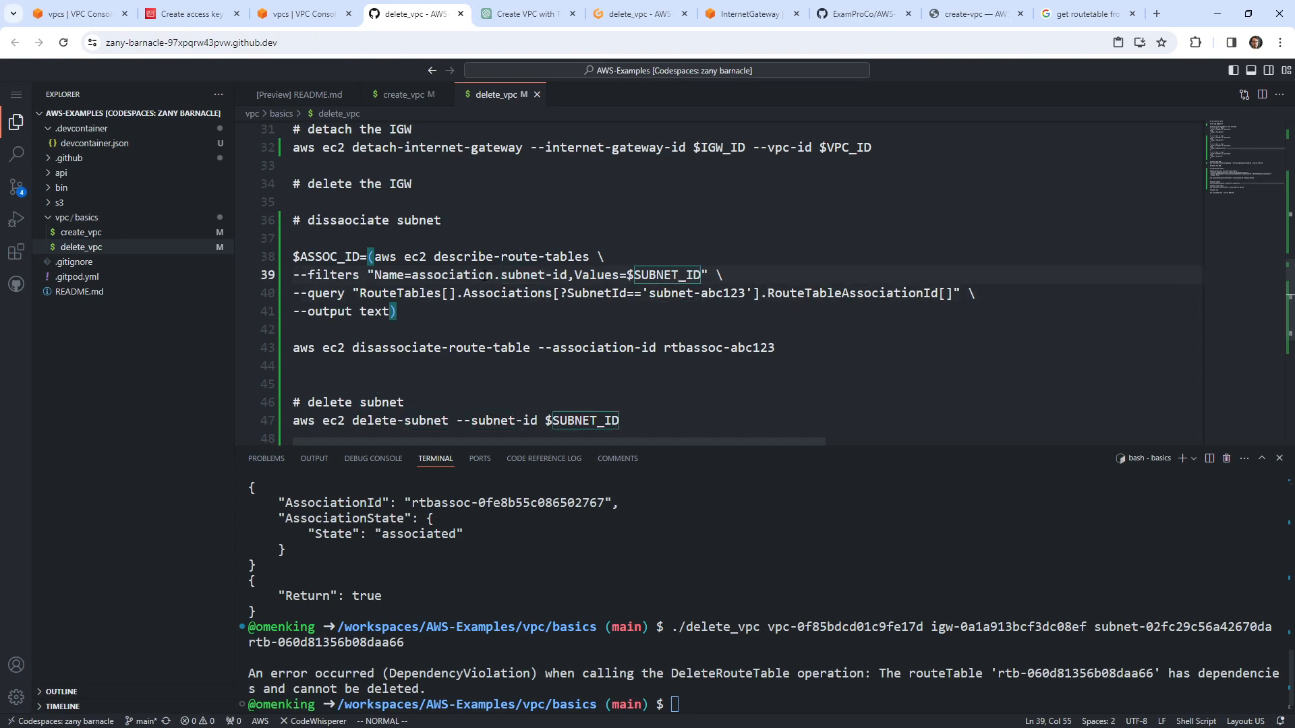
Step: In the --query line, replace the quoted placeholder subnet-abc123 with $SUBNET_ID
{"action": "key", "text": "j"}
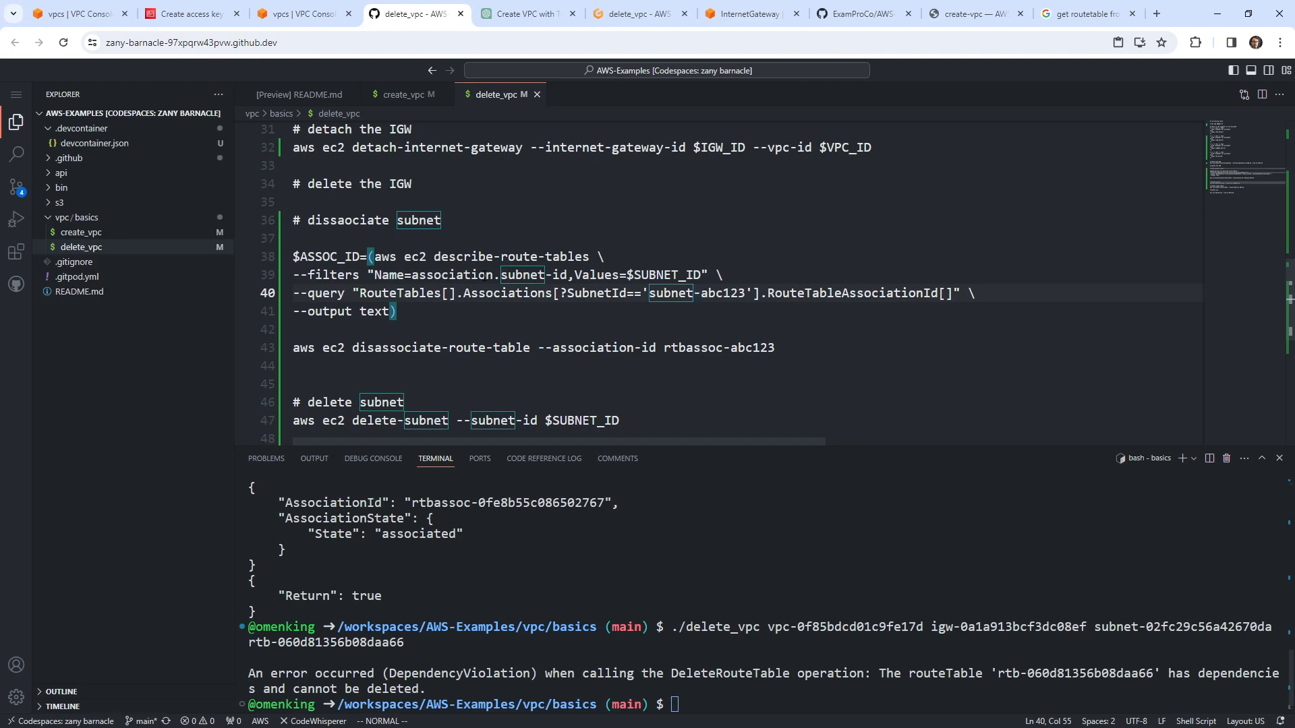
{"action": "key", "text": "l"}
{"action": "key", "text": "c"}
{"action": "key", "text": "w"}
{"action": "key", "text": "BackSpace"}
{"action": "key", "text": "BackSpace"}
{"action": "key", "text": "BackSpace"}
{"action": "key", "text": "BackSpace"}
{"action": "key", "text": "BackSpace"}
{"action": "key", "text": "BackSpace"}
{"action": "key", "text": "BackSpace"}
{"action": "type", "text": "$"}
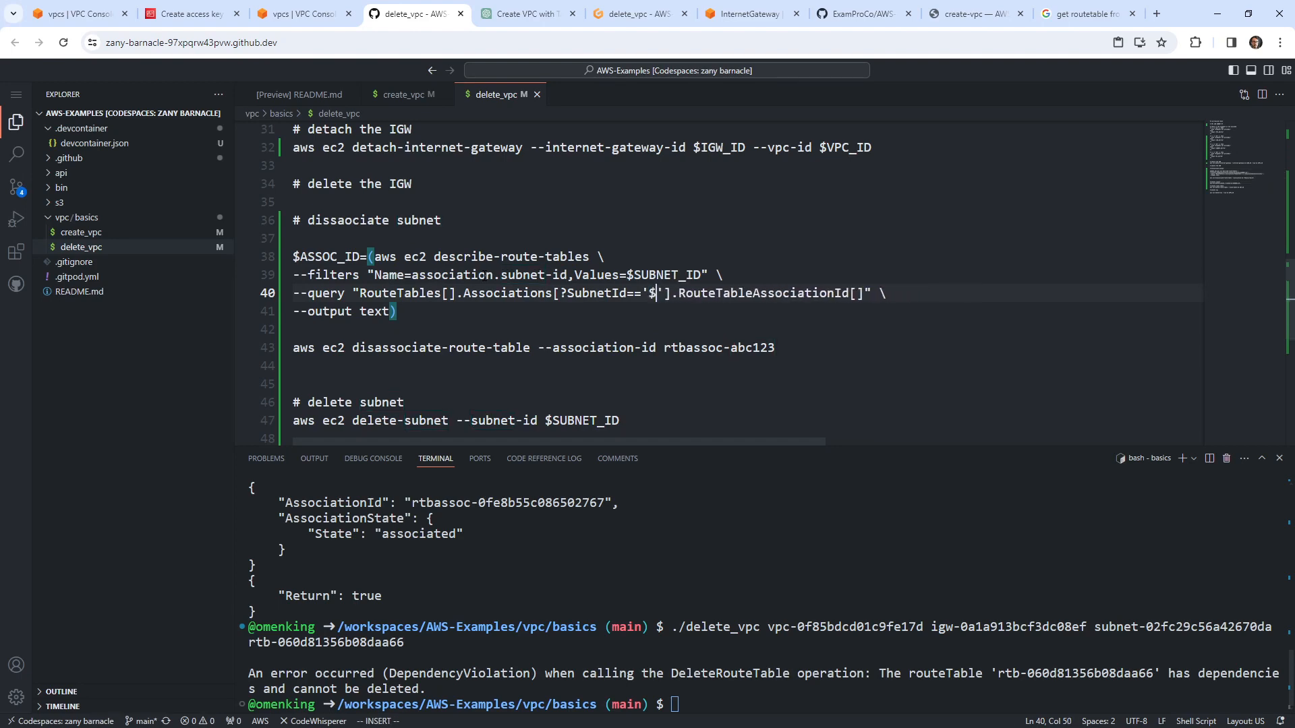
{"action": "type", "text": "SUBNET_ID"}
{"action": "key", "text": "Escape"}
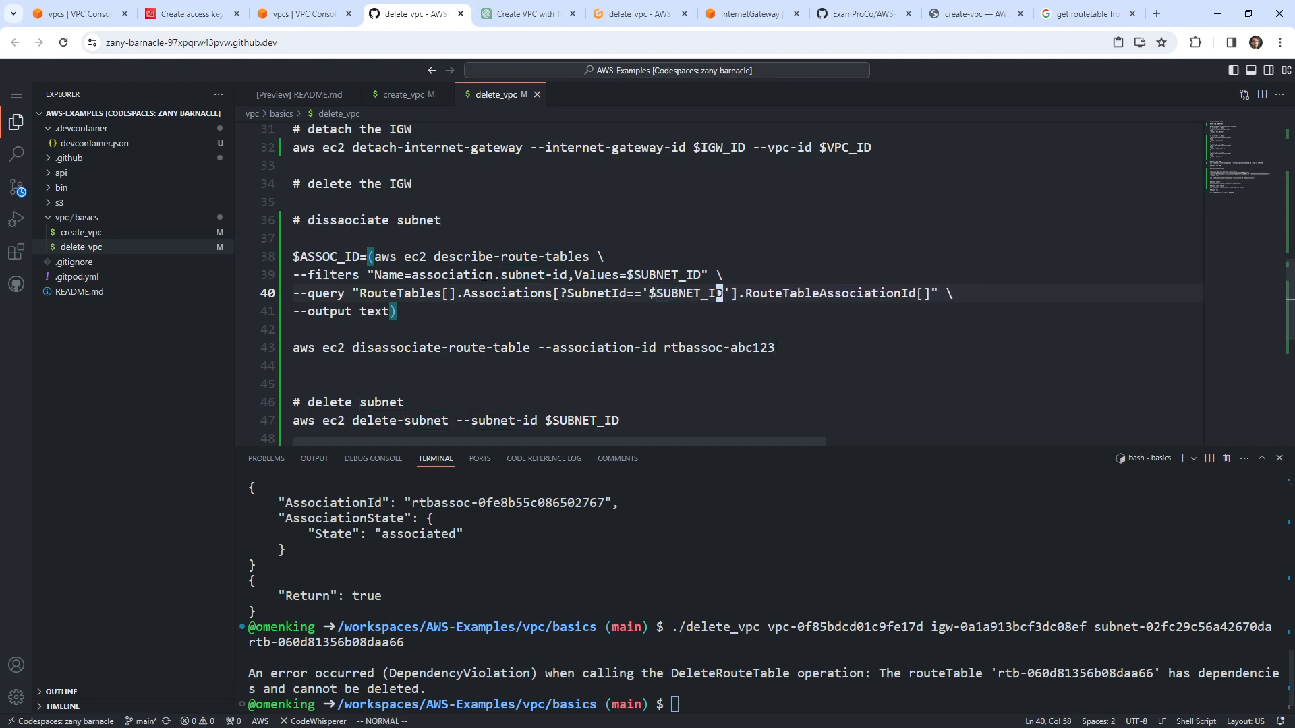
Step: Switch to ChatGPT and copy the option --route-table-ids rtb-abc123 from the command for a known route table ID
{"action": "key", "text": "k"}
{"action": "left_click", "coordinate": [517, 18]}
{"action": "scroll", "coordinate": [933, 285], "scroll_direction": "up", "scroll_amount": 5}
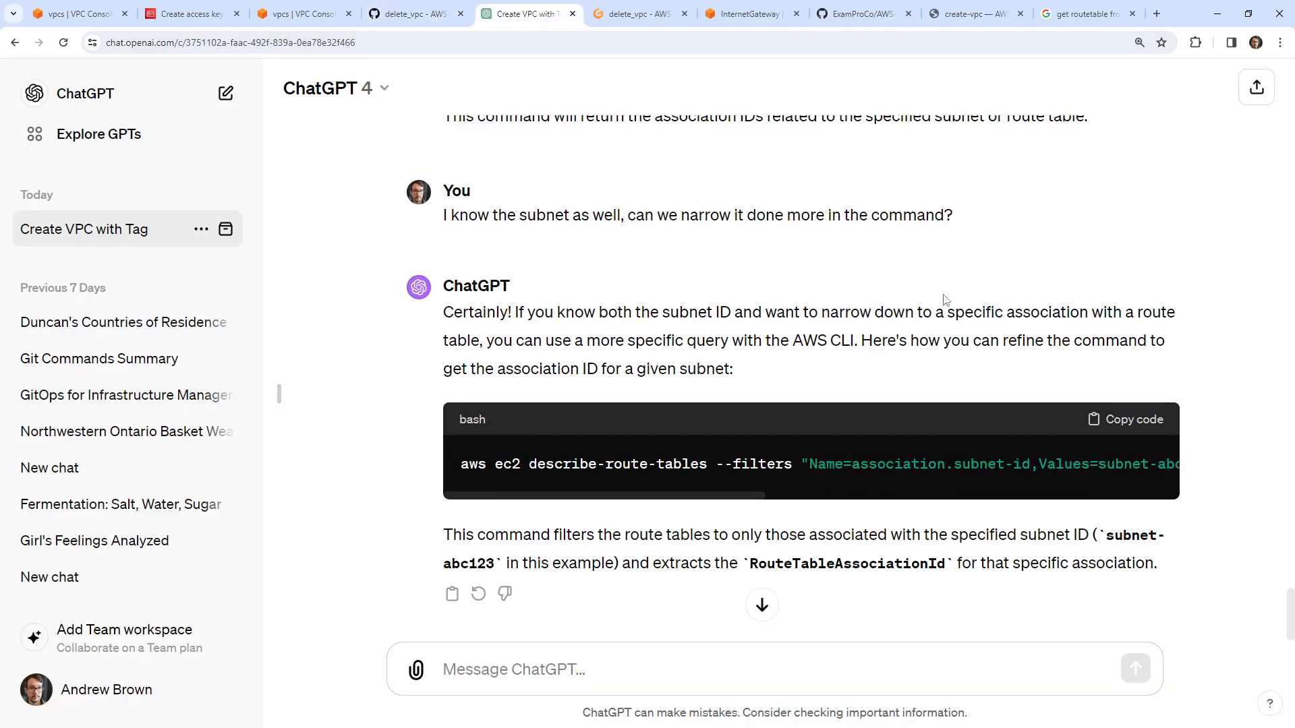
{"action": "left_click_drag", "start_coordinate": [931, 471], "coordinate": [845, 460]}
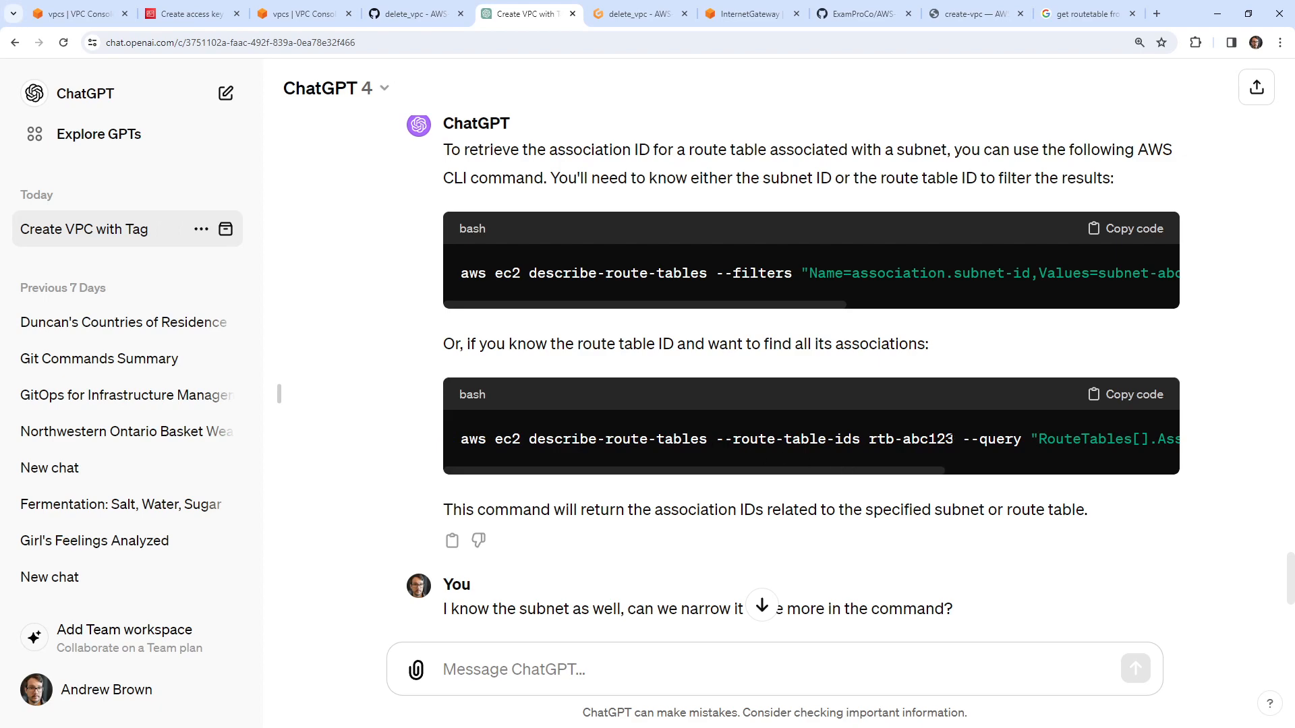
{"action": "mouse_move", "coordinate": [937, 439]}
{"action": "left_mouse_down"}
{"action": "mouse_move", "coordinate": [759, 439]}
{"action": "mouse_move", "coordinate": [954, 439]}
{"action": "left_mouse_up"}
{"action": "key", "text": "ctrl+c"}
{"action": "left_click", "coordinate": [608, 27]}
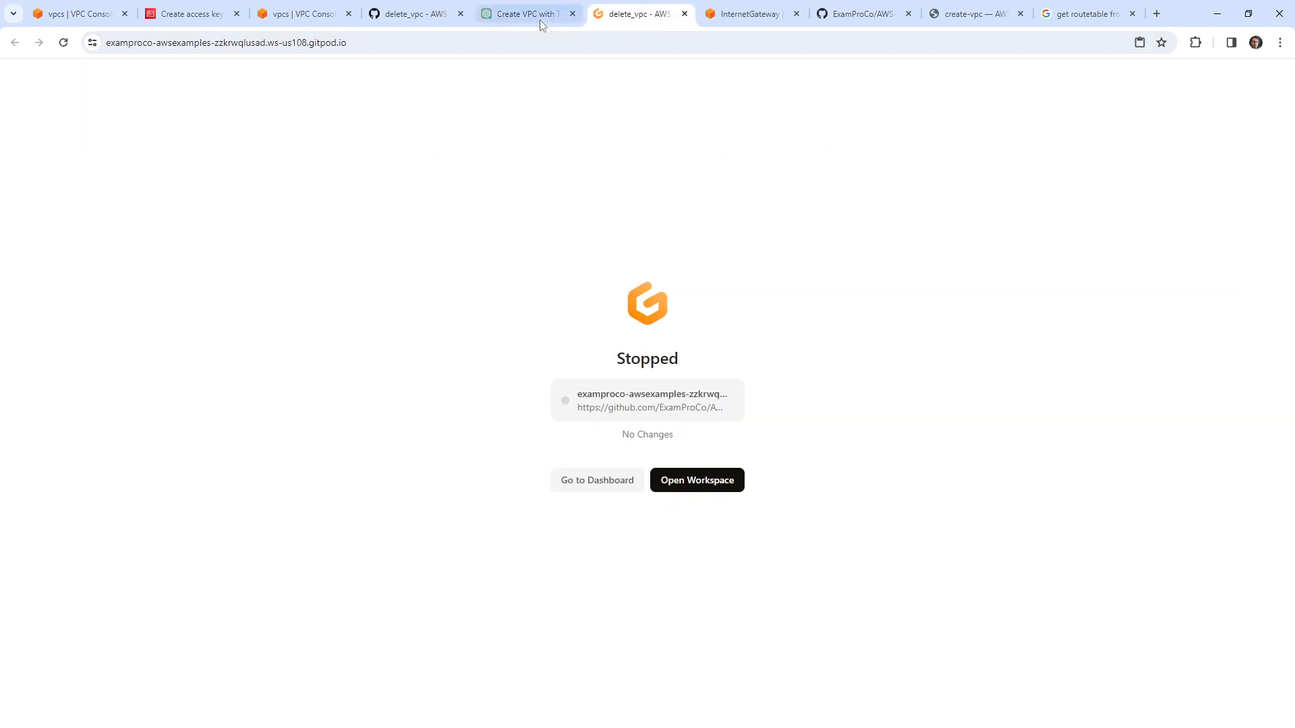
Step: Return to the delete_vpc script and paste the copied --route-table-ids option on a new line above --filters
{"action": "left_click", "coordinate": [413, 14]}
{"action": "left_click", "coordinate": [600, 256]}
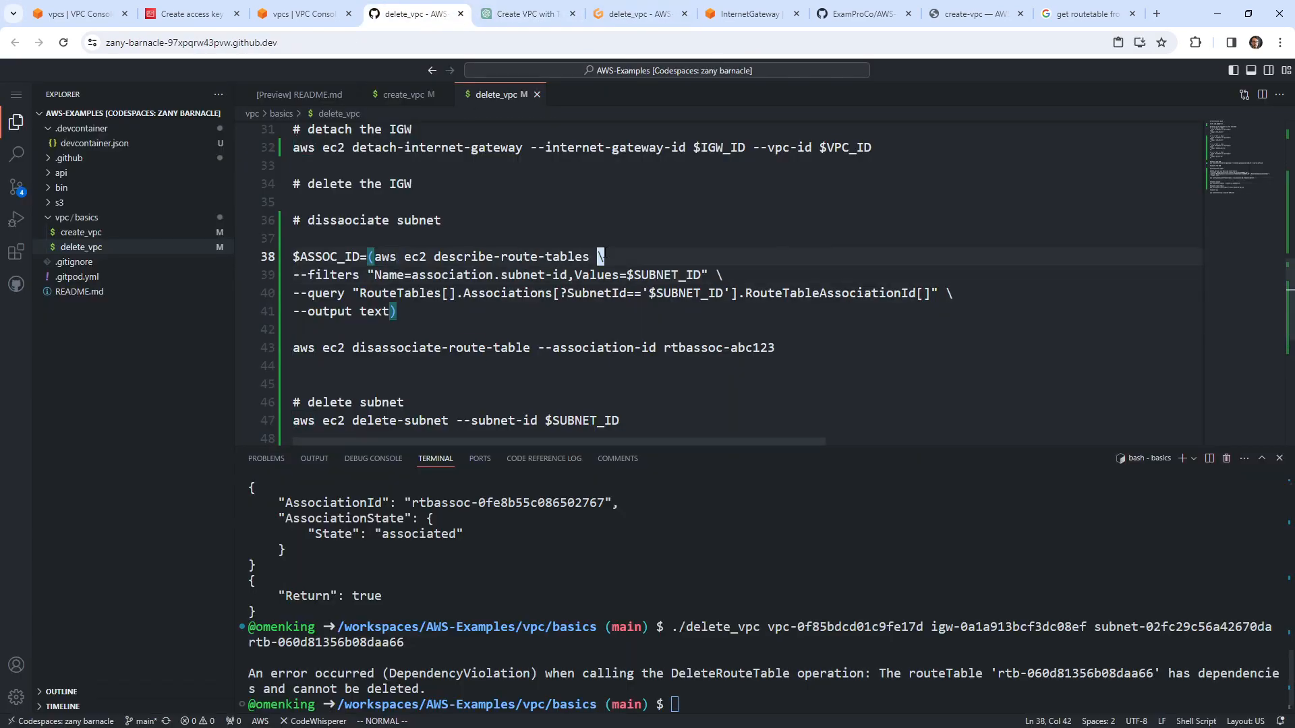
{"action": "key", "text": "o"}
{"action": "key", "text": "ctrl+v"}
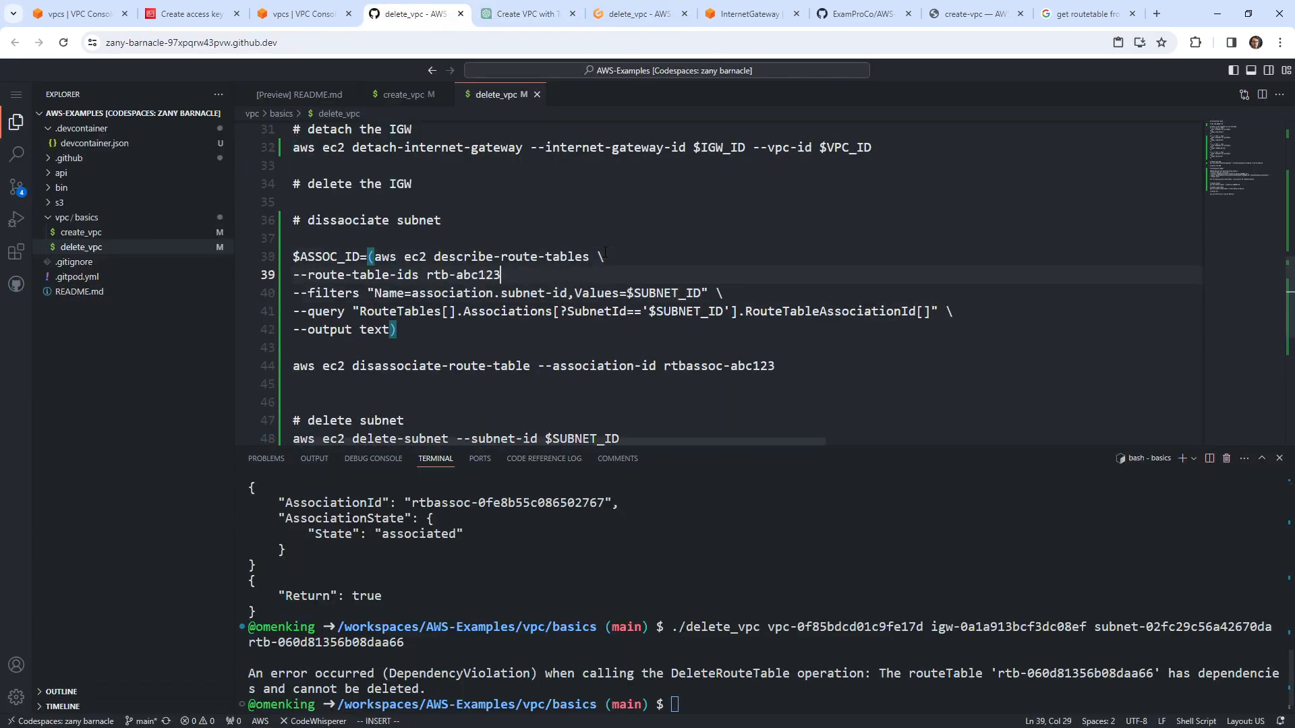
Step: Replace the --route-table-ids placeholder with $RT_ID and end the line with a backslash
{"action": "key", "text": "Escape"}
{"action": "key", "text": "b"}
{"action": "key", "text": "shift+c"}
{"action": "type", "text": "$RT_ID"}
{"action": "key", "text": "Escape"}
{"action": "key", "text": "b"}
{"action": "key", "text": "i"}
{"action": "key", "text": "Escape"}
{"action": "key", "text": "shift+a"}
{"action": "type", "text": "\\"}
{"action": "key", "text": "Escape"}
{"action": "key", "text": "k"}
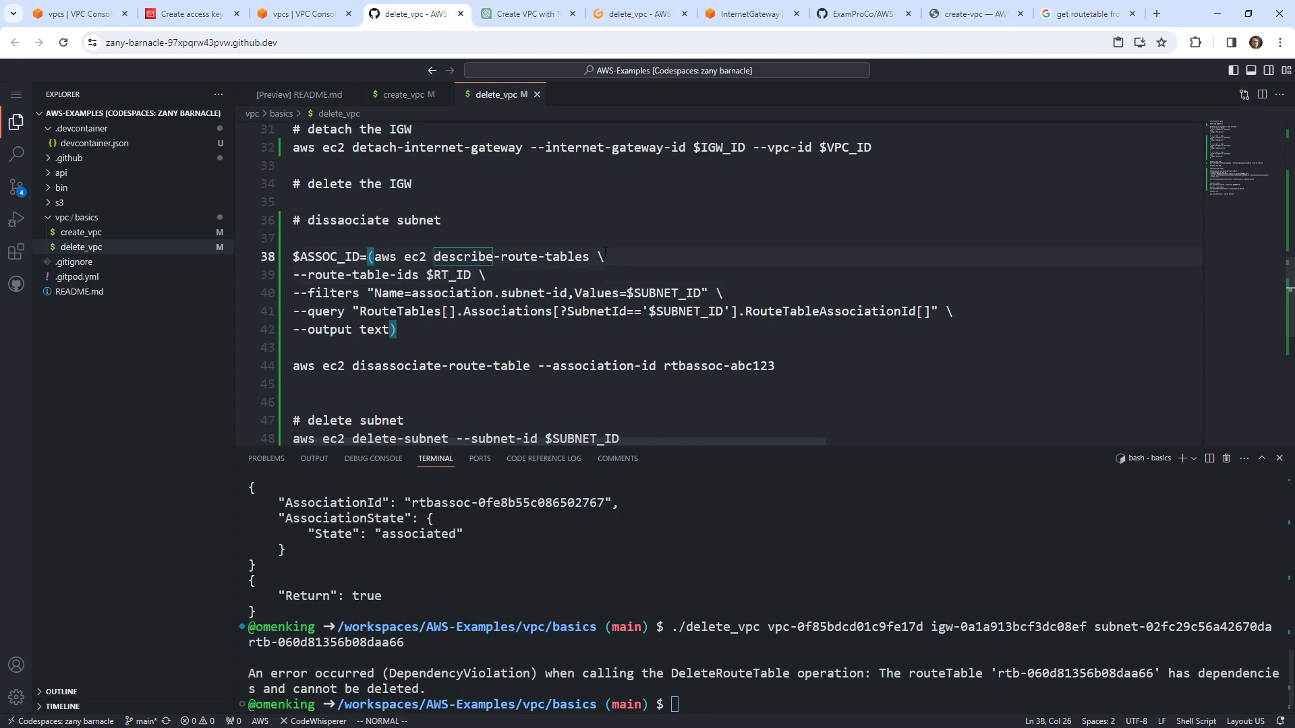
Step: In the disassociate-route-table command, replace the --association-id placeholder rtbassoc-abc123 with $ASSOC_ID
{"action": "left_click", "coordinate": [816, 278]}
{"action": "left_click", "coordinate": [542, 366]}
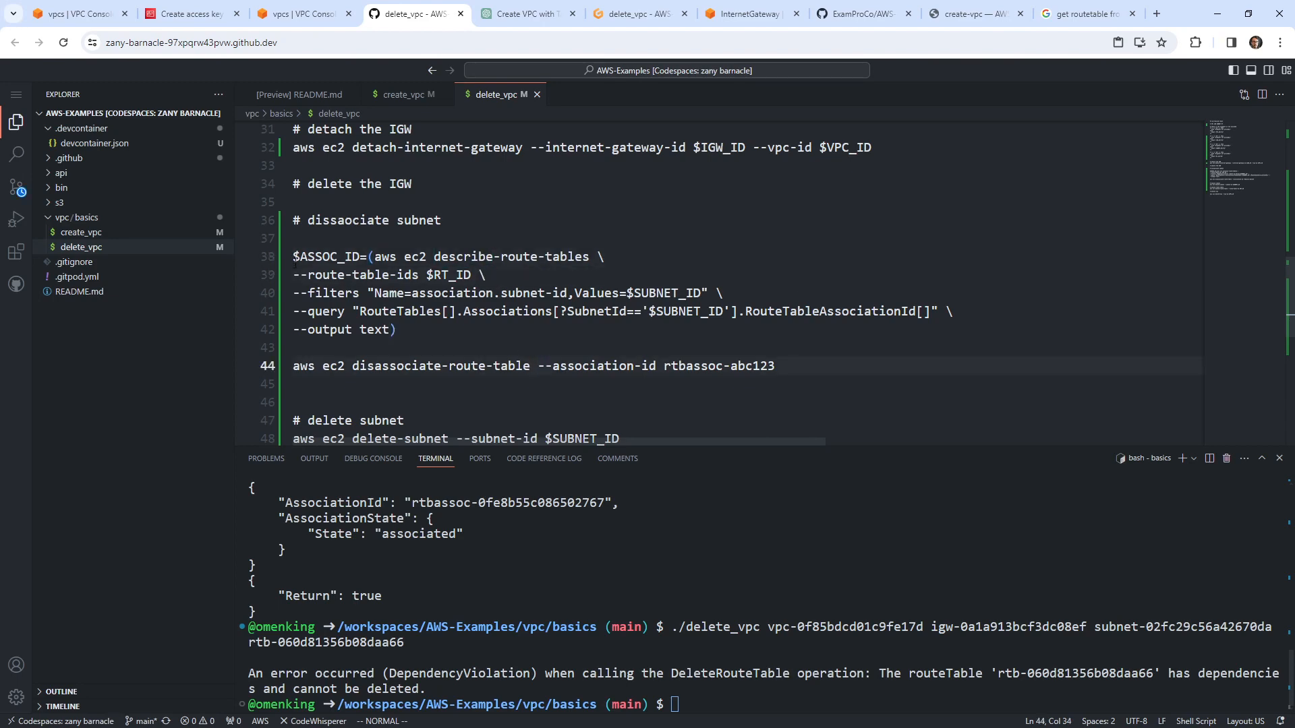
{"action": "left_click", "coordinate": [343, 264]}
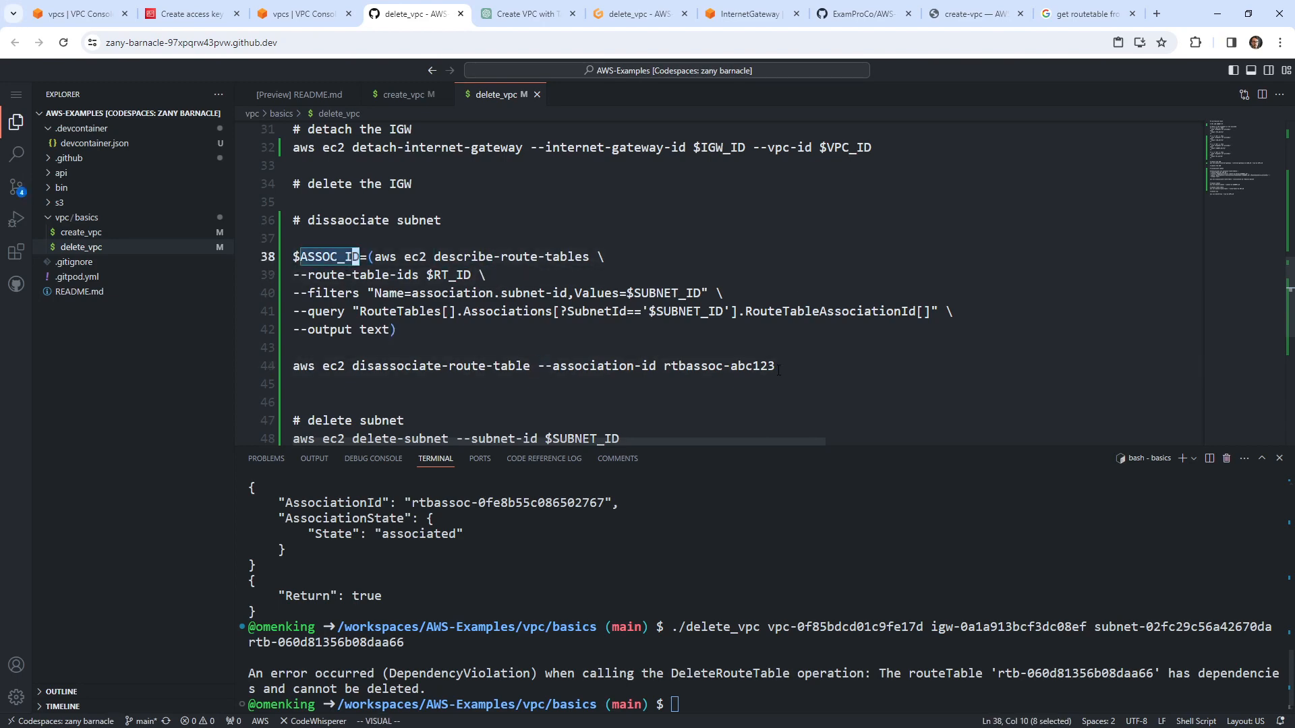
{"action": "left_click_drag", "start_coordinate": [776, 366], "coordinate": [666, 365]}
{"action": "right_click", "coordinate": [666, 366]}
{"action": "left_click", "coordinate": [681, 499]}
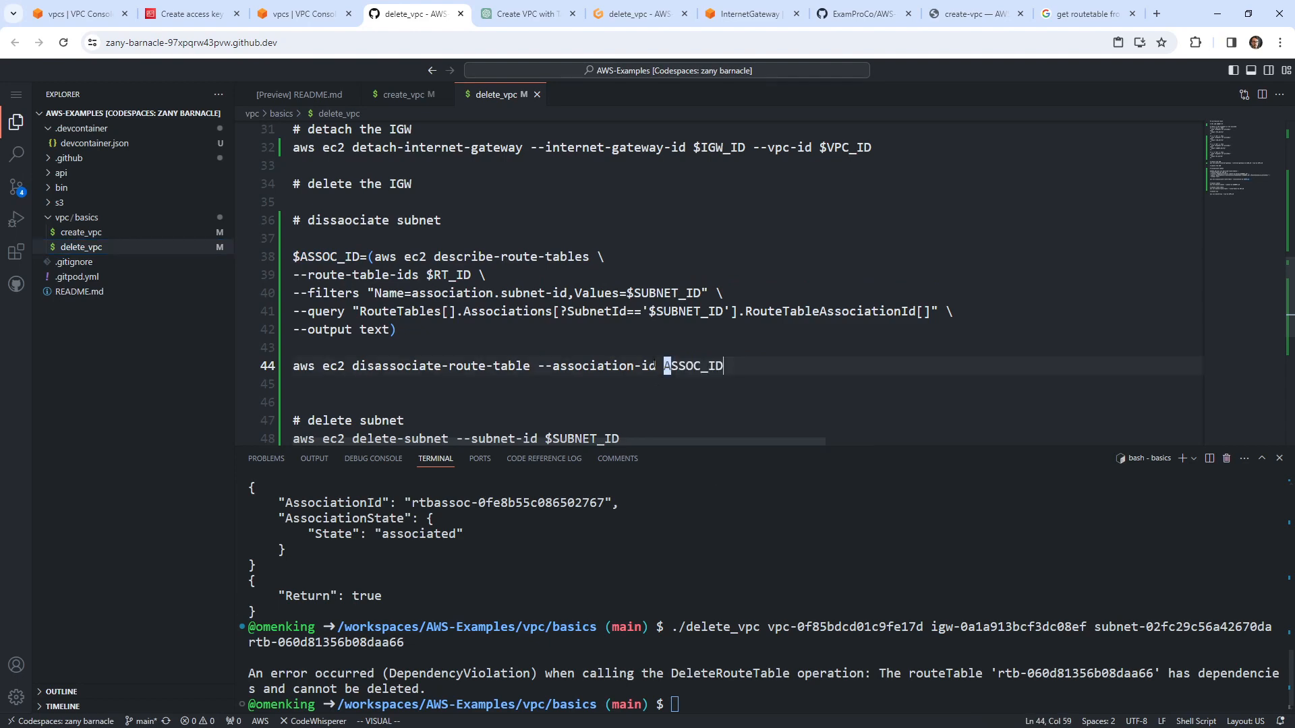
{"action": "key", "text": "k"}
{"action": "left_click", "coordinate": [717, 382]}
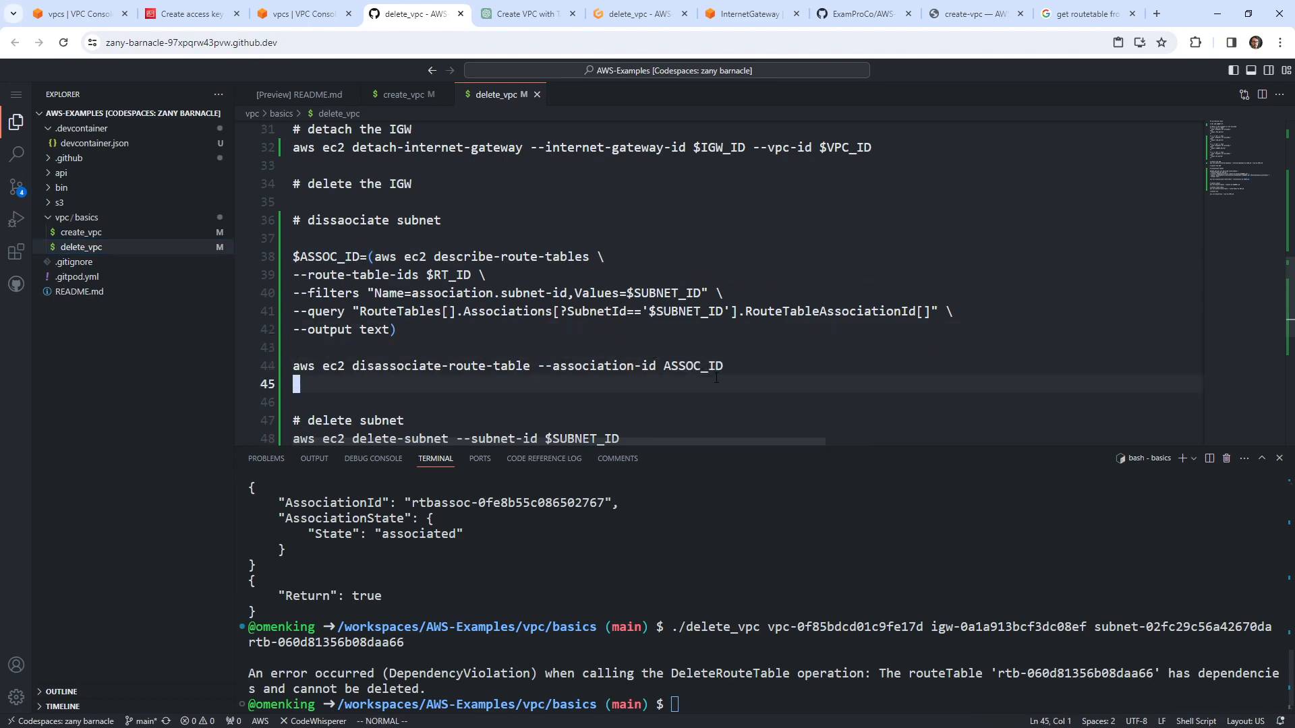
{"action": "key", "text": "k"}
{"action": "key", "text": "dollar"}
{"action": "type", "text": "bi$"}
{"action": "key", "text": "Escape"}
Step: Add the line echo "ASSOC_ID: $ASSOC_ID" directly above the disassociate-route-table command
{"action": "key", "text": "shift+o"}
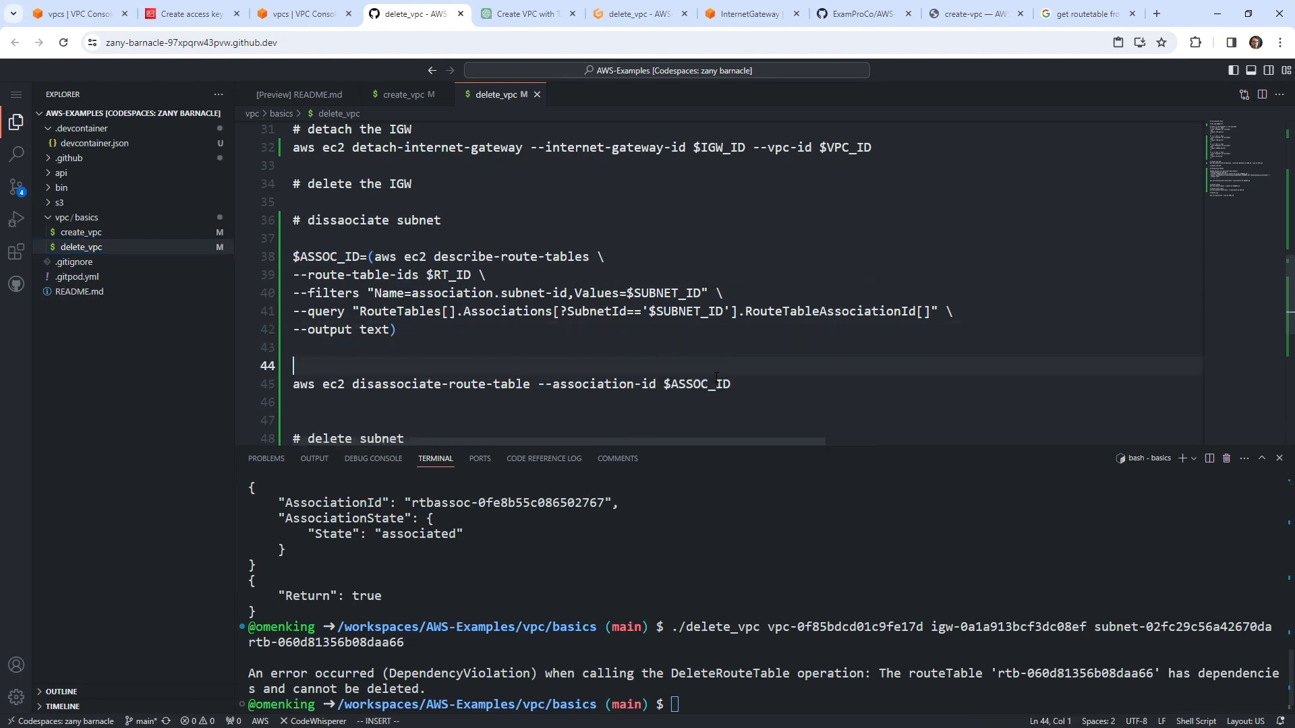
{"action": "type", "text": "echo"}
{"action": "key", "text": "Return"}
{"action": "key", "text": "Return"}
{"action": "key", "text": "BackSpace"}
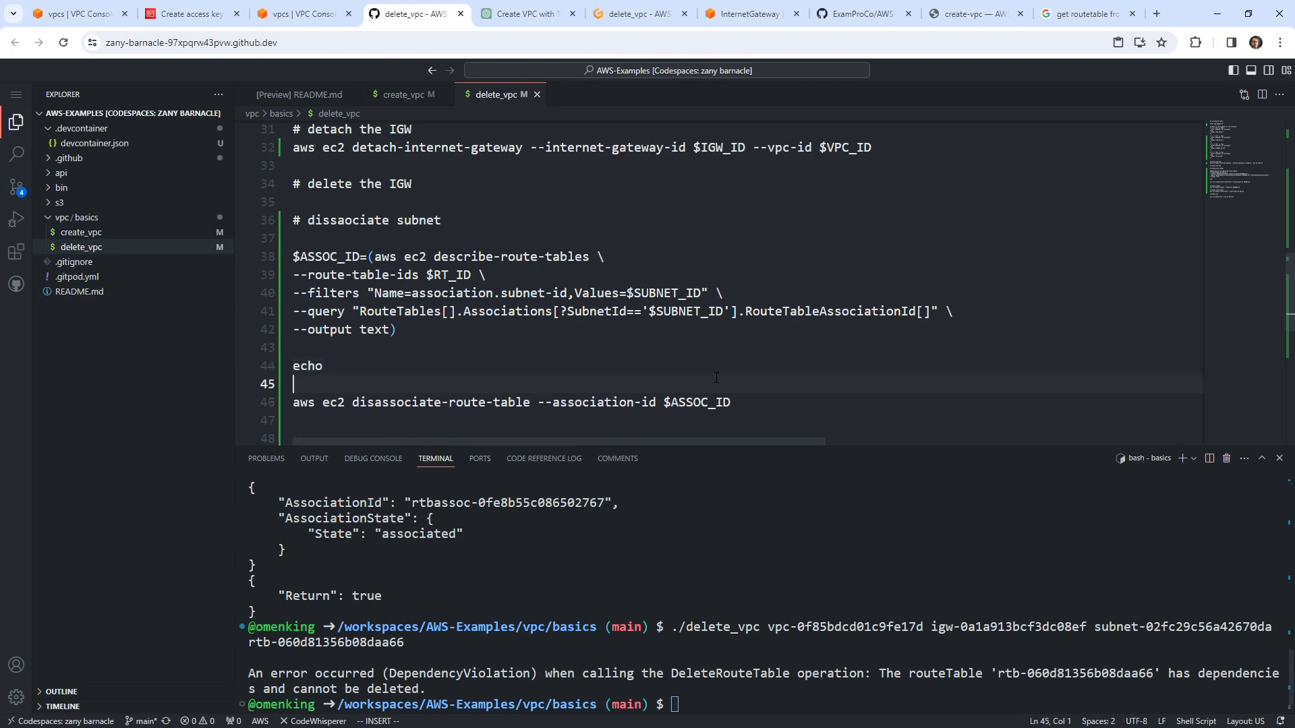
{"action": "key", "text": "BackSpace"}
{"action": "type", "text": "\"\""}
{"action": "key", "text": "Escape"}
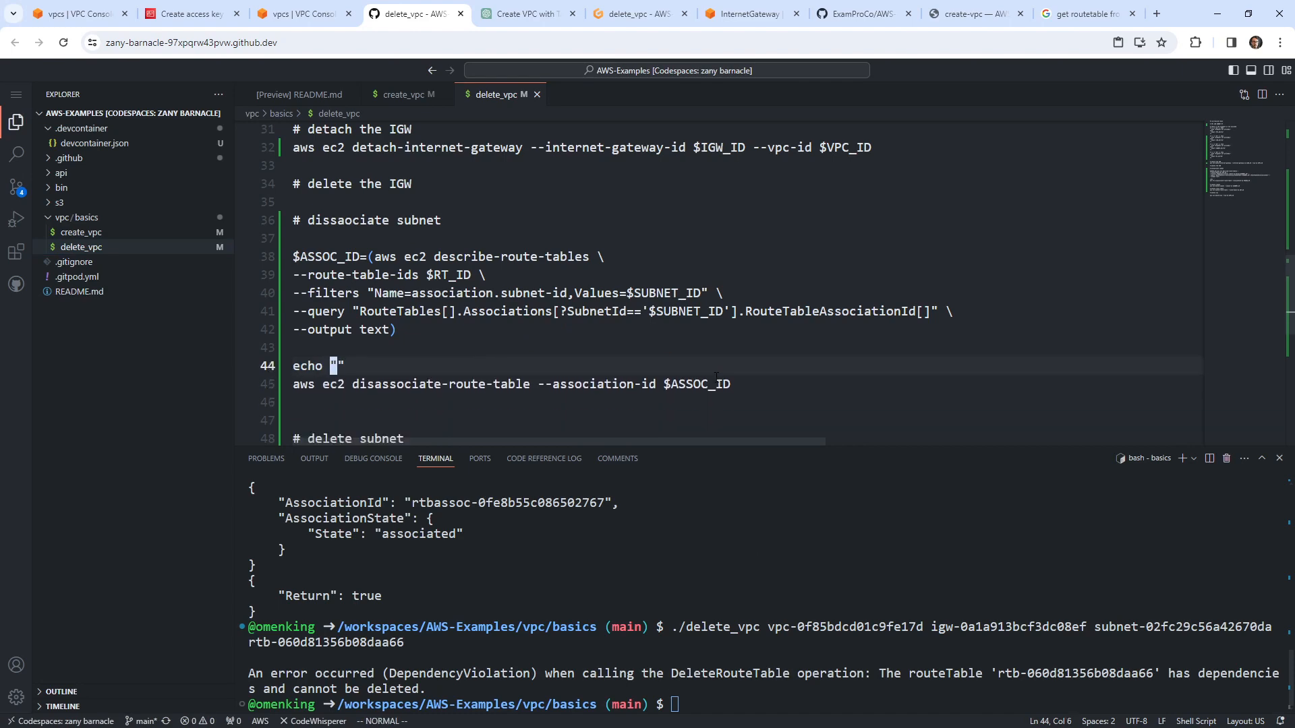
{"action": "type", "text": "iASSOCI"}
{"action": "key", "text": "BackSpace"}
{"action": "type", "text": "_ID: $"}
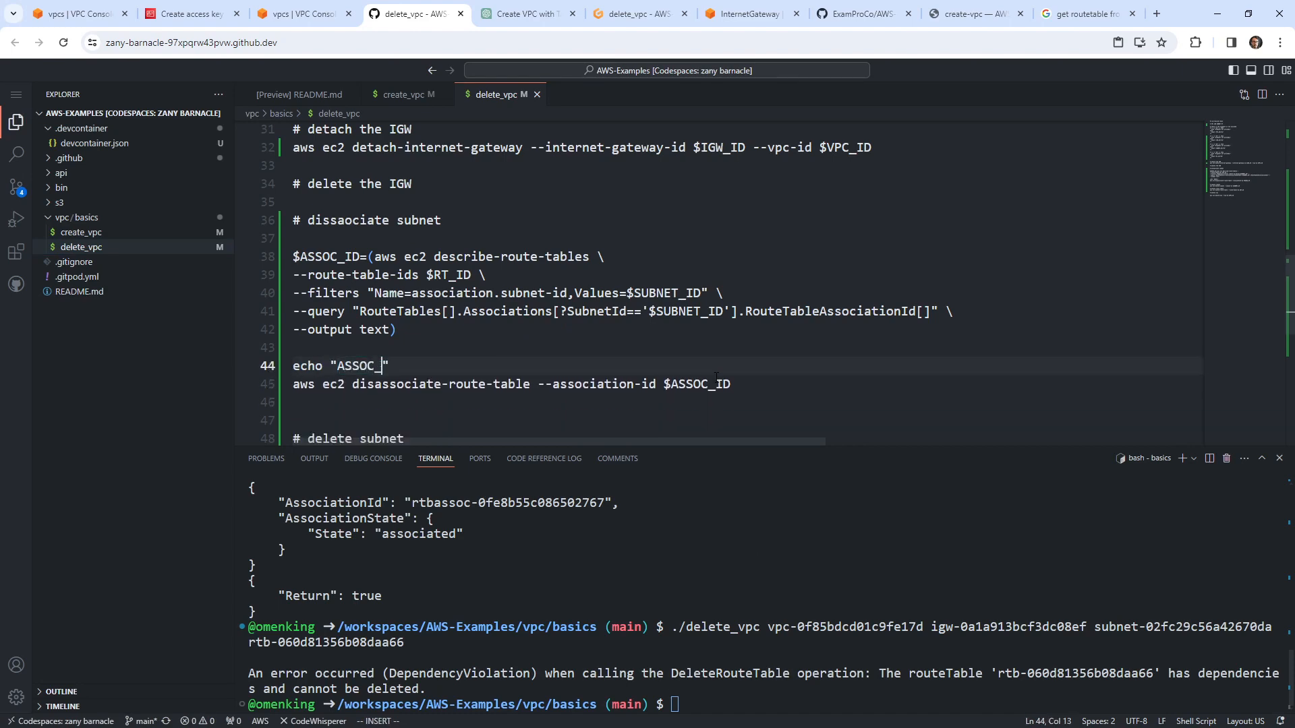
{"action": "type", "text": "ASSOC_ID"}
{"action": "key", "text": "Escape"}
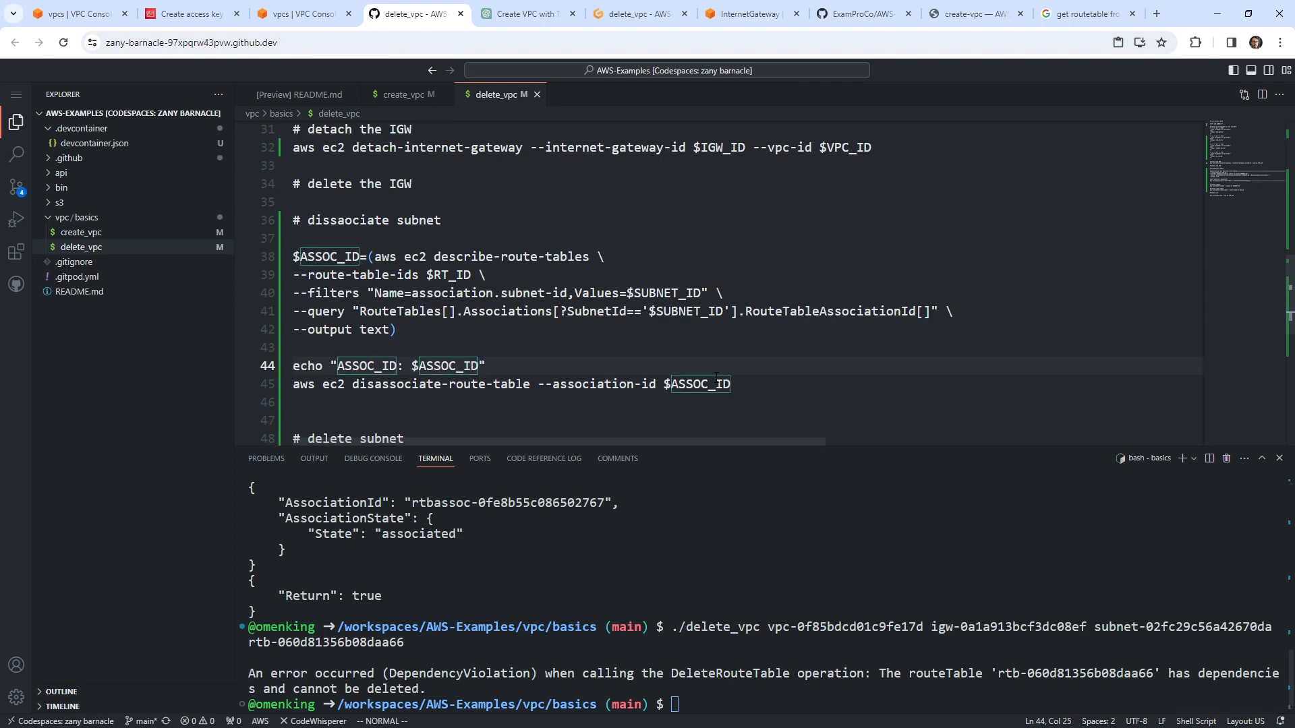
Step: Delete the extra blank line between the disassociate-route-table command and the delete subnet comment
{"action": "key", "text": "j"}
{"action": "key", "text": "j"}
{"action": "key", "text": "d"}
{"action": "key", "text": "d"}
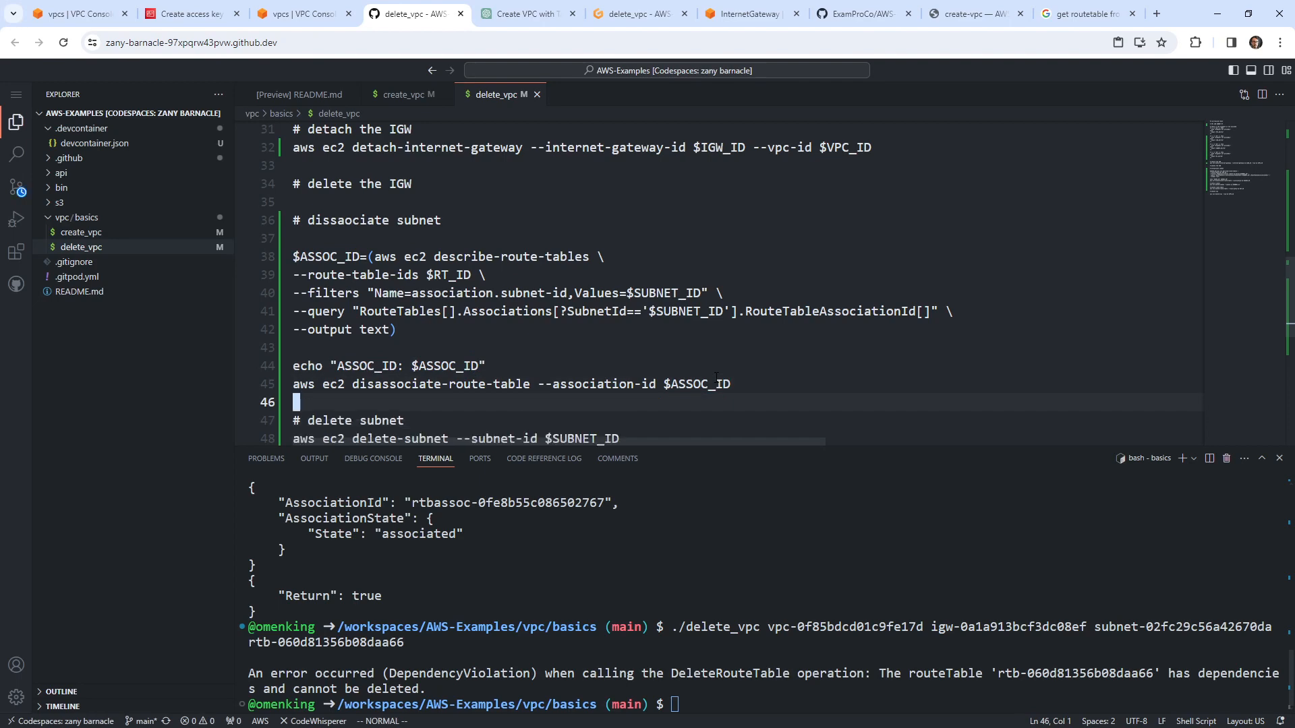
Step: Switch to the AWS VPC console, refresh the Your VPCs list, and return to the delete_vpc script
{"action": "left_click", "coordinate": [304, 14]}
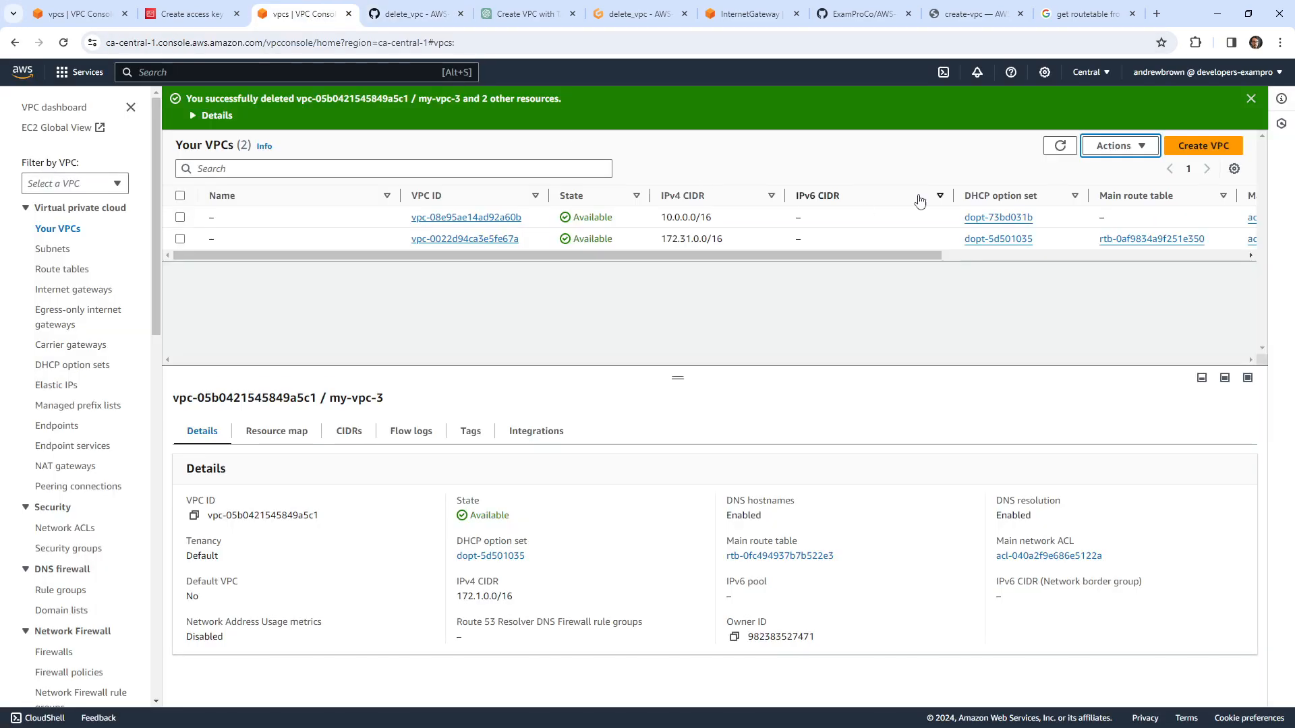
{"action": "left_click", "coordinate": [1059, 144]}
{"action": "left_click", "coordinate": [408, 14]}
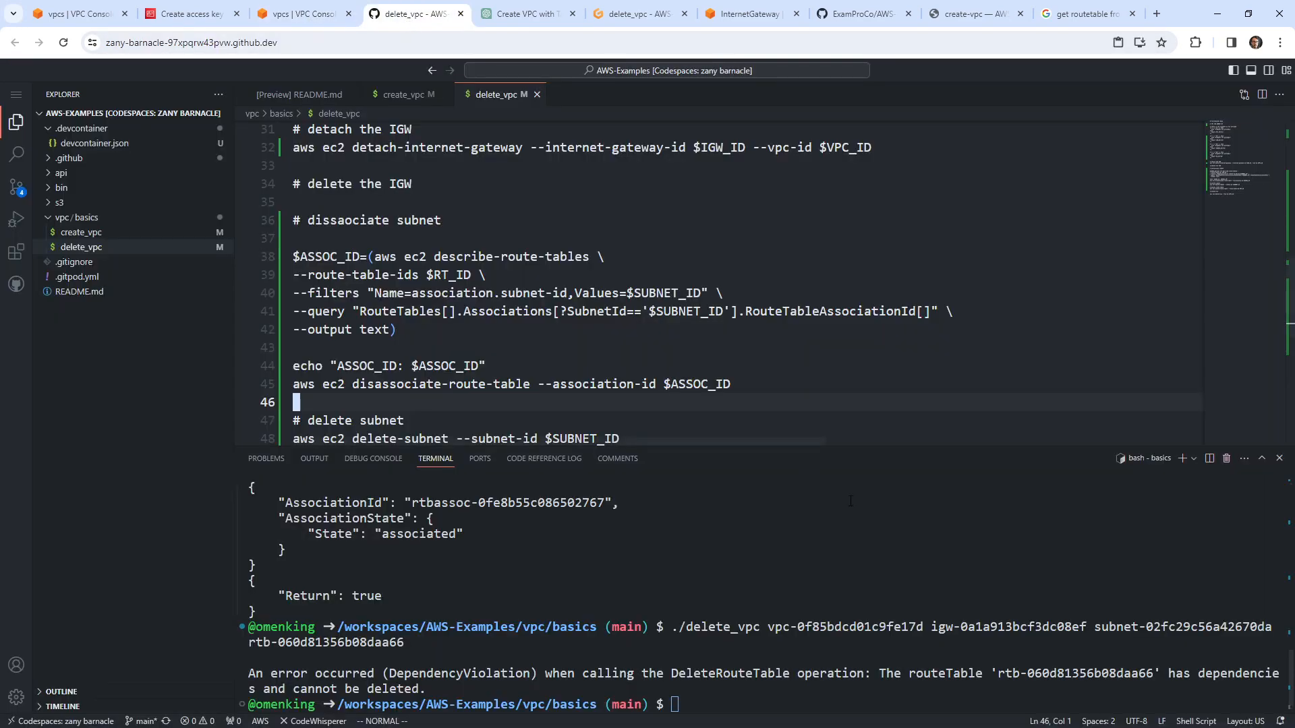
Step: Clear the terminal and run the ./create_vpc script to build a fresh test VPC
{"action": "type", "text": "clear"}
{"action": "key", "text": "Return"}
{"action": "key", "text": "Up"}
{"action": "key", "text": "Up"}
{"action": "key", "text": "Up"}
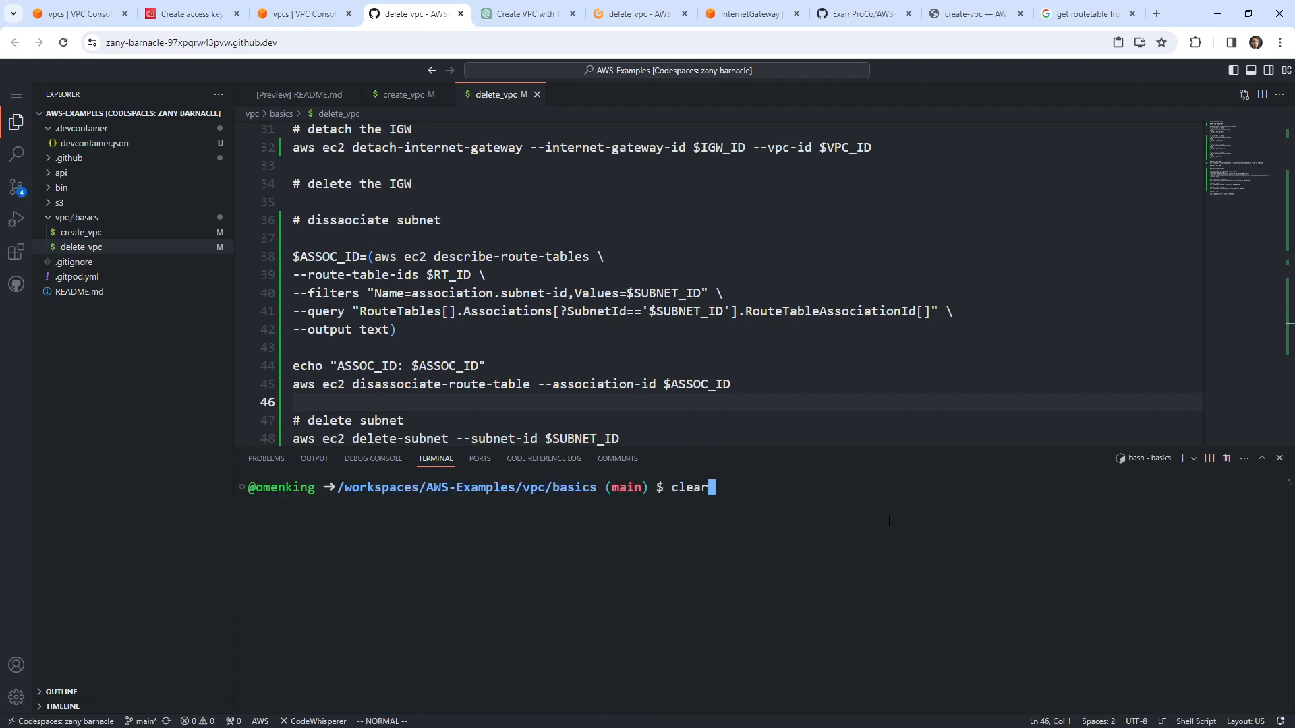
{"action": "key", "text": "Return"}
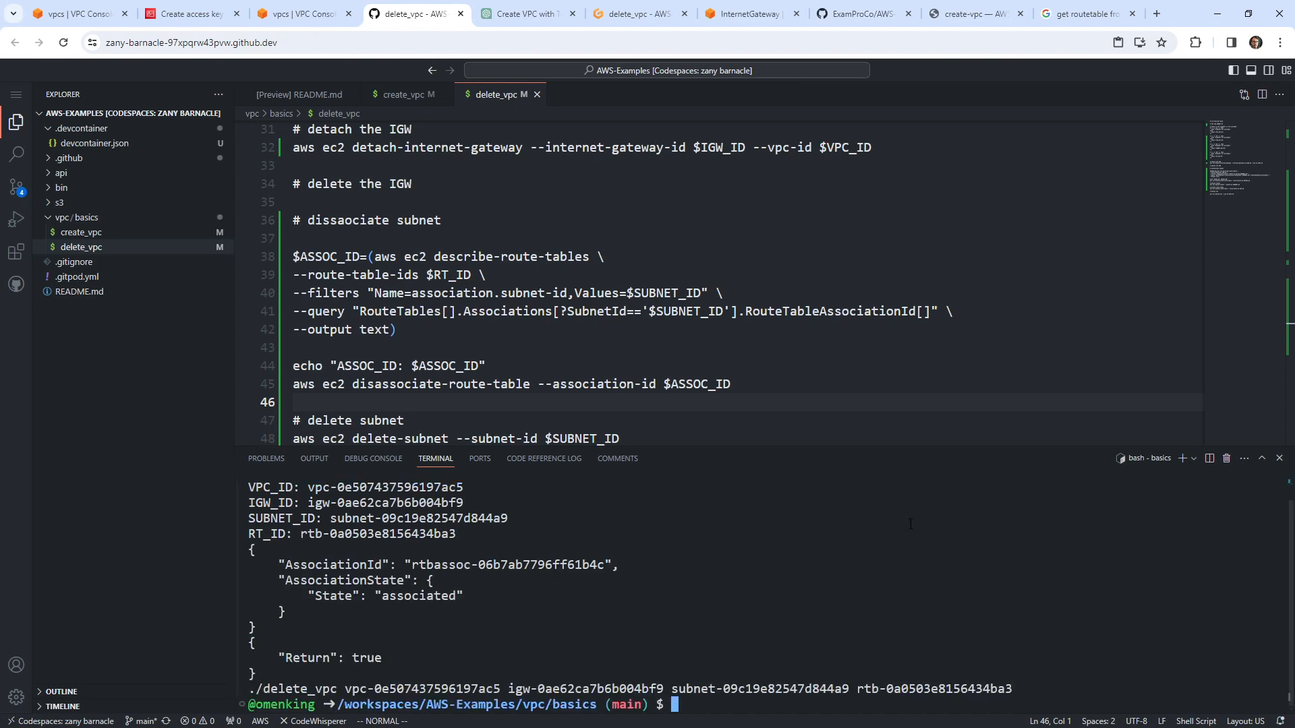
Step: Copy the ./delete_vpc command with the four resource IDs printed by create_vpc and run it in the terminal
{"action": "left_click_drag", "start_coordinate": [1016, 687], "coordinate": [250, 688]}
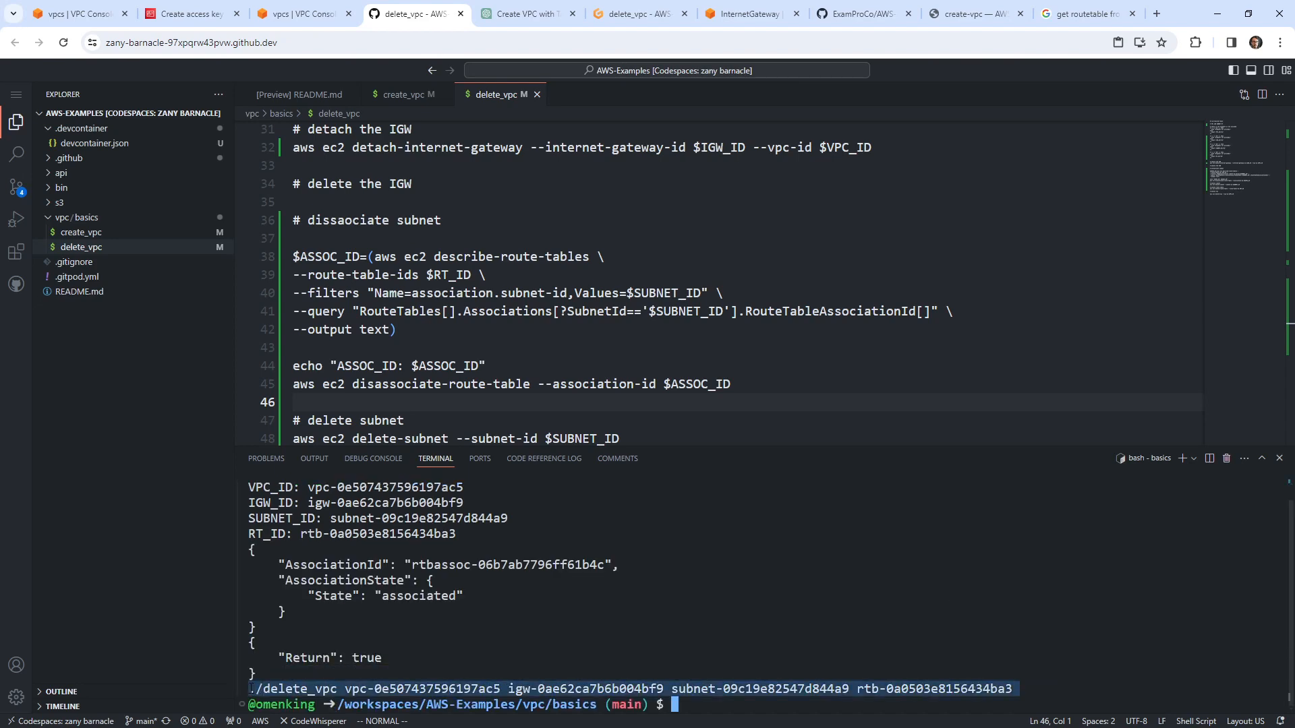
{"action": "key", "text": "ctrl+c"}
{"action": "key", "text": "ctrl+v"}
{"action": "key", "text": "Return"}
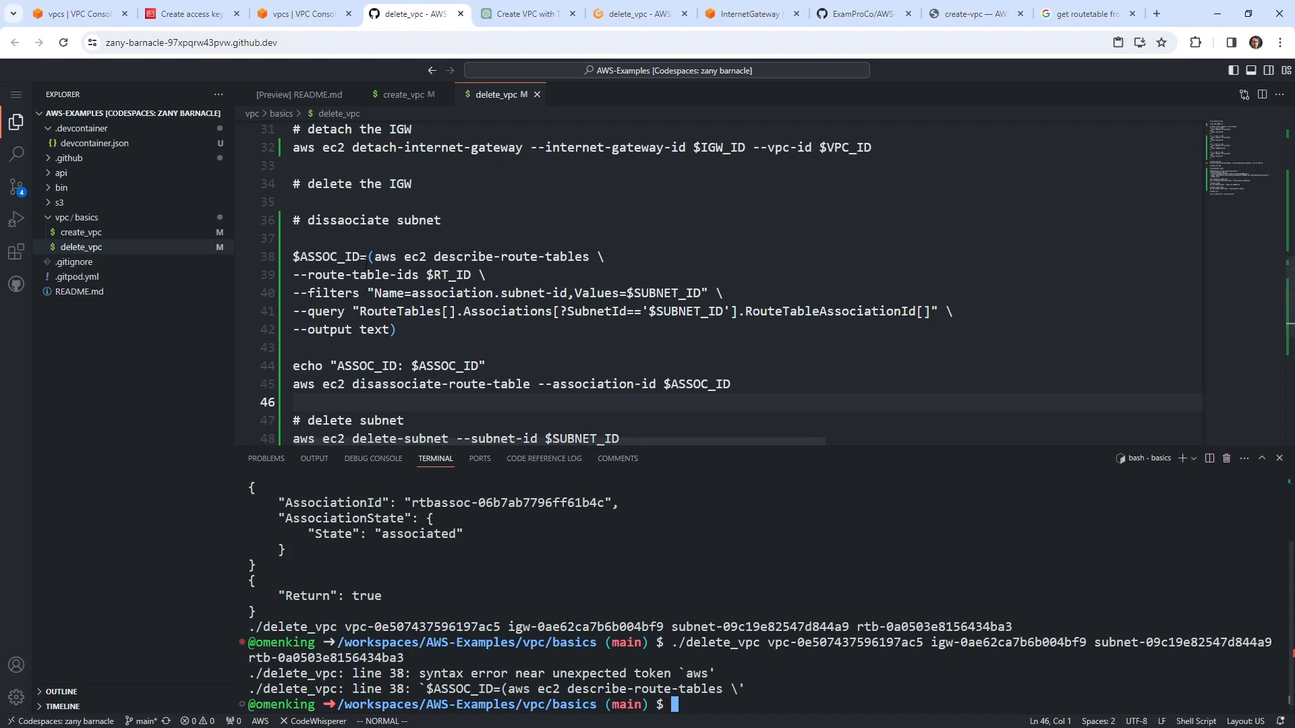
Step: Insert a $ before the opening parenthesis in the ASSOC_ID assignment on line 38 of delete_vpc
{"action": "left_click", "coordinate": [370, 257]}
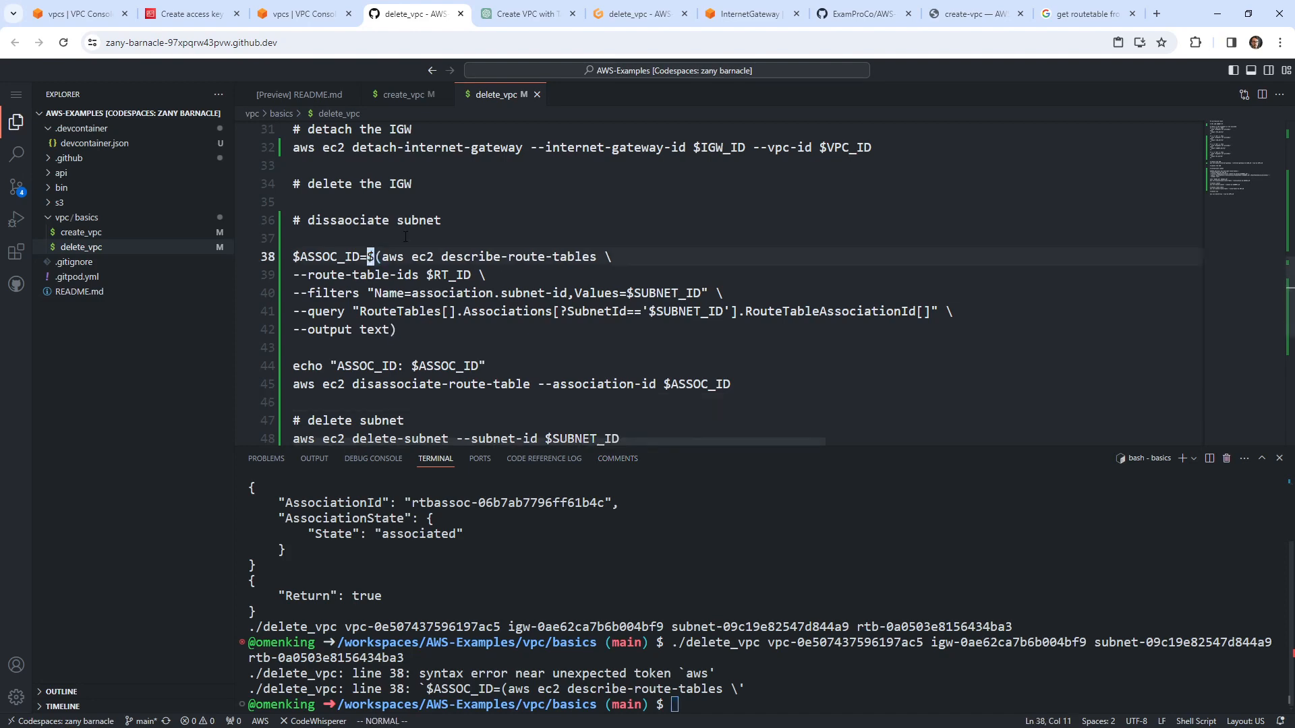
Step: Switch to the AWS VPC console, refresh the VPC list, and delete my-vpc-3, confirming with "delete"
{"action": "left_click", "coordinate": [303, 13]}
{"action": "left_click", "coordinate": [1061, 103]}
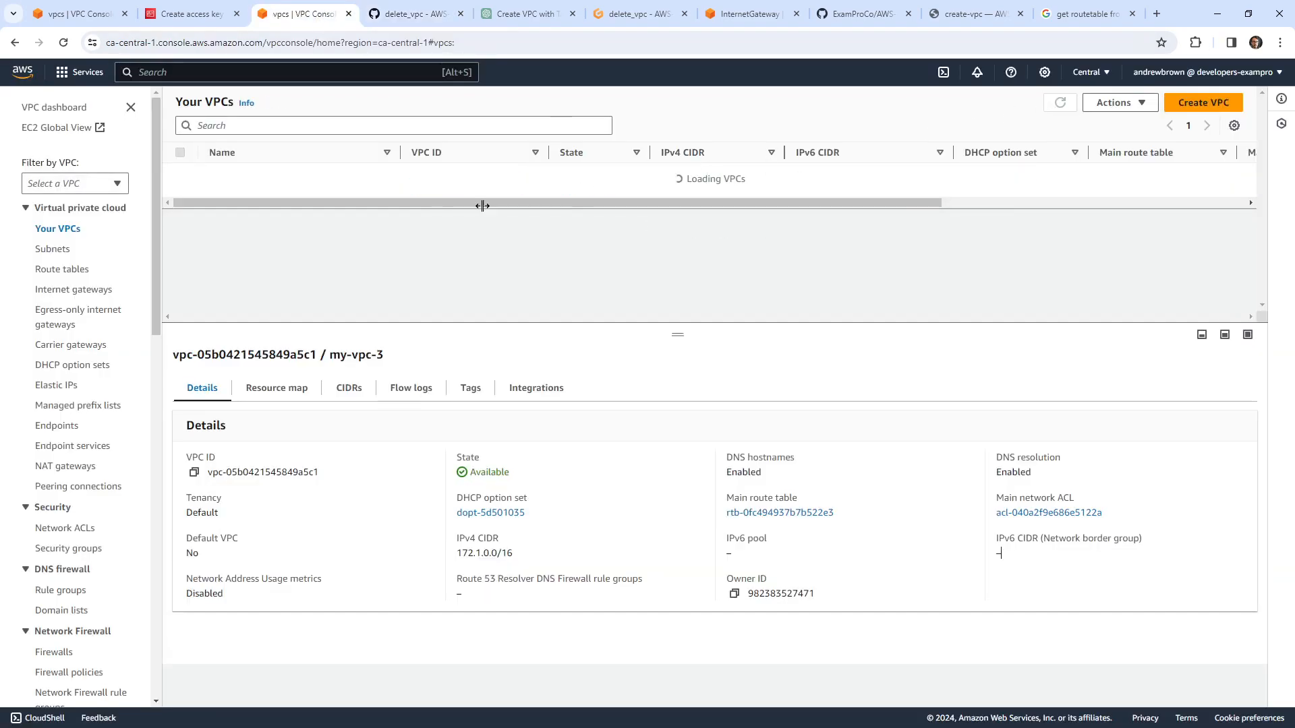
{"action": "left_click", "coordinate": [1120, 102]}
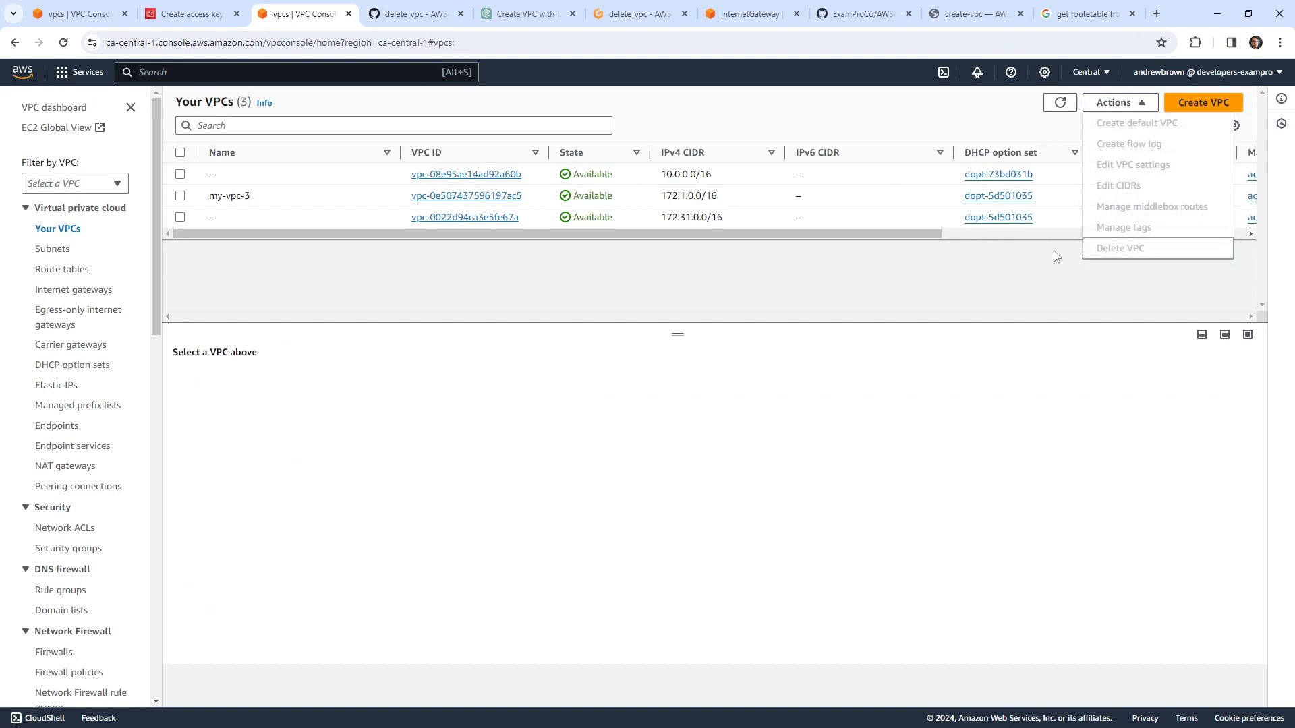
{"action": "left_click", "coordinate": [180, 196]}
{"action": "left_click", "coordinate": [1120, 103]}
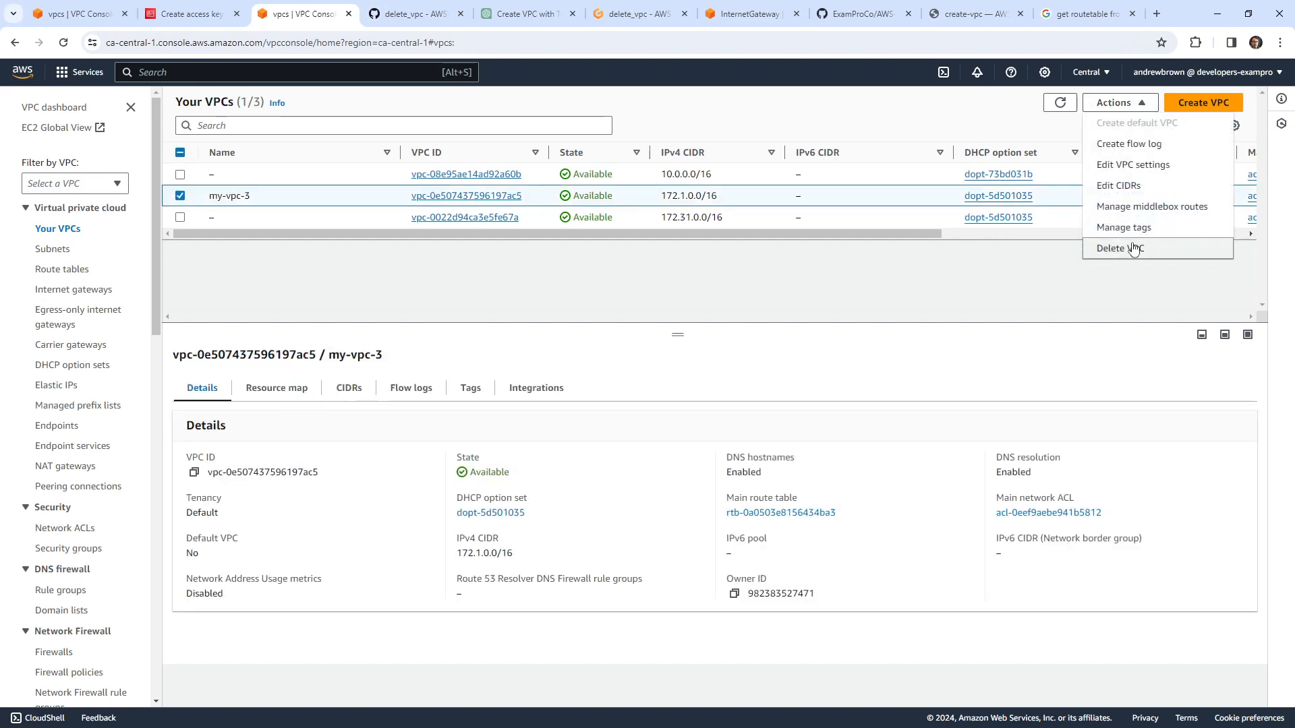
{"action": "left_click", "coordinate": [1107, 245]}
{"action": "left_click", "coordinate": [812, 511]}
{"action": "type", "text": "delet"}
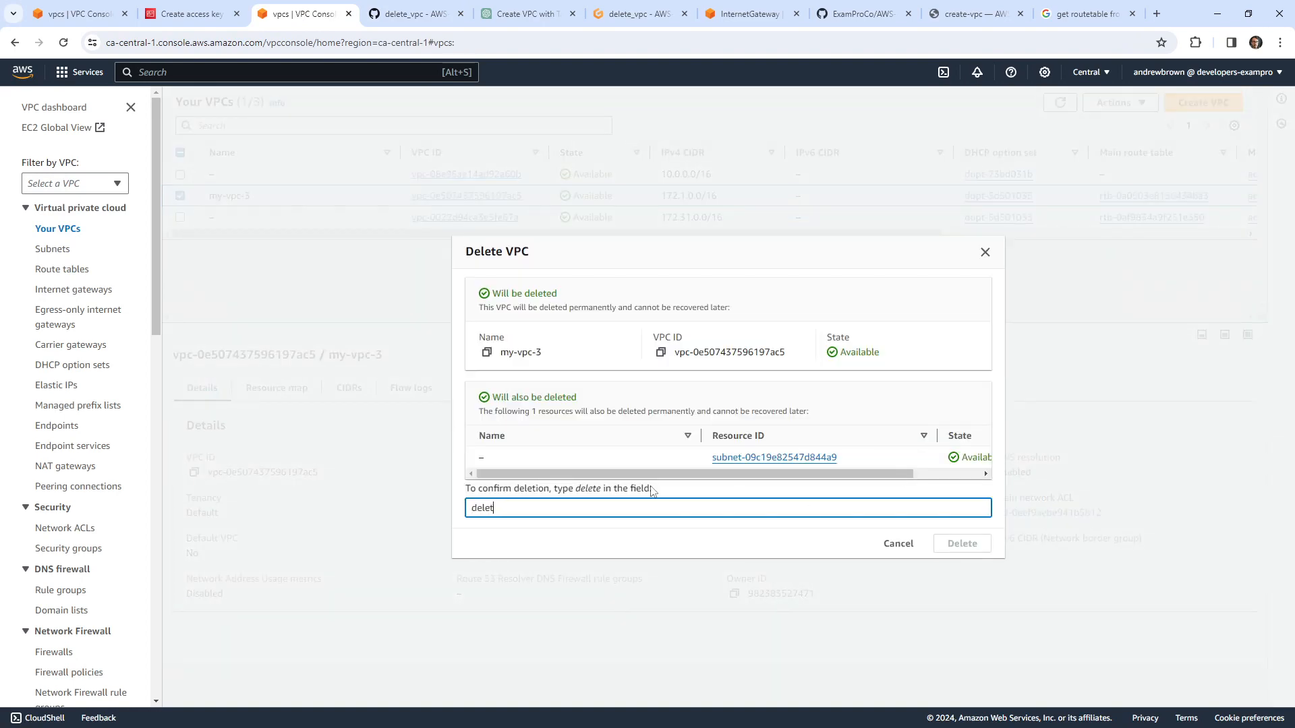
{"action": "type", "text": "e"}
{"action": "left_click", "coordinate": [961, 544]}
Step: Return to the codespace with the delete_vpc script and run ./create_vpc again from the terminal
{"action": "left_click", "coordinate": [408, 13]}
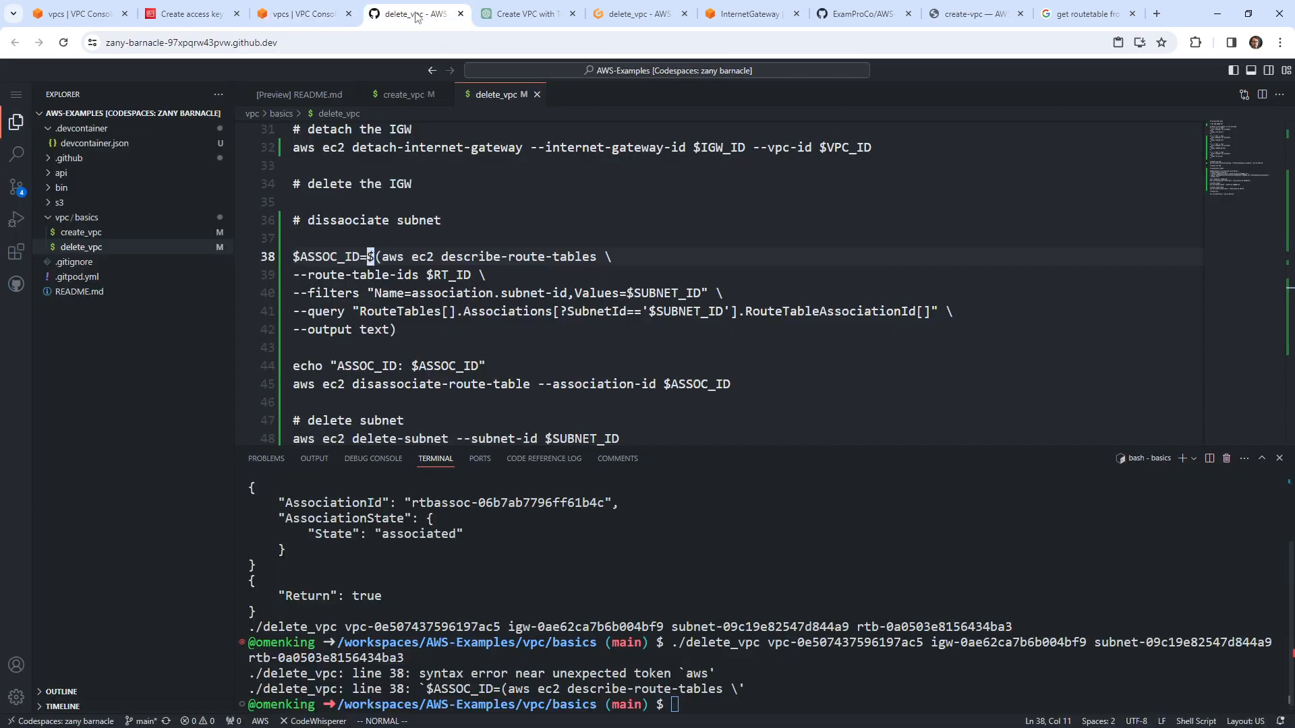
{"action": "left_click", "coordinate": [859, 611]}
{"action": "key", "text": "Up"}
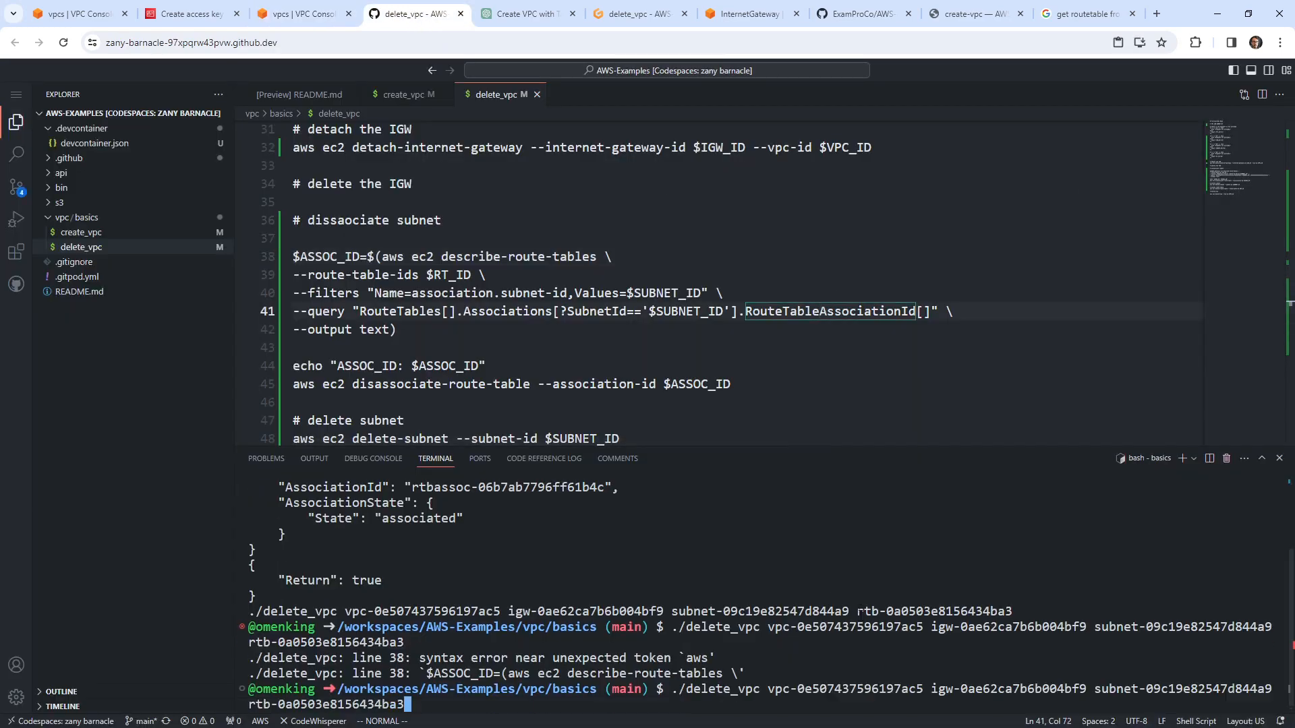
{"action": "key", "text": "Up"}
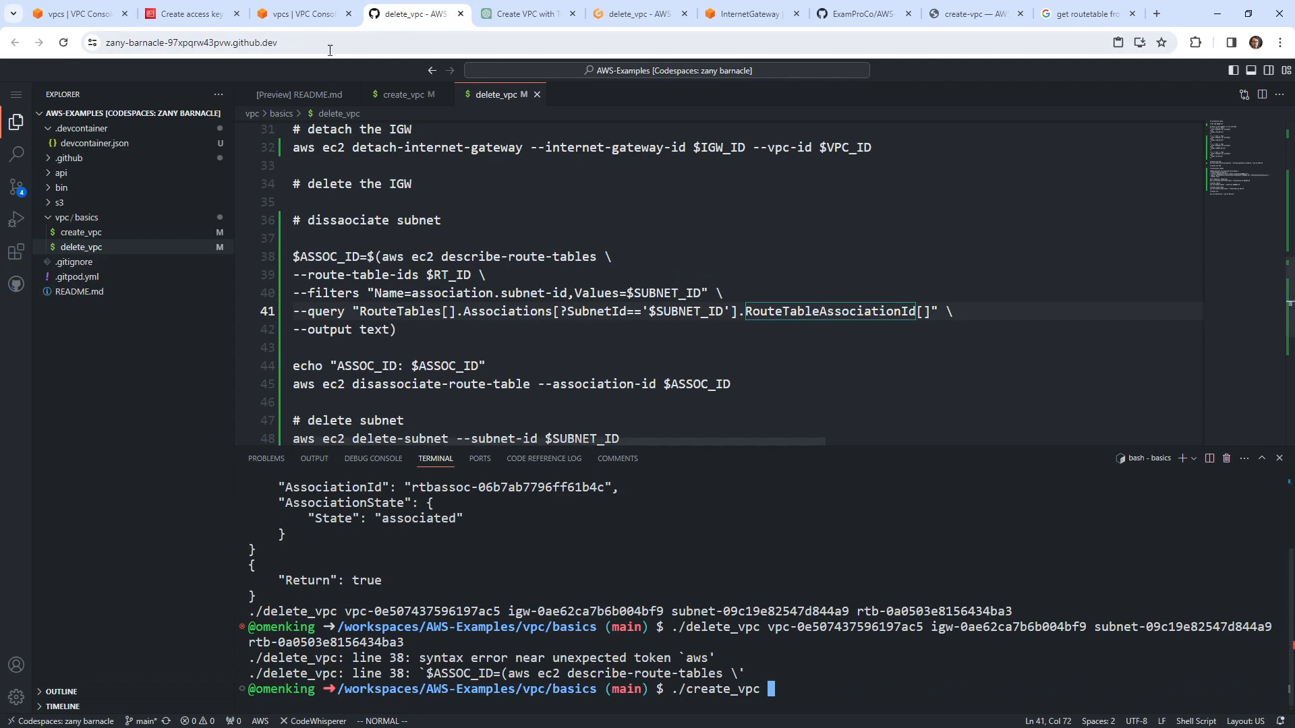
{"action": "left_click", "coordinate": [290, 14]}
{"action": "left_click", "coordinate": [430, 14]}
{"action": "left_click", "coordinate": [868, 435]}
{"action": "key", "text": "j"}
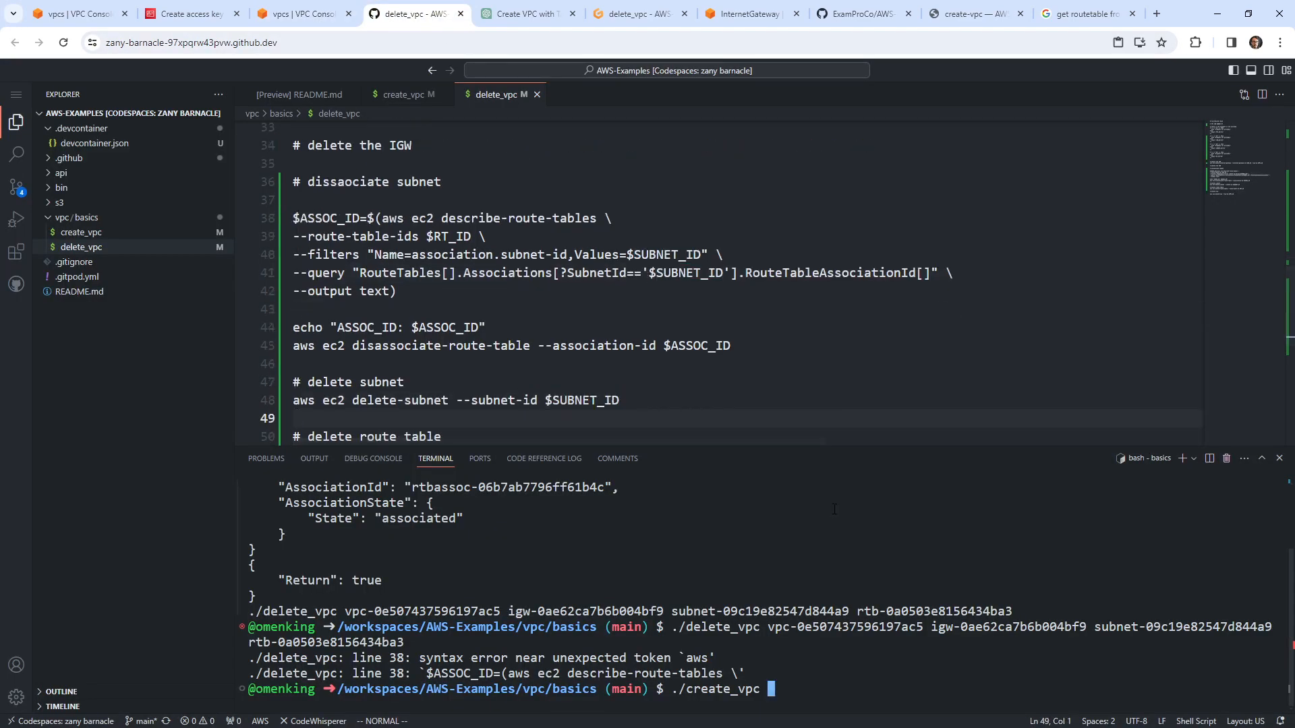
{"action": "key", "text": "Return"}
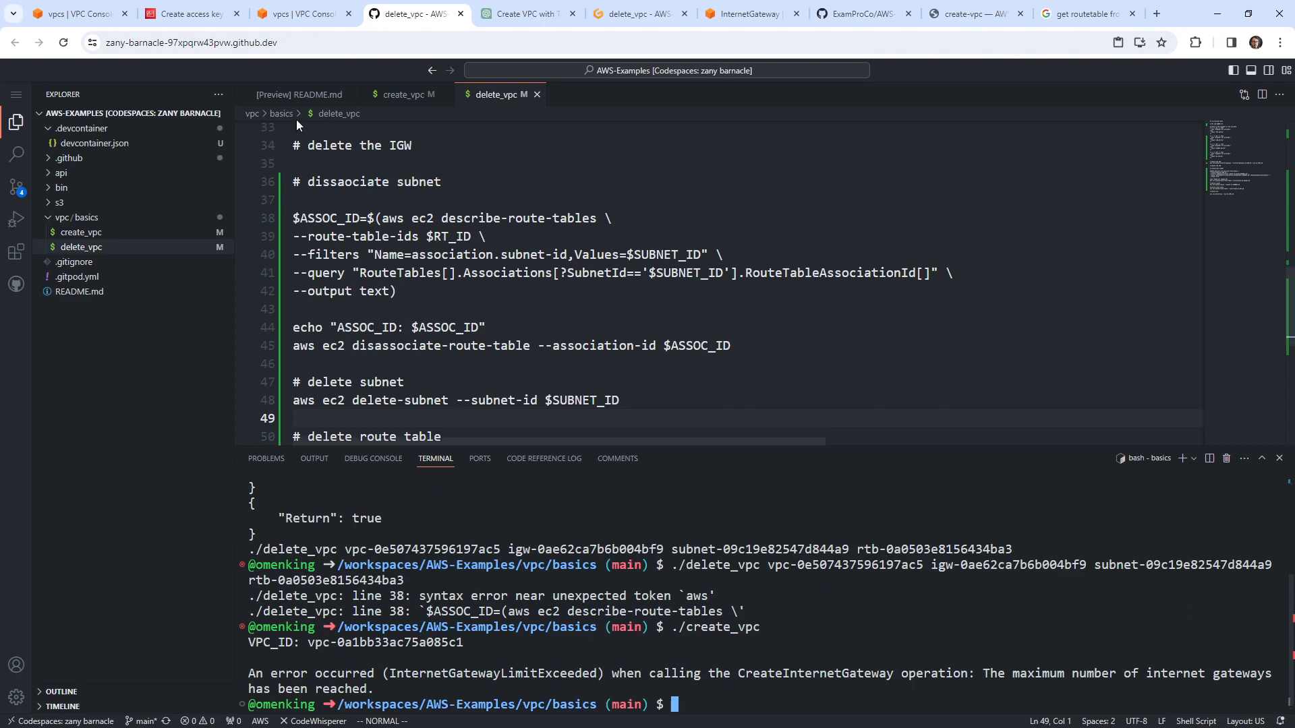
Step: In the AWS VPC console, open and refresh the internet gateways list, and delete the detached gateway igw-0ae62ca7b6b004bf9, confirming with "delete"
{"action": "left_click", "coordinate": [307, 15]}
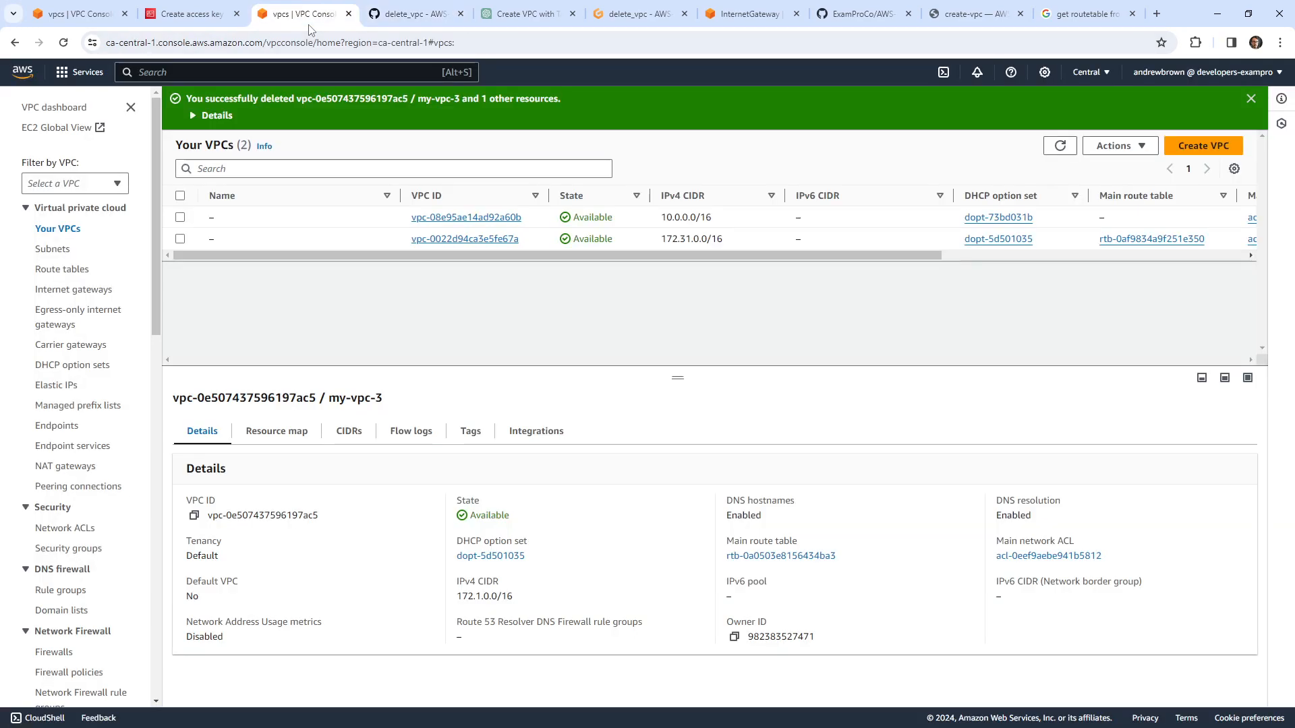
{"action": "left_click", "coordinate": [106, 290]}
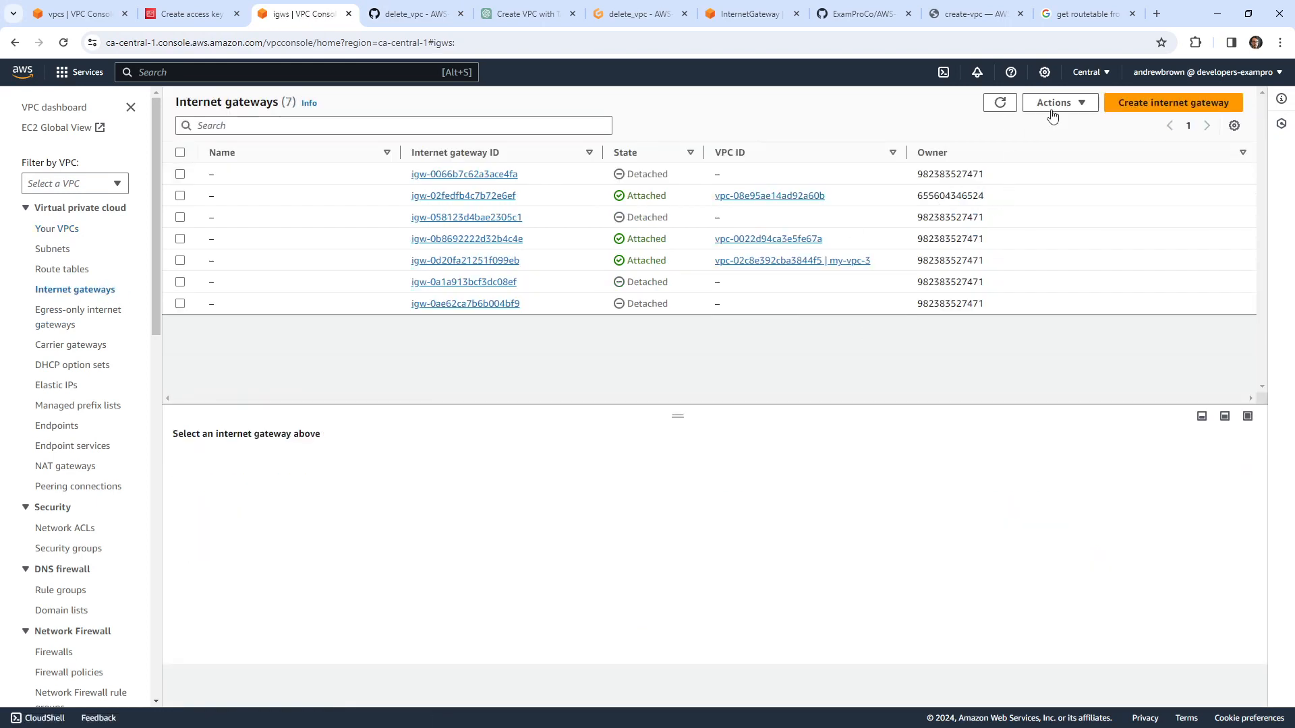
{"action": "left_click", "coordinate": [1001, 102]}
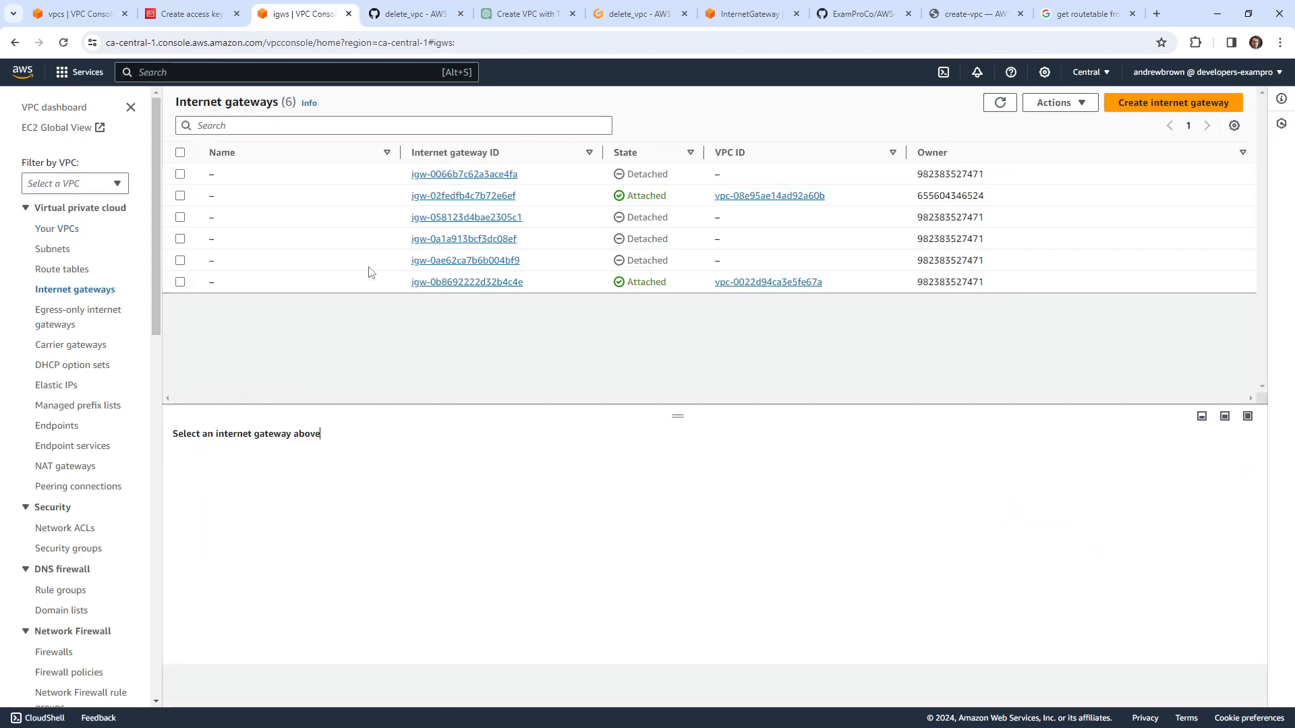
{"action": "left_click", "coordinate": [180, 260]}
{"action": "left_click", "coordinate": [1060, 102]}
{"action": "left_click", "coordinate": [1078, 205]}
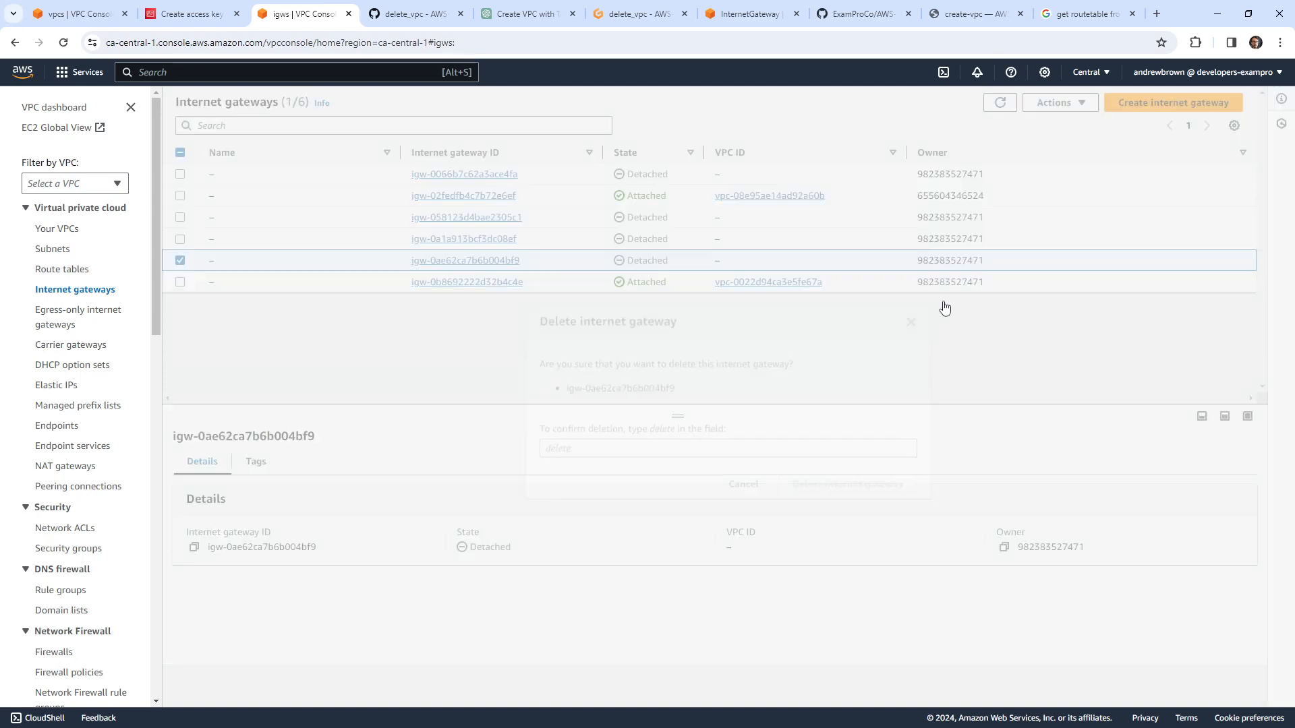
{"action": "left_click", "coordinate": [688, 442]}
{"action": "type", "text": "delete"}
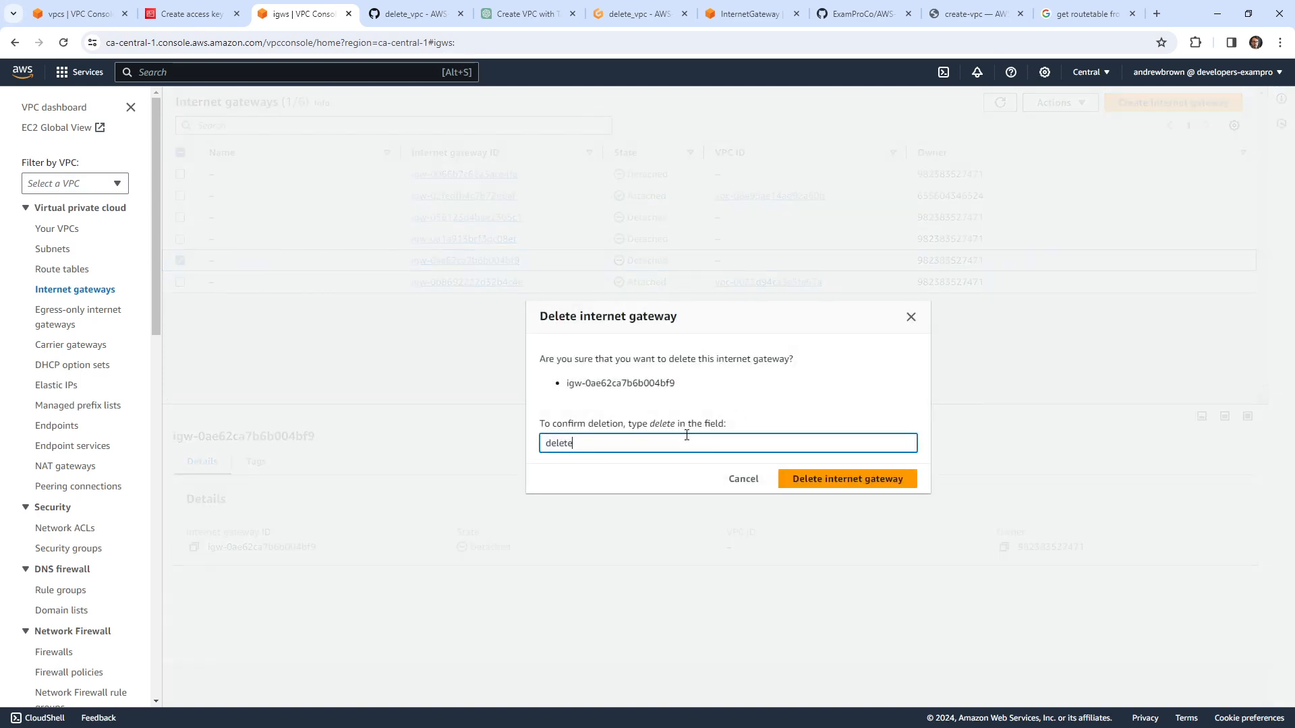
{"action": "key", "text": "Return"}
Step: Delete the detached internet gateway igw-0a1a913bcf3dc08ef, confirming with "delete"
{"action": "left_click", "coordinate": [206, 238]}
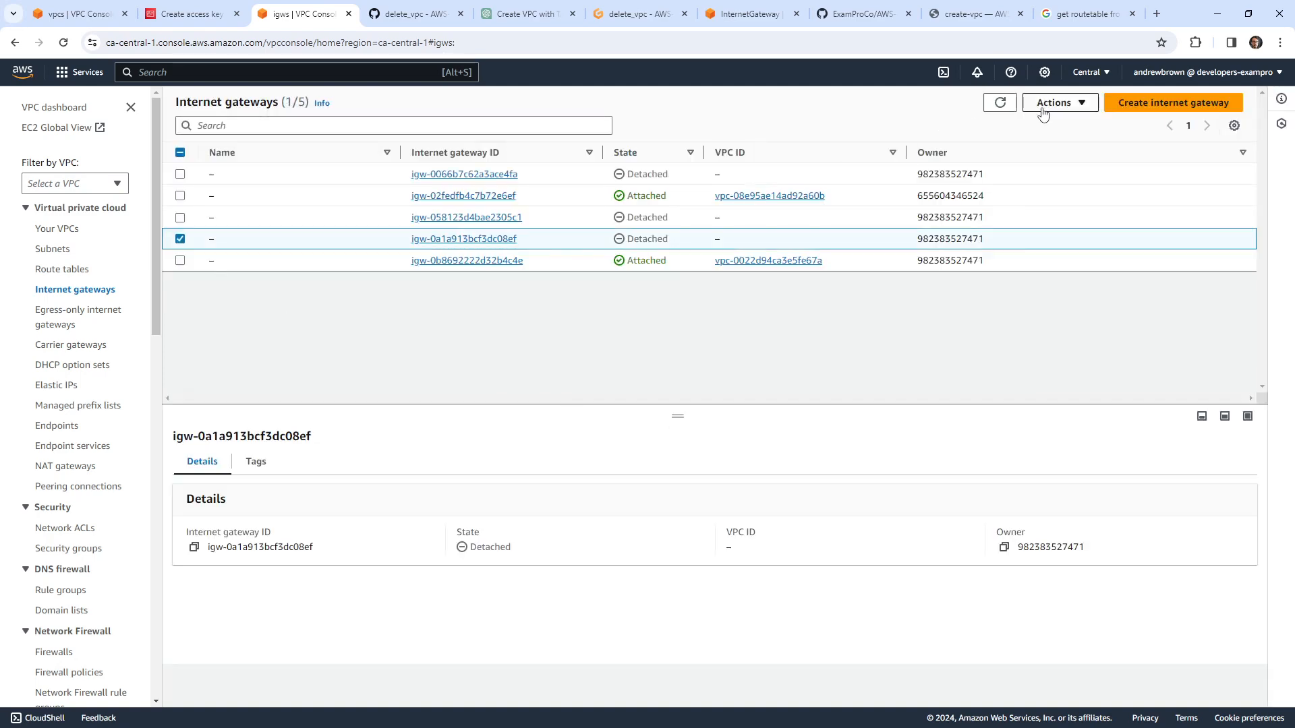
{"action": "left_click", "coordinate": [1060, 103]}
{"action": "left_click", "coordinate": [1070, 211]}
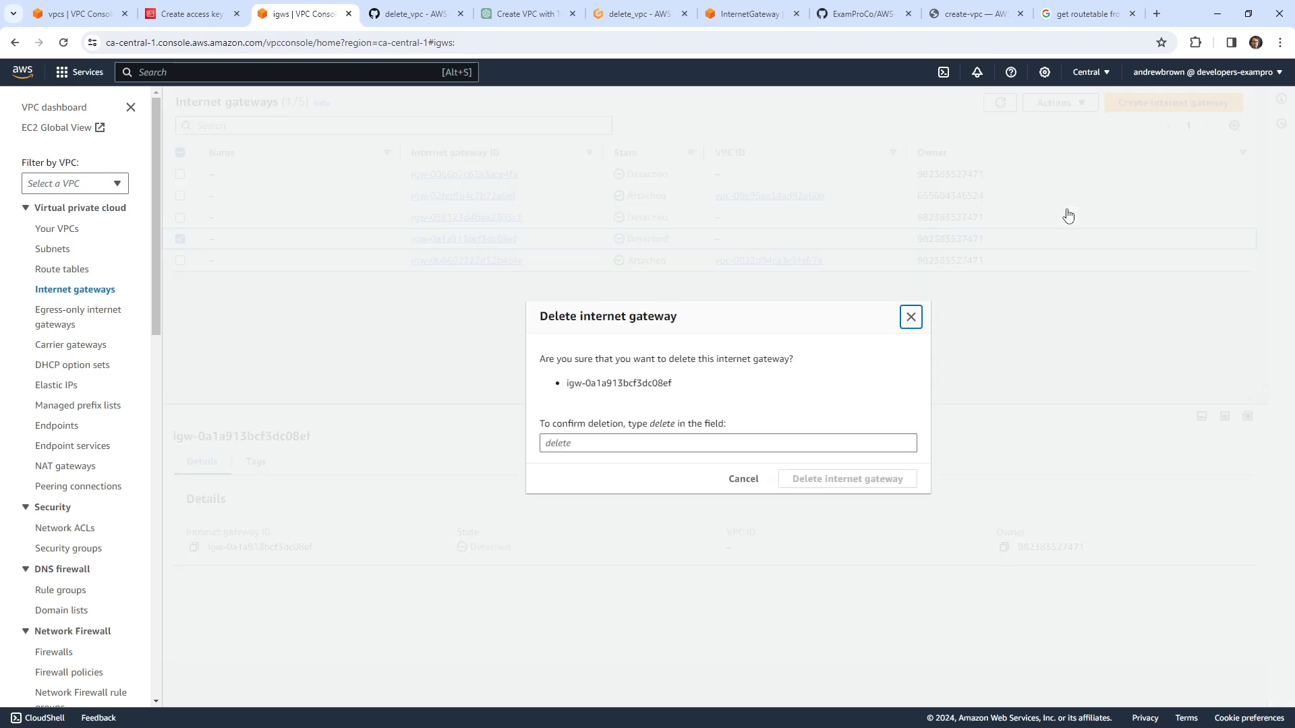
{"action": "left_click", "coordinate": [793, 443]}
{"action": "type", "text": "delete"}
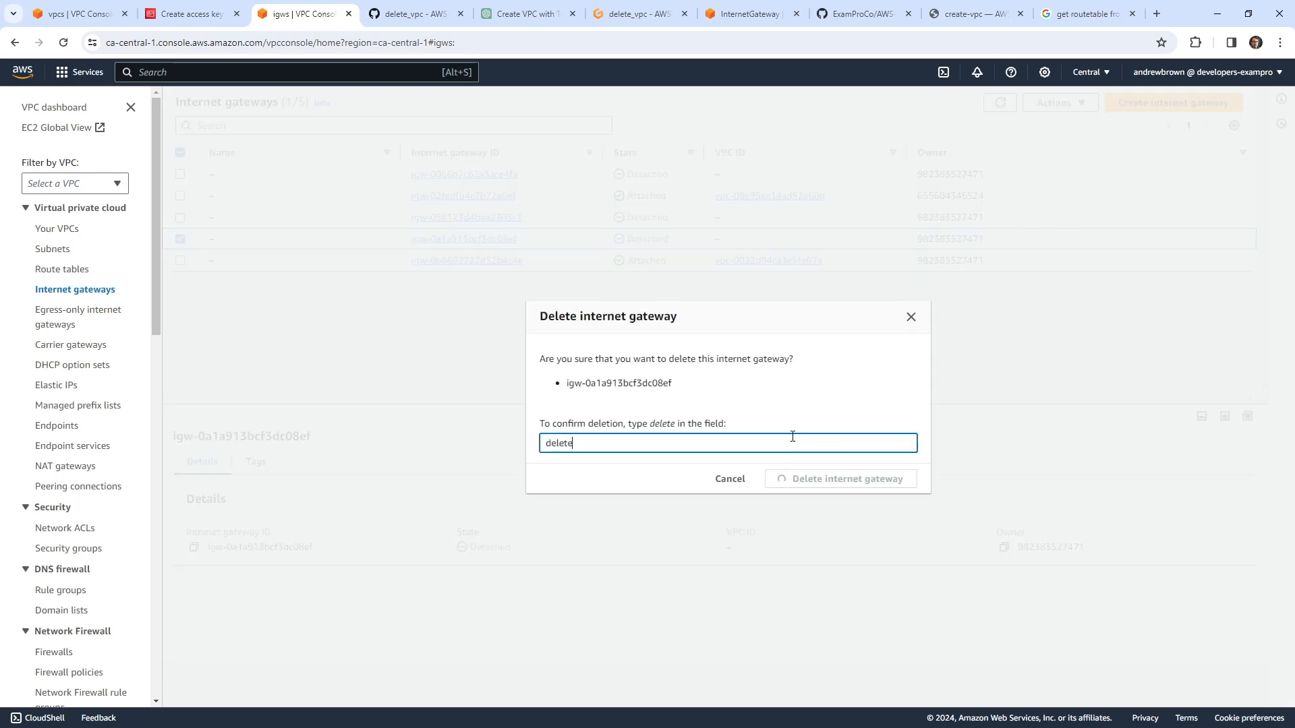
{"action": "key", "text": "Return"}
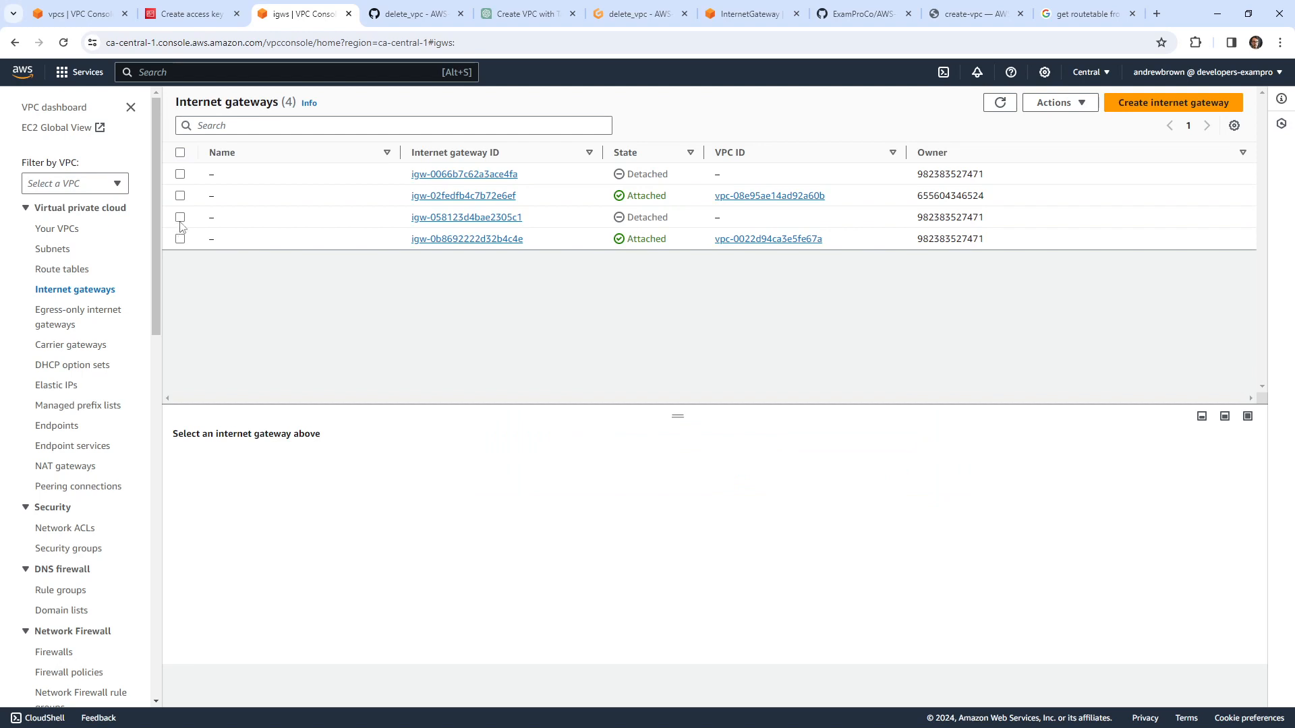
Step: Delete the detached internet gateway igw-058123d4bae2305c1, confirming with "delete"
{"action": "left_click", "coordinate": [180, 217]}
{"action": "left_click", "coordinate": [1057, 102]}
{"action": "left_click", "coordinate": [1082, 212]}
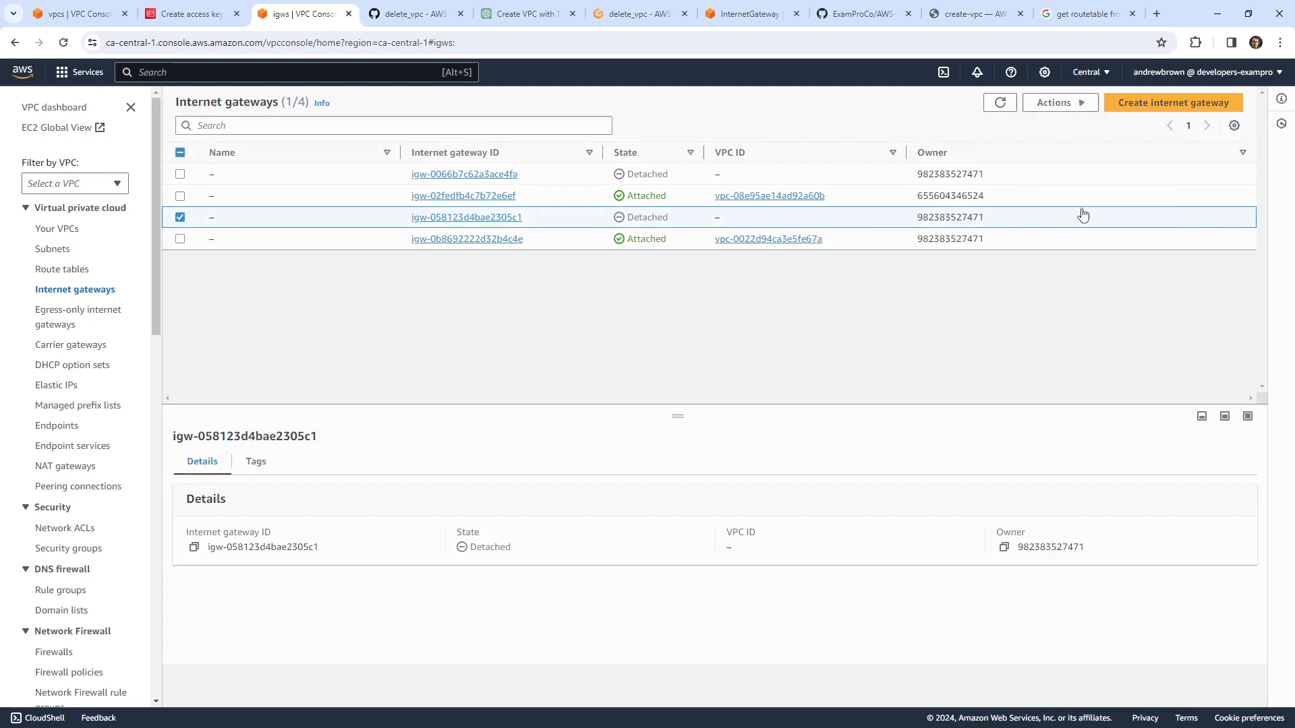
{"action": "left_click", "coordinate": [744, 444]}
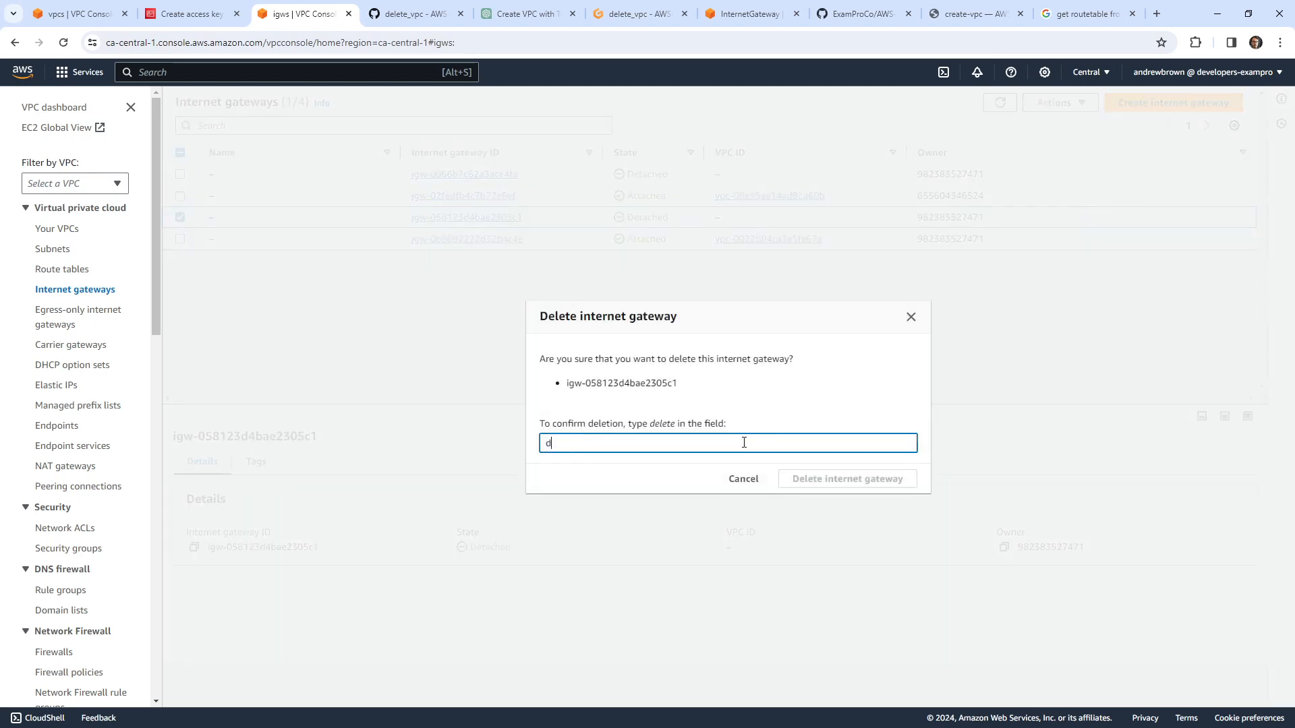
{"action": "type", "text": "delete"}
{"action": "left_click", "coordinate": [868, 478]}
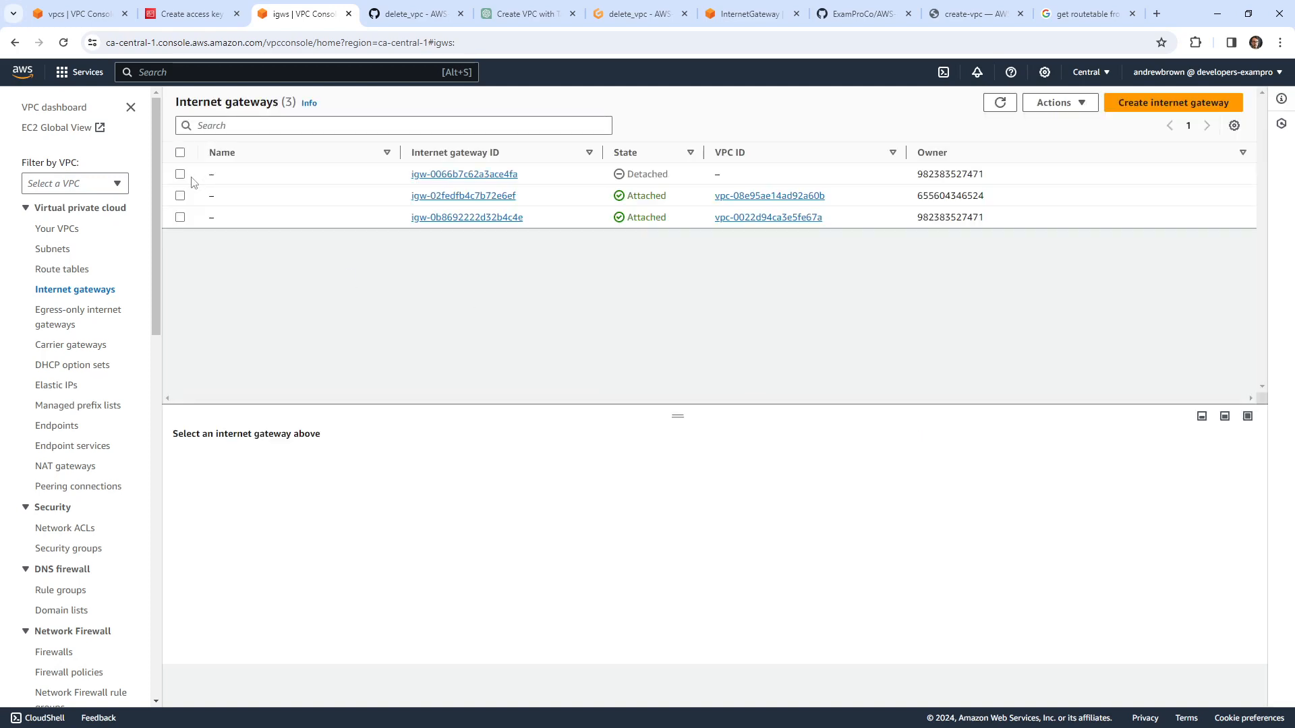
Step: Delete the detached internet gateway igw-0066b7c62a3ace4fa, confirming with "delete"
{"action": "left_click", "coordinate": [180, 174]}
{"action": "left_click", "coordinate": [1058, 102]}
{"action": "left_click", "coordinate": [1079, 206]}
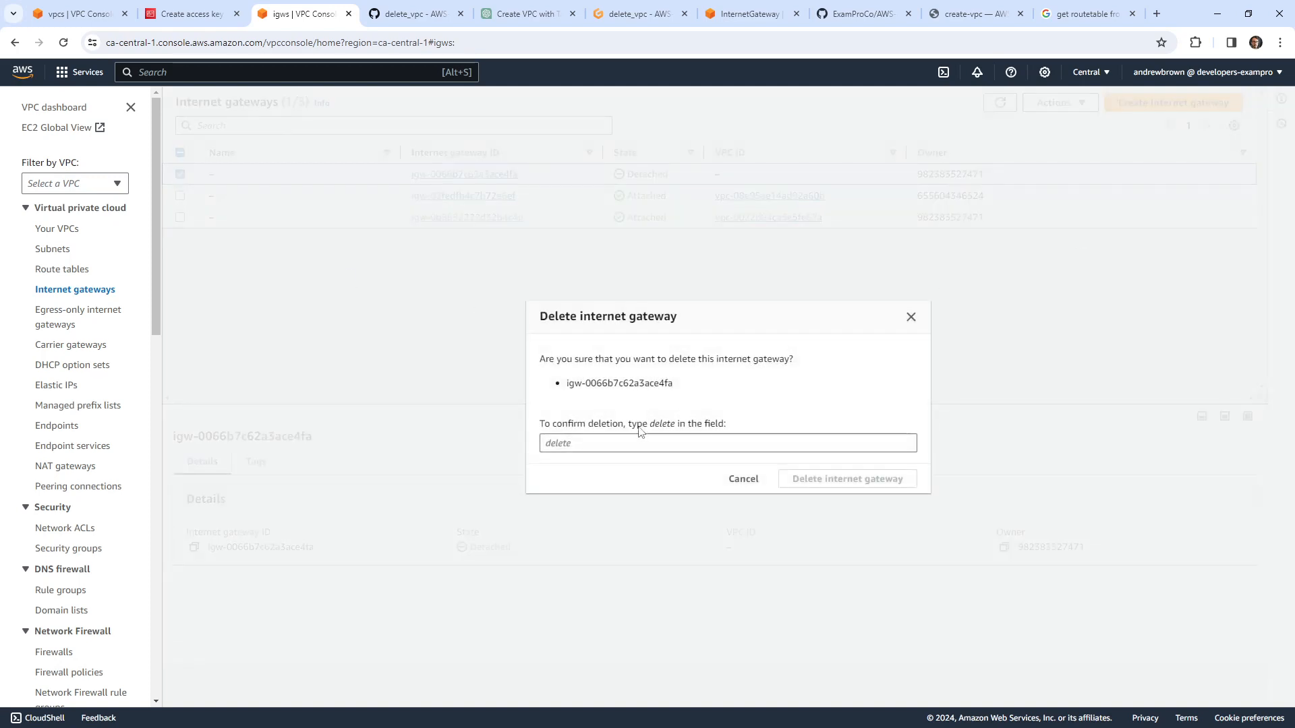
{"action": "type", "text": "delete"}
{"action": "key", "text": "Return"}
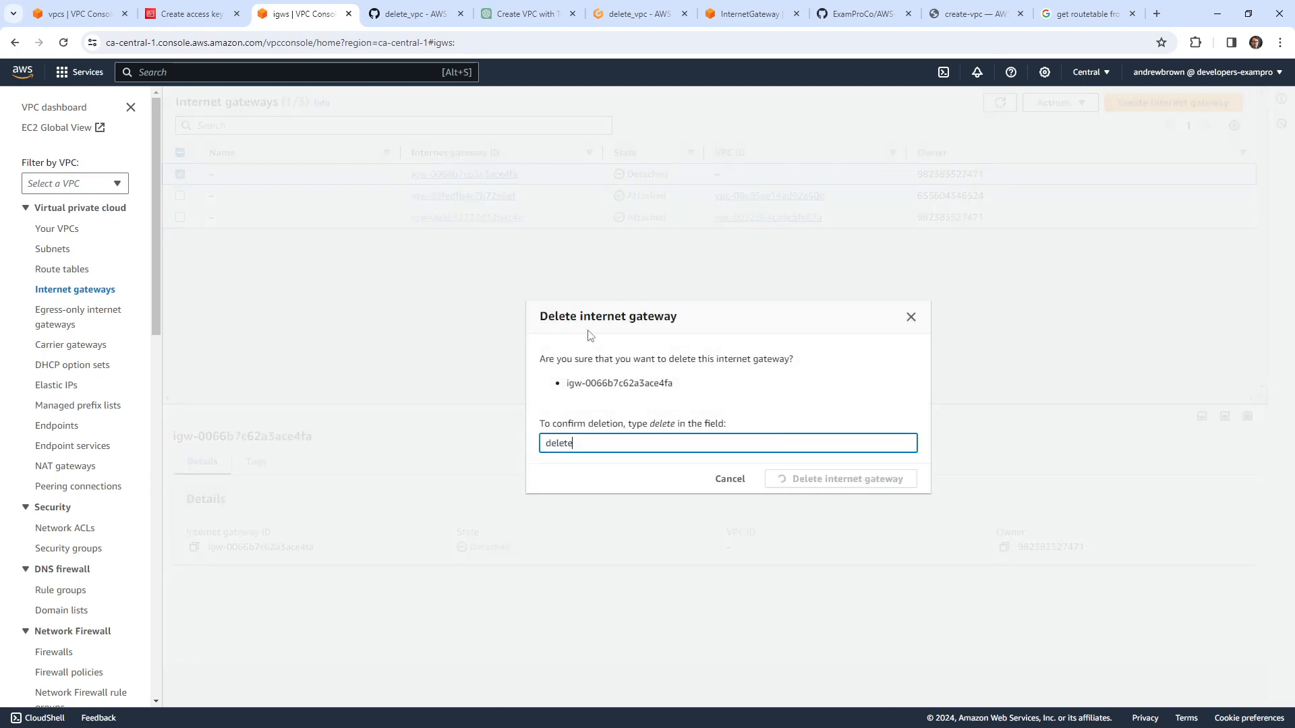
Step: Go to the Your VPCs list and delete the leftover my-vpc-3, confirming with "delete"
{"action": "left_click", "coordinate": [75, 230]}
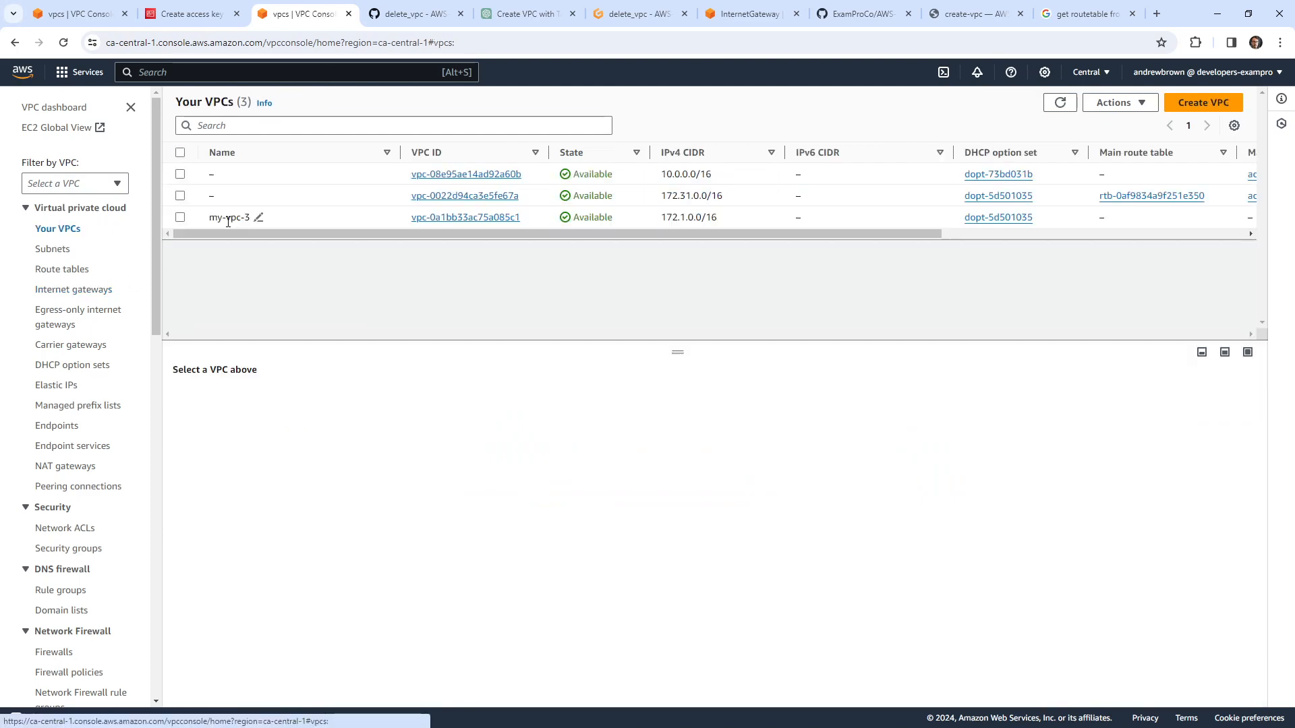
{"action": "left_click", "coordinate": [181, 217]}
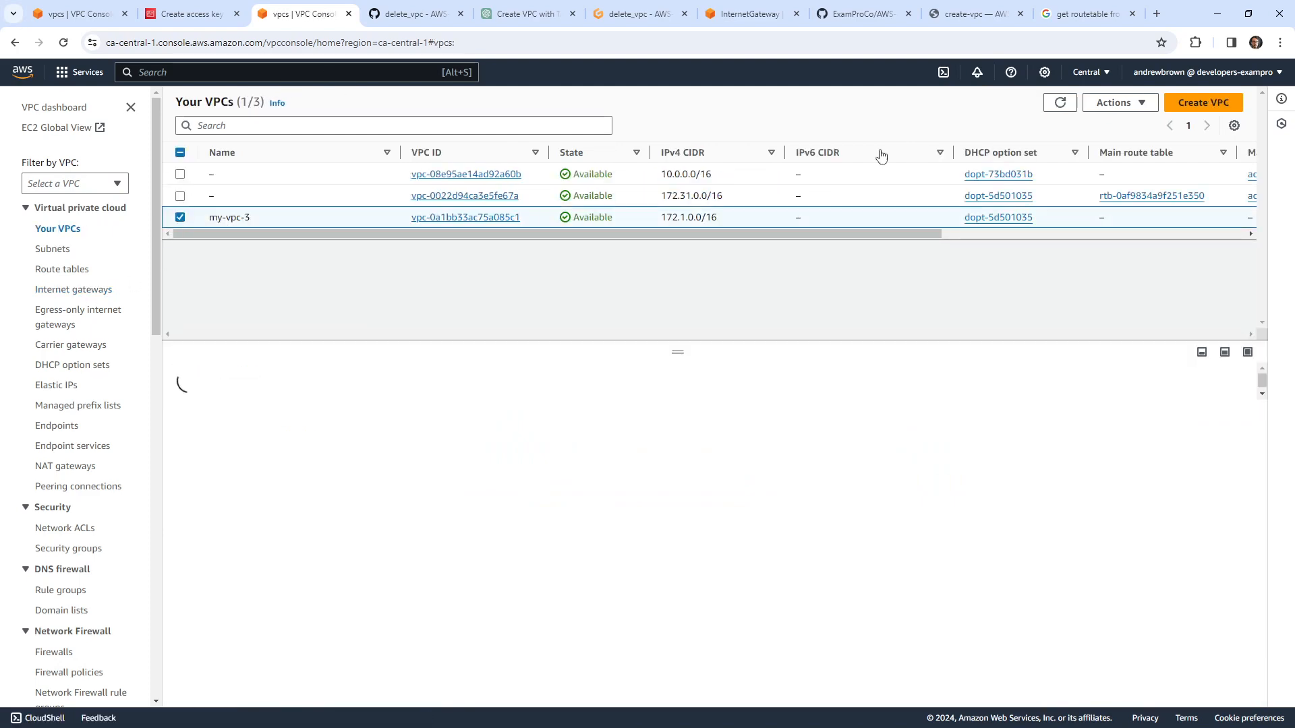
{"action": "left_click", "coordinate": [1116, 103]}
{"action": "left_click", "coordinate": [1127, 245]}
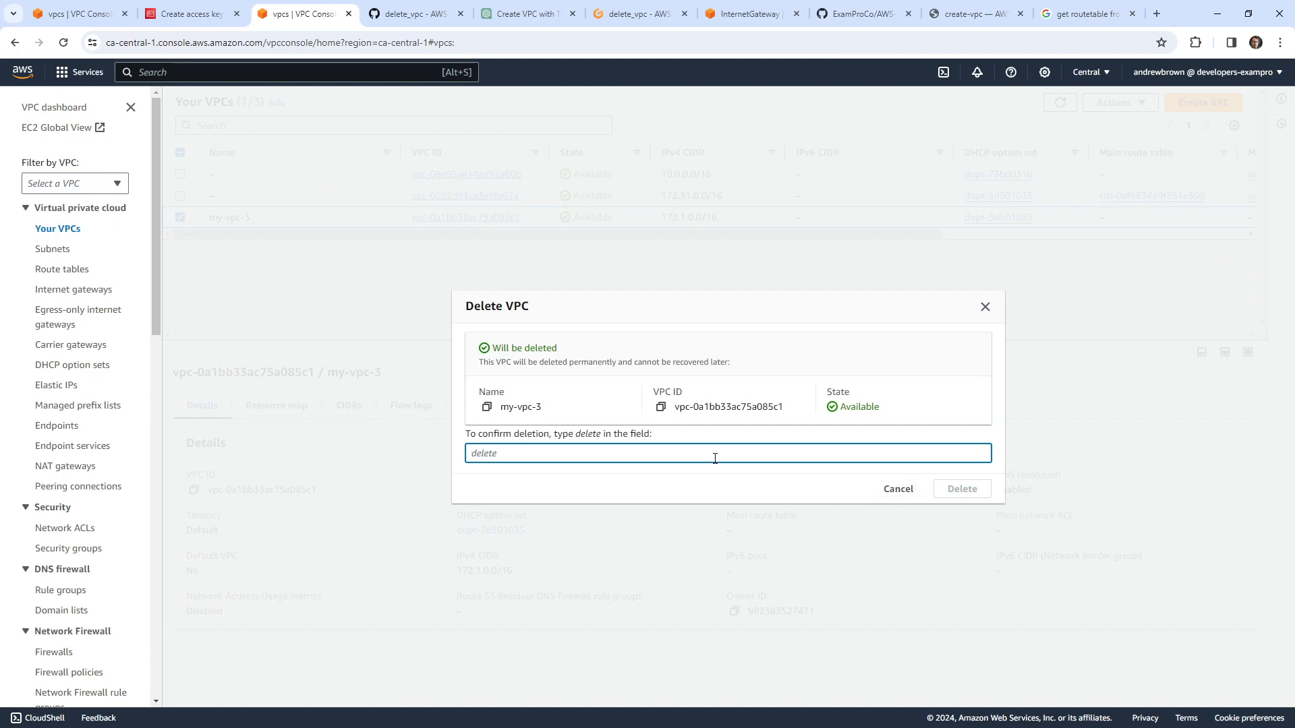
{"action": "type", "text": "delete"}
{"action": "key", "text": "Return"}
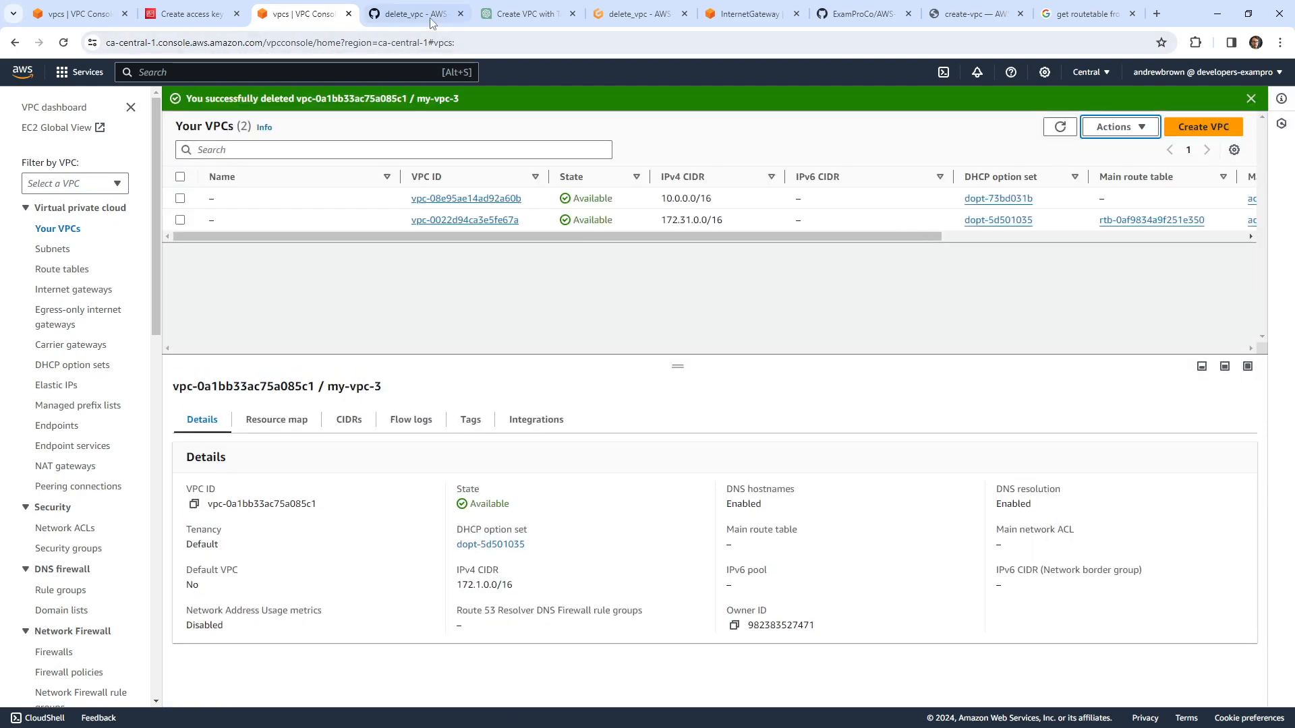
Step: Switch back to the codespace and rerun ./create_vpc in the terminal
{"action": "left_click", "coordinate": [431, 18]}
{"action": "key", "text": "Up"}
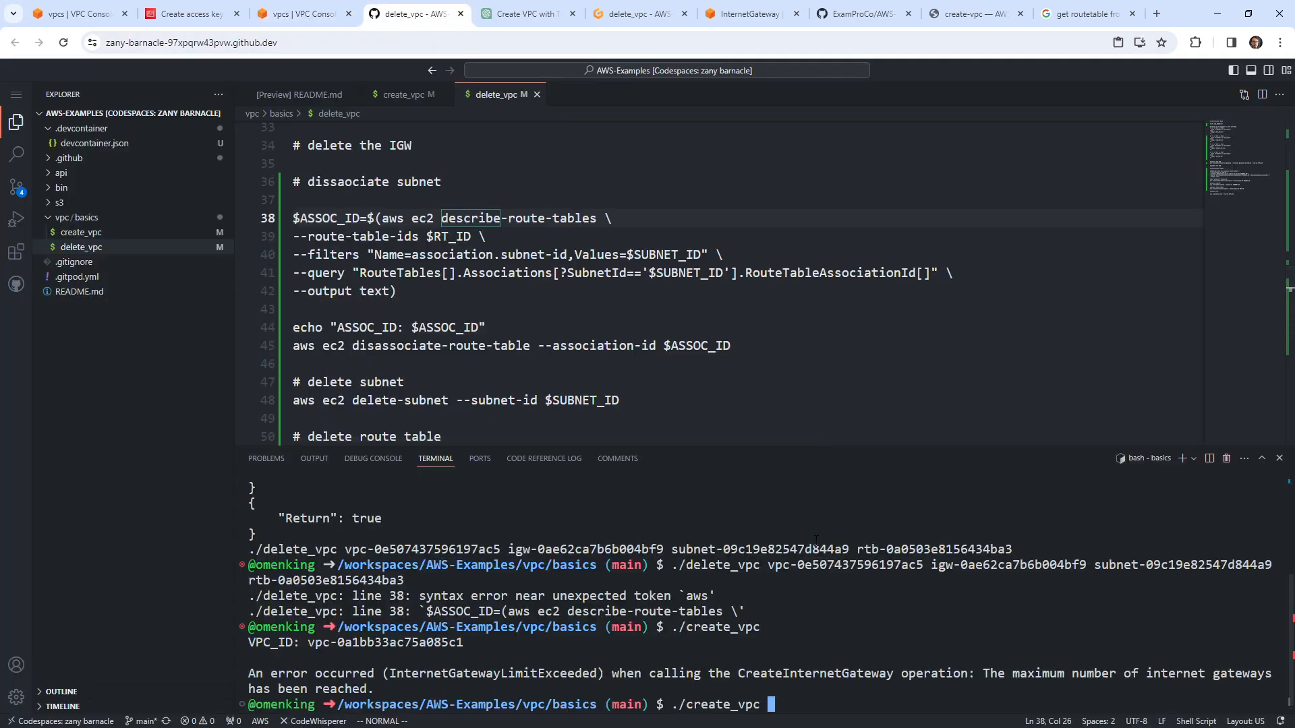
{"action": "key", "text": "Return"}
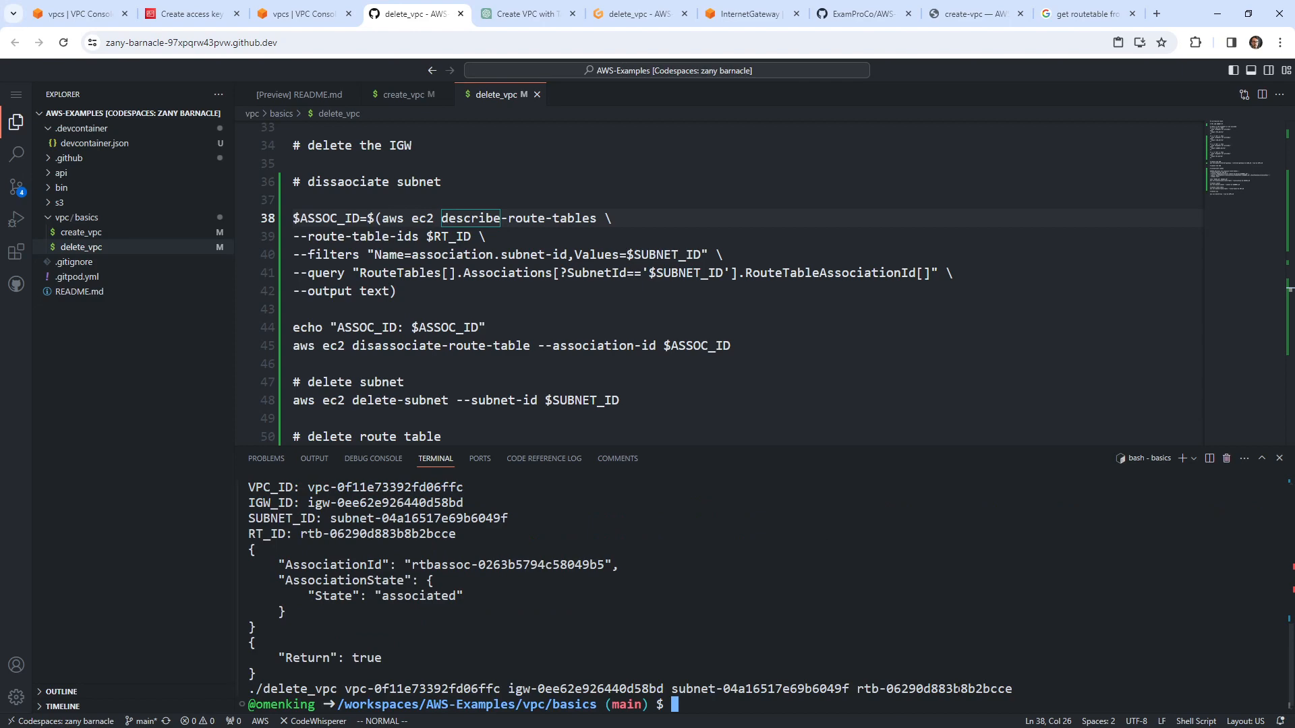
Step: Copy the newly printed ./delete_vpc command with its VPC, internet gateway, subnet and route table IDs and run it
{"action": "left_click_drag", "start_coordinate": [1021, 692], "coordinate": [248, 688]}
{"action": "key", "text": "ctrl+c"}
{"action": "key", "text": "ctrl+v"}
{"action": "key", "text": "Return"}
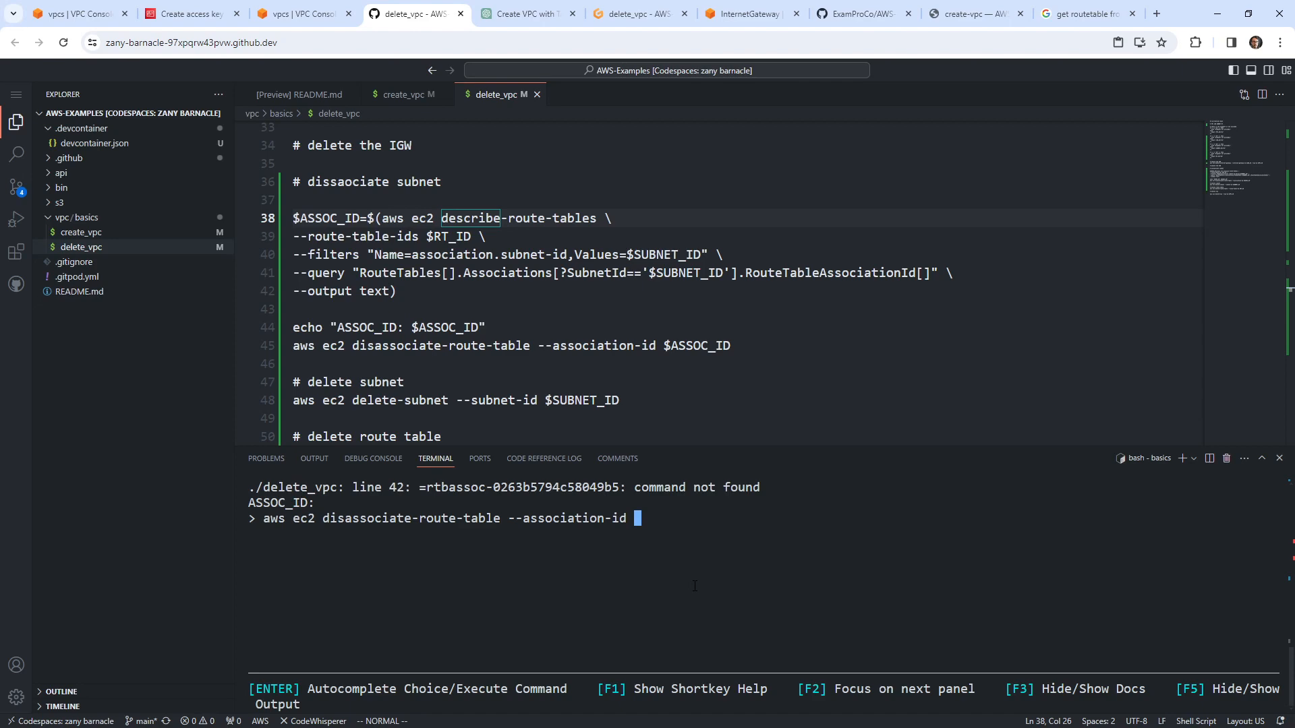
Step: Open the create_vpc script and copy the aws ec2 associate-route-table command text
{"action": "left_click", "coordinate": [398, 94]}
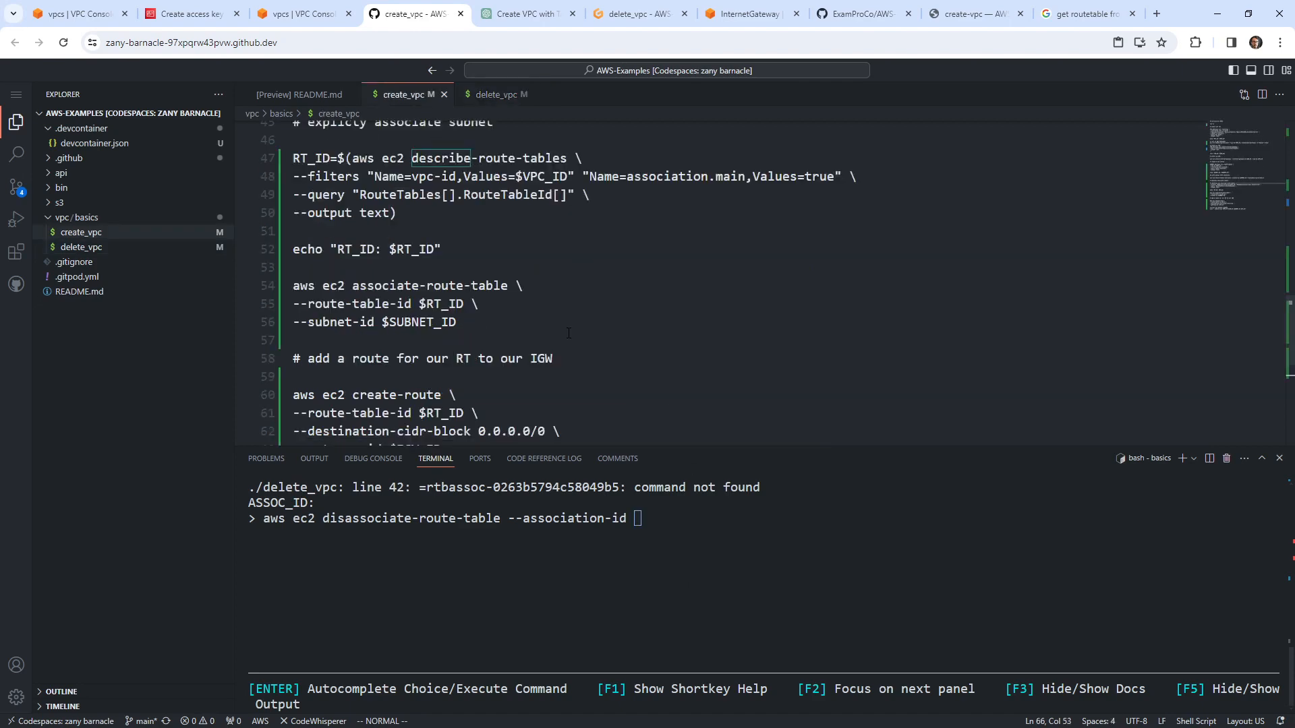
{"action": "left_click", "coordinate": [495, 98]}
{"action": "left_click", "coordinate": [420, 100]}
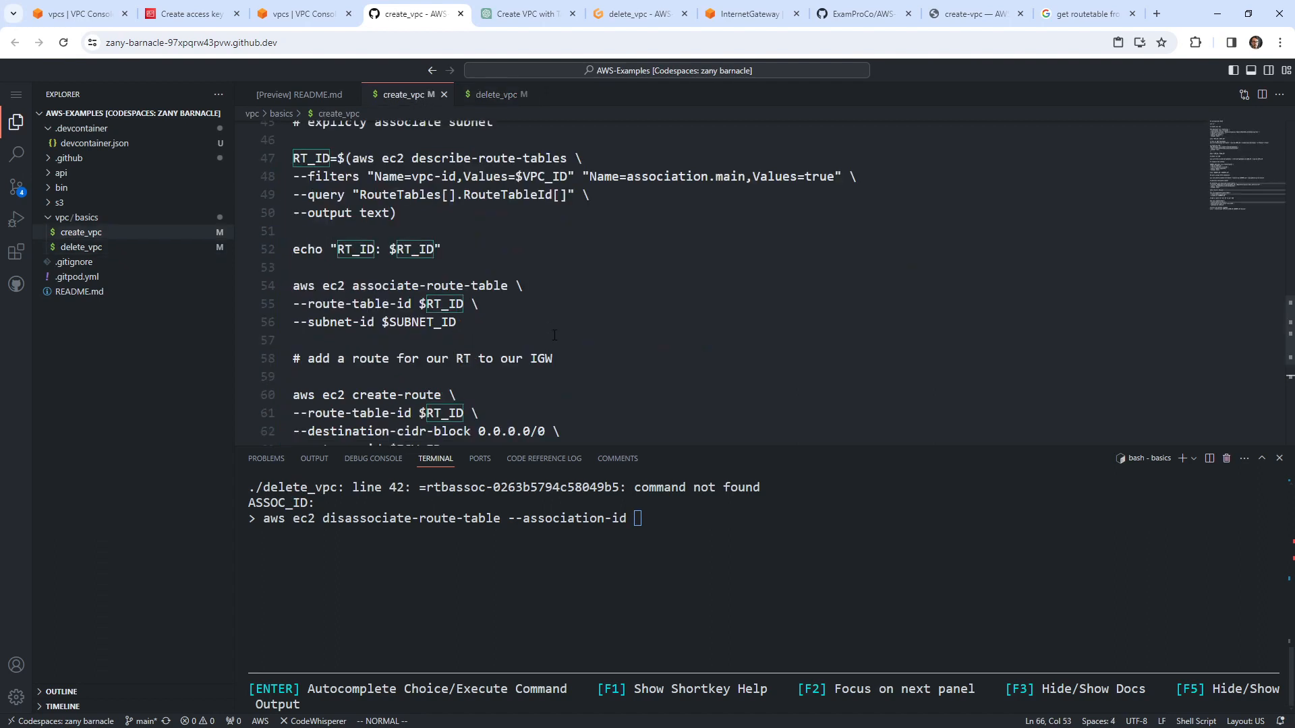
{"action": "left_click_drag", "start_coordinate": [393, 286], "coordinate": [294, 286]}
{"action": "left_click", "coordinate": [502, 319]}
{"action": "left_click", "coordinate": [384, 287]}
{"action": "left_click", "coordinate": [483, 302]}
{"action": "left_click_drag", "start_coordinate": [509, 286], "coordinate": [295, 286]}
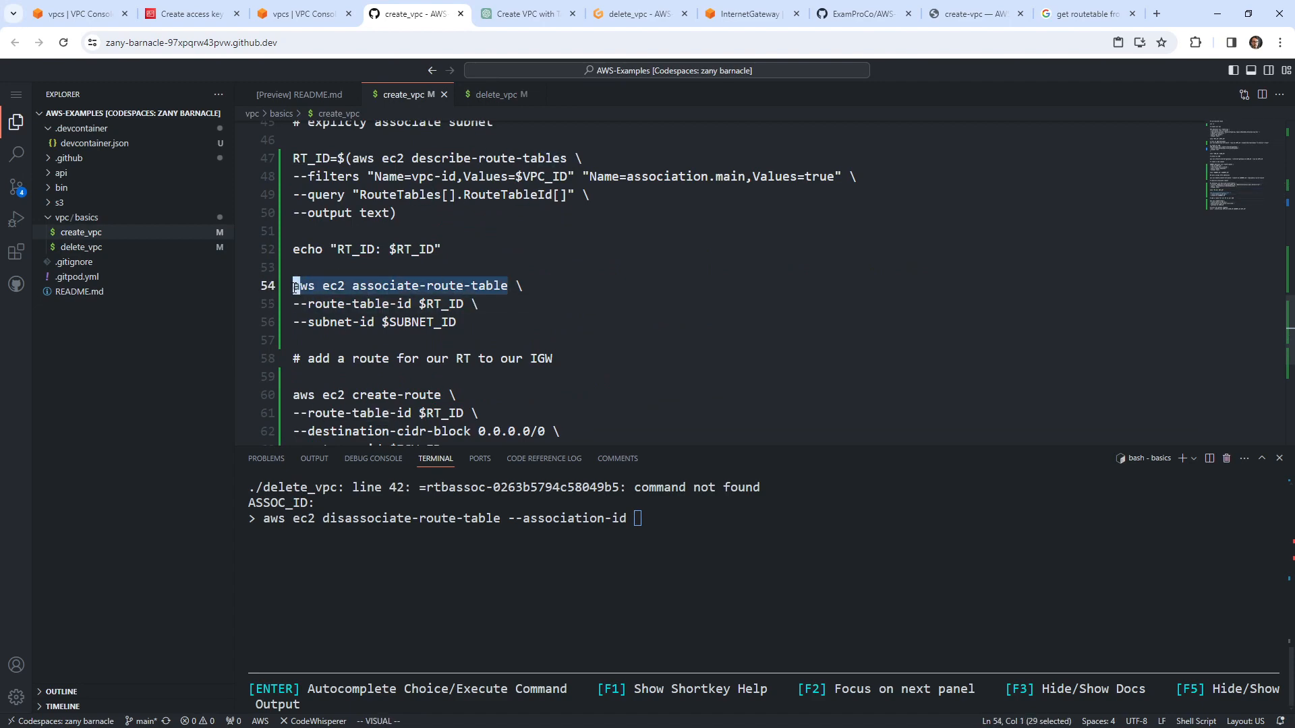
{"action": "key", "text": "ctrl+c"}
Step: Search Google for aws ec2 associate-route-table and look up the AssociationId output in the AWS CLI reference example
{"action": "left_click", "coordinate": [1086, 13]}
{"action": "left_click", "coordinate": [948, 42]}
{"action": "key", "text": "ctrl+v"}
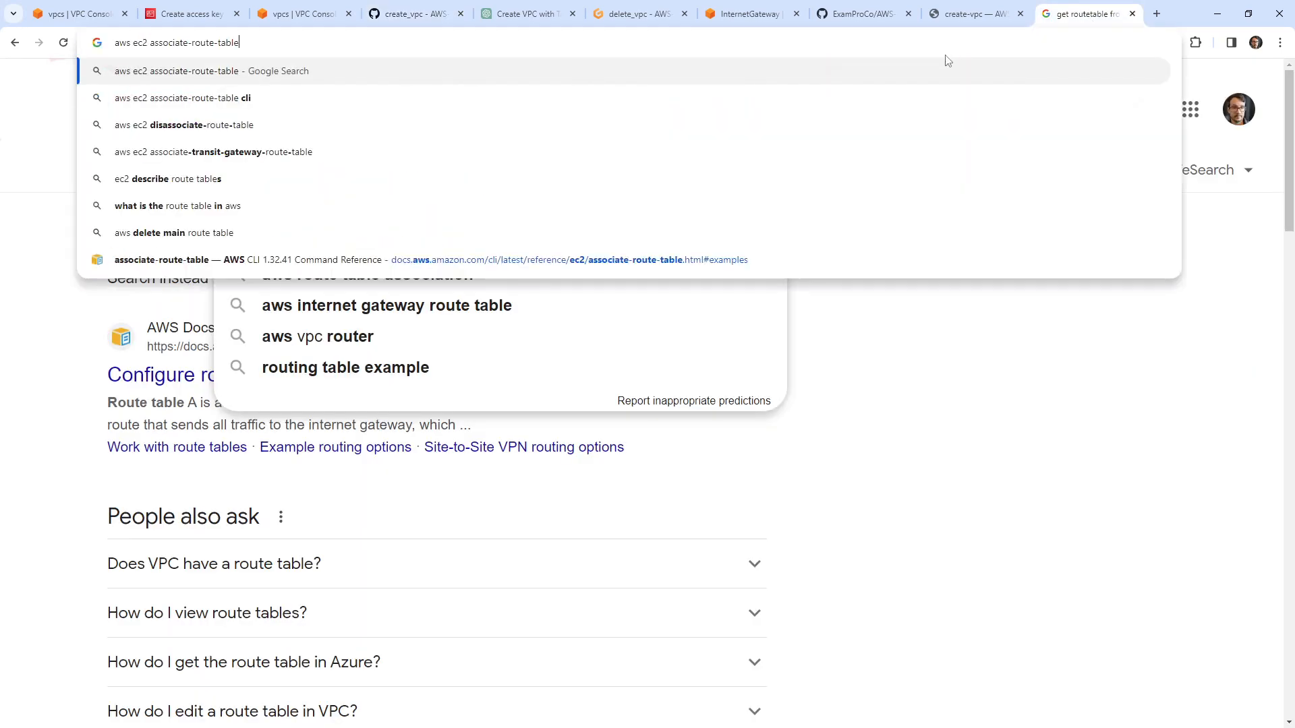
{"action": "key", "text": "Return"}
{"action": "left_click", "coordinate": [283, 301]}
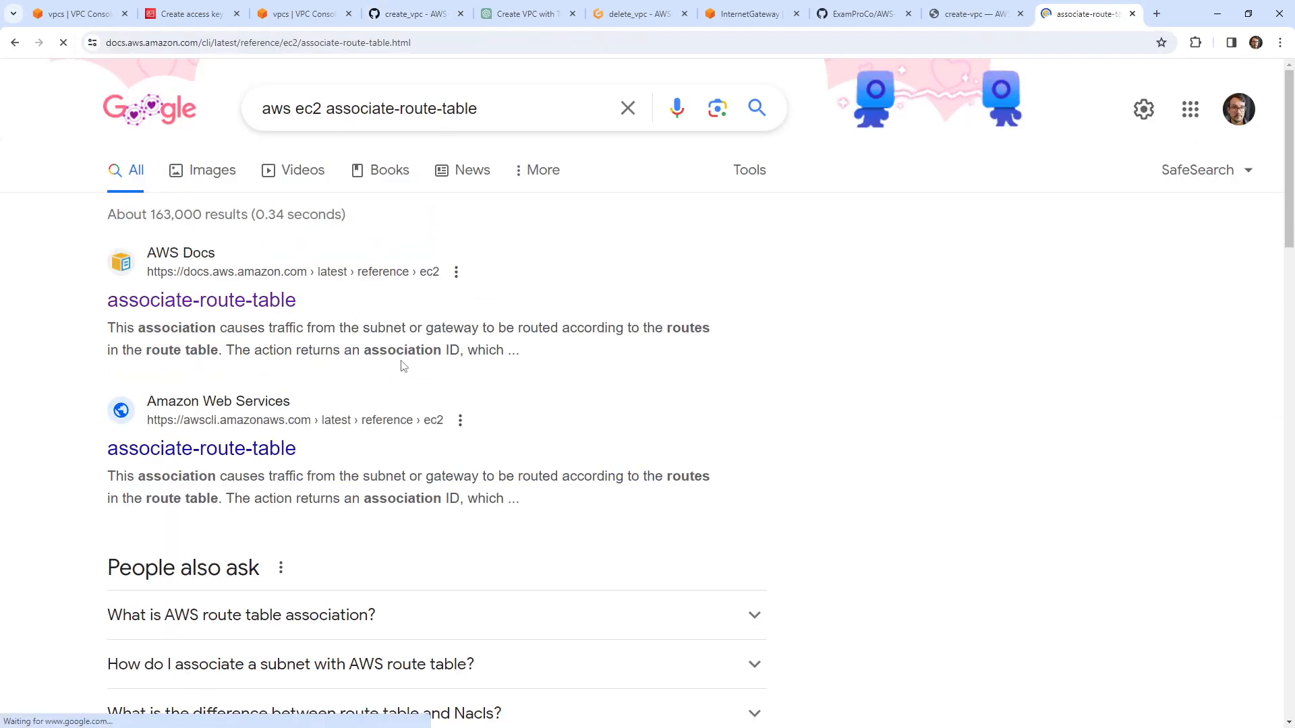
{"action": "left_click", "coordinate": [370, 267]}
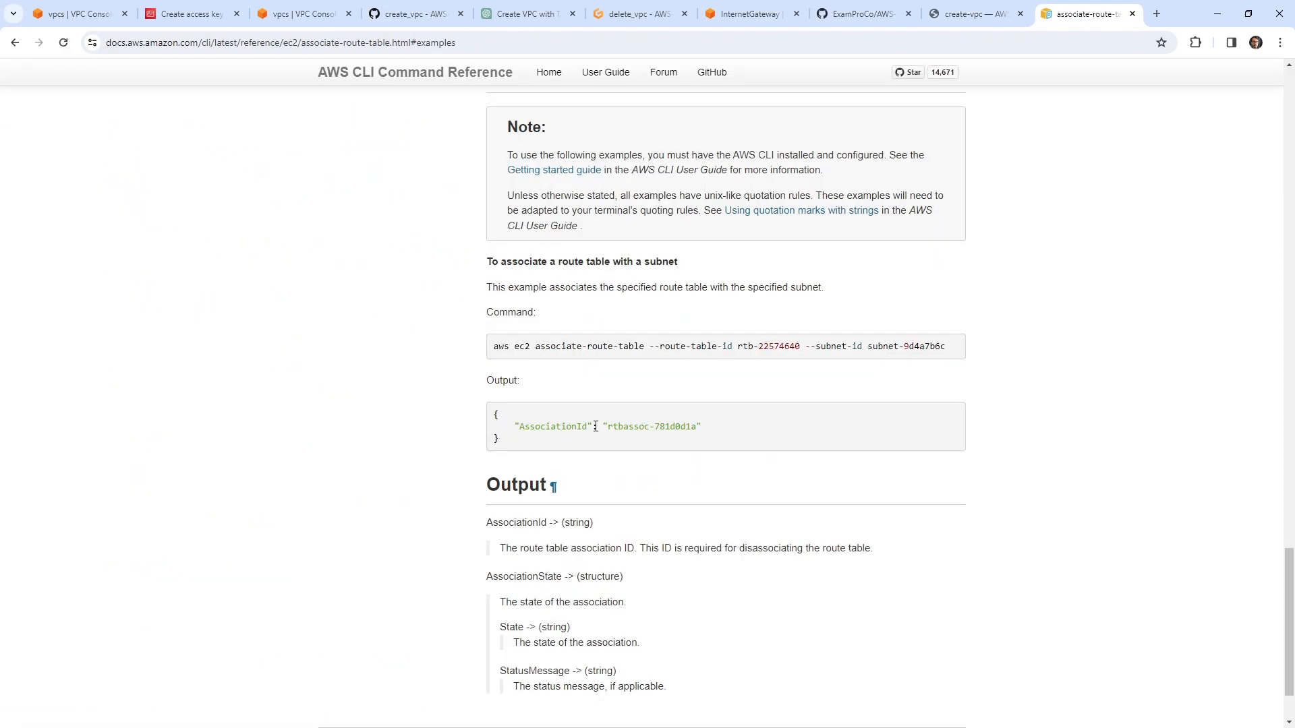
{"action": "double_click", "coordinate": [552, 428]}
Step: Back in the codespace, extend create_vpc's associate-route-table command with --query AssociationId and --output text
{"action": "left_click", "coordinate": [310, 20]}
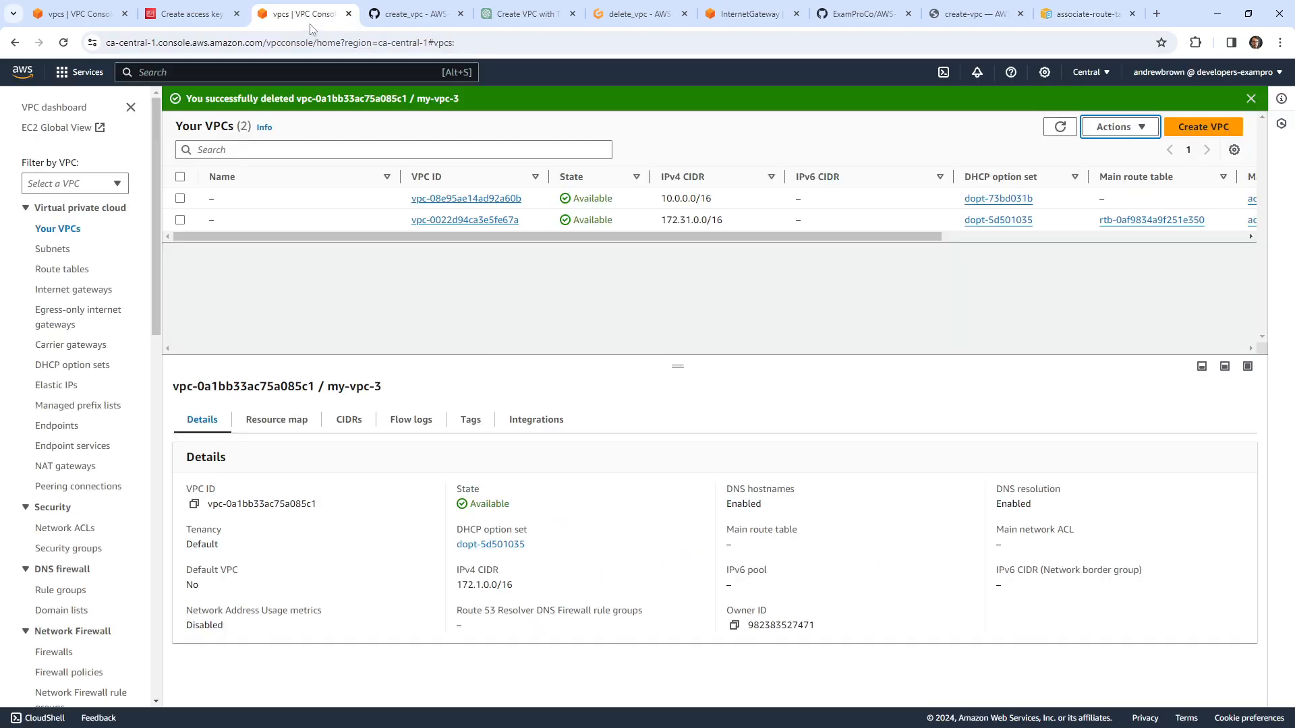
{"action": "left_click", "coordinate": [413, 15]}
{"action": "left_click", "coordinate": [466, 322]}
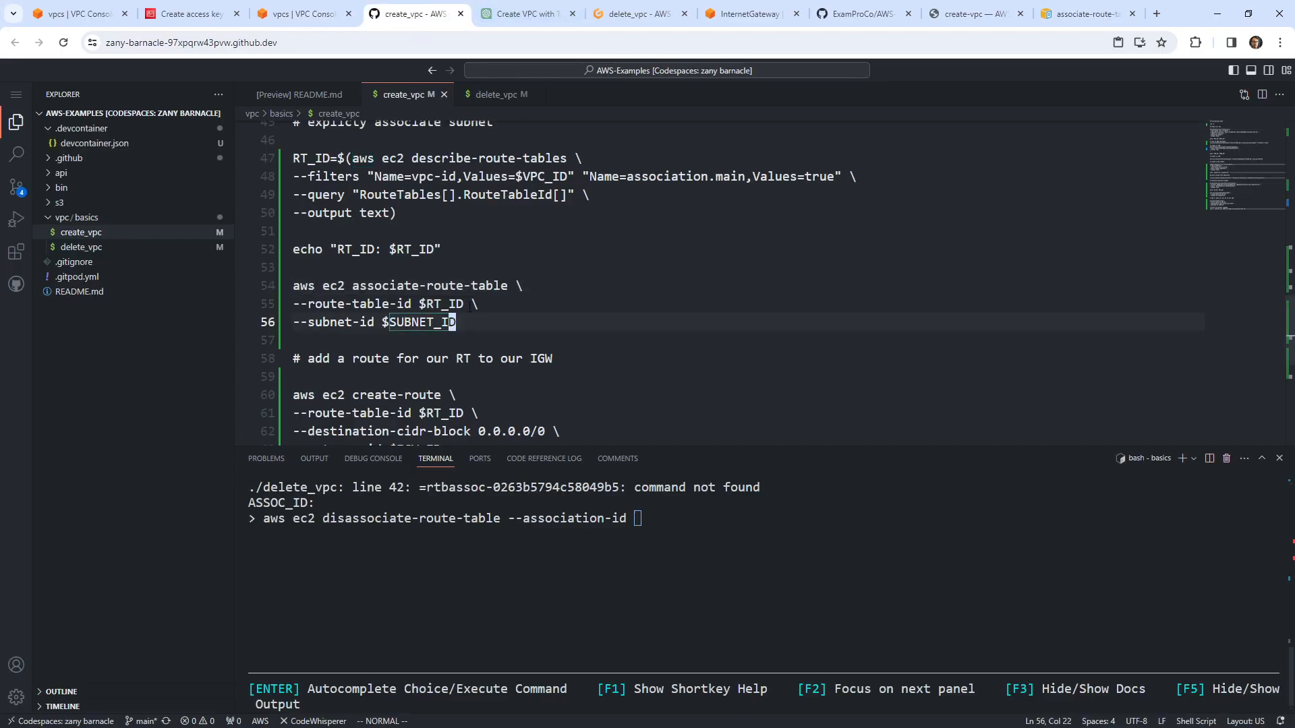
{"action": "type", "text": "o"}
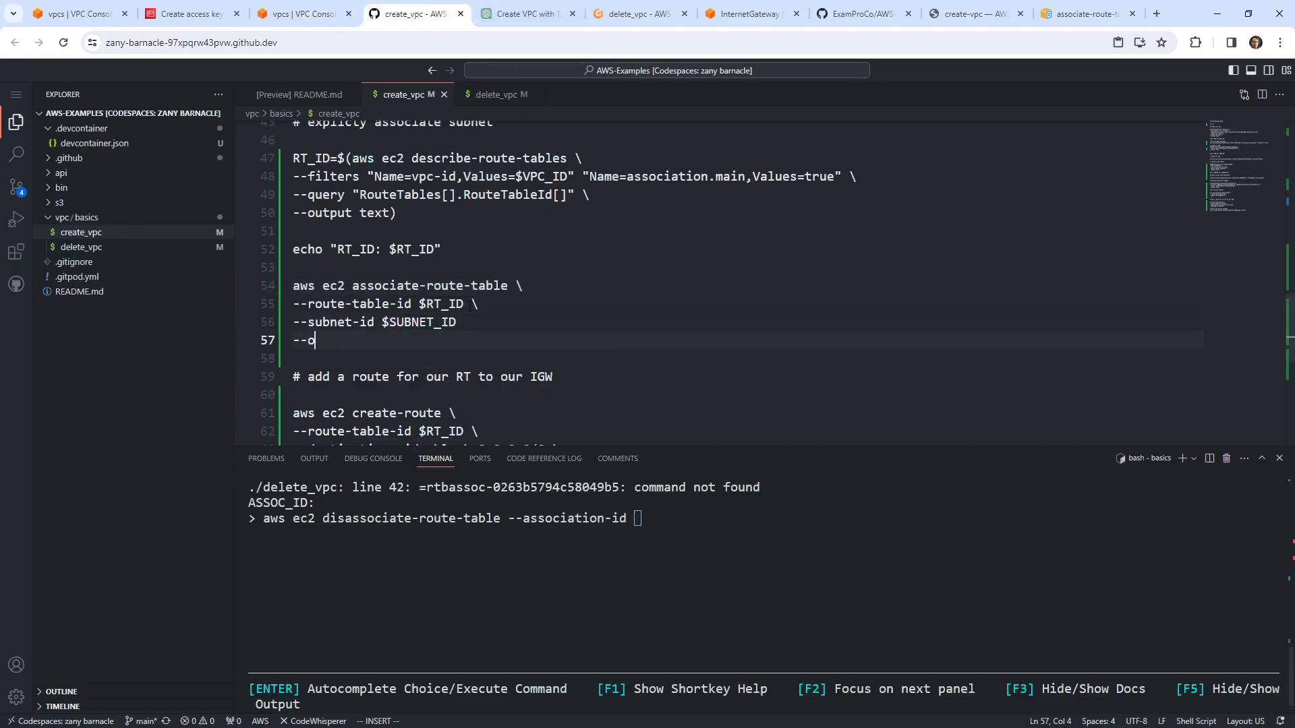
{"action": "type", "text": "--output text"}
{"action": "key", "text": "Up"}
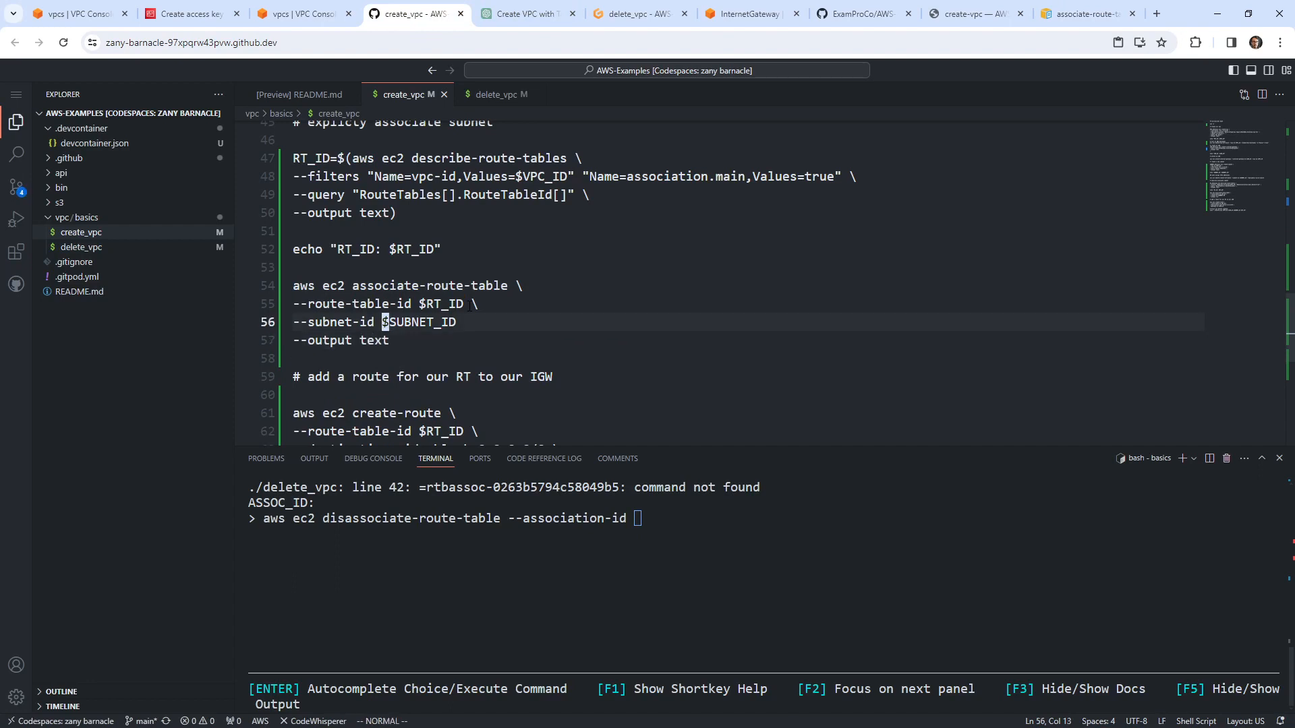
{"action": "key", "text": "End"}
{"action": "type", "text": "\\"}
{"action": "key", "text": "Return"}
{"action": "type", "text": "--query AssociationId"}
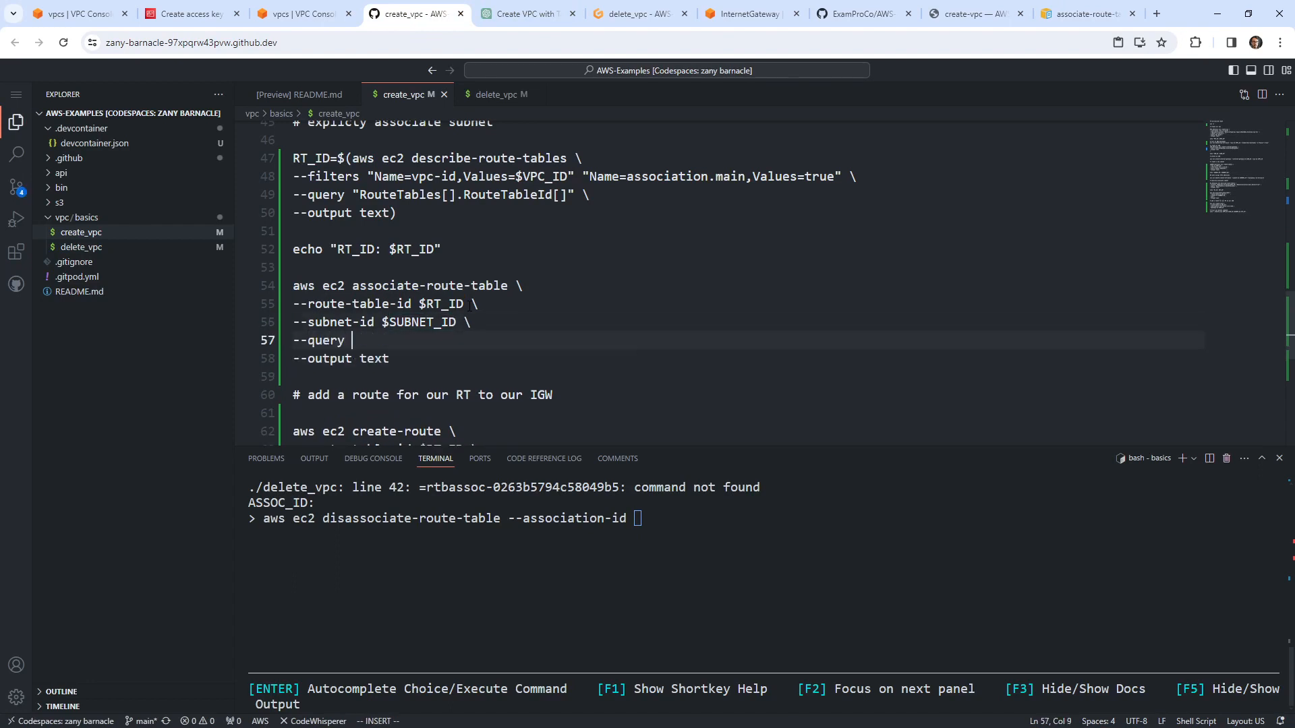
Step: Wrap the associate-route-table command in ASSOC_ID=$( ) so that its output is stored in that variable
{"action": "key", "text": "Escape"}
{"action": "key", "text": "k"}
{"action": "key", "text": "k"}
{"action": "key", "text": "shift+i"}
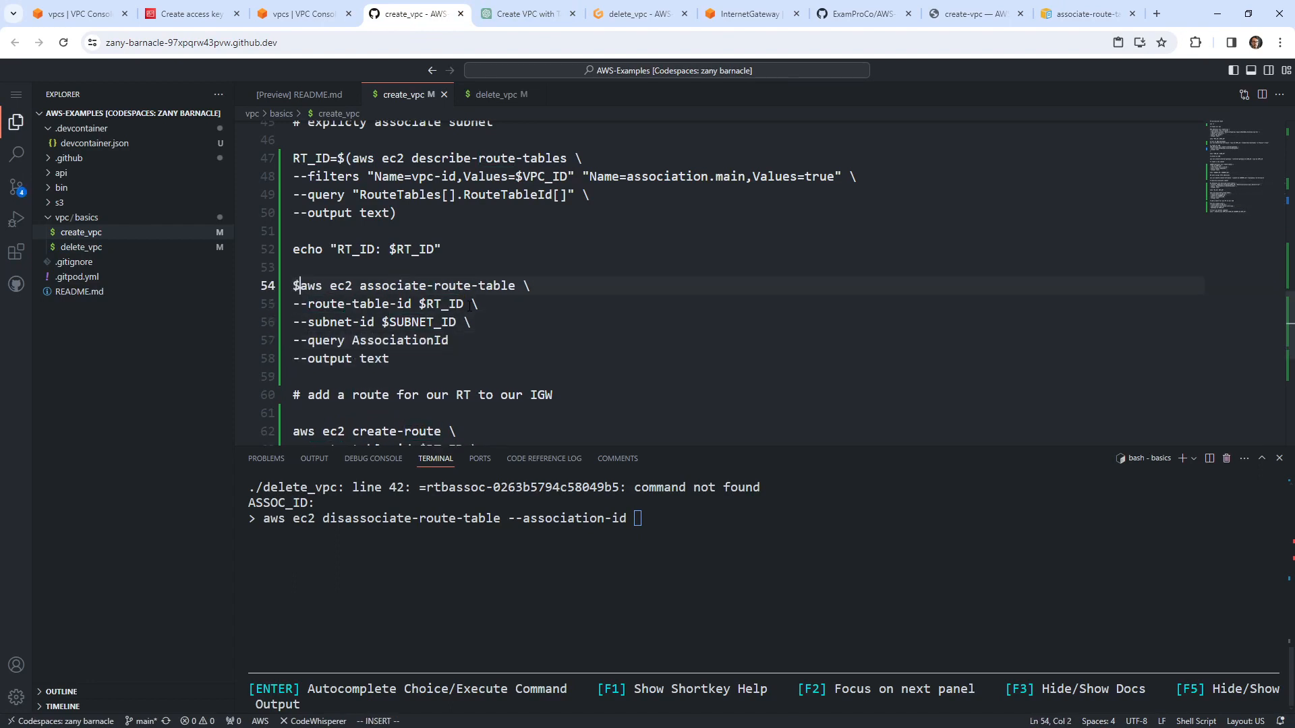
{"action": "type", "text": "ASSOC"}
{"action": "type", "text": "_ID=$("}
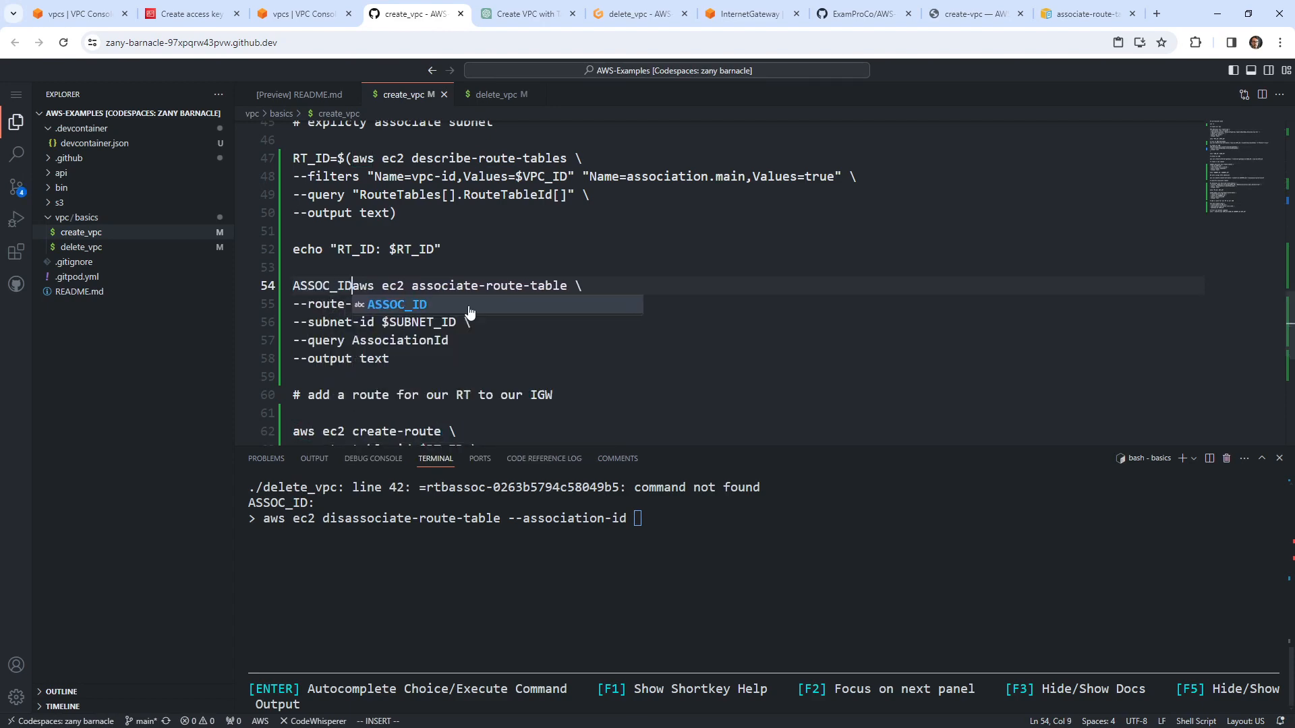
{"action": "key", "text": "Escape"}
{"action": "key", "text": "j"}
{"action": "key", "text": "j"}
{"action": "key", "text": "j"}
{"action": "key", "text": "j"}
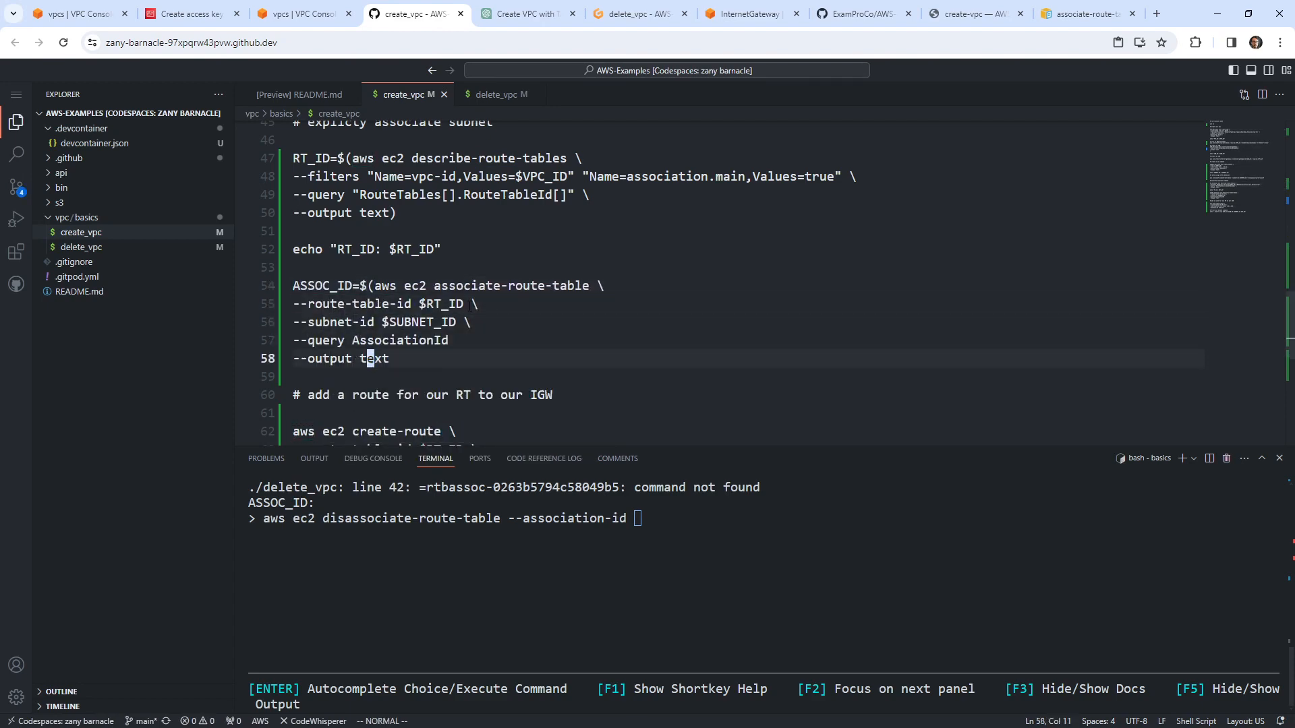
{"action": "type", "text": "A)"}
{"action": "key", "text": "Escape"}
Step: Insert $ASSOC_ID between $SUBNET_ID and $RT_ID in the echoed ./delete_vpc command at the end of create_vpc
{"action": "double_click", "coordinate": [317, 285]}
{"action": "key", "text": "y"}
{"action": "scroll", "coordinate": [319, 286], "scroll_direction": "down", "scroll_amount": 6}
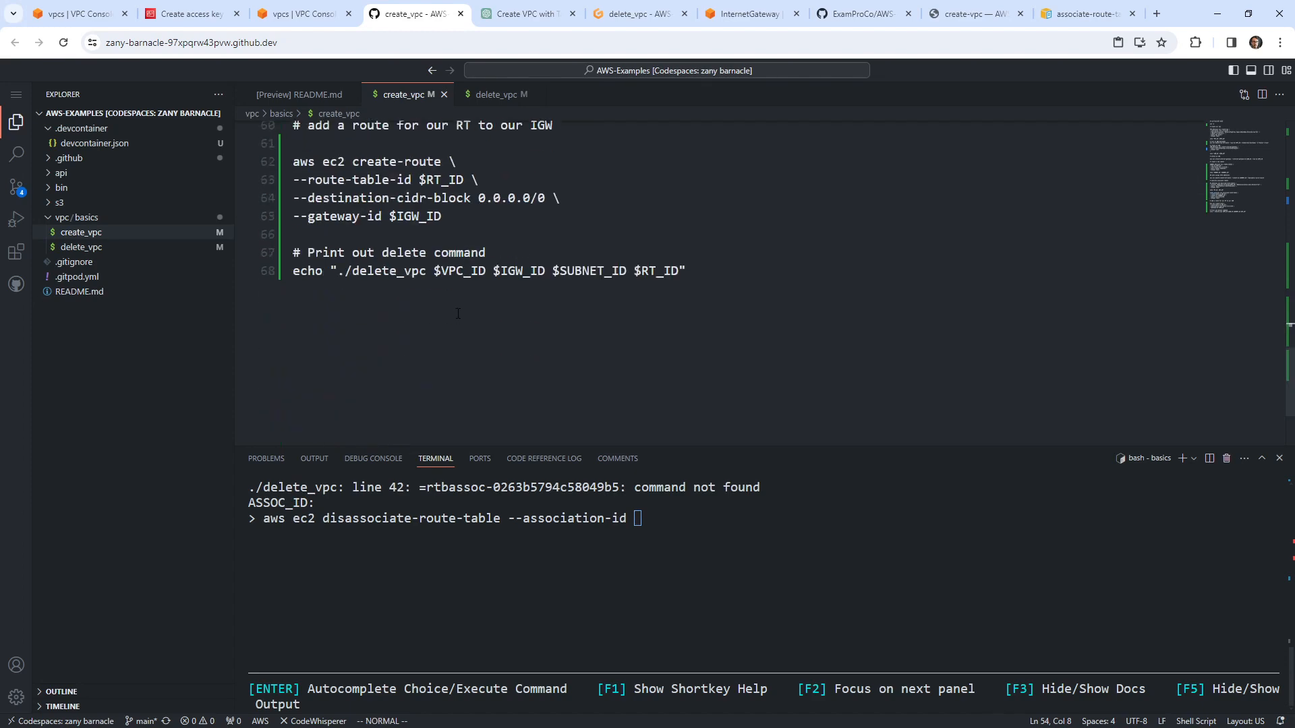
{"action": "scroll", "coordinate": [323, 290], "scroll_direction": "up", "scroll_amount": 2}
{"action": "left_click", "coordinate": [659, 364]}
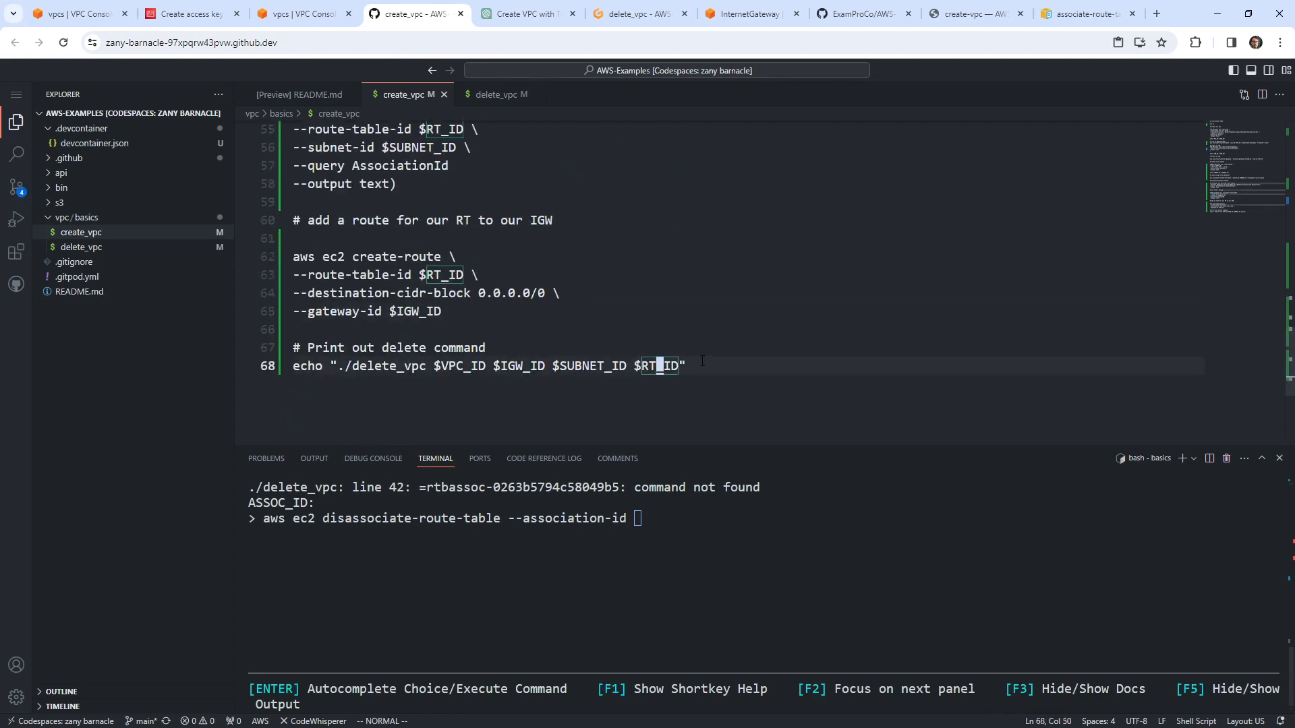
{"action": "type", "text": "ea$"}
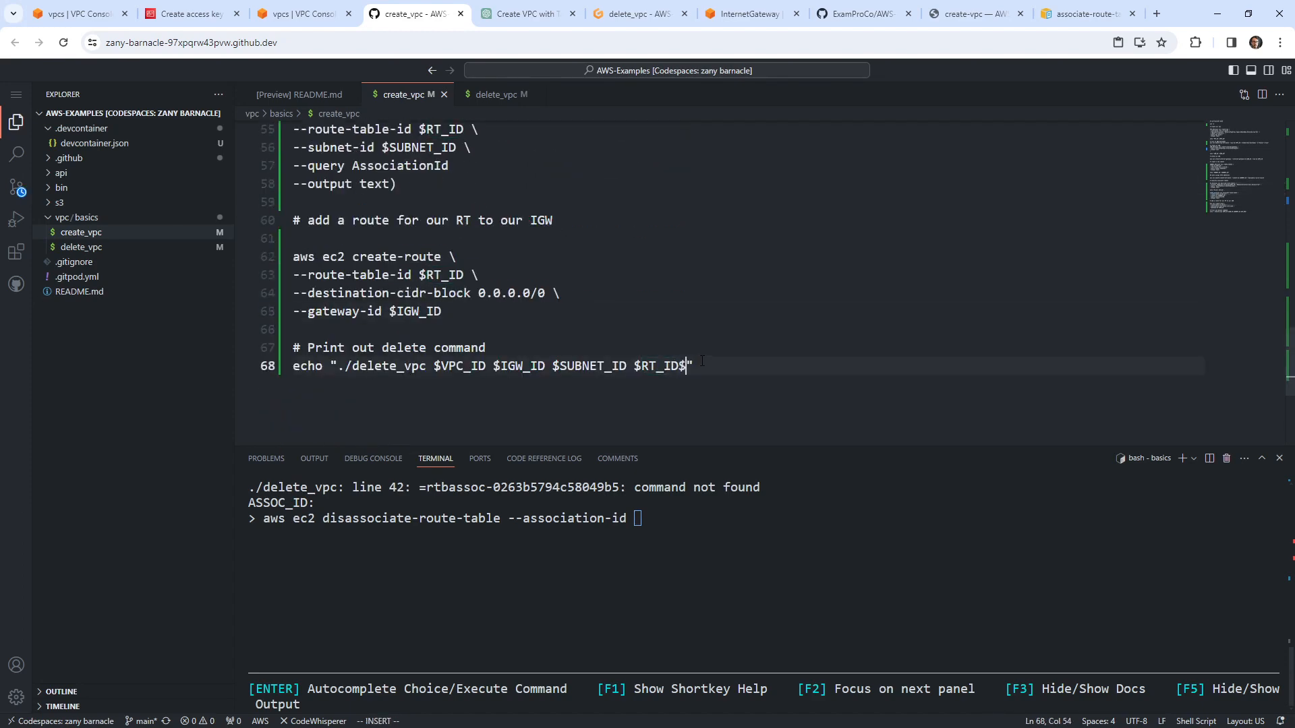
{"action": "key", "text": "BackSpace"}
{"action": "key", "text": "Escape"}
{"action": "key", "text": "b"}
{"action": "key", "text": "b"}
{"action": "key", "text": "b"}
{"action": "key", "text": "w"}
{"action": "key", "text": "w"}
{"action": "type", "text": "bwi$ASSOC_ID $"}
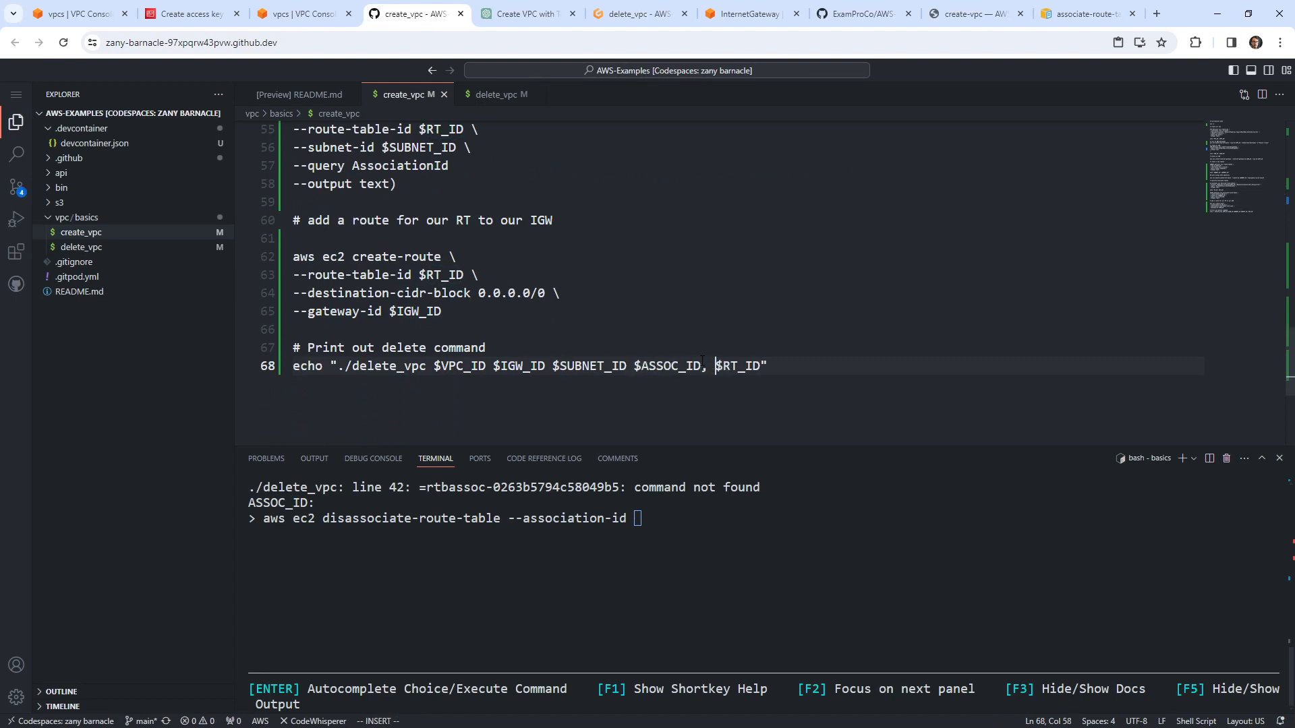
{"action": "key", "text": "Escape"}
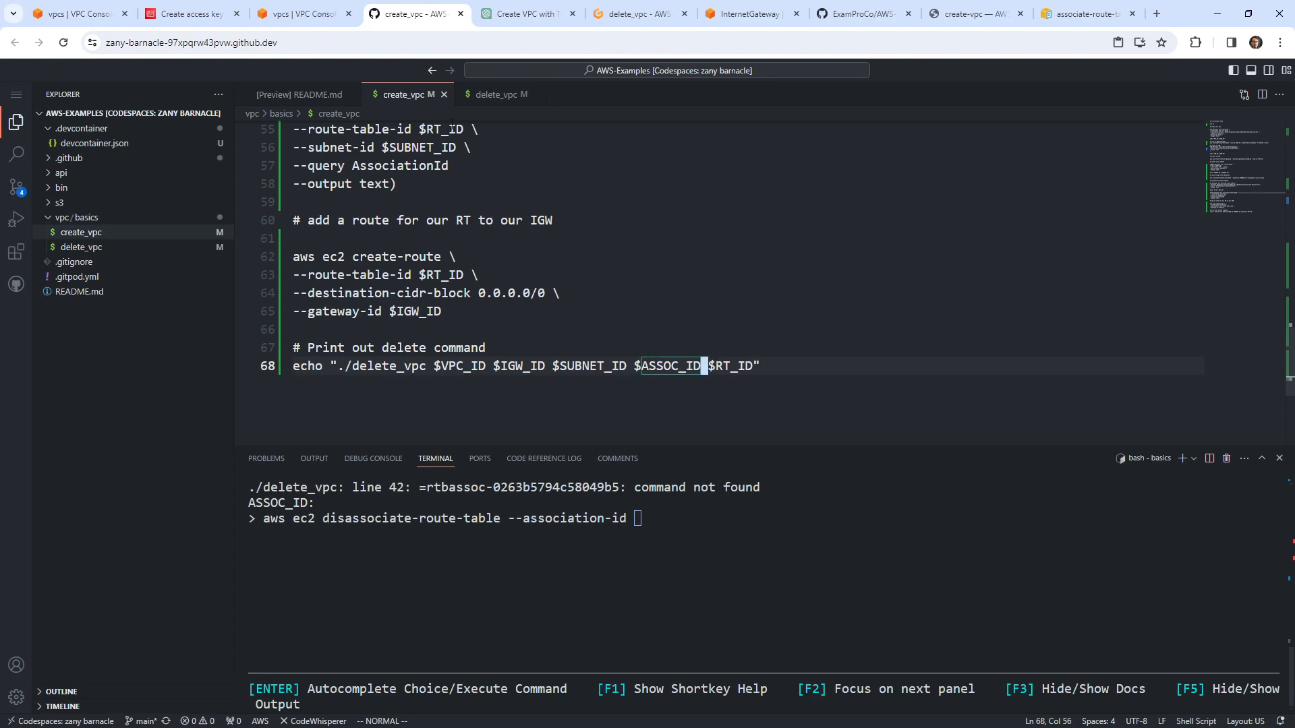
Step: In delete_vpc, duplicate the $3 argument check block directly below itself, separated by a blank line from the route table block
{"action": "left_click", "coordinate": [480, 102]}
{"action": "scroll", "coordinate": [472, 276], "scroll_direction": "up", "scroll_amount": 10}
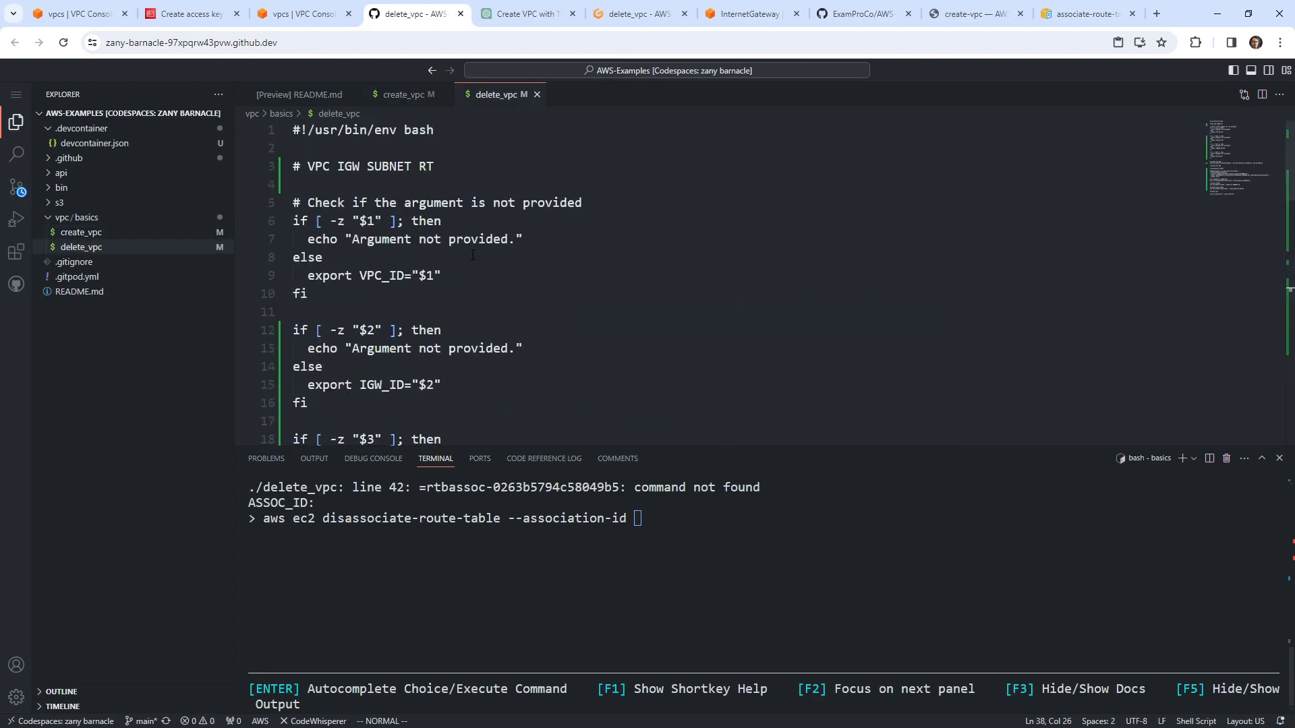
{"action": "scroll", "coordinate": [463, 263], "scroll_direction": "down", "scroll_amount": 5}
{"action": "left_click", "coordinate": [409, 268]}
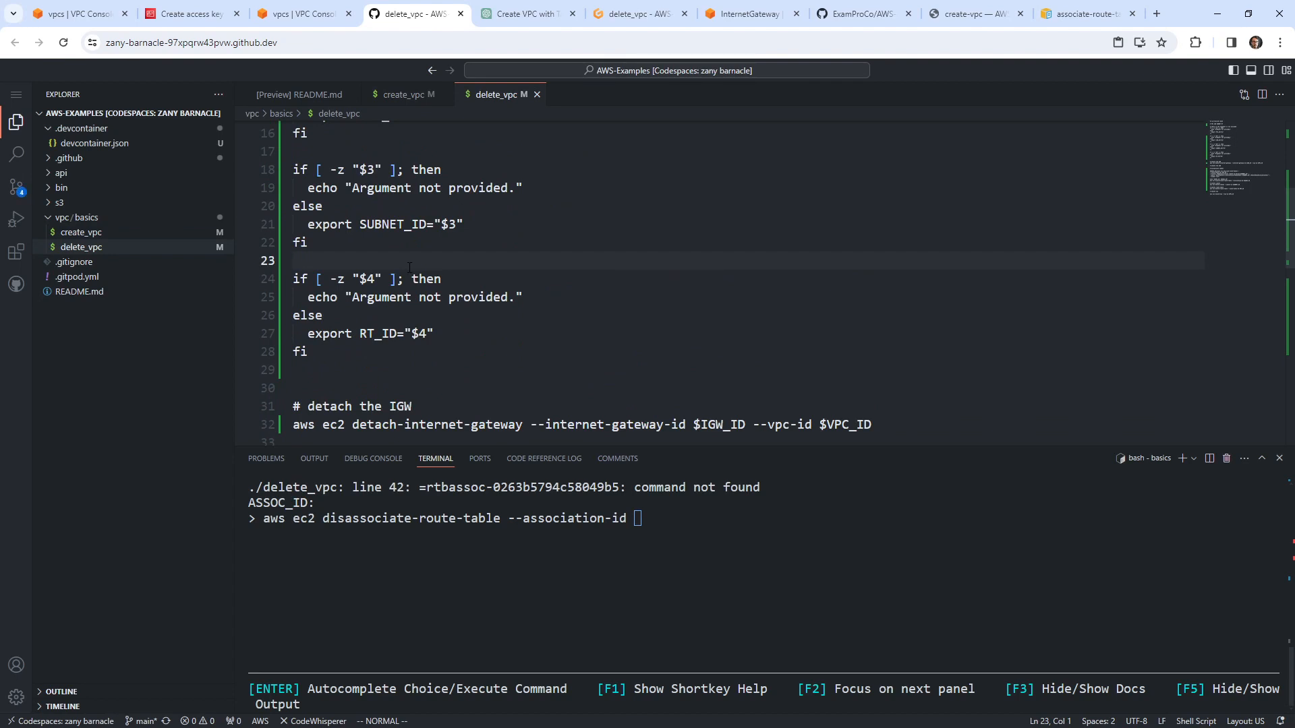
{"action": "key", "text": "k"}
{"action": "key", "text": "shift+v"}
{"action": "key", "text": "k"}
{"action": "key", "text": "k"}
{"action": "key", "text": "k"}
{"action": "key", "text": "k"}
{"action": "key", "text": "y"}
{"action": "key", "text": "j"}
{"action": "key", "text": "j"}
{"action": "key", "text": "j"}
{"action": "key", "text": "j"}
{"action": "key", "text": "p"}
{"action": "key", "text": "shift+o"}
{"action": "key", "text": "Escape"}
Step: Change the exported variable in the duplicated block to ASSOC_ID
{"action": "key", "text": "j"}
{"action": "key", "text": "j"}
{"action": "key", "text": "j"}
{"action": "key", "text": "j"}
{"action": "key", "text": "w"}
{"action": "key", "text": "w"}
{"action": "type", "text": "lc"}
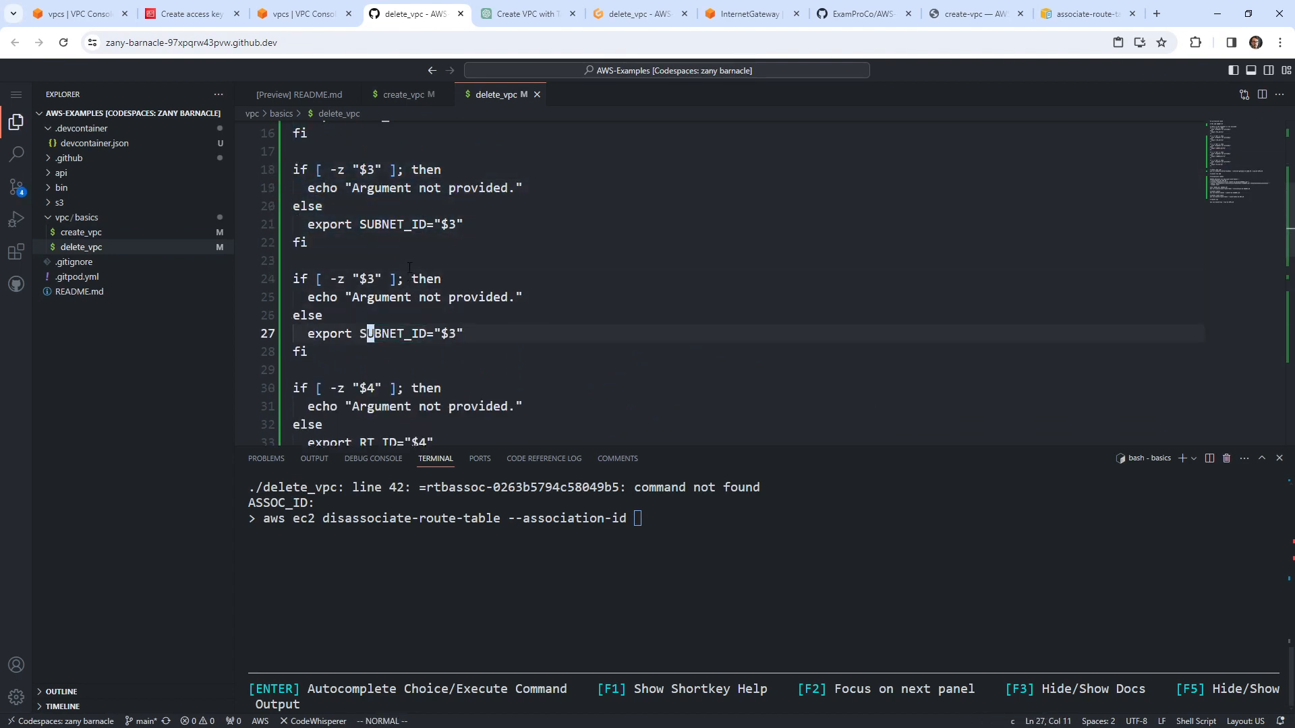
{"action": "type", "text": "iwASSOC_ID"}
{"action": "key", "text": "Escape"}
{"action": "key", "text": "k"}
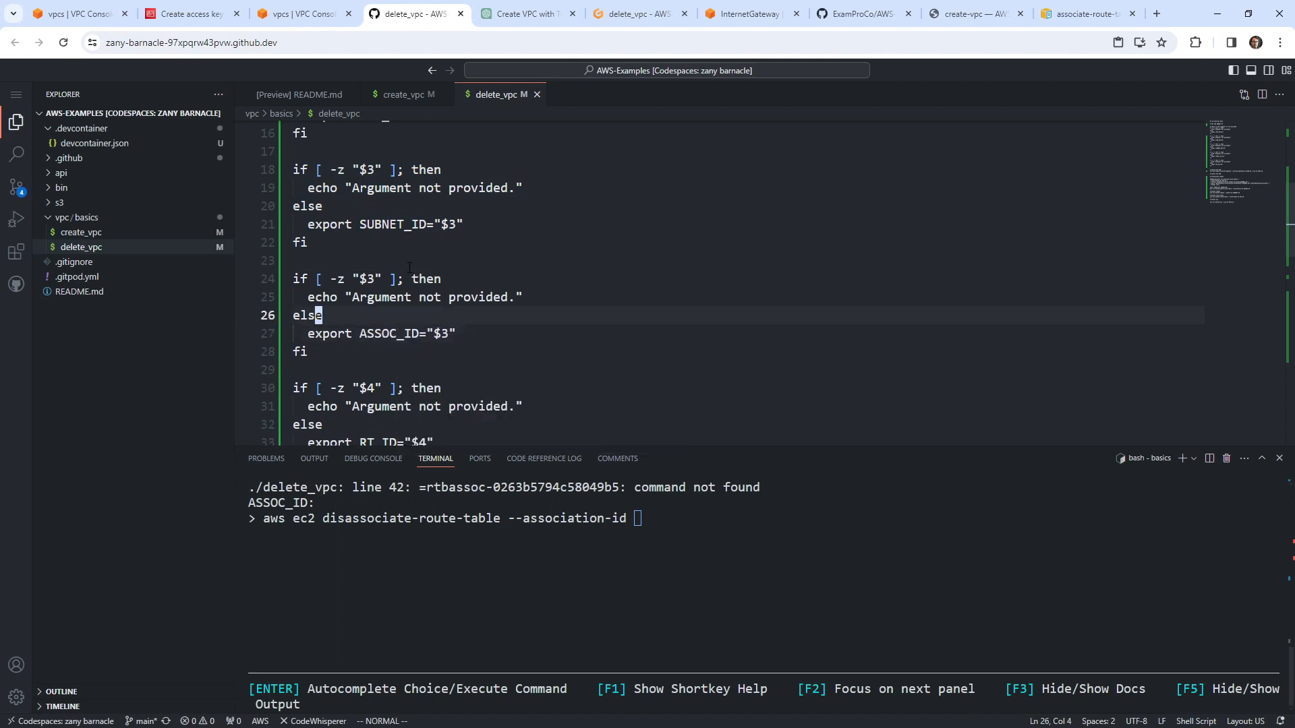
Step: Change the ASSOC_ID block's argument to $4 in both its condition and its export line
{"action": "key", "text": "j"}
{"action": "key", "text": "l"}
{"action": "key", "text": "l"}
{"action": "key", "text": "l"}
{"action": "key", "text": "k"}
{"action": "key", "text": "k"}
{"action": "key", "text": "k"}
{"action": "key", "text": "l"}
{"action": "key", "text": "l"}
{"action": "key", "text": "l"}
{"action": "key", "text": "l"}
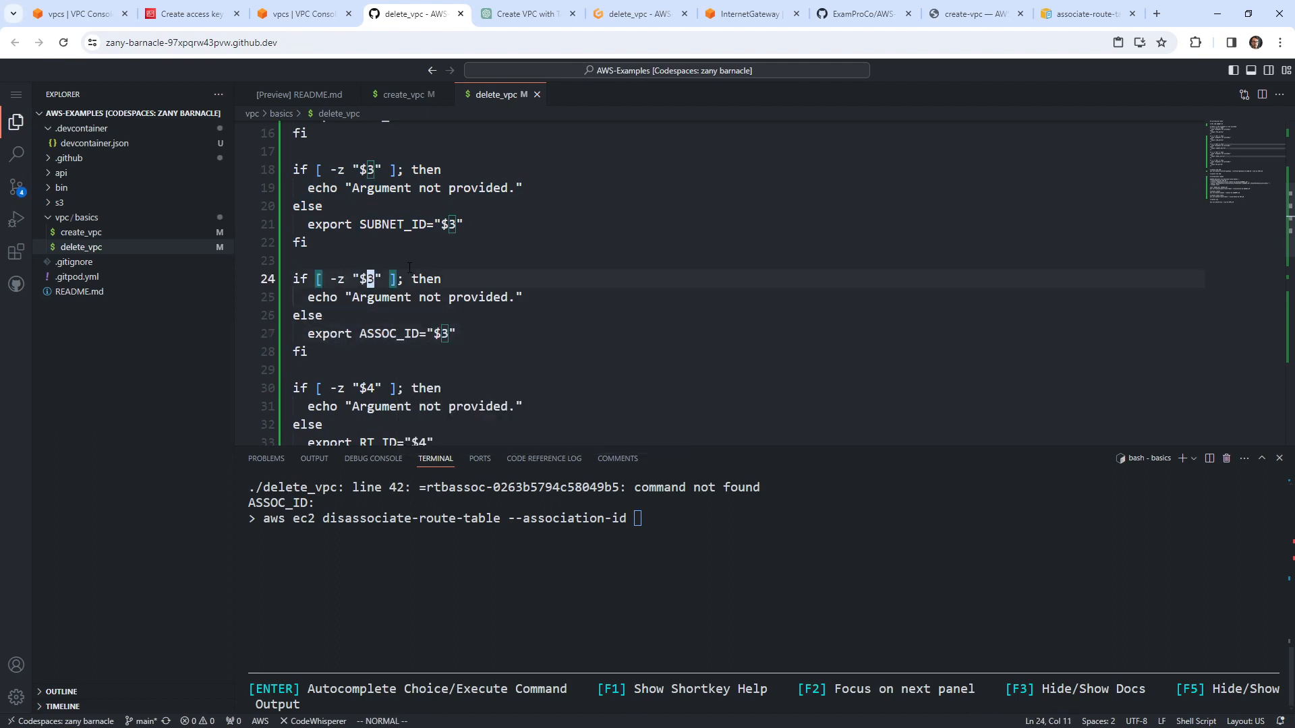
{"action": "key", "text": "r"}
{"action": "key", "text": "4"}
{"action": "key", "text": "j"}
{"action": "key", "text": "j"}
{"action": "key", "text": "j"}
{"action": "key", "text": "e"}
{"action": "key", "text": "l"}
{"action": "key", "text": "l"}
{"action": "key", "text": "l"}
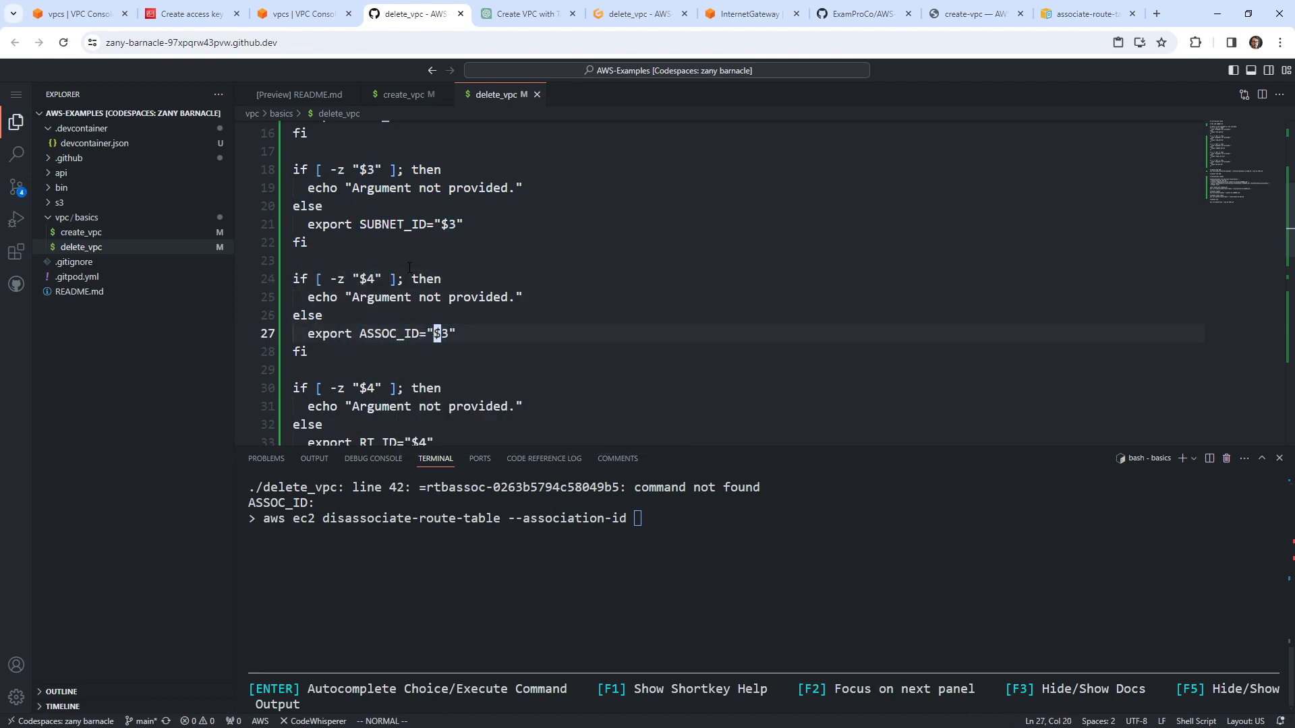
{"action": "key", "text": "l"}
{"action": "key", "text": "r"}
{"action": "key", "text": "4"}
Step: Change the RT_ID block's argument to $5 in both its condition and its export line
{"action": "key", "text": "j"}
{"action": "key", "text": "j"}
{"action": "key", "text": "j"}
{"action": "key", "text": "j"}
{"action": "key", "text": "h"}
{"action": "key", "text": "h"}
{"action": "key", "text": "k"}
{"action": "key", "text": "h"}
{"action": "key", "text": "h"}
{"action": "key", "text": "h"}
{"action": "key", "text": "h"}
{"action": "key", "text": "h"}
{"action": "key", "text": "h"}
{"action": "key", "text": "h"}
{"action": "key", "text": "h"}
{"action": "key", "text": "r"}
{"action": "key", "text": "5"}
{"action": "key", "text": "j"}
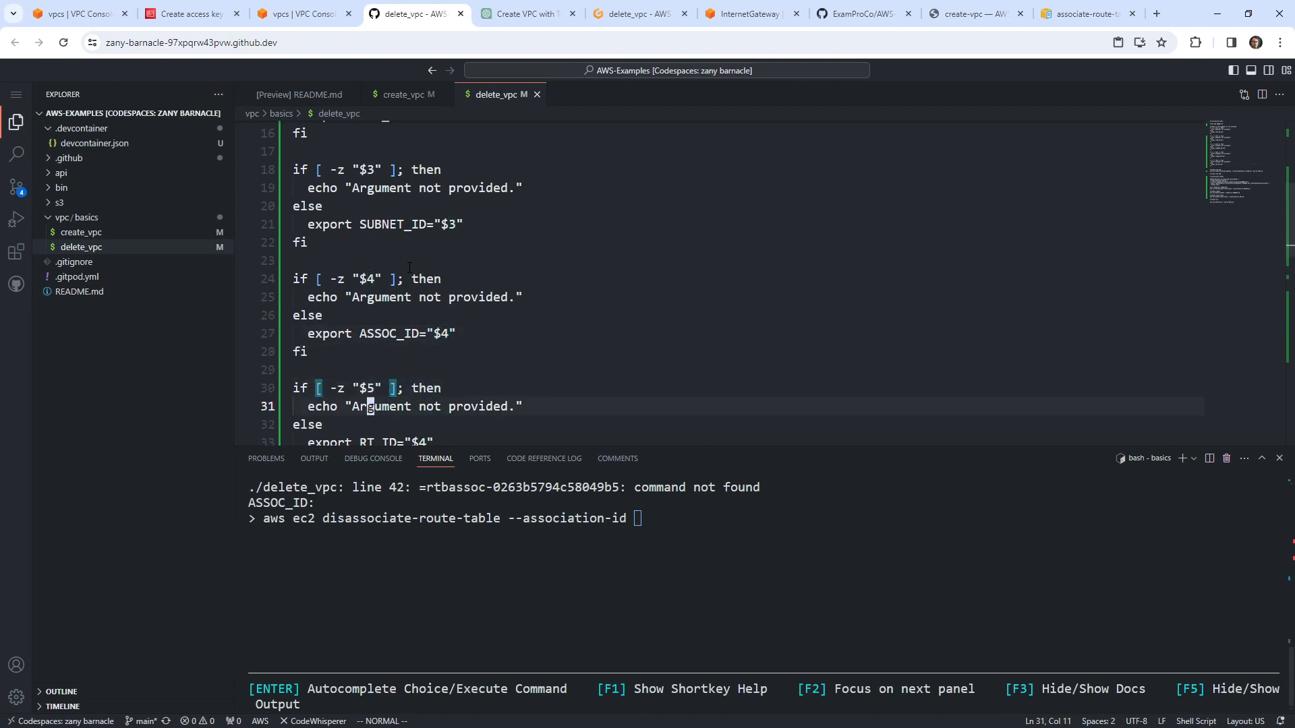
{"action": "key", "text": "j"}
{"action": "key", "text": "j"}
{"action": "key", "text": "l"}
{"action": "key", "text": "l"}
{"action": "key", "text": "l"}
{"action": "key", "text": "l"}
{"action": "key", "text": "l"}
{"action": "key", "text": "l"}
{"action": "key", "text": "l"}
{"action": "key", "text": "r"}
{"action": "key", "text": "5"}
Step: Delete the $ASSOC_ID=$(aws ec2 describe-route-tables ...) lookup from the disassociate subnet section of delete_vpc
{"action": "scroll", "coordinate": [405, 224], "scroll_direction": "down", "scroll_amount": 3}
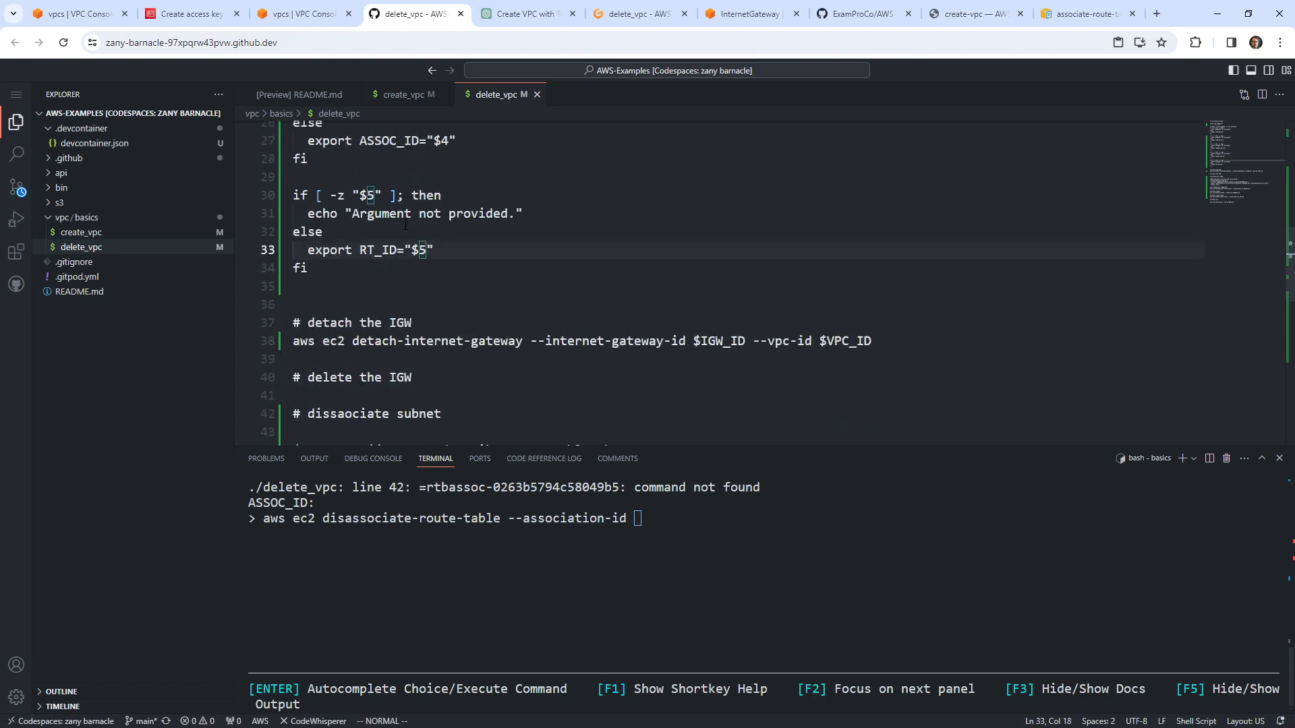
{"action": "scroll", "coordinate": [406, 225], "scroll_direction": "down", "scroll_amount": 10}
{"action": "scroll", "coordinate": [412, 233], "scroll_direction": "up", "scroll_amount": 4}
{"action": "left_click", "coordinate": [426, 275]}
{"action": "scroll", "coordinate": [427, 246], "scroll_direction": "up", "scroll_amount": 2}
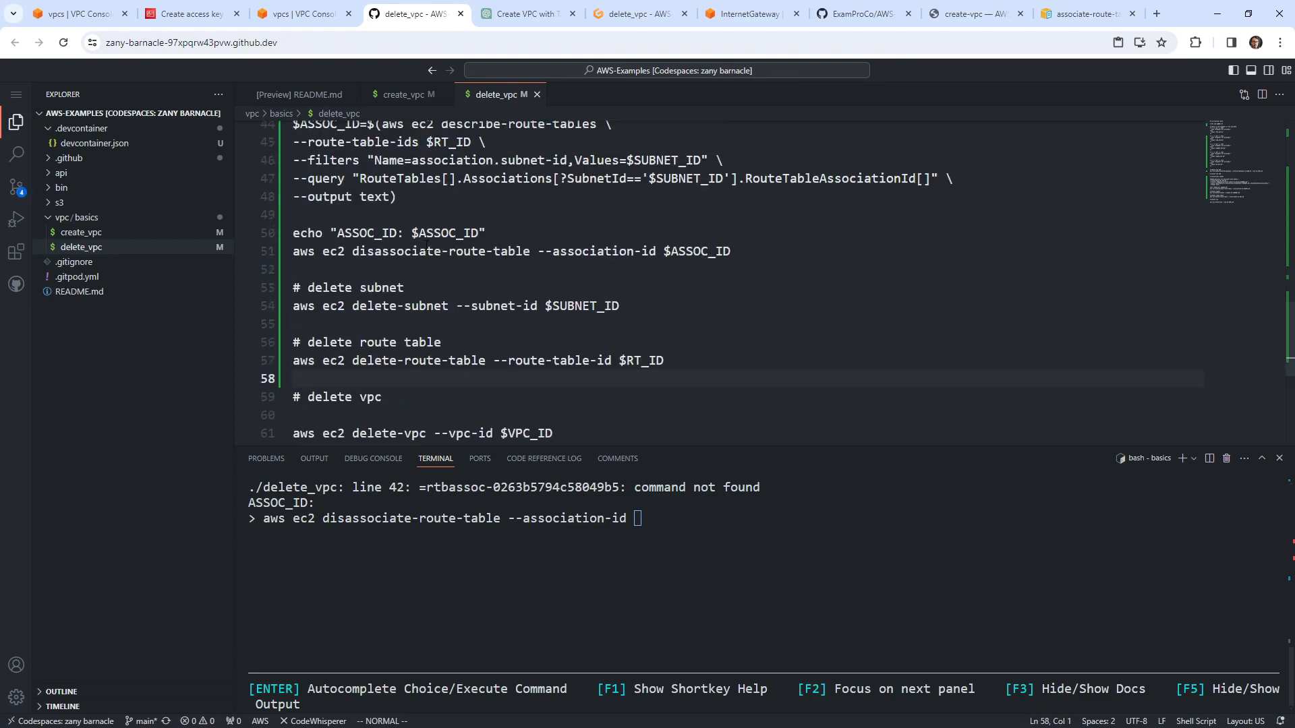
{"action": "left_click", "coordinate": [427, 248]}
{"action": "left_click", "coordinate": [487, 233]}
{"action": "scroll", "coordinate": [310, 180], "scroll_direction": "up", "scroll_amount": 2}
{"action": "left_click_drag", "start_coordinate": [403, 197], "coordinate": [269, 191]}
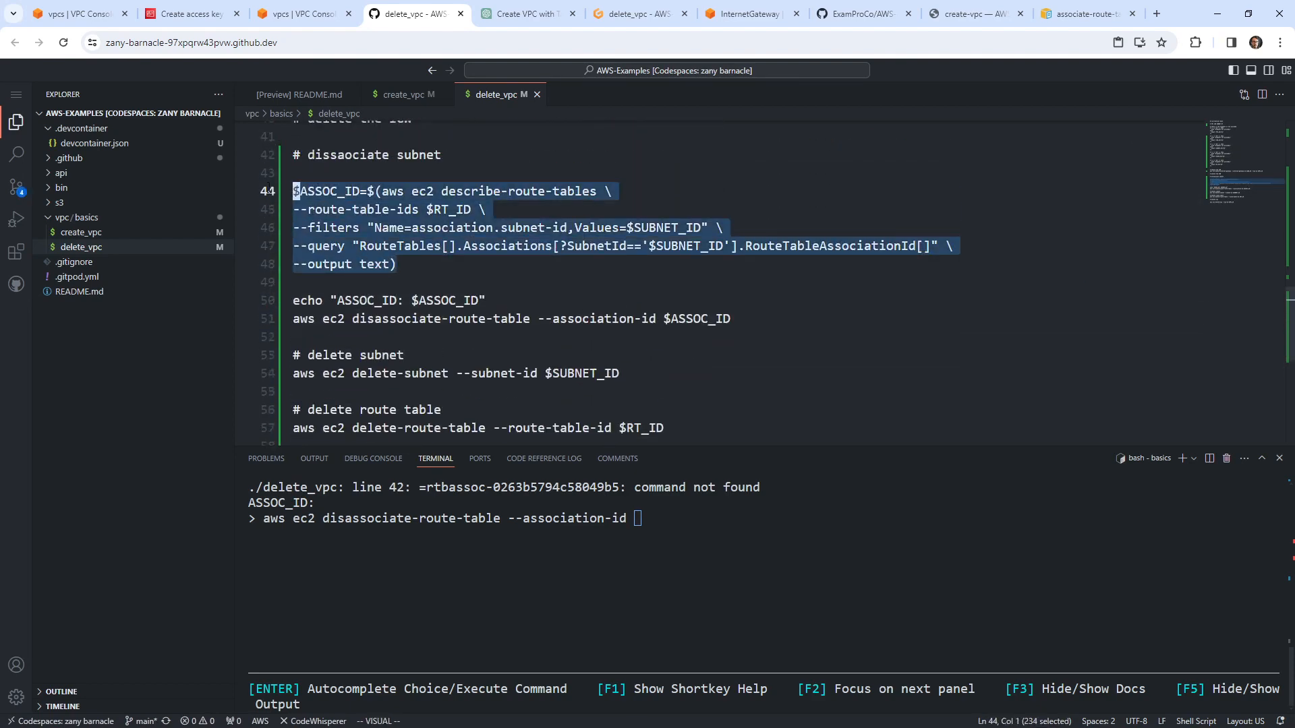
{"action": "key", "text": "d"}
{"action": "key", "text": "d"}
{"action": "key", "text": "d"}
{"action": "key", "text": "d"}
{"action": "key", "text": "d"}
Step: Delete the echo "ASSOC_ID: $ASSOC_ID" line above the disassociate-route-table command
{"action": "left_click", "coordinate": [504, 177]}
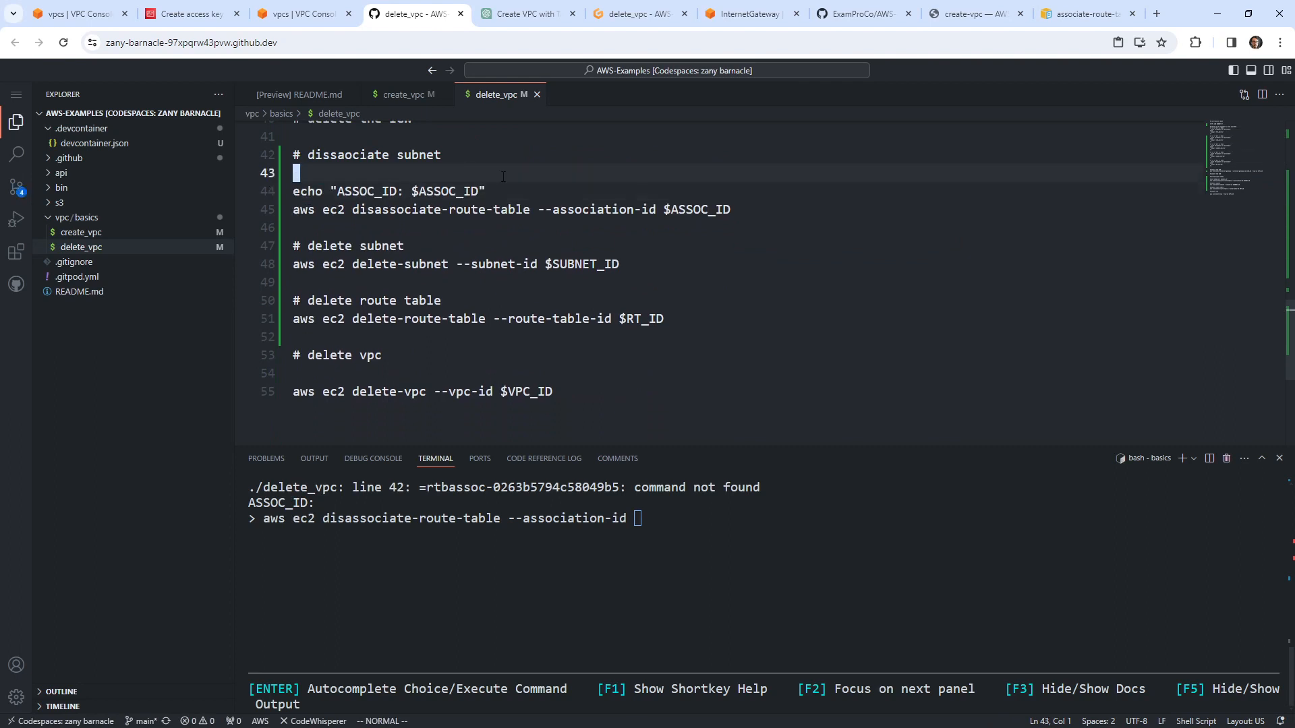
{"action": "left_click", "coordinate": [473, 189]}
{"action": "key", "text": "d"}
{"action": "key", "text": "d"}
{"action": "key", "text": "k"}
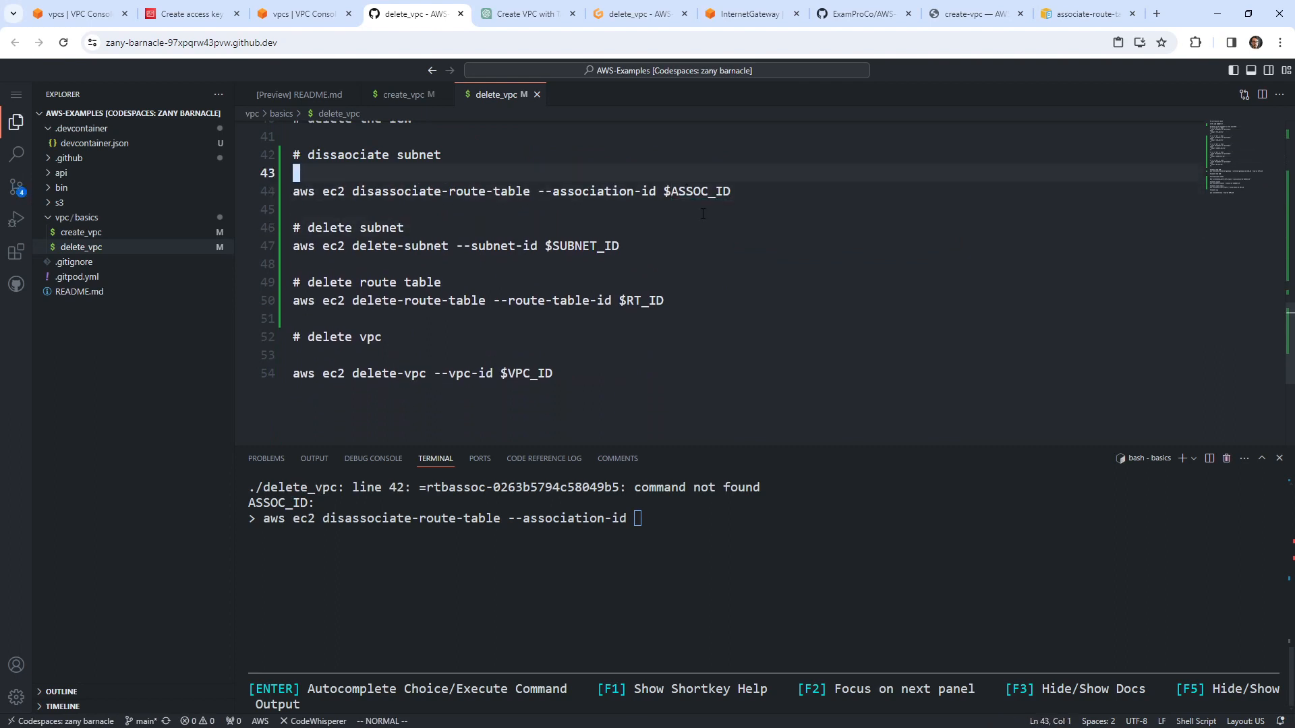
Step: Check where ASSOC_ID is used in delete_vpc, and review create_vpc through its explicit subnet association section
{"action": "double_click", "coordinate": [701, 191]}
{"action": "scroll", "coordinate": [608, 269], "scroll_direction": "up", "scroll_amount": 6}
{"action": "scroll", "coordinate": [494, 302], "scroll_direction": "down", "scroll_amount": 2}
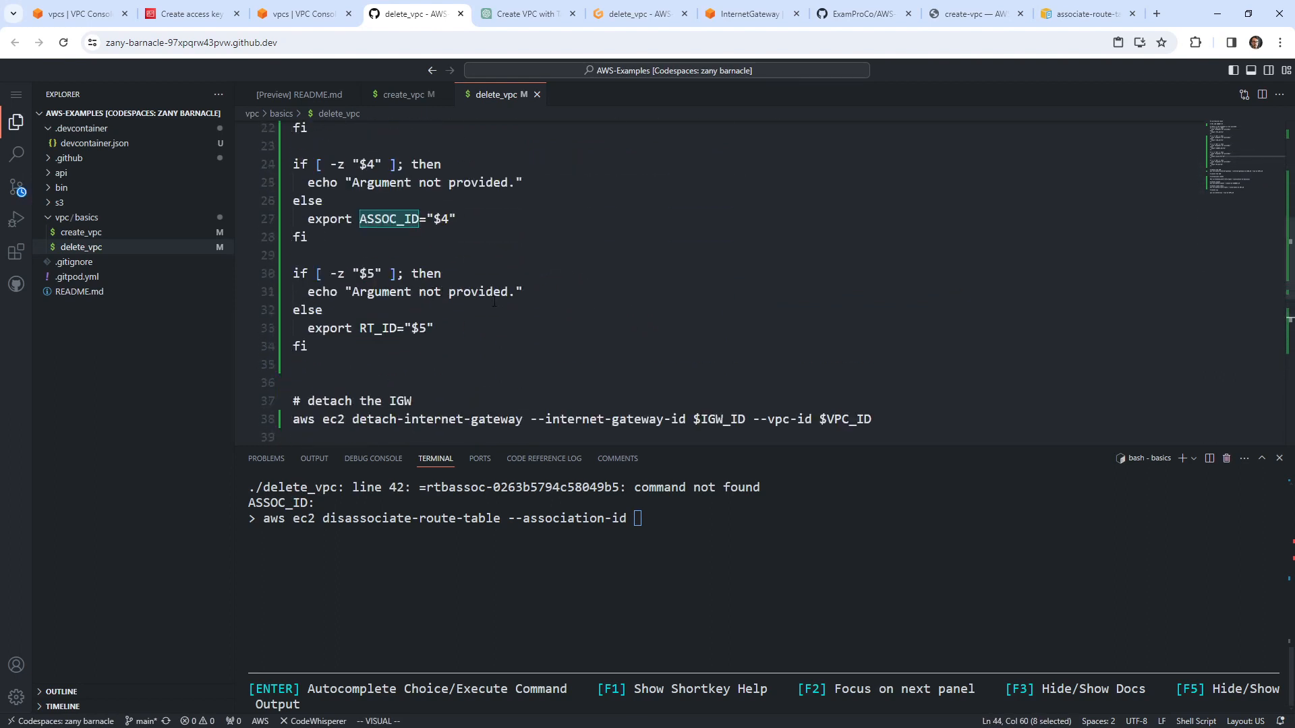
{"action": "scroll", "coordinate": [495, 301], "scroll_direction": "down", "scroll_amount": 4}
{"action": "left_click", "coordinate": [578, 140]}
{"action": "left_click", "coordinate": [403, 95]}
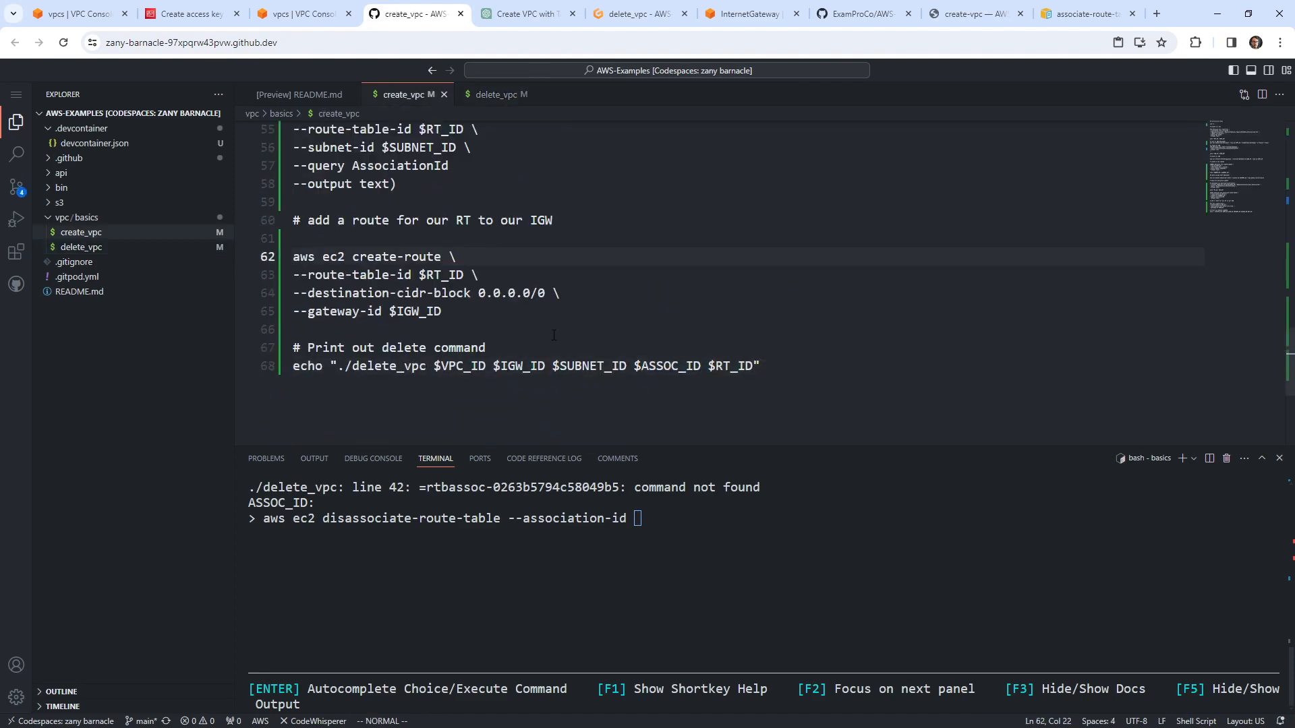
{"action": "scroll", "coordinate": [554, 335], "scroll_direction": "up", "scroll_amount": 8}
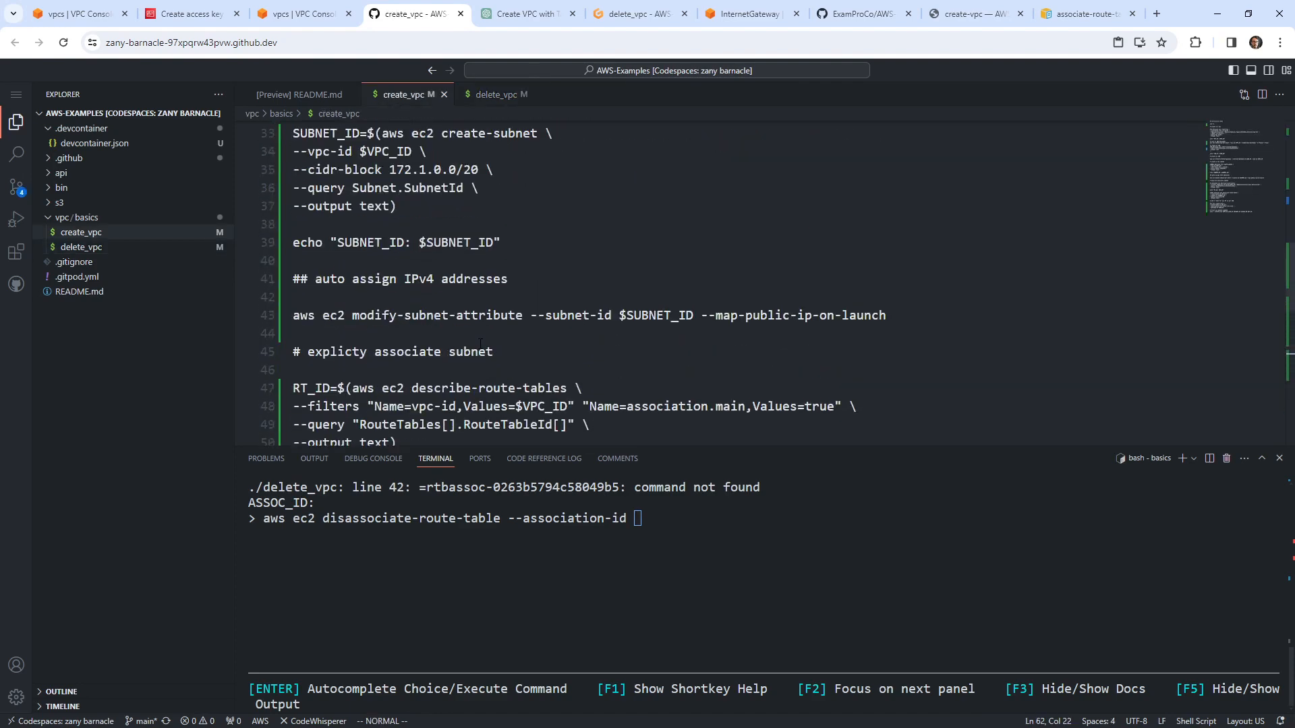
{"action": "scroll", "coordinate": [481, 343], "scroll_direction": "up", "scroll_amount": 10}
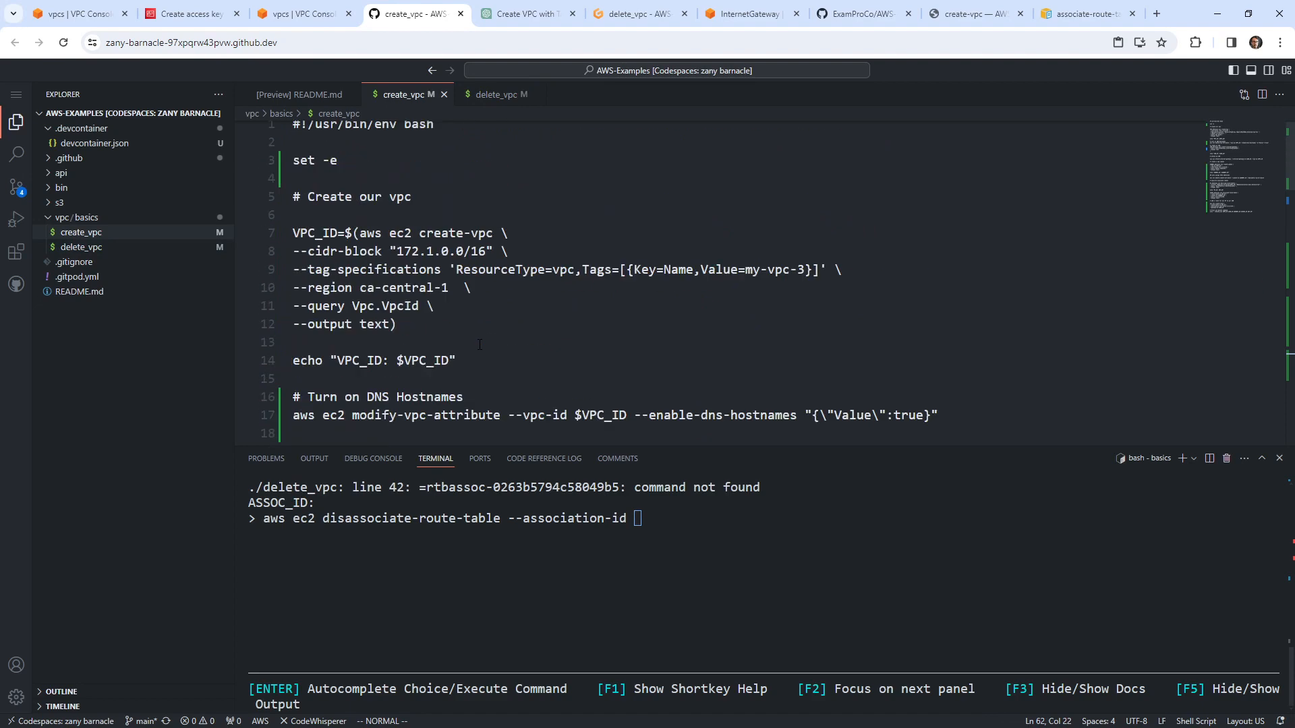
{"action": "scroll", "coordinate": [480, 343], "scroll_direction": "down", "scroll_amount": 9}
{"action": "scroll", "coordinate": [481, 345], "scroll_direction": "down", "scroll_amount": 4}
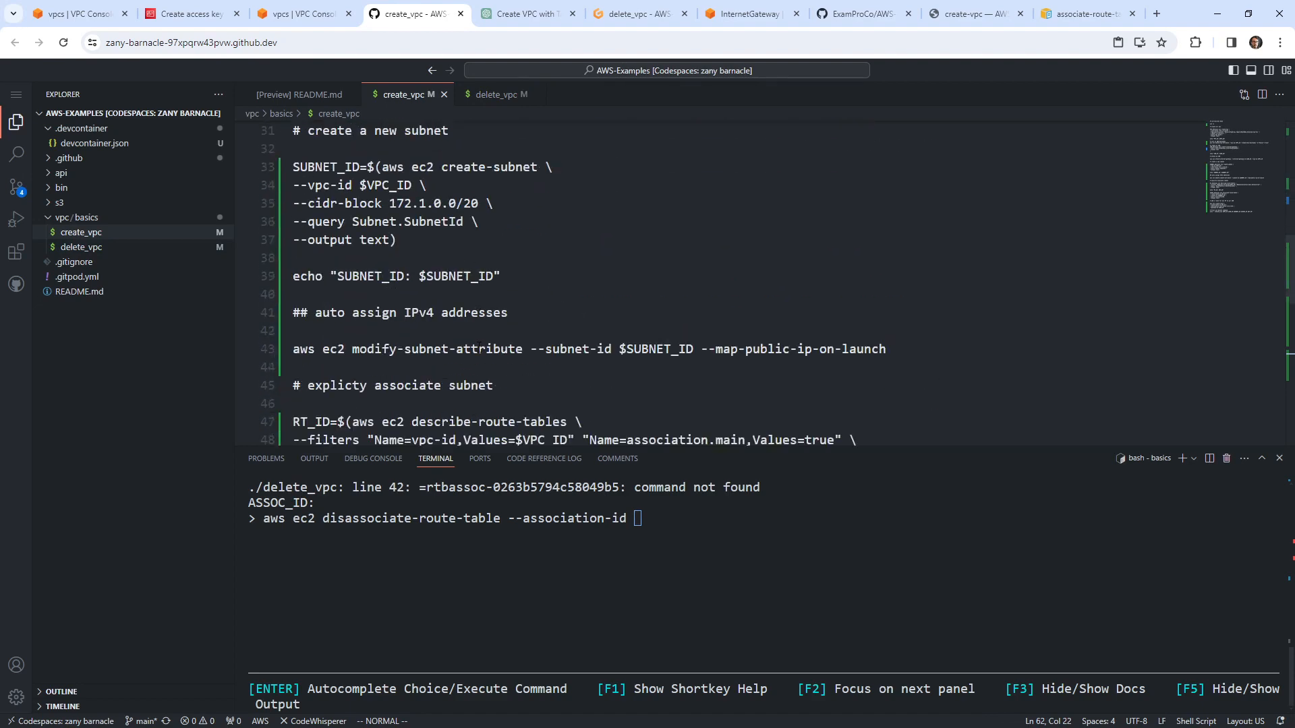
{"action": "left_click", "coordinate": [519, 270]}
{"action": "scroll", "coordinate": [519, 271], "scroll_direction": "down", "scroll_amount": 3}
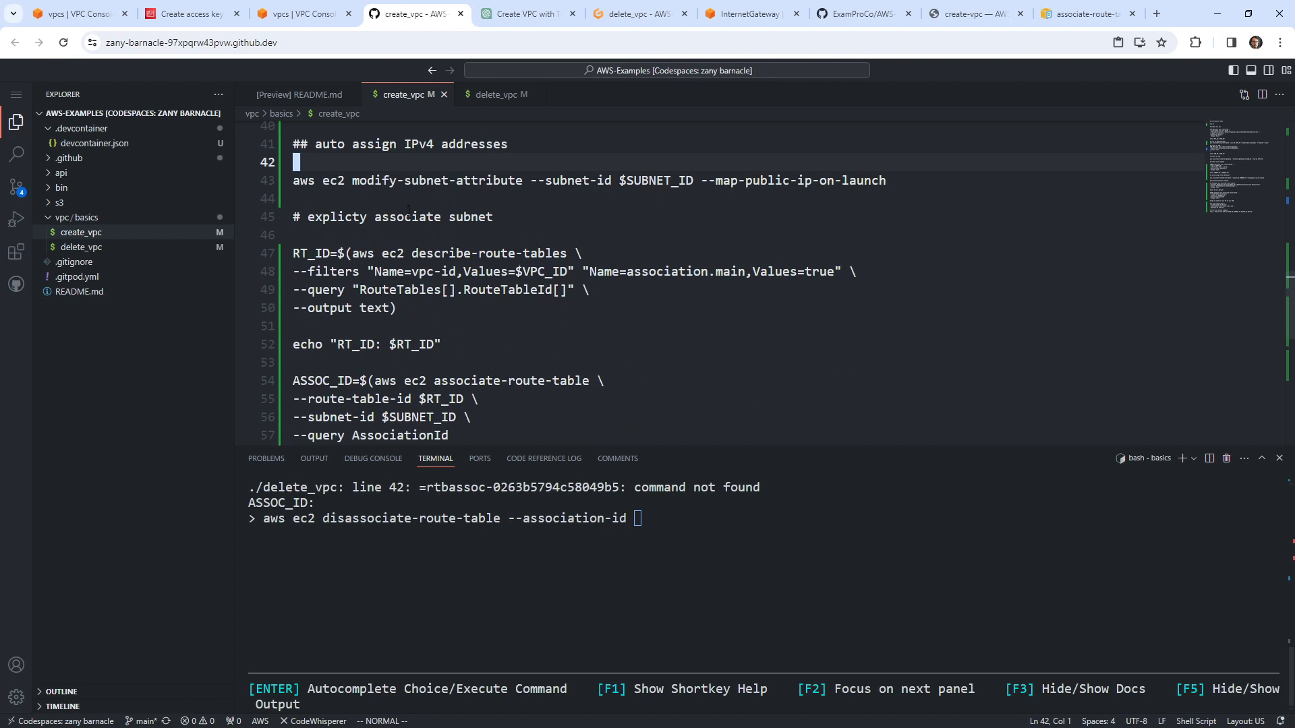
{"action": "left_click_drag", "start_coordinate": [494, 217], "coordinate": [294, 220]}
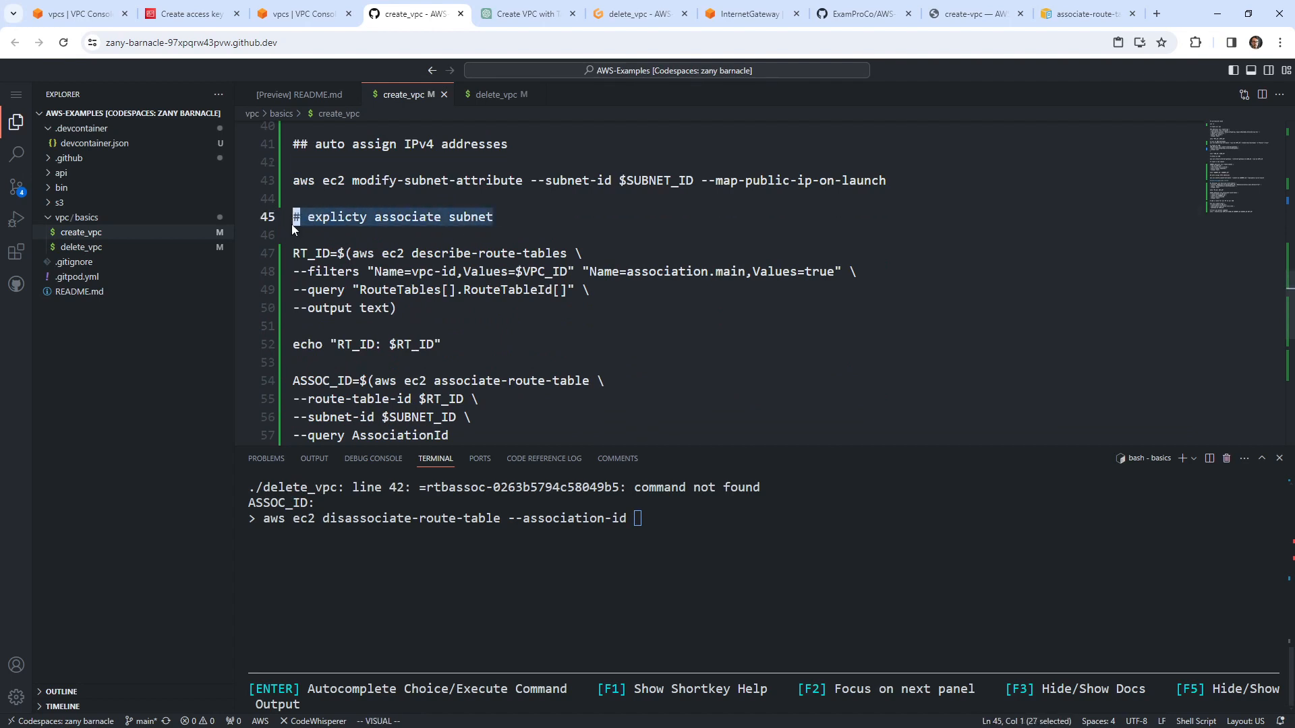
{"action": "scroll", "coordinate": [373, 280], "scroll_direction": "down", "scroll_amount": 2}
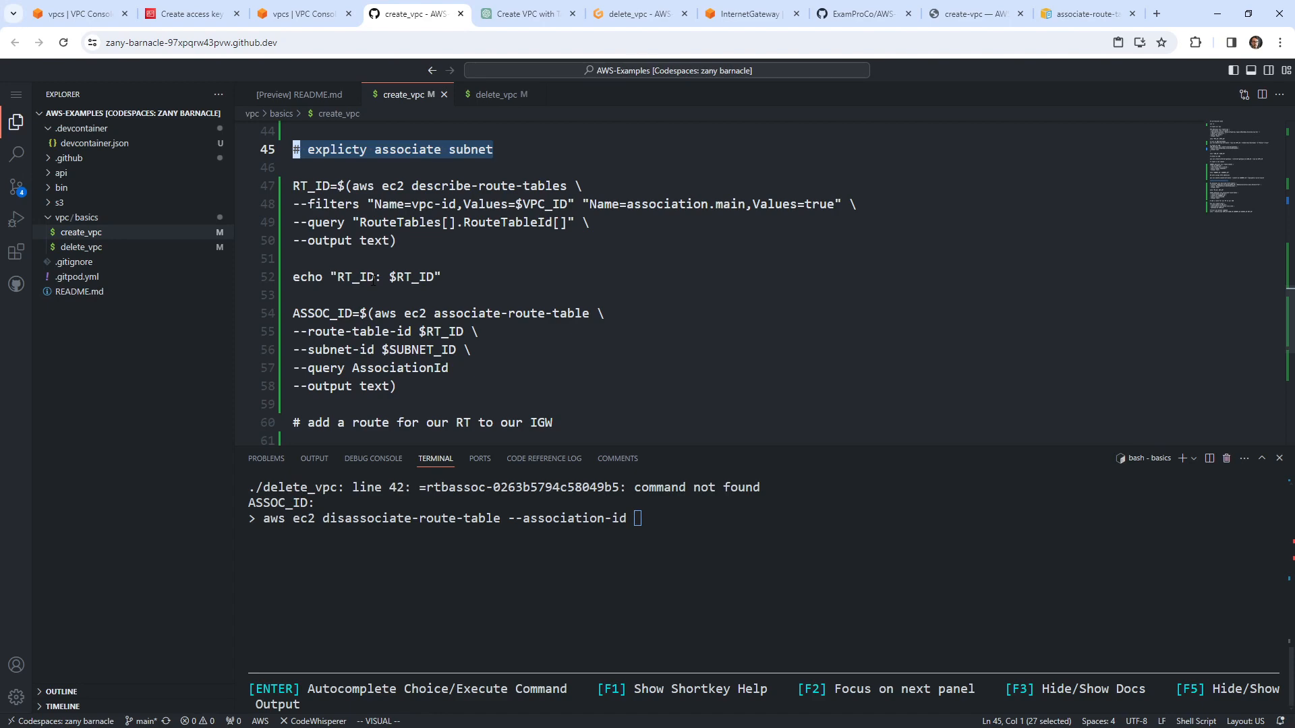
{"action": "scroll", "coordinate": [373, 280], "scroll_direction": "down", "scroll_amount": 2}
Step: In create_vpc, duplicate the echo "RT_ID: $RT_ID" line below the associate-route-table command and change it to echo "ASSOC_ID: $ASSOC_ID"
{"action": "left_click", "coordinate": [429, 300]}
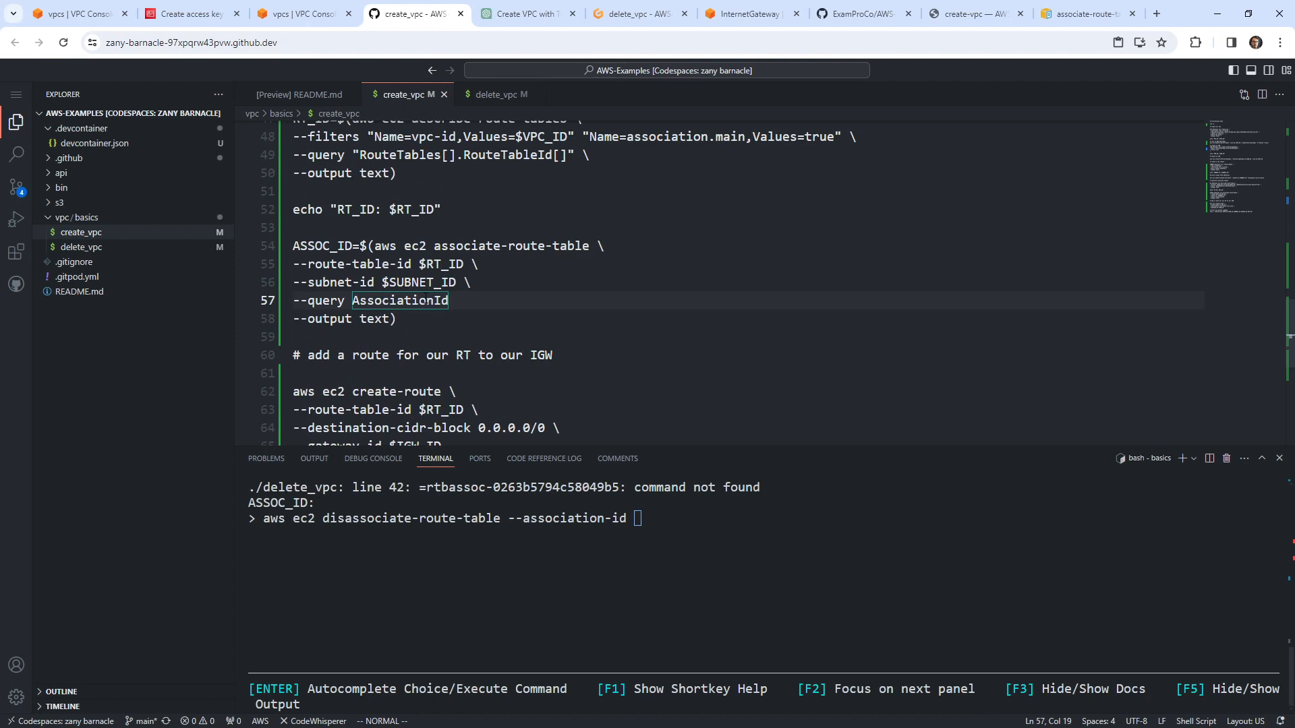
{"action": "key", "text": "k"}
{"action": "key", "text": "k"}
{"action": "key", "text": "k"}
{"action": "key", "text": "k"}
{"action": "key", "text": "k"}
{"action": "key", "text": "shift+v"}
{"action": "key", "text": "y"}
{"action": "key", "text": "j"}
{"action": "key", "text": "j"}
{"action": "key", "text": "j"}
{"action": "key", "text": "j"}
{"action": "key", "text": "j"}
{"action": "key", "text": "j"}
{"action": "key", "text": "j"}
{"action": "type", "text": "pjwwcwASSO"}
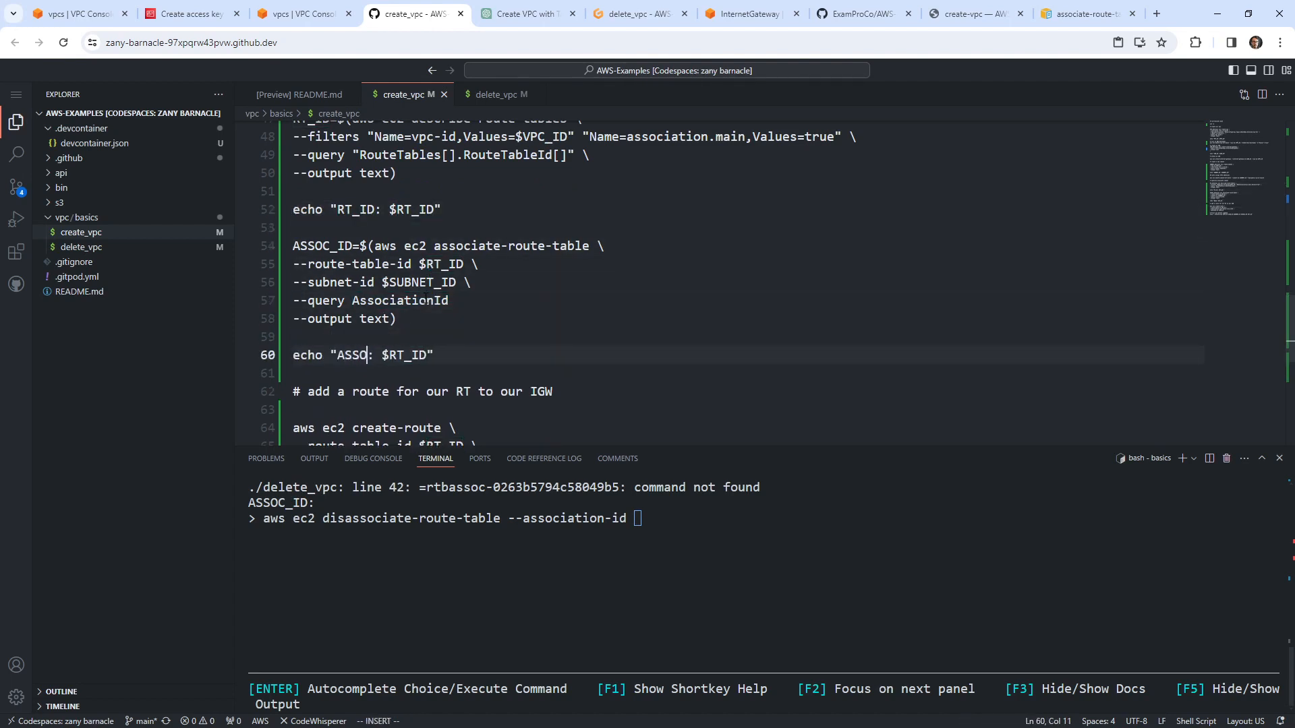
{"action": "type", "text": "C_ID"}
{"action": "key", "text": "Escape"}
{"action": "key", "text": "w"}
{"action": "key", "text": "w"}
{"action": "type", "text": "wcwASSOC_ID"}
{"action": "key", "text": "Escape"}
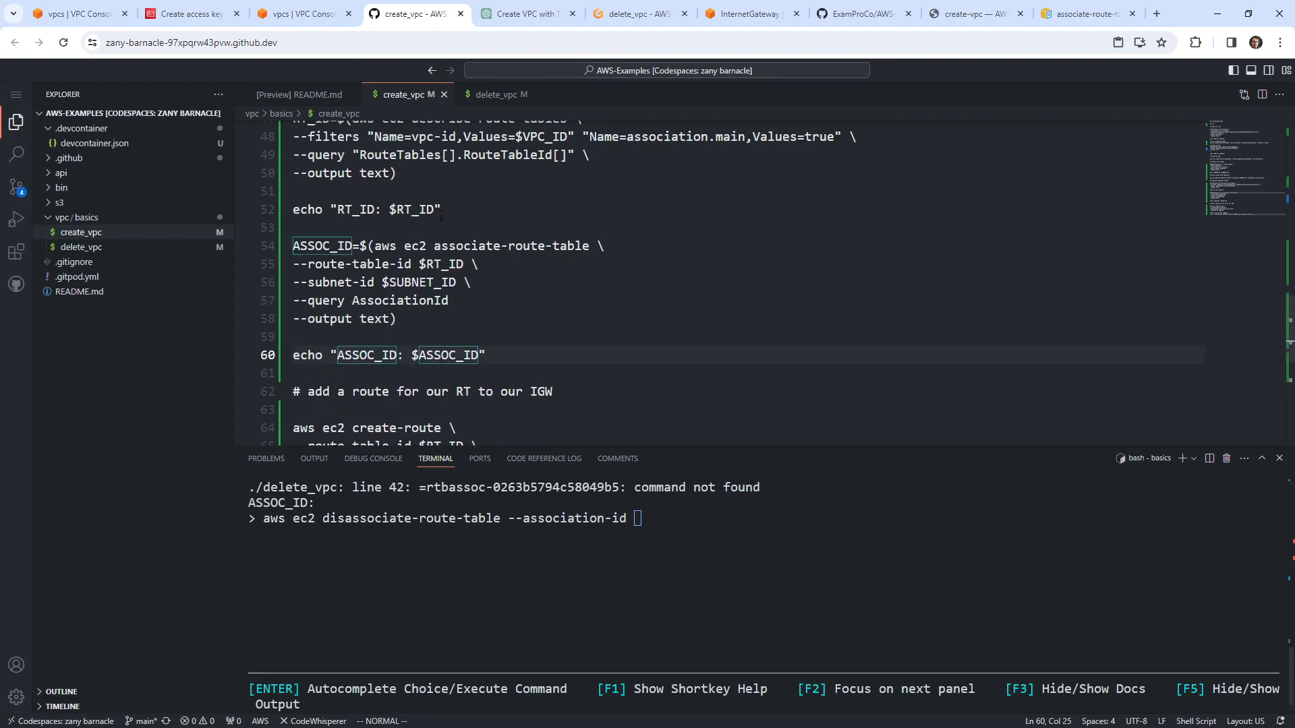
Step: Switch to the AWS VPC console, refresh the VPC list and delete my-vpc-3, confirming with "delete"
{"action": "left_click", "coordinate": [298, 20]}
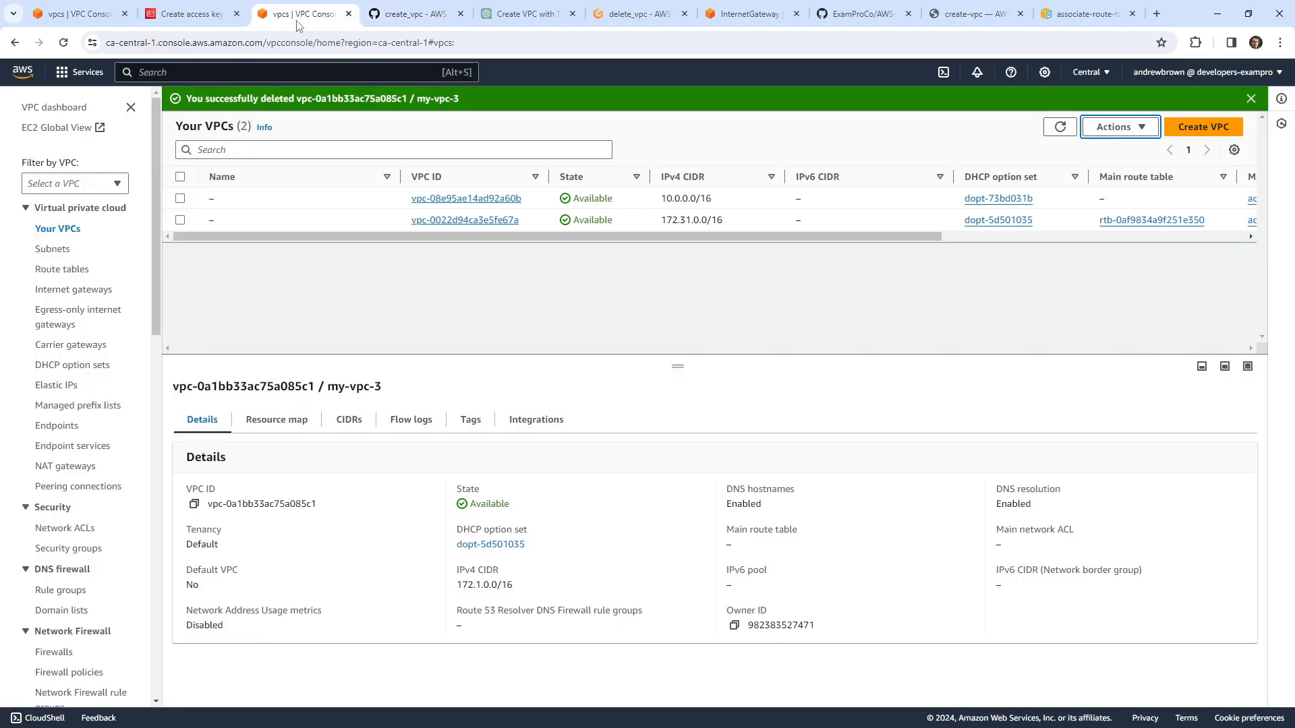
{"action": "left_click", "coordinate": [1051, 130]}
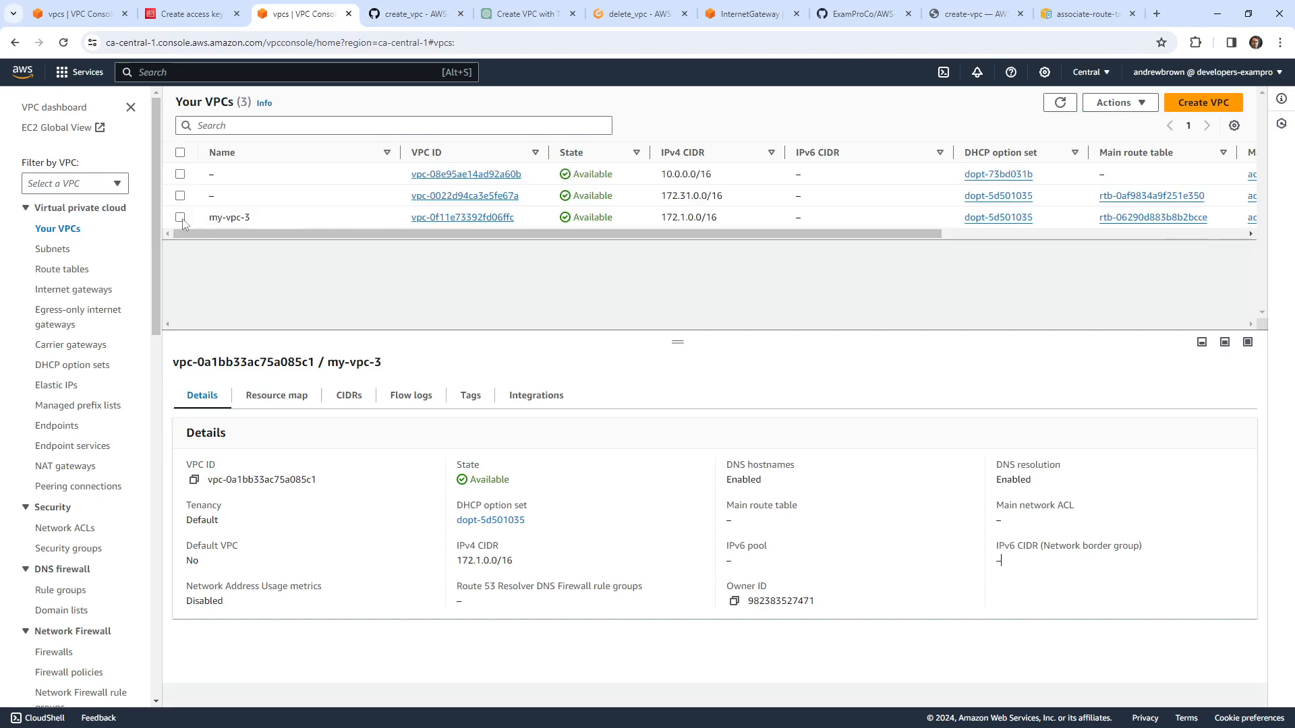
{"action": "left_click", "coordinate": [180, 217]}
{"action": "left_click", "coordinate": [1116, 103]}
{"action": "left_click", "coordinate": [1155, 244]}
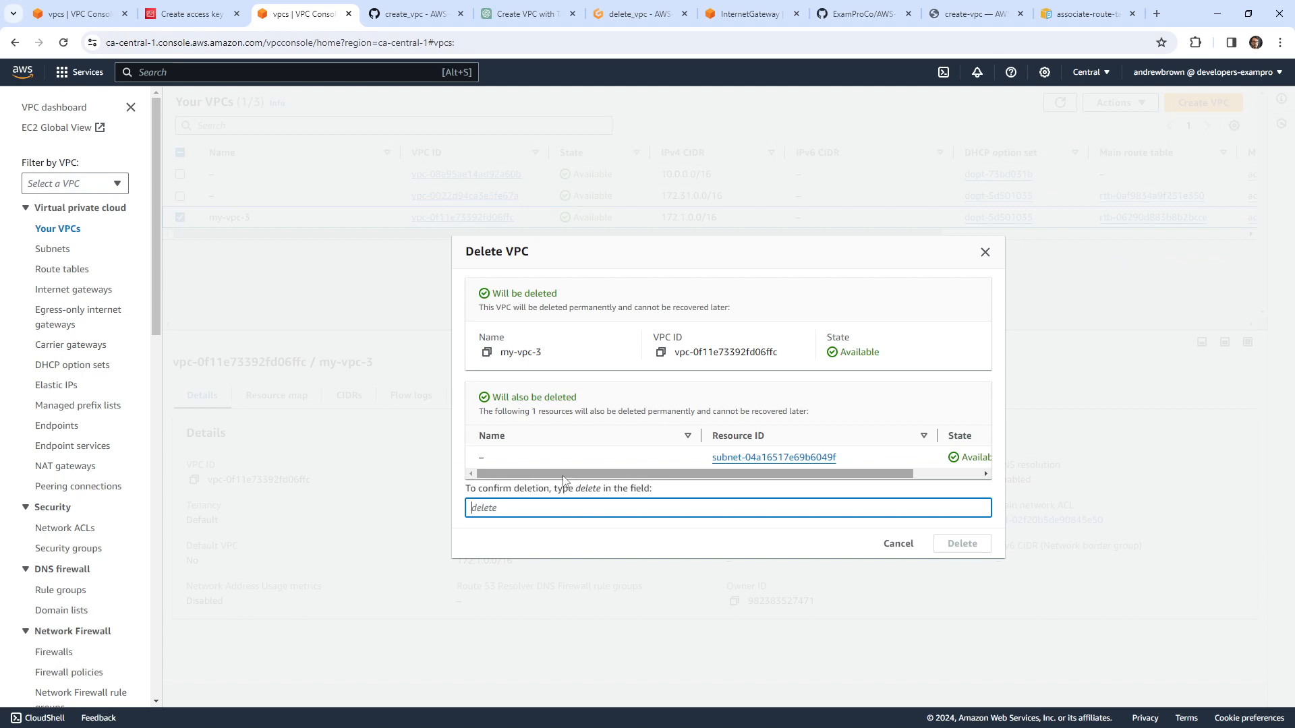
{"action": "type", "text": "delete"}
{"action": "key", "text": "Return"}
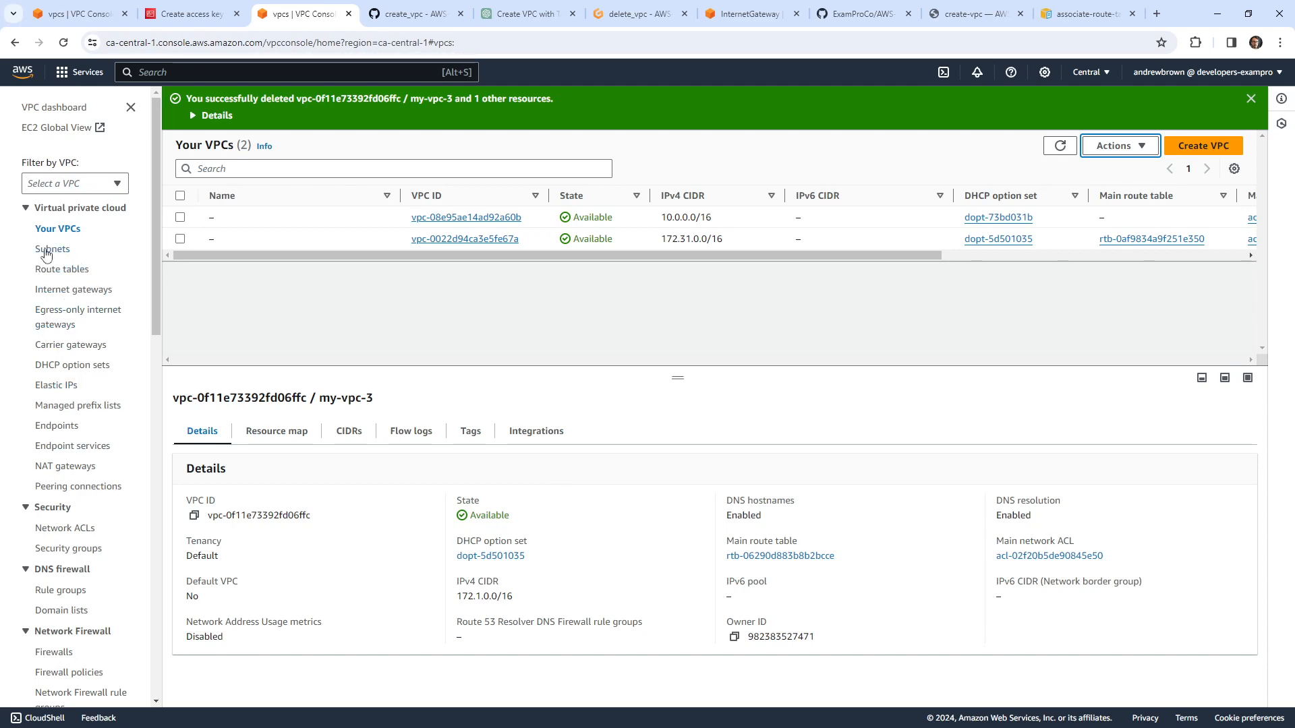
Step: Delete the detached internet gateway, confirming with "delete"
{"action": "left_click", "coordinate": [69, 291]}
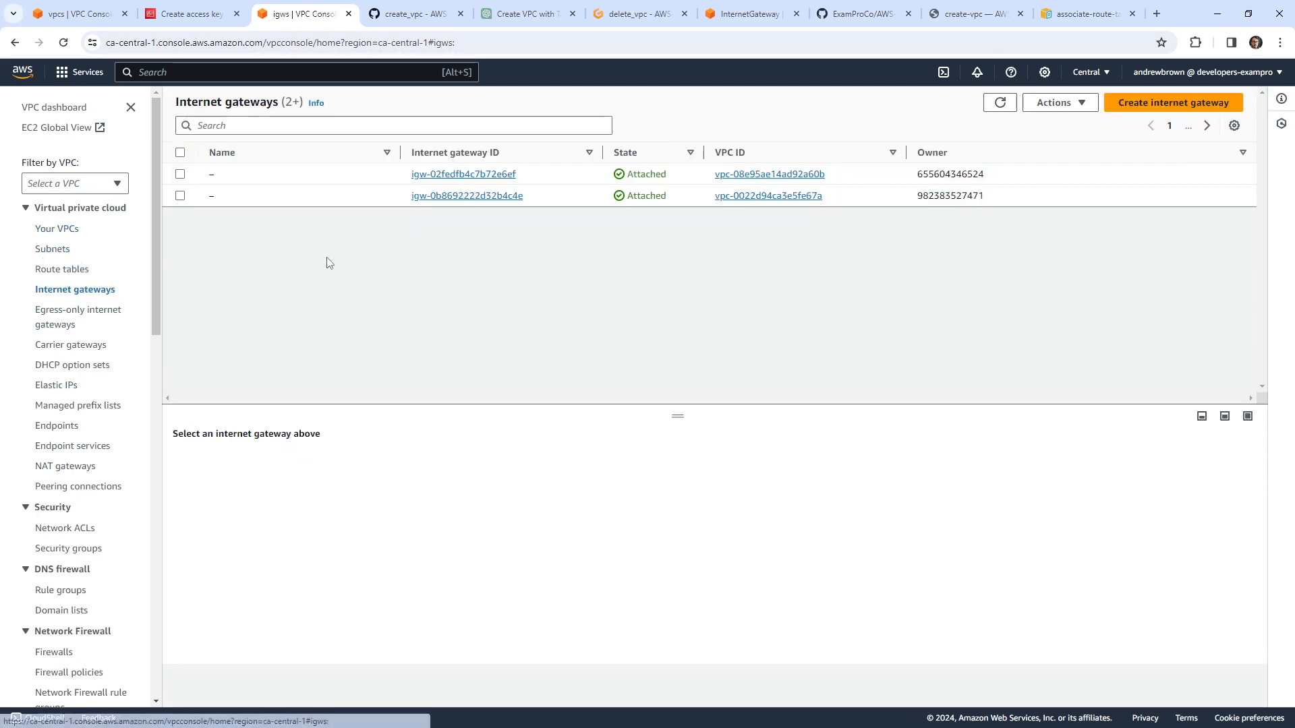
{"action": "left_click", "coordinate": [180, 217]}
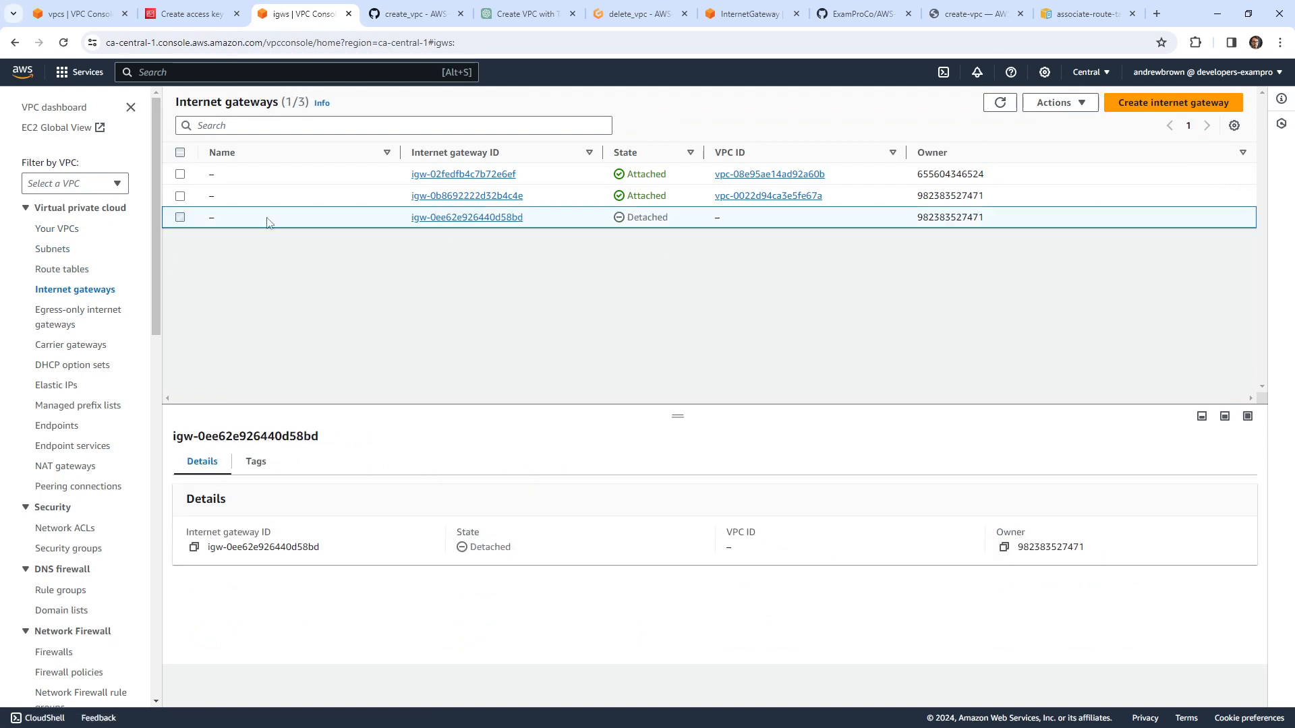
{"action": "left_click", "coordinate": [1054, 103]}
{"action": "left_click", "coordinate": [1075, 207]}
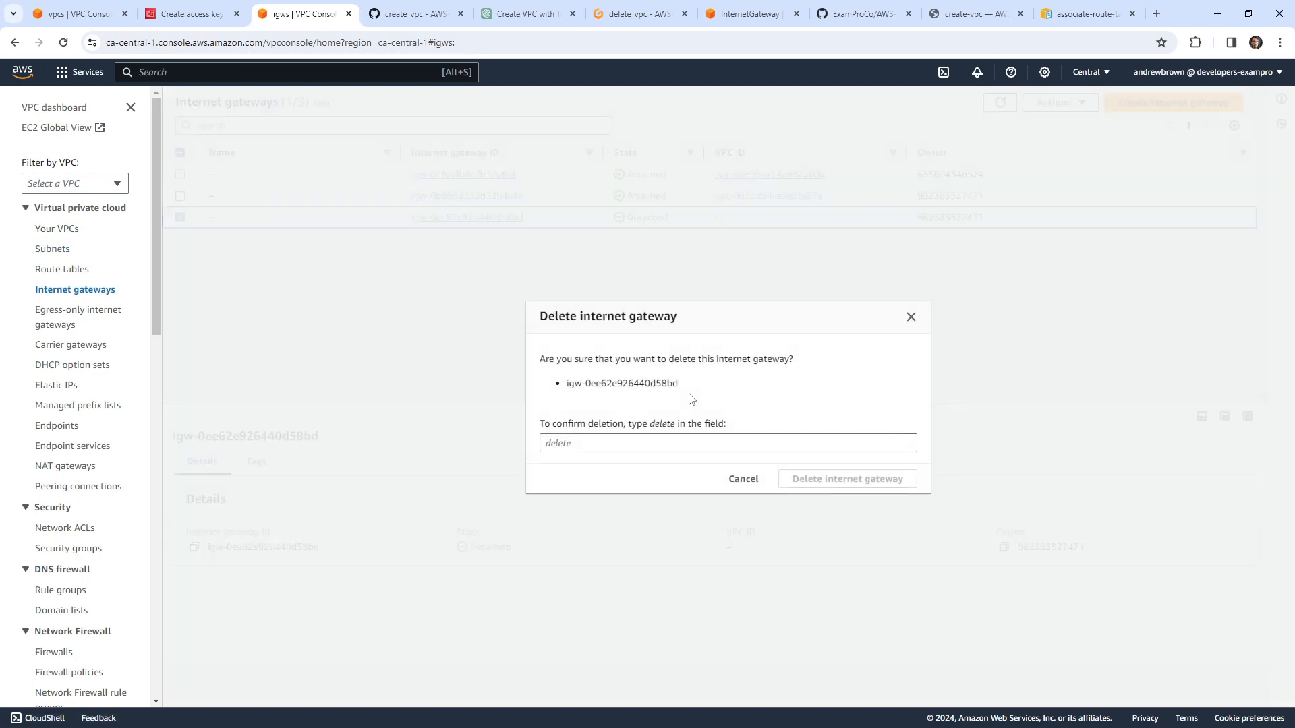
{"action": "left_click", "coordinate": [659, 443]}
{"action": "type", "text": "delete"}
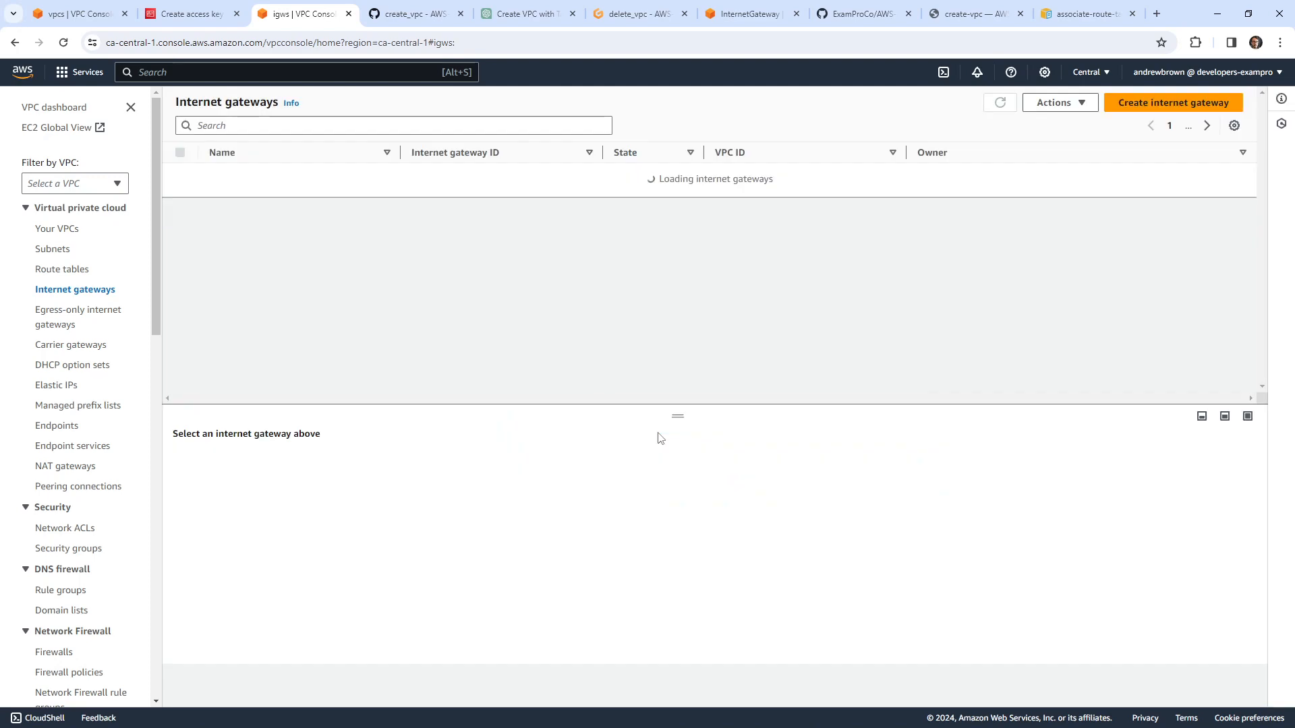
Step: Close the Create access key browser page and return to the AWS-Examples codespace
{"action": "left_click", "coordinate": [246, 21]}
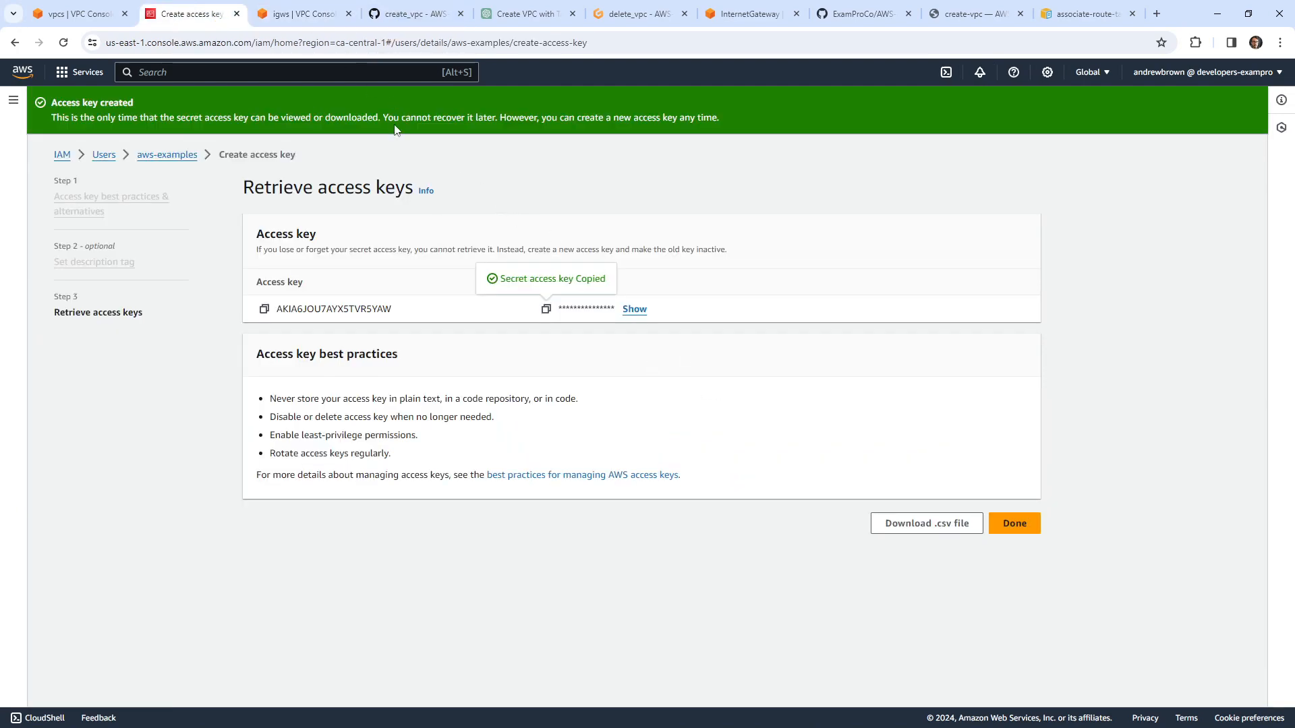
{"action": "left_click", "coordinate": [237, 14]}
{"action": "left_click", "coordinate": [331, 15]}
Step: Cancel the pending aws ec2 disassociate-route-table prompt and clear the terminal
{"action": "left_click", "coordinate": [843, 548]}
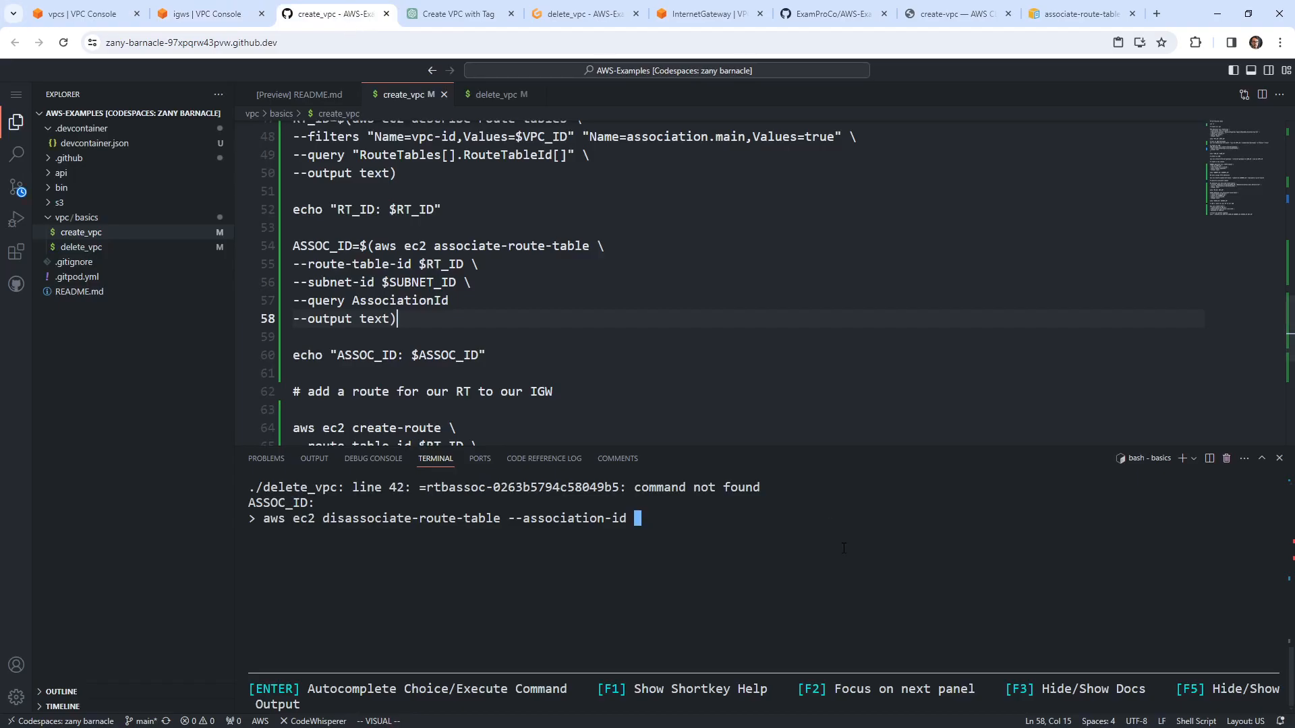
{"action": "key", "text": "ctrl+c"}
{"action": "key", "text": "ctrl+c"}
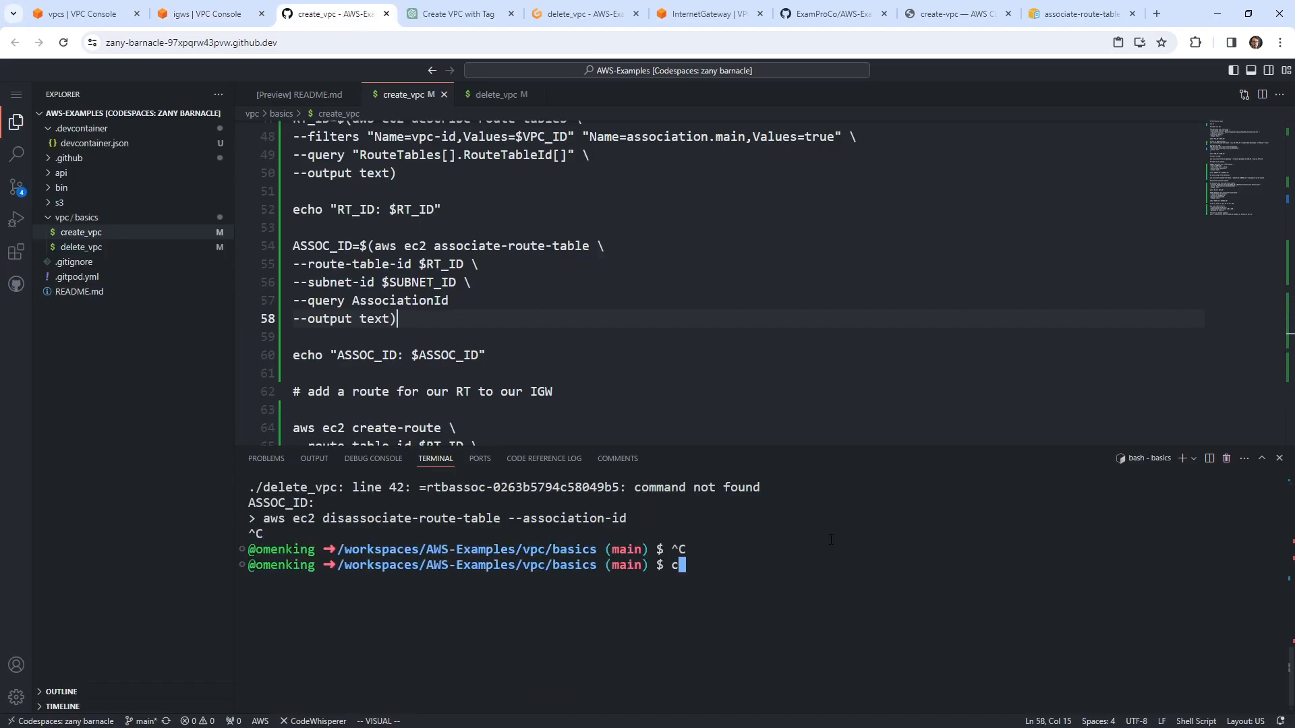
{"action": "type", "text": "clear"}
{"action": "key", "text": "Return"}
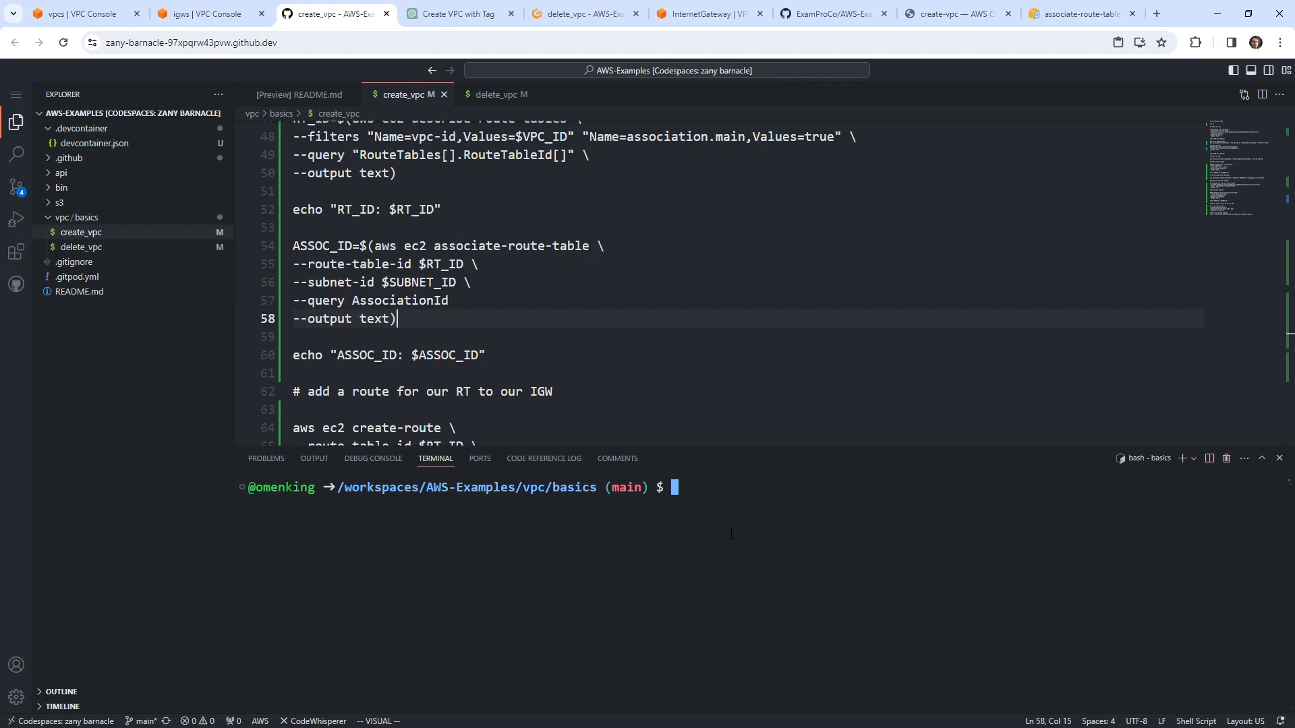
Step: Run ./create_vpc in the terminal and check the script's closing lines
{"action": "key", "text": "Up"}
{"action": "key", "text": "Up"}
{"action": "key", "text": "Up"}
{"action": "key", "text": "Return"}
{"action": "scroll", "coordinate": [753, 360], "scroll_direction": "down", "scroll_amount": 7}
{"action": "scroll", "coordinate": [753, 359], "scroll_direction": "up", "scroll_amount": 4}
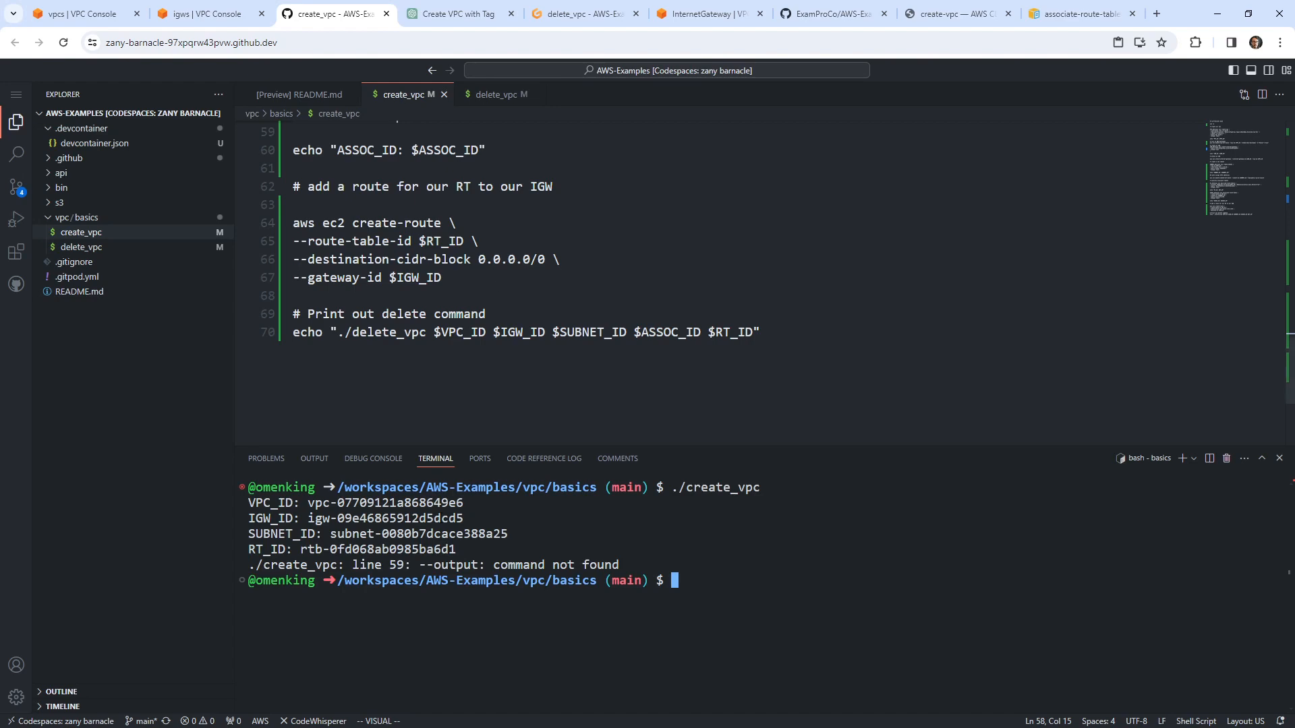
Step: Add the missing \ line continuation after --query AssociationId in the associate-route-table command of create_vpc
{"action": "left_click_drag", "start_coordinate": [433, 565], "coordinate": [500, 565]}
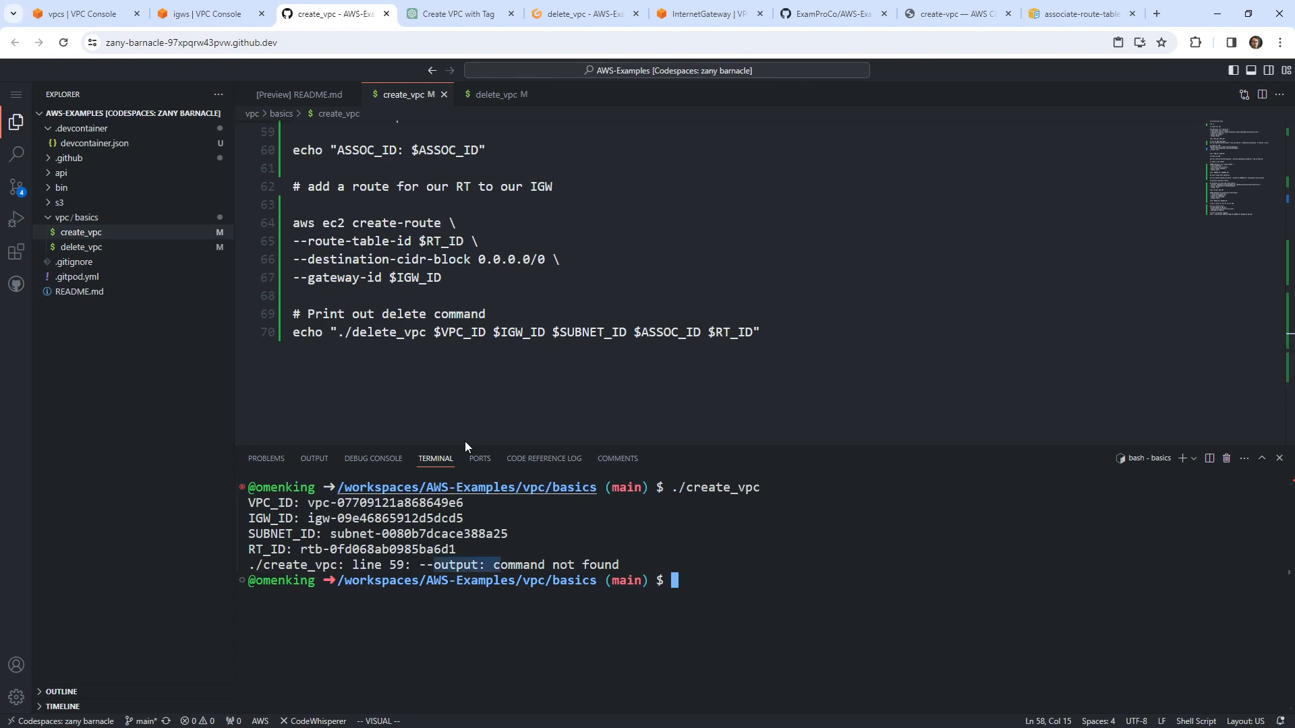
{"action": "scroll", "coordinate": [468, 353], "scroll_direction": "up", "scroll_amount": 3}
{"action": "left_click", "coordinate": [476, 248]}
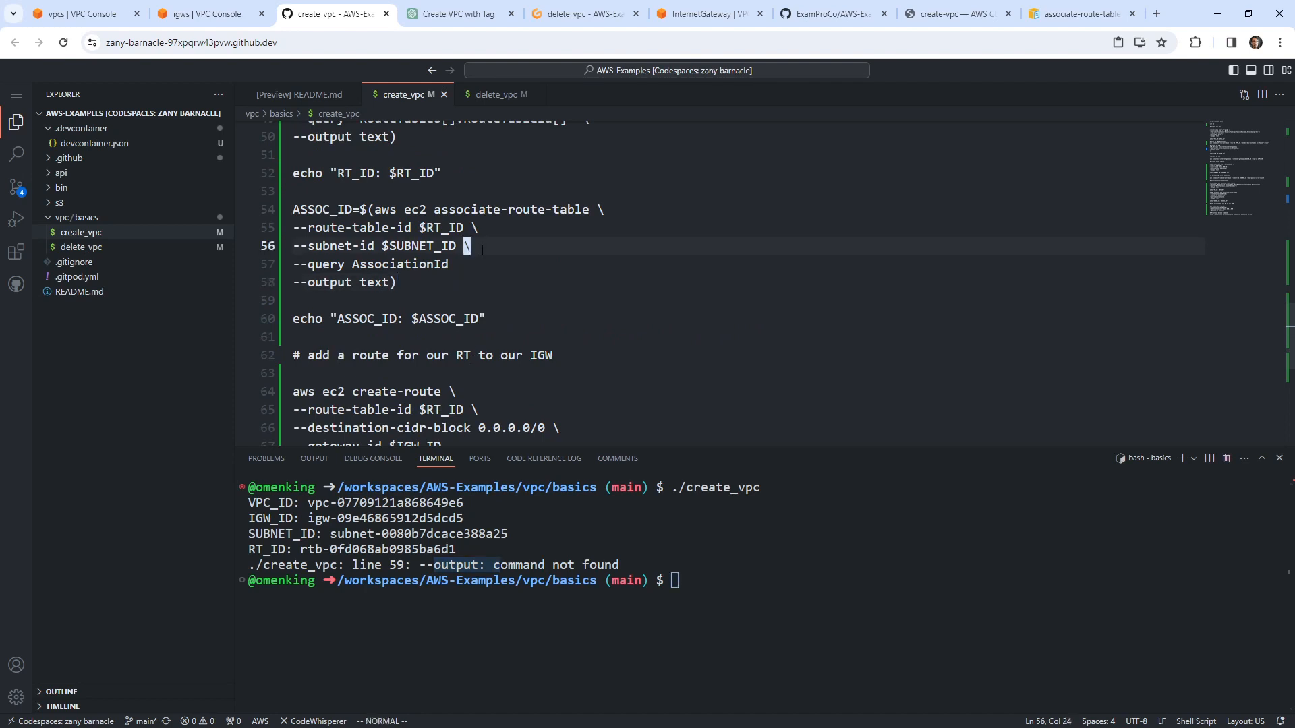
{"action": "left_click", "coordinate": [482, 264]}
{"action": "key", "text": "space"}
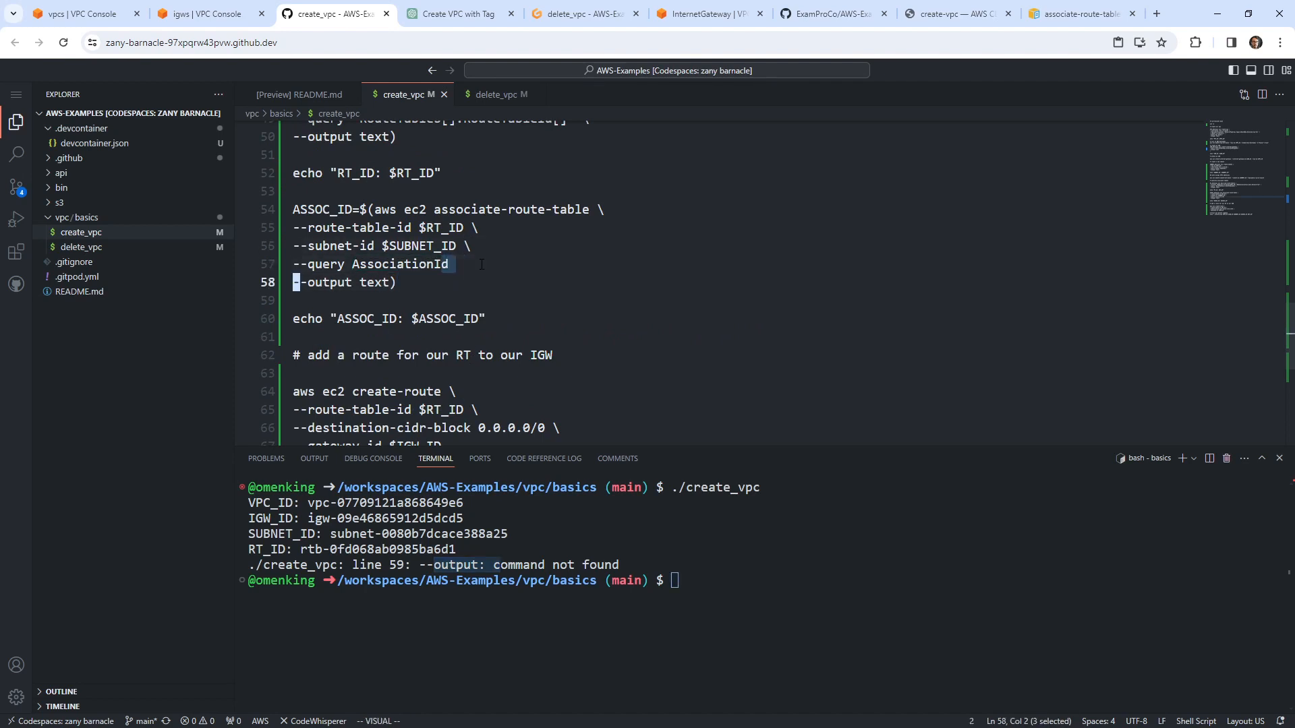
{"action": "key", "text": "Escape"}
{"action": "type", "text": "kA"}
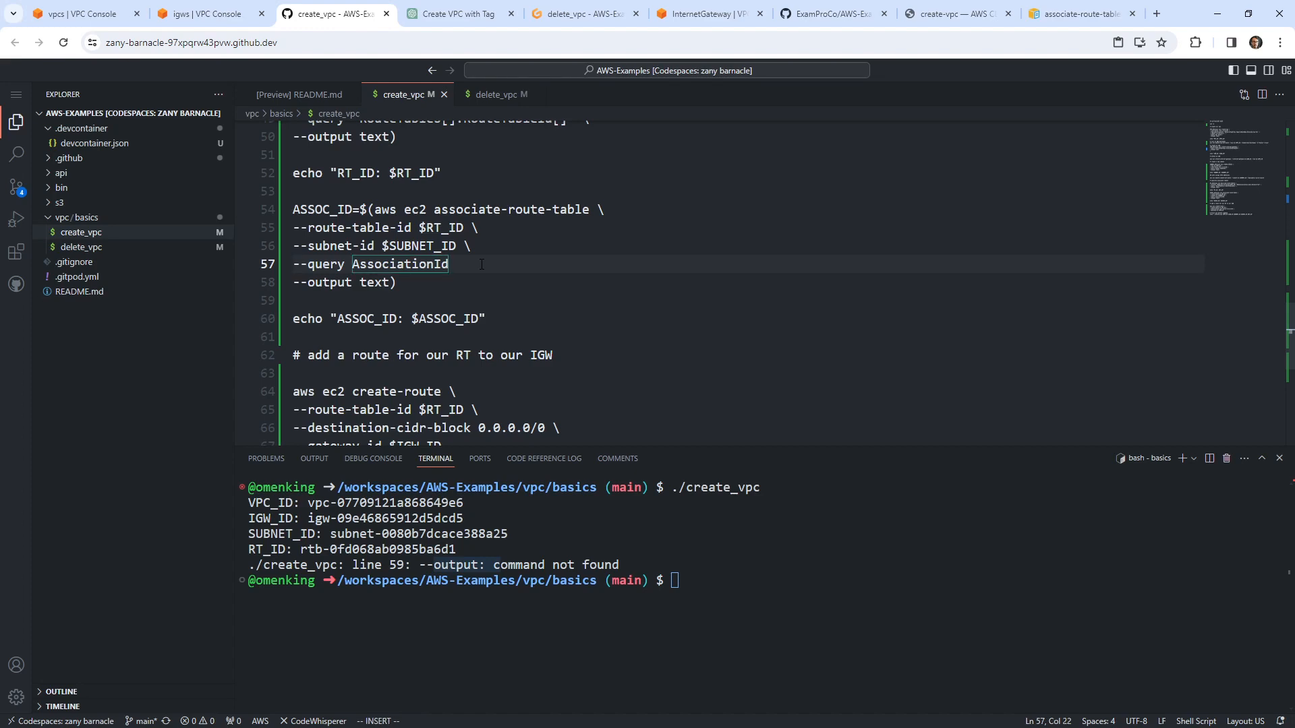
{"action": "type", "text": " \\"}
{"action": "key", "text": "Escape"}
{"action": "key", "text": "k"}
{"action": "key", "text": "j"}
{"action": "key", "text": "j"}
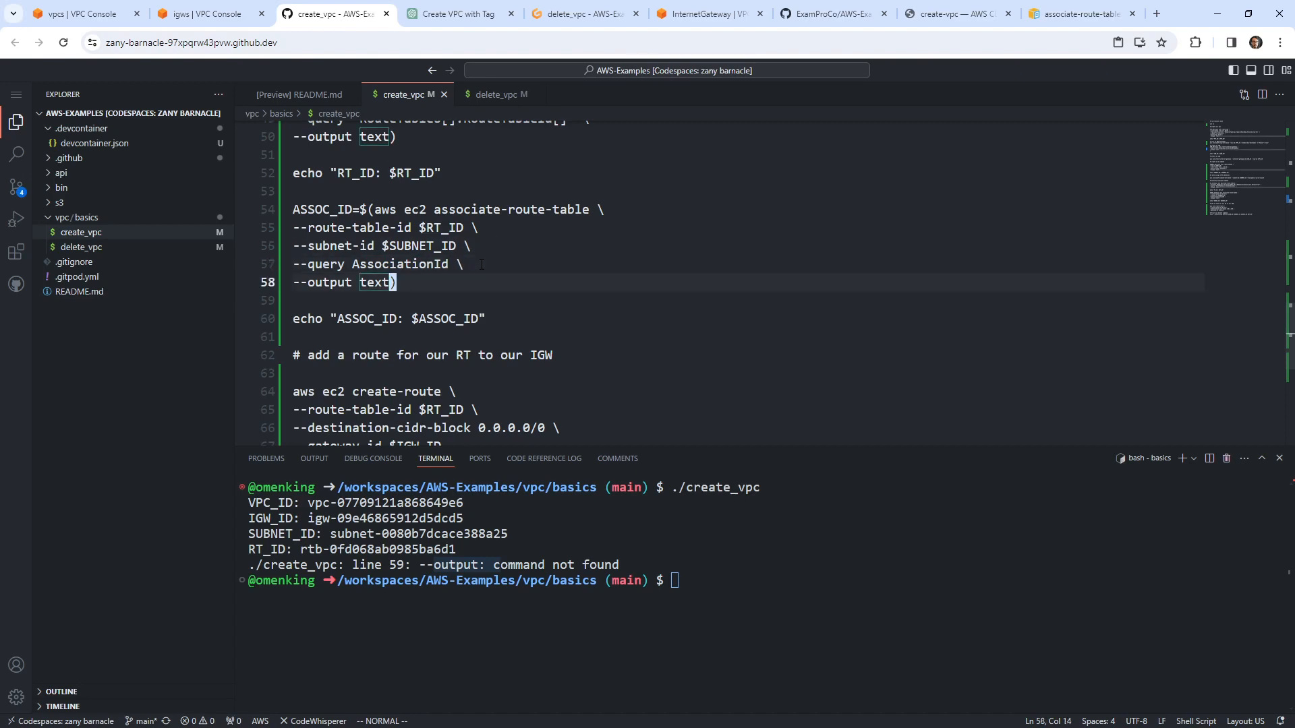
{"action": "left_click", "coordinate": [483, 247]}
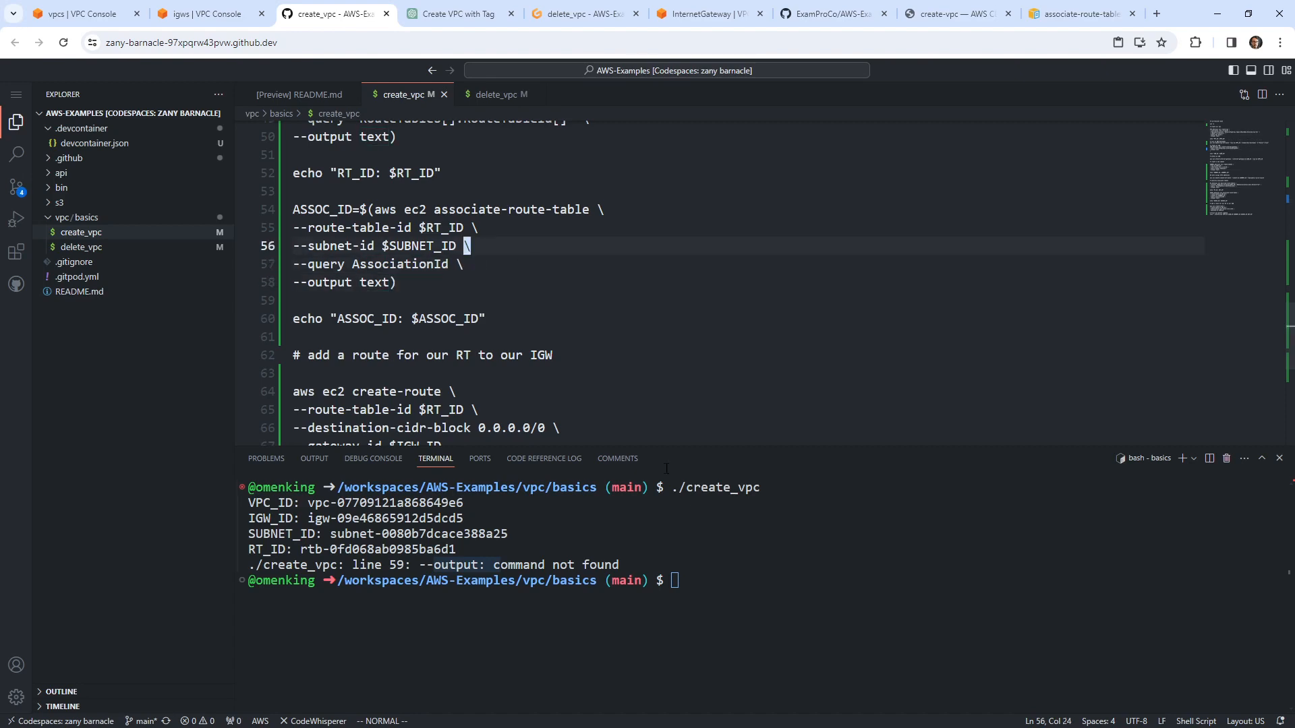
Step: Try to delete the internet gateway attached to my-vpc-3 in the AWS VPC console
{"action": "left_click", "coordinate": [203, 14]}
{"action": "left_click", "coordinate": [1003, 103]}
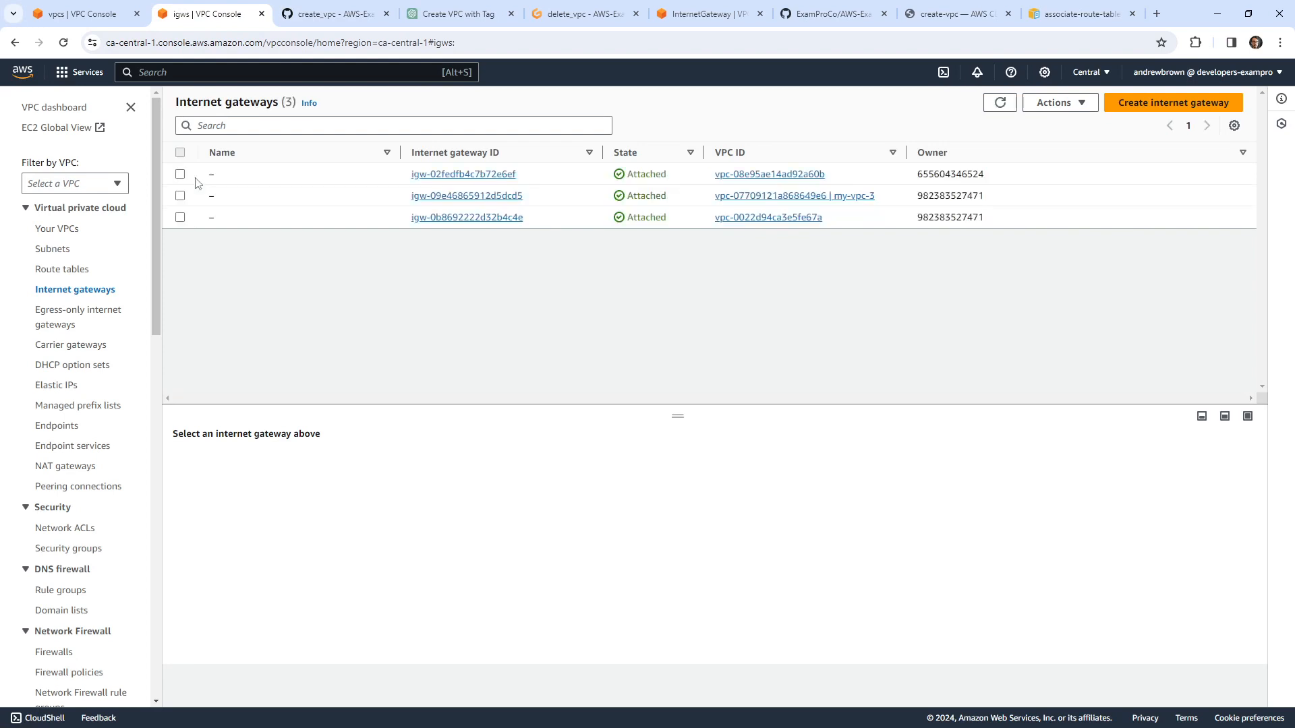
{"action": "left_click", "coordinate": [181, 217]}
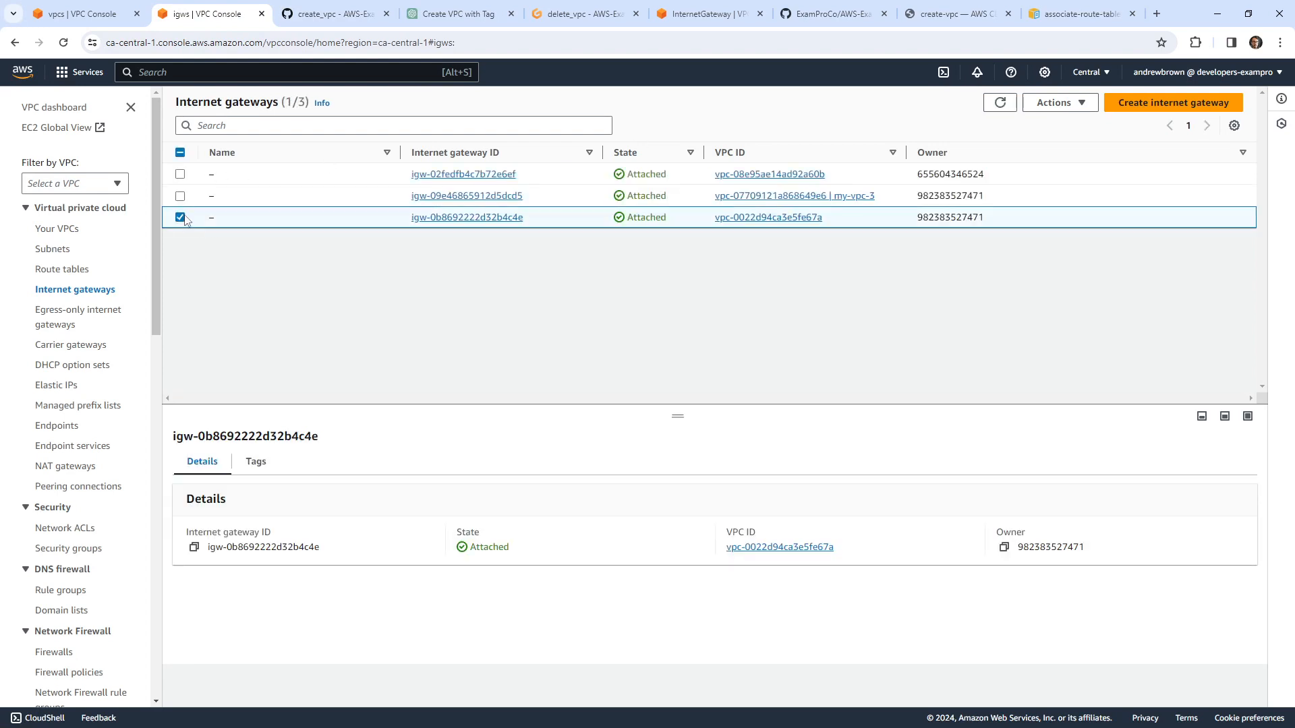
{"action": "left_click", "coordinate": [180, 217]}
{"action": "left_click", "coordinate": [180, 196]}
{"action": "left_click", "coordinate": [1056, 102]}
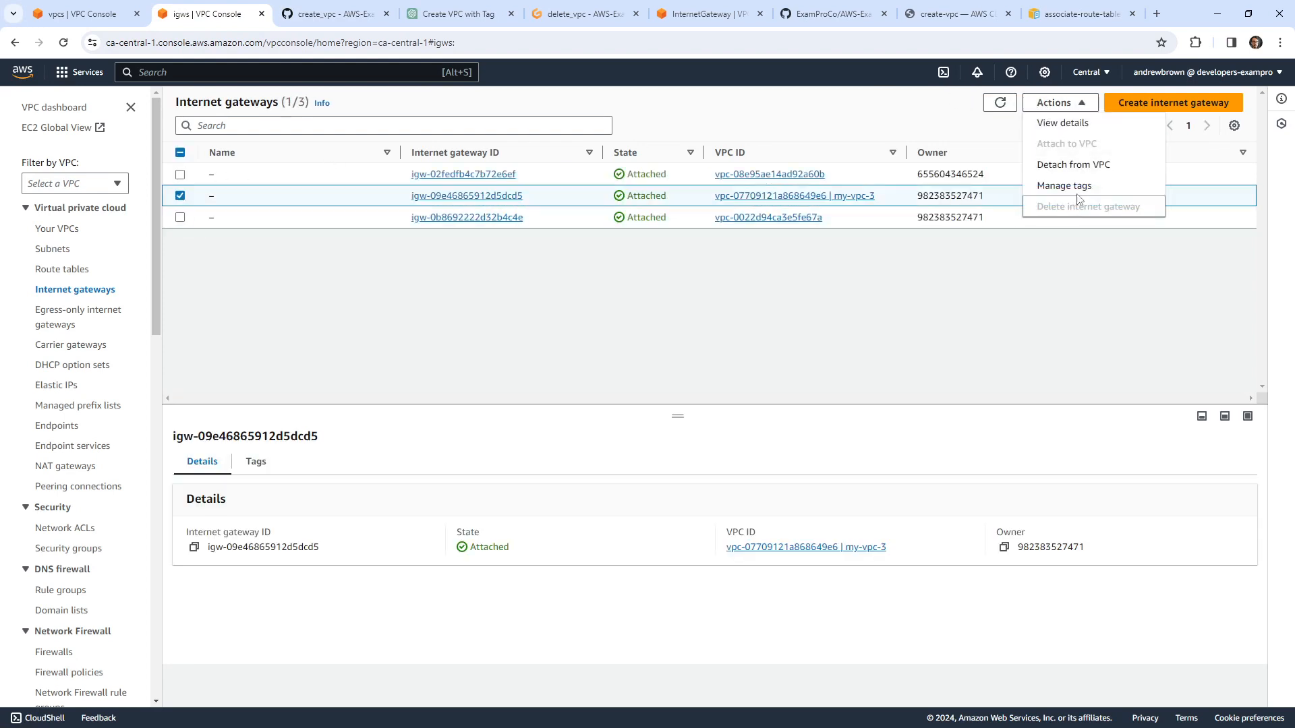
{"action": "left_click", "coordinate": [997, 267]}
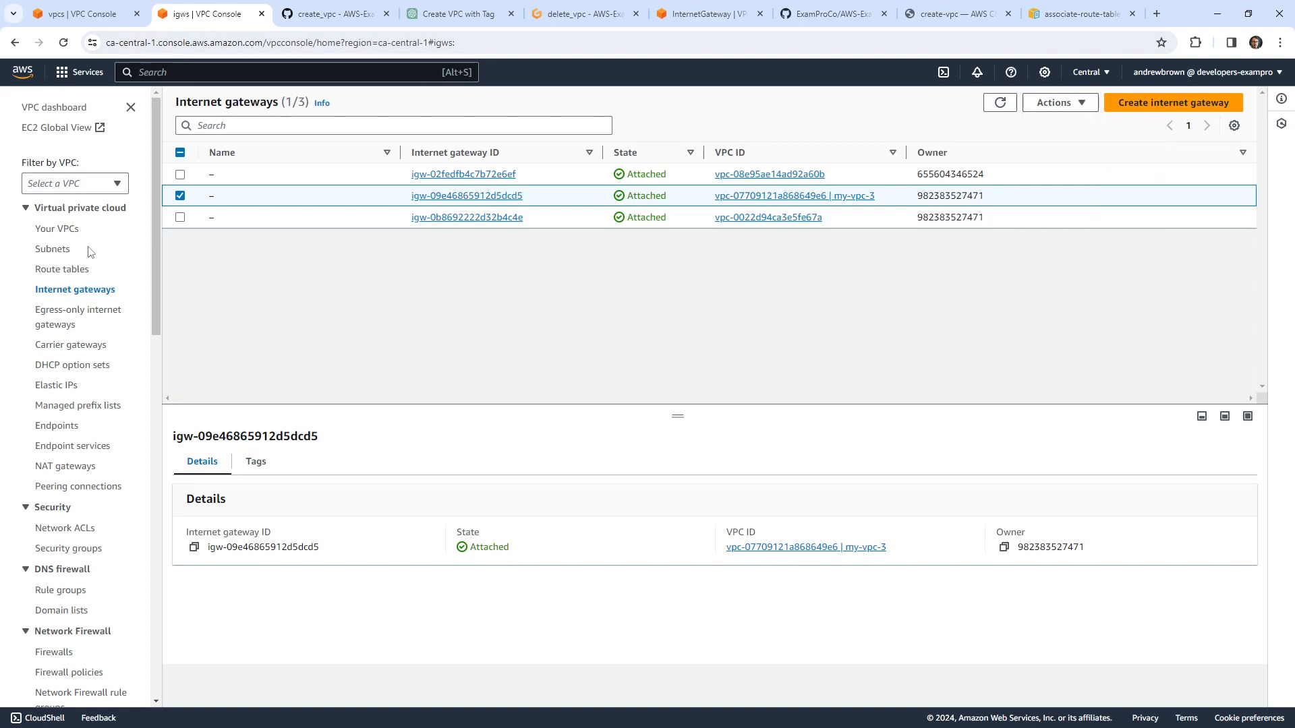
Step: Delete my-vpc-3 from the list of VPCs, confirming with delete
{"action": "left_click", "coordinate": [58, 230]}
{"action": "left_click", "coordinate": [211, 216]}
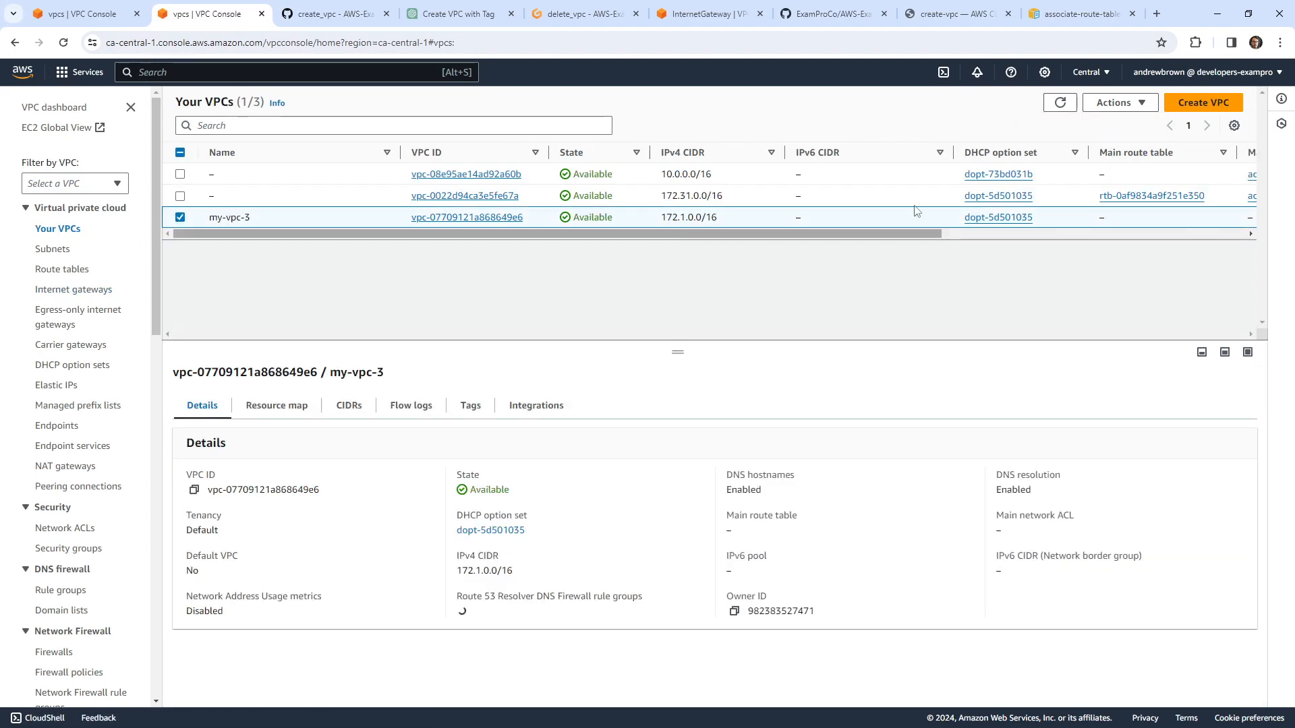
{"action": "left_click", "coordinate": [1116, 103]}
{"action": "left_click", "coordinate": [1110, 248]}
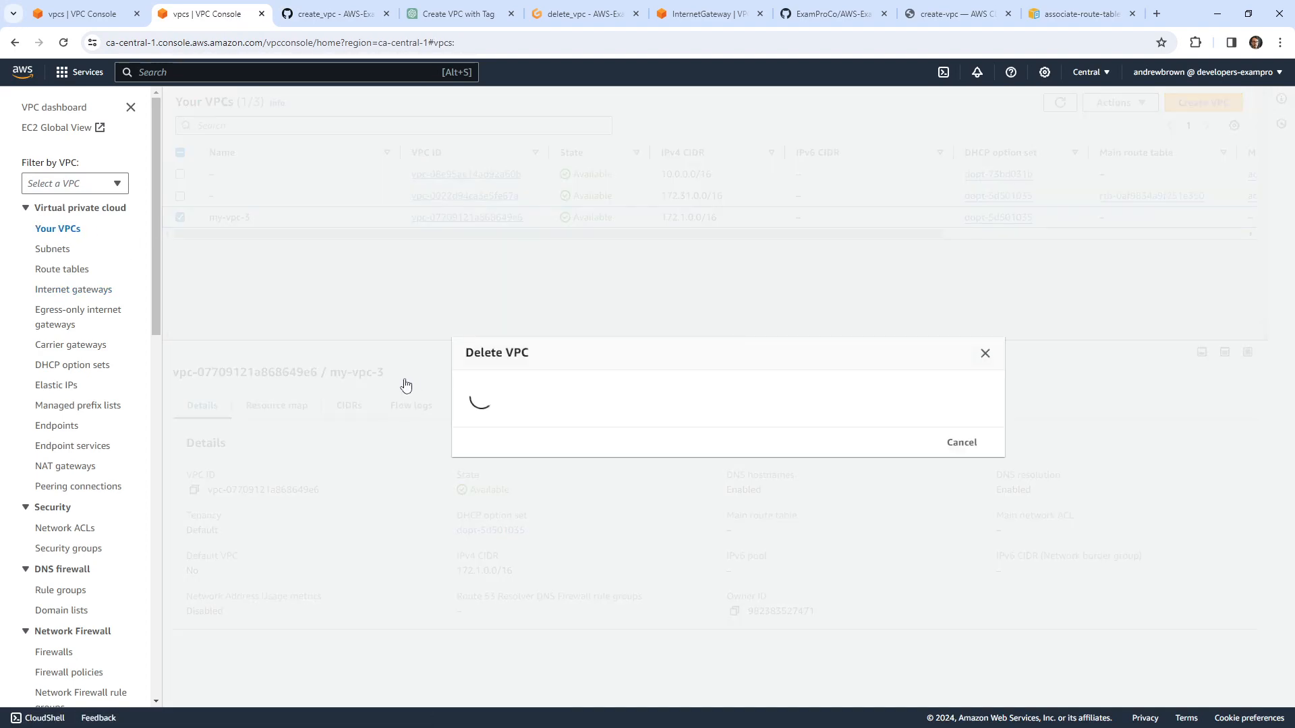
{"action": "type", "text": "delete"}
{"action": "key", "text": "Return"}
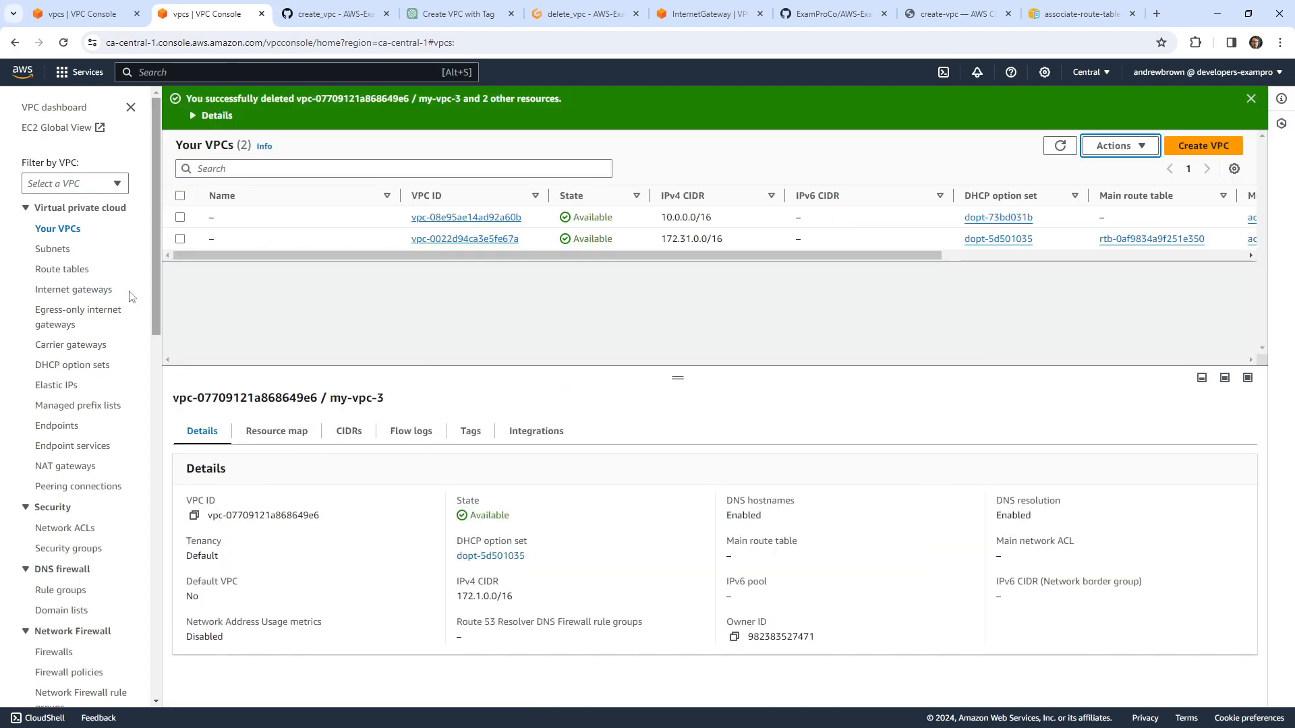
Step: Refresh the internet gateways list to check whether the gateway of my-vpc-3 still exists
{"action": "left_click", "coordinate": [72, 289]}
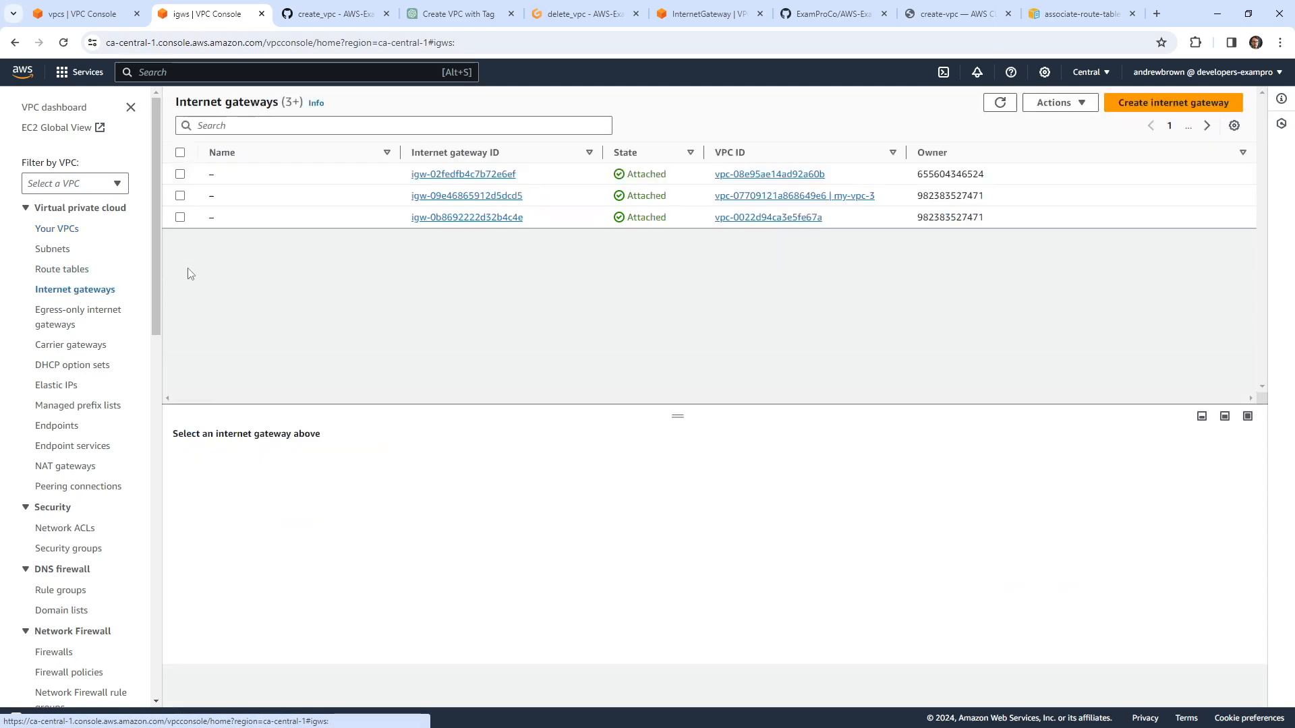
{"action": "left_click", "coordinate": [999, 102]}
{"action": "left_click", "coordinate": [1007, 103]}
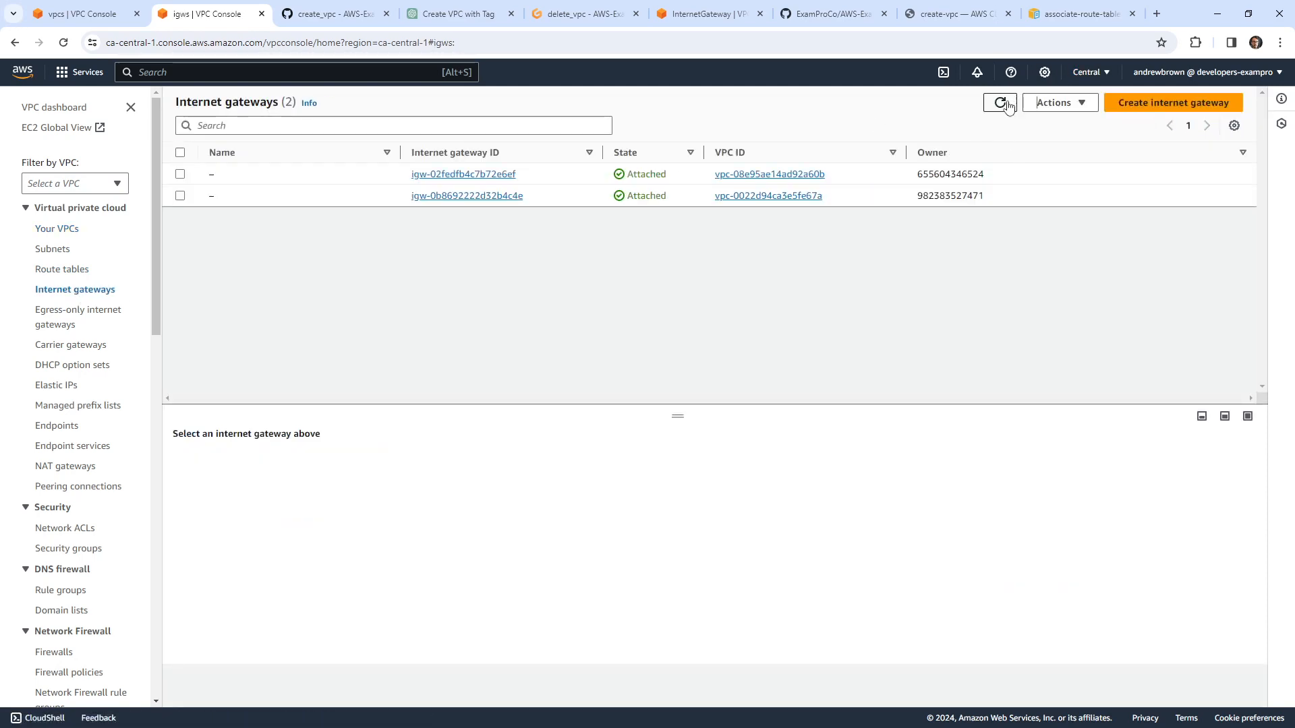
Step: Return to the create_vpc codespace, clear its terminal and run ./create_vpc again
{"action": "key", "text": "ctrl+Tab"}
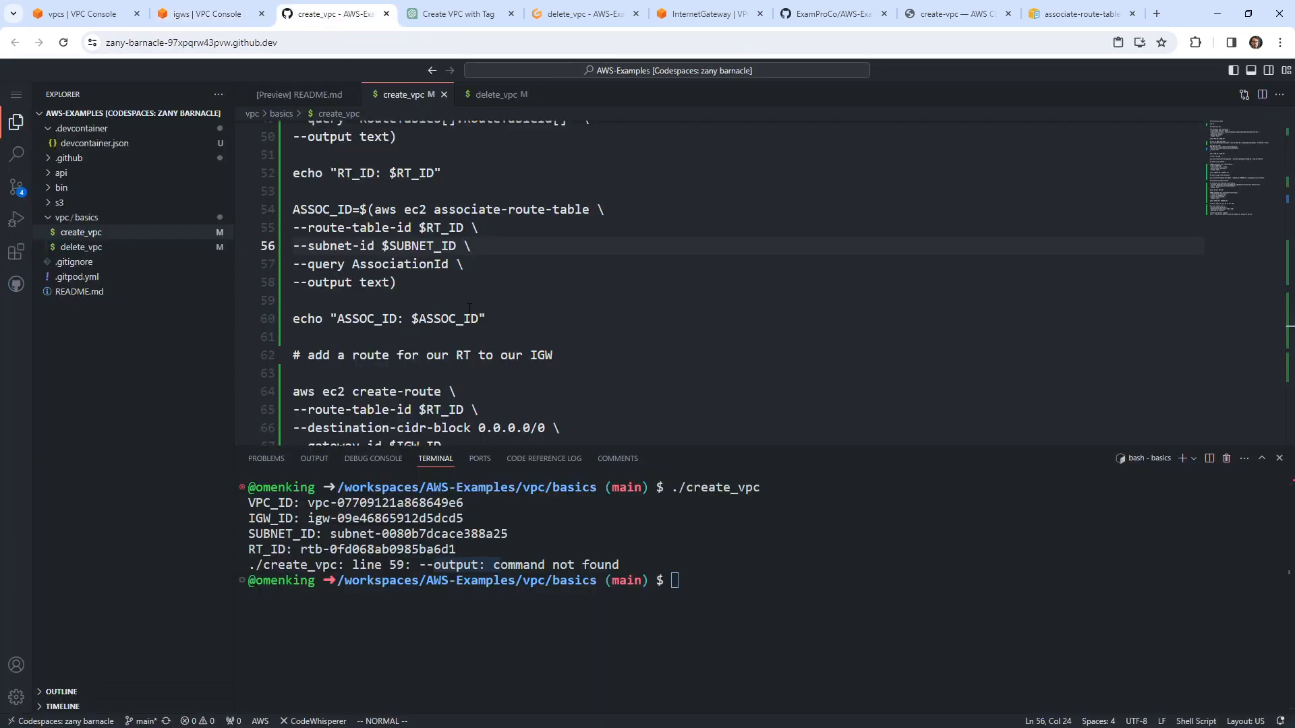
{"action": "left_click", "coordinate": [748, 537]}
{"action": "type", "text": "clear"}
{"action": "key", "text": "Return"}
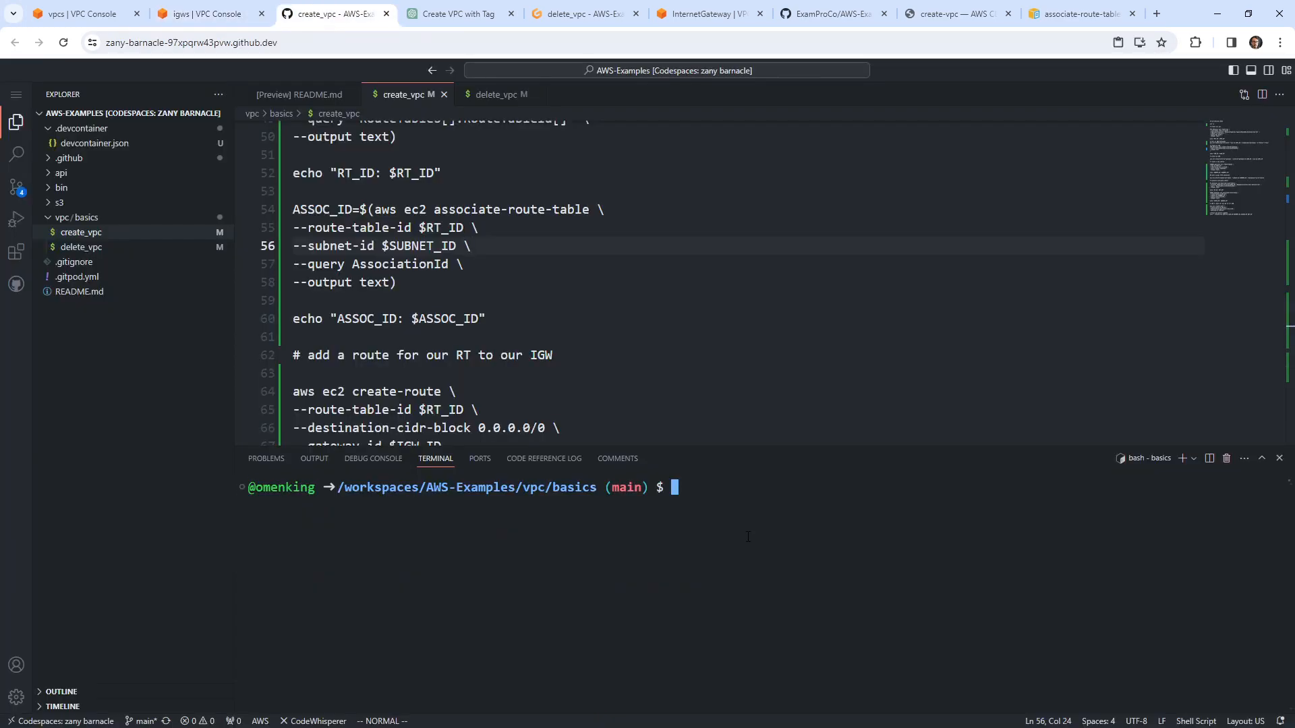
{"action": "key", "text": "Up"}
{"action": "key", "text": "Up"}
{"action": "key", "text": "Down"}
{"action": "key", "text": "Up"}
{"action": "key", "text": "Return"}
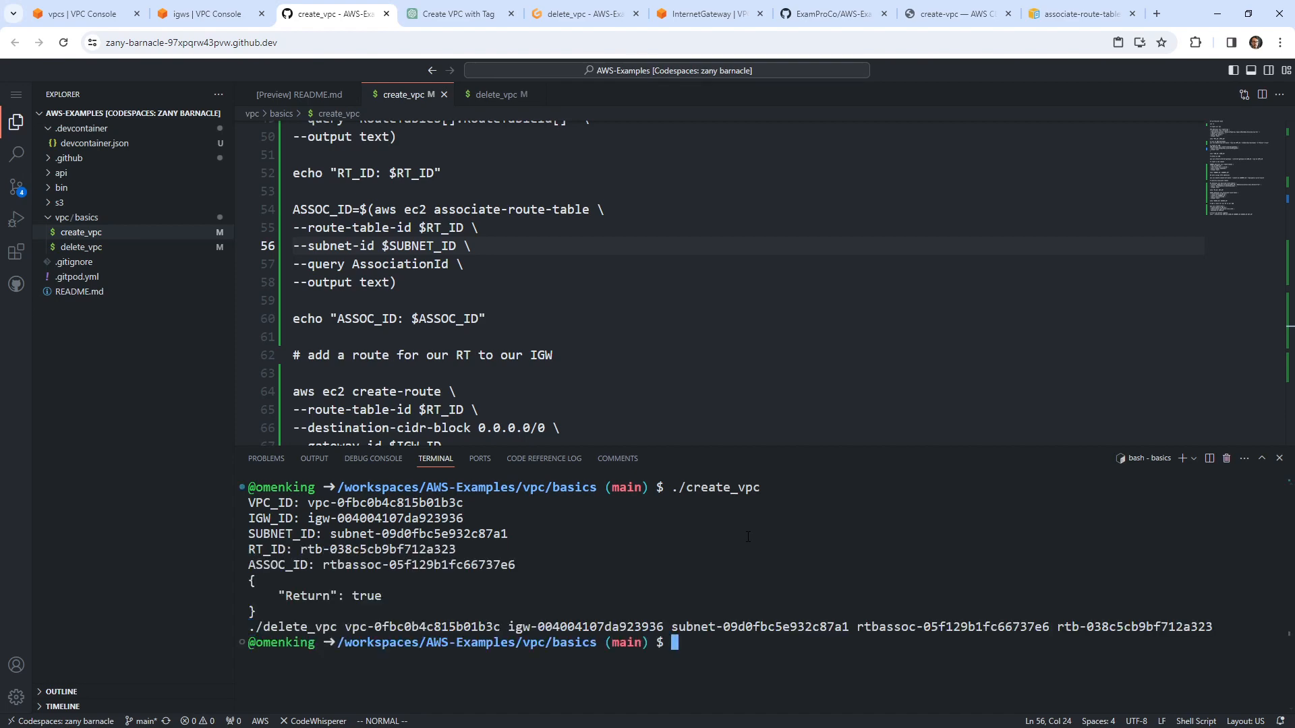
Step: Copy the ./delete_vpc command with the resource IDs printed by create_vpc and run it in the terminal
{"action": "left_click_drag", "start_coordinate": [1224, 626], "coordinate": [198, 626]}
{"action": "key", "text": "ctrl+c"}
{"action": "key", "text": "ctrl+v"}
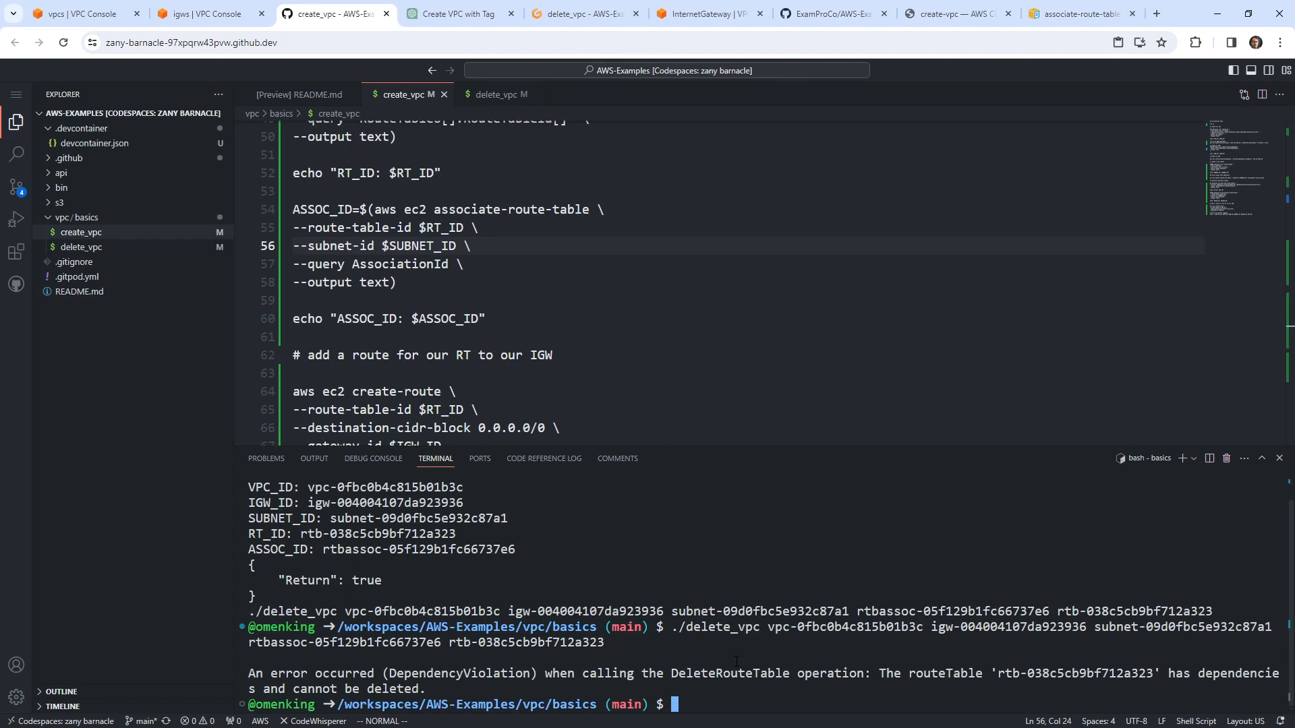
Step: Review the end of create_vpc and the disassociate and delete commands in delete_vpc for the cause of the route table error
{"action": "scroll", "coordinate": [520, 264], "scroll_direction": "down", "scroll_amount": 4}
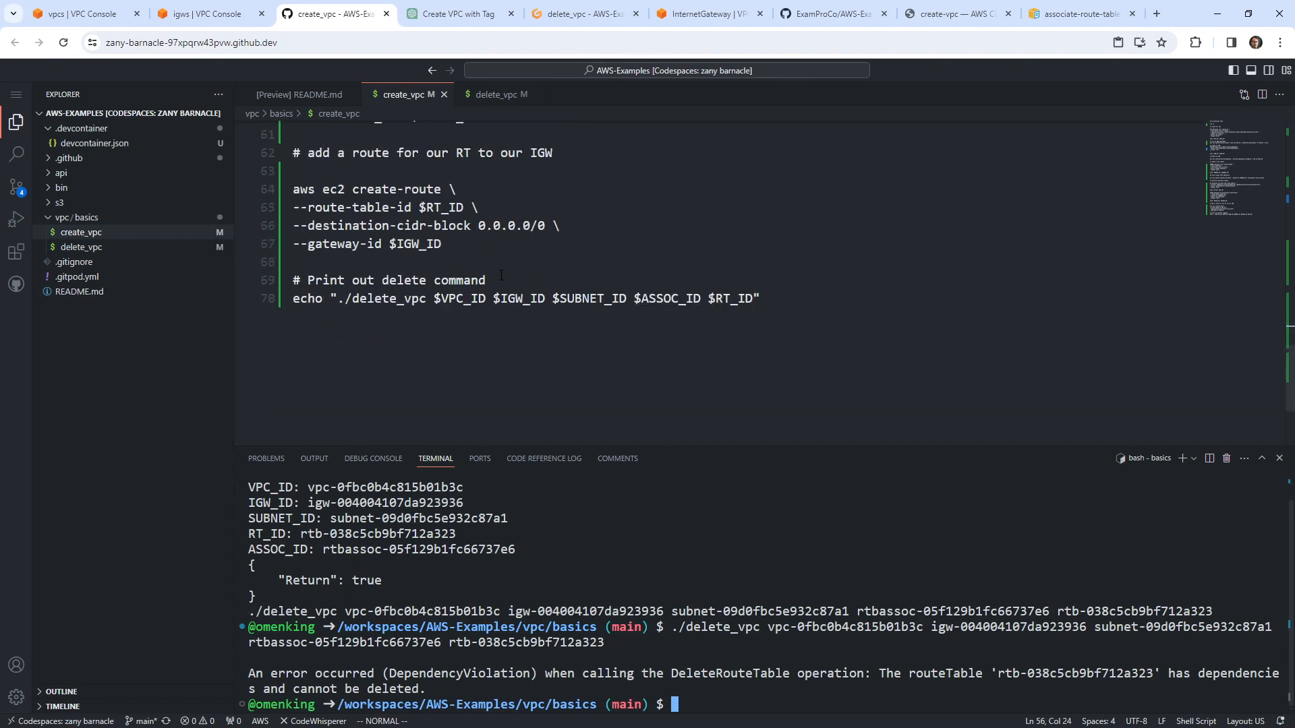
{"action": "scroll", "coordinate": [505, 253], "scroll_direction": "up", "scroll_amount": 2}
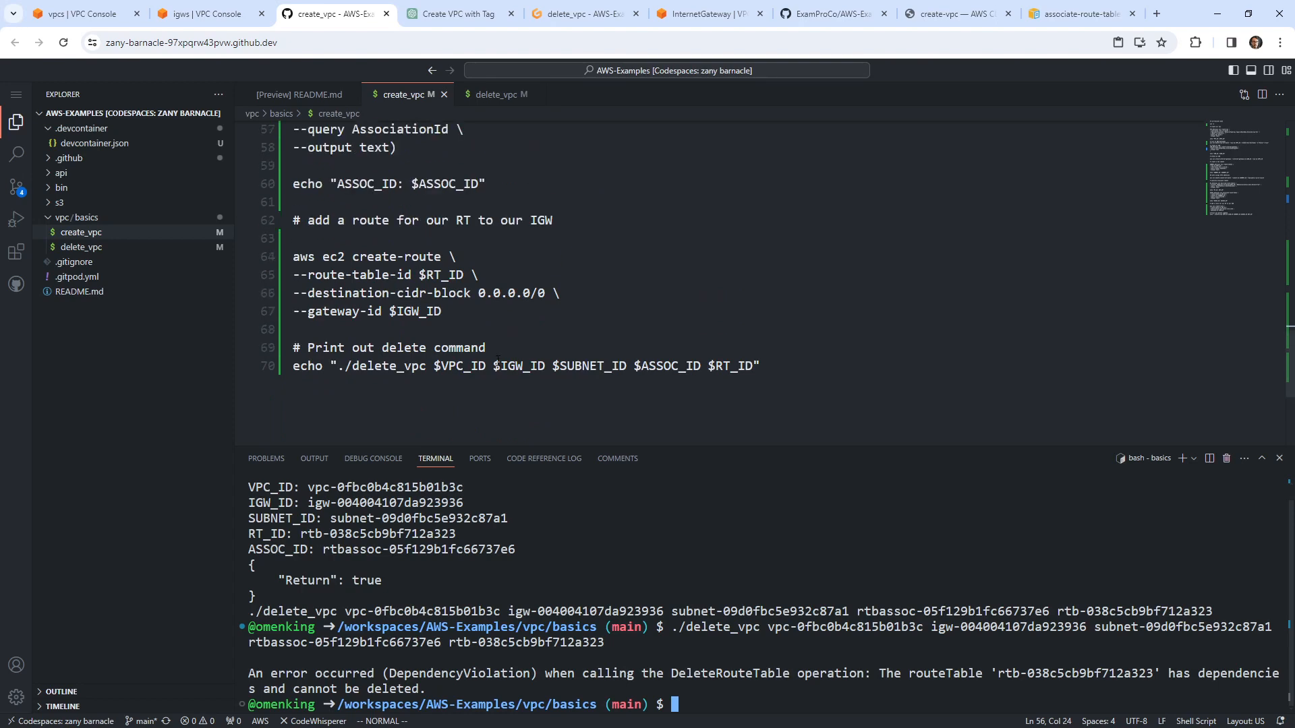
{"action": "left_click", "coordinate": [495, 95]}
{"action": "scroll", "coordinate": [437, 138], "scroll_direction": "down", "scroll_amount": 5}
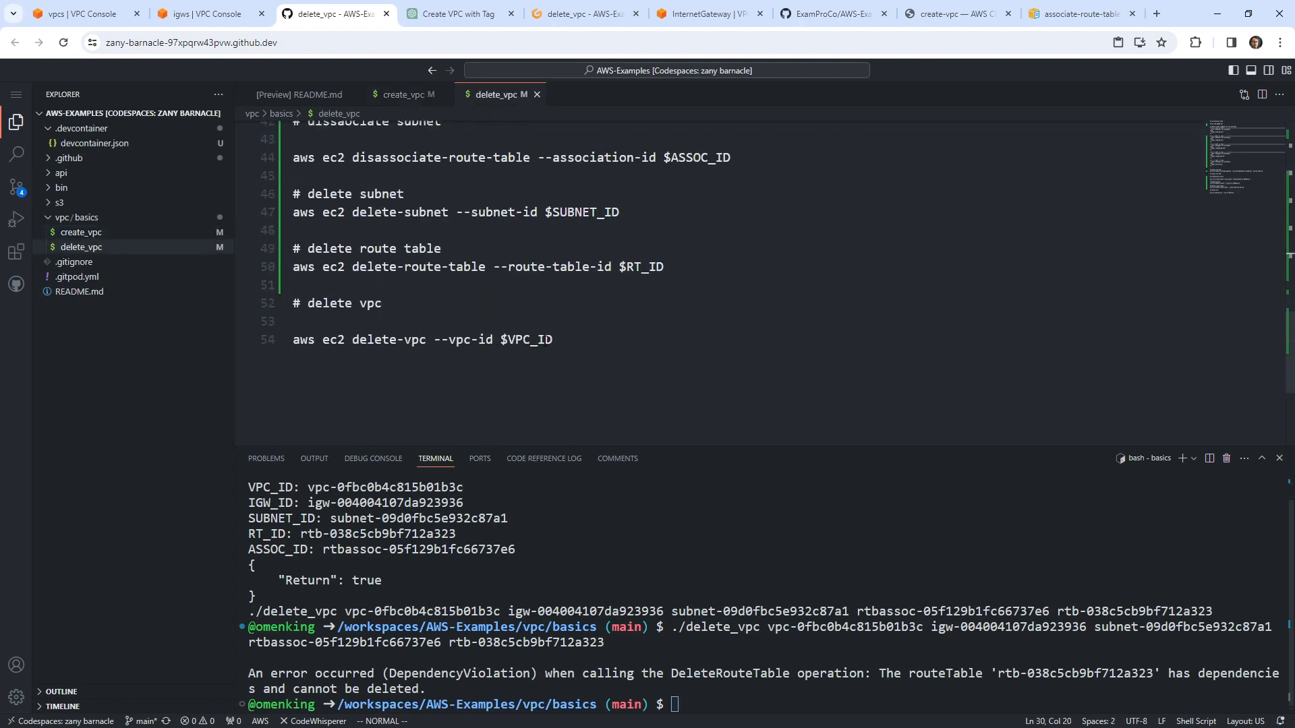
{"action": "scroll", "coordinate": [543, 340], "scroll_direction": "up", "scroll_amount": 2}
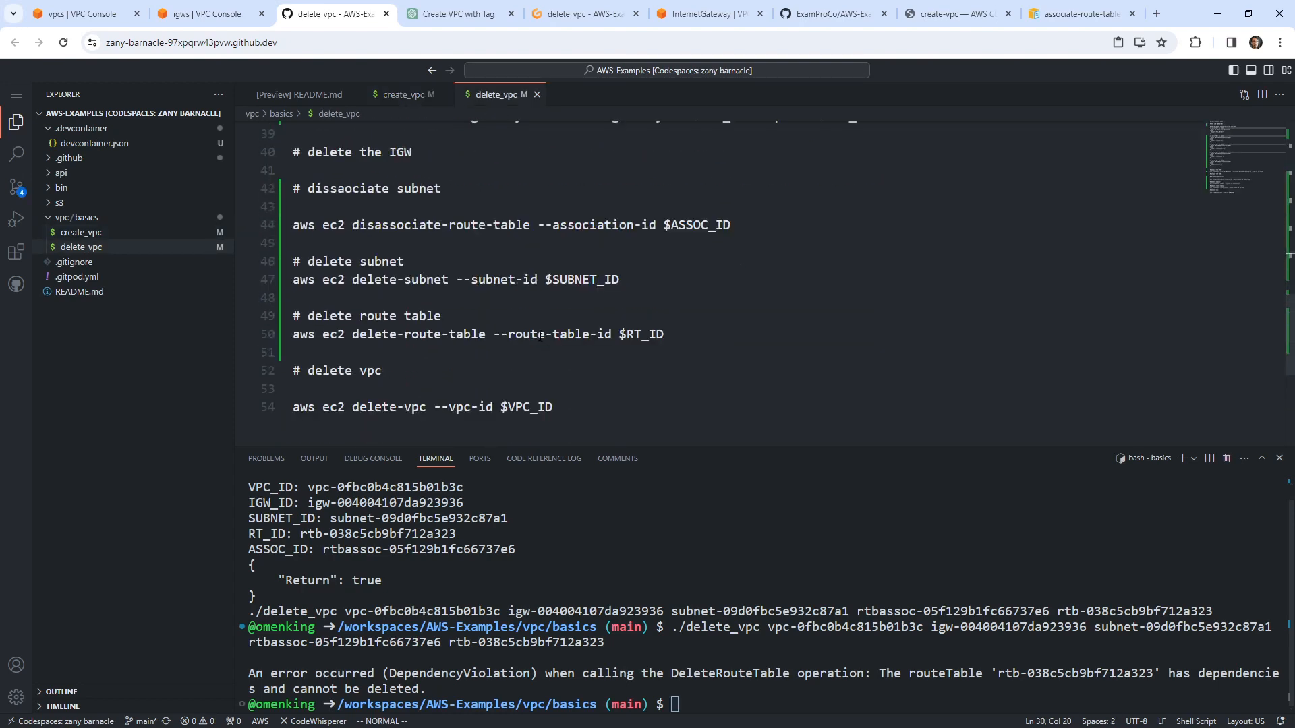
{"action": "left_click_drag", "start_coordinate": [376, 185], "coordinate": [609, 225]}
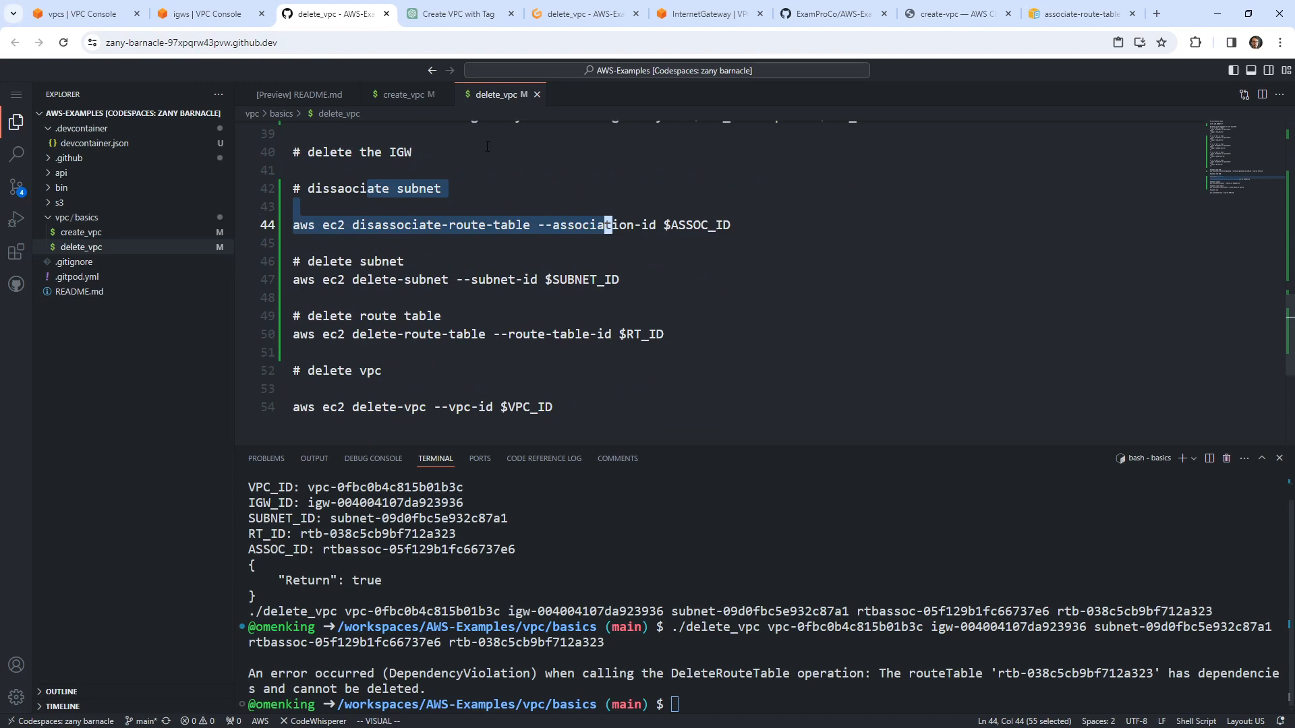
Step: Refresh the route tables list in the VPC console and examine the details of the main route table rtb-0af9834a9f251e350
{"action": "left_click", "coordinate": [223, 24]}
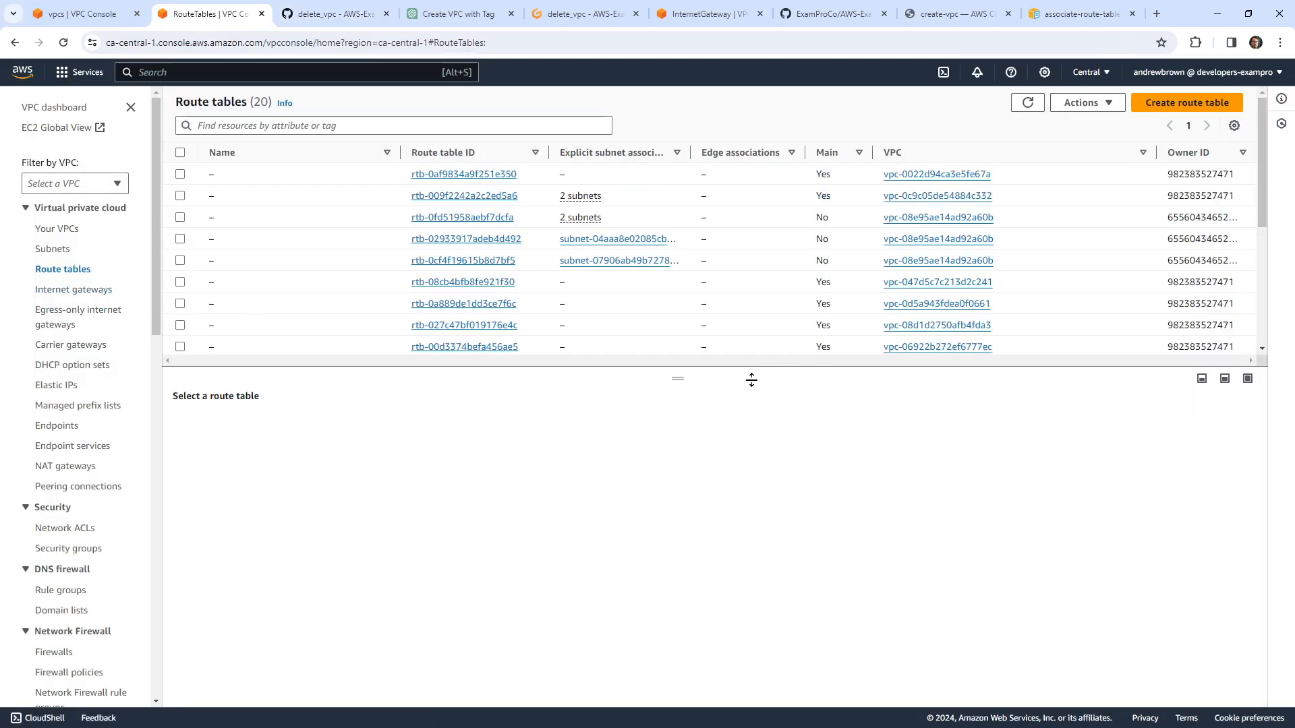
{"action": "left_click_drag", "start_coordinate": [679, 385], "coordinate": [702, 630]}
{"action": "left_click", "coordinate": [1028, 101]}
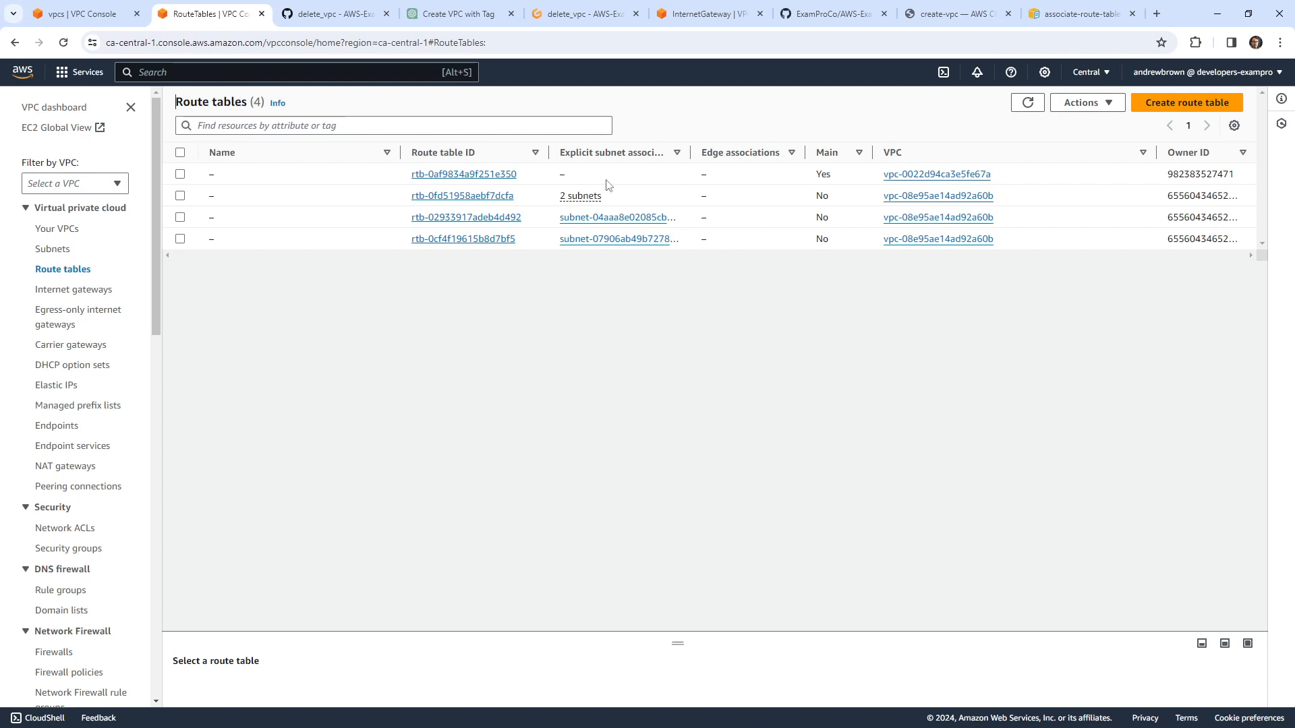
{"action": "left_click", "coordinate": [182, 176]}
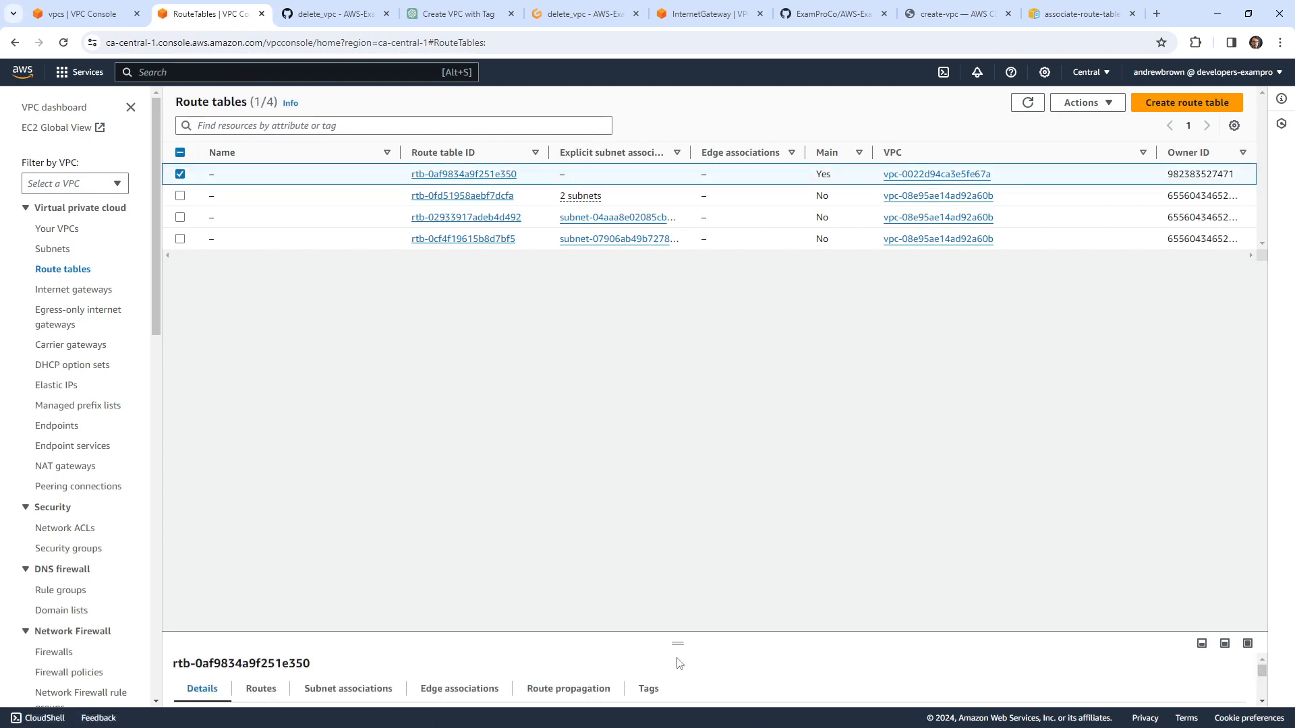
{"action": "left_click_drag", "start_coordinate": [676, 644], "coordinate": [703, 342]}
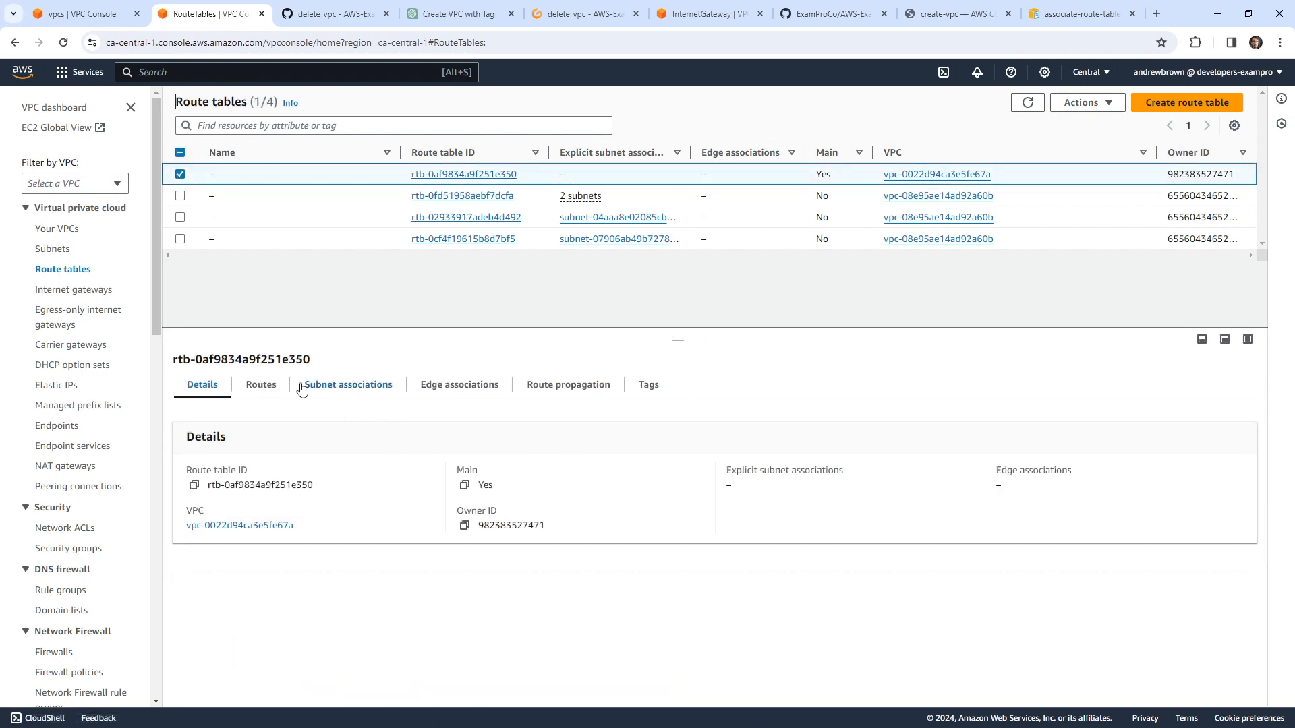
Step: Examine the routes of rtb-0fd51958aebf7dcfa and the subnet associations of the three non-main route tables
{"action": "left_click", "coordinate": [180, 173]}
{"action": "left_click", "coordinate": [181, 195]}
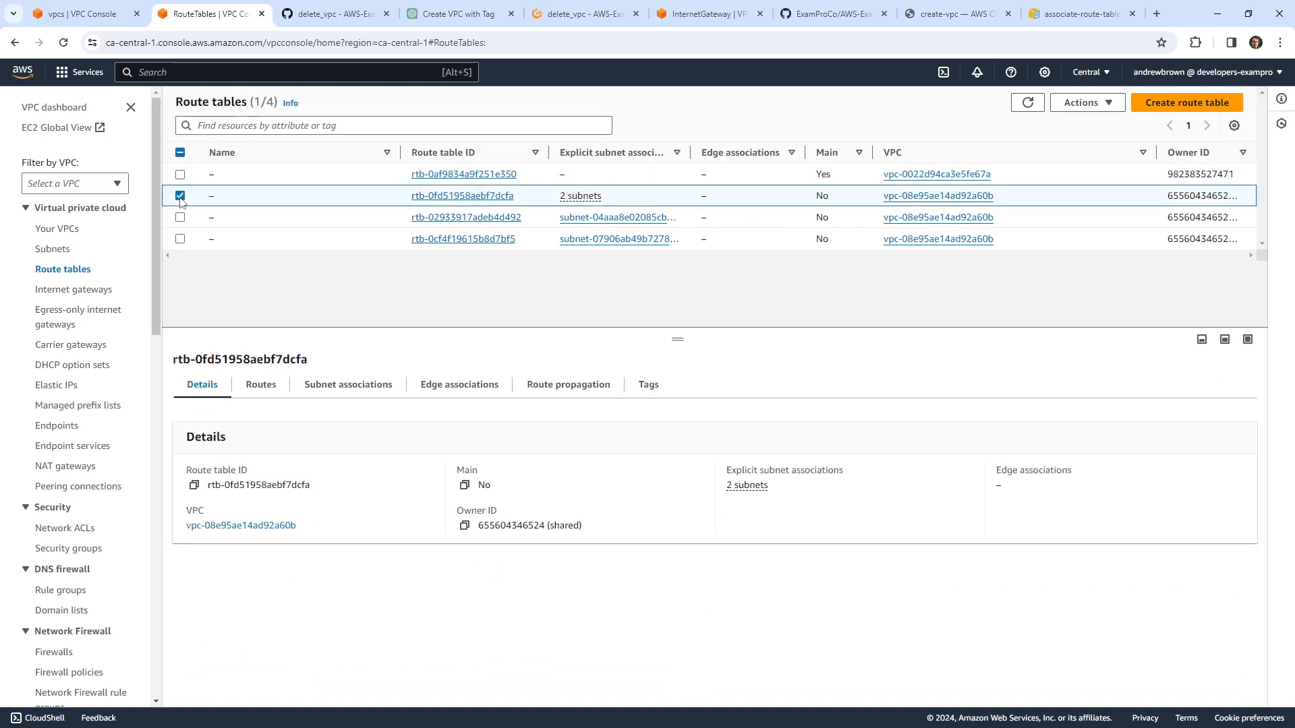
{"action": "left_click", "coordinate": [263, 386]}
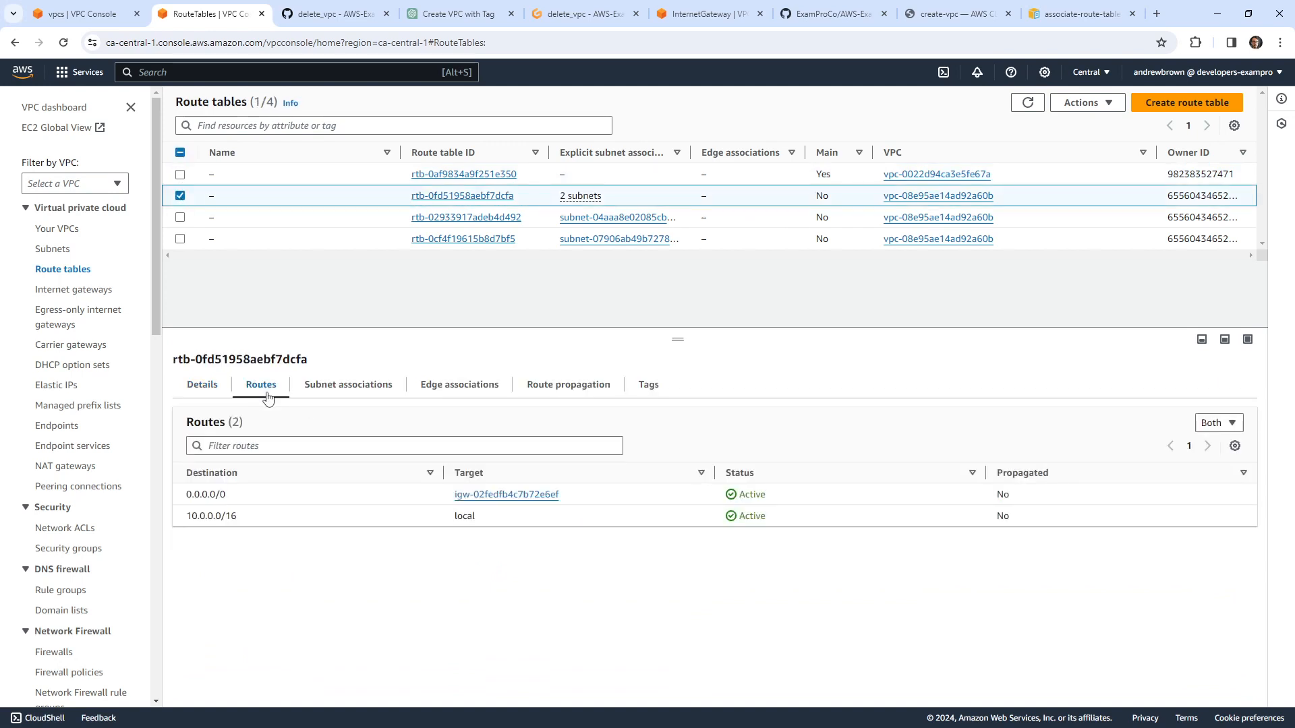
{"action": "left_click", "coordinate": [328, 396]}
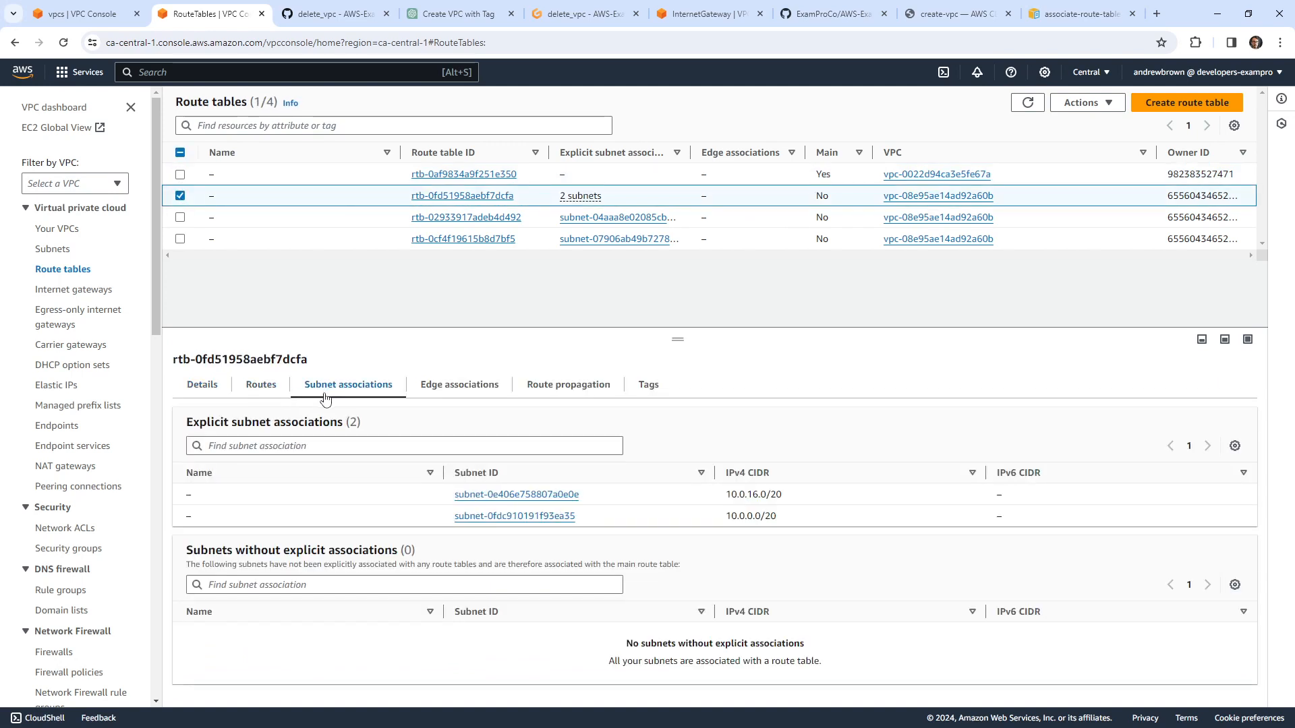
{"action": "left_click", "coordinate": [180, 195]}
{"action": "left_click", "coordinate": [181, 217]}
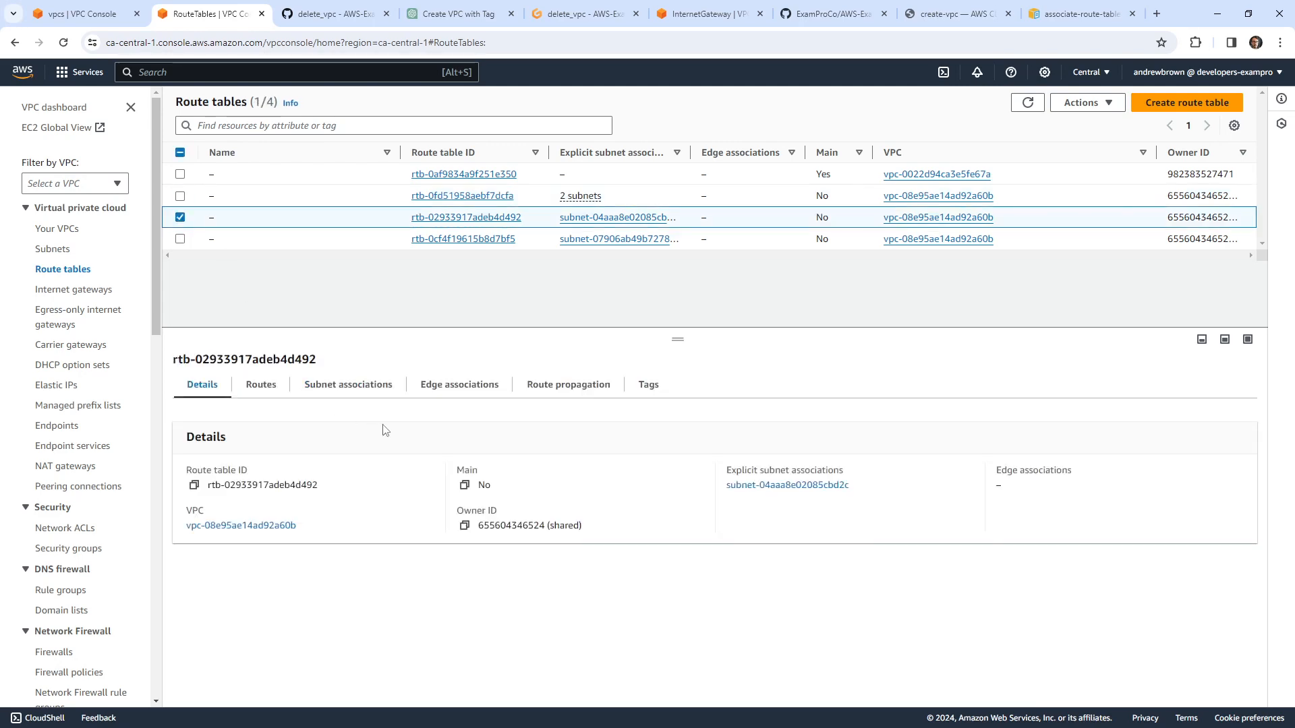
{"action": "left_click", "coordinate": [371, 391]}
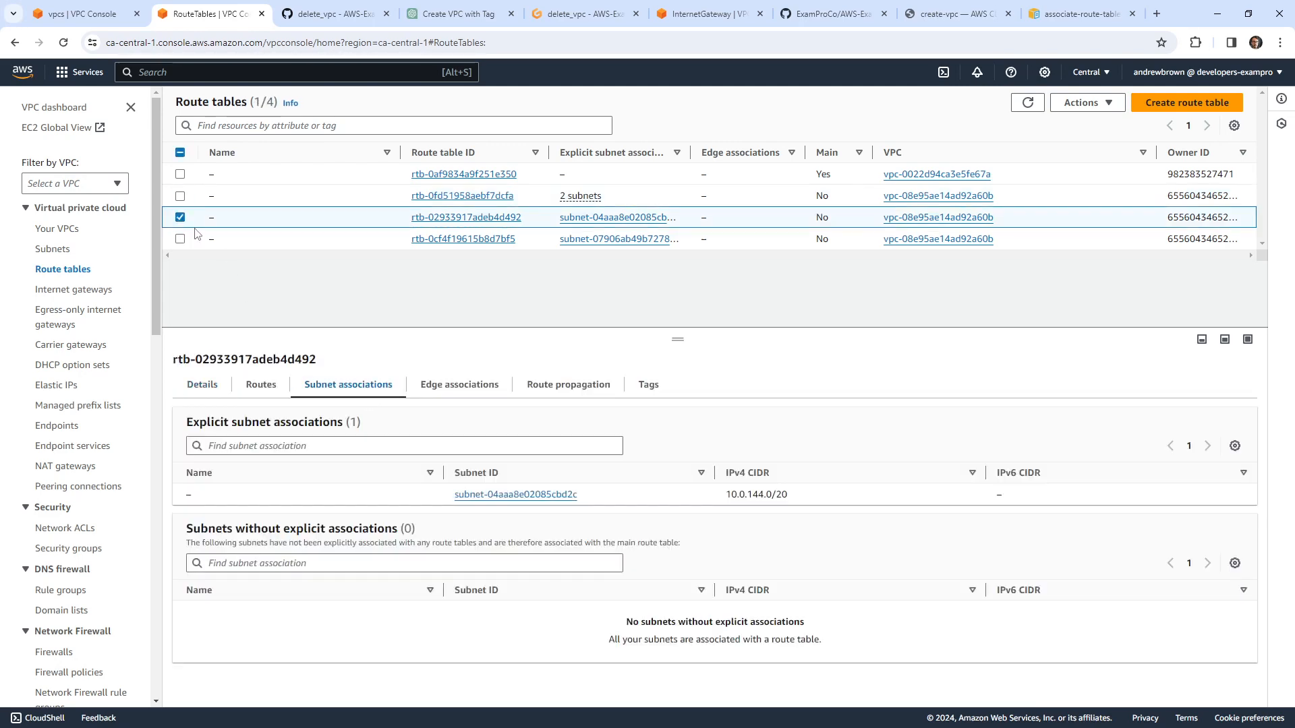
{"action": "left_click", "coordinate": [180, 217]}
{"action": "left_click", "coordinate": [181, 239]}
{"action": "left_click", "coordinate": [370, 395]}
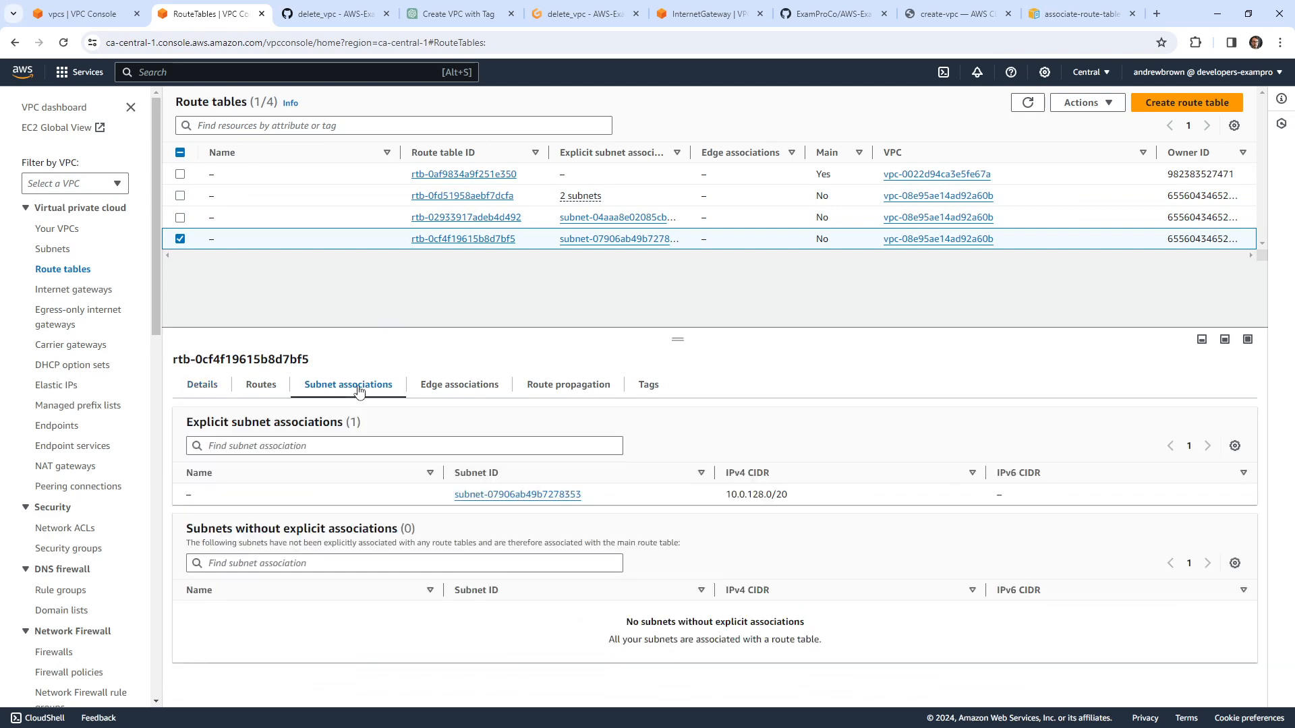
{"action": "left_click", "coordinate": [437, 389]}
{"action": "left_click", "coordinate": [358, 391]}
Step: Refresh the list of VPCs to check whether the script's VPC was removed
{"action": "left_click", "coordinate": [68, 230]}
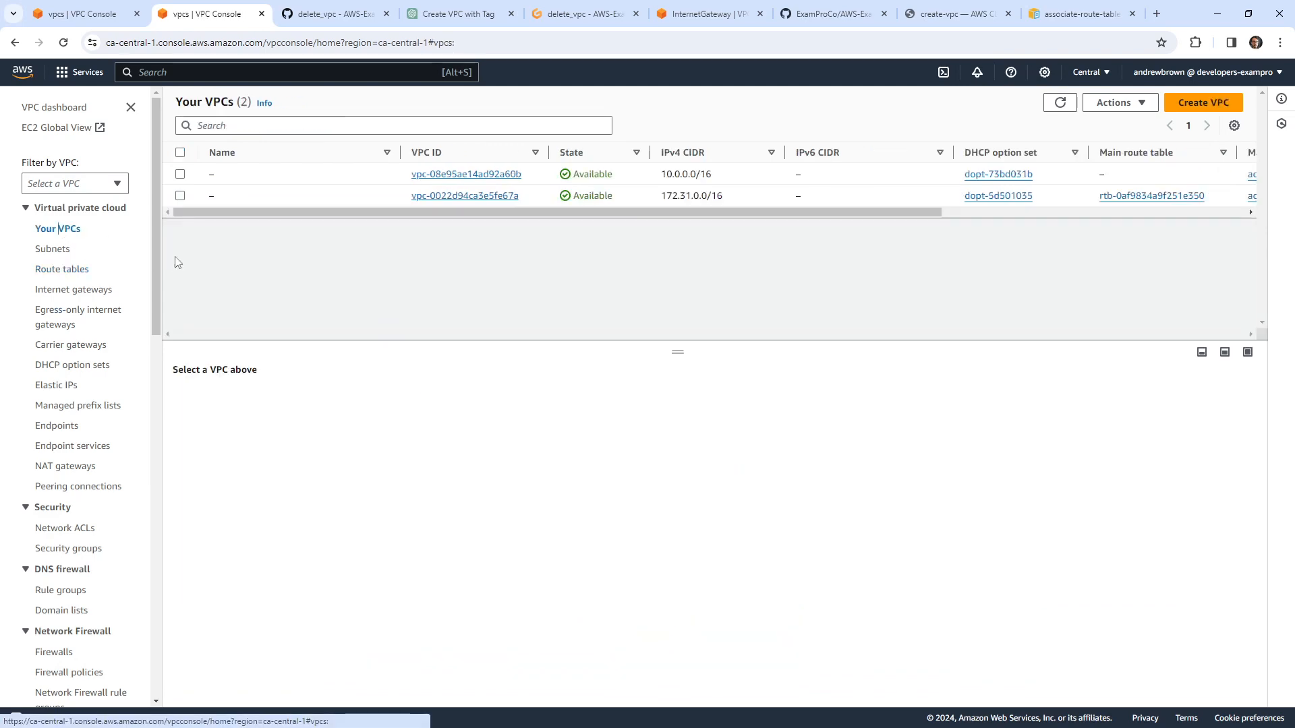
{"action": "left_click", "coordinate": [1059, 101]}
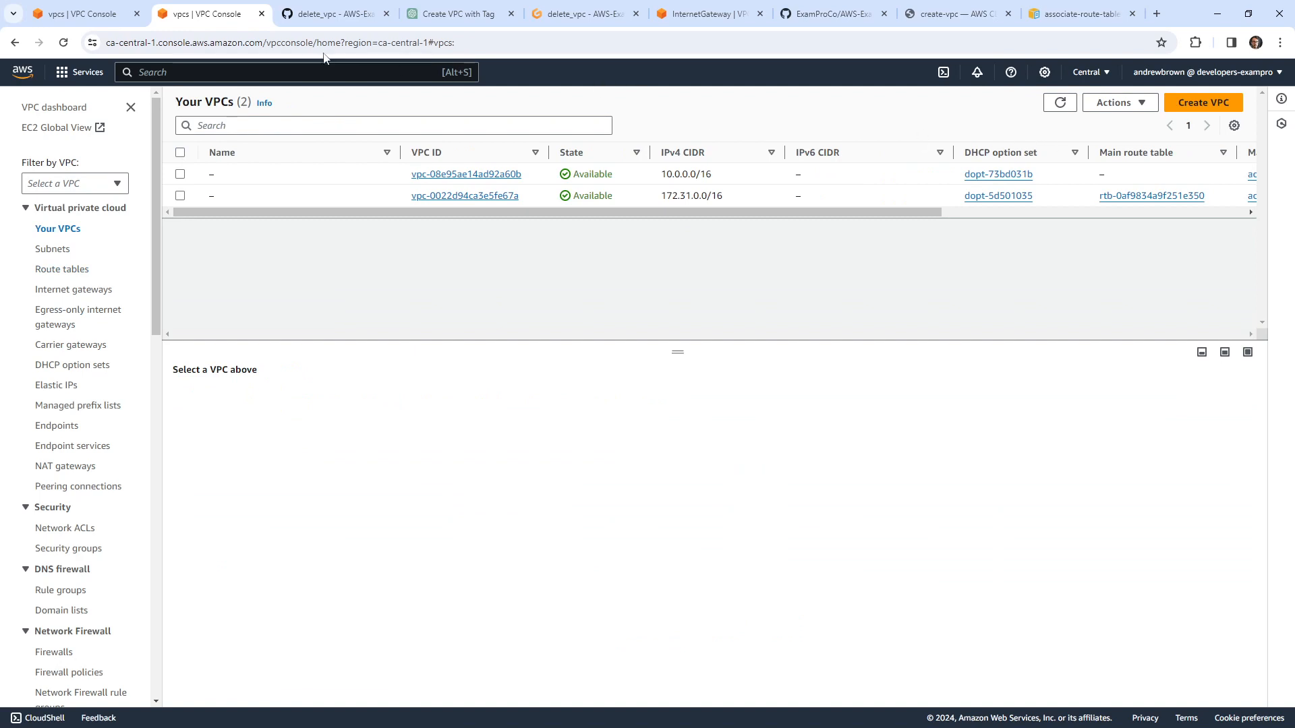
{"action": "left_click", "coordinate": [580, 14]}
{"action": "left_click", "coordinate": [483, 19]}
Step: Comment out the aws ec2 delete-route-table command in the delete_vpc script
{"action": "left_click", "coordinate": [336, 15]}
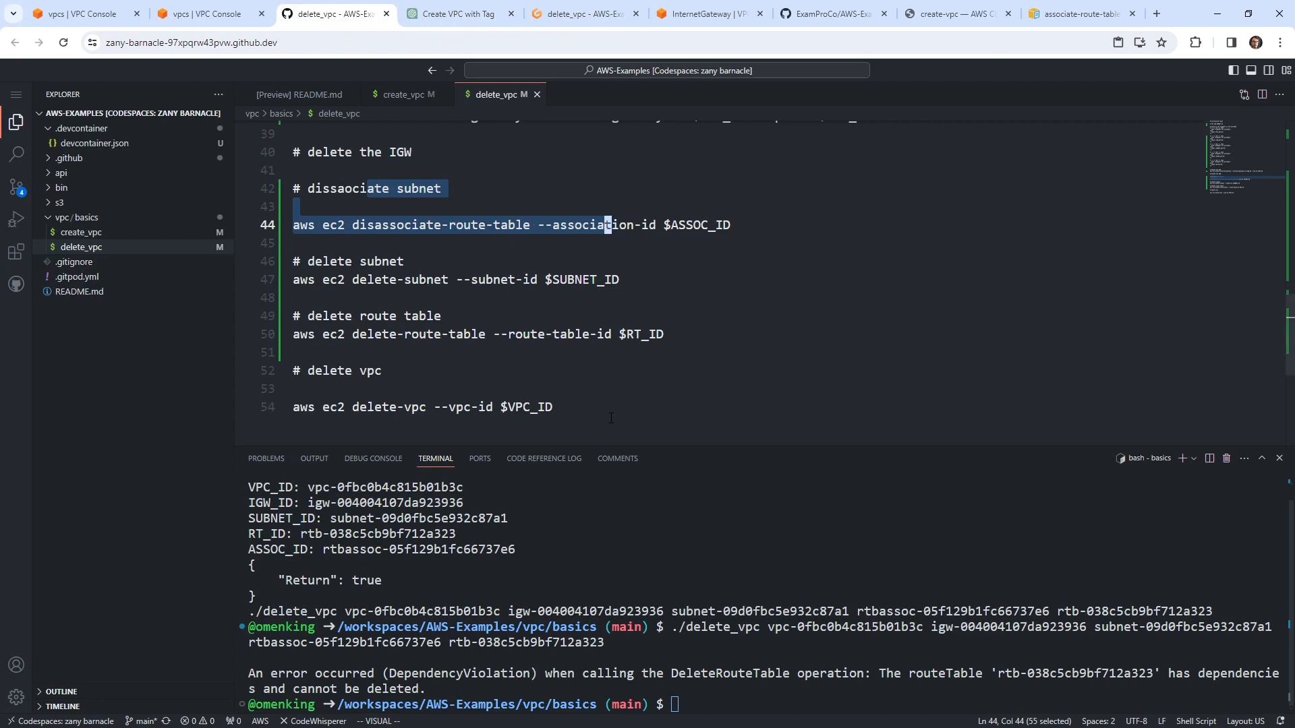
{"action": "left_click", "coordinate": [571, 335]}
{"action": "left_click", "coordinate": [303, 334]}
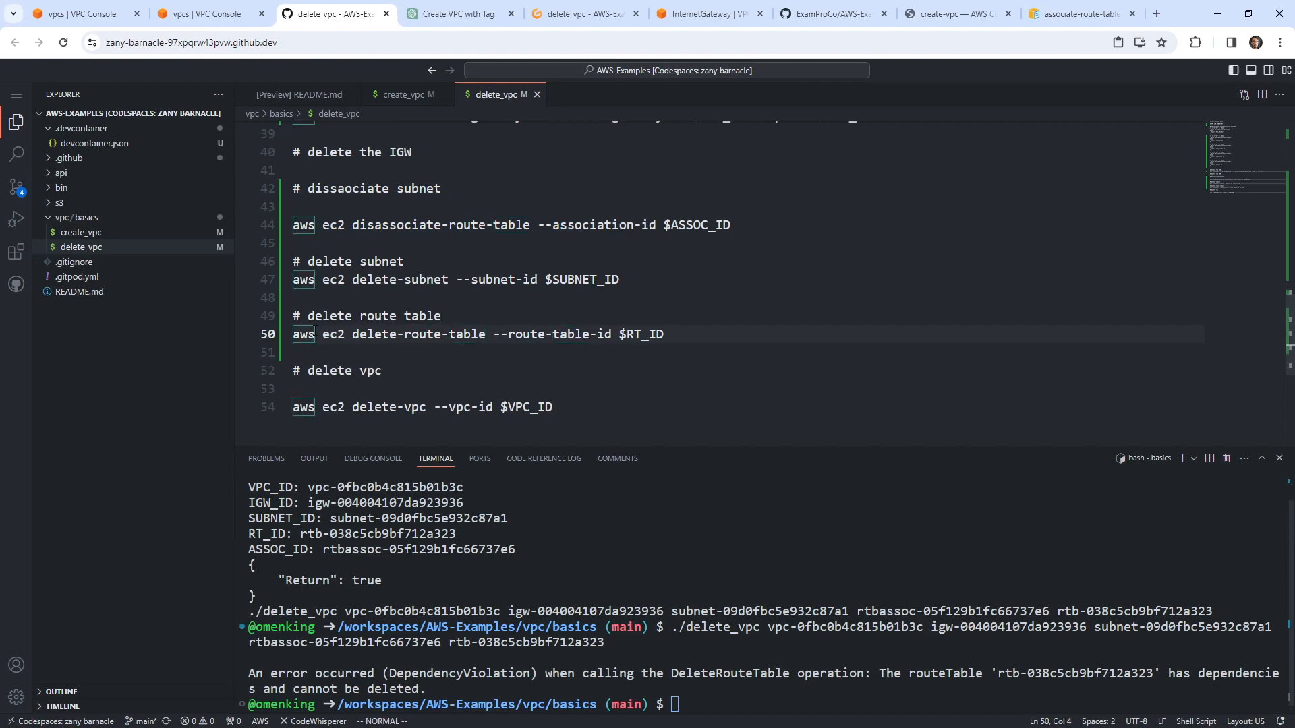
{"action": "key", "text": "shift+3"}
{"action": "key", "text": "j"}
{"action": "key", "text": "j"}
{"action": "type", "text": "ji#"}
{"action": "key", "text": "Escape"}
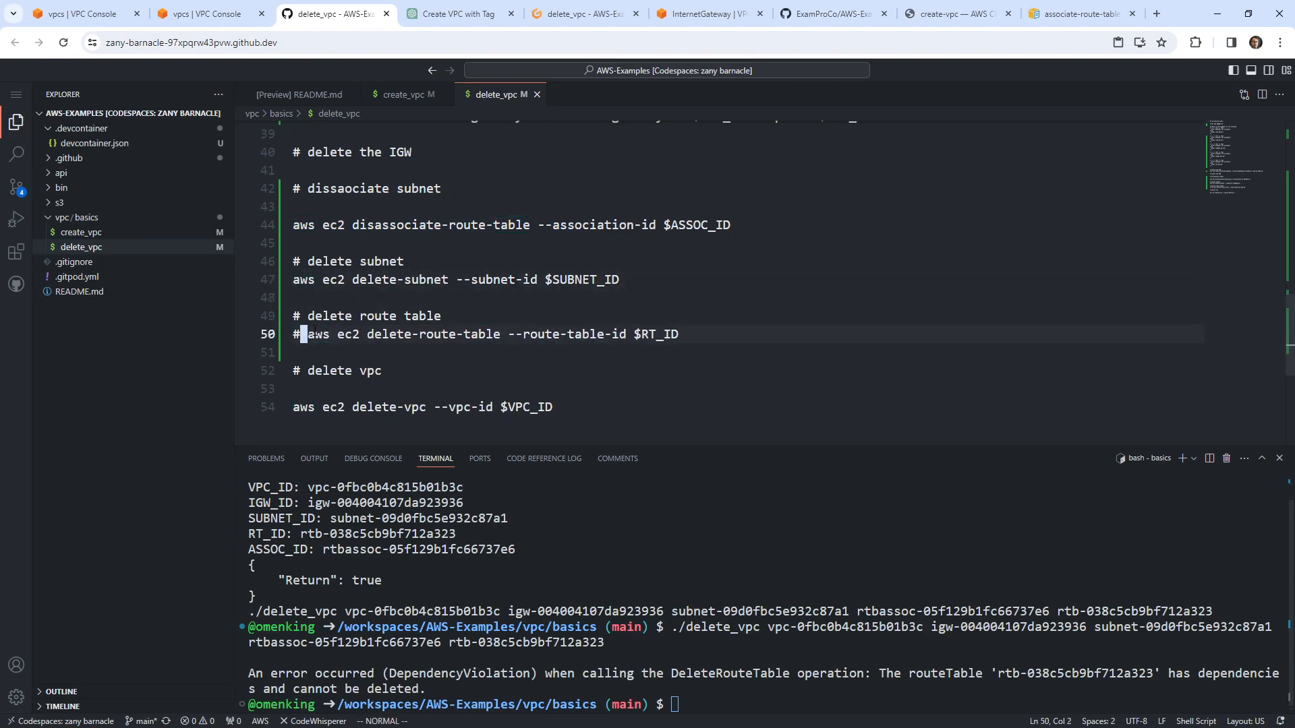
{"action": "left_click", "coordinate": [320, 243]}
Step: Recheck the refreshed route tables list and the list of VPCs in the VPC console for leftover resources
{"action": "left_click", "coordinate": [217, 16]}
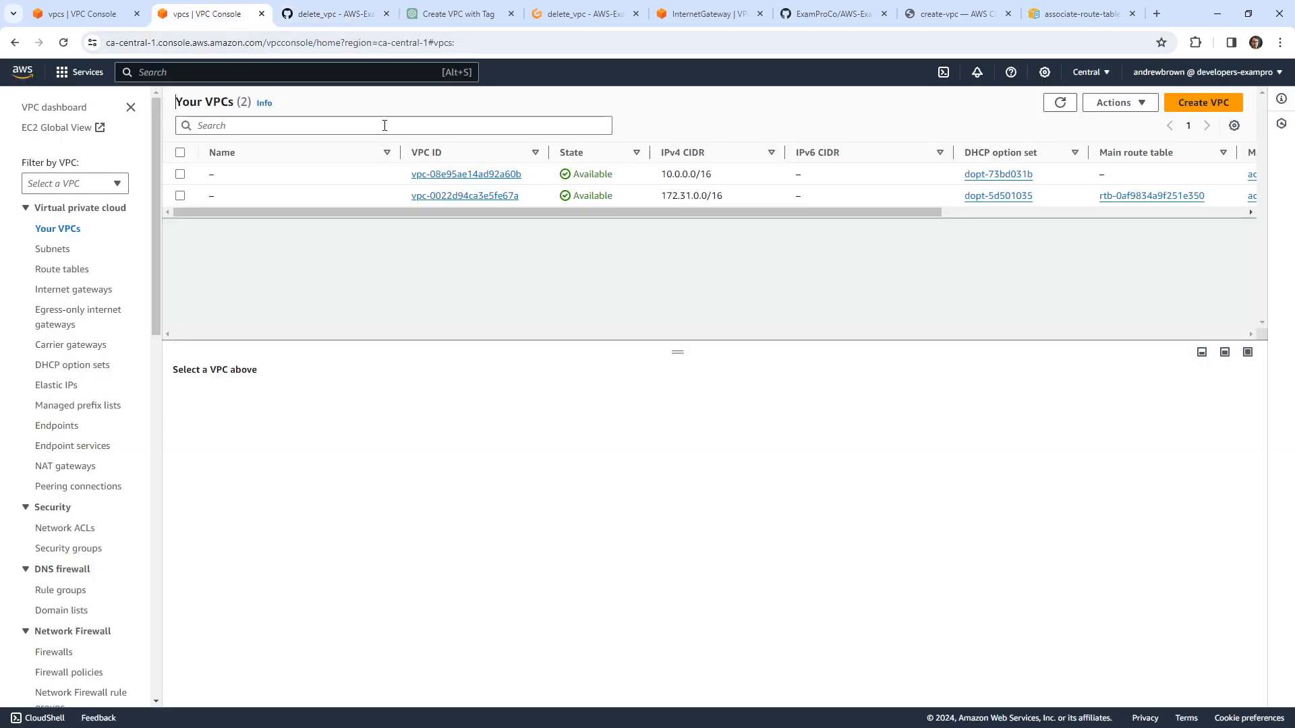
{"action": "left_click", "coordinate": [84, 271]}
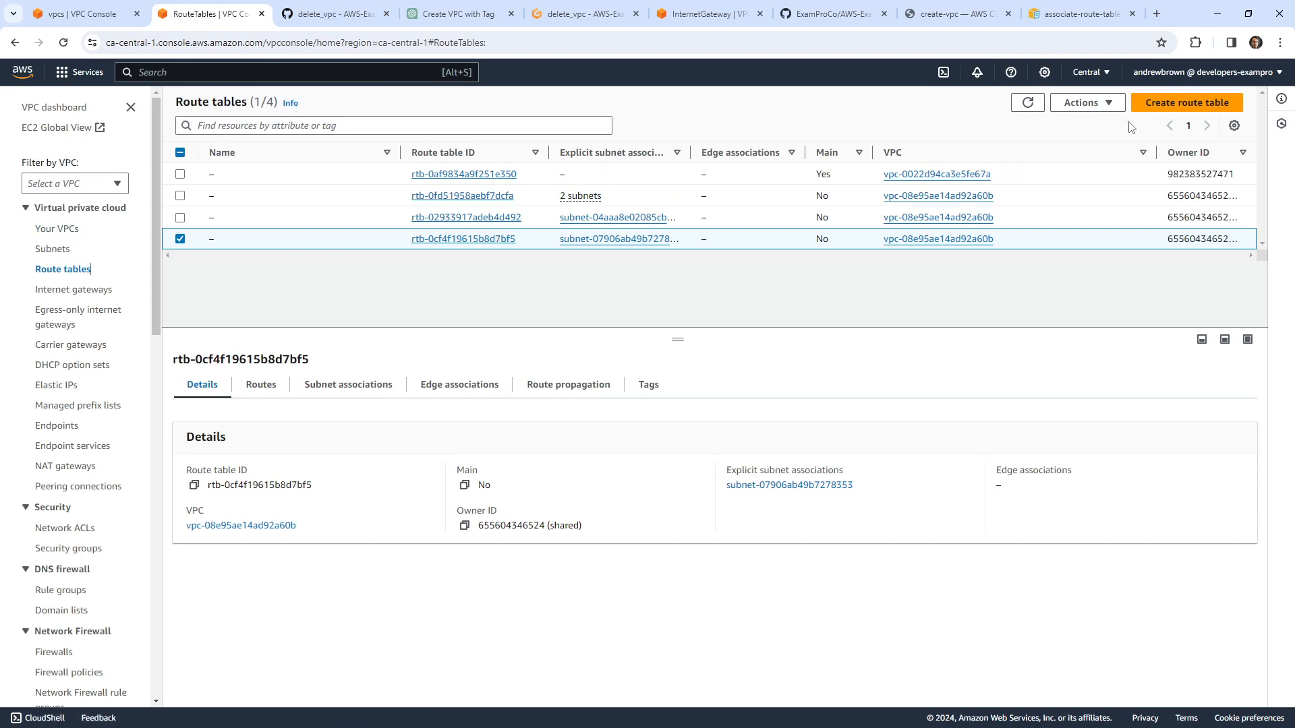
{"action": "left_click", "coordinate": [1027, 103]}
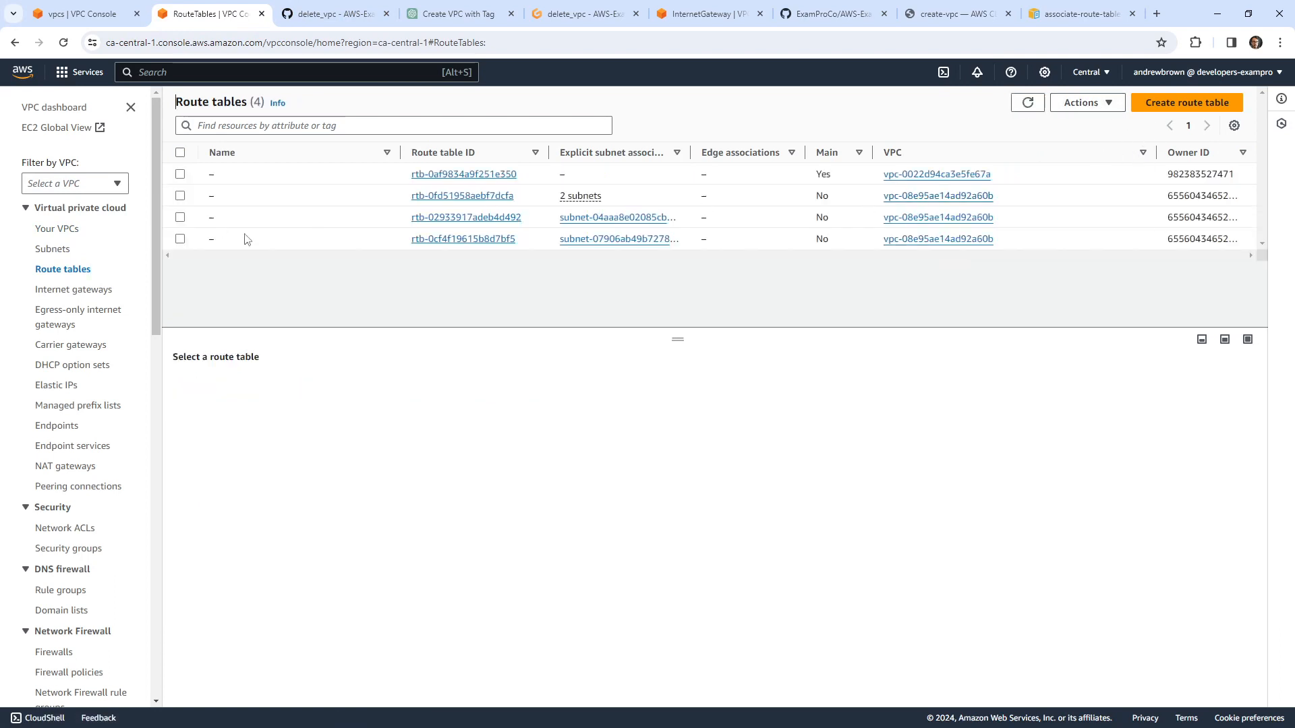
{"action": "left_click", "coordinate": [57, 229]}
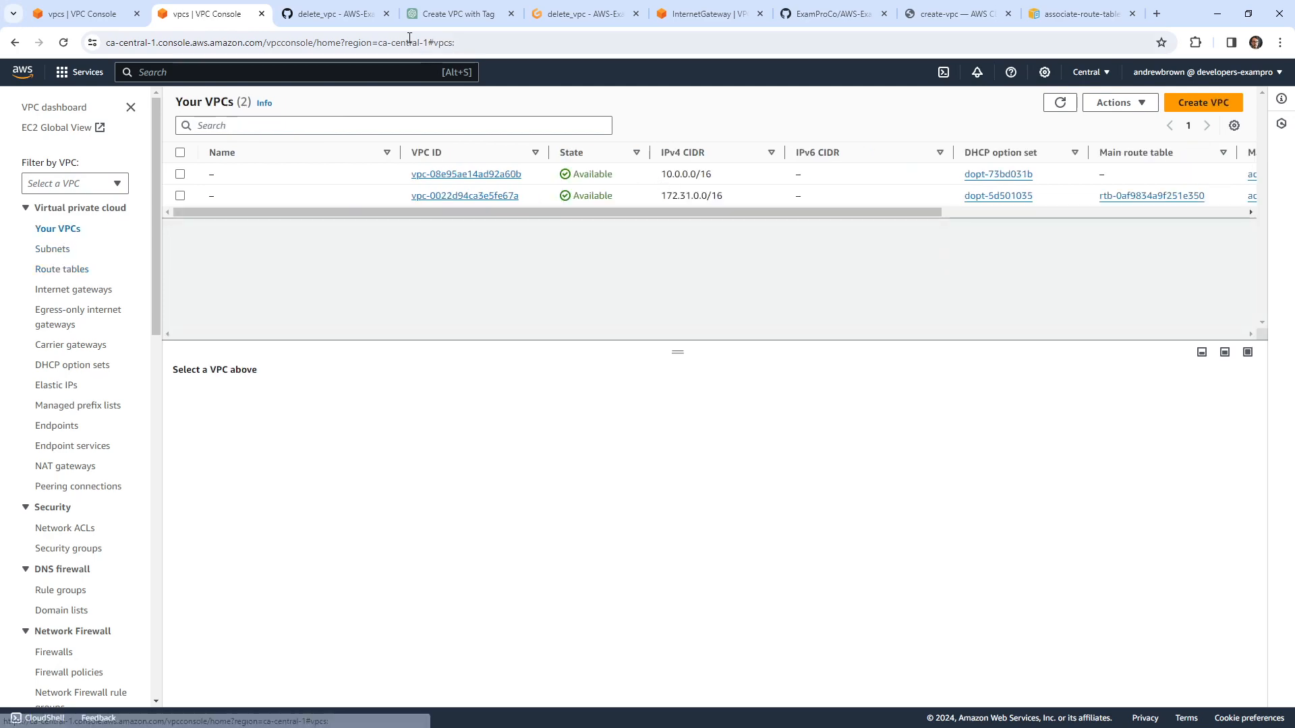
Step: Return to the delete_vpc codespace and rerun ./create_vpc from its terminal to create a fresh set of resources
{"action": "left_click", "coordinate": [351, 20]}
{"action": "left_click", "coordinate": [873, 596]}
{"action": "key", "text": "Up"}
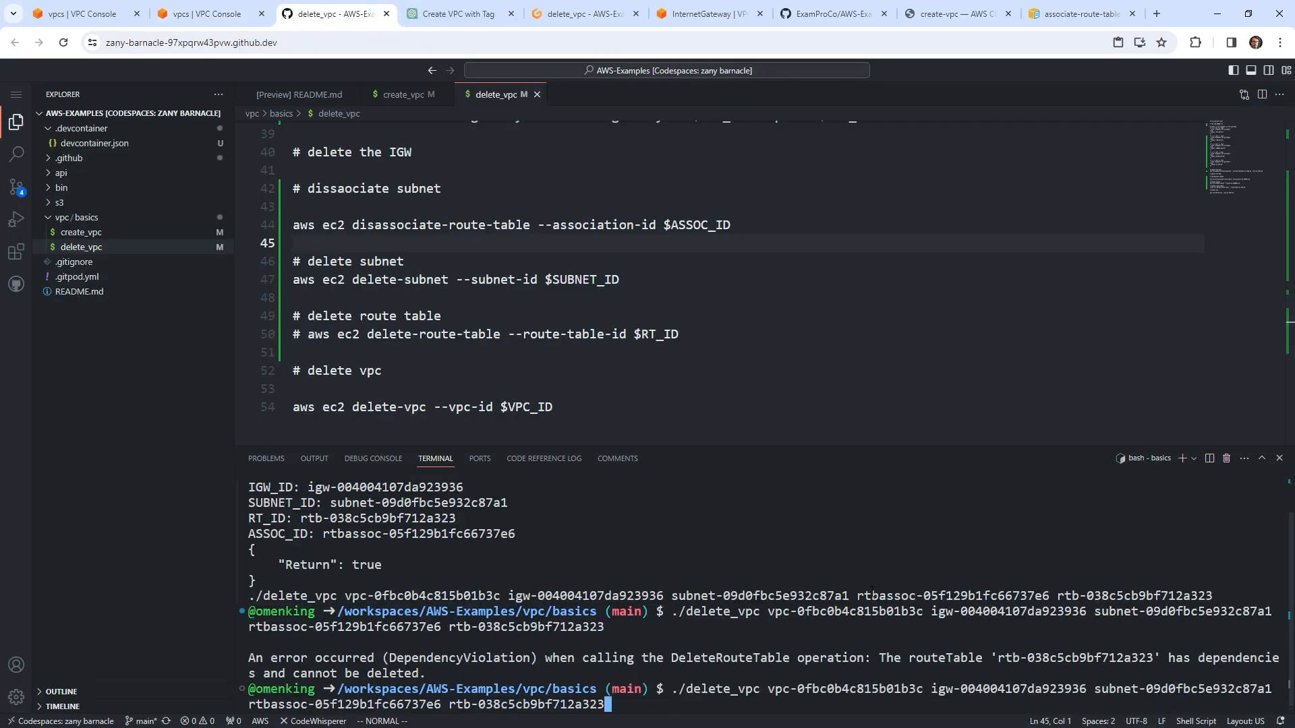
{"action": "key", "text": "Up"}
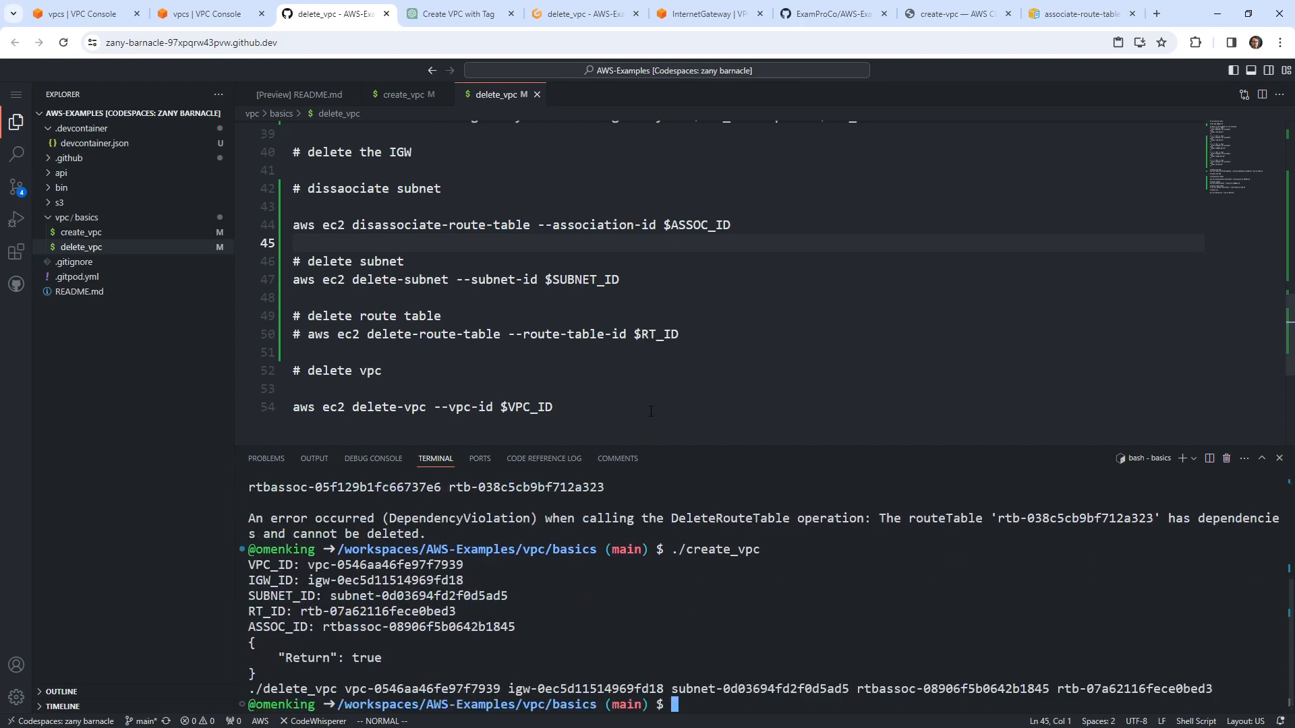
Step: Switch to the VPC console and check the route tables list for the newly created VPC's main route table
{"action": "left_click", "coordinate": [202, 13]}
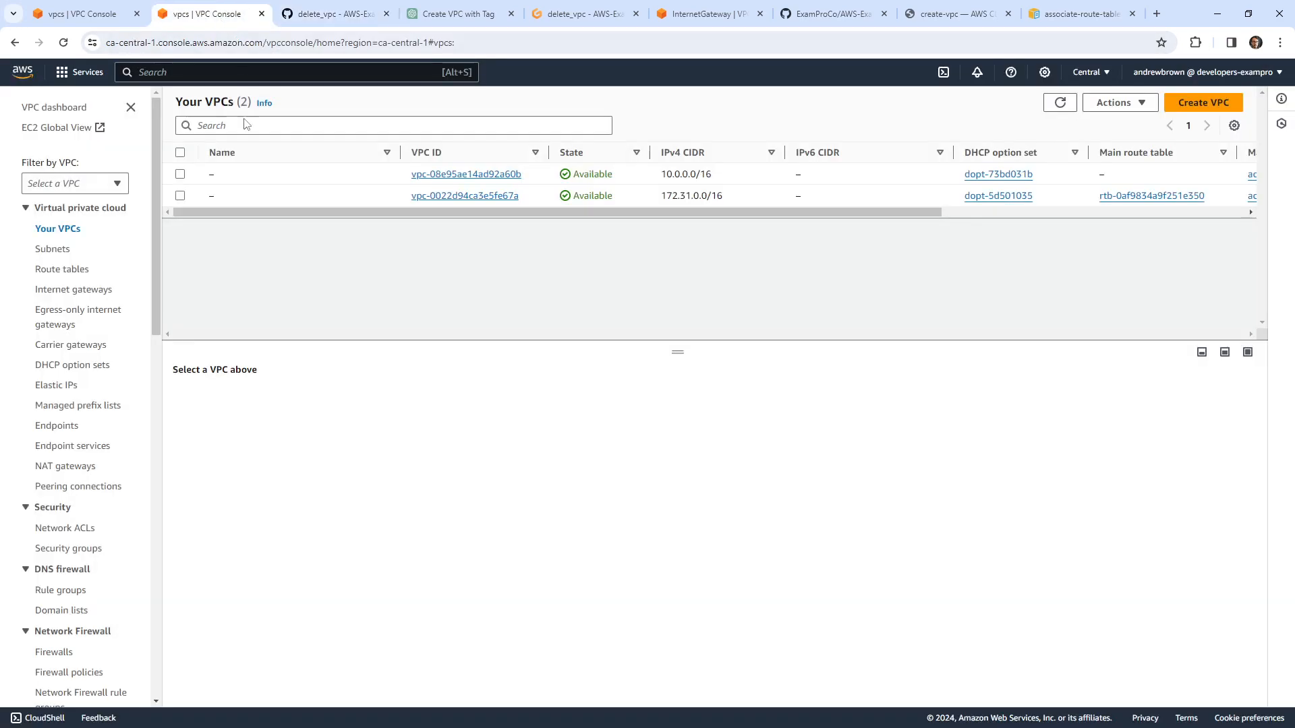
{"action": "left_click", "coordinate": [70, 269]}
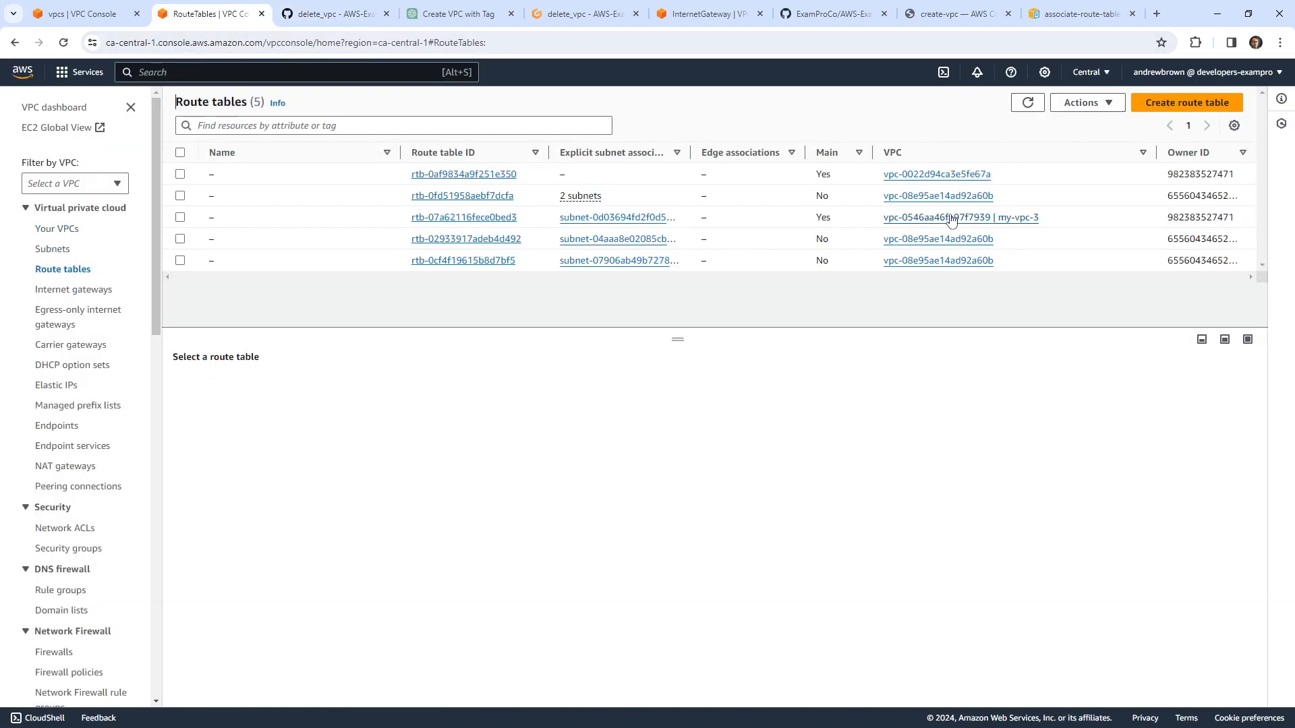
Step: Return to the codespace and run the ./delete_vpc command printed by create_vpc, with its VPC, gateway, subnet, association and route table IDs
{"action": "key", "text": "ctrl+Tab"}
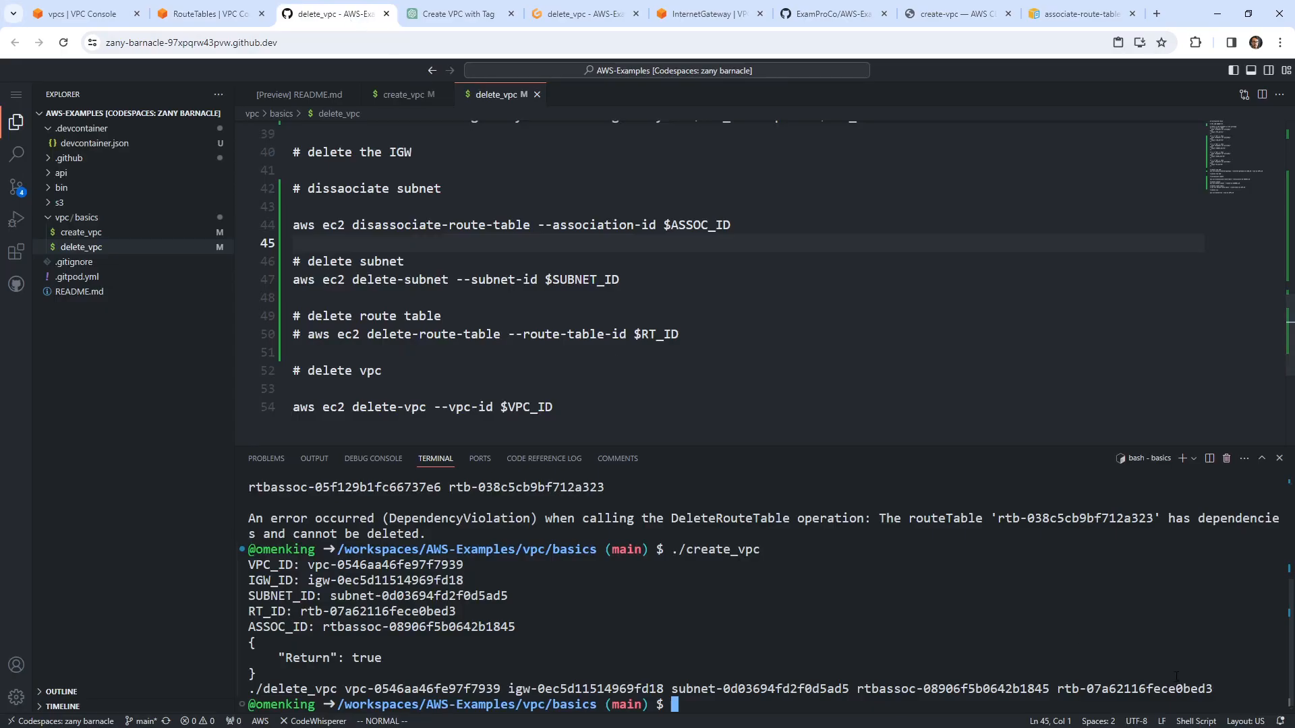
{"action": "left_click_drag", "start_coordinate": [1219, 687], "coordinate": [203, 695]}
{"action": "key", "text": "ctrl+c"}
{"action": "key", "text": "ctrl+v"}
{"action": "key", "text": "Return"}
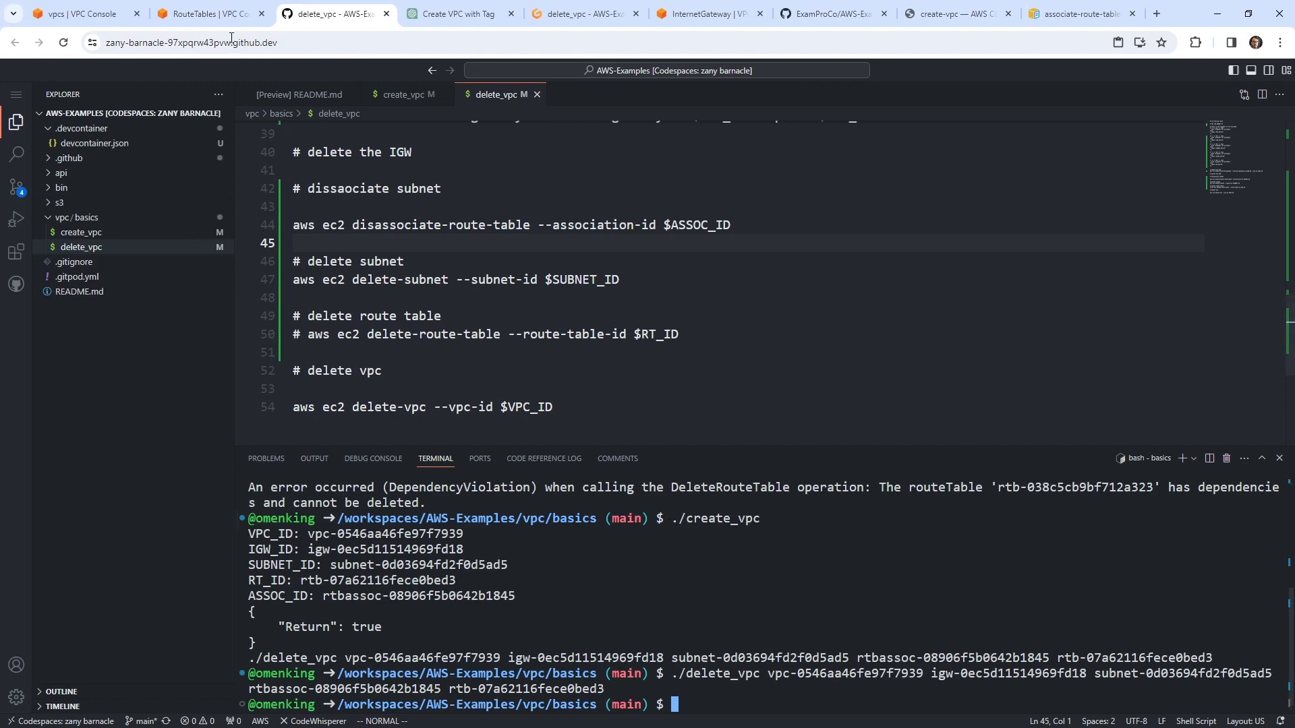
Step: Refresh the route tables list in the VPC console to check whether the my-vpc-3 route table was removed
{"action": "left_click", "coordinate": [206, 13]}
{"action": "left_click", "coordinate": [1027, 103]}
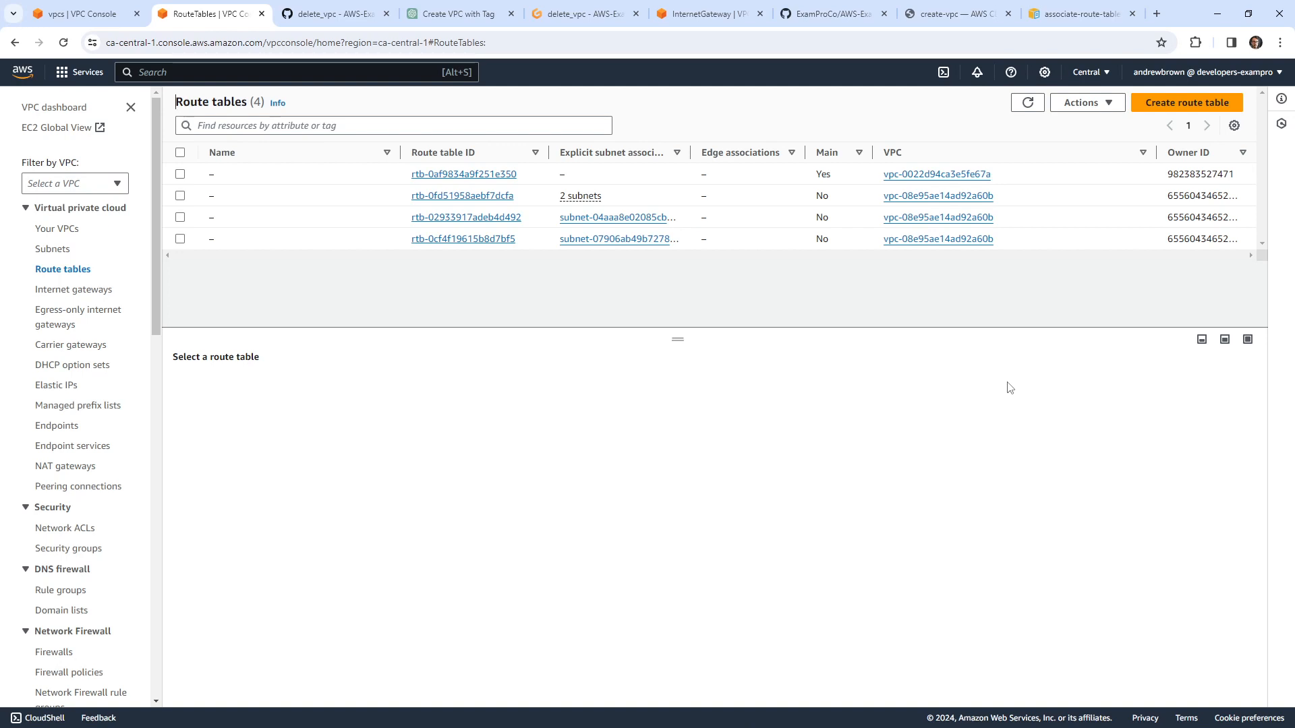
Step: Reposition the AWS-Examples GitHub repository's browser tab beside the codespace's, view the repository, and return to the codespace
{"action": "left_click", "coordinate": [331, 13]}
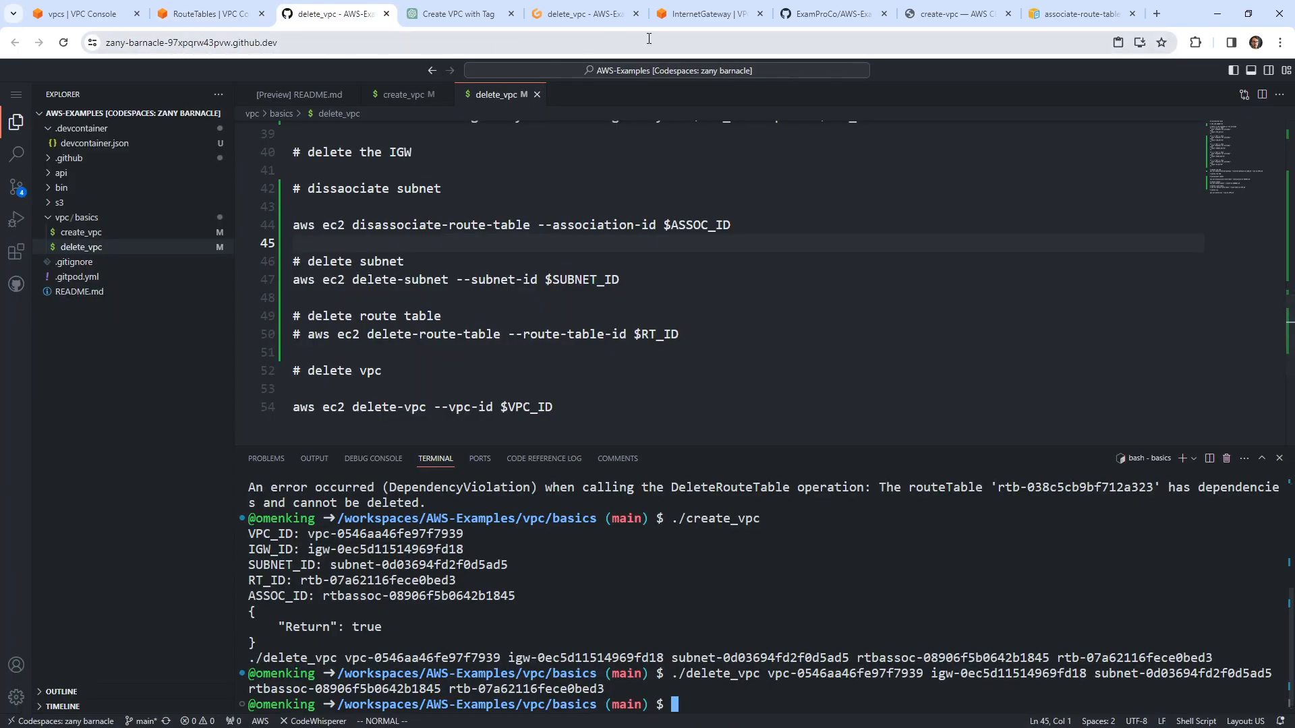
{"action": "left_click_drag", "start_coordinate": [820, 14], "coordinate": [451, 15]}
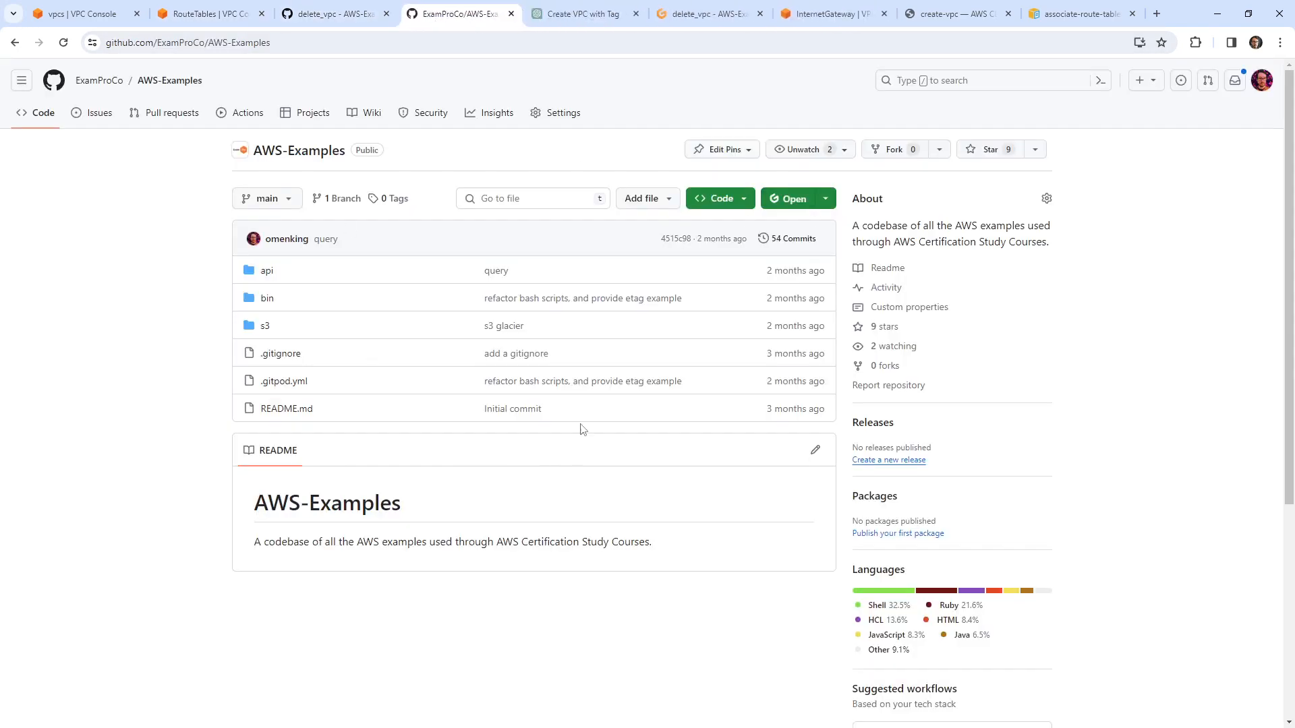
{"action": "left_click", "coordinate": [338, 16]}
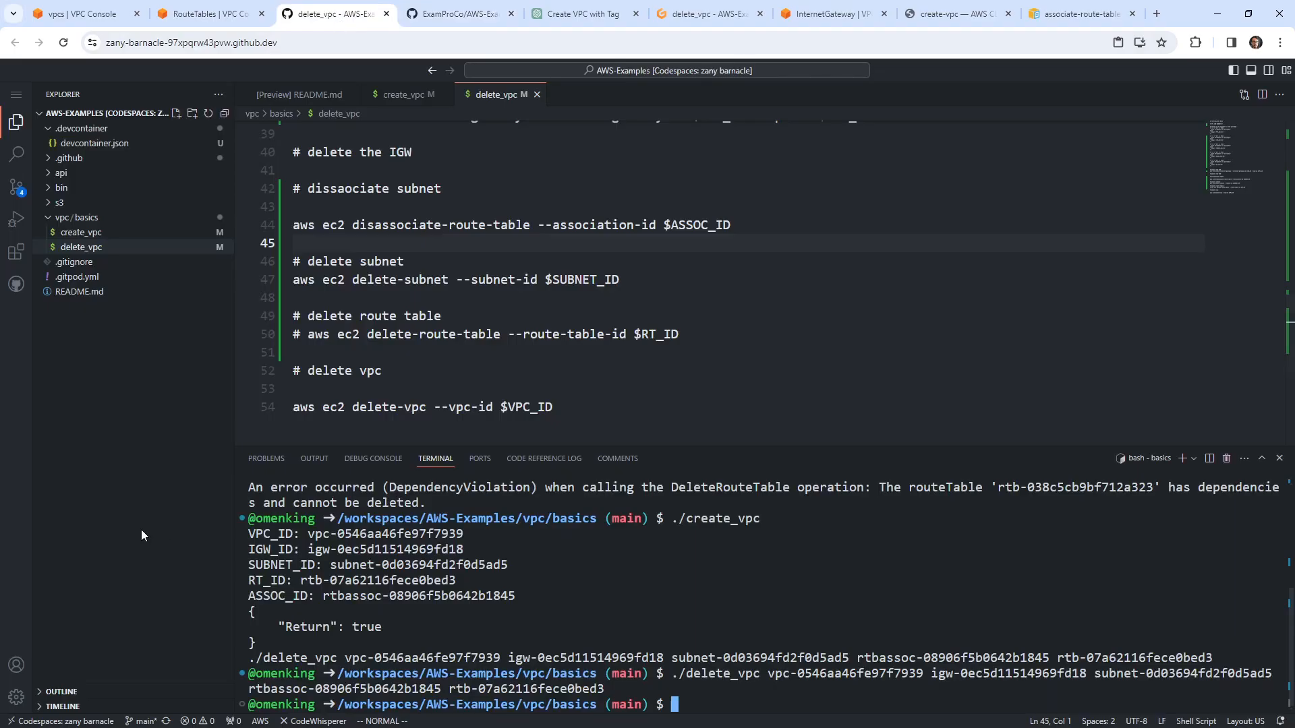
{"action": "left_click", "coordinate": [17, 696]}
{"action": "left_click", "coordinate": [20, 698]}
{"action": "left_click", "coordinate": [20, 696]}
{"action": "left_click", "coordinate": [144, 514]}
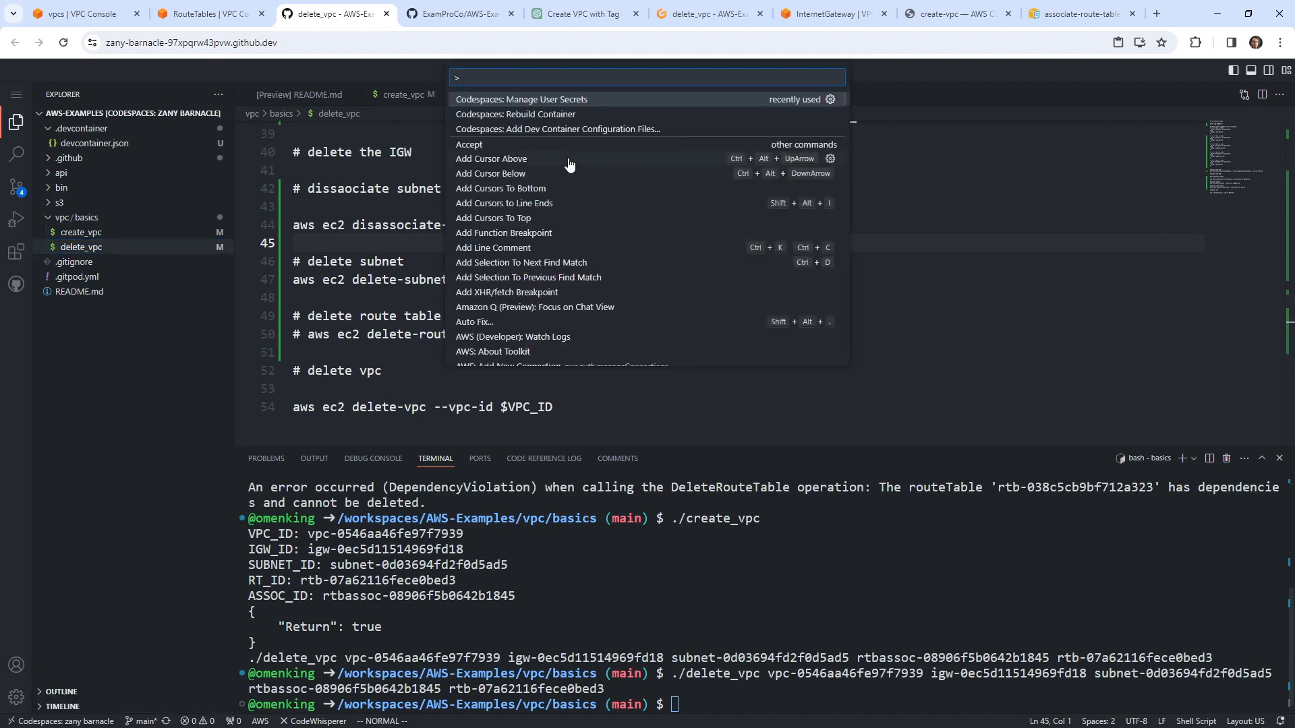
{"action": "type", "text": "stop"}
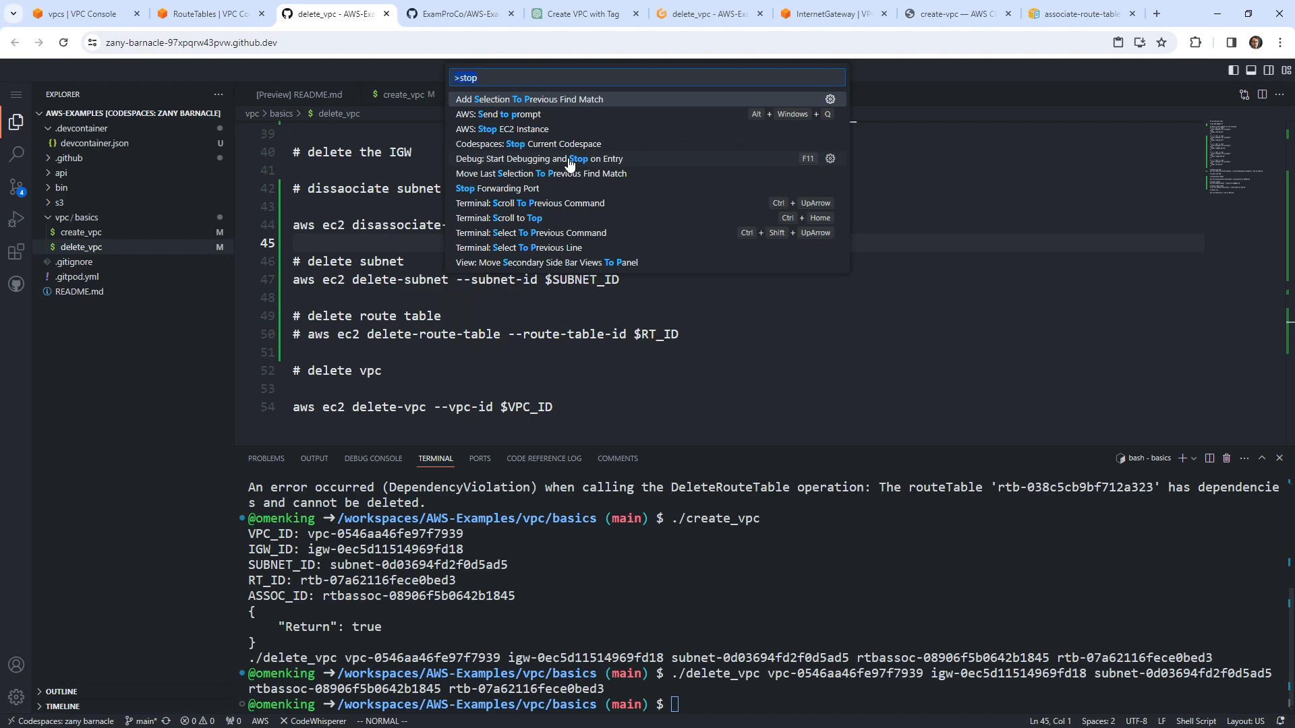
{"action": "key", "text": "BackSpace"}
{"action": "key", "text": "BackSpace"}
{"action": "key", "text": "BackSpace"}
{"action": "key", "text": "BackSpace"}
{"action": "type", "text": "codespa"}
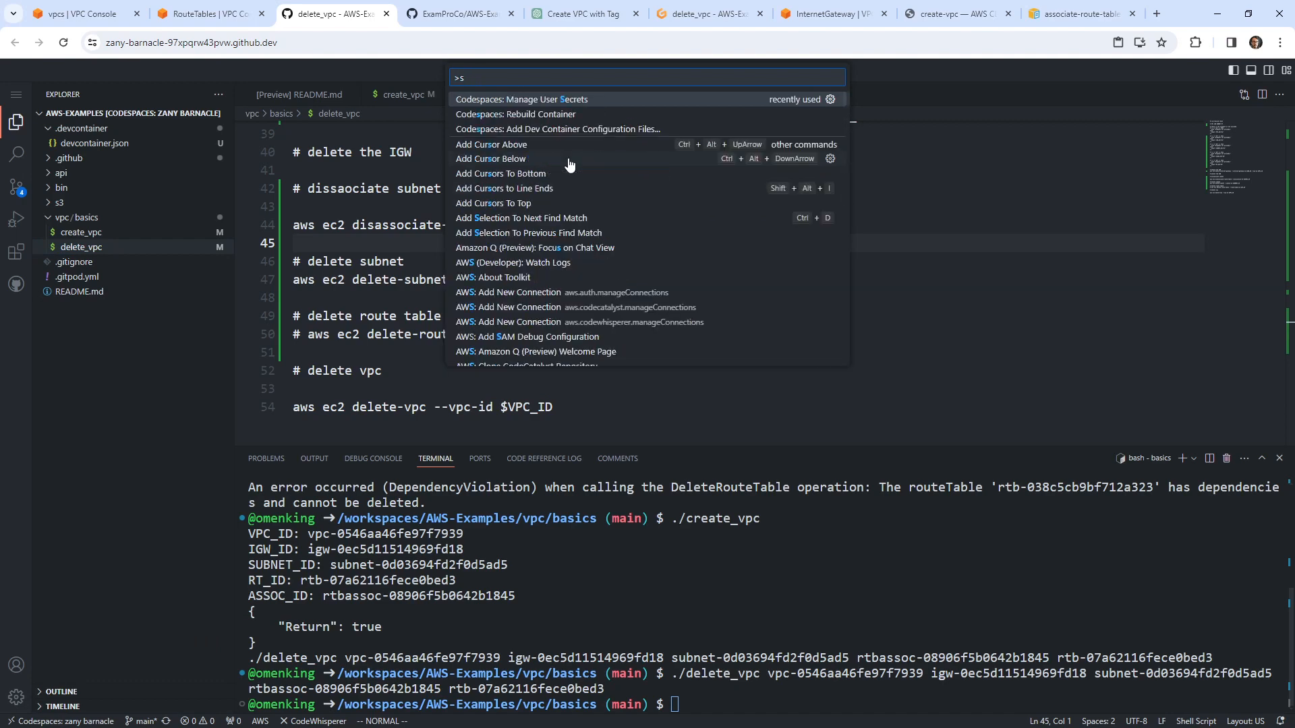
{"action": "type", "text": "ce"}
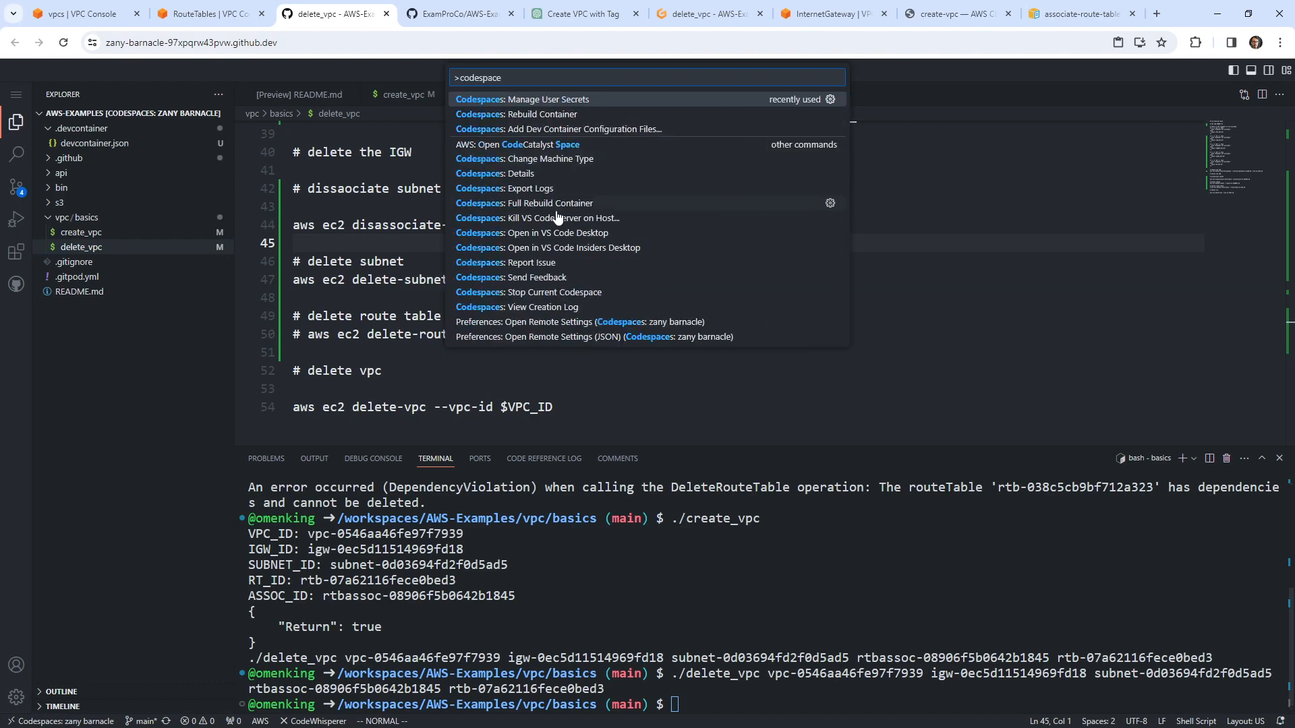
{"action": "left_click", "coordinate": [378, 298]}
Step: Commit all changes to main with the message "configure dev container, add vpc basics" and sync them to the remote
{"action": "key", "text": "ctrl+shift+g"}
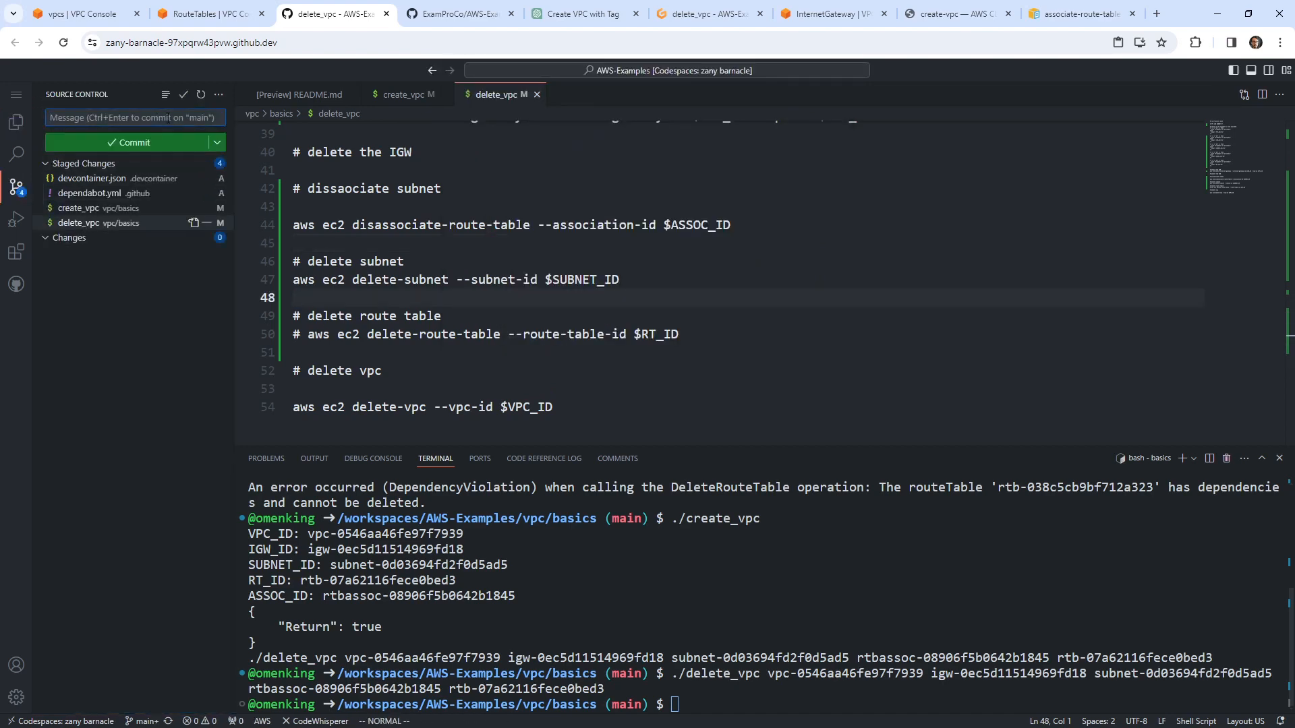
{"action": "type", "text": "configur"}
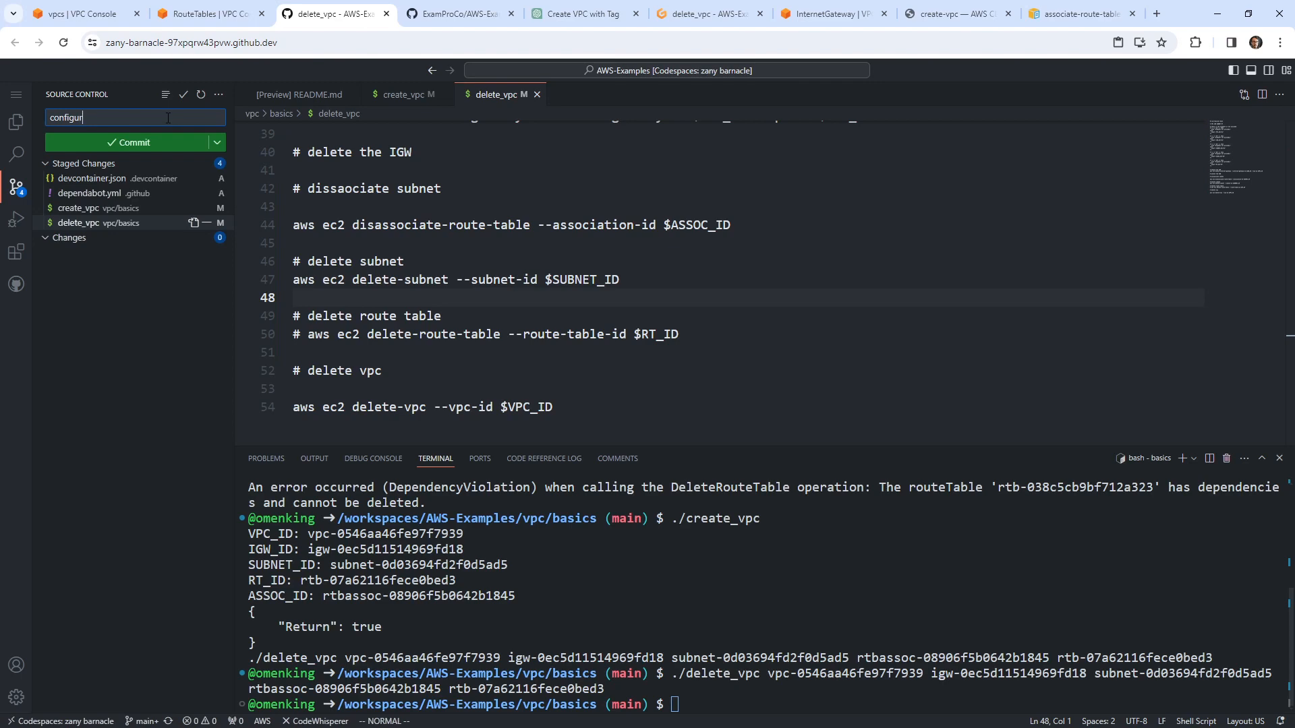
{"action": "type", "text": "e dev container, add vpc basics"}
{"action": "left_click", "coordinate": [174, 135]}
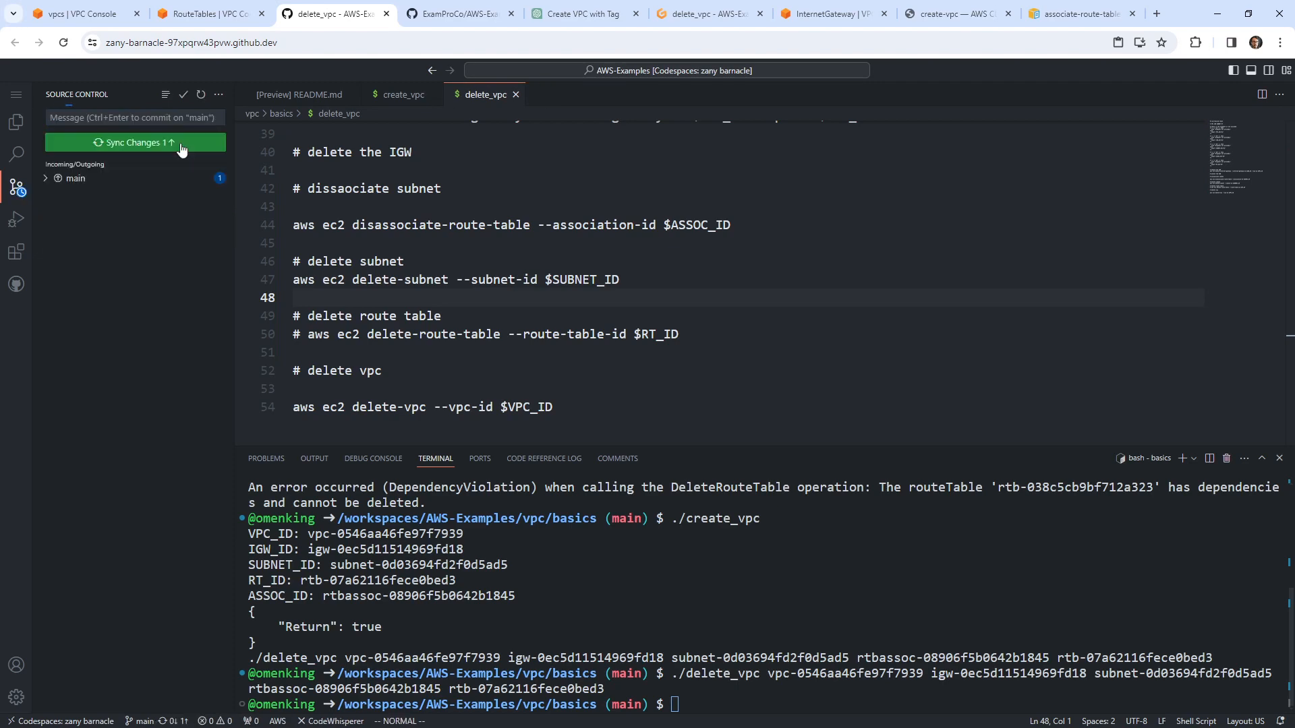
{"action": "left_click", "coordinate": [165, 143]}
{"action": "left_click", "coordinate": [646, 420]}
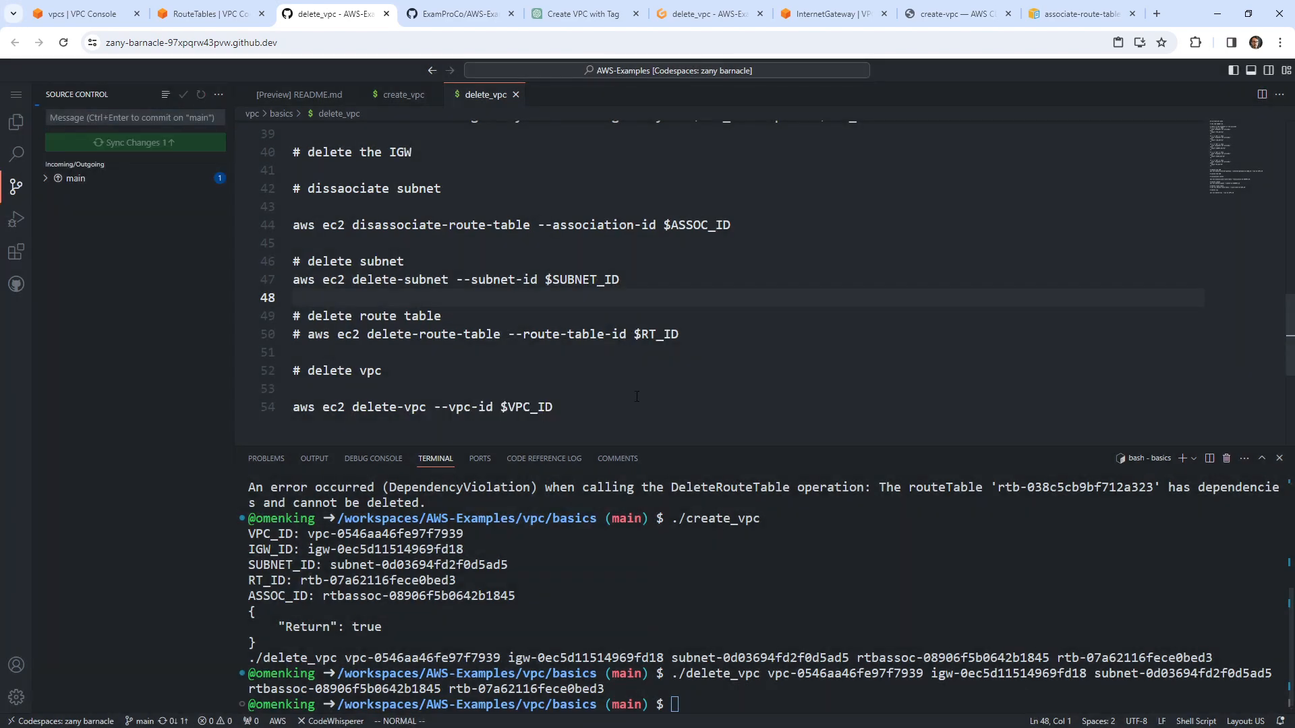
{"action": "left_click", "coordinate": [619, 279]}
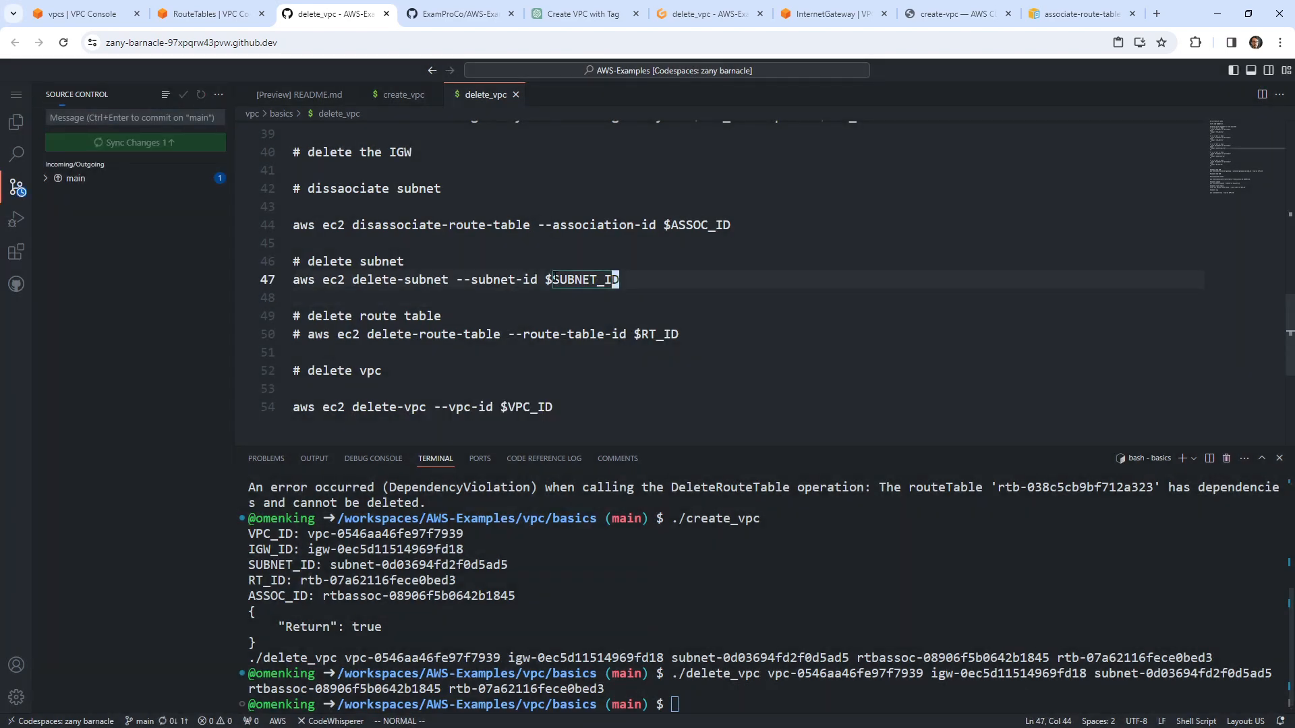
Step: Stop the current codespace using the Codespaces: Stop Current Codespace command
{"action": "left_click", "coordinate": [16, 697]}
{"action": "left_click", "coordinate": [135, 519]}
{"action": "type", "text": "codespace"}
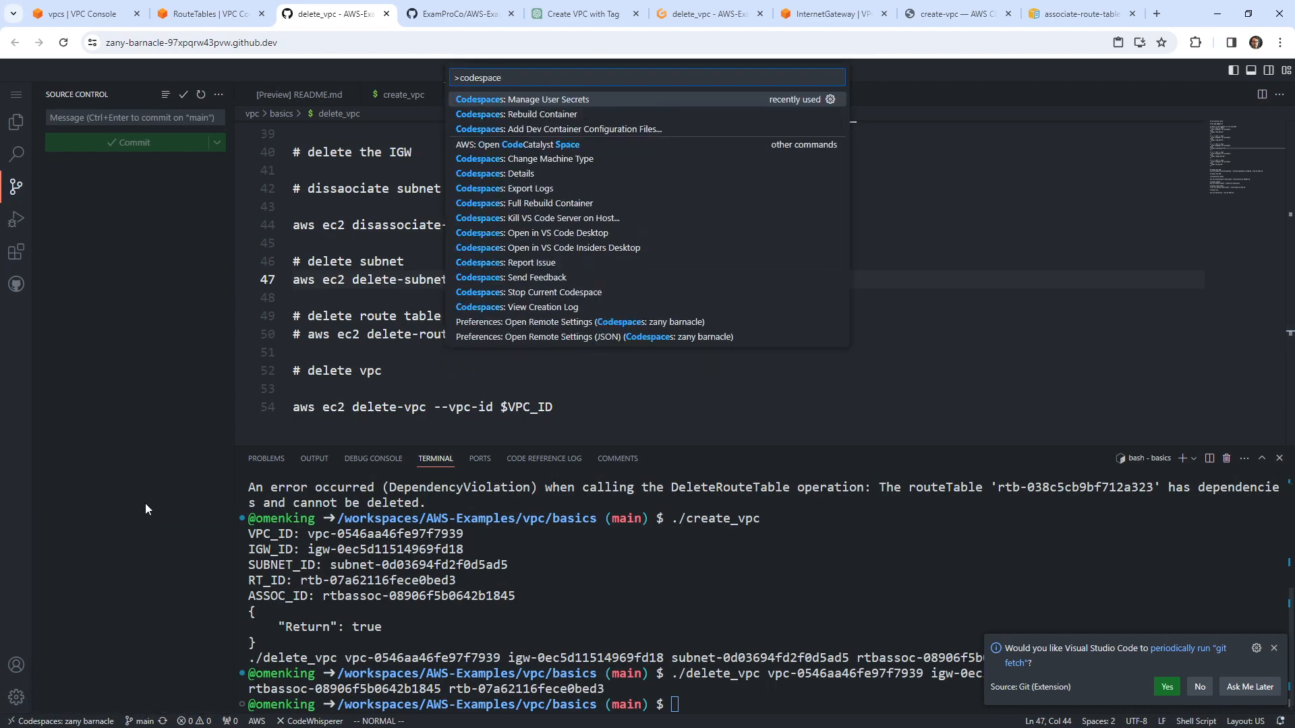
{"action": "type", "text": " stop"}
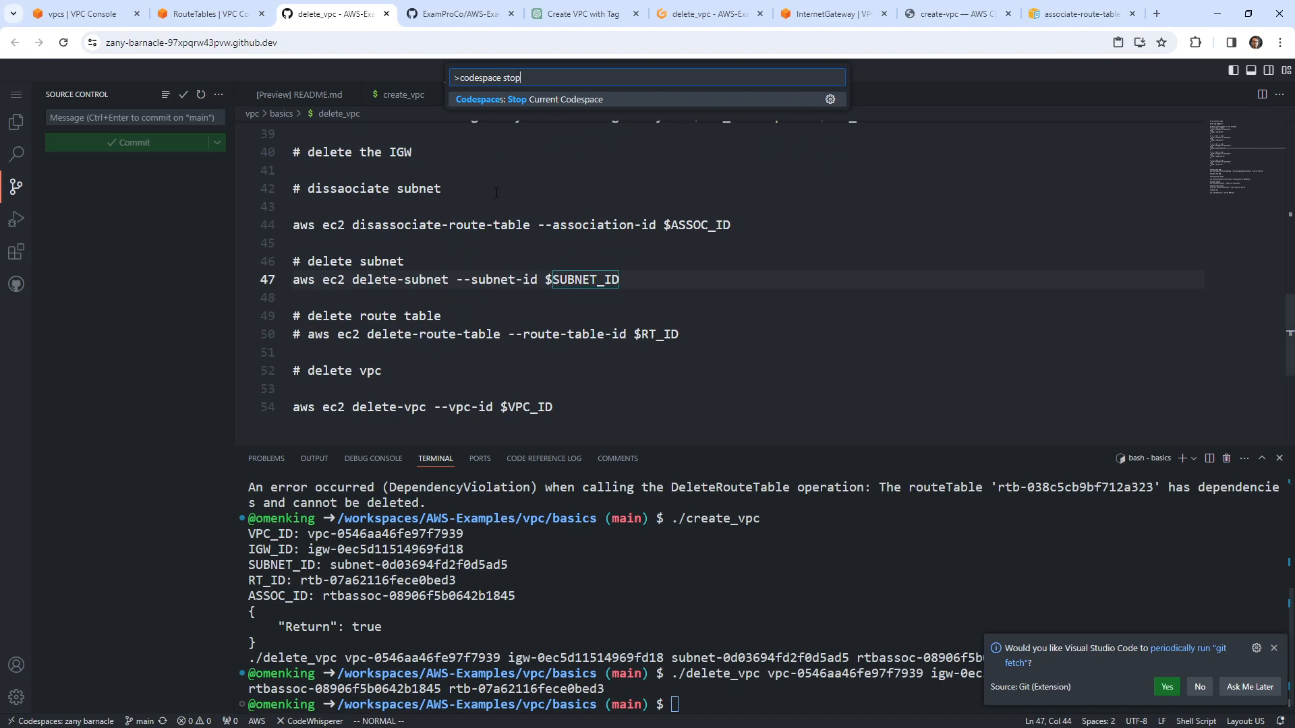
{"action": "left_click", "coordinate": [535, 106]}
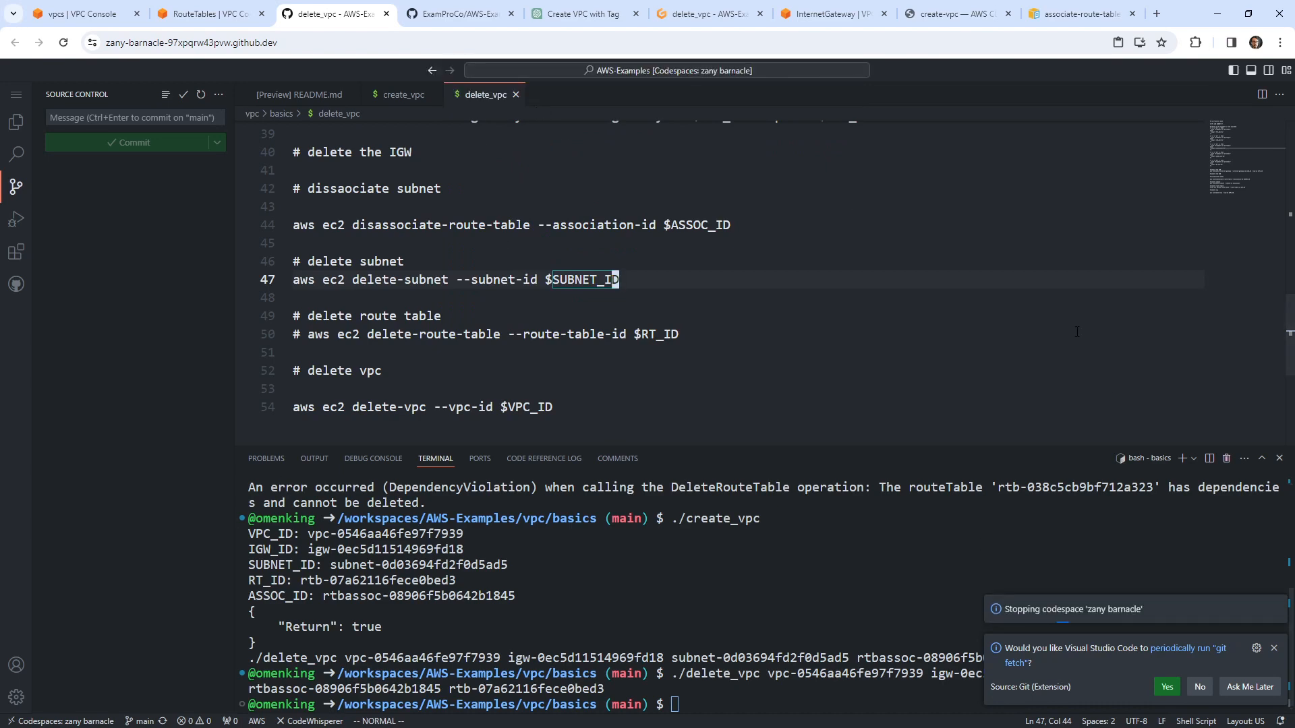